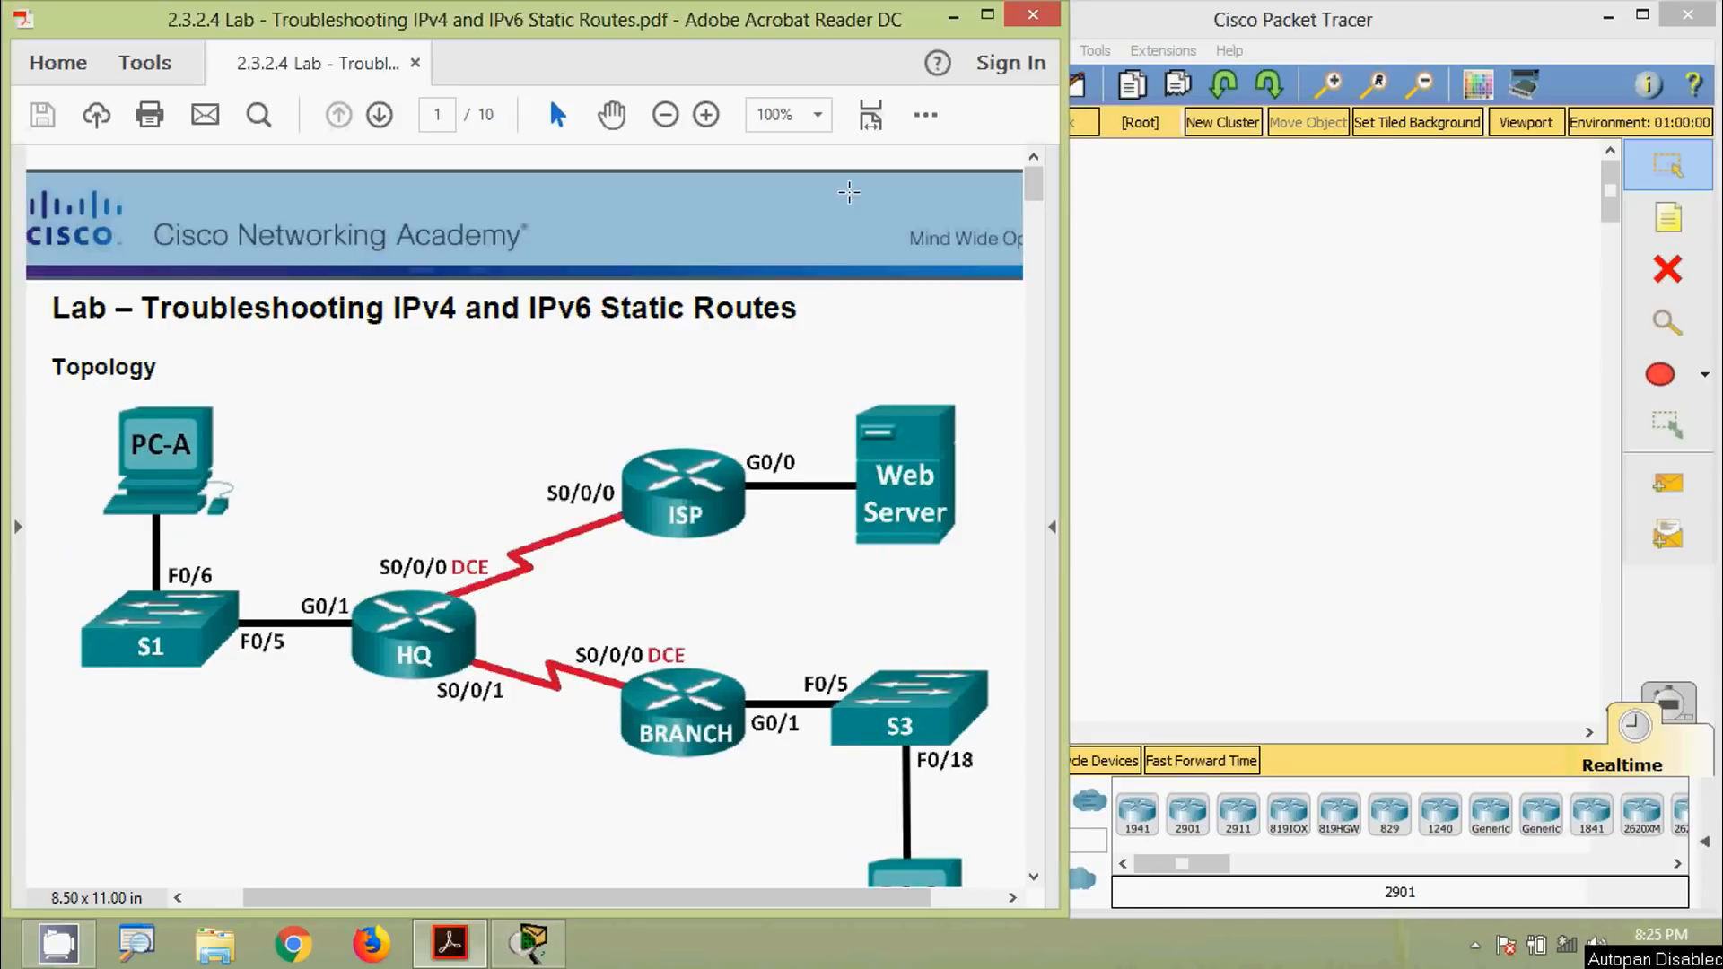
Scroll the lab PDF from the page 1 topology to page 2's Addressing Table, Objectives and Background
{"action": "scroll", "coordinate": [760, 344], "scroll_direction": "down", "scroll_amount": 10}
{"action": "scroll", "coordinate": [760, 344], "scroll_direction": "down", "scroll_amount": 6}
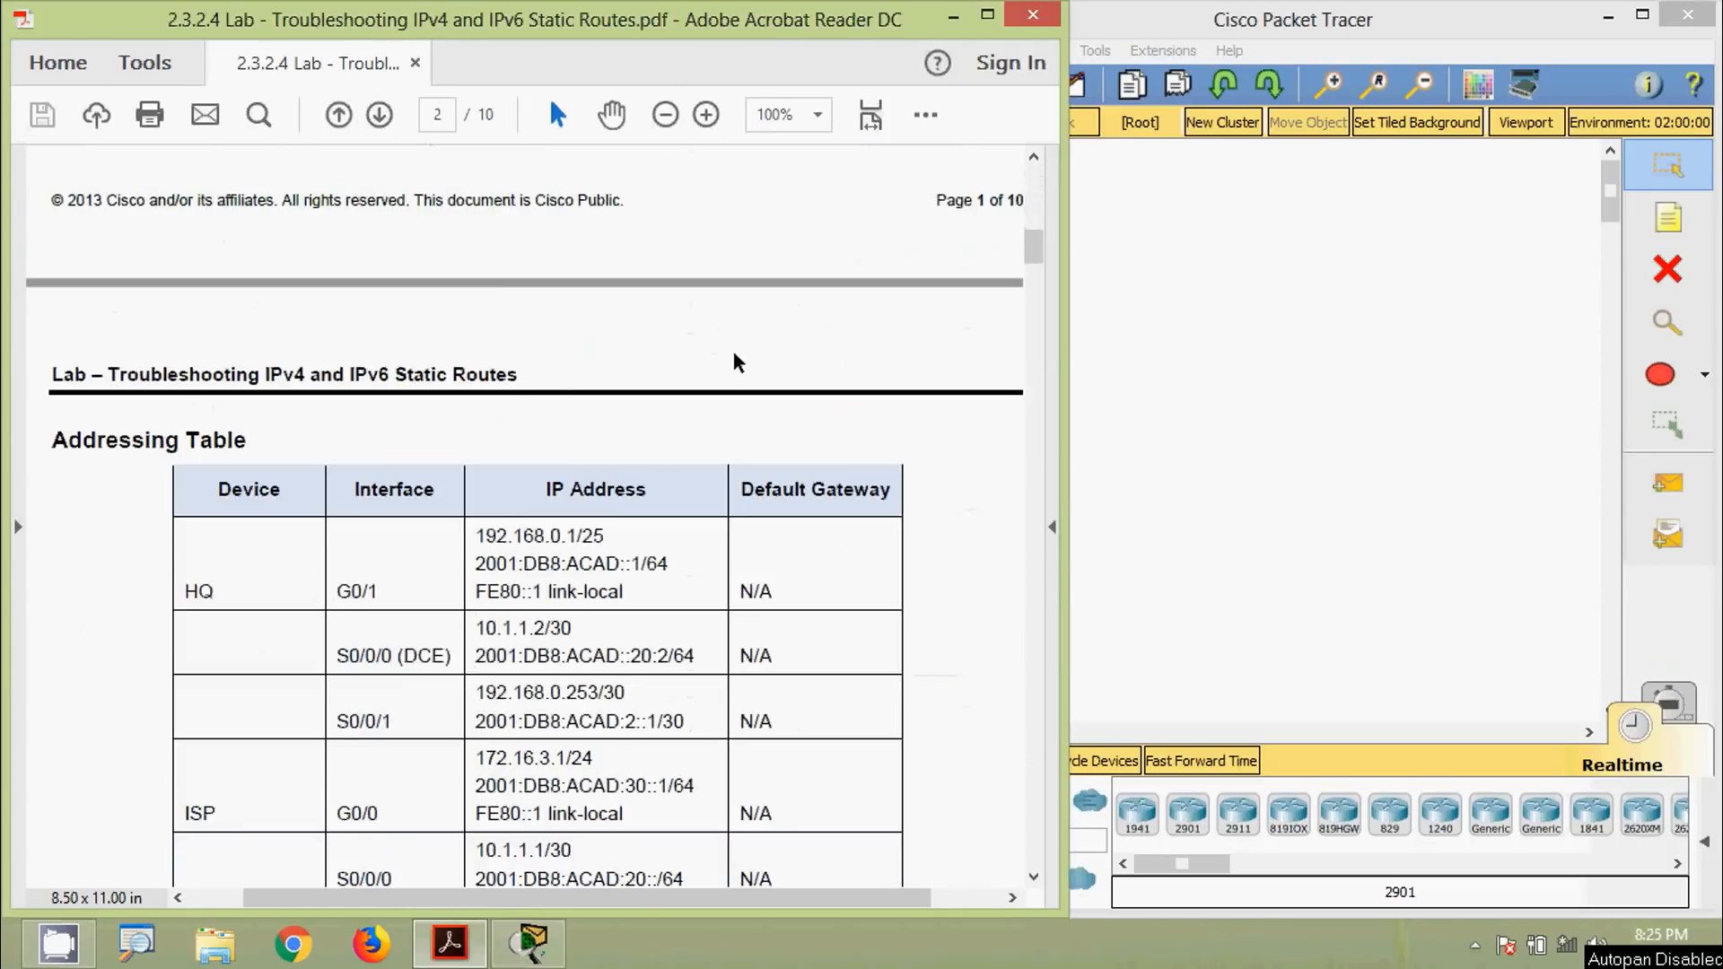
{"action": "scroll", "coordinate": [382, 444], "scroll_direction": "down", "scroll_amount": 7}
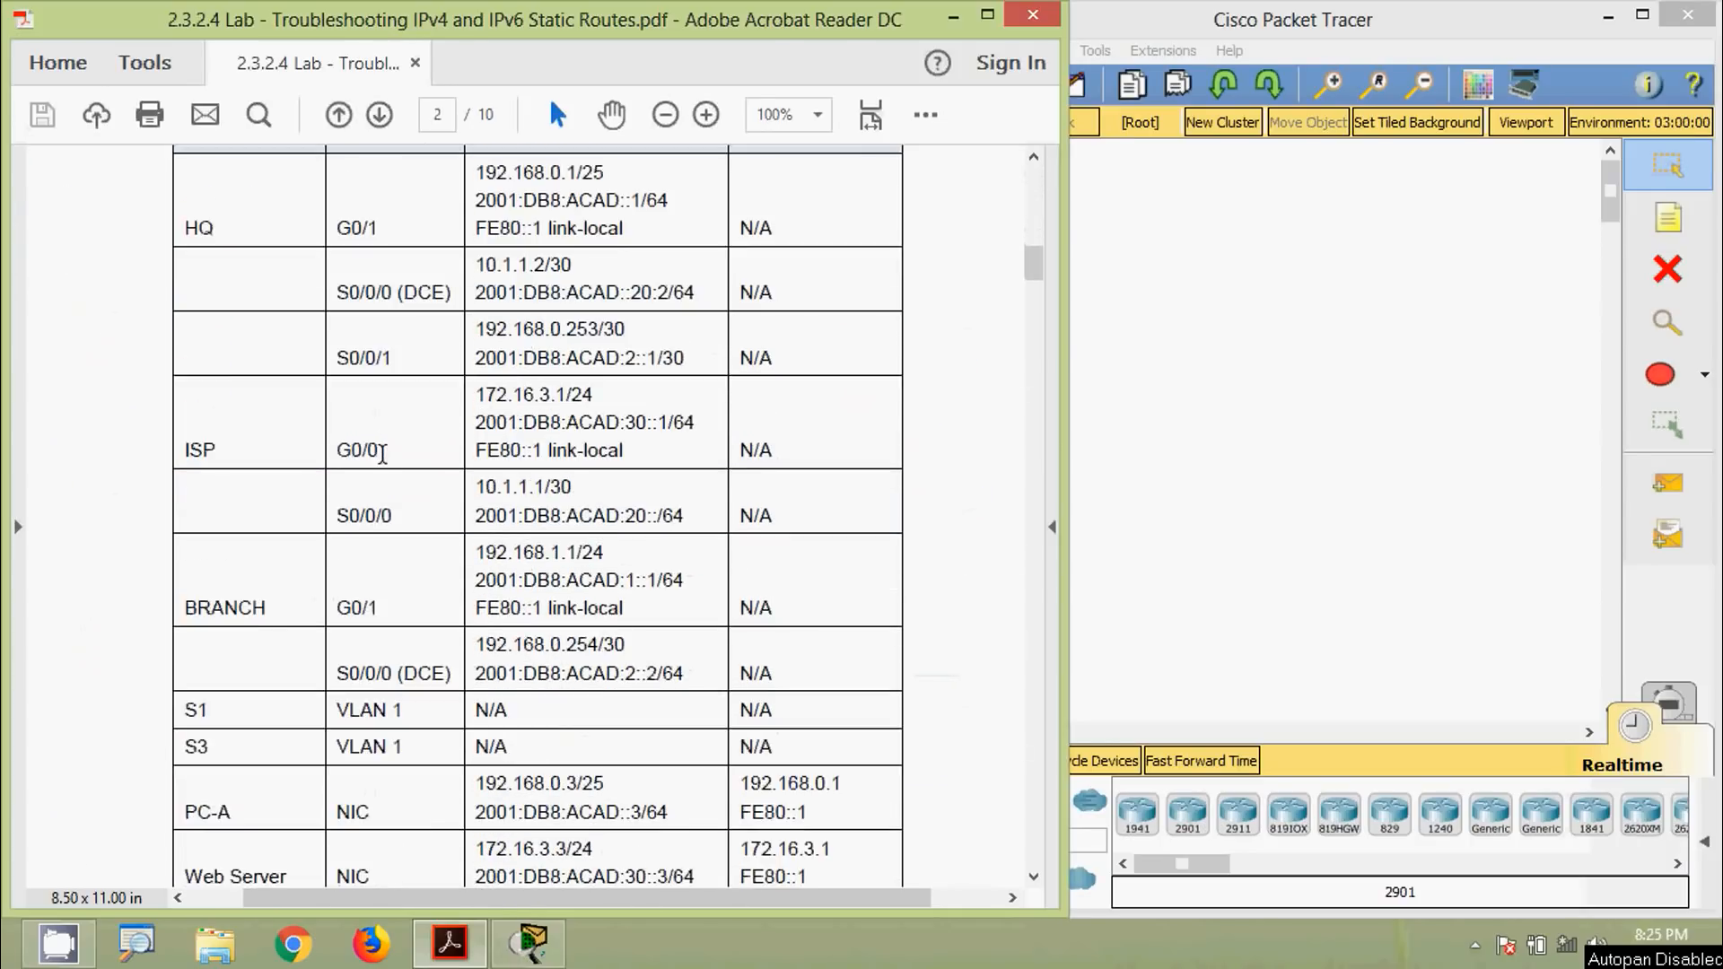
{"action": "scroll", "coordinate": [382, 457], "scroll_direction": "down", "scroll_amount": 3}
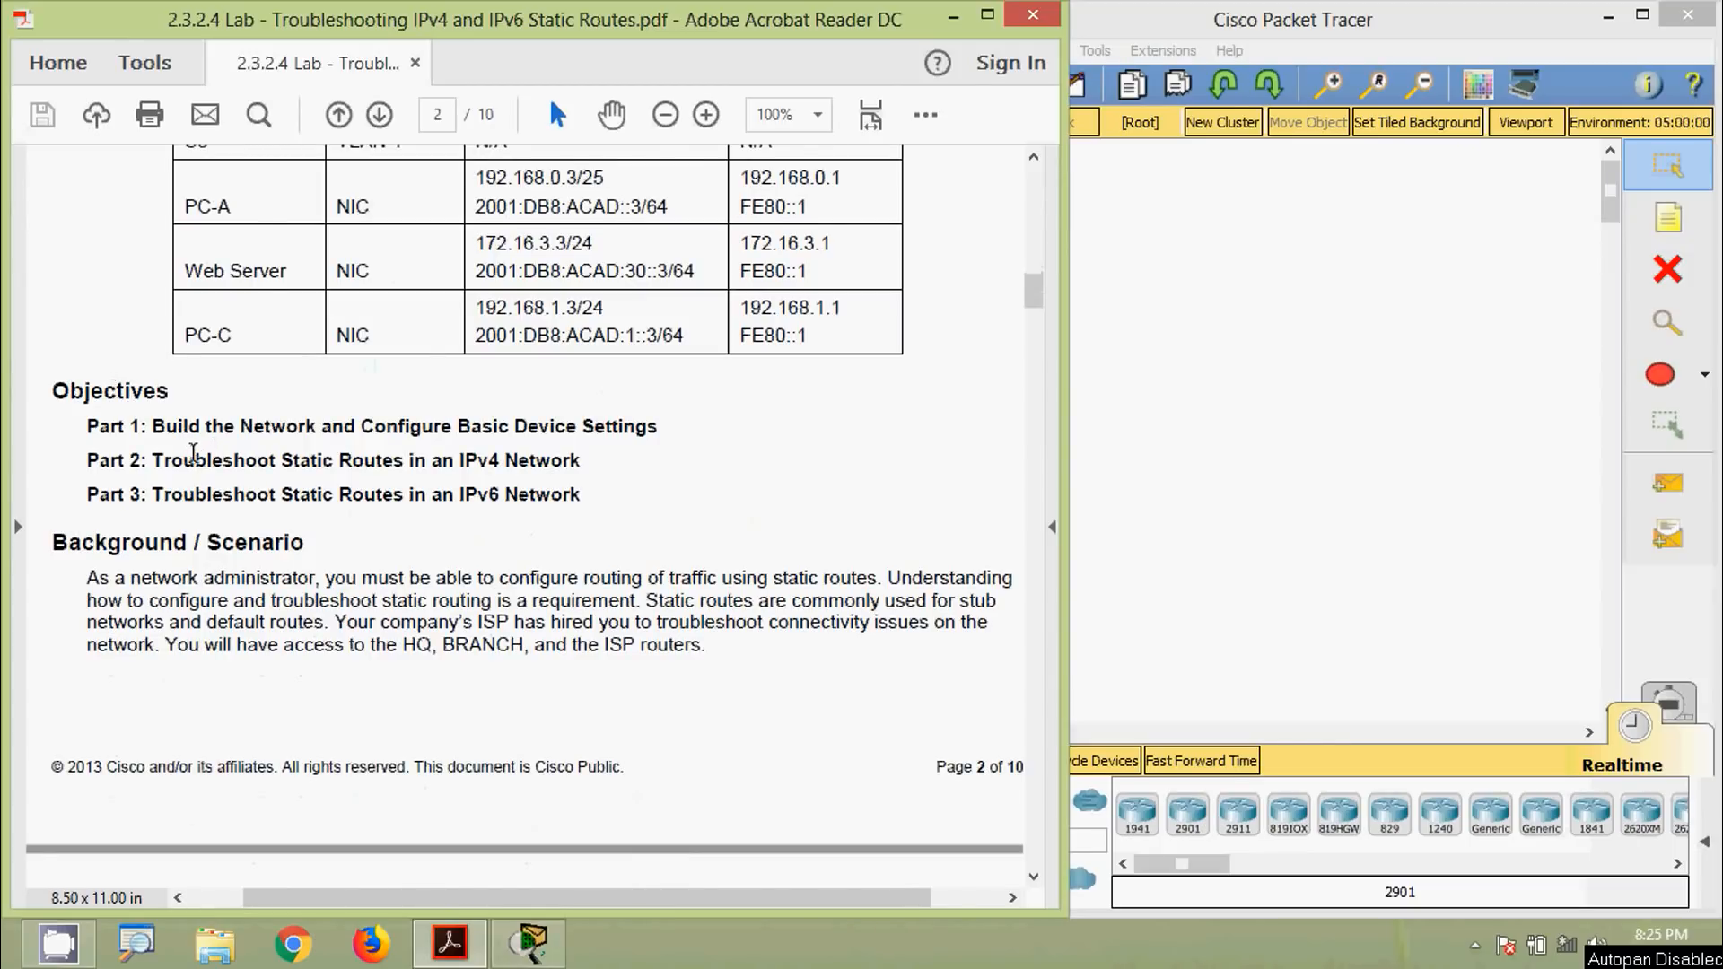
{"action": "scroll", "coordinate": [192, 454], "scroll_direction": "down", "scroll_amount": 3}
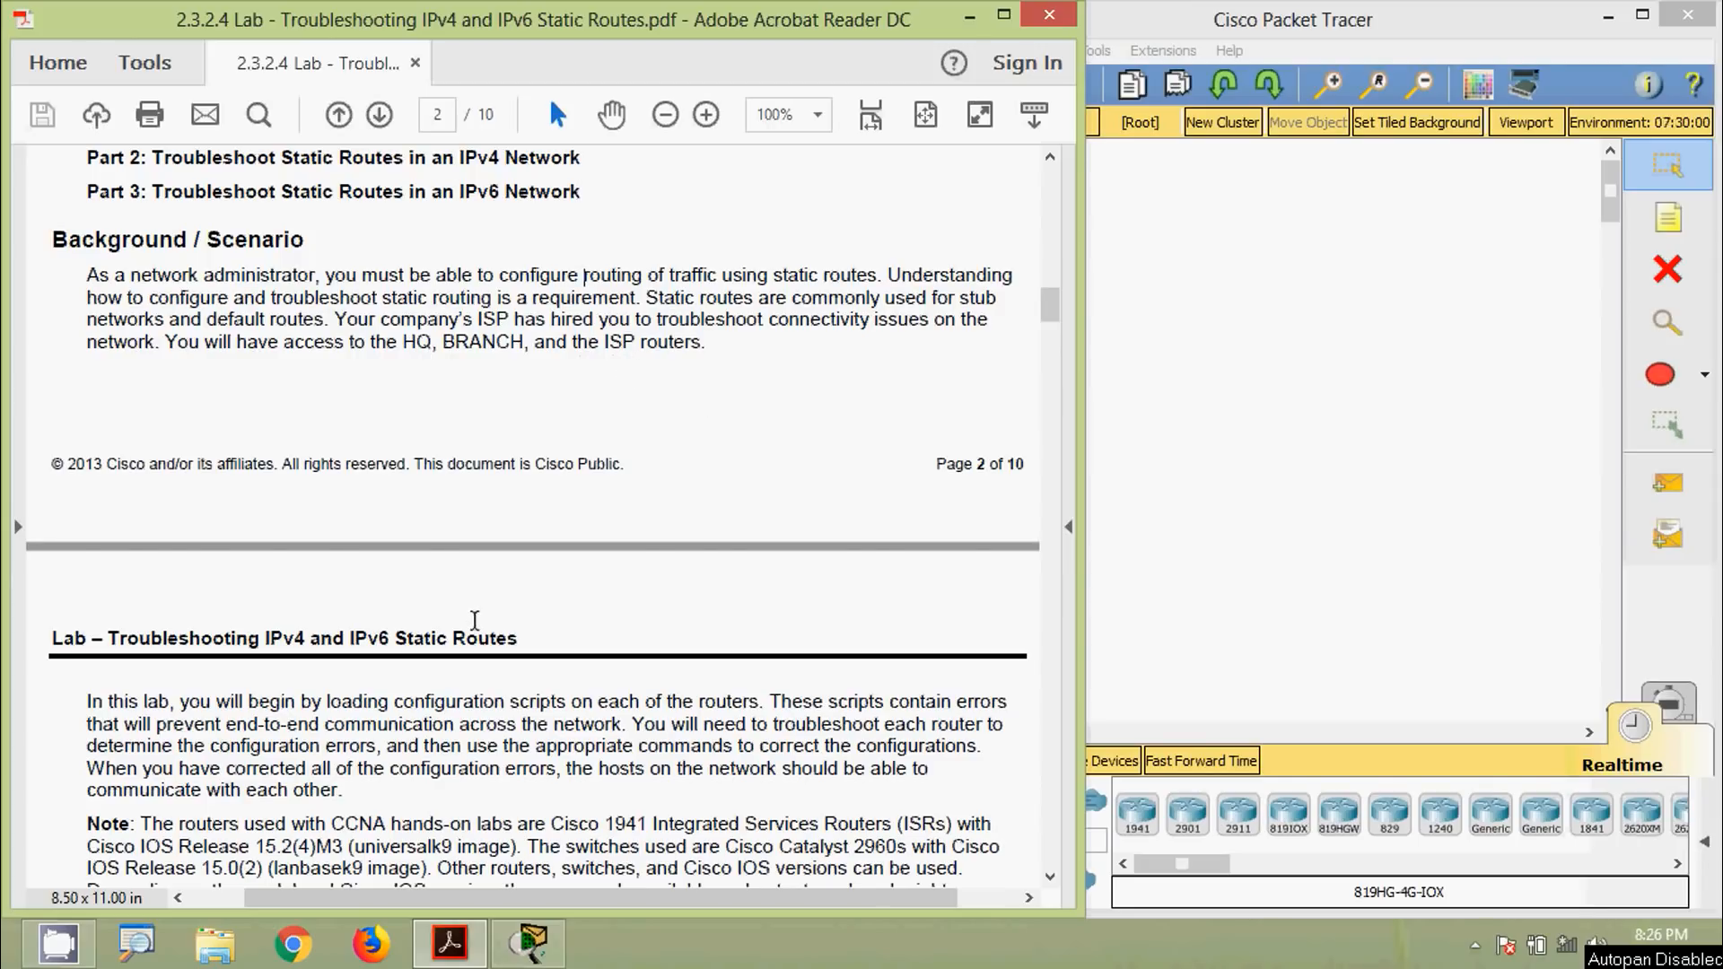
Read page 3's Required Resources and Part 1, then return to the page 1 topology diagram
{"action": "scroll", "coordinate": [467, 655], "scroll_direction": "down", "scroll_amount": 10}
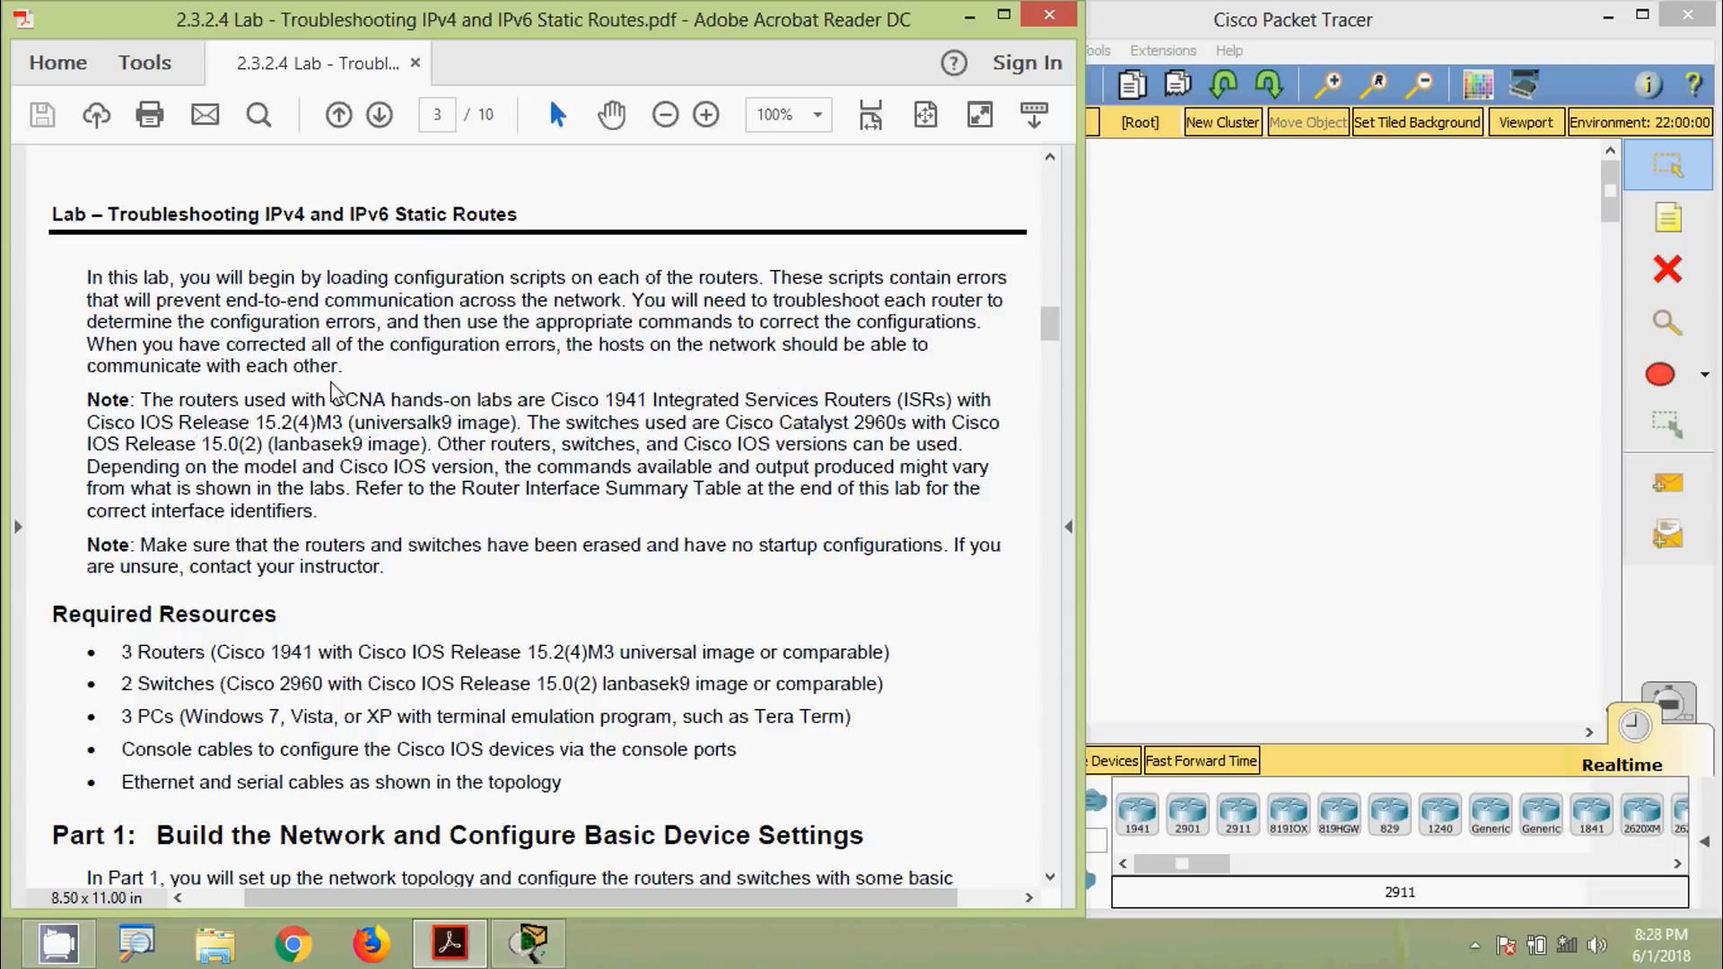
{"action": "scroll", "coordinate": [404, 542], "scroll_direction": "down", "scroll_amount": 4}
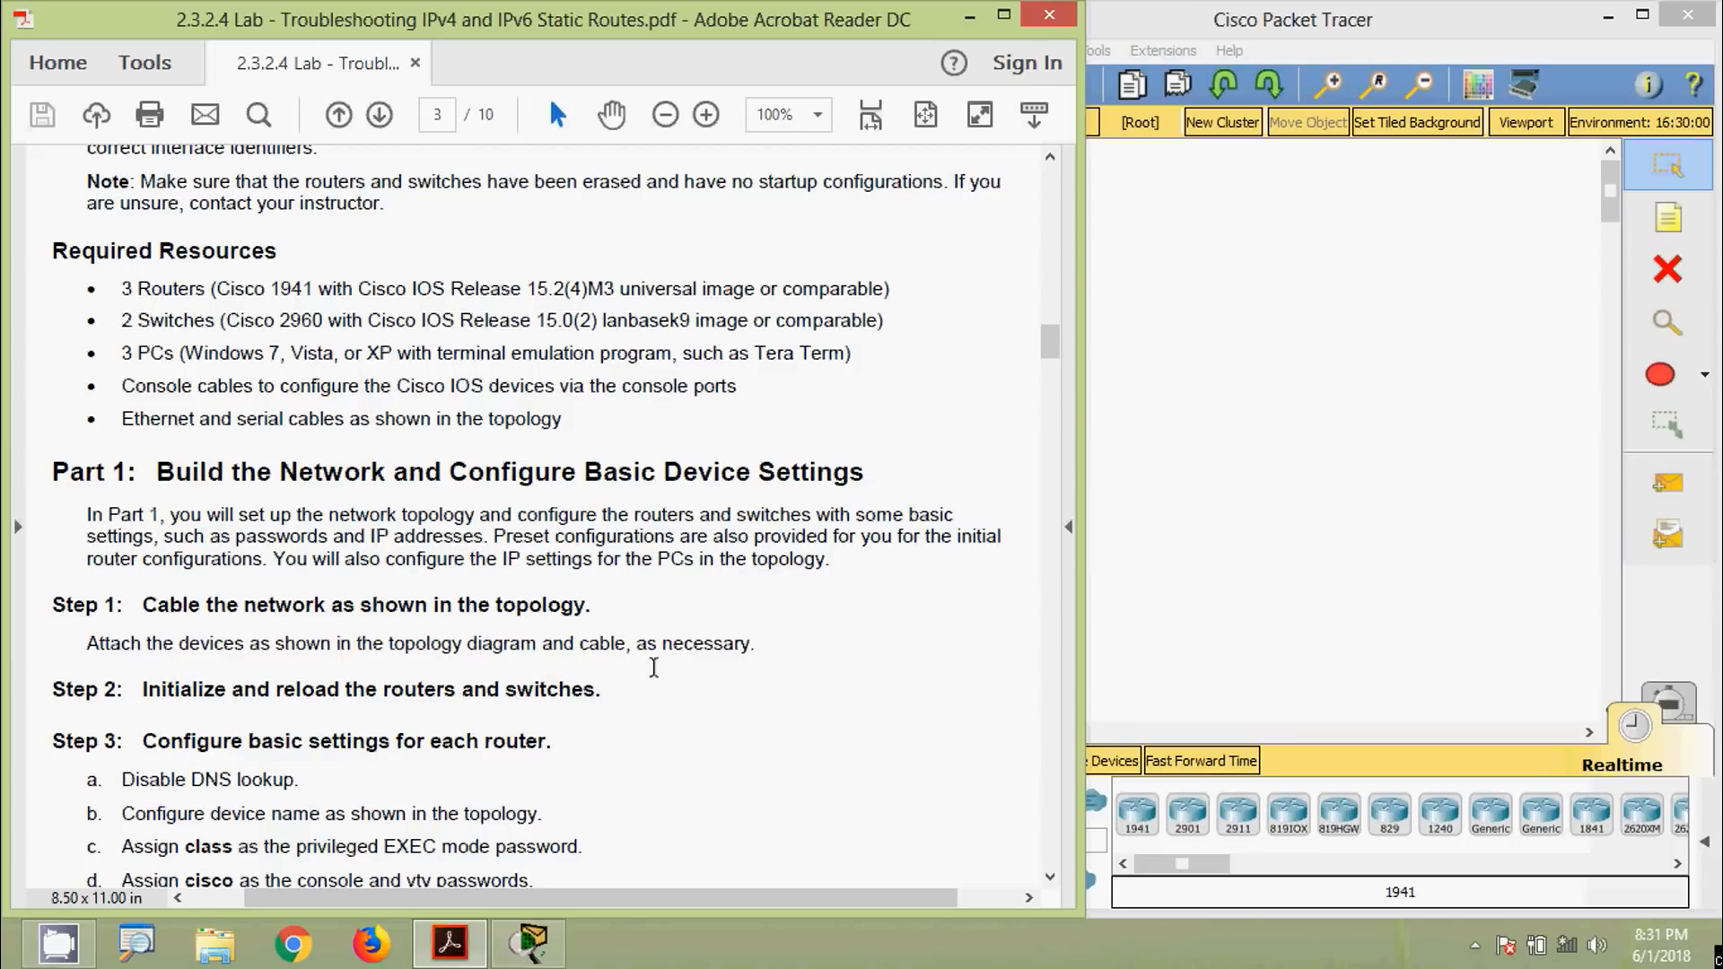
{"action": "left_click_drag", "start_coordinate": [1052, 351], "coordinate": [1058, 206]}
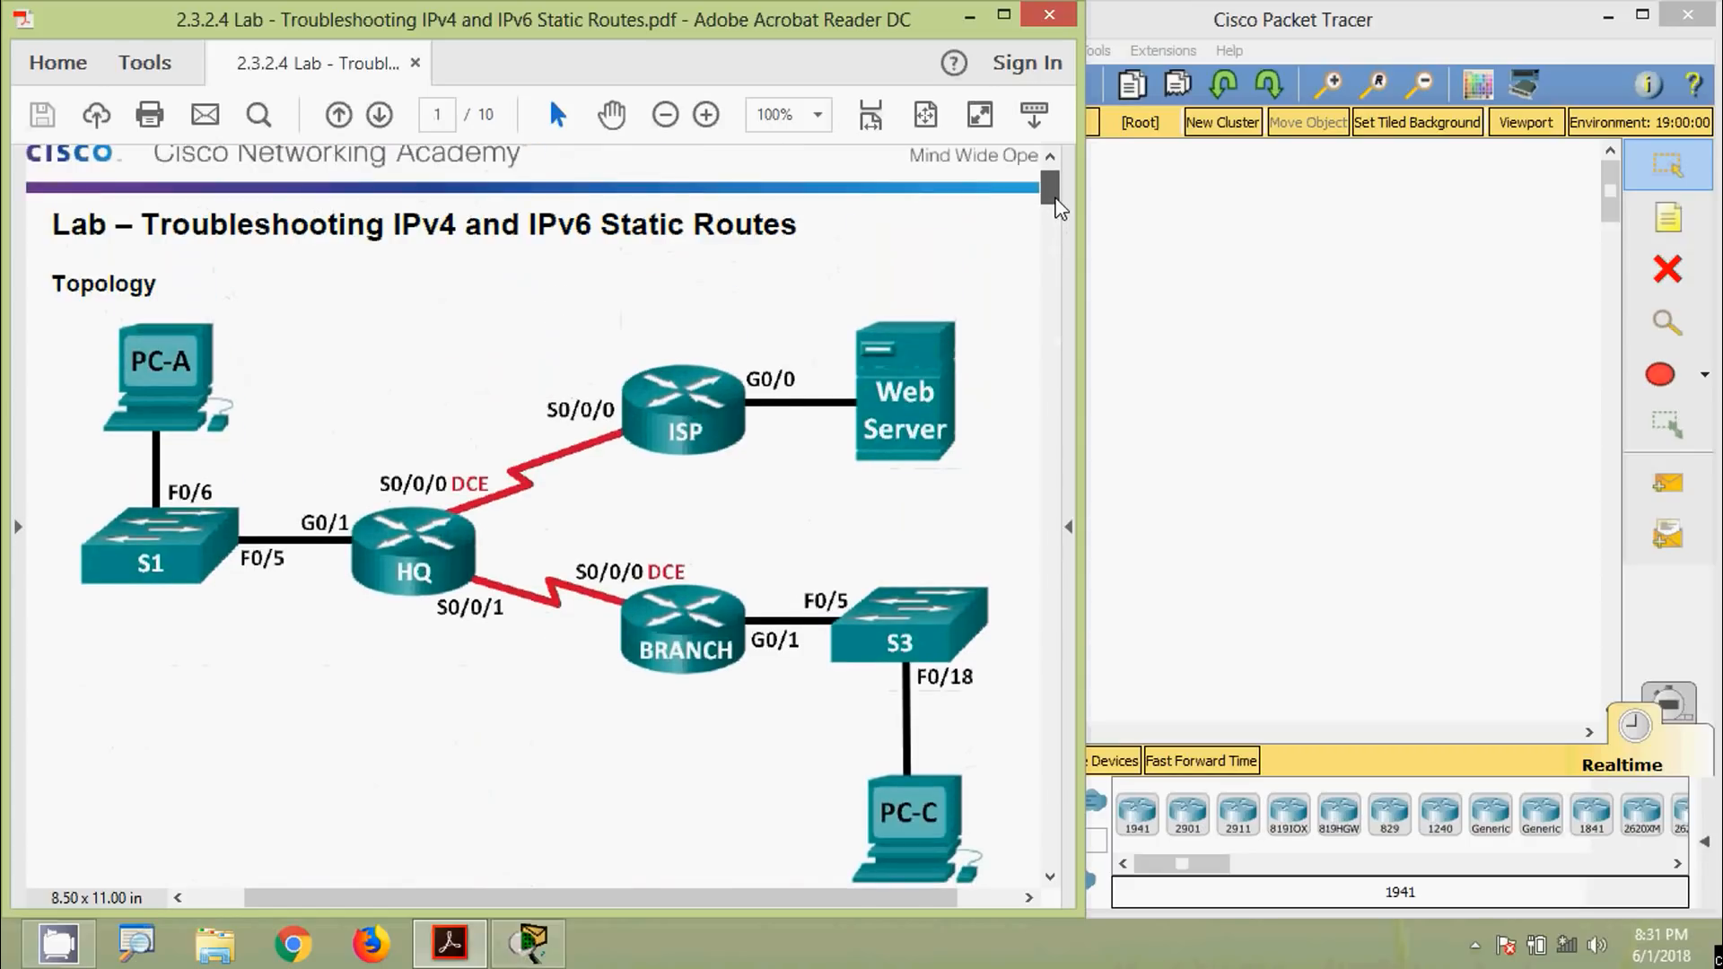
Place three 1941 routers on the Packet Tracer workspace
{"action": "left_click", "coordinate": [1331, 334]}
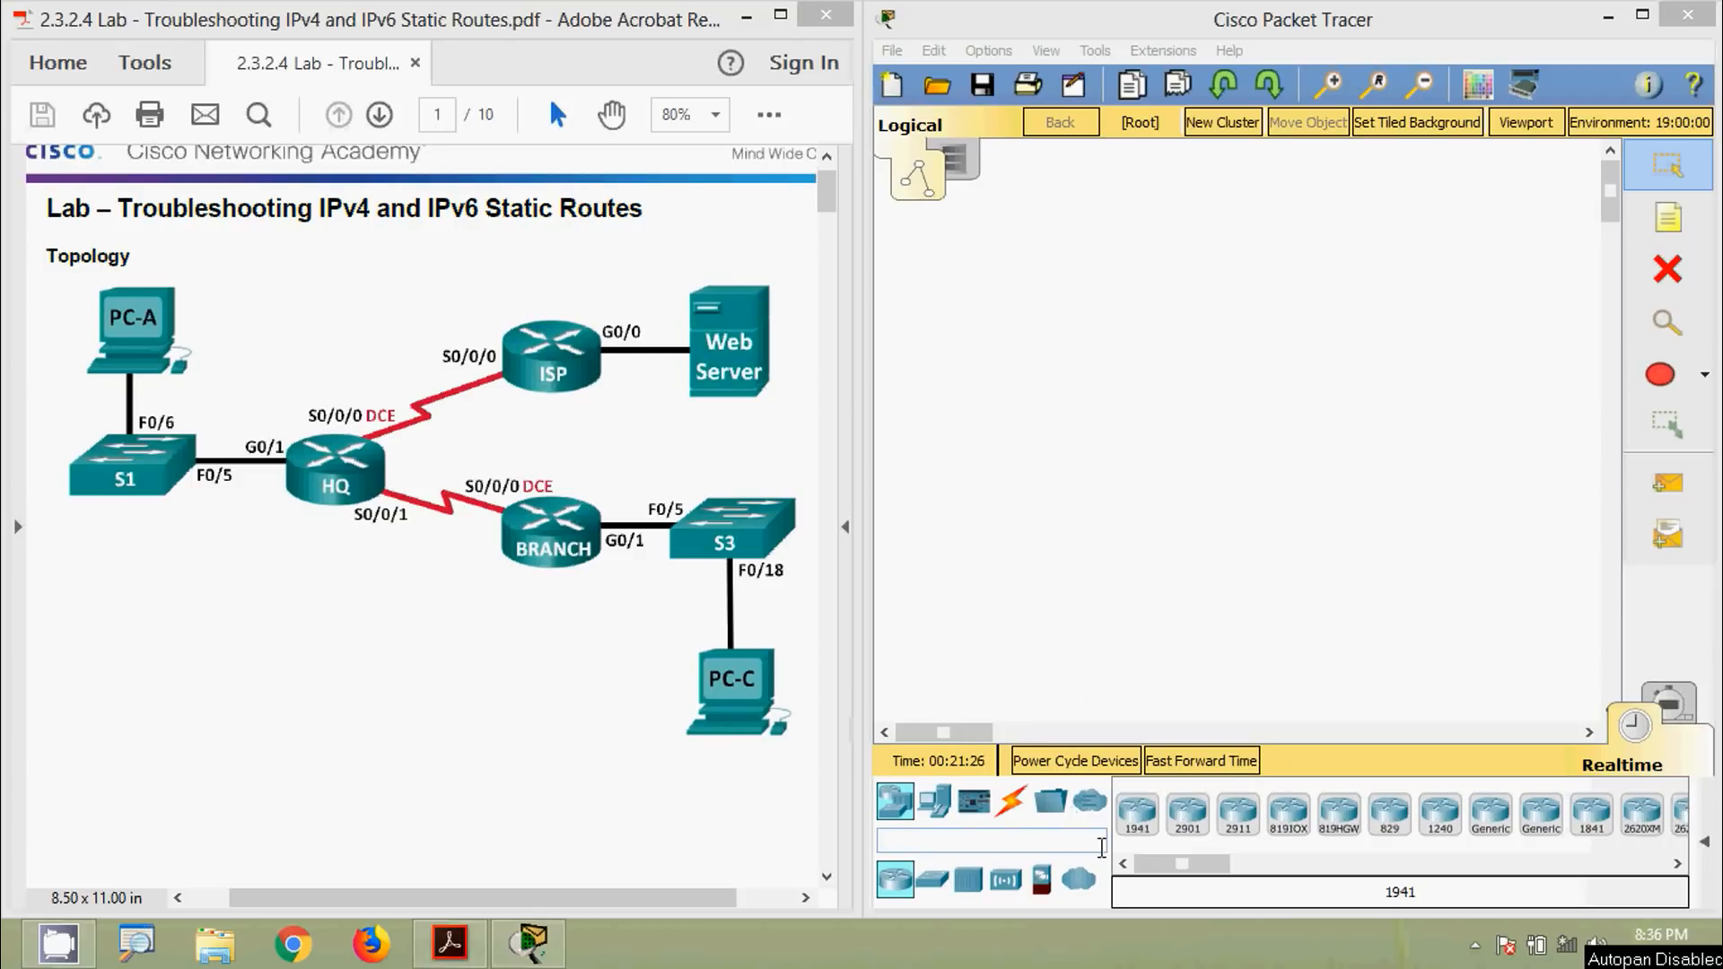
{"action": "left_click", "coordinate": [1137, 817]}
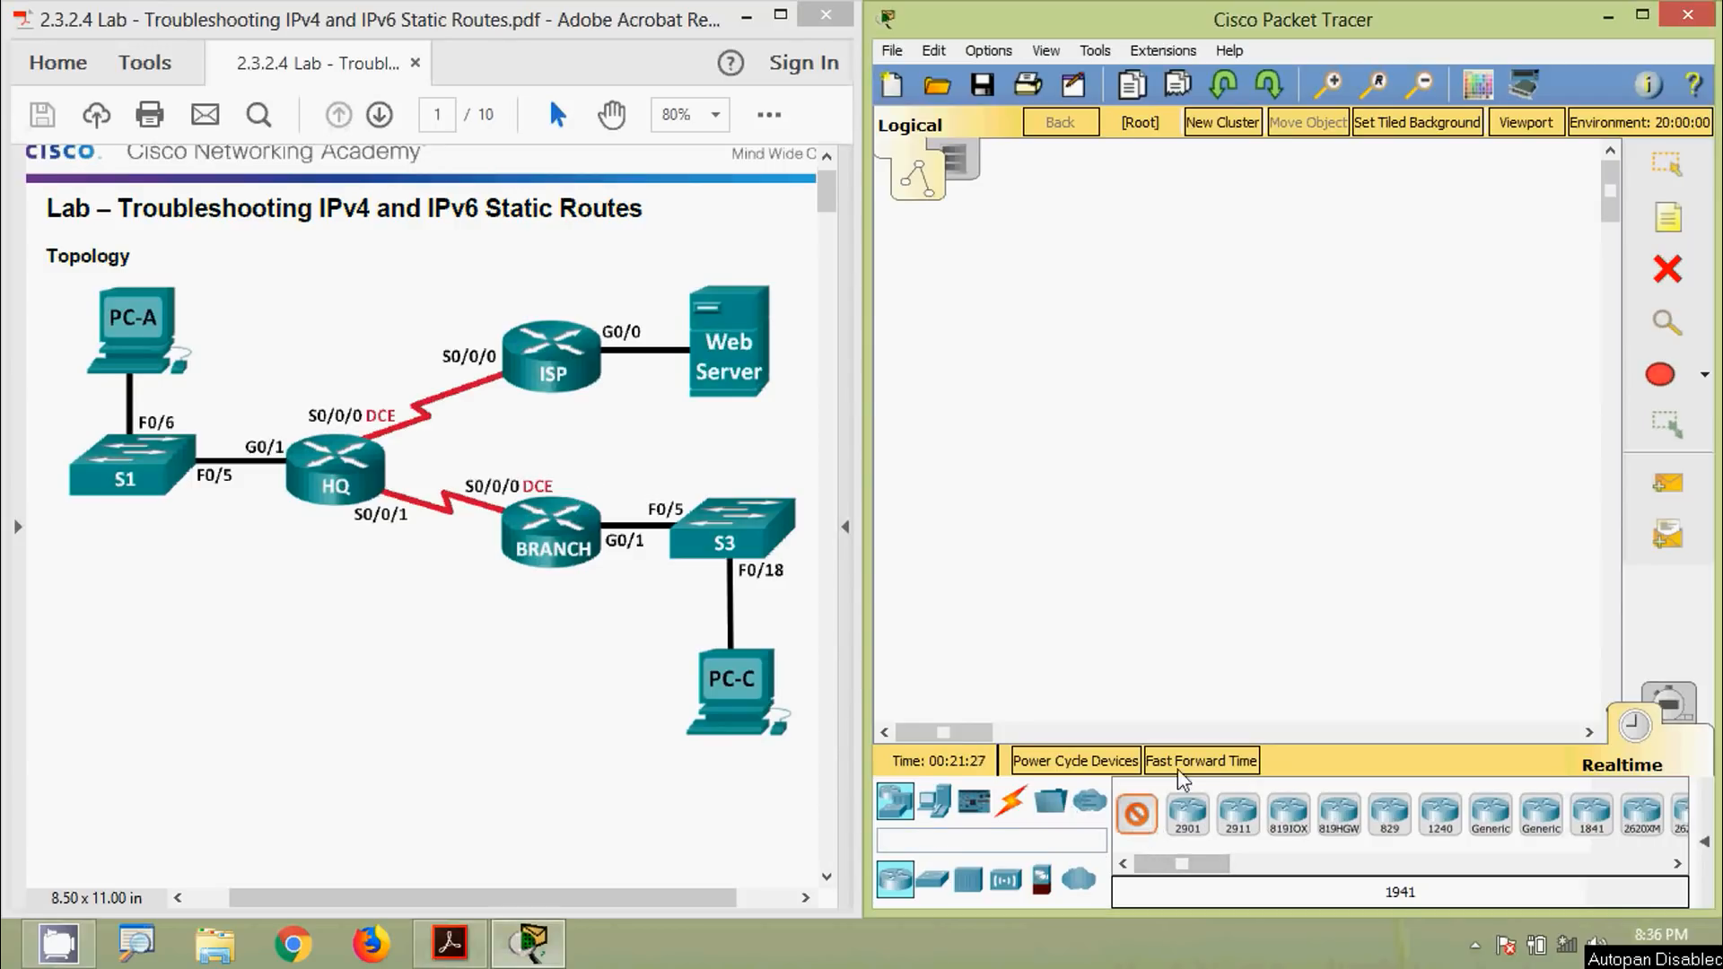
{"action": "left_click", "coordinate": [1320, 312]}
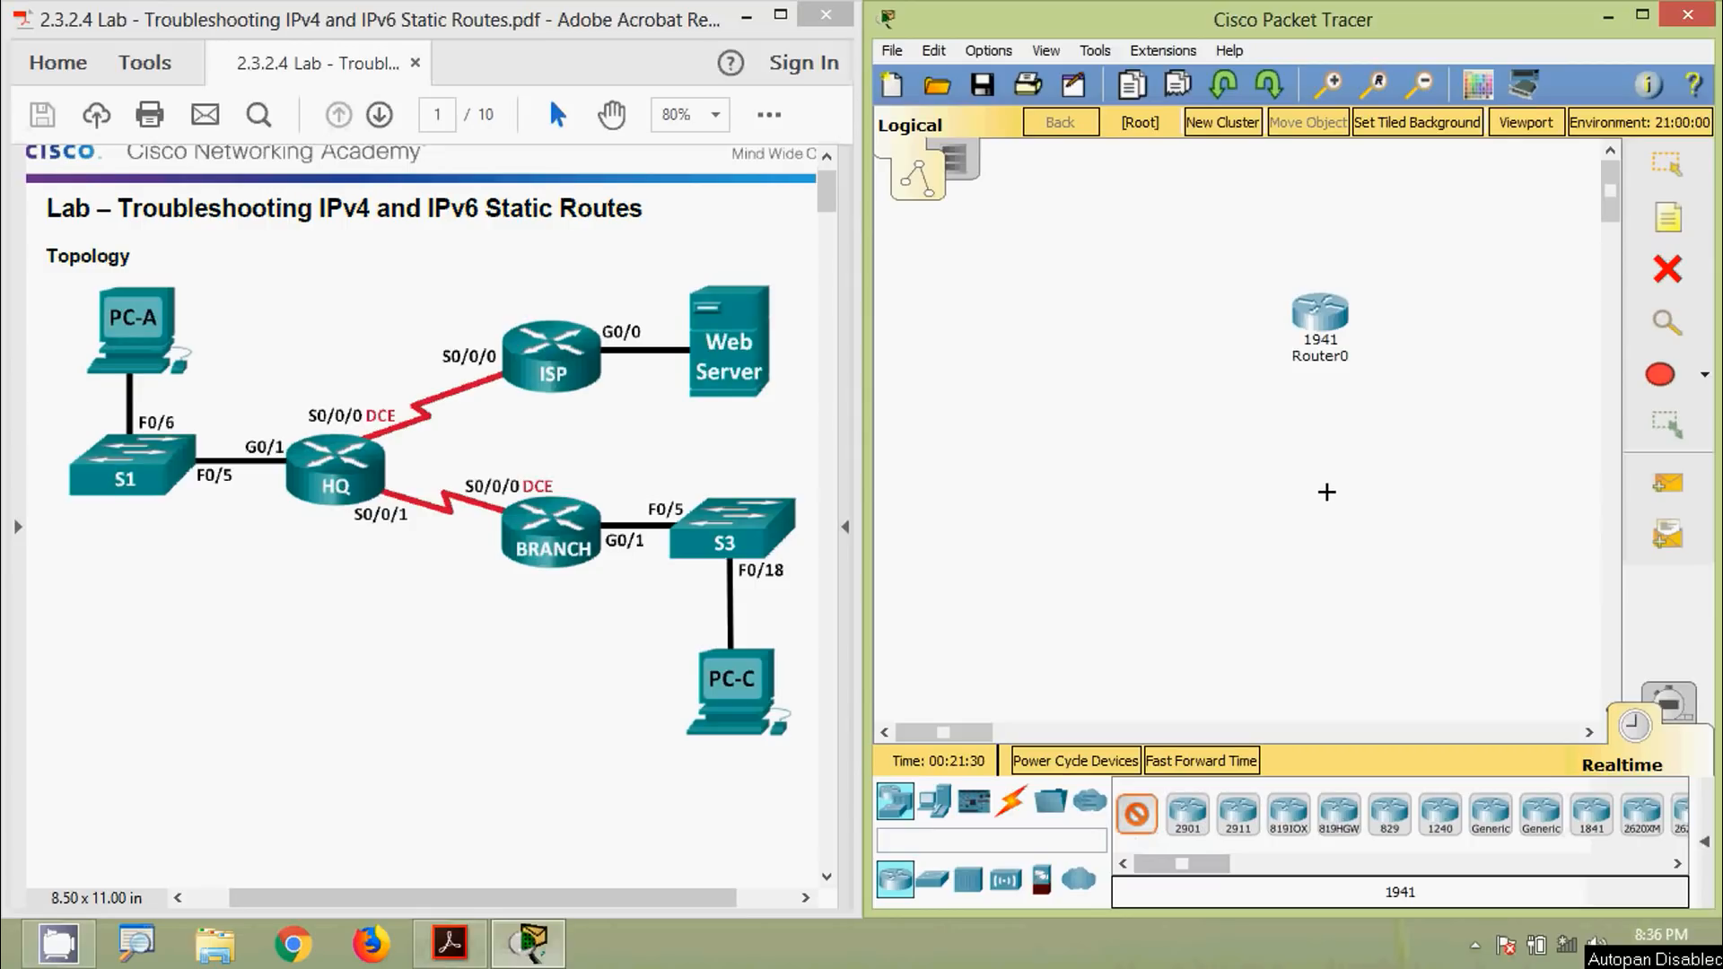
{"action": "left_click", "coordinate": [1326, 491]}
{"action": "left_click", "coordinate": [1141, 405]}
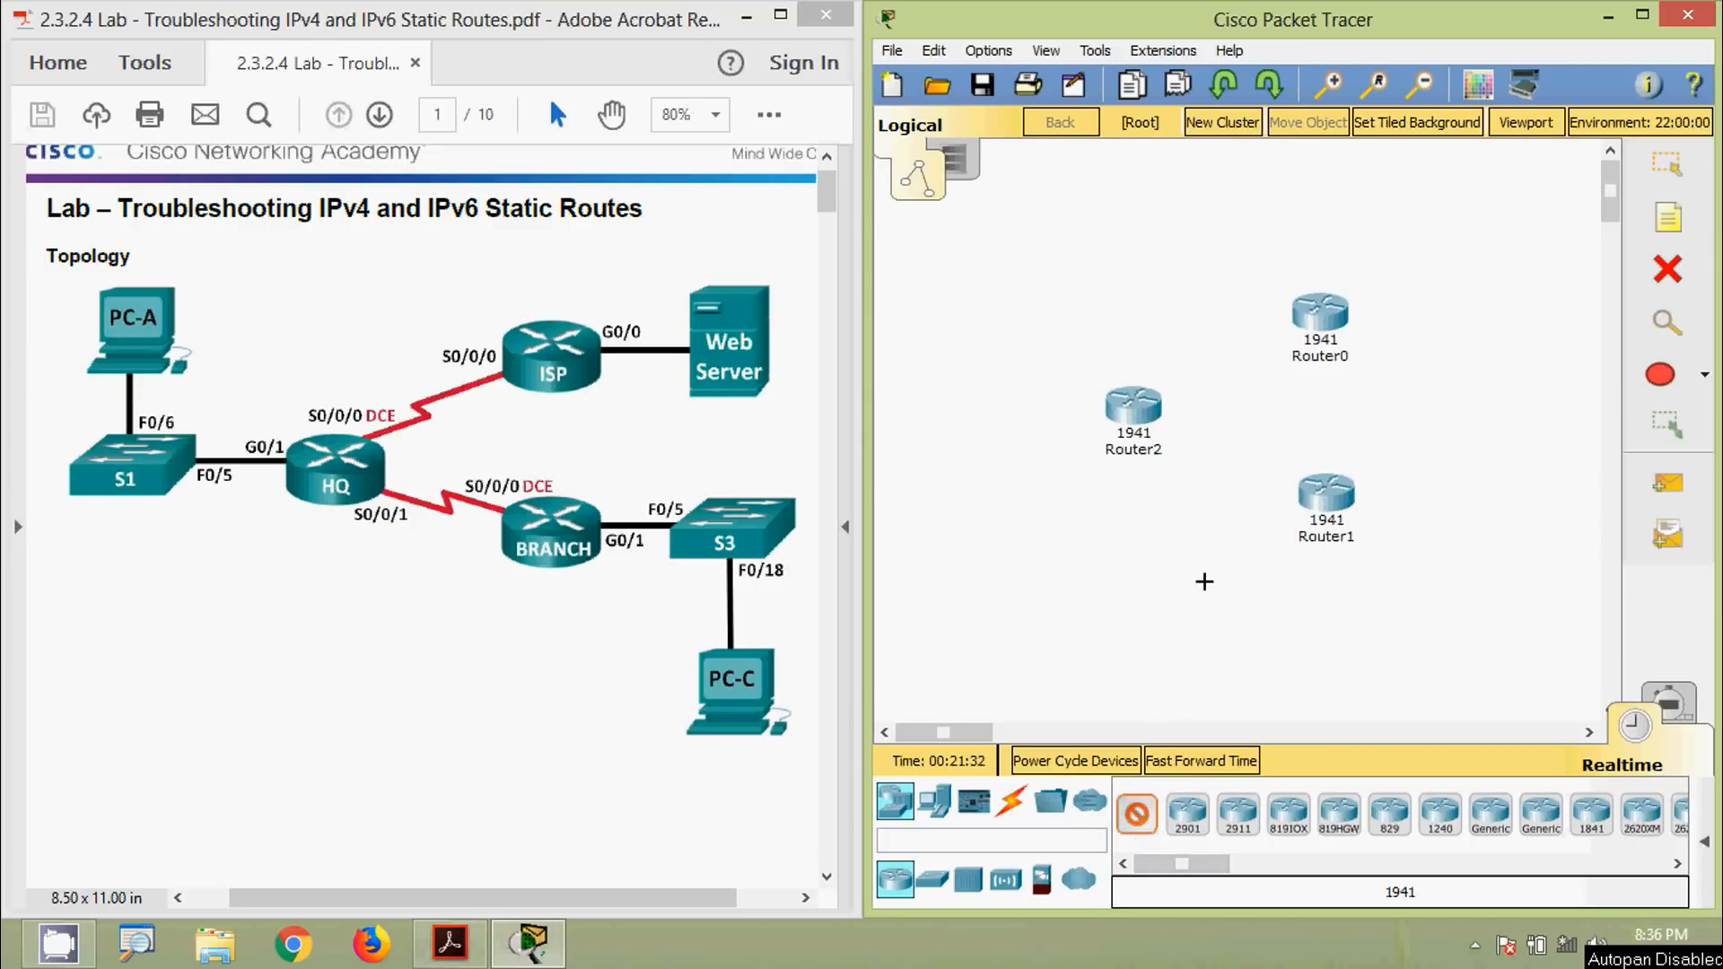
Add two 2960-24TT switches, one left and one right of the routers
{"action": "left_click", "coordinate": [931, 880]}
{"action": "left_click", "coordinate": [1137, 817]}
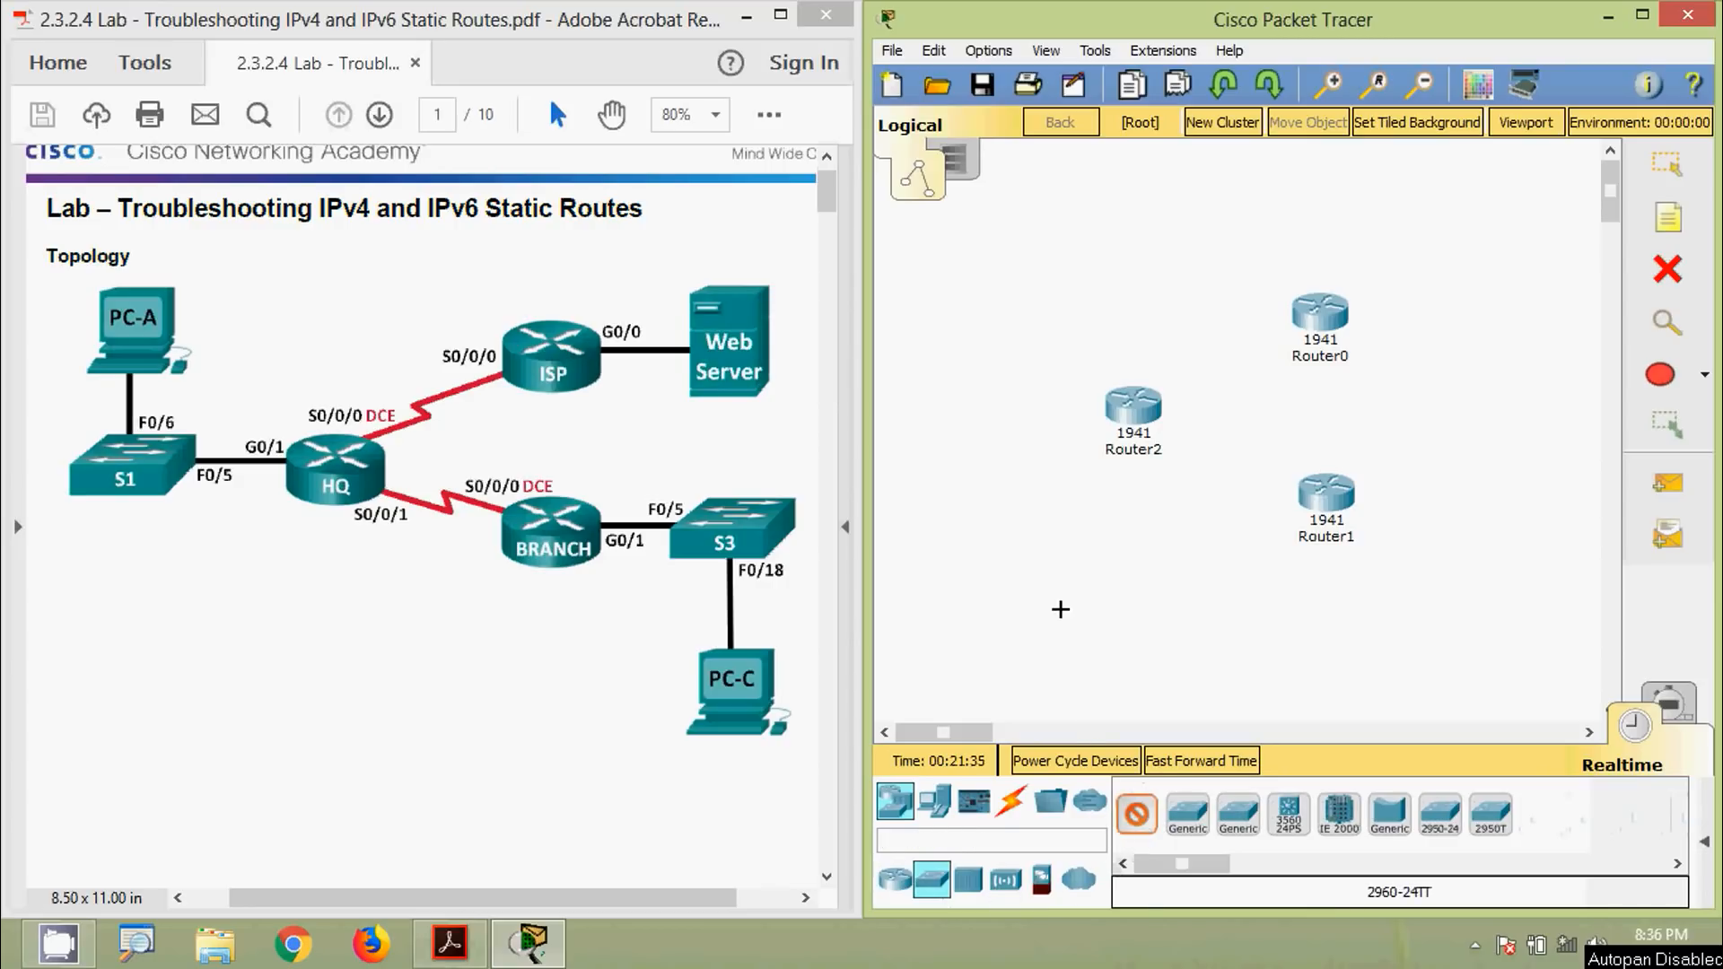
{"action": "left_click", "coordinate": [1003, 402]}
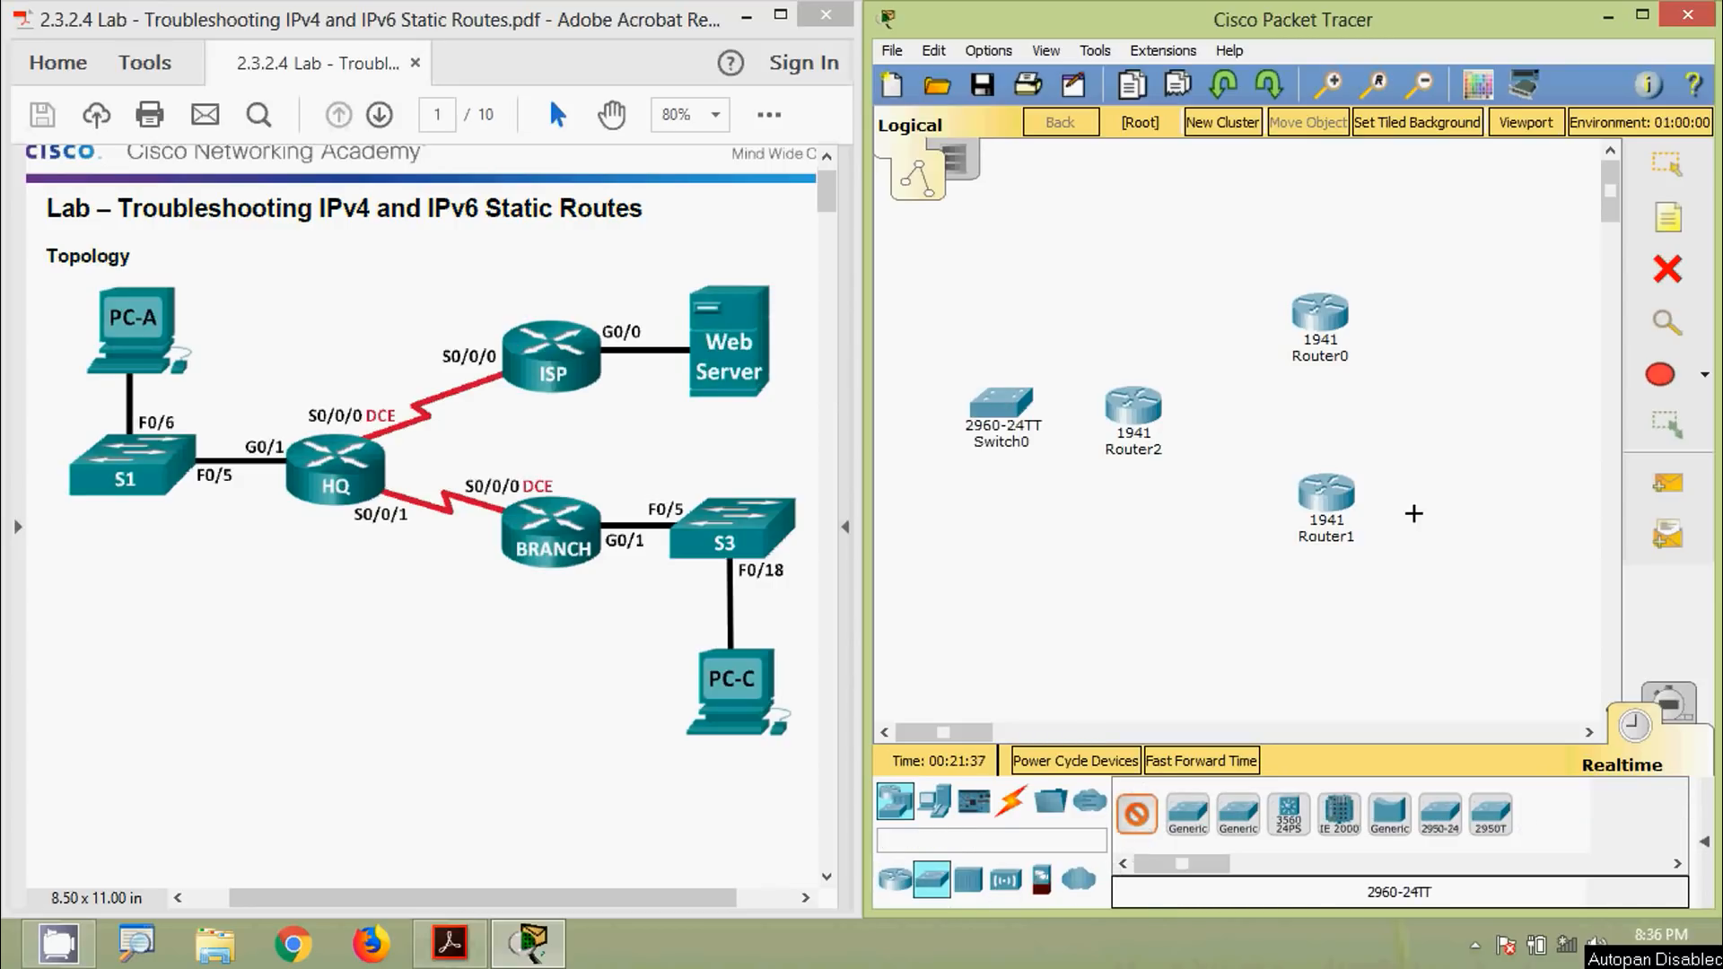
{"action": "left_click", "coordinate": [1487, 500]}
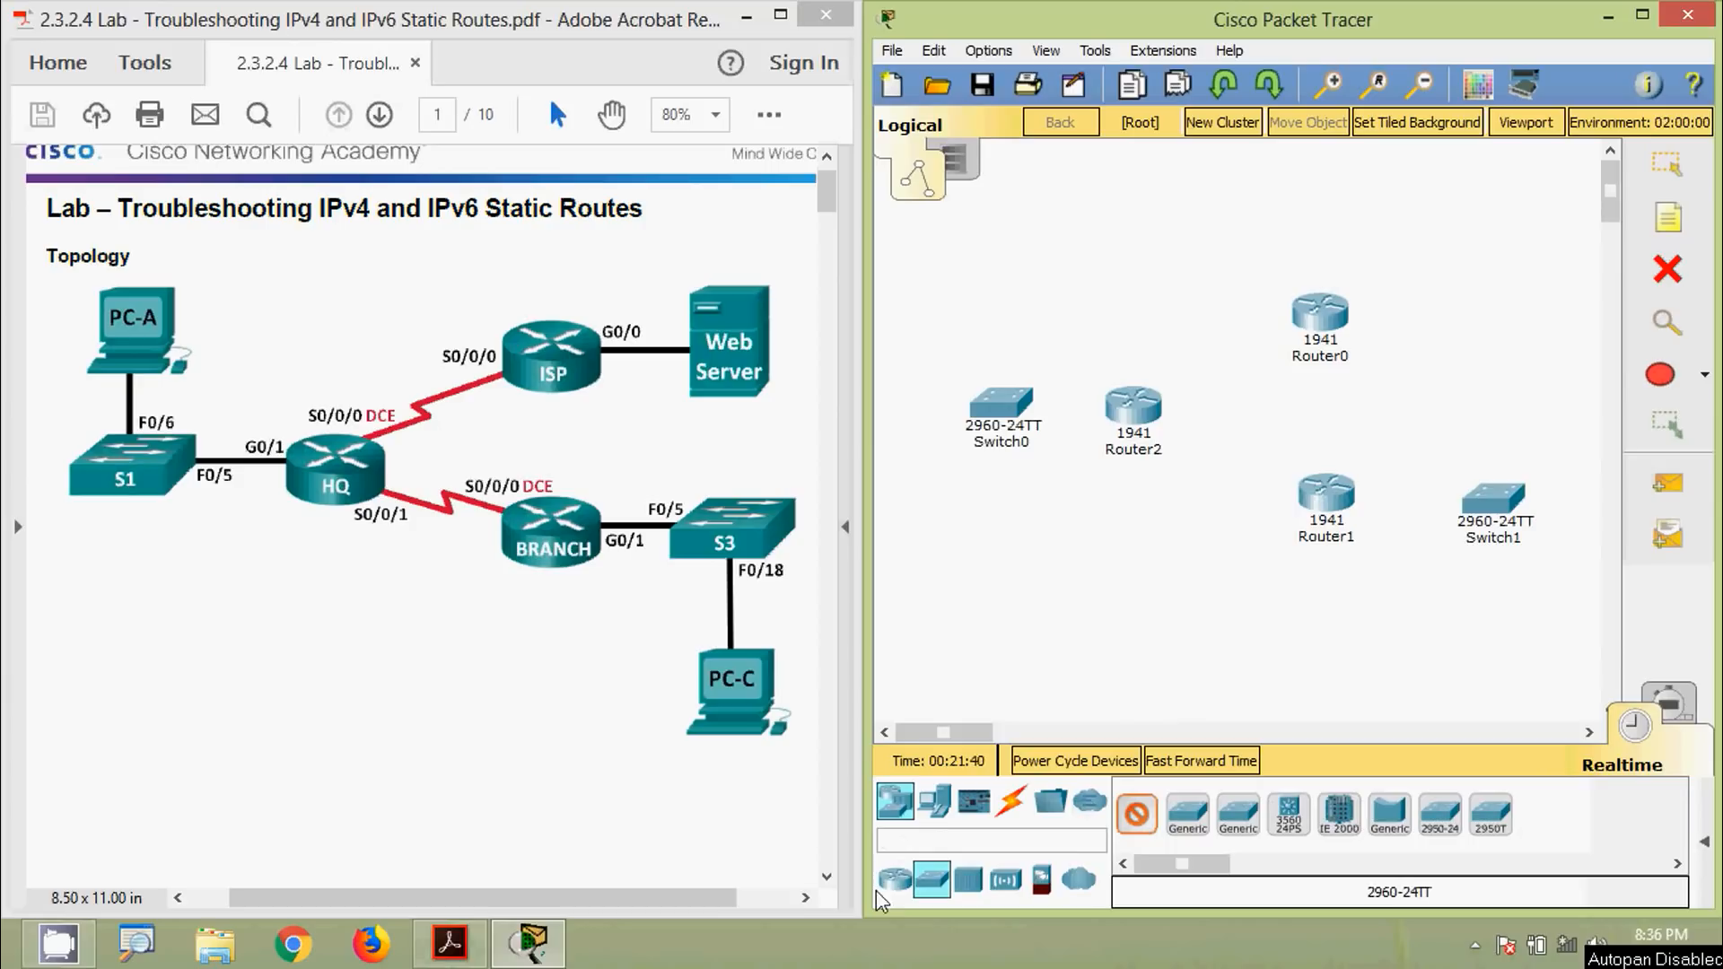
Add two generic PCs near the switches and a server beside Router0
{"action": "left_click", "coordinate": [936, 807]}
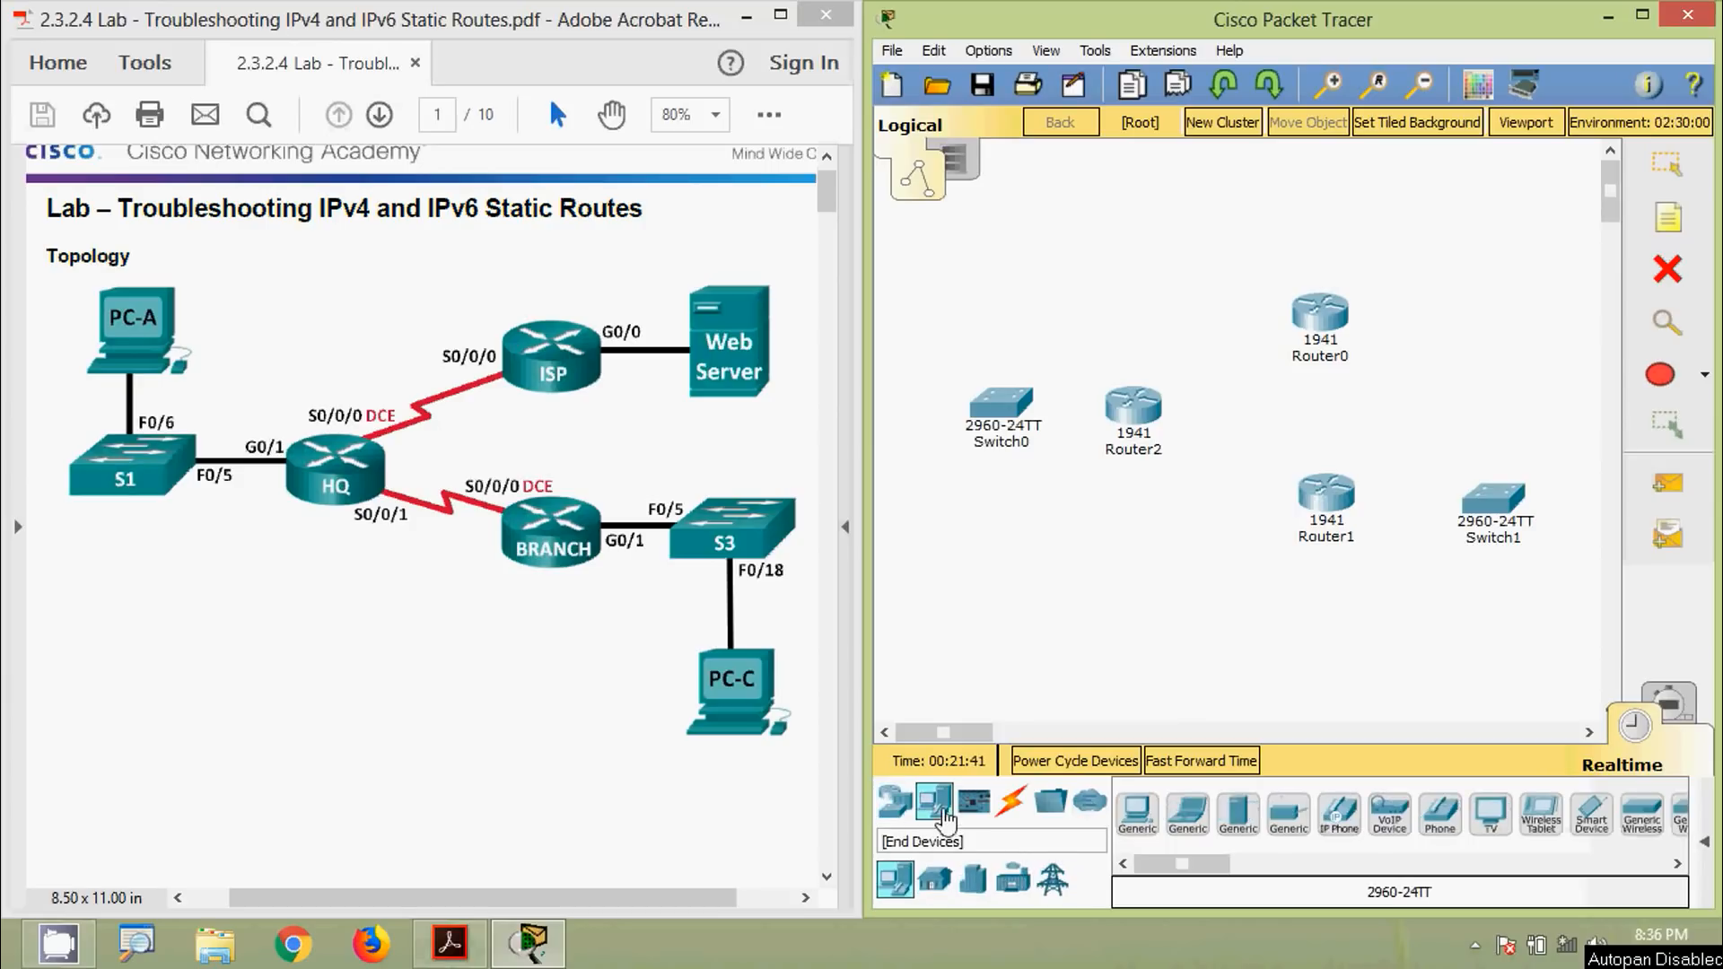
{"action": "left_click", "coordinate": [1137, 817]}
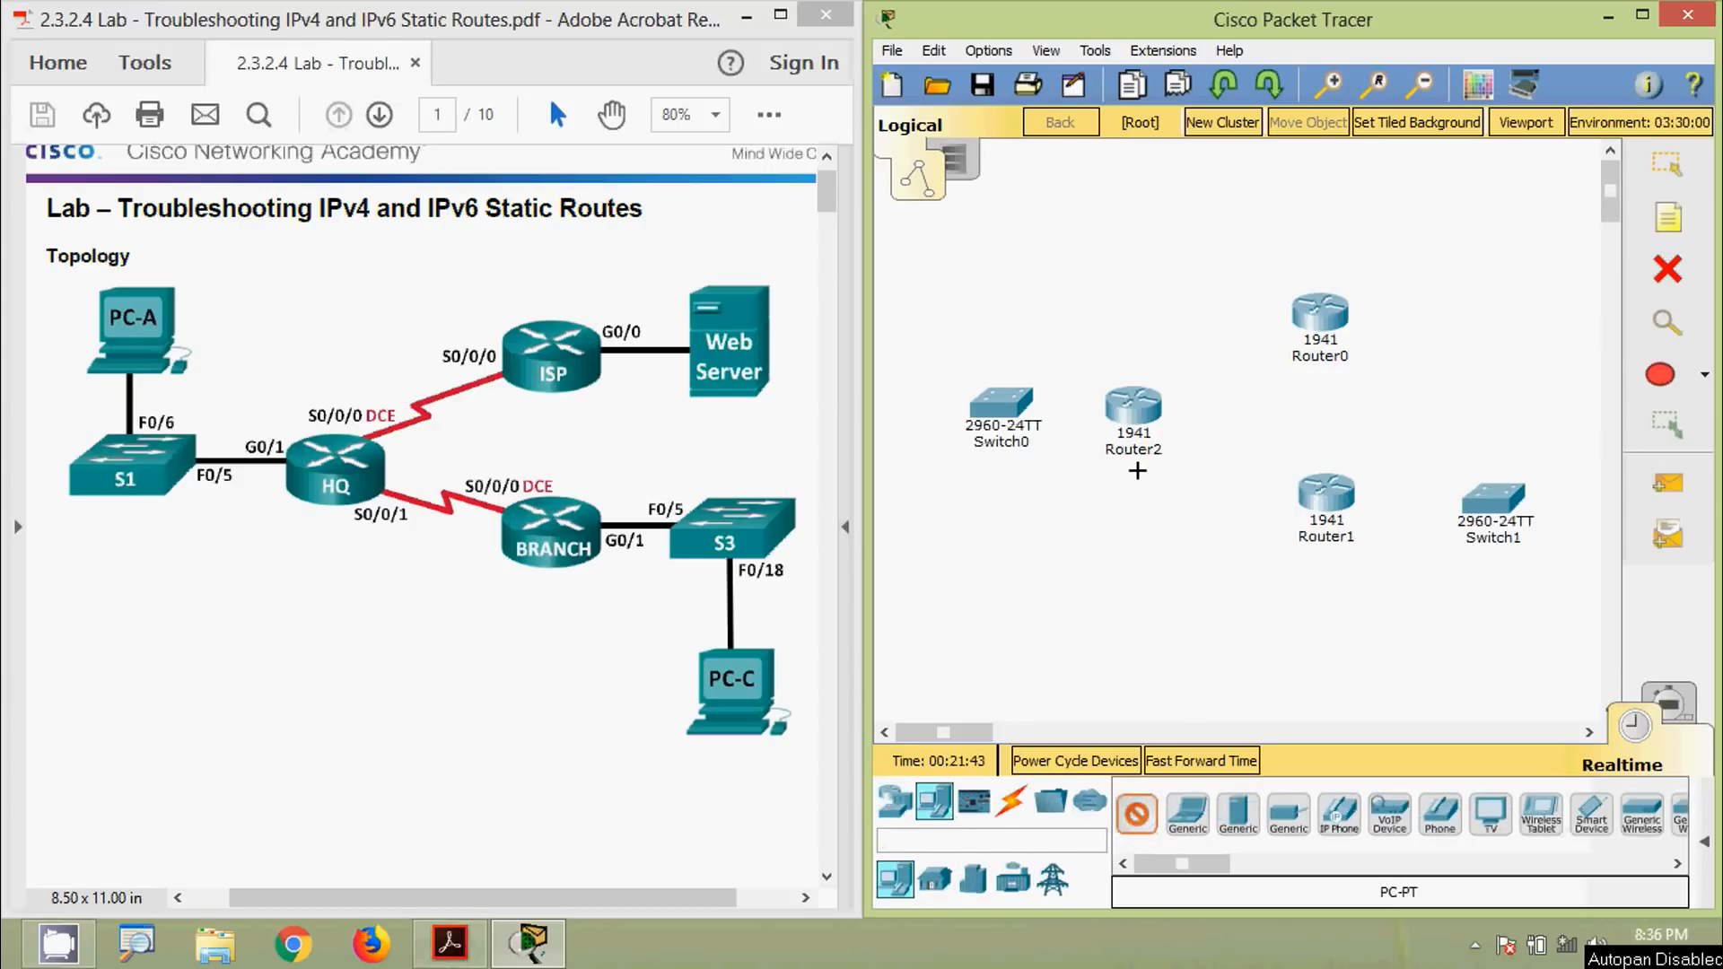
{"action": "left_click", "coordinate": [994, 294]}
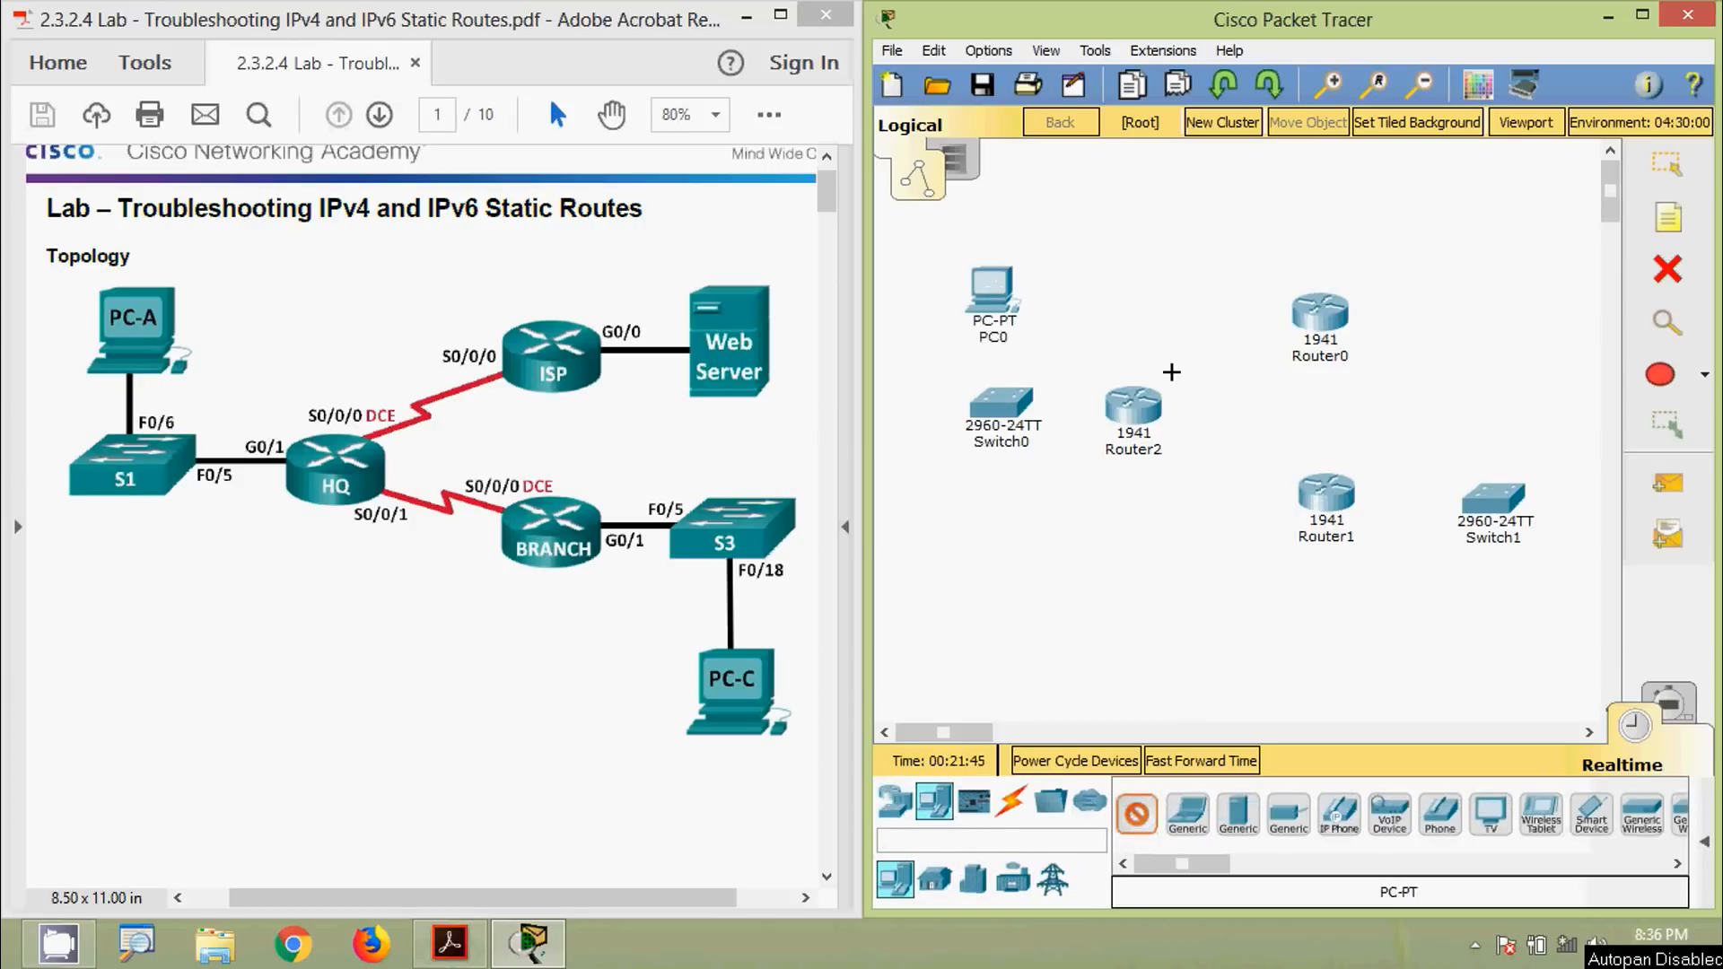
{"action": "left_click", "coordinate": [1516, 644]}
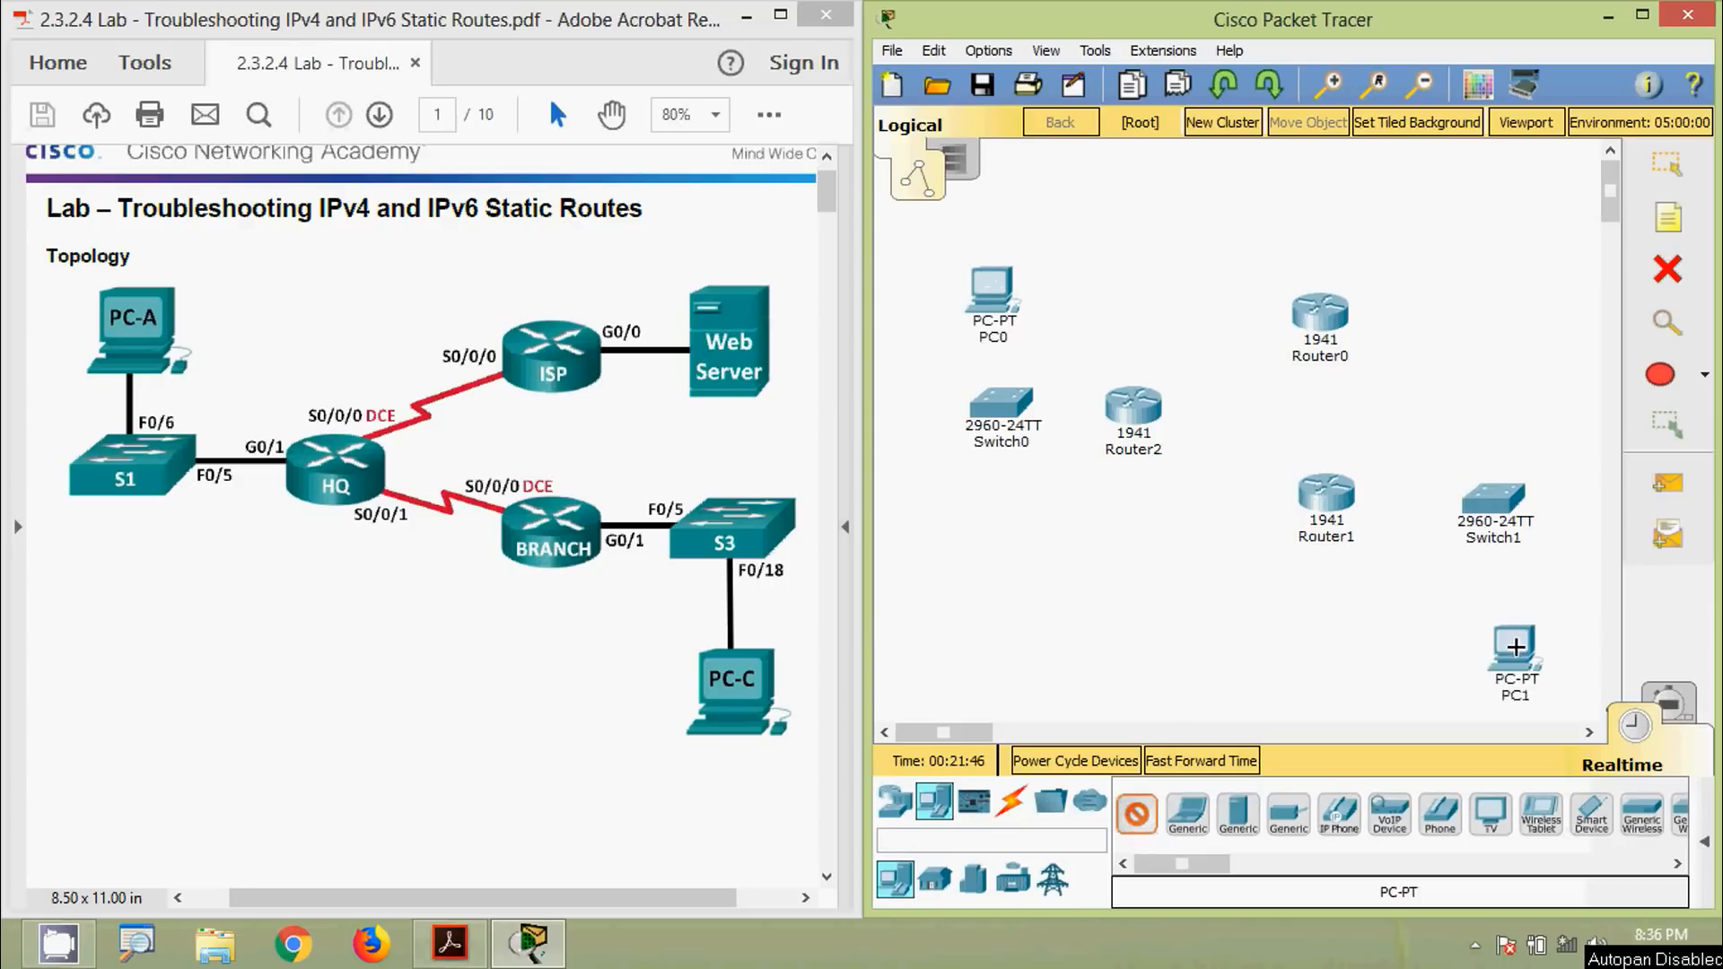
{"action": "left_click", "coordinate": [1238, 817]}
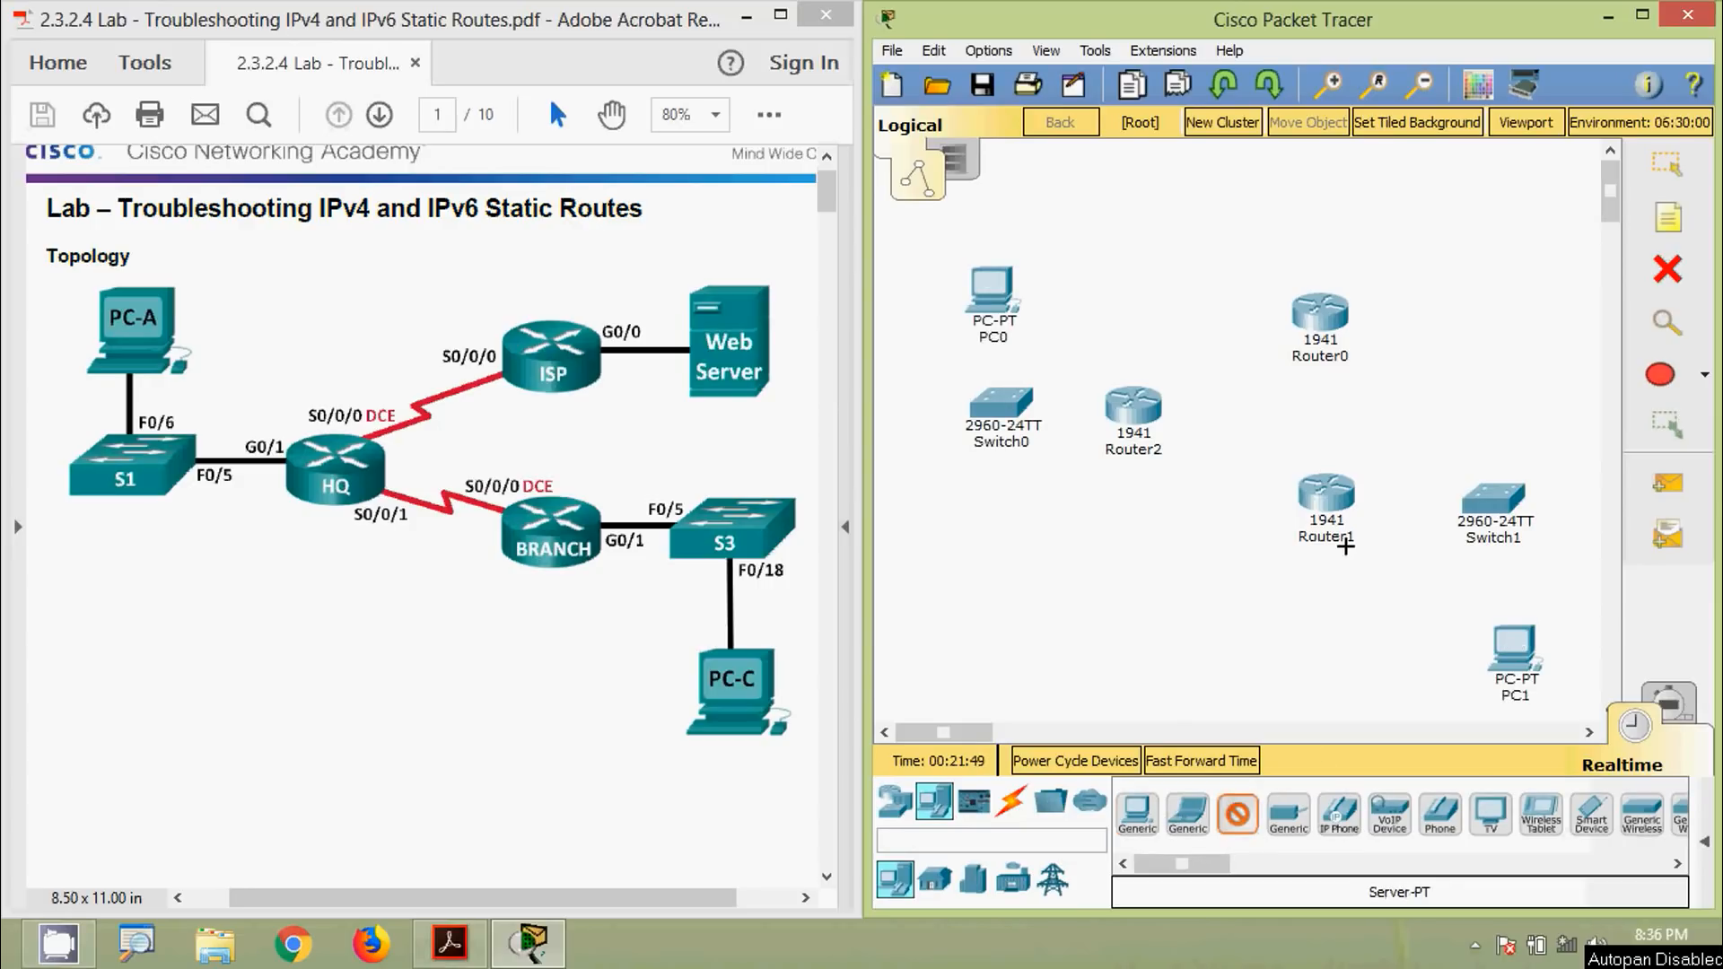
{"action": "left_click", "coordinate": [1473, 307]}
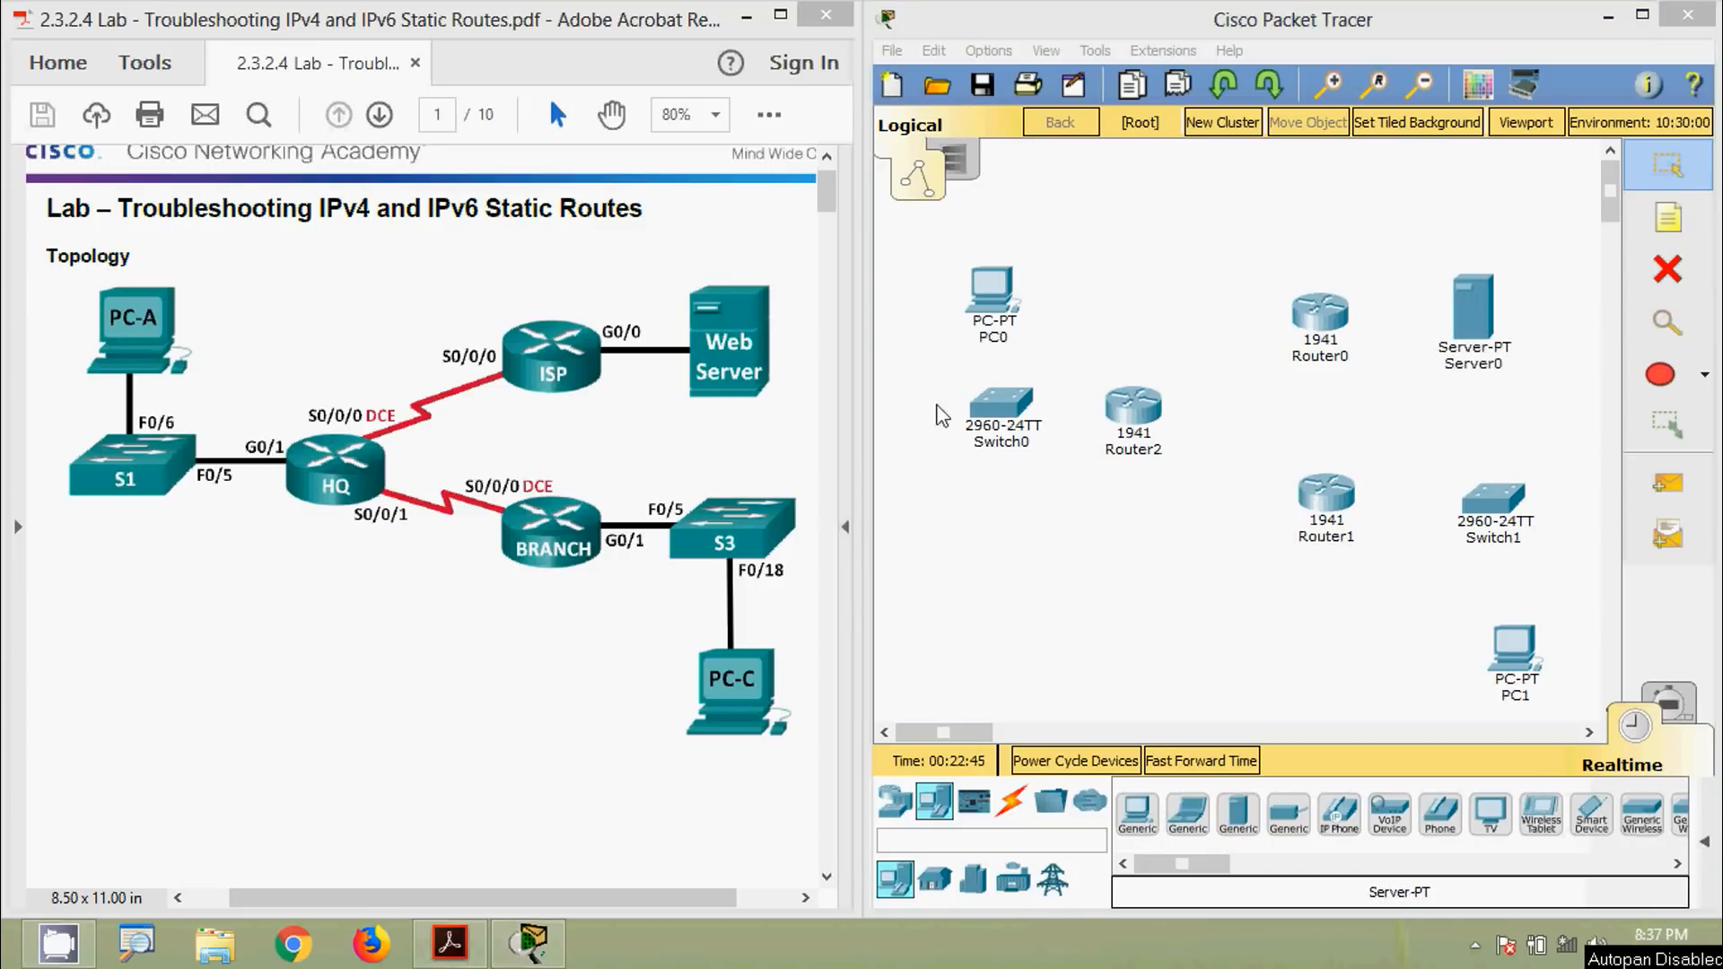
Rename PC0 to PC-A and Switch0 to S1
{"action": "left_click", "coordinate": [999, 340]}
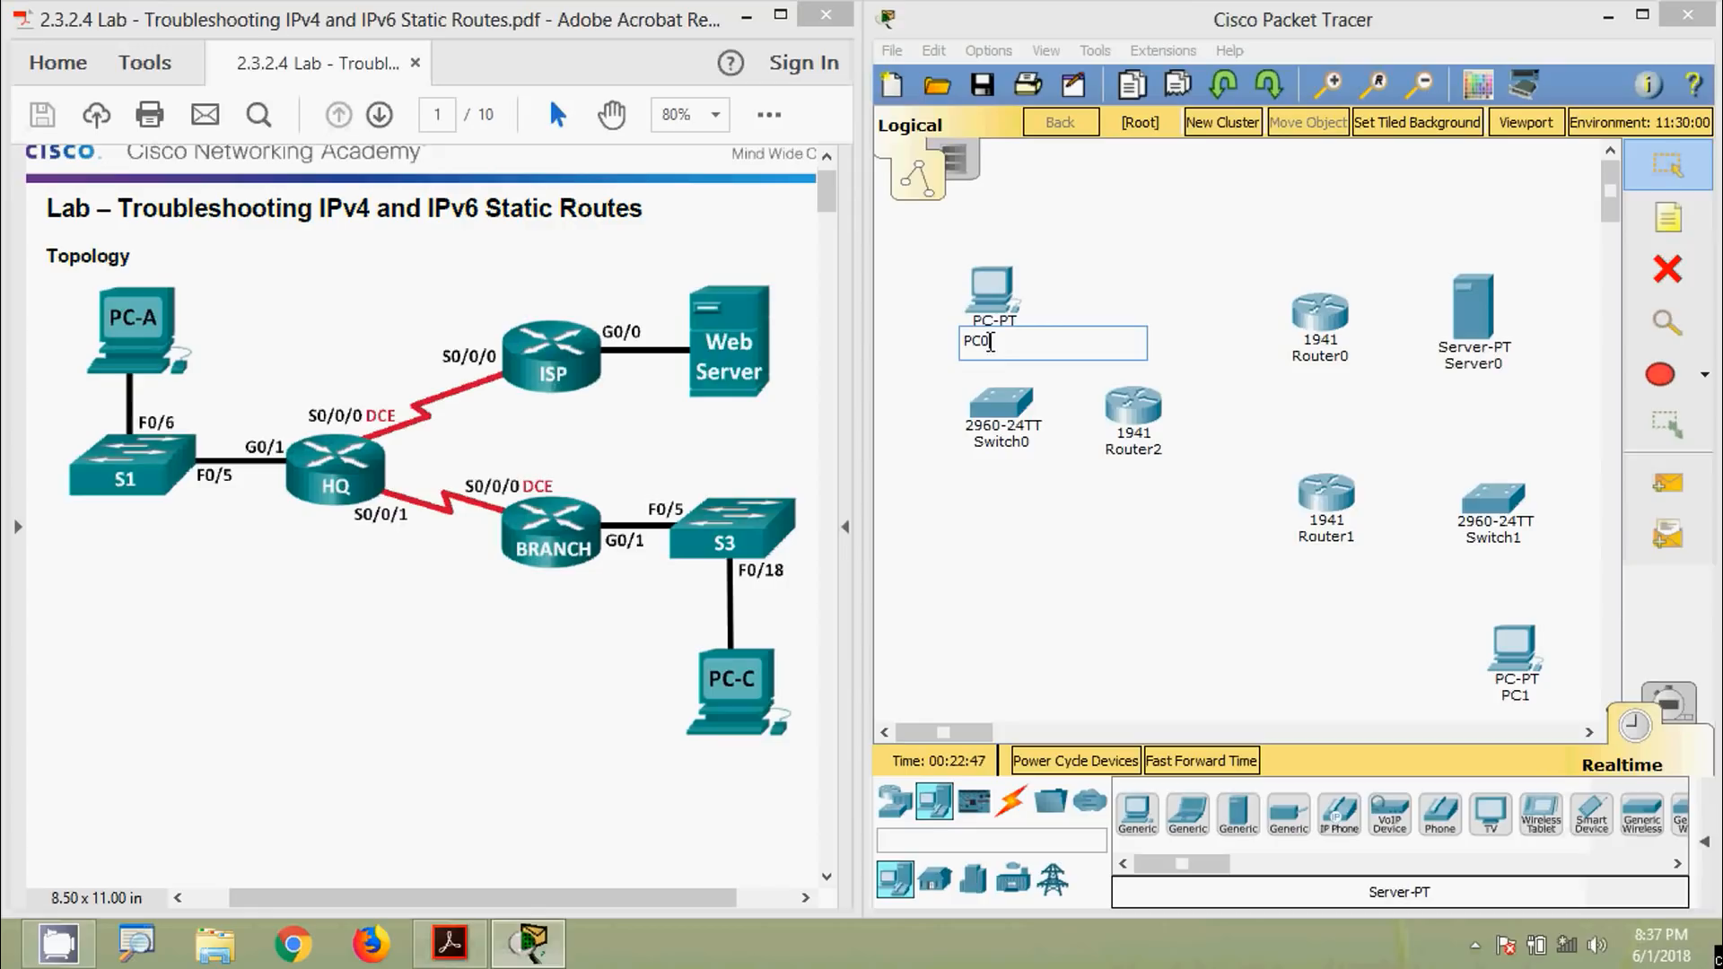
{"action": "key", "text": "shift+Left"}
{"action": "left_click", "coordinate": [1025, 468]}
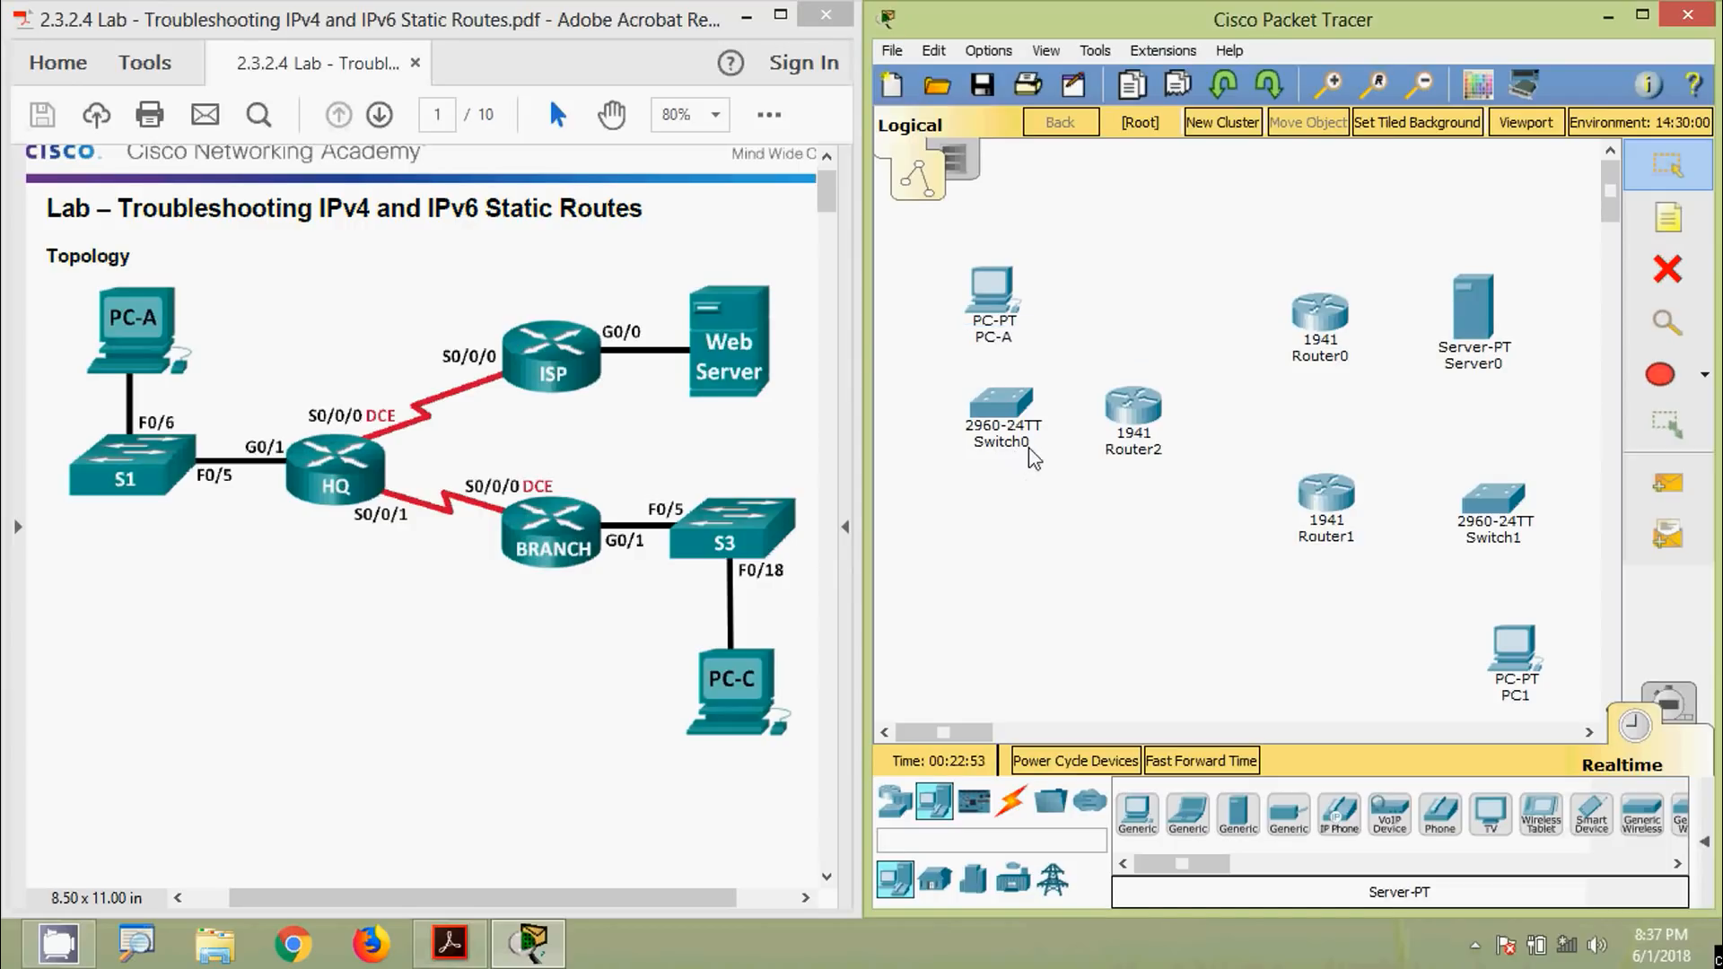
{"action": "left_click", "coordinate": [1031, 444]}
{"action": "left_click_drag", "start_coordinate": [1030, 446], "coordinate": [982, 449]}
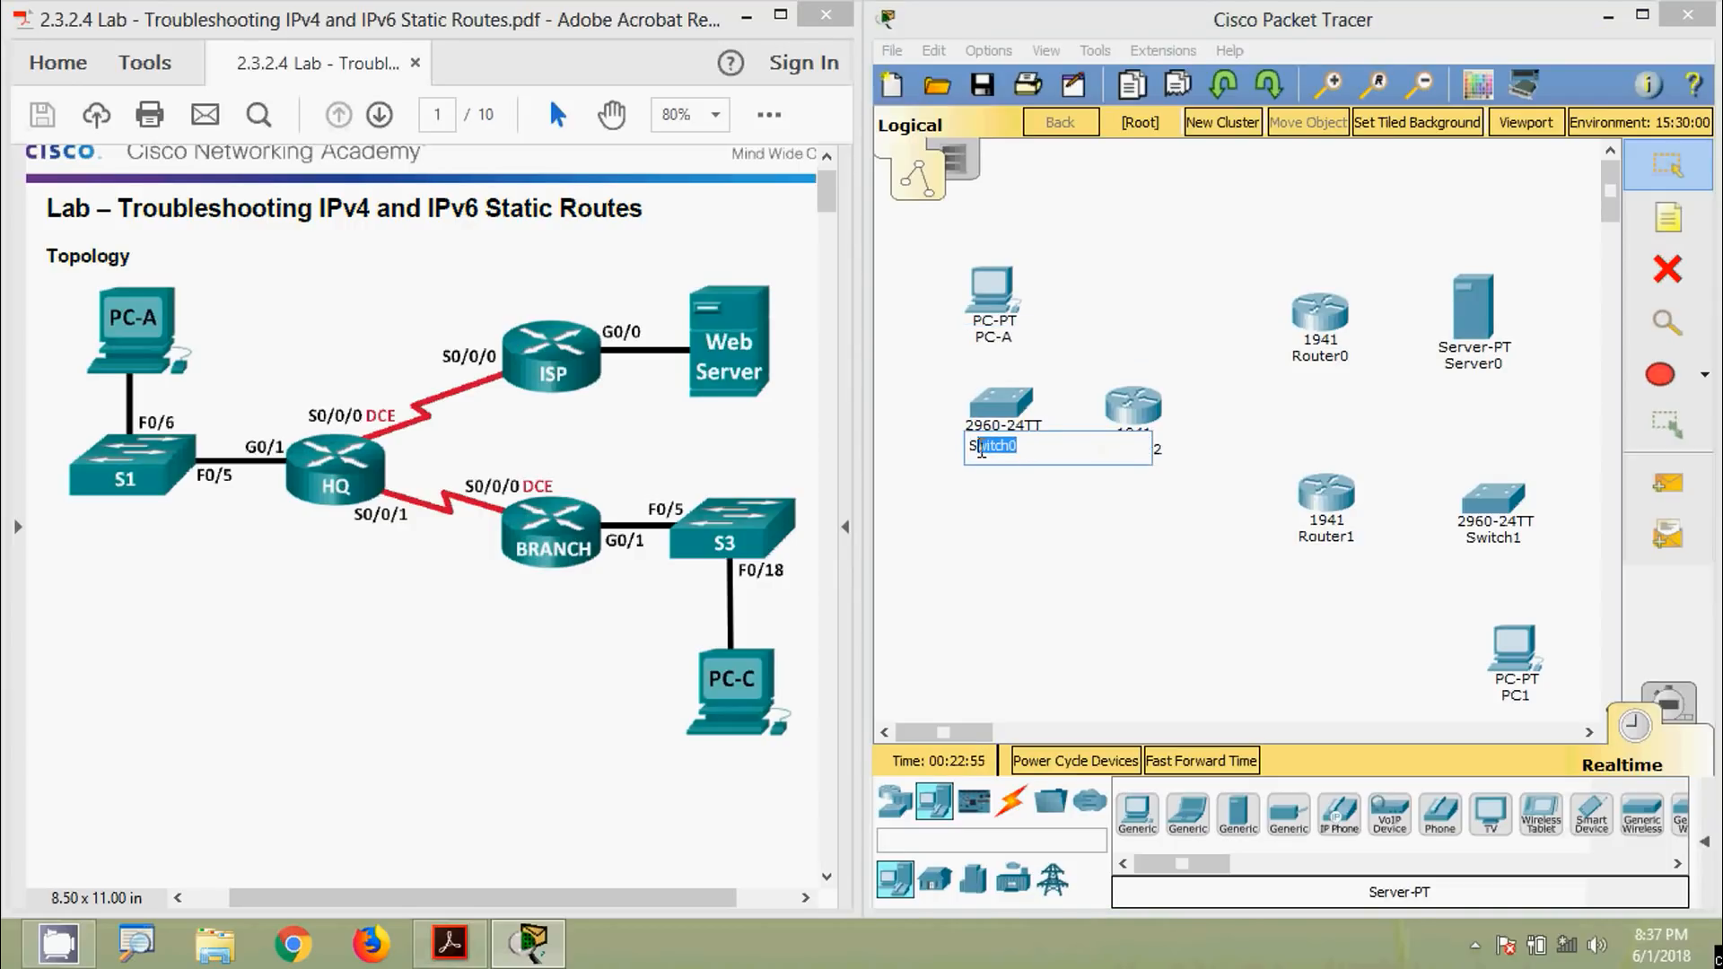
{"action": "type", "text": "1"}
{"action": "left_click", "coordinate": [1149, 486]}
Rename the routers to HQ, ISP and BRANCH
{"action": "left_click", "coordinate": [1150, 460]}
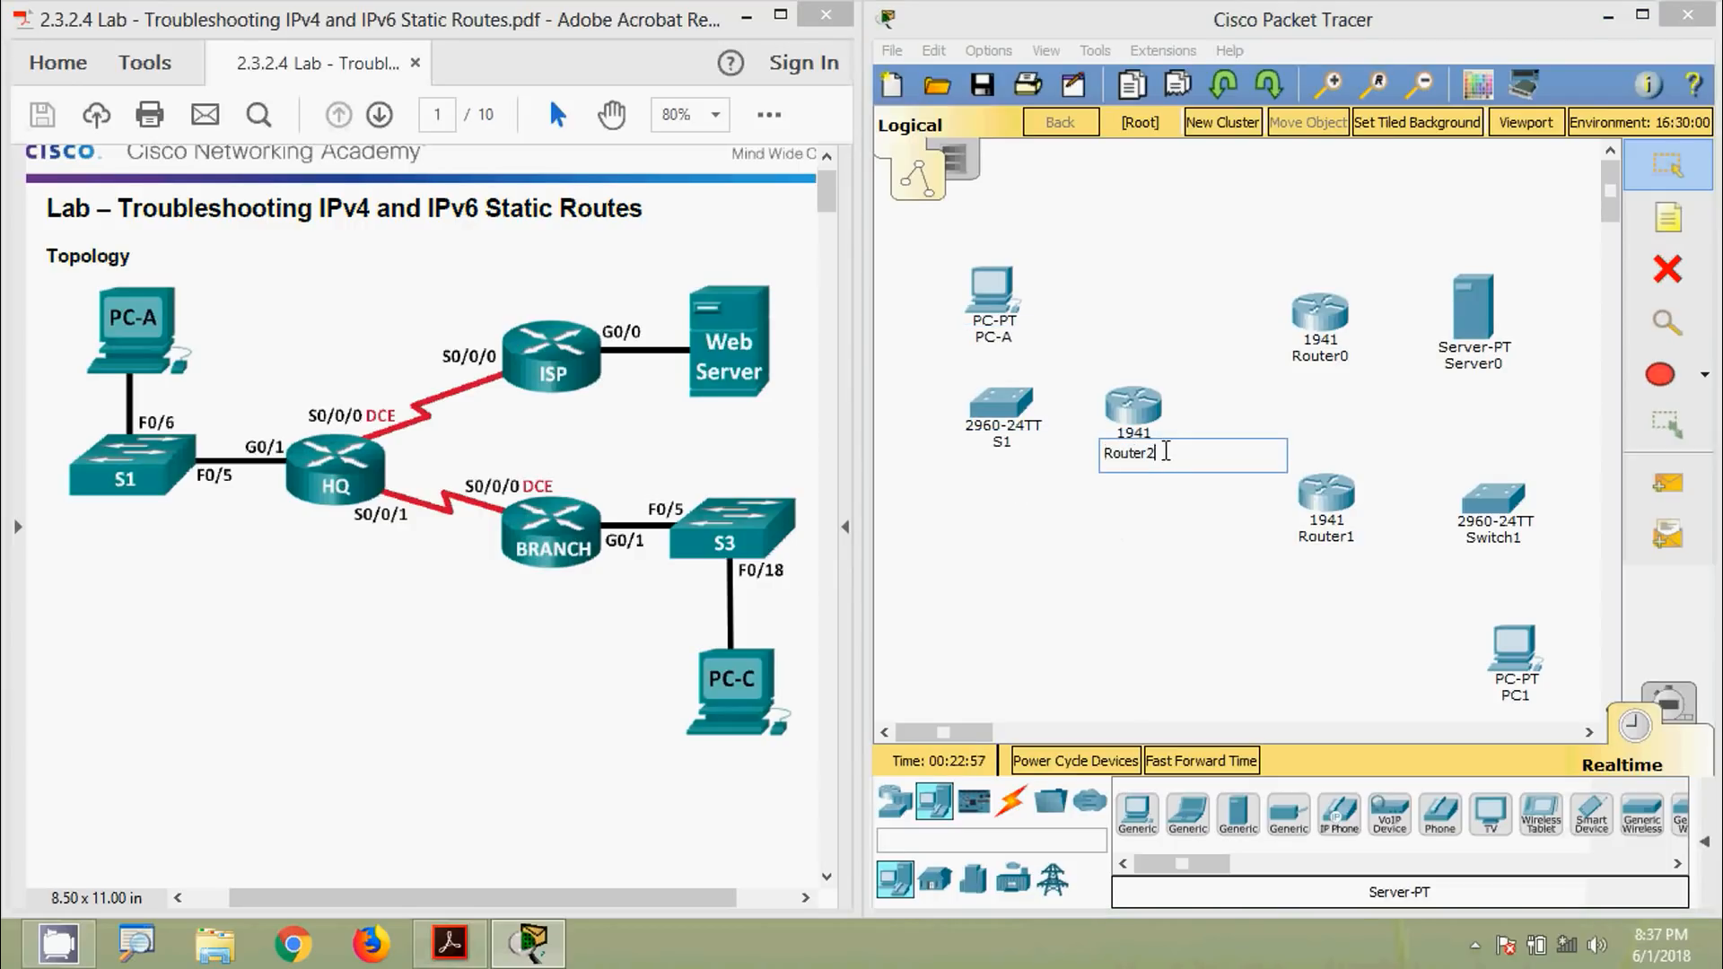
{"action": "left_click_drag", "start_coordinate": [1163, 454], "coordinate": [1091, 453]}
{"action": "type", "text": "h"}
{"action": "left_click", "coordinate": [1321, 363]}
{"action": "left_click_drag", "start_coordinate": [1351, 359], "coordinate": [1255, 369]}
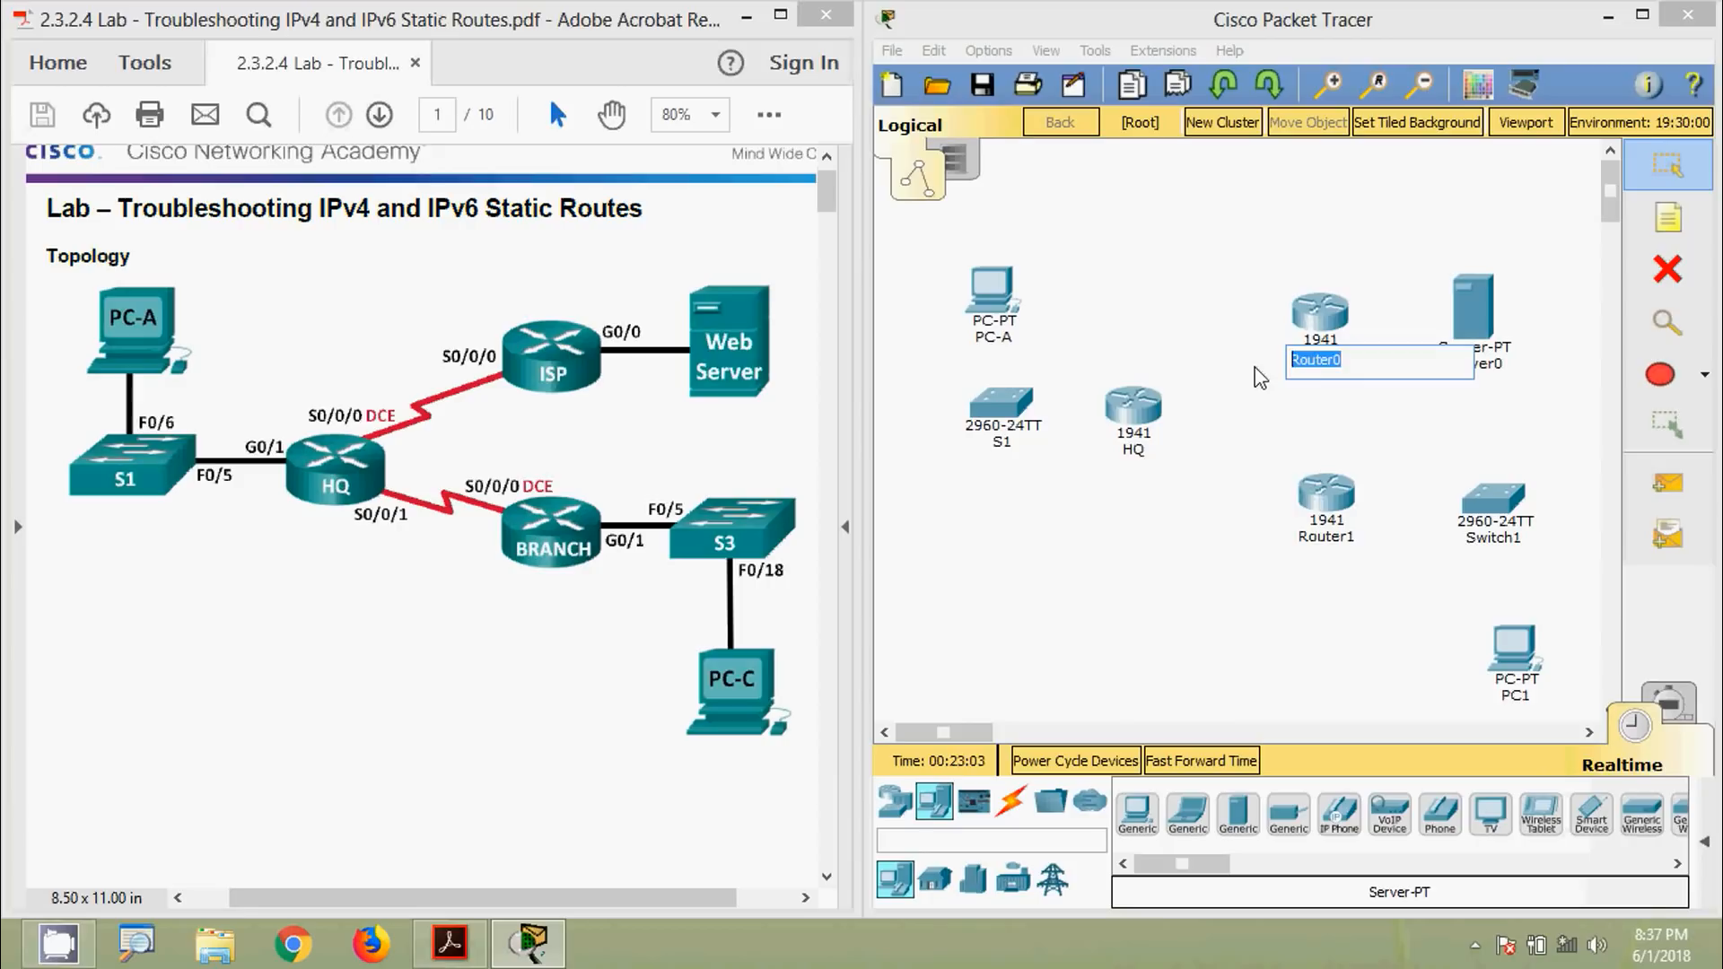
{"action": "type", "text": "ISP"}
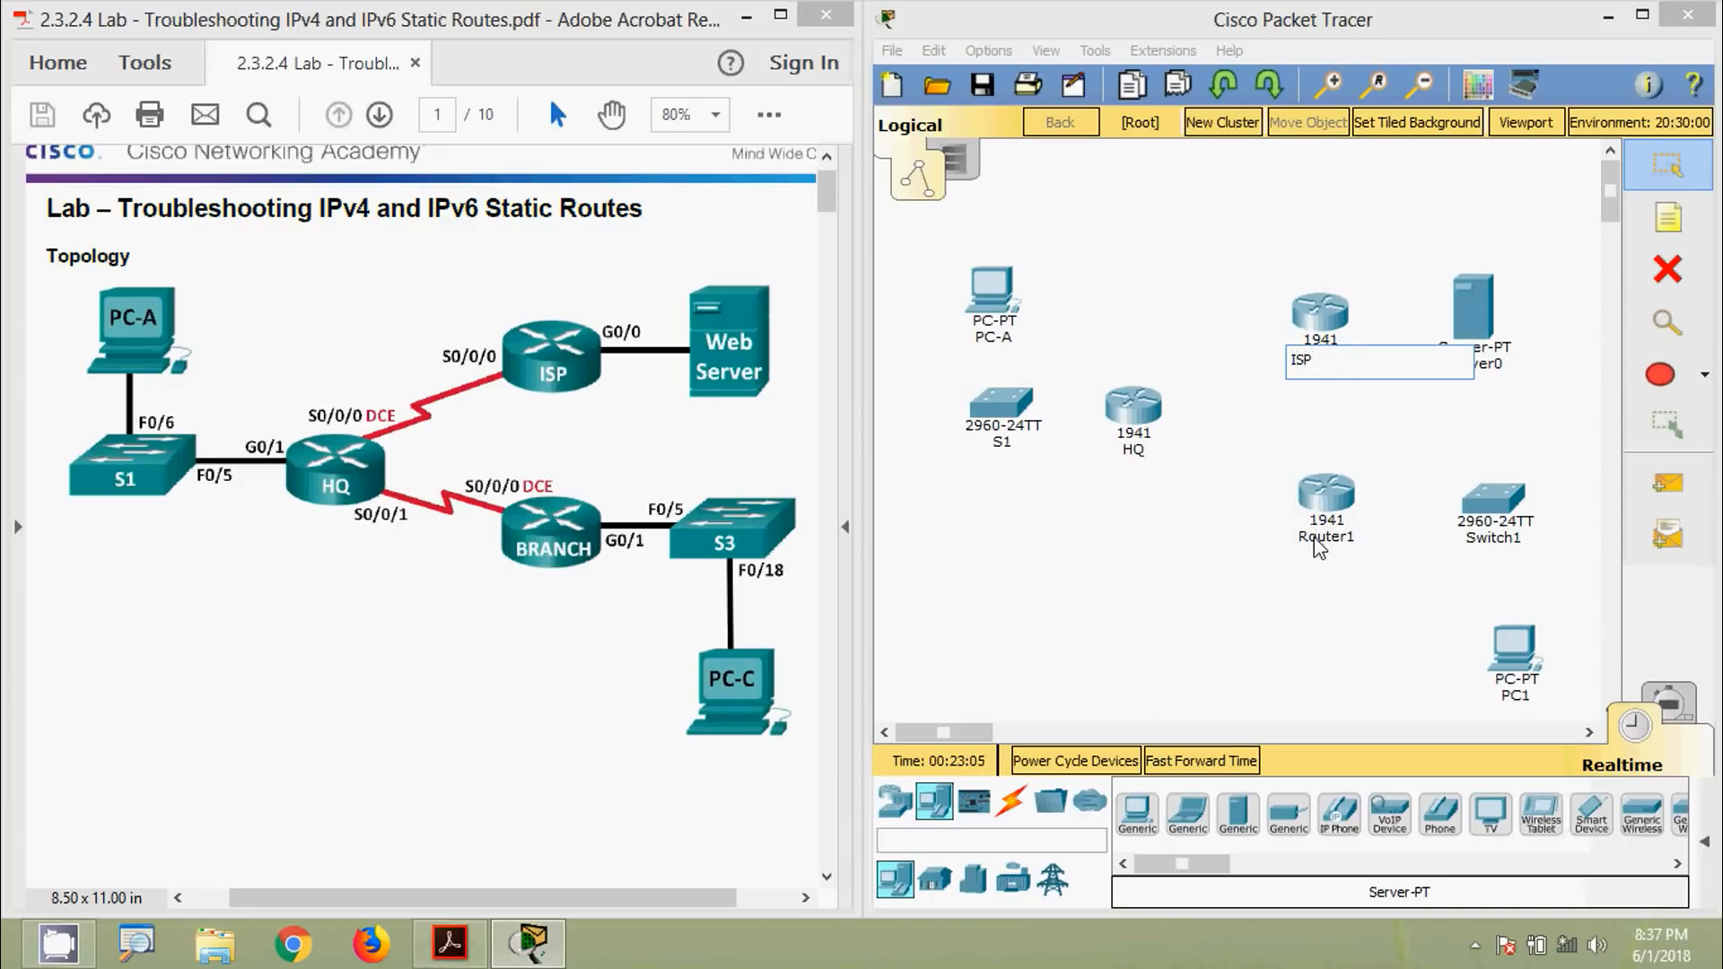
{"action": "left_click", "coordinate": [1323, 536]}
{"action": "left_click_drag", "start_coordinate": [1355, 543], "coordinate": [1276, 550]}
{"action": "type", "text": "BRANCH"}
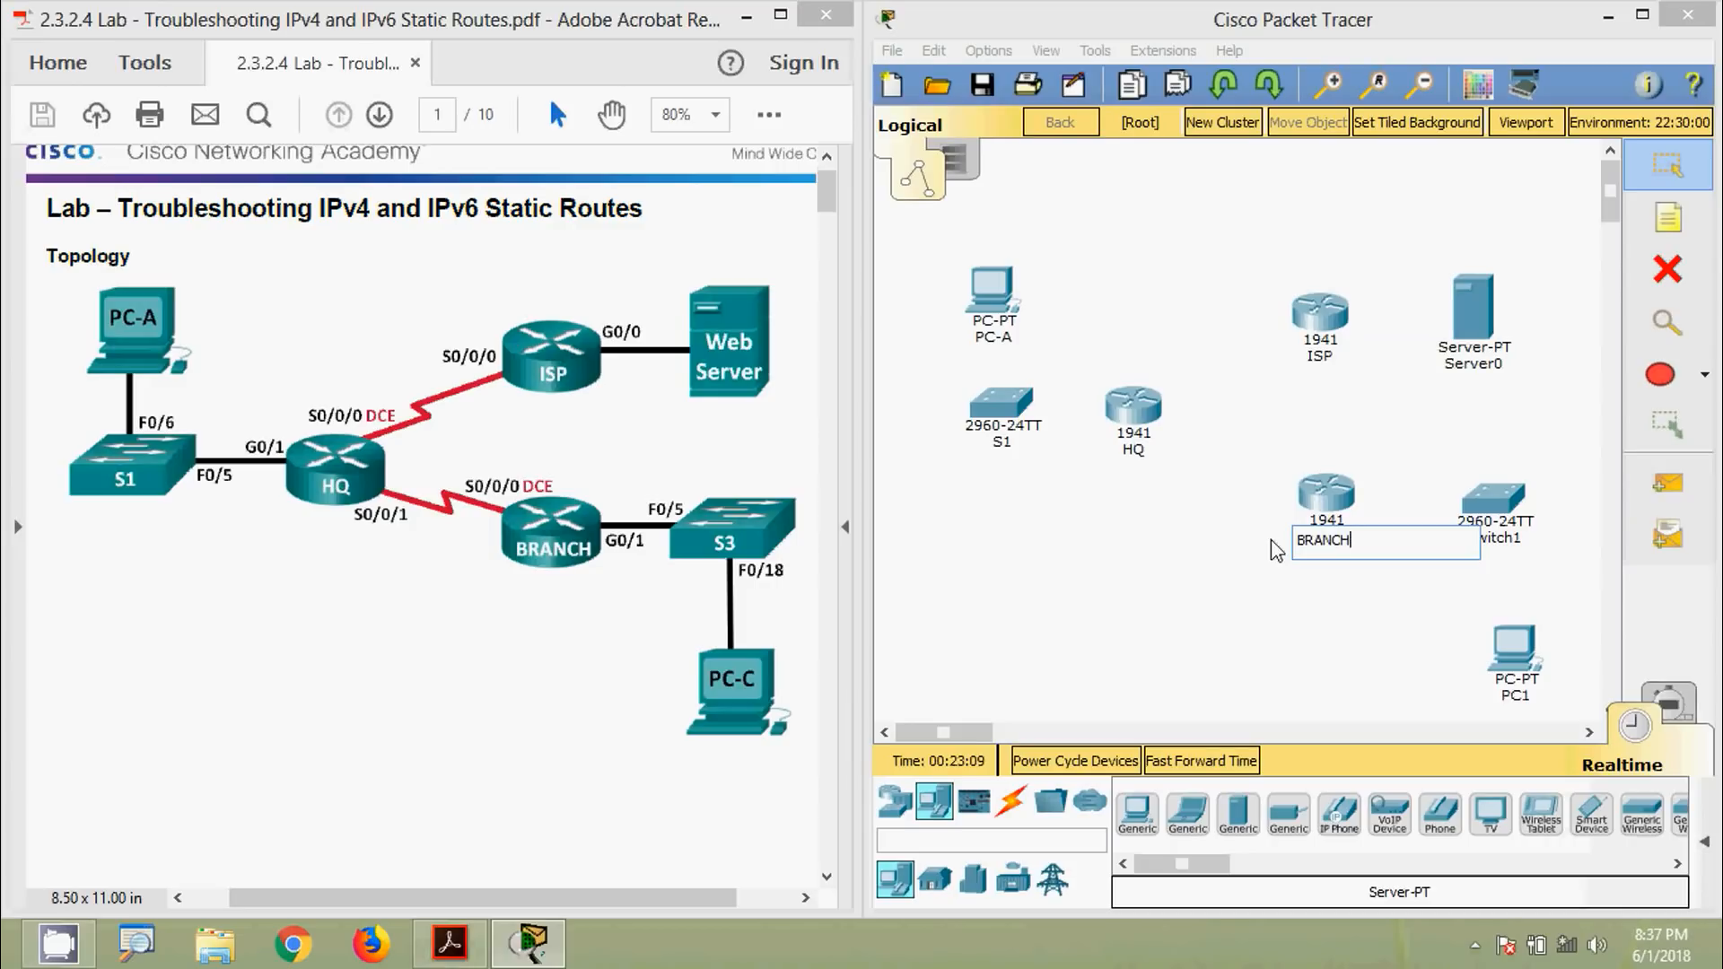
{"action": "key", "text": "Return"}
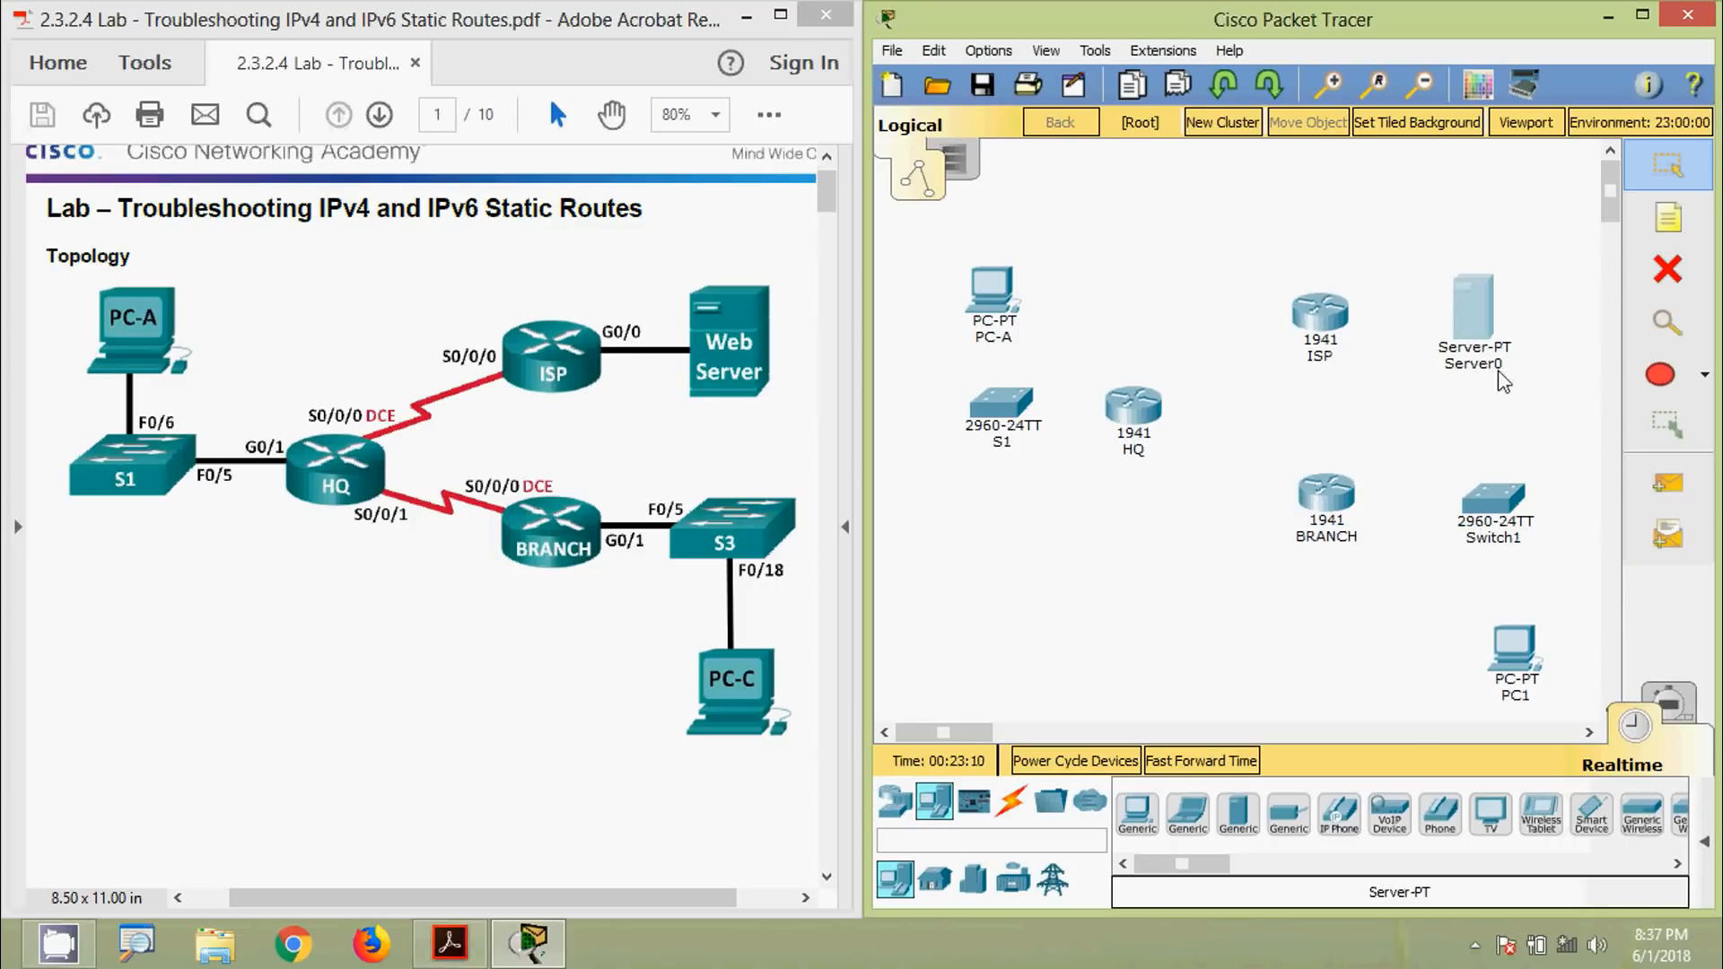
Rename the server to WEB SERVER, Switch1 to S3 and PC1 to PC-C
{"action": "left_click", "coordinate": [1501, 372]}
{"action": "left_click", "coordinate": [1401, 175]}
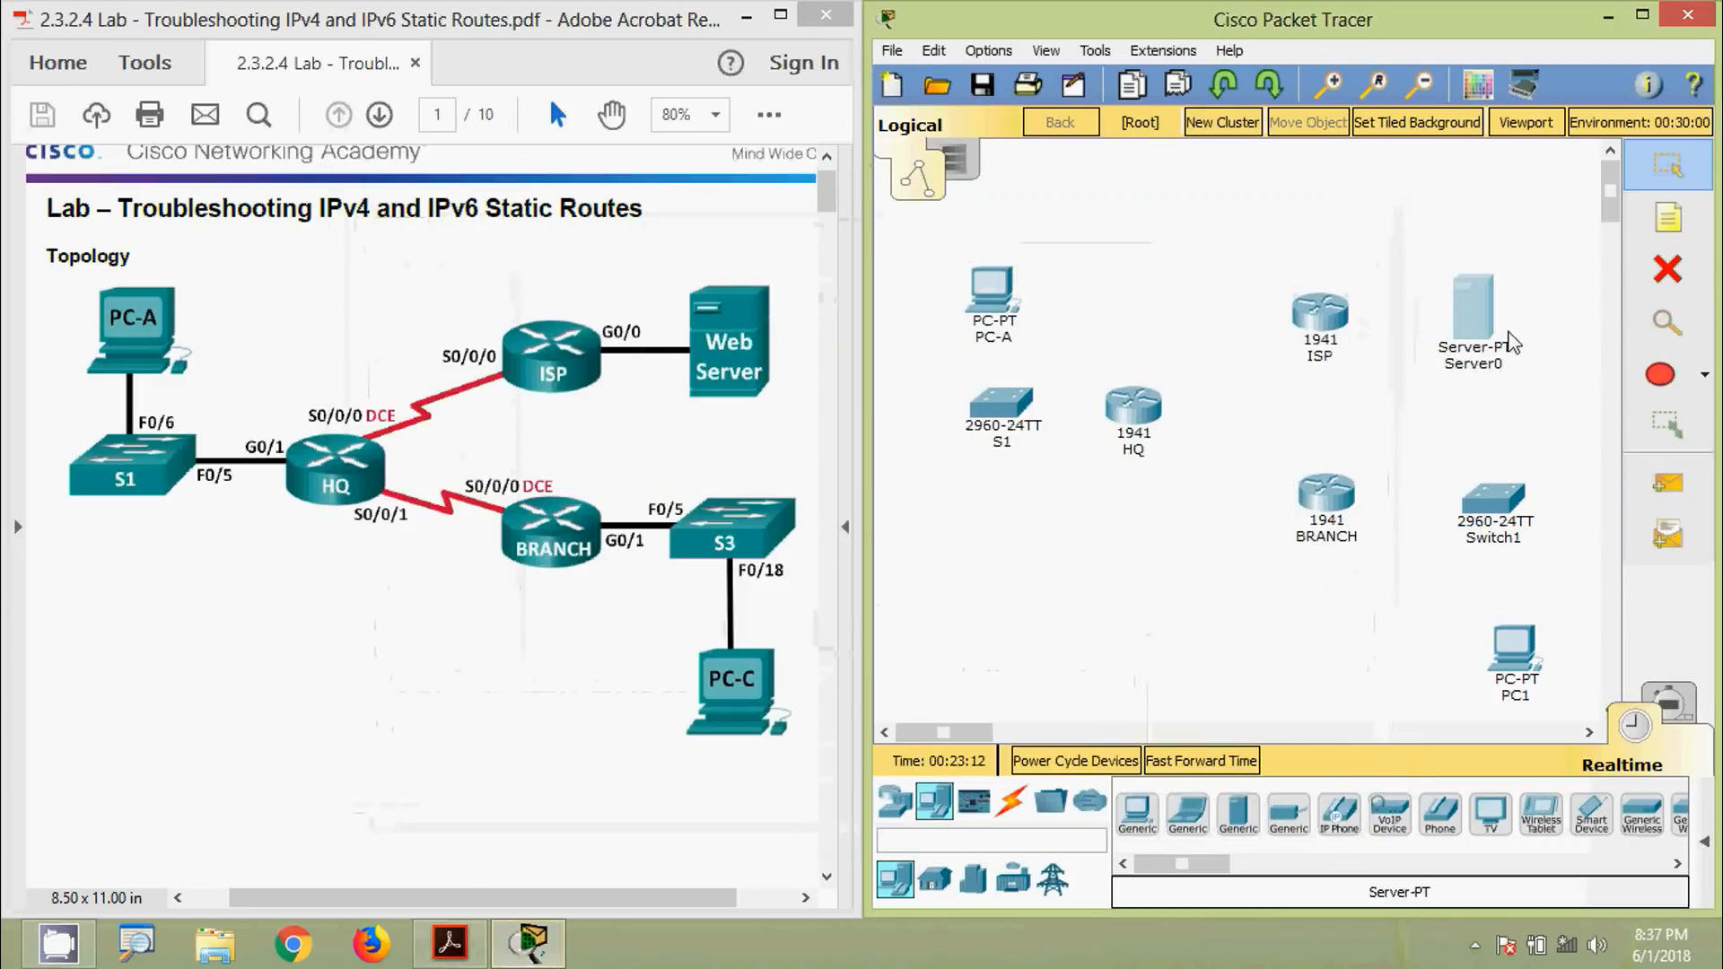
{"action": "left_click", "coordinate": [1485, 374]}
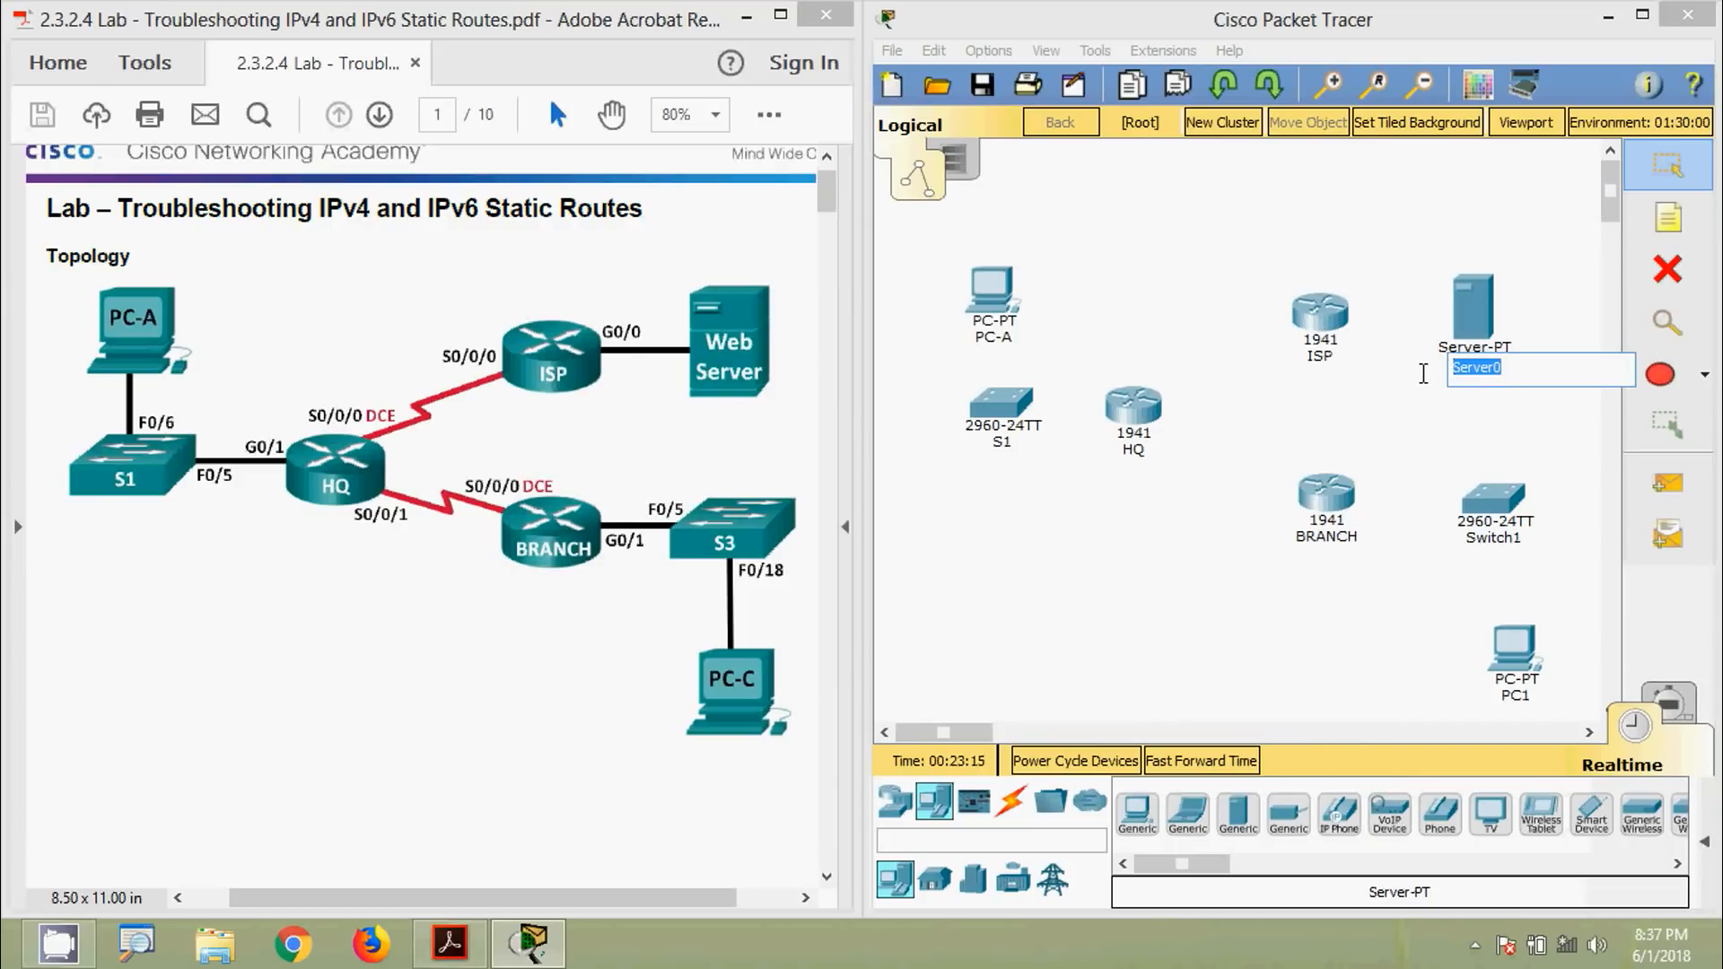
{"action": "type", "text": "WEB SERVER"}
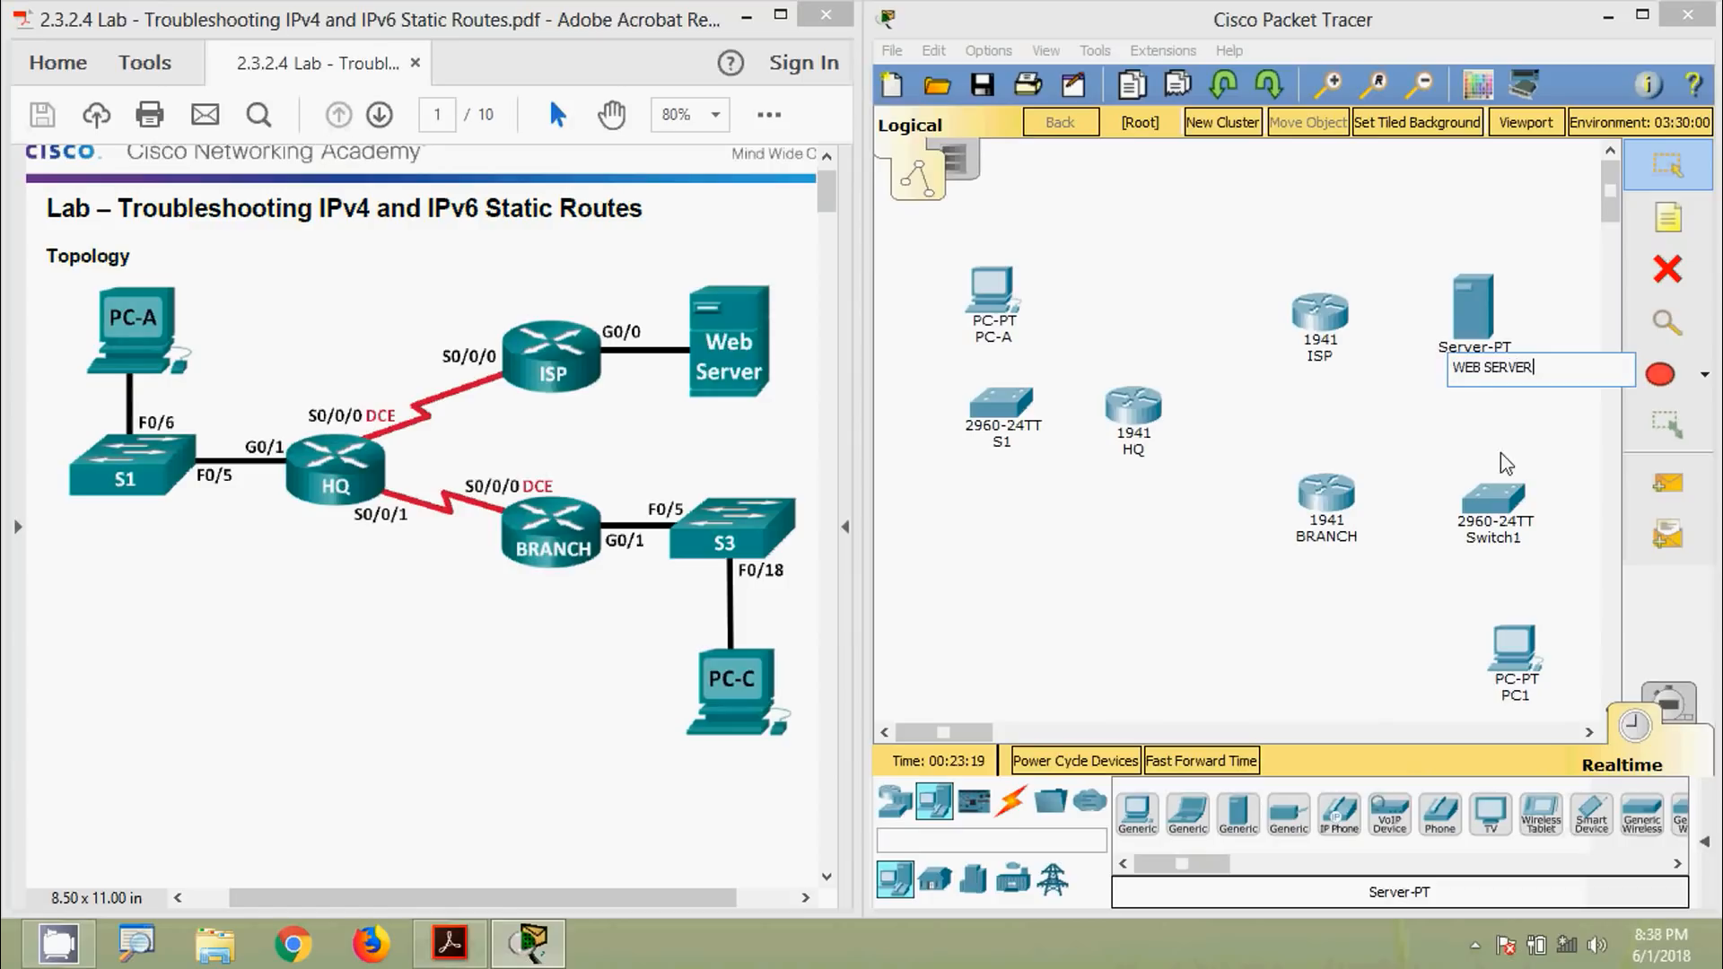
{"action": "left_click", "coordinate": [1493, 538]}
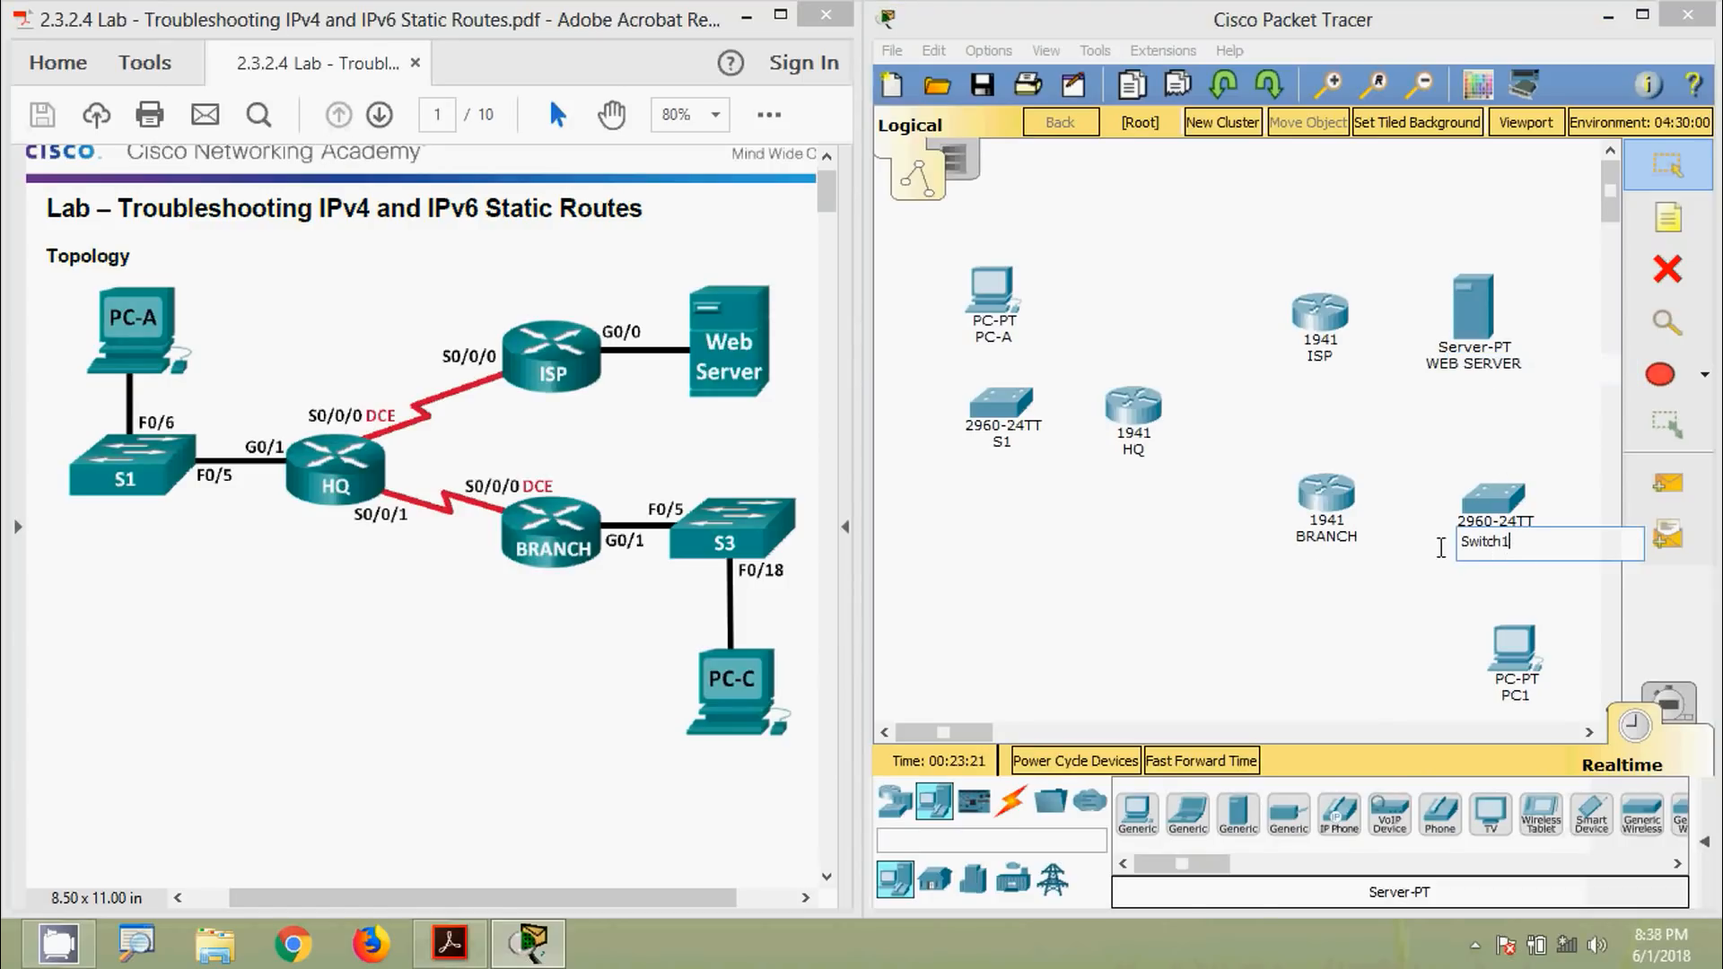
{"action": "type", "text": "S3"}
{"action": "left_click", "coordinate": [1522, 700]}
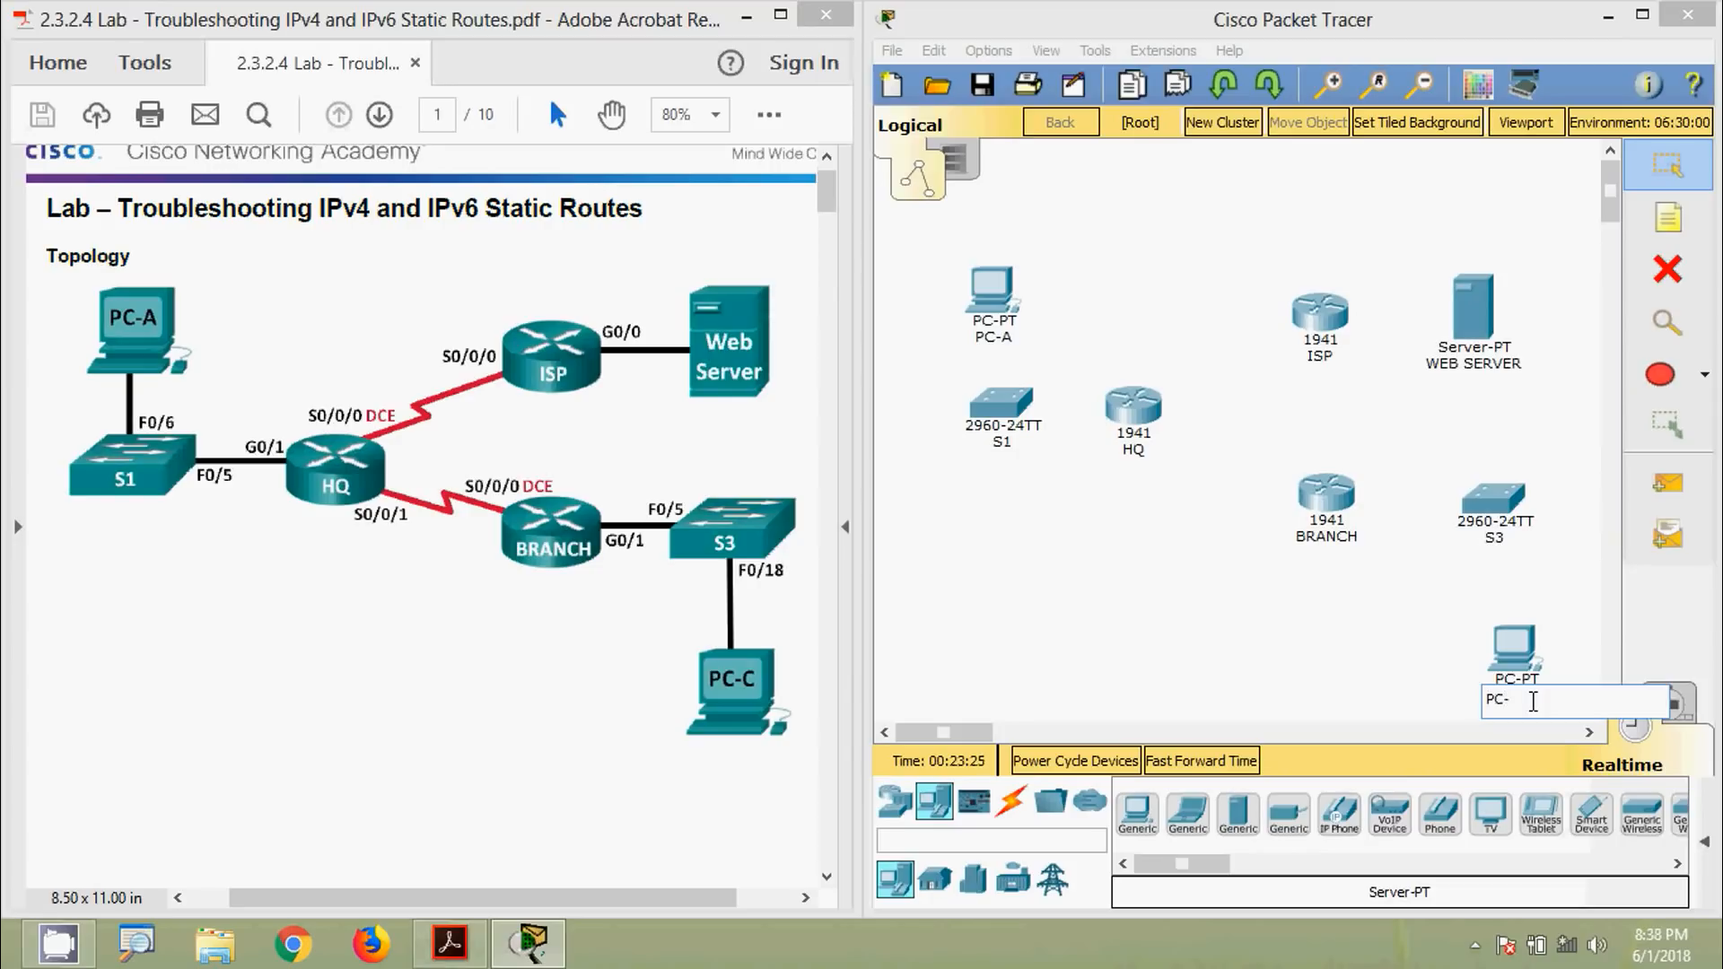
{"action": "type", "text": "PC-C"}
{"action": "key", "text": "Return"}
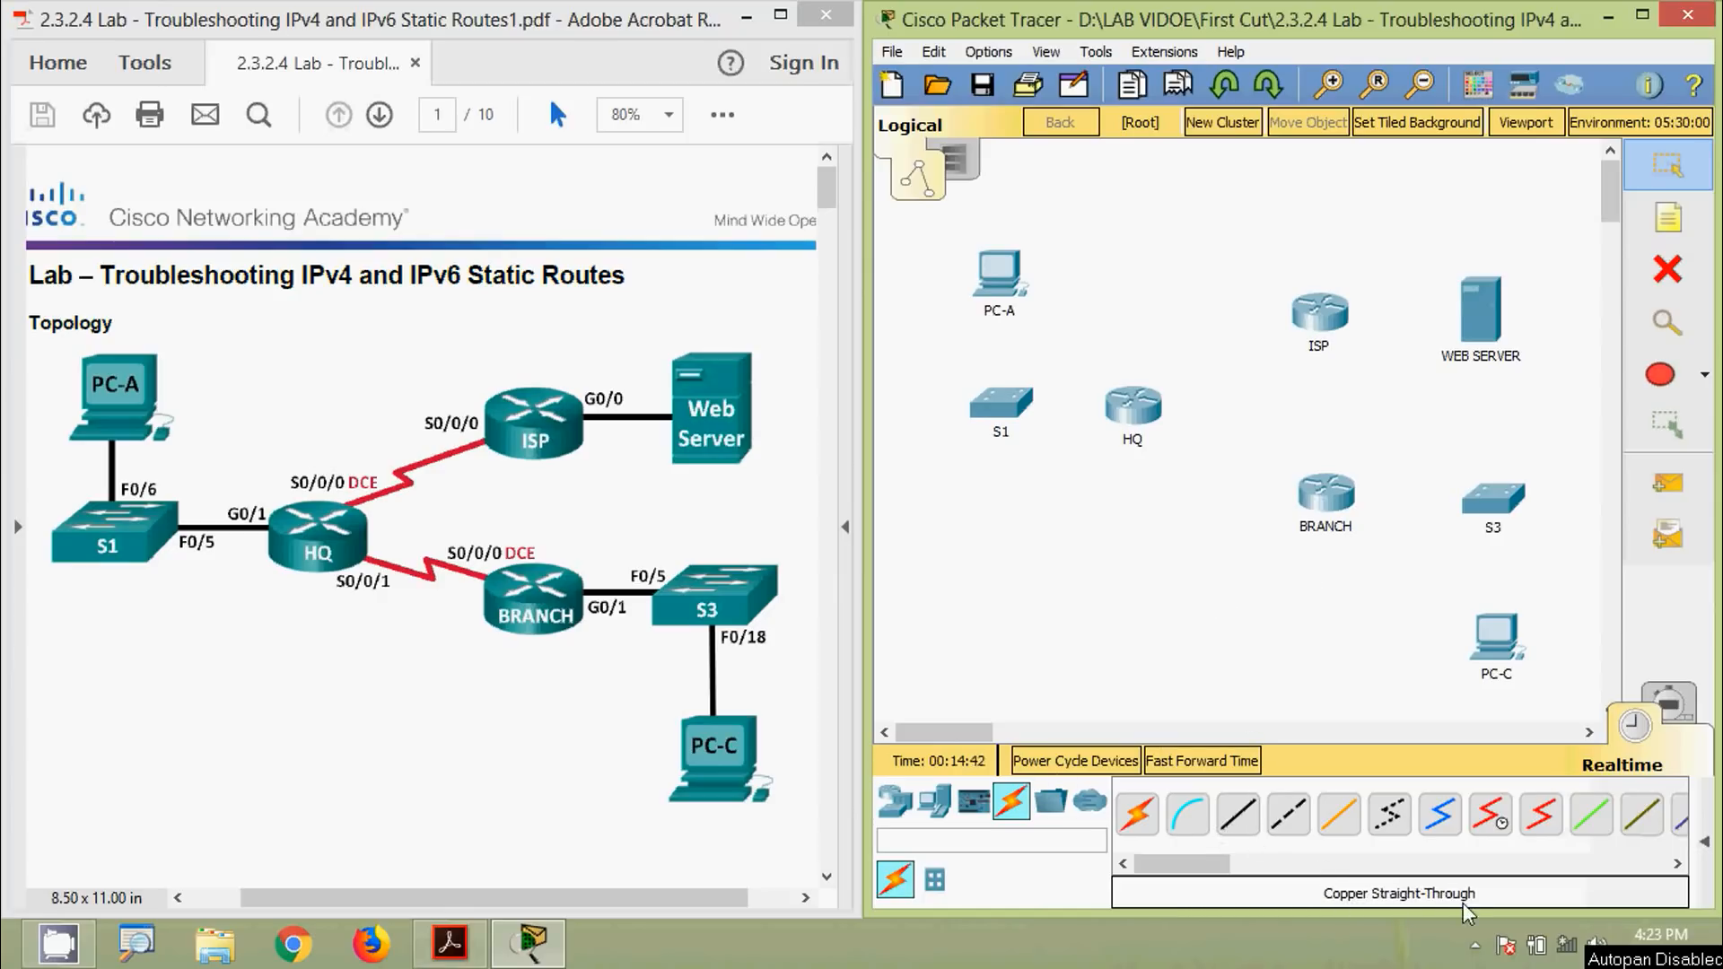
Cable S1 Fa0/6 to PC-A and S1 Fa0/5 to HQ G0/1 with straight-through copper
{"action": "left_click", "coordinate": [1239, 821]}
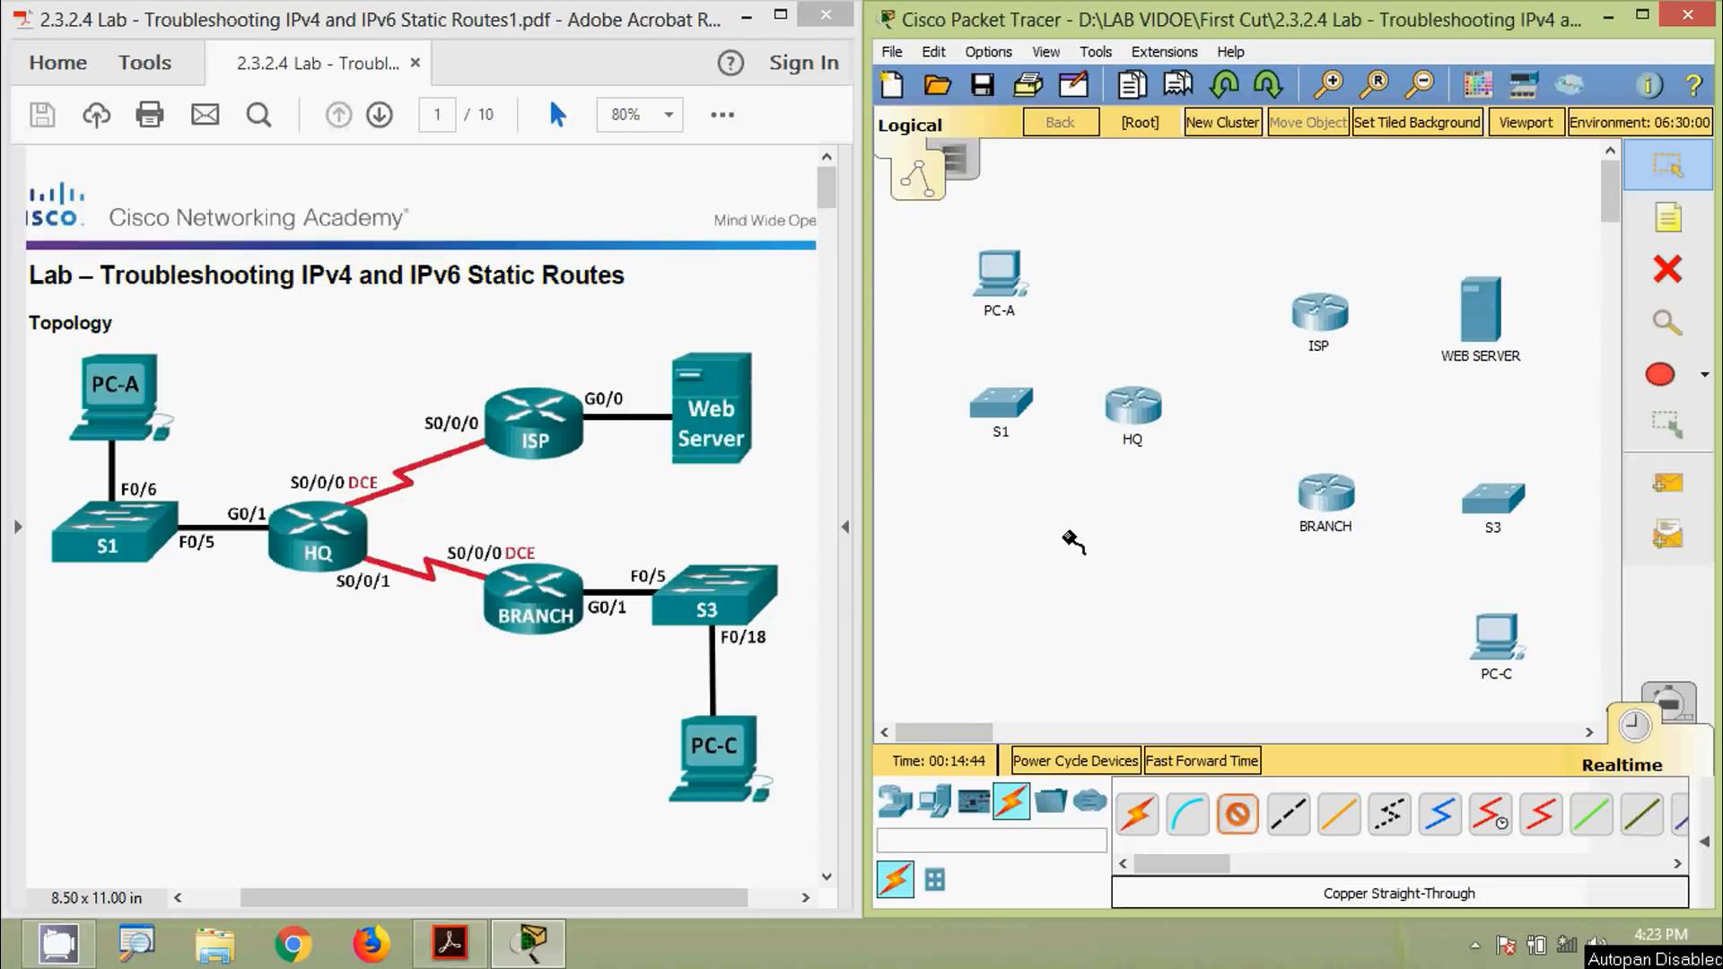
{"action": "left_click", "coordinate": [1001, 411]}
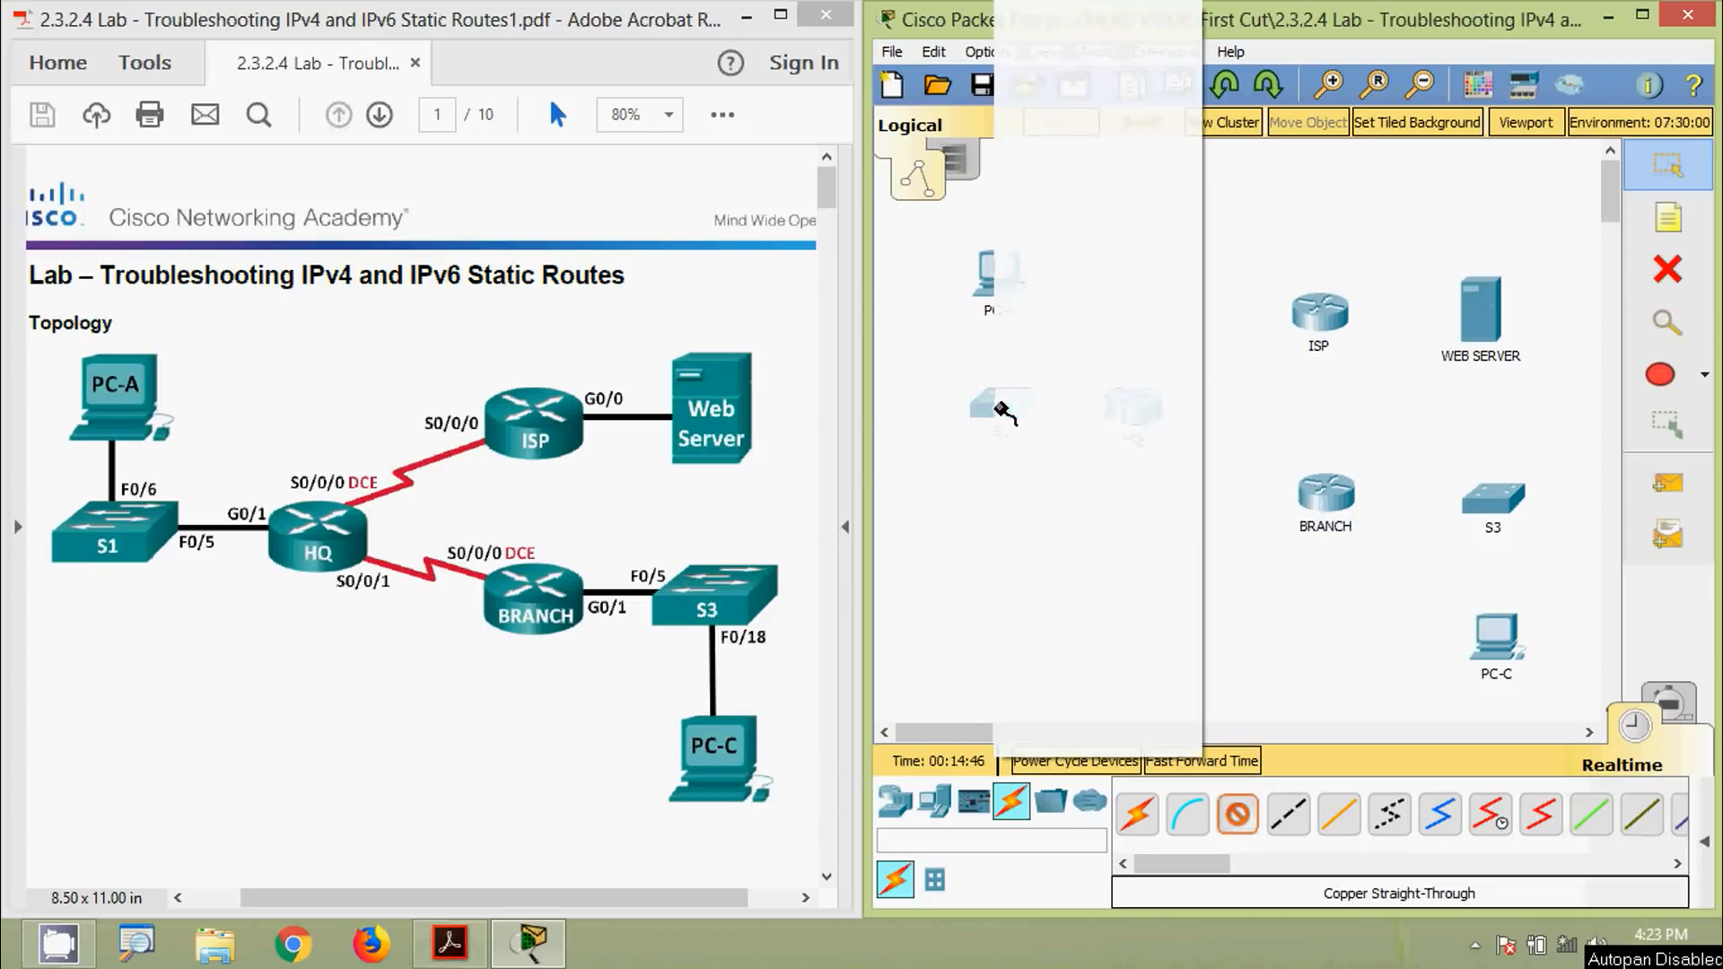
{"action": "left_click", "coordinate": [1099, 192]}
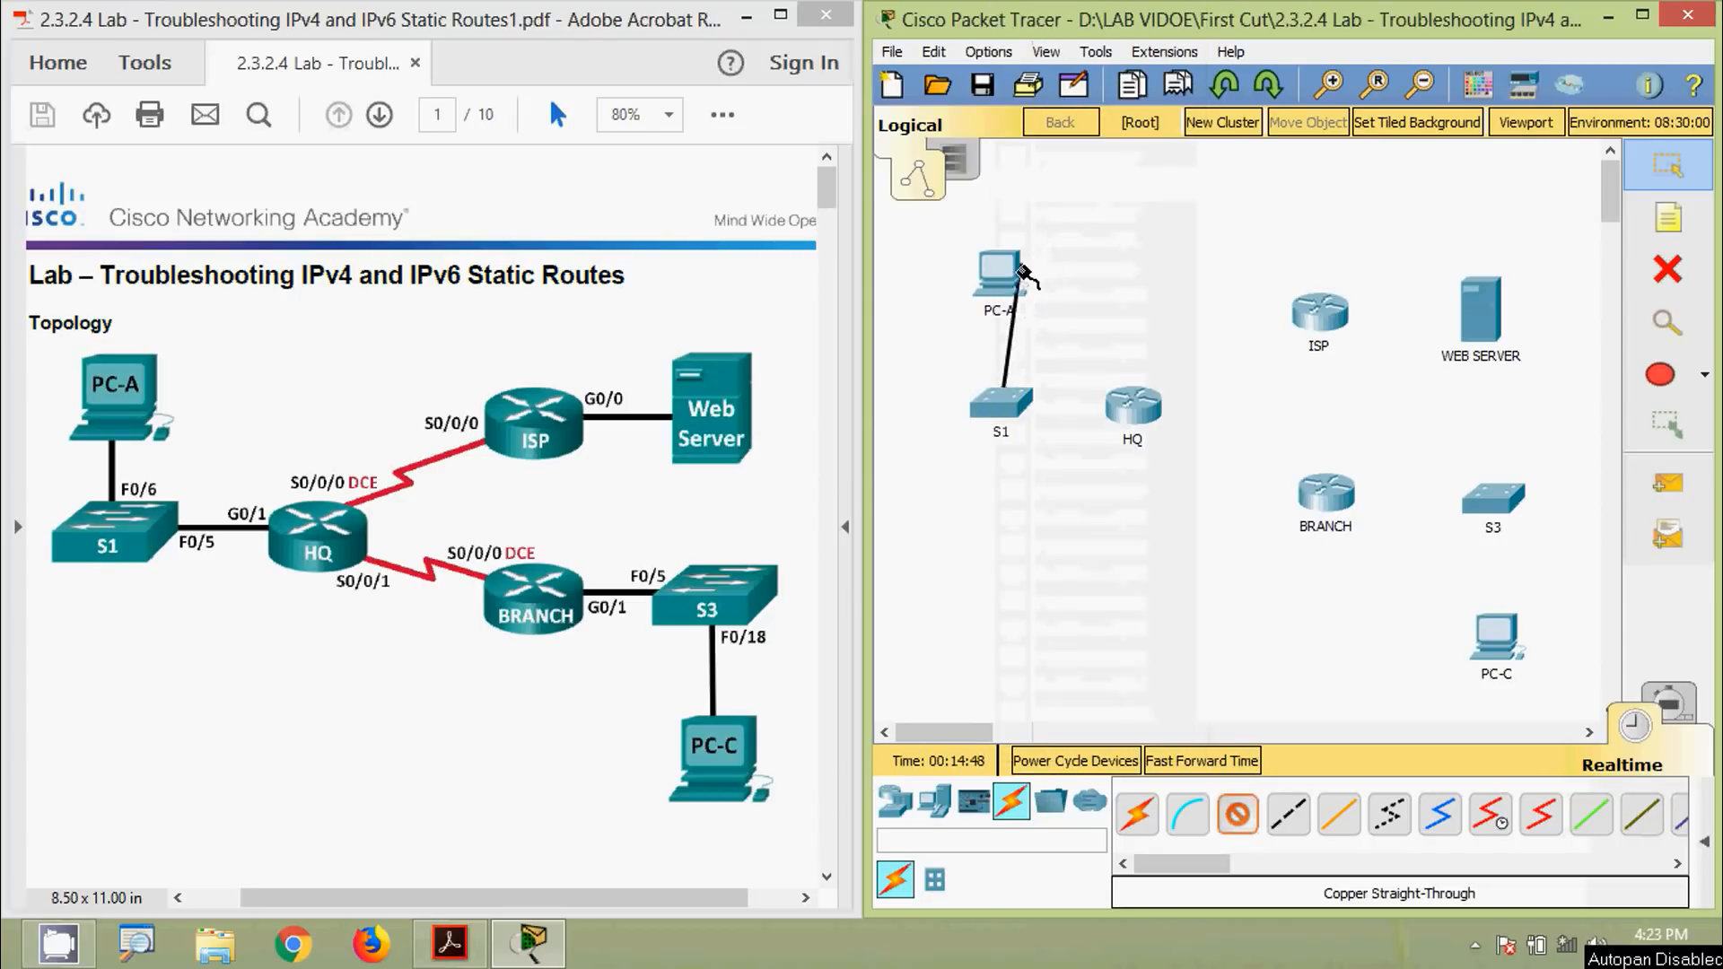
{"action": "left_click", "coordinate": [1000, 276]}
{"action": "left_click", "coordinate": [1041, 370]}
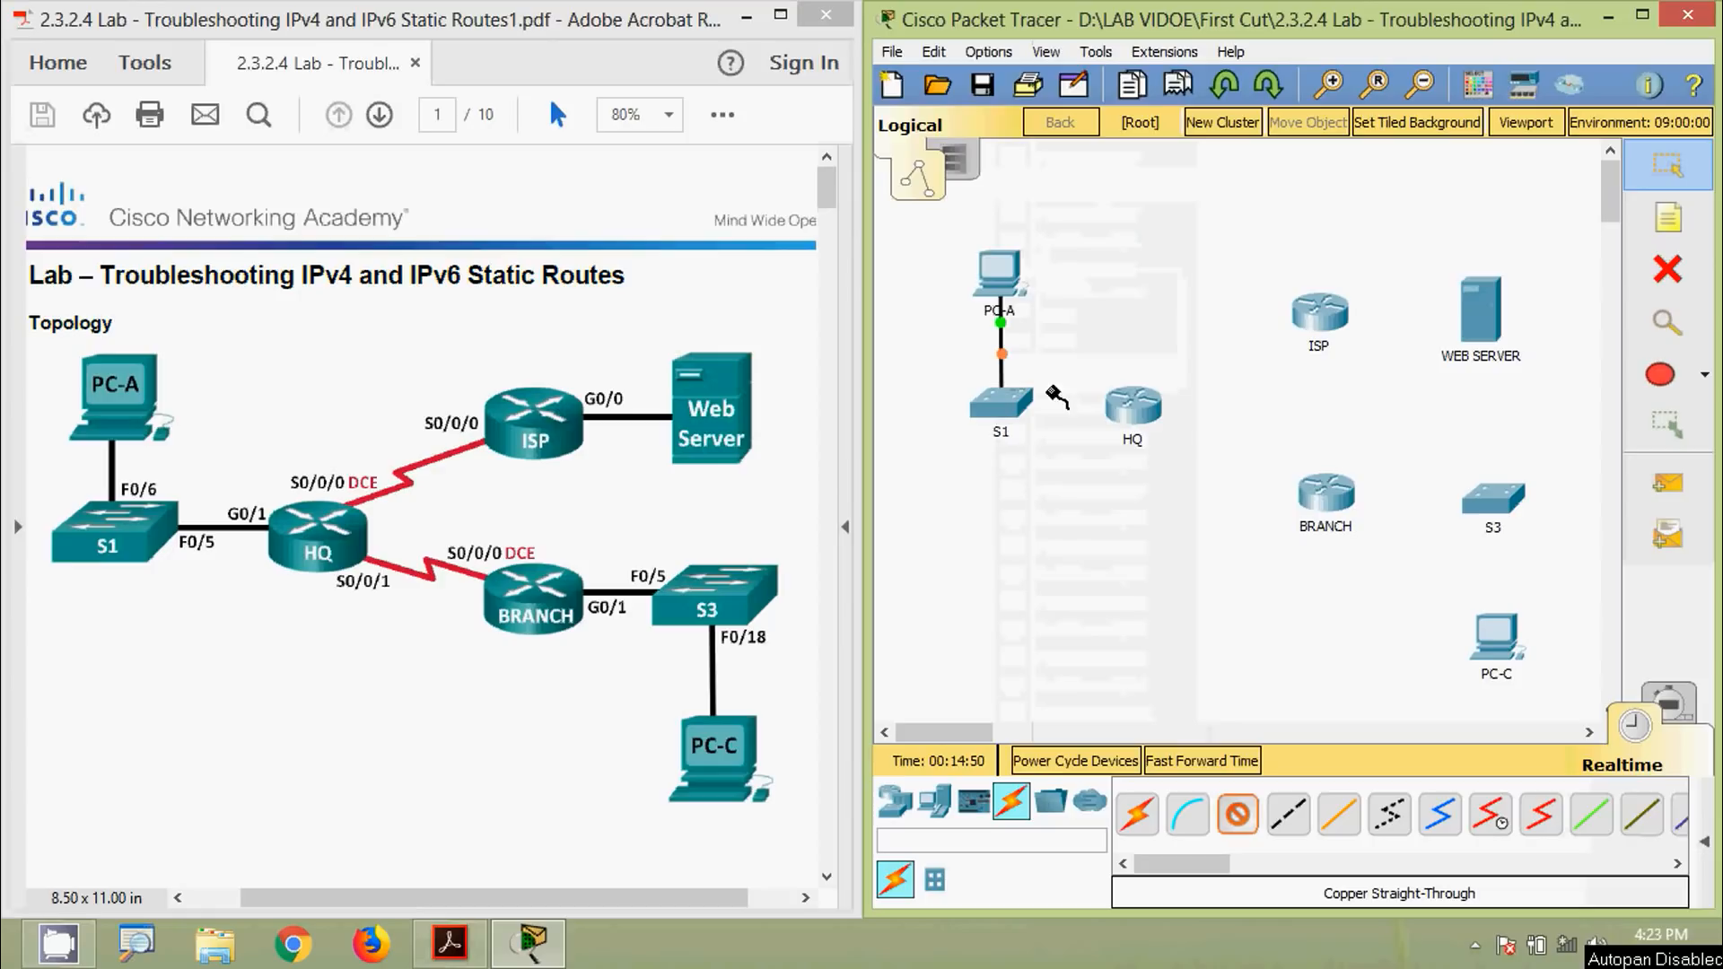
{"action": "left_click", "coordinate": [1002, 408]}
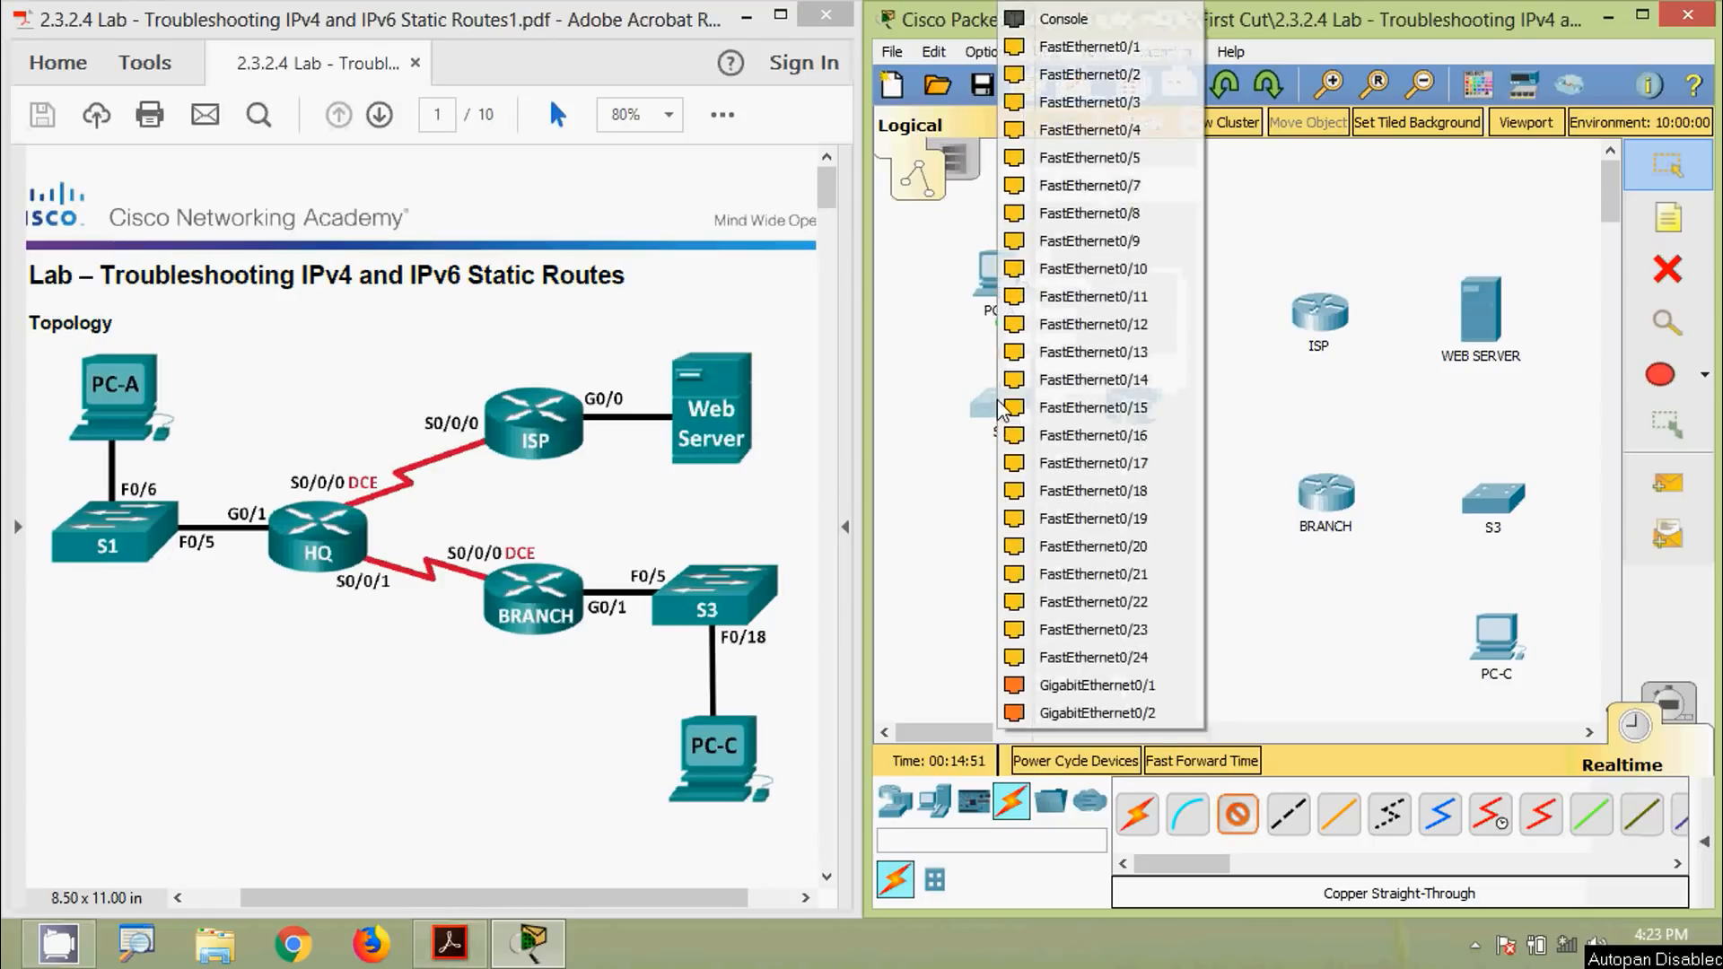
{"action": "left_click", "coordinate": [1093, 158]}
{"action": "left_click", "coordinate": [1135, 409]}
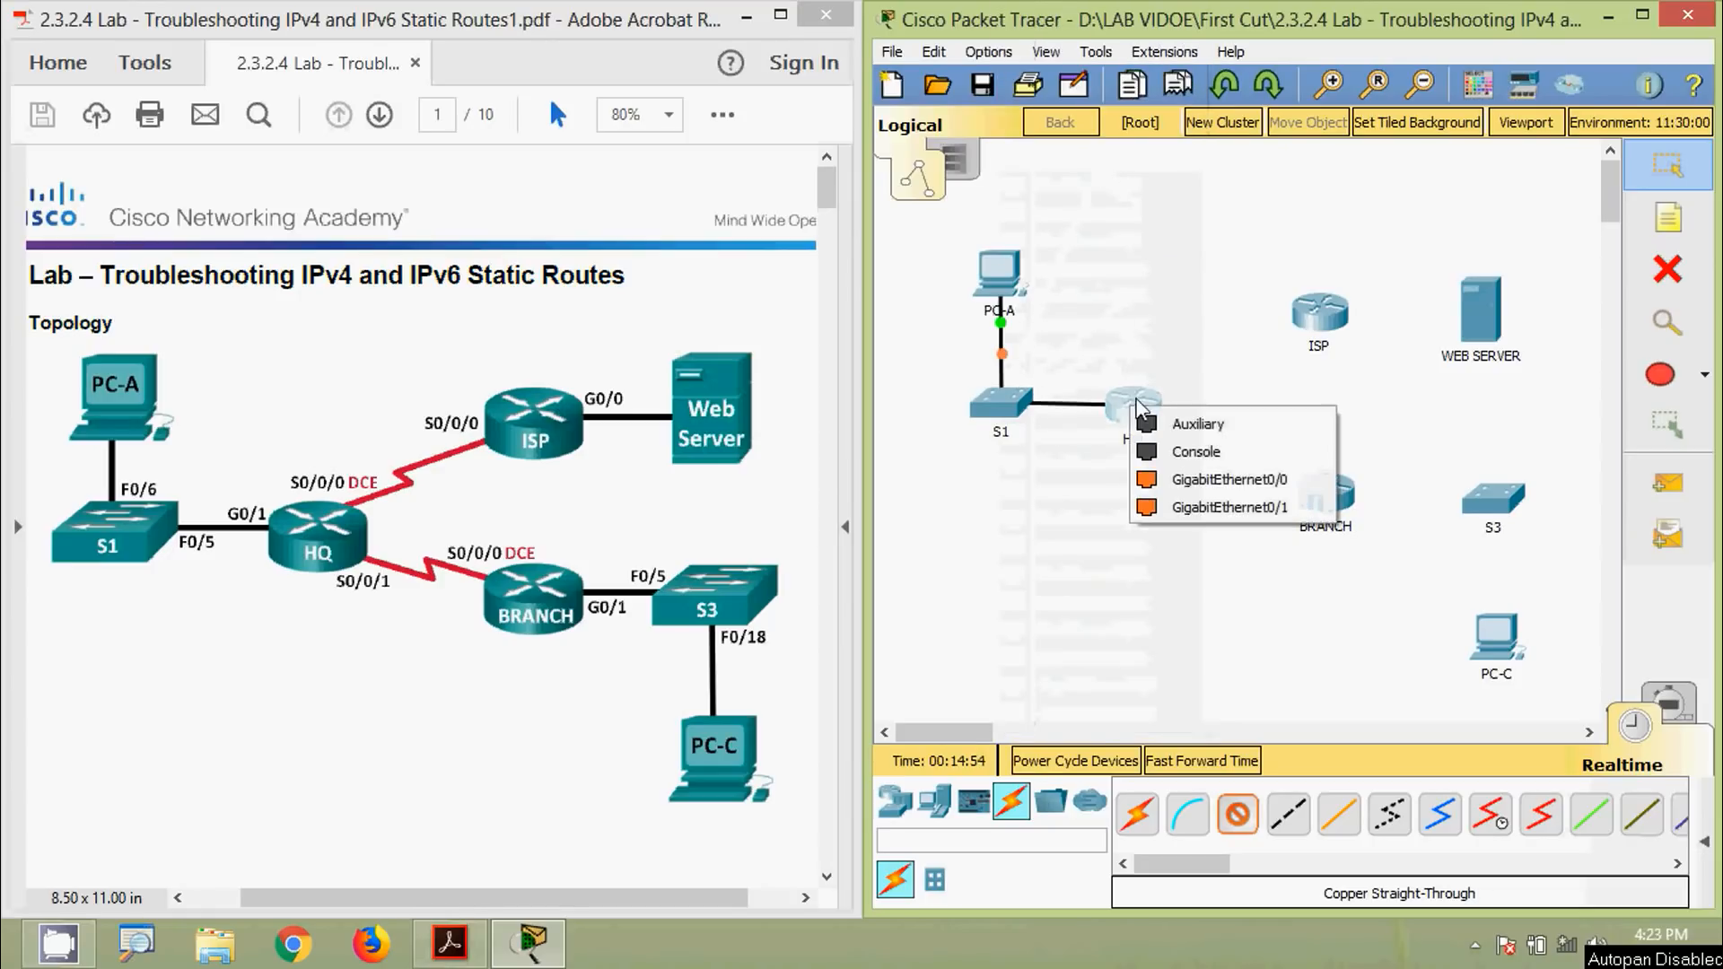
{"action": "left_click", "coordinate": [1198, 507]}
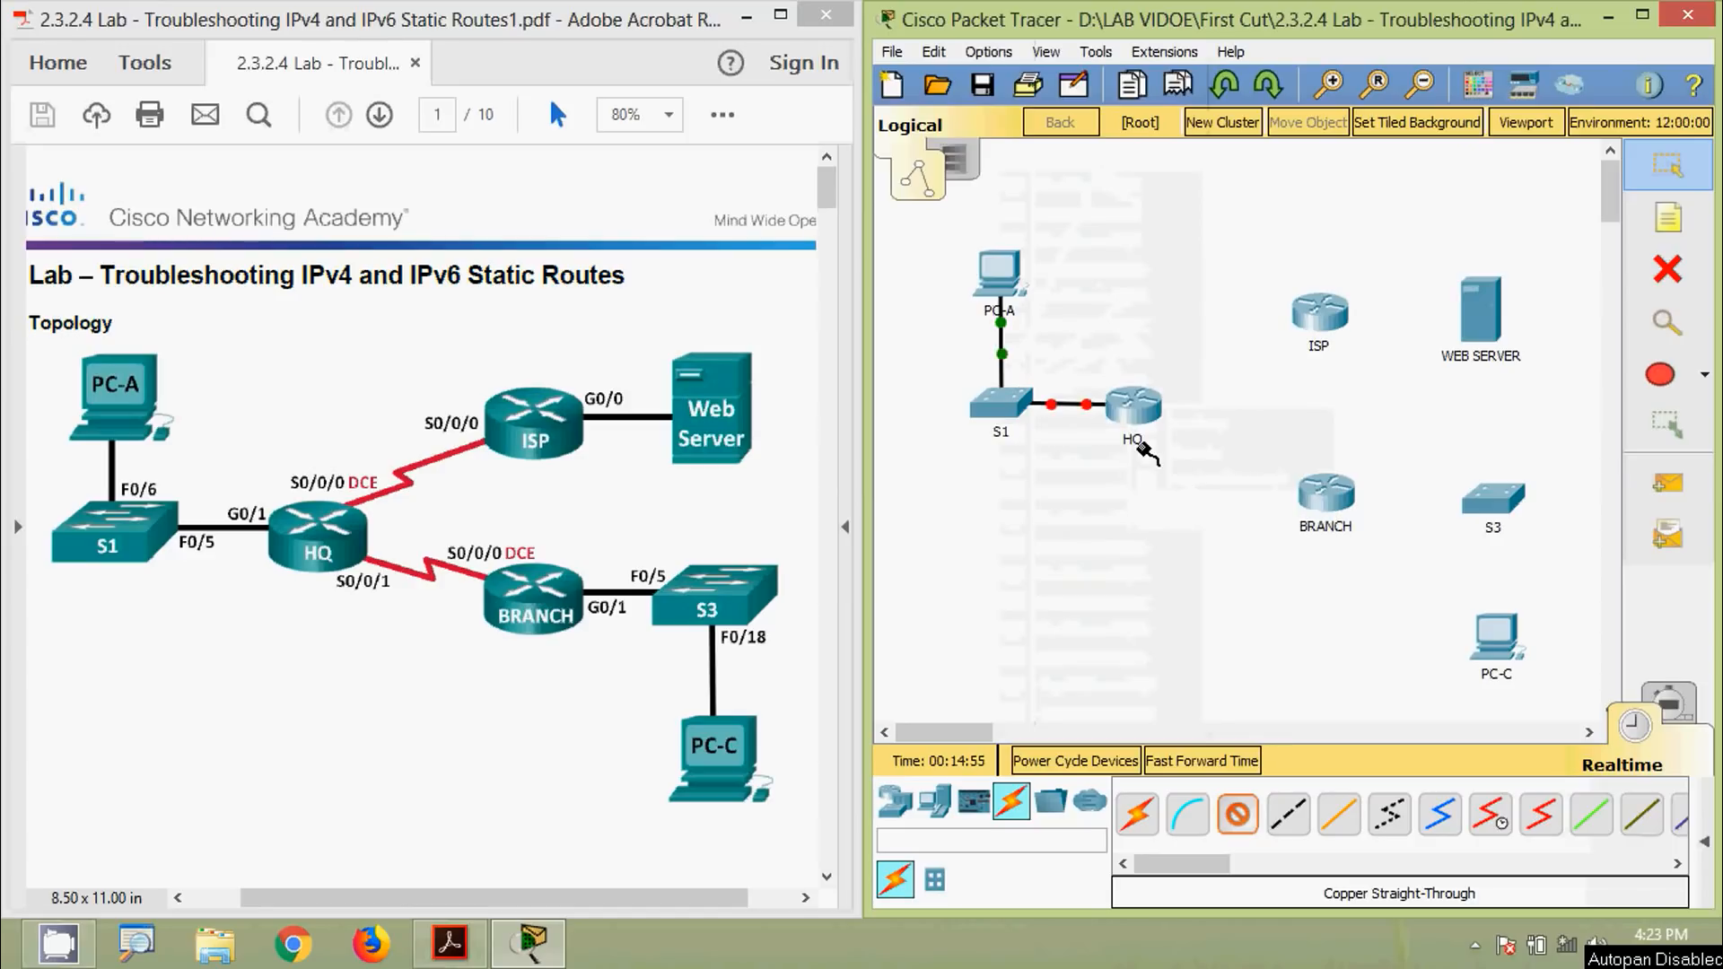
Cable BRANCH G0/1 to S3 Fa0/5 and S3 Fa0/18 to PC-C with straight-through copper
{"action": "left_click", "coordinate": [1332, 498]}
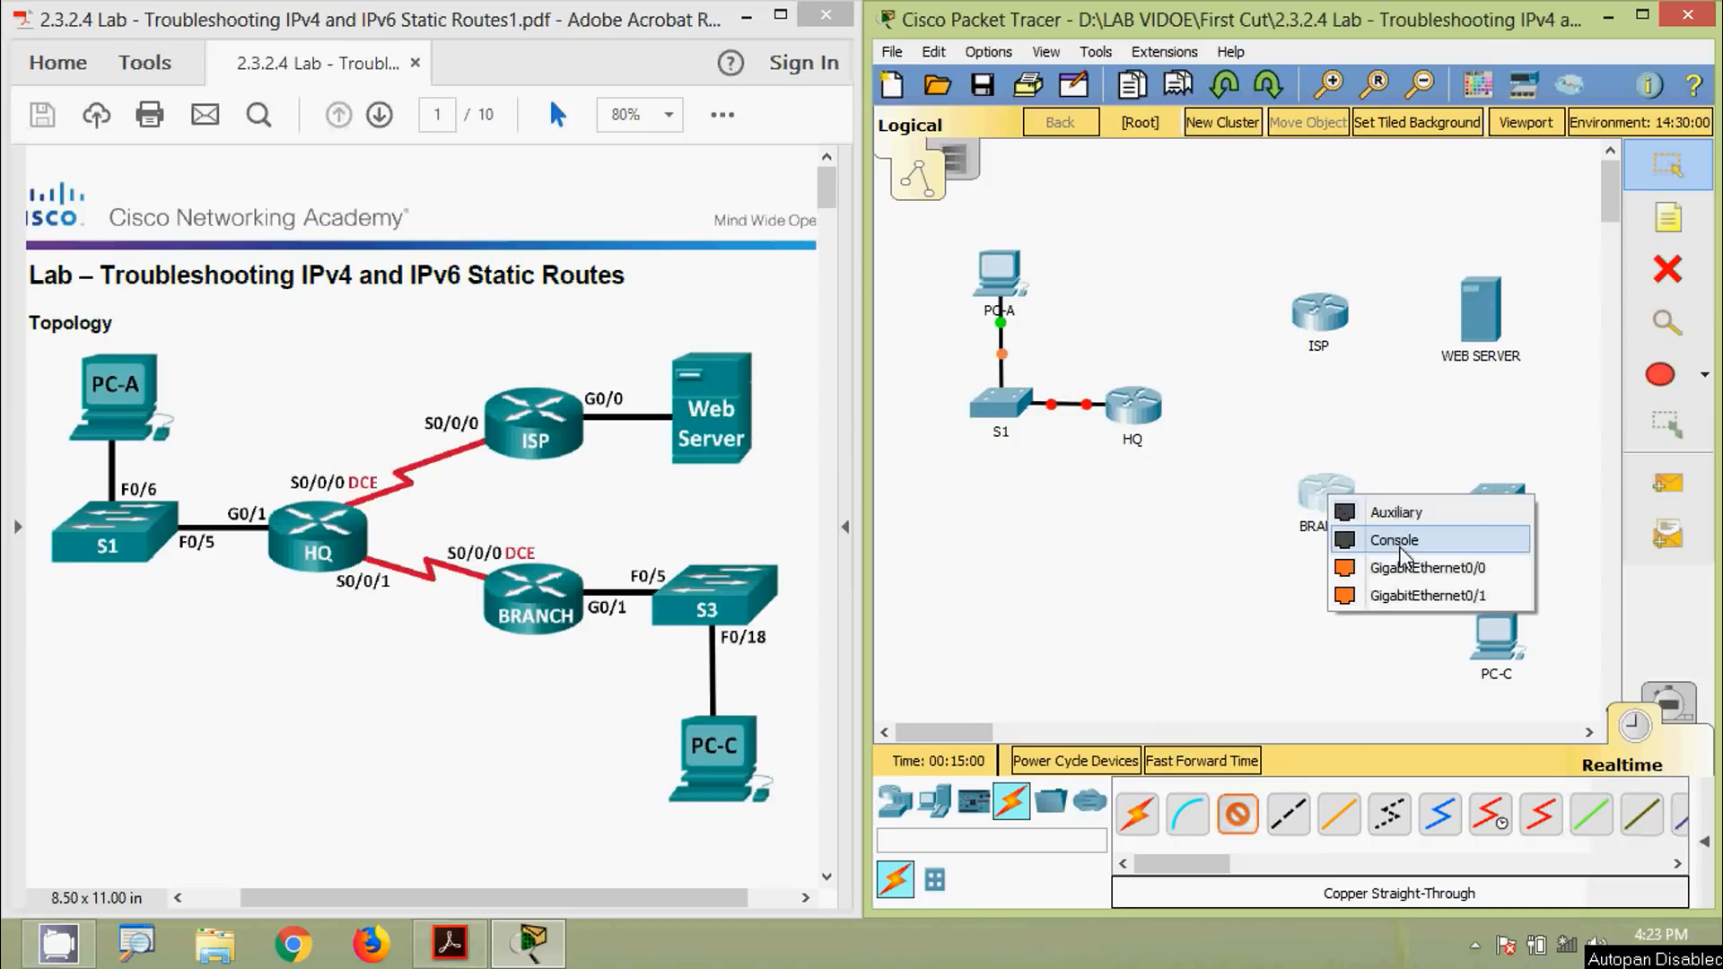
{"action": "left_click", "coordinate": [1398, 592]}
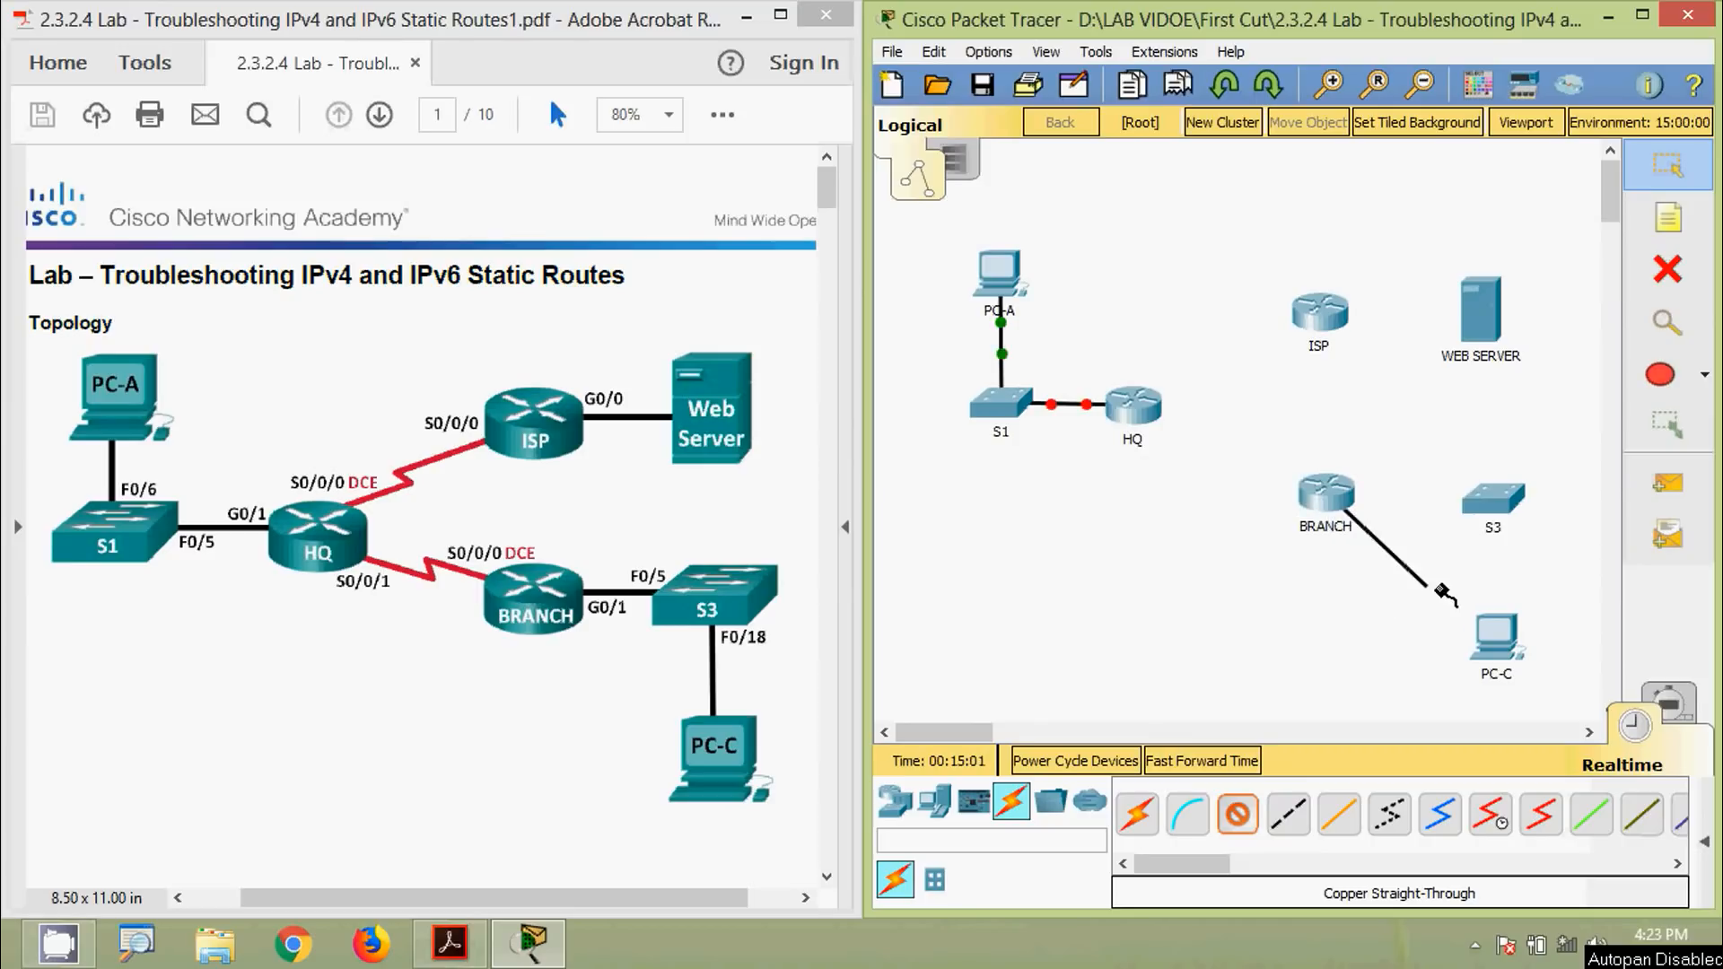
{"action": "left_click", "coordinate": [1491, 499]}
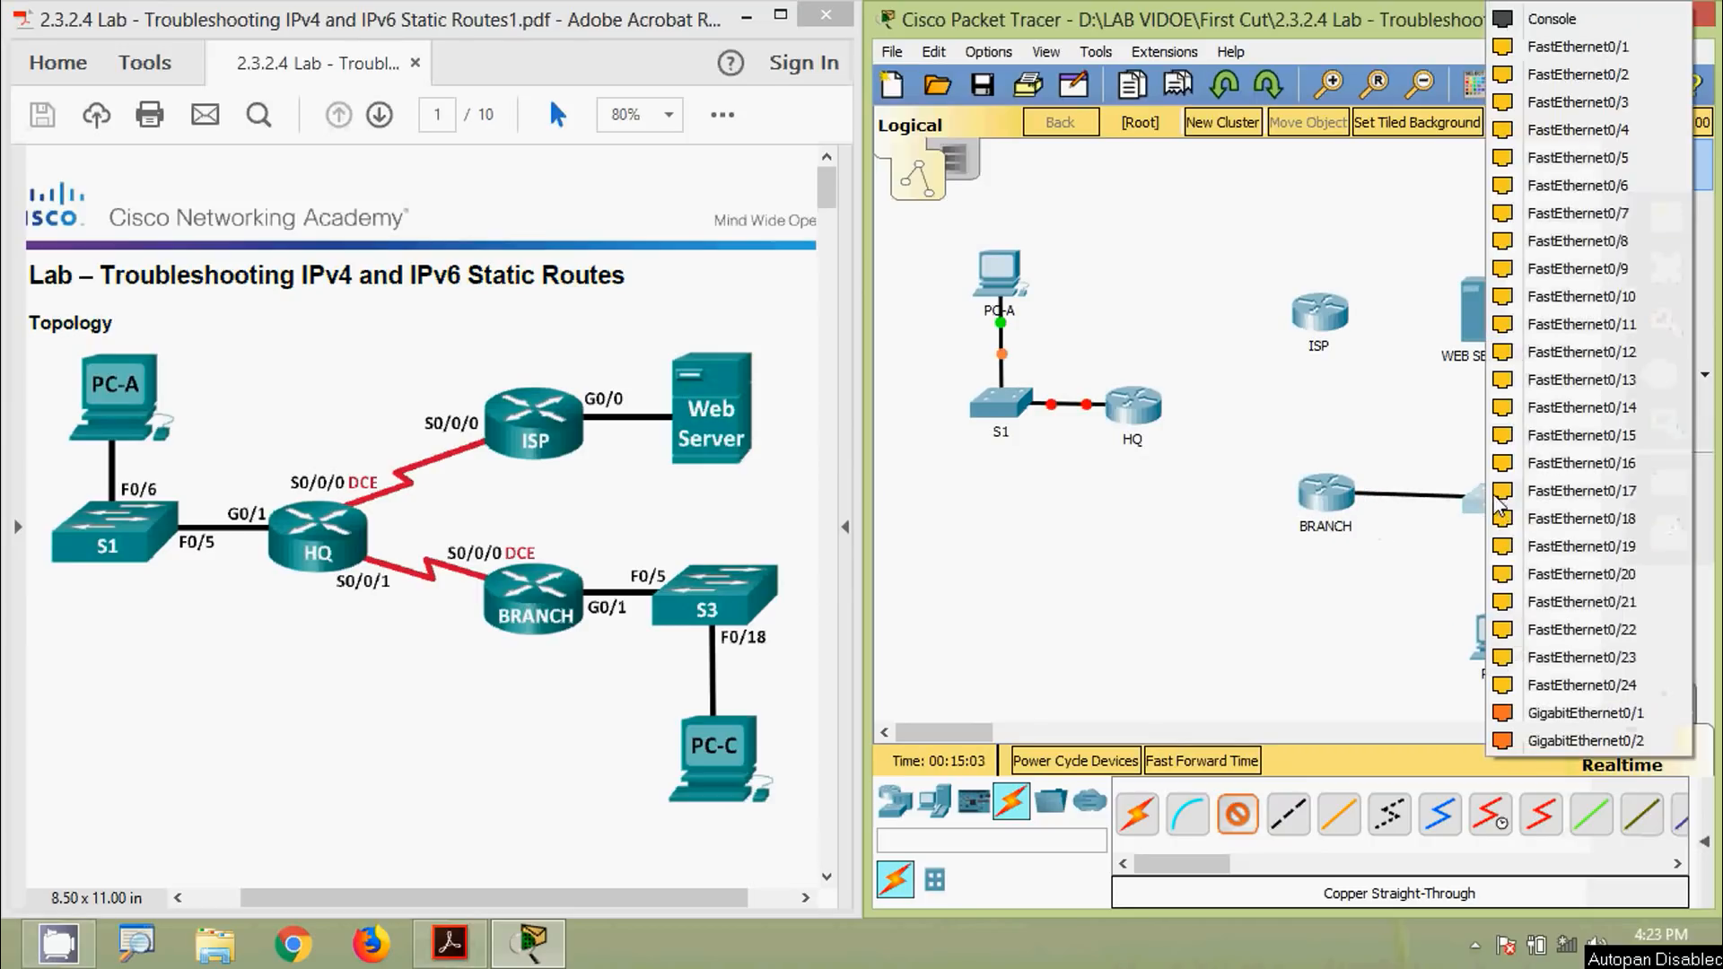
{"action": "left_click", "coordinate": [1581, 157]}
{"action": "left_click", "coordinate": [1504, 510]}
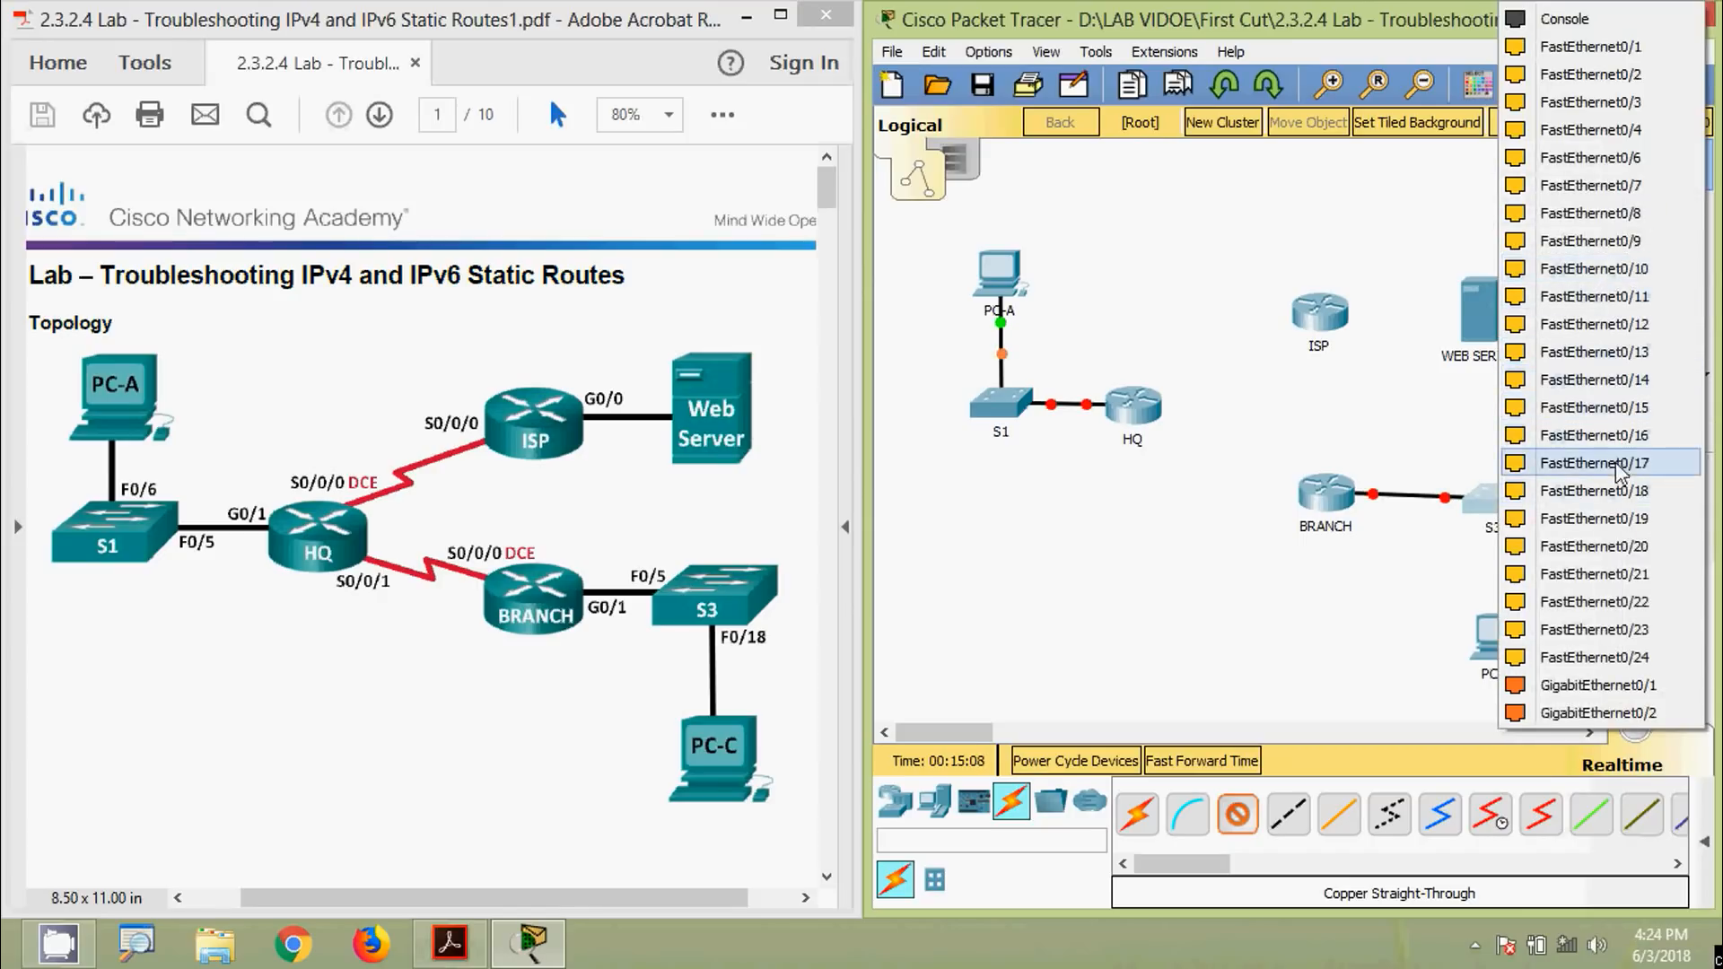
{"action": "left_click", "coordinate": [1602, 491]}
{"action": "left_click", "coordinate": [1497, 643]}
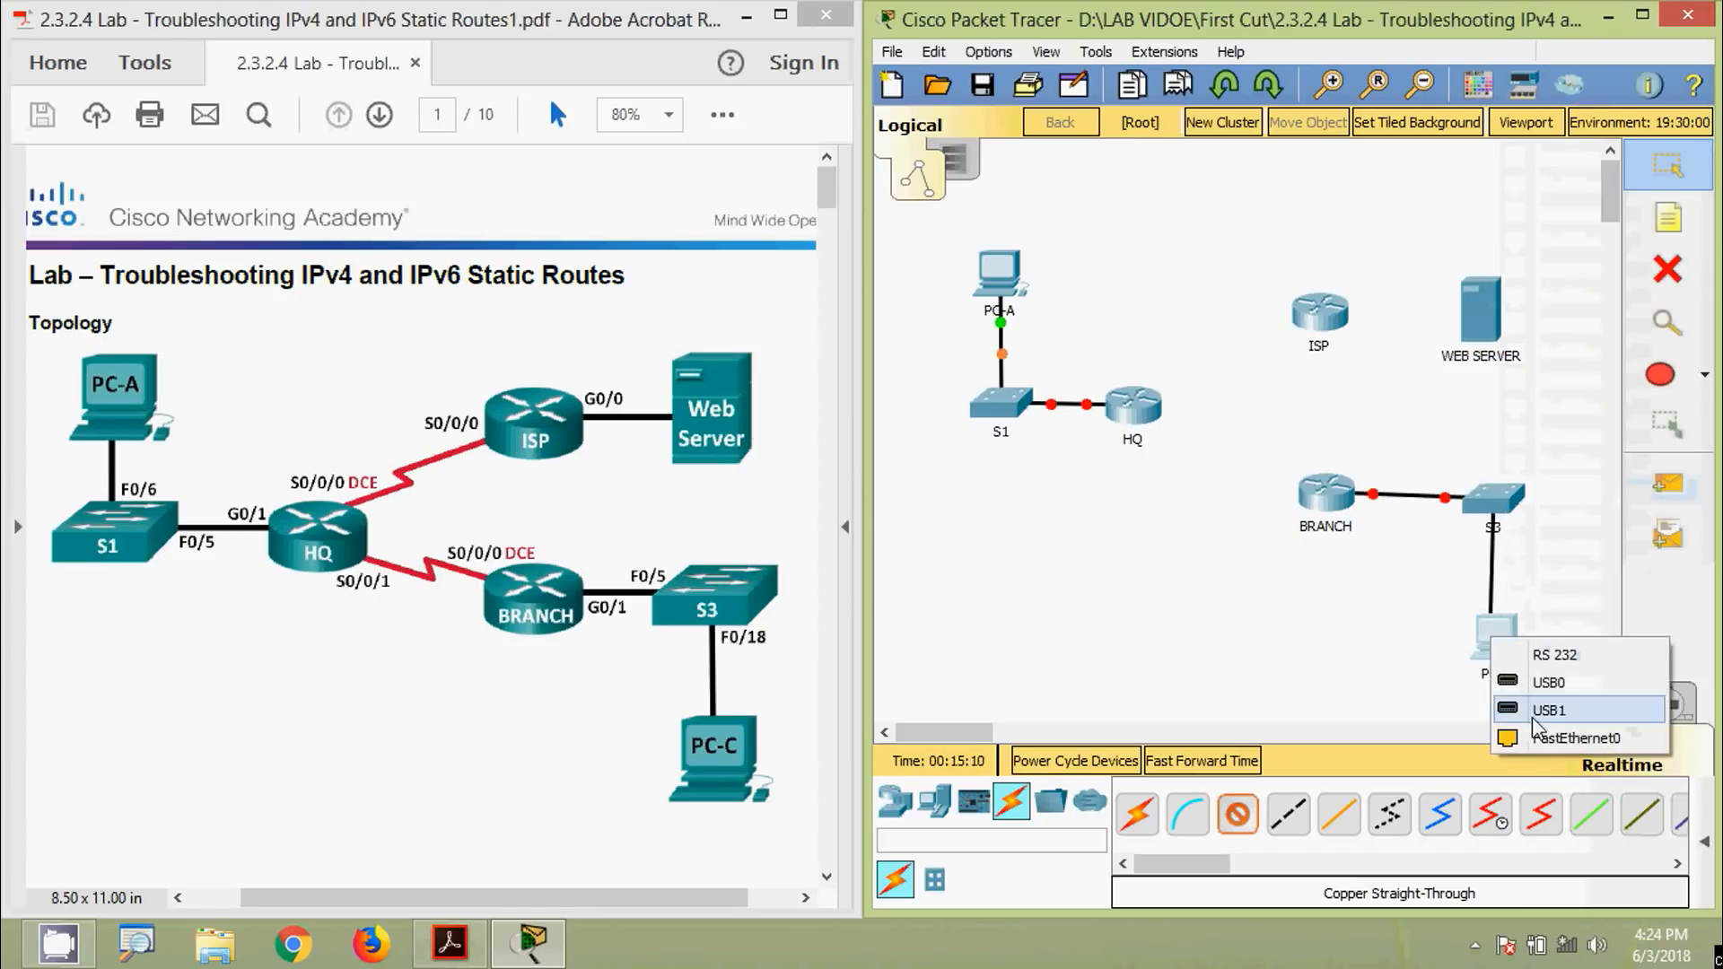
{"action": "left_click", "coordinate": [1530, 738]}
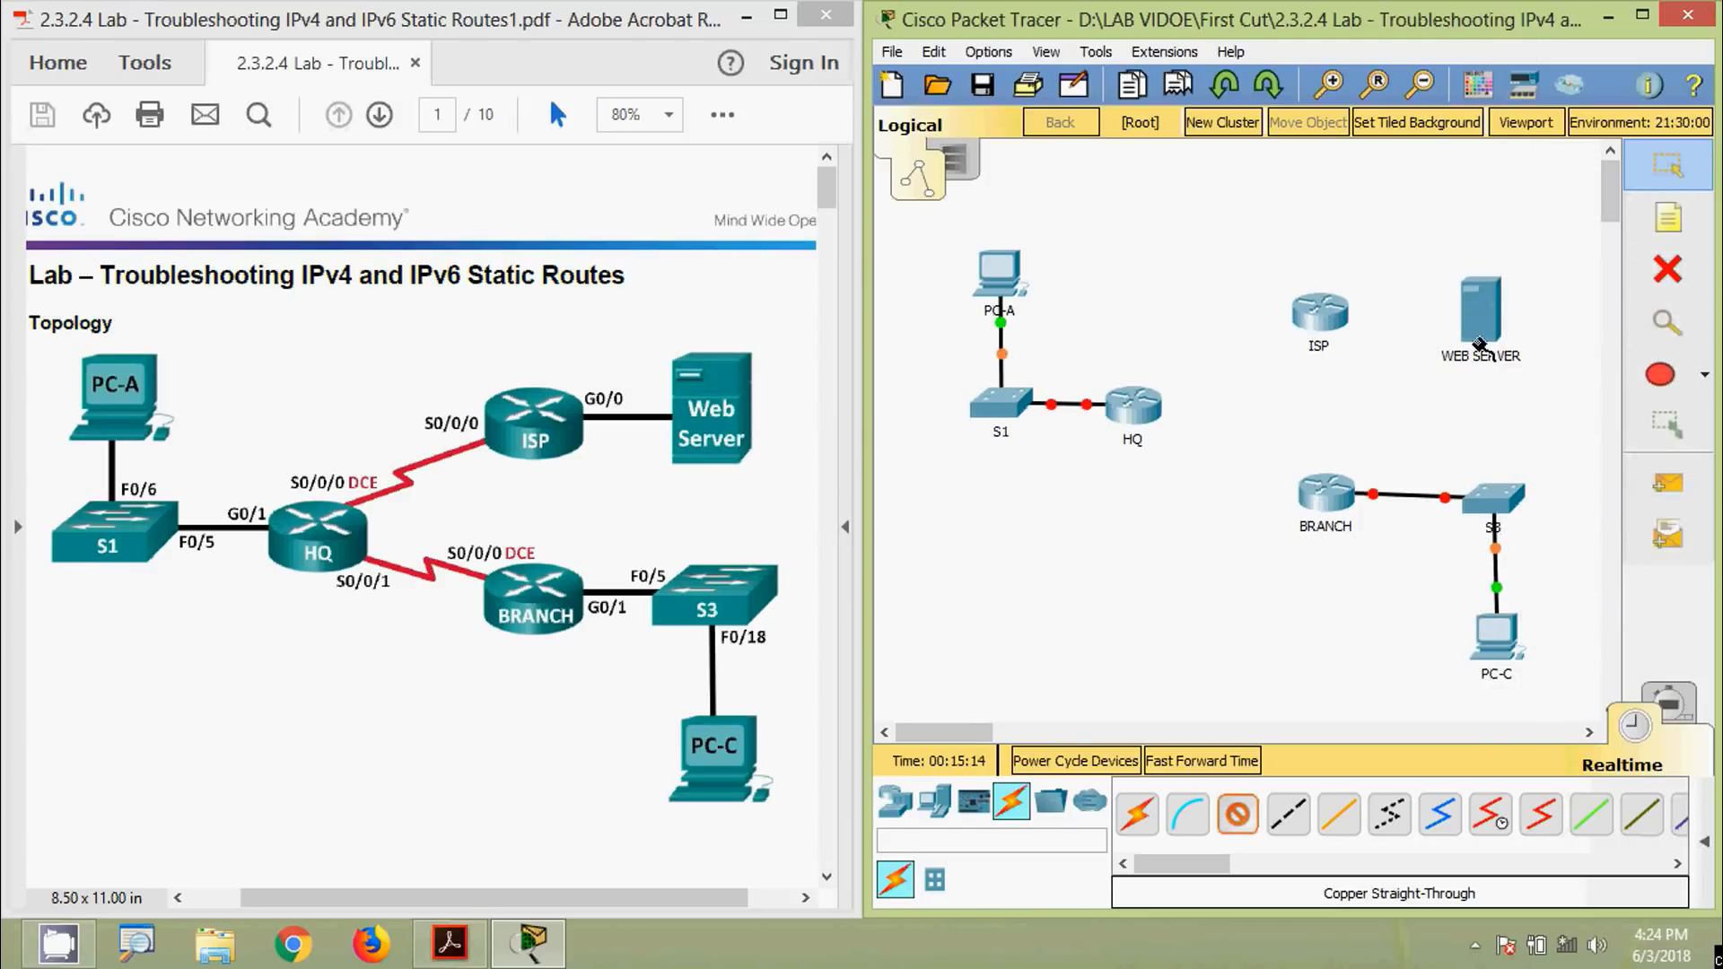
Link ISP to WEB SERVER's FastEthernet0 with a copper cross-over cable
{"action": "left_click", "coordinate": [1289, 820]}
{"action": "left_click", "coordinate": [1318, 312]}
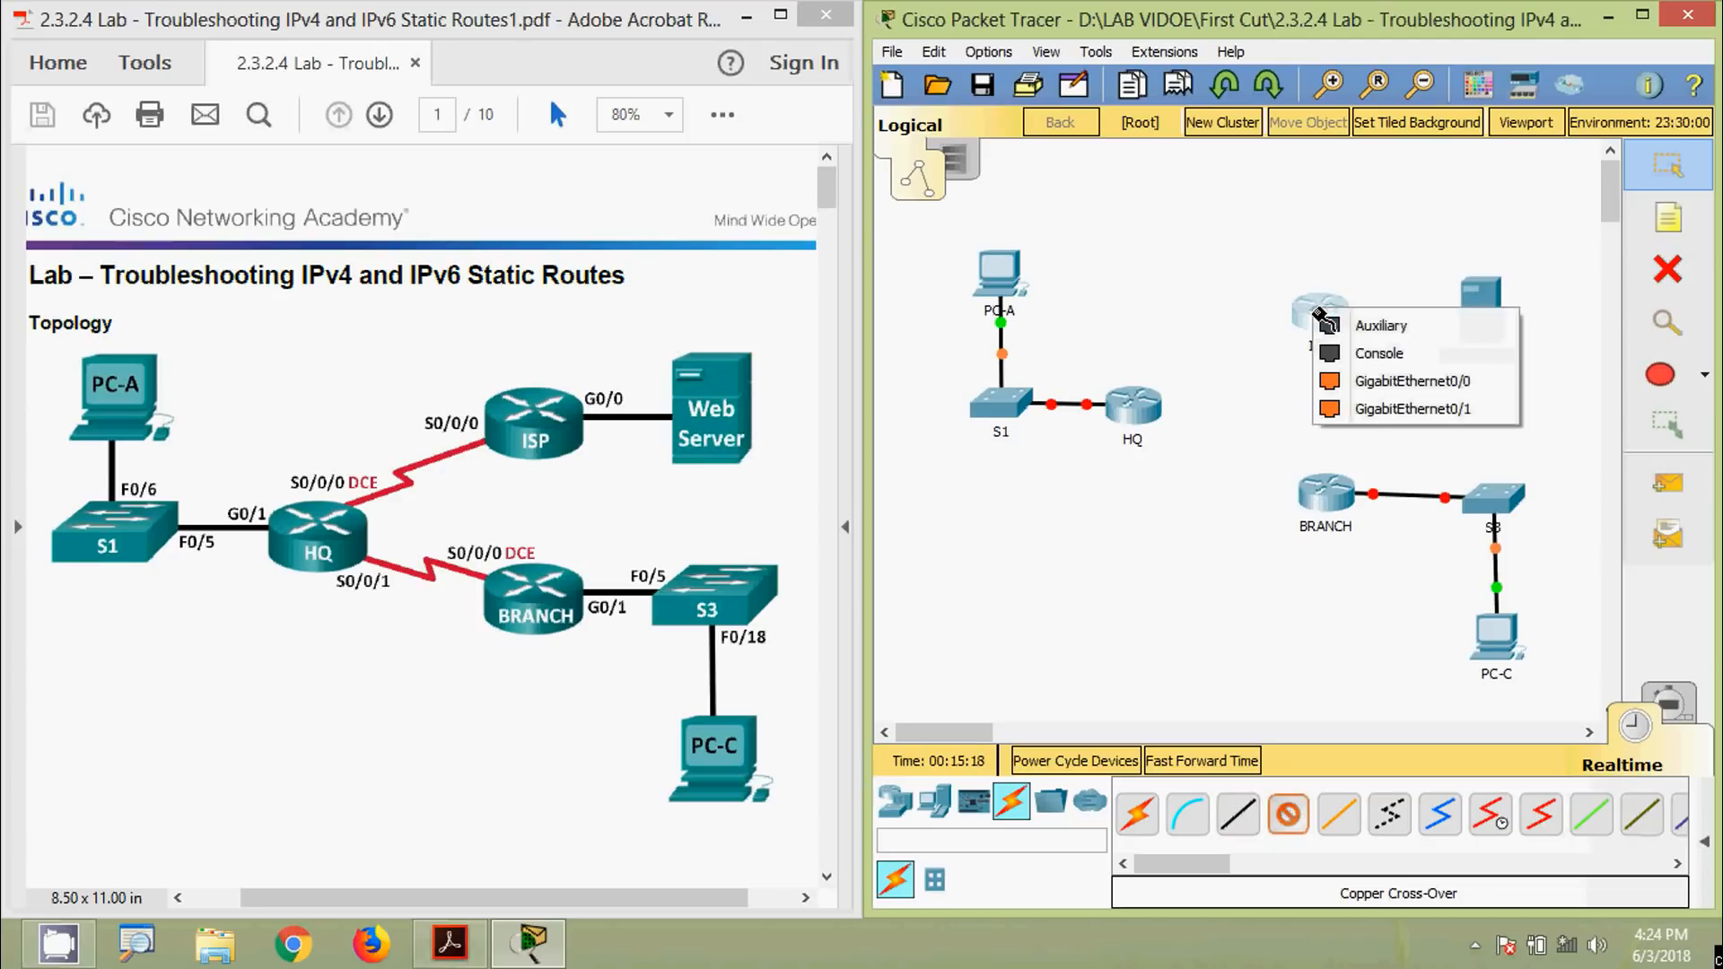
{"action": "left_click", "coordinate": [1410, 381]}
{"action": "left_click", "coordinate": [1481, 310]}
{"action": "left_click", "coordinate": [1535, 376]}
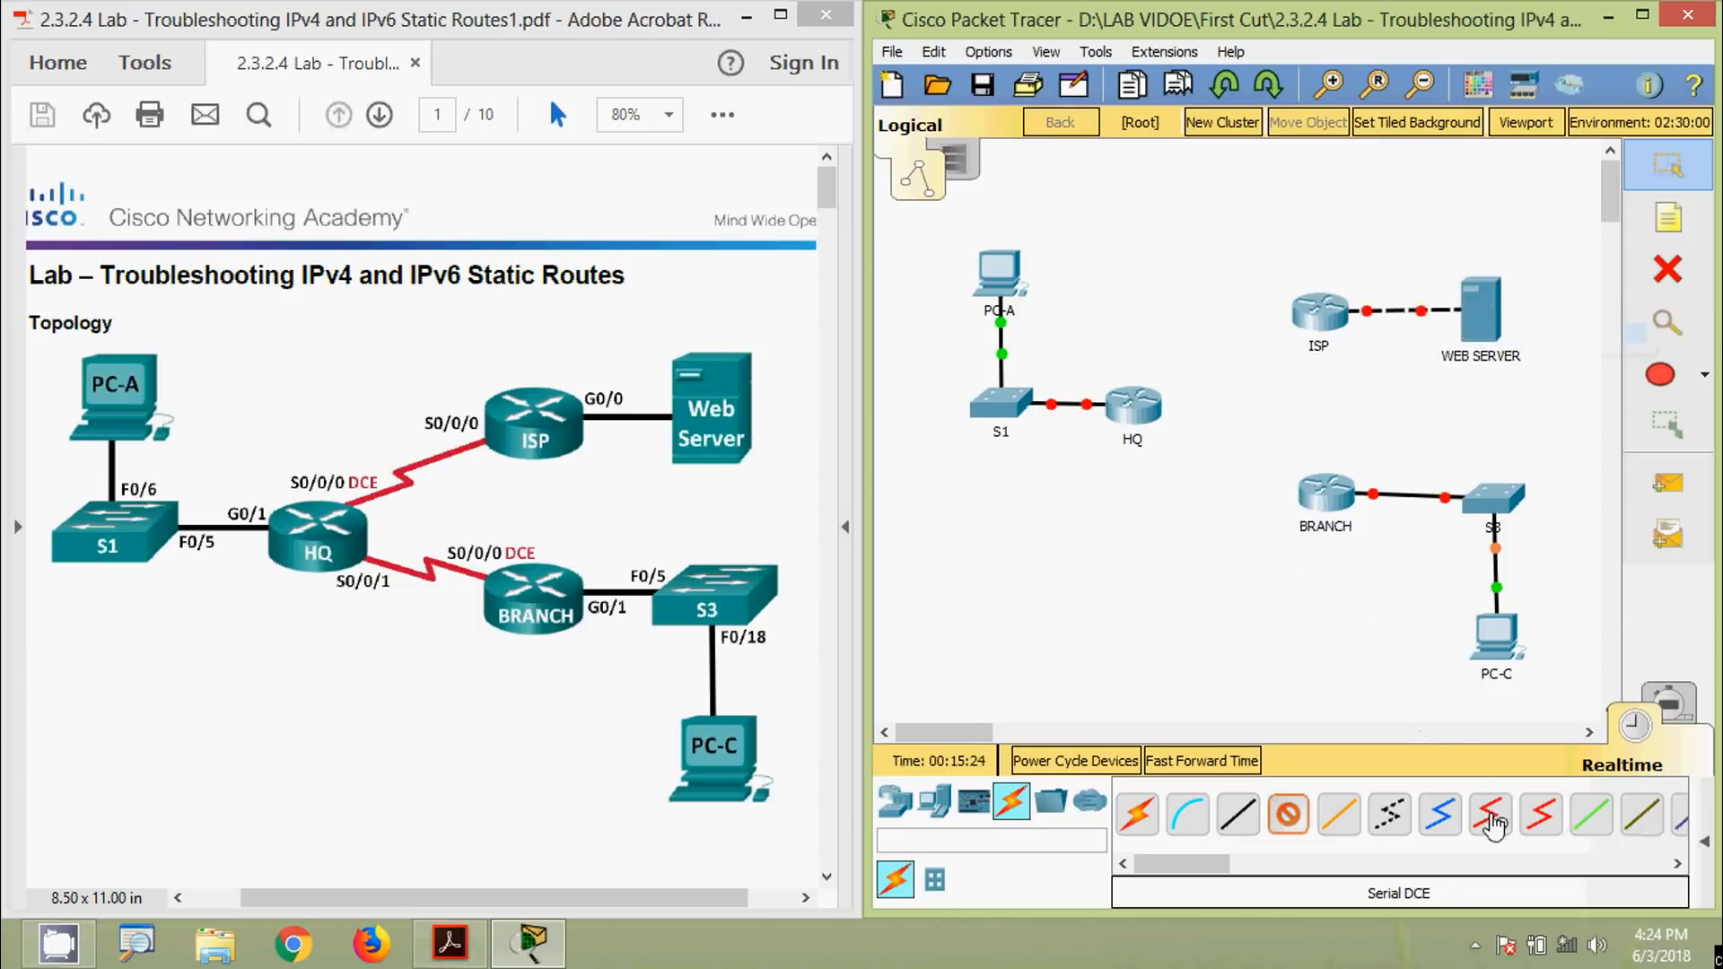
Start a serial DCE link at HQ, then cancel it
{"action": "left_click", "coordinate": [1489, 818]}
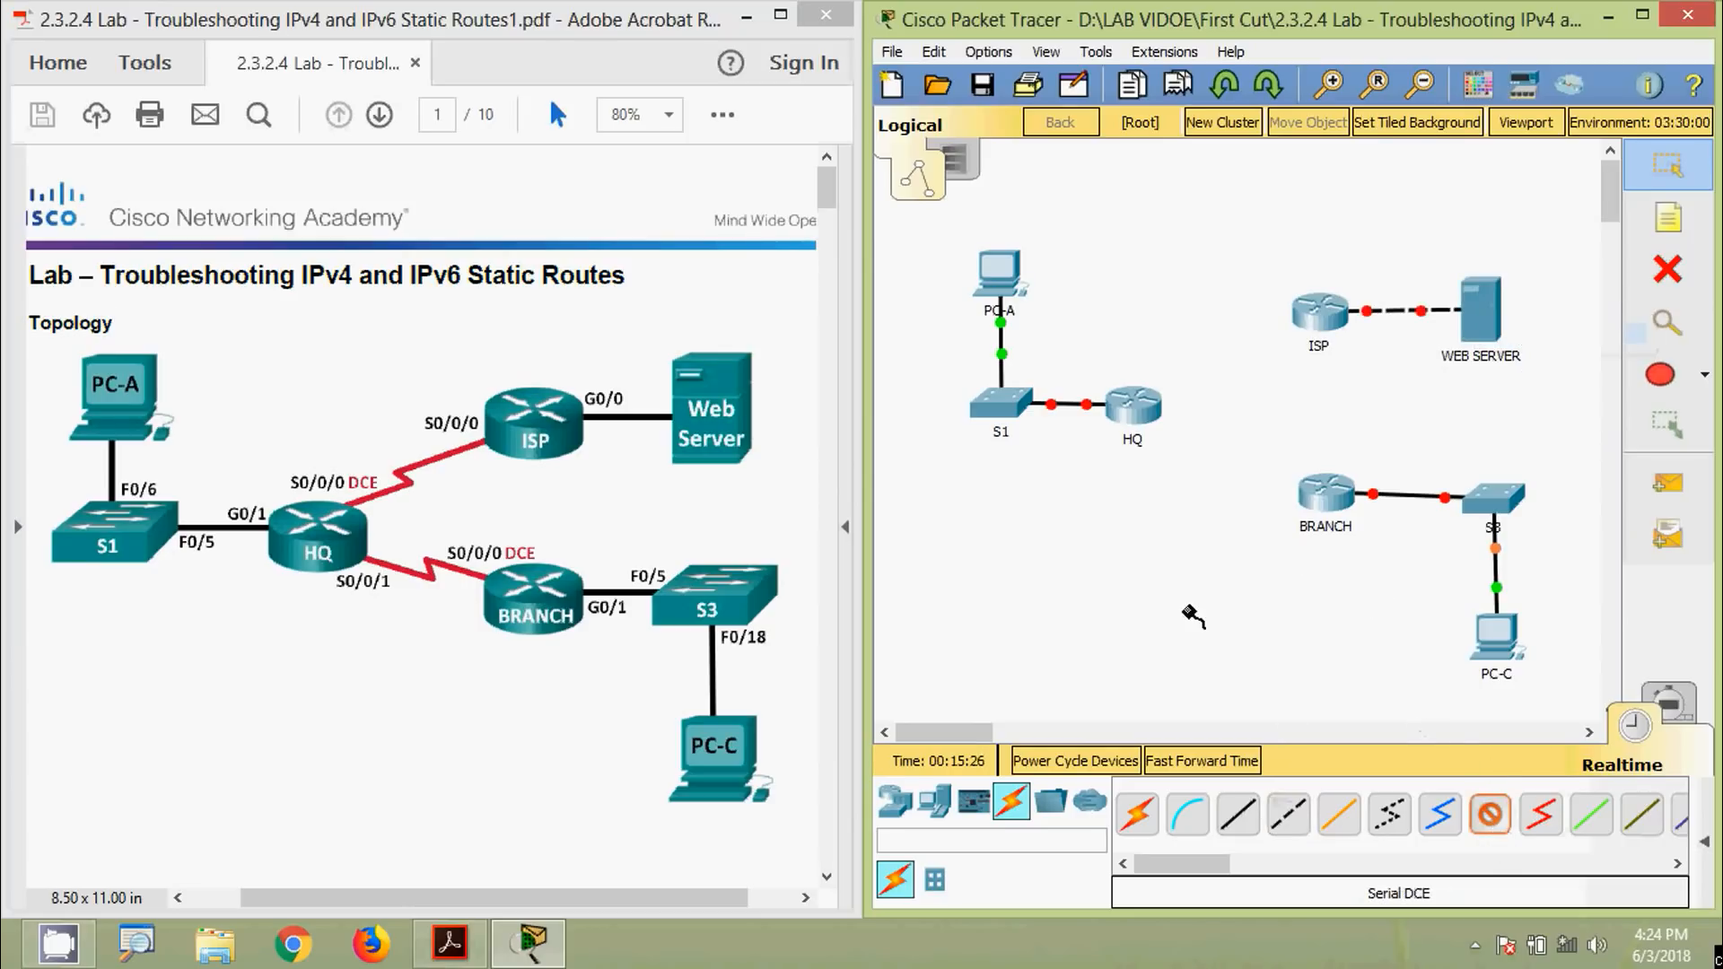
{"action": "left_click", "coordinate": [1133, 408]}
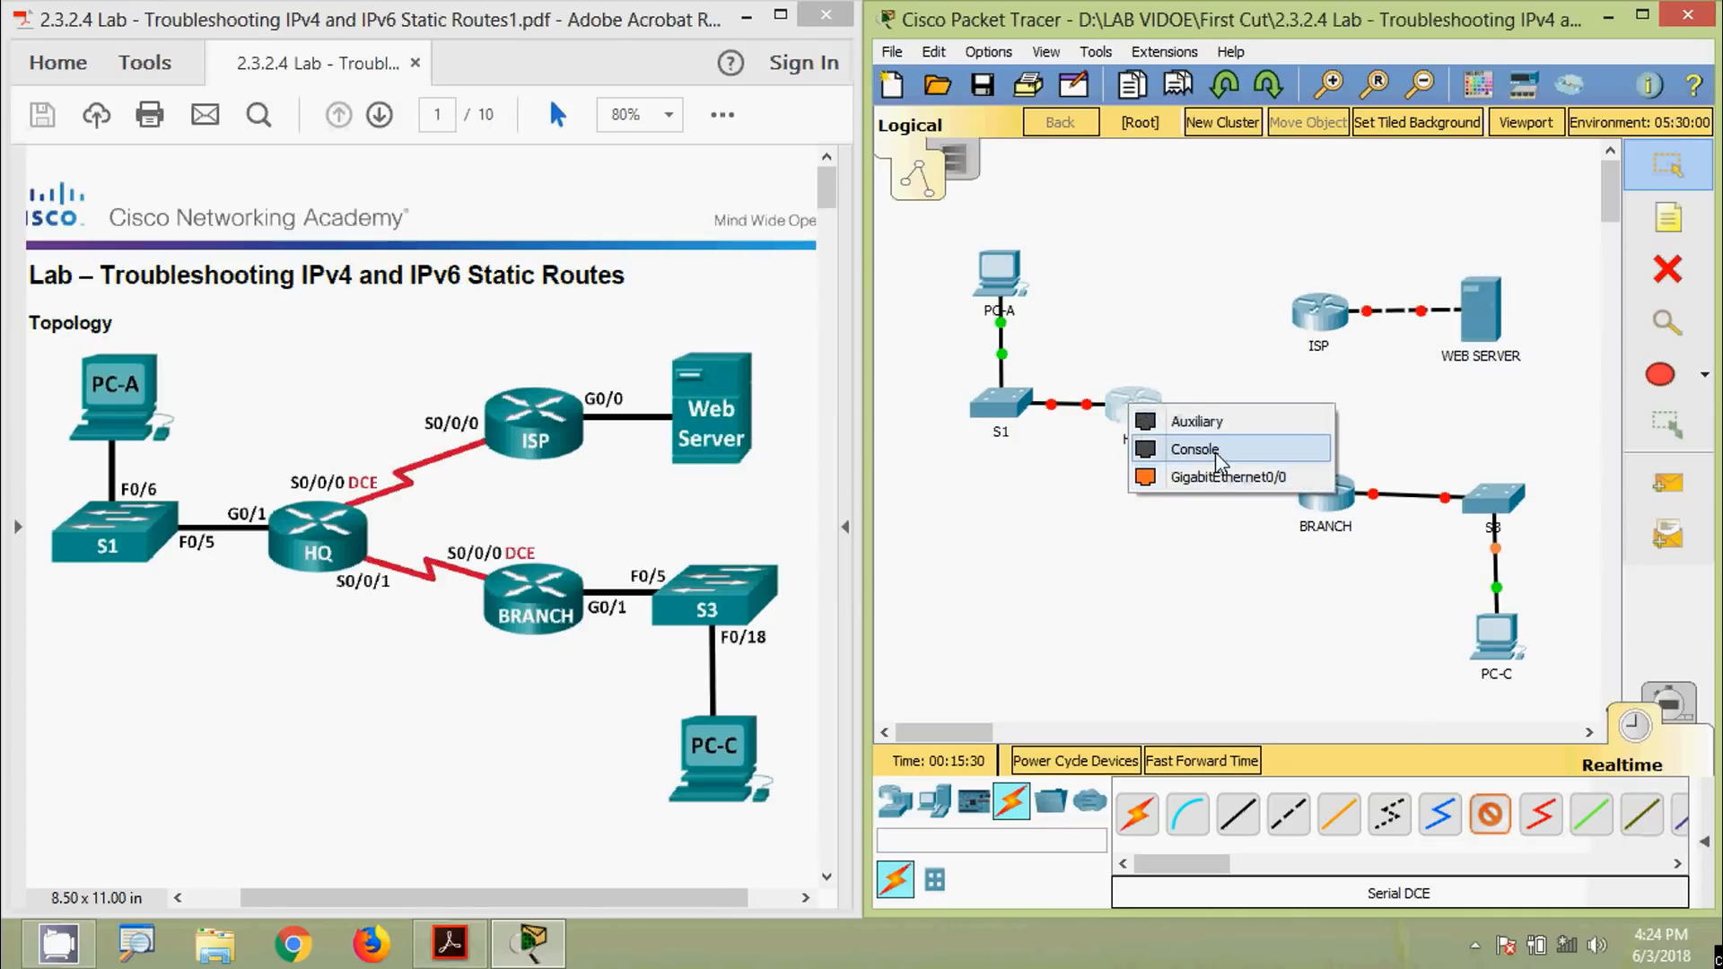
{"action": "key", "text": "Escape"}
{"action": "key", "text": "Escape"}
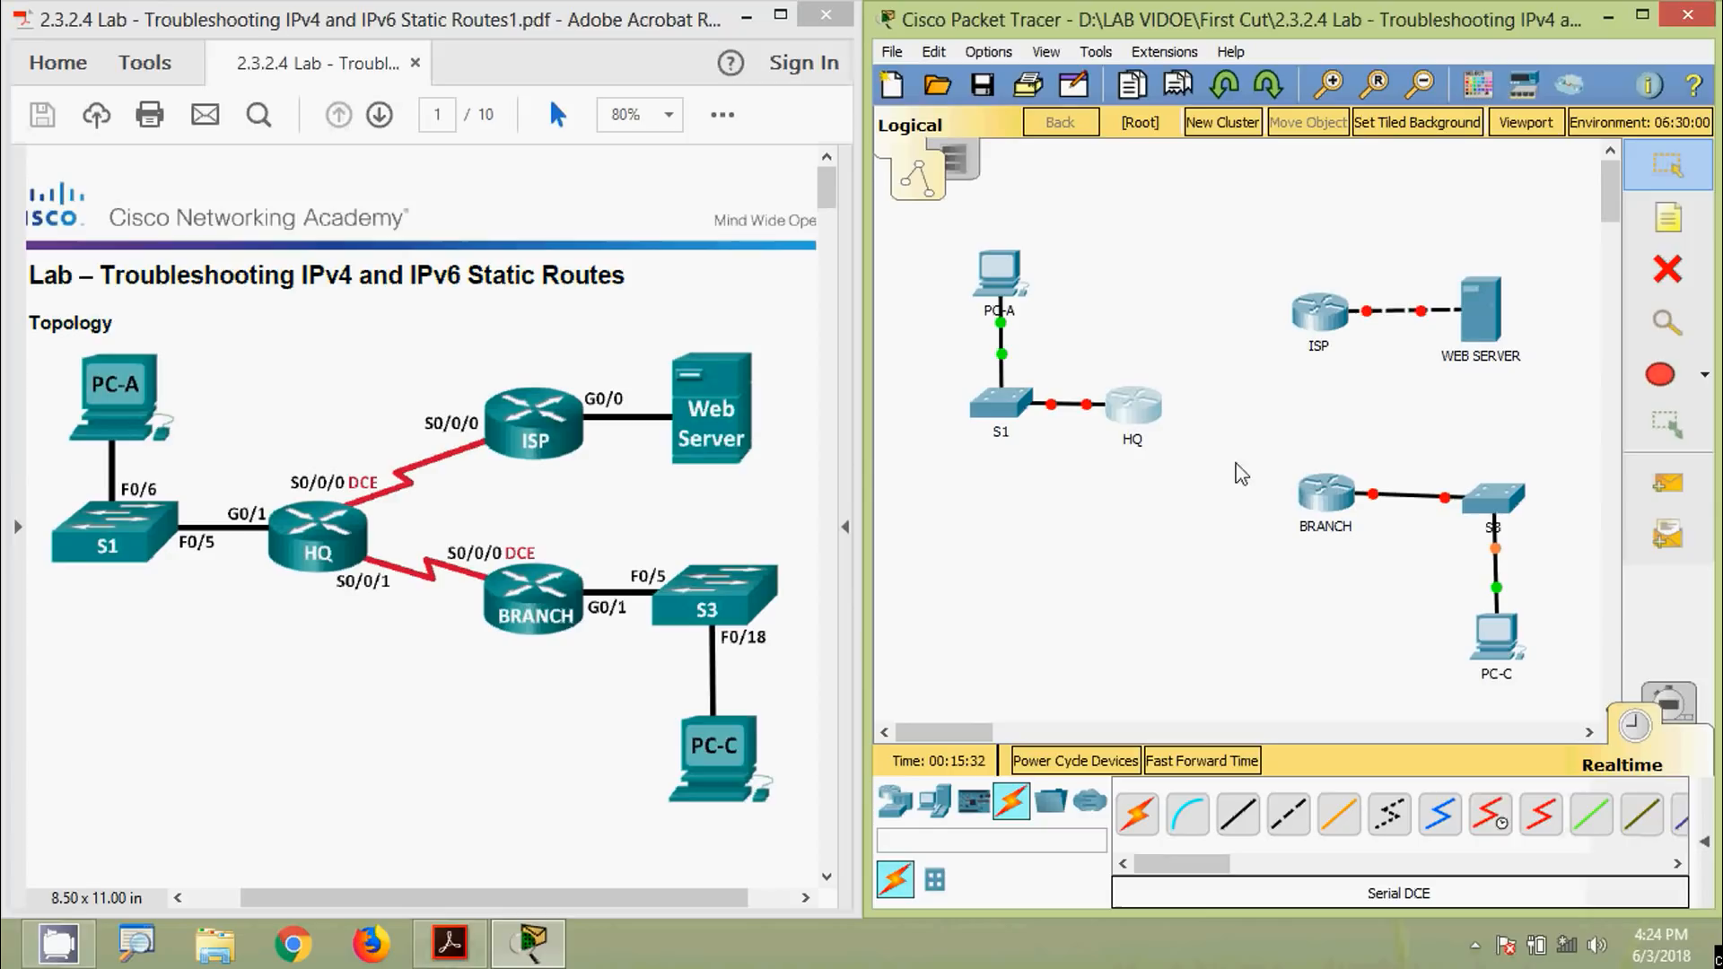
Power off HQ and install an HWIC-2T serial module in it
{"action": "left_click", "coordinate": [1133, 408]}
{"action": "left_click_drag", "start_coordinate": [829, 147], "coordinate": [915, 105]}
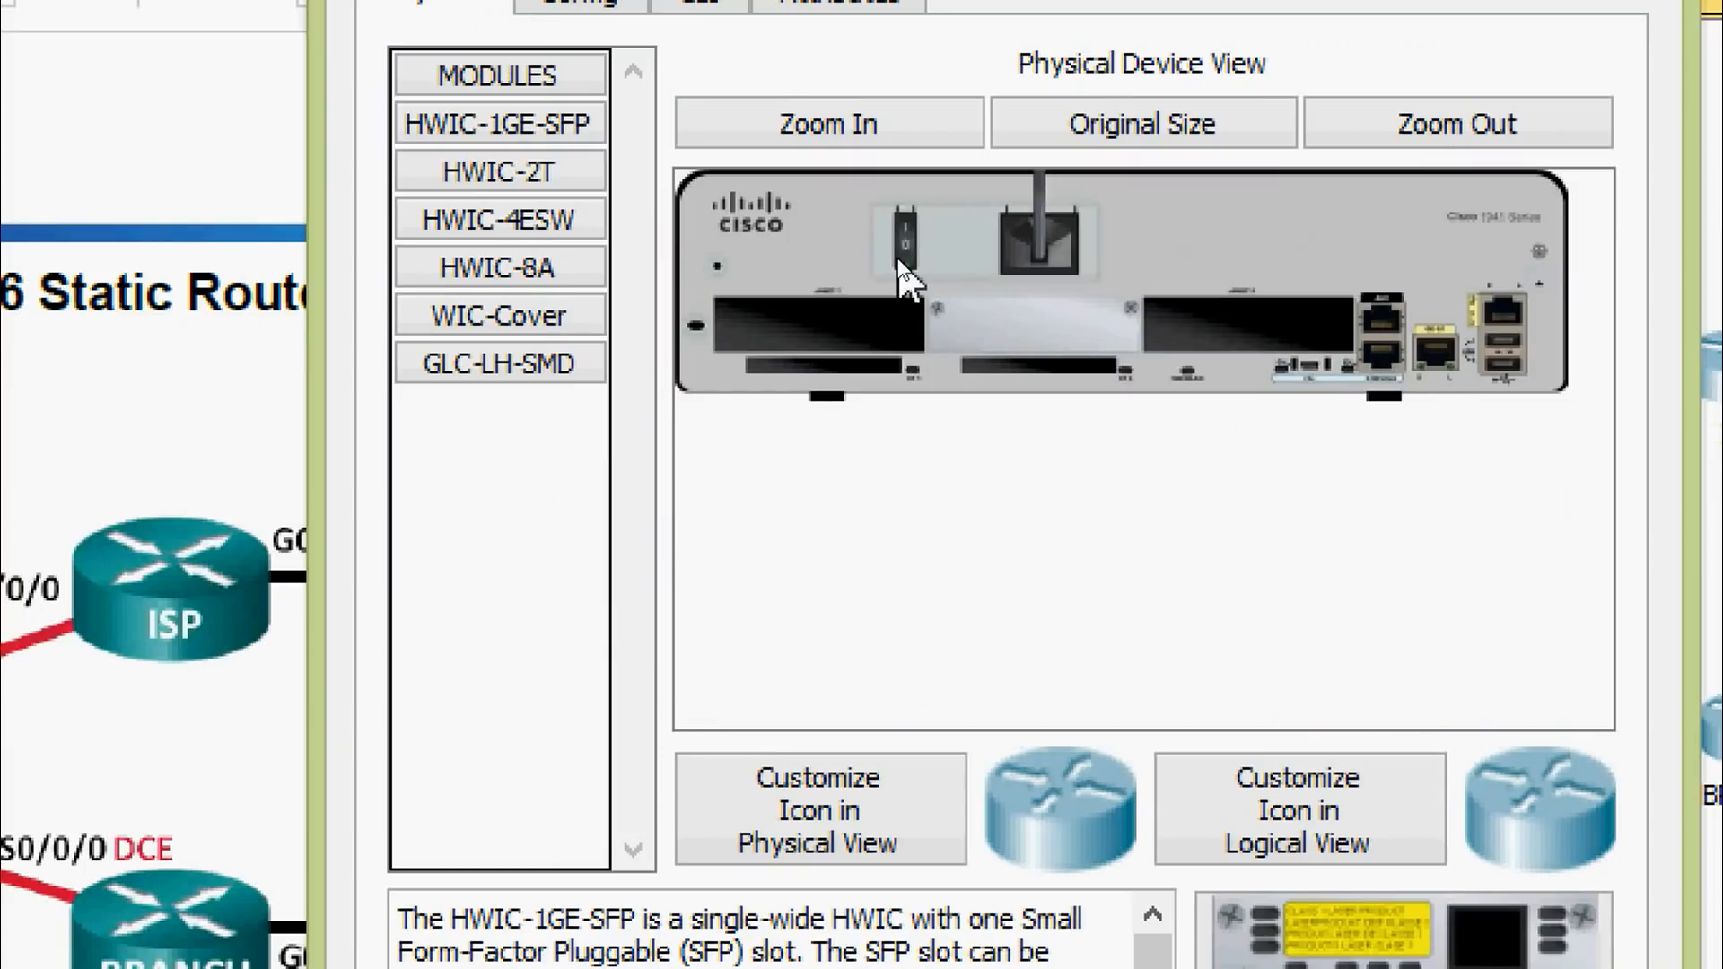
{"action": "left_click", "coordinate": [900, 252]}
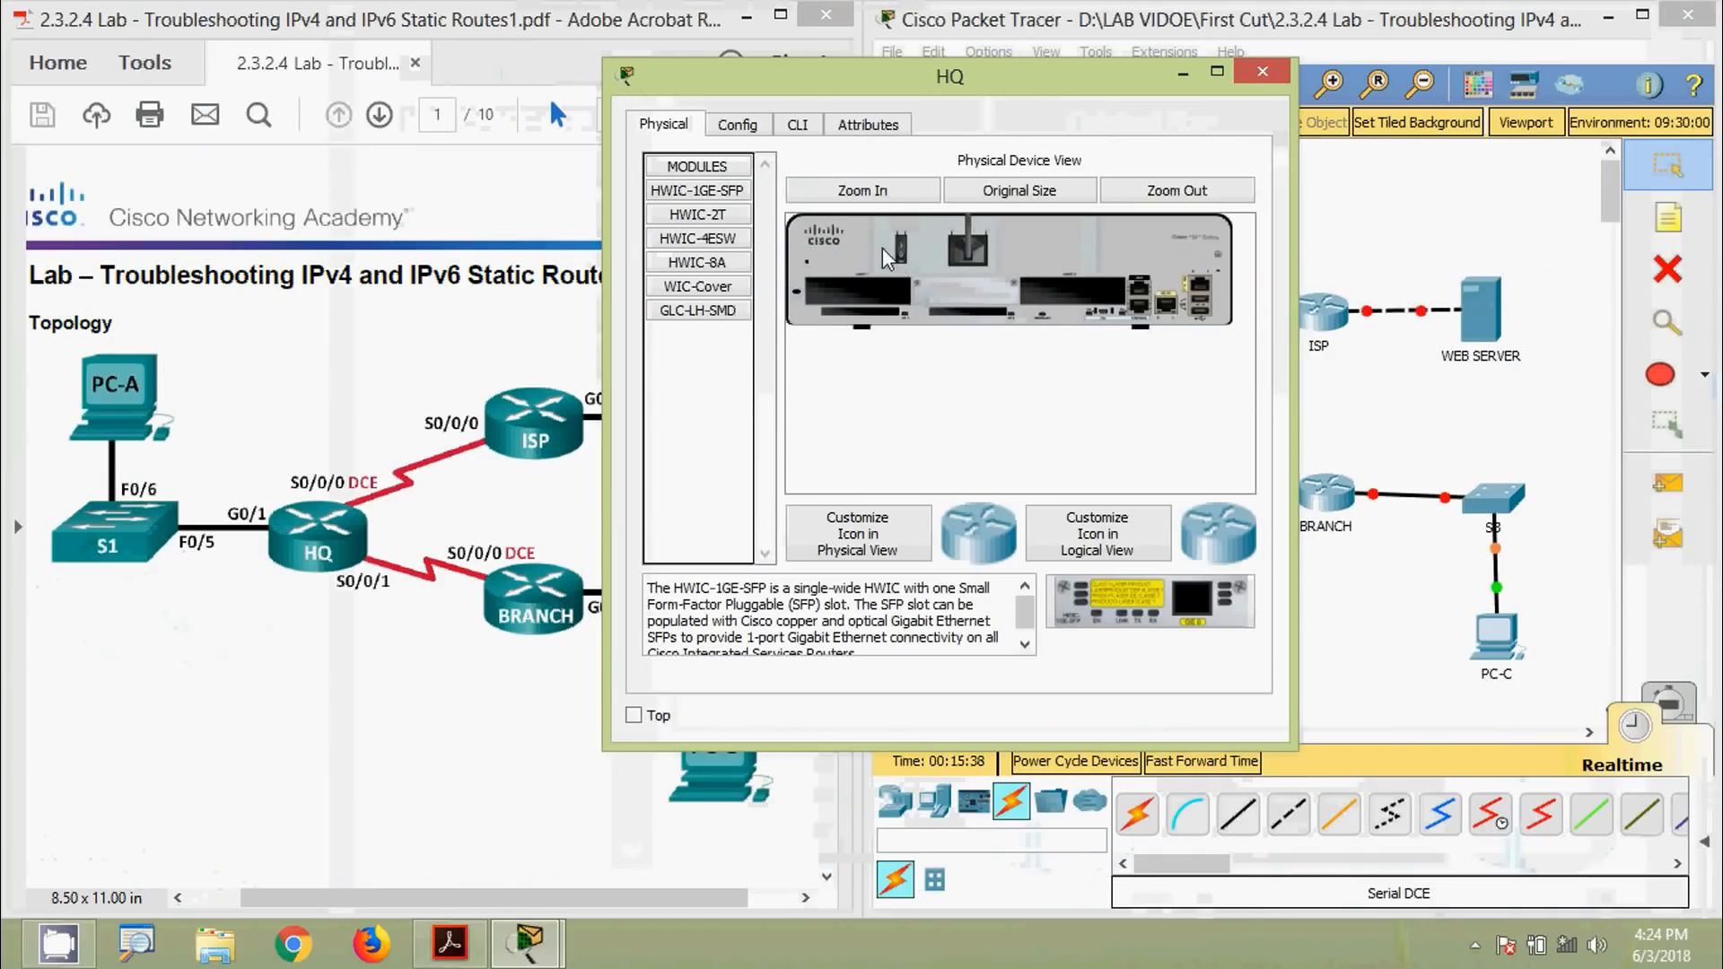
{"action": "left_click", "coordinate": [713, 220]}
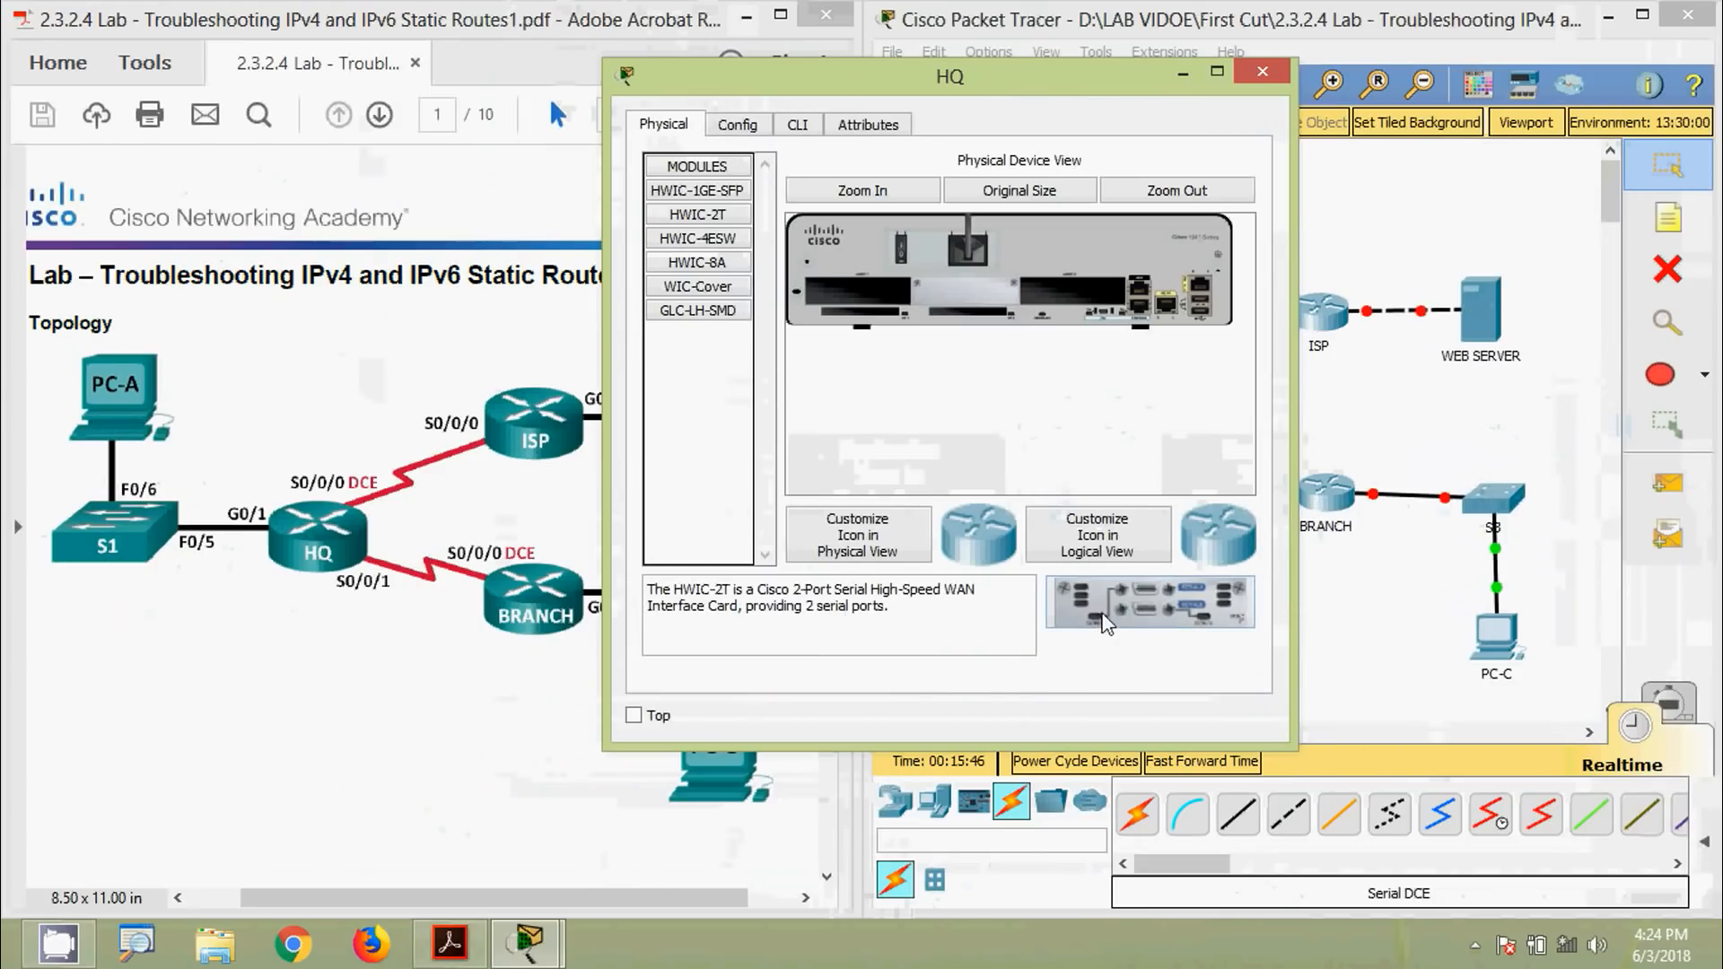
{"action": "left_click_drag", "start_coordinate": [1108, 619], "coordinate": [1077, 310]}
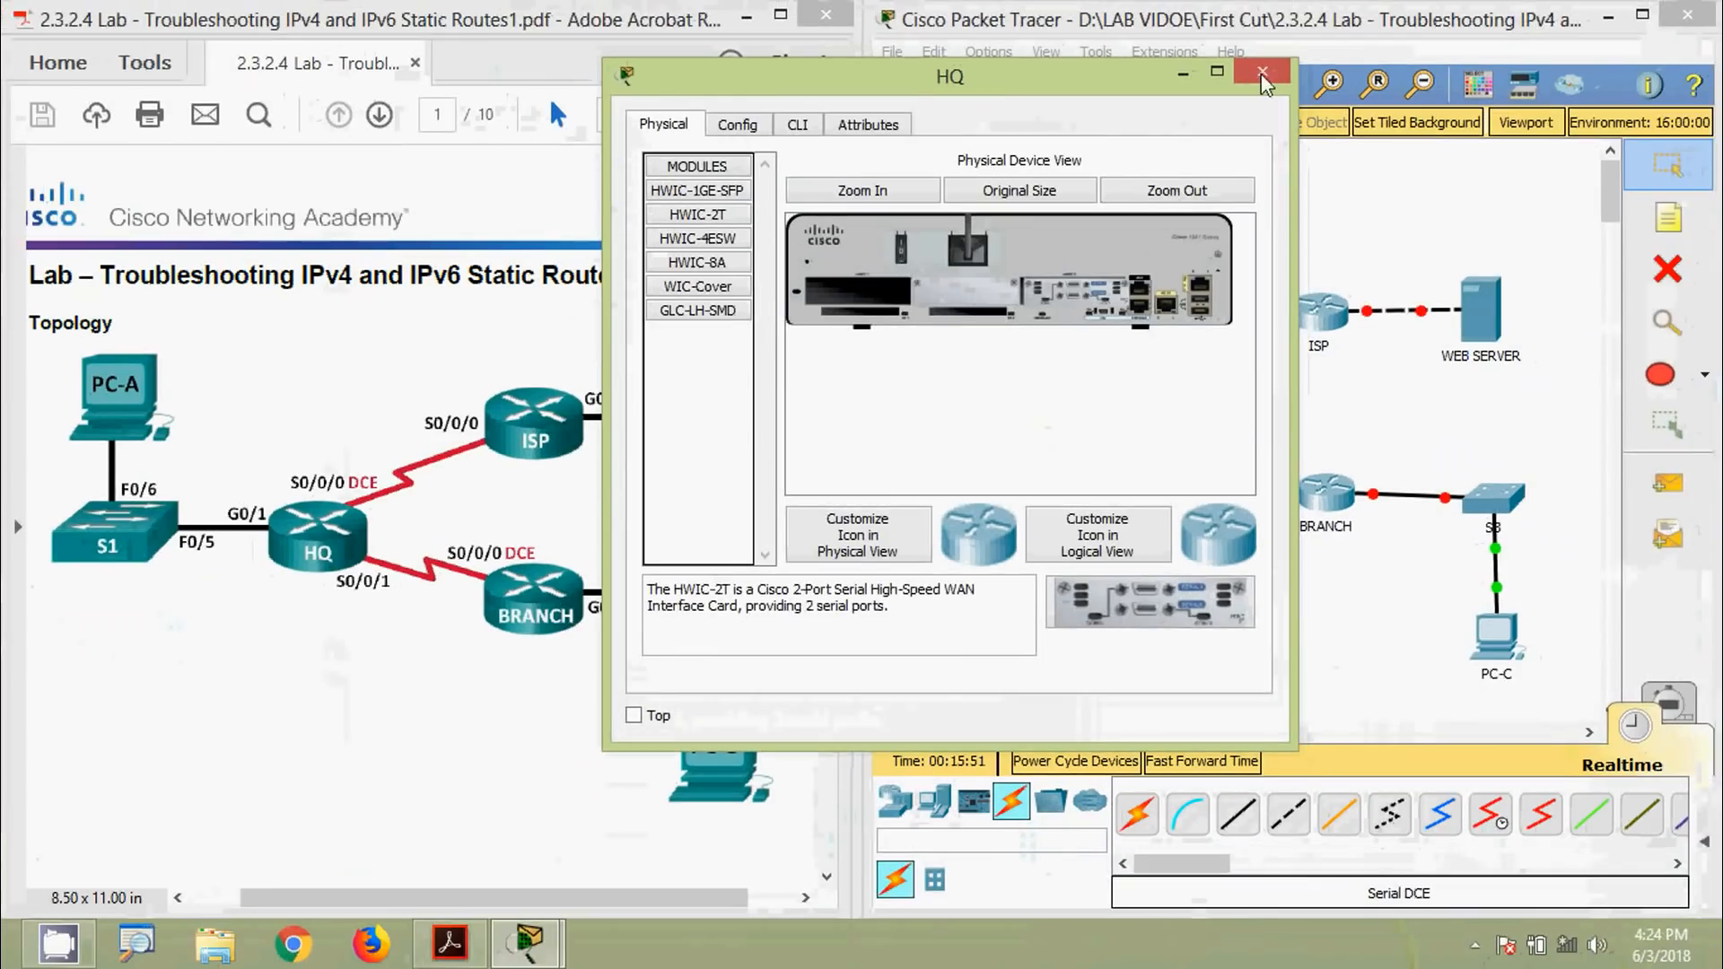
{"action": "left_click", "coordinate": [1270, 66]}
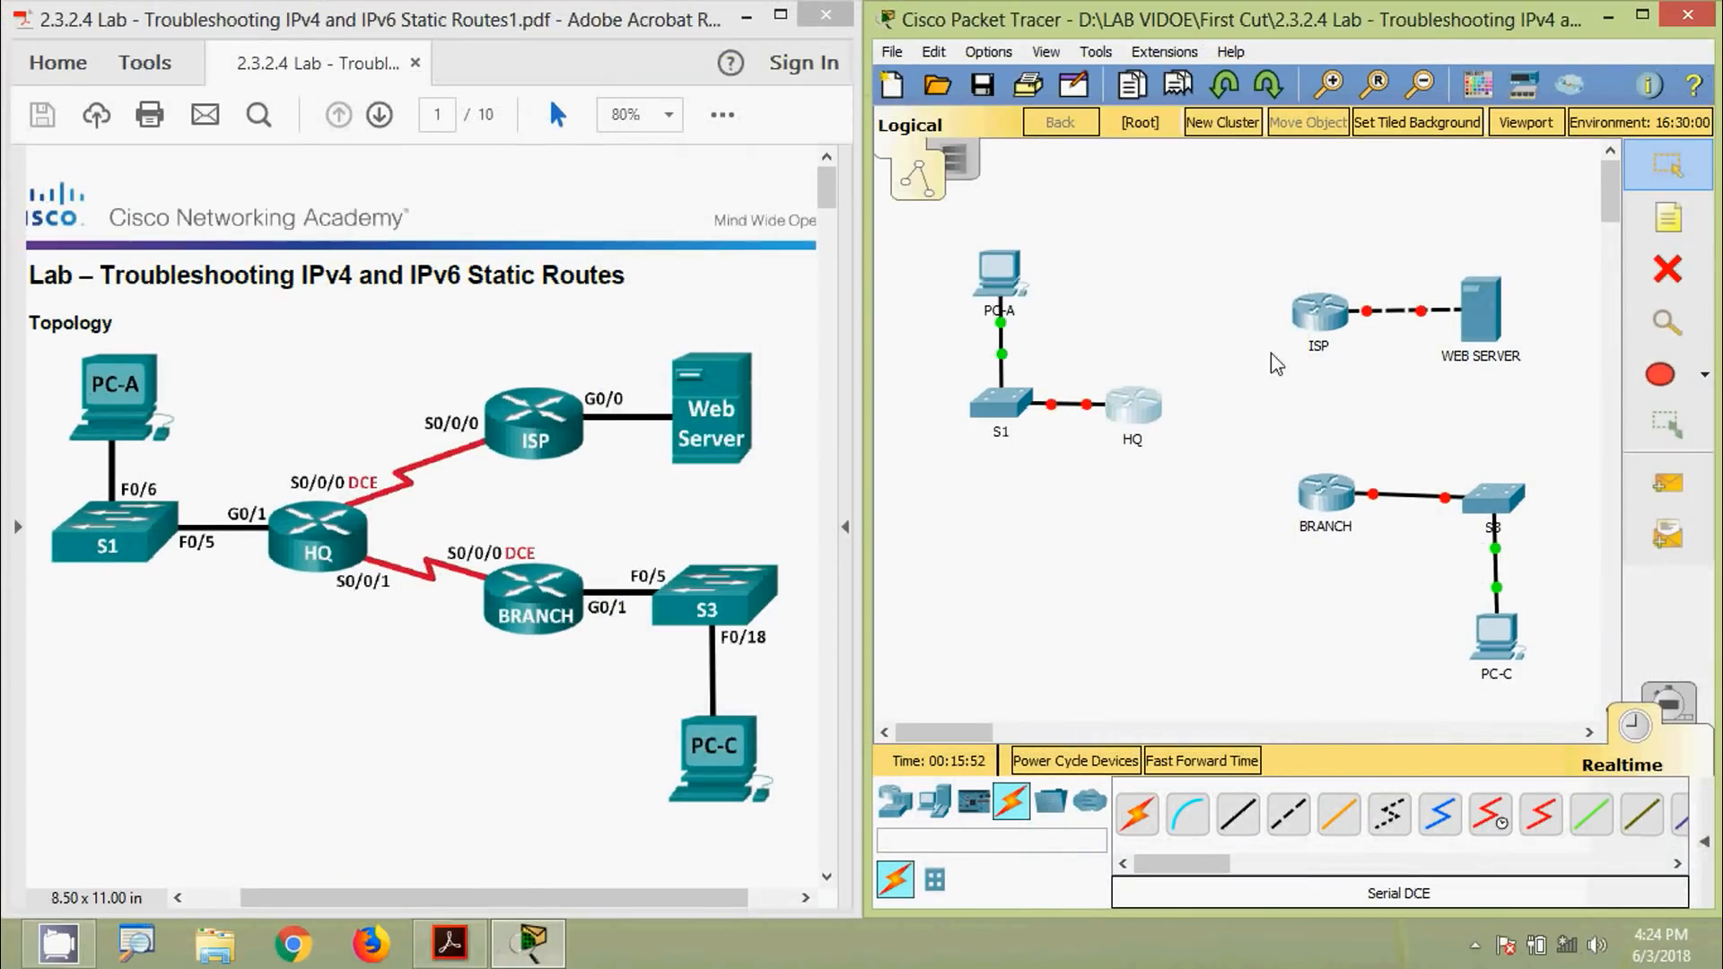
Install an HWIC-2T serial card in the ISP router
{"action": "left_click", "coordinate": [1321, 321]}
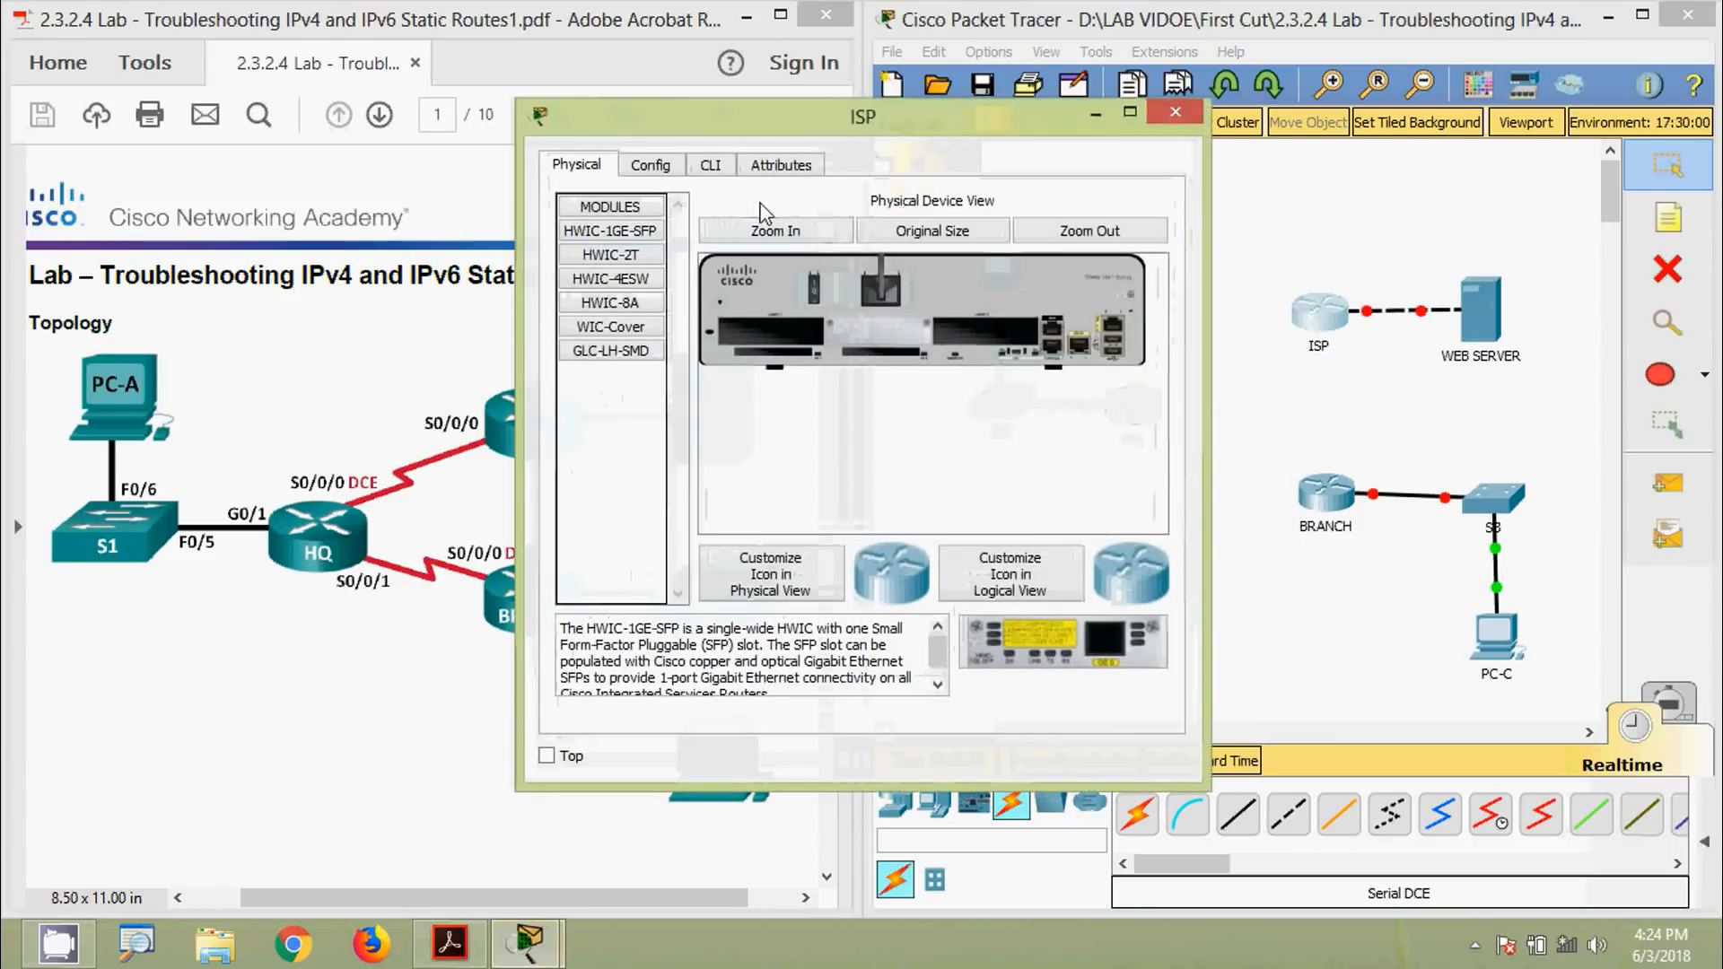
{"action": "left_click", "coordinate": [644, 251]}
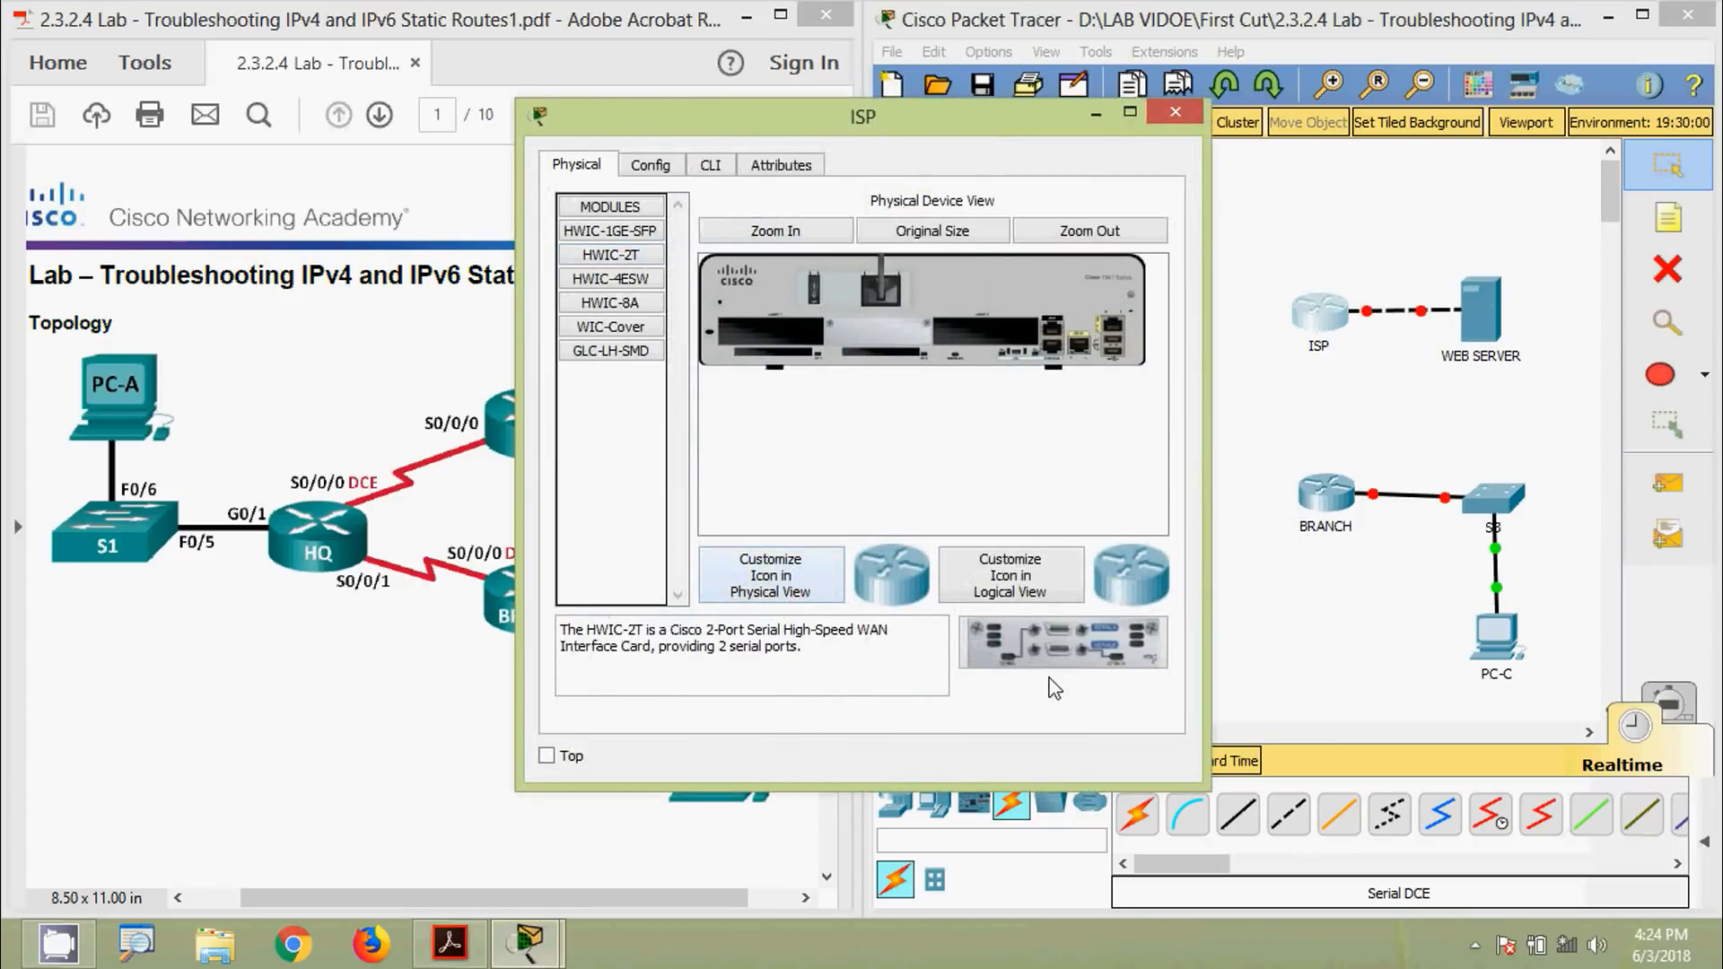
{"action": "left_click_drag", "start_coordinate": [1081, 664], "coordinate": [901, 341]}
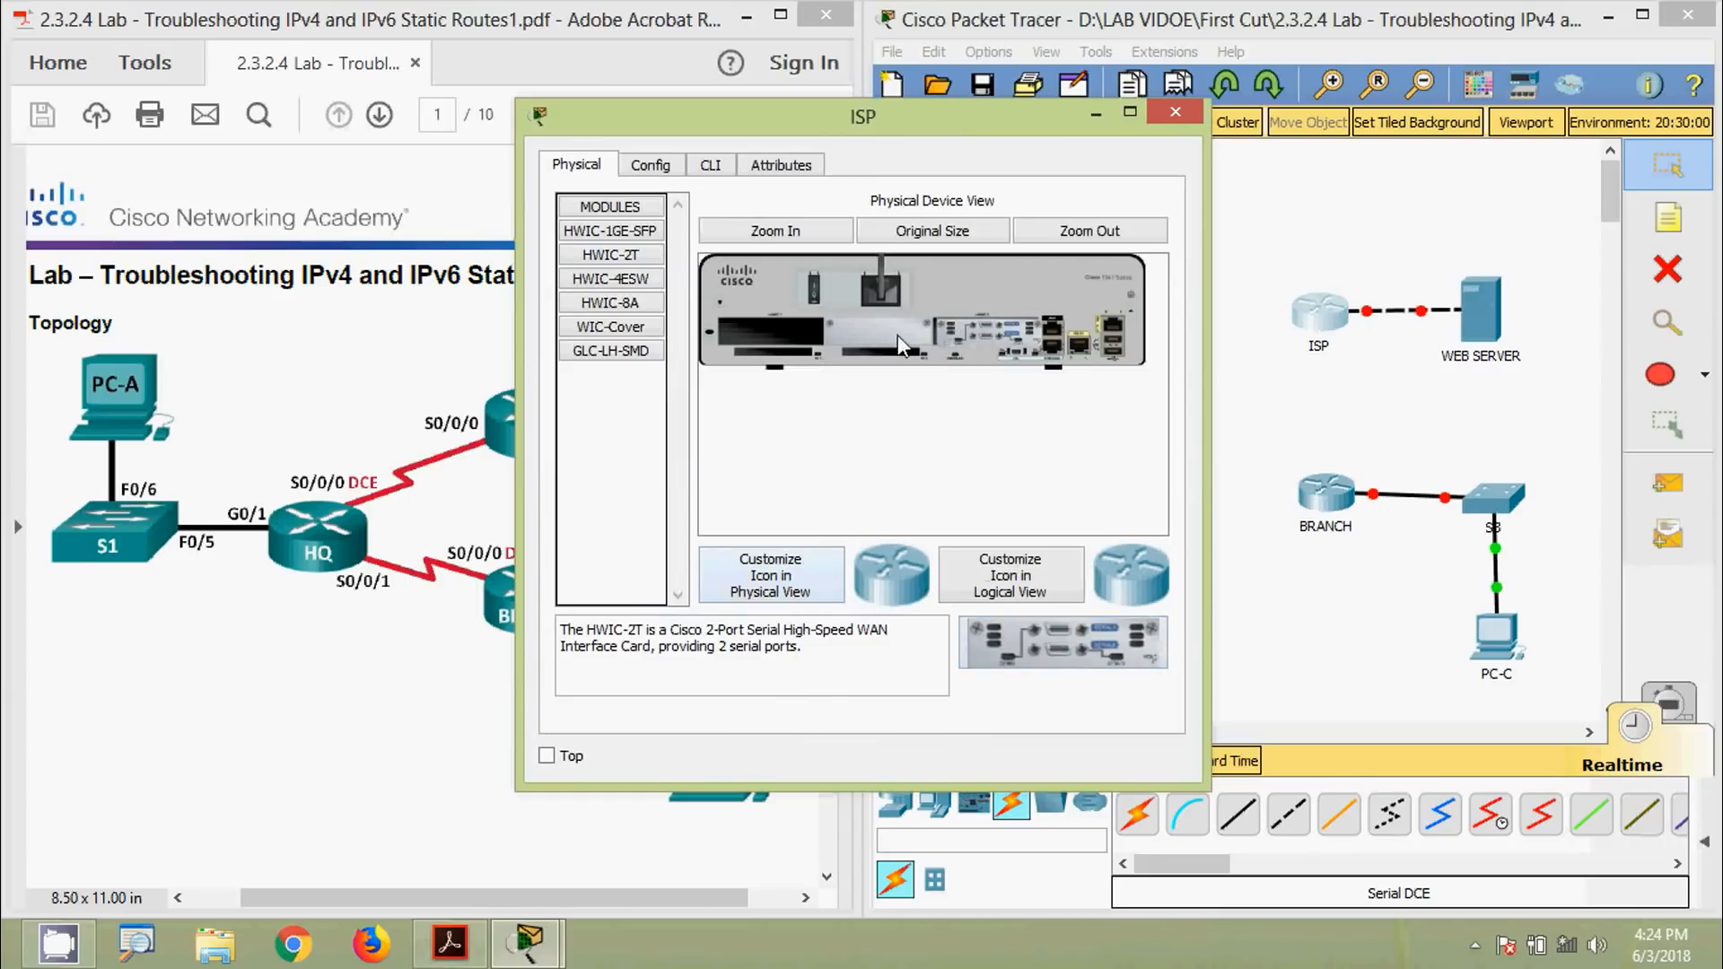
{"action": "left_click", "coordinate": [1175, 111]}
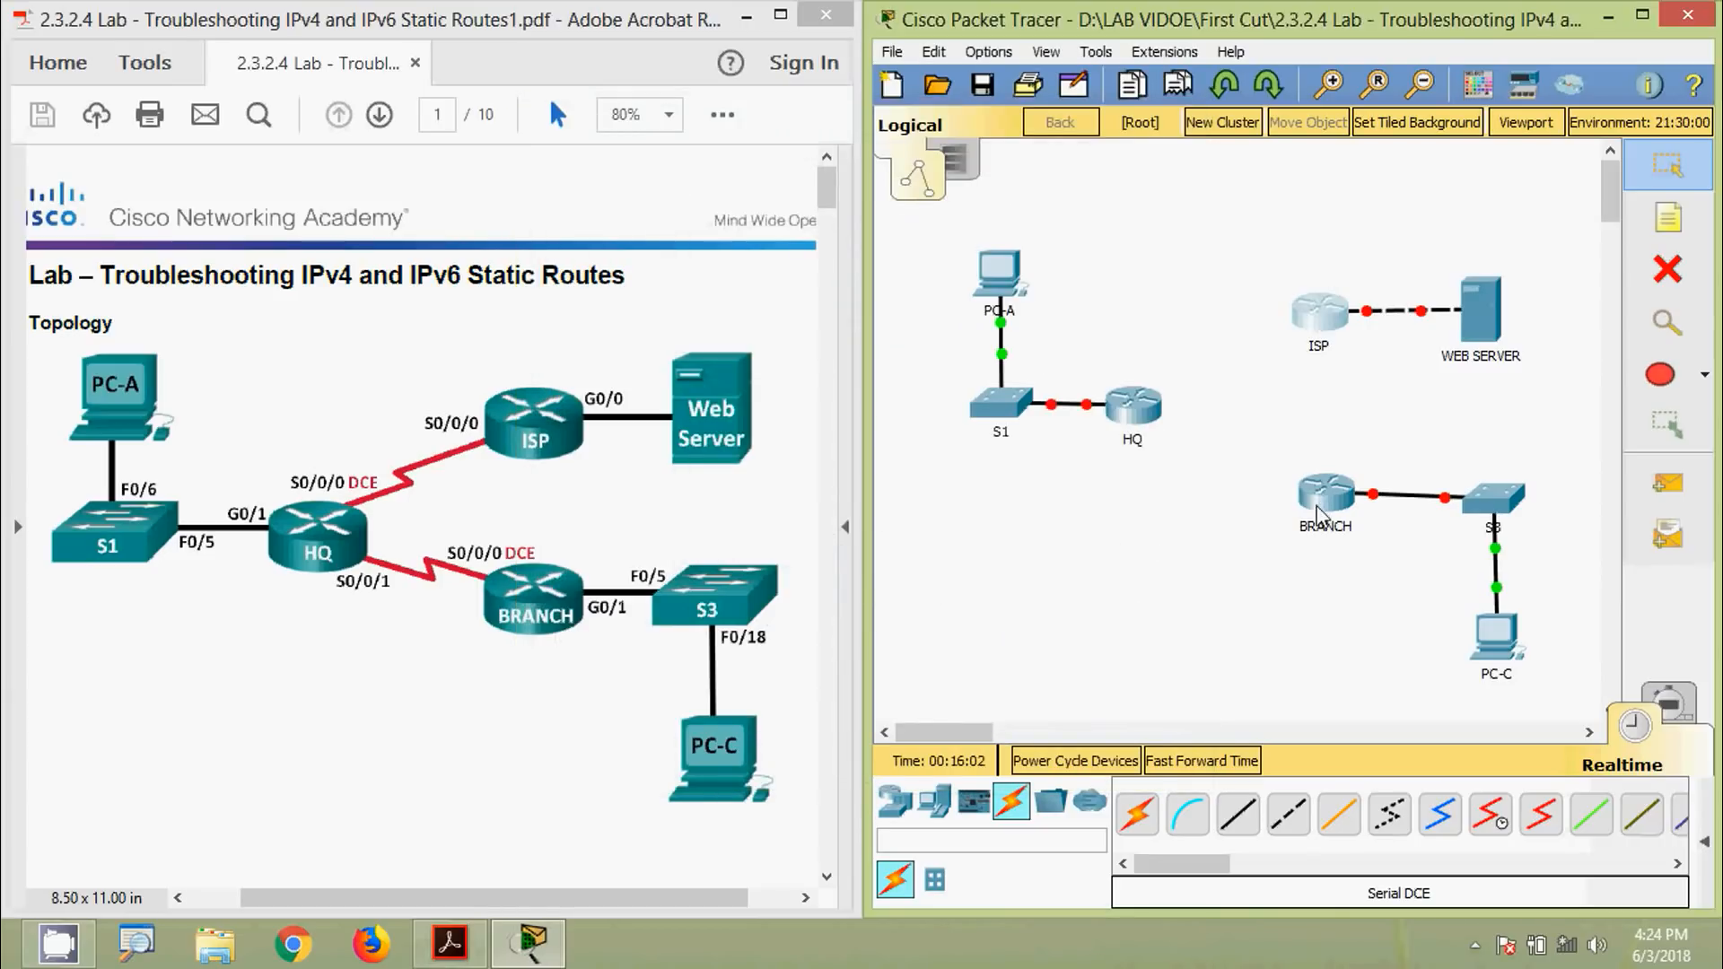
Install an HWIC-2T serial card in the BRANCH router
{"action": "left_click", "coordinate": [1328, 503]}
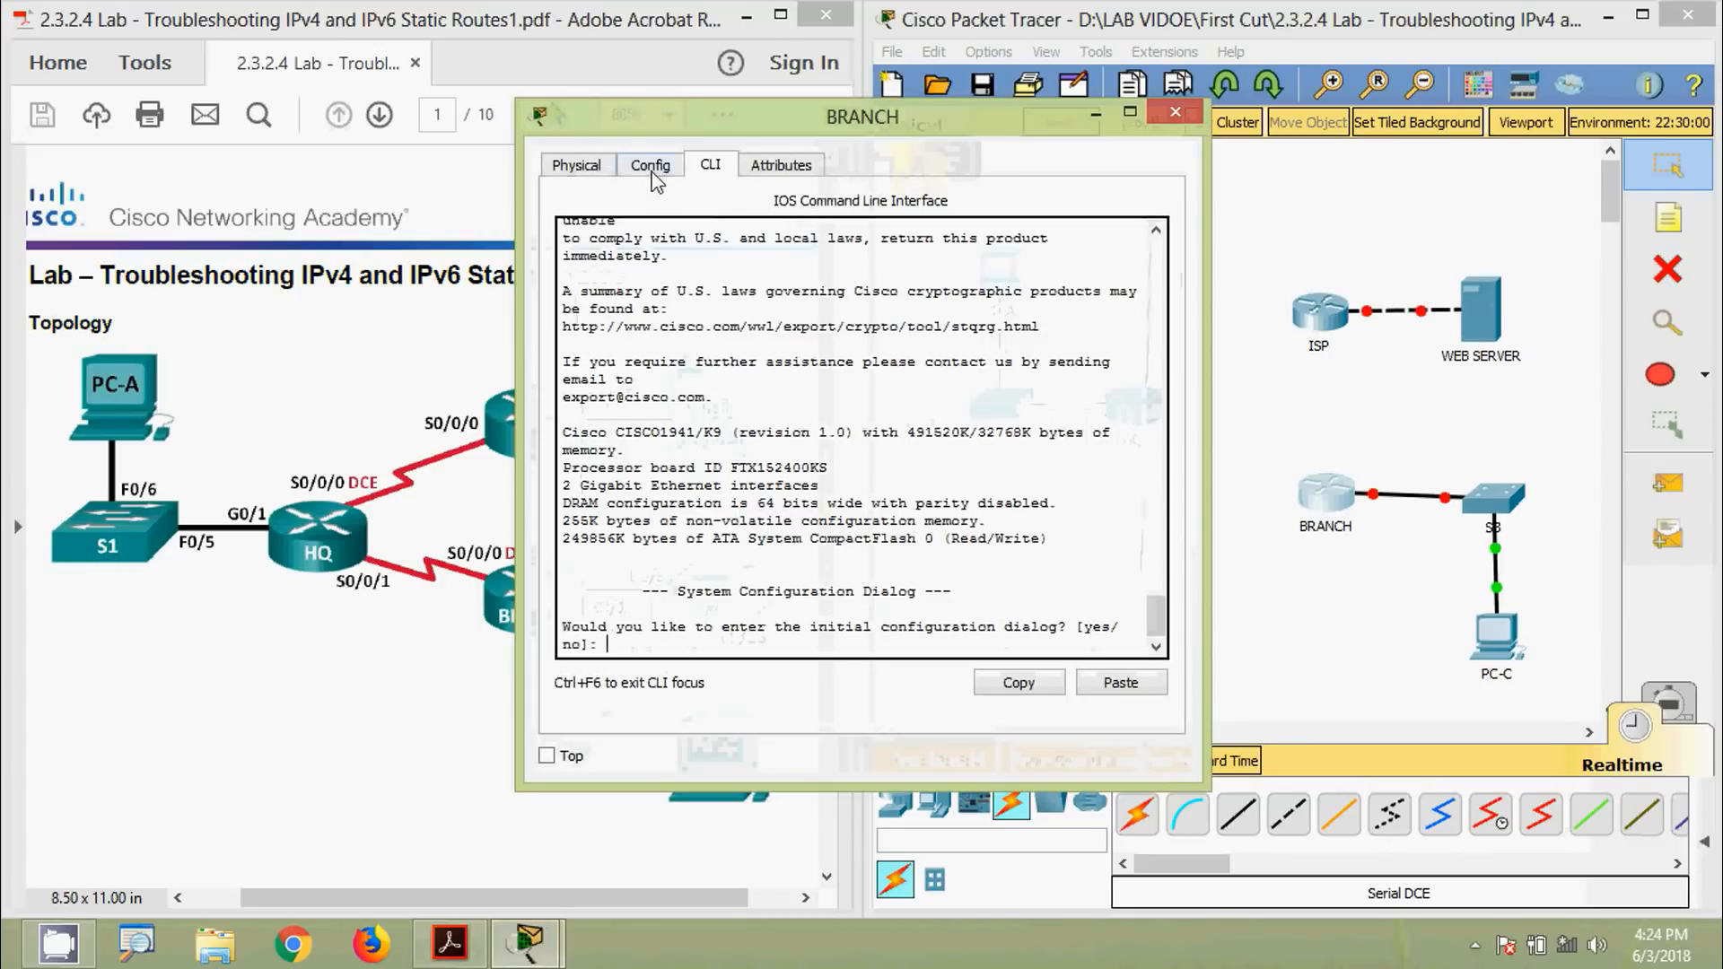
{"action": "left_click", "coordinate": [592, 169]}
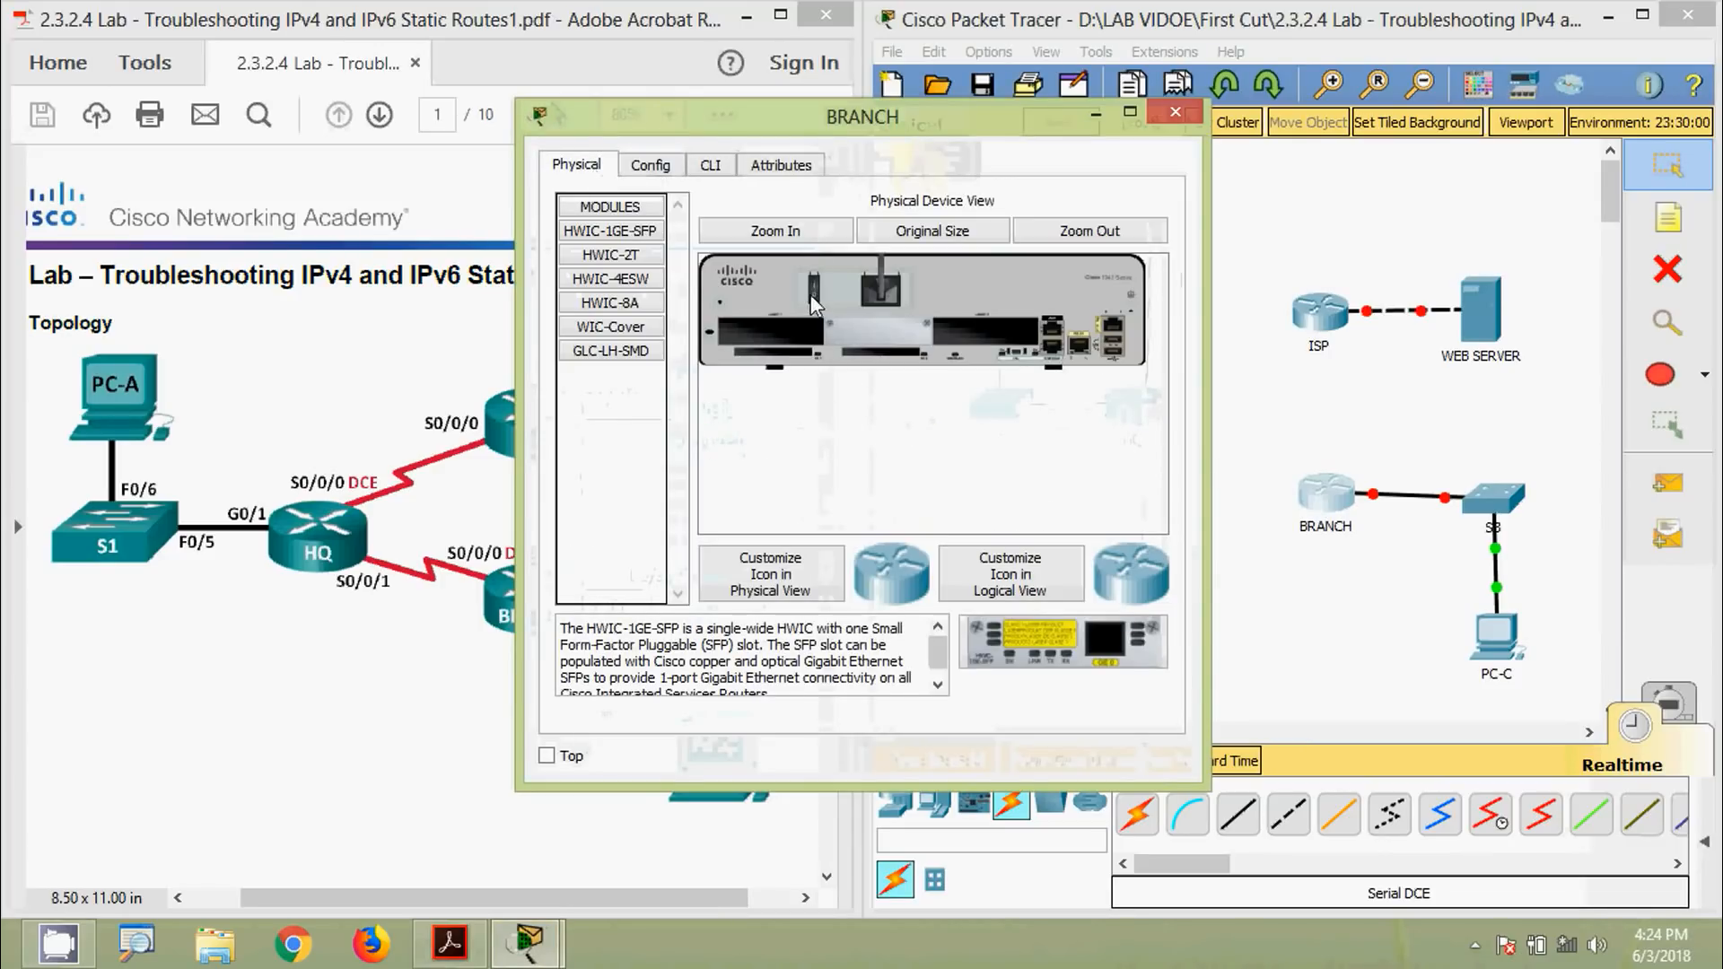
{"action": "left_click", "coordinate": [621, 256]}
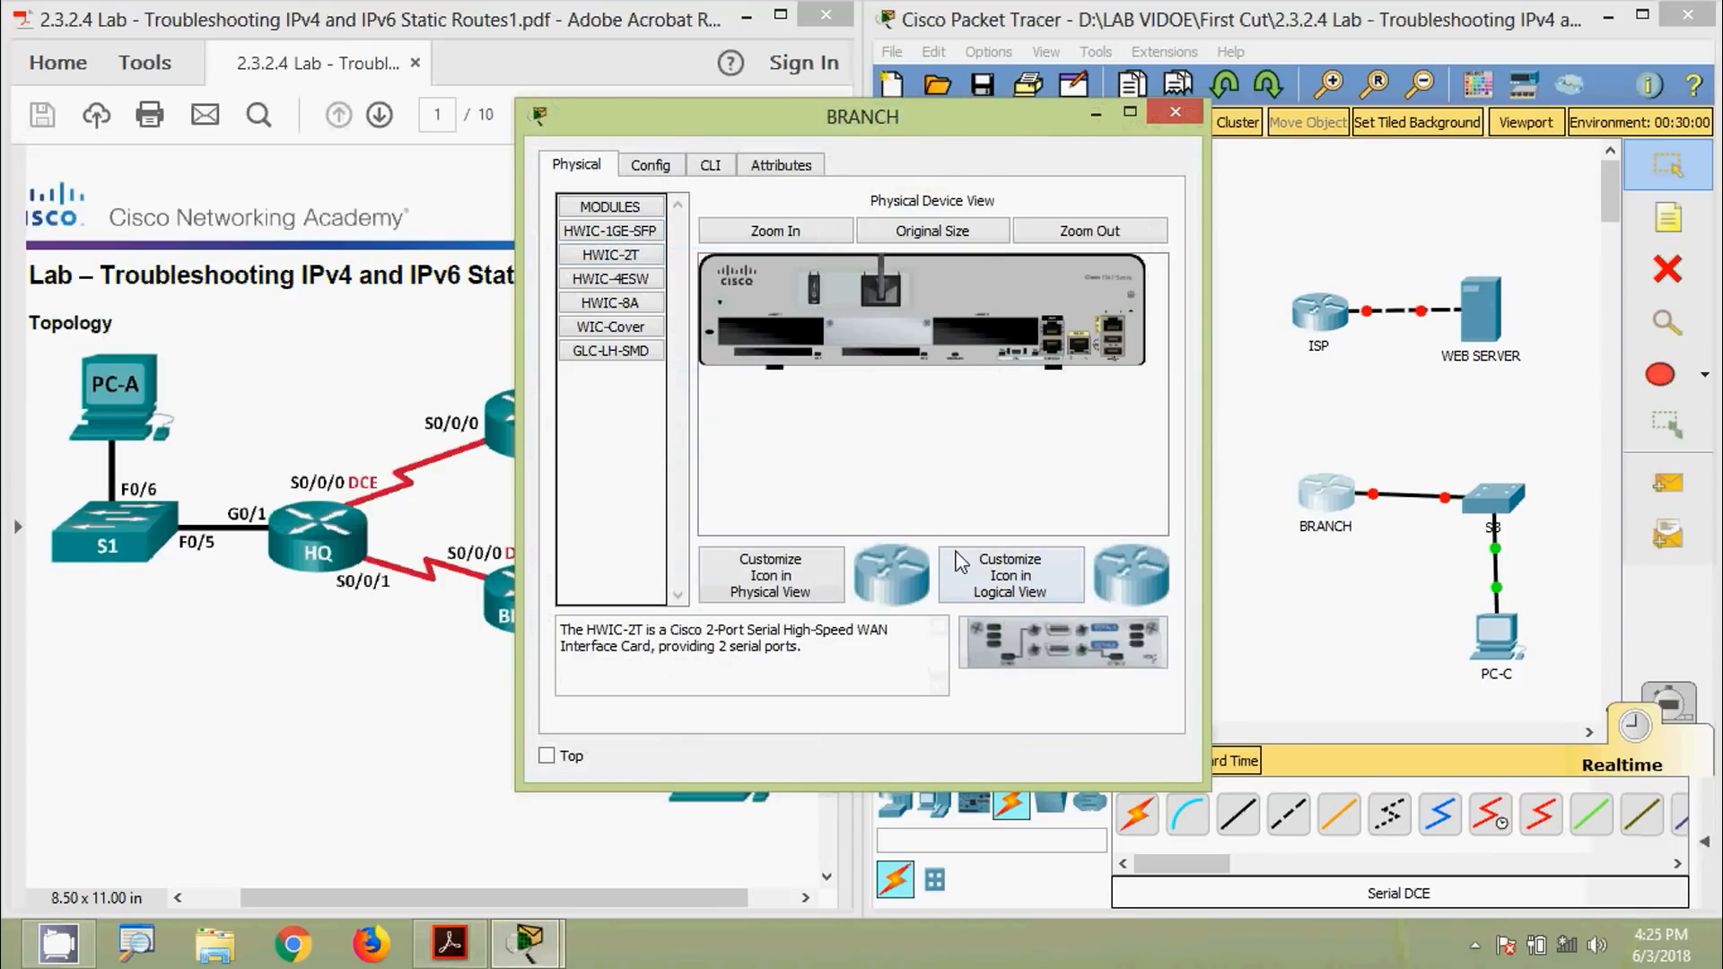
{"action": "left_click_drag", "start_coordinate": [1030, 643], "coordinate": [988, 343]}
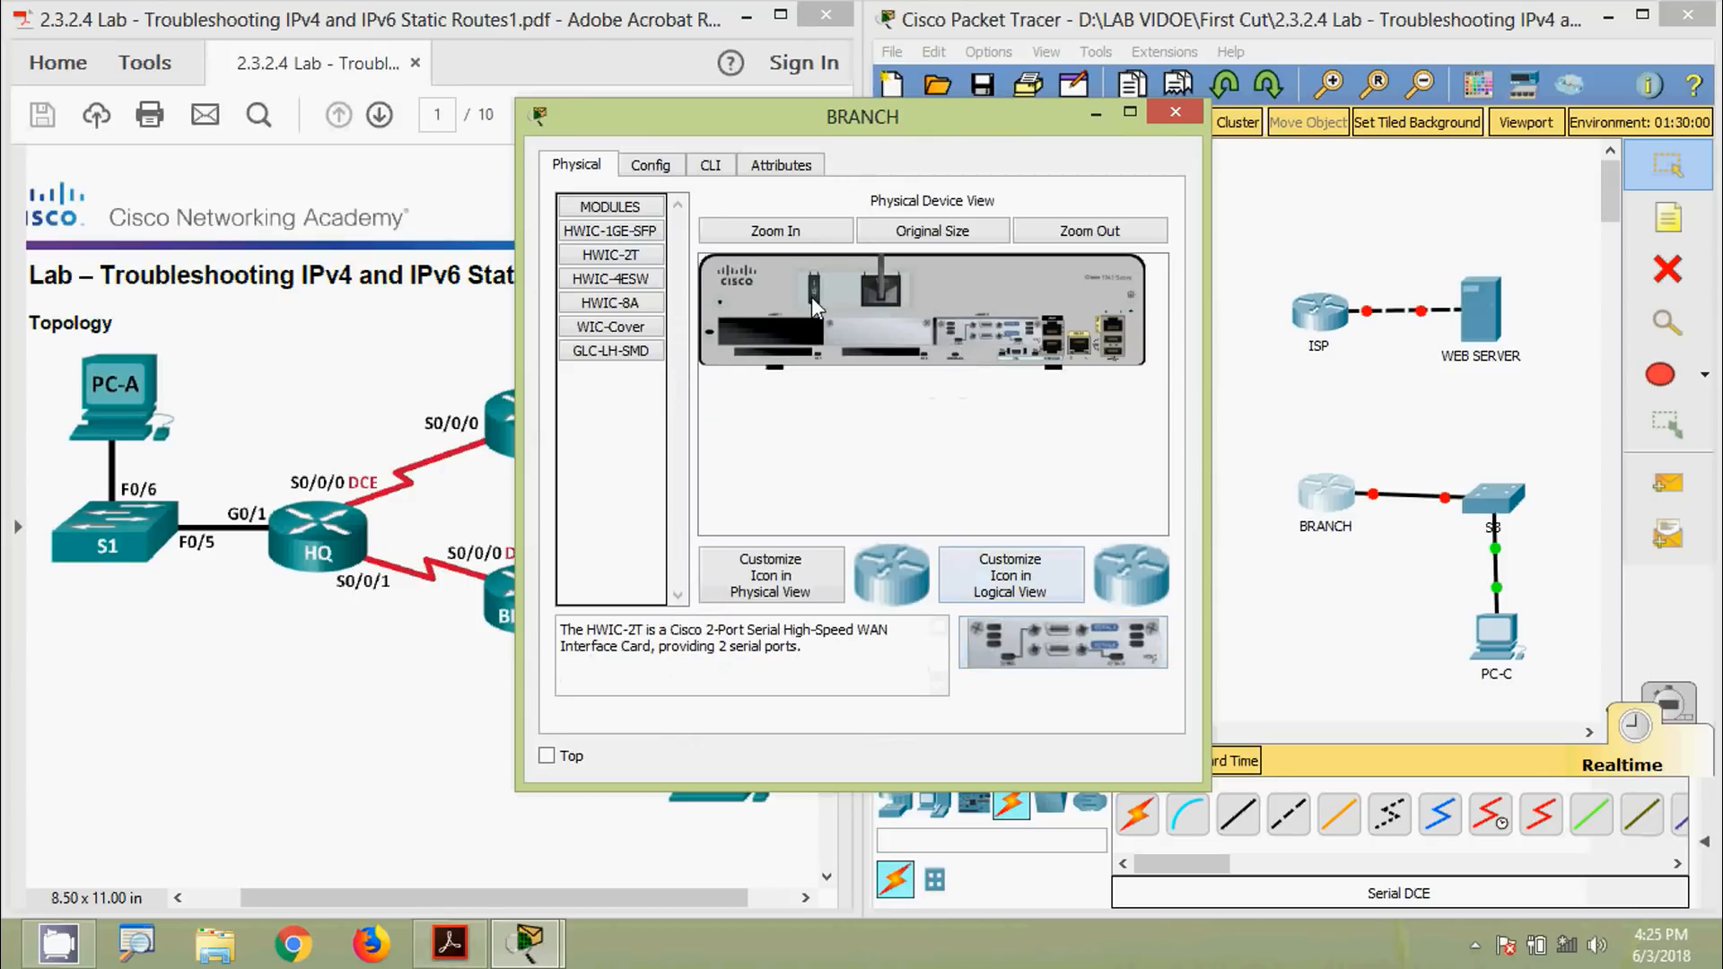
{"action": "left_click", "coordinate": [1174, 114]}
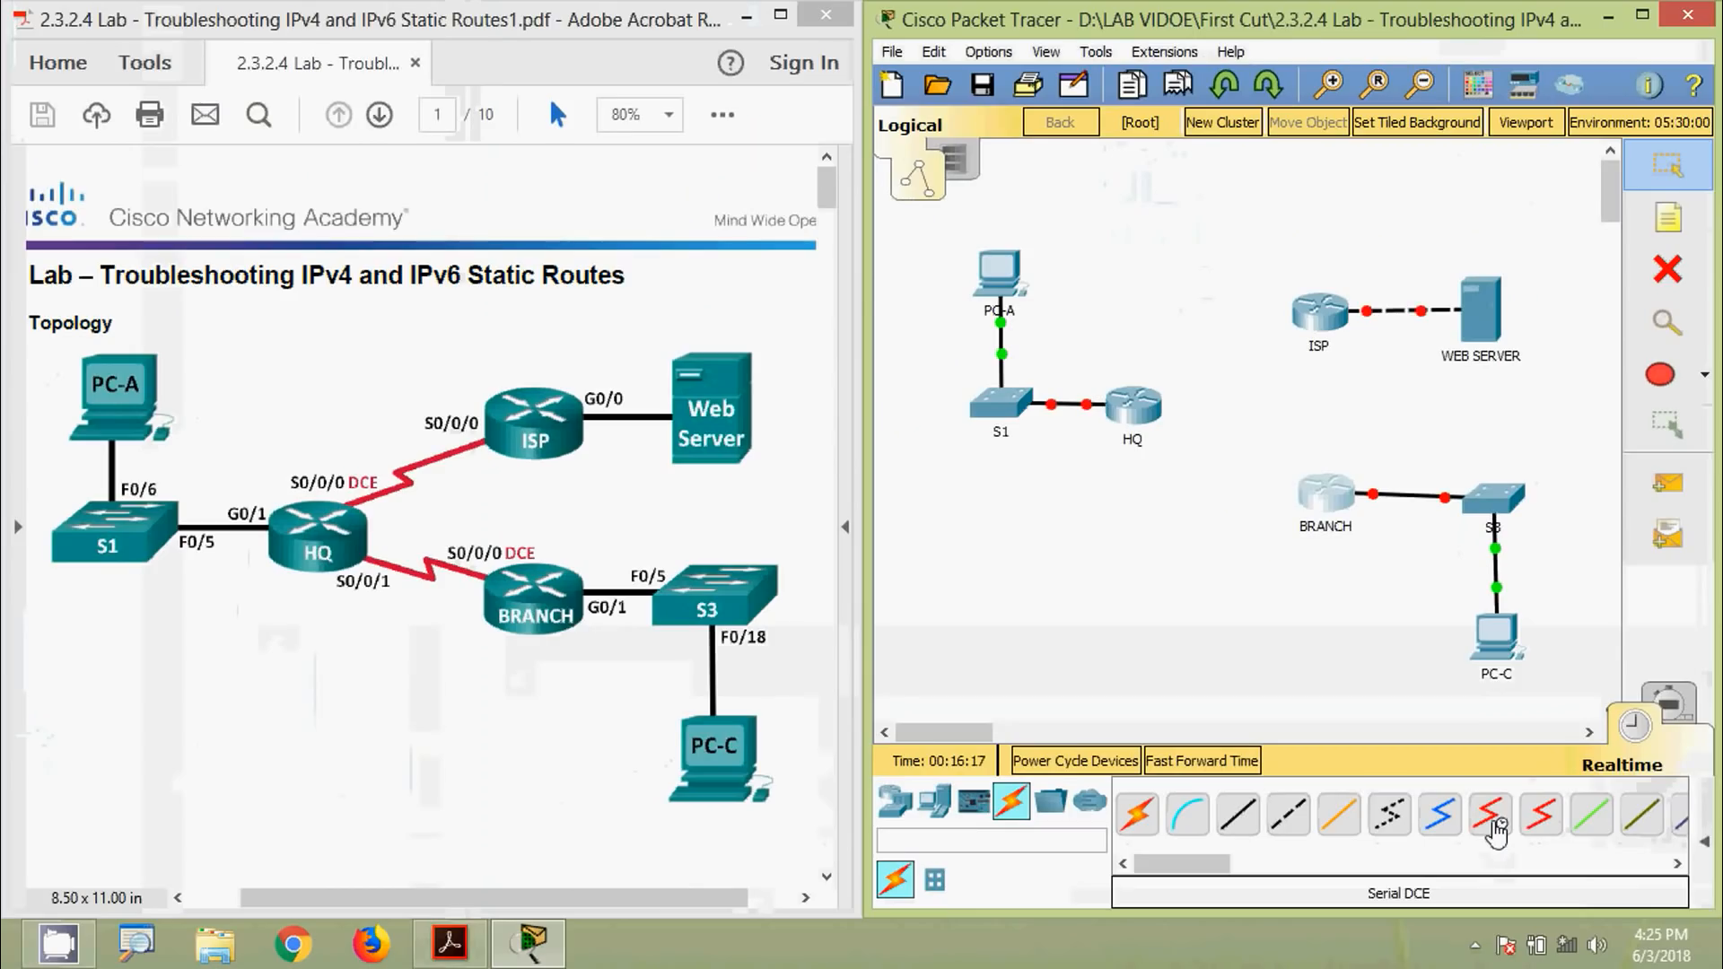
Connect BRANCH S0/0/0 to HQ S0/0/1 and HQ S0/0/0 to ISP S0/0/0 with serial DCE cables
{"action": "left_click", "coordinate": [1493, 821]}
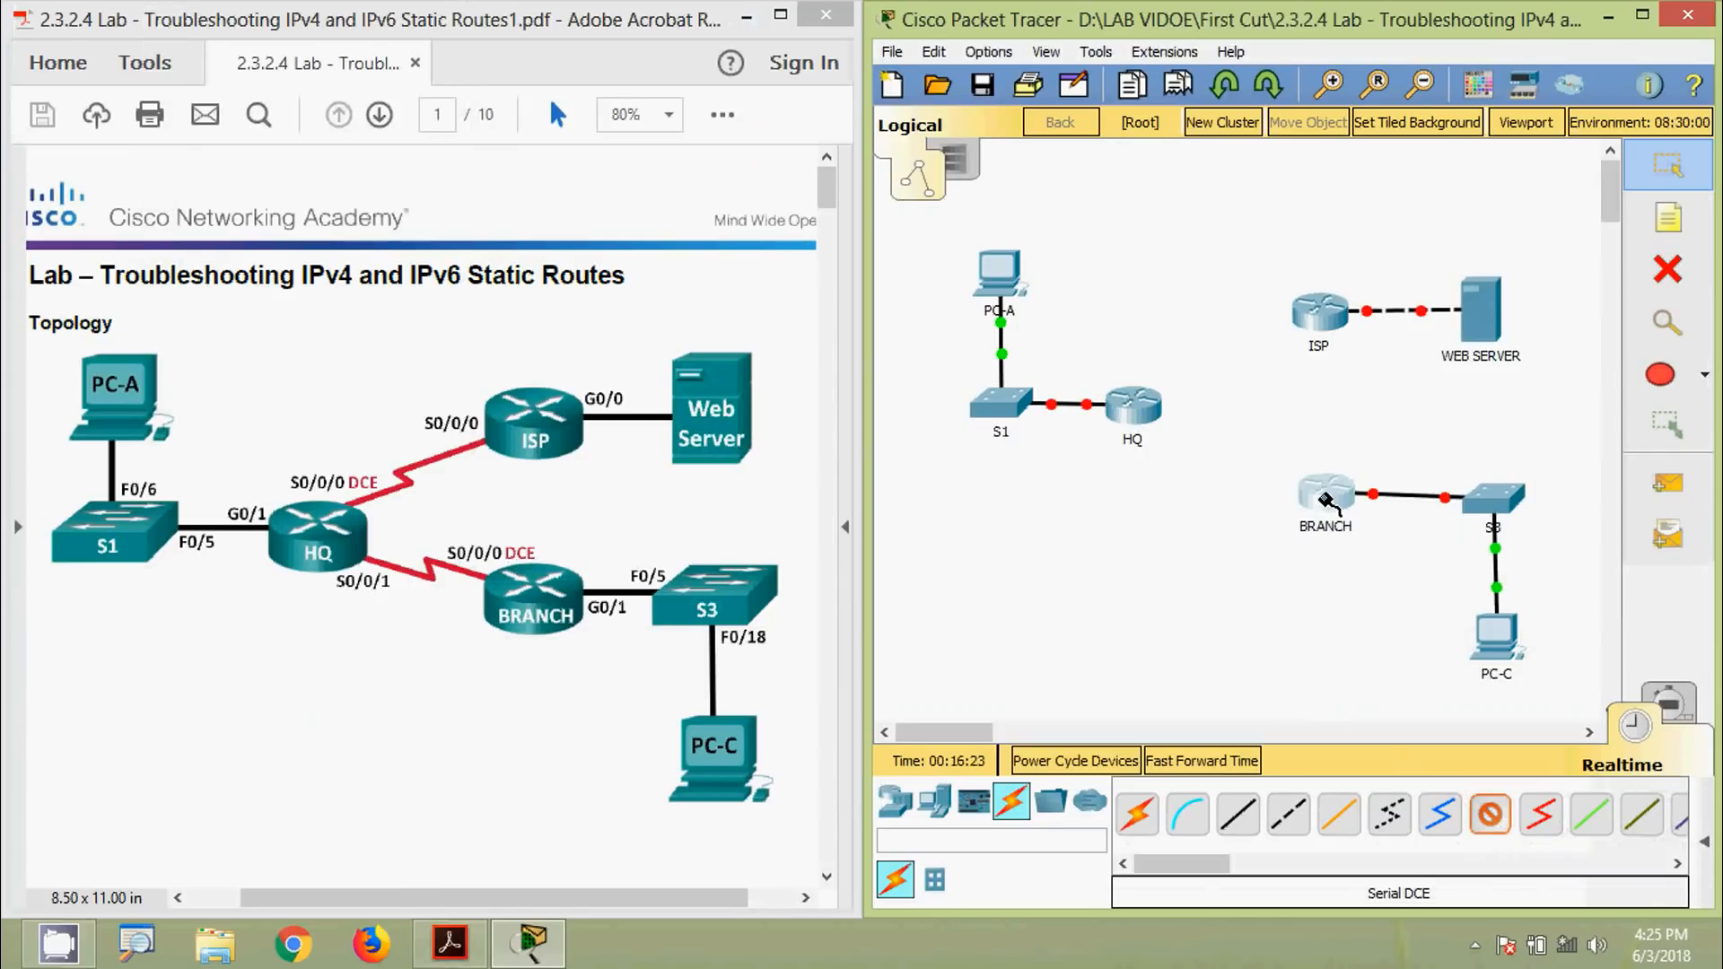
{"action": "left_click", "coordinate": [1319, 493]}
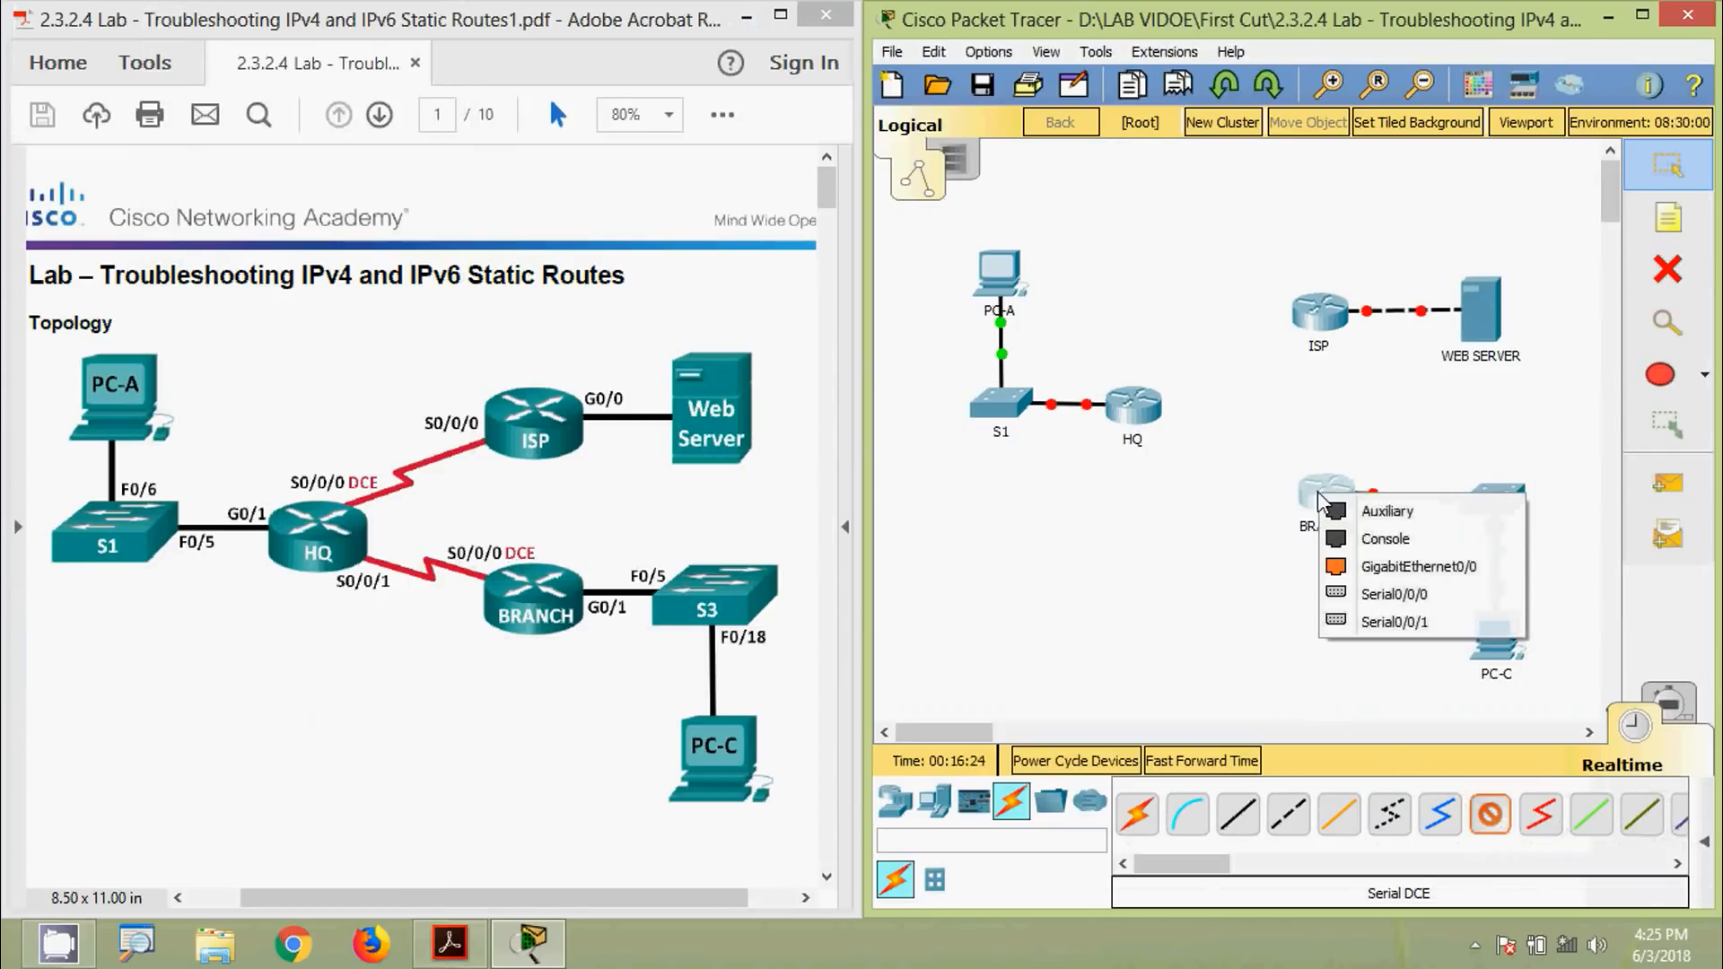
{"action": "left_click", "coordinate": [1393, 594]}
{"action": "left_click", "coordinate": [1133, 415]}
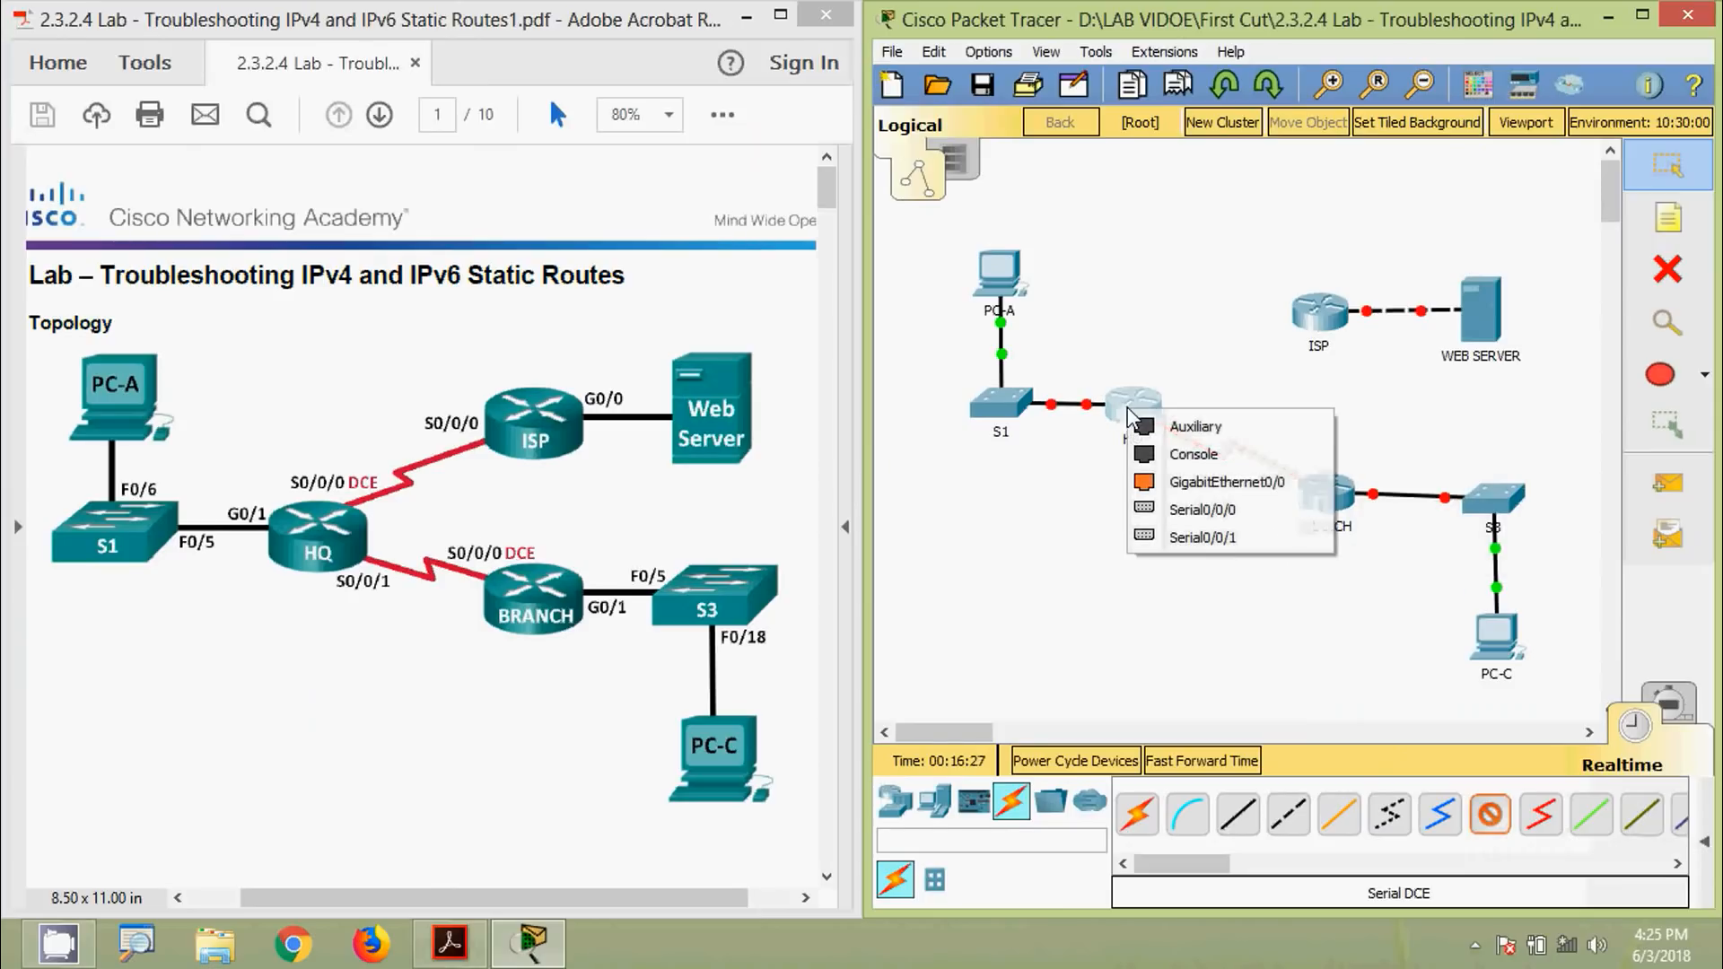
{"action": "left_click", "coordinate": [1209, 537]}
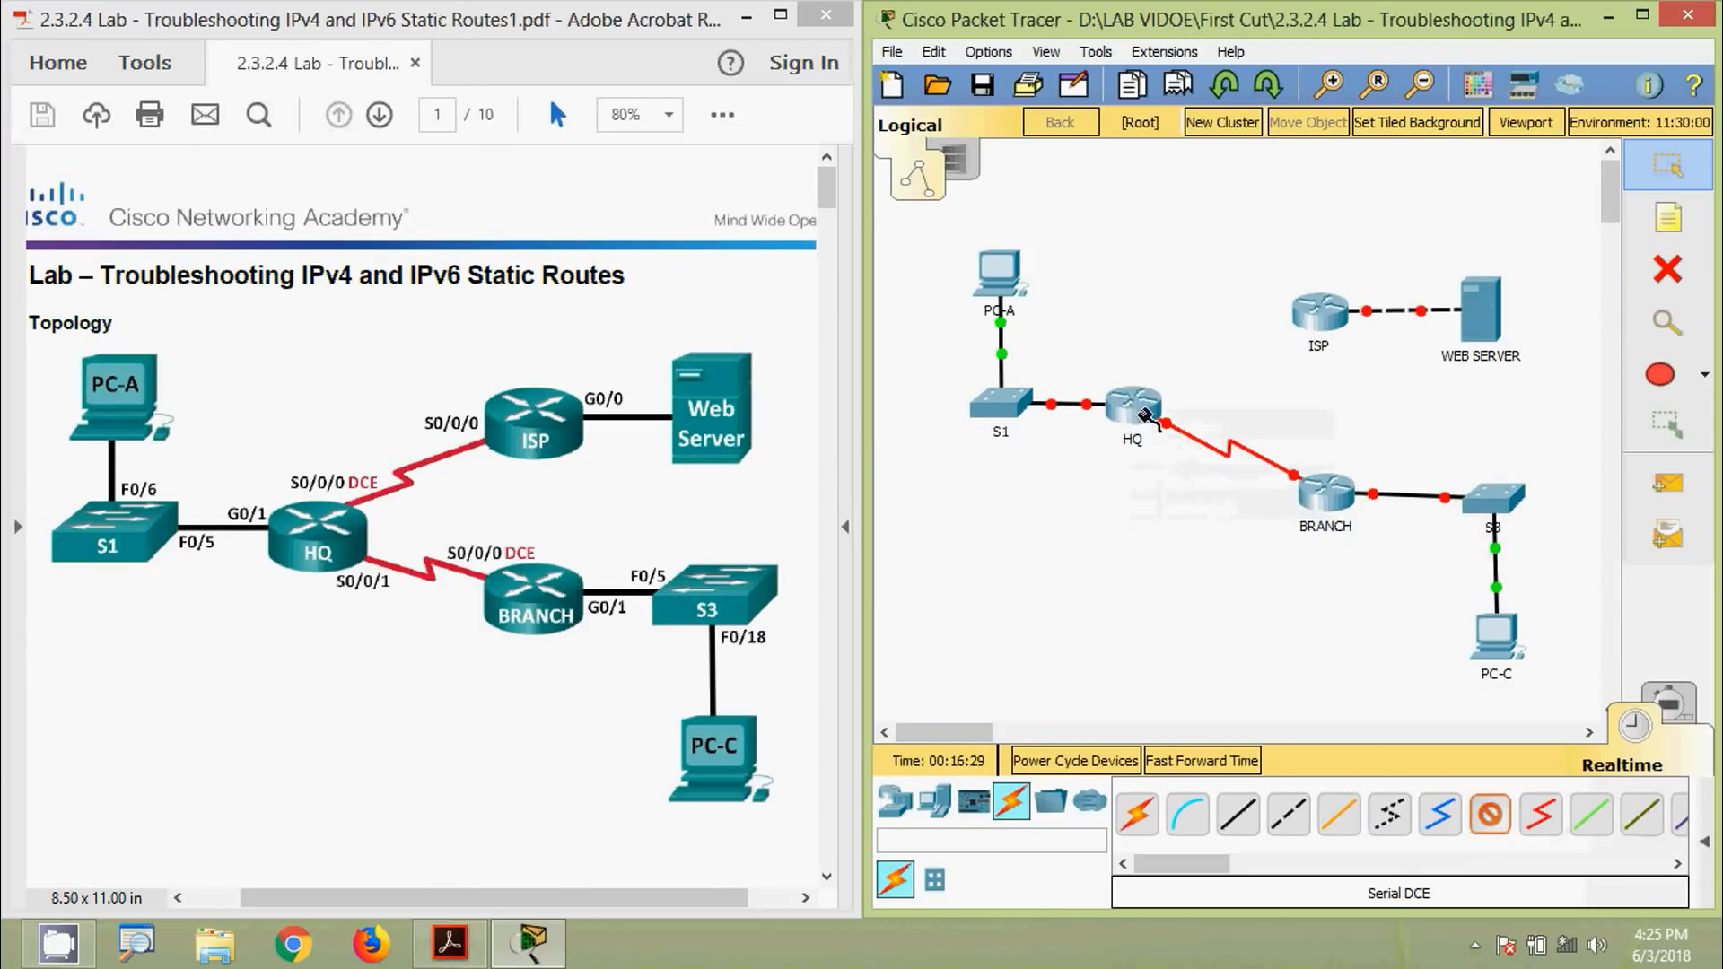
{"action": "left_click", "coordinate": [1140, 406]}
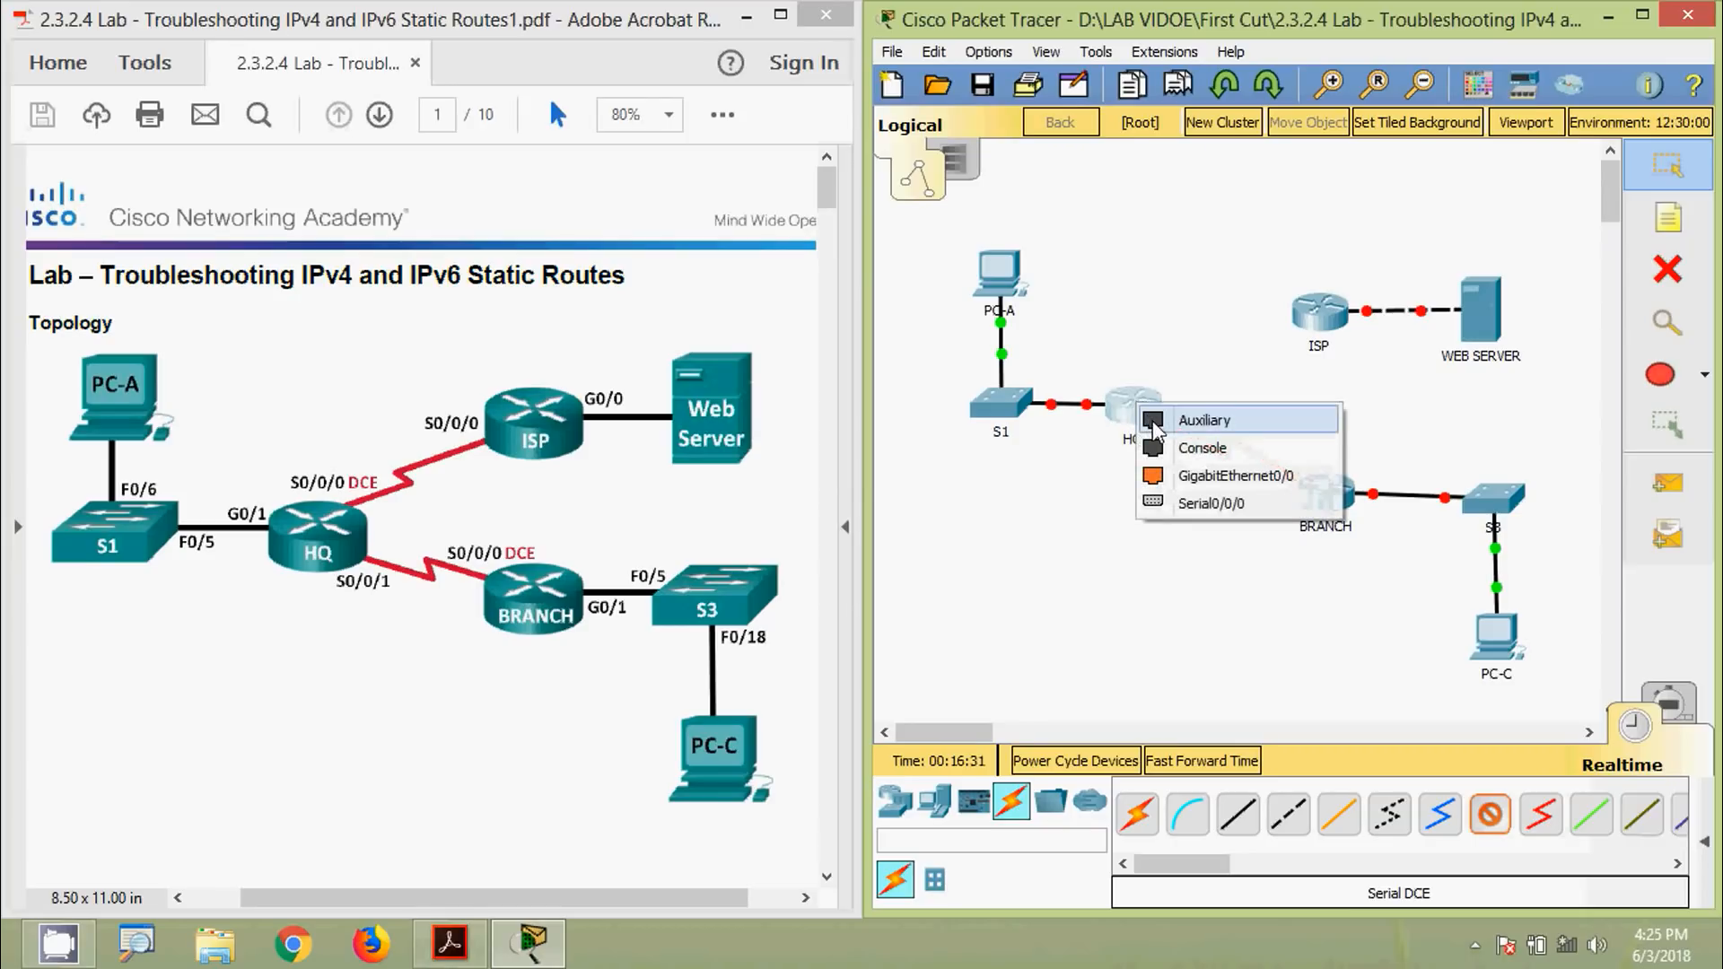
{"action": "left_click", "coordinate": [1173, 500]}
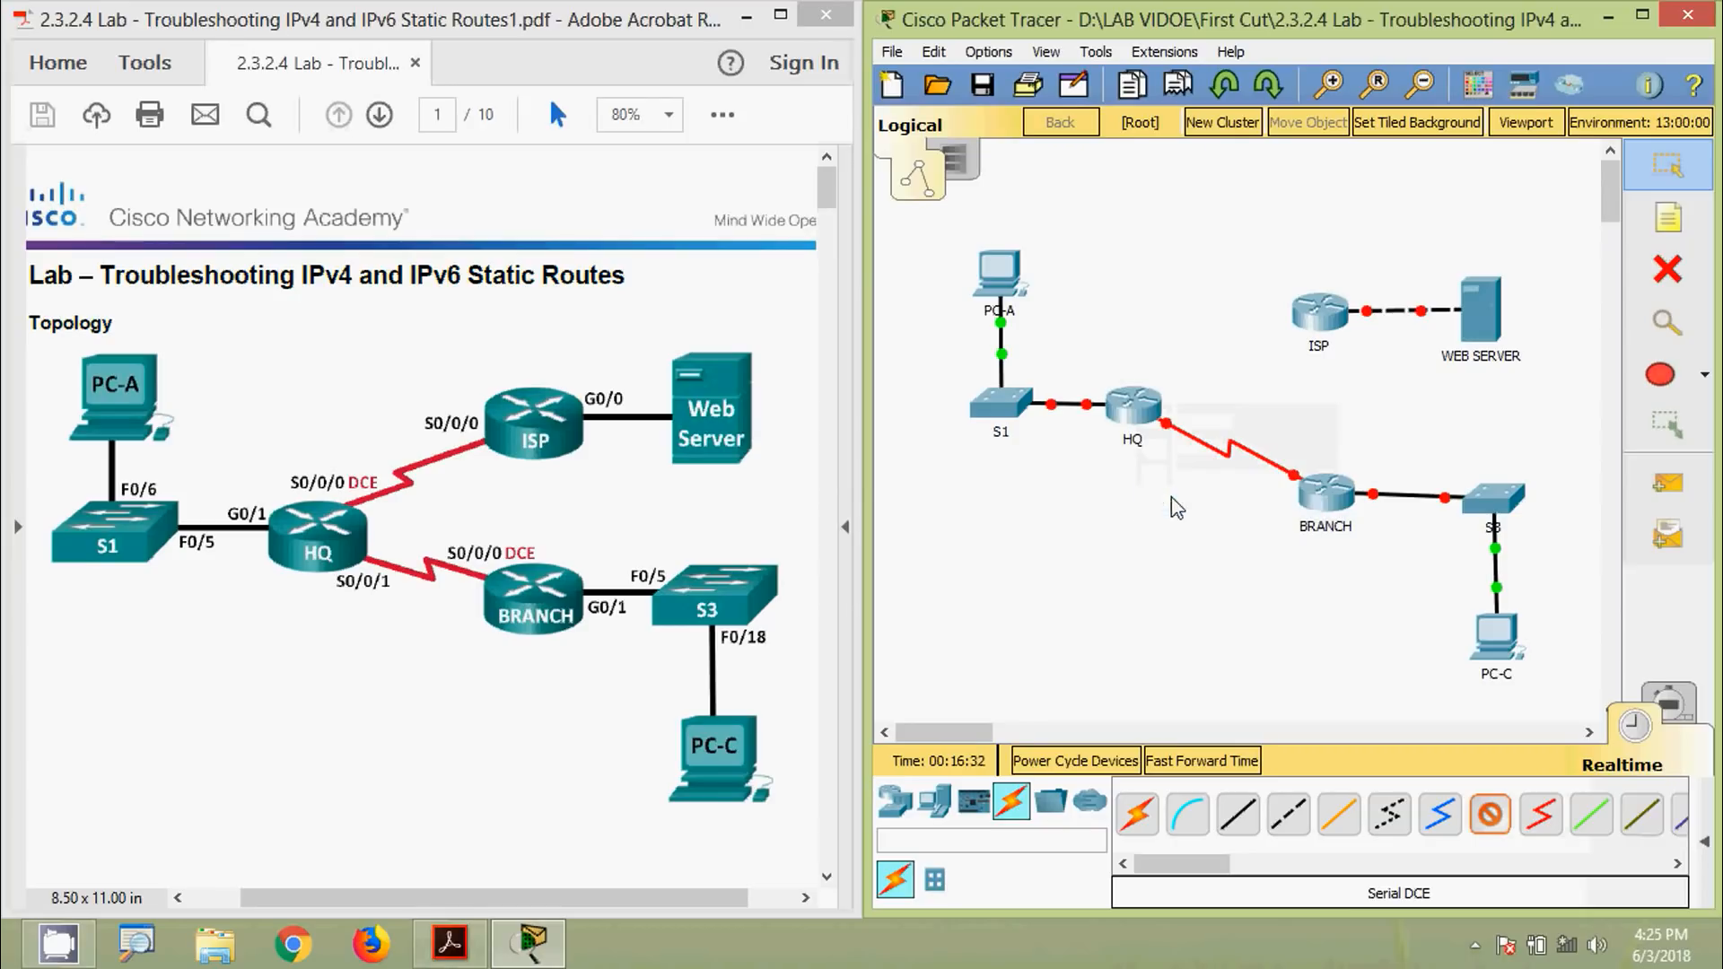
{"action": "left_click", "coordinate": [1318, 312]}
{"action": "left_click", "coordinate": [1389, 409]}
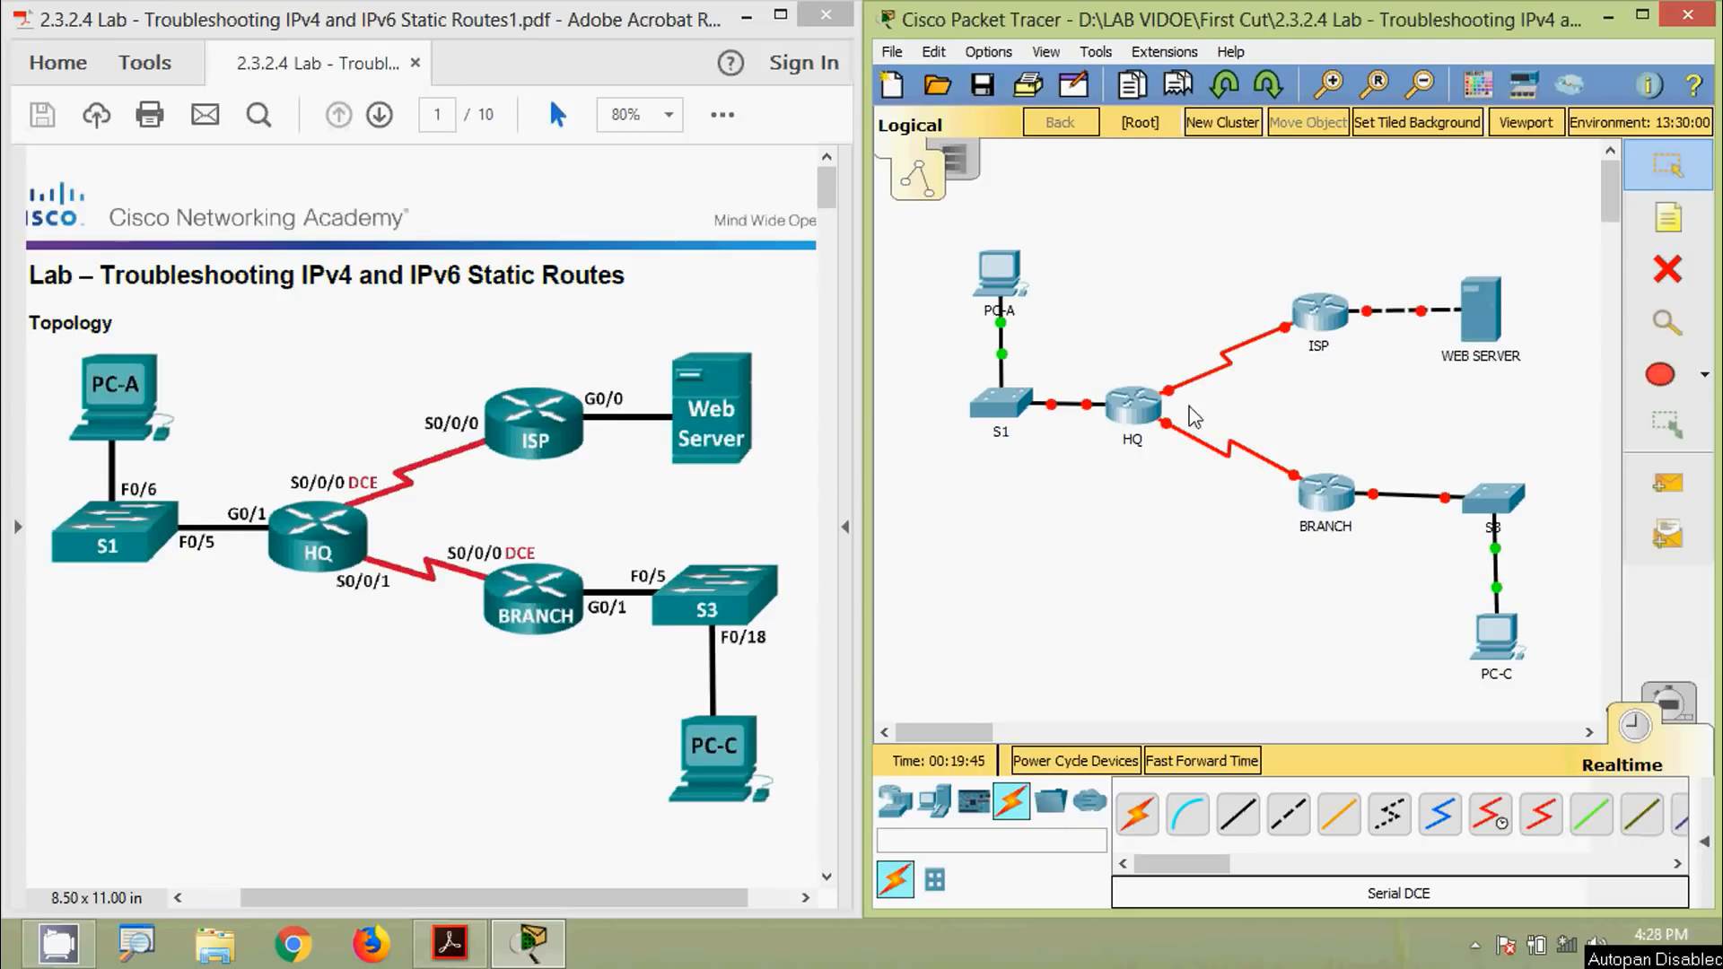
{"action": "left_click", "coordinate": [1674, 232]}
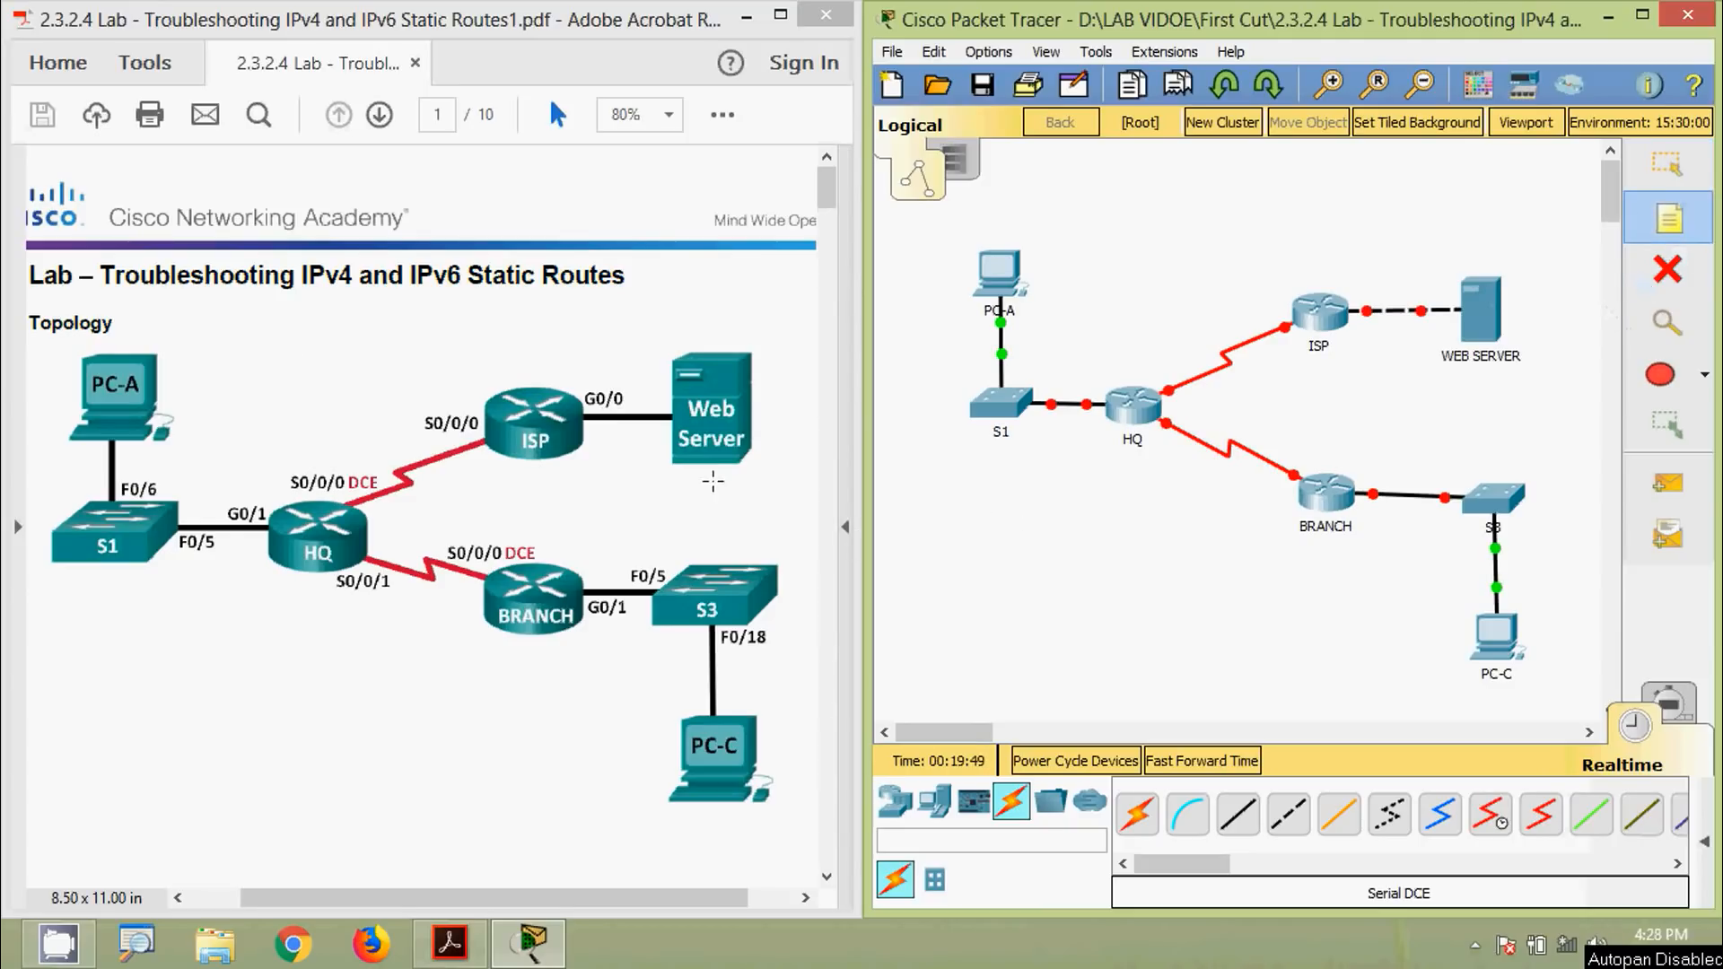
Label the PC-A to S1 link F 0/6
{"action": "left_click", "coordinate": [1025, 352]}
{"action": "type", "text": "F0/6"}
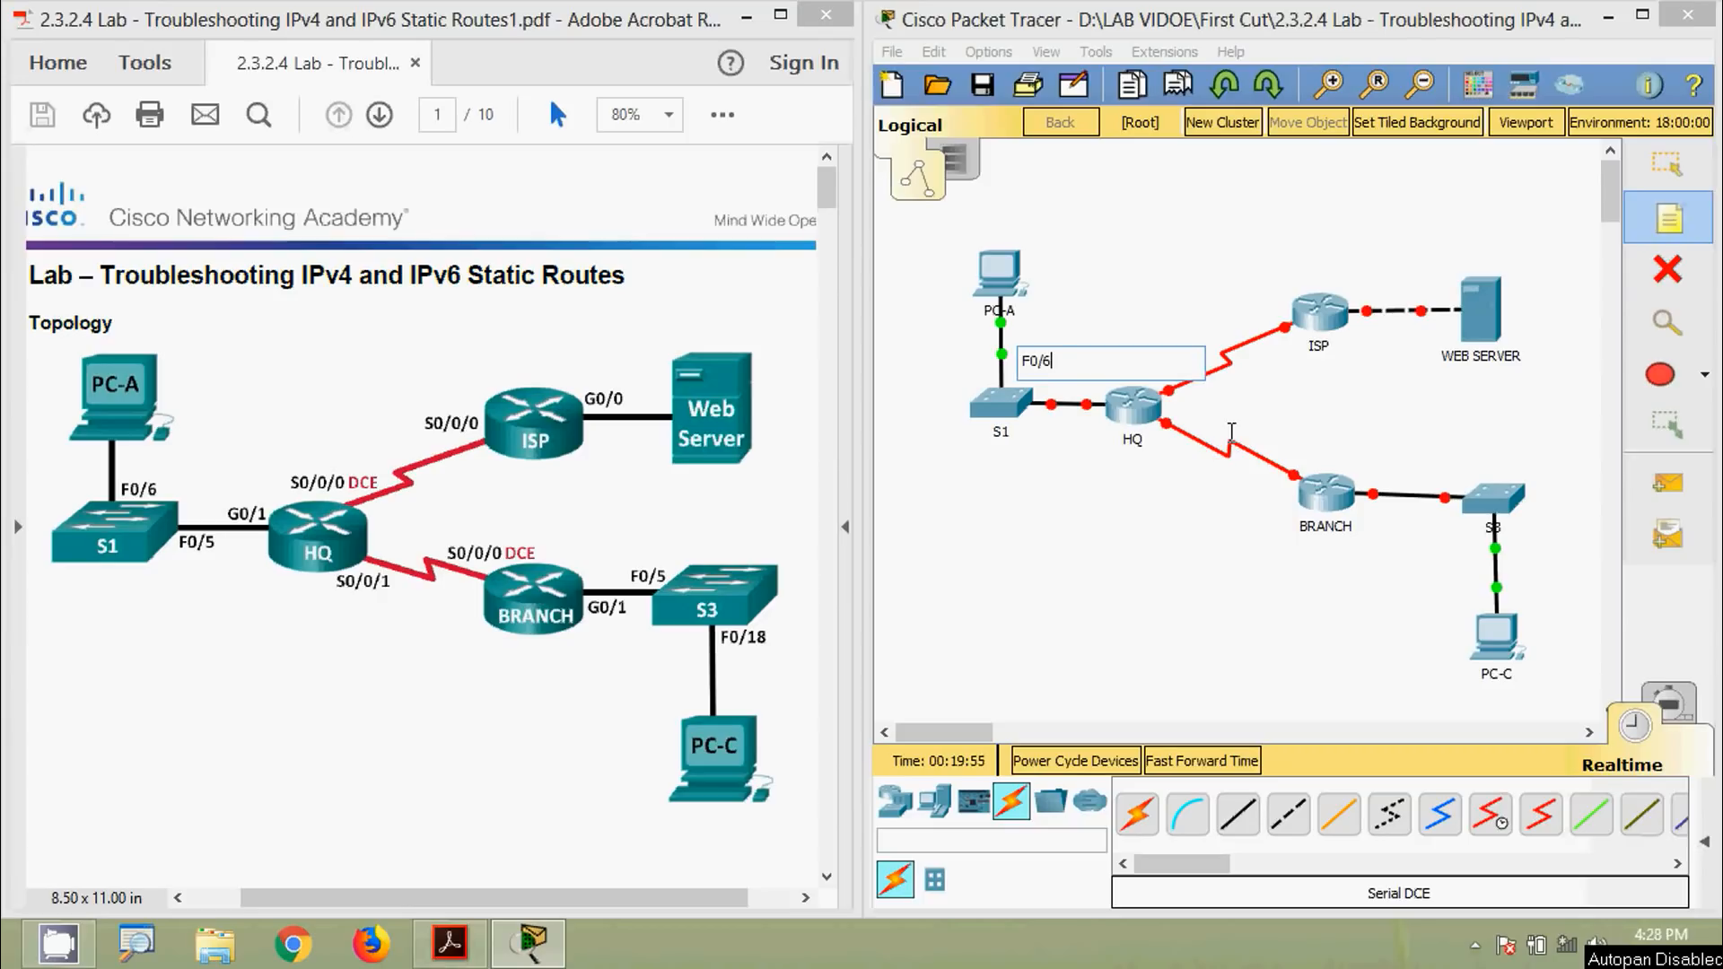
{"action": "left_click", "coordinate": [1231, 432]}
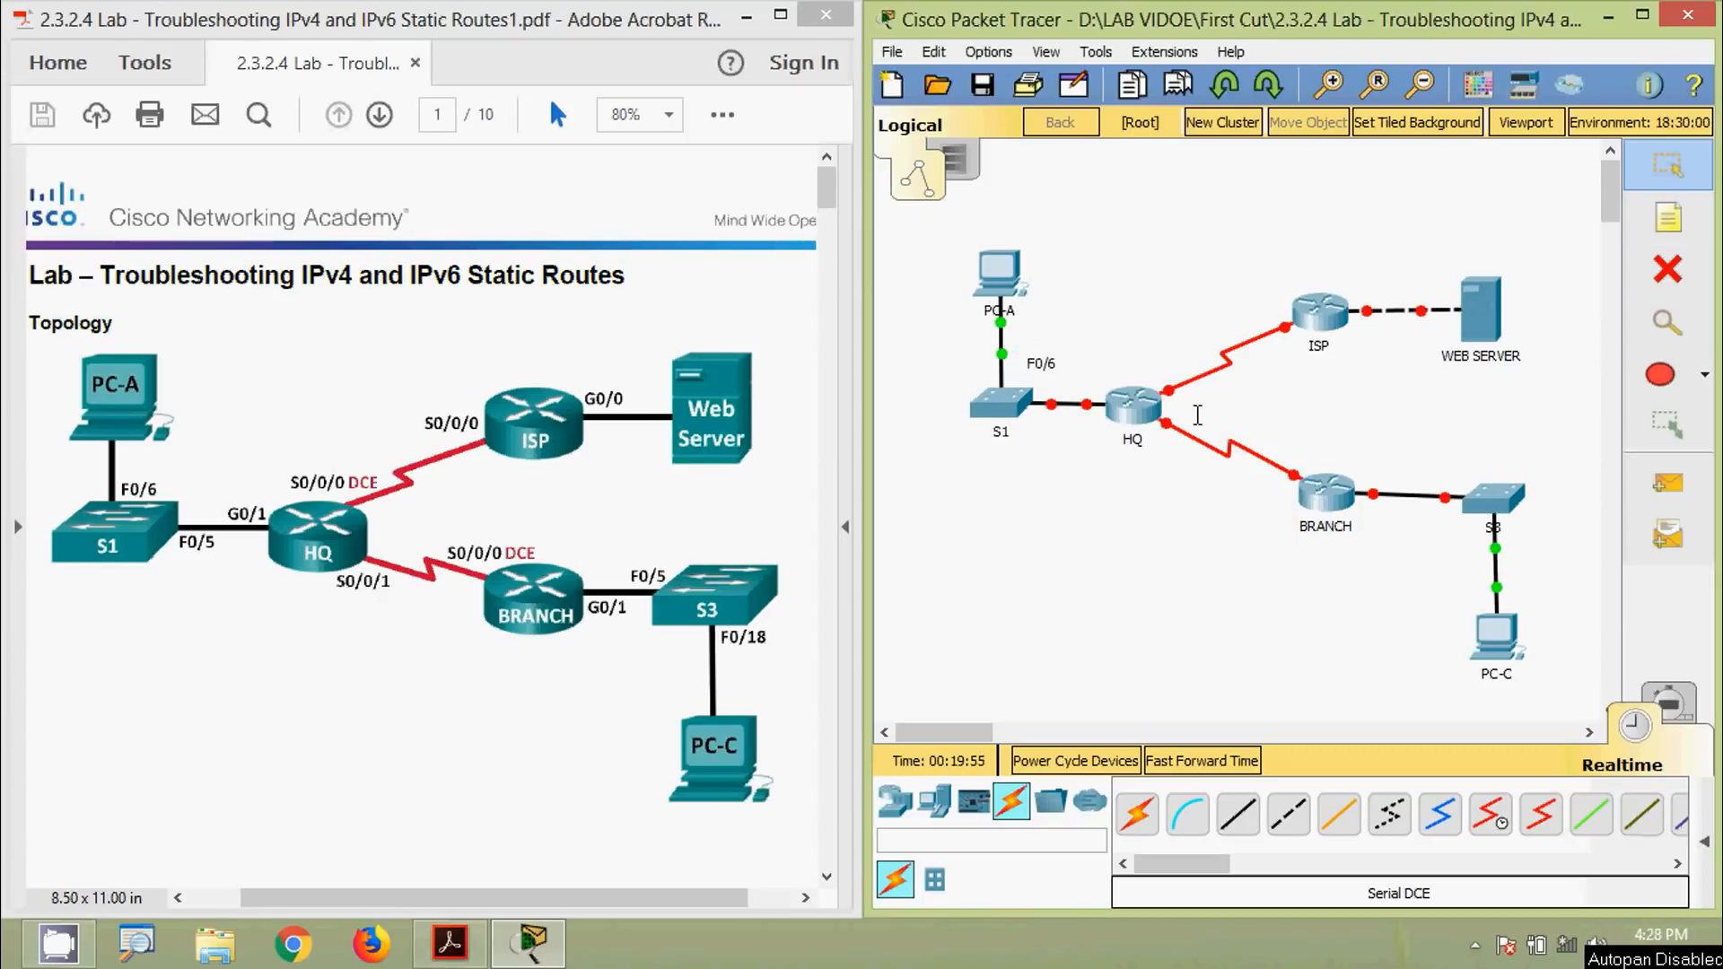
{"action": "left_click_drag", "start_coordinate": [1043, 367], "coordinate": [1031, 356]}
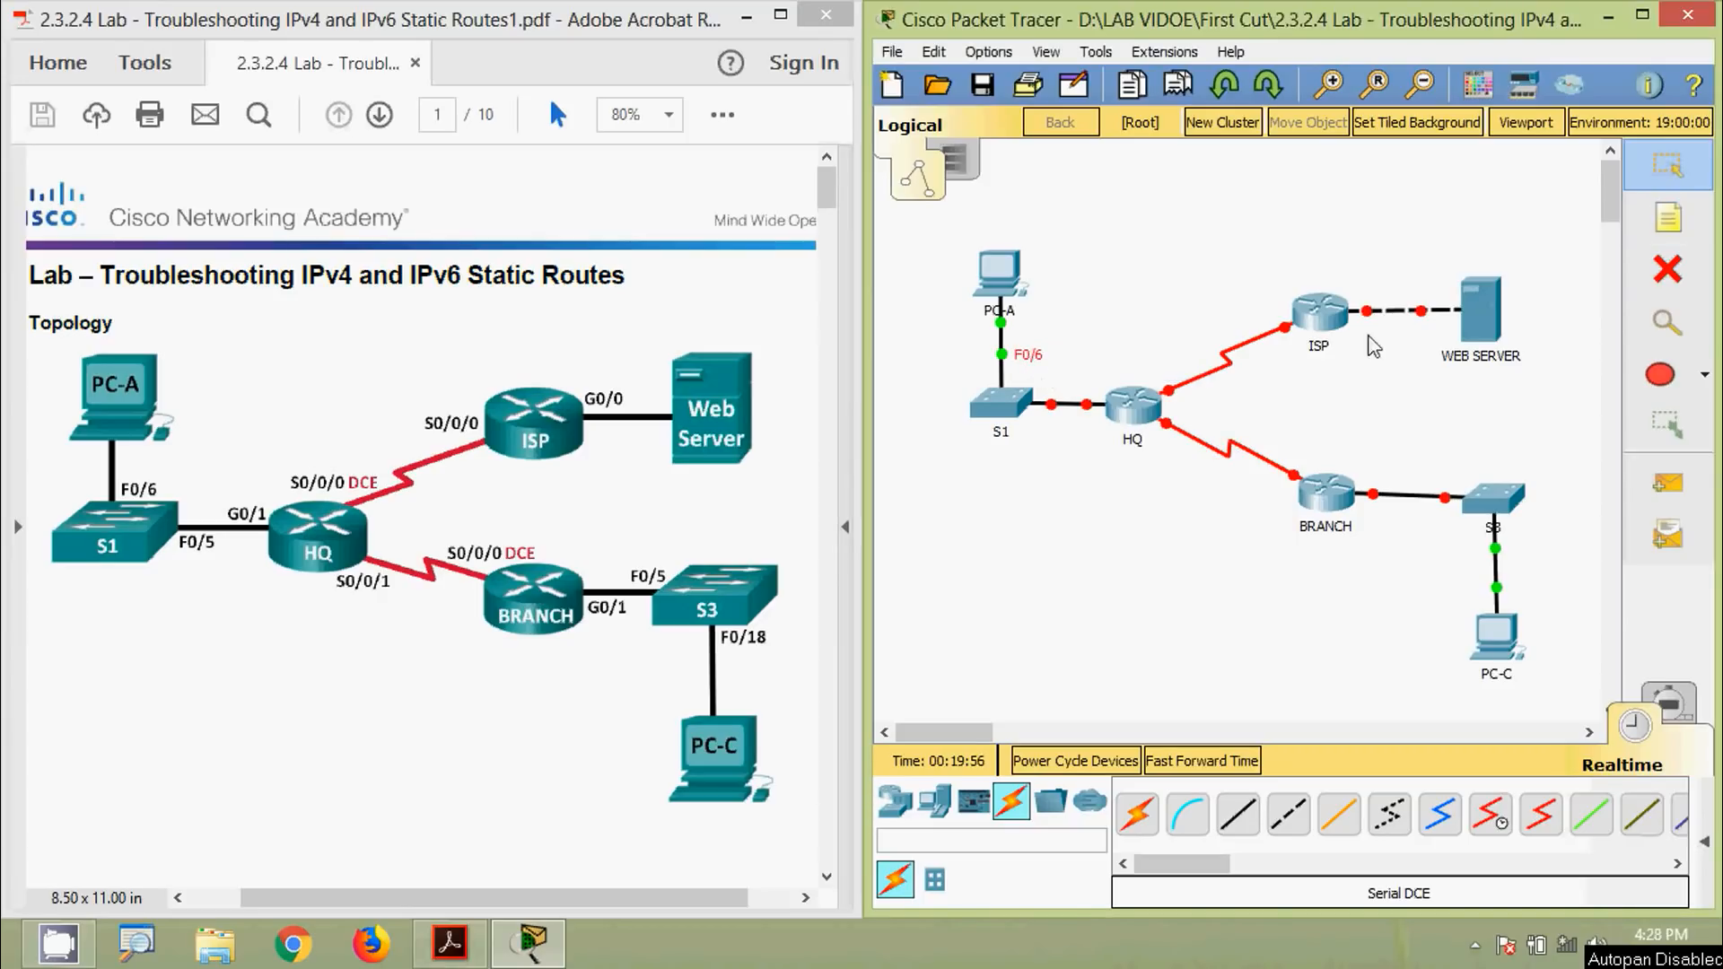
Add F 0/5 and G 0/1 port labels below S1
{"action": "left_click", "coordinate": [1667, 218]}
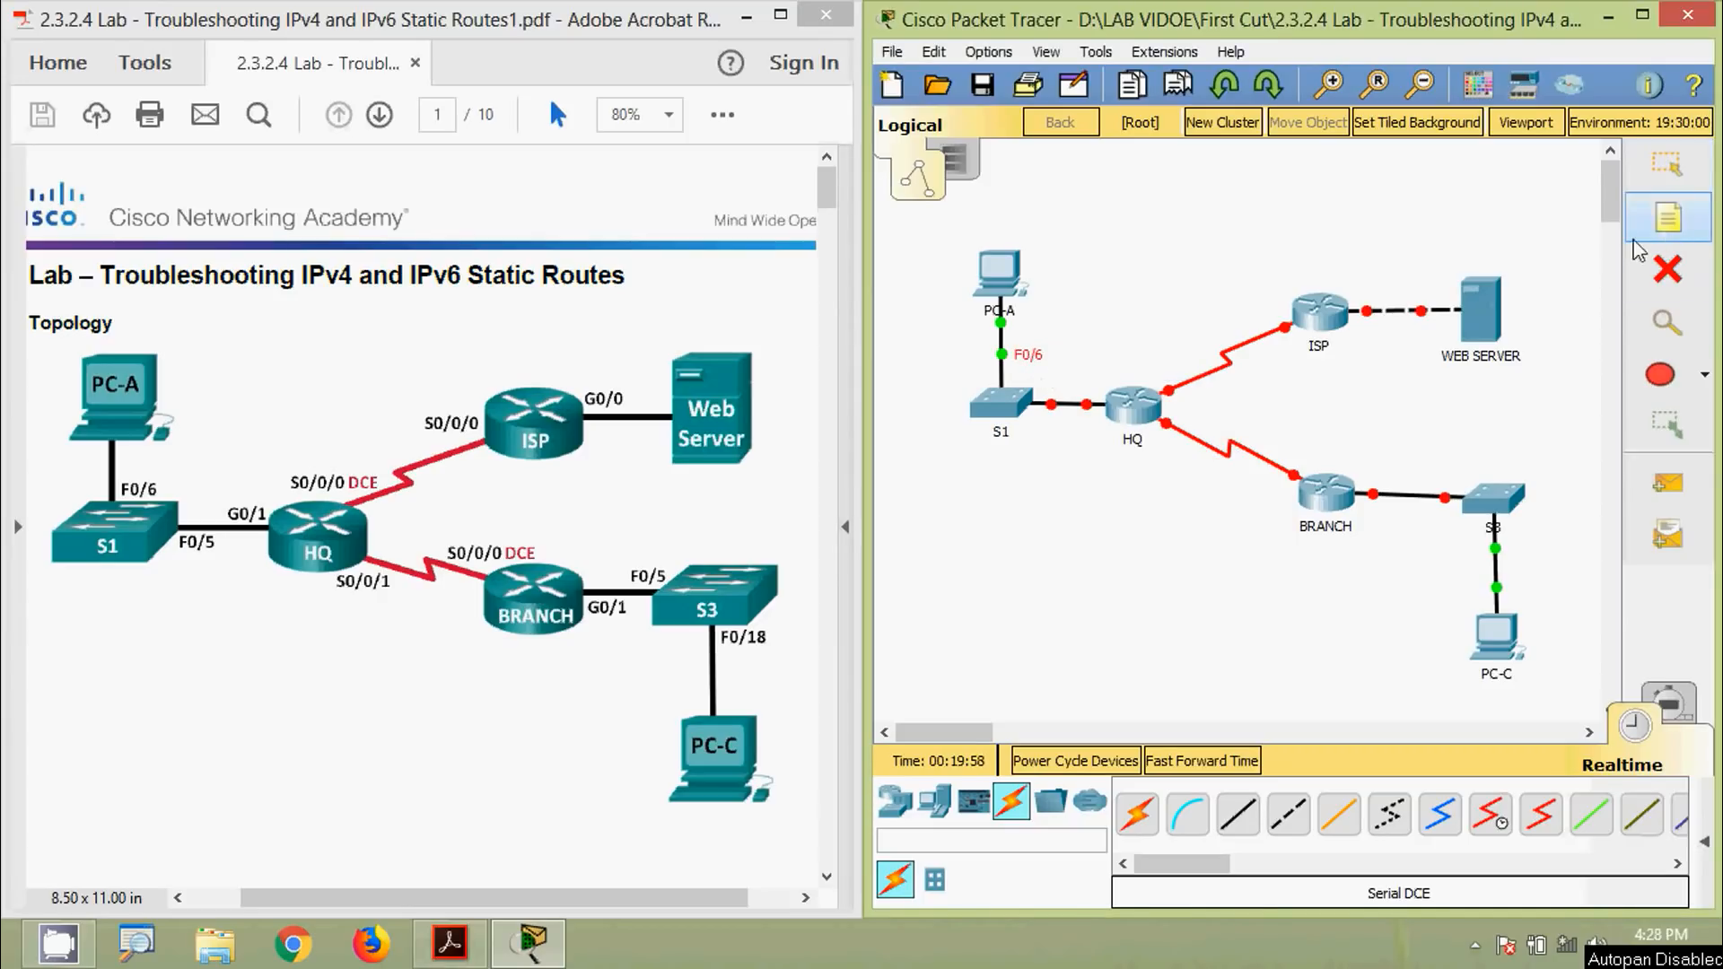
{"action": "left_click", "coordinate": [1037, 425]}
{"action": "type", "text": "F 0/"}
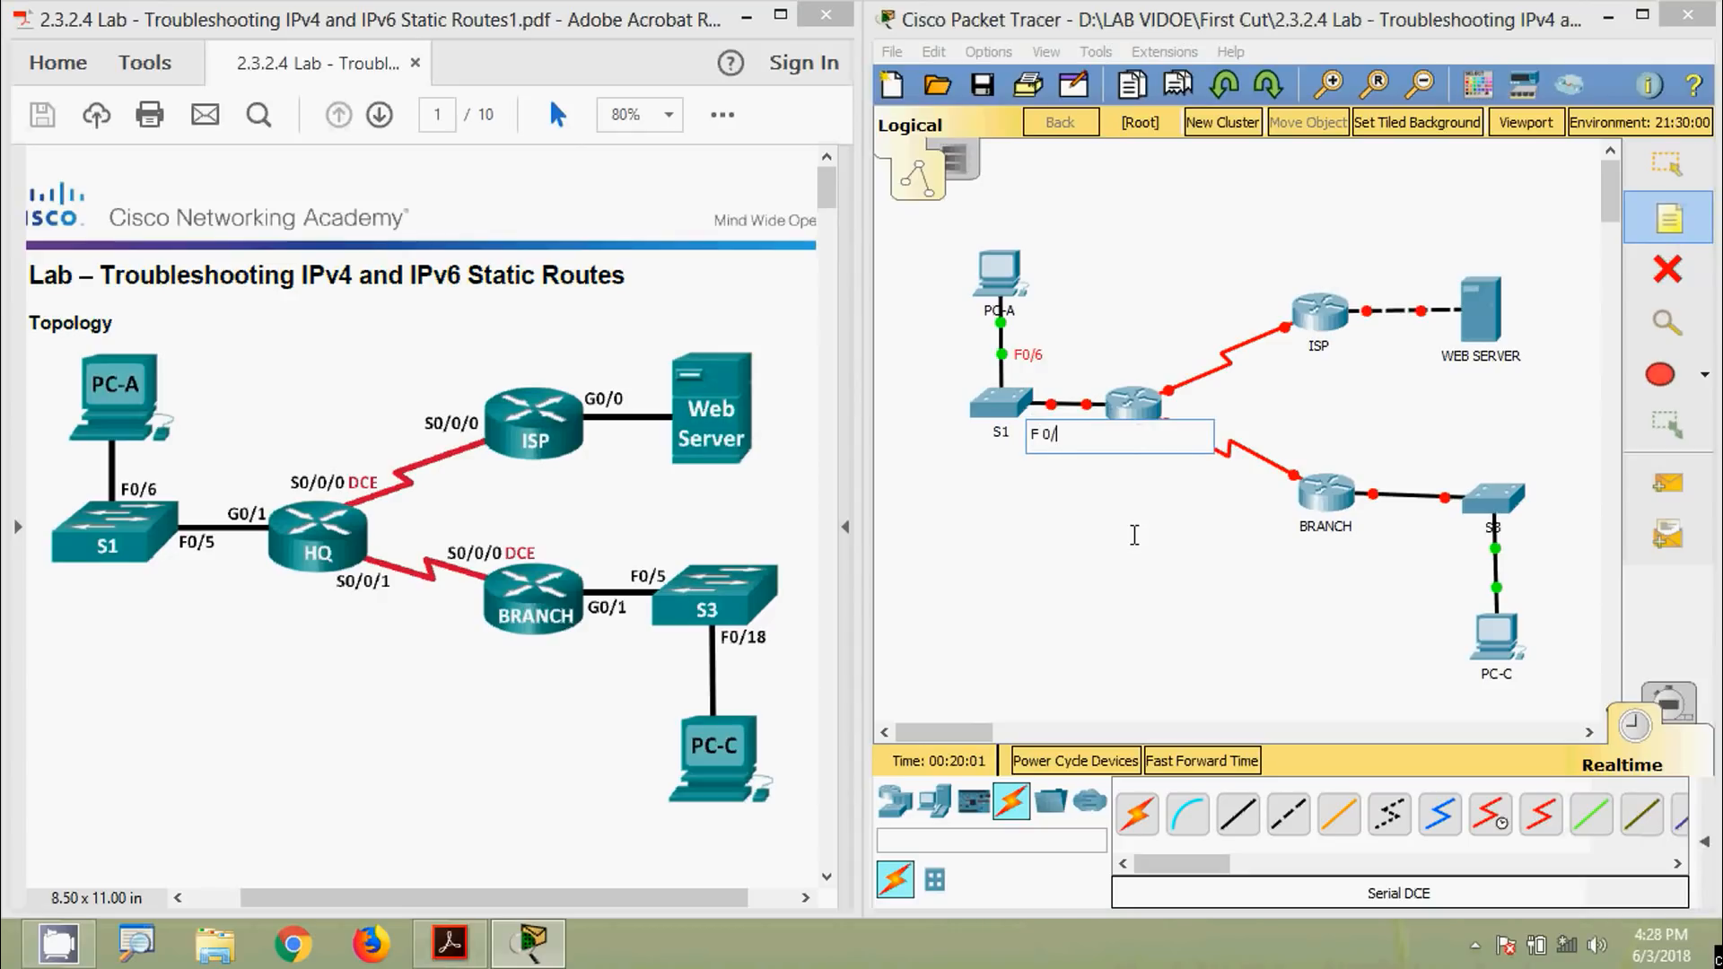
{"action": "type", "text": "5"}
{"action": "left_click", "coordinate": [1135, 535]}
{"action": "left_click", "coordinate": [1048, 431]}
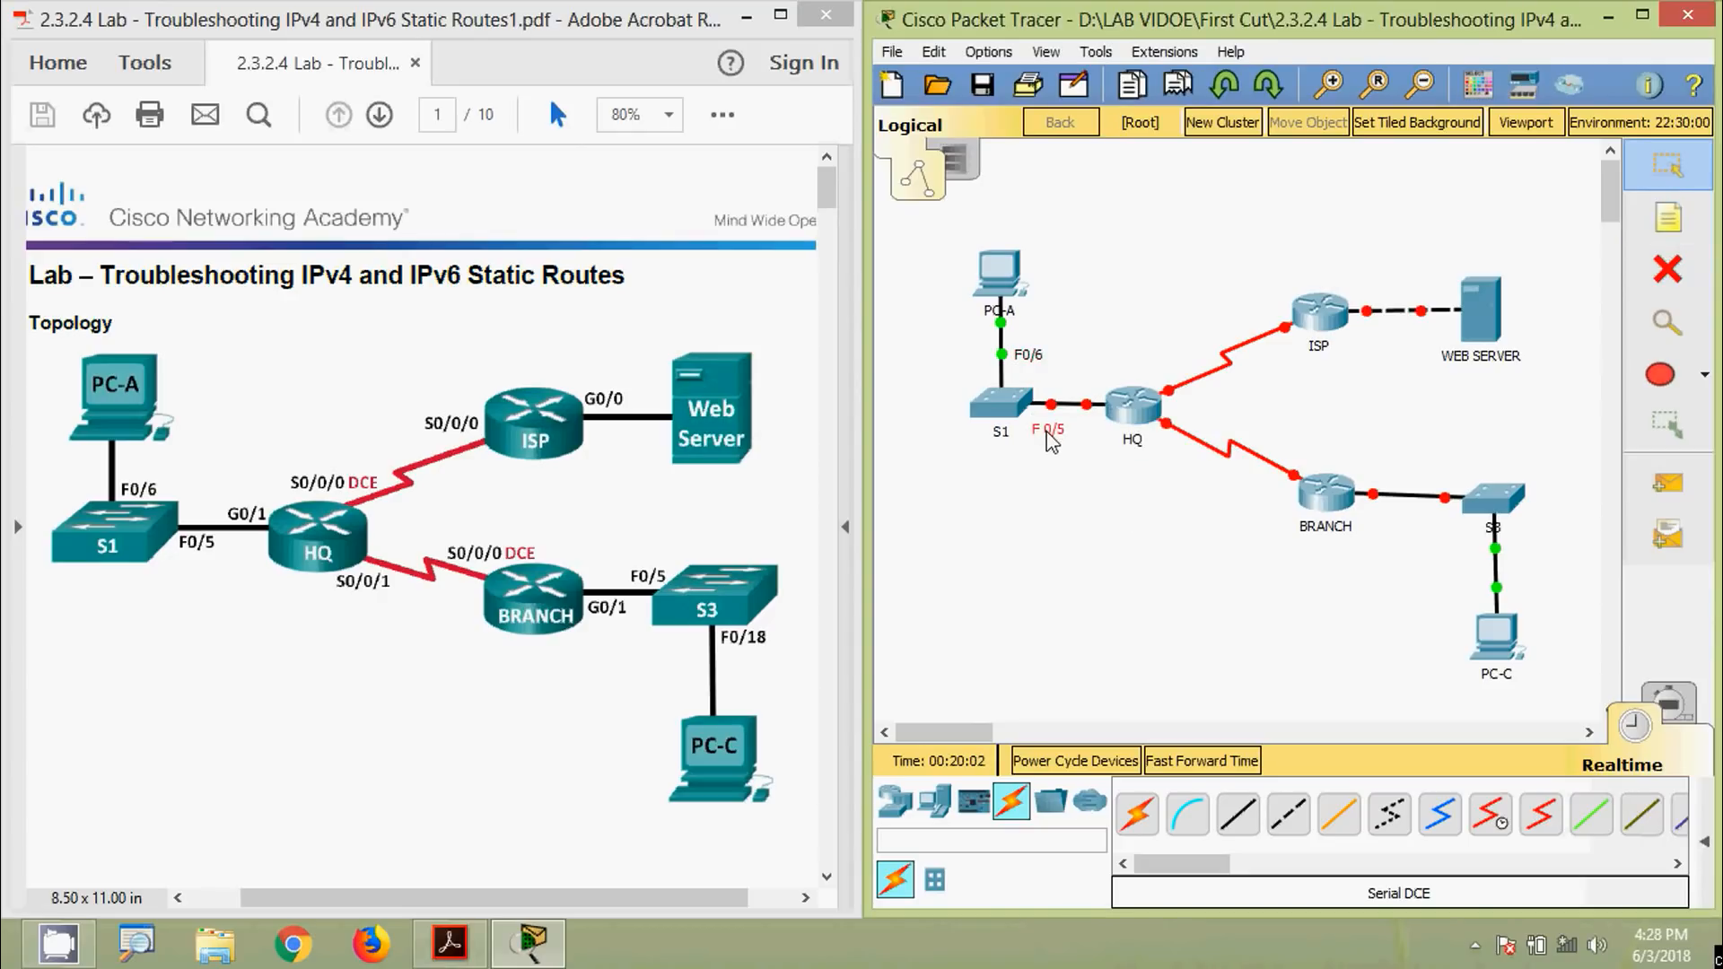
{"action": "left_click", "coordinate": [1667, 217]}
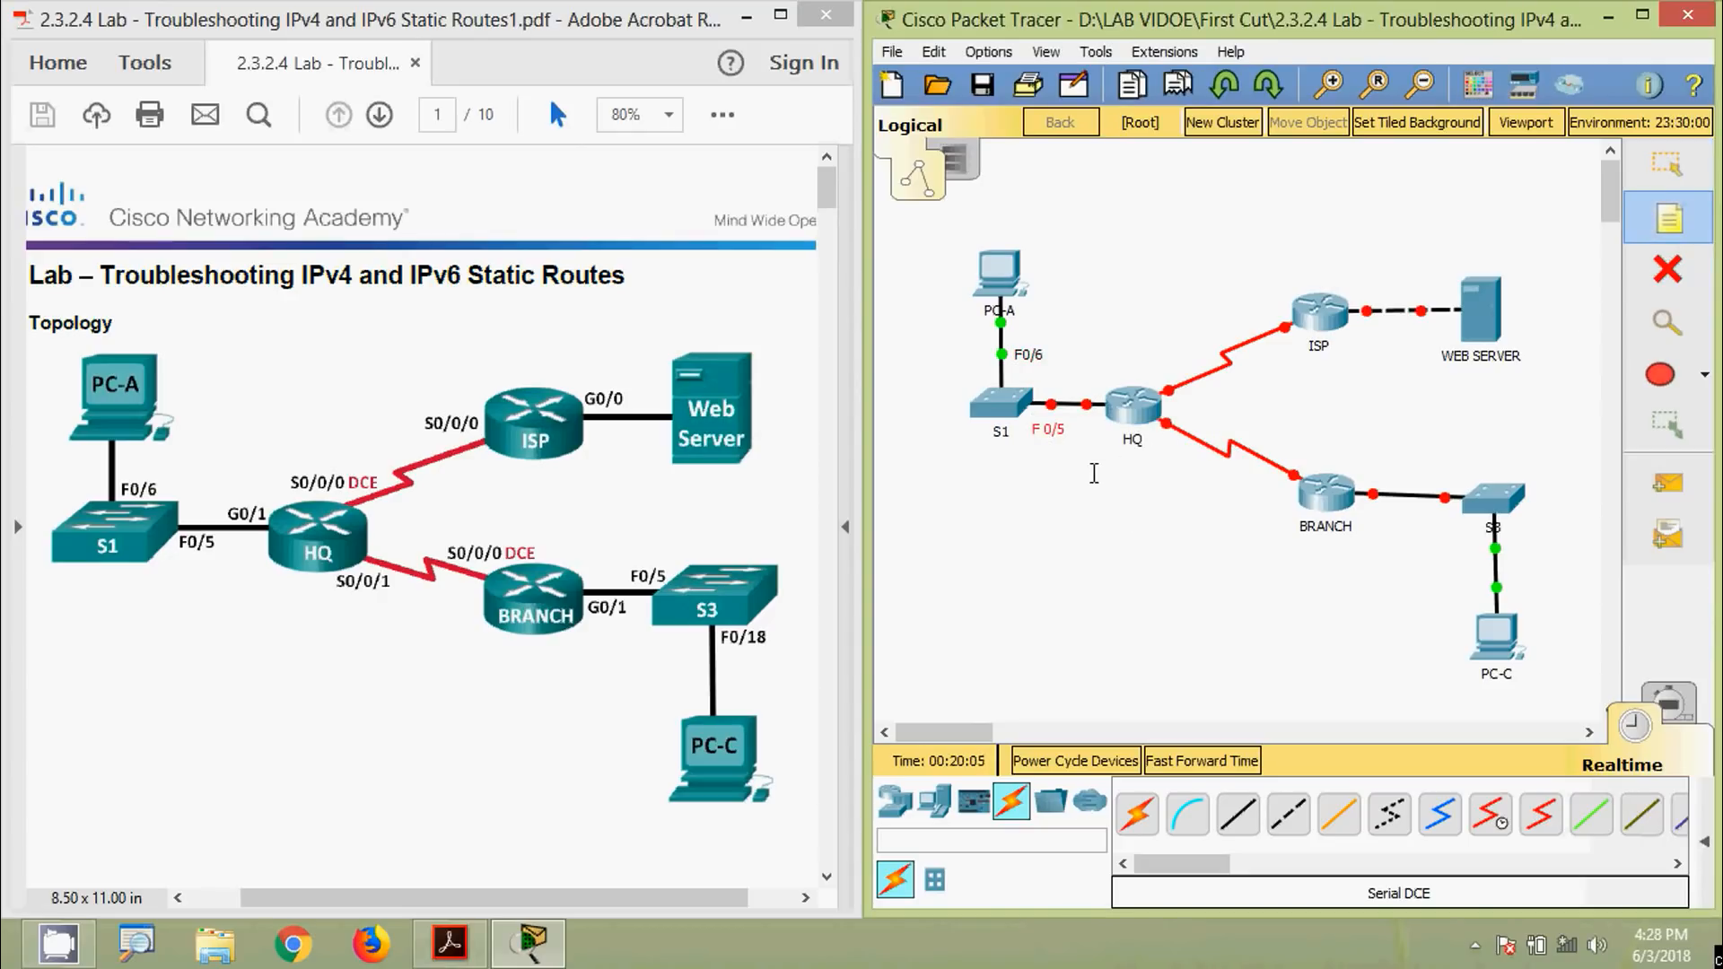
{"action": "left_click", "coordinate": [1070, 429]}
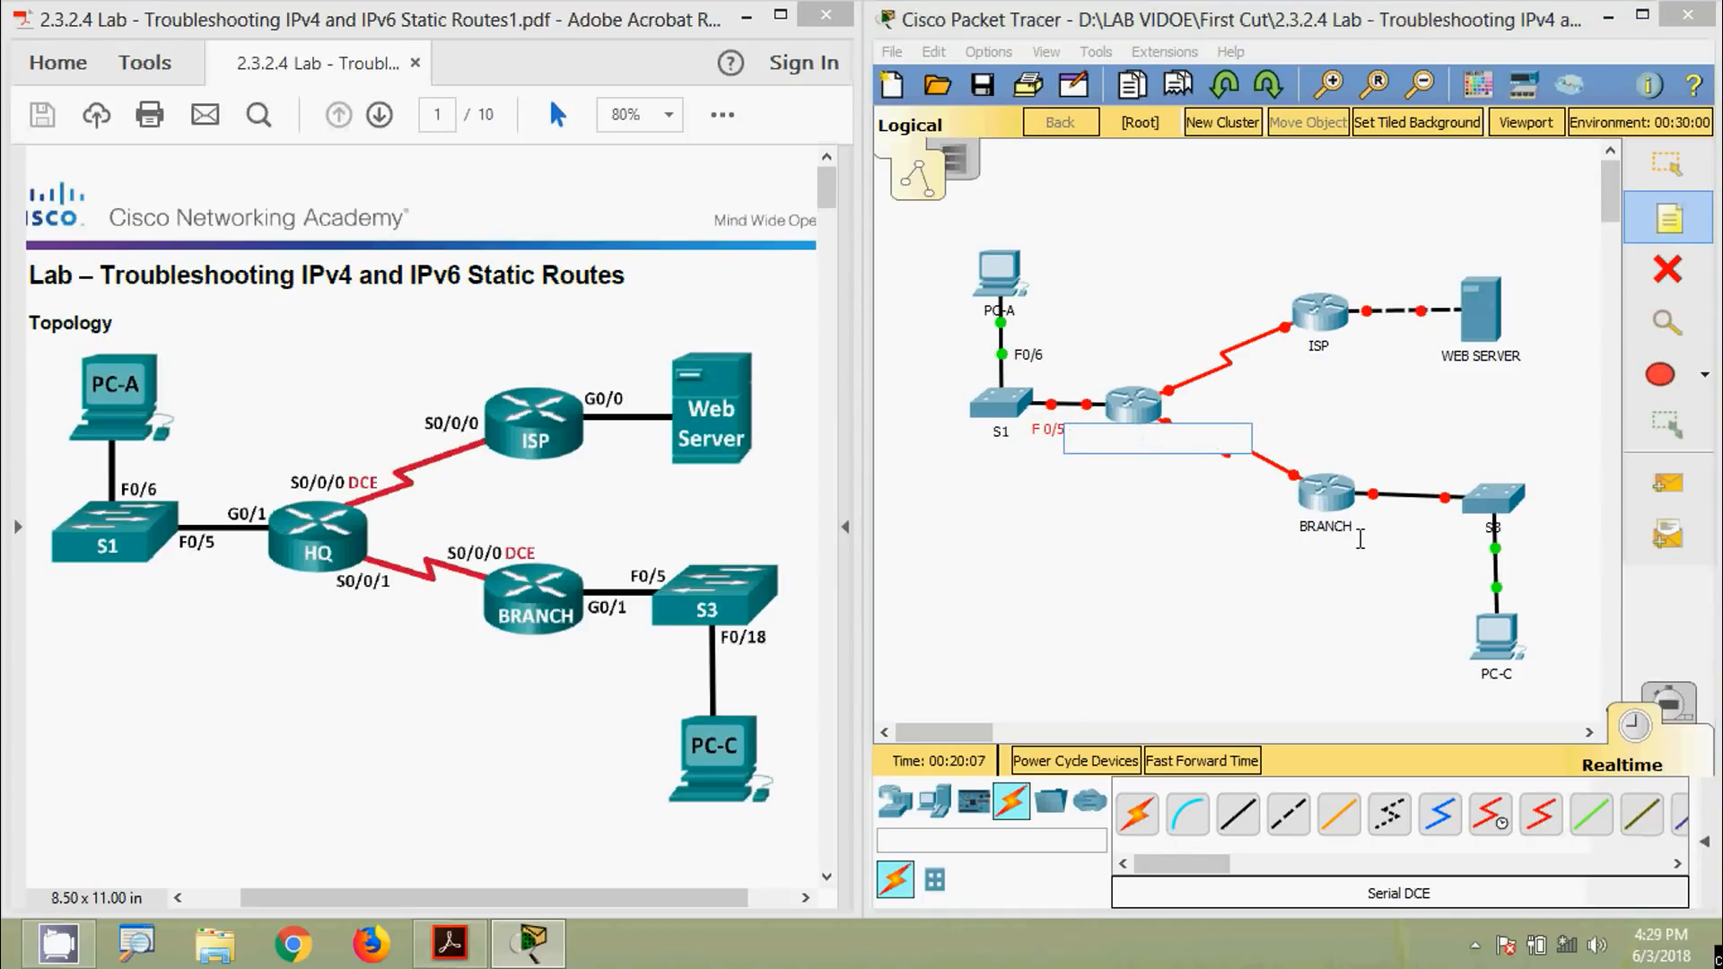
{"action": "type", "text": "G 0/1"}
{"action": "key", "text": "Escape"}
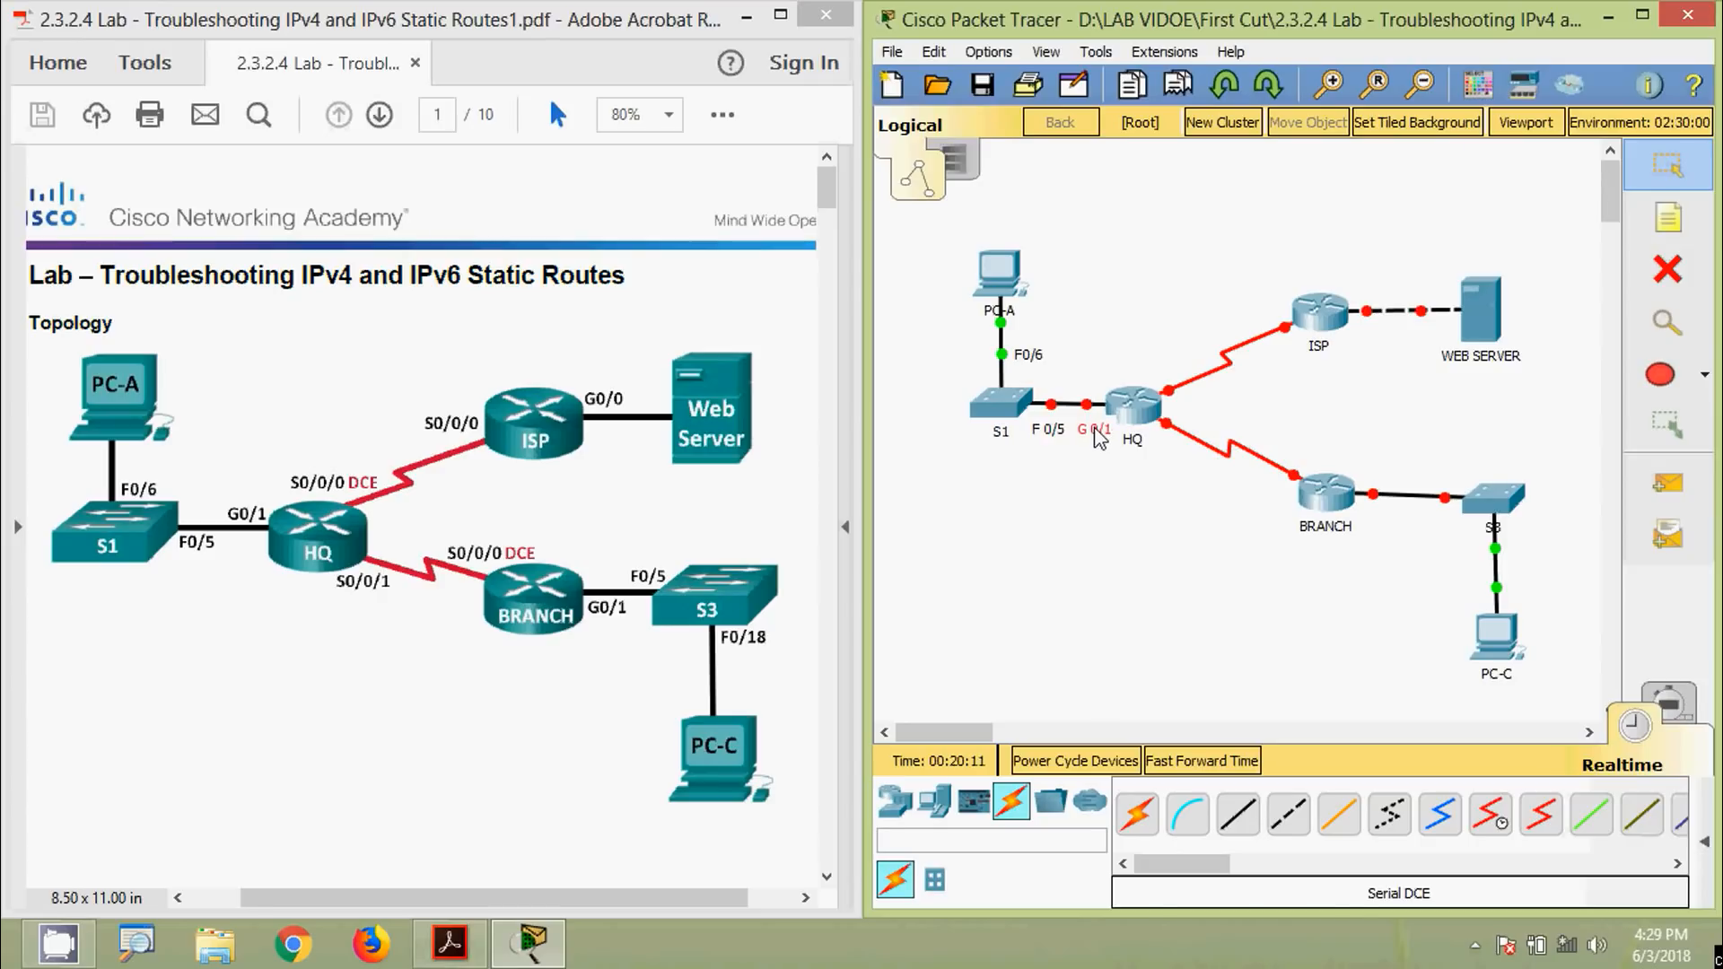
Place an S 0/0/0 label by HQ's link to ISP
{"action": "left_click", "coordinate": [1655, 224]}
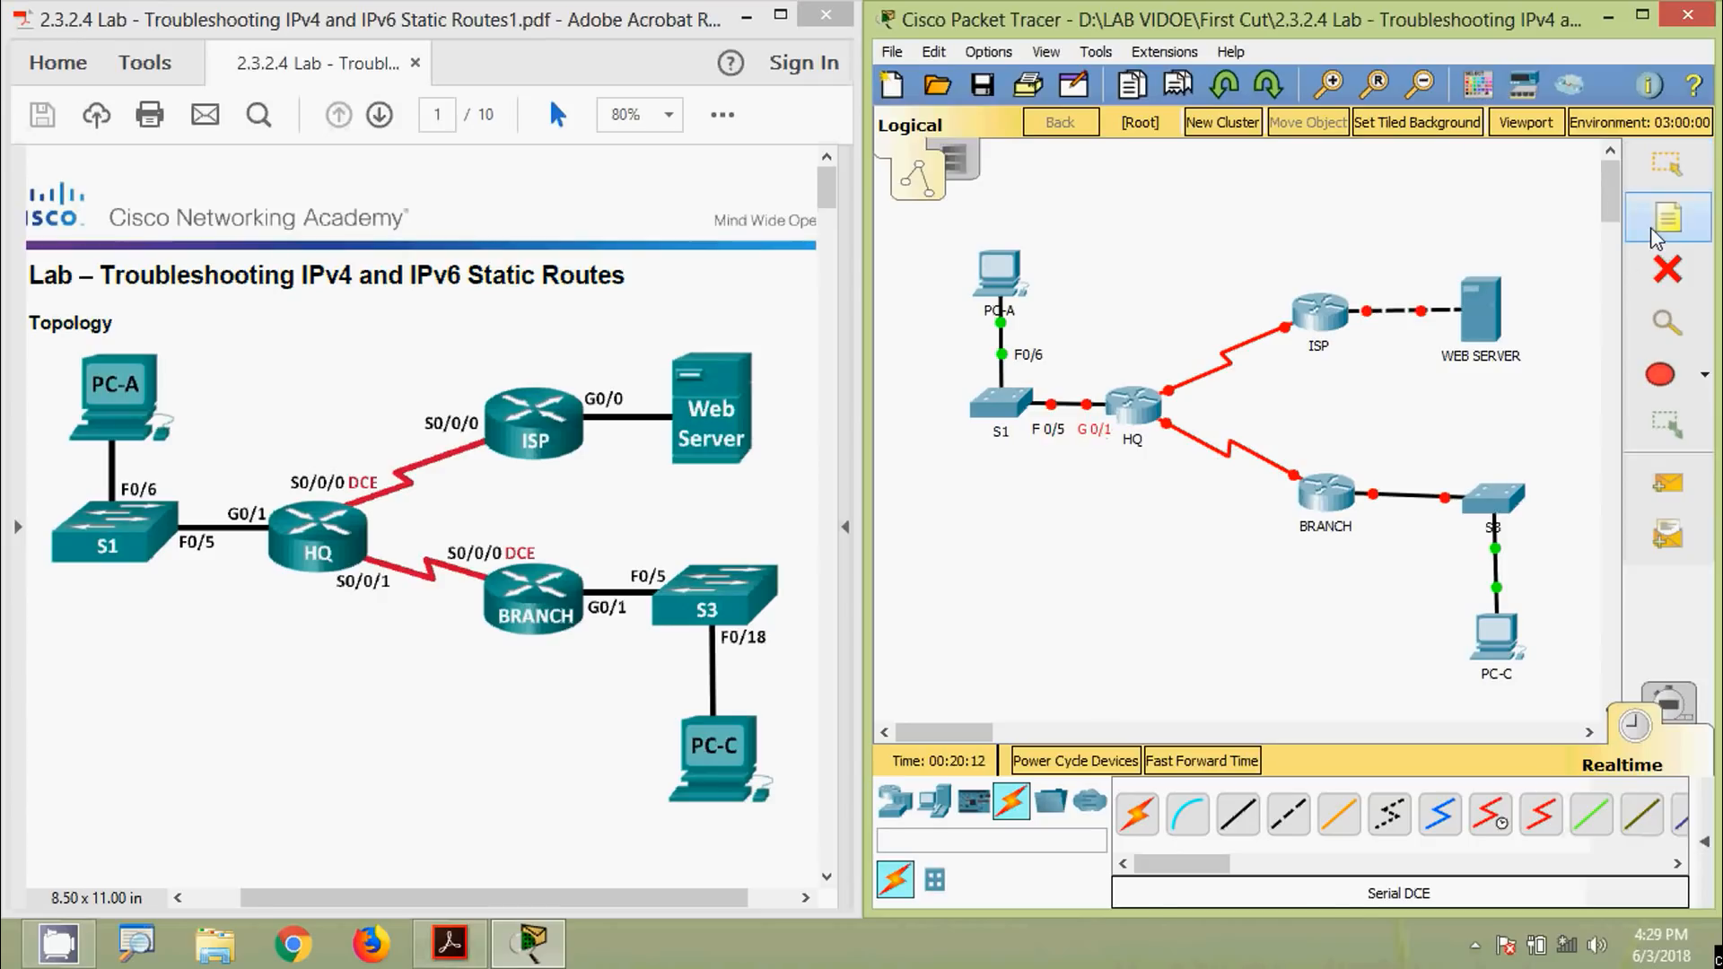
{"action": "left_click", "coordinate": [1147, 370]}
{"action": "type", "text": "S"}
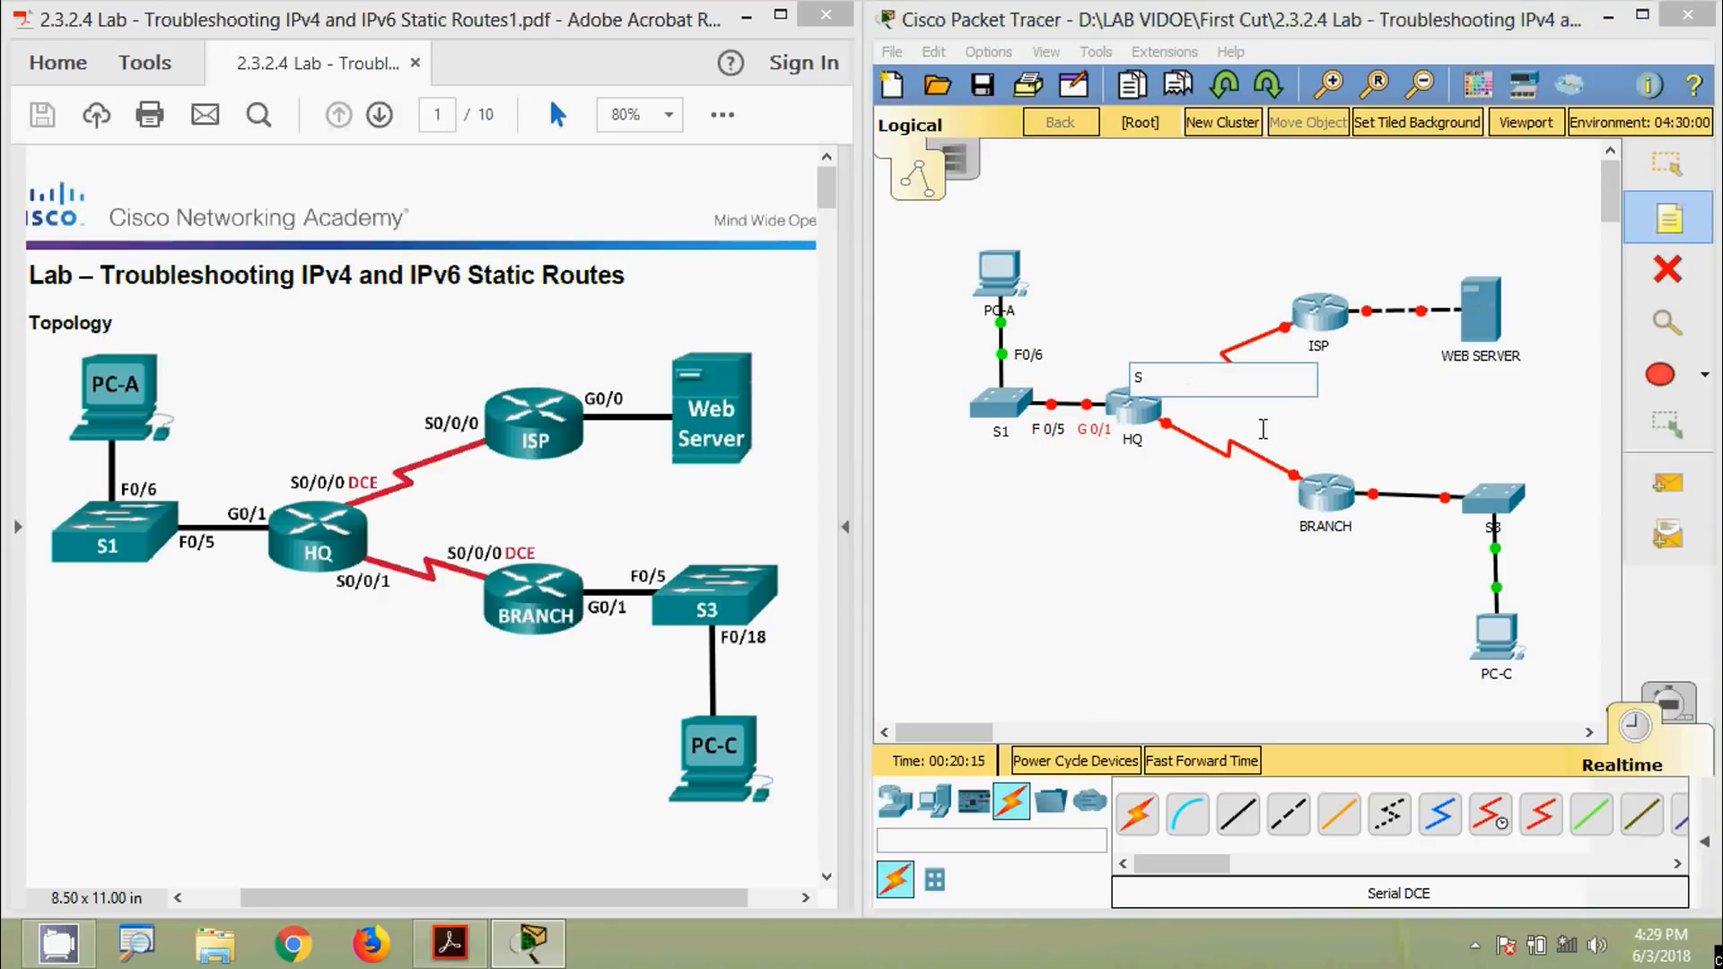
{"action": "type", "text": " 0/0/0"}
{"action": "key", "text": "Escape"}
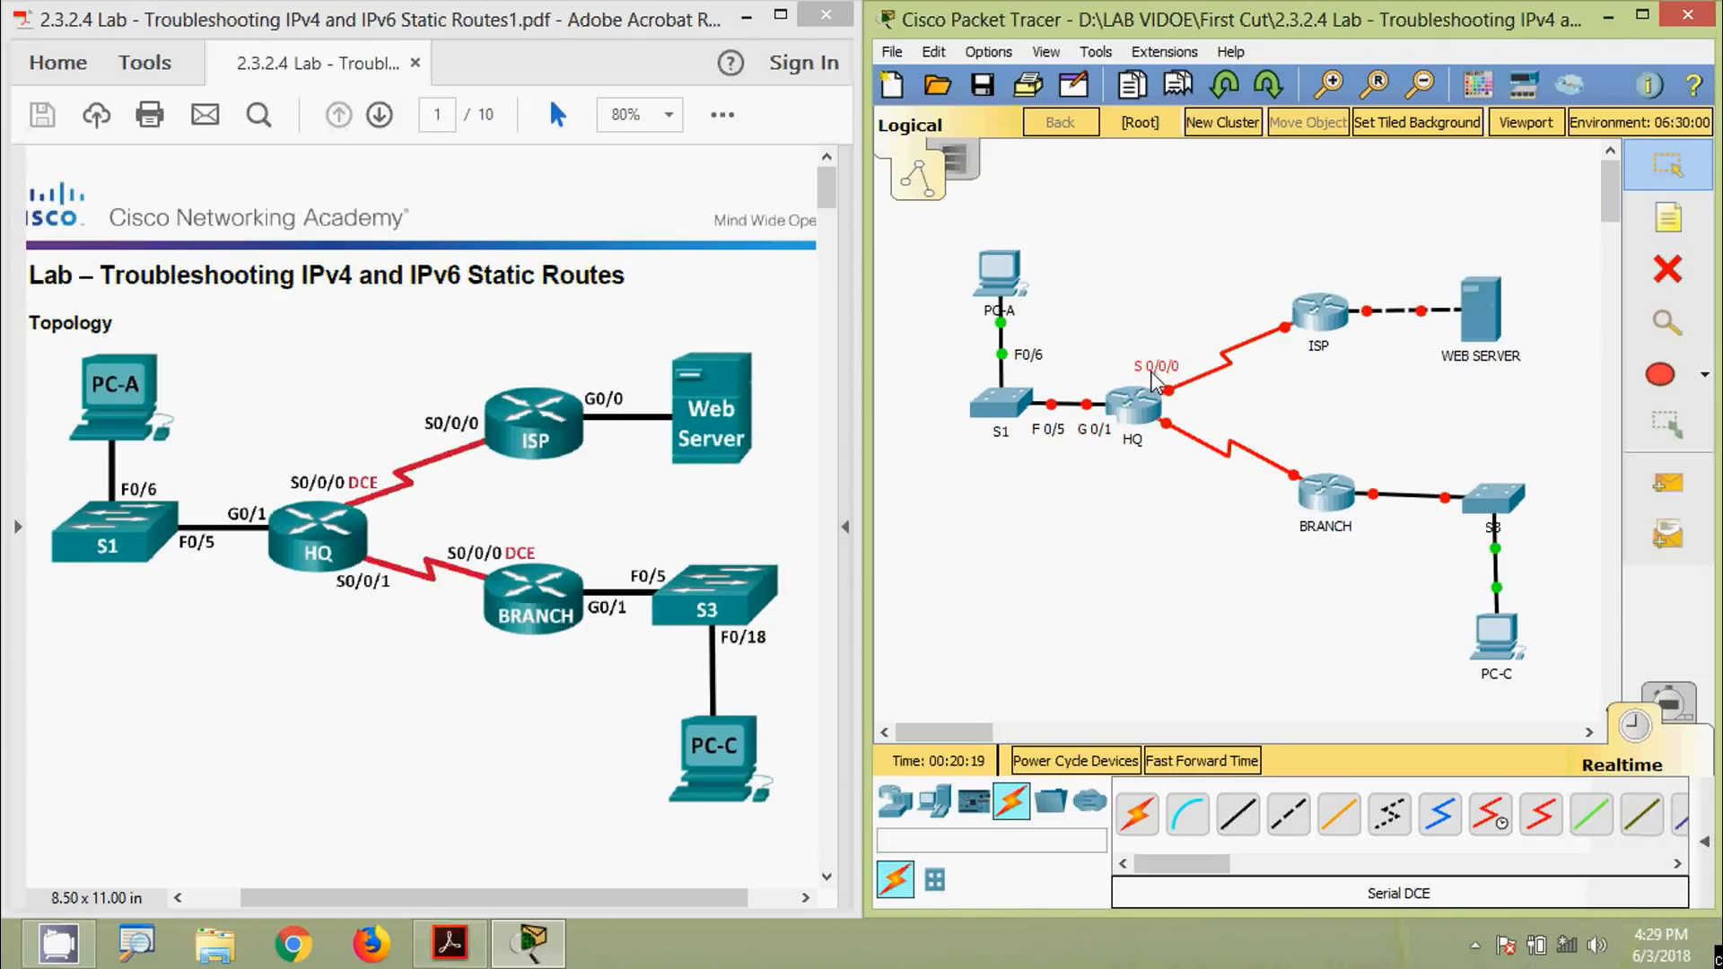
{"action": "left_click_drag", "start_coordinate": [1155, 380], "coordinate": [1250, 314]}
Paste a copy of the serial label above BRANCH and make it S 0/0/0 DCE
{"action": "key", "text": "ctrl+v"}
{"action": "left_click_drag", "start_coordinate": [1155, 320], "coordinate": [1317, 467]}
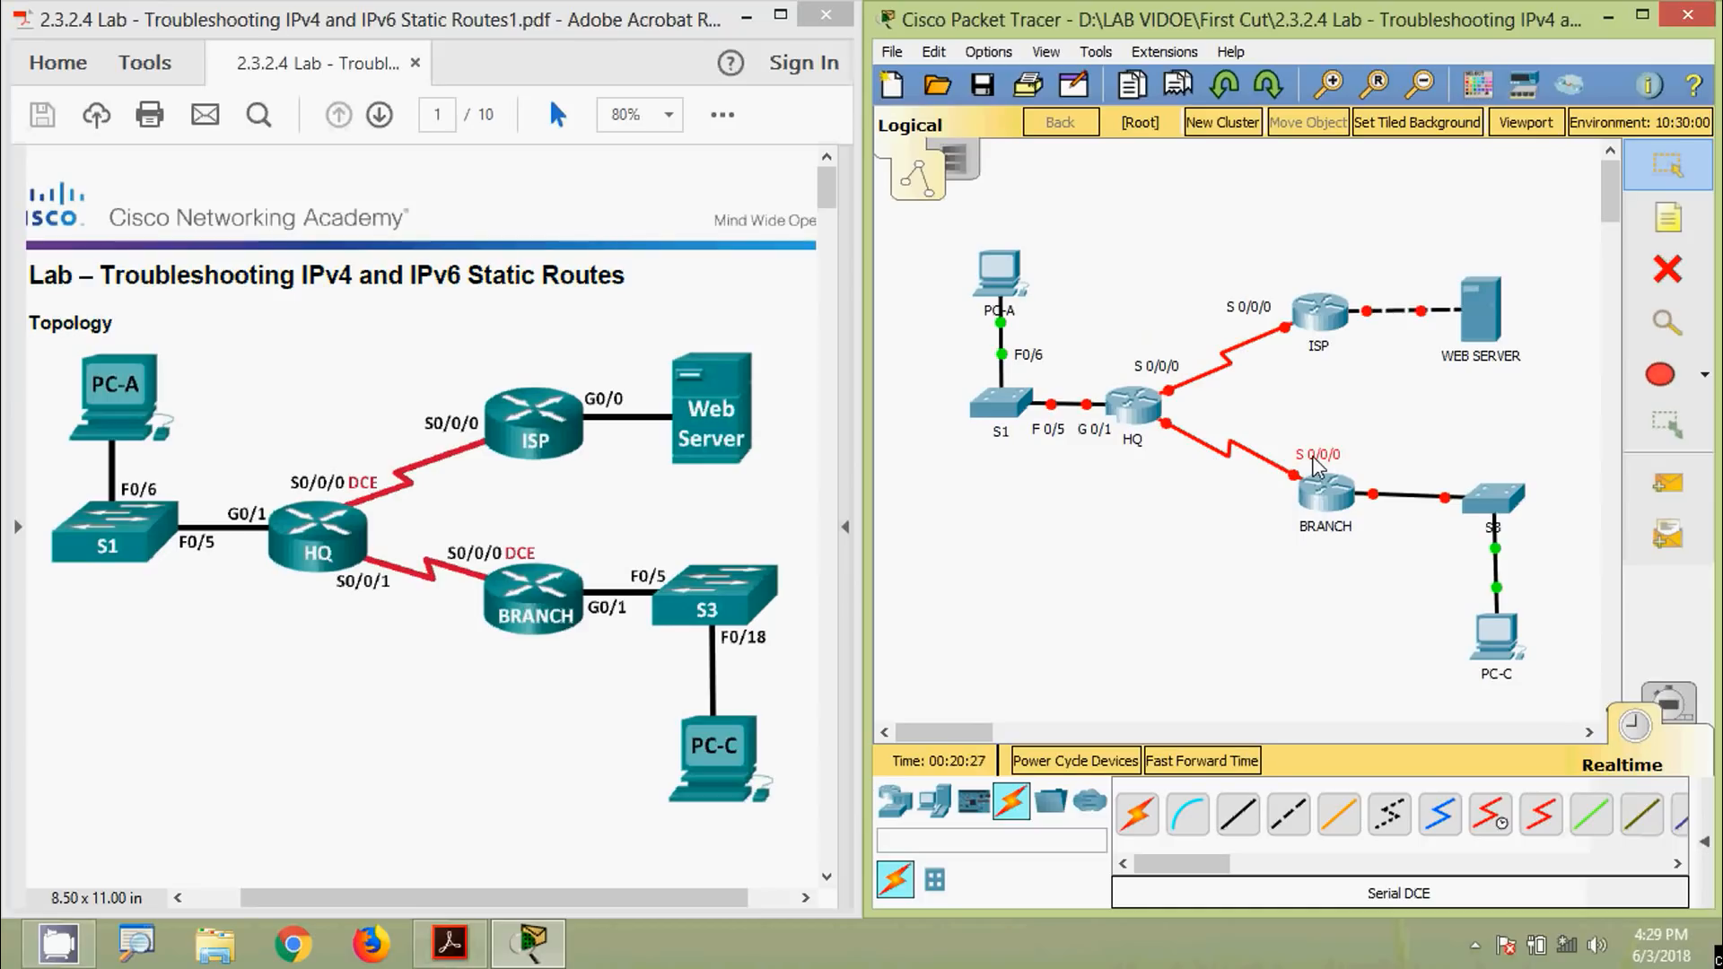
{"action": "double_click", "coordinate": [1329, 460]}
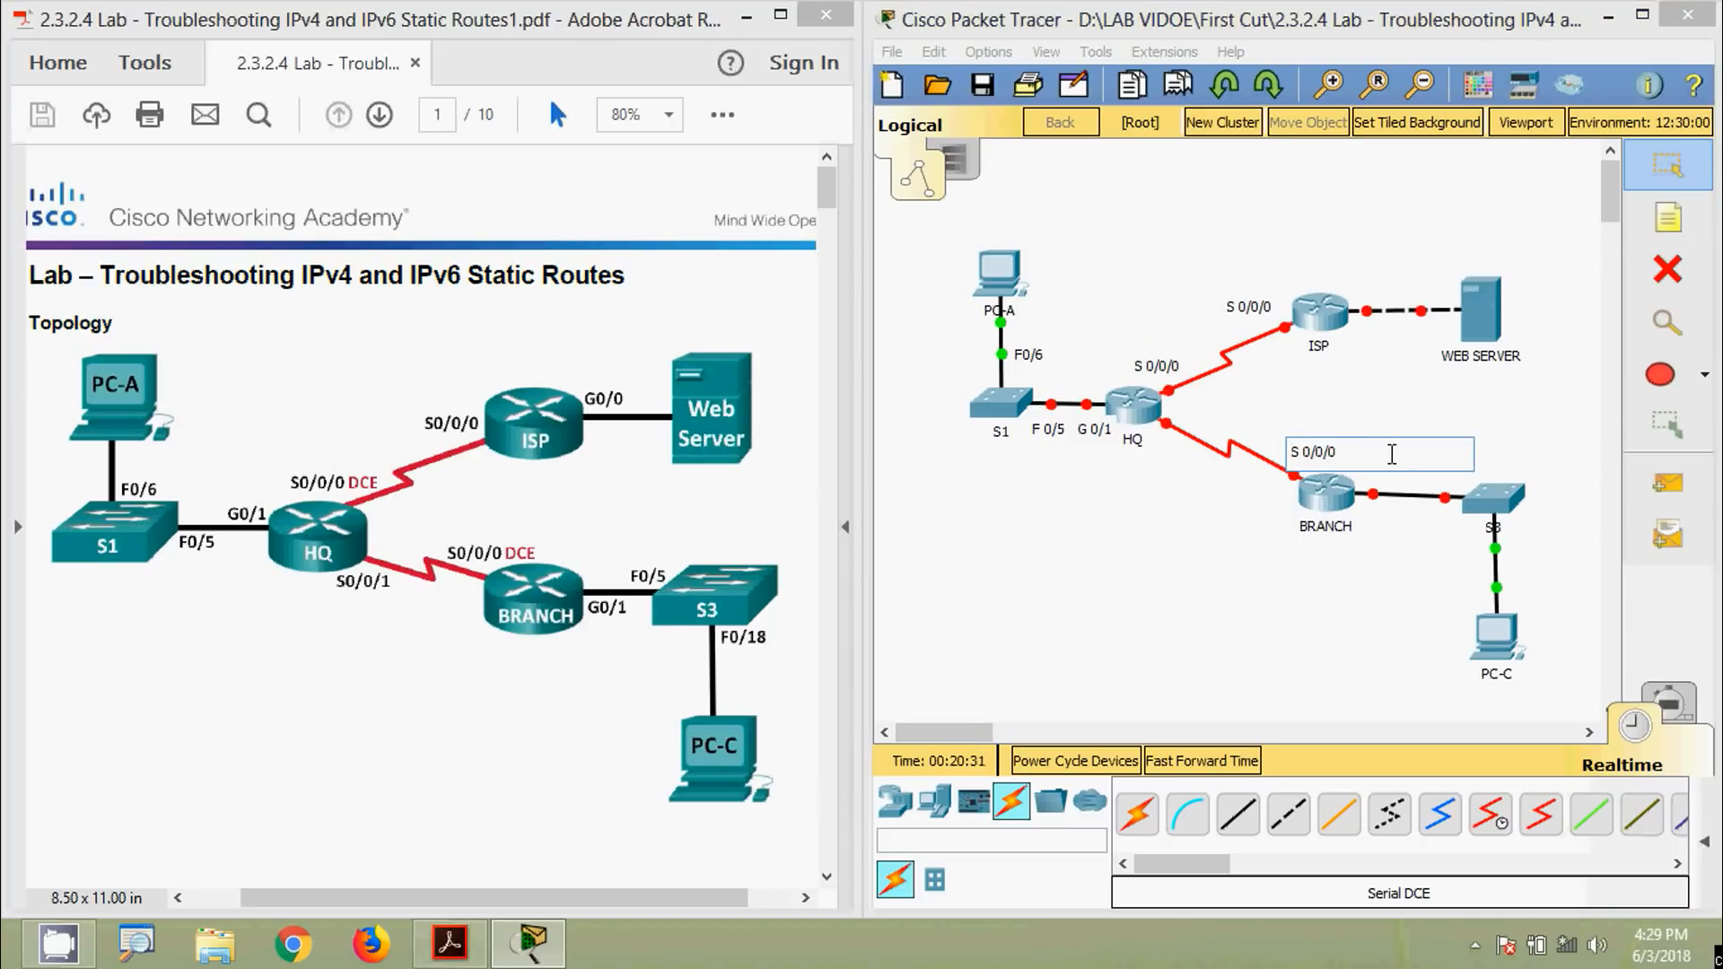
{"action": "key", "text": "Return"}
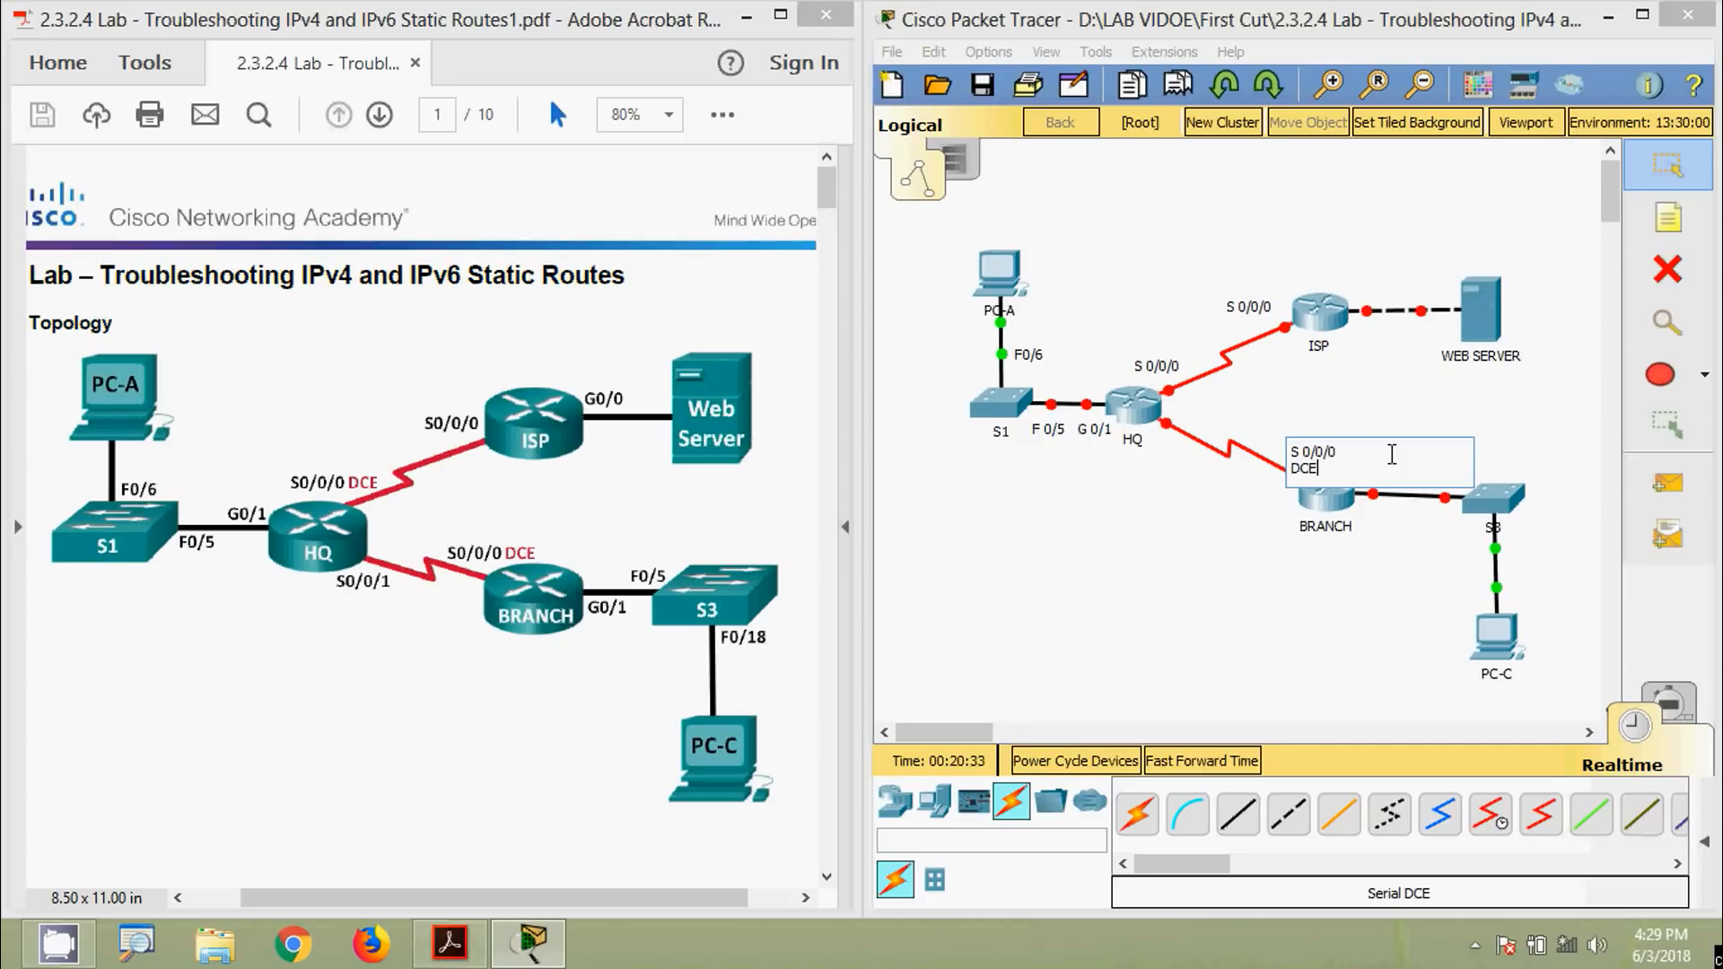
{"action": "left_click", "coordinate": [1391, 455]}
{"action": "left_click", "coordinate": [1319, 455]}
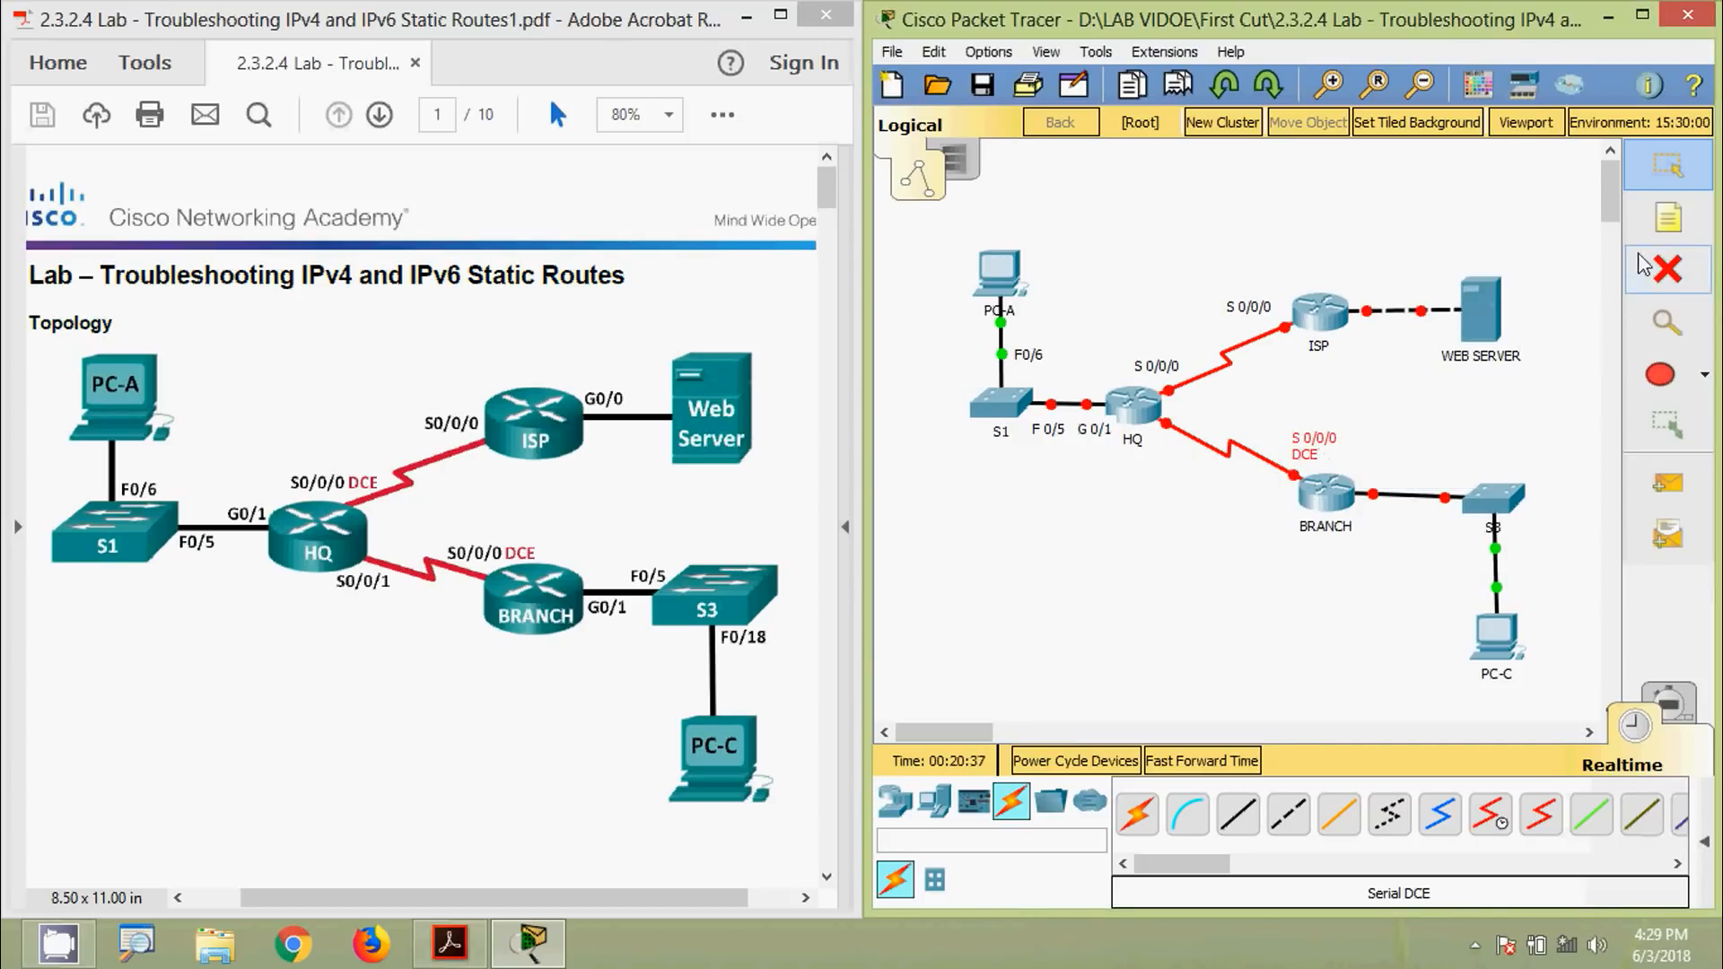
Add an S 0/0/1 label below HQ and mark HQ's S 0/0/0 label as DCE
{"action": "left_click", "coordinate": [1665, 236]}
{"action": "left_click", "coordinate": [1160, 453]}
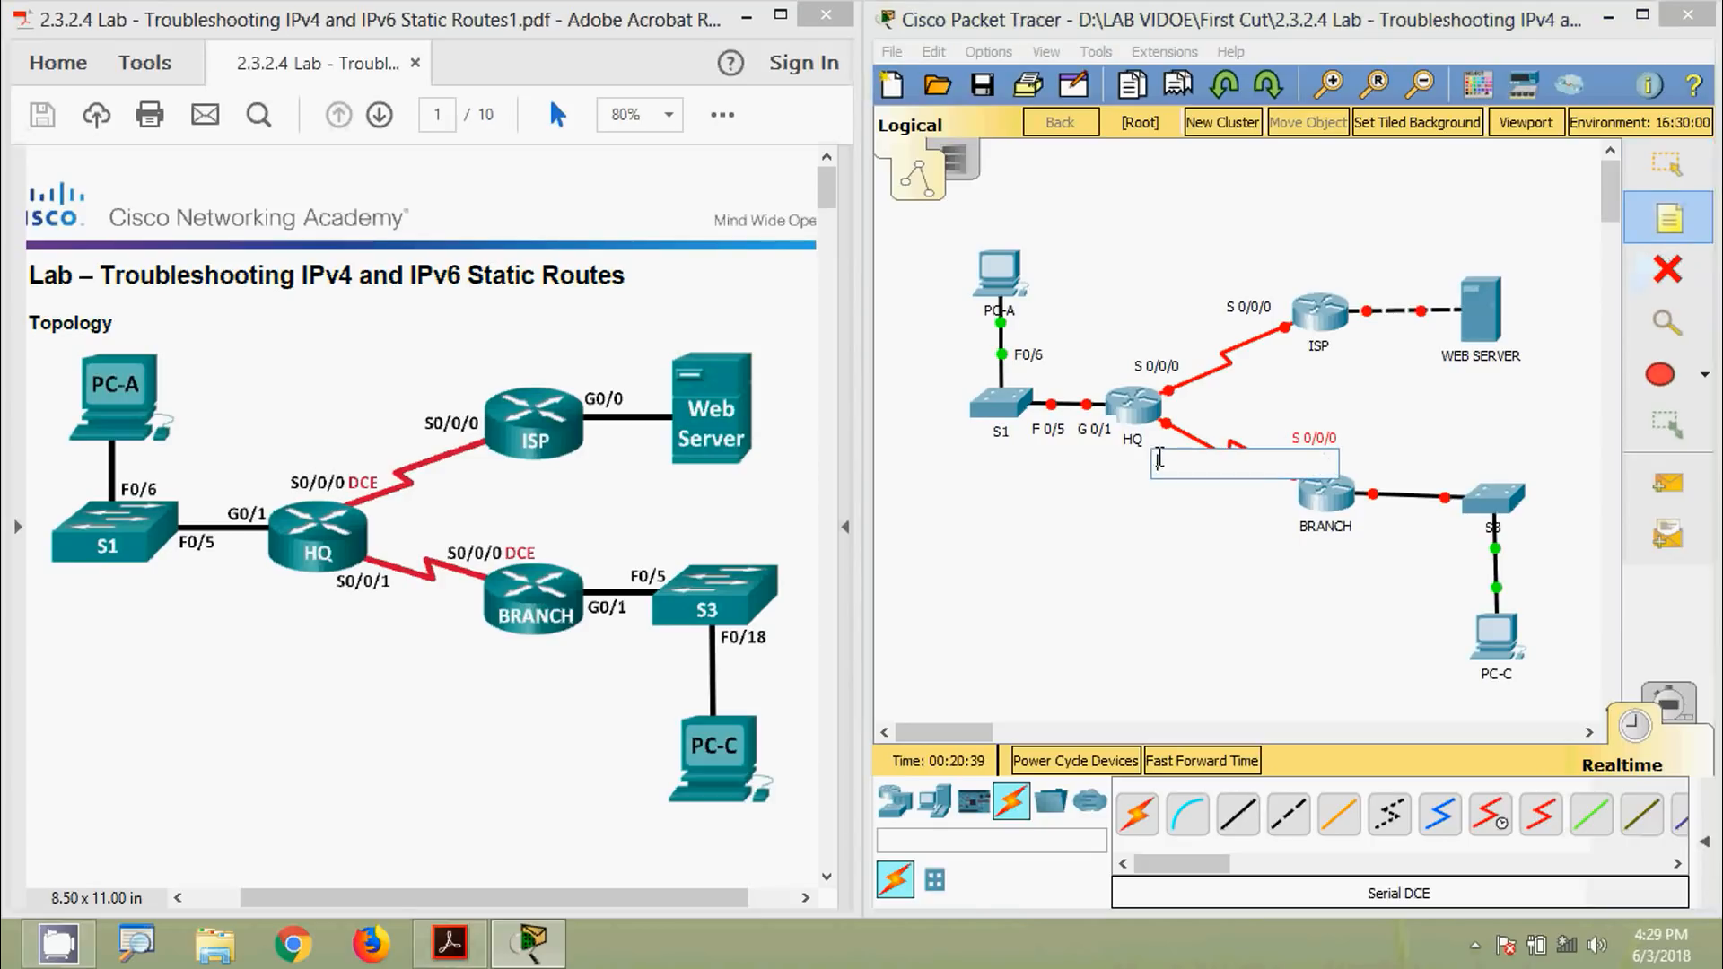
{"action": "type", "text": "S"}
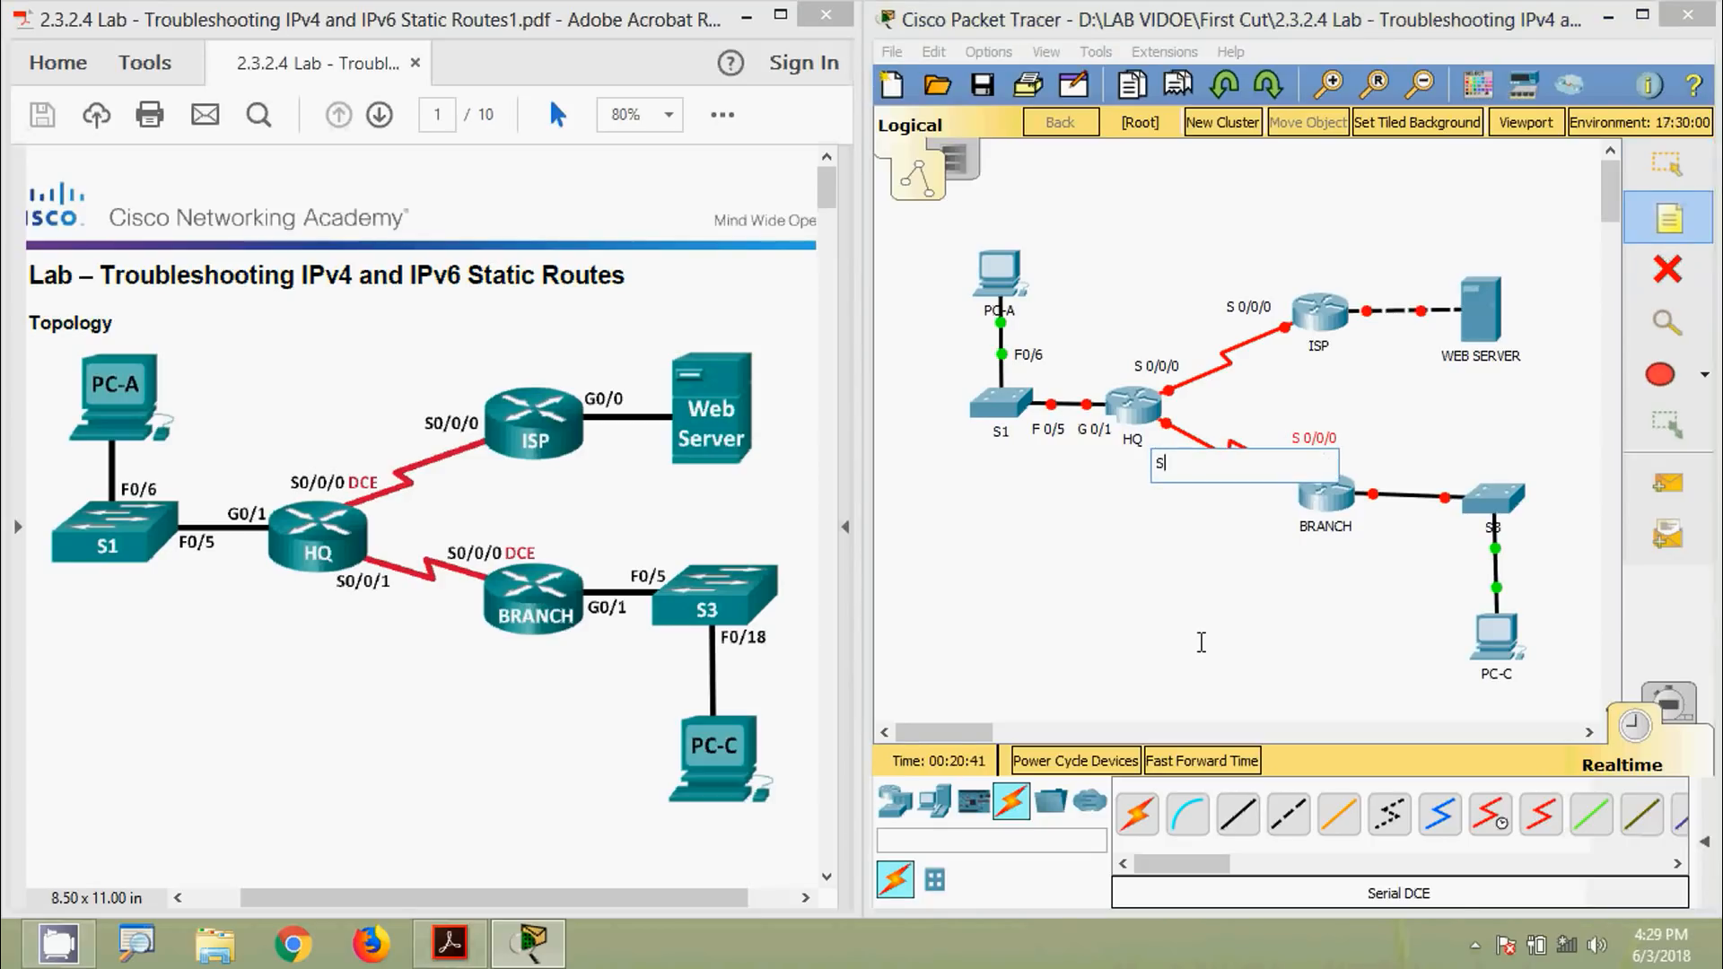
{"action": "type", "text": " 0/0/1"}
{"action": "key", "text": "Escape"}
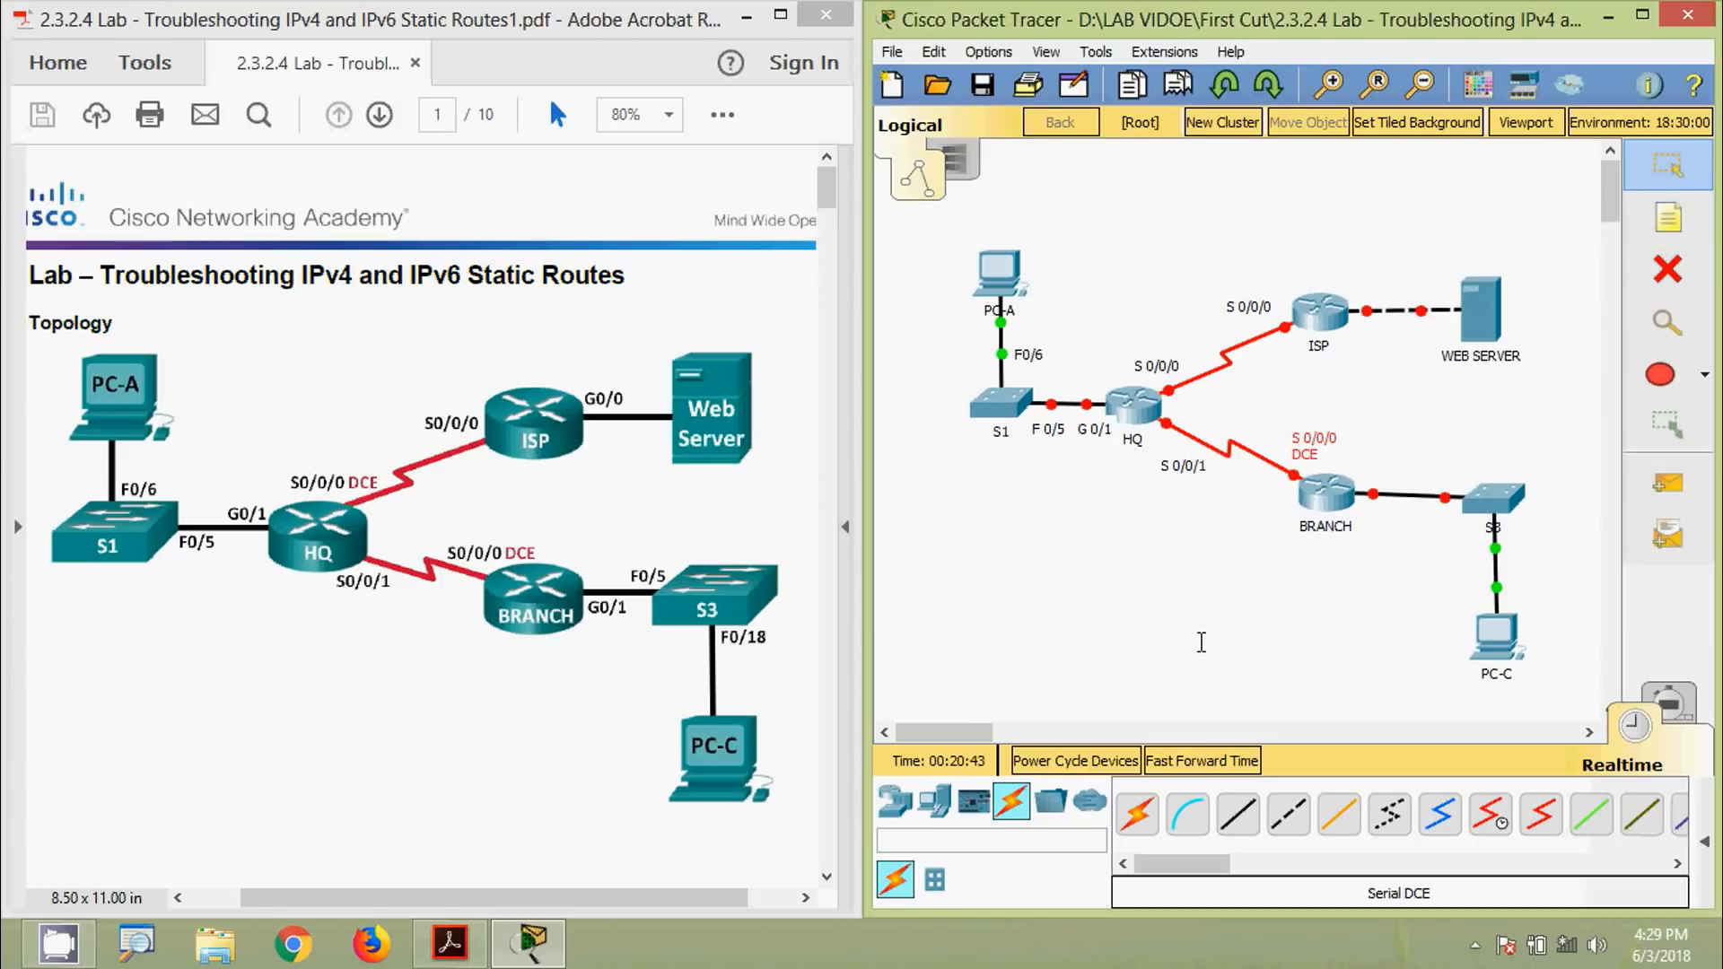
{"action": "mouse_move", "coordinate": [1181, 474]}
{"action": "left_mouse_down"}
{"action": "mouse_move", "coordinate": [1155, 457]}
{"action": "mouse_move", "coordinate": [1171, 464]}
{"action": "left_mouse_up"}
{"action": "left_click", "coordinate": [1169, 368]}
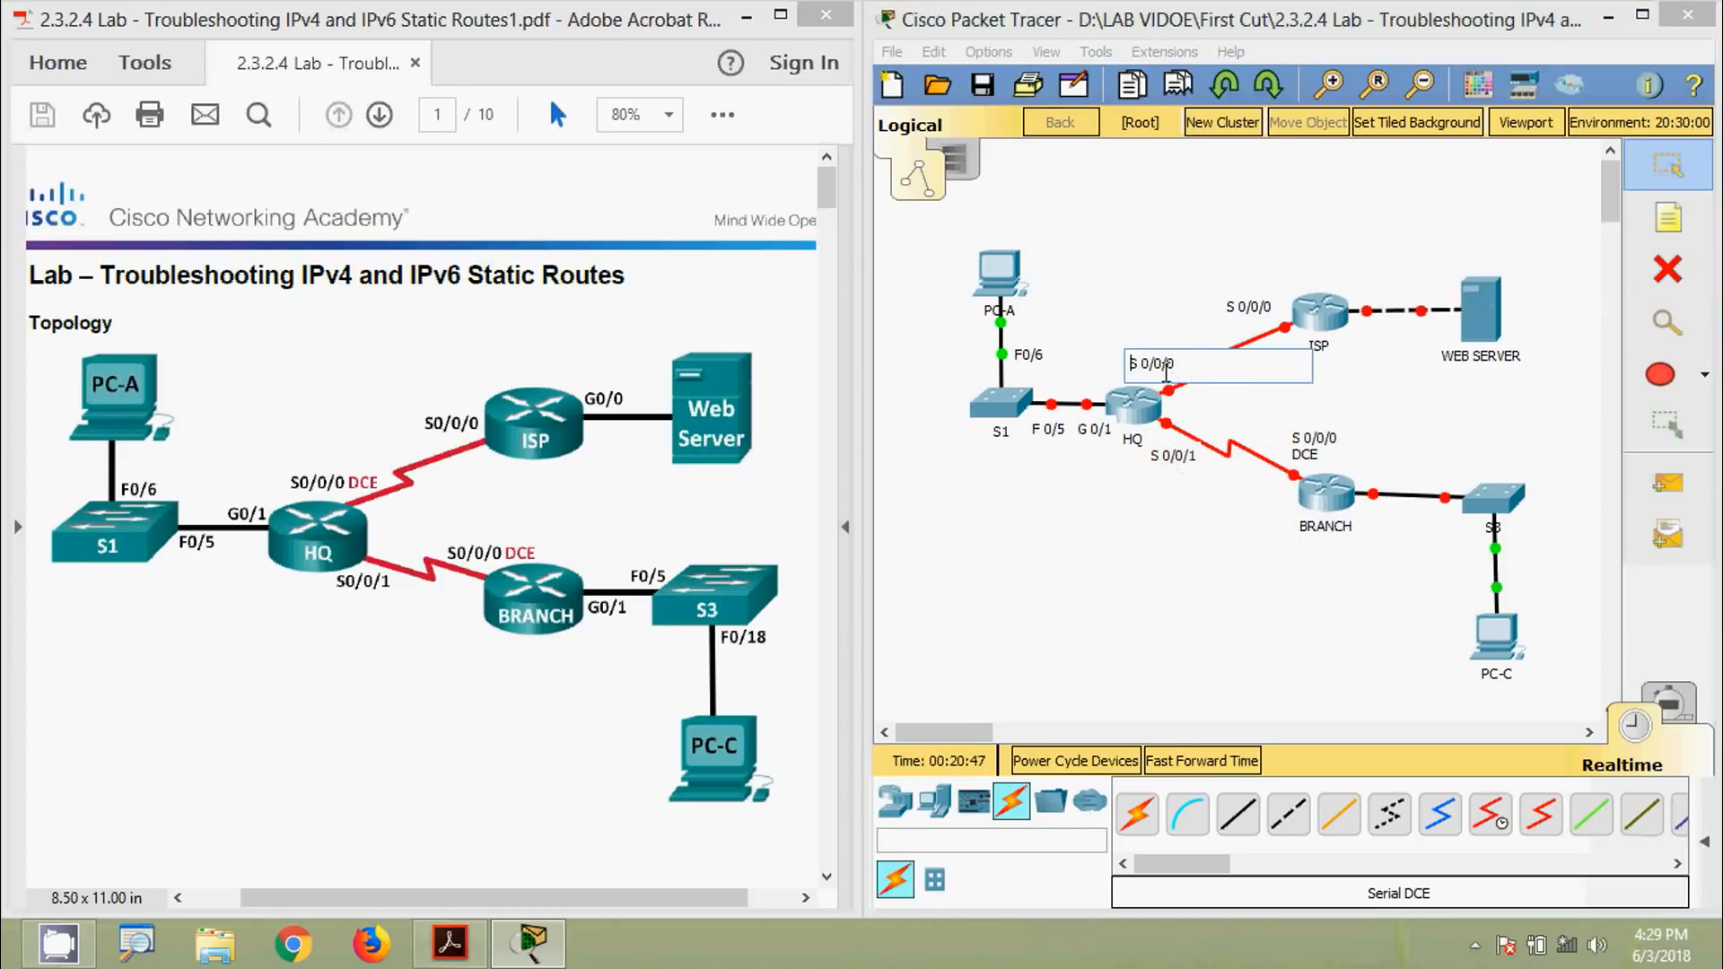
{"action": "key", "text": "Return"}
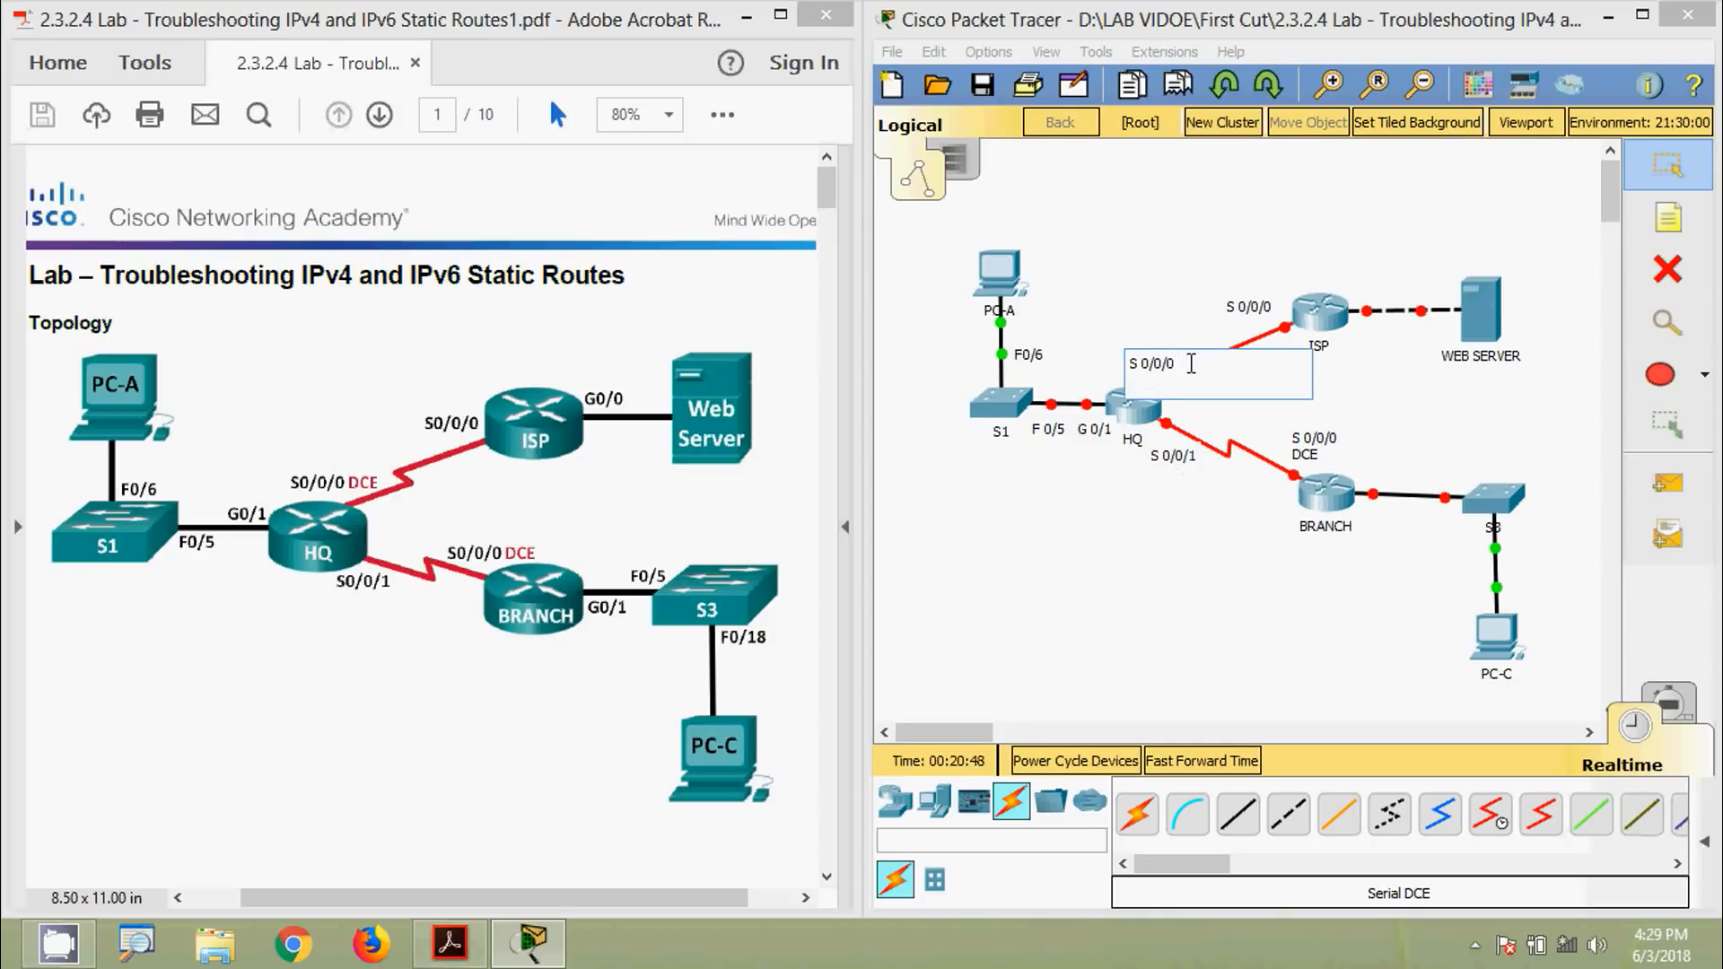
{"action": "key", "text": "Escape"}
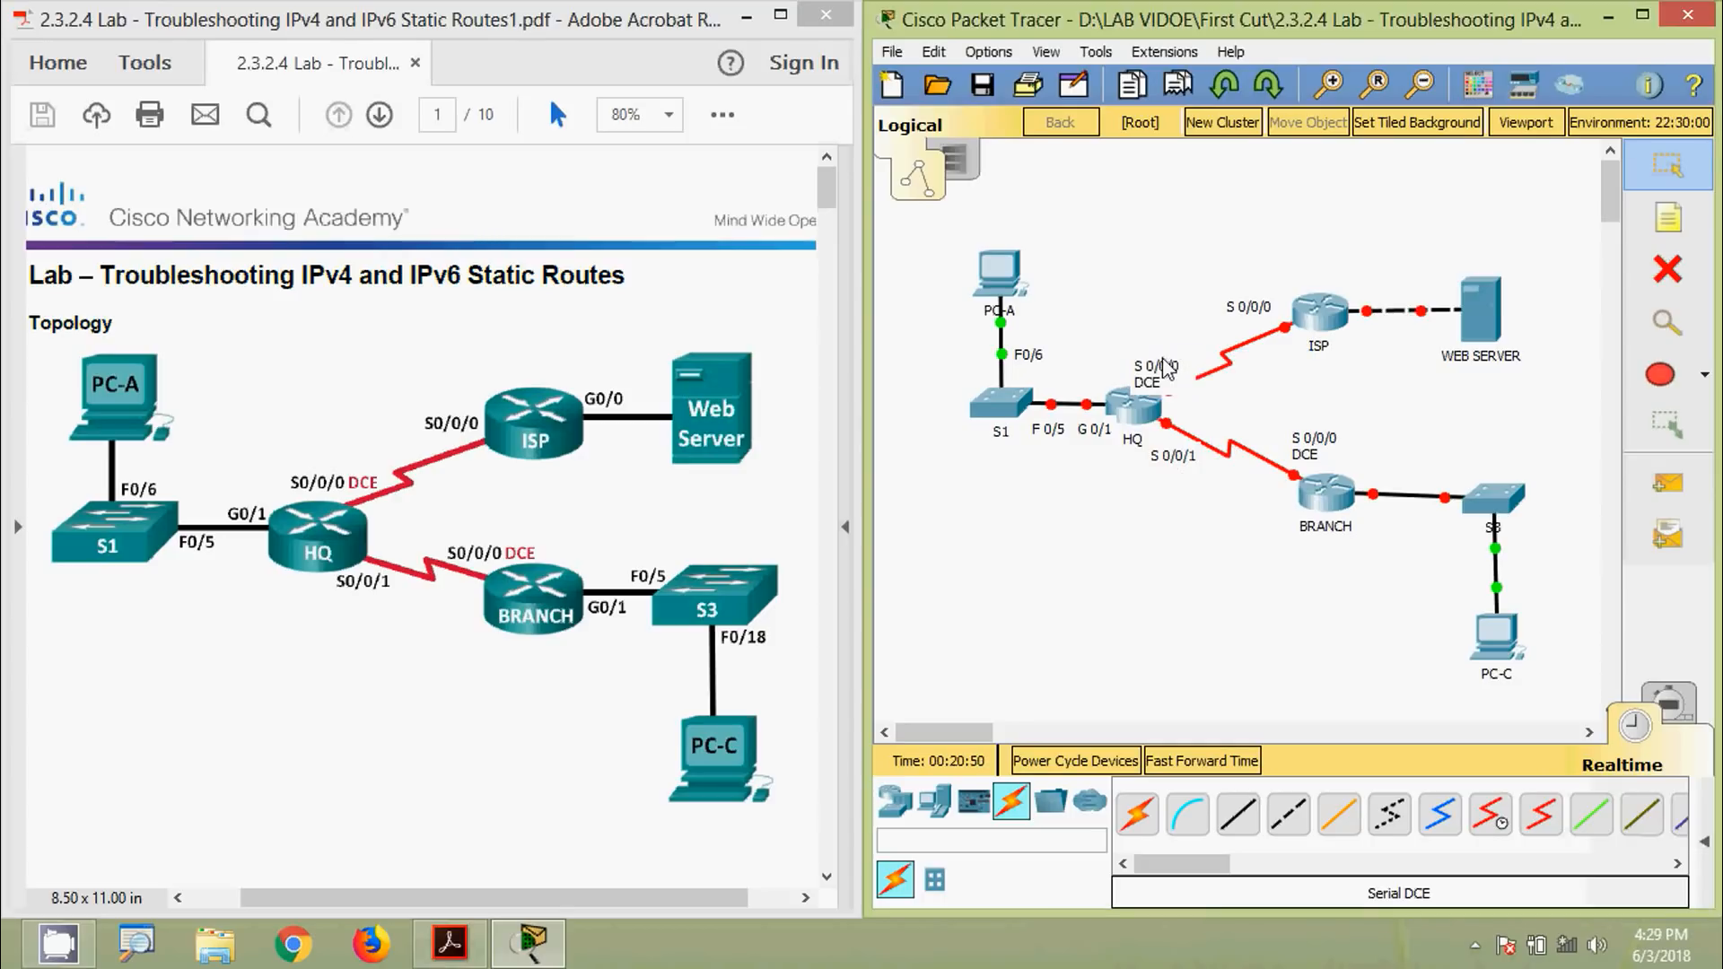
{"action": "left_click_drag", "start_coordinate": [1153, 378], "coordinate": [1138, 354]}
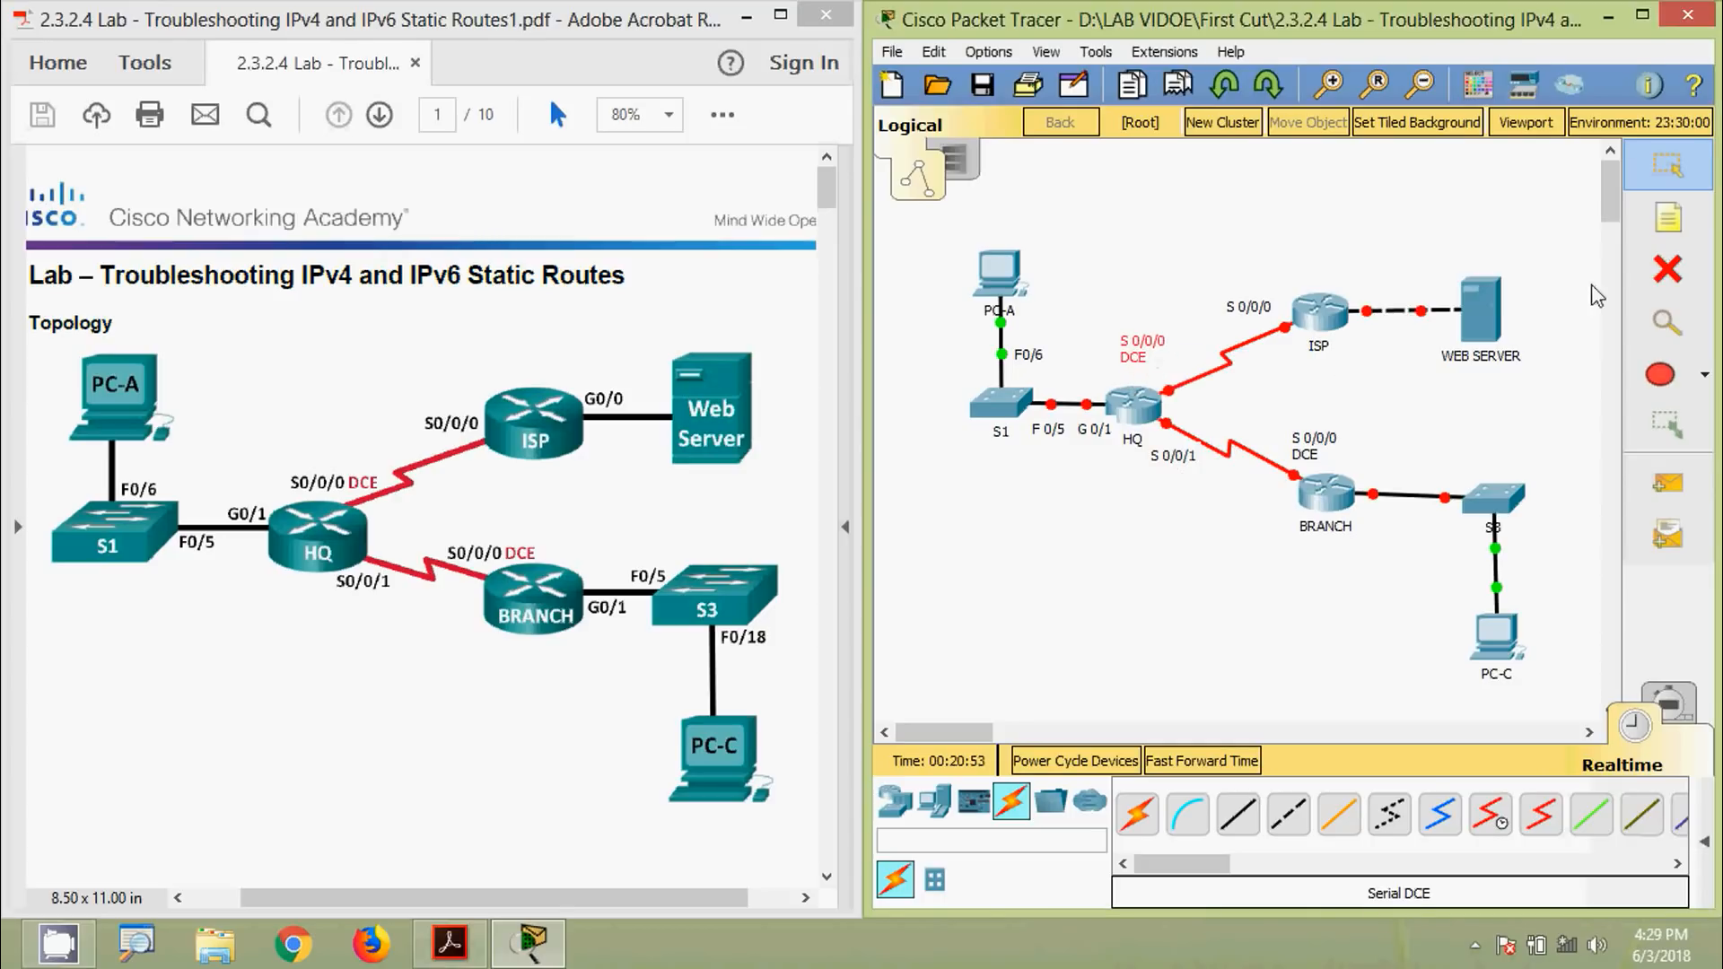
Label G 0/0 beside ISP and G 0/1 beside BRANCH
{"action": "left_click", "coordinate": [1667, 218]}
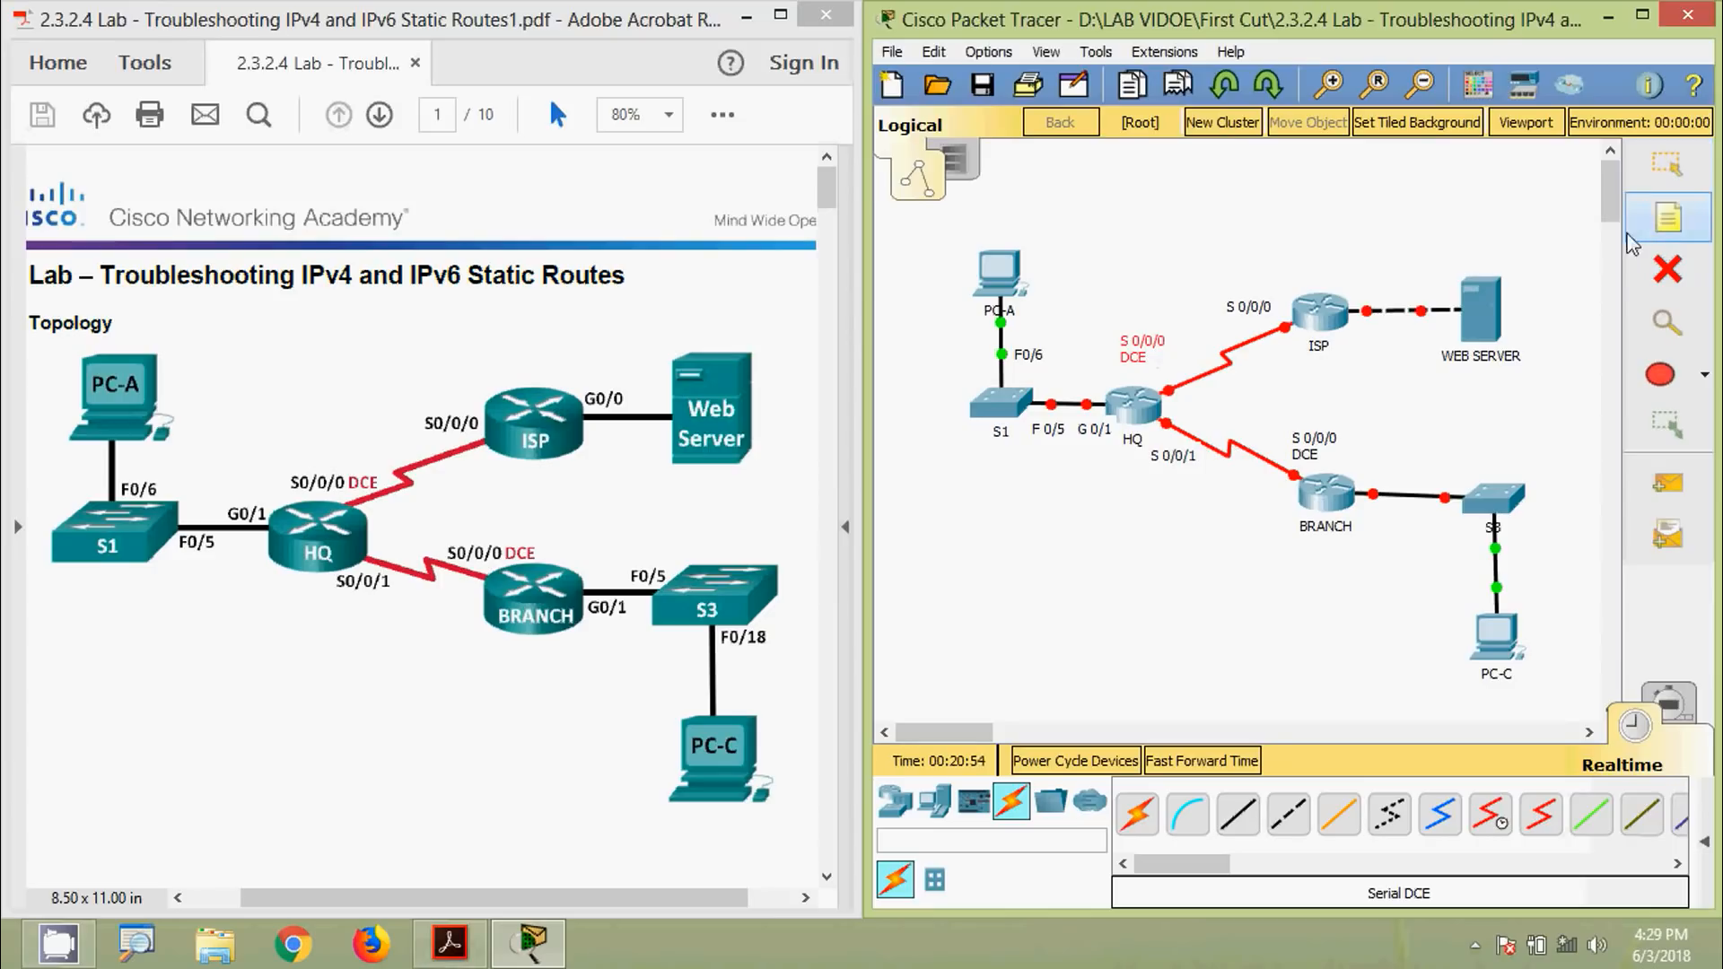
{"action": "left_click", "coordinate": [1361, 287]}
{"action": "type", "text": "G"}
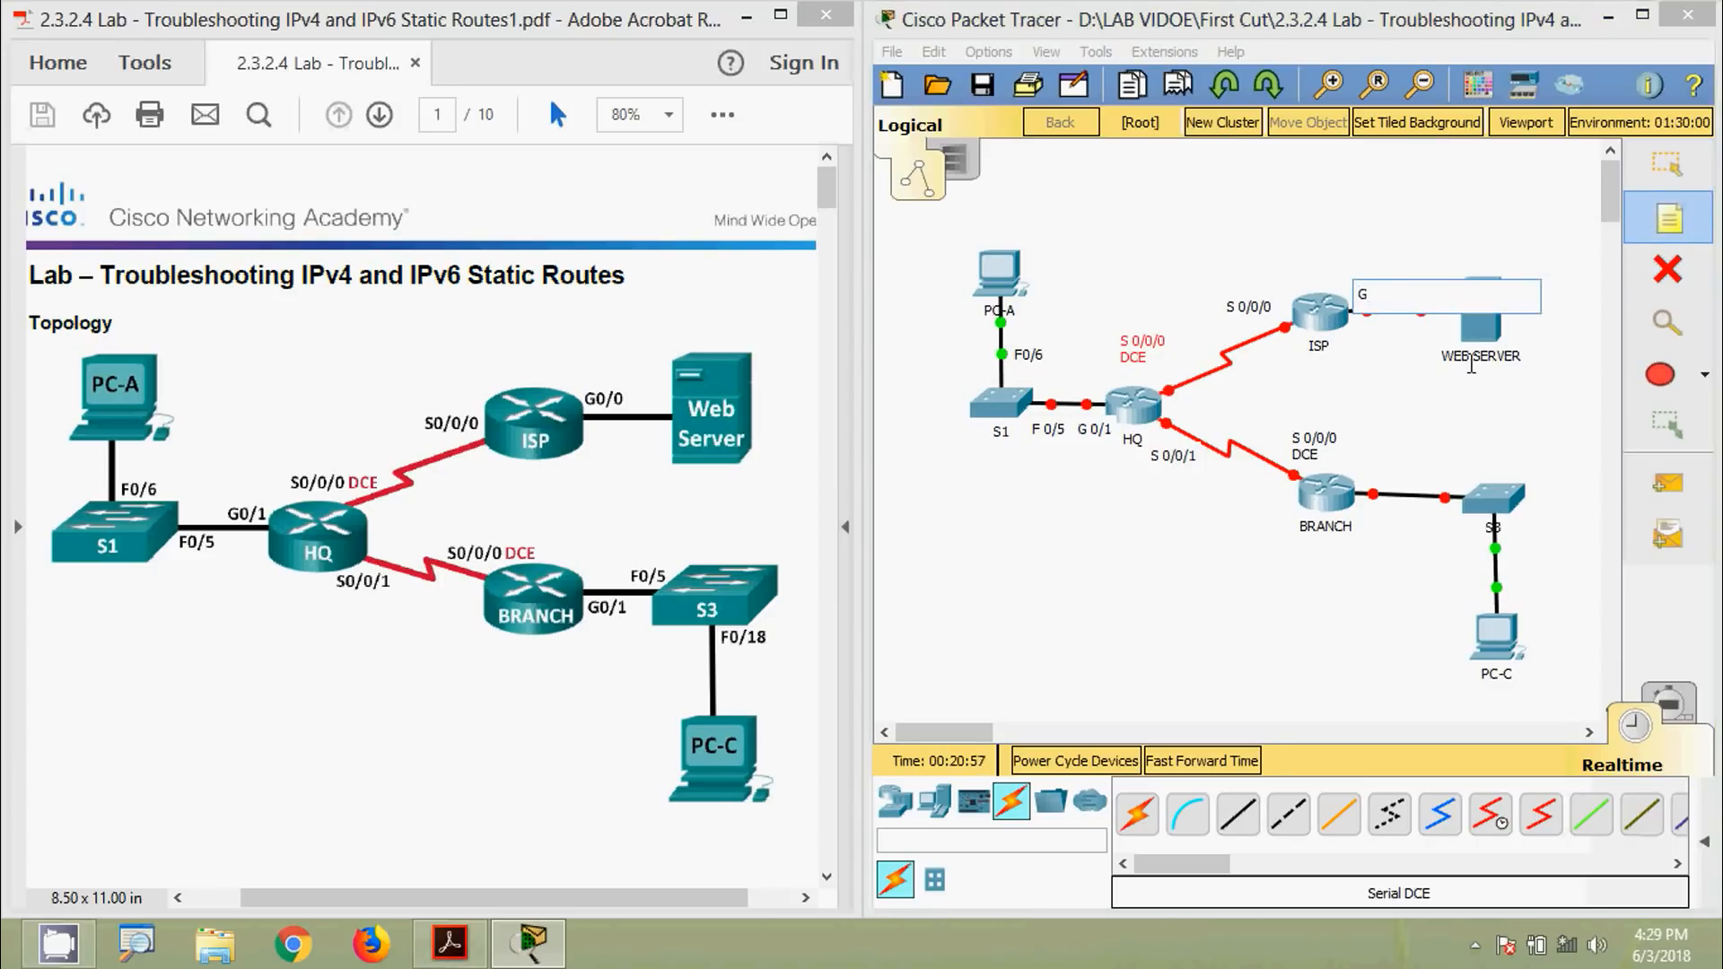
{"action": "type", "text": " 0/0"}
{"action": "left_click", "coordinate": [1472, 366]}
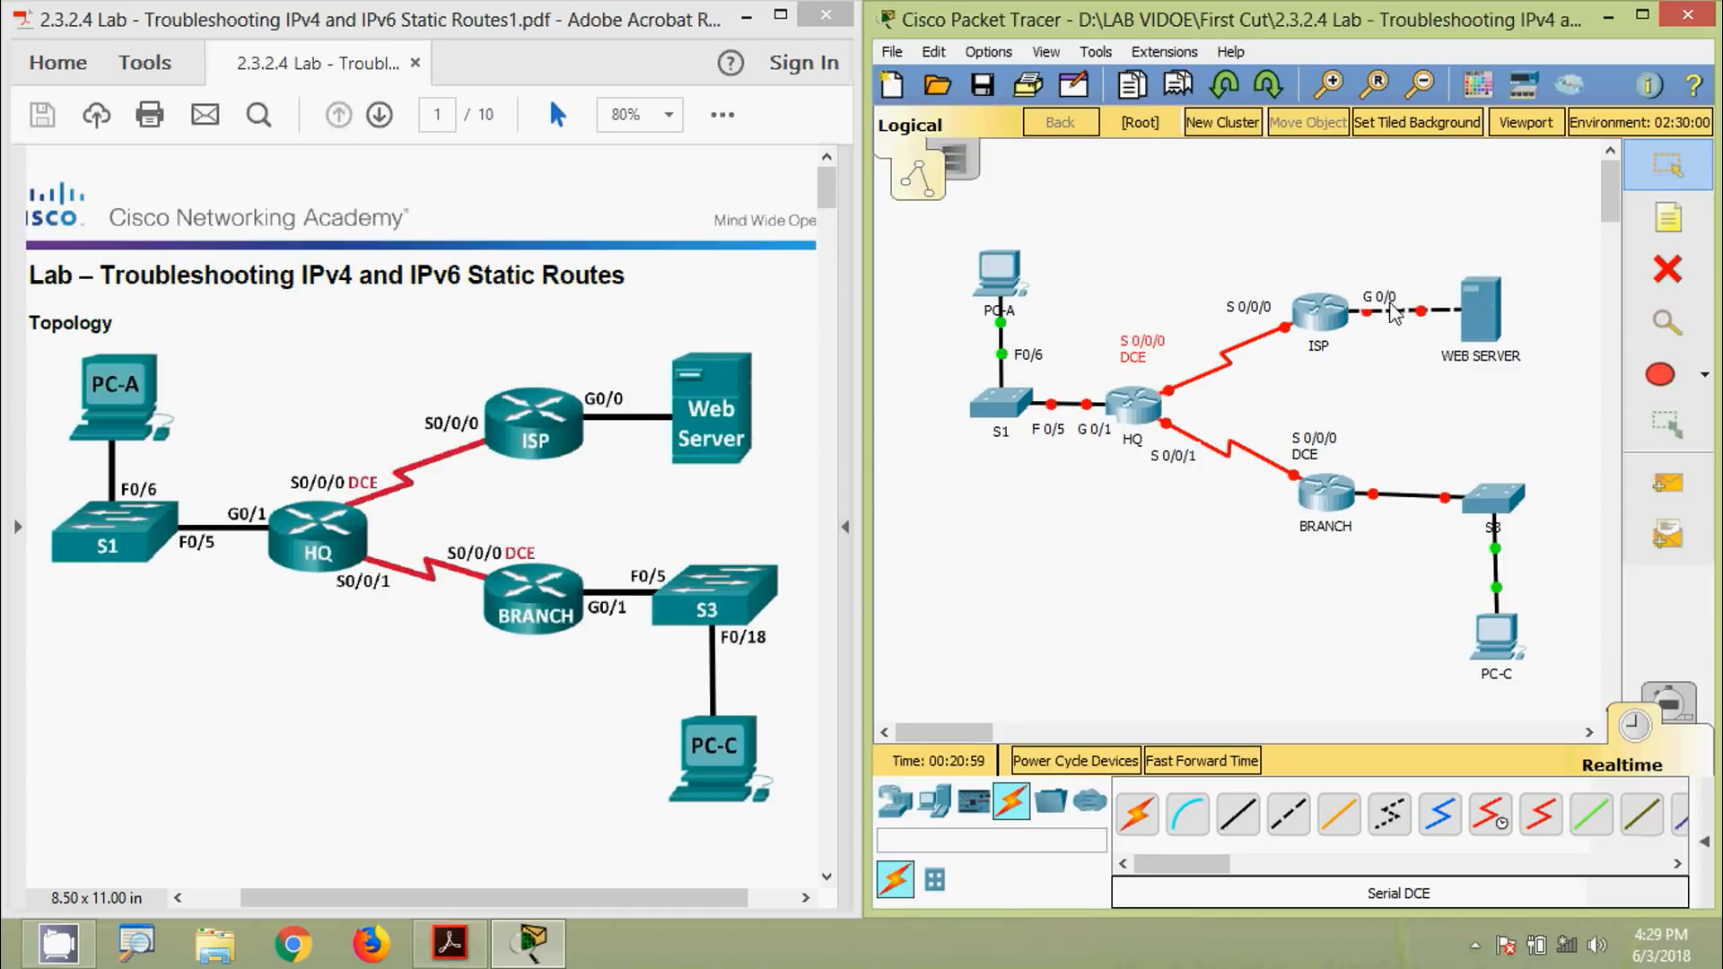
{"action": "left_click", "coordinate": [1668, 218]}
{"action": "left_click", "coordinate": [1367, 472]}
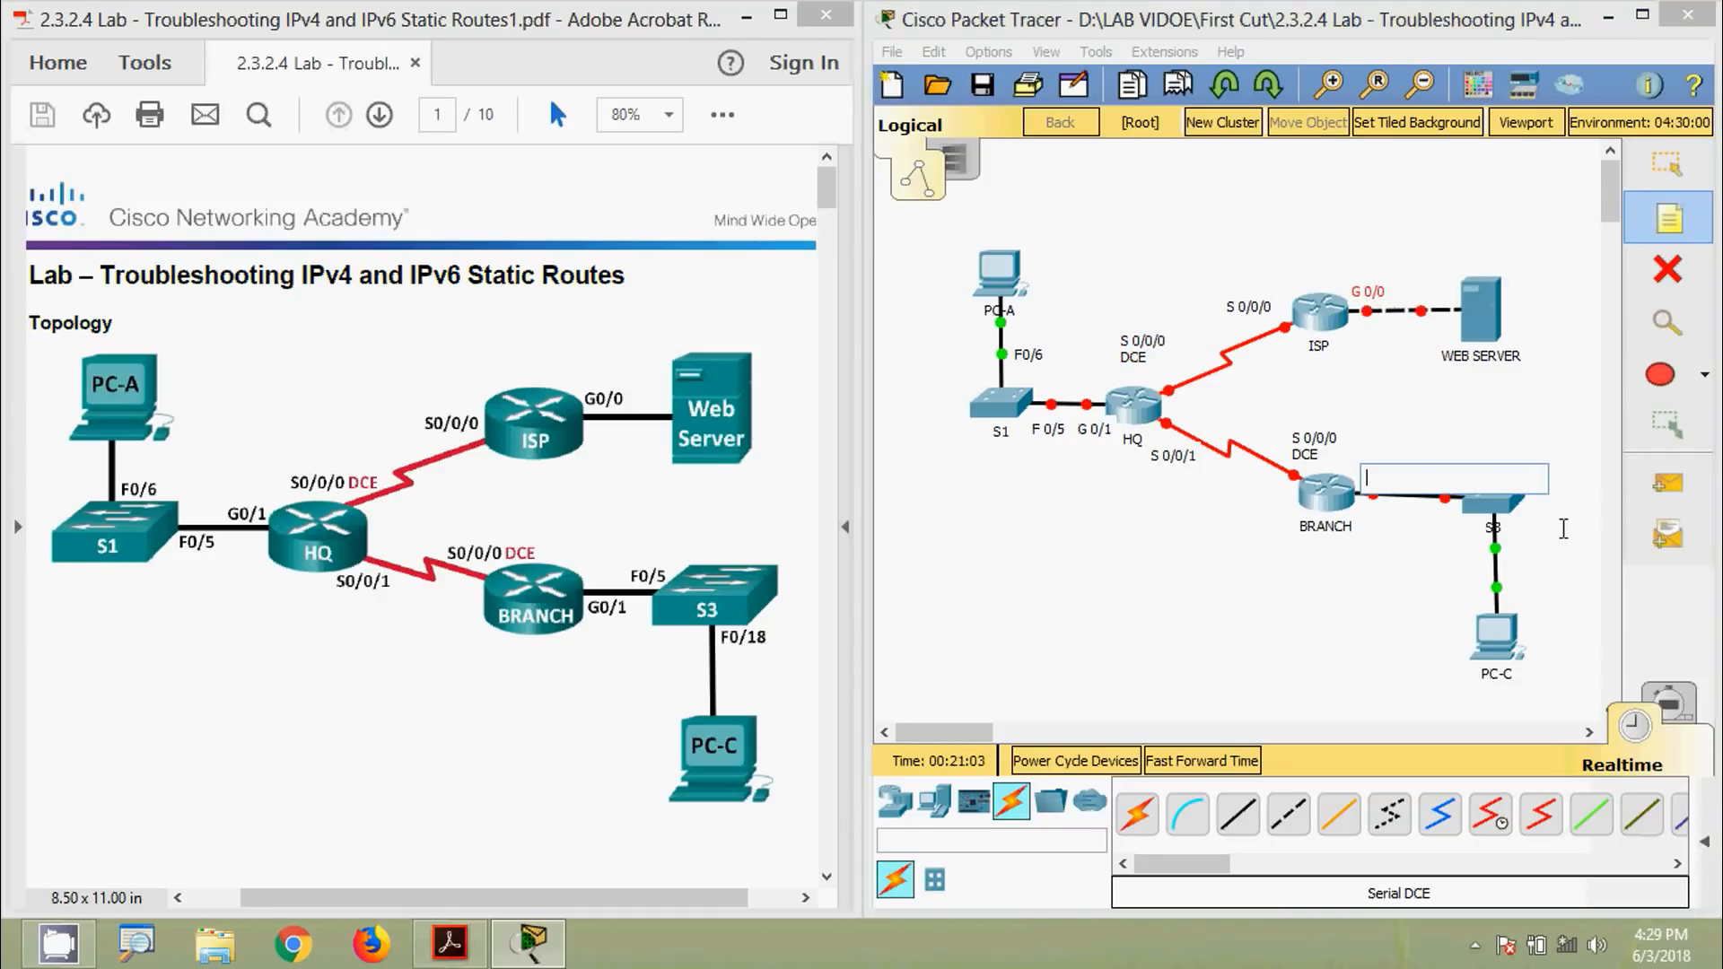
{"action": "type", "text": "G 0/1"}
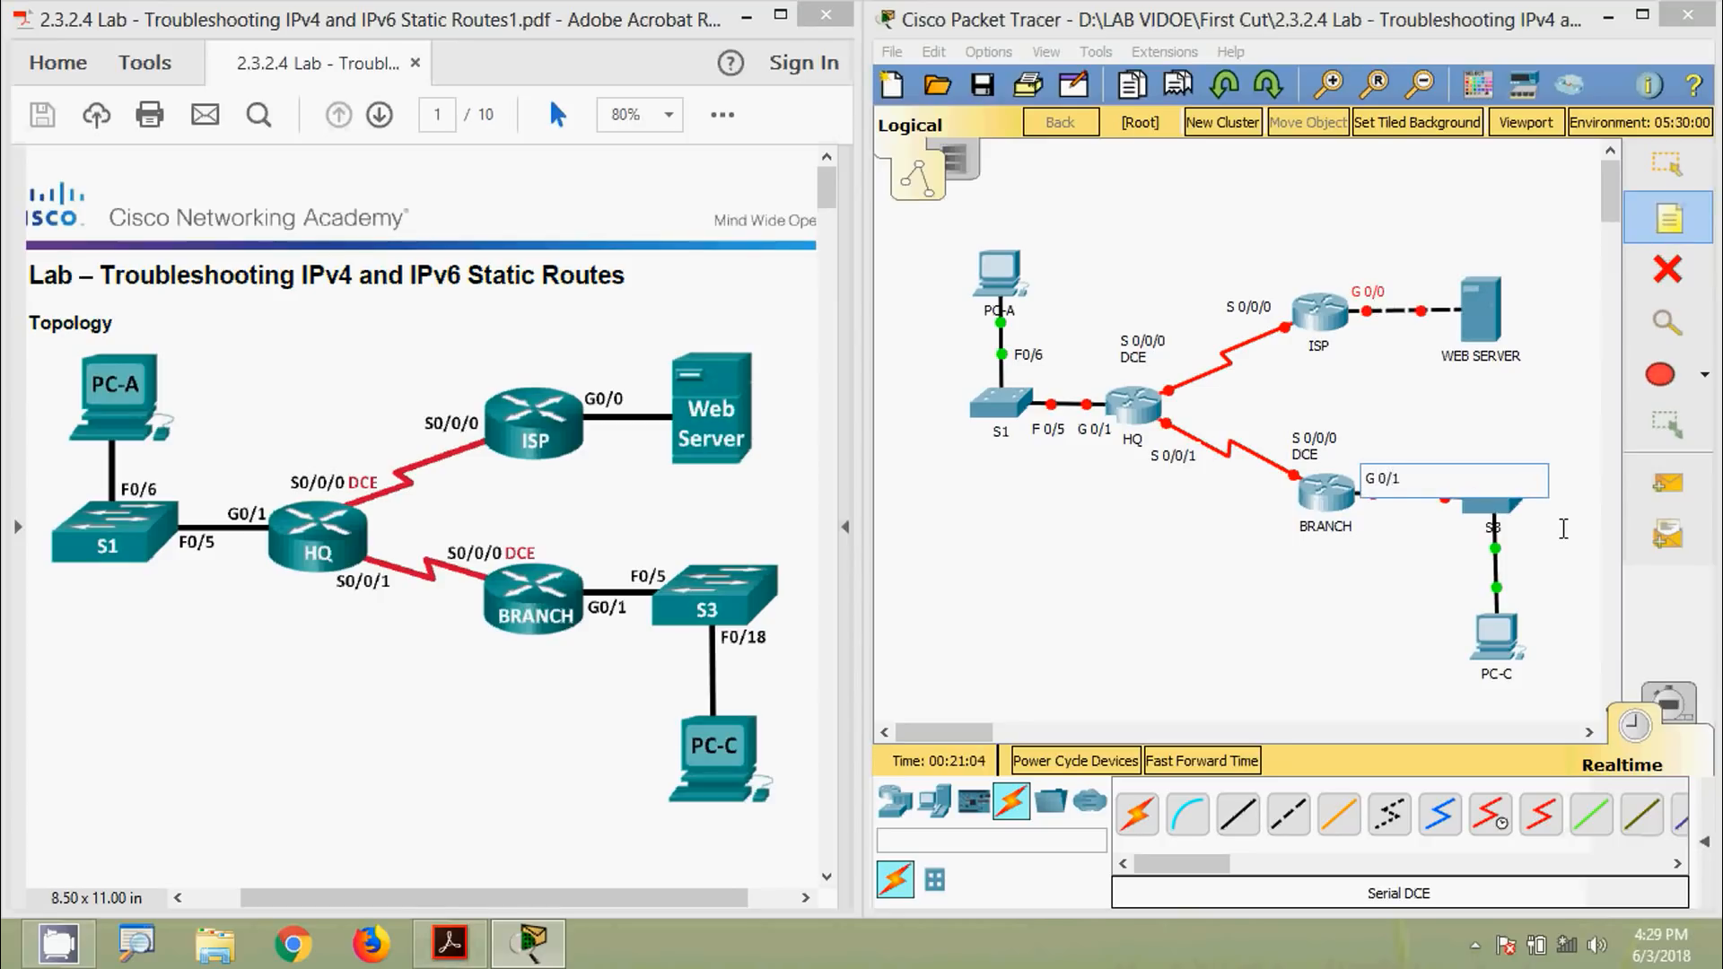
{"action": "key", "text": "Escape"}
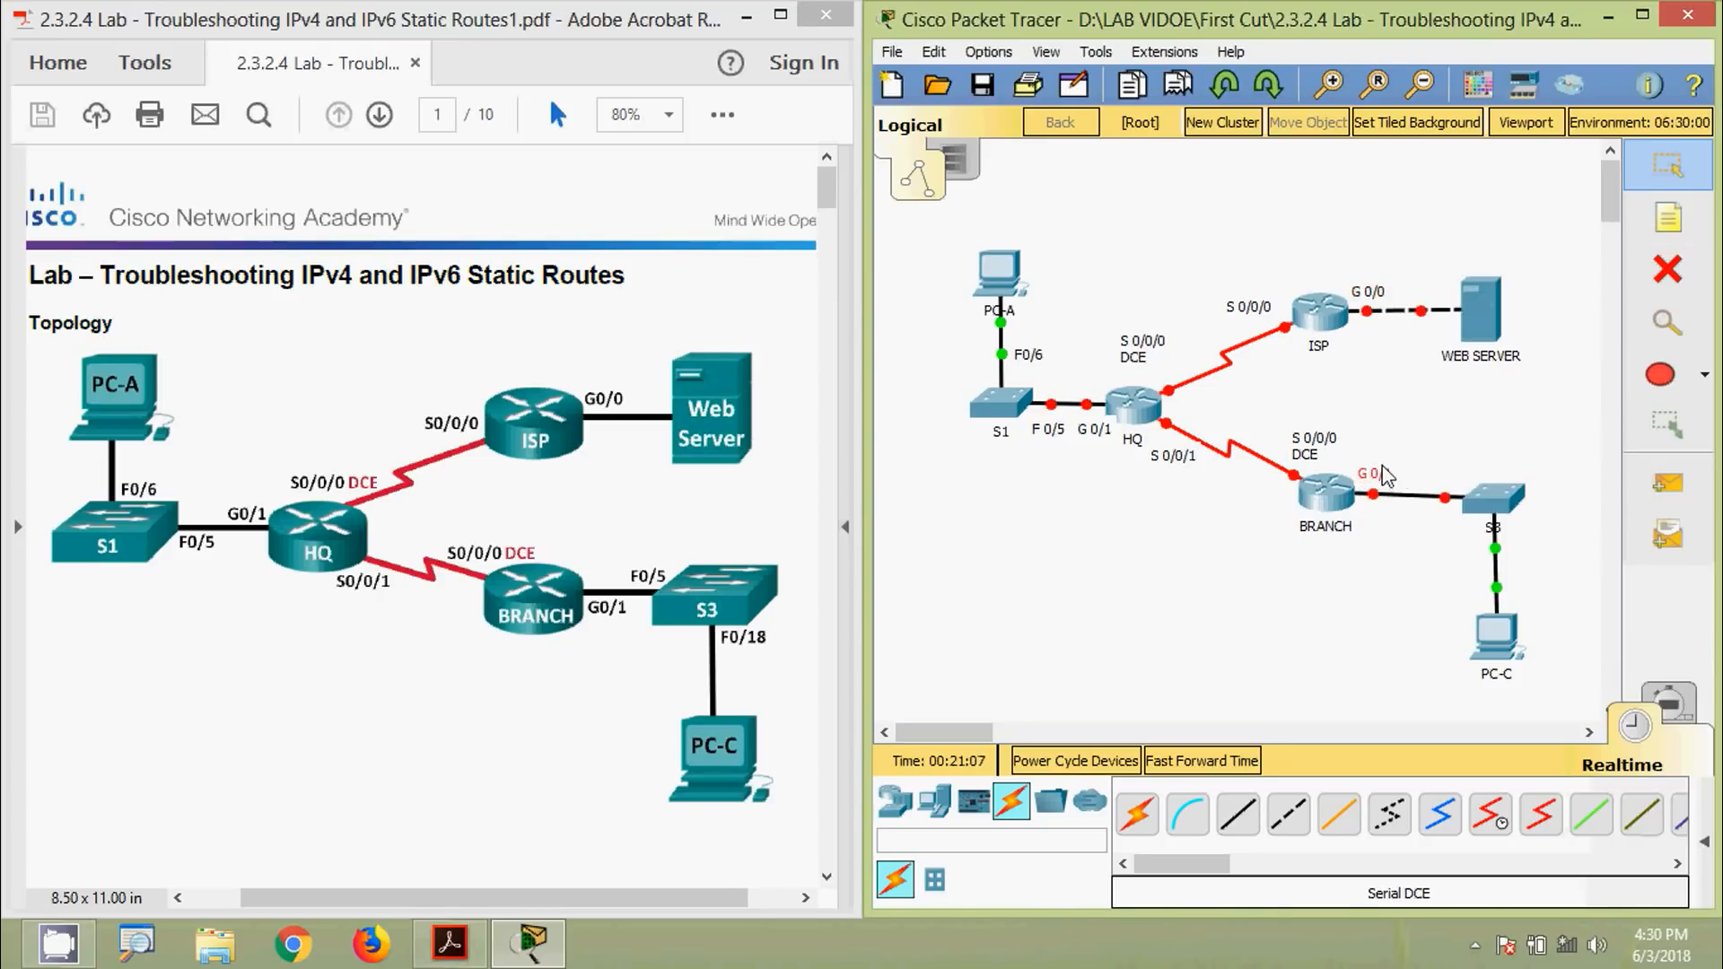
Label the BRANCH–S3 link F 0/5 and the S3–PC-C link F 0/18
{"action": "left_click", "coordinate": [1668, 217]}
{"action": "left_click", "coordinate": [1427, 476]}
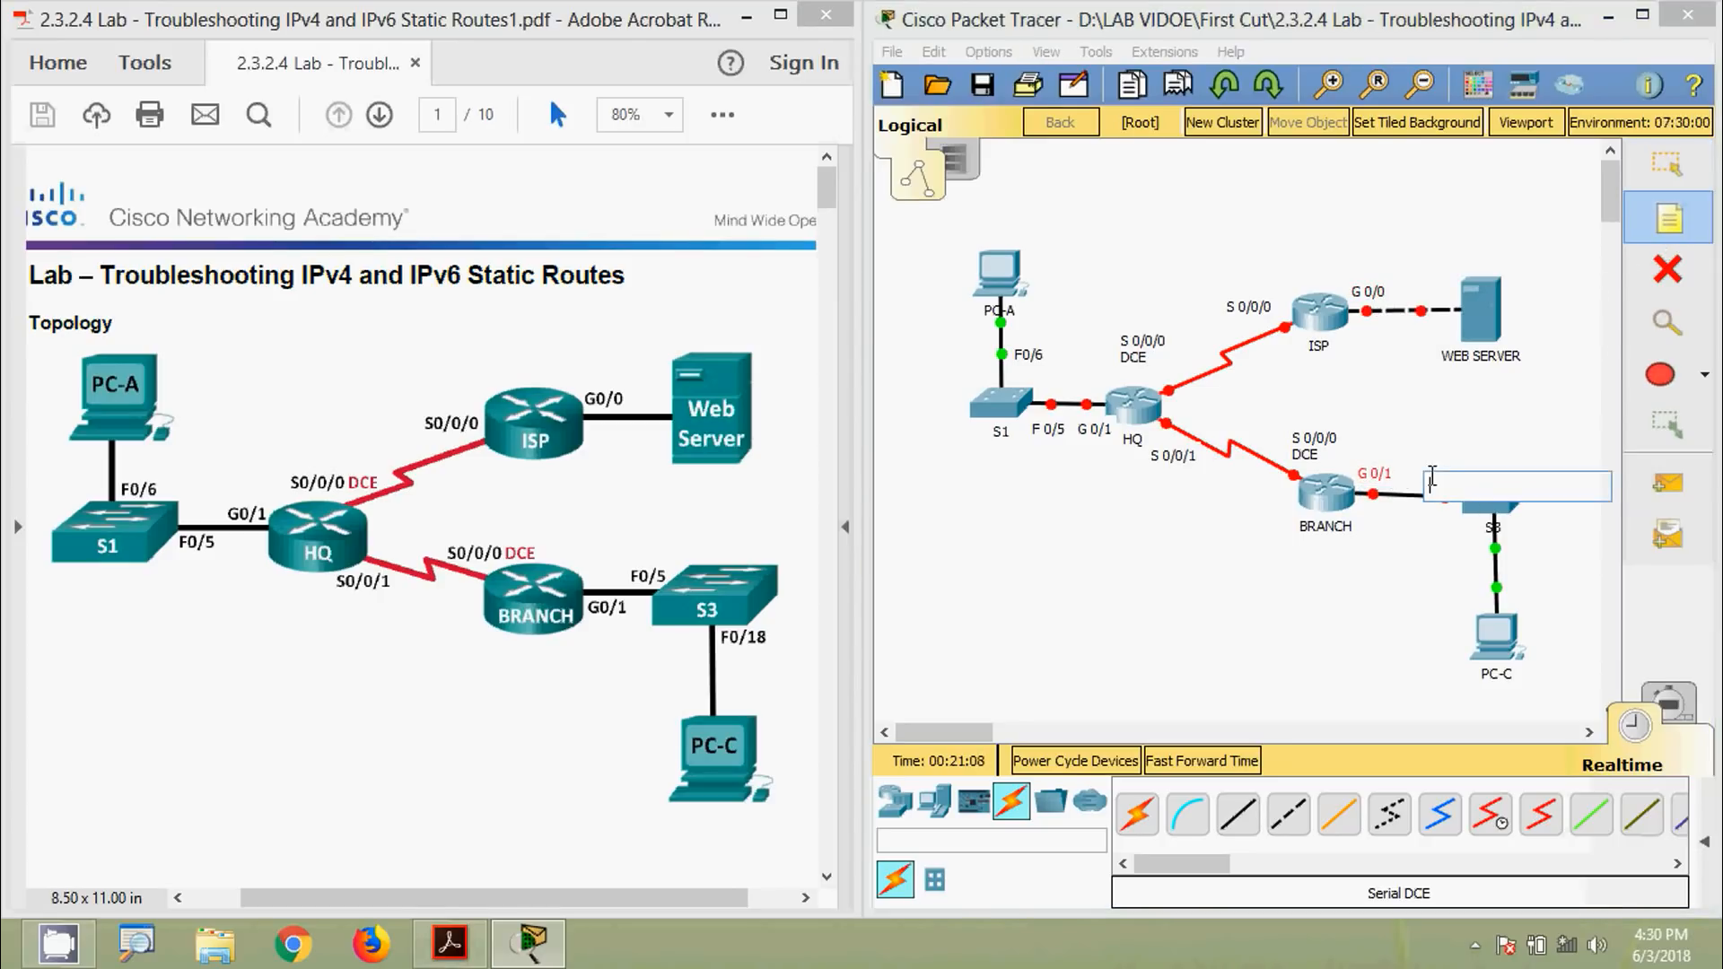
{"action": "type", "text": "F 0/5"}
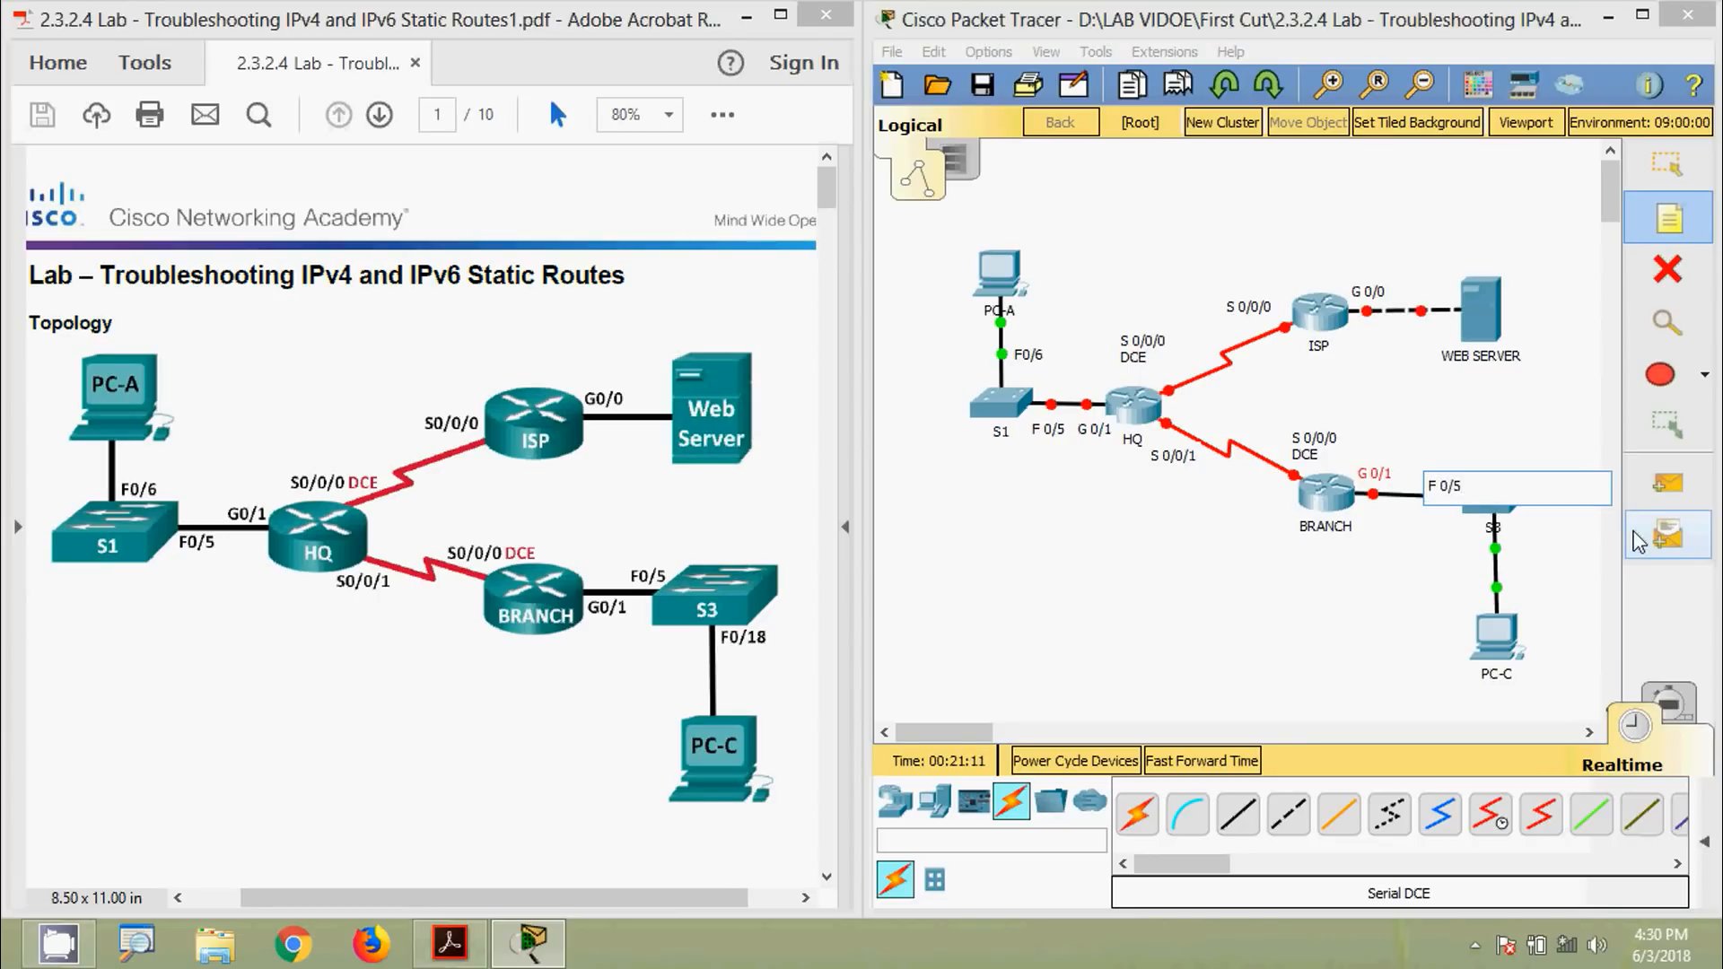
{"action": "key", "text": "Escape"}
{"action": "left_click_drag", "start_coordinate": [1446, 489], "coordinate": [1442, 474]}
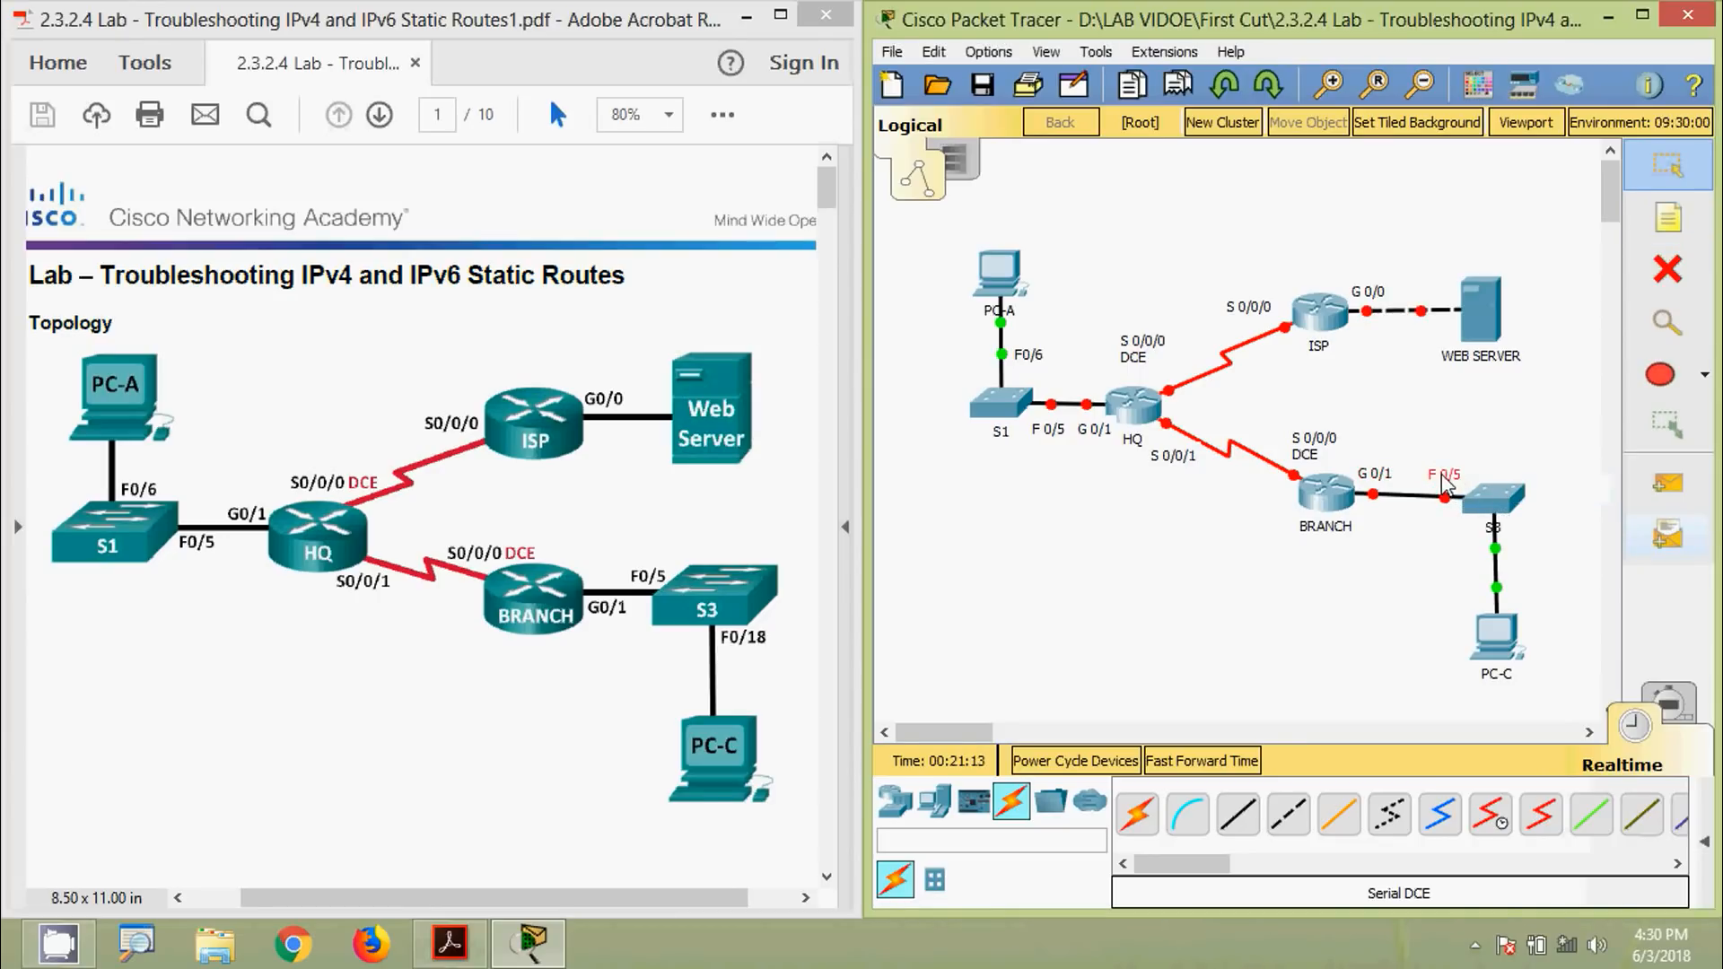
{"action": "left_click", "coordinate": [1668, 218]}
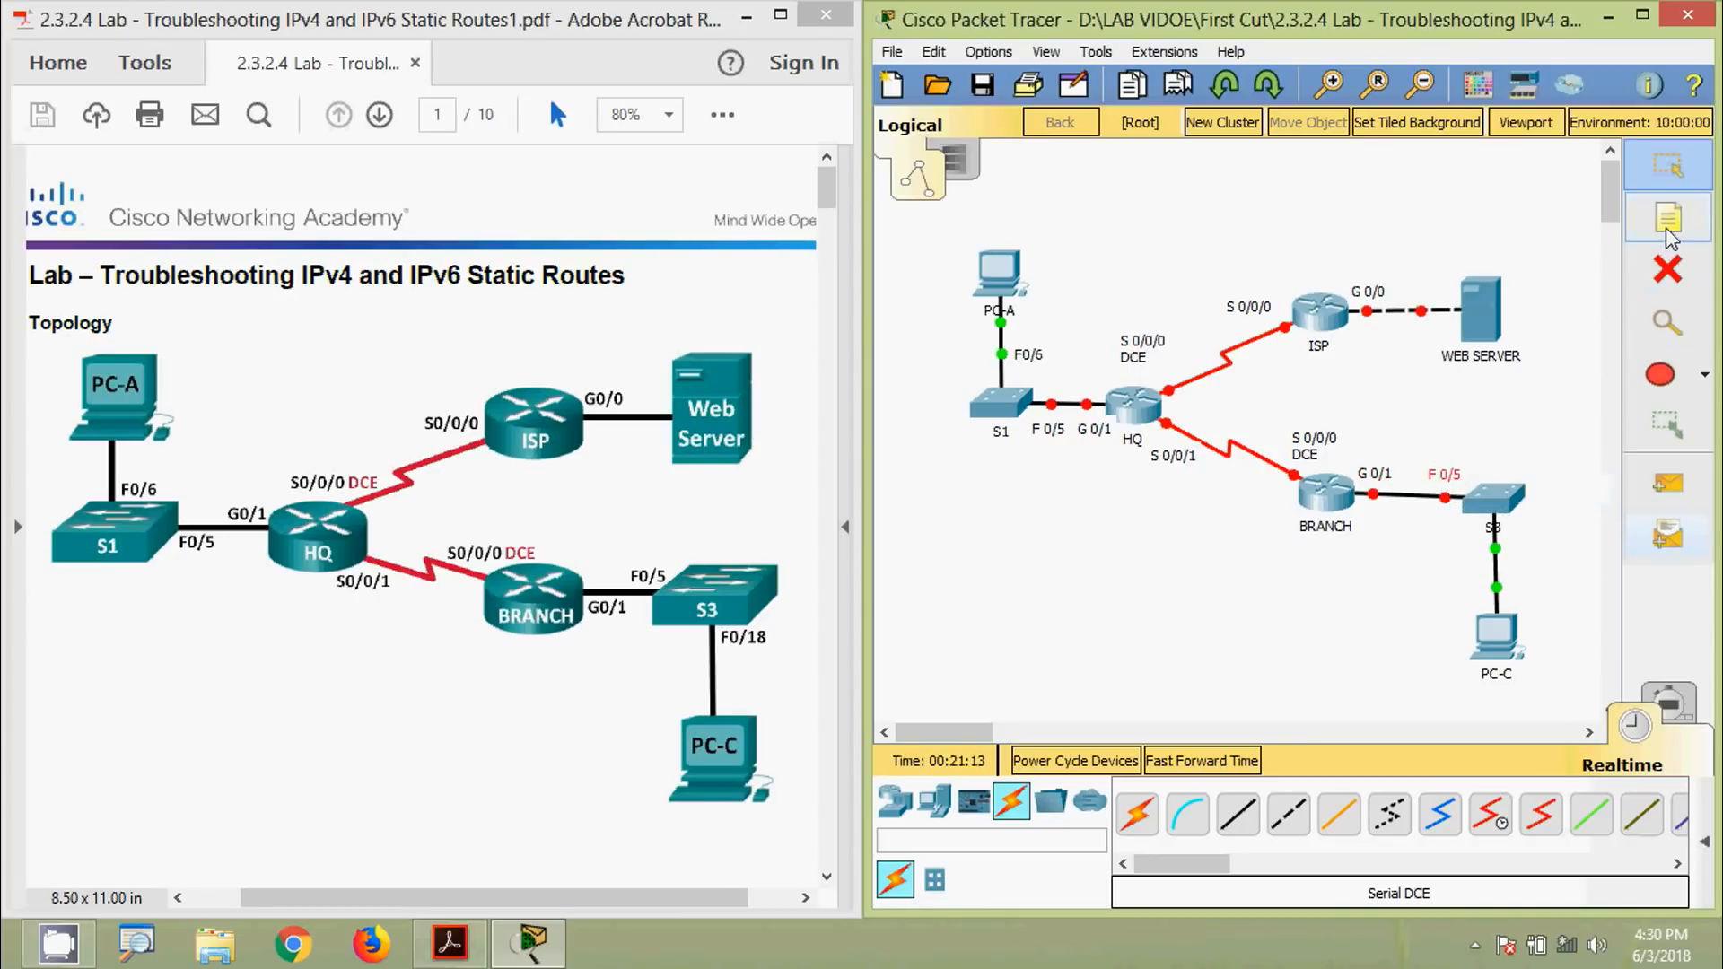
{"action": "left_click", "coordinate": [1516, 552]}
{"action": "type", "text": "F 0/18"}
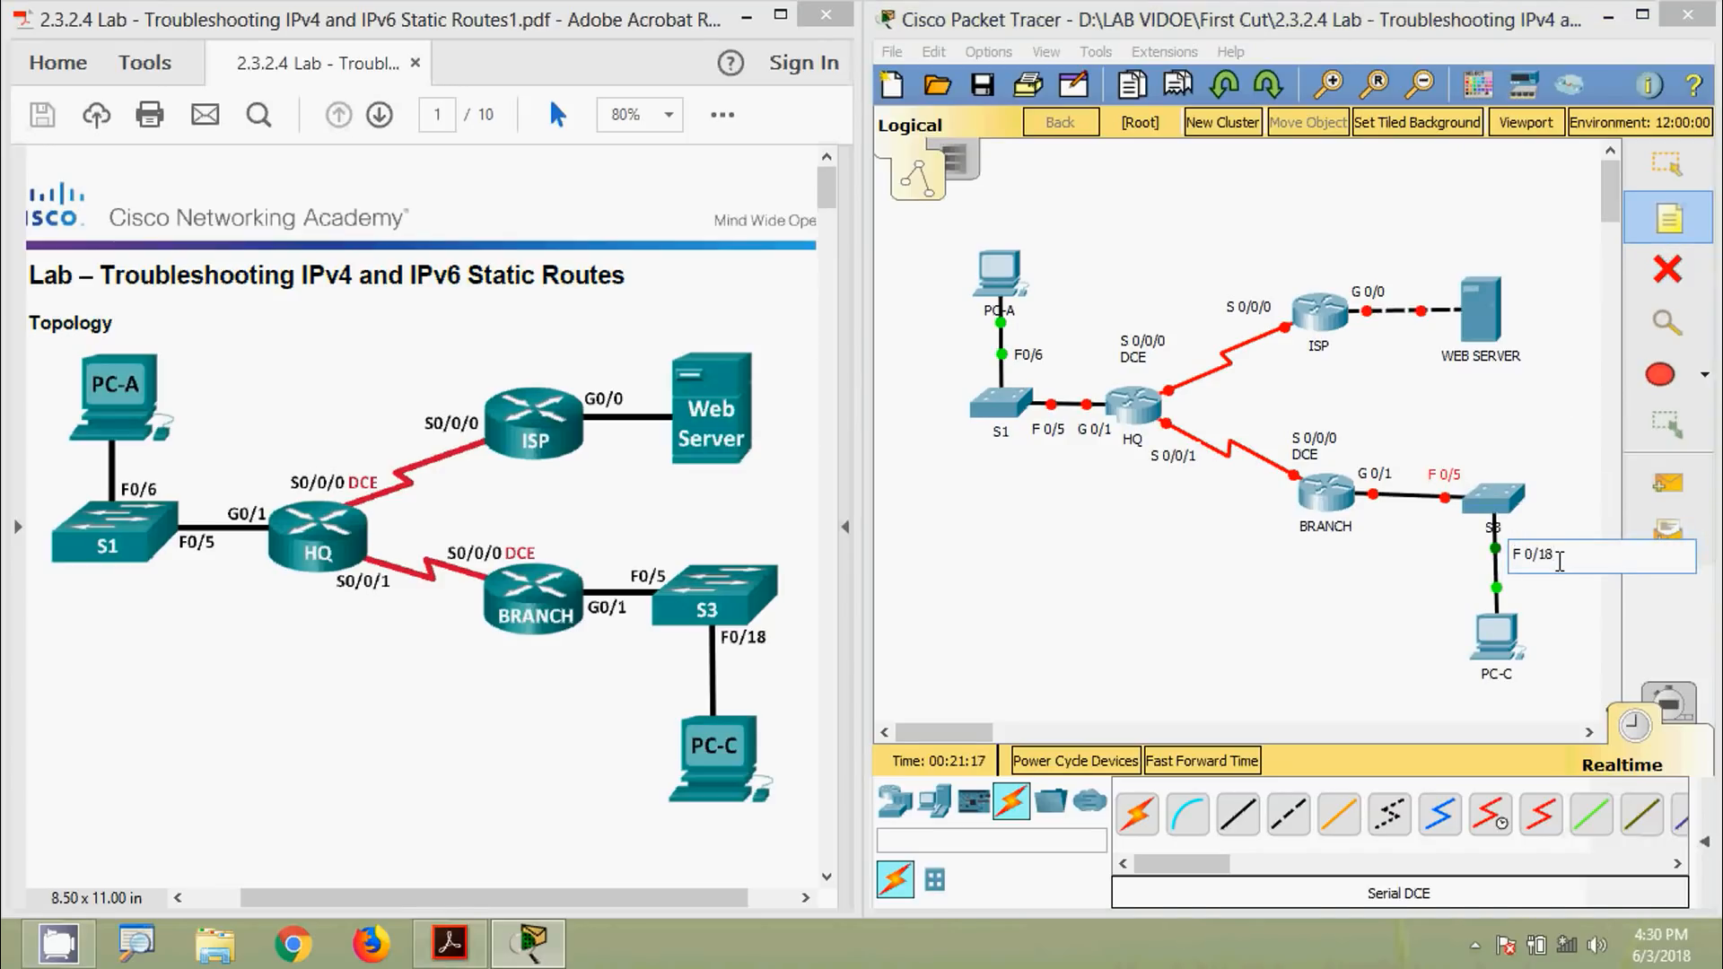
{"action": "key", "text": "Escape"}
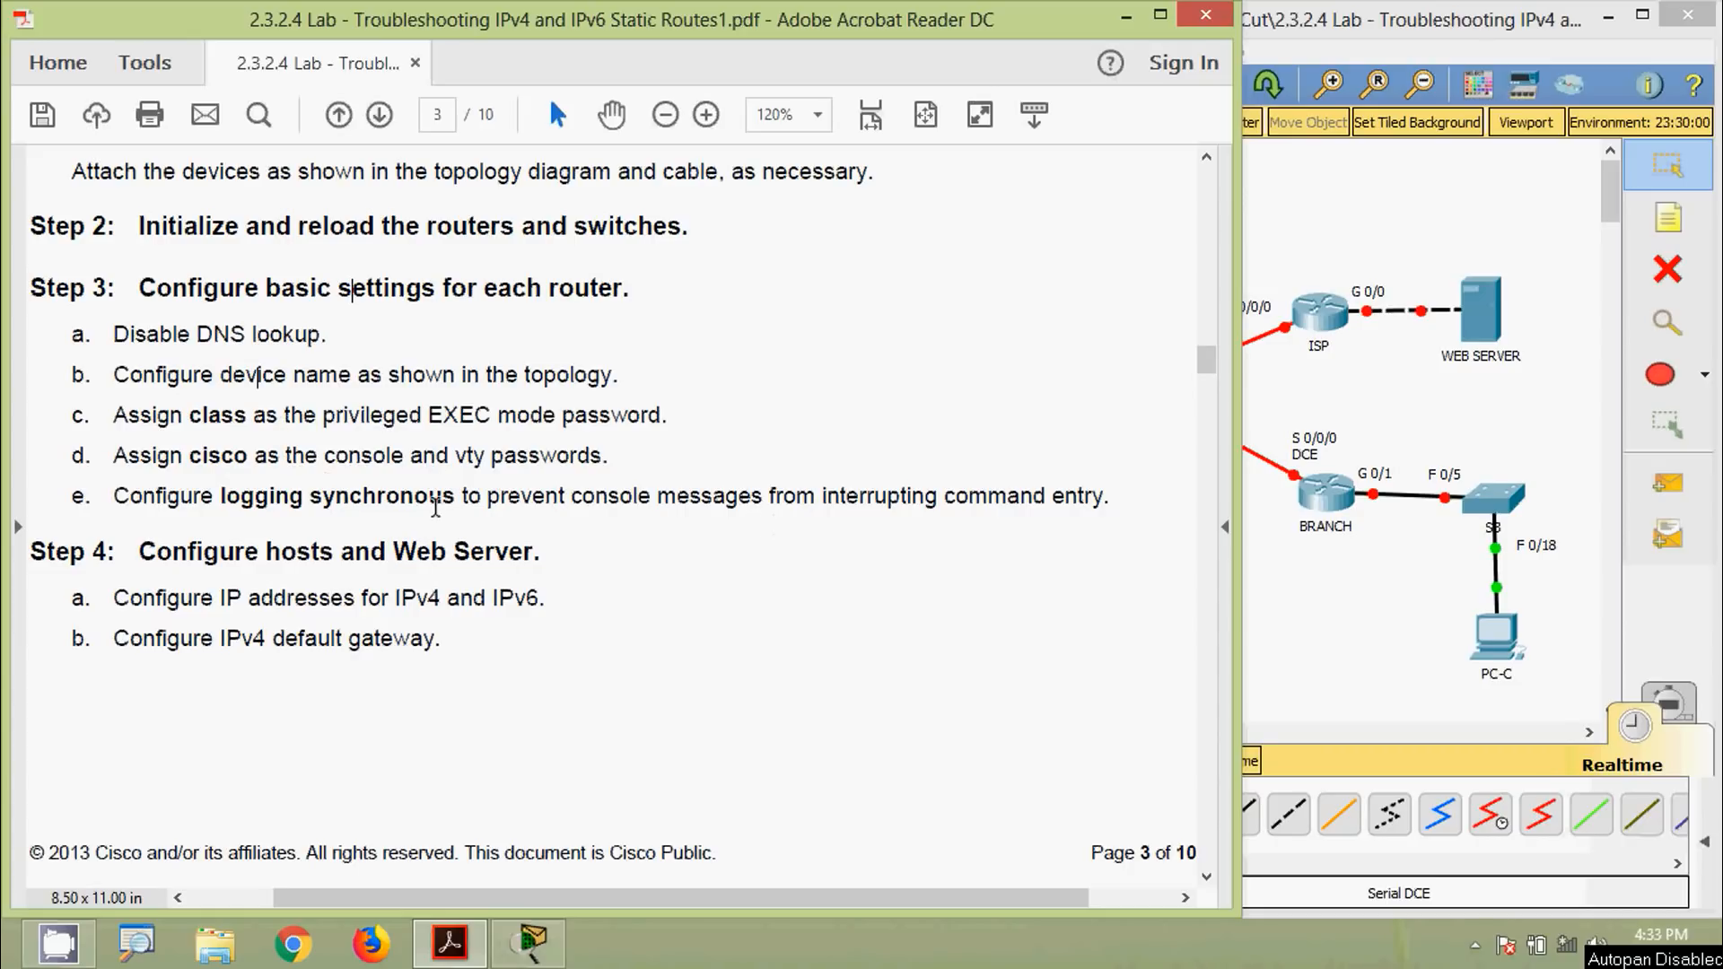
Bring Packet Tracer back to the front after reading page 3 of the lab PDF
{"action": "left_click", "coordinate": [1265, 678]}
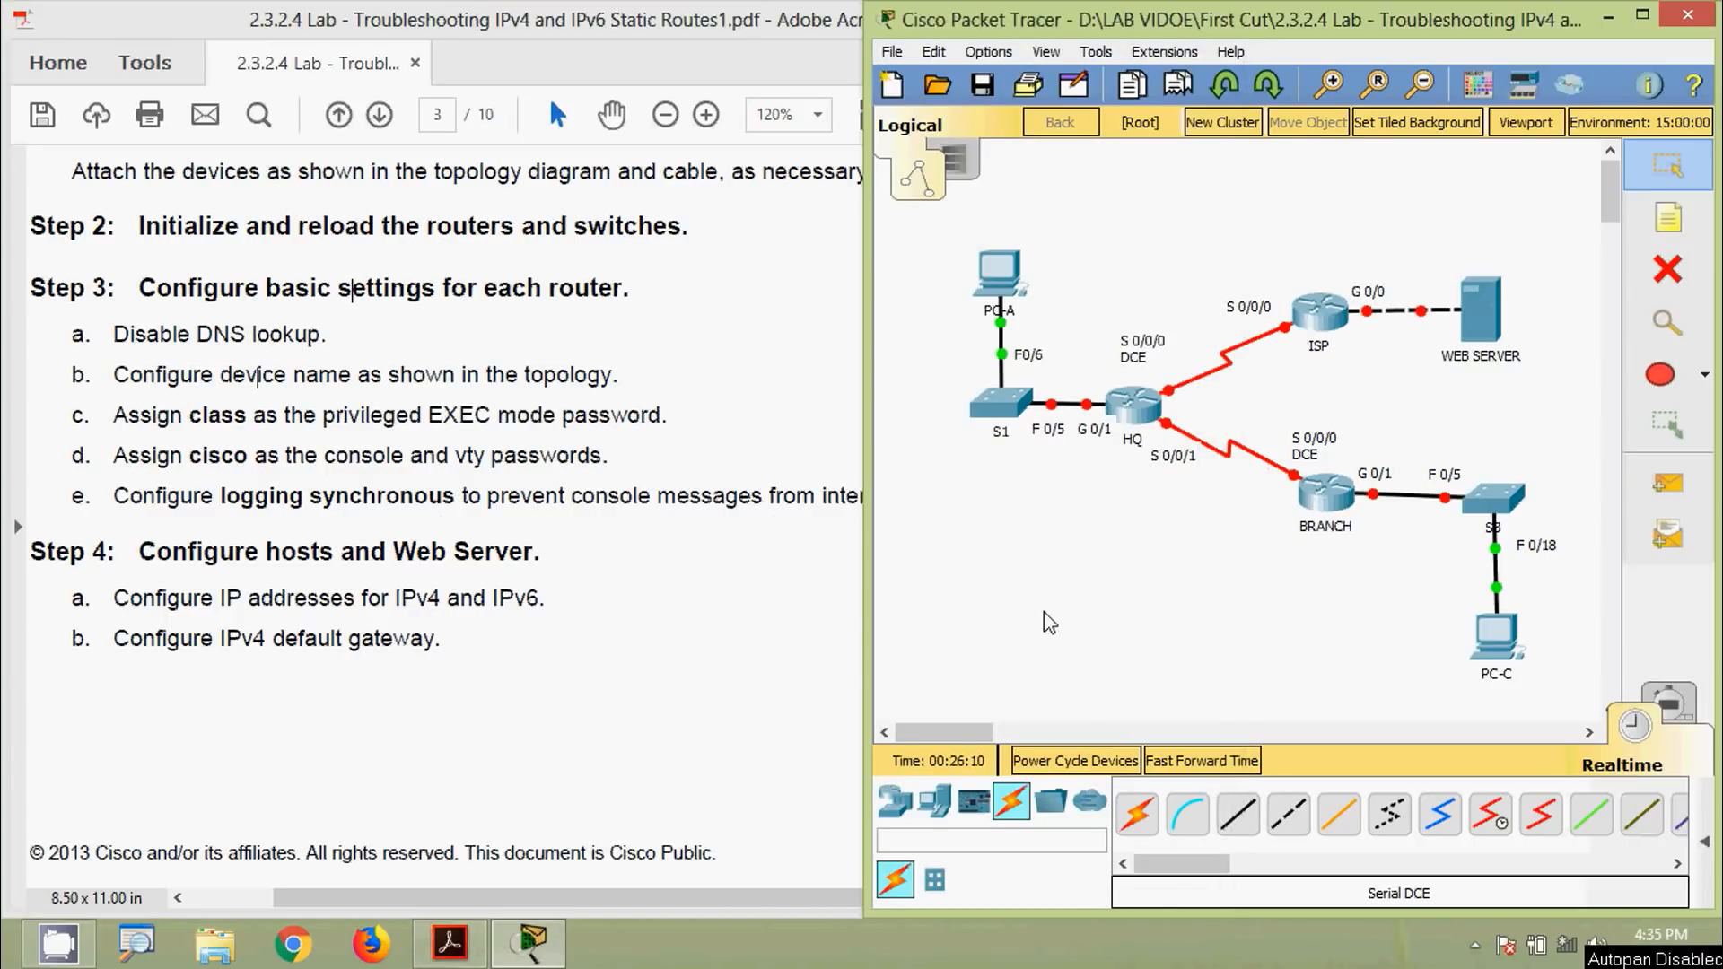
Open HQ's CLI, decline the initial setup dialog and enter global configuration mode
{"action": "left_click", "coordinate": [1135, 422]}
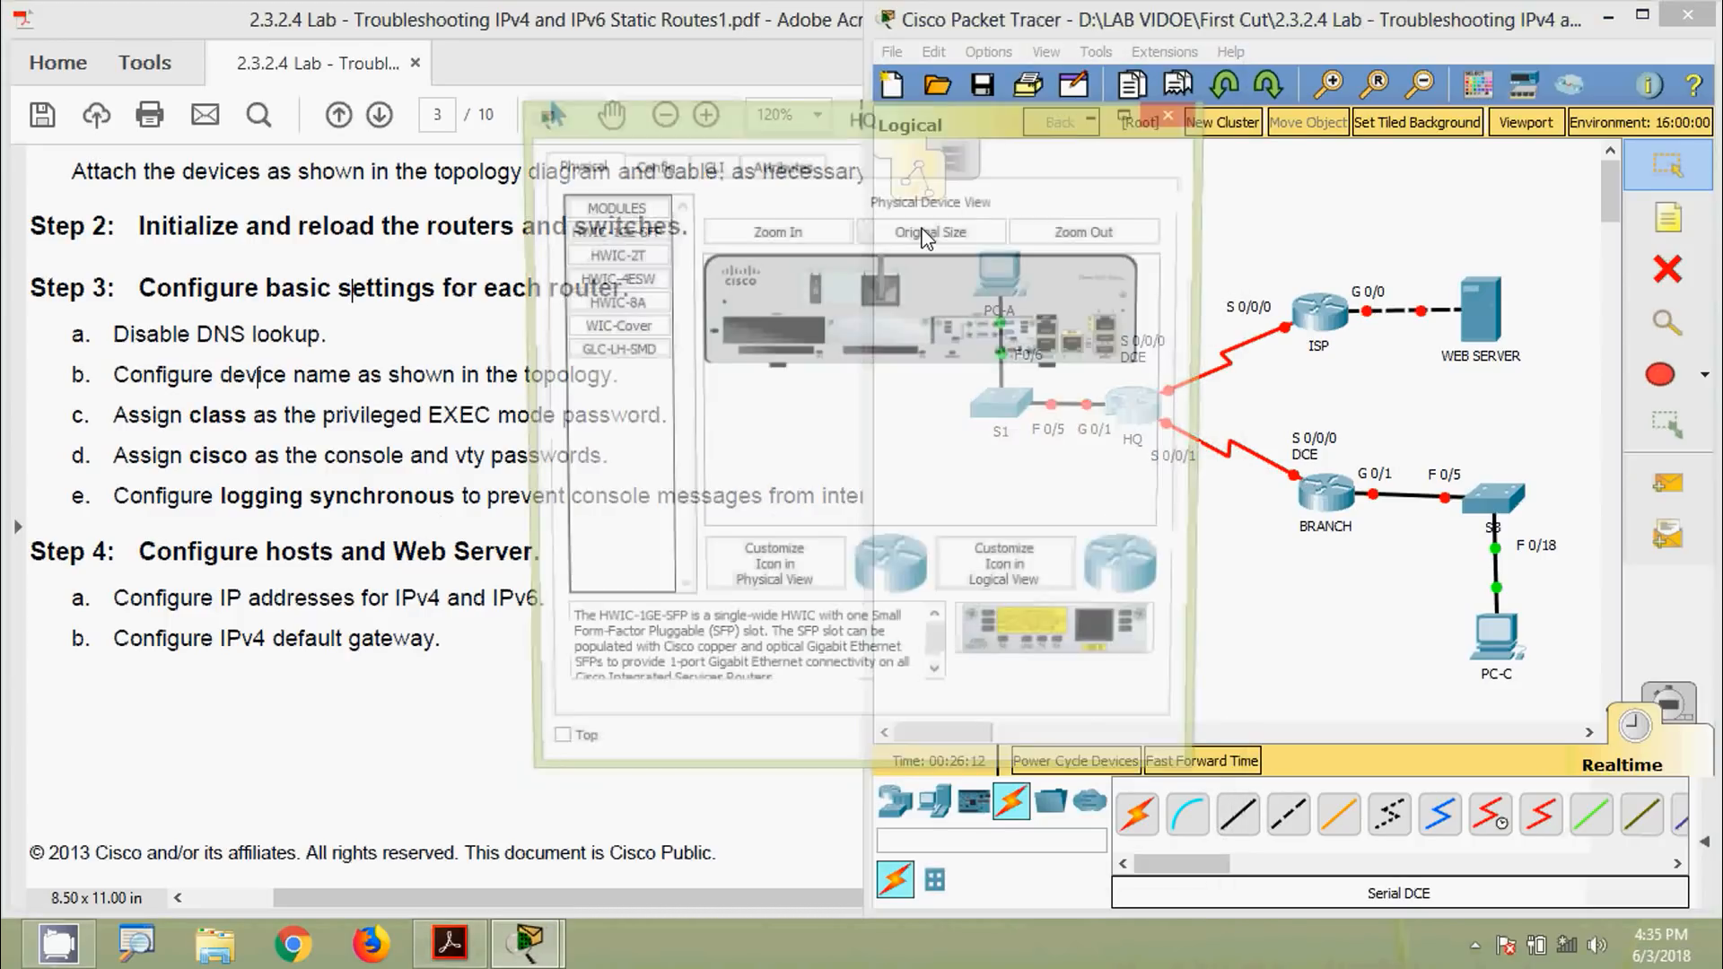
{"action": "left_click", "coordinate": [638, 114]}
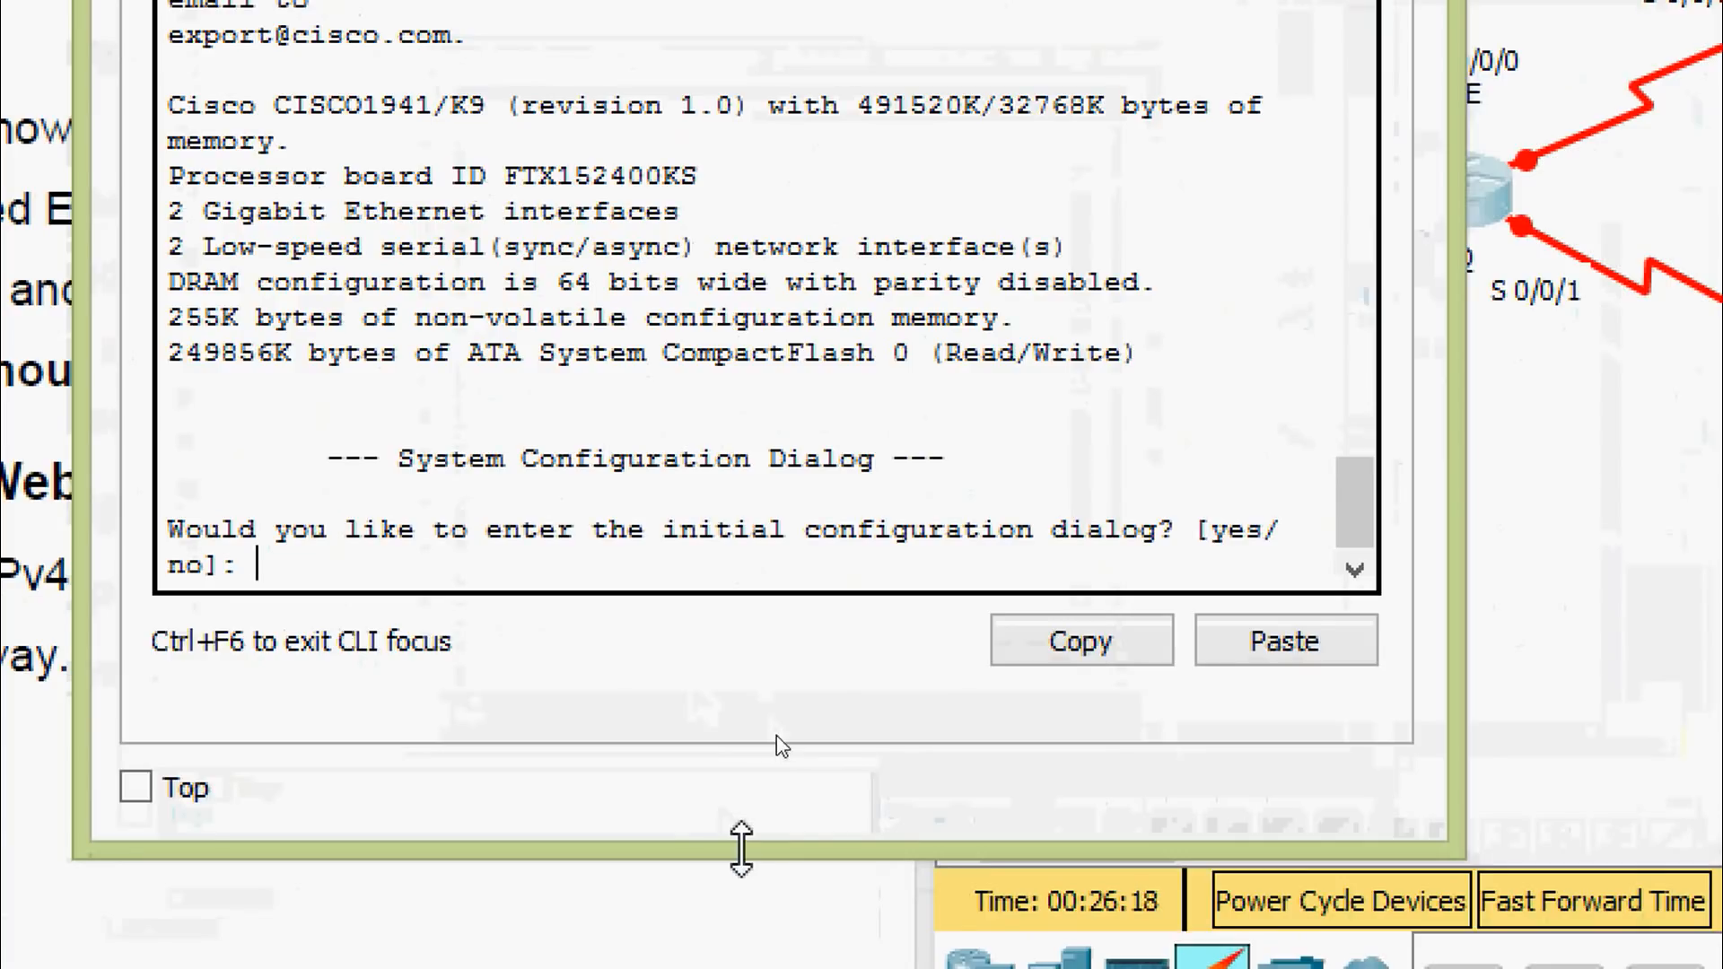
{"action": "type", "text": "N"}
{"action": "key", "text": "Return"}
{"action": "key", "text": "Return"}
{"action": "key", "text": "Return"}
{"action": "type", "text": "EN"}
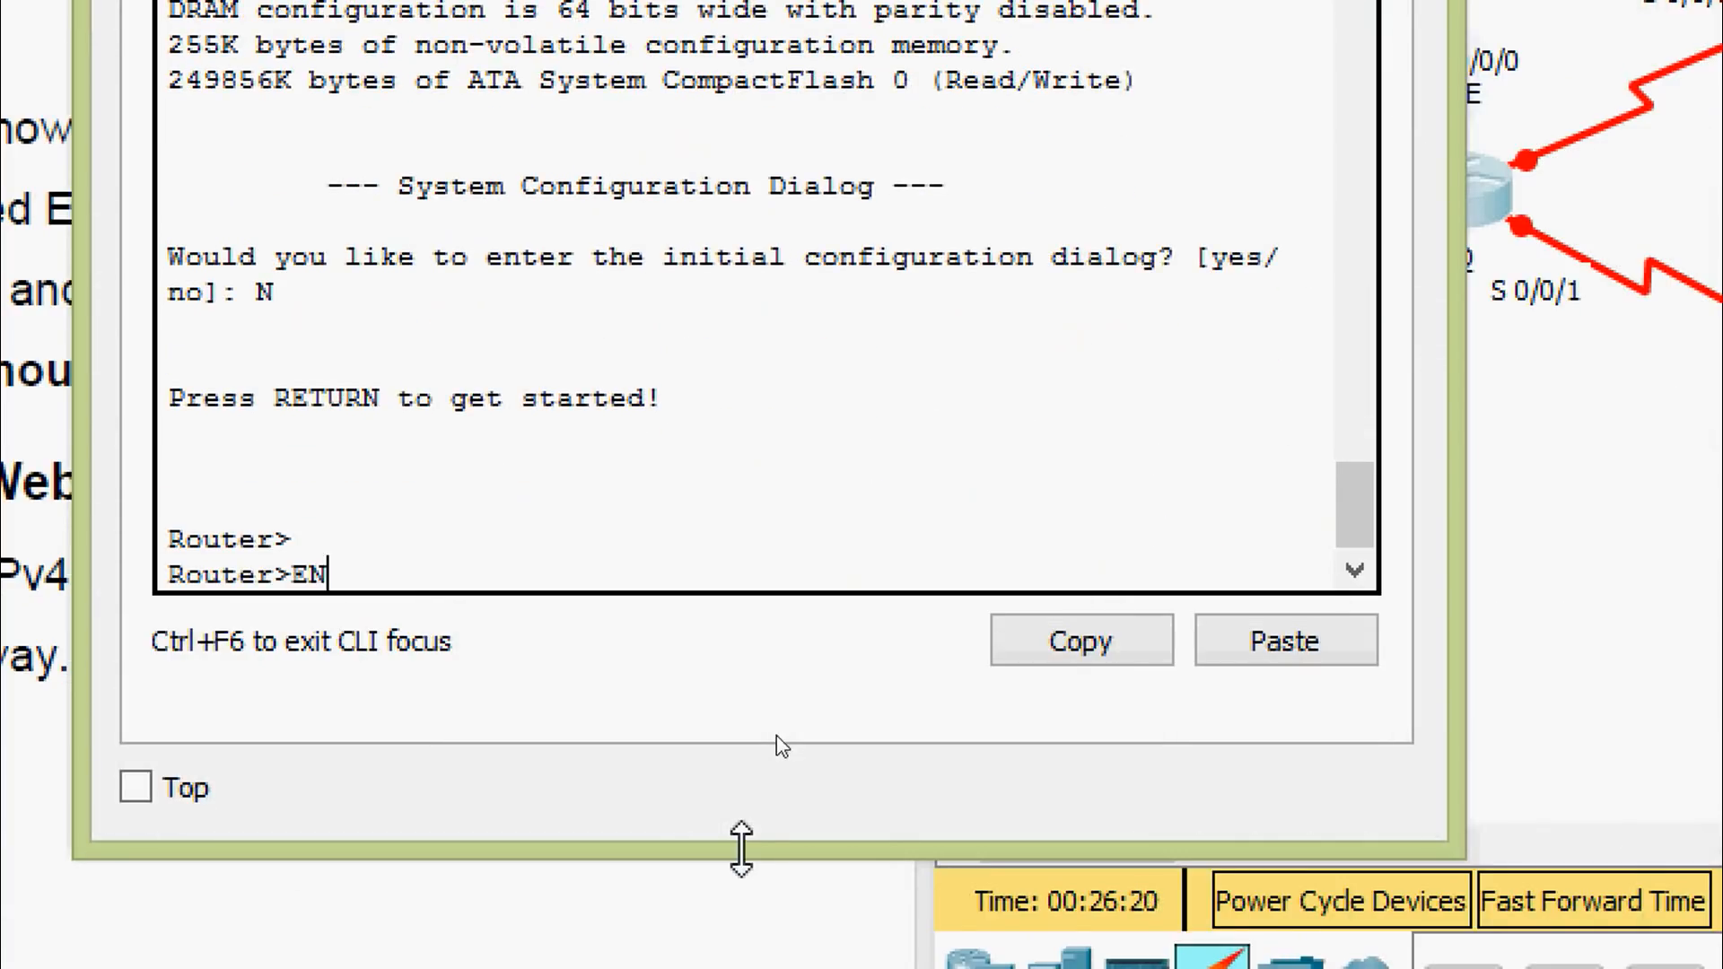
{"action": "type", "text": "A"}
{"action": "key", "text": "Tab"}
{"action": "key", "text": "Return"}
{"action": "type", "text": "conf"}
{"action": "key", "text": "Tab"}
{"action": "type", "text": "t"}
{"action": "key", "text": "Tab"}
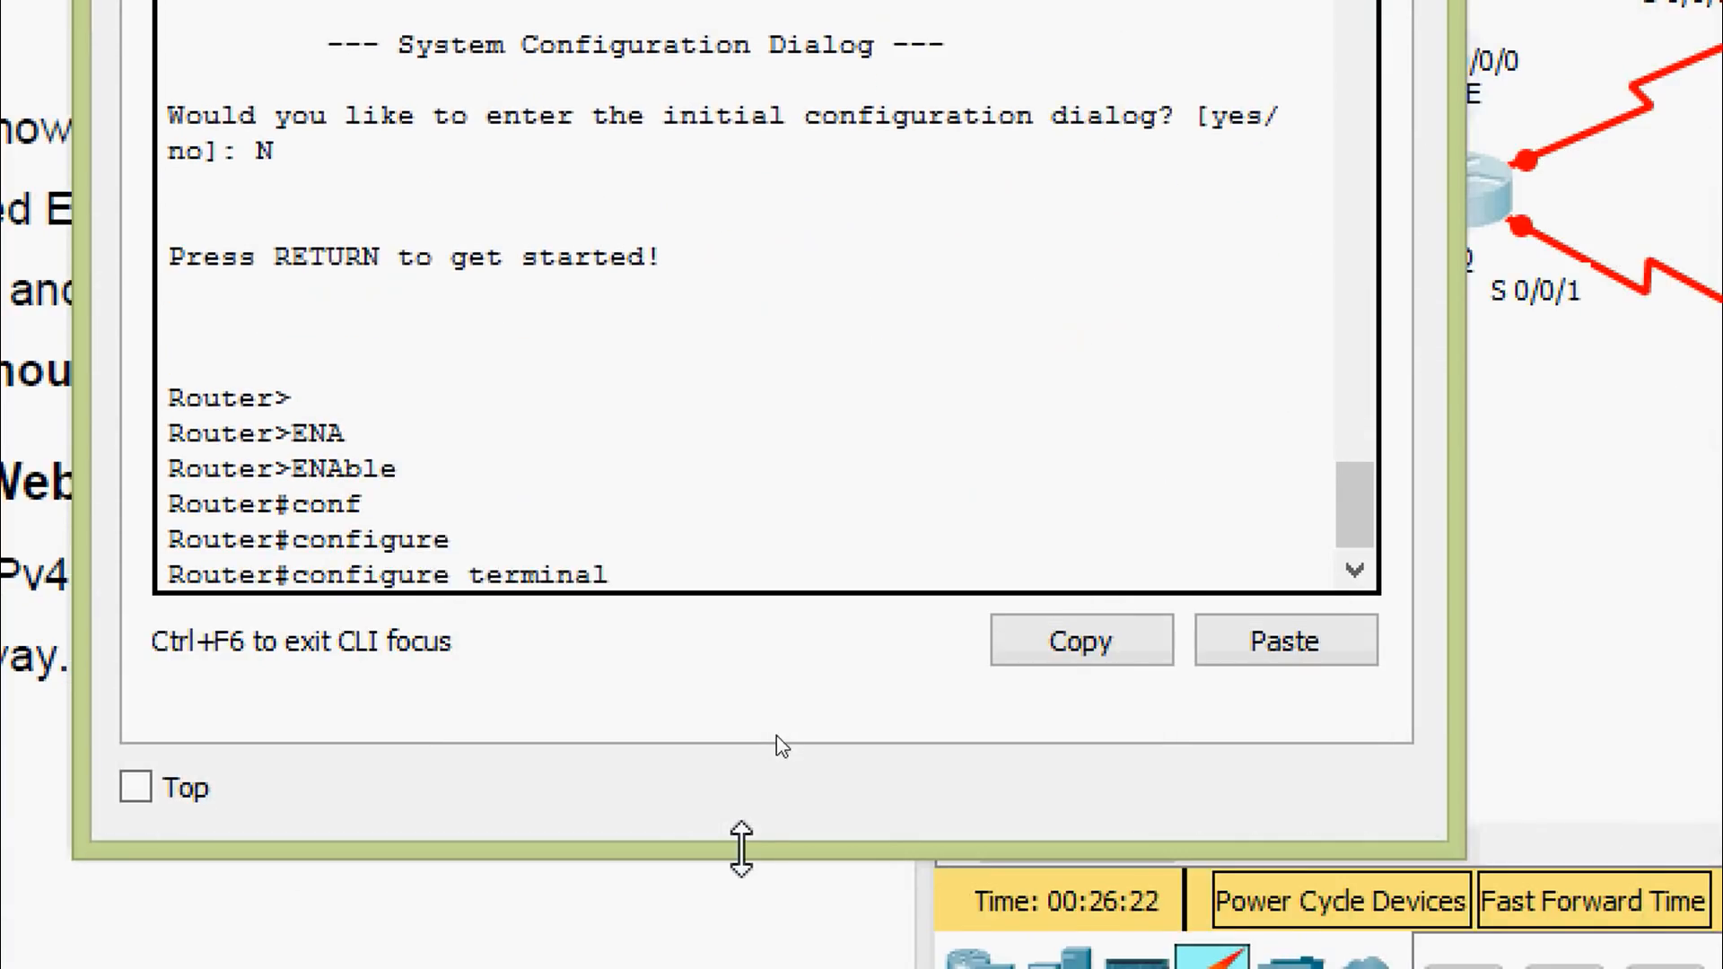
{"action": "key", "text": "Return"}
{"action": "key", "text": "Return"}
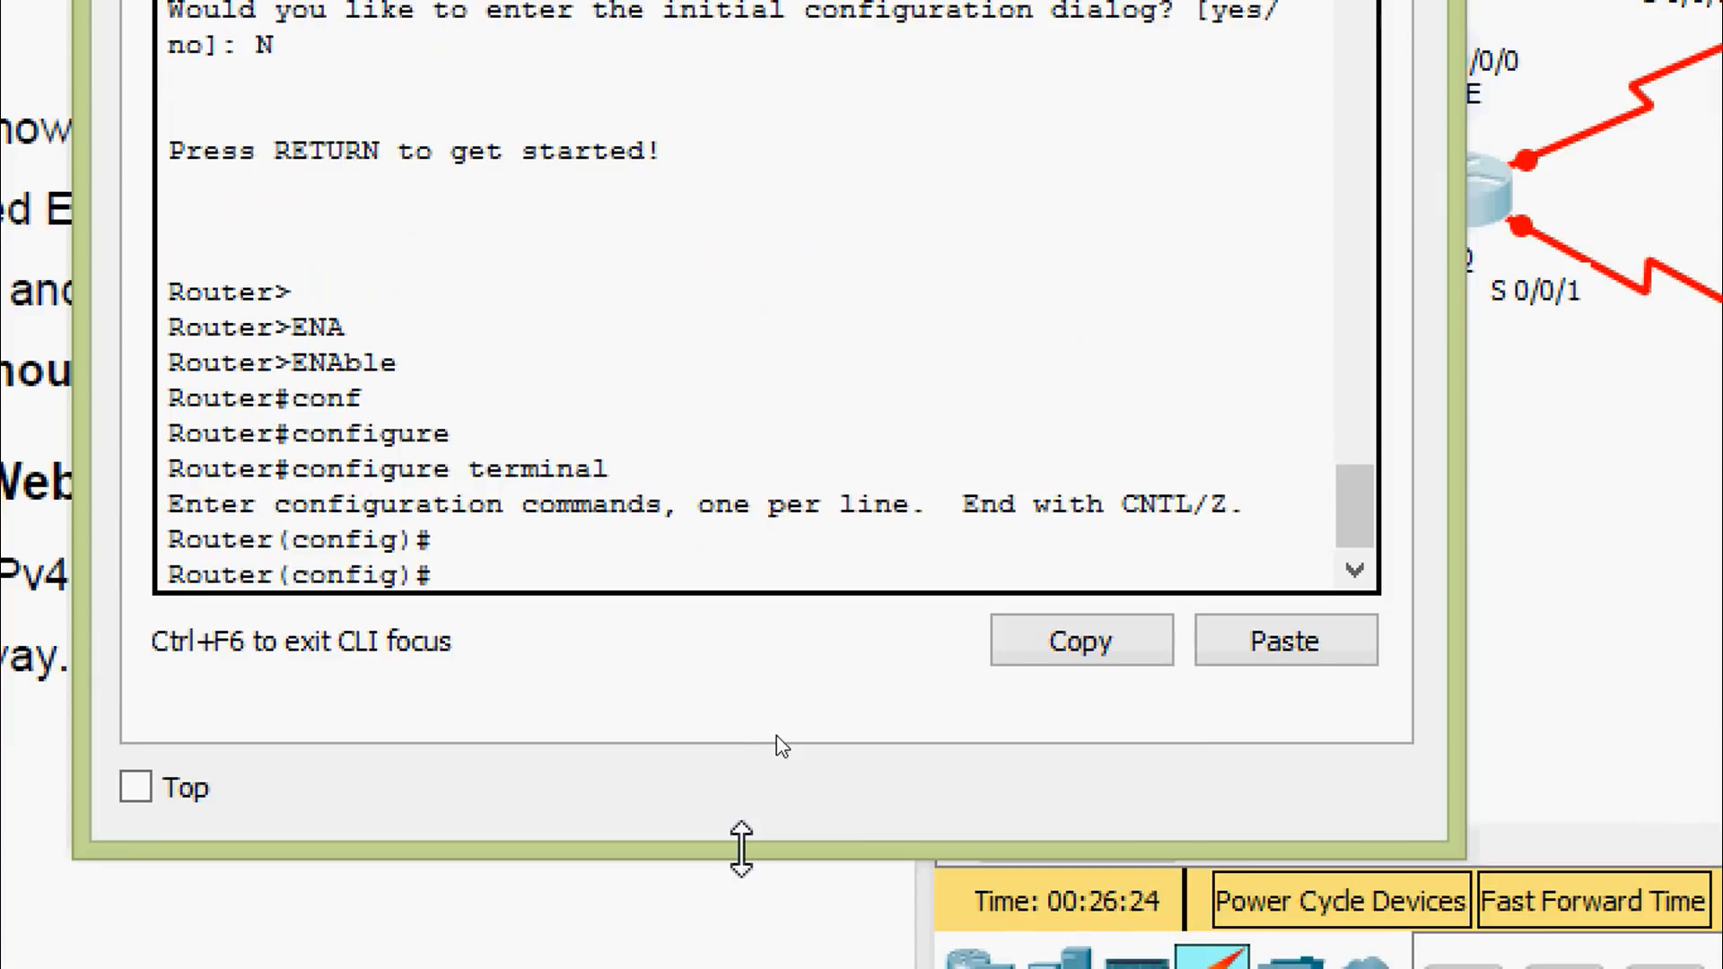
Set the hostname to HQ and disable DNS lookup with no ip domain-lookup
{"action": "type", "text": "ho"}
{"action": "key", "text": "Tab"}
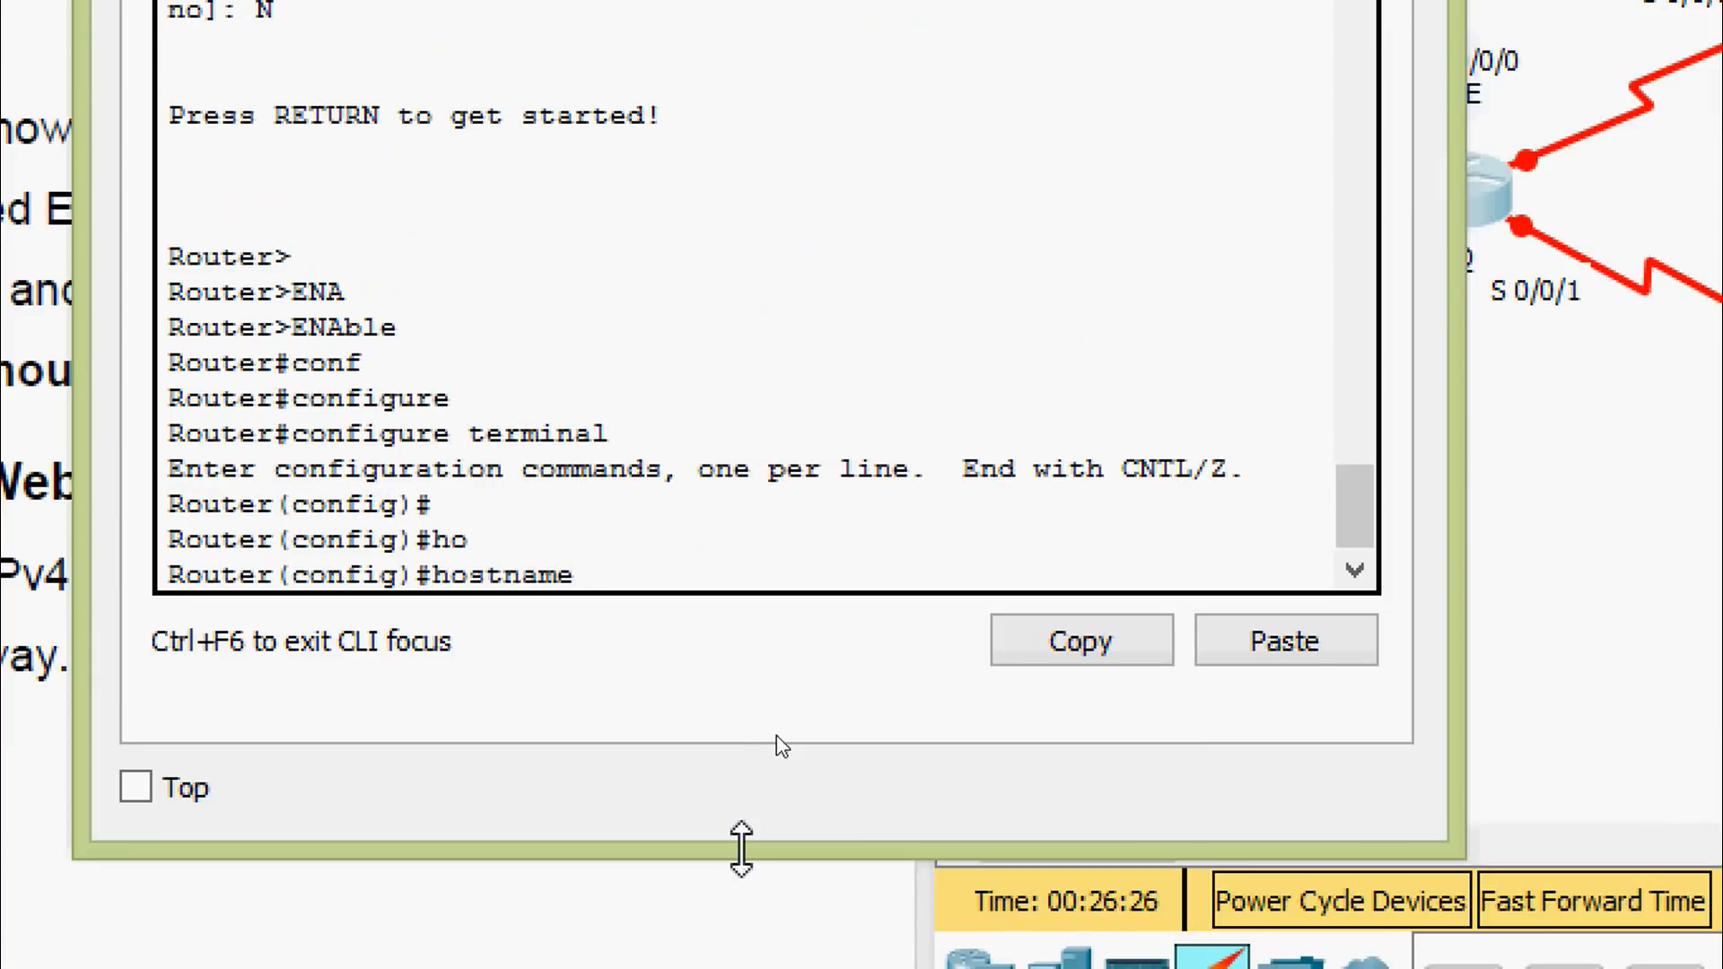
{"action": "type", "text": "HQ"}
{"action": "key", "text": "Return"}
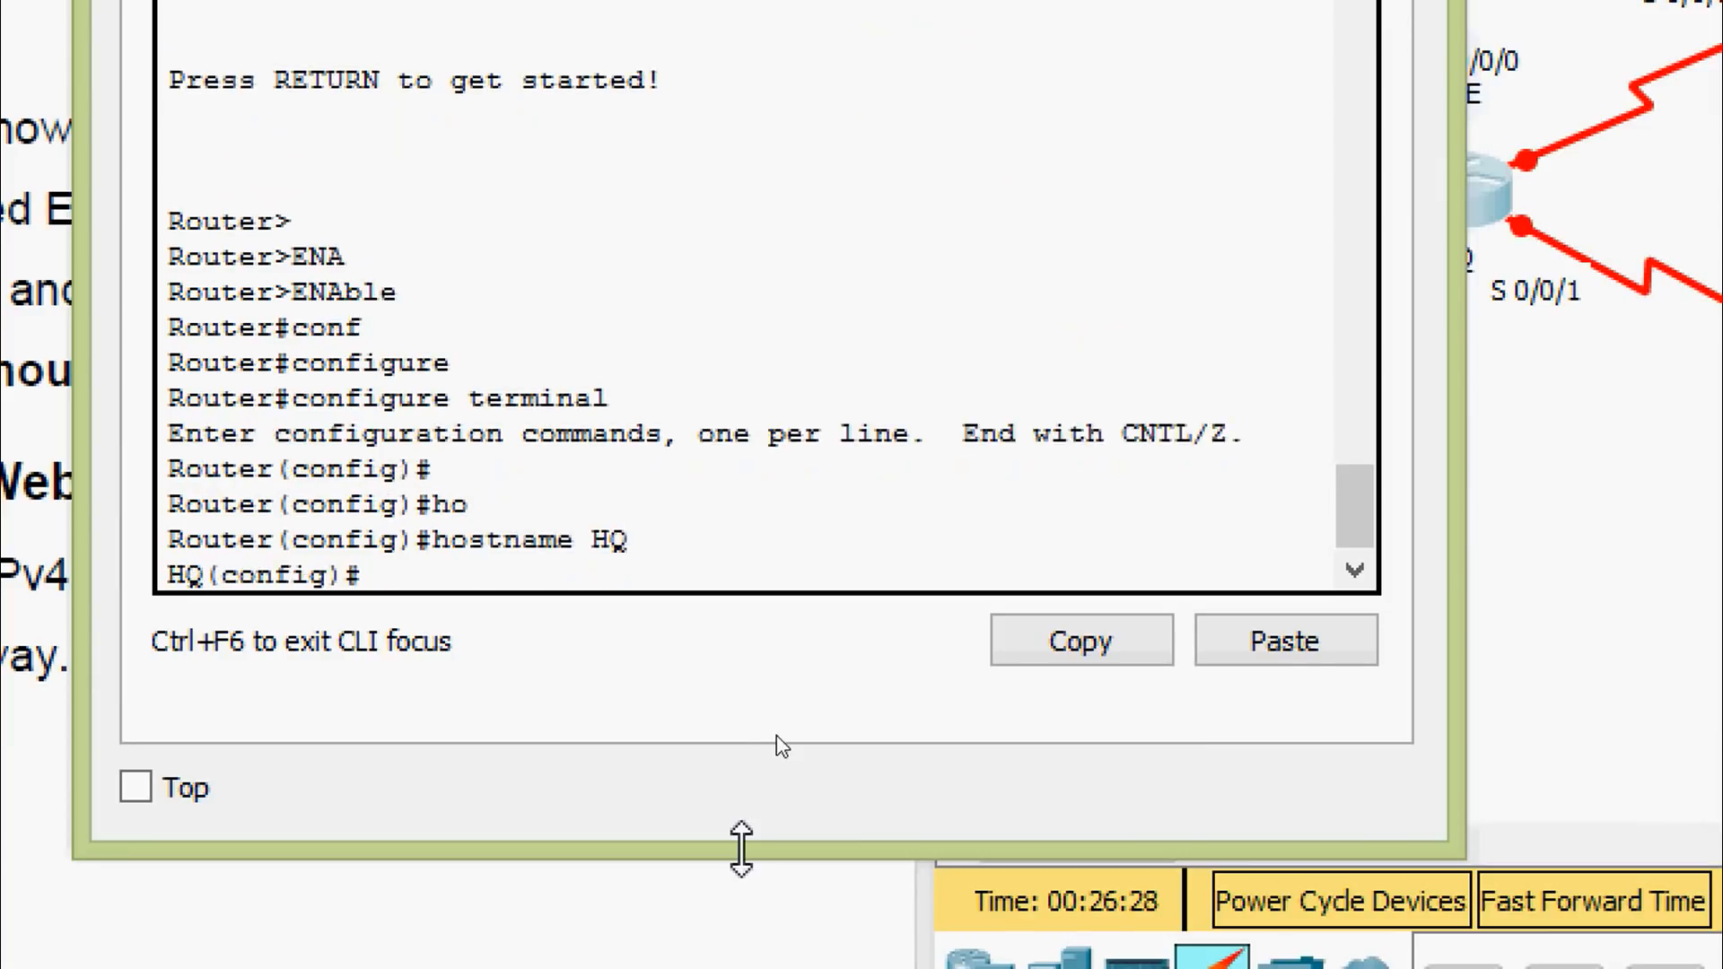
{"action": "key", "text": "Return"}
{"action": "type", "text": "no "}
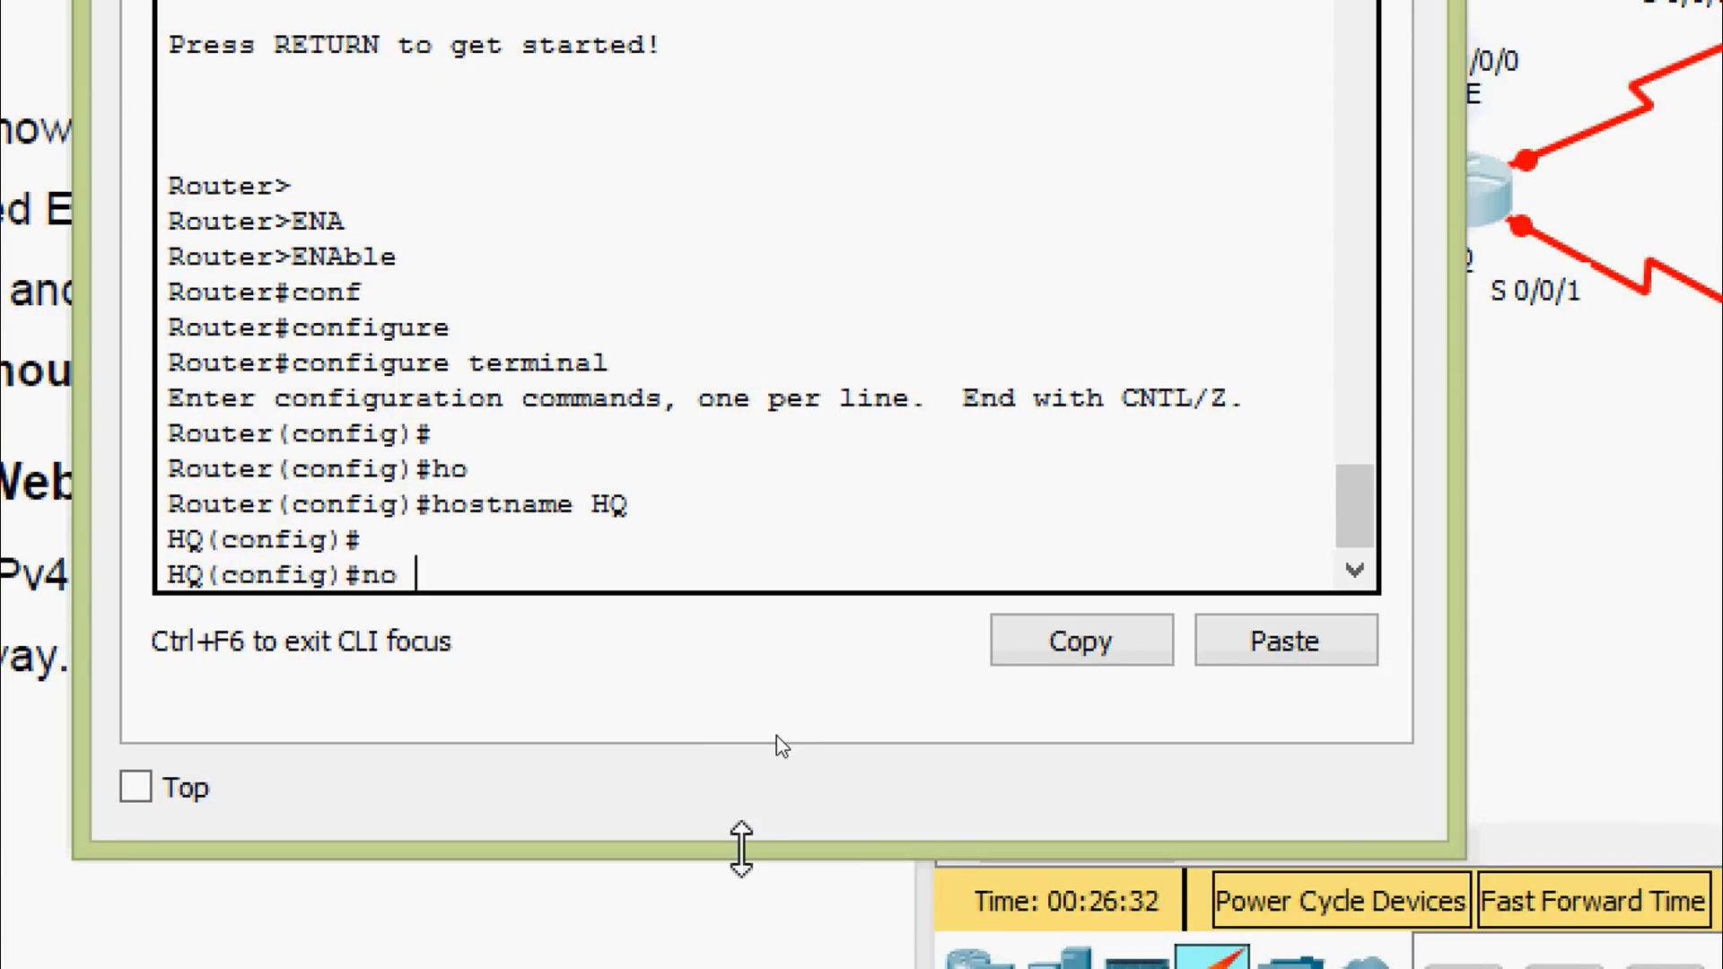
{"action": "type", "text": "ip domain0"}
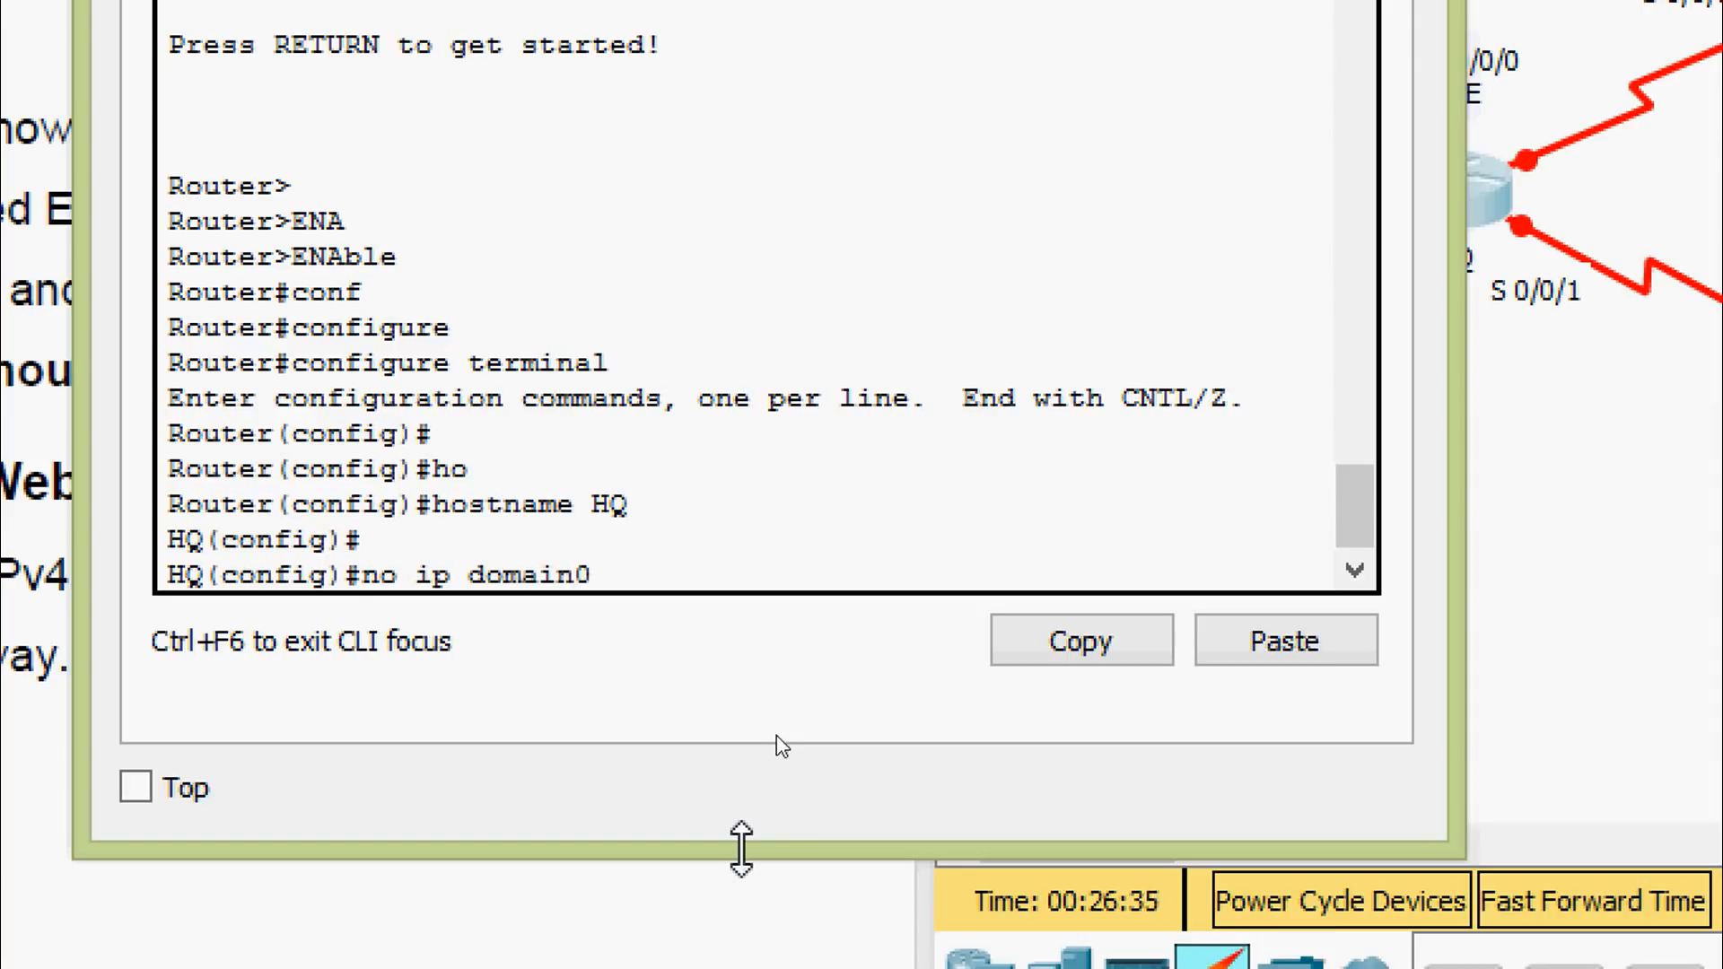
{"action": "key", "text": "BackSpace"}
{"action": "type", "text": "-l"}
{"action": "key", "text": "Tab"}
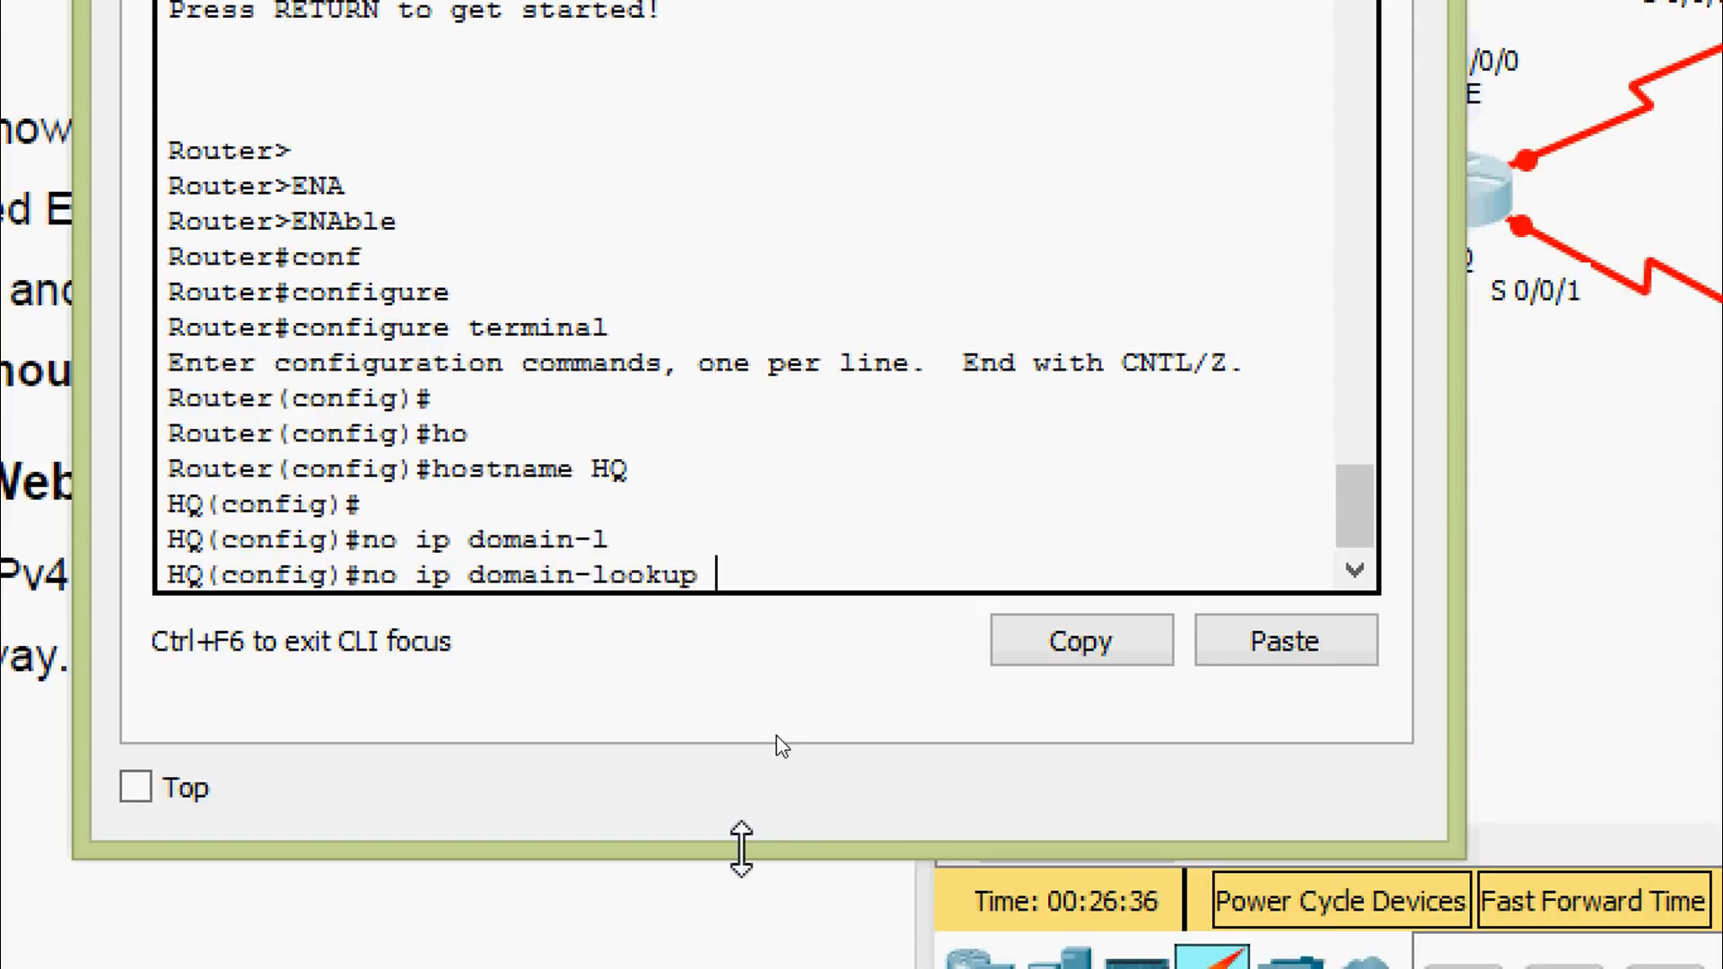
{"action": "key", "text": "Return"}
{"action": "key", "text": "Return"}
{"action": "type", "text": "ena"}
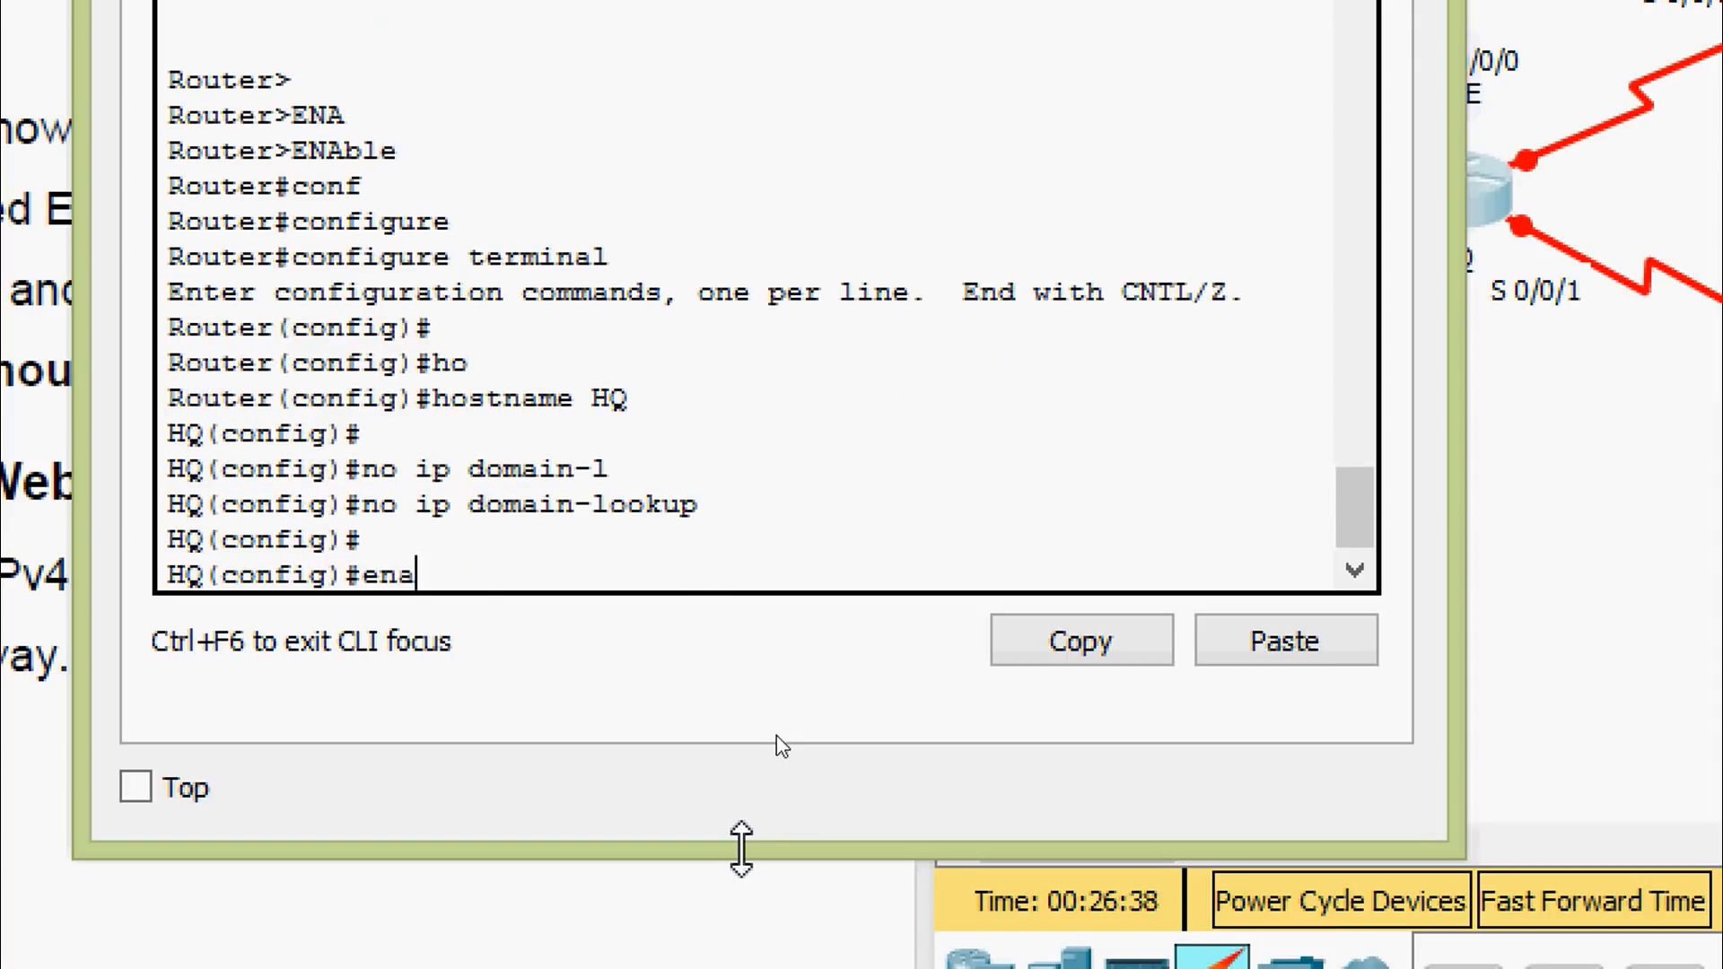
{"action": "key", "text": "Tab"}
{"action": "type", "text": "se"}
{"action": "key", "text": "Tab"}
{"action": "type", "text": "class"}
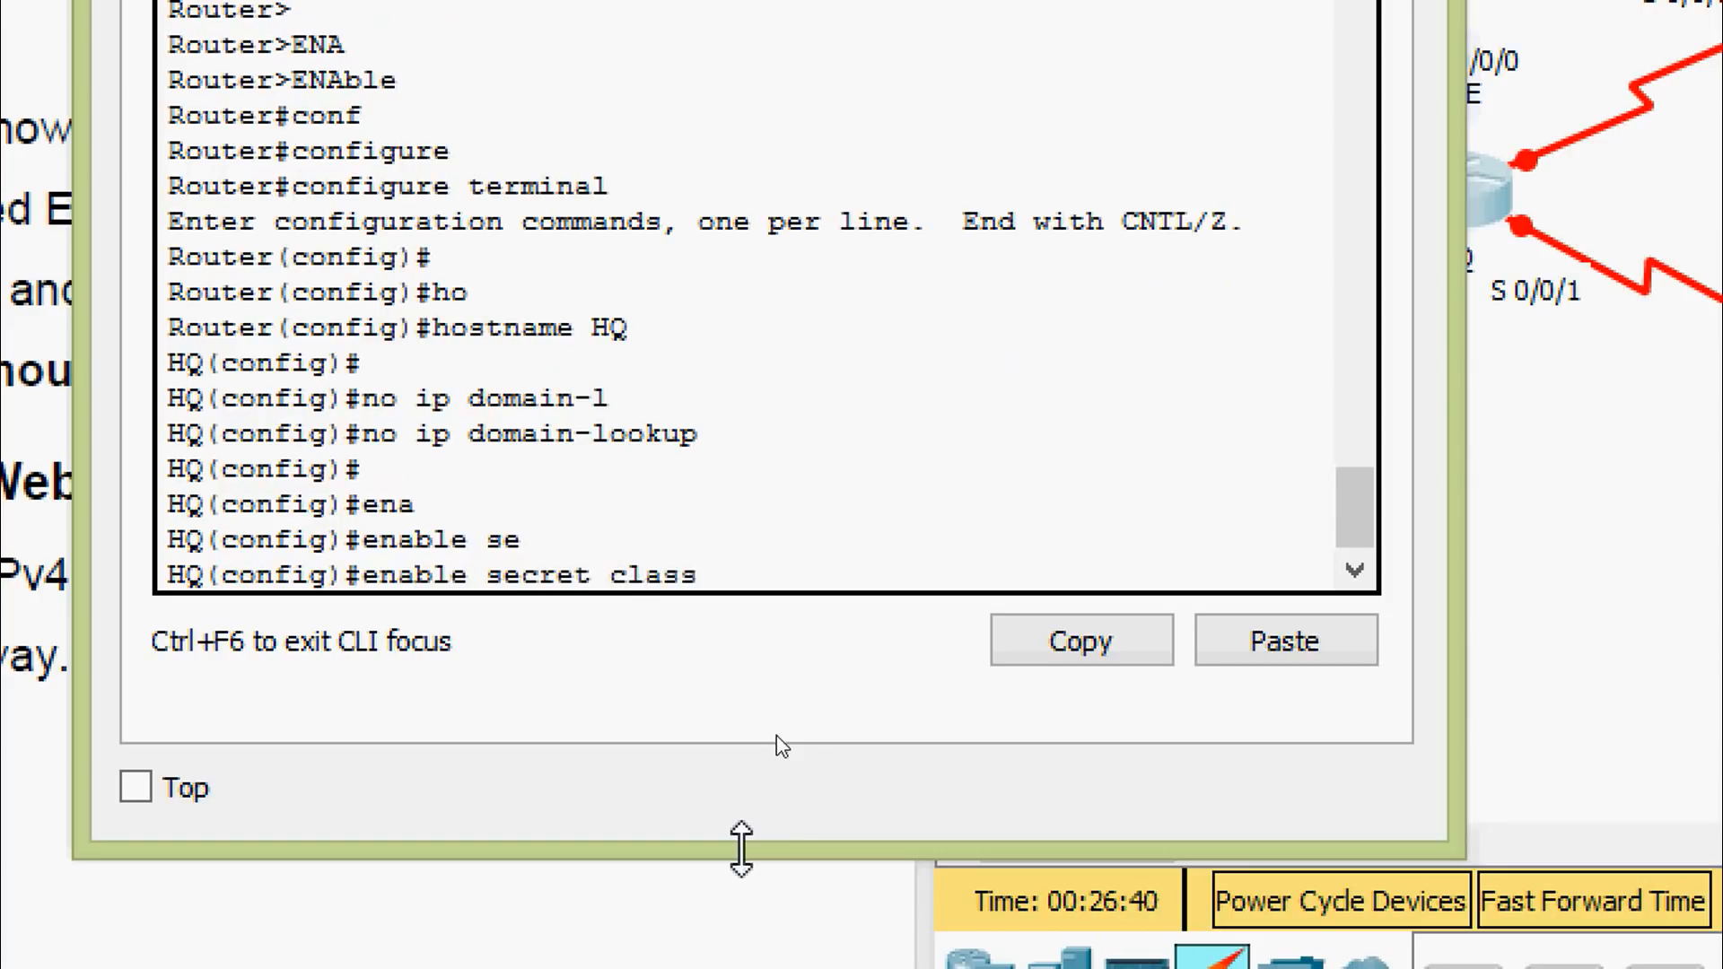
{"action": "key", "text": "Return"}
{"action": "key", "text": "Return"}
{"action": "type", "text": "line"}
{"action": "key", "text": "Tab"}
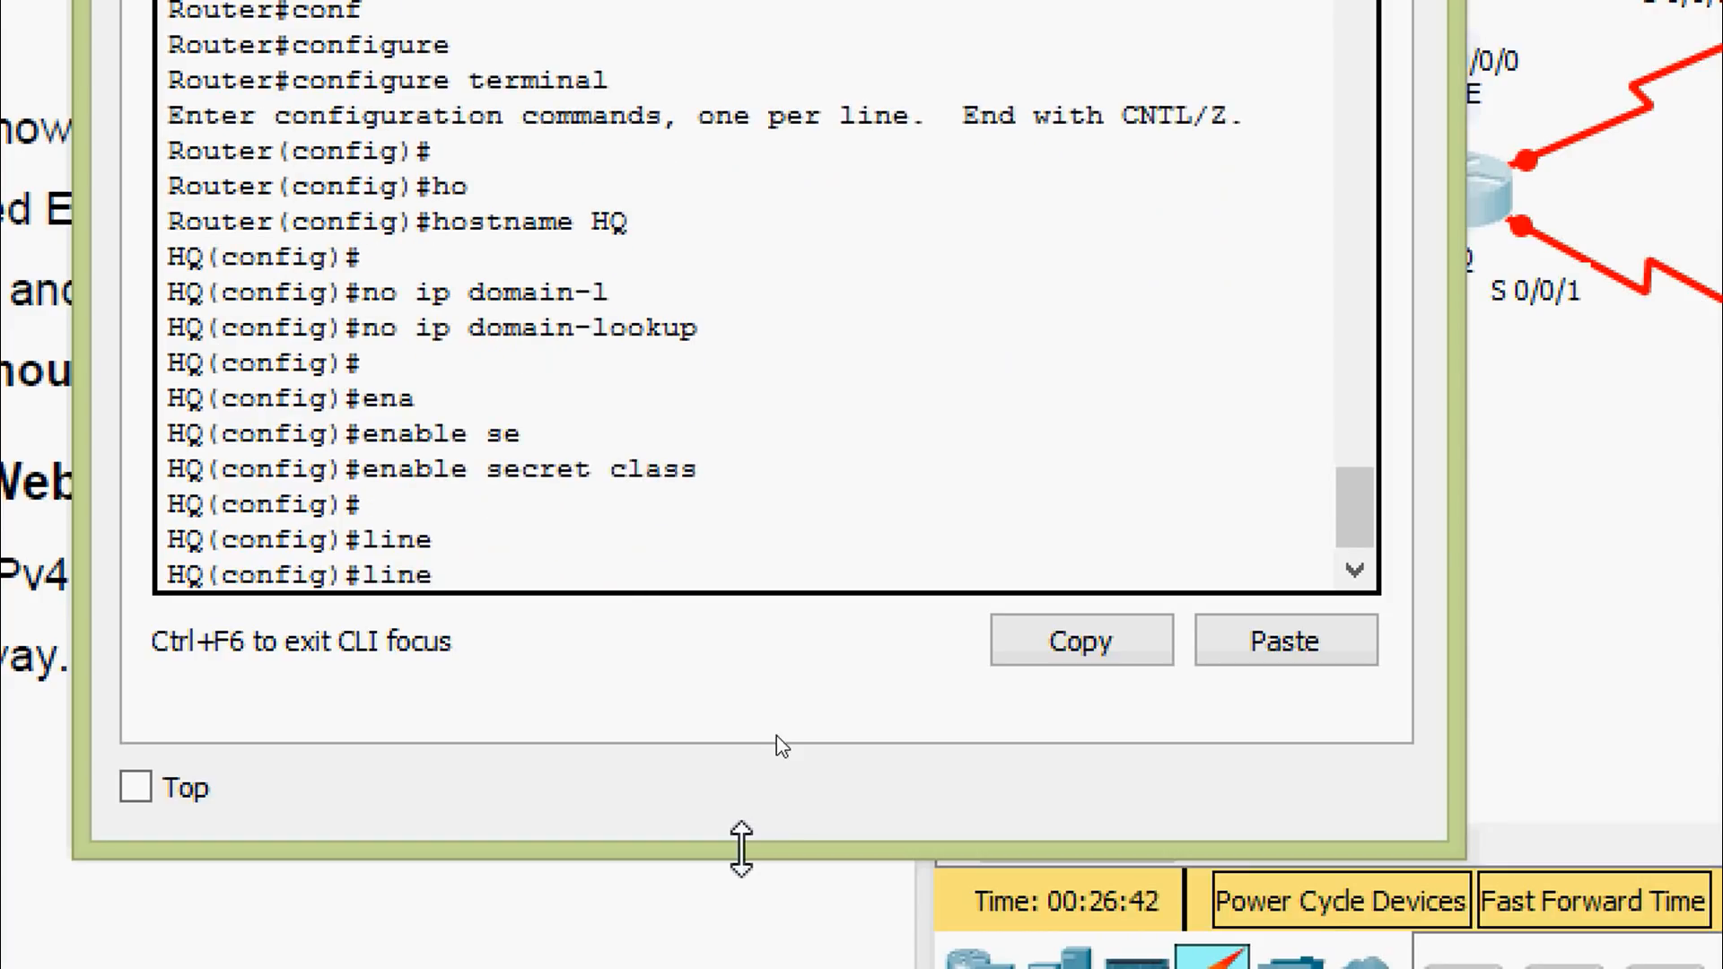
{"action": "type", "text": "con"}
{"action": "key", "text": "Tab"}
{"action": "type", "text": "0"}
{"action": "key", "text": "Return"}
{"action": "type", "text": "pas"}
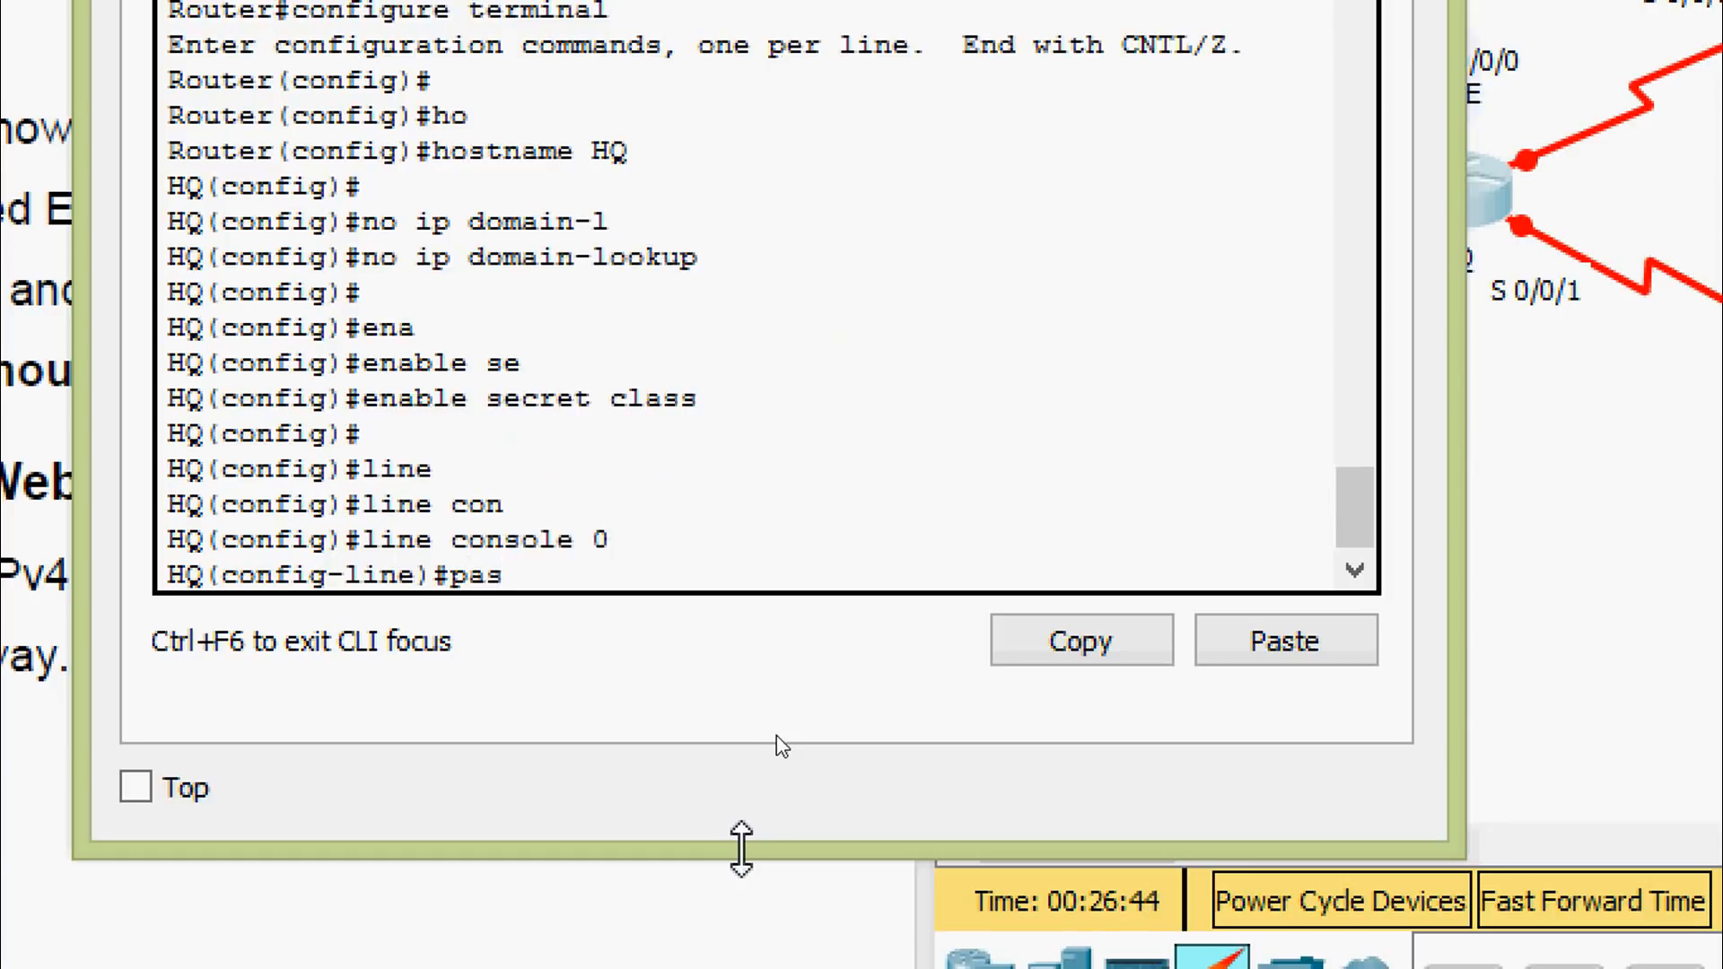
{"action": "key", "text": "Tab"}
{"action": "type", "text": "cisco"}
{"action": "key", "text": "Return"}
{"action": "type", "text": "login"}
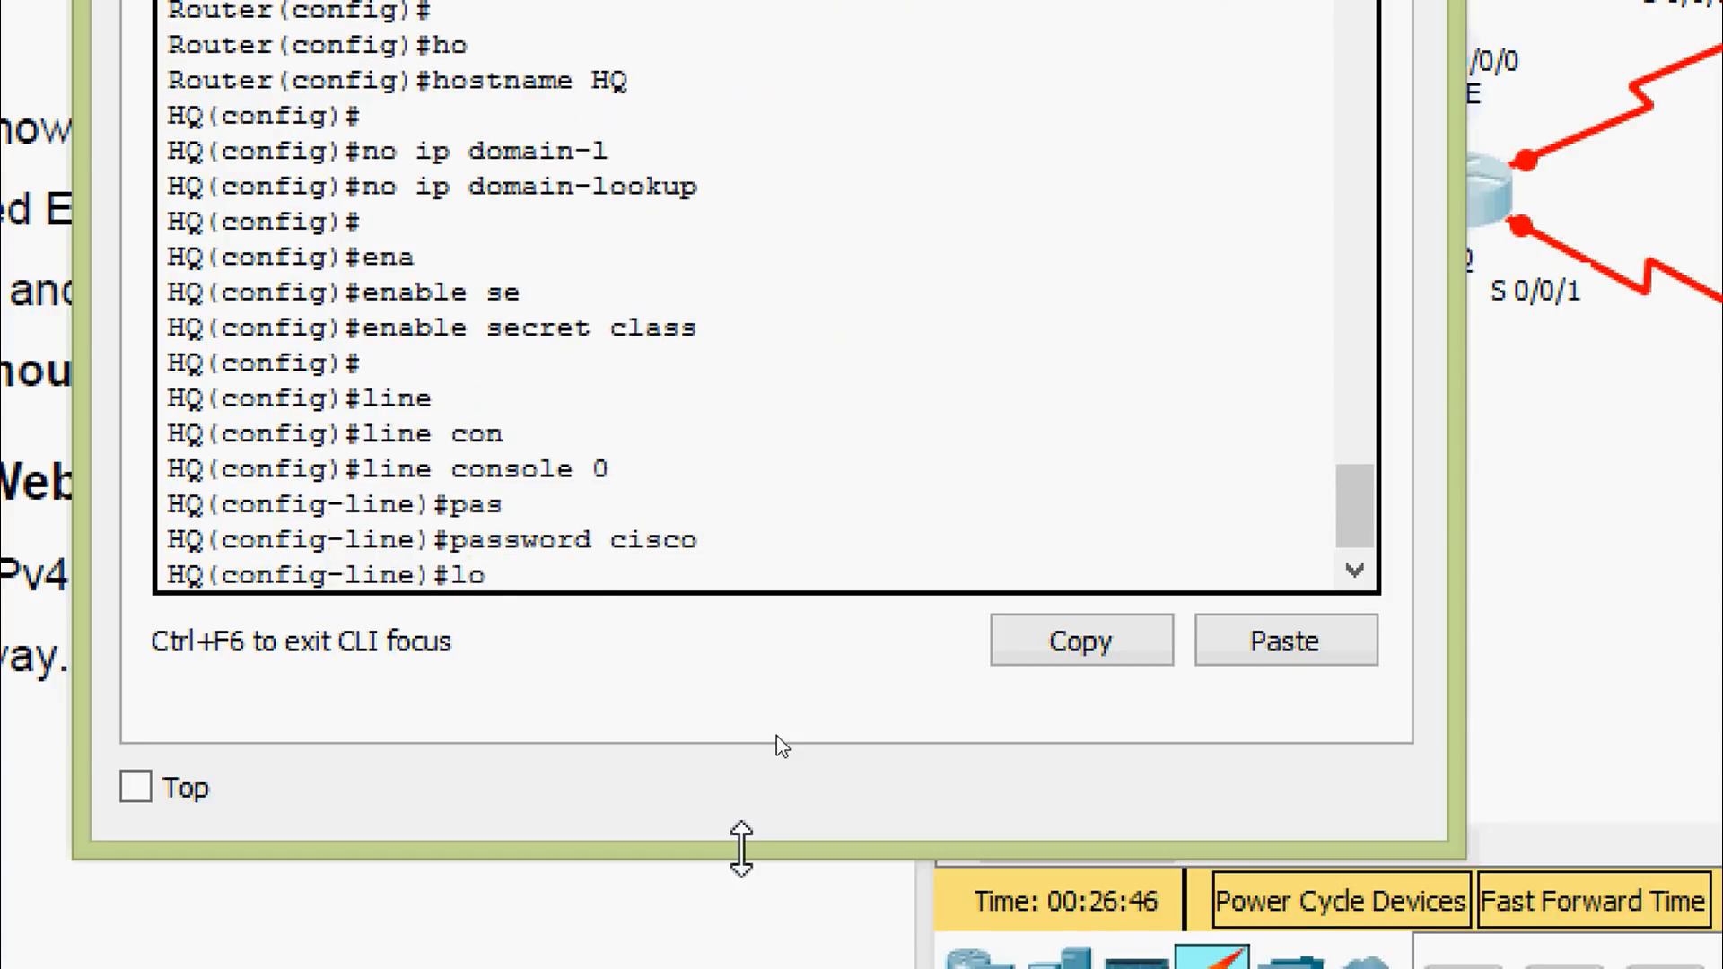
{"action": "key", "text": "Tab"}
{"action": "key", "text": "Return"}
Enable logging synchronous on the console line and exit it
{"action": "type", "text": "logg"}
{"action": "key", "text": "Tab"}
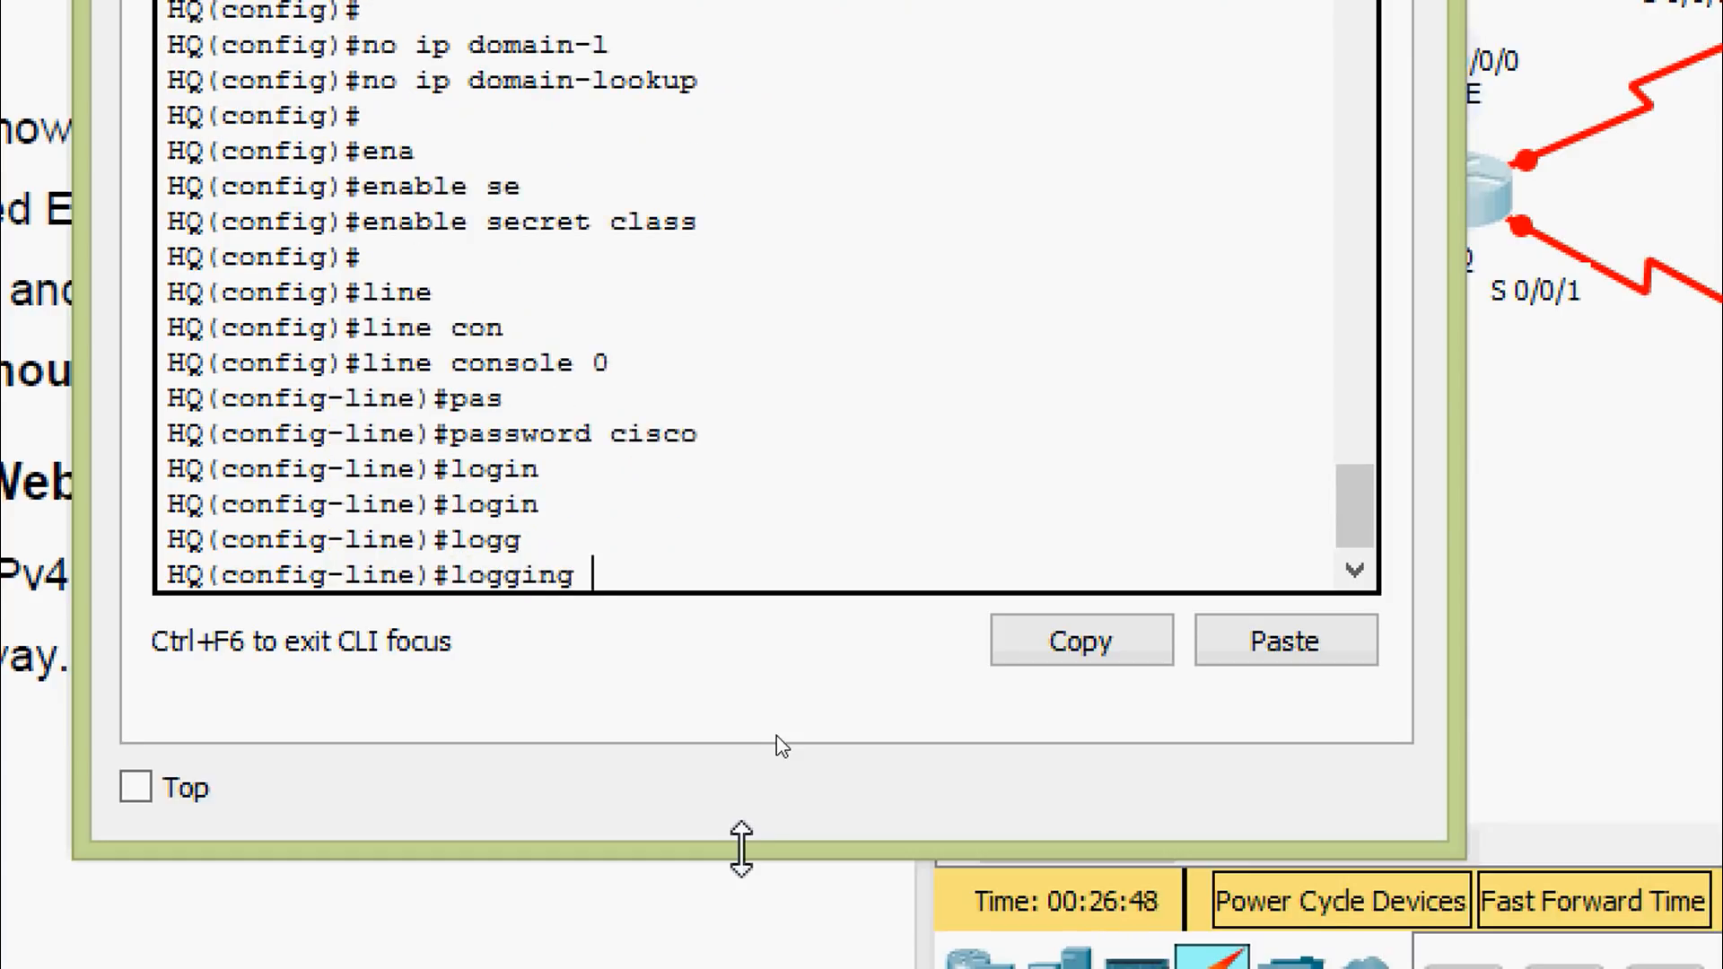
{"action": "type", "text": "s"}
{"action": "key", "text": "Tab"}
{"action": "key", "text": "Return"}
{"action": "type", "text": "exit"}
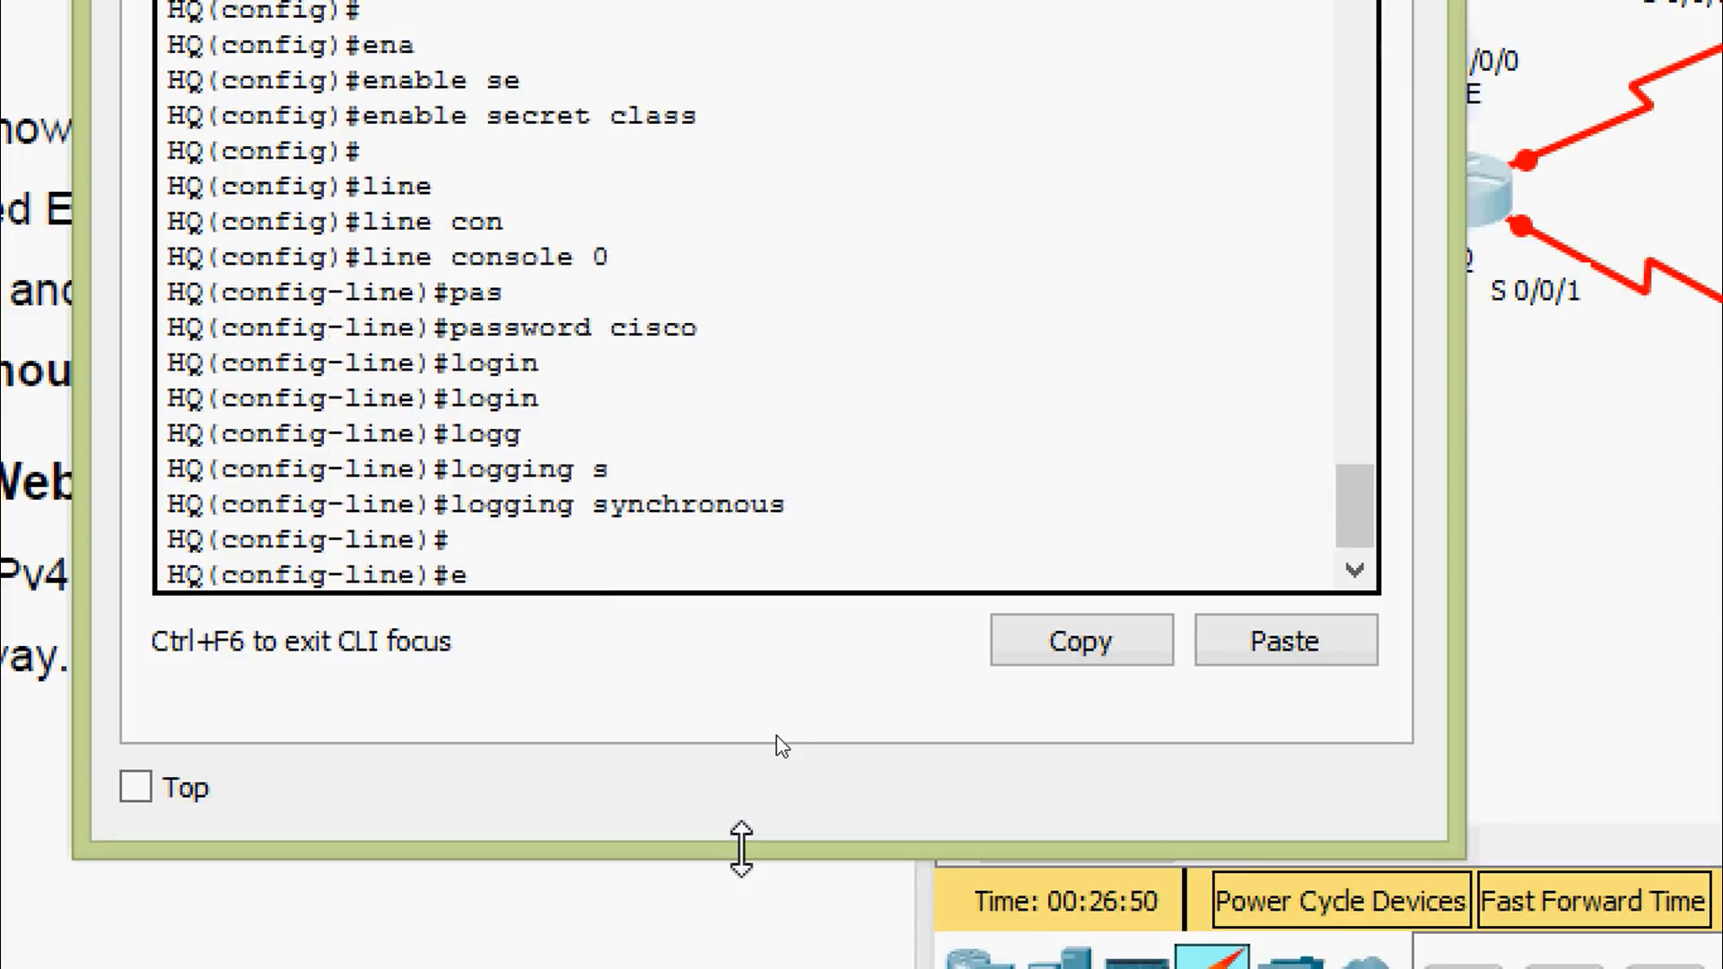
{"action": "key", "text": "Return"}
{"action": "type", "text": "lin"}
{"action": "key", "text": "Tab"}
{"action": "type", "text": "v"}
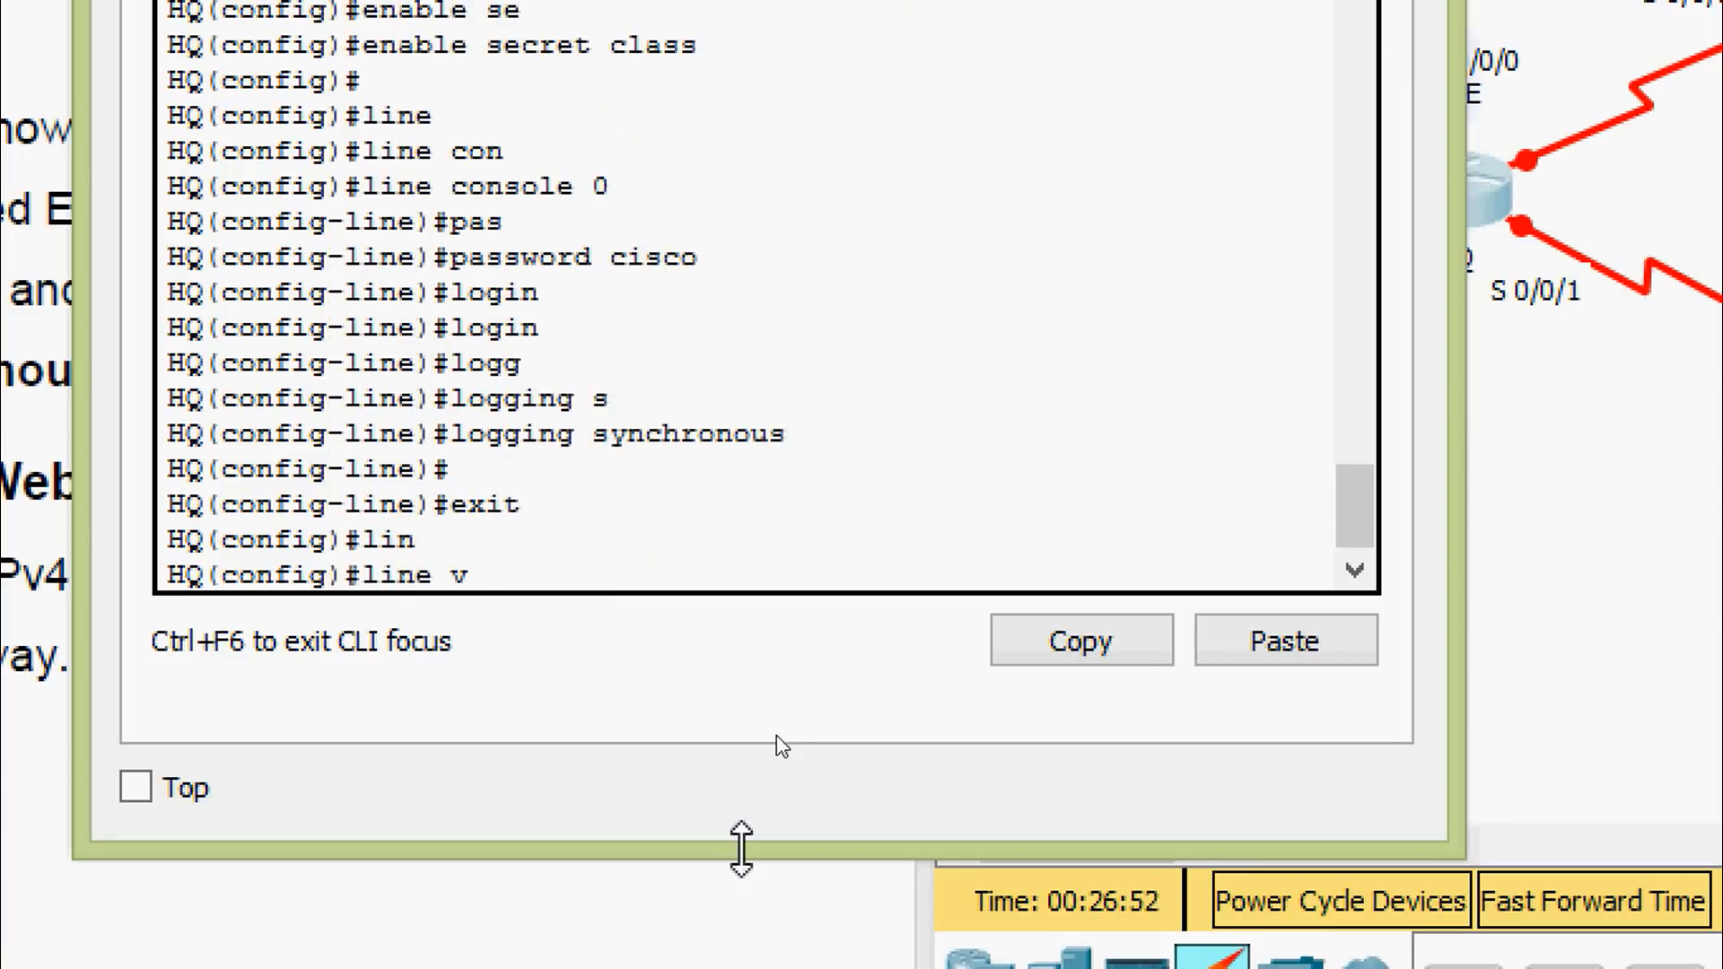
{"action": "key", "text": "Tab"}
{"action": "type", "text": "0 15"}
{"action": "key", "text": "Return"}
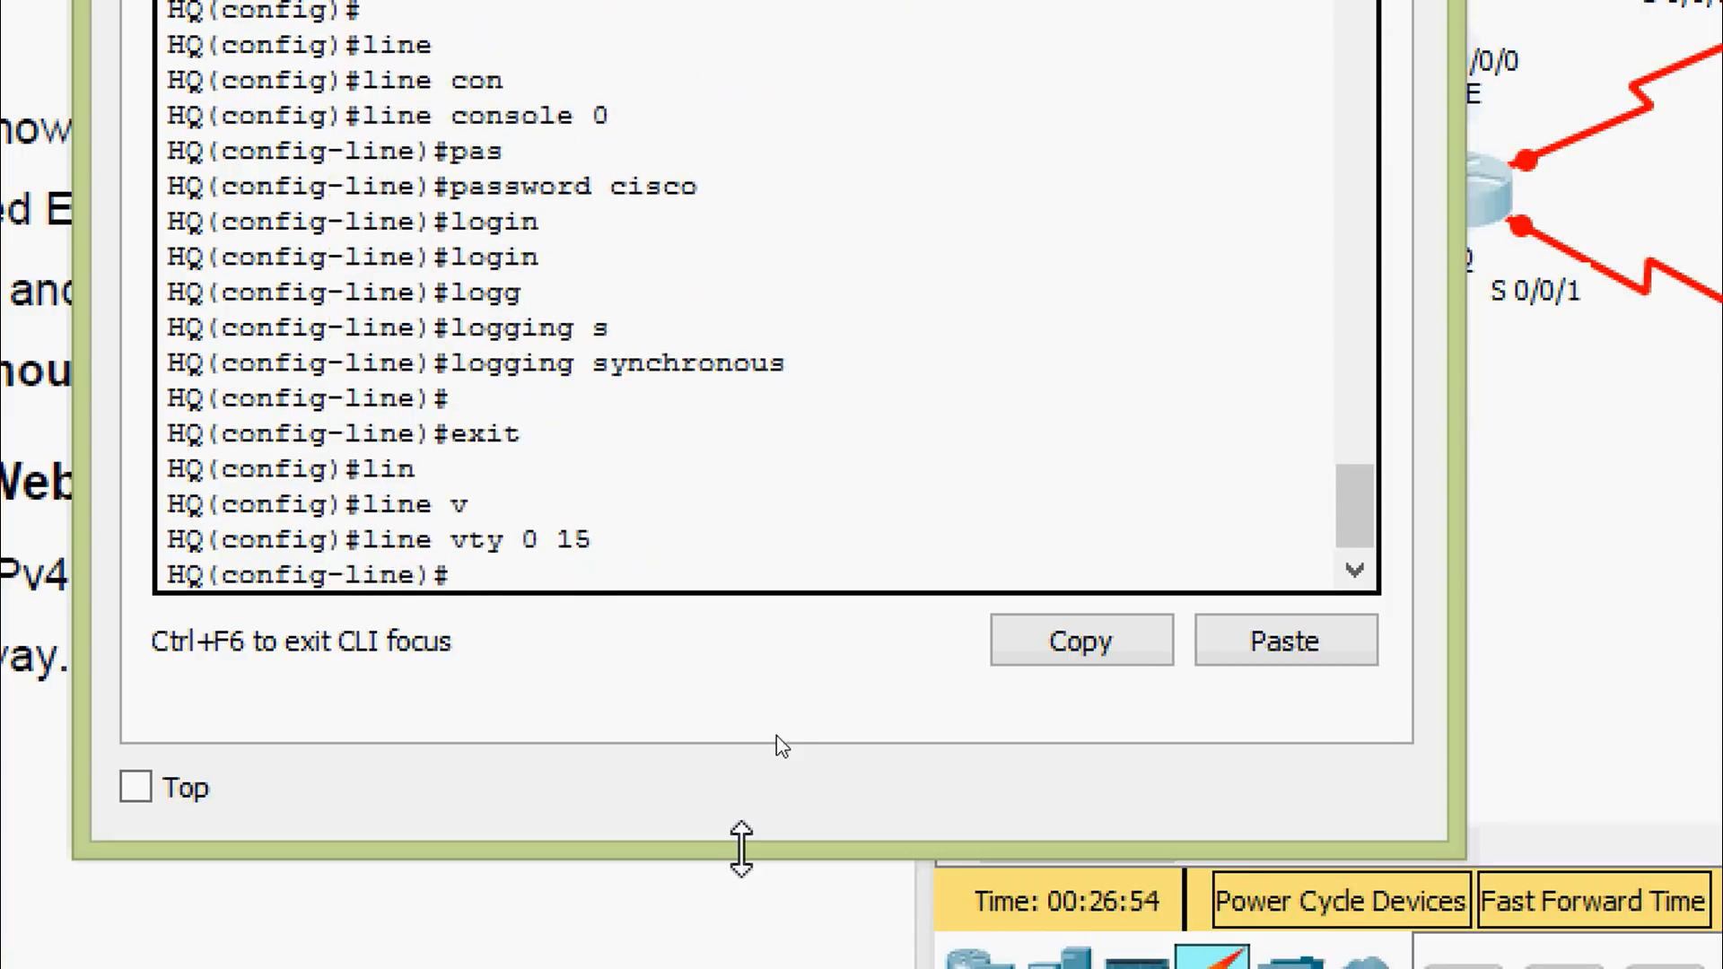
{"action": "type", "text": "pas"}
{"action": "key", "text": "Tab"}
{"action": "type", "text": "cisco"}
{"action": "key", "text": "Return"}
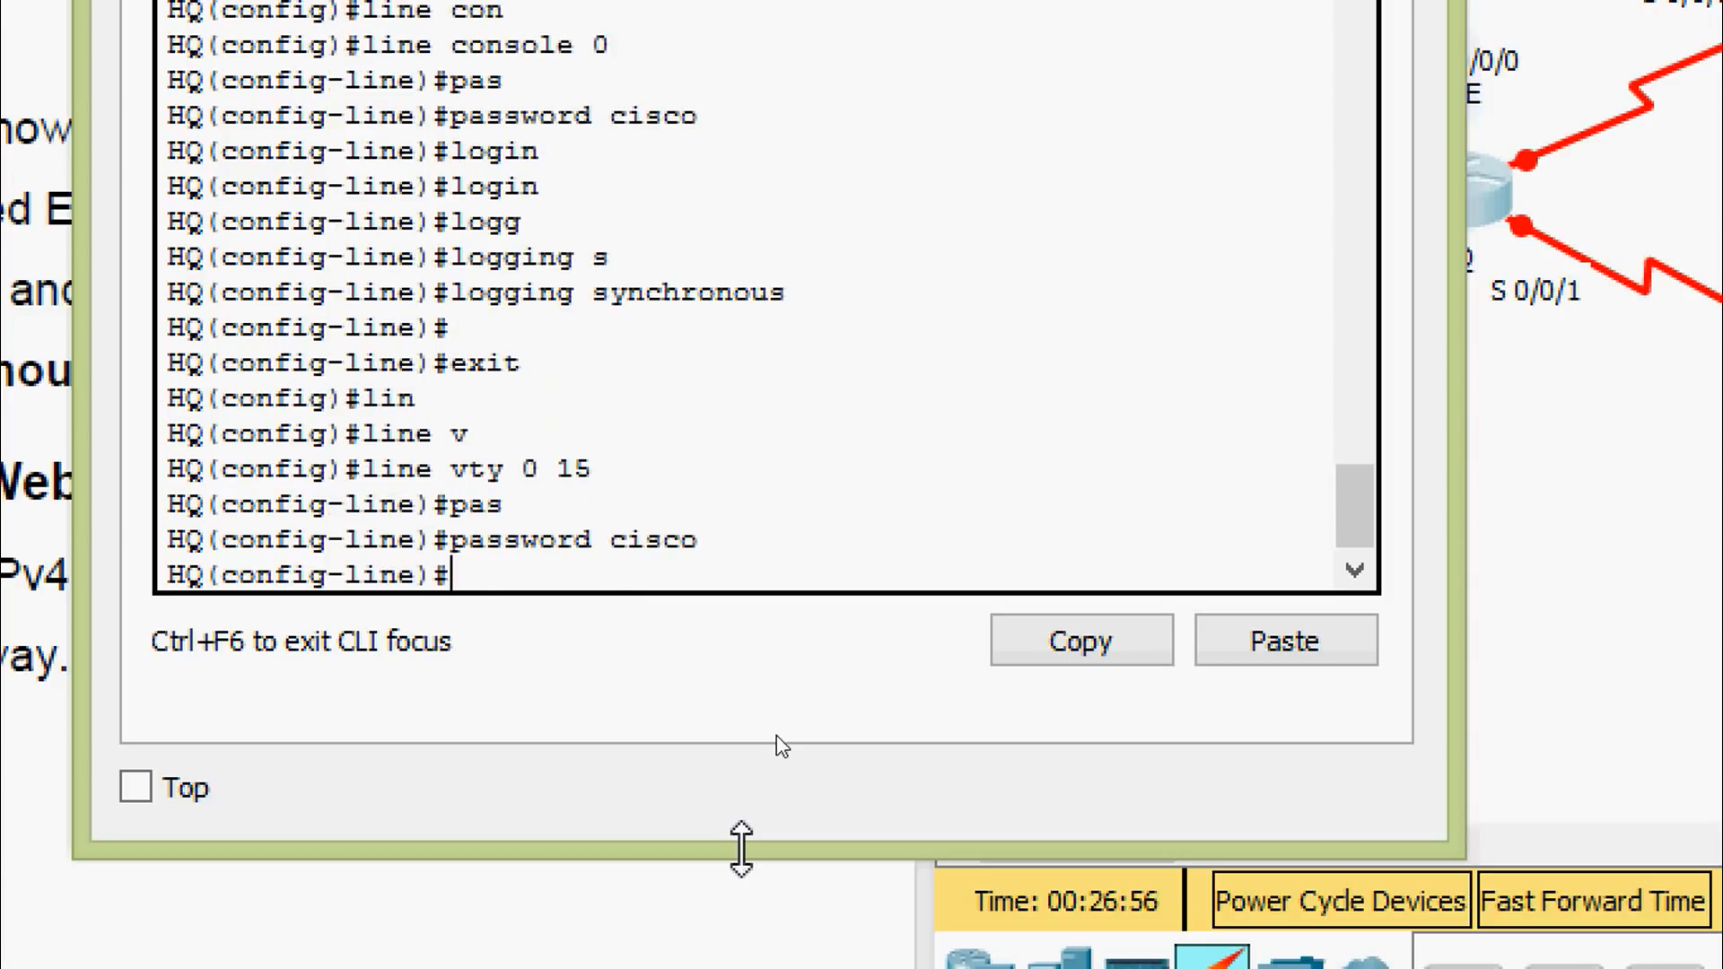
{"action": "type", "text": "login"}
{"action": "key", "text": "Return"}
Copy running-config to startup-config and close the HQ window
{"action": "key", "text": "ctrl+z"}
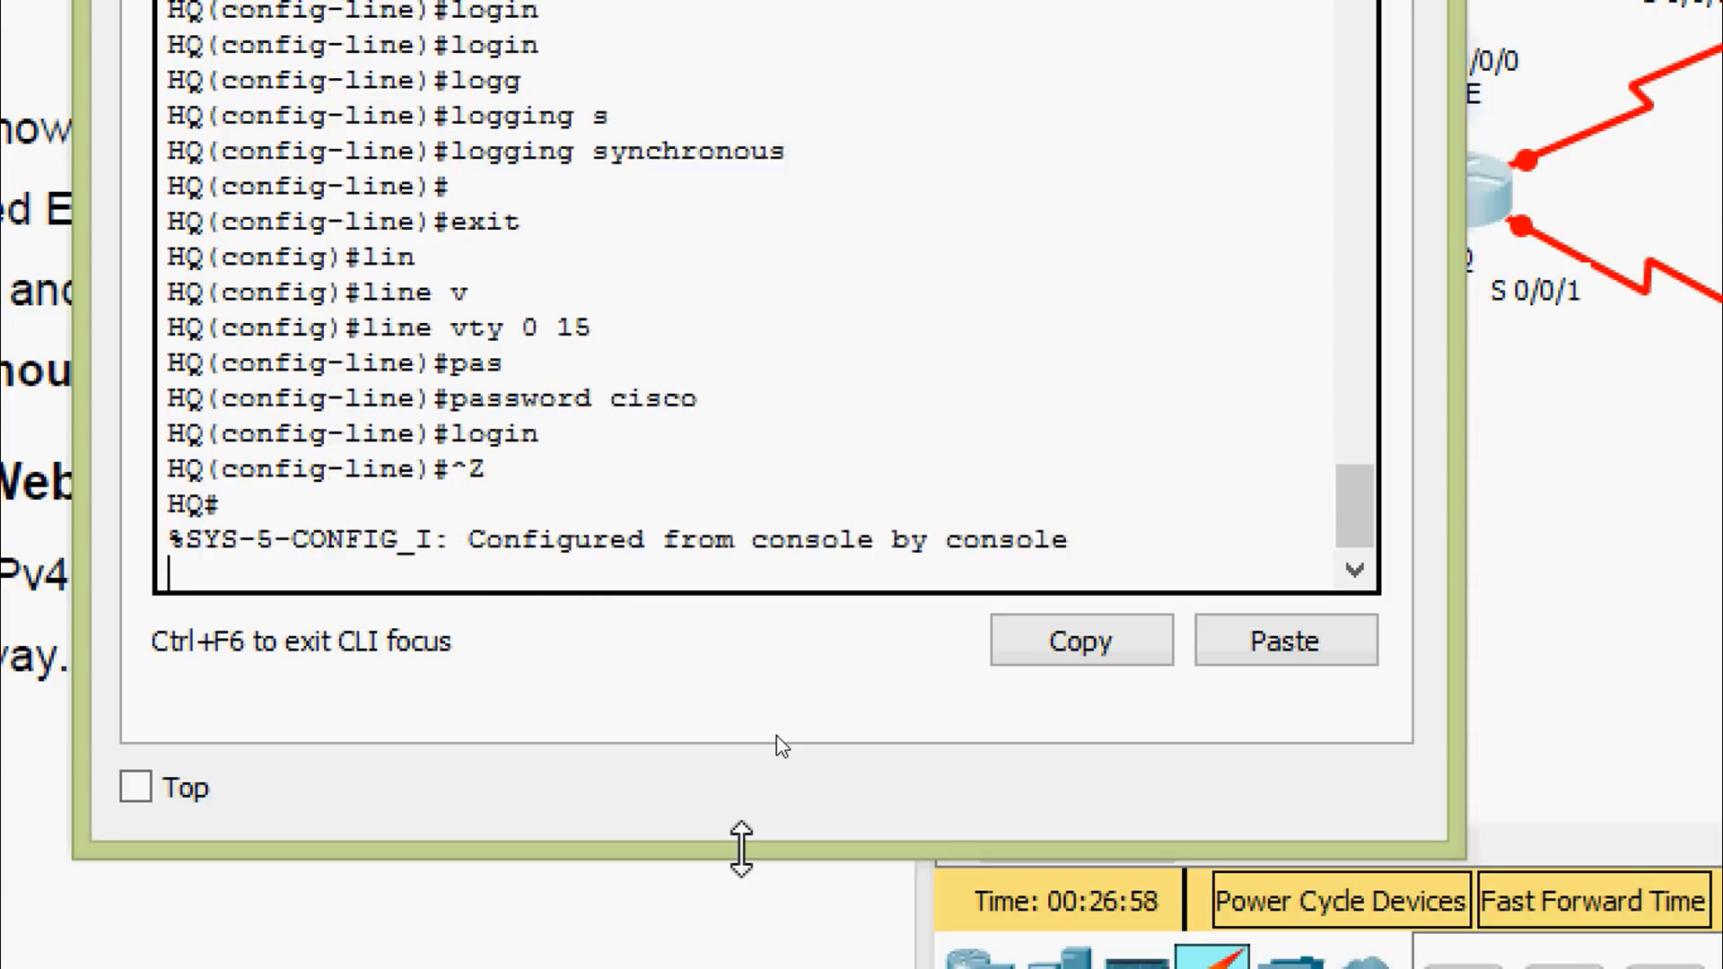
{"action": "key", "text": "Return"}
{"action": "type", "text": "cop"}
{"action": "key", "text": "Tab"}
{"action": "type", "text": "r"}
{"action": "key", "text": "Tab"}
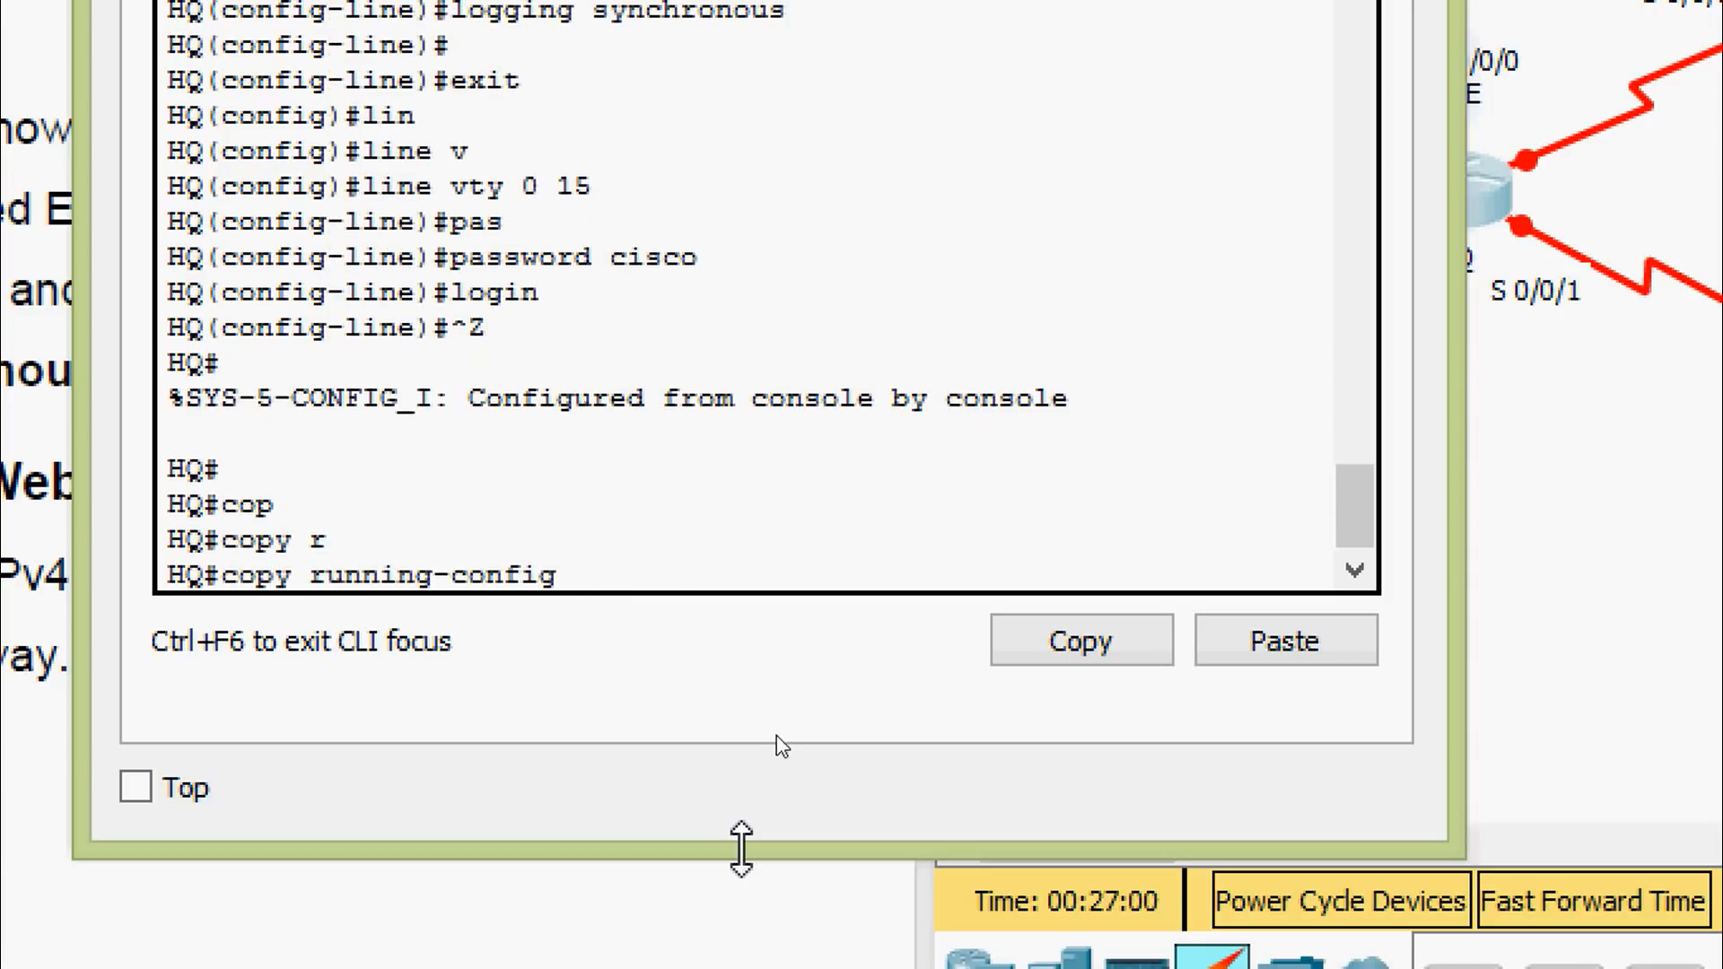
{"action": "type", "text": "st"}
{"action": "key", "text": "Tab"}
{"action": "key", "text": "Return"}
{"action": "key", "text": "Return"}
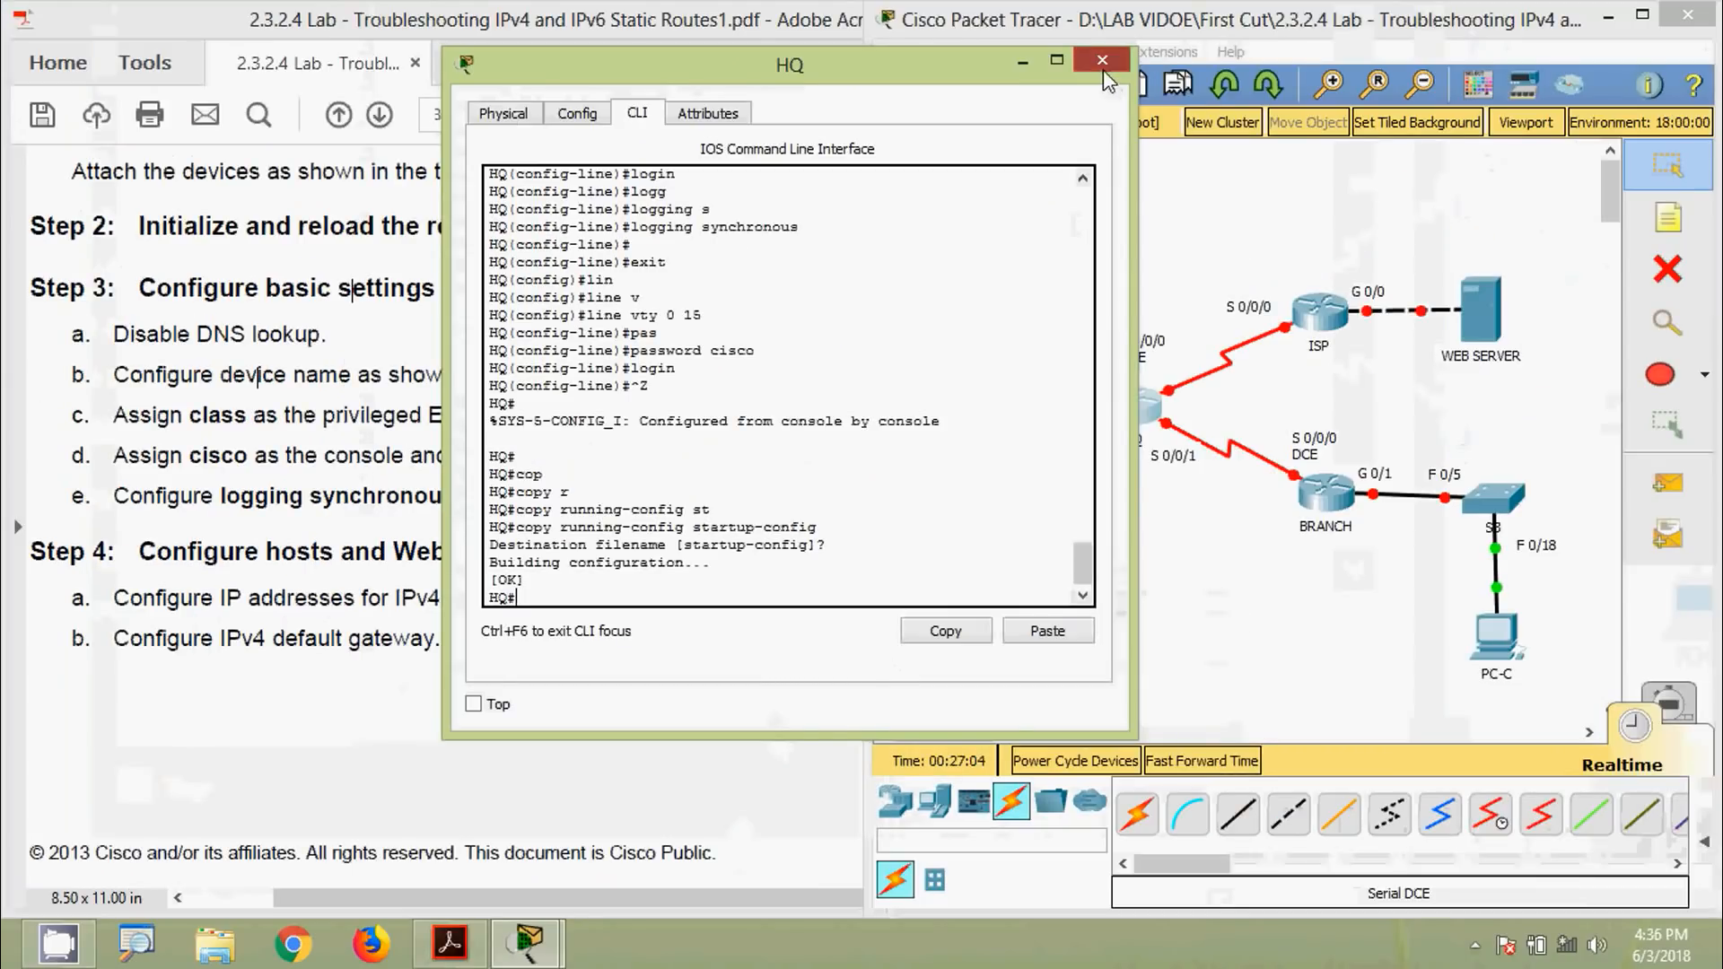
{"action": "left_click", "coordinate": [1102, 60]}
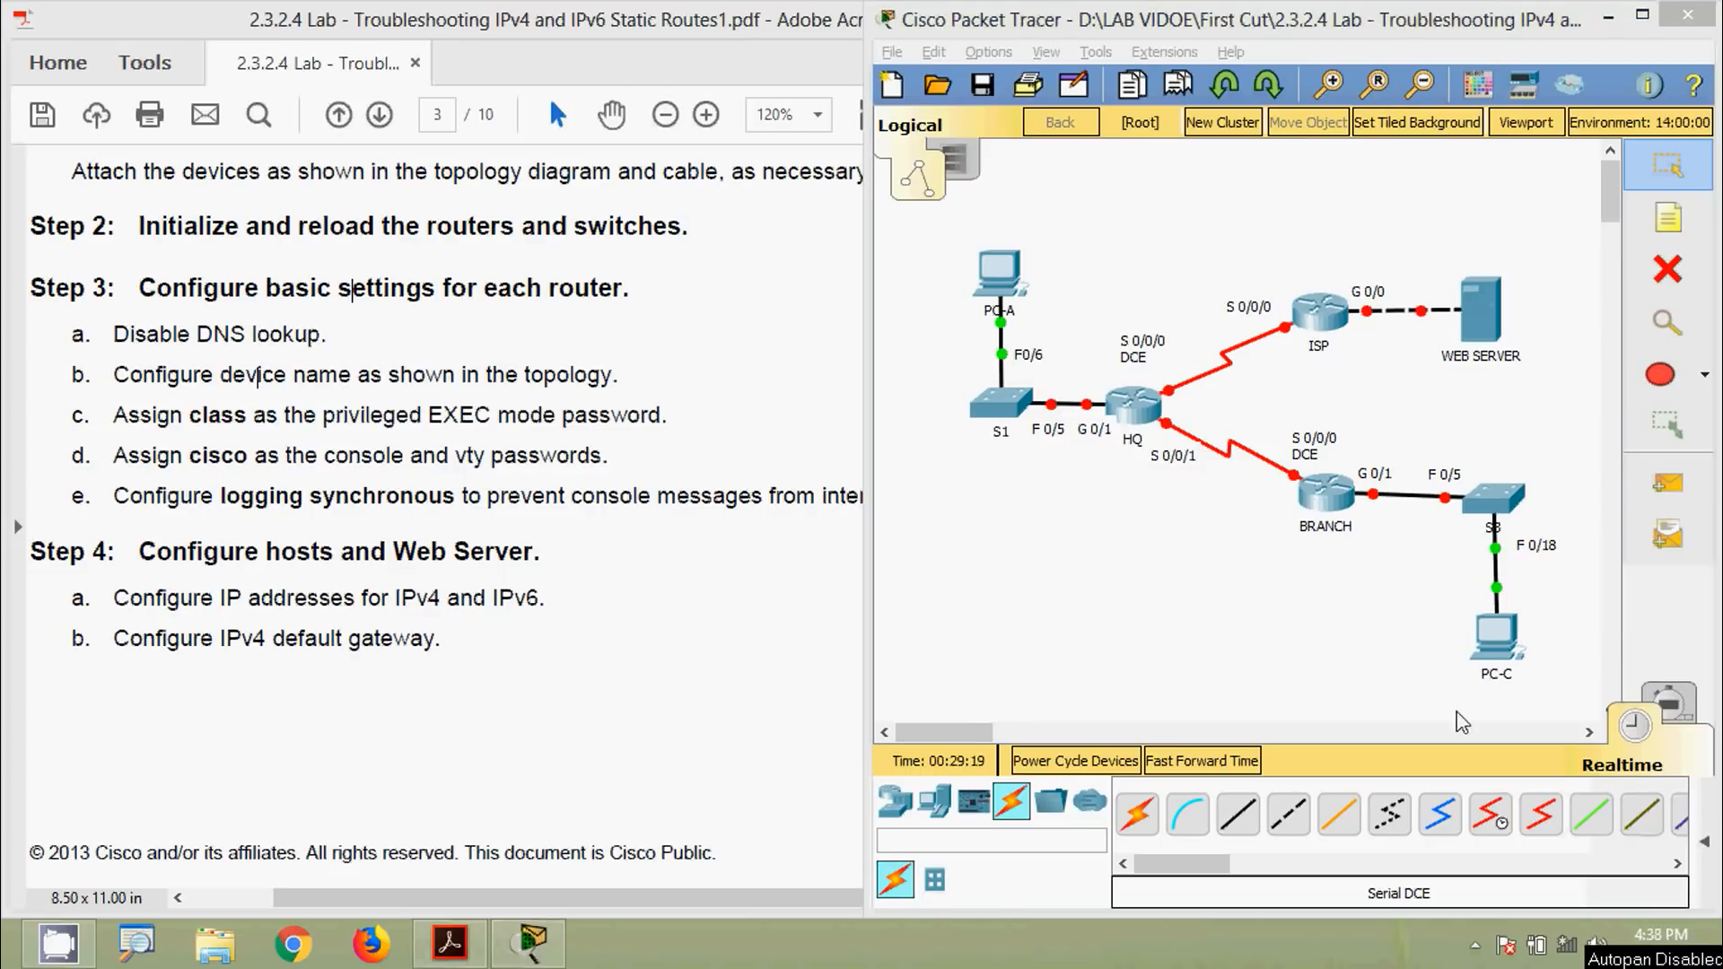
Open the ISP router's CLI, decline the initial configuration dialog and enter privileged mode
{"action": "left_click", "coordinate": [1318, 312]}
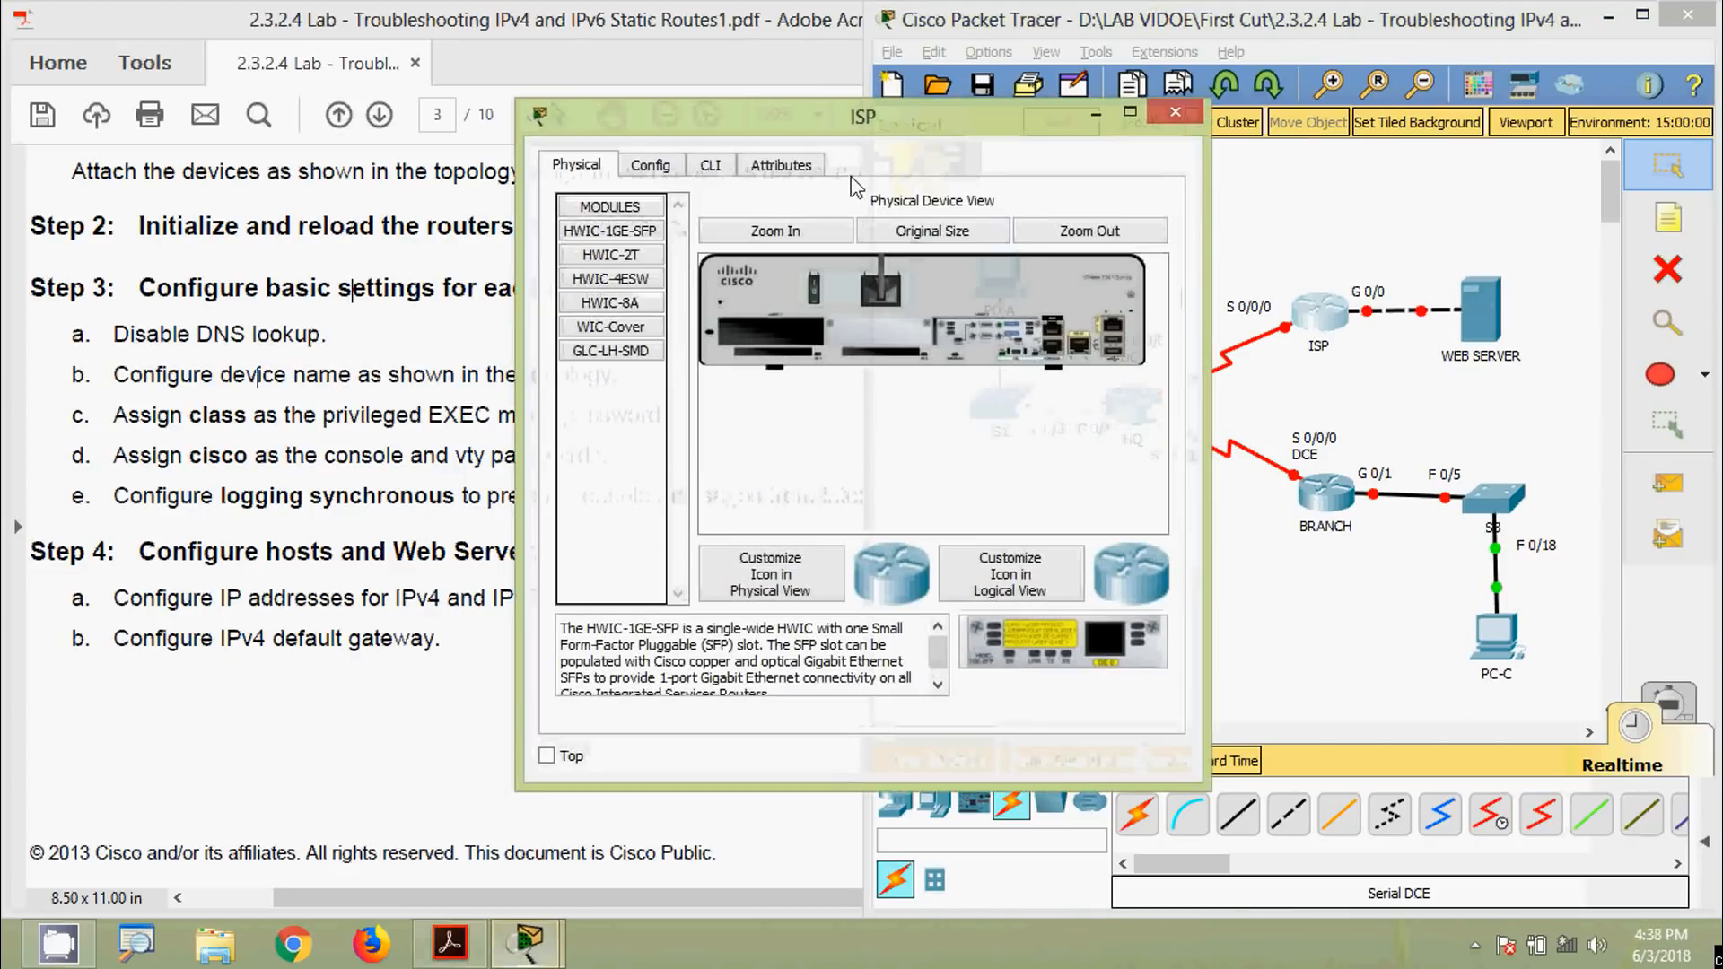
{"action": "left_click_drag", "start_coordinate": [852, 118], "coordinate": [812, 78]}
{"action": "left_click", "coordinate": [689, 128]}
{"action": "left_click_drag", "start_coordinate": [703, 88], "coordinate": [718, 69]}
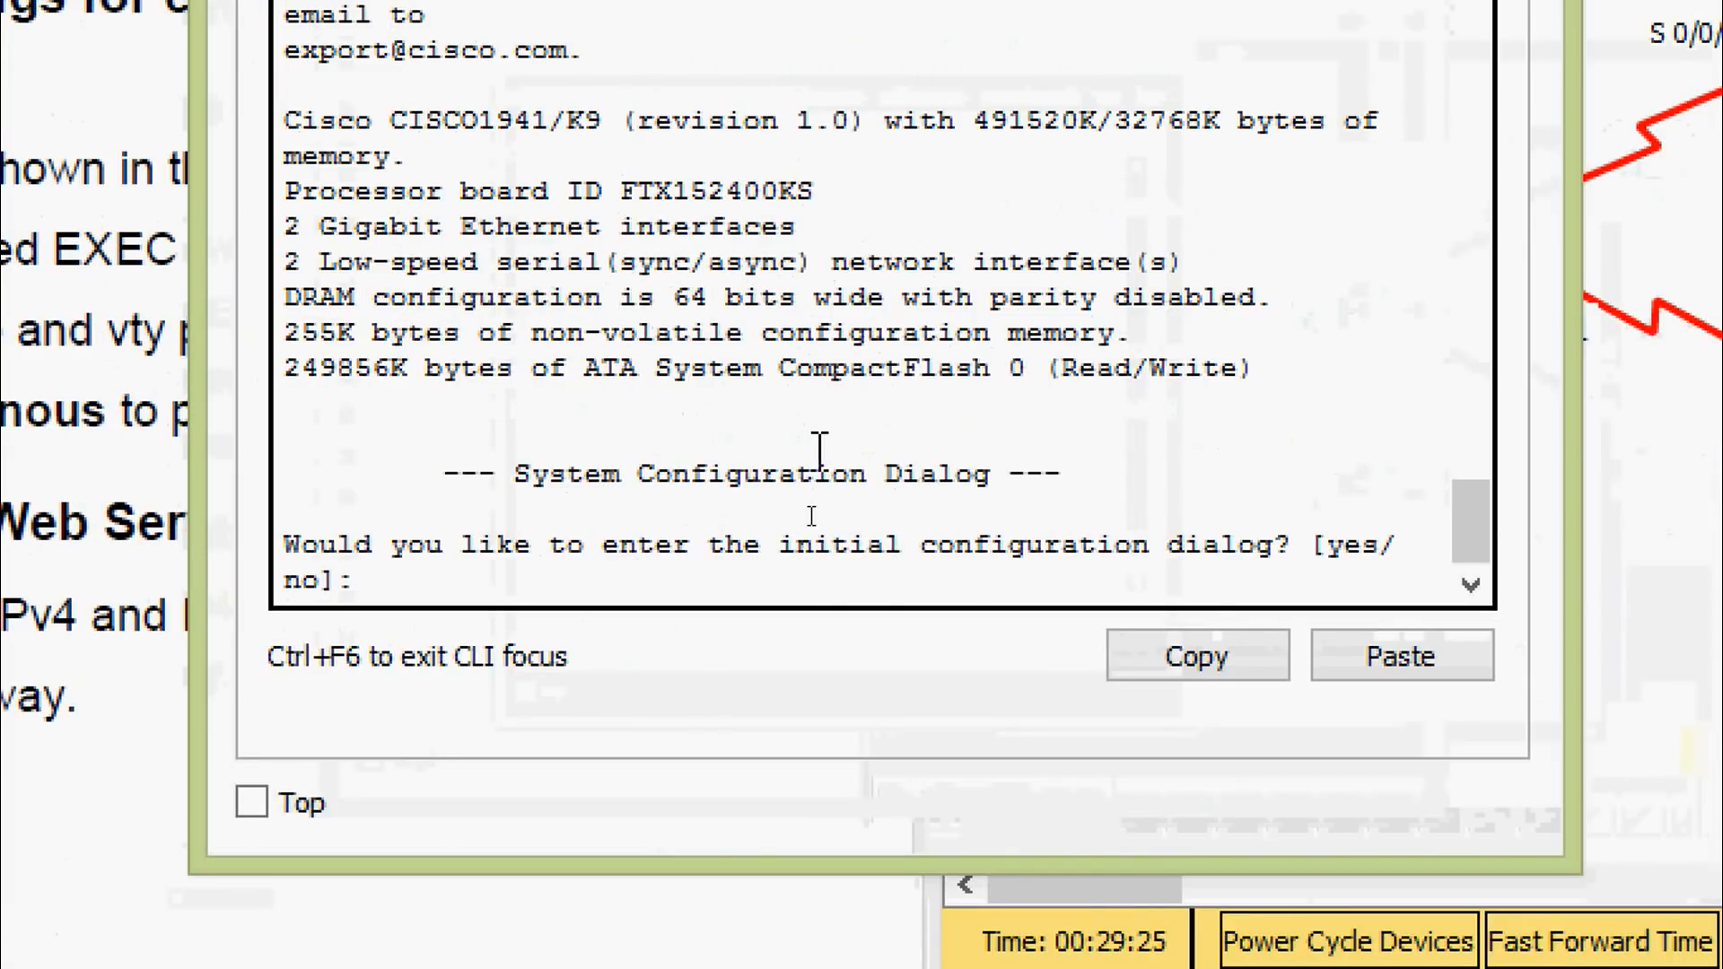
{"action": "type", "text": "no"}
{"action": "key", "text": "Return"}
{"action": "key", "text": "Return"}
{"action": "type", "text": "ena"}
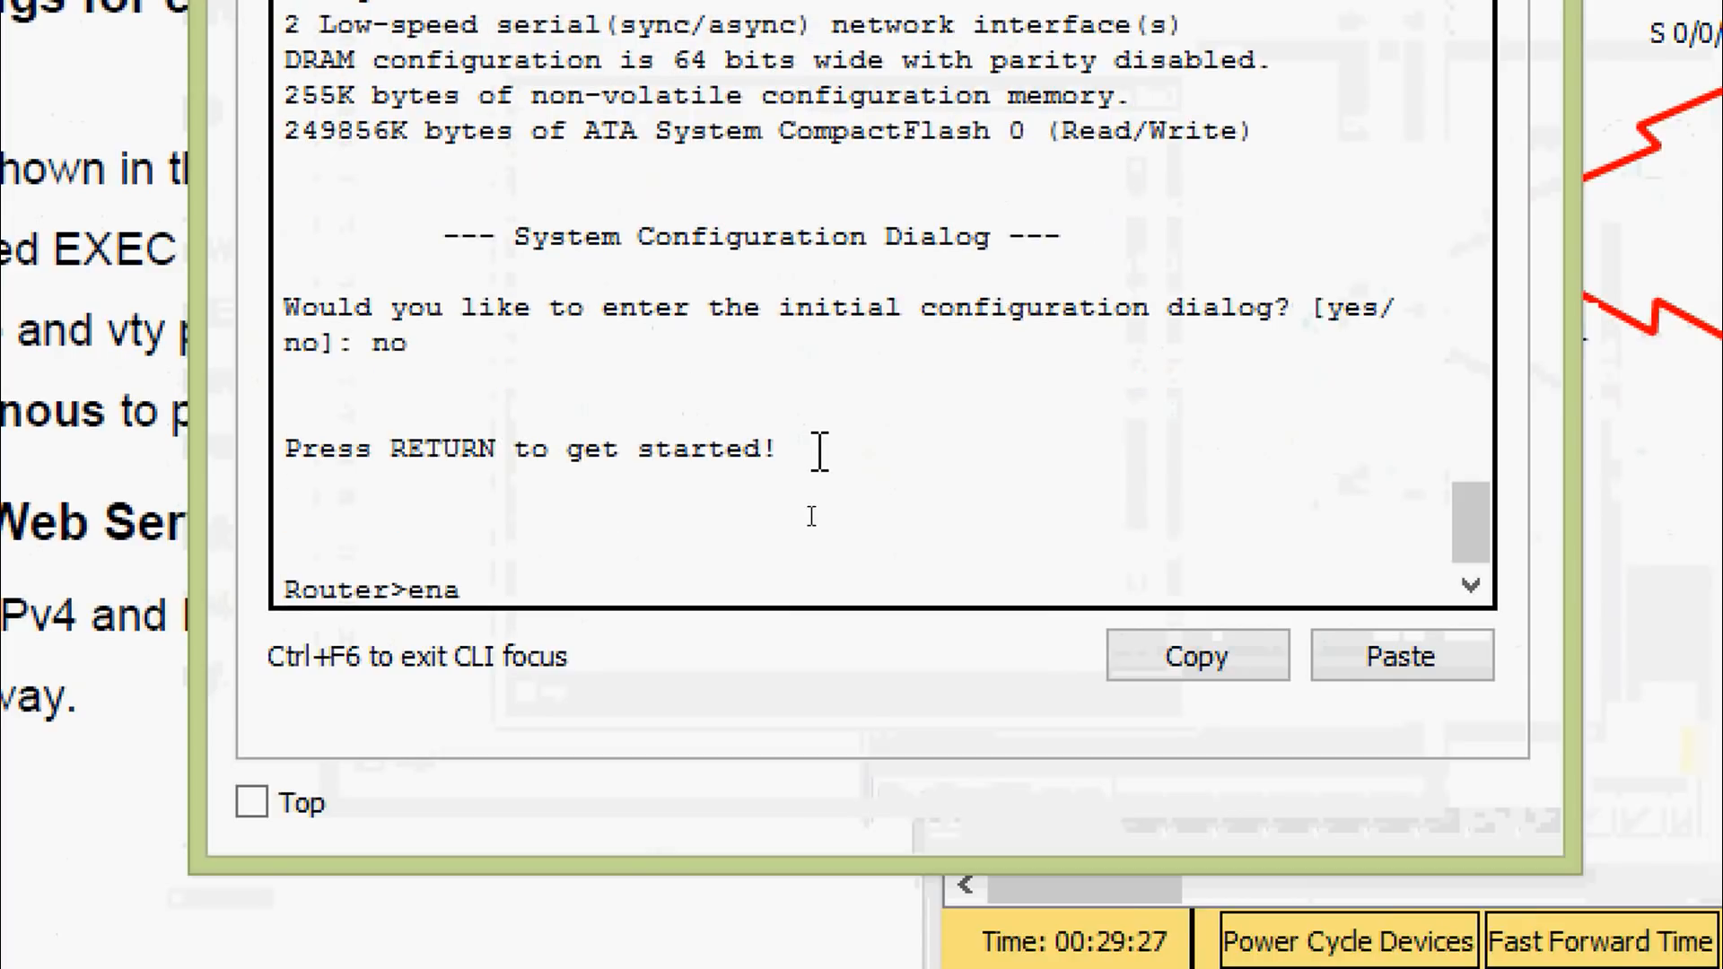
In global configuration, set the hostname to ISP and disable DNS lookup (no ip domain-lookup)
{"action": "key", "text": "Return"}
{"action": "key", "text": "Return"}
{"action": "type", "text": "conf"}
{"action": "key", "text": "Tab"}
{"action": "type", "text": "t"}
{"action": "key", "text": "Tab"}
{"action": "key", "text": "Return"}
{"action": "key", "text": "Return"}
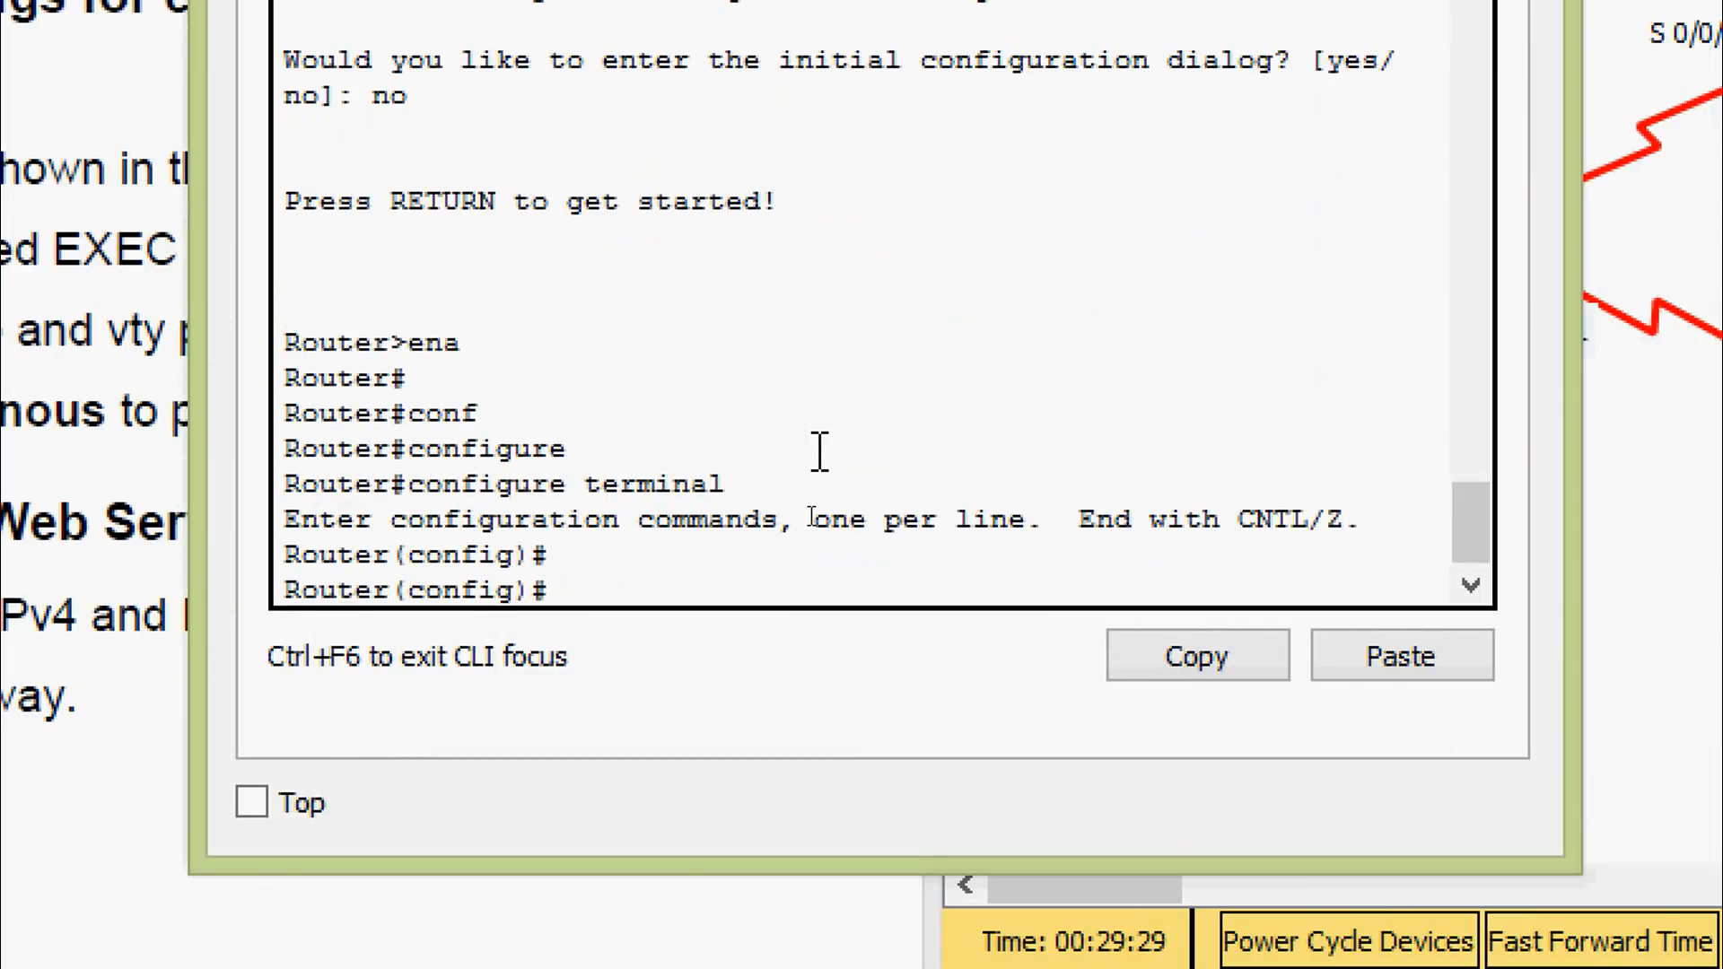
{"action": "type", "text": "ho"}
{"action": "key", "text": "Tab"}
{"action": "type", "text": "ISP"}
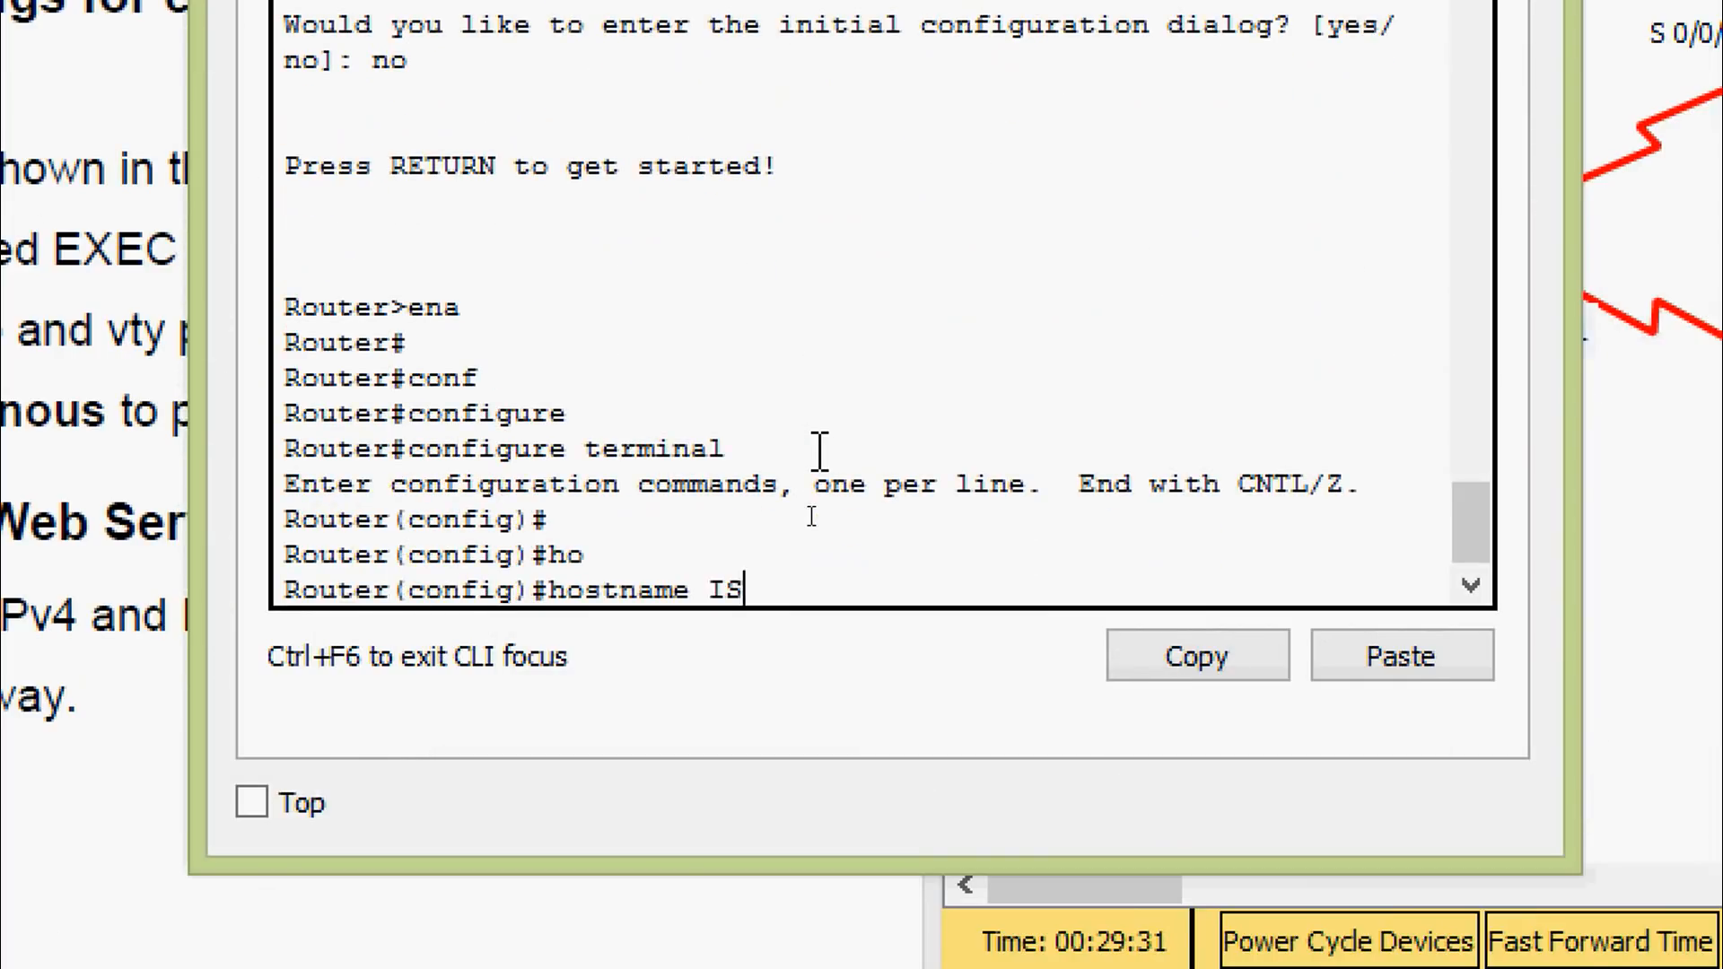
{"action": "key", "text": "Return"}
{"action": "type", "text": "no ip"}
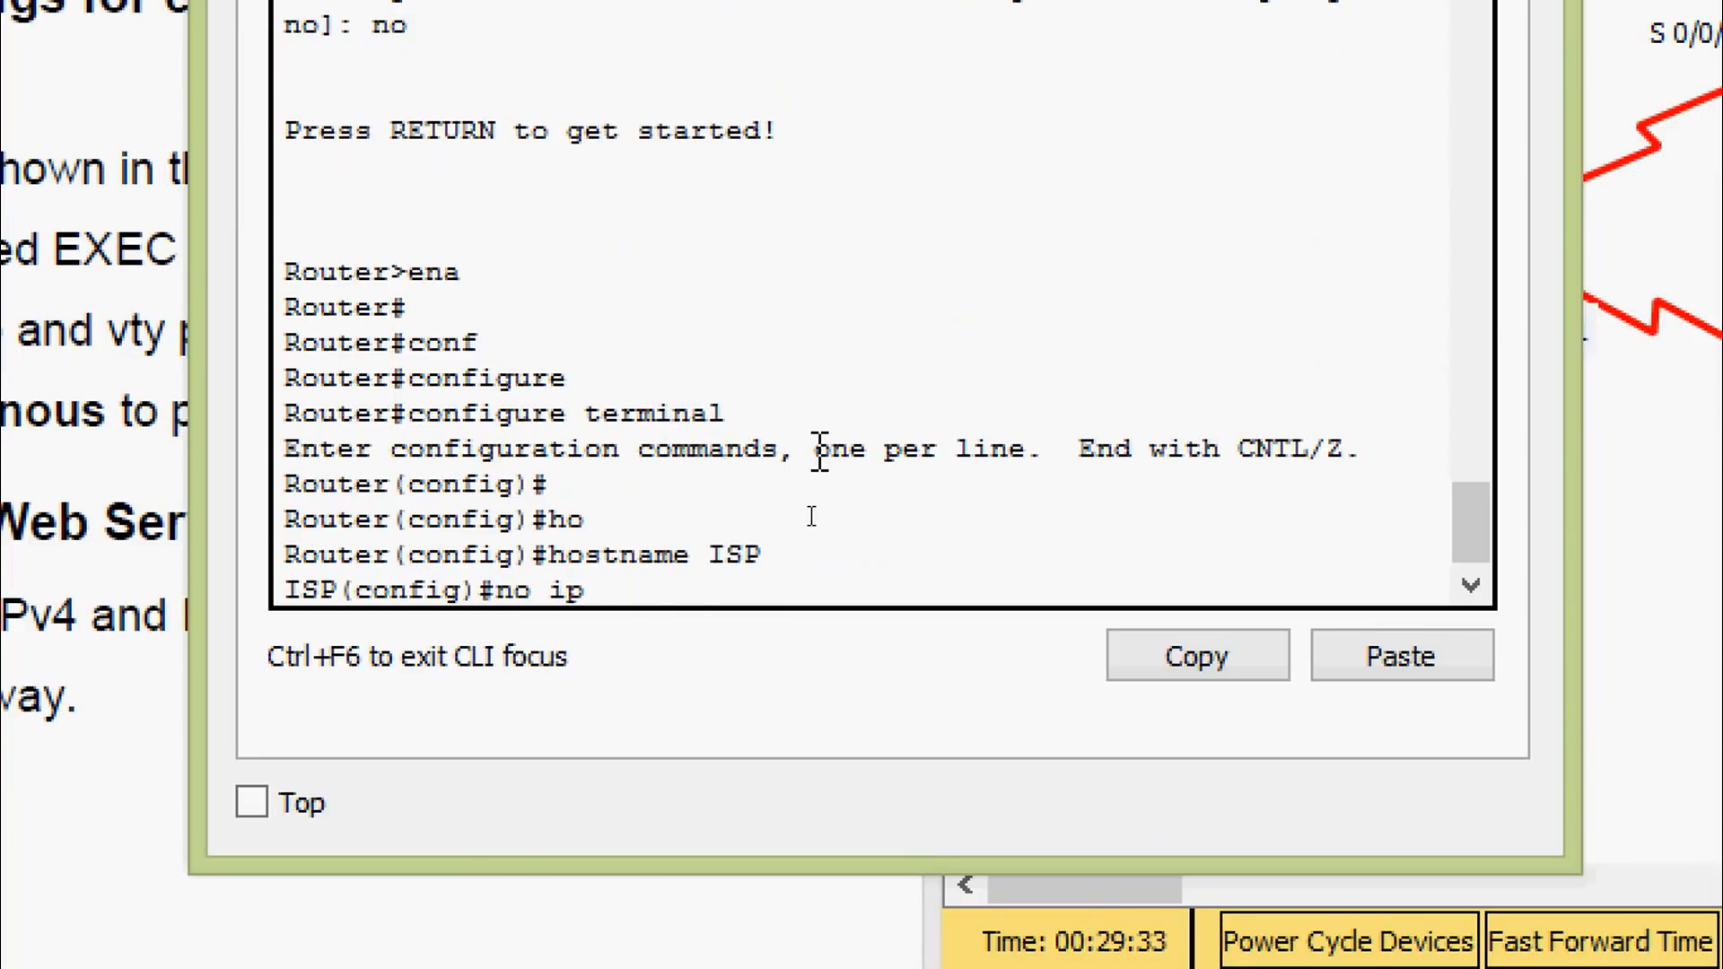
{"action": "type", "text": " domain-l"}
{"action": "key", "text": "Tab"}
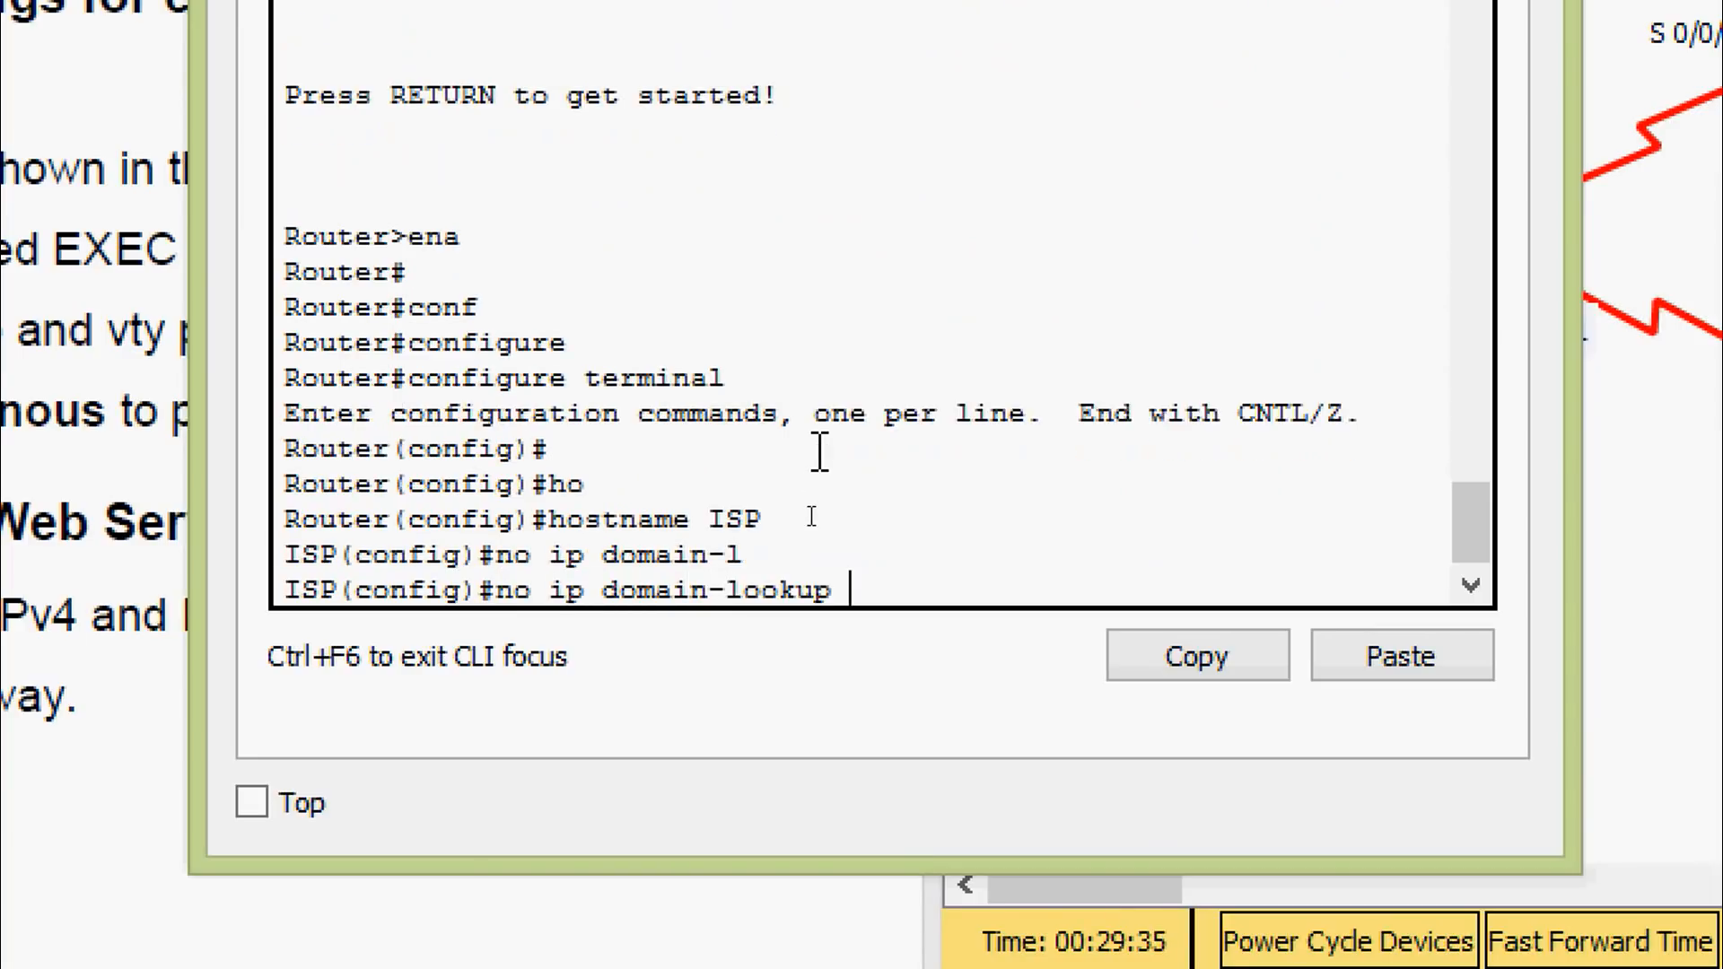
{"action": "key", "text": "Return"}
{"action": "key", "text": "Return"}
Set the privileged EXEC enable secret on ISP
{"action": "type", "text": "ena"}
{"action": "key", "text": "Tab"}
{"action": "type", "text": "se"}
{"action": "key", "text": "Tab"}
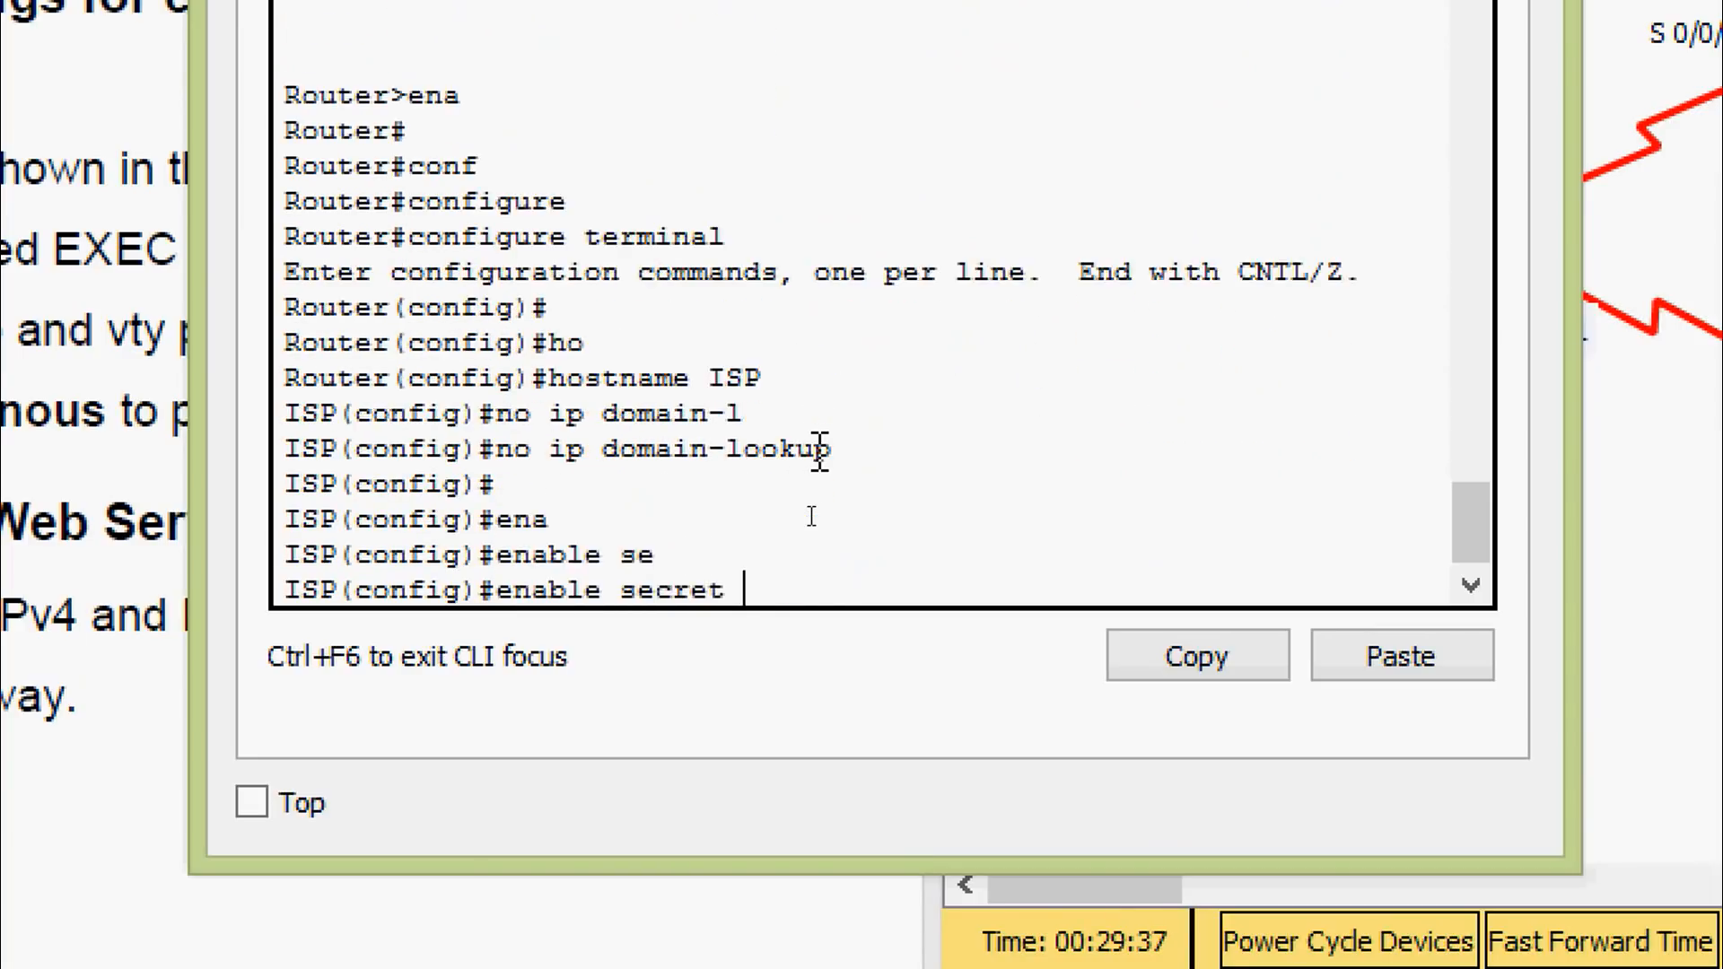
{"action": "type", "text": "class"}
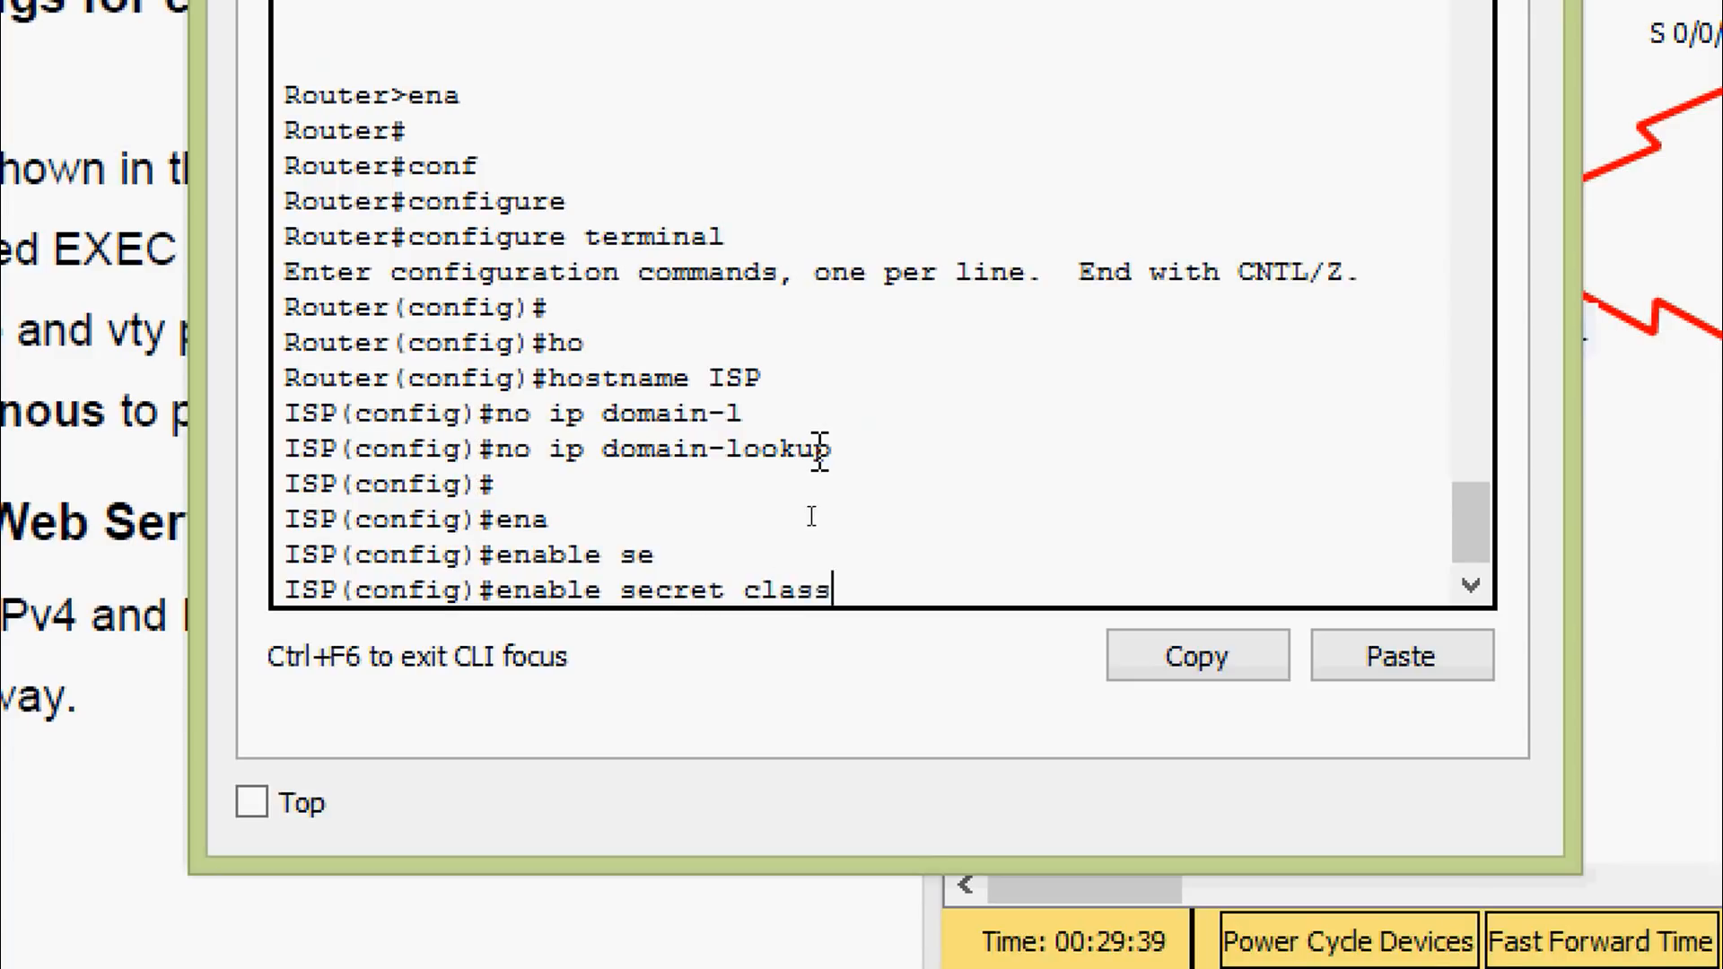
{"action": "key", "text": "Return"}
{"action": "type", "text": "c"}
{"action": "key", "text": "BackSpace"}
Give ISP's console line 0 a password and require login
{"action": "type", "text": "li"}
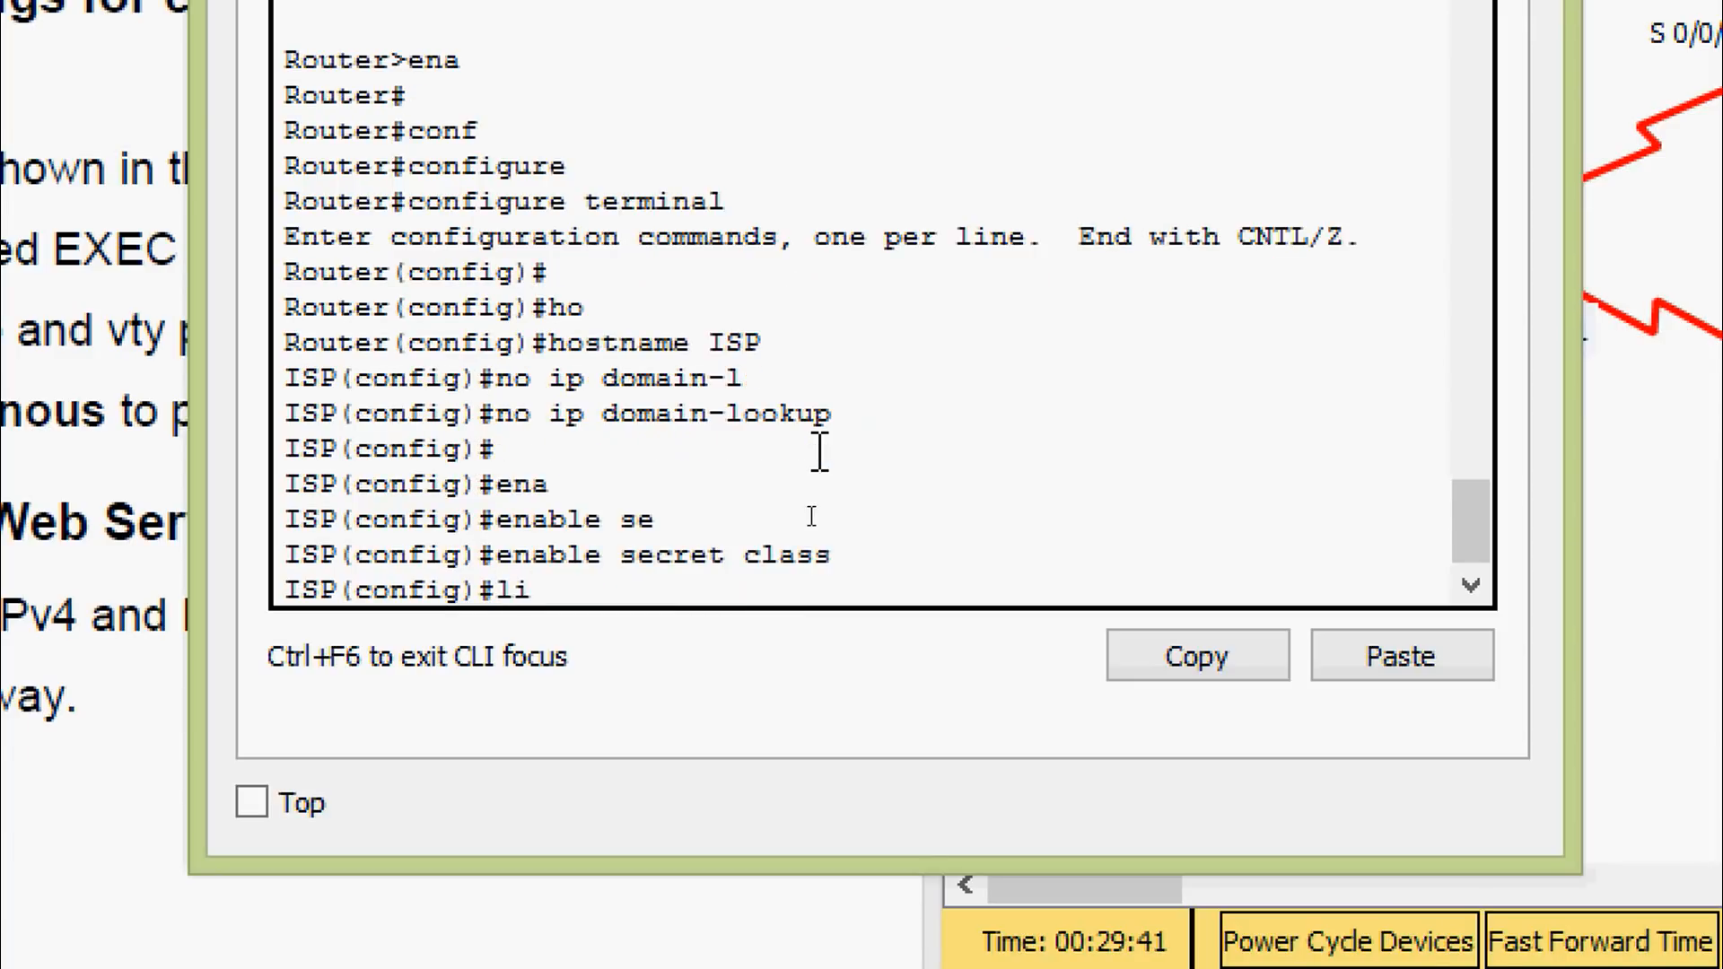
{"action": "type", "text": "ne co"}
{"action": "key", "text": "BackSpace"}
{"action": "key", "text": "BackSpace"}
{"action": "type", "text": "con"}
{"action": "key", "text": "Tab"}
{"action": "type", "text": "0"}
{"action": "key", "text": "Return"}
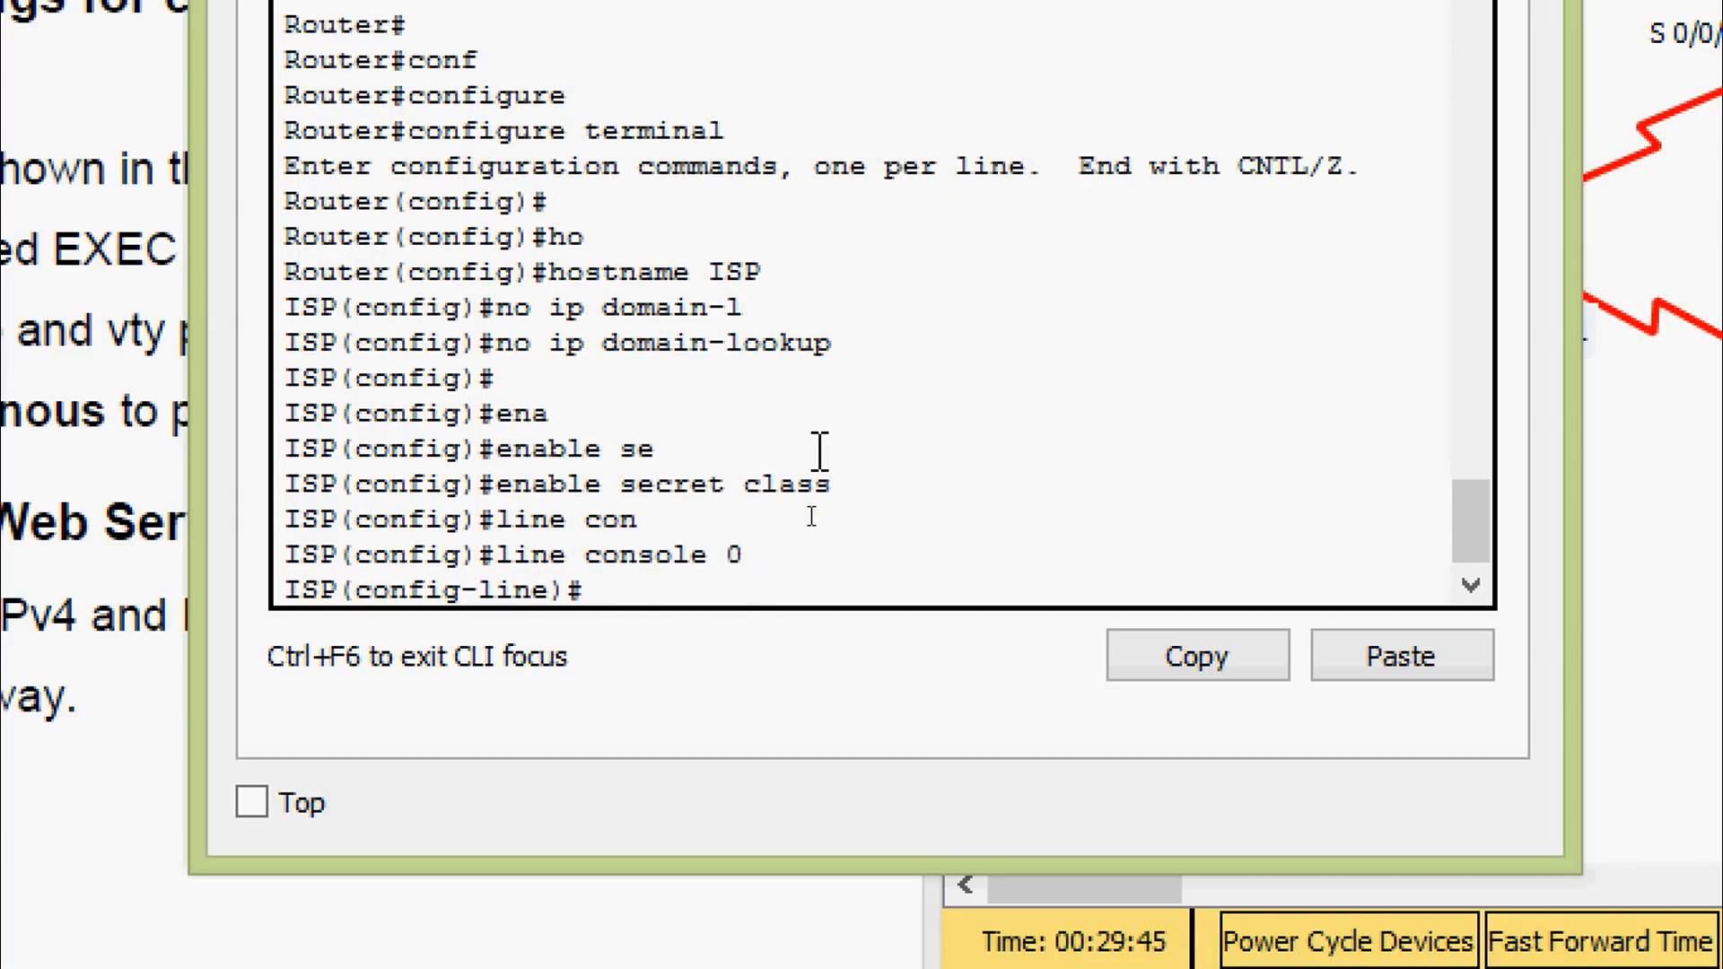
{"action": "type", "text": "pas"}
{"action": "key", "text": "Tab"}
{"action": "type", "text": "ciso"}
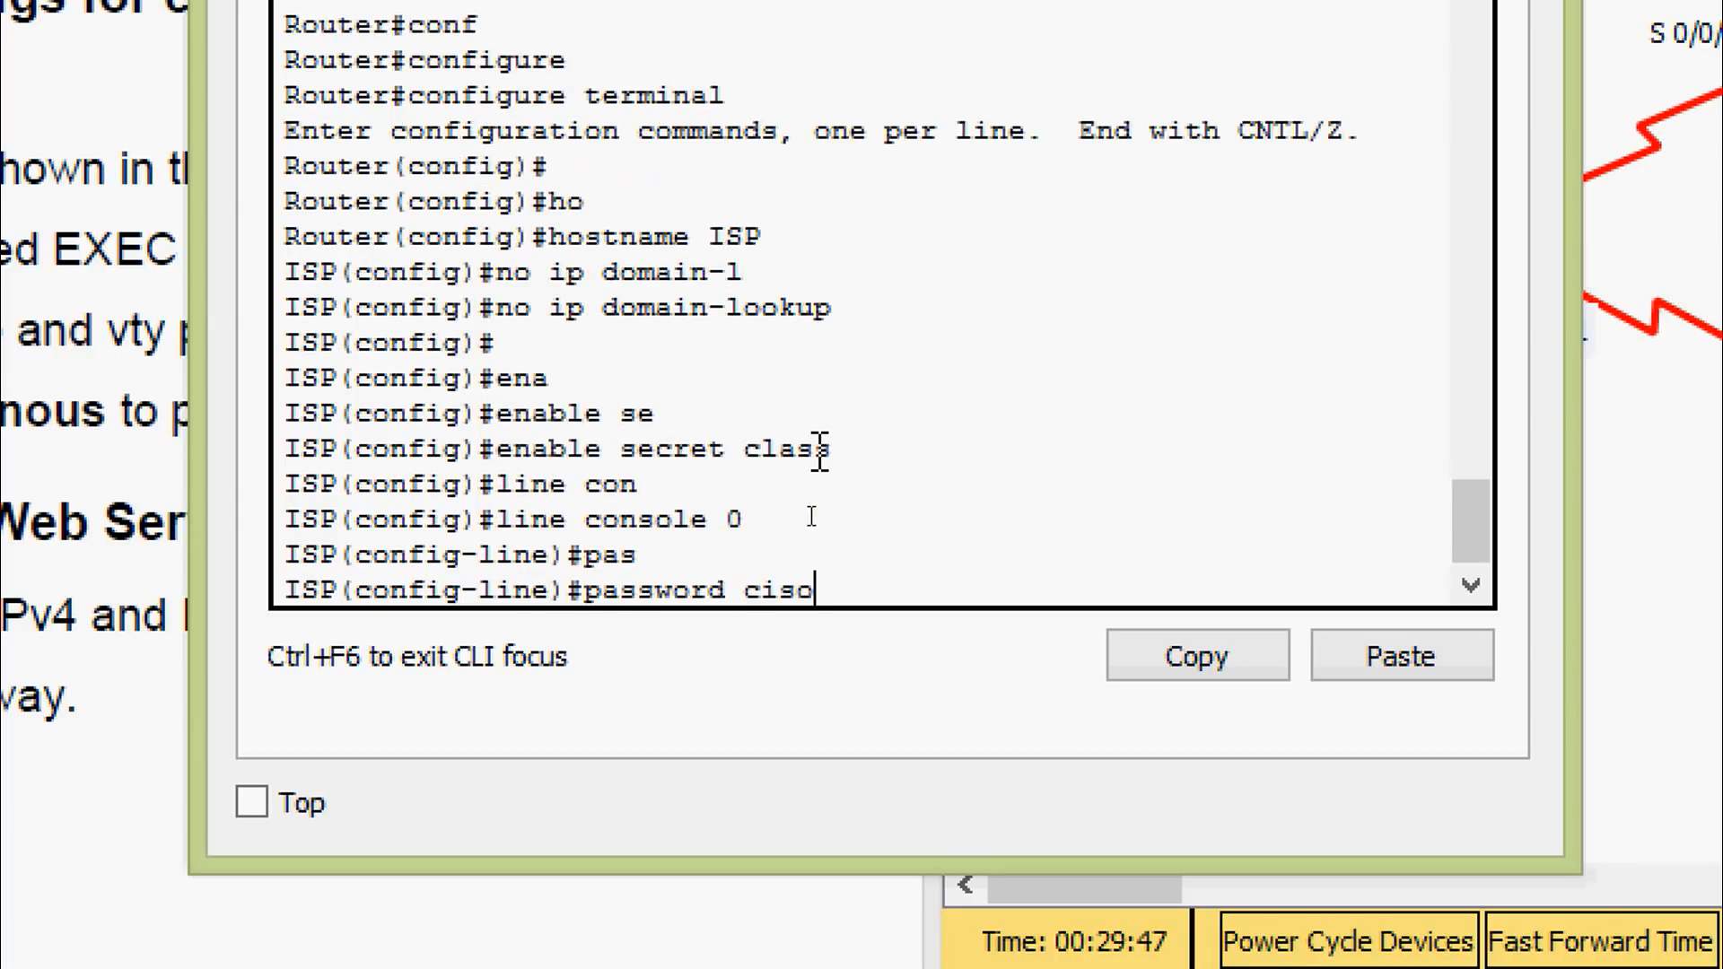
{"action": "key", "text": "BackSpace"}
{"action": "type", "text": "co"}
{"action": "key", "text": "Return"}
{"action": "type", "text": "login"}
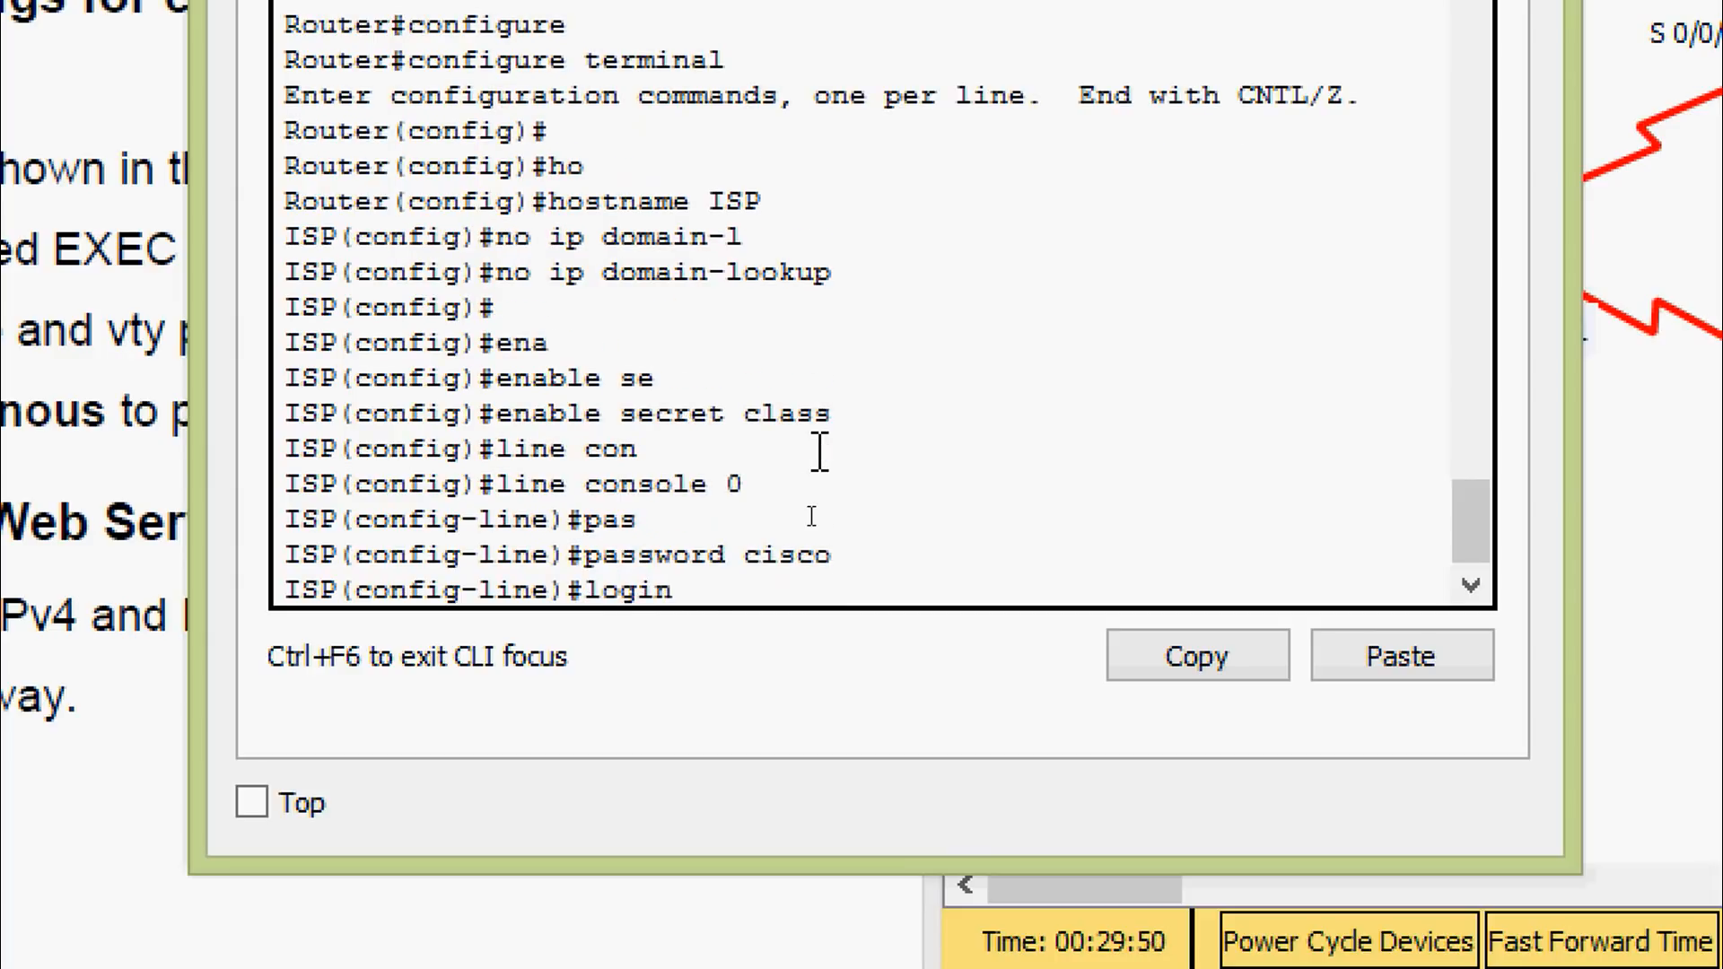
{"action": "key", "text": "Return"}
Enable logging synchronous on ISP's console line
{"action": "type", "text": "logg"}
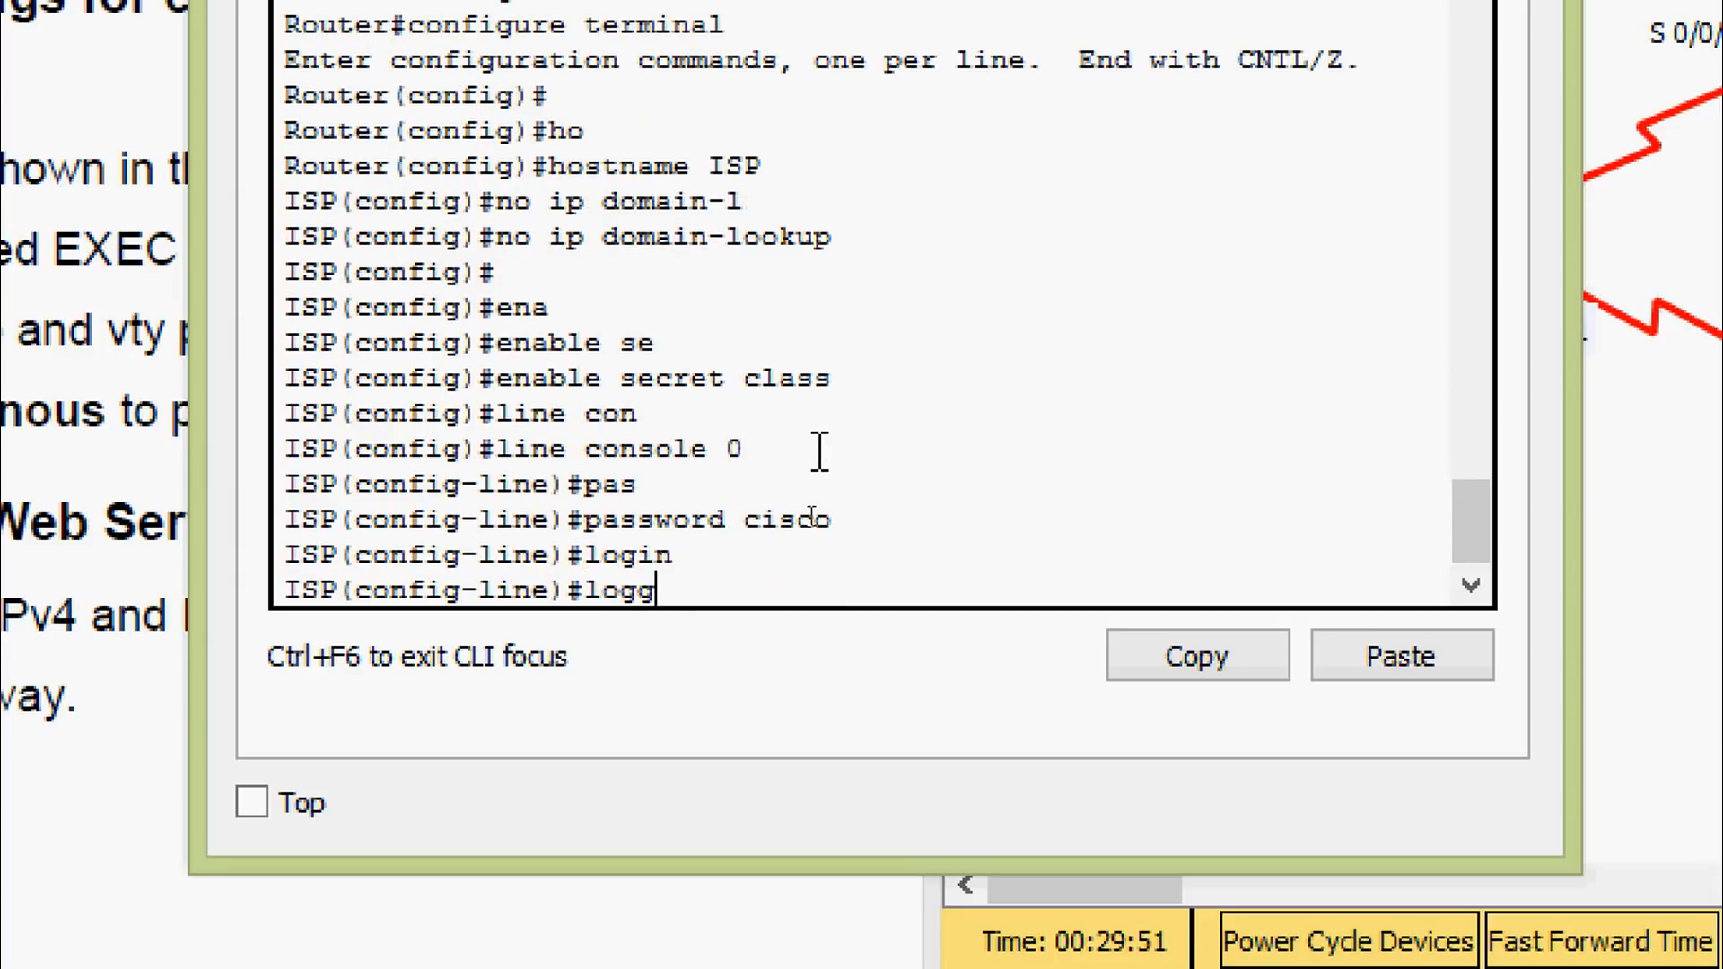
{"action": "key", "text": "Tab"}
{"action": "type", "text": "s"}
{"action": "key", "text": "Tab"}
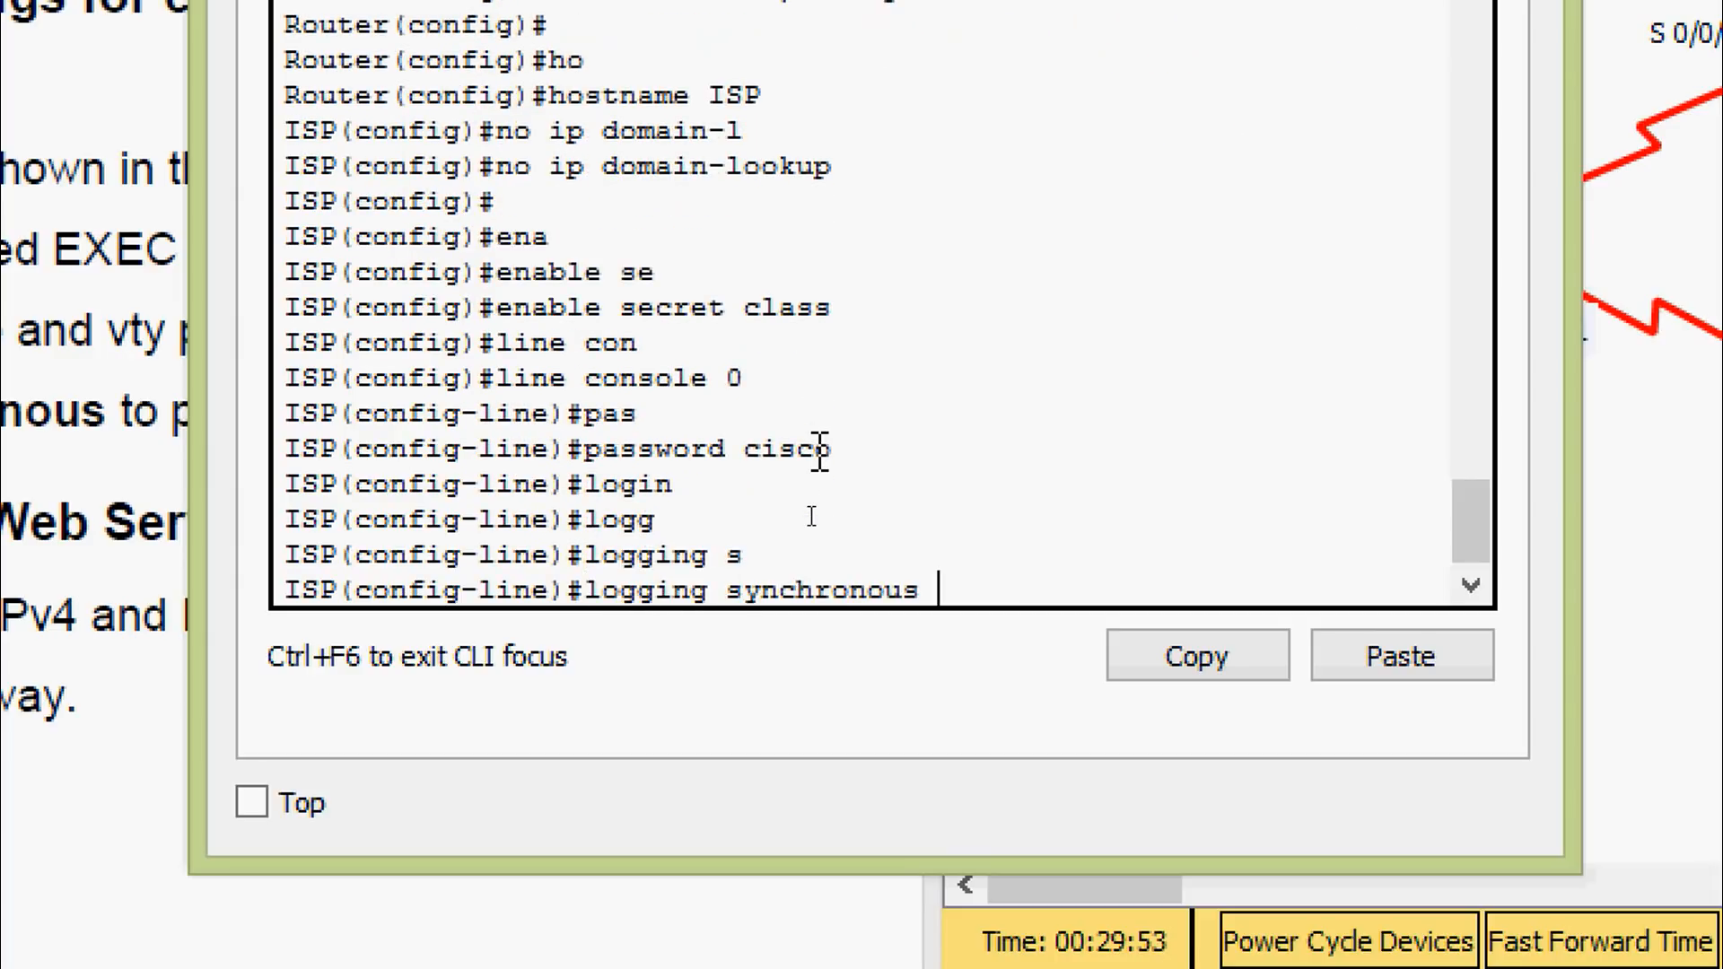
{"action": "key", "text": "Return"}
{"action": "type", "text": "exit"}
{"action": "key", "text": "Return"}
Set a password with login on ISP's vty lines 0 15
{"action": "type", "text": "lin"}
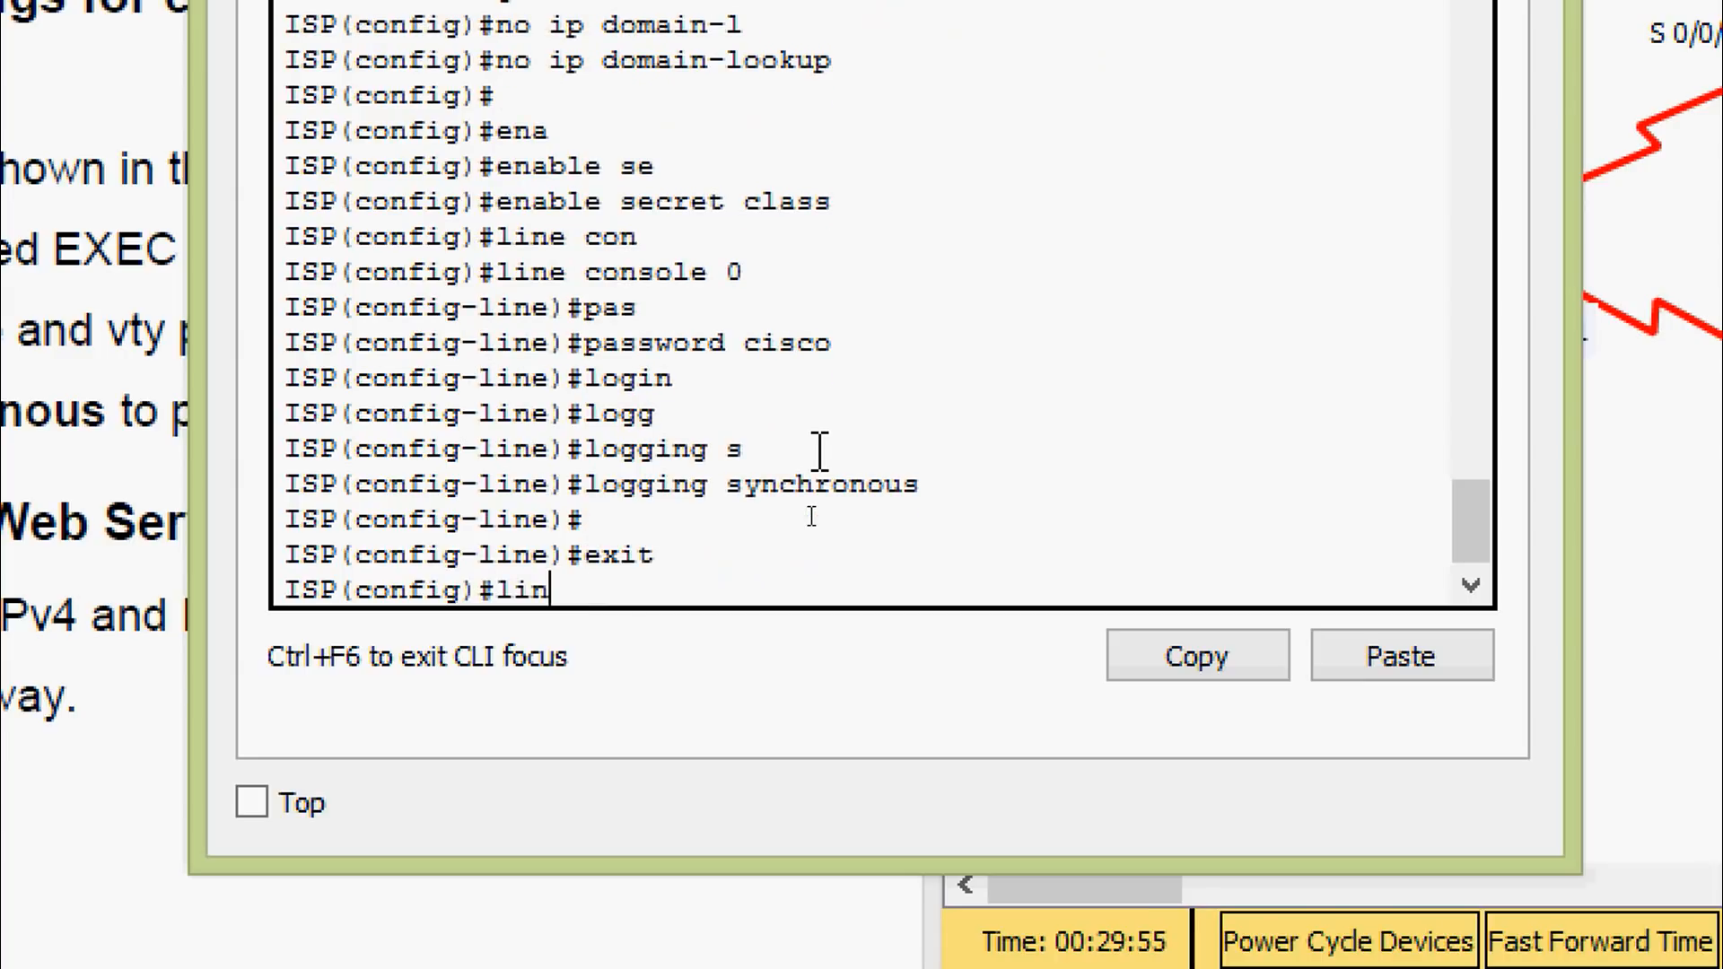
{"action": "type", "text": "e"}
{"action": "key", "text": "Tab"}
{"action": "type", "text": "vt"}
{"action": "type", "text": "0 15"}
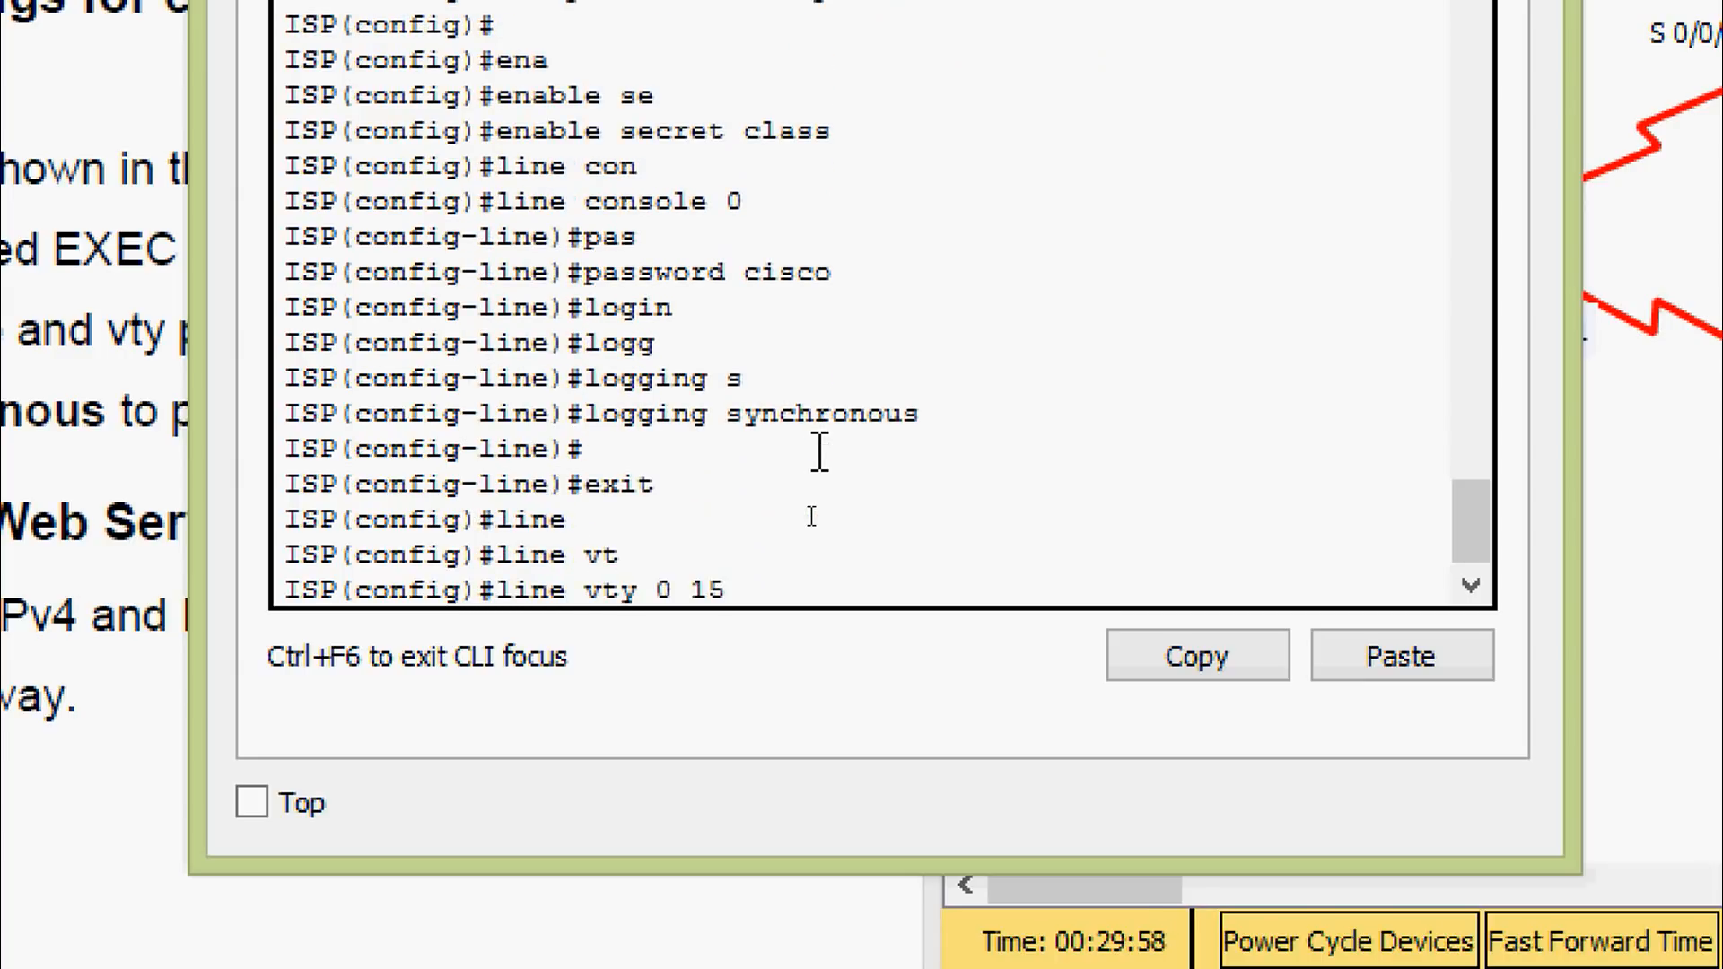
{"action": "key", "text": "Return"}
{"action": "type", "text": "pas"}
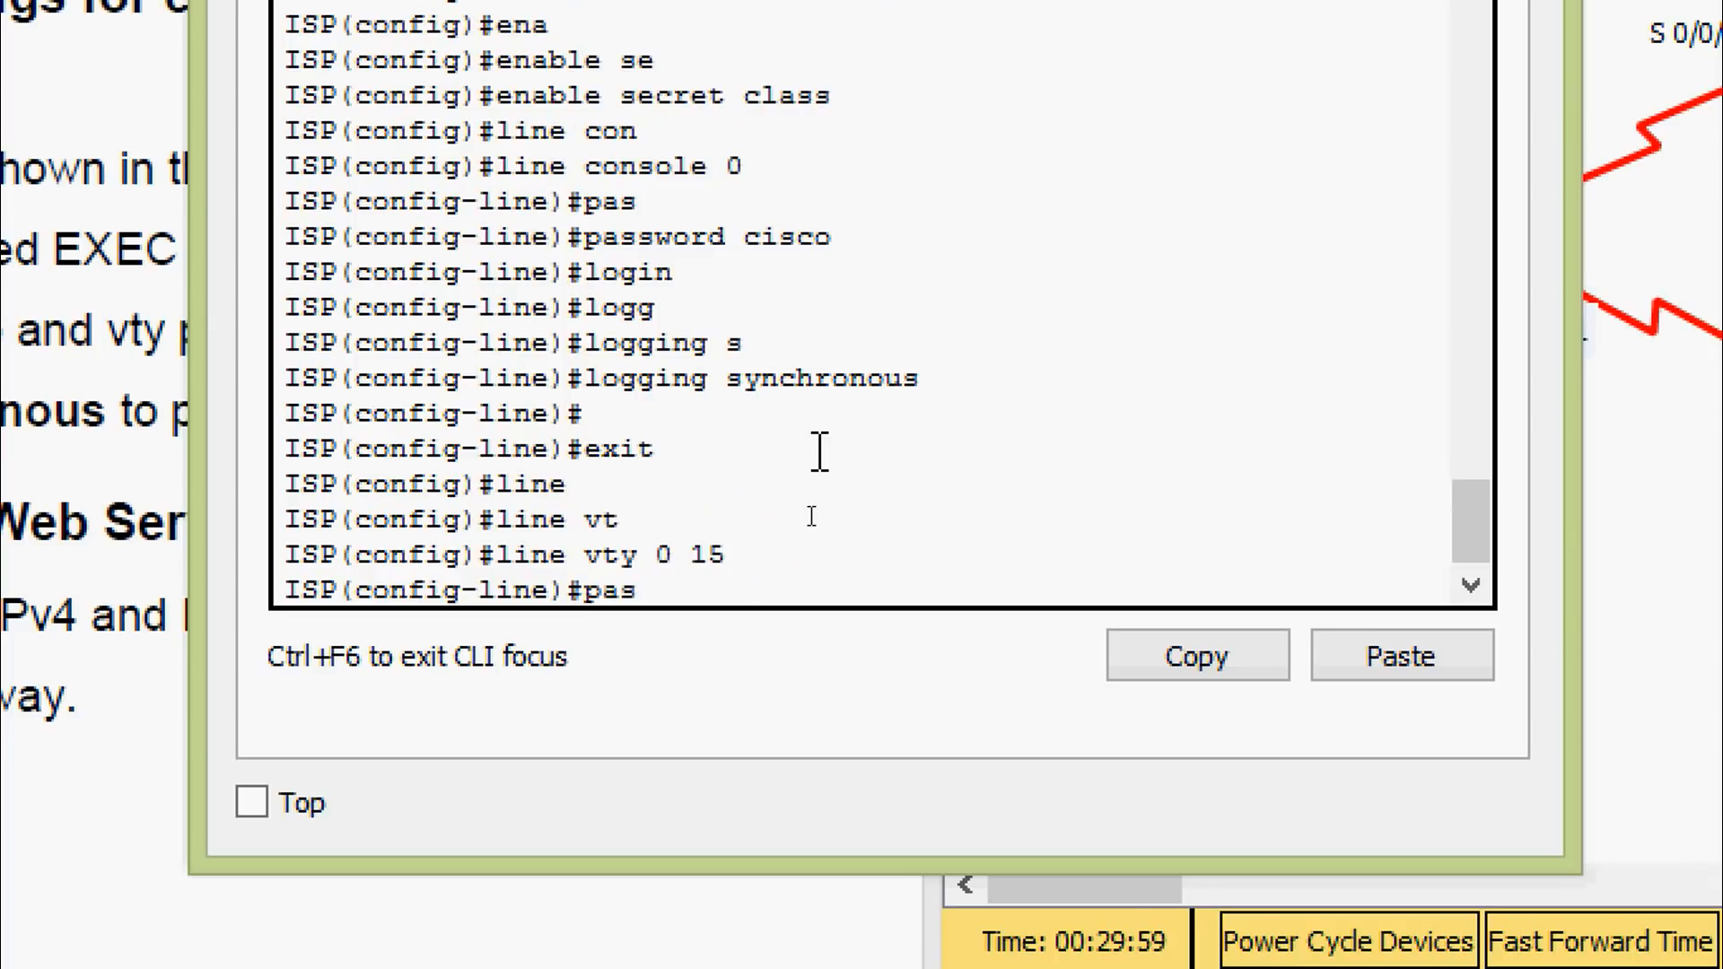
{"action": "key", "text": "Tab"}
{"action": "type", "text": "cisco"}
{"action": "key", "text": "Return"}
{"action": "type", "text": "login"}
{"action": "key", "text": "Return"}
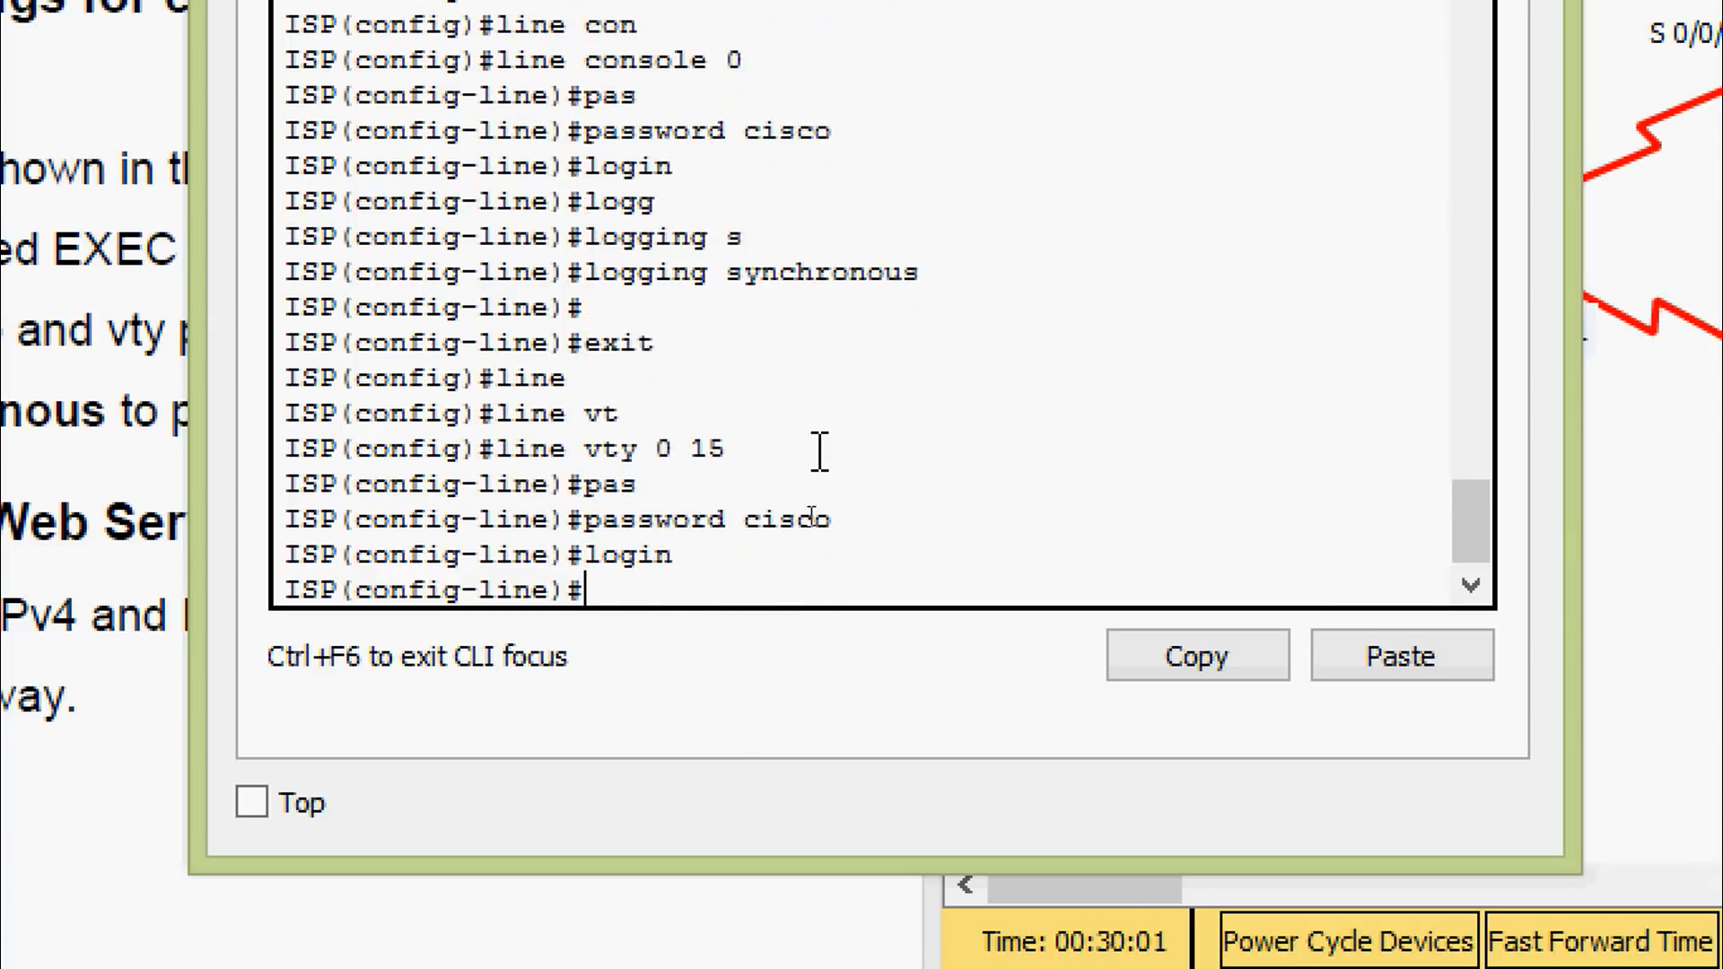
Save ISP's running-config to startup-config
{"action": "key", "text": "ctrl+z"}
{"action": "key", "text": "Return"}
{"action": "type", "text": "cop"}
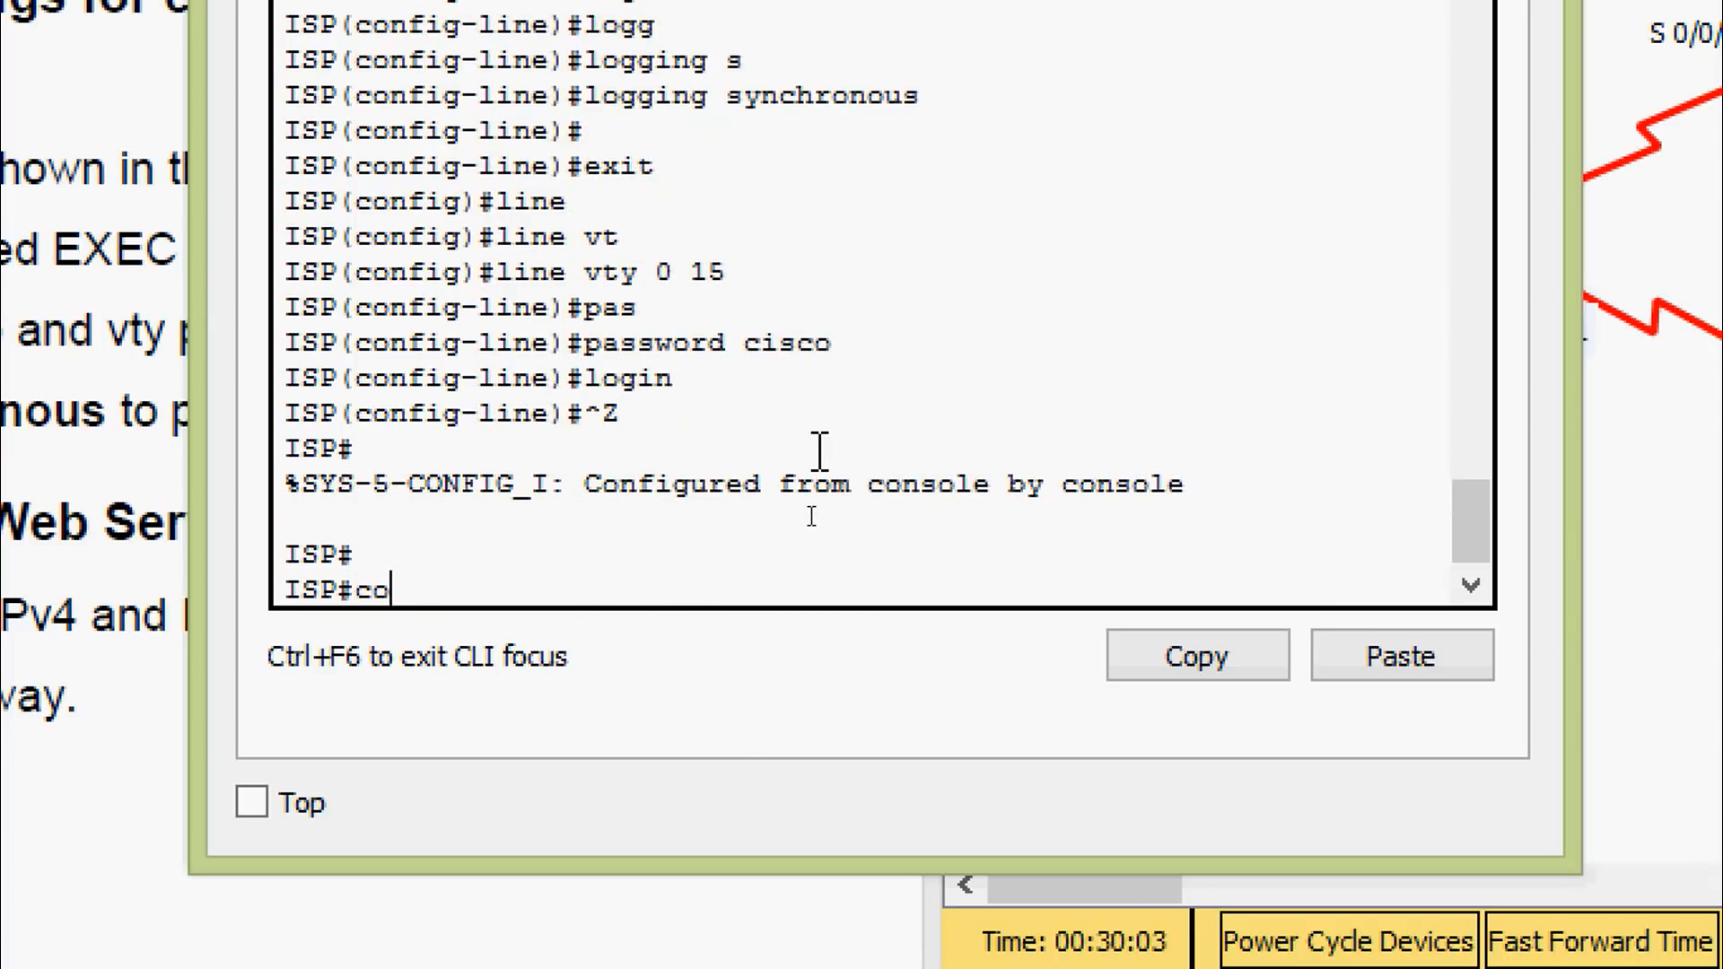
{"action": "key", "text": "Tab"}
{"action": "type", "text": "r"}
{"action": "key", "text": "Tab"}
{"action": "type", "text": "st"}
{"action": "key", "text": "Tab"}
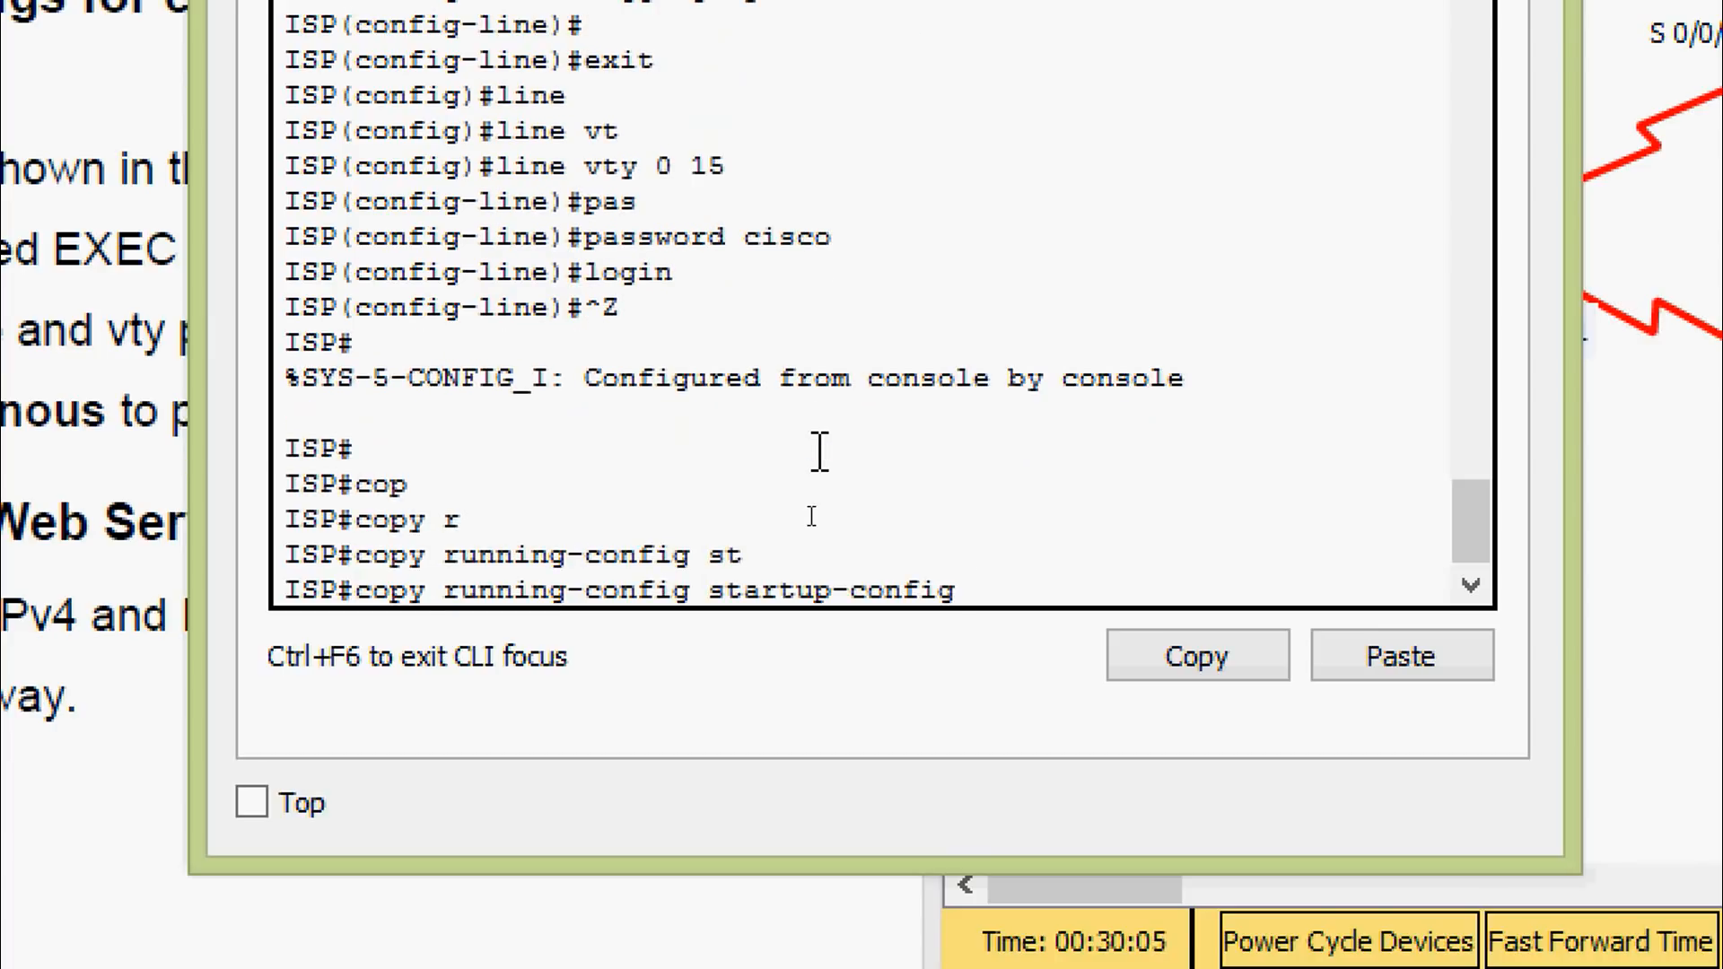
{"action": "key", "text": "Return"}
{"action": "key", "text": "Return"}
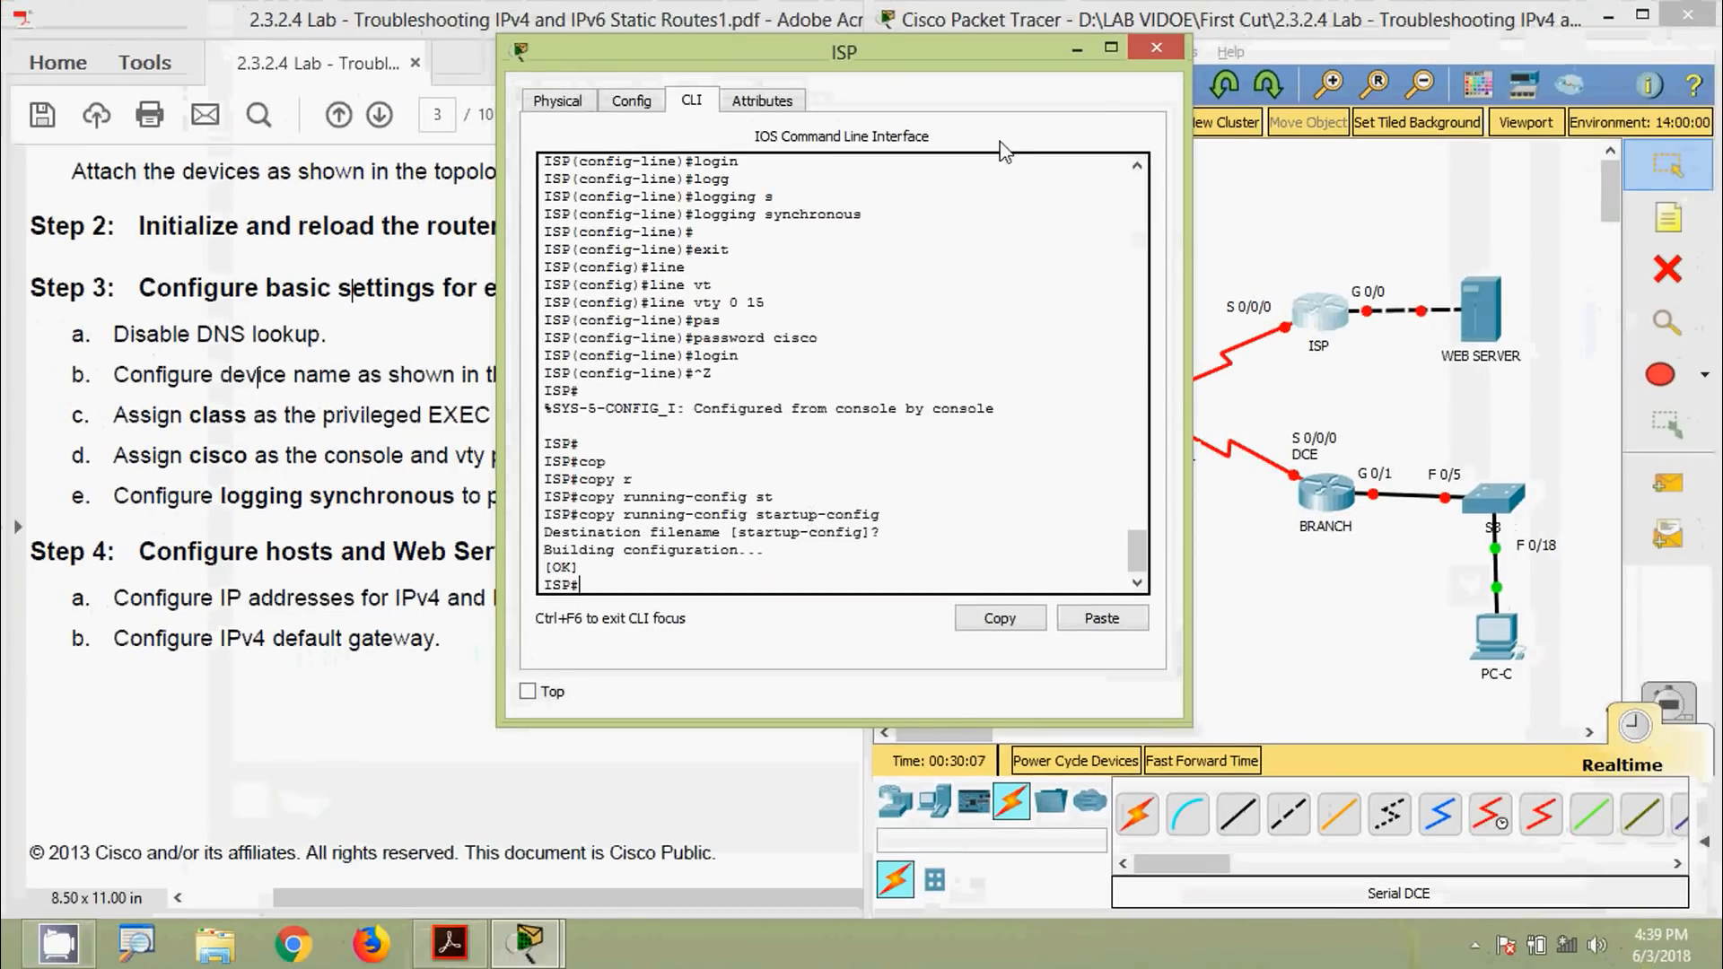
Switch from ISP to the BRANCH router's CLI, declining the initial dialog and enabling
{"action": "left_click", "coordinate": [1156, 48]}
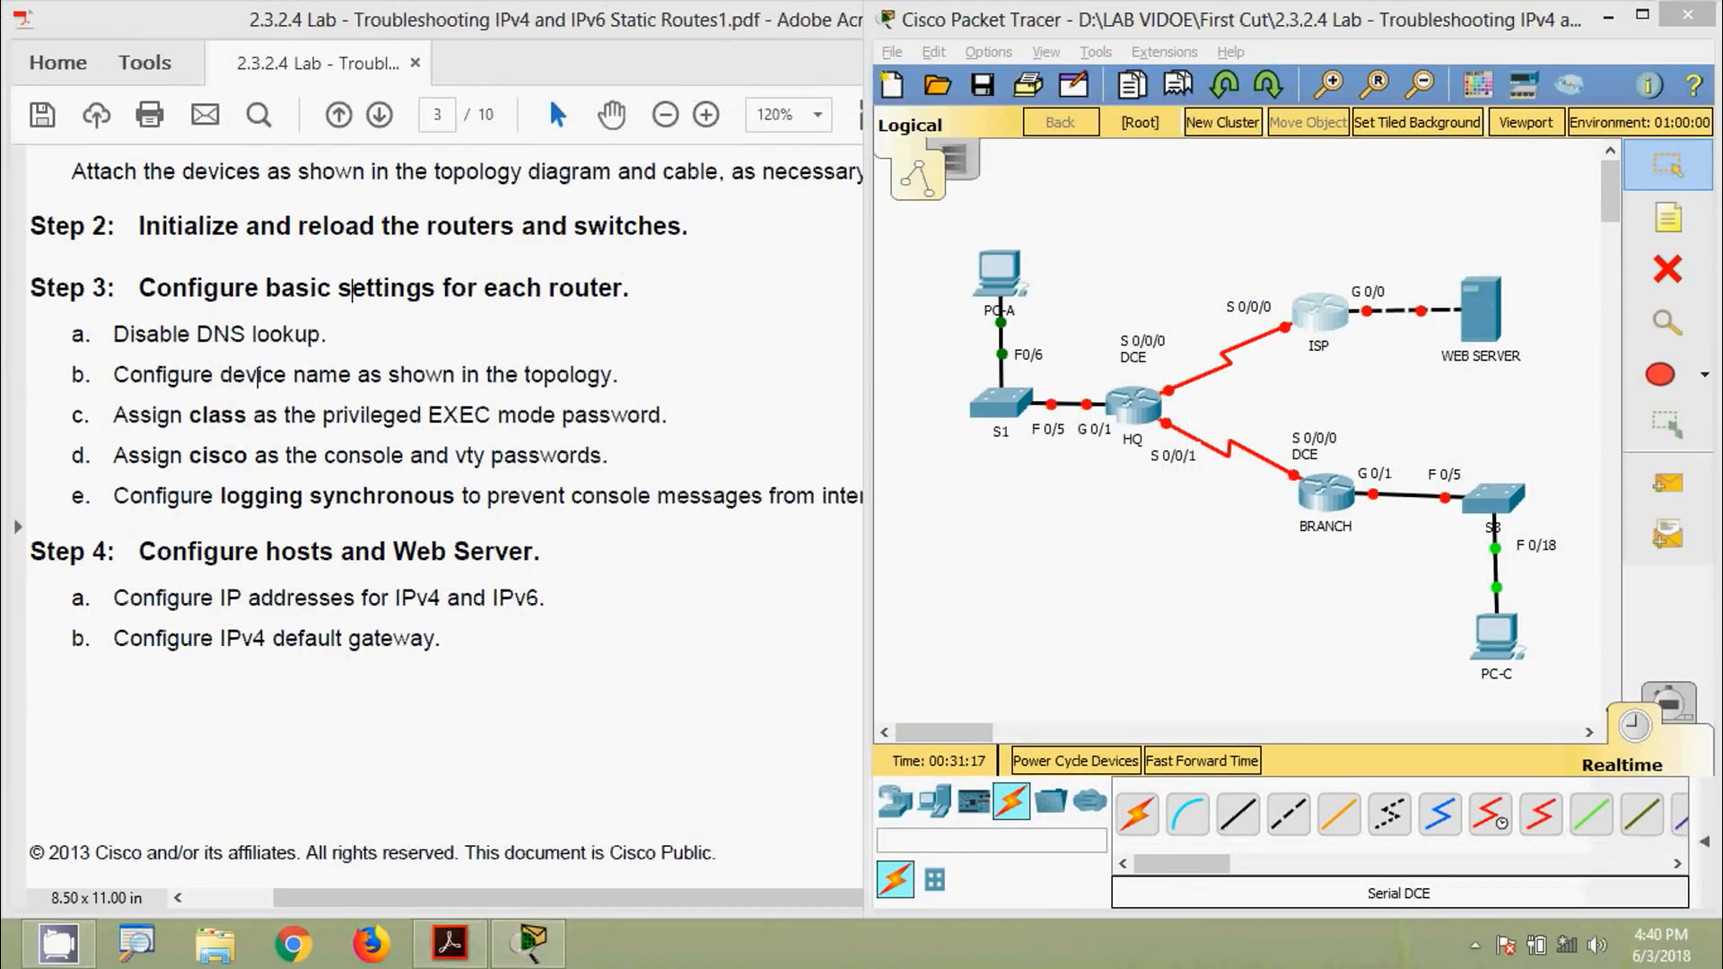
{"action": "left_click", "coordinate": [1324, 496]}
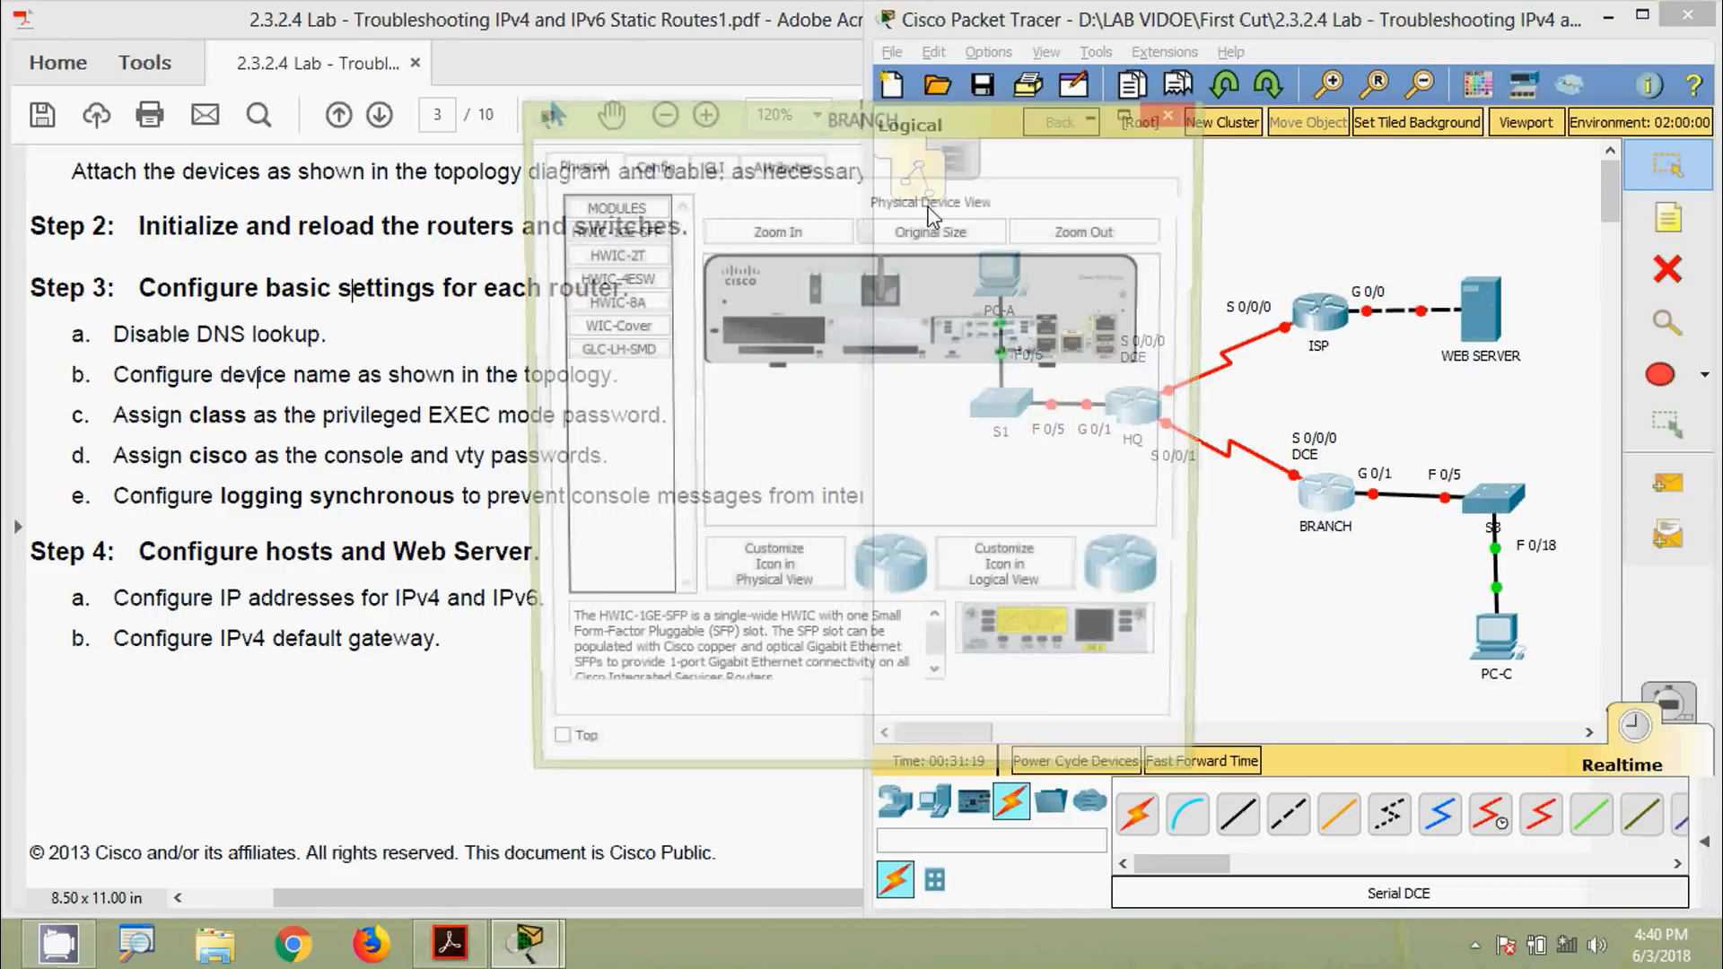
{"action": "left_click", "coordinate": [589, 74]}
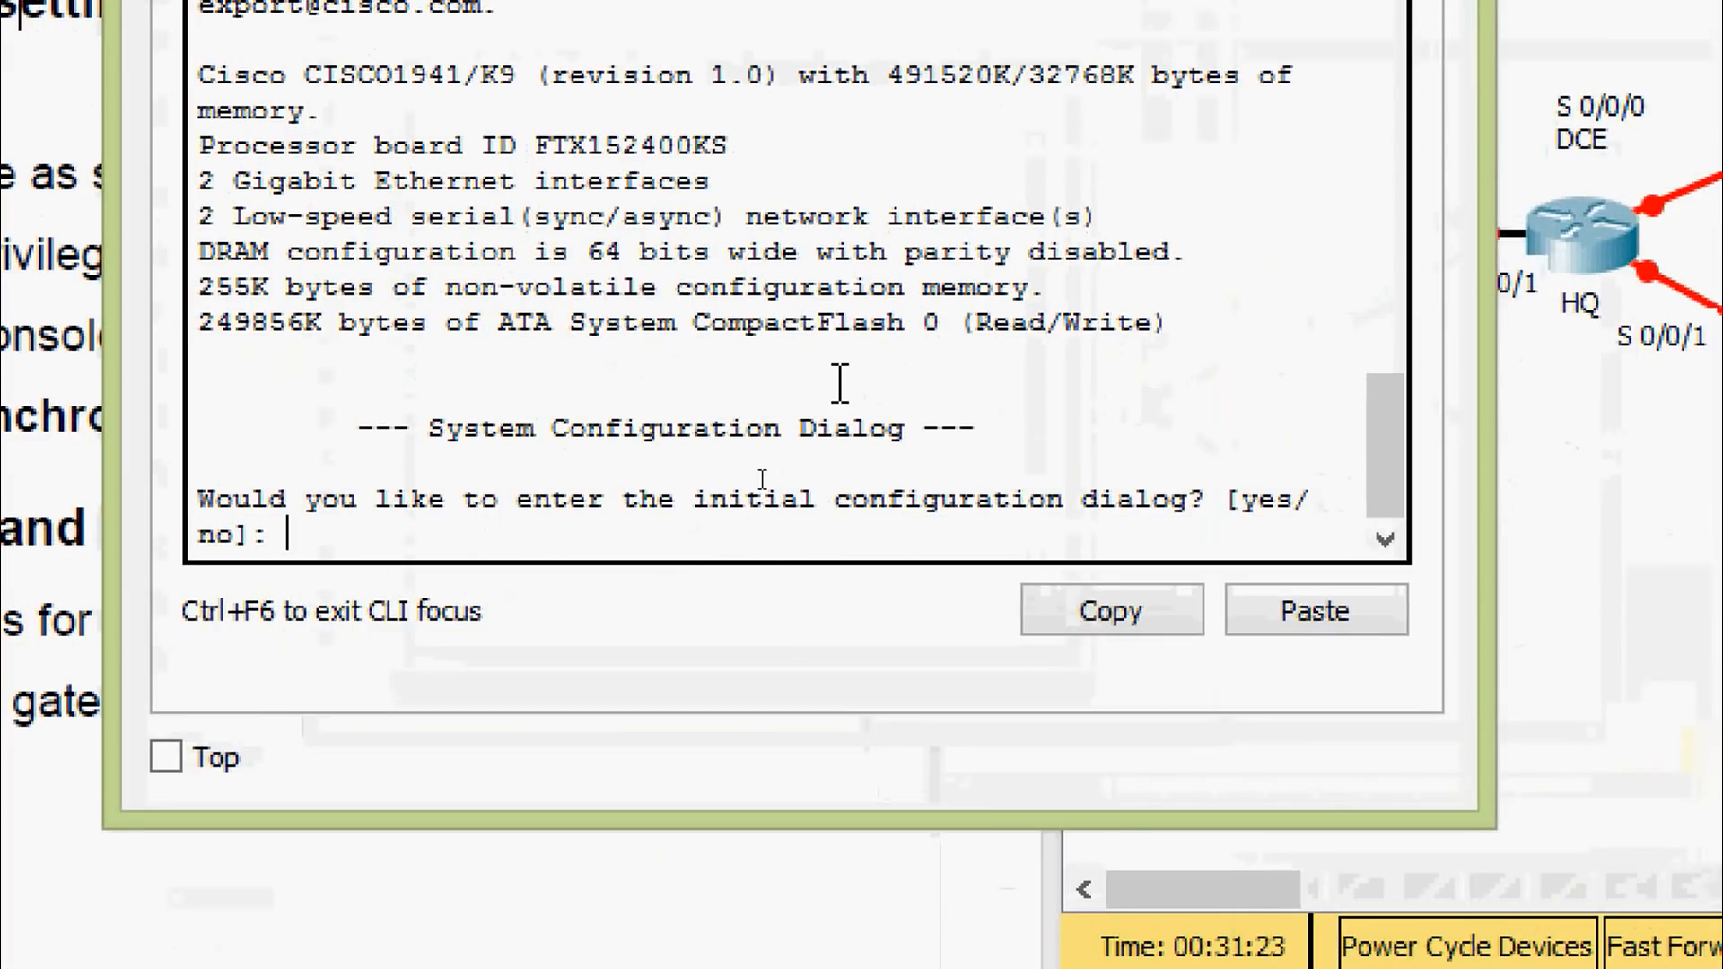
{"action": "type", "text": "no"}
{"action": "key", "text": "Return"}
{"action": "key", "text": "Return"}
{"action": "type", "text": "ena"}
{"action": "key", "text": "Tab"}
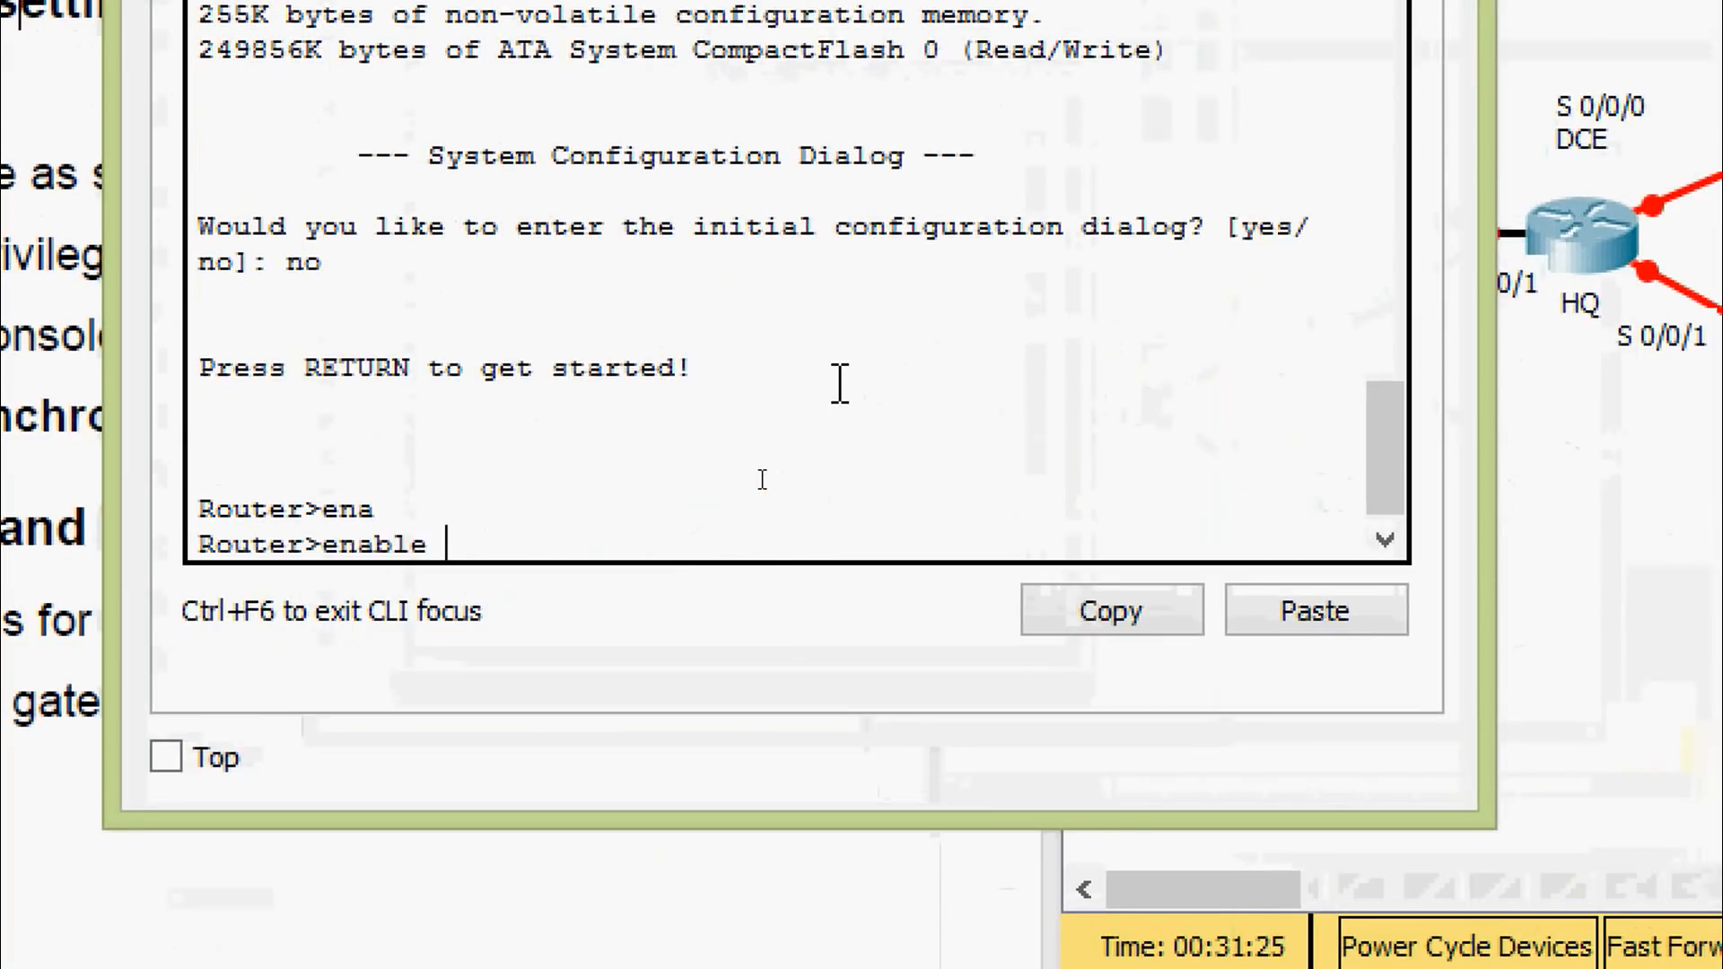
In global configuration, name the router BRANCH and disable DNS lookup
{"action": "key", "text": "Return"}
{"action": "type", "text": "conf"}
{"action": "key", "text": "Tab"}
{"action": "type", "text": "t"}
{"action": "key", "text": "Tab"}
{"action": "key", "text": "Return"}
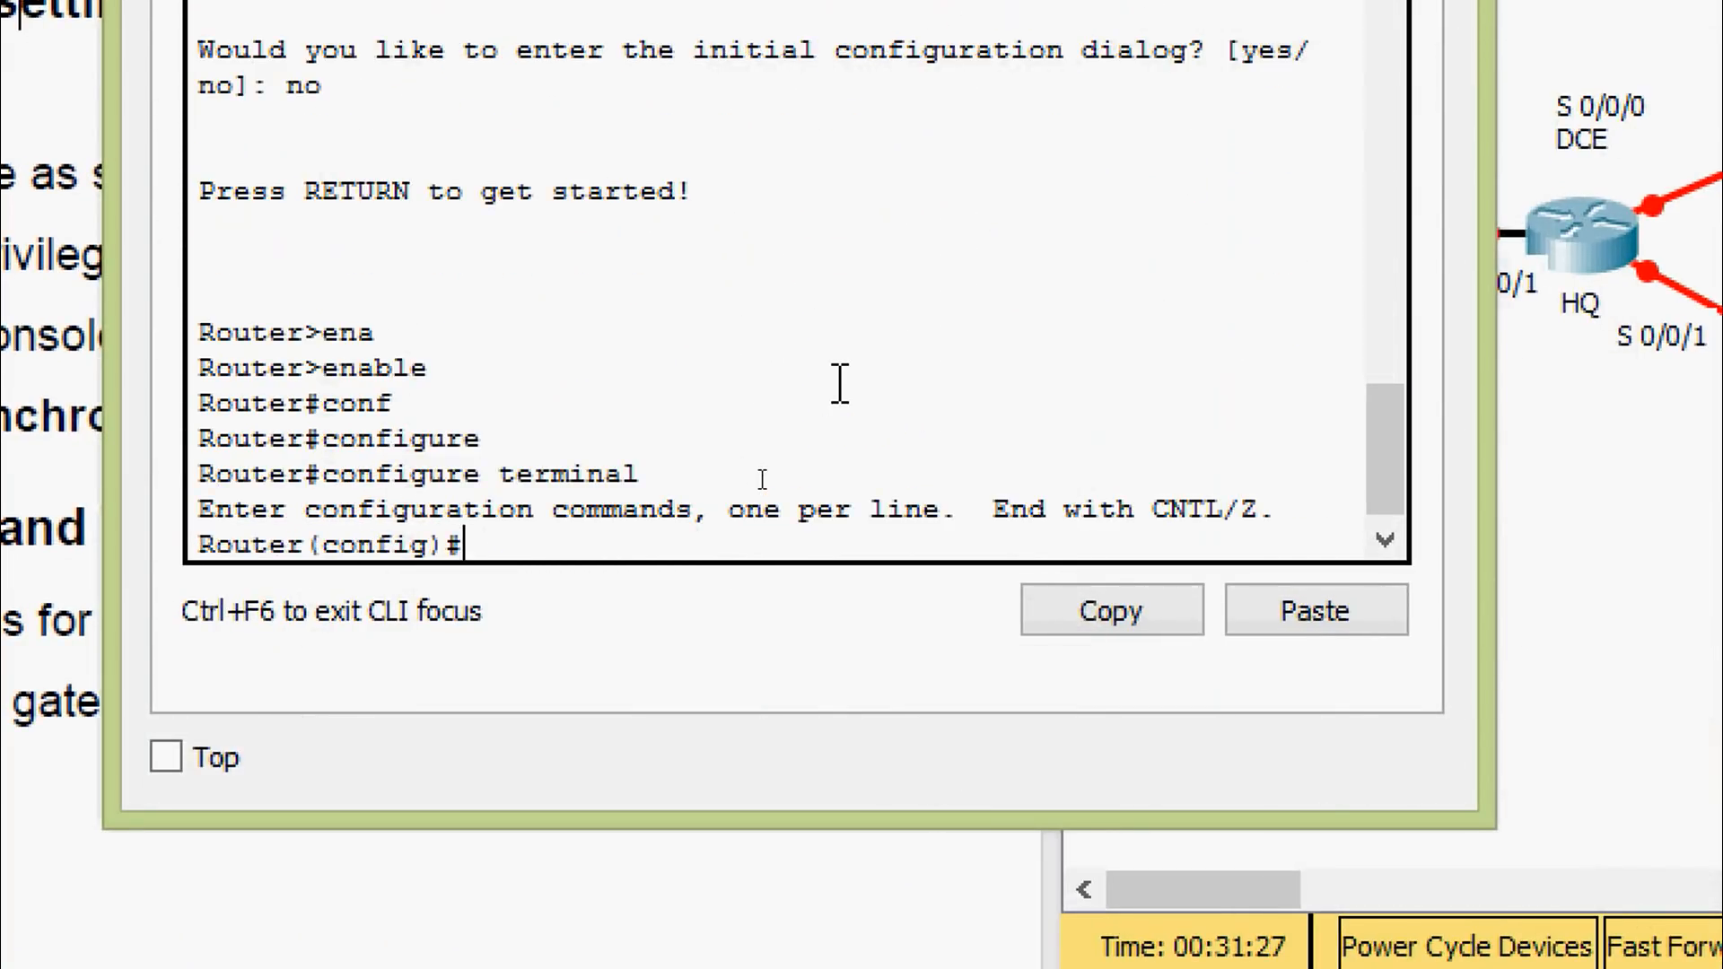
{"action": "type", "text": "H"}
{"action": "key", "text": "Tab"}
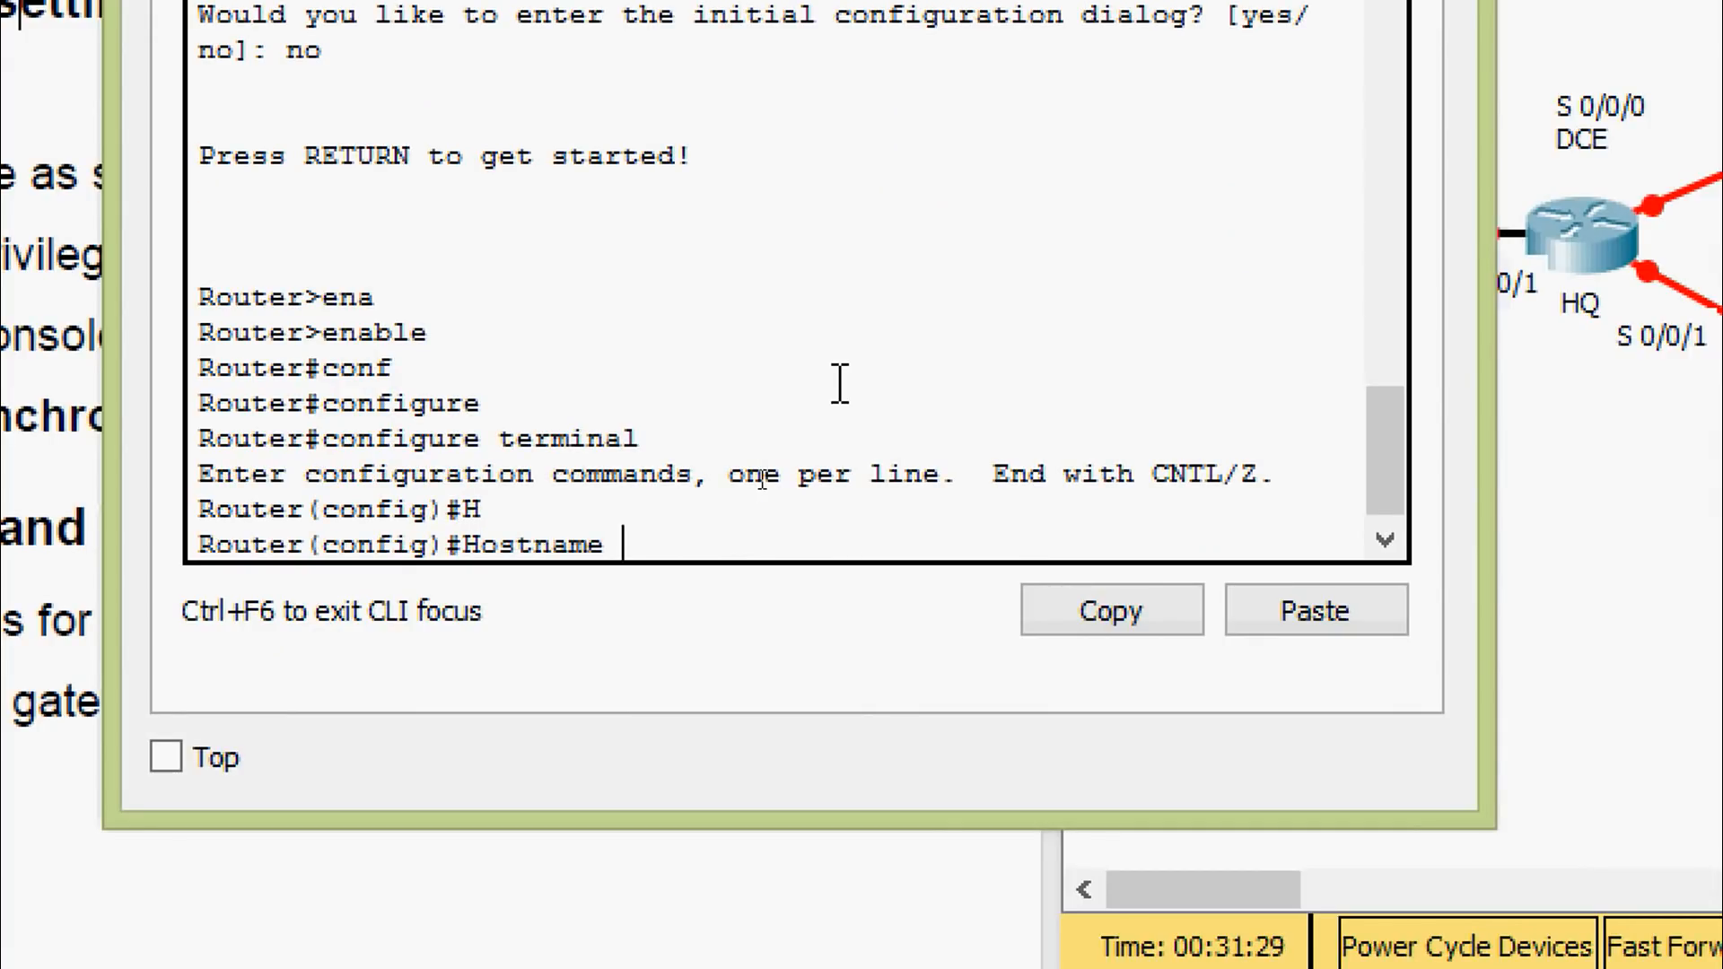
{"action": "type", "text": "BRANCH"}
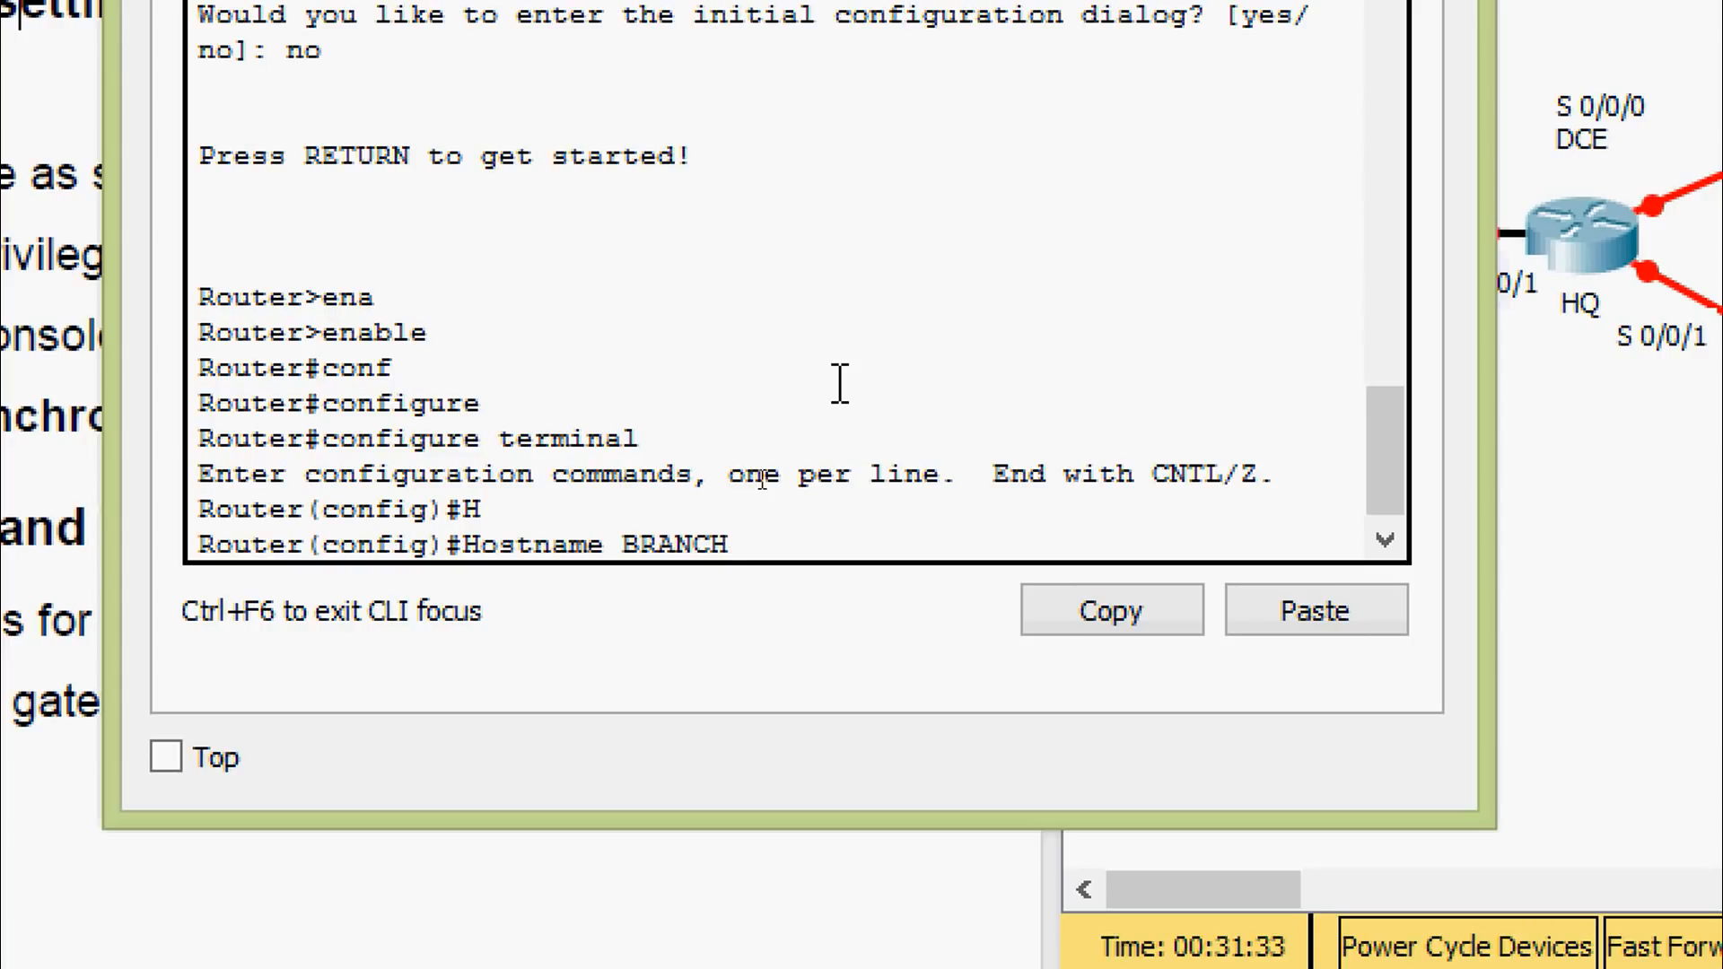
{"action": "key", "text": "Return"}
{"action": "type", "text": "no"}
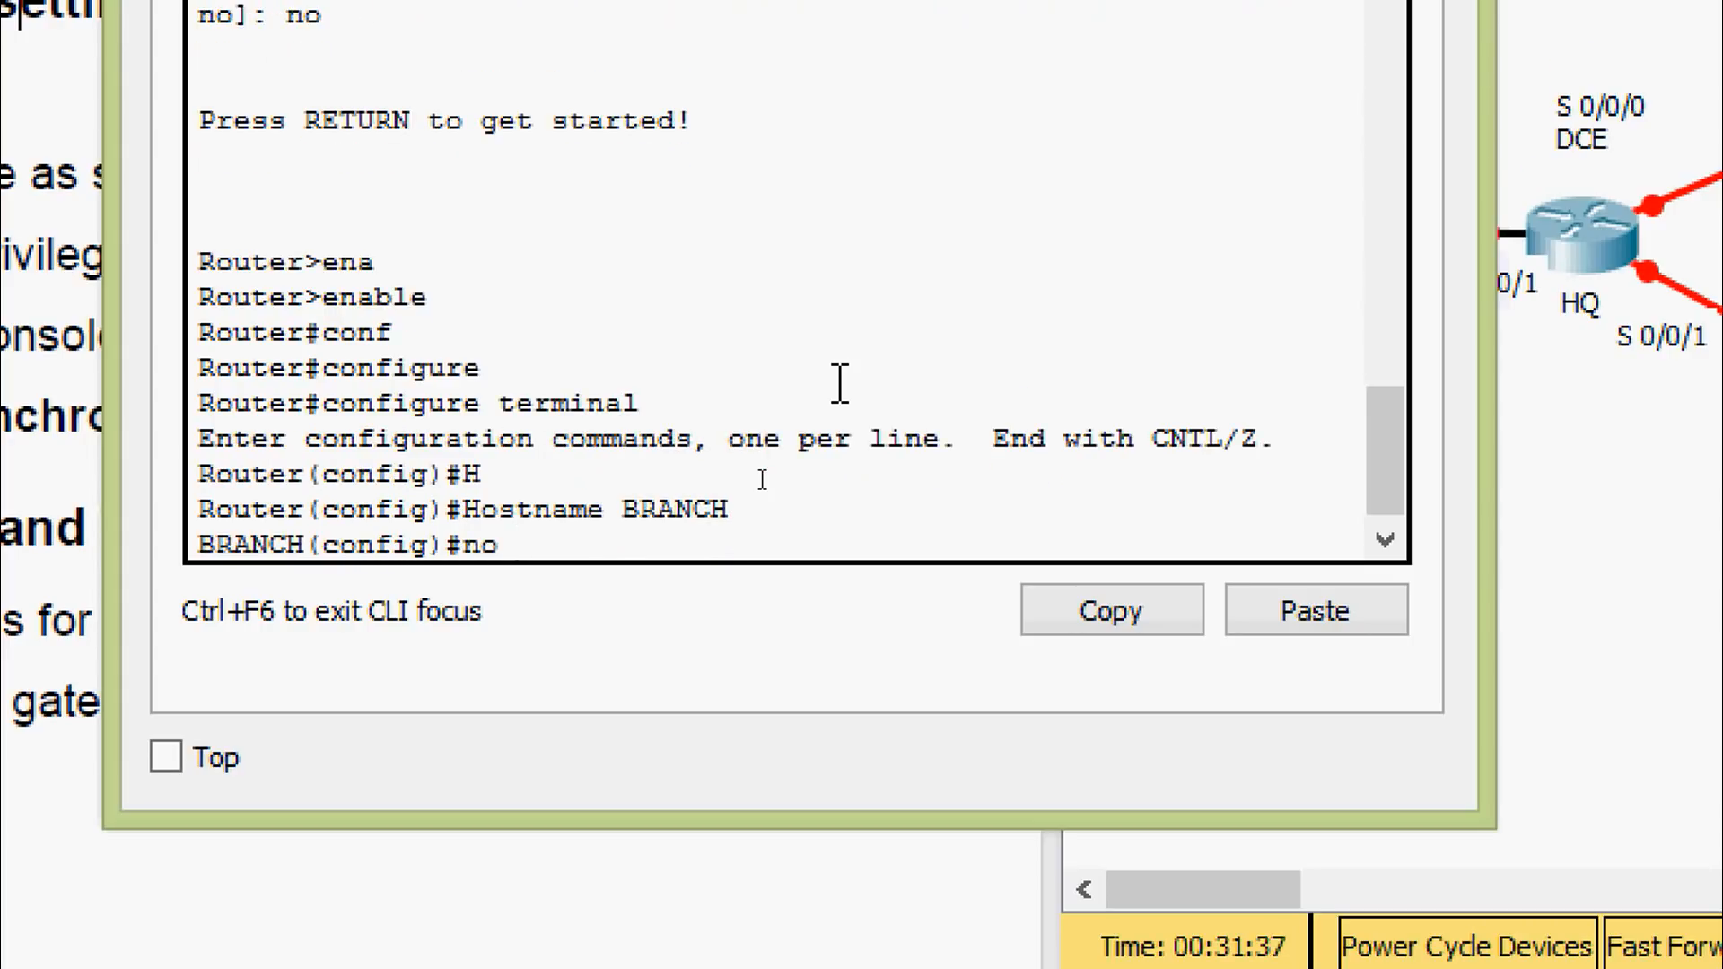
{"action": "type", "text": " ip domain-l"}
{"action": "key", "text": "Tab"}
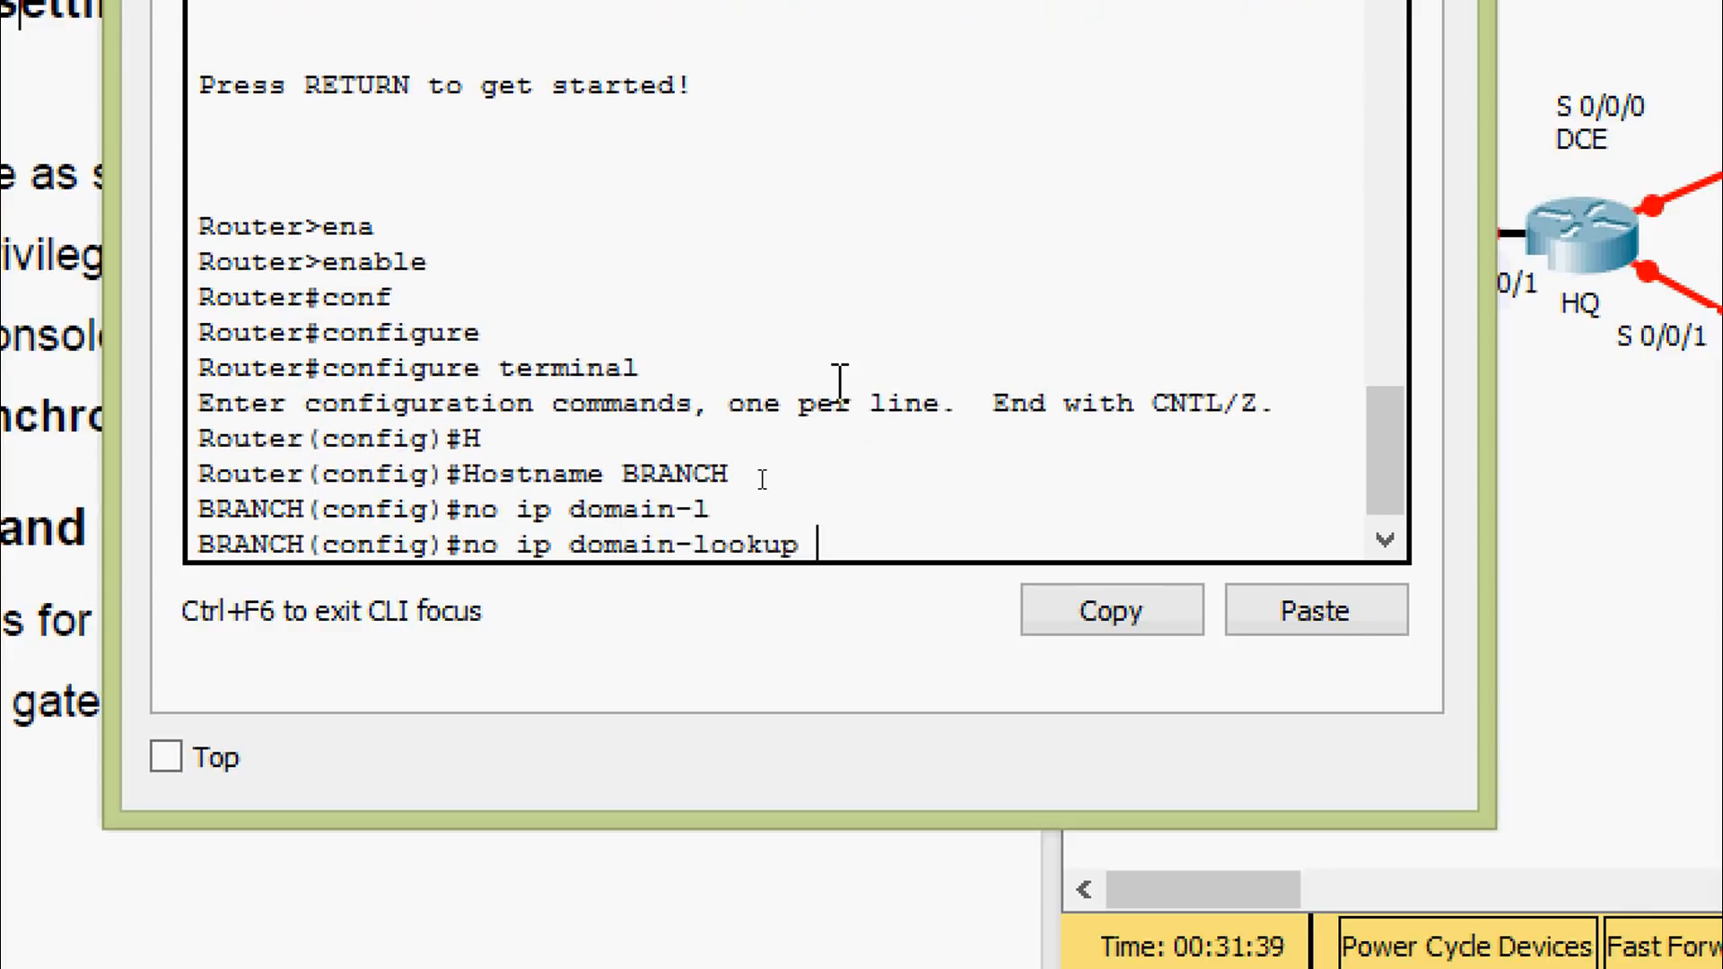
{"action": "key", "text": "Return"}
Set the privileged EXEC enable secret on BRANCH
{"action": "type", "text": "ena"}
{"action": "key", "text": "Tab"}
{"action": "type", "text": "se"}
{"action": "key", "text": "Tab"}
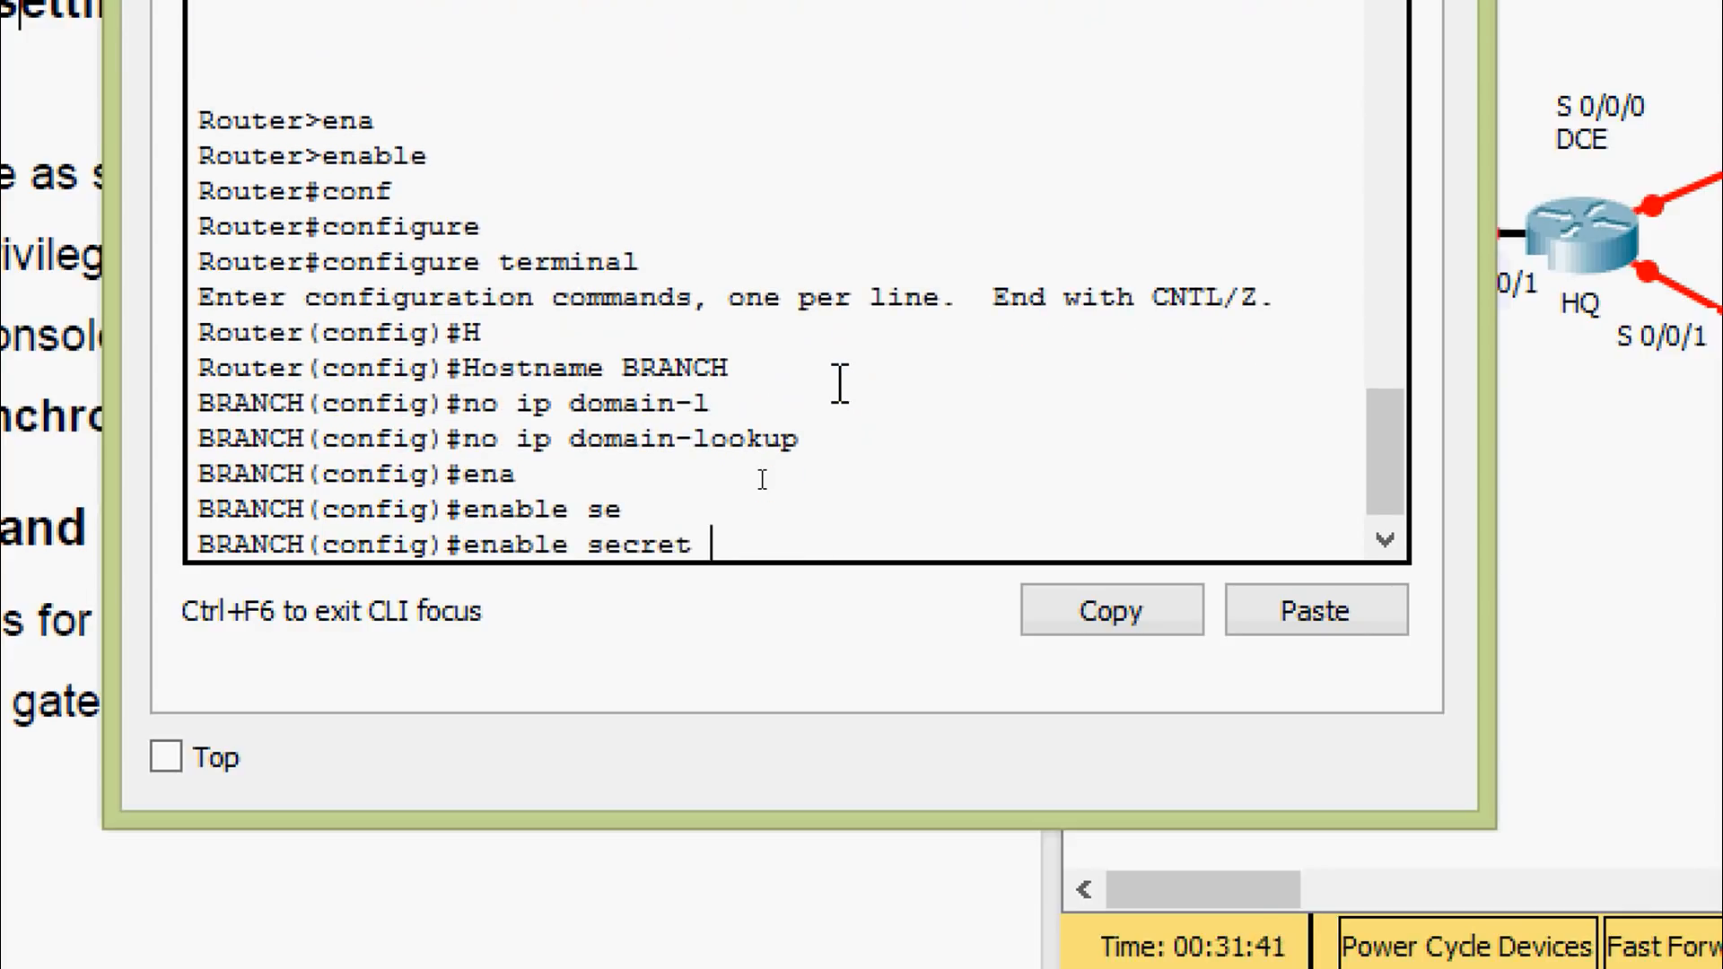
{"action": "type", "text": "class"}
{"action": "key", "text": "Return"}
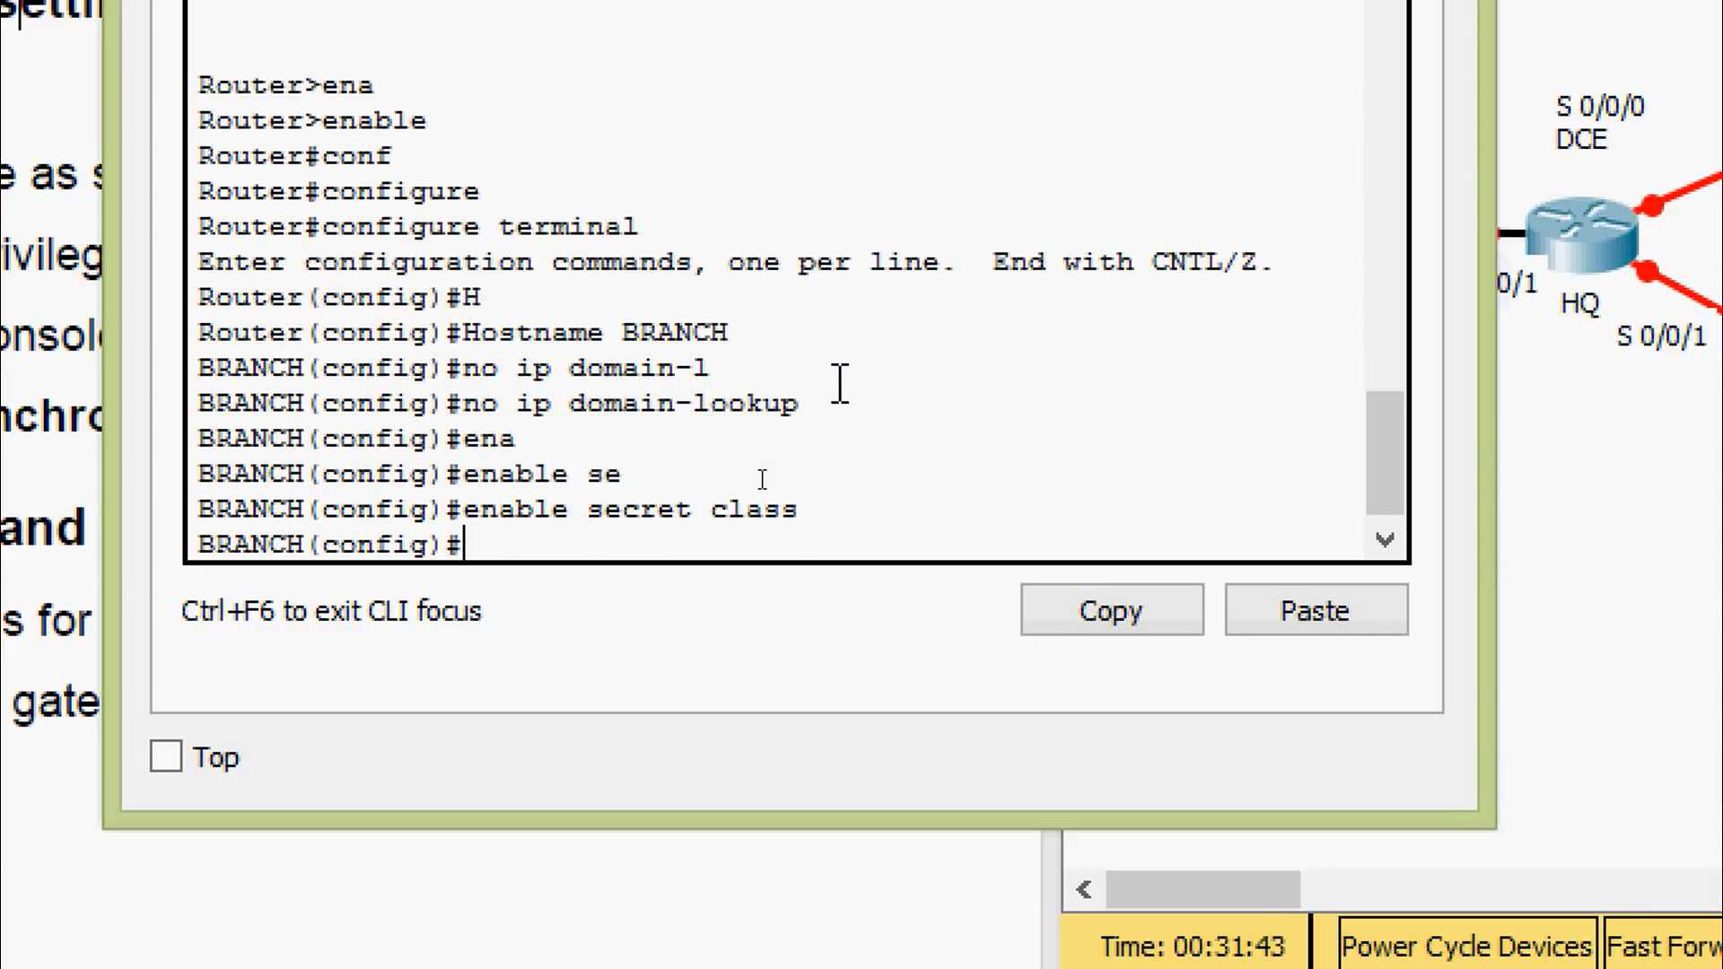
{"action": "type", "text": "c"}
{"action": "key", "text": "BackSpace"}
Give BRANCH's console line 0 a password and require login
{"action": "type", "text": "line"}
{"action": "key", "text": "Tab"}
{"action": "type", "text": "con"}
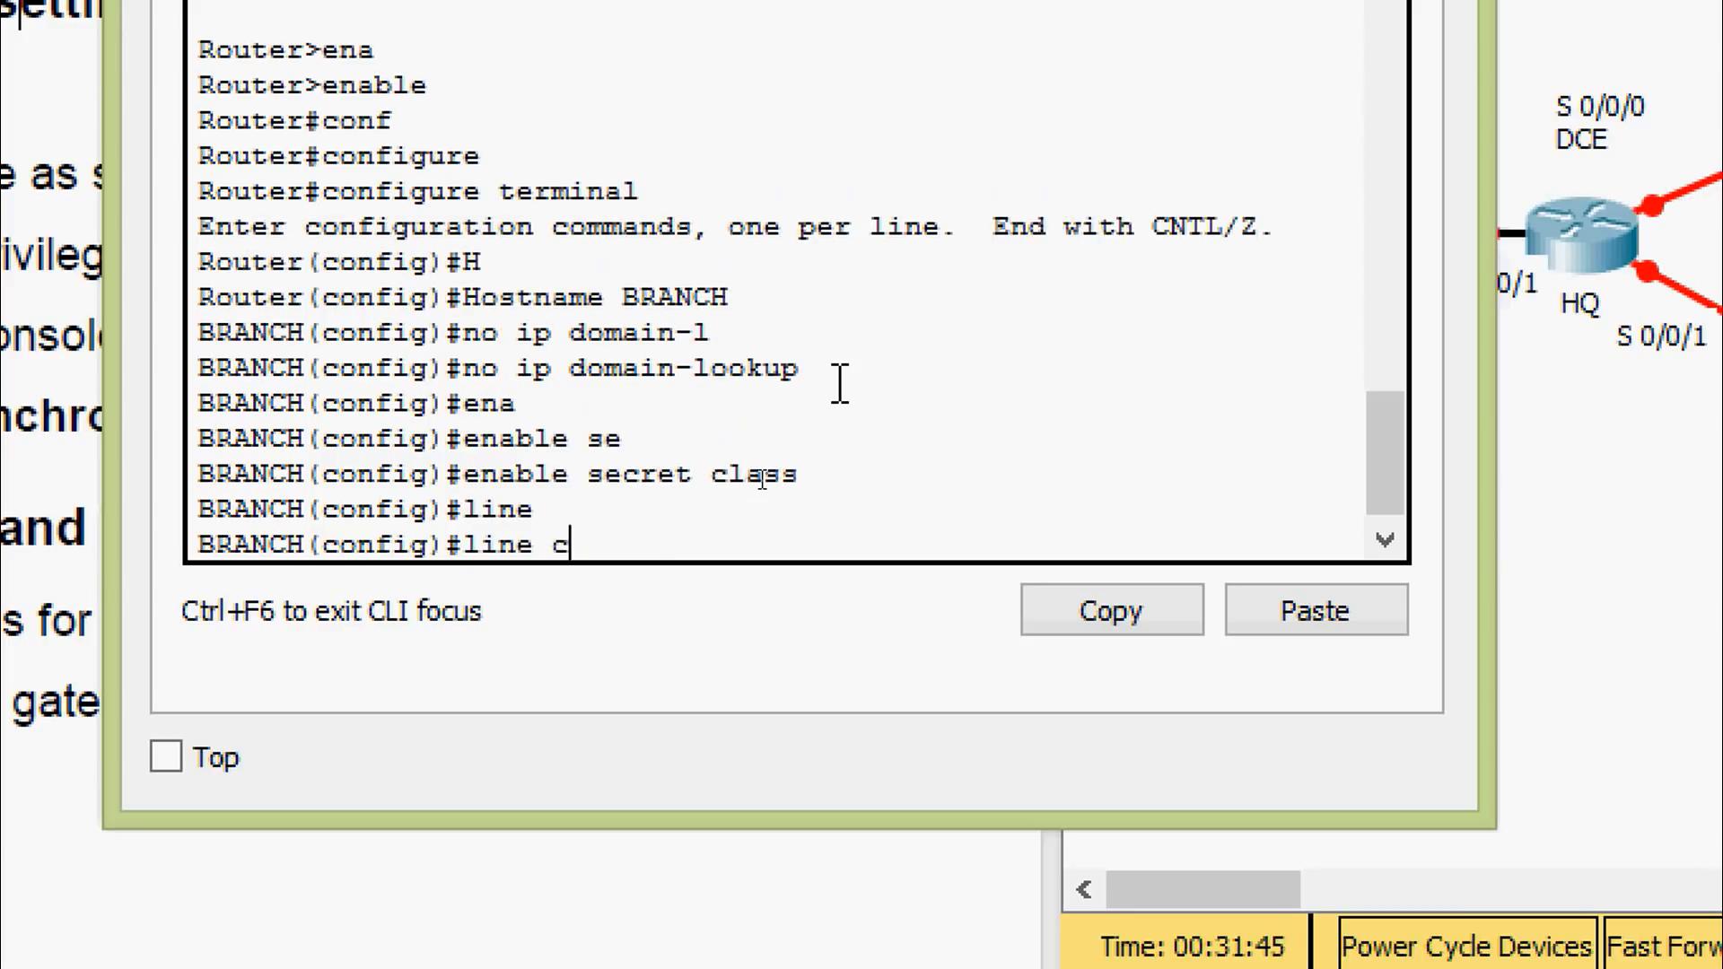
{"action": "key", "text": "Tab"}
{"action": "type", "text": "0"}
{"action": "key", "text": "Return"}
{"action": "type", "text": "pas"}
{"action": "key", "text": "Tab"}
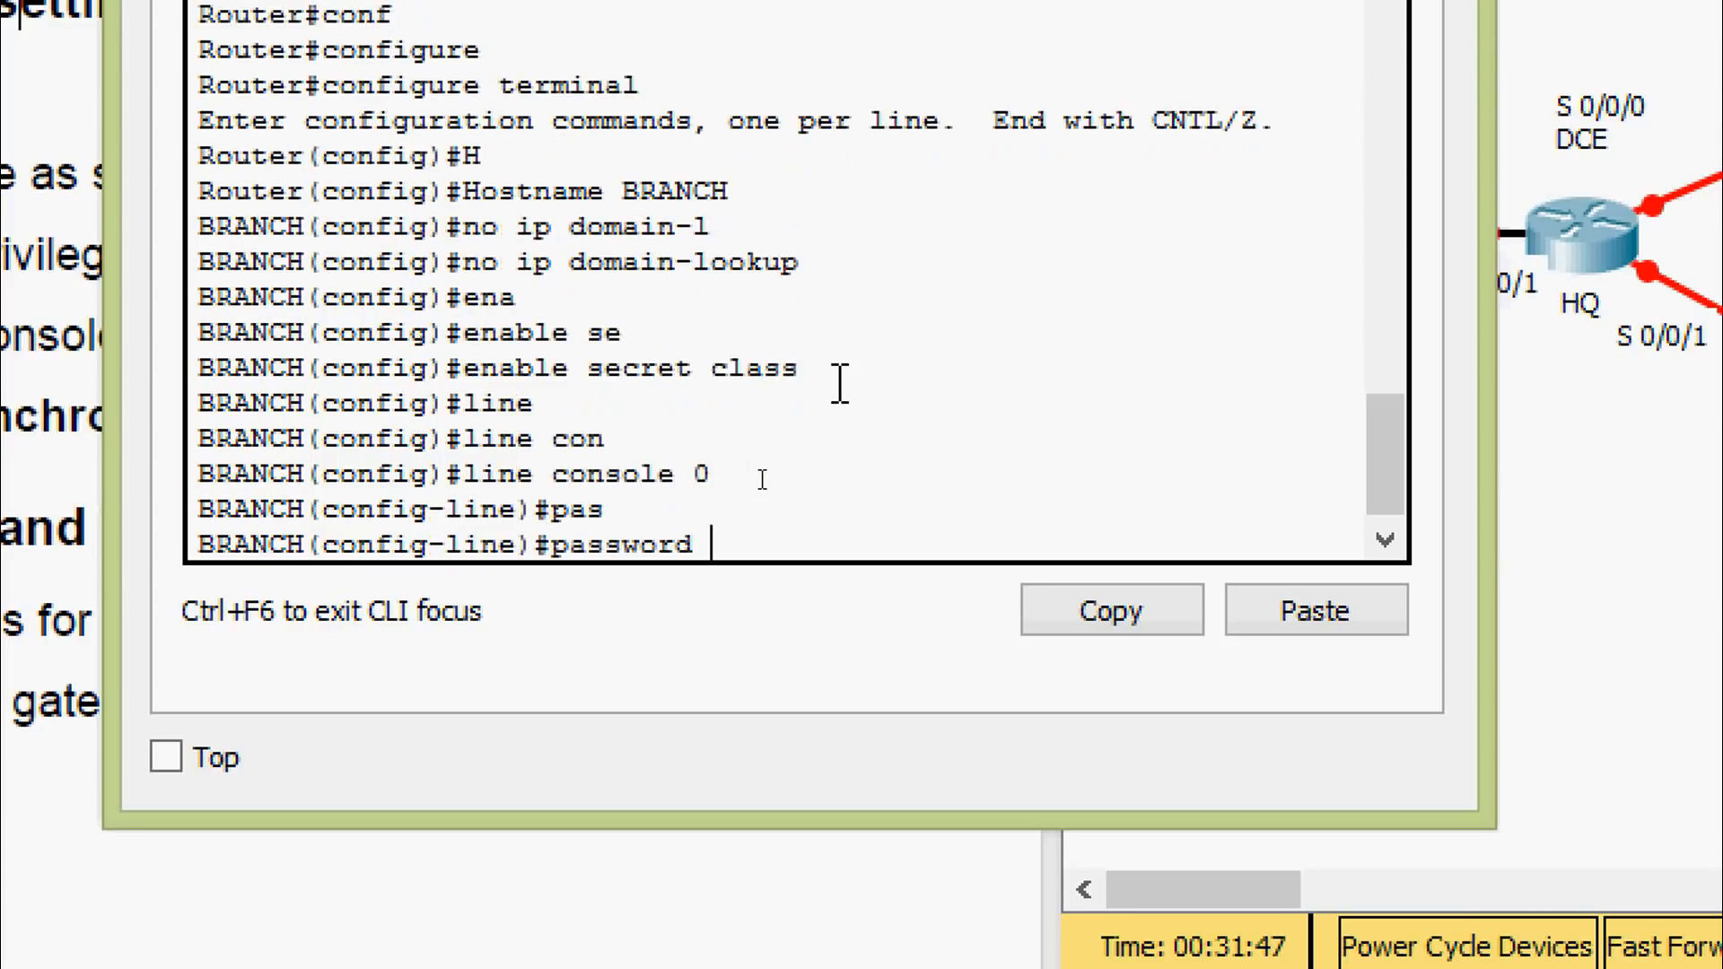
{"action": "type", "text": "cisco"}
{"action": "key", "text": "Return"}
{"action": "type", "text": "login"}
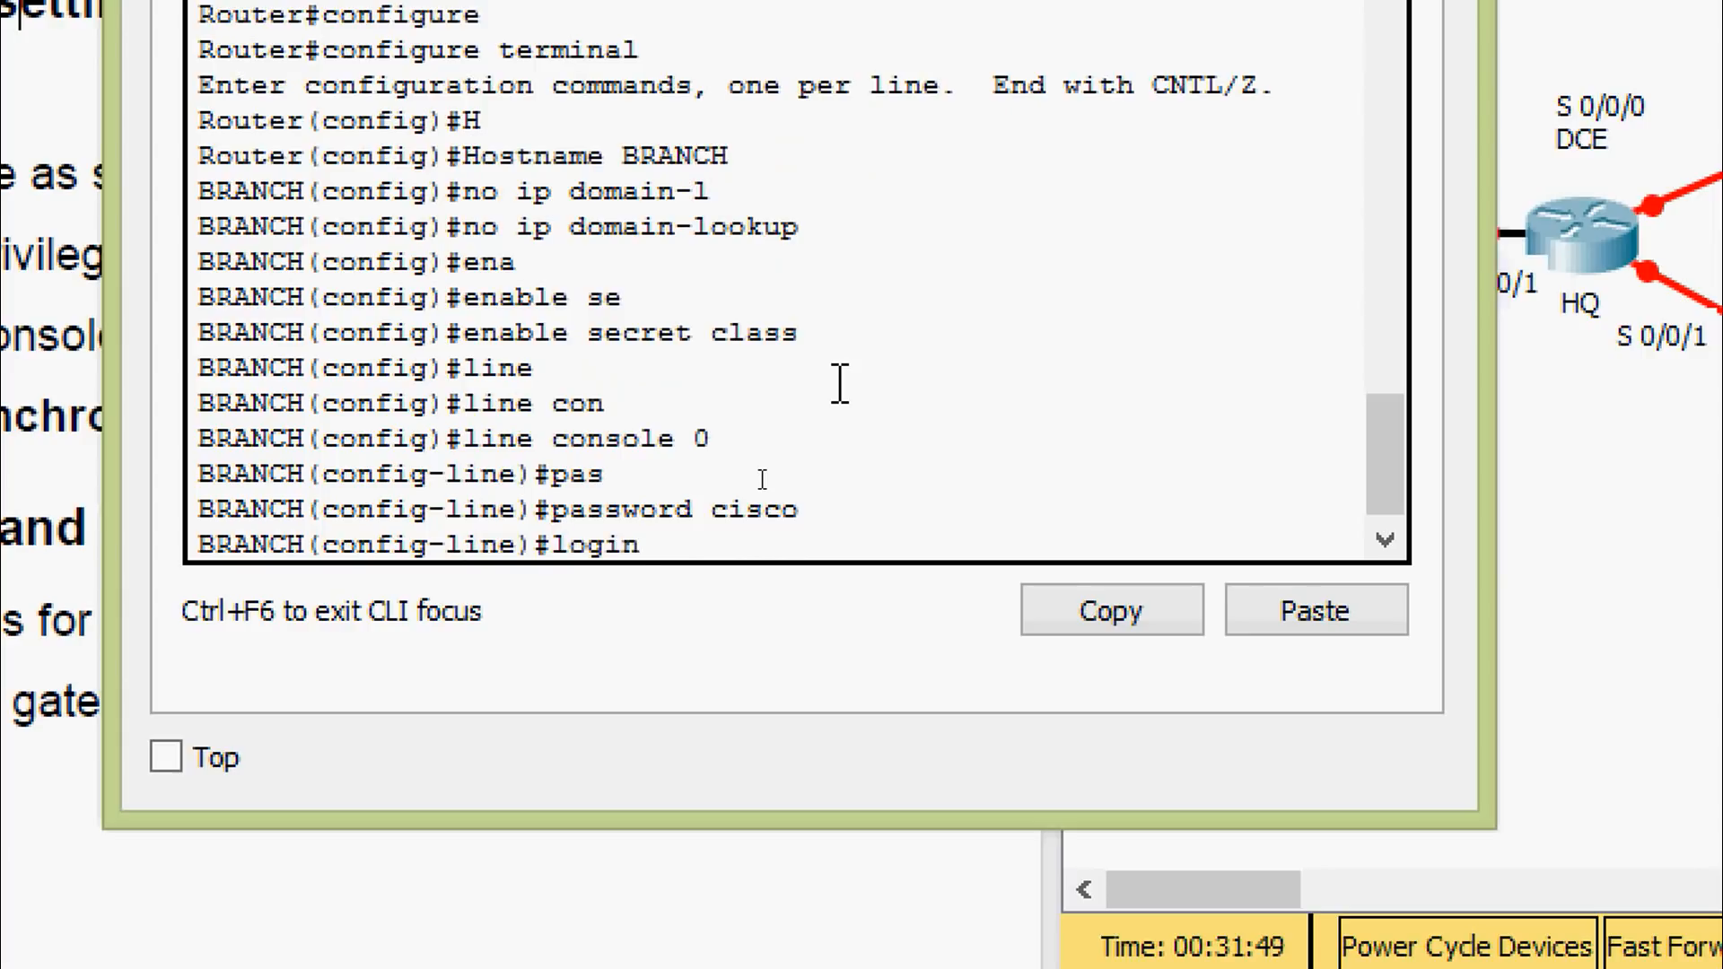
{"action": "key", "text": "Return"}
Enable logging synchronous on BRANCH's console line
{"action": "type", "text": "logg"}
{"action": "key", "text": "Tab"}
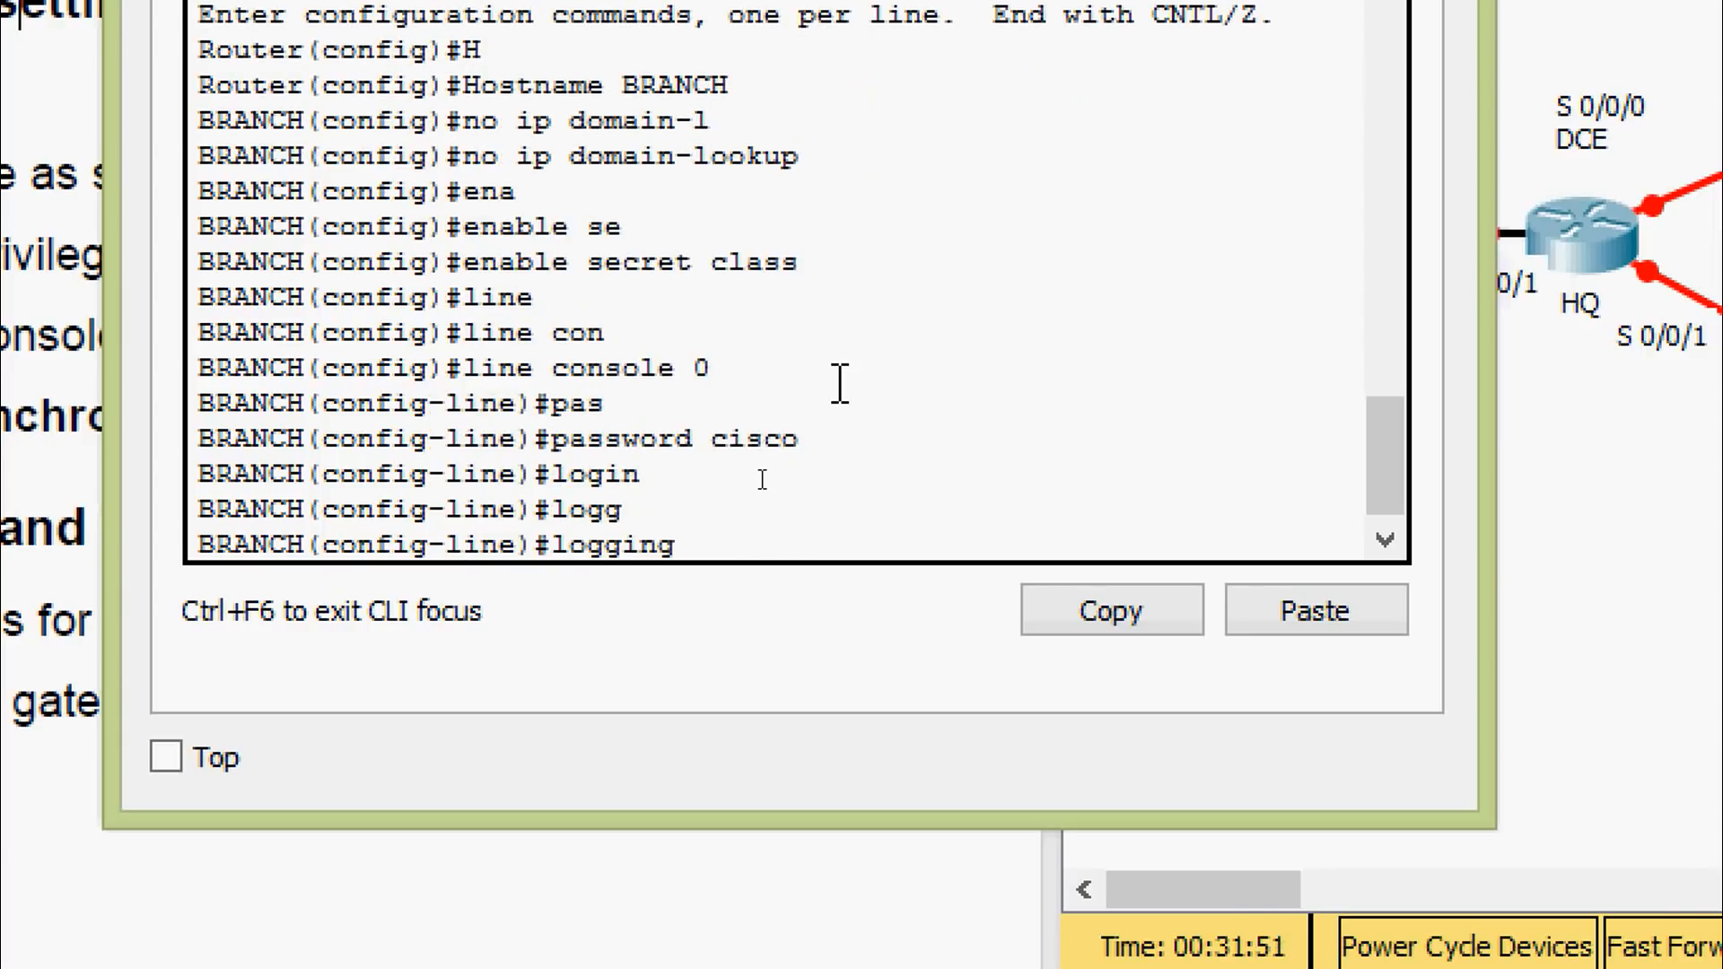
{"action": "type", "text": "s"}
{"action": "key", "text": "Tab"}
{"action": "key", "text": "Return"}
{"action": "key", "text": "Return"}
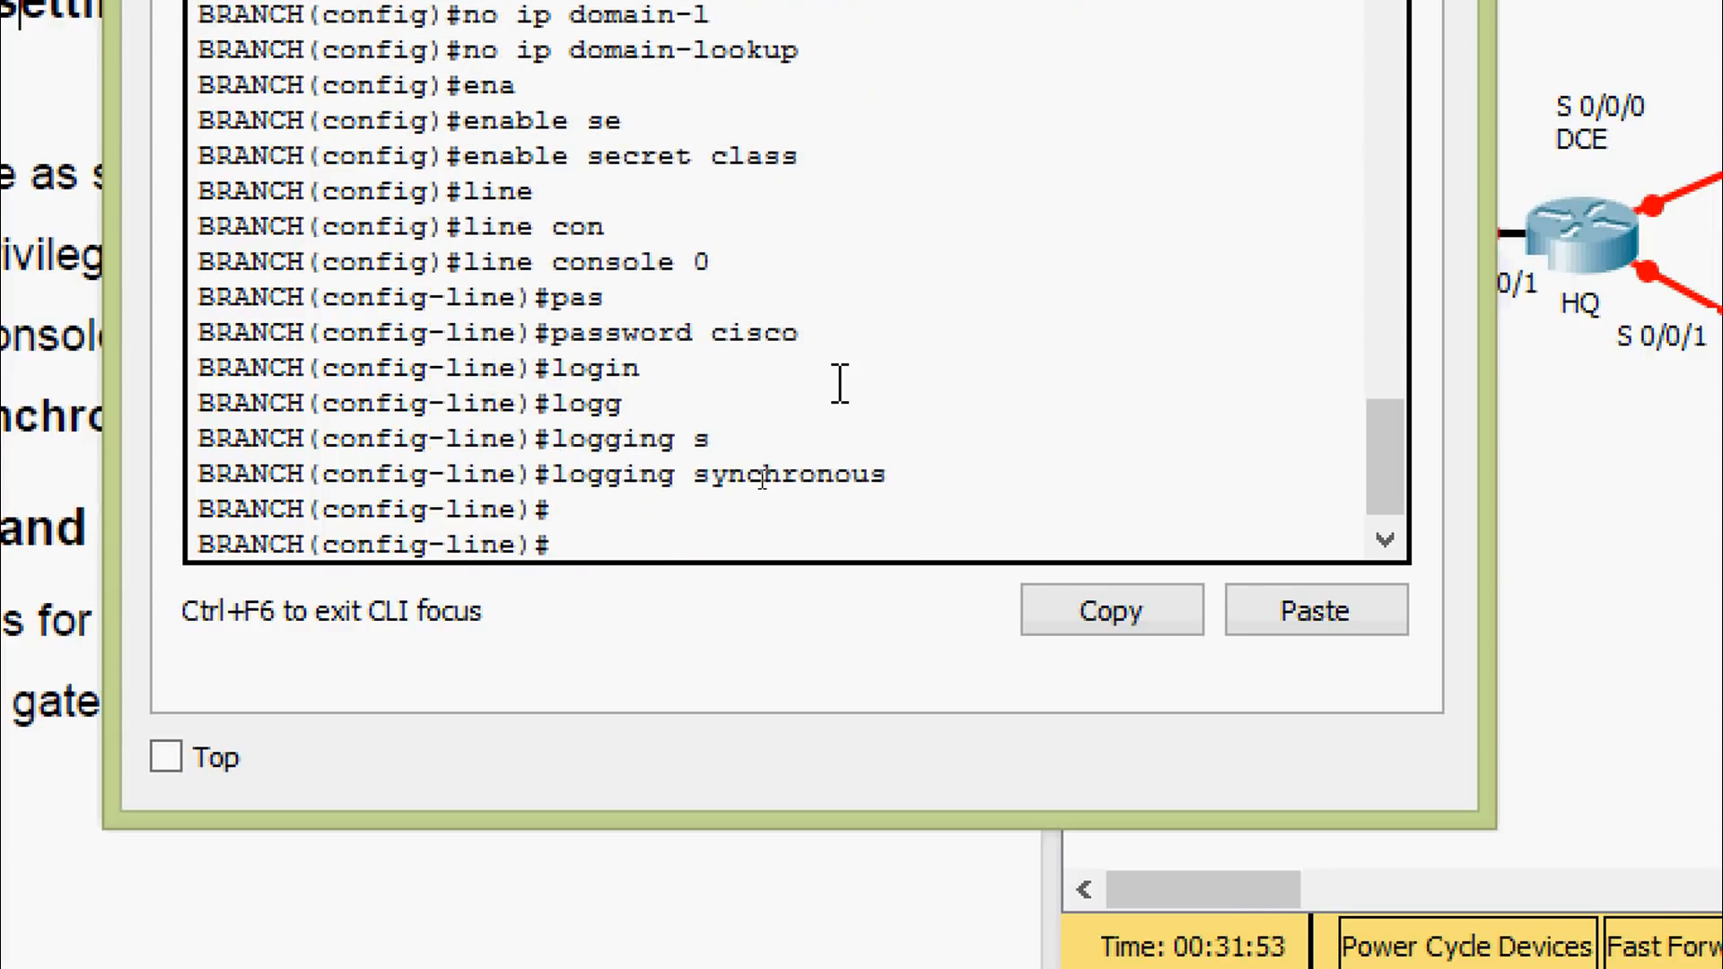
{"action": "type", "text": "exit"}
{"action": "key", "text": "Return"}
Set a password with login on BRANCH's vty lines 0 15
{"action": "type", "text": "il"}
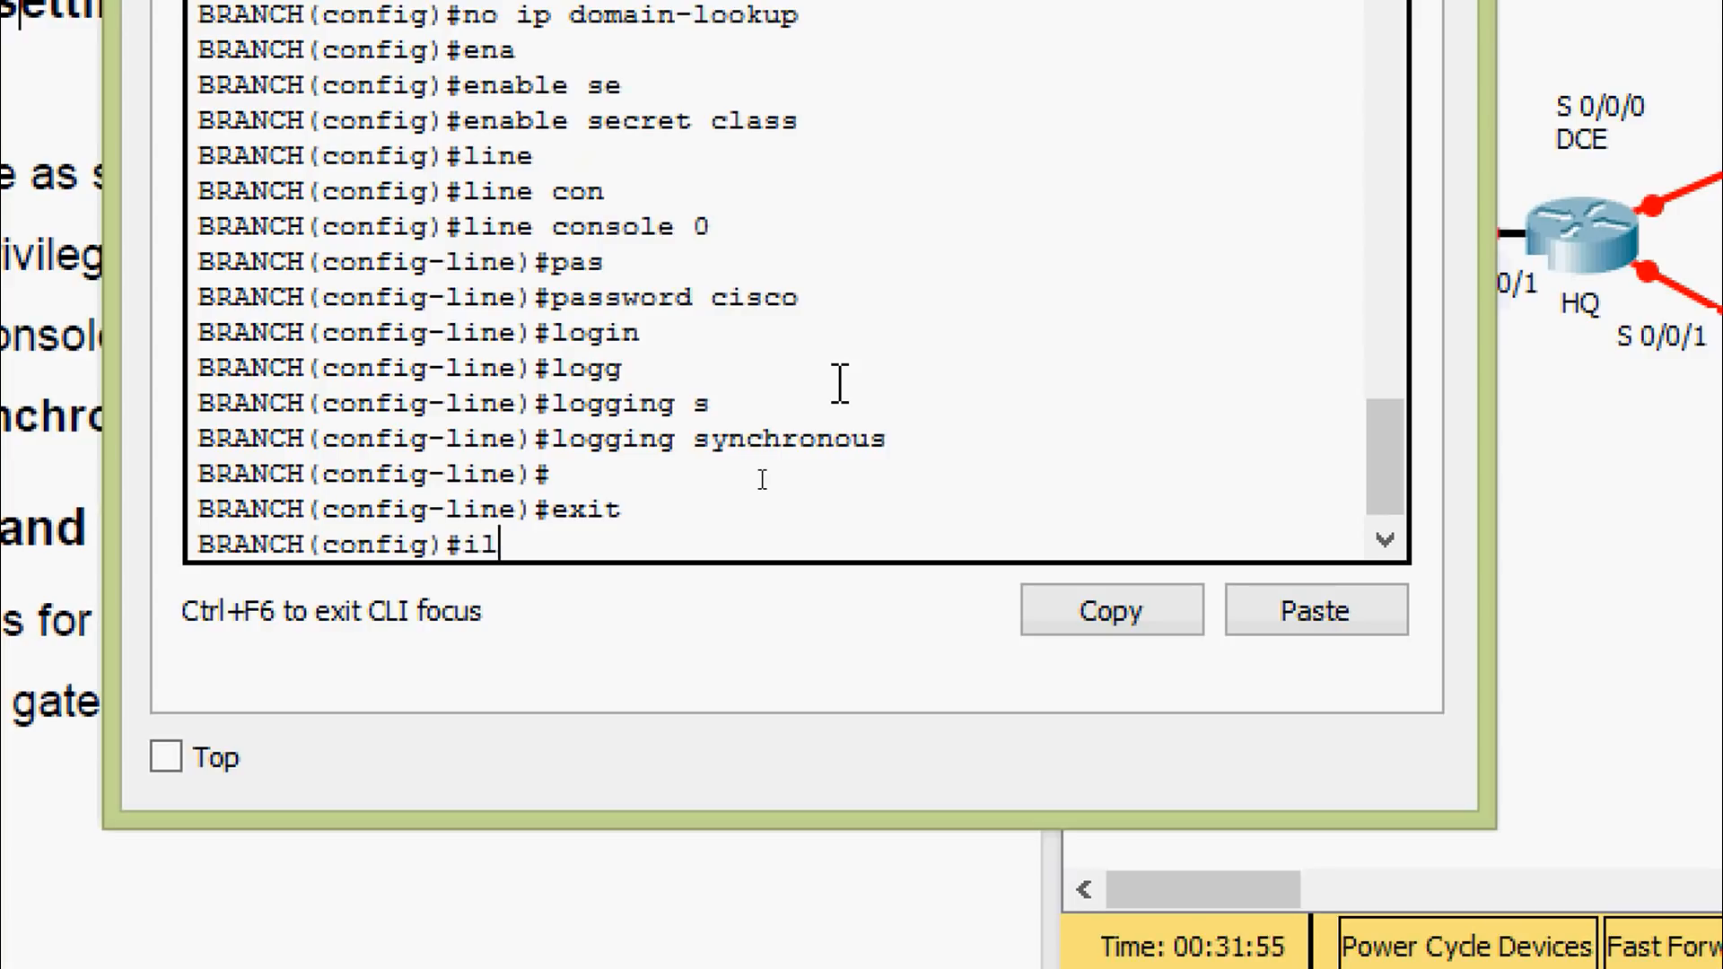
{"action": "key", "text": "BackSpace"}
{"action": "key", "text": "BackSpace"}
{"action": "type", "text": "line"}
{"action": "key", "text": "Tab"}
{"action": "type", "text": "vt"}
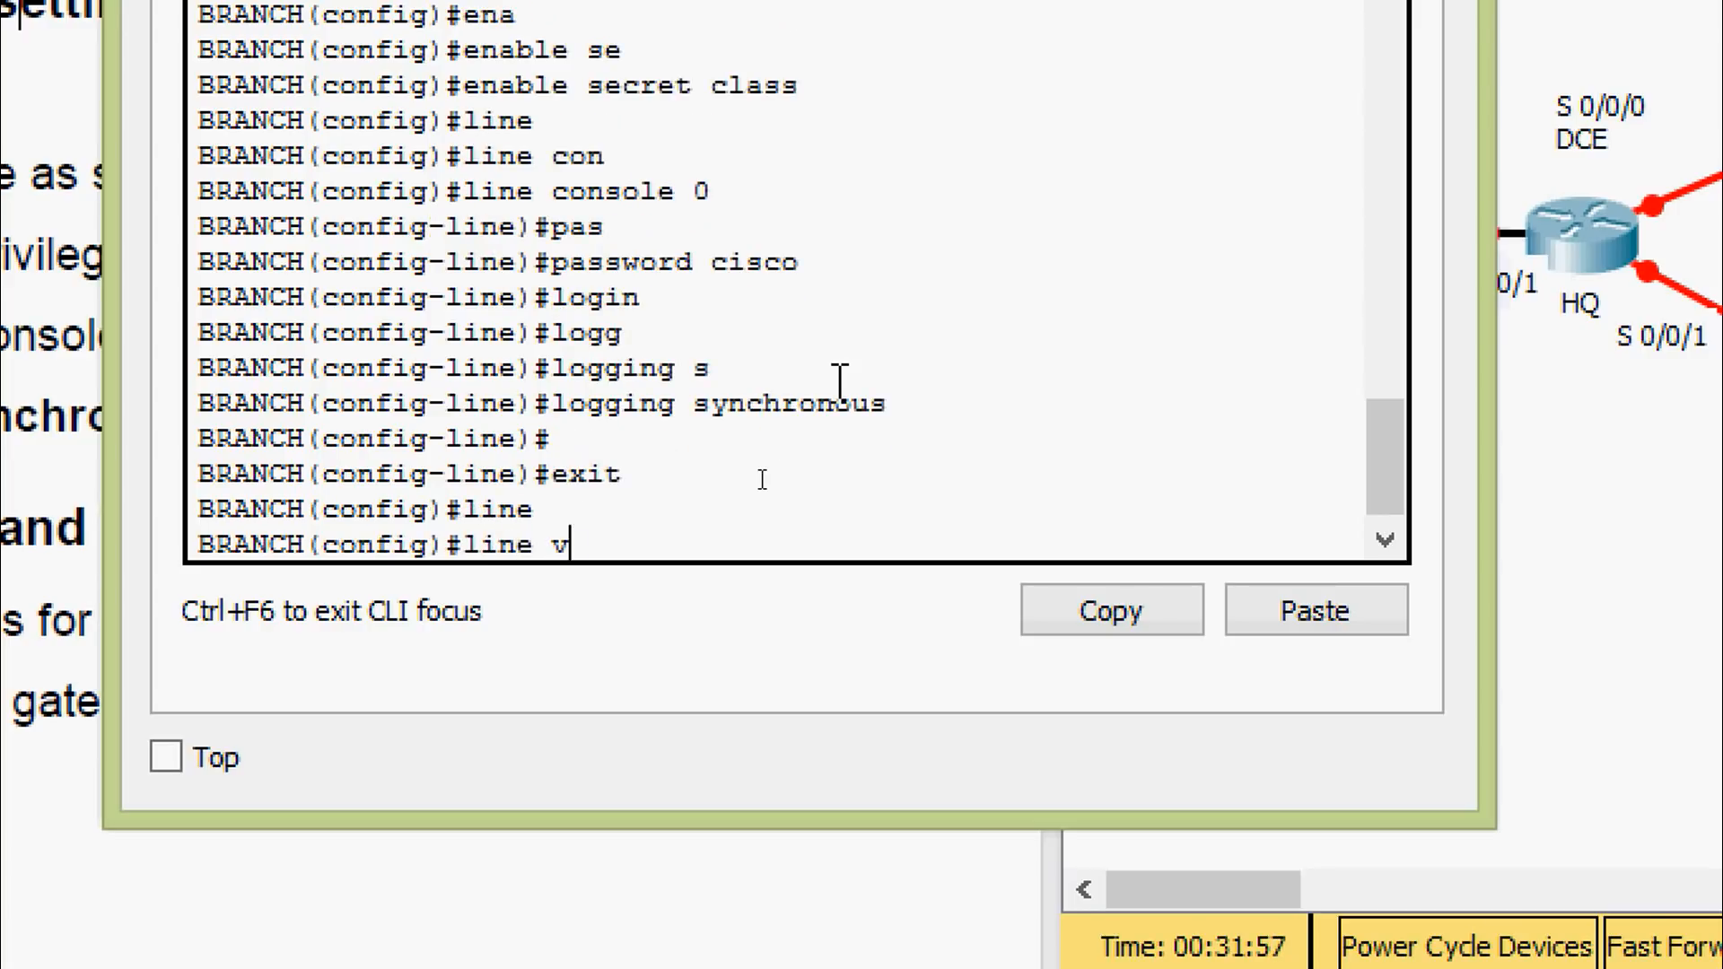
{"action": "key", "text": "Tab"}
{"action": "type", "text": "0 15"}
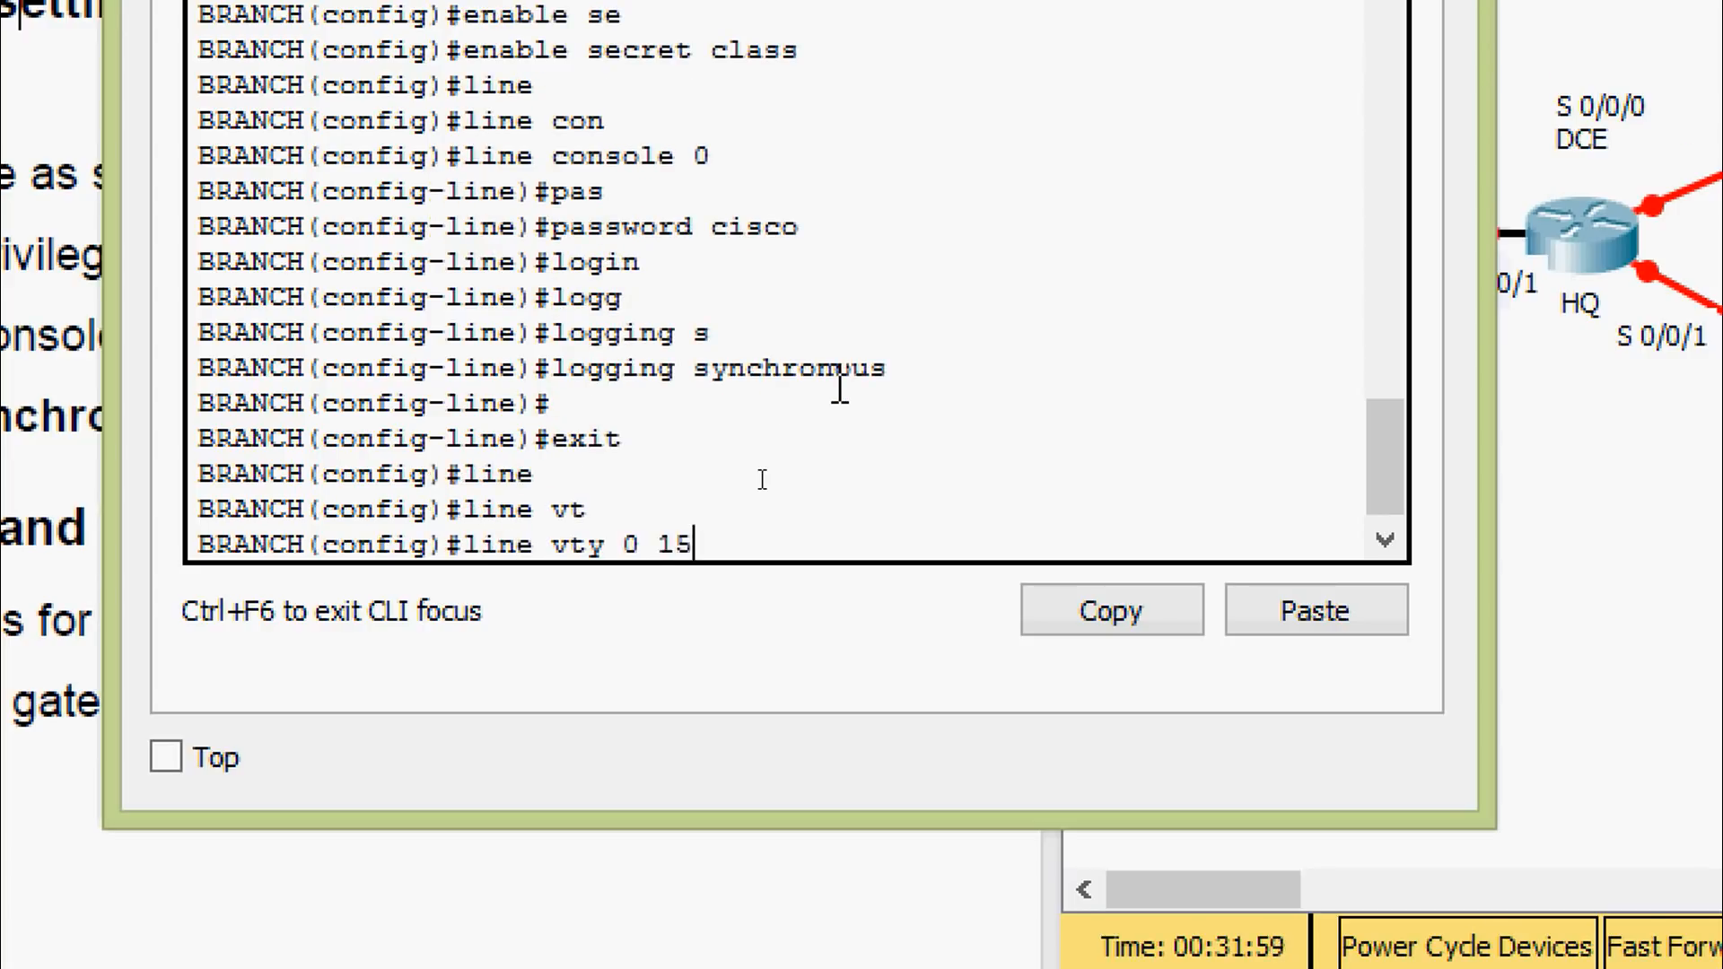
{"action": "key", "text": "Return"}
{"action": "type", "text": "pas"}
{"action": "key", "text": "Tab"}
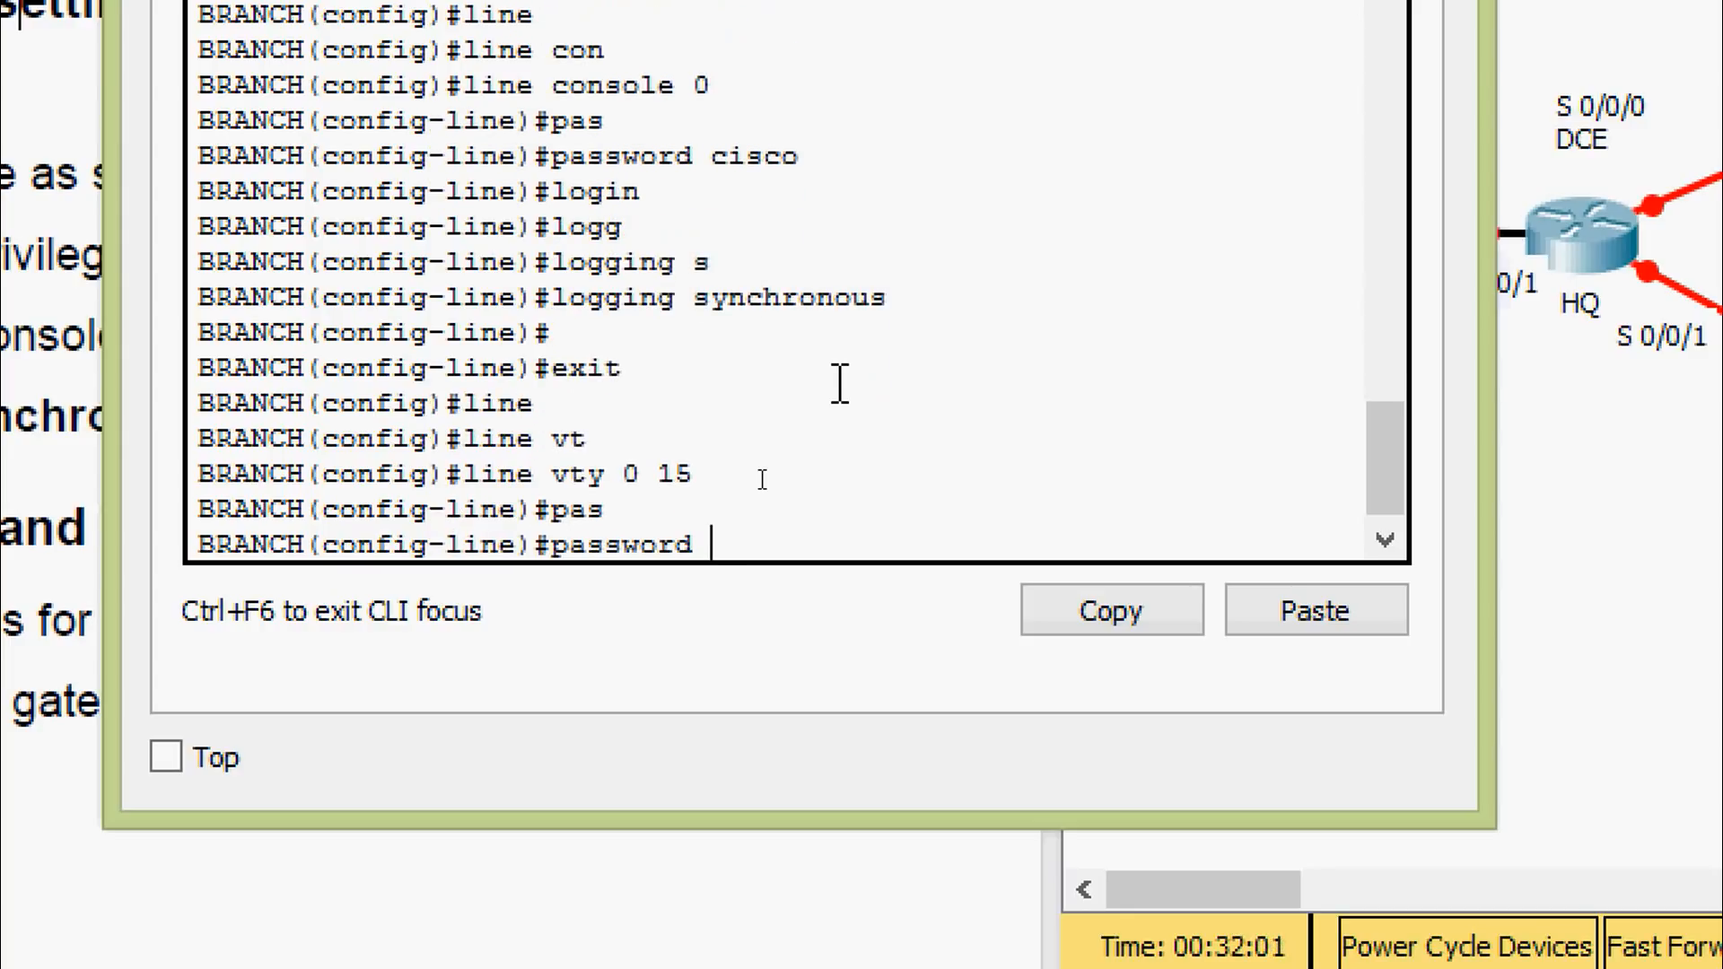
{"action": "type", "text": "cisco"}
{"action": "key", "text": "Return"}
{"action": "type", "text": "login"}
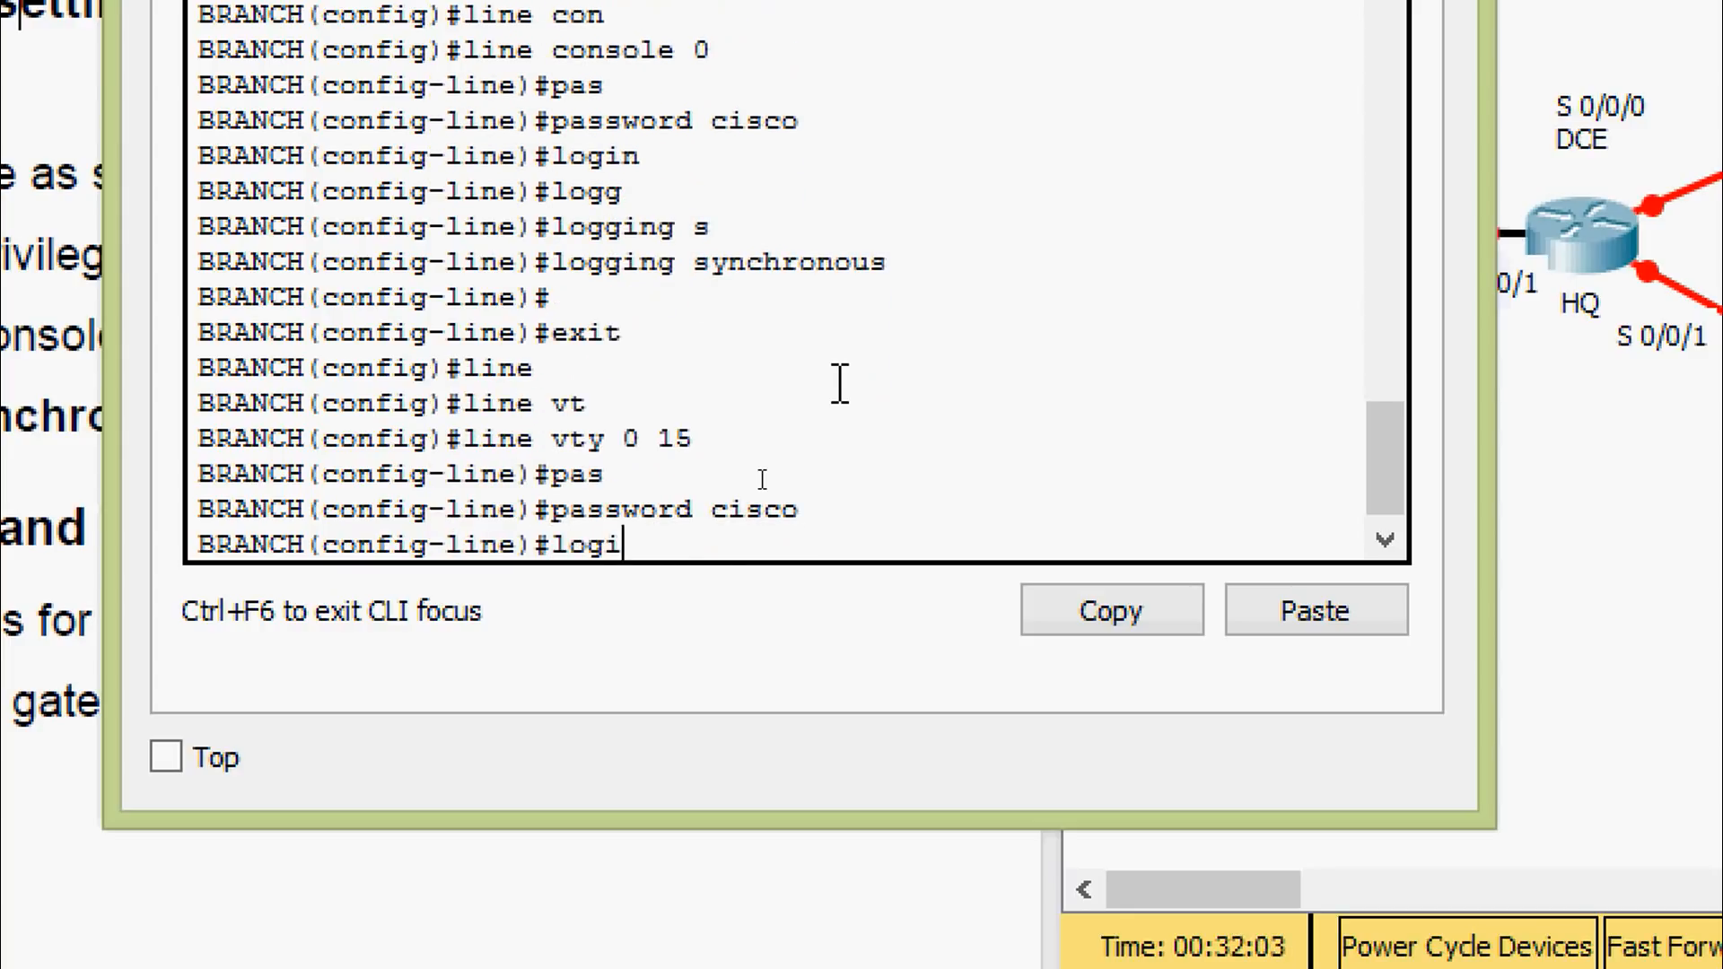
{"action": "key", "text": "Return"}
Save BRANCH's running-config to startup-config, accepting the default destination name
{"action": "key", "text": "ctrl+z"}
{"action": "key", "text": "Return"}
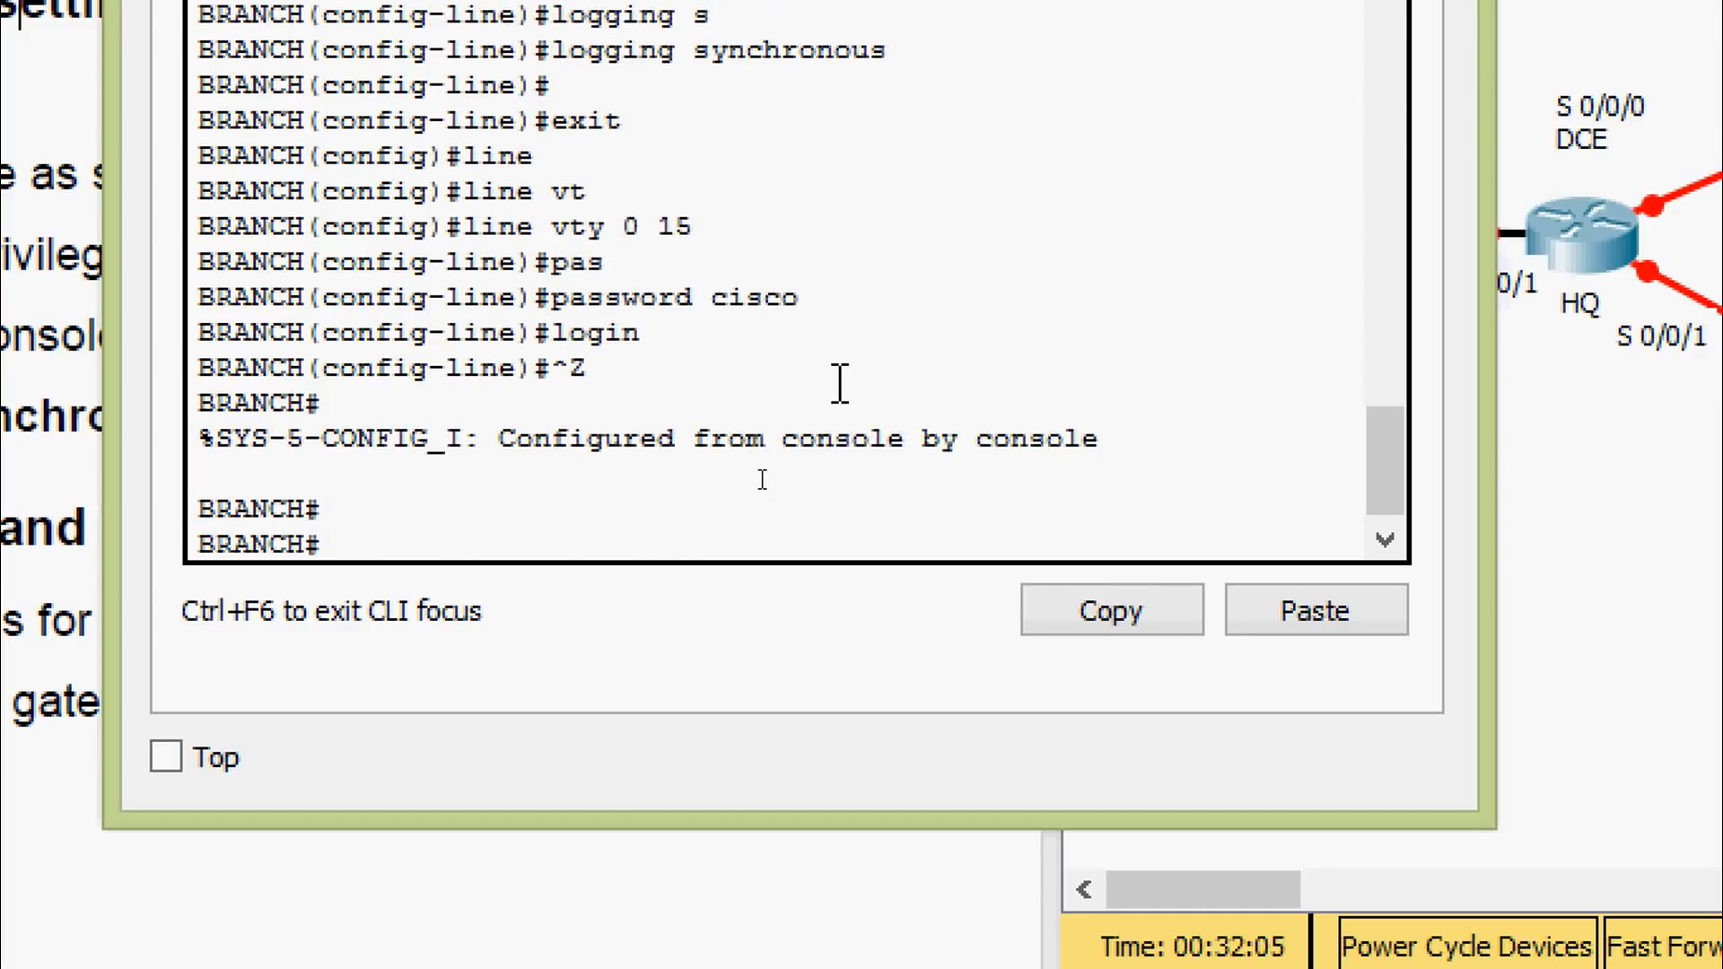
{"action": "type", "text": "cop"}
{"action": "key", "text": "Tab"}
{"action": "type", "text": "r"}
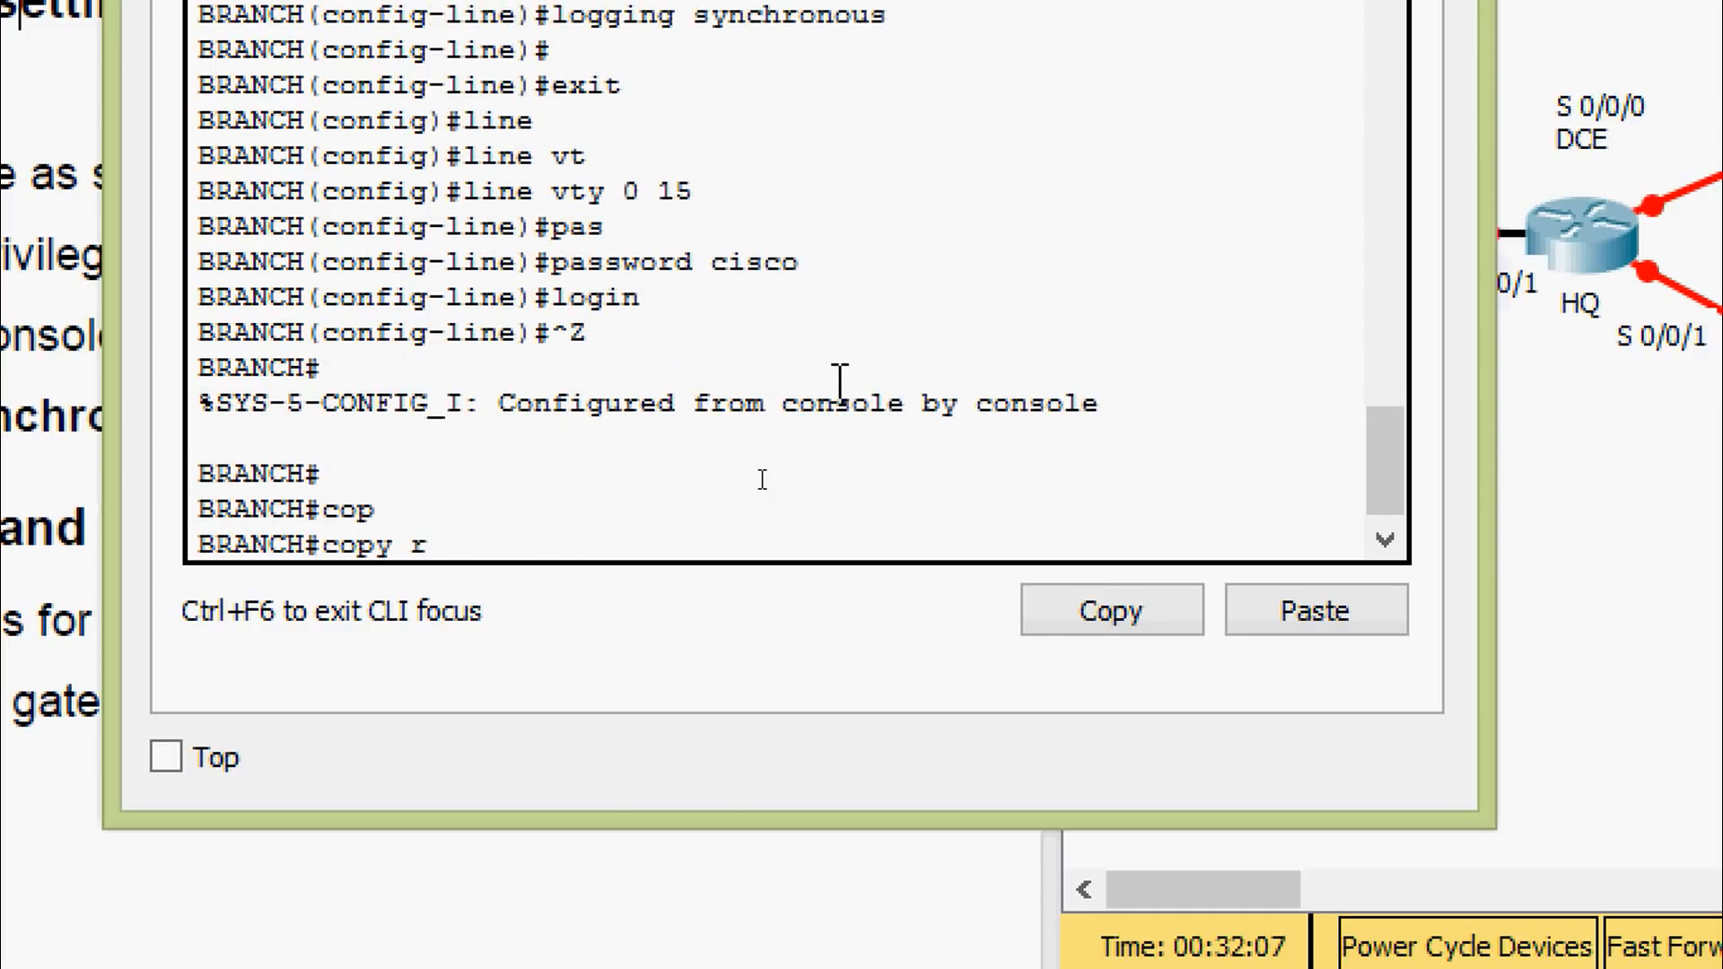
{"action": "key", "text": "Tab"}
{"action": "type", "text": "st"}
{"action": "key", "text": "Tab"}
{"action": "key", "text": "Return"}
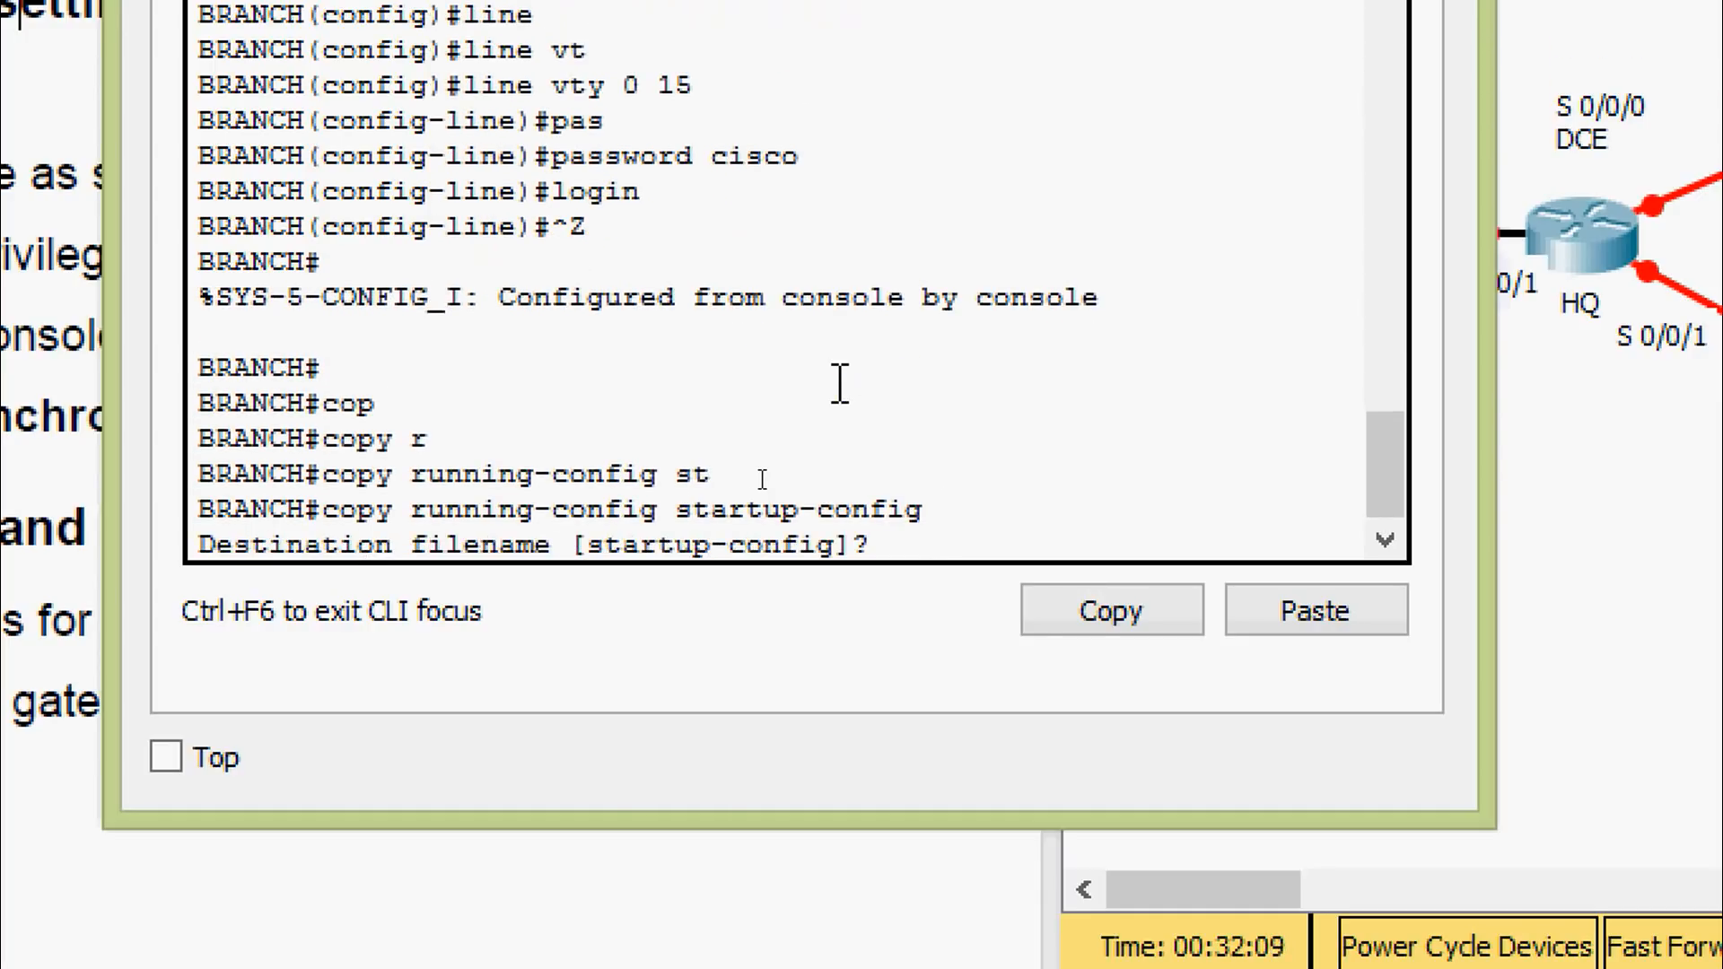
{"action": "key", "text": "Return"}
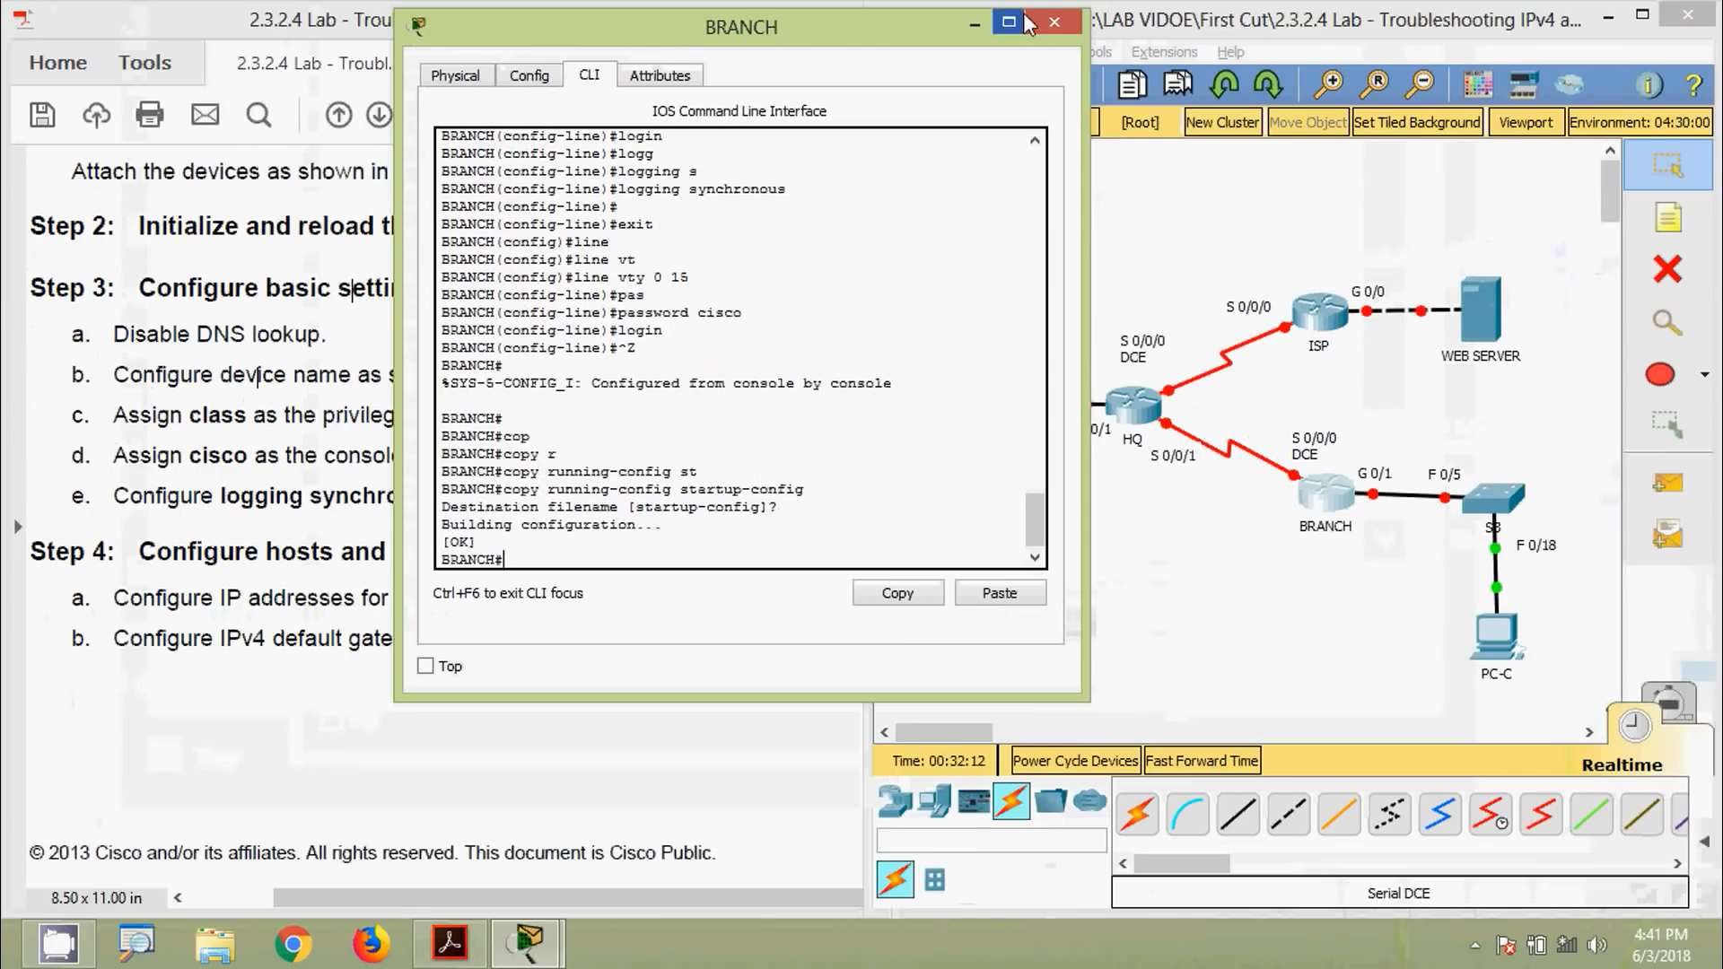
Close the BRANCH window and scroll Acrobat up to page 2's addressing table for PC-A, Web Server and PC-C
{"action": "left_click", "coordinate": [1049, 27]}
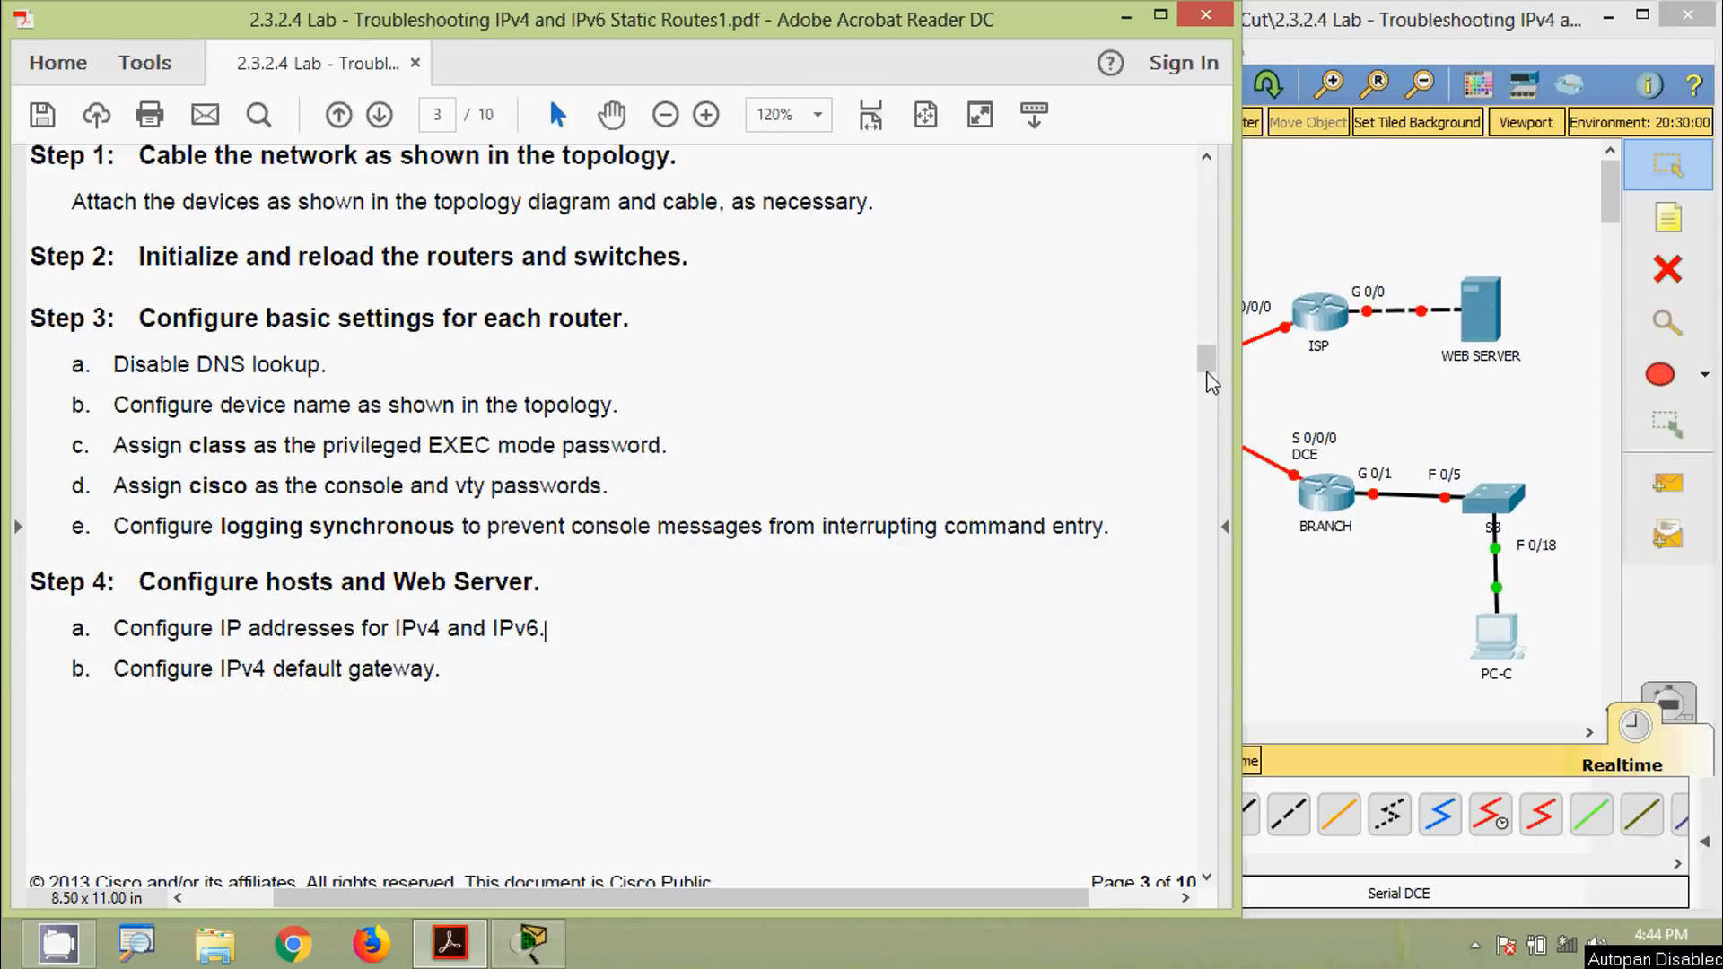
{"action": "left_click_drag", "start_coordinate": [1209, 375], "coordinate": [1220, 276]}
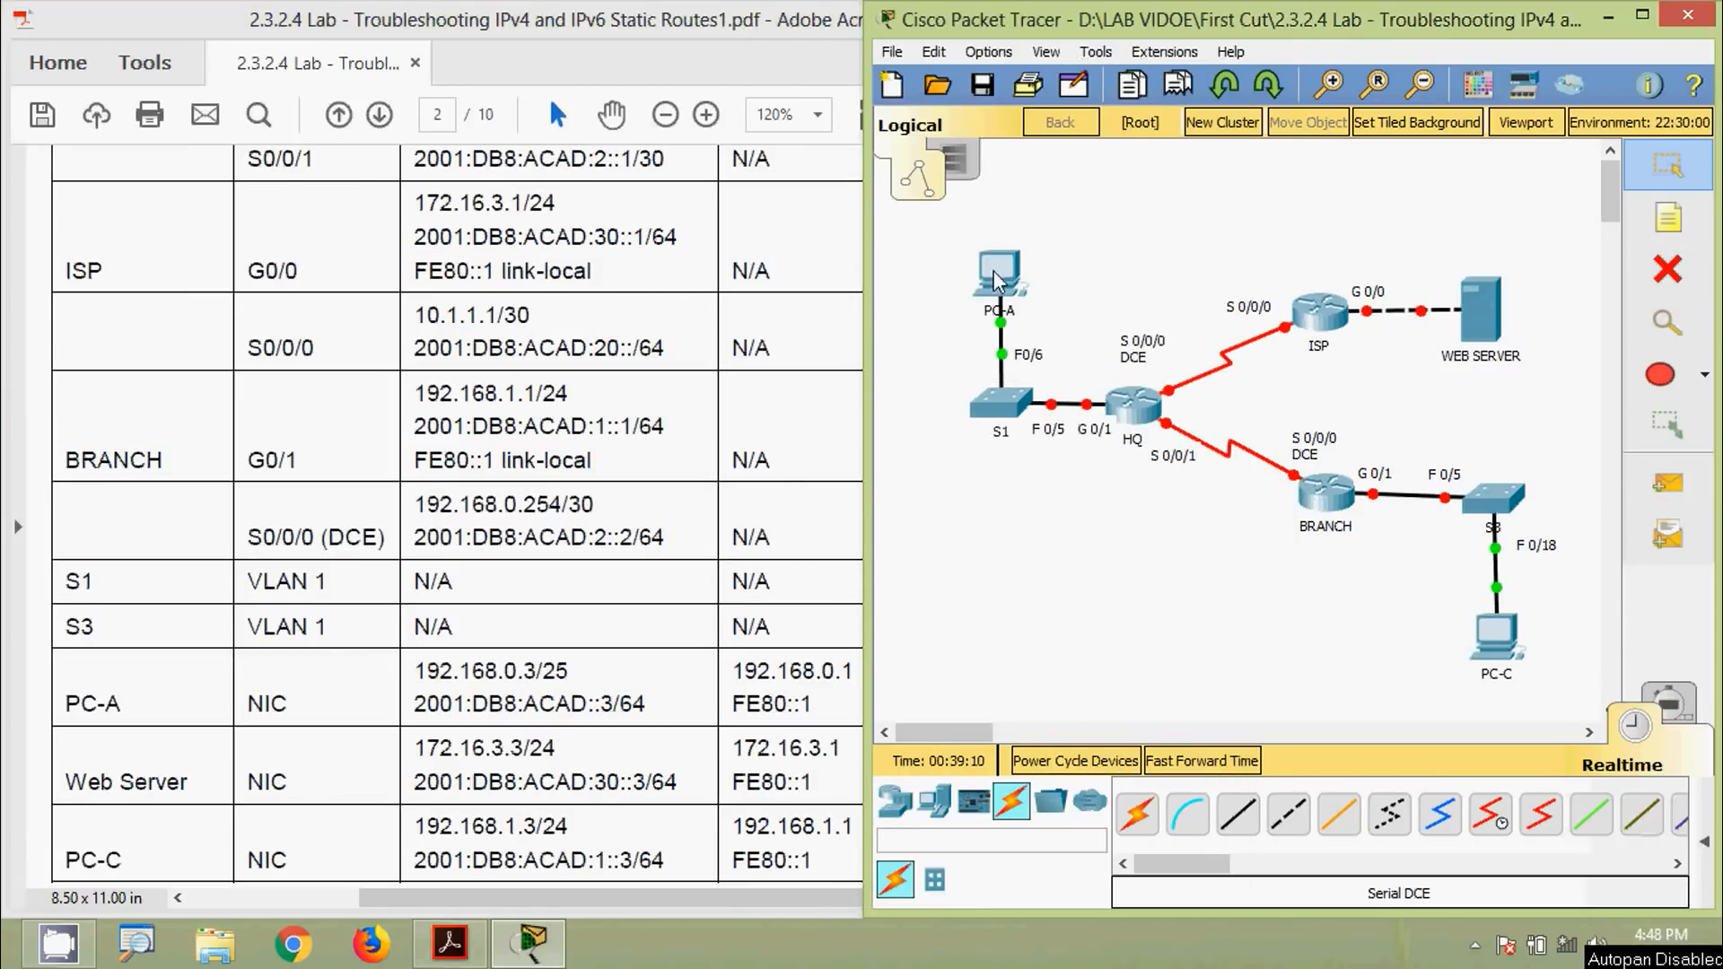
Open PC-A's IP Configuration and place it beside the lab document's addressing table
{"action": "left_click", "coordinate": [998, 273]}
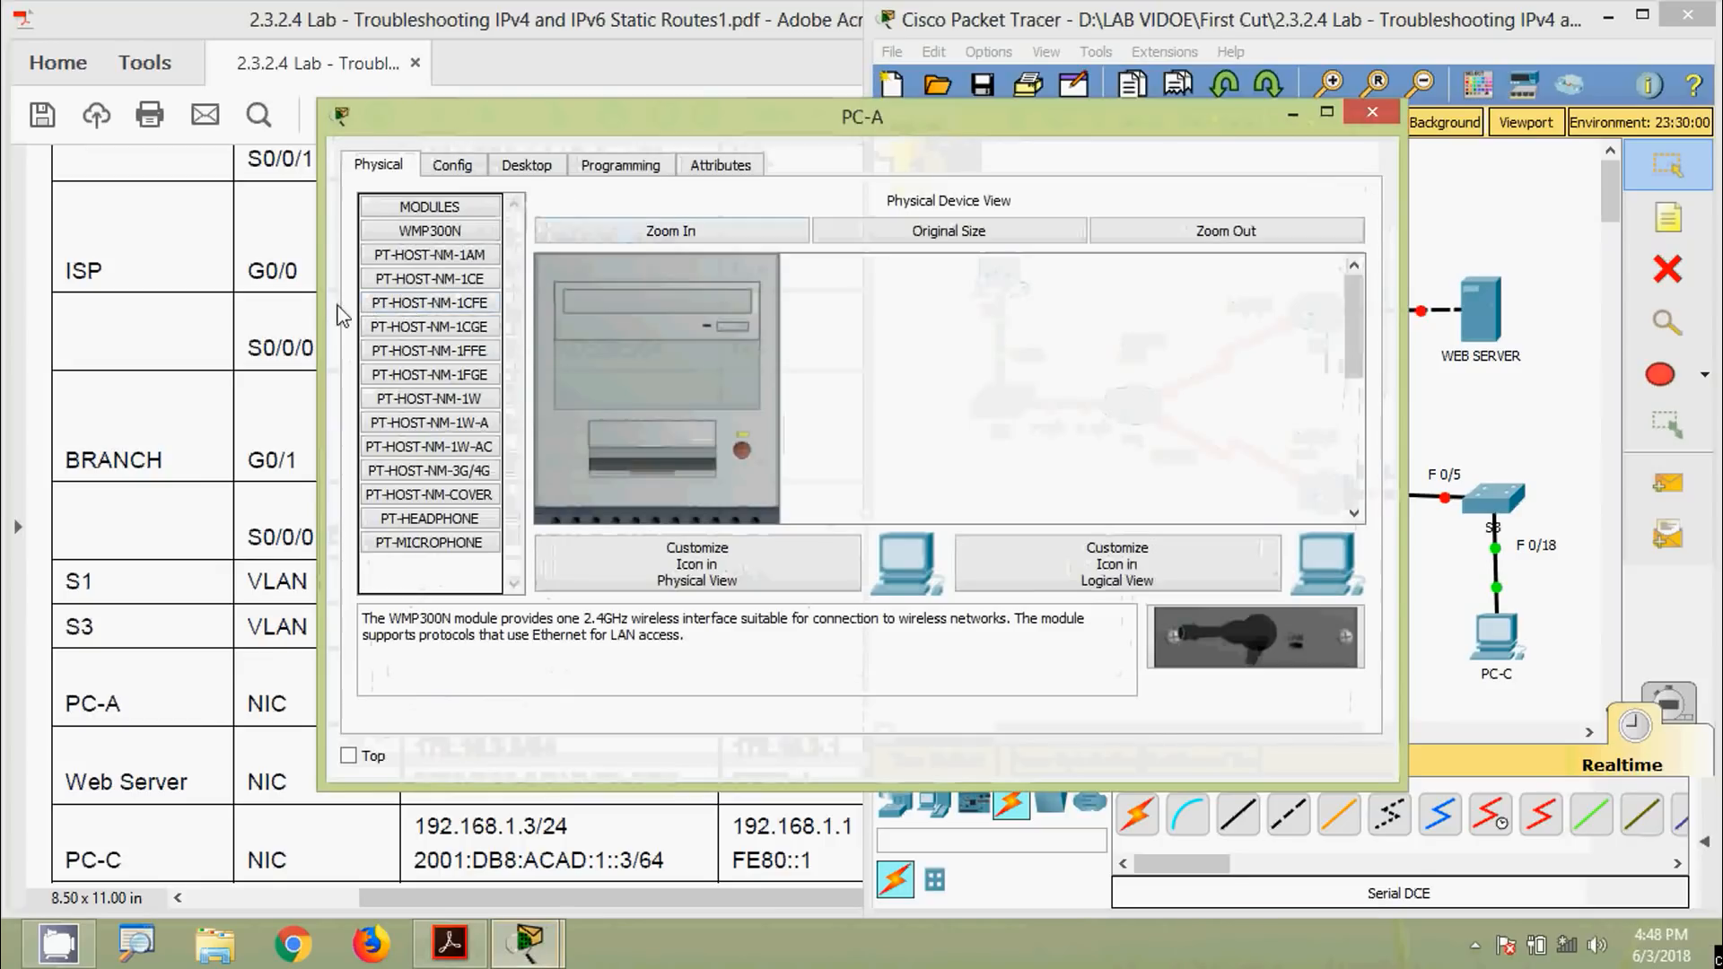
{"action": "left_click", "coordinate": [519, 167]}
{"action": "left_click", "coordinate": [477, 259]}
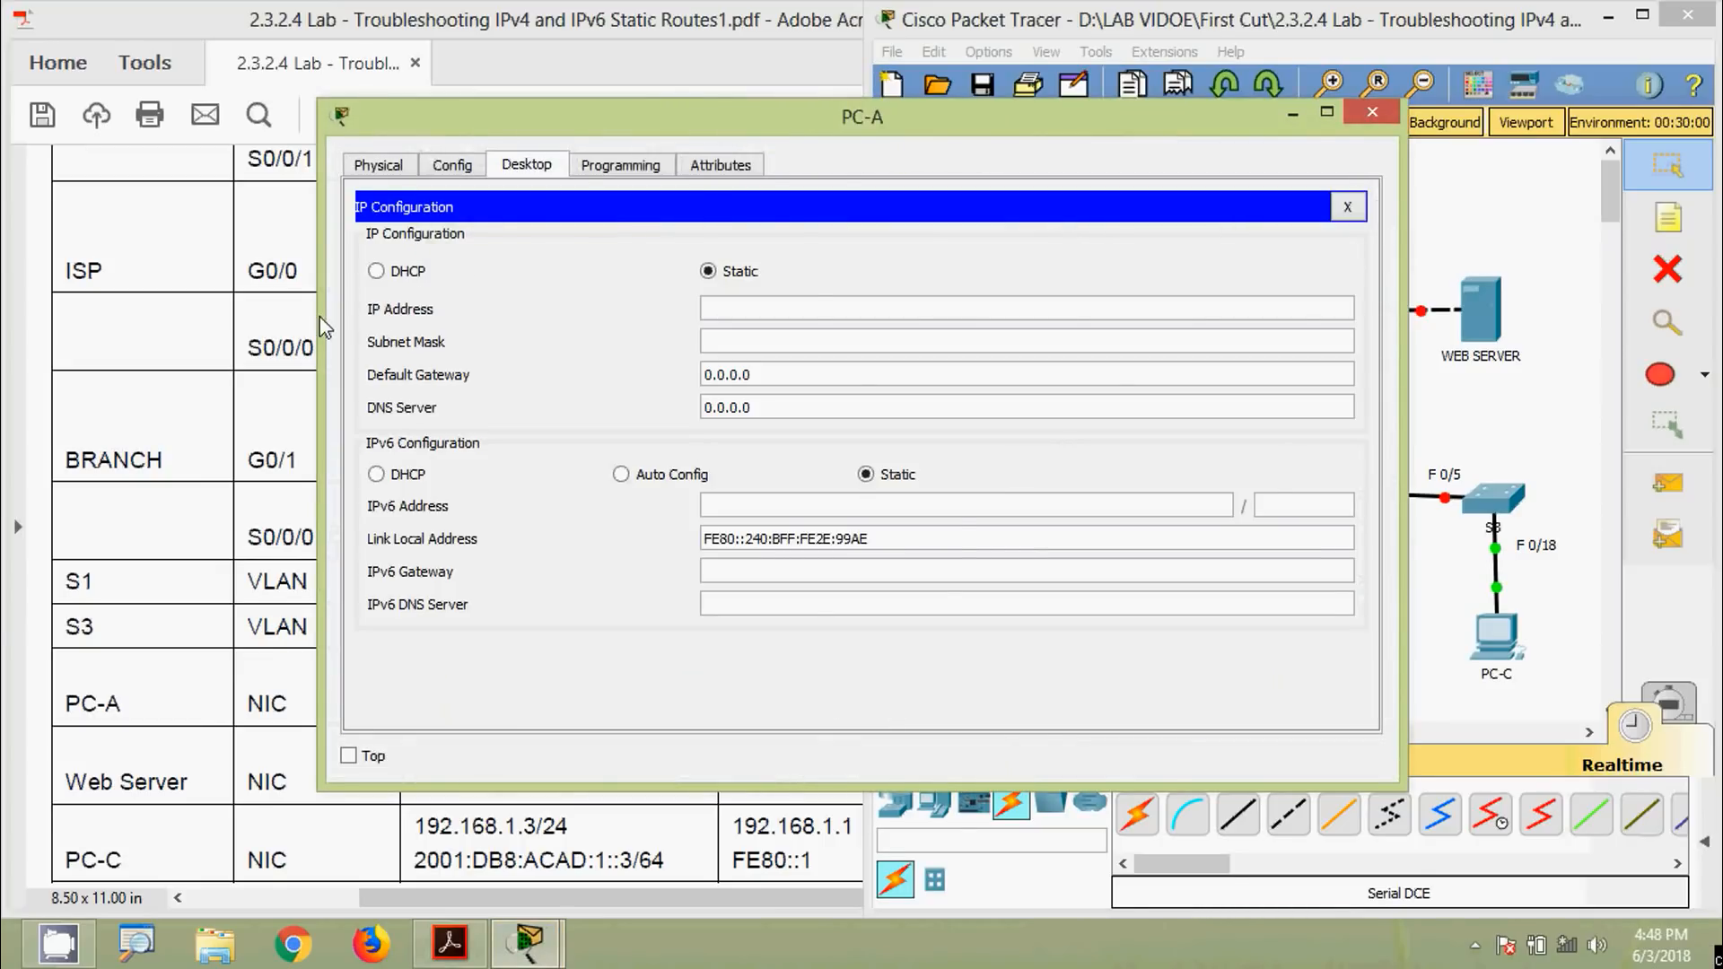
{"action": "left_click_drag", "start_coordinate": [320, 323], "coordinate": [731, 325]}
{"action": "left_click_drag", "start_coordinate": [947, 127], "coordinate": [1179, 117]}
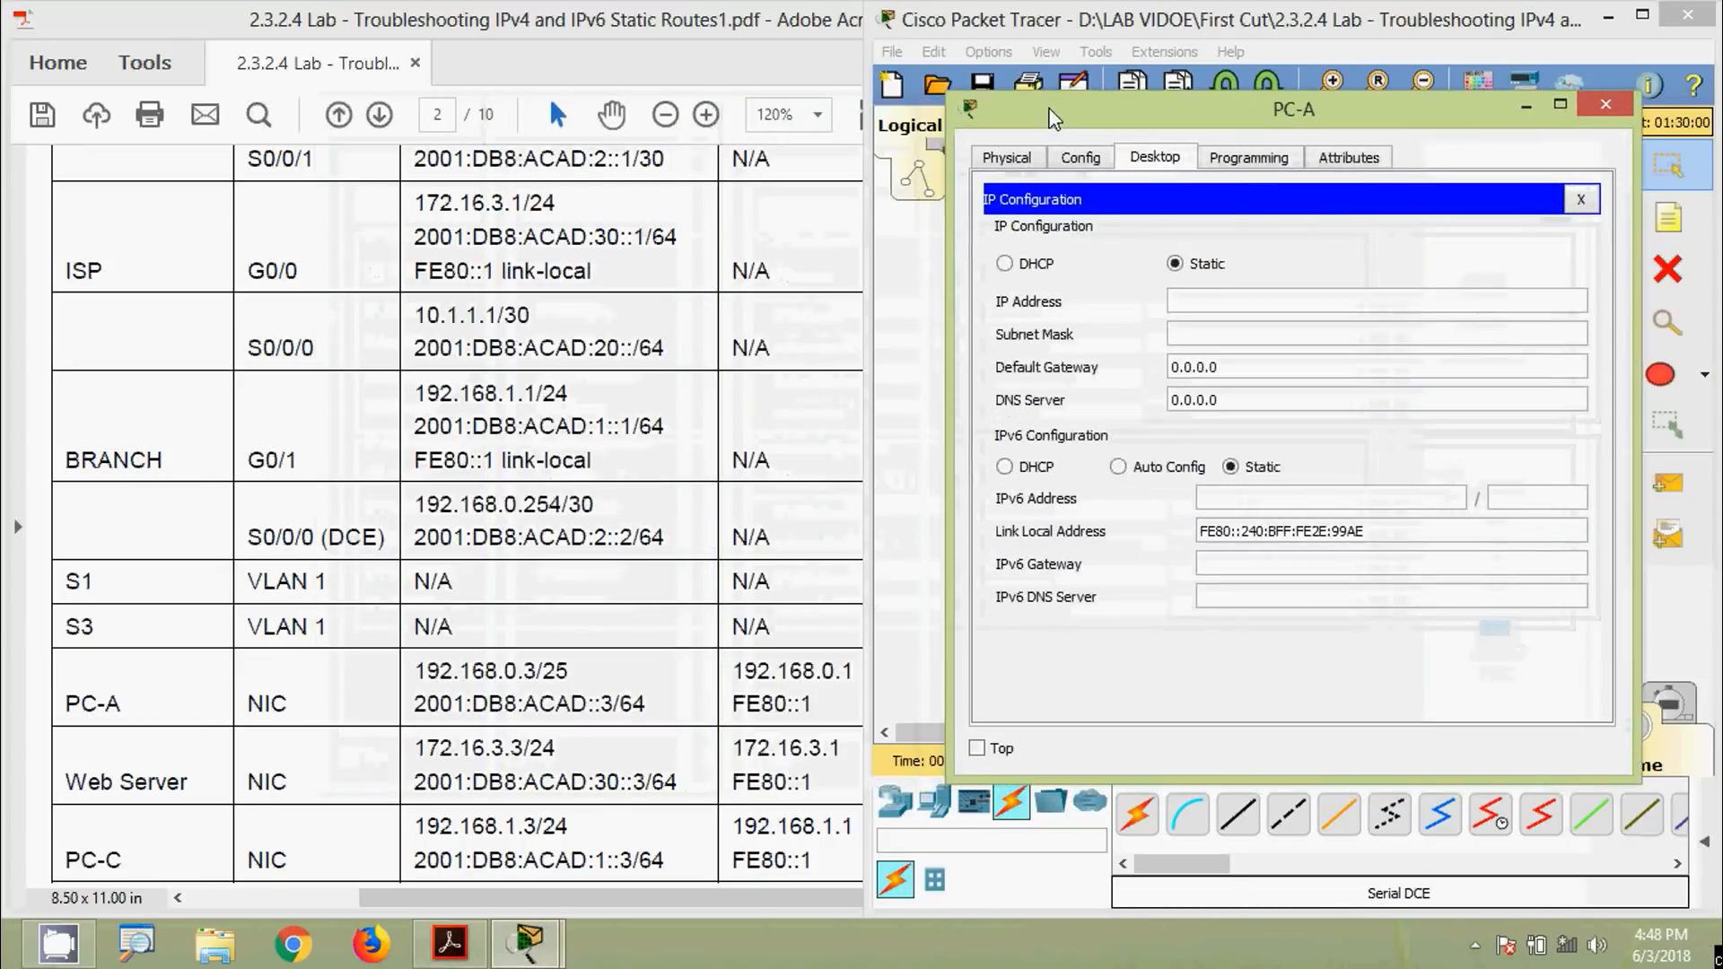
{"action": "left_click", "coordinate": [648, 393]}
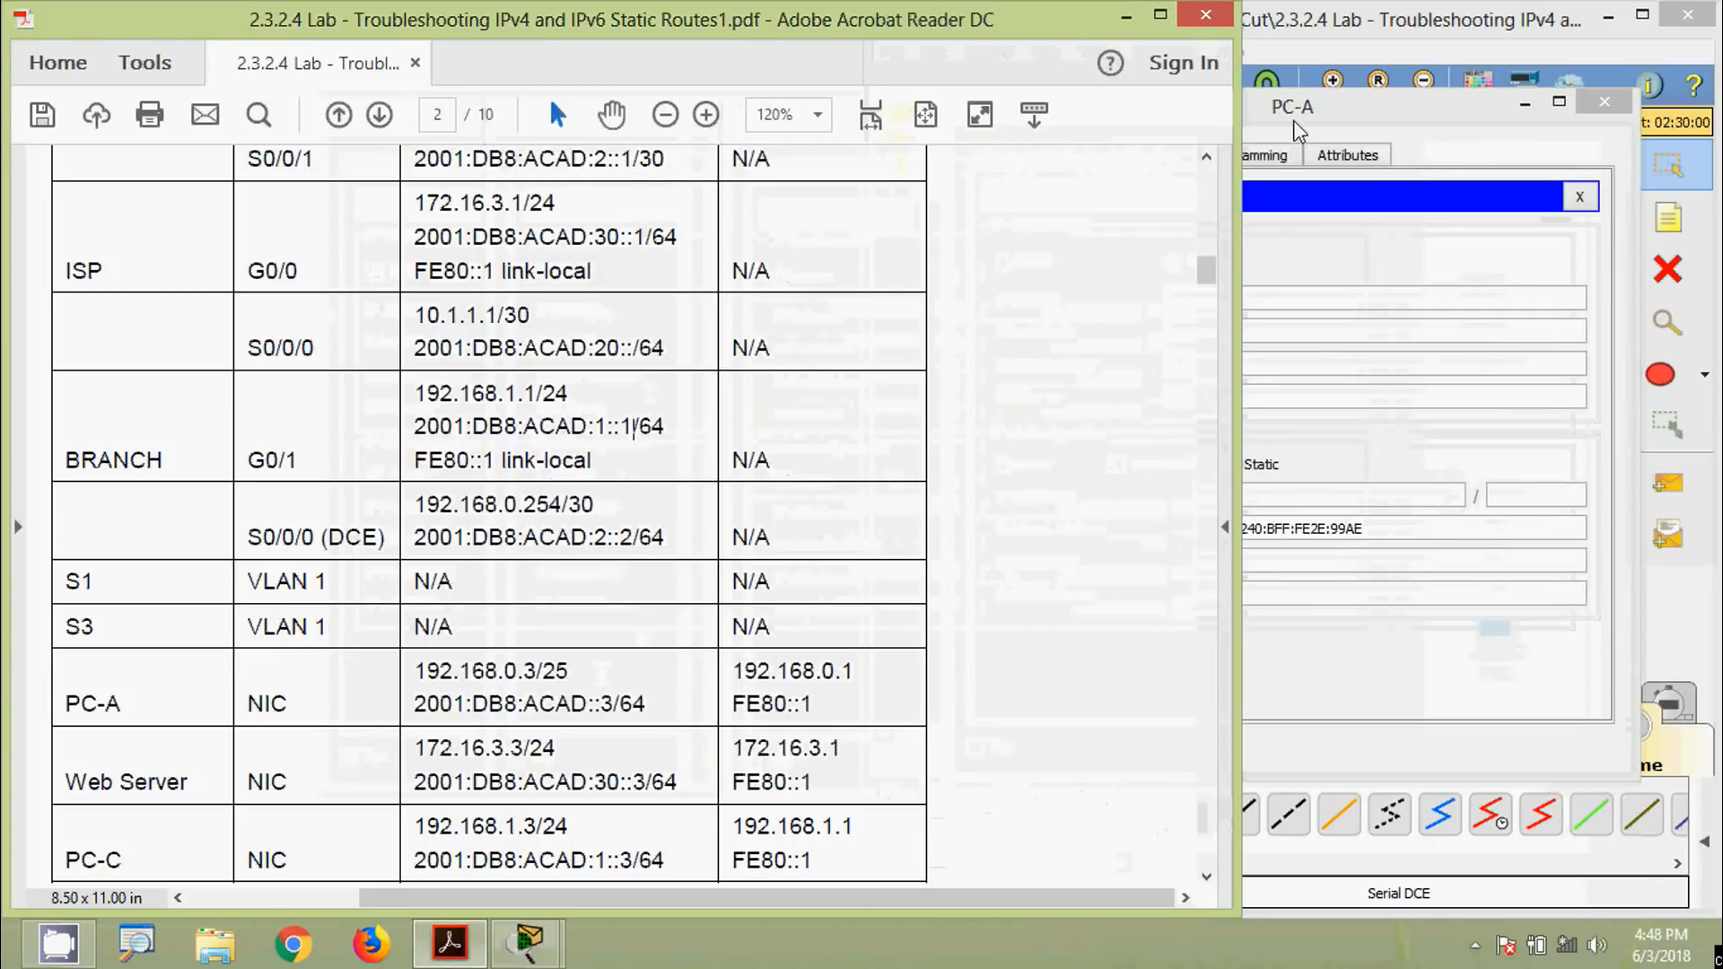
{"action": "left_click_drag", "start_coordinate": [1294, 121], "coordinate": [1292, 235]}
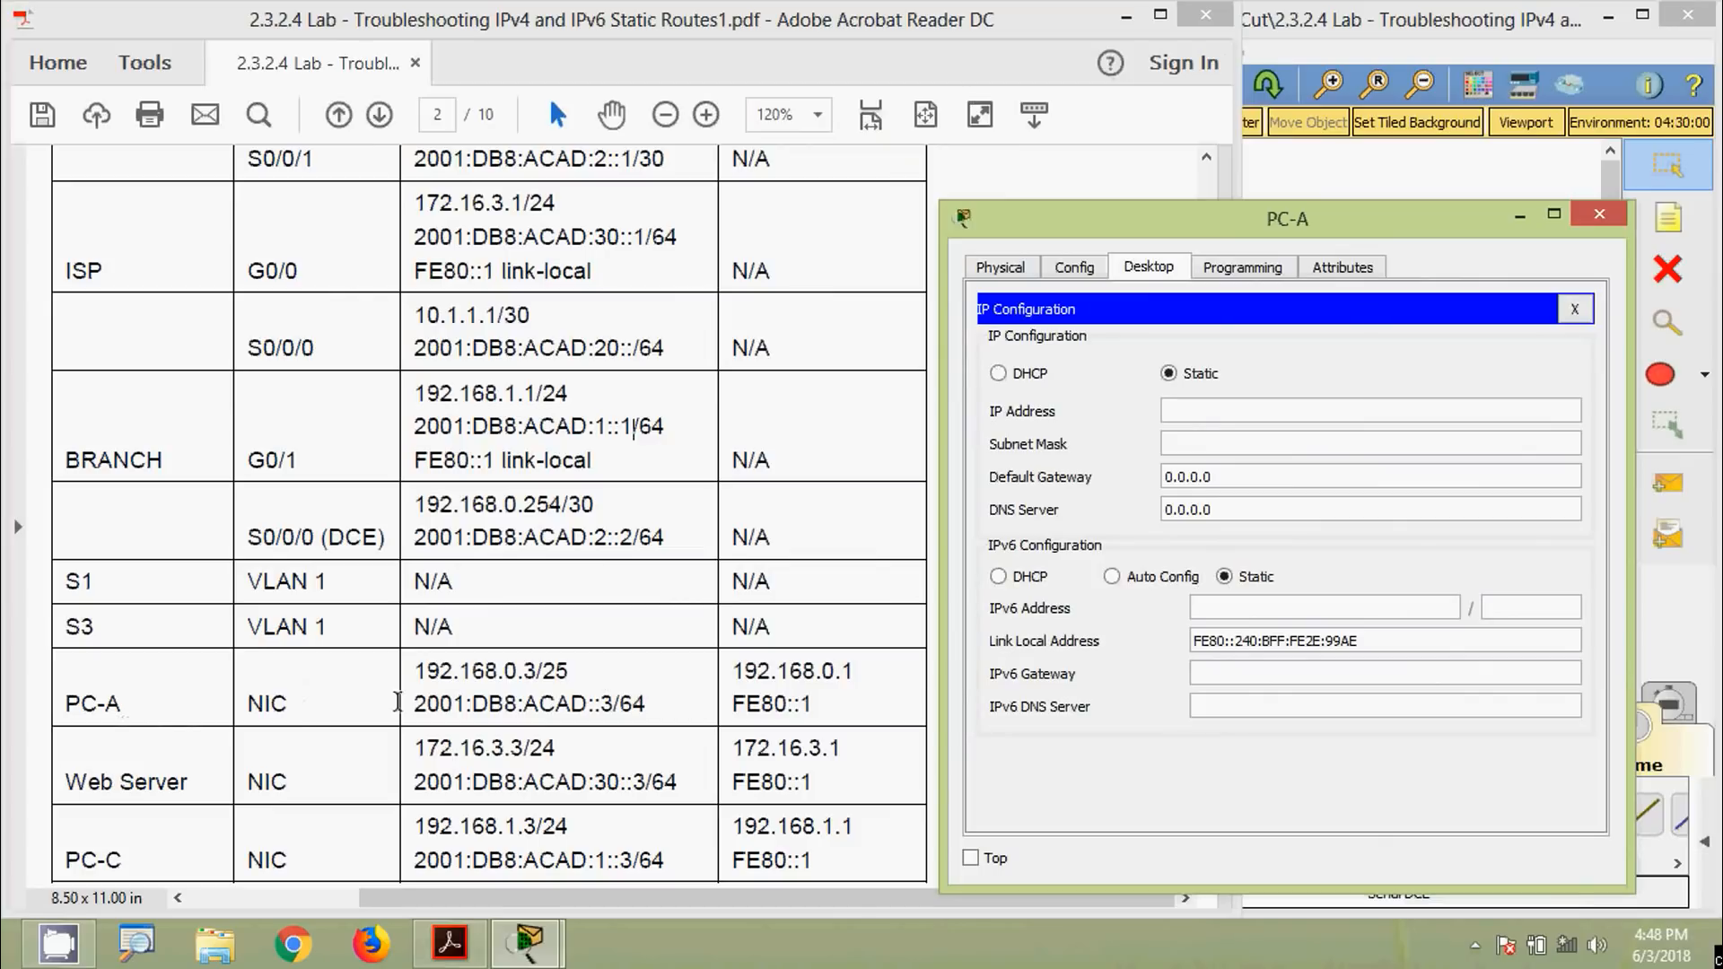
Give PC-A IPv4 address 192.168.0.3, mask 255.255.255.128 and default gateway 192.168.0.1
{"action": "left_click_drag", "start_coordinate": [408, 682], "coordinate": [535, 673]}
{"action": "key", "text": "ctrl+c"}
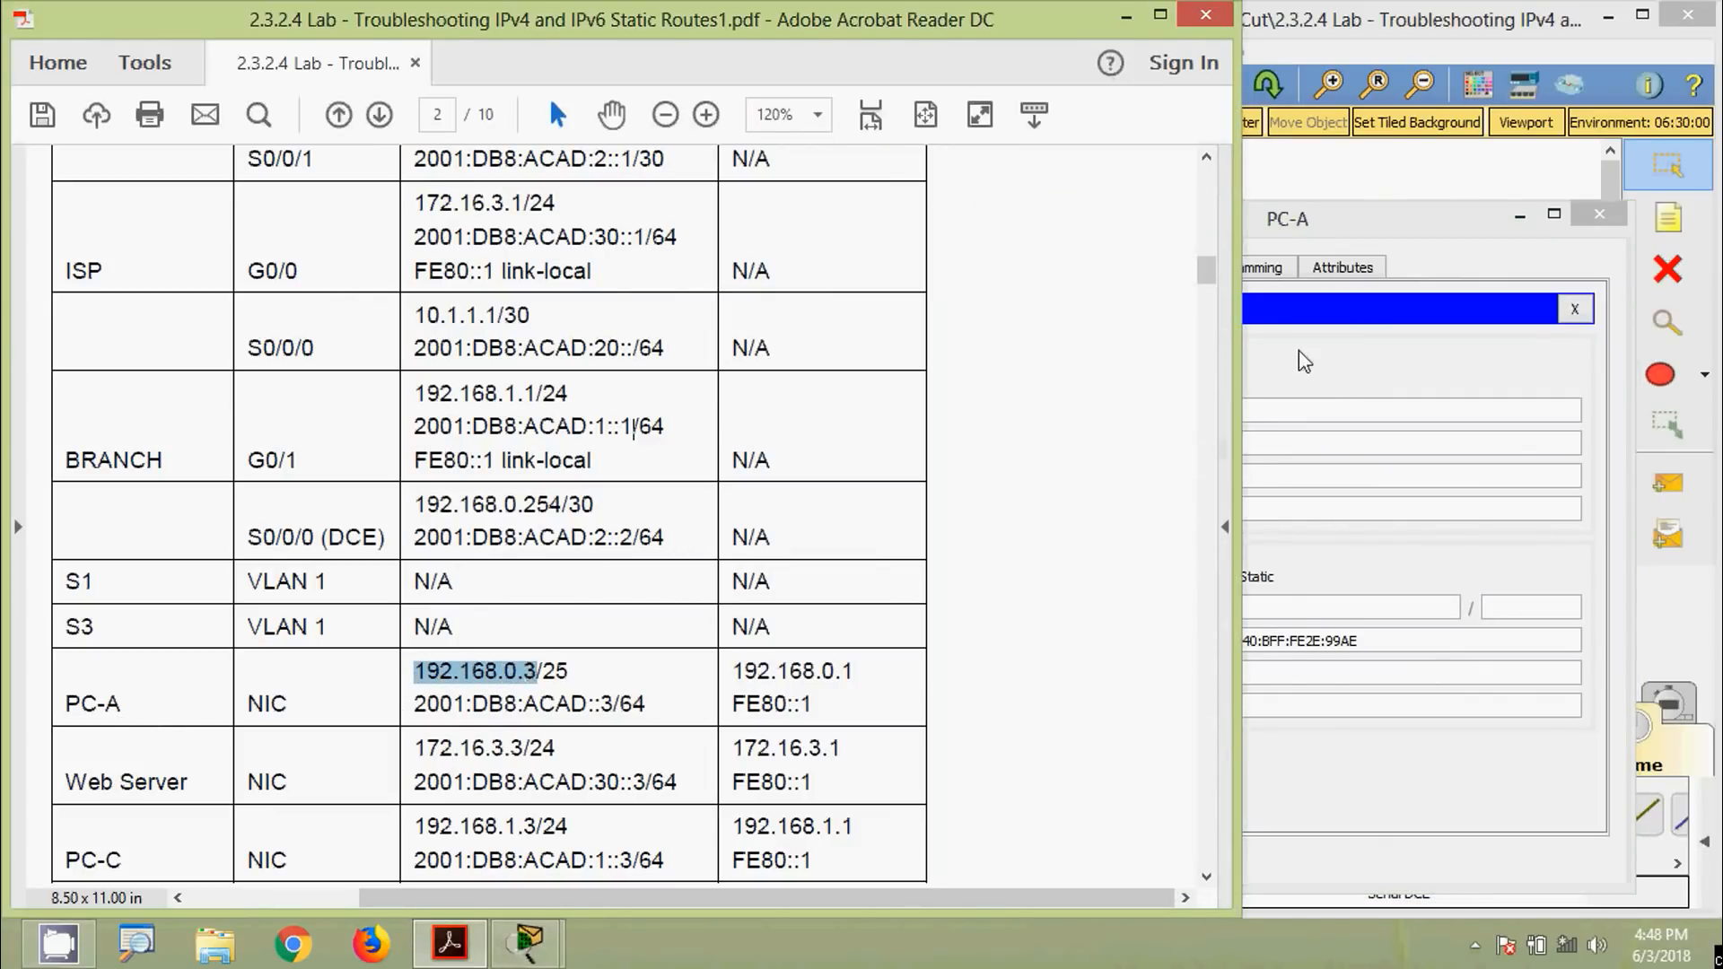
{"action": "left_click", "coordinate": [1256, 413]}
{"action": "key", "text": "ctrl+v"}
{"action": "left_click", "coordinate": [1252, 438]}
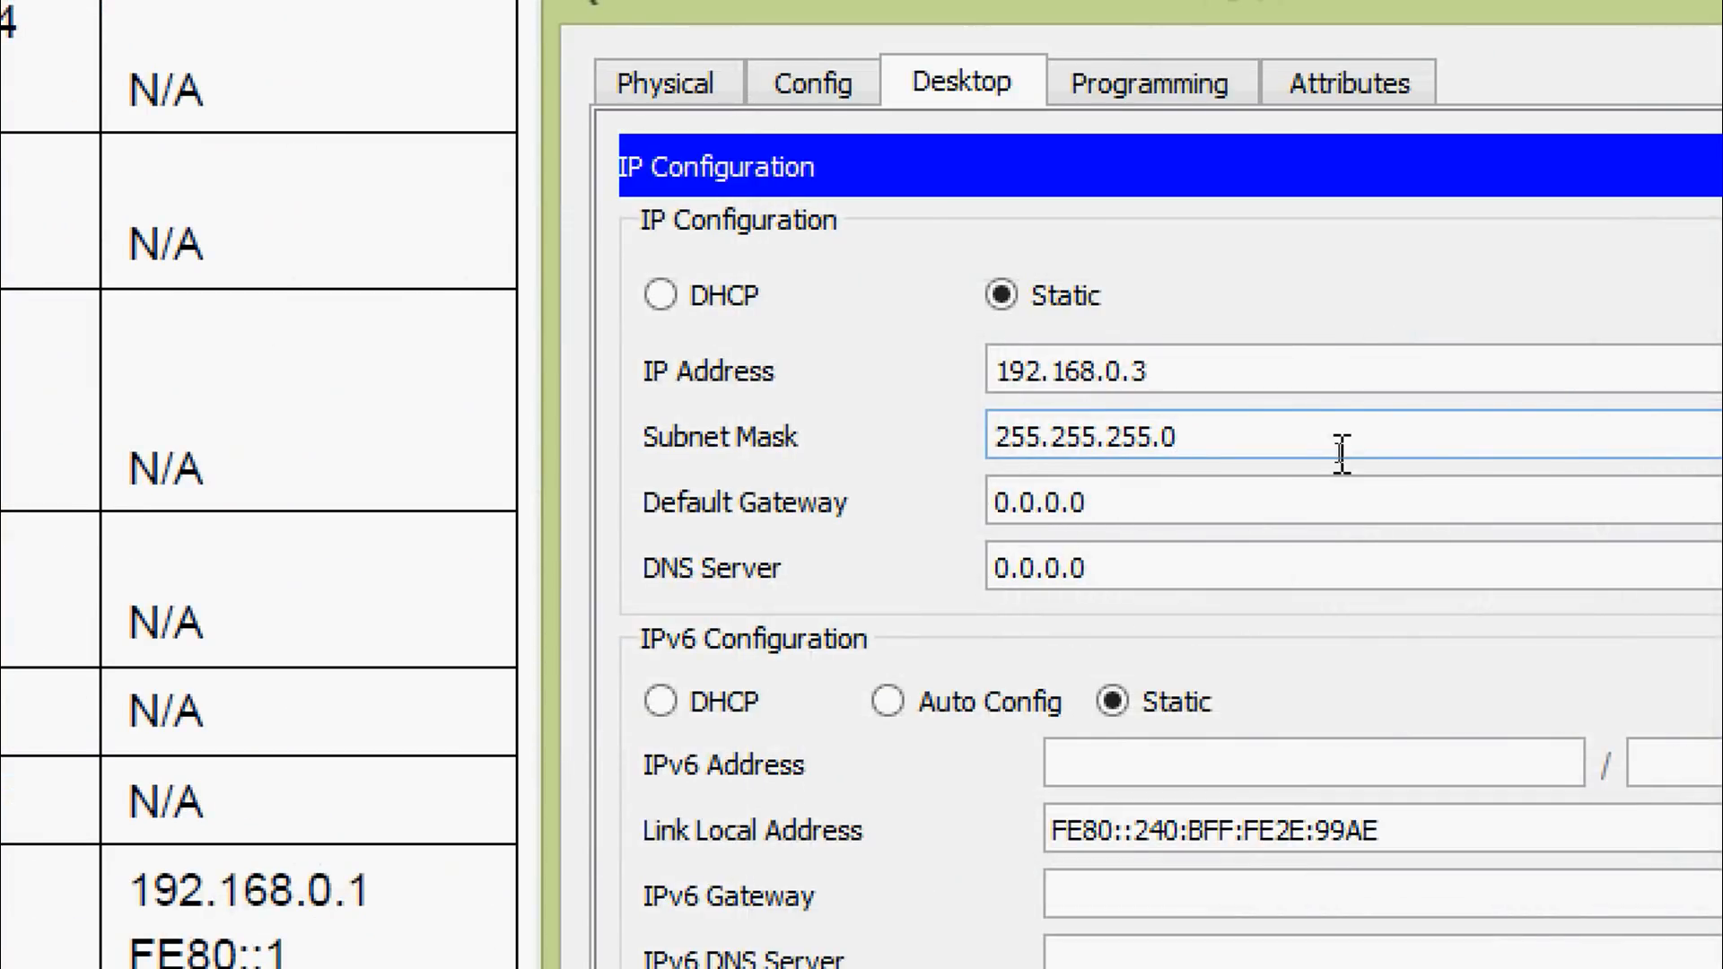
{"action": "key", "text": "BackSpace"}
{"action": "type", "text": "128"}
{"action": "left_click", "coordinate": [1227, 489]}
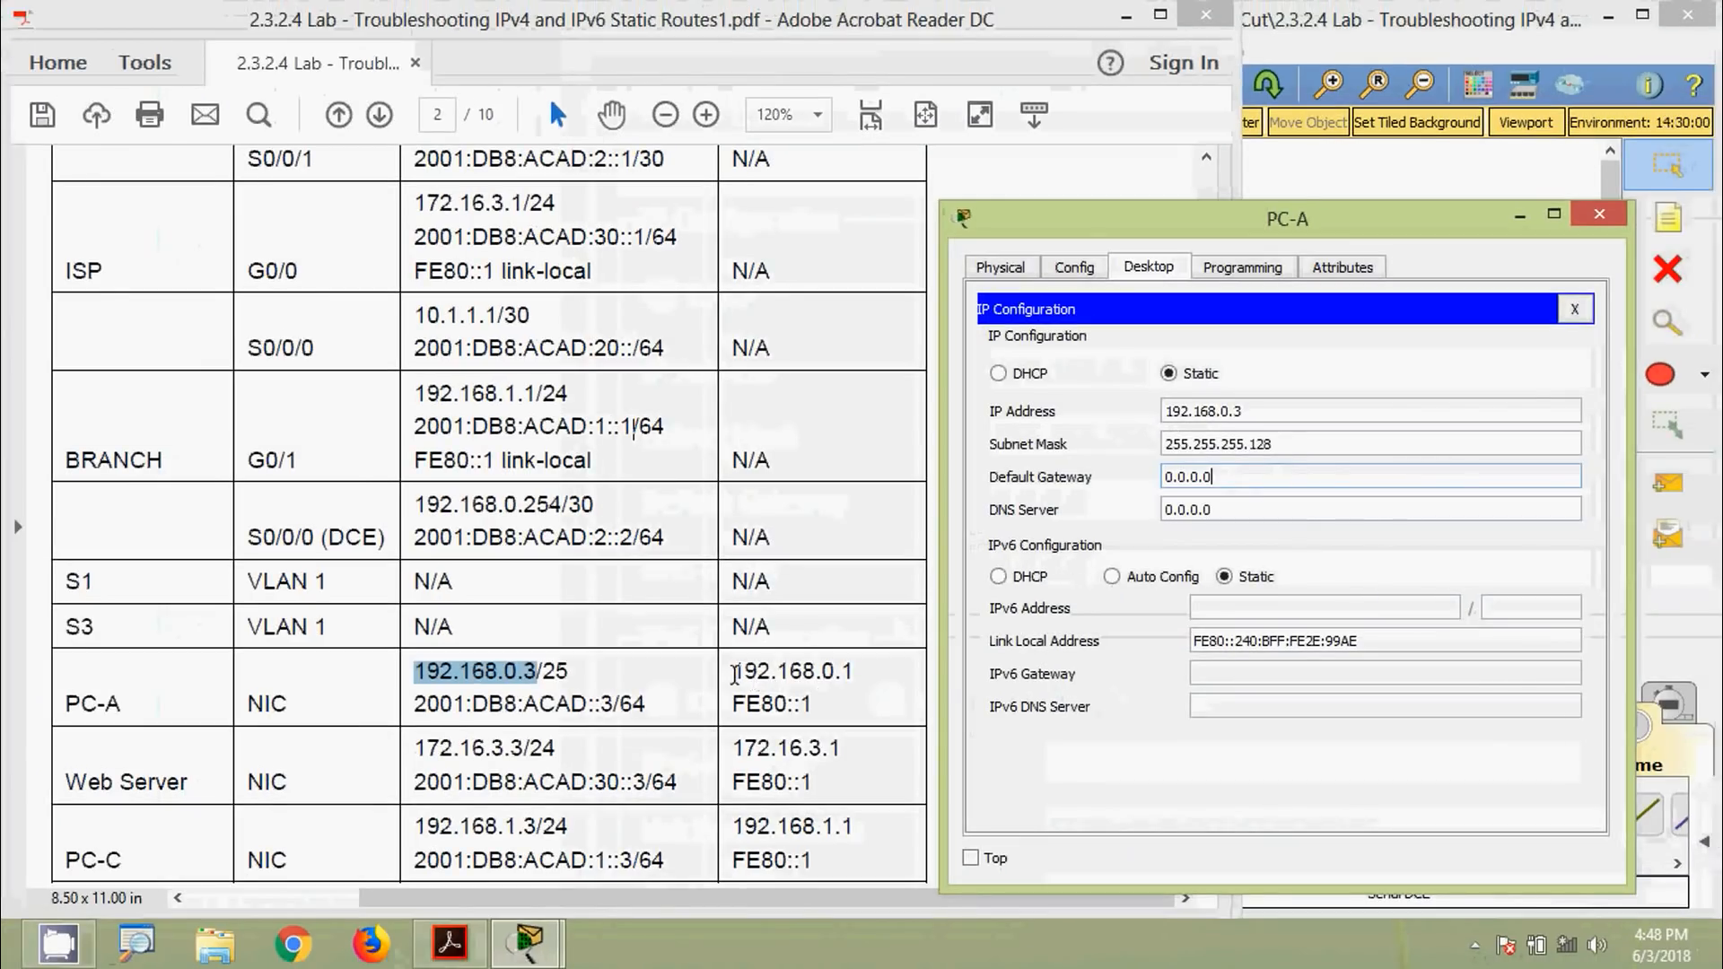
{"action": "left_click_drag", "start_coordinate": [732, 671], "coordinate": [852, 673]}
{"action": "key", "text": "ctrl+c"}
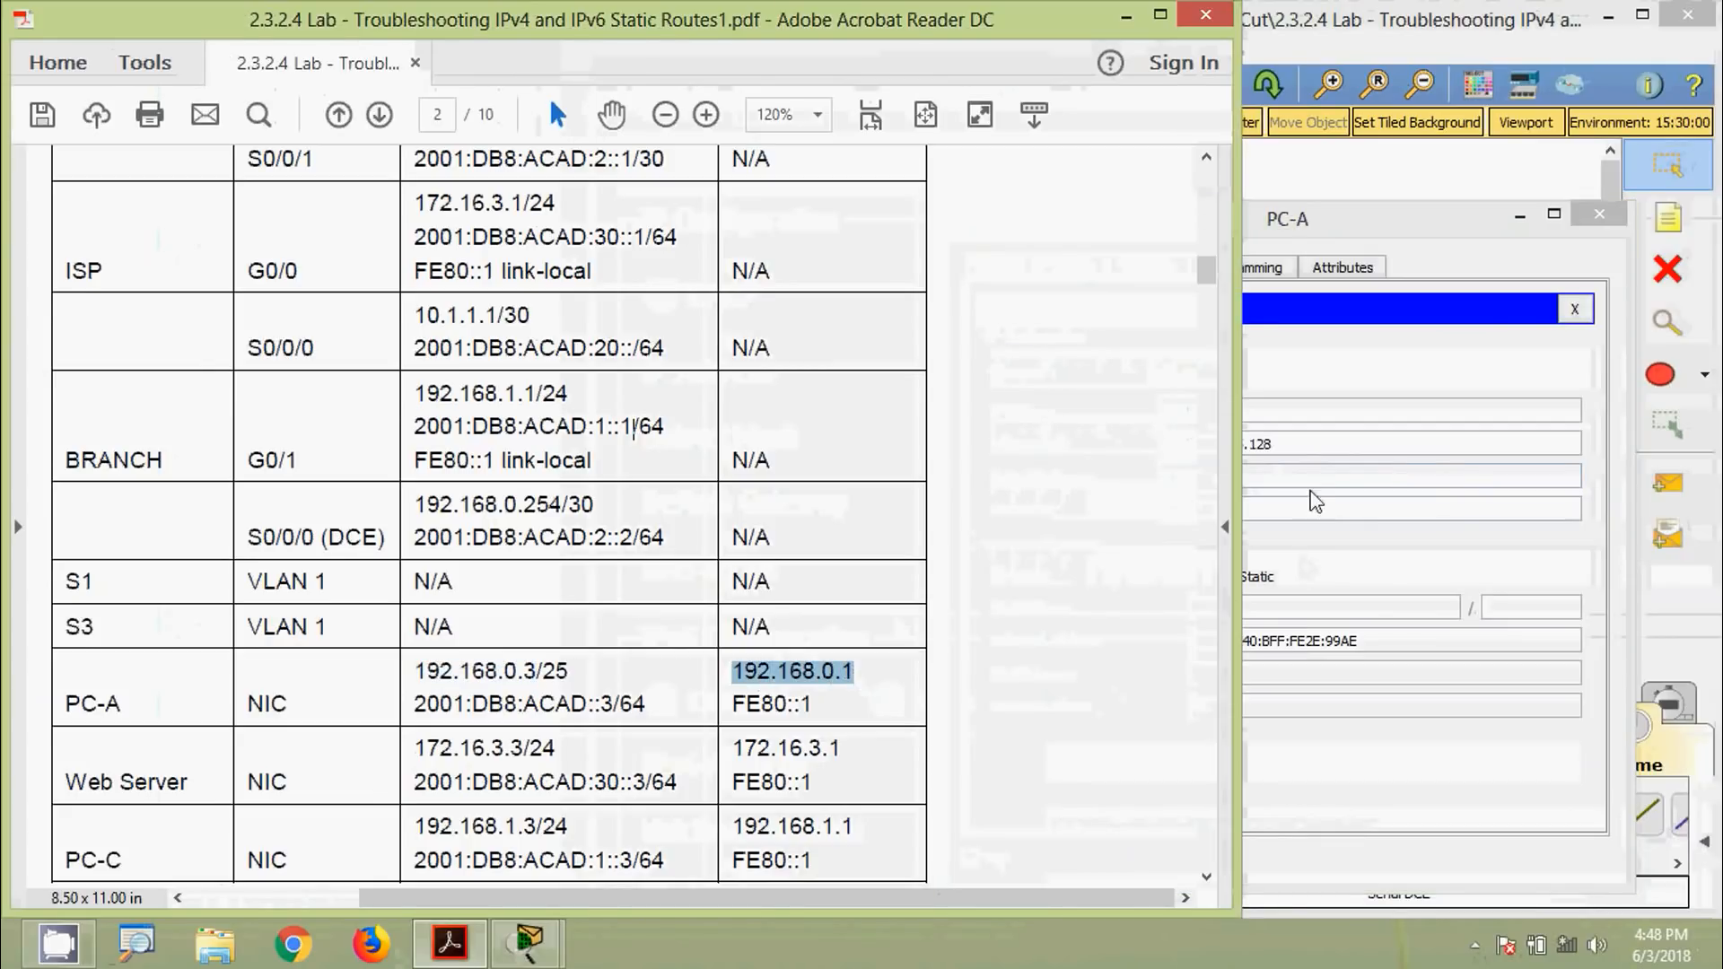
{"action": "left_click", "coordinate": [1316, 478]}
{"action": "left_click_drag", "start_coordinate": [1237, 480], "coordinate": [1098, 485]}
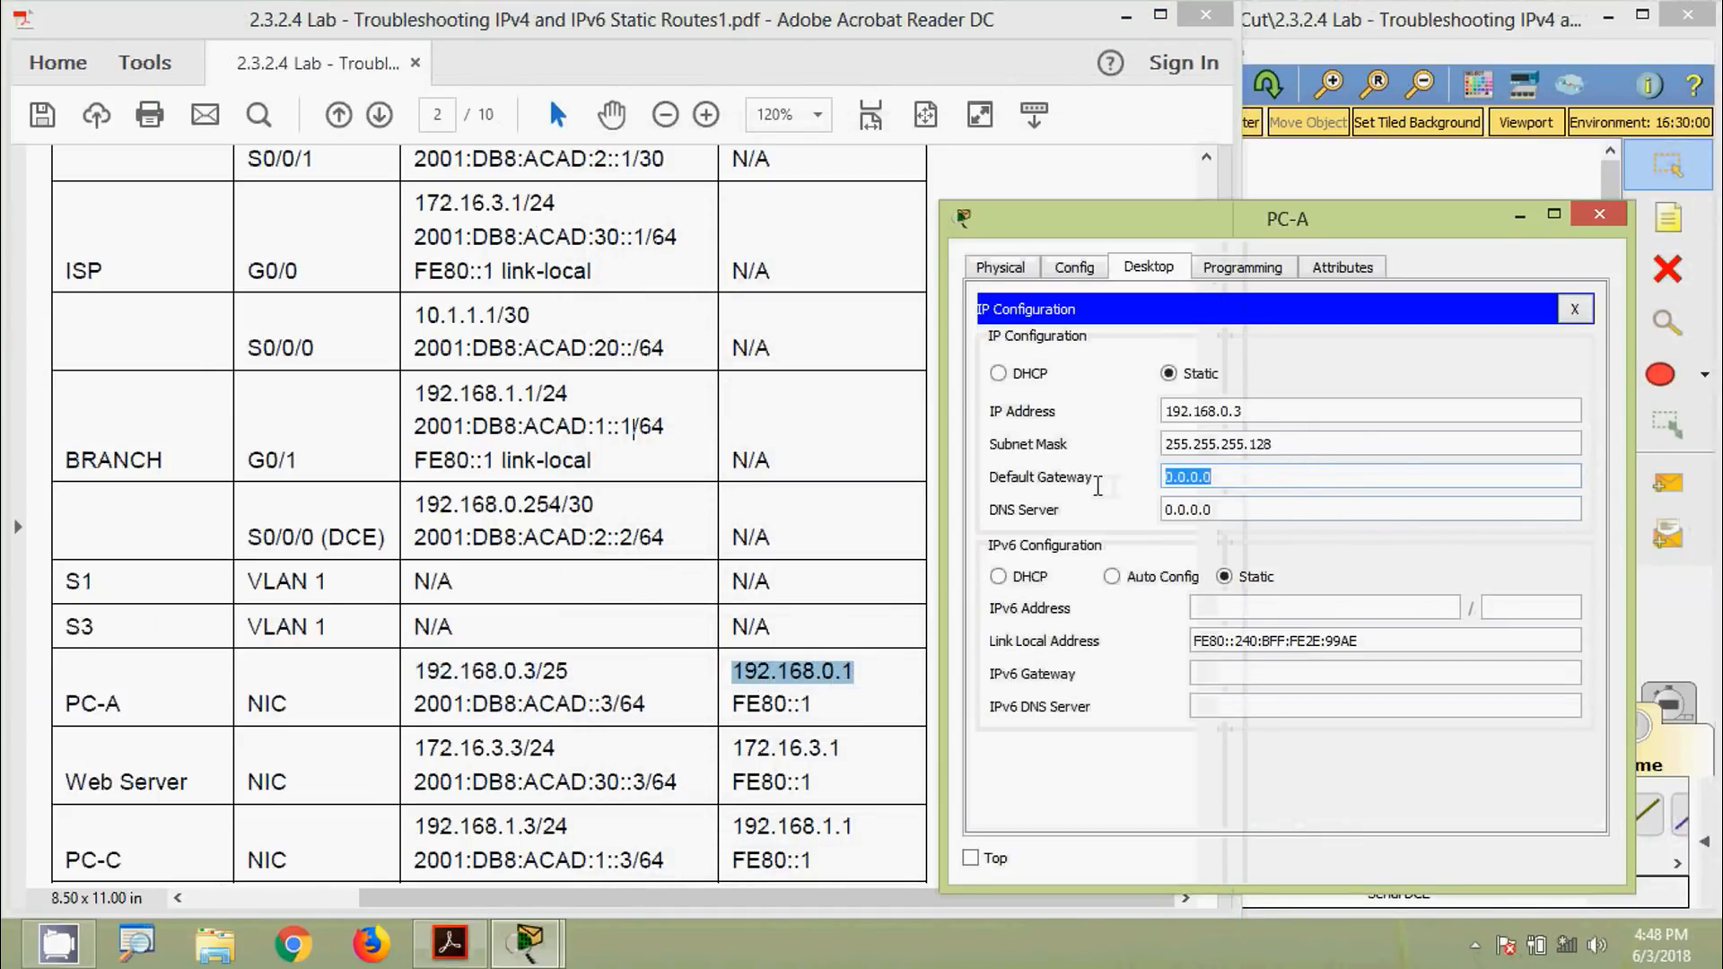
{"action": "key", "text": "ctrl+v"}
{"action": "left_click", "coordinate": [1228, 511]}
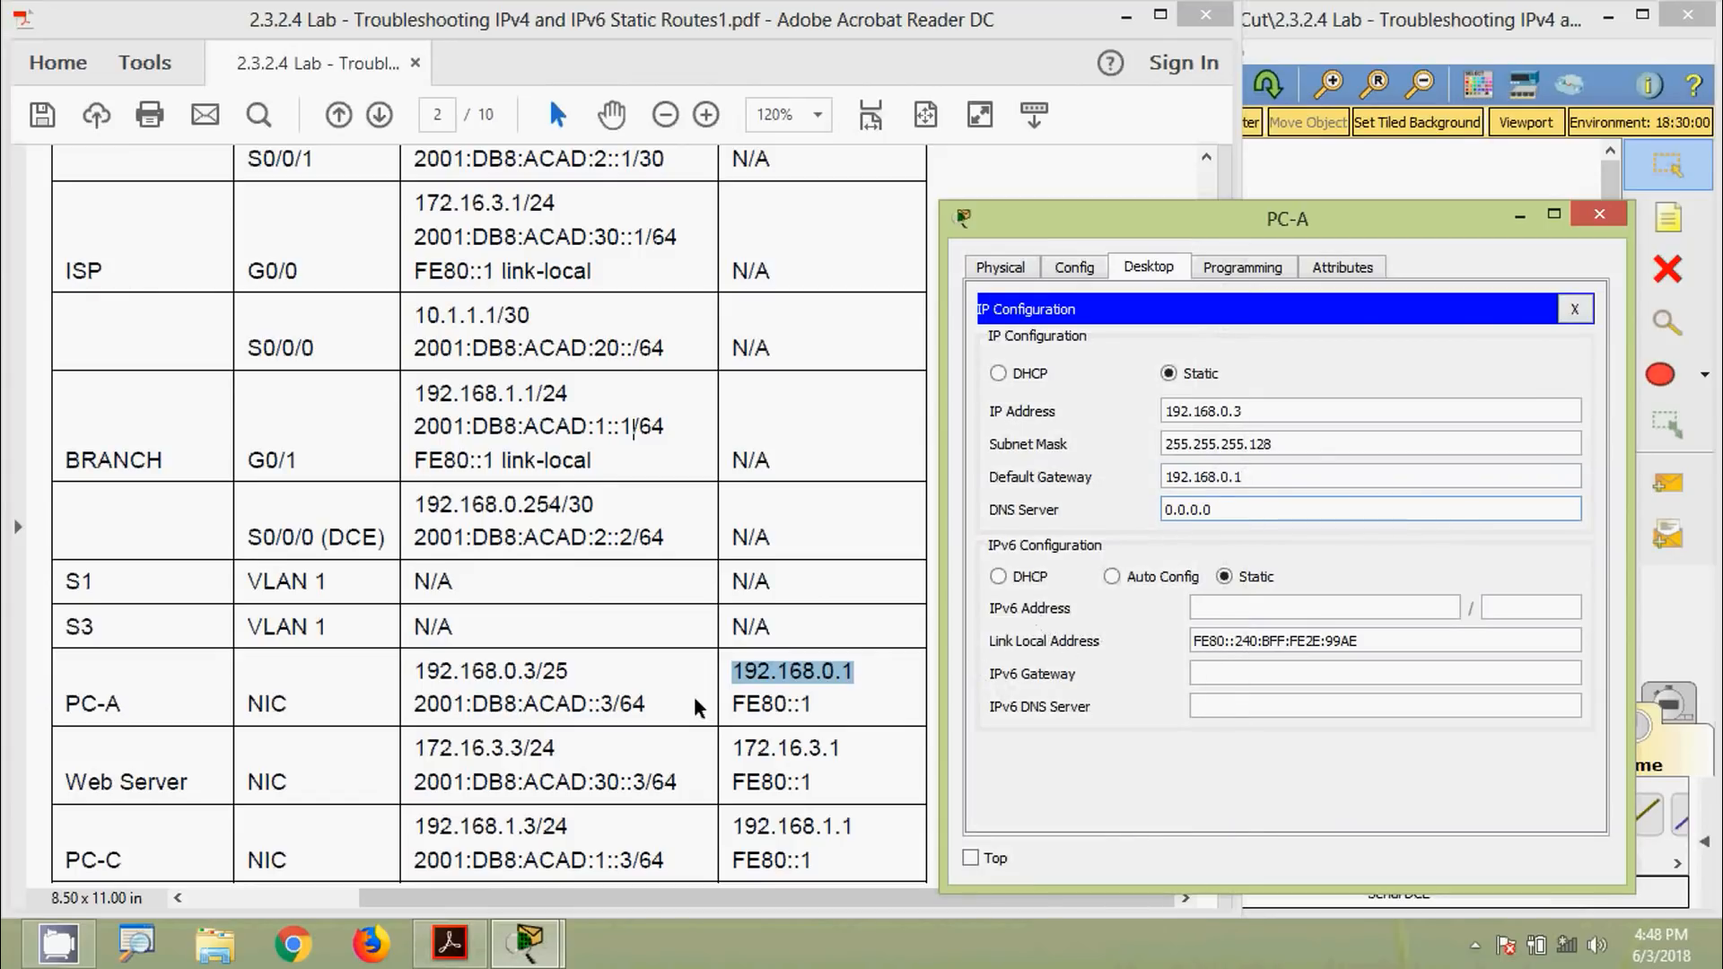
Set PC-A's IPv6 address to 2001:DB8:ACAD::3/64 with gateway FE80::1 and close the window
{"action": "left_click_drag", "start_coordinate": [419, 706], "coordinate": [620, 713]}
{"action": "key", "text": "ctrl+c"}
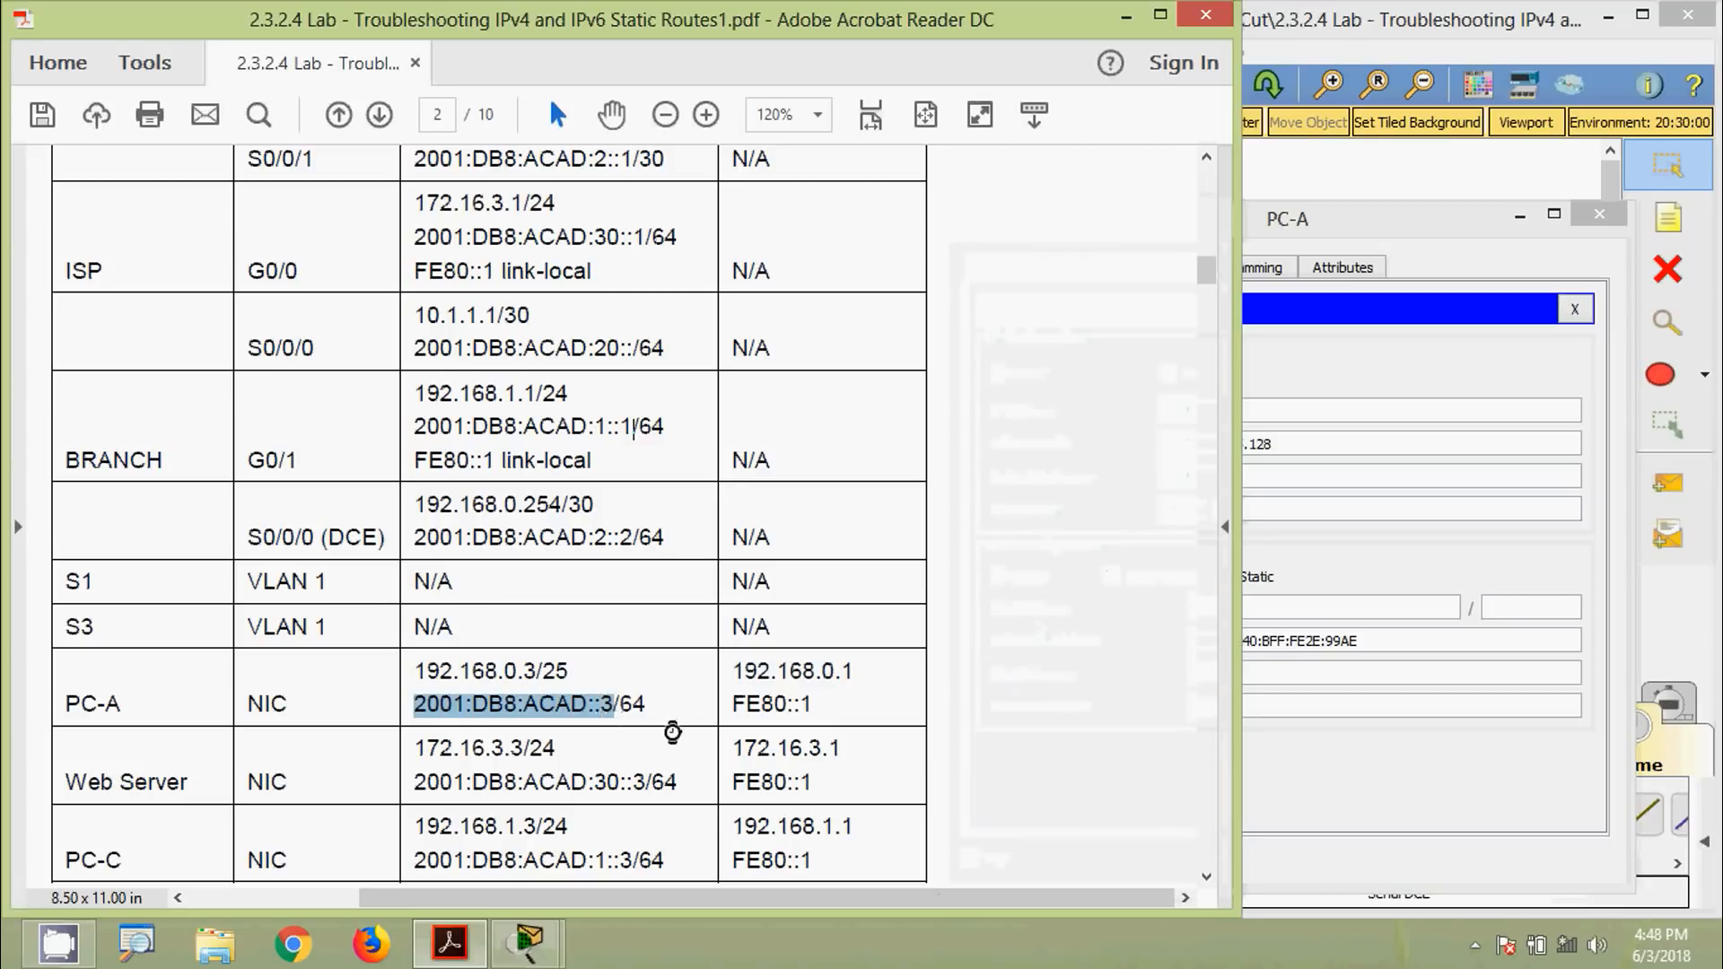
{"action": "left_click", "coordinate": [1291, 597]}
{"action": "key", "text": "ctrl+v"}
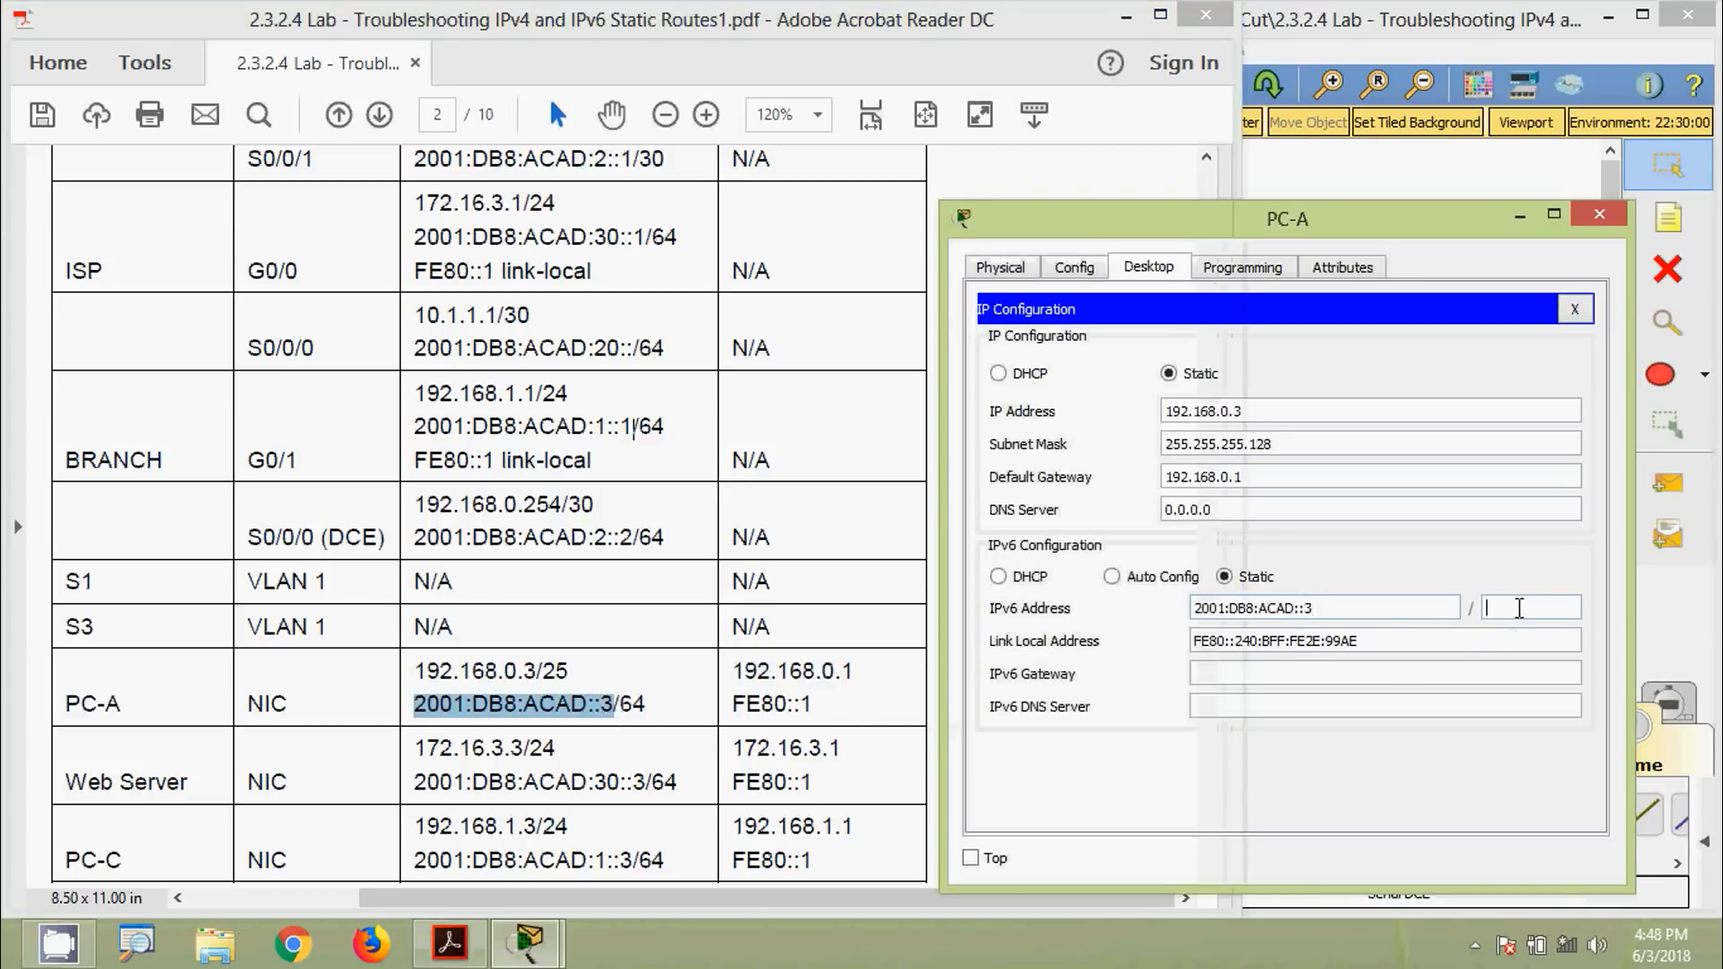
{"action": "type", "text": "64"}
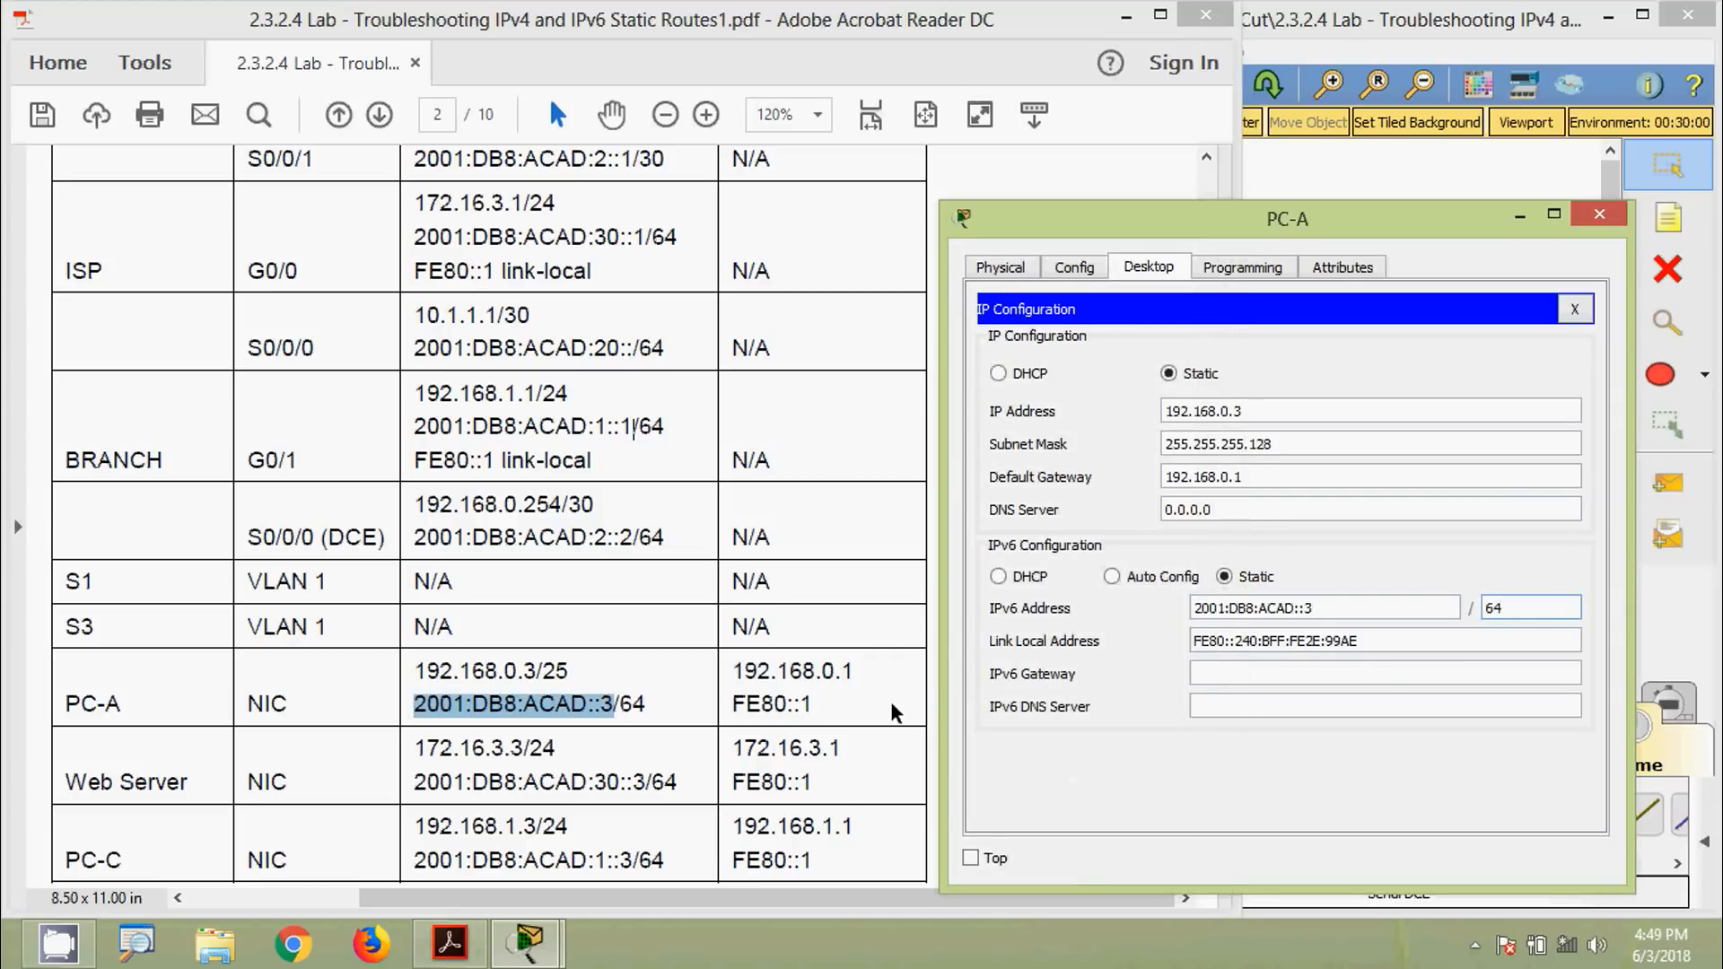
{"action": "left_click_drag", "start_coordinate": [732, 704], "coordinate": [813, 704]}
{"action": "key", "text": "ctrl+c"}
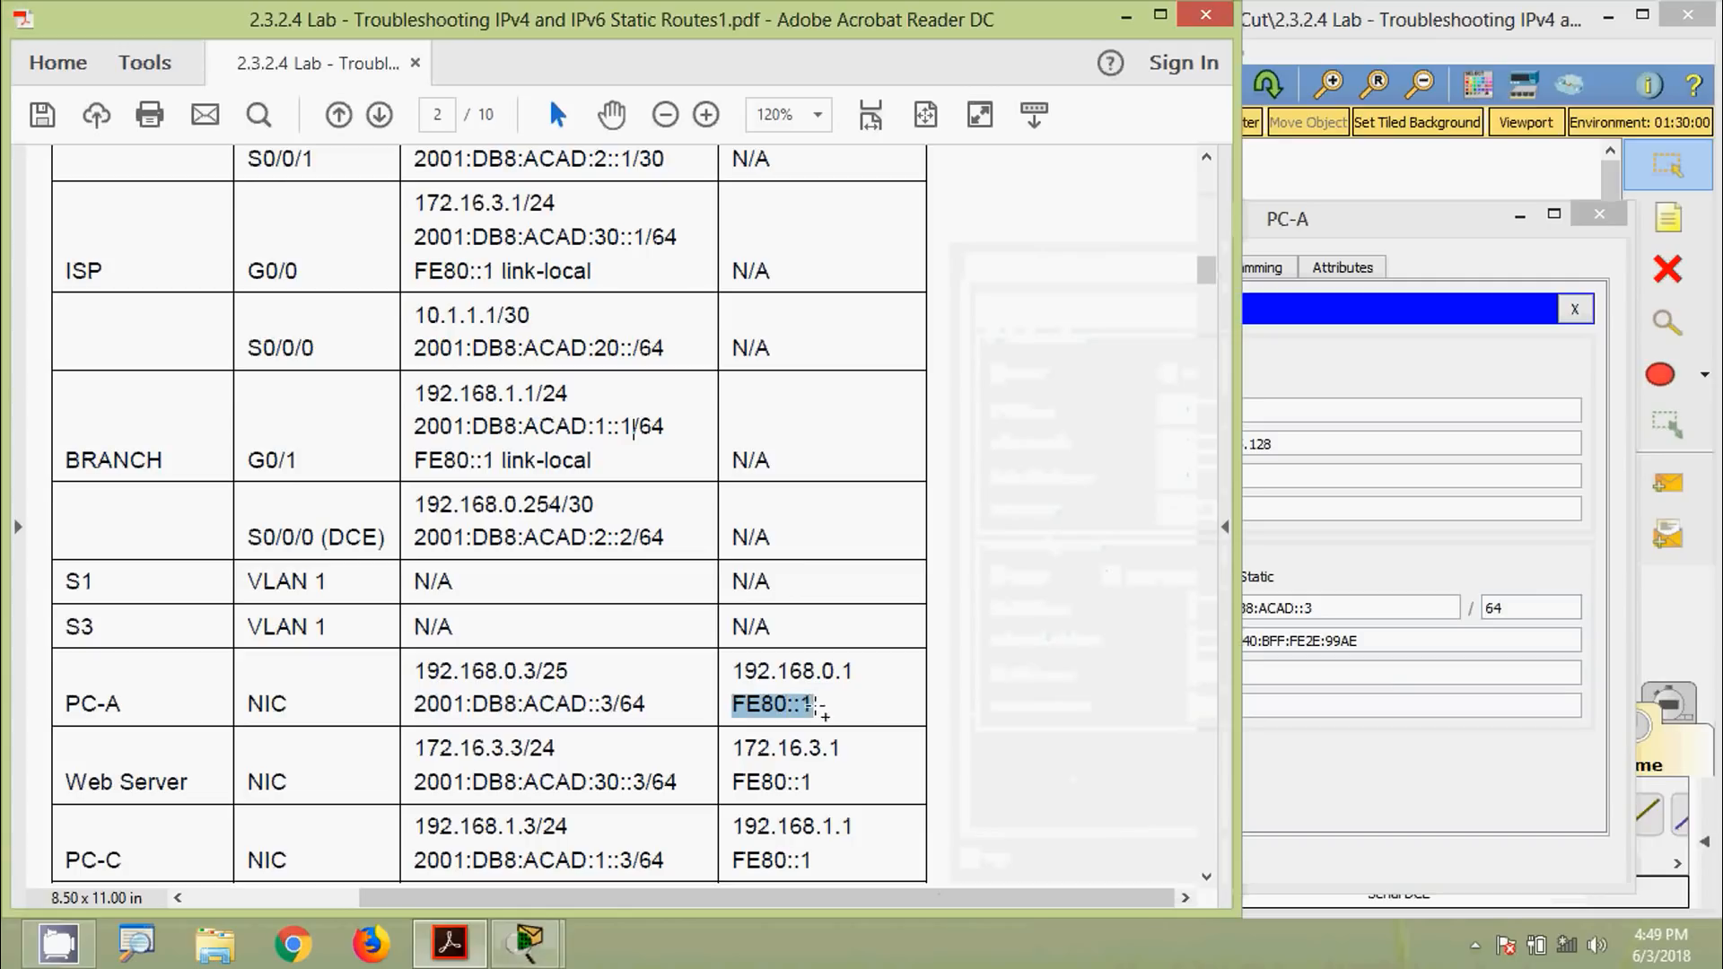
{"action": "left_click", "coordinate": [1292, 673]}
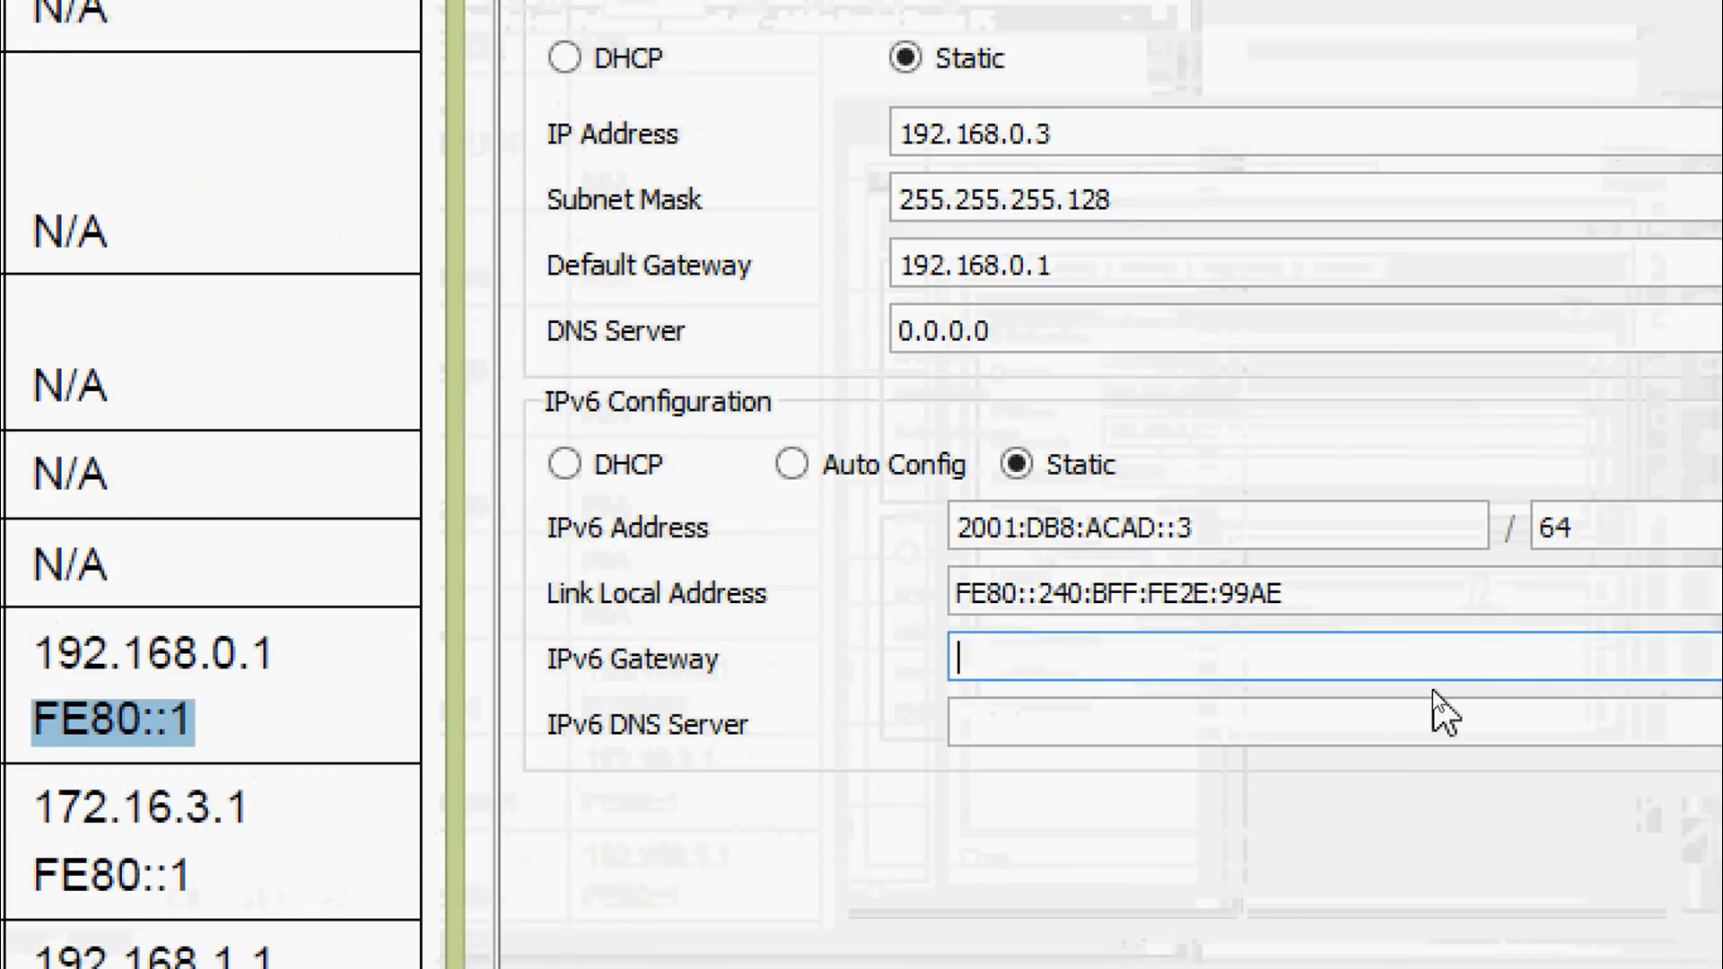
{"action": "key", "text": "ctrl+v"}
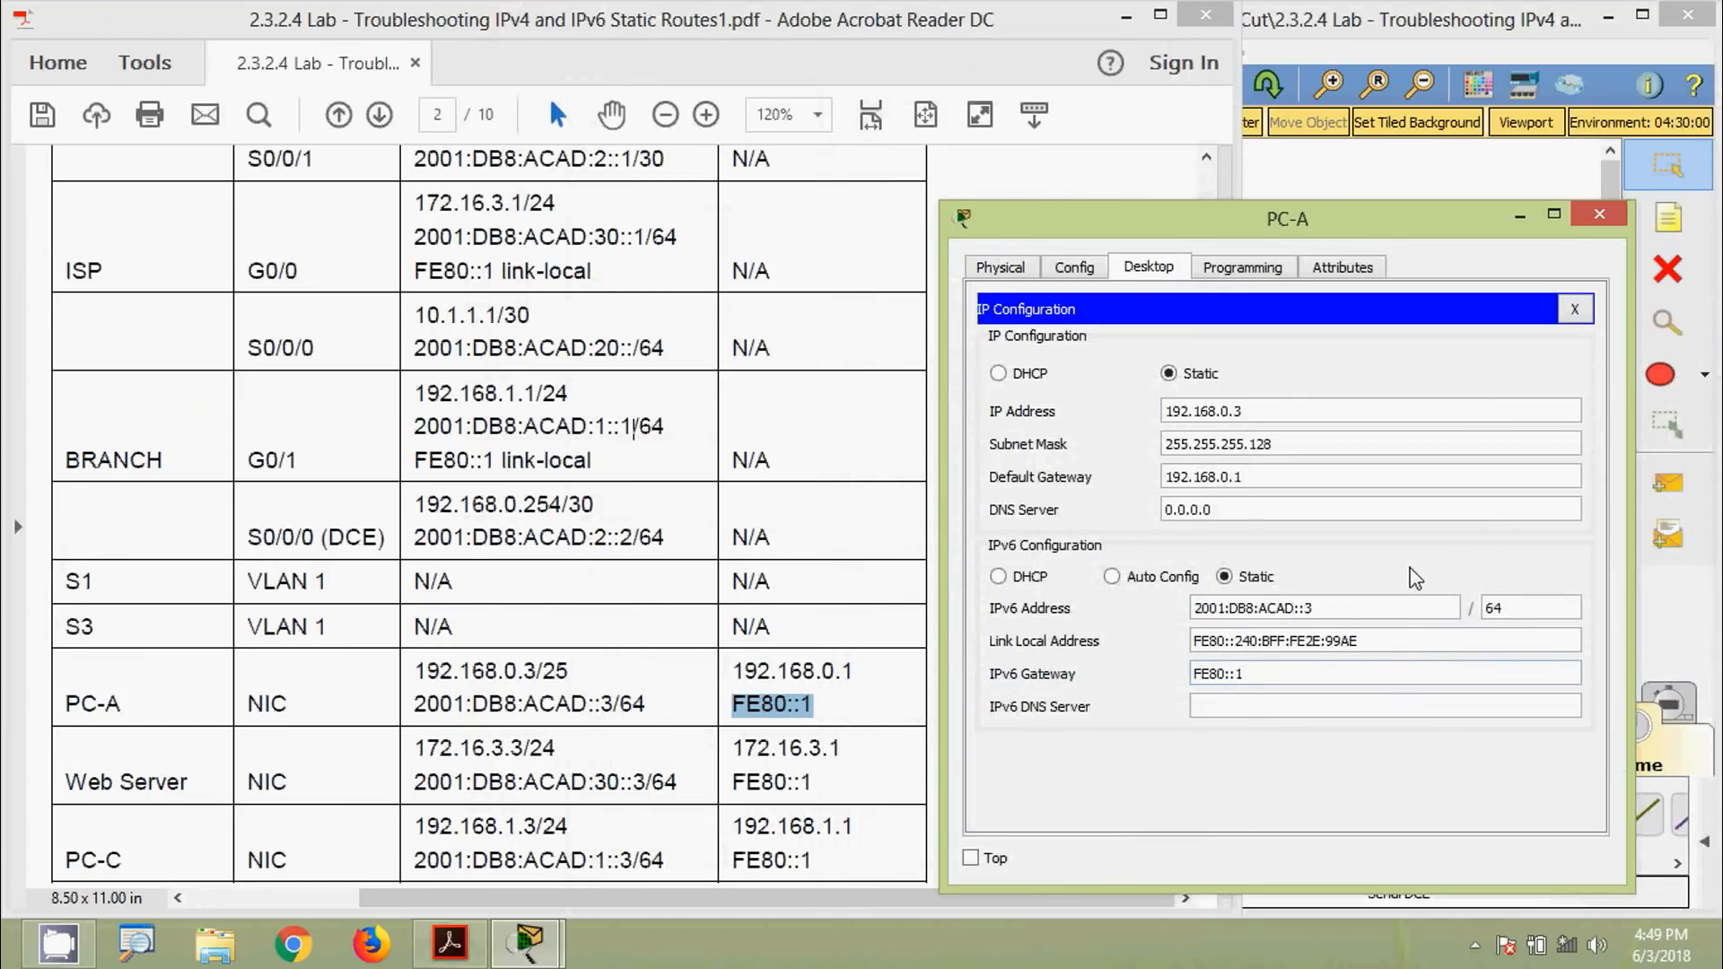
{"action": "left_click", "coordinate": [1598, 220]}
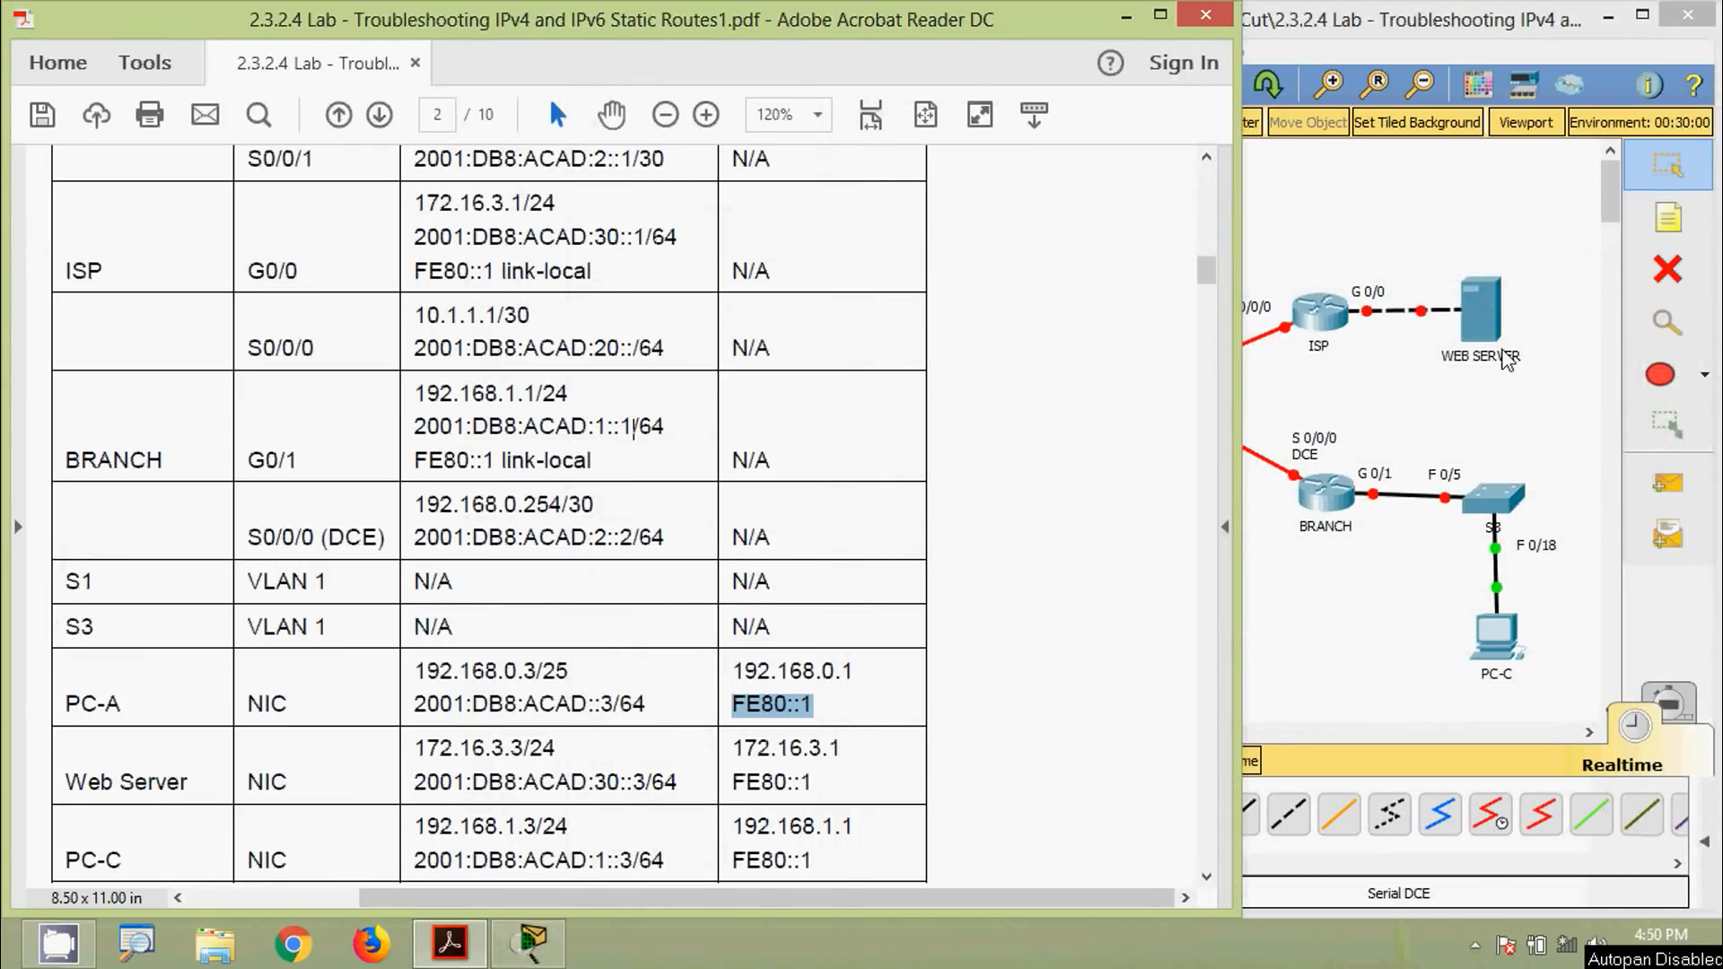
Open the Web Server's IP Configuration and position it beside the lab table
{"action": "left_click", "coordinate": [1481, 309]}
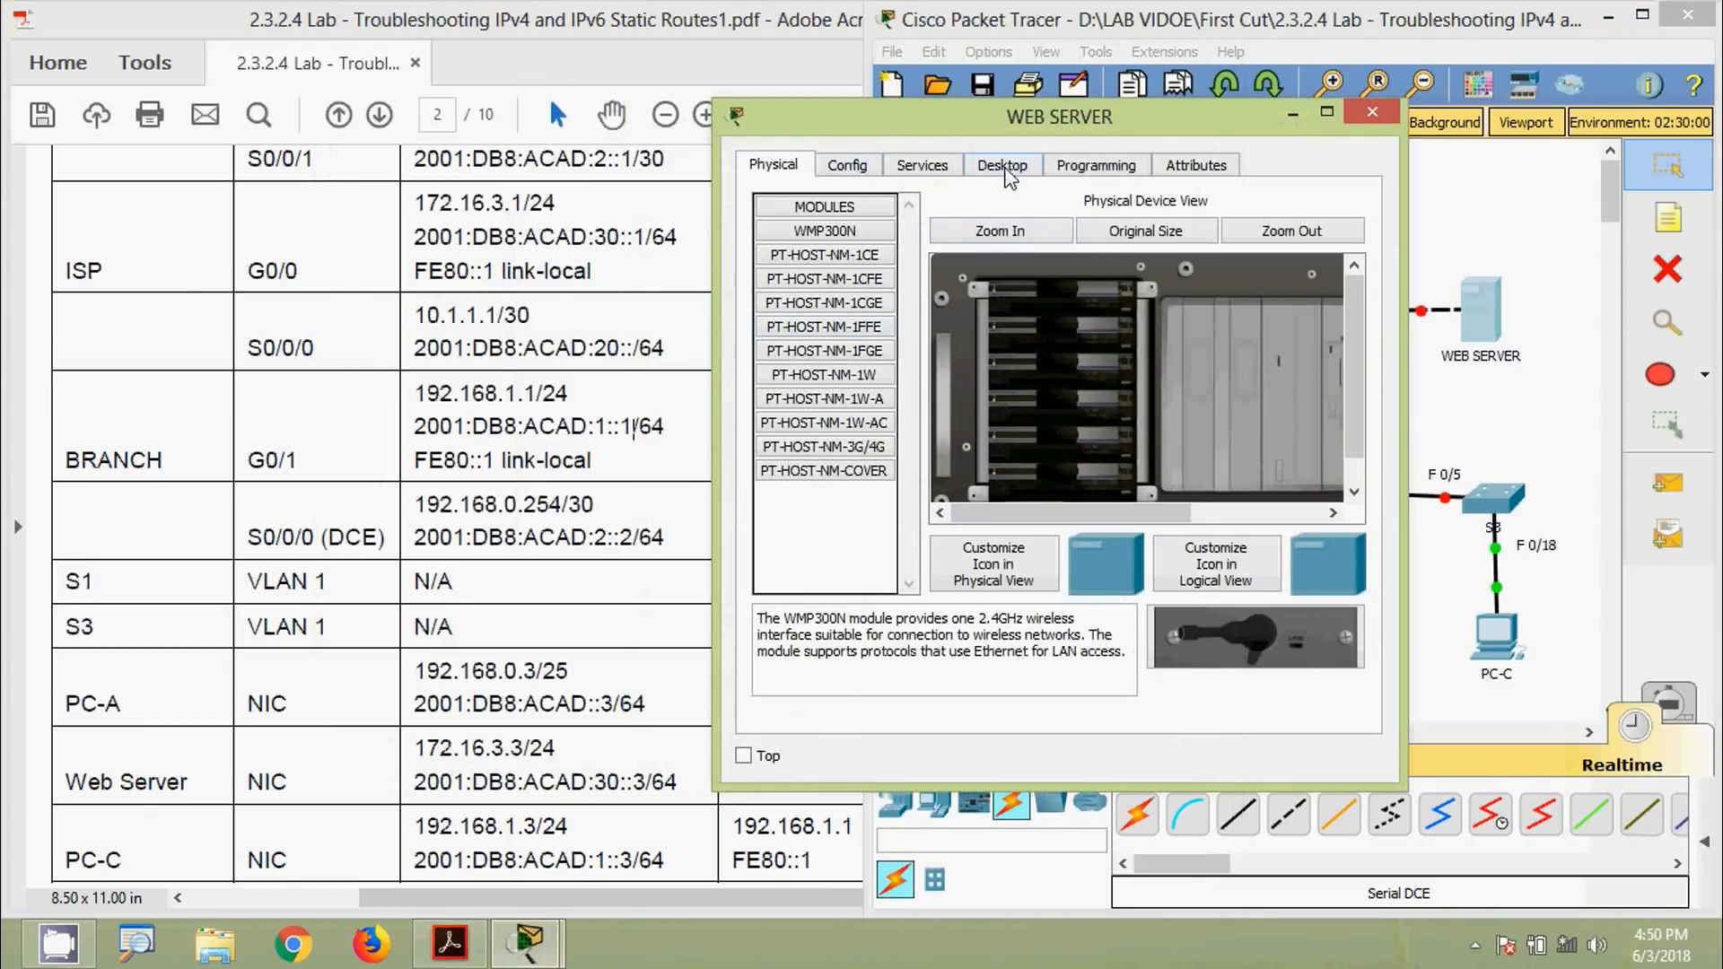
{"action": "left_click", "coordinate": [1003, 166]}
{"action": "left_click_drag", "start_coordinate": [1058, 129], "coordinate": [1254, 92]}
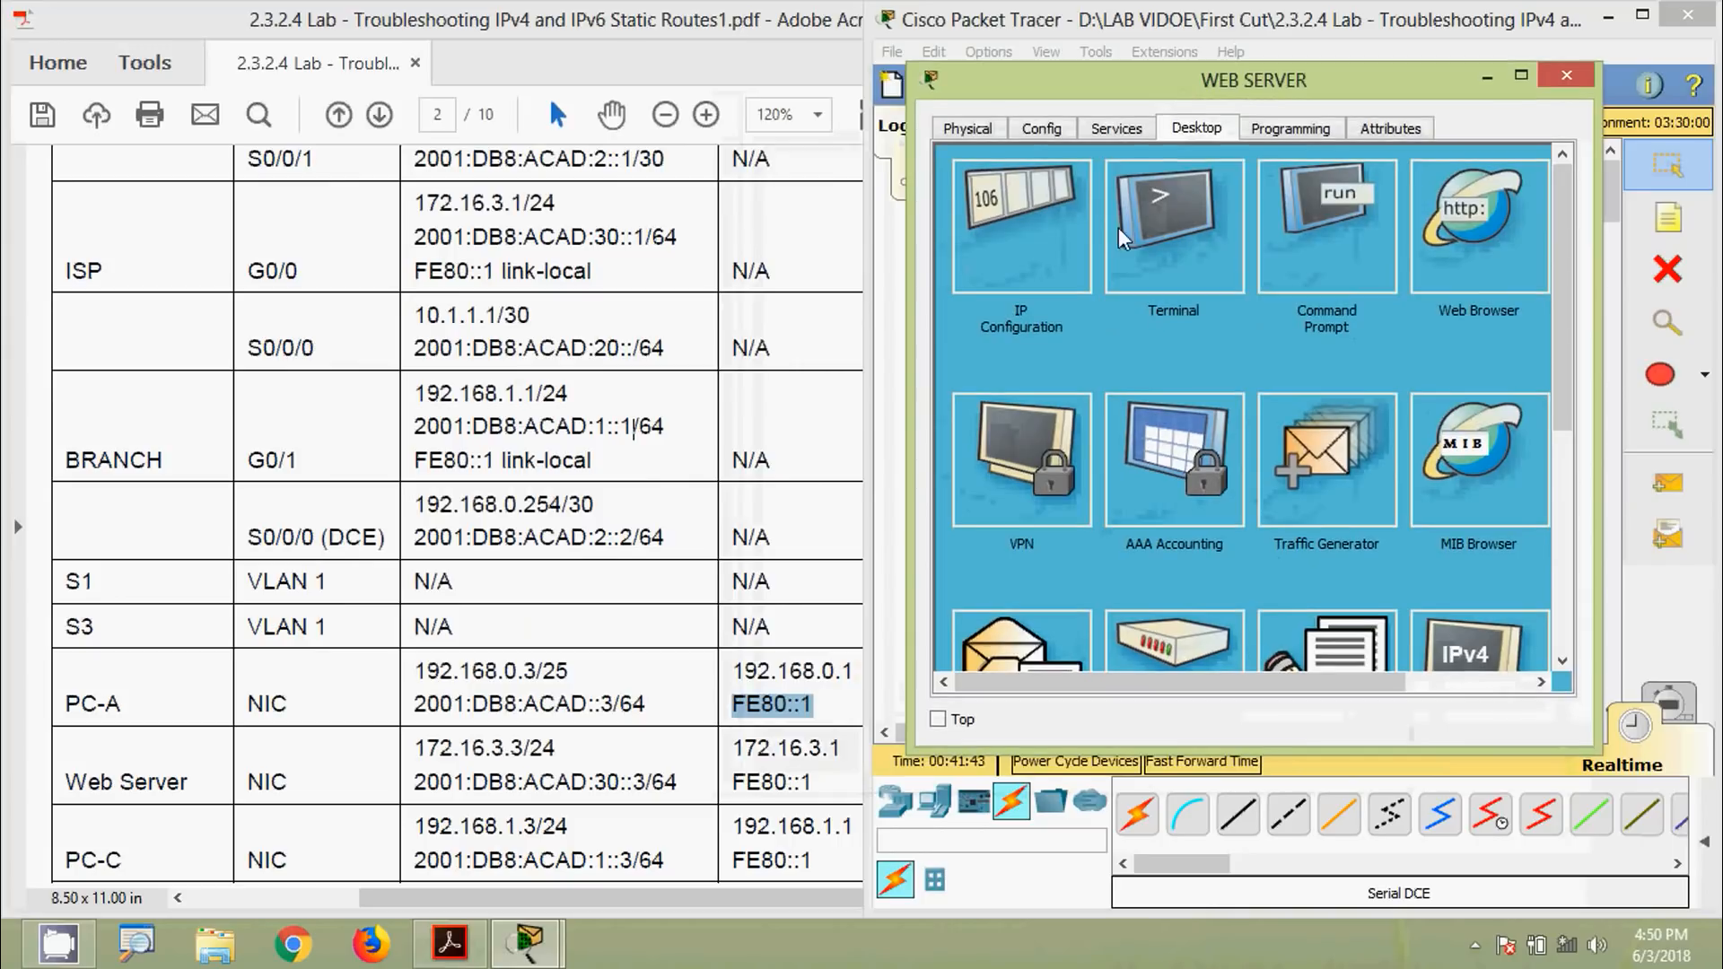
{"action": "left_click", "coordinate": [1068, 241]}
{"action": "left_click_drag", "start_coordinate": [1086, 98], "coordinate": [1130, 90]}
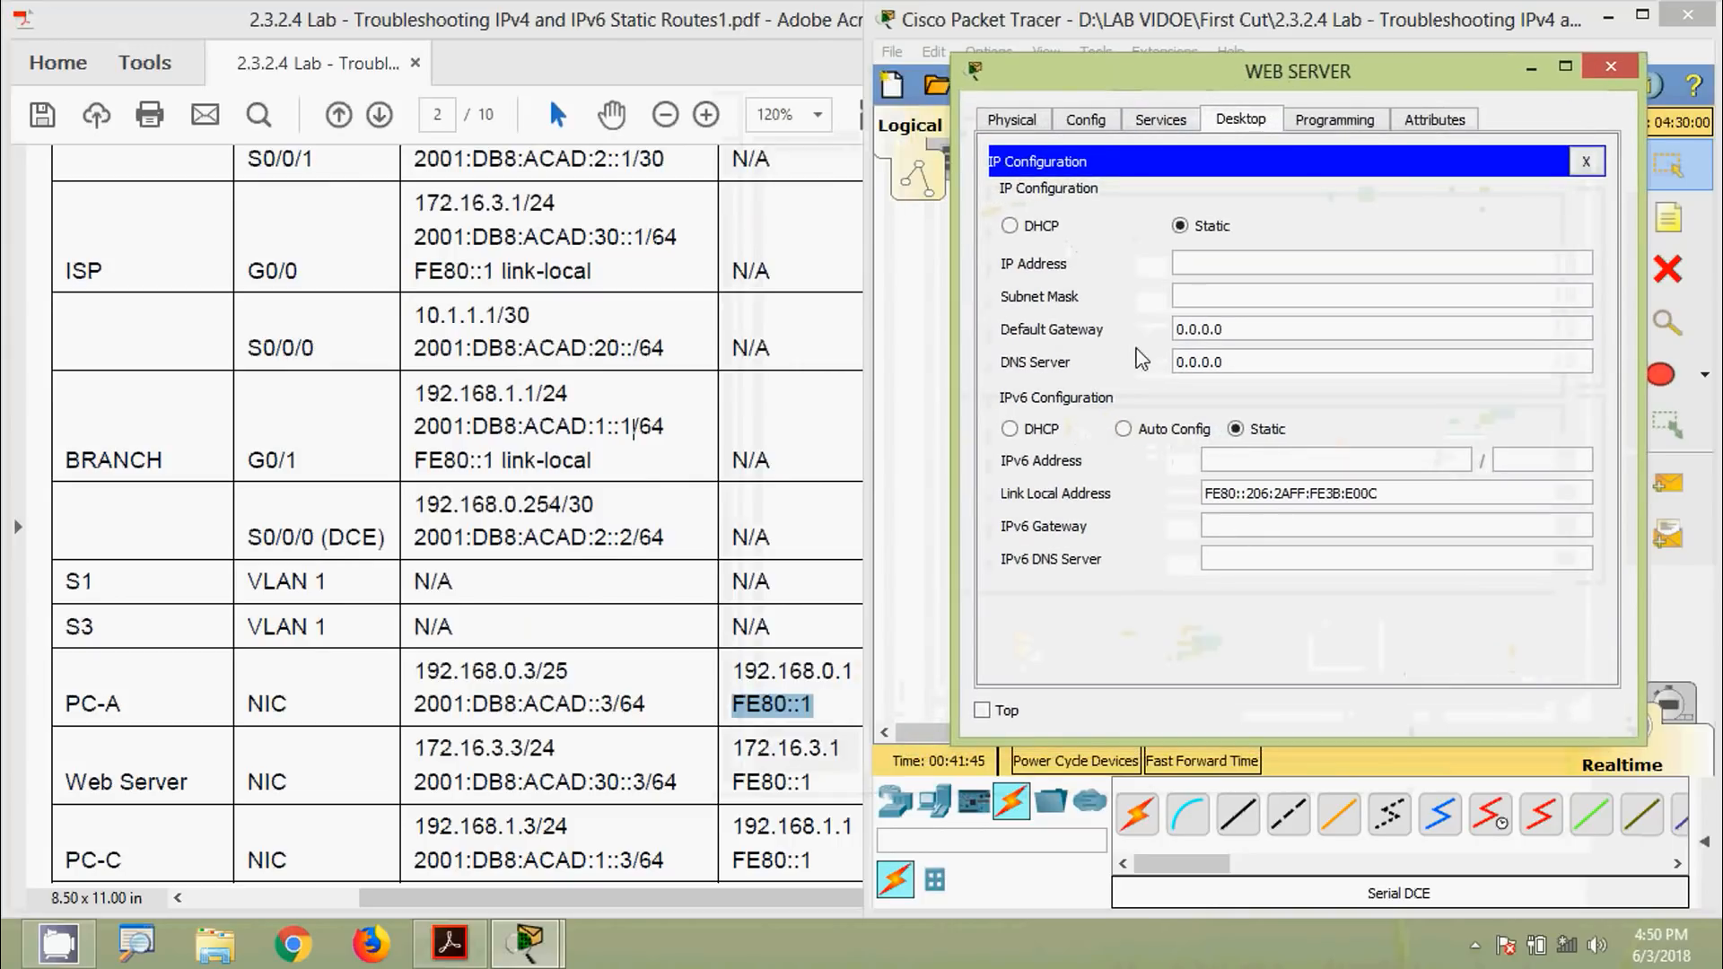
Give the Web Server IPv4 172.16.3.3, mask 255.255.255.0 and gateway 172.16.3.1
{"action": "left_click_drag", "start_coordinate": [418, 752], "coordinate": [523, 750]}
{"action": "key", "text": "ctrl+c"}
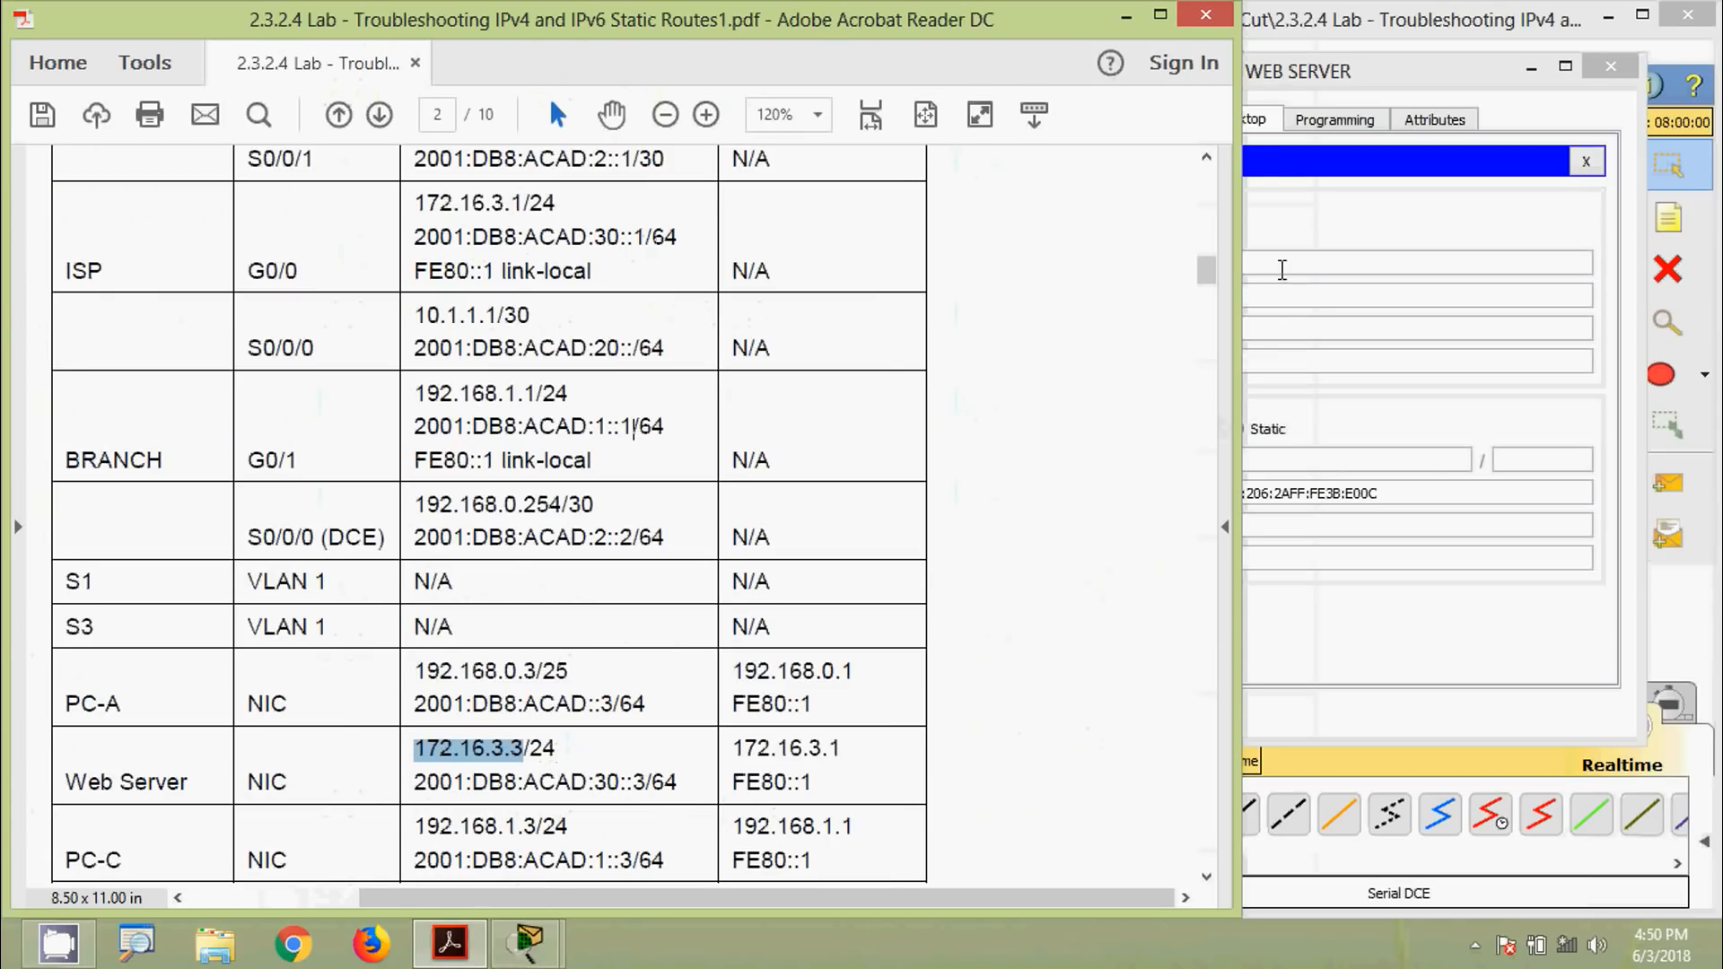
{"action": "left_click", "coordinate": [1281, 266]}
{"action": "key", "text": "ctrl+v"}
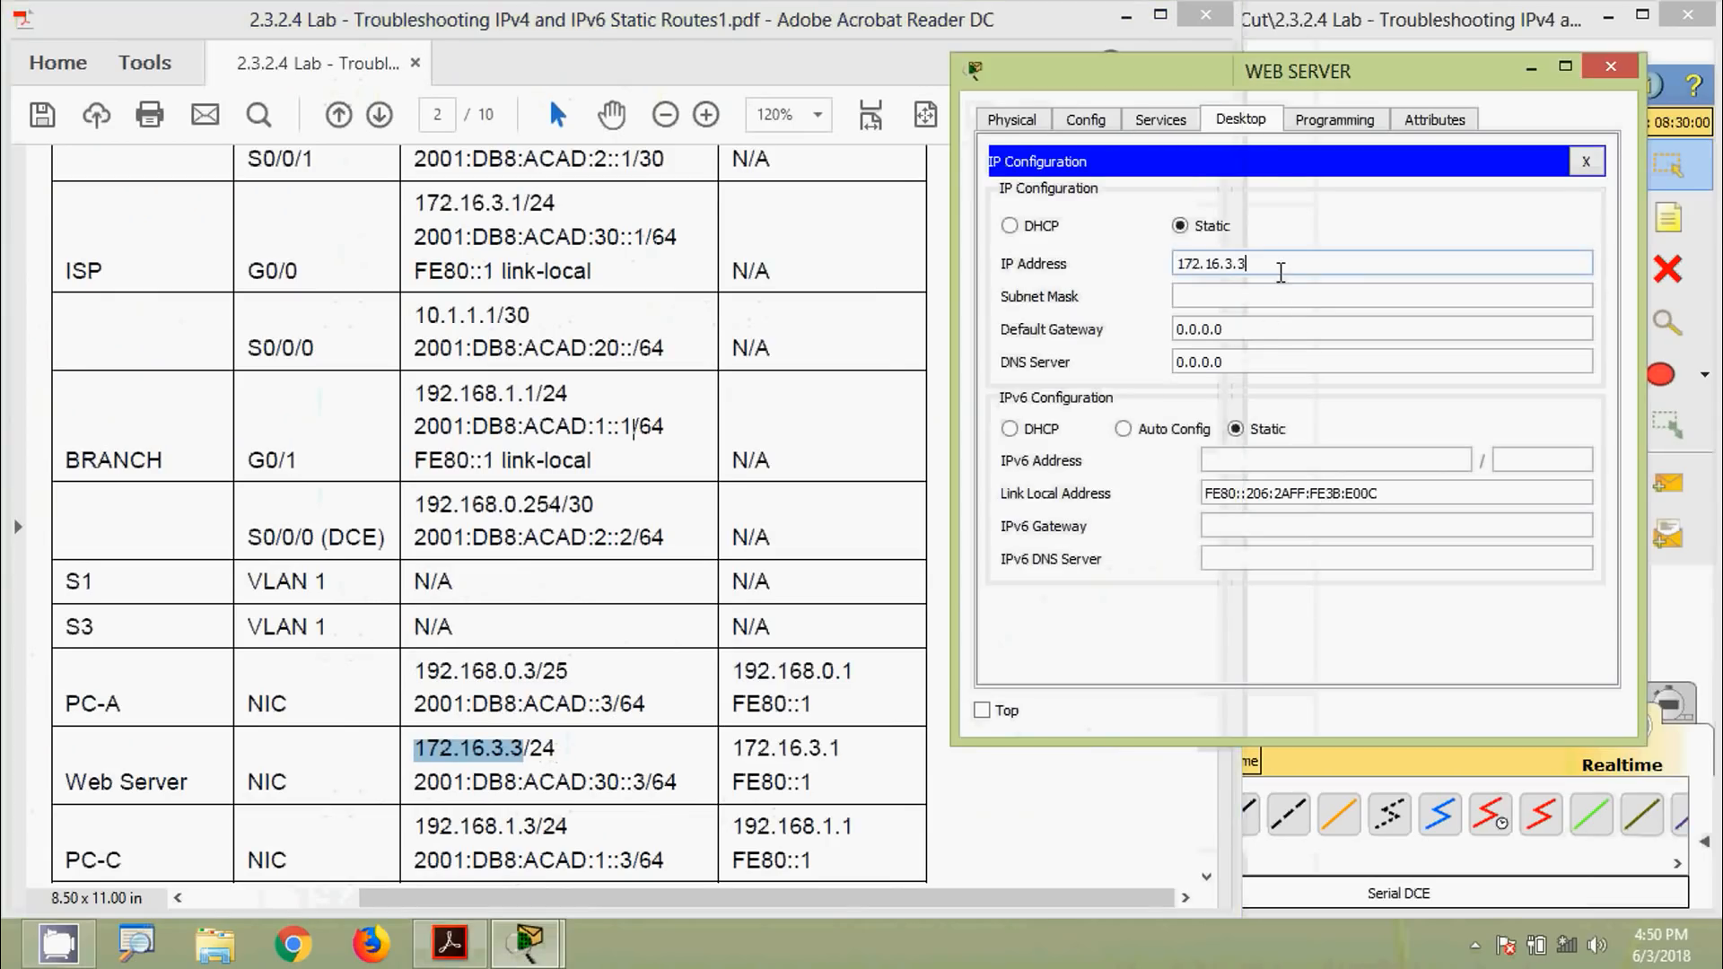
{"action": "left_click", "coordinate": [1327, 304]}
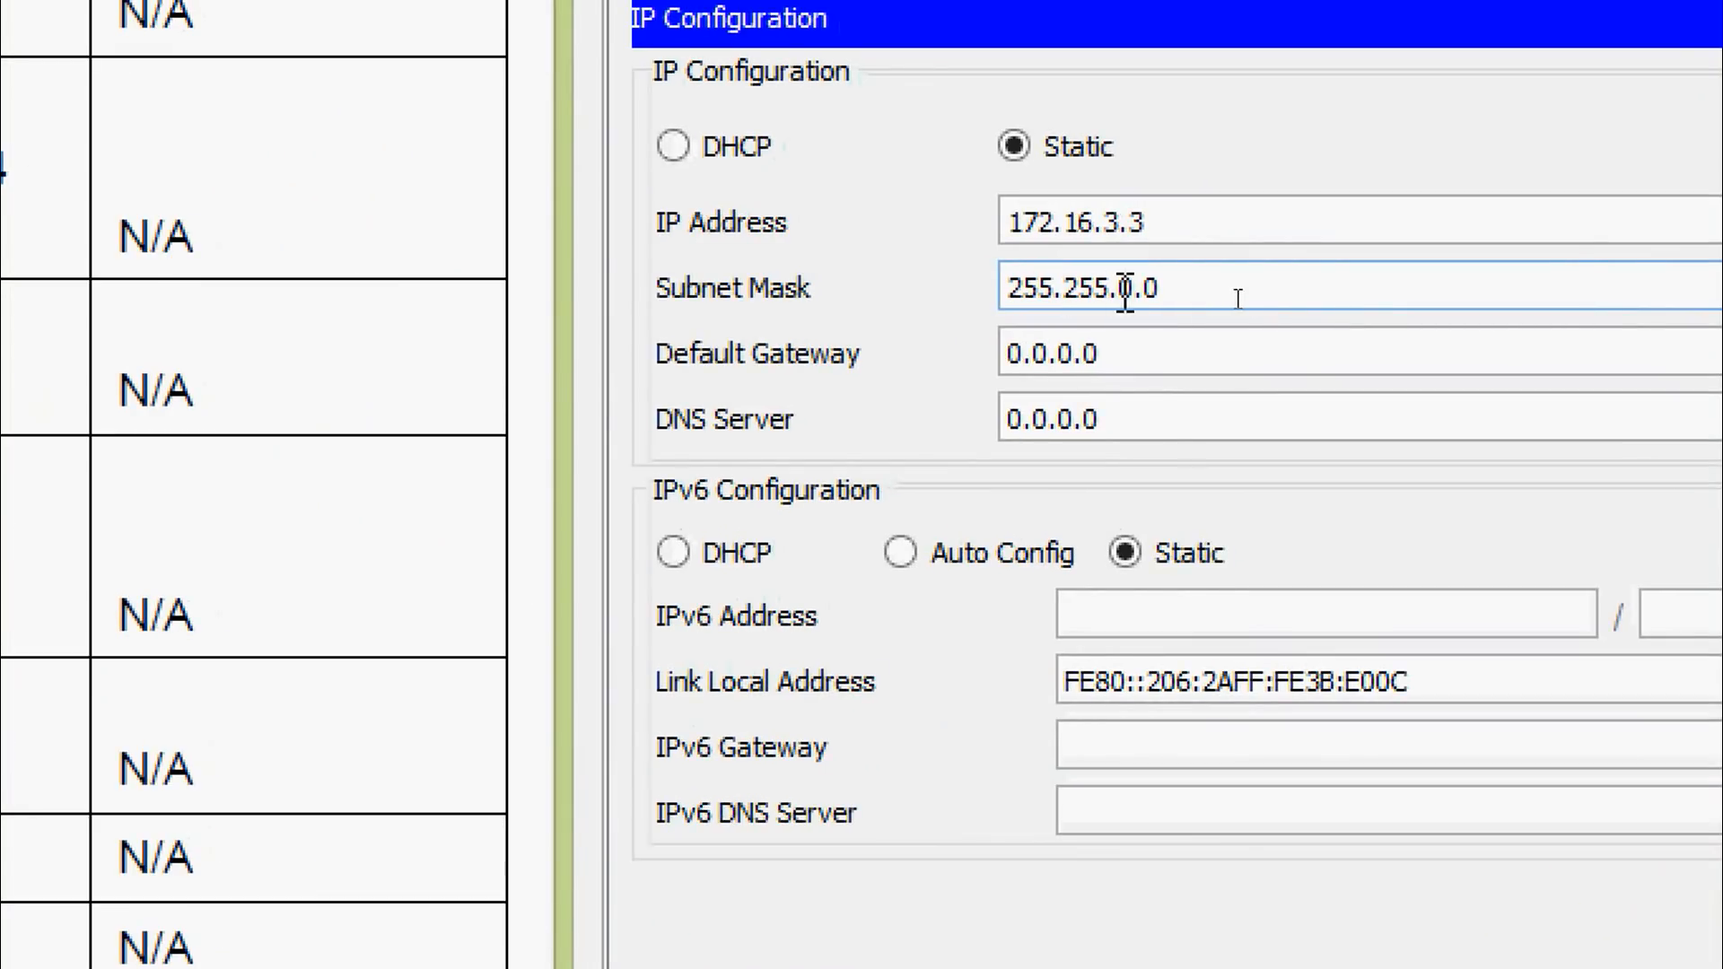
{"action": "left_click", "coordinate": [1128, 289]}
{"action": "key", "text": "BackSpace"}
{"action": "type", "text": "255."}
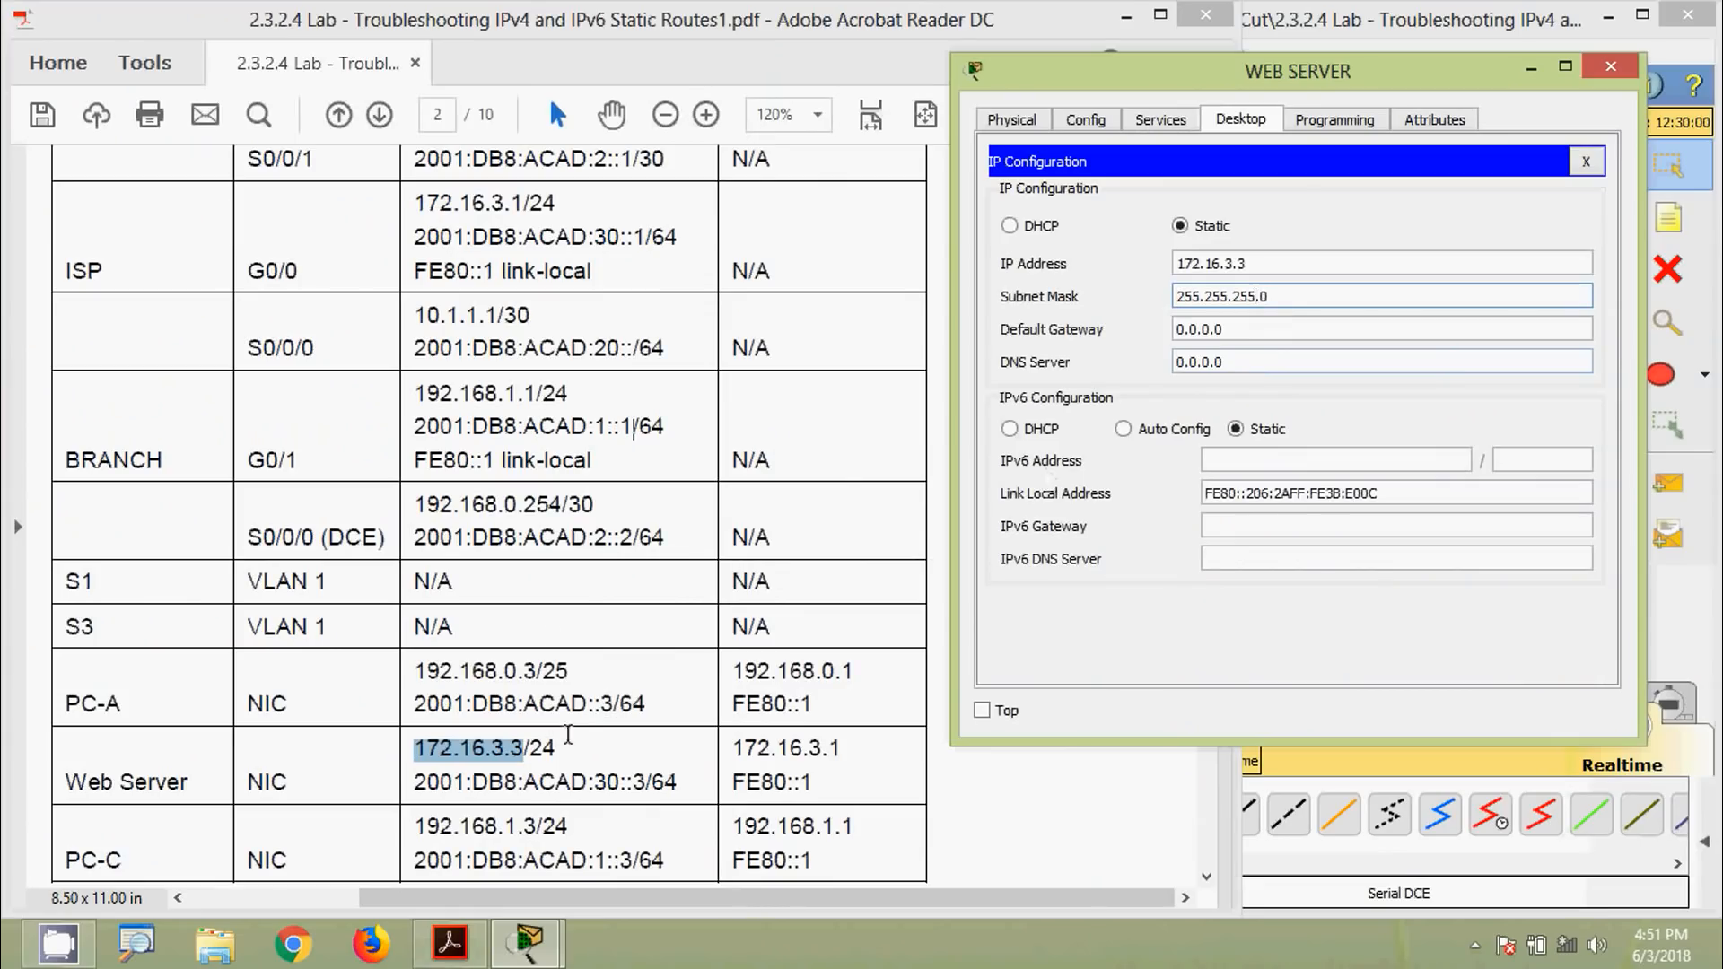
{"action": "left_click", "coordinate": [571, 777]}
{"action": "left_click_drag", "start_coordinate": [724, 754], "coordinate": [843, 749]}
{"action": "key", "text": "ctrl+c"}
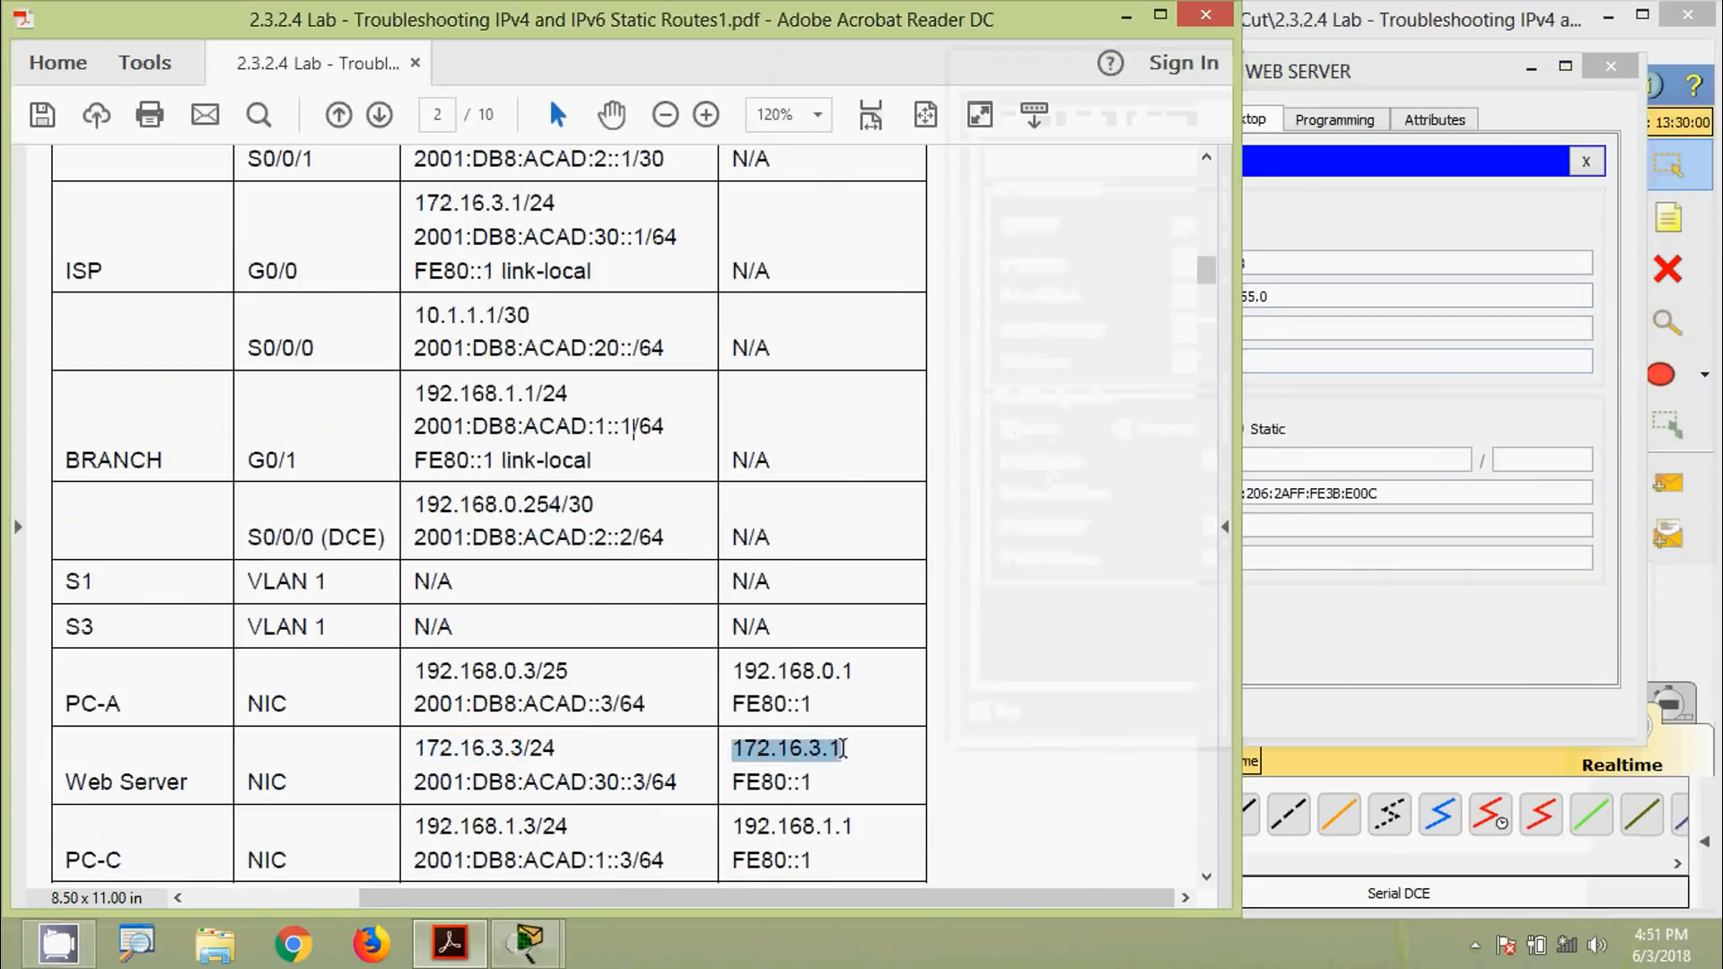
{"action": "left_click", "coordinate": [1283, 326]}
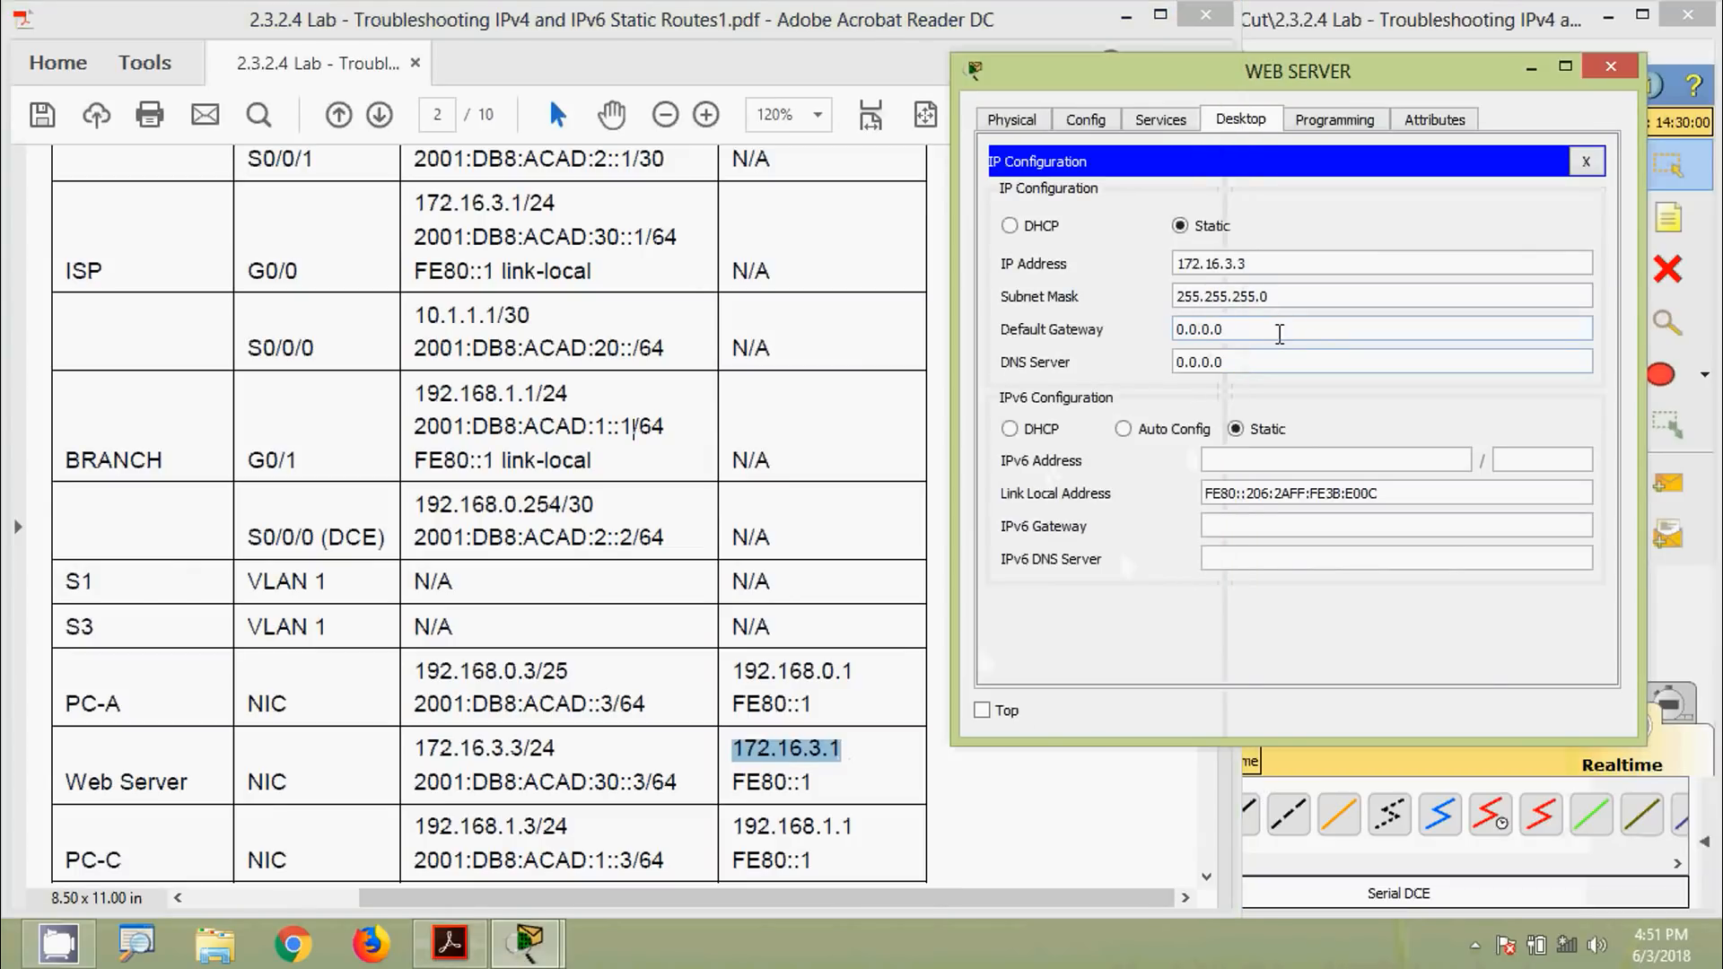
{"action": "double_click", "coordinate": [1184, 337]}
{"action": "key", "text": "ctrl+v"}
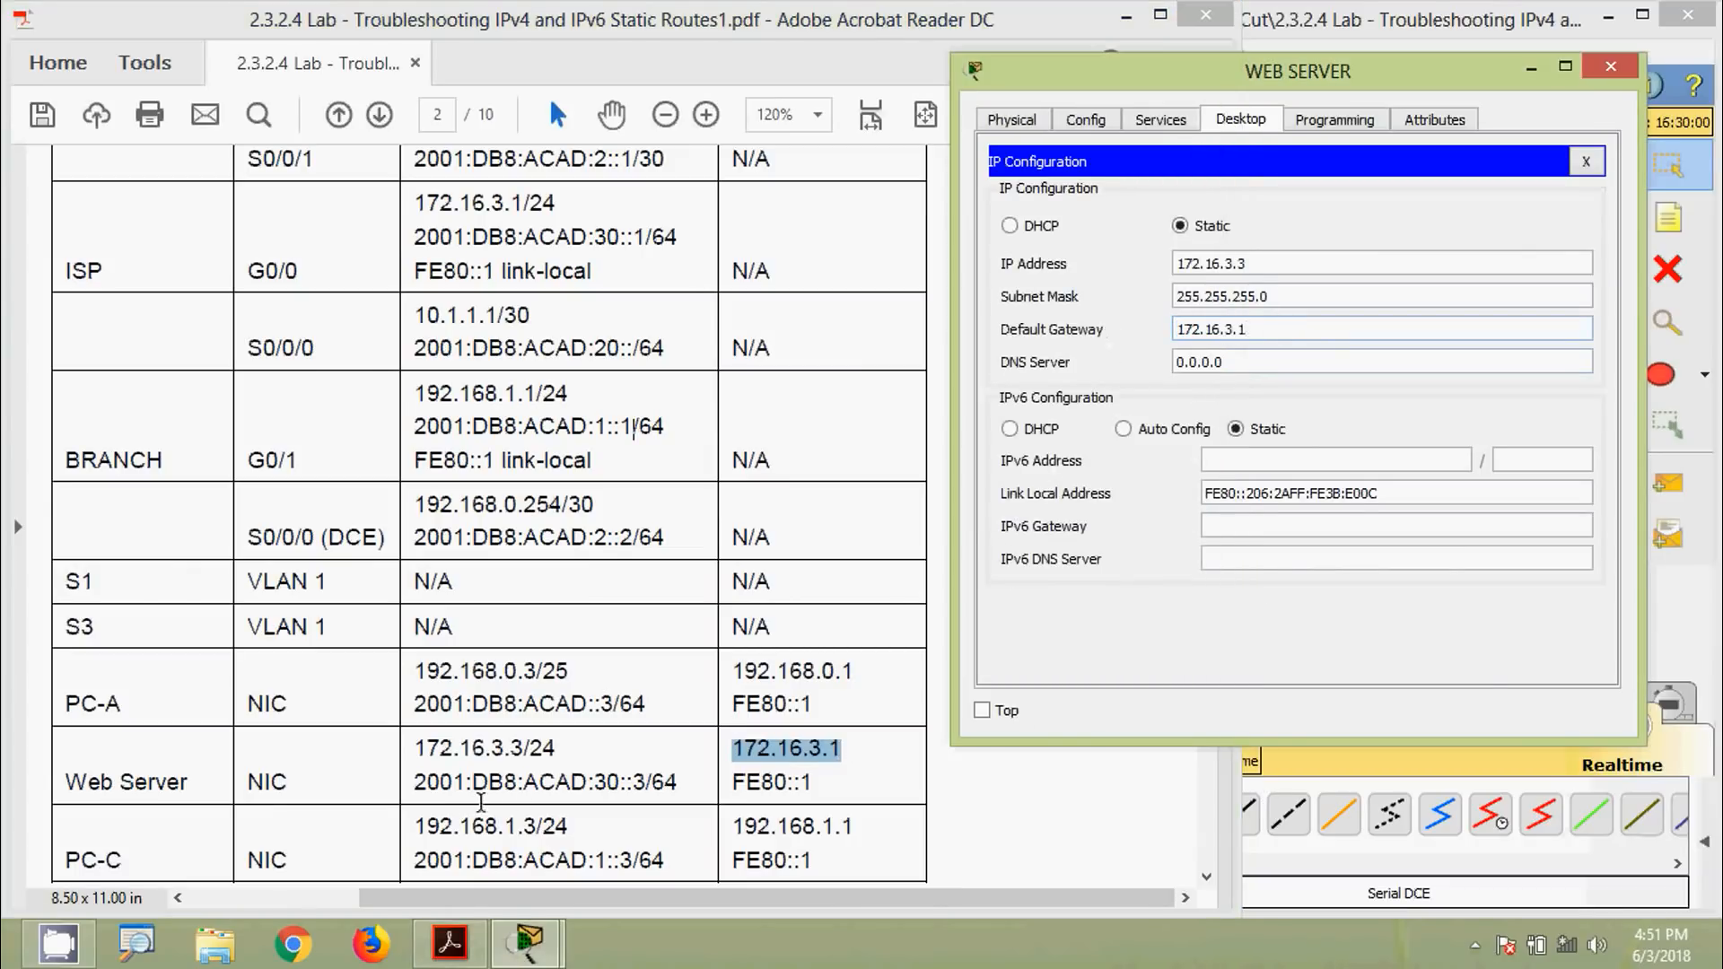
Set the Web Server's IPv6 to 2001:DB8:ACAD:30::3/64 with gateway FE80::1 and close the window
{"action": "left_click_drag", "start_coordinate": [415, 785], "coordinate": [648, 781]}
{"action": "key", "text": "ctrl+c"}
{"action": "left_click", "coordinate": [1329, 464]}
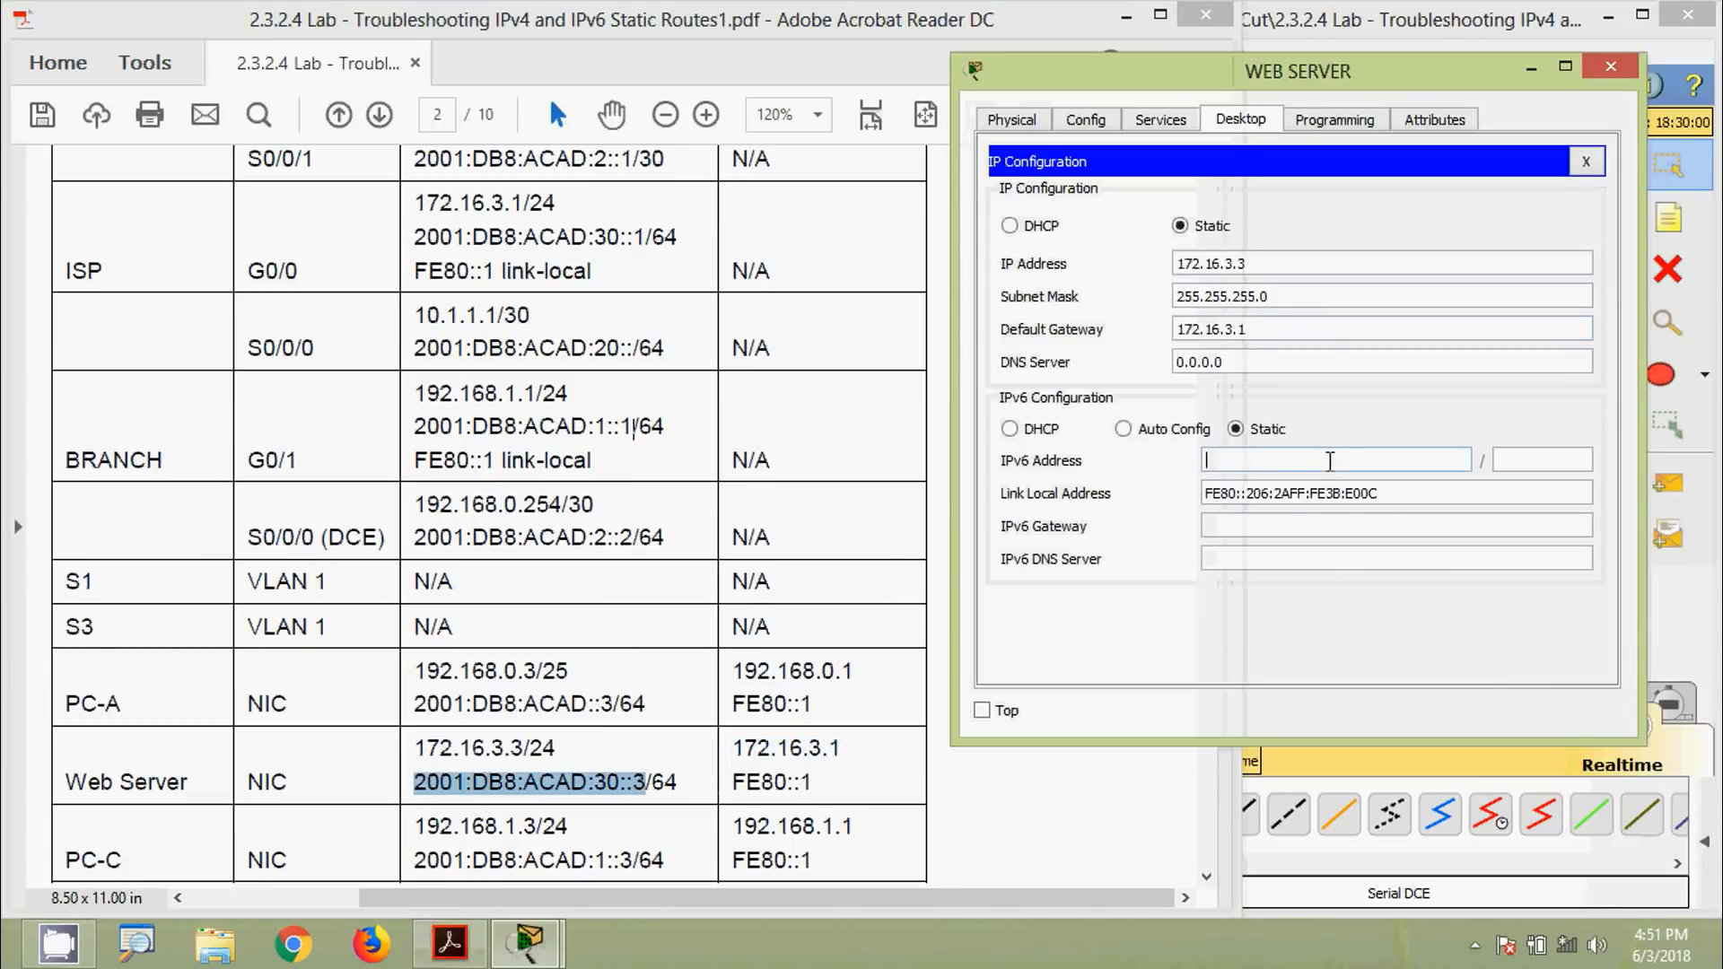
{"action": "key", "text": "ctrl+v"}
{"action": "type", "text": "6"}
{"action": "left_click", "coordinate": [1429, 521]}
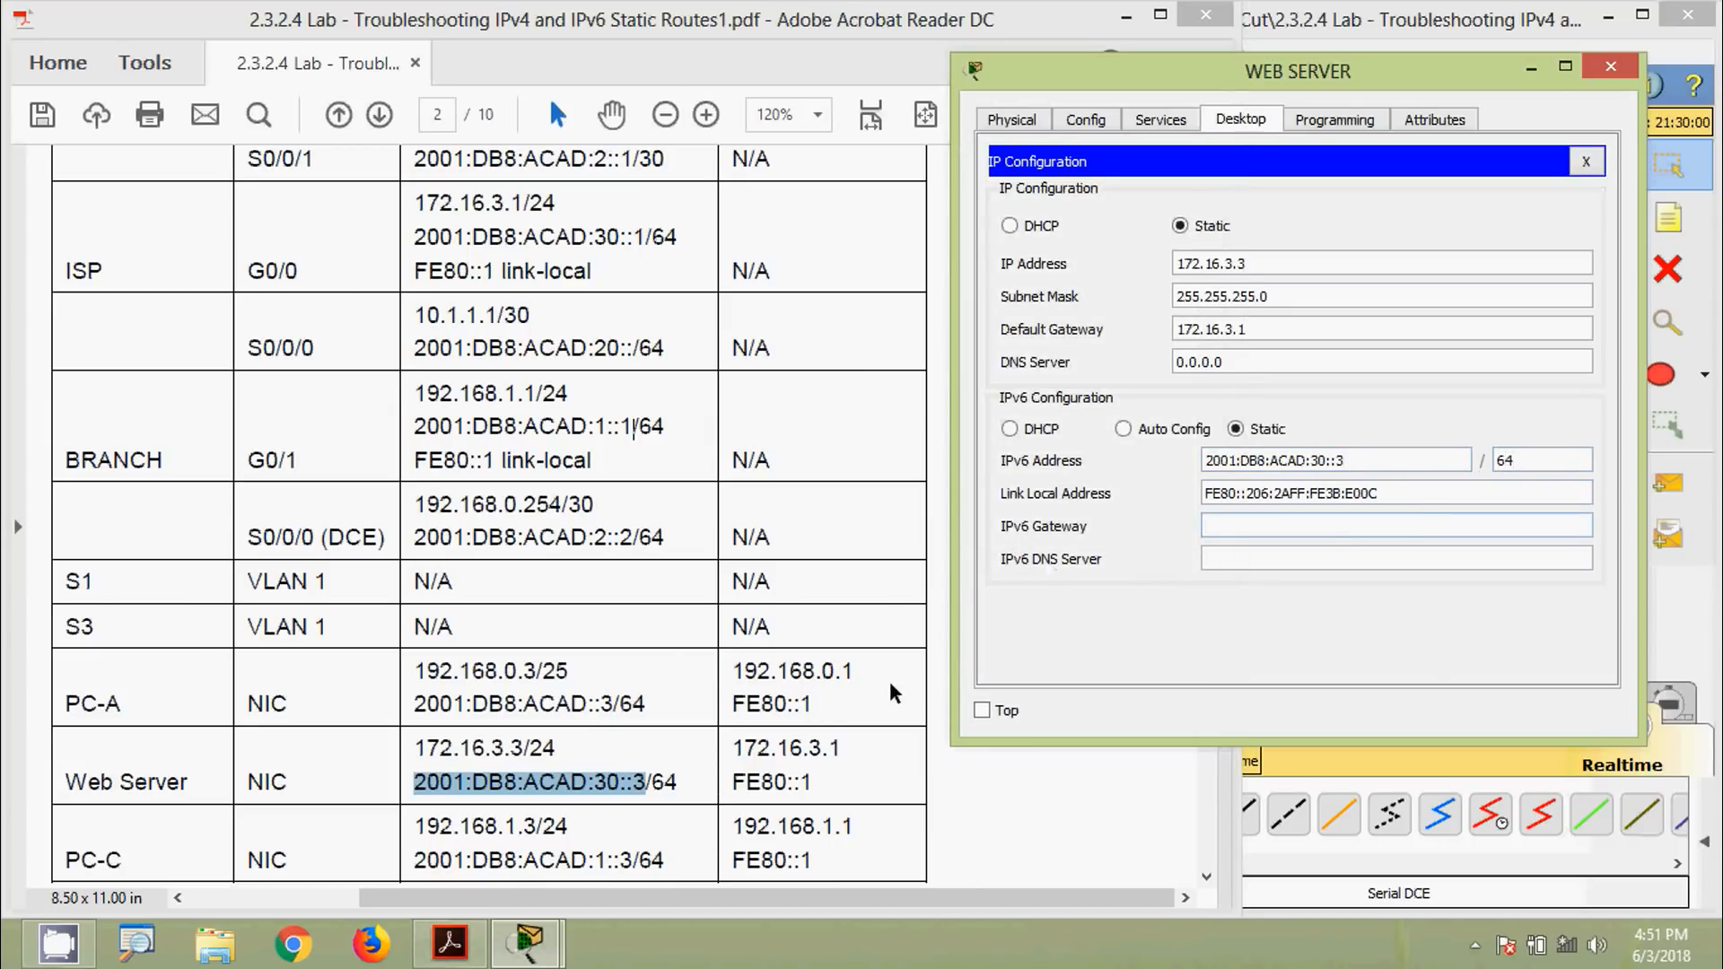
{"action": "left_click", "coordinate": [734, 789]}
{"action": "left_click_drag", "start_coordinate": [735, 783], "coordinate": [823, 795]}
{"action": "key", "text": "ctrl+c"}
{"action": "left_click", "coordinate": [1308, 523]}
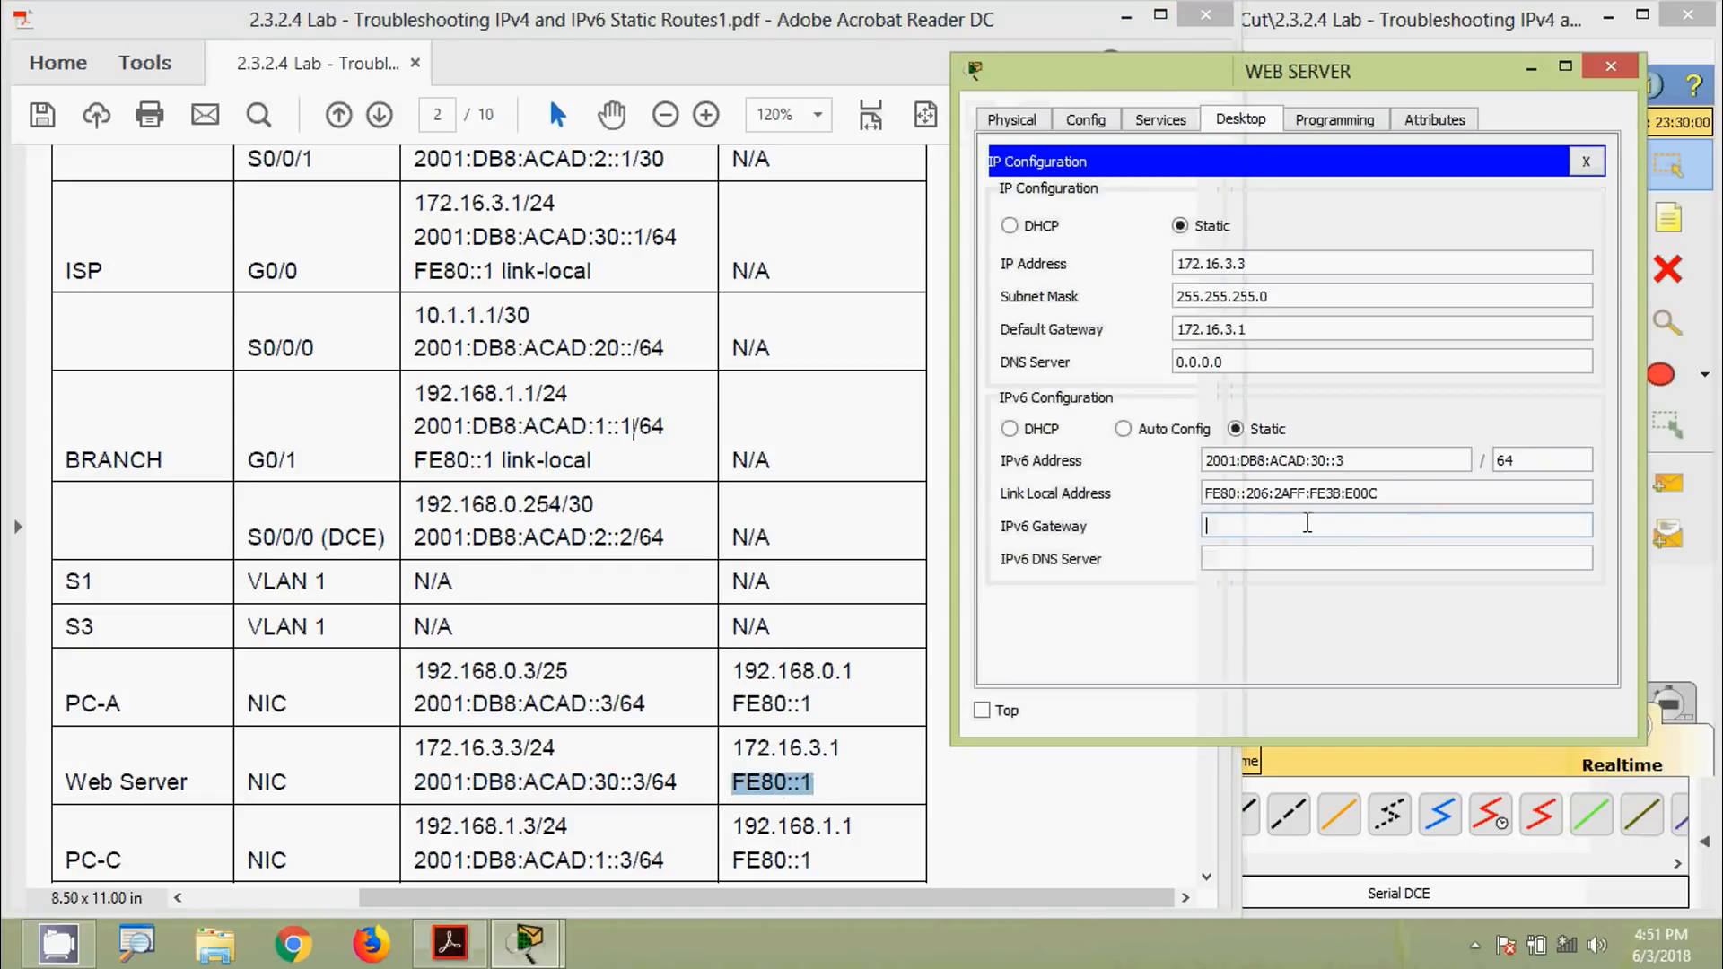
{"action": "key", "text": "ctrl+v"}
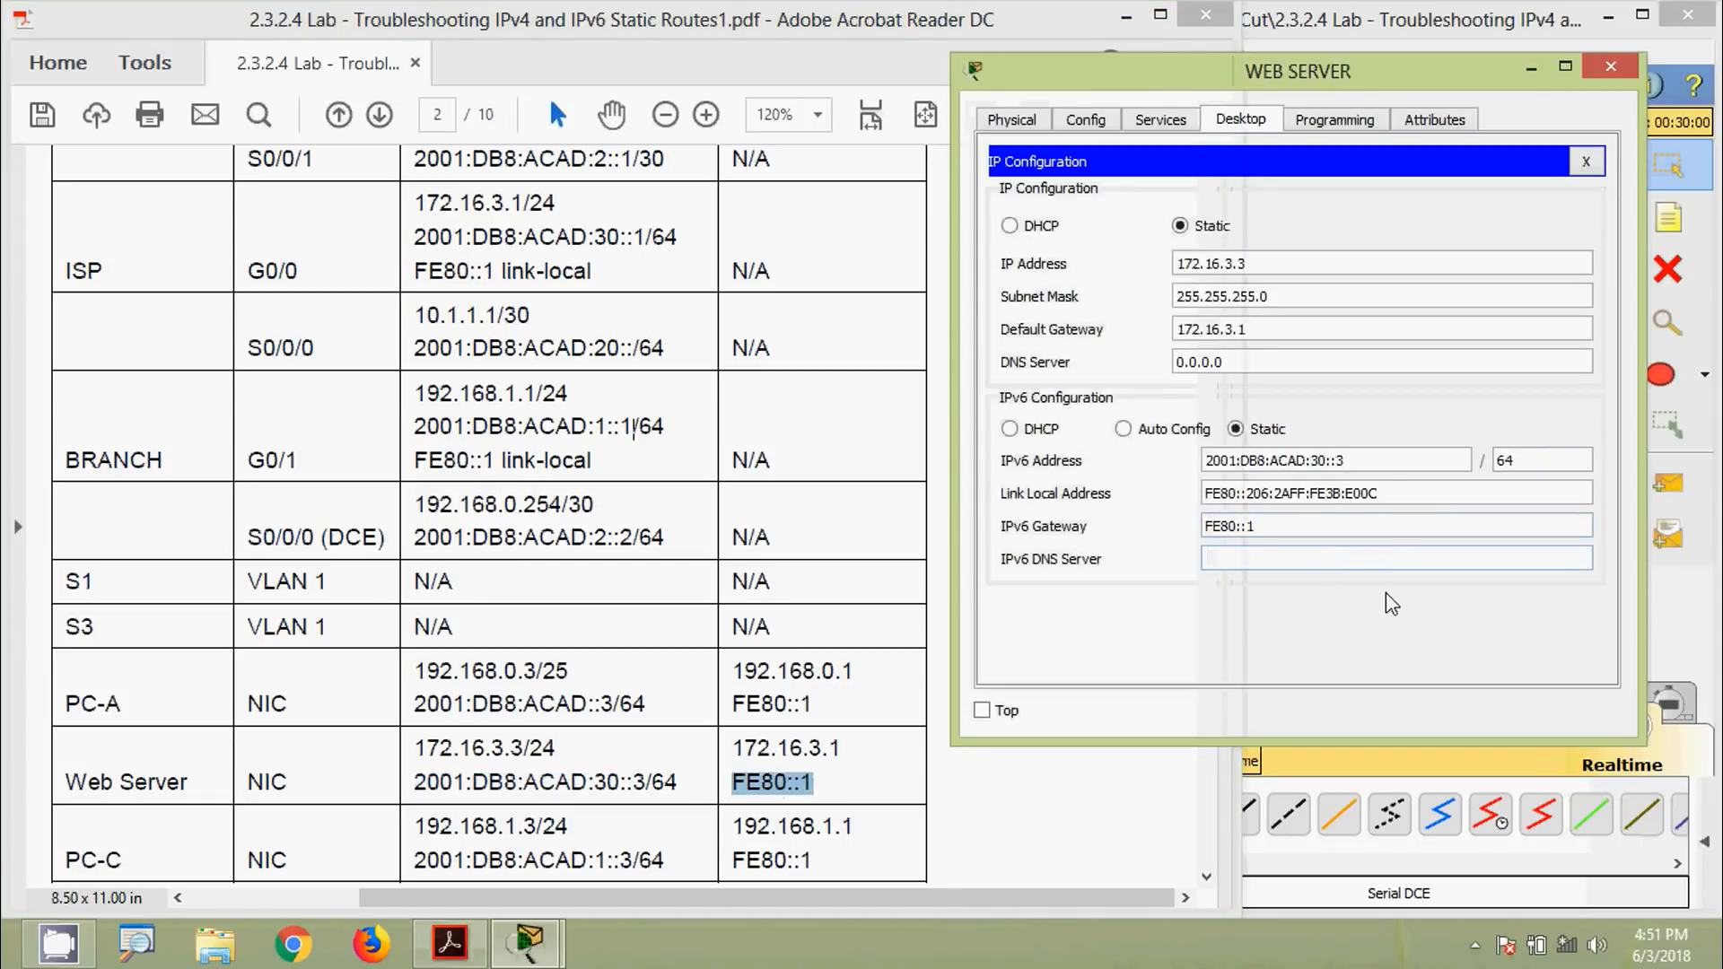
{"action": "left_click", "coordinate": [1612, 66]}
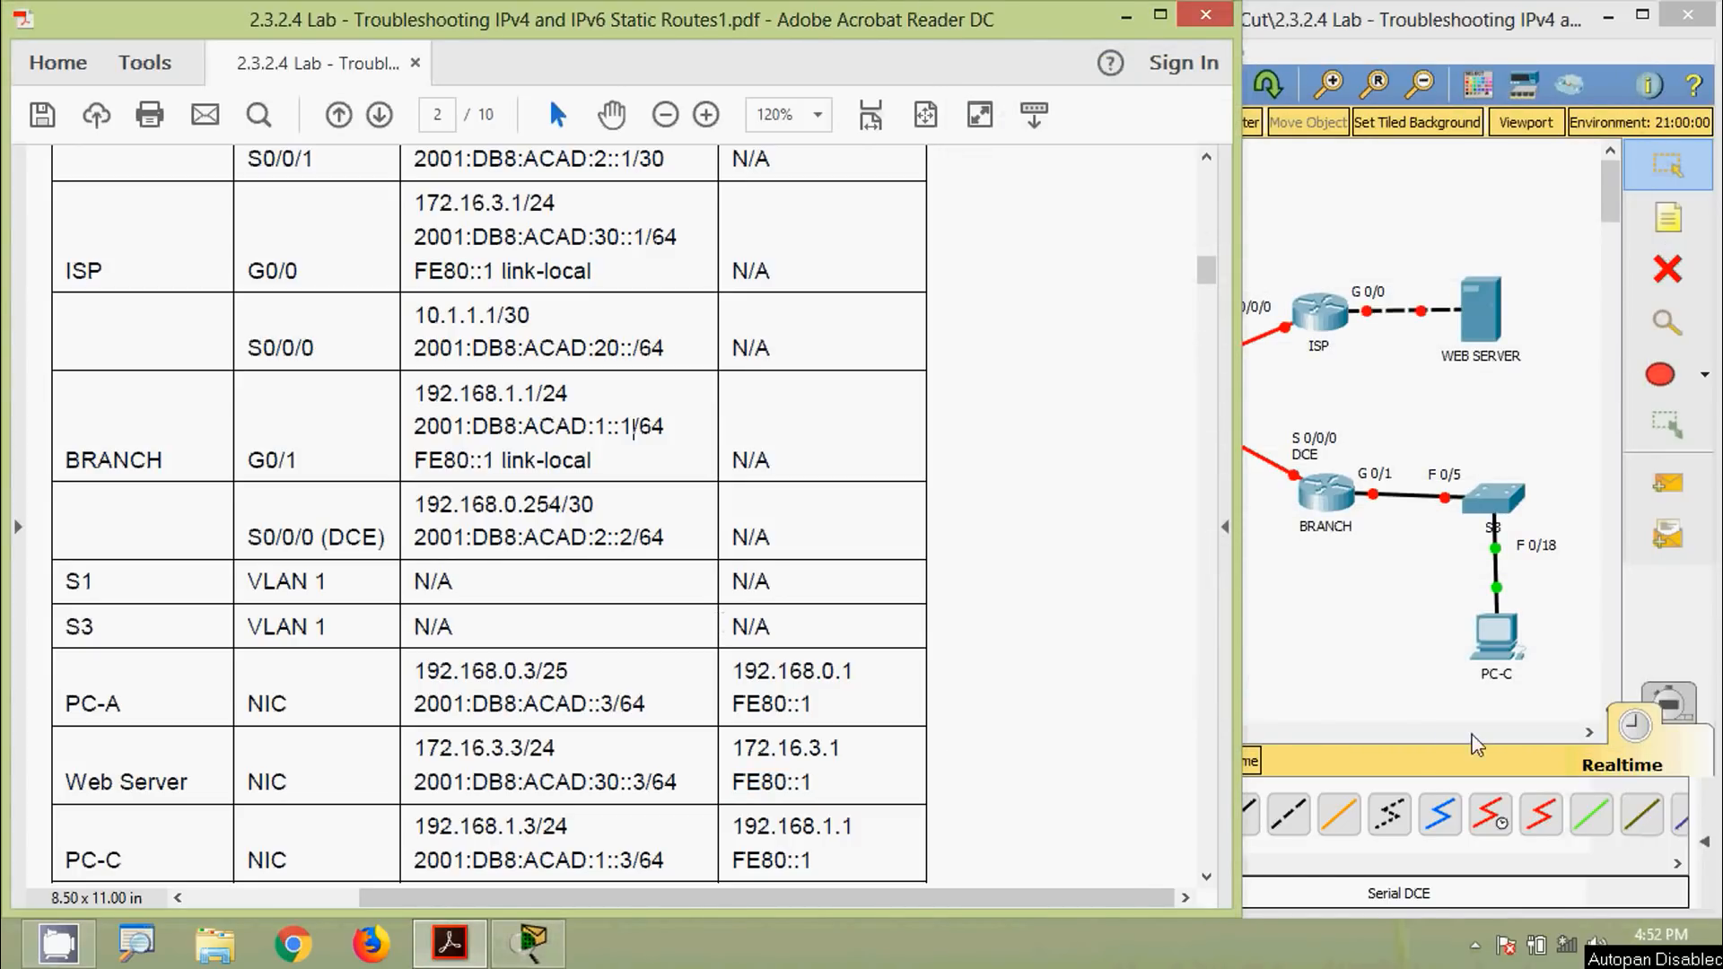
Open PC-C's IP Configuration and bring the lab document's table alongside
{"action": "left_click", "coordinate": [1495, 660]}
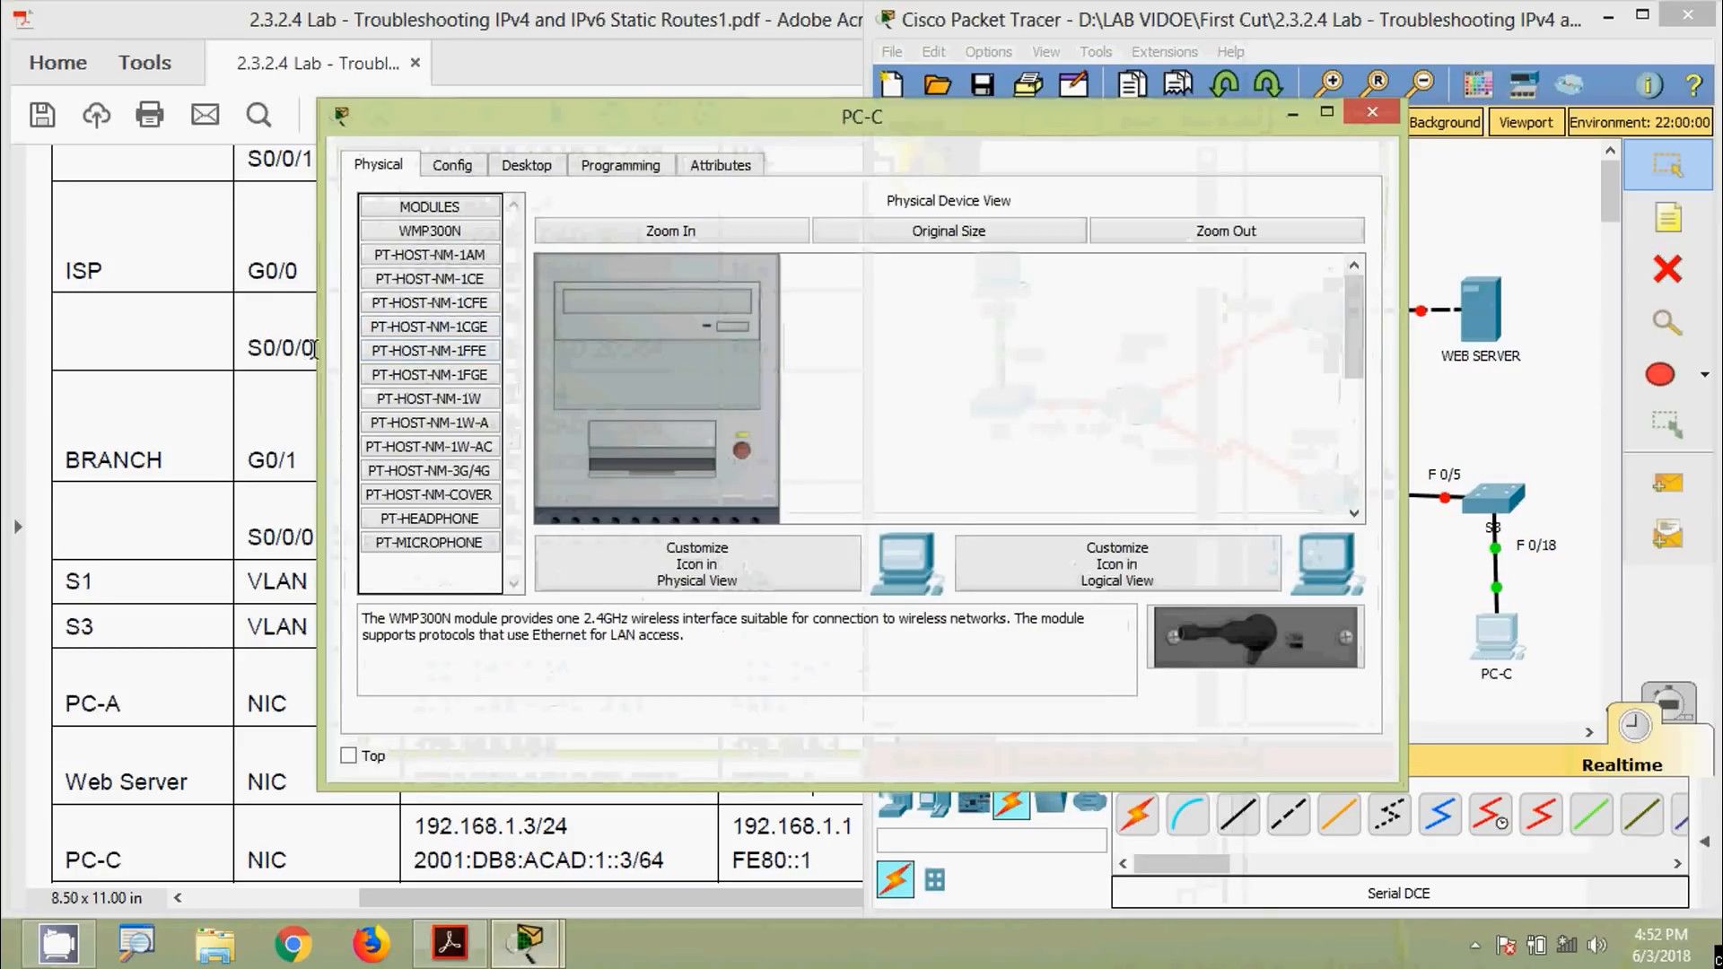
{"action": "left_click_drag", "start_coordinate": [318, 349], "coordinate": [835, 382]}
{"action": "left_click_drag", "start_coordinate": [944, 133], "coordinate": [1164, 145]}
{"action": "left_click", "coordinate": [1145, 182]}
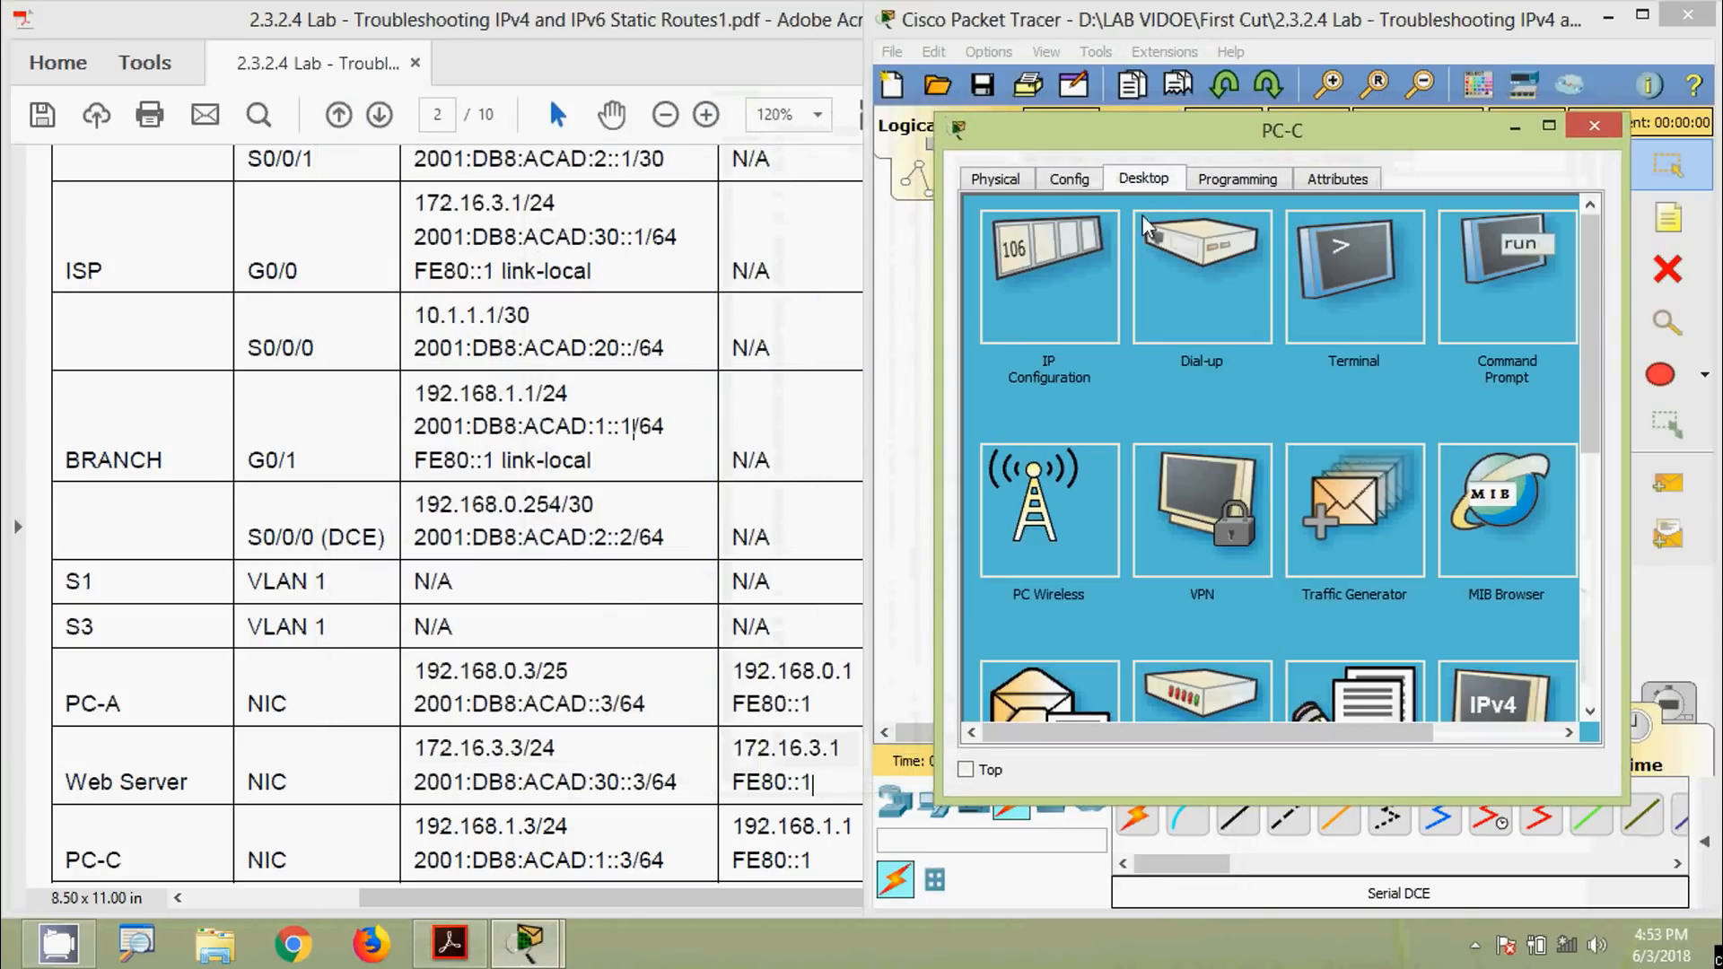
{"action": "left_click", "coordinate": [1061, 285]}
{"action": "left_click", "coordinate": [602, 678]}
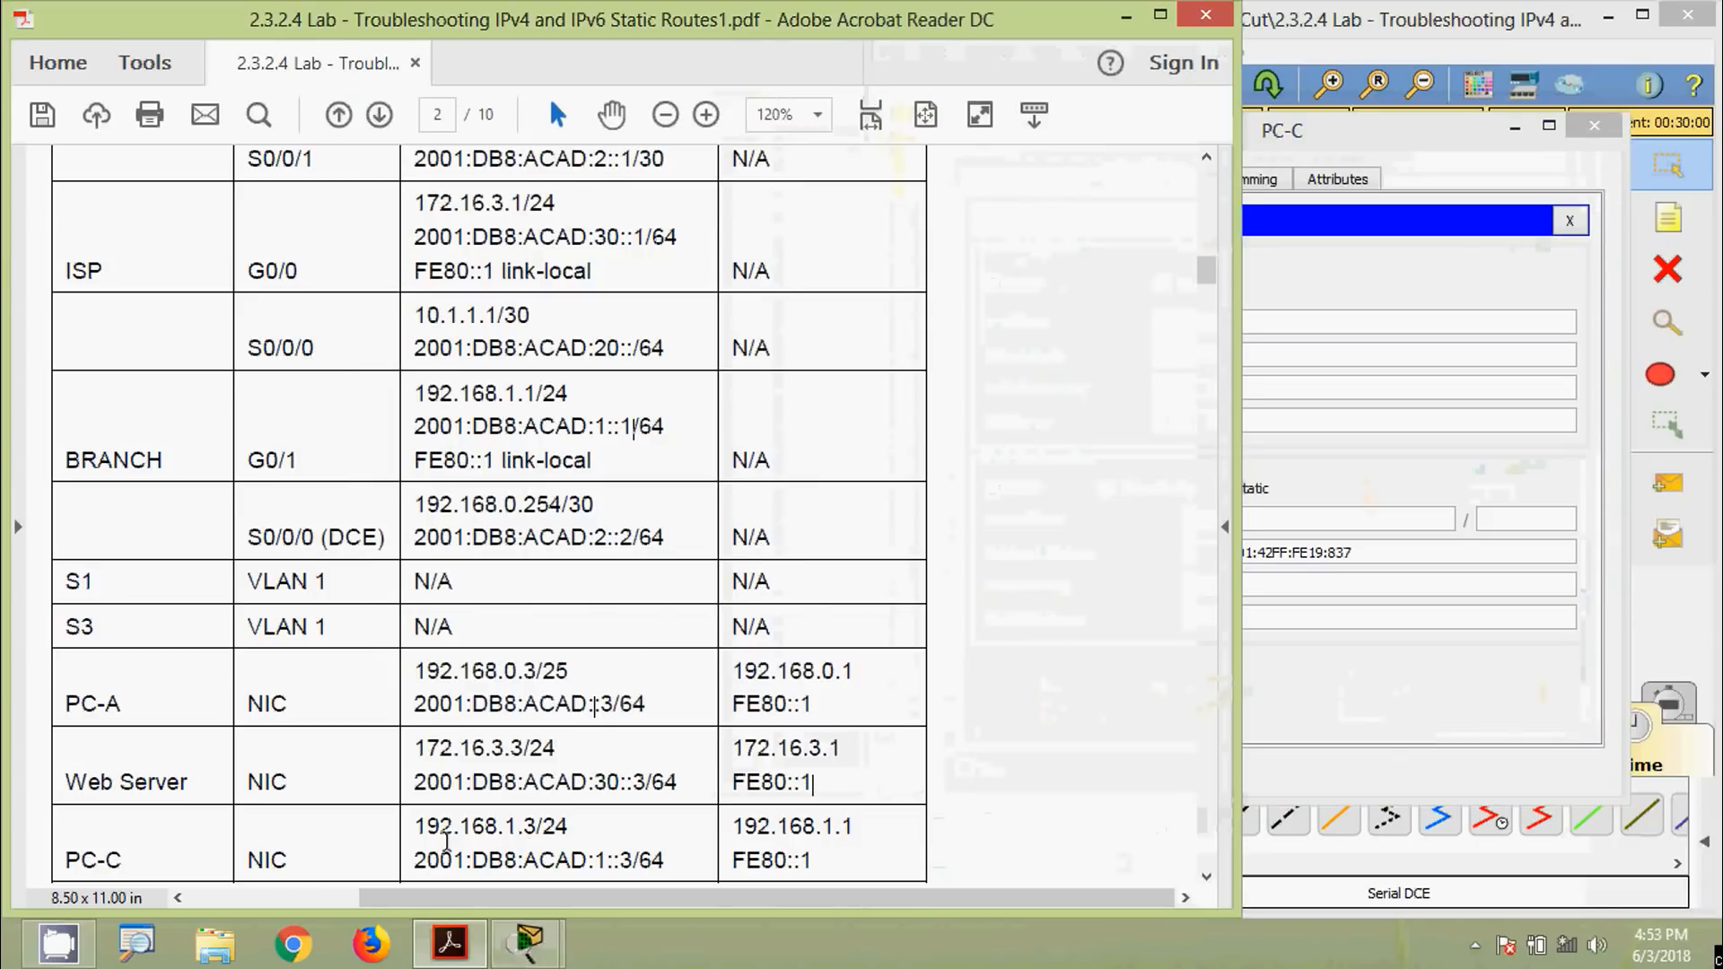
Give PC-C IPv4 192.168.1.3, mask 255.255.255.0 and gateway 192.168.1.1
{"action": "left_click_drag", "start_coordinate": [417, 826], "coordinate": [566, 831]}
{"action": "key", "text": "ctrl+c"}
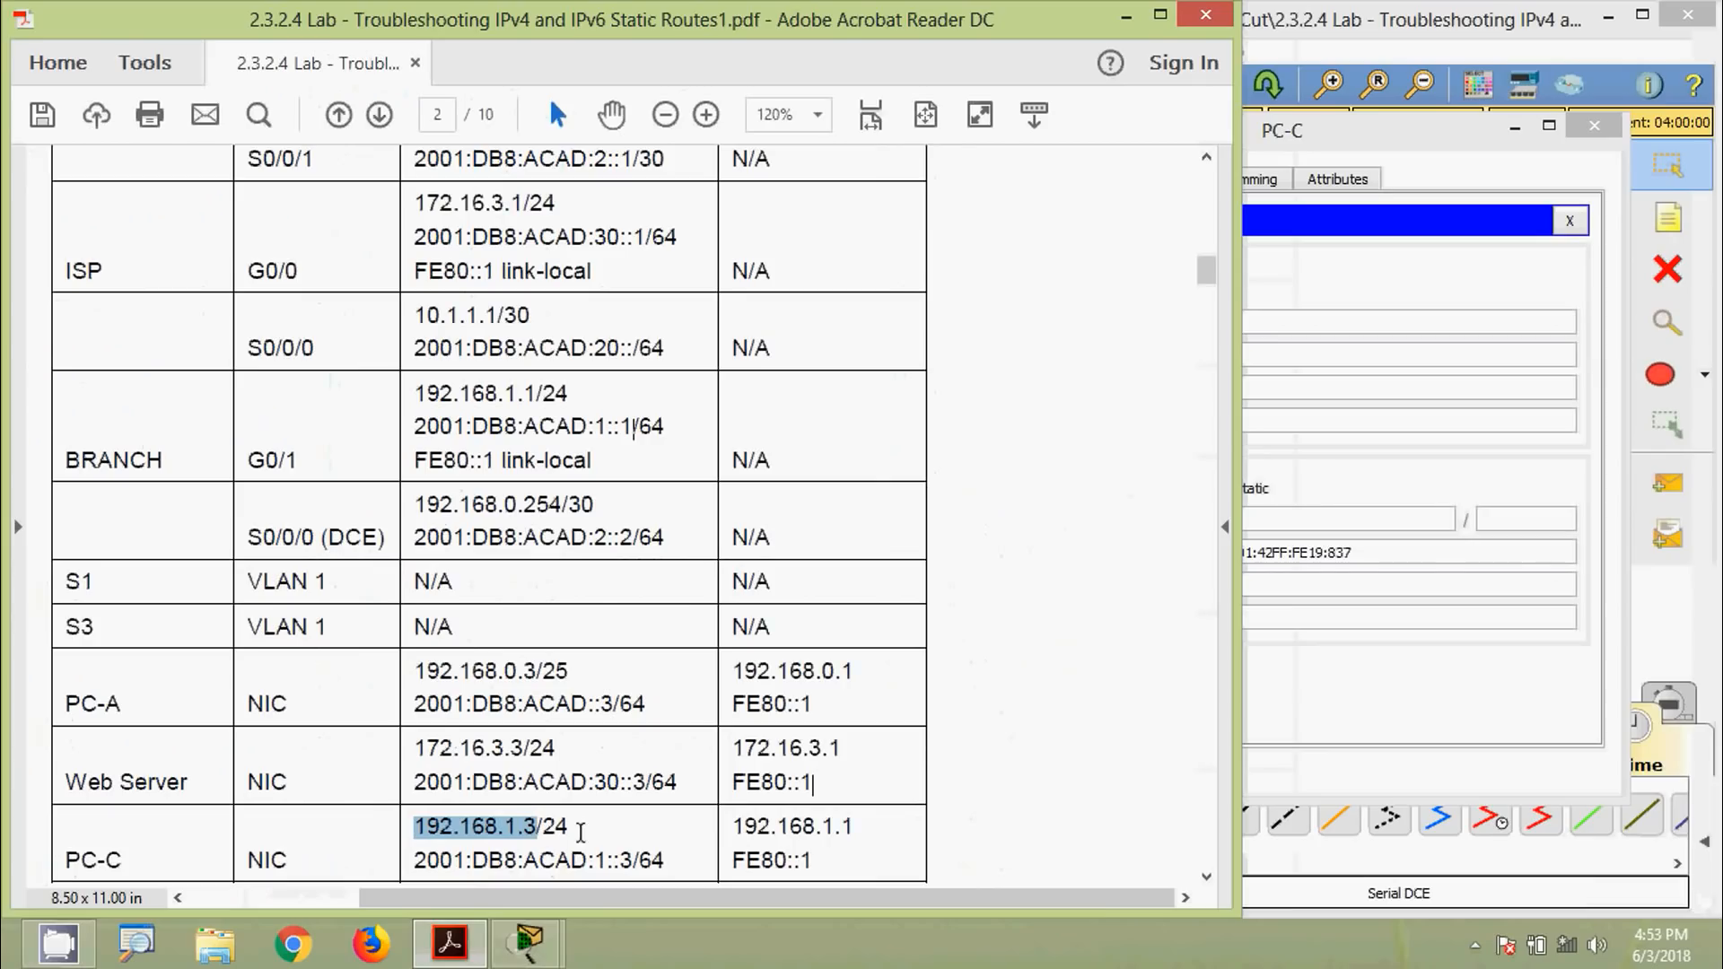
{"action": "left_click", "coordinate": [1253, 331]}
{"action": "key", "text": "ctrl+v"}
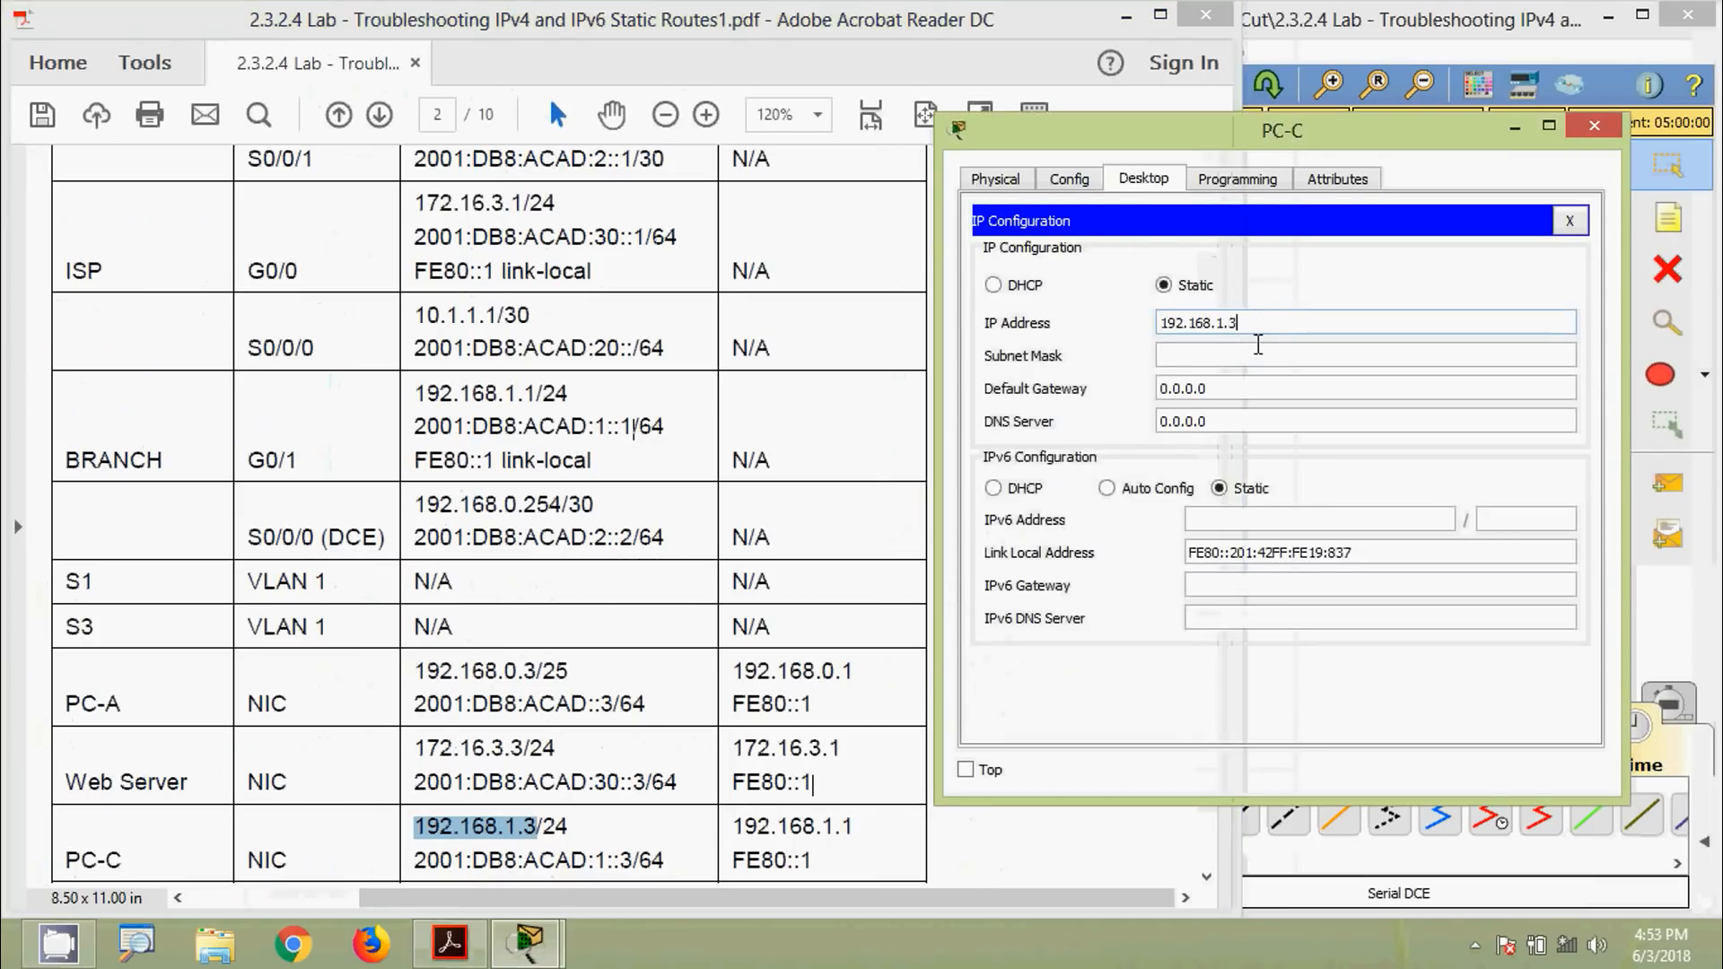
{"action": "left_click", "coordinate": [1234, 358]}
{"action": "left_click_drag", "start_coordinate": [732, 833], "coordinate": [855, 831]}
{"action": "key", "text": "ctrl+c"}
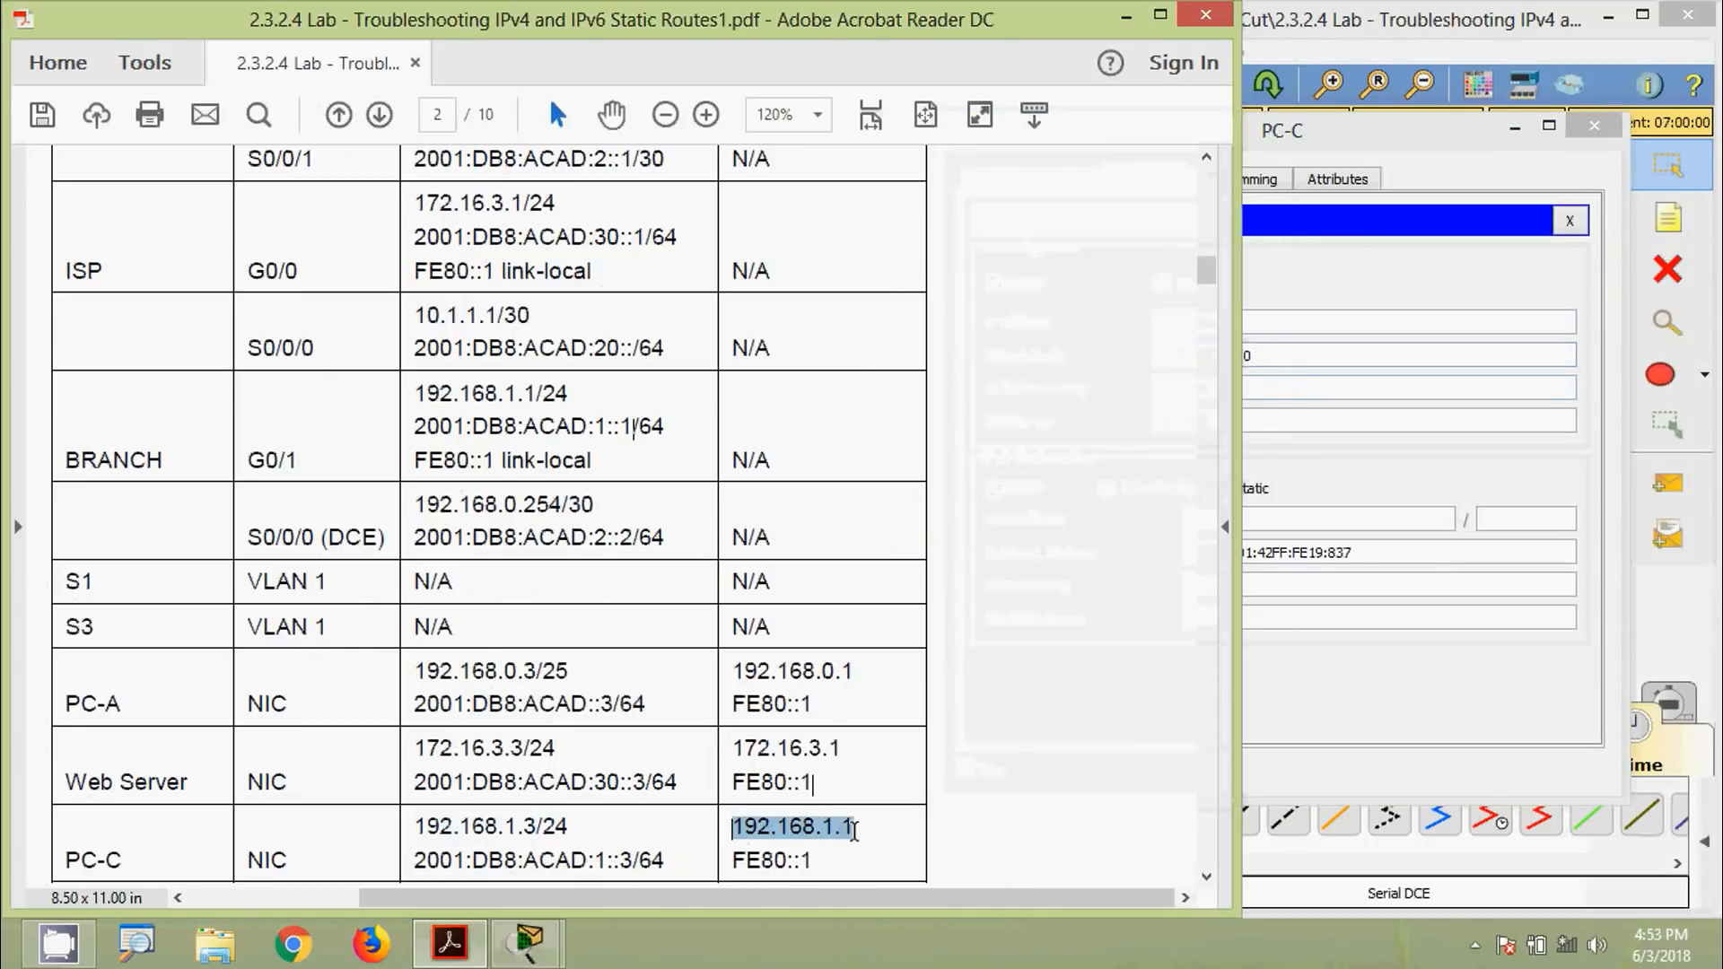
{"action": "left_click", "coordinate": [1274, 389]}
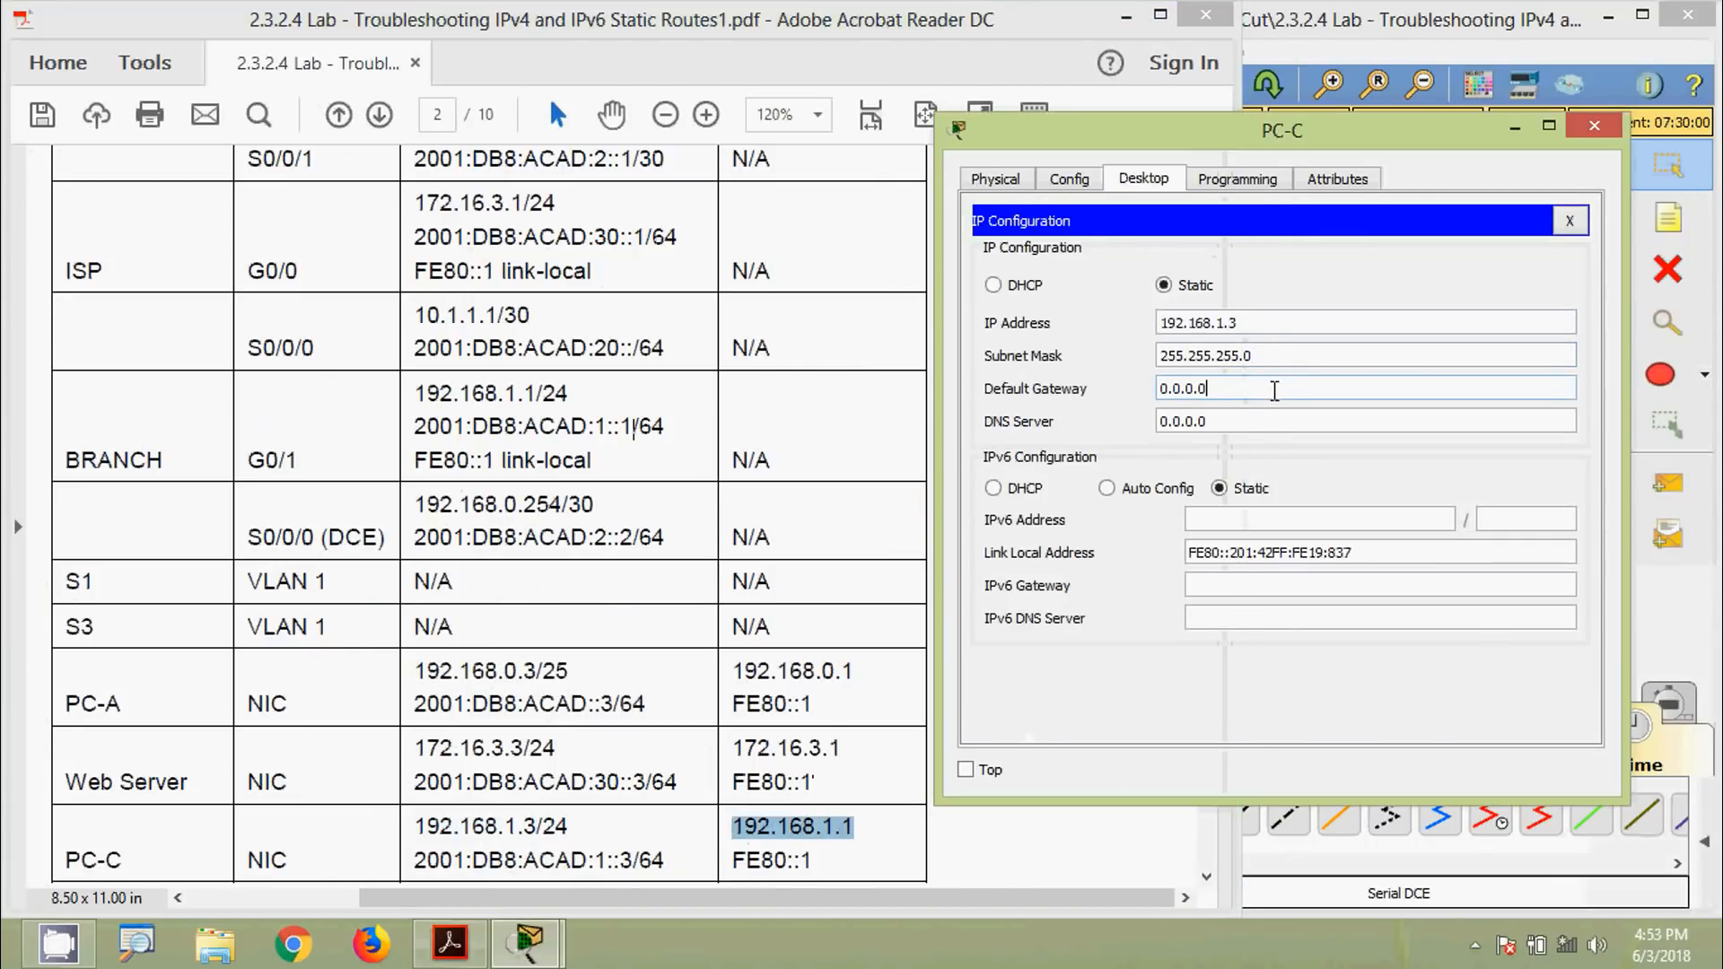
{"action": "left_click_drag", "start_coordinate": [1274, 389], "coordinate": [1101, 391]}
{"action": "key", "text": "ctrl+v"}
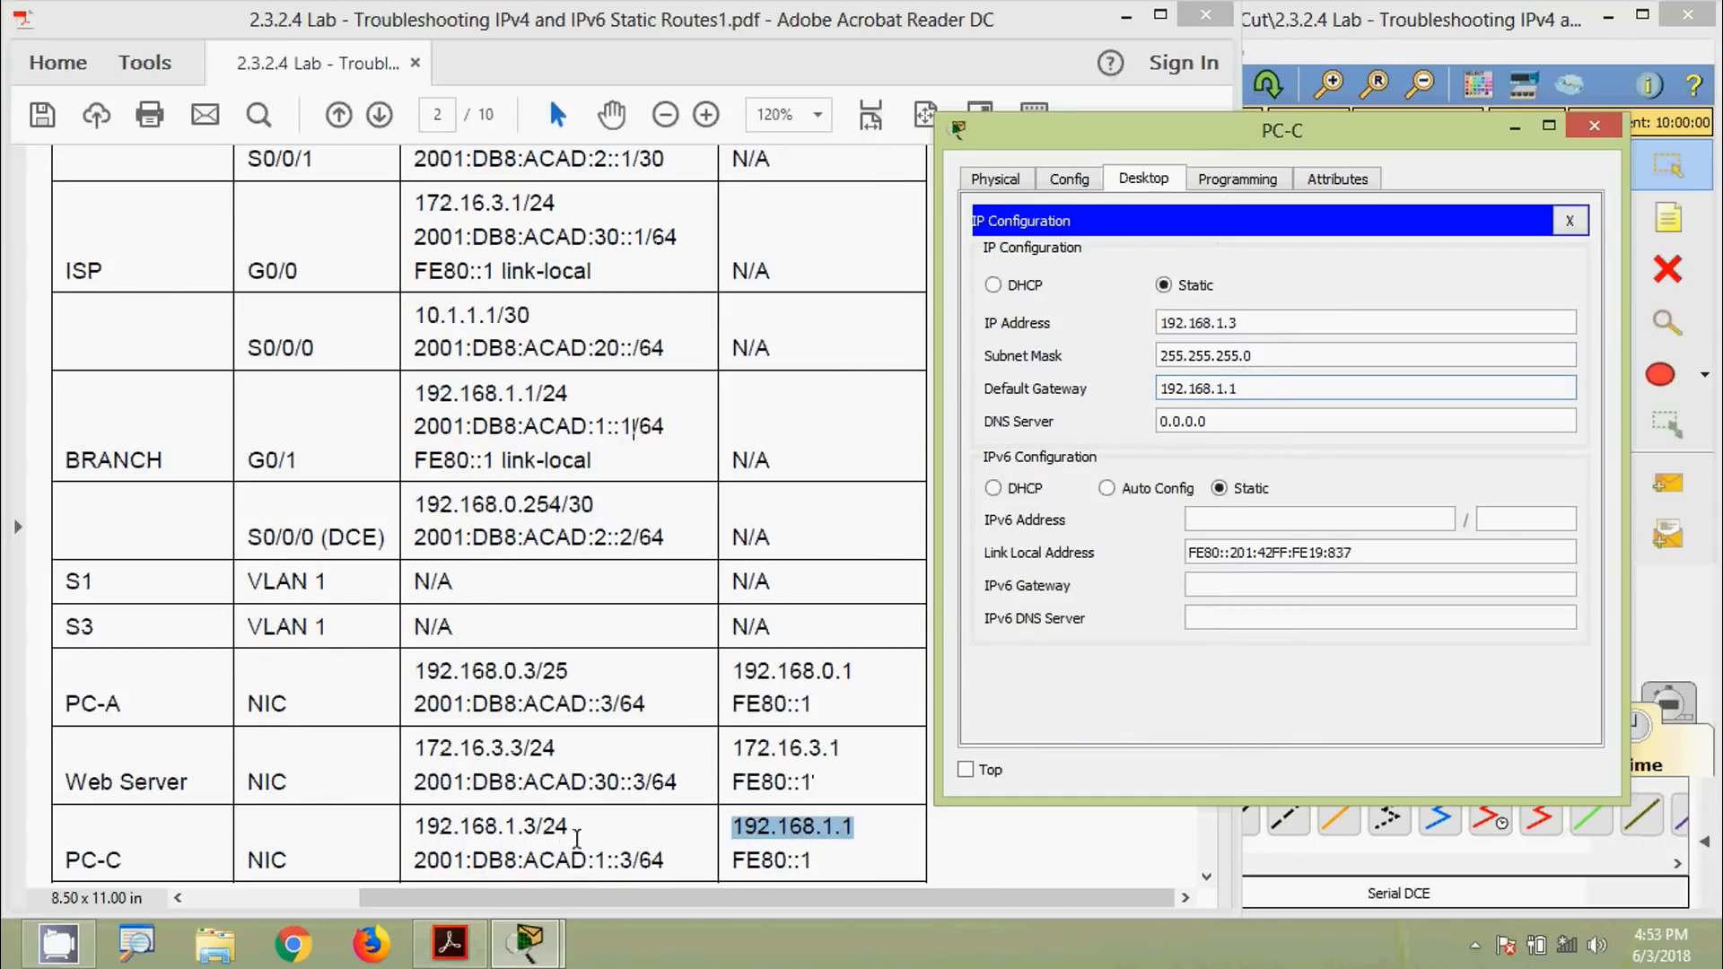
Set PC-C's IPv6 to 2001:DB8:ACAD:1::3/64 with gateway FE80::1 and close the window
{"action": "left_click_drag", "start_coordinate": [416, 860], "coordinate": [627, 857]}
{"action": "key", "text": "ctrl+c"}
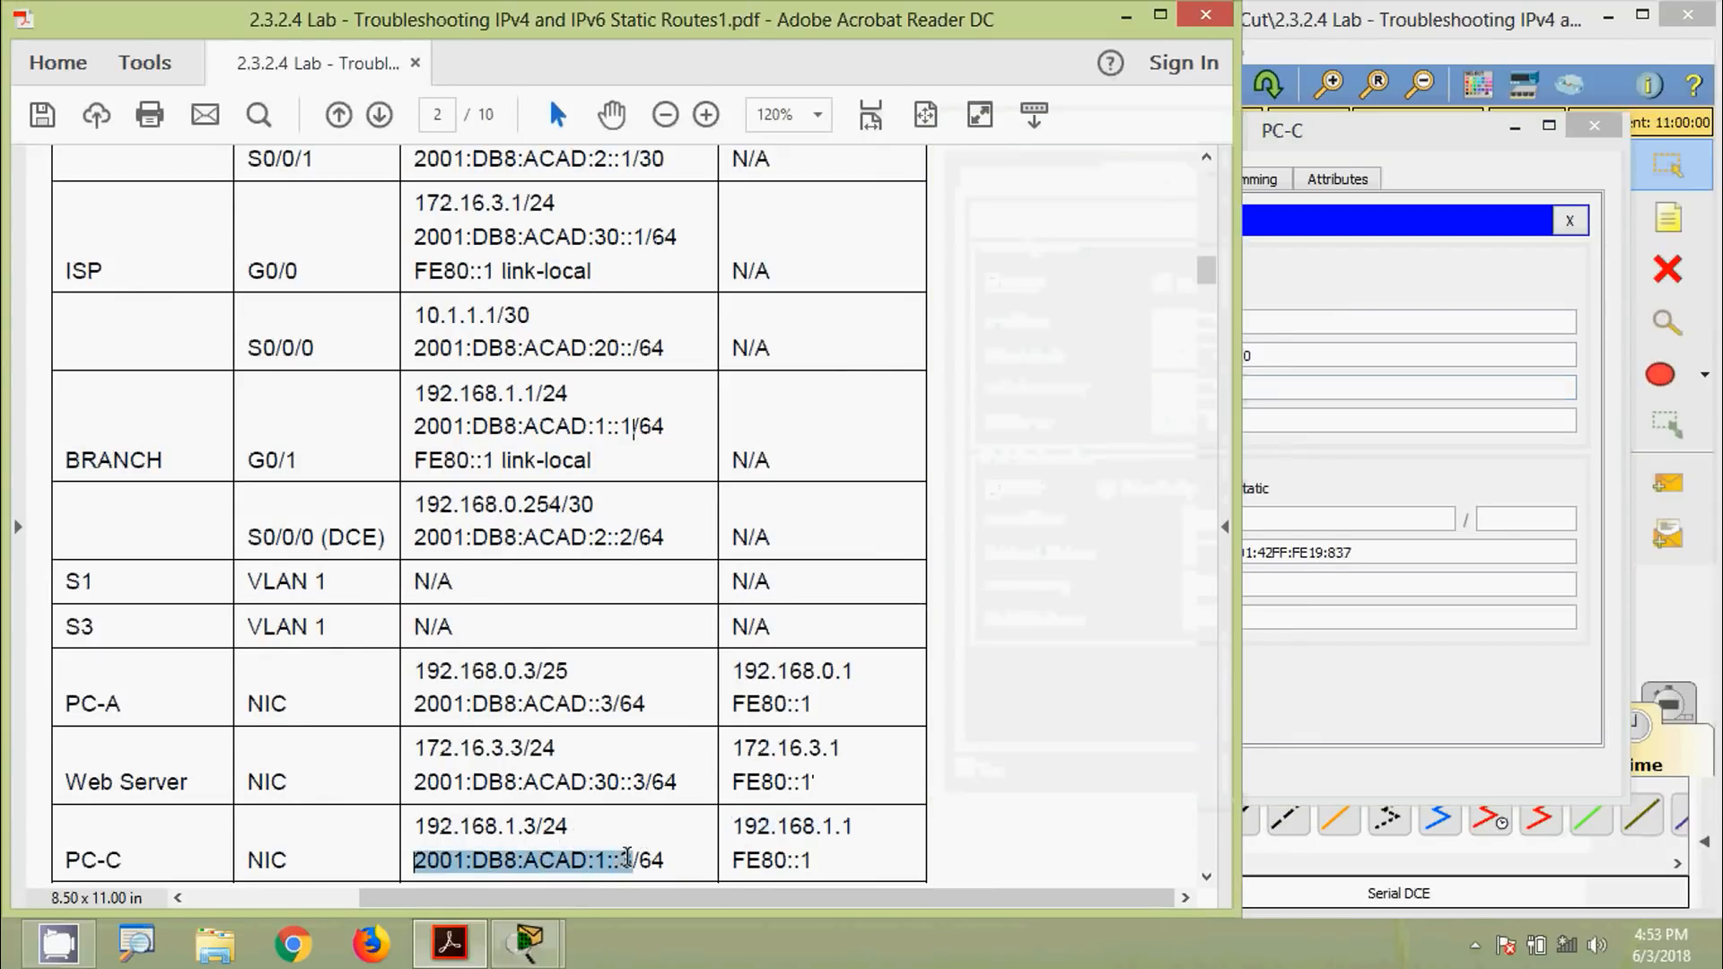
{"action": "left_click", "coordinate": [1299, 524]}
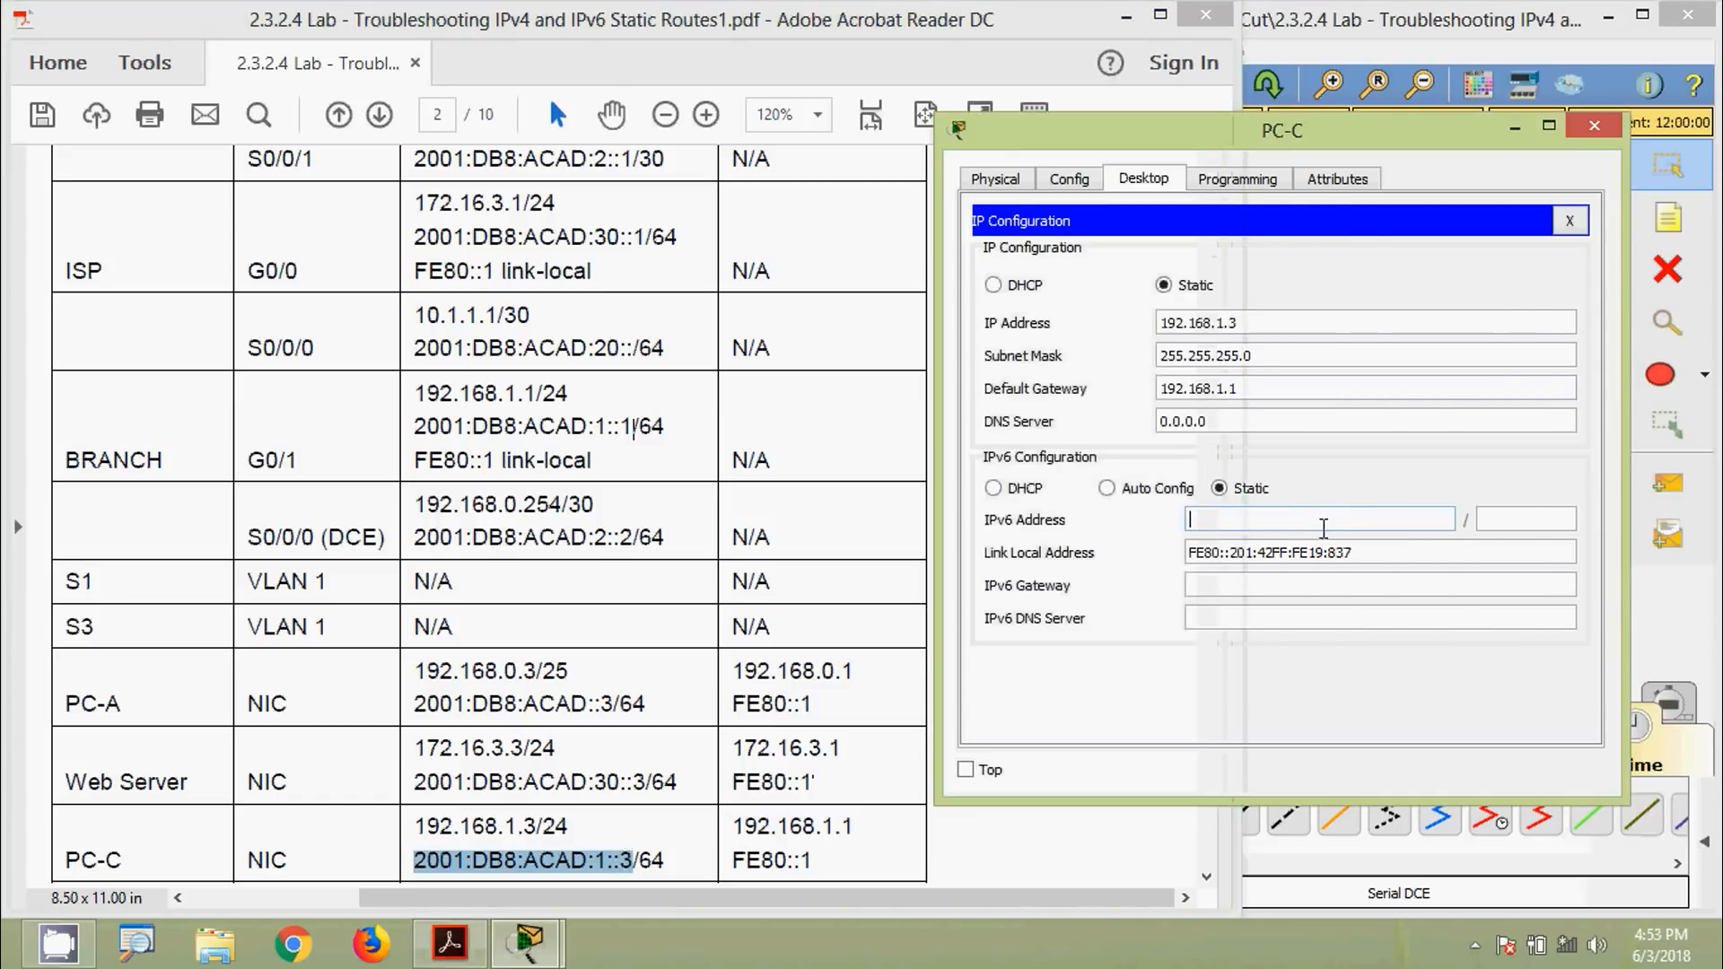
{"action": "key", "text": "ctrl+v"}
{"action": "left_click", "coordinate": [1535, 521]}
{"action": "type", "text": "64"}
{"action": "left_click", "coordinate": [819, 857]}
{"action": "left_click_drag", "start_coordinate": [731, 860], "coordinate": [845, 861]}
{"action": "key", "text": "ctrl+c"}
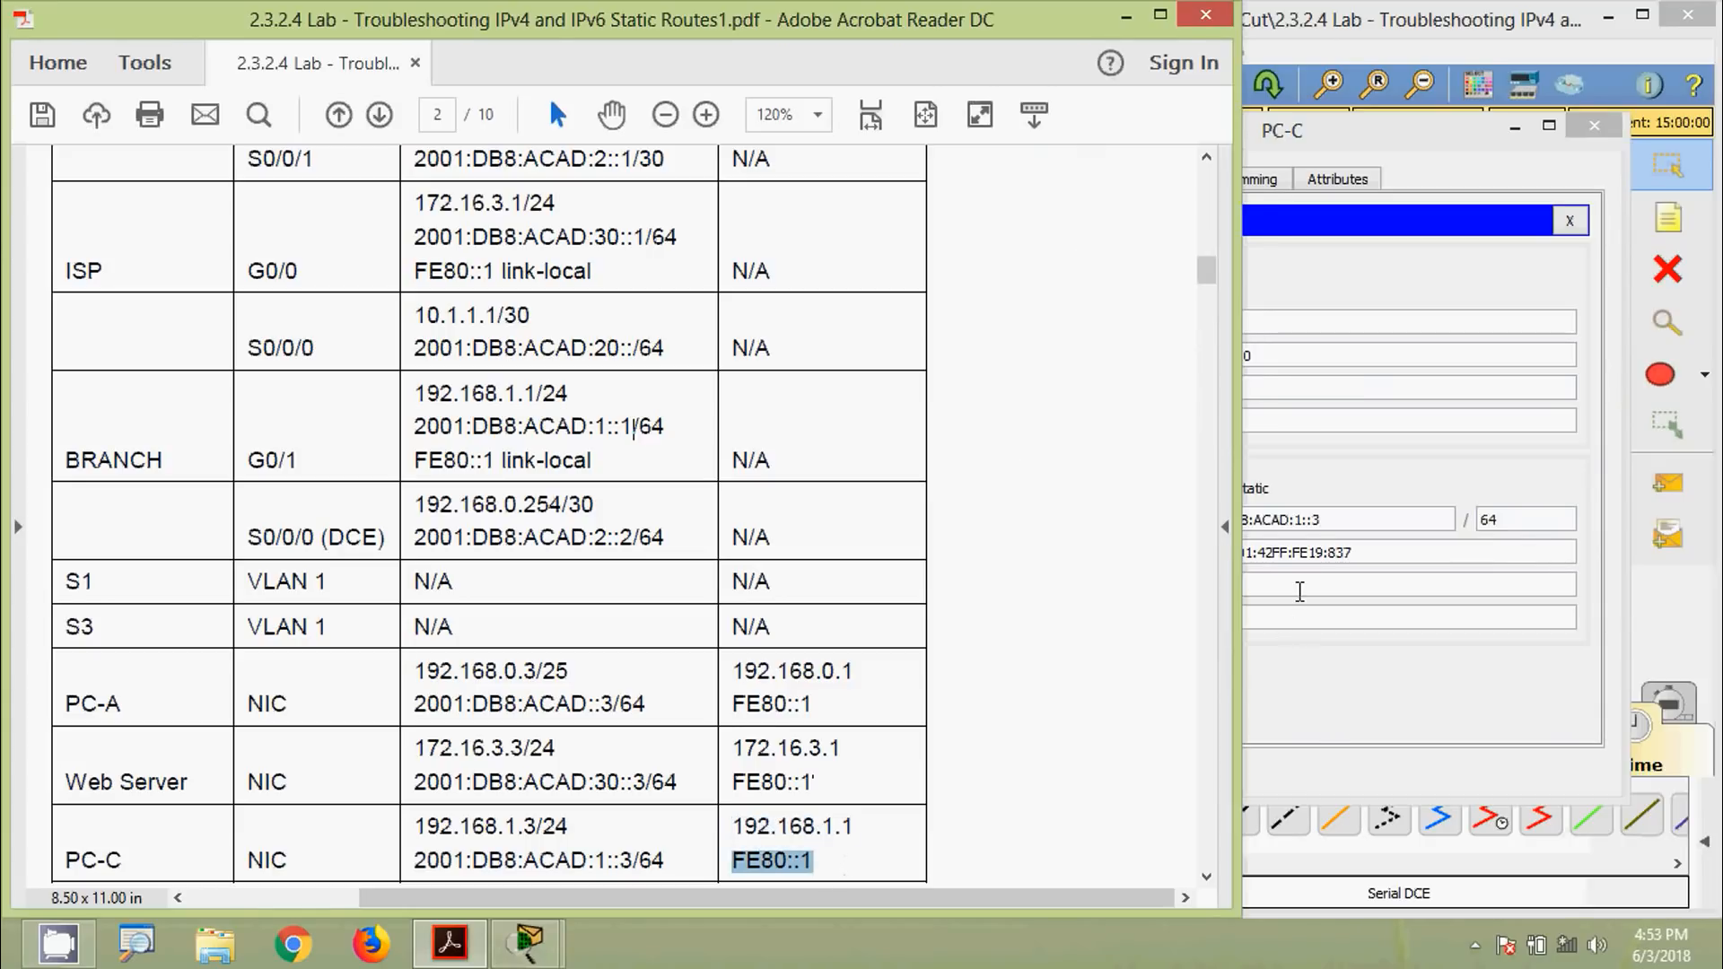
{"action": "left_click", "coordinate": [1300, 587]}
{"action": "key", "text": "ctrl+v"}
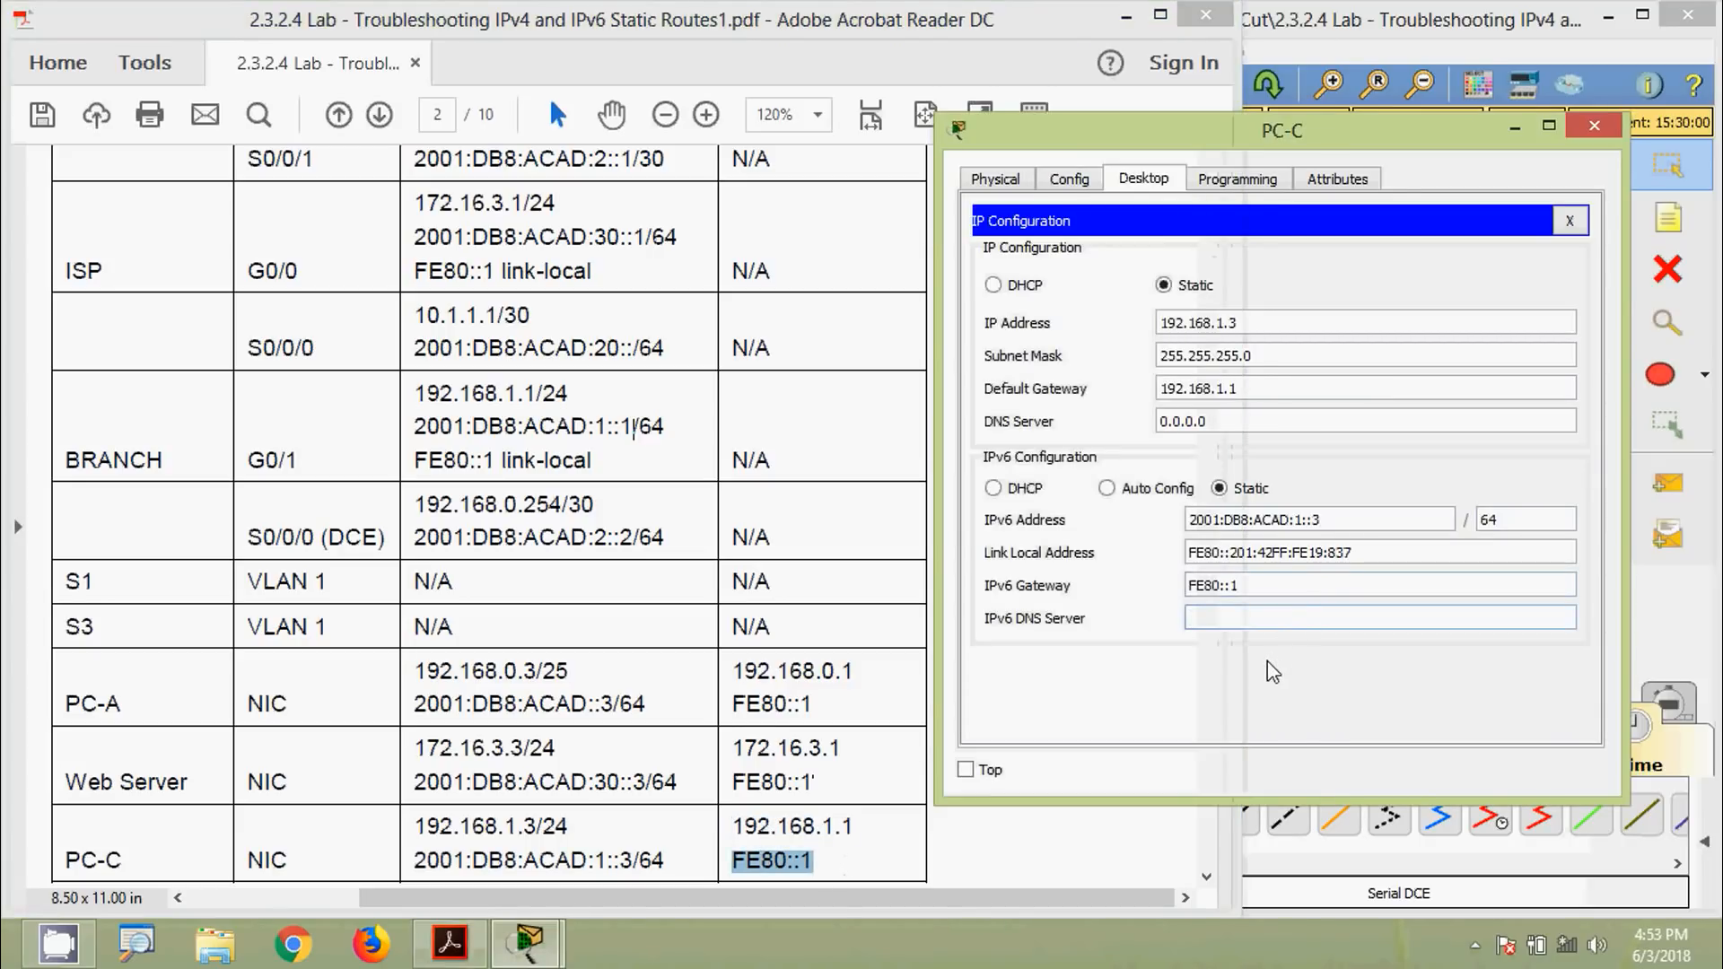
{"action": "left_click", "coordinate": [1593, 127]}
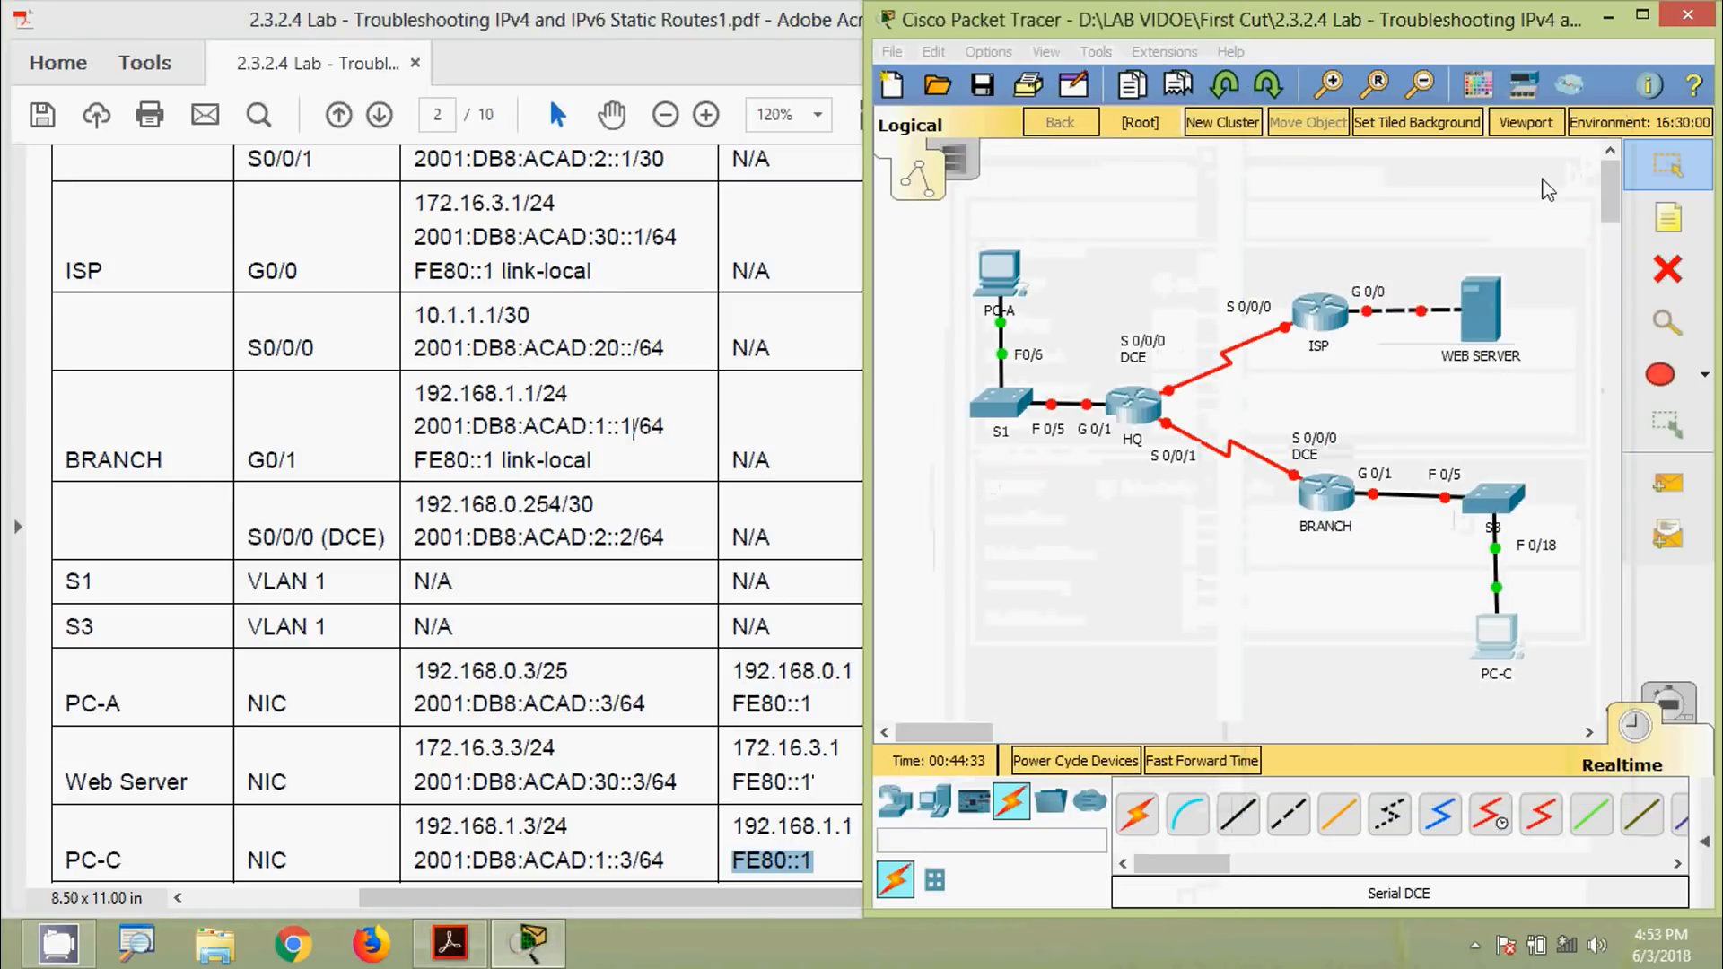
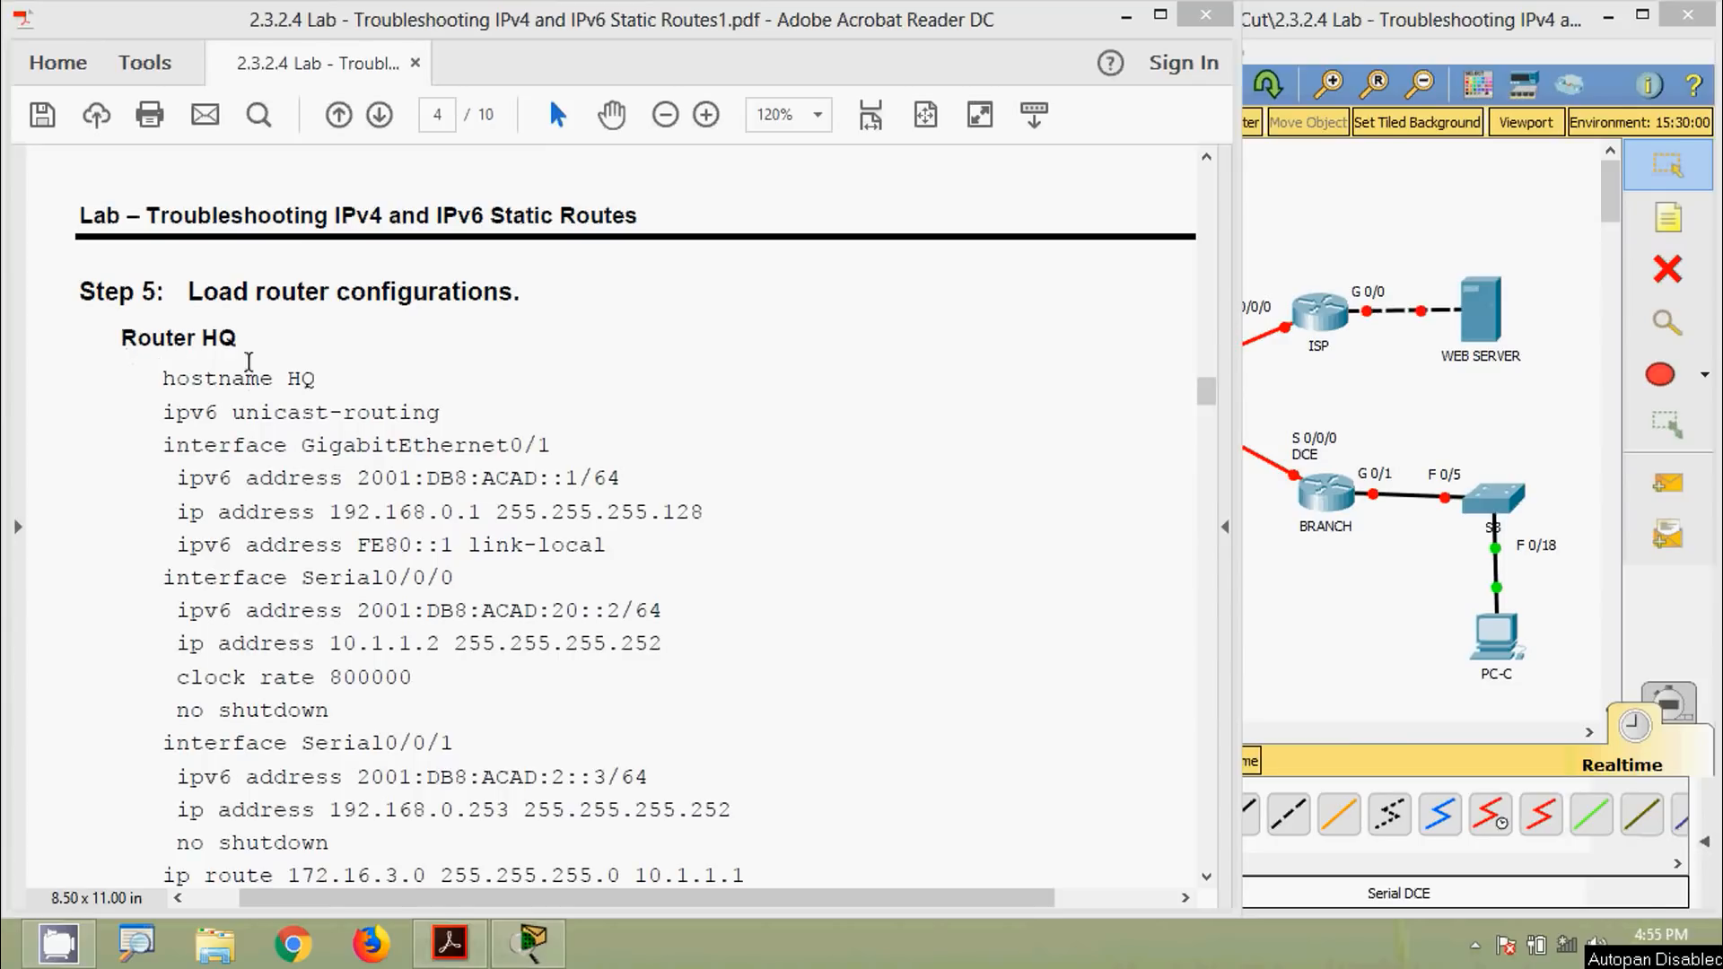
Select the page-4 configurations from Router HQ through BRANCH's last 'no shutdown' line
{"action": "scroll", "coordinate": [286, 548], "scroll_direction": "down", "scroll_amount": 5}
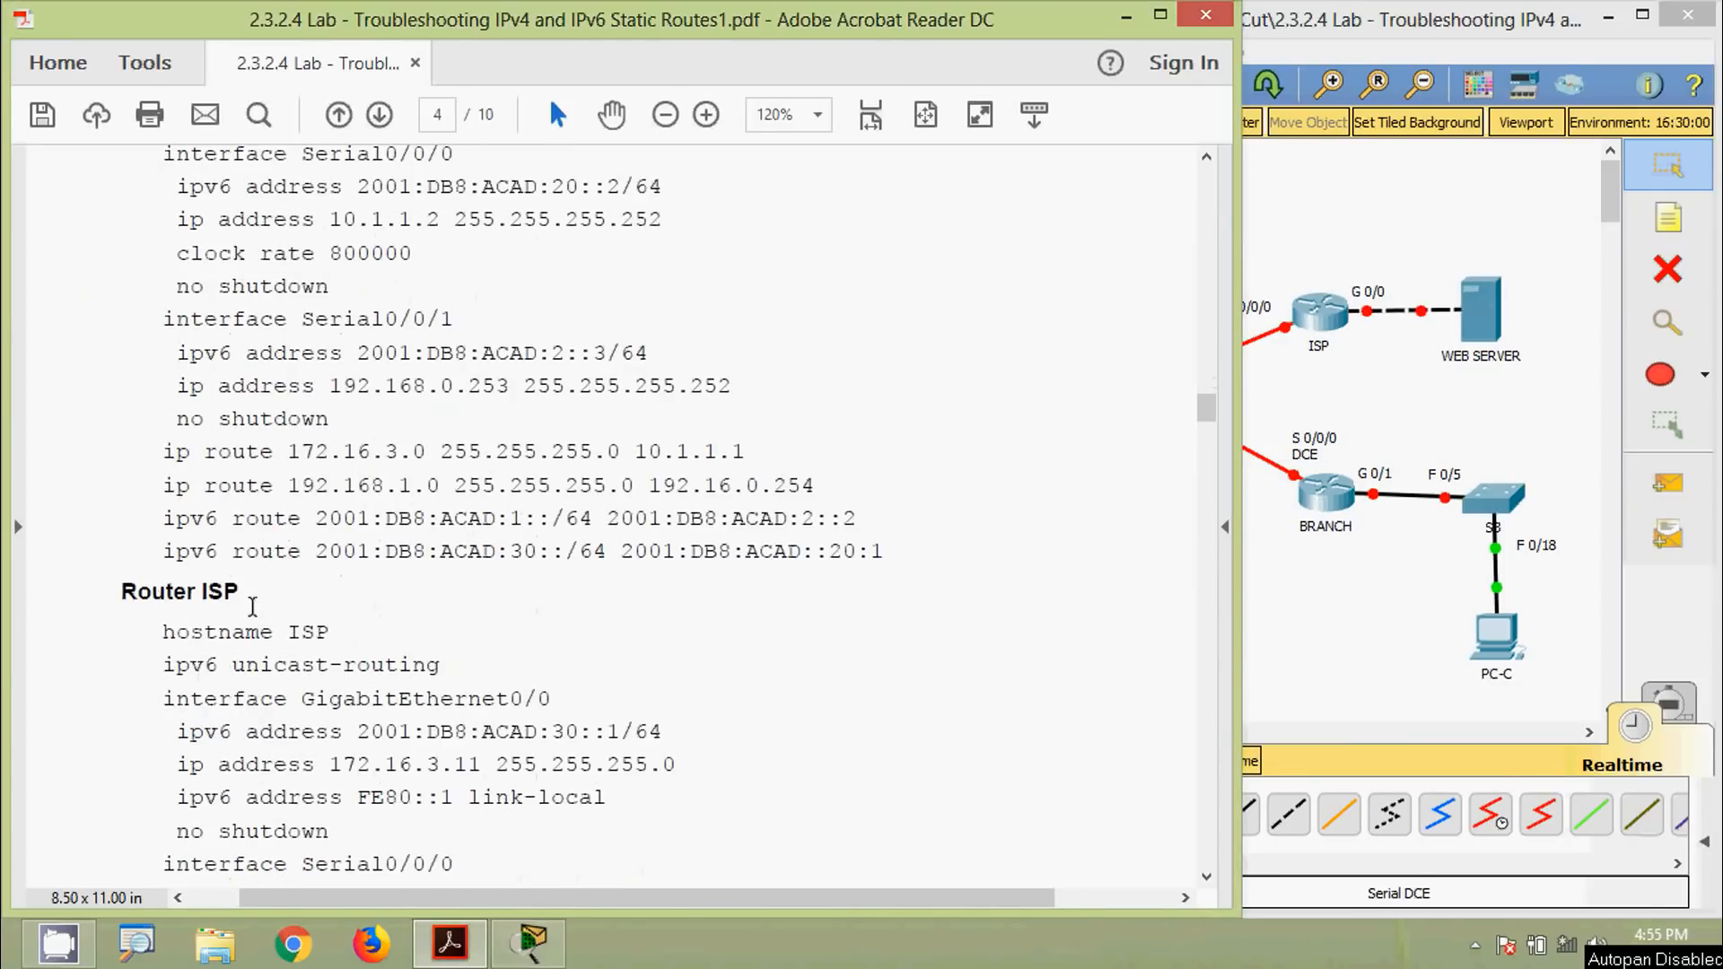
{"action": "scroll", "coordinate": [253, 606], "scroll_direction": "down", "scroll_amount": 4}
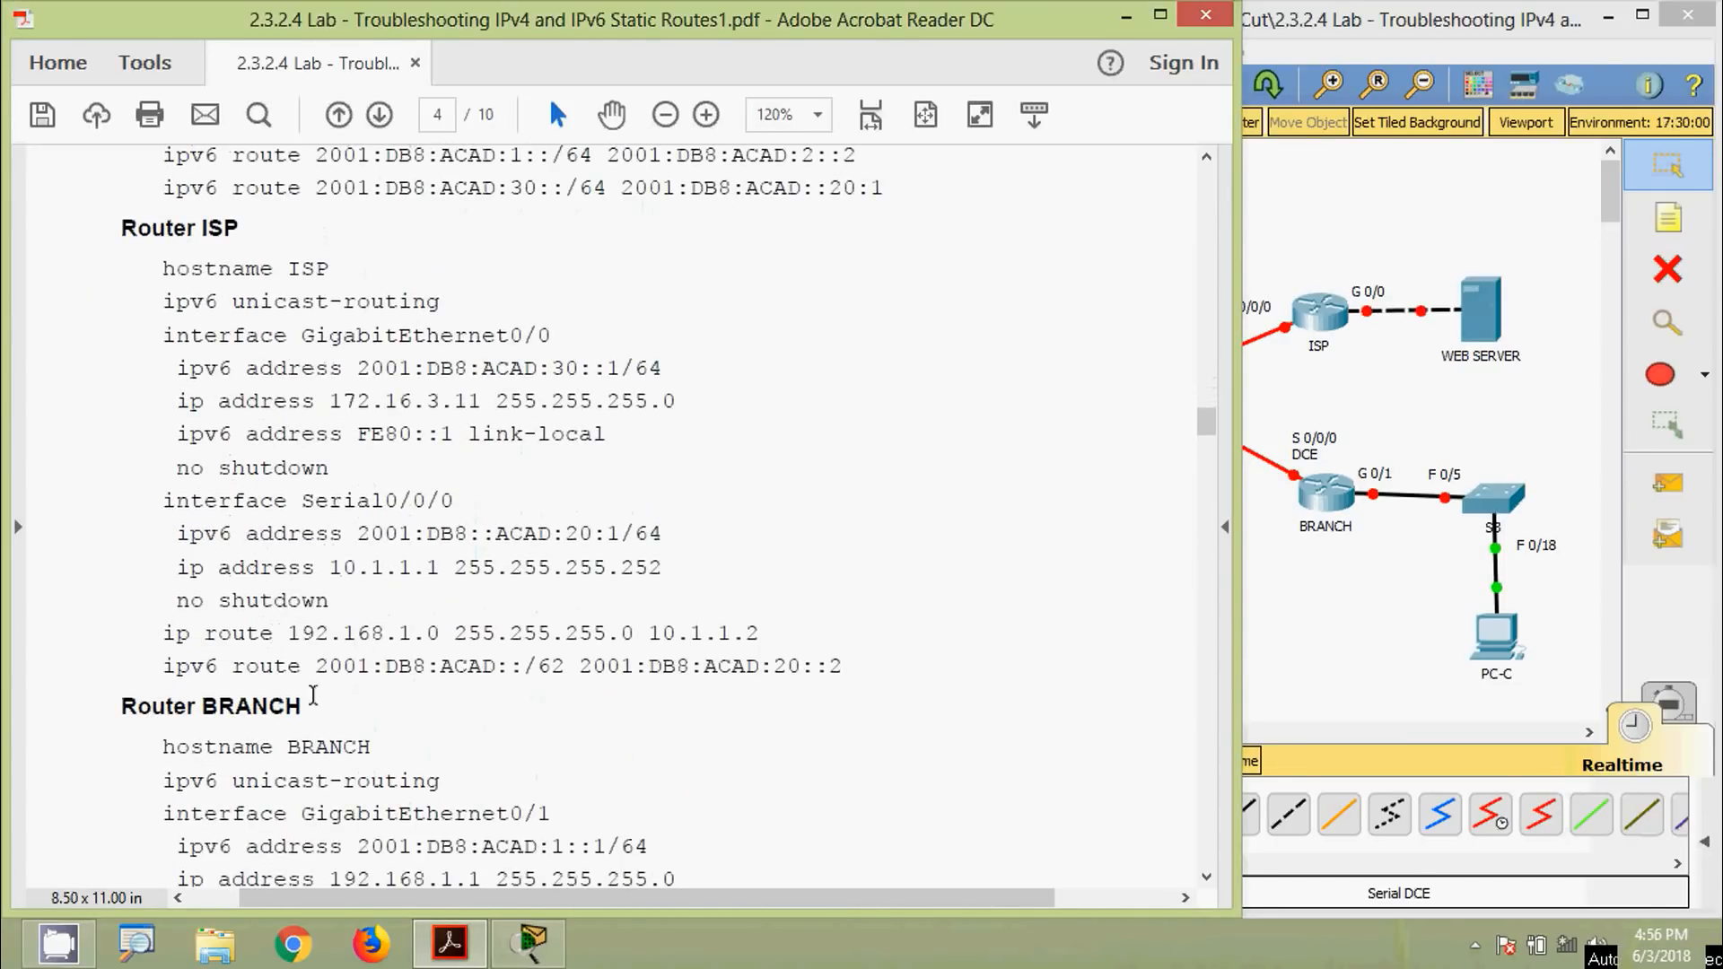
{"action": "scroll", "coordinate": [313, 696], "scroll_direction": "up", "scroll_amount": 10}
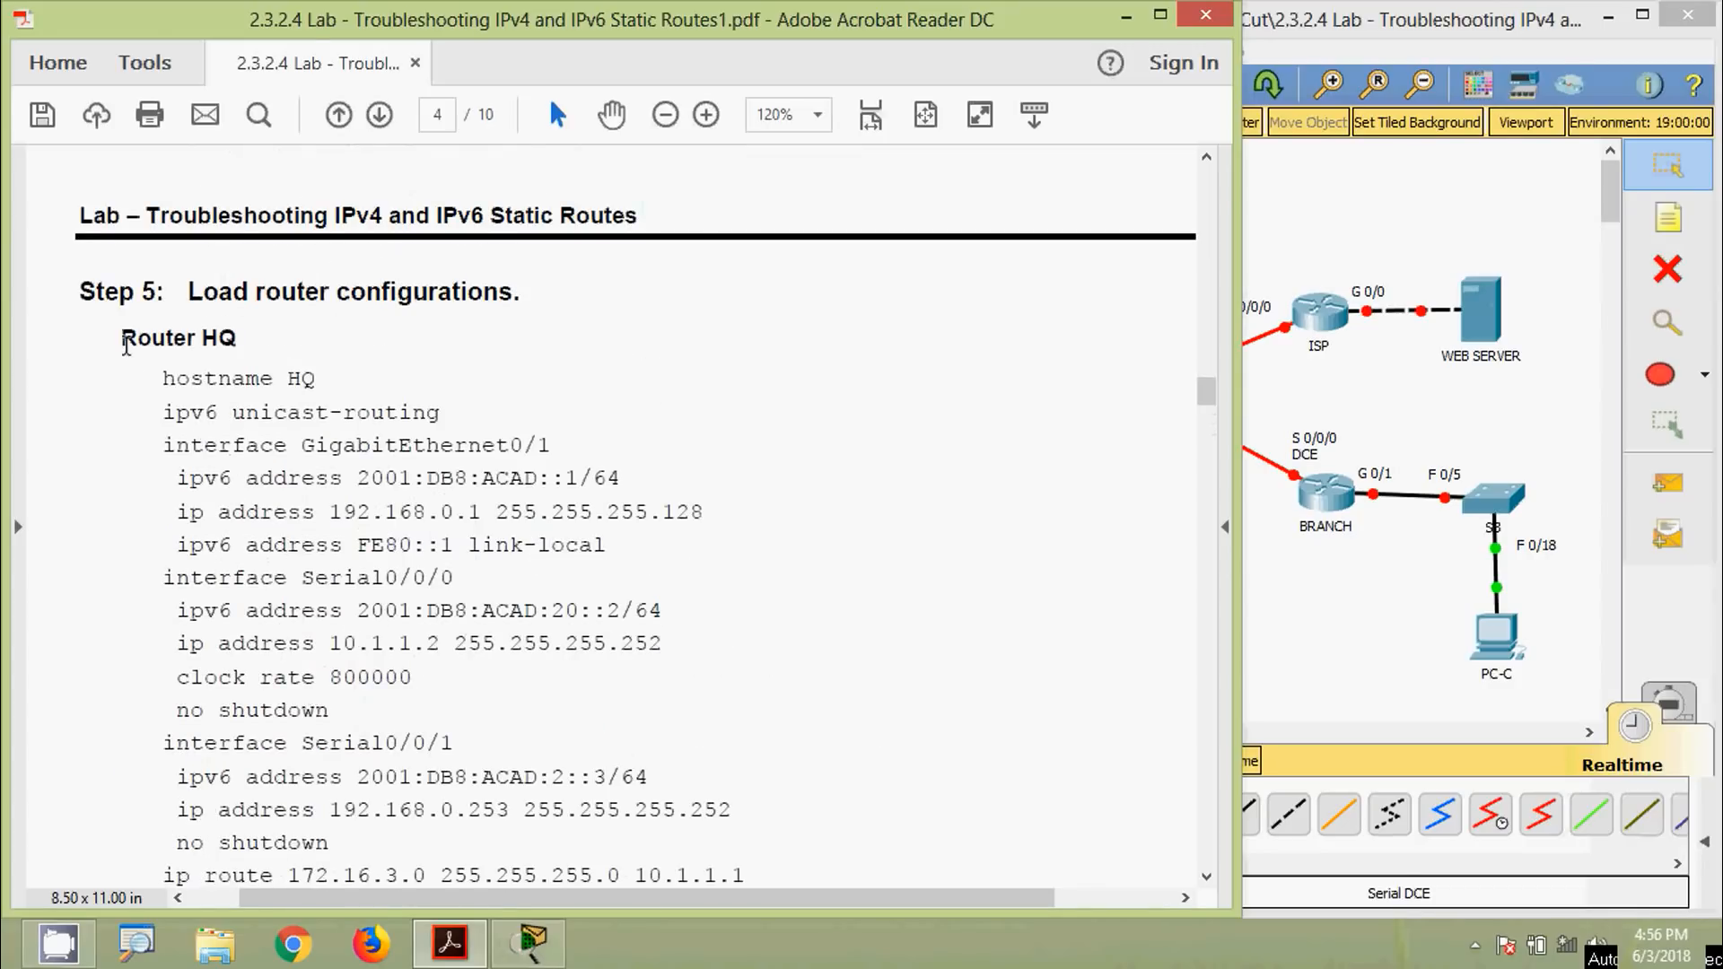
{"action": "scroll", "coordinate": [241, 507], "scroll_direction": "down", "scroll_amount": 12}
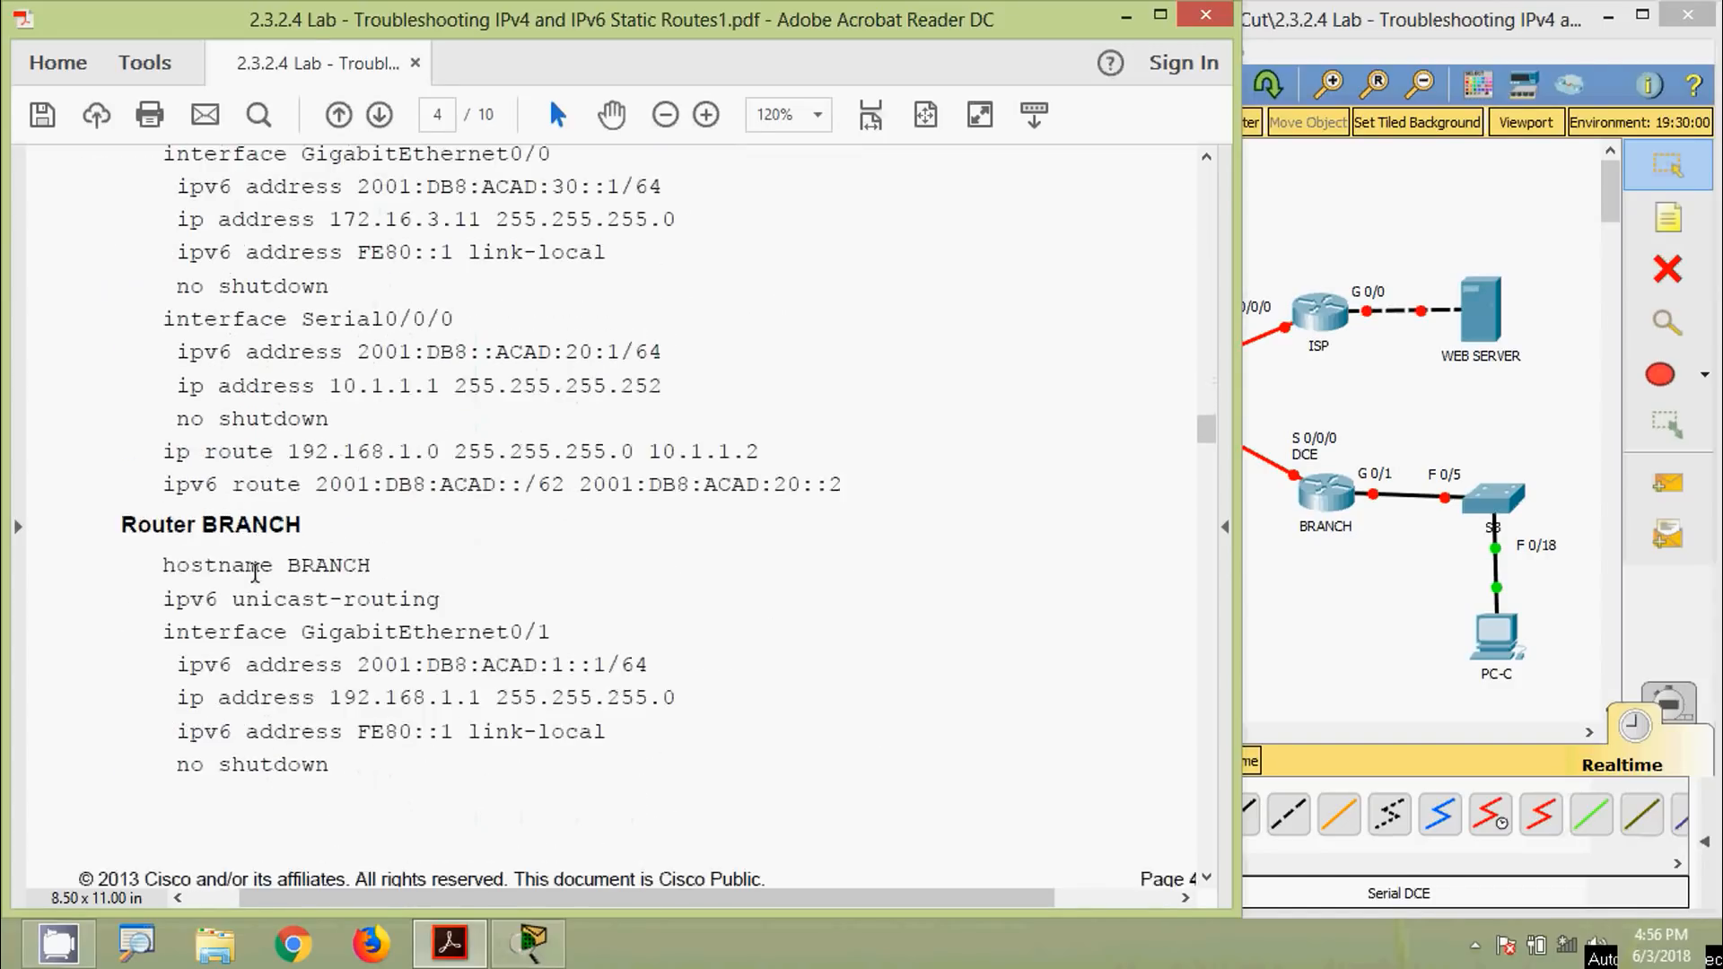
{"action": "left_click", "coordinate": [330, 646], "text": "shift"}
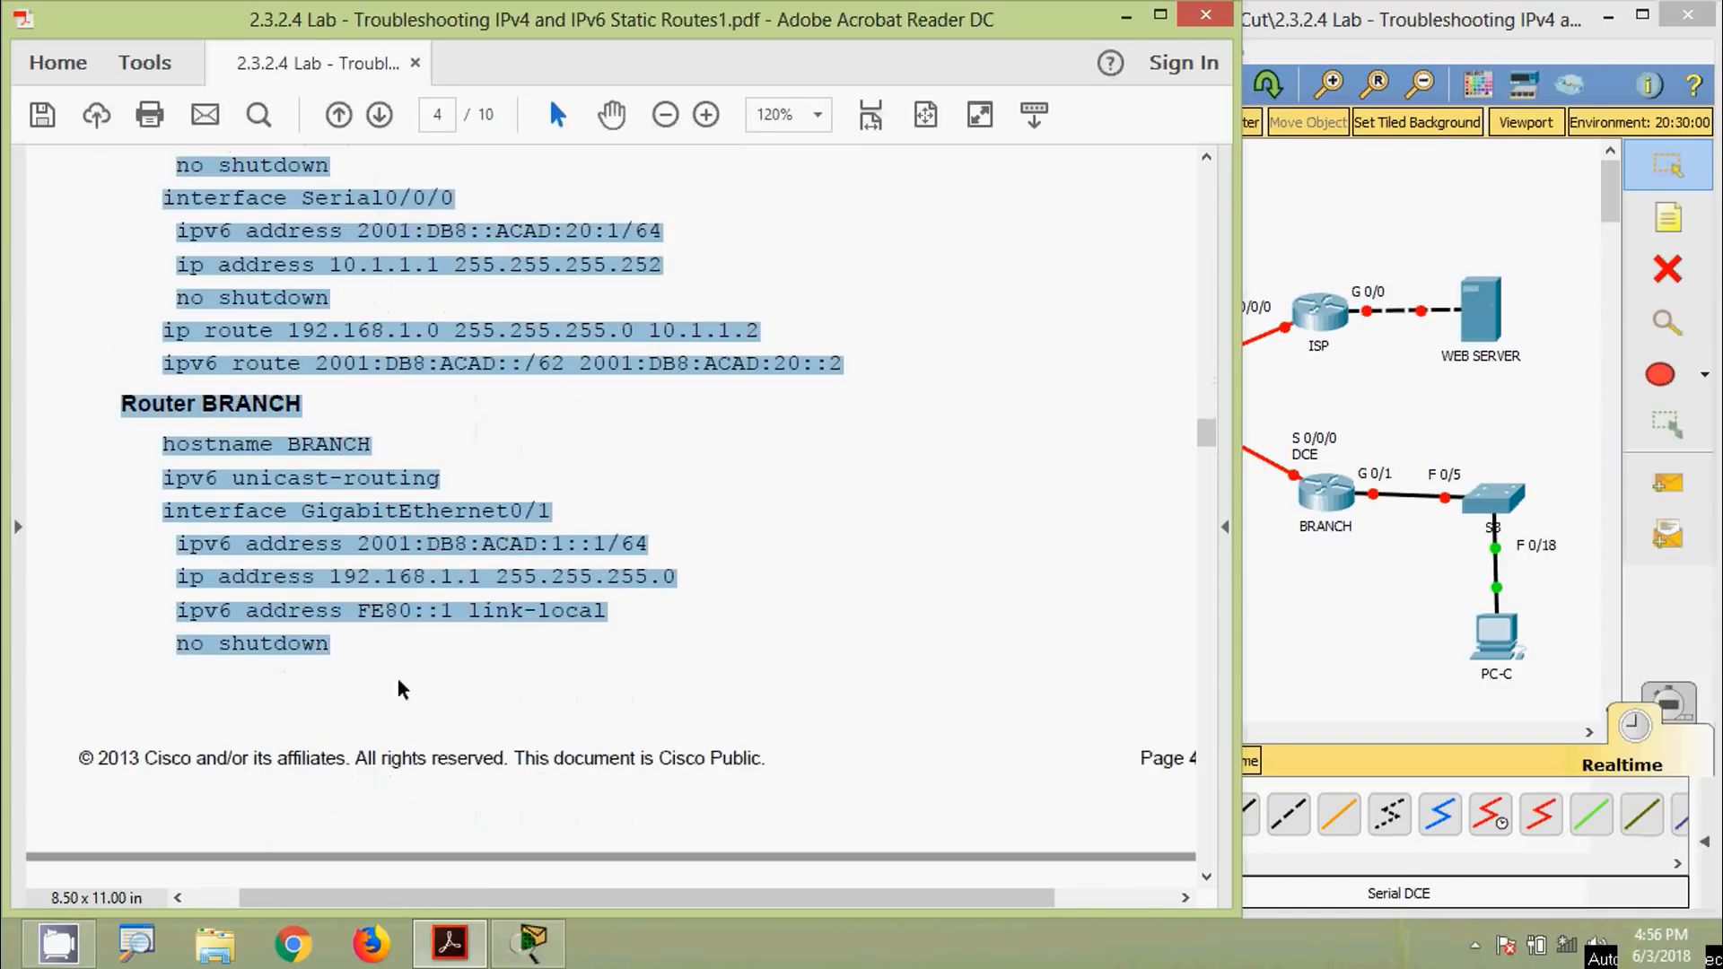
Launch Notepad and paste the copied HQ, ISP and BRANCH configurations into a new note
{"action": "key", "text": "super+r"}
{"action": "type", "text": "notepad"}
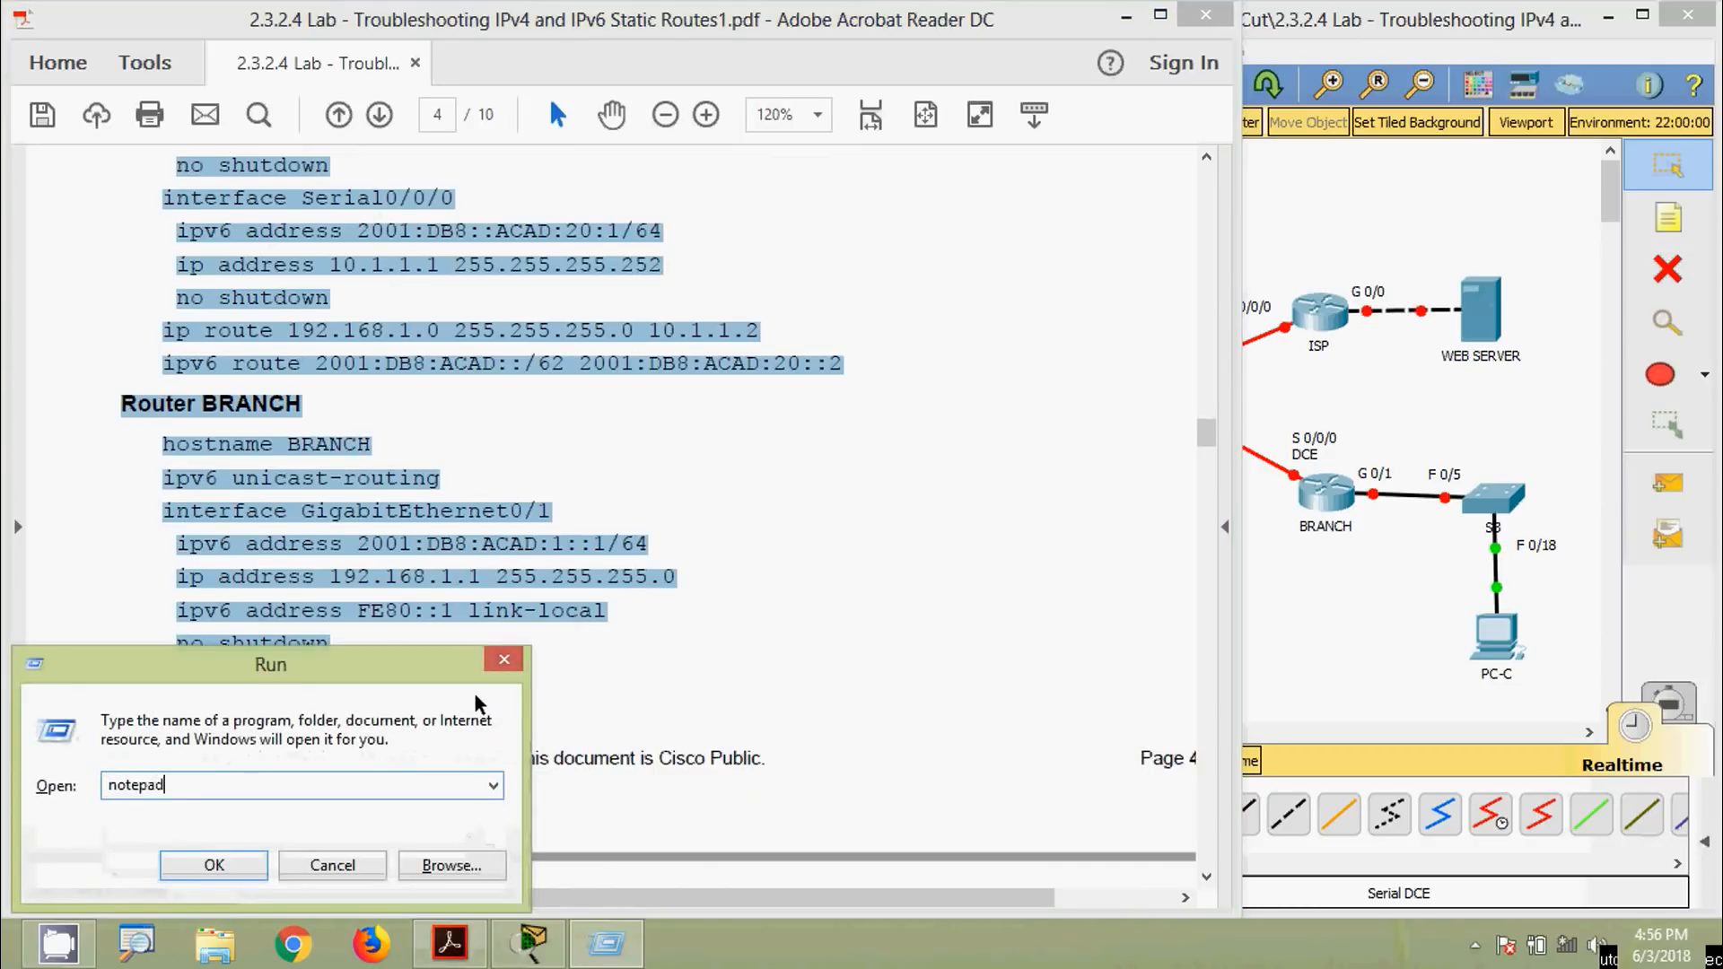
{"action": "key", "text": "Return"}
{"action": "key", "text": "ctrl+v"}
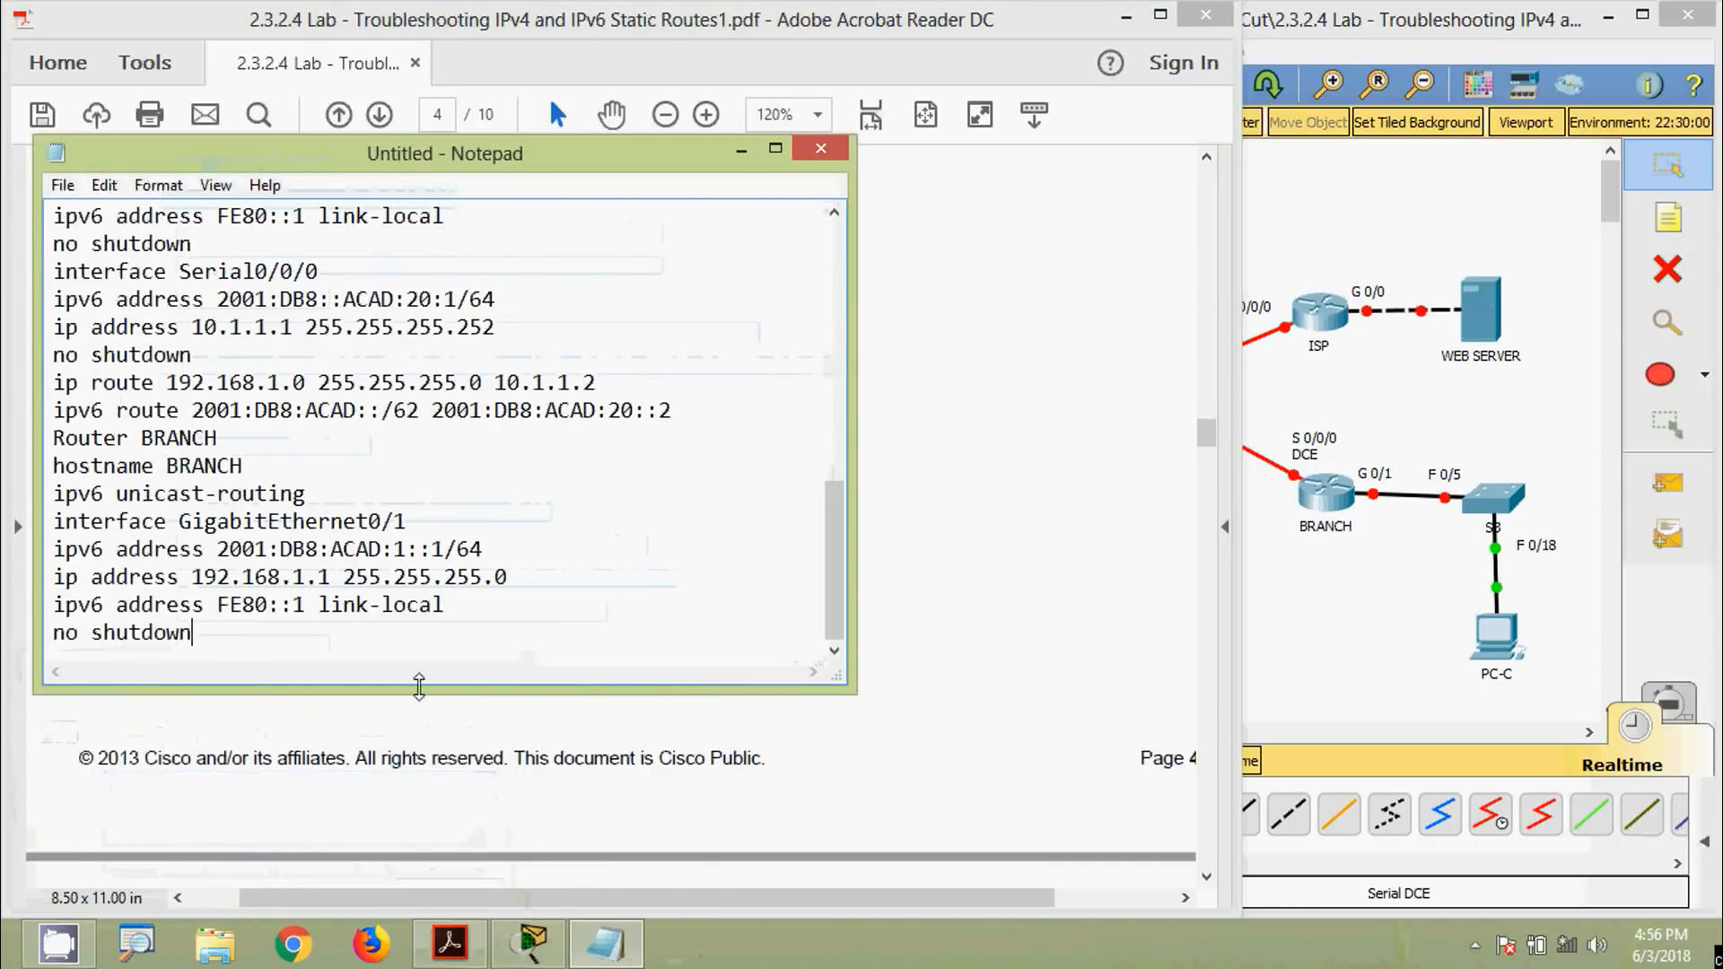
Append BRANCH's Serial0/0/0 lines from page 5 of the lab to the note
{"action": "left_click", "coordinate": [865, 592]}
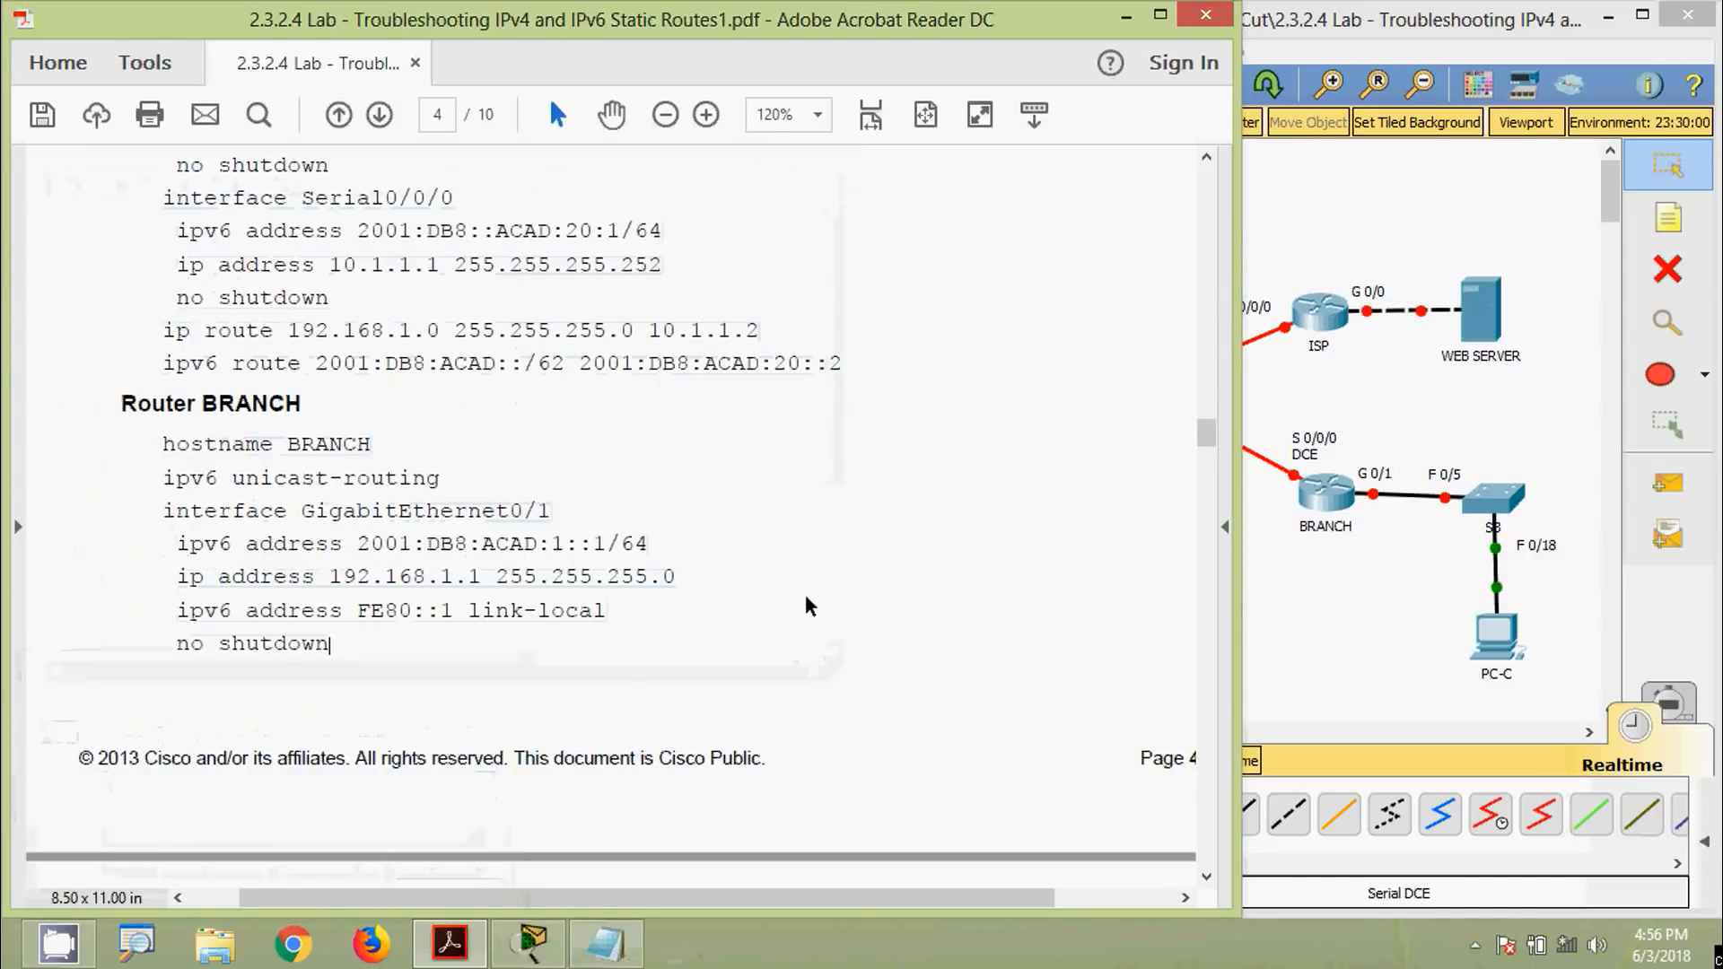
{"action": "scroll", "coordinate": [805, 595], "scroll_direction": "down", "scroll_amount": 10}
{"action": "scroll", "coordinate": [454, 628], "scroll_direction": "down", "scroll_amount": 3}
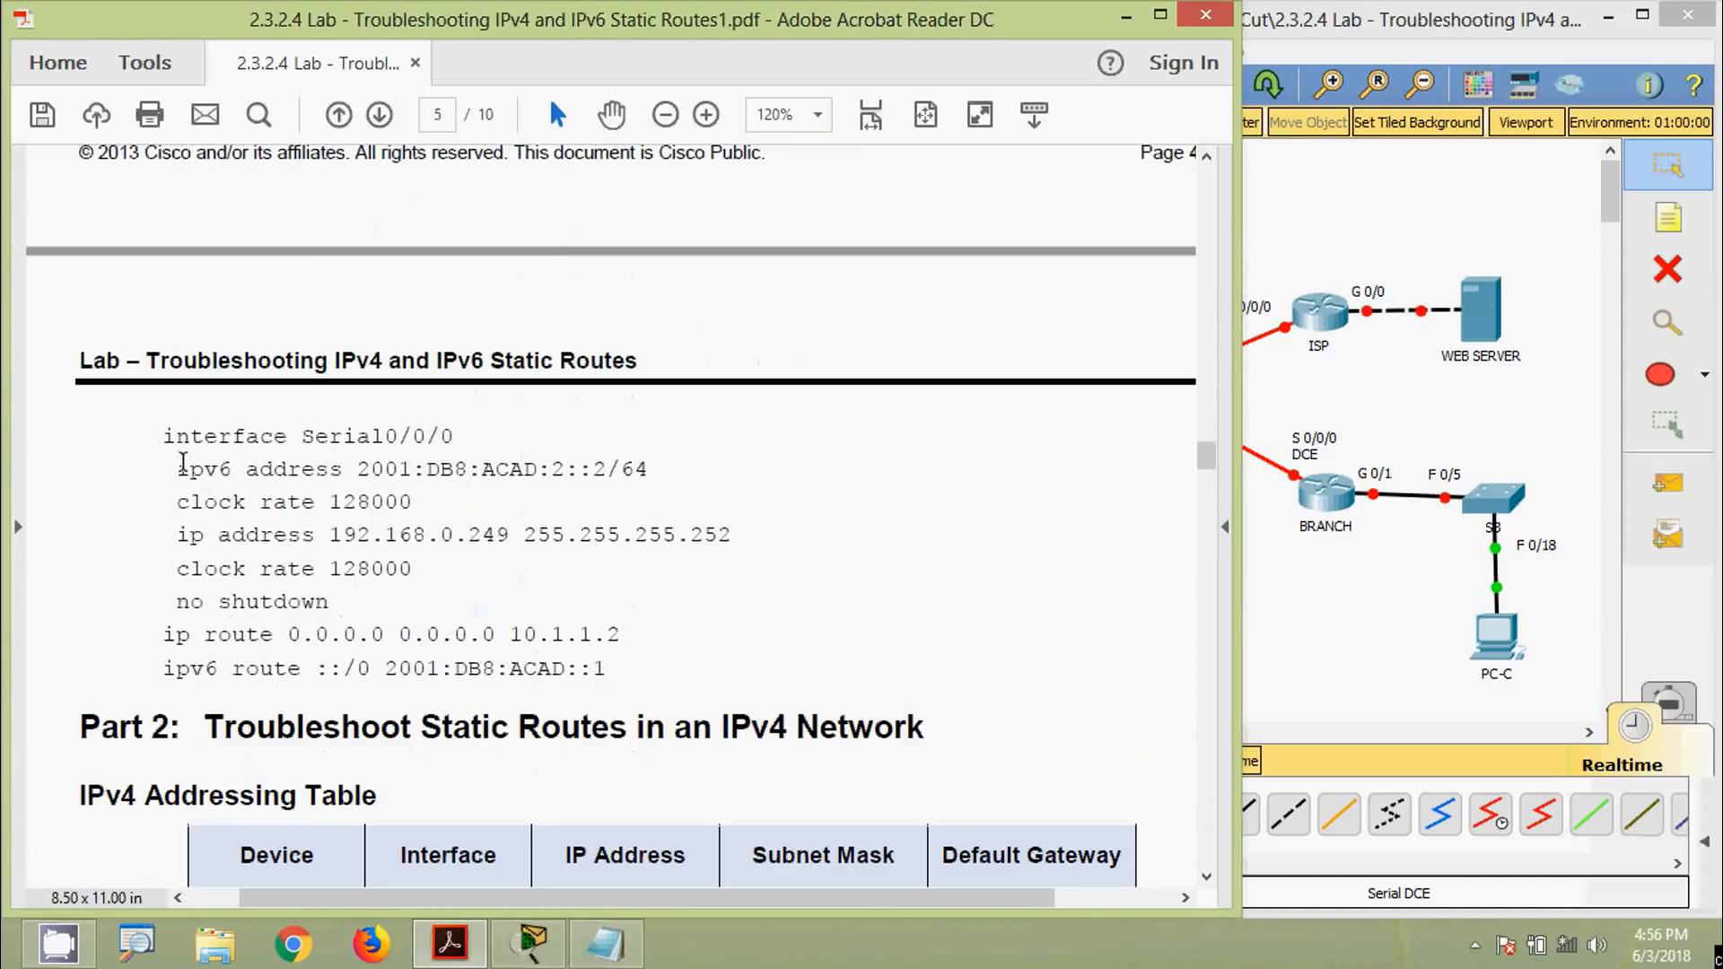
{"action": "left_click_drag", "start_coordinate": [609, 665], "coordinate": [628, 689]}
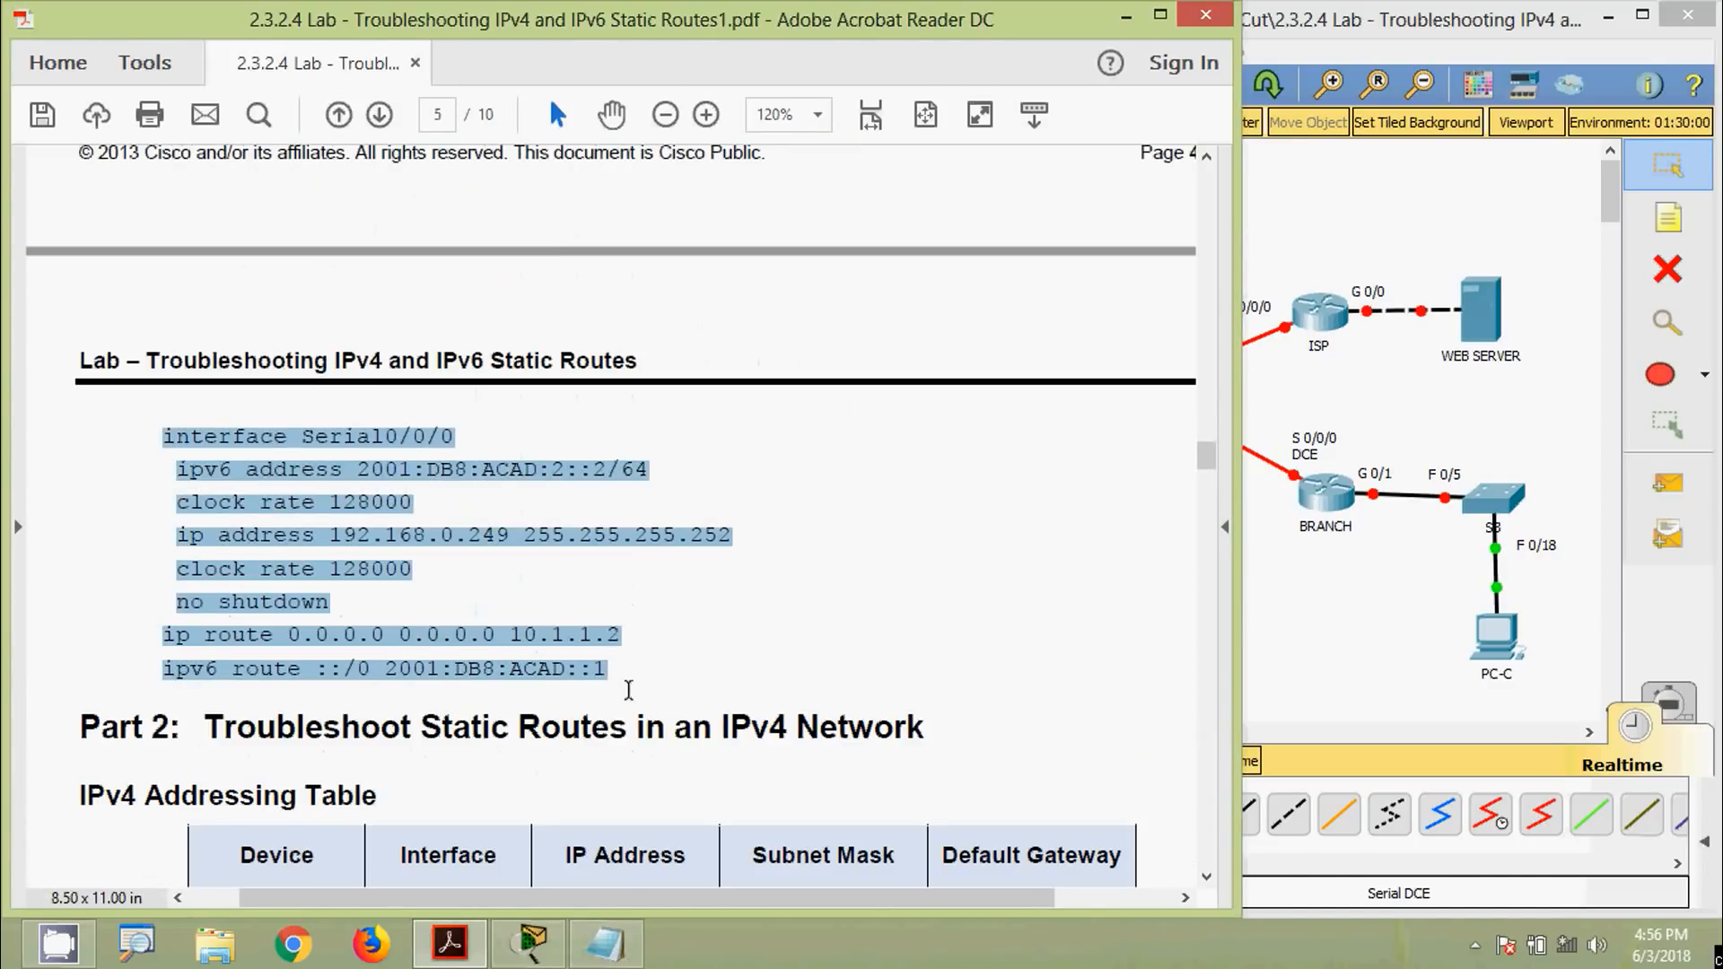
{"action": "key", "text": "alt+Tab"}
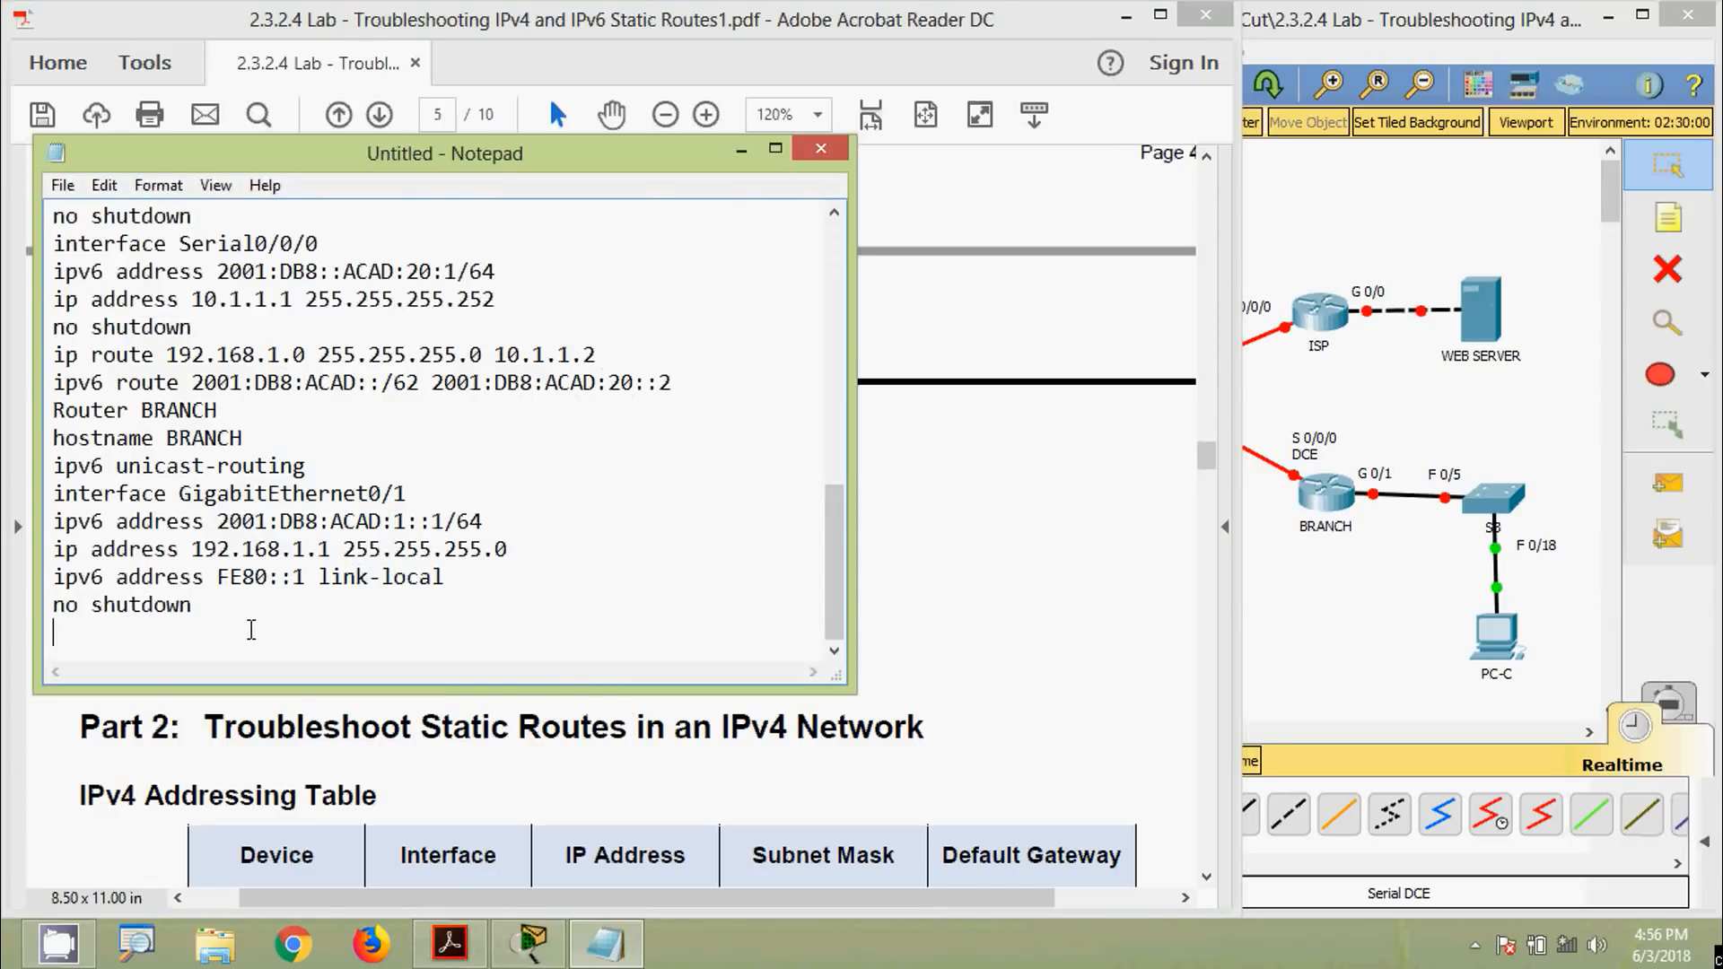
{"action": "key", "text": "ctrl+v"}
Add blank lines around the Router HQ, ISP and BRANCH headings in the note
{"action": "scroll", "coordinate": [268, 583], "scroll_direction": "up", "scroll_amount": 10}
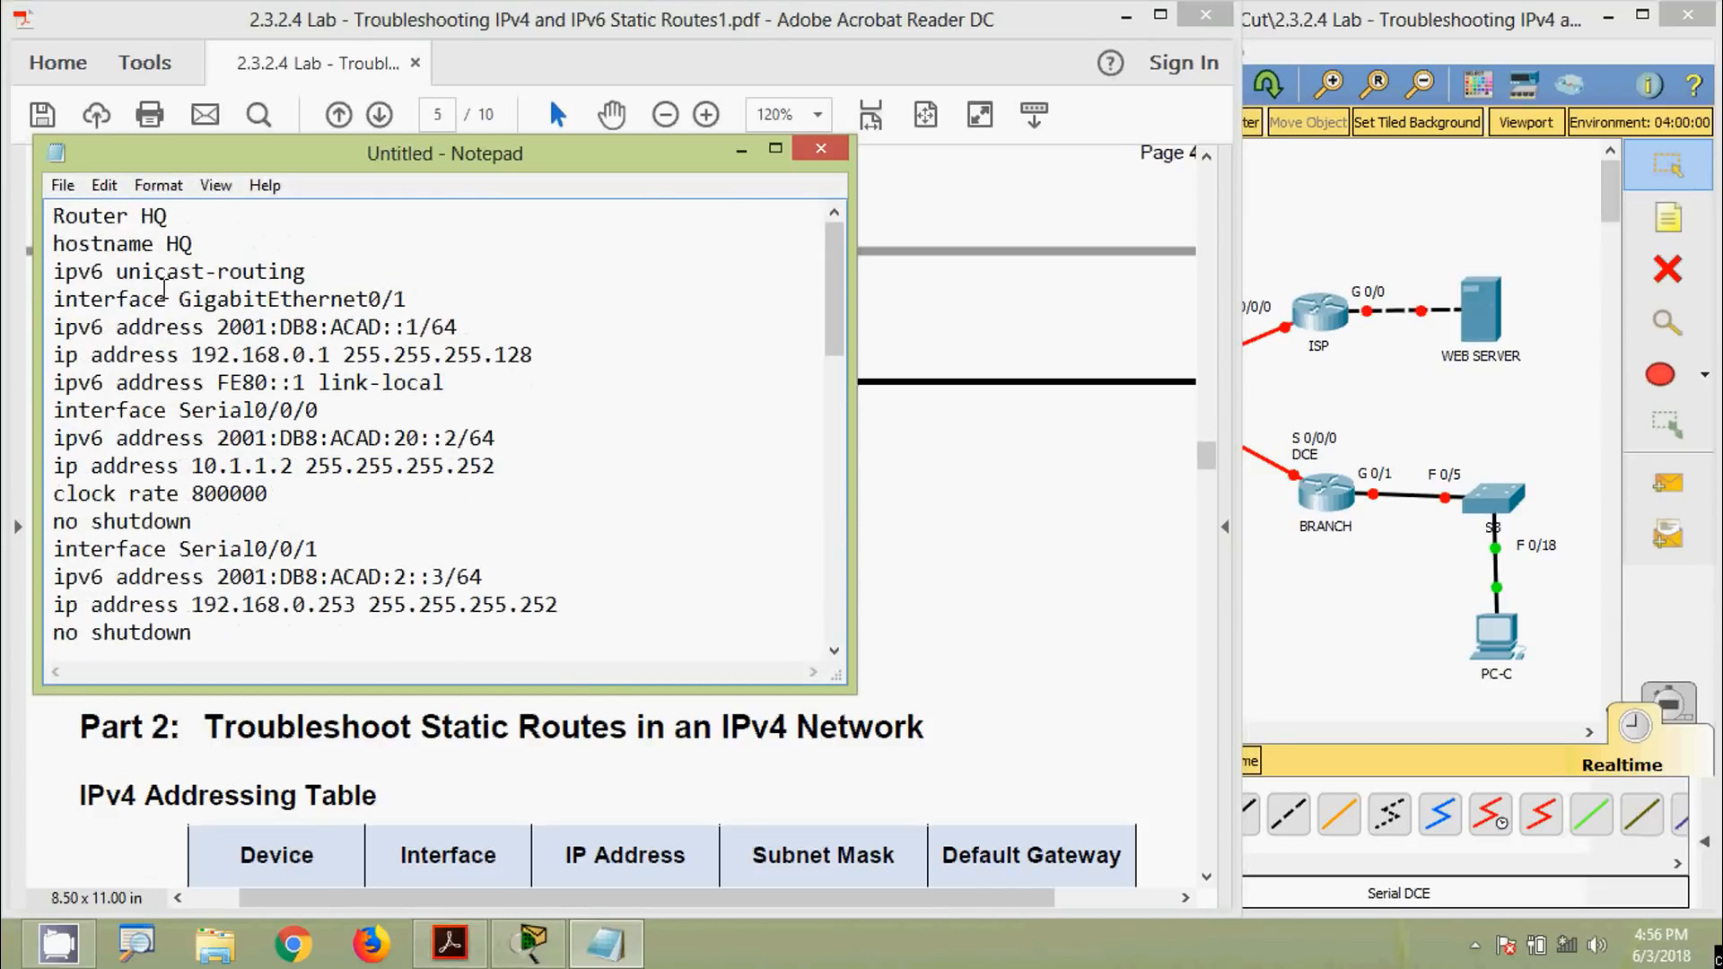
{"action": "key", "text": "Return"}
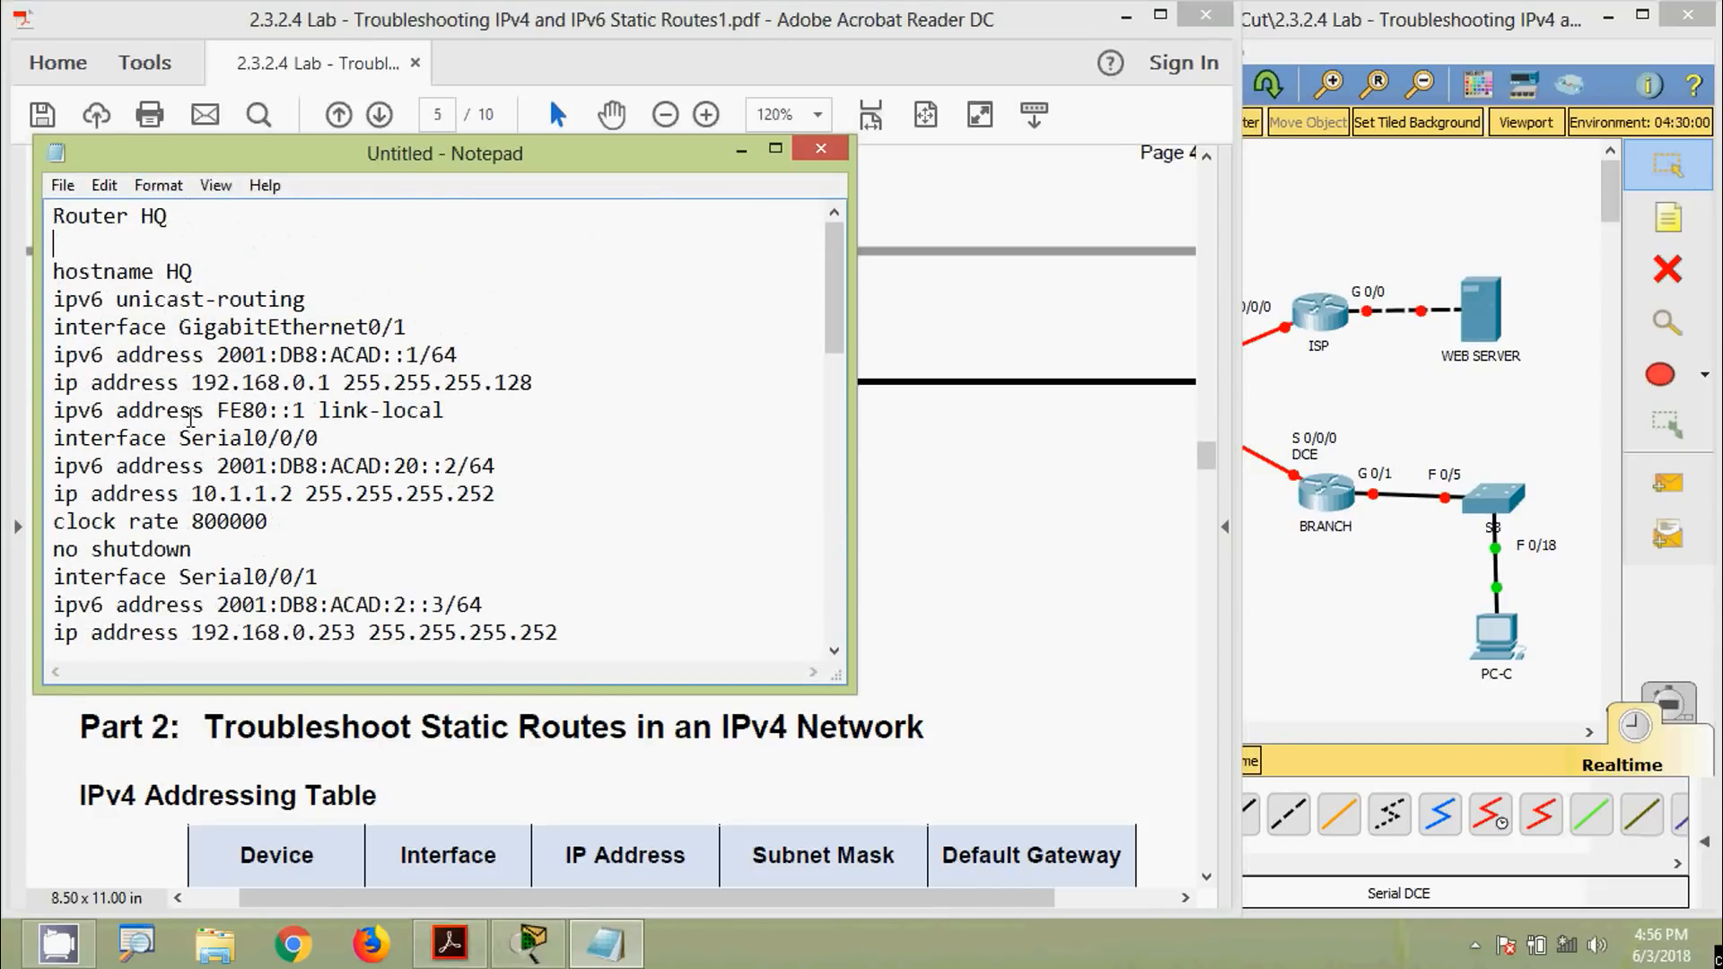
{"action": "scroll", "coordinate": [190, 417], "scroll_direction": "down", "scroll_amount": 3}
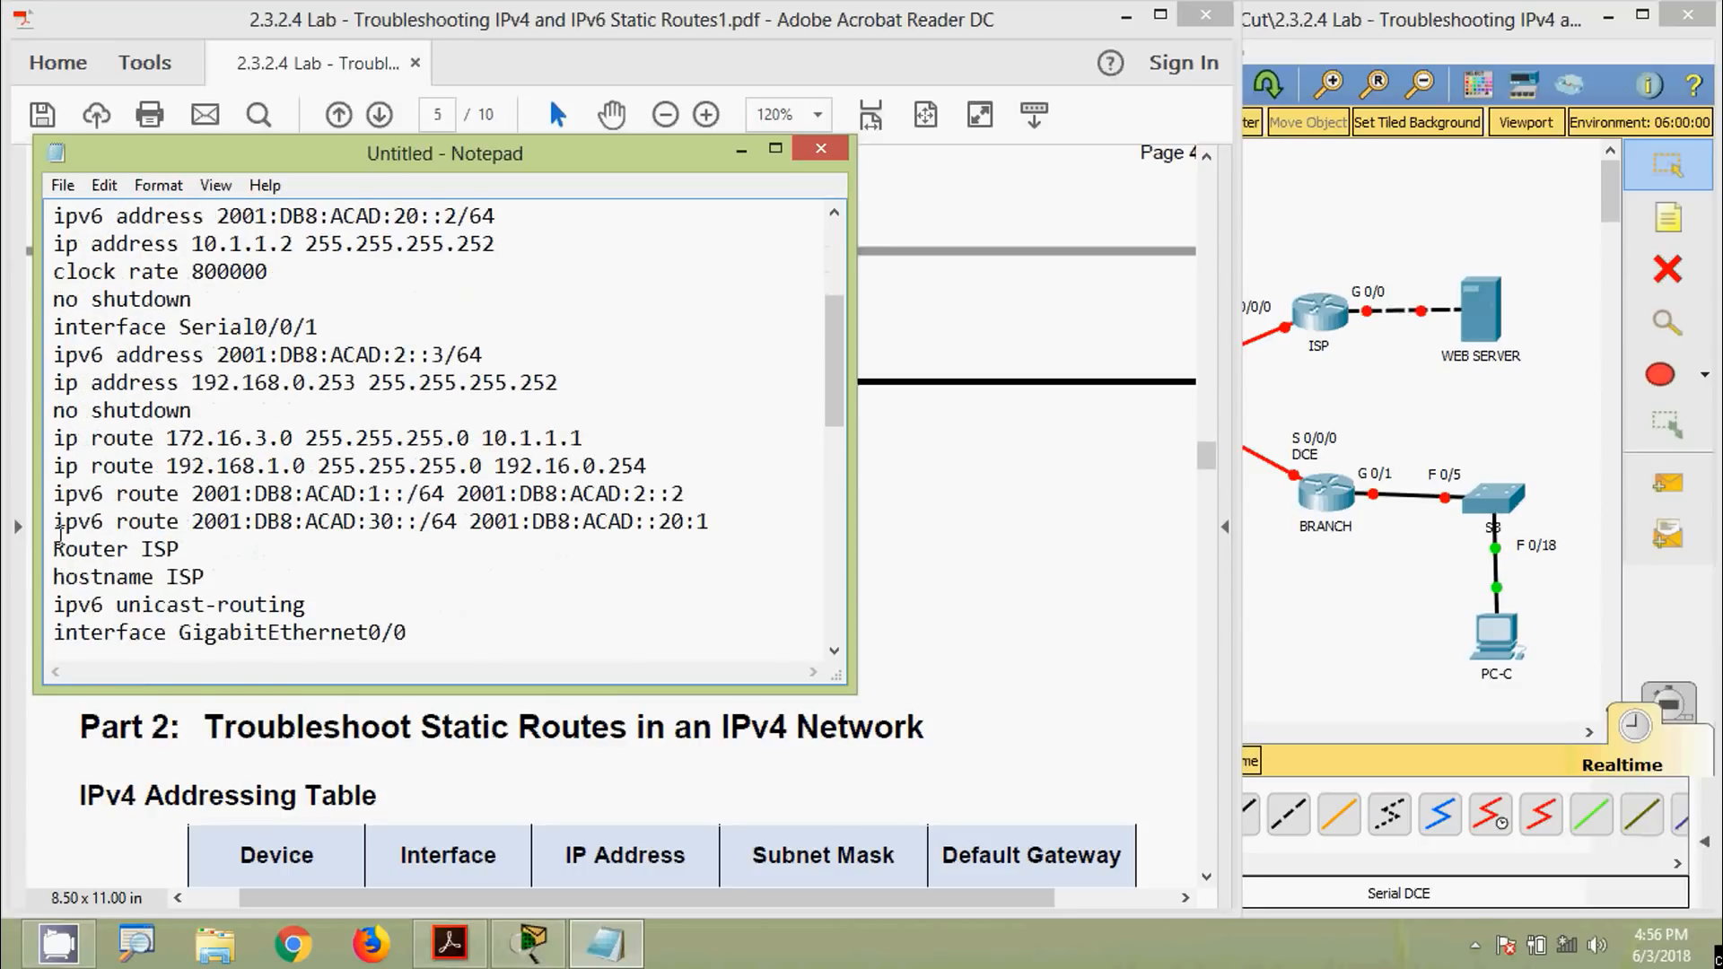
{"action": "left_click", "coordinate": [52, 549]}
{"action": "key", "text": "Return"}
{"action": "key", "text": "Return"}
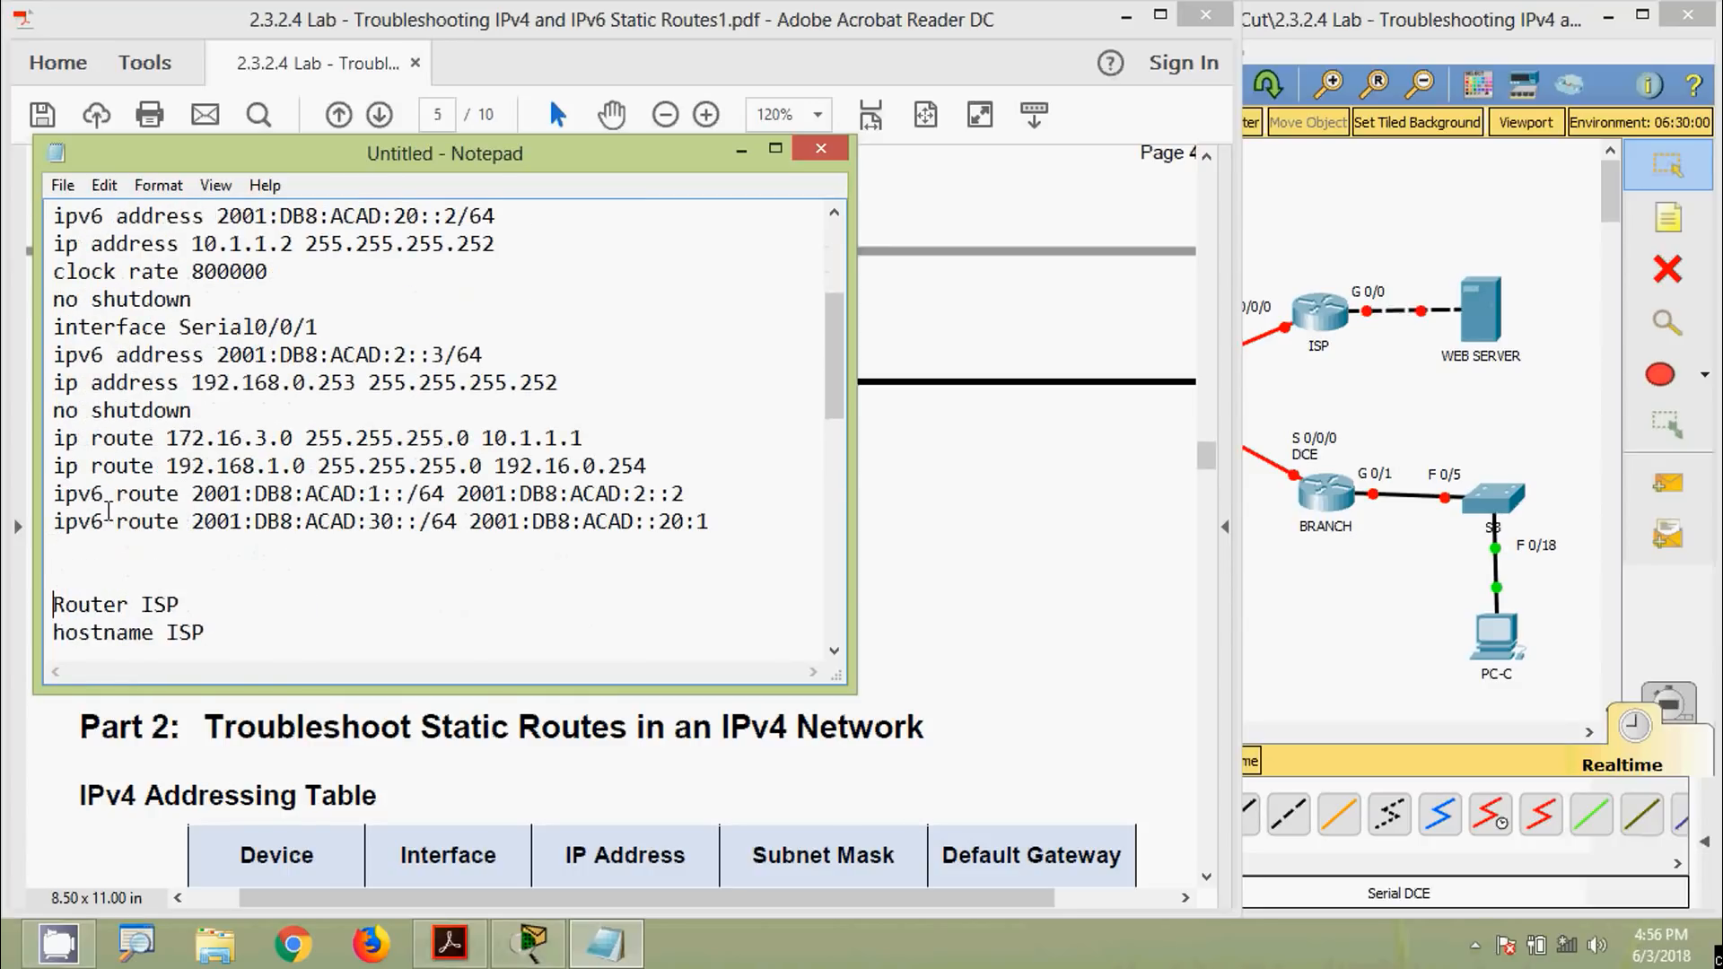
{"action": "scroll", "coordinate": [113, 501], "scroll_direction": "down", "scroll_amount": 3}
{"action": "key", "text": "Return"}
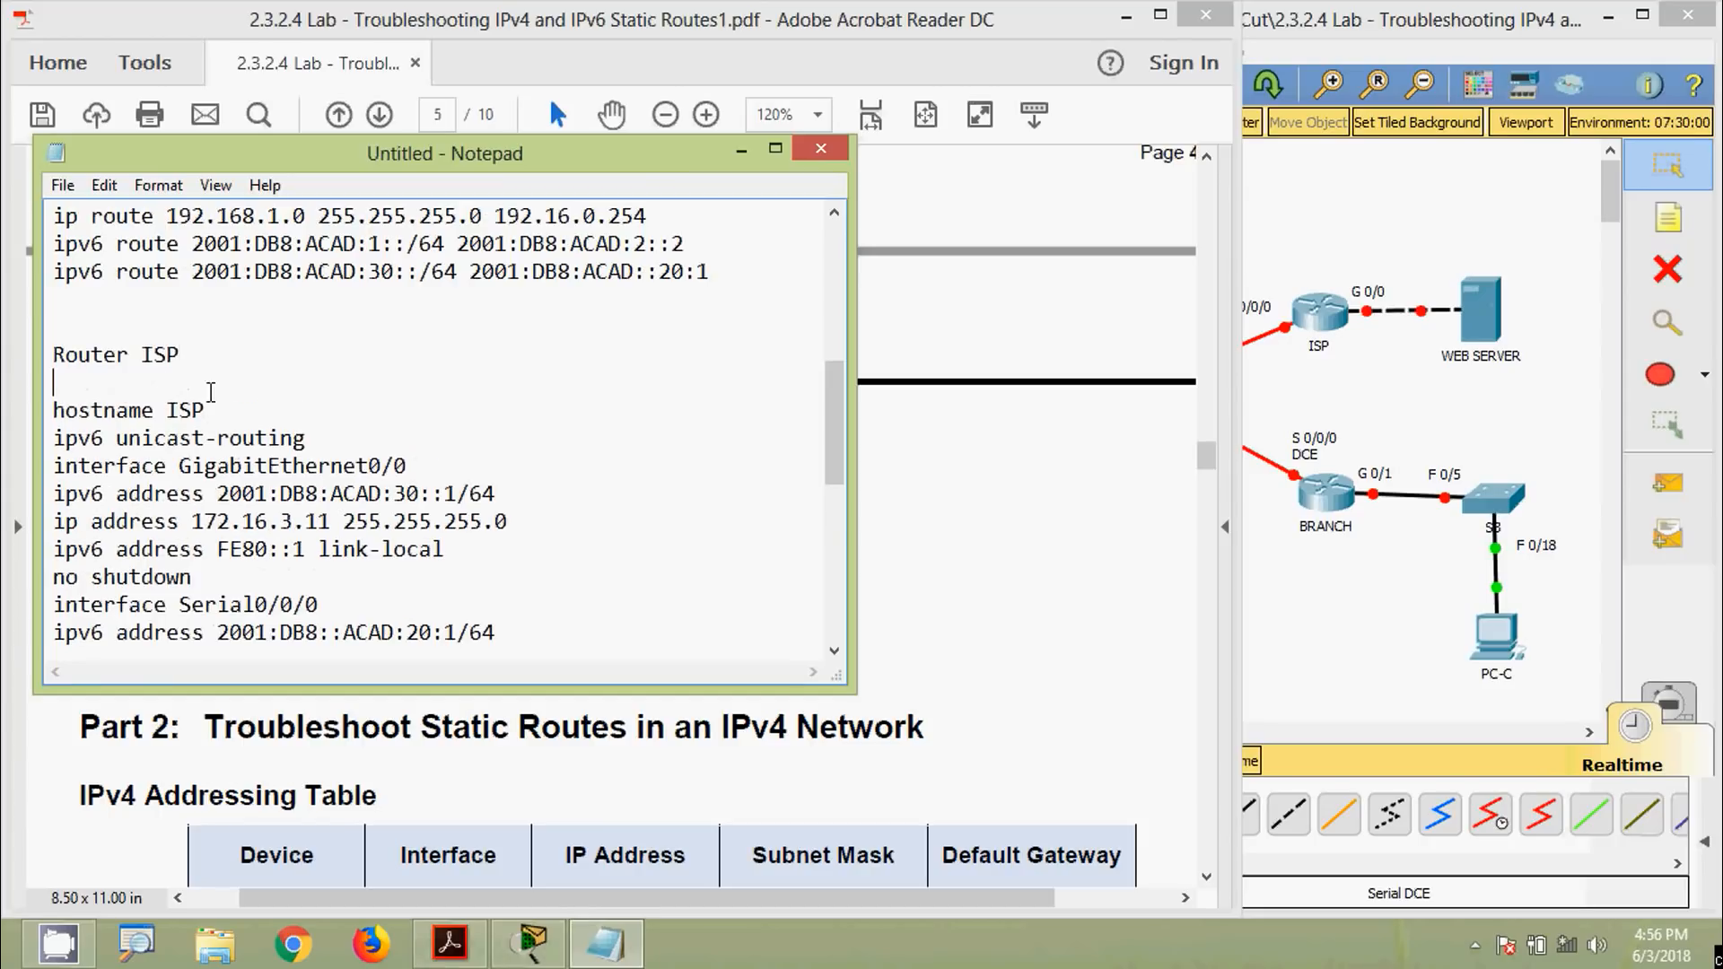
{"action": "scroll", "coordinate": [178, 405], "scroll_direction": "down", "scroll_amount": 6}
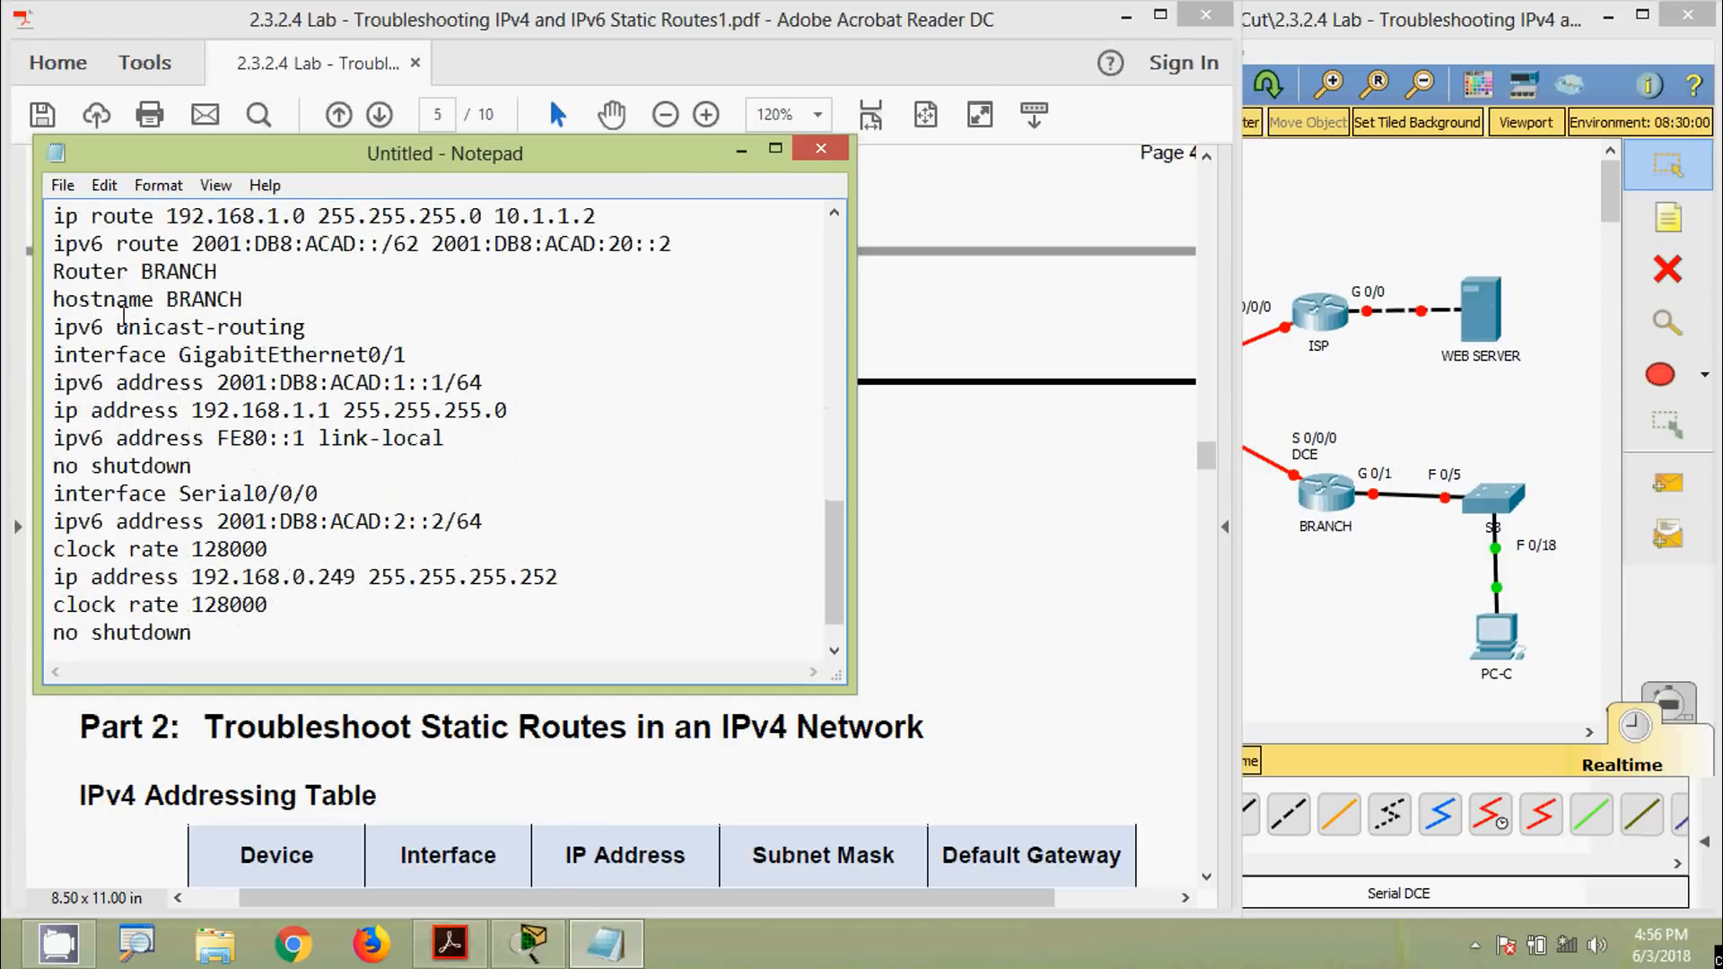
{"action": "key", "text": "Return"}
{"action": "key", "text": "Return"}
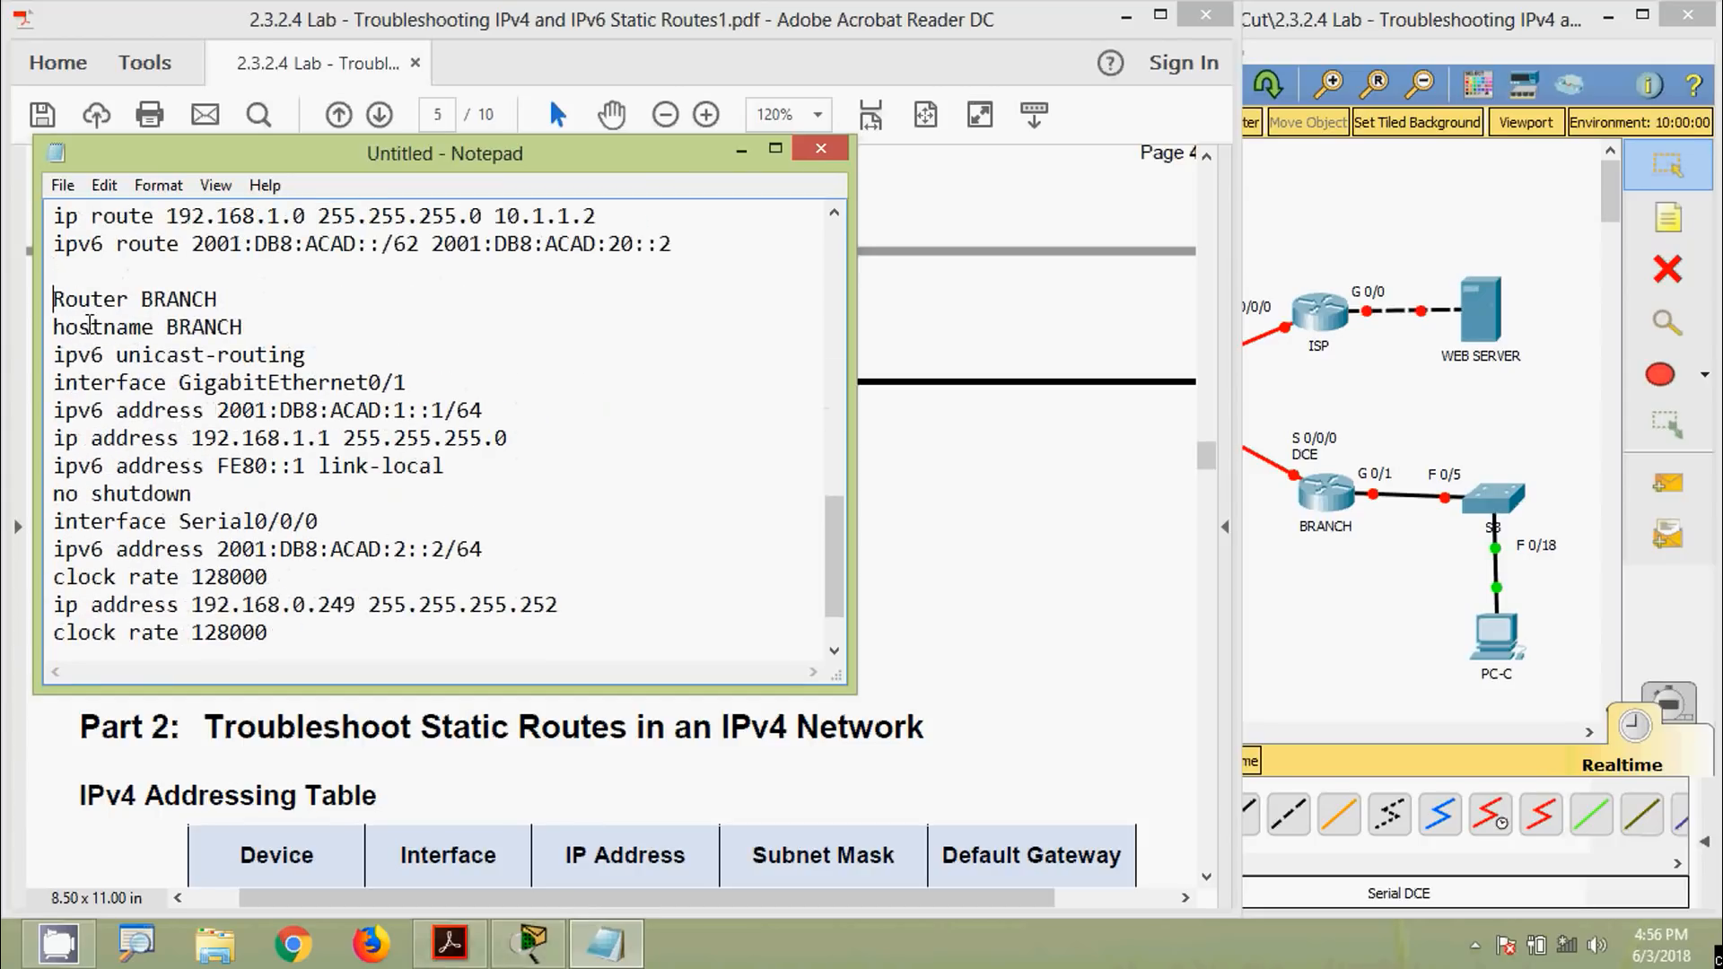
{"action": "left_click", "coordinate": [56, 352]}
{"action": "key", "text": "Return"}
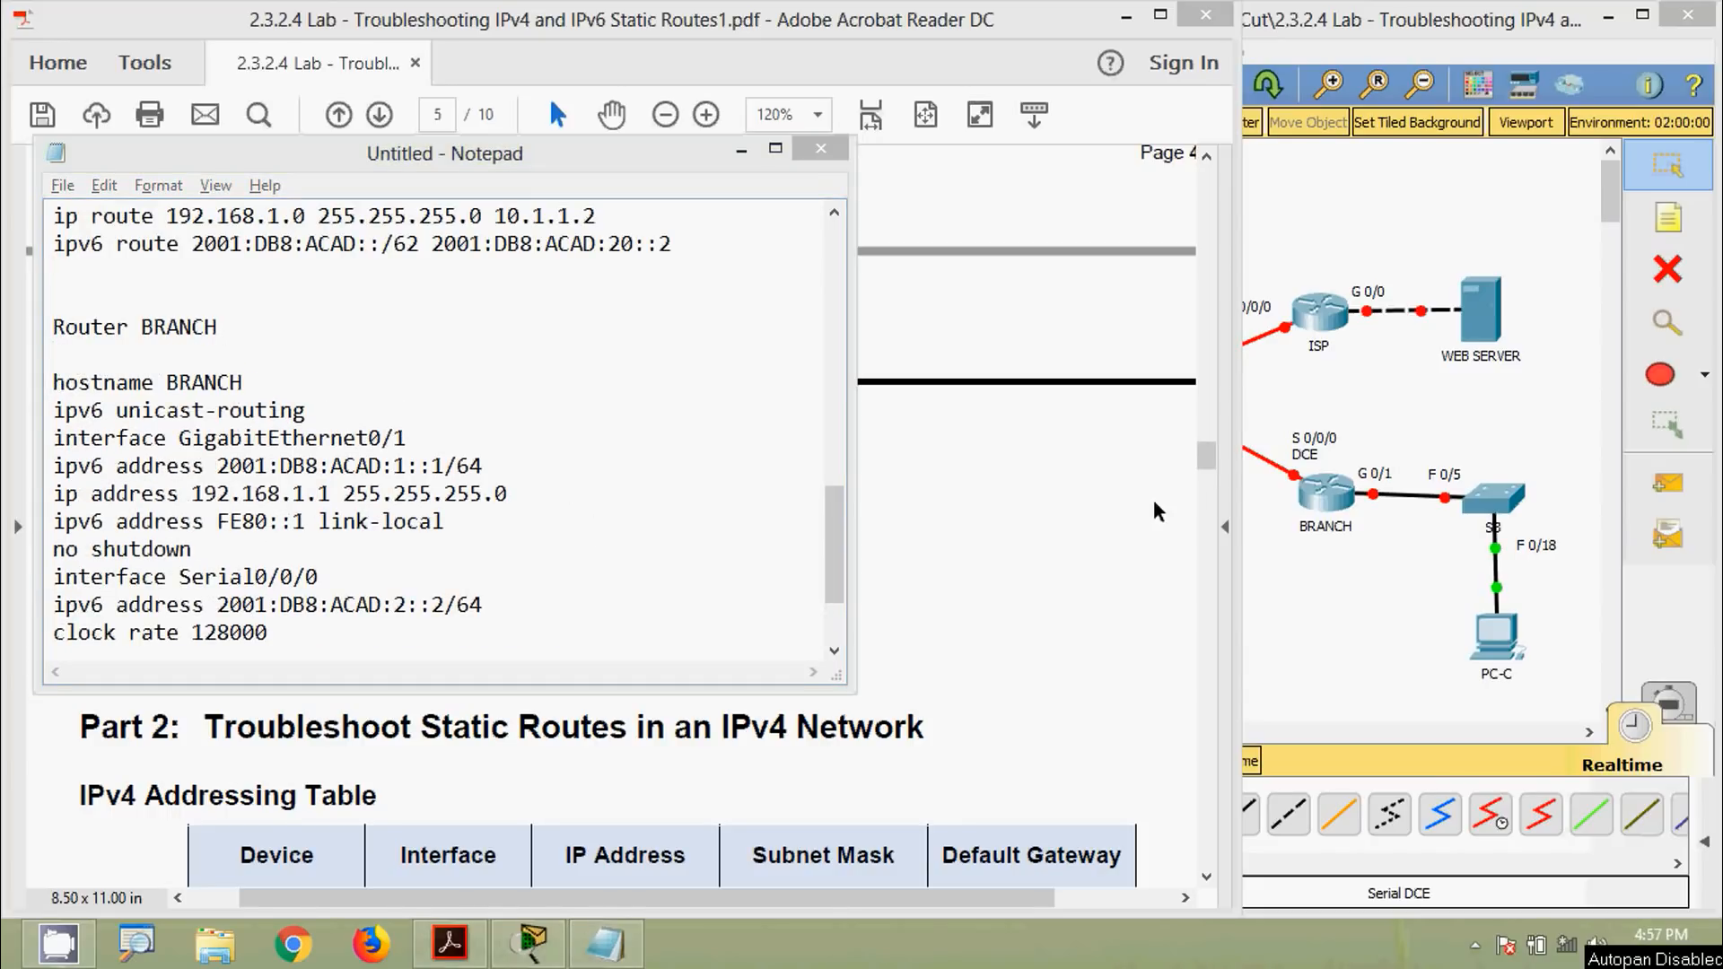
Select the HQ configuration down to its last static route
{"action": "left_click", "coordinate": [827, 522]}
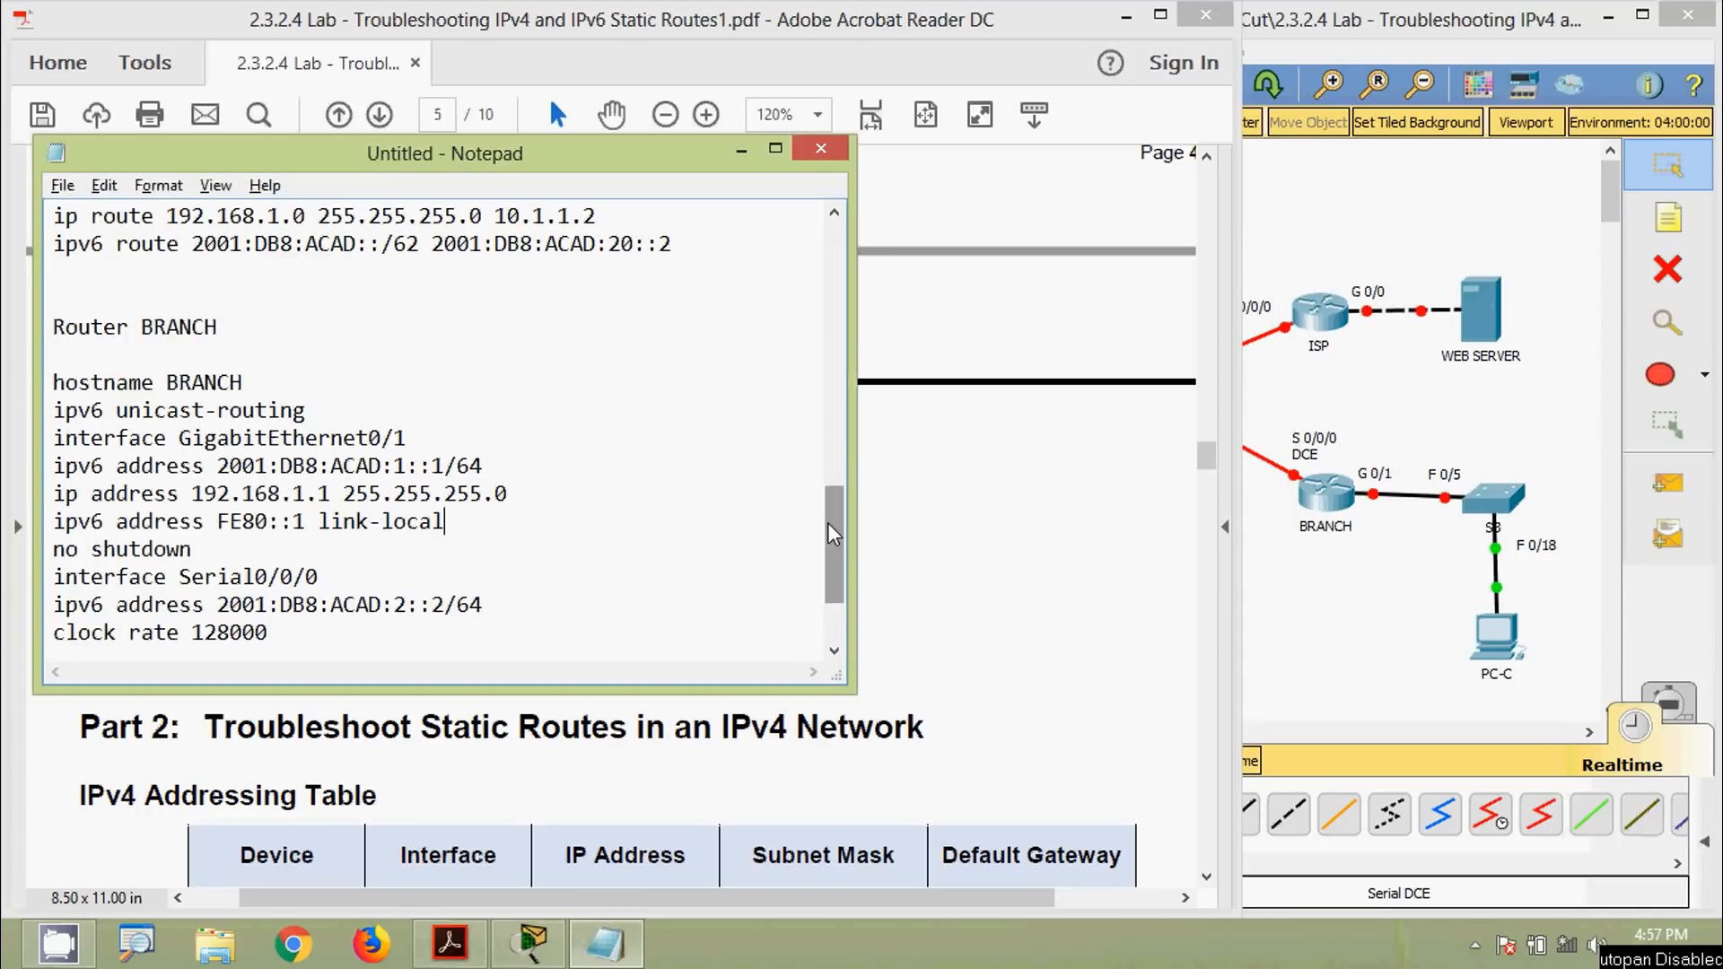
{"action": "left_click_drag", "start_coordinate": [827, 523], "coordinate": [829, 256]}
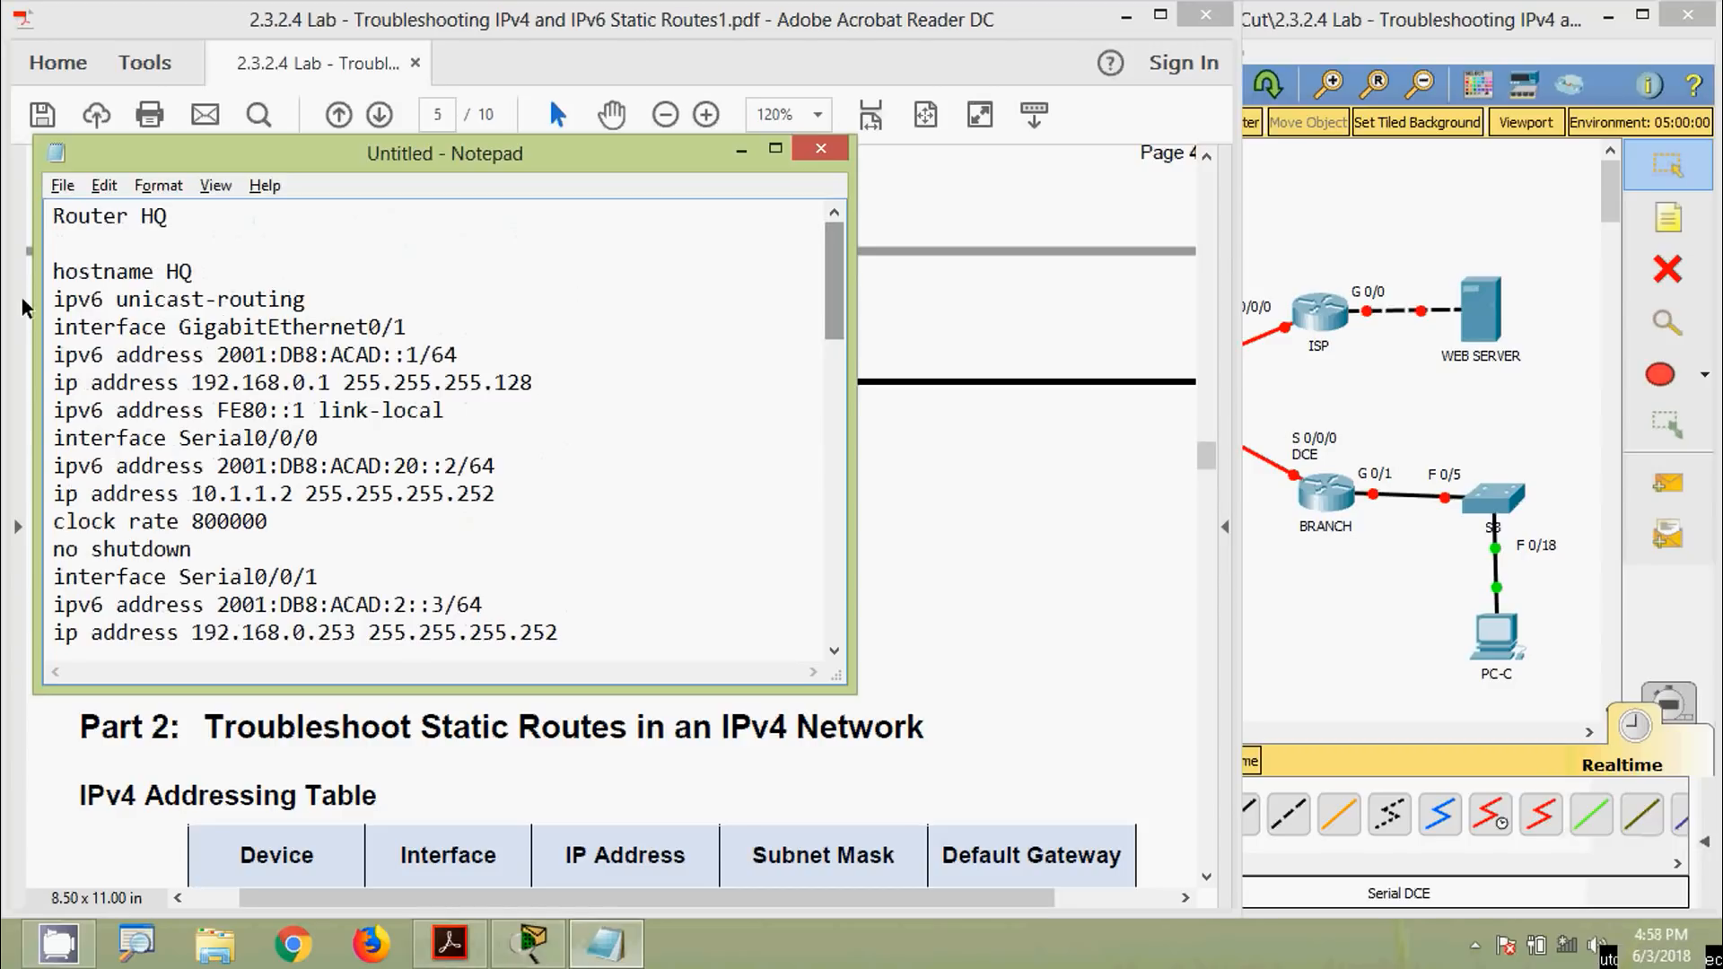
{"action": "scroll", "coordinate": [168, 437], "scroll_direction": "down", "scroll_amount": 3}
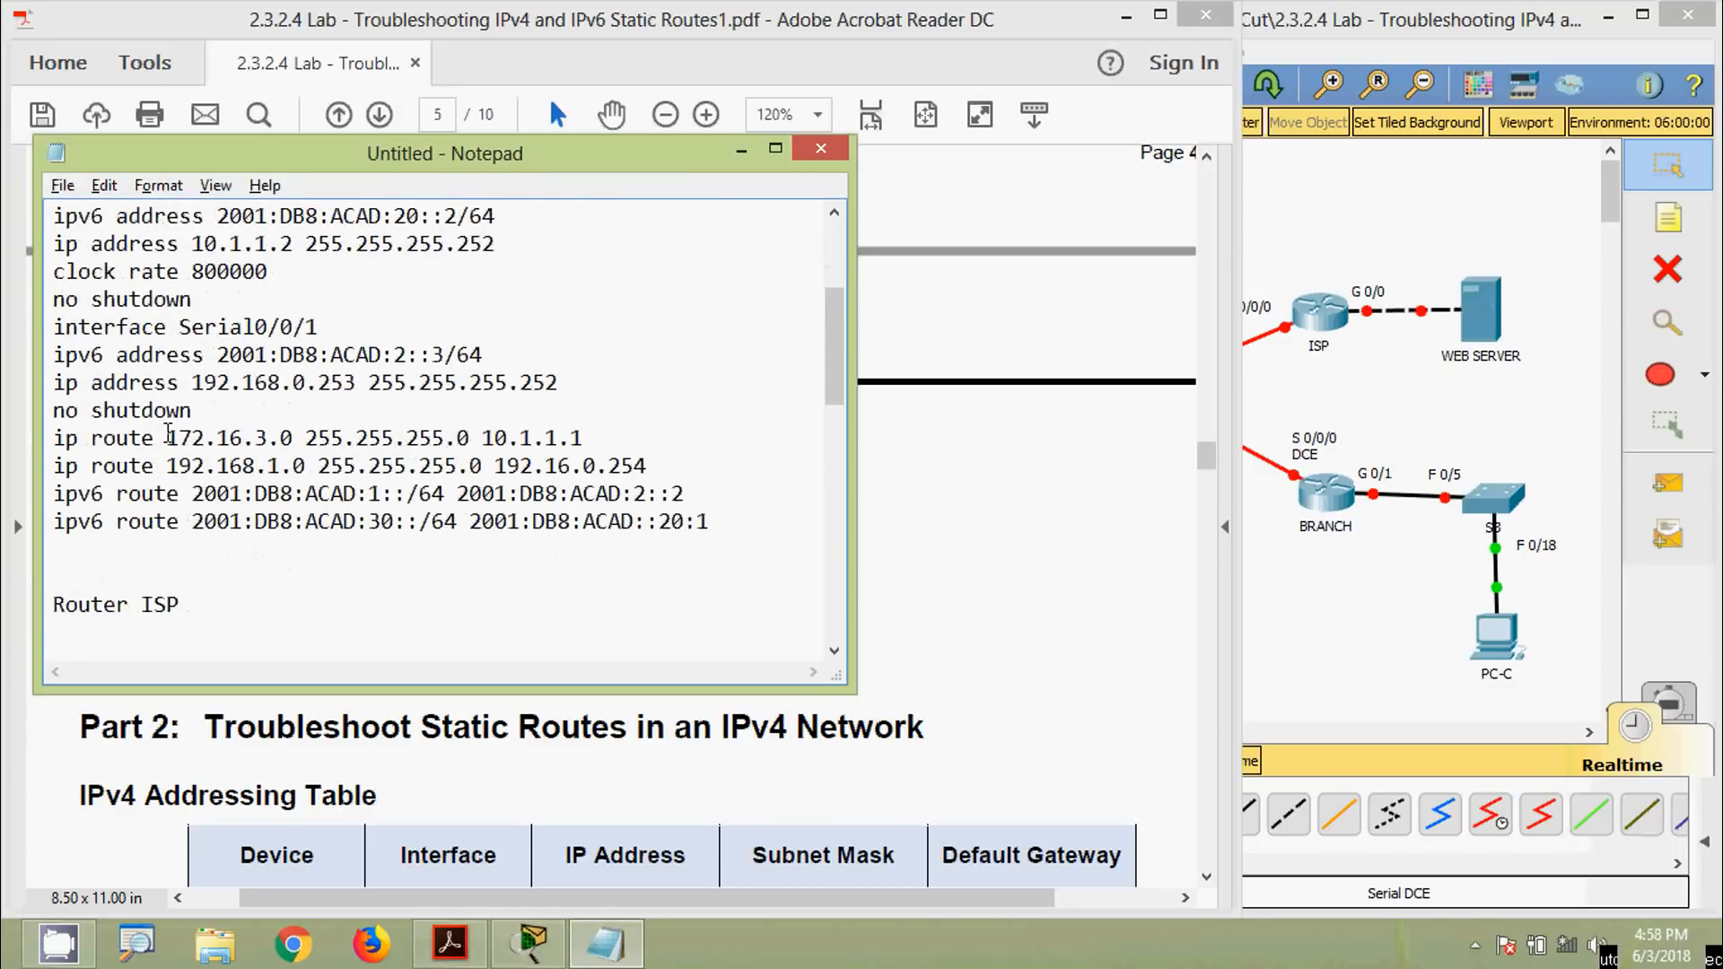
{"action": "scroll", "coordinate": [170, 437], "scroll_direction": "down", "scroll_amount": 1}
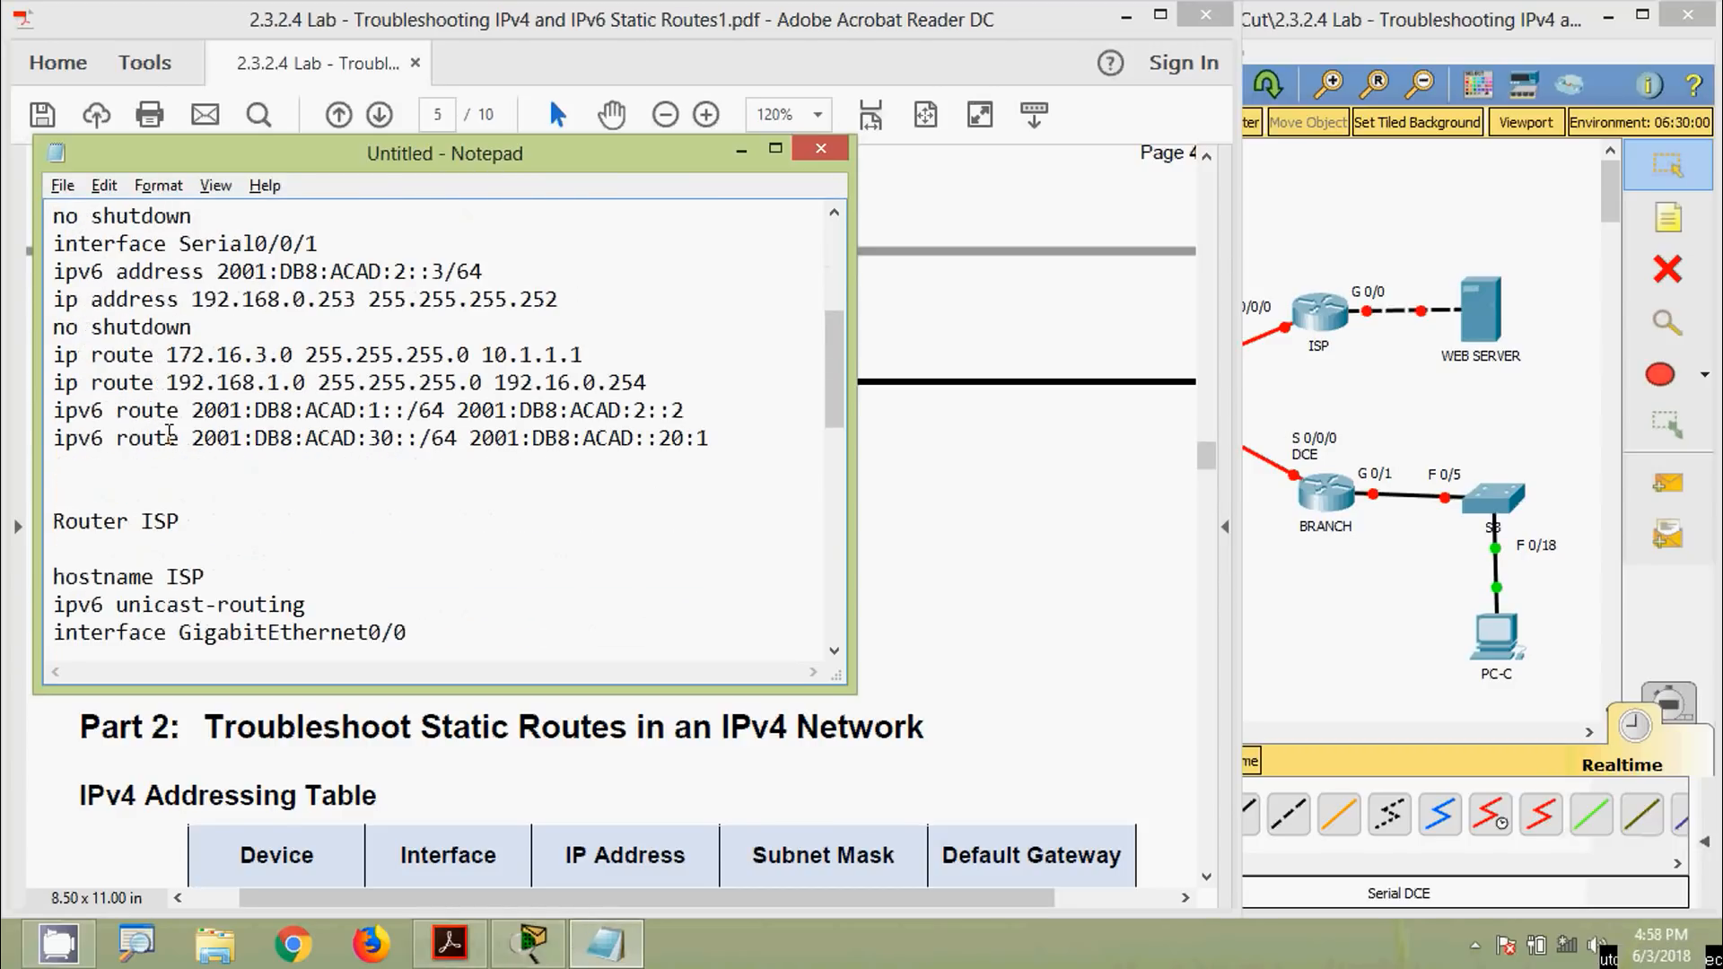
{"action": "left_click", "coordinate": [707, 440], "text": "shift"}
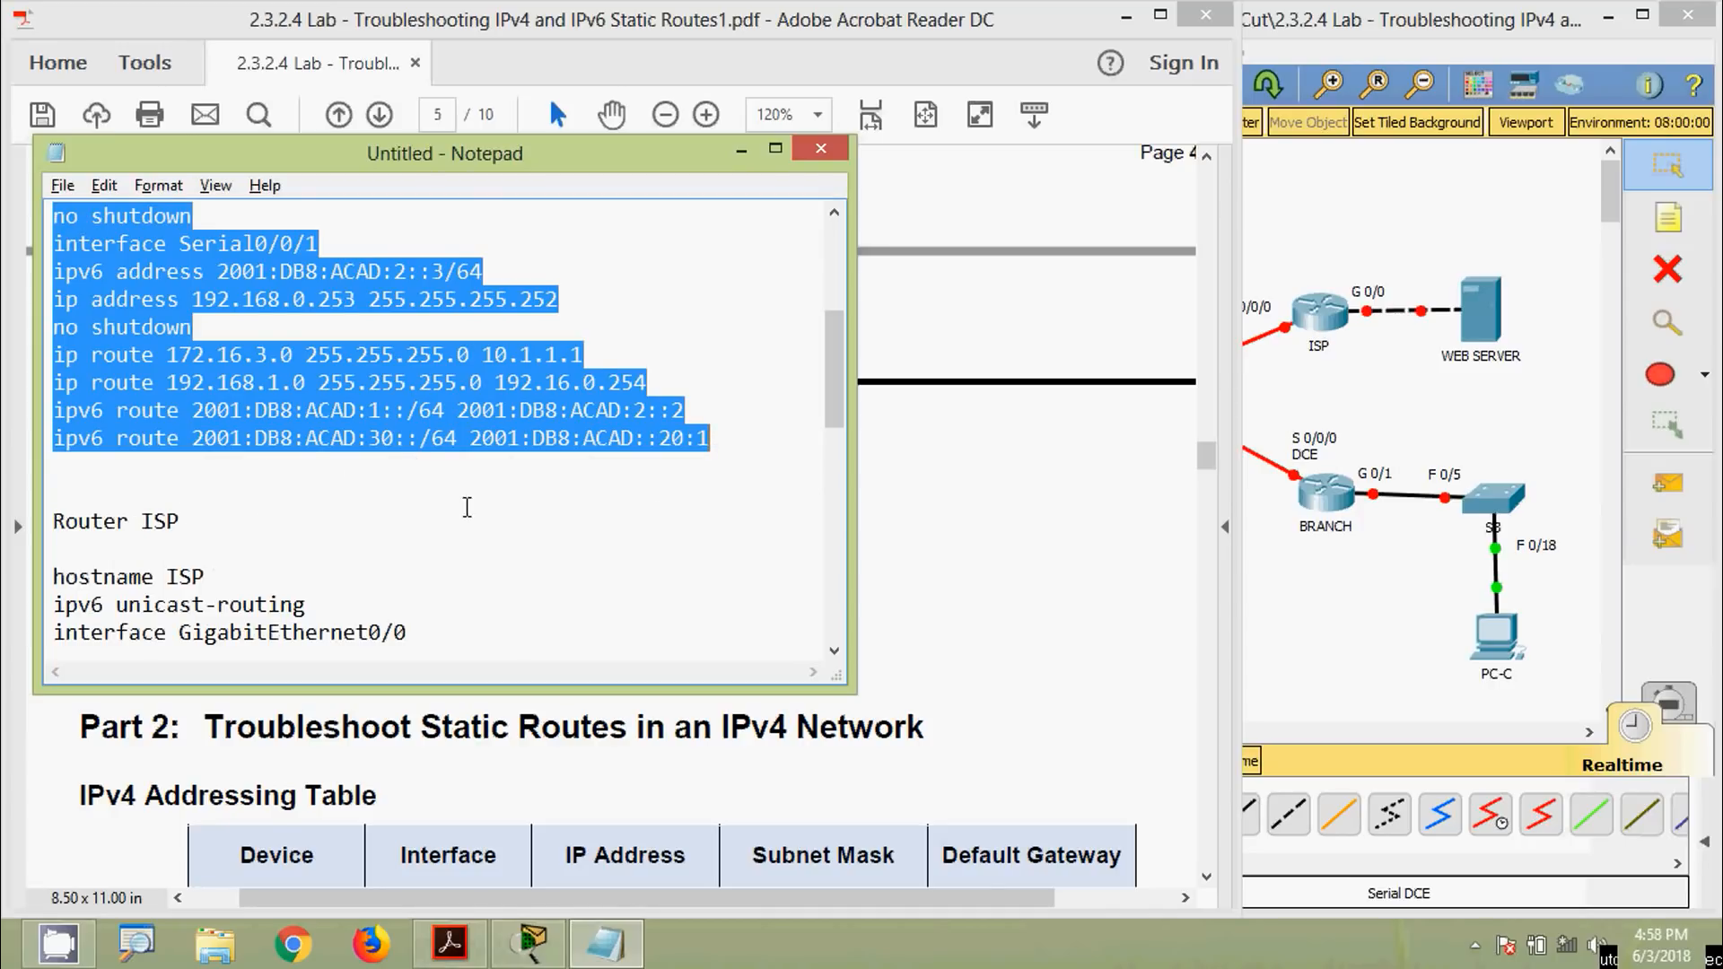
{"action": "scroll", "coordinate": [261, 491], "scroll_direction": "up", "scroll_amount": 4}
Copy the HQ configuration and log in to HQ's console in privileged mode
{"action": "key", "text": "ctrl+c"}
{"action": "left_click", "coordinate": [1334, 617]}
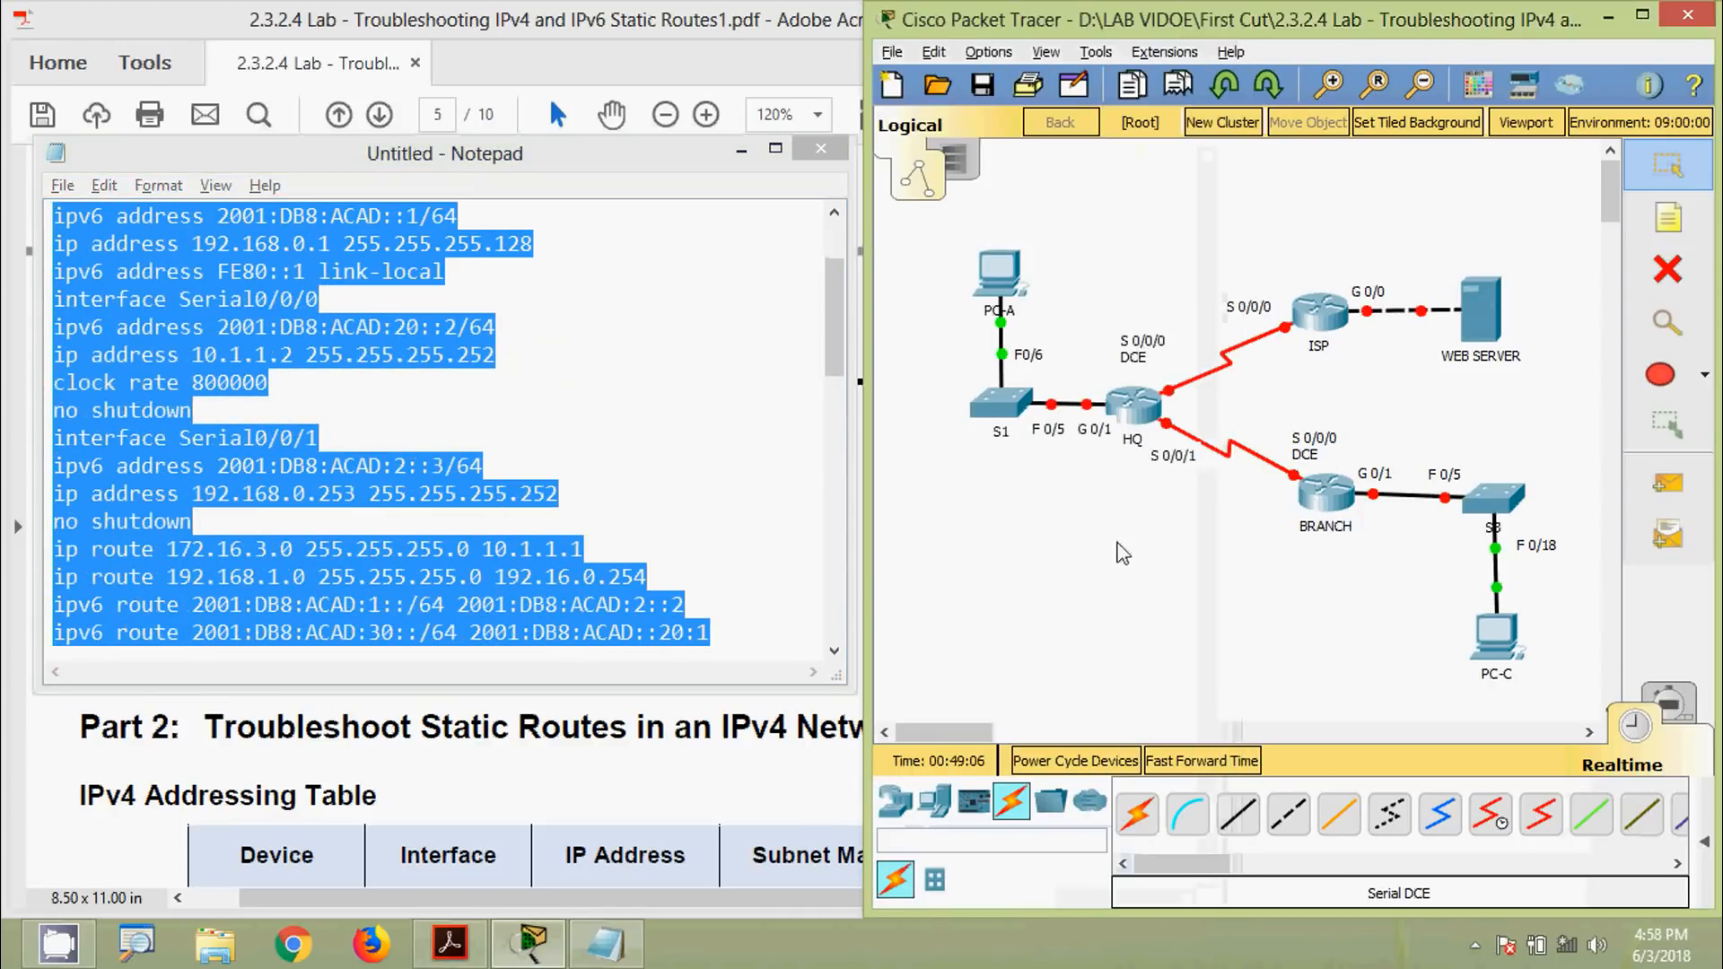
{"action": "left_click", "coordinate": [1138, 410]}
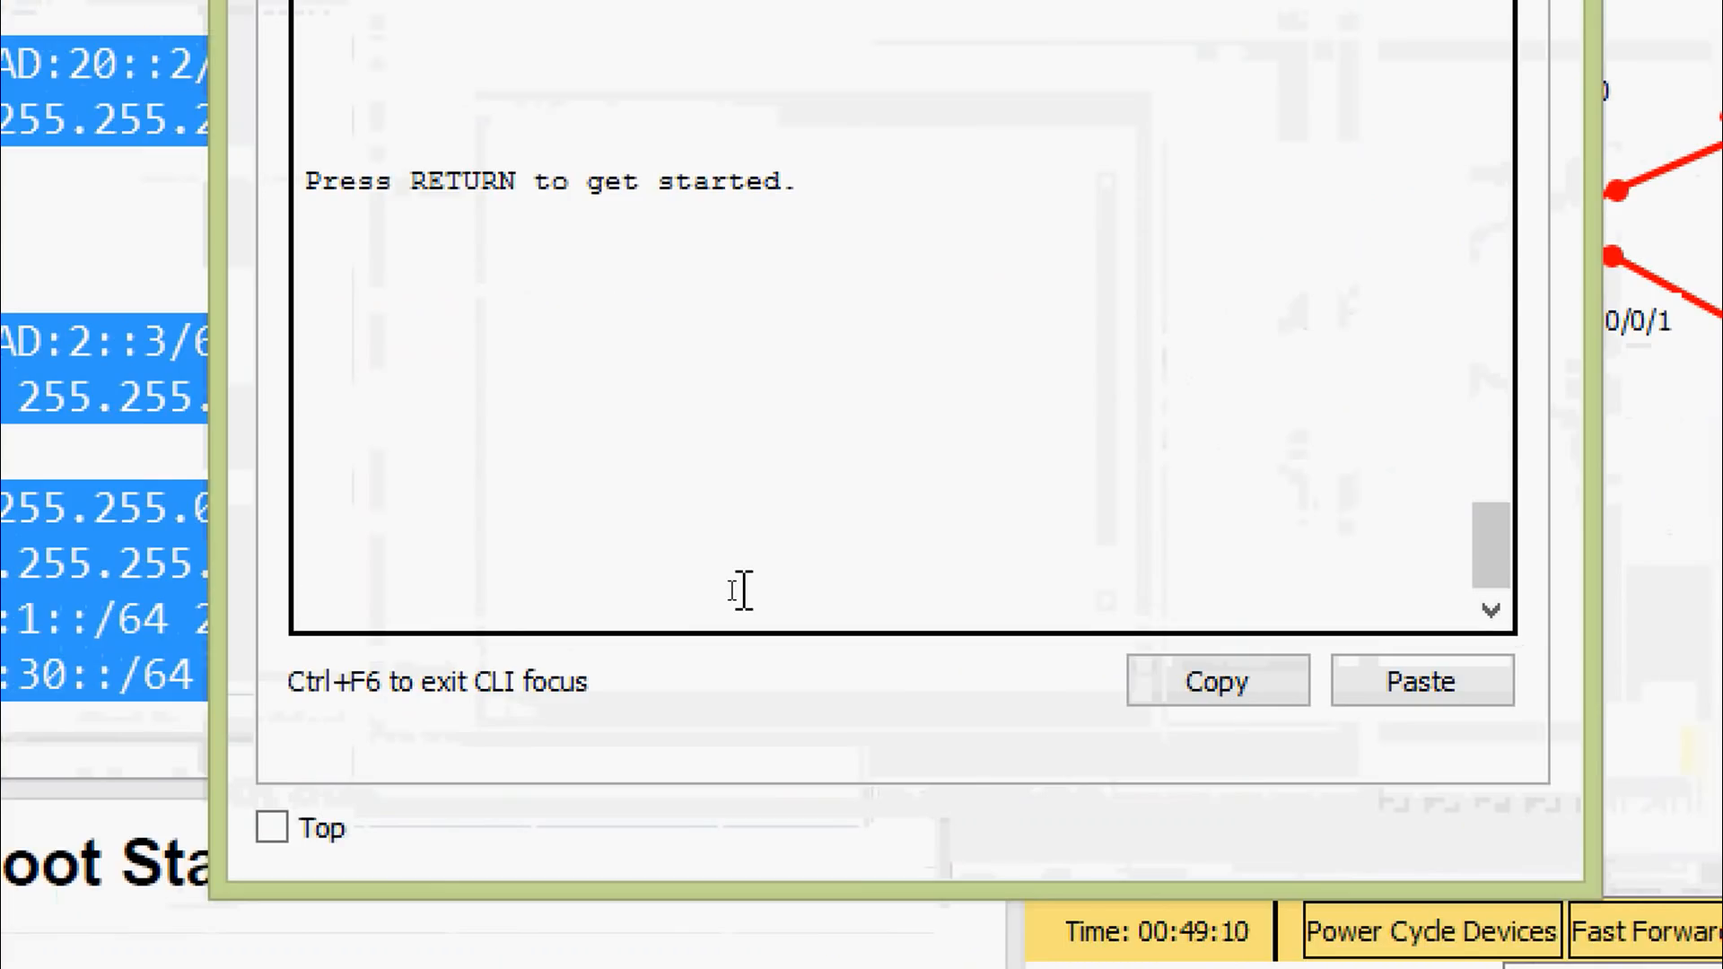
{"action": "key", "text": "Return"}
{"action": "key", "text": "Return"}
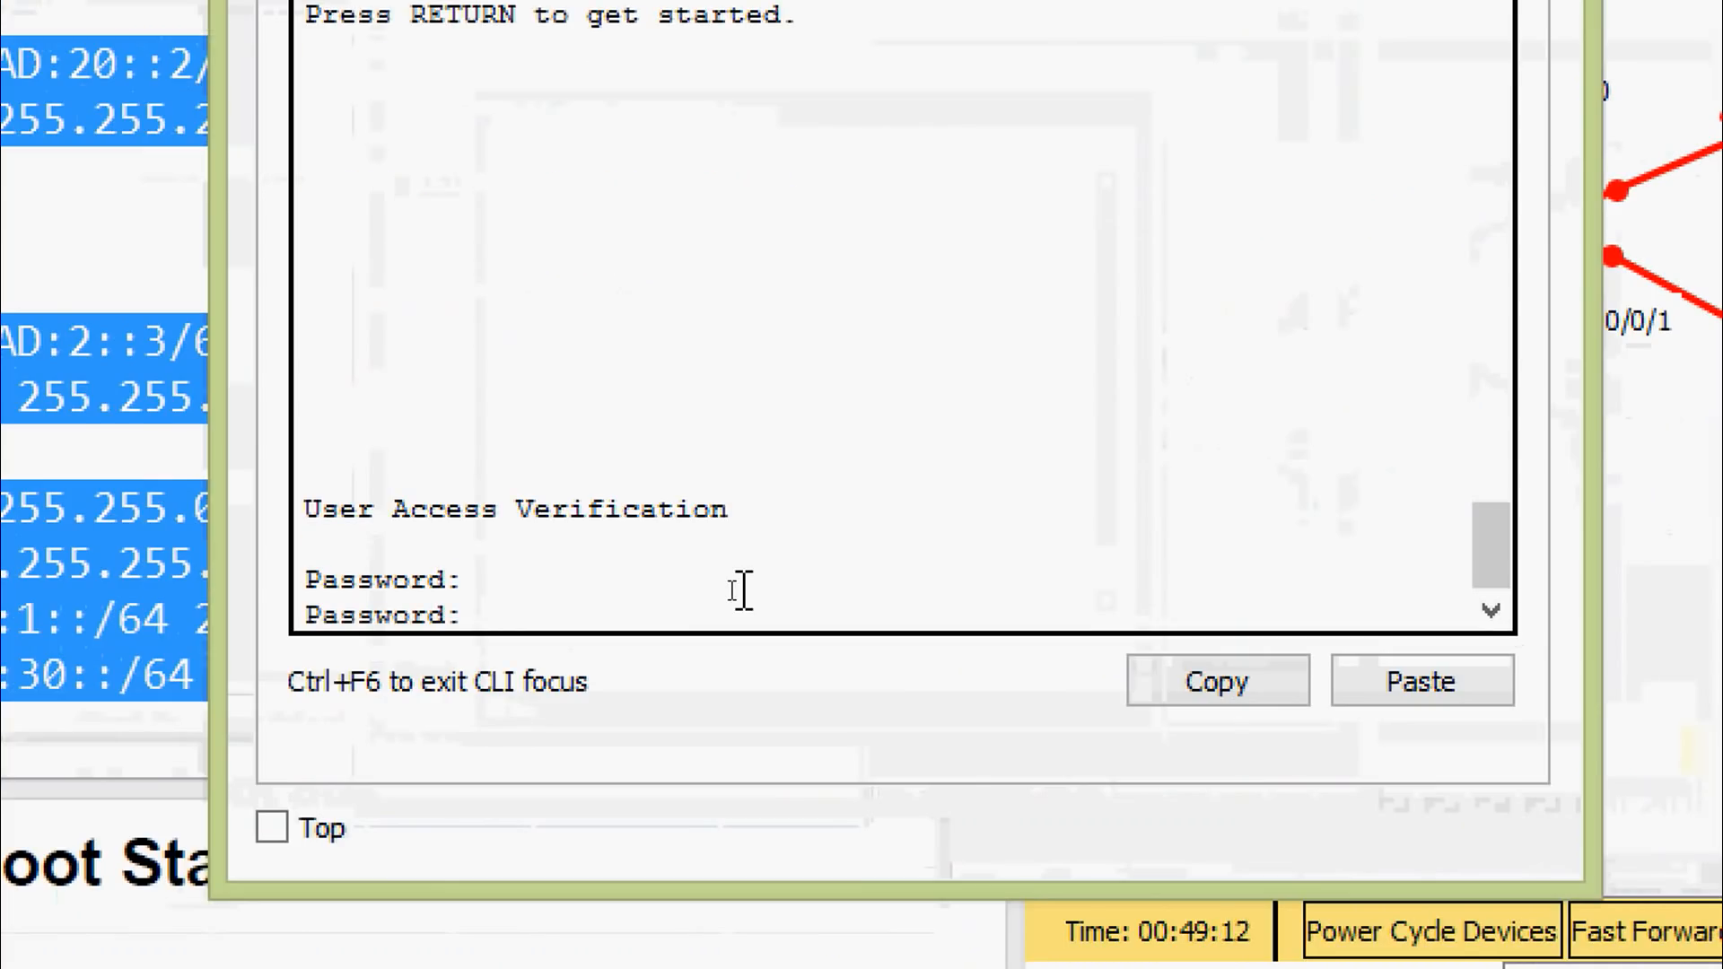
{"action": "key", "text": "Return"}
{"action": "type", "text": "ena"}
{"action": "key", "text": "Tab"}
{"action": "key", "text": "Return"}
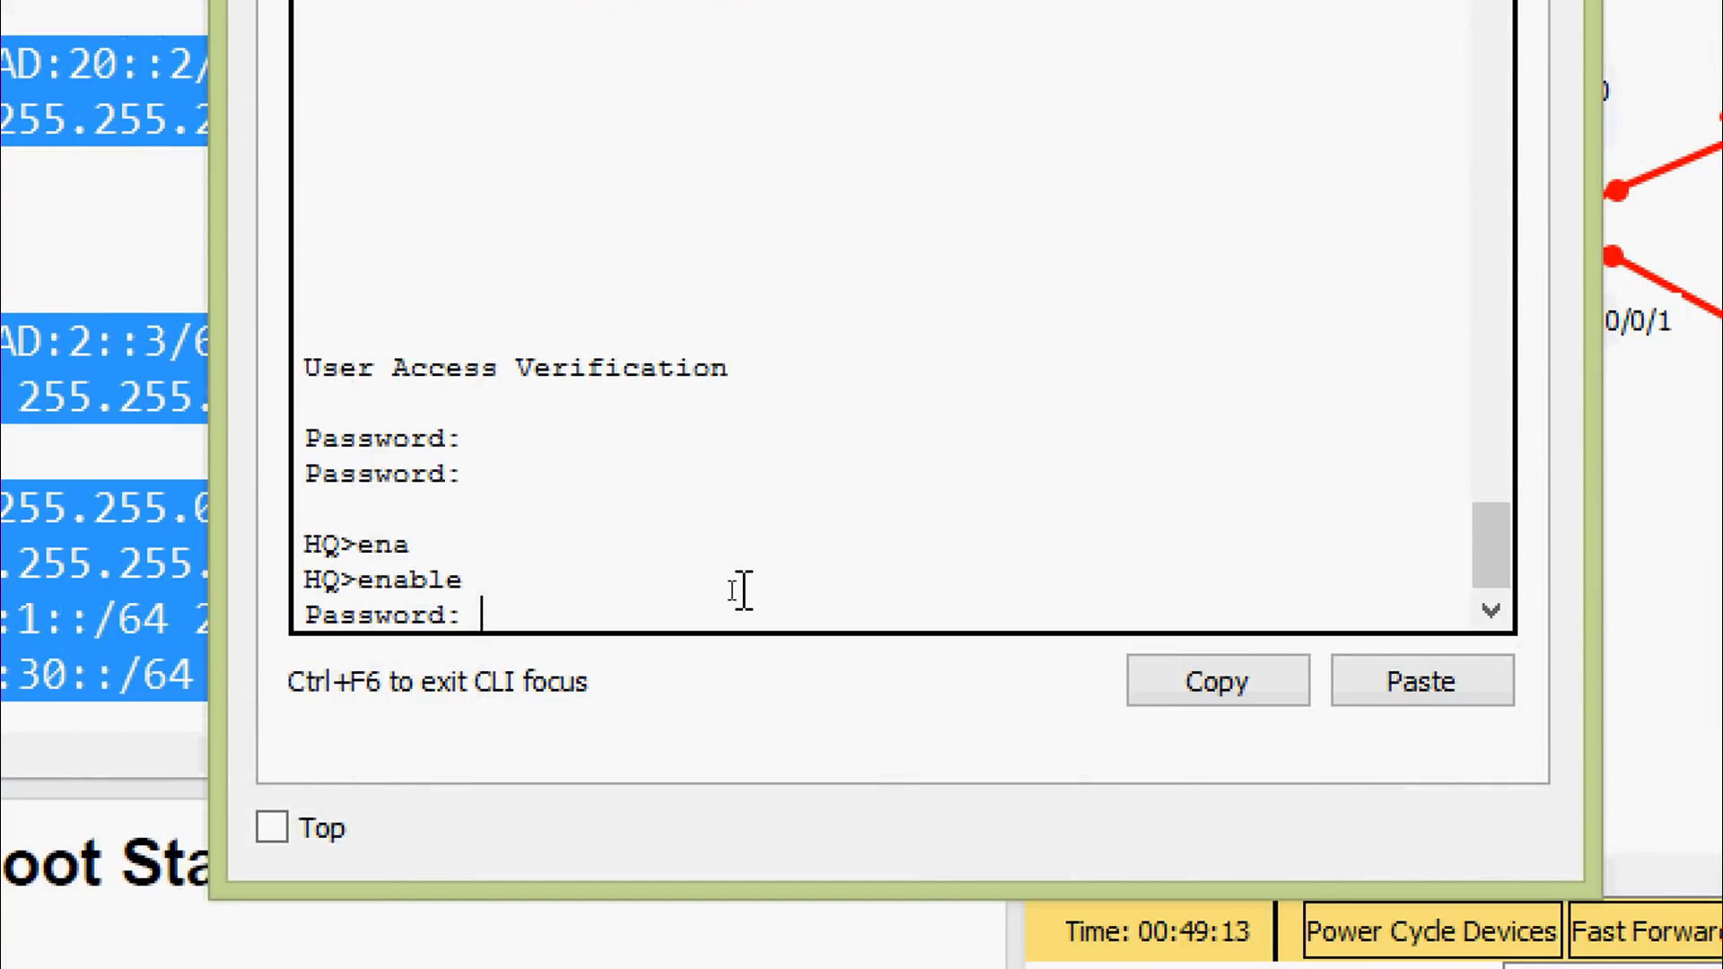
{"action": "key", "text": "Return"}
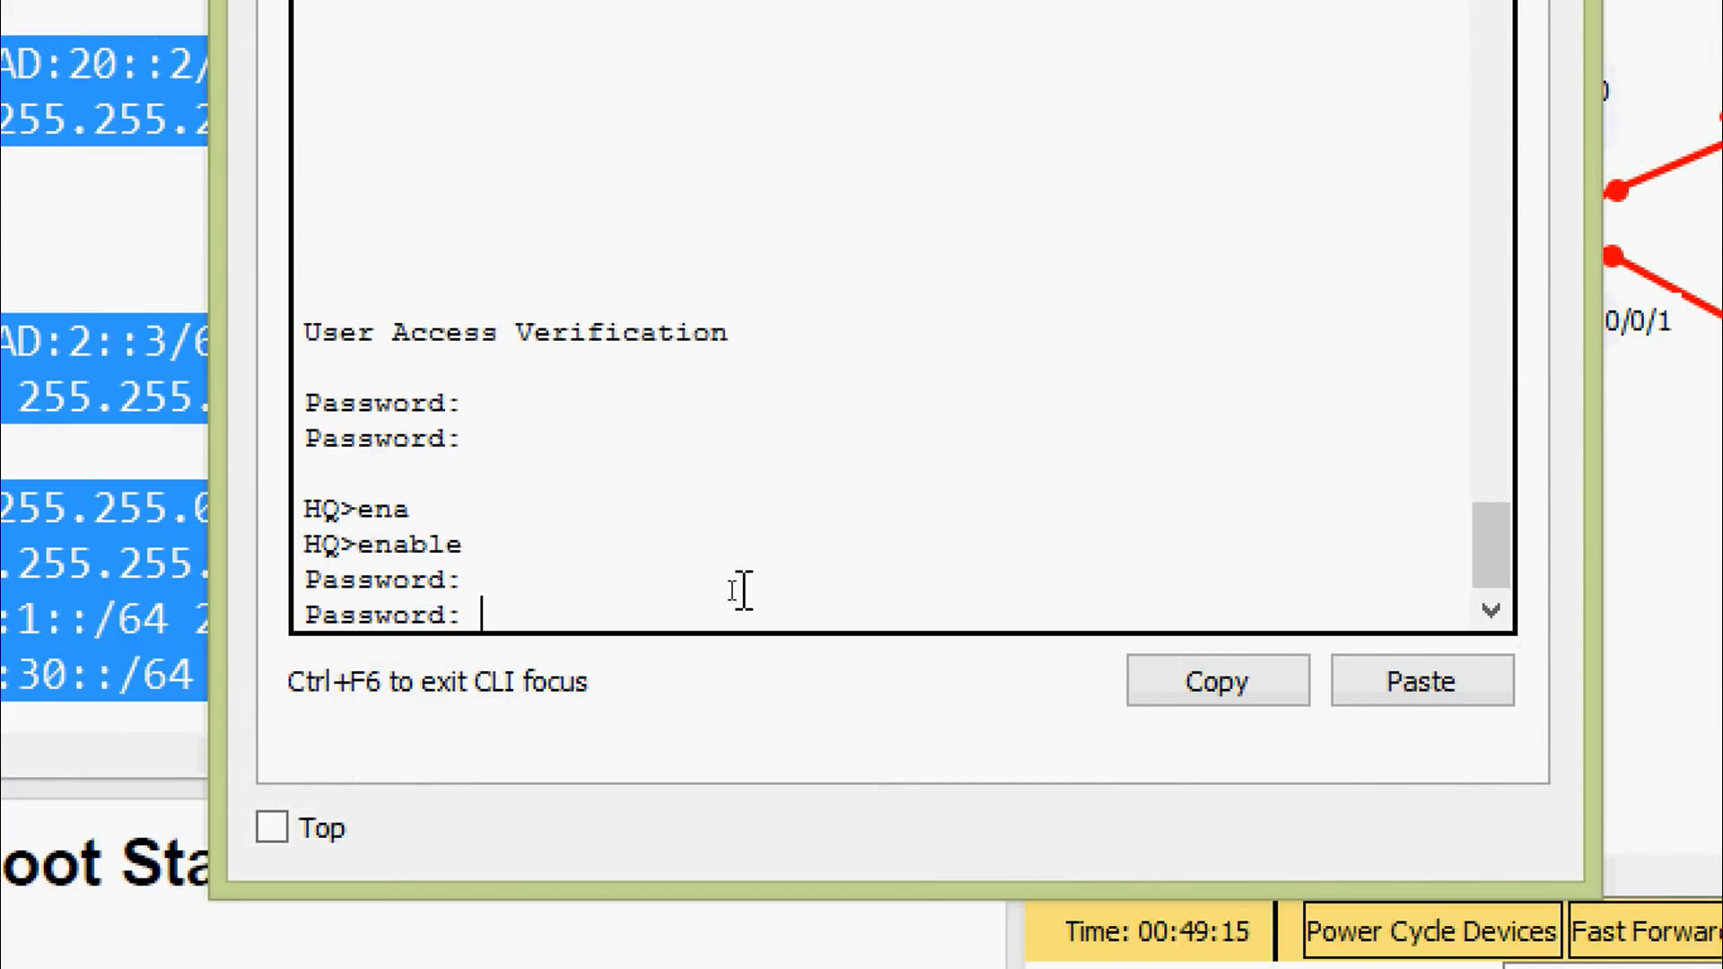
{"action": "key", "text": "Return"}
Paste the HQ configuration in global configuration mode on HQ, then exit config mode
{"action": "type", "text": "conf"}
{"action": "key", "text": "Tab"}
{"action": "type", "text": "t"}
{"action": "key", "text": "Tab"}
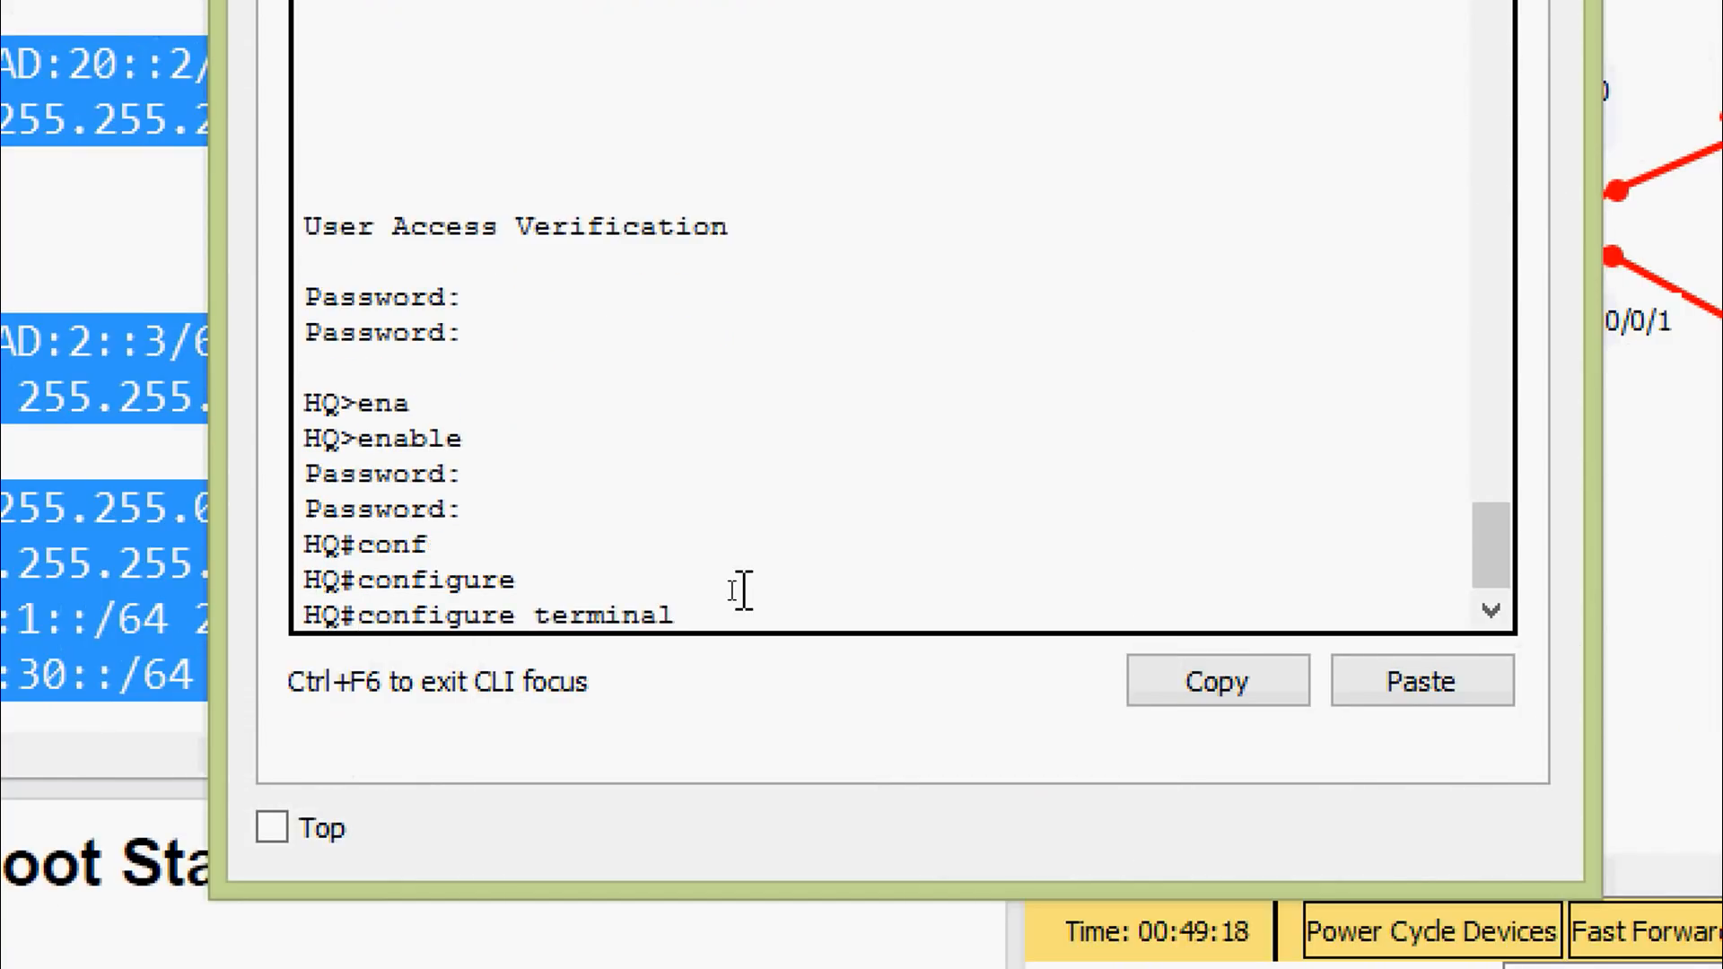
{"action": "key", "text": "Return"}
{"action": "key", "text": "Return"}
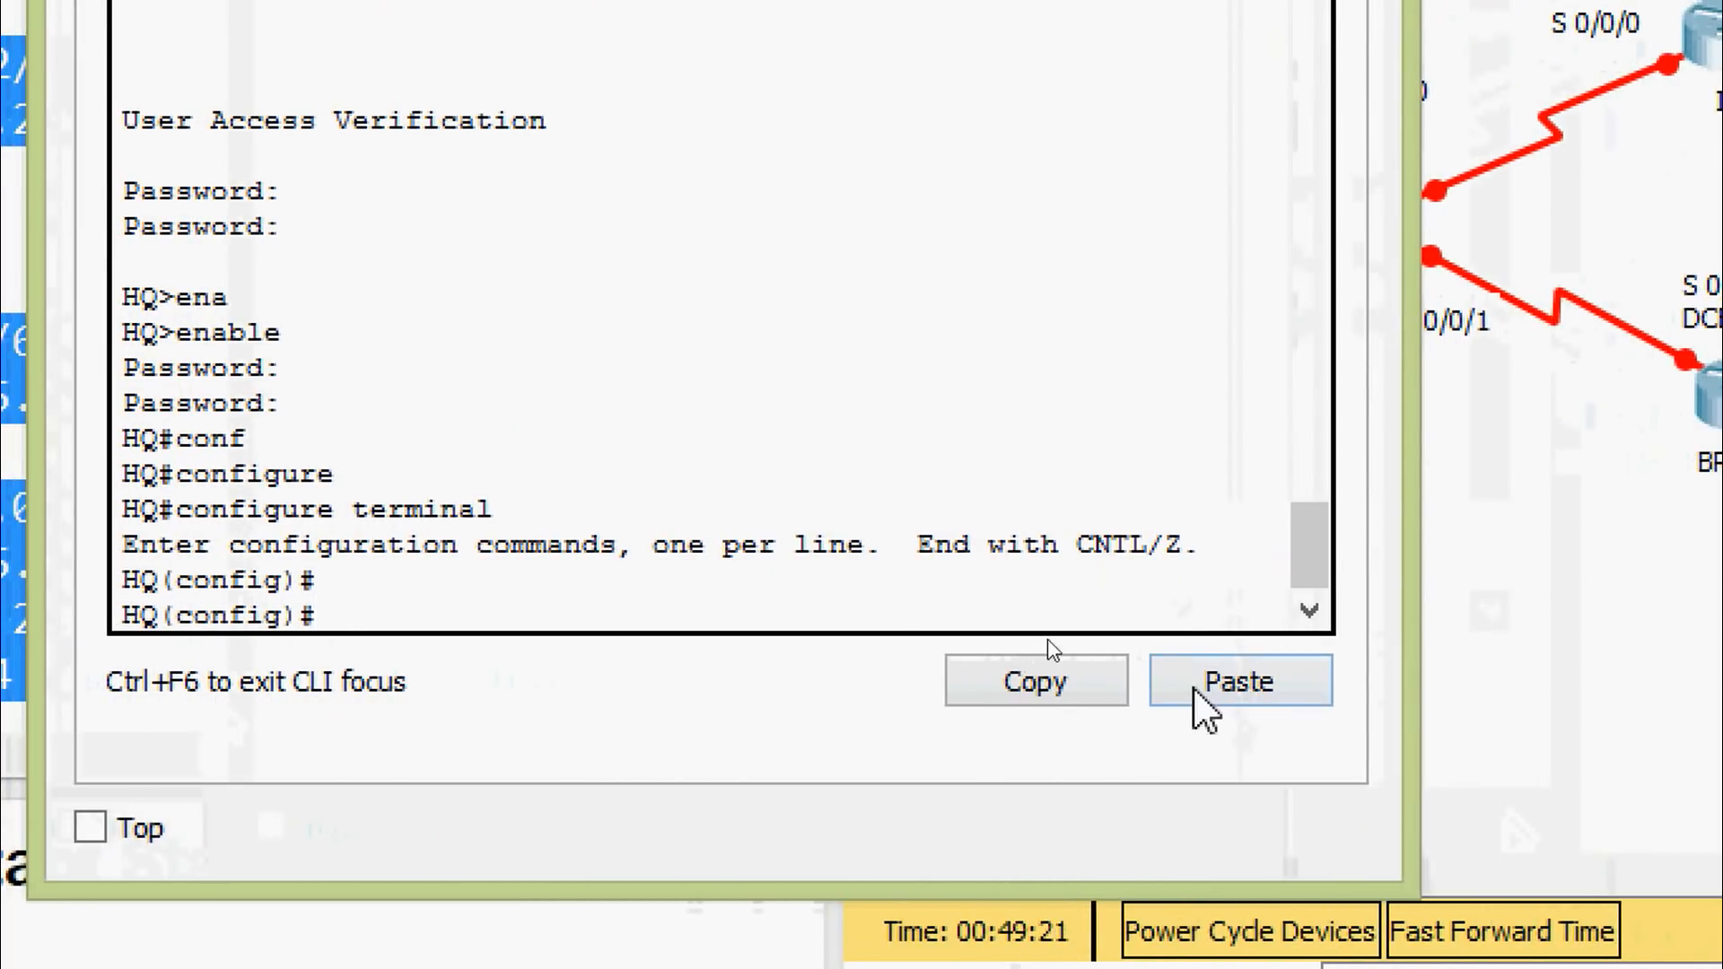
{"action": "left_click", "coordinate": [1202, 696]}
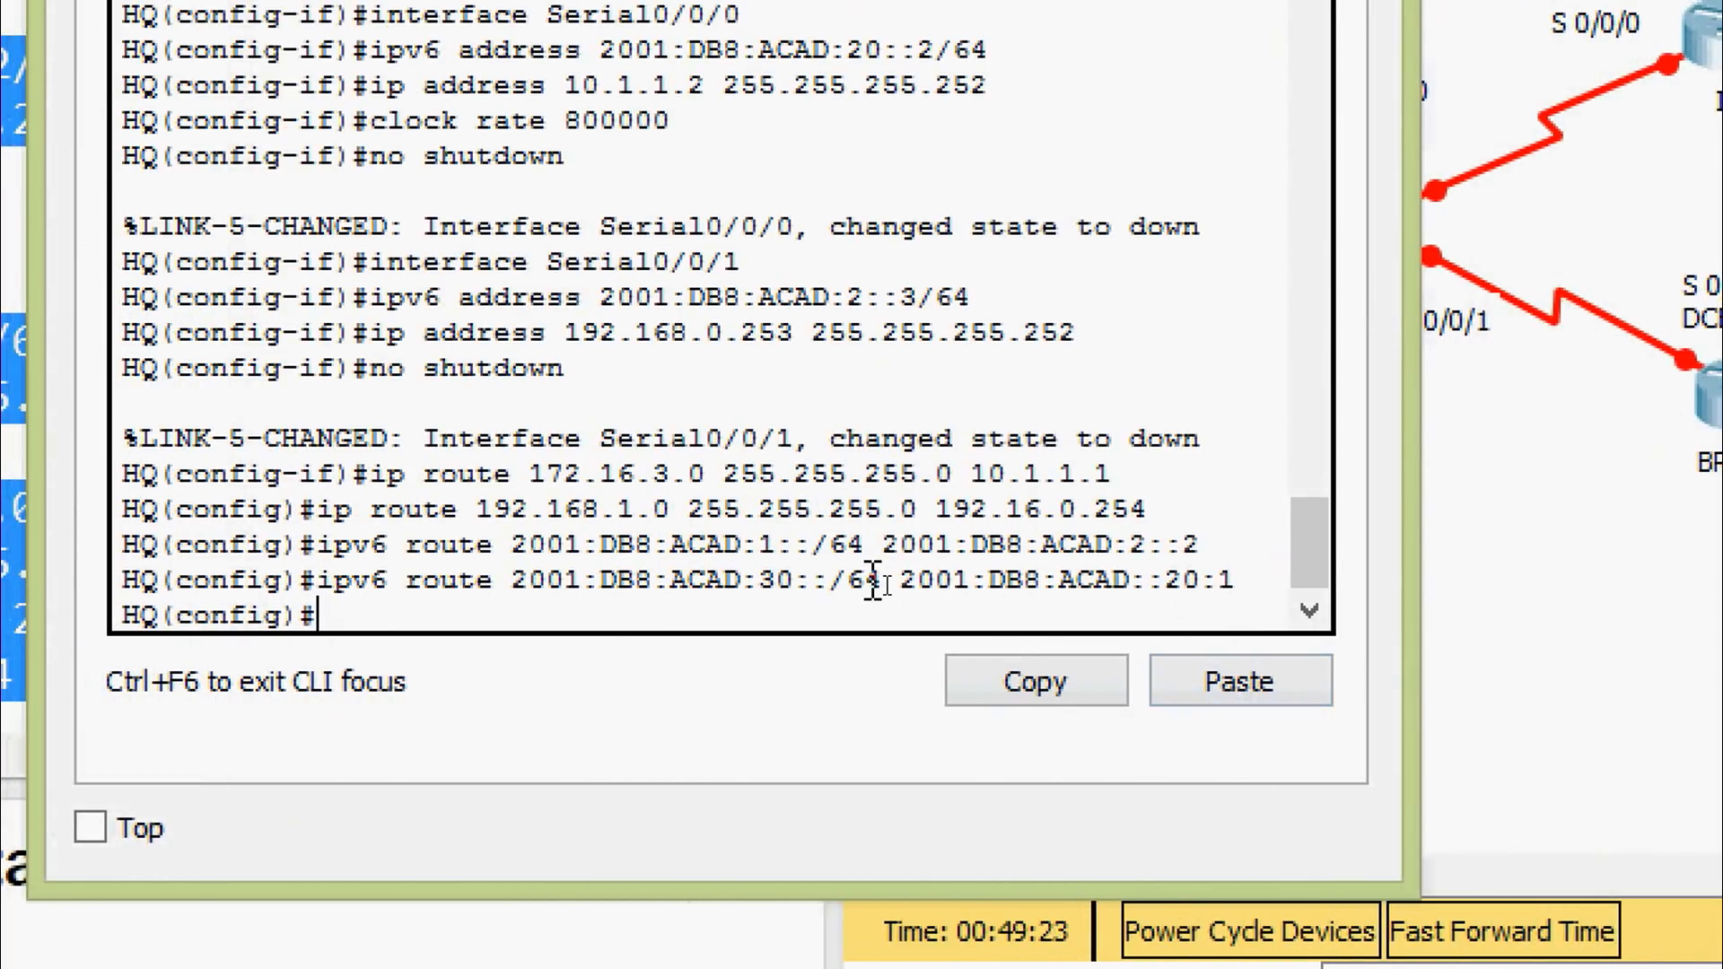
{"action": "key", "text": "ctrl+z"}
{"action": "key", "text": "Return"}
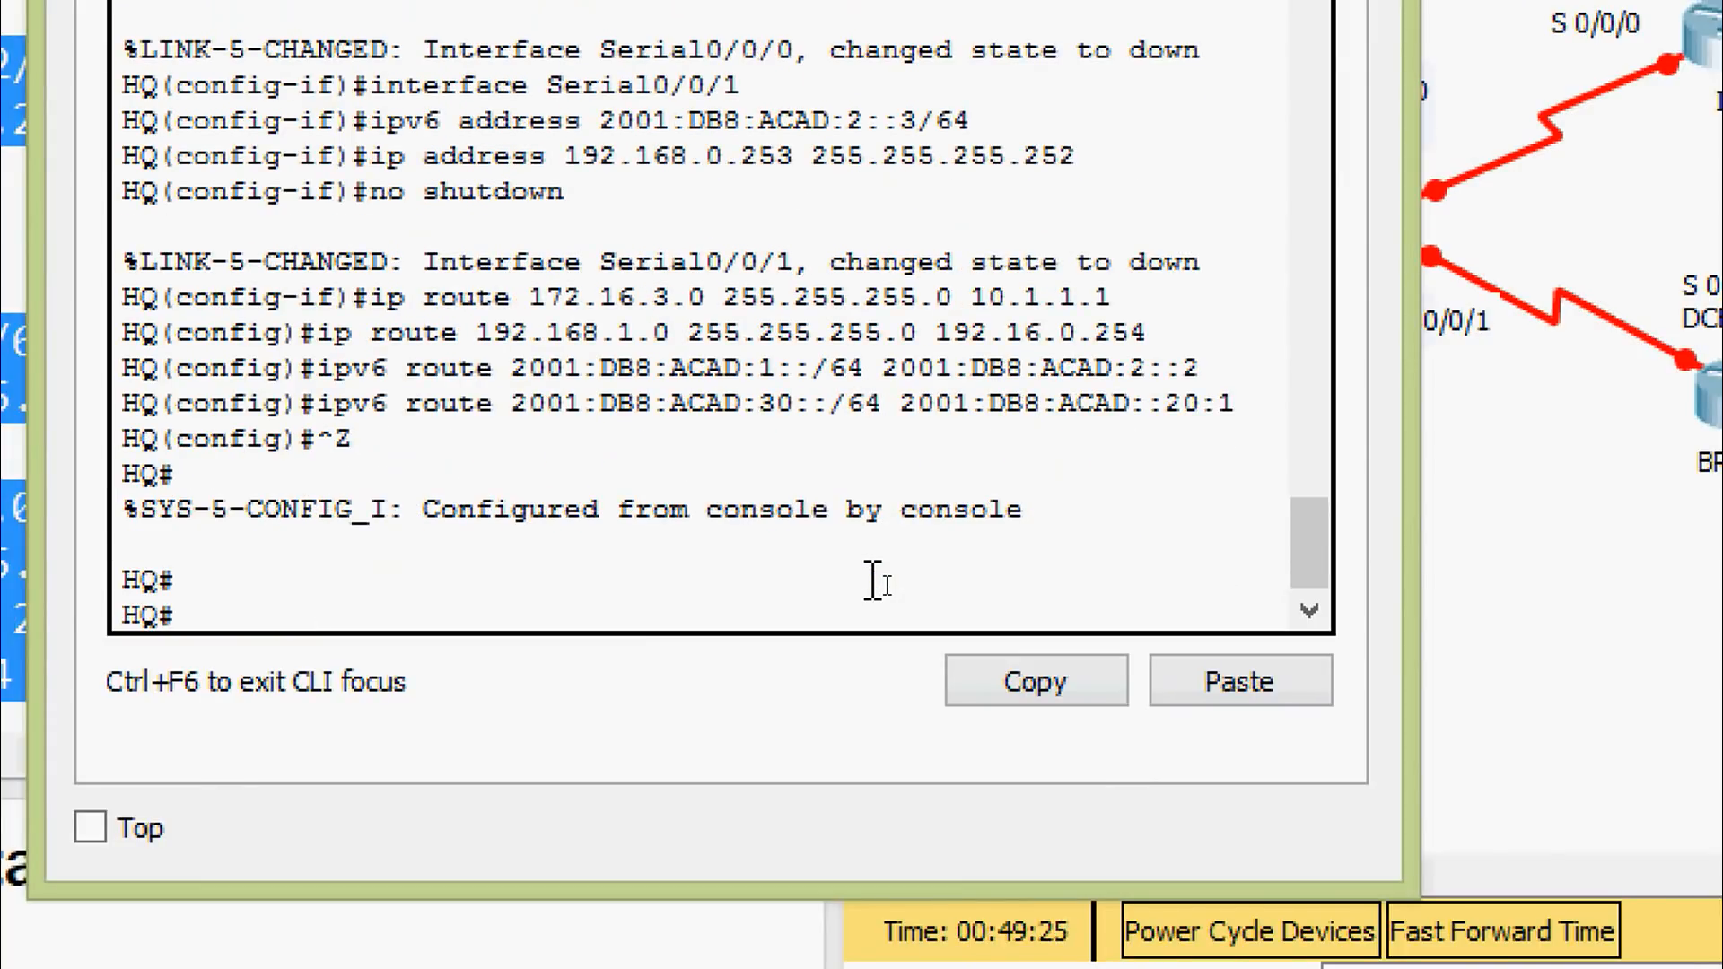
Save HQ with 'copy running-config startup-config' and close the HQ window
{"action": "type", "text": "cop"}
{"action": "key", "text": "Tab"}
{"action": "type", "text": "r"}
{"action": "key", "text": "Tab"}
{"action": "type", "text": "st"}
{"action": "key", "text": "Tab"}
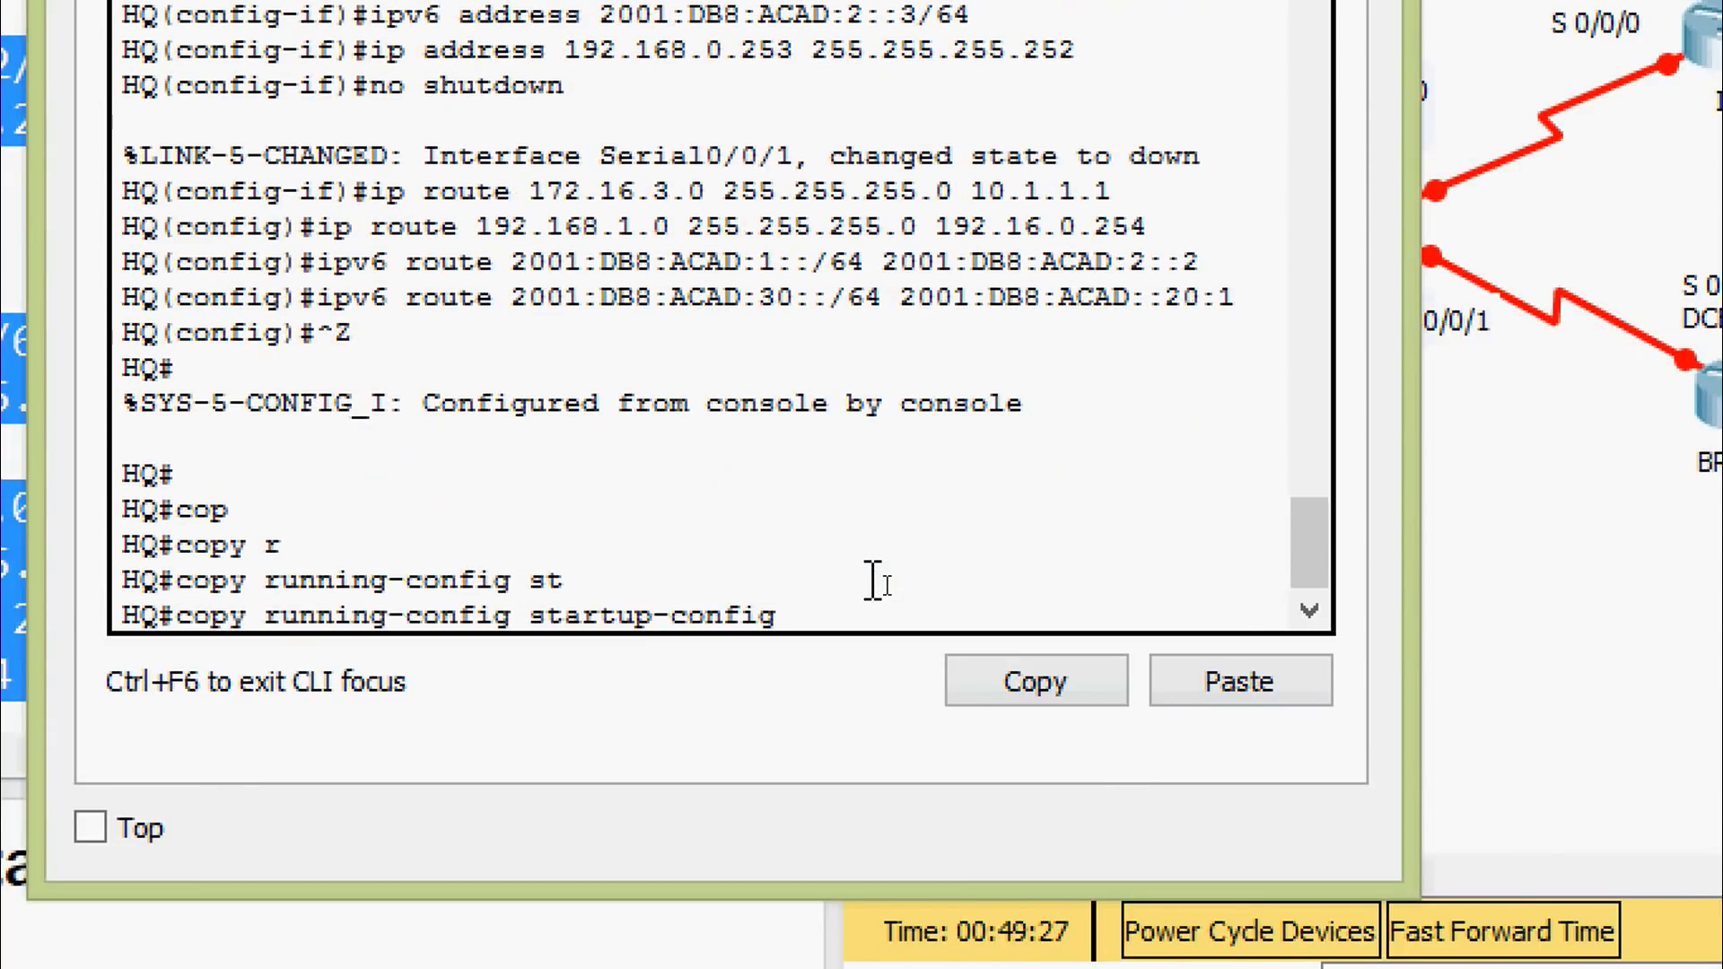
{"action": "key", "text": "Return"}
{"action": "key", "text": "Return"}
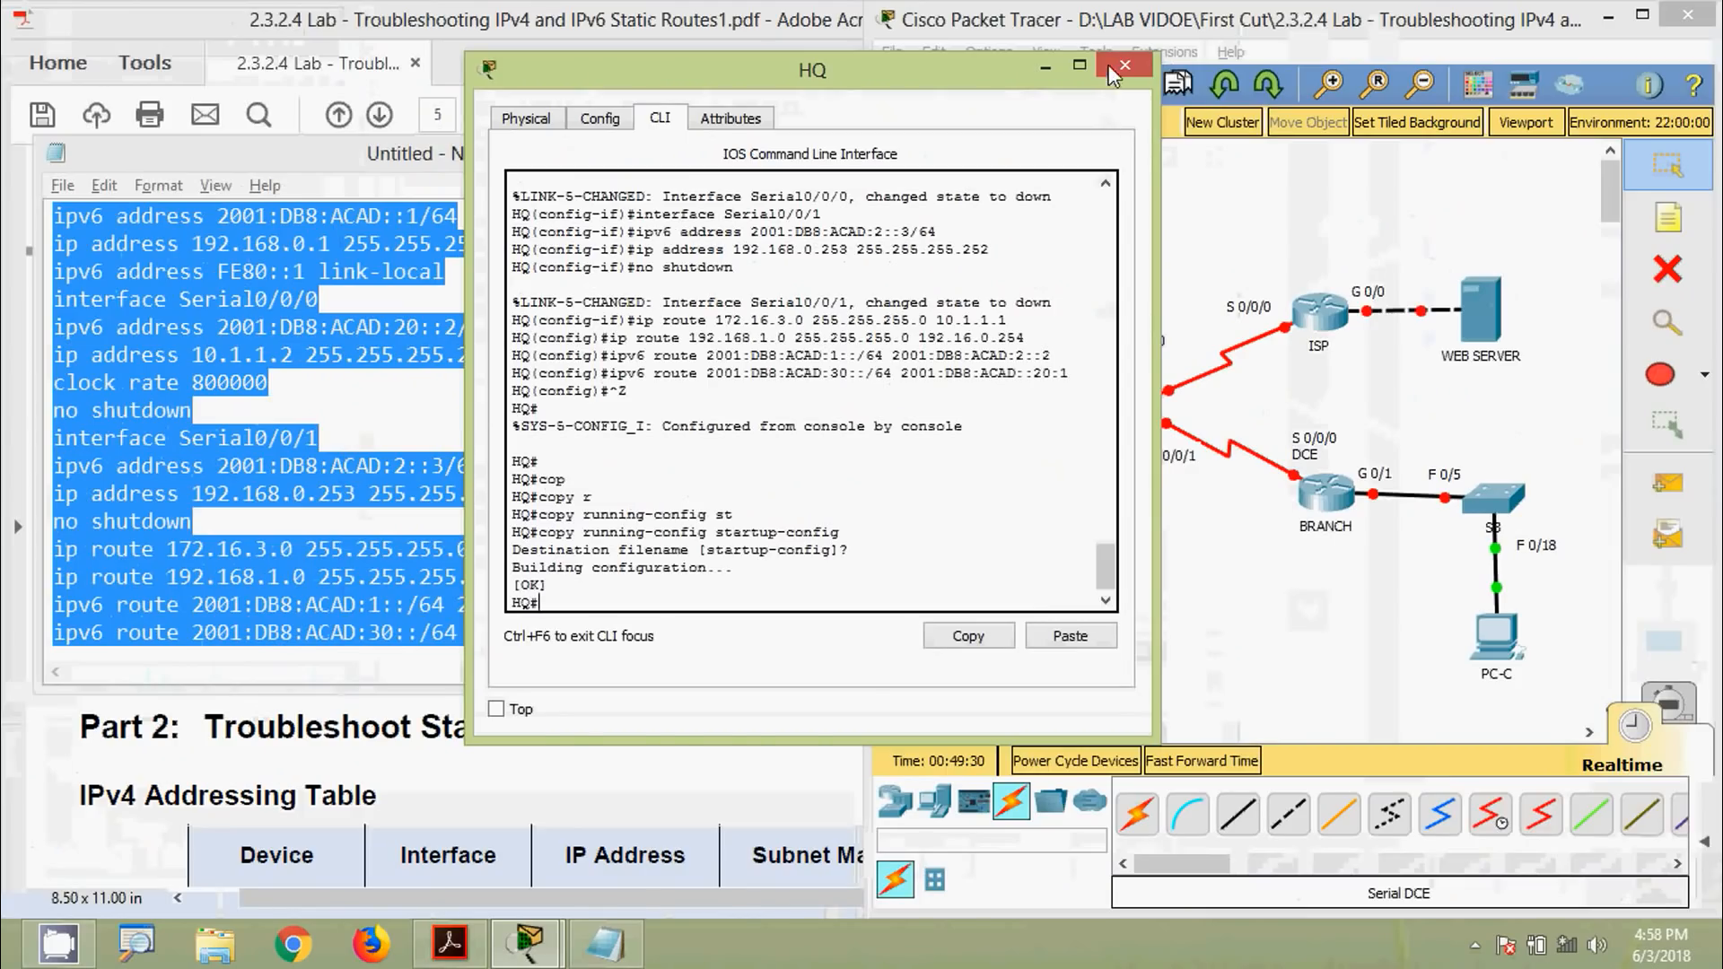
{"action": "left_click", "coordinate": [1111, 72]}
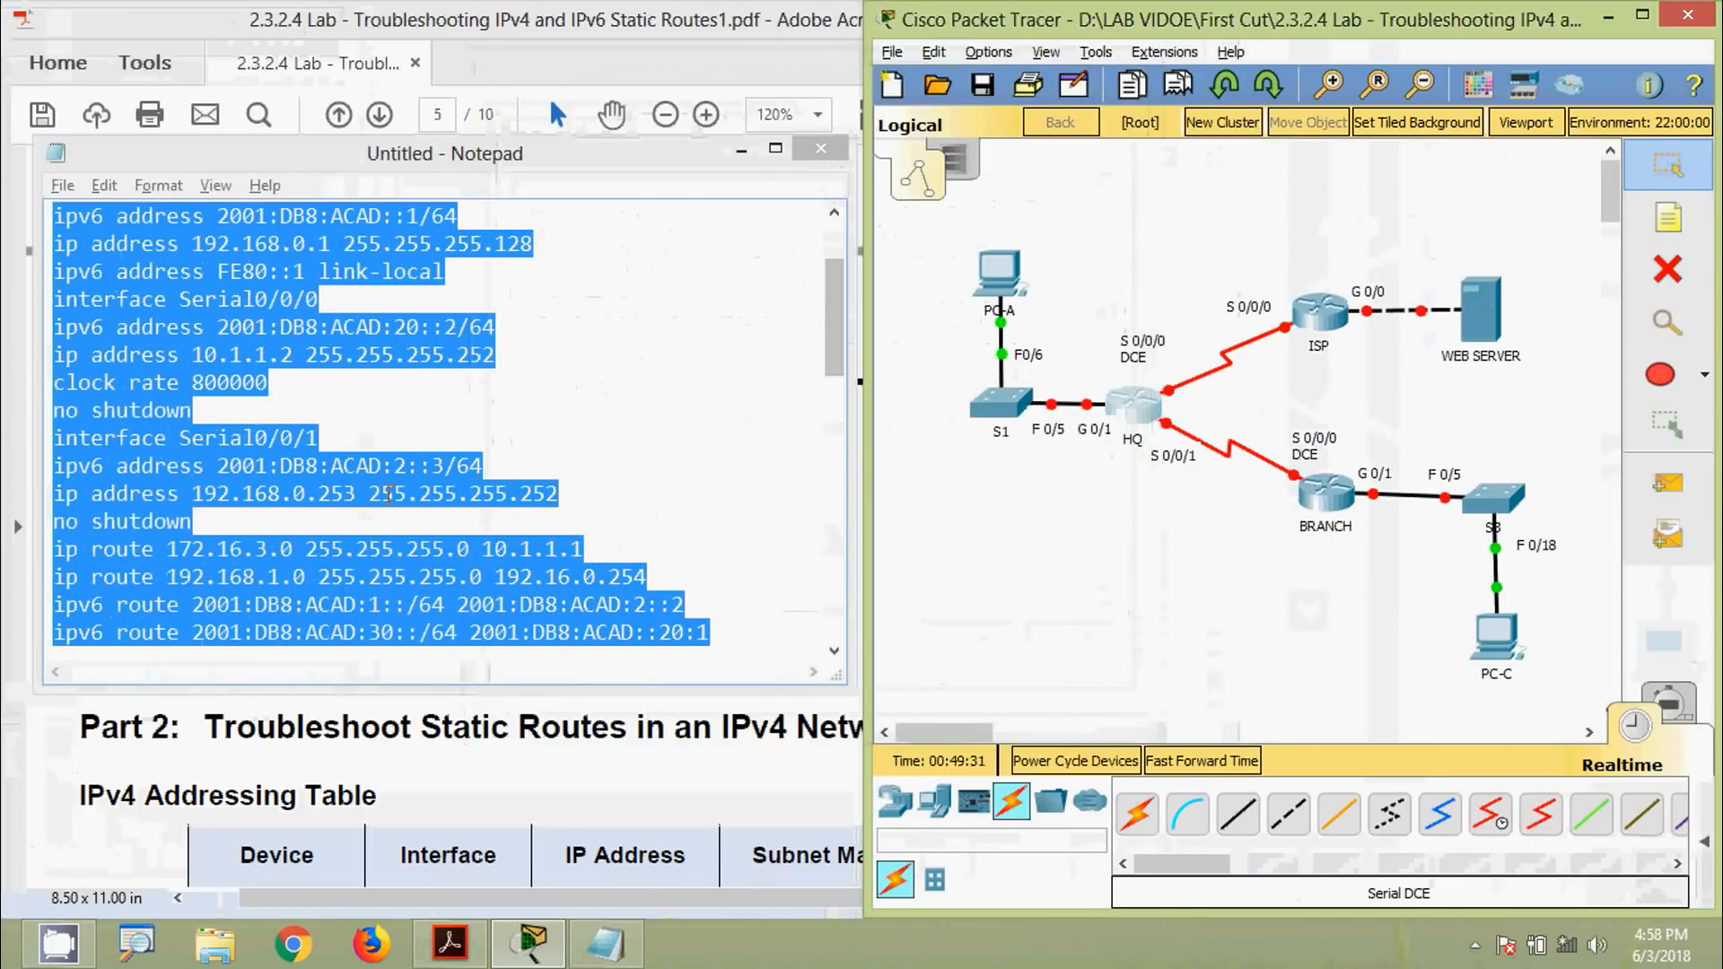
Select the ISP section's commands in the note and open the ISP router's CLI
{"action": "left_click", "coordinate": [391, 555]}
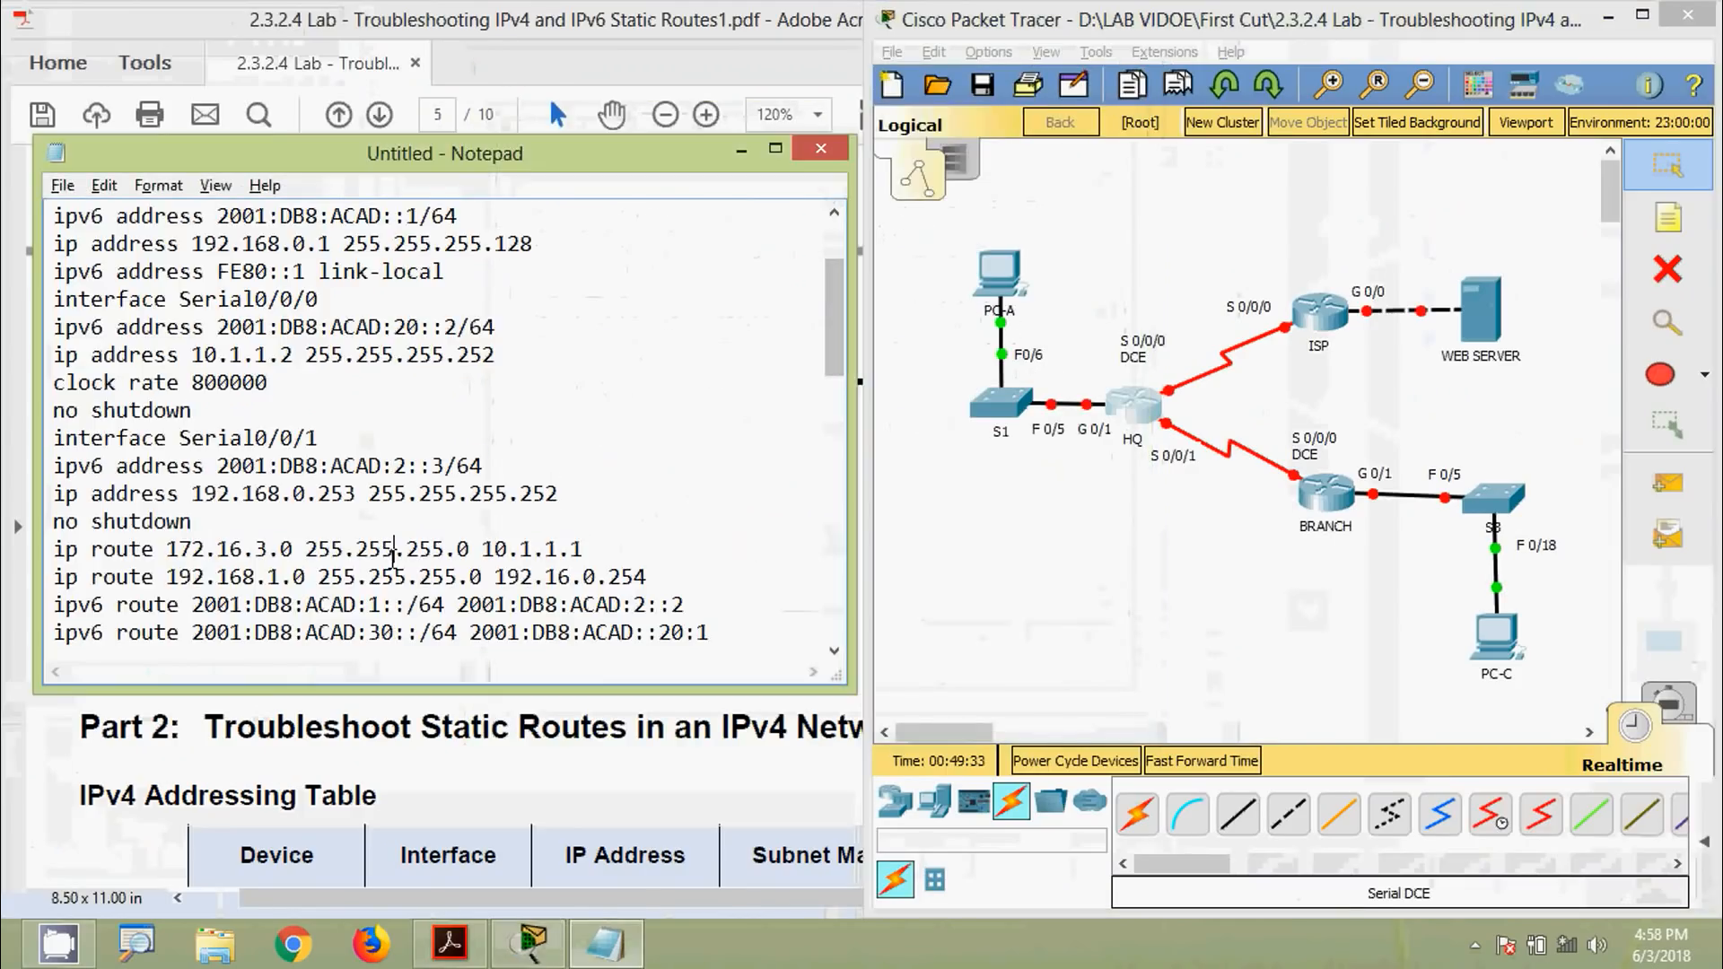
{"action": "scroll", "coordinate": [226, 579], "scroll_direction": "down", "scroll_amount": 3}
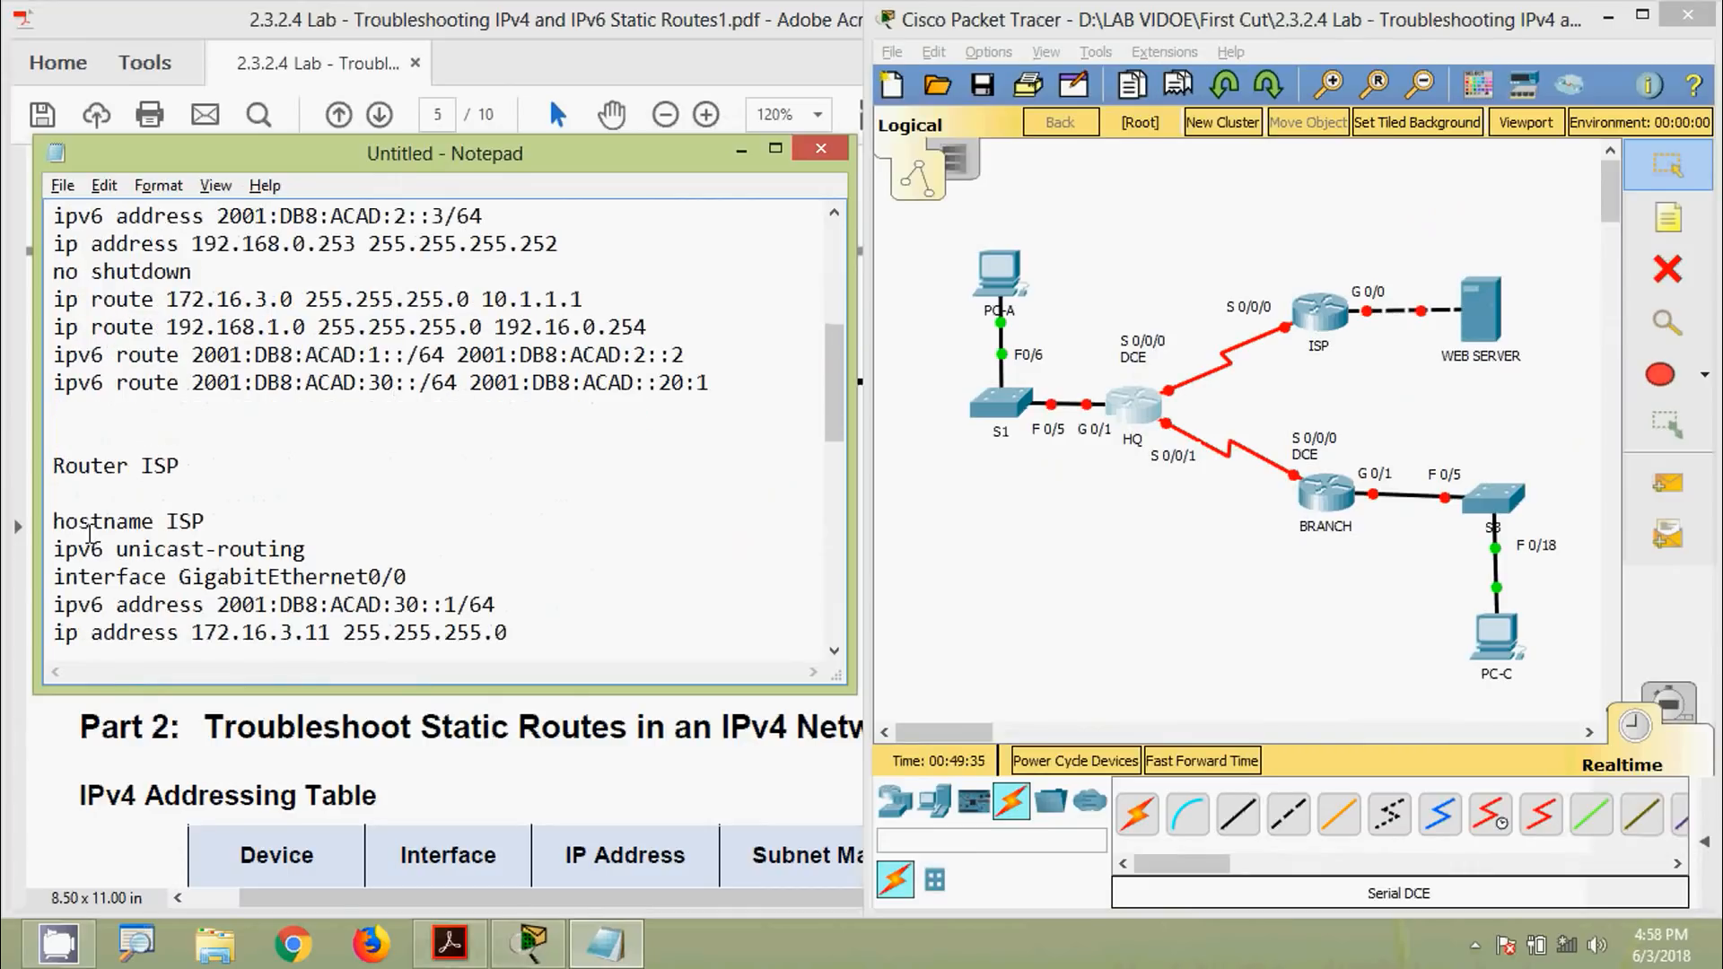
{"action": "scroll", "coordinate": [128, 550], "scroll_direction": "down", "scroll_amount": 5}
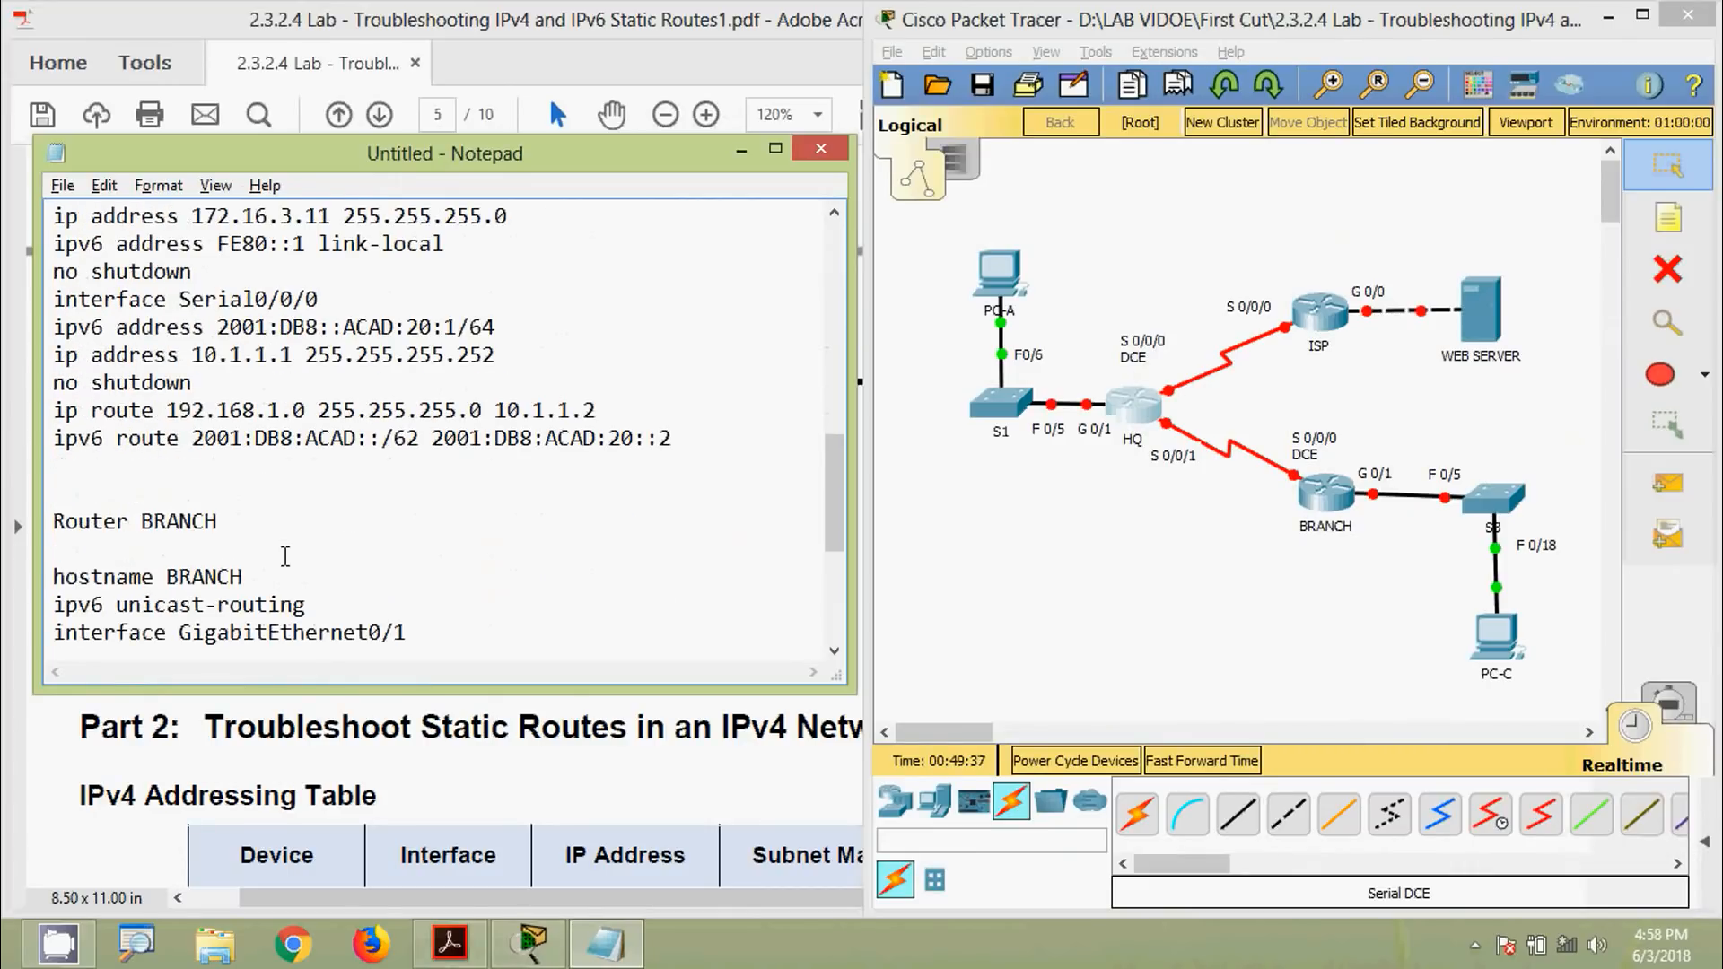
{"action": "left_click", "coordinate": [686, 440], "text": "shift"}
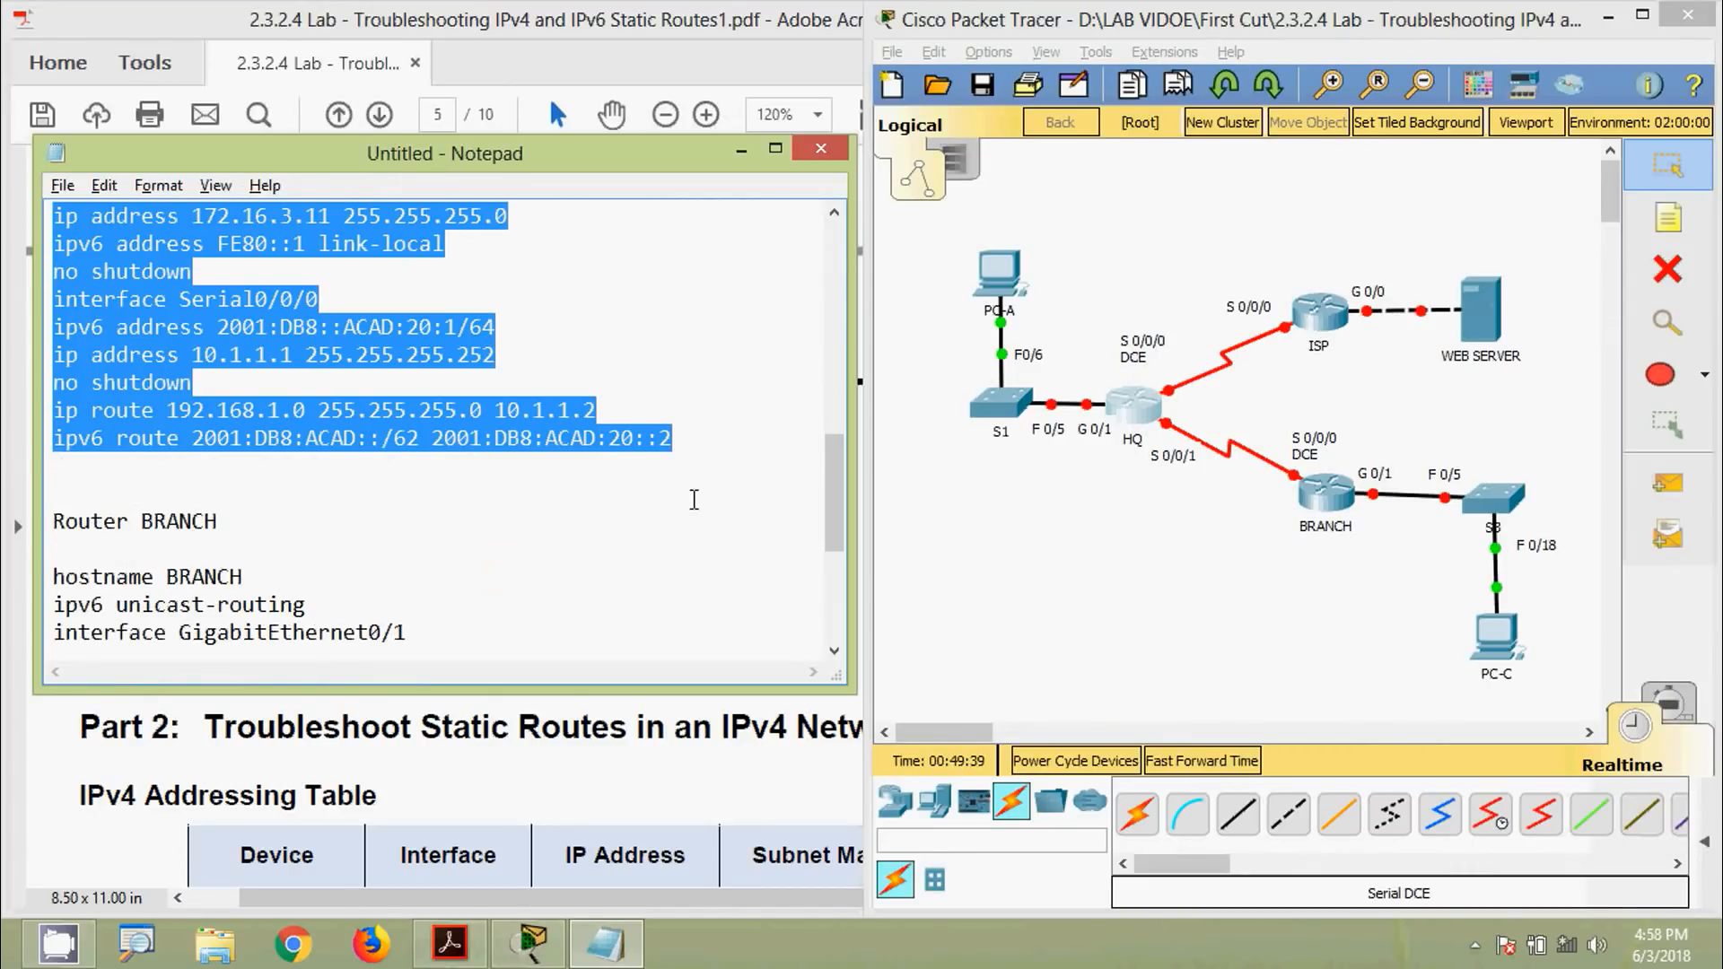
{"action": "left_click", "coordinate": [1319, 323]}
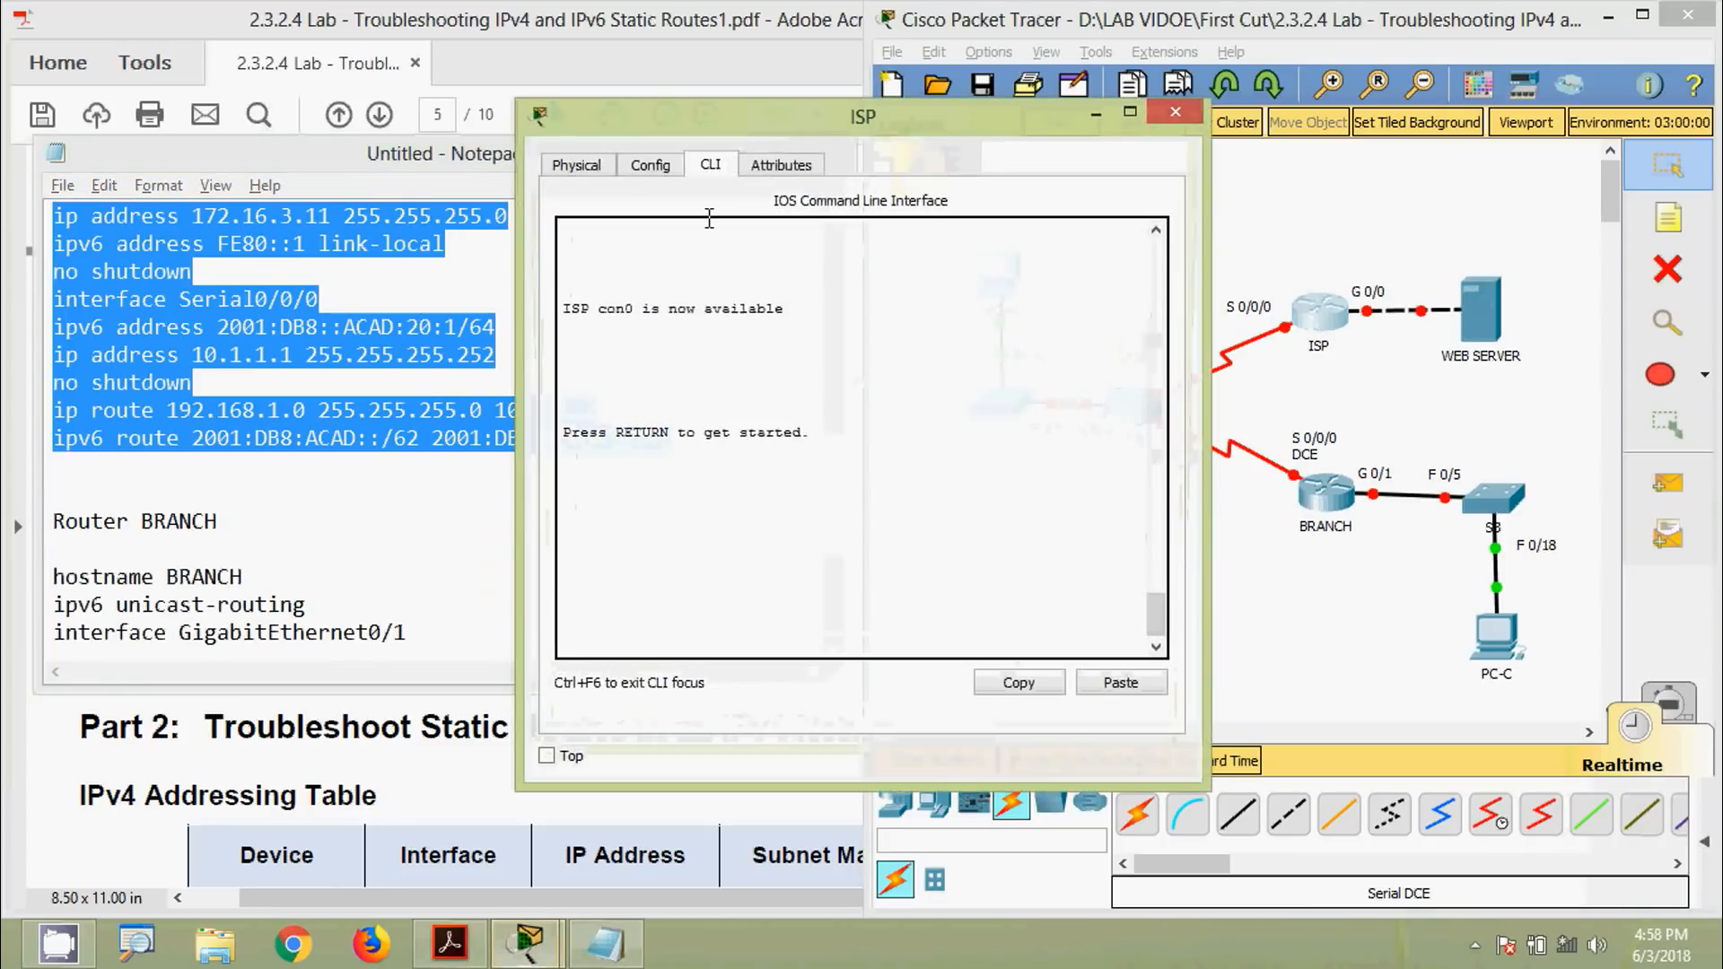
Log in to the ISP console and enter privileged mode
{"action": "left_click_drag", "start_coordinate": [721, 129], "coordinate": [633, 80]}
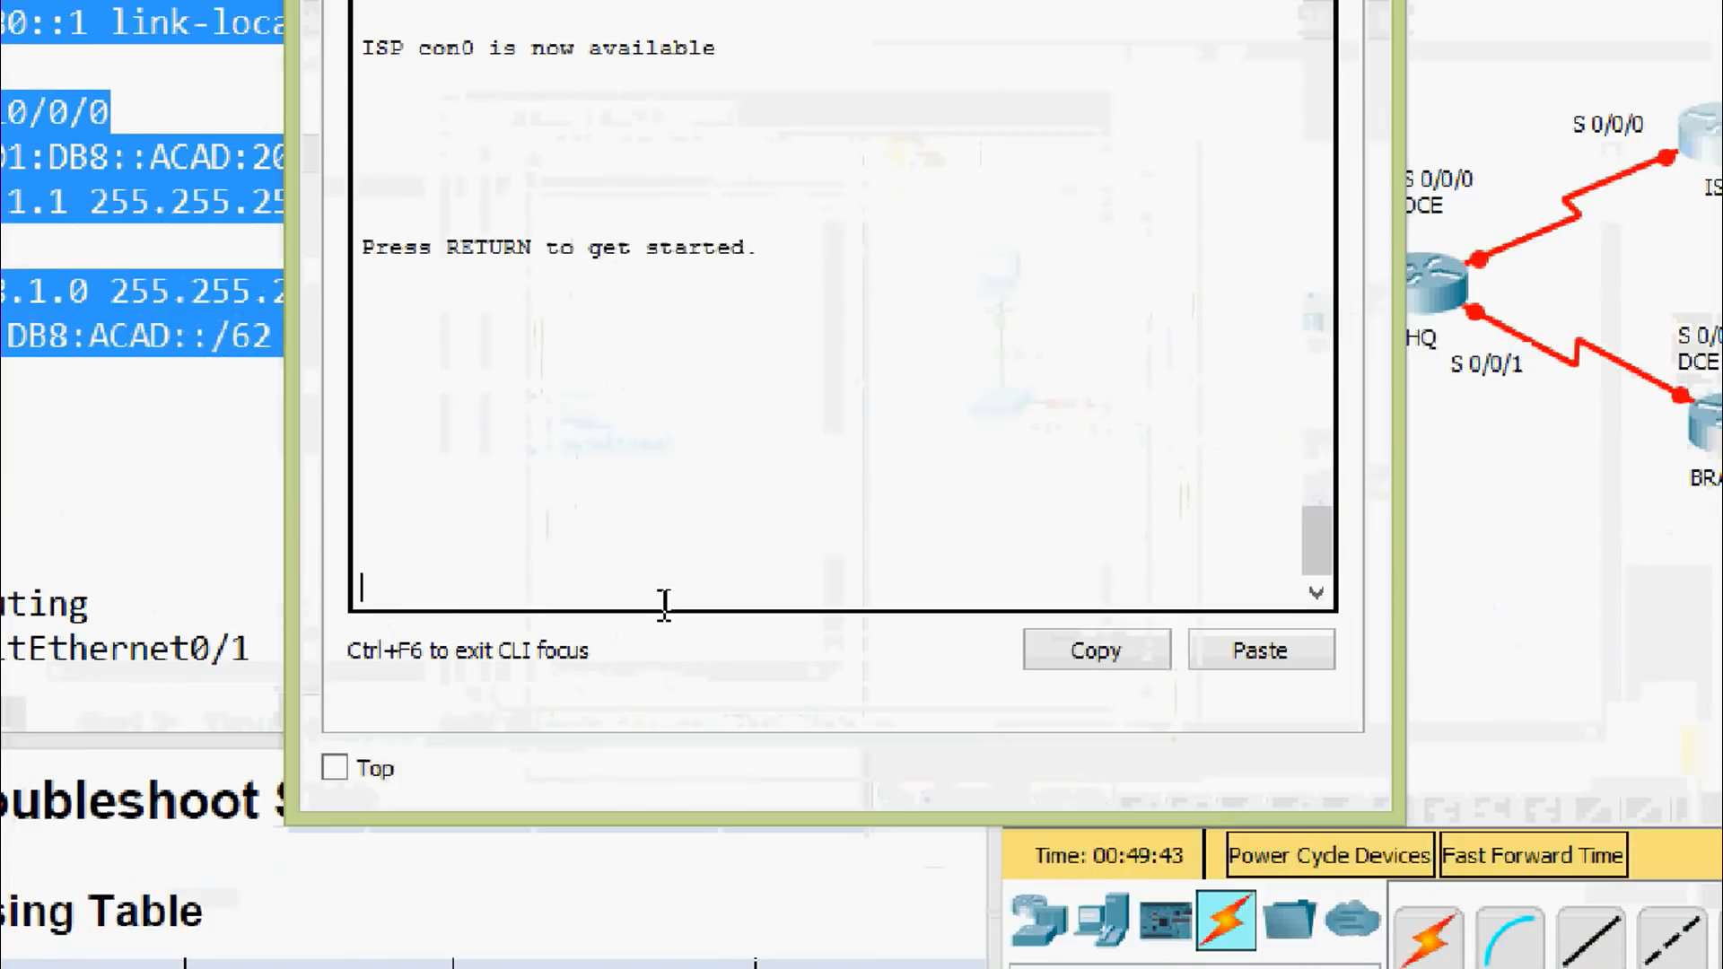
{"action": "key", "text": "Return"}
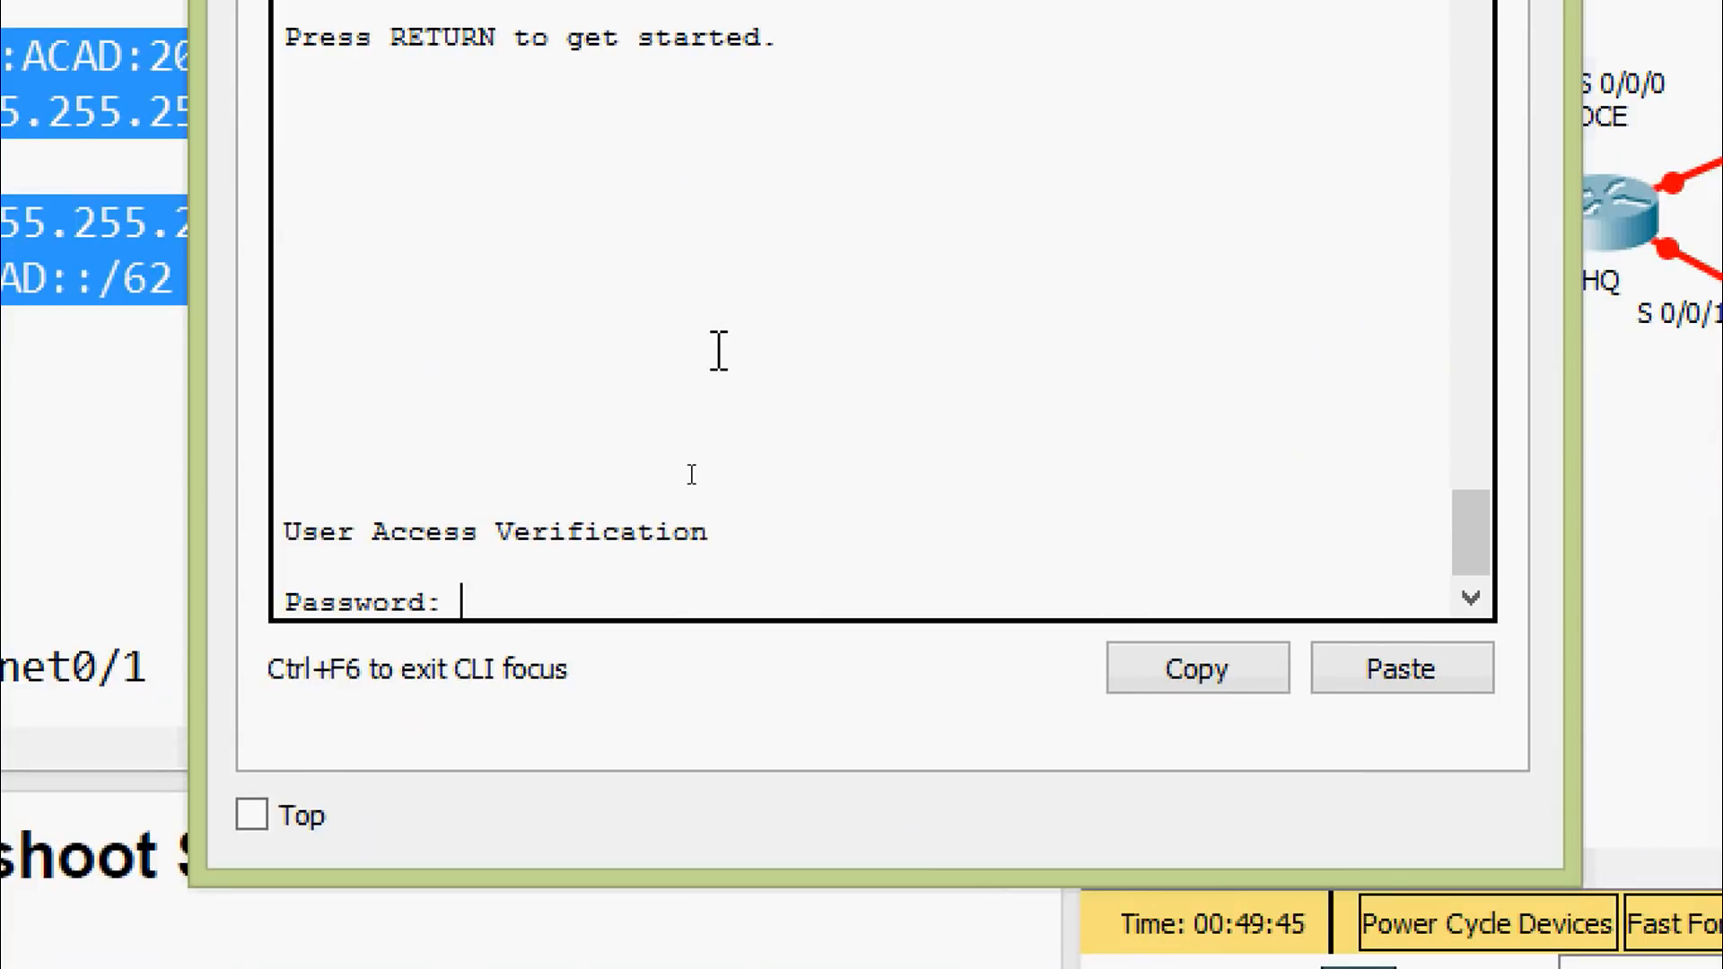
{"action": "key", "text": "Return"}
{"action": "type", "text": "ena"}
{"action": "key", "text": "Tab"}
{"action": "key", "text": "Return"}
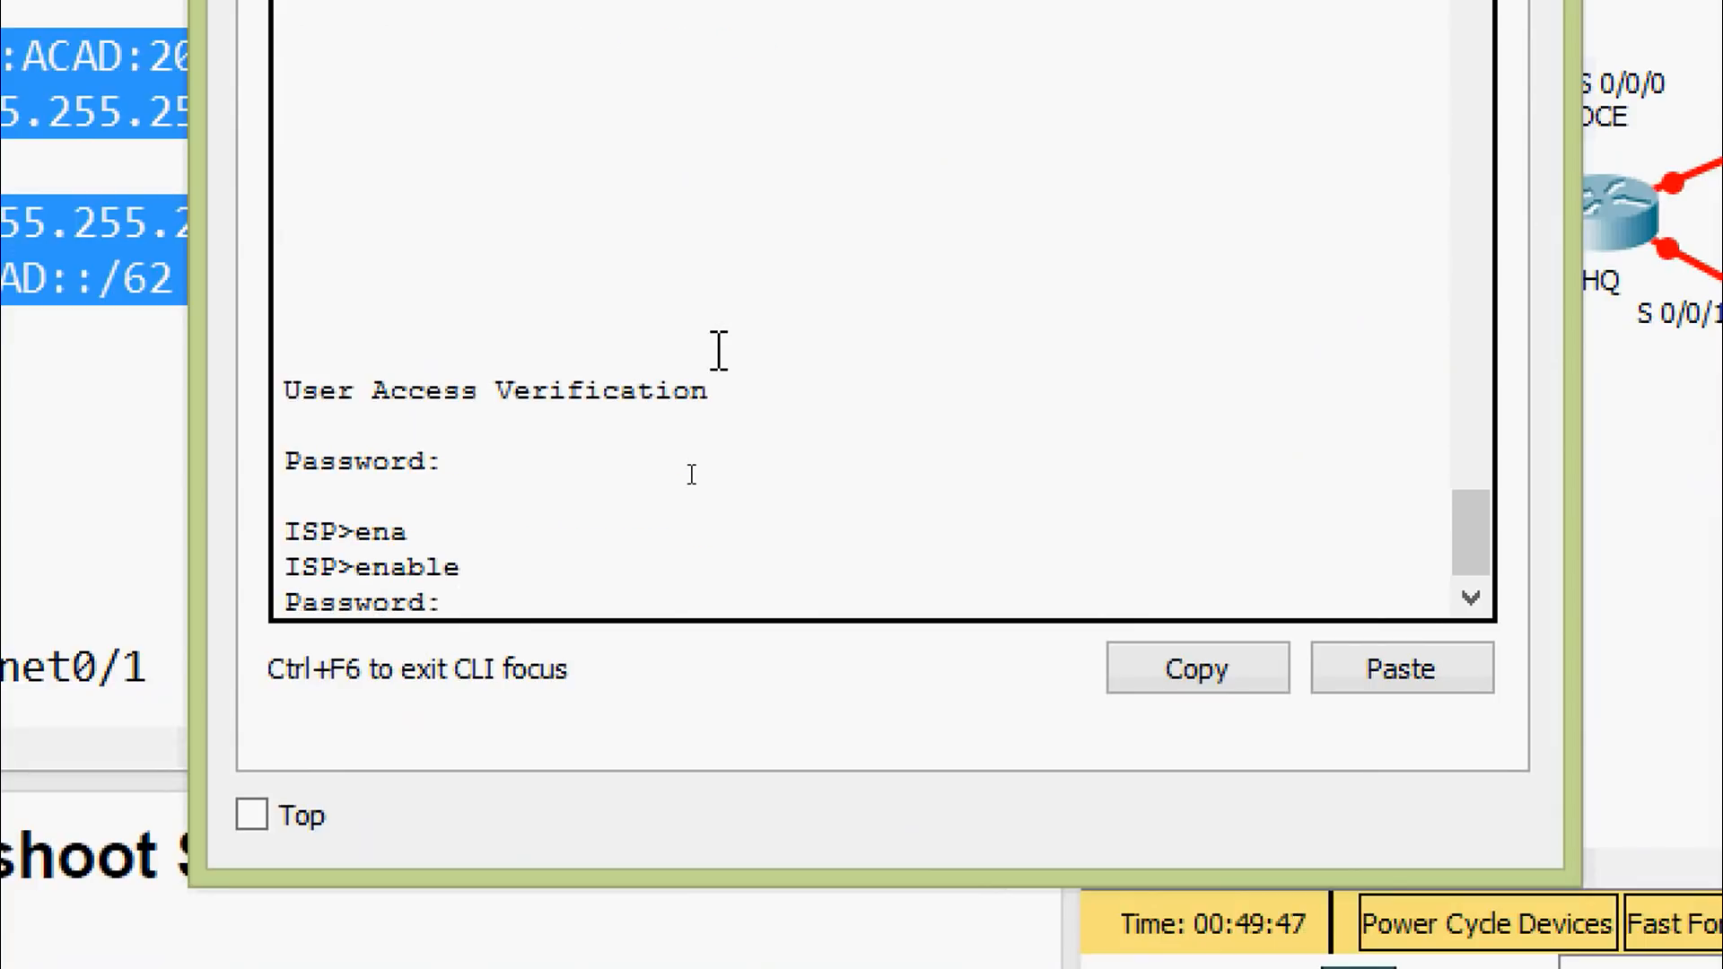
{"action": "key", "text": "Return"}
Paste the ISP interface and static route commands under 'configure terminal', then exit config mode
{"action": "type", "text": "conf"}
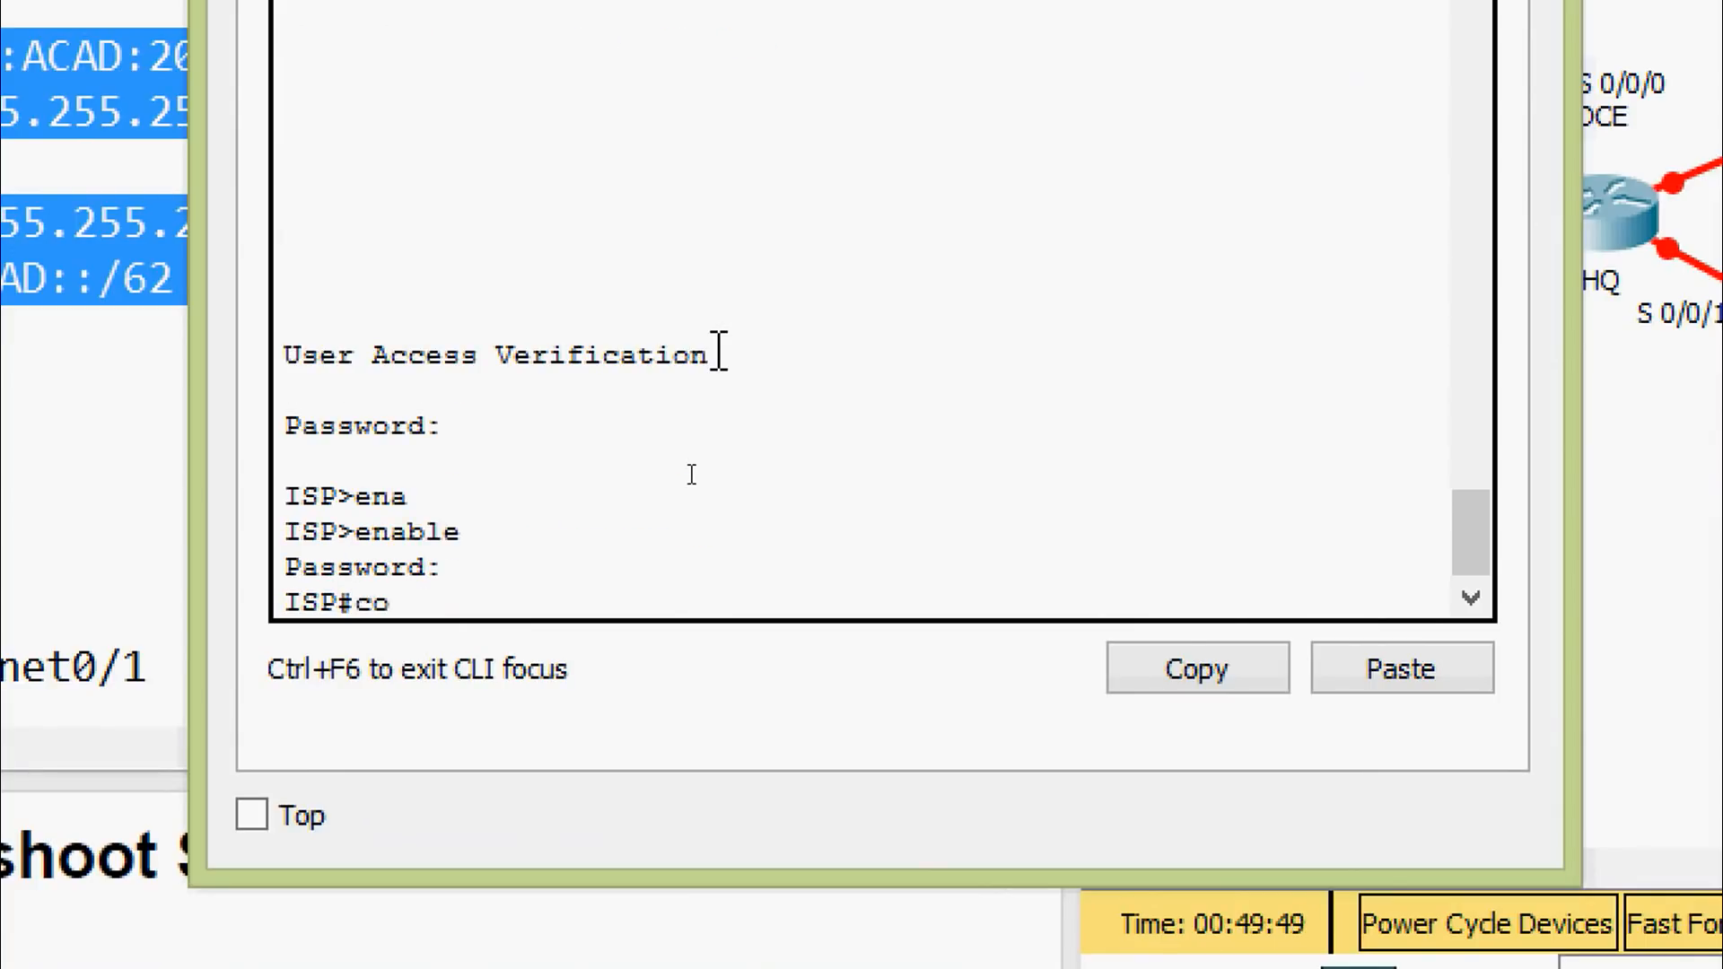
{"action": "key", "text": "Tab"}
{"action": "type", "text": "terminal"}
{"action": "key", "text": "Return"}
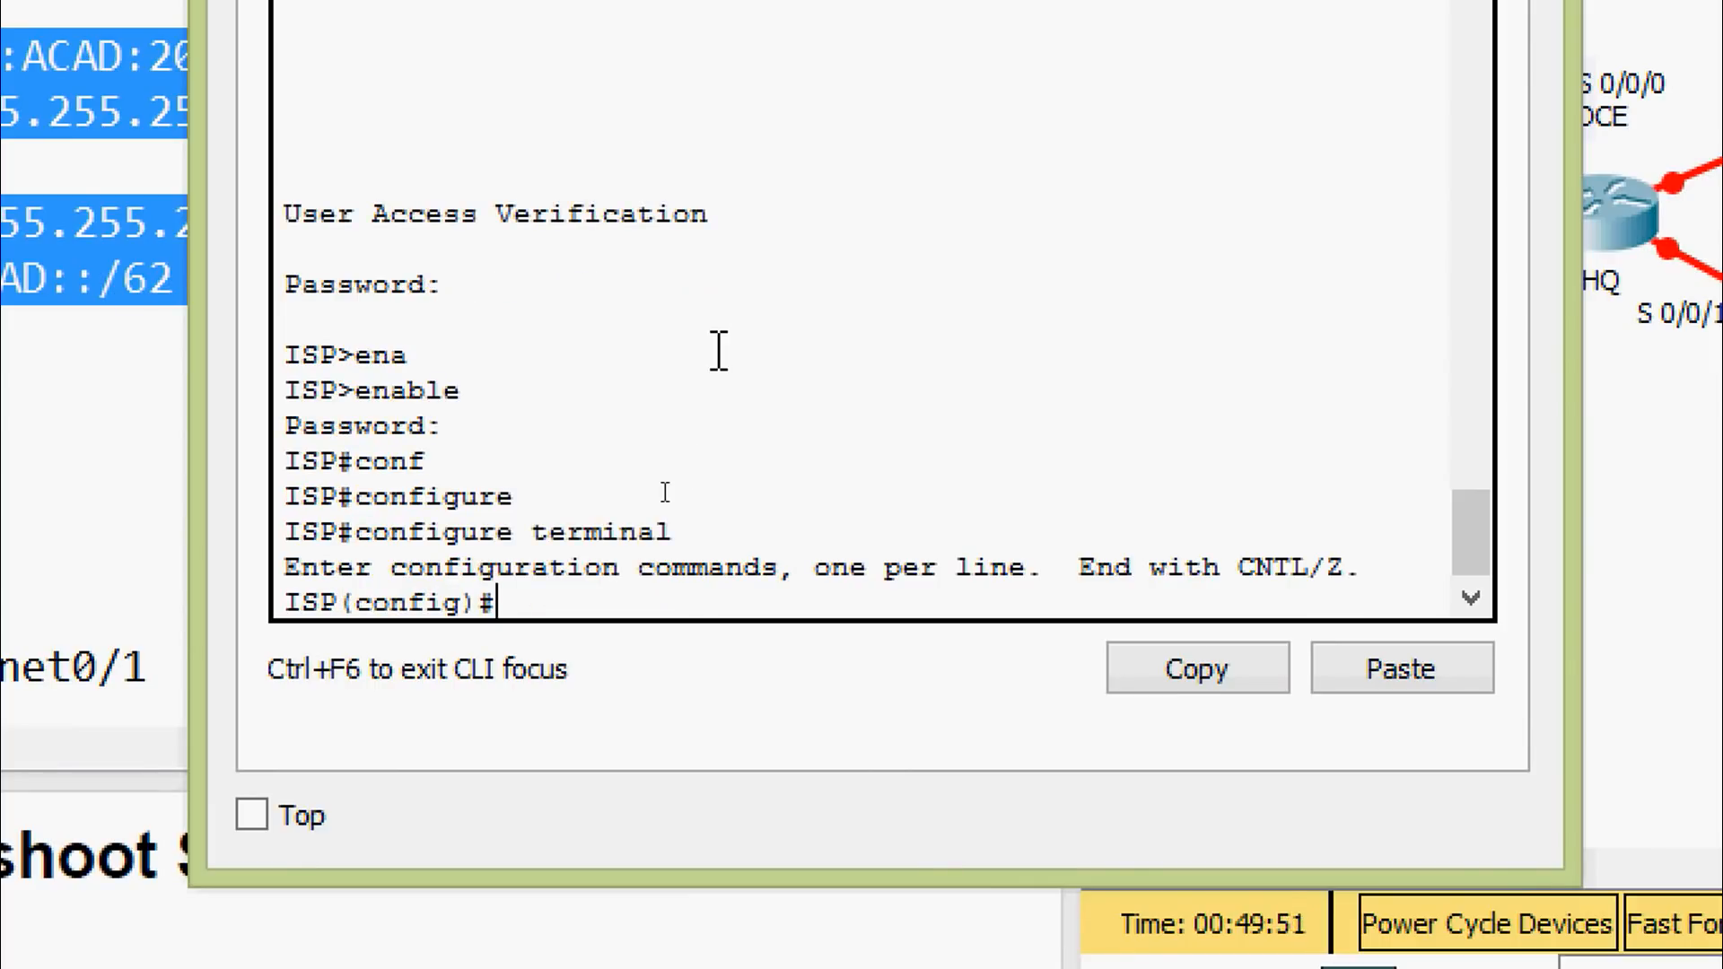
{"action": "right_click", "coordinate": [601, 604]}
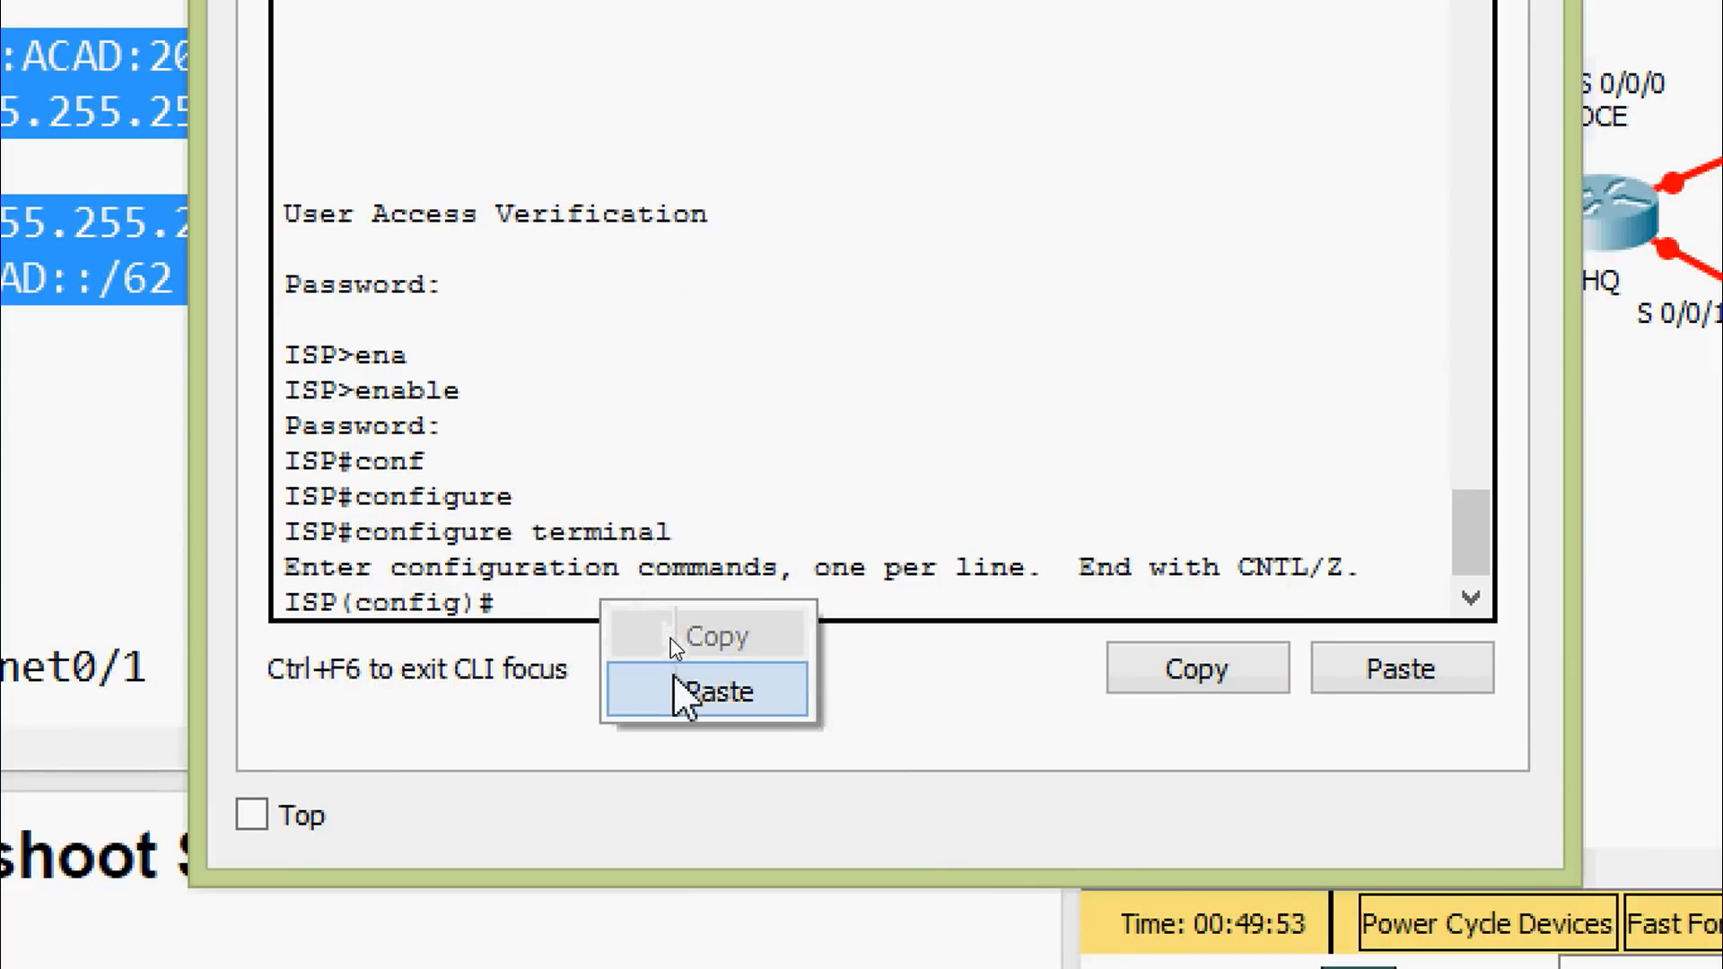
{"action": "left_click", "coordinate": [718, 691]}
{"action": "key", "text": "Return"}
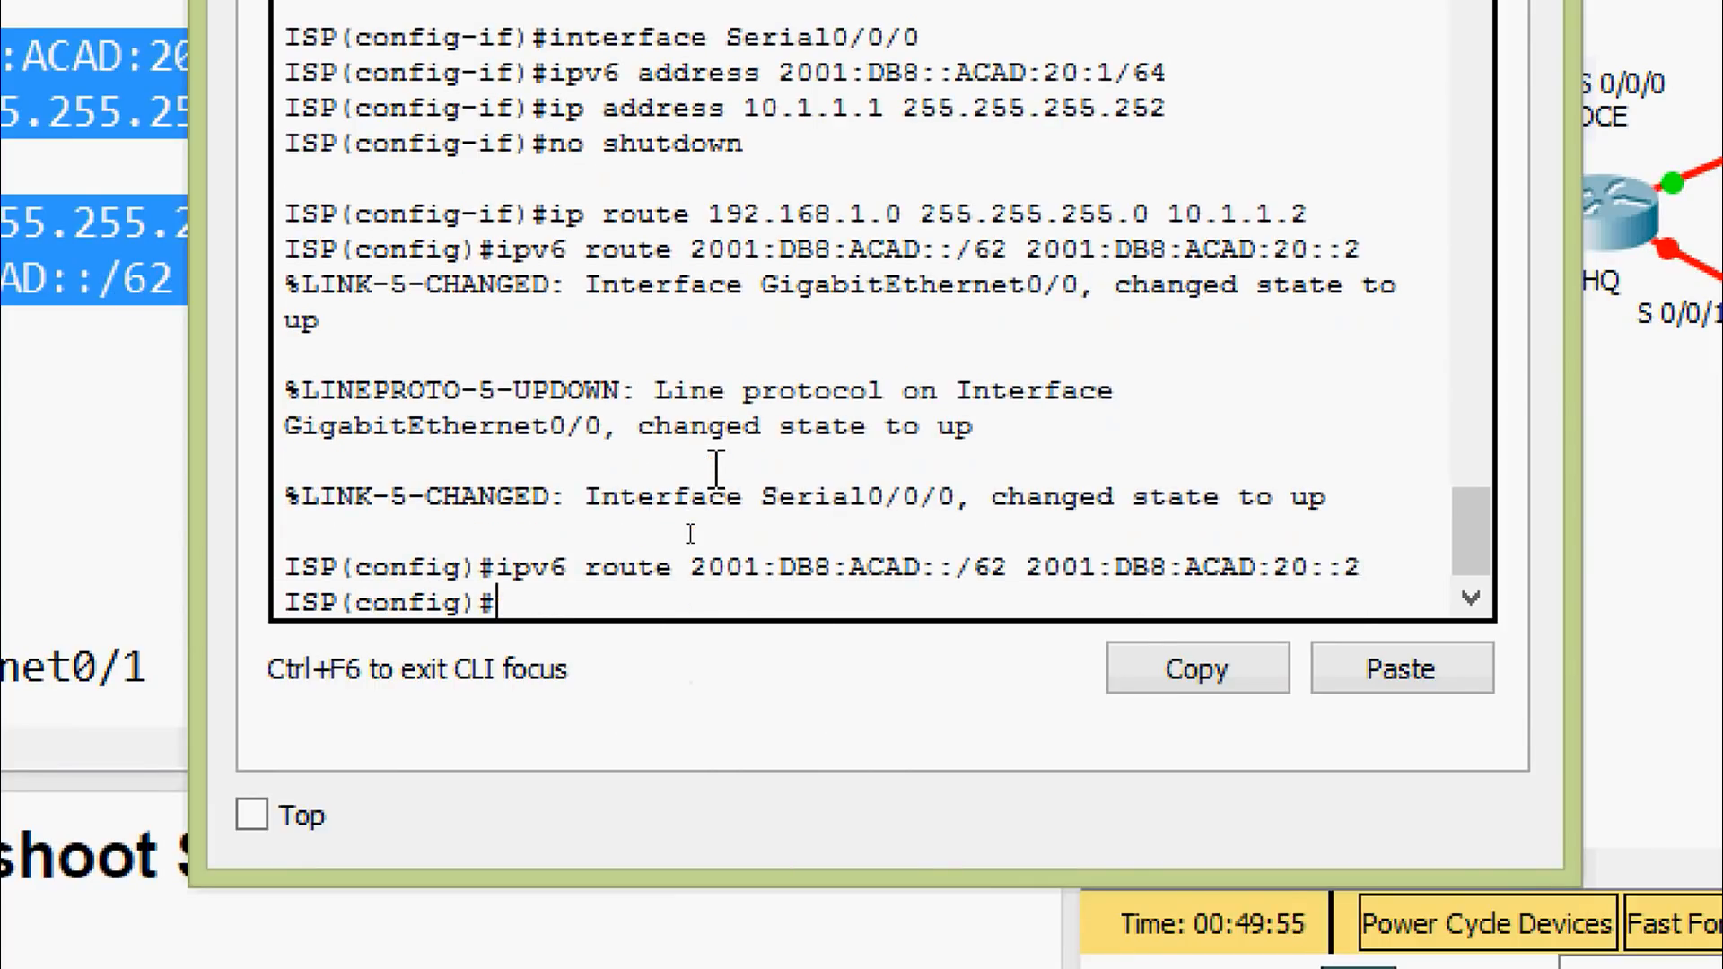
{"action": "key", "text": "Return"}
{"action": "key", "text": "ctrl+z"}
{"action": "key", "text": "Return"}
{"action": "key", "text": "Return"}
Save ISP's configuration with 'copy running-config startup-config'
{"action": "type", "text": "cop"}
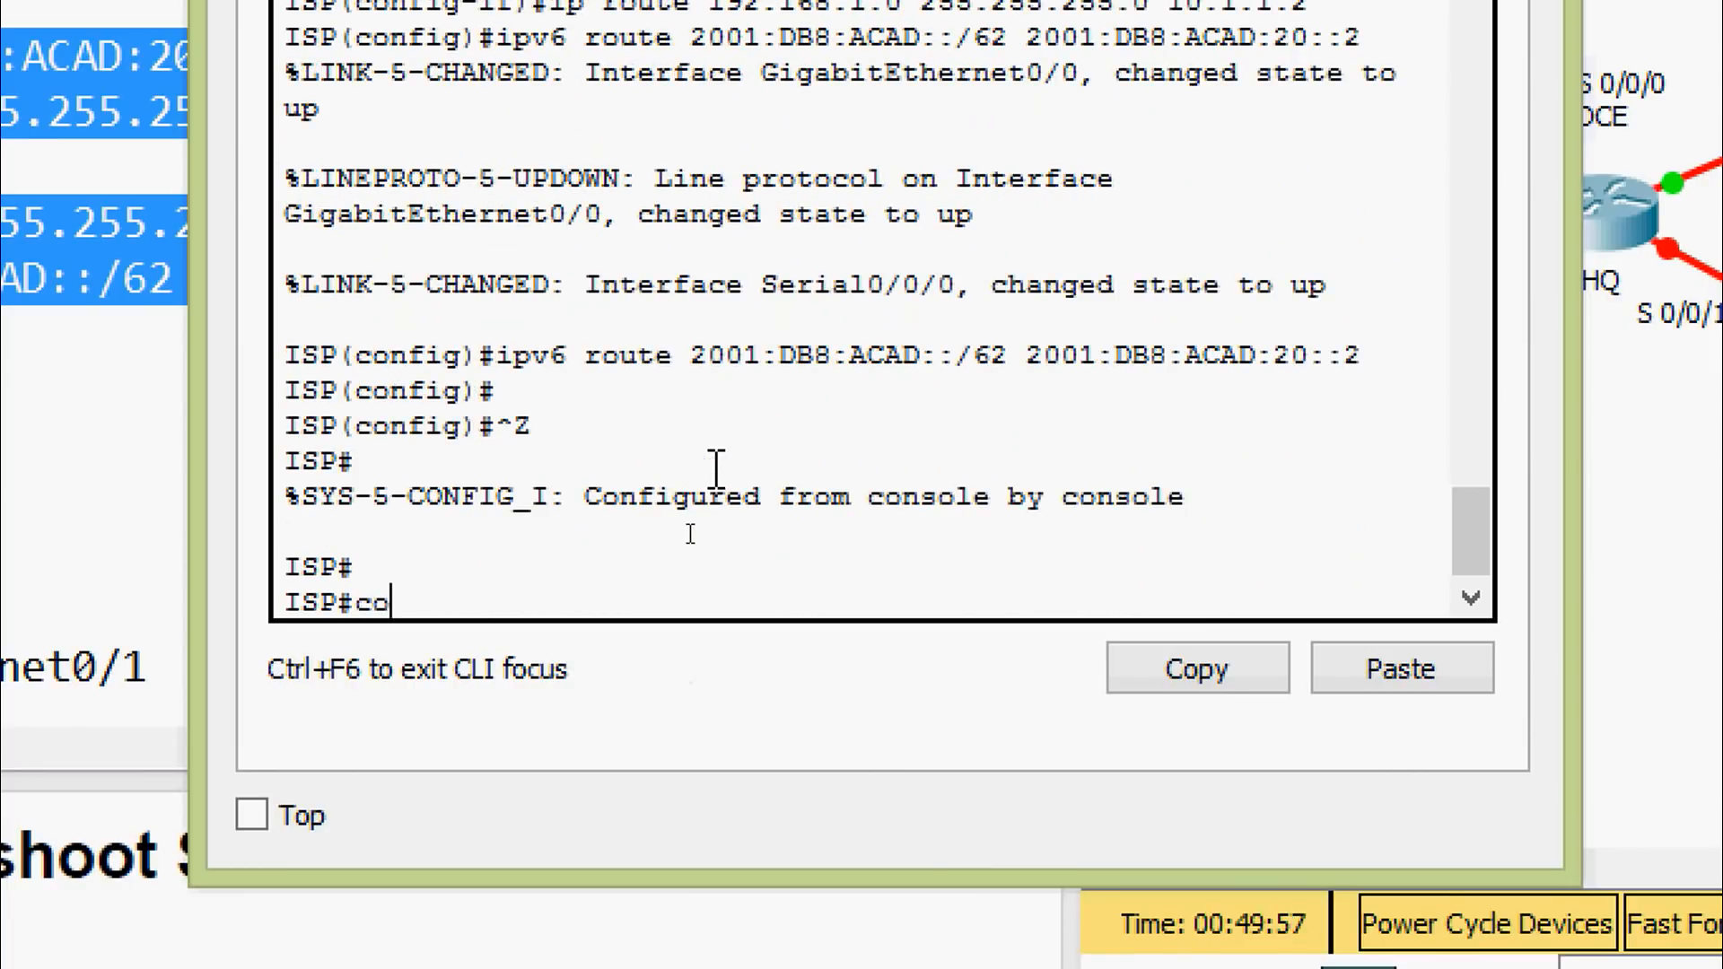
{"action": "key", "text": "Tab"}
{"action": "type", "text": "r"}
{"action": "key", "text": "Tab"}
{"action": "type", "text": "st"}
{"action": "key", "text": "Tab"}
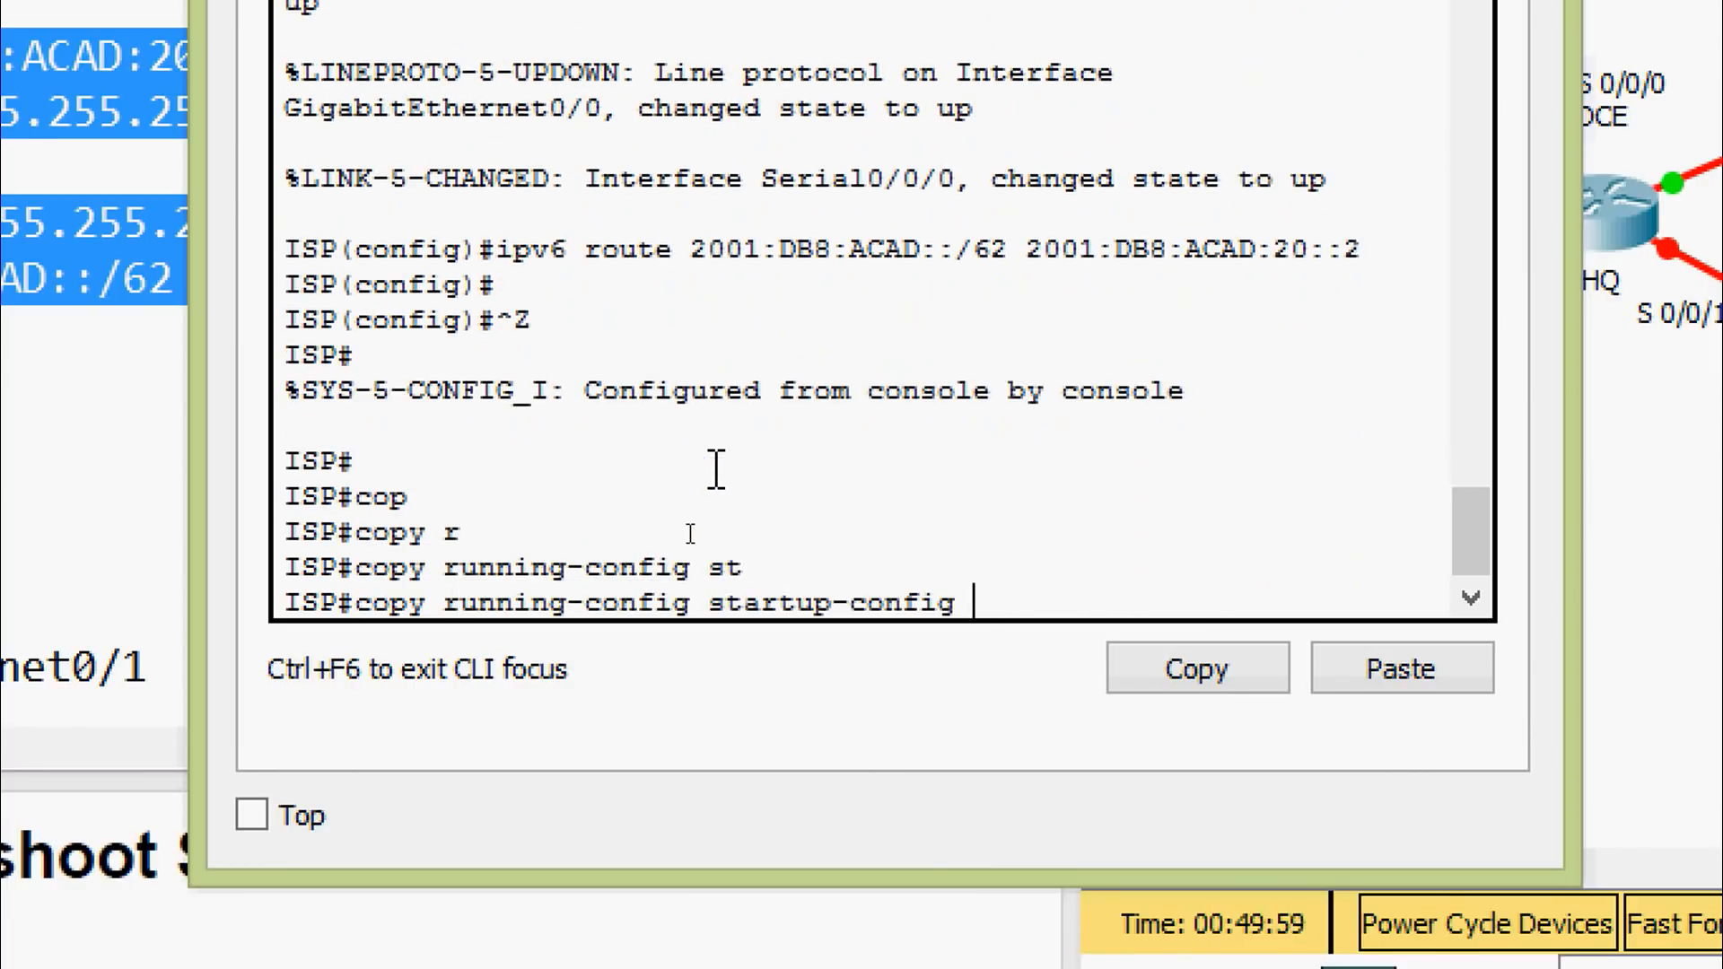
{"action": "key", "text": "Tab"}
{"action": "key", "text": "Return"}
{"action": "key", "text": "Return"}
{"action": "key", "text": "Return"}
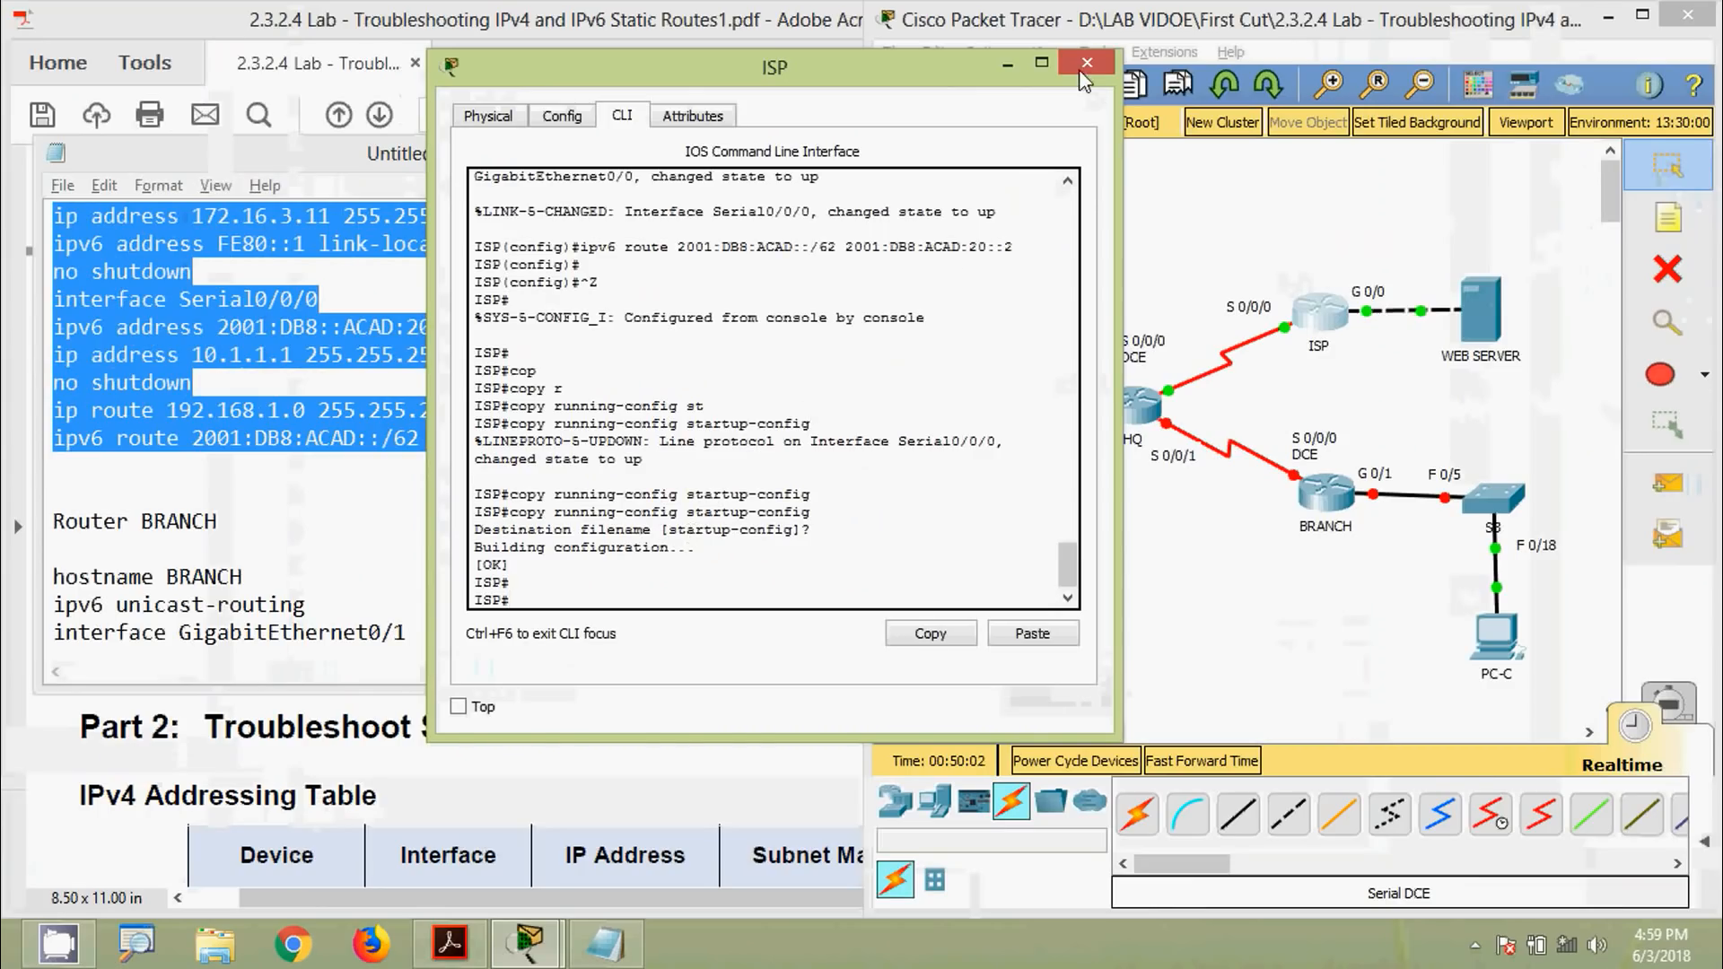
Close the ISP window, select the BRANCH configuration text, and open BRANCH's CLI
{"action": "left_click", "coordinate": [1084, 68]}
{"action": "left_click", "coordinate": [221, 606]}
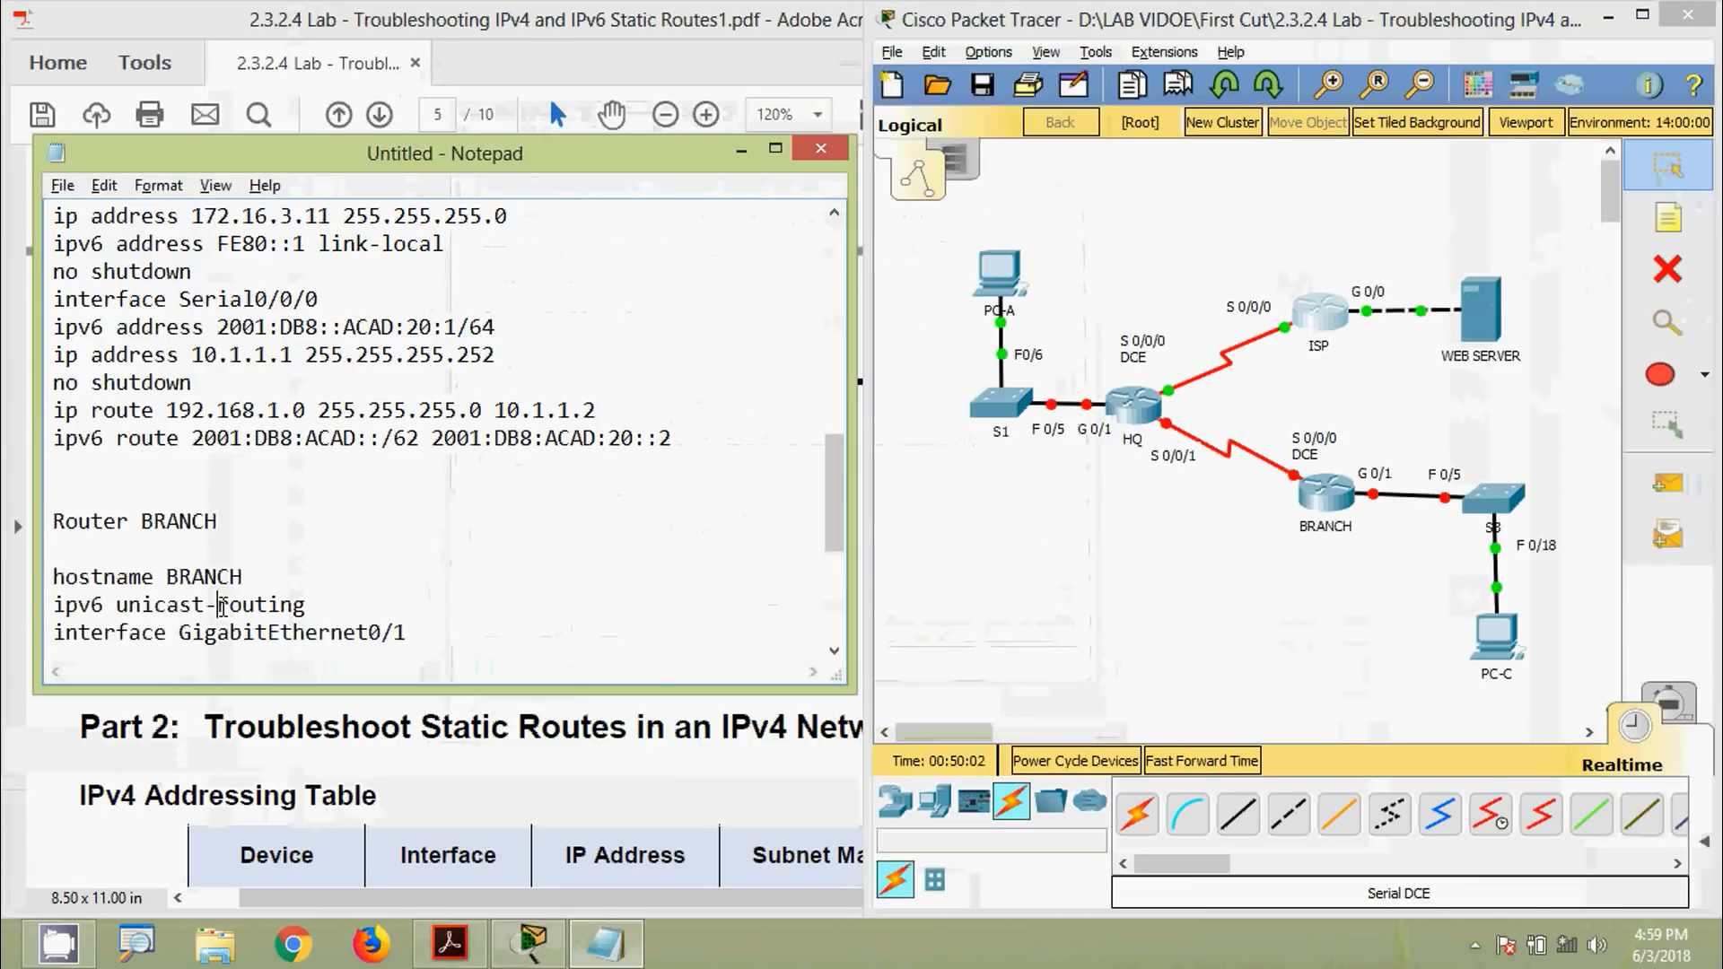
{"action": "scroll", "coordinate": [180, 593], "scroll_direction": "down", "scroll_amount": 1}
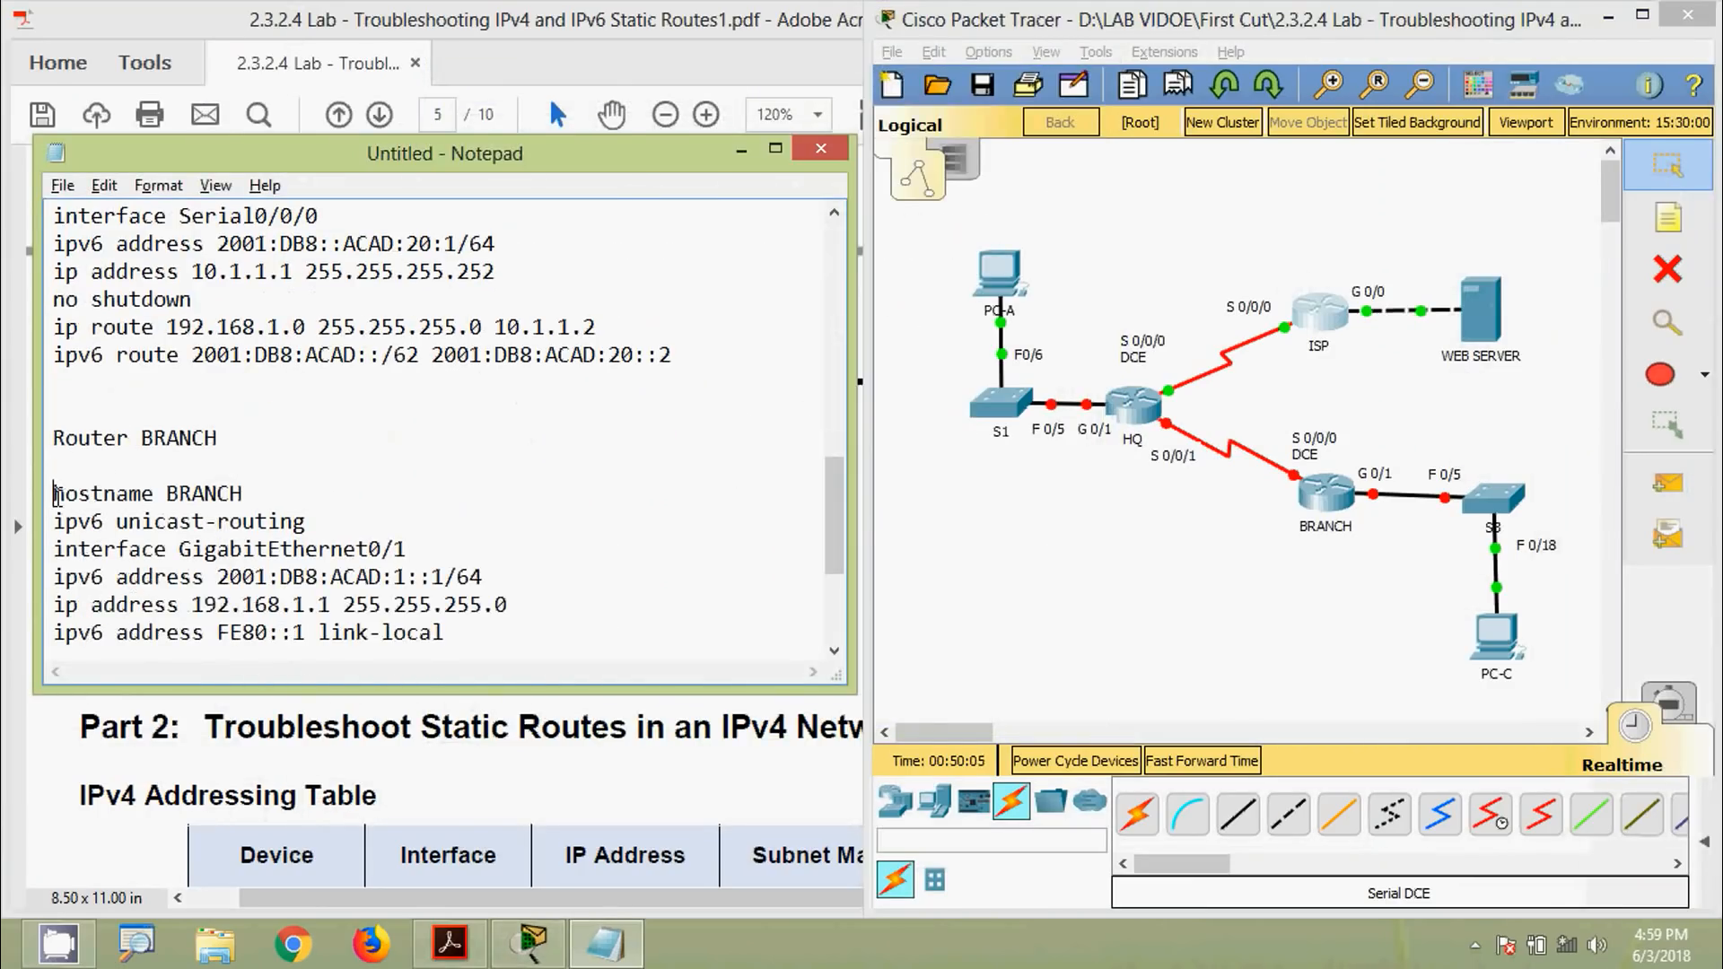
{"action": "scroll", "coordinate": [93, 506], "scroll_direction": "down", "scroll_amount": 3}
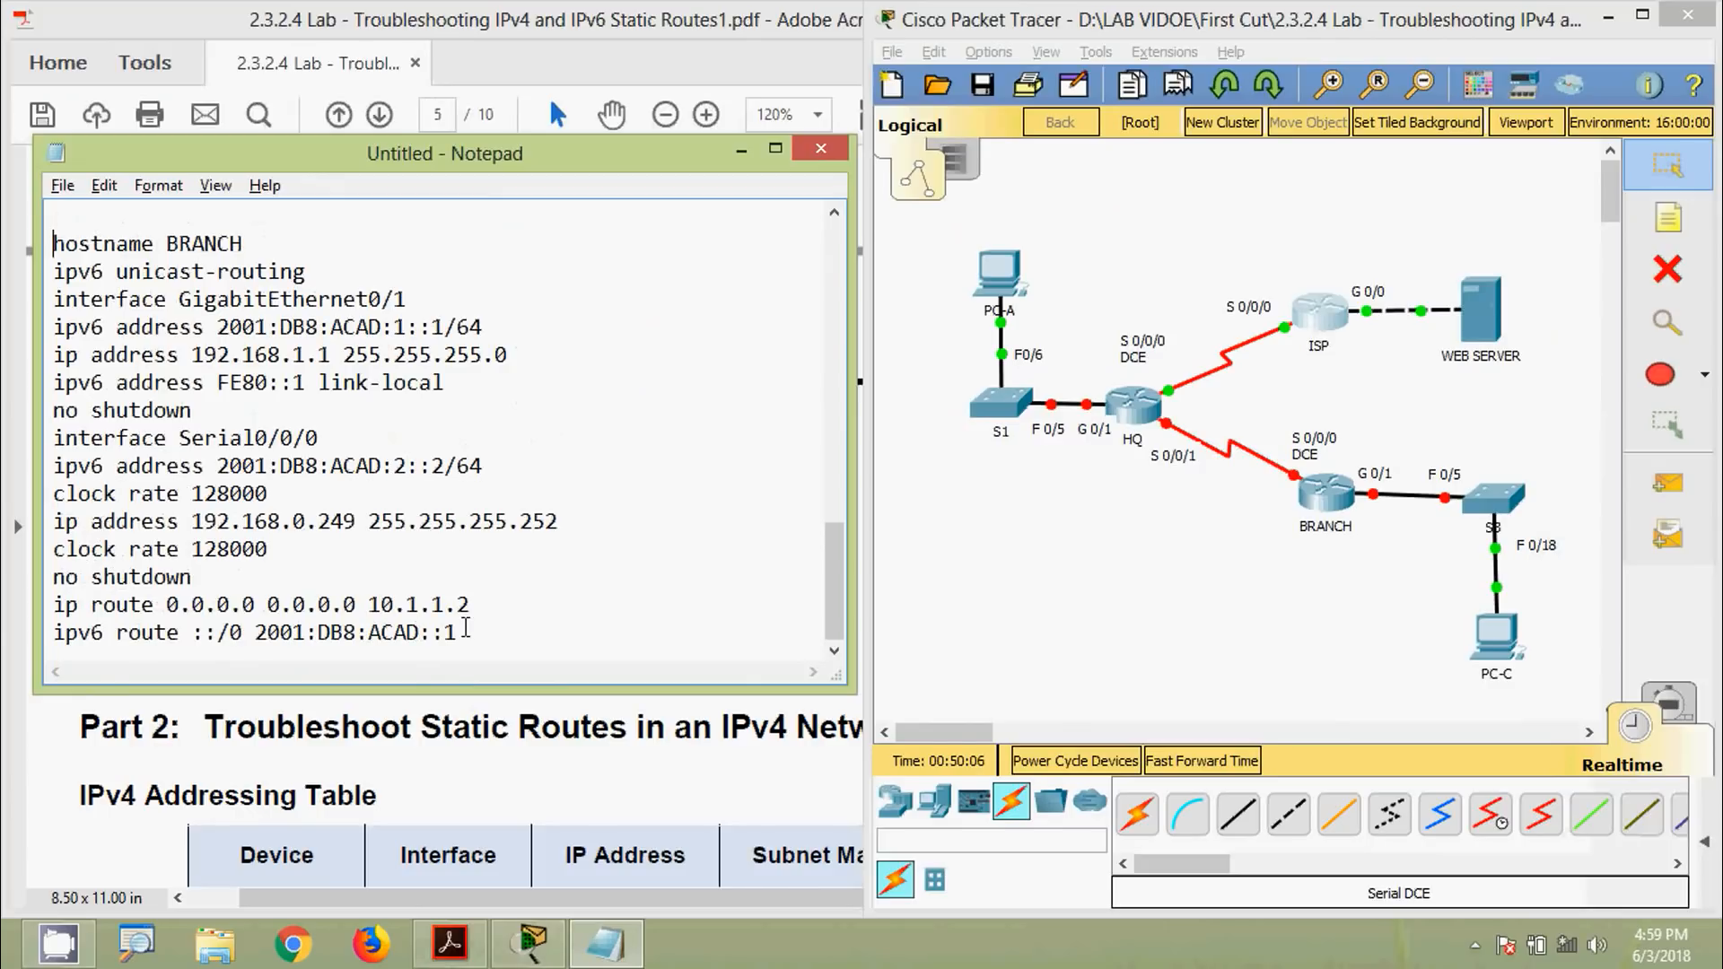
{"action": "key", "text": "ctrl+a"}
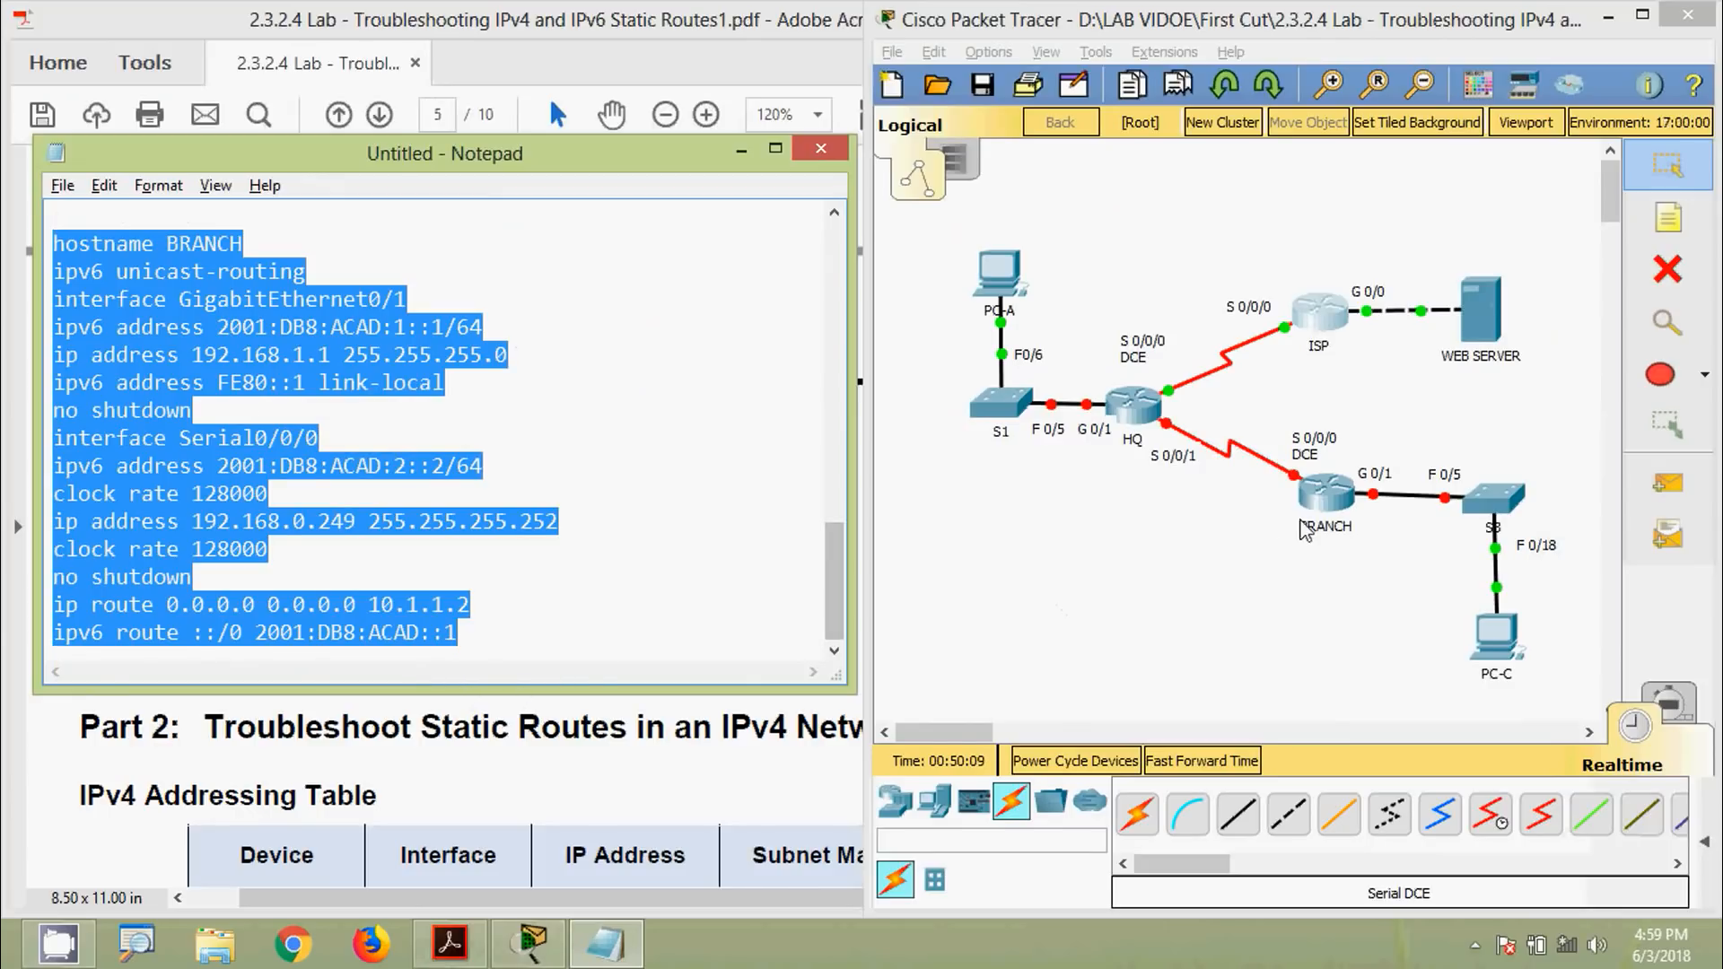
{"action": "left_click", "coordinate": [1322, 504]}
{"action": "left_click_drag", "start_coordinate": [754, 126], "coordinate": [525, 58]}
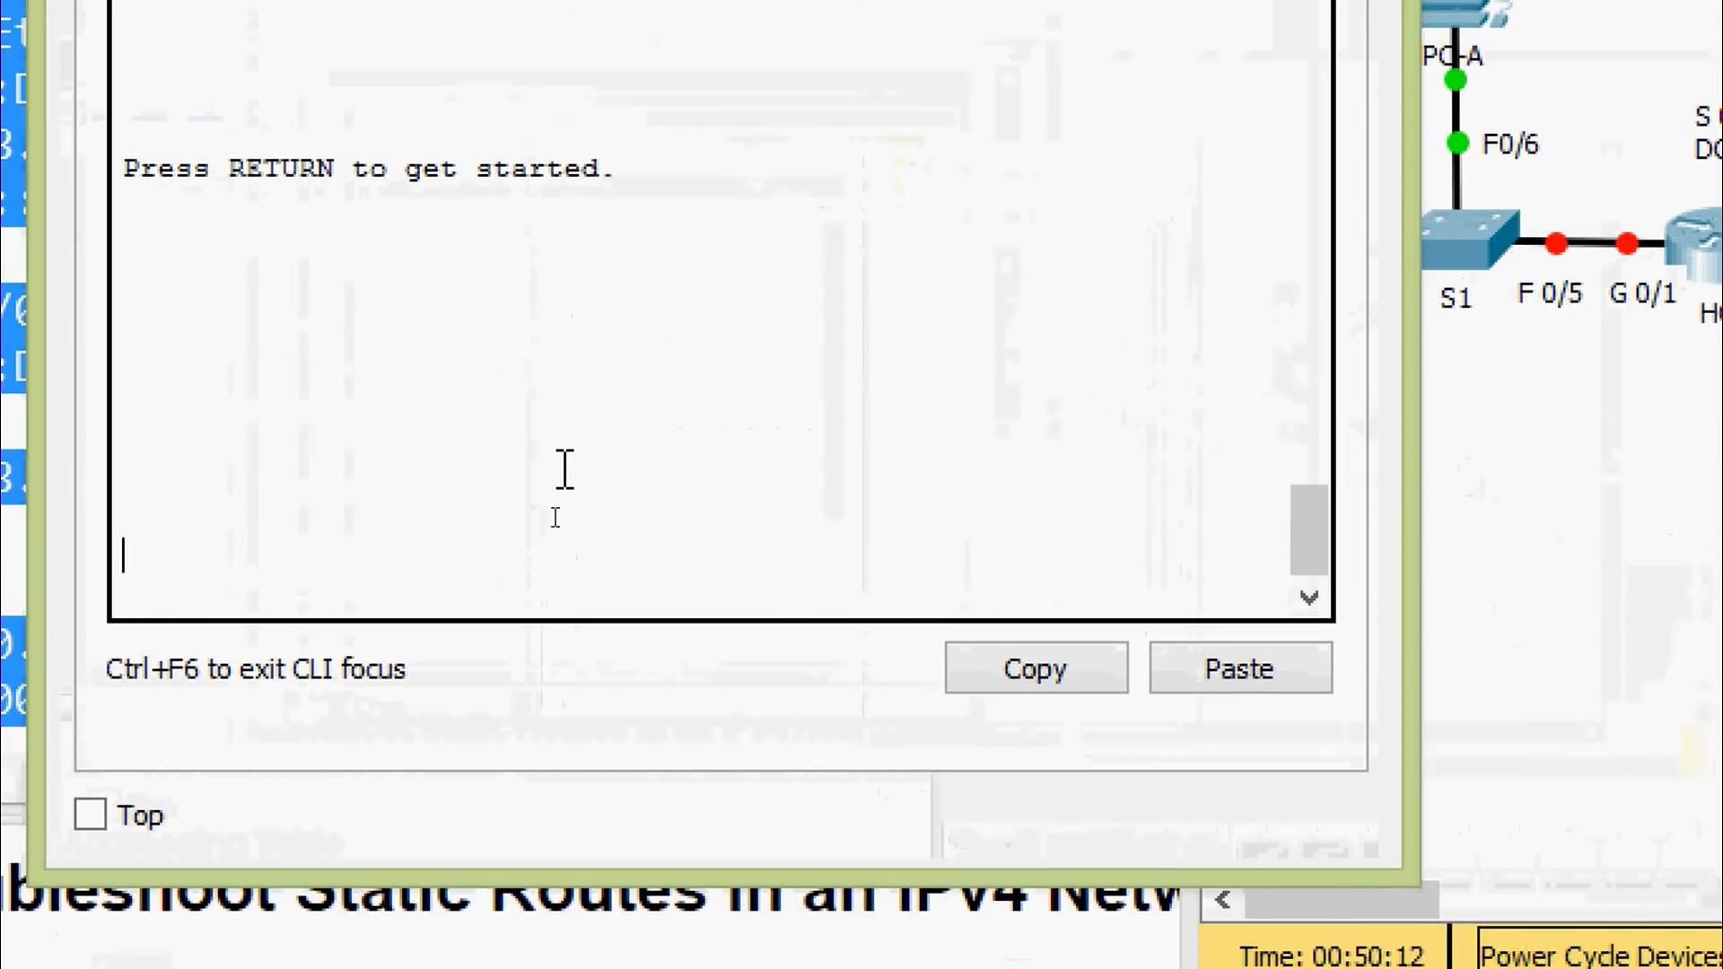
Log in to BRANCH with the console password and enter privileged mode with the enable password
{"action": "key", "text": "Return"}
{"action": "type", "text": "cisco"}
{"action": "key", "text": "Return"}
{"action": "type", "text": "e"}
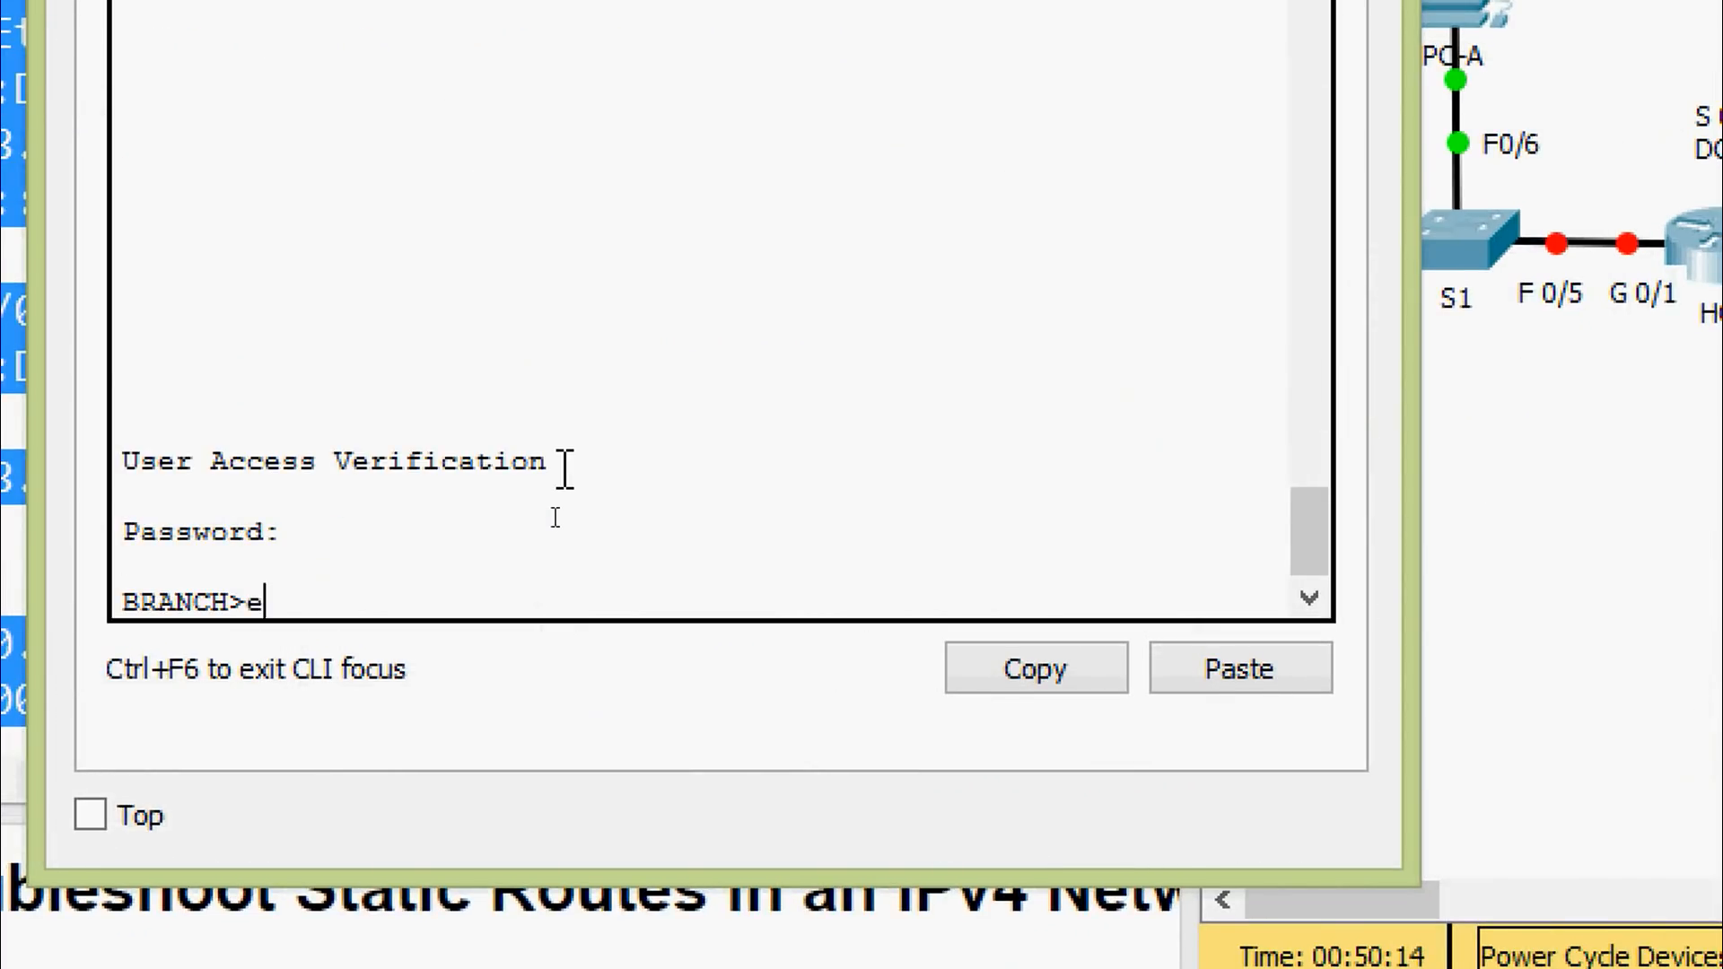
{"action": "type", "text": "na"}
{"action": "key", "text": "Tab"}
{"action": "key", "text": "Return"}
{"action": "type", "text": "class"}
{"action": "key", "text": "Return"}
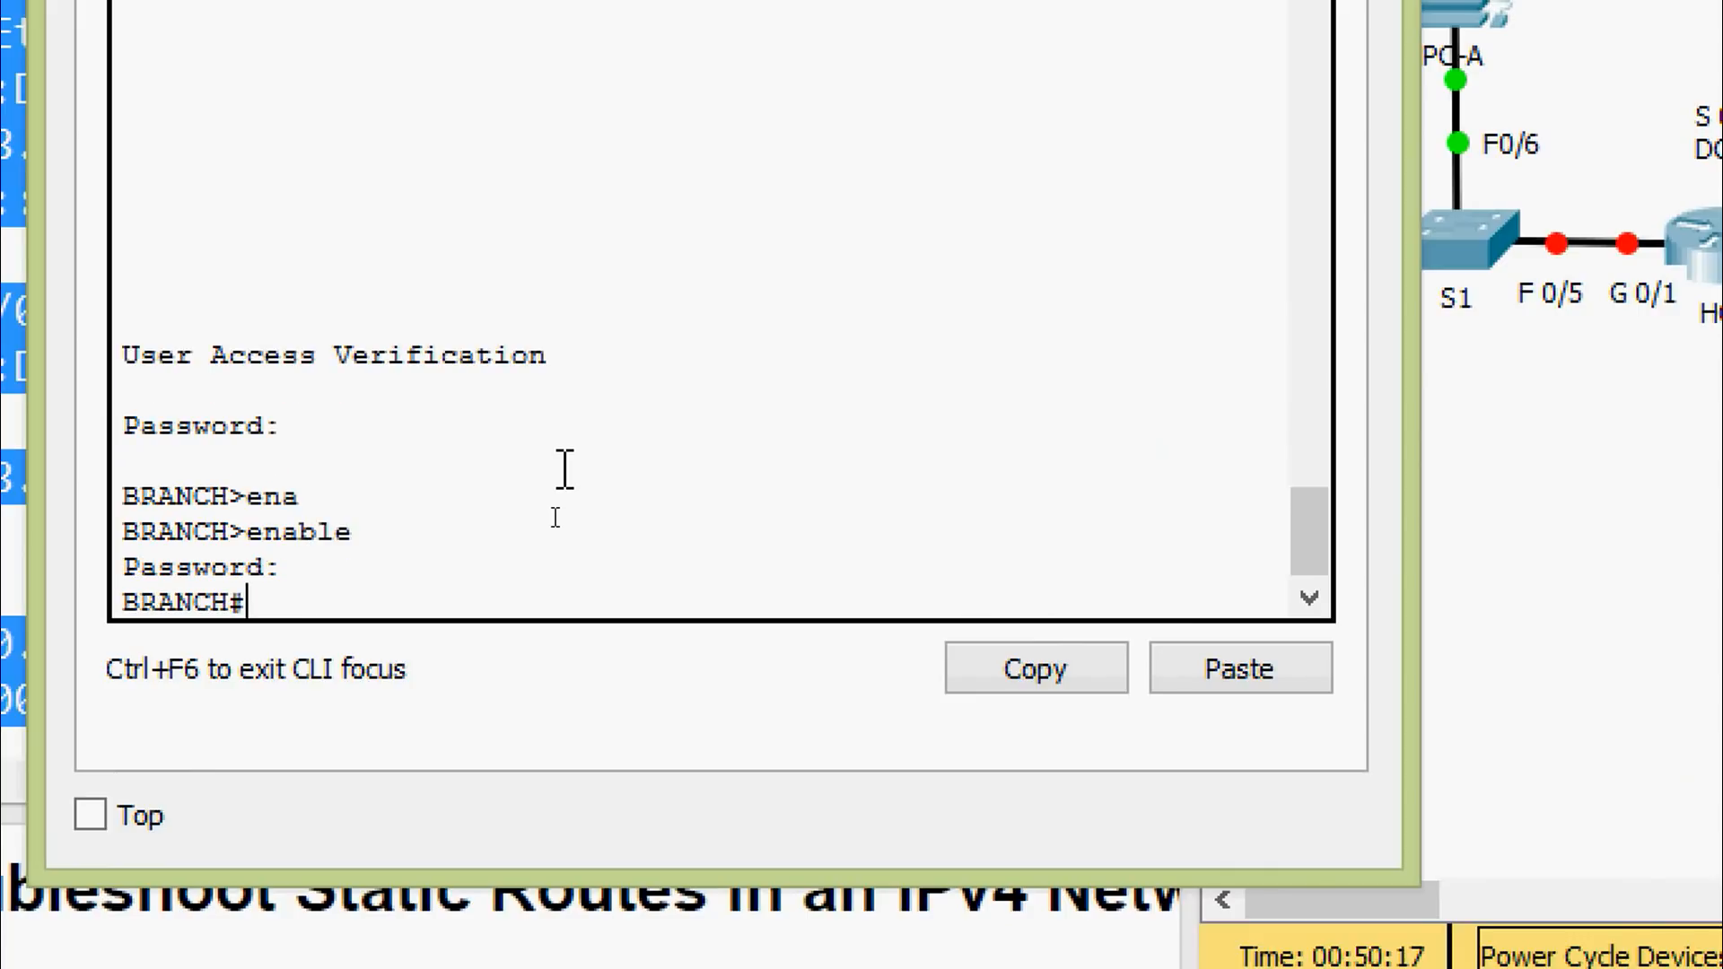
Paste the BRANCH configuration script under 'configure terminal', then exit config mode
{"action": "type", "text": "conf"}
{"action": "key", "text": "Tab"}
{"action": "type", "text": "t"}
{"action": "key", "text": "Tab"}
{"action": "key", "text": "Return"}
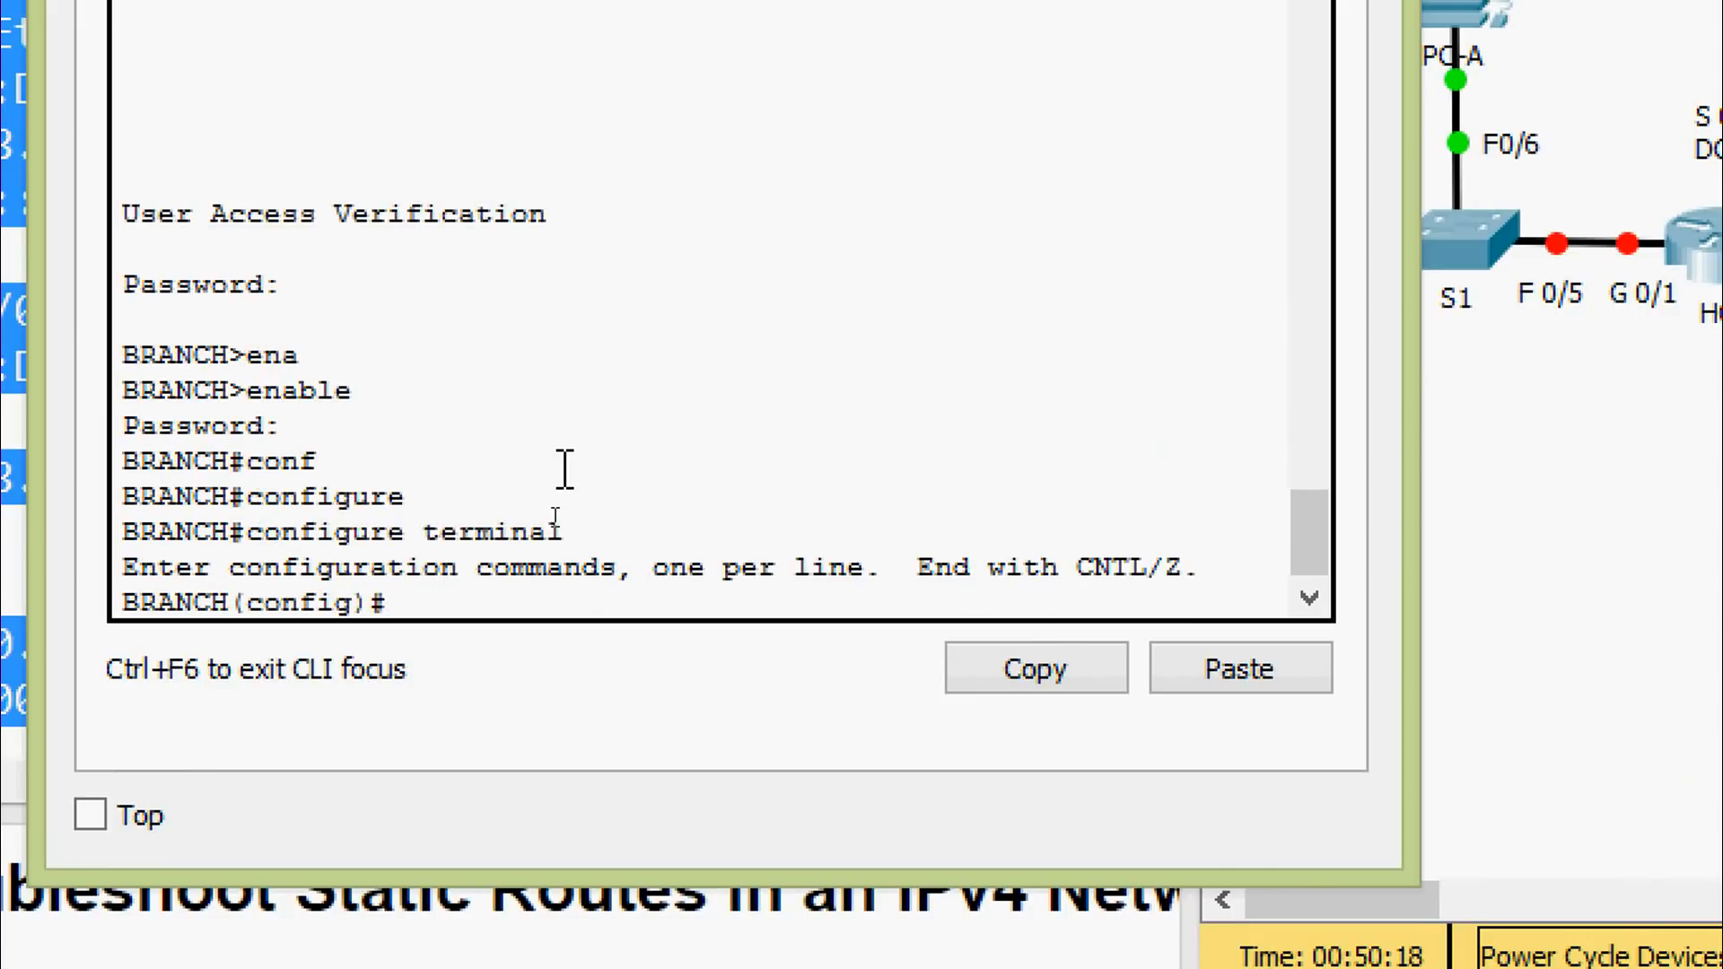
{"action": "right_click", "coordinate": [524, 597]}
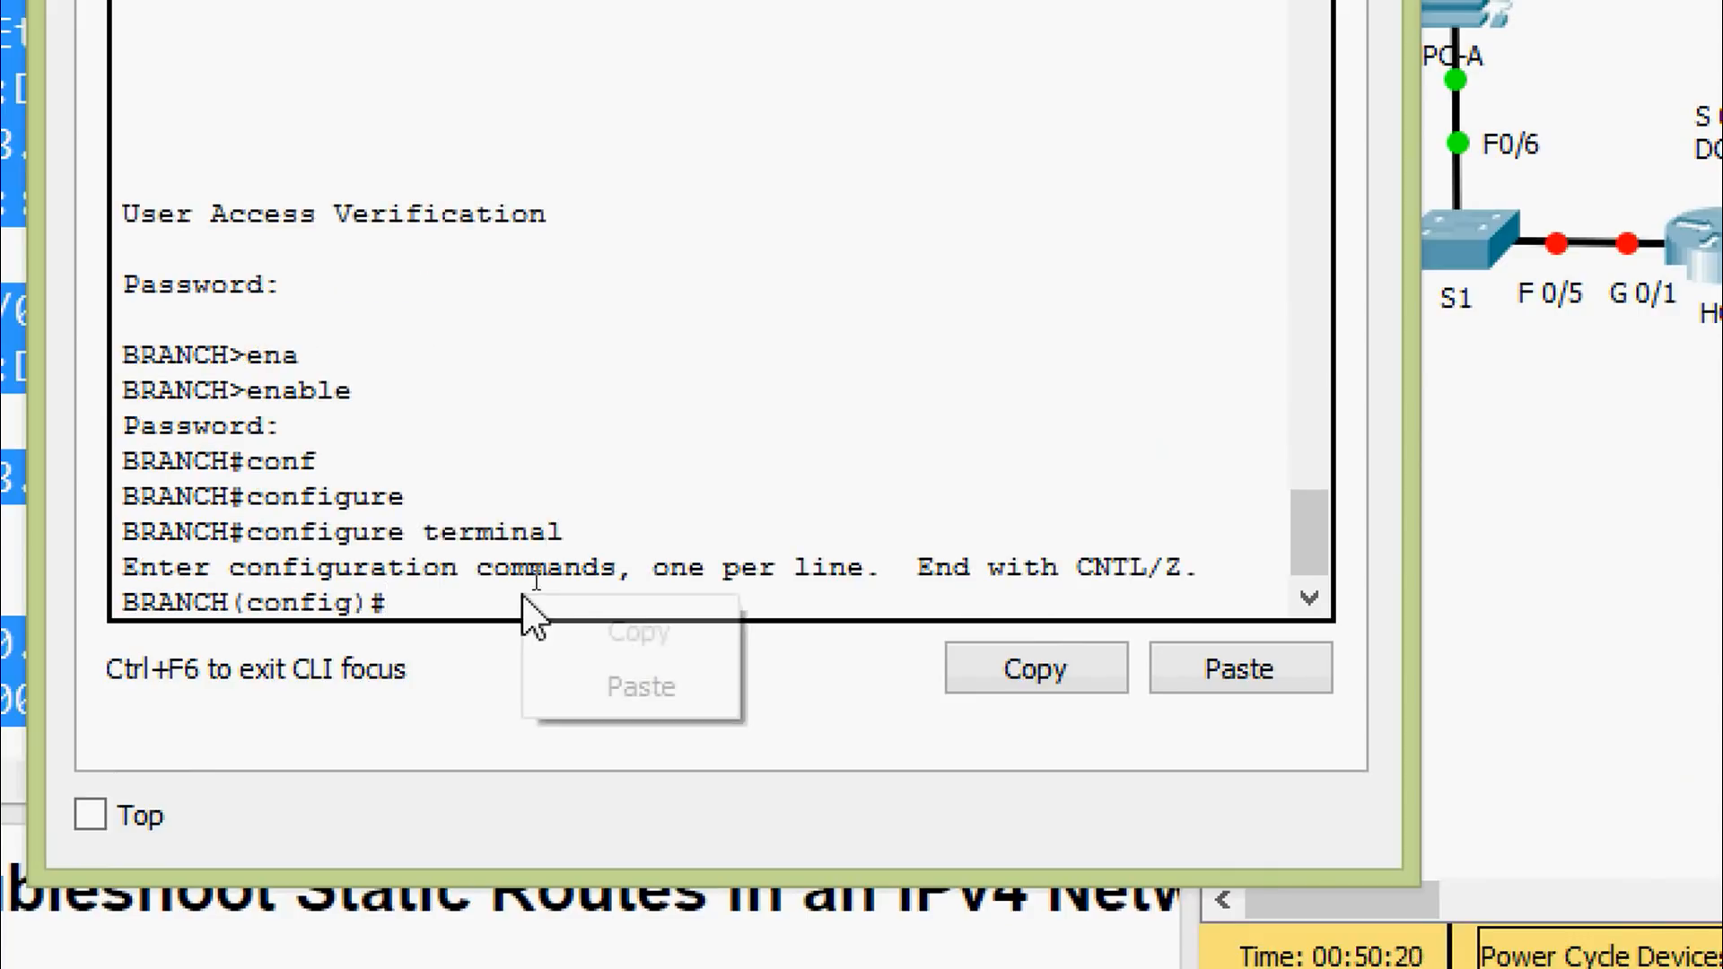
{"action": "left_click", "coordinate": [585, 689]}
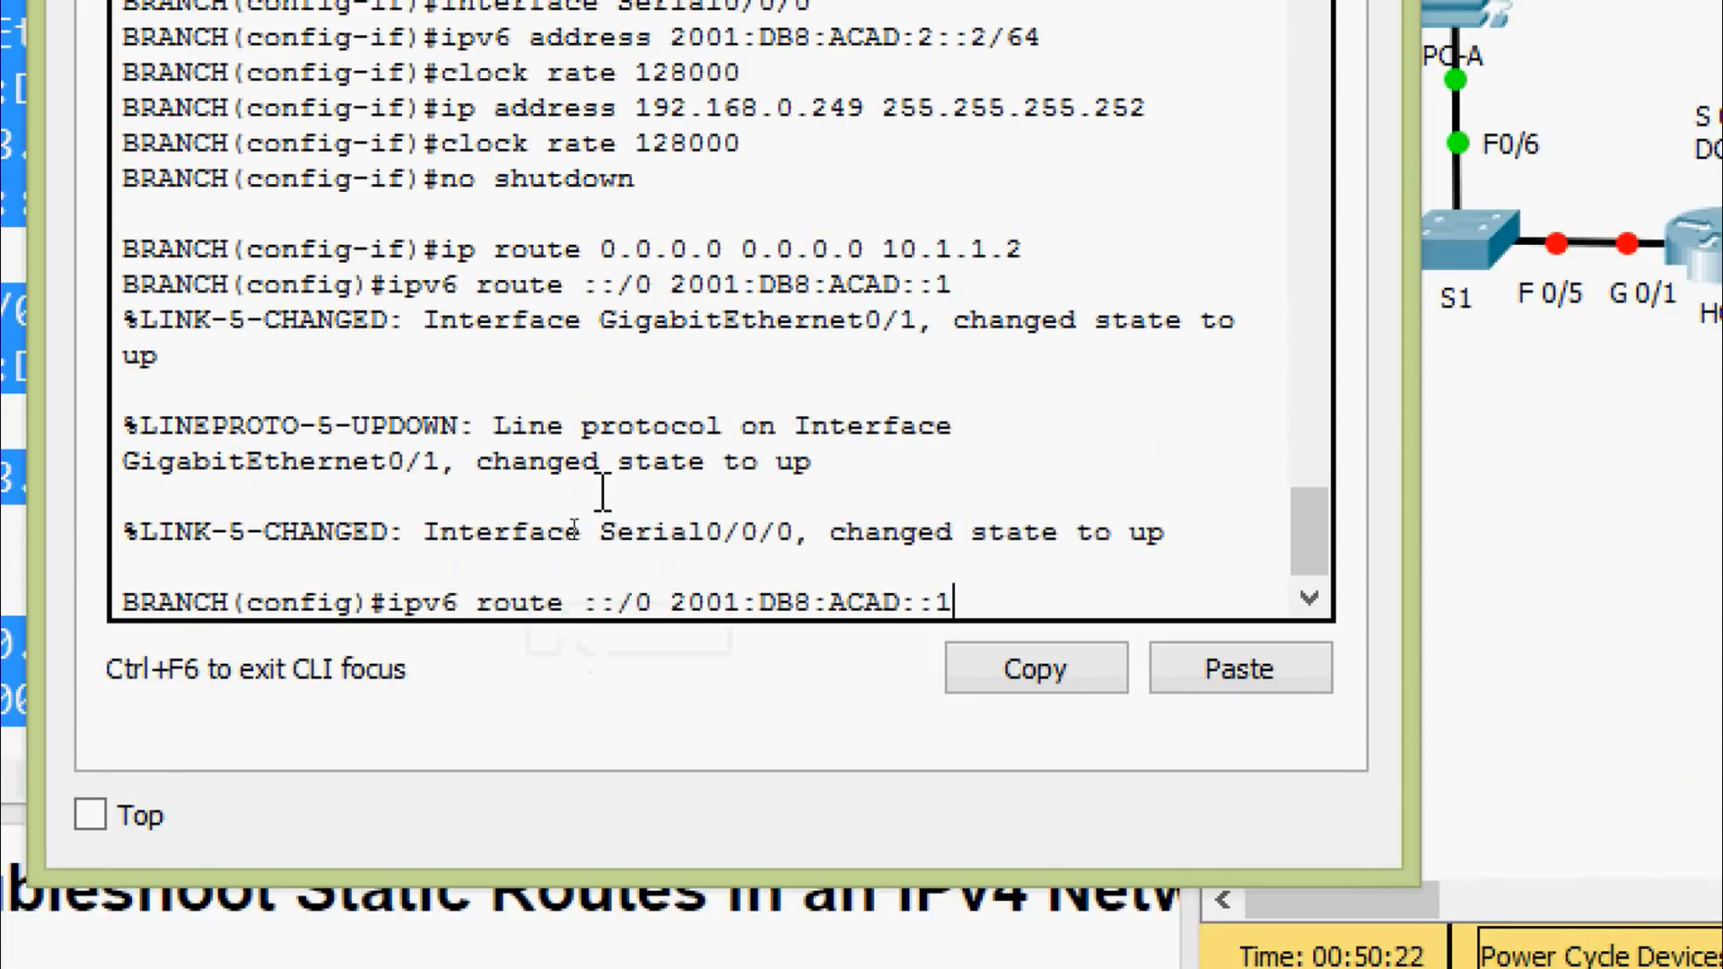
{"action": "key", "text": "Return"}
{"action": "key", "text": "ctrl+z"}
{"action": "key", "text": "Return"}
Save BRANCH's configuration with 'copy running-config startup-config'
{"action": "type", "text": "cop"}
{"action": "key", "text": "Tab"}
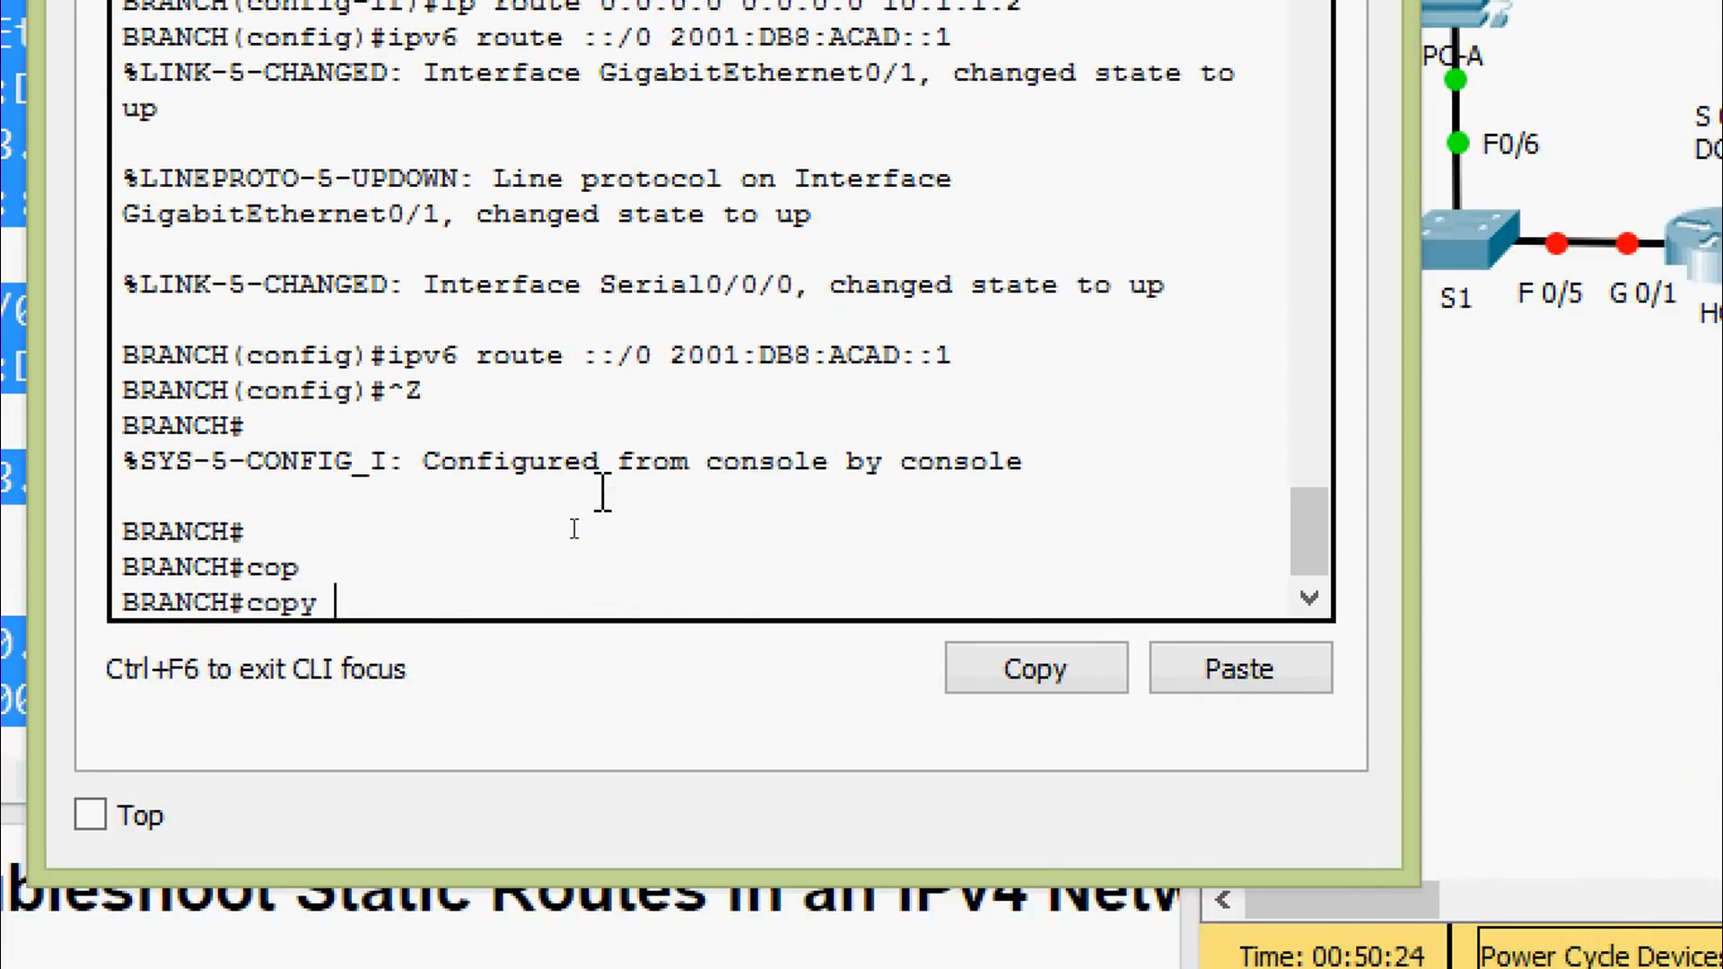
{"action": "type", "text": "r"}
{"action": "key", "text": "Tab"}
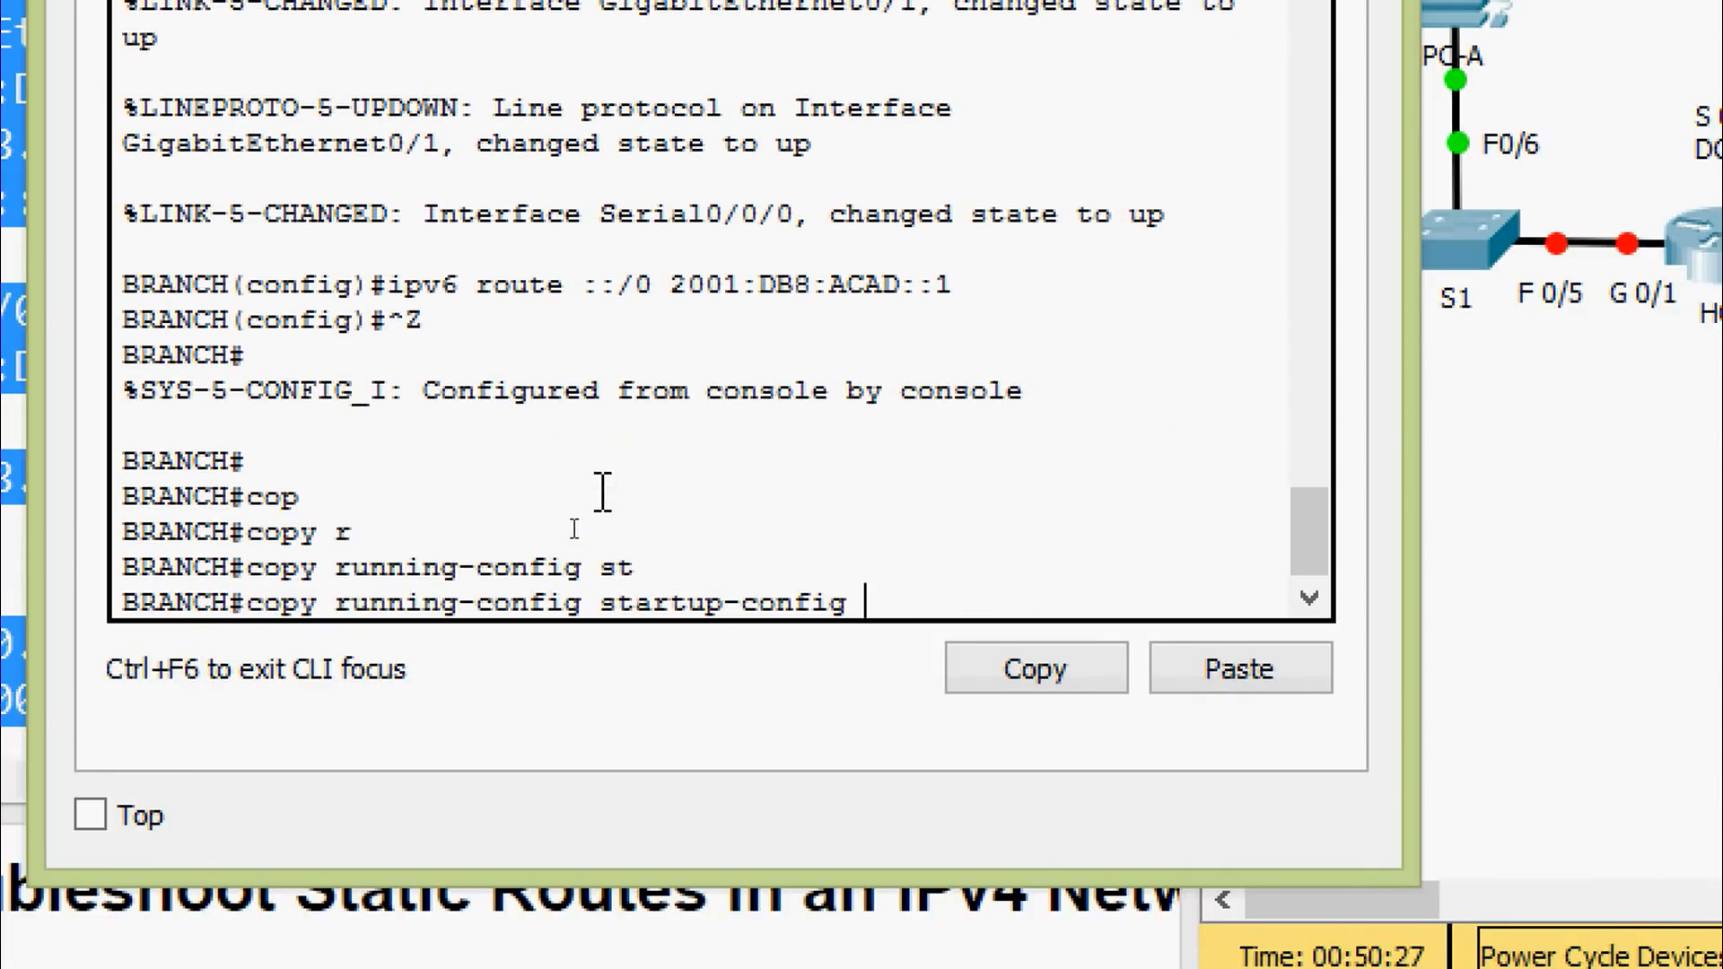
{"action": "key", "text": "Return"}
{"action": "key", "text": "Return"}
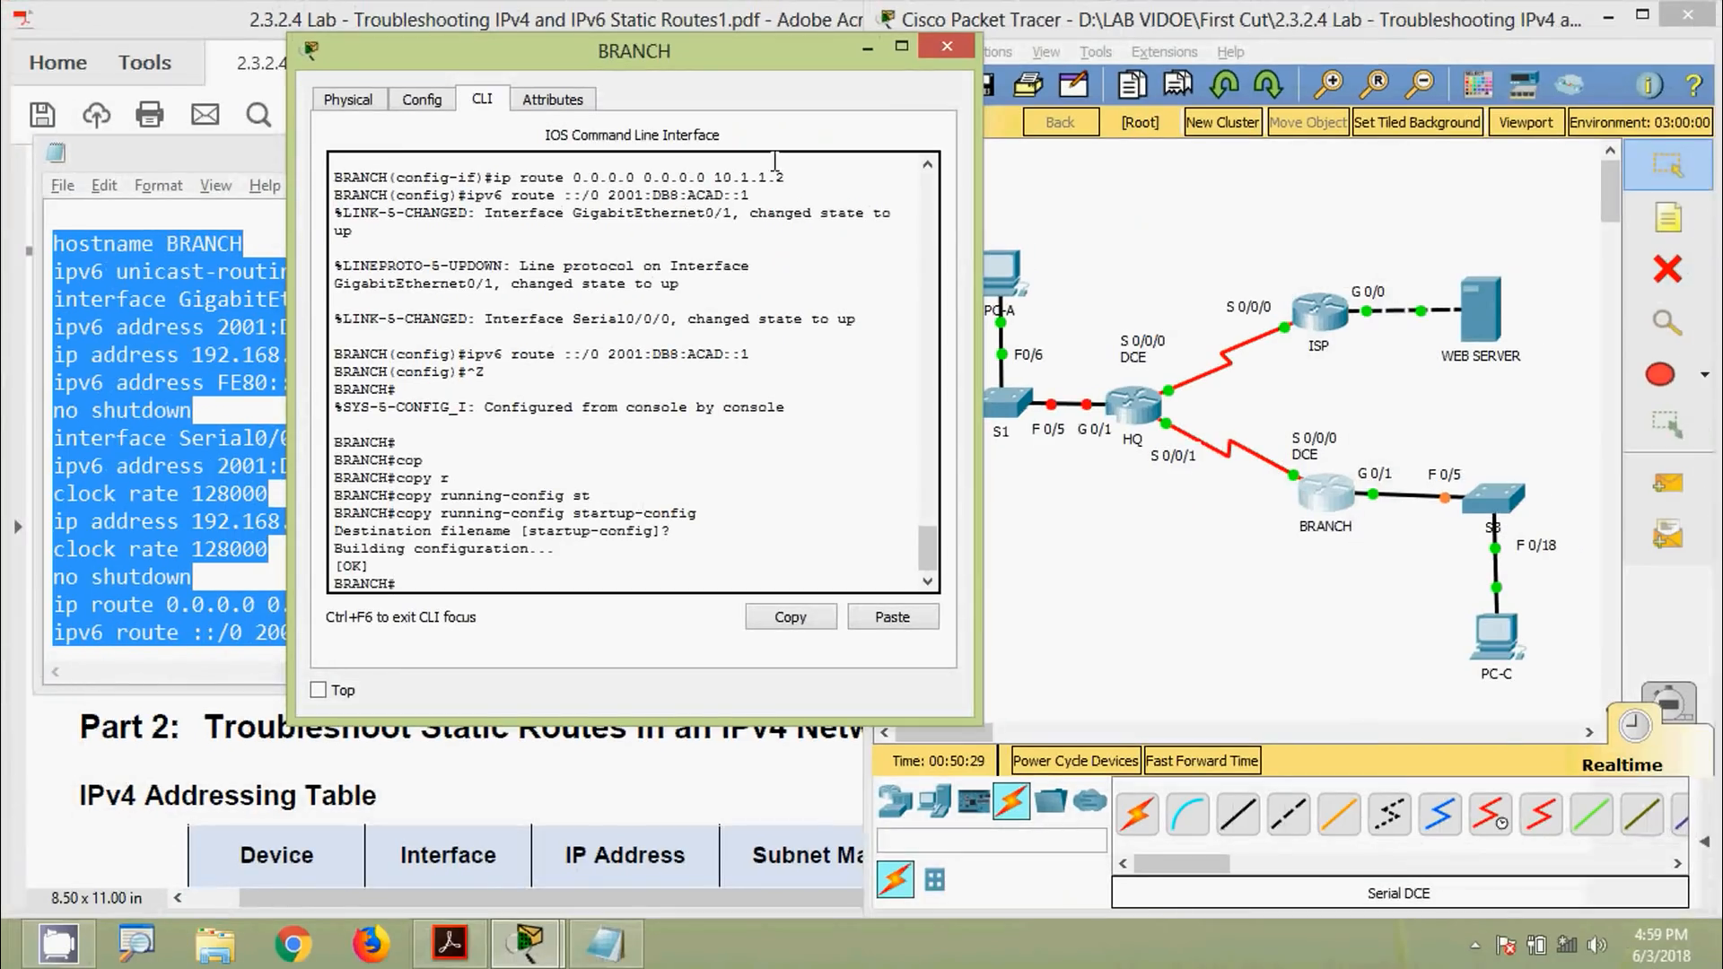
Close the BRANCH console and scroll the lab PDF to Step 1: Troubleshoot the HQ router
{"action": "left_click", "coordinate": [933, 52]}
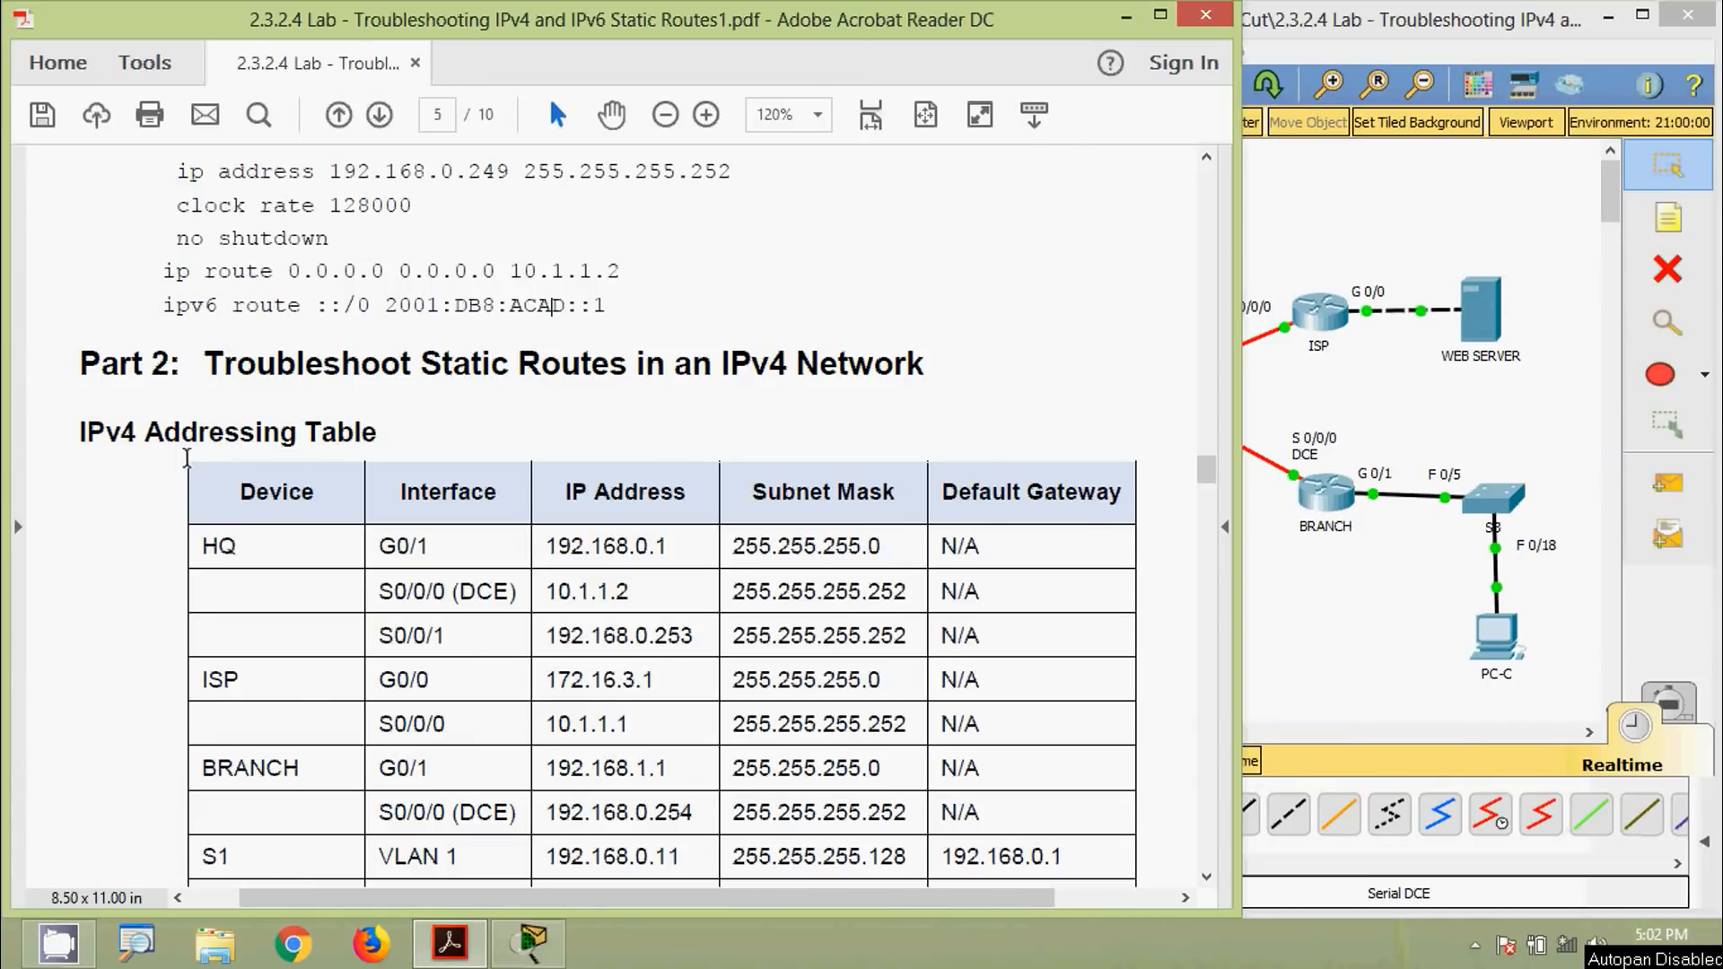
{"action": "scroll", "coordinate": [699, 611], "scroll_direction": "down", "scroll_amount": 10}
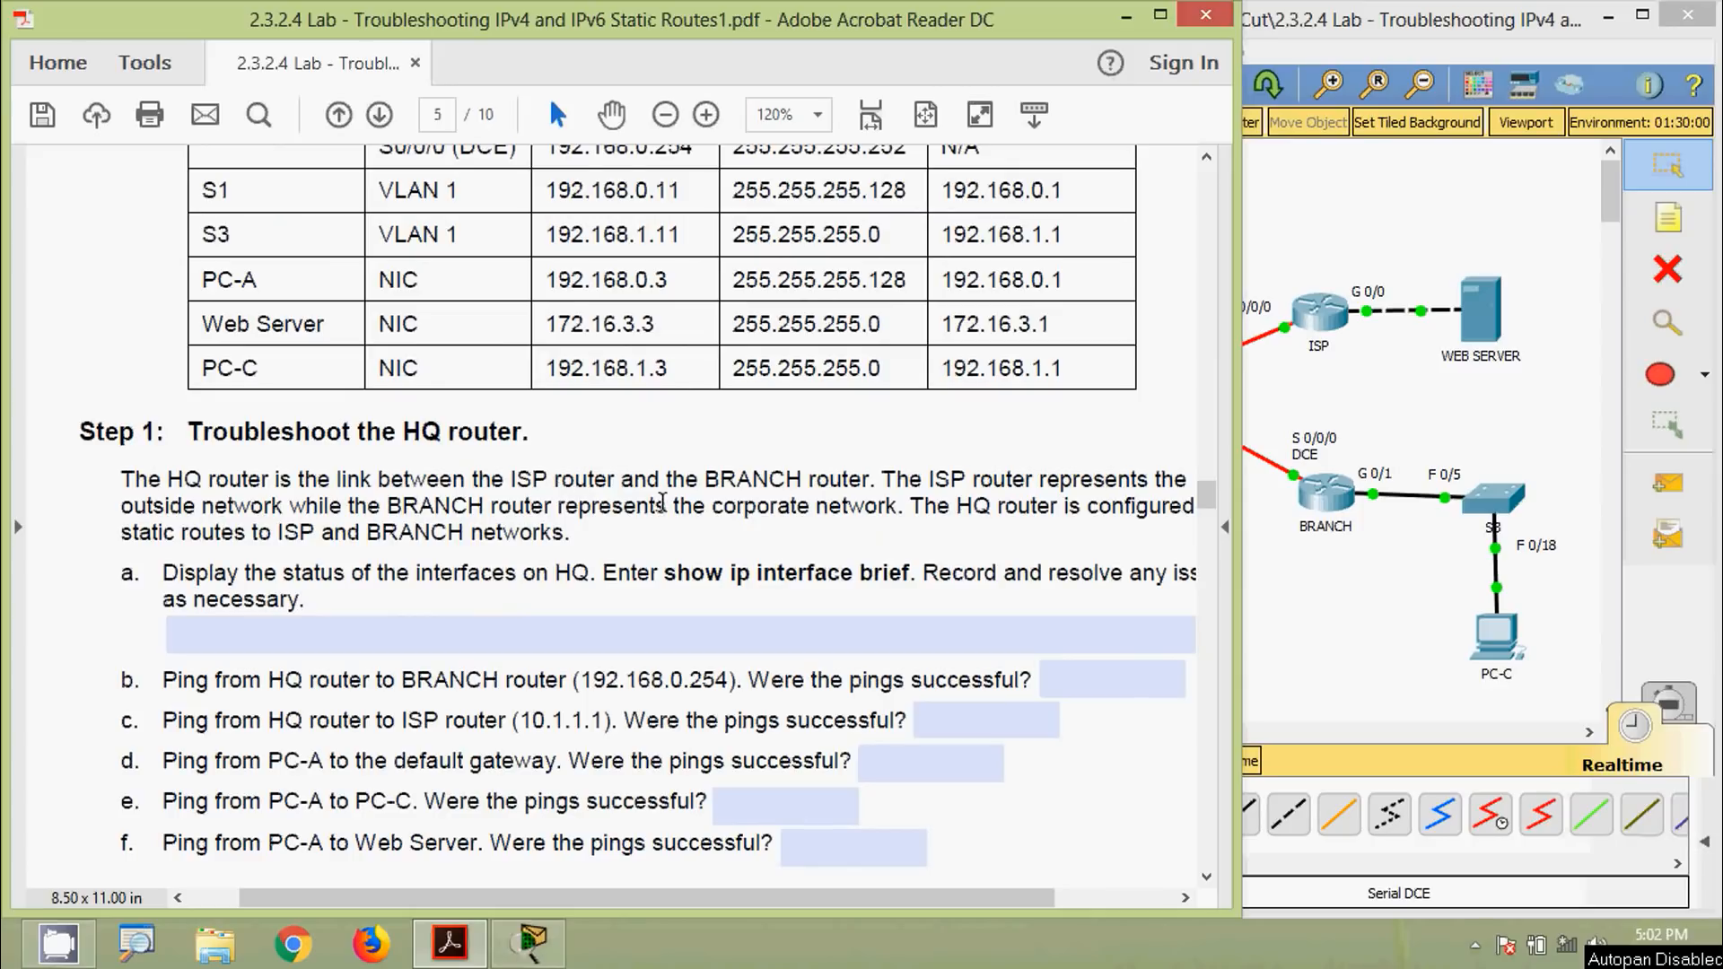
{"action": "left_click", "coordinate": [1294, 400]}
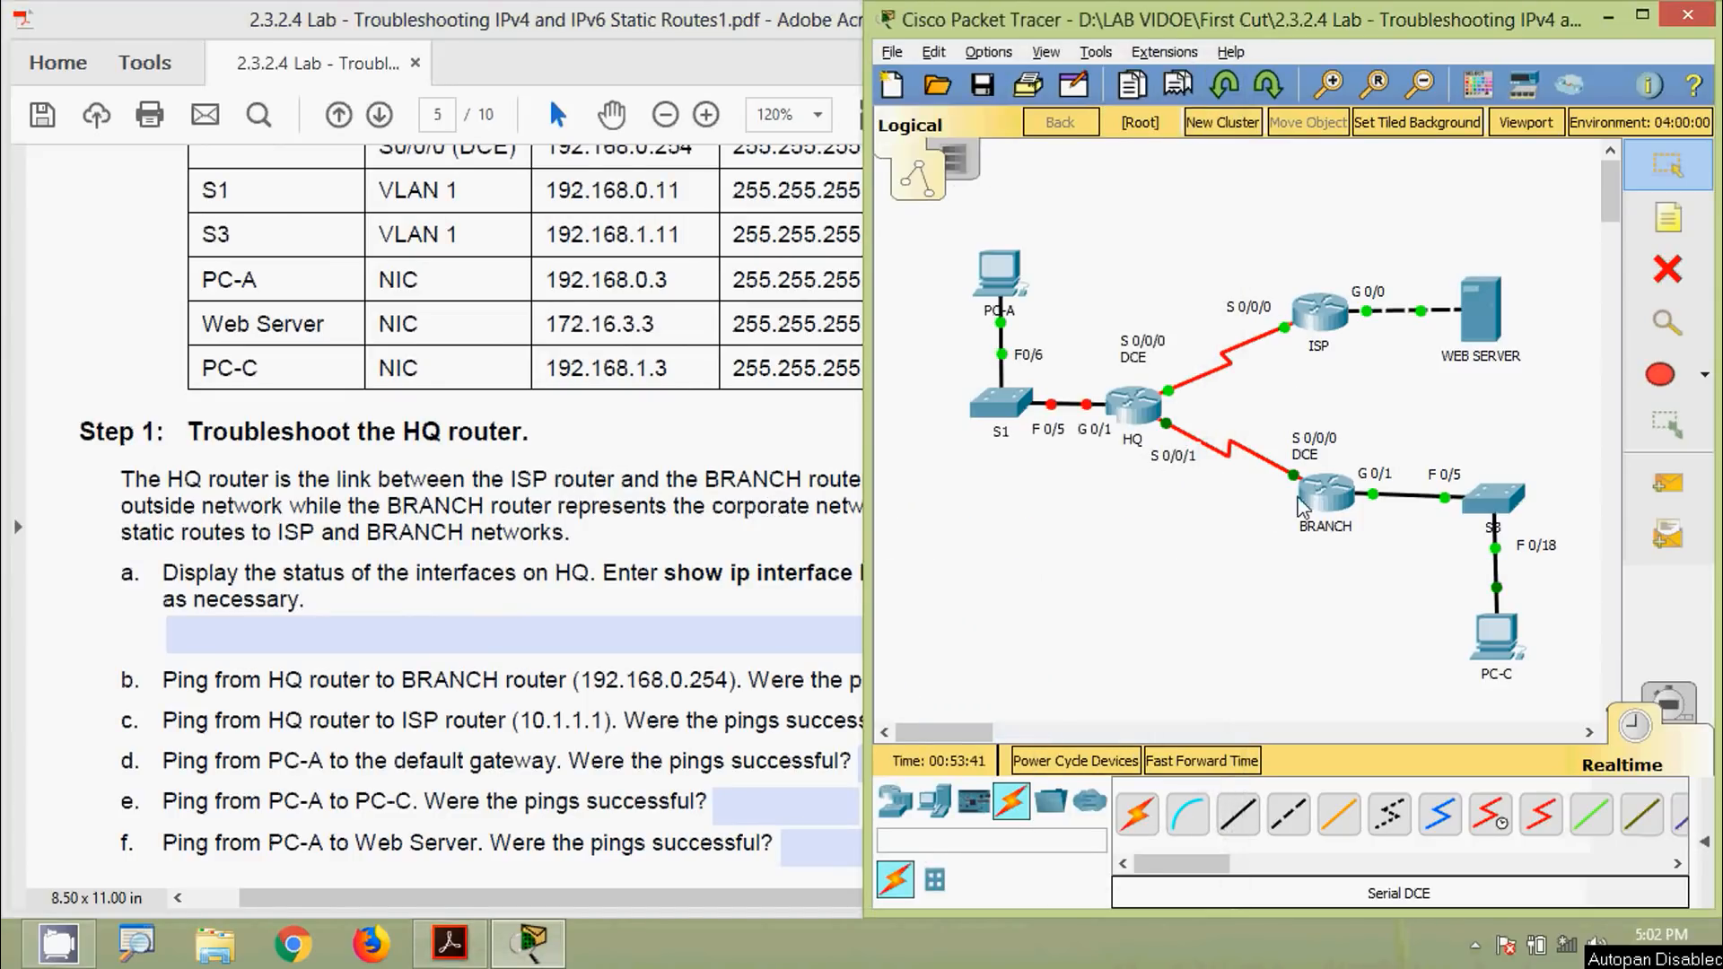
{"action": "left_click", "coordinate": [634, 521]}
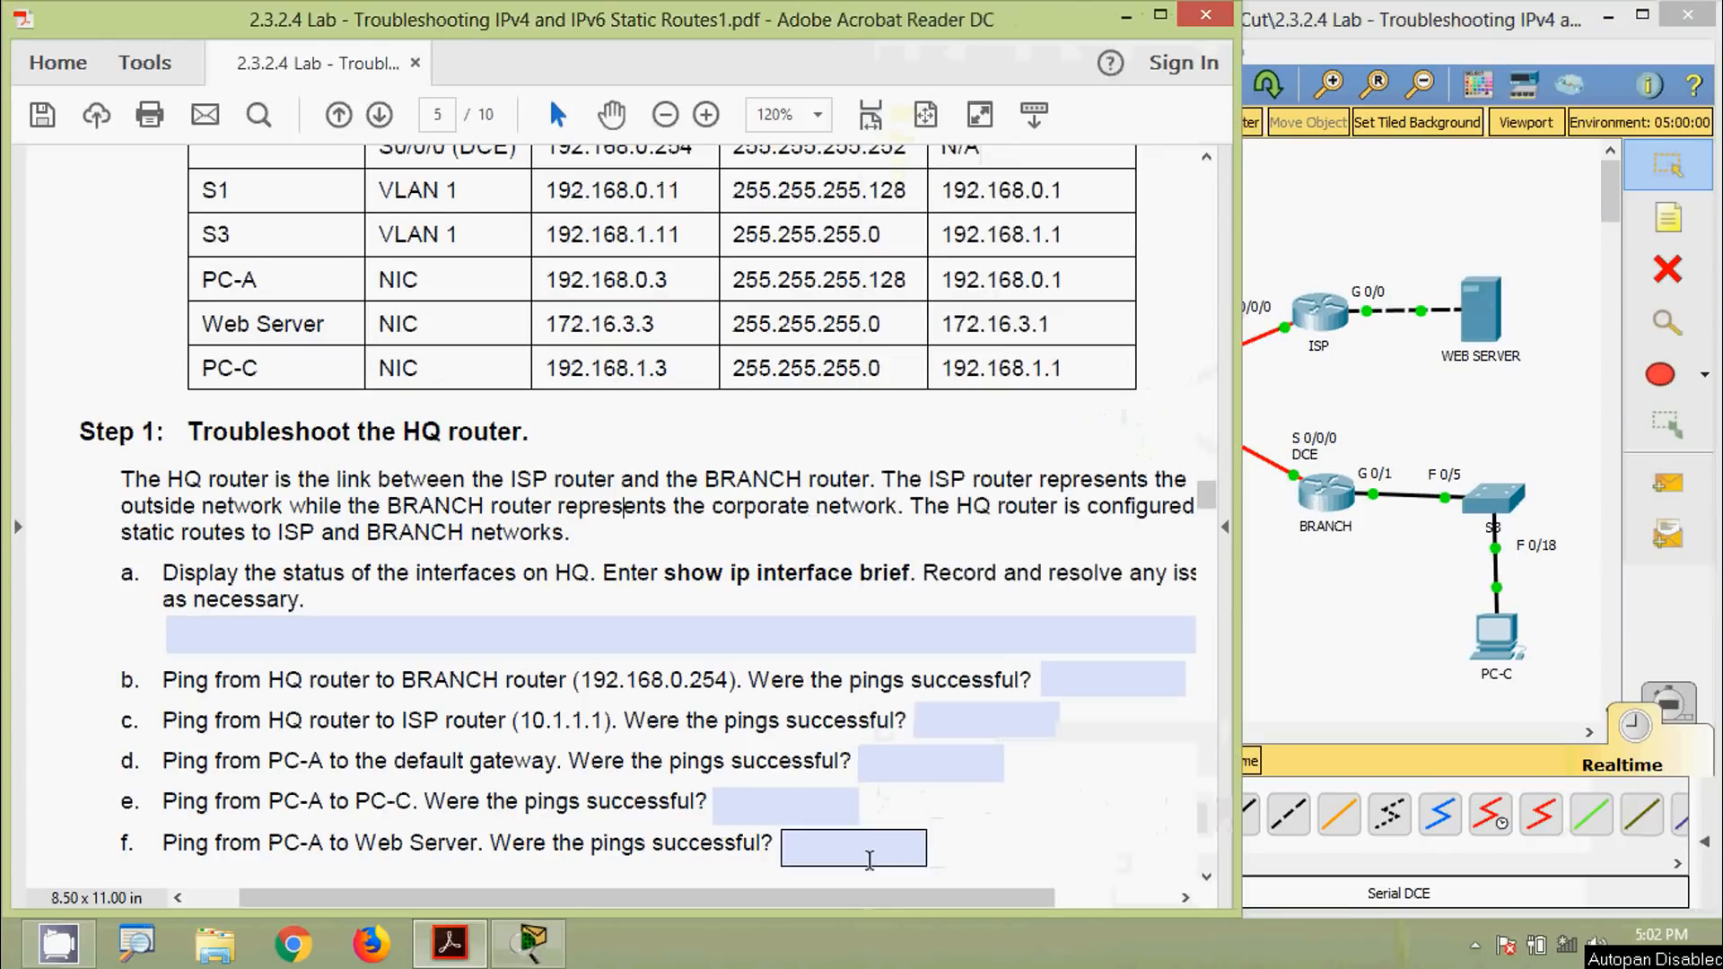
{"action": "left_click_drag", "start_coordinate": [889, 898], "coordinate": [930, 900]}
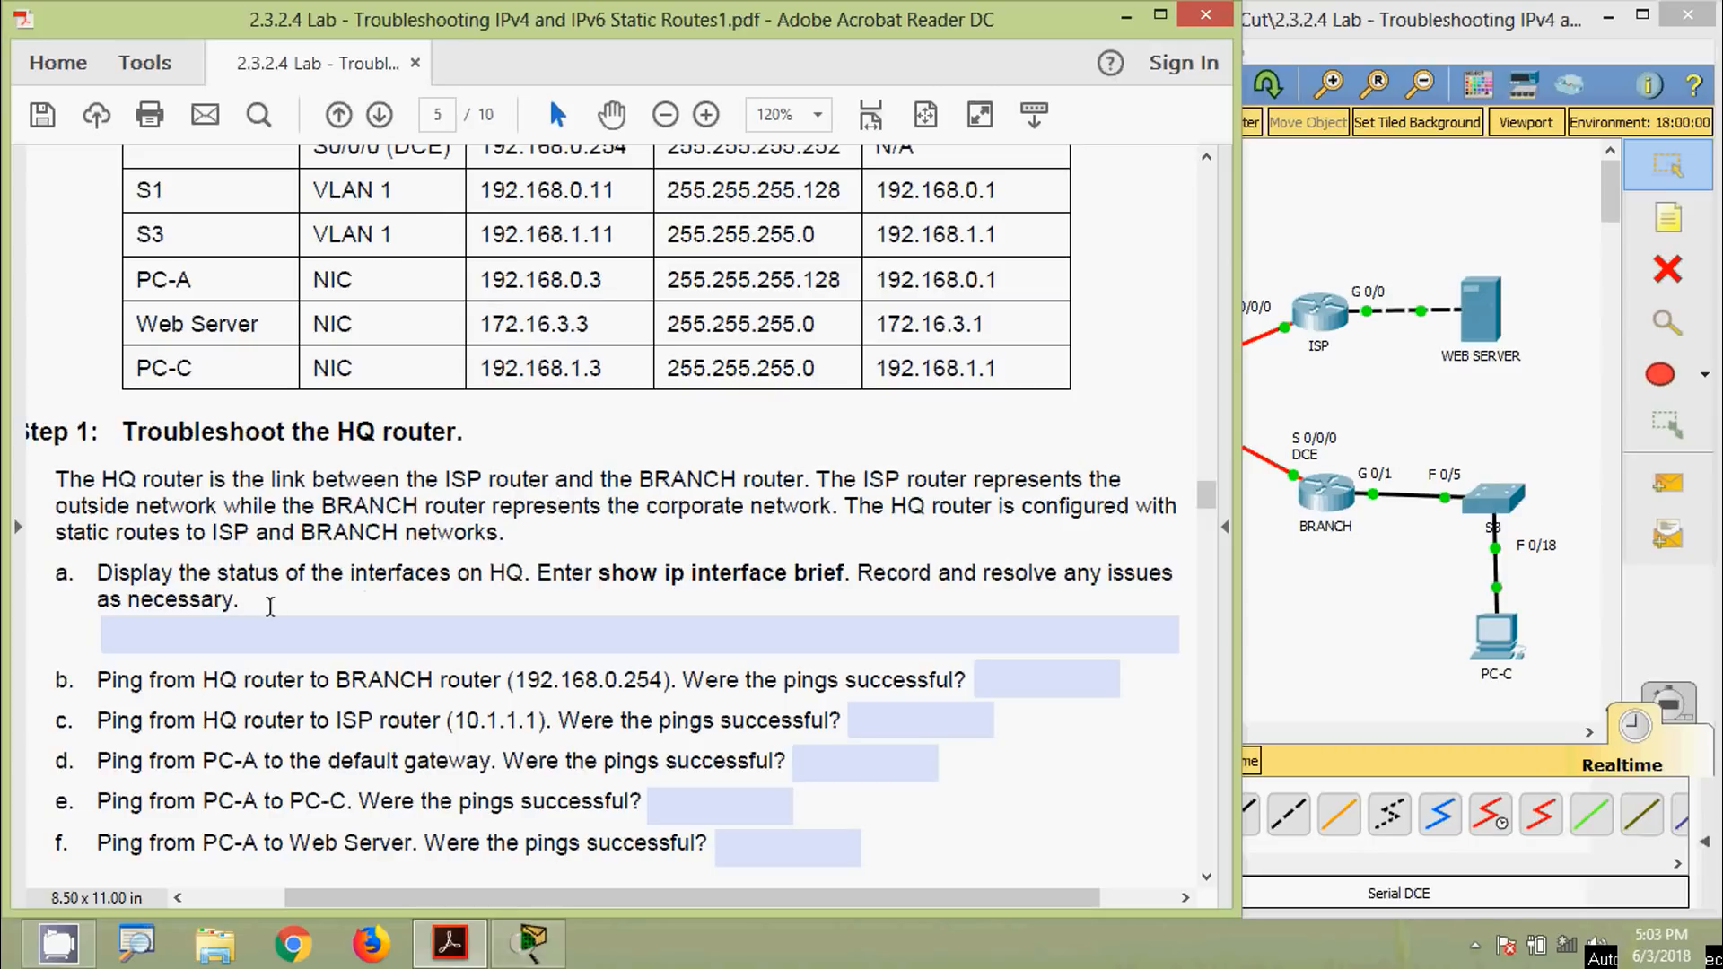
Run show ip interface brief on HQ's console and widen it so output doesn't wrap
{"action": "left_click", "coordinate": [1274, 575]}
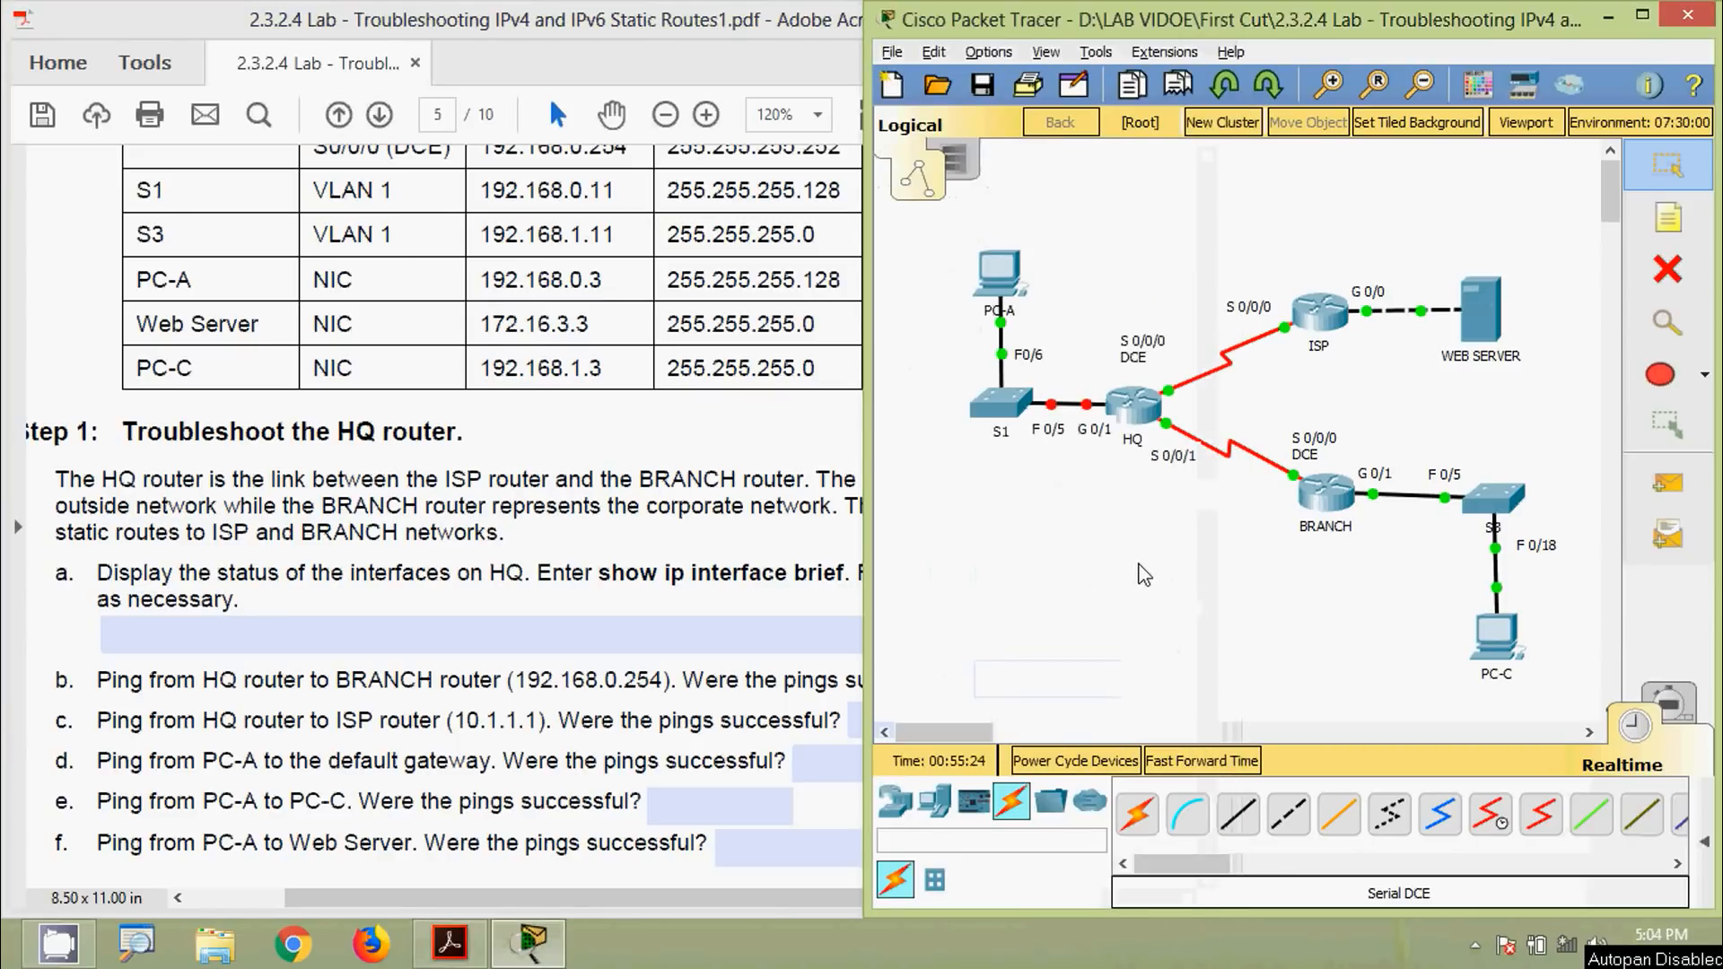
{"action": "left_click", "coordinate": [1135, 413]}
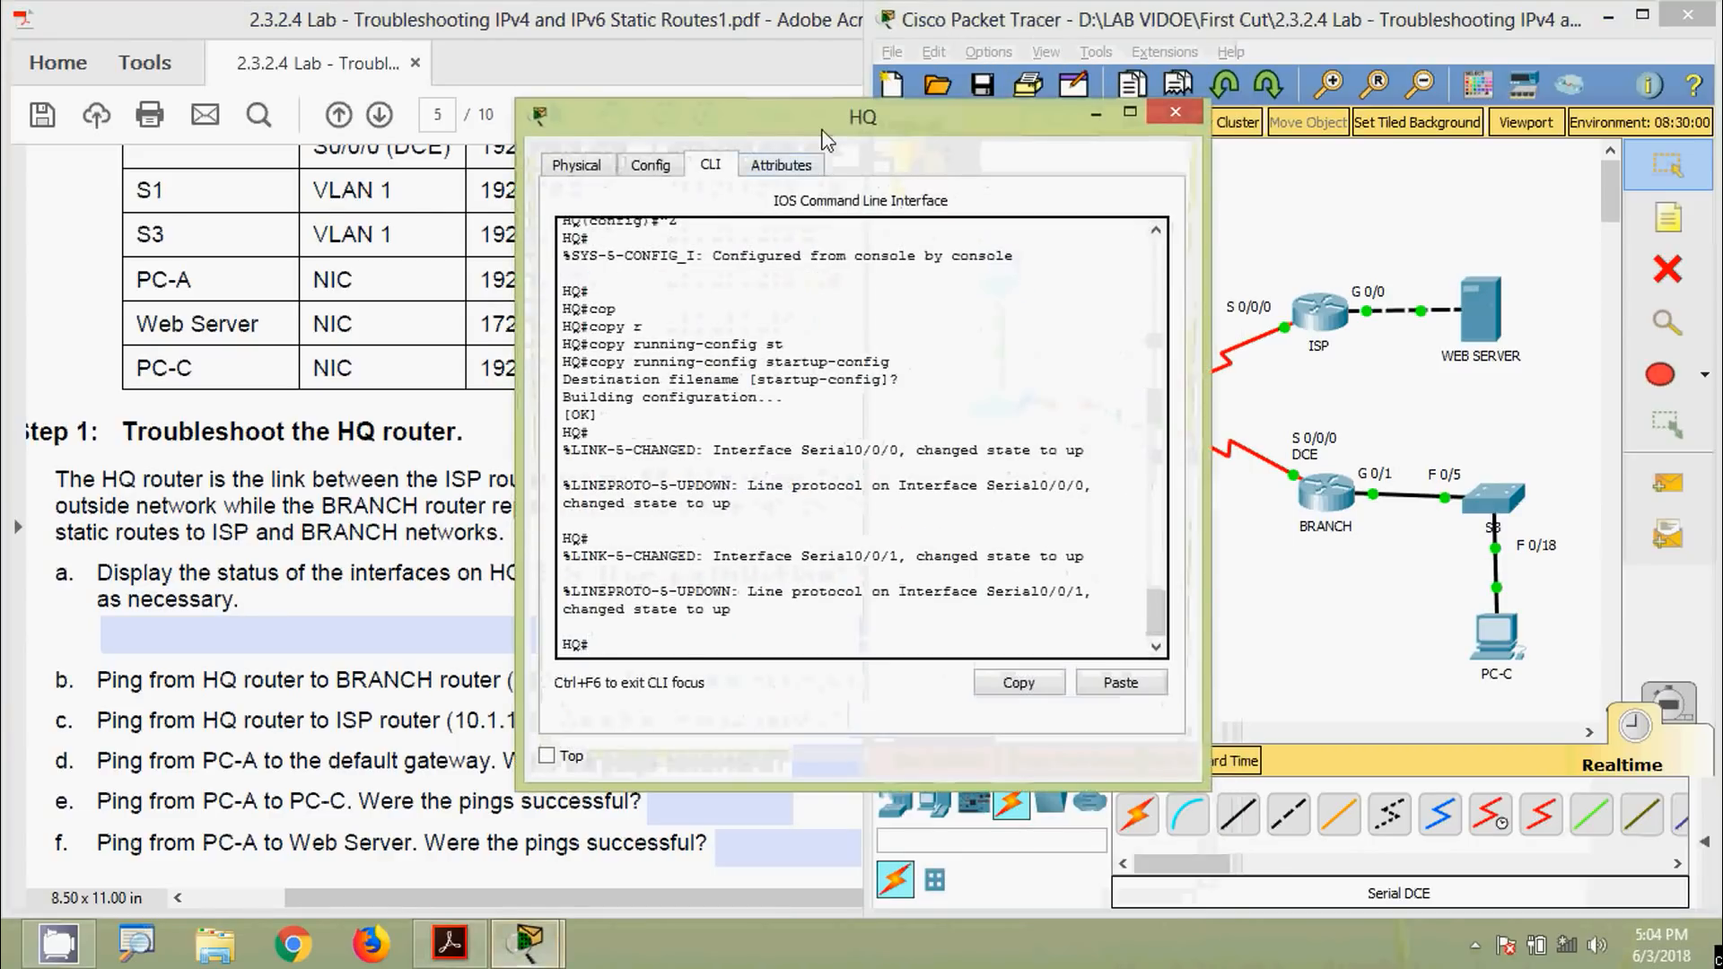
{"action": "left_click_drag", "start_coordinate": [826, 135], "coordinate": [669, 79]}
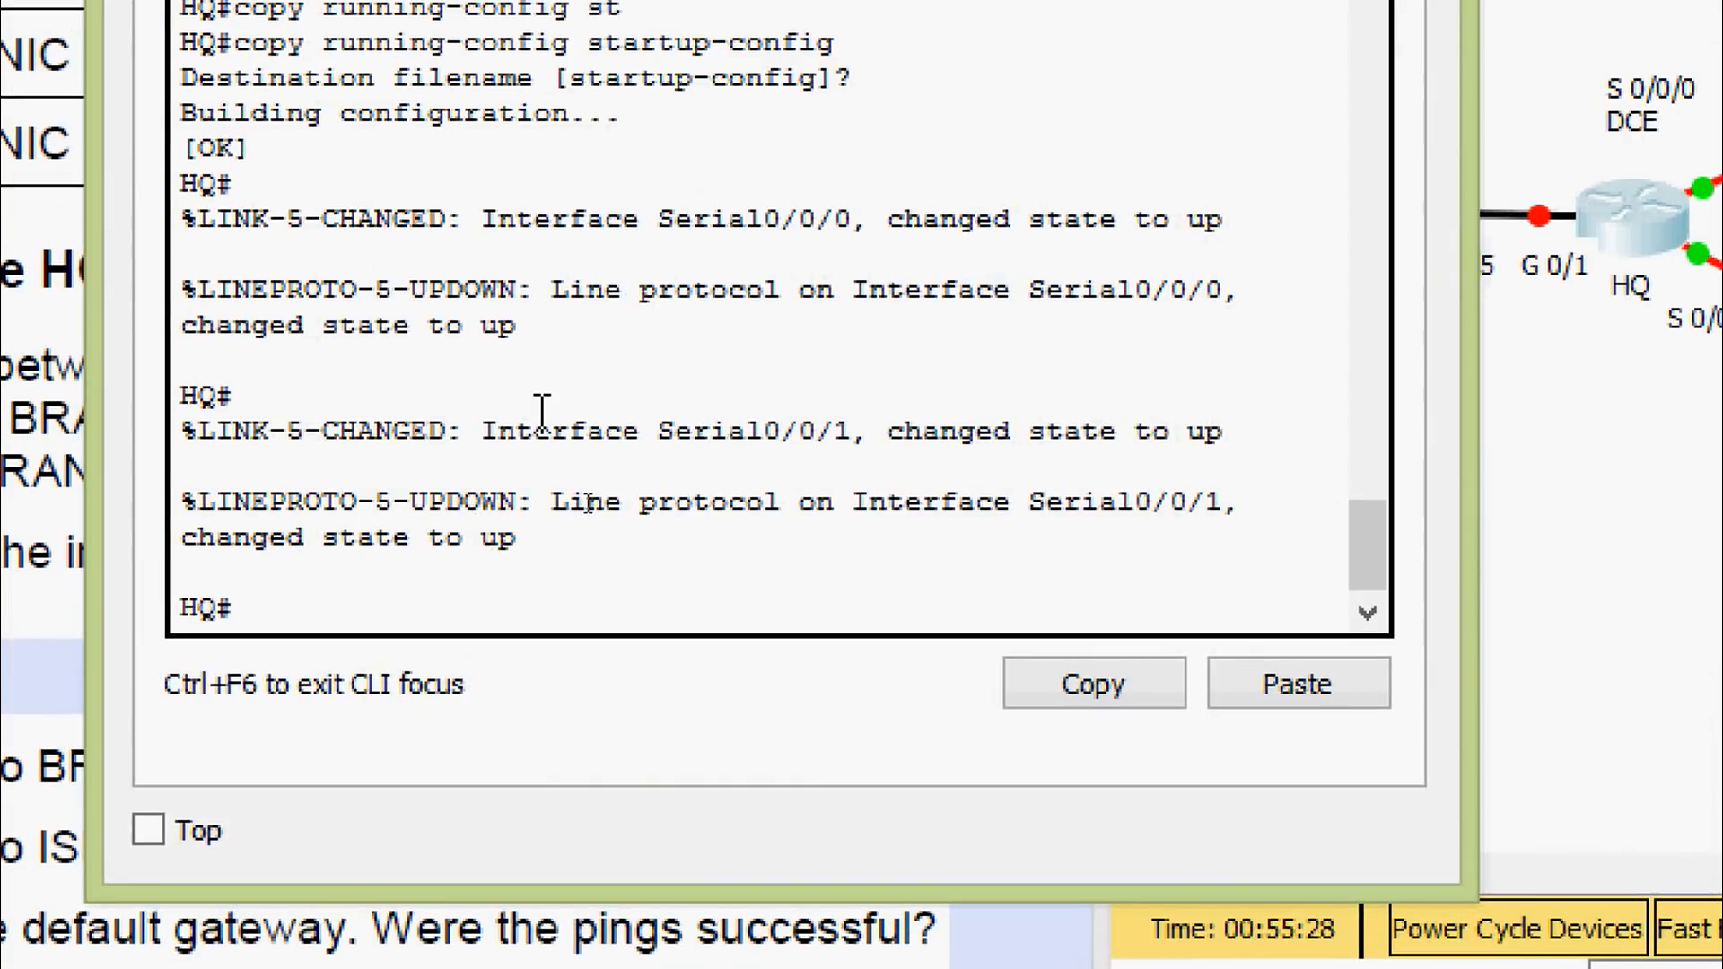
{"action": "type", "text": "sh"}
{"action": "key", "text": "Tab"}
{"action": "type", "text": "ip inter"}
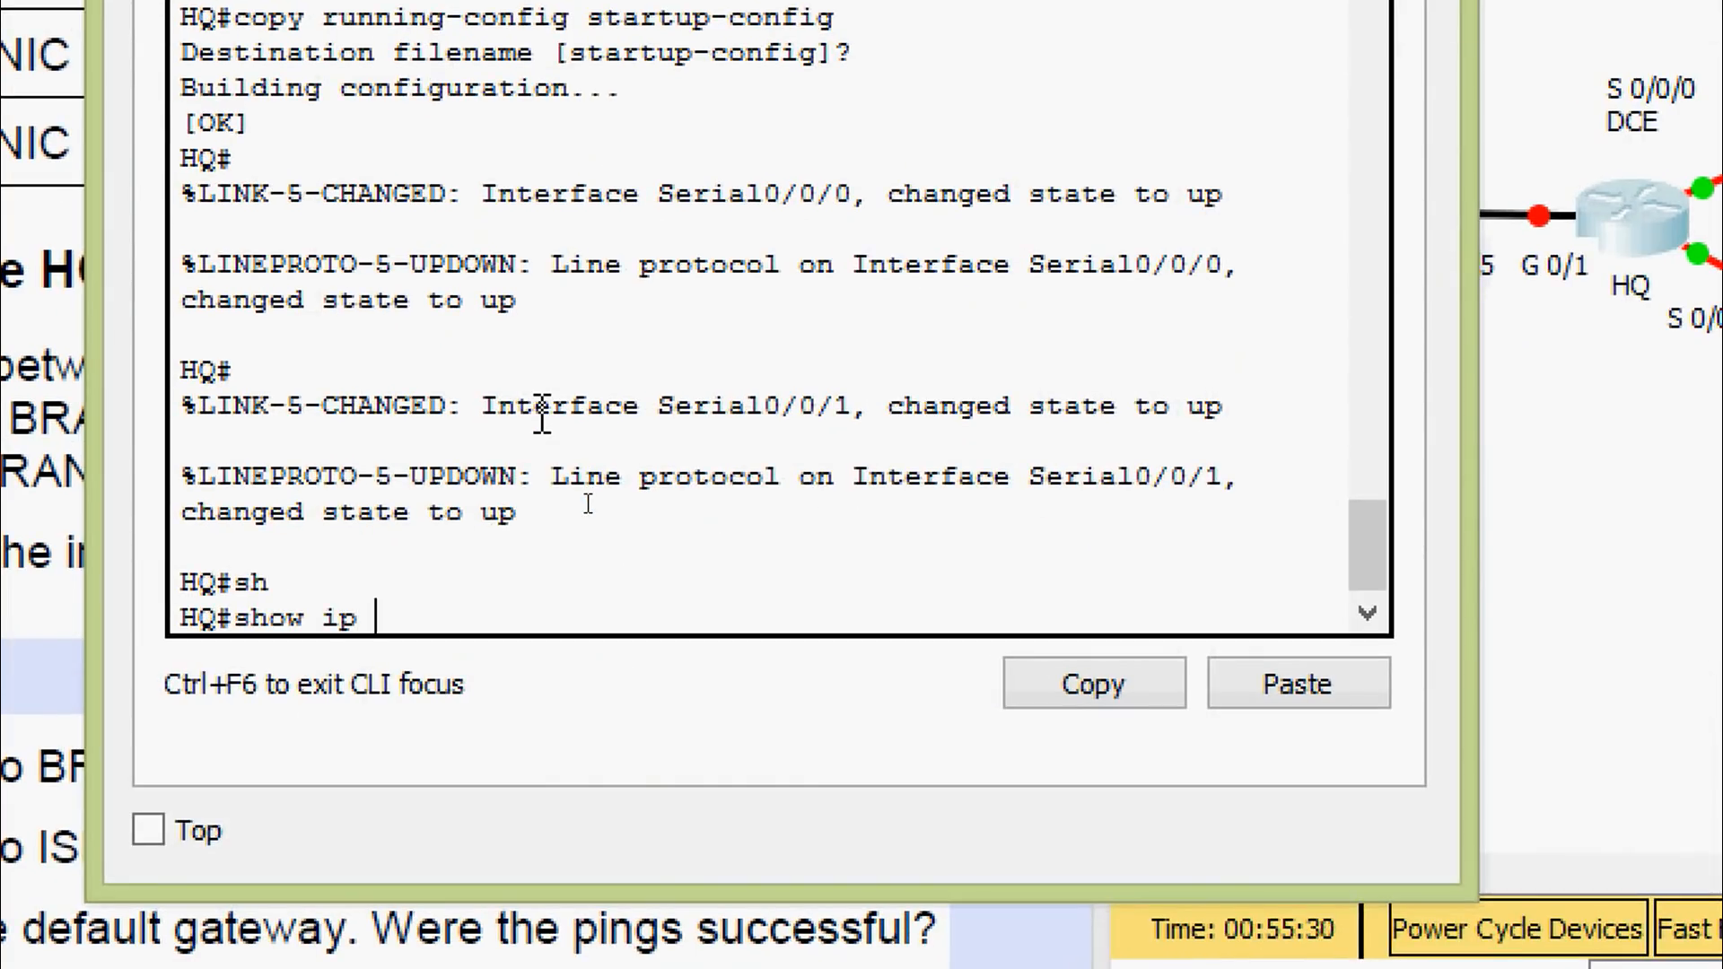
{"action": "key", "text": "Tab"}
{"action": "type", "text": "b"}
{"action": "key", "text": "Tab"}
{"action": "key", "text": "Return"}
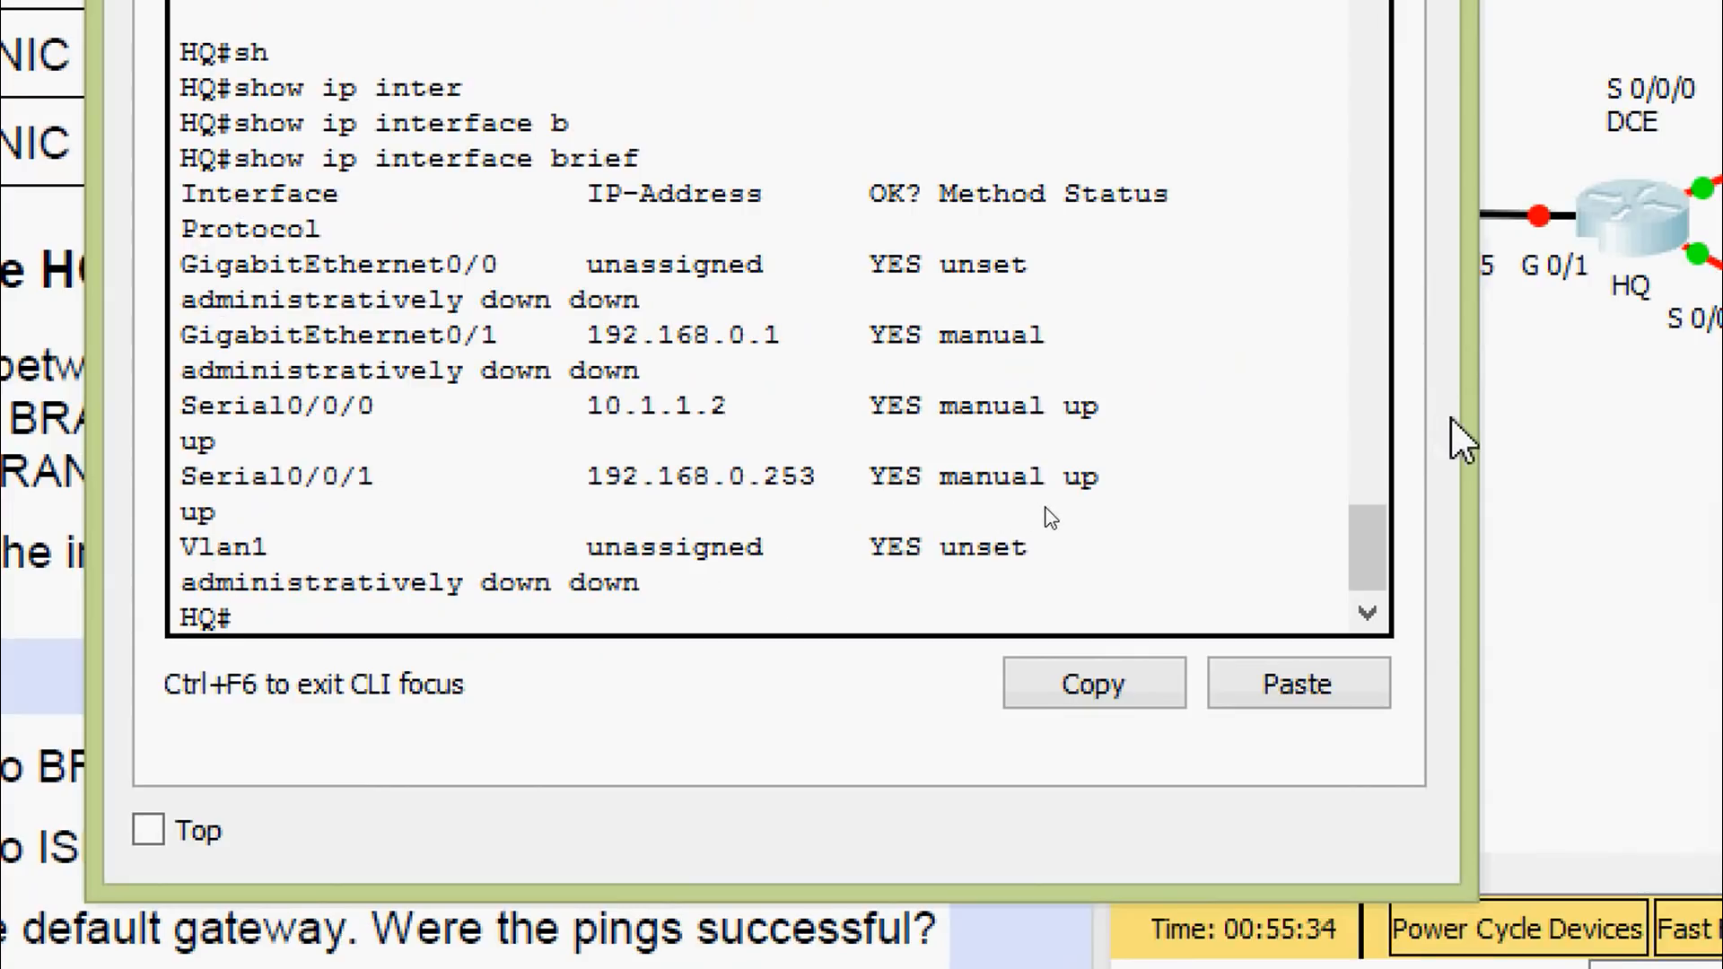
{"action": "left_click_drag", "start_coordinate": [1469, 430], "coordinate": [1601, 433]}
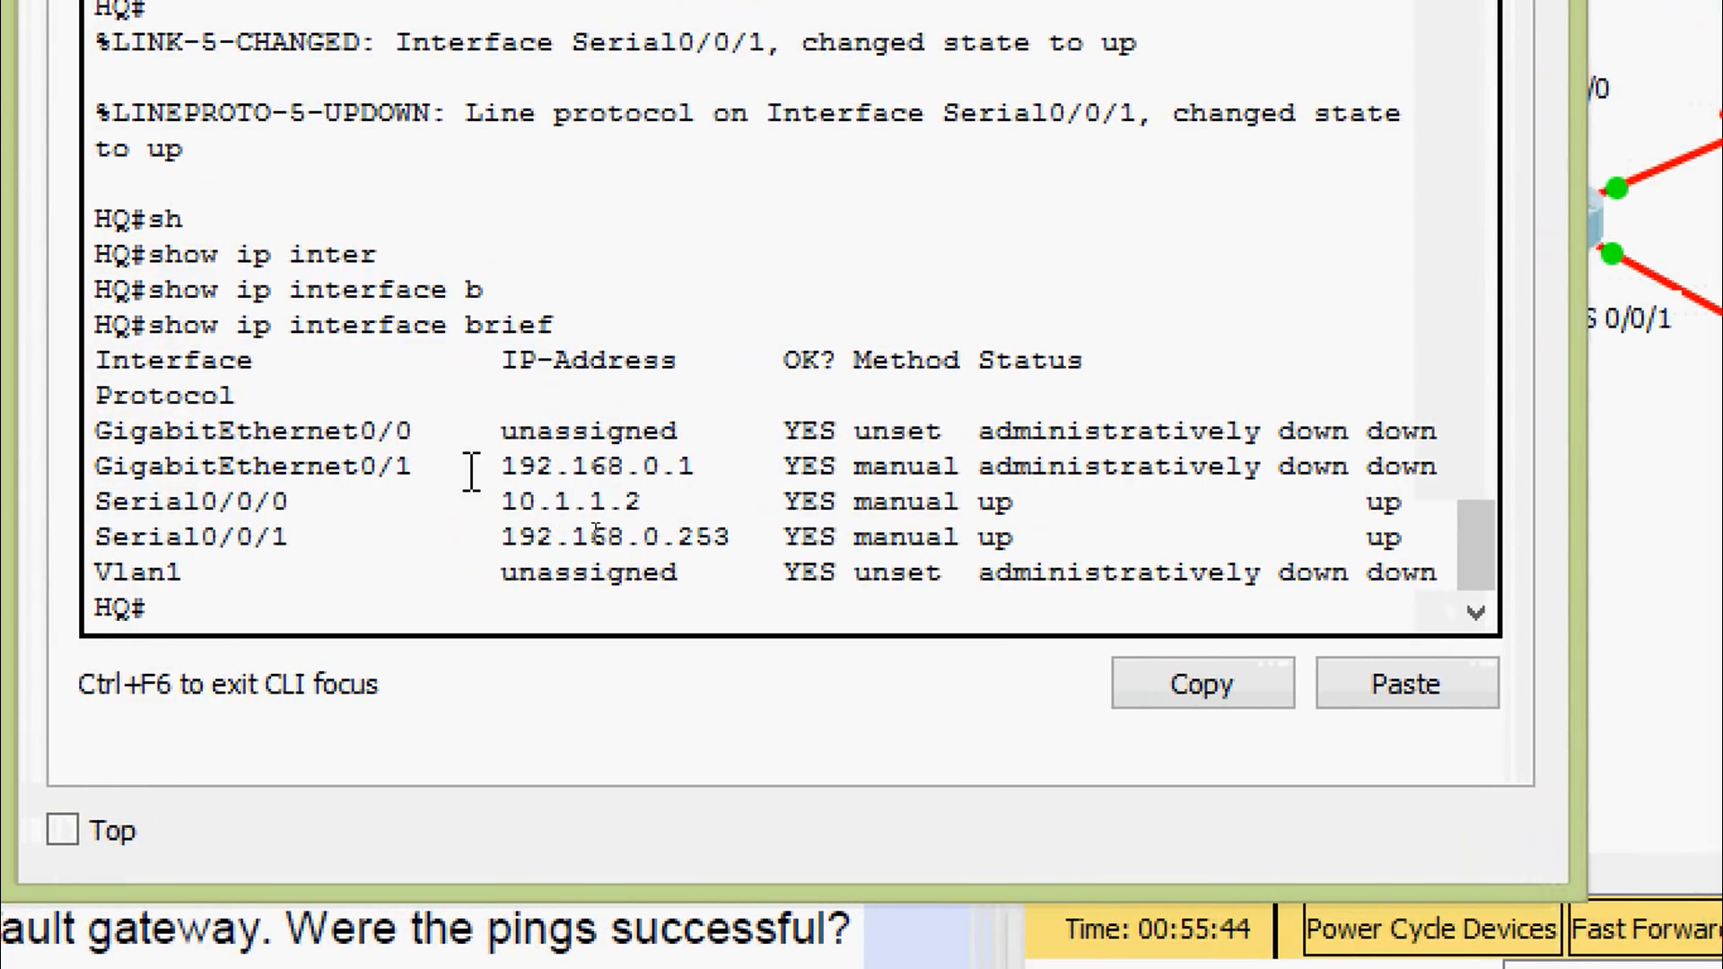
Highlight GigabitEthernet0/1's 192.168.0.1 and down status, plus serial addresses 10.1.1.2 and 192.168.0.253
{"action": "left_click_drag", "start_coordinate": [472, 467], "coordinate": [664, 476]}
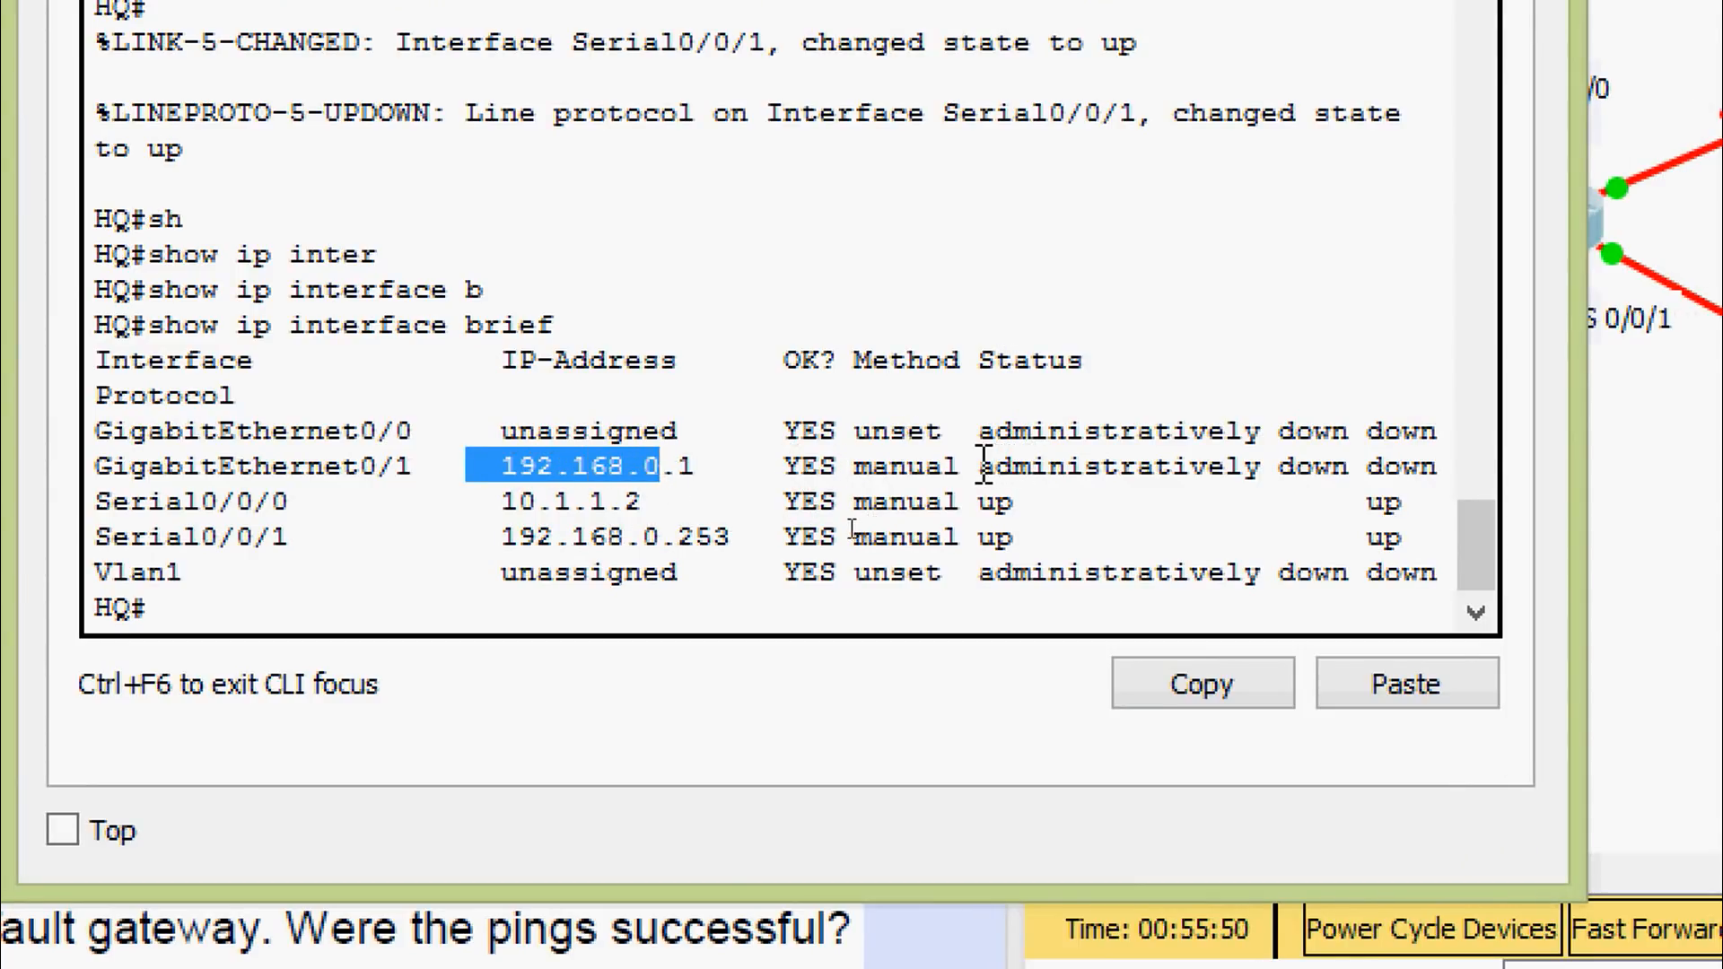
{"action": "left_click_drag", "start_coordinate": [977, 467], "coordinate": [1436, 468]}
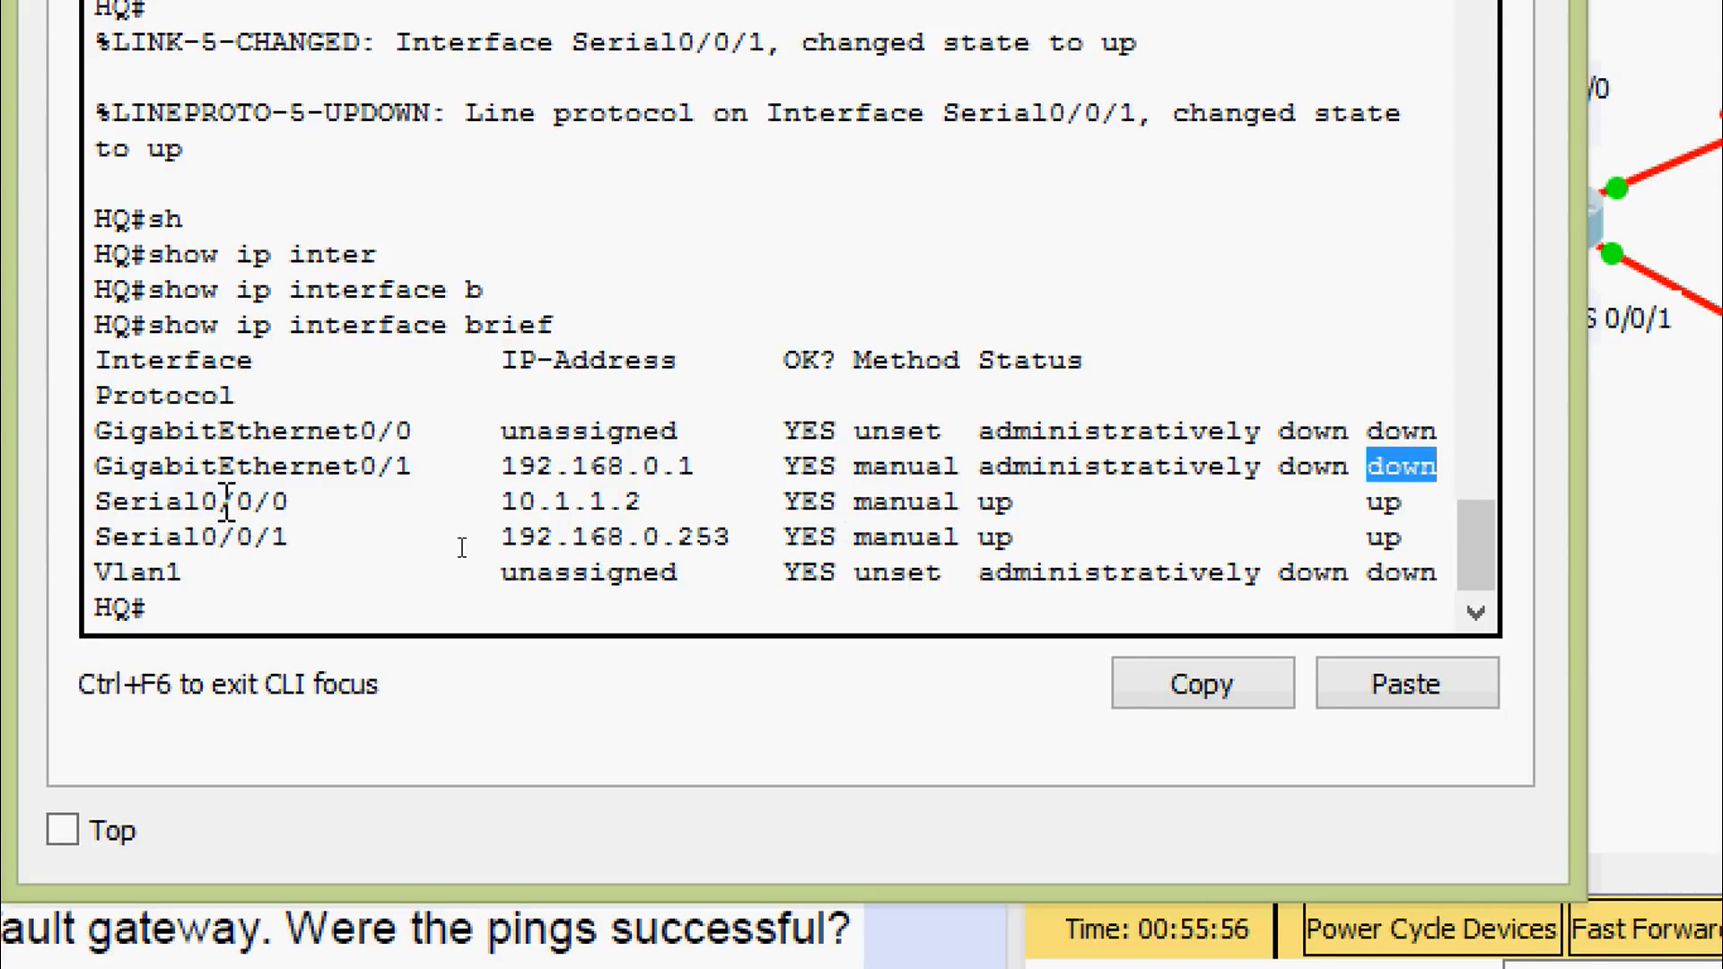
{"action": "left_click_drag", "start_coordinate": [484, 501], "coordinate": [682, 501]}
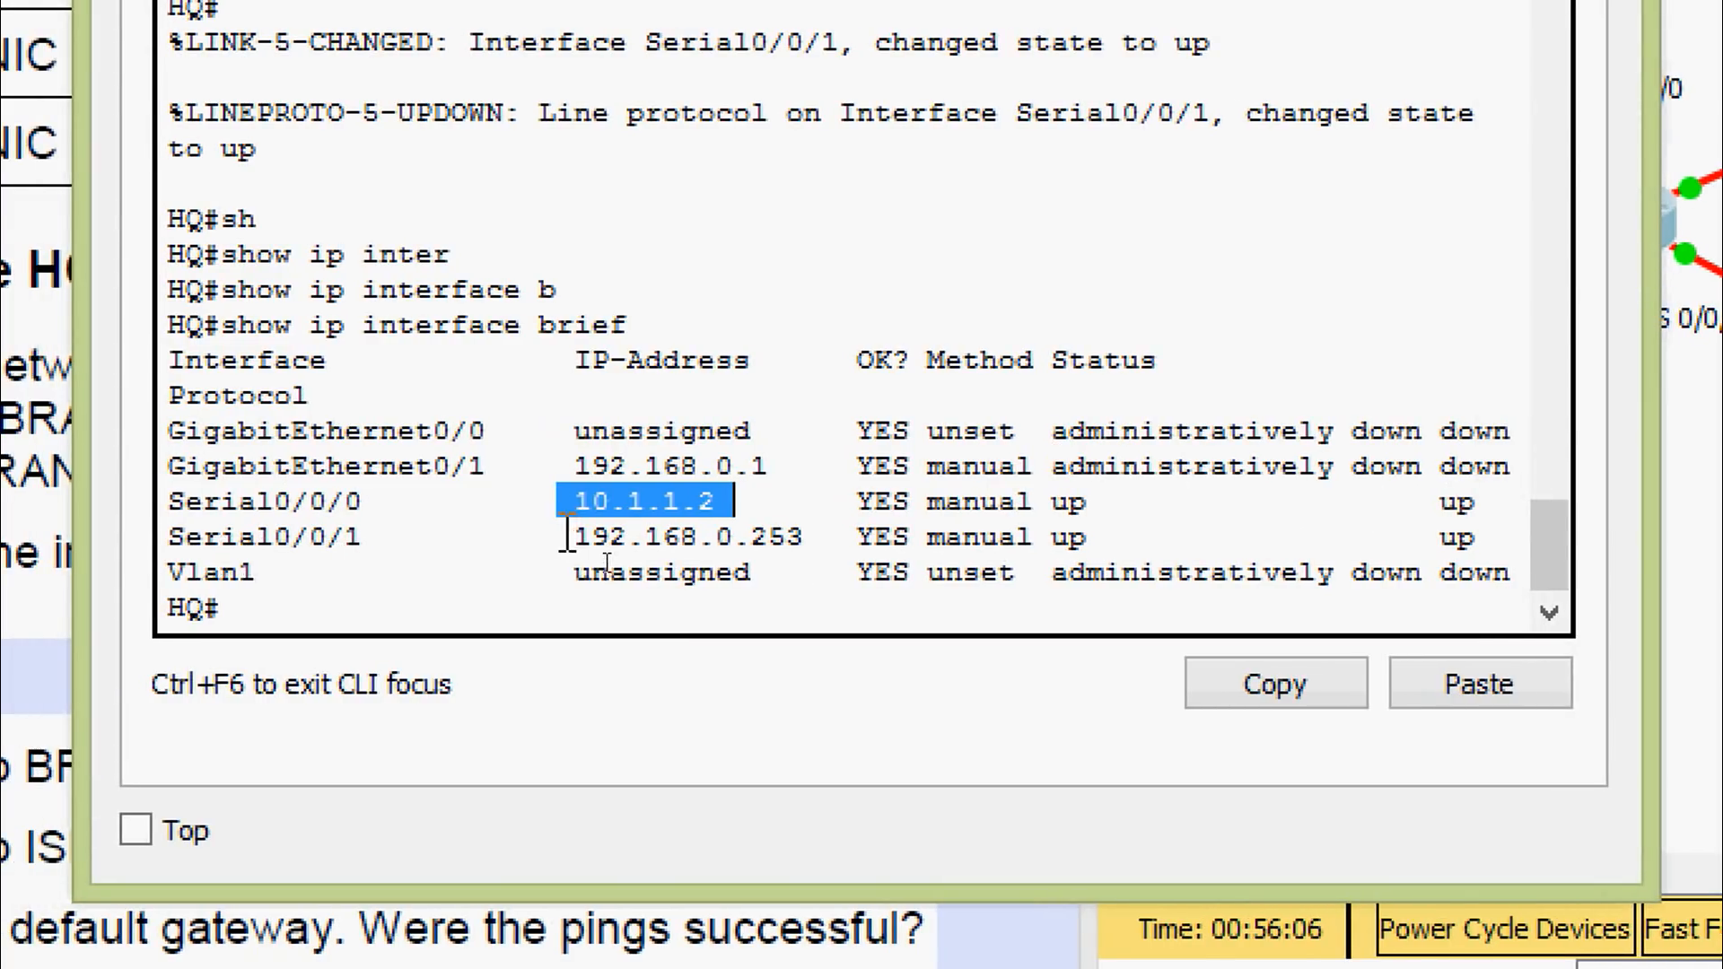
{"action": "left_click_drag", "start_coordinate": [567, 537], "coordinate": [806, 539]}
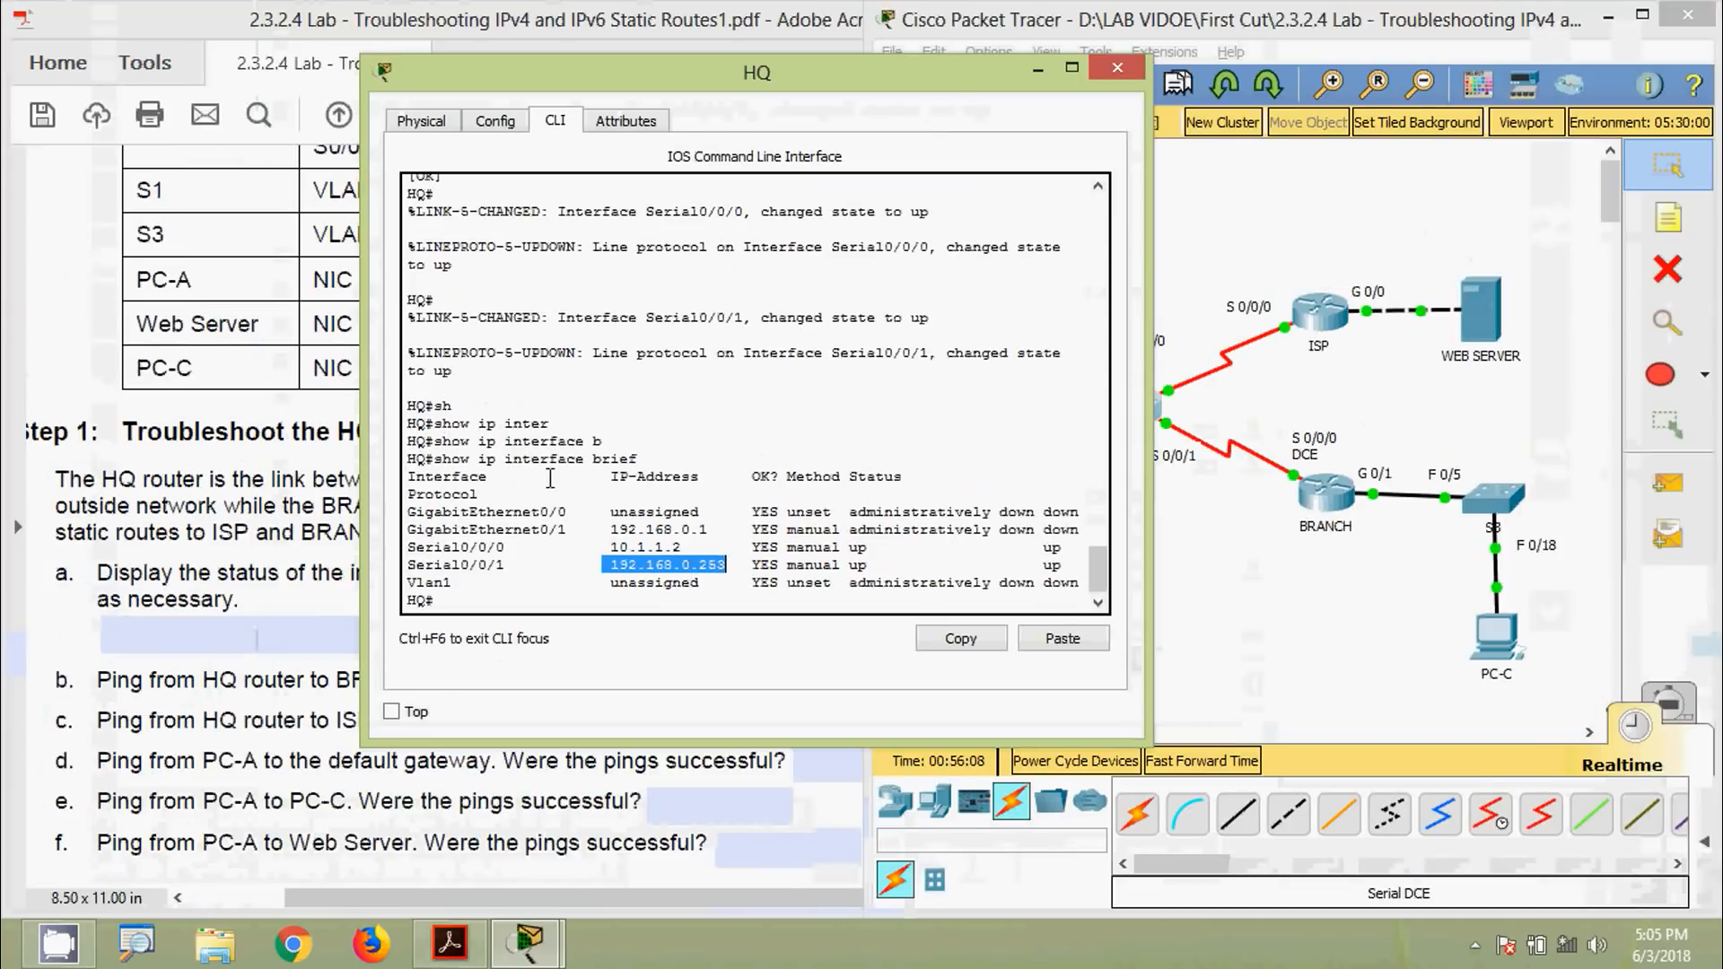
{"action": "left_click_drag", "start_coordinate": [894, 180], "coordinate": [1065, 171]}
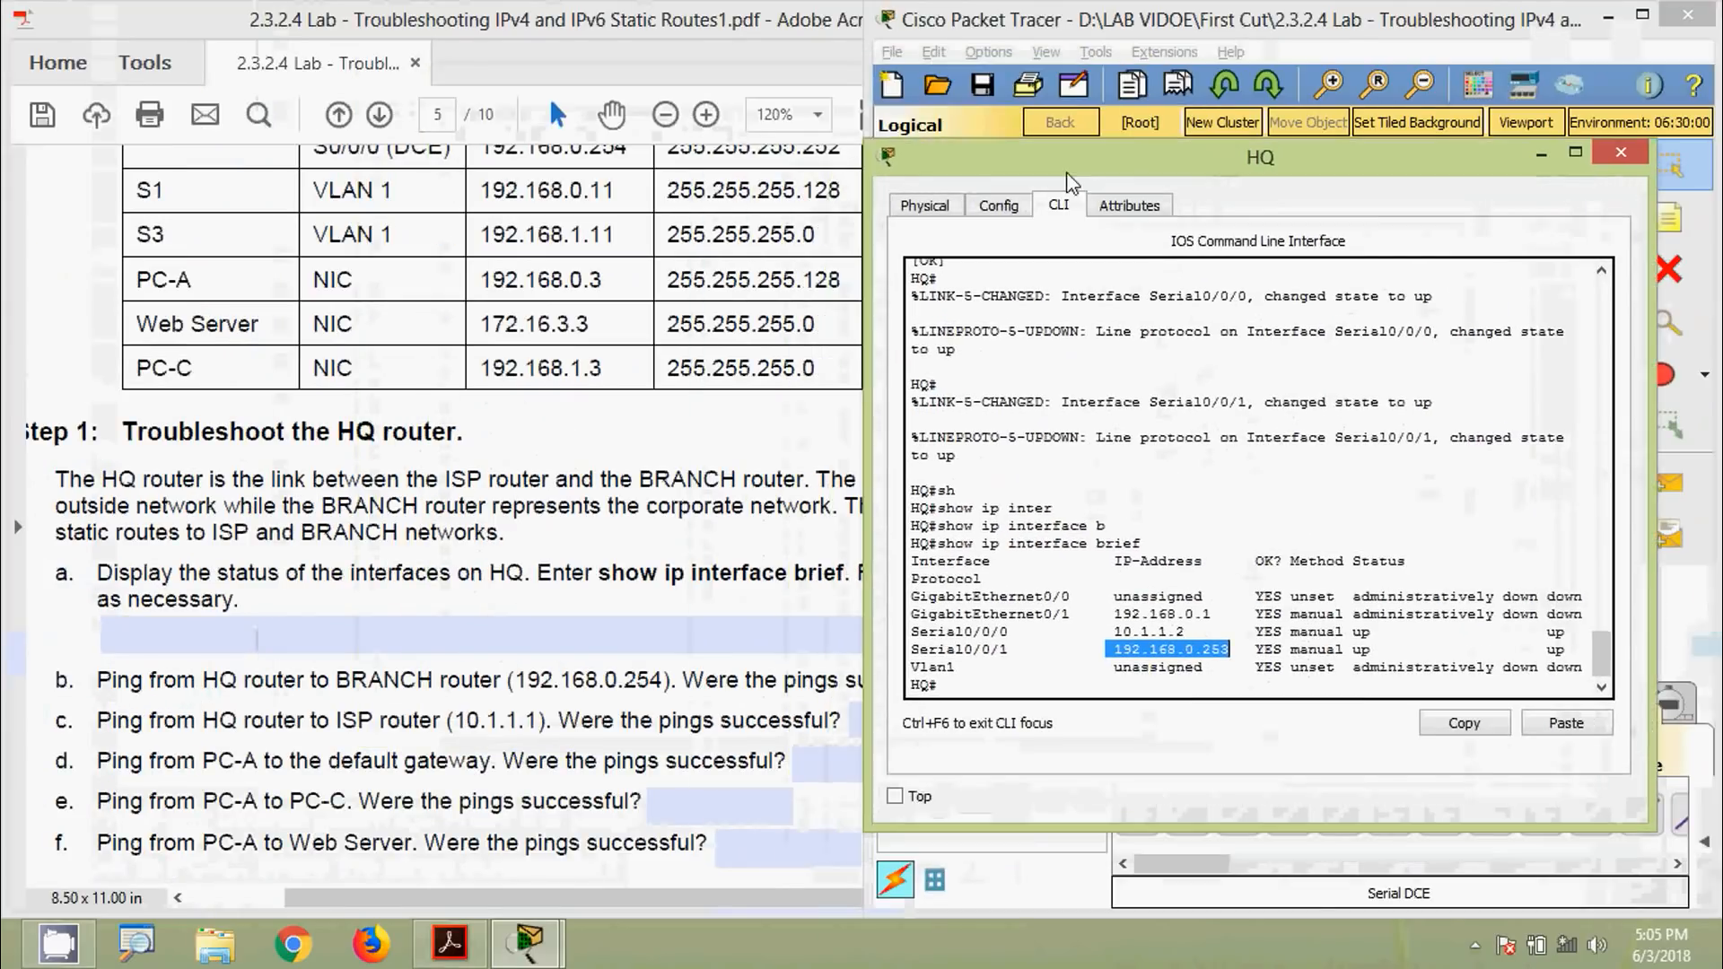
{"action": "left_click_drag", "start_coordinate": [955, 164], "coordinate": [1043, 163]}
Check the PDF addressing table against serial addresses 10.1.1.2 and 192.168.0.253 in HQ's output
{"action": "left_click", "coordinate": [644, 461]}
{"action": "scroll", "coordinate": [643, 459], "scroll_direction": "up", "scroll_amount": 4}
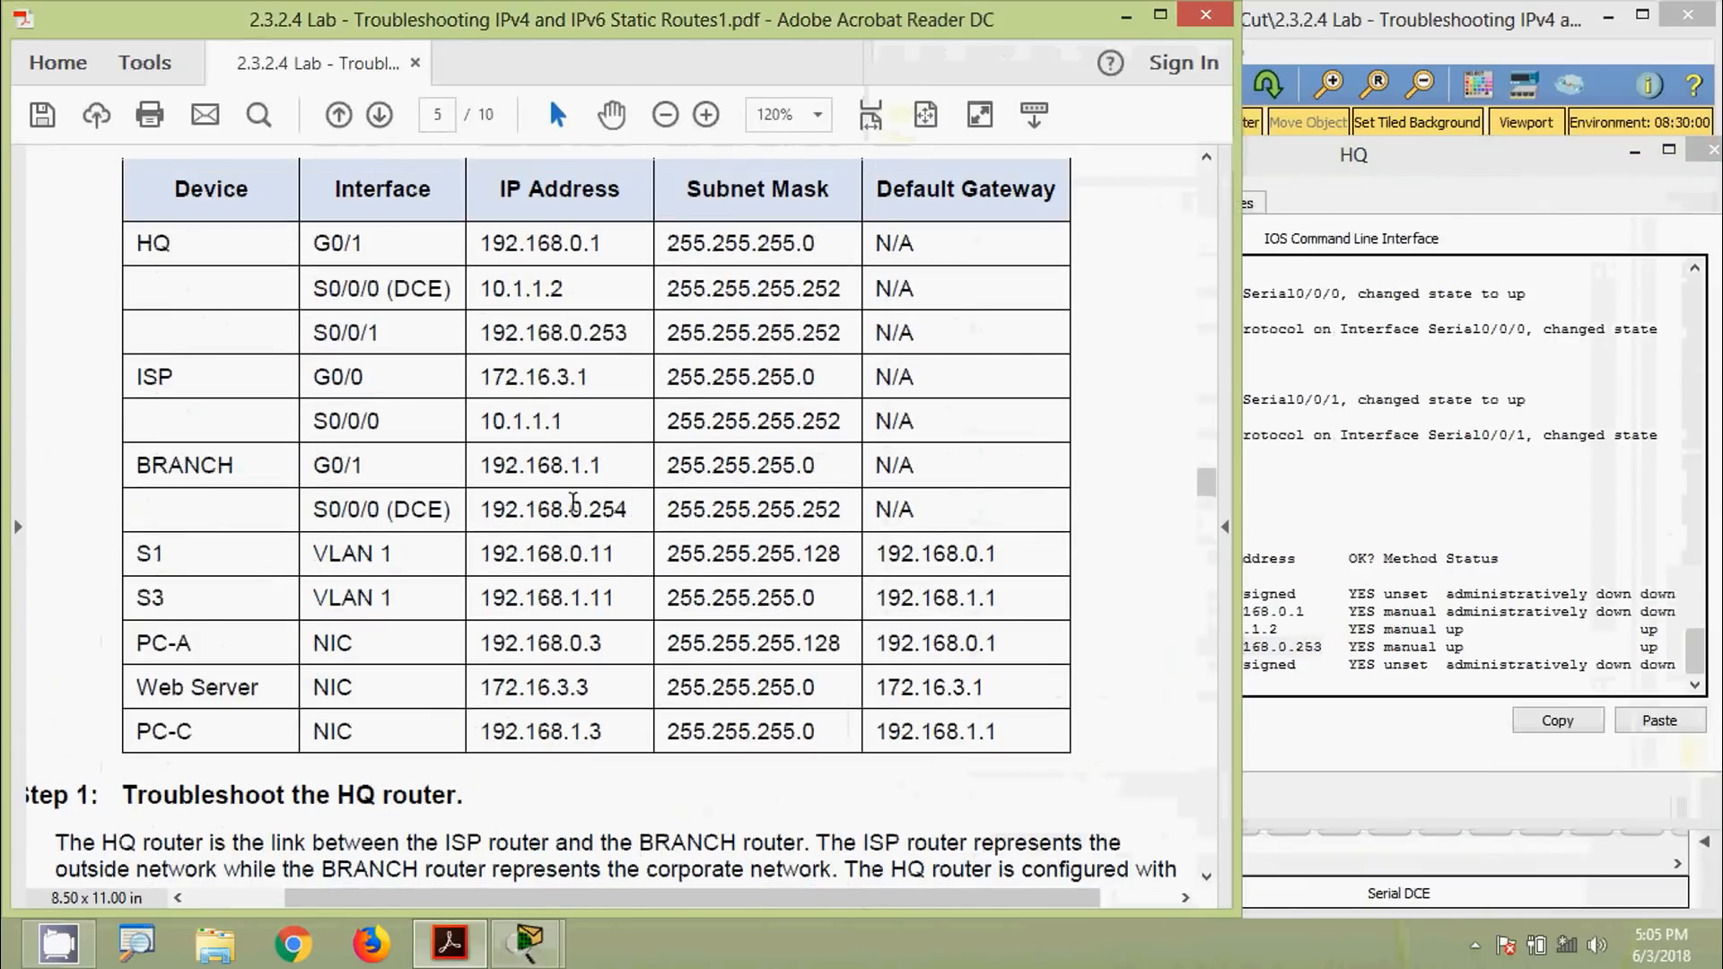
{"action": "left_click", "coordinate": [1339, 579]}
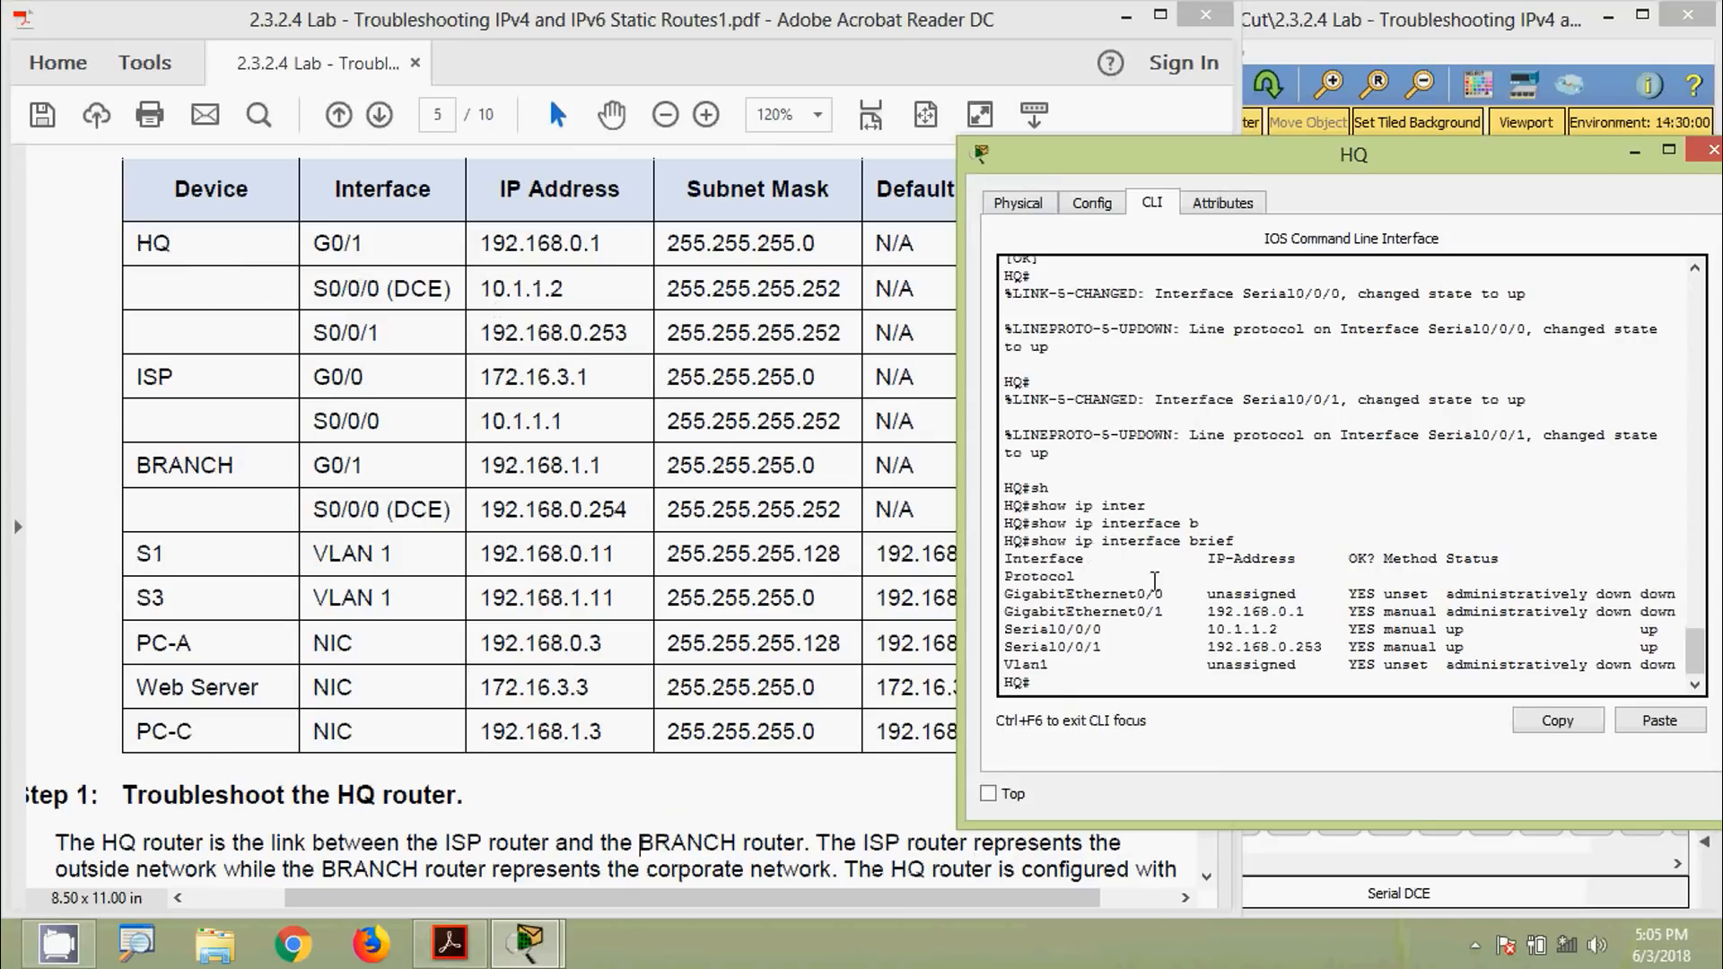
{"action": "left_click_drag", "start_coordinate": [1287, 629], "coordinate": [1199, 630]}
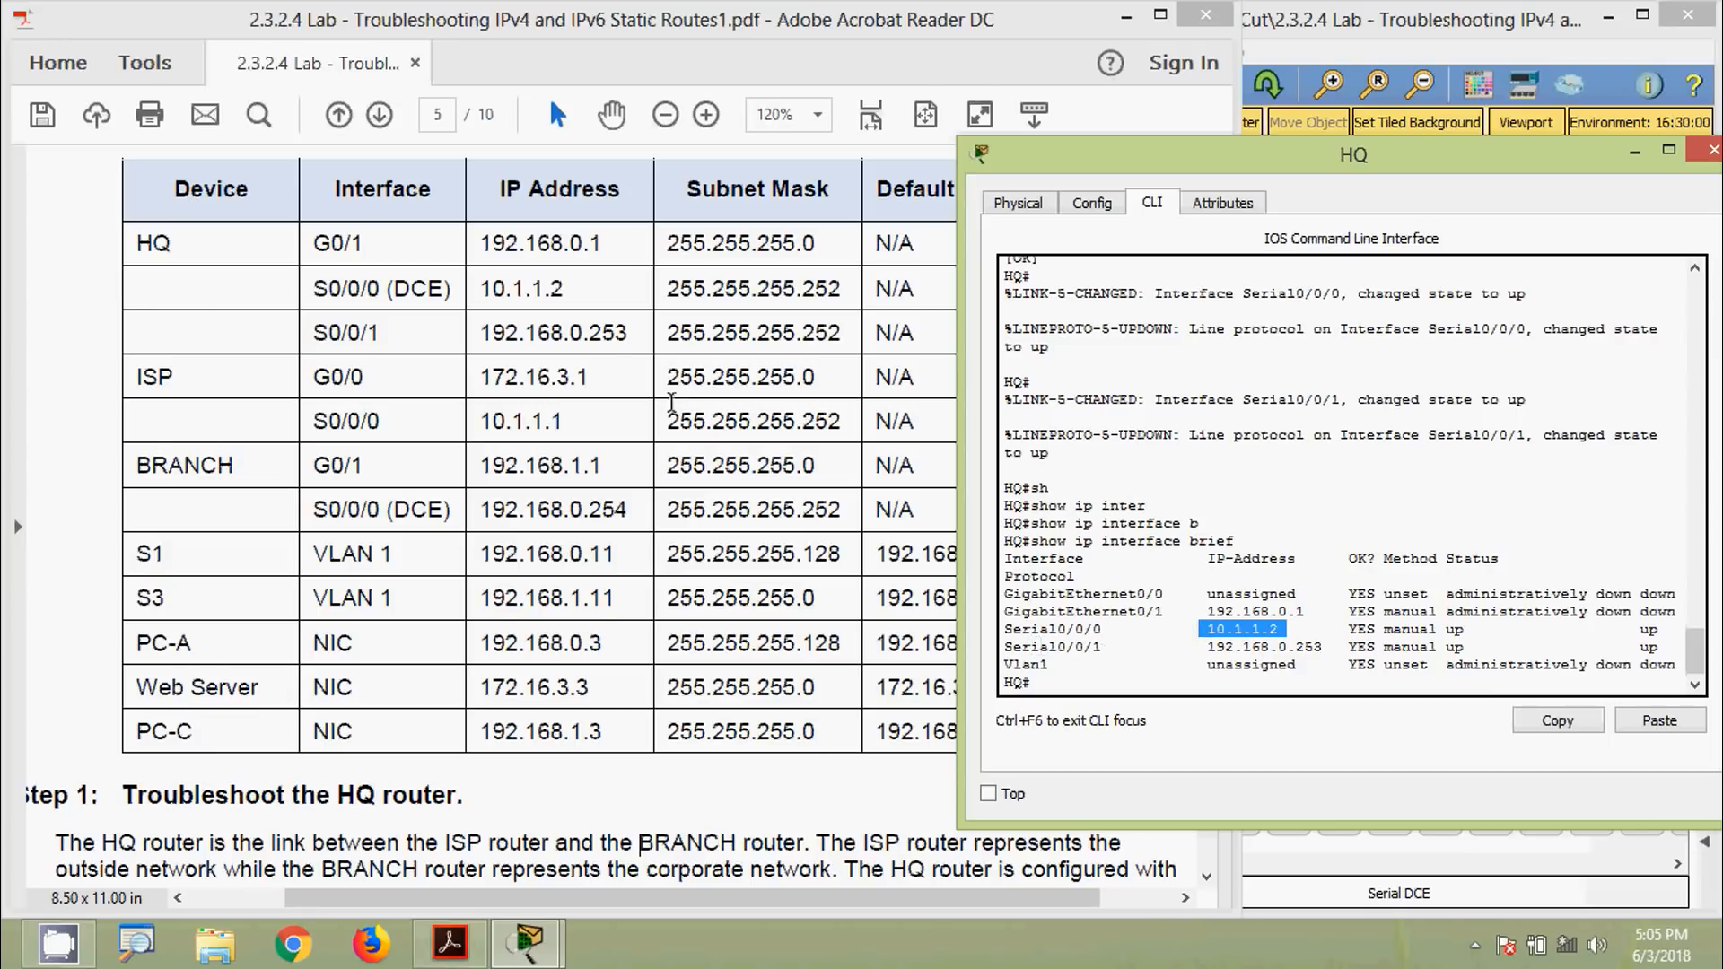
{"action": "left_click_drag", "start_coordinate": [1191, 648], "coordinate": [1335, 646]}
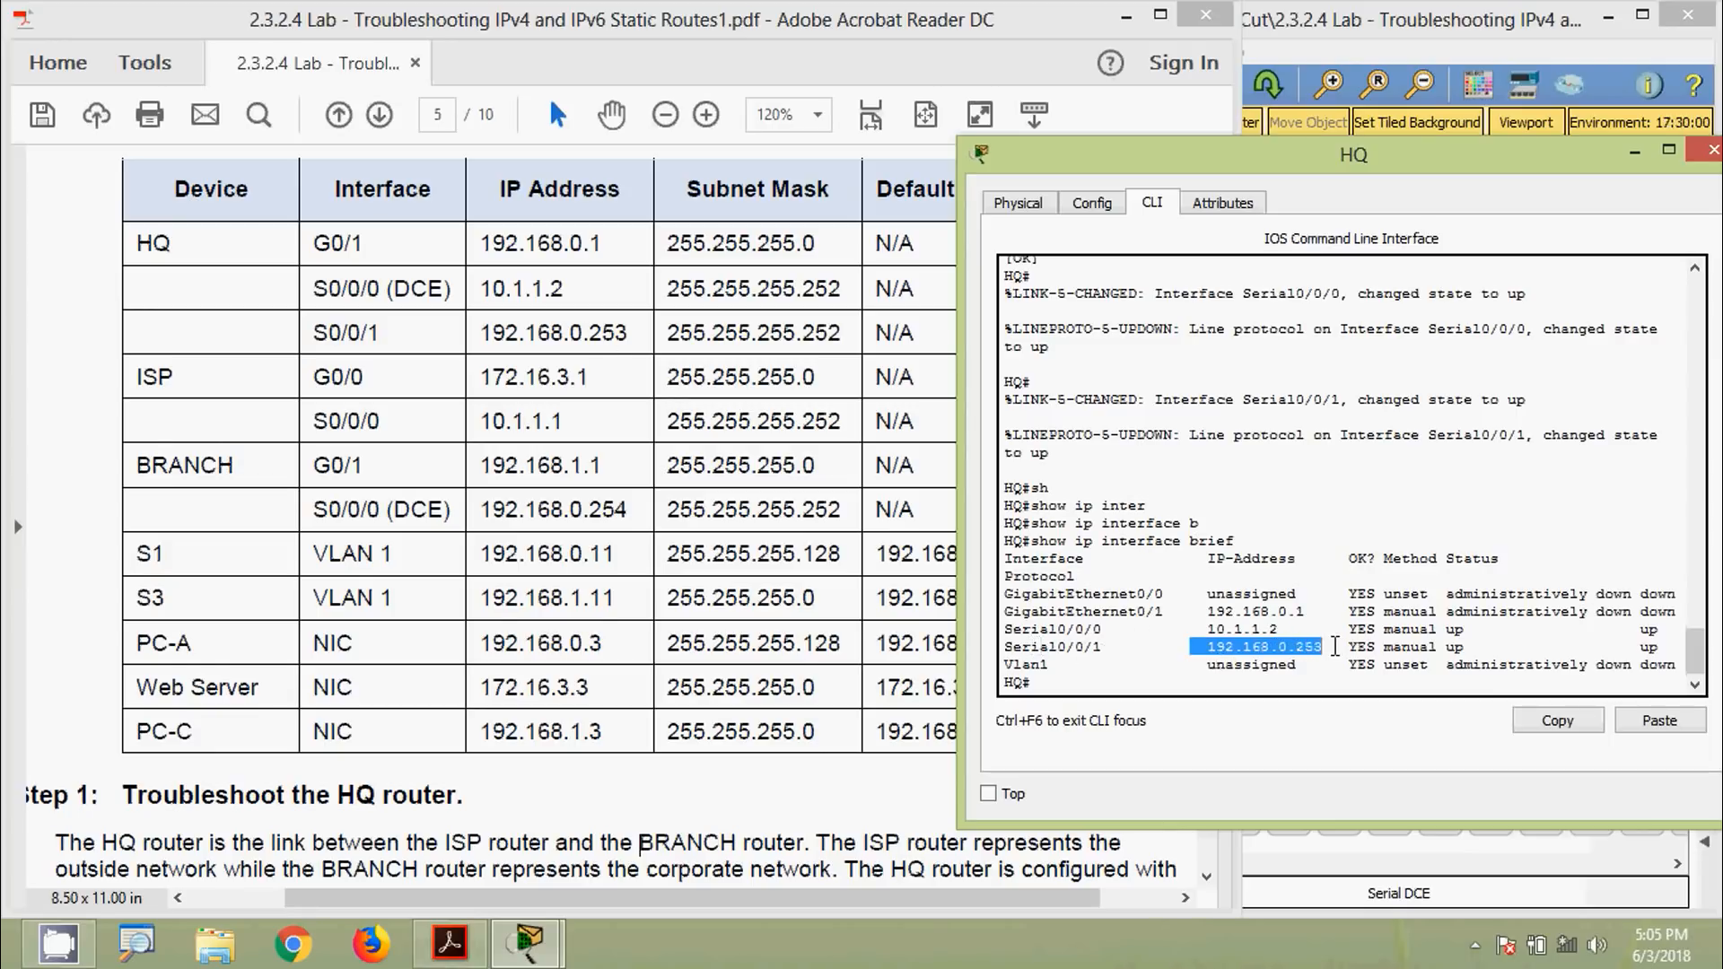
{"action": "left_click", "coordinate": [1337, 646]}
{"action": "left_click_drag", "start_coordinate": [1219, 152], "coordinate": [859, 117]}
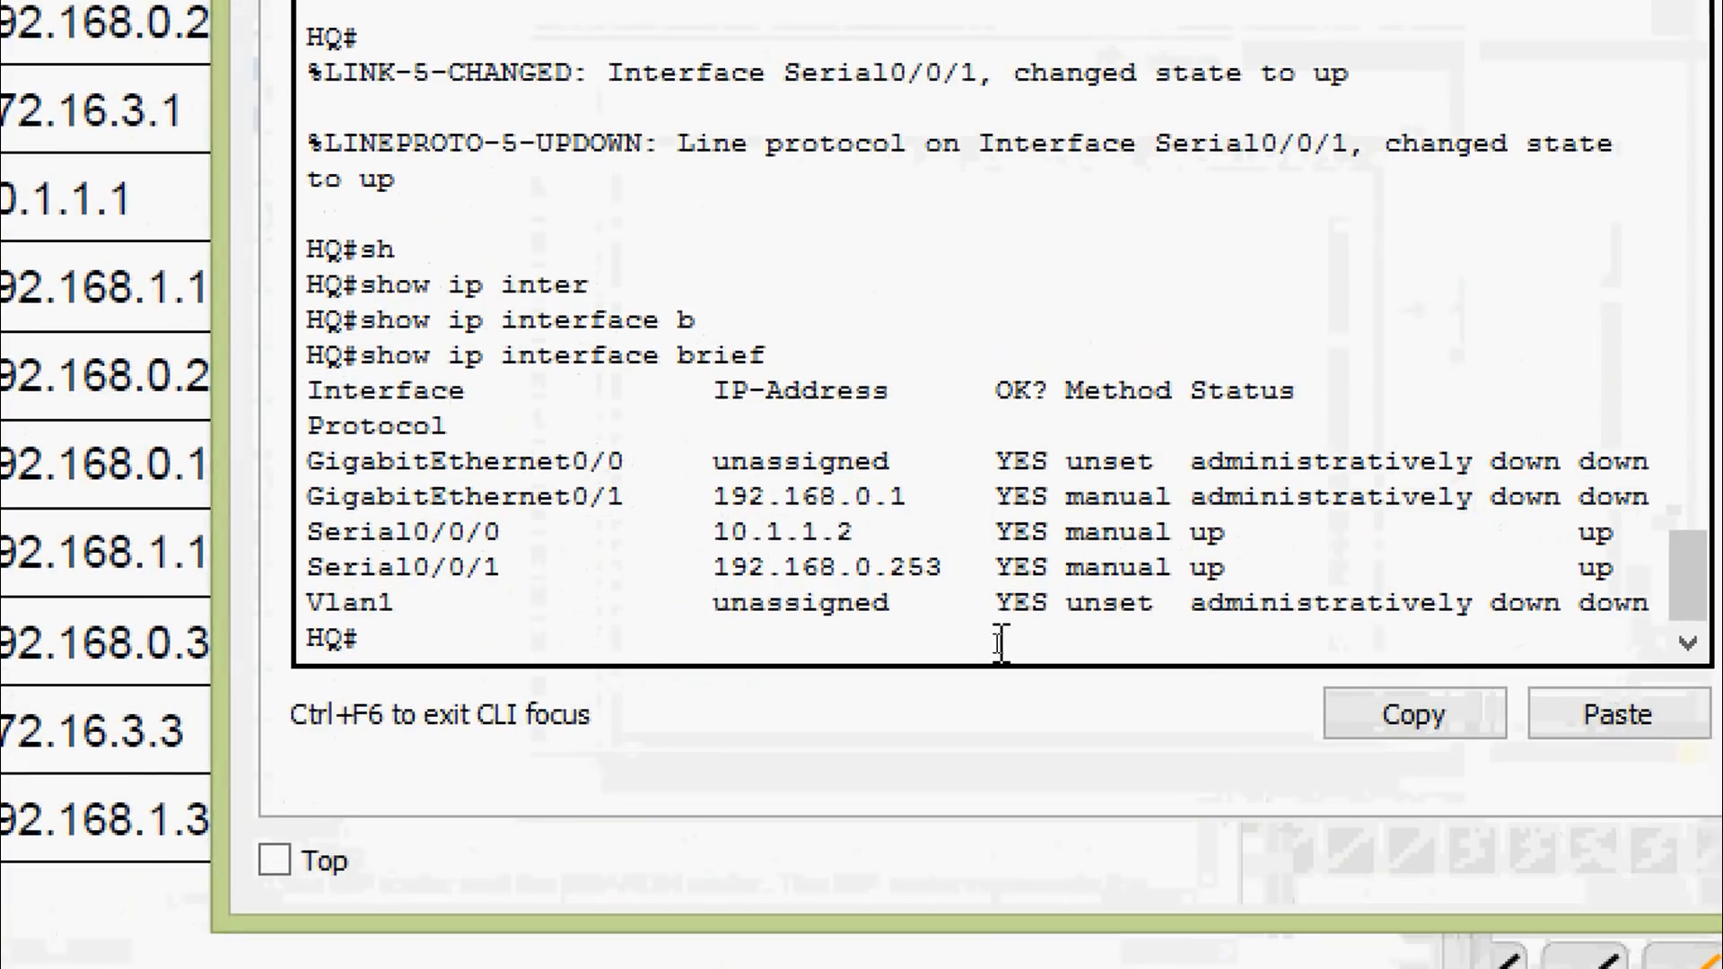
On HQ, enter configuration for interface GigabitEthernet 0/1 and issue no shutdown
{"action": "type", "text": "conf"}
{"action": "key", "text": "Tab"}
{"action": "type", "text": "t"}
{"action": "key", "text": "Tab"}
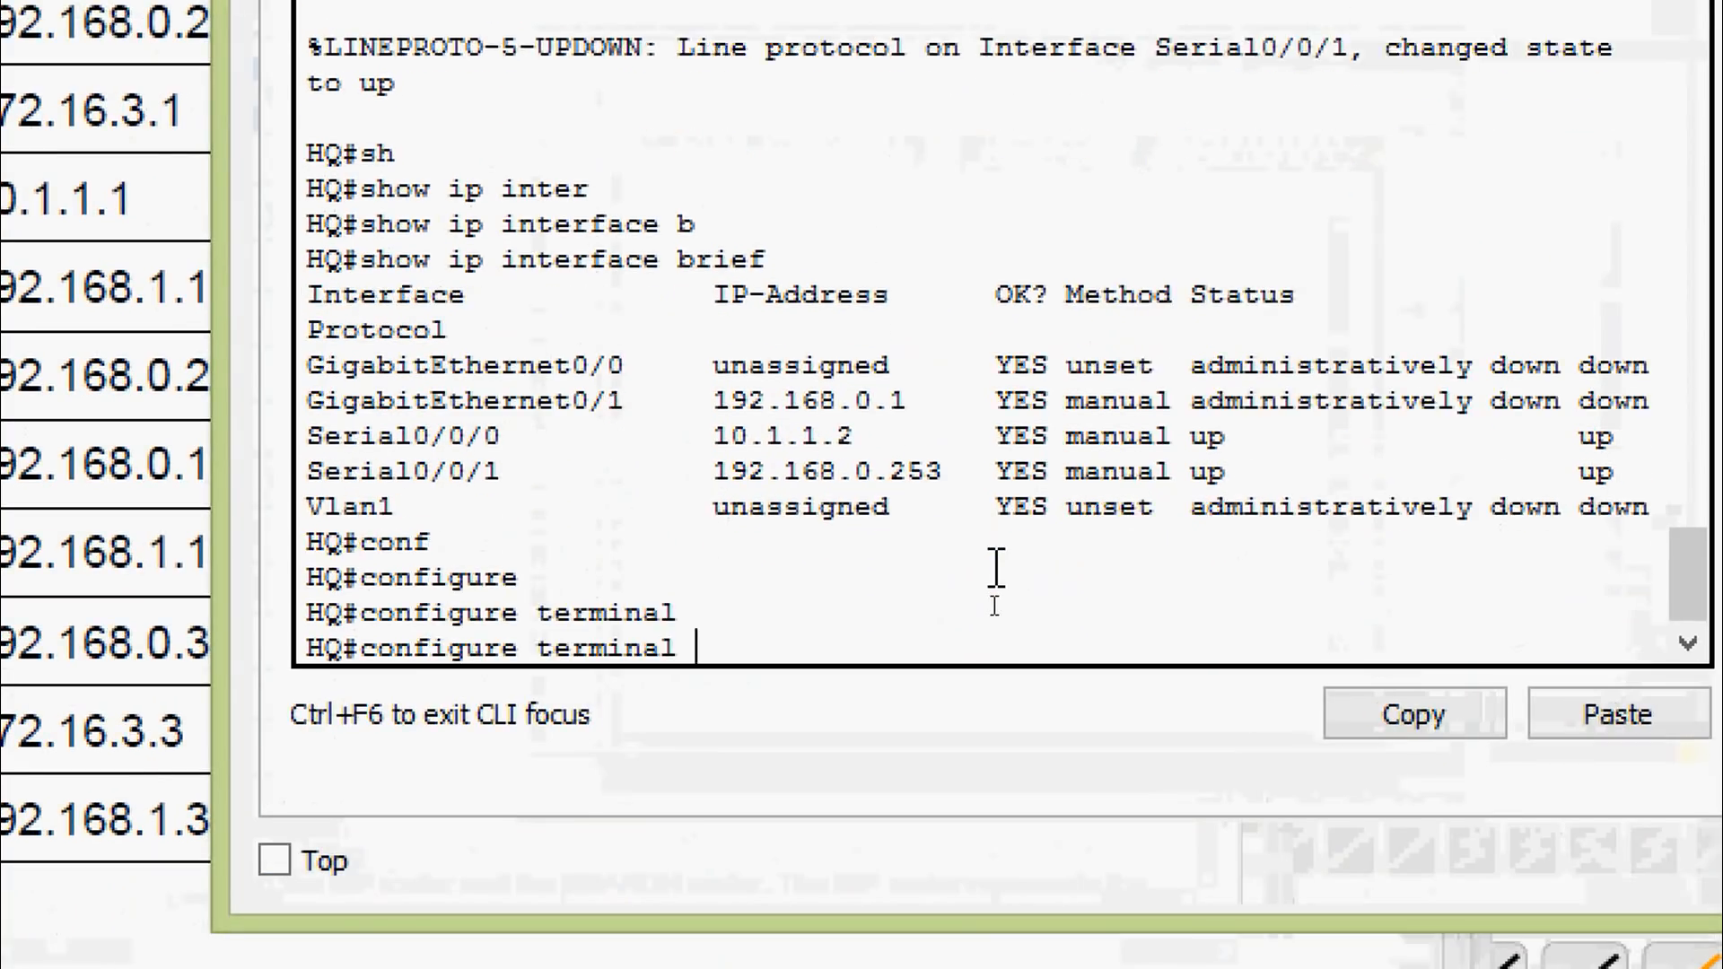
{"action": "key", "text": "Return"}
{"action": "type", "text": "inter"}
{"action": "key", "text": "Tab"}
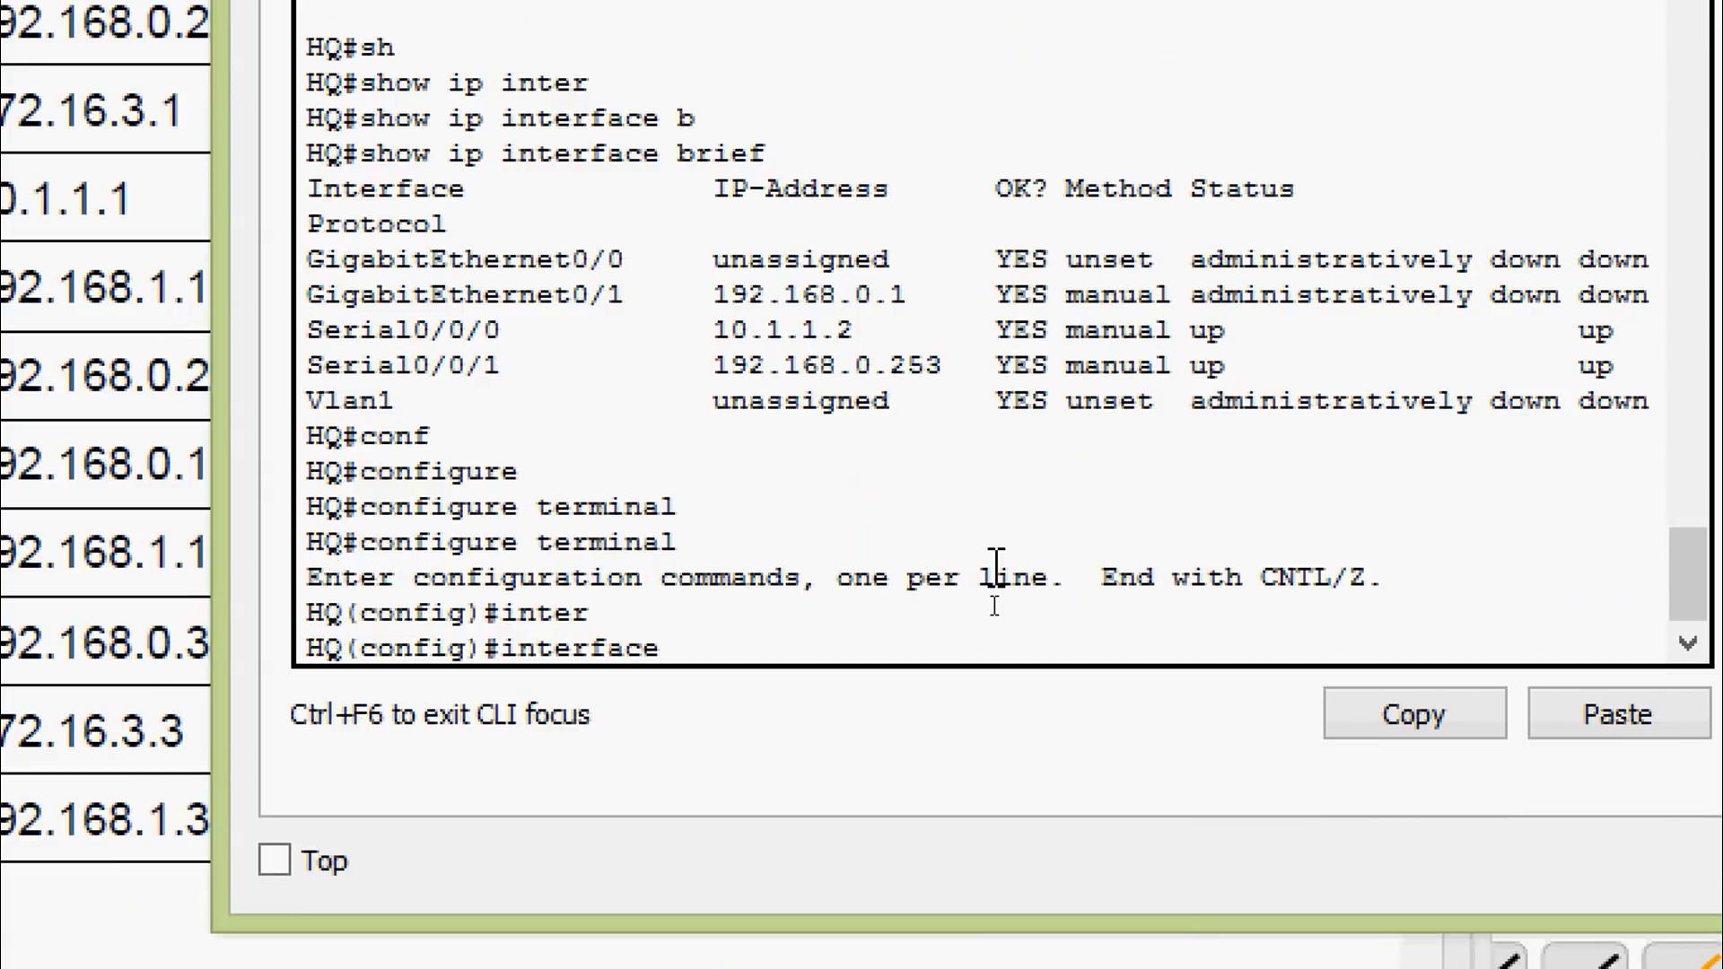
{"action": "type", "text": "g"}
{"action": "key", "text": "Tab"}
{"action": "type", "text": "0/"}
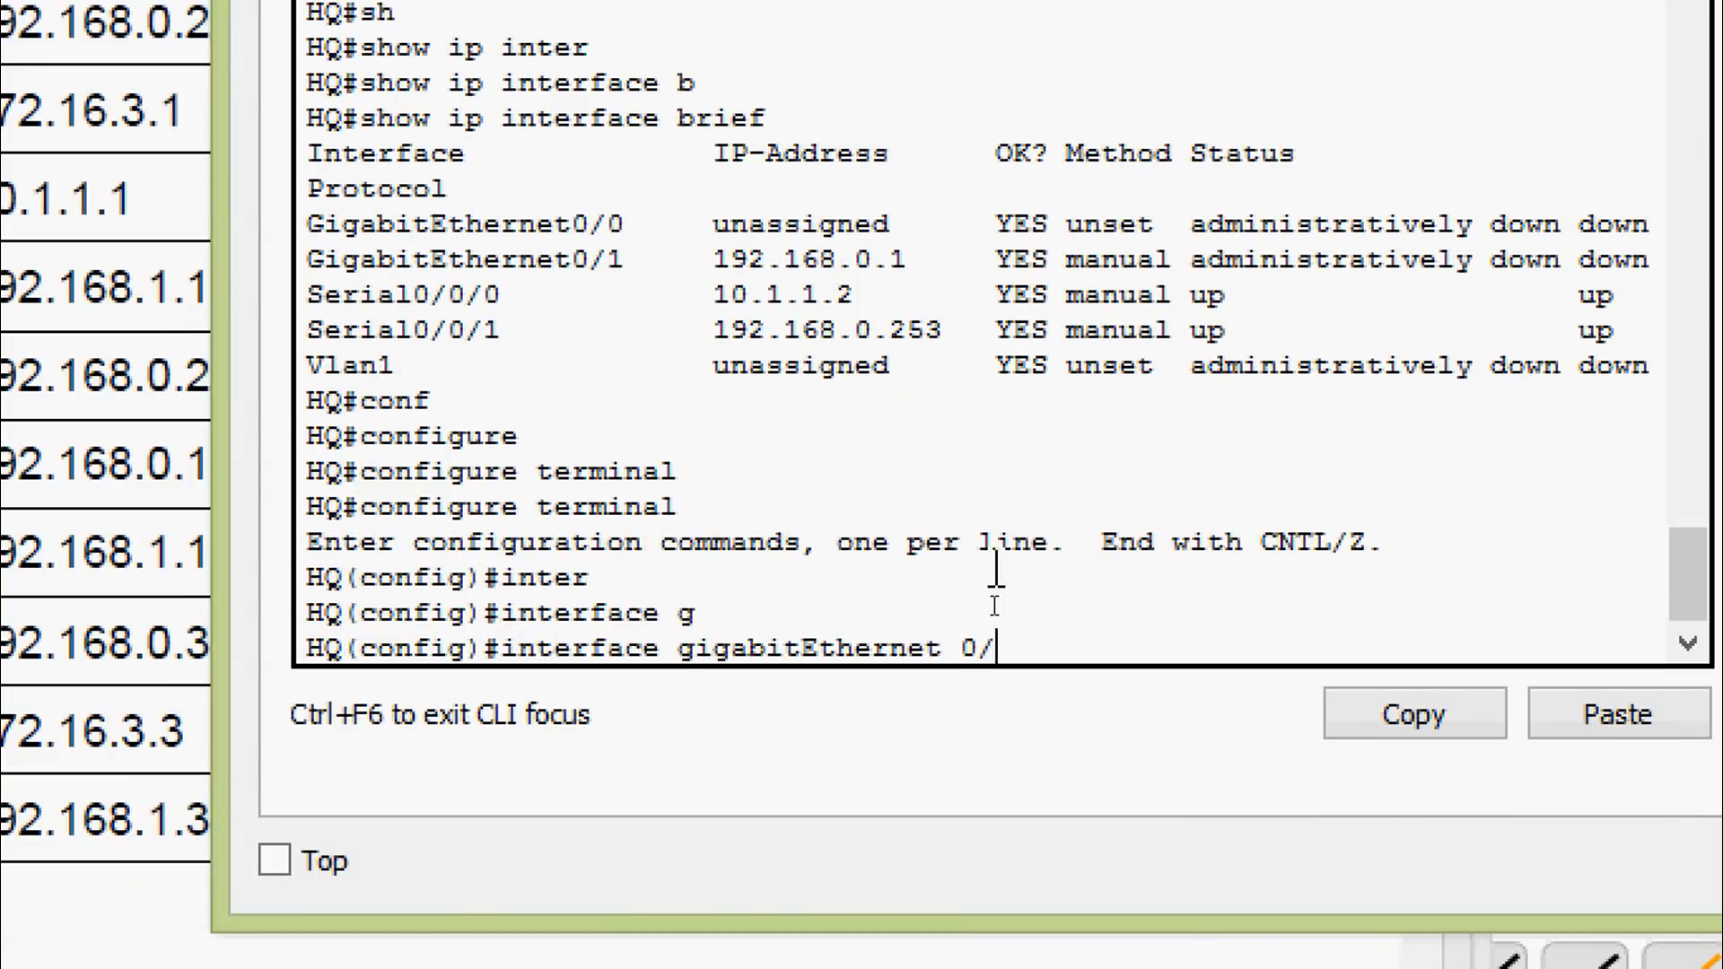
{"action": "type", "text": "1"}
{"action": "key", "text": "Return"}
{"action": "type", "text": "no sh"}
{"action": "key", "text": "Tab"}
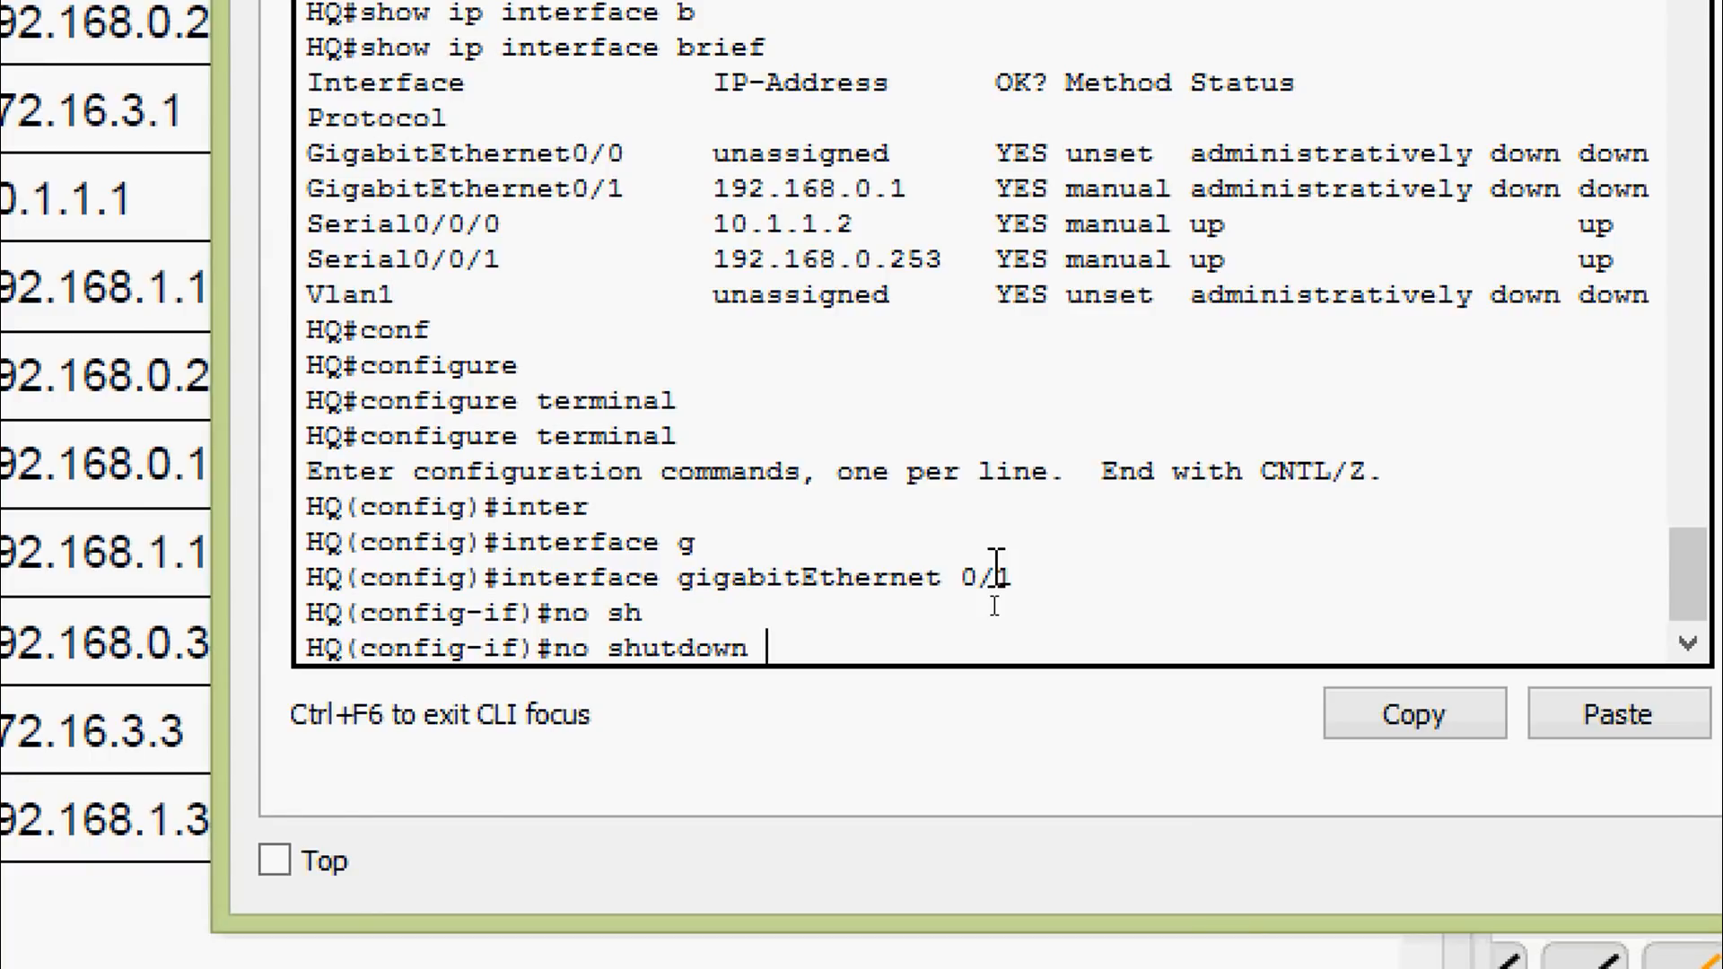
{"action": "key", "text": "Return"}
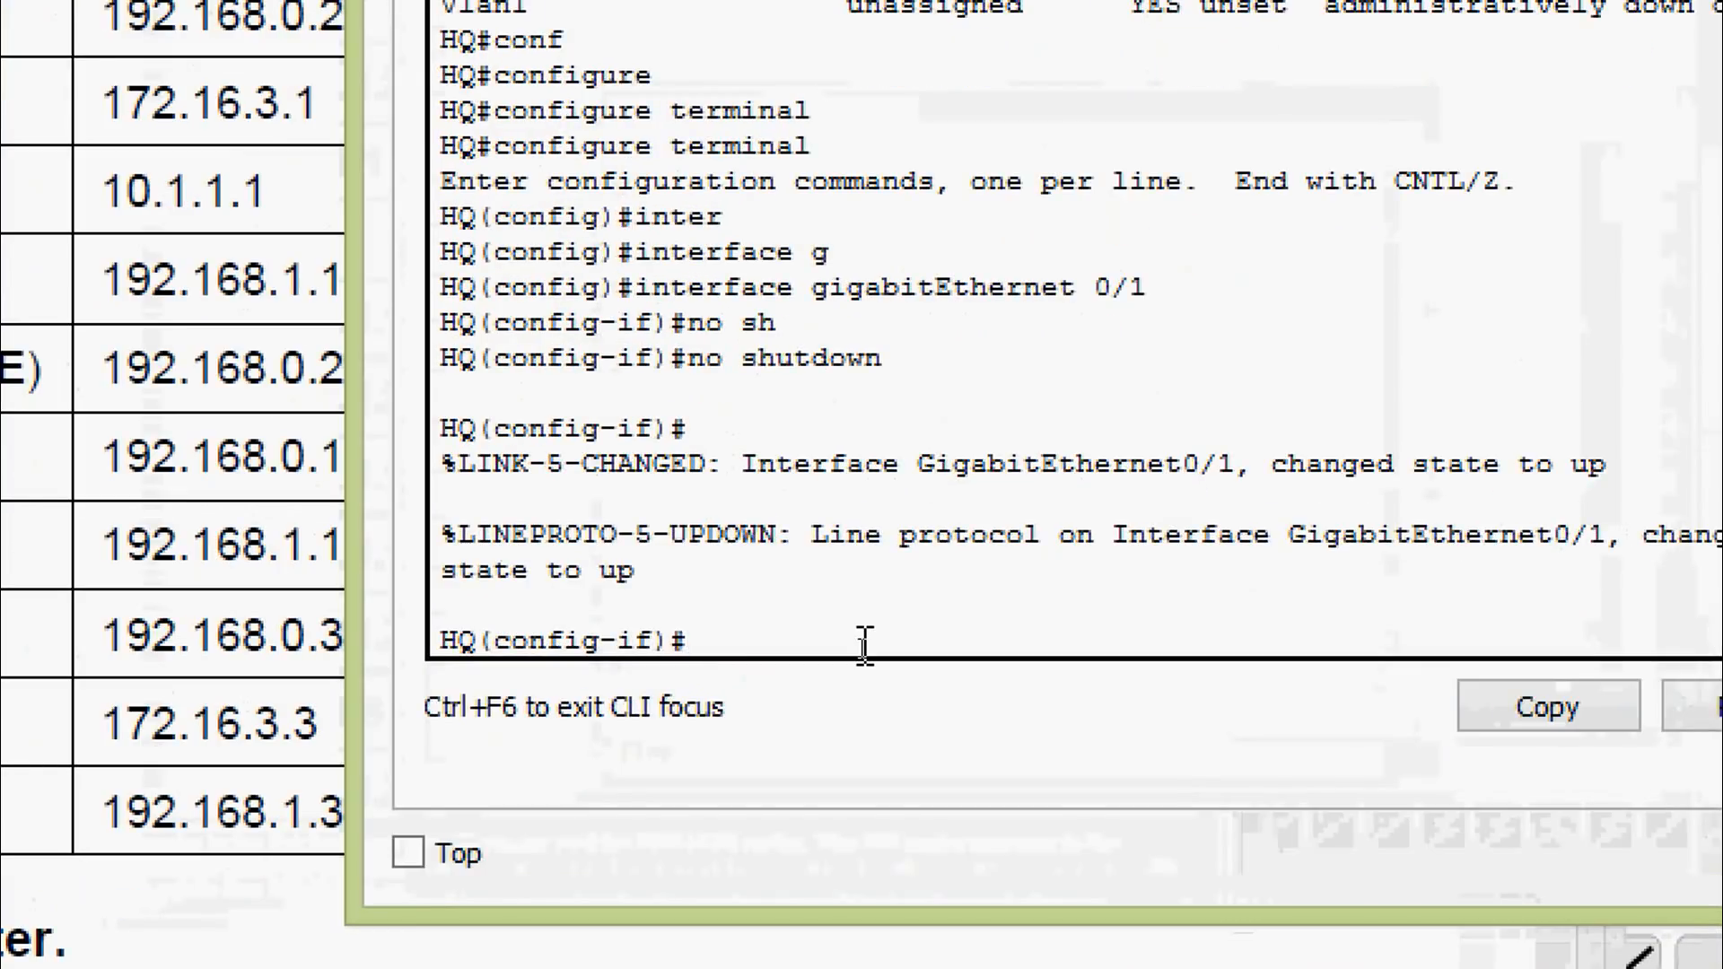
Rerun show ip interface brief and confirm GigabitEthernet0/1 is now up/up
{"action": "key", "text": "ctrl+z"}
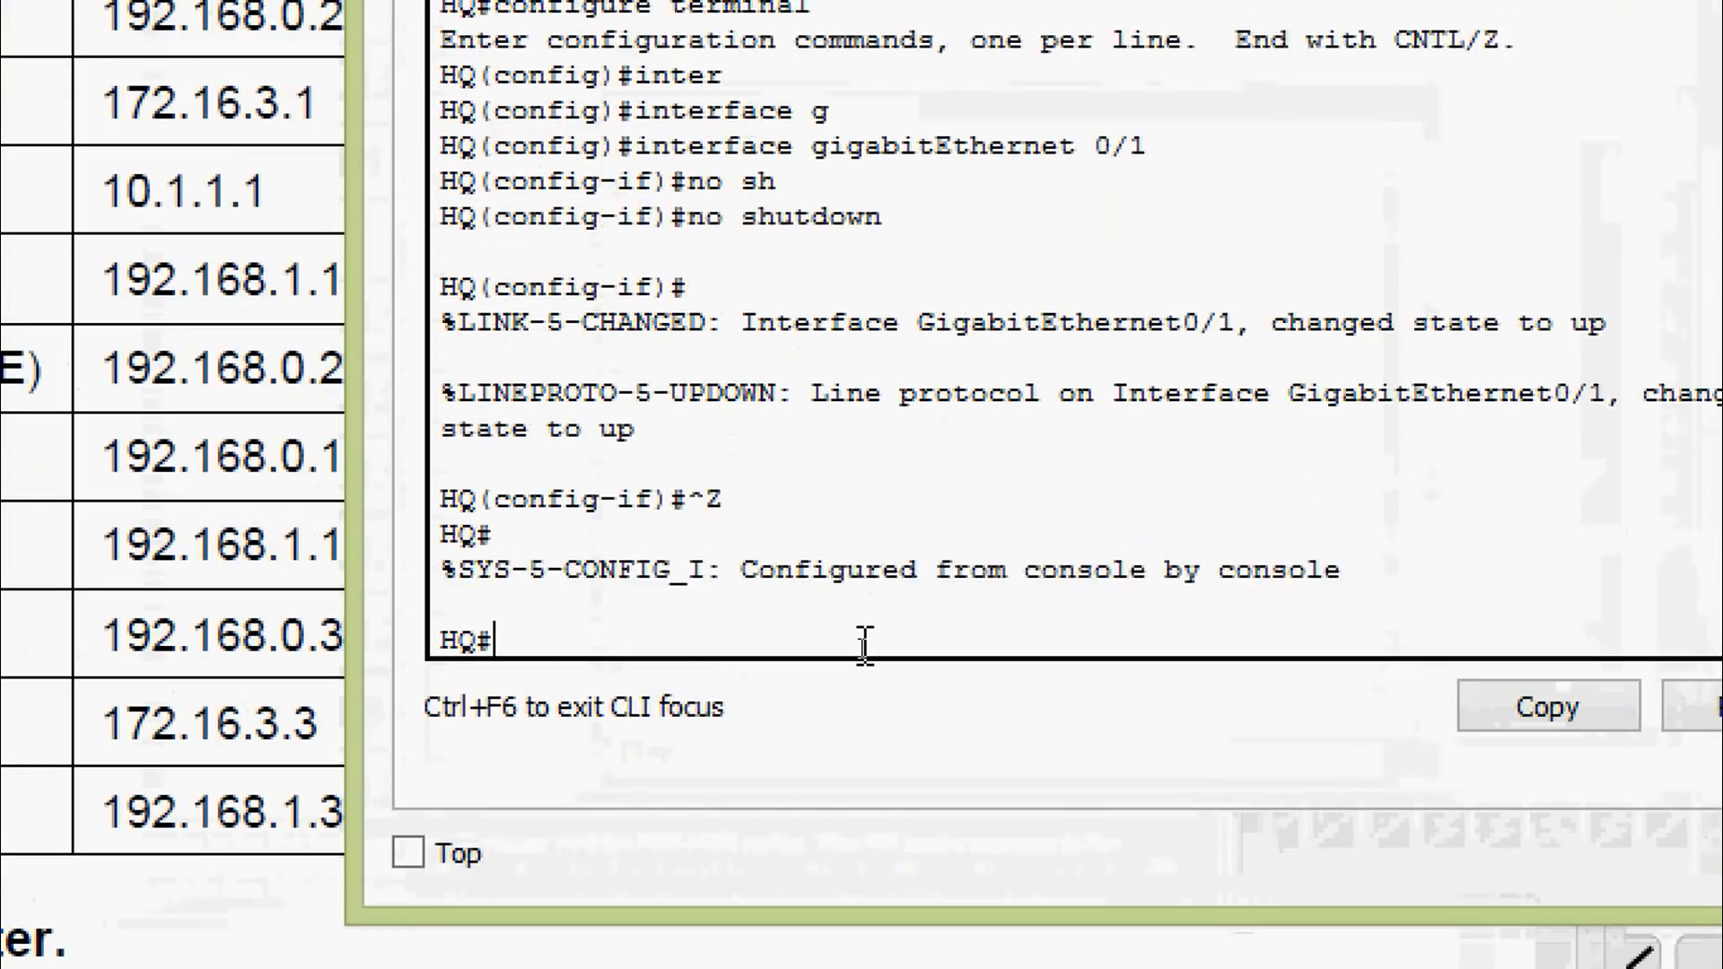
{"action": "key", "text": "Return"}
{"action": "key", "text": "Up"}
{"action": "key", "text": "Up"}
{"action": "key", "text": "Return"}
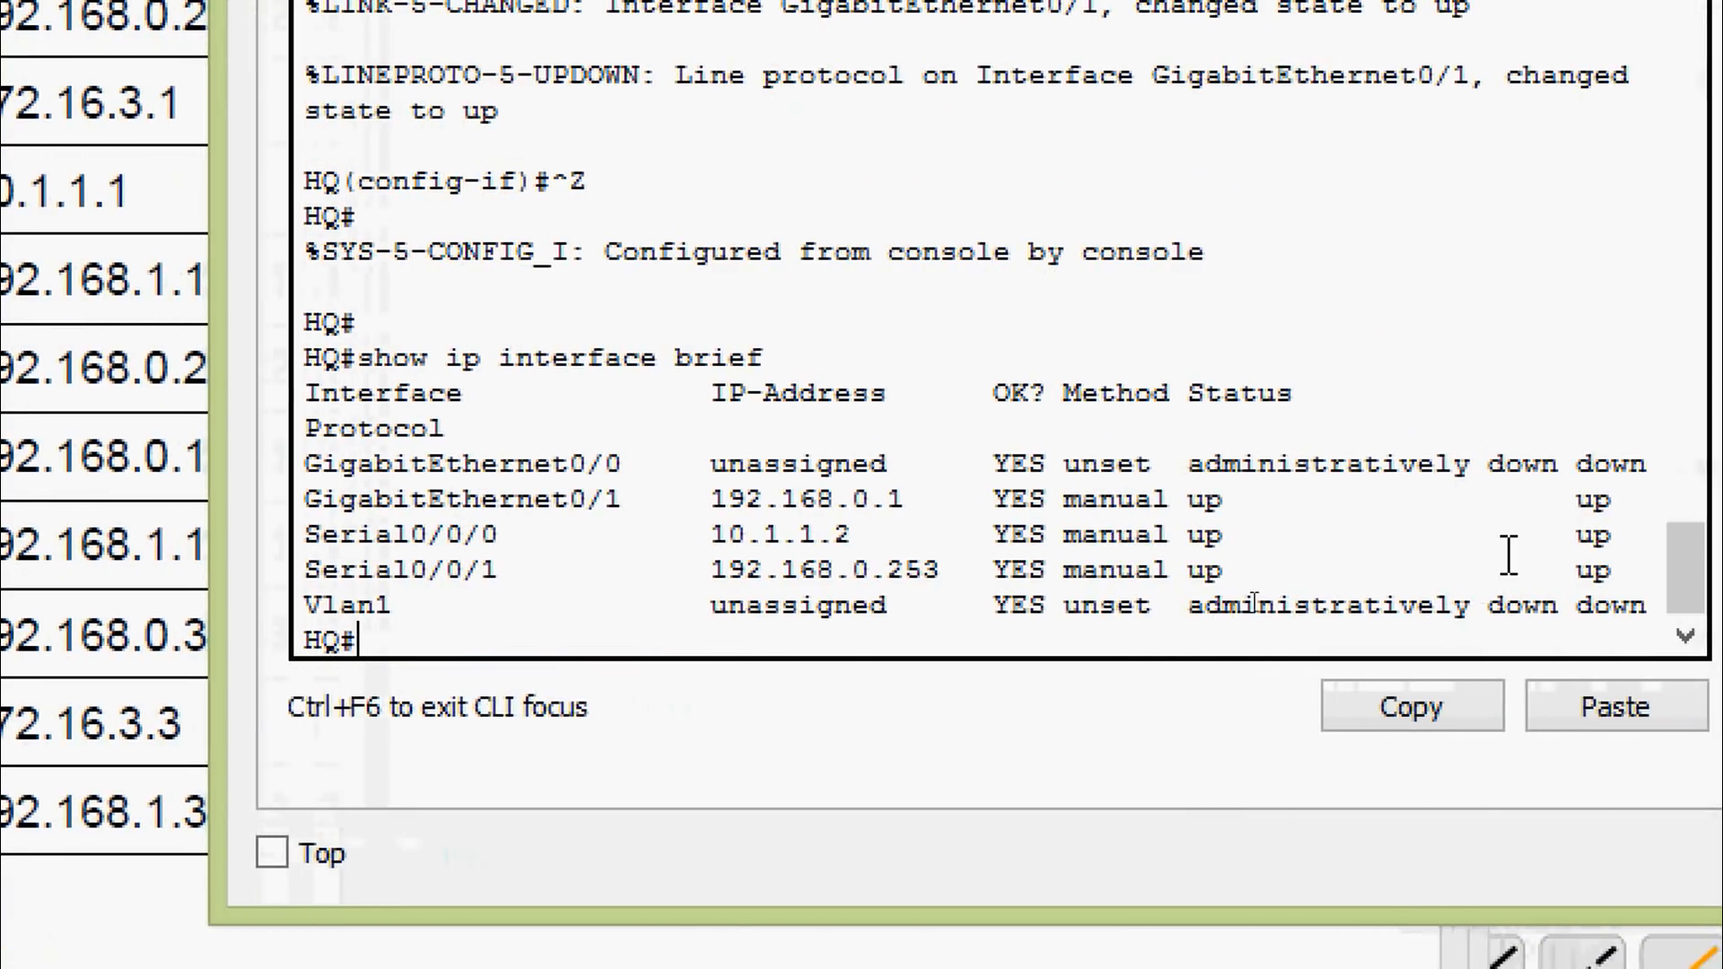
{"action": "left_click_drag", "start_coordinate": [1203, 500], "coordinate": [1267, 512]}
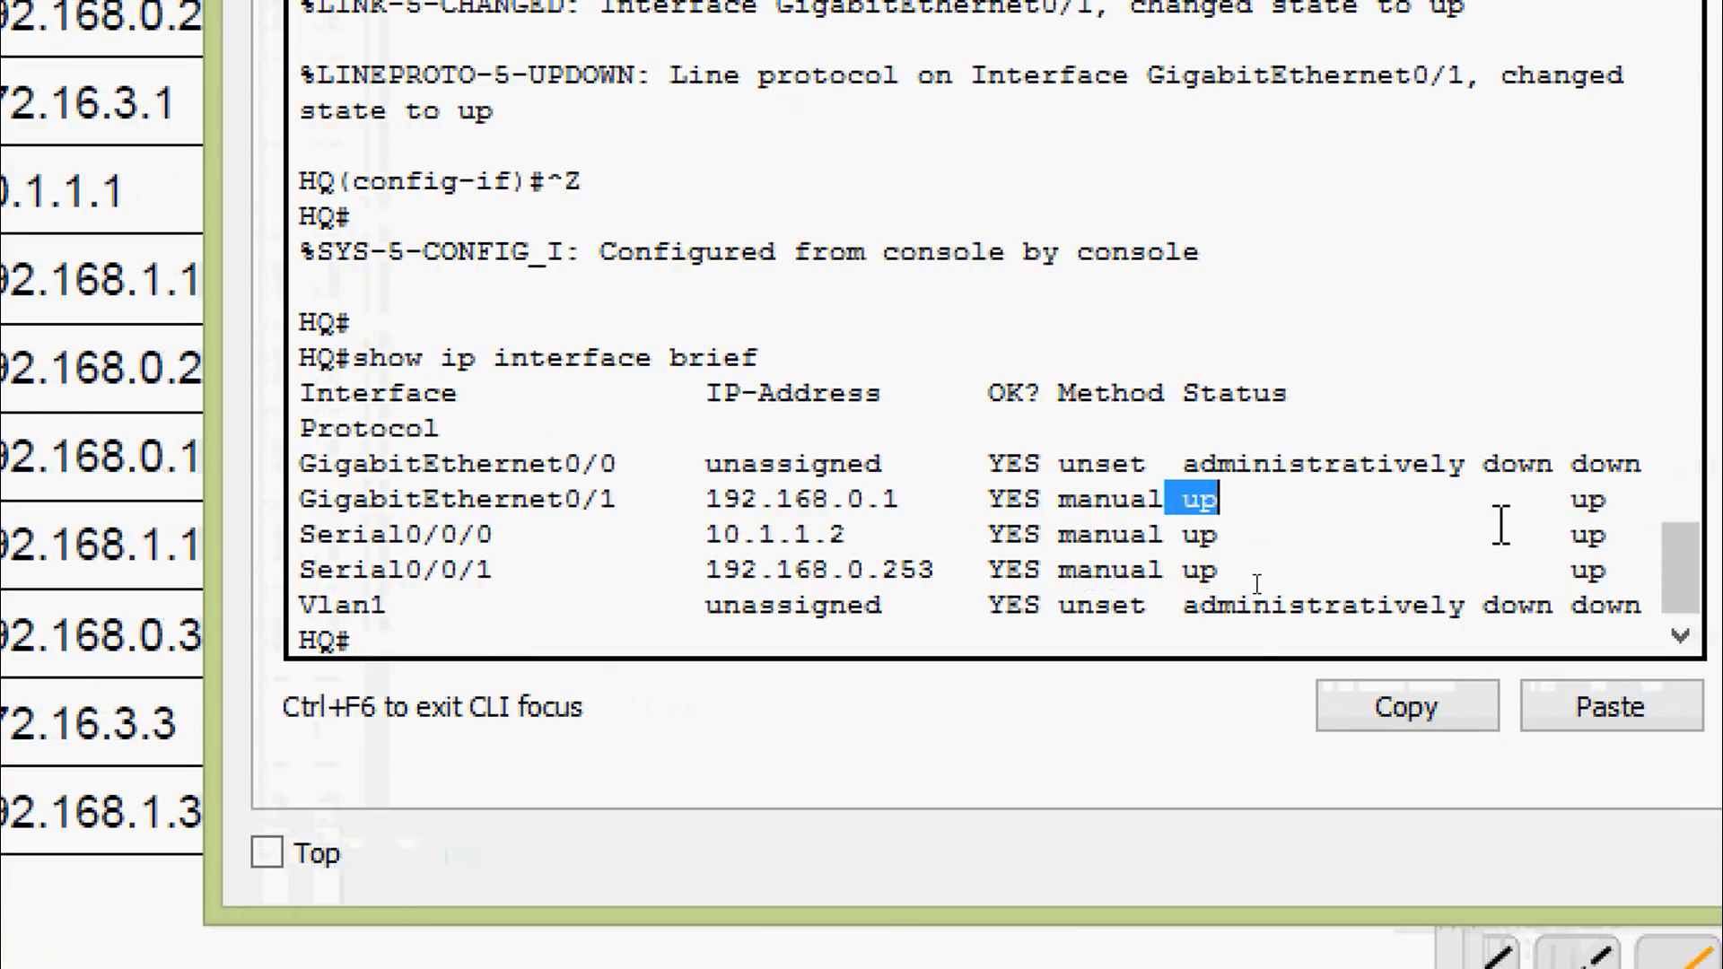
{"action": "left_click_drag", "start_coordinate": [1535, 503], "coordinate": [1611, 507]}
Close HQ's console and copy BRANCH's address 192.168.0.254 from Step 1 question b
{"action": "left_click", "coordinate": [1116, 538]}
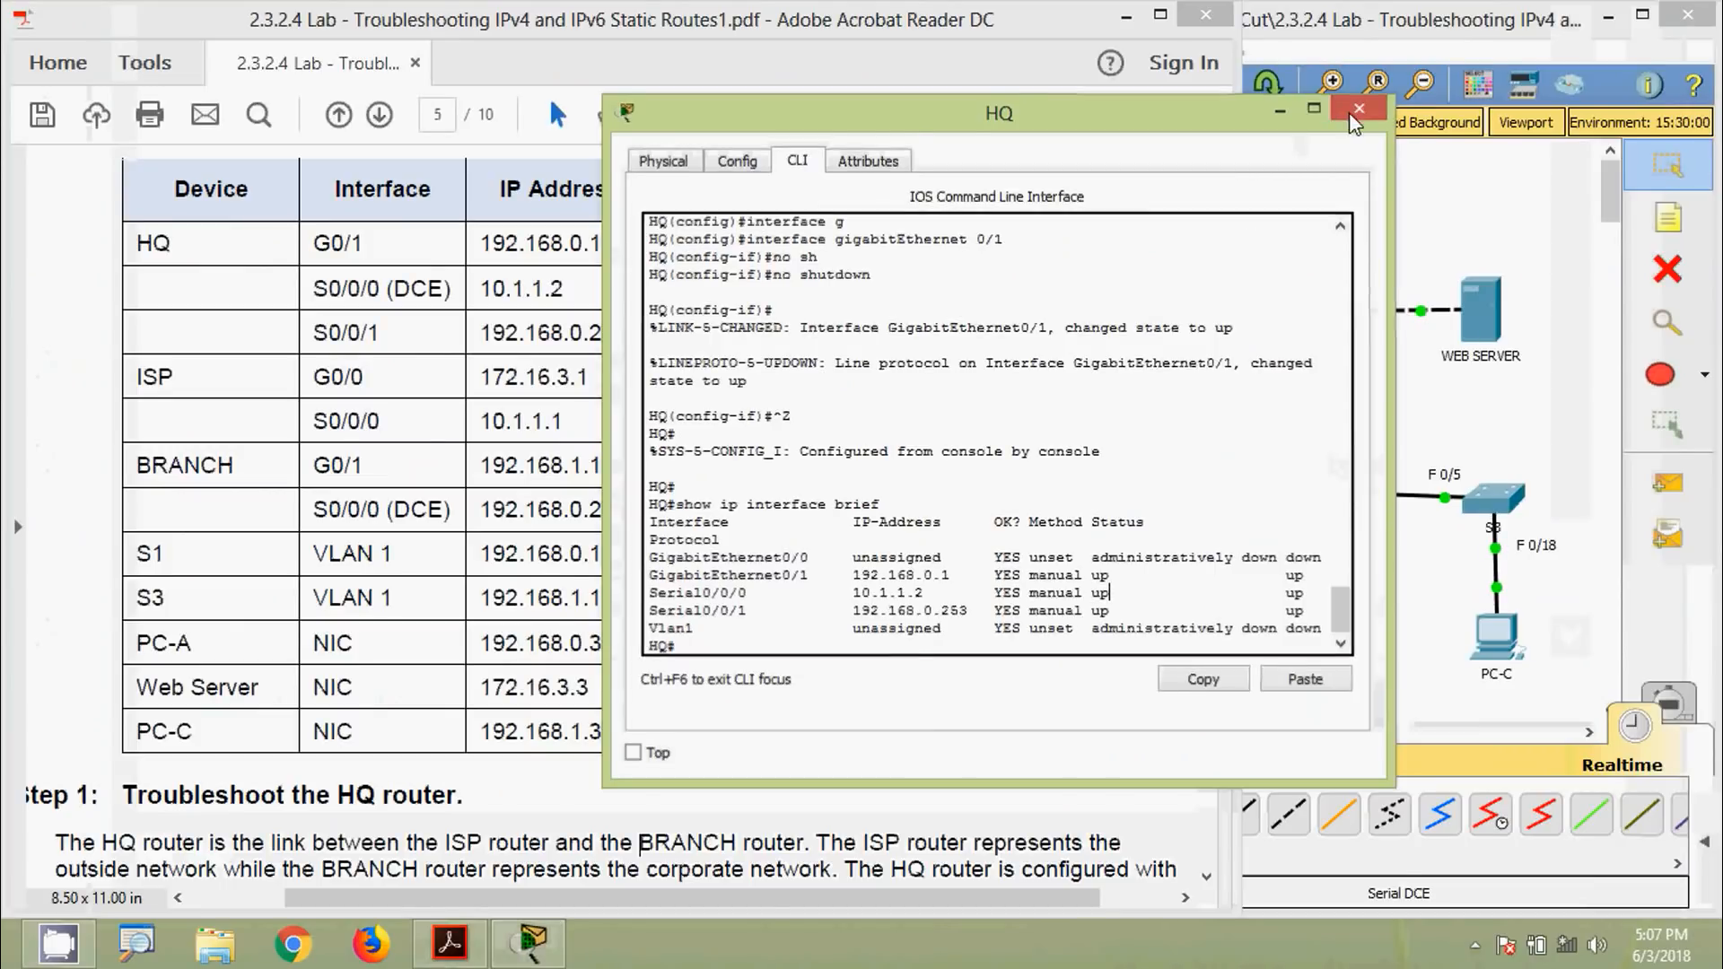
{"action": "left_click", "coordinate": [1350, 111]}
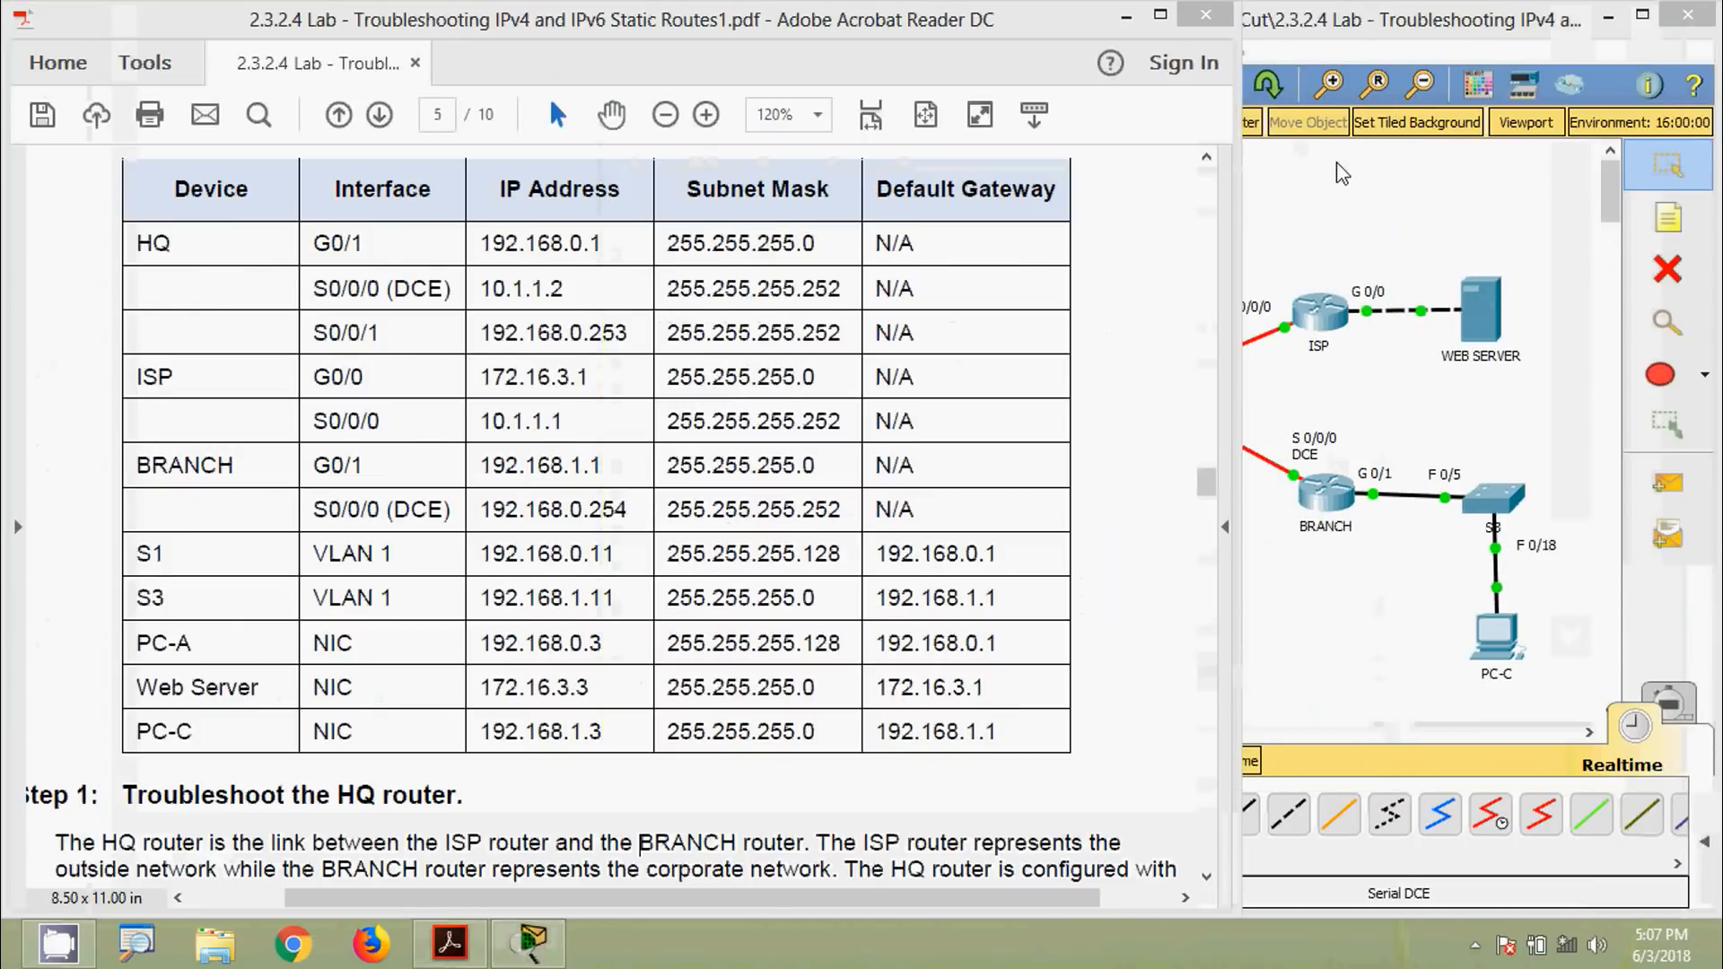
{"action": "scroll", "coordinate": [104, 485], "scroll_direction": "down", "scroll_amount": 5}
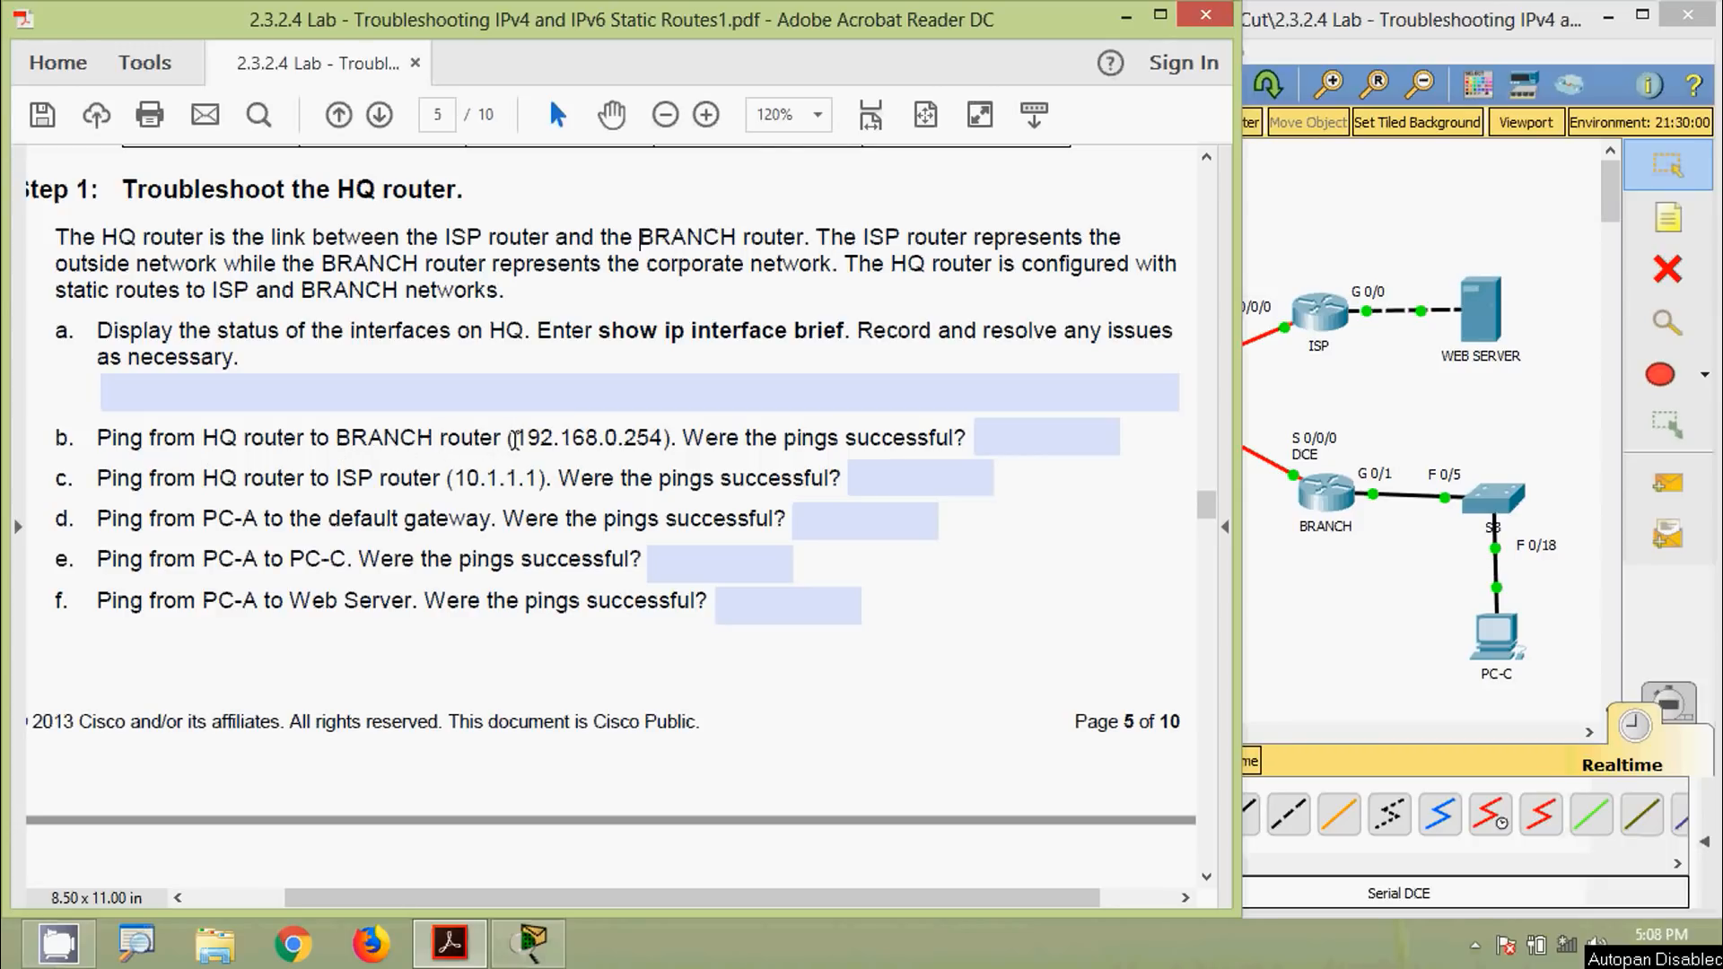
{"action": "left_click_drag", "start_coordinate": [514, 440], "coordinate": [662, 440]}
{"action": "key", "text": "super+c"}
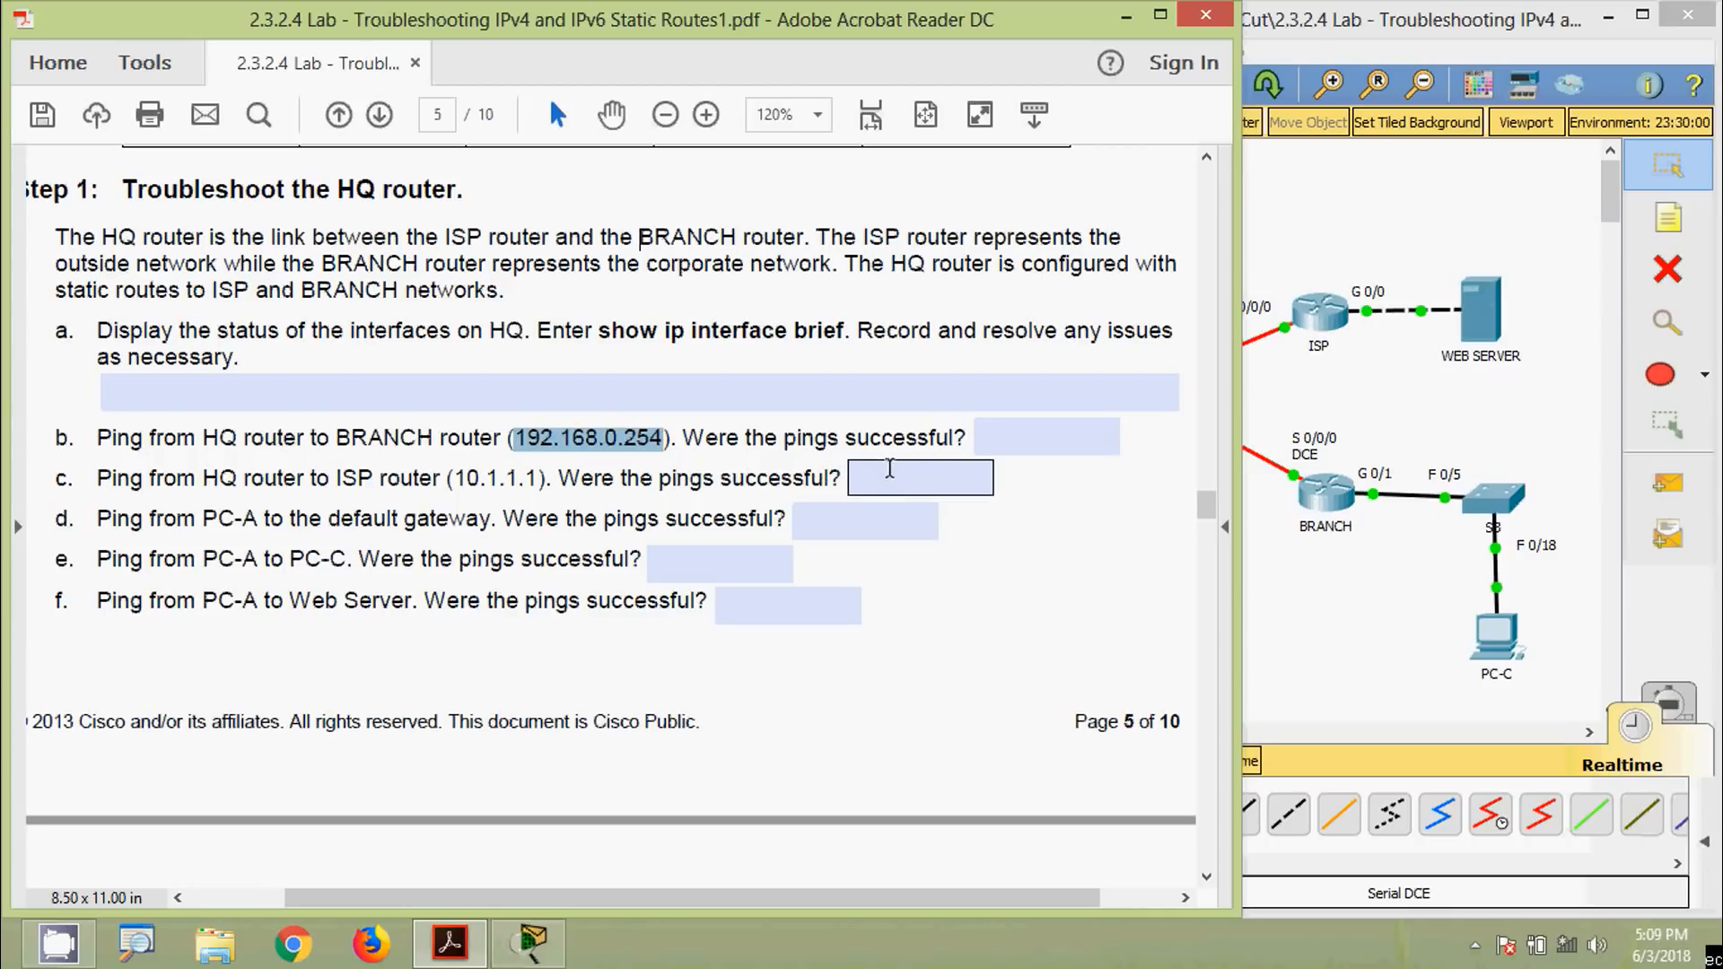
{"action": "left_click", "coordinate": [1318, 642]}
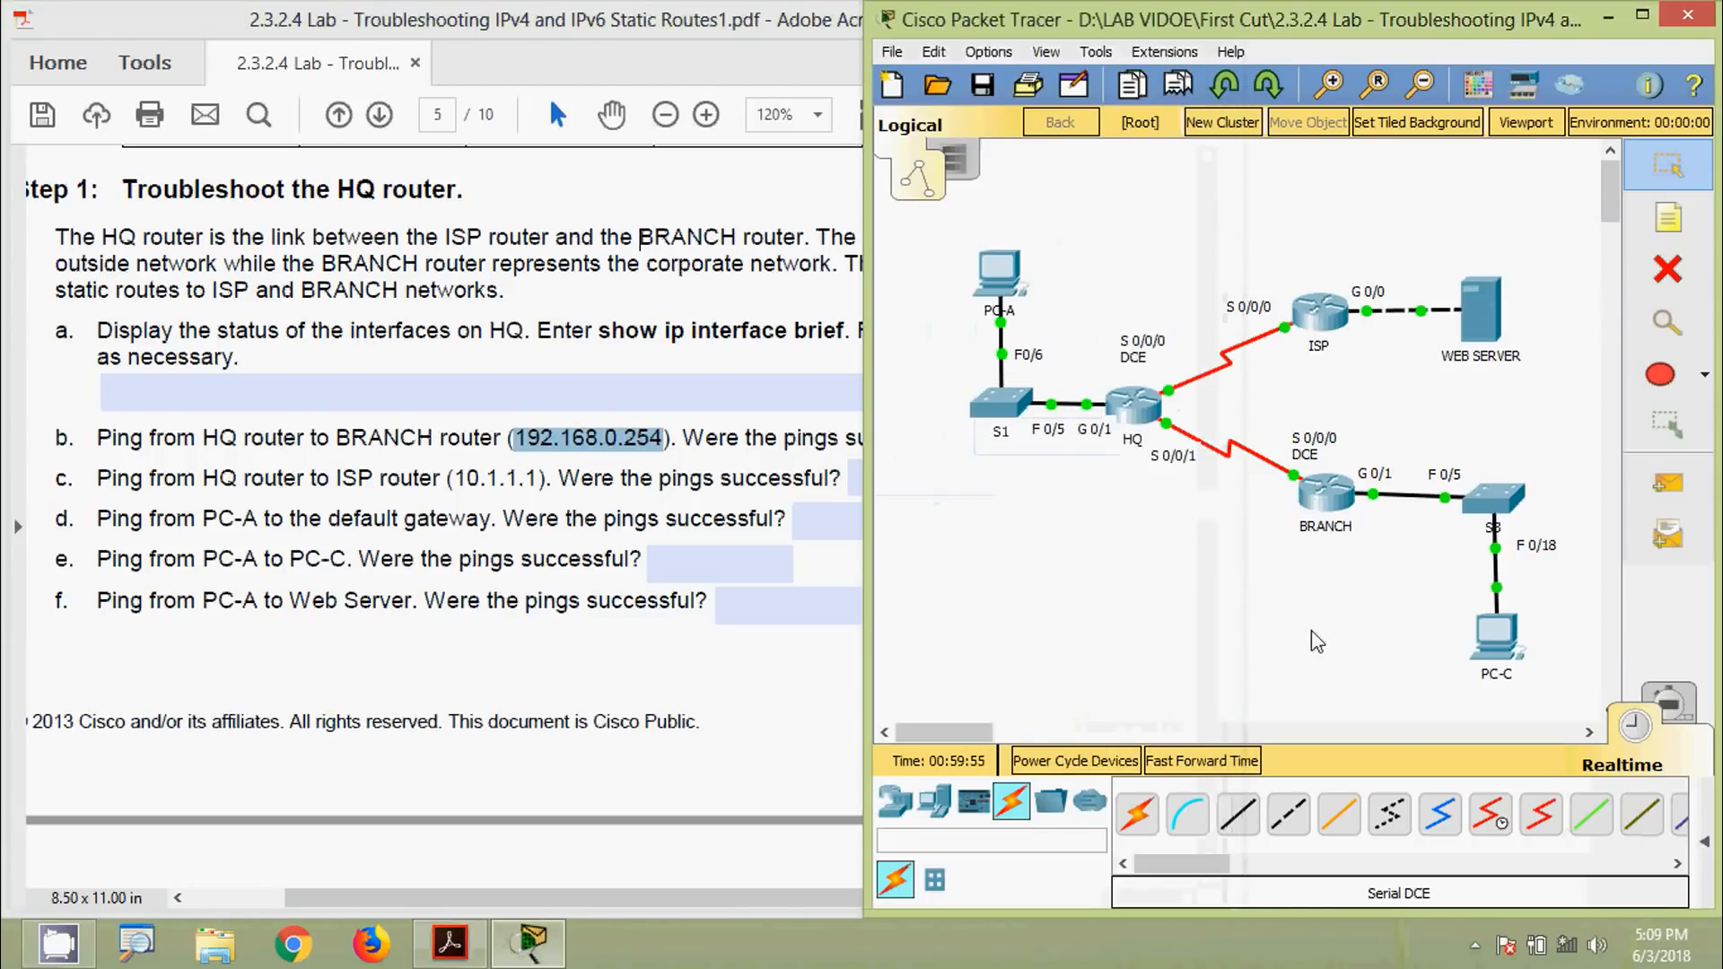
From HQ's CLI, ping the pasted BRANCH address 192.168.0.254, which fails
{"action": "left_click", "coordinate": [1134, 415]}
{"action": "left_click_drag", "start_coordinate": [835, 115], "coordinate": [1154, 18]}
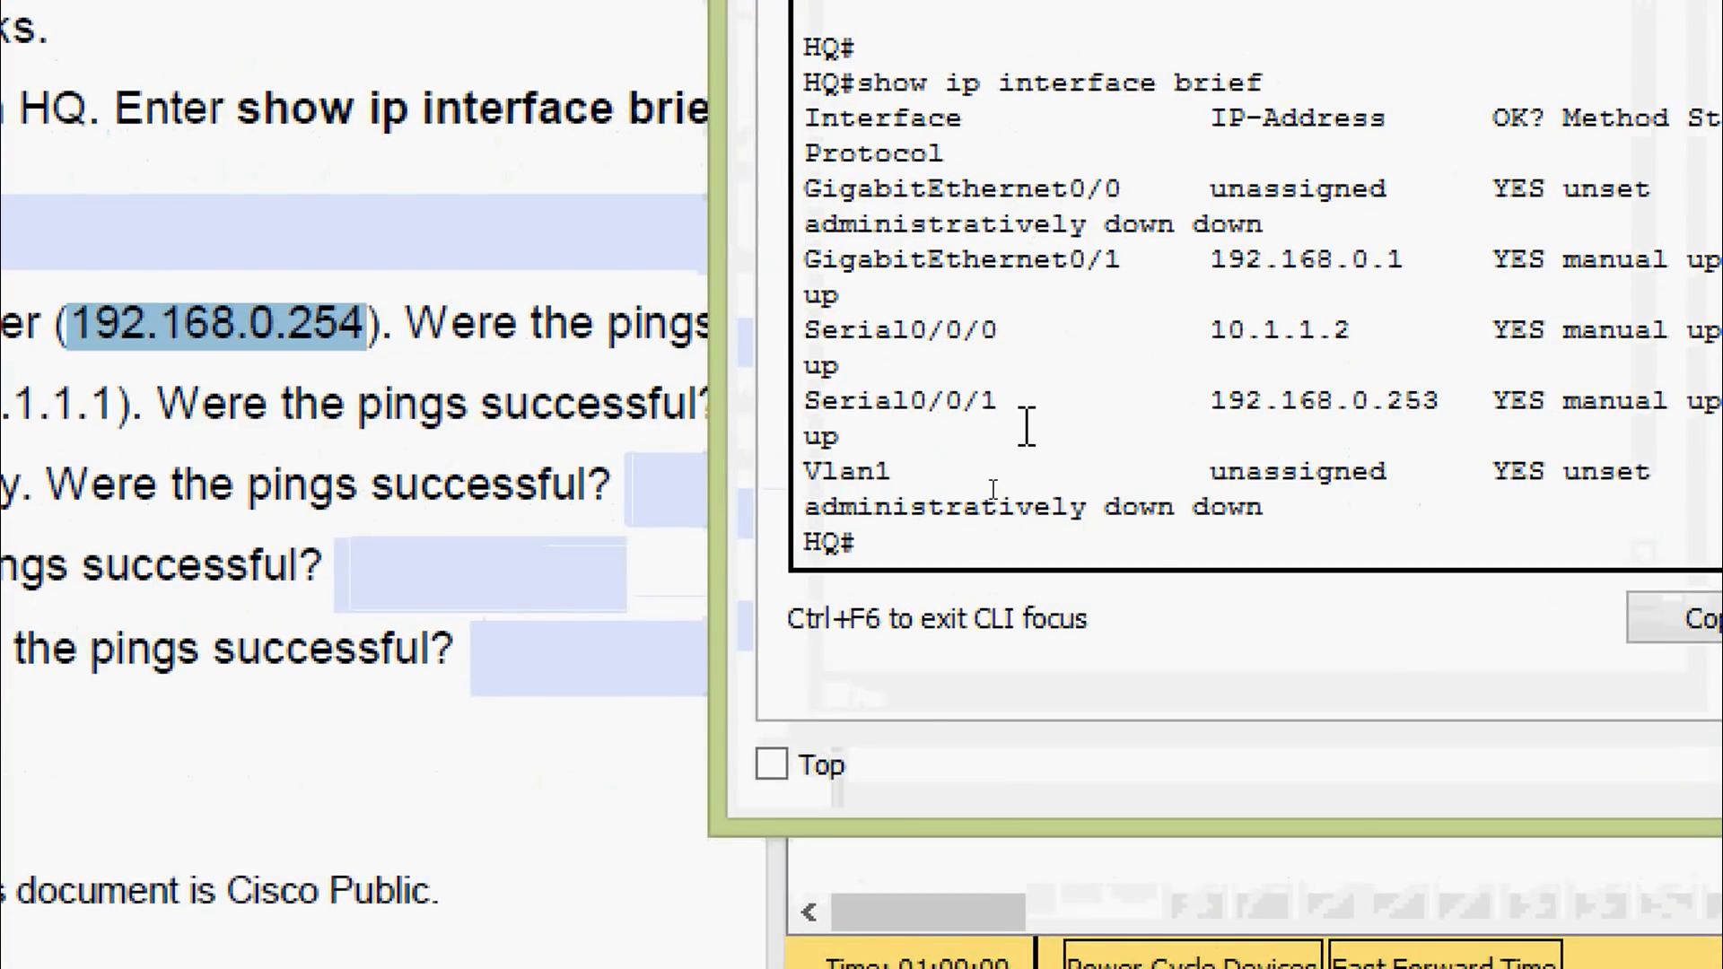
{"action": "type", "text": "poi"}
{"action": "key", "text": "BackSpace"}
{"action": "key", "text": "BackSpace"}
{"action": "type", "text": "ing"}
{"action": "right_click", "coordinate": [967, 542]}
{"action": "left_click", "coordinate": [1032, 621]}
{"action": "key", "text": "Return"}
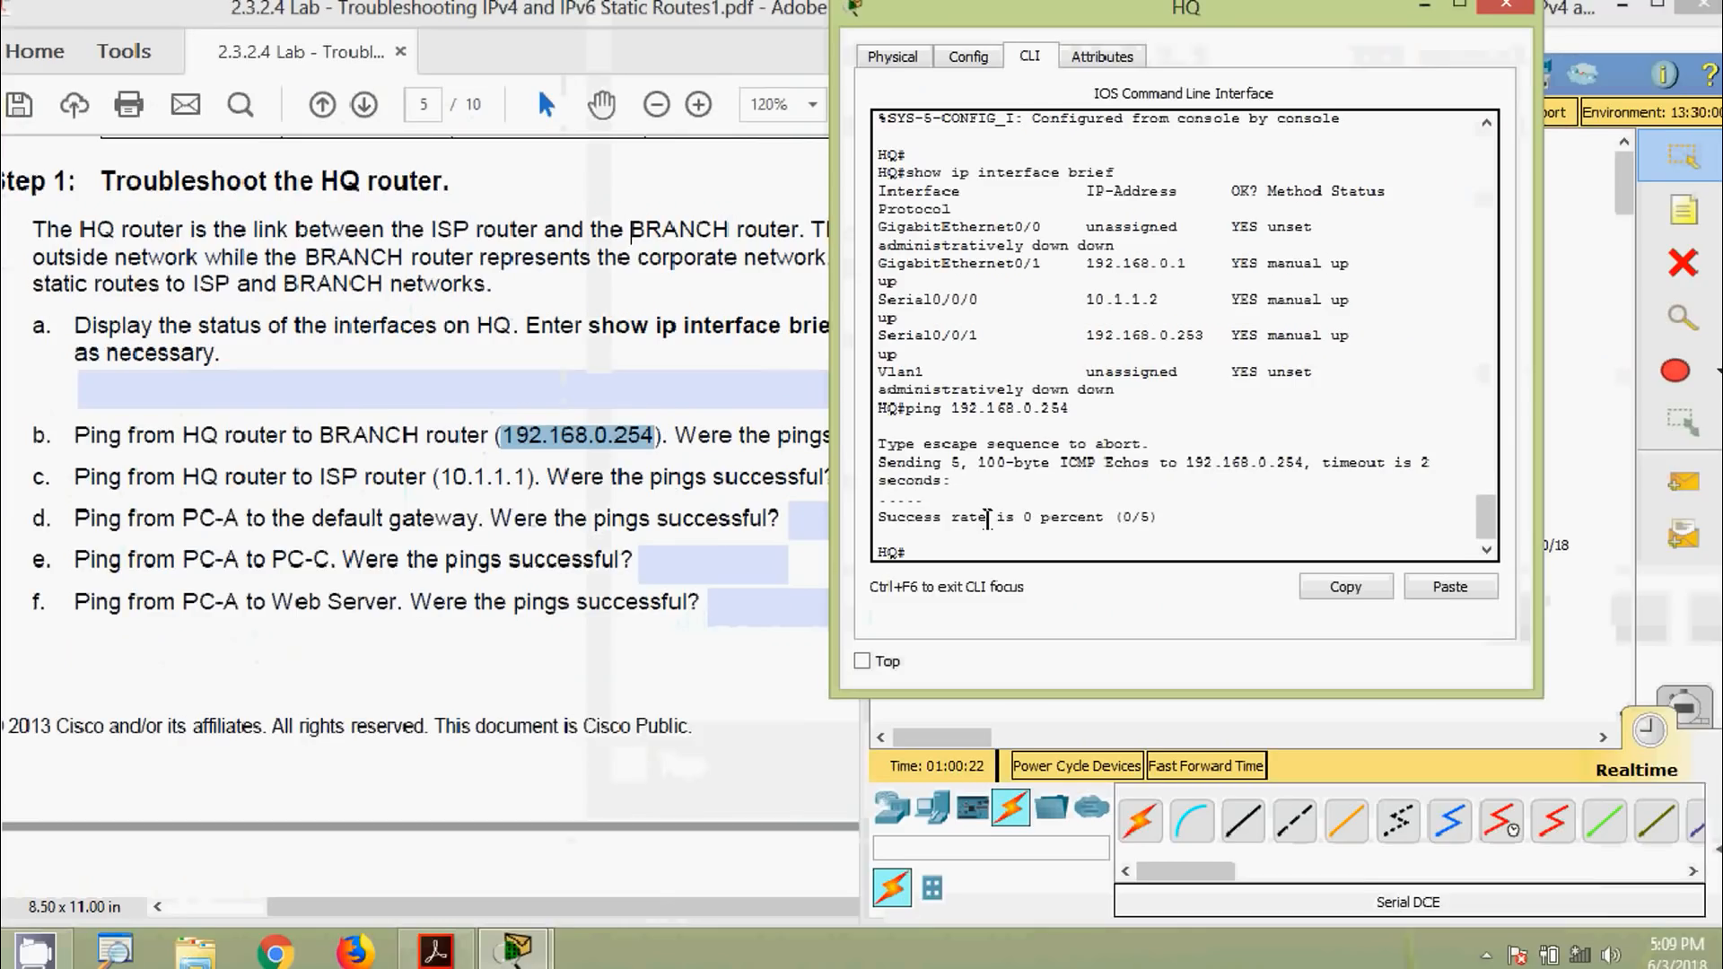
Answer No to question b and select the ISP address 10.1.1.1 in question c
{"action": "left_click", "coordinate": [399, 439]}
{"action": "left_click", "coordinate": [1006, 448]}
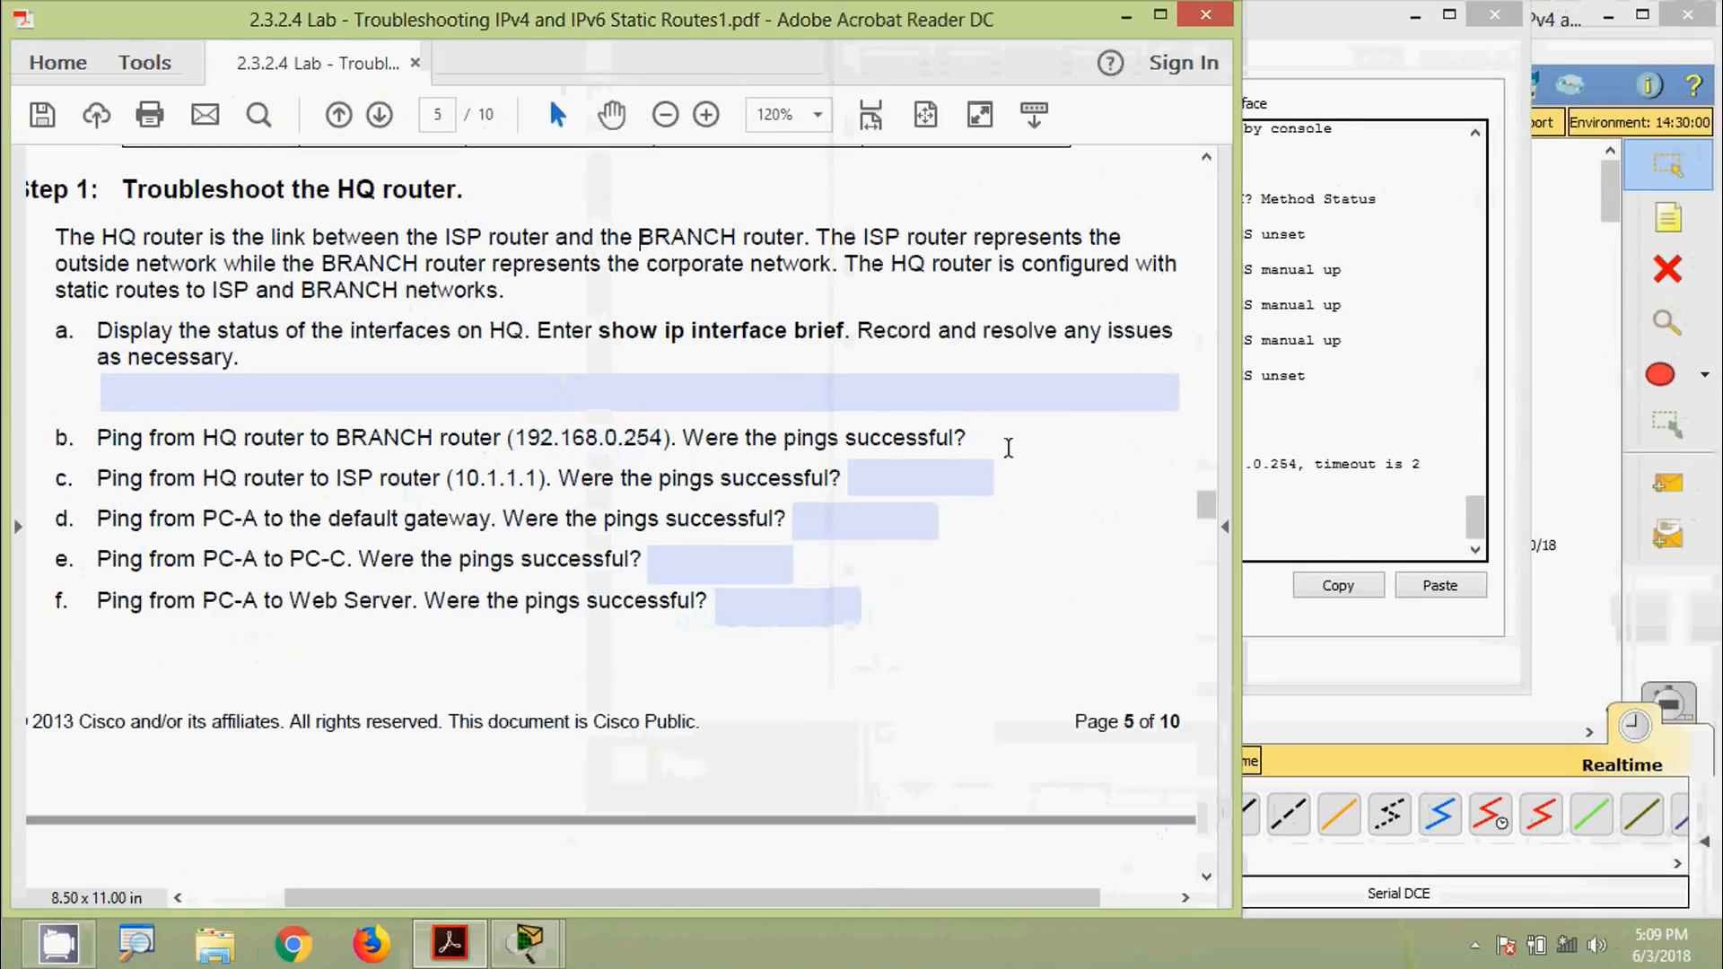
{"action": "type", "text": "No"}
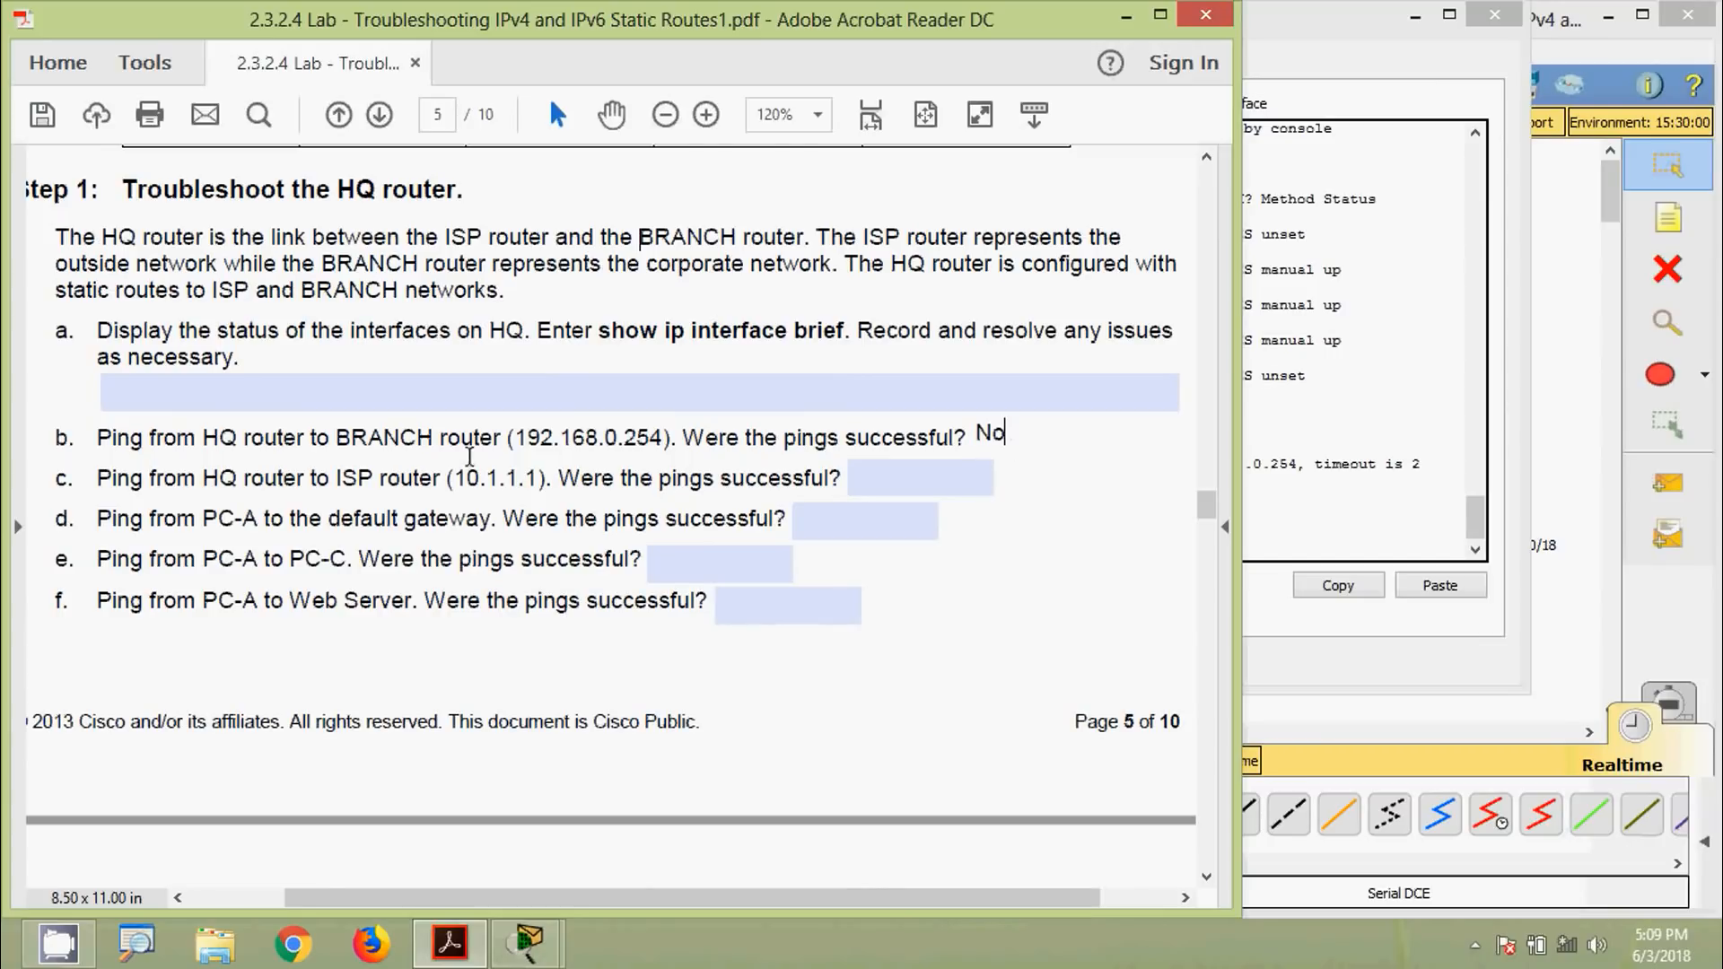
{"action": "left_click", "coordinate": [238, 491]}
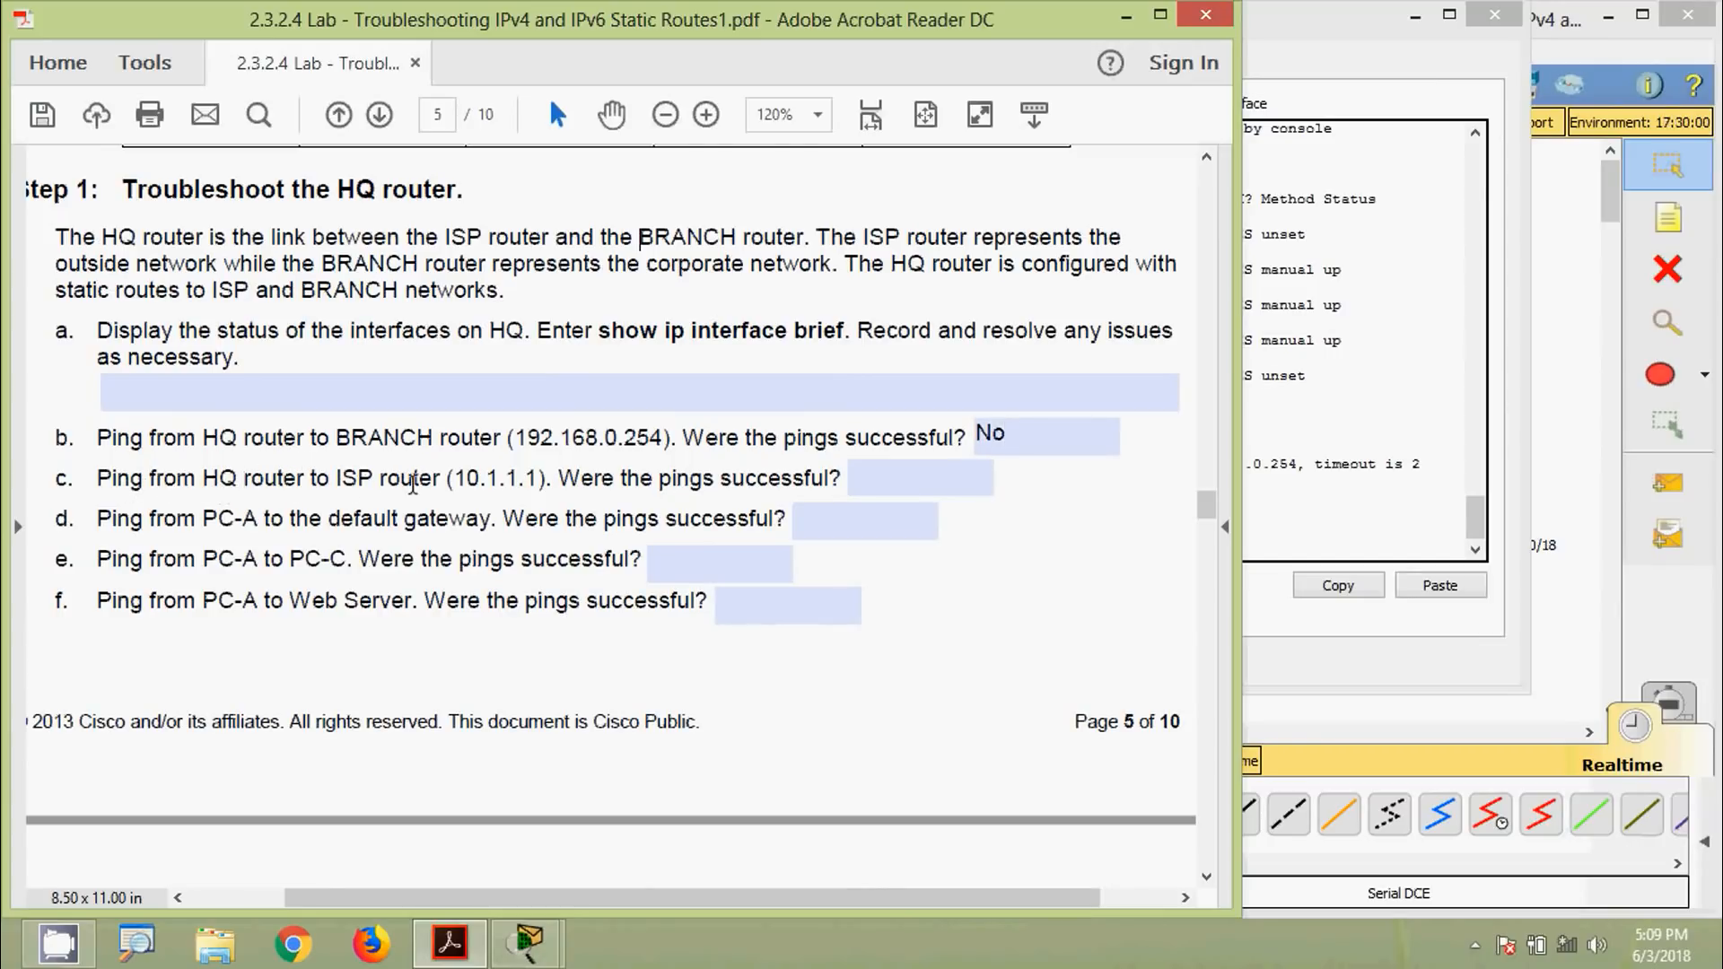
{"action": "left_click_drag", "start_coordinate": [458, 480], "coordinate": [541, 480]}
{"action": "key", "text": "super+c"}
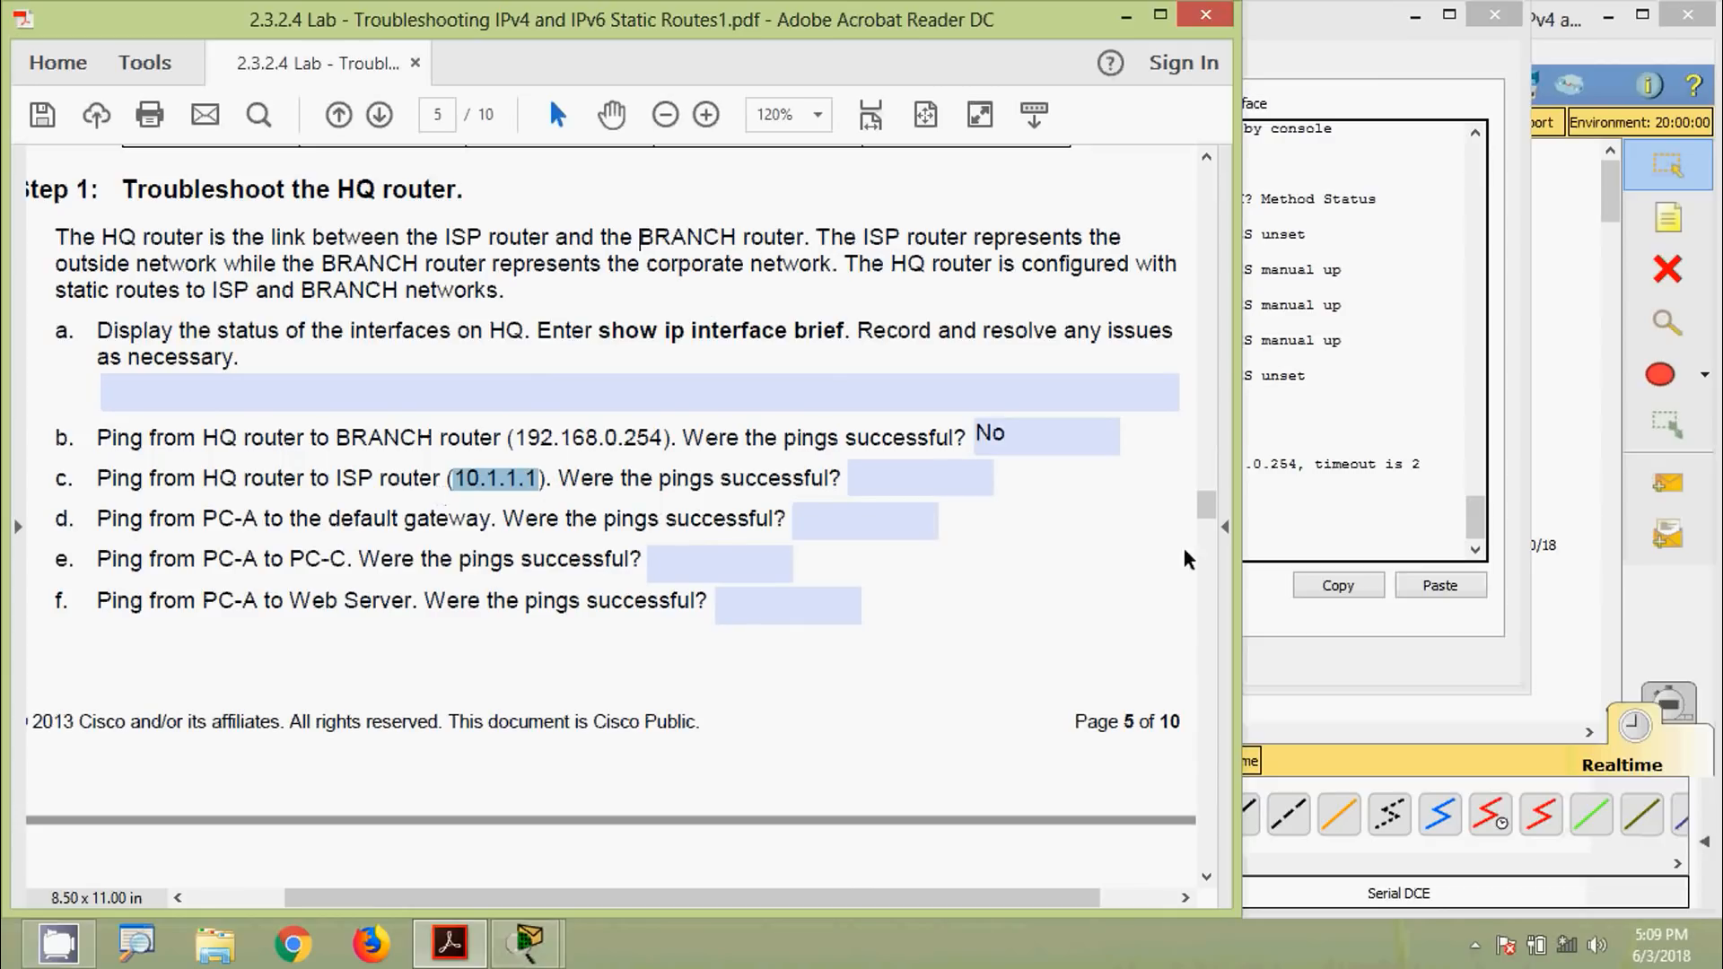
Ping 10.1.1.1 from HQ, succeeding 5/5, and answer Yes to question c
{"action": "left_click", "coordinate": [1323, 499]}
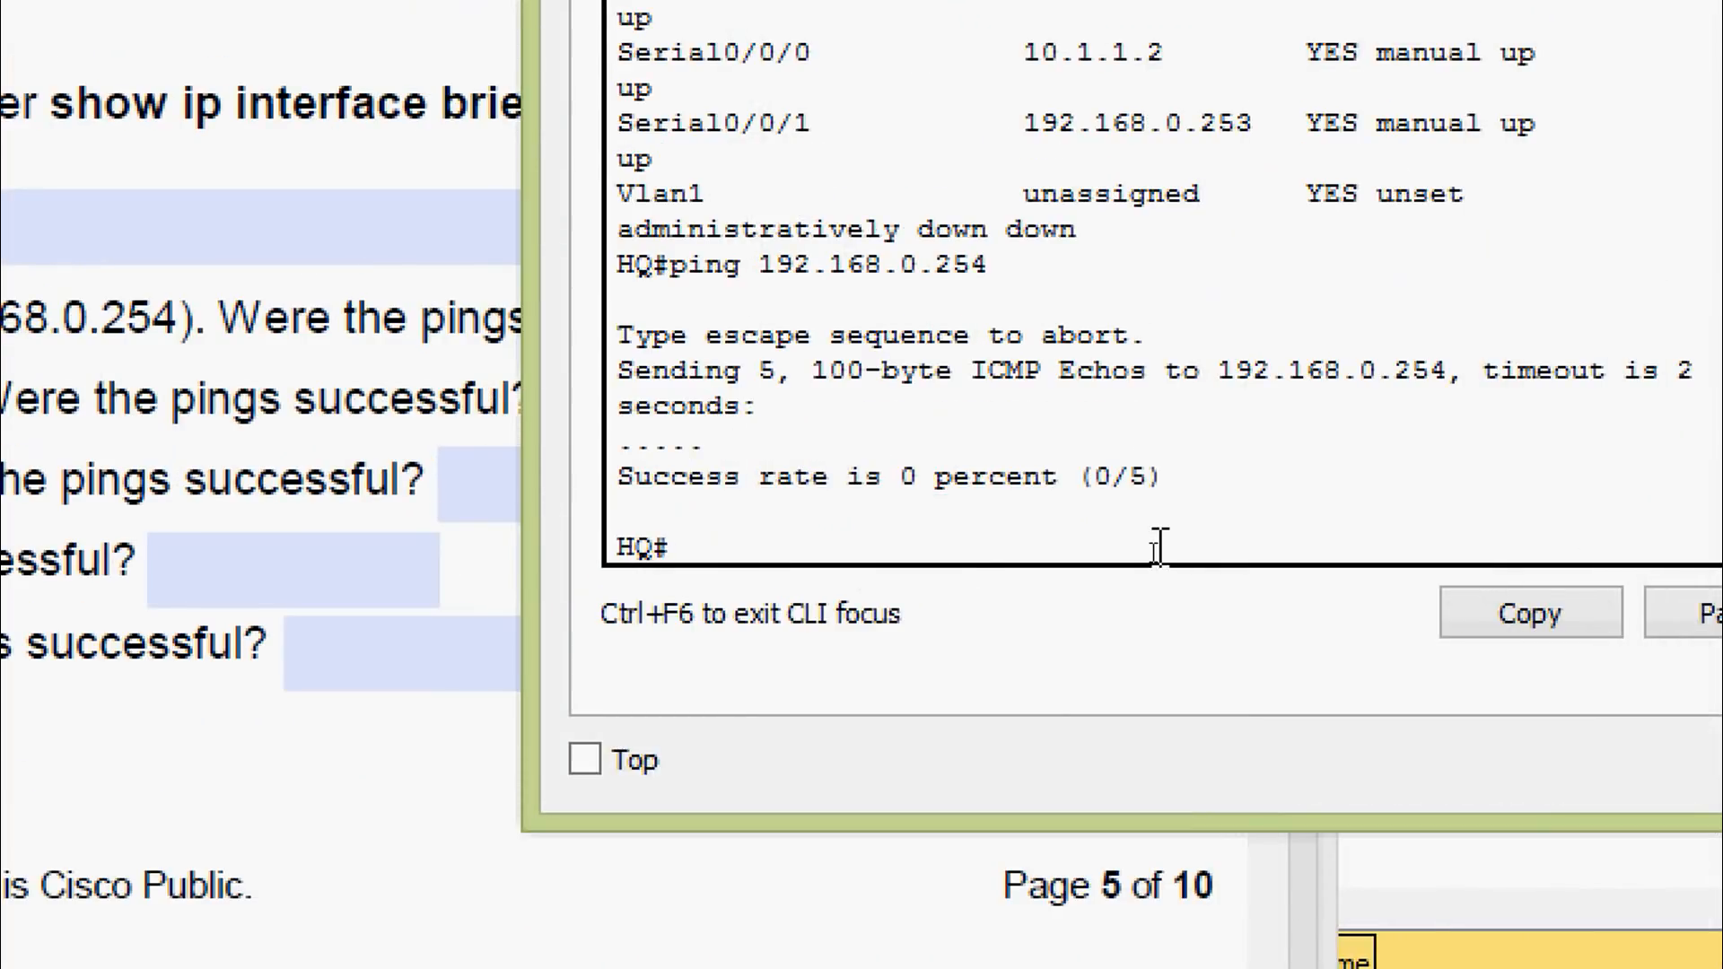
{"action": "type", "text": "ping"}
{"action": "right_click", "coordinate": [1010, 555]}
{"action": "left_click", "coordinate": [1121, 648]}
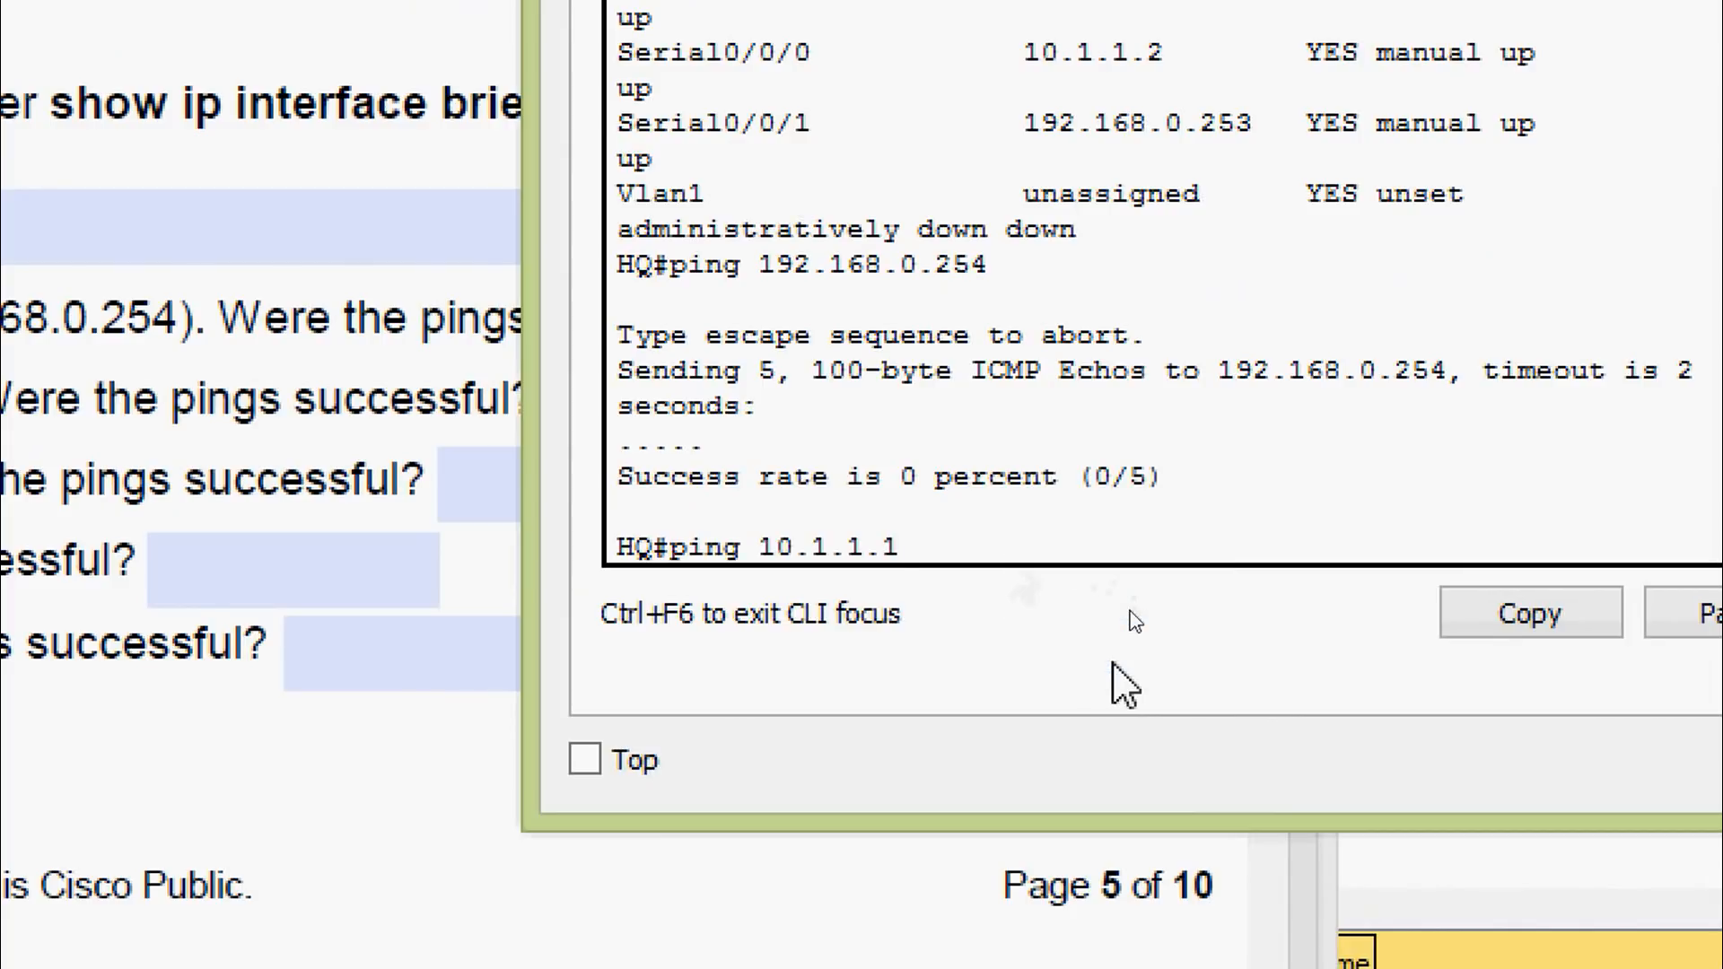
{"action": "key", "text": "Return"}
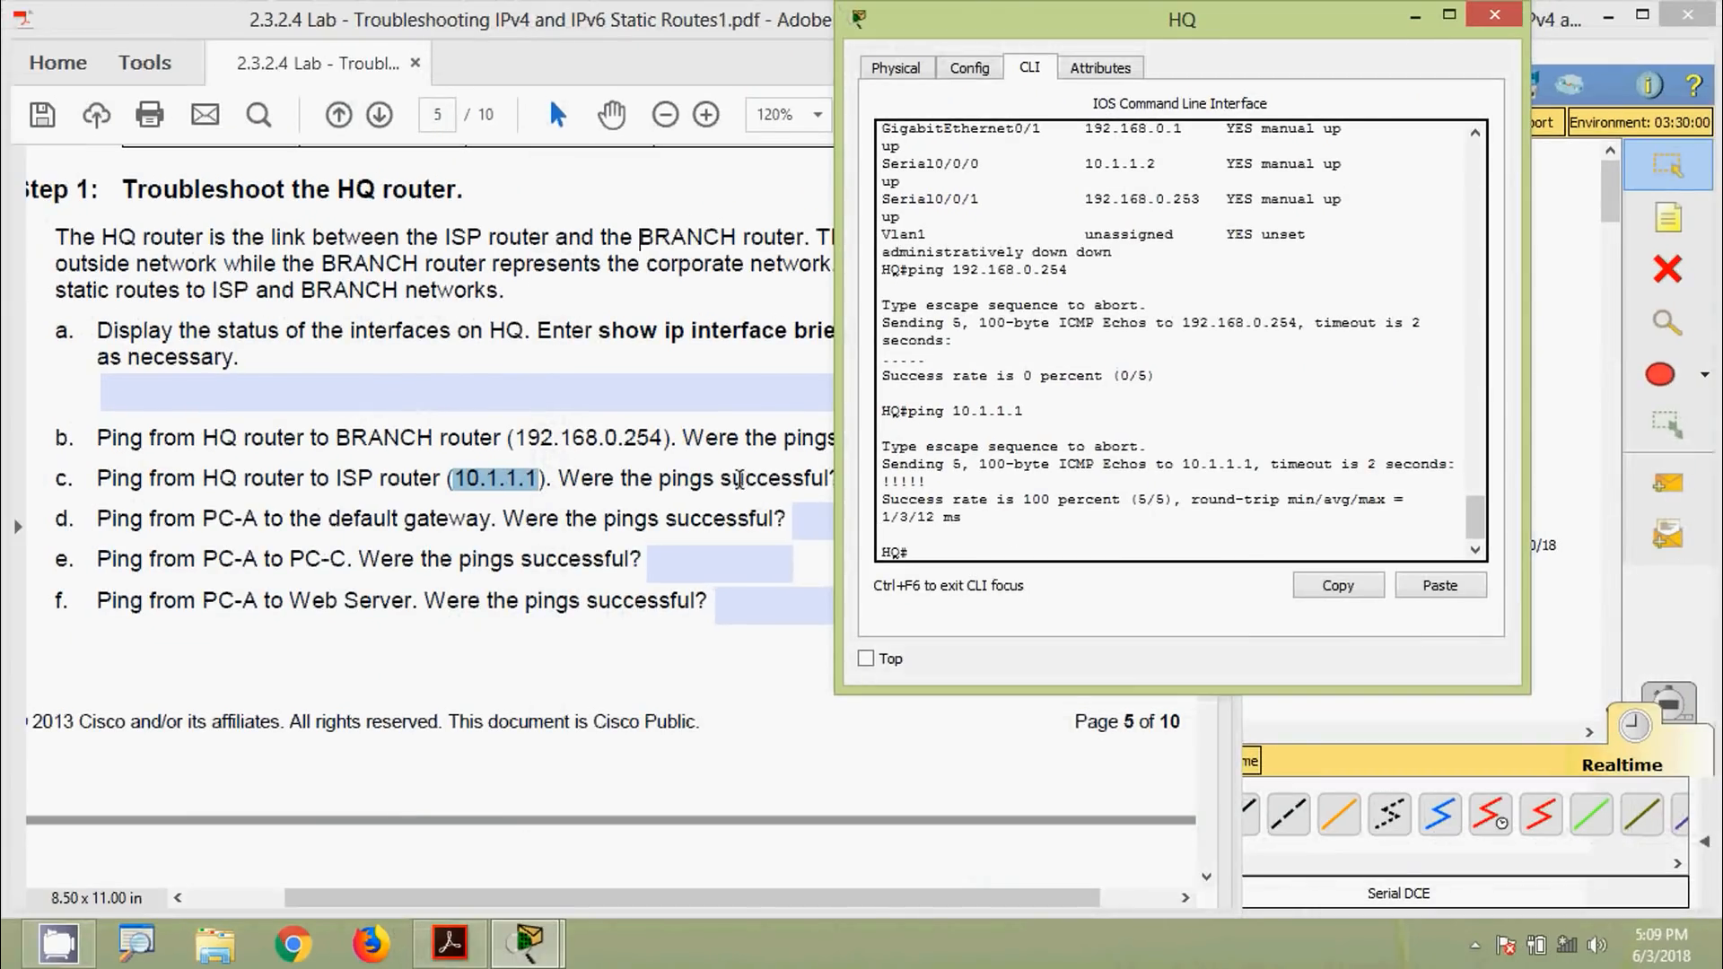
{"action": "left_click", "coordinate": [515, 394]}
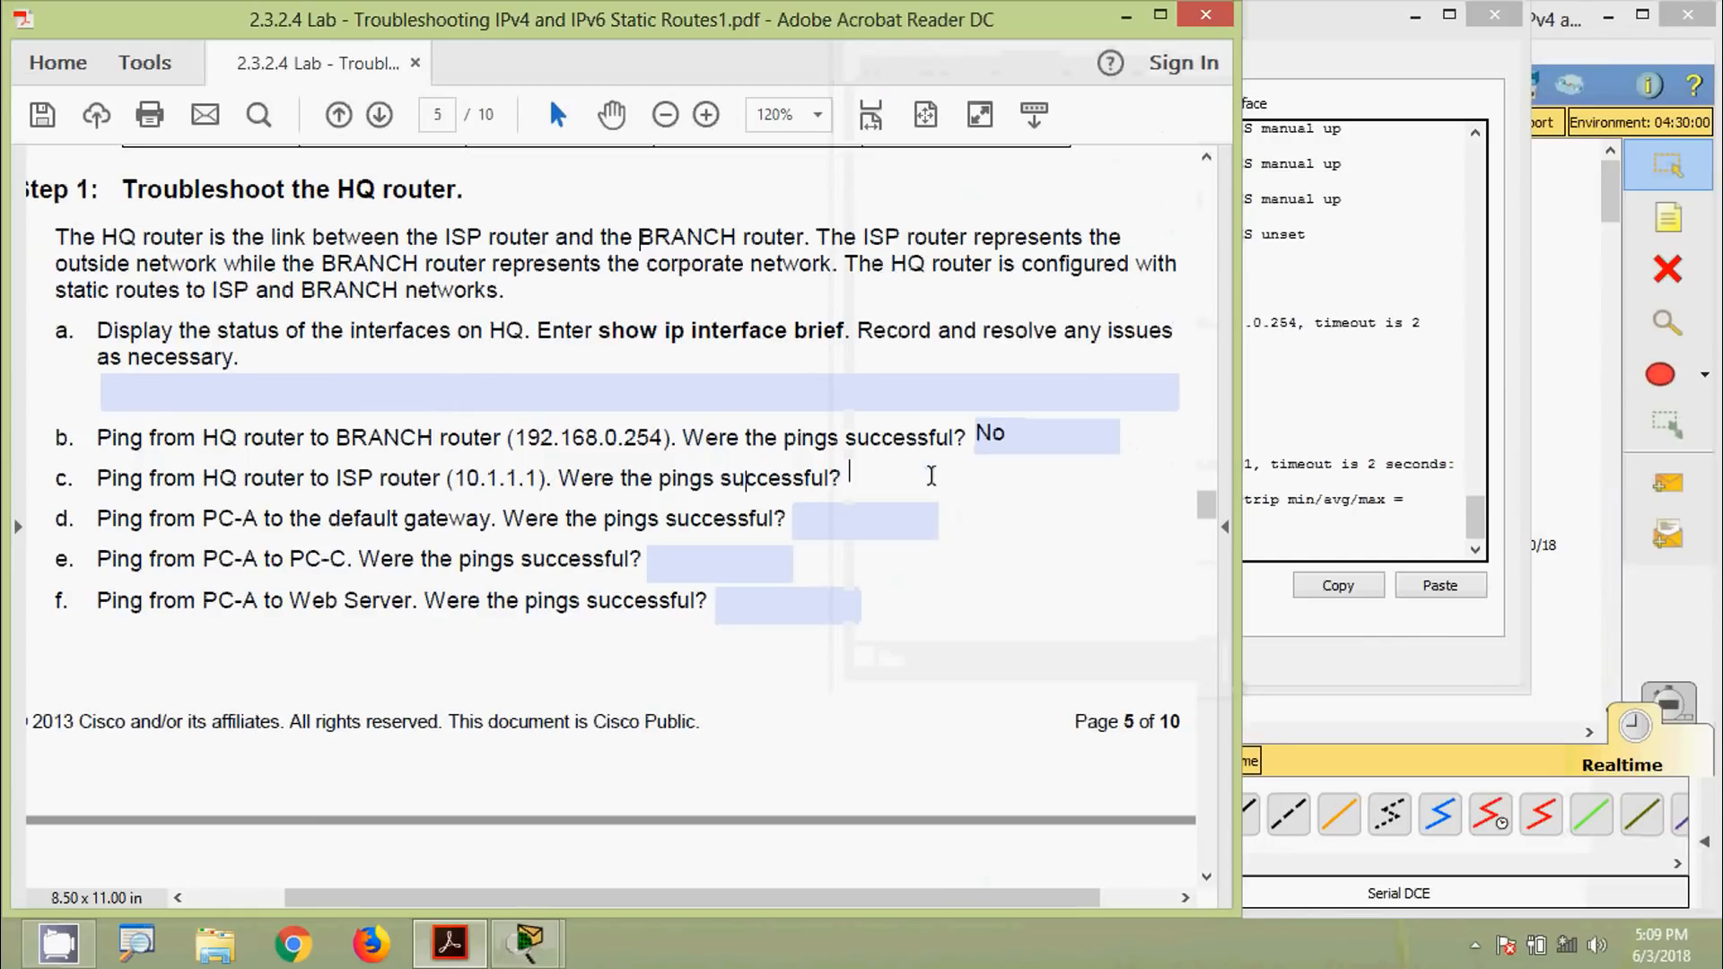
{"action": "type", "text": "Yes"}
{"action": "left_click", "coordinate": [866, 579]}
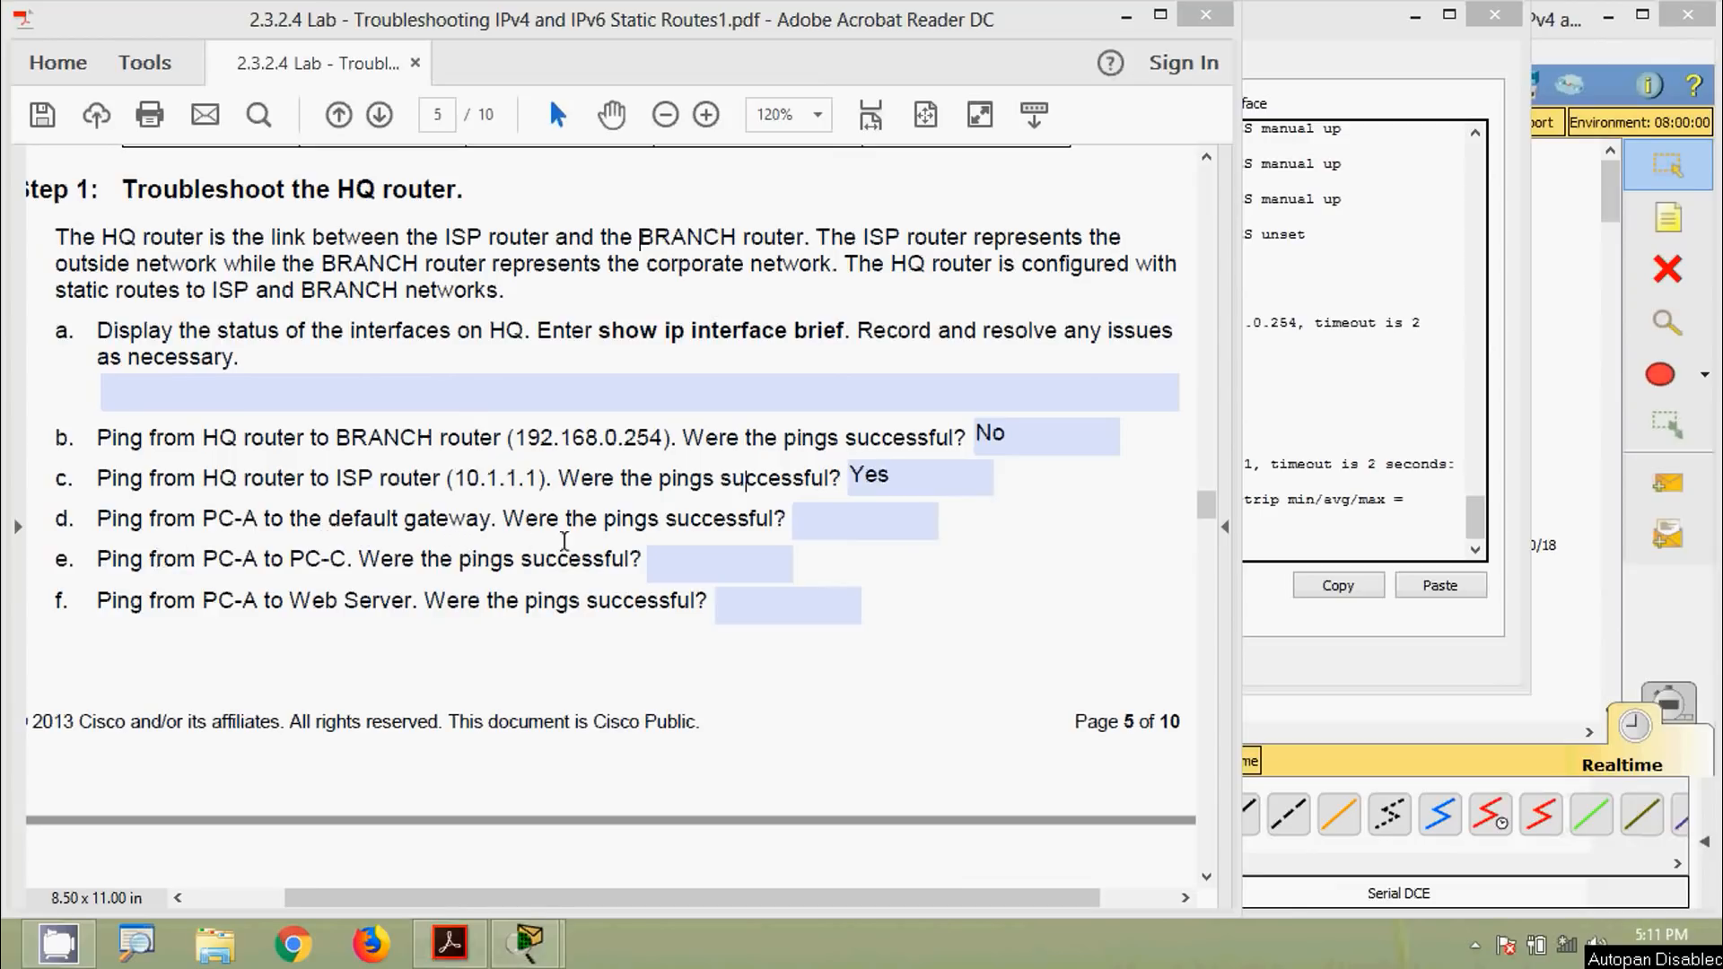
Close HQ's console, open PC-A's Command Prompt and run ipconfig
{"action": "left_click", "coordinate": [1327, 27]}
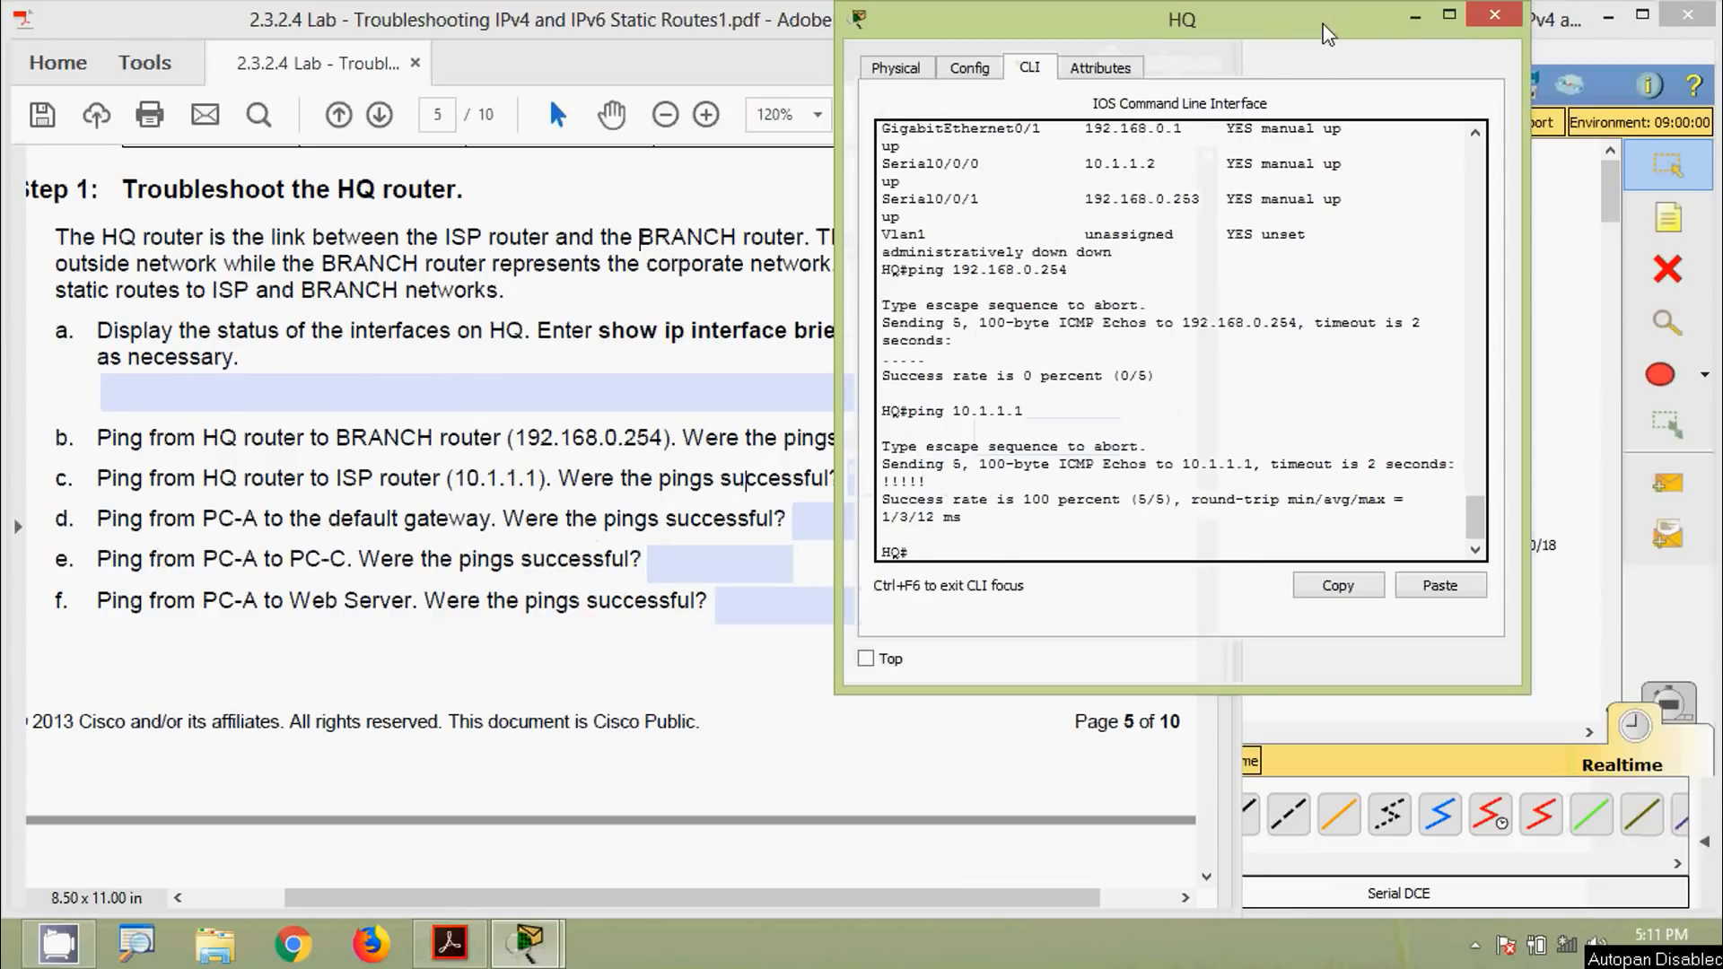
{"action": "left_click", "coordinate": [1494, 18]}
{"action": "left_click", "coordinate": [1272, 605]}
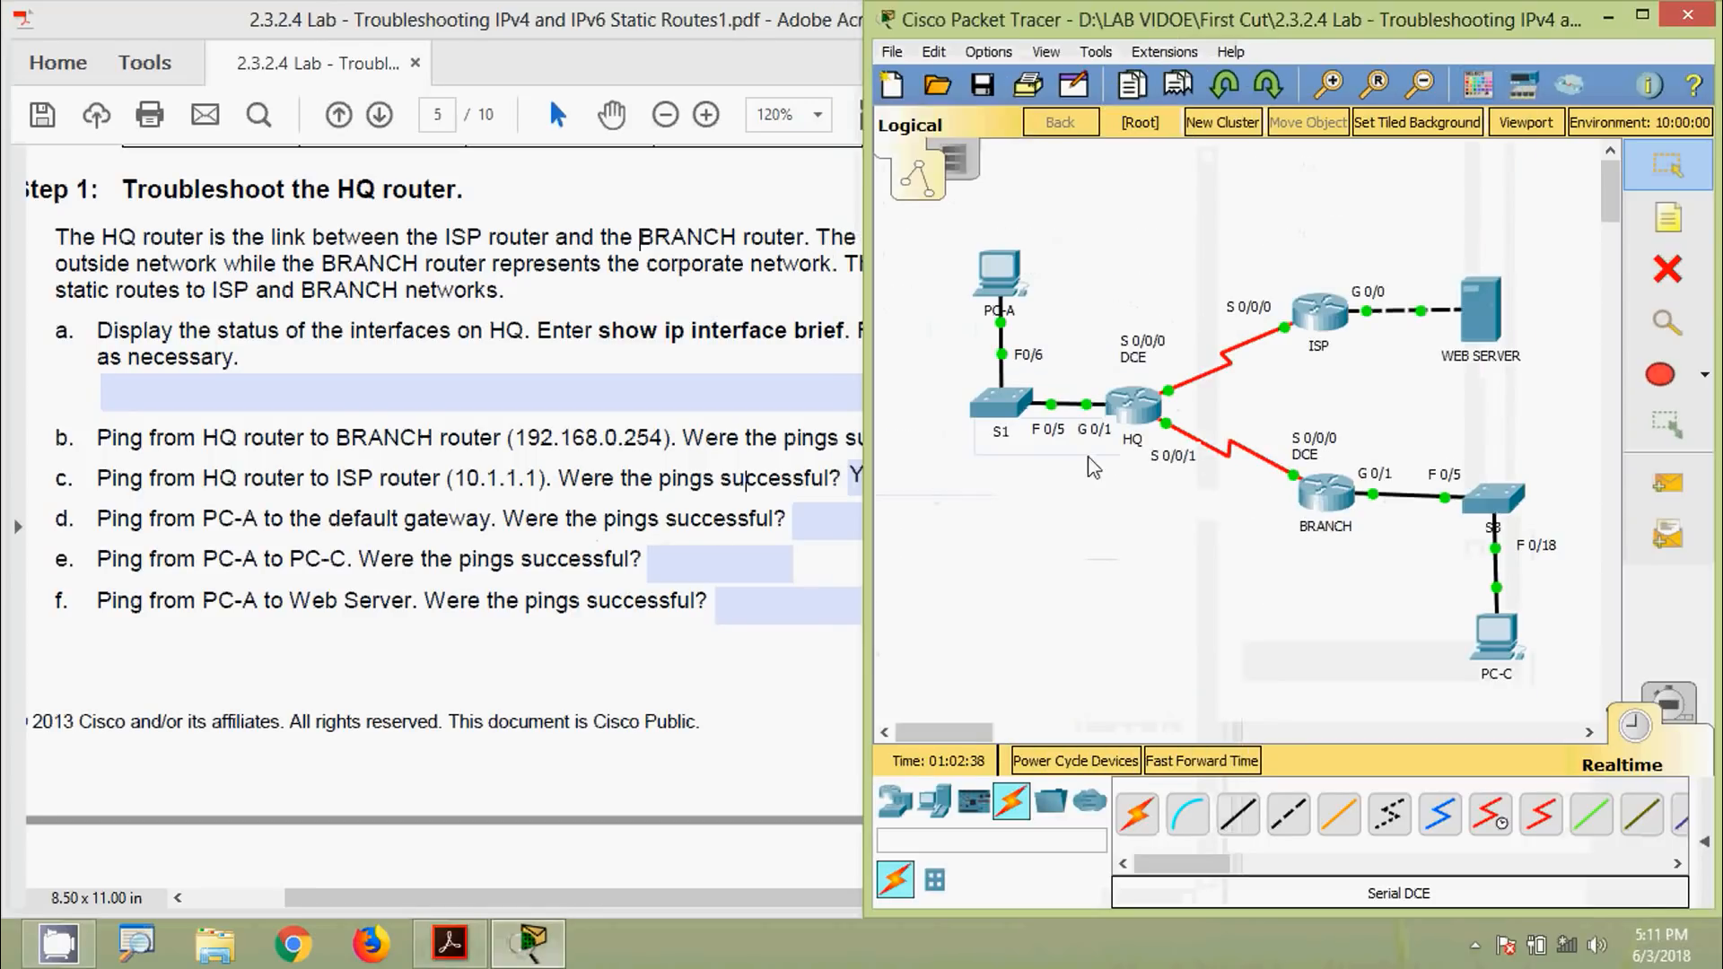
{"action": "left_click", "coordinate": [1003, 280]}
{"action": "left_click", "coordinate": [1059, 294]}
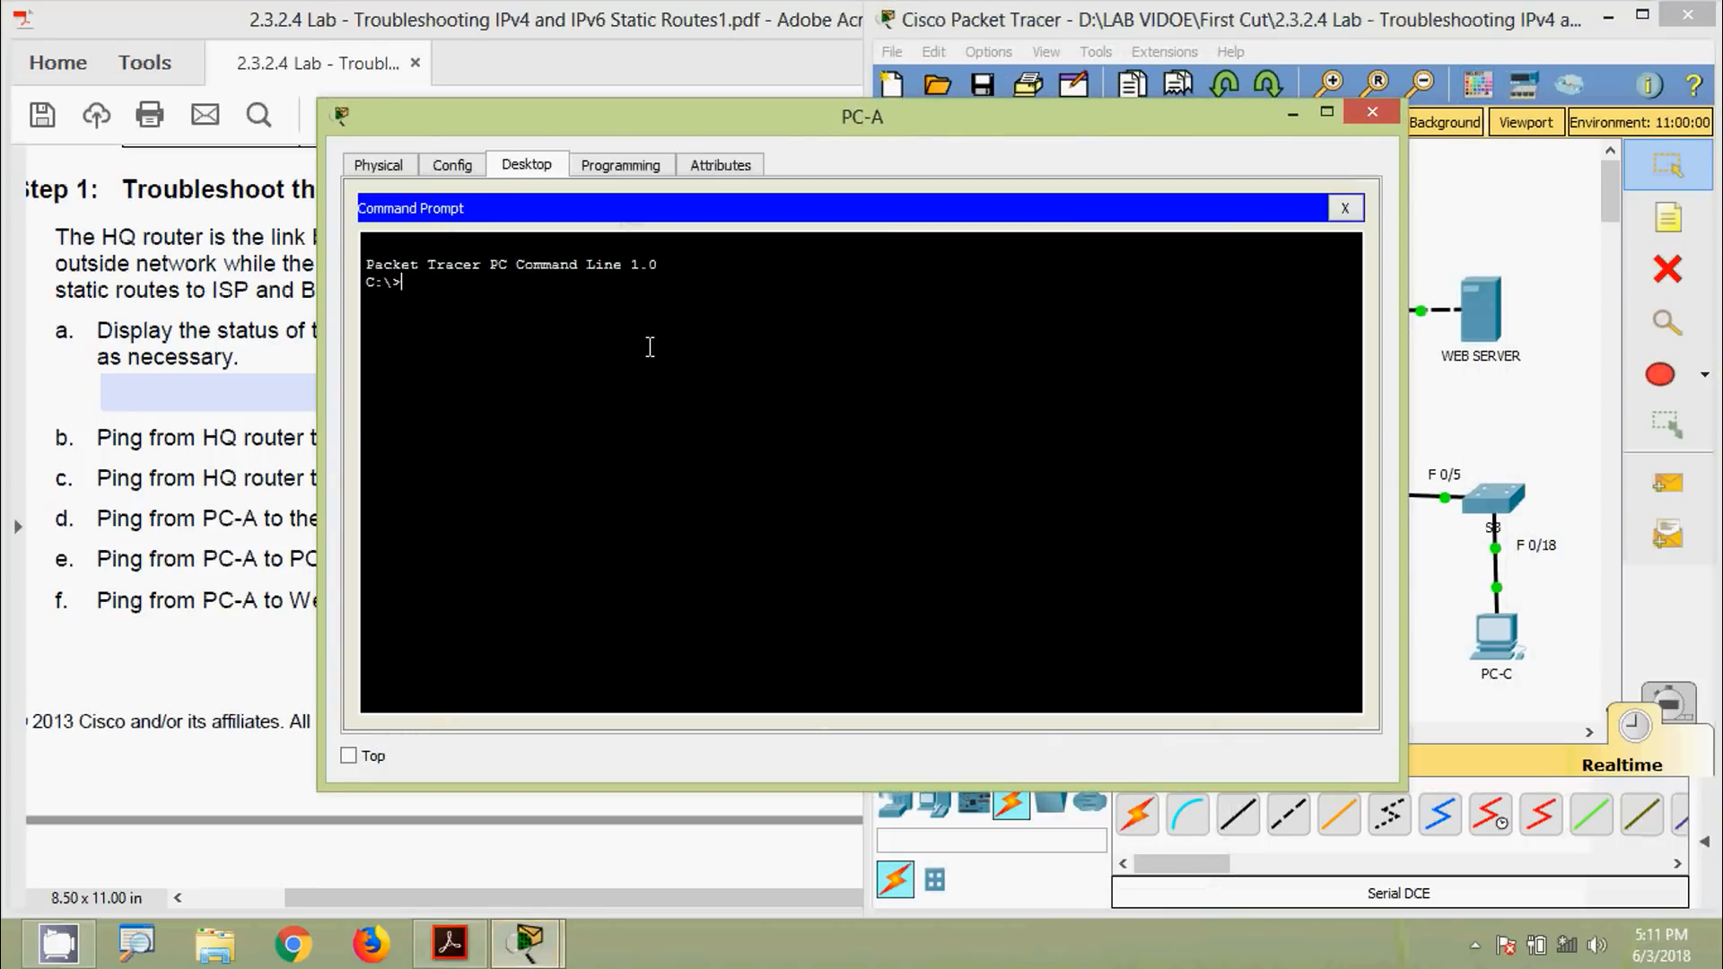
{"action": "left_click_drag", "start_coordinate": [319, 413], "coordinate": [714, 413]}
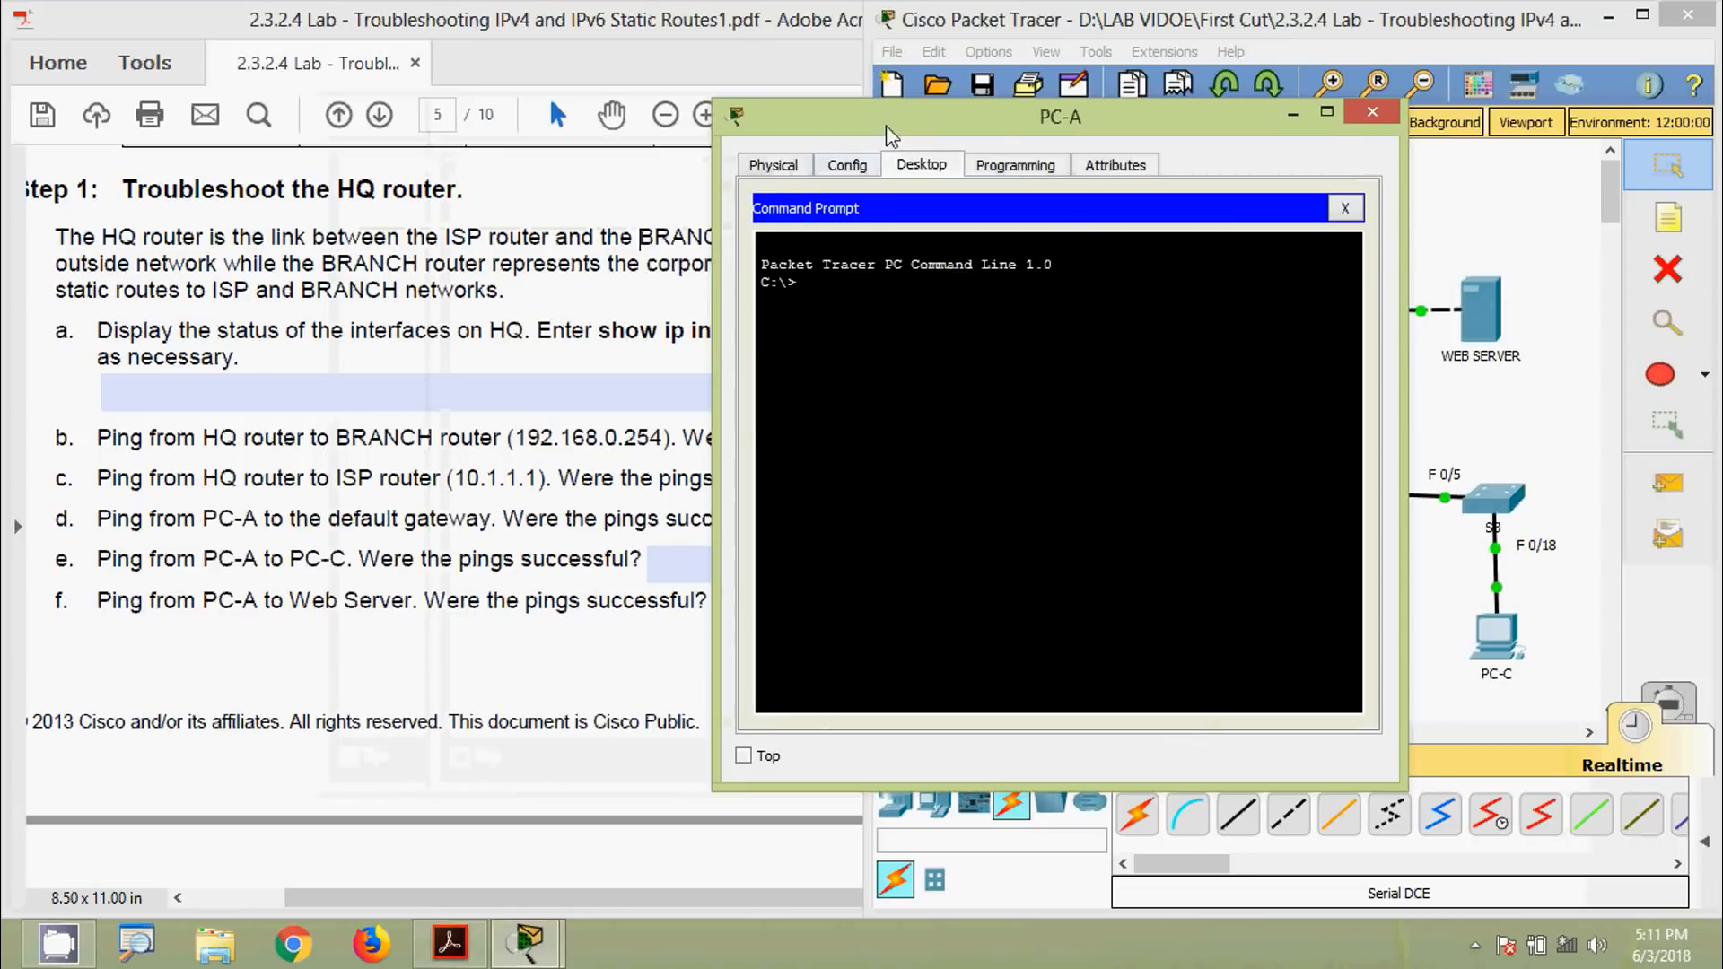
{"action": "left_click_drag", "start_coordinate": [886, 126], "coordinate": [1123, 112]}
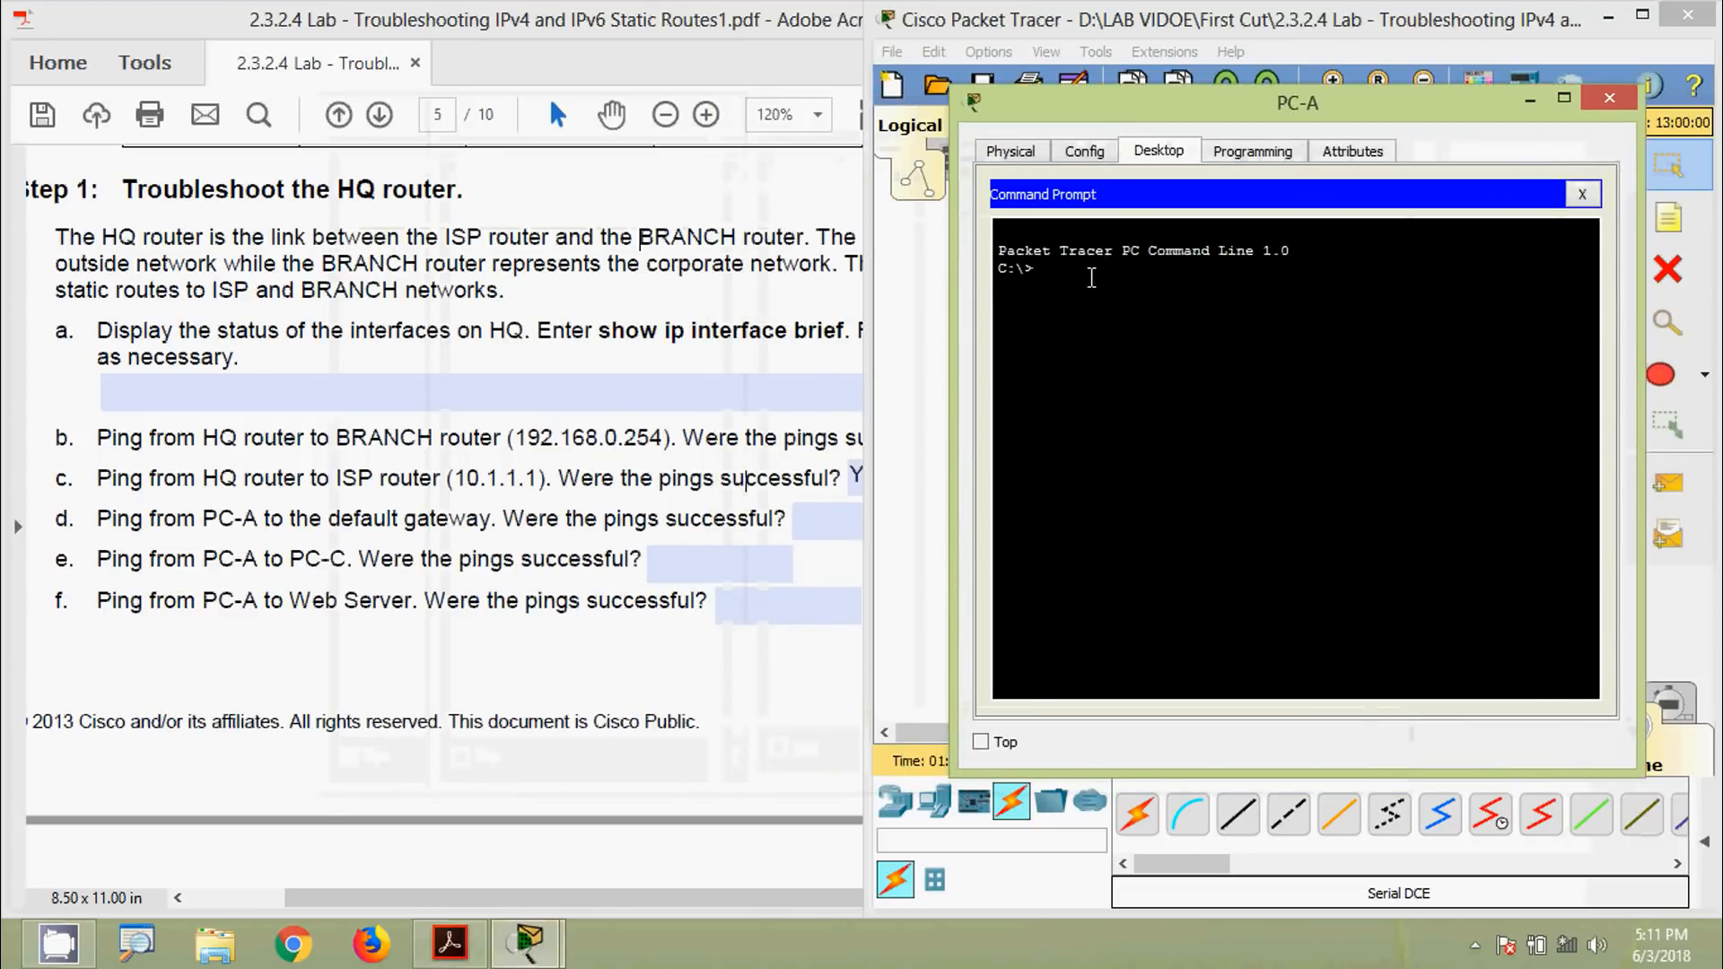
{"action": "type", "text": "i"}
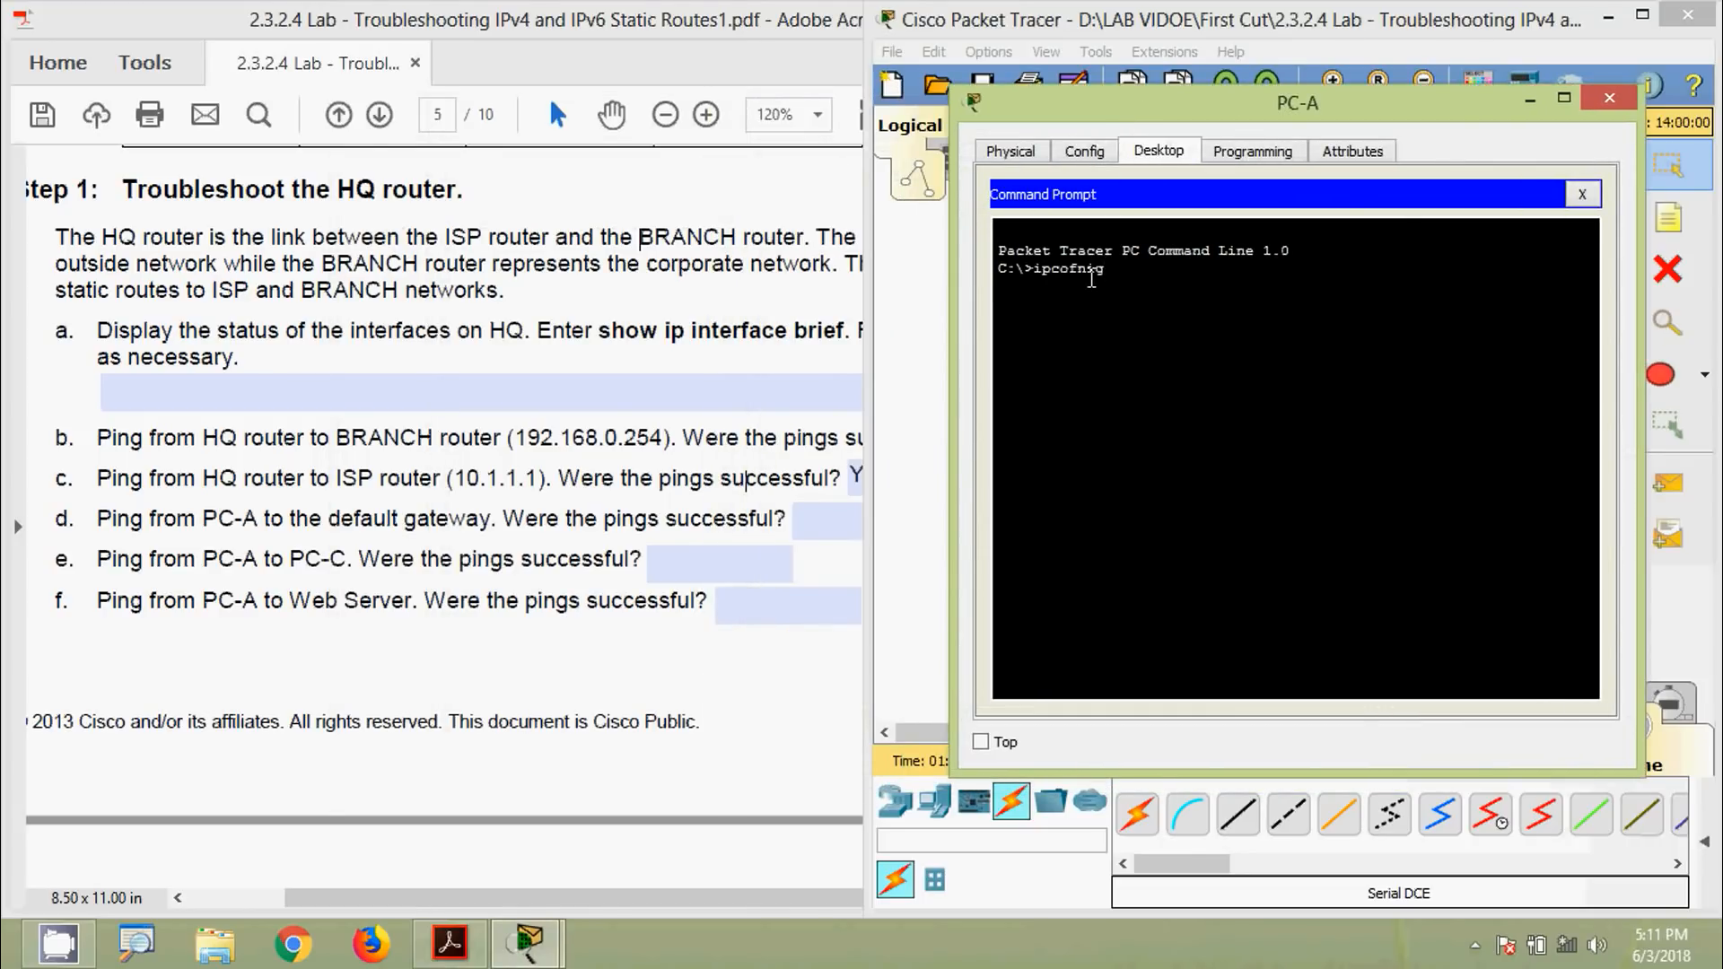
{"action": "type", "text": "pcofnsg"}
{"action": "key", "text": "Return"}
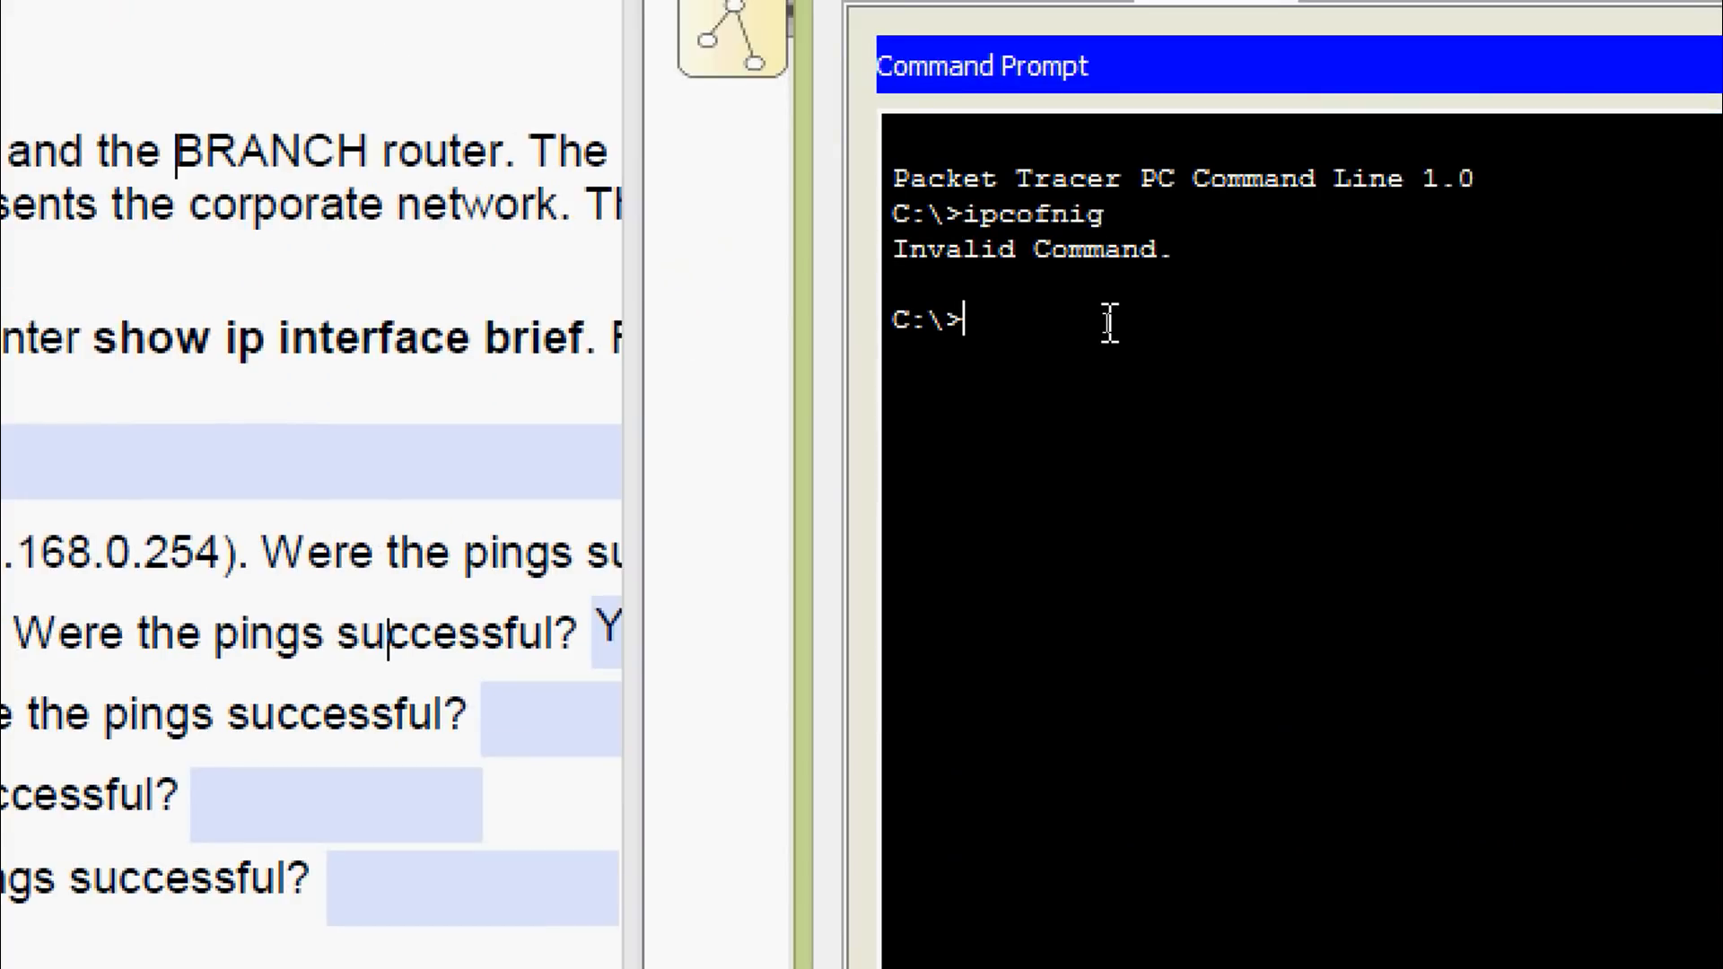
{"action": "type", "text": "ipconfig"}
{"action": "key", "text": "Return"}
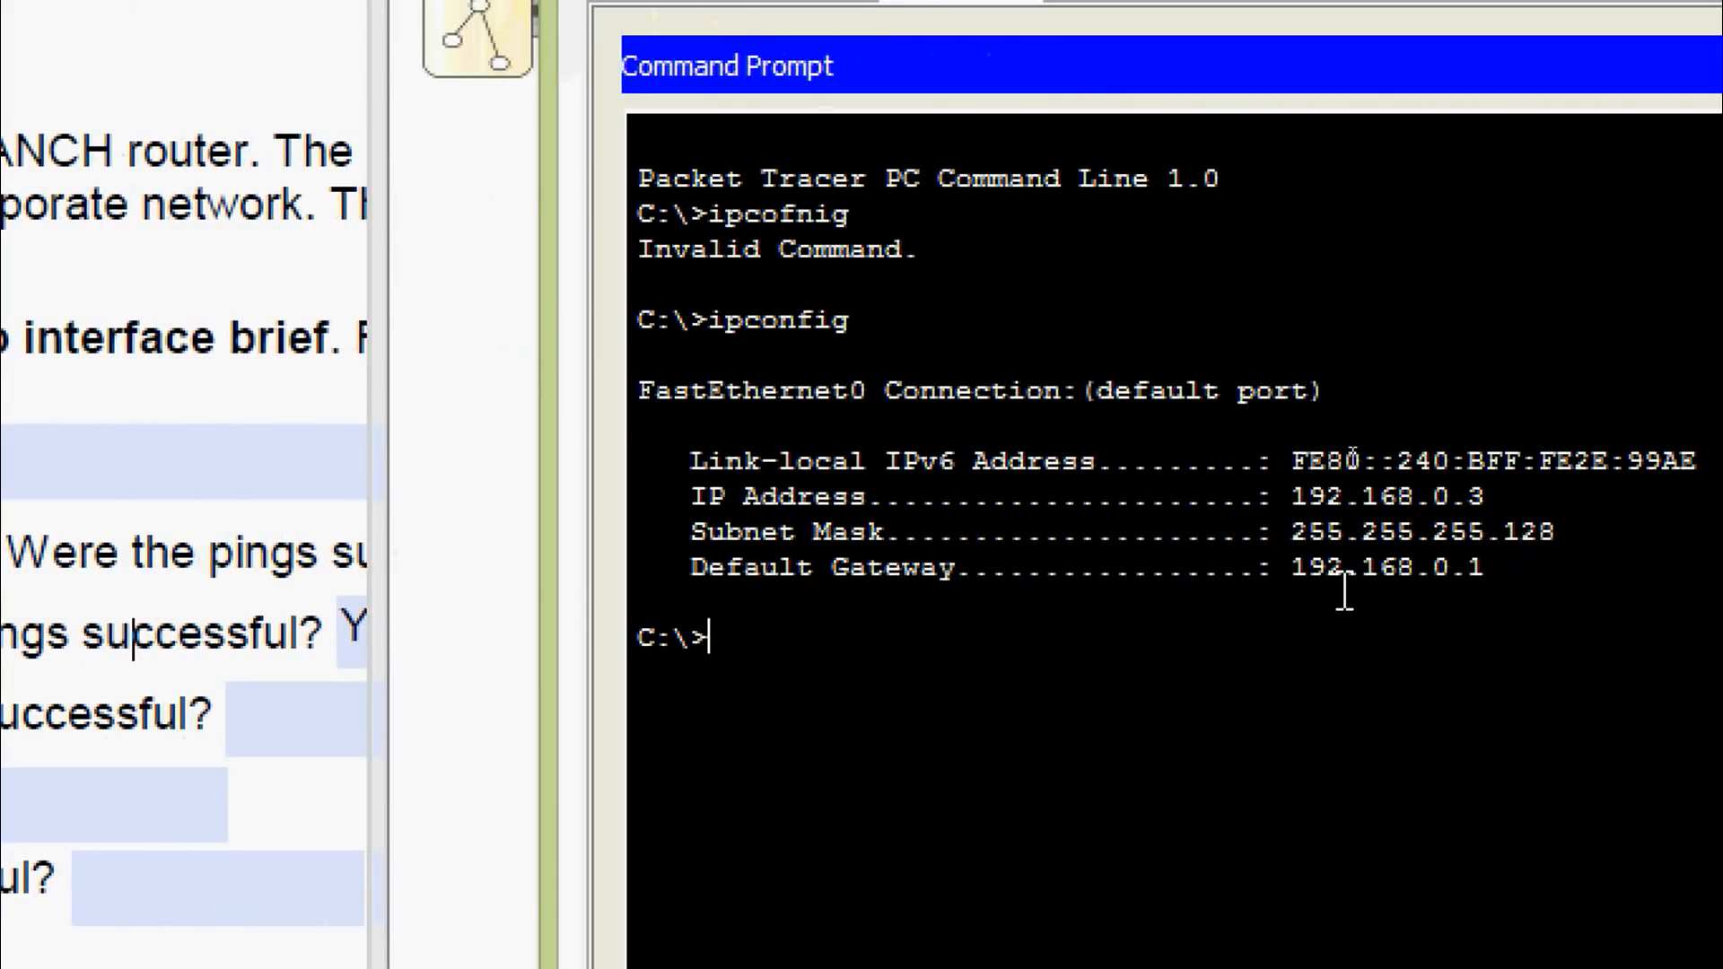
Copy the default gateway 192.168.0.1 and ping it from PC-A, getting 4/4 replies
{"action": "left_click_drag", "start_coordinate": [1292, 569], "coordinate": [1482, 571]}
{"action": "right_click", "coordinate": [1445, 569]}
{"action": "left_click", "coordinate": [1543, 603]}
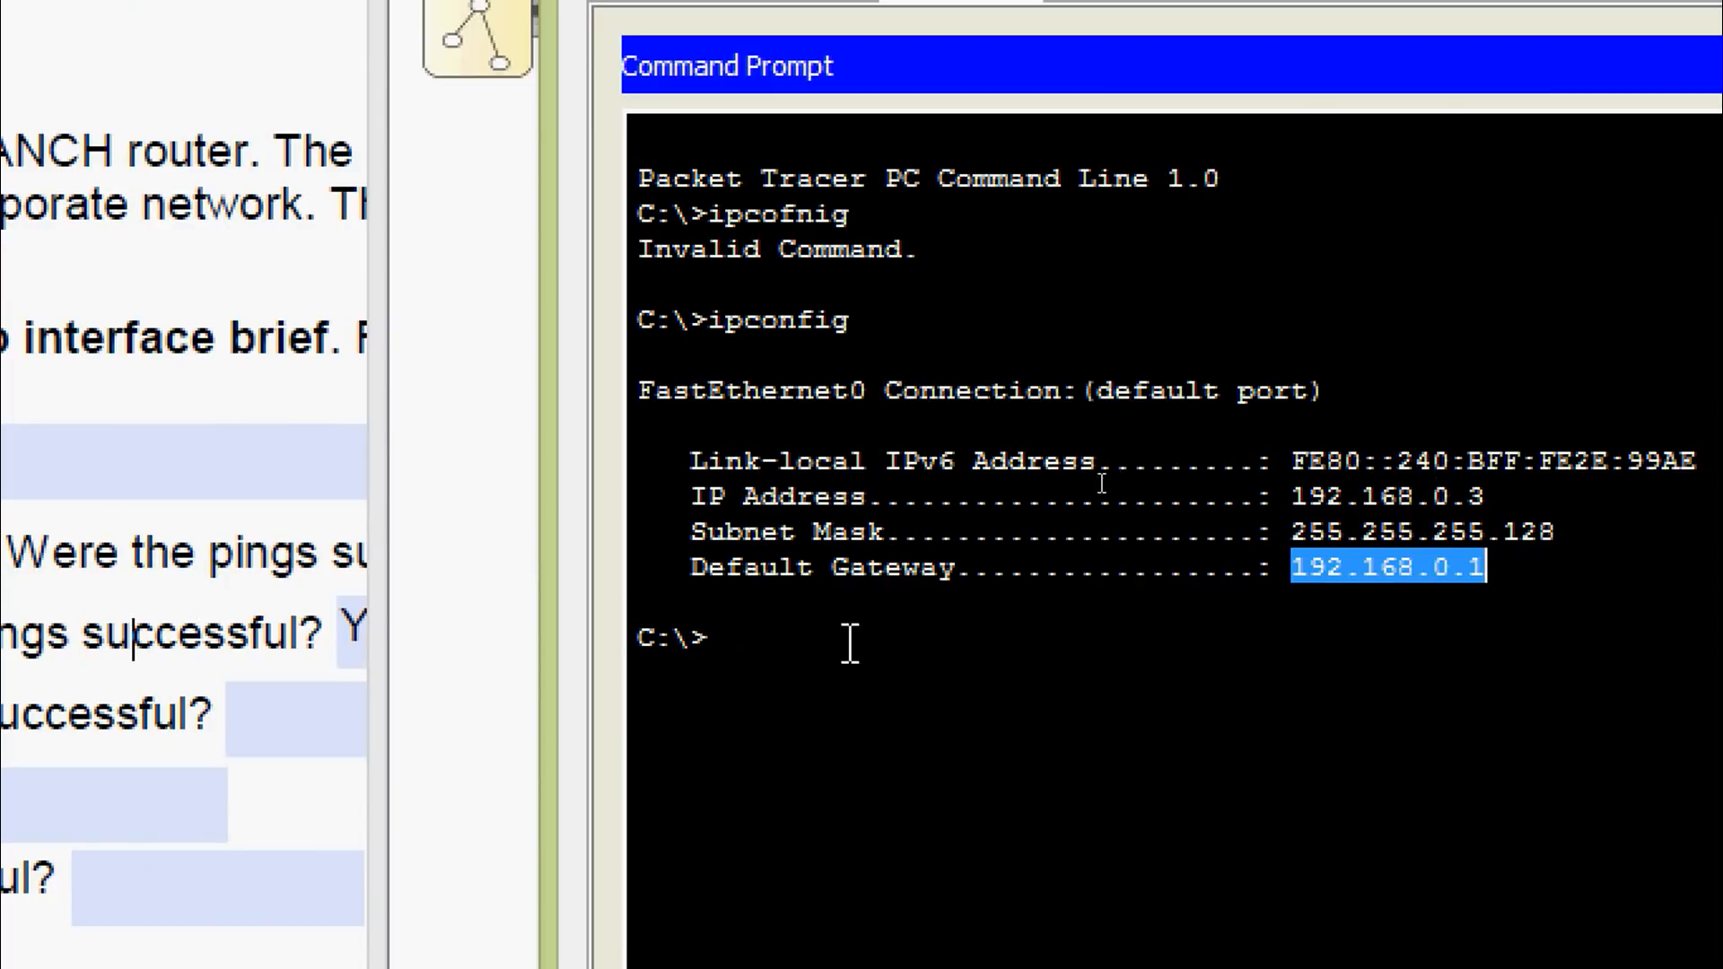
{"action": "left_click", "coordinate": [788, 638]}
{"action": "type", "text": "ping"}
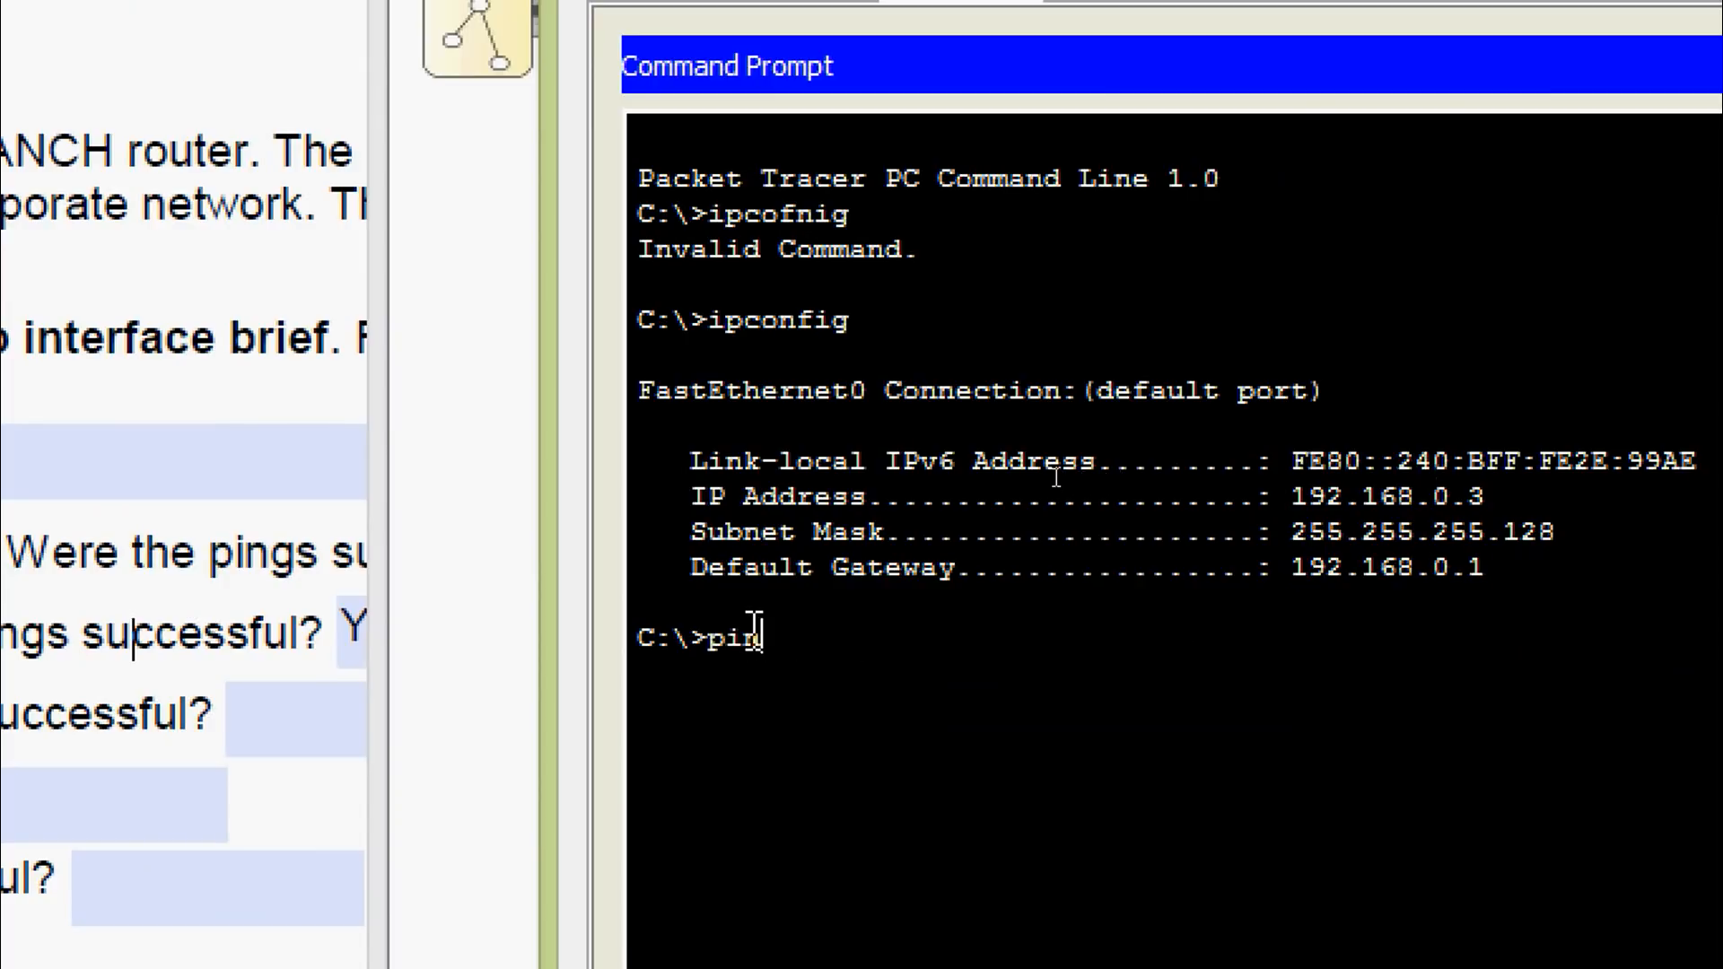
{"action": "right_click", "coordinate": [825, 646]}
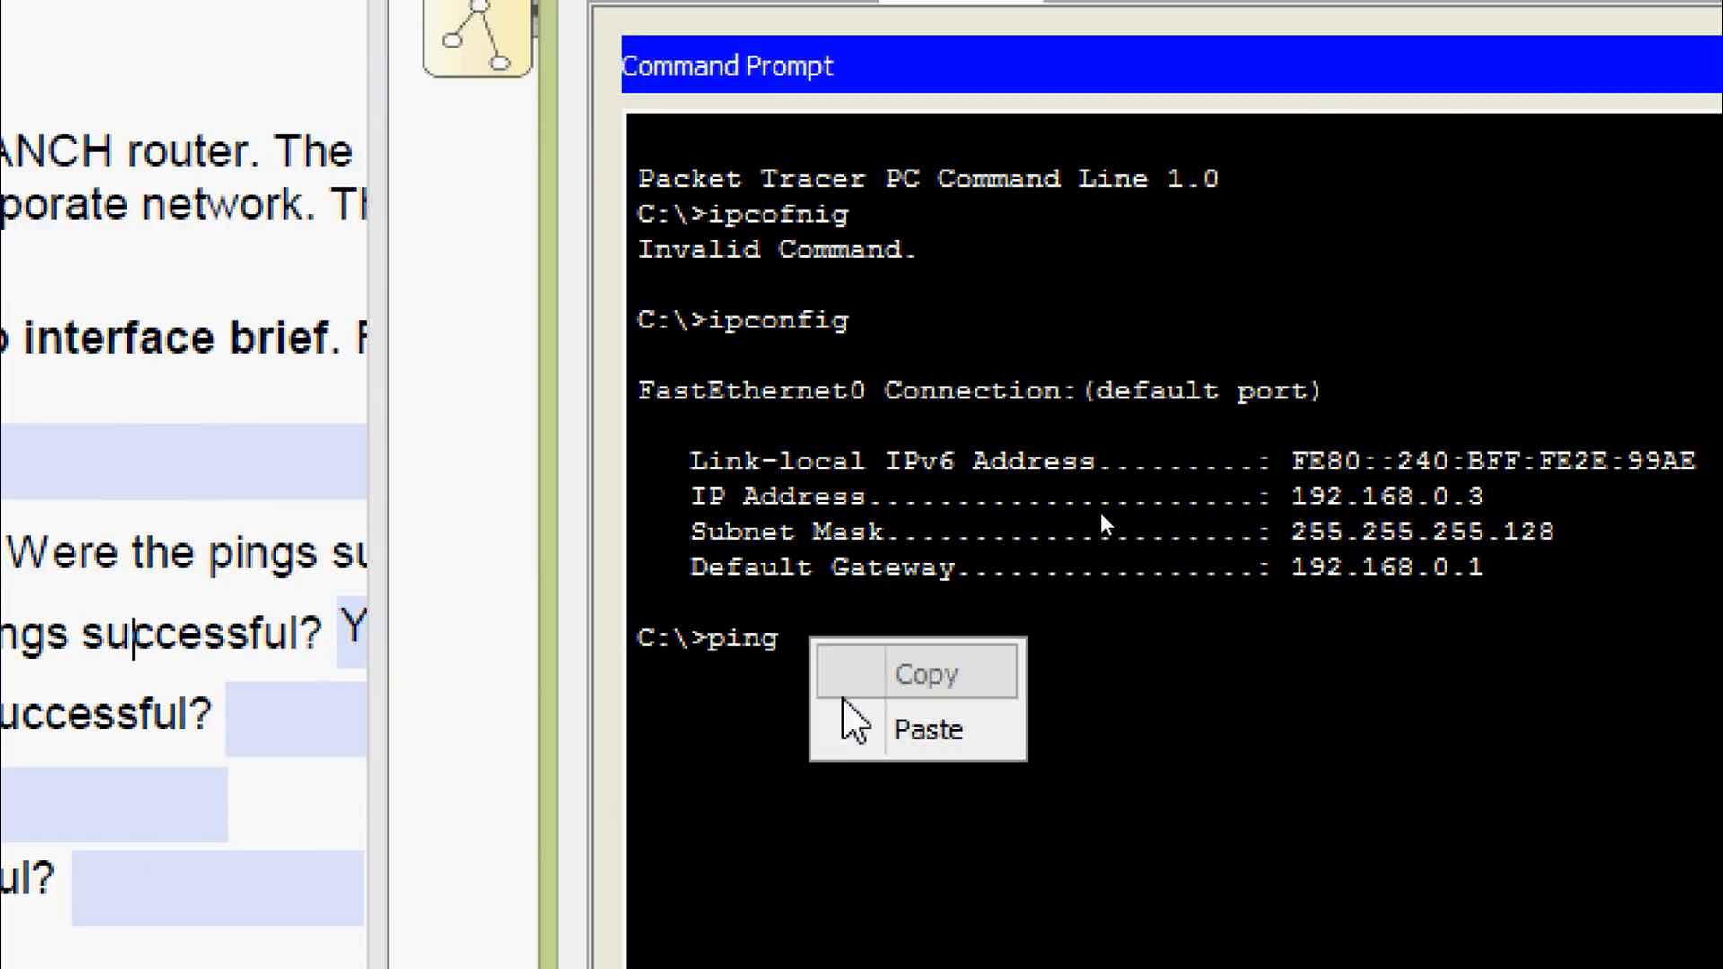
{"action": "left_click", "coordinate": [852, 724]}
{"action": "key", "text": "Return"}
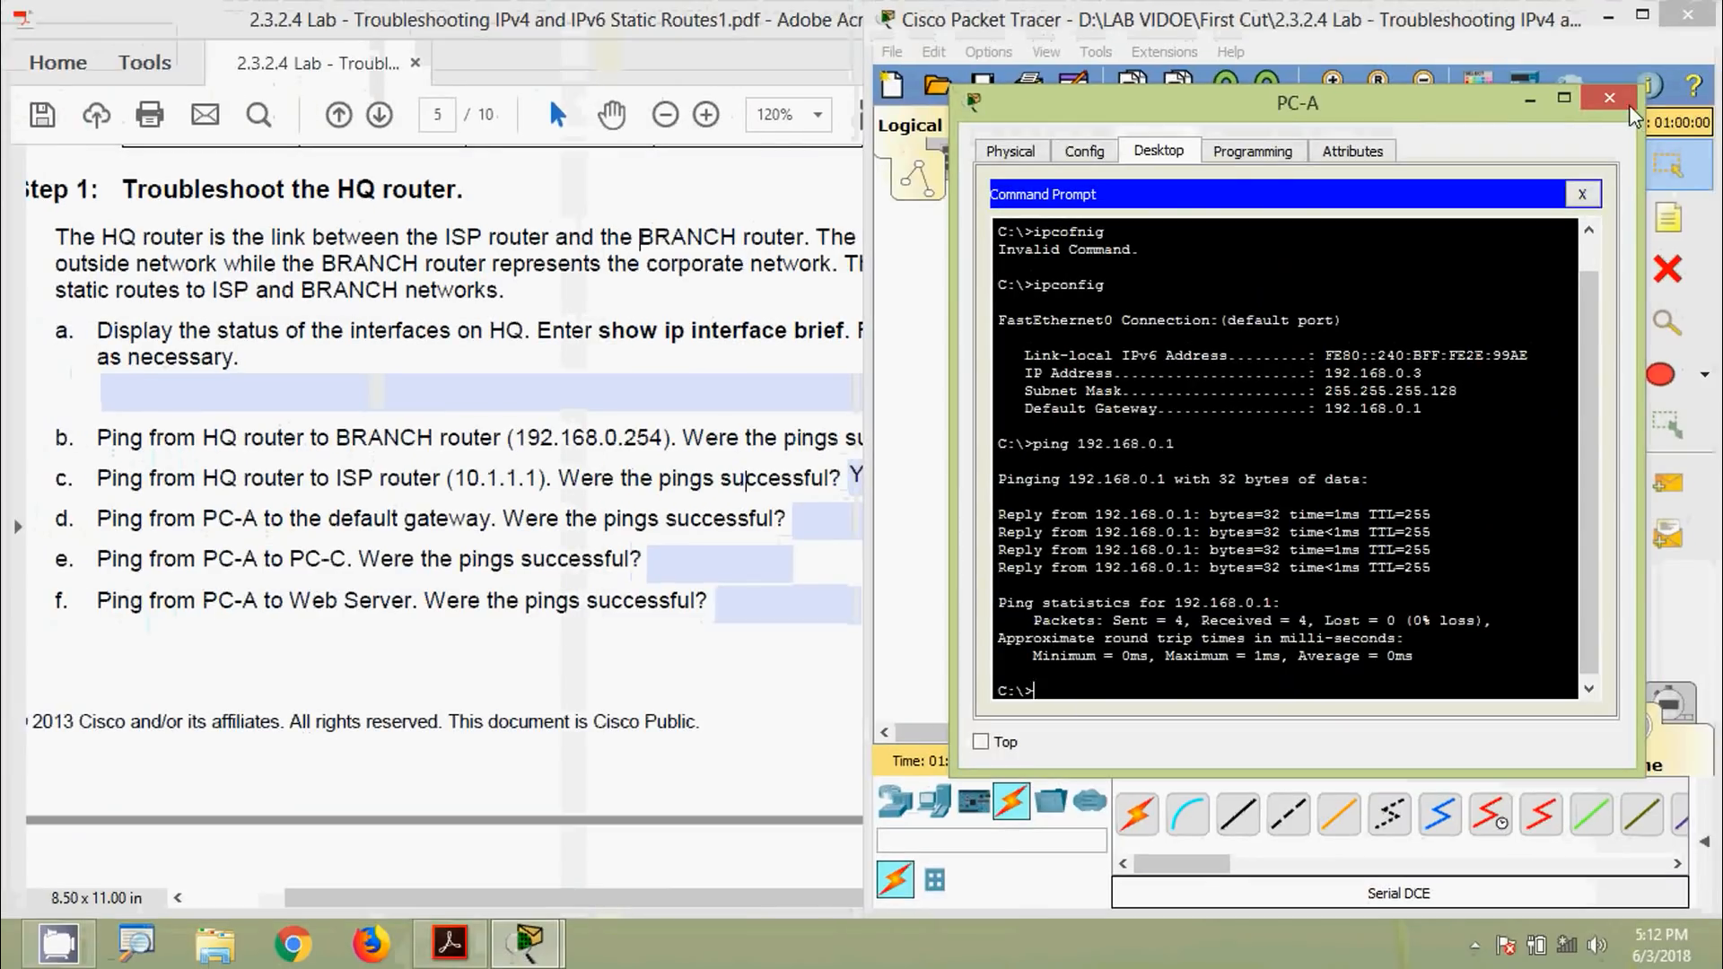
Close PC-A's window and answer Yes to question d in the lab PDF
{"action": "left_click", "coordinate": [1609, 97]}
{"action": "left_click", "coordinate": [718, 563]}
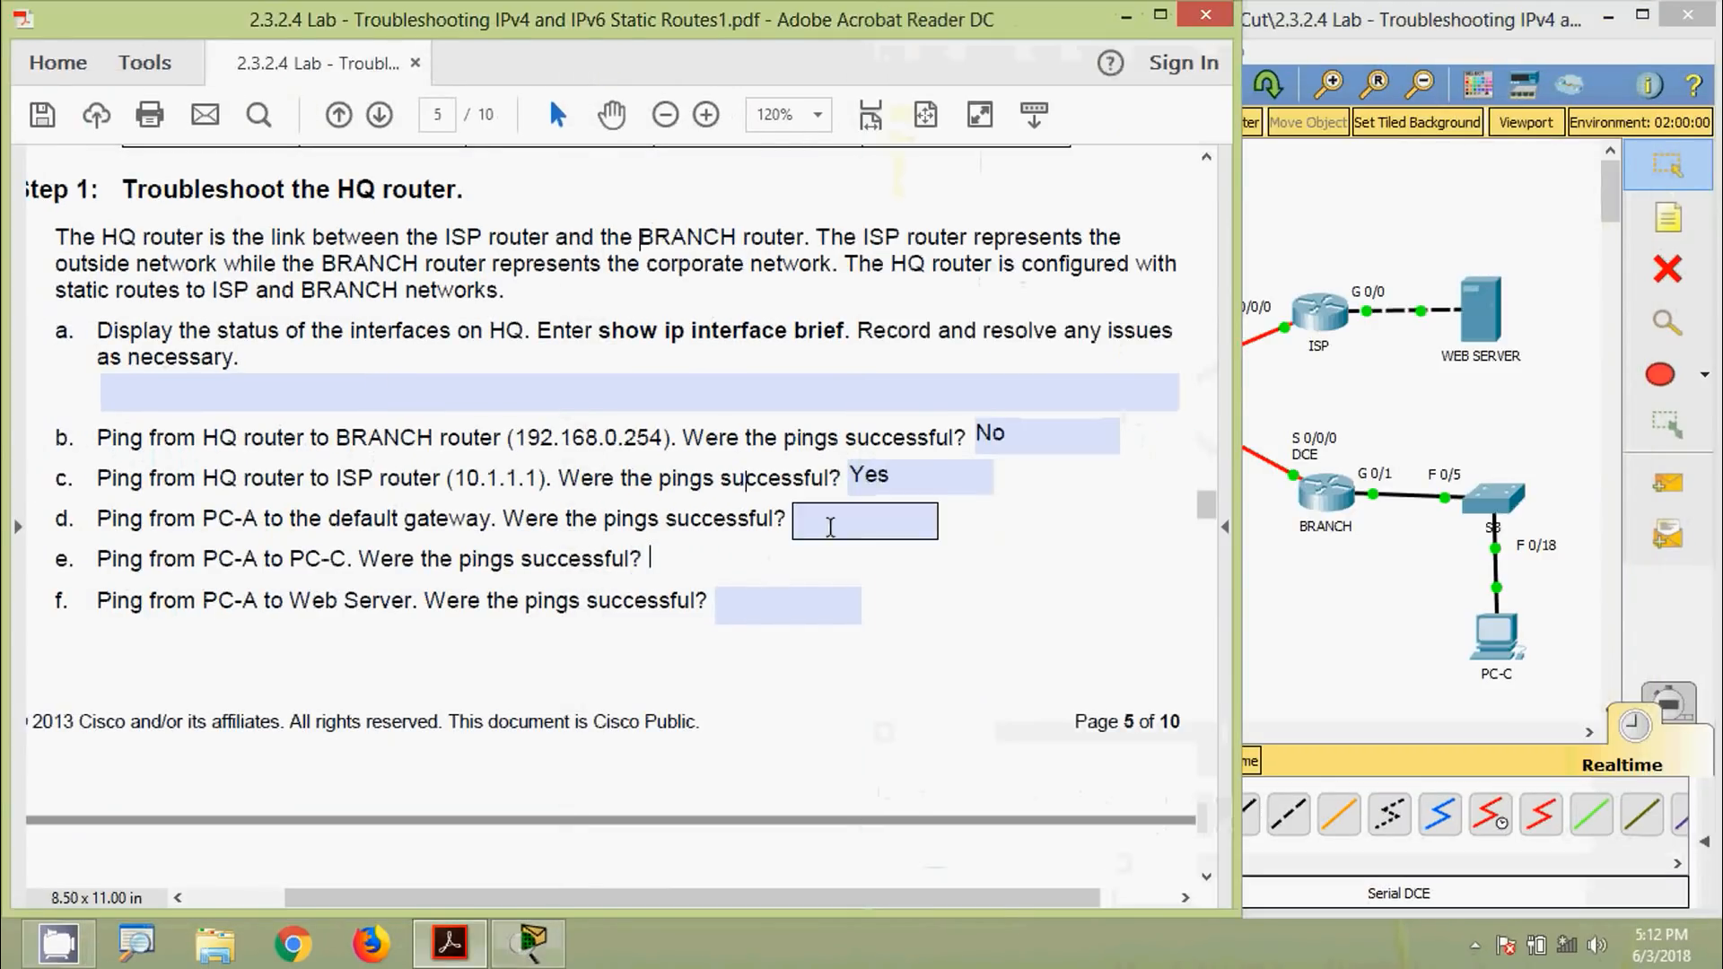
{"action": "left_click", "coordinate": [830, 528]}
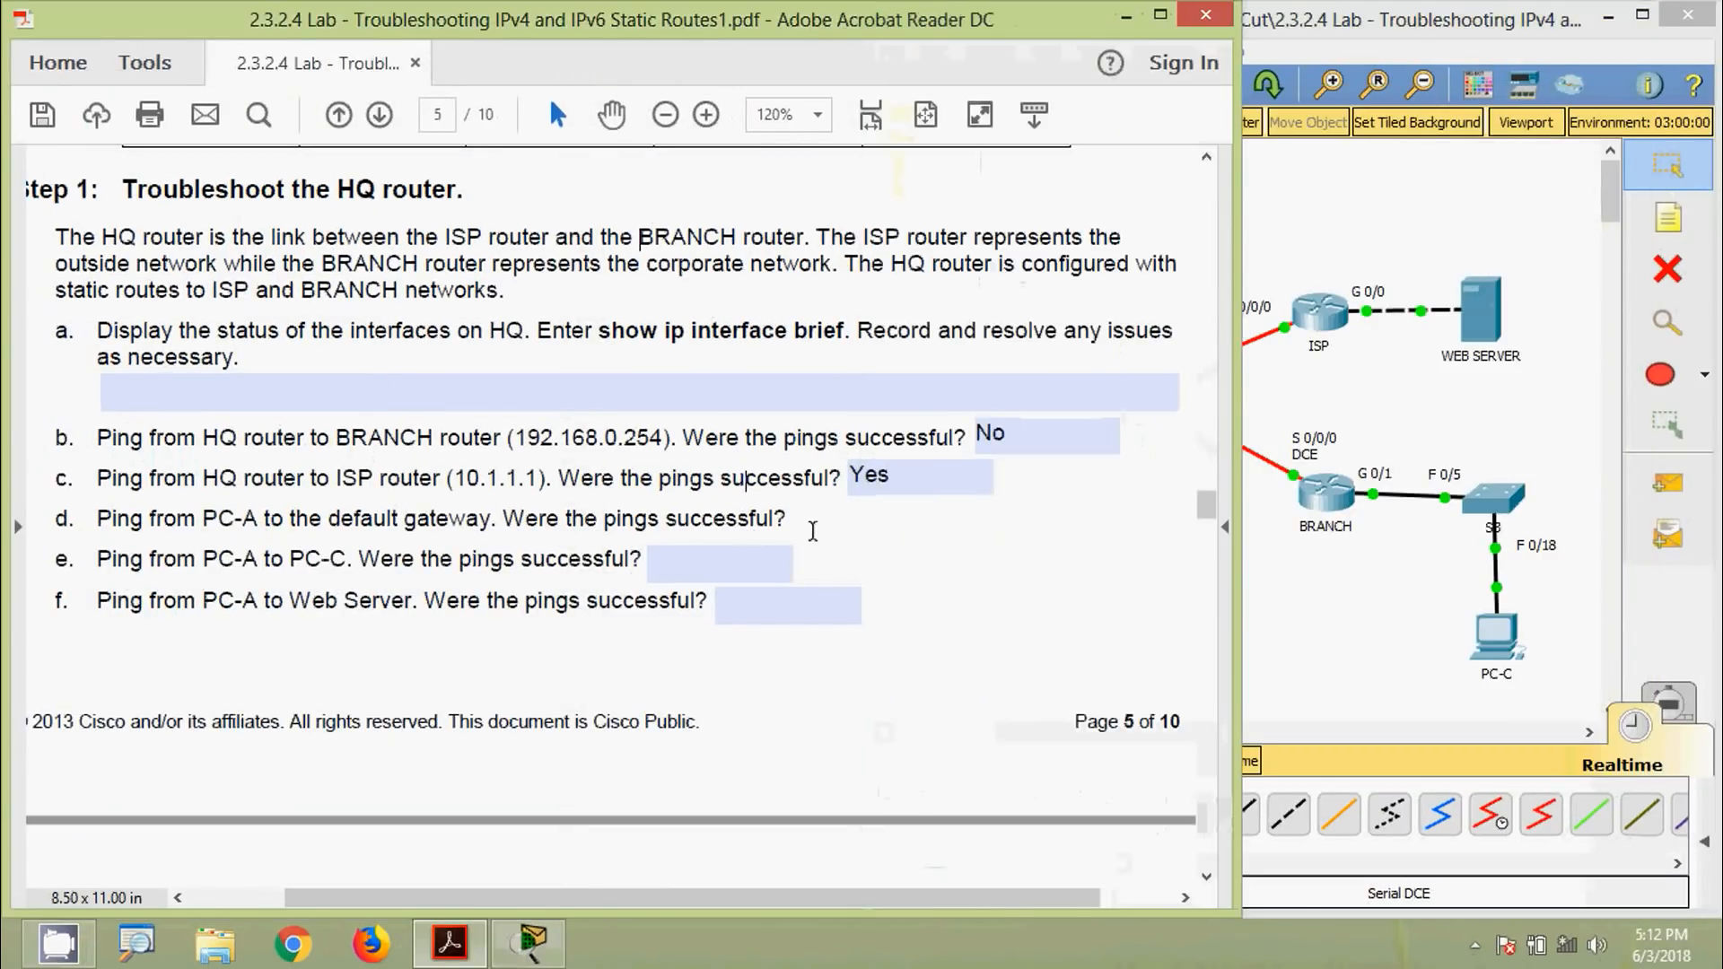
{"action": "type", "text": "Yes"}
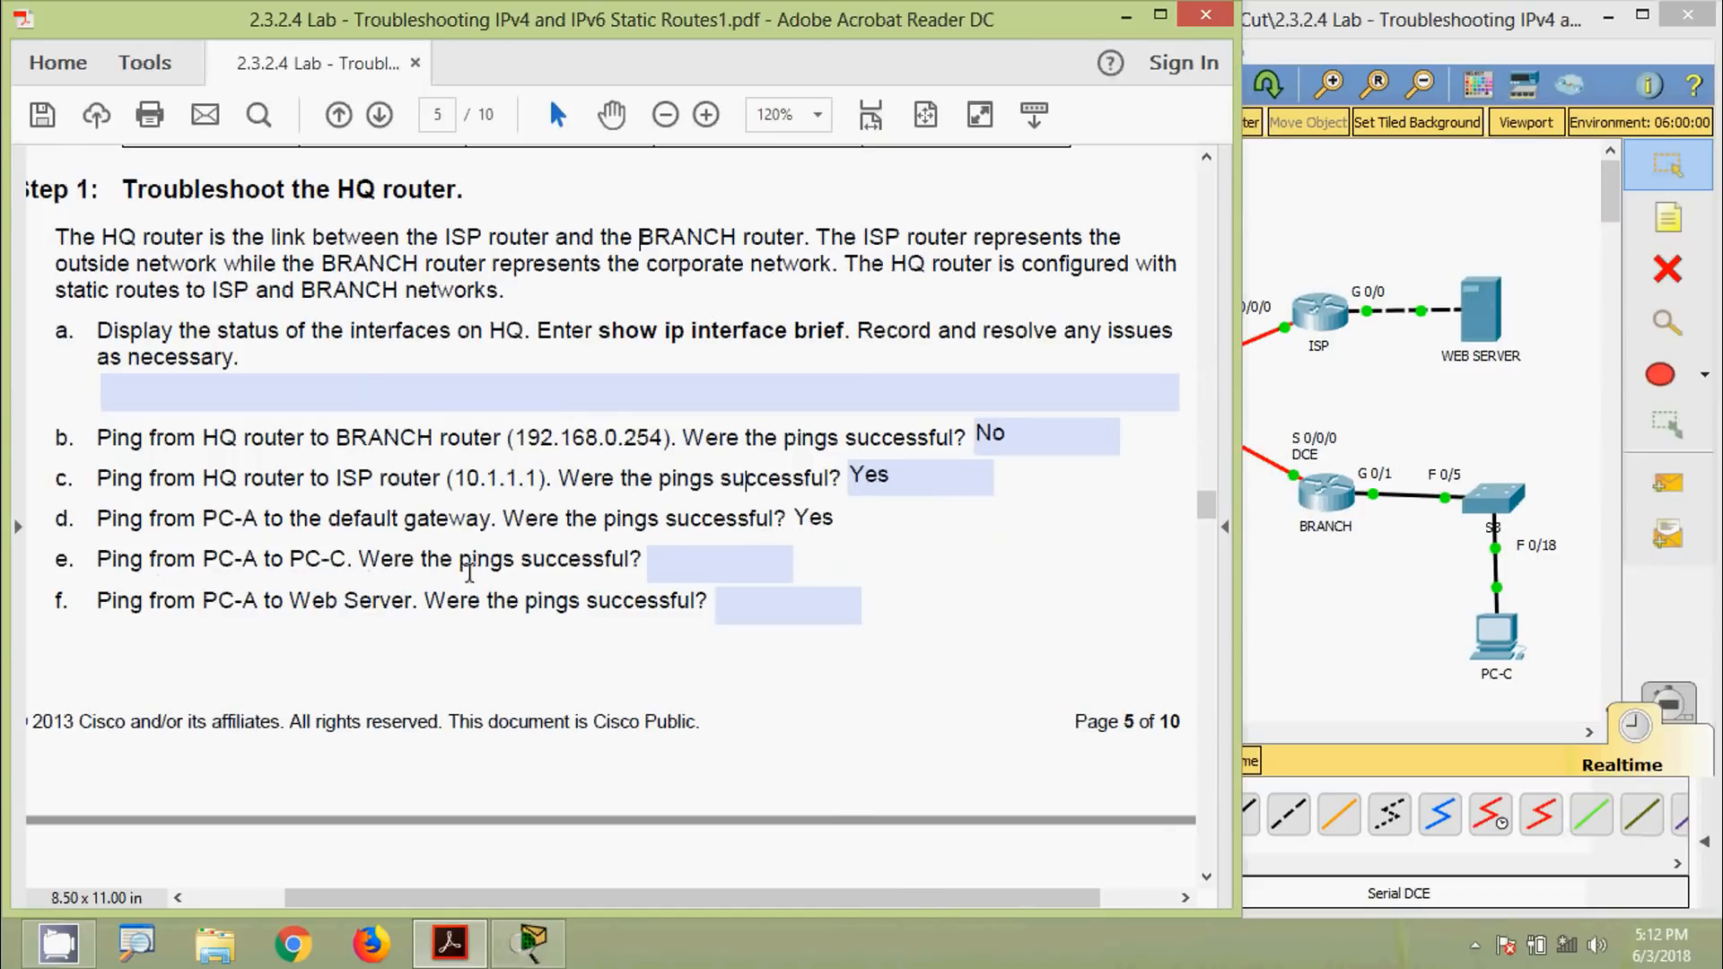
{"action": "left_click", "coordinate": [1333, 645]}
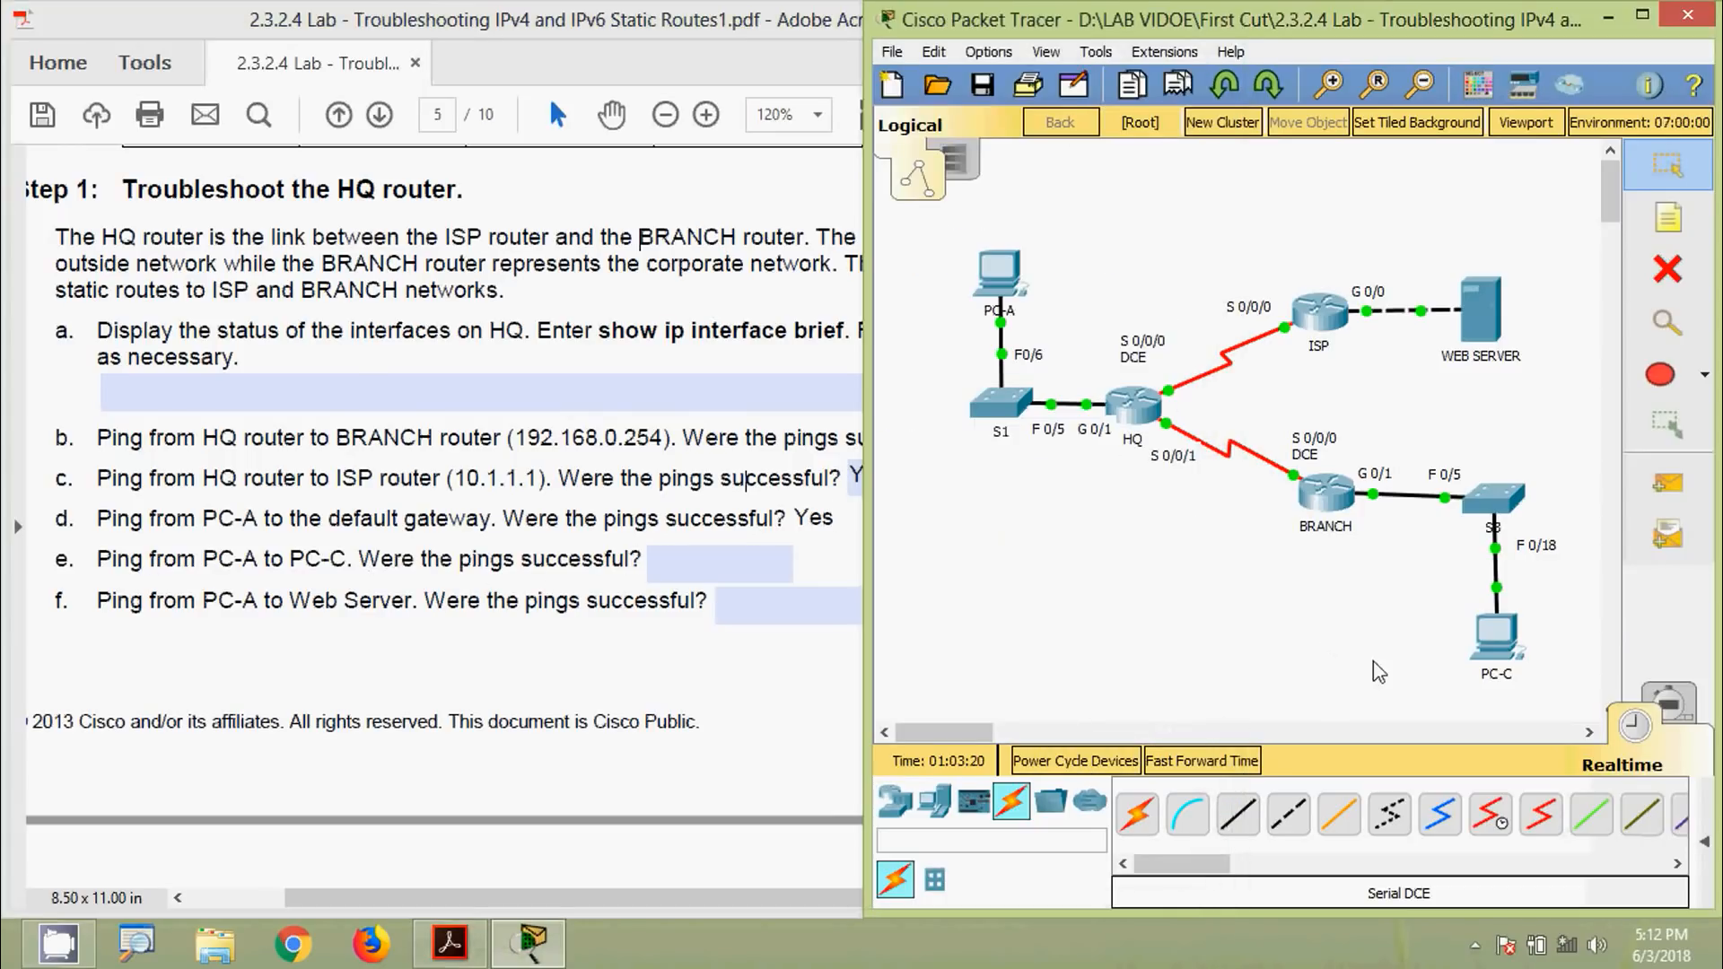
Copy PC-C's address 192.168.1.3 and ping it from PC-A, getting destination unreachable
{"action": "left_click", "coordinate": [1496, 651]}
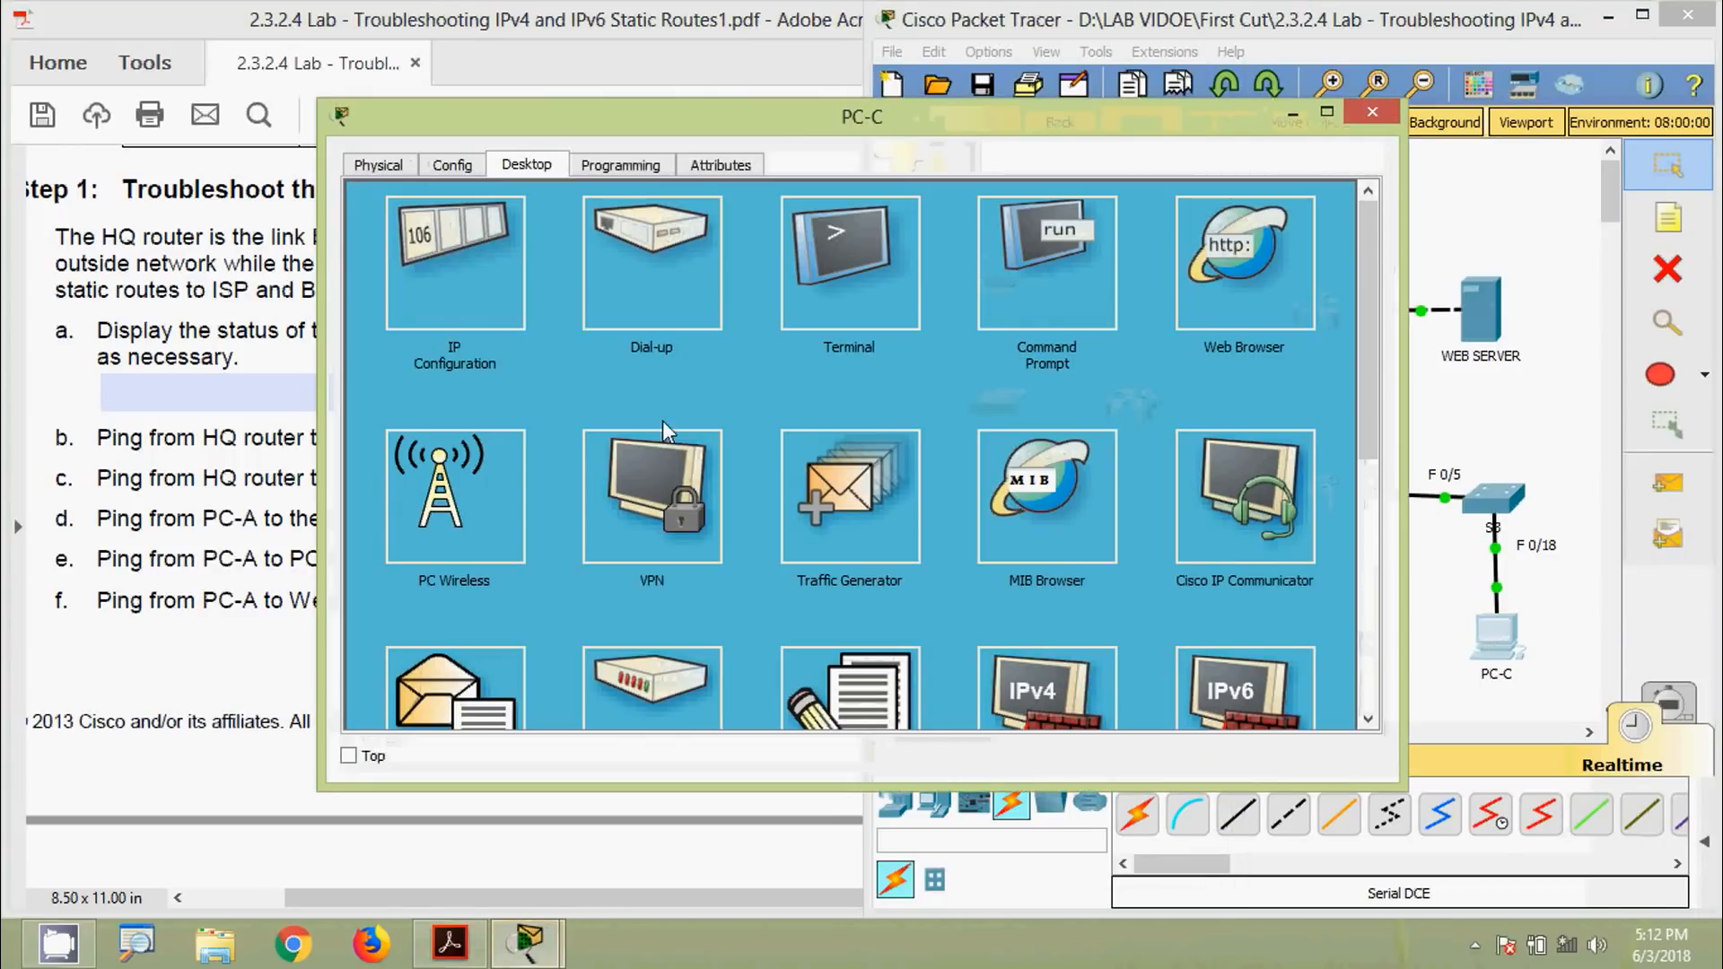
{"action": "left_click", "coordinate": [477, 285]}
{"action": "left_click_drag", "start_coordinate": [813, 314], "coordinate": [633, 314]}
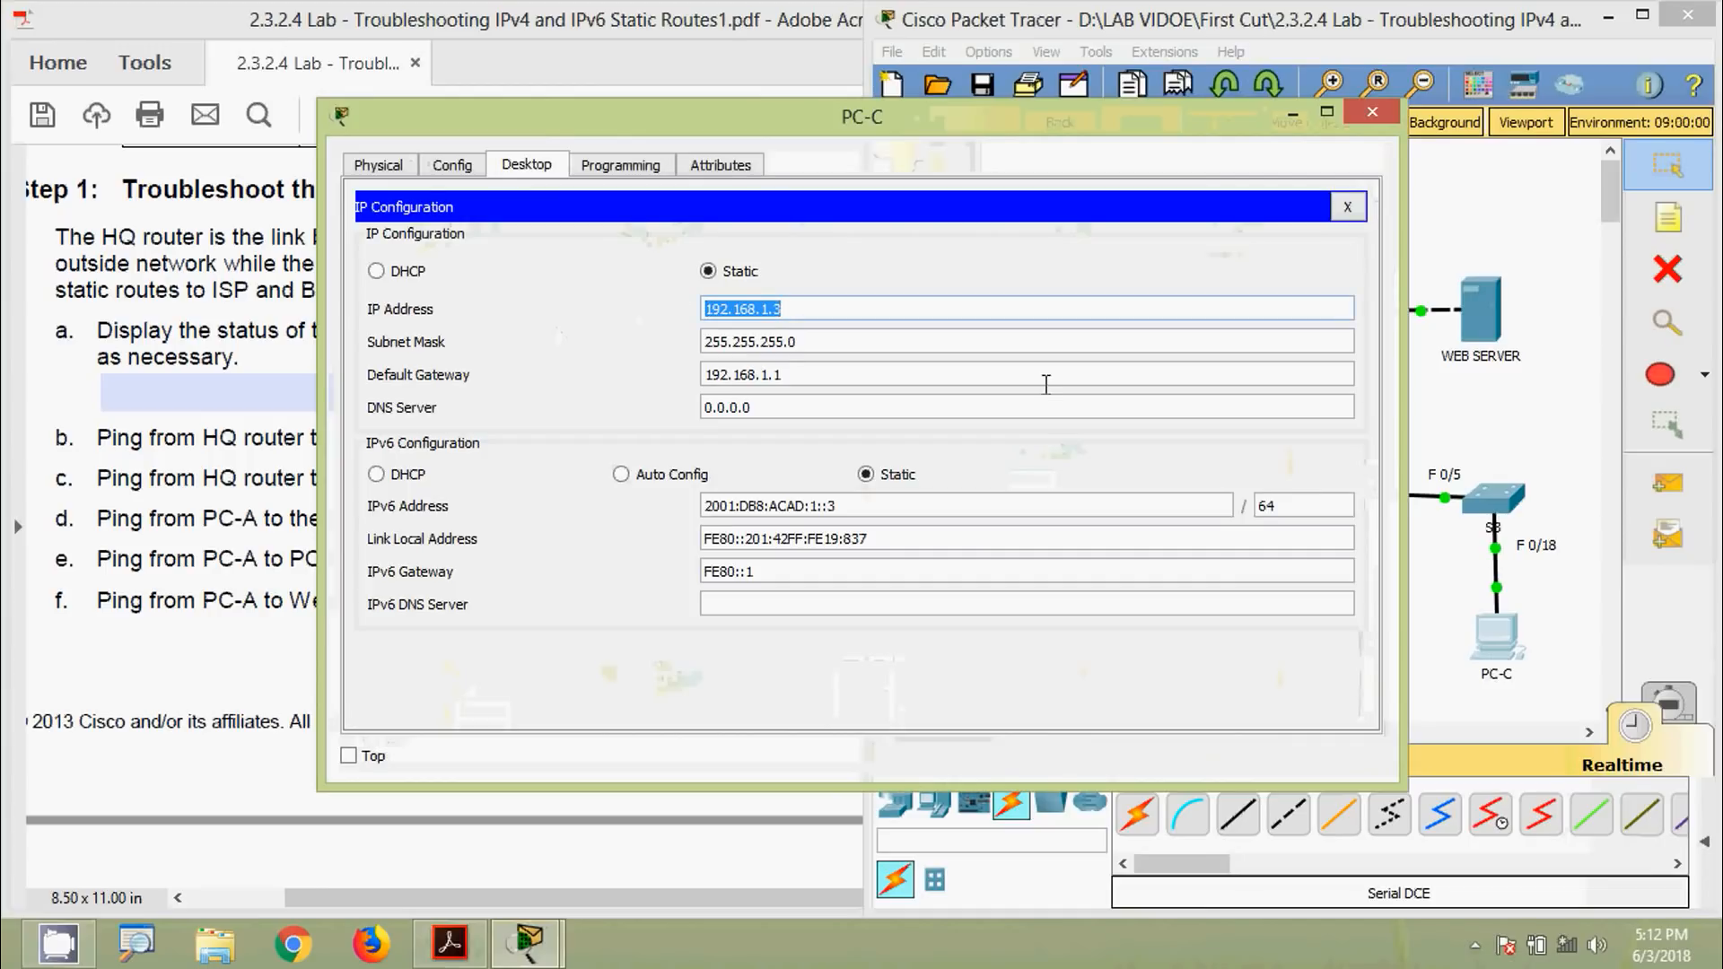
{"action": "left_click", "coordinate": [1373, 111]}
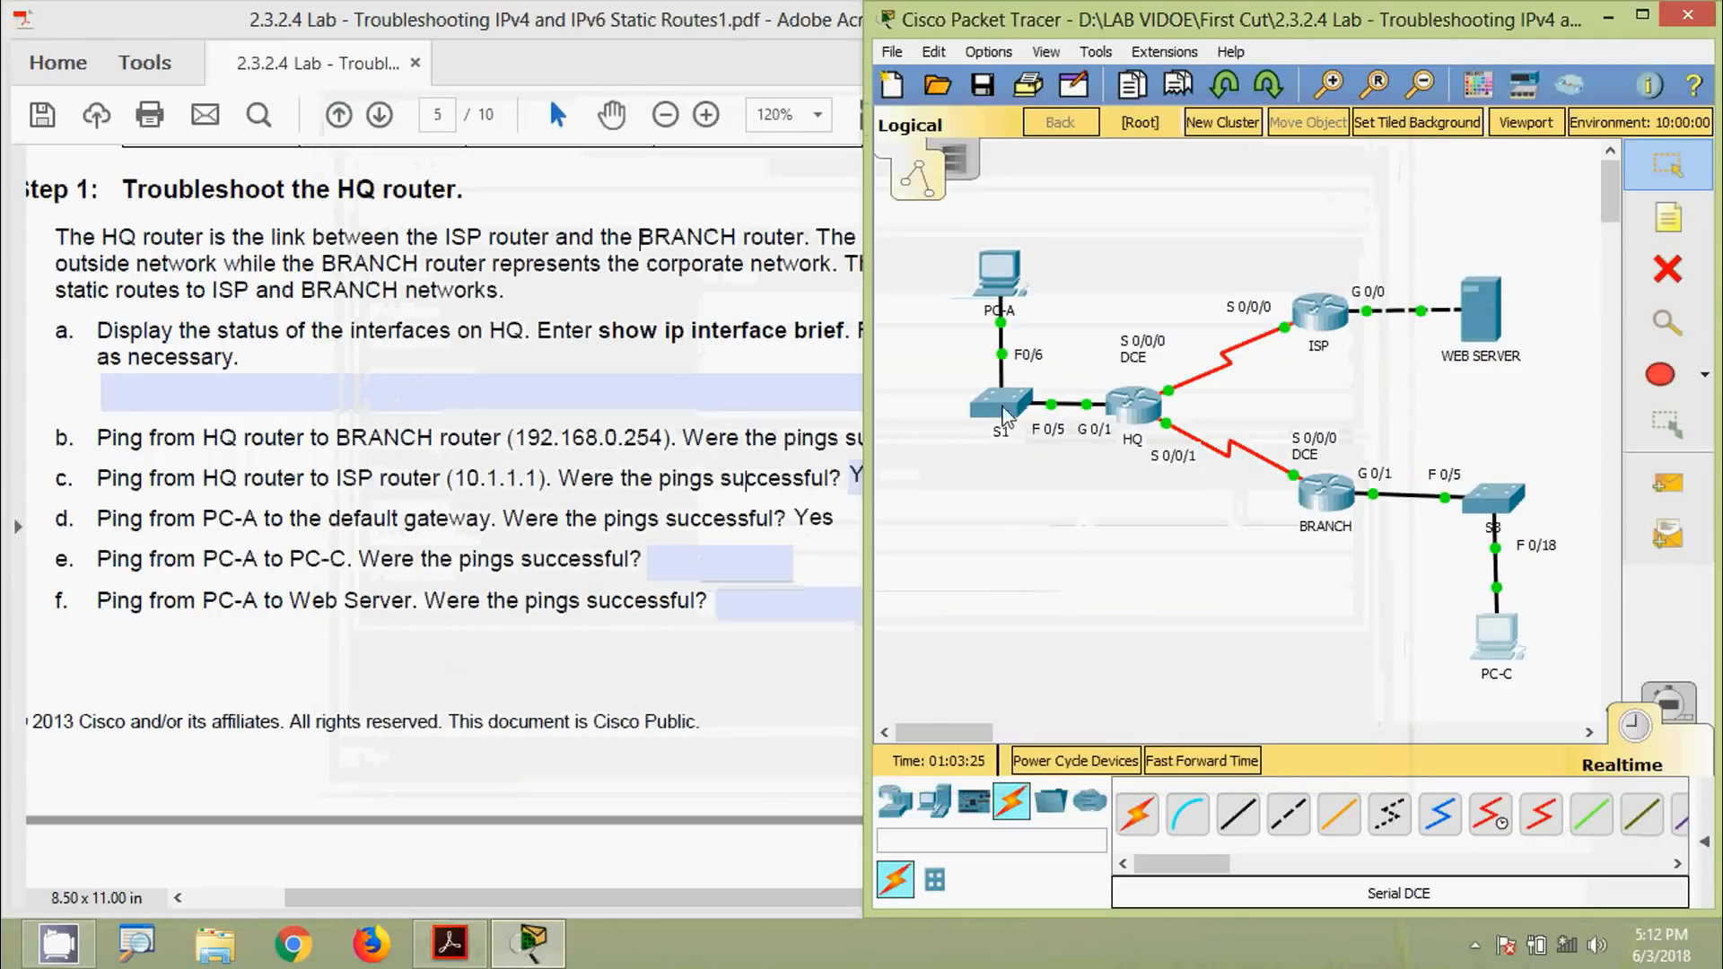
{"action": "left_click", "coordinate": [1010, 273]}
{"action": "left_click", "coordinate": [1028, 294]}
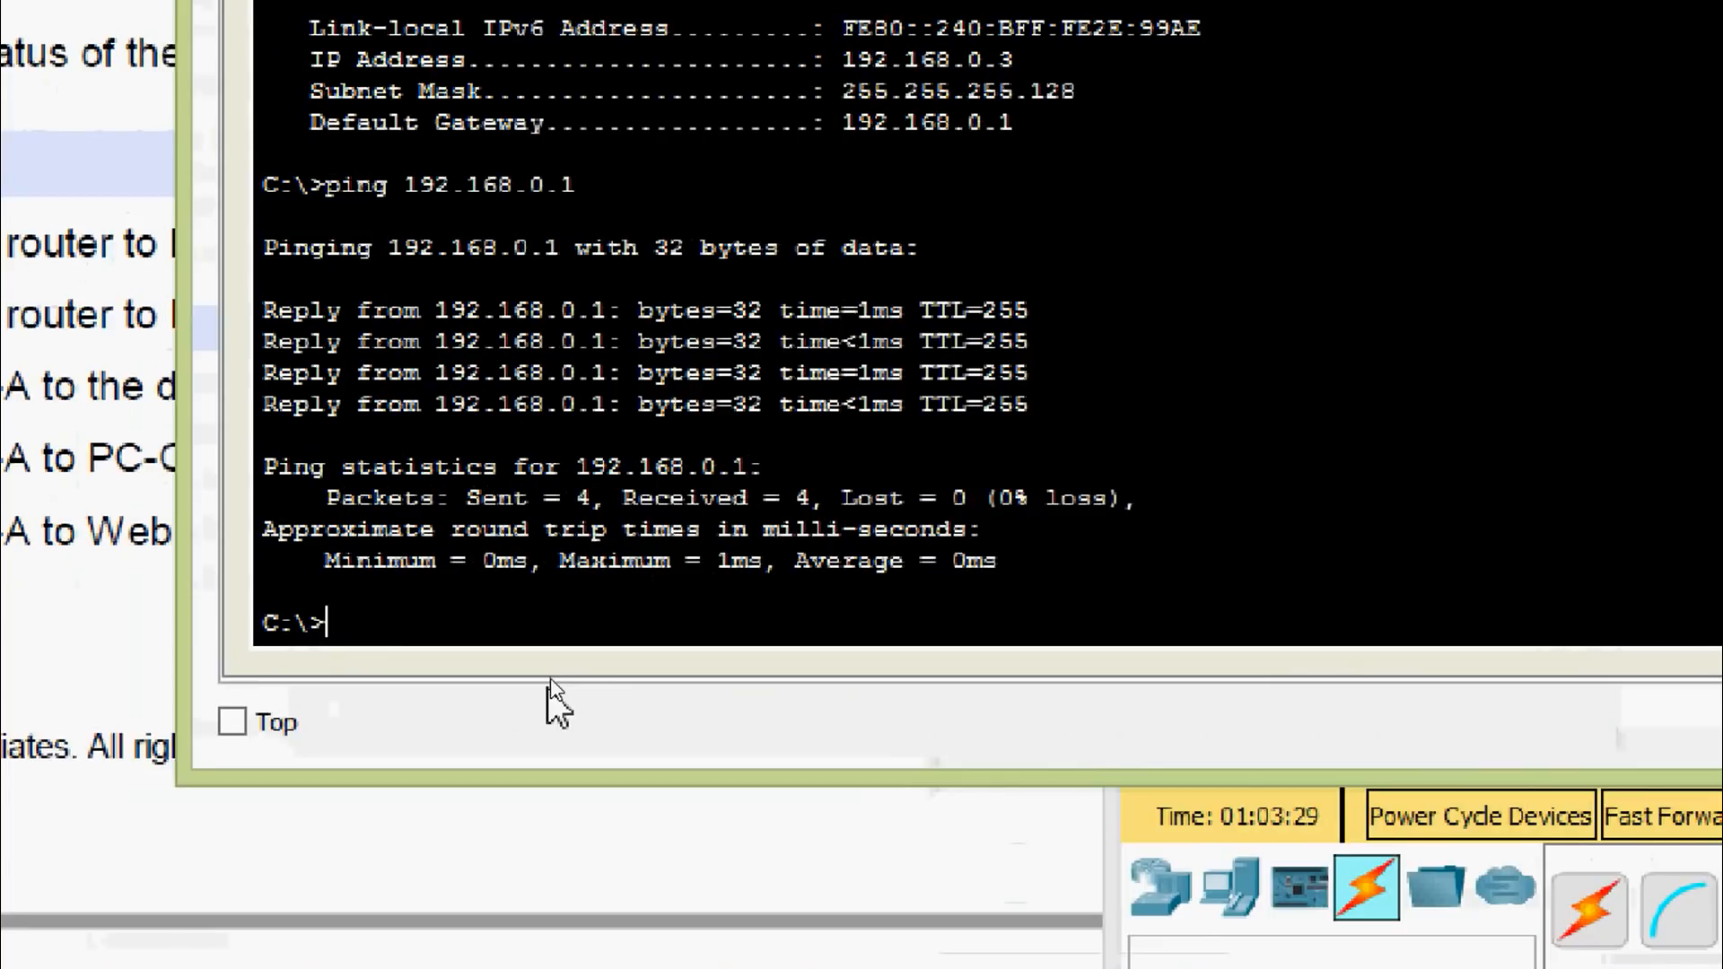
{"action": "type", "text": "ping"}
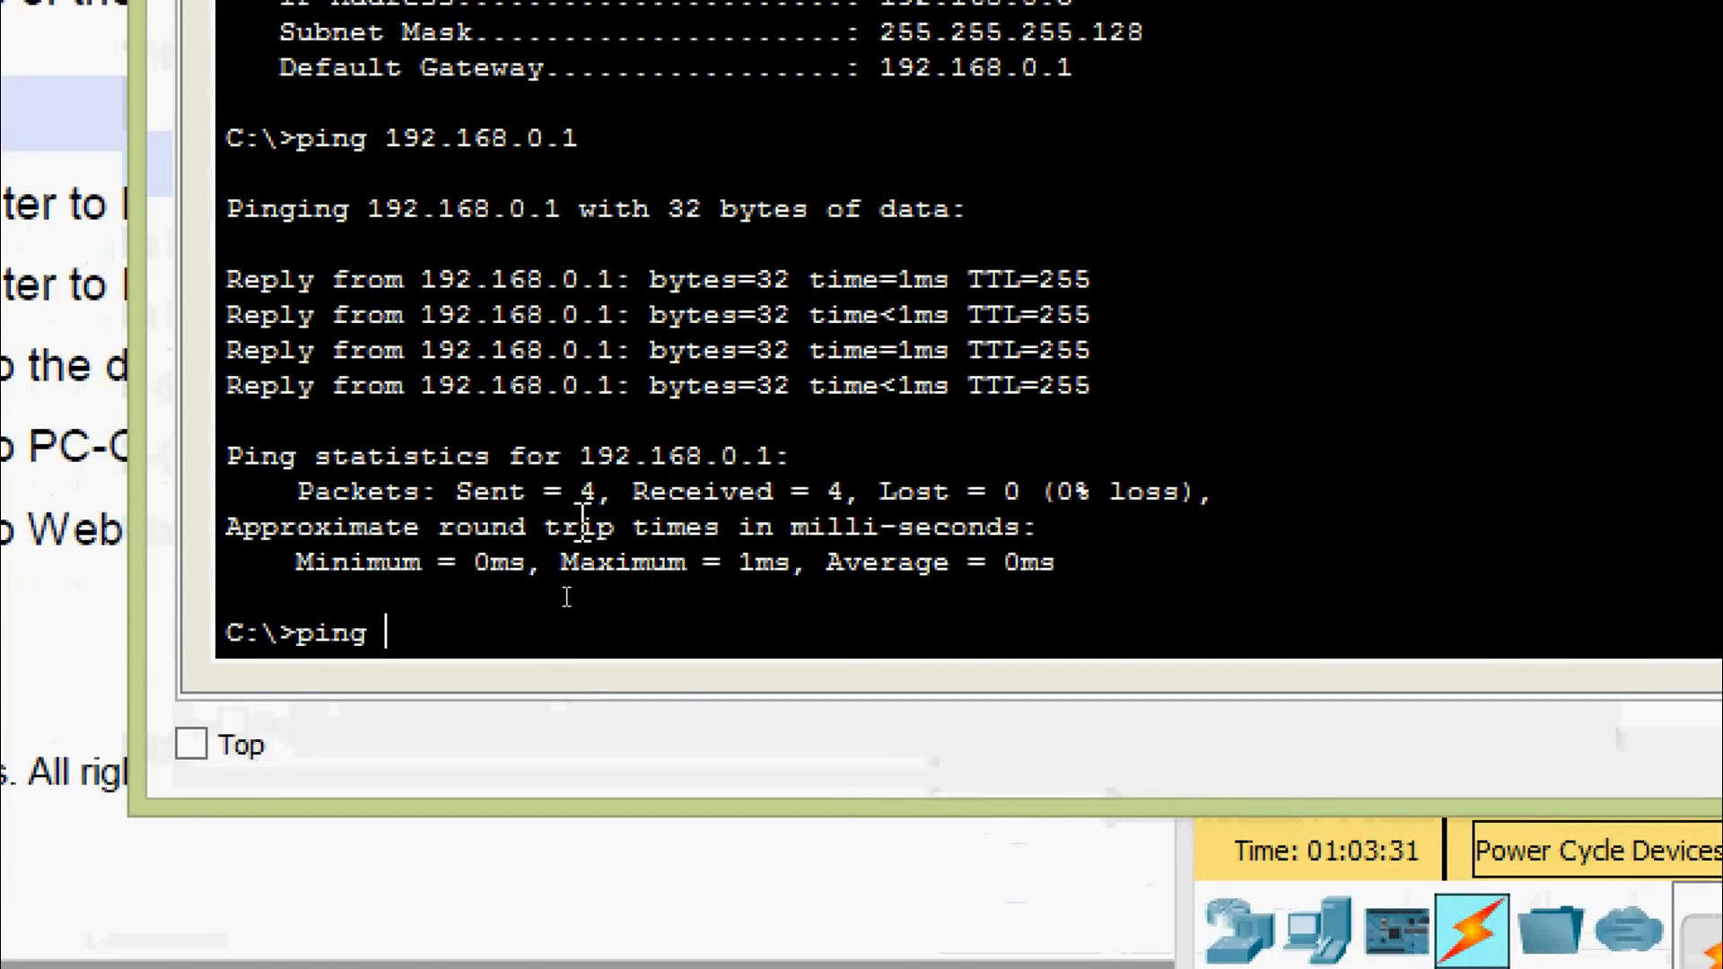
{"action": "right_click", "coordinate": [499, 628]}
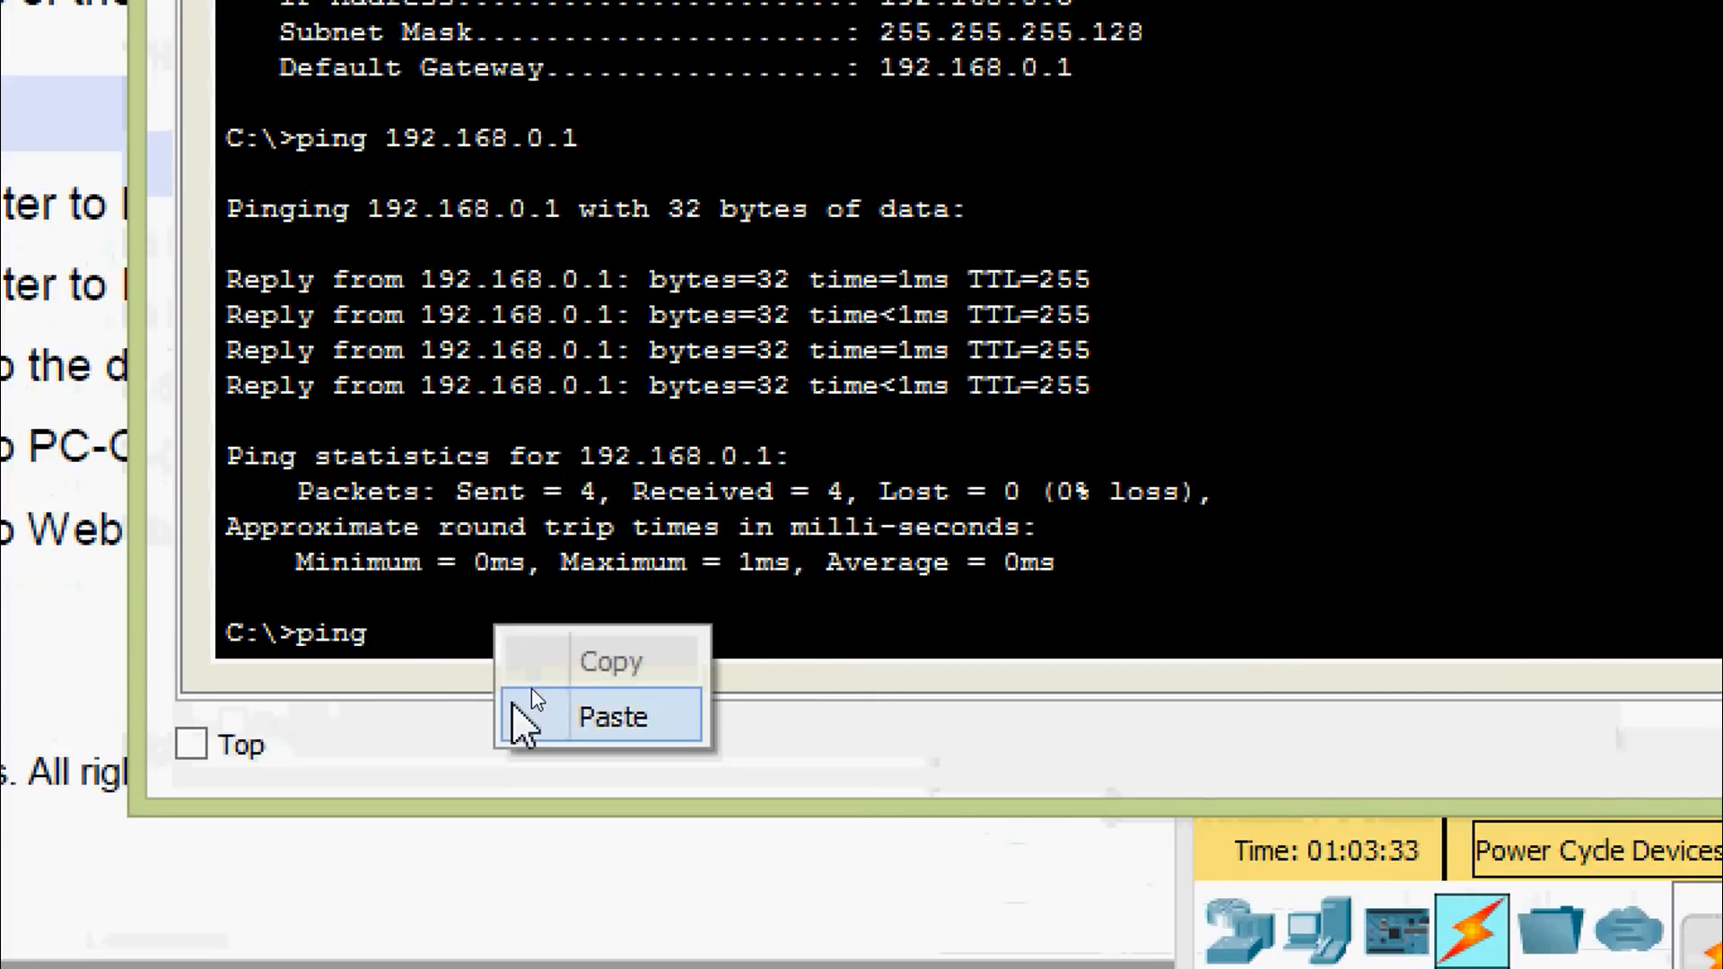
{"action": "left_click", "coordinate": [512, 707]}
{"action": "key", "text": "Return"}
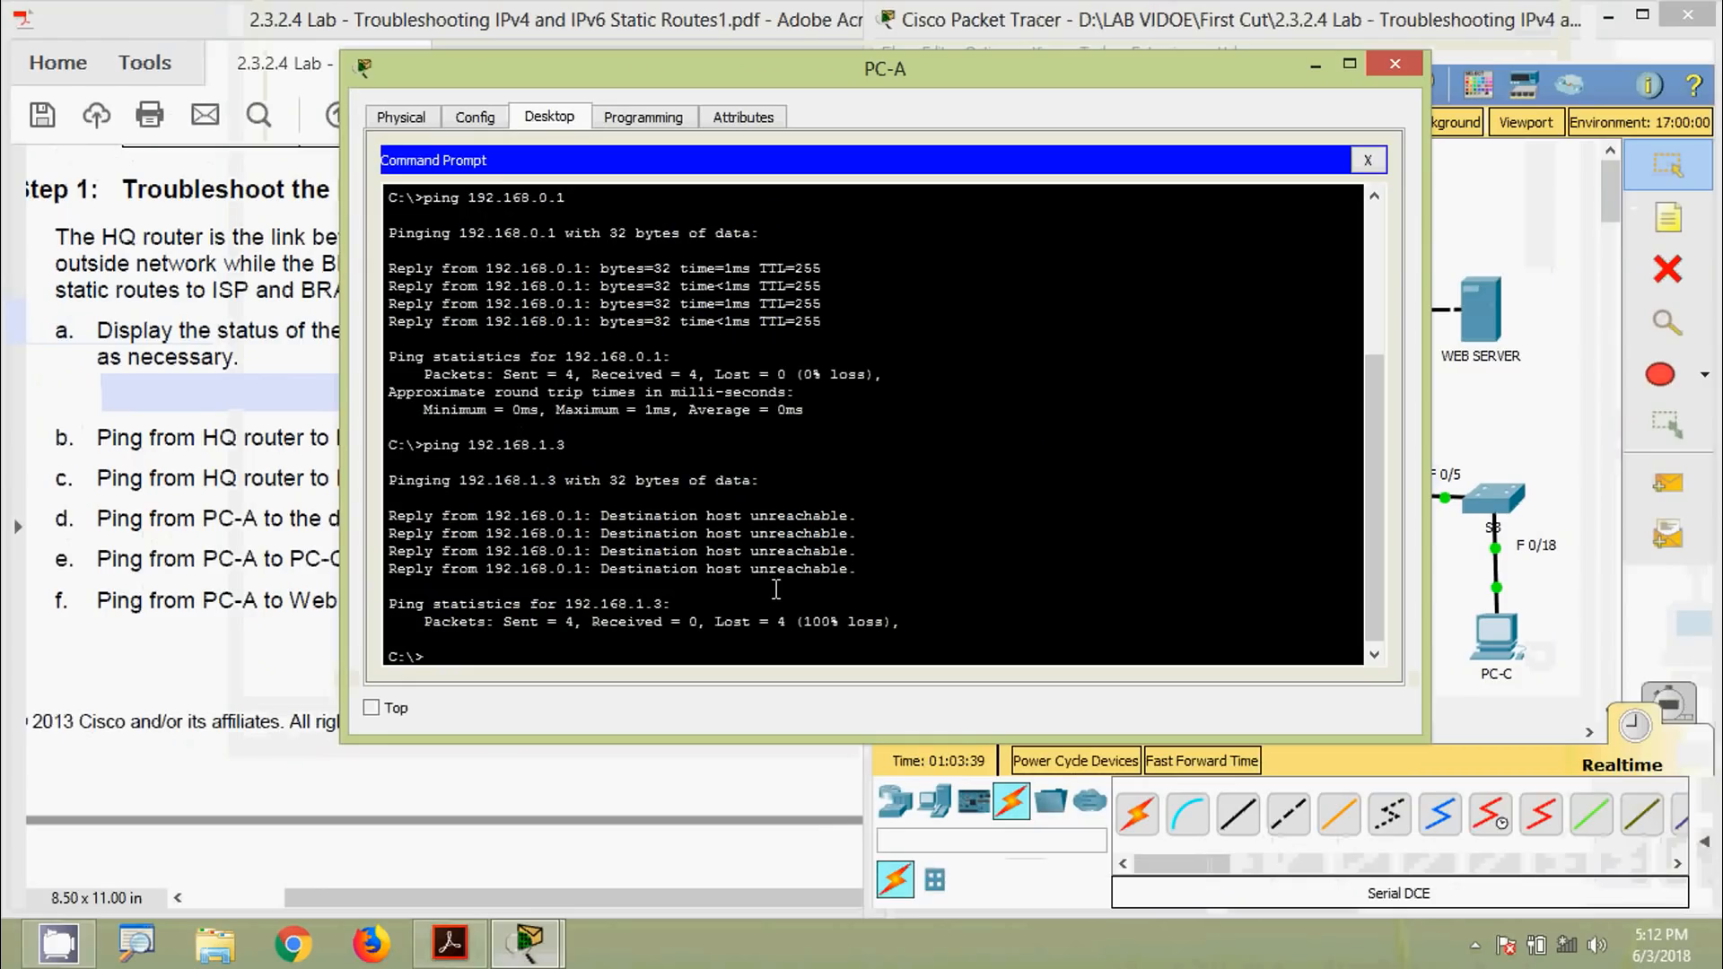
Close PC-A's window and answer No to question e in the lab PDF
{"action": "left_click", "coordinate": [1387, 68]}
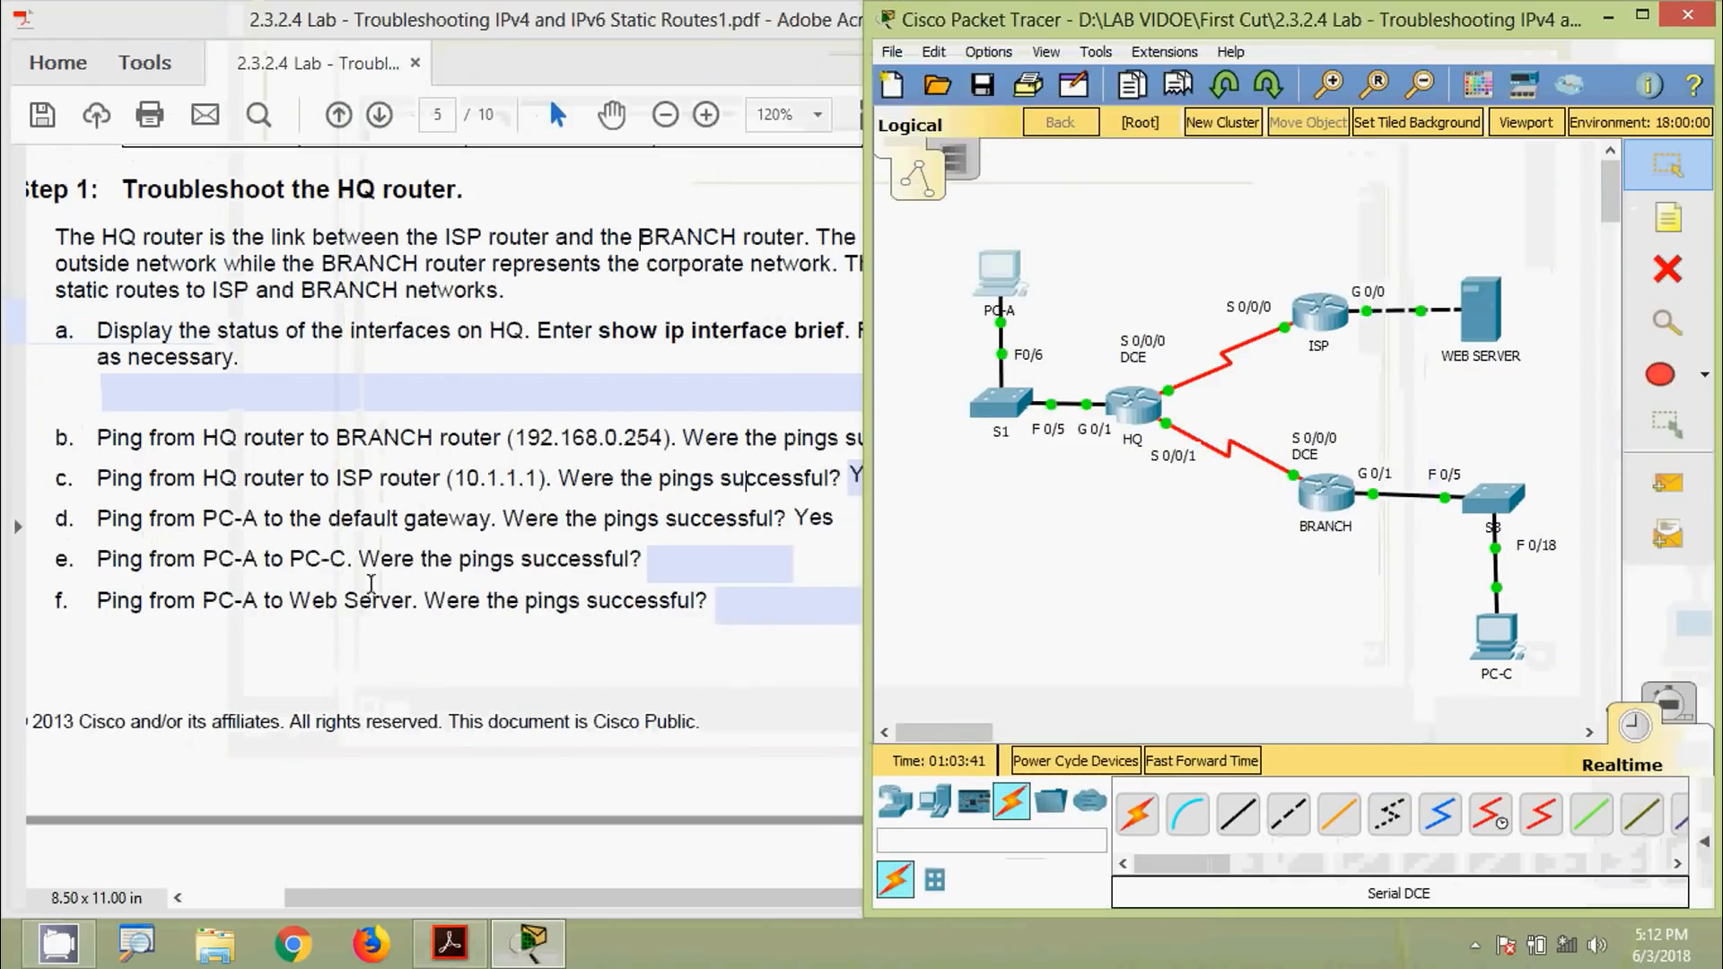
{"action": "left_click", "coordinate": [346, 563]}
{"action": "left_click", "coordinate": [681, 557]}
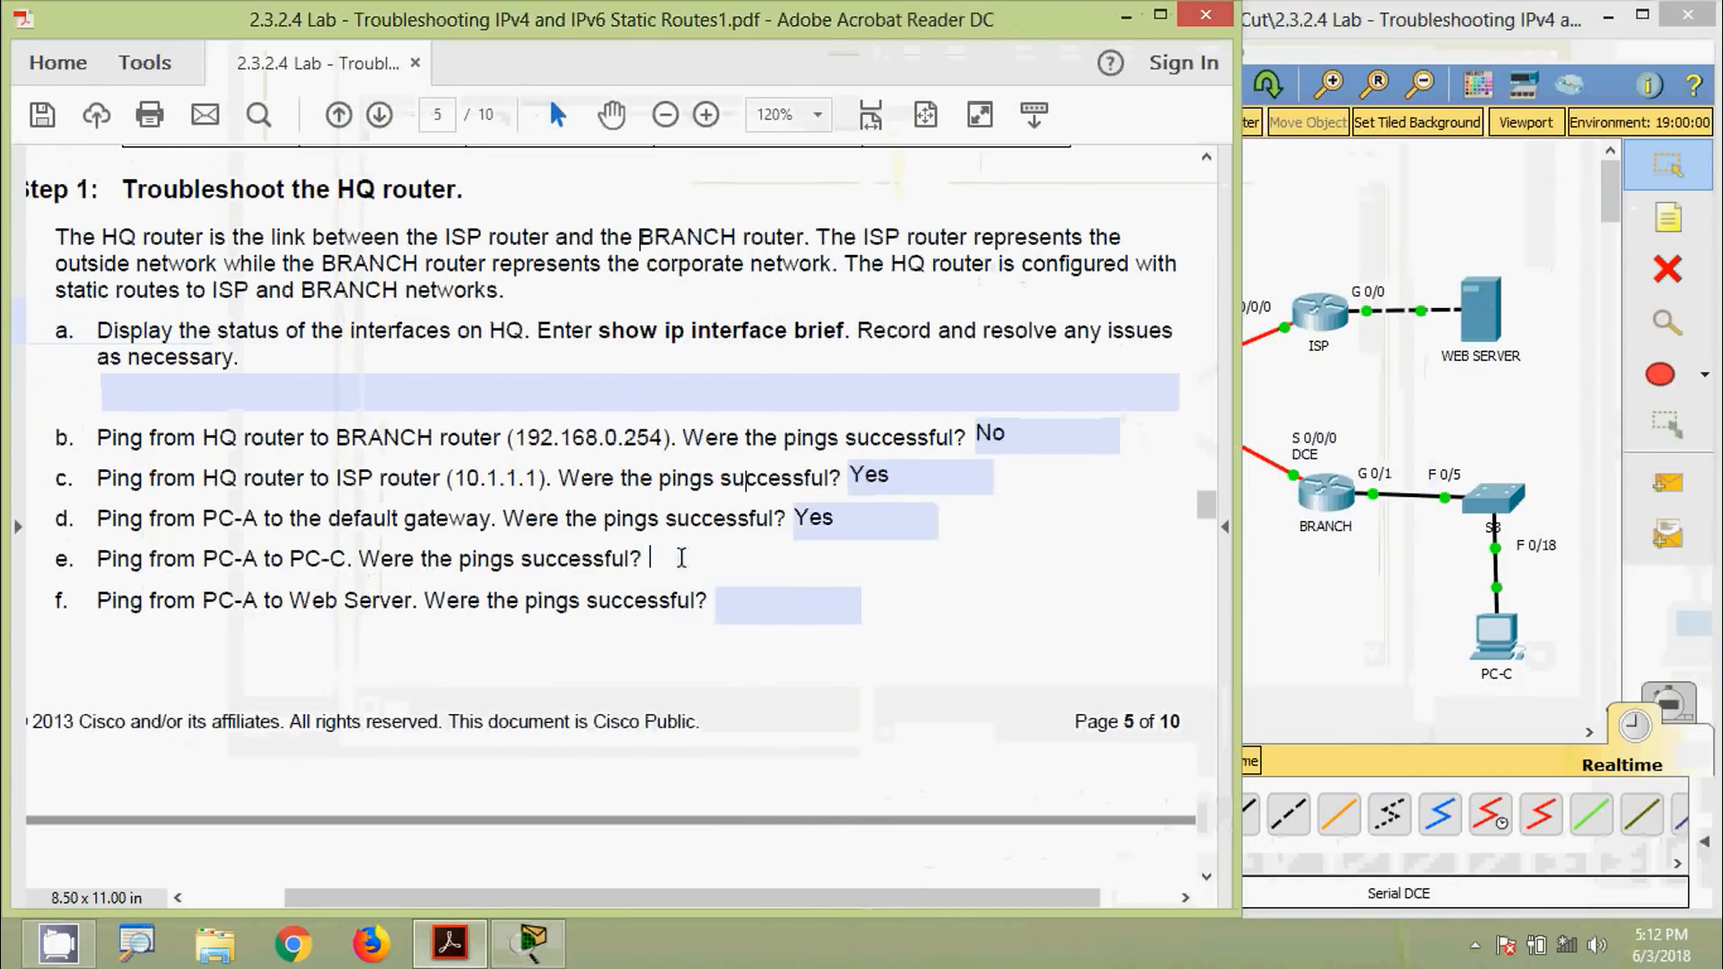
{"action": "type", "text": "No"}
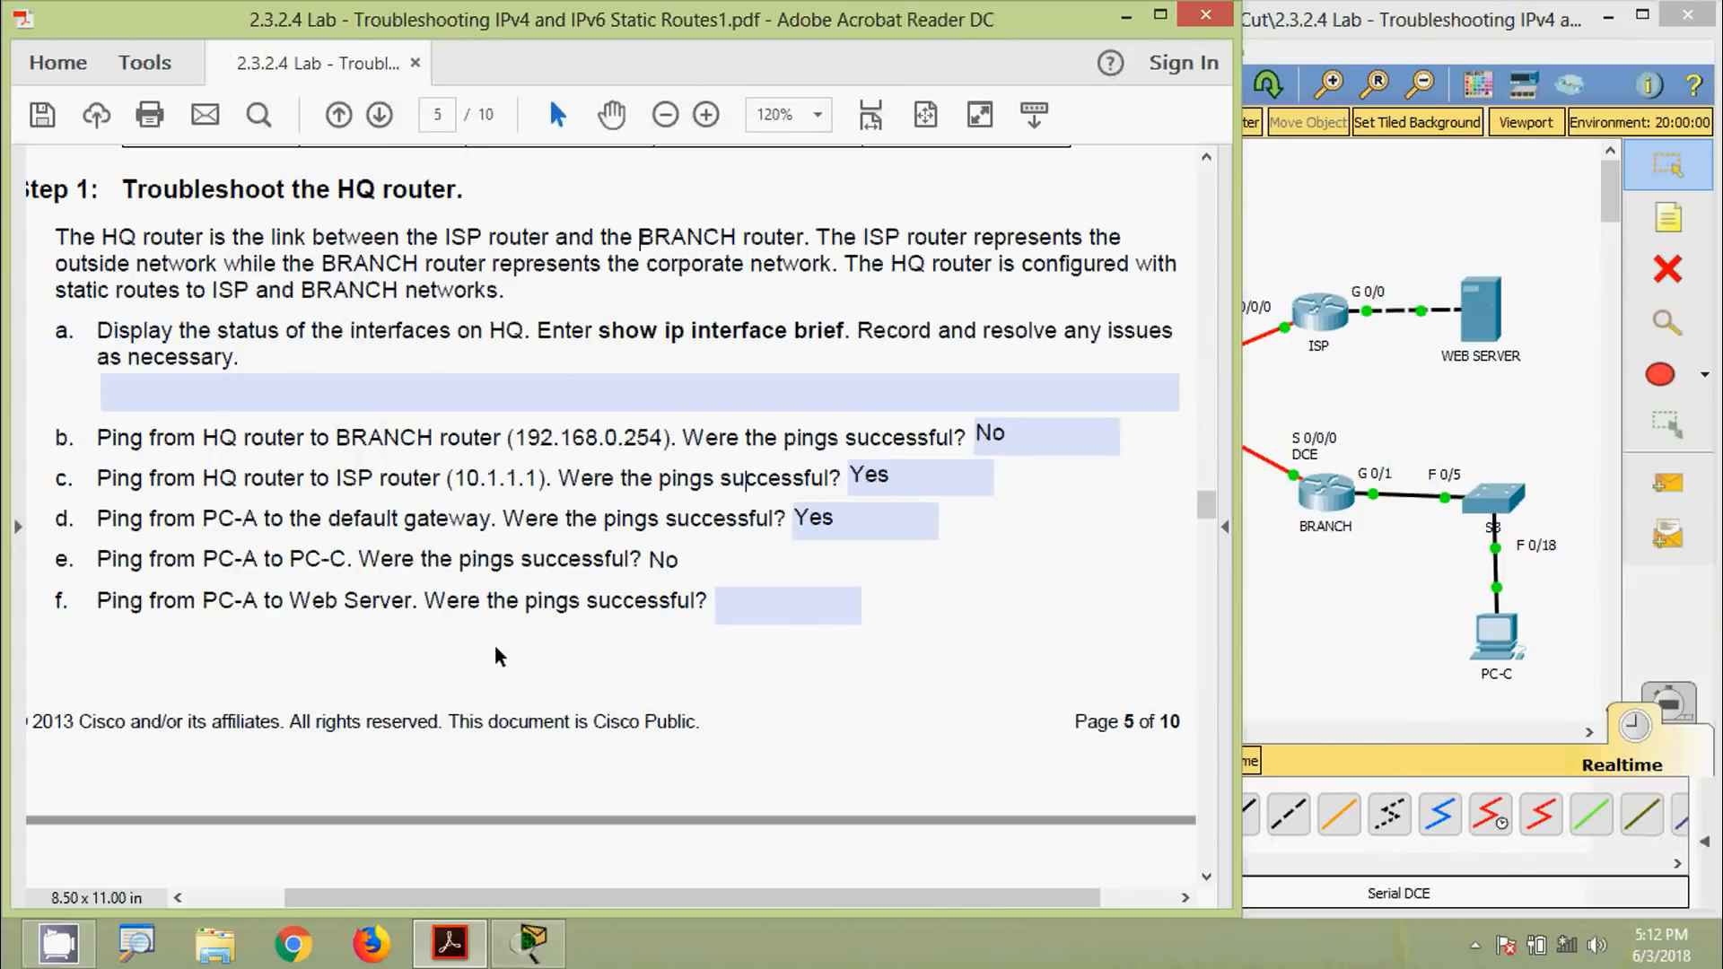
{"action": "left_click", "coordinate": [276, 623]}
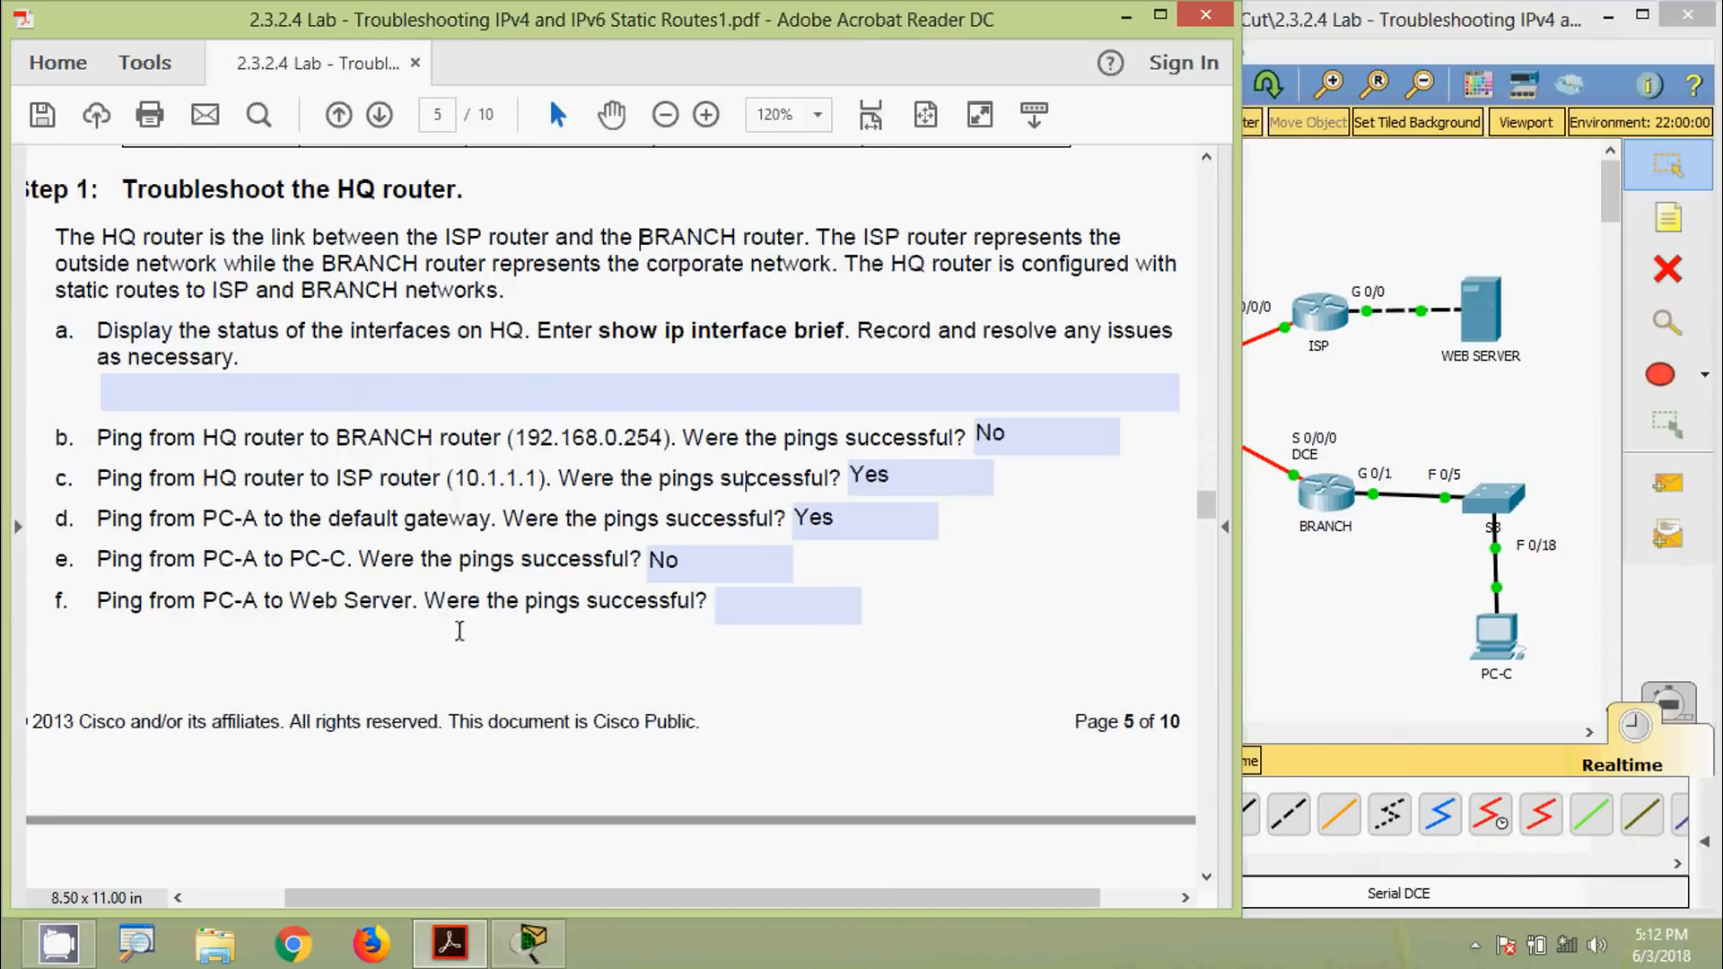
Look up the Web Server's address 172.16.3.3 and ping it from PC-A; all 4 requests time out
{"action": "left_click", "coordinate": [1407, 386]}
{"action": "left_click", "coordinate": [1479, 328]}
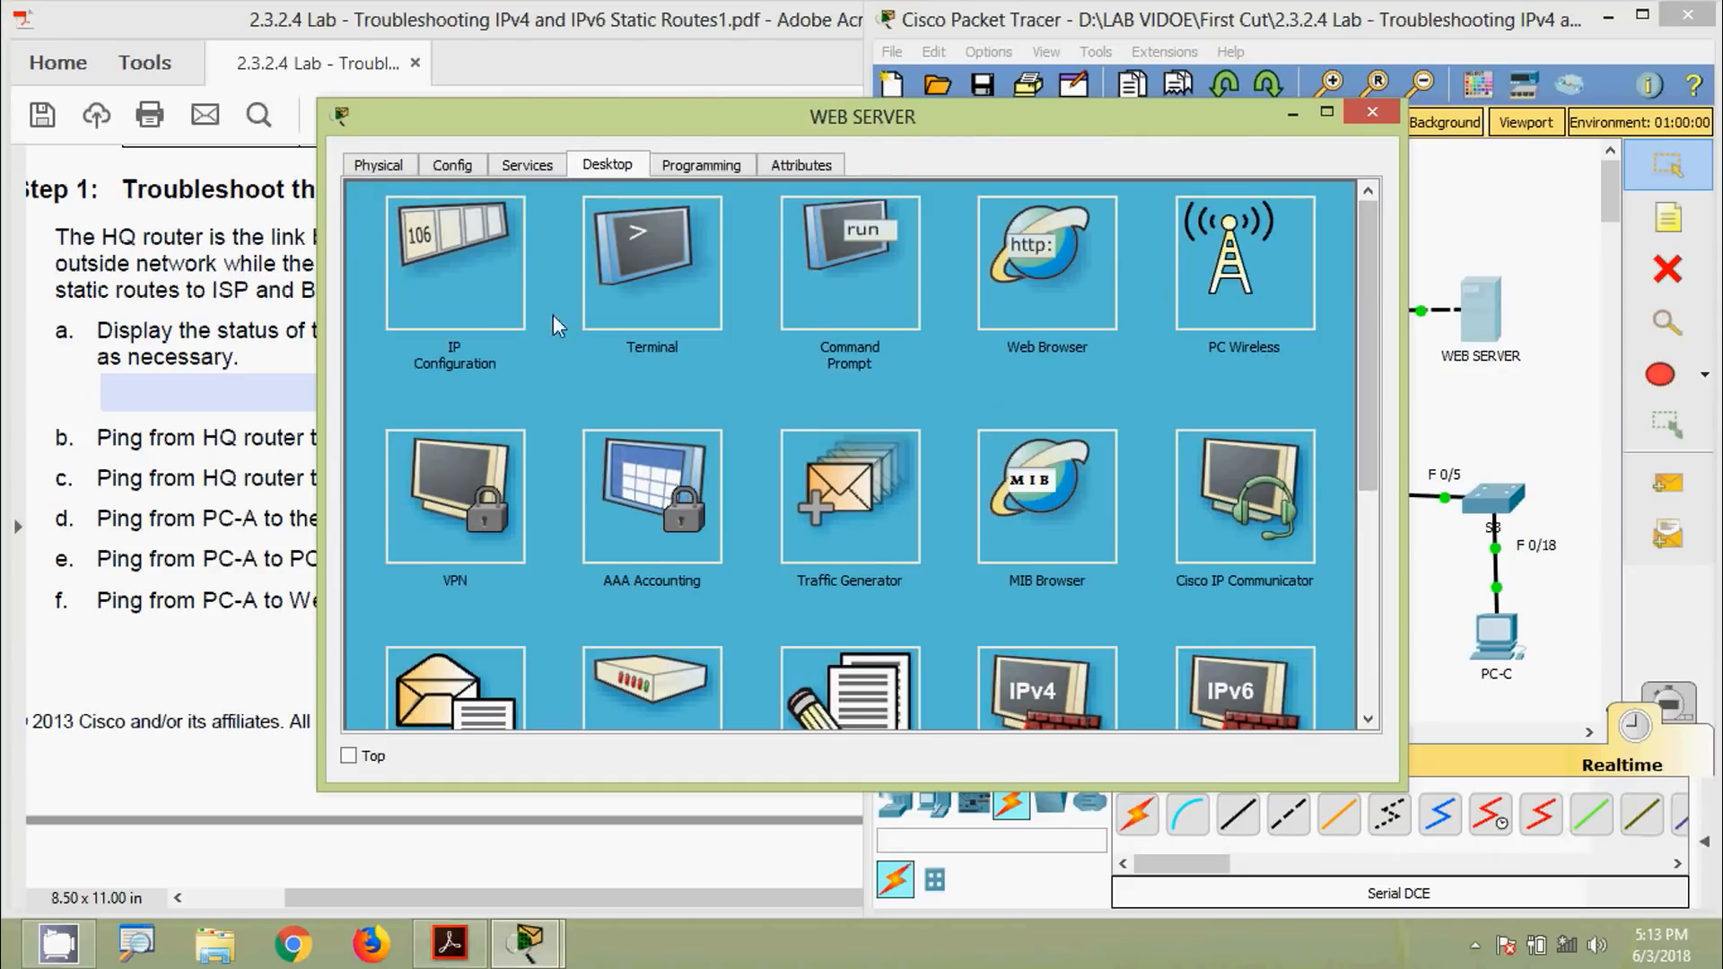
{"action": "left_click", "coordinate": [455, 269]}
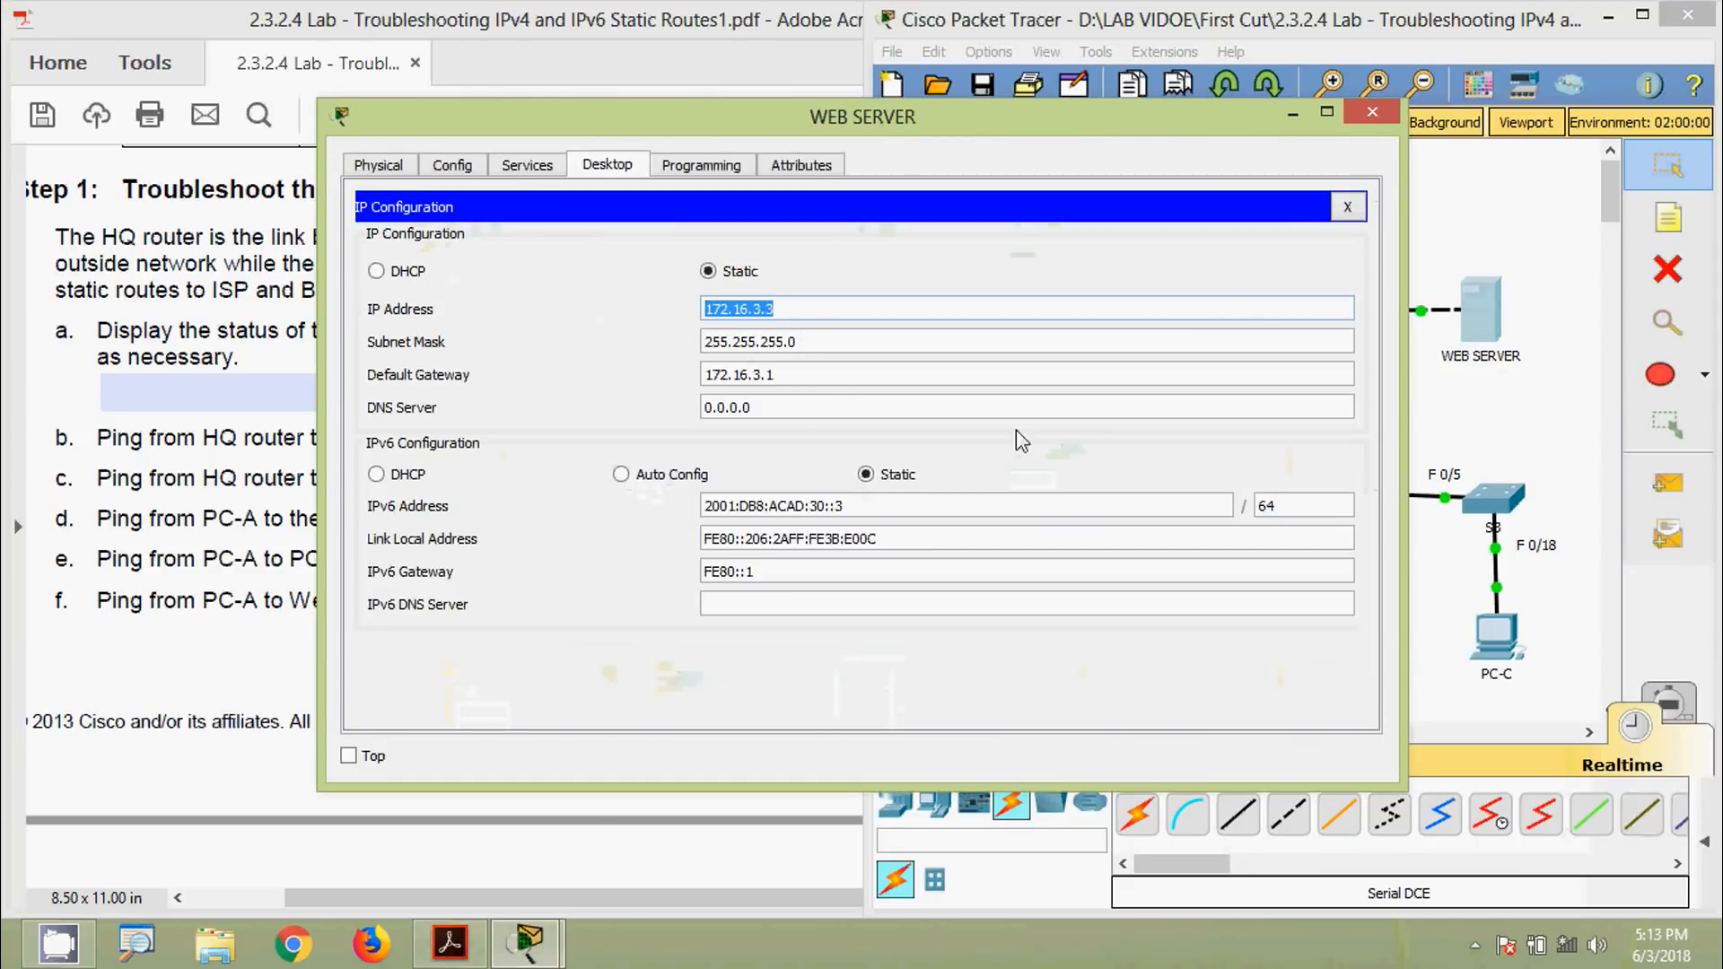
{"action": "left_click", "coordinate": [1371, 113]}
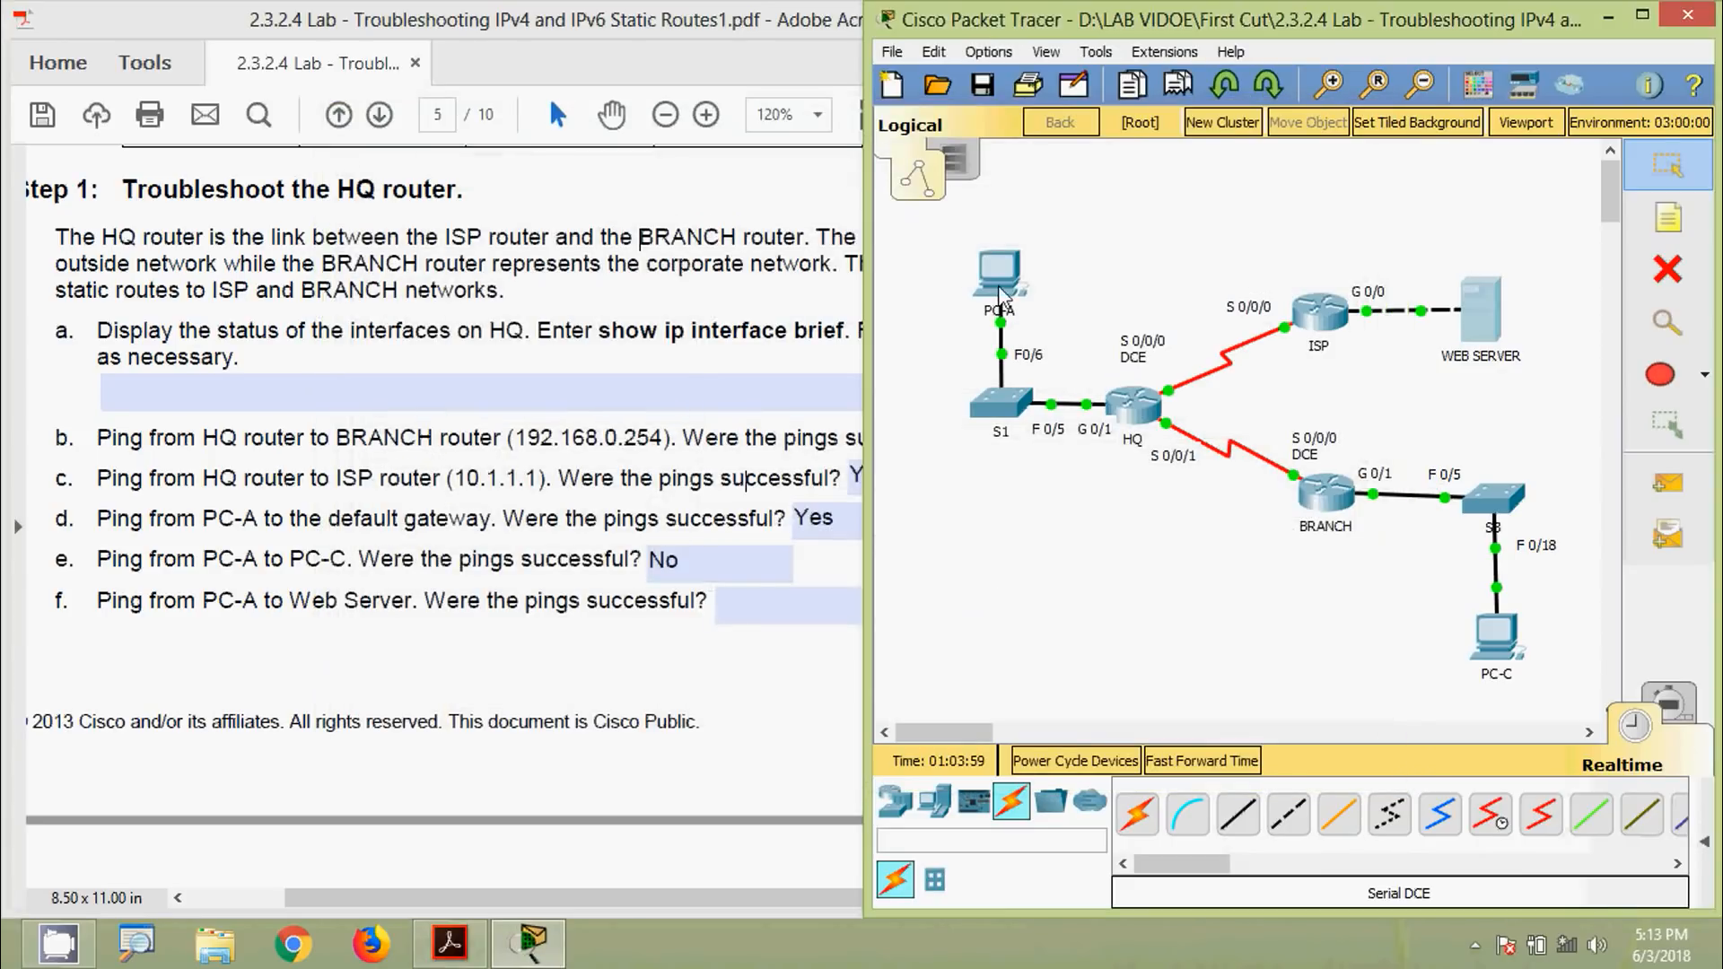
{"action": "left_click", "coordinate": [1002, 292]}
{"action": "left_click", "coordinate": [1007, 253]}
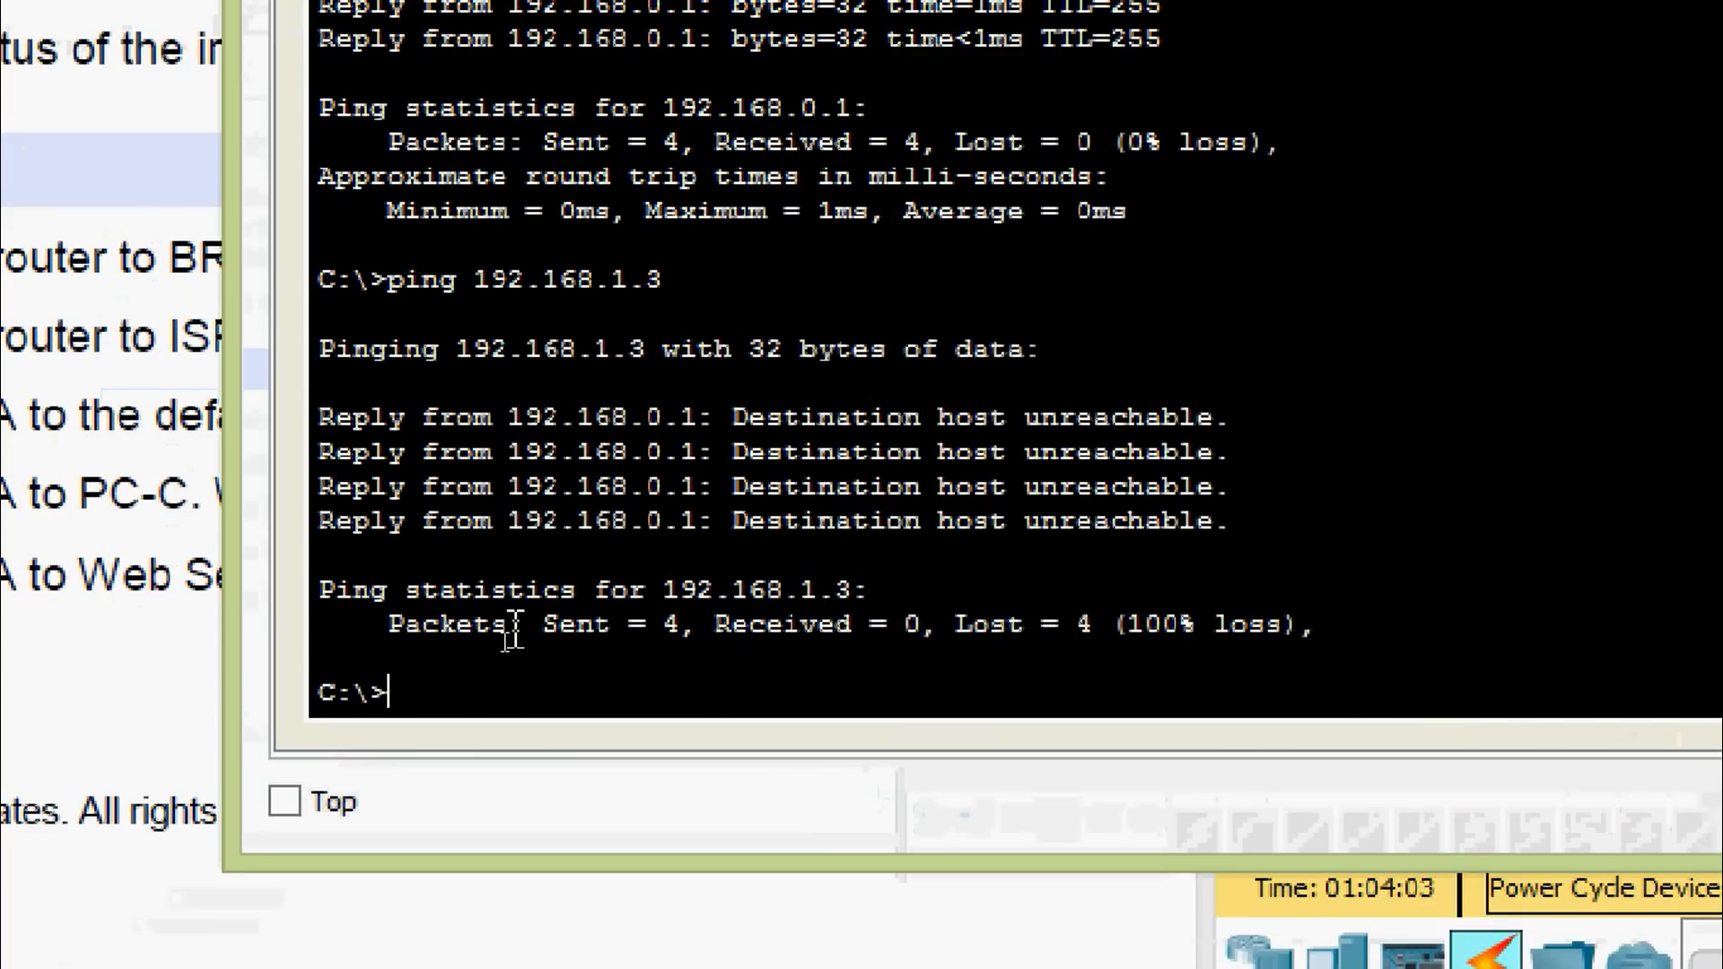
{"action": "type", "text": "in"}
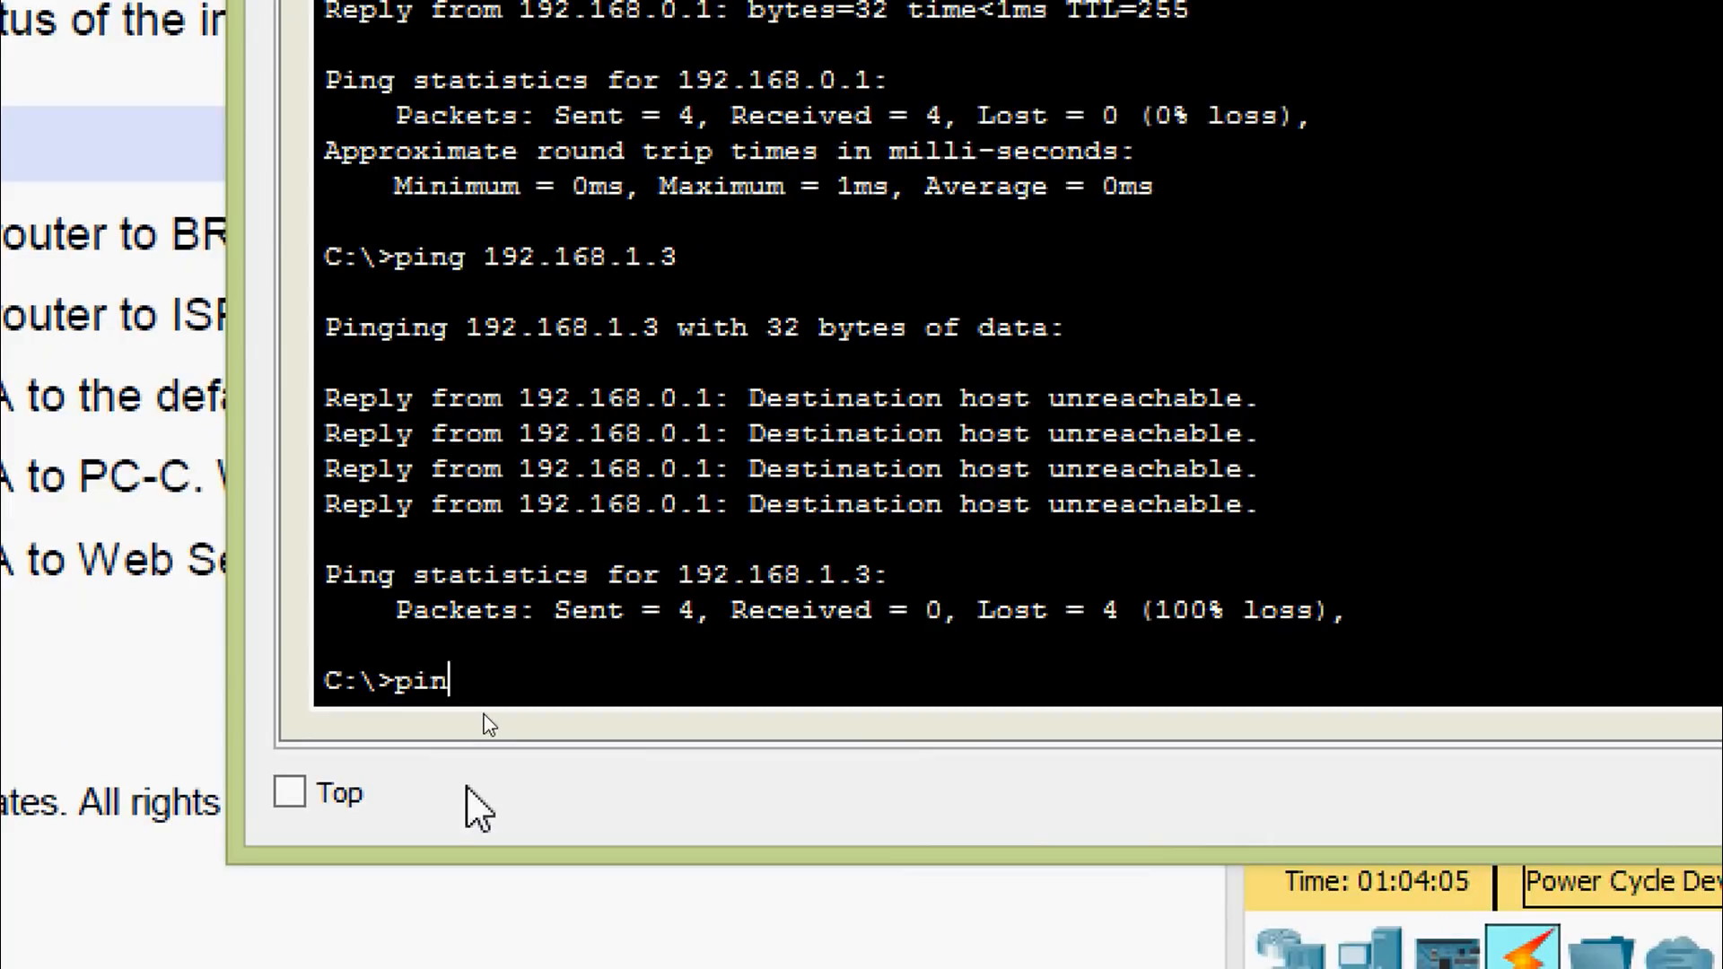
{"action": "type", "text": "g"}
{"action": "right_click", "coordinate": [543, 686]}
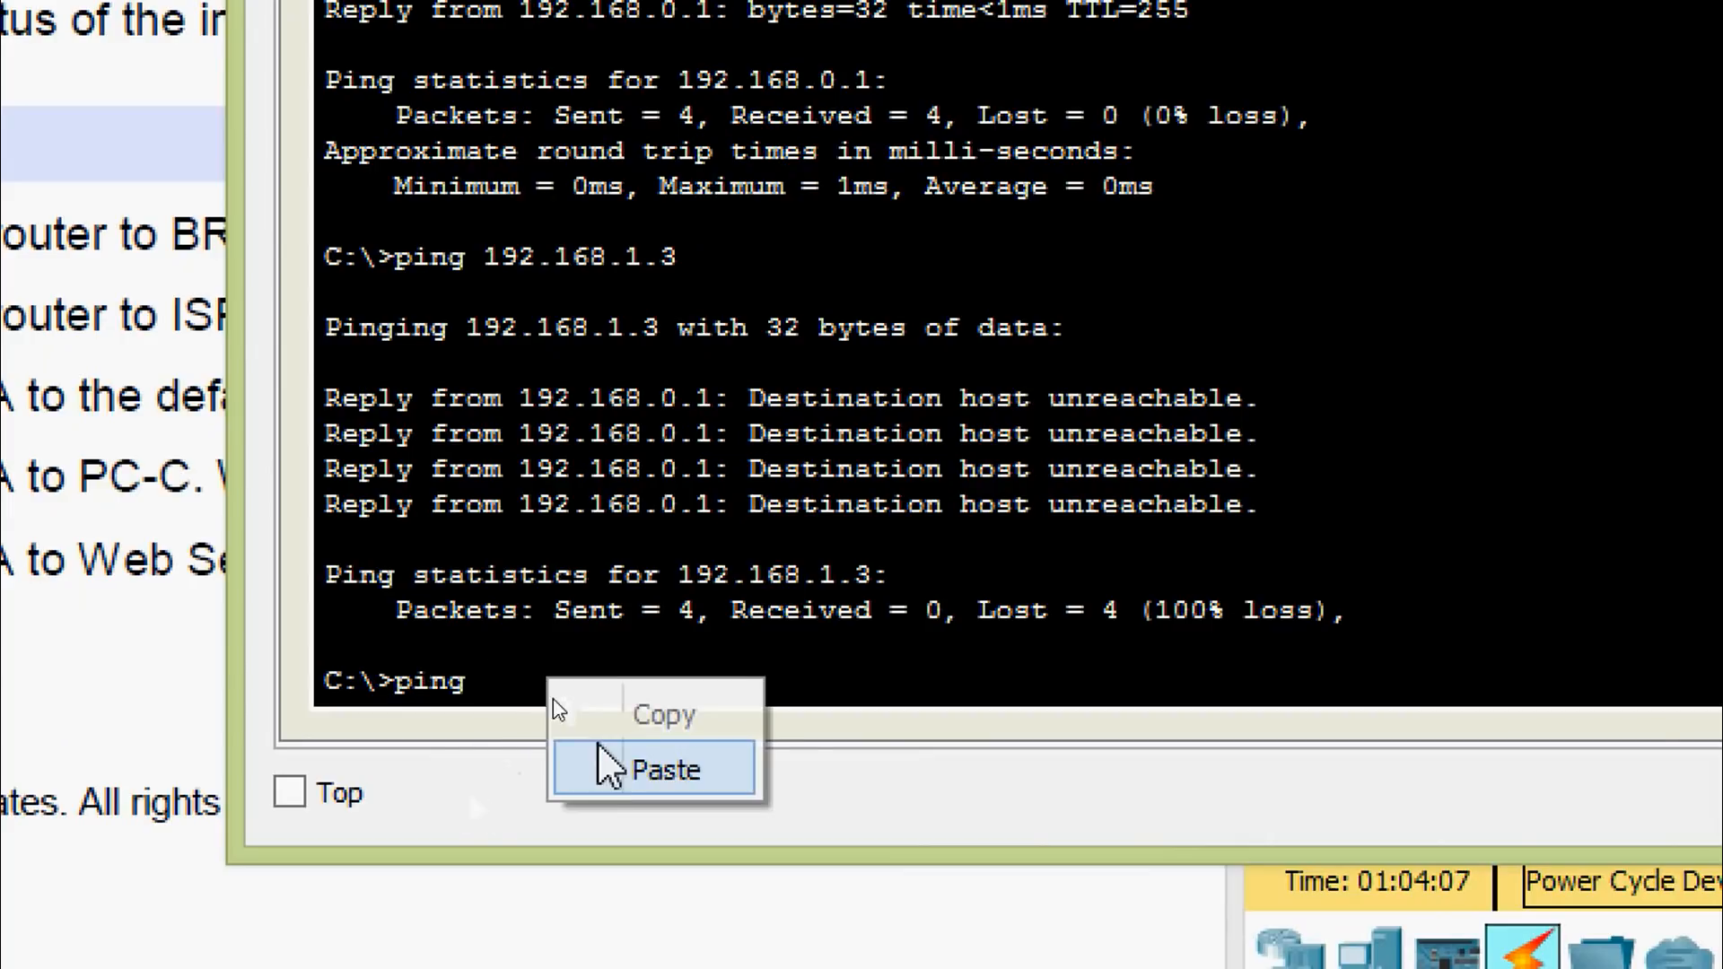
{"action": "left_click", "coordinate": [628, 765]}
{"action": "key", "text": "Return"}
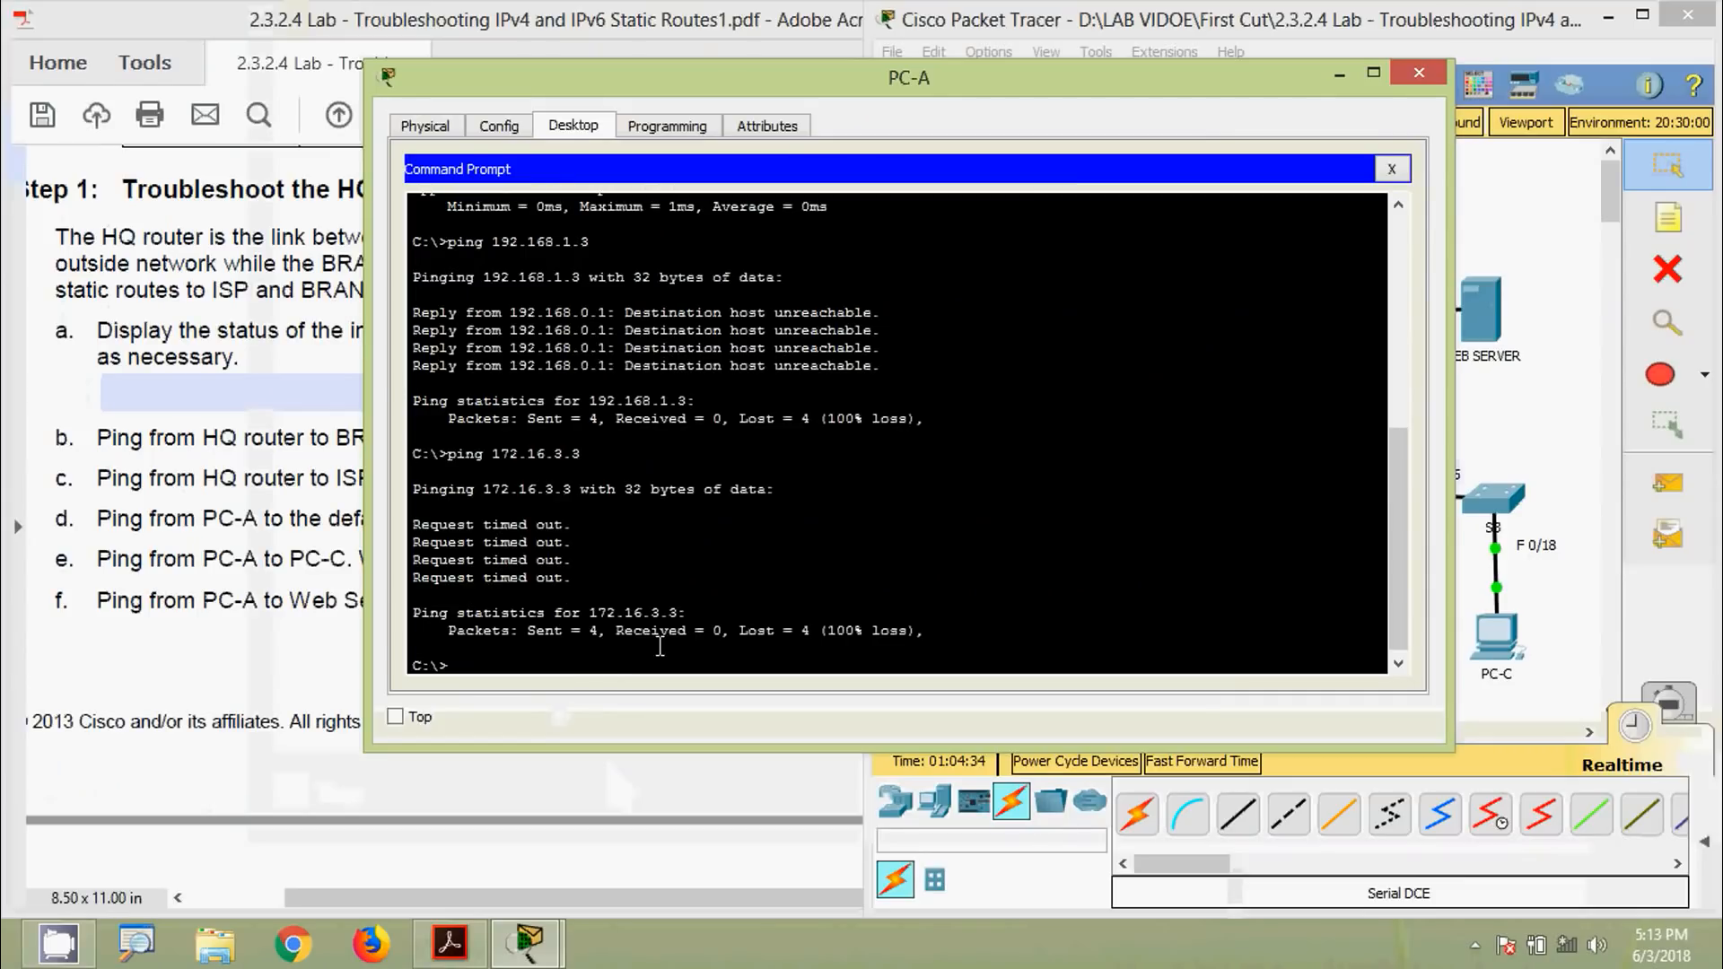
Close PC-A's Command Prompt and enter No as question f's answer
{"action": "left_click", "coordinate": [1422, 78]}
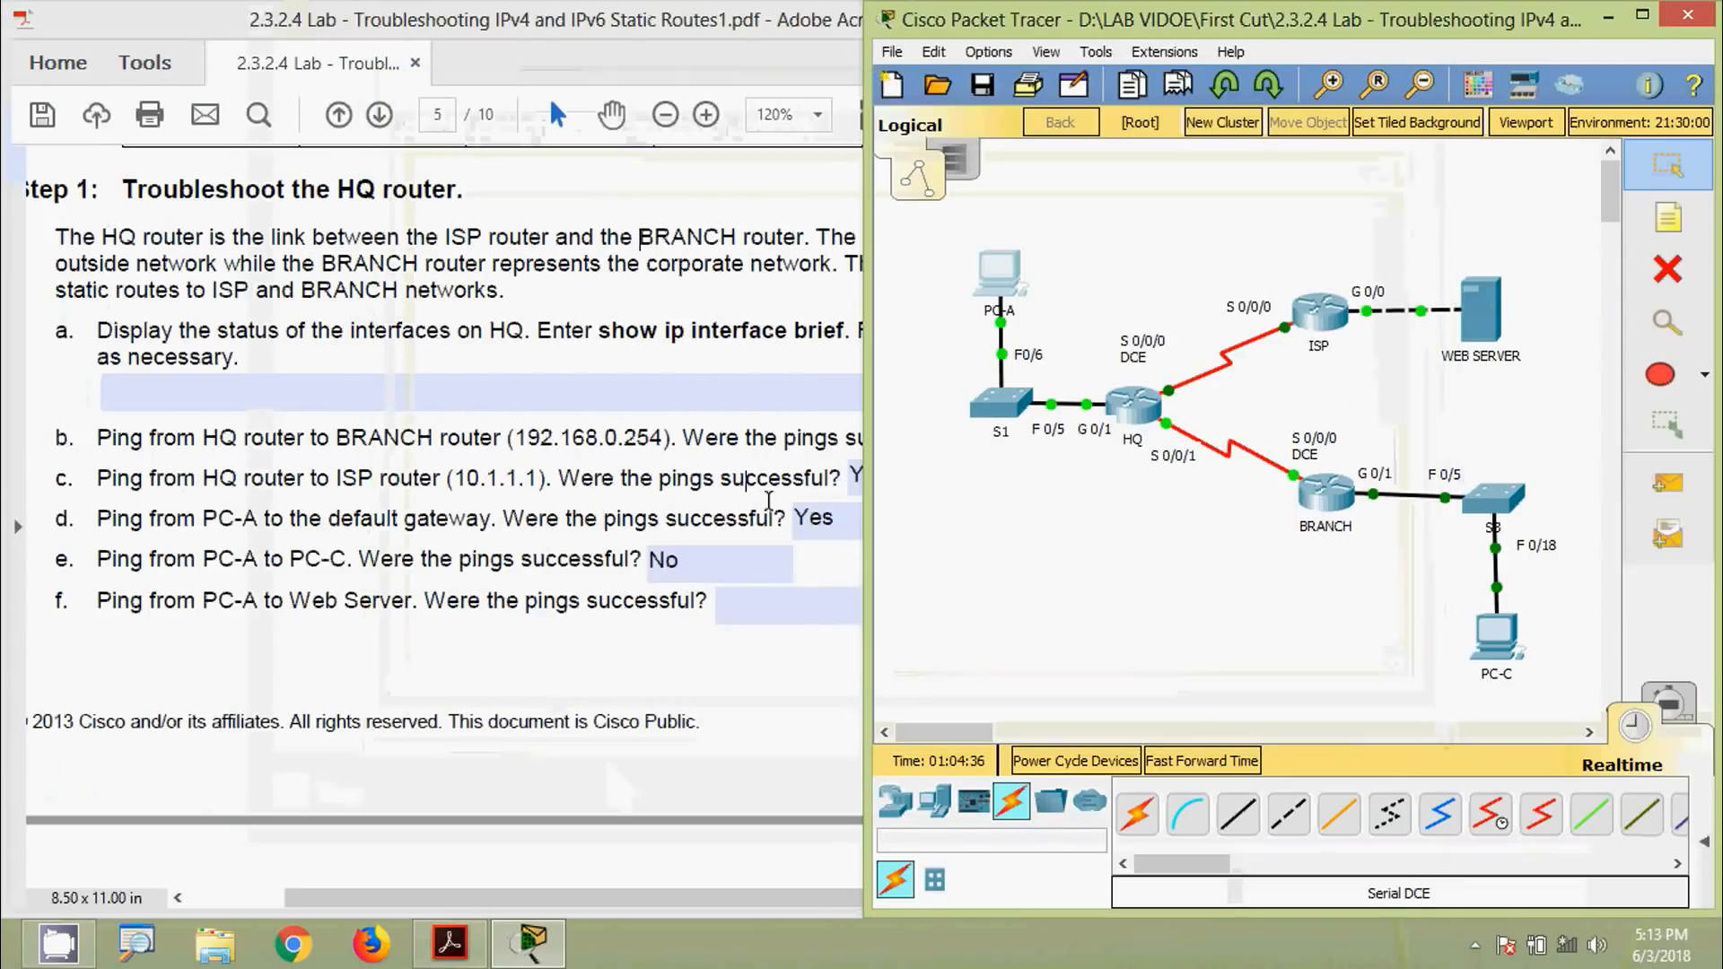
{"action": "left_click", "coordinate": [555, 606]}
{"action": "type", "text": "No"}
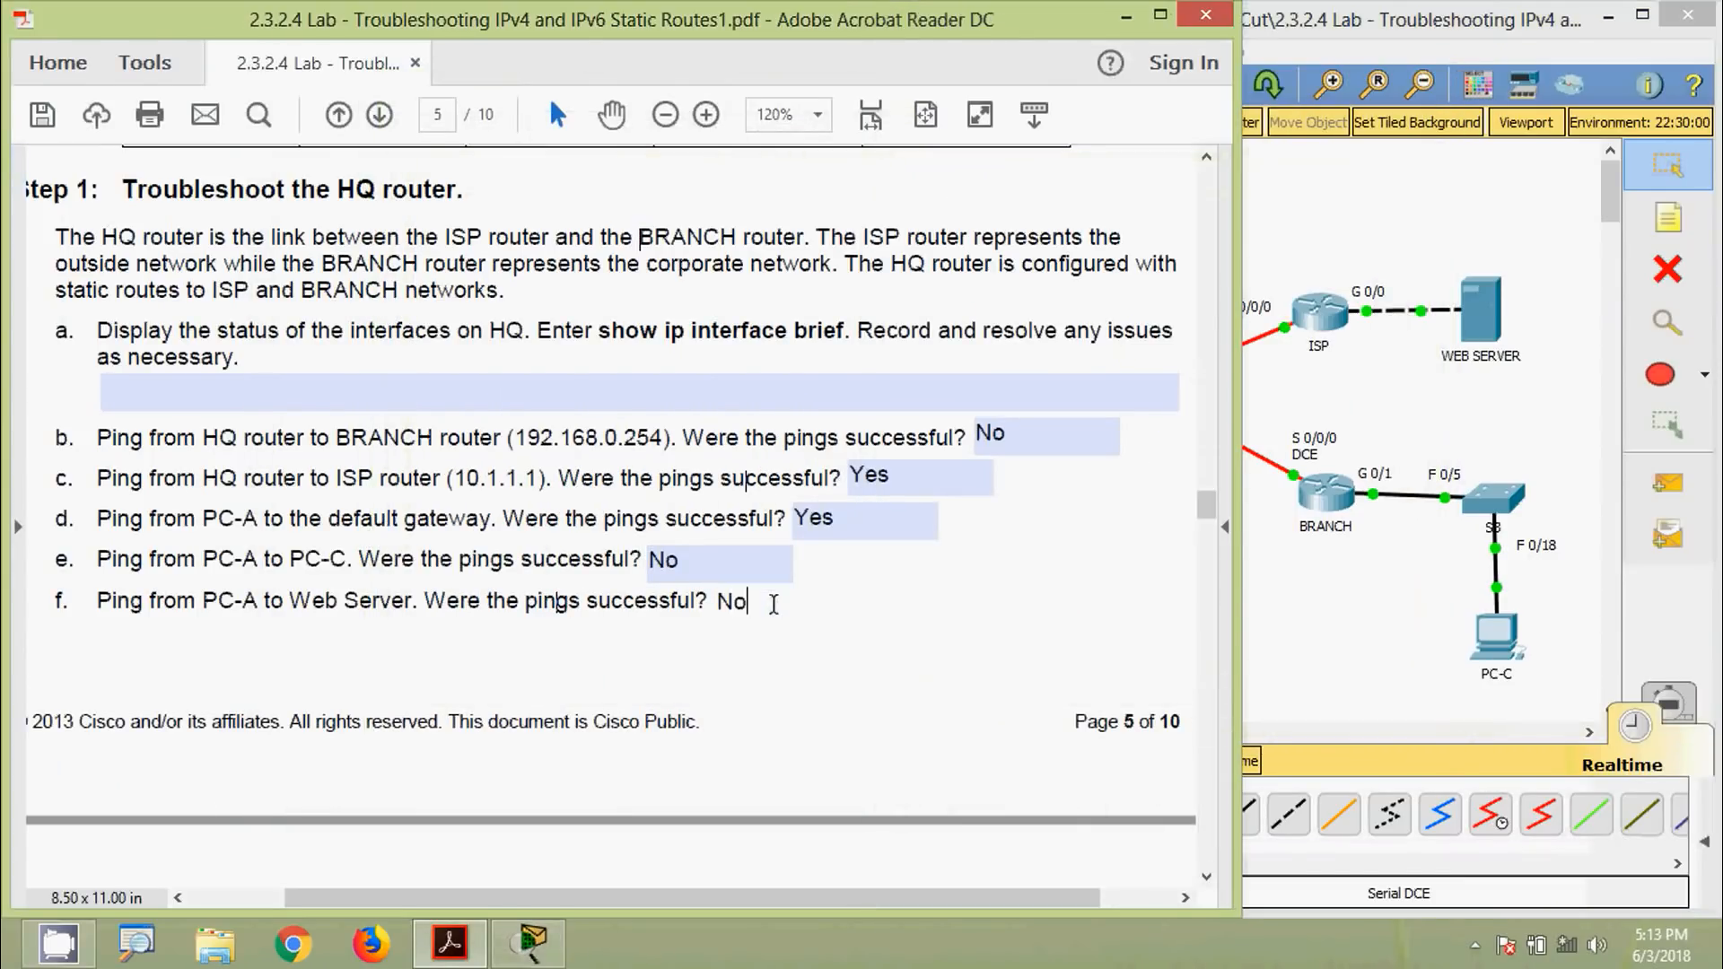
{"action": "left_click", "coordinate": [693, 676]}
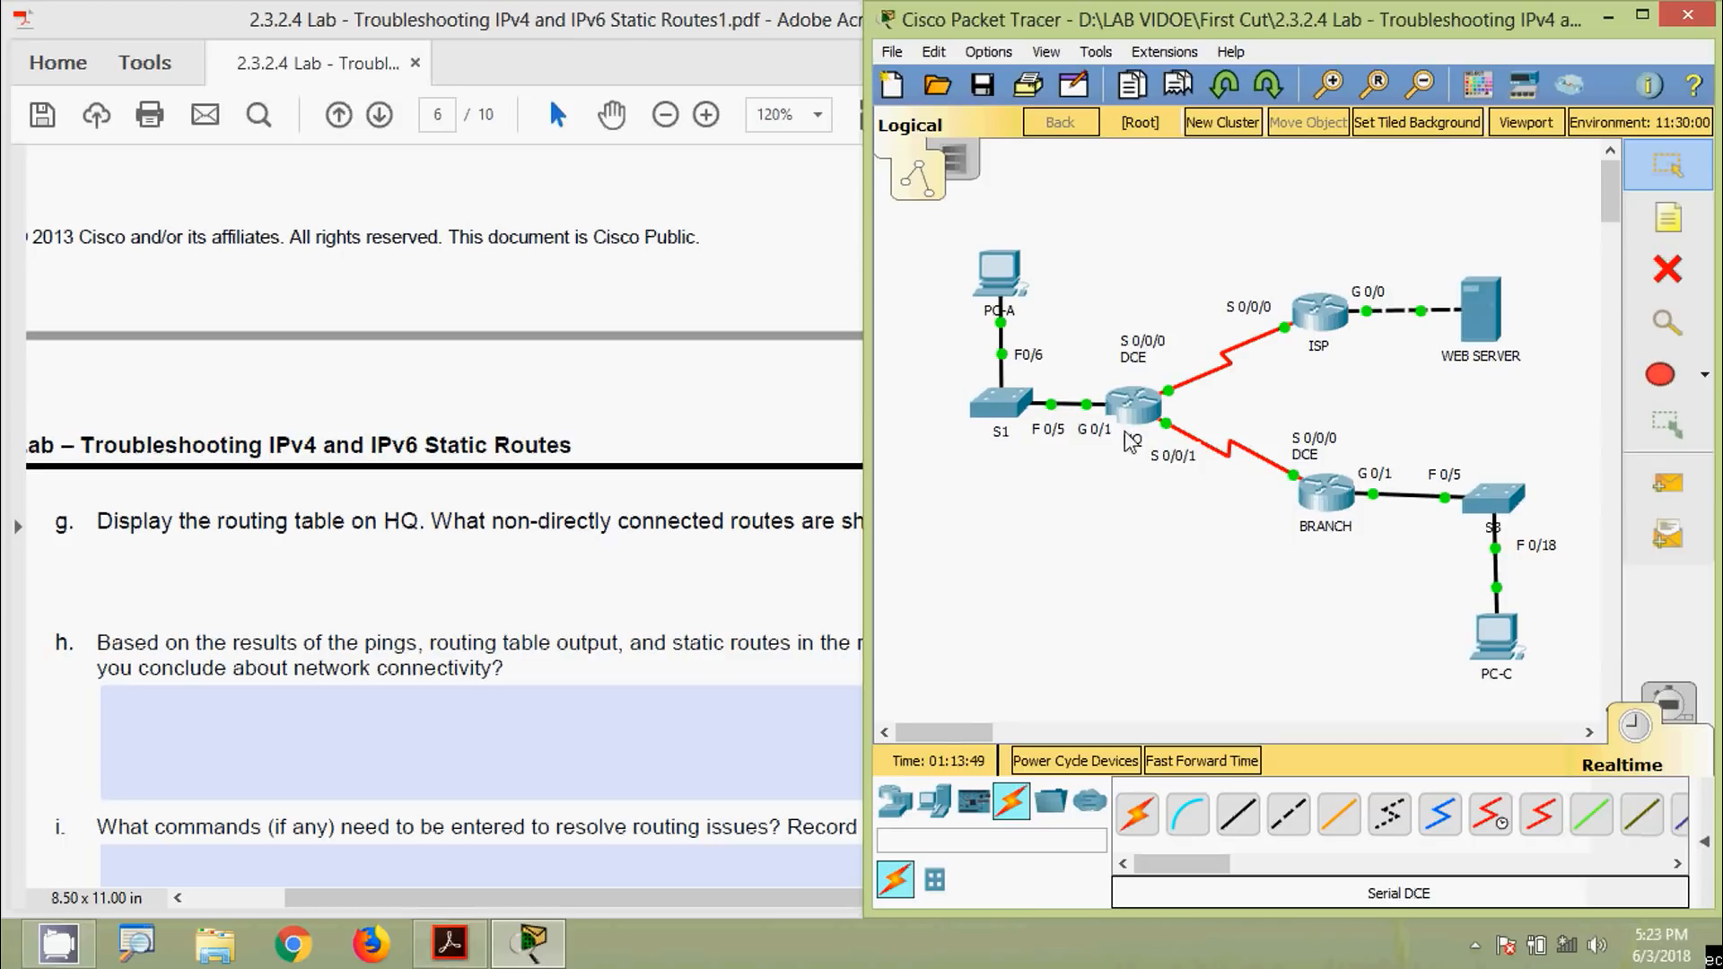
Log in to HQ's console, enter enable mode and run show ip route
{"action": "left_click", "coordinate": [1128, 438]}
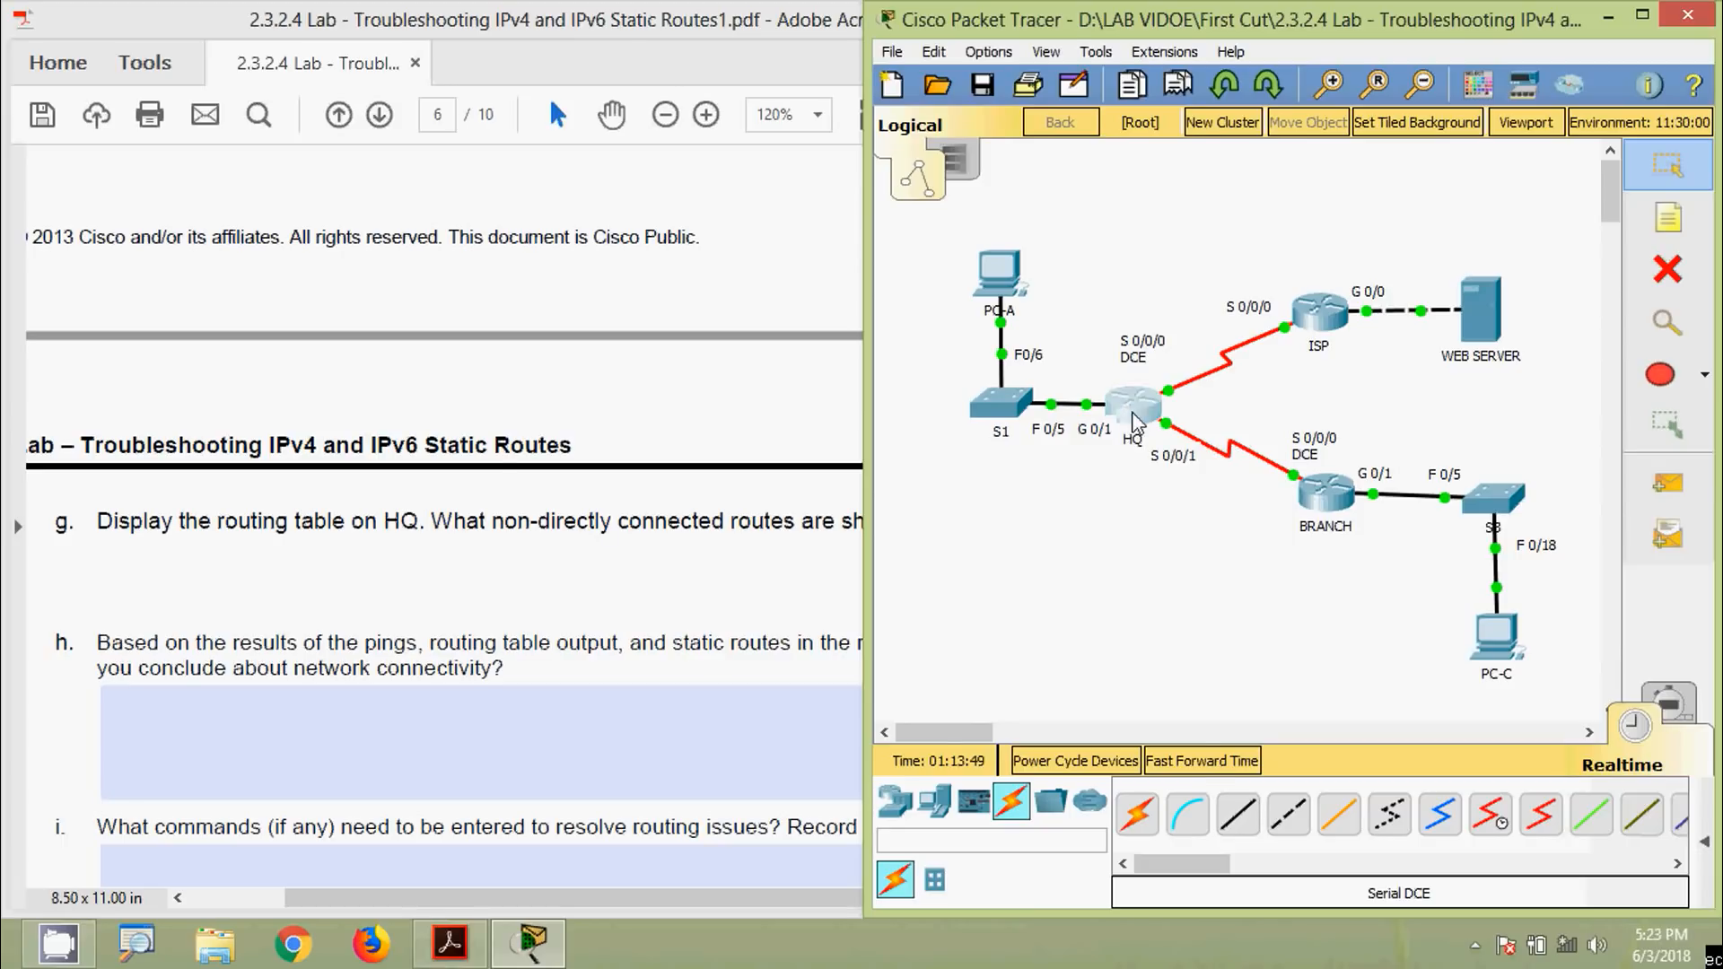
{"action": "left_click_drag", "start_coordinate": [903, 122], "coordinate": [1232, 108]}
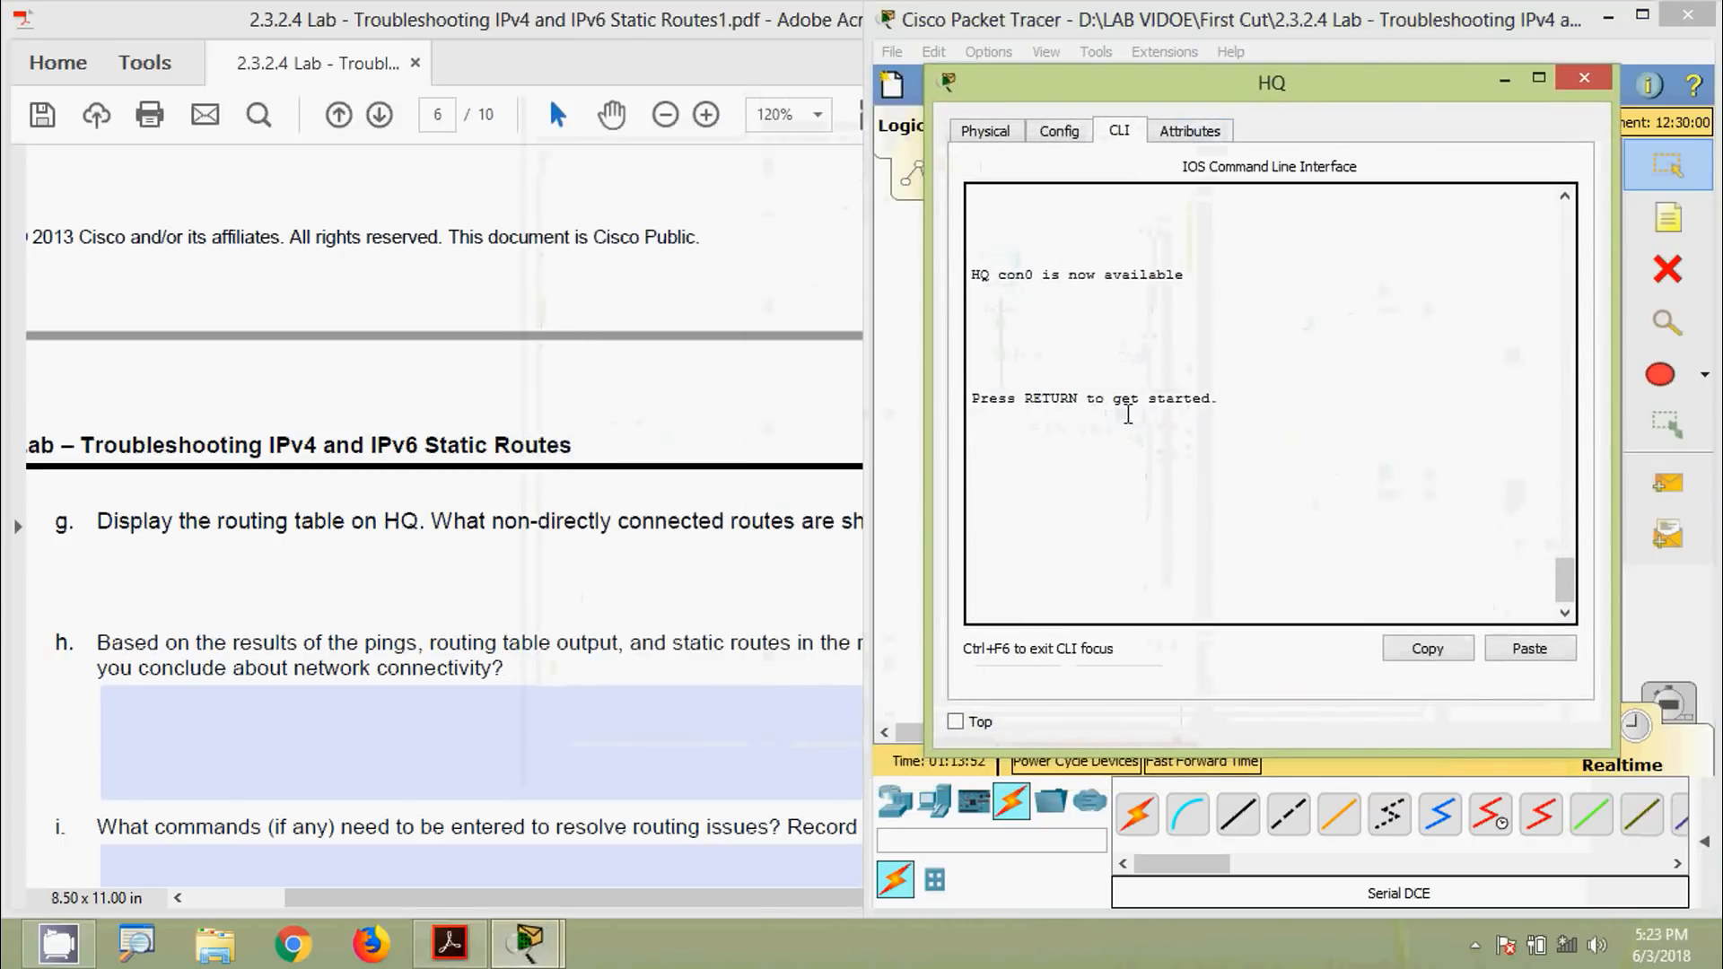
{"action": "key", "text": "Return"}
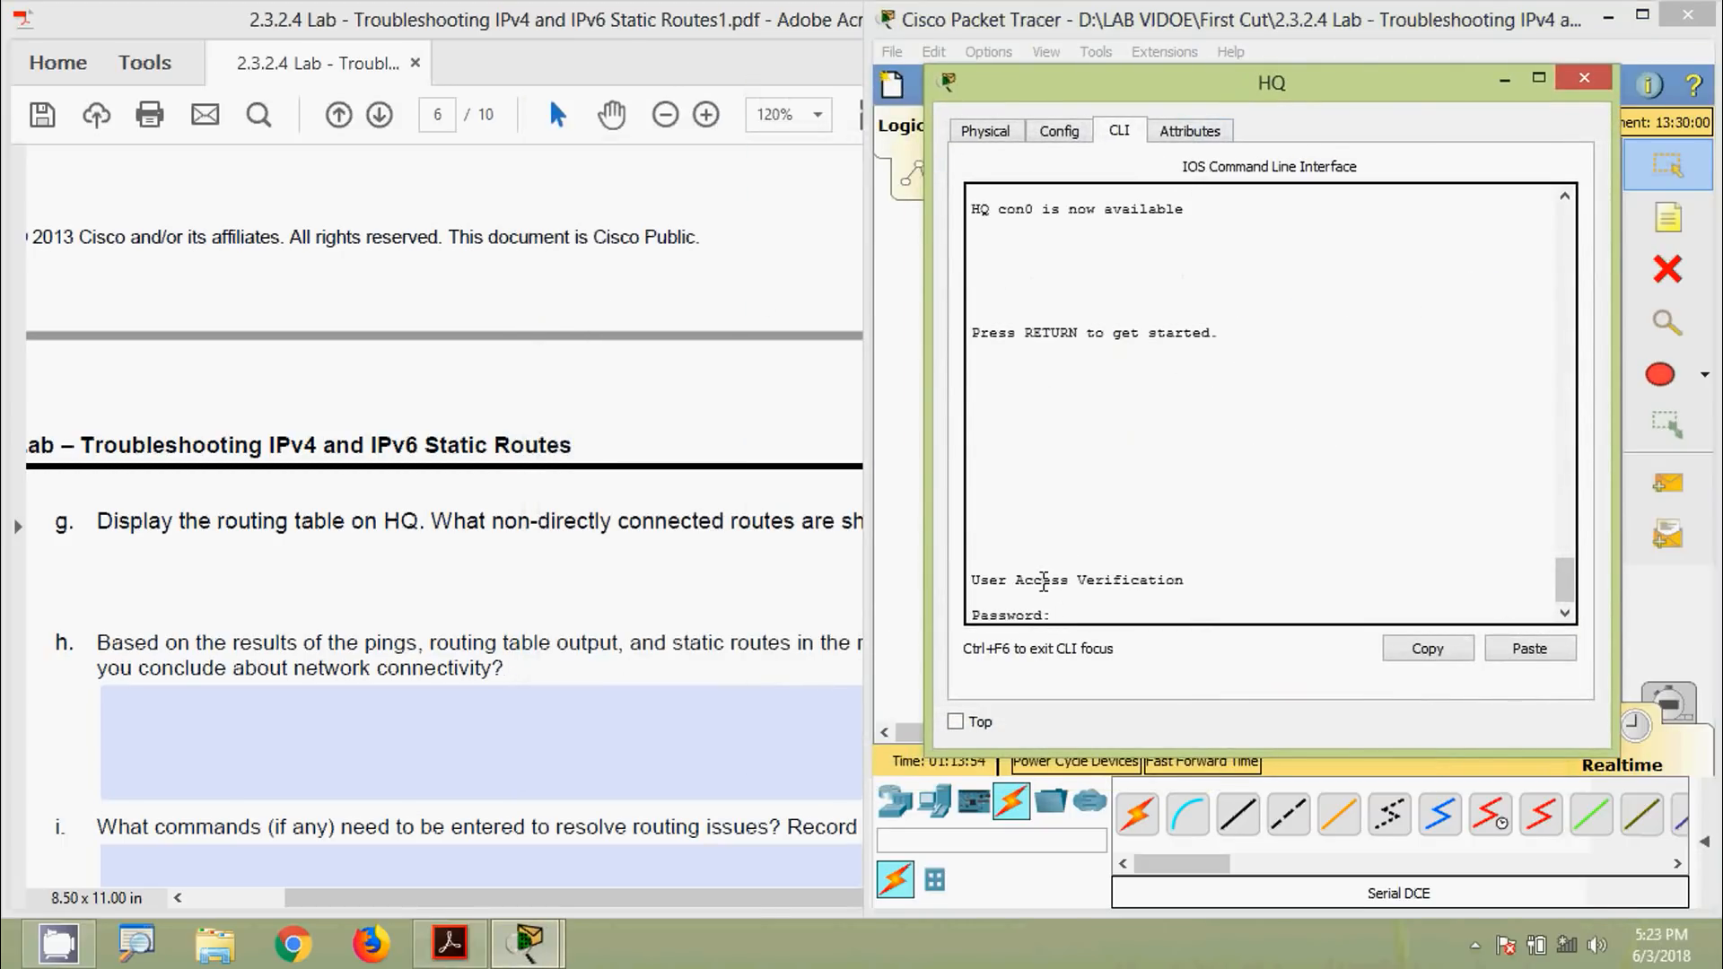
{"action": "key", "text": "Return"}
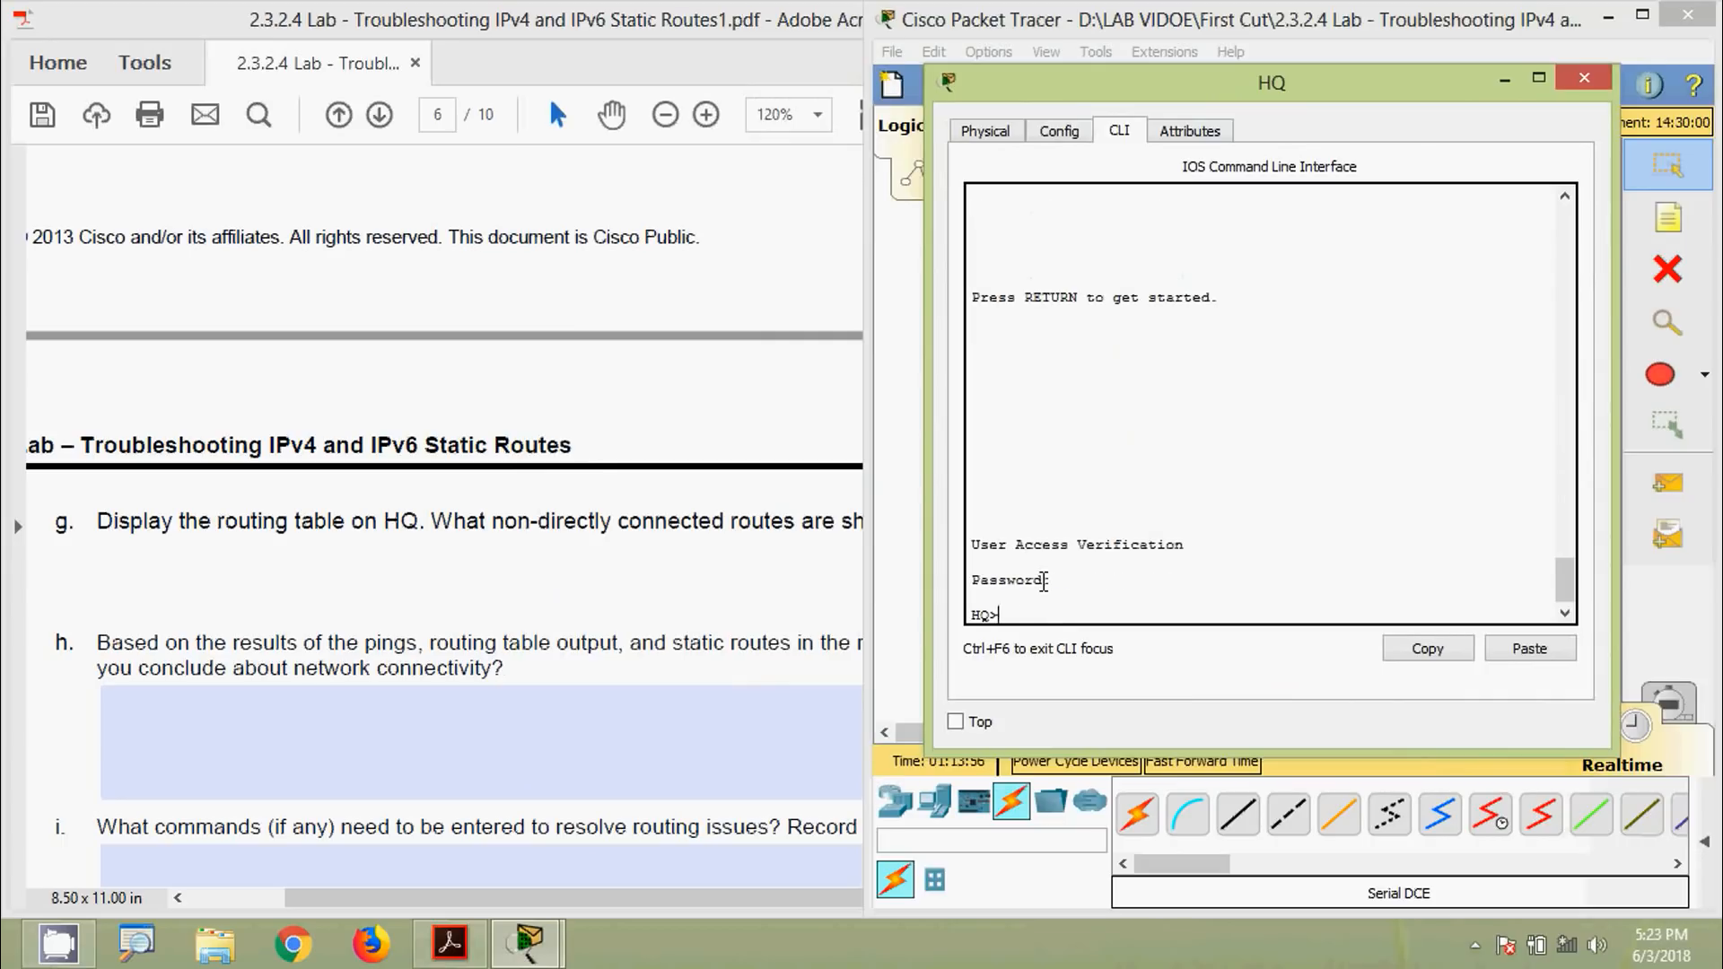
{"action": "type", "text": "ena"}
{"action": "key", "text": "Tab"}
{"action": "key", "text": "Return"}
{"action": "key", "text": "Return"}
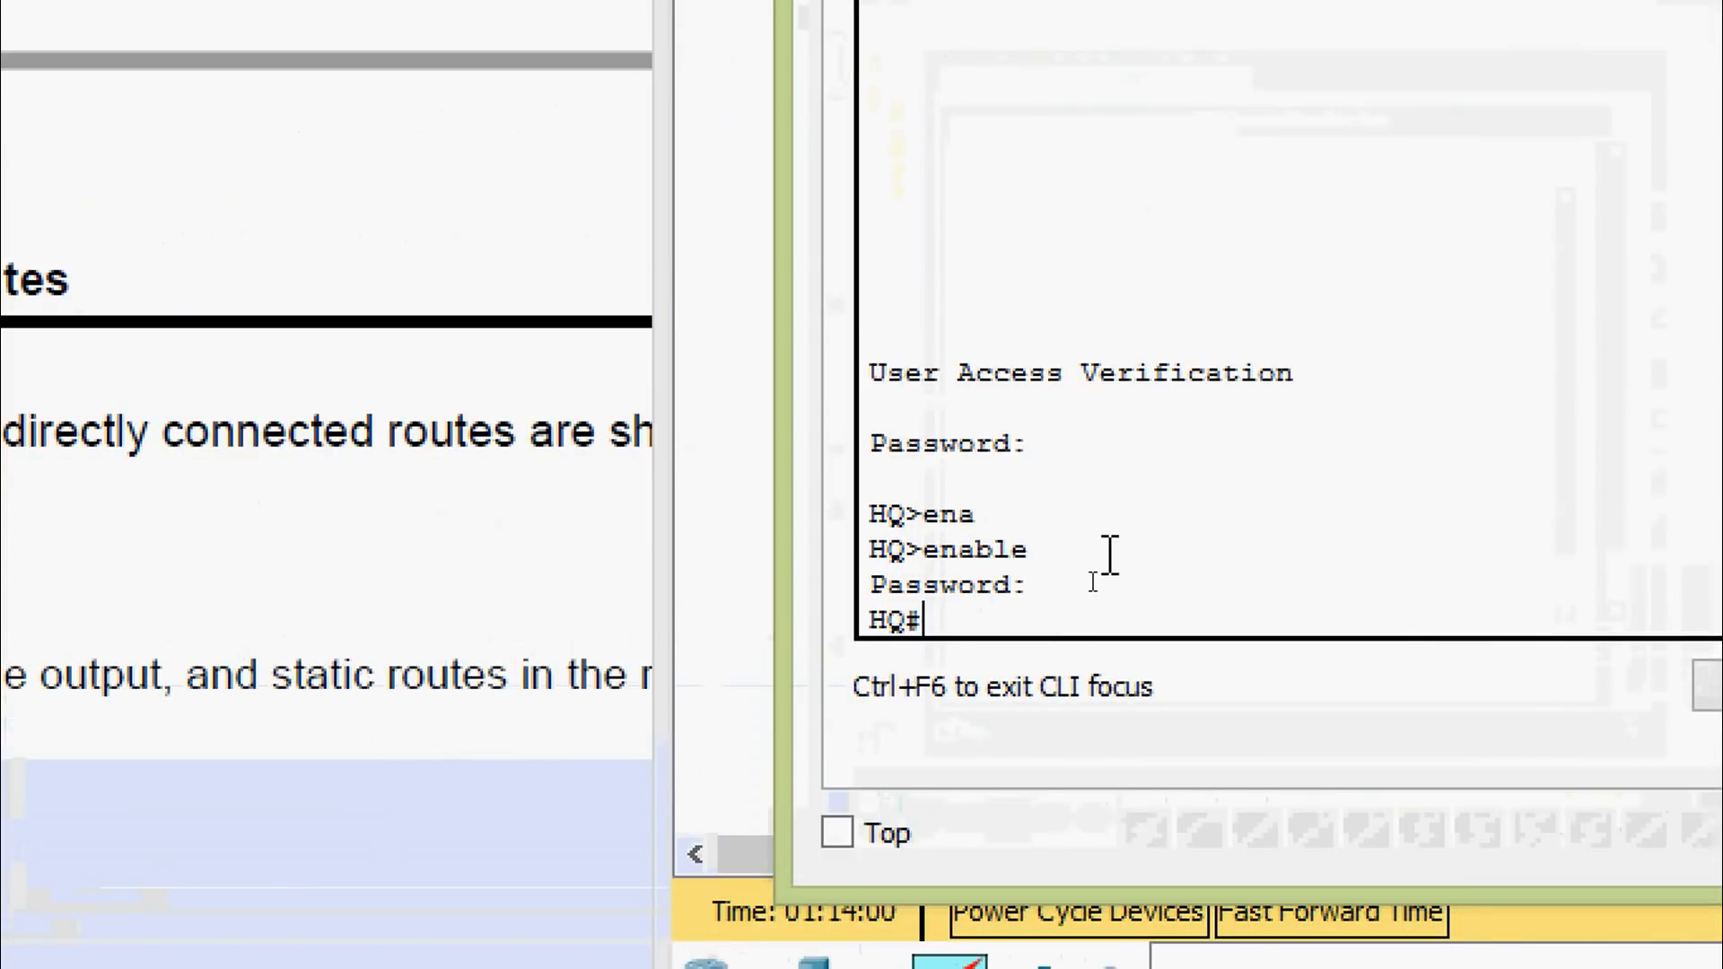
{"action": "type", "text": "sh"}
{"action": "key", "text": "Tab"}
{"action": "type", "text": "ip rou"}
{"action": "key", "text": "Tab"}
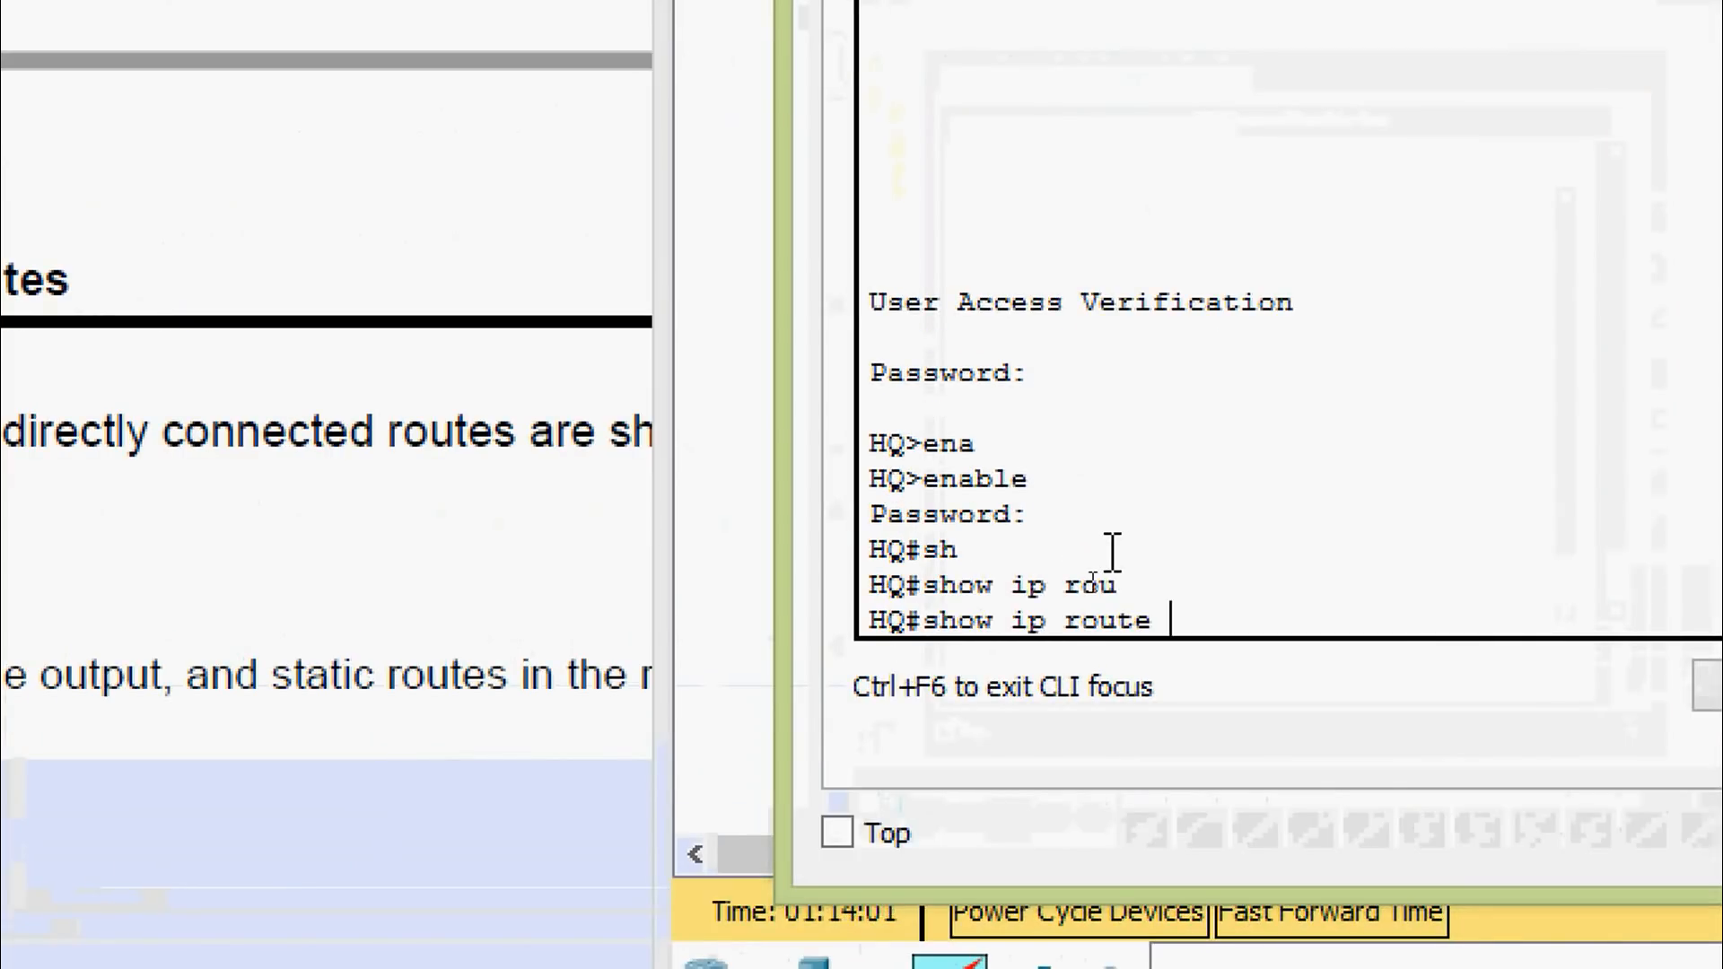
{"action": "key", "text": "Return"}
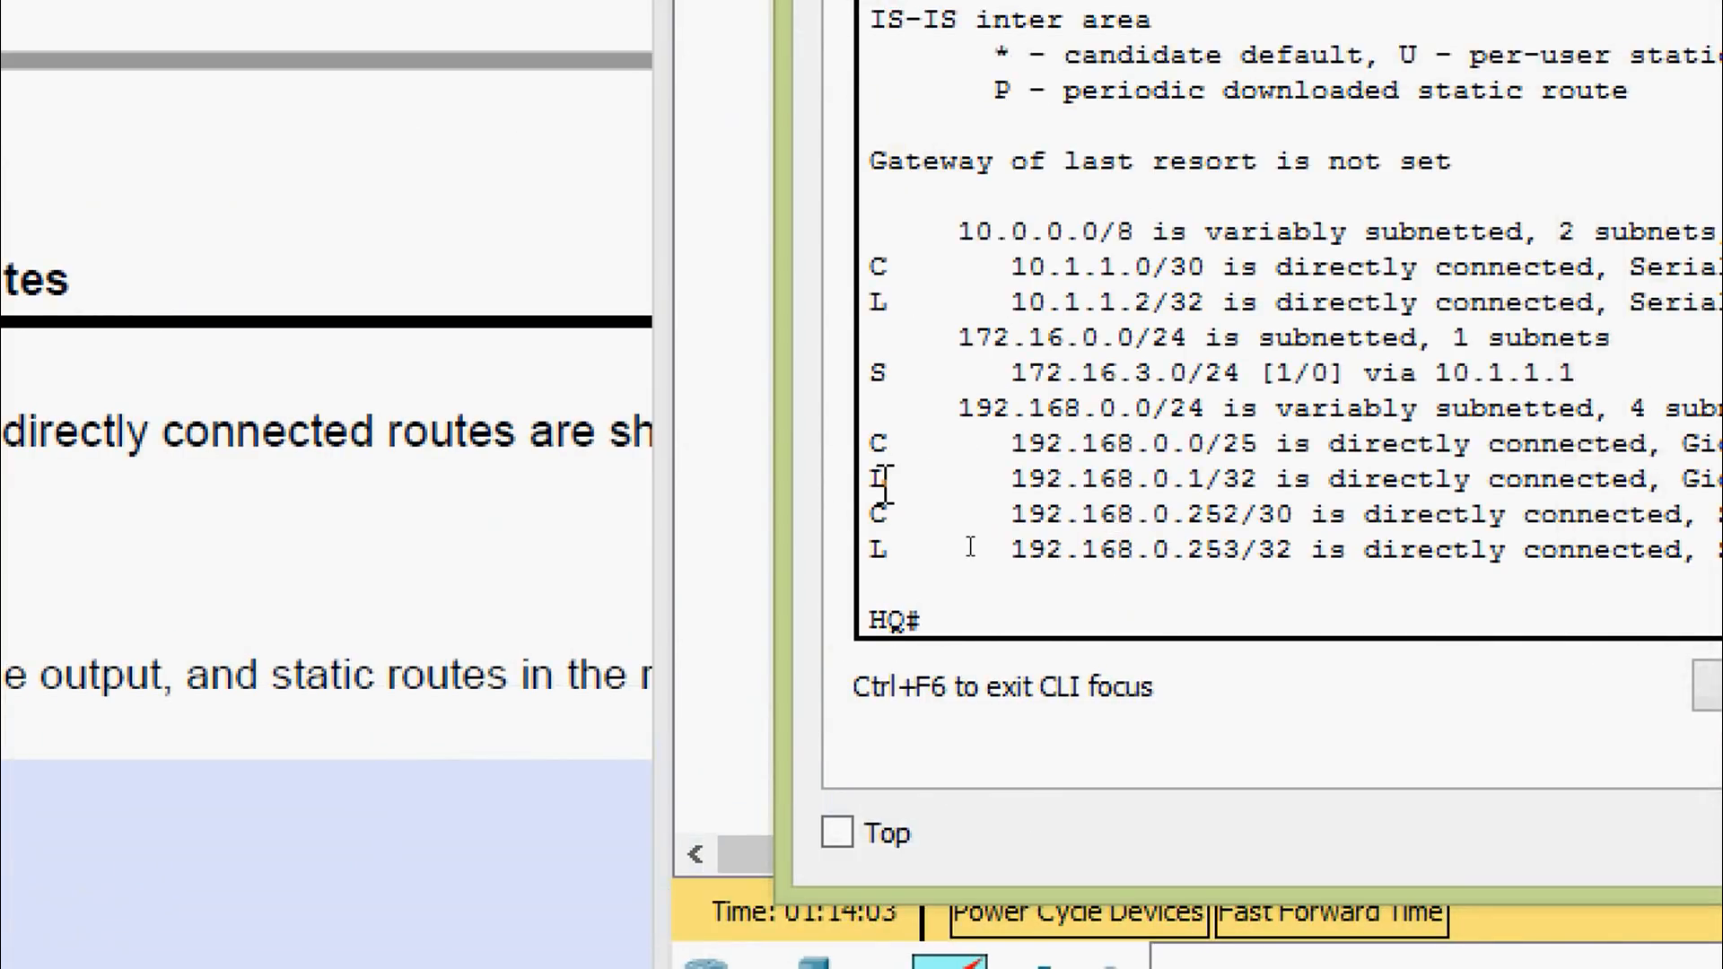
{"action": "left_click_drag", "start_coordinate": [784, 465], "coordinate": [277, 480]}
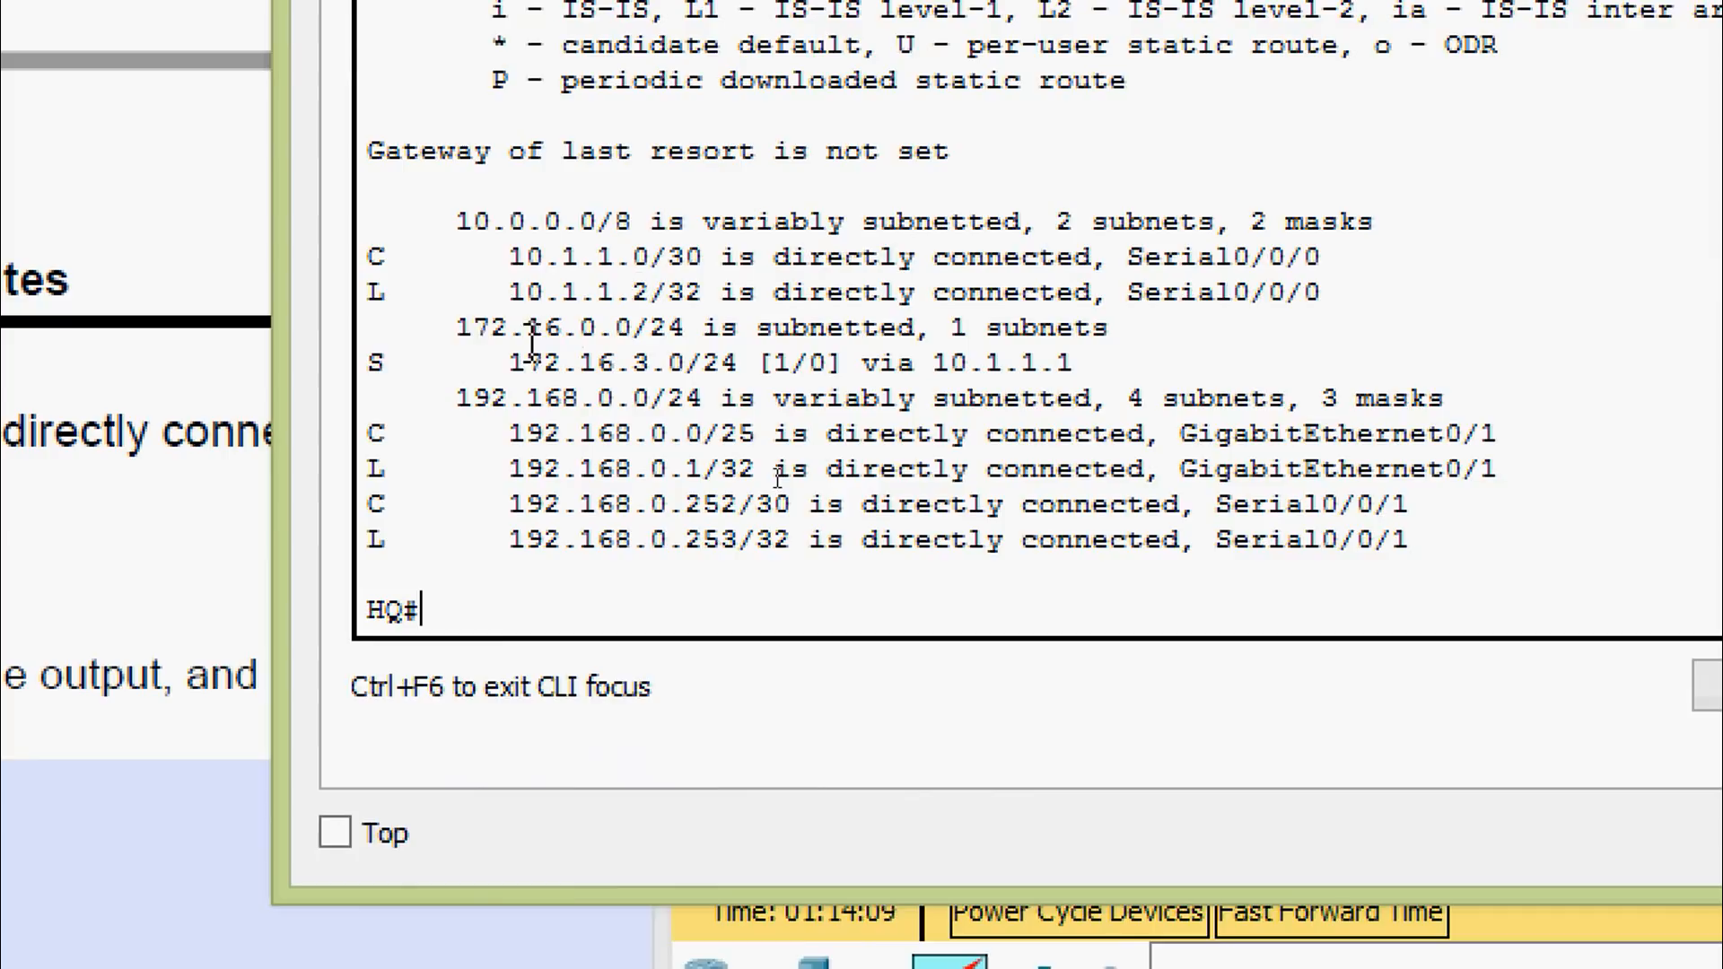
Copy the static route line 172.16.3.0/24 [1/0] via 10.1.1.1
{"action": "left_click_drag", "start_coordinate": [363, 364], "coordinate": [739, 362]}
{"action": "left_click", "coordinate": [581, 355]}
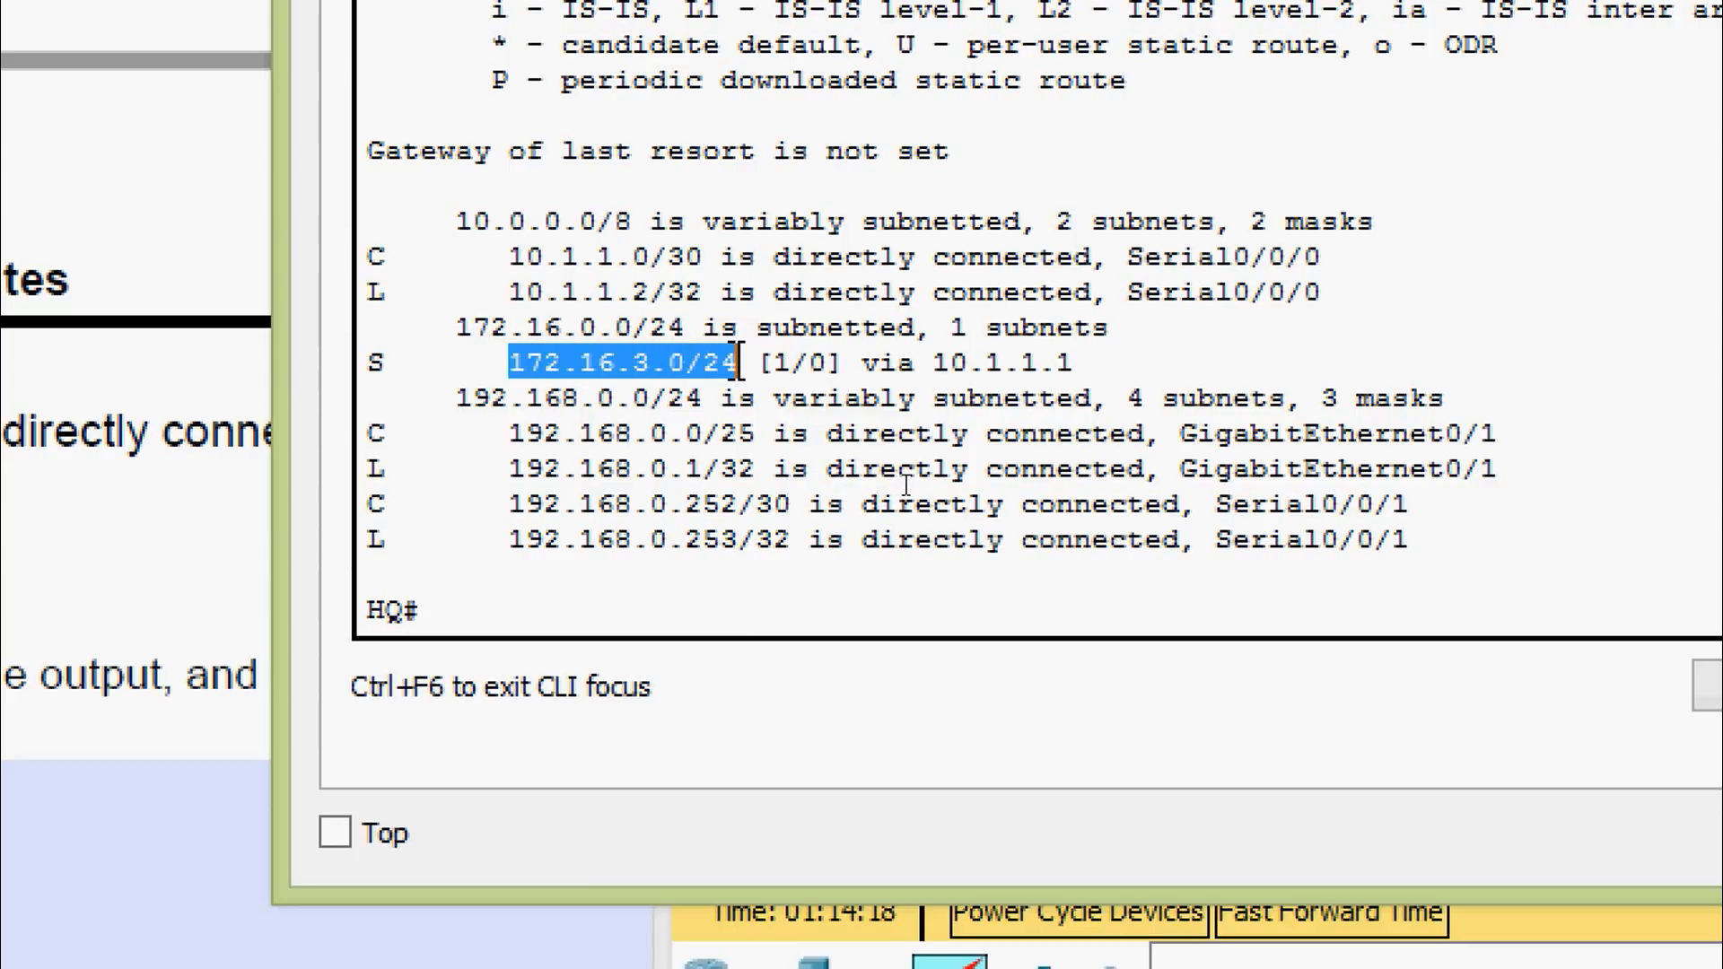
{"action": "left_click", "coordinate": [808, 359]}
{"action": "left_click_drag", "start_coordinate": [508, 362], "coordinate": [1074, 362]}
{"action": "right_click", "coordinate": [993, 361]}
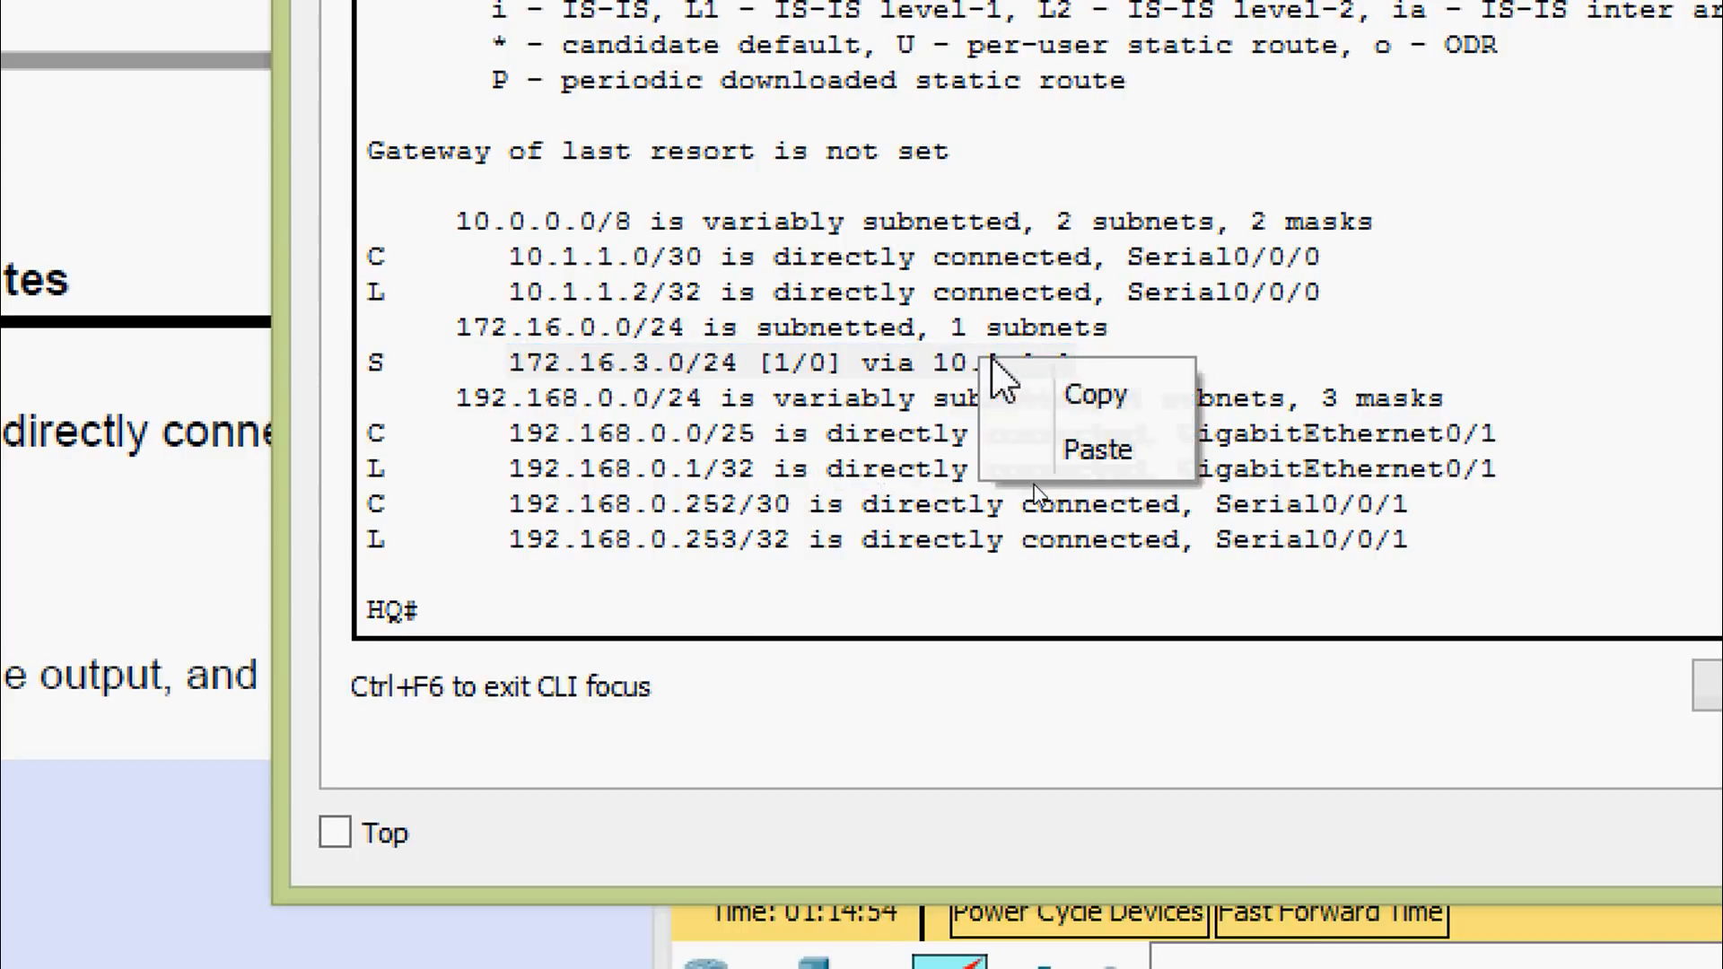
{"action": "left_click", "coordinate": [1036, 385]}
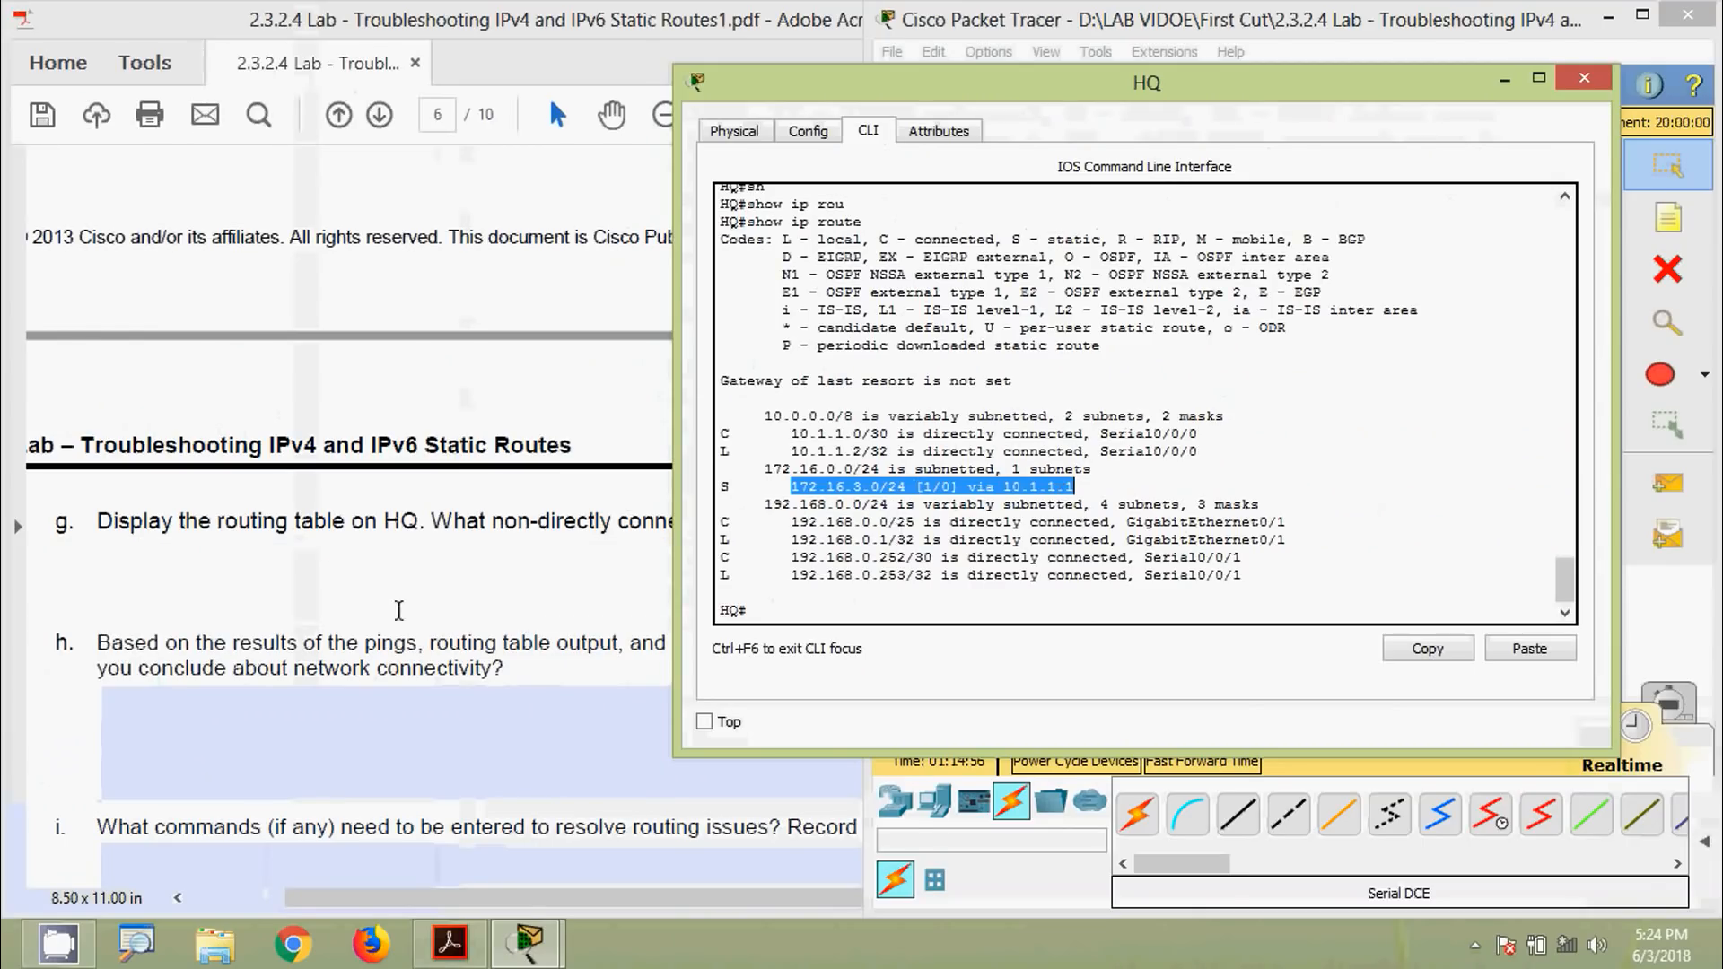
Paste the route 172.16.3.0/24 [1/0] via 10.1.1.1 as question g's answer
{"action": "left_click", "coordinate": [391, 595]}
{"action": "key", "text": "ctrl+v"}
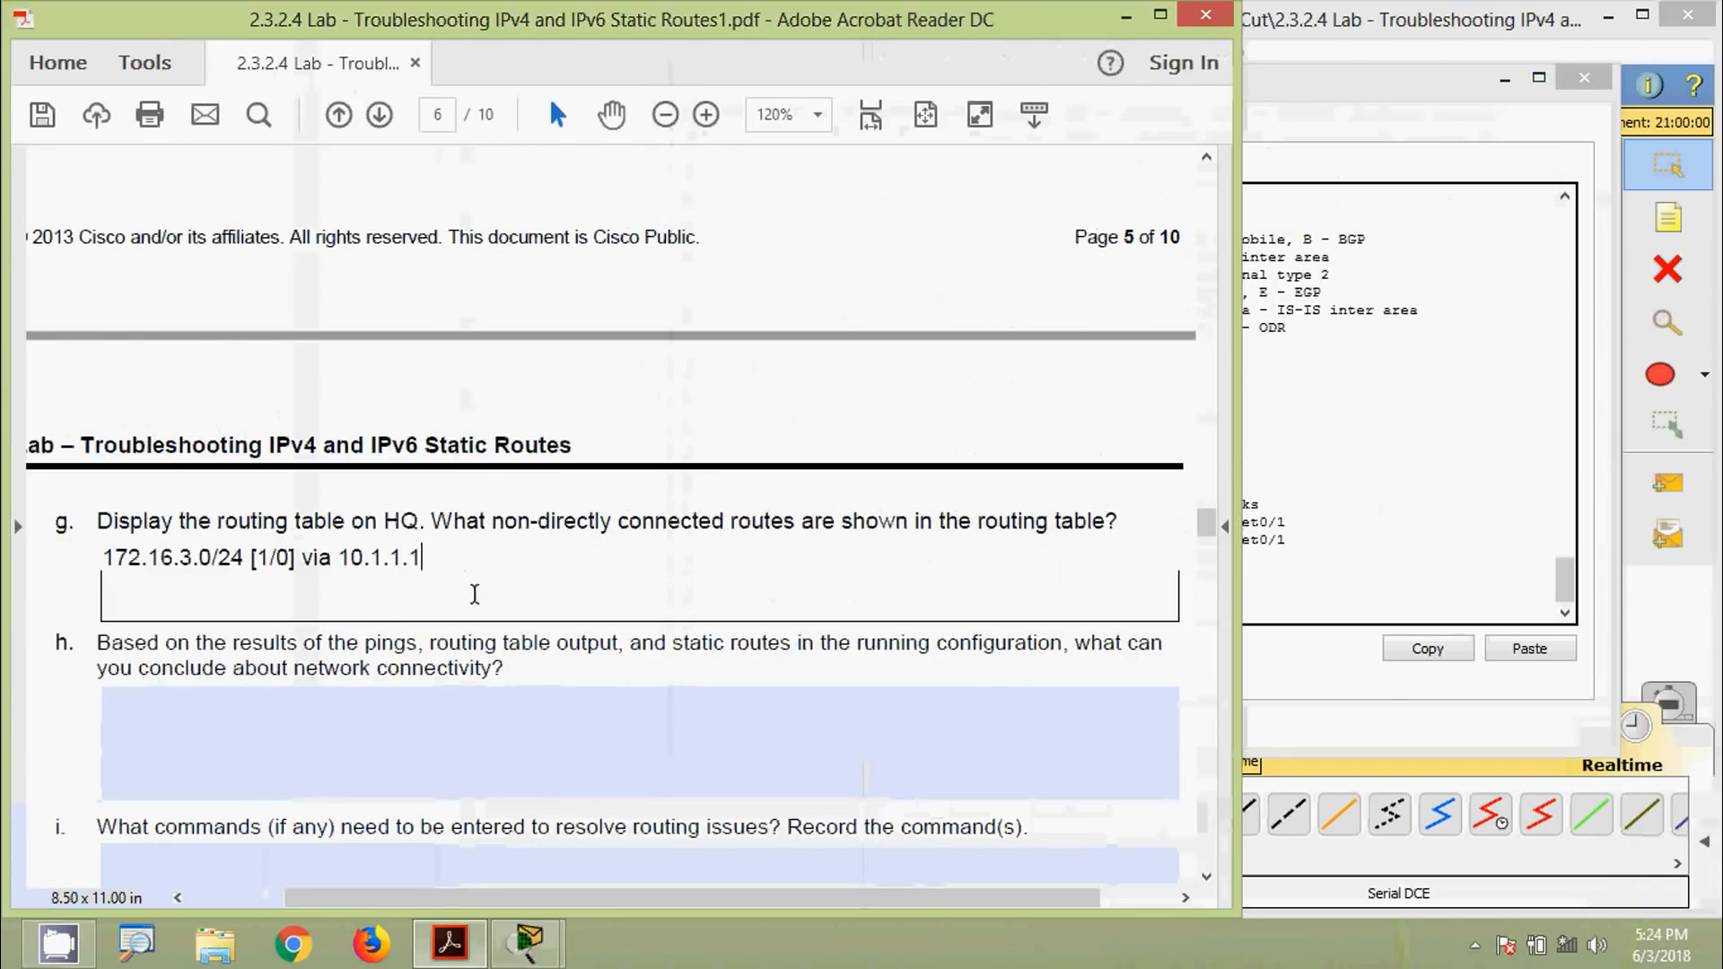
{"action": "left_click", "coordinate": [459, 670]}
Close the HQ router's console window, leaving the network topology in view
{"action": "left_click", "coordinate": [1320, 515]}
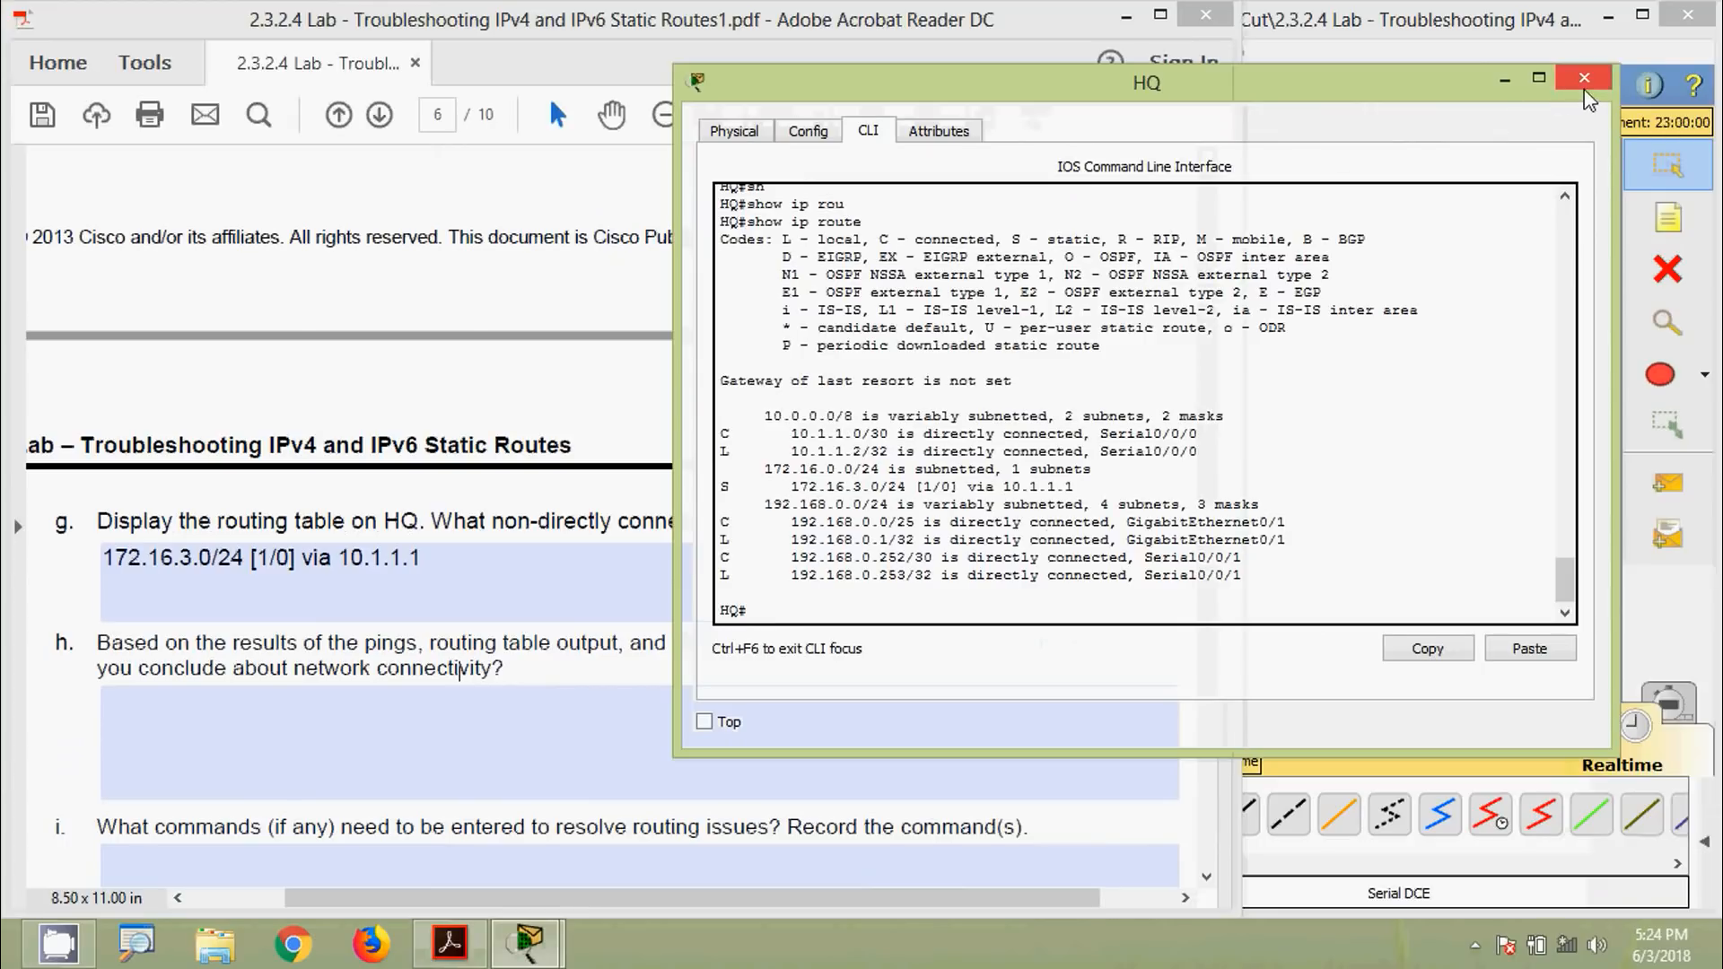
{"action": "left_click", "coordinate": [1585, 89]}
{"action": "left_click", "coordinate": [1502, 204]}
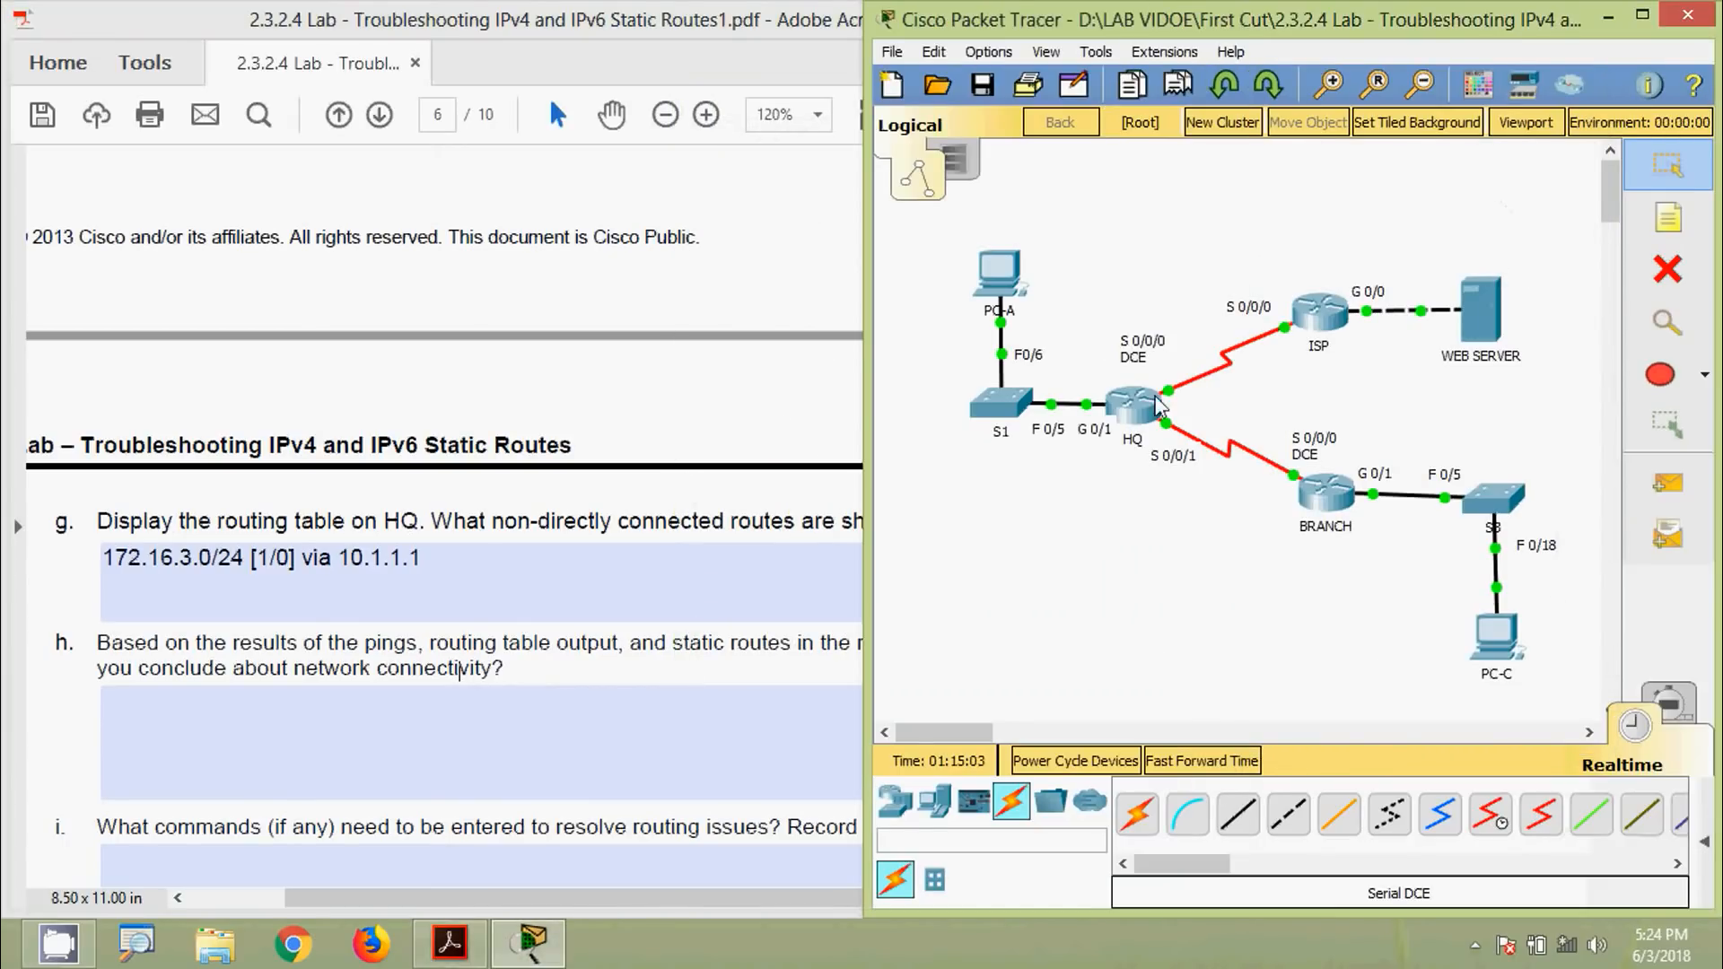
{"action": "left_click", "coordinate": [417, 560]}
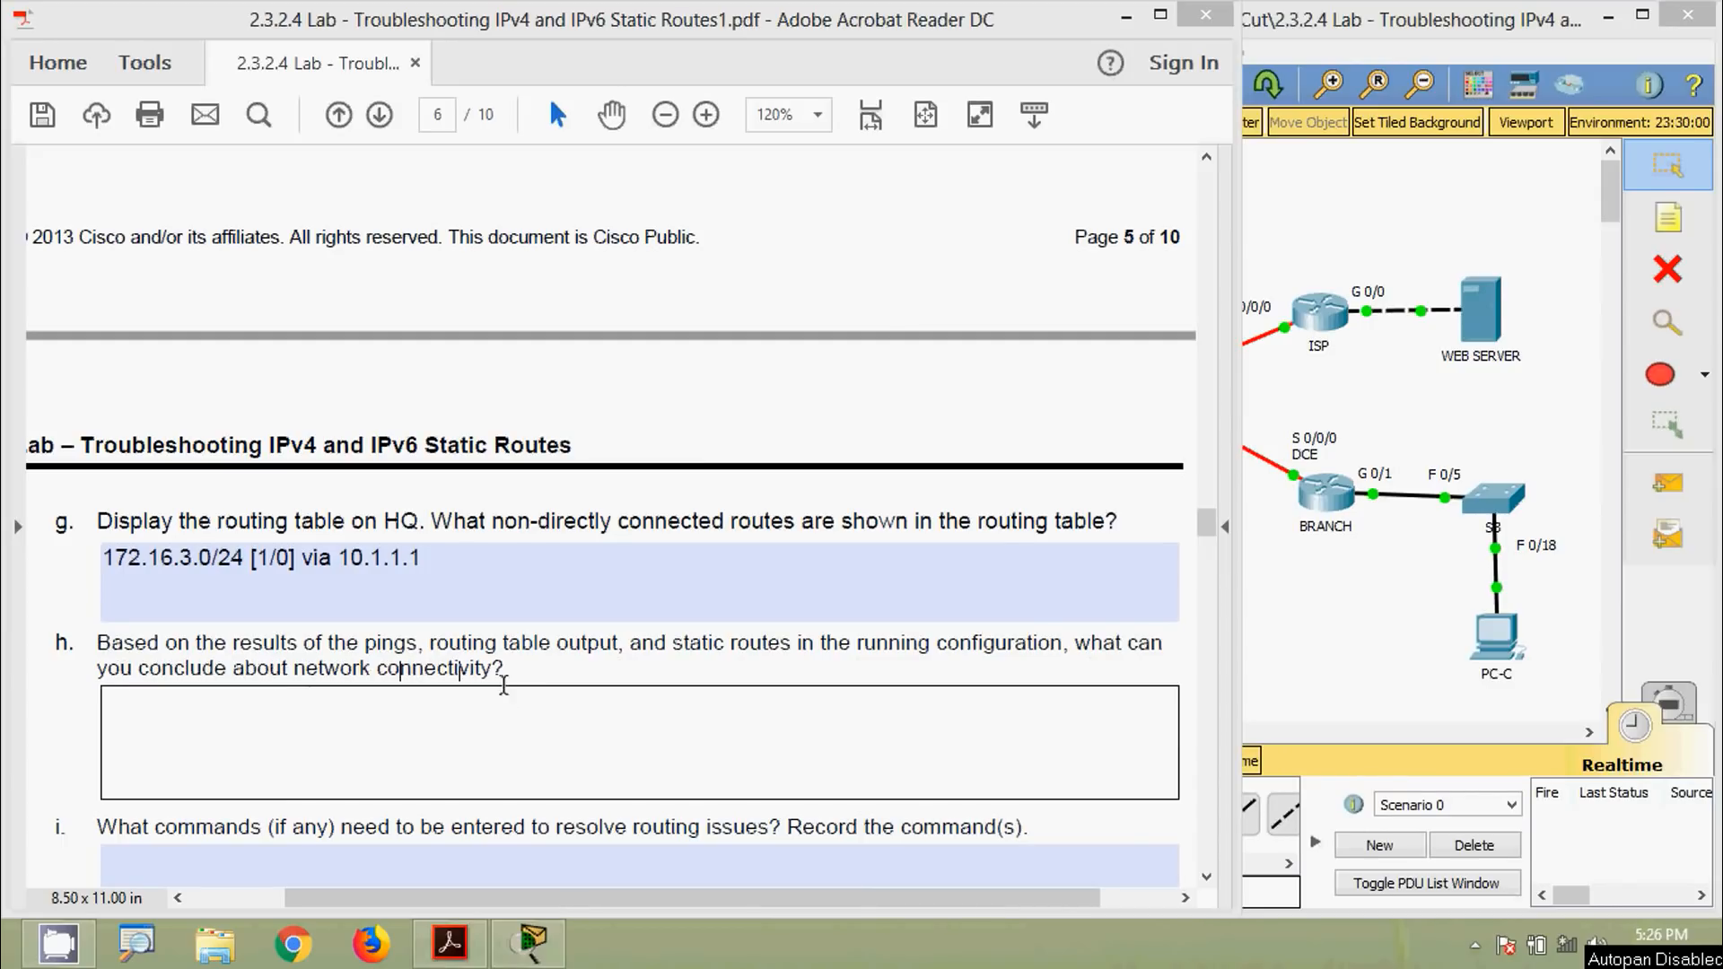
{"action": "left_click", "coordinate": [1329, 671]}
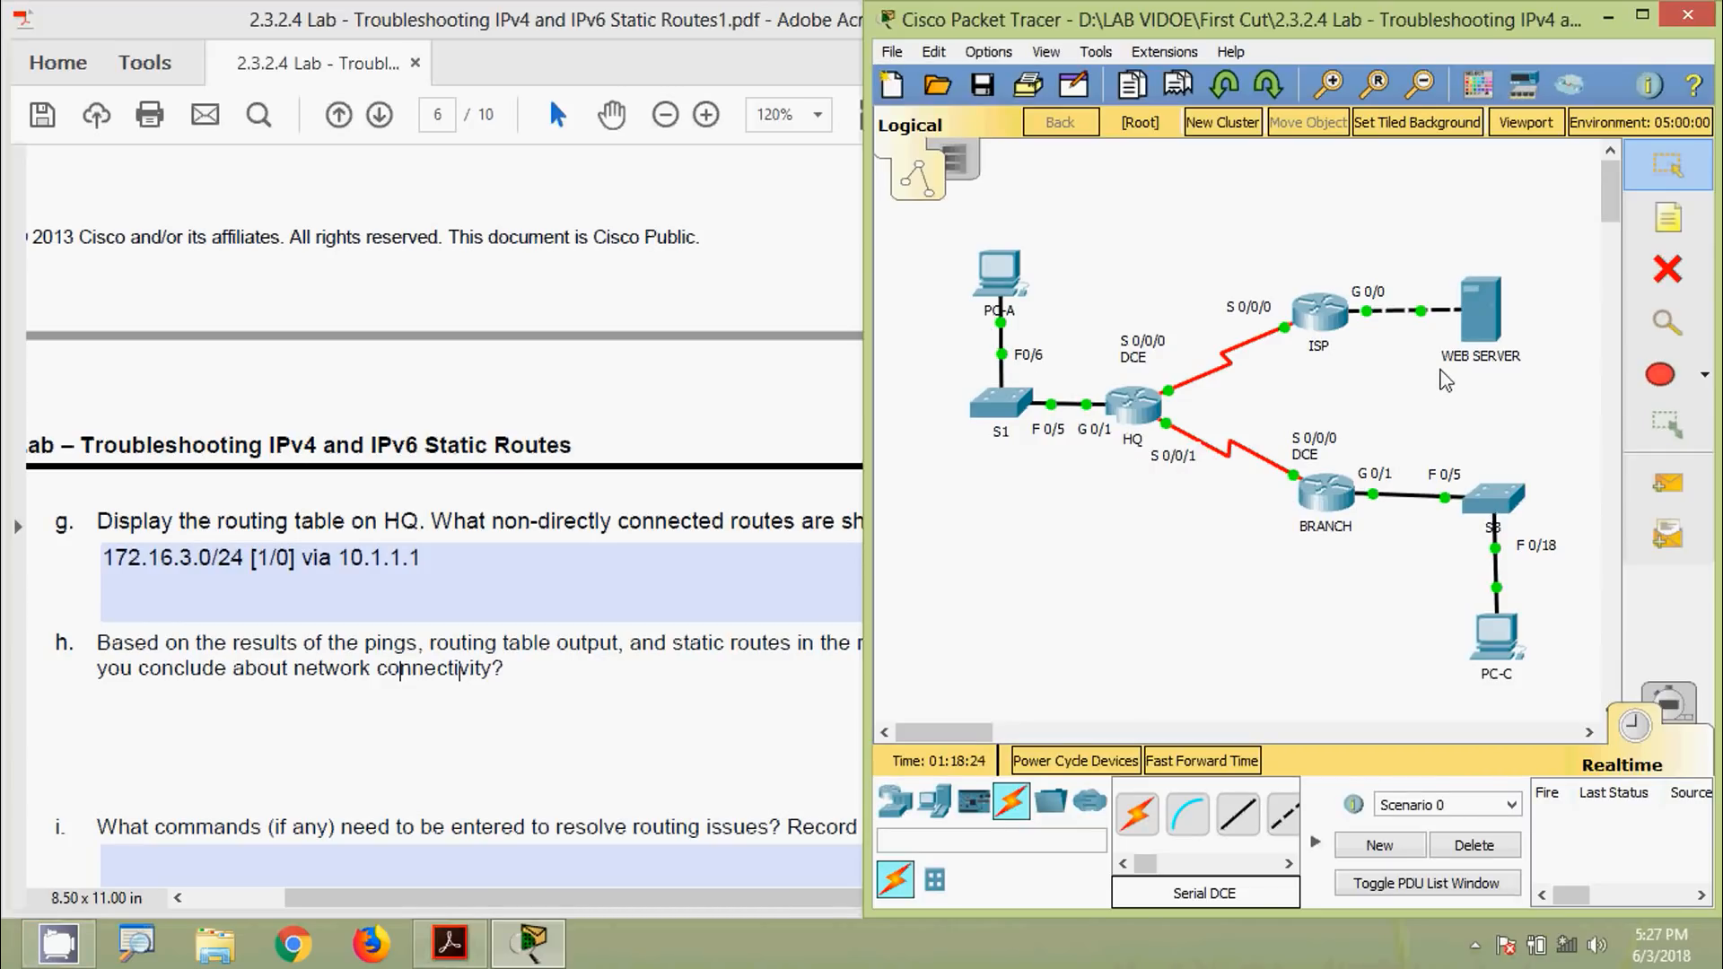
Look up the Web Server's 172.16.3.3/24 address and cross-check question g's recorded route
{"action": "mouse_move", "coordinate": [1483, 353]}
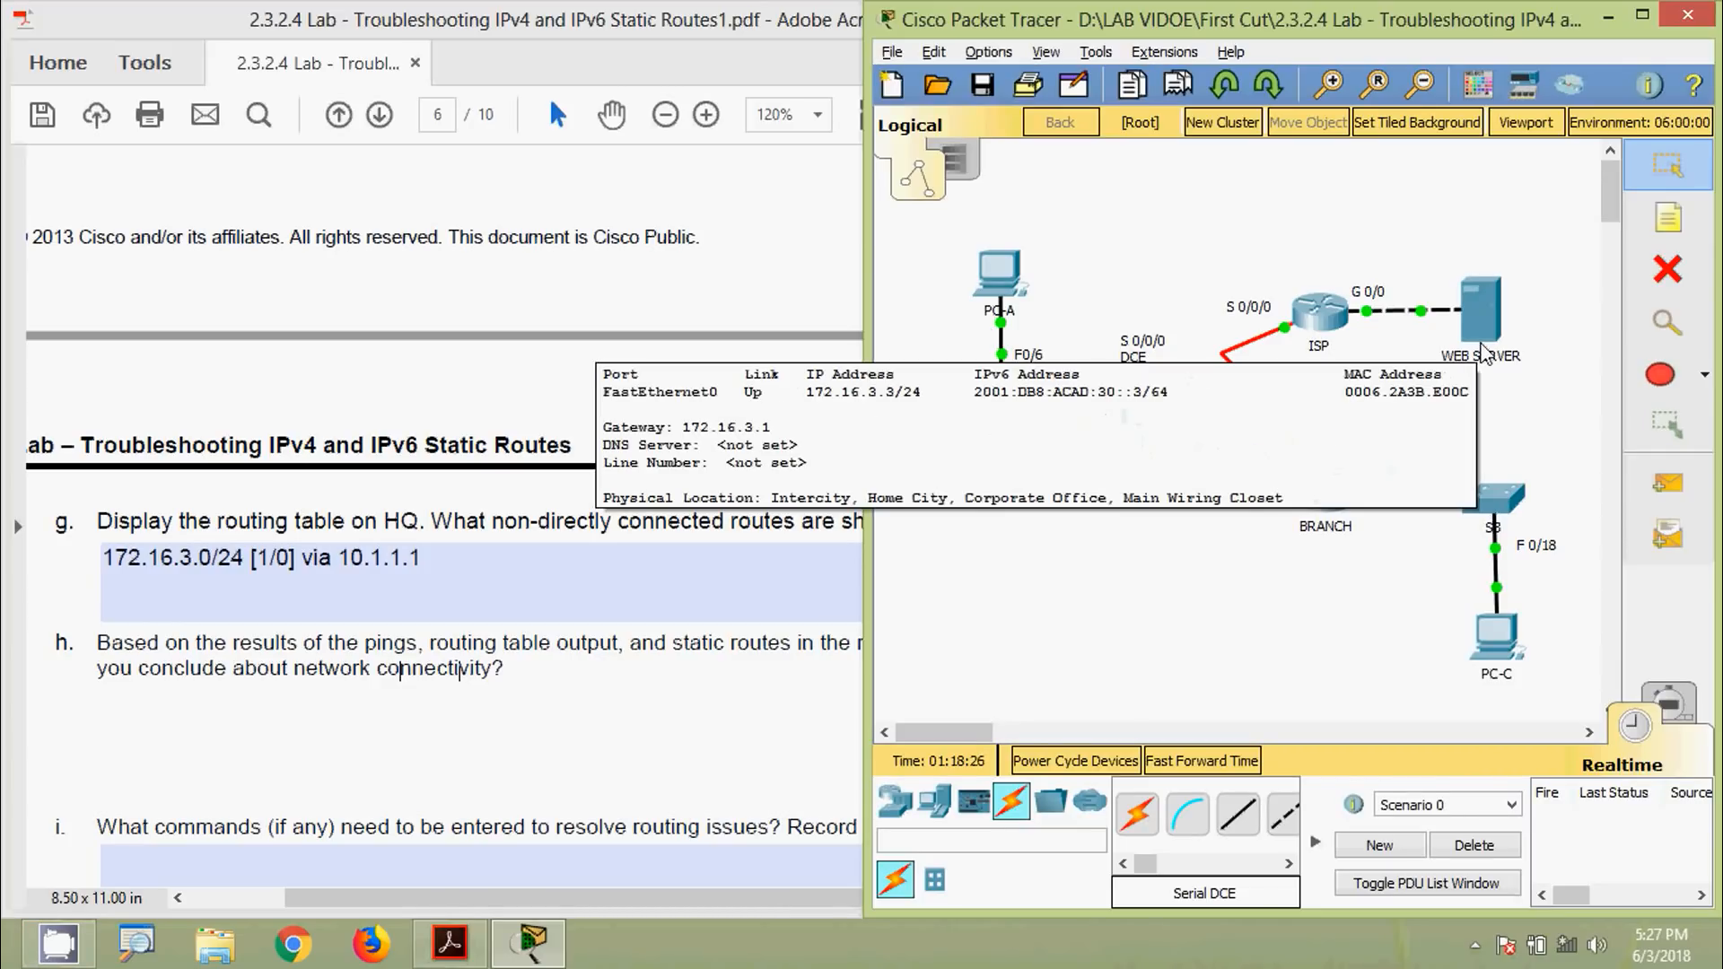
{"action": "left_click", "coordinate": [736, 519]}
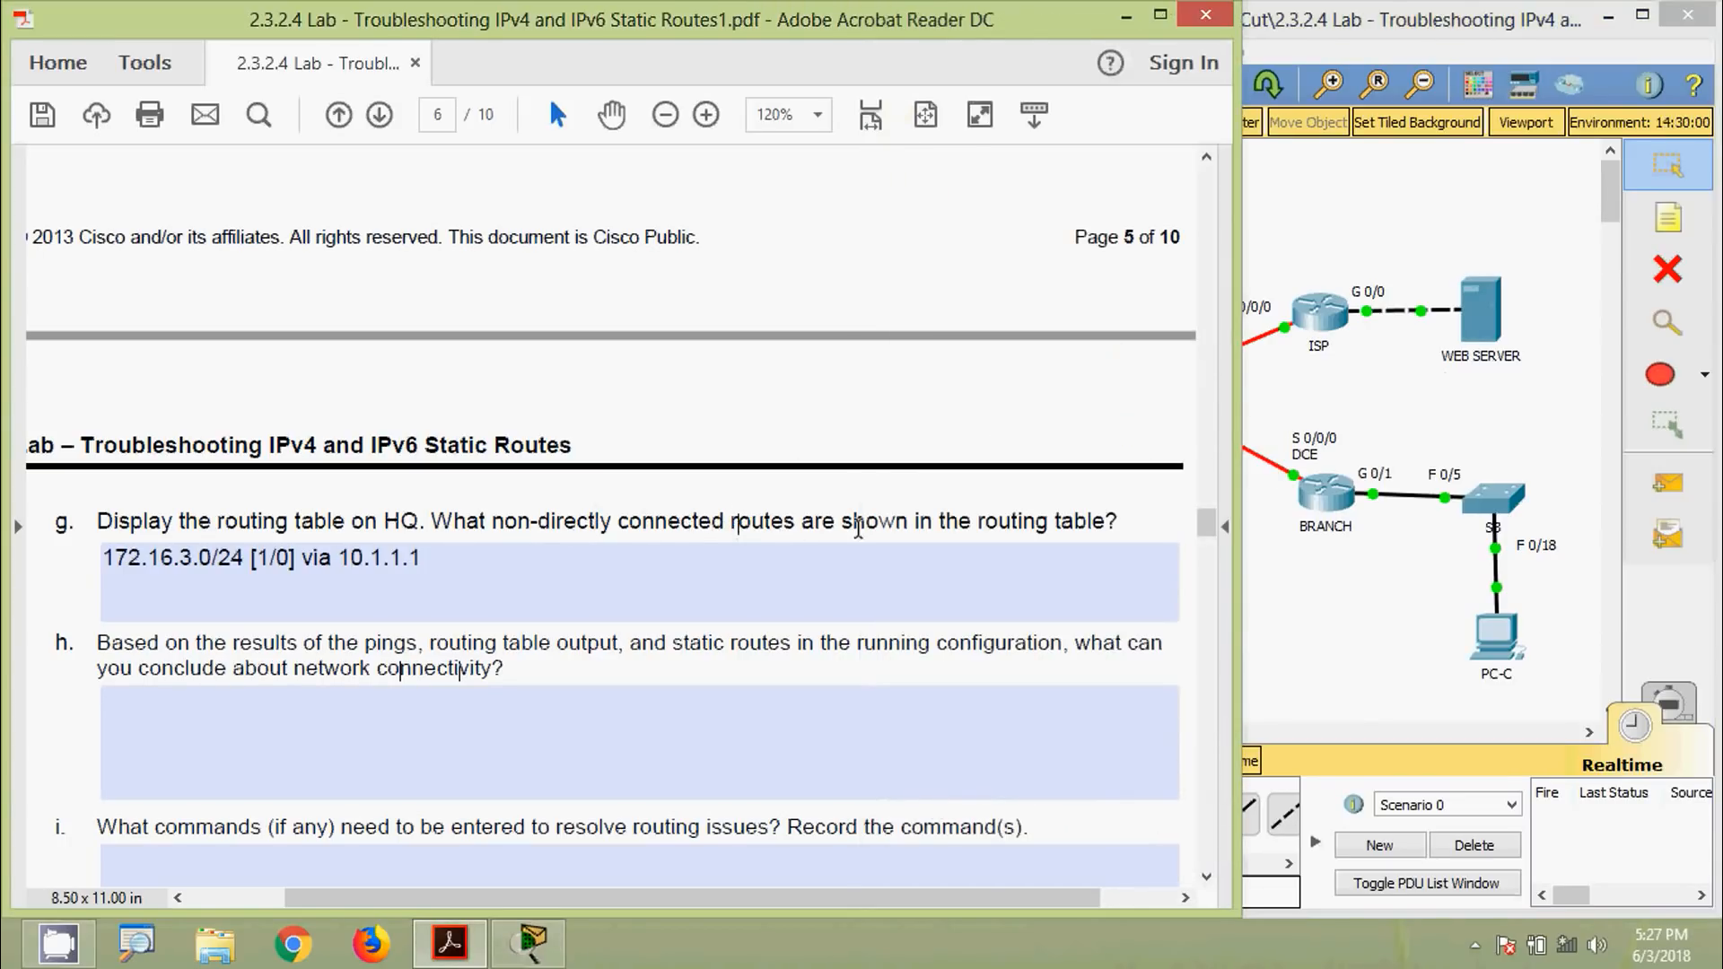
{"action": "left_click_drag", "start_coordinate": [664, 553], "coordinate": [123, 555]}
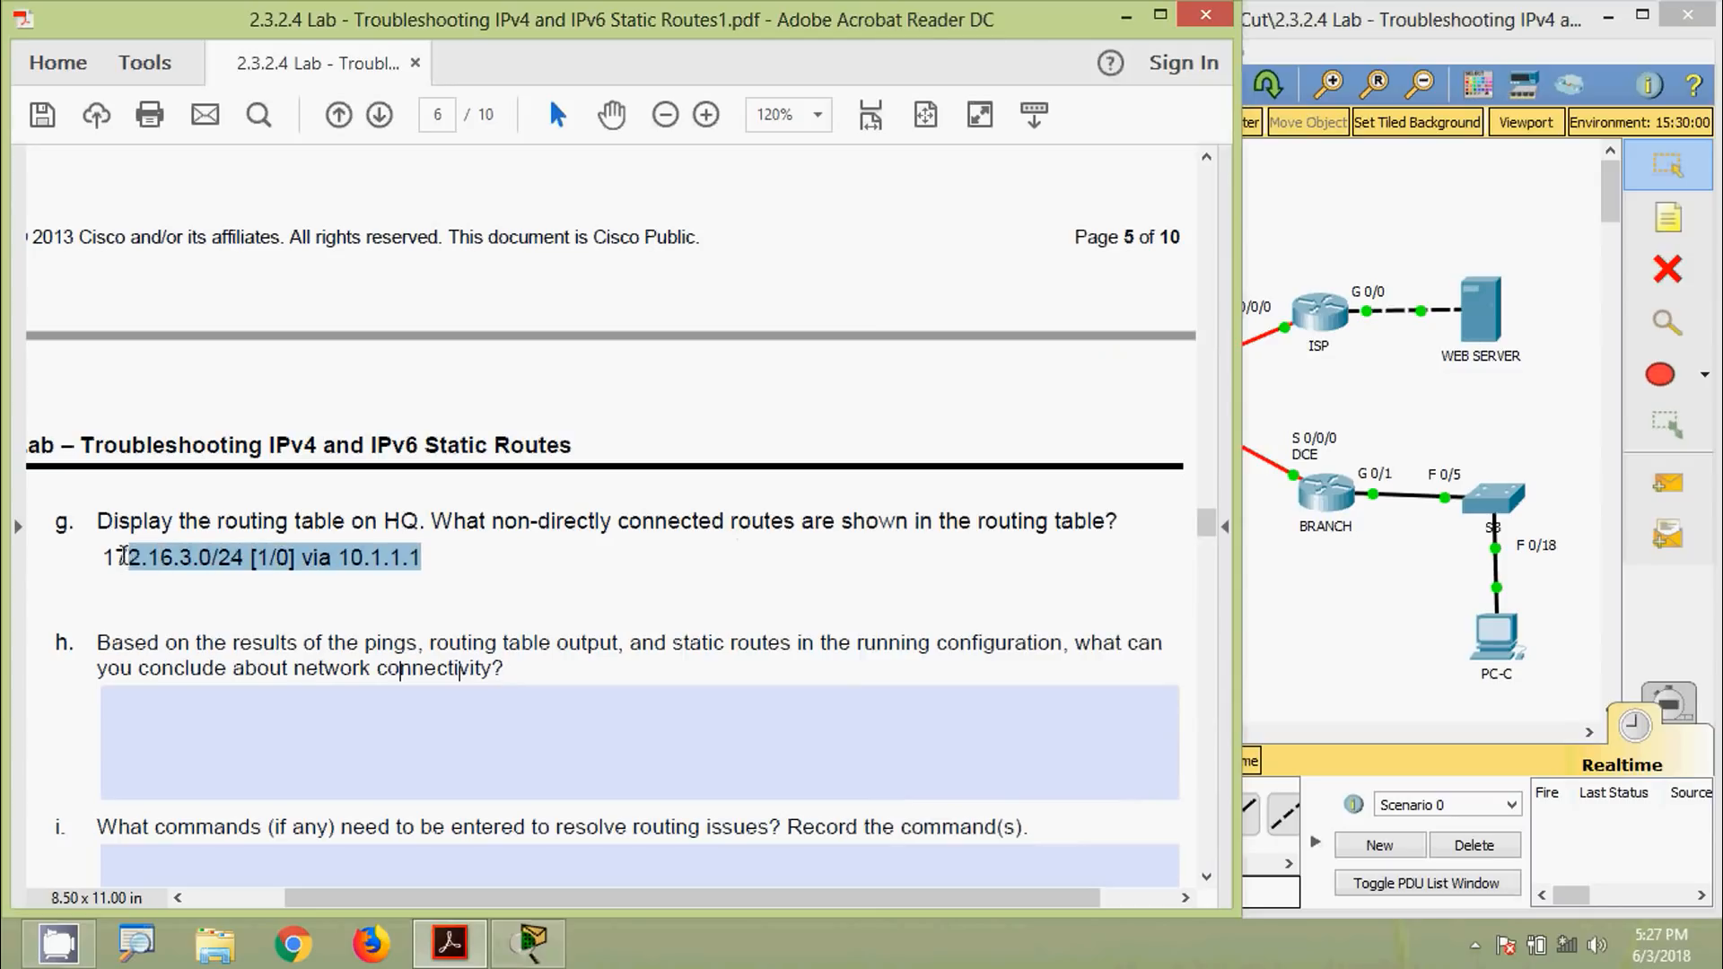
{"action": "left_click", "coordinate": [1295, 641]}
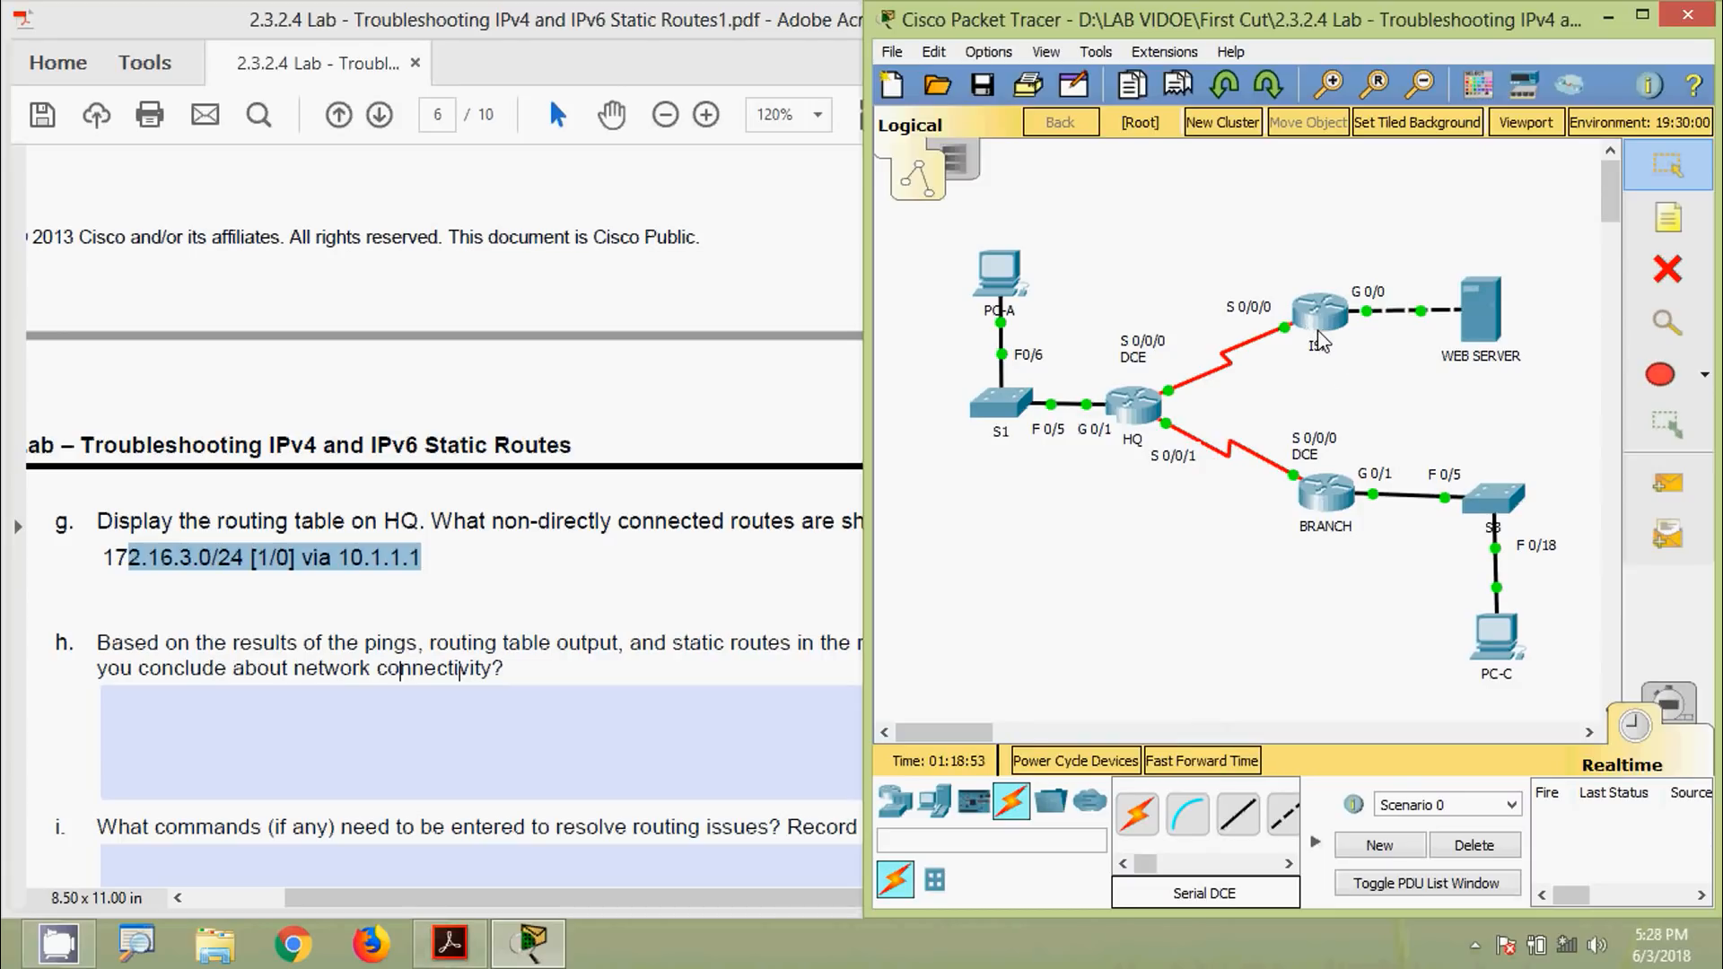
{"action": "mouse_move", "coordinate": [1319, 341]}
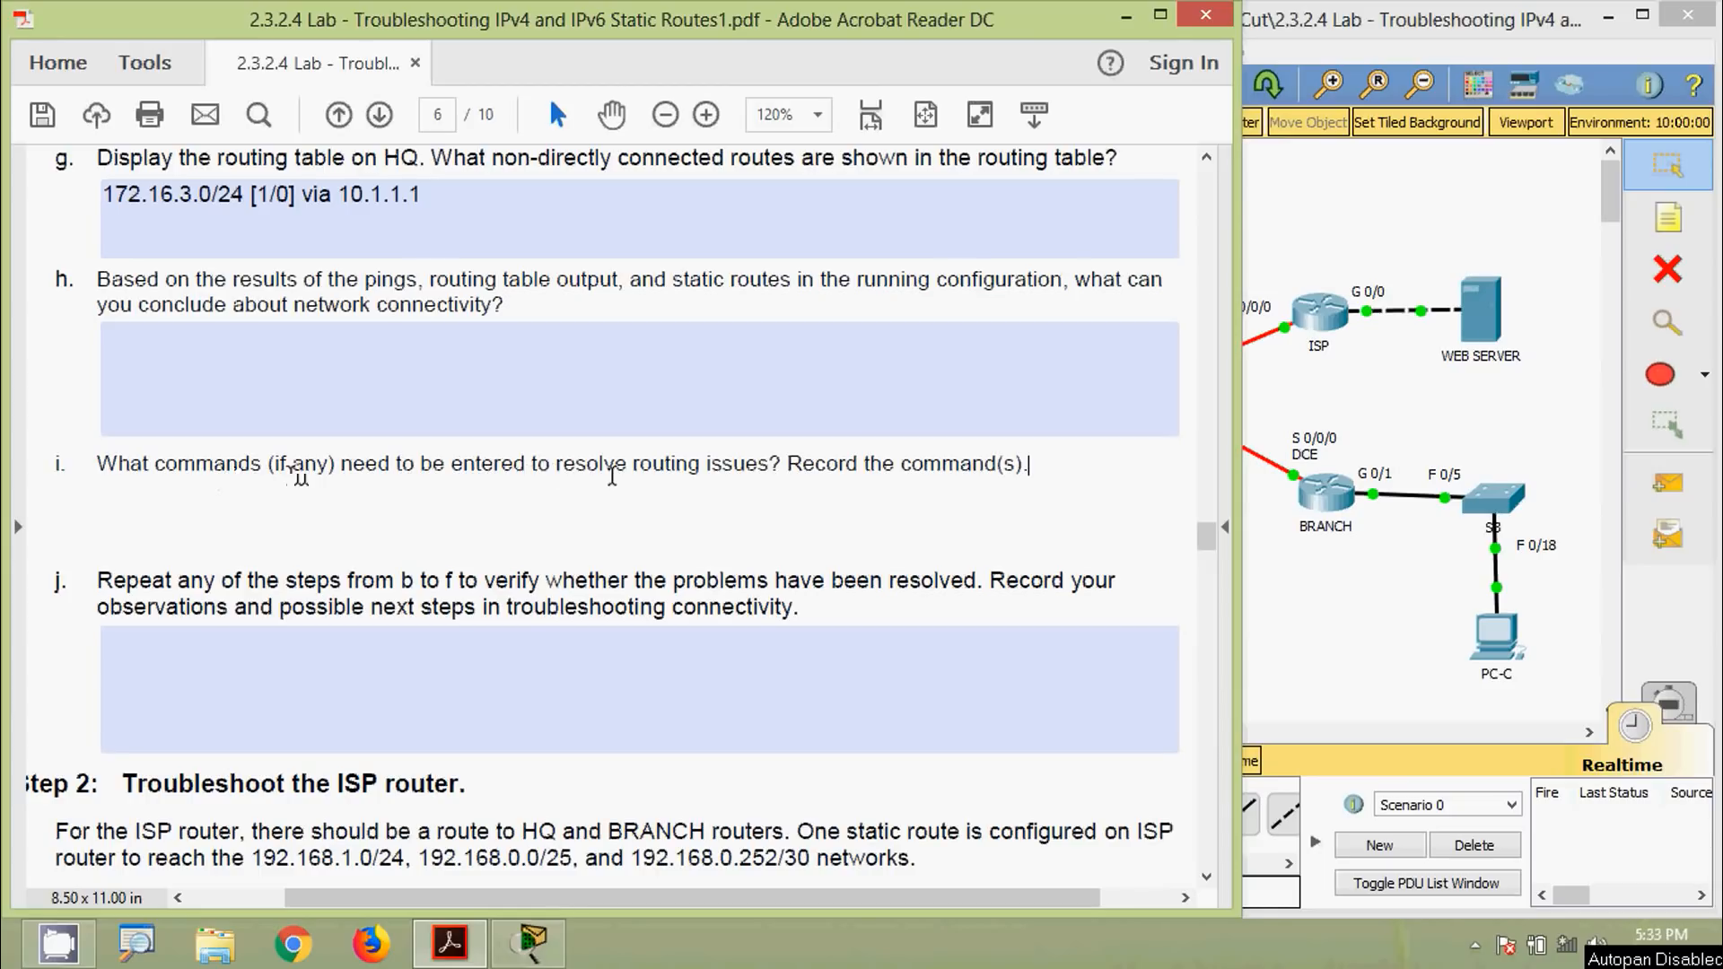
Answer question i with 'show running-config'
{"action": "key", "text": "Return"}
{"action": "type", "text": "show running"}
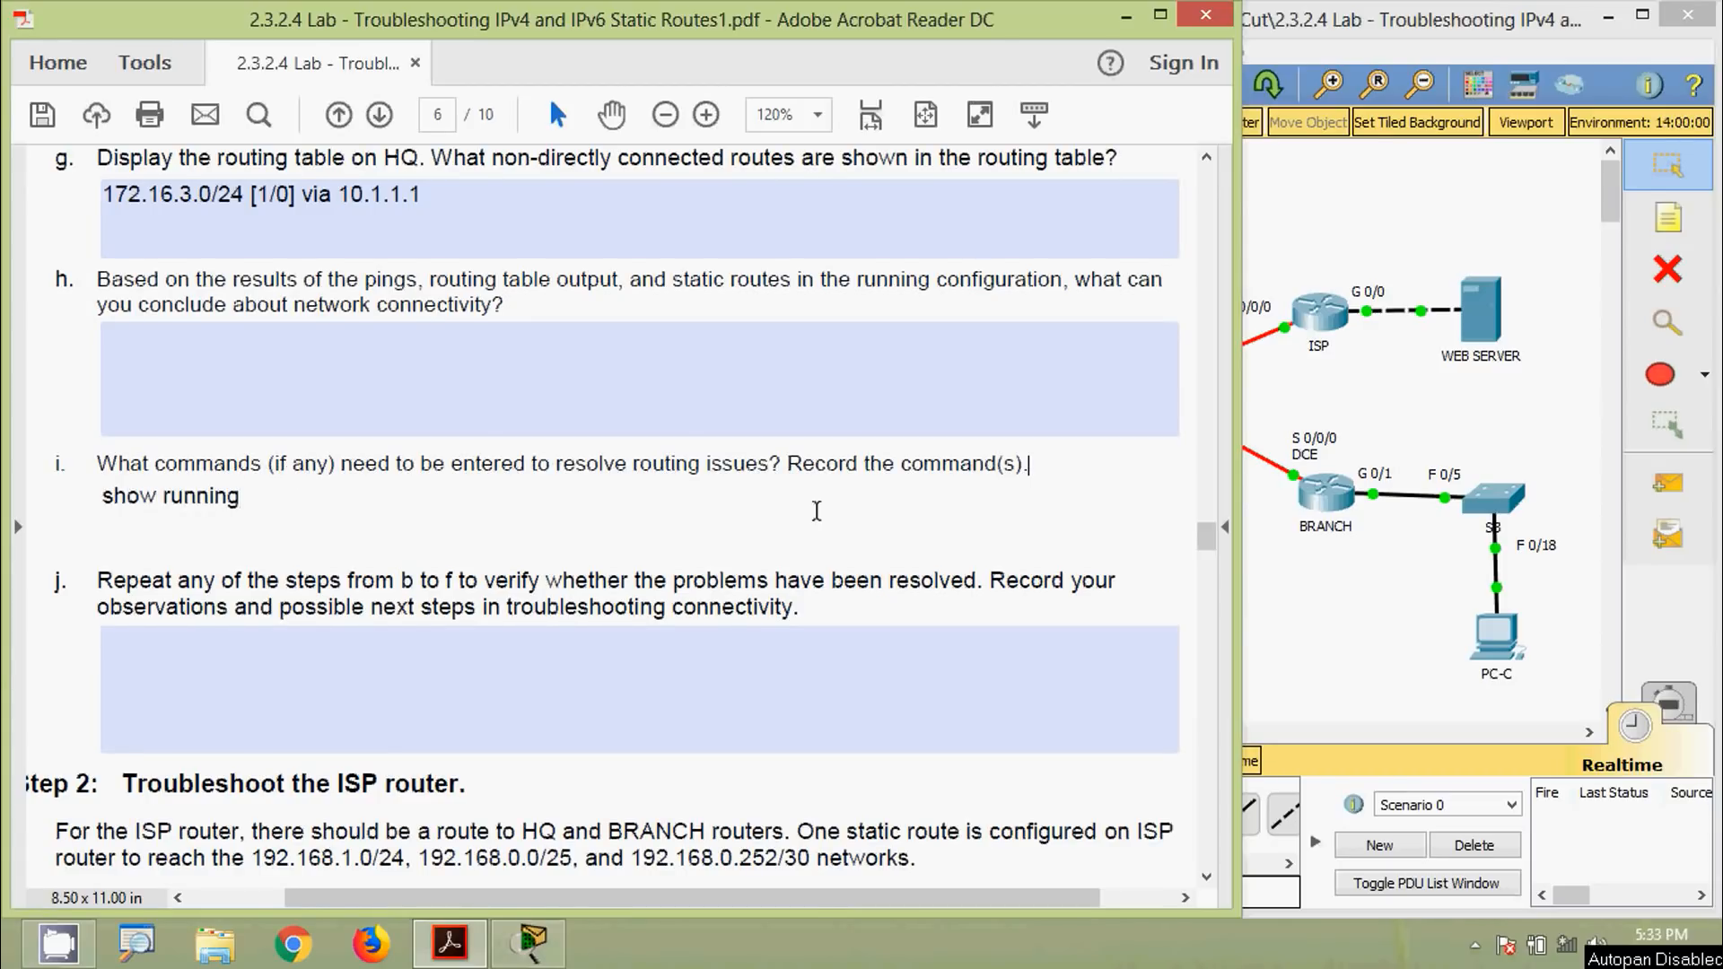
{"action": "type", "text": "-config"}
{"action": "left_click", "coordinate": [1407, 655]}
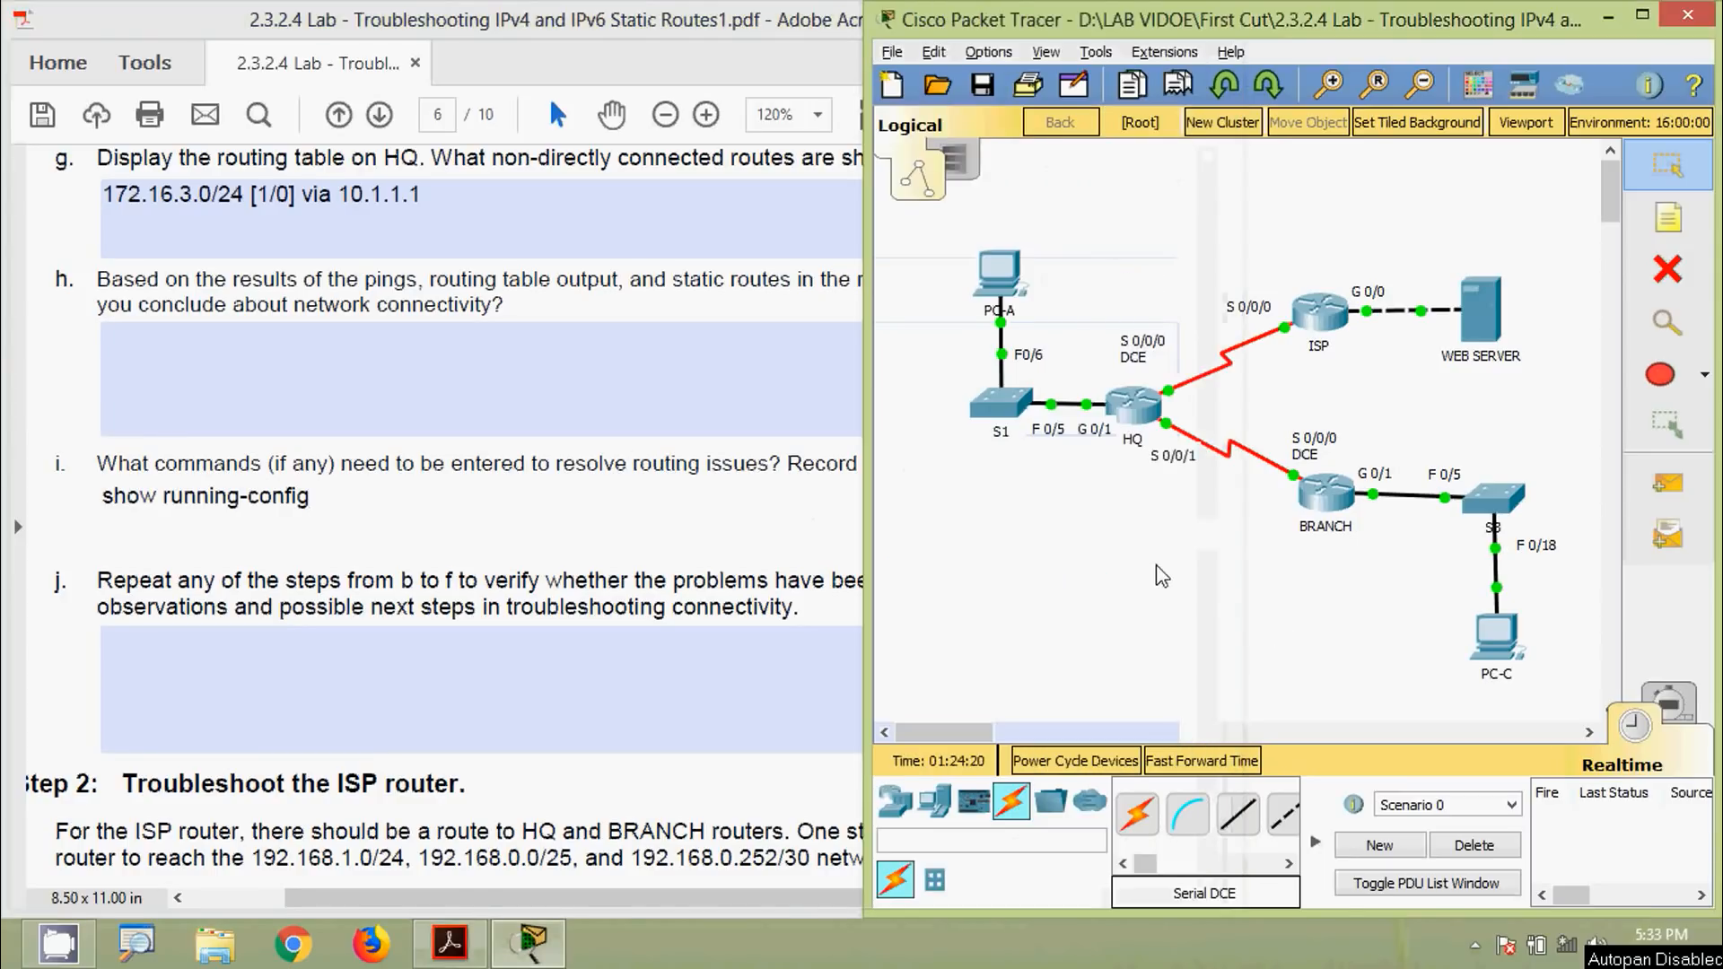
Log in to HQ's console, enter privileged mode, and run show running-config
{"action": "left_click", "coordinate": [1132, 408]}
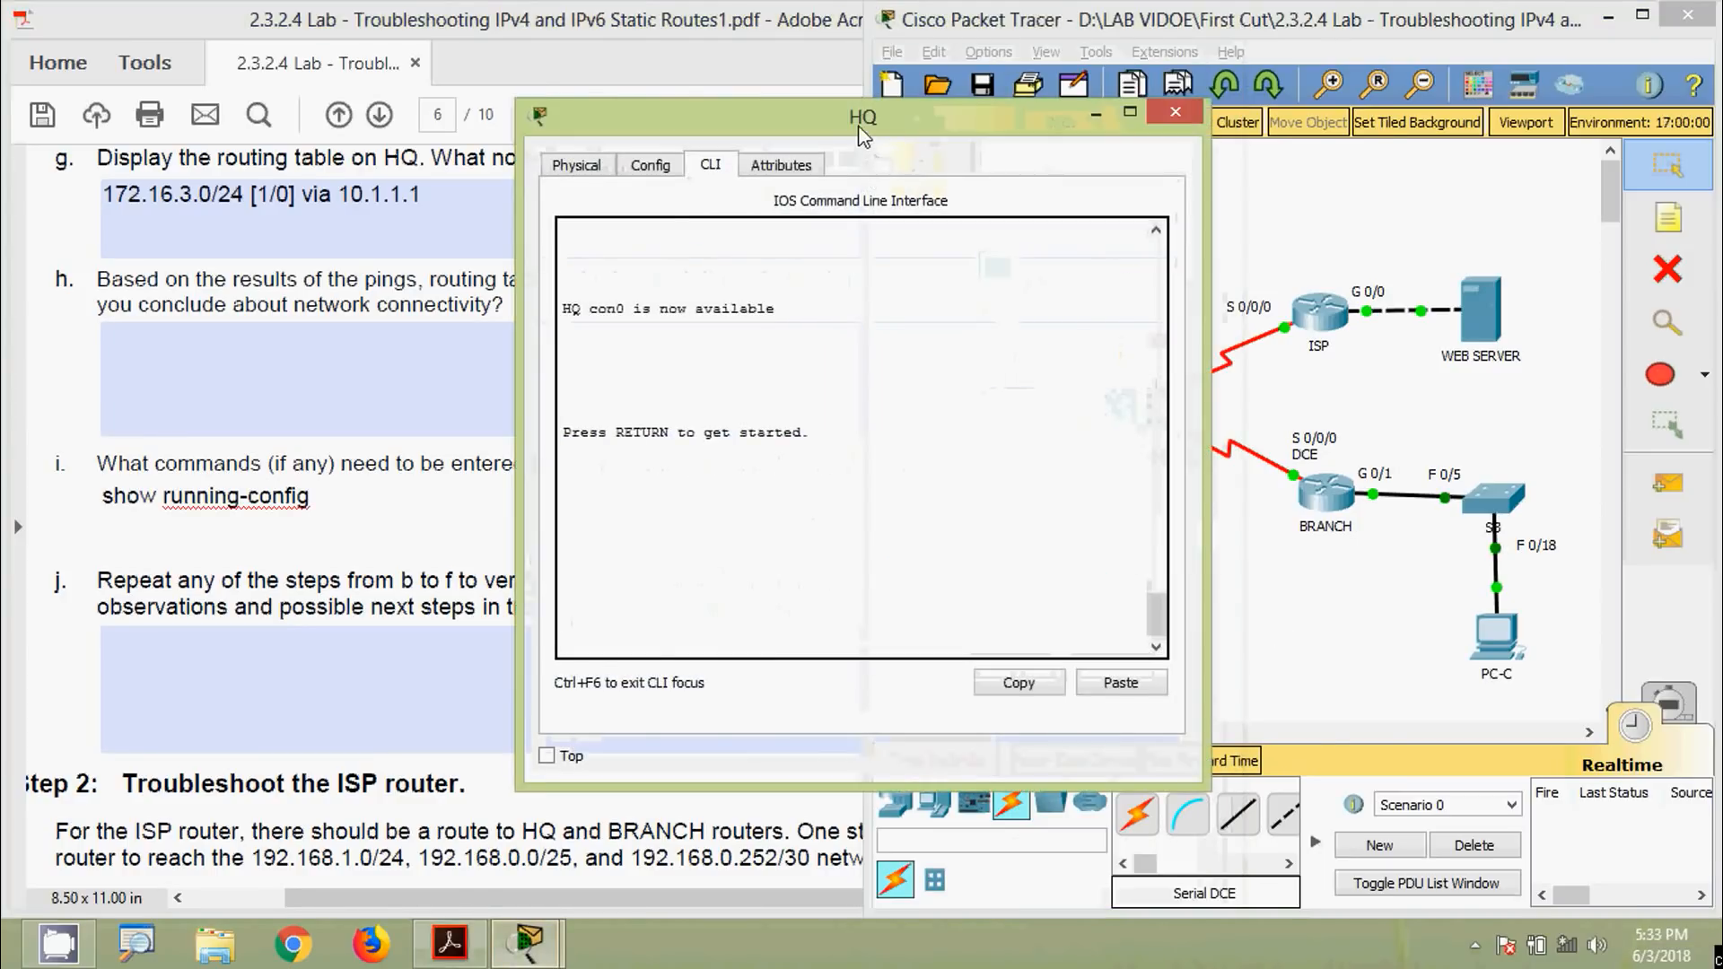
{"action": "left_click_drag", "start_coordinate": [885, 92], "coordinate": [1073, 39]}
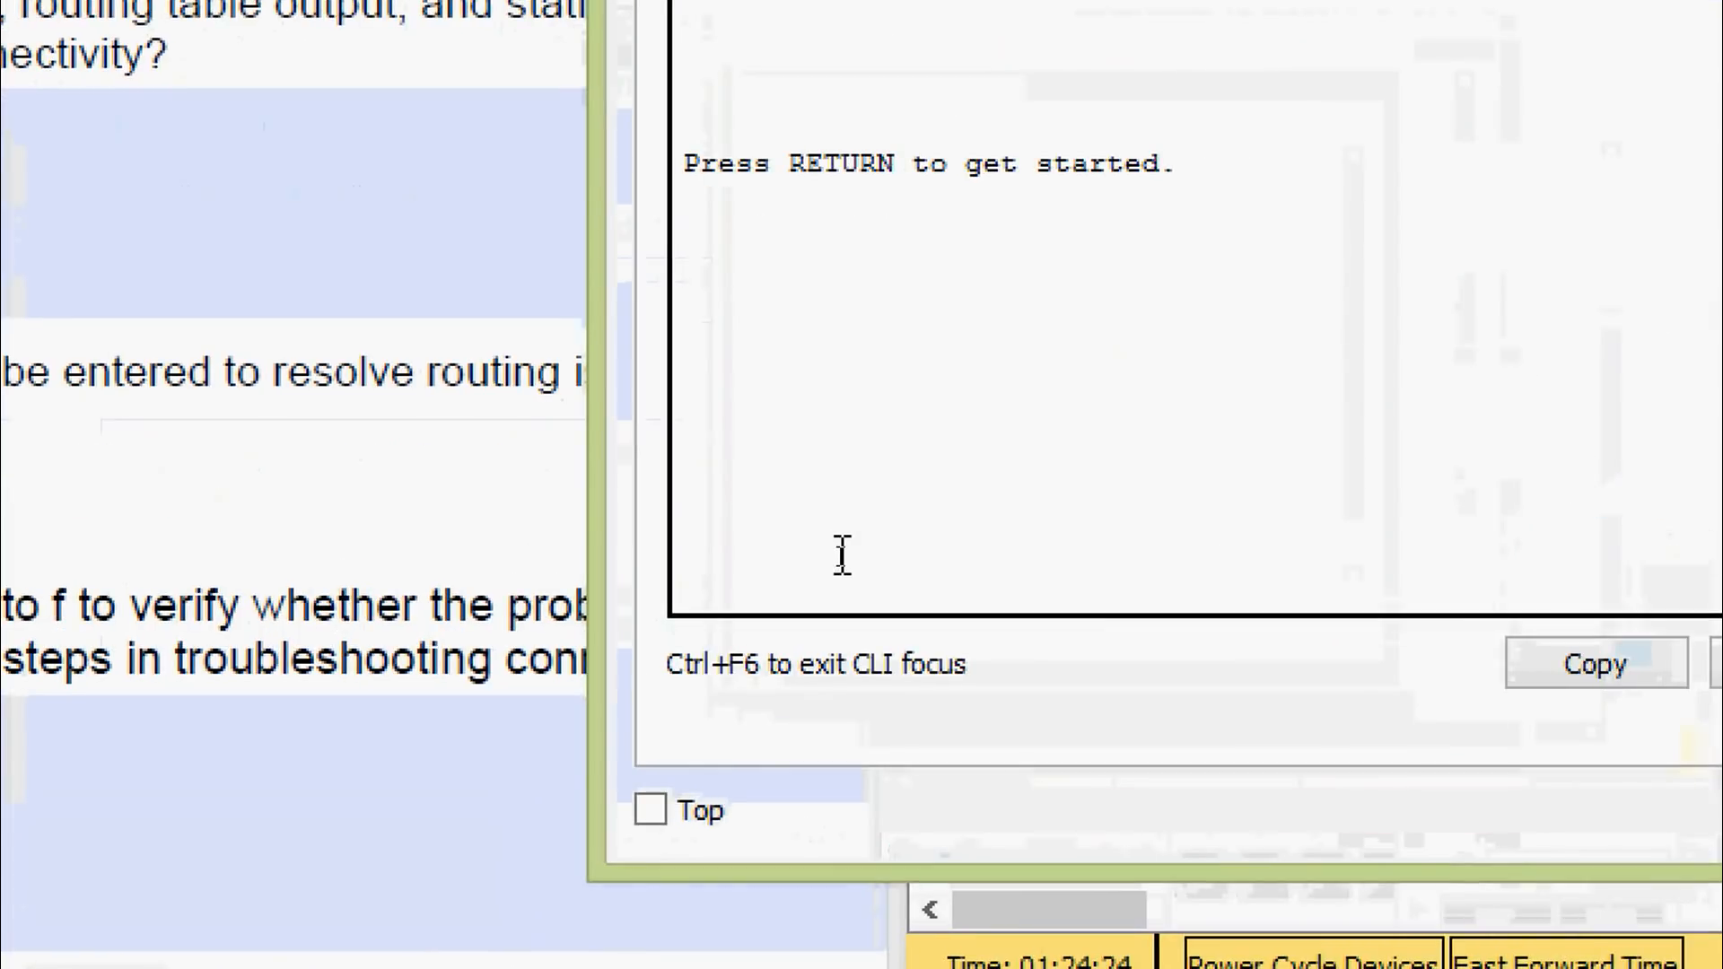
{"action": "key", "text": "Return"}
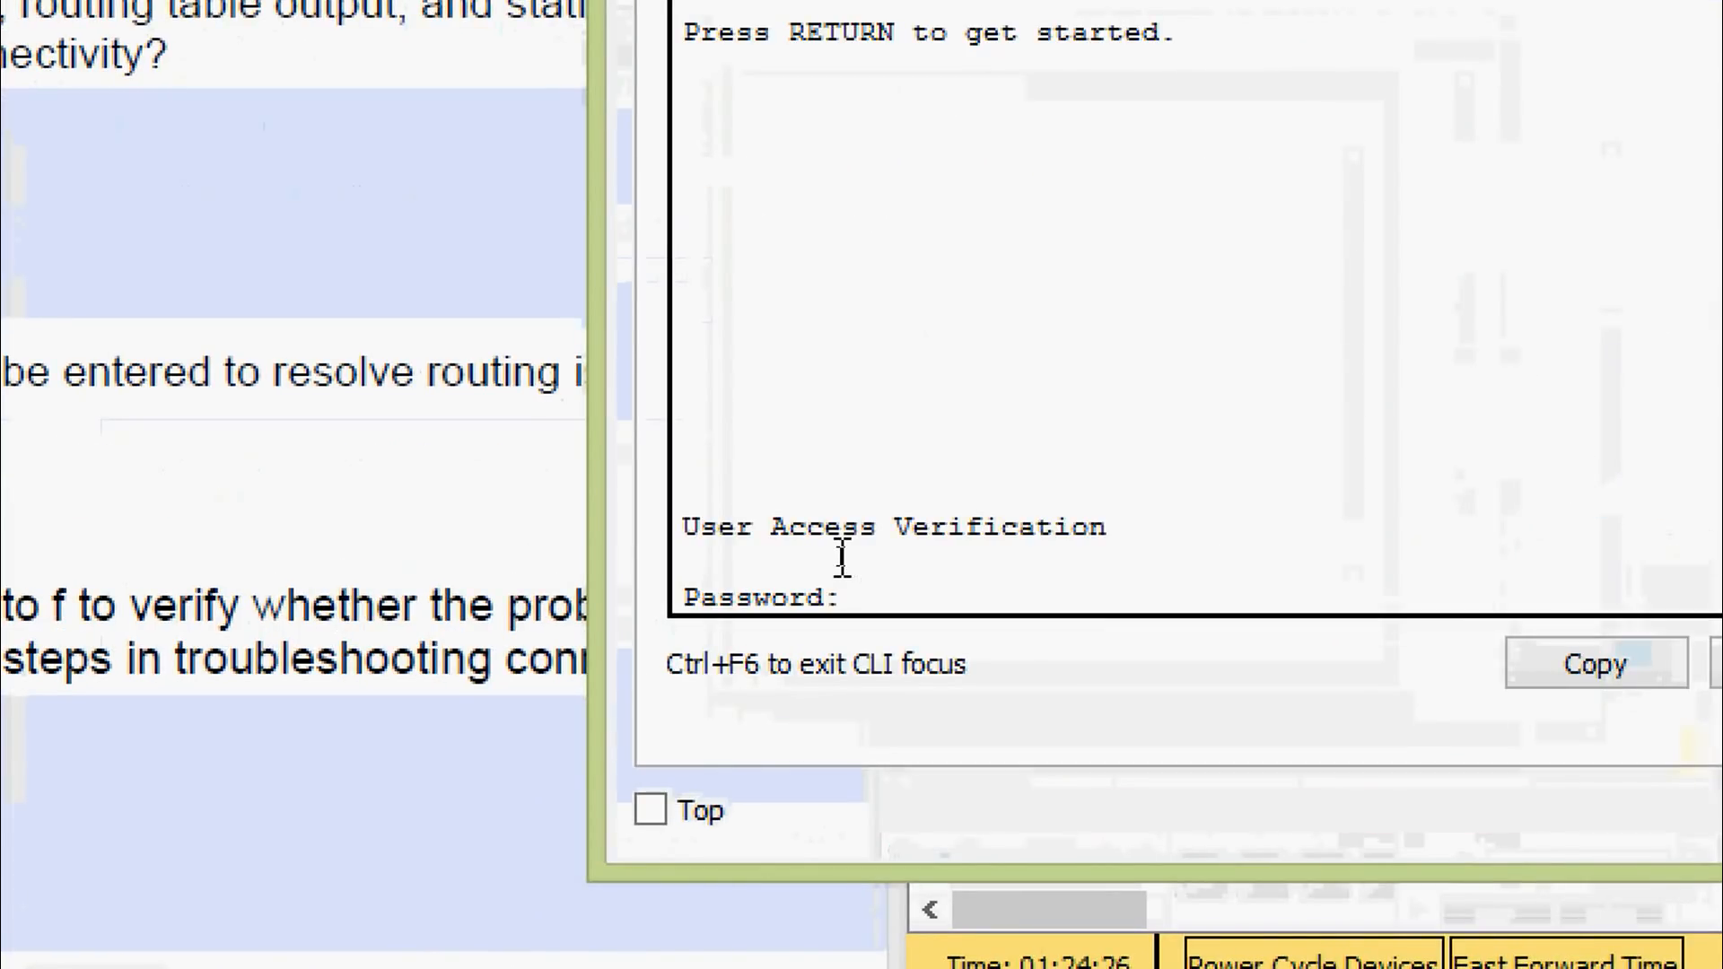
{"action": "key", "text": "Return"}
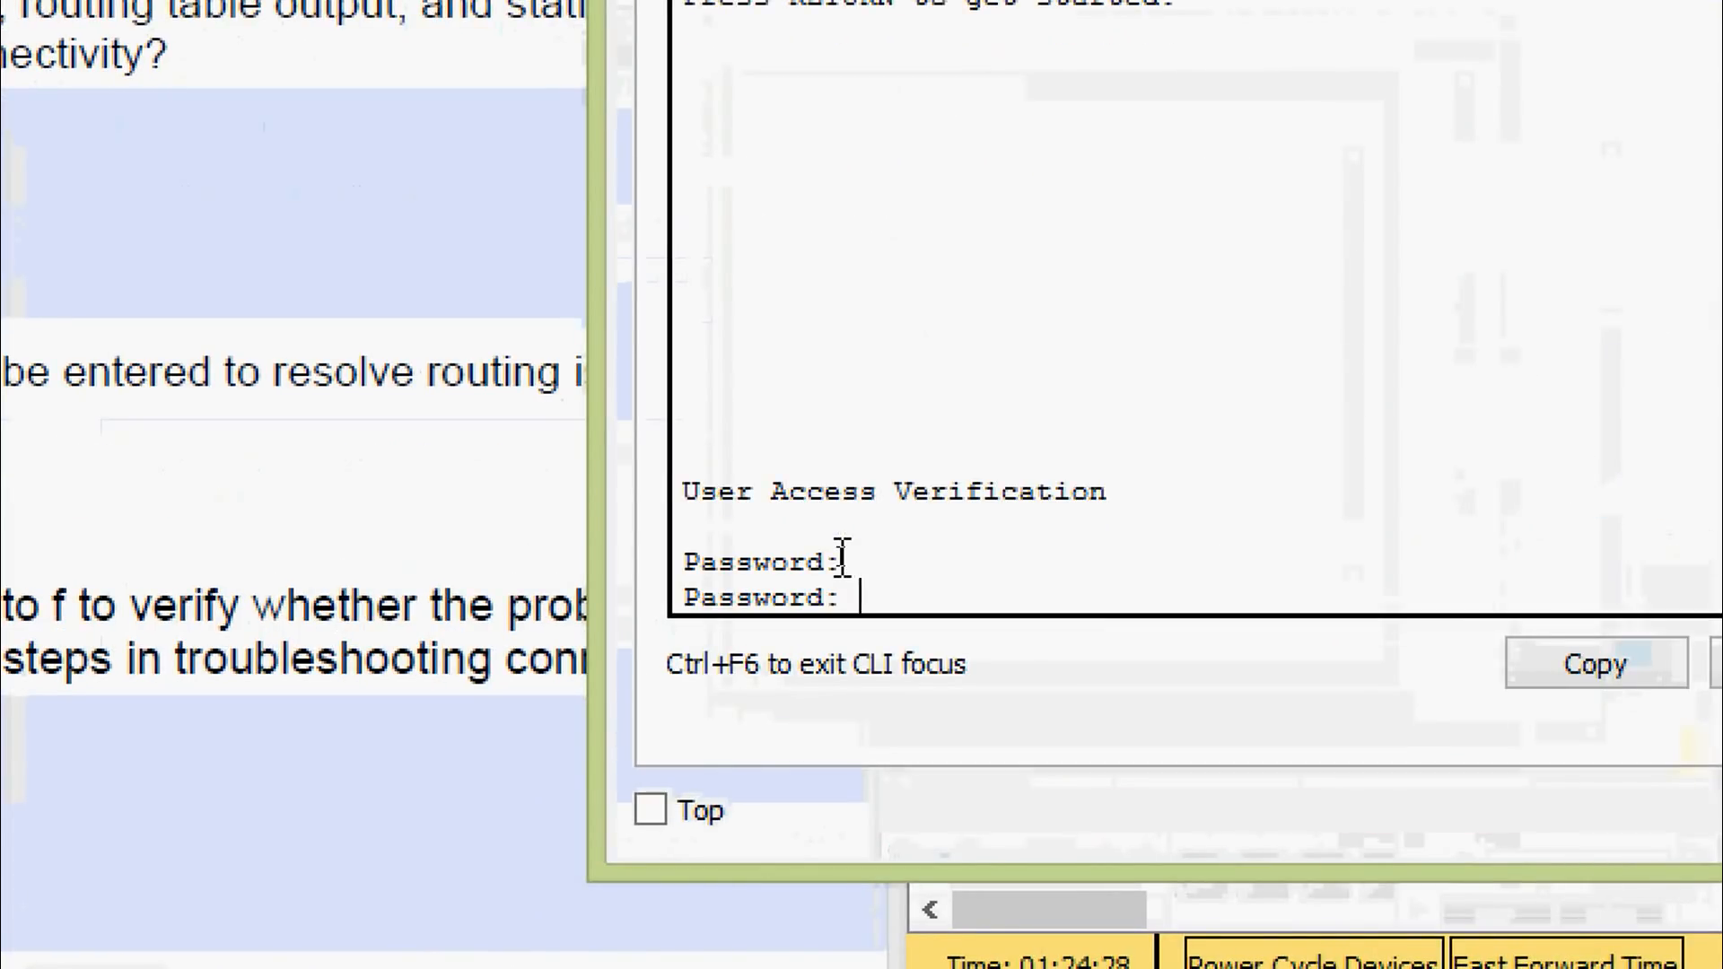
{"action": "key", "text": "Return"}
{"action": "type", "text": "ena"}
{"action": "key", "text": "Tab"}
{"action": "key", "text": "Return"}
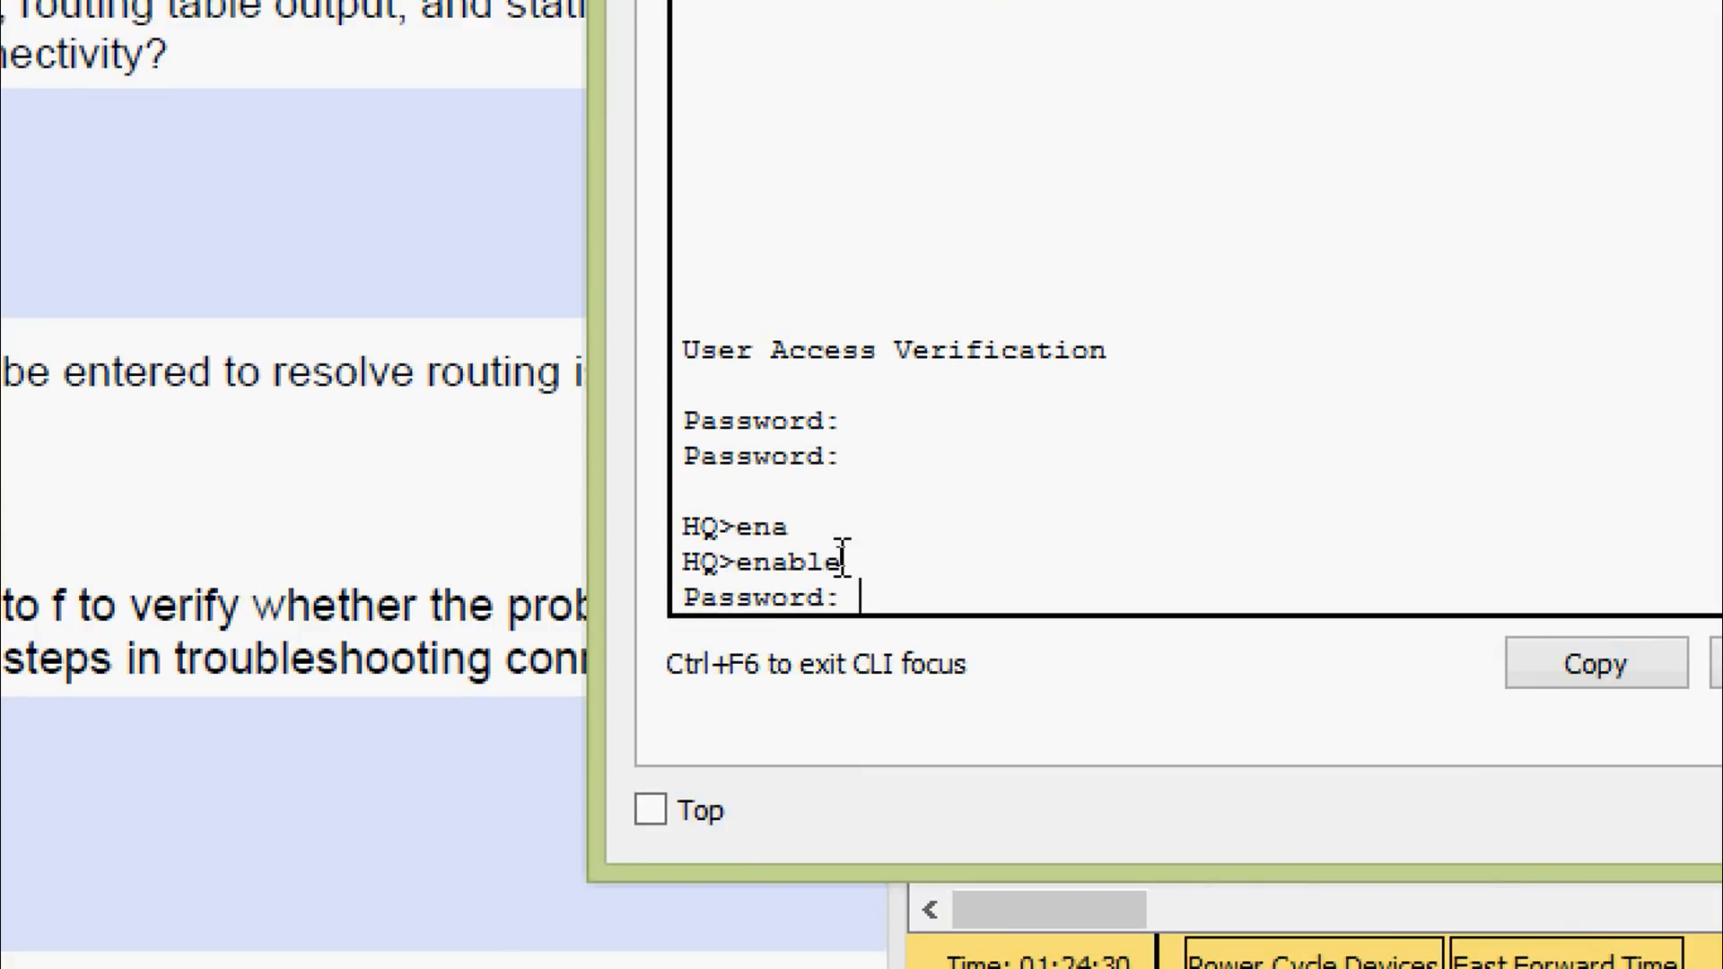
{"action": "key", "text": "Return"}
{"action": "type", "text": "sh"}
{"action": "key", "text": "Tab"}
{"action": "type", "text": "ru"}
{"action": "key", "text": "Tab"}
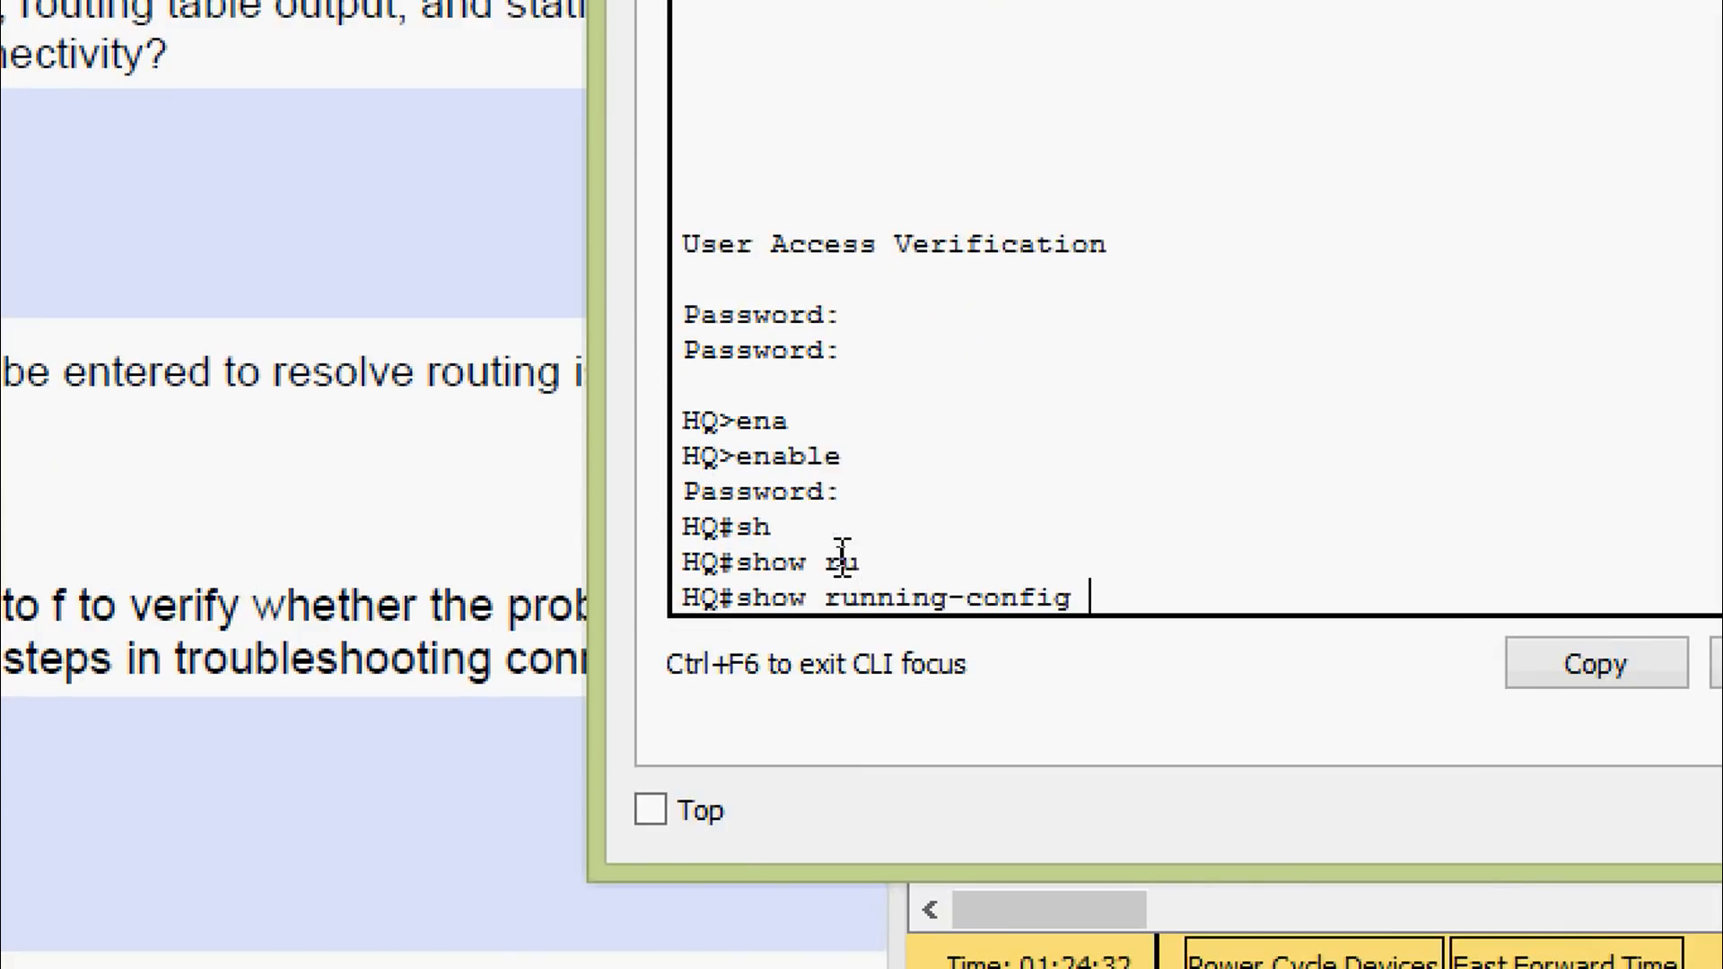
{"action": "key", "text": "Return"}
Review HQ's interfaces (G0/1 192.168.0.1/25, S0/0/0 10.1.1.2/30) and its static routes
{"action": "key", "text": "space"}
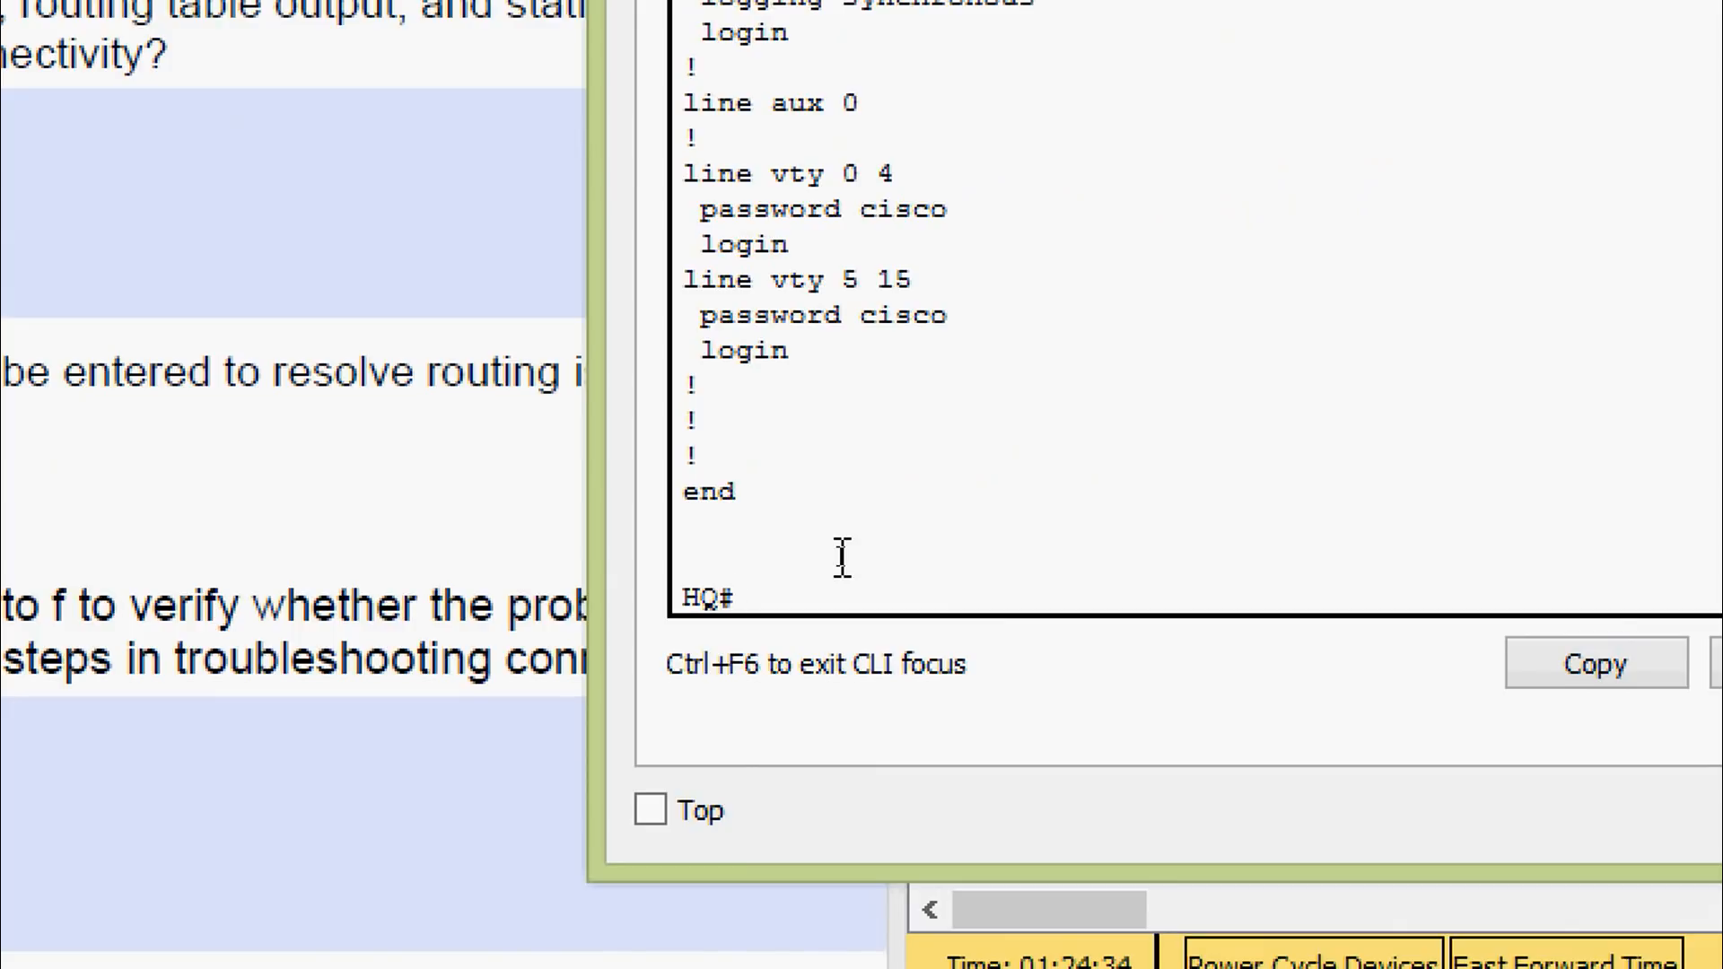
{"action": "scroll", "coordinate": [869, 542], "scroll_direction": "up", "scroll_amount": 10}
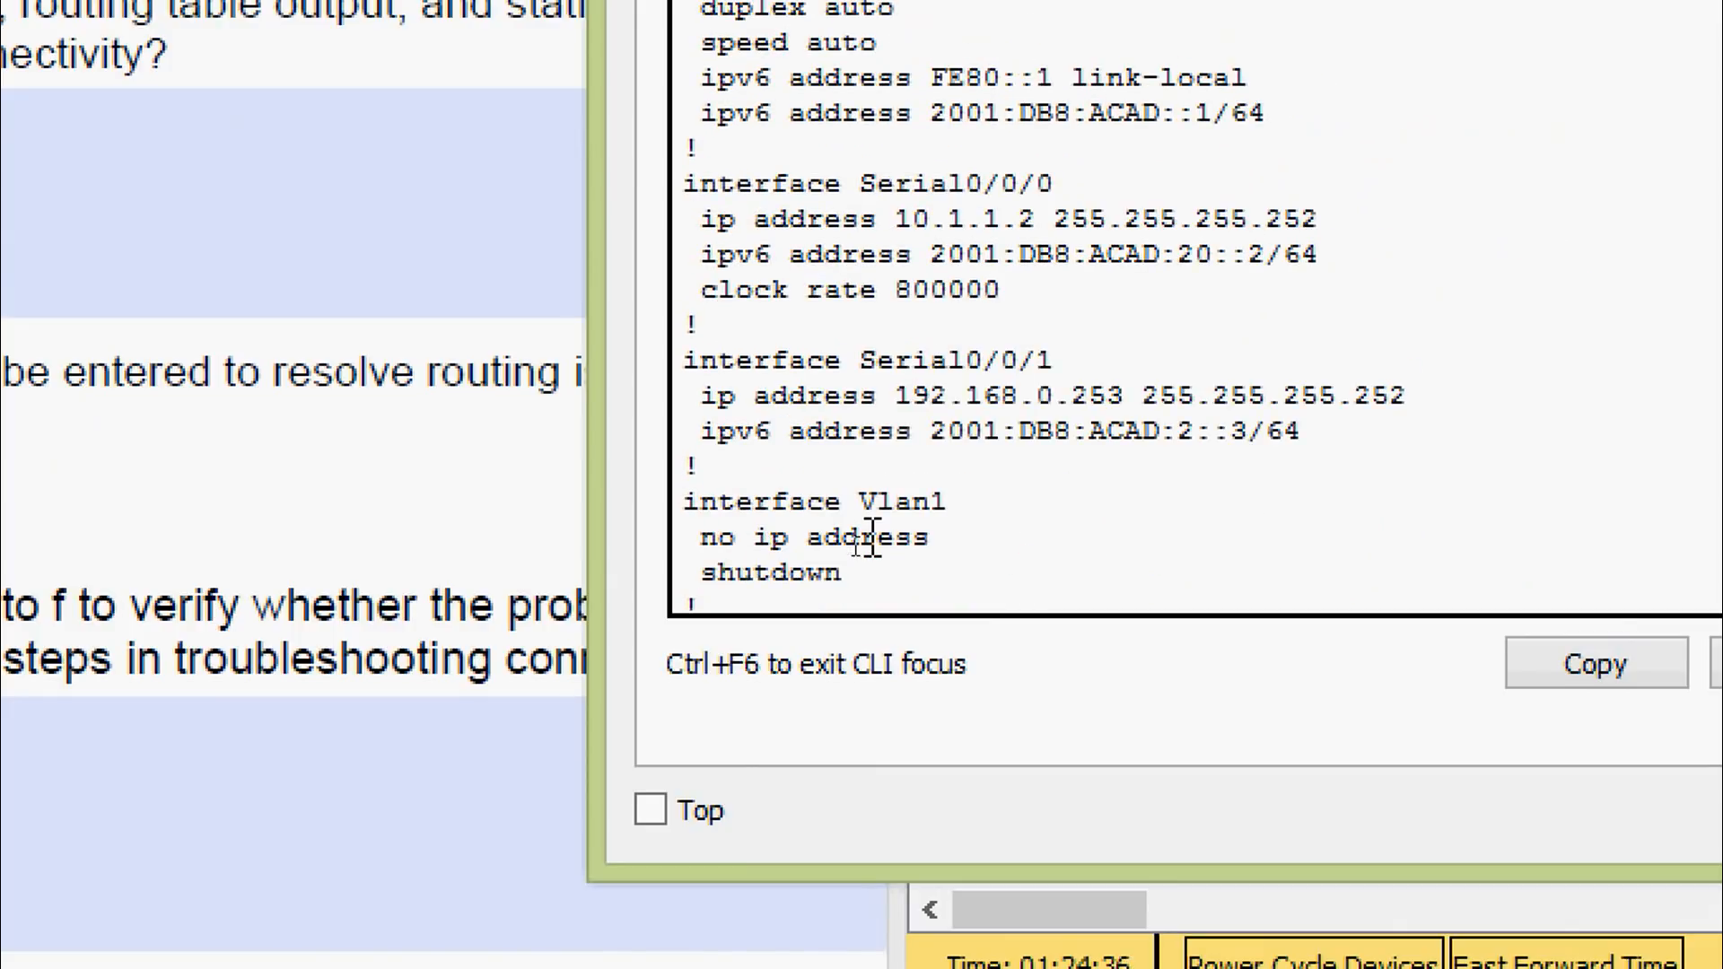
{"action": "scroll", "coordinate": [869, 542], "scroll_direction": "up", "scroll_amount": 3}
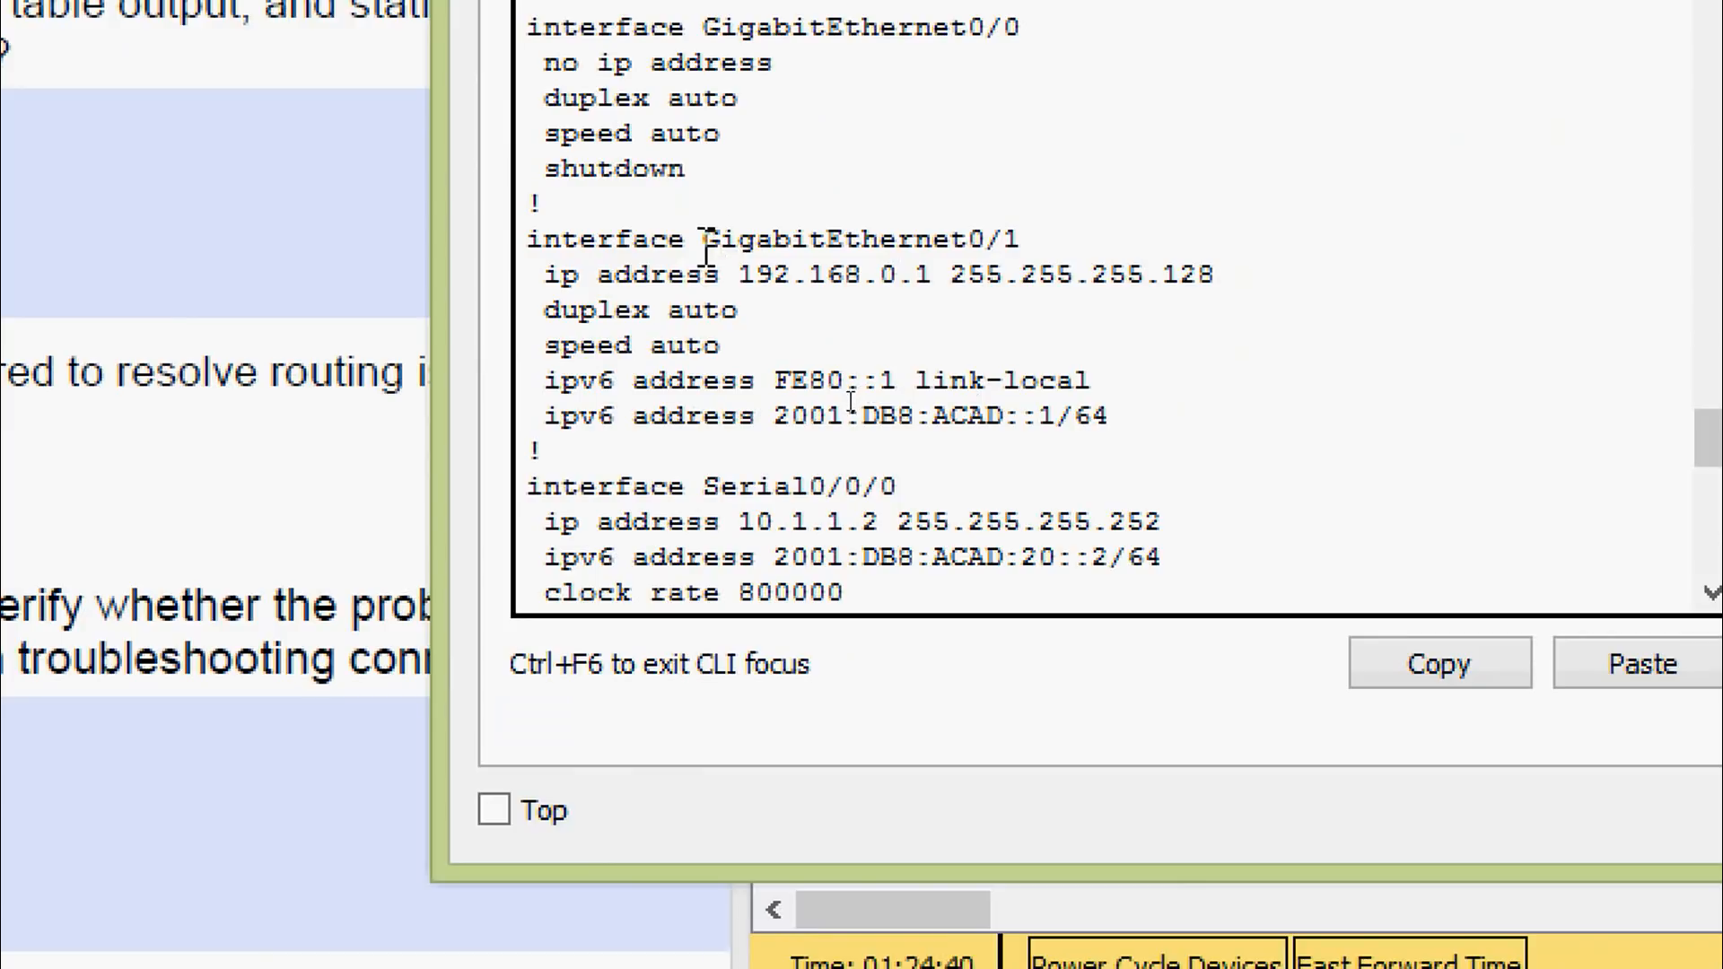
{"action": "left_click_drag", "start_coordinate": [705, 239], "coordinate": [1039, 242]}
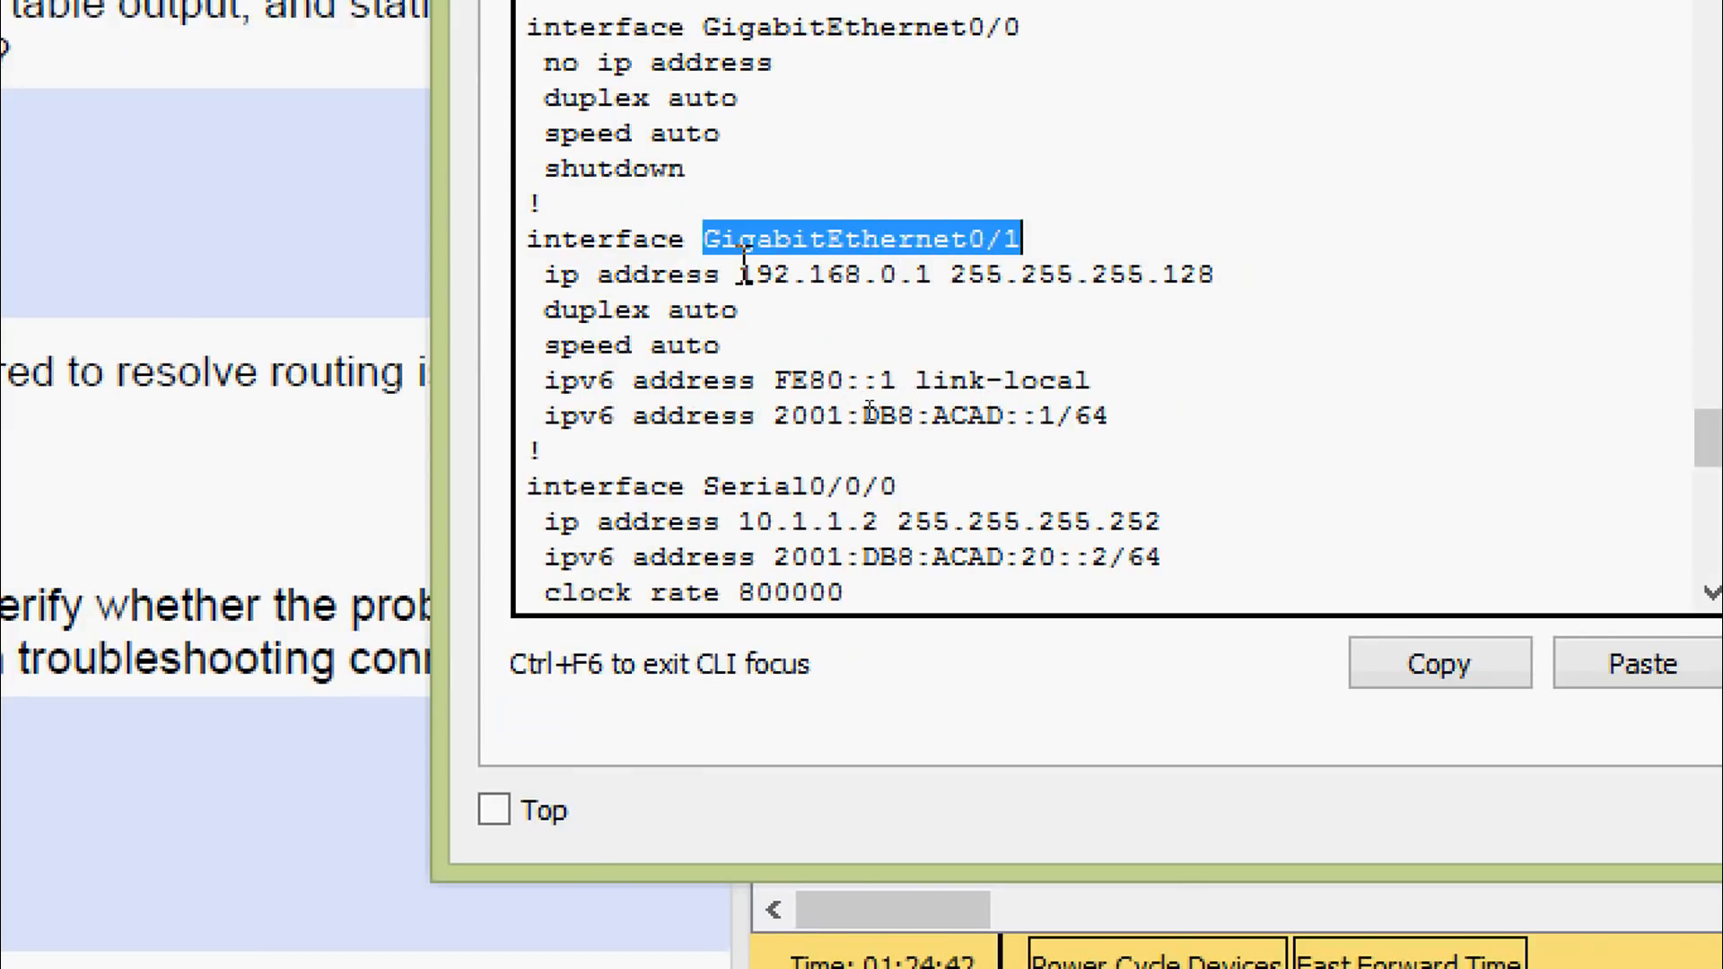
{"action": "left_click_drag", "start_coordinate": [738, 275], "coordinate": [1221, 277]}
{"action": "scroll", "coordinate": [1090, 363], "scroll_direction": "down", "scroll_amount": 2}
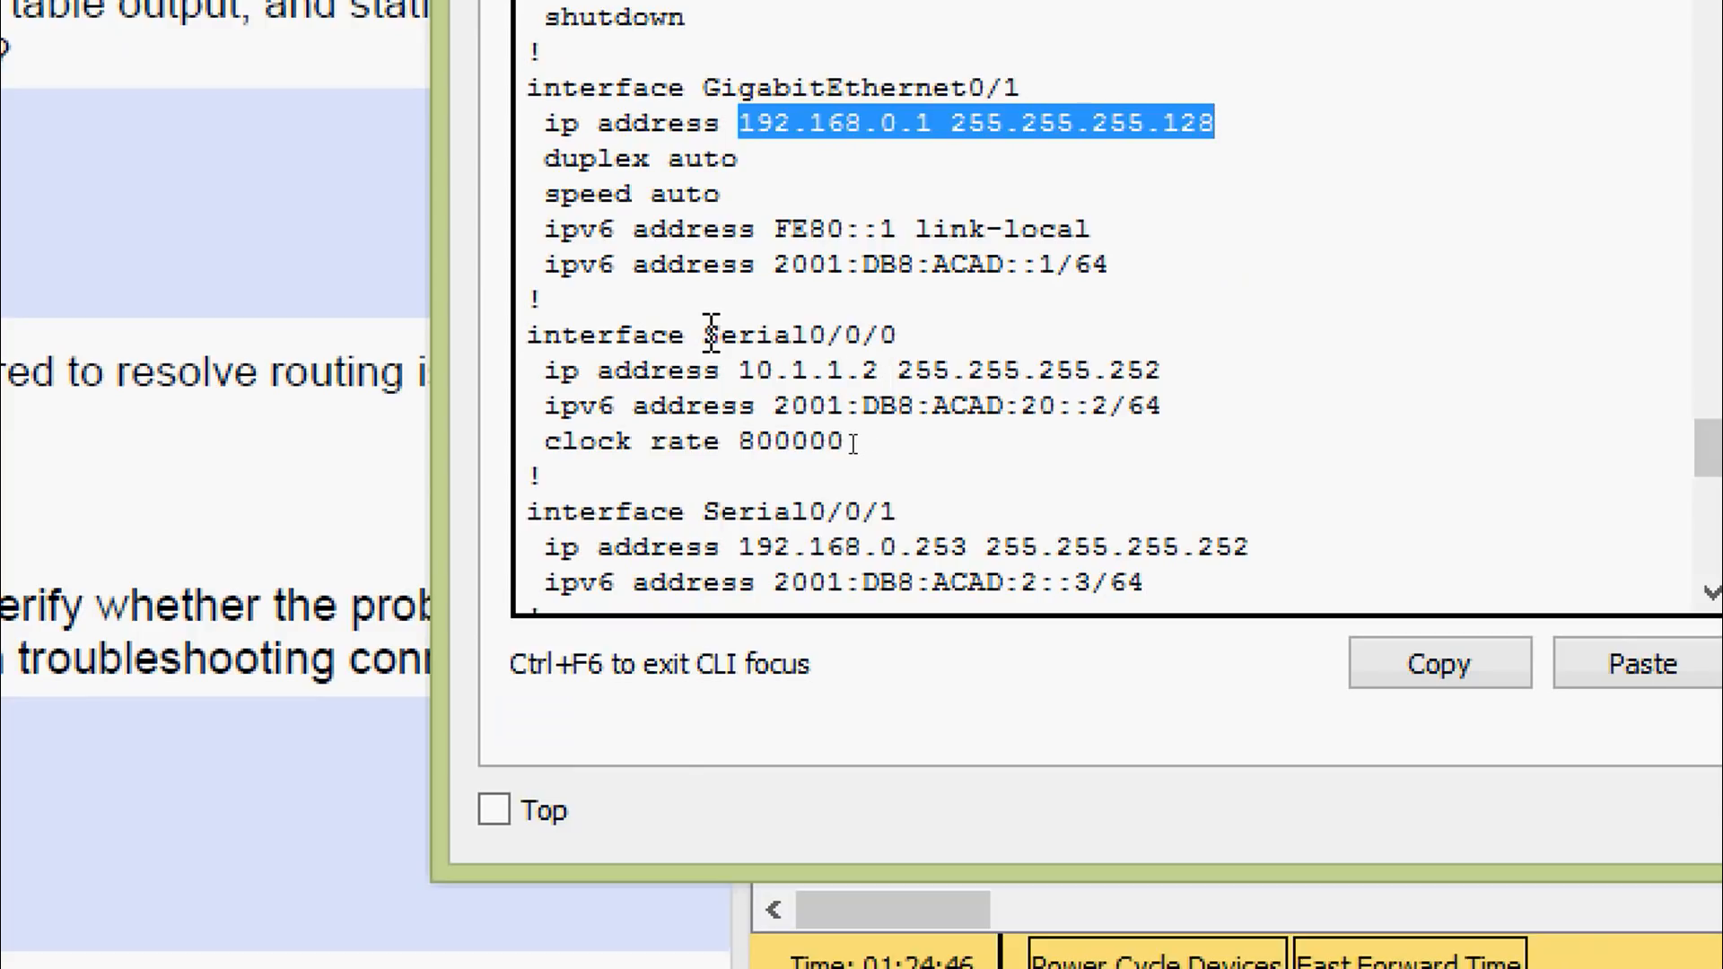
{"action": "left_click_drag", "start_coordinate": [705, 335], "coordinate": [897, 337]}
{"action": "left_click_drag", "start_coordinate": [740, 371], "coordinate": [1165, 372]}
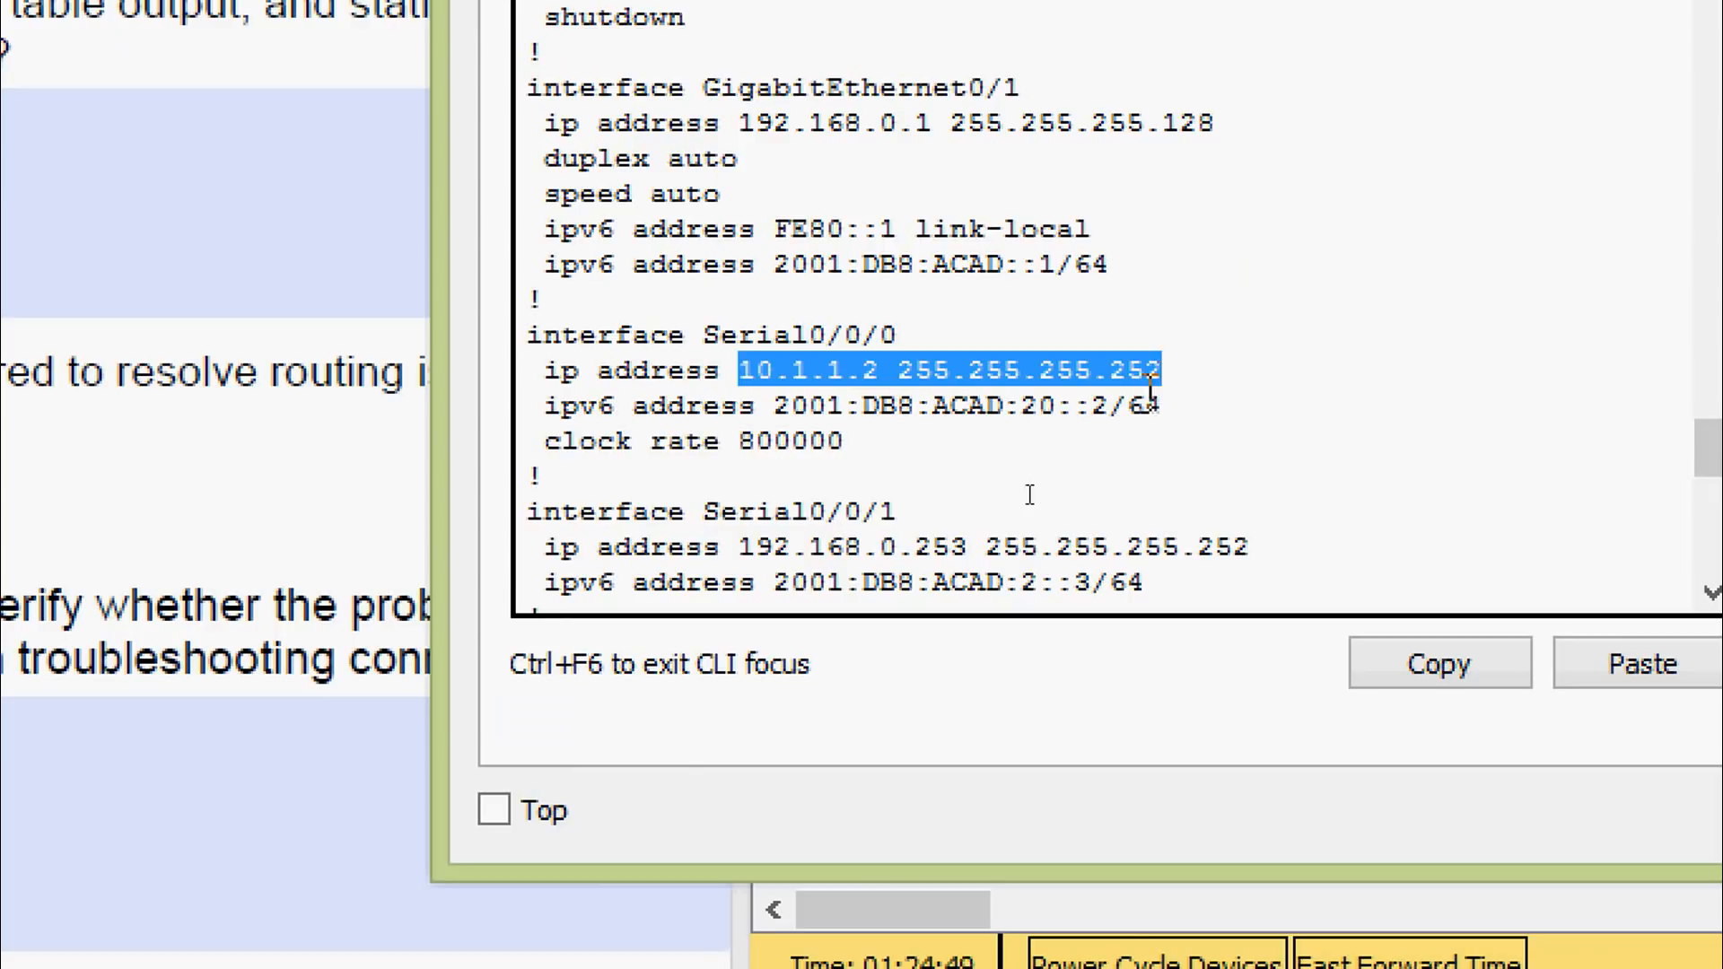
{"action": "scroll", "coordinate": [936, 464], "scroll_direction": "down", "scroll_amount": 2}
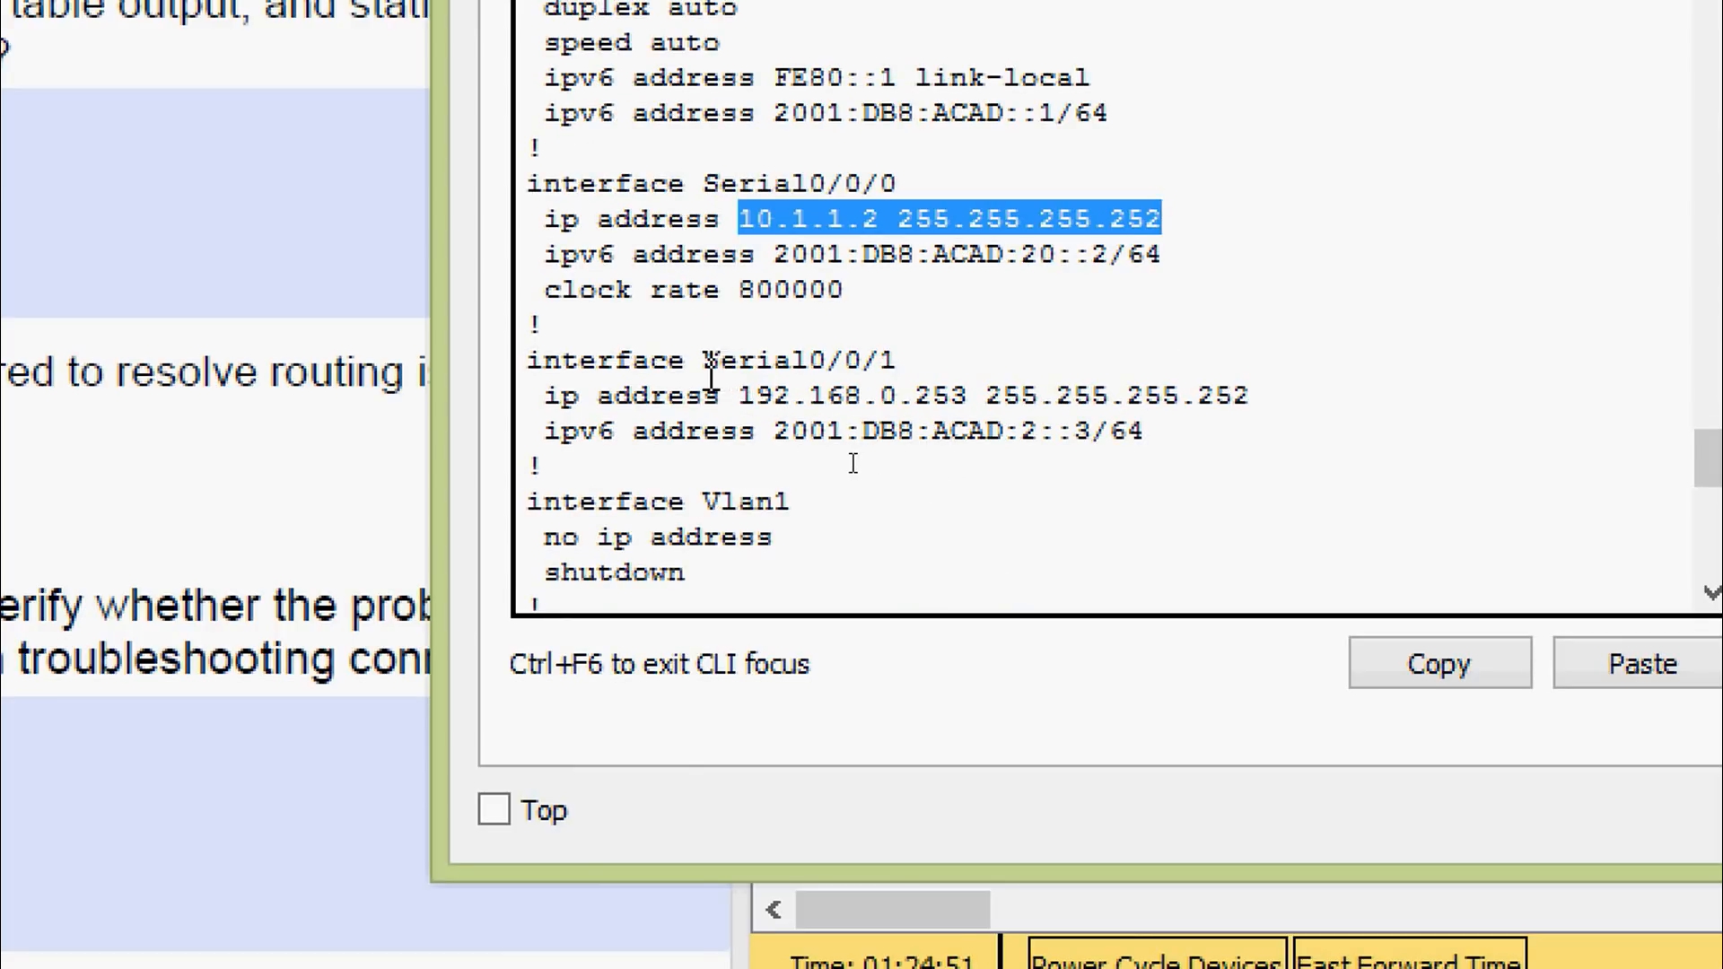
{"action": "left_click_drag", "start_coordinate": [705, 363], "coordinate": [901, 366]}
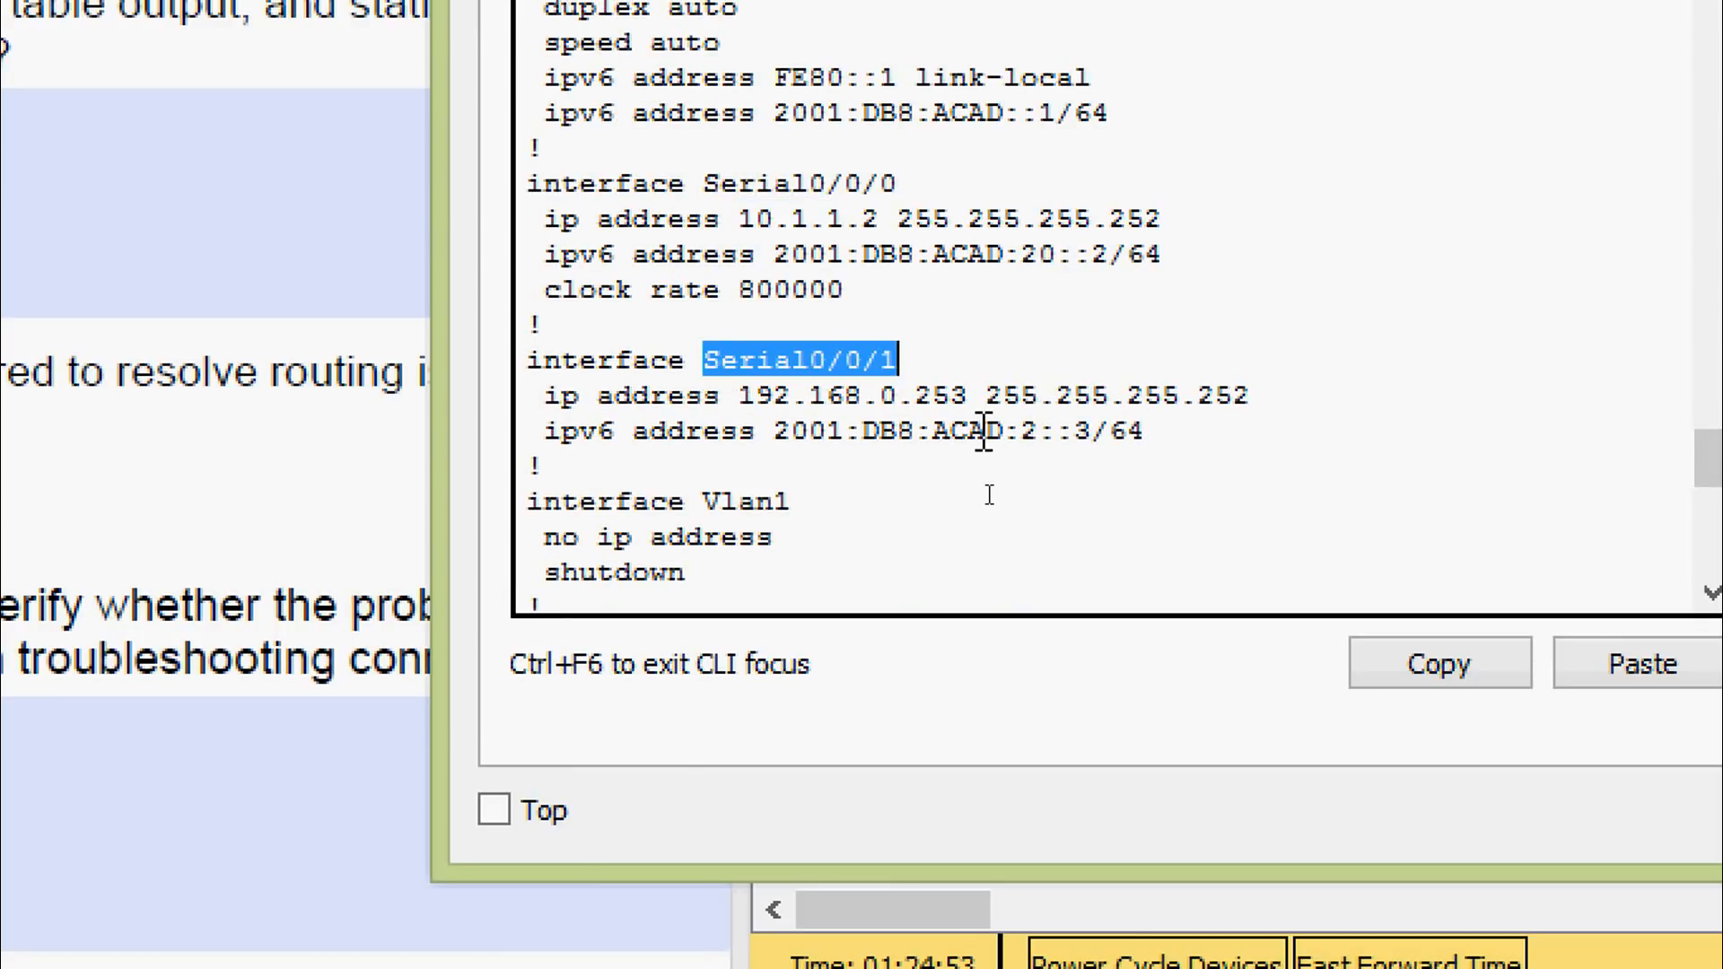
{"action": "scroll", "coordinate": [977, 440], "scroll_direction": "down", "scroll_amount": 2}
{"action": "scroll", "coordinate": [976, 439], "scroll_direction": "down", "scroll_amount": 2}
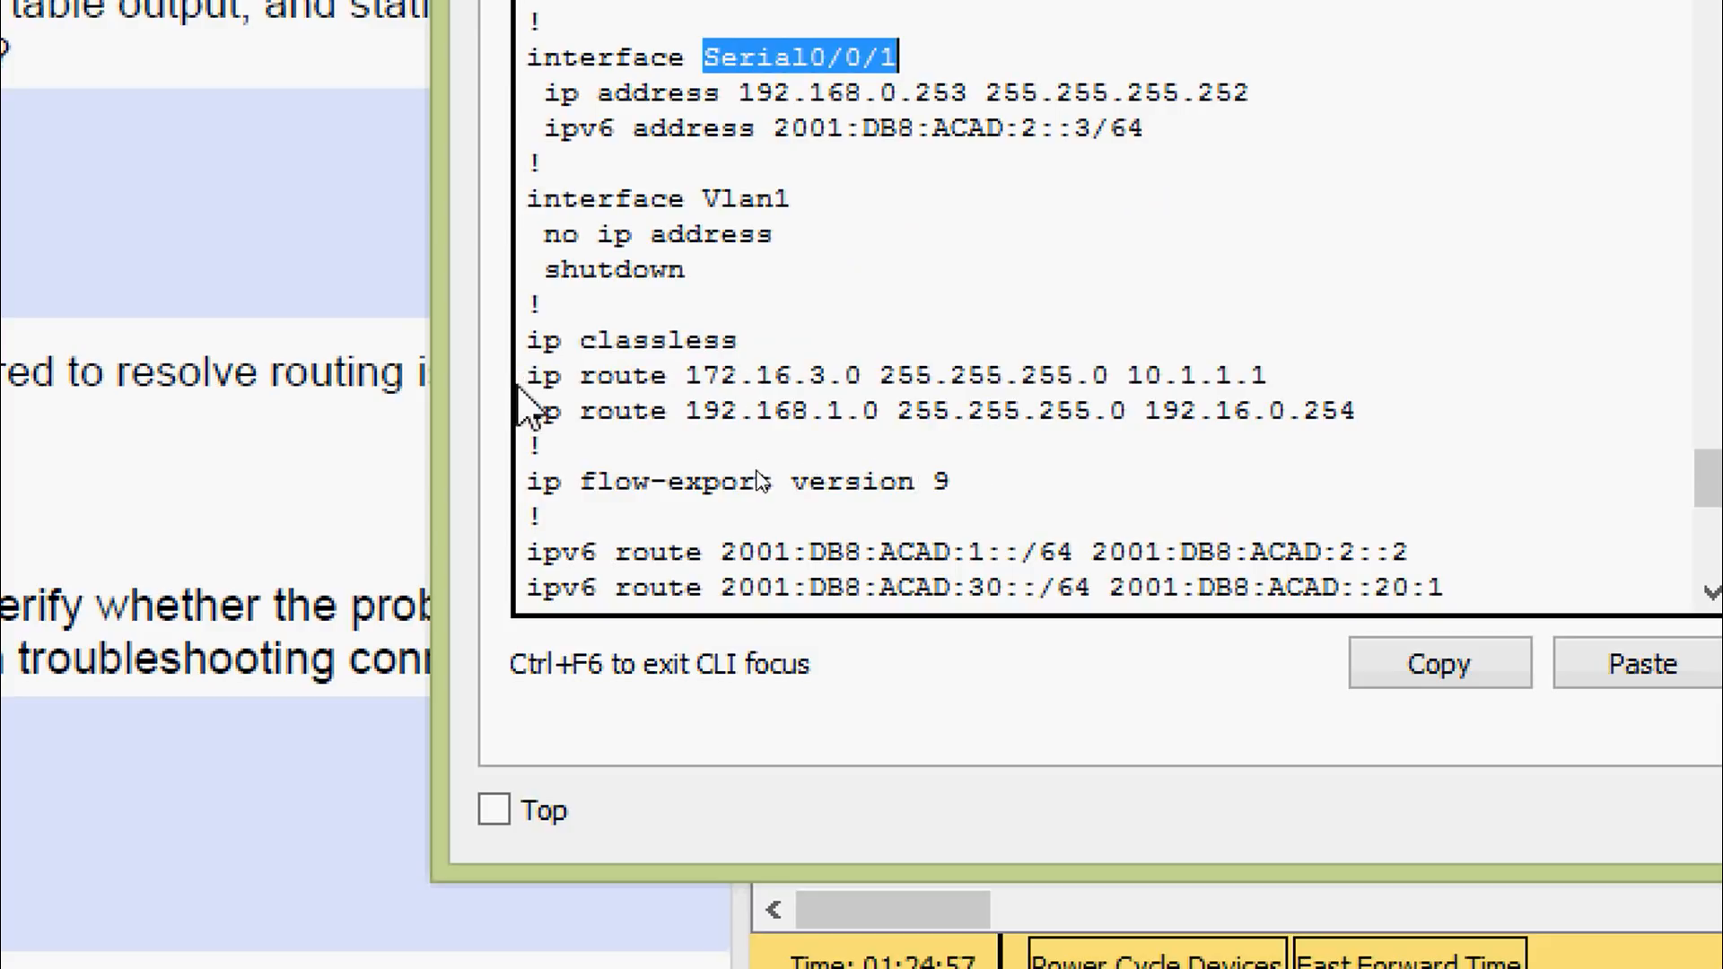
{"action": "left_click_drag", "start_coordinate": [526, 377], "coordinate": [769, 390]}
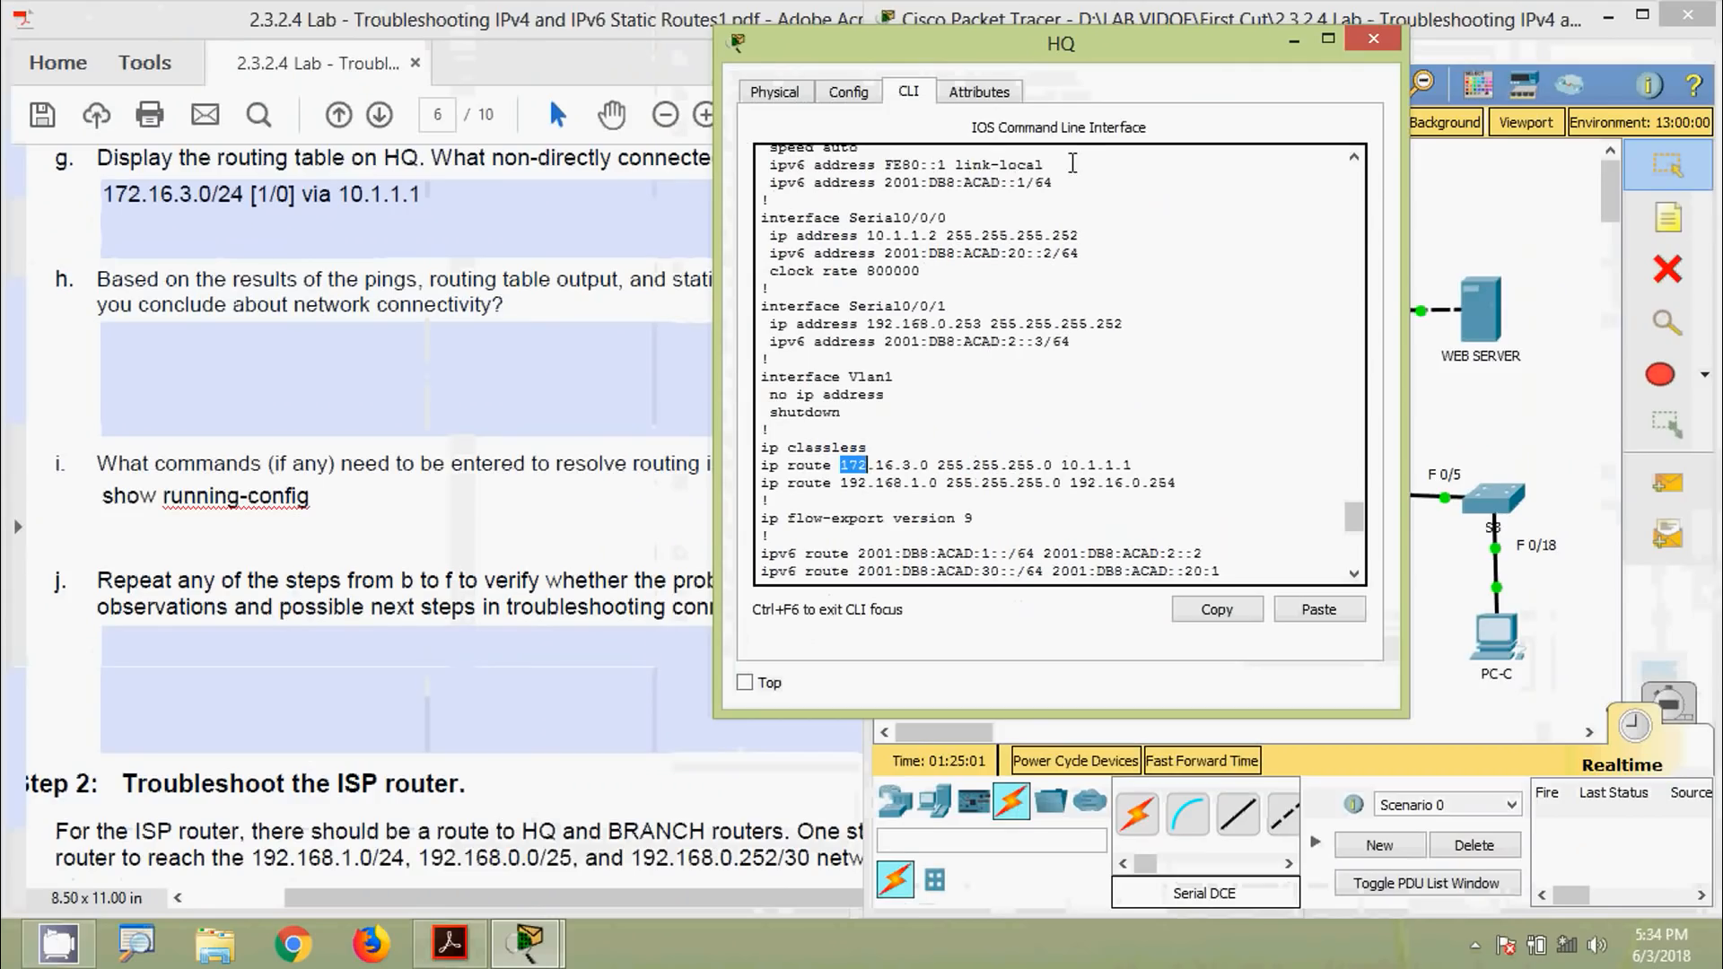
Compare the static routes' next hops against the topology beside HQ's console
{"action": "left_click_drag", "start_coordinate": [1067, 58], "coordinate": [650, 45]}
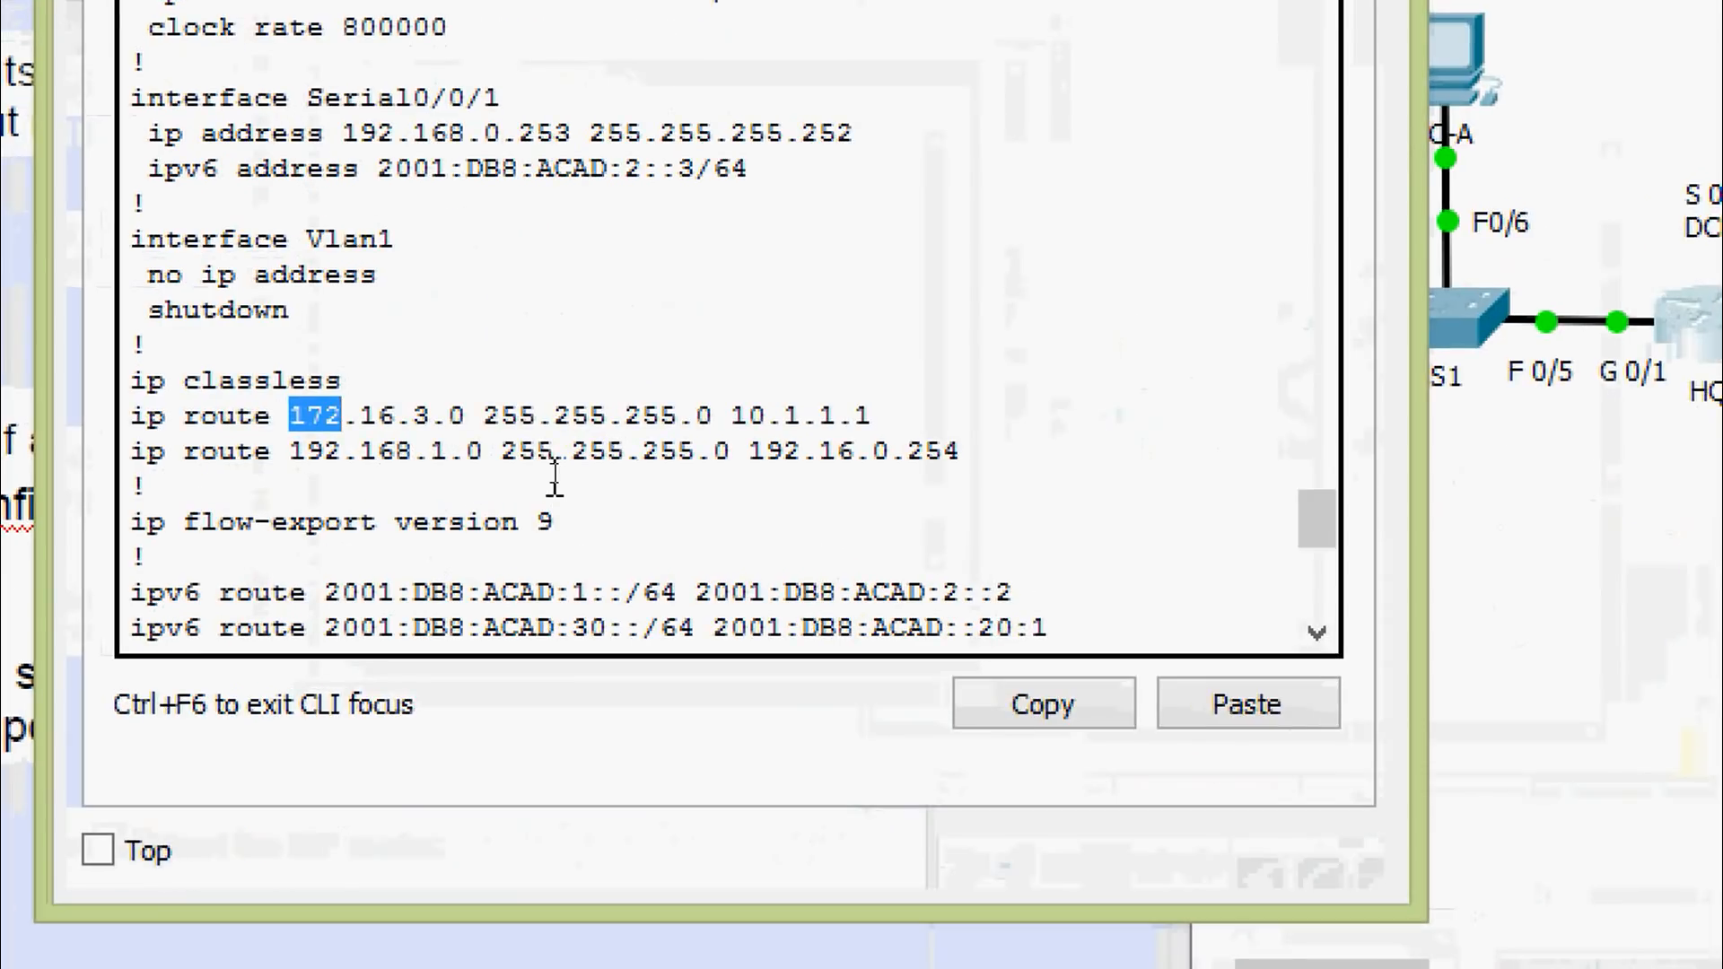
{"action": "left_click_drag", "start_coordinate": [485, 420], "coordinate": [859, 423]}
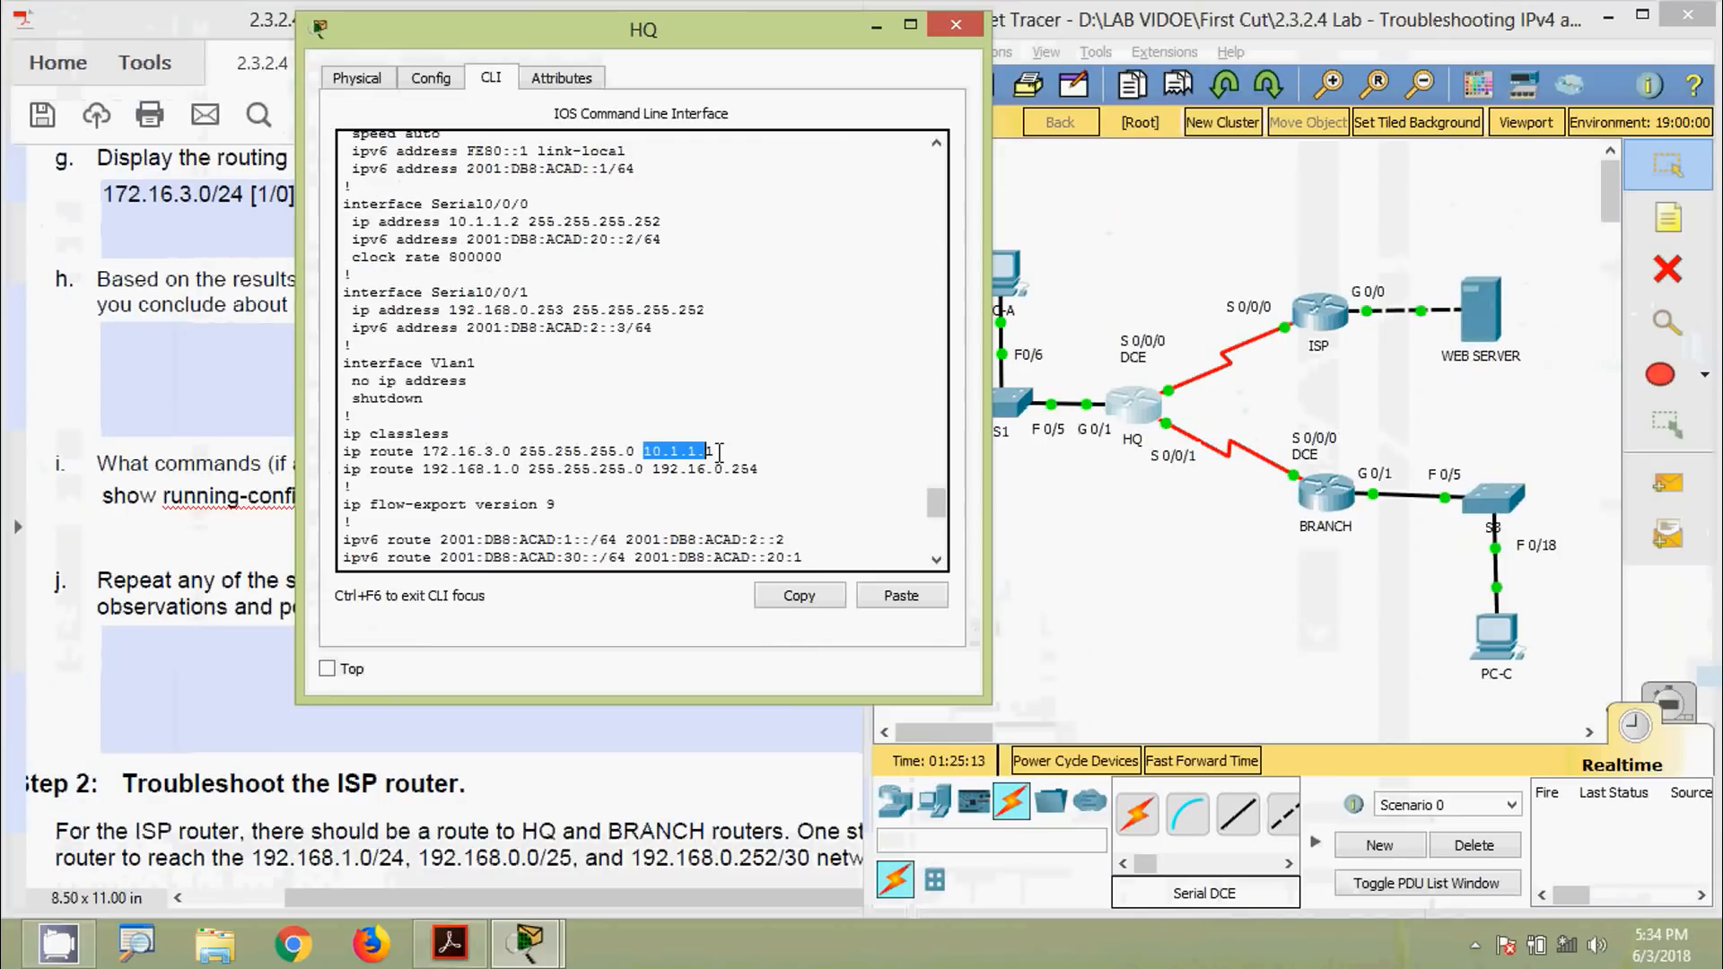
{"action": "left_click_drag", "start_coordinate": [808, 40], "coordinate": [675, 83]}
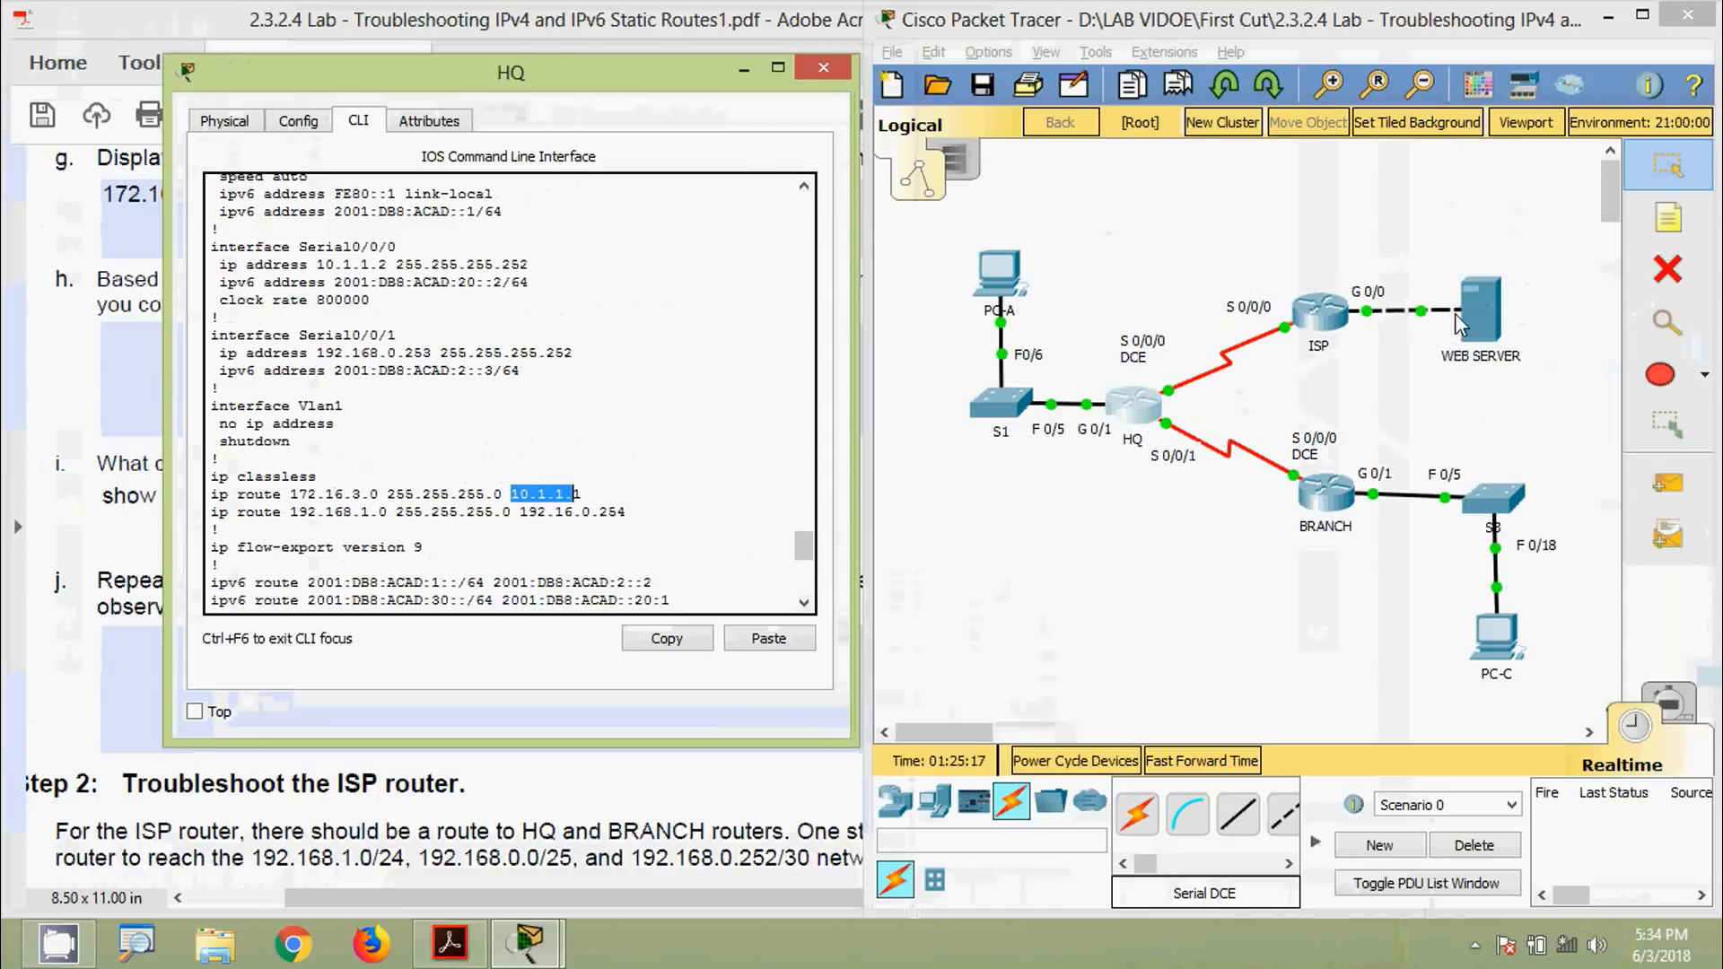
{"action": "left_click", "coordinate": [1285, 336]}
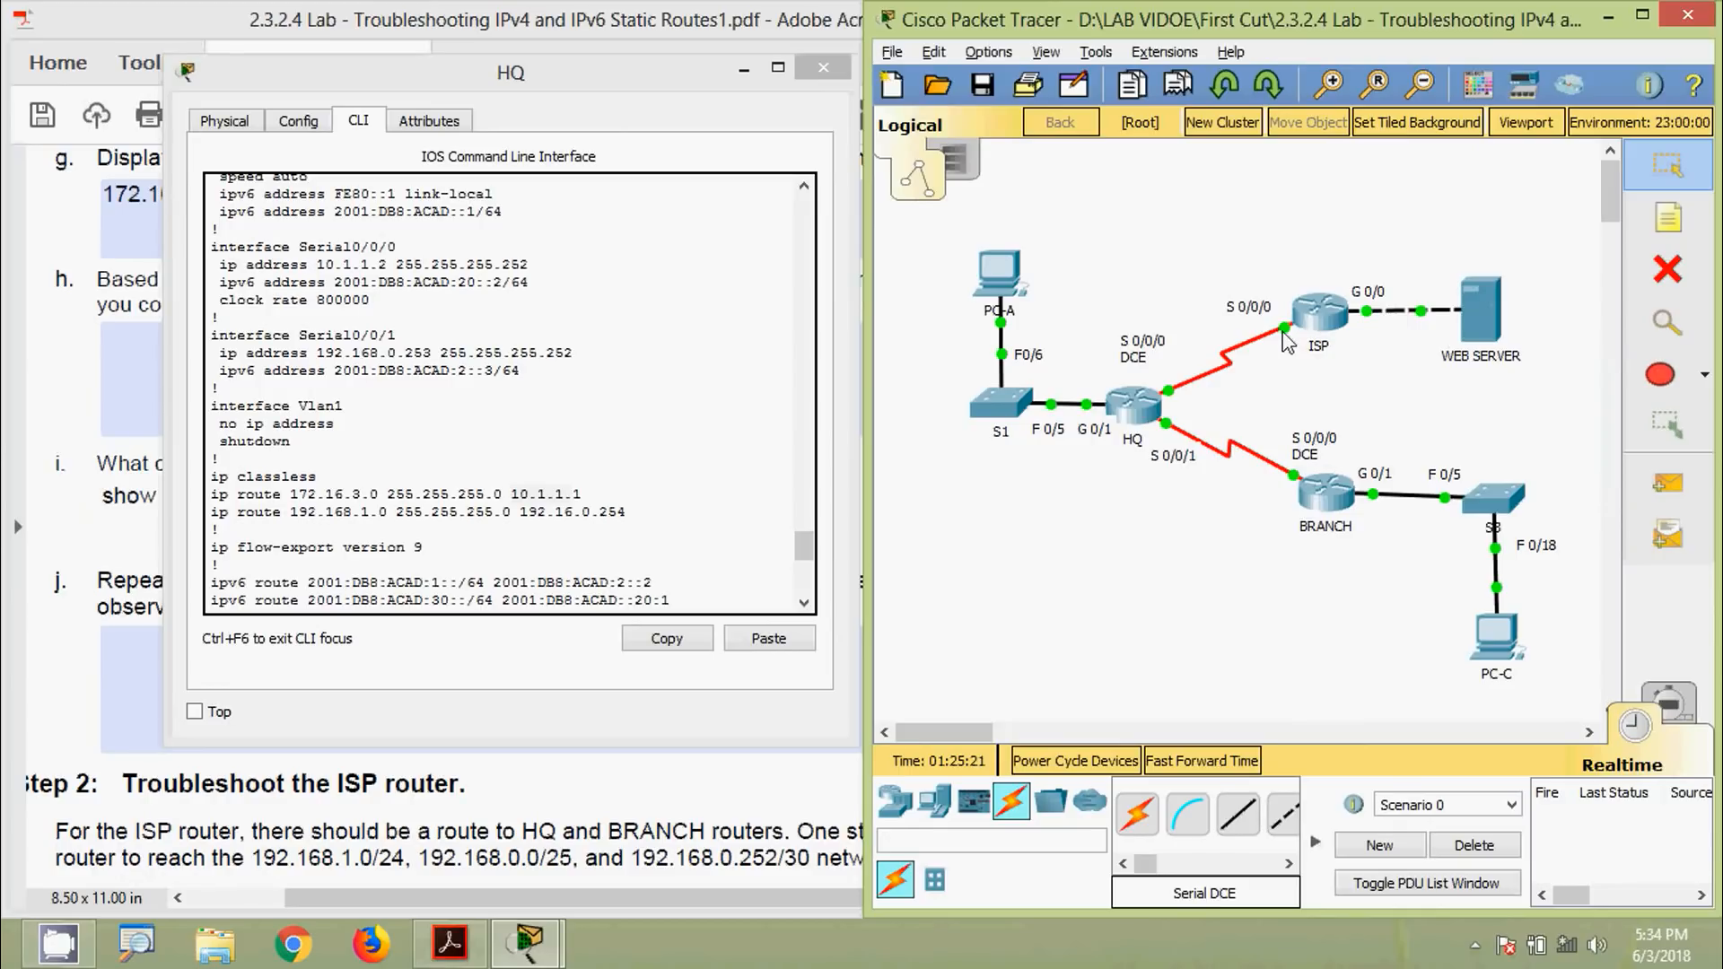
{"action": "mouse_move", "coordinate": [1268, 333]}
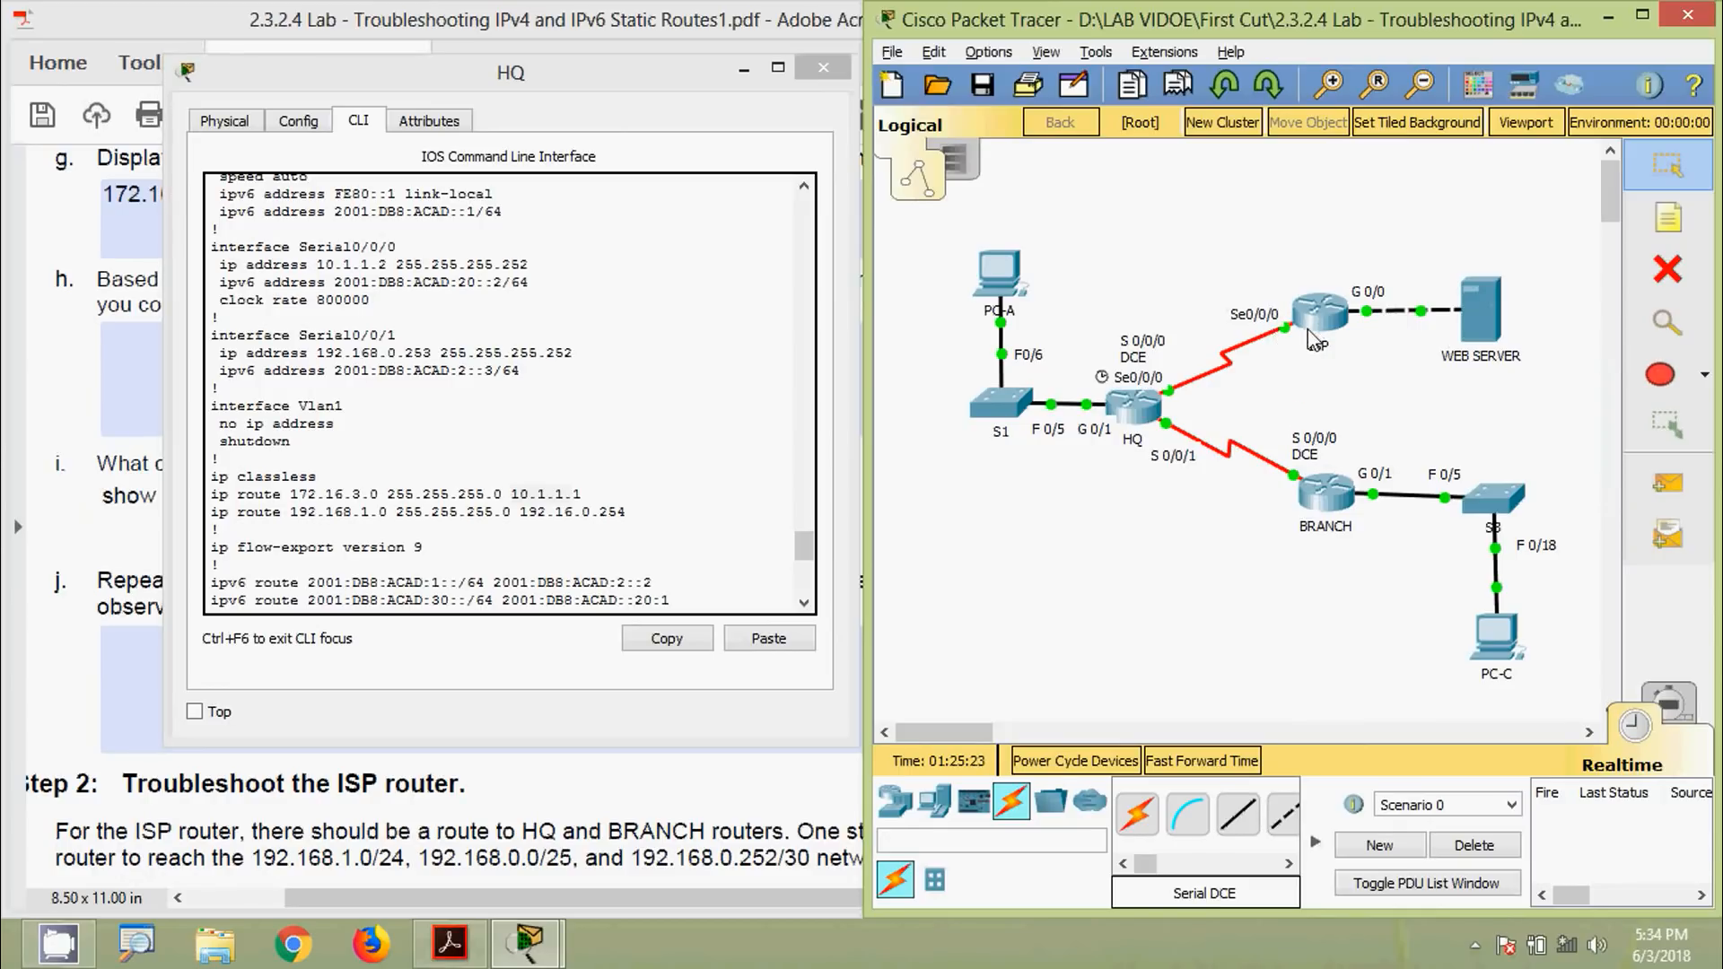
{"action": "left_click", "coordinate": [94, 395]}
Scroll the PDF up to the addressing table and mark ISP's S0/0/0 address 10.1.1.1
{"action": "scroll", "coordinate": [392, 547], "scroll_direction": "up", "scroll_amount": 10}
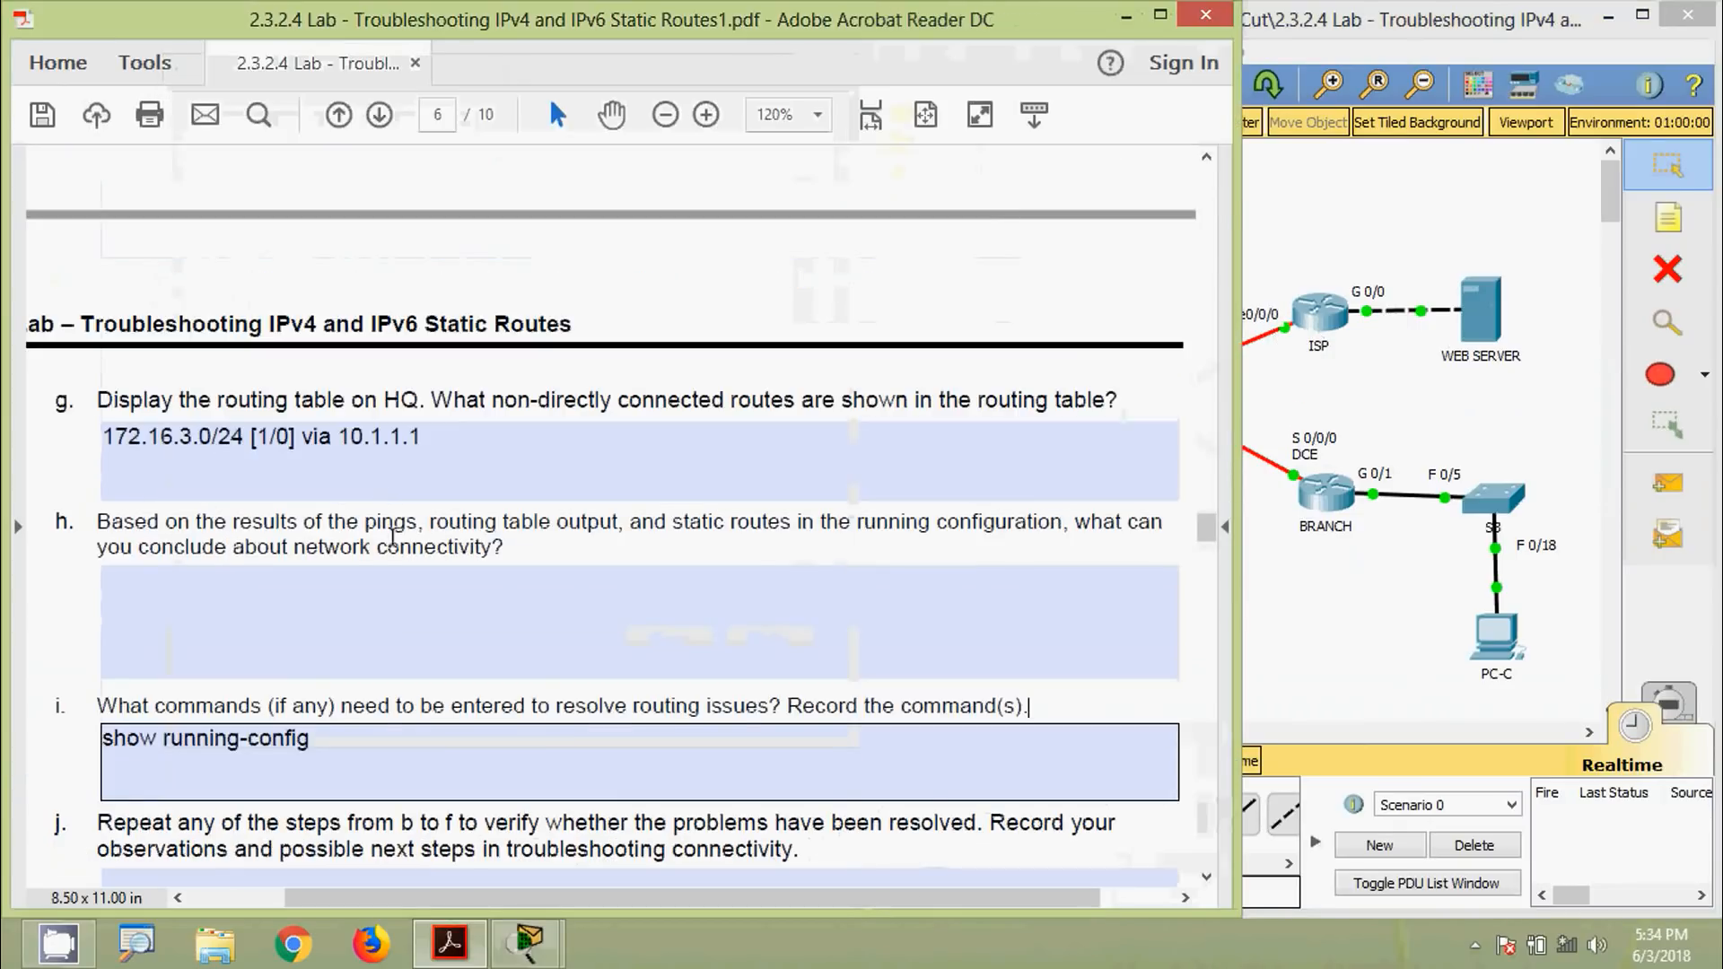
{"action": "scroll", "coordinate": [392, 547], "scroll_direction": "up", "scroll_amount": 8}
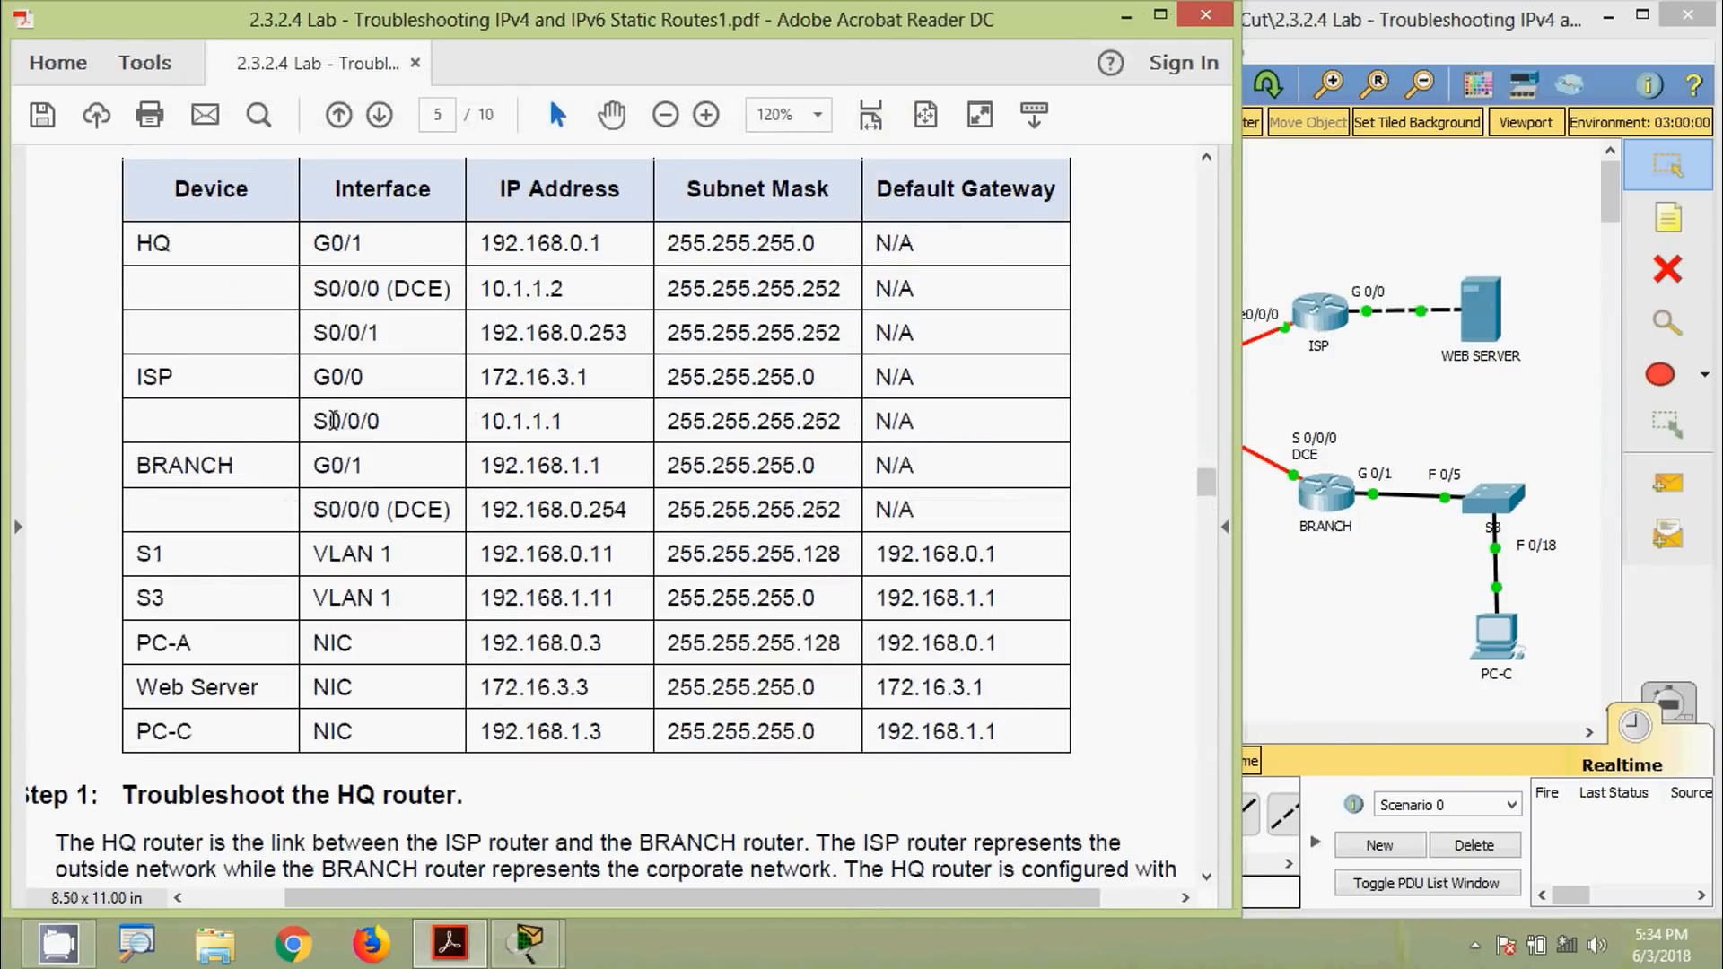
{"action": "left_click_drag", "start_coordinate": [316, 424], "coordinate": [561, 424]}
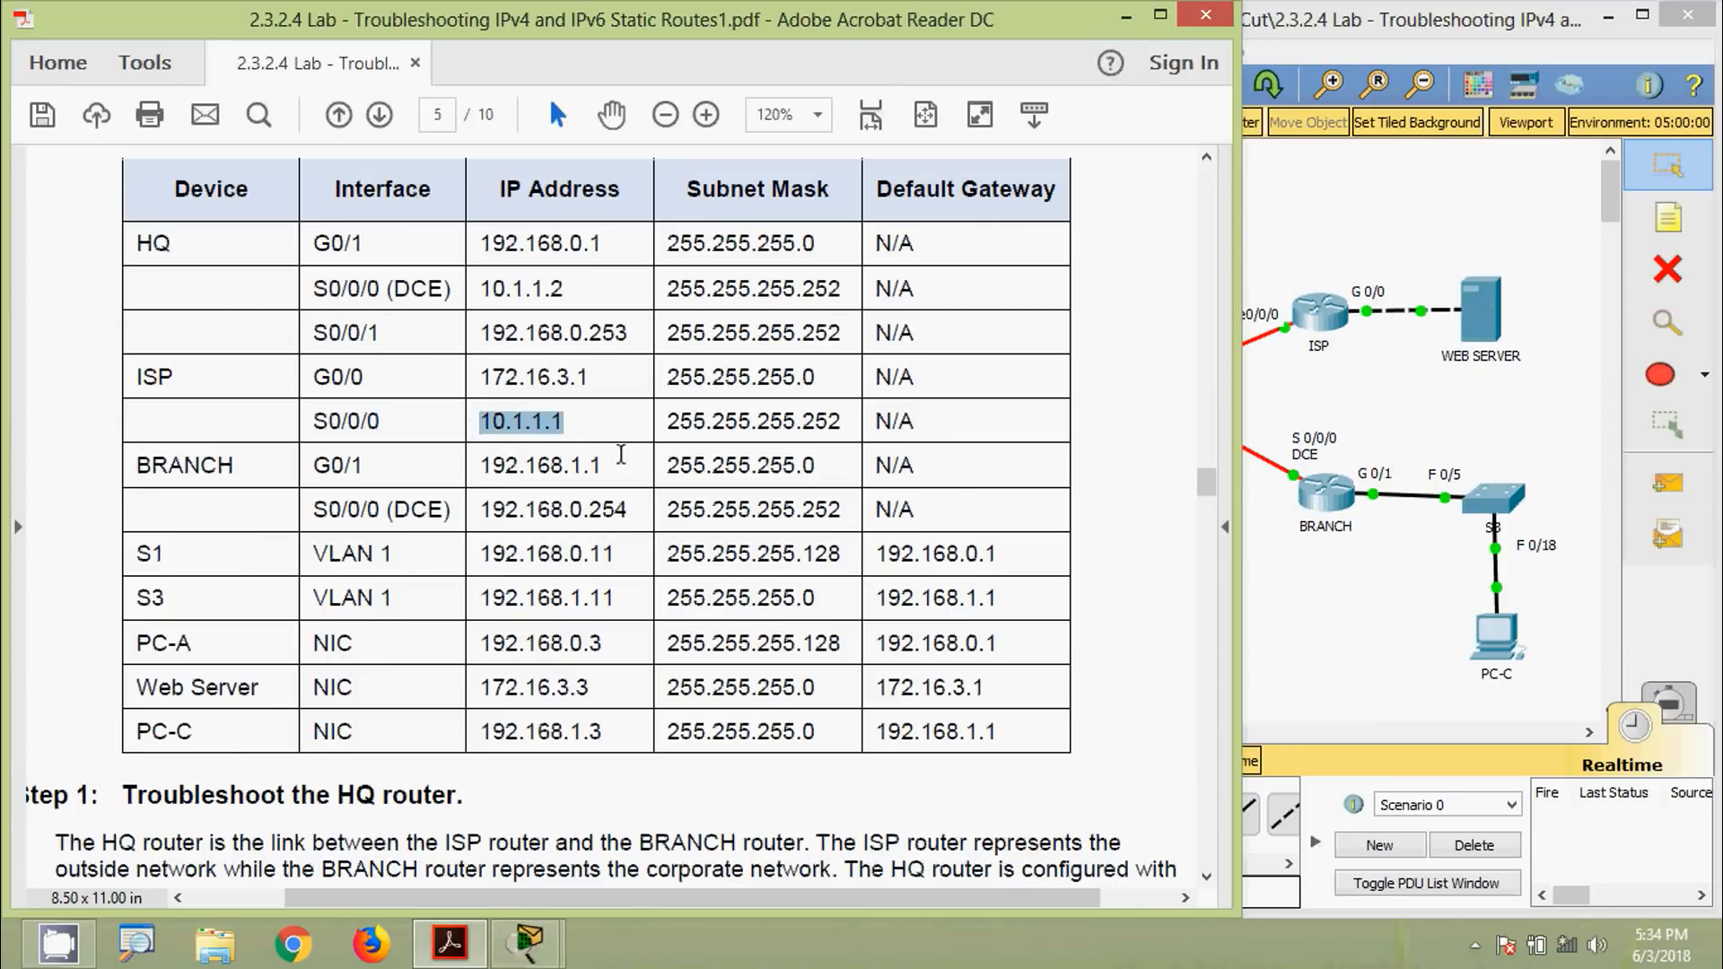
Reopen HQ's console and position it beside the addressing table
{"action": "key", "text": "alt+Tab"}
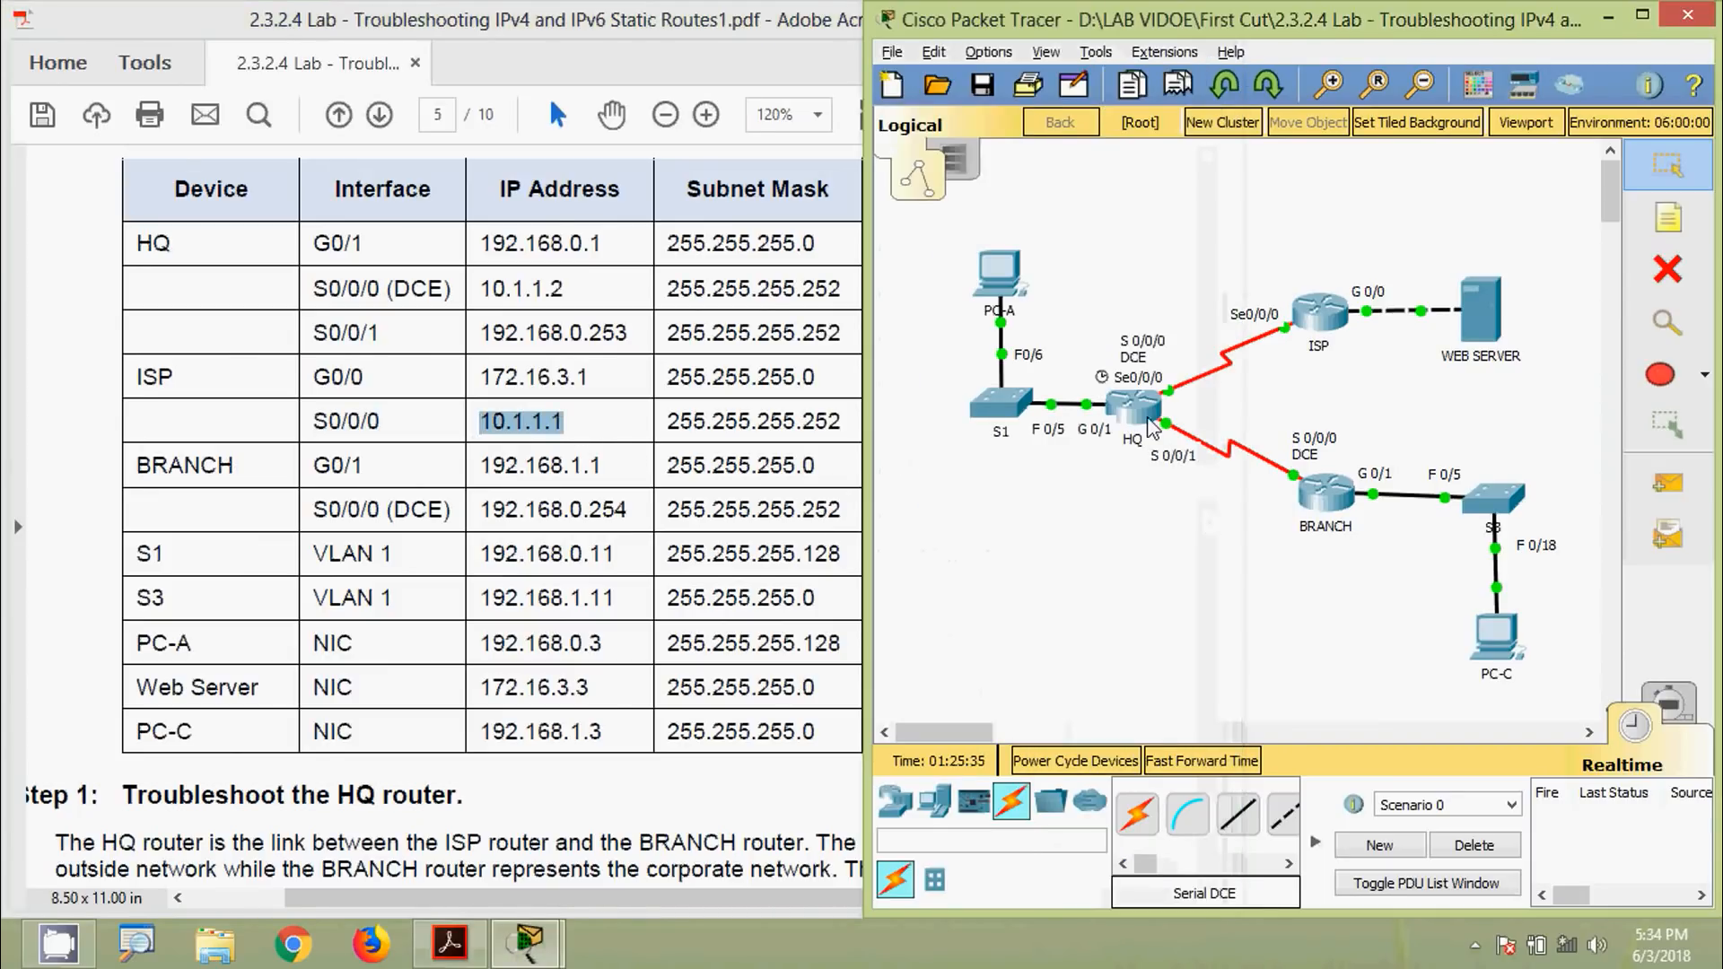
{"action": "left_click", "coordinate": [1147, 418]}
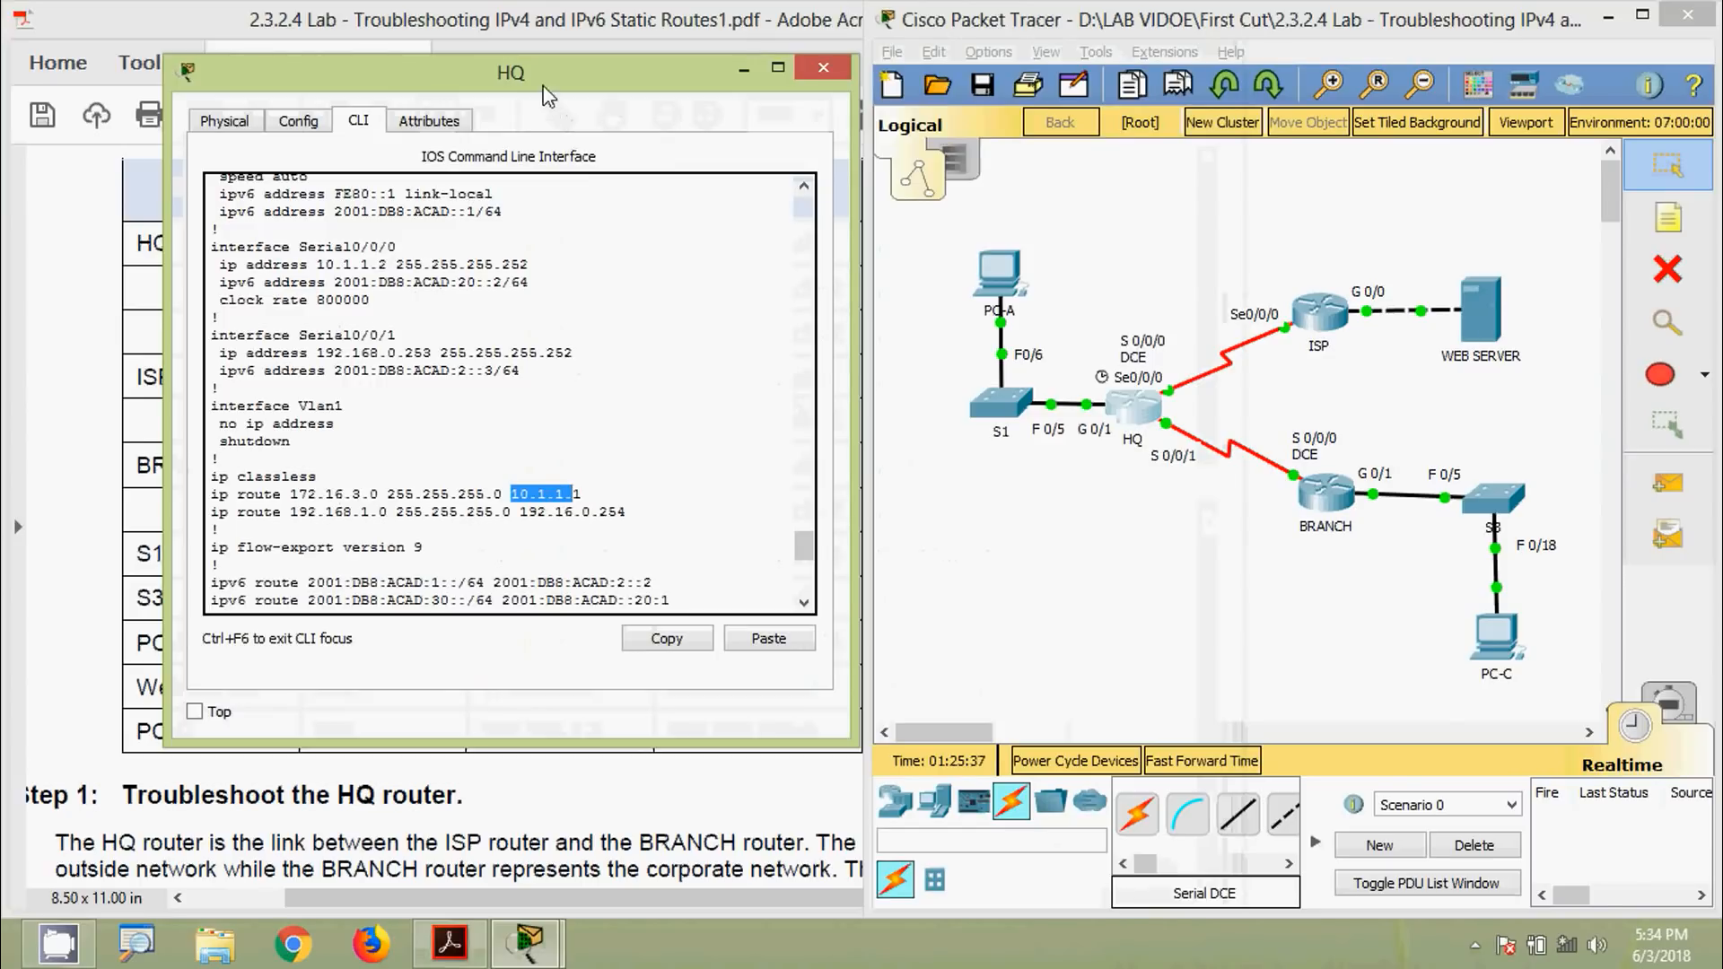
{"action": "left_click_drag", "start_coordinate": [557, 74], "coordinate": [1184, 80]}
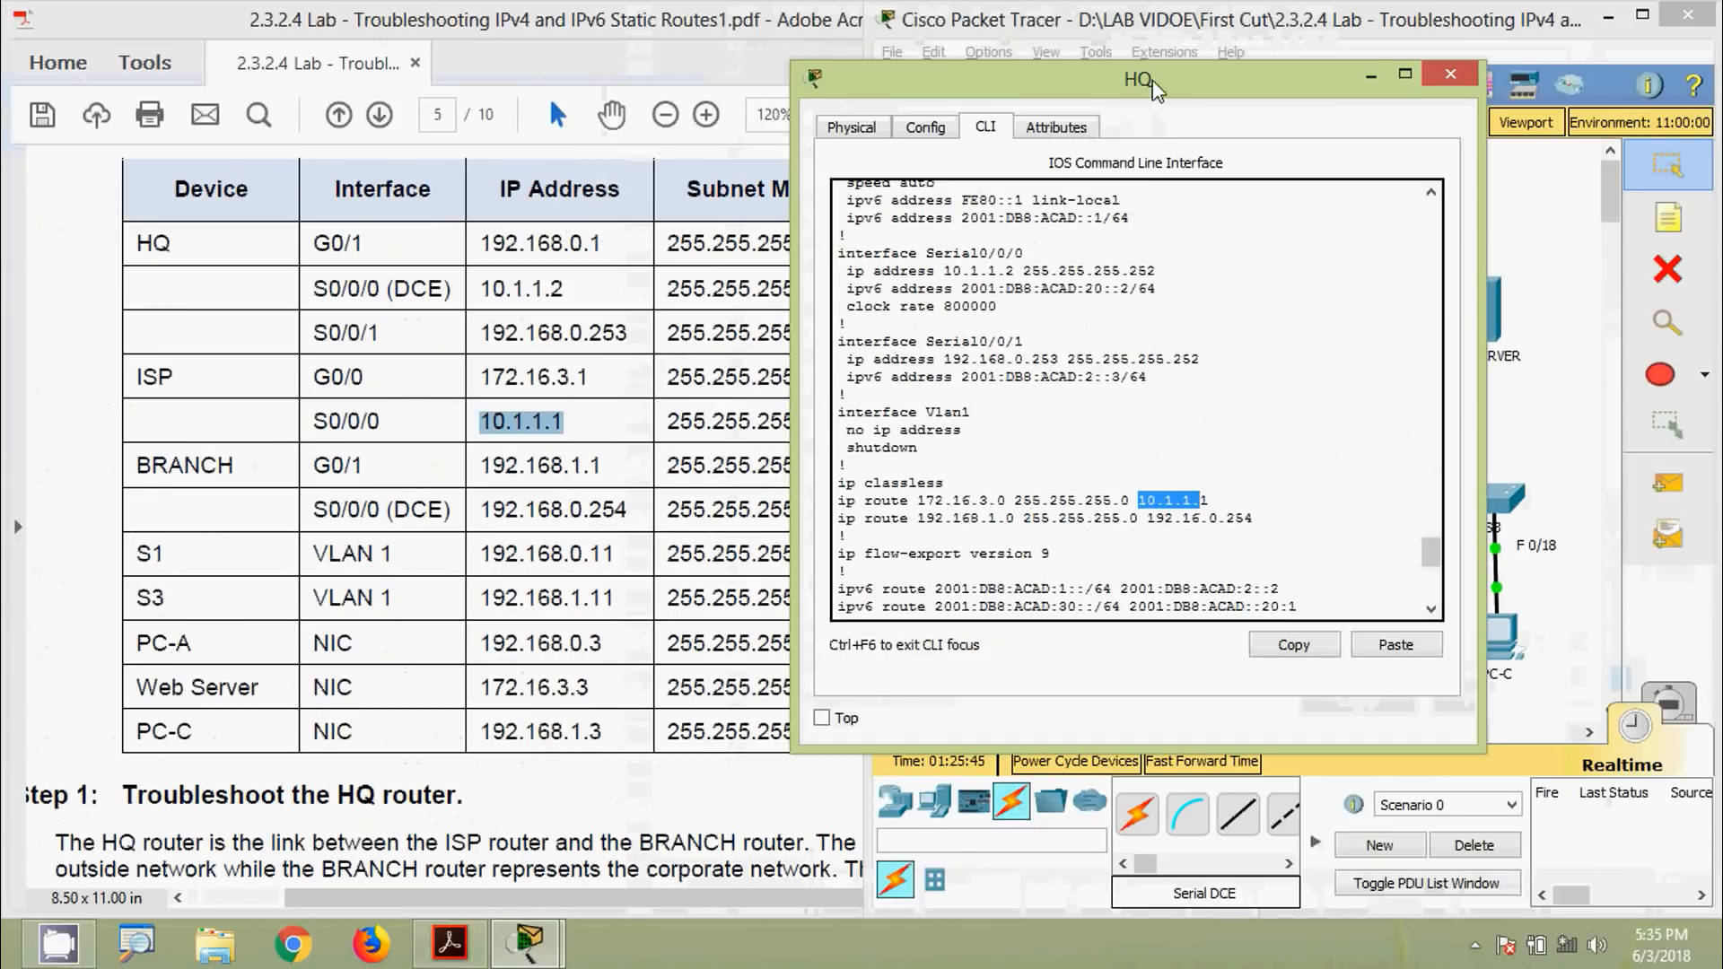
{"action": "left_click_drag", "start_coordinate": [1156, 89], "coordinate": [706, 45]}
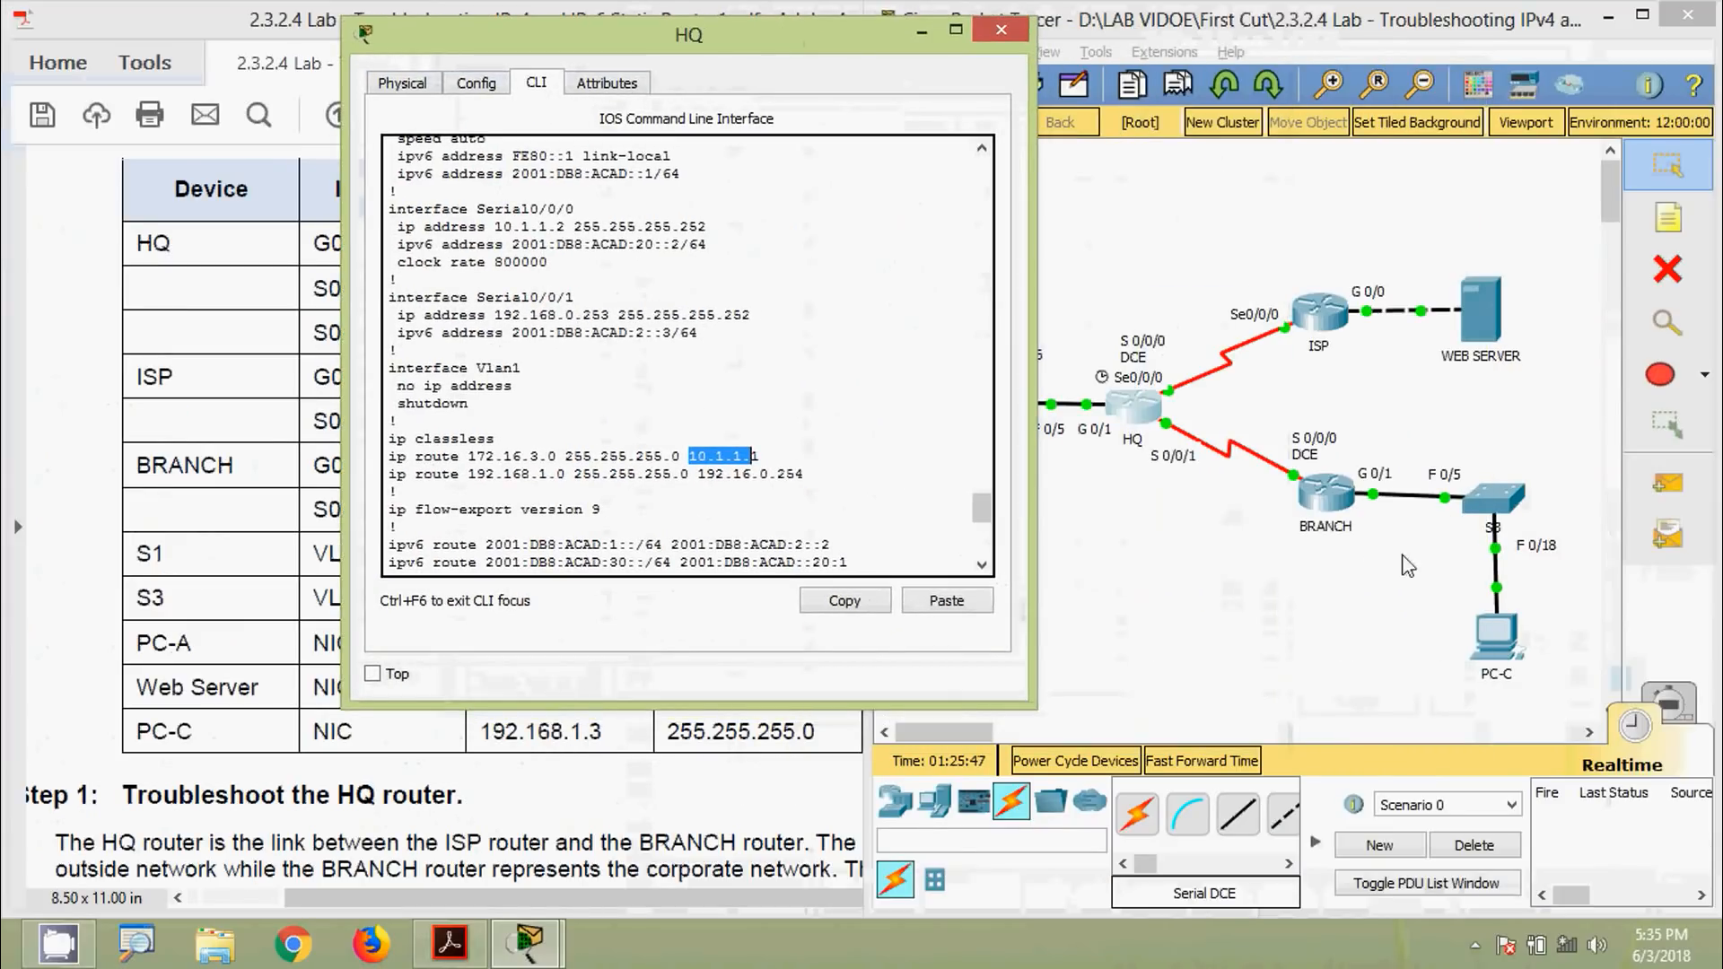
{"action": "left_click_drag", "start_coordinate": [731, 37], "coordinate": [607, 22]}
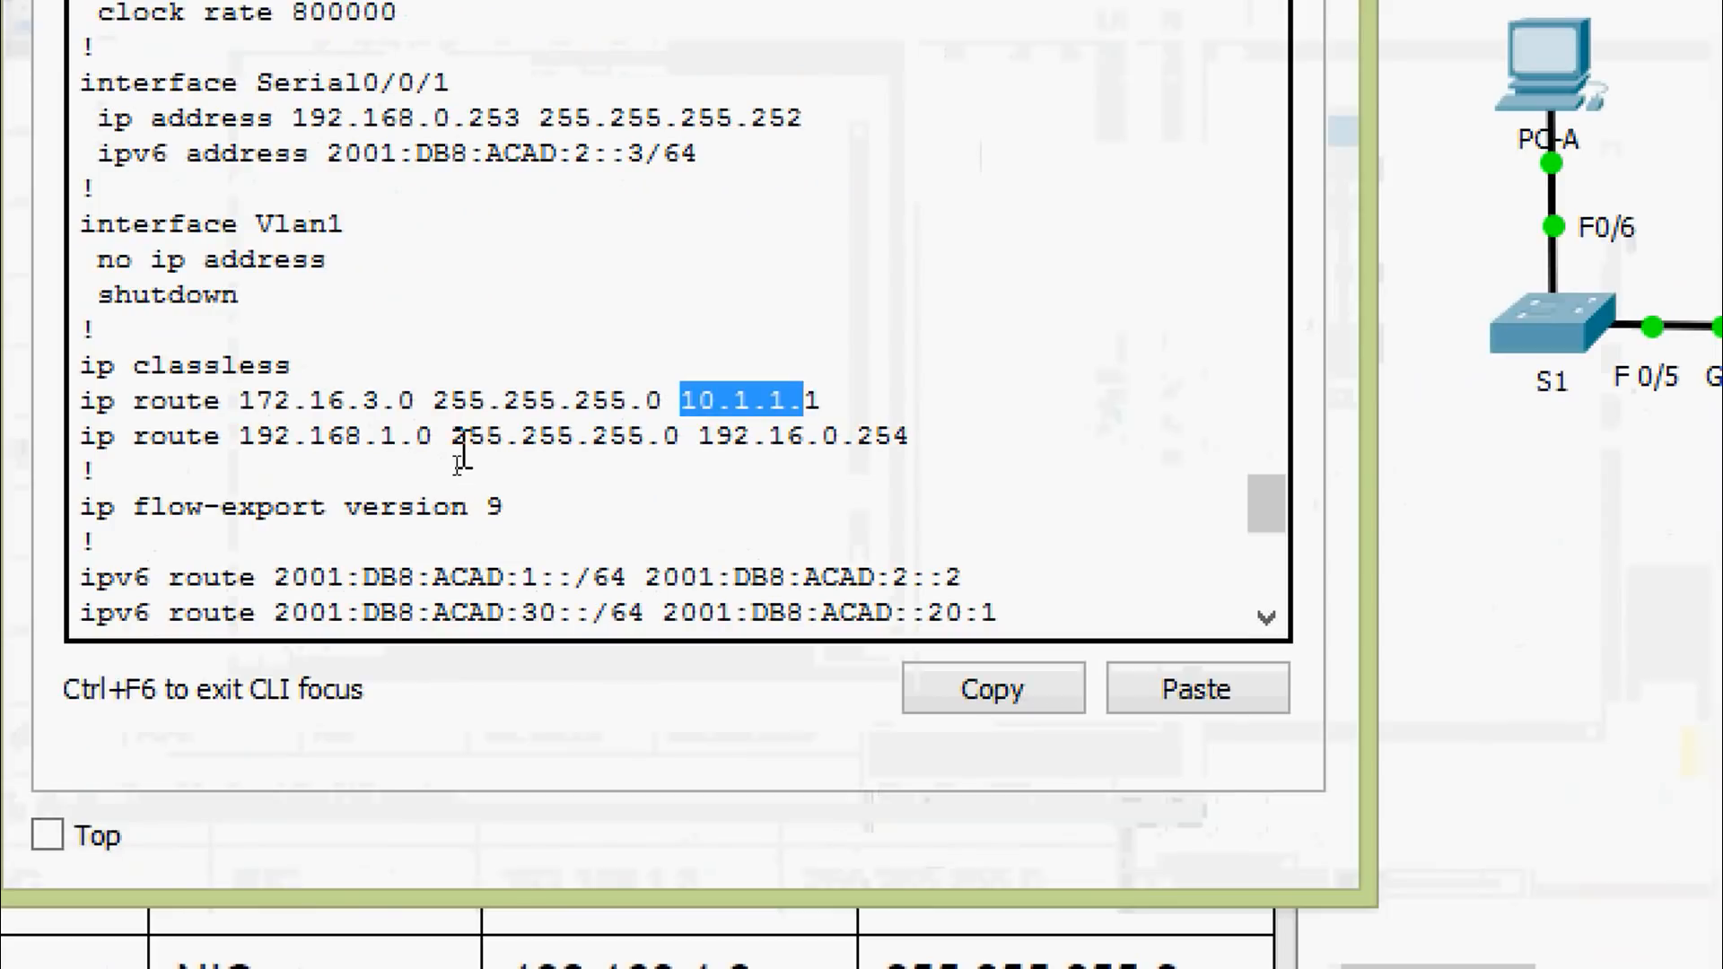
Highlight the 192.168.1.0 route's next hop, pinpointing 16 in 192.16.0.254 as the typo
{"action": "left_click_drag", "start_coordinate": [459, 452], "coordinate": [673, 450]}
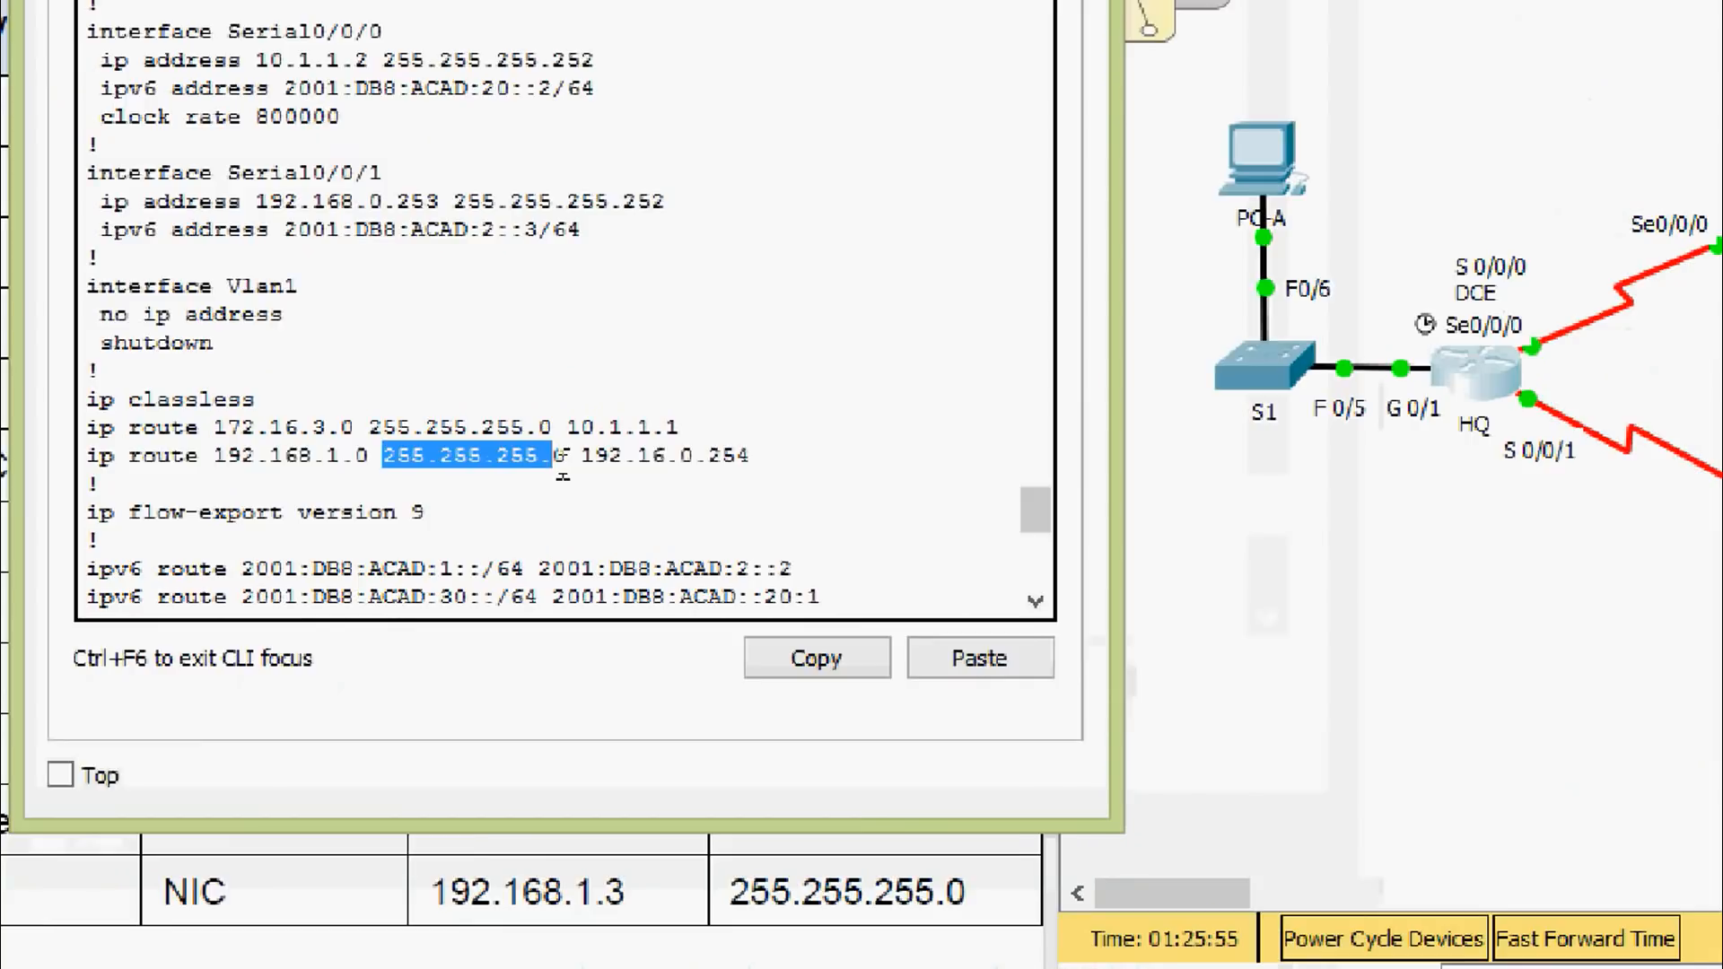
{"action": "left_click_drag", "start_coordinate": [456, 31], "coordinate": [966, 93]}
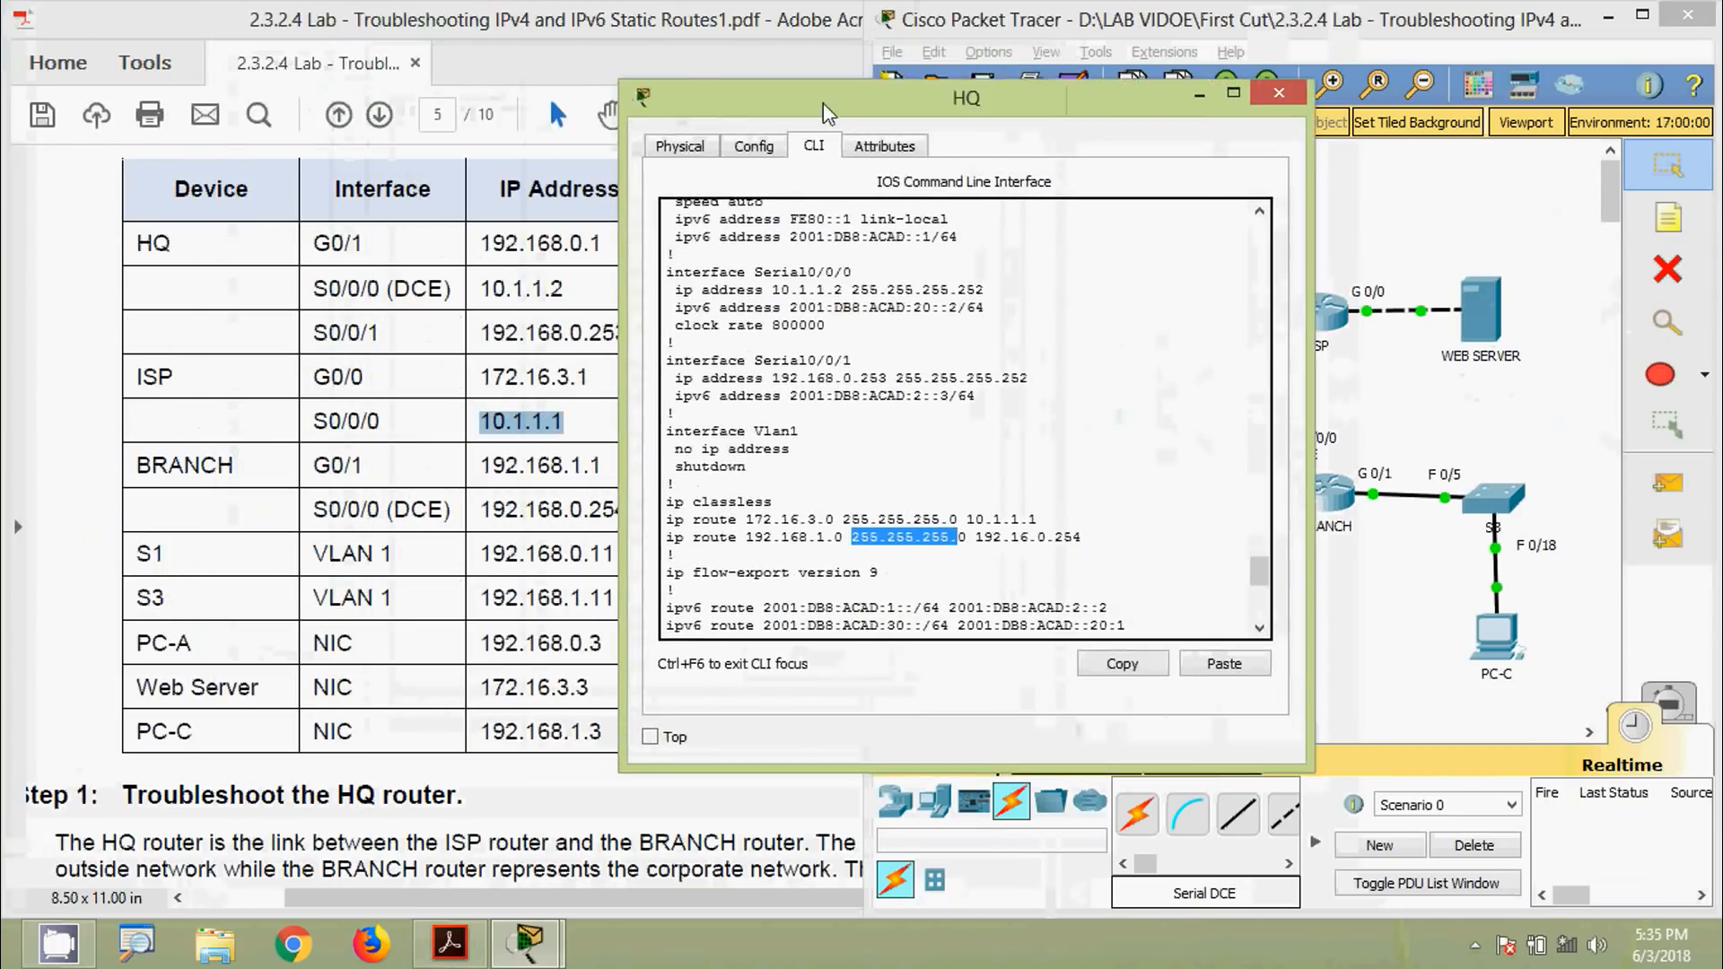
{"action": "left_click_drag", "start_coordinate": [859, 81], "coordinate": [582, 66]}
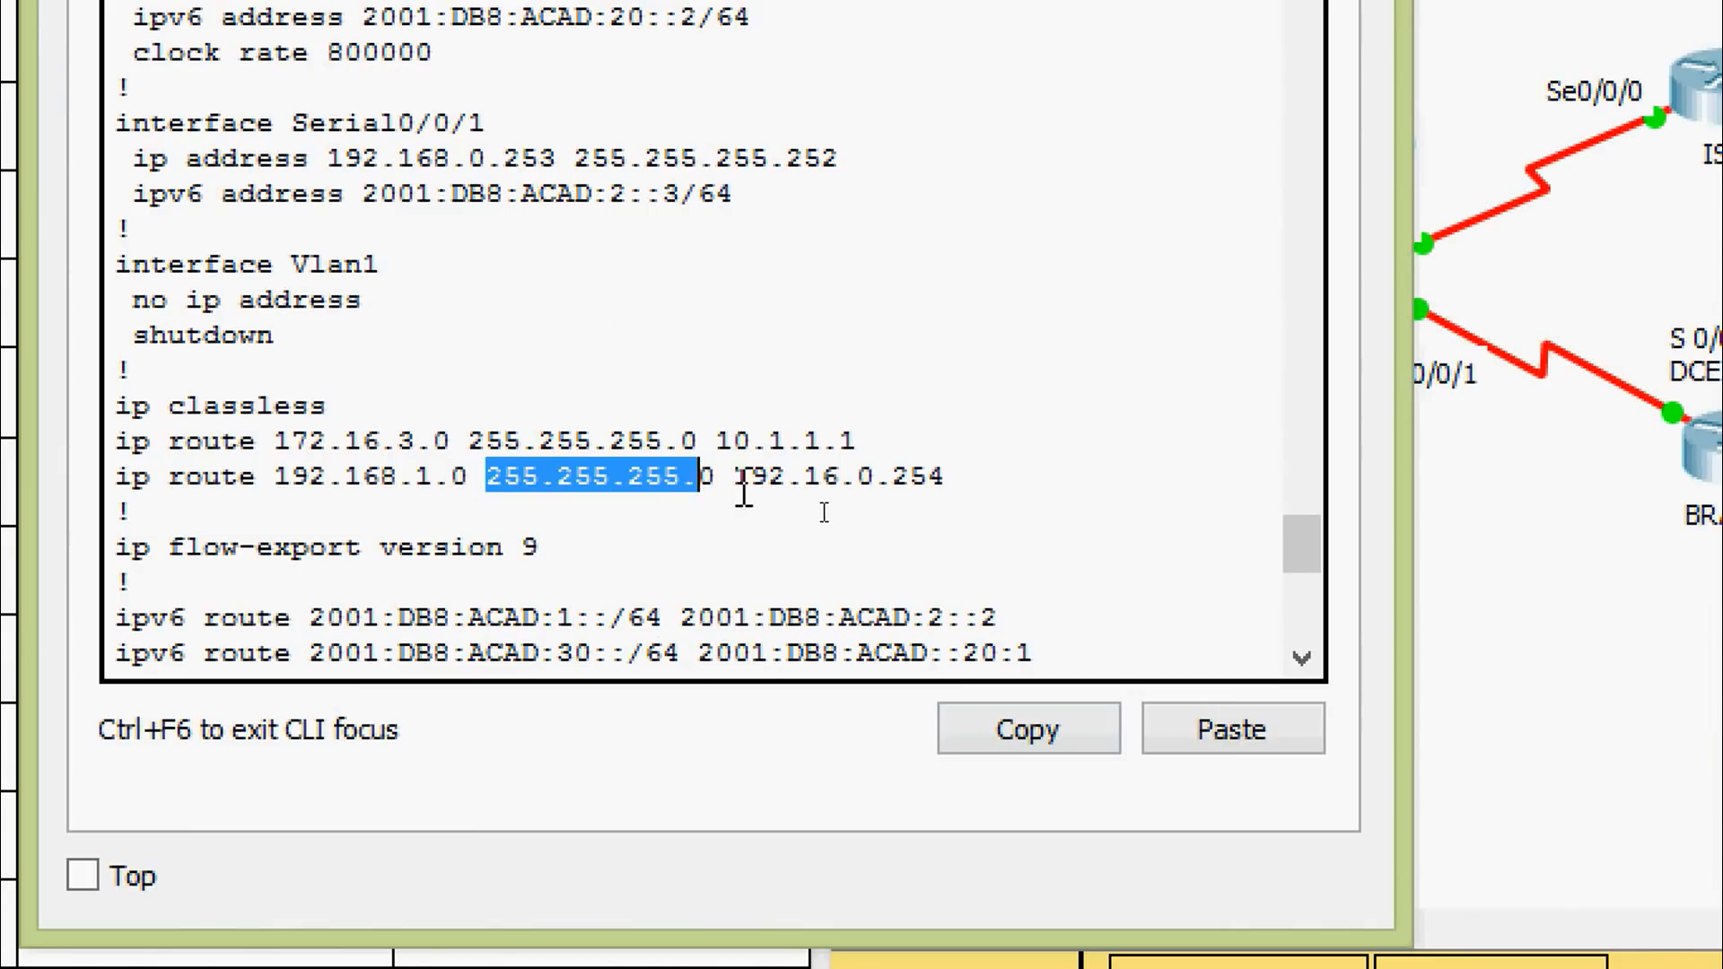
{"action": "left_click_drag", "start_coordinate": [735, 476], "coordinate": [878, 480]}
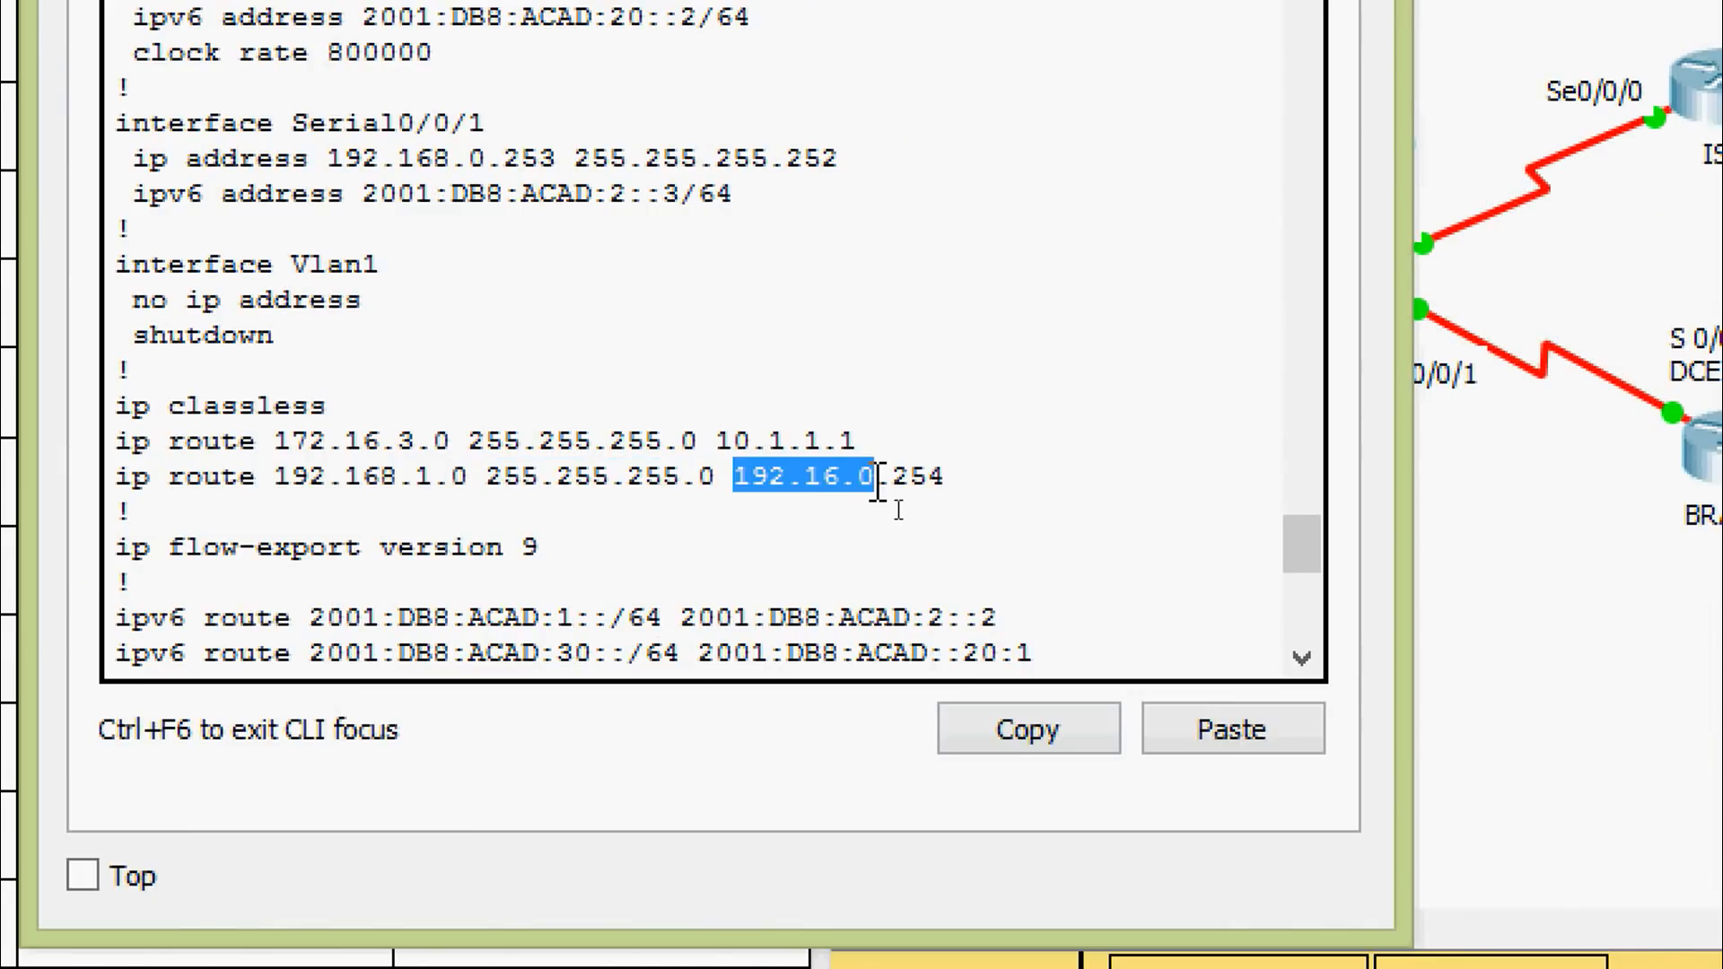
{"action": "left_click", "coordinate": [825, 485]}
{"action": "left_click_drag", "start_coordinate": [804, 481], "coordinate": [837, 495]}
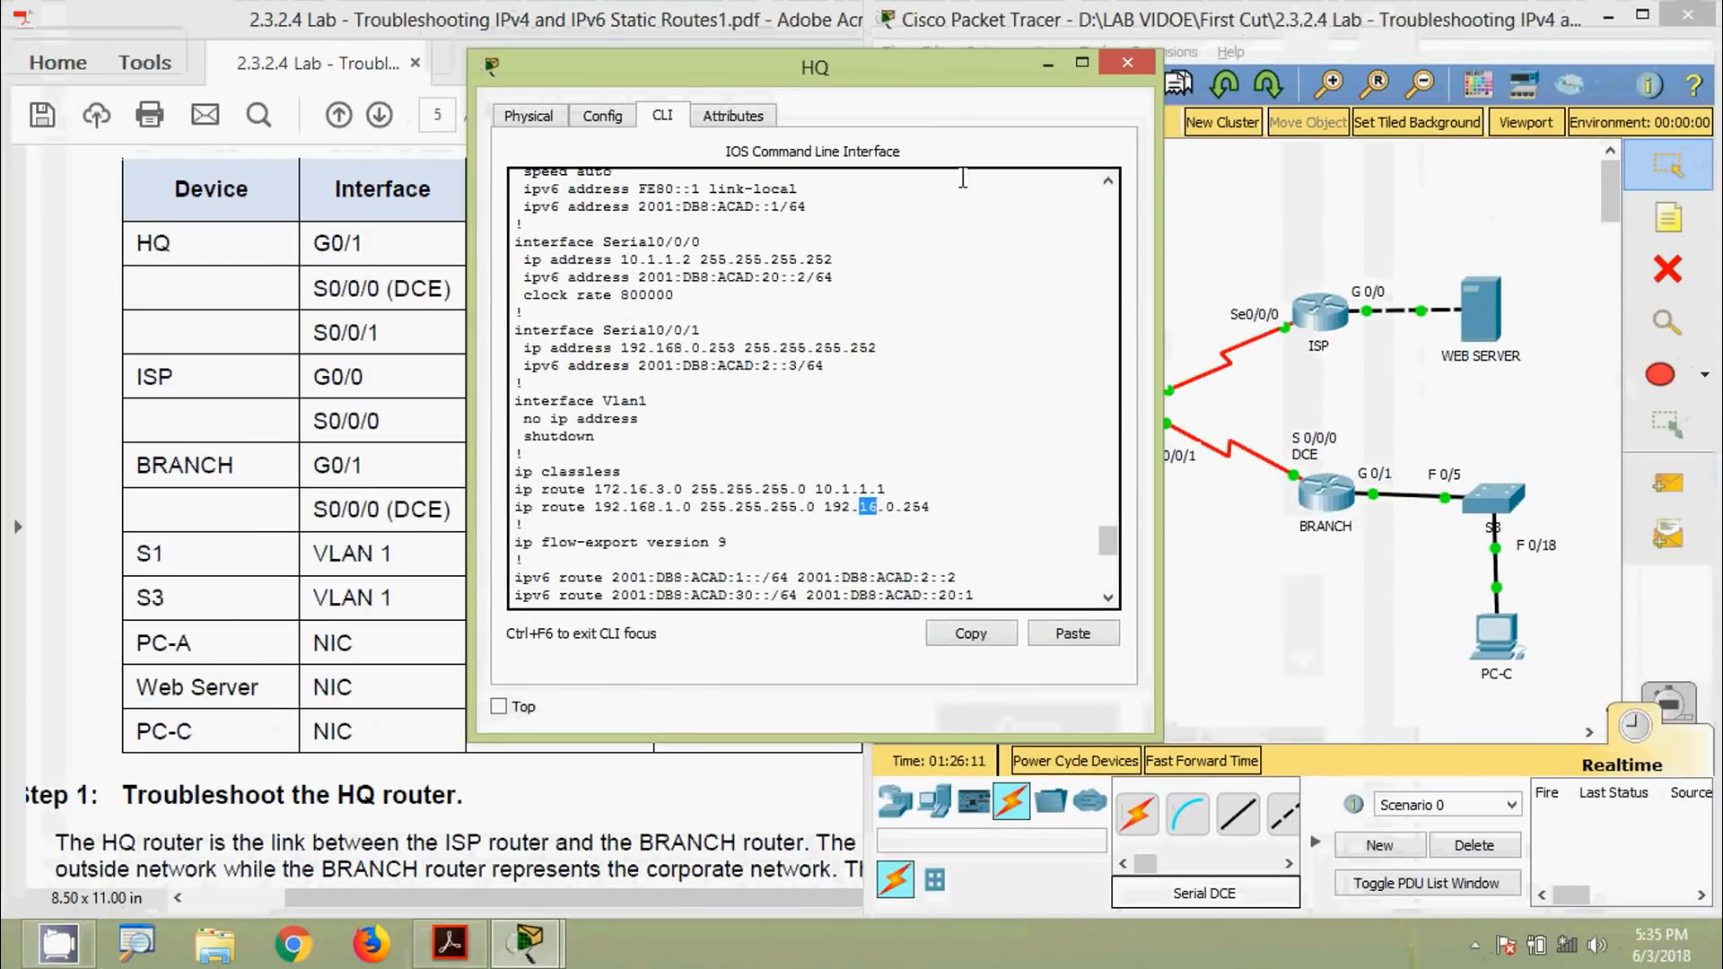
Check the HQ–BRANCH serial link's port labels on the topology
{"action": "left_click_drag", "start_coordinate": [836, 72], "coordinate": [608, 79]}
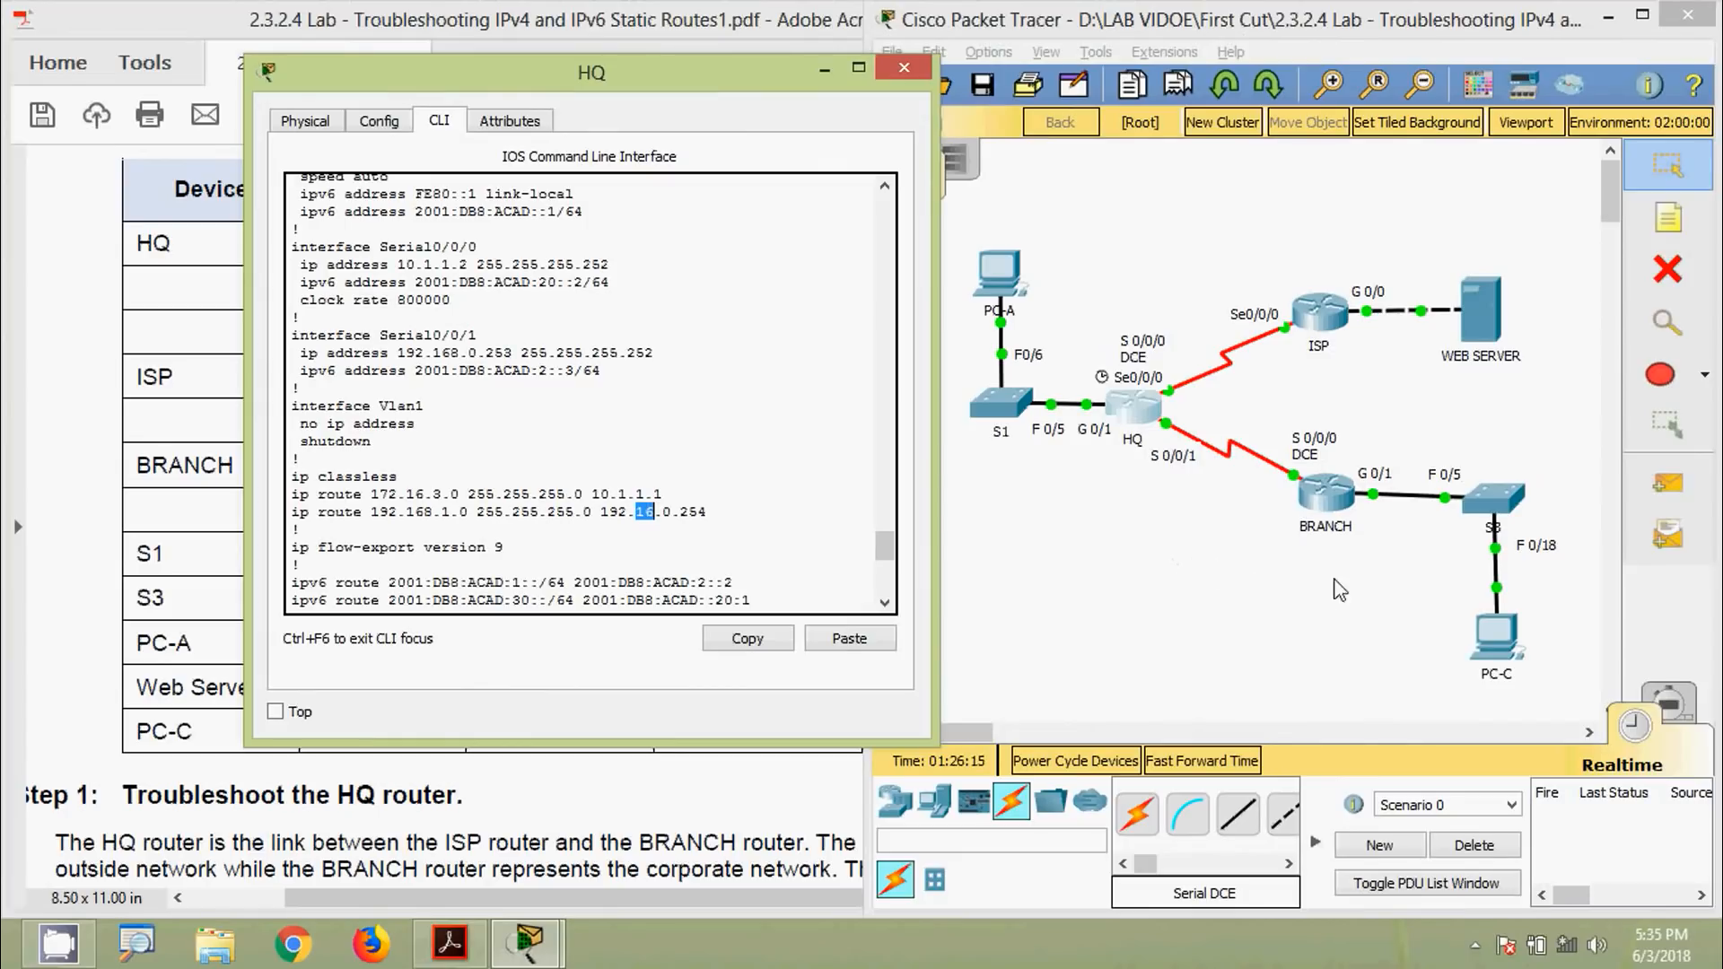
{"action": "left_click", "coordinate": [1113, 644]}
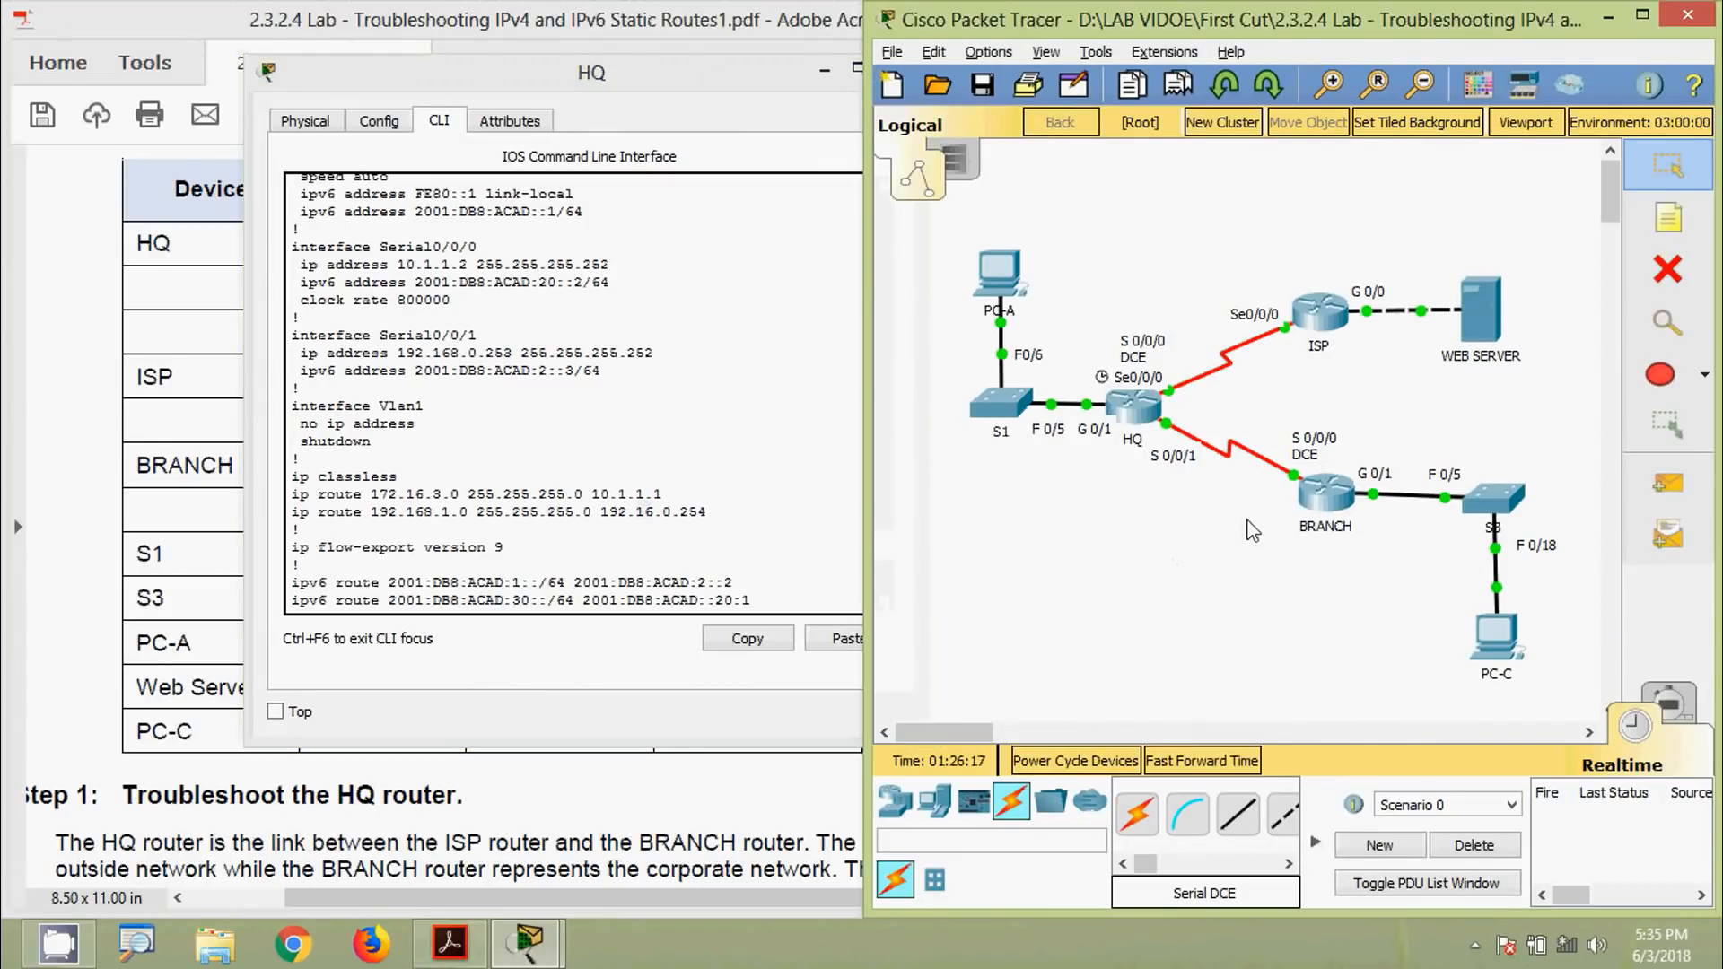
{"action": "left_click", "coordinate": [1295, 476]}
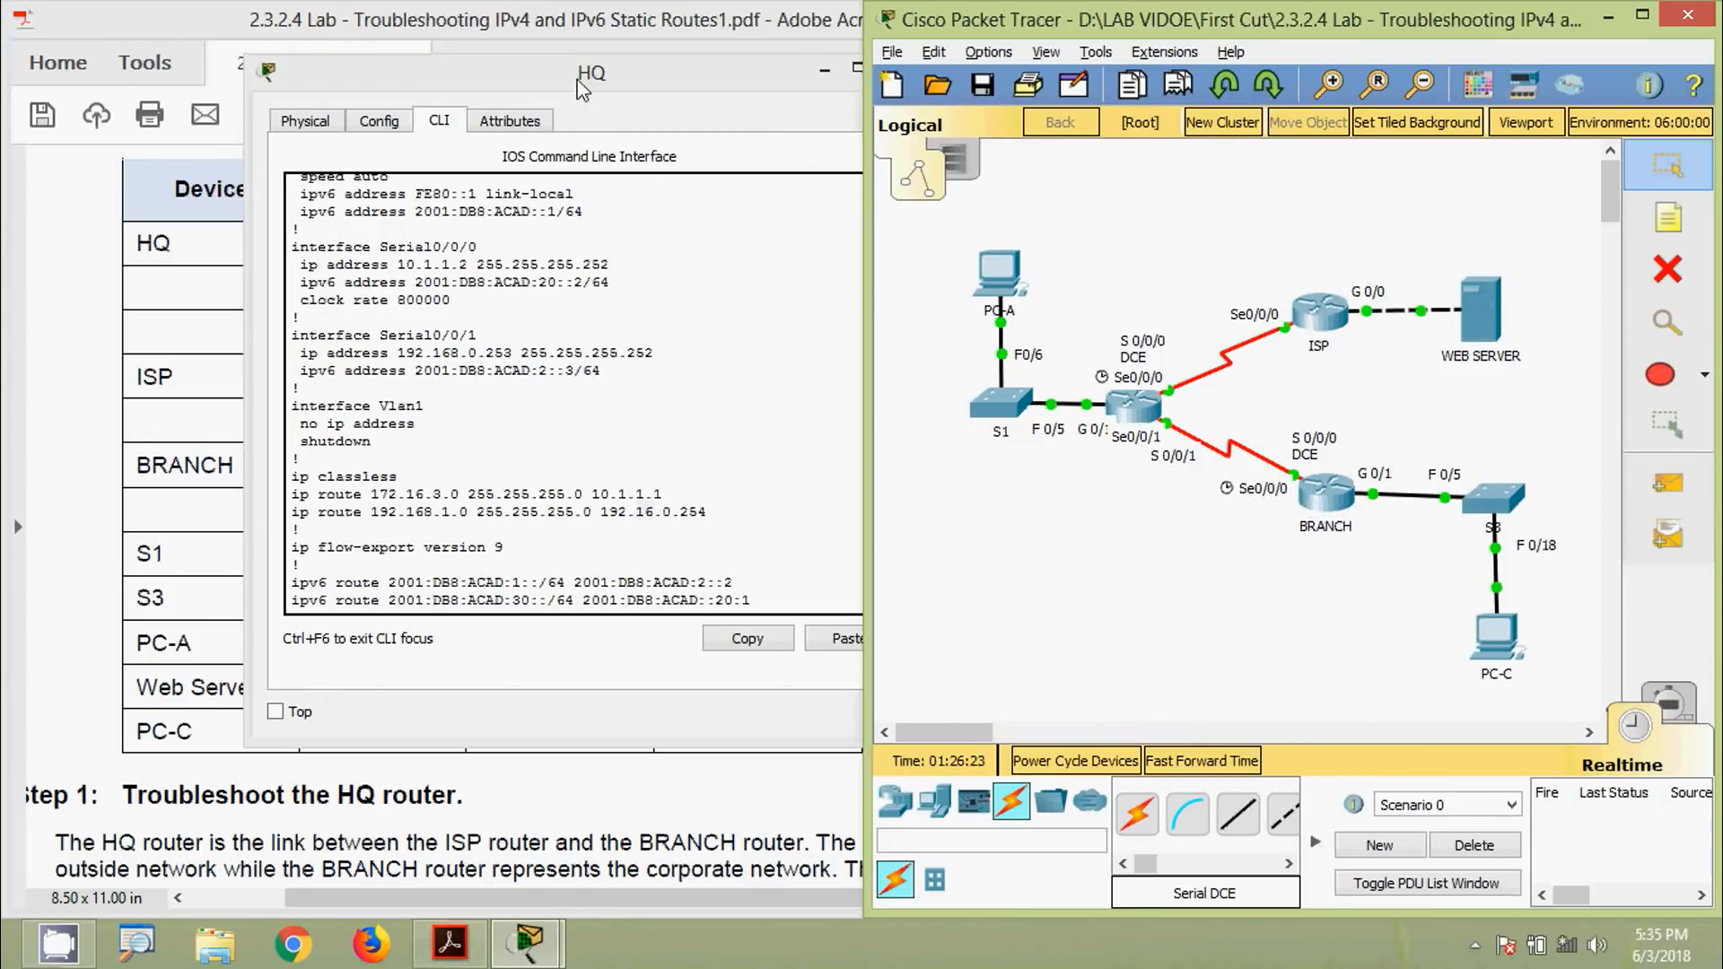
Place HQ's configuration beside the address table and mark the mistyped 192.16.0.254 next hop
{"action": "left_click_drag", "start_coordinate": [581, 79], "coordinate": [1233, 138]}
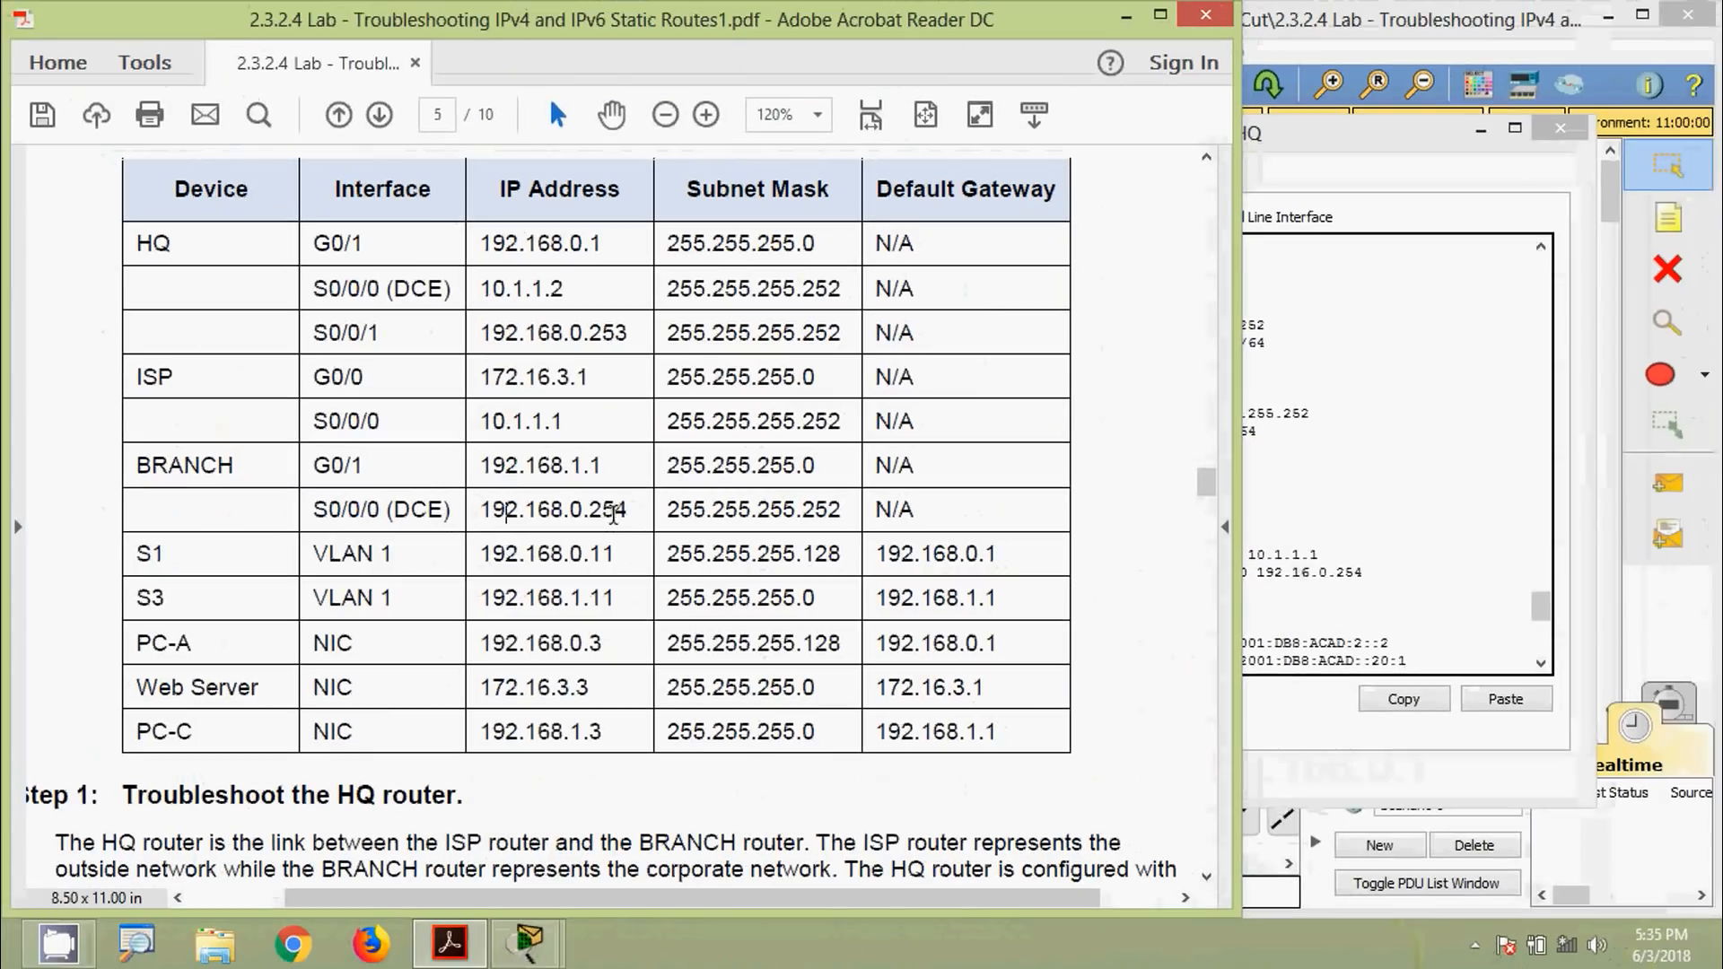
{"action": "left_click", "coordinate": [1320, 554]}
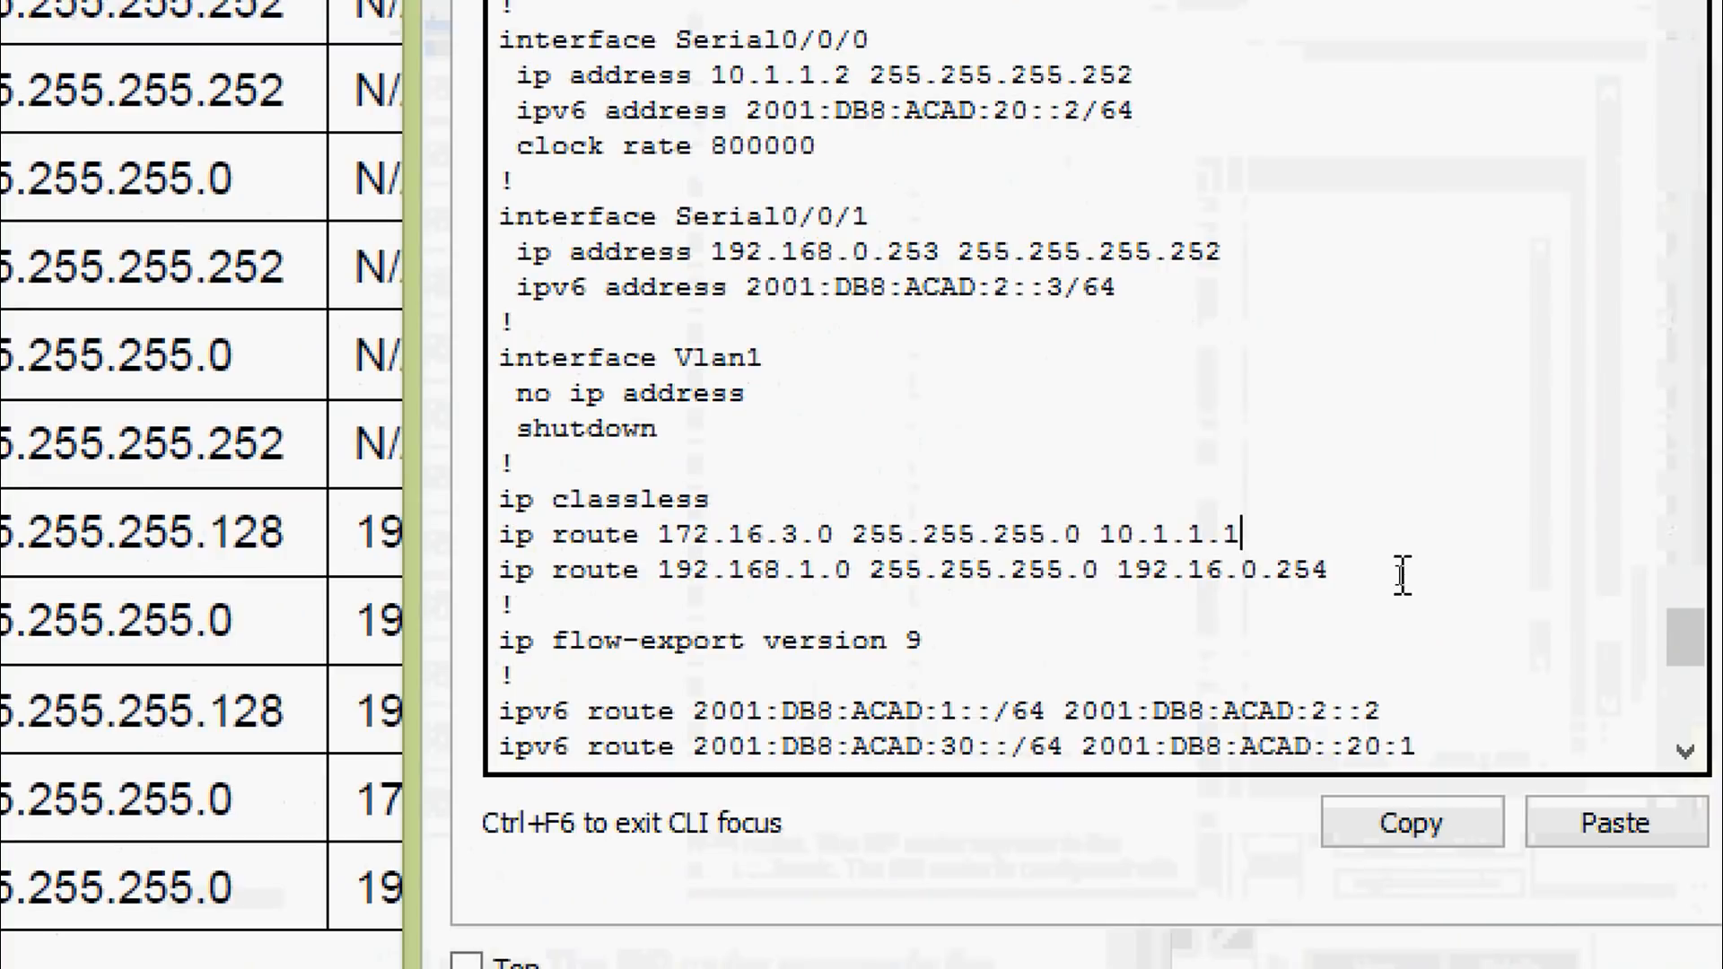
{"action": "left_click_drag", "start_coordinate": [1192, 575], "coordinate": [1224, 575]}
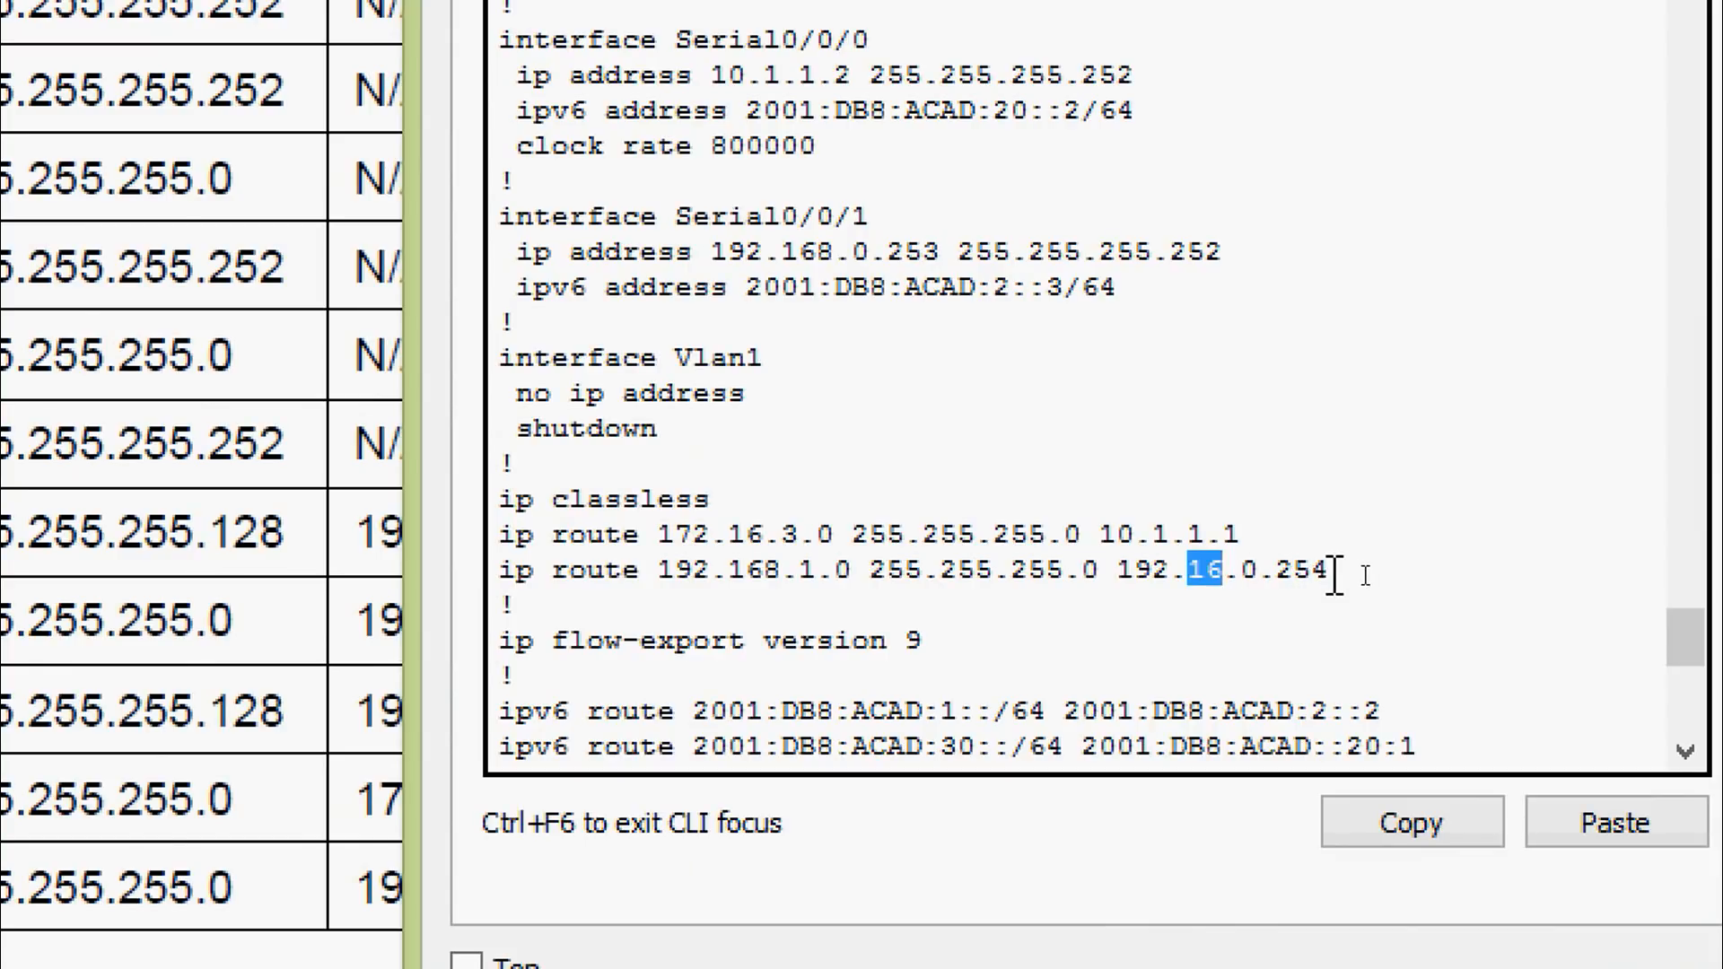
{"action": "left_click_drag", "start_coordinate": [1330, 573], "coordinate": [507, 573]}
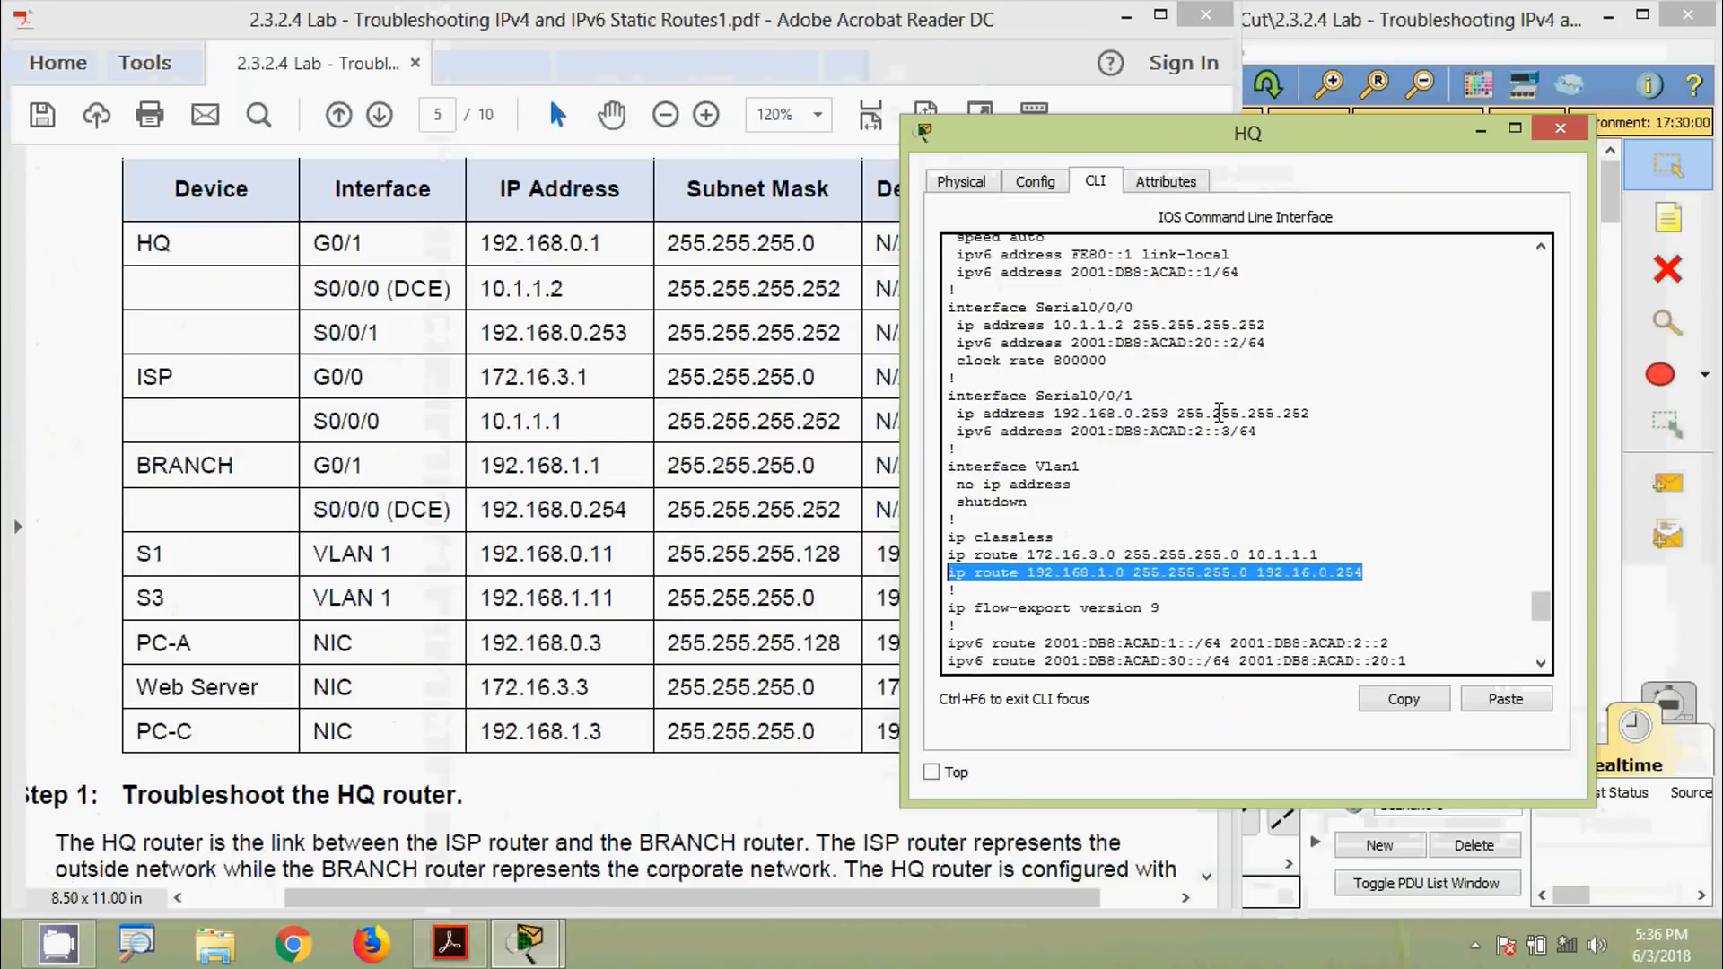
{"action": "left_click", "coordinate": [1199, 461]}
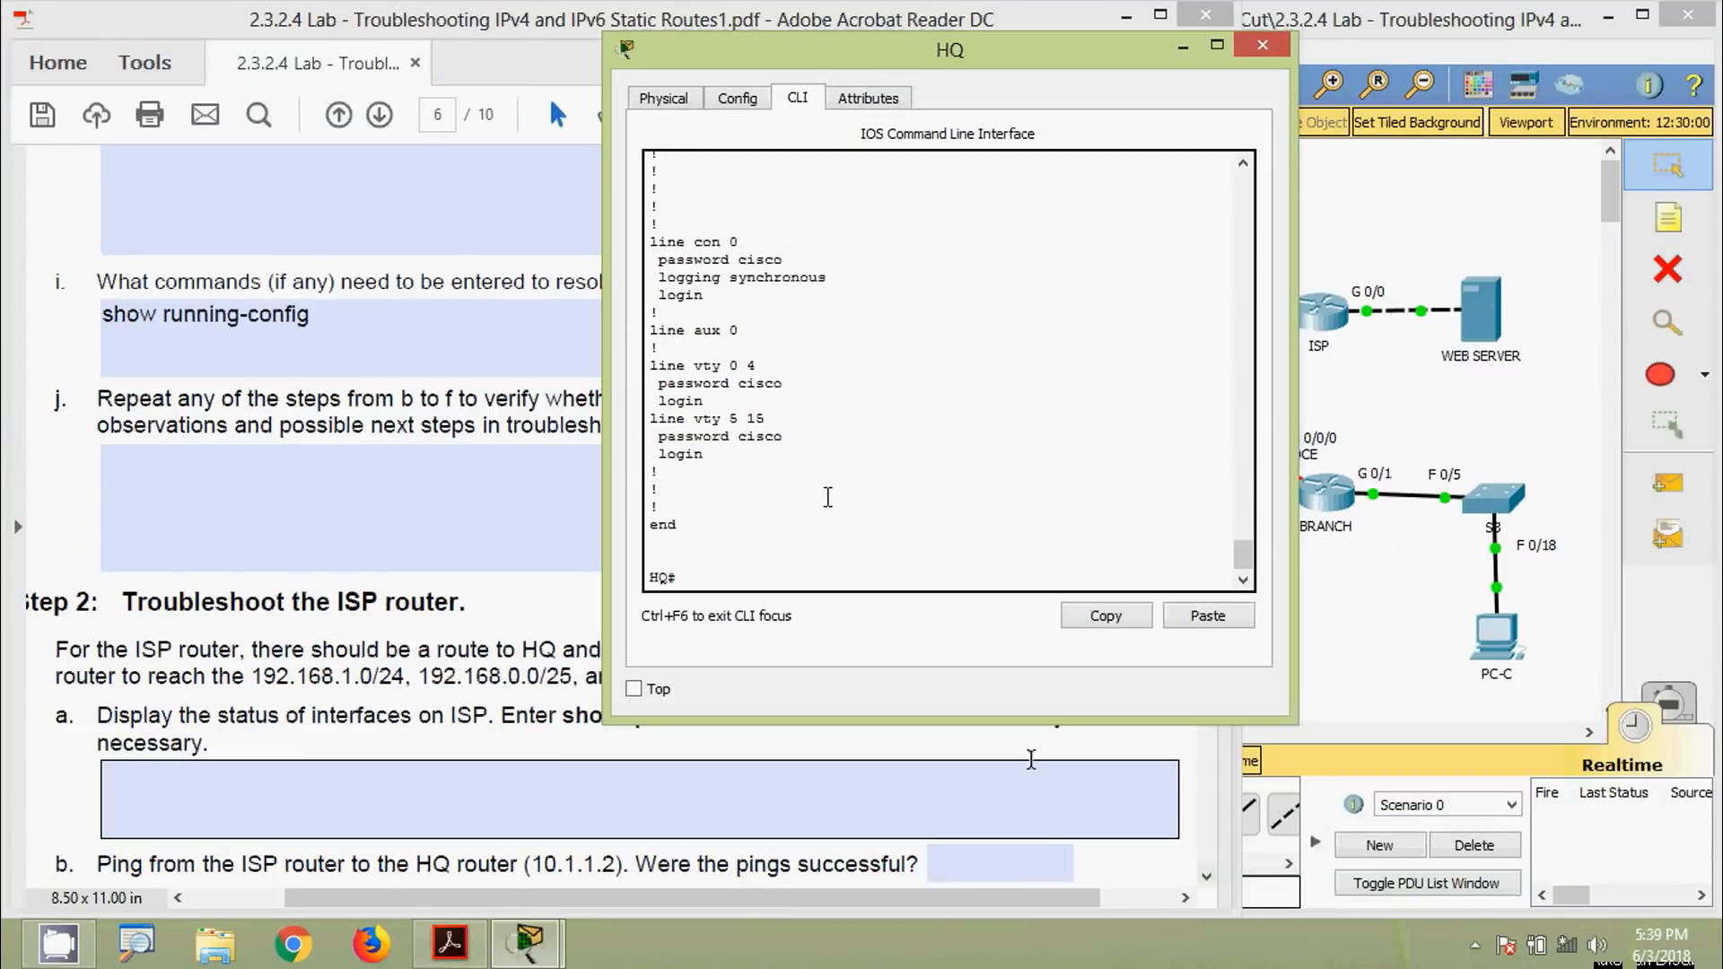
Copy the faulty 'ip route 192.168.1.0 255.255.255.0 192.16.0.254' line from the running-config
{"action": "scroll", "coordinate": [827, 497], "scroll_direction": "up", "scroll_amount": 4}
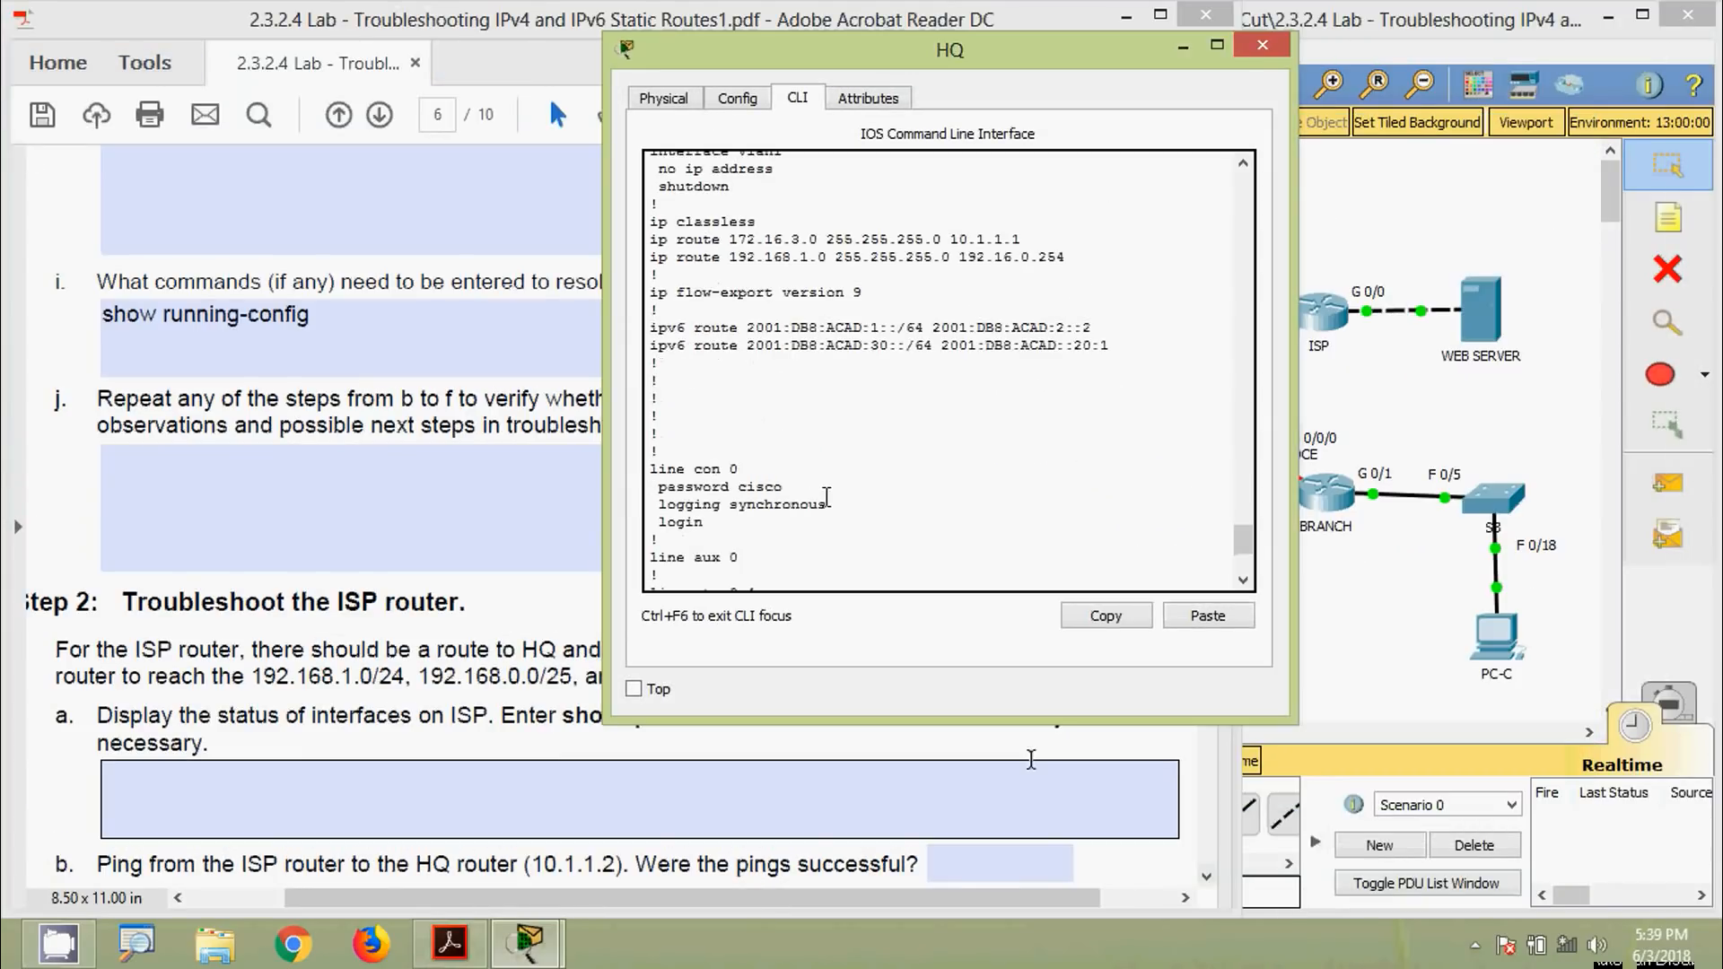
{"action": "scroll", "coordinate": [773, 435], "scroll_direction": "up", "scroll_amount": 1}
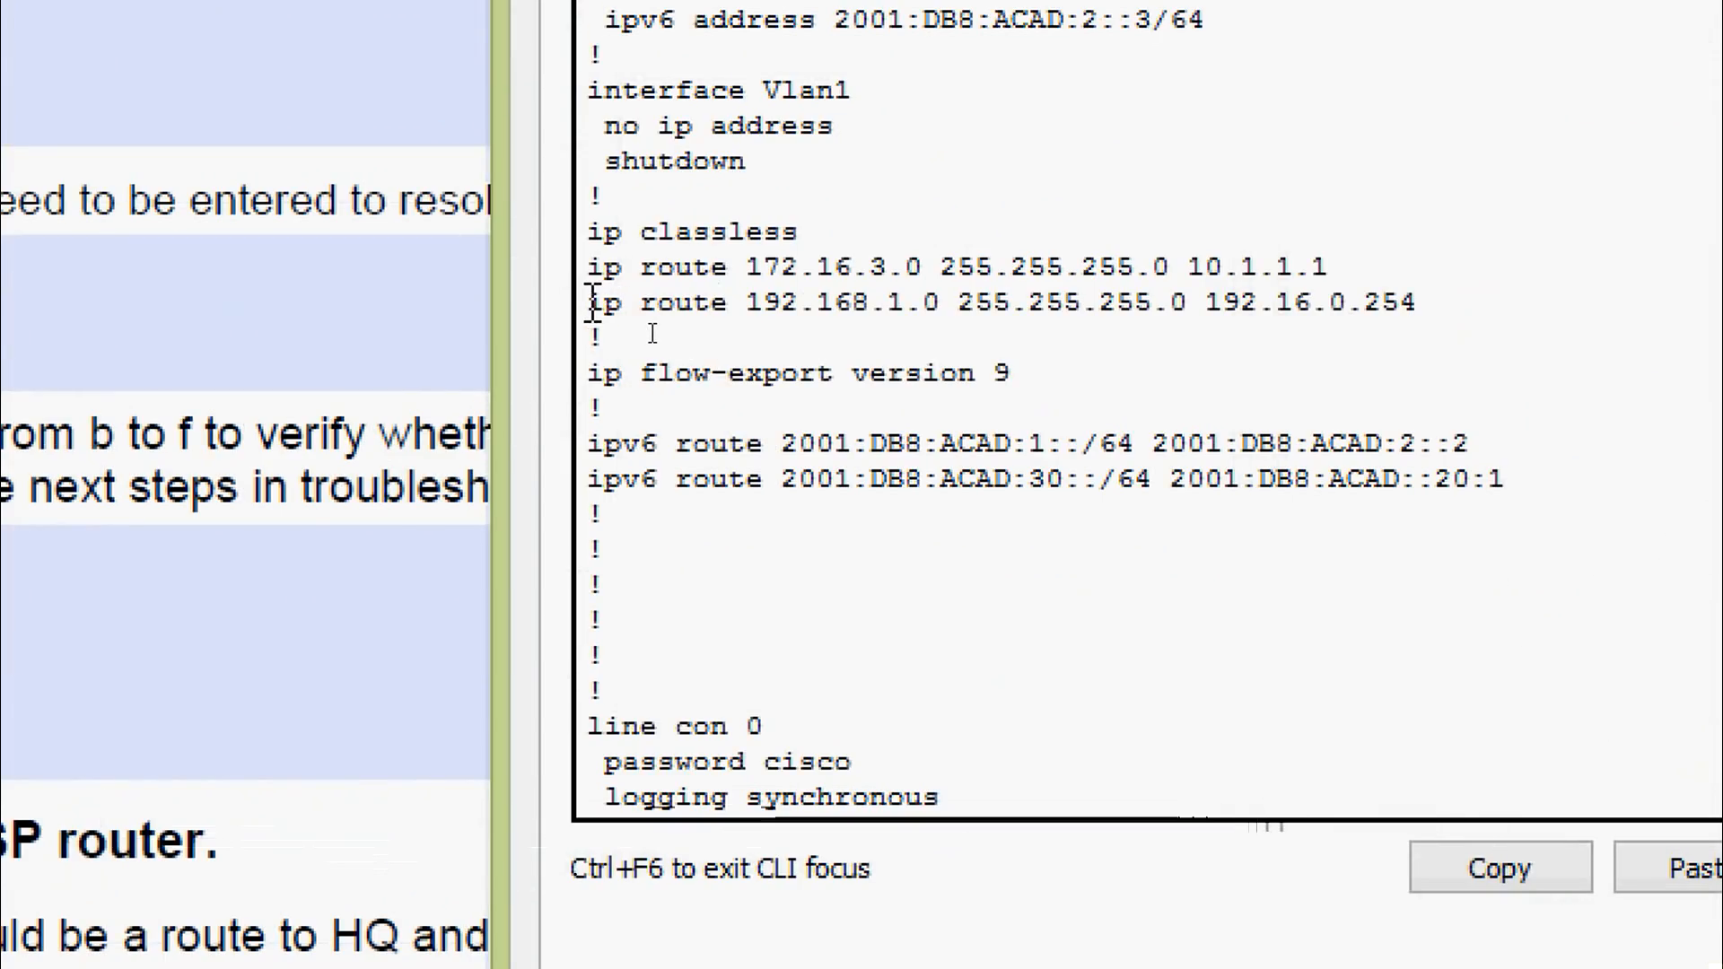
{"action": "left_click_drag", "start_coordinate": [592, 303], "coordinate": [1414, 302]}
{"action": "right_click", "coordinate": [1352, 299]}
{"action": "left_click", "coordinate": [1397, 327]}
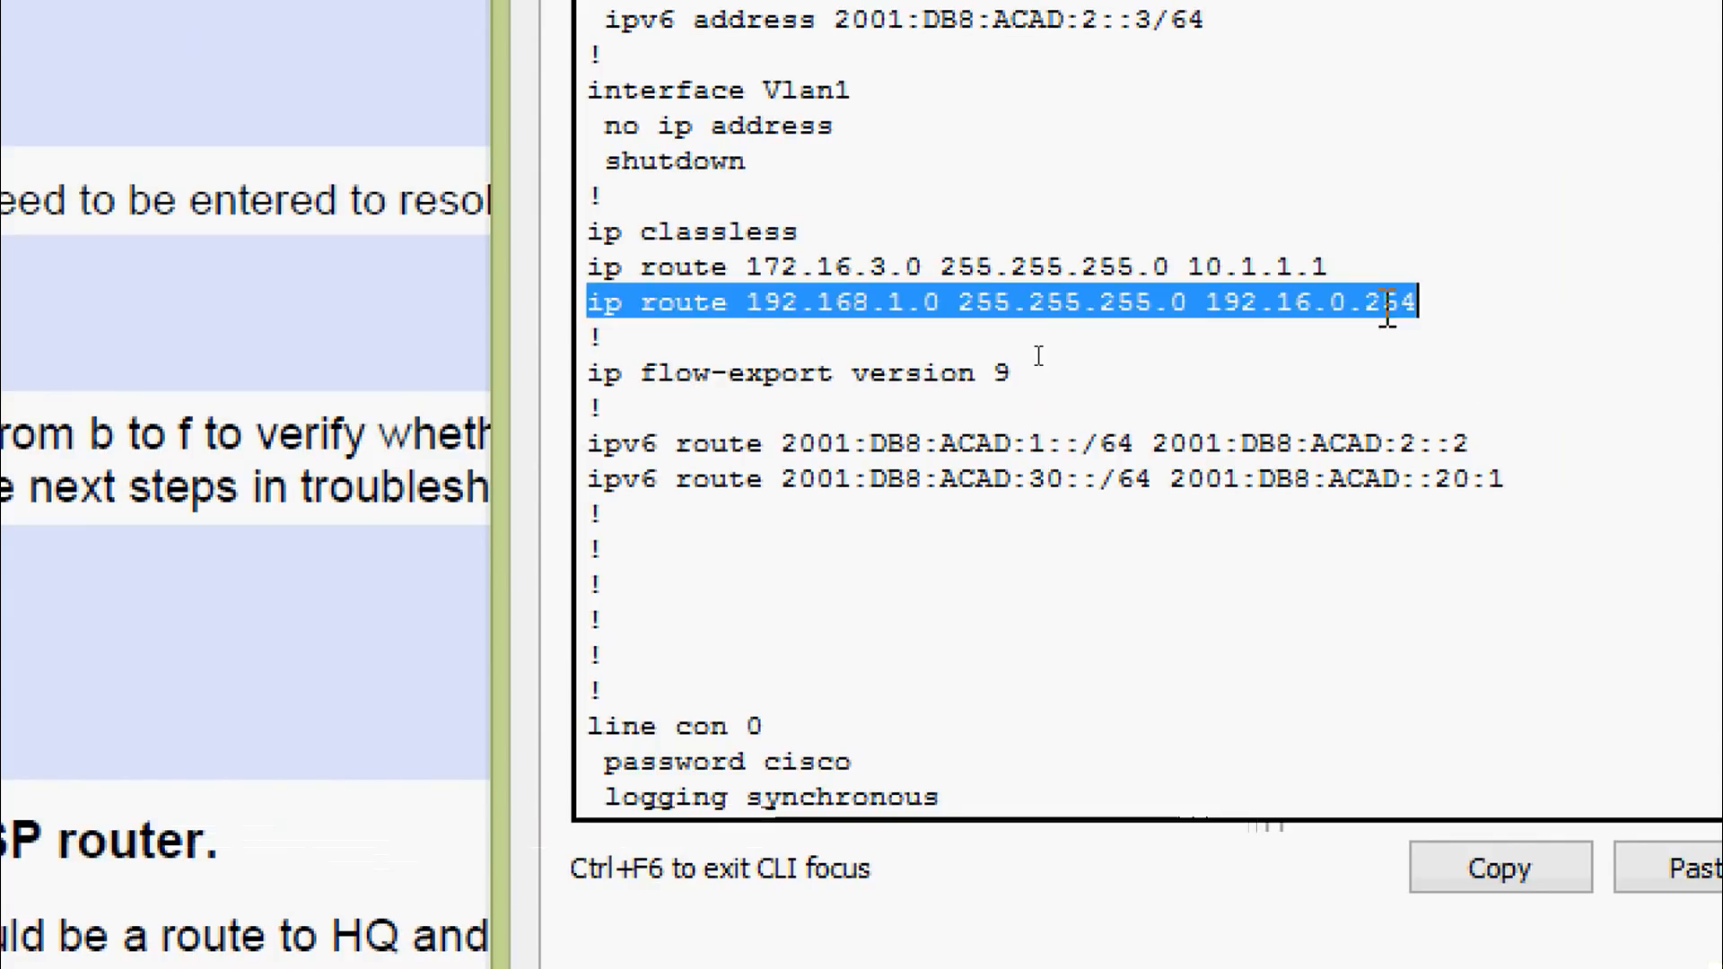
{"action": "left_click", "coordinate": [1038, 356]}
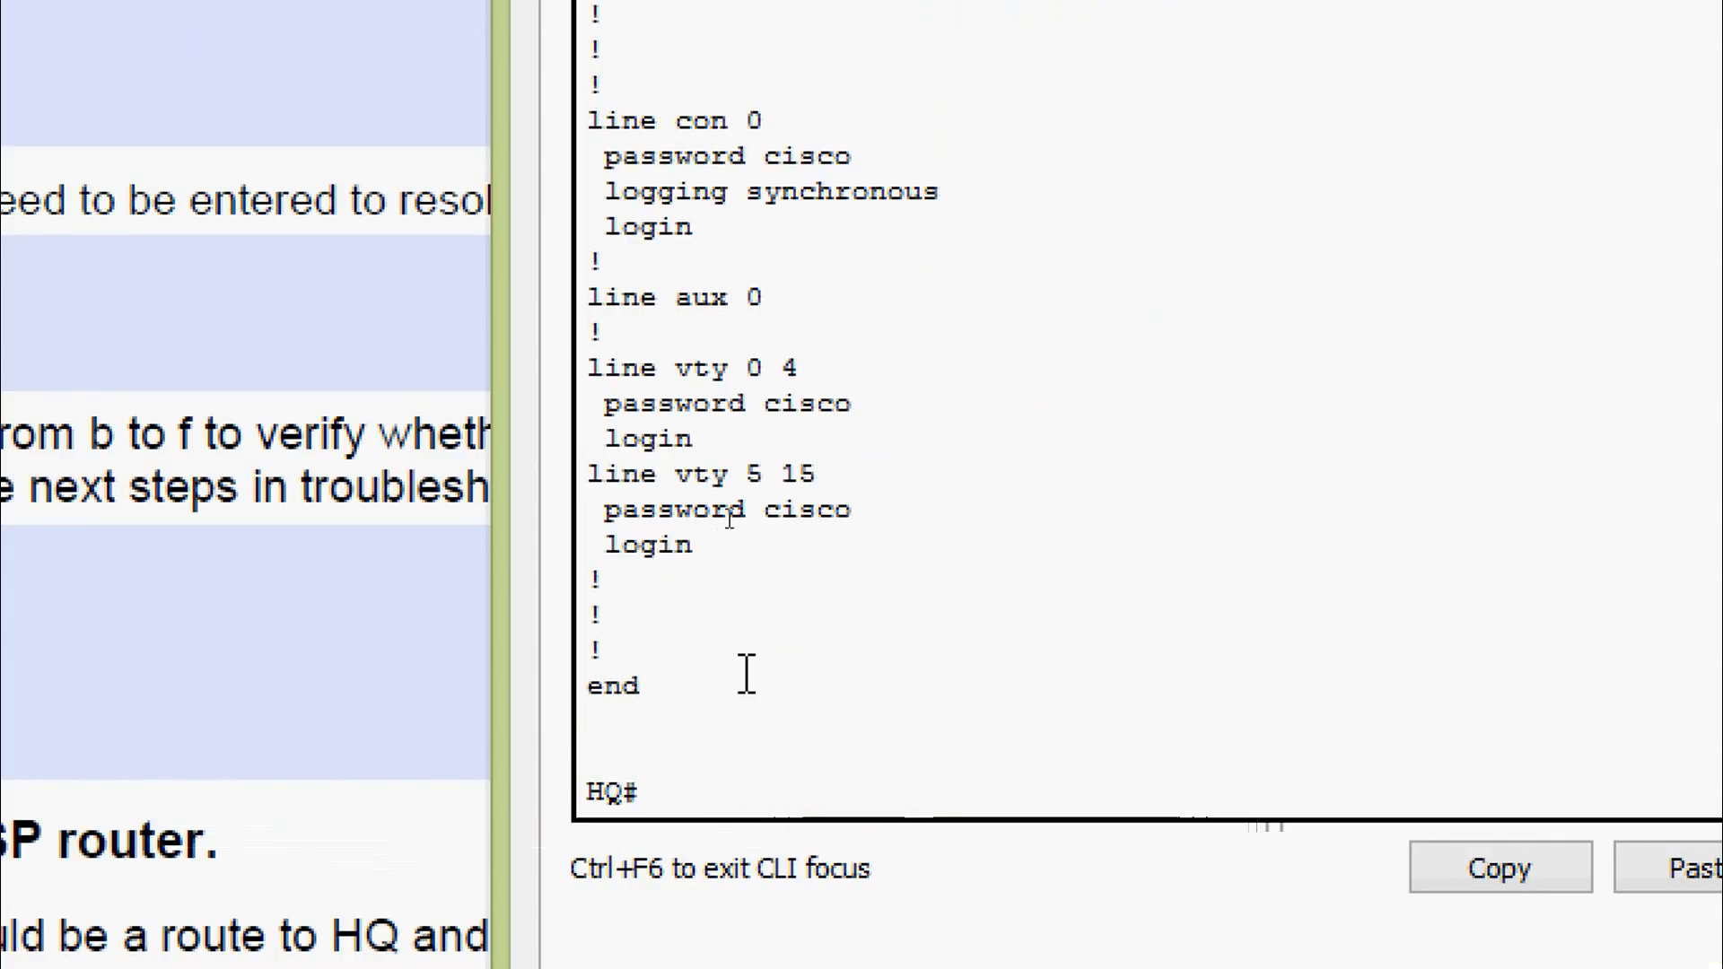
In global configuration mode, remove the faulty route with 'no ip route 192.168.1.0 255.255.255.0 192.16.0.254'
{"action": "type", "text": "conf"}
{"action": "key", "text": "Tab"}
{"action": "type", "text": "t"}
{"action": "key", "text": "Tab"}
{"action": "key", "text": "Return"}
{"action": "key", "text": "Return"}
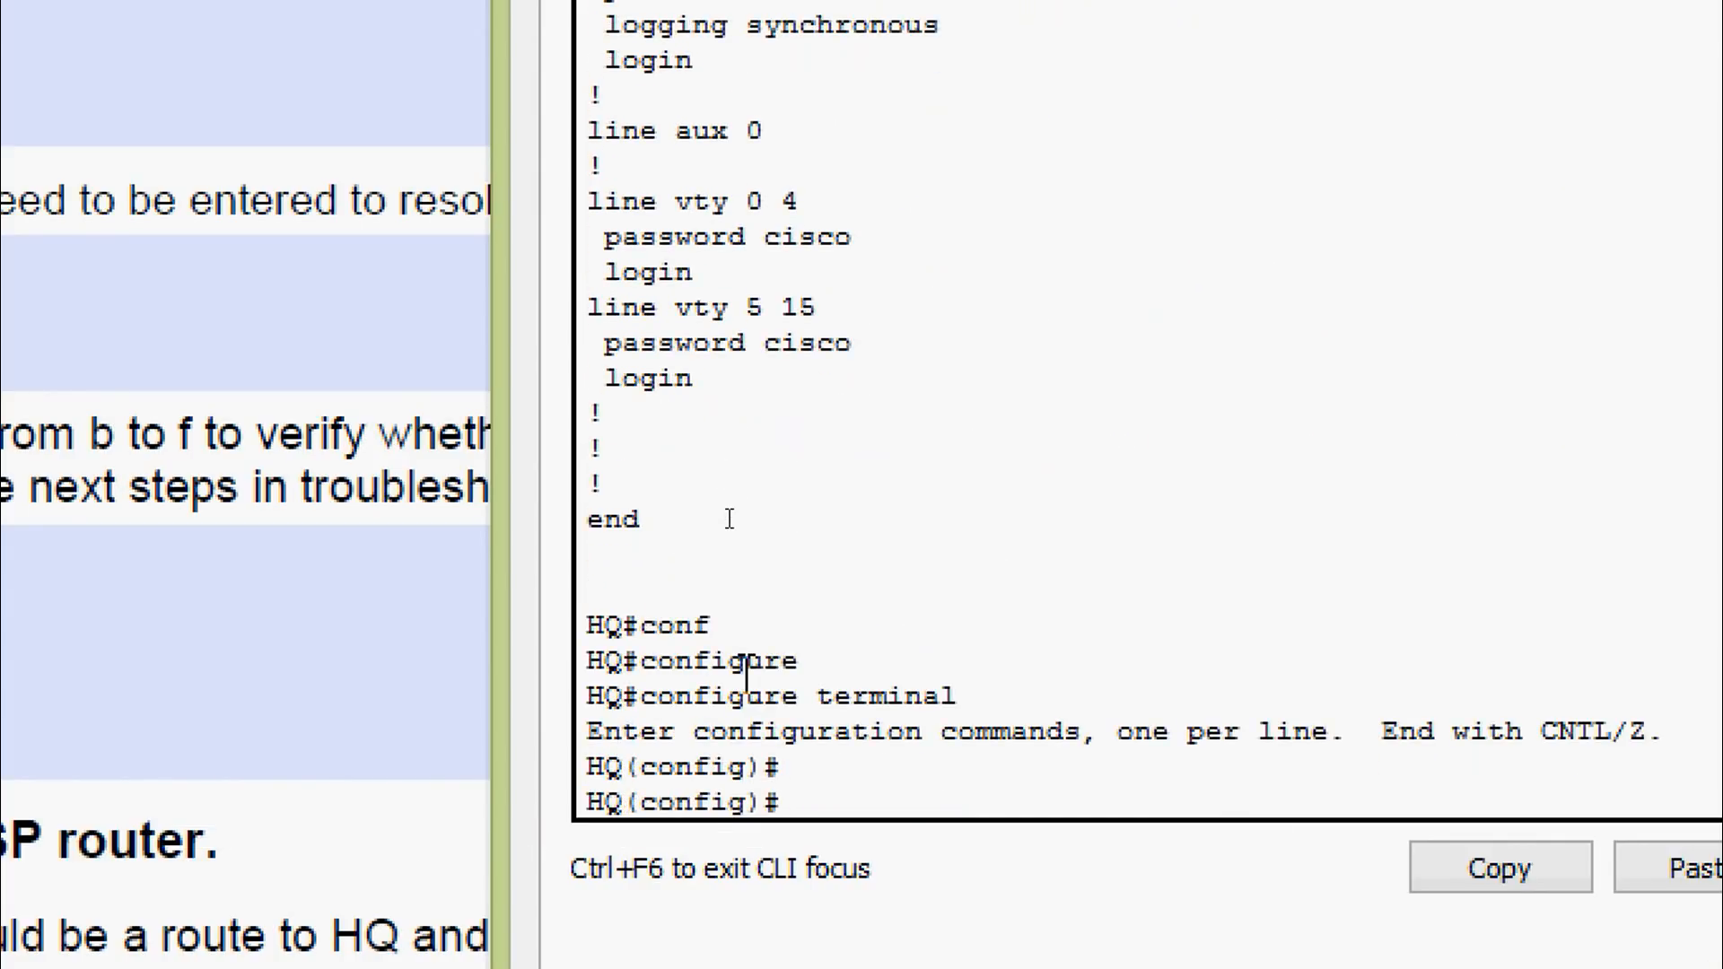
{"action": "type", "text": "no"}
{"action": "right_click", "coordinate": [864, 799]}
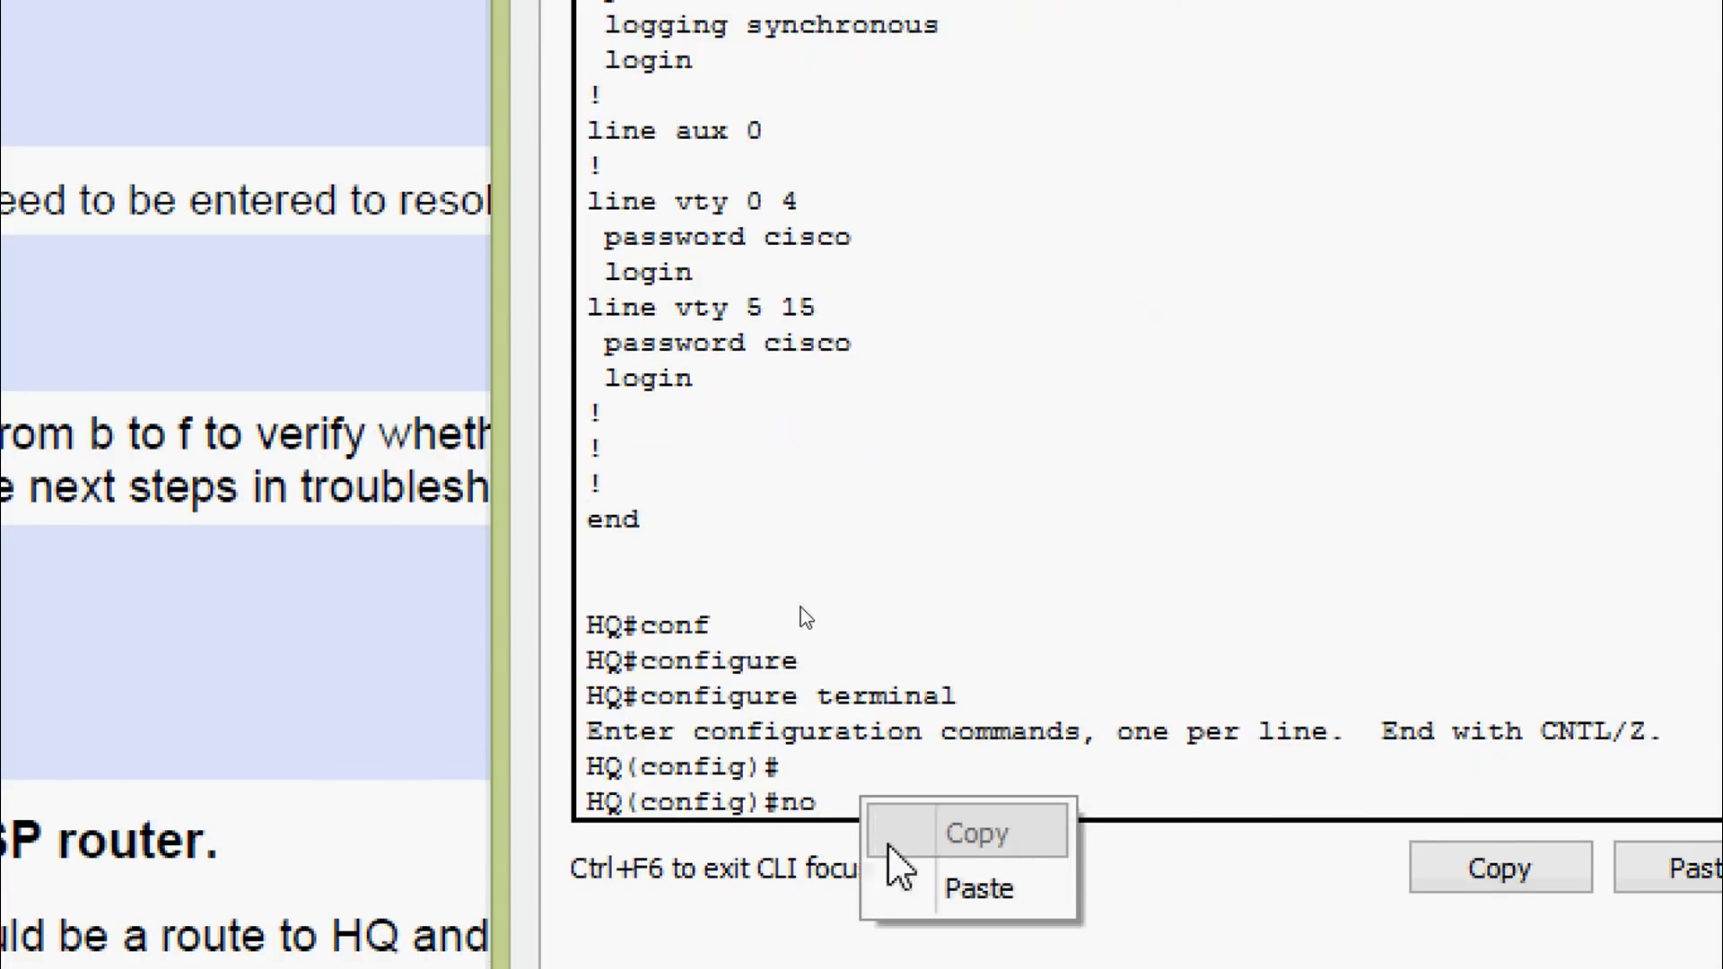
{"action": "left_click", "coordinate": [892, 868]}
{"action": "key", "text": "Return"}
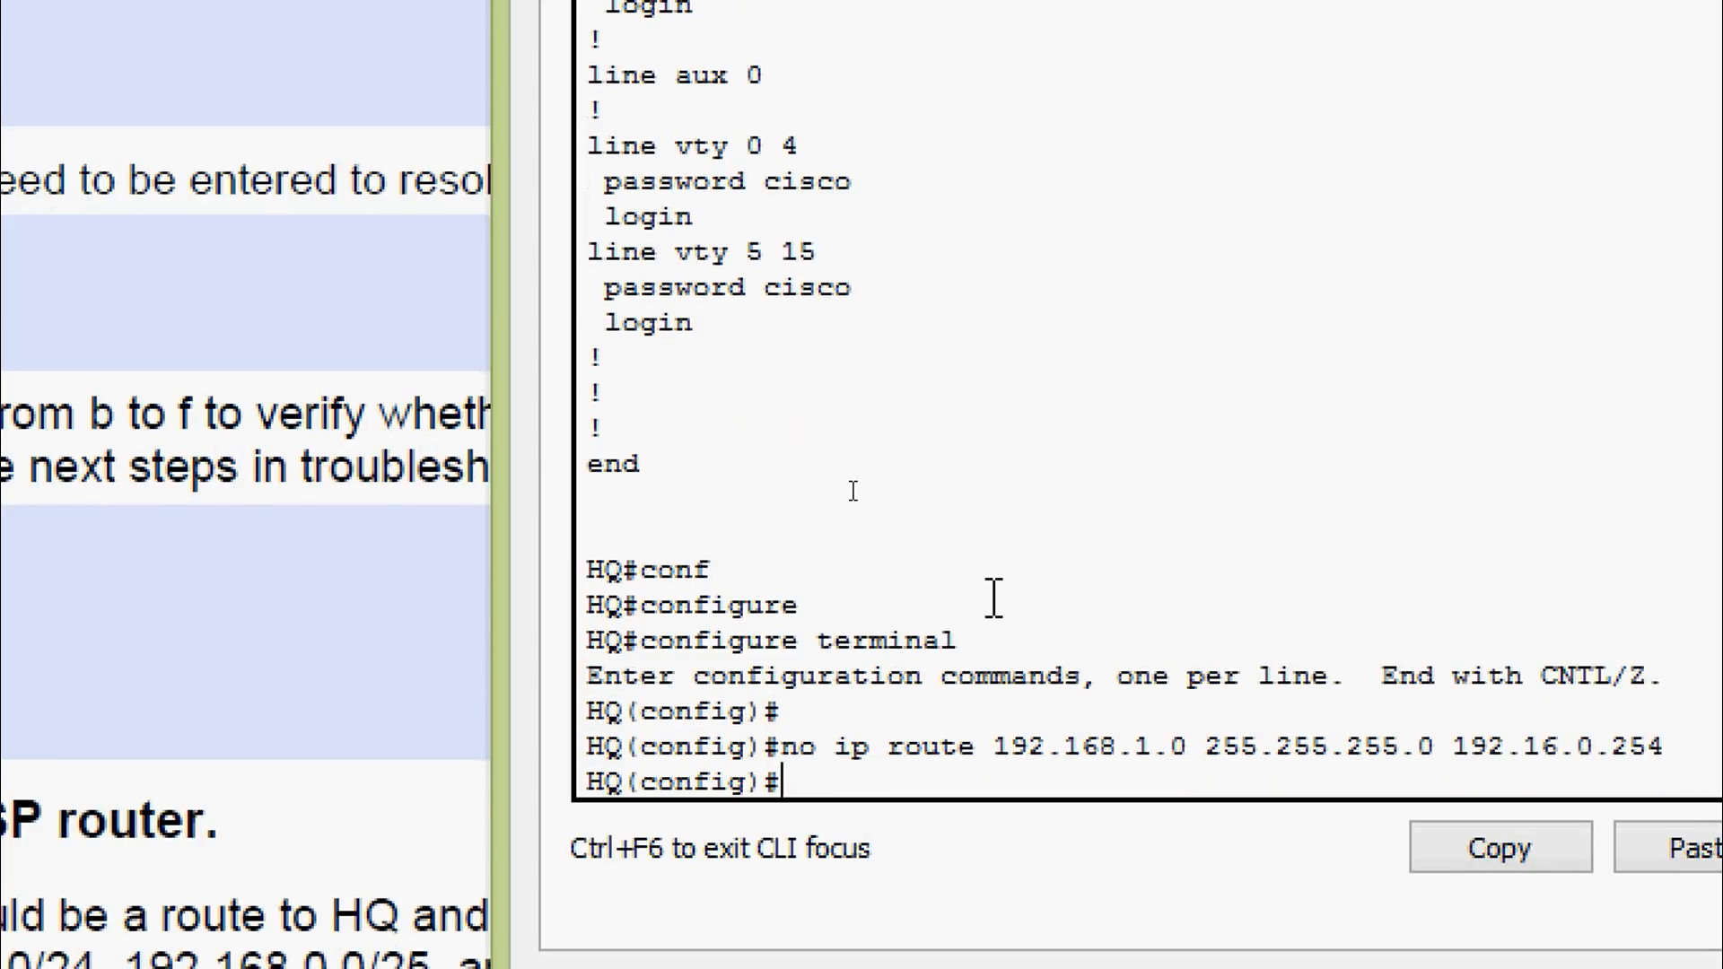
Add the route to 192.168.1.0 255.255.255.0 with next hop 192.168.0.254
{"action": "key", "text": "Up"}
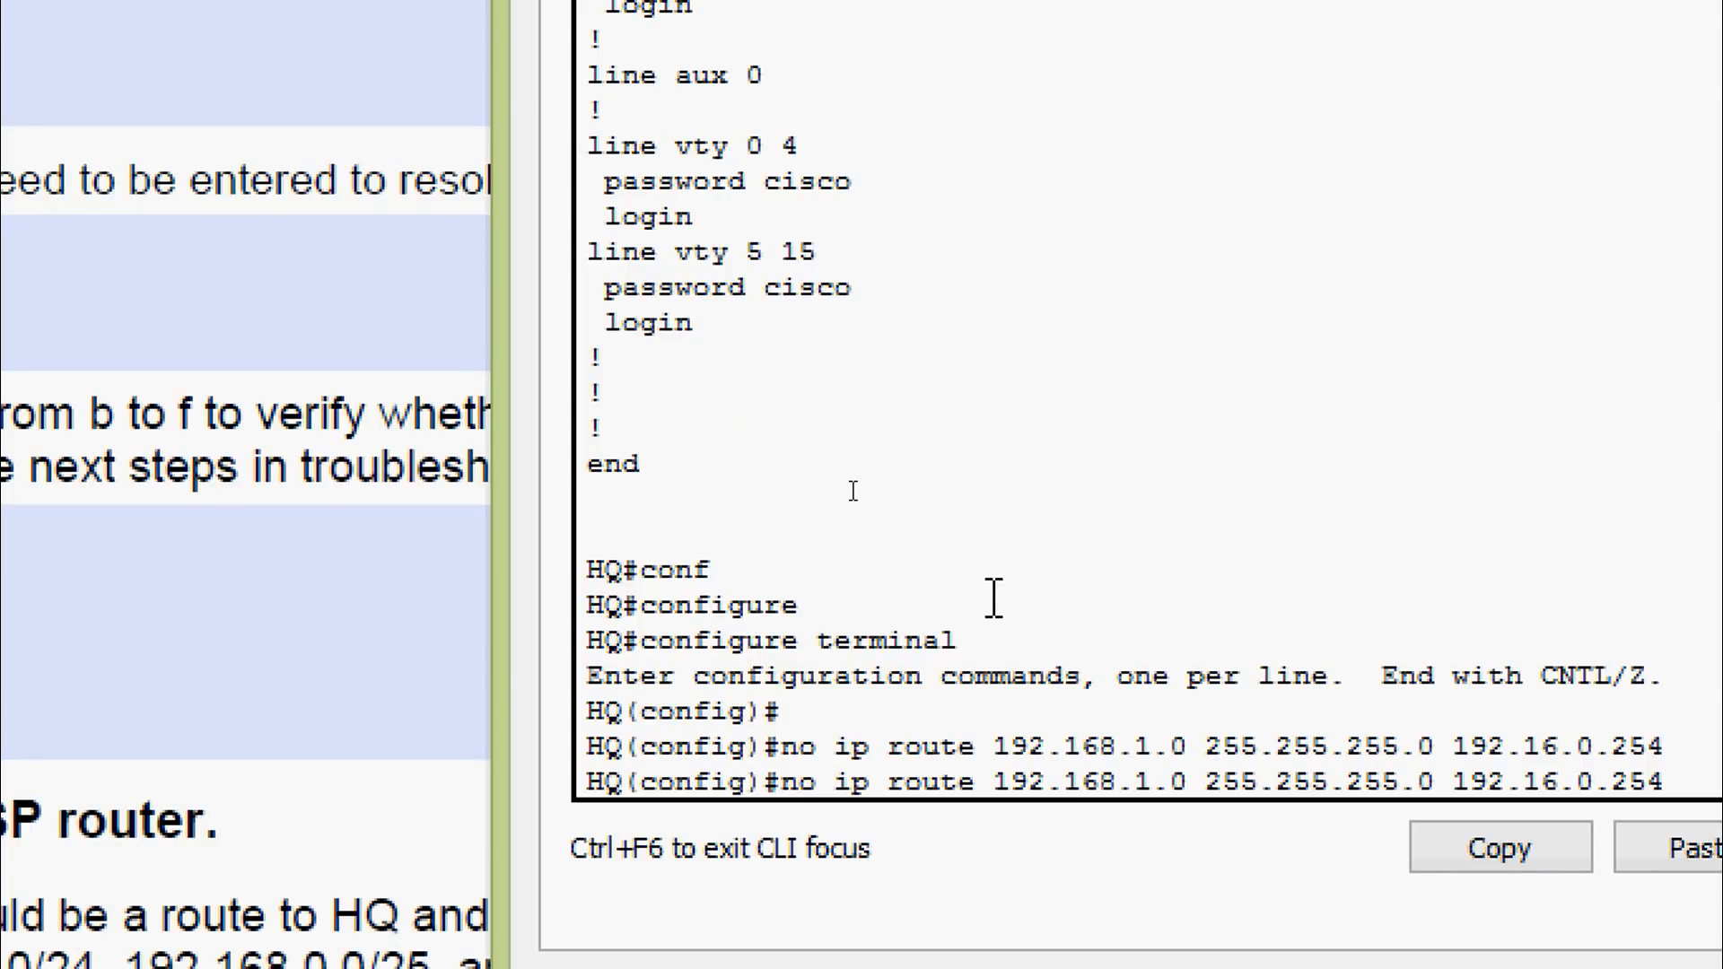
{"action": "key", "text": "BackSpace"}
{"action": "key", "text": "BackSpace"}
{"action": "key", "text": "BackSpace"}
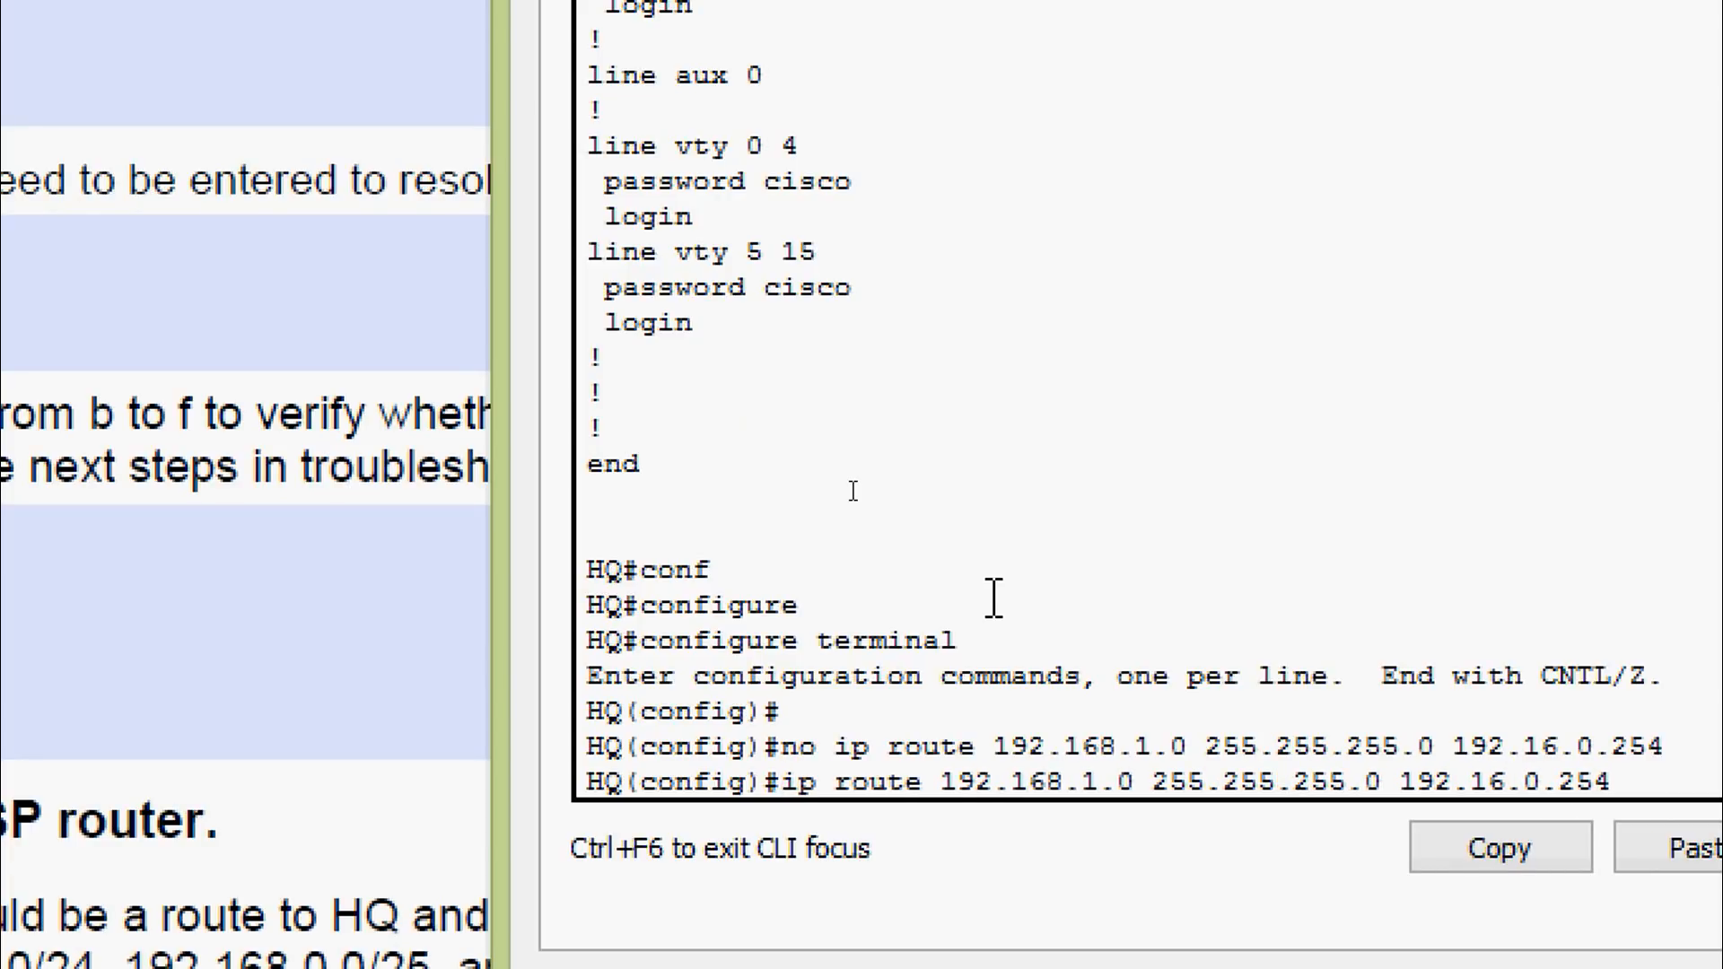
{"action": "key", "text": "Right"}
{"action": "key", "text": "Right"}
{"action": "key", "text": "Right"}
{"action": "key", "text": "Right"}
{"action": "key", "text": "Right"}
{"action": "key", "text": "Right"}
{"action": "key", "text": "Right"}
{"action": "key", "text": "Right"}
{"action": "key", "text": "Right"}
{"action": "key", "text": "Right"}
{"action": "key", "text": "Right"}
{"action": "key", "text": "Right"}
{"action": "key", "text": "Right"}
{"action": "key", "text": "Right"}
{"action": "key", "text": "Right"}
{"action": "key", "text": "Right"}
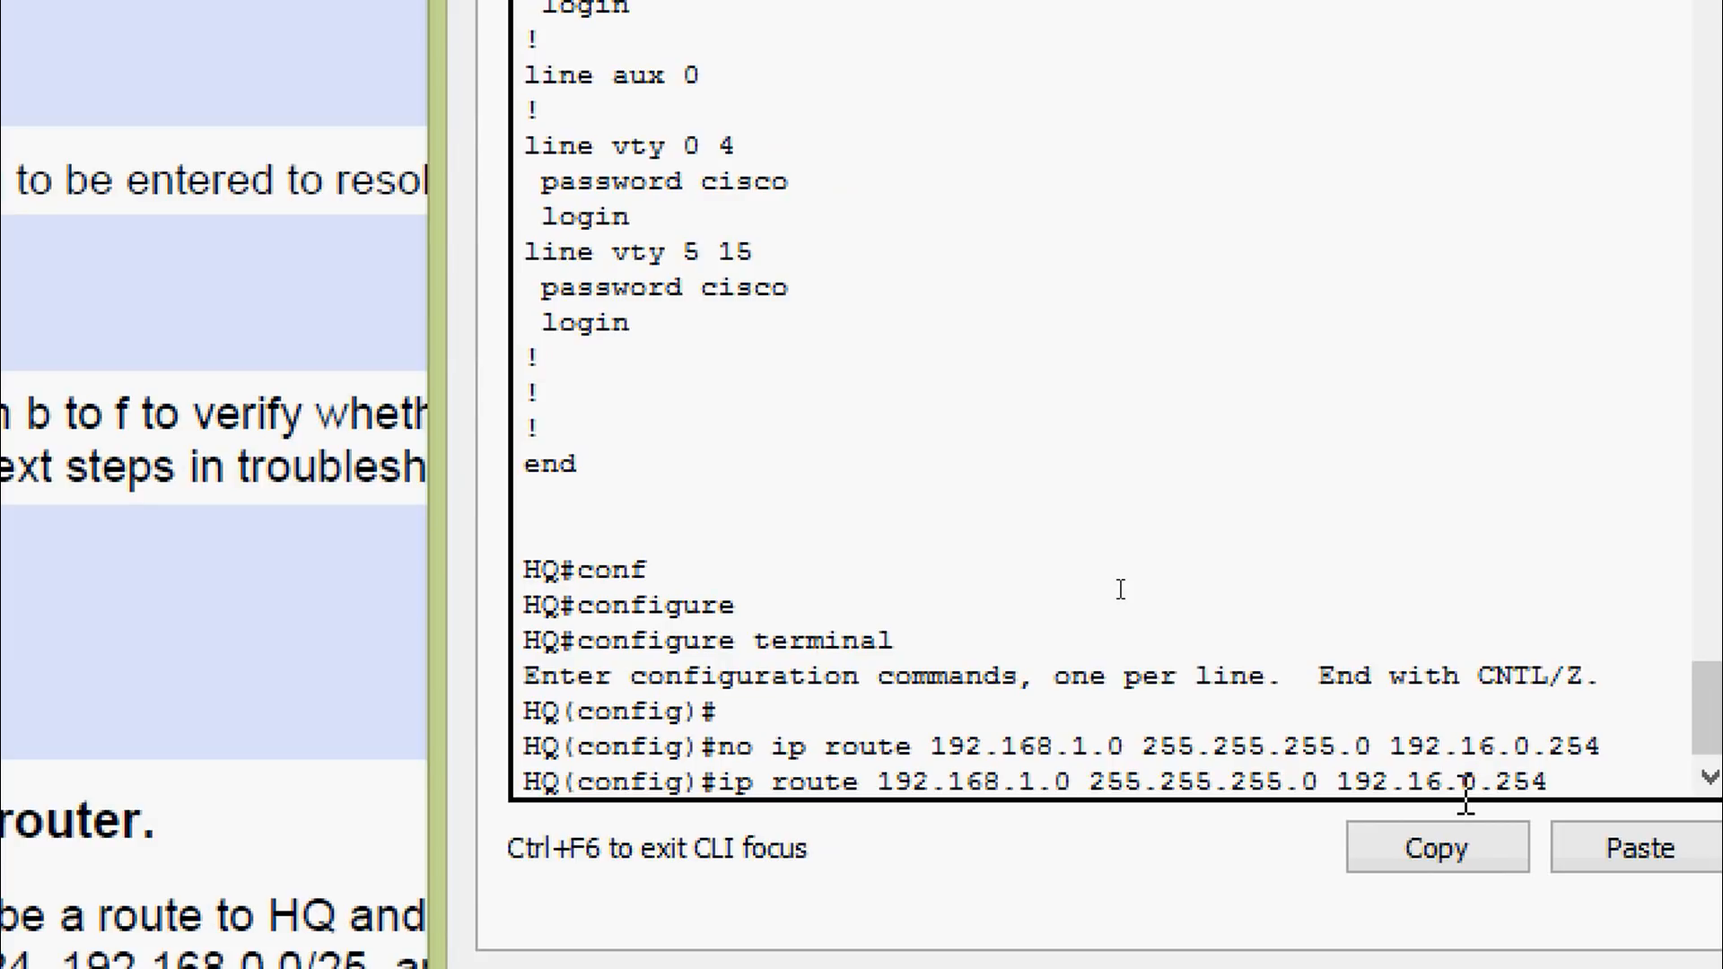
{"action": "type", "text": "8"}
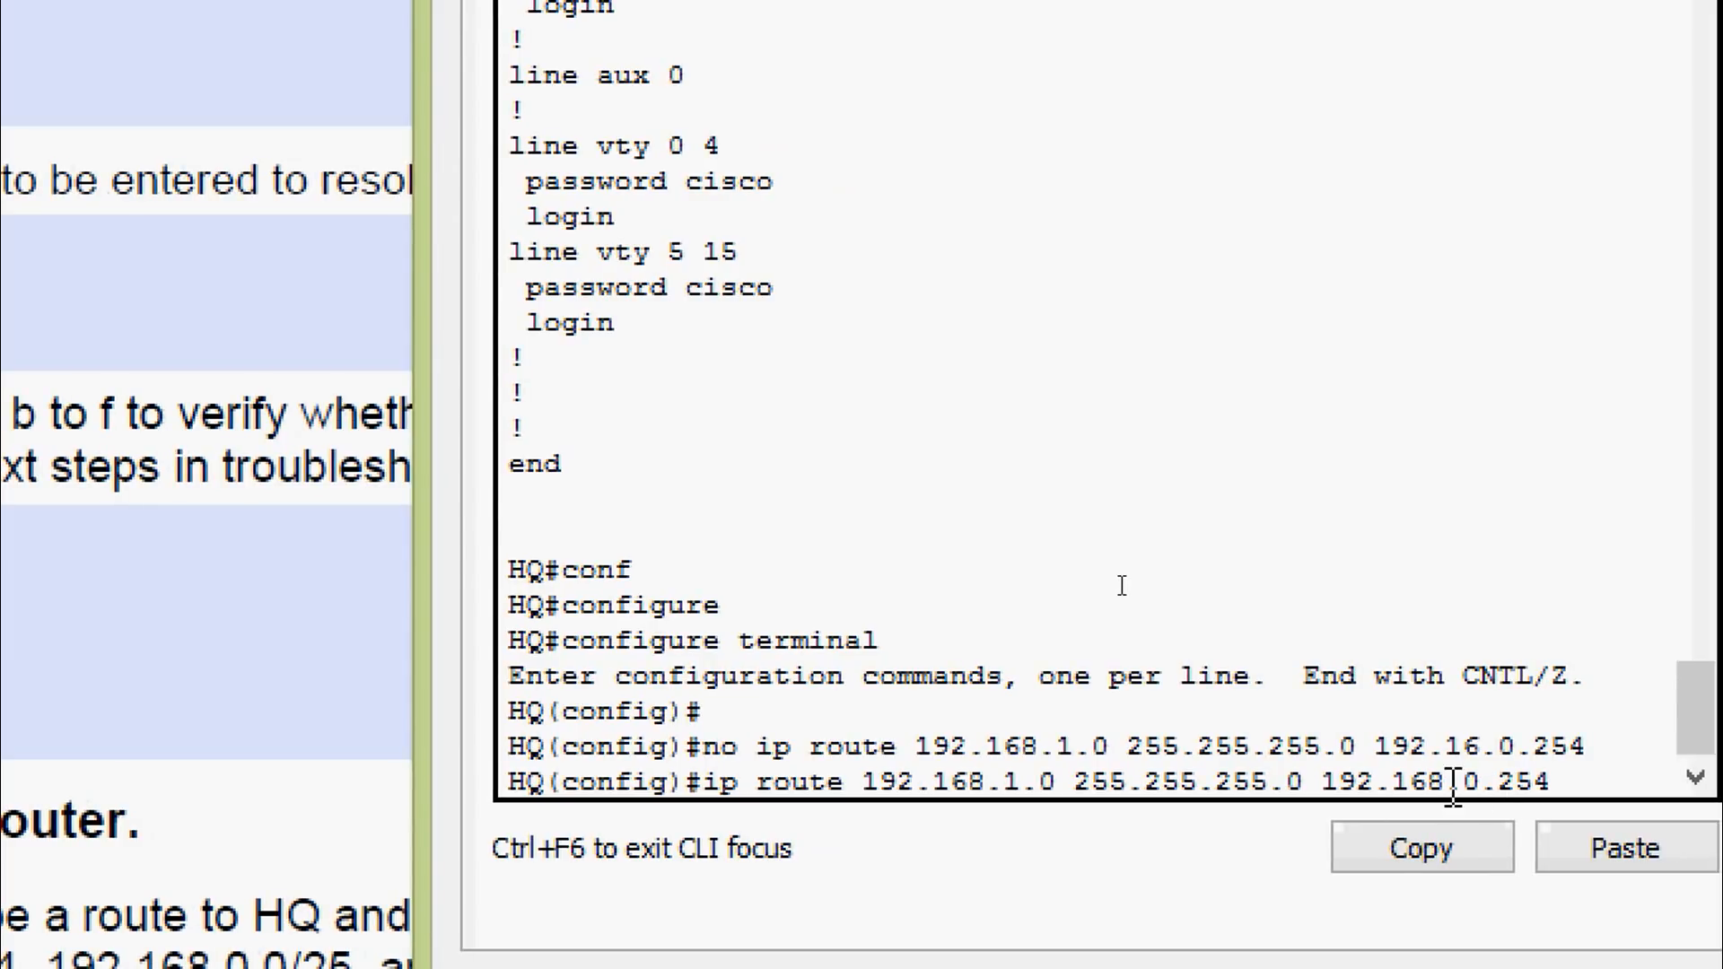
{"action": "key", "text": "Return"}
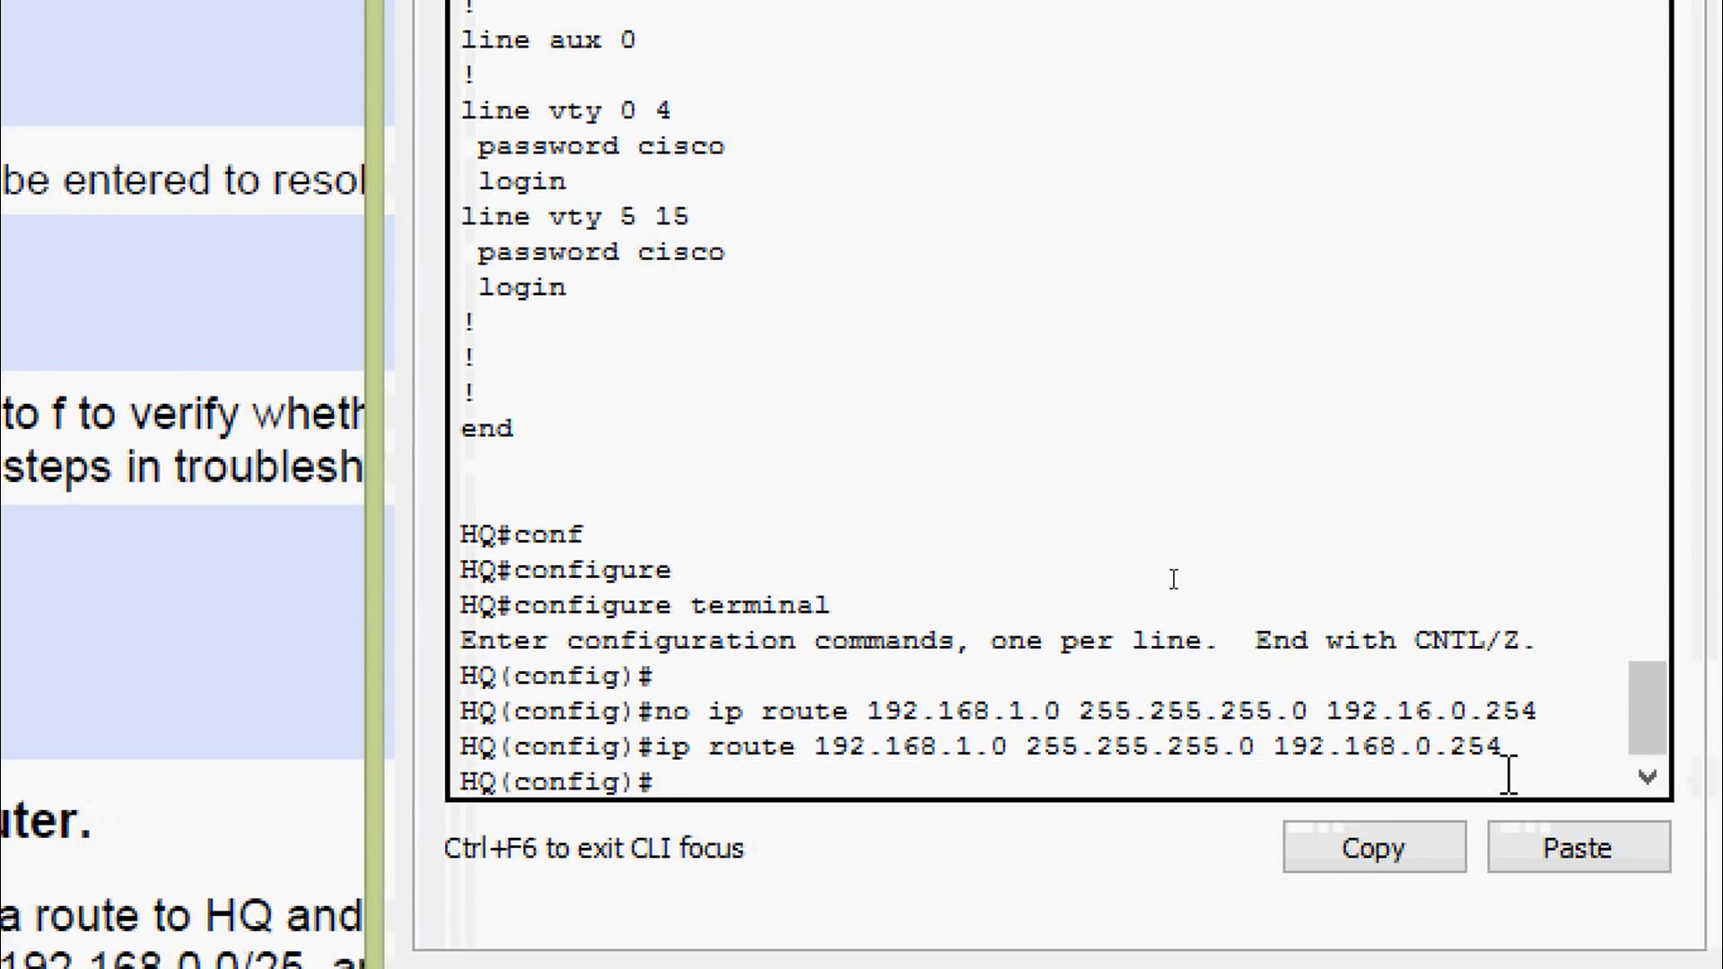
Exit configuration mode and confirm the corrected route in show running-config
{"action": "key", "text": "ctrl+z"}
{"action": "key", "text": "Return"}
{"action": "type", "text": "sh"}
{"action": "key", "text": "Tab"}
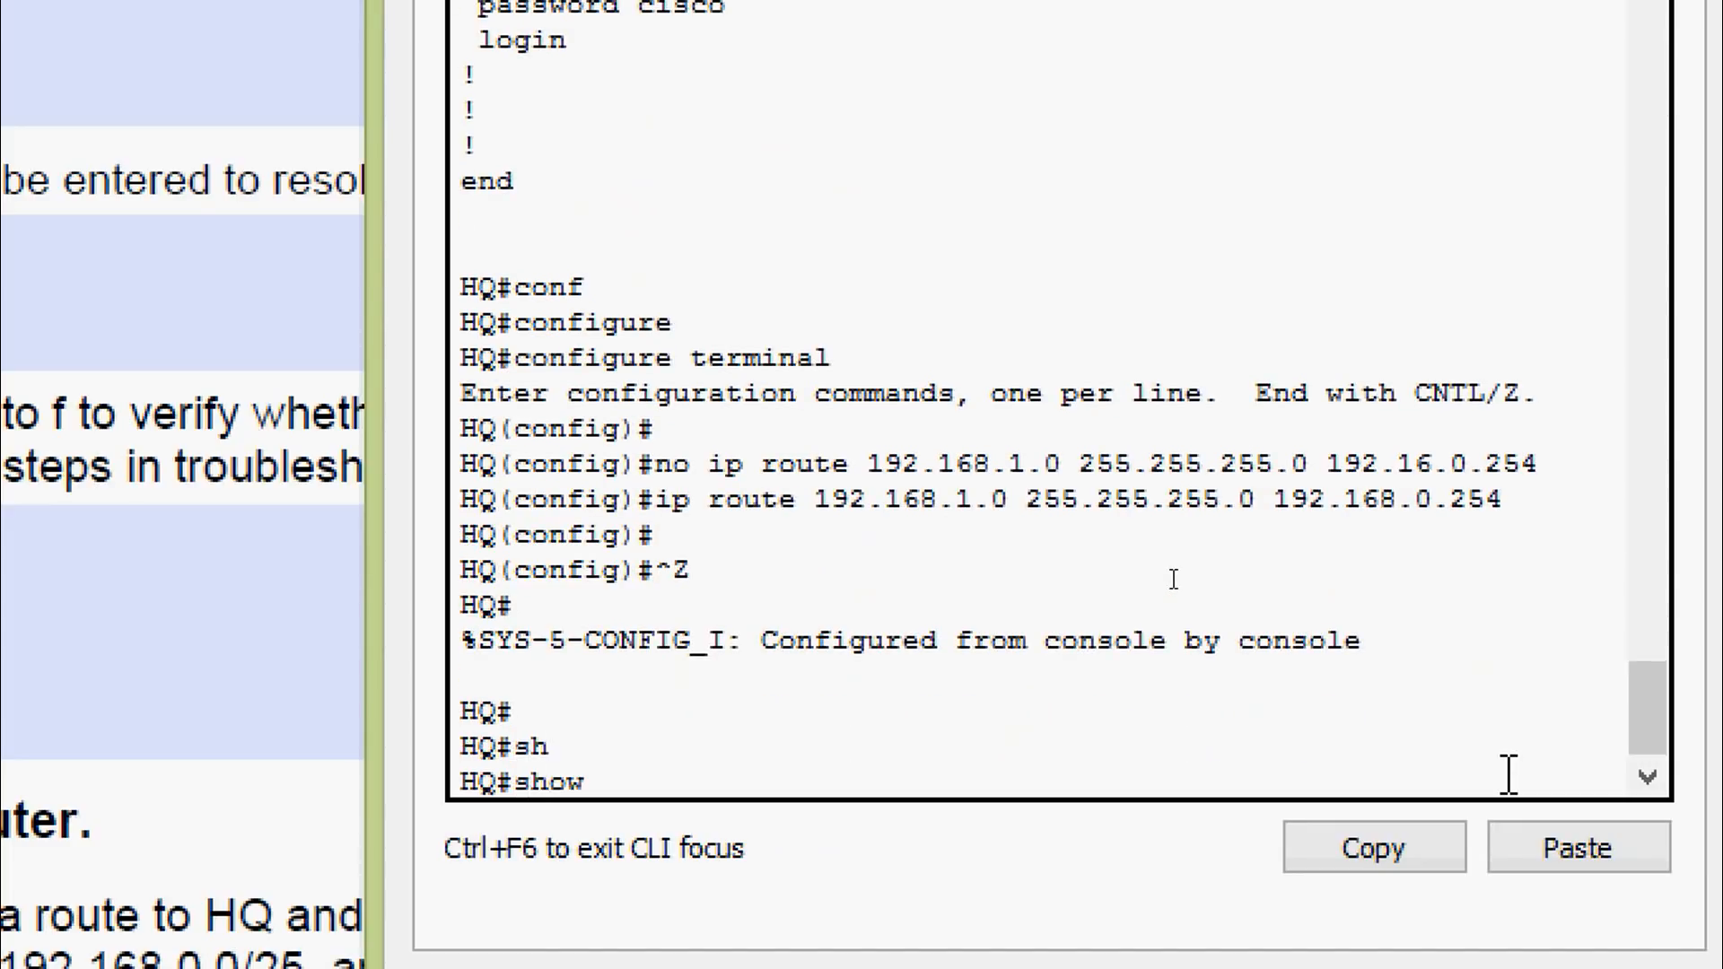
{"action": "type", "text": "ru"}
{"action": "key", "text": "Tab"}
{"action": "key", "text": "Return"}
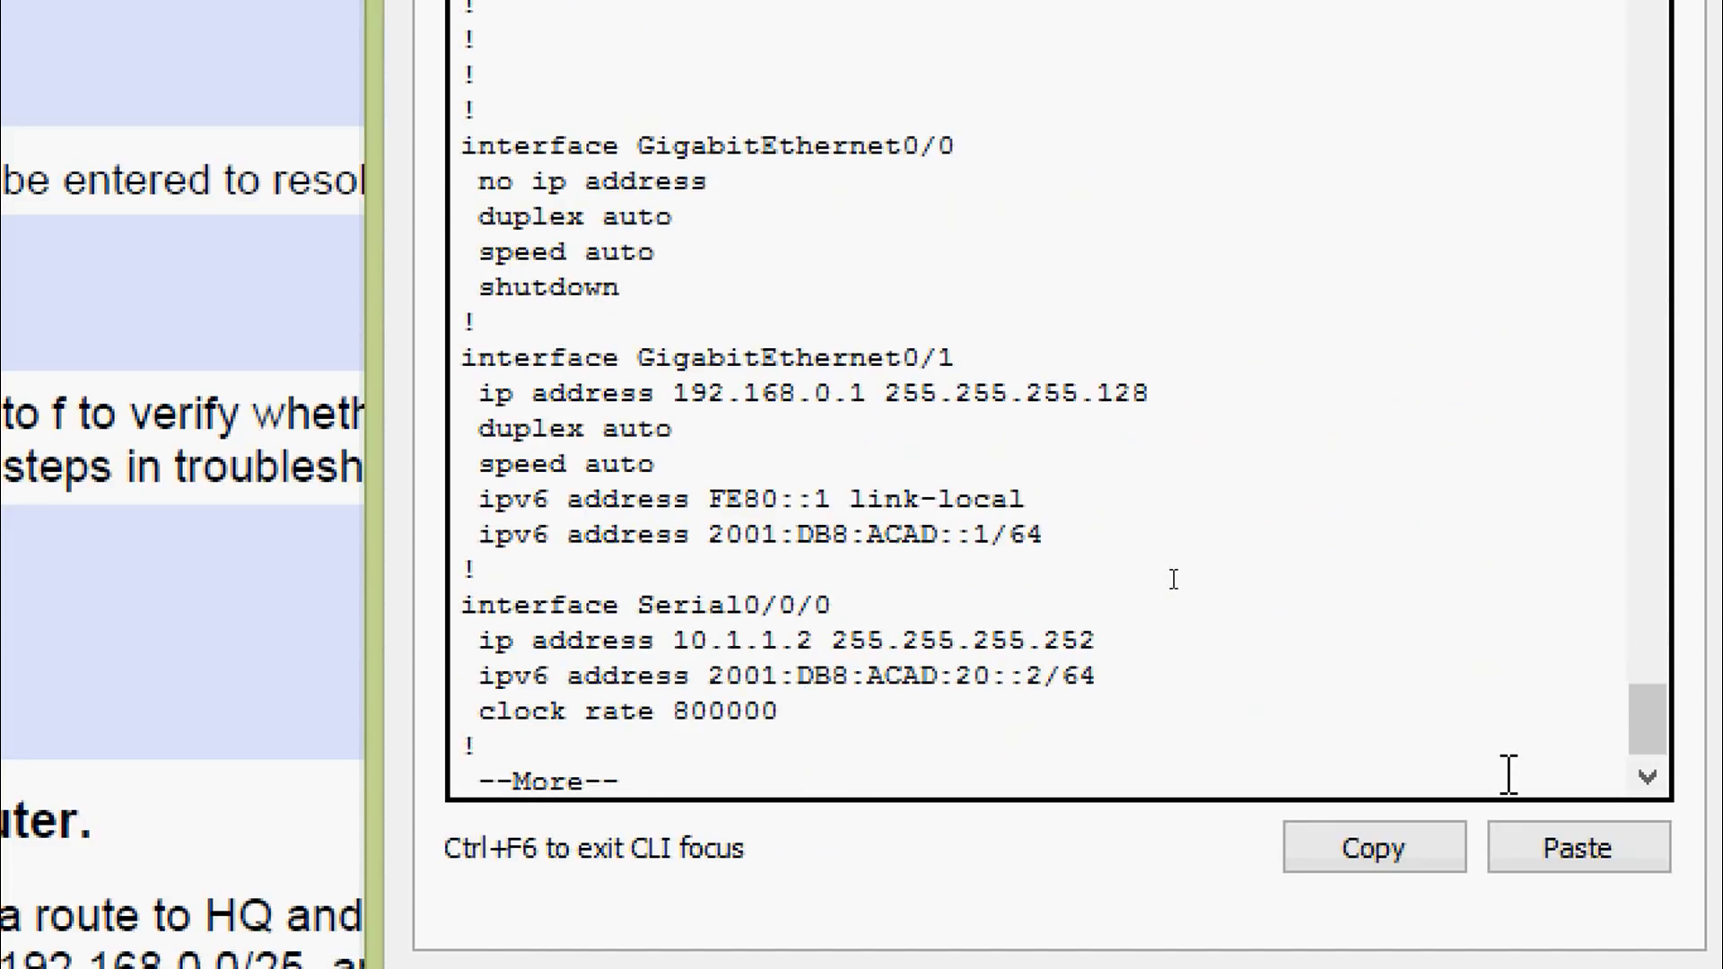
{"action": "key", "text": "space"}
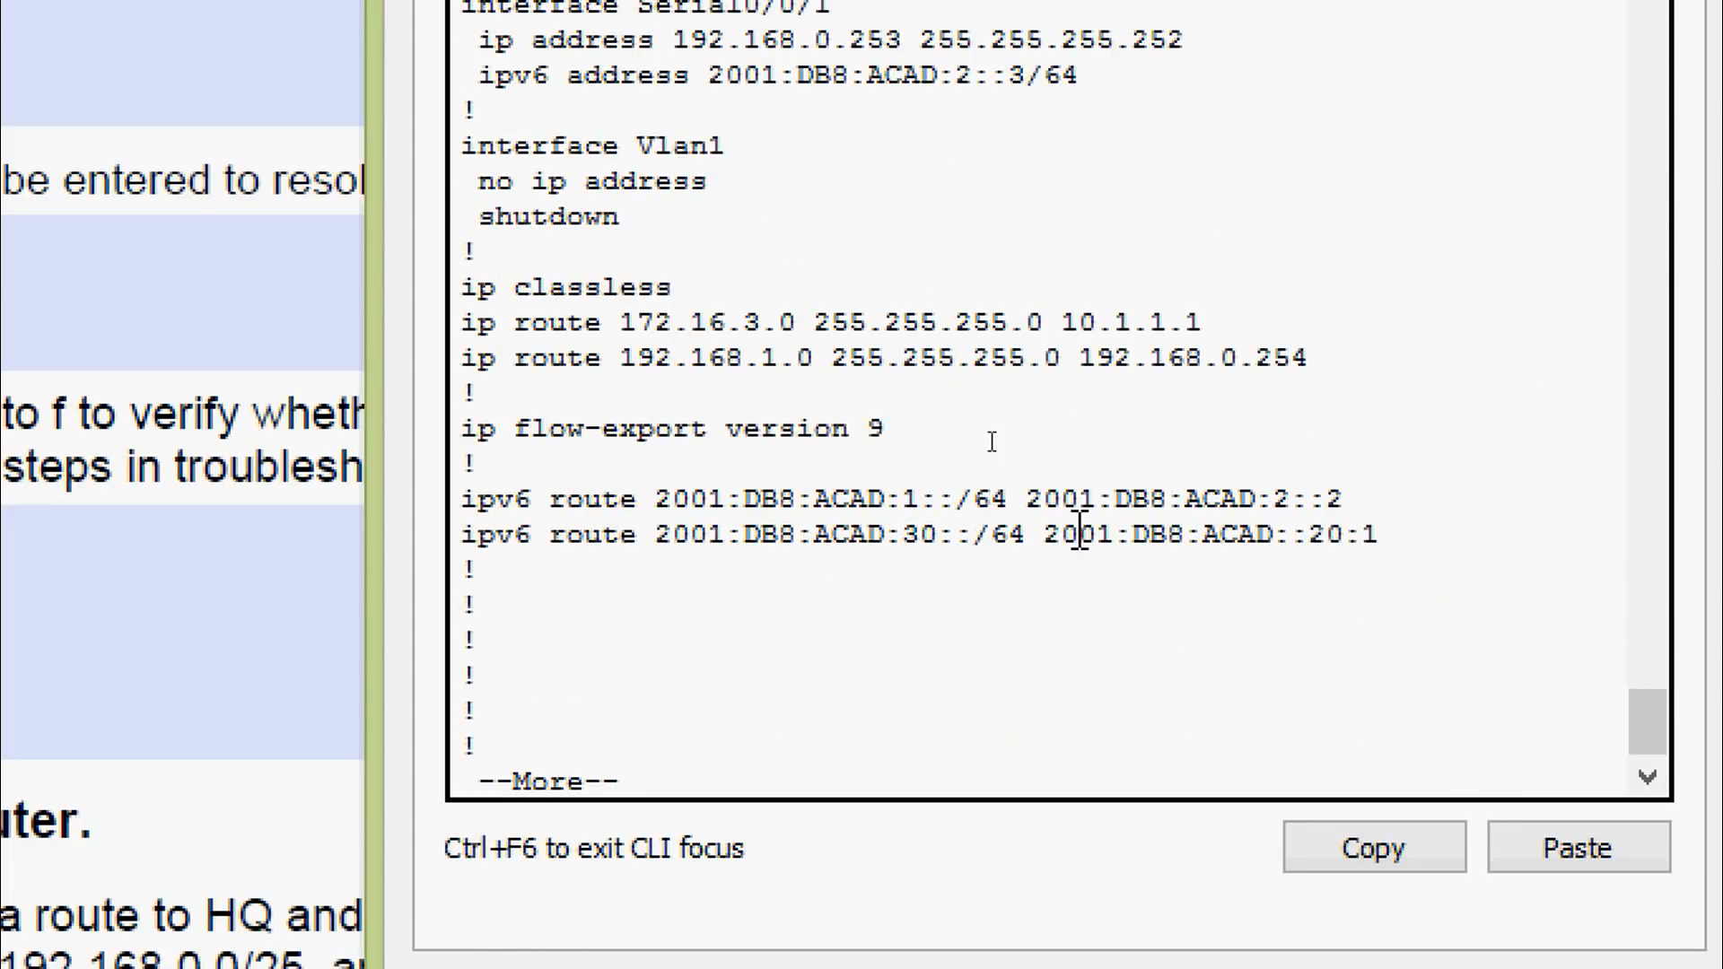
{"action": "left_click_drag", "start_coordinate": [1310, 359], "coordinate": [460, 359]}
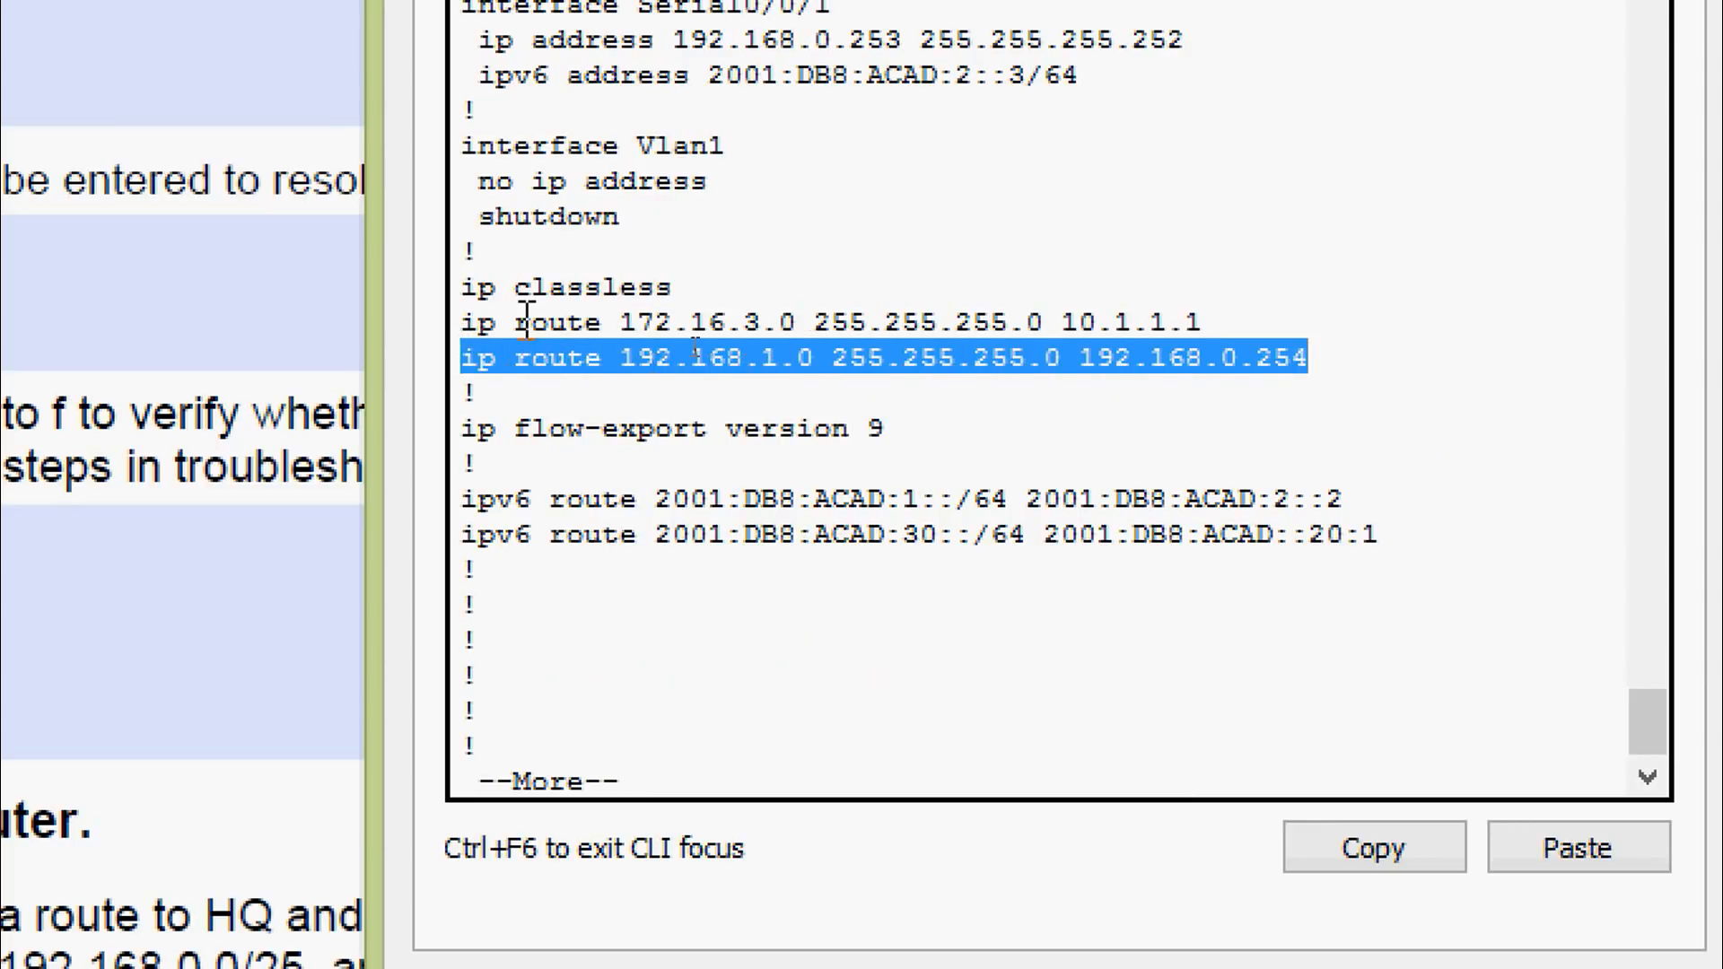
{"action": "left_click", "coordinate": [584, 296]}
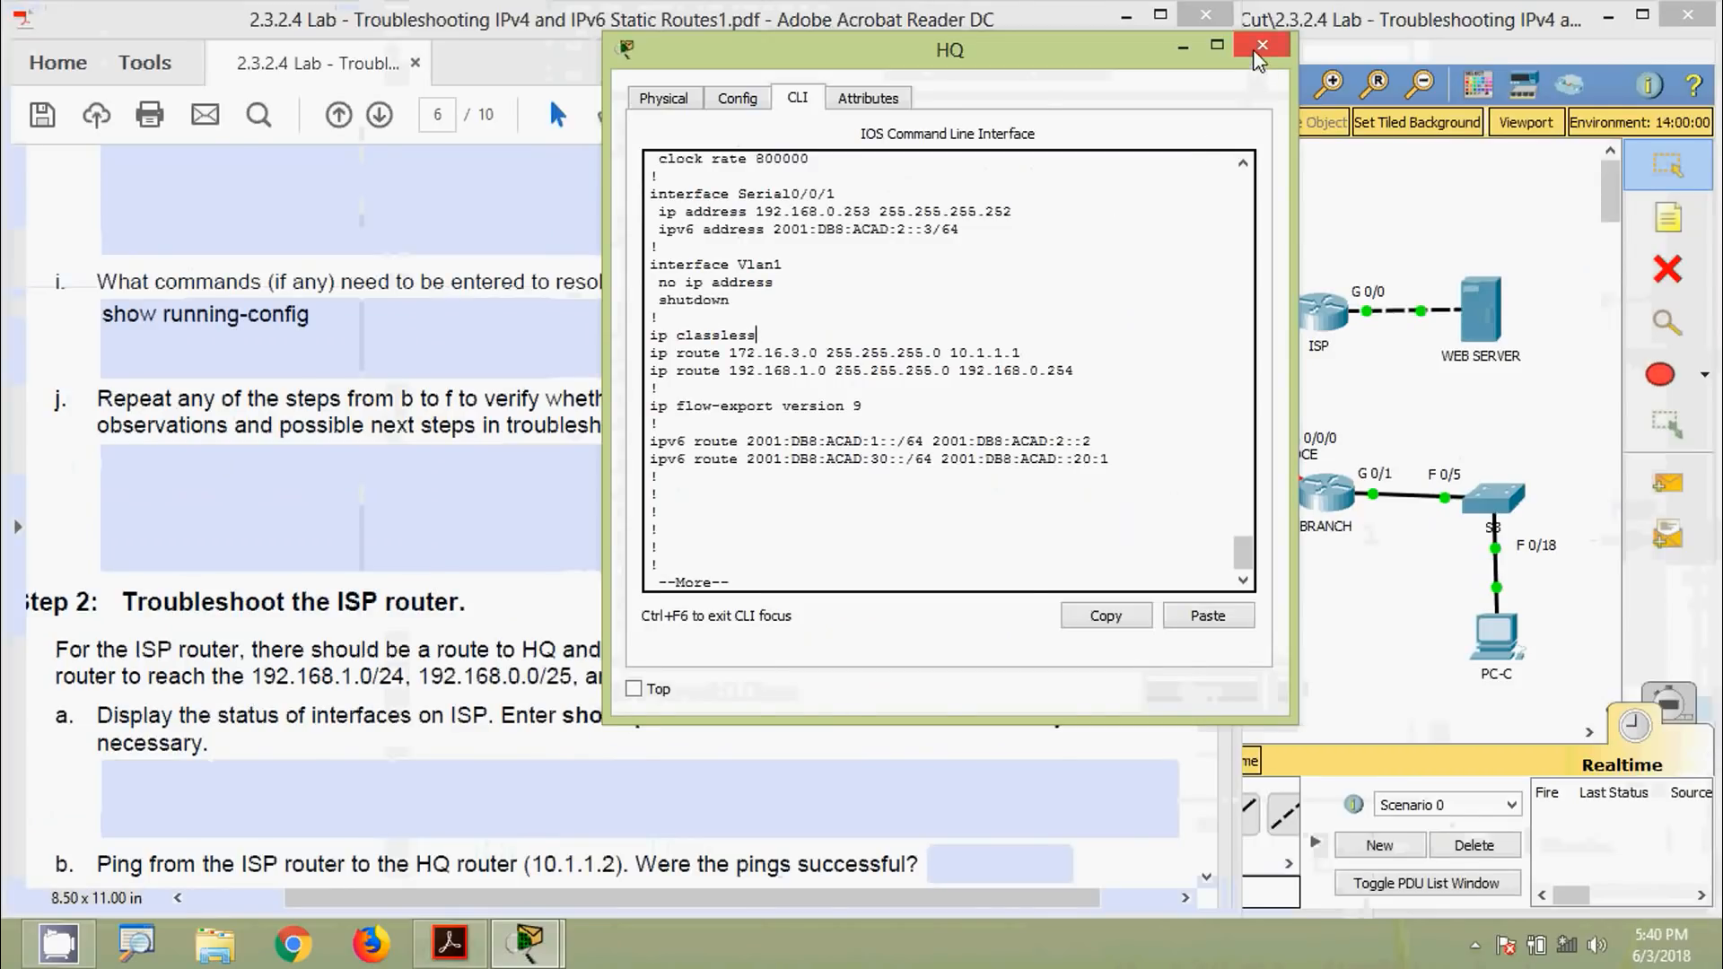
Close HQ's console and scroll the PDF to Step 2's ISP router questions a–f
{"action": "left_click", "coordinate": [1253, 50]}
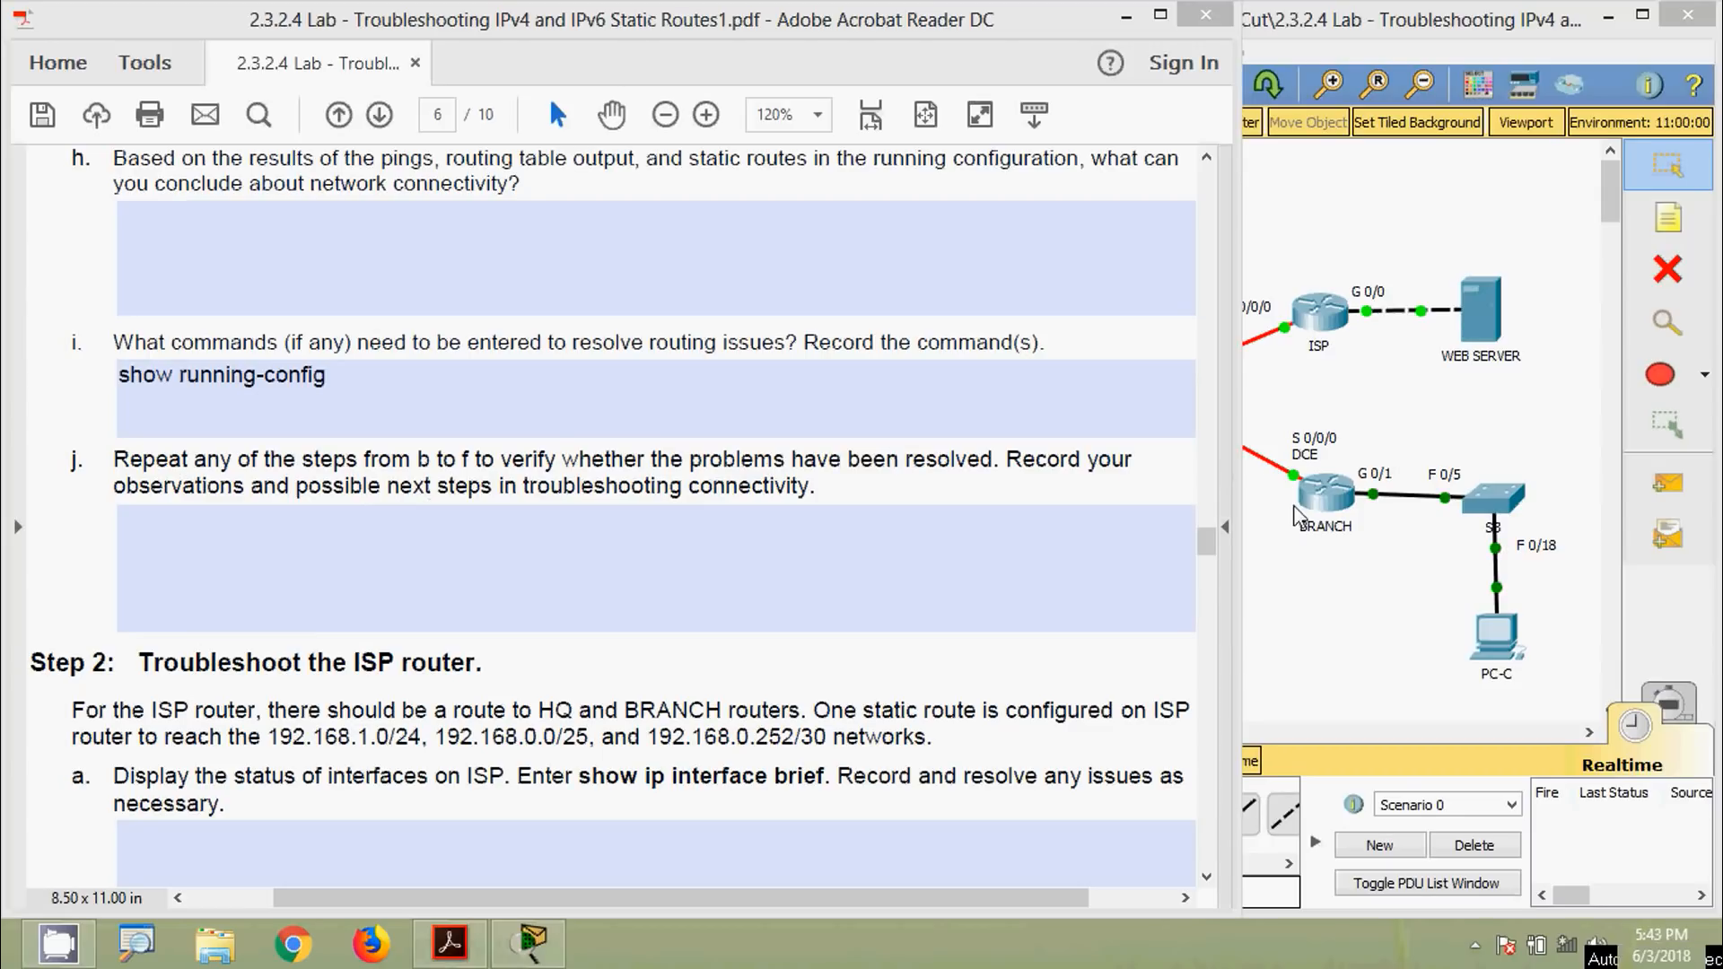
{"action": "left_click", "coordinate": [964, 616]}
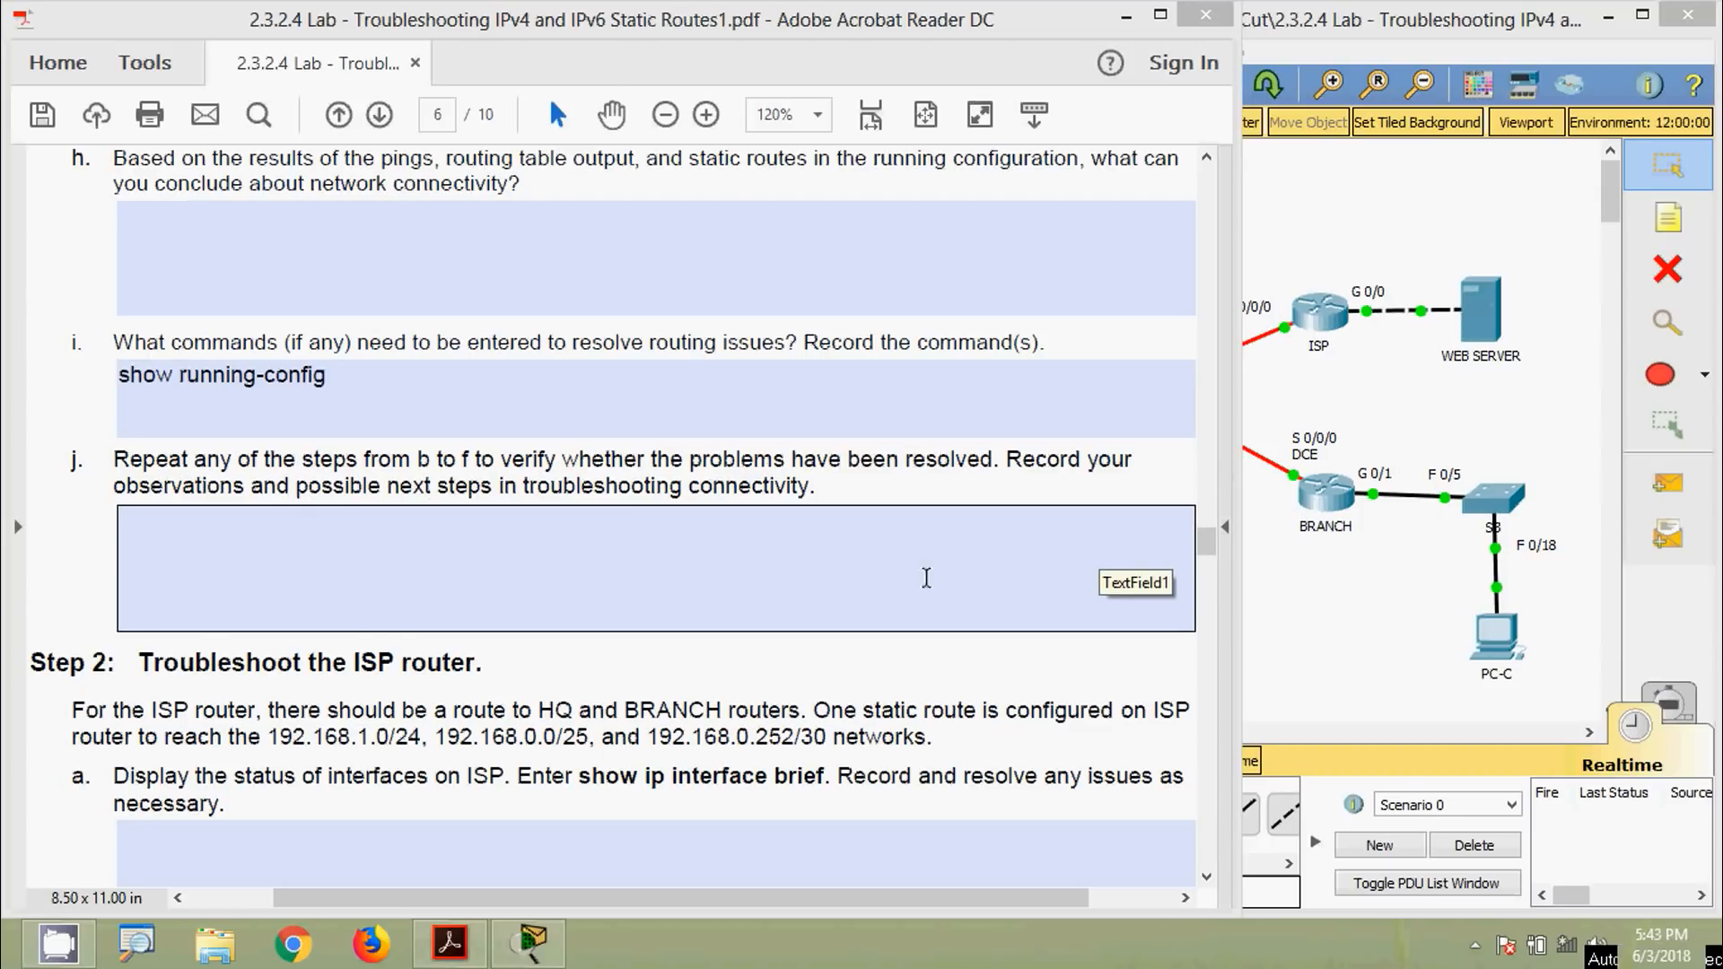
{"action": "scroll", "coordinate": [862, 577], "scroll_direction": "down", "scroll_amount": 5}
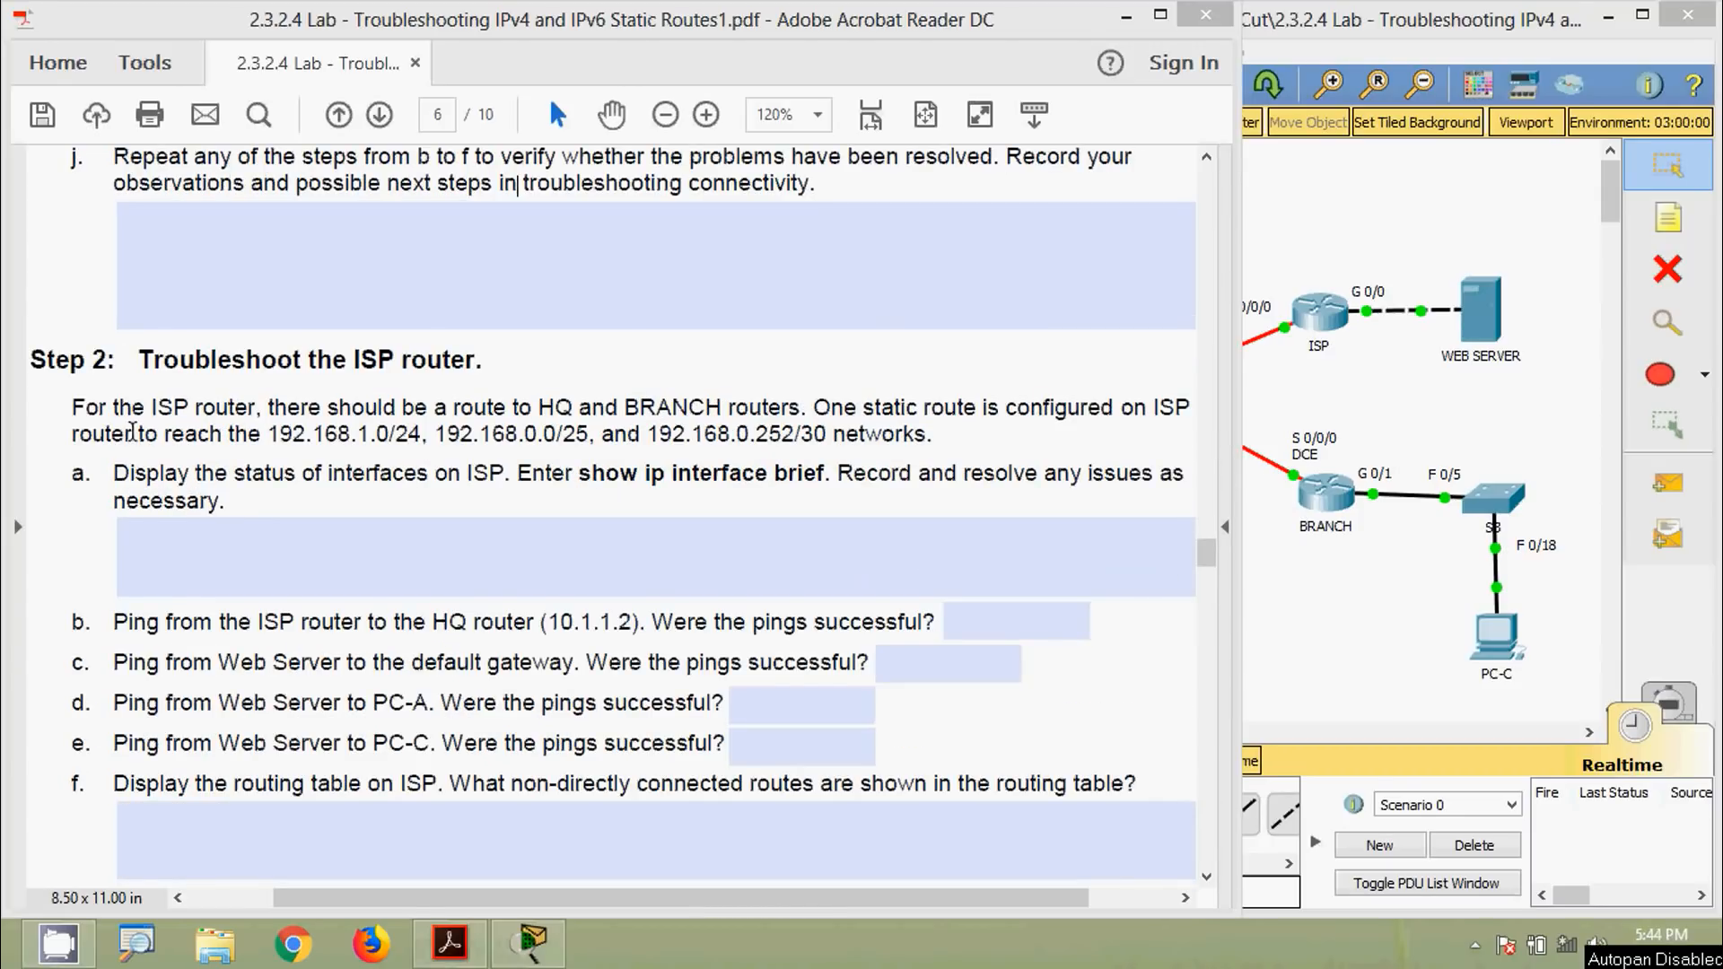
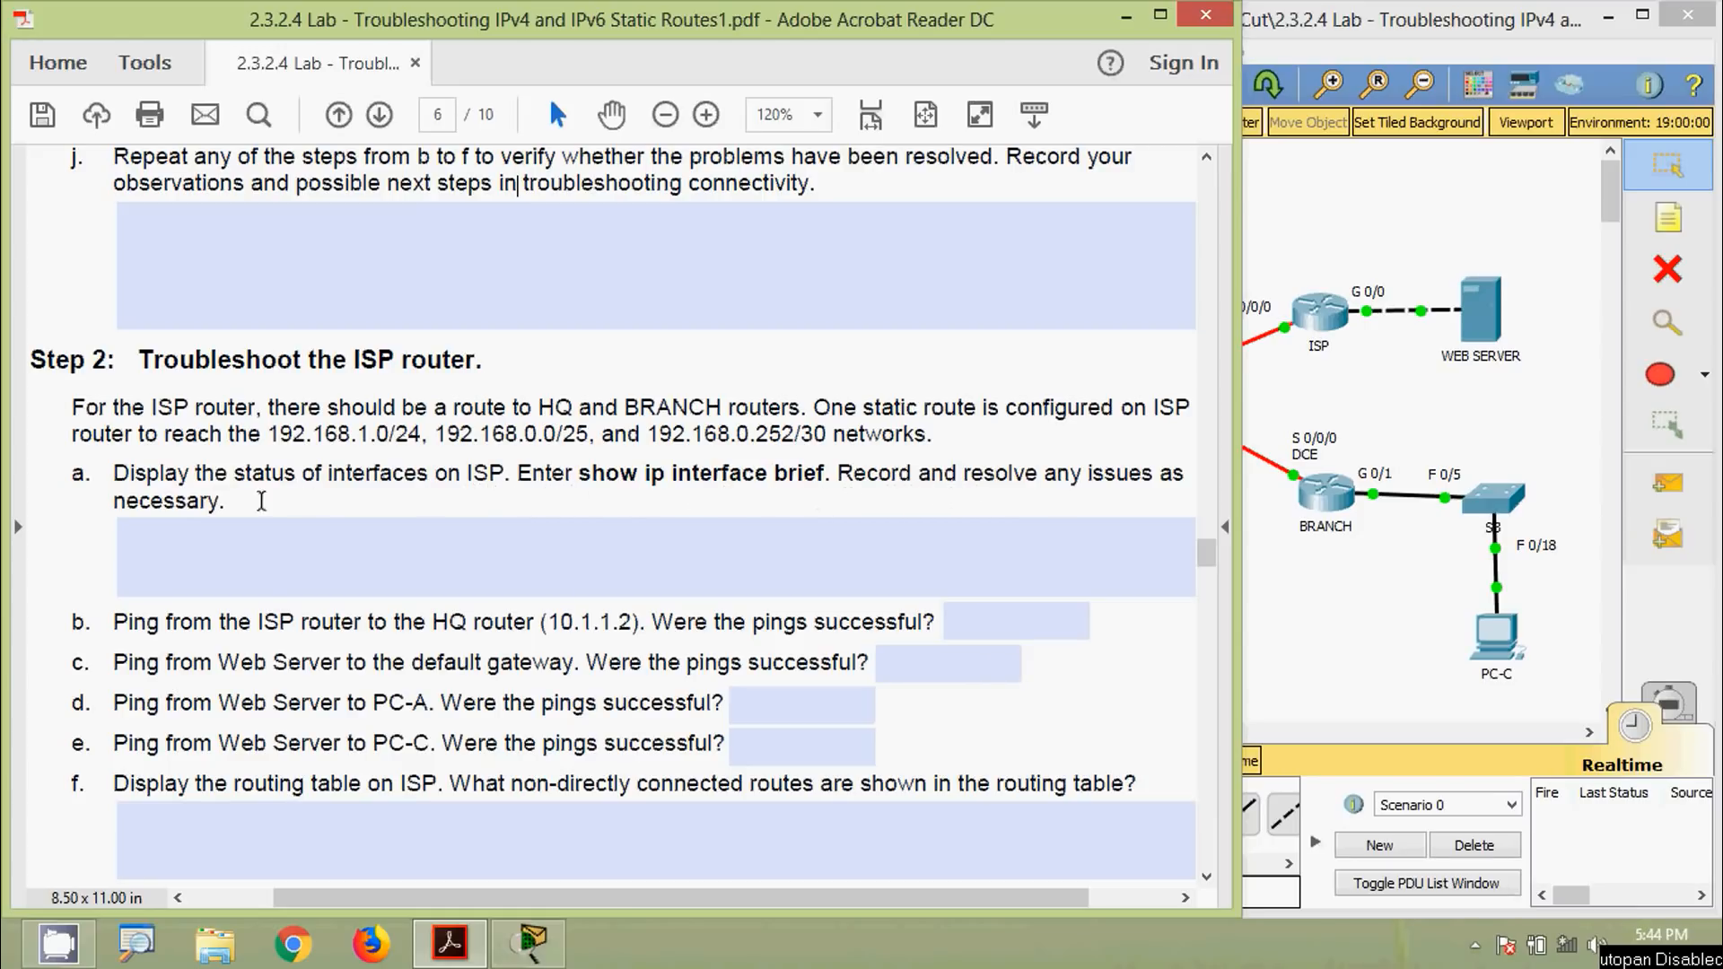
Log into the ISP router's console and enter privileged mode with the console and enable passwords
{"action": "left_click", "coordinate": [307, 530]}
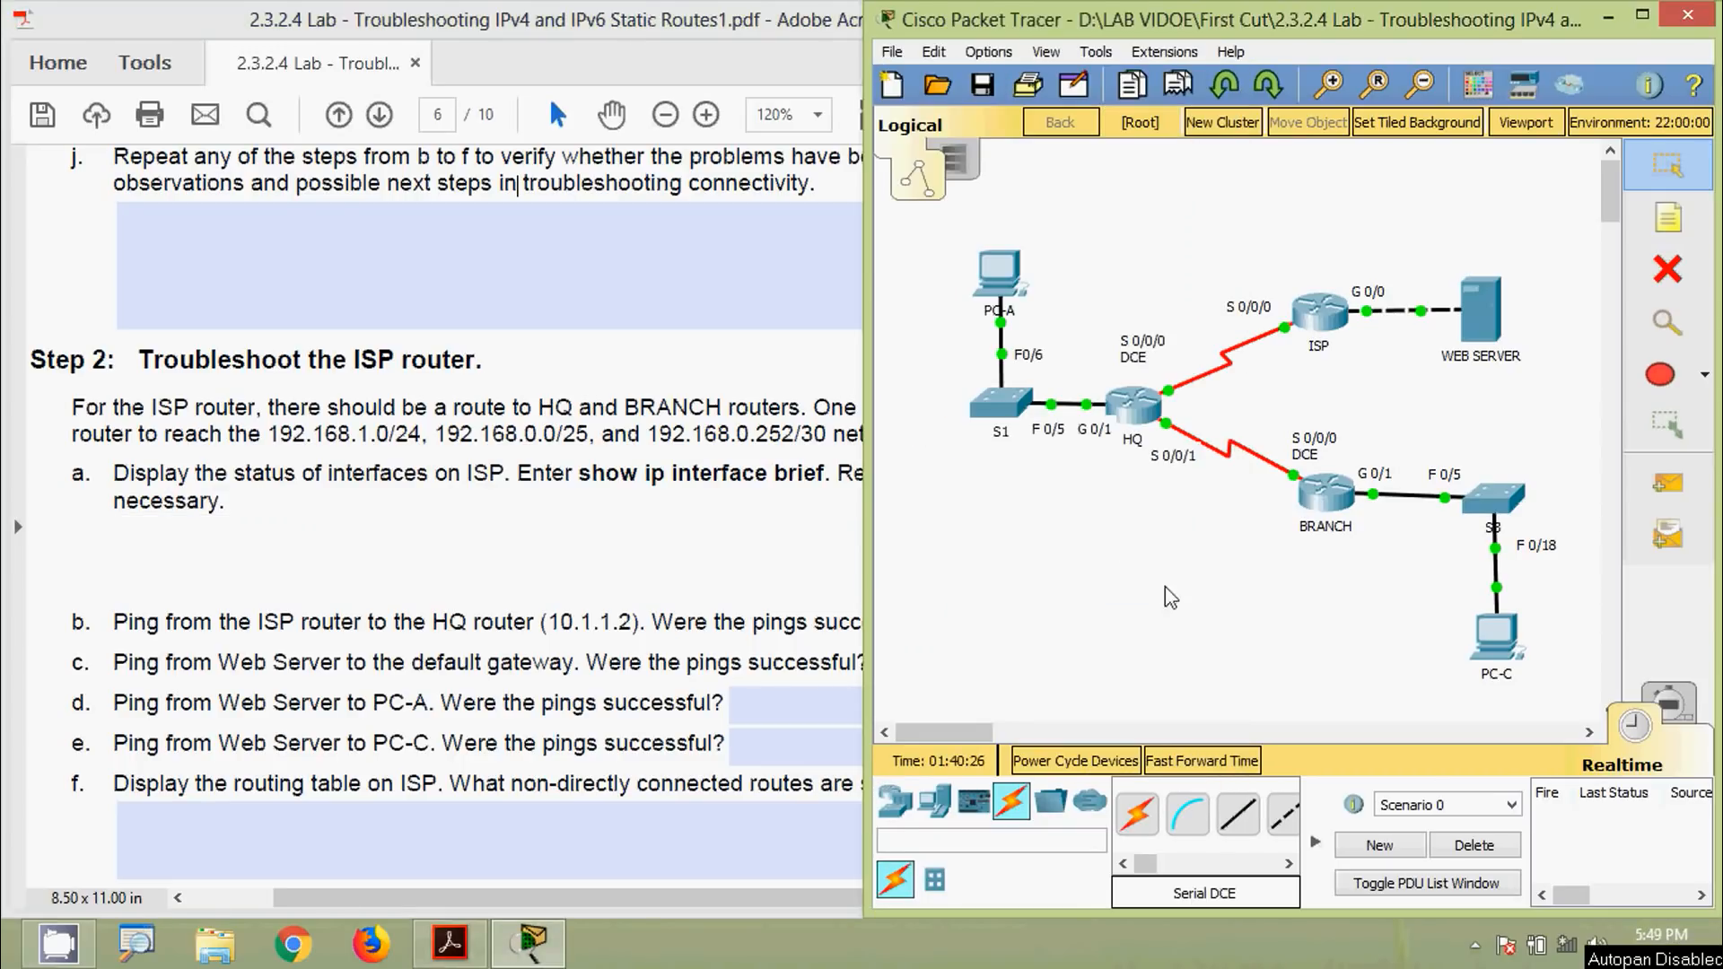
{"action": "left_click", "coordinate": [1323, 319]}
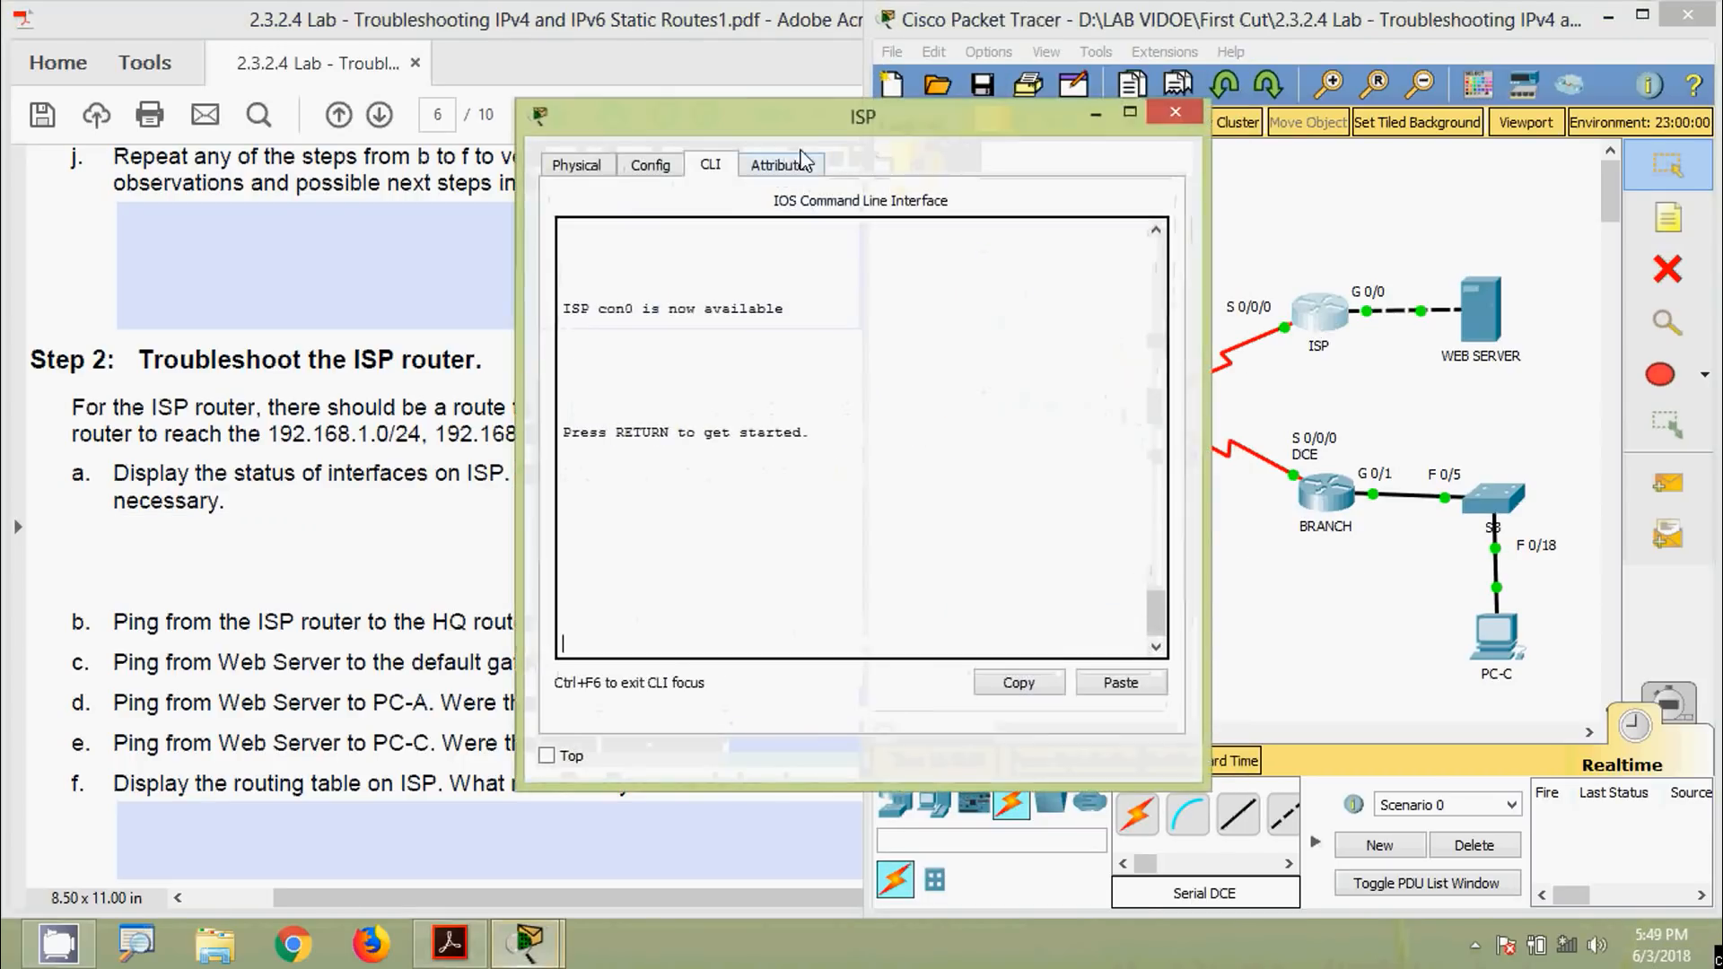
{"action": "left_click_drag", "start_coordinate": [801, 117], "coordinate": [1240, 55]}
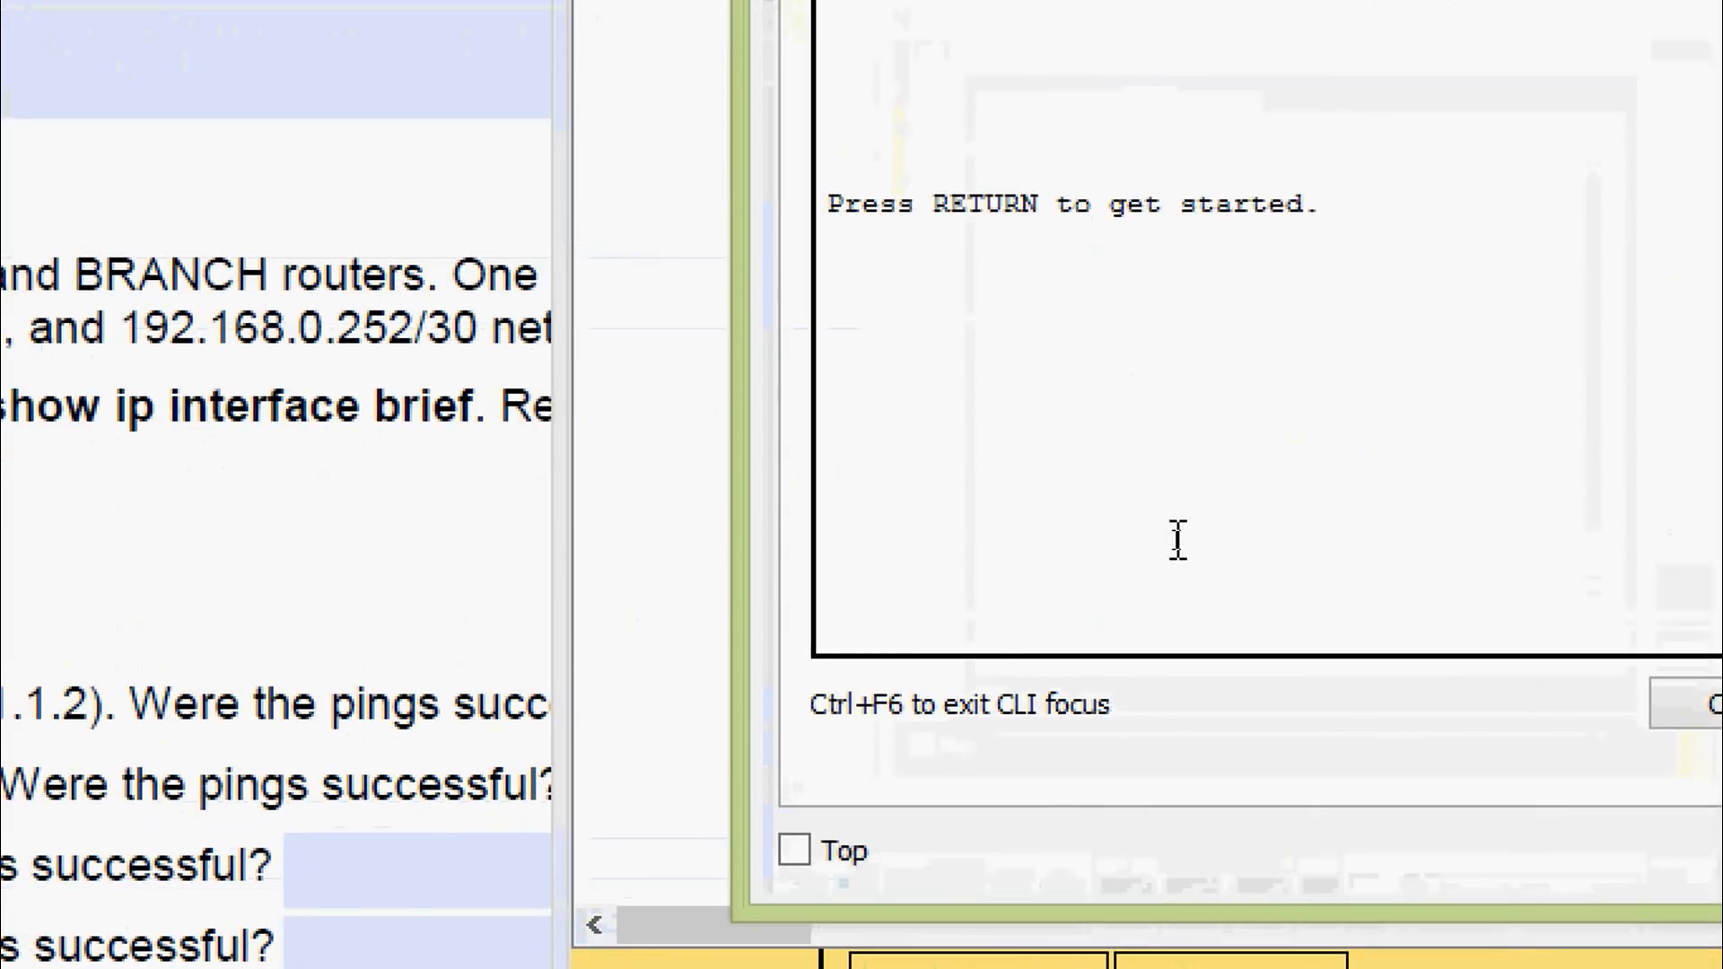
{"action": "key", "text": "Return"}
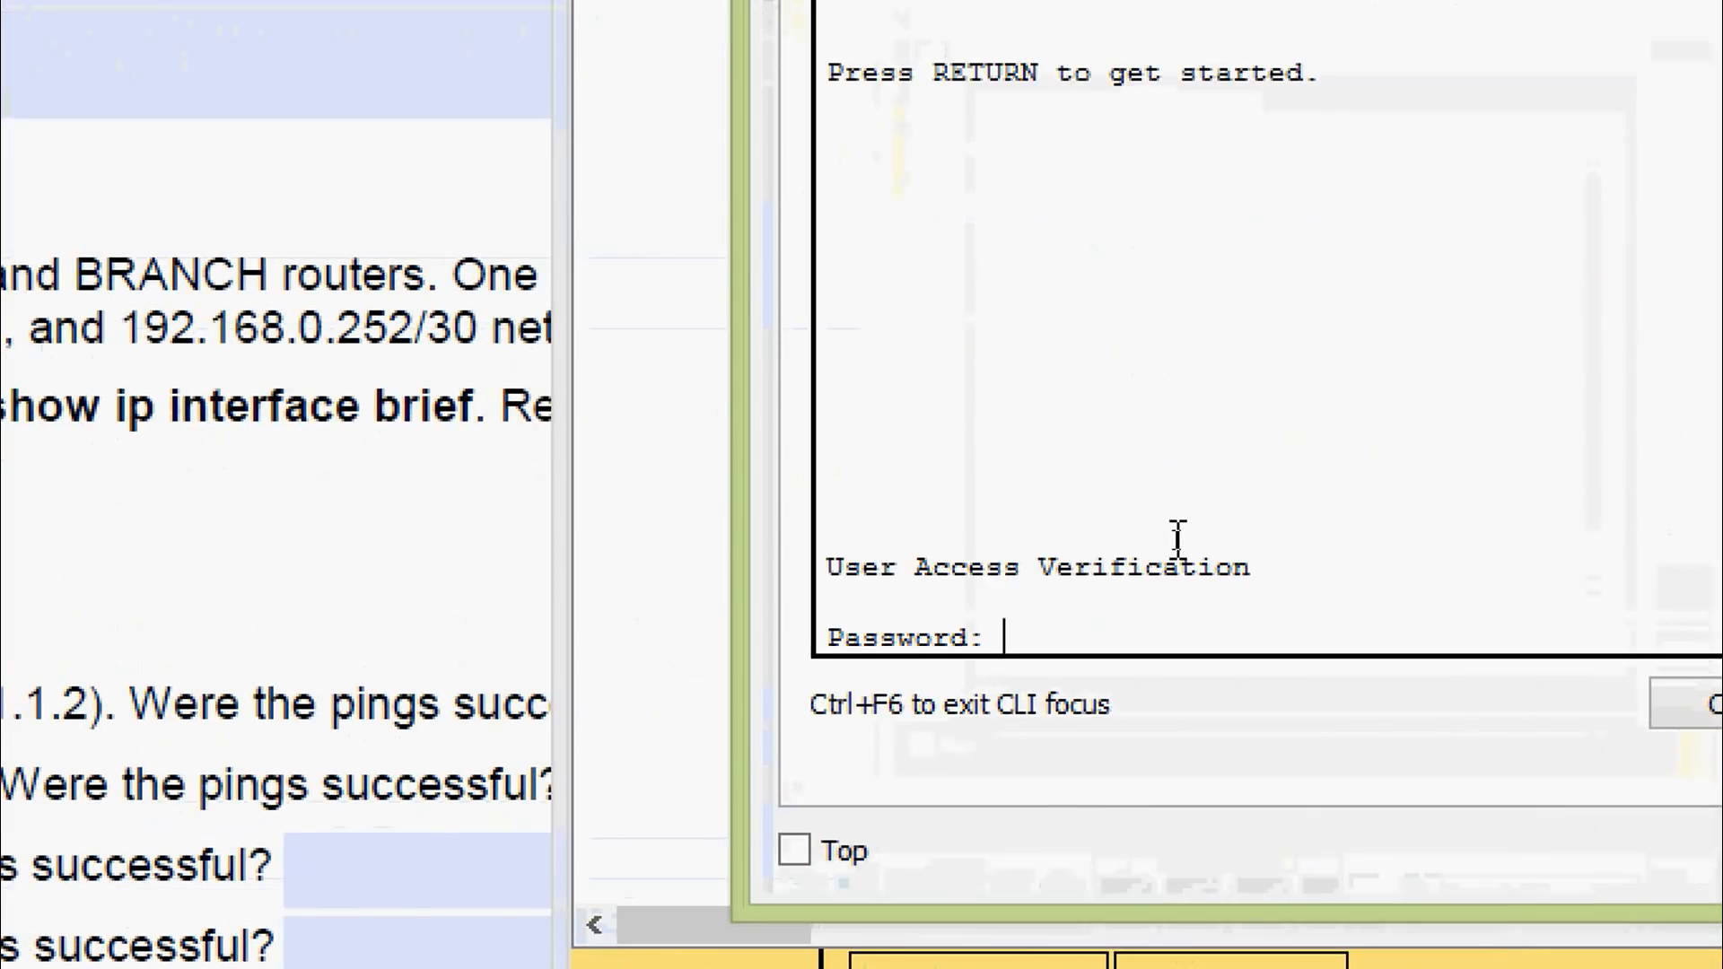
{"action": "type", "text": "cisco"}
{"action": "key", "text": "Return"}
{"action": "type", "text": "ena"}
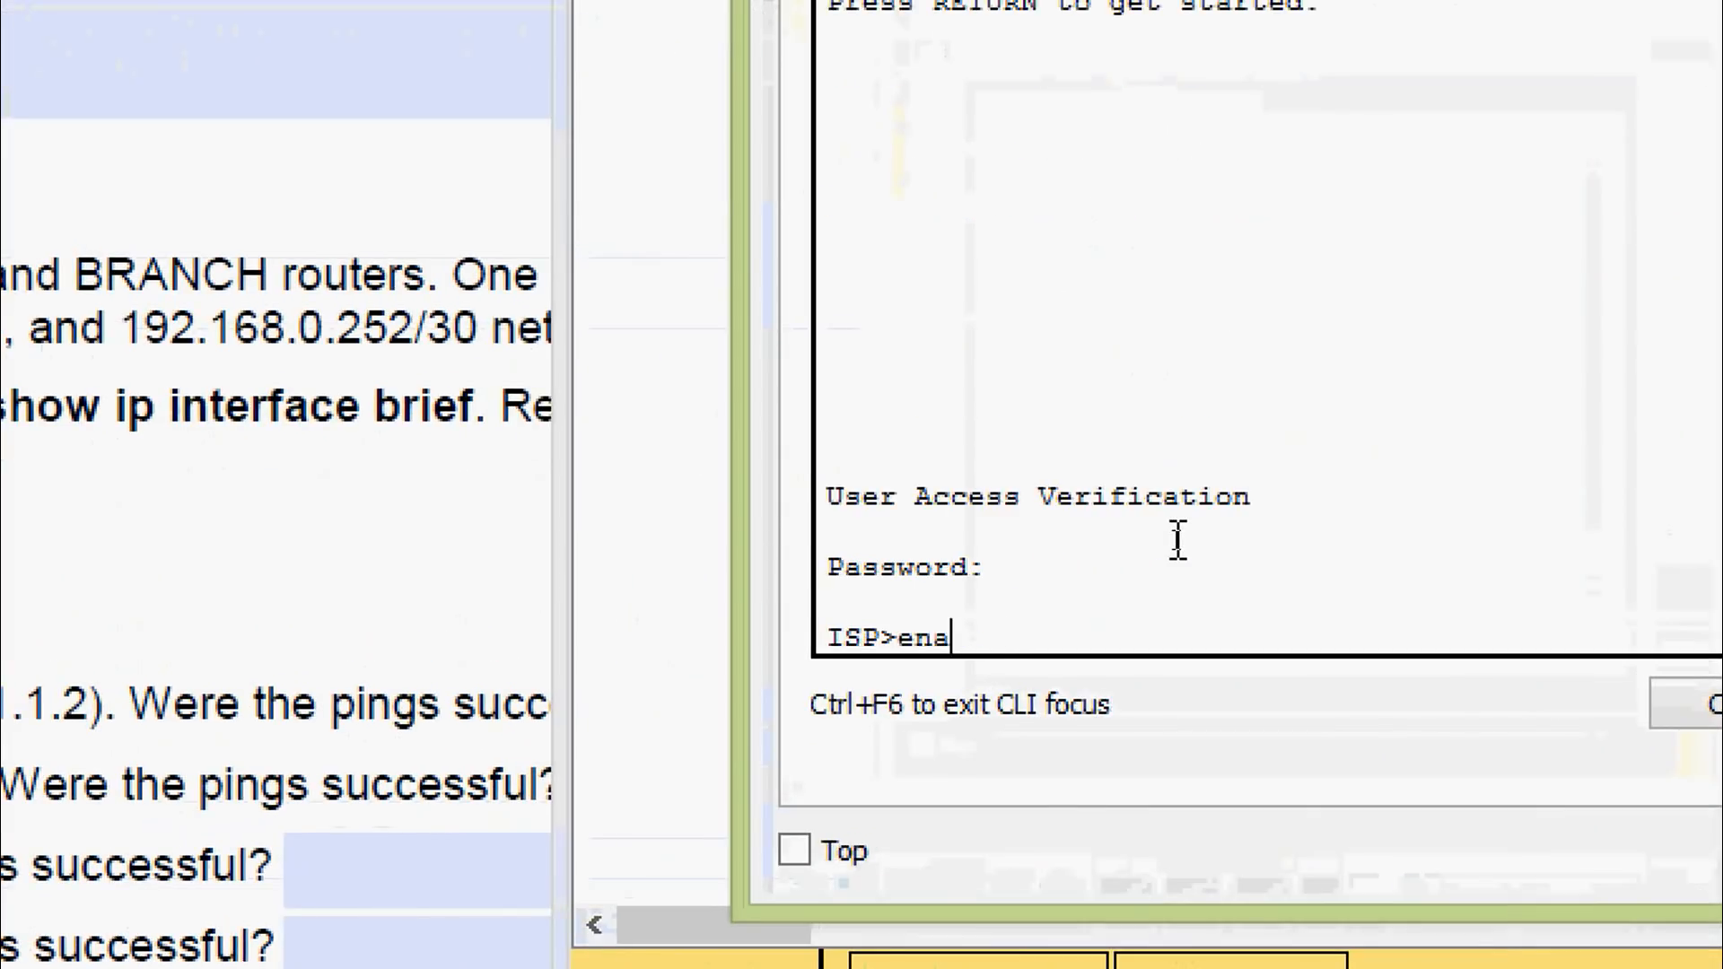
{"action": "key", "text": "Tab"}
{"action": "key", "text": "Return"}
{"action": "type", "text": "class"}
{"action": "key", "text": "Return"}
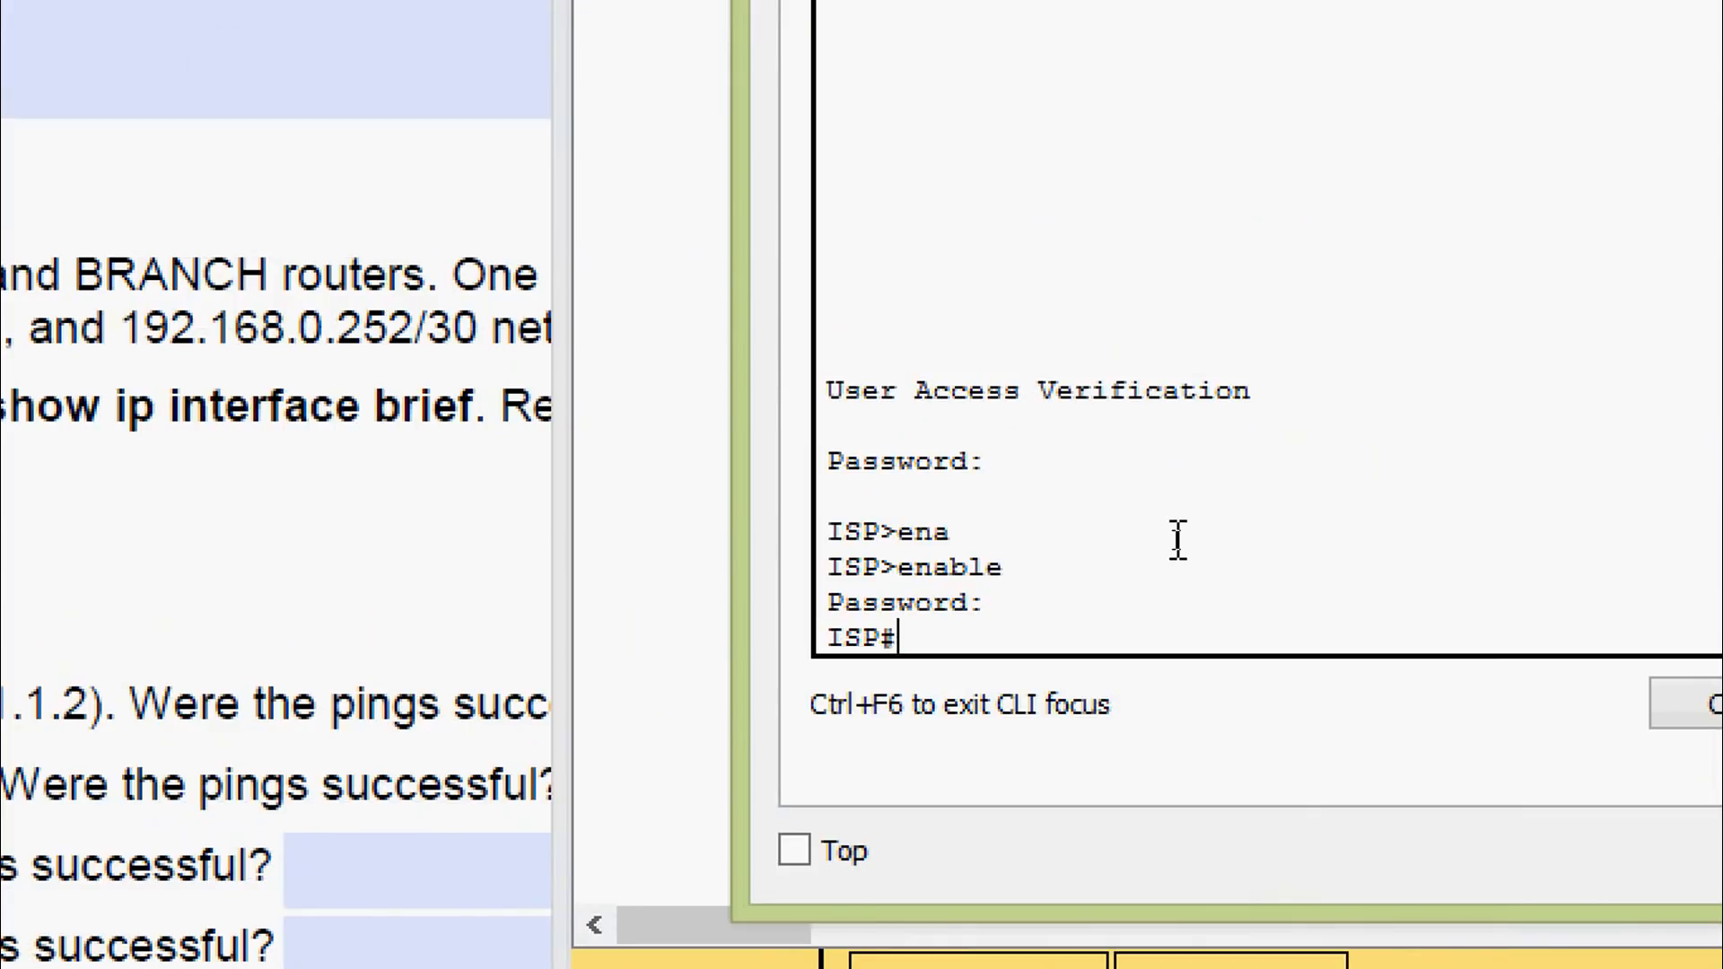
Run show ip interface brief on ISP to list its interface addresses and status
{"action": "type", "text": "sh"}
{"action": "key", "text": "Tab"}
{"action": "type", "text": "ip inte"}
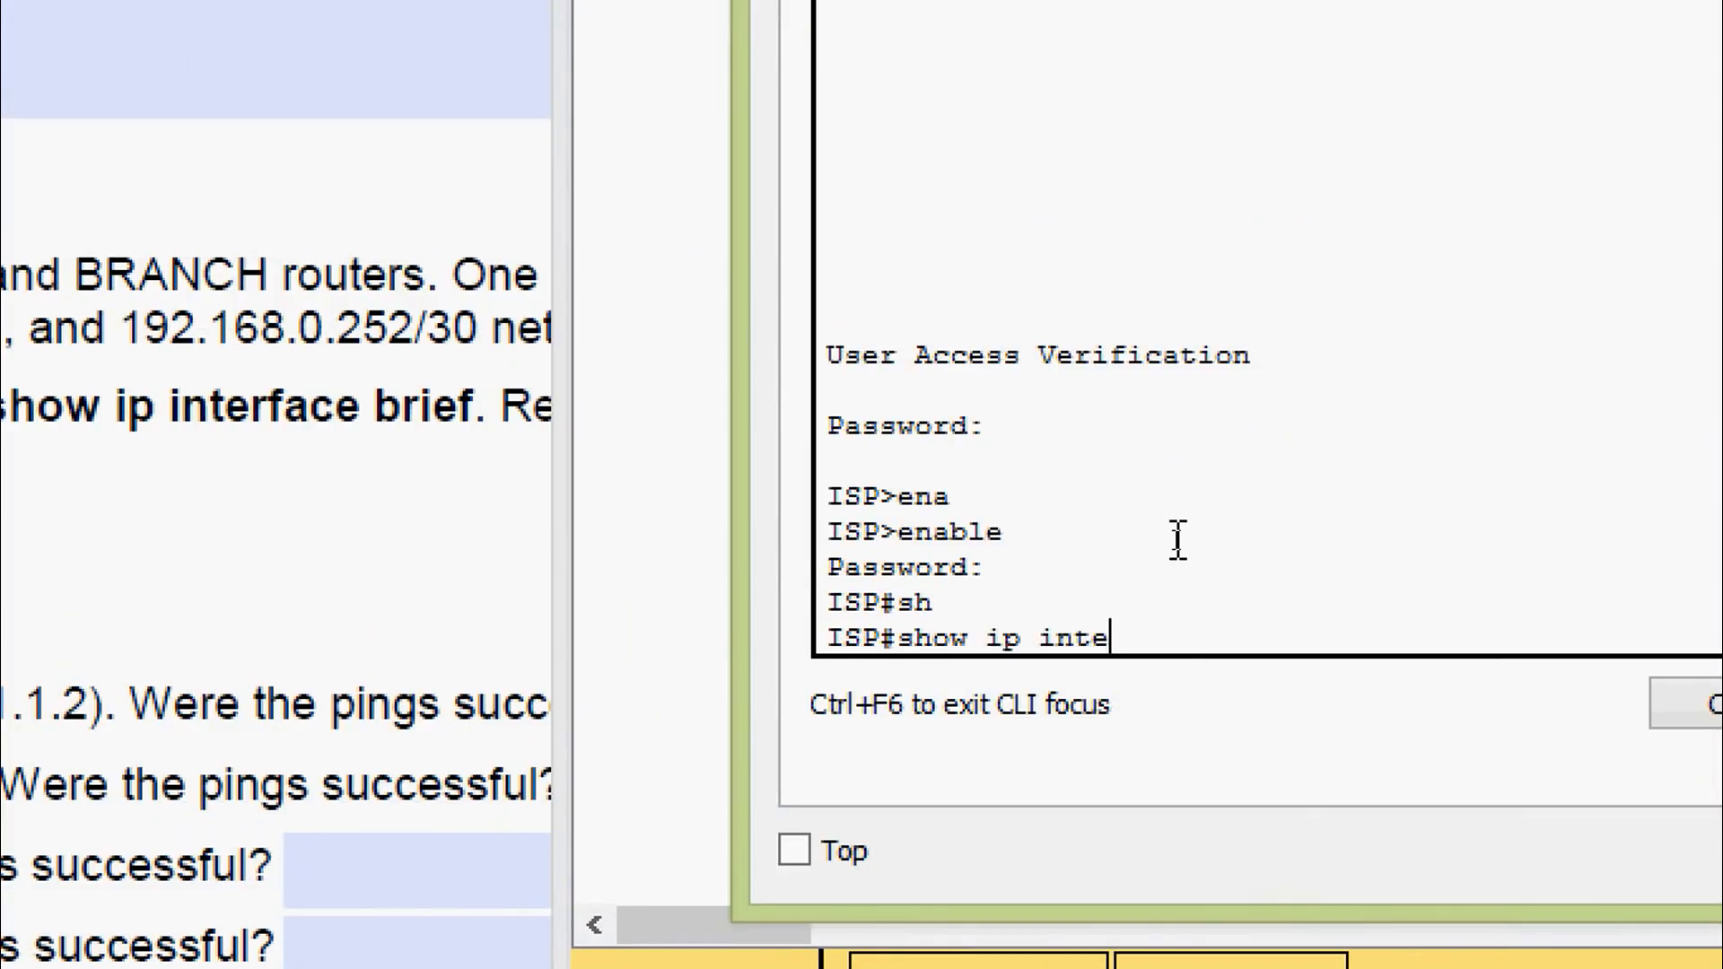
{"action": "type", "text": "r"}
{"action": "key", "text": "Tab"}
{"action": "type", "text": "b"}
{"action": "key", "text": "Tab"}
{"action": "key", "text": "Return"}
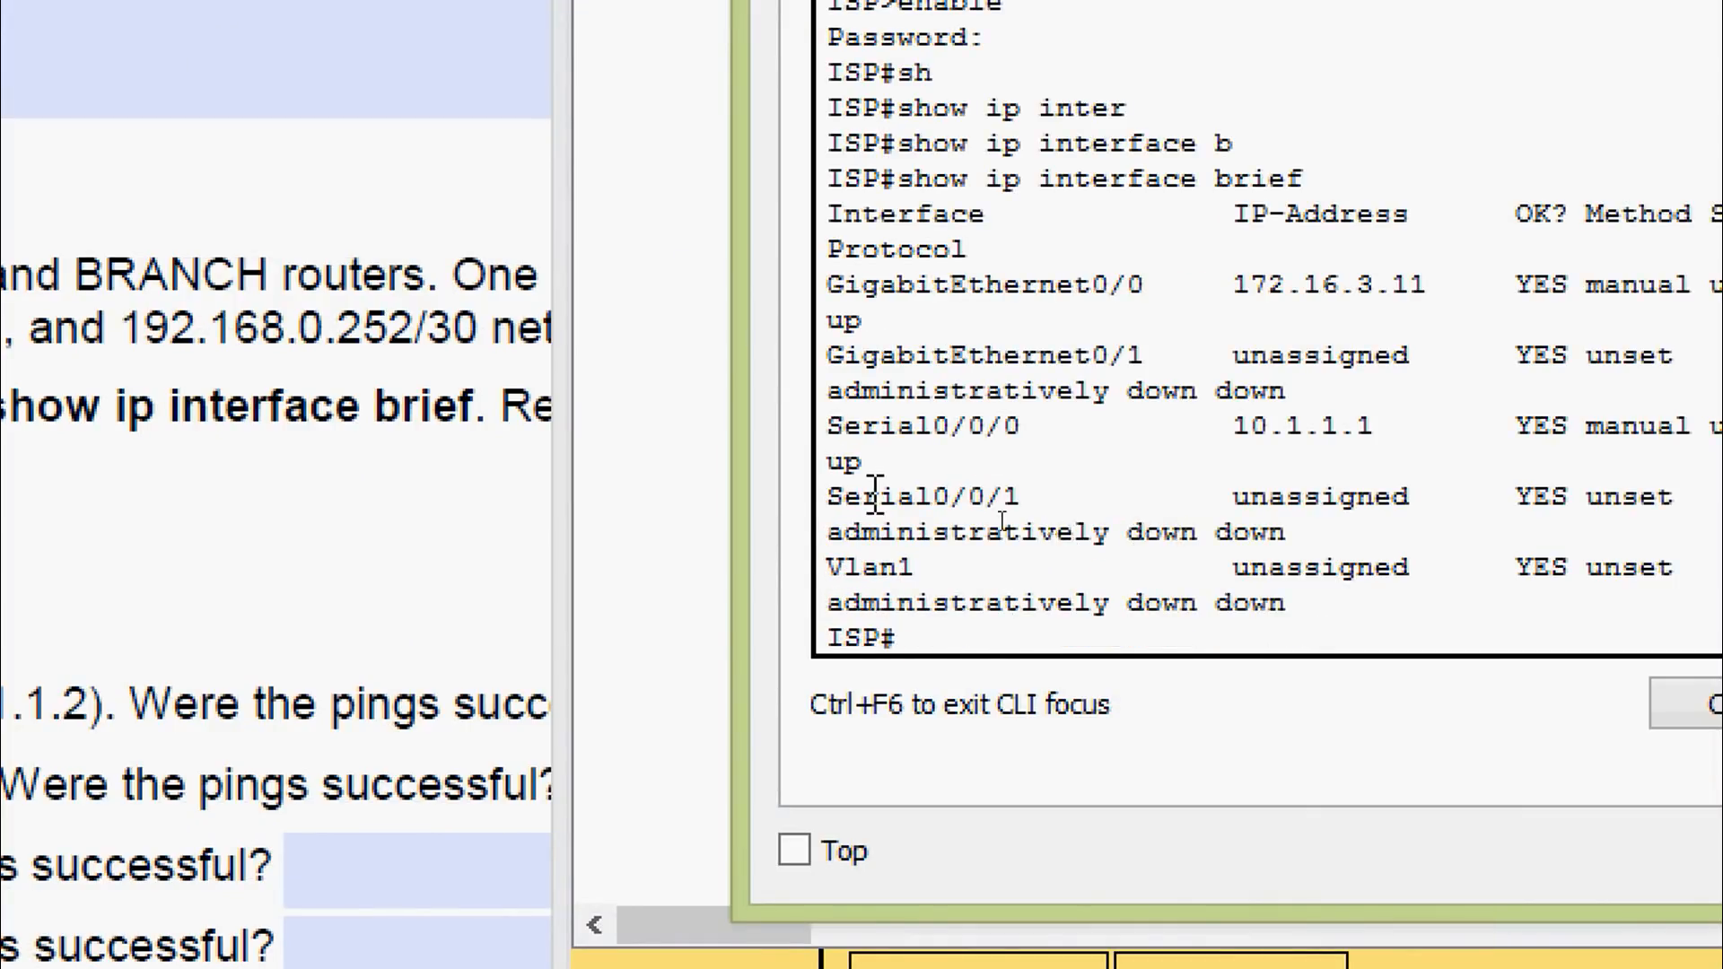
{"action": "left_click_drag", "start_coordinate": [732, 508], "coordinate": [438, 660]}
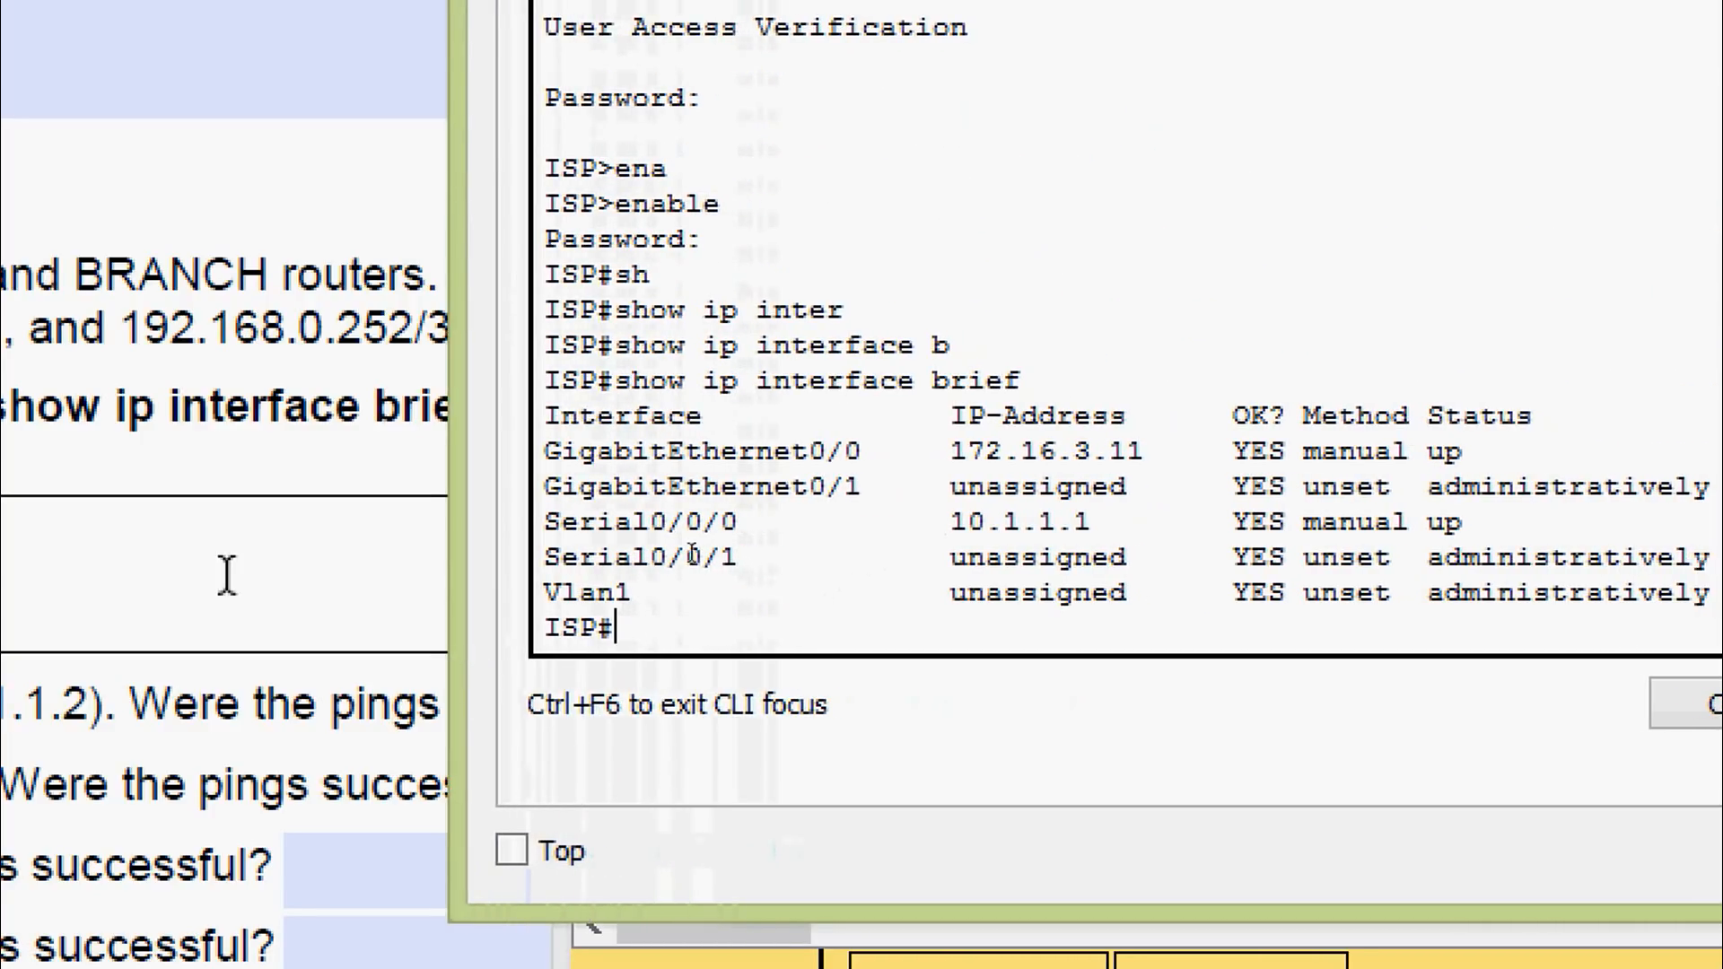
{"action": "left_click", "coordinate": [184, 404]}
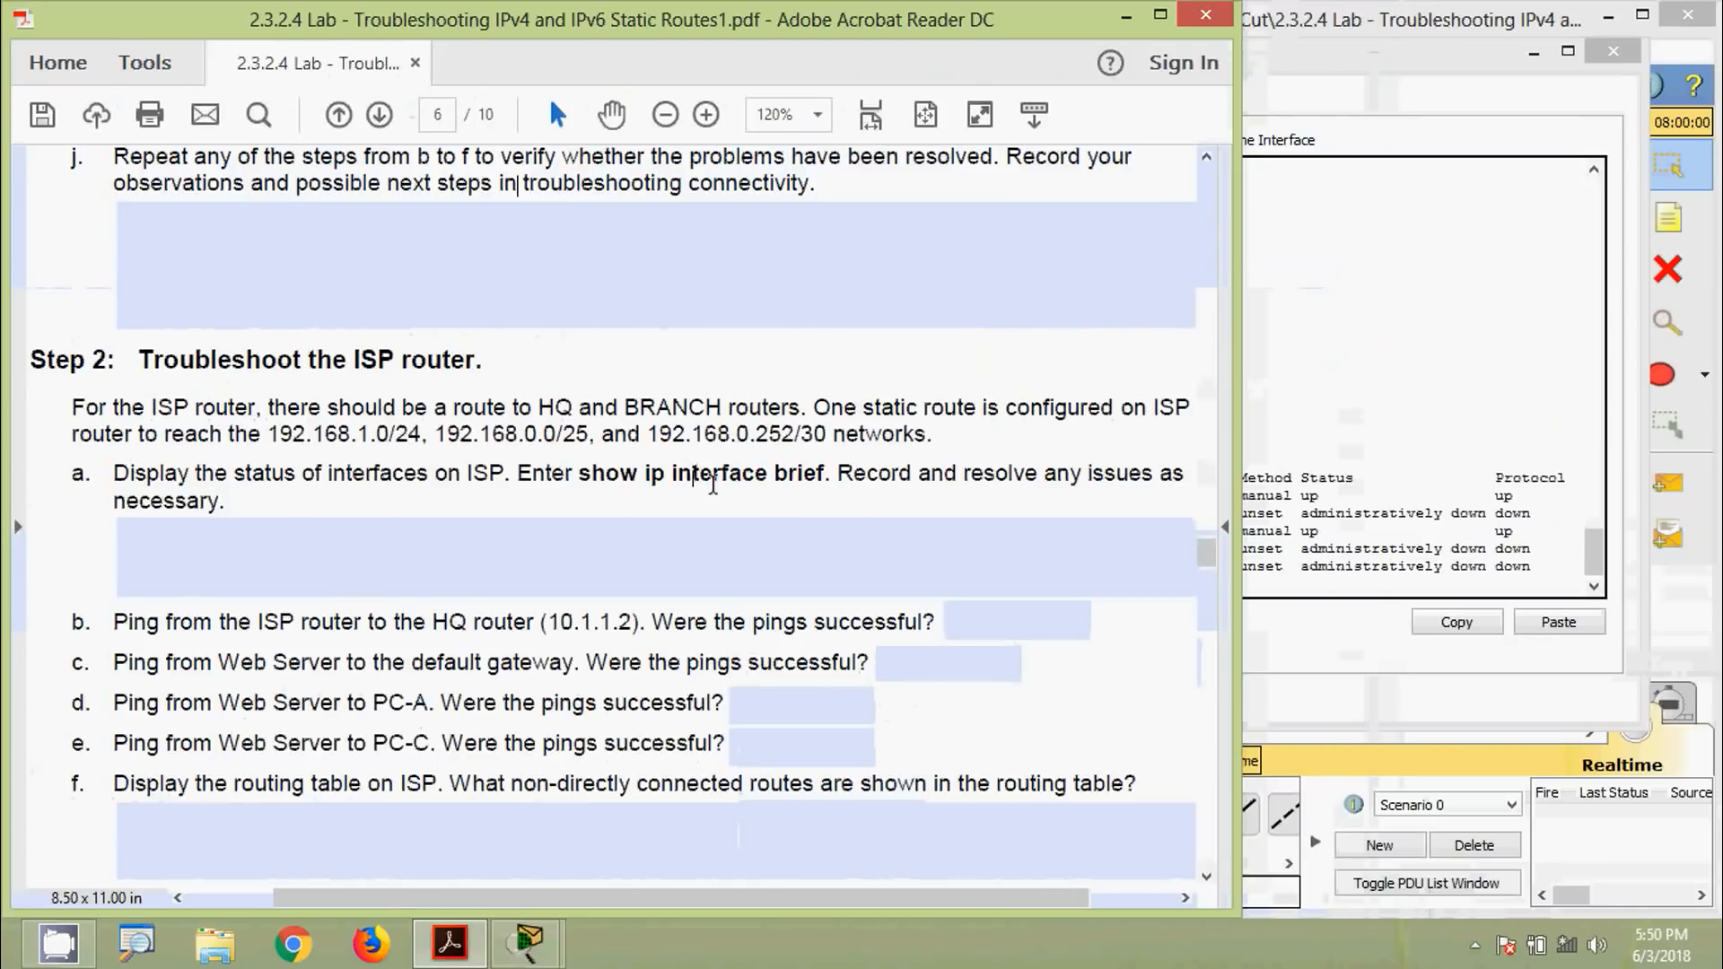
Compare ISP's G0/0 172.16.3.11 and S0/0/0 10.1.1.1 against the table's 172.16.3.1 and 10.1.1.1
{"action": "scroll", "coordinate": [777, 575], "scroll_direction": "up", "scroll_amount": 10}
{"action": "scroll", "coordinate": [751, 547], "scroll_direction": "up", "scroll_amount": 10}
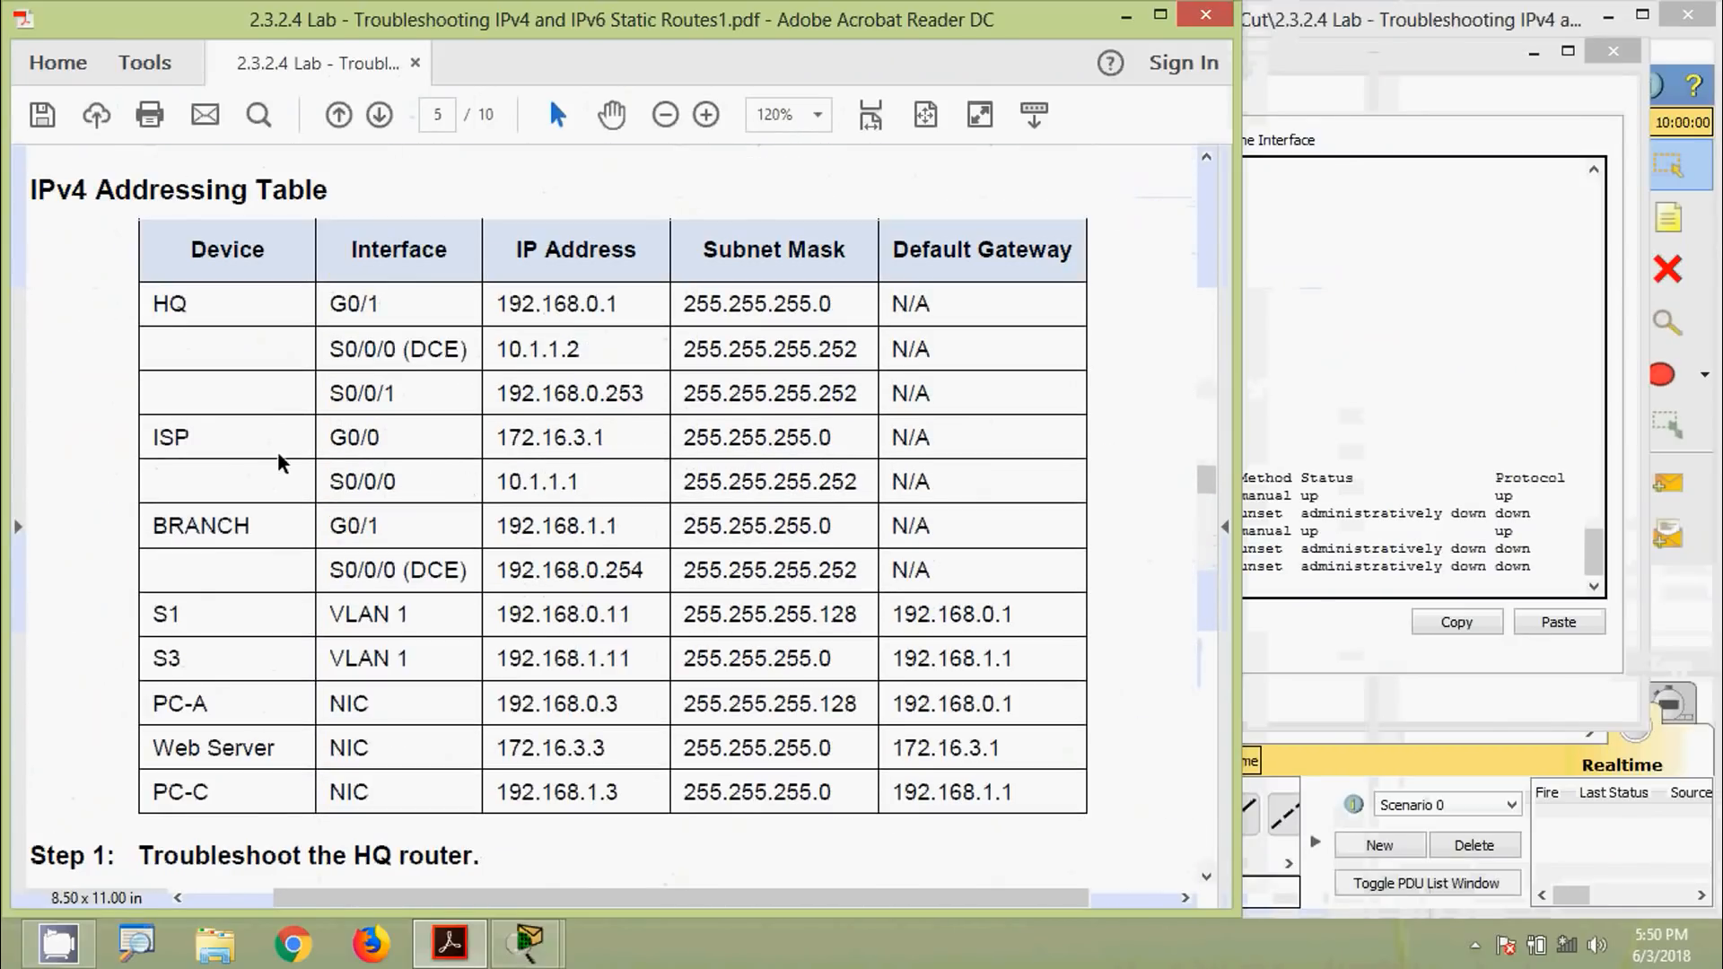
{"action": "left_click", "coordinate": [1334, 437]}
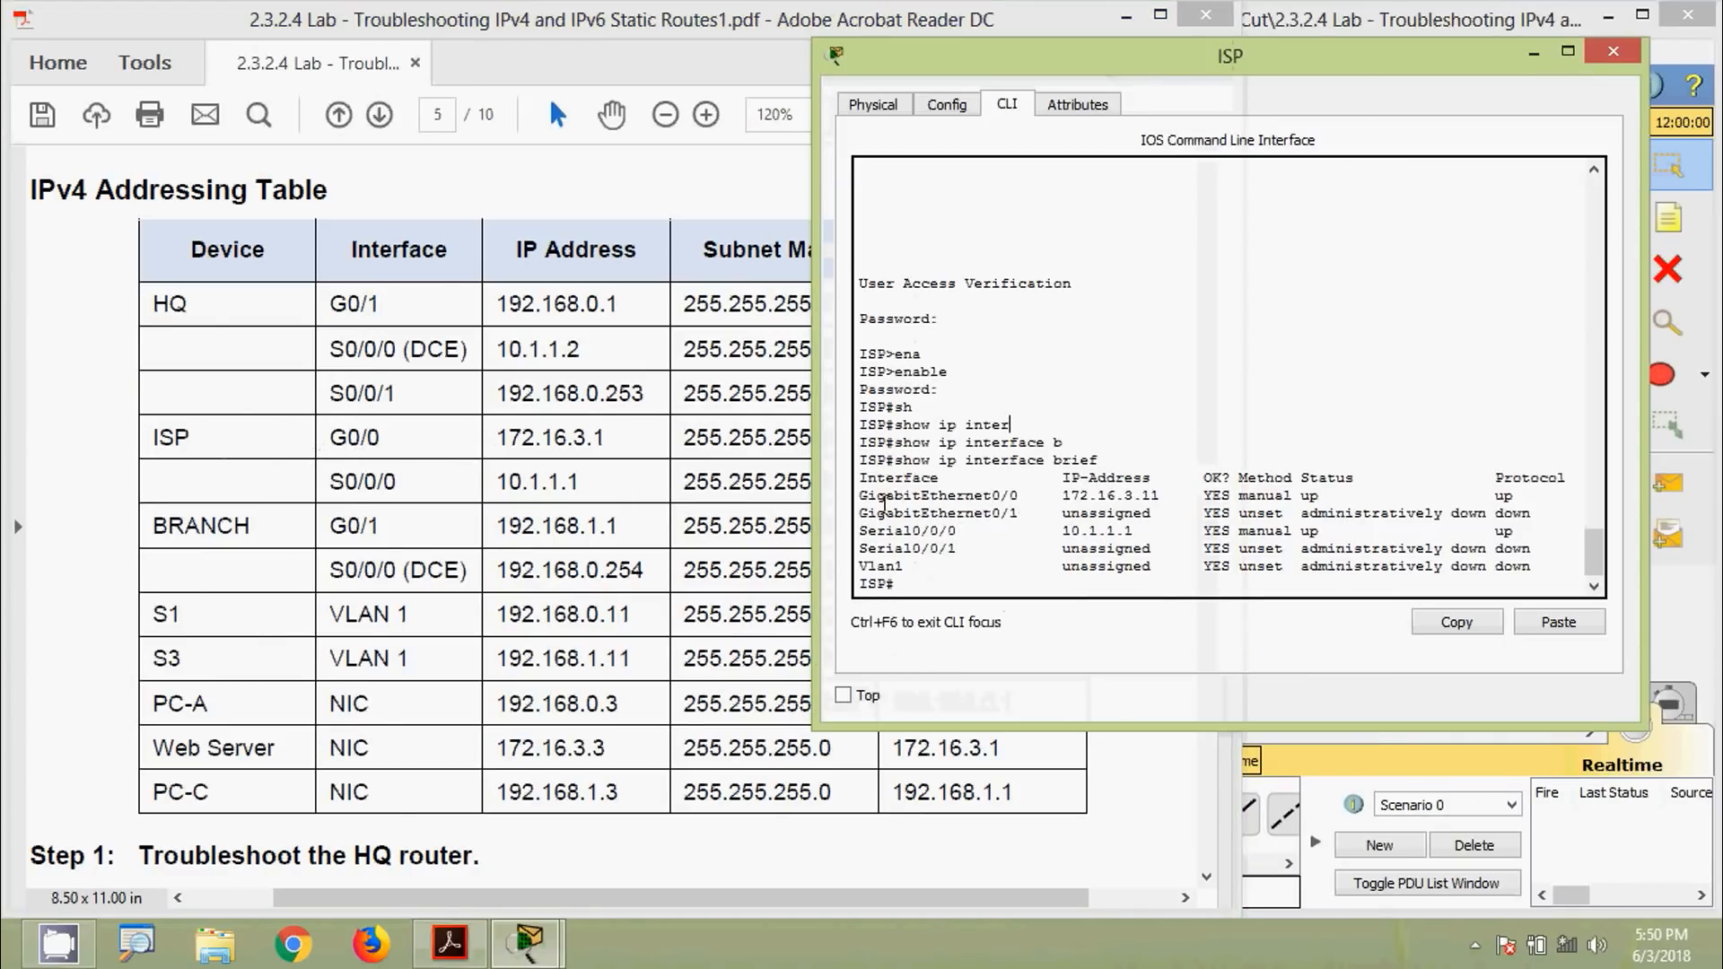
{"action": "left_click_drag", "start_coordinate": [859, 494], "coordinate": [1022, 495]}
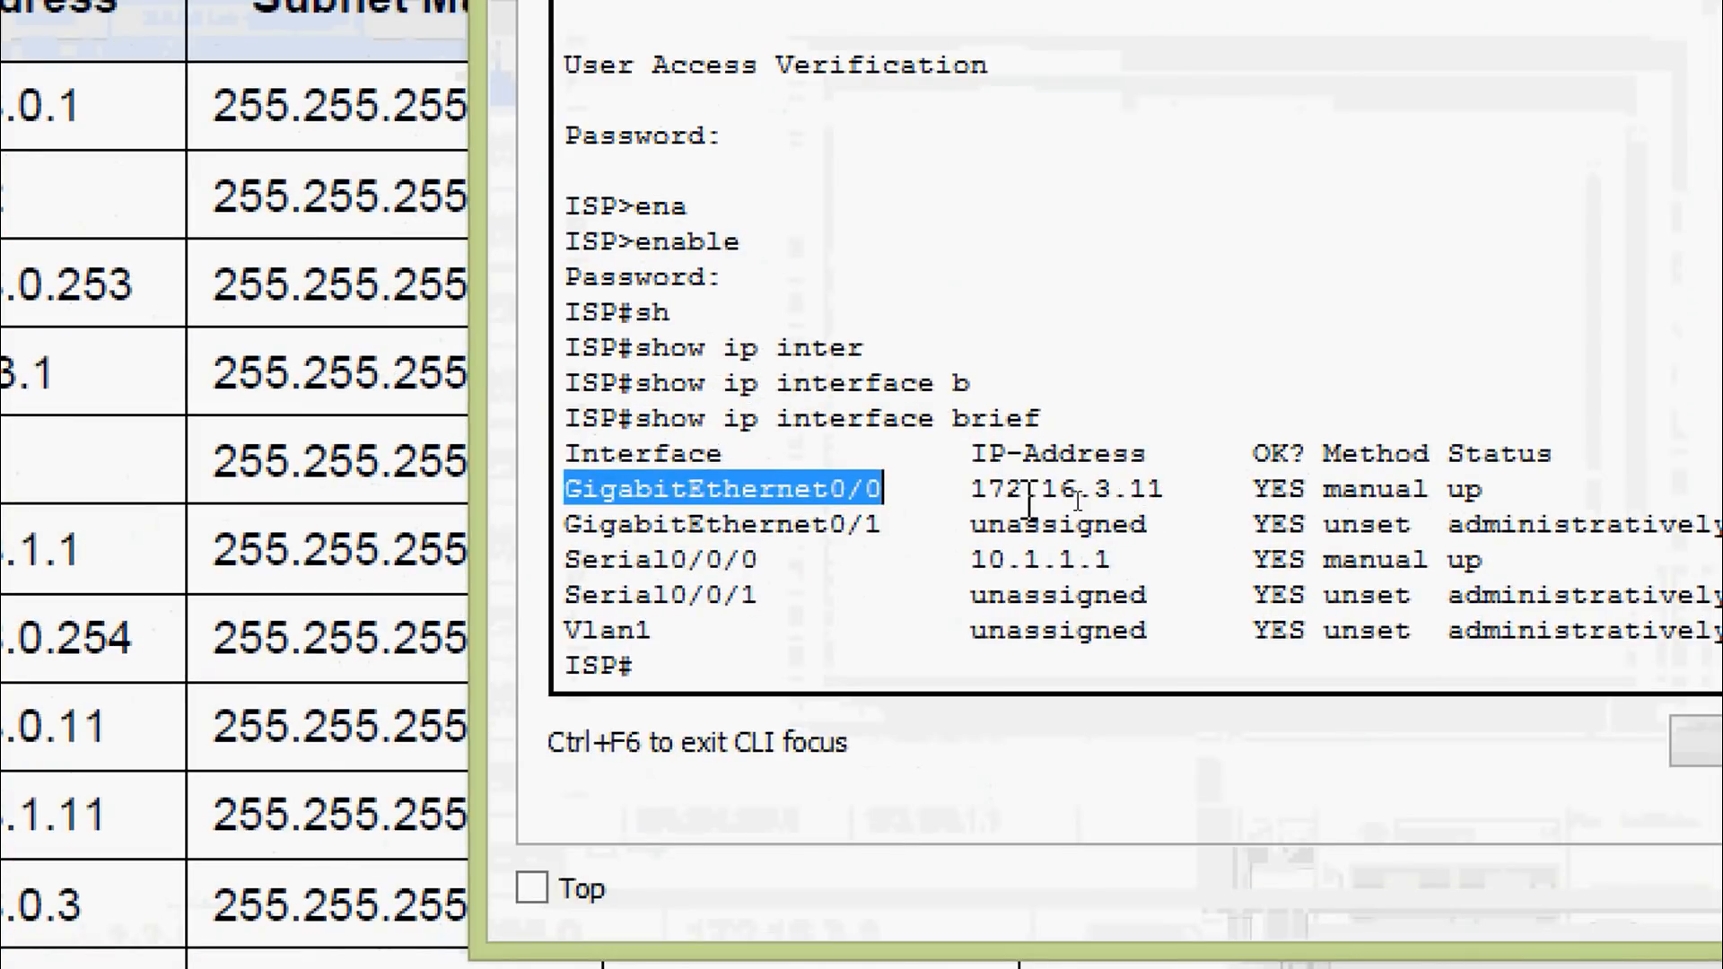
{"action": "left_click_drag", "start_coordinate": [971, 489], "coordinate": [1164, 489]}
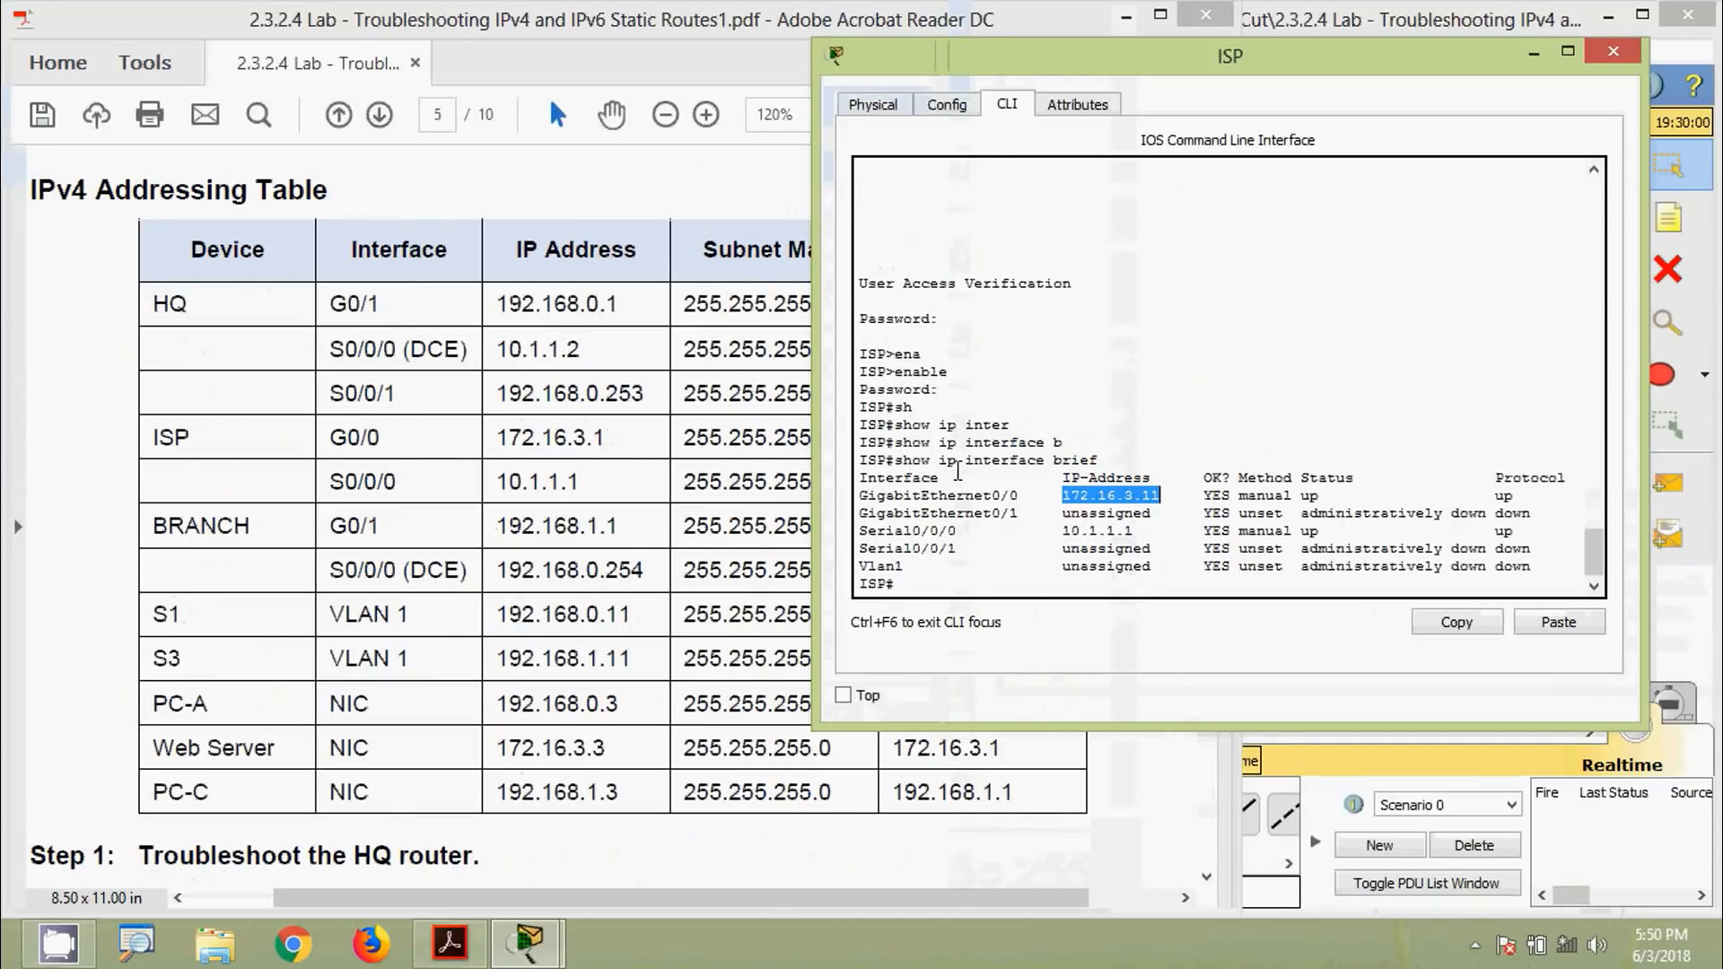
{"action": "left_click", "coordinate": [1033, 491]}
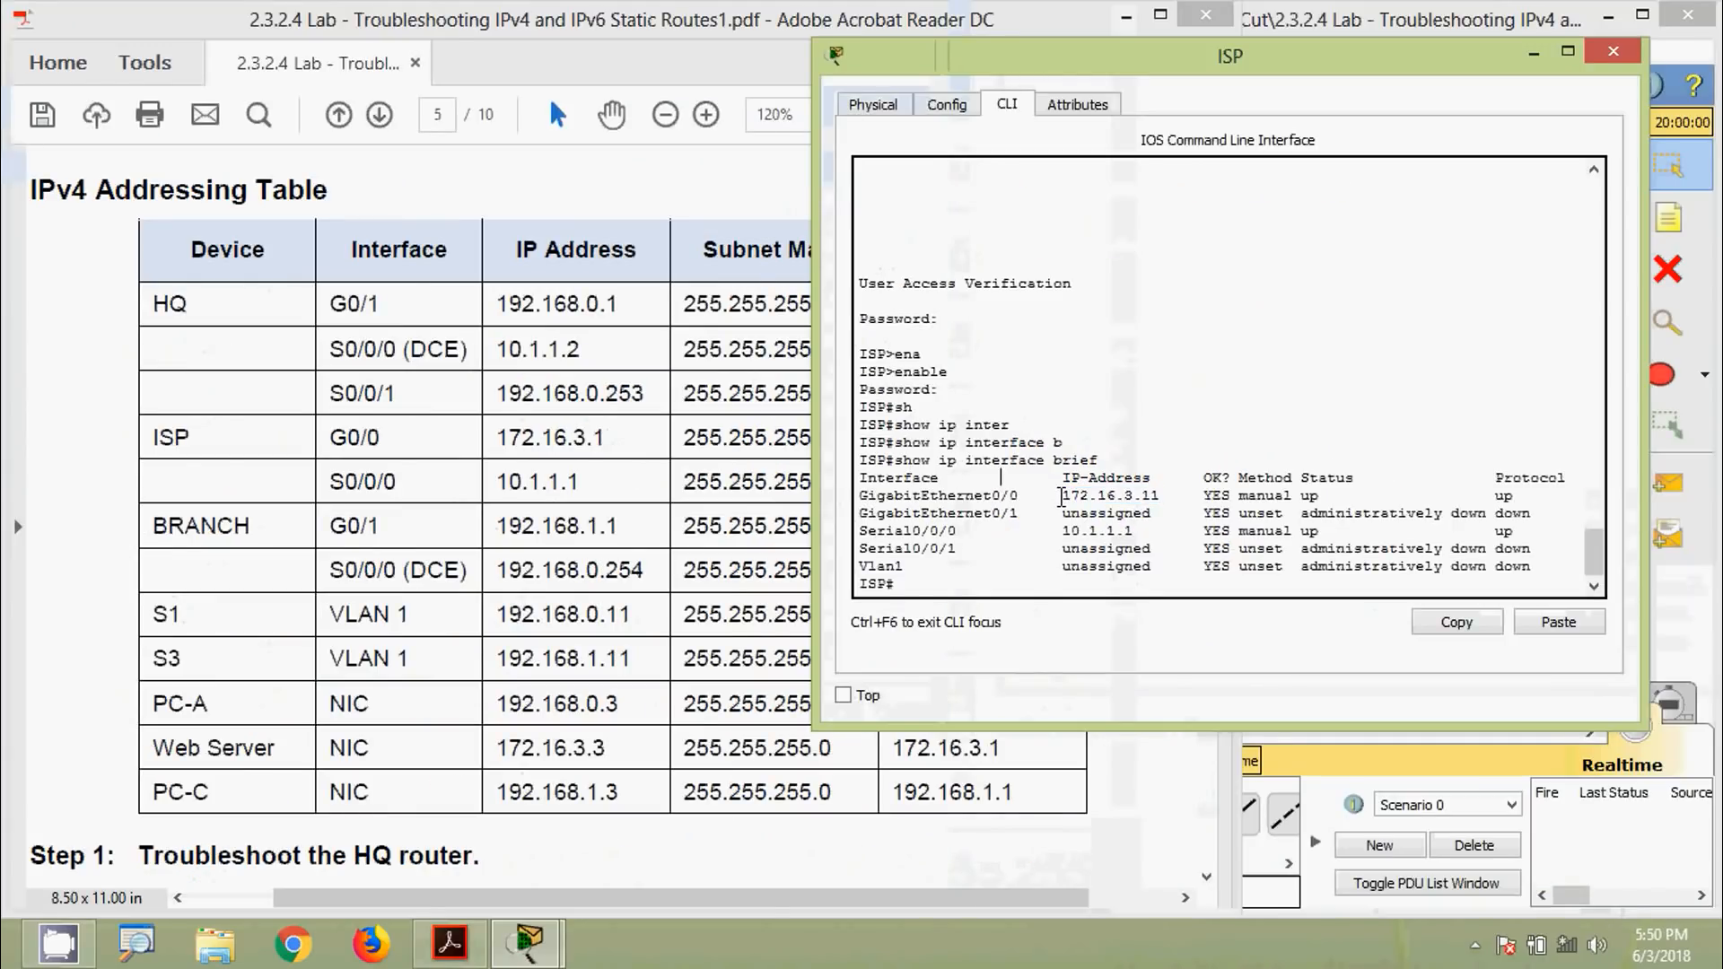
{"action": "left_click_drag", "start_coordinate": [1062, 496], "coordinate": [1158, 500]}
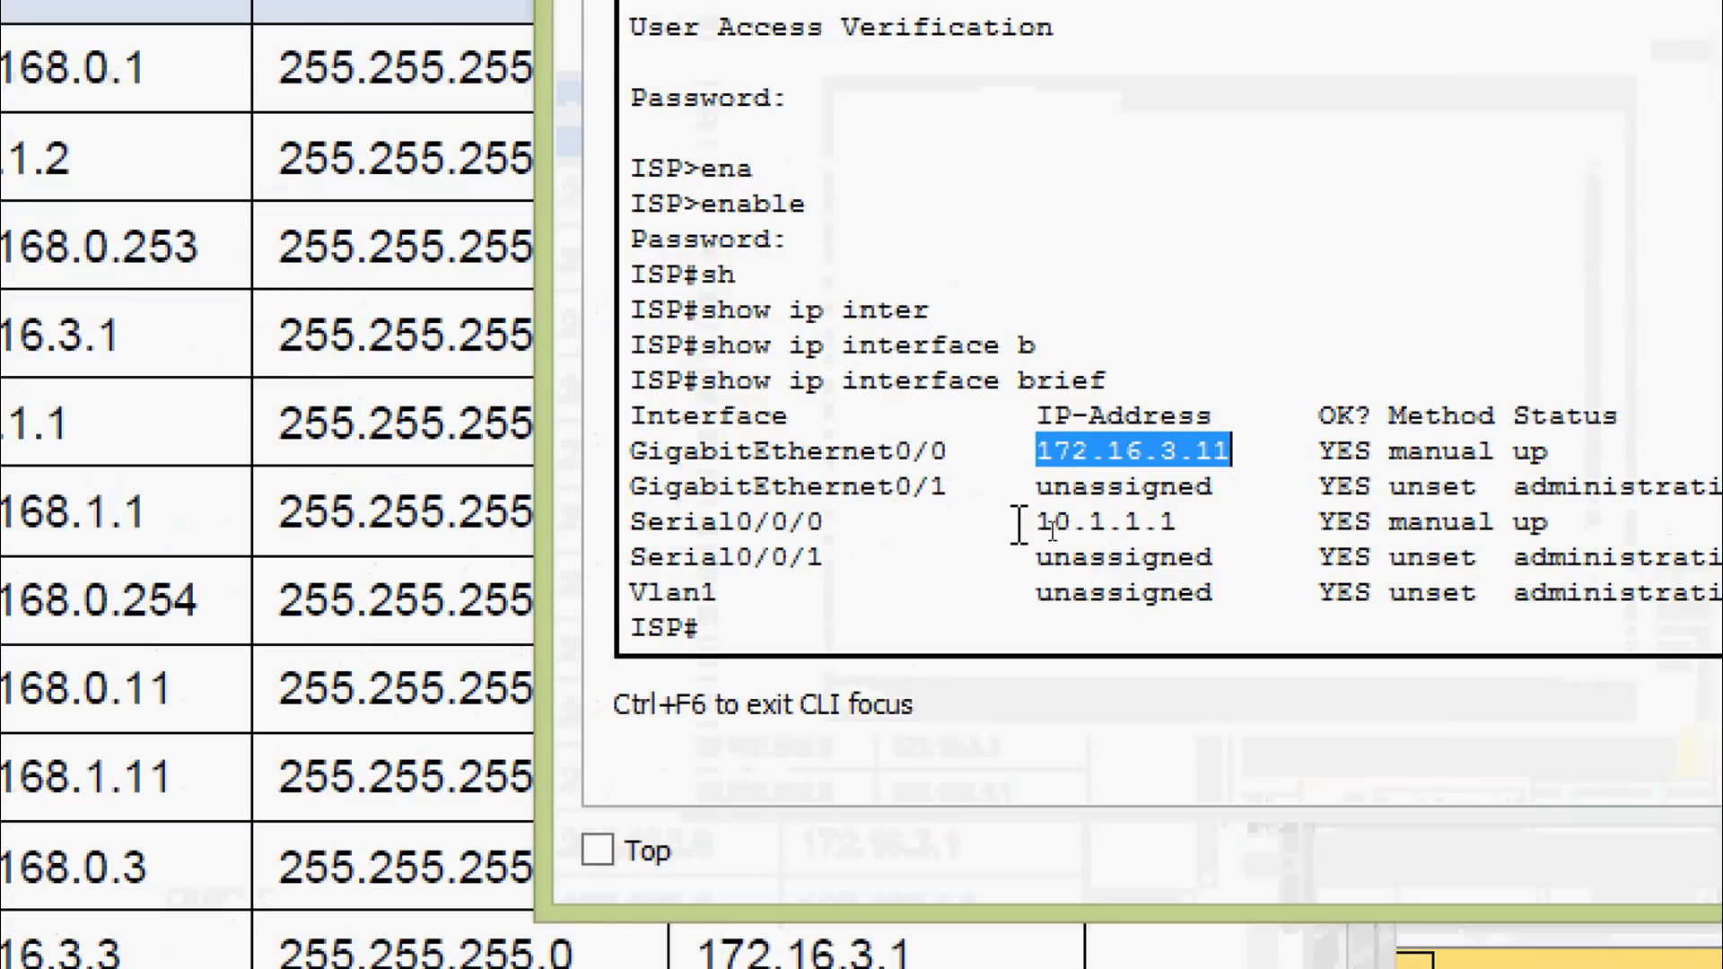
{"action": "left_click_drag", "start_coordinate": [1046, 531], "coordinate": [1197, 521]}
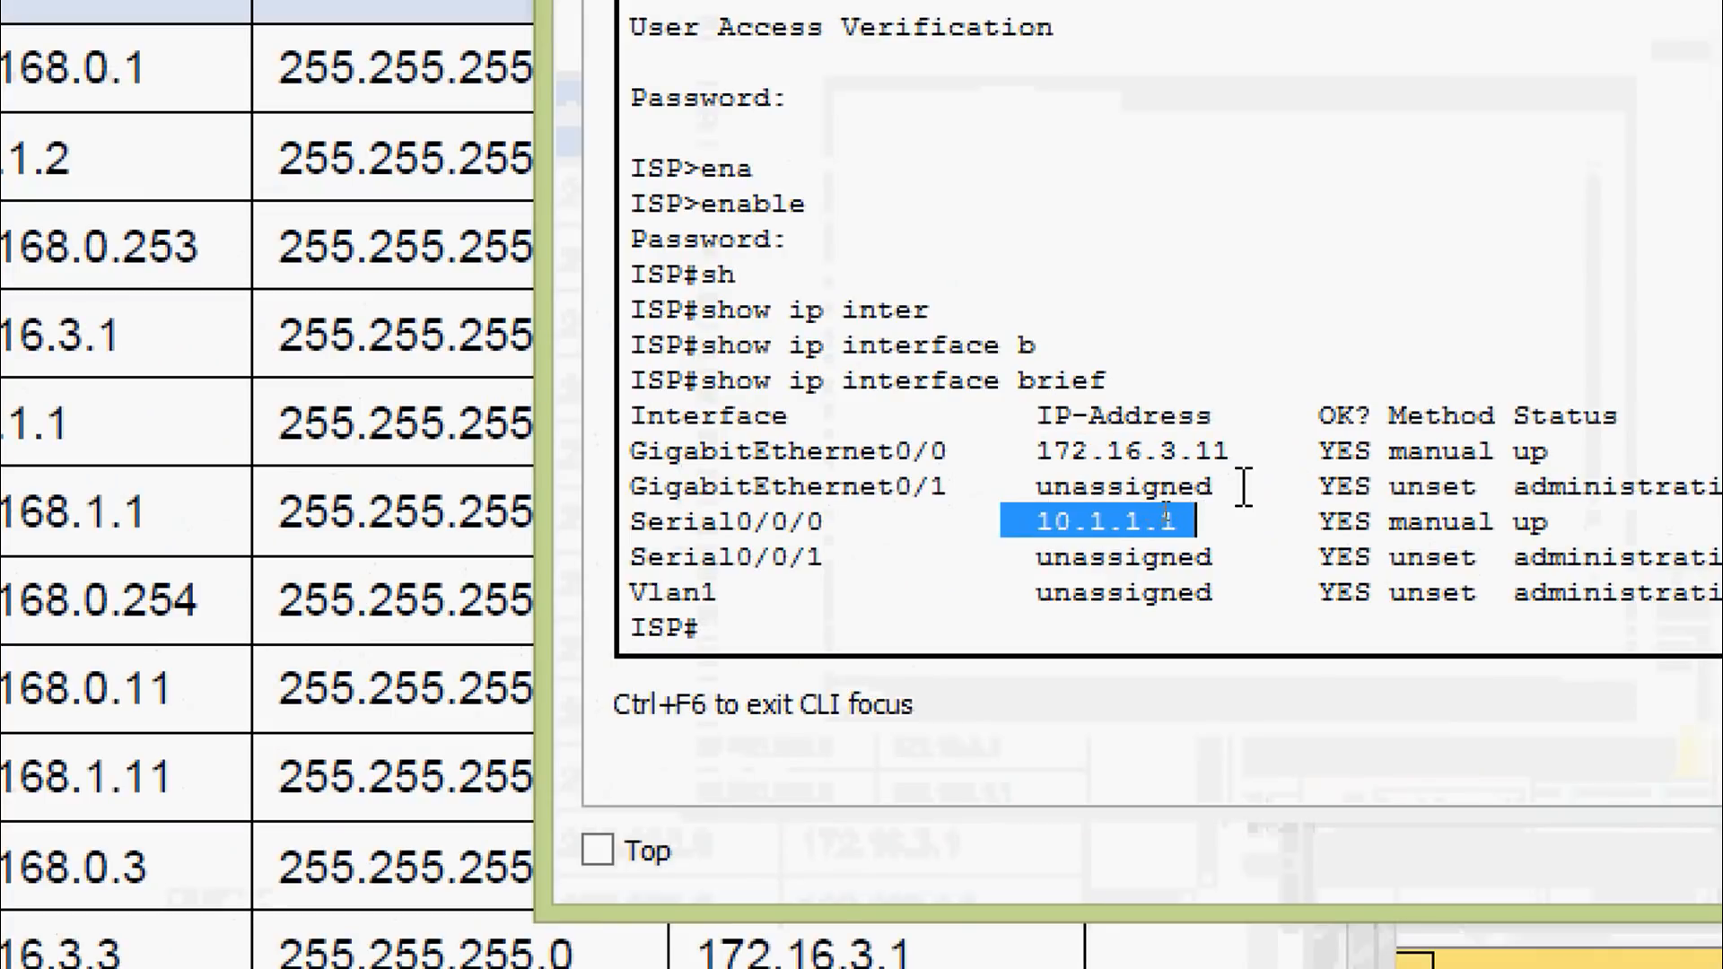
{"action": "left_click_drag", "start_coordinate": [1233, 450], "coordinate": [1070, 456]}
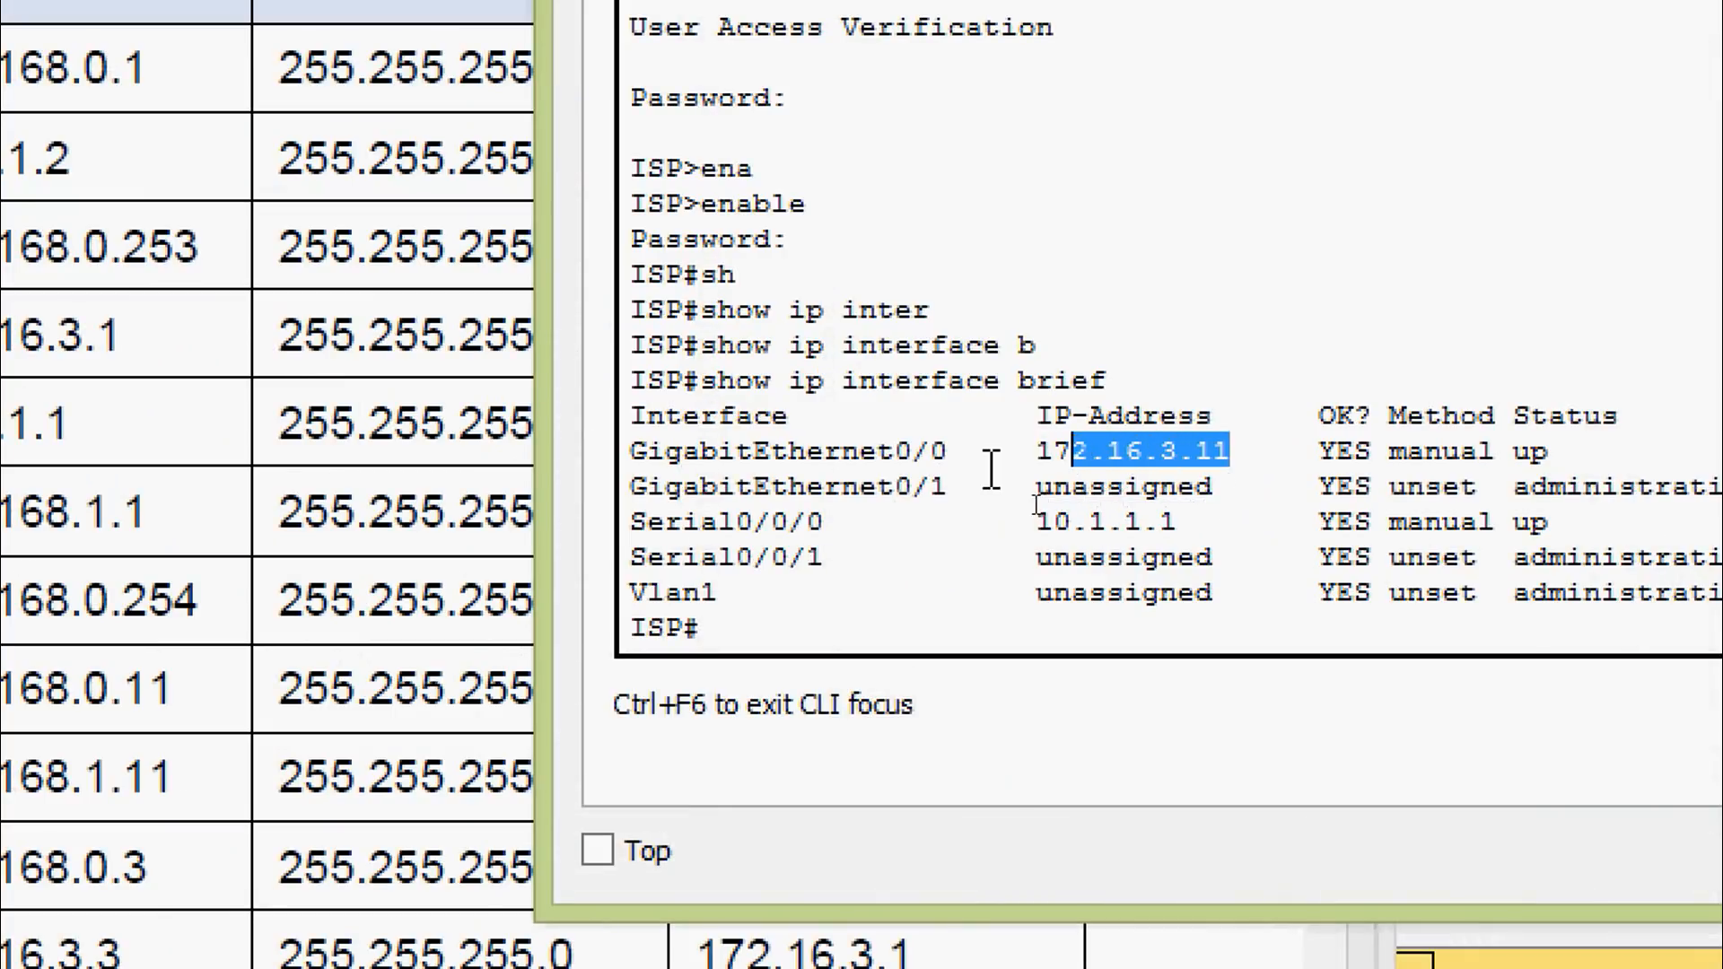
{"action": "left_click", "coordinate": [763, 614]}
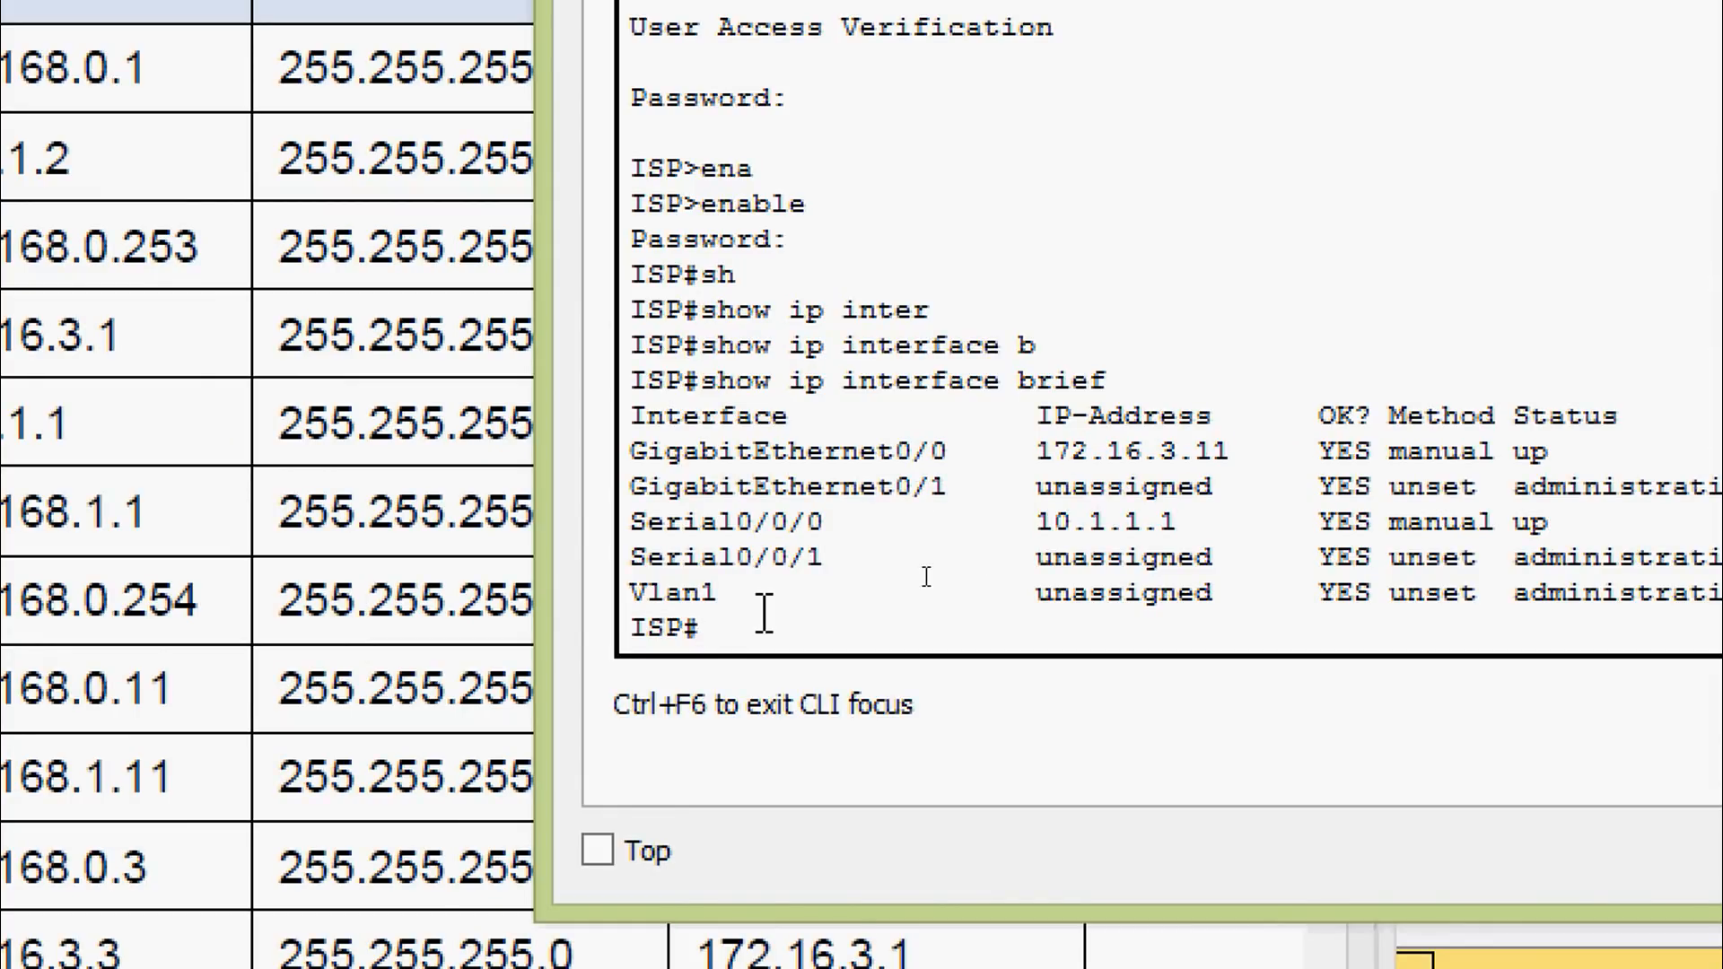
{"action": "type", "text": "conf"}
{"action": "key", "text": "Tab"}
{"action": "type", "text": "terminal"}
{"action": "key", "text": "Return"}
{"action": "type", "text": "inter"}
{"action": "key", "text": "Tab"}
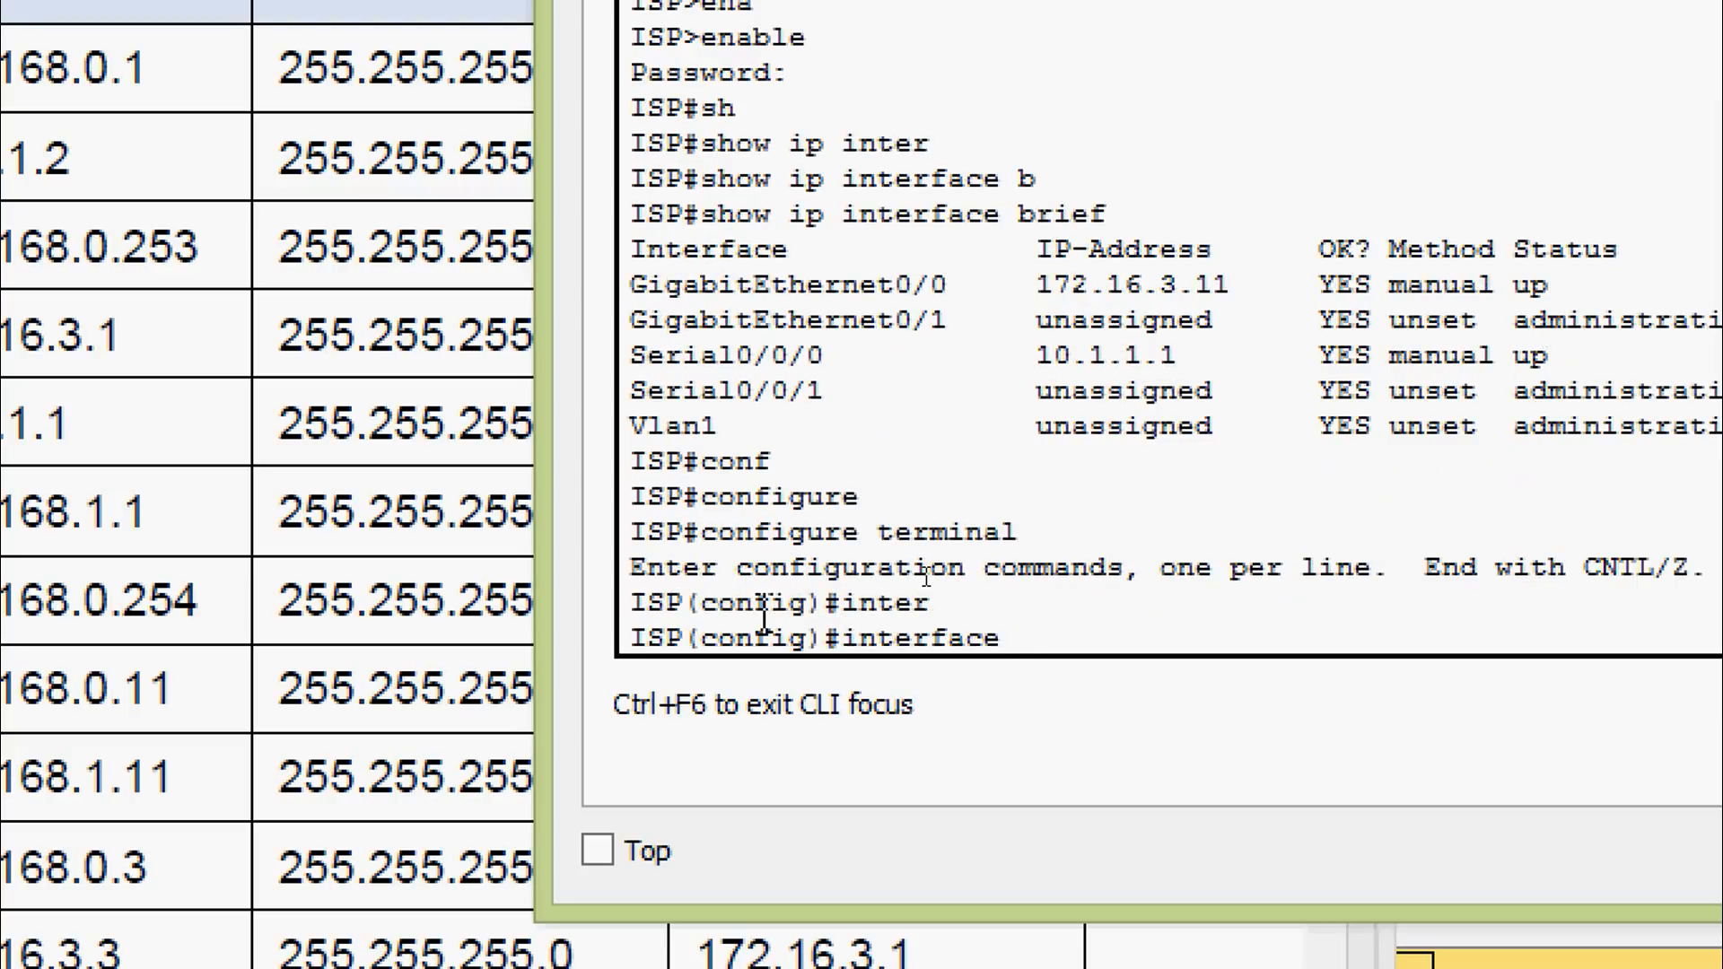
{"action": "type", "text": "gi"}
{"action": "key", "text": "Tab"}
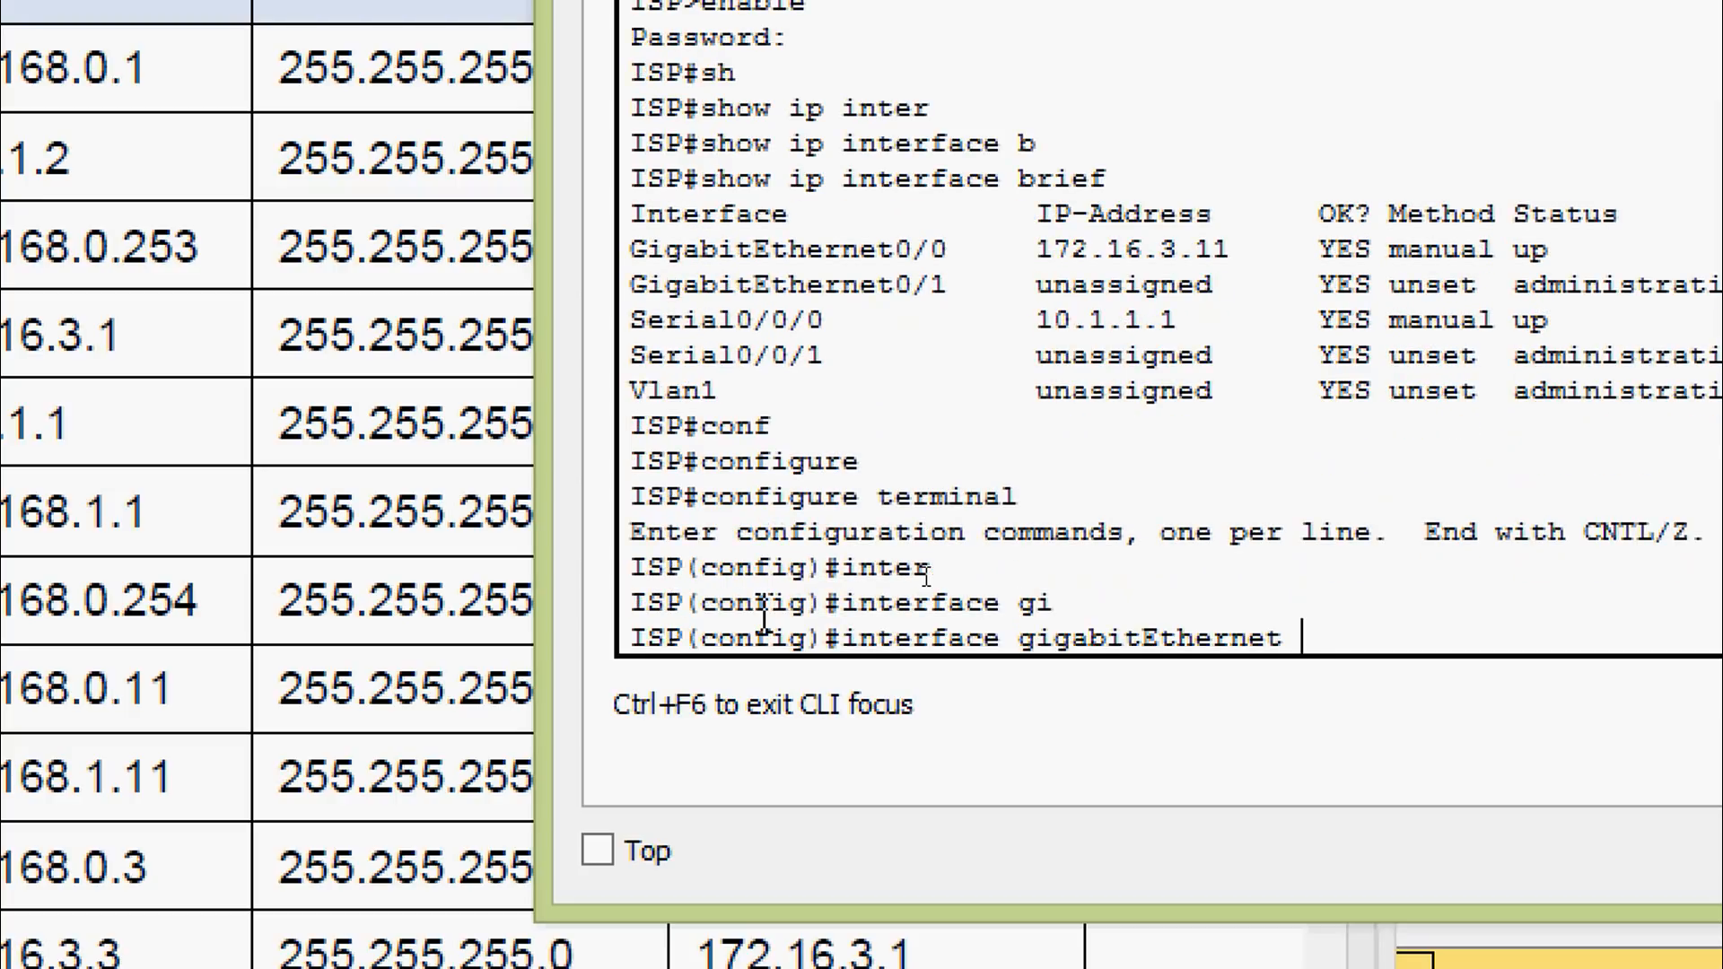
{"action": "type", "text": "0/0"}
{"action": "key", "text": "Return"}
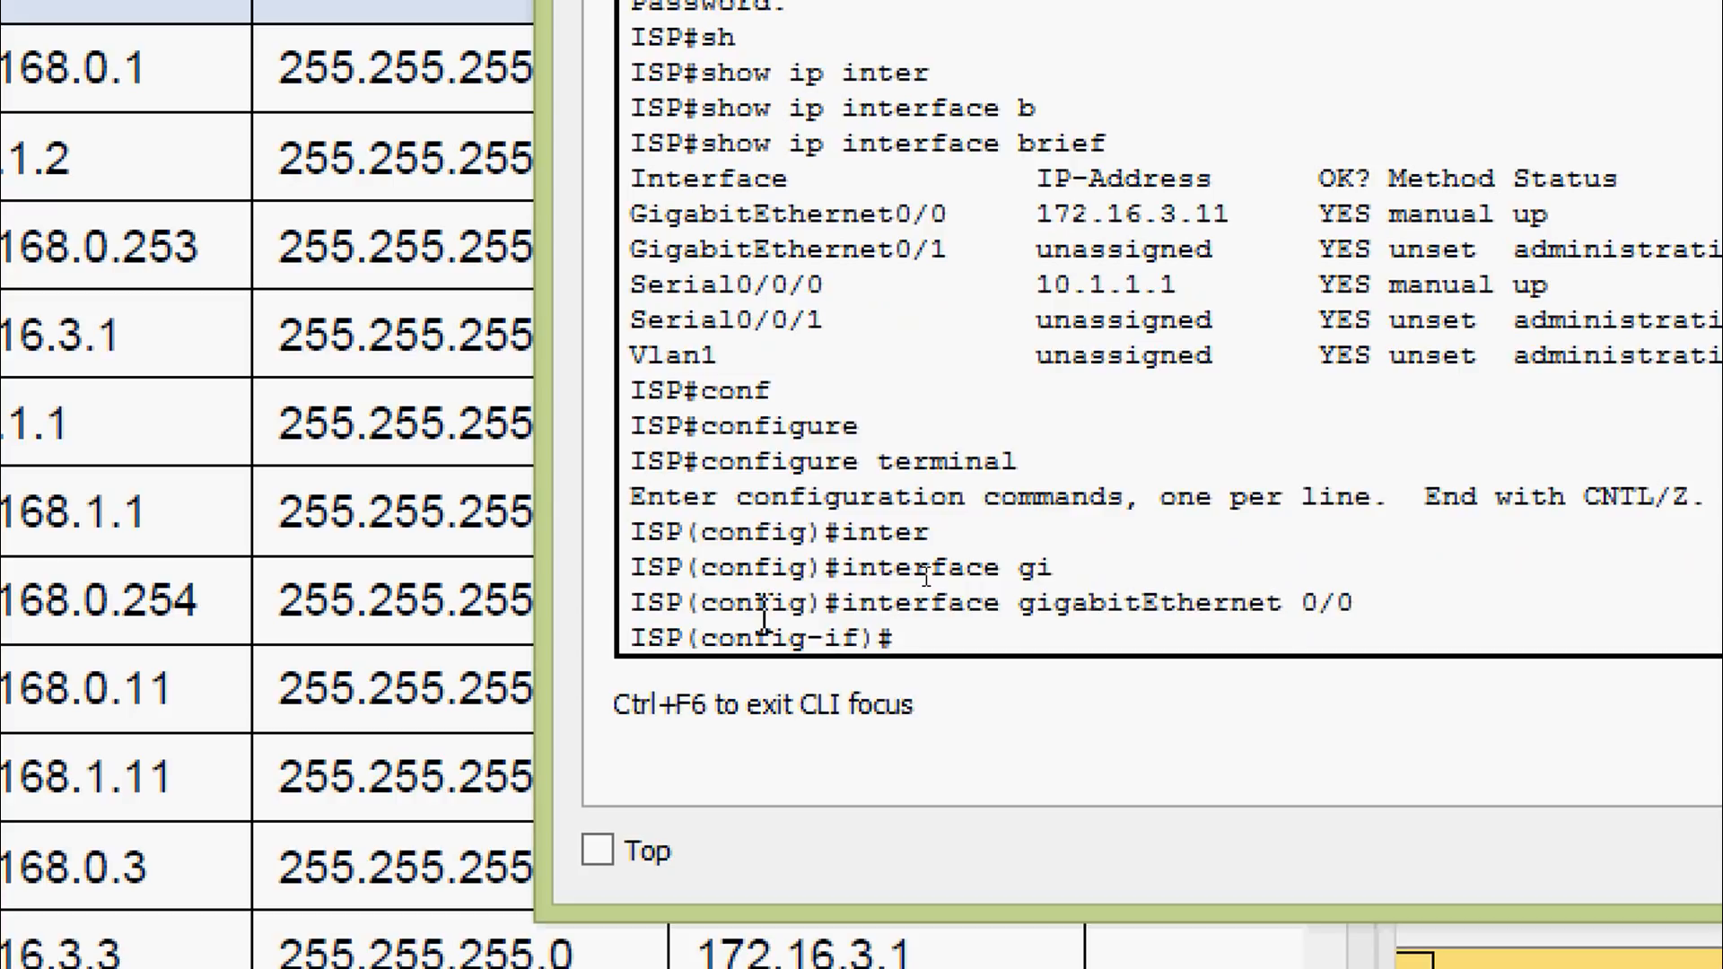
{"action": "type", "text": "no ip ad"}
{"action": "key", "text": "Tab"}
{"action": "key", "text": "Return"}
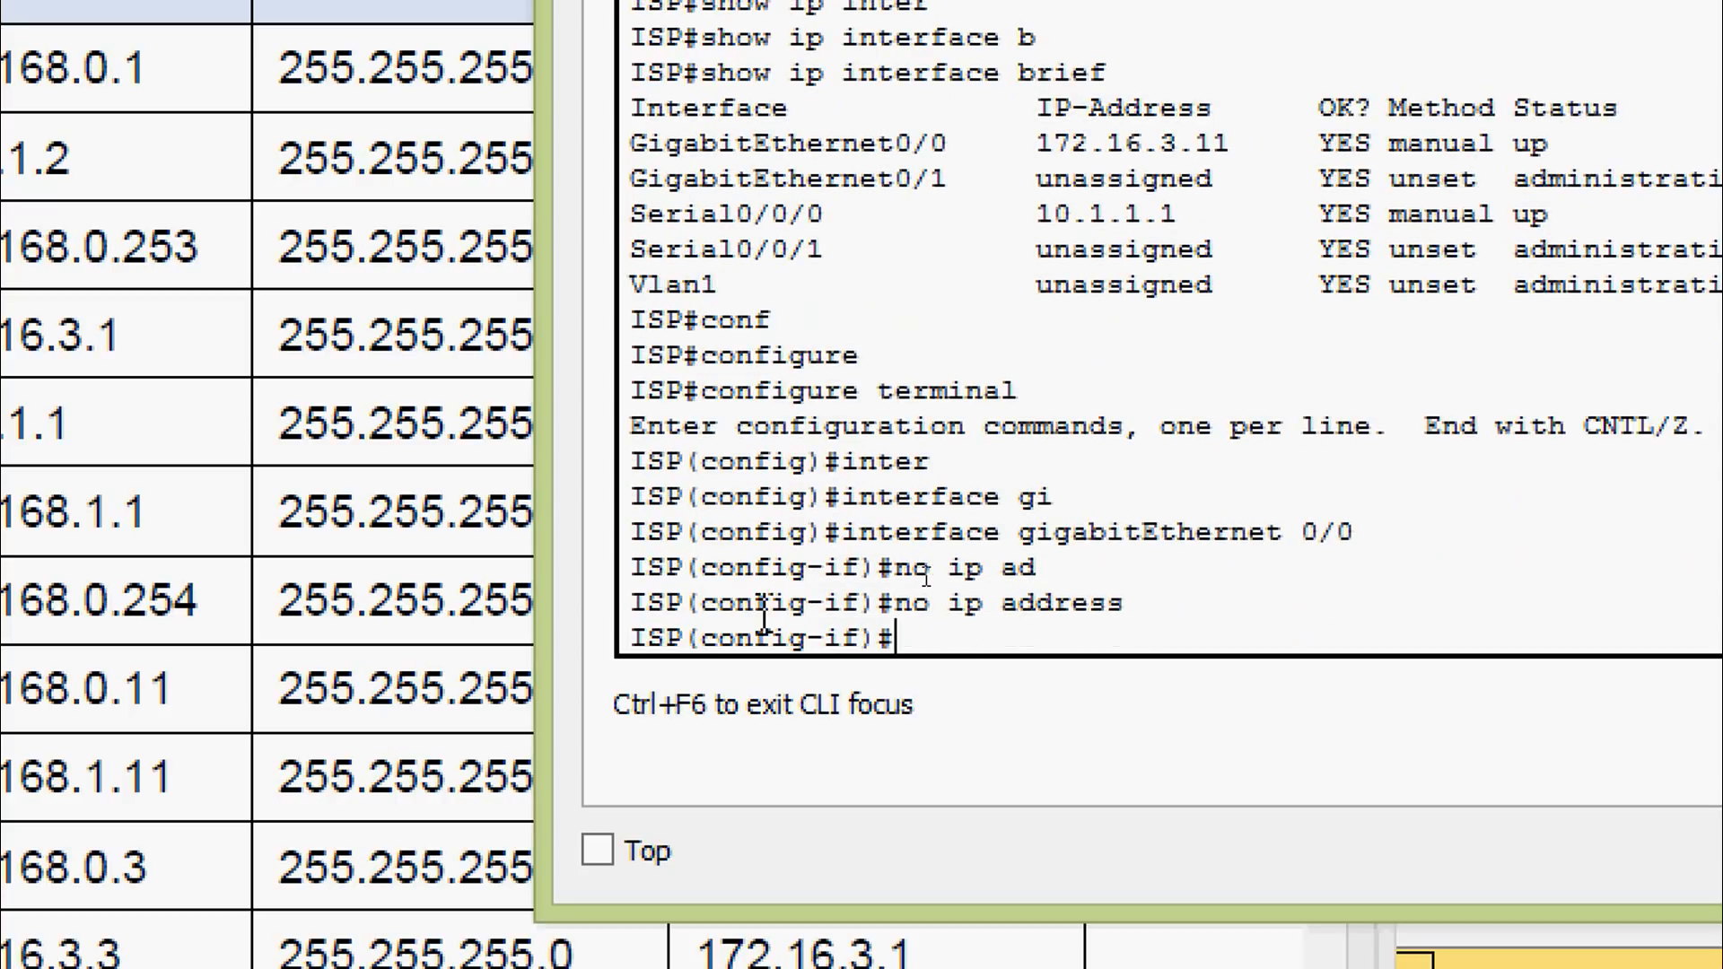
{"action": "type", "text": "ip ad"}
{"action": "key", "text": "Tab"}
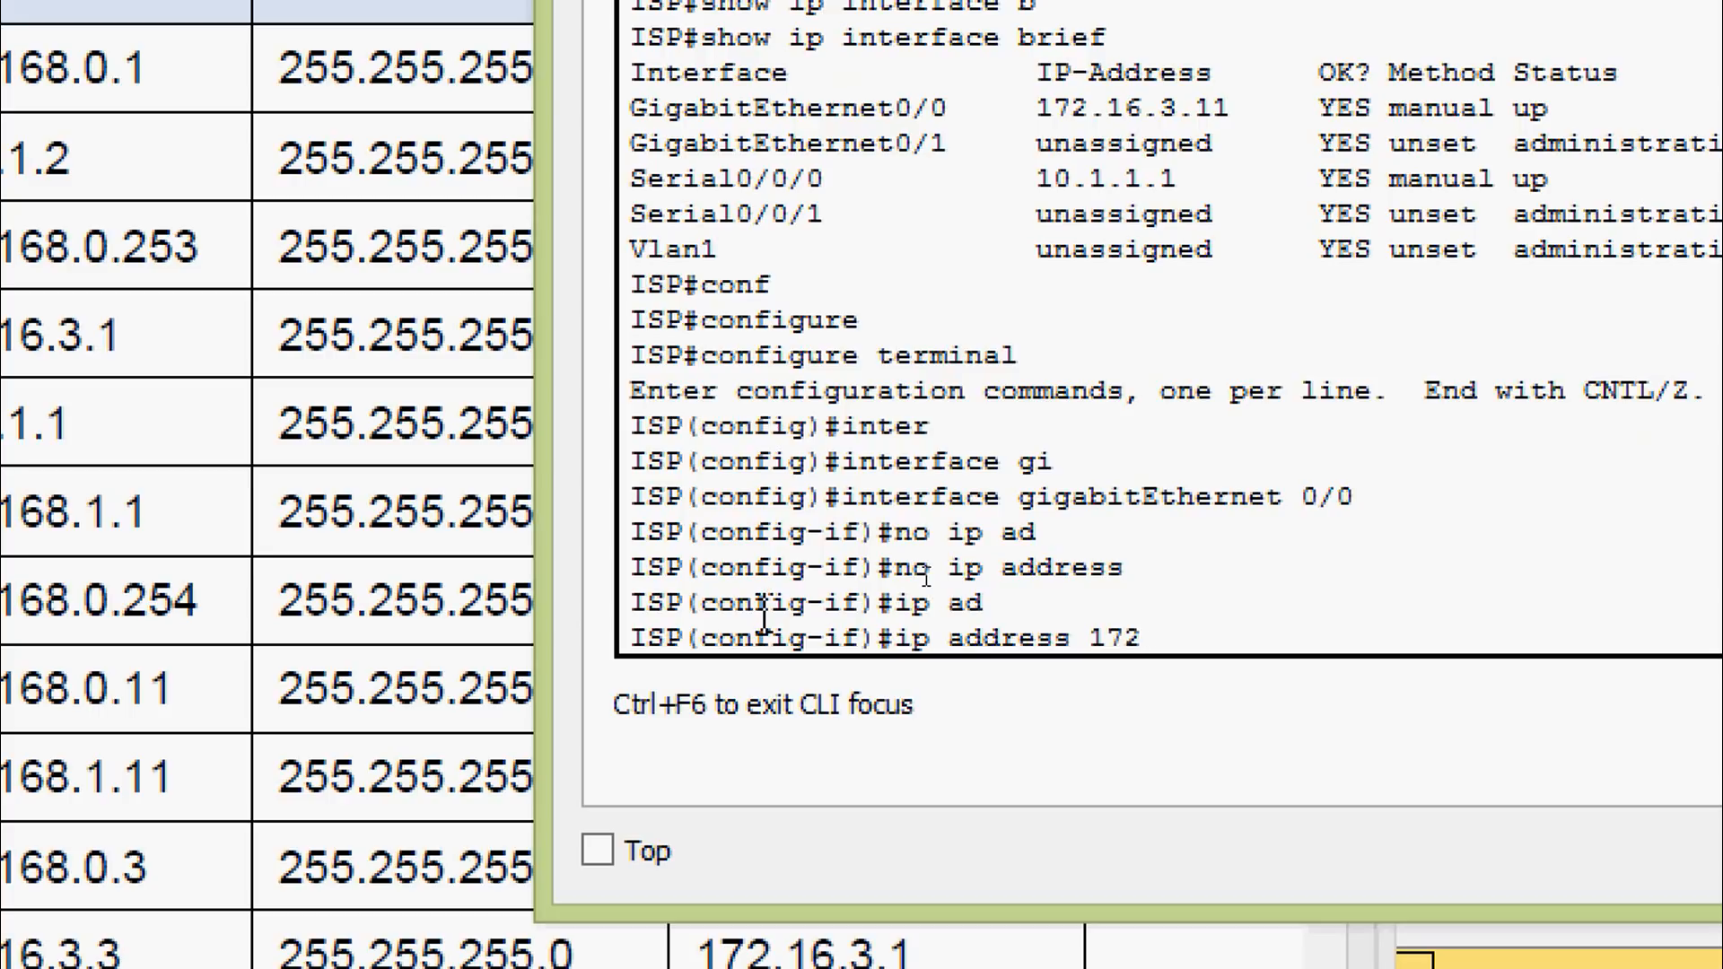
{"action": "type", "text": "172.16.3.1"}
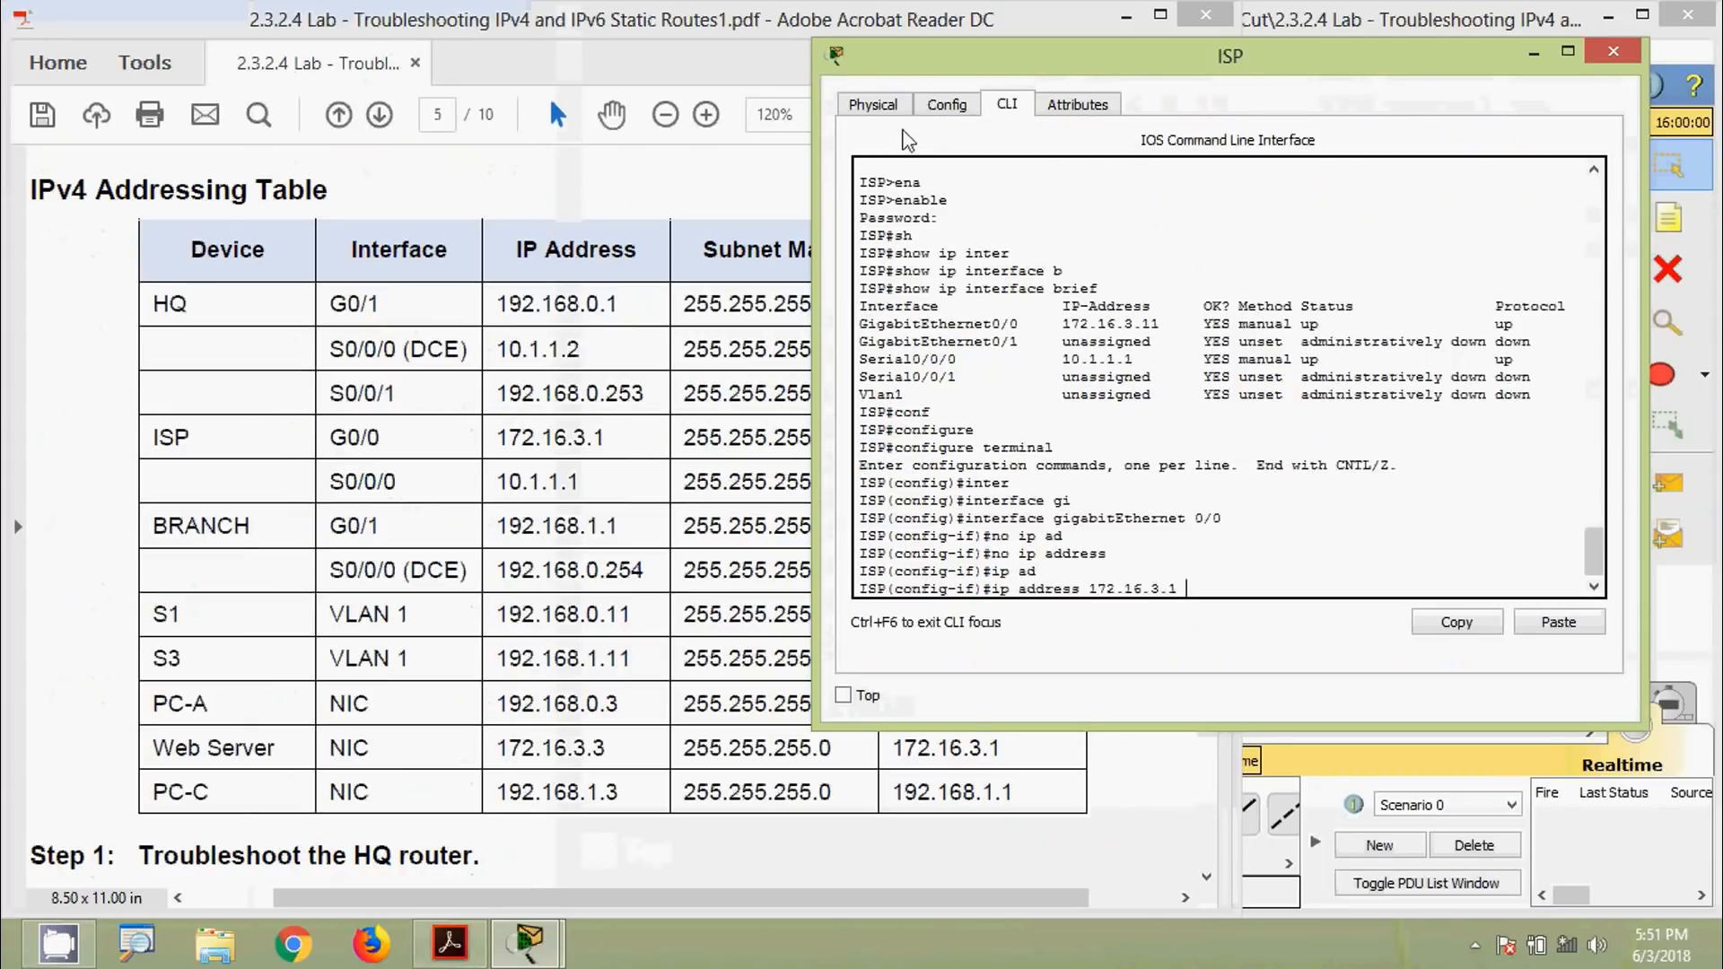
{"action": "left_click_drag", "start_coordinate": [907, 65], "coordinate": [713, 88]}
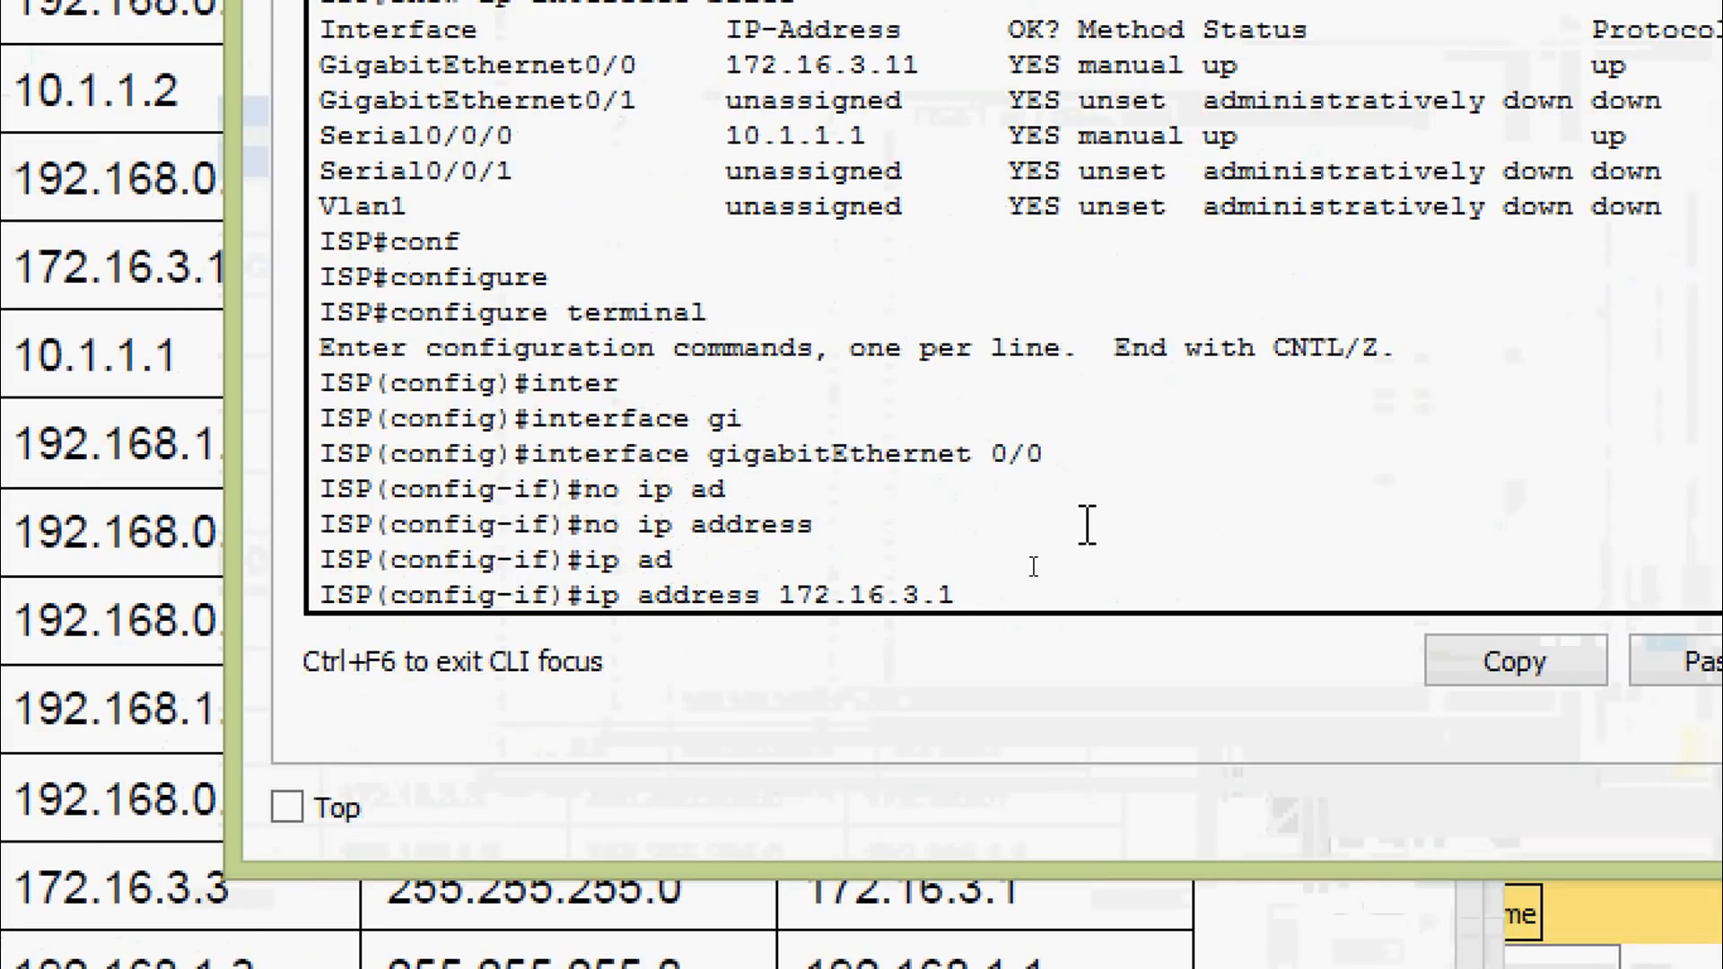
{"action": "type", "text": "255"}
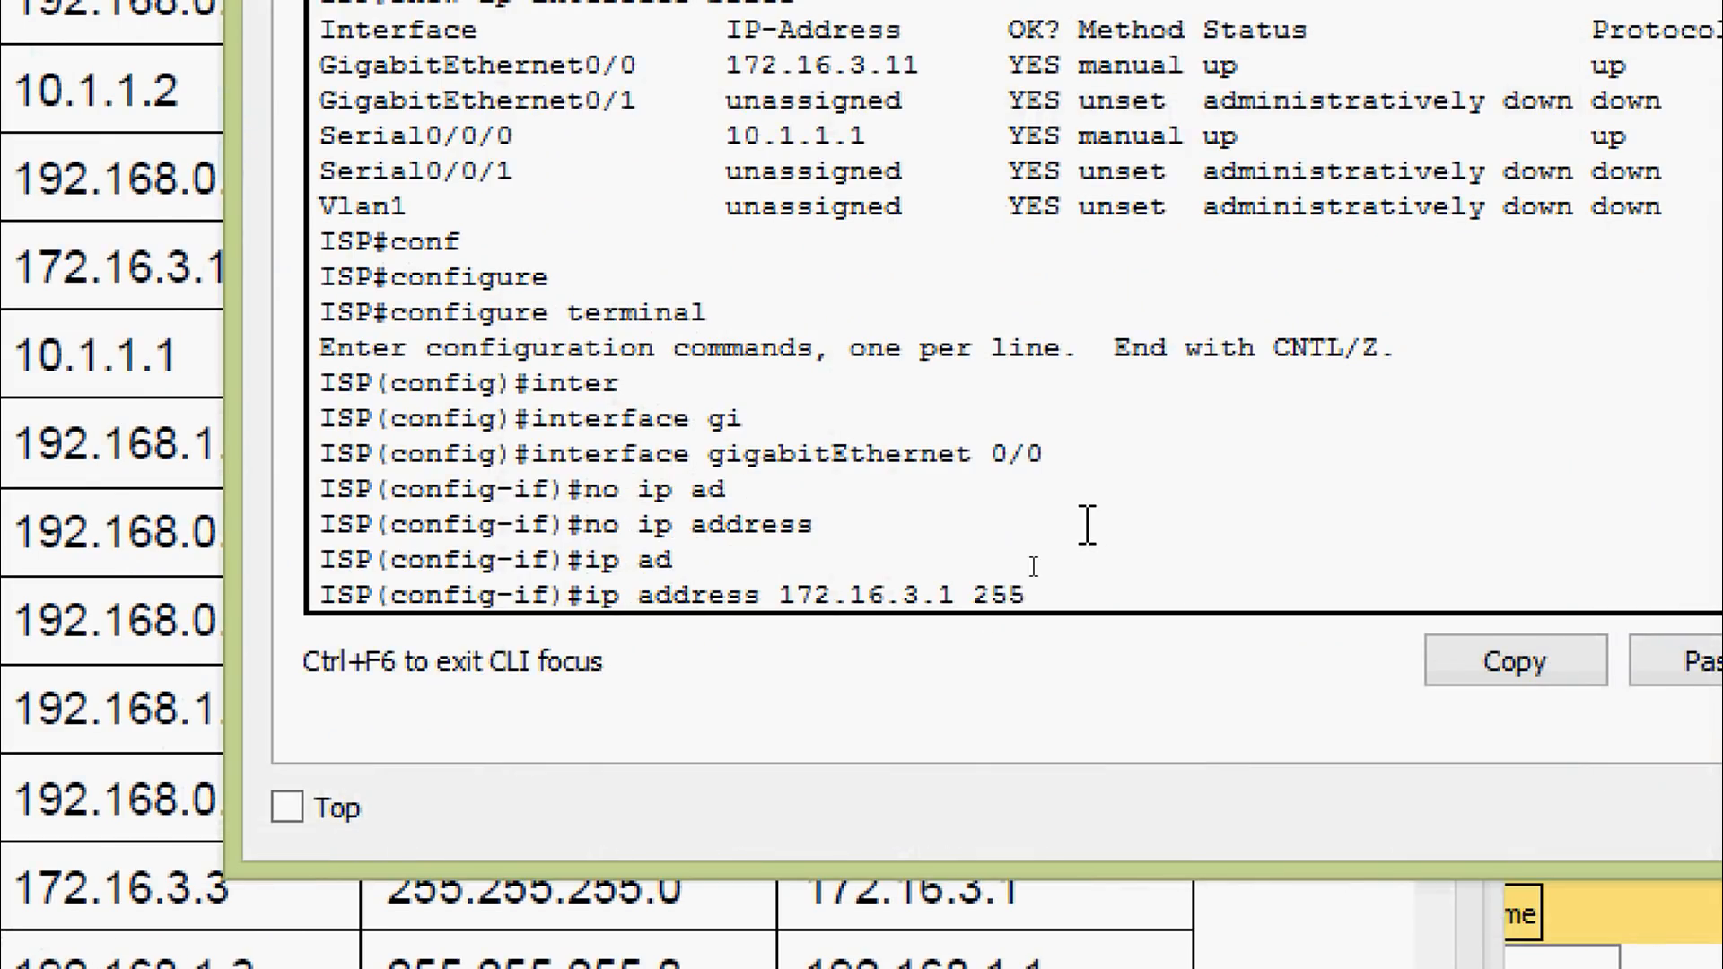
{"action": "type", "text": ".255.255.0"}
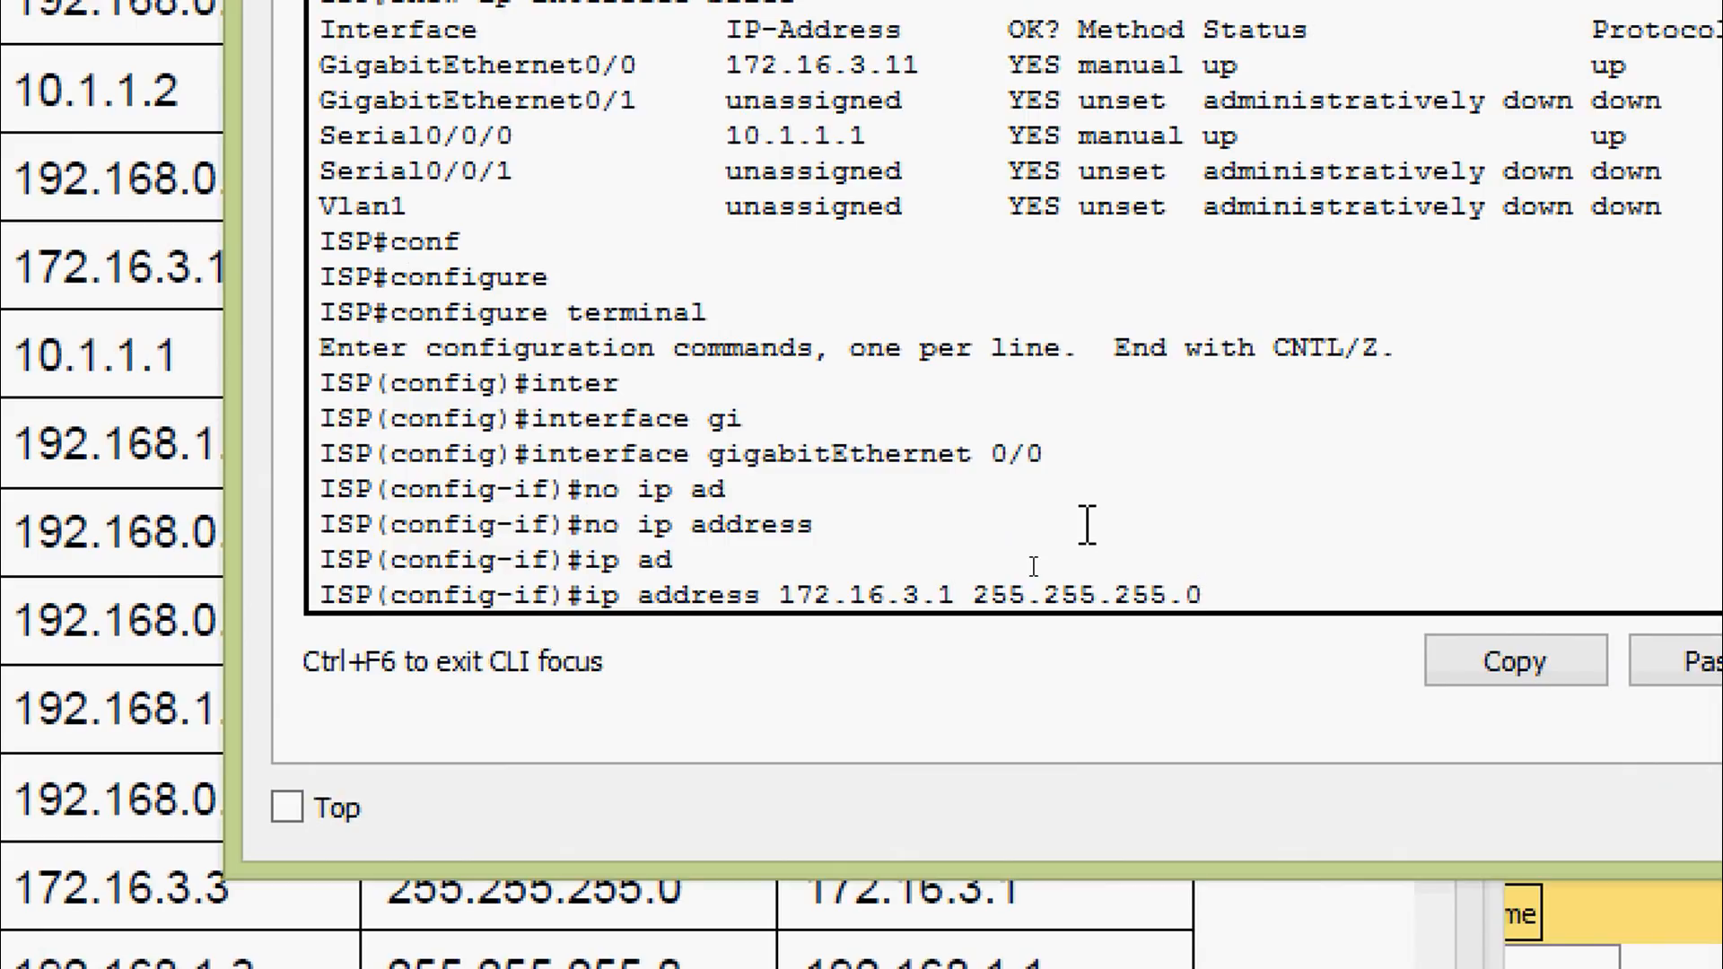
{"action": "key", "text": "Return"}
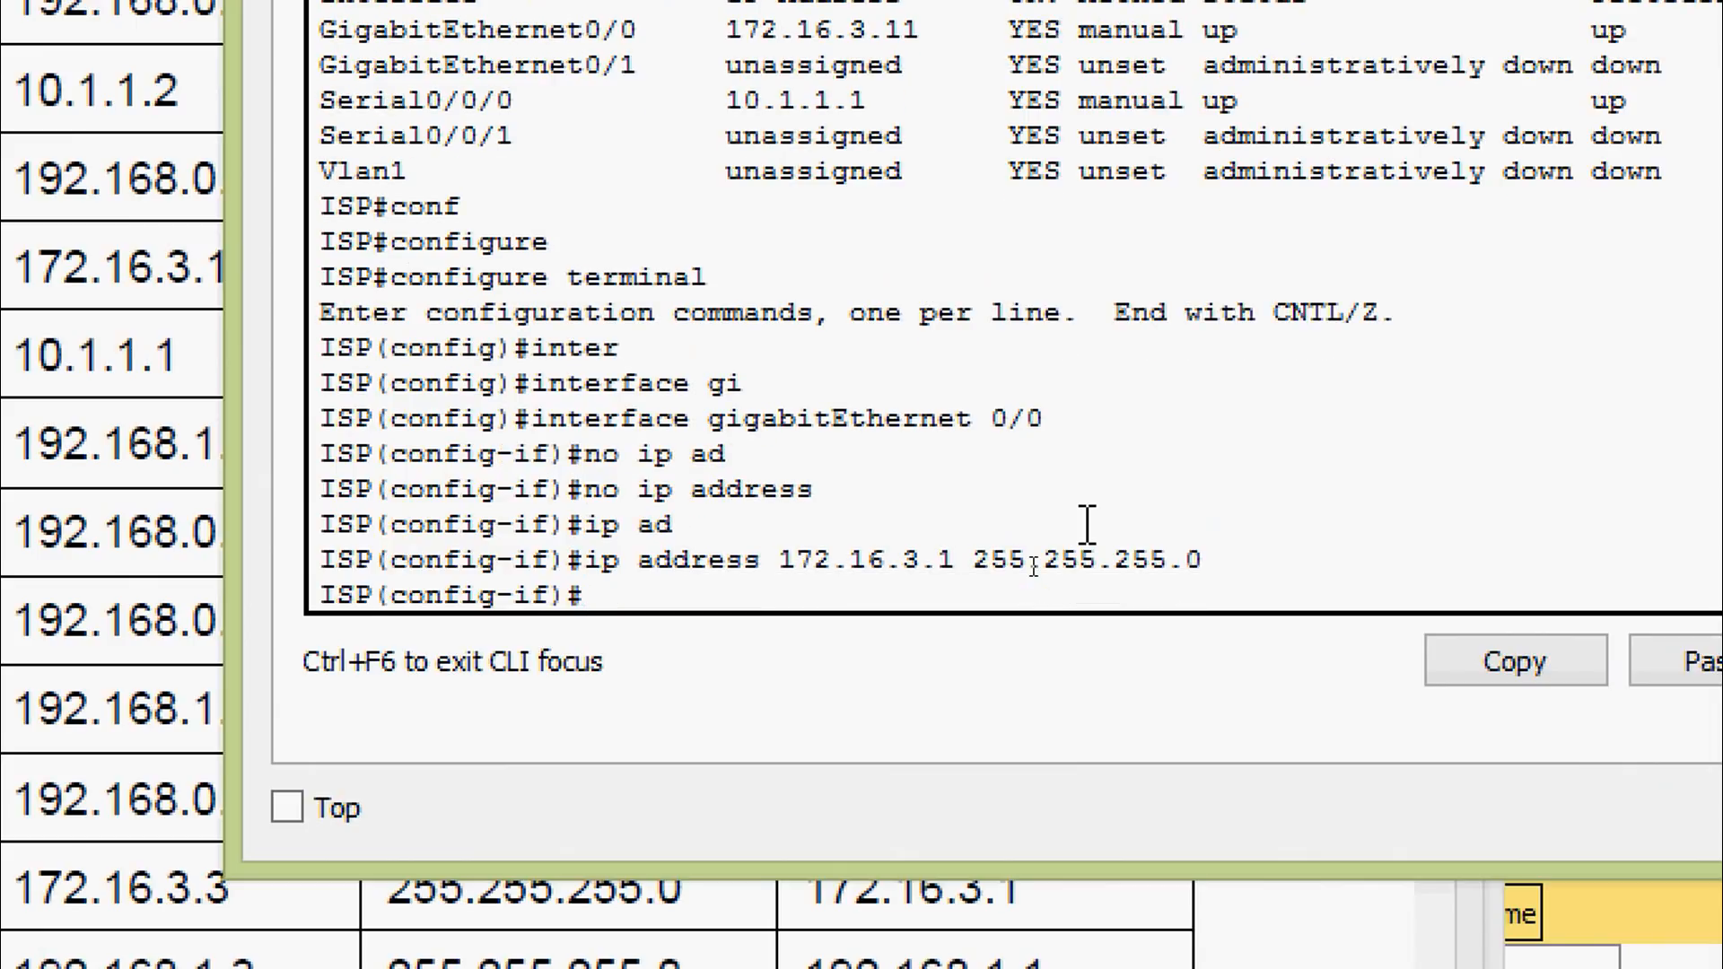
{"action": "key", "text": "ctrl+z"}
{"action": "key", "text": "Return"}
{"action": "type", "text": "cop"}
{"action": "key", "text": "Tab"}
{"action": "type", "text": "r"}
{"action": "key", "text": "Tab"}
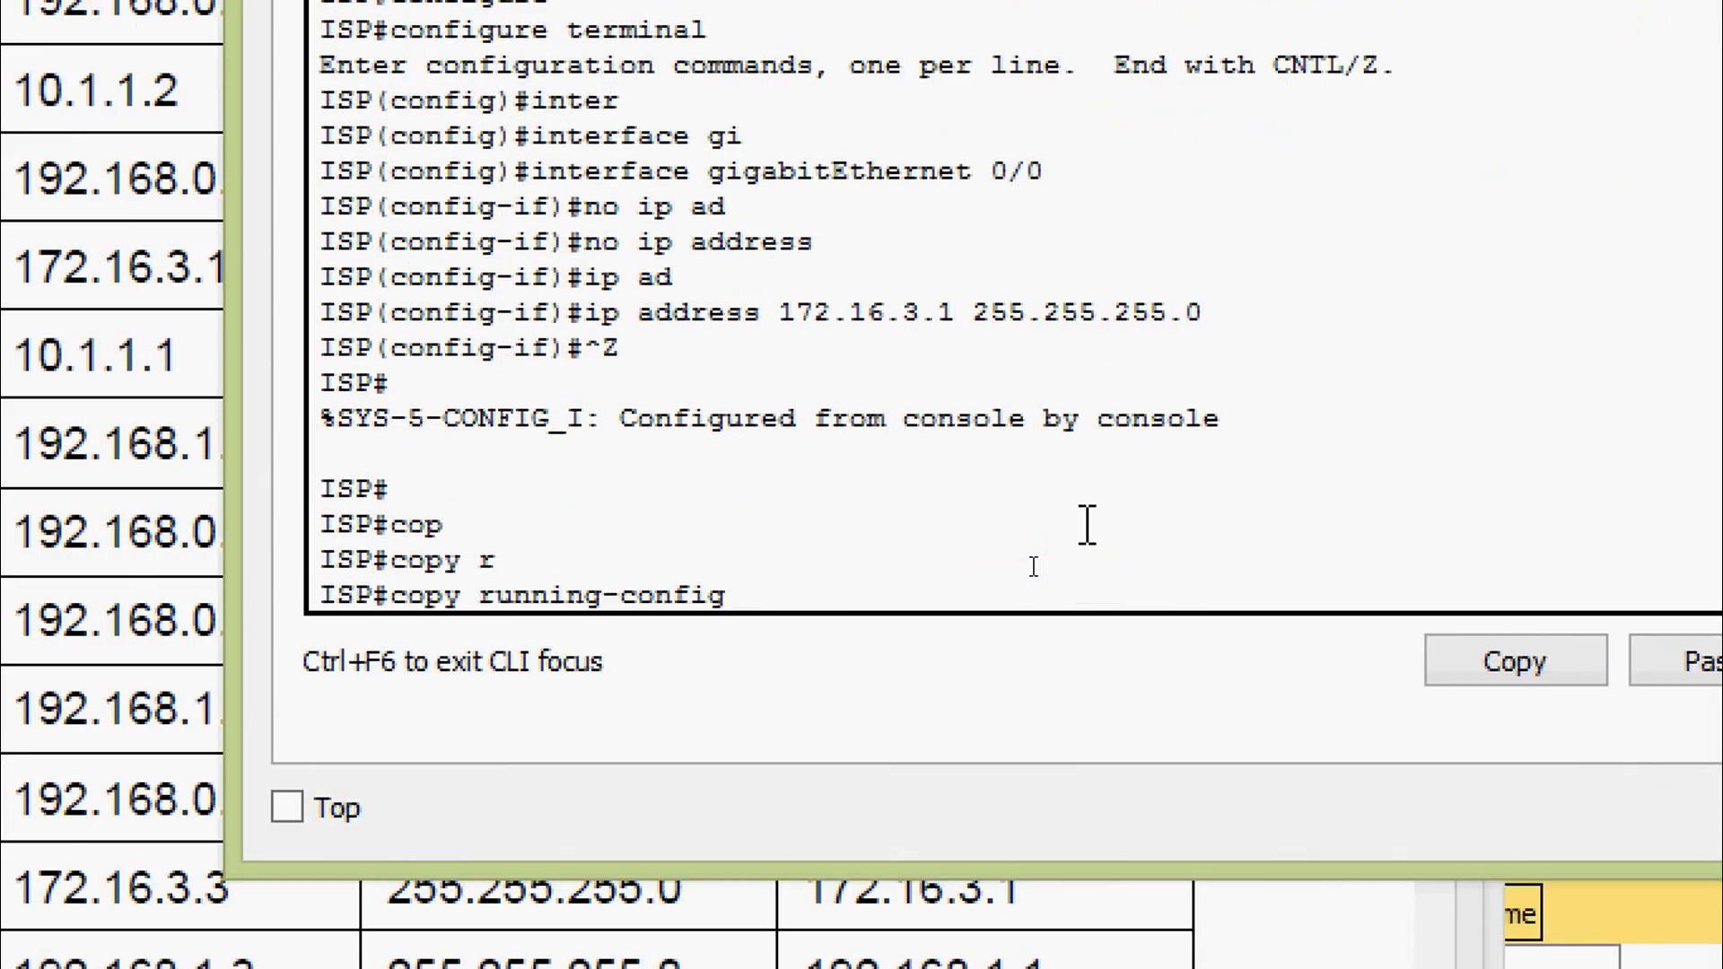
{"action": "type", "text": "st"}
{"action": "key", "text": "Tab"}
{"action": "key", "text": "Return"}
{"action": "key", "text": "Return"}
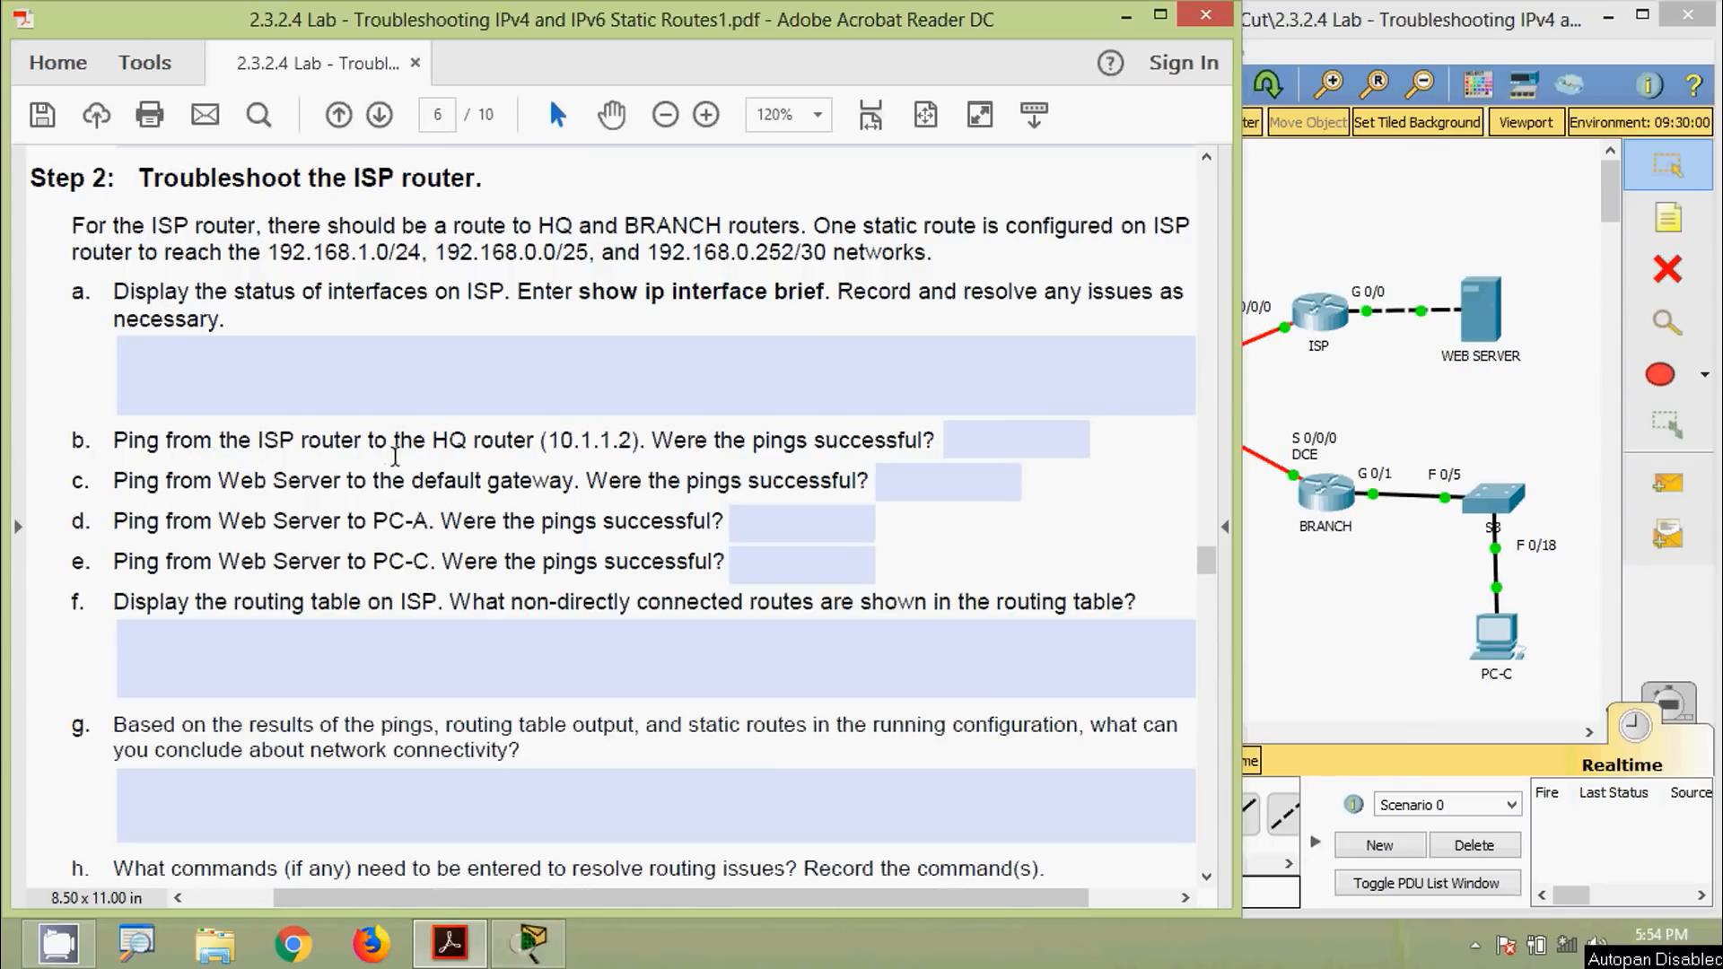
Ping HQ at 10.1.1.2 from the ISP console, getting 5 of 5 replies
{"action": "left_click_drag", "start_coordinate": [548, 442], "coordinate": [630, 442]}
{"action": "key", "text": "super+c"}
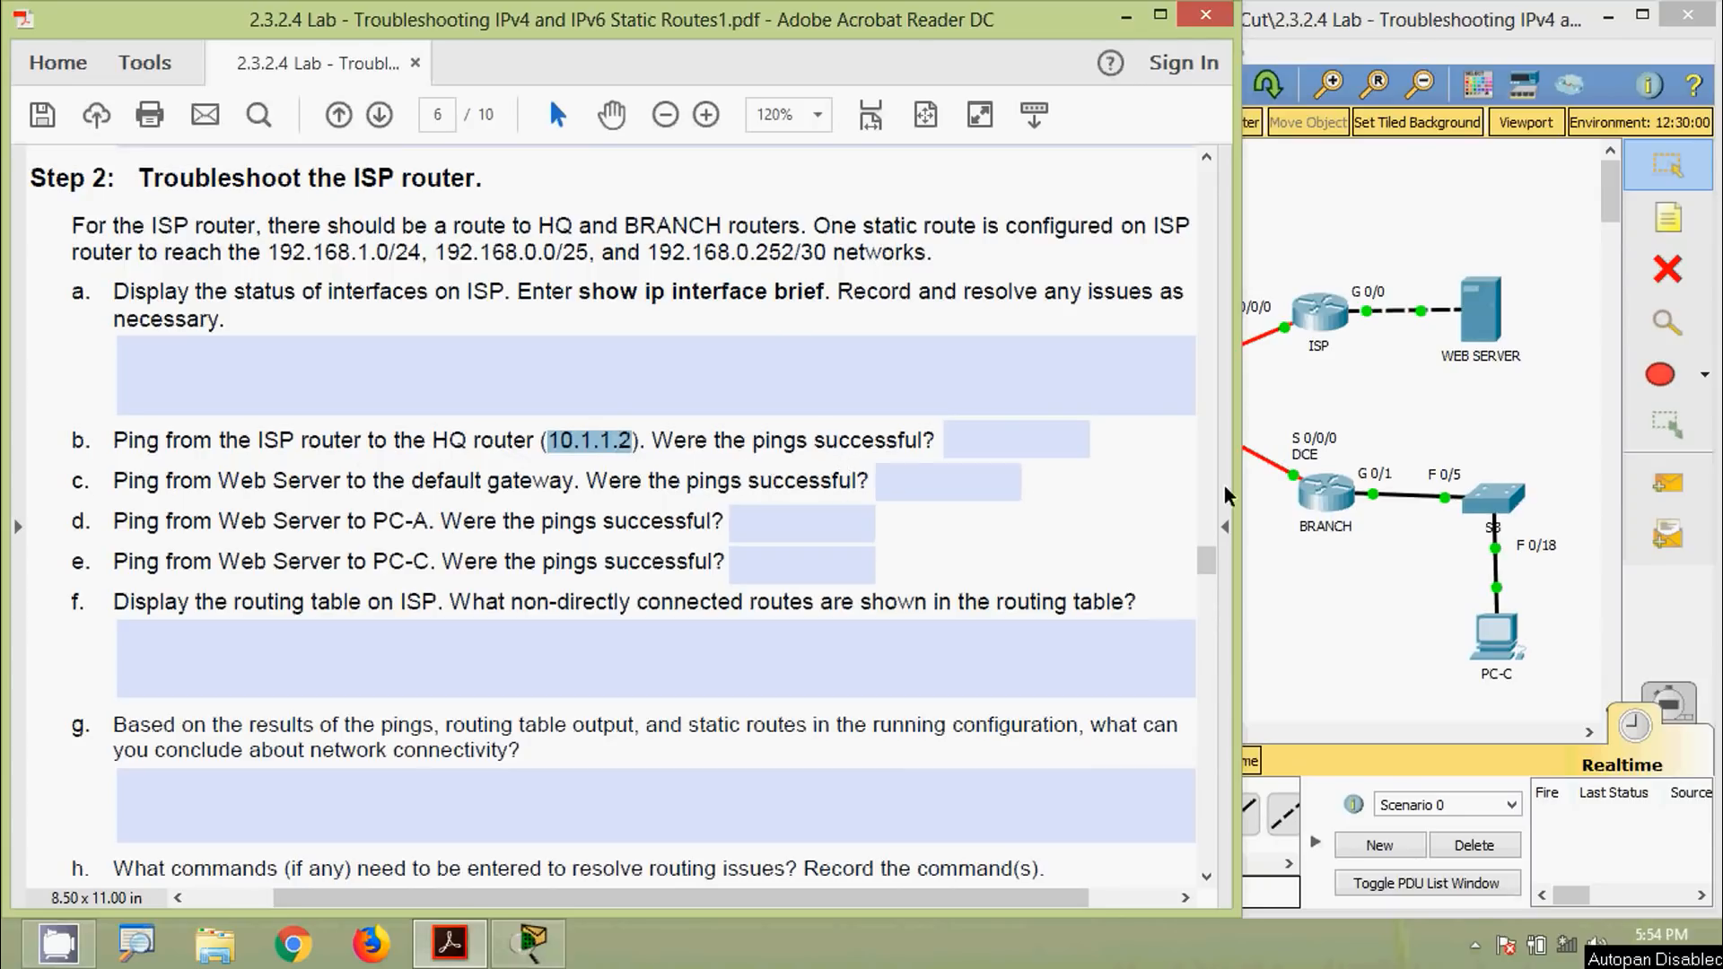
{"action": "left_click", "coordinate": [1319, 315]}
{"action": "left_click_drag", "start_coordinate": [844, 125], "coordinate": [795, 75]}
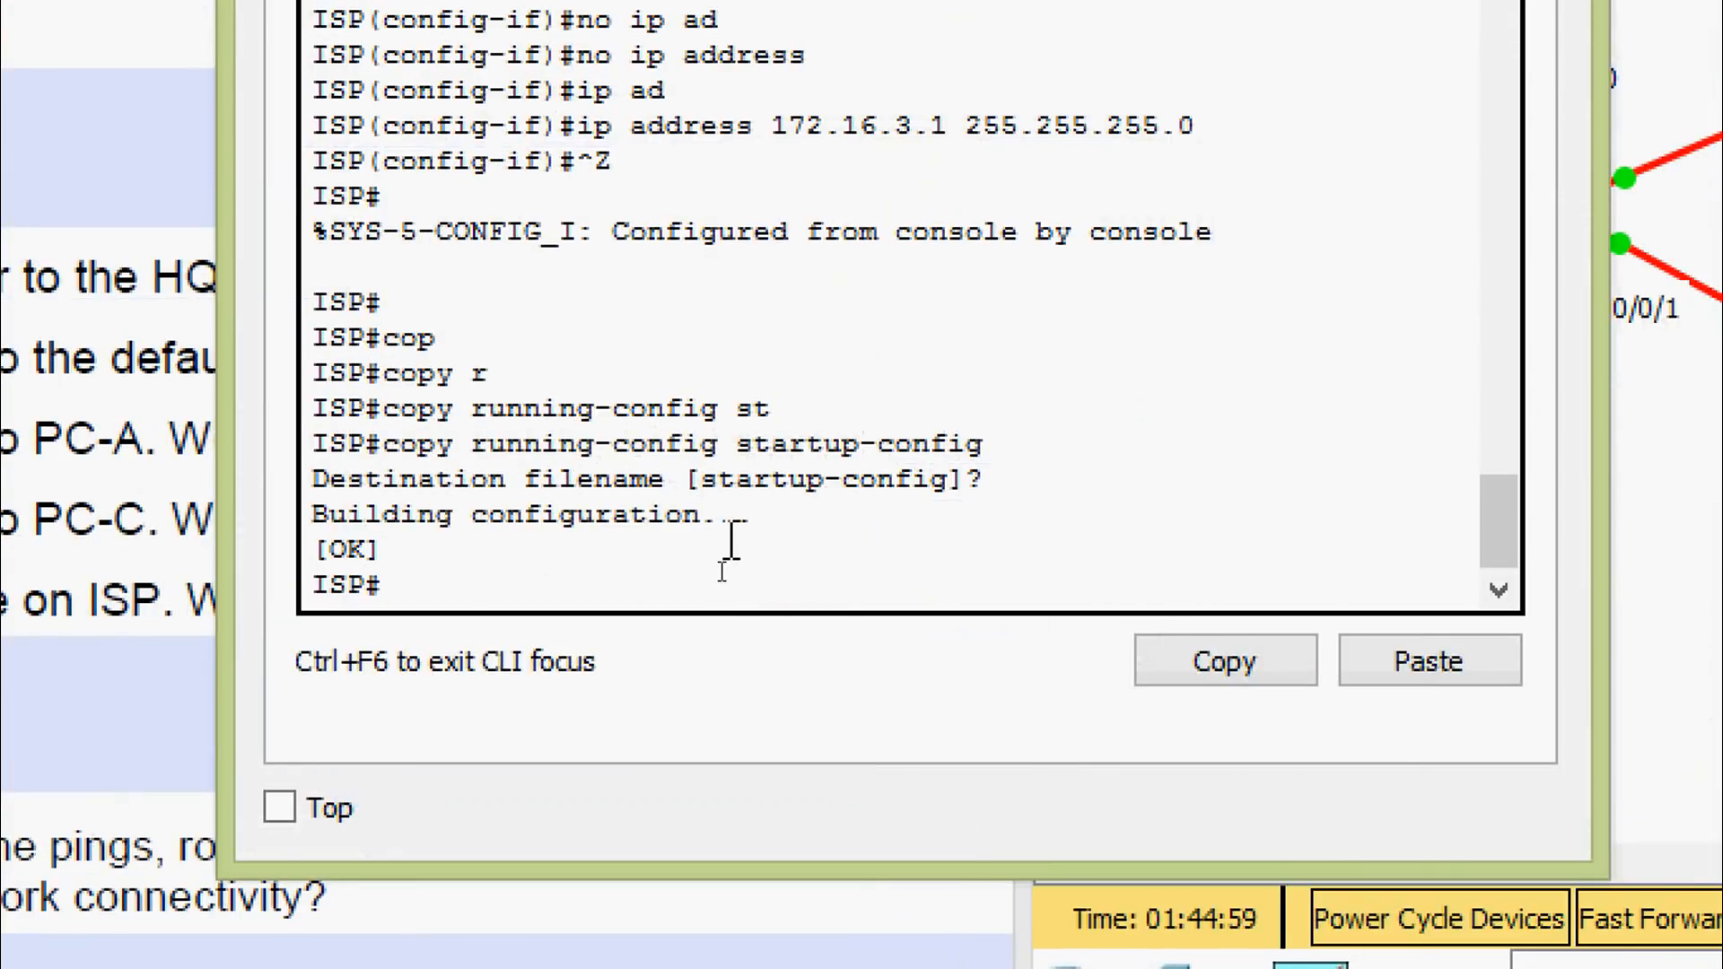
{"action": "type", "text": "ping"}
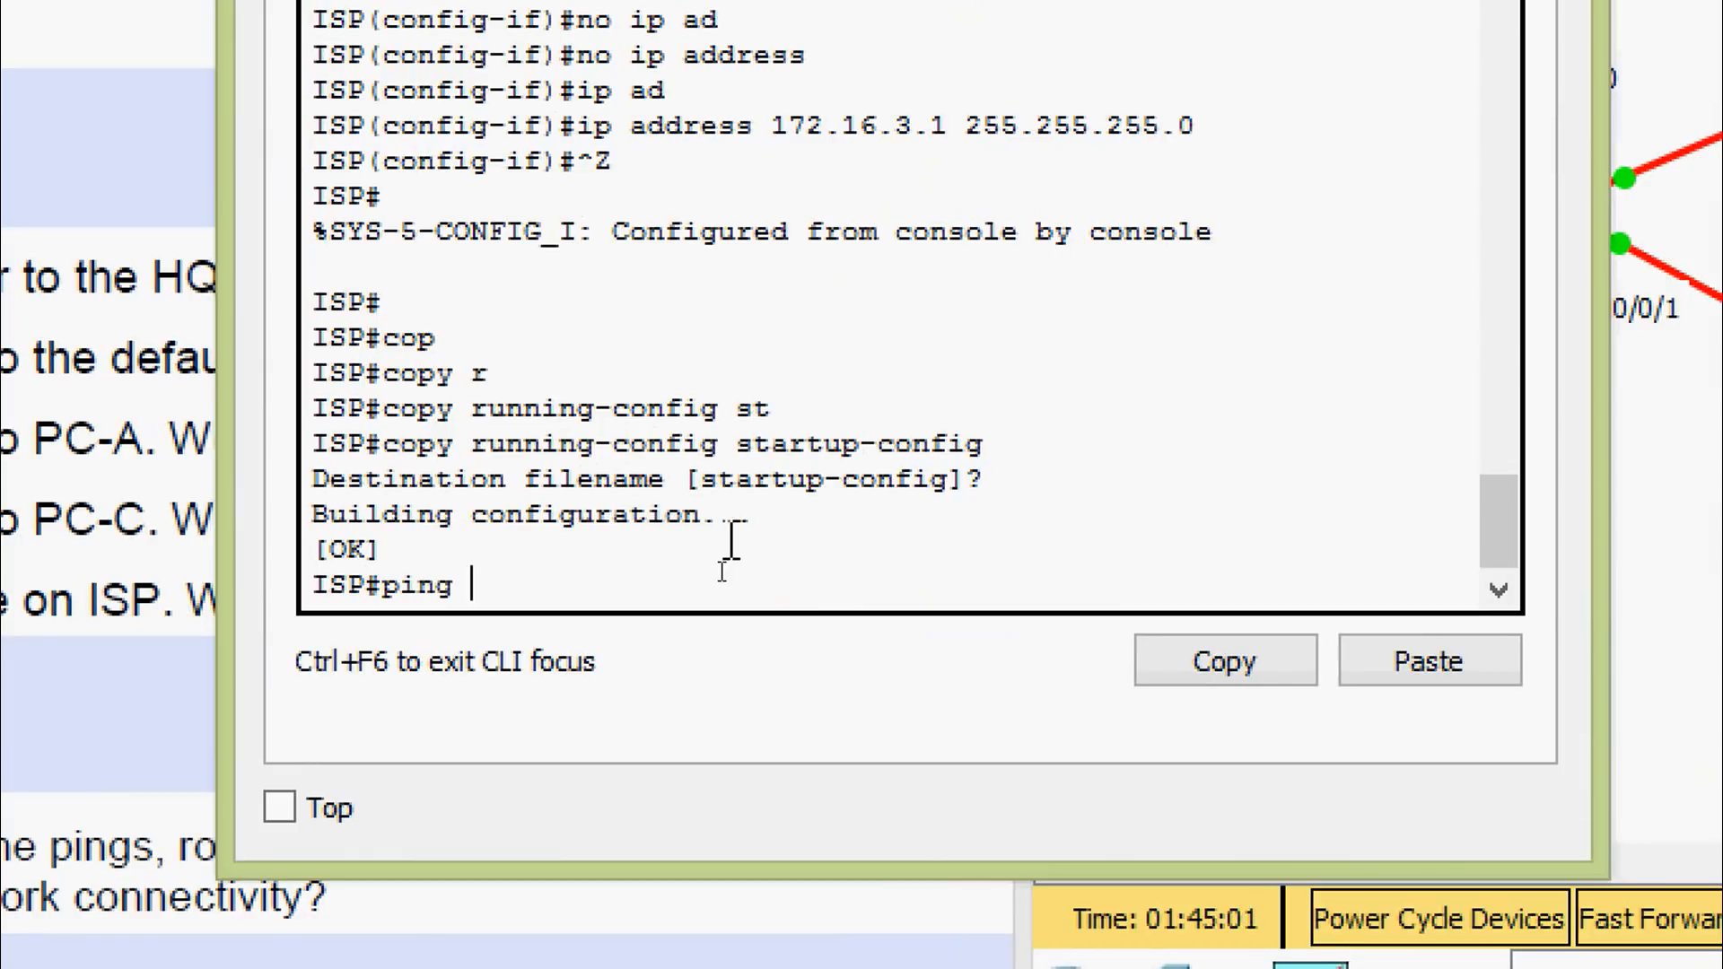
{"action": "right_click", "coordinate": [621, 588]}
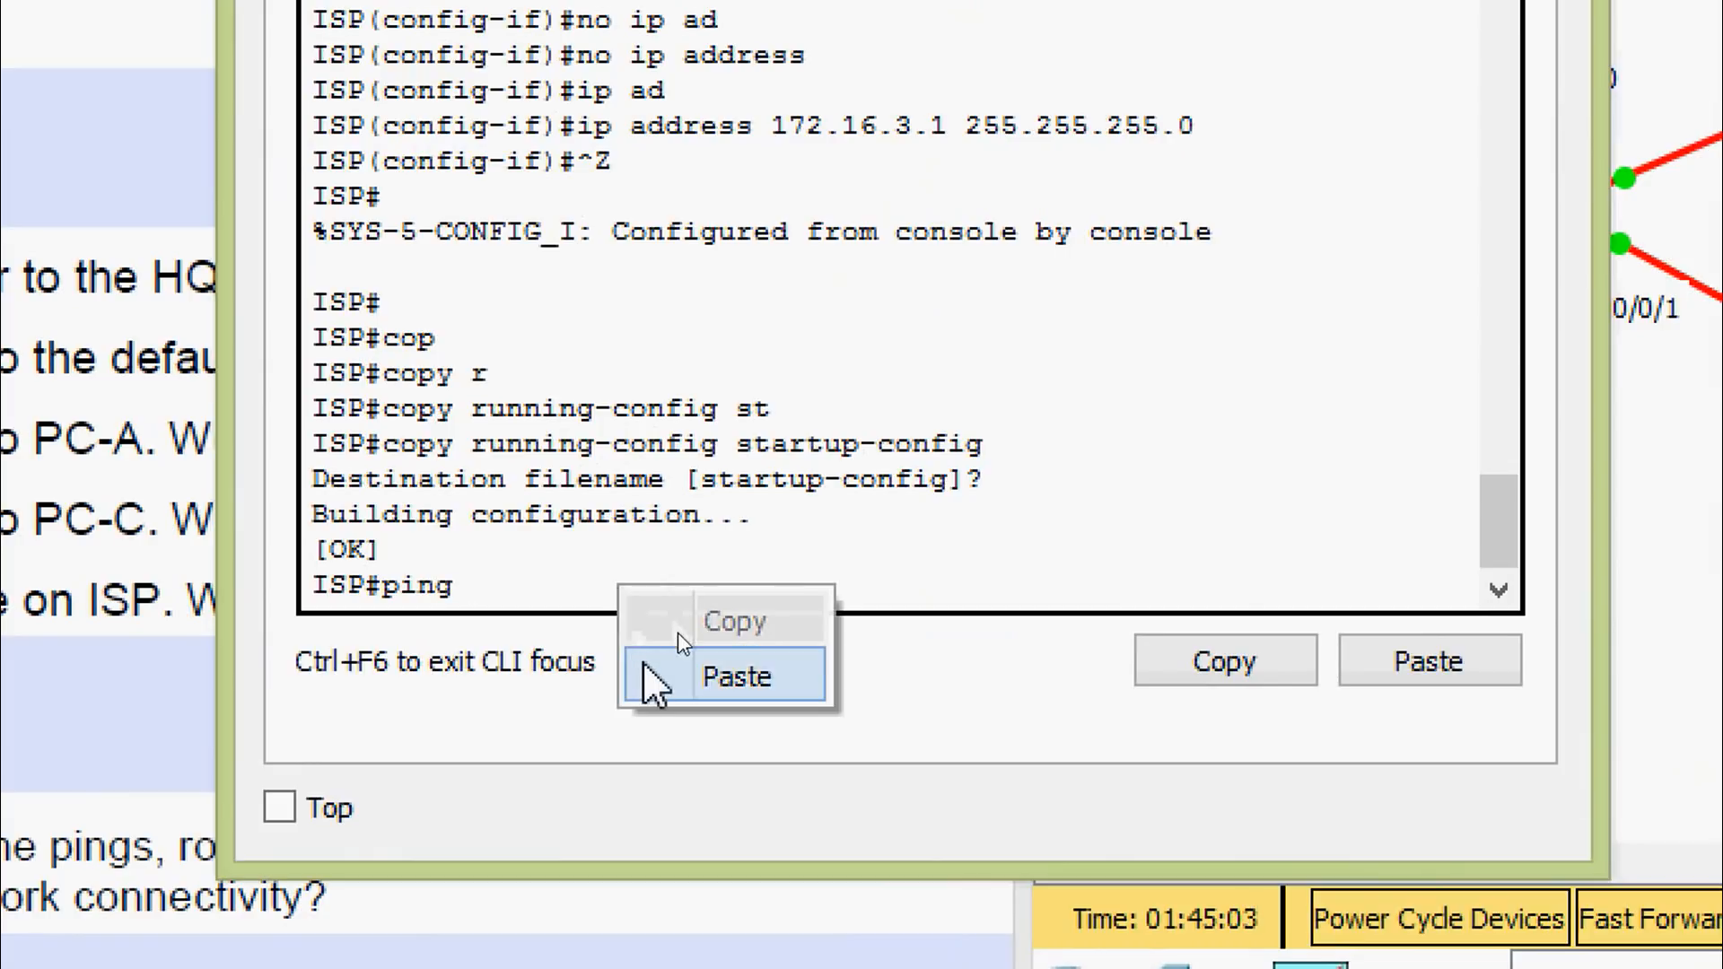
{"action": "left_click", "coordinate": [660, 675]}
{"action": "key", "text": "Return"}
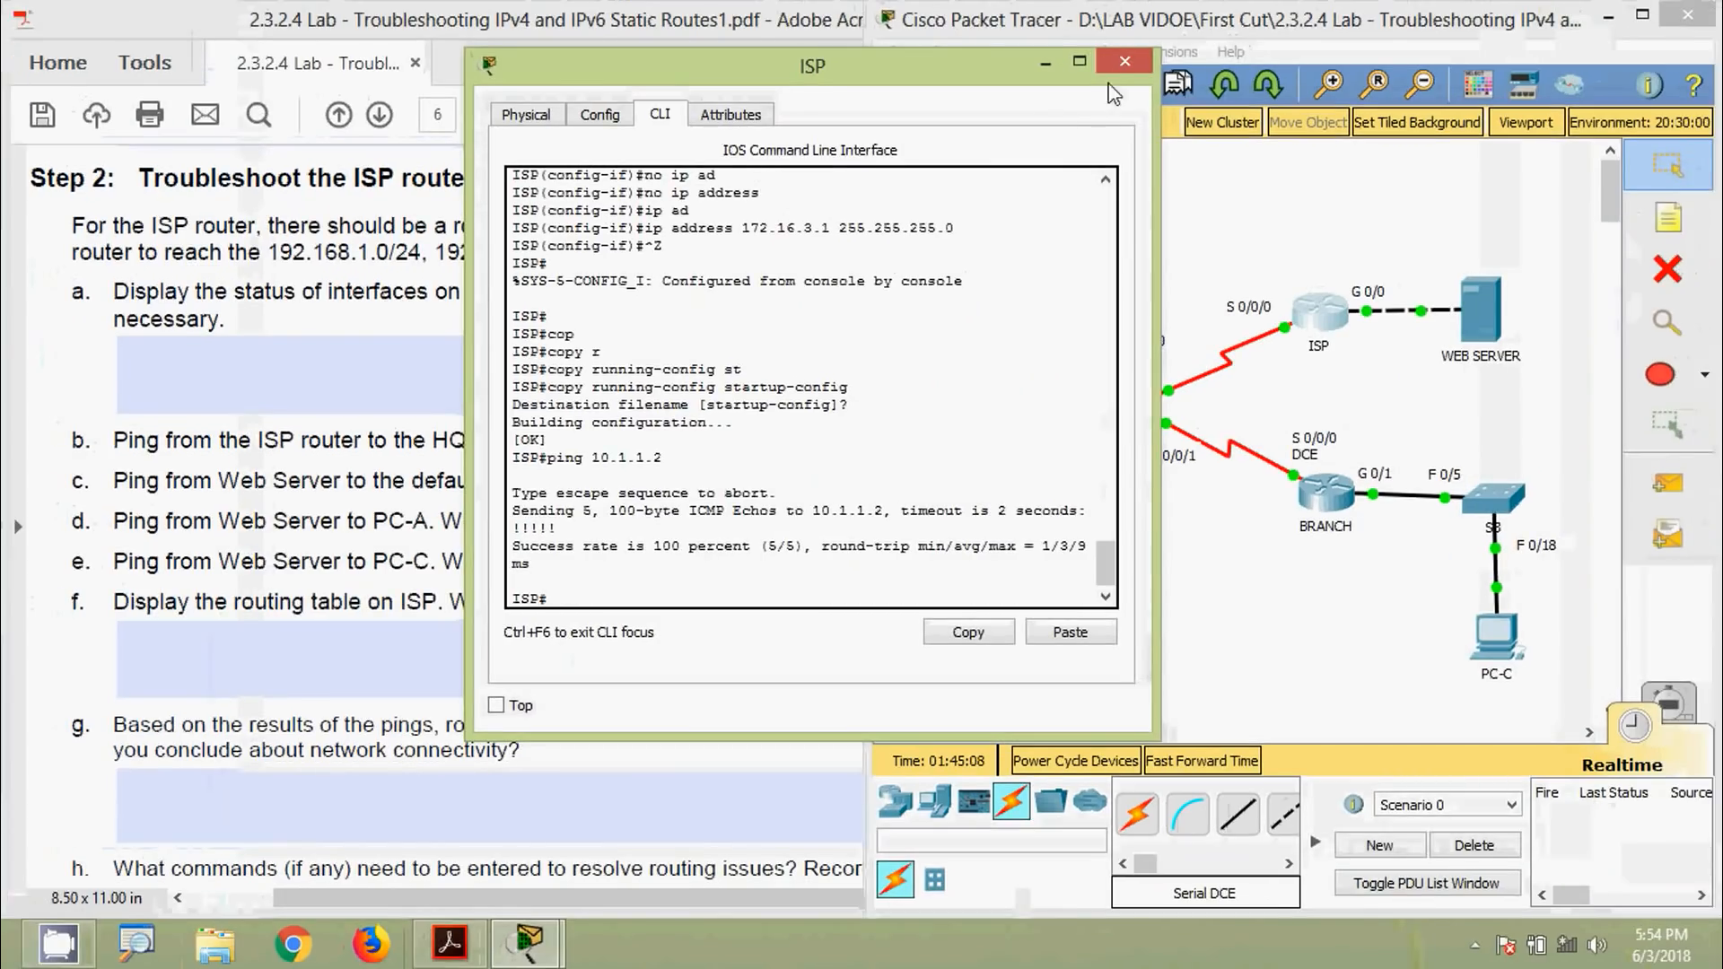
{"action": "left_click", "coordinate": [1122, 63]}
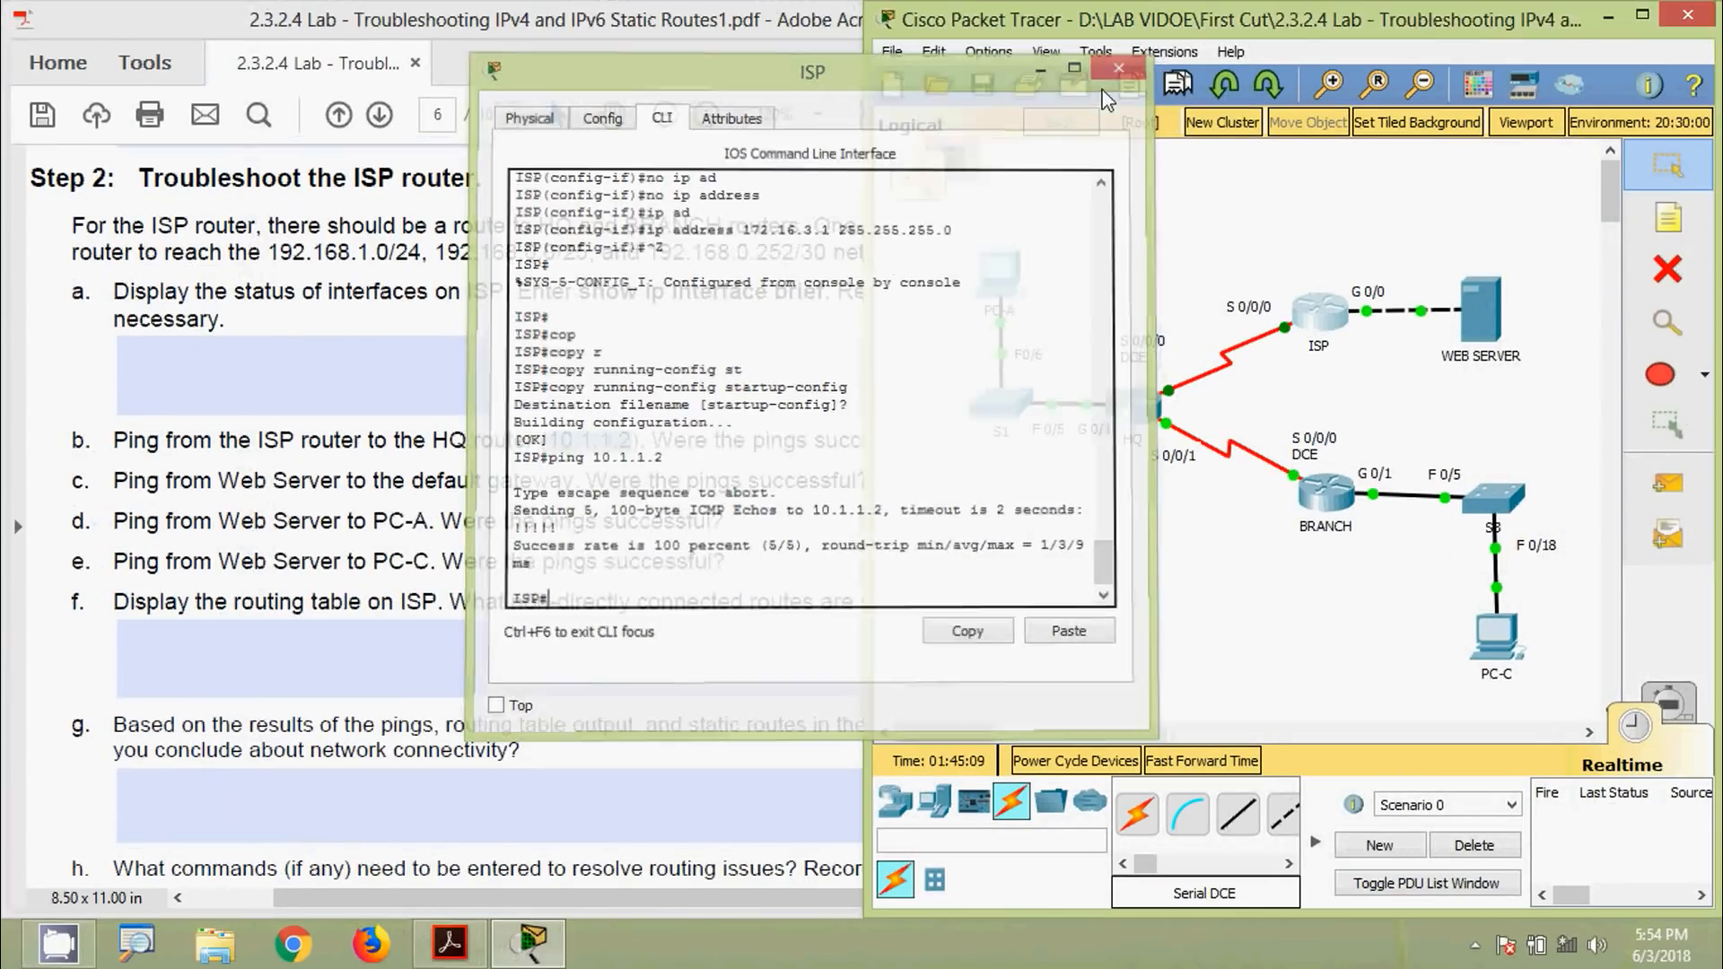
{"action": "left_click", "coordinate": [768, 490]}
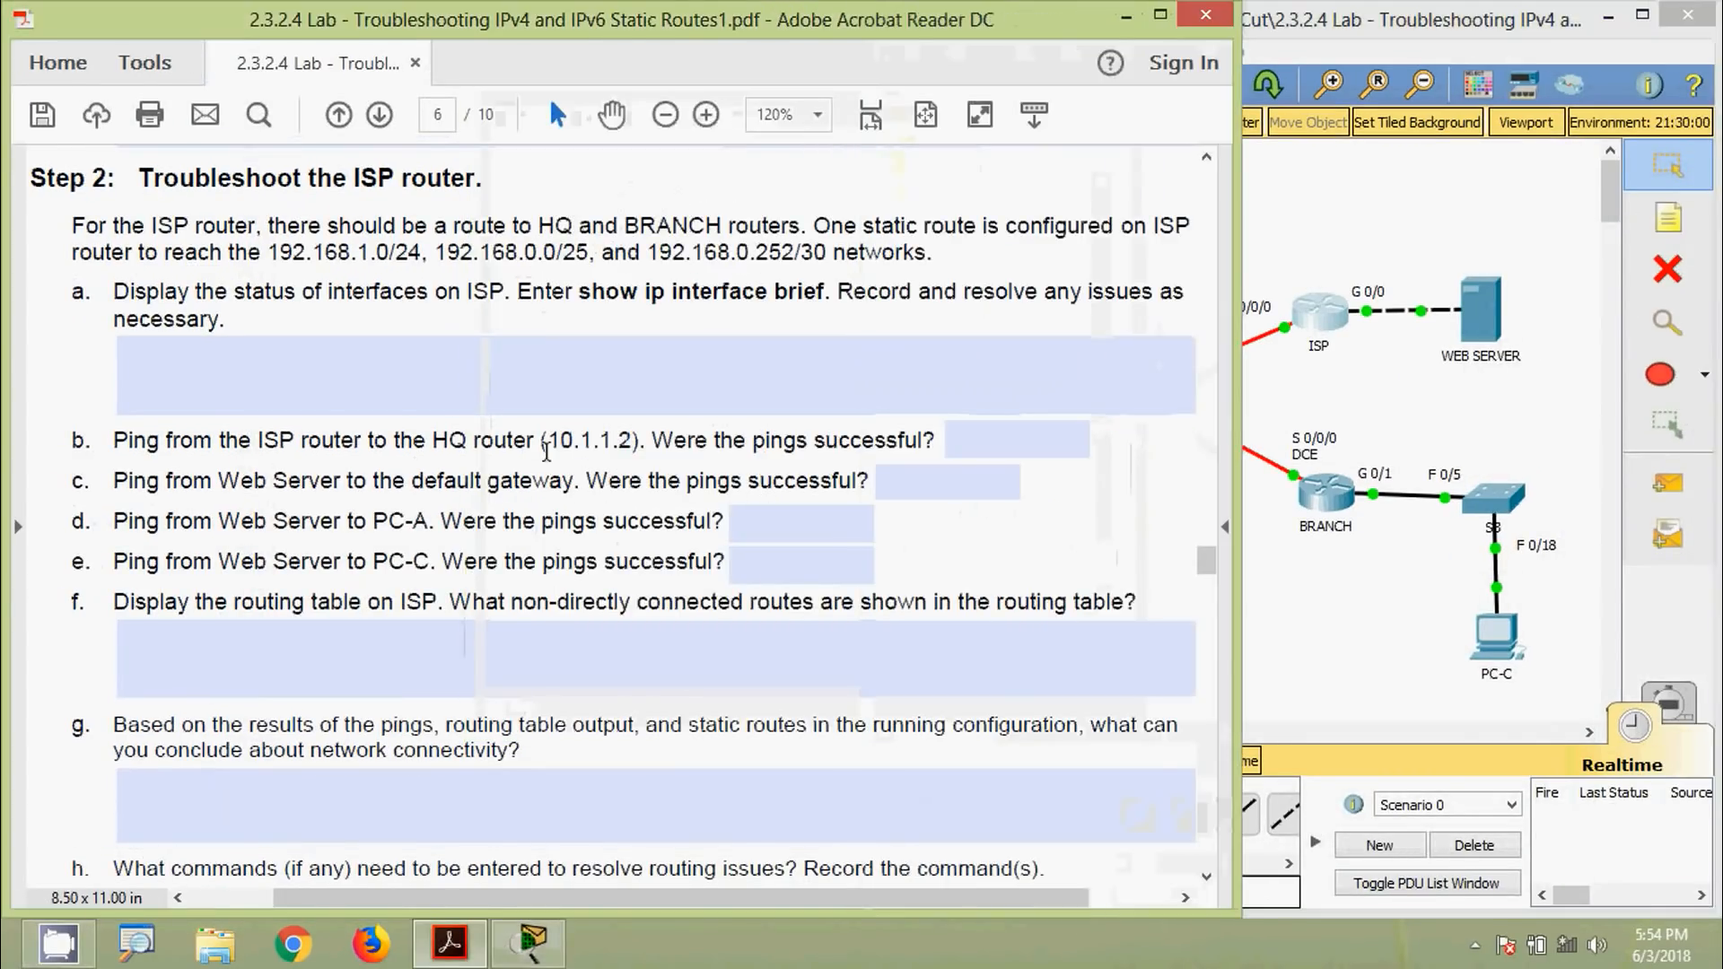
Enter 'Yes' as the answer to question b
{"action": "left_click", "coordinate": [973, 438]}
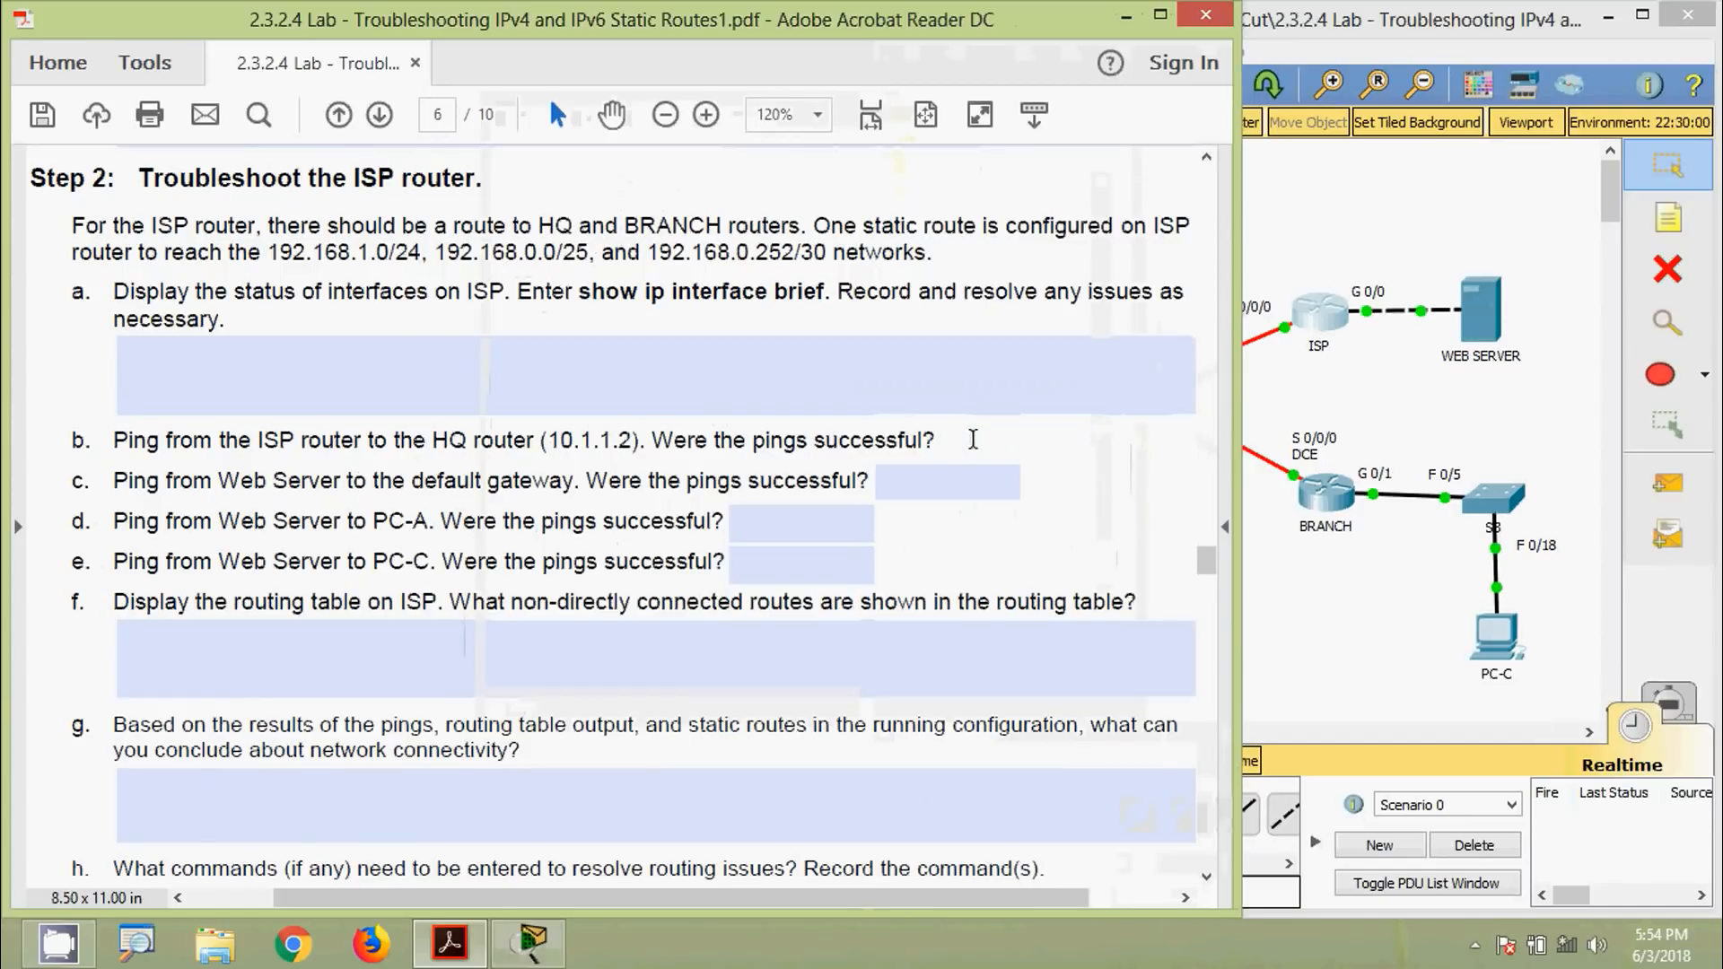
{"action": "type", "text": "Yes"}
{"action": "left_click", "coordinate": [467, 482]}
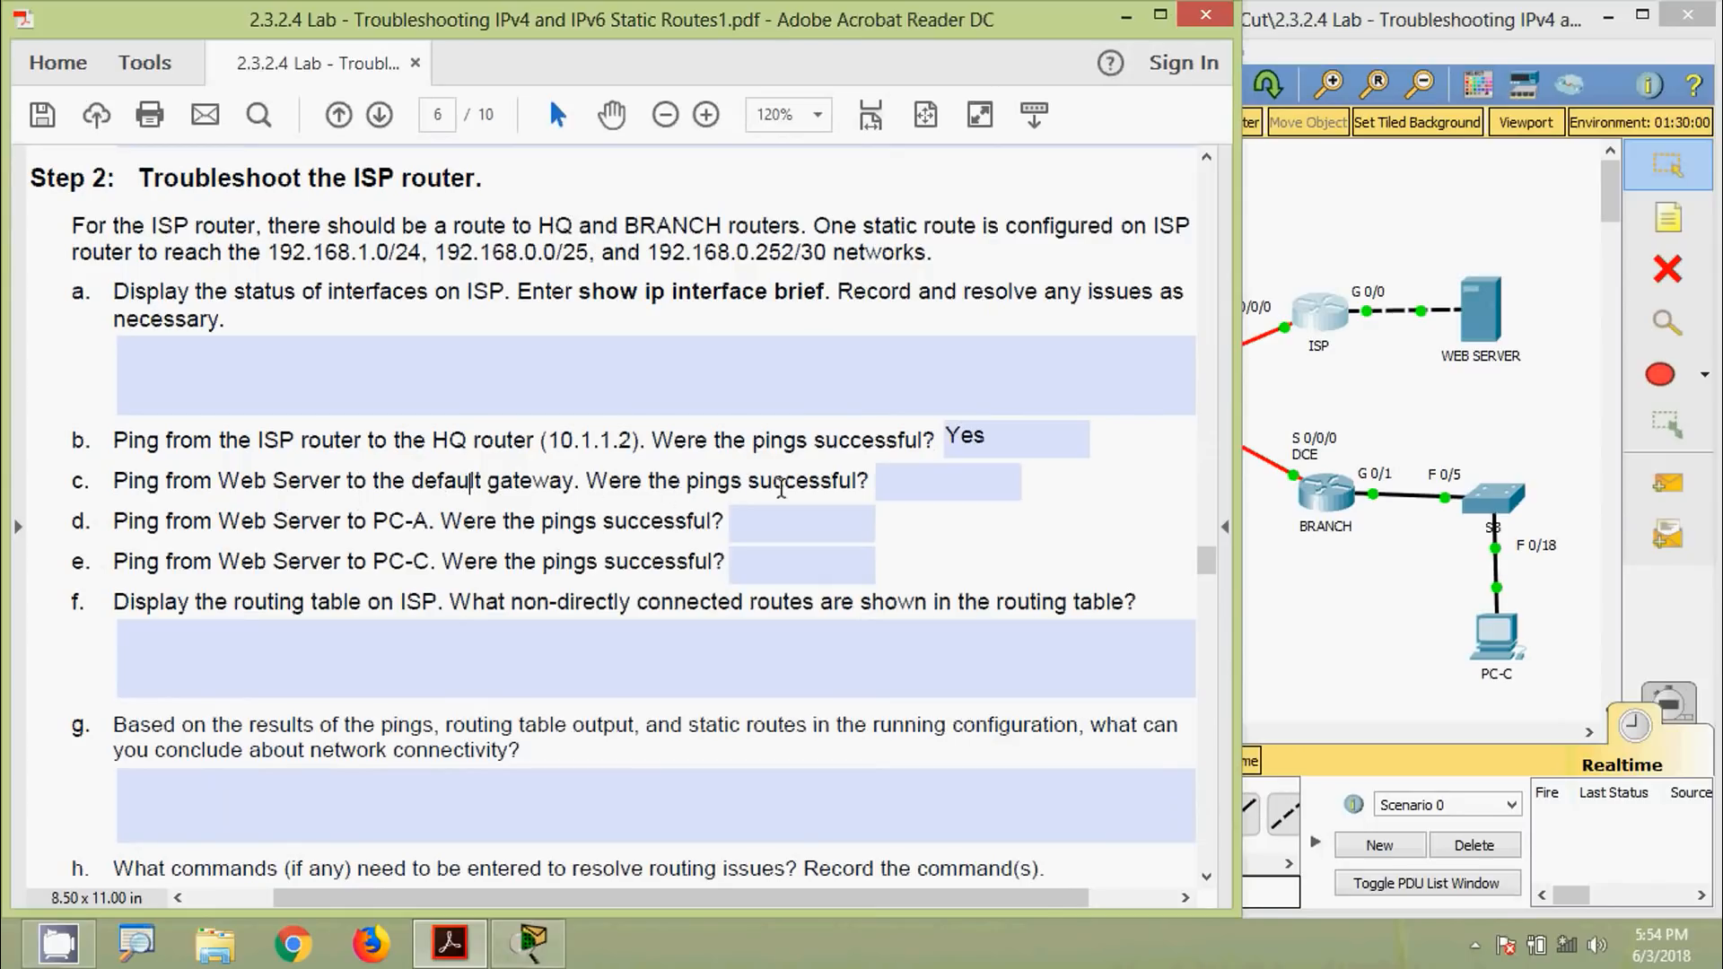
Run ipconfig on the Web Server and copy its default gateway 172.16.3.1
{"action": "left_click", "coordinate": [1464, 419]}
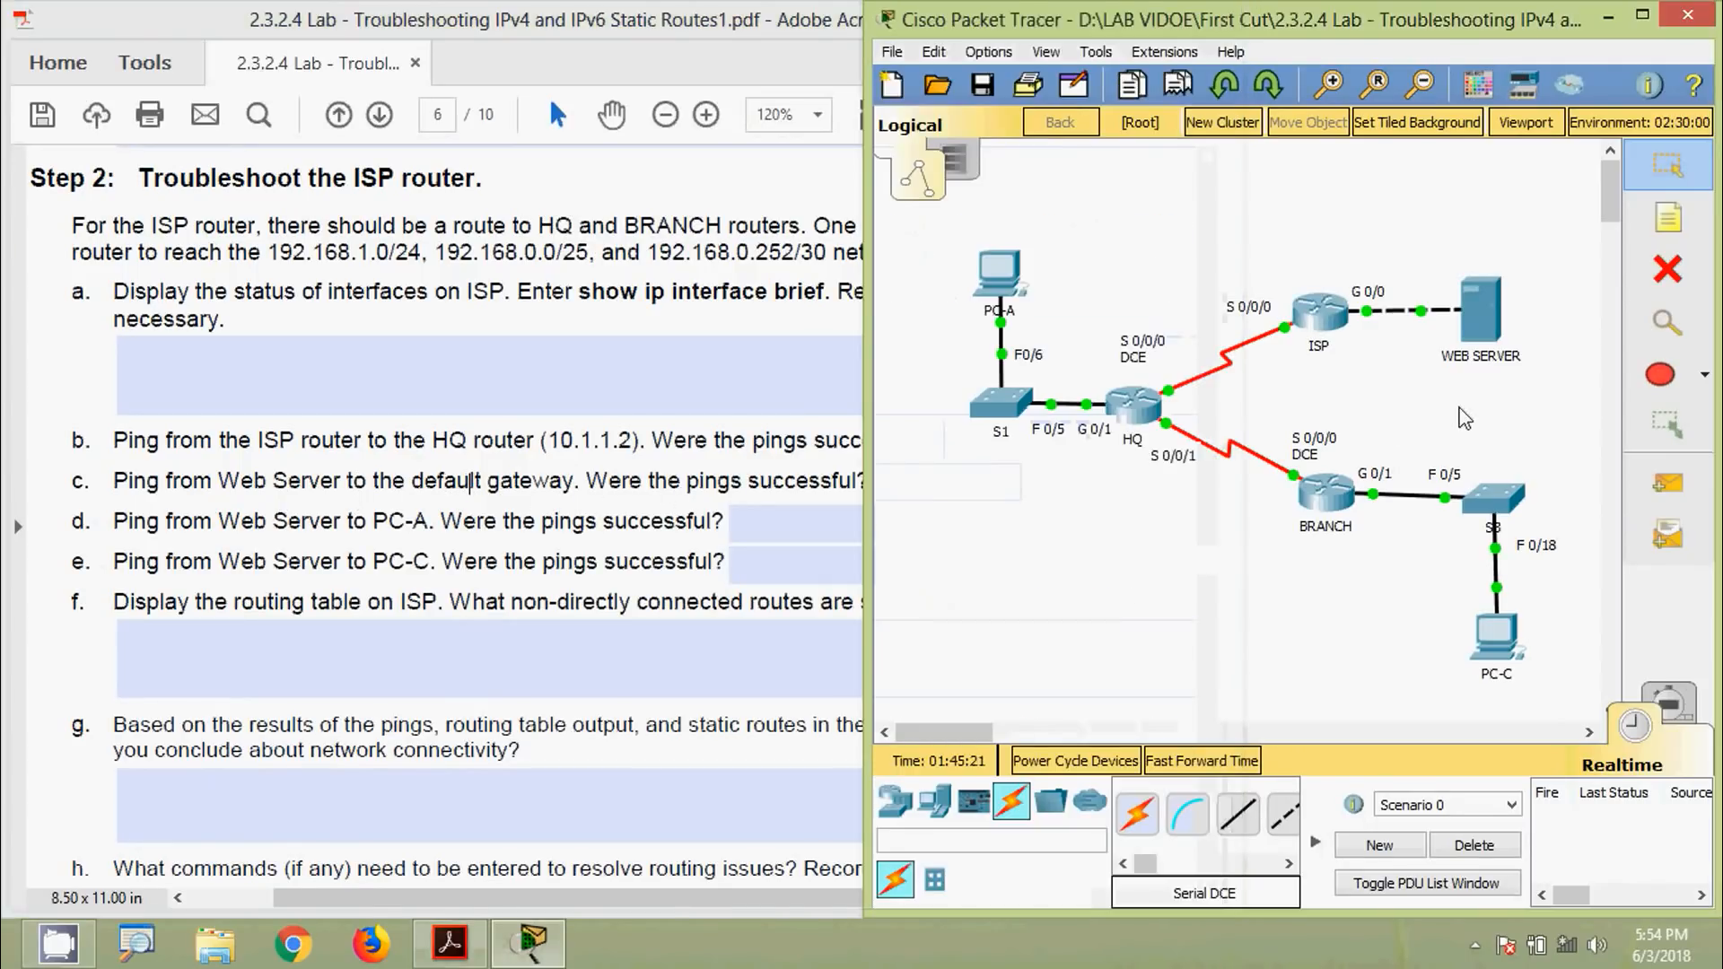
{"action": "left_click", "coordinate": [1483, 362]}
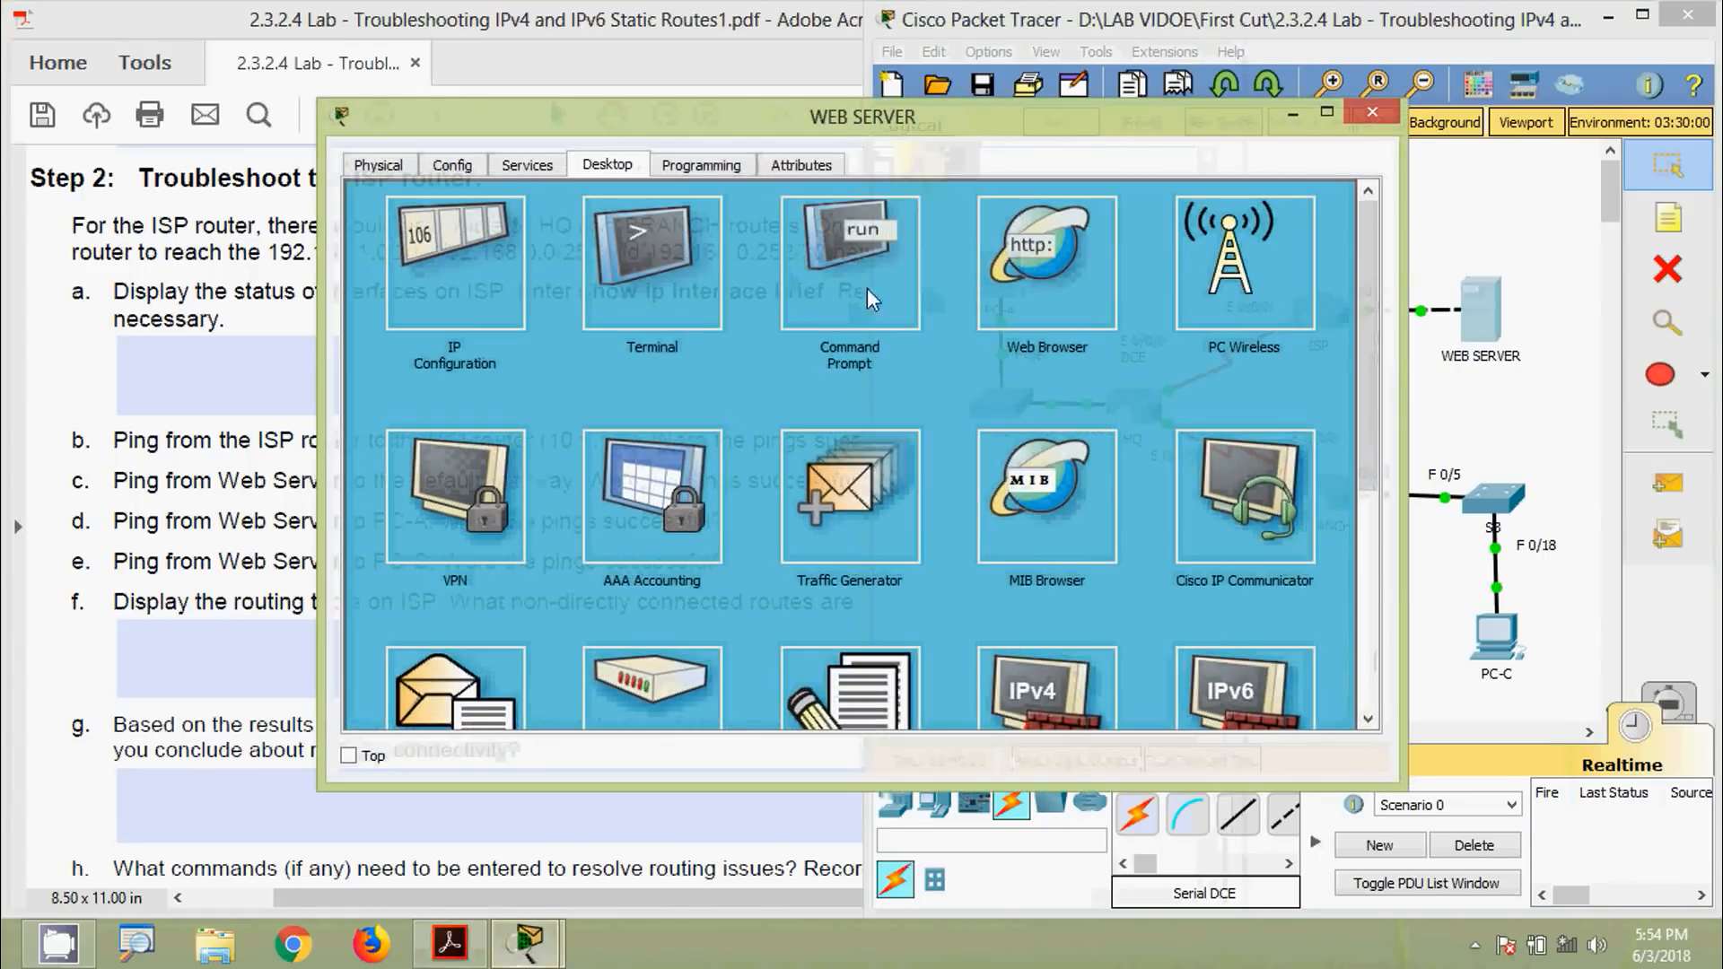
{"action": "left_click", "coordinate": [862, 278]}
{"action": "left_click_drag", "start_coordinate": [850, 125], "coordinate": [816, 124]}
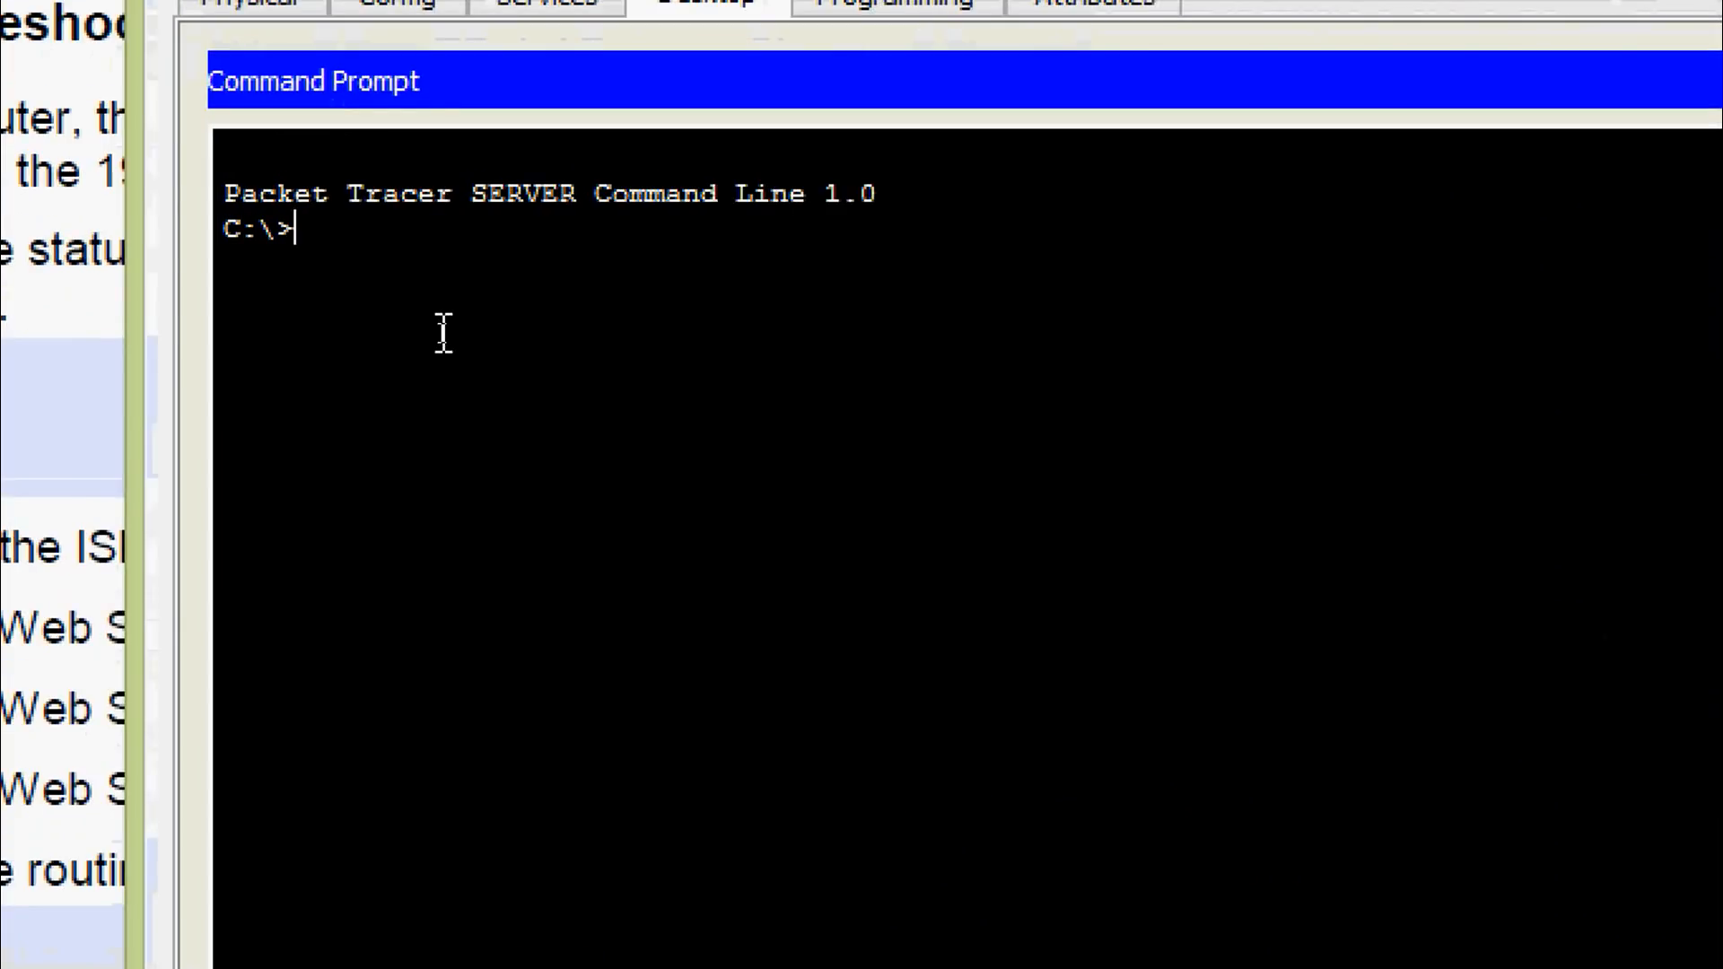
{"action": "type", "text": "ipconfig"}
{"action": "key", "text": "Return"}
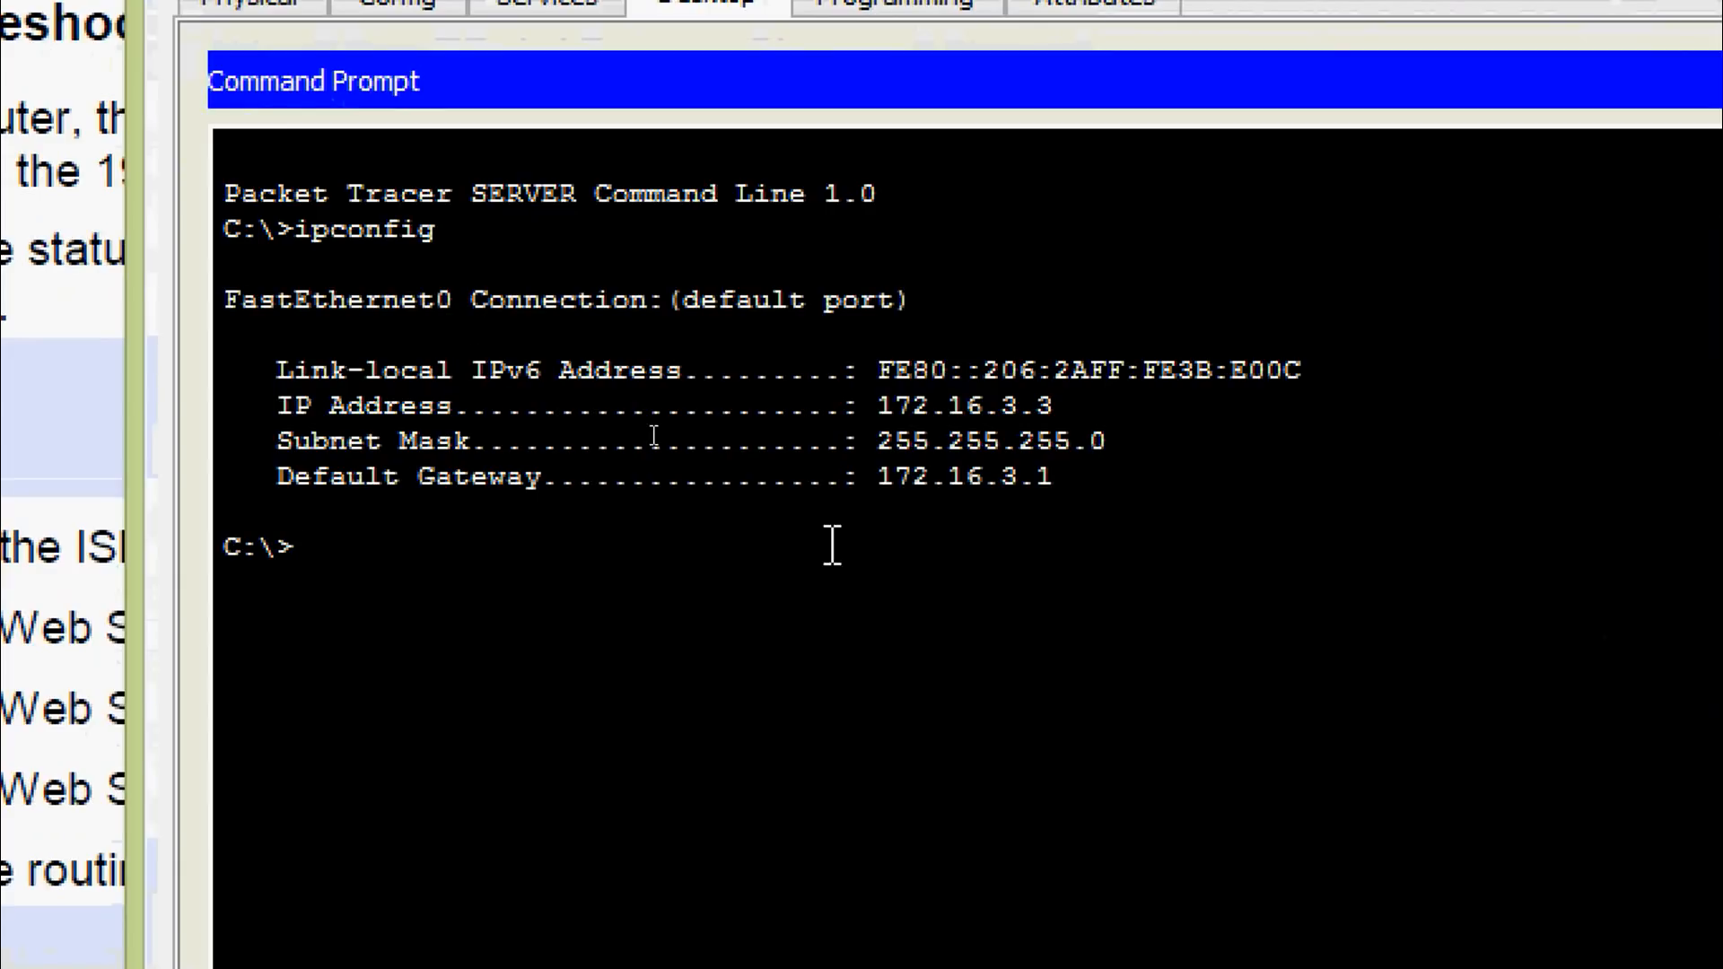
{"action": "left_click_drag", "start_coordinate": [878, 477], "coordinate": [1050, 480]}
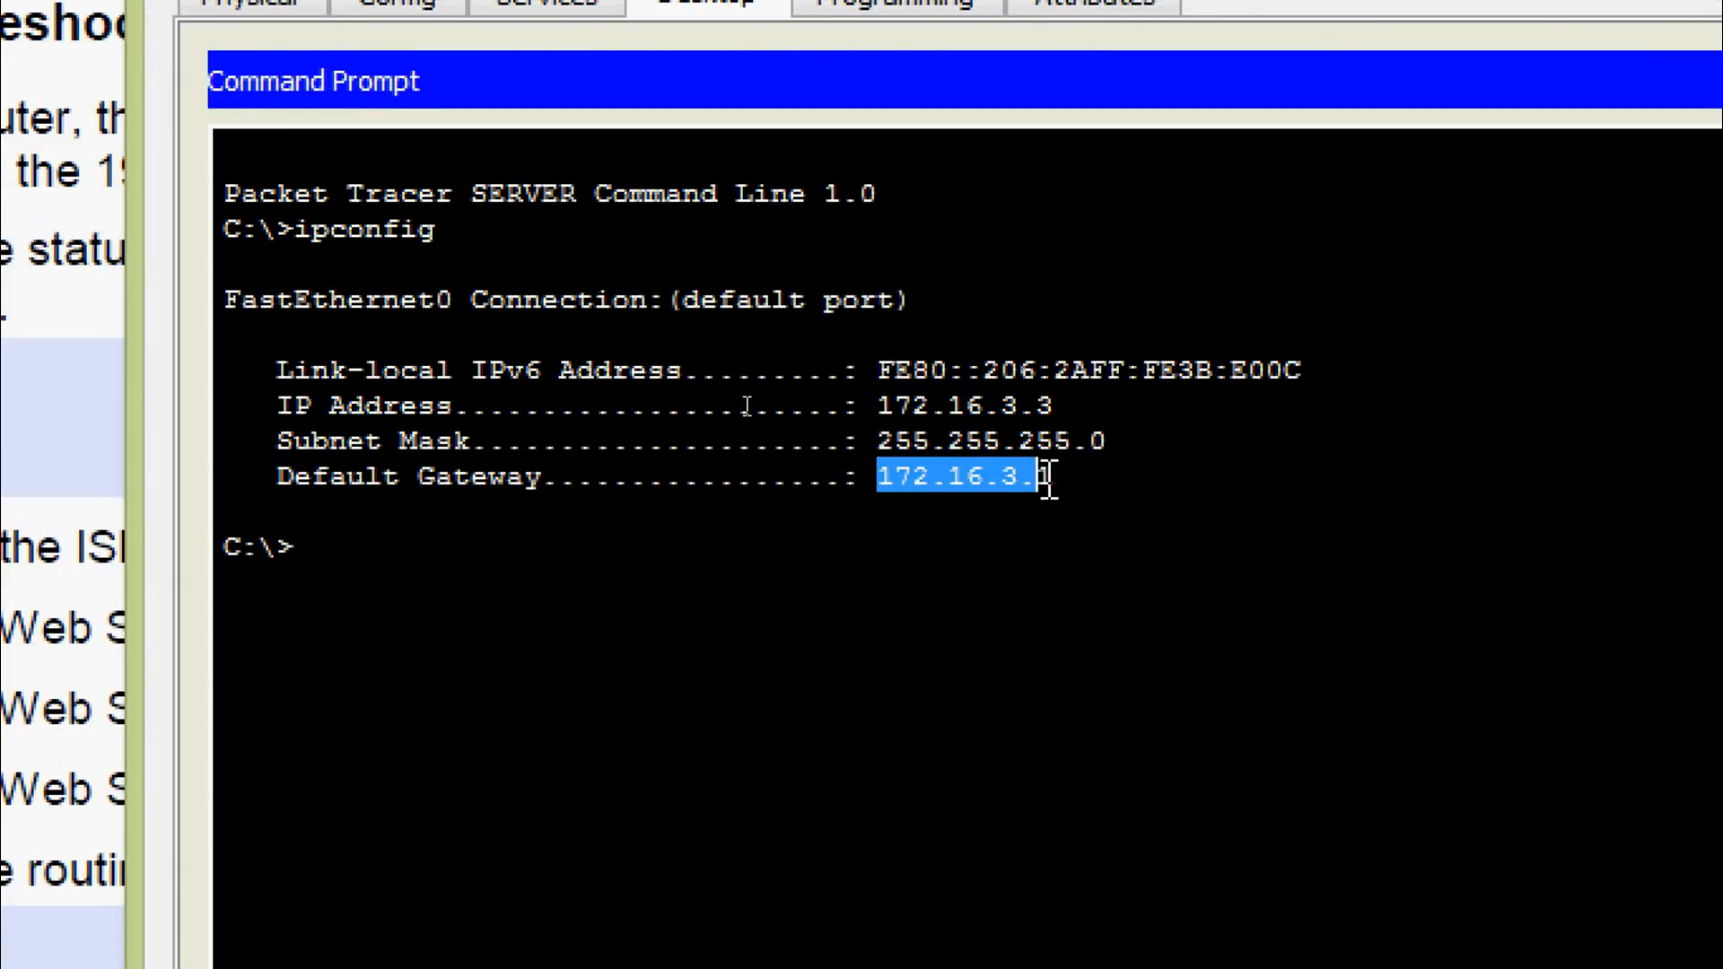
{"action": "right_click", "coordinate": [1048, 483]}
{"action": "left_click", "coordinate": [1064, 509]}
Ping the gateway 172.16.3.1 from the Web Server's command prompt
{"action": "left_click", "coordinate": [353, 653]}
{"action": "type", "text": "ping"}
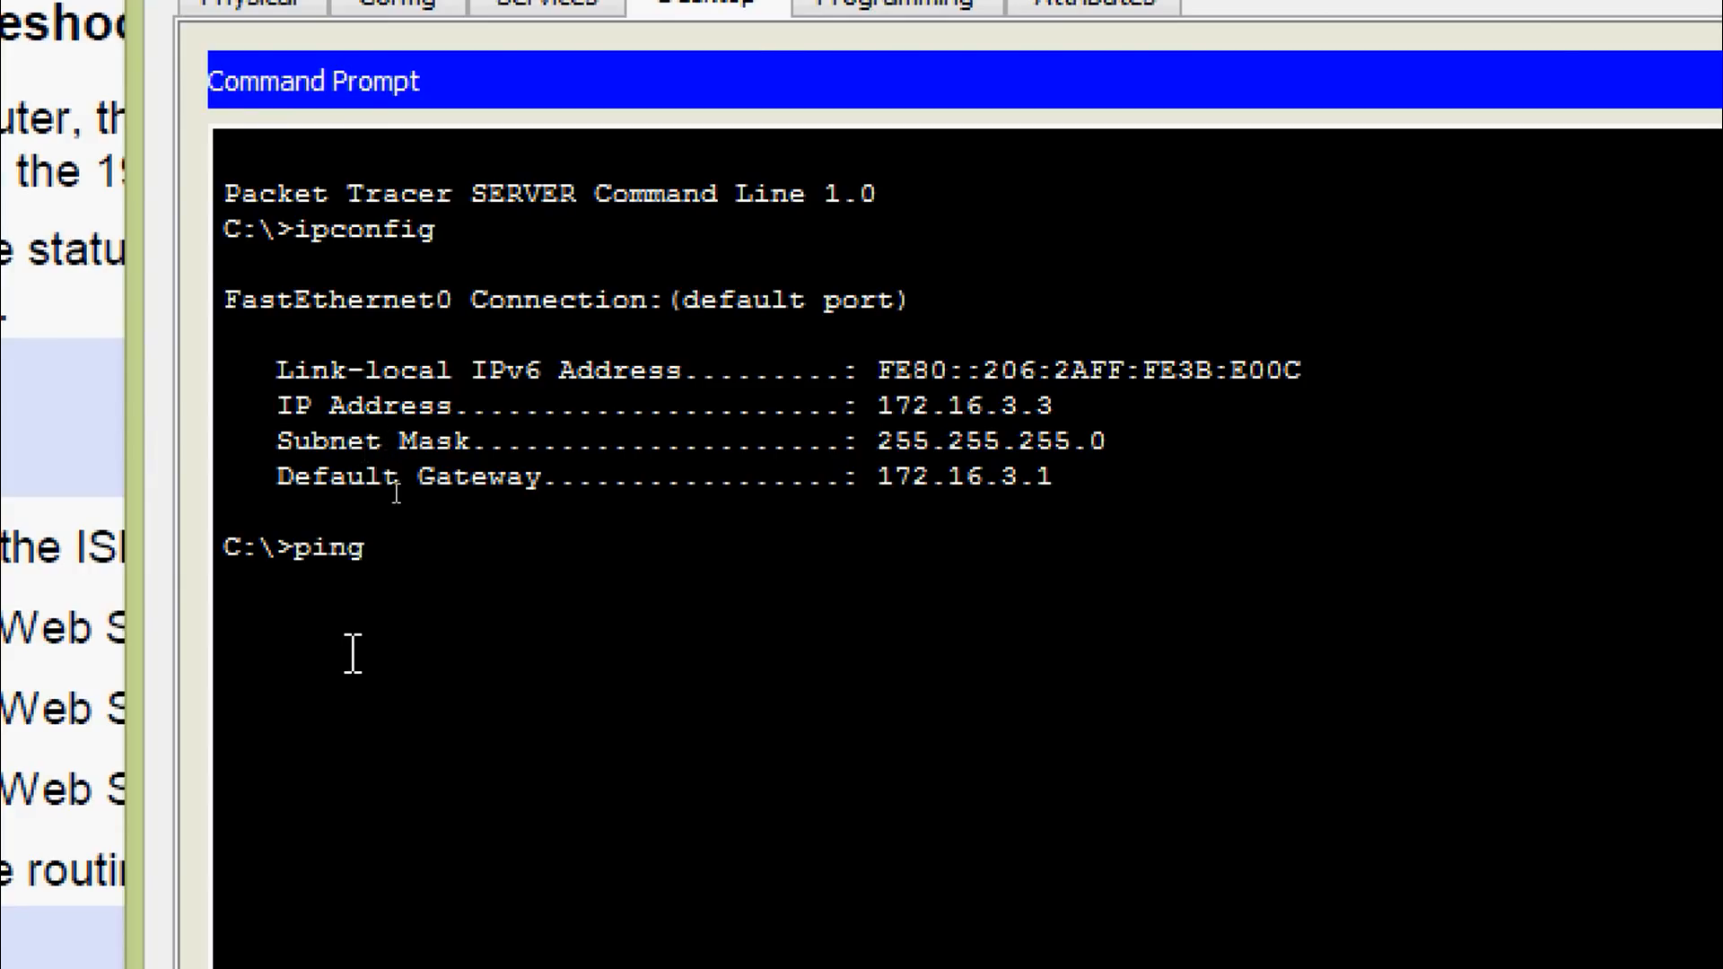
{"action": "right_click", "coordinate": [399, 567]}
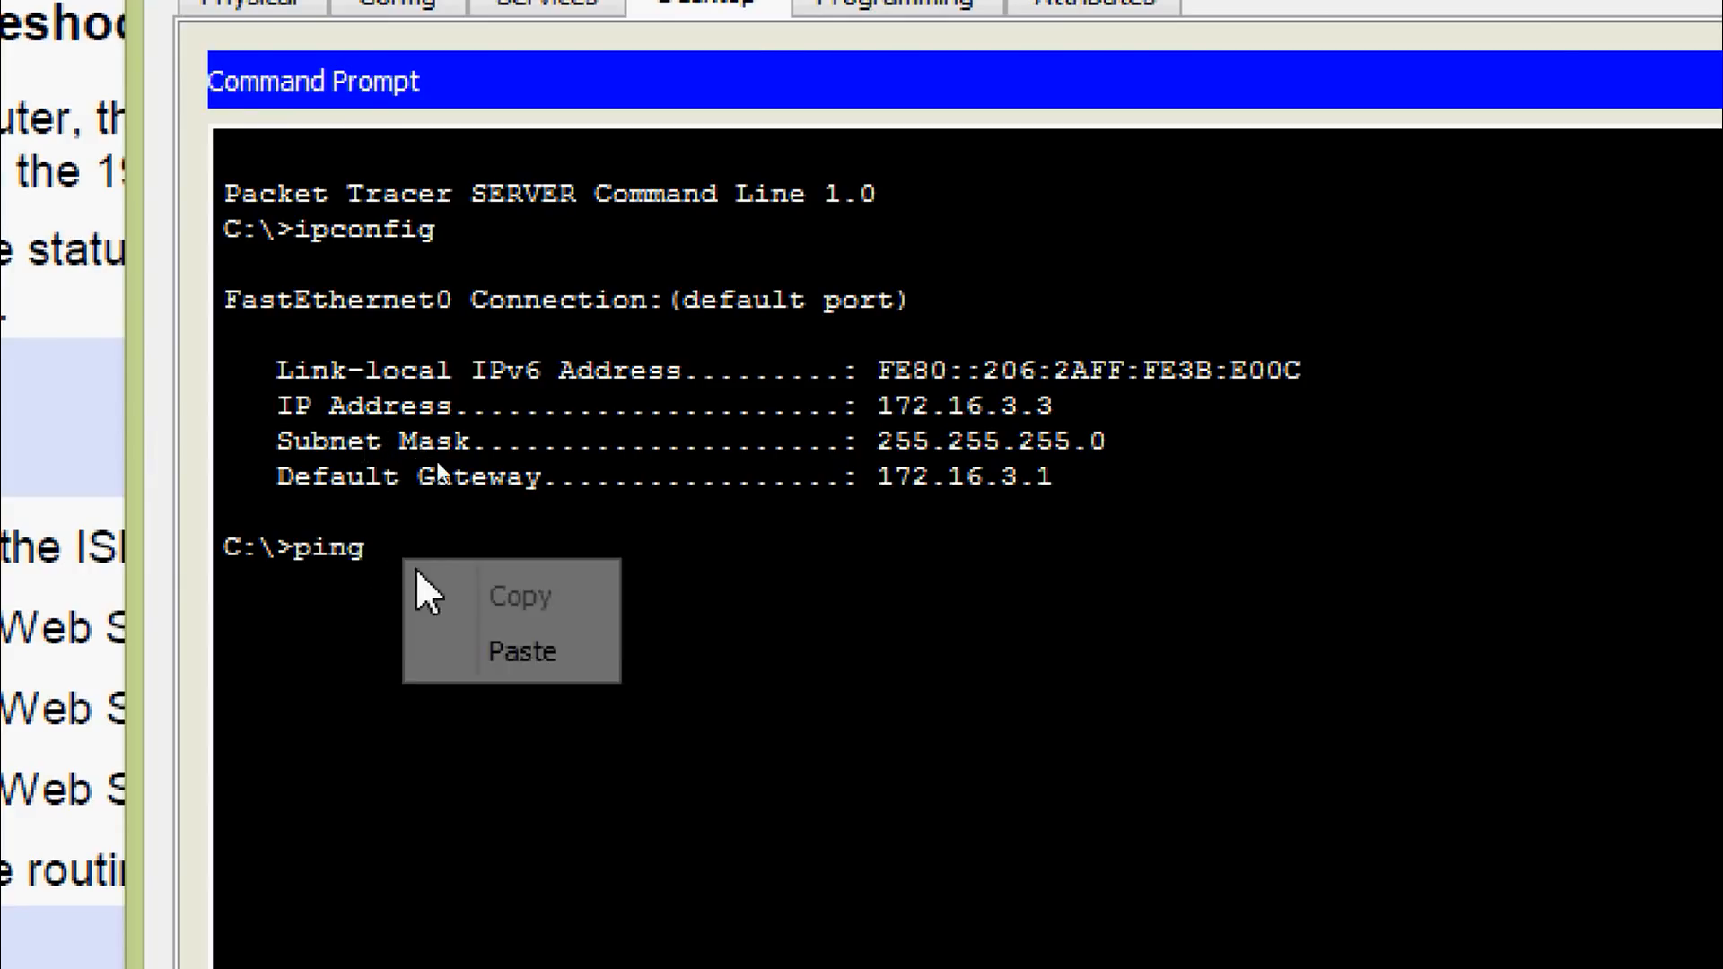
{"action": "left_click", "coordinate": [453, 648]}
{"action": "key", "text": "Return"}
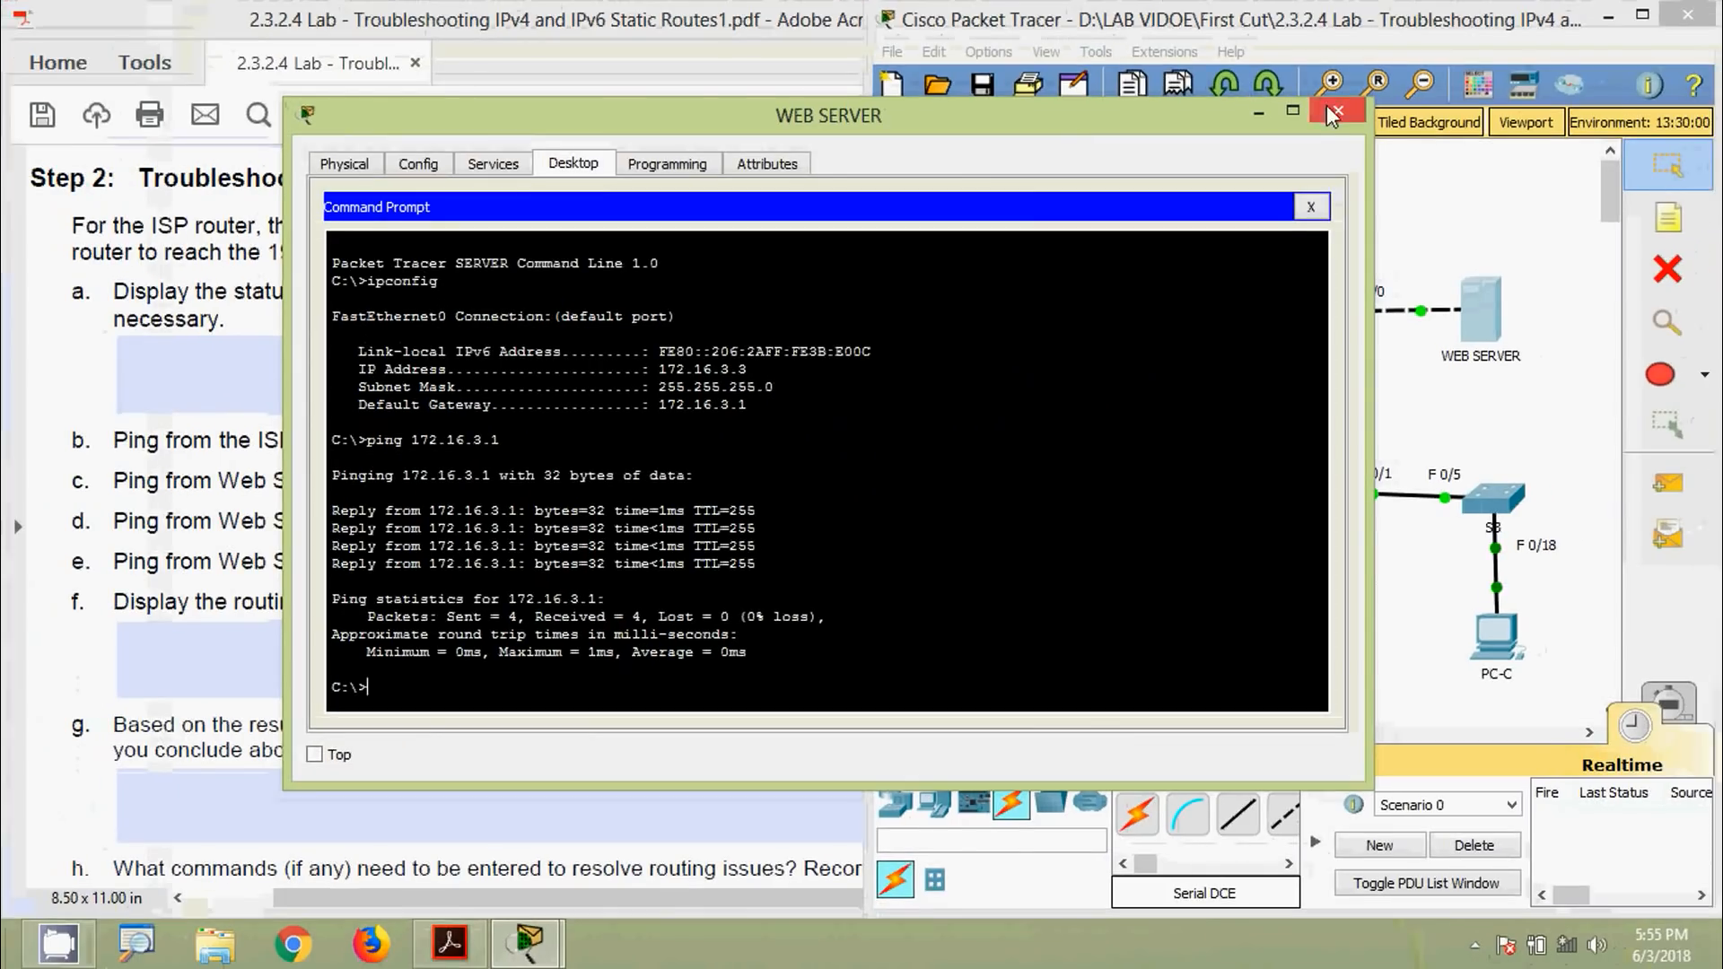
{"action": "left_click", "coordinate": [1327, 105]}
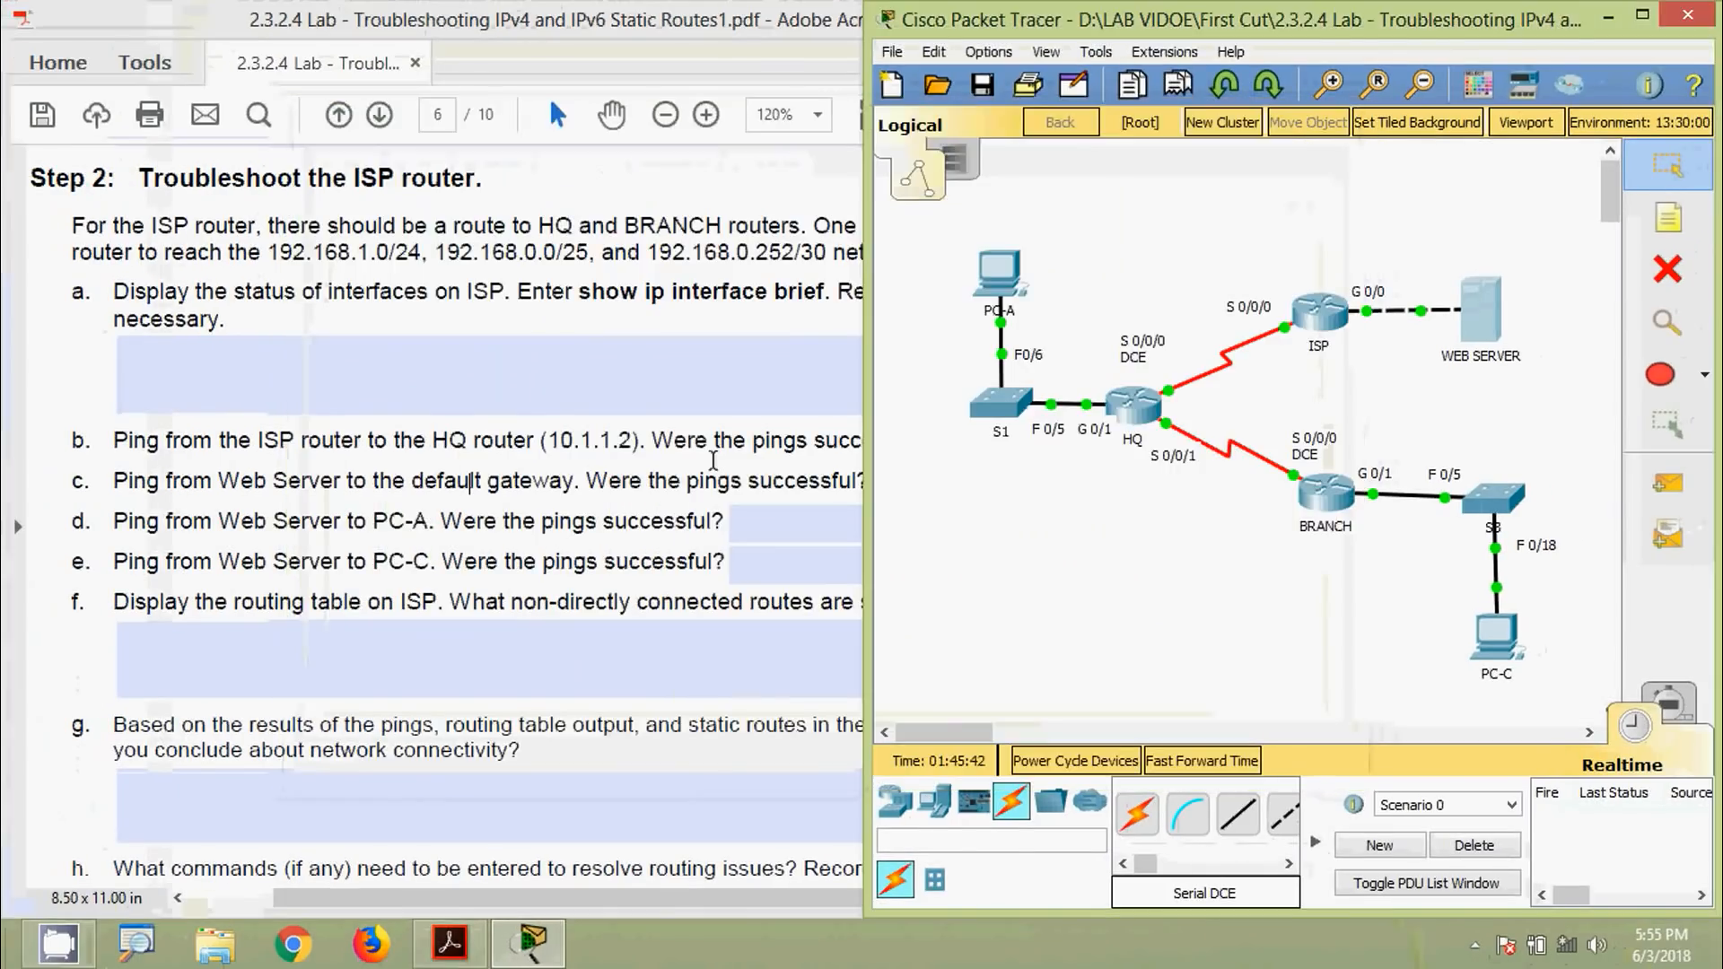
Record 'Yes' as question c's answer in the lab sheet
{"action": "left_click", "coordinate": [633, 516]}
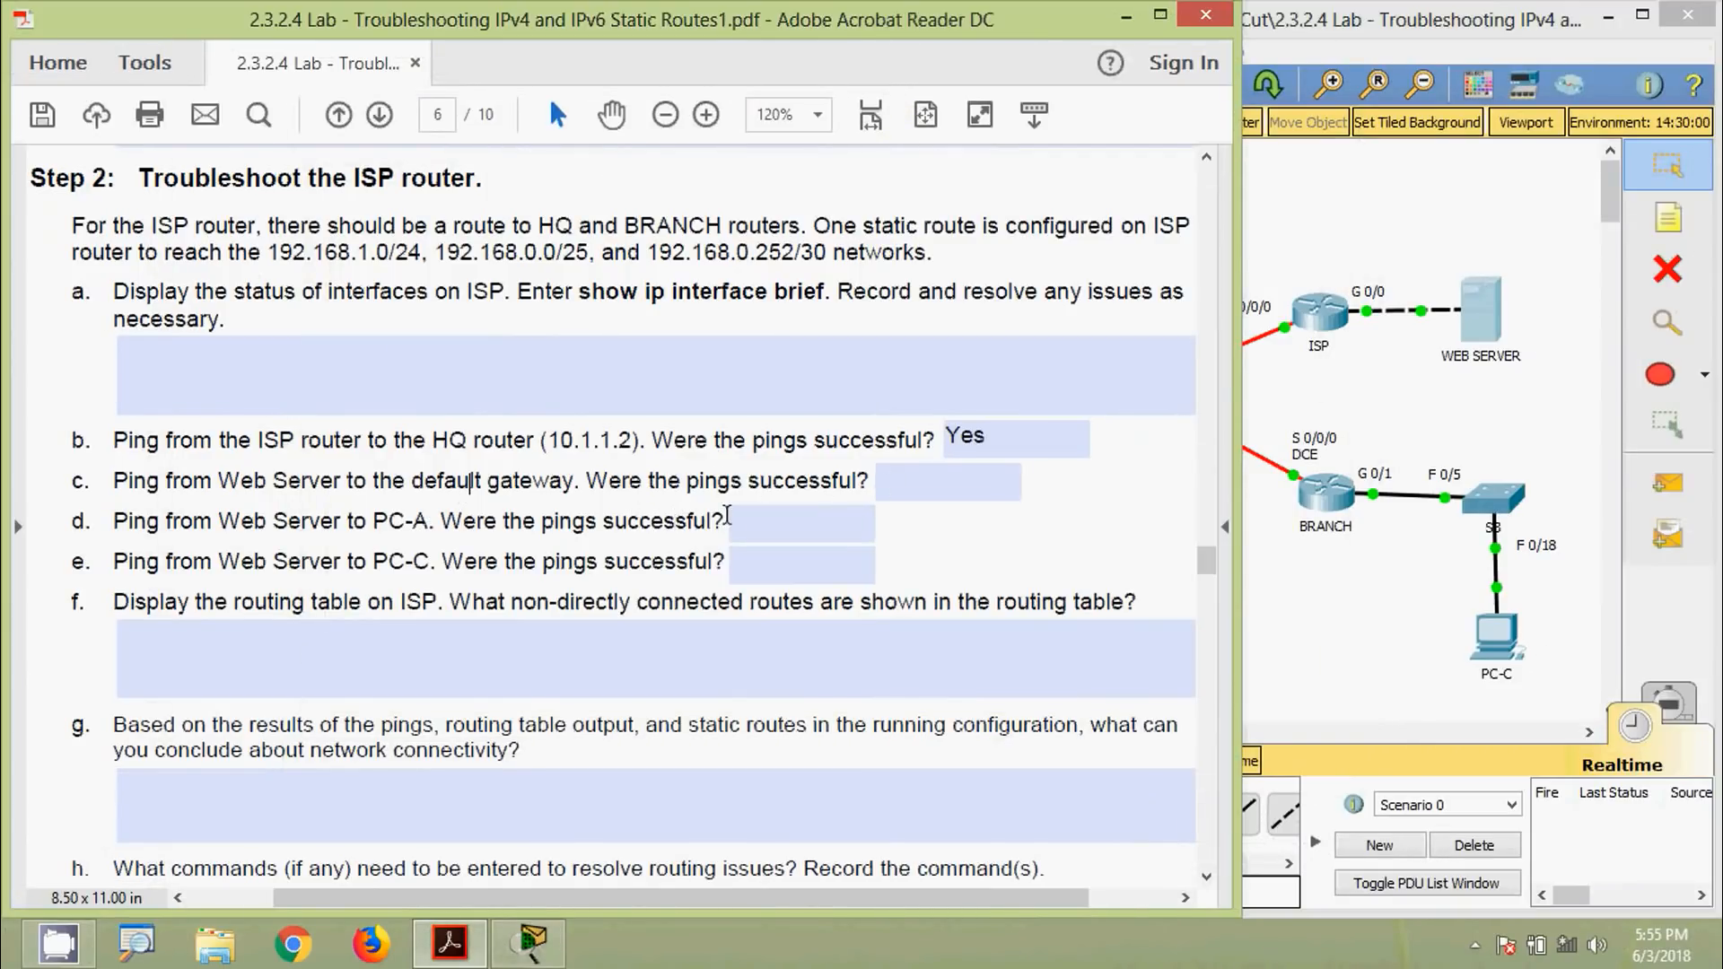
{"action": "left_click", "coordinate": [893, 485]}
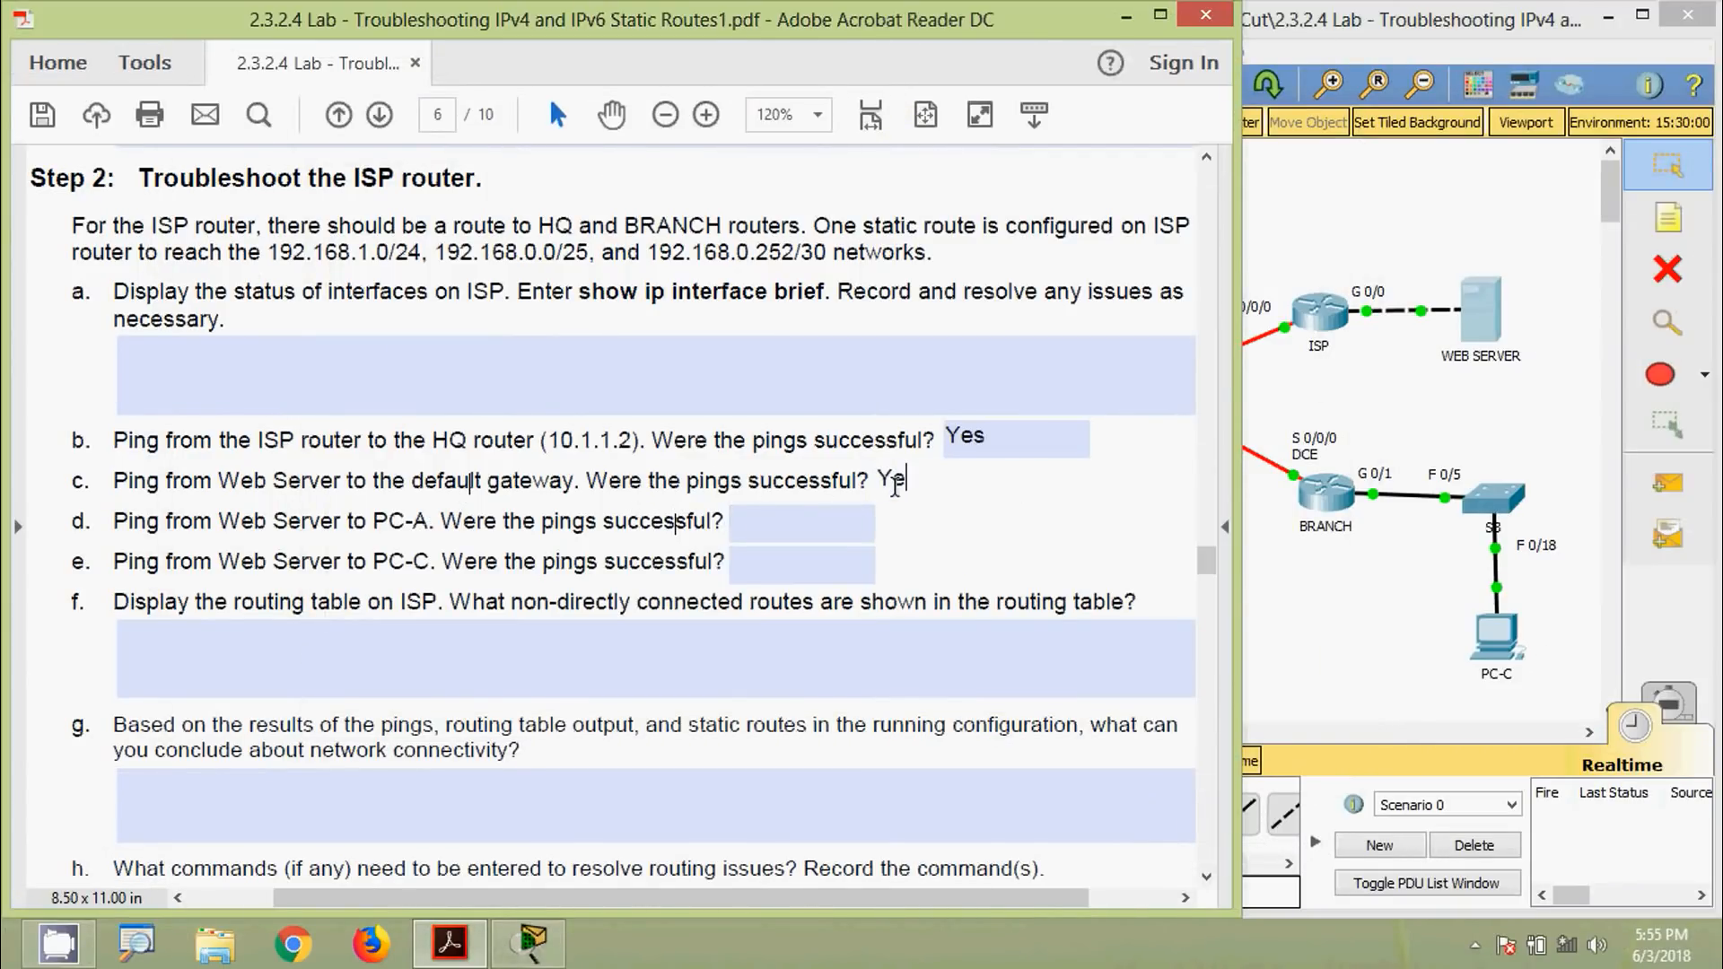
{"action": "key", "text": "Tab"}
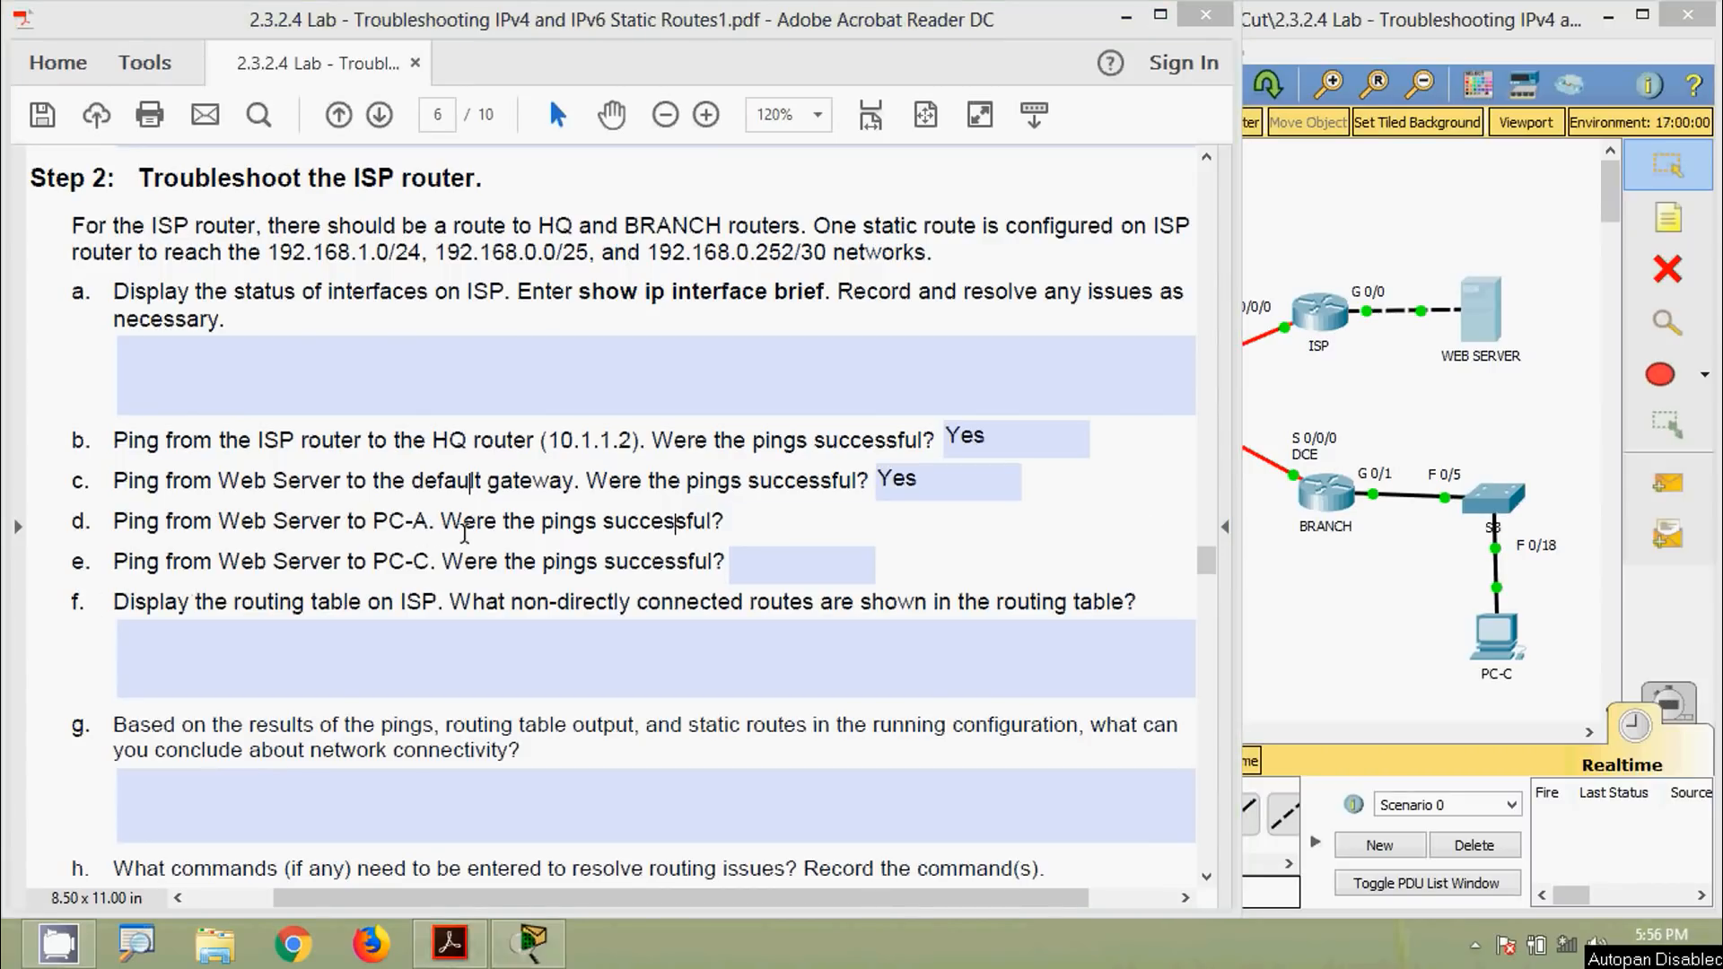
{"action": "left_click", "coordinate": [1337, 606]}
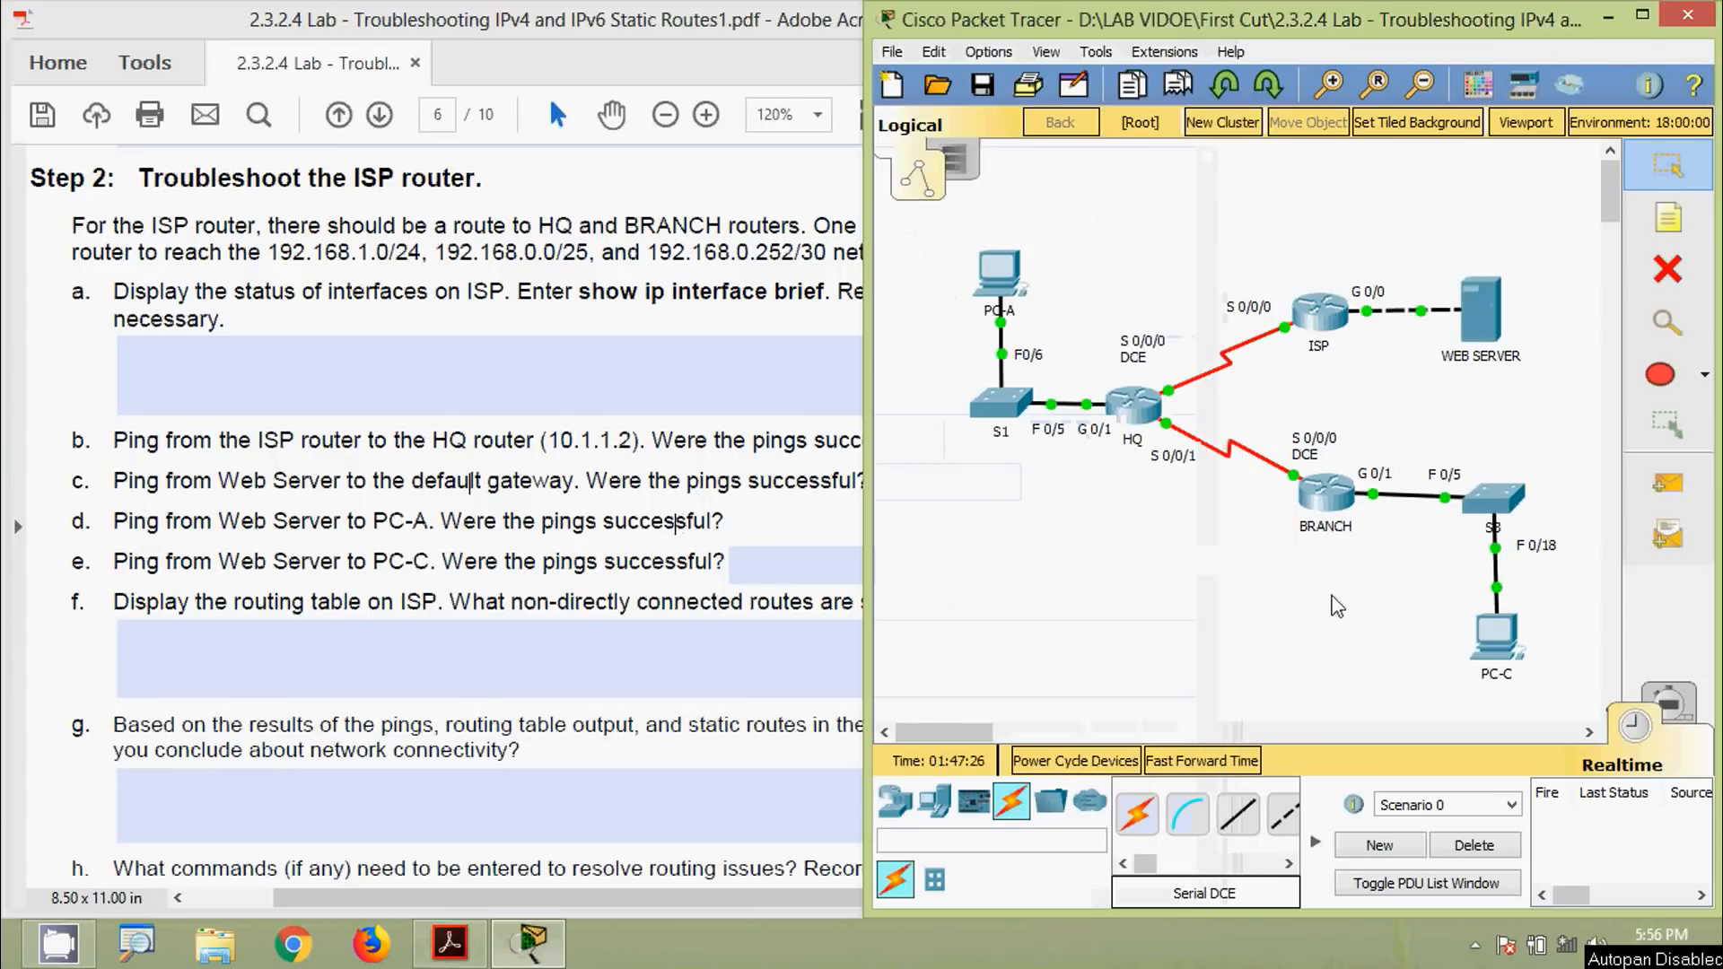
Ping PC-A at 192.168.0.3 from the Web Server, which fails with 100% loss
{"action": "left_click", "coordinate": [1004, 292]}
{"action": "left_click", "coordinate": [486, 331]}
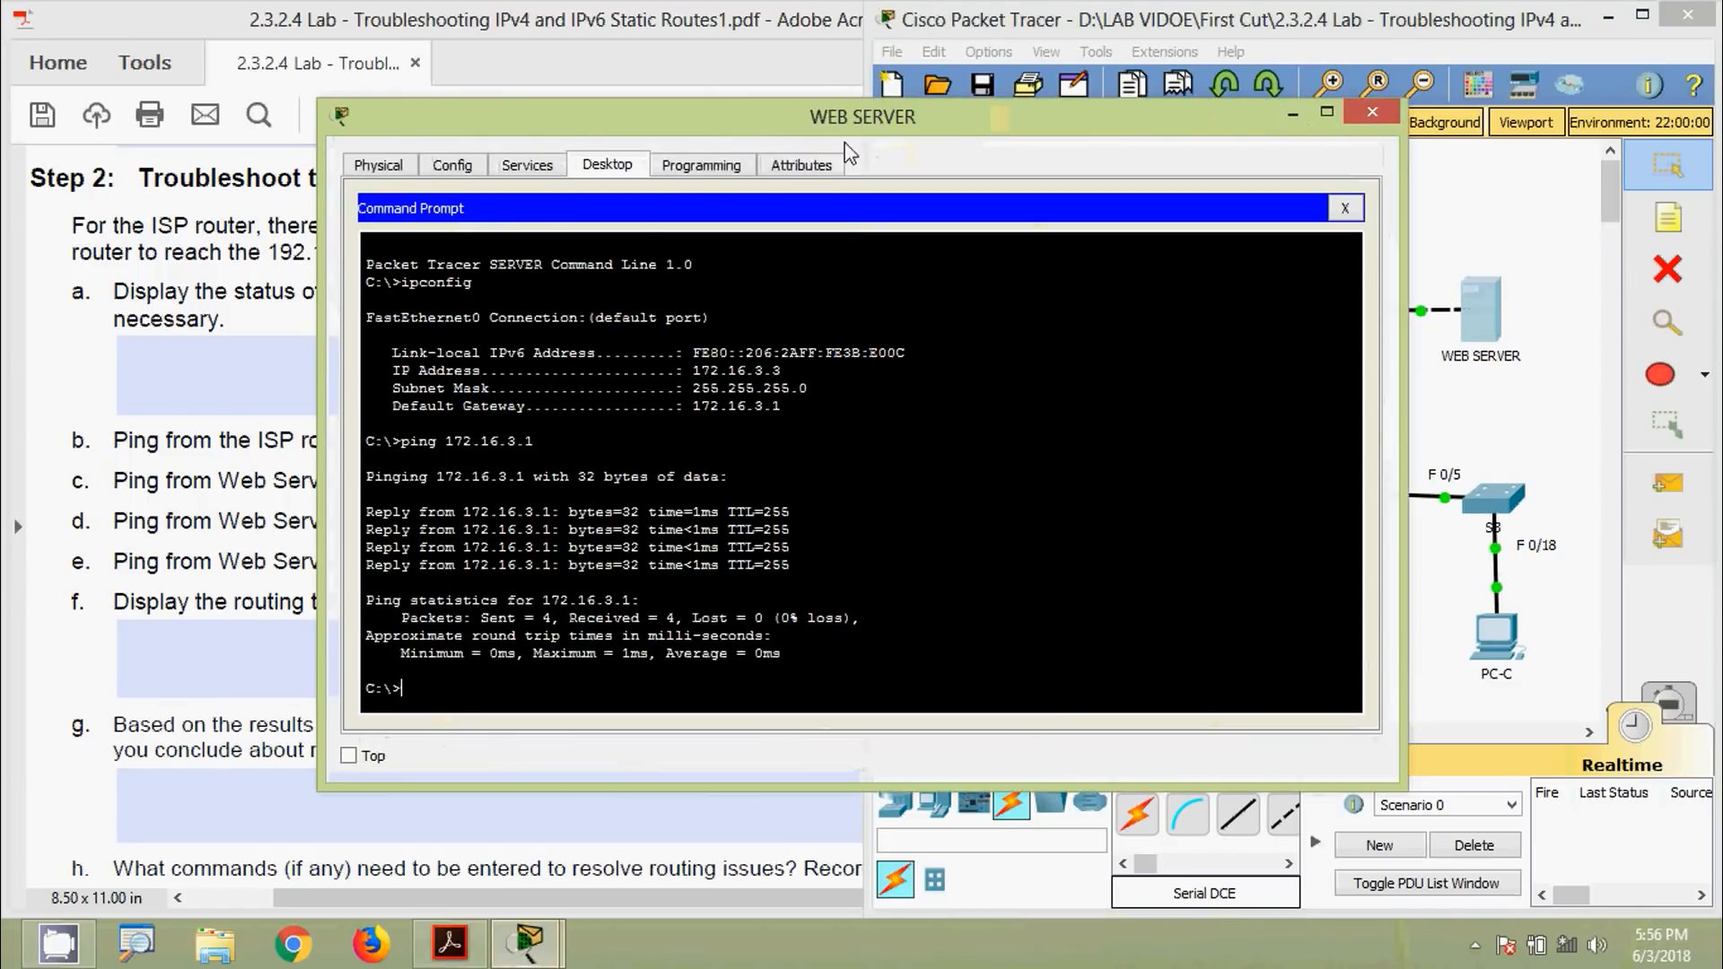
{"action": "left_click_drag", "start_coordinate": [846, 133], "coordinate": [870, 96]}
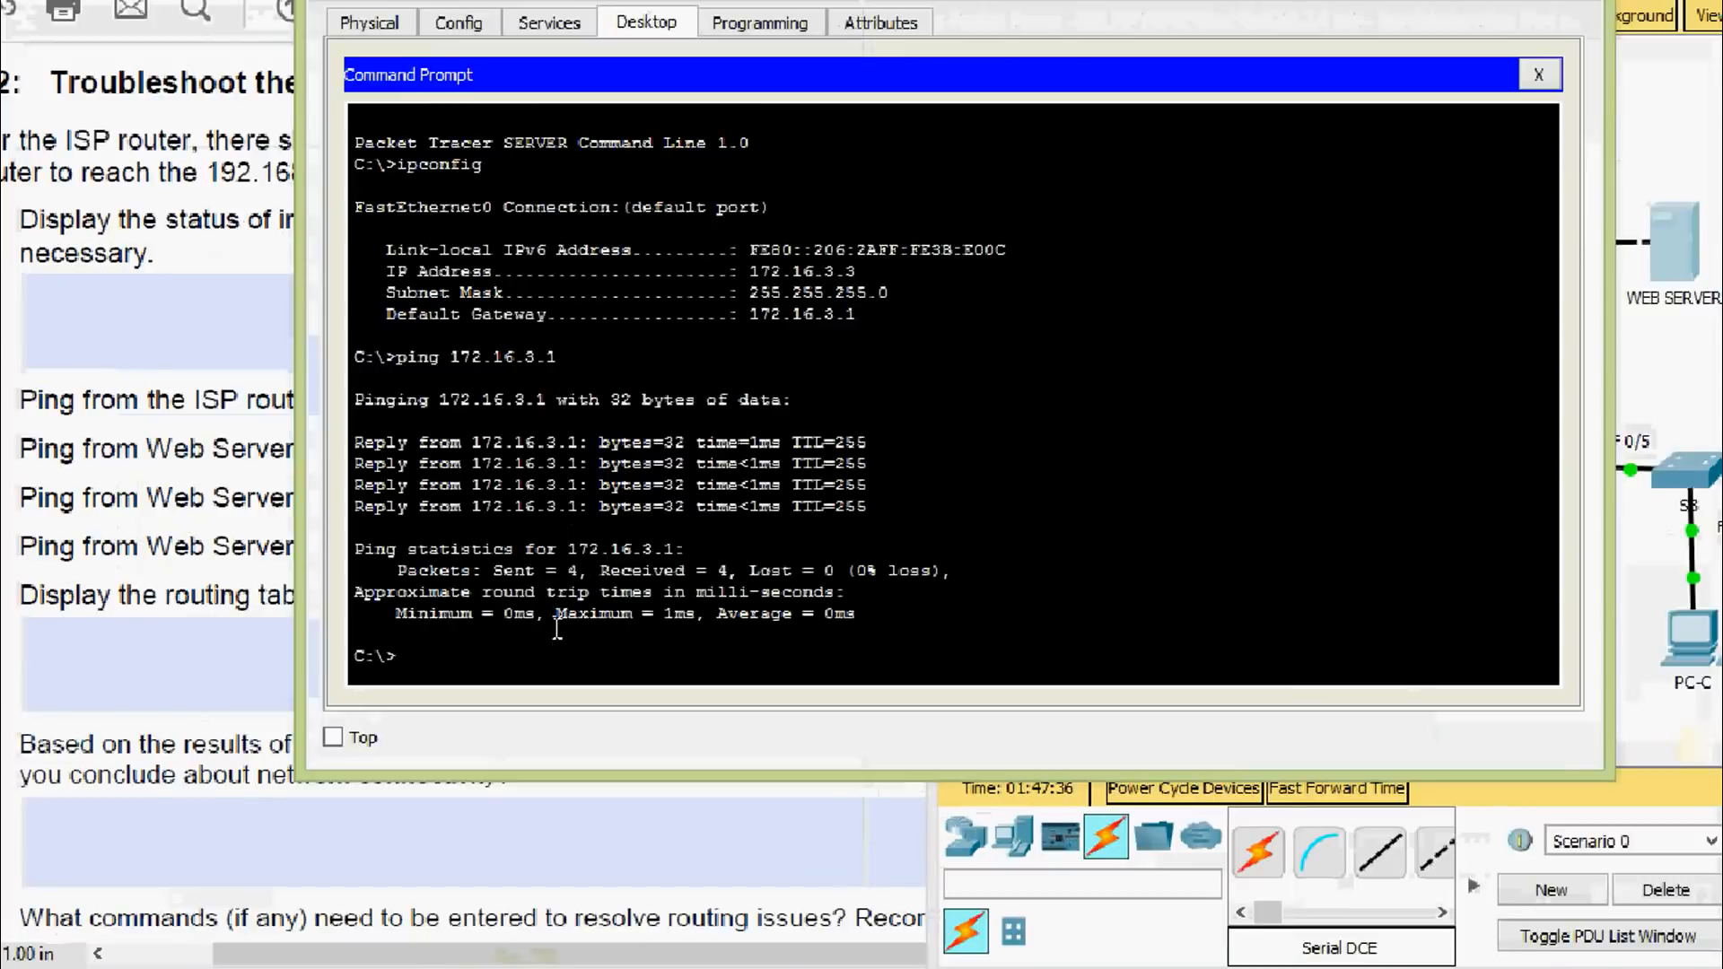
{"action": "type", "text": "ping"}
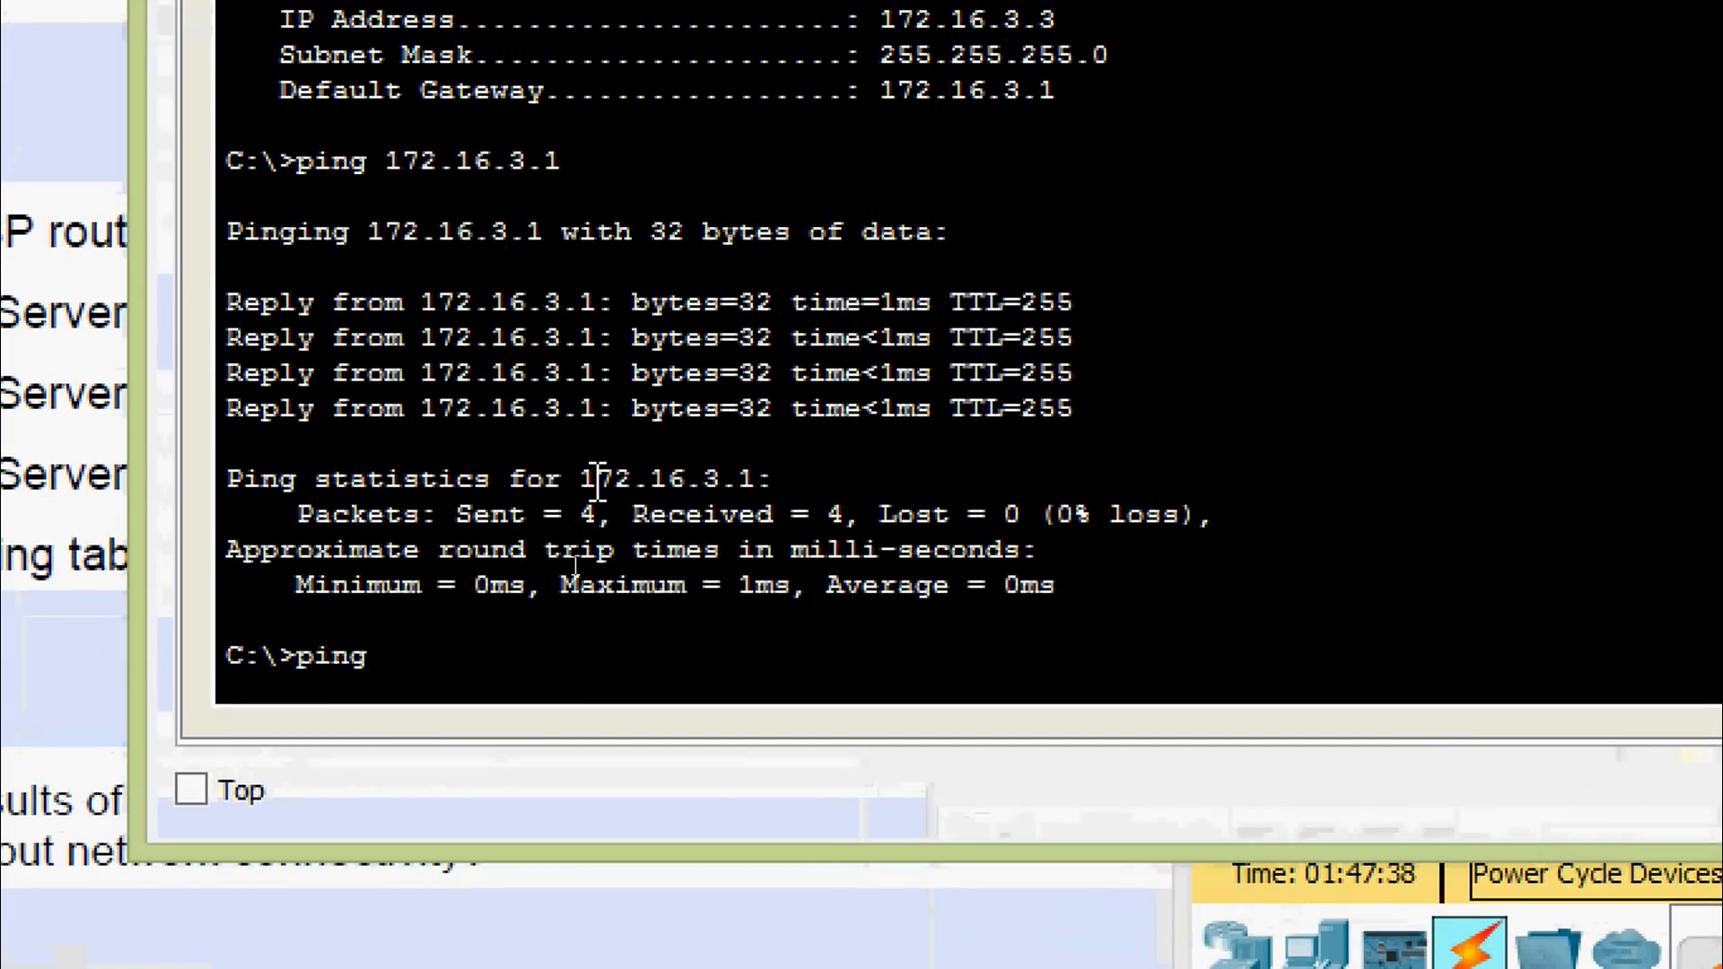
{"action": "right_click", "coordinate": [444, 661]}
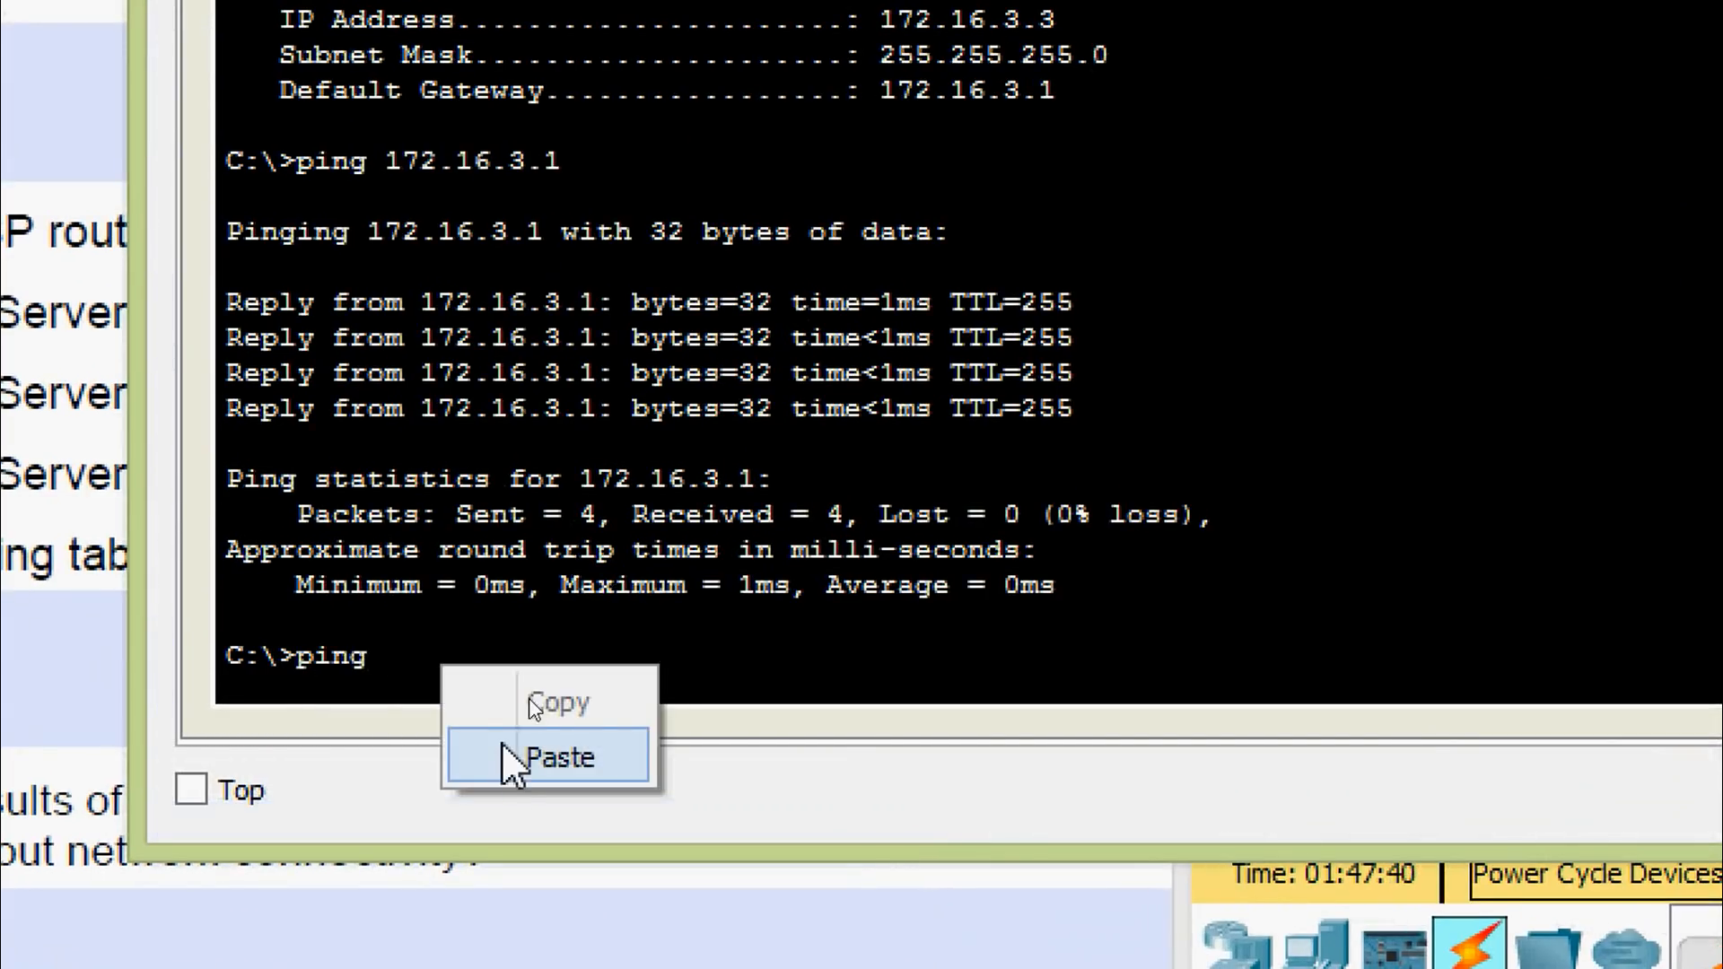
{"action": "left_click", "coordinate": [511, 761]}
{"action": "key", "text": "Return"}
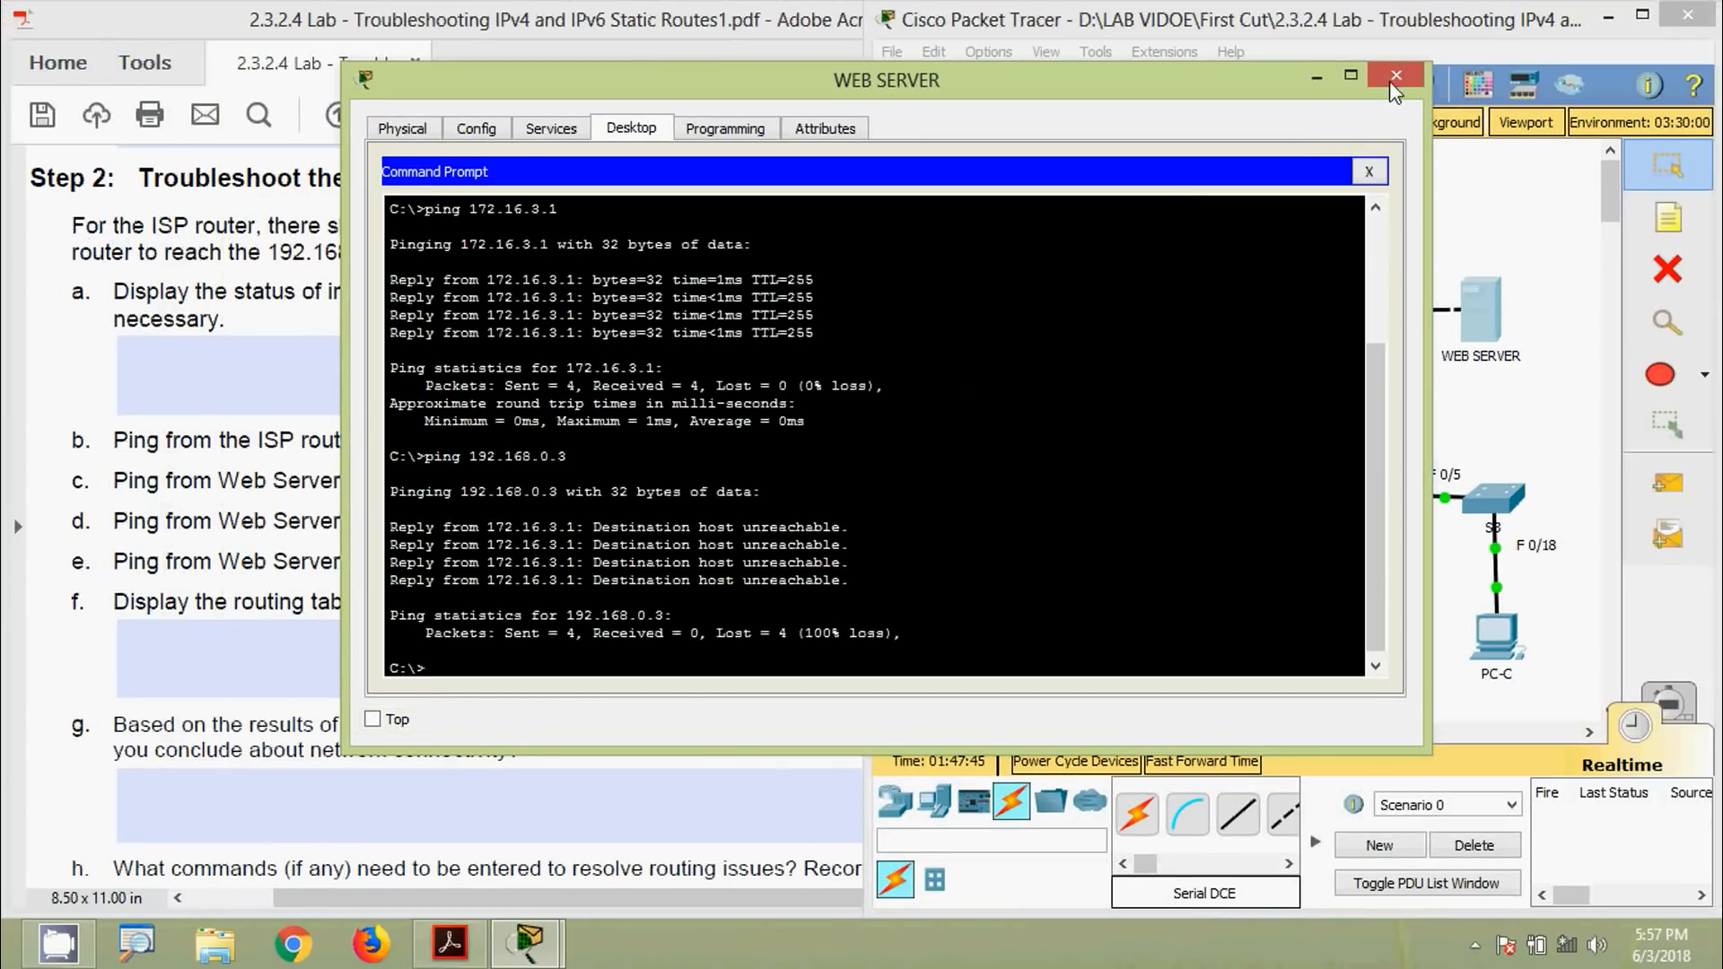
{"action": "left_click", "coordinate": [1393, 79]}
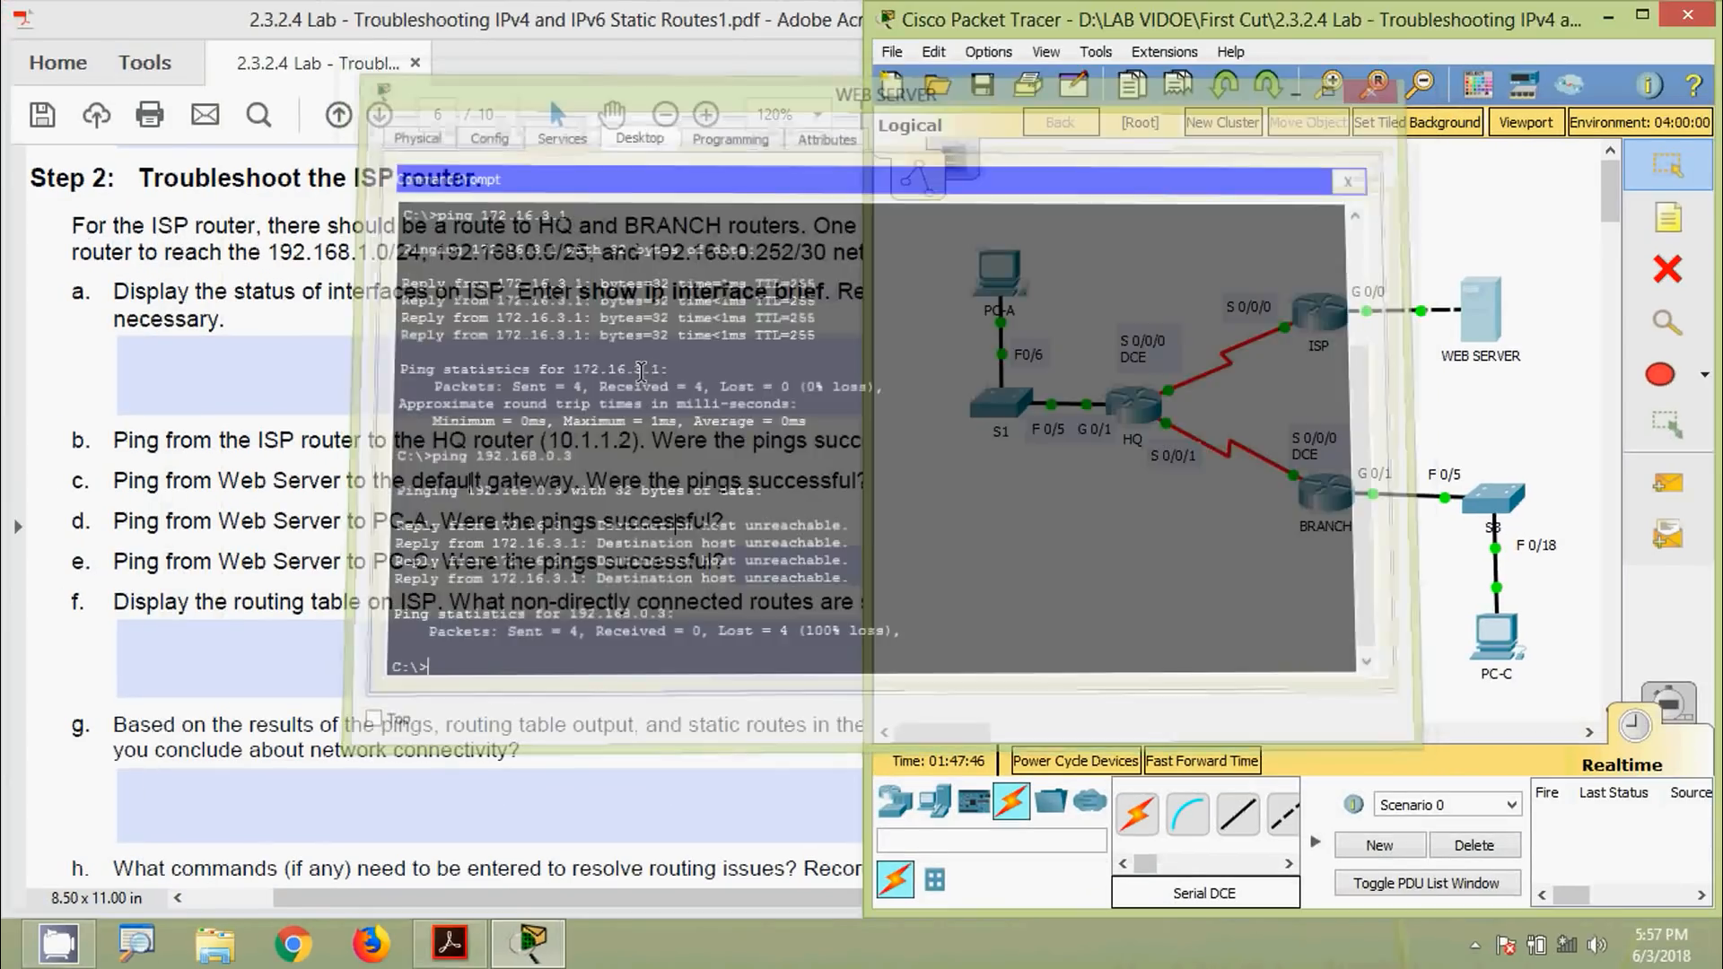
Enter 'No' as question d's answer in the lab sheet
{"action": "left_click_drag", "start_coordinate": [275, 523], "coordinate": [364, 537]}
{"action": "left_click", "coordinate": [458, 521]}
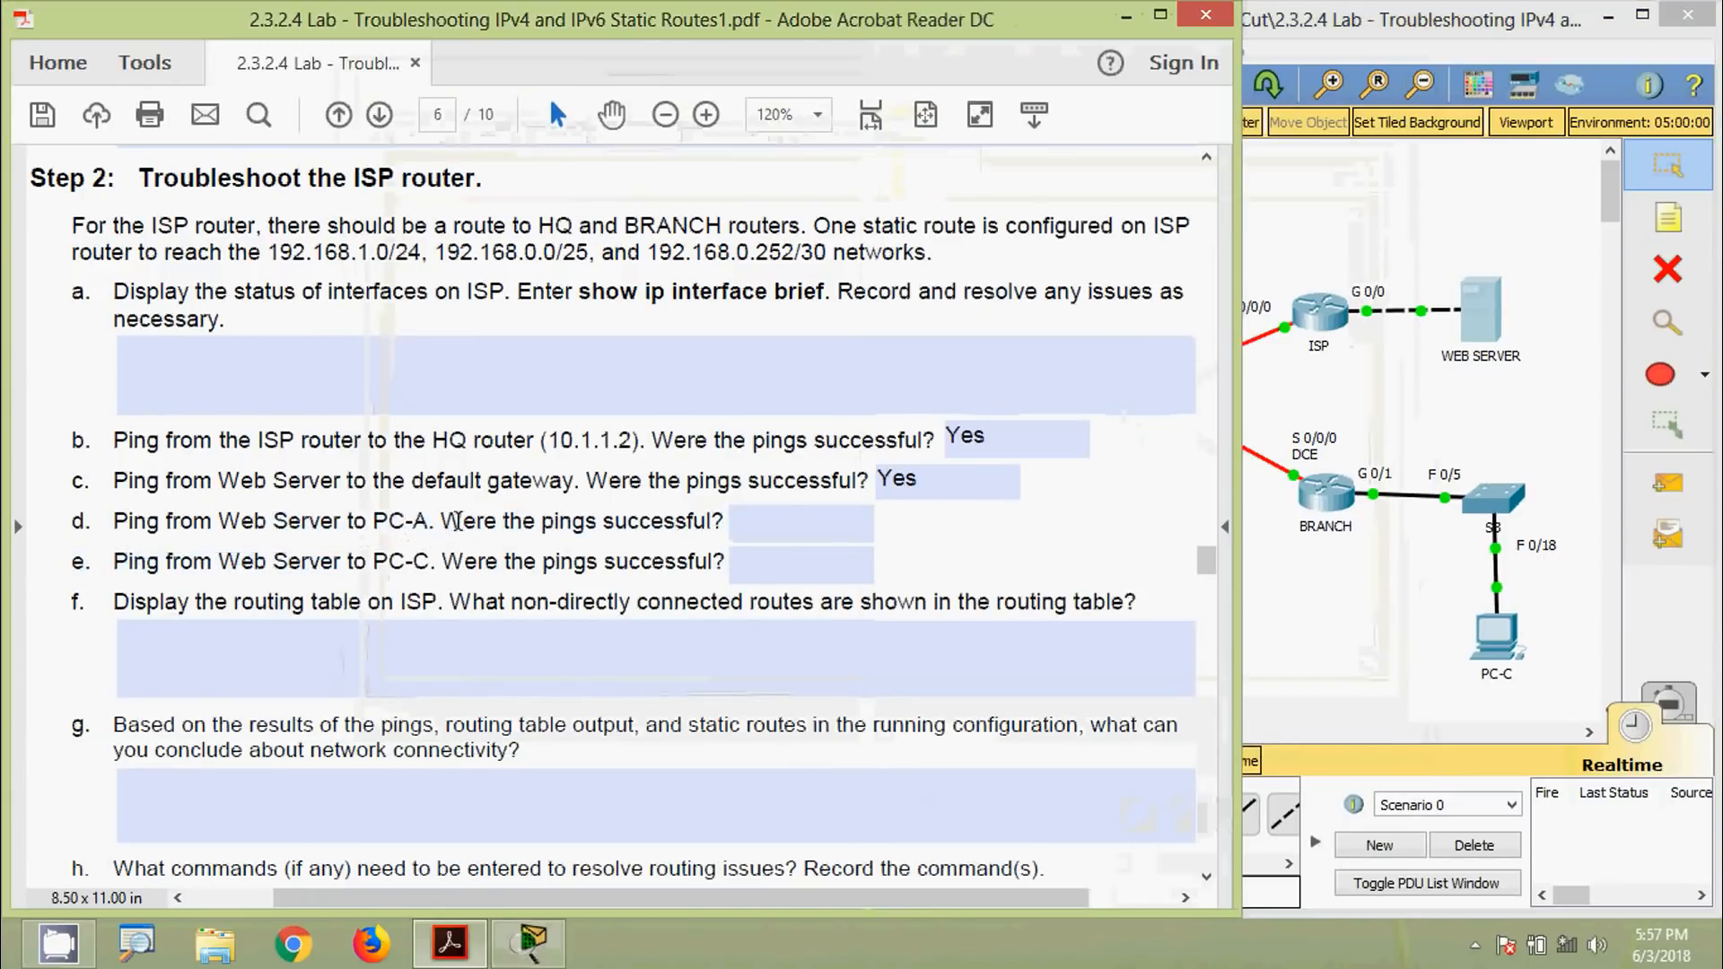
{"action": "left_click", "coordinate": [766, 527]}
{"action": "type", "text": "No"}
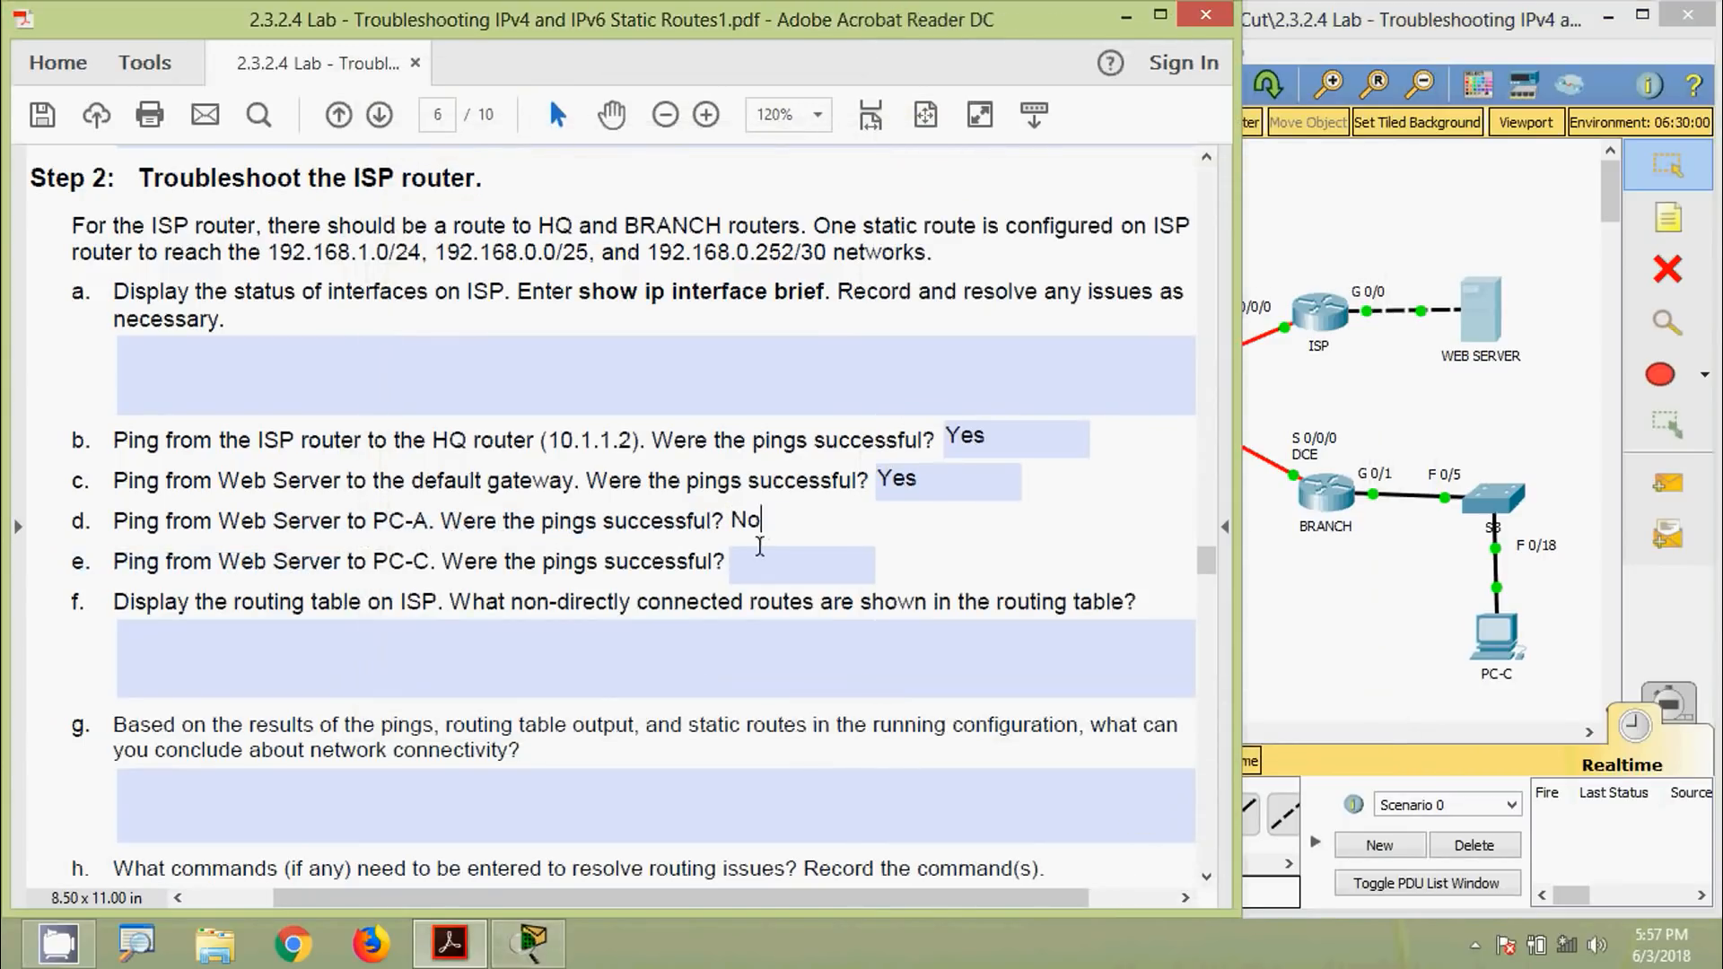
{"action": "left_click", "coordinate": [759, 557]}
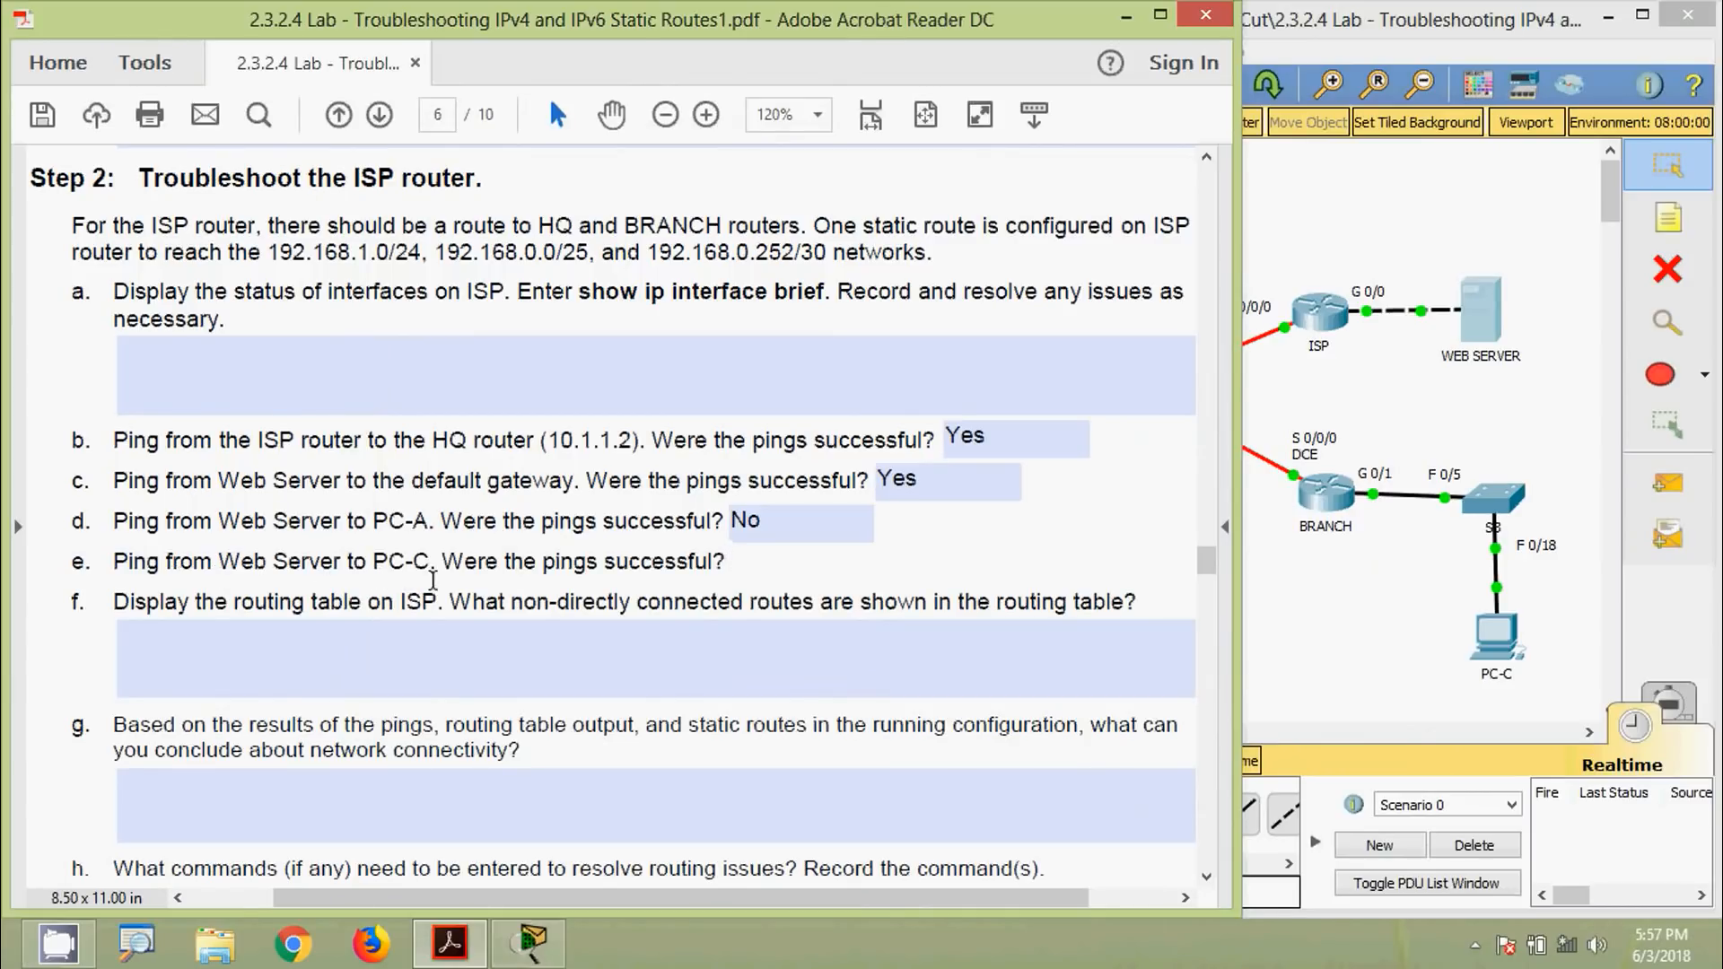
Check PC-C's IP configuration to find its address 192.168.1.3
{"action": "left_click", "coordinate": [1339, 635]}
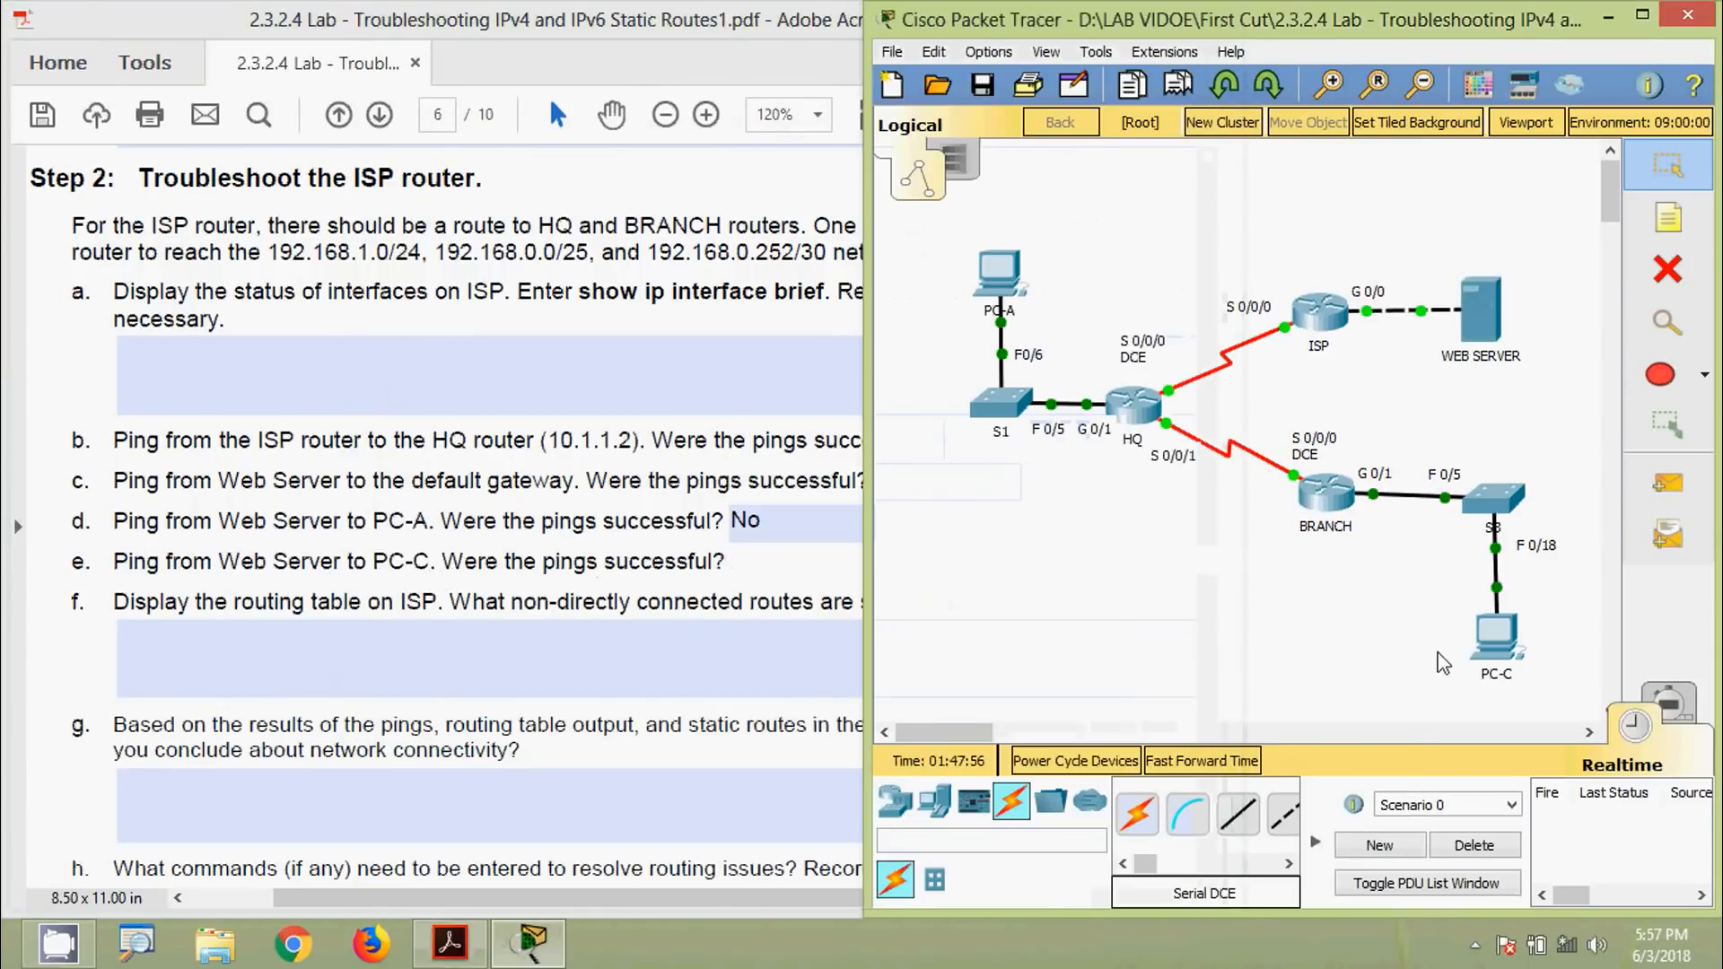
{"action": "left_click", "coordinate": [1496, 639]}
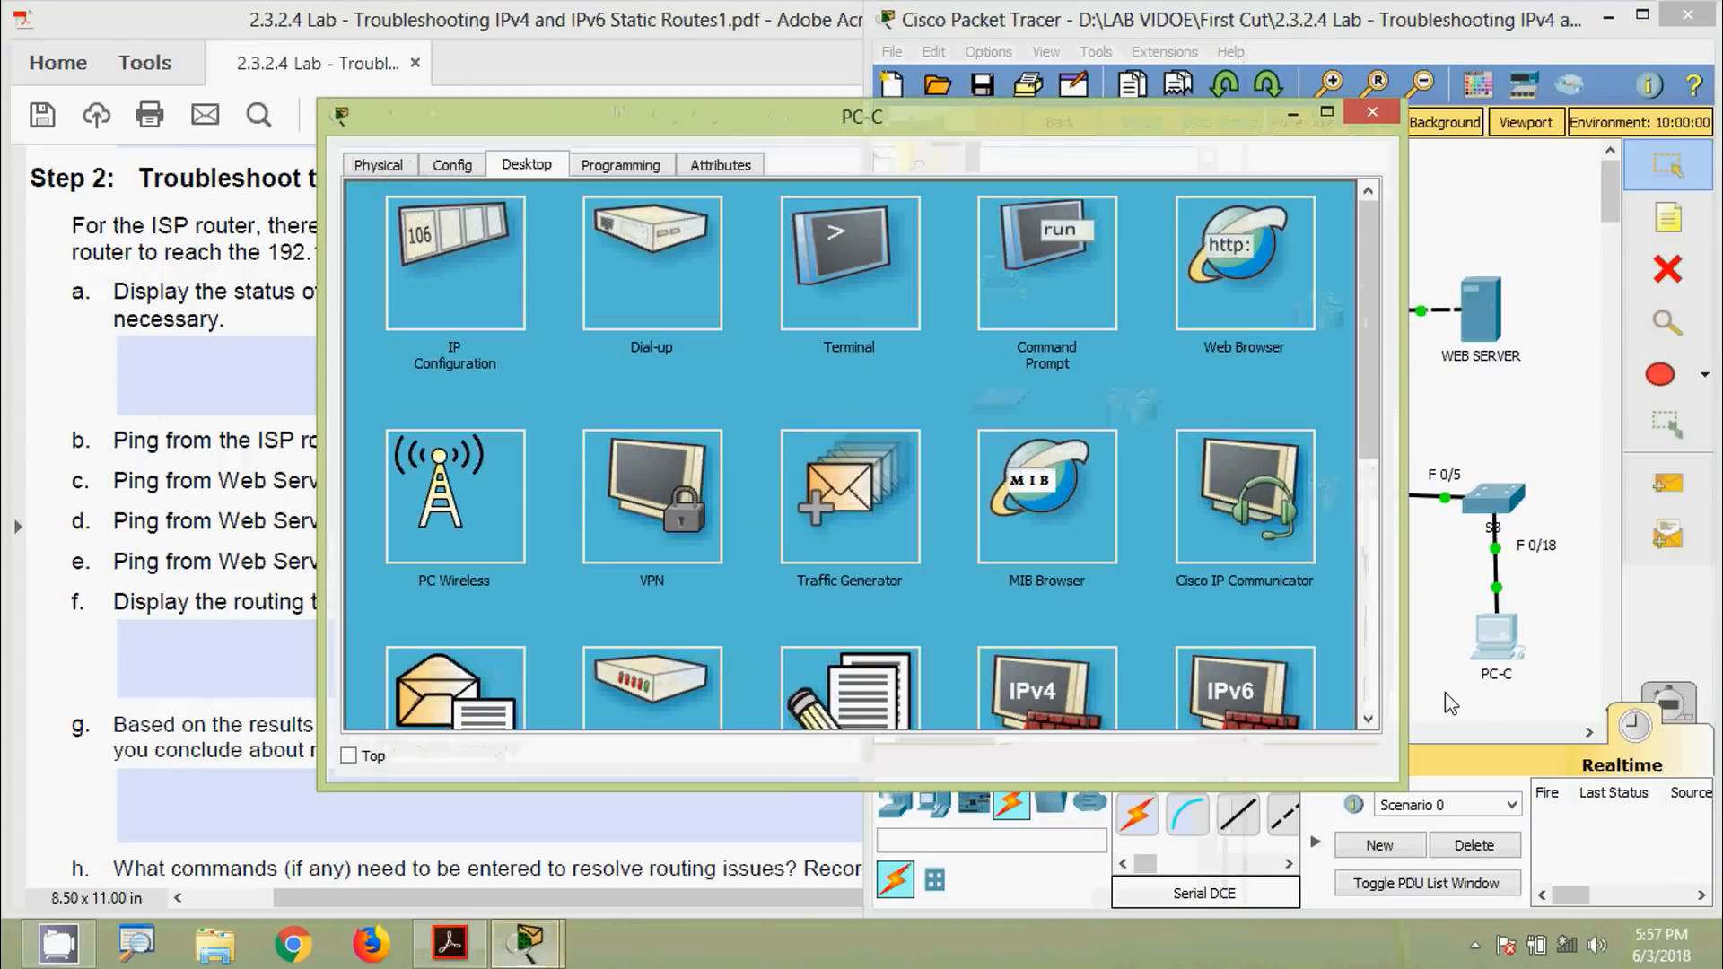
{"action": "left_click", "coordinate": [501, 311]}
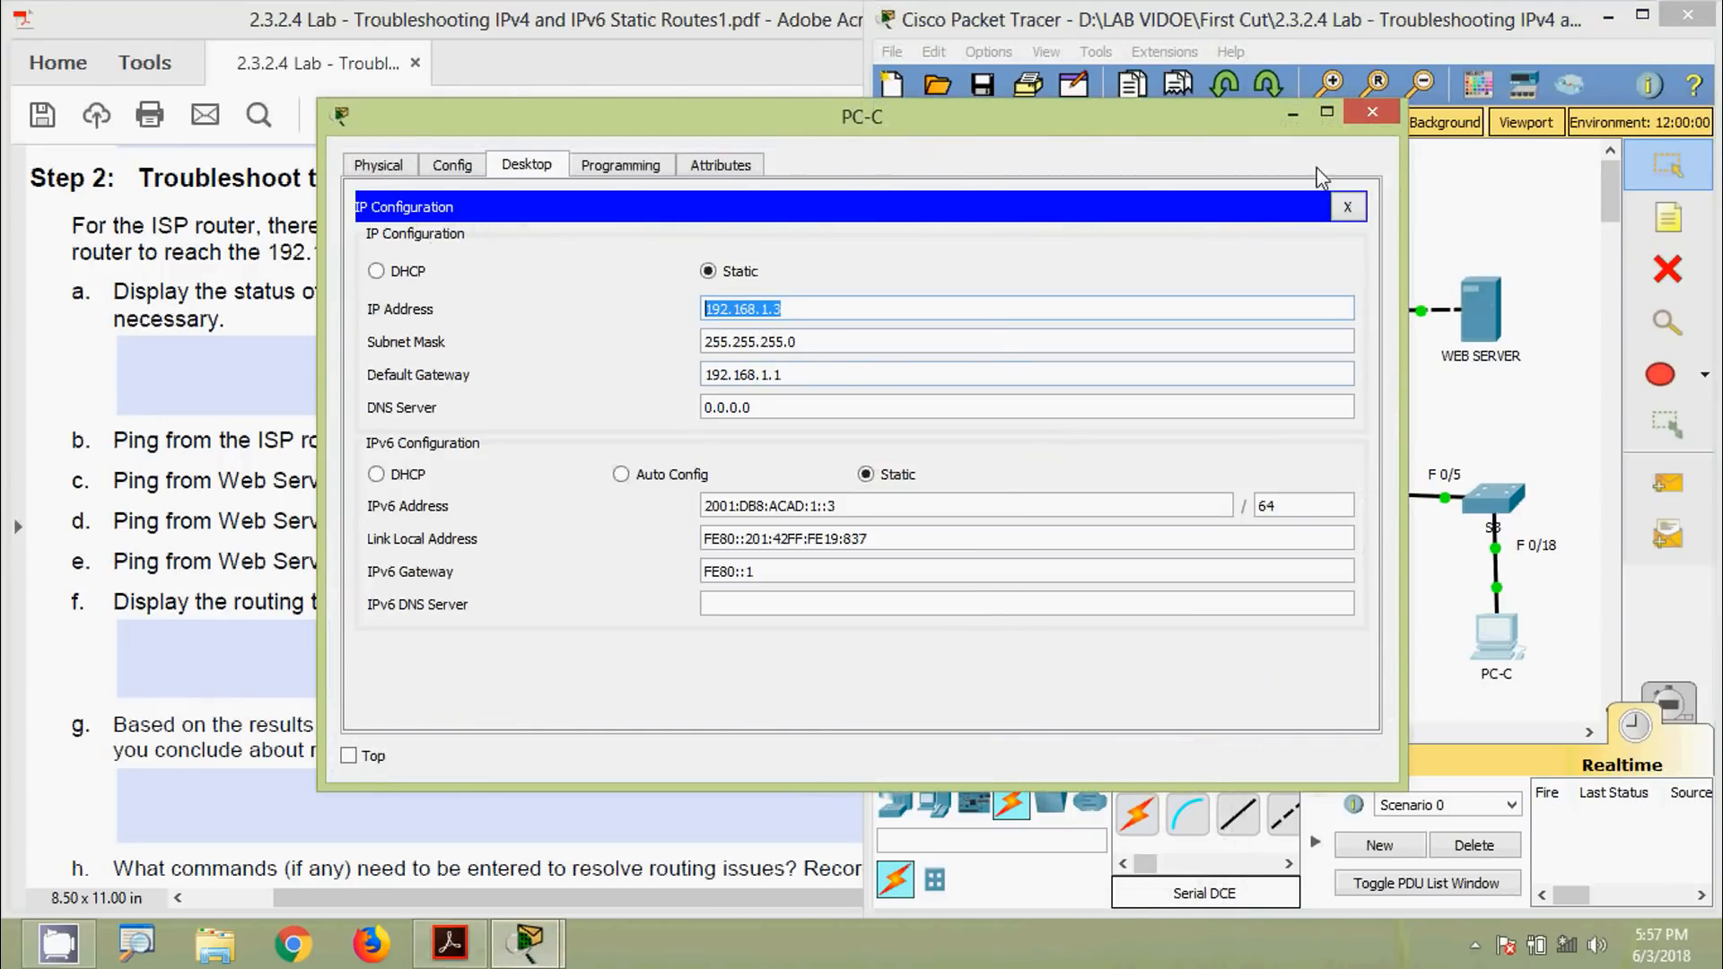
{"action": "left_click", "coordinate": [1372, 112]}
Ping PC-C at 192.168.1.3 from the Web Server; every request times out
{"action": "left_click", "coordinate": [1478, 316]}
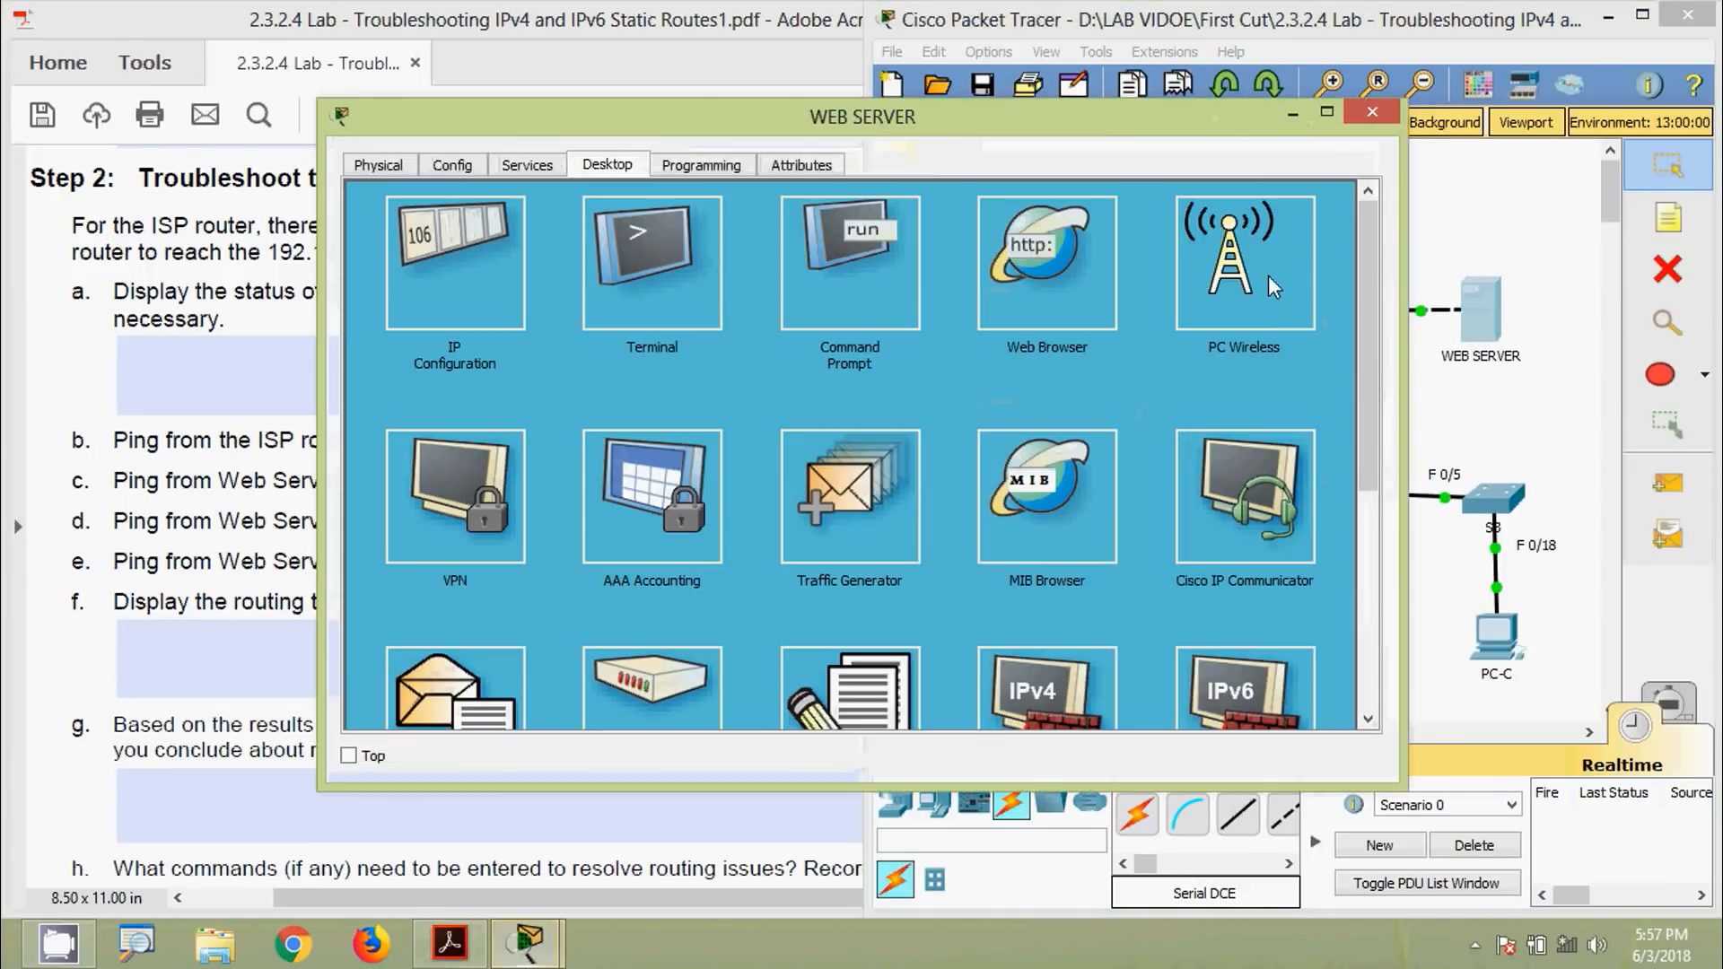
{"action": "left_click_drag", "start_coordinate": [1091, 122], "coordinate": [1047, 59]}
{"action": "left_click", "coordinate": [804, 244]}
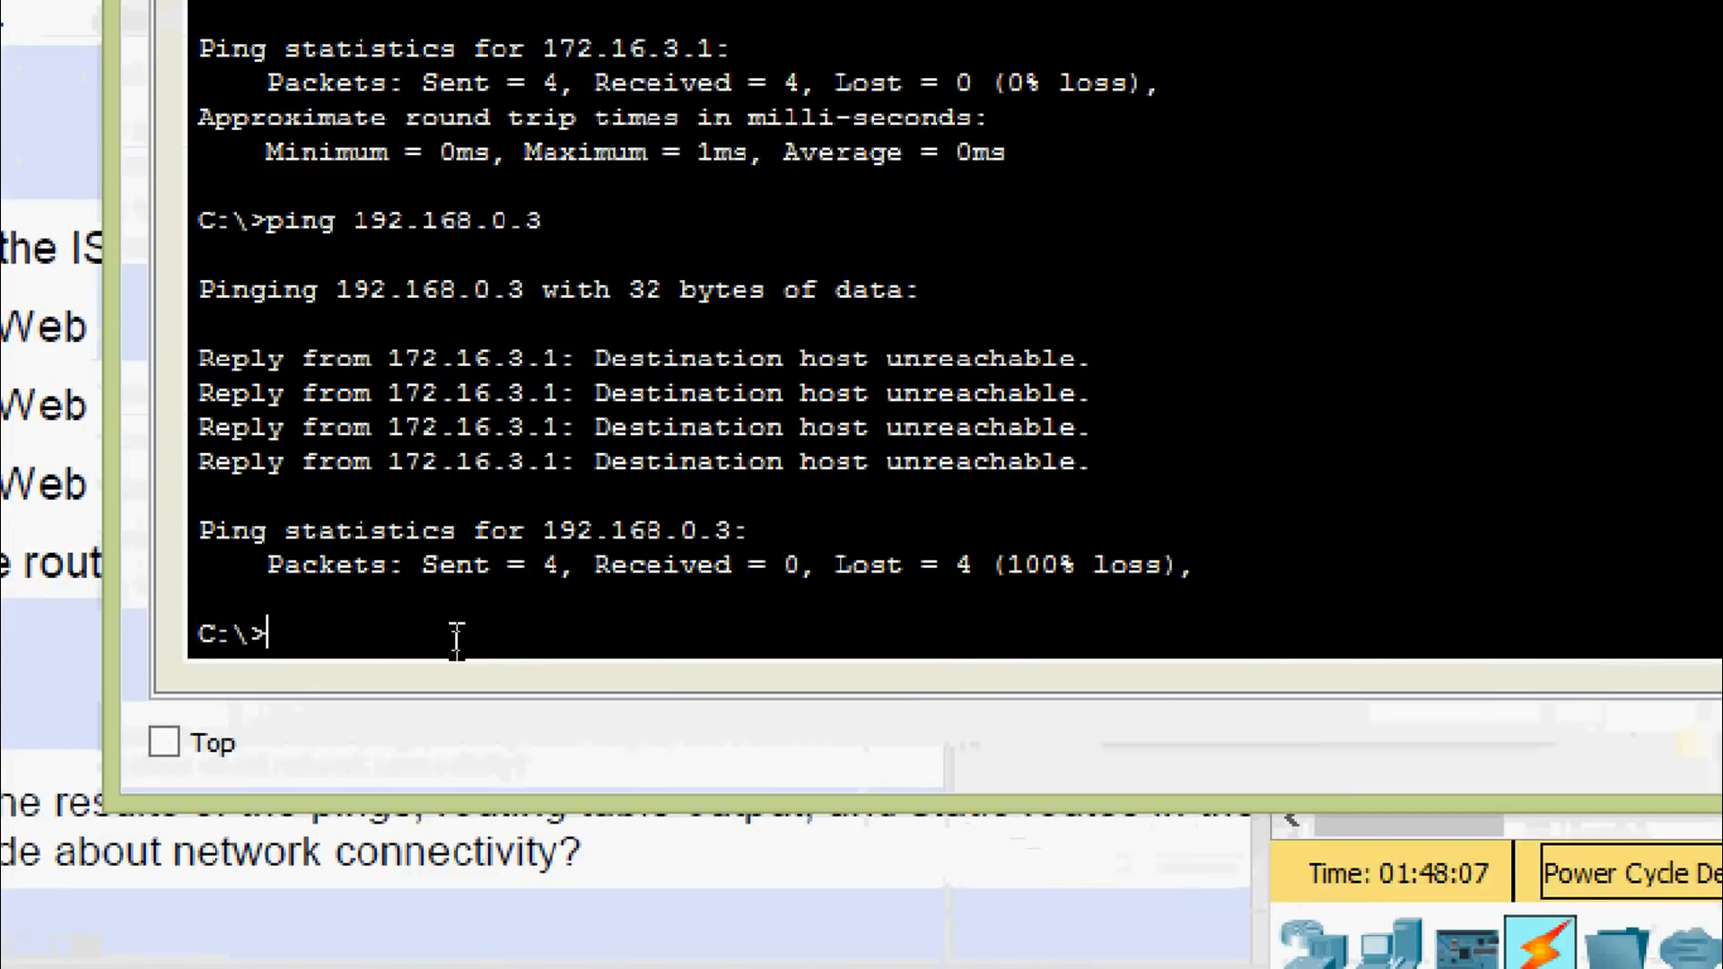
{"action": "type", "text": "ping"}
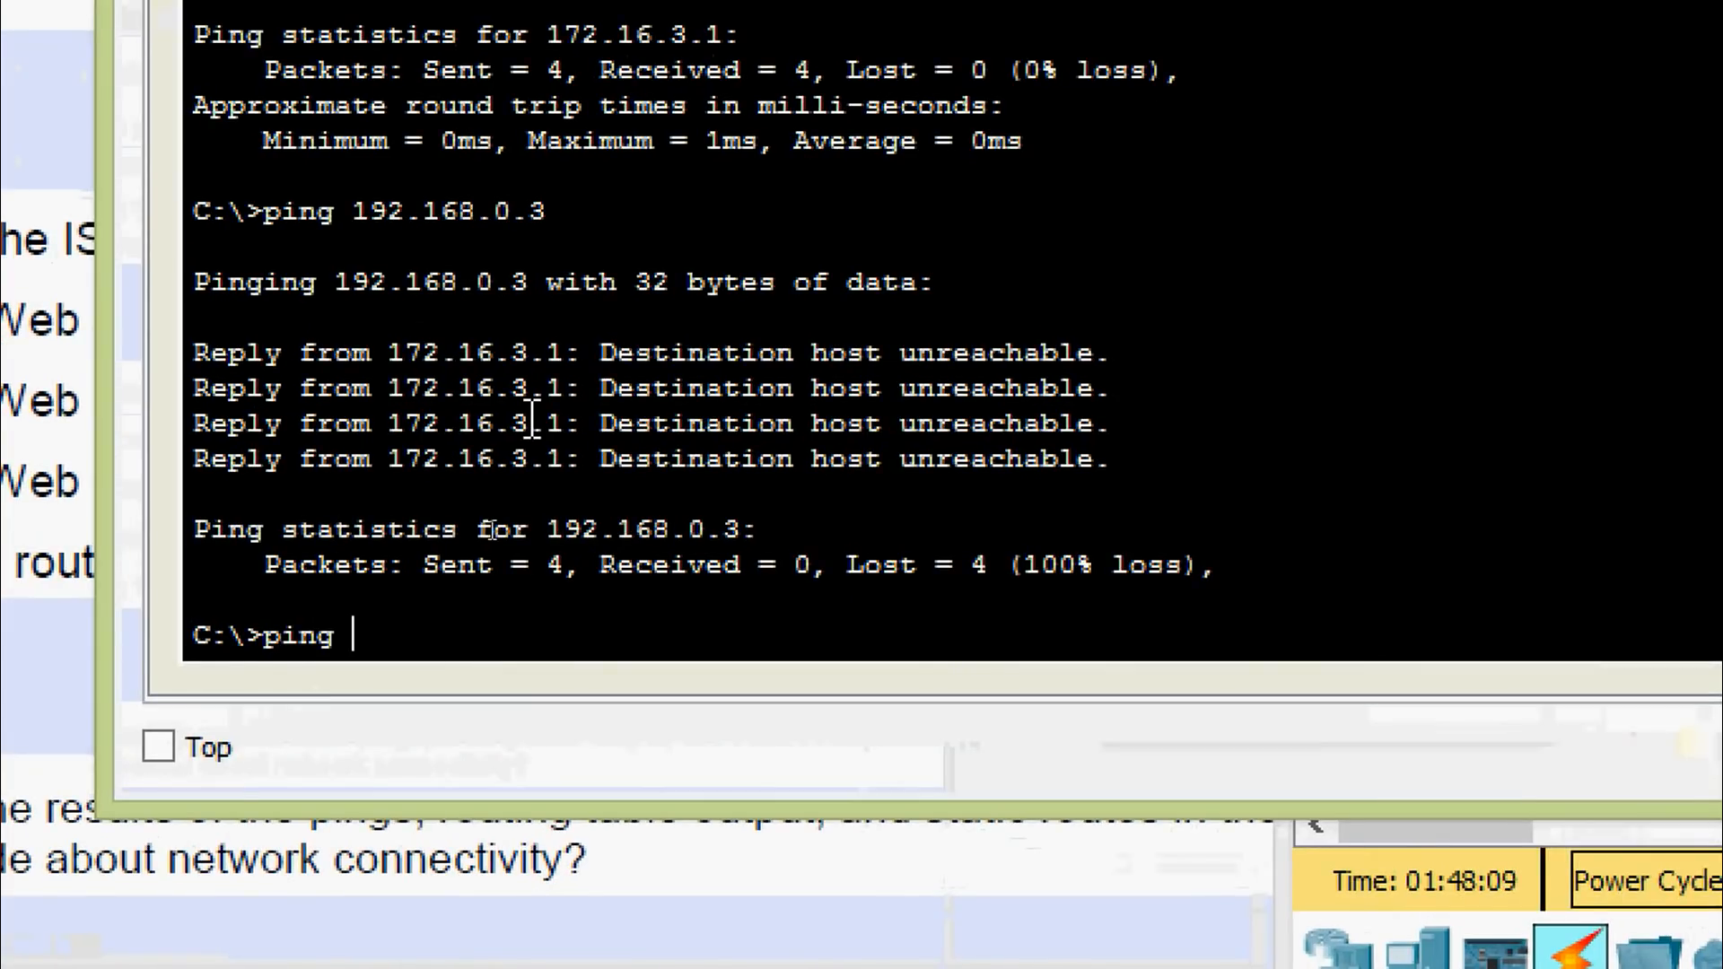
{"action": "right_click", "coordinate": [409, 658]}
{"action": "left_click", "coordinate": [454, 723]}
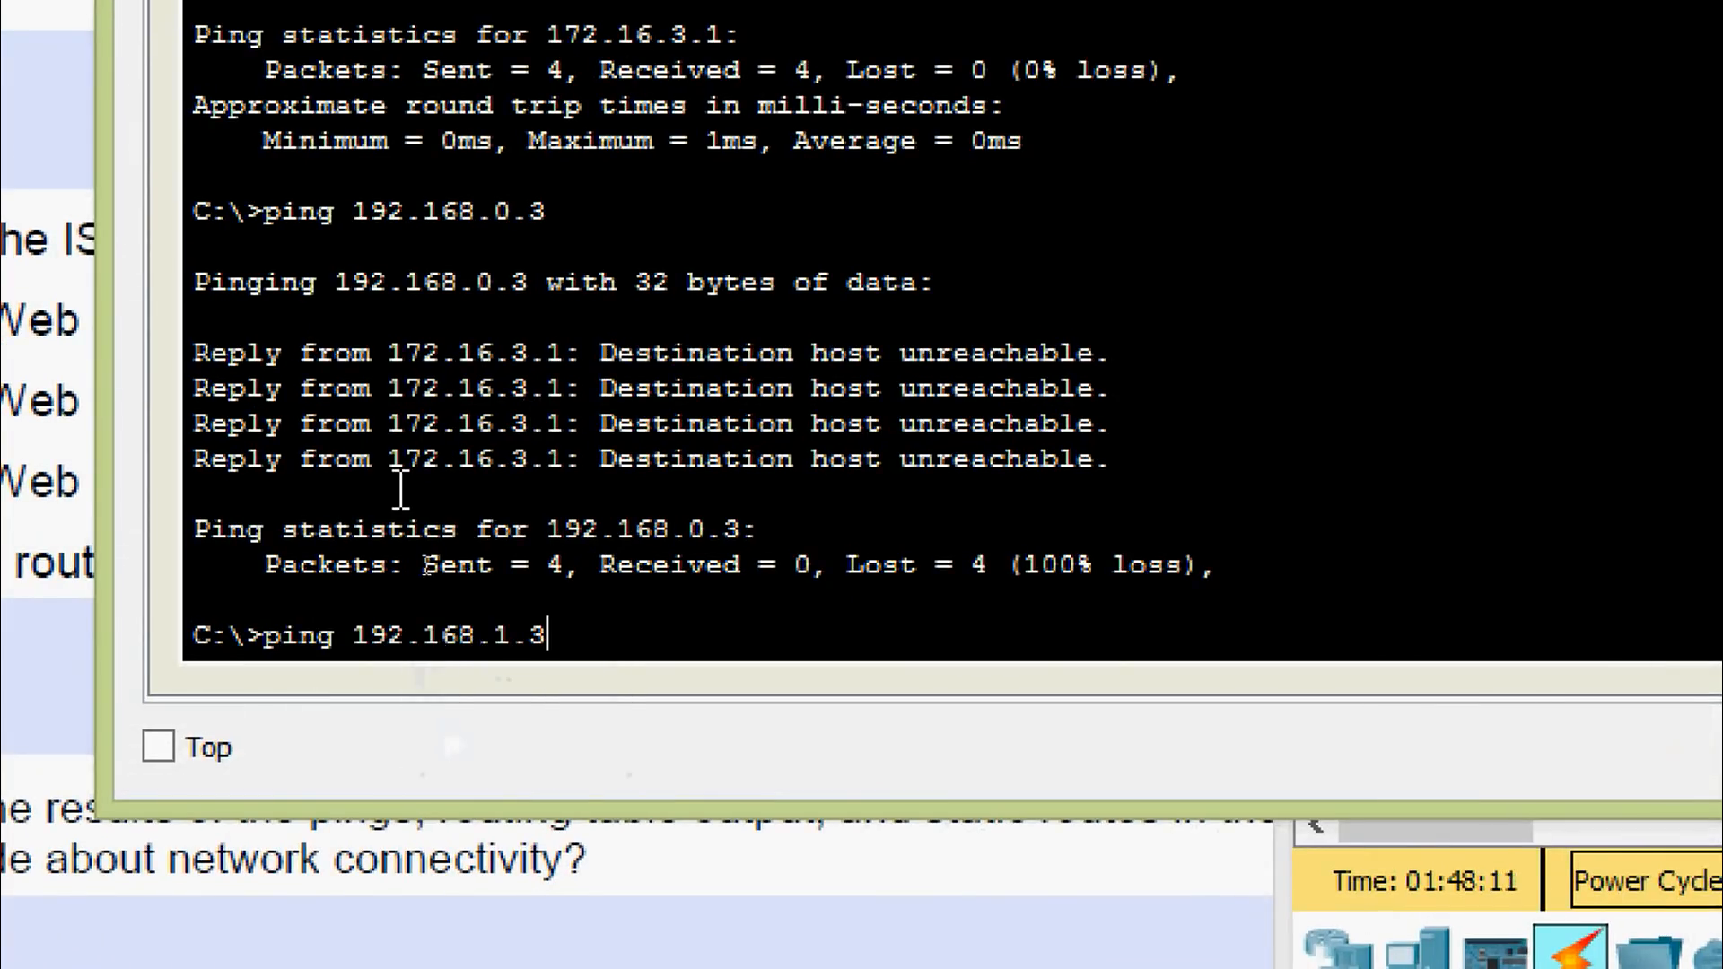
{"action": "key", "text": "Return"}
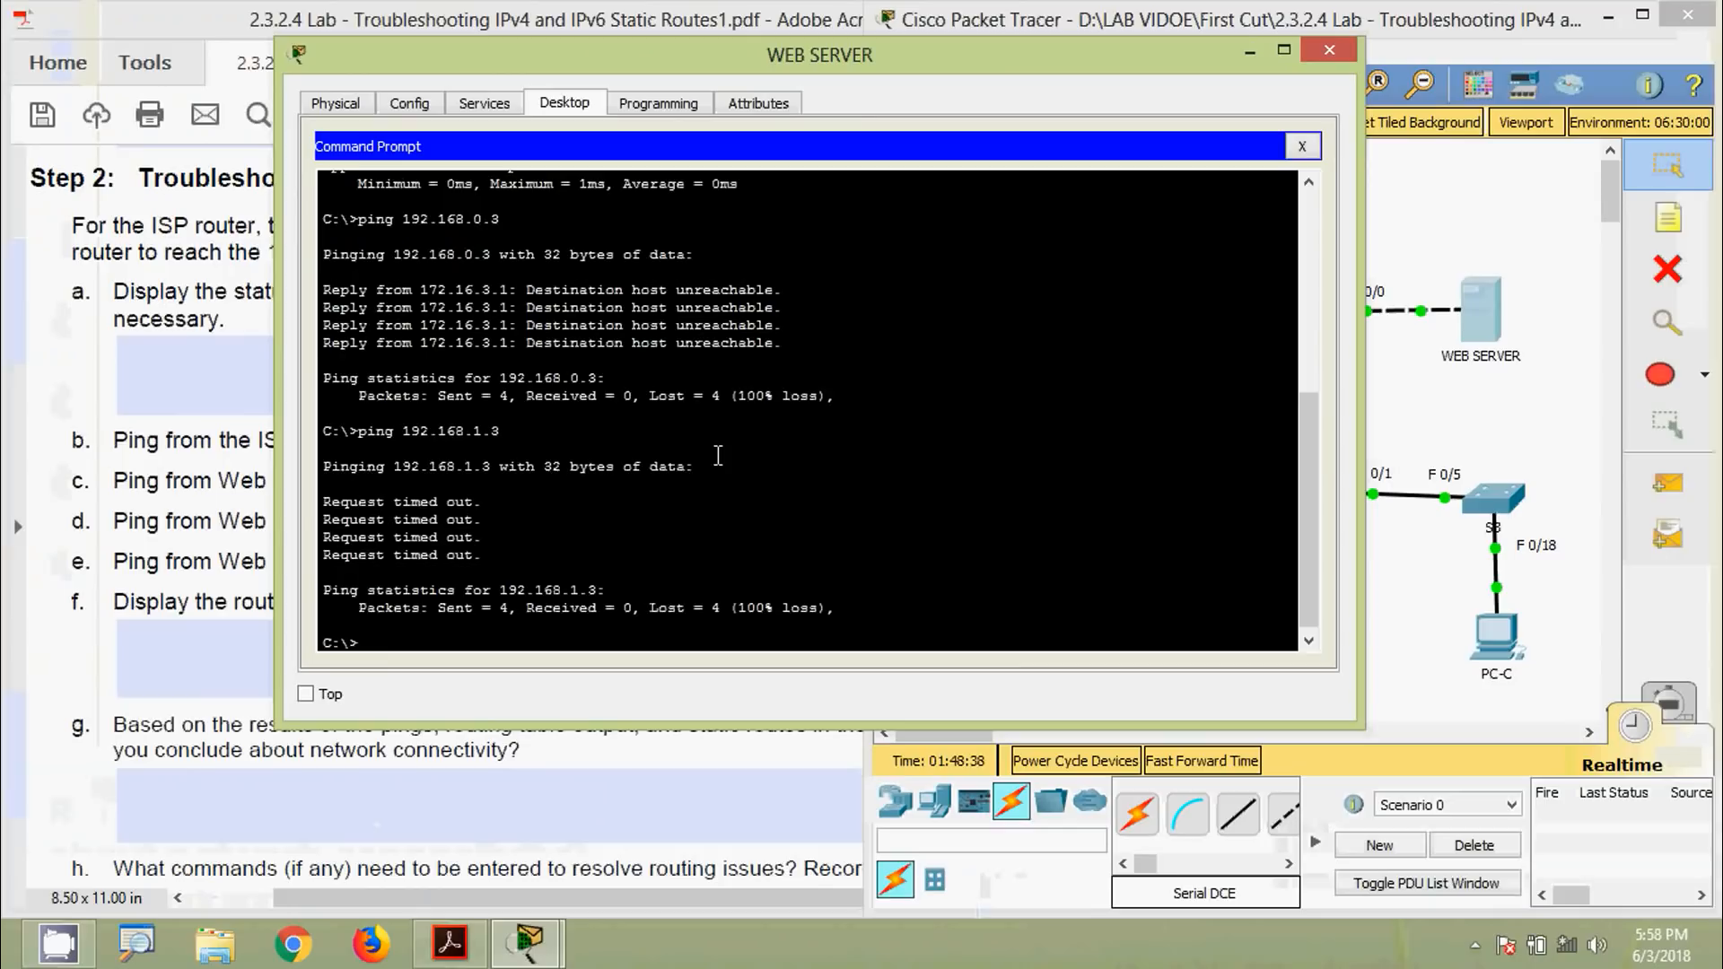
{"action": "left_click", "coordinate": [1329, 50]}
Record 'No' as question e's answer and move to question f
{"action": "left_click", "coordinate": [625, 536]}
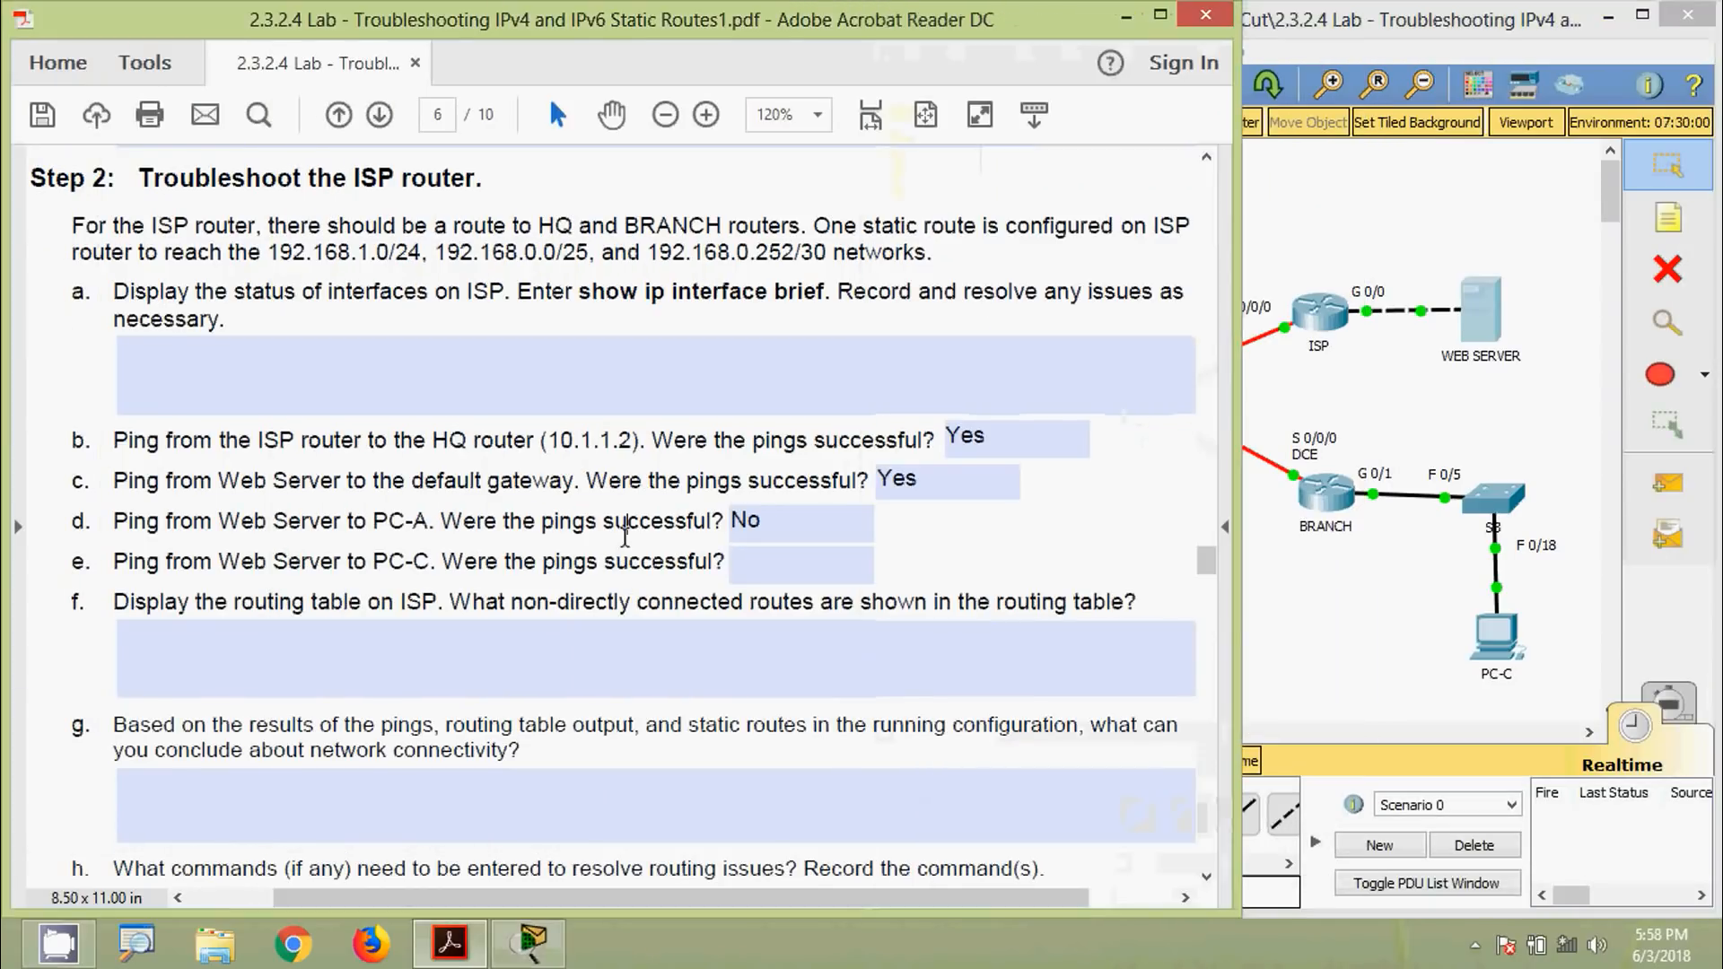
{"action": "left_click", "coordinate": [772, 571]}
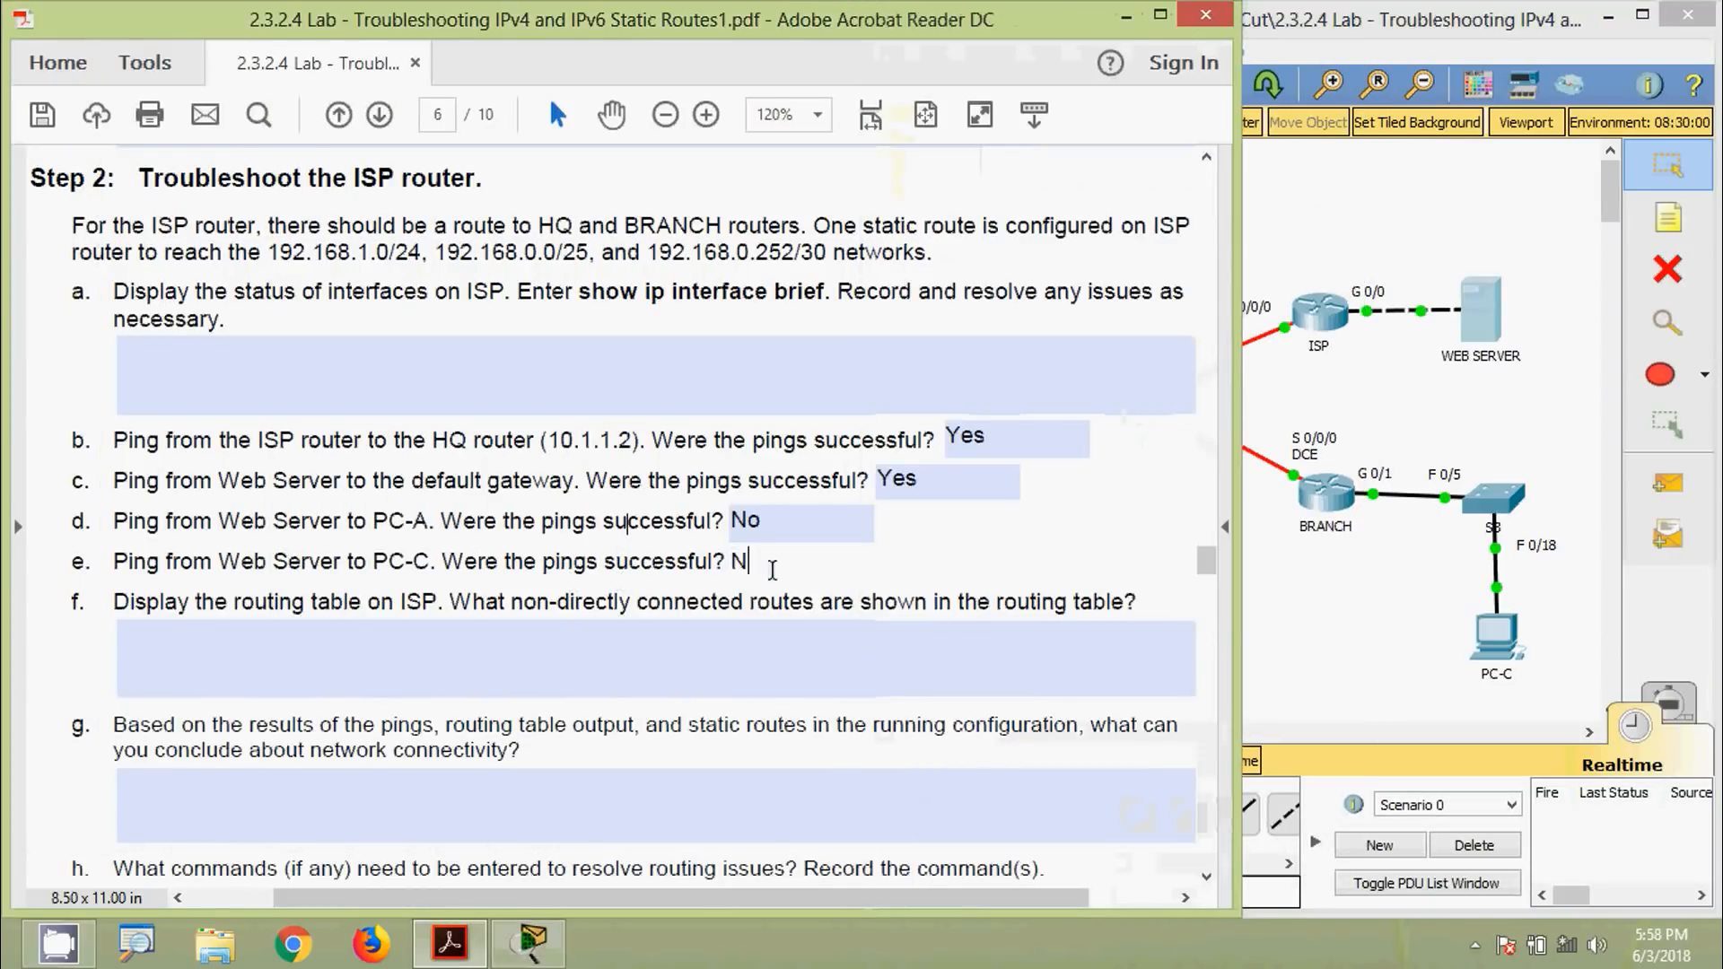
{"action": "left_click", "coordinate": [972, 562]}
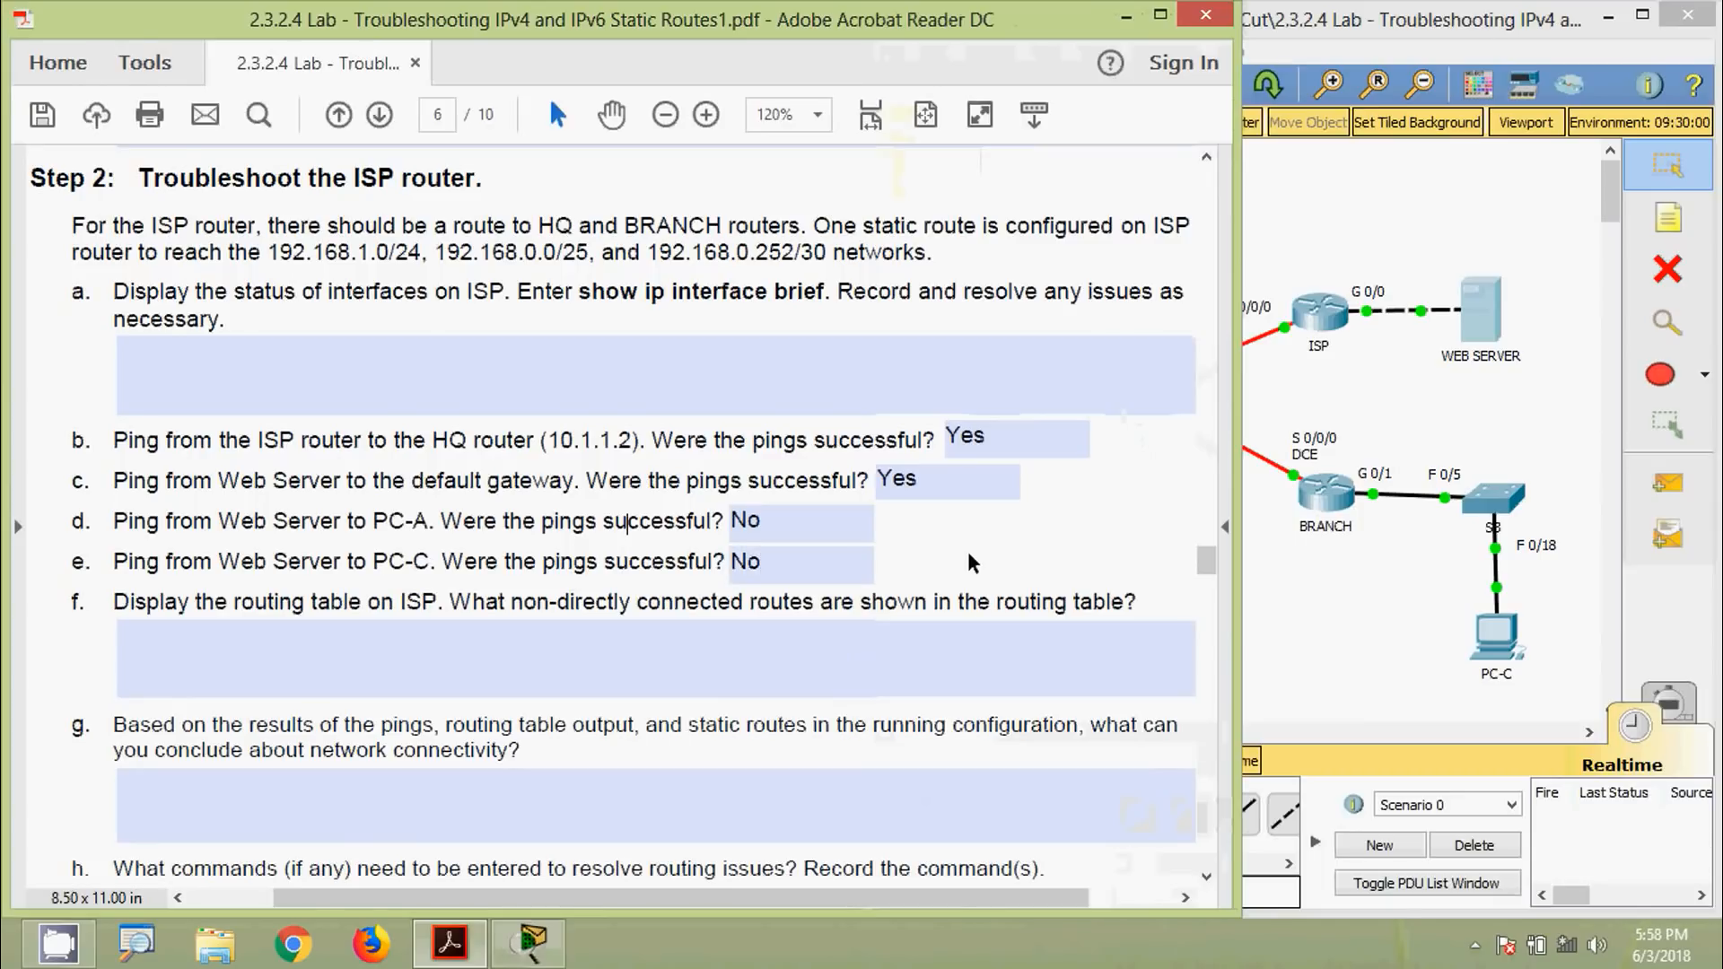
{"action": "scroll", "coordinate": [971, 563], "scroll_direction": "down", "scroll_amount": 1}
{"action": "left_click", "coordinate": [171, 628]}
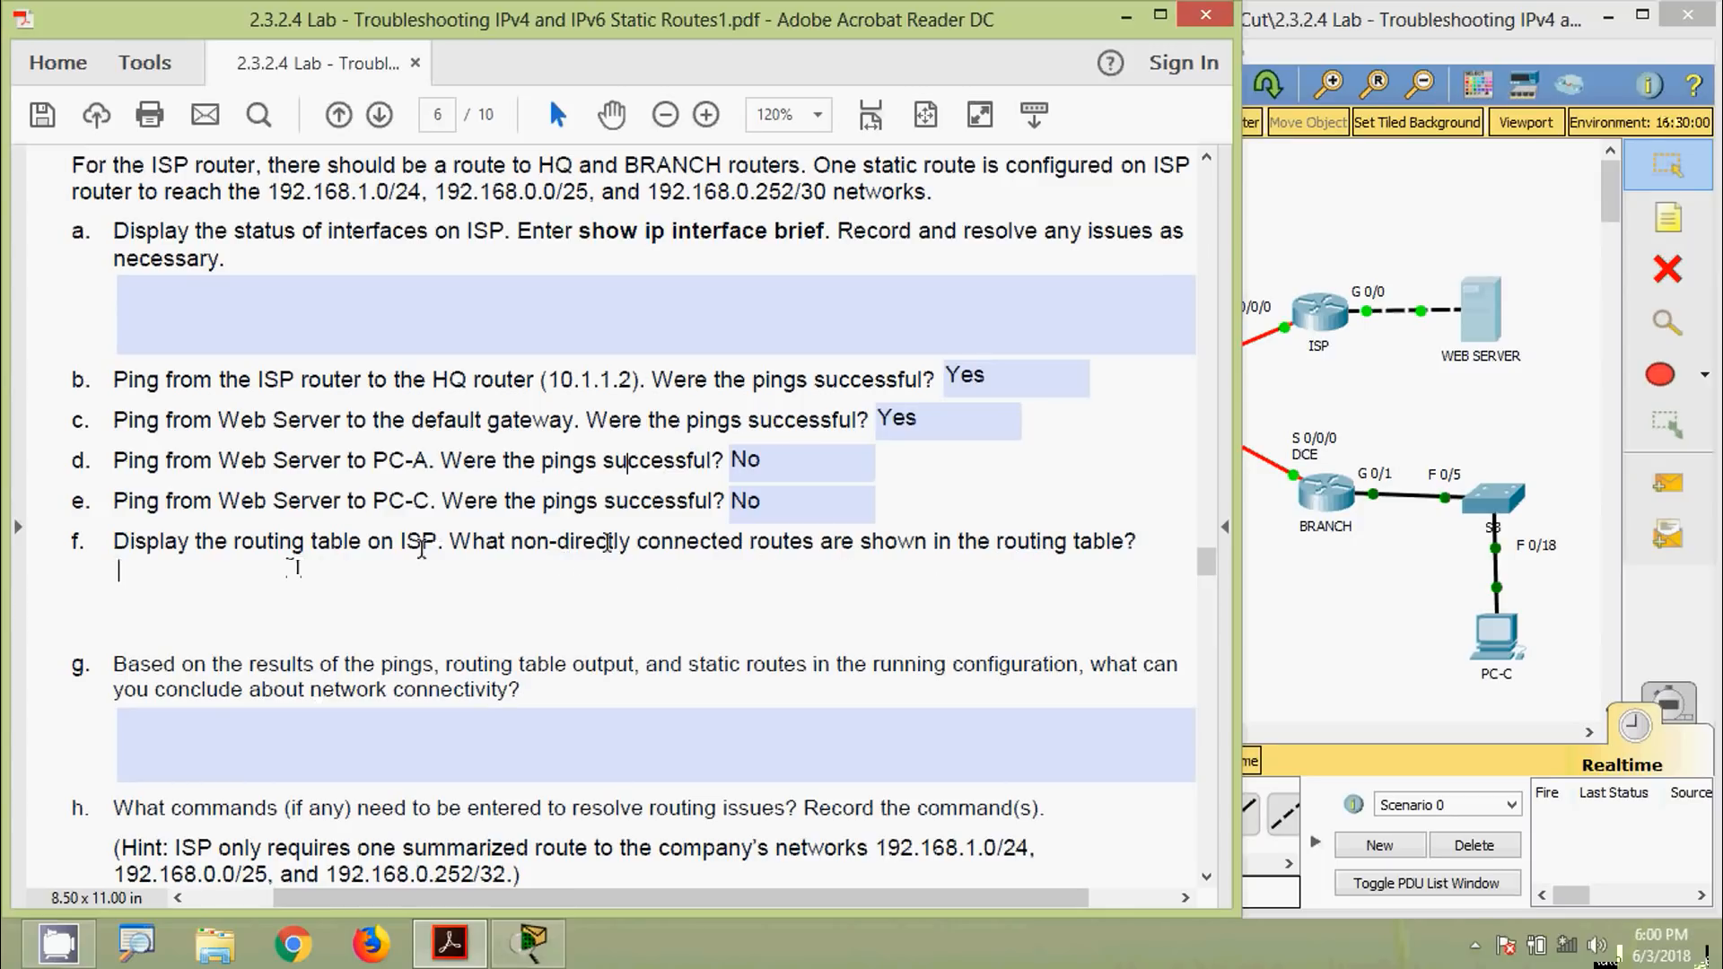
Display ISP's routing table with show ip route
{"action": "left_click", "coordinate": [1288, 622]}
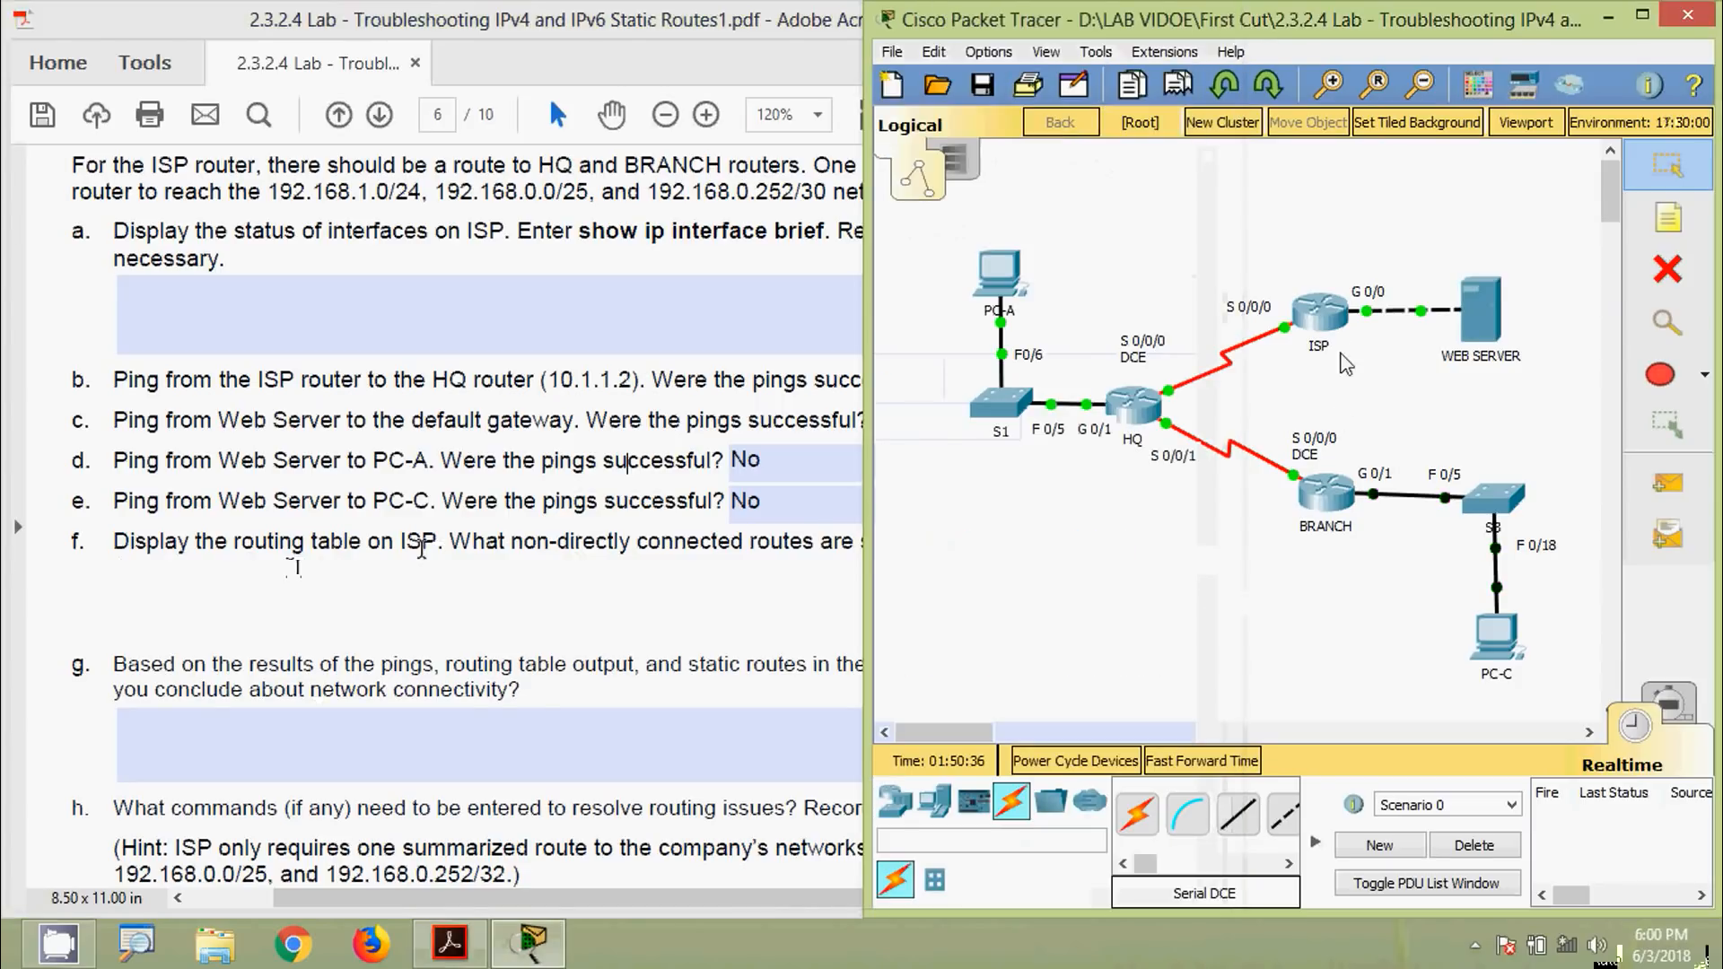
{"action": "left_click", "coordinate": [1326, 316]}
{"action": "left_click_drag", "start_coordinate": [727, 121], "coordinate": [789, 77]}
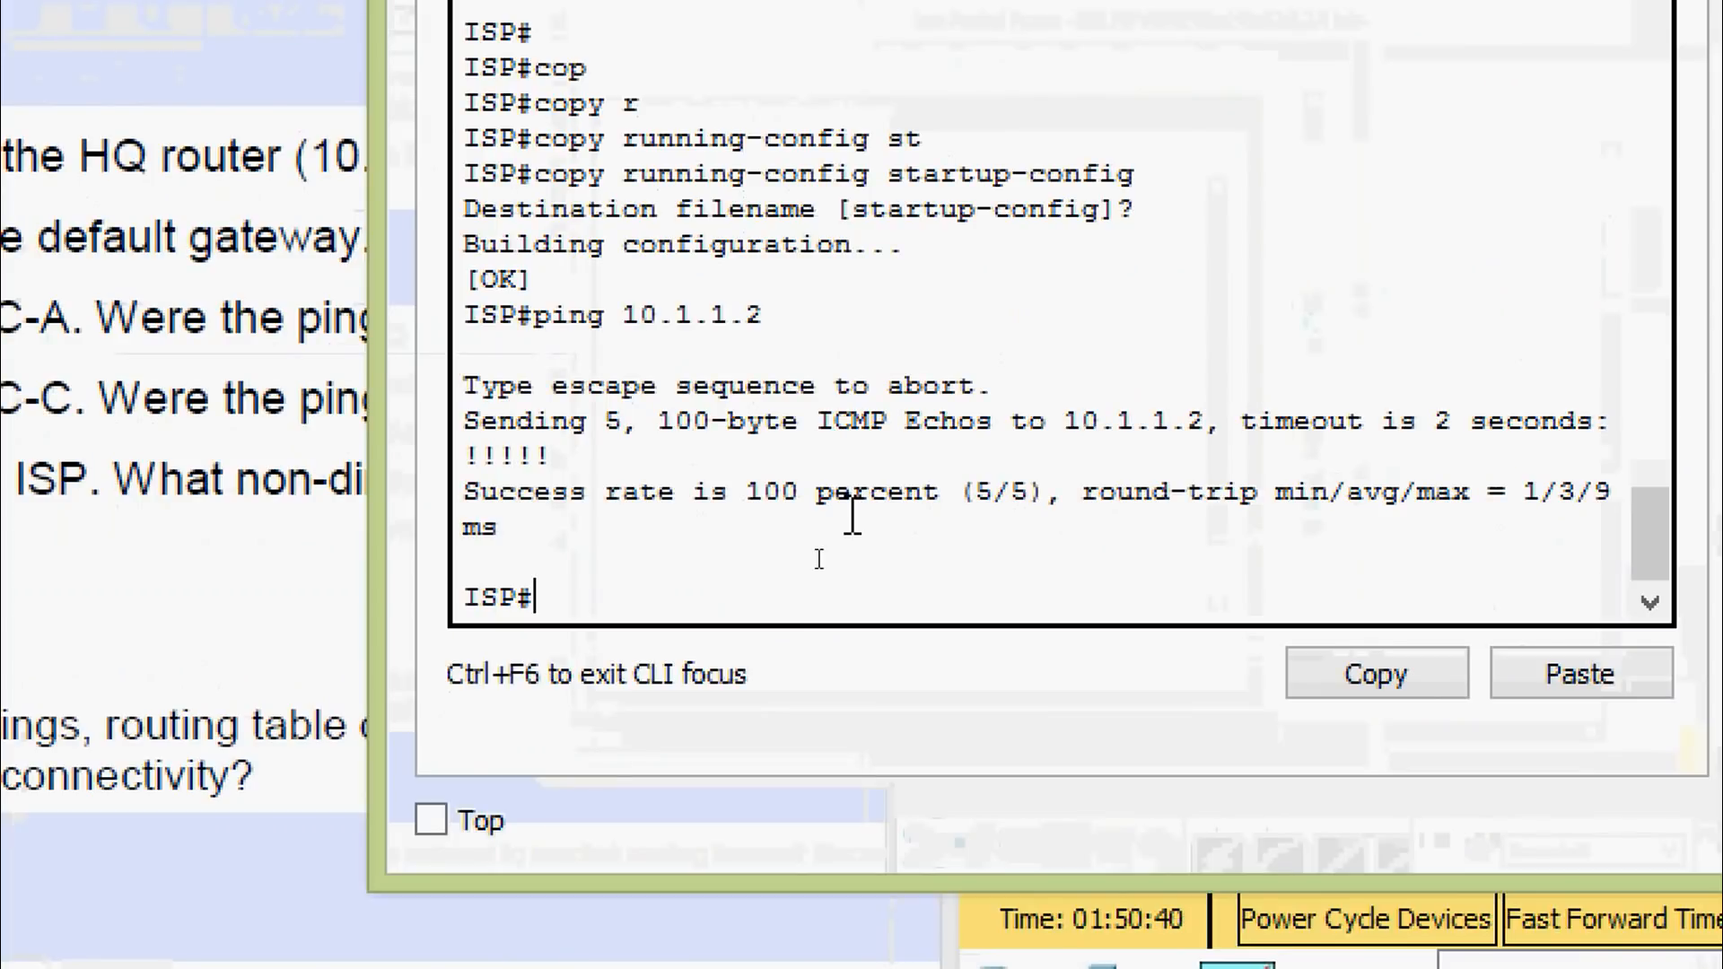
{"action": "key", "text": "Tab"}
{"action": "type", "text": "ip rou"}
{"action": "key", "text": "Return"}
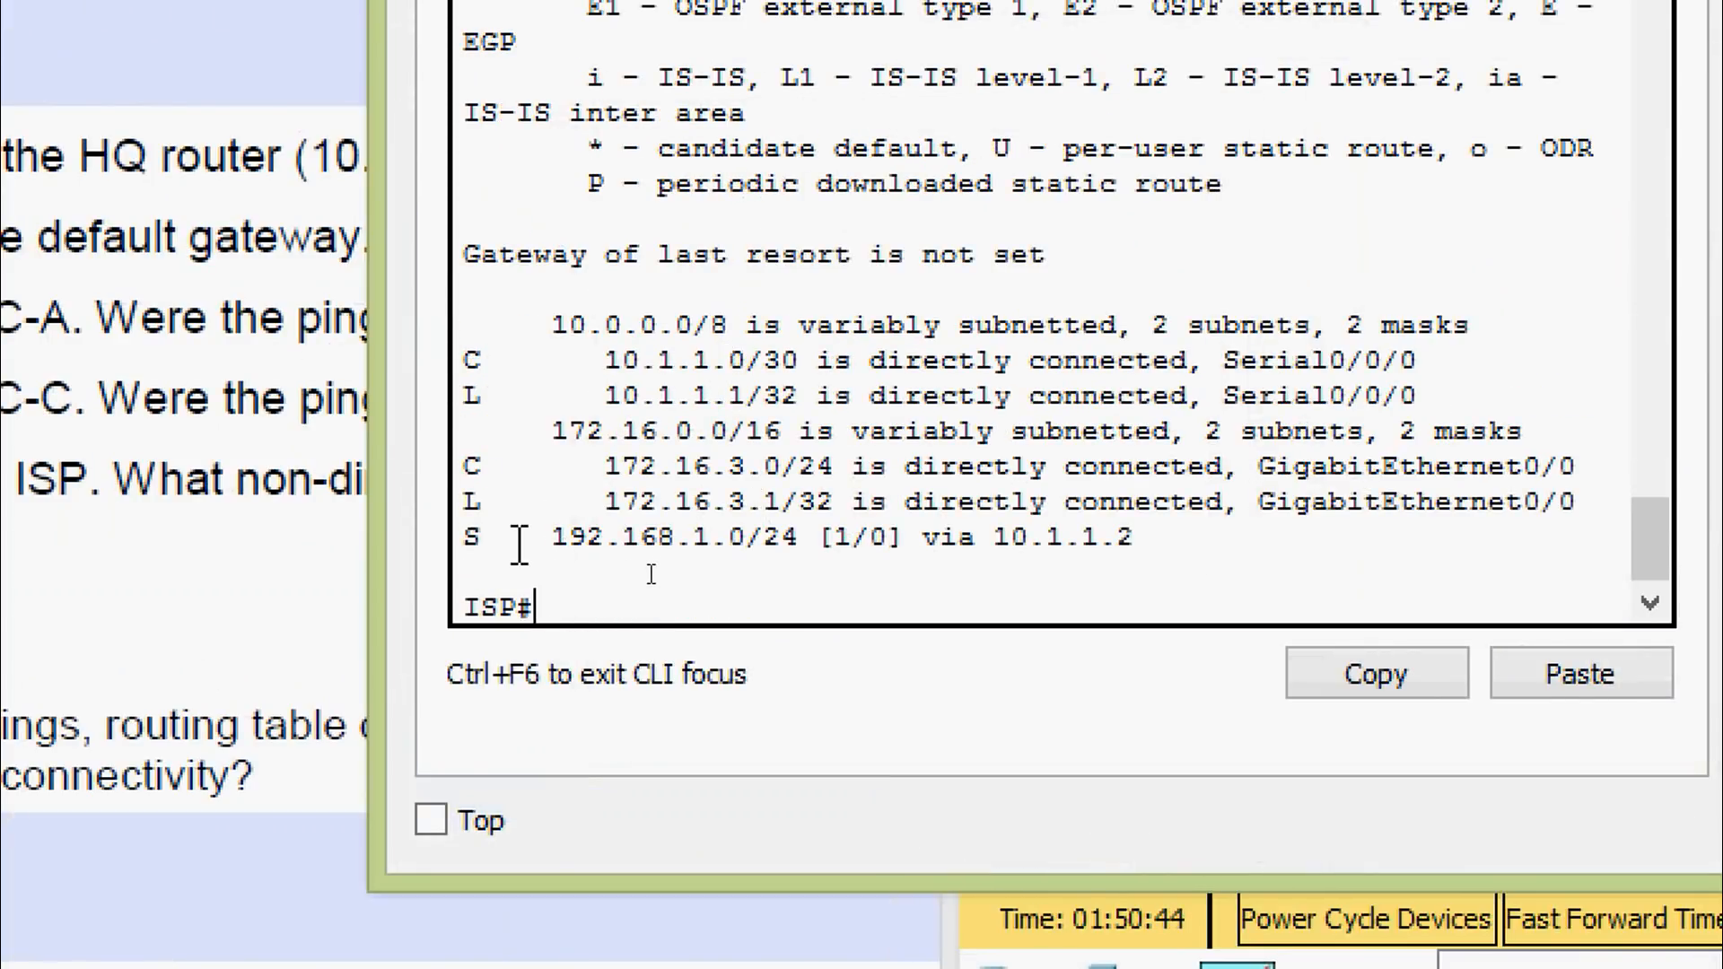
Copy the static route 'S 192.168.1.0/24 [1/0] via 10.1.1.2' into question f's answer
{"action": "left_click_drag", "start_coordinate": [463, 537], "coordinate": [1163, 537]}
{"action": "right_click", "coordinate": [1117, 551]}
{"action": "left_click", "coordinate": [1128, 571]}
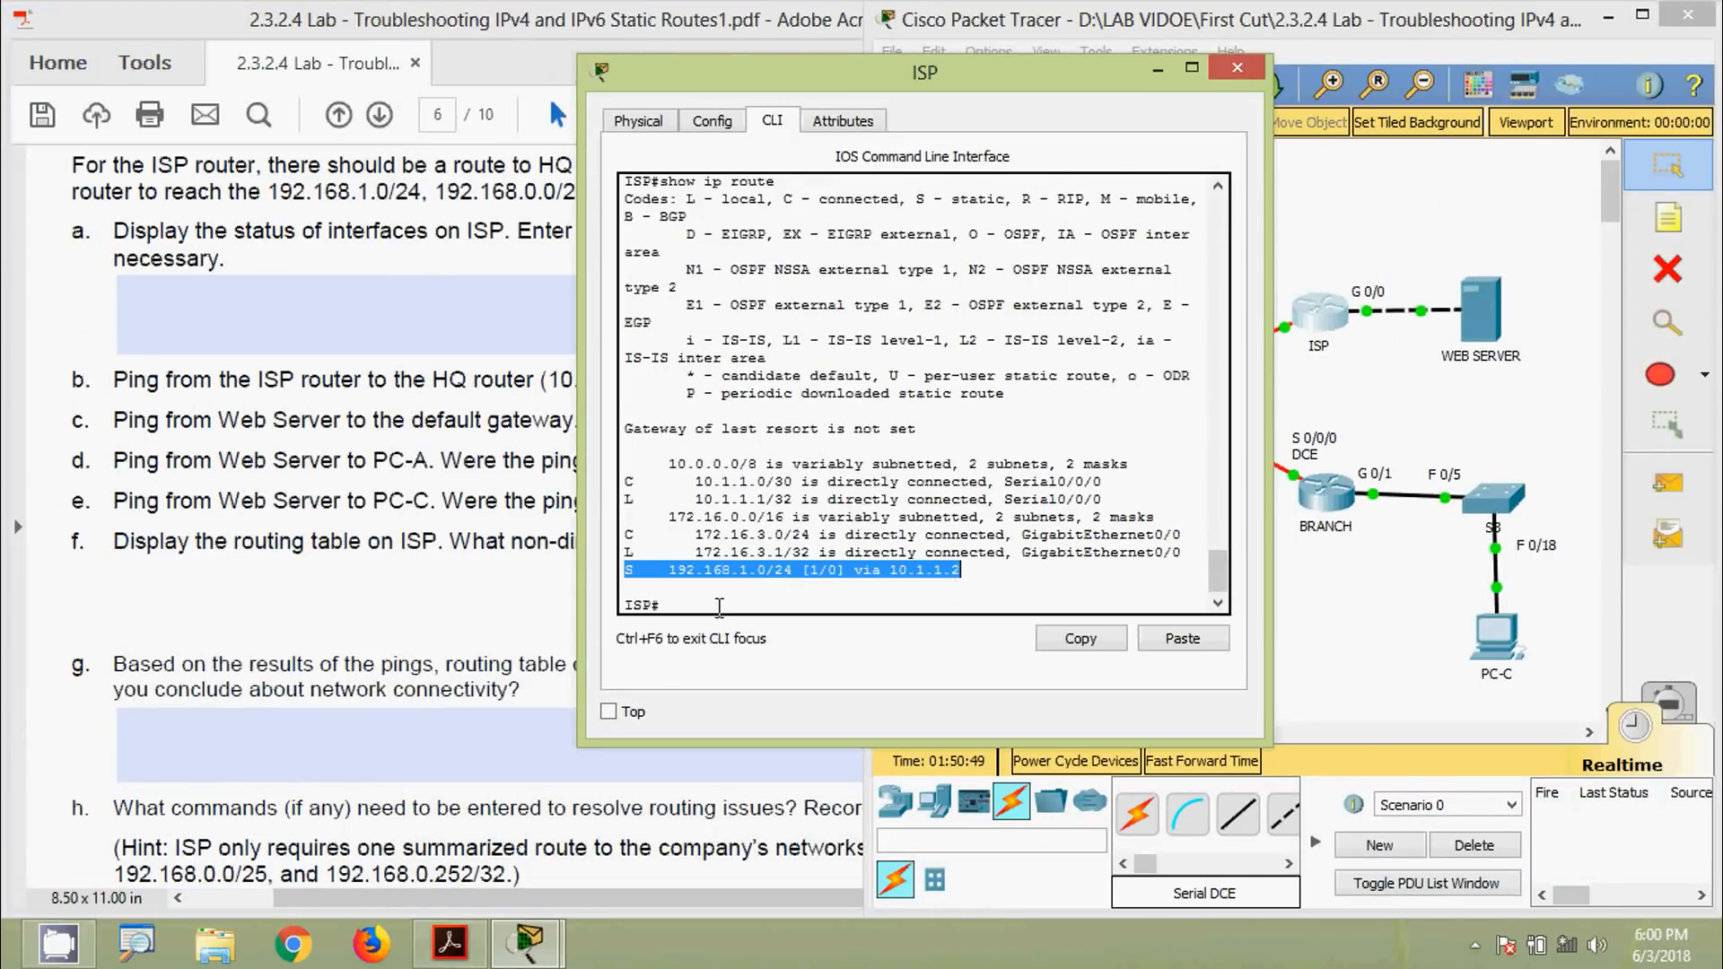
{"action": "left_click", "coordinate": [157, 611]}
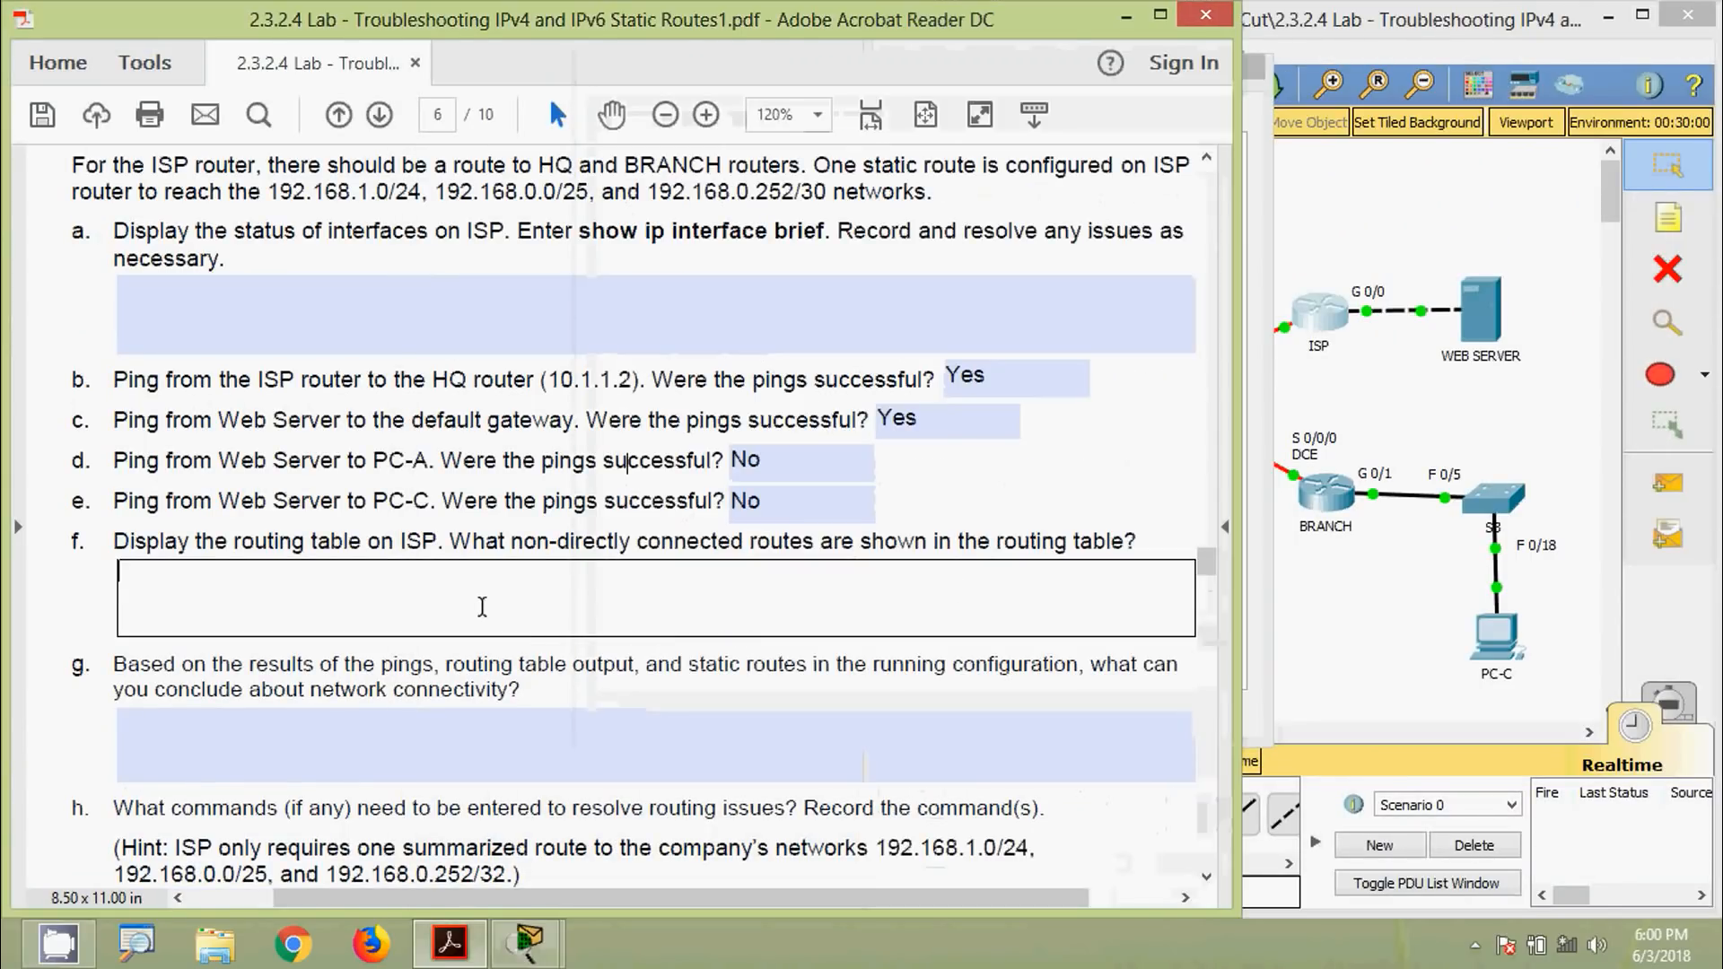
{"action": "key", "text": "ctrl+v"}
{"action": "left_click", "coordinate": [574, 660]}
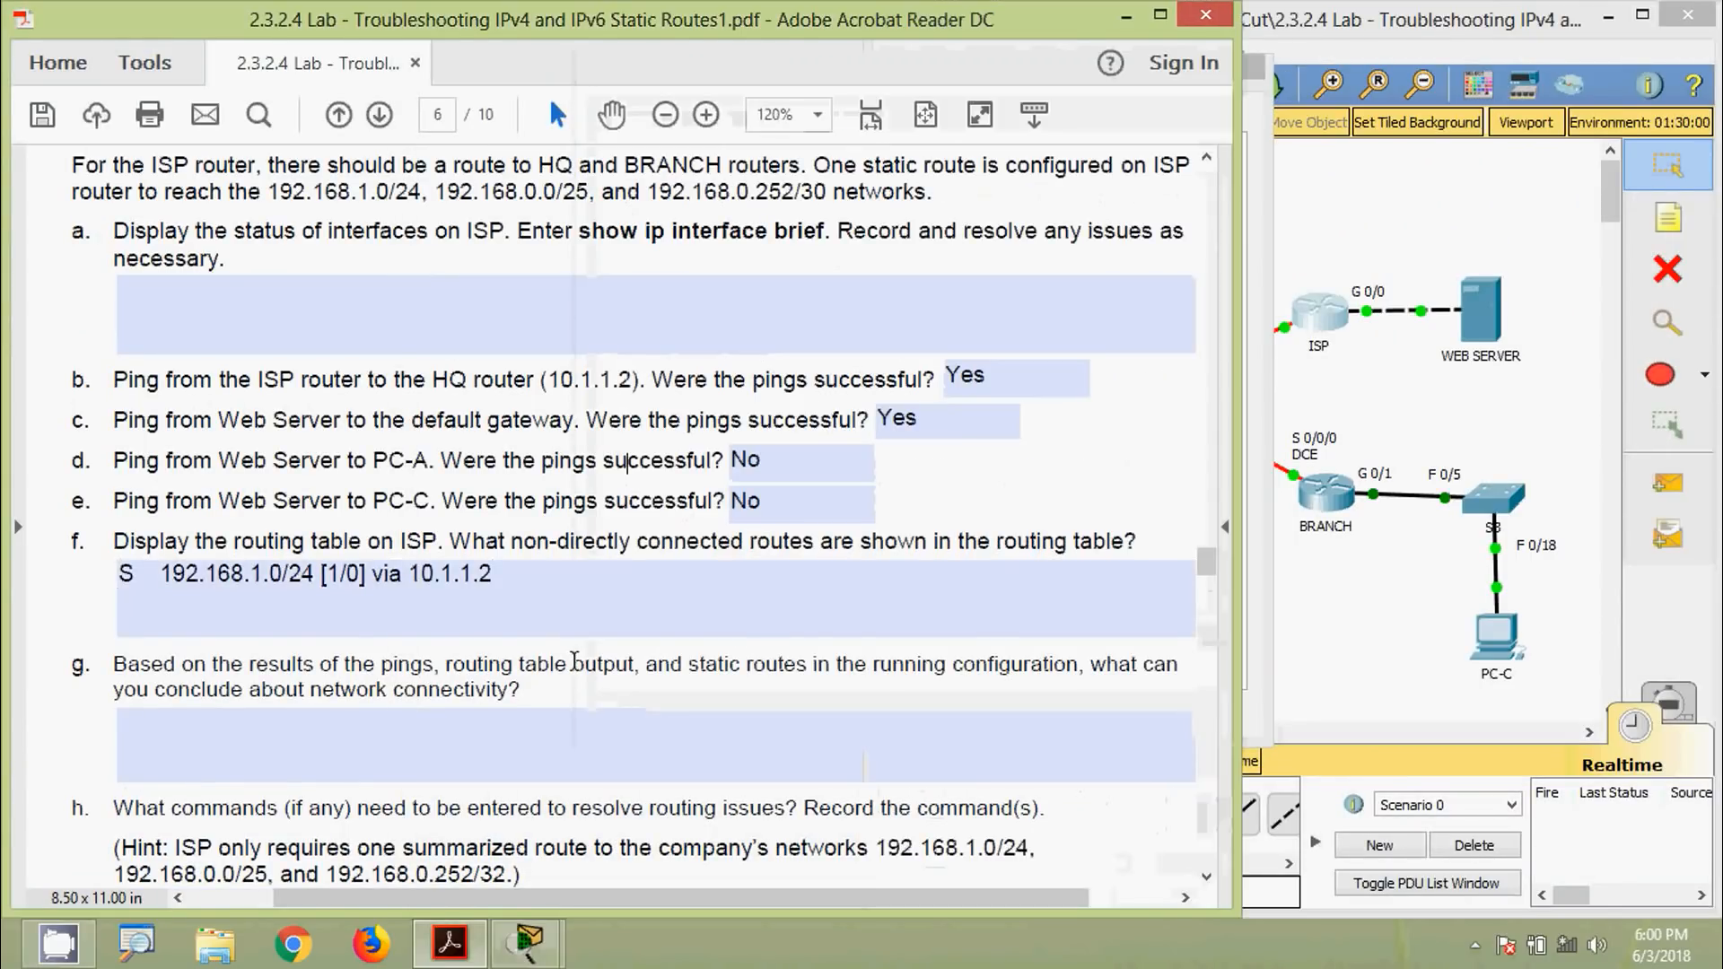
{"action": "scroll", "coordinate": [575, 659], "scroll_direction": "down", "scroll_amount": 3}
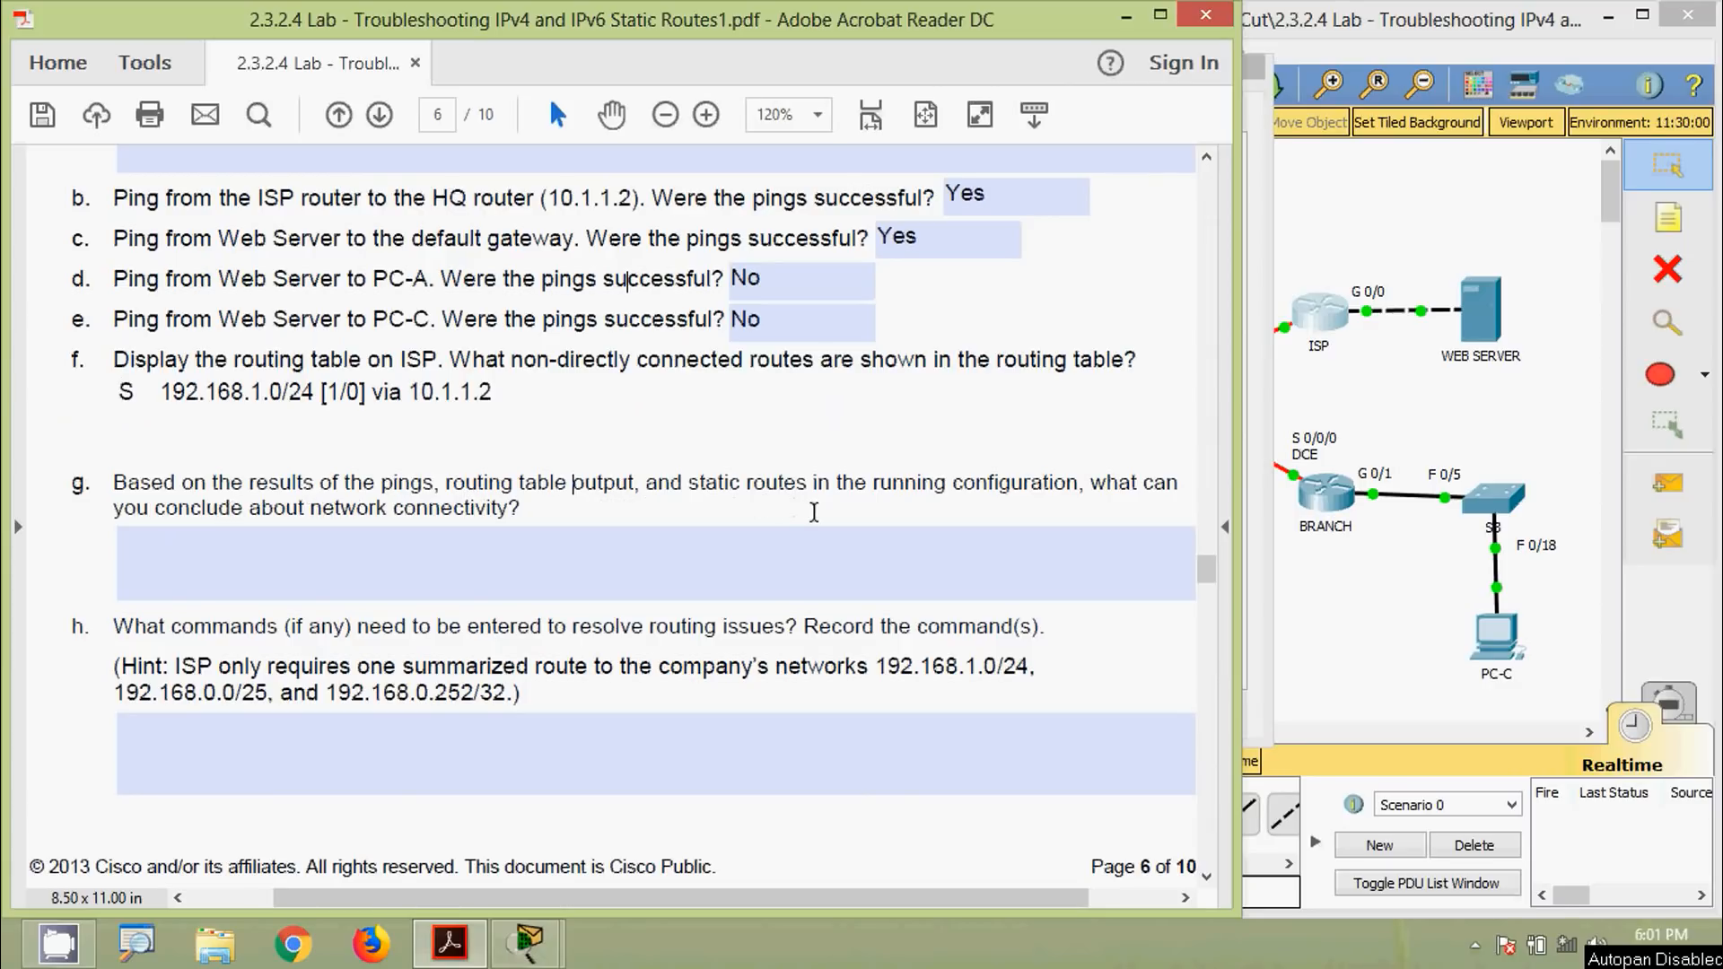
{"action": "left_click", "coordinate": [236, 533]}
{"action": "left_click", "coordinate": [1362, 653]}
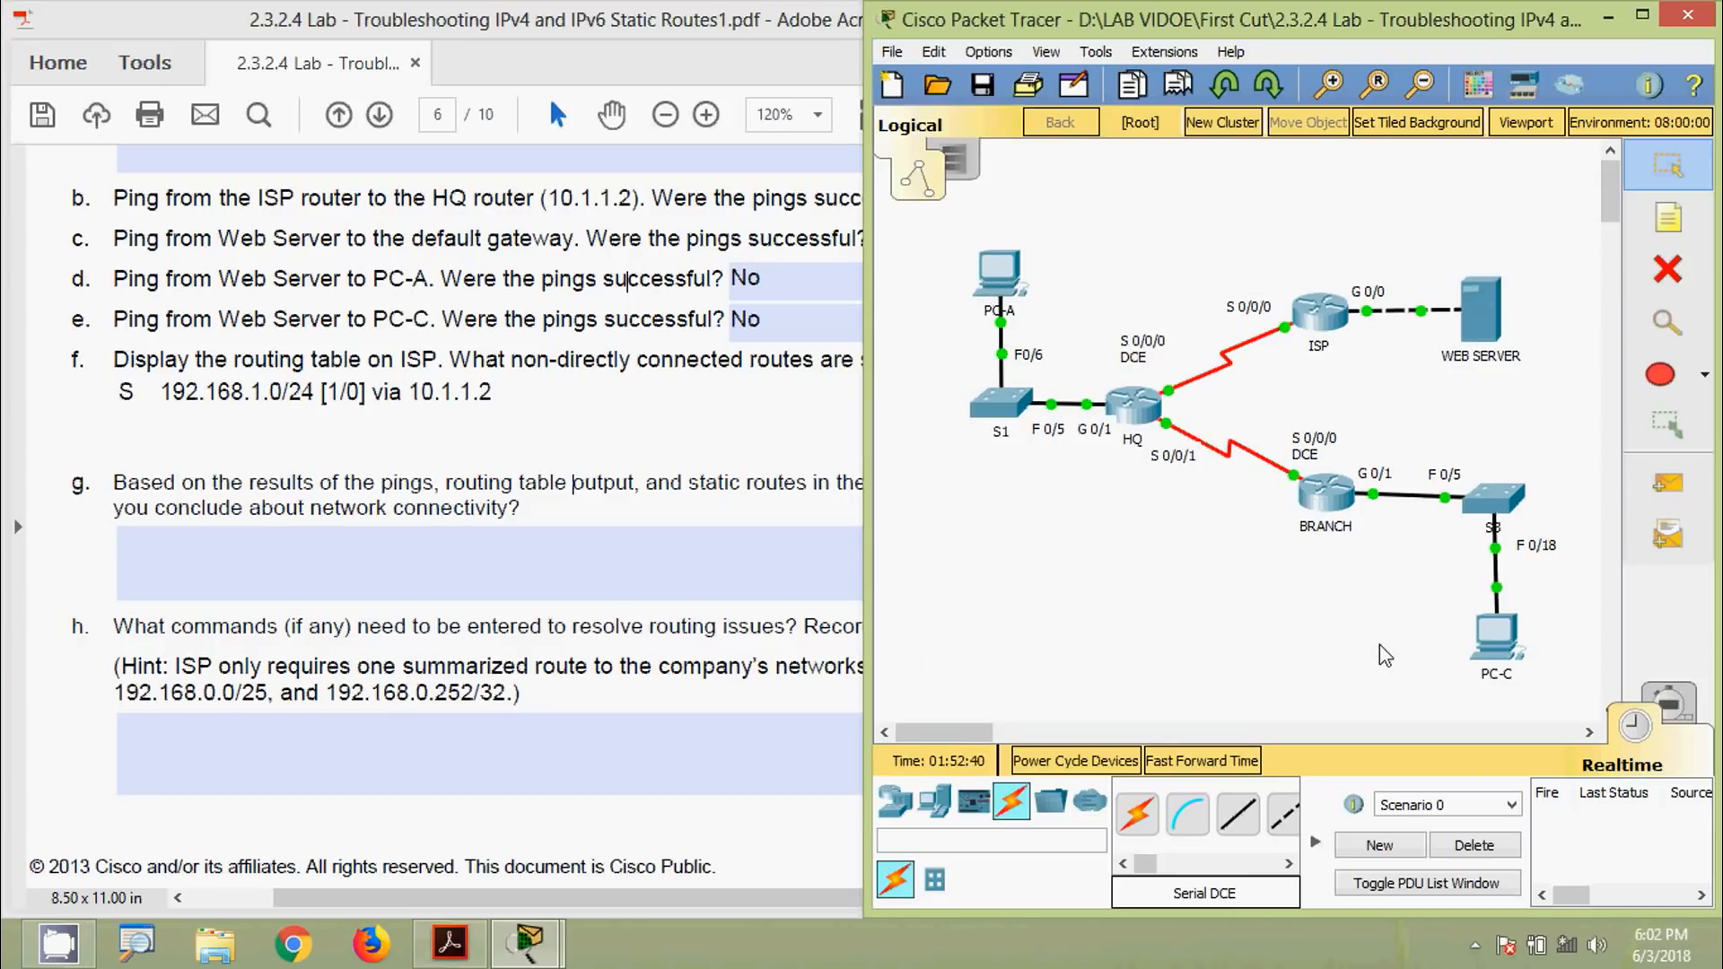
{"action": "key", "text": "alt"}
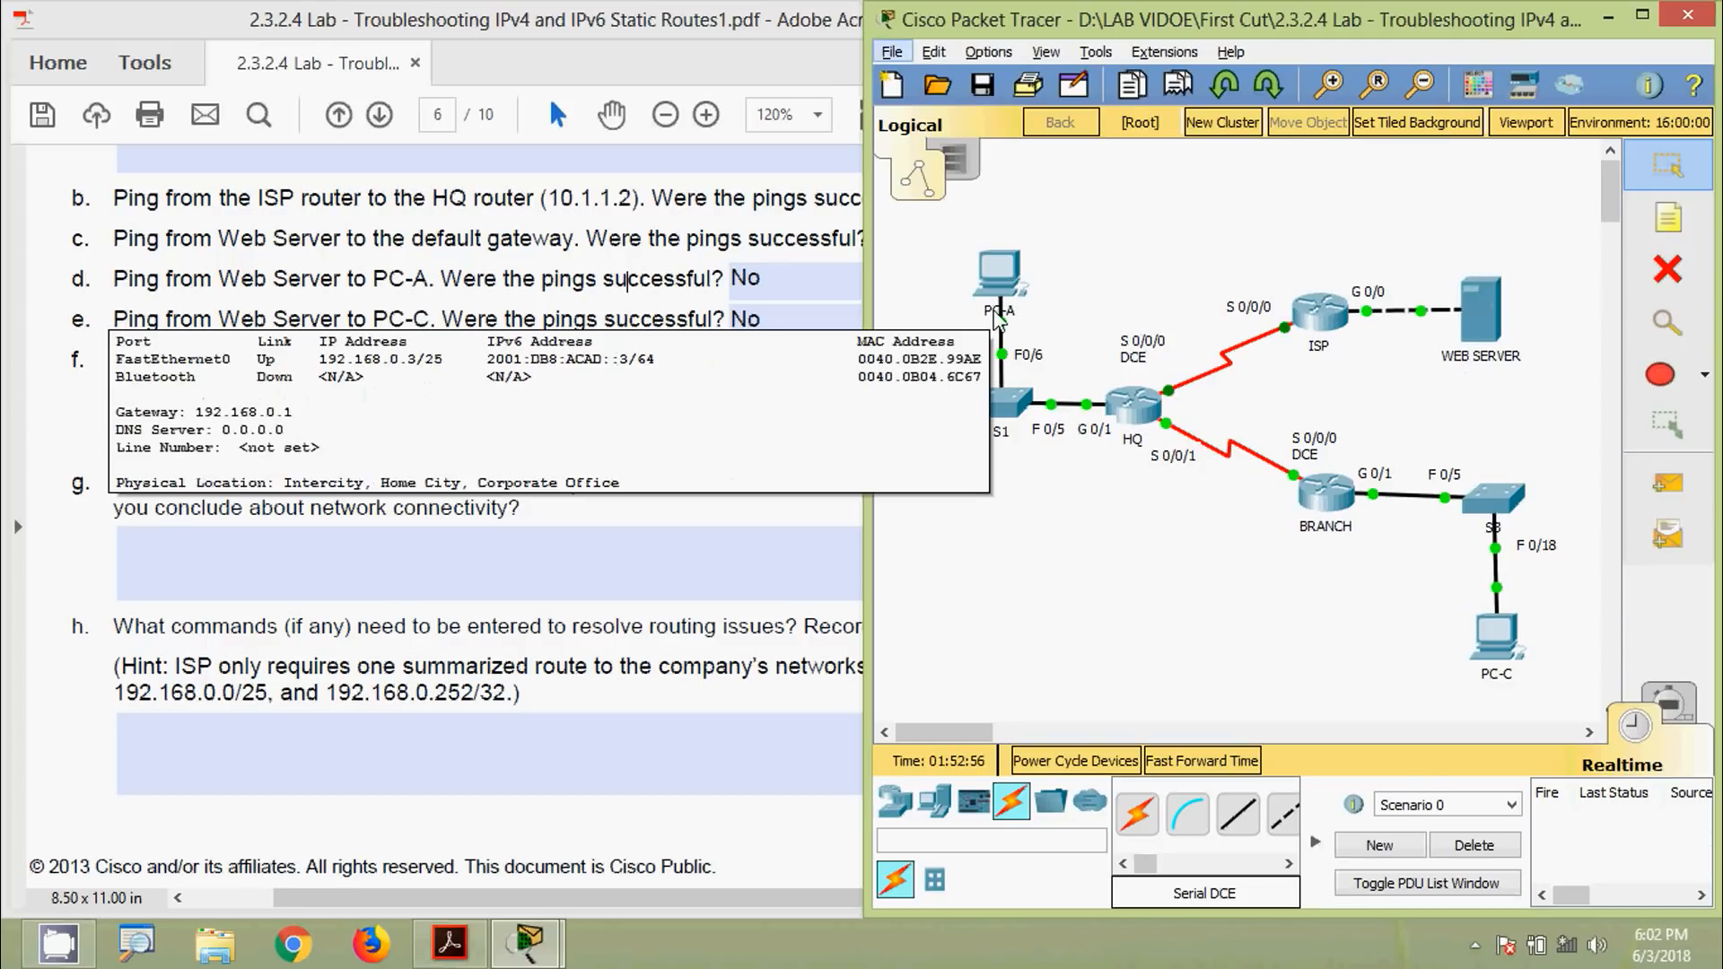
{"action": "left_click", "coordinate": [595, 402]}
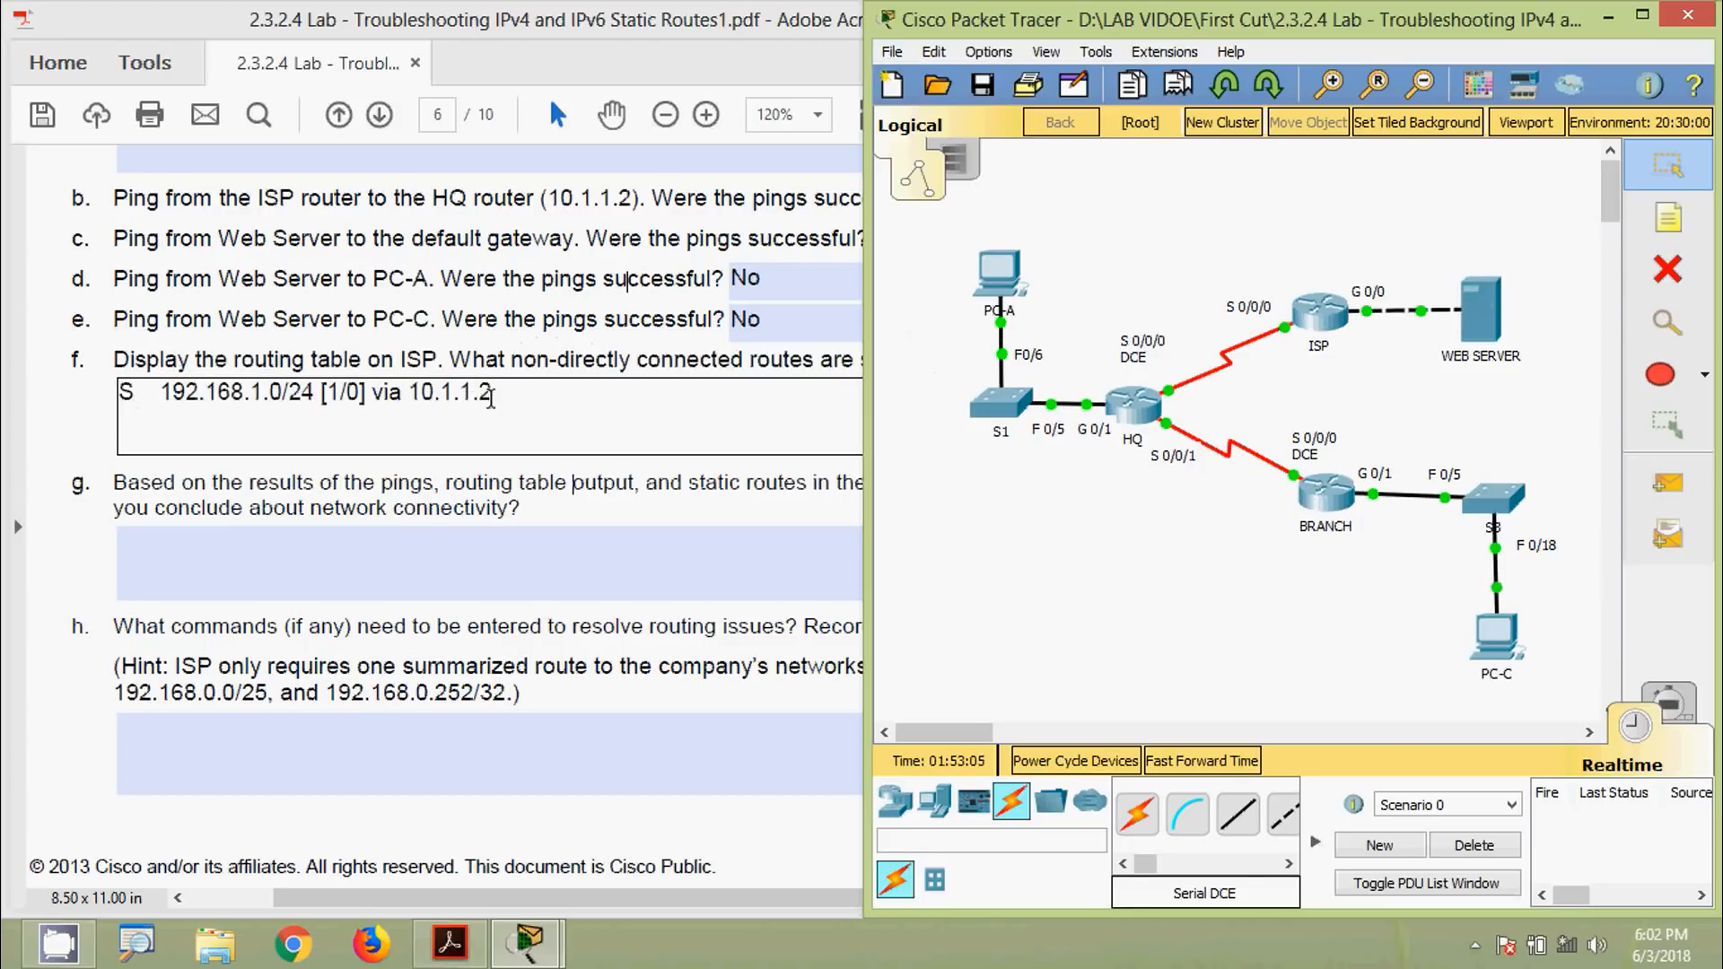
{"action": "left_click_drag", "start_coordinate": [512, 396], "coordinate": [157, 391]}
{"action": "left_click", "coordinate": [244, 288]}
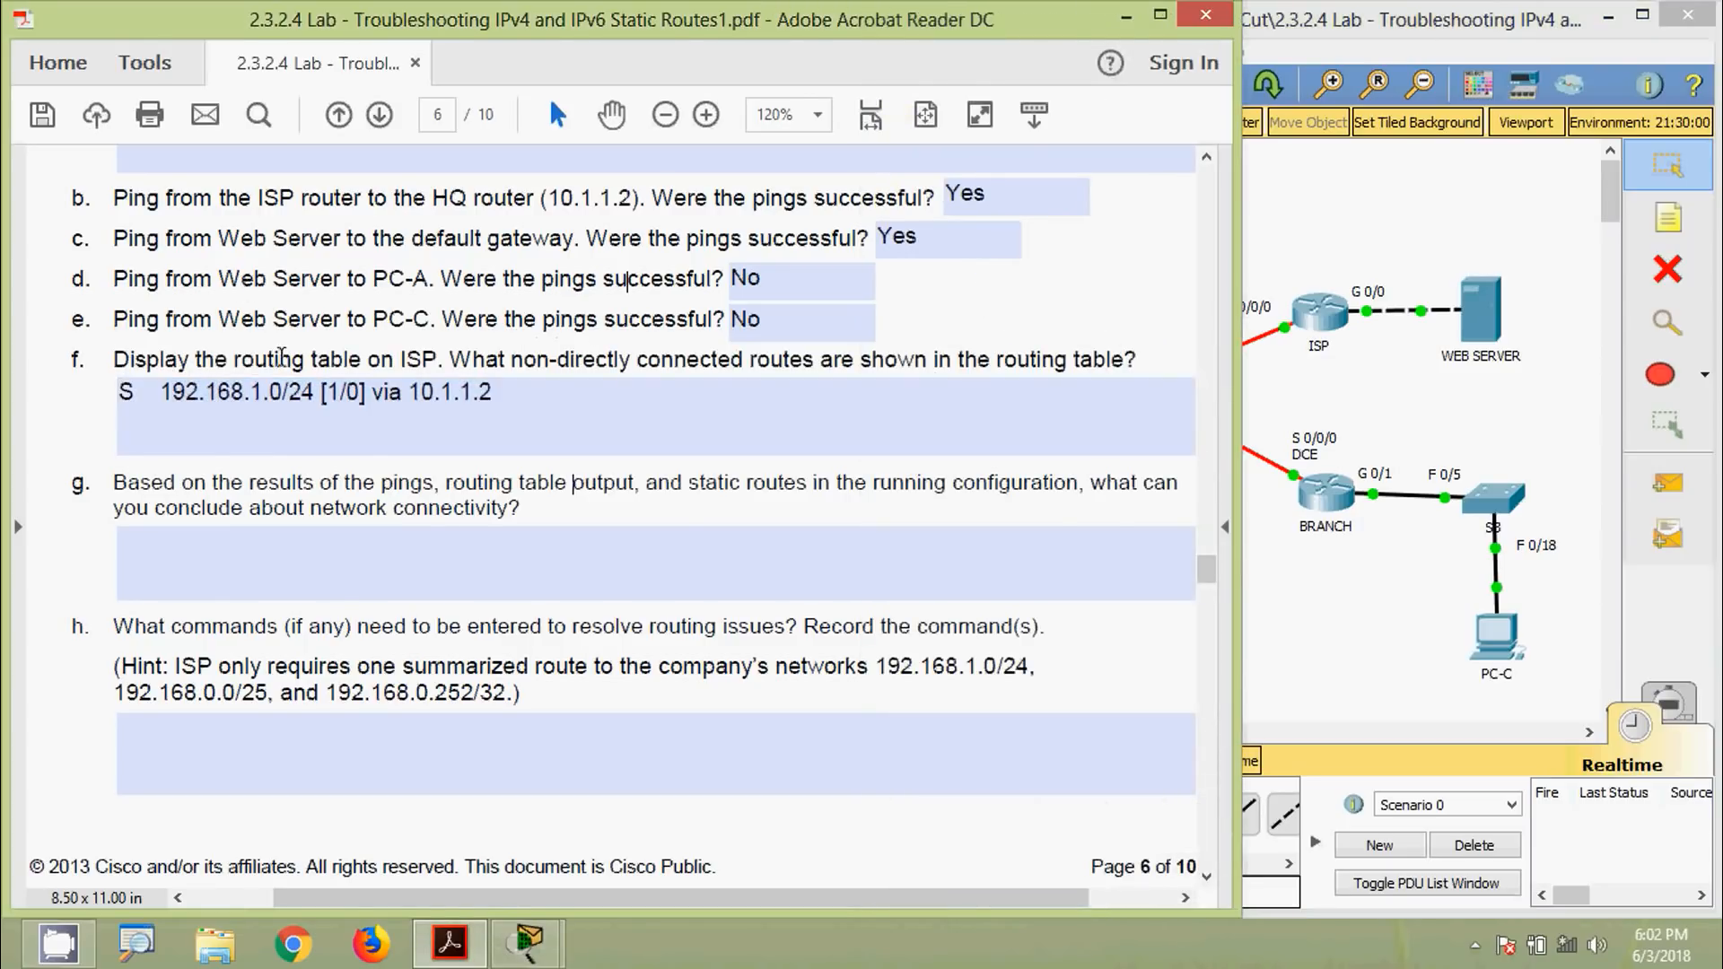
{"action": "scroll", "coordinate": [281, 357], "scroll_direction": "up", "scroll_amount": 6}
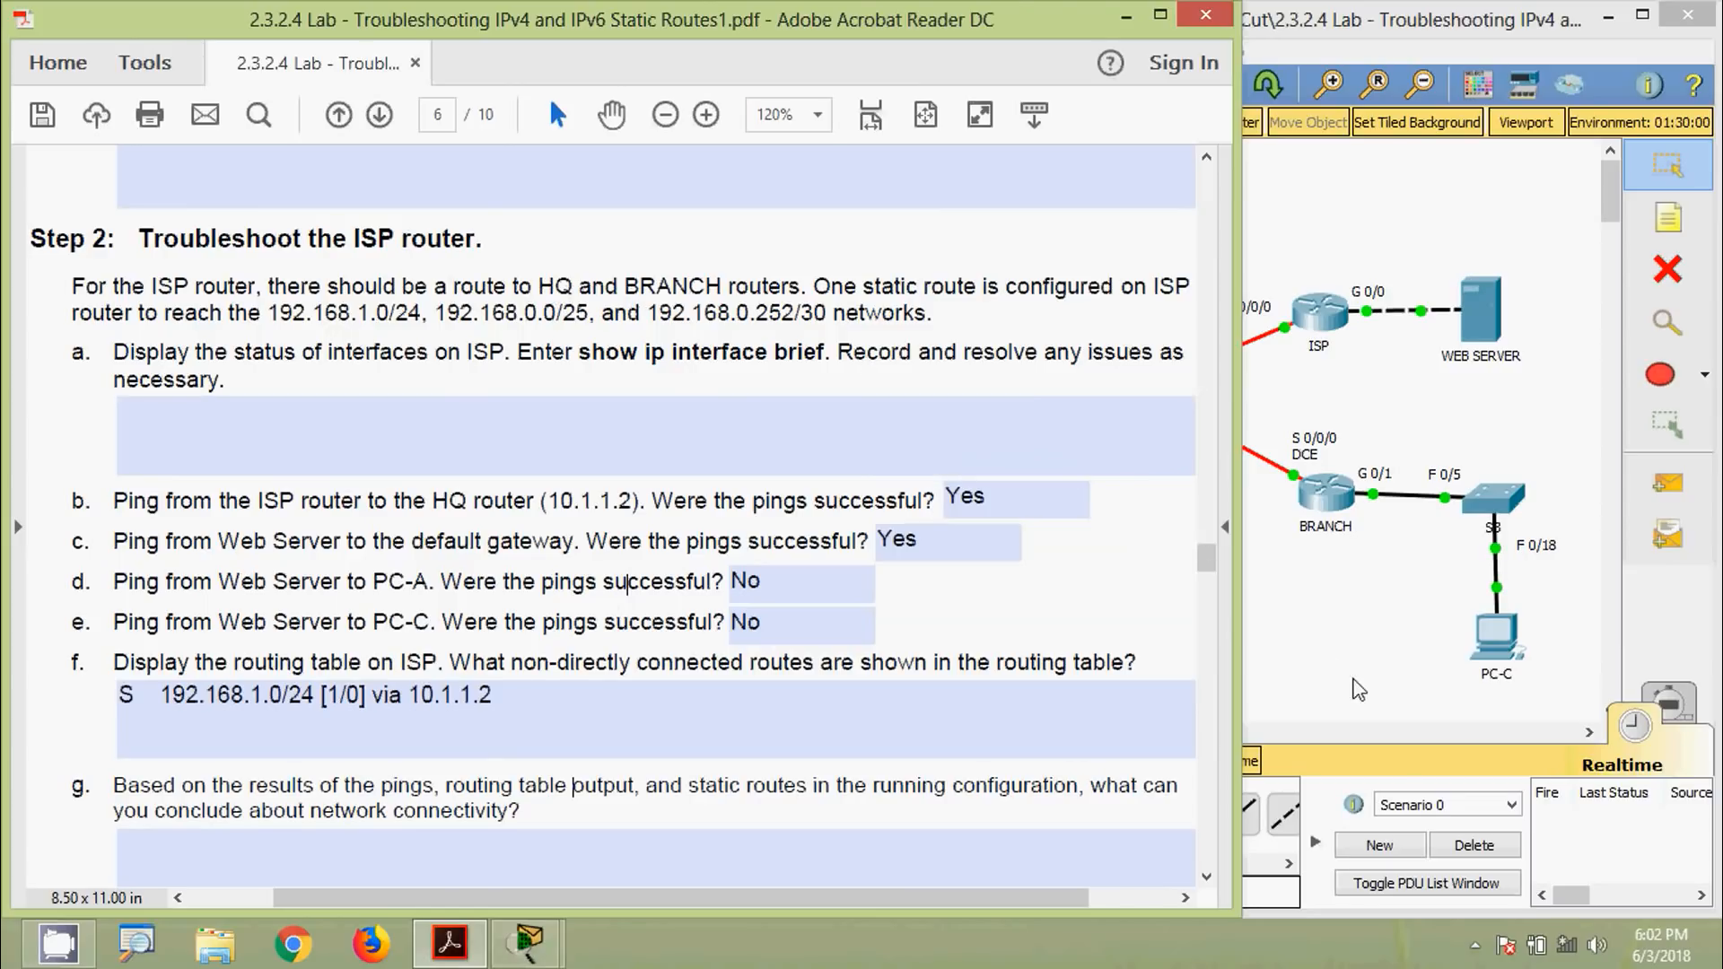
{"action": "left_click", "coordinate": [1355, 686]}
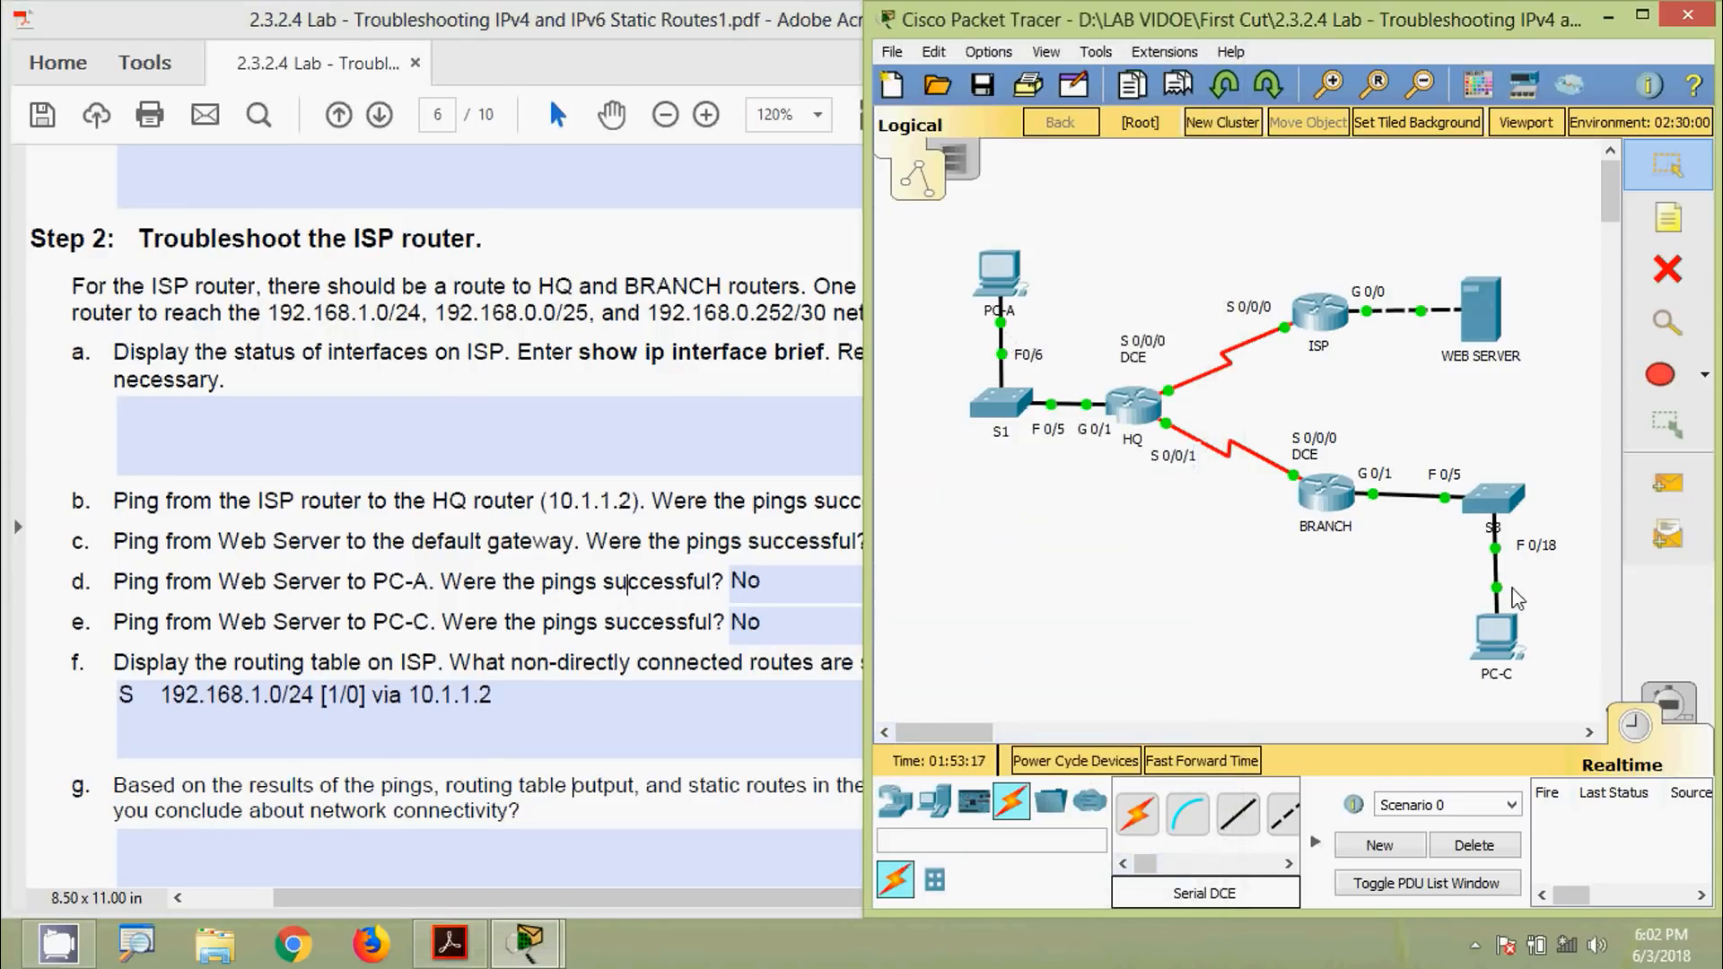
{"action": "left_click", "coordinate": [804, 290]}
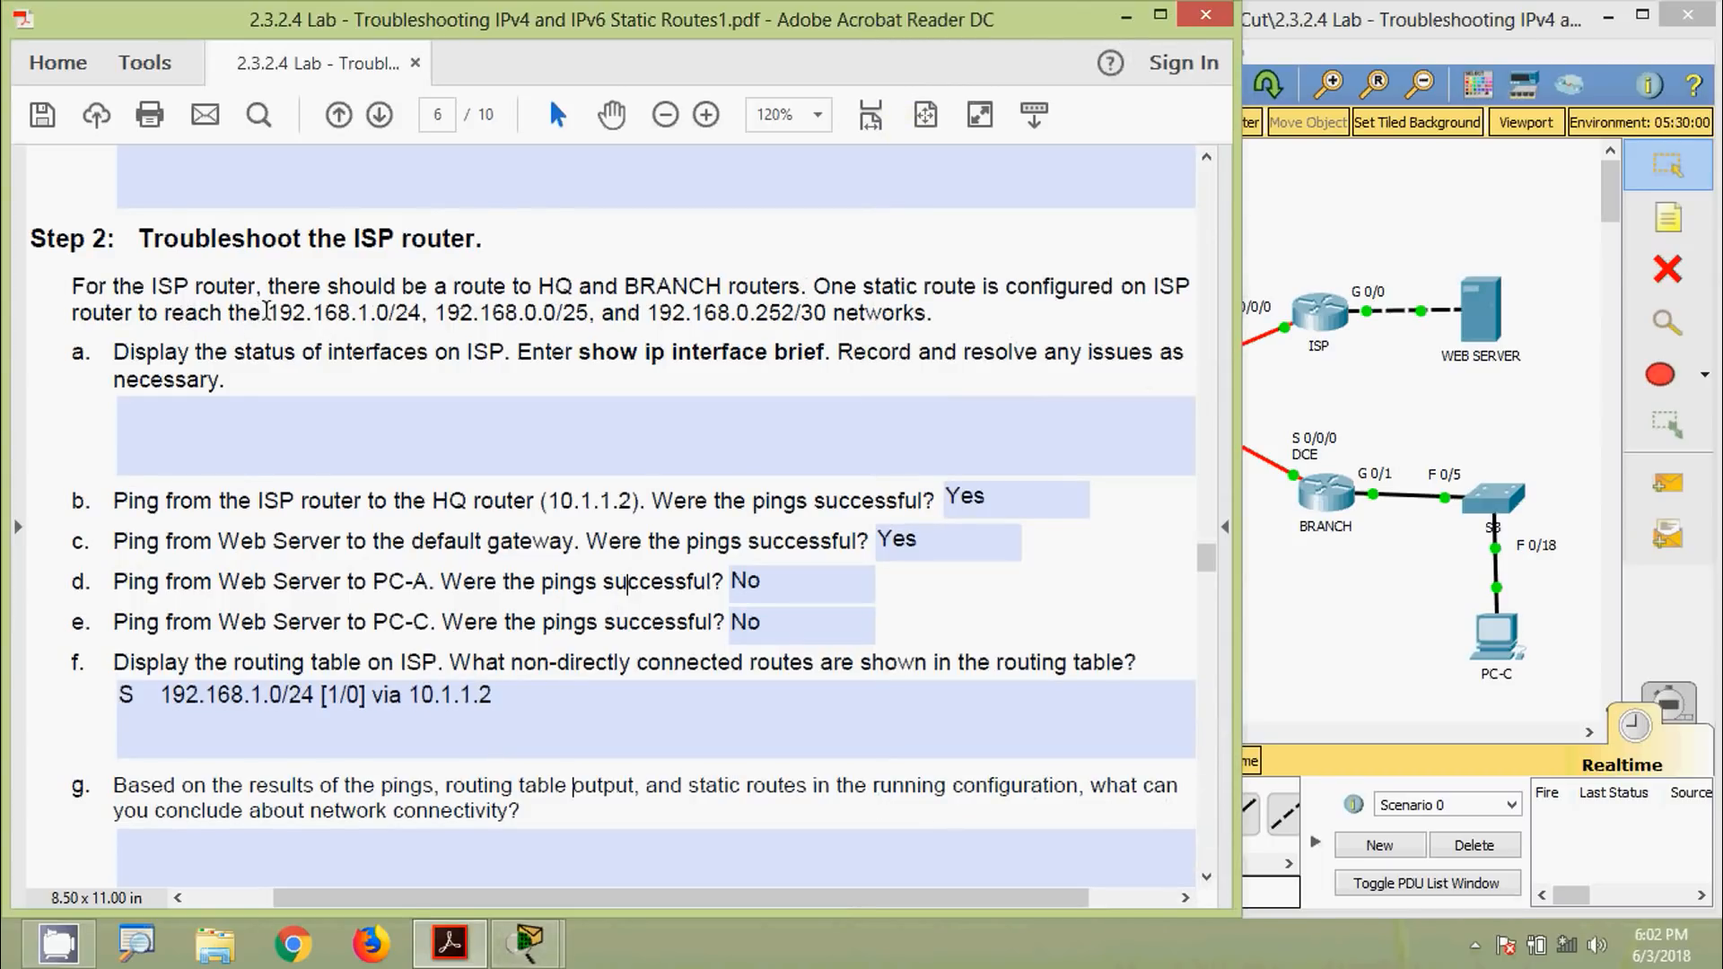
{"action": "left_click_drag", "start_coordinate": [272, 311], "coordinate": [590, 316]}
{"action": "left_click", "coordinate": [440, 316]}
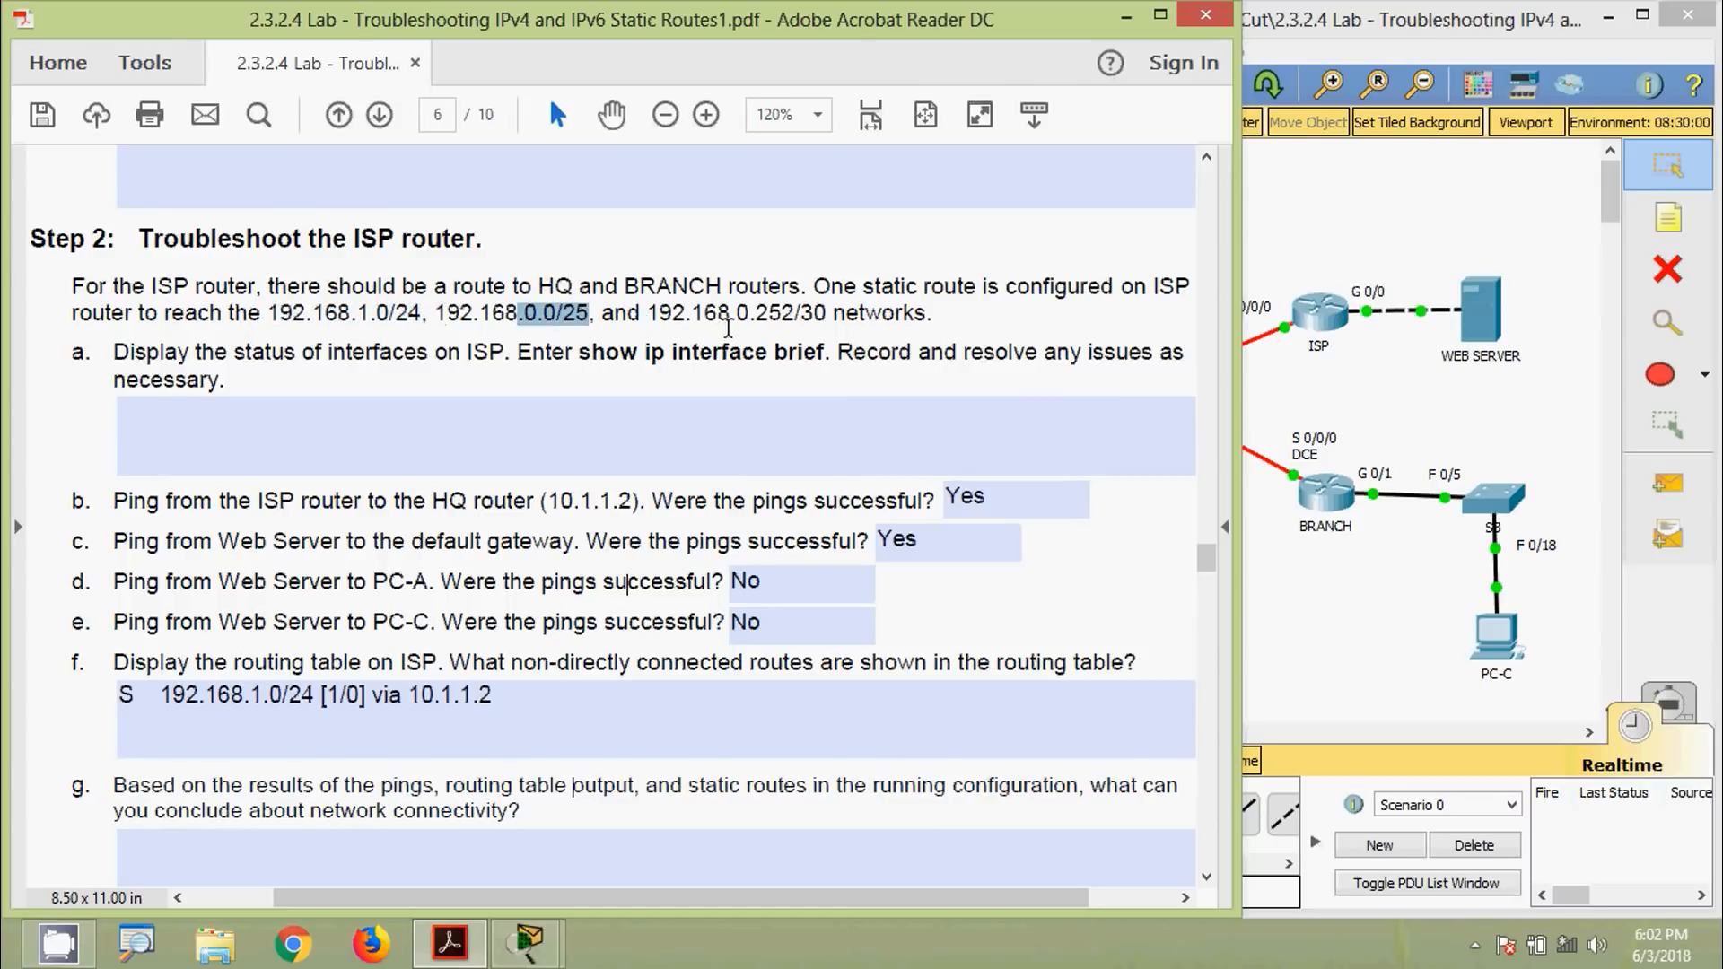
{"action": "left_click_drag", "start_coordinate": [736, 315], "coordinate": [930, 329]}
{"action": "left_click", "coordinate": [772, 394]}
{"action": "scroll", "coordinate": [772, 395], "scroll_direction": "down", "scroll_amount": 3}
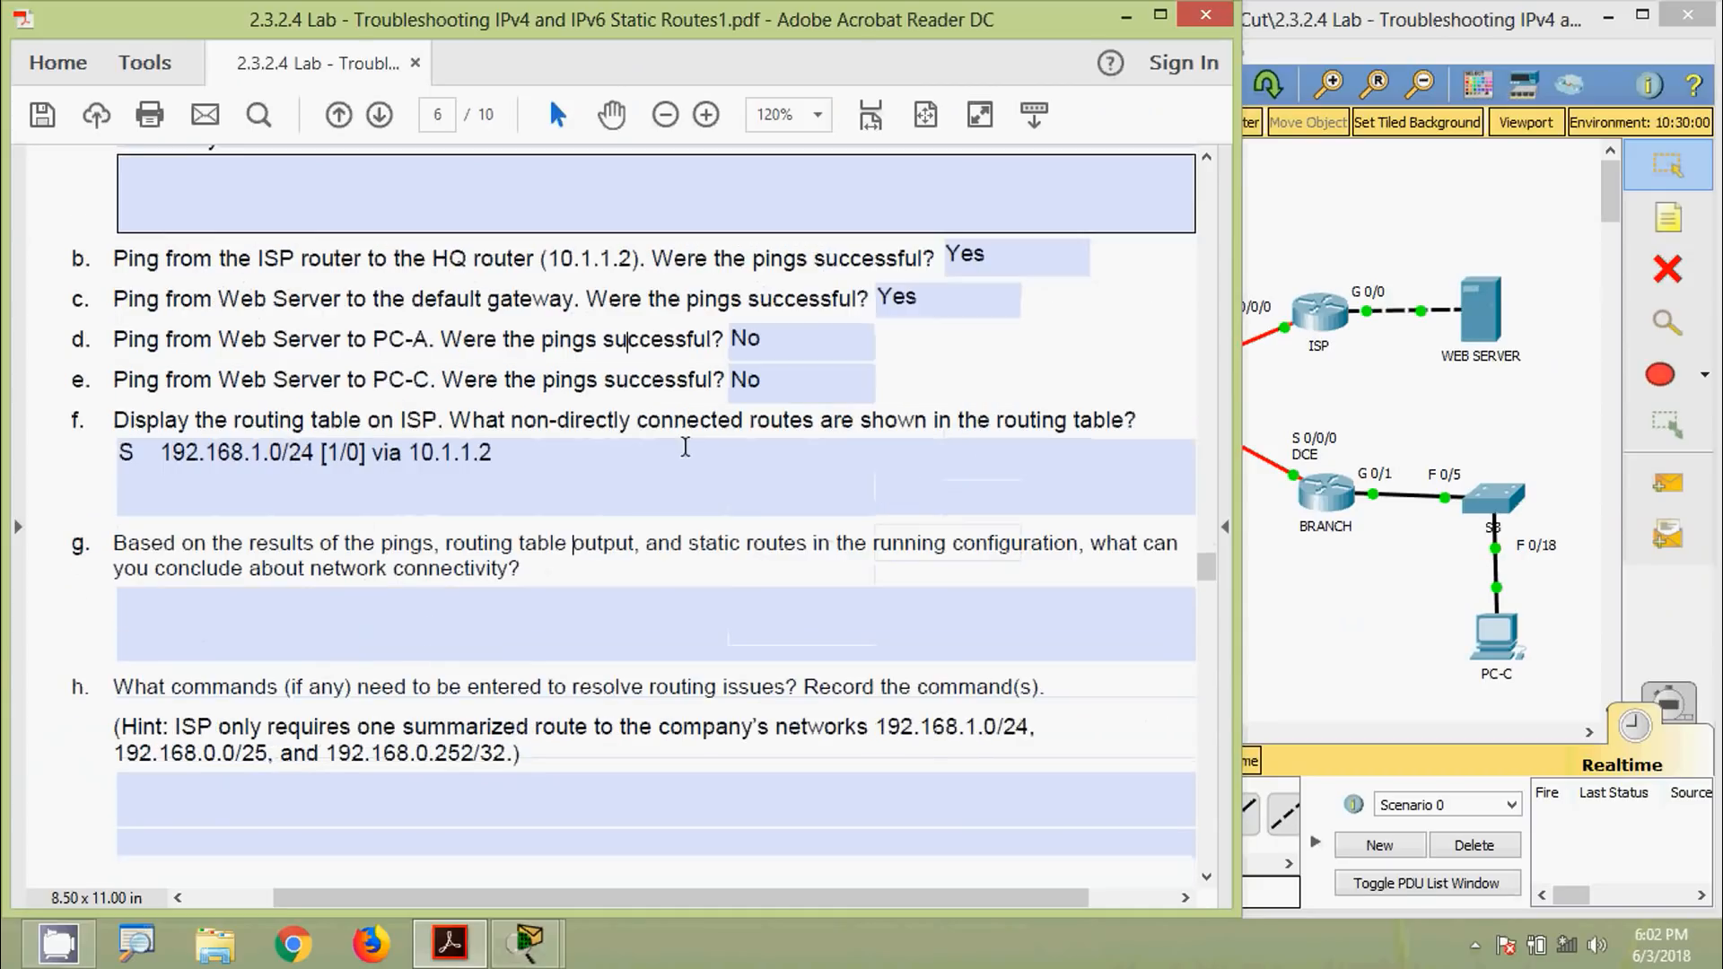
{"action": "scroll", "coordinate": [656, 458], "scroll_direction": "up", "scroll_amount": 3}
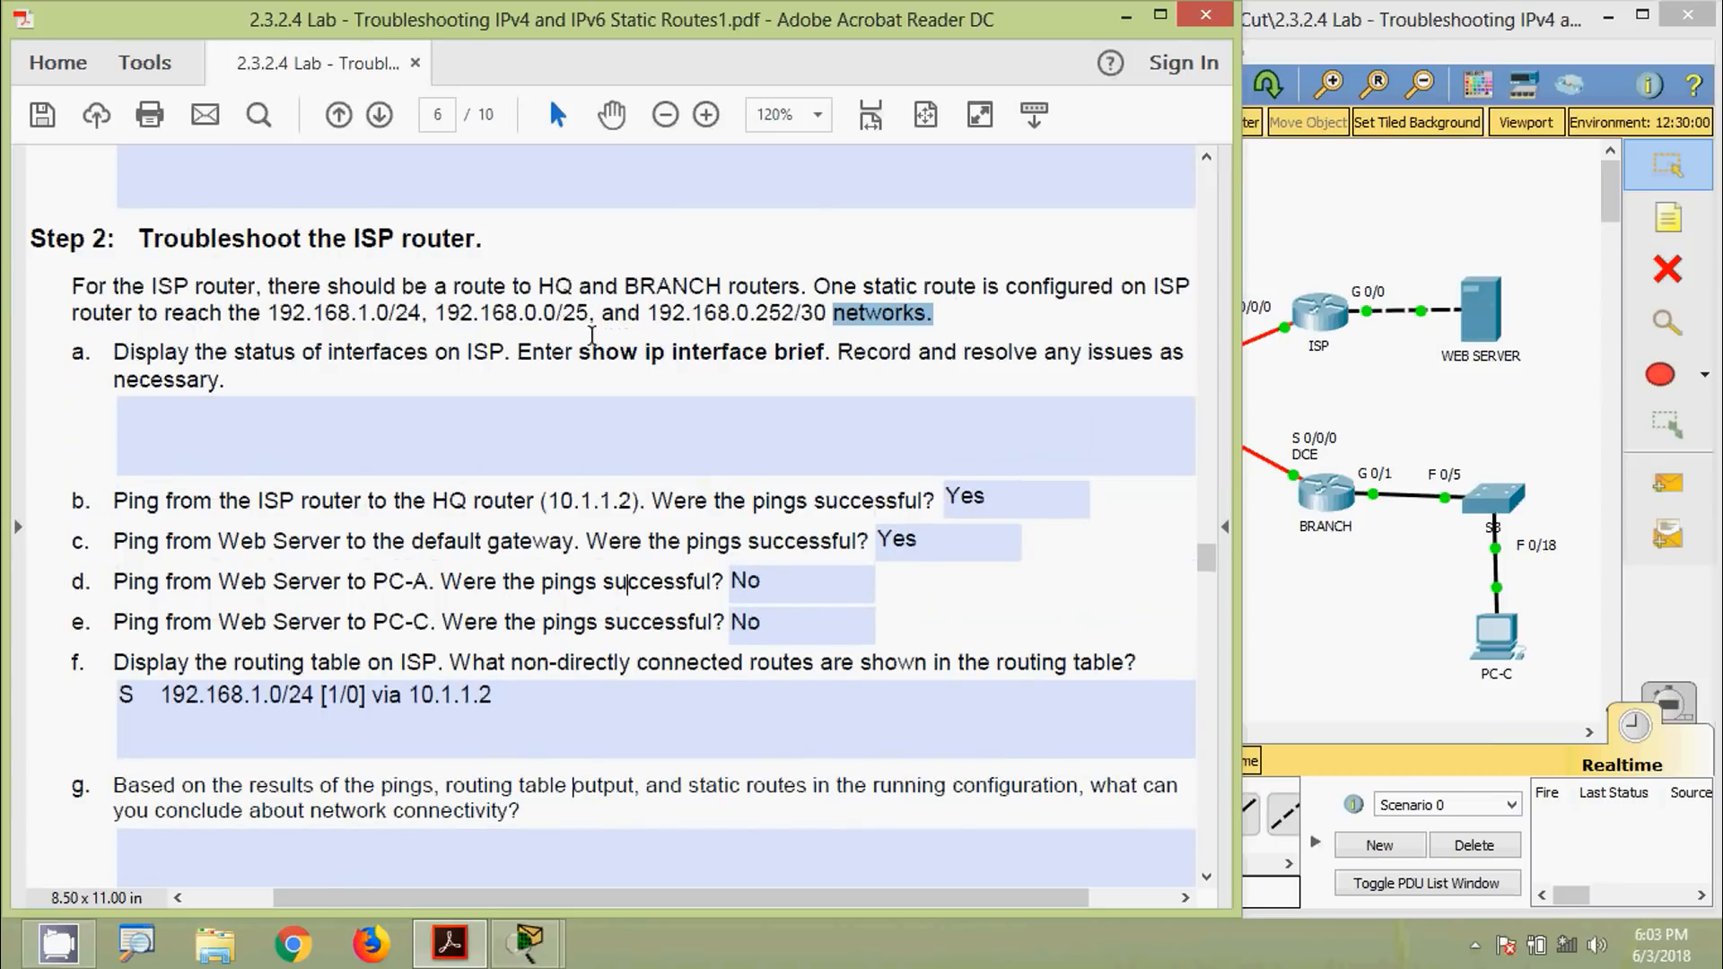
{"action": "scroll", "coordinate": [622, 339], "scroll_direction": "down", "scroll_amount": 7}
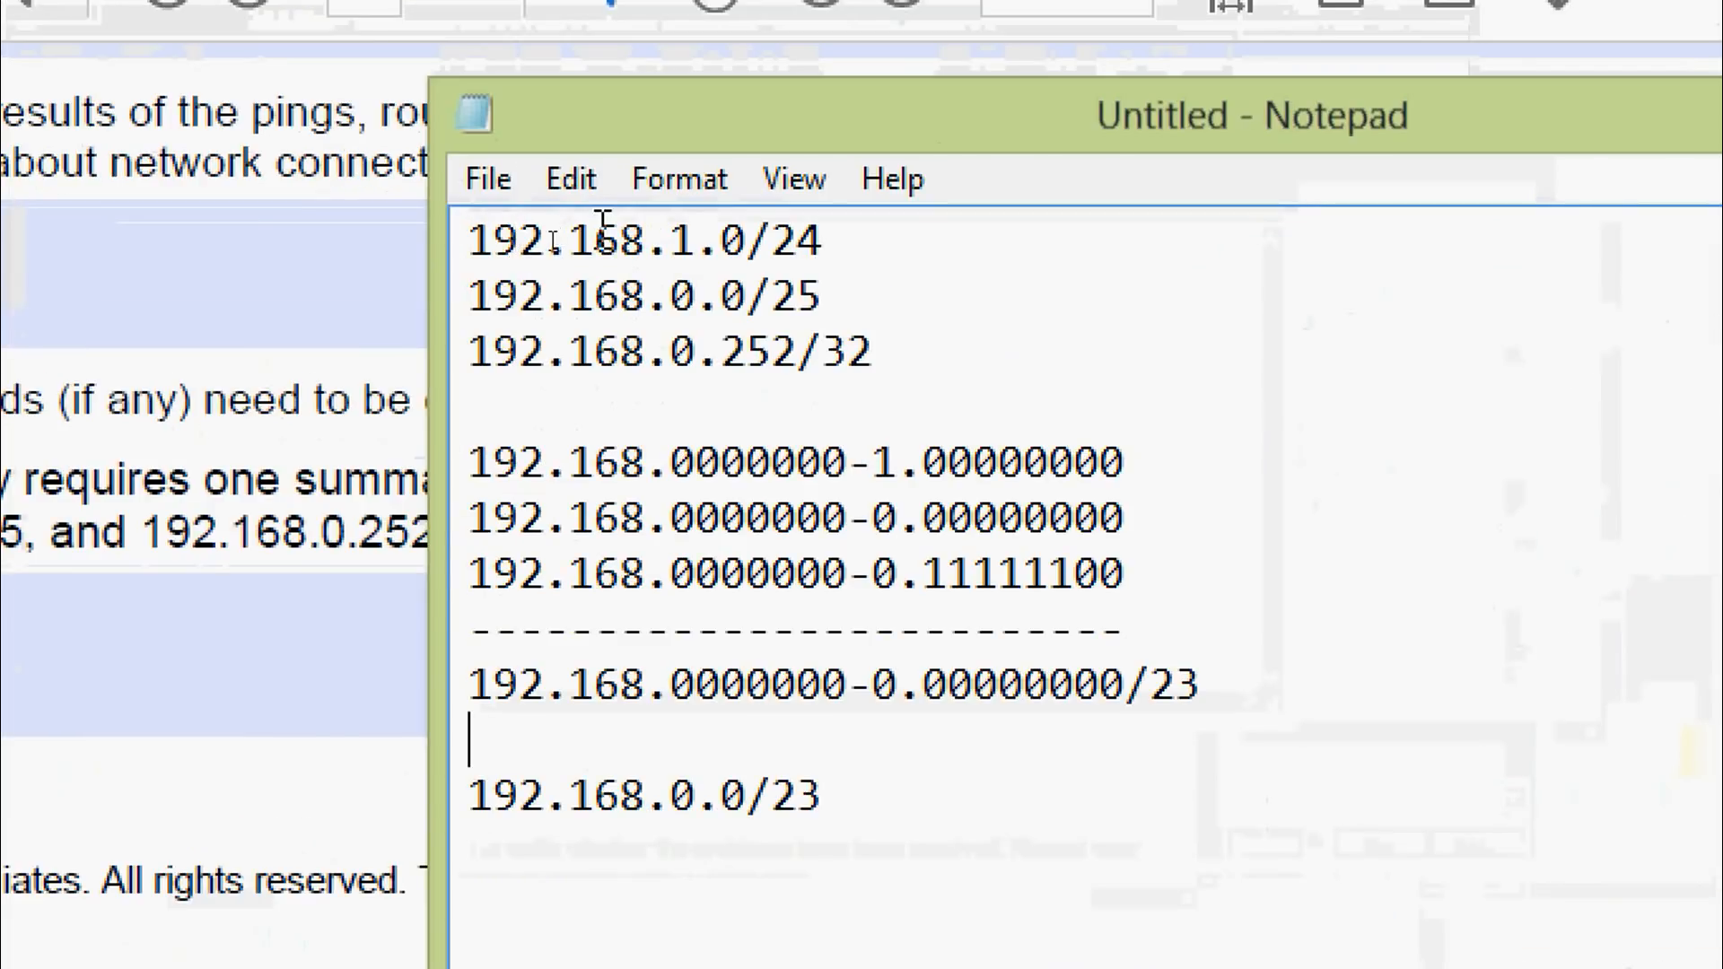
{"action": "left_click_drag", "start_coordinate": [668, 248], "coordinate": [727, 296]}
{"action": "left_click", "coordinate": [678, 293]}
{"action": "left_click_drag", "start_coordinate": [673, 355], "coordinate": [797, 355]}
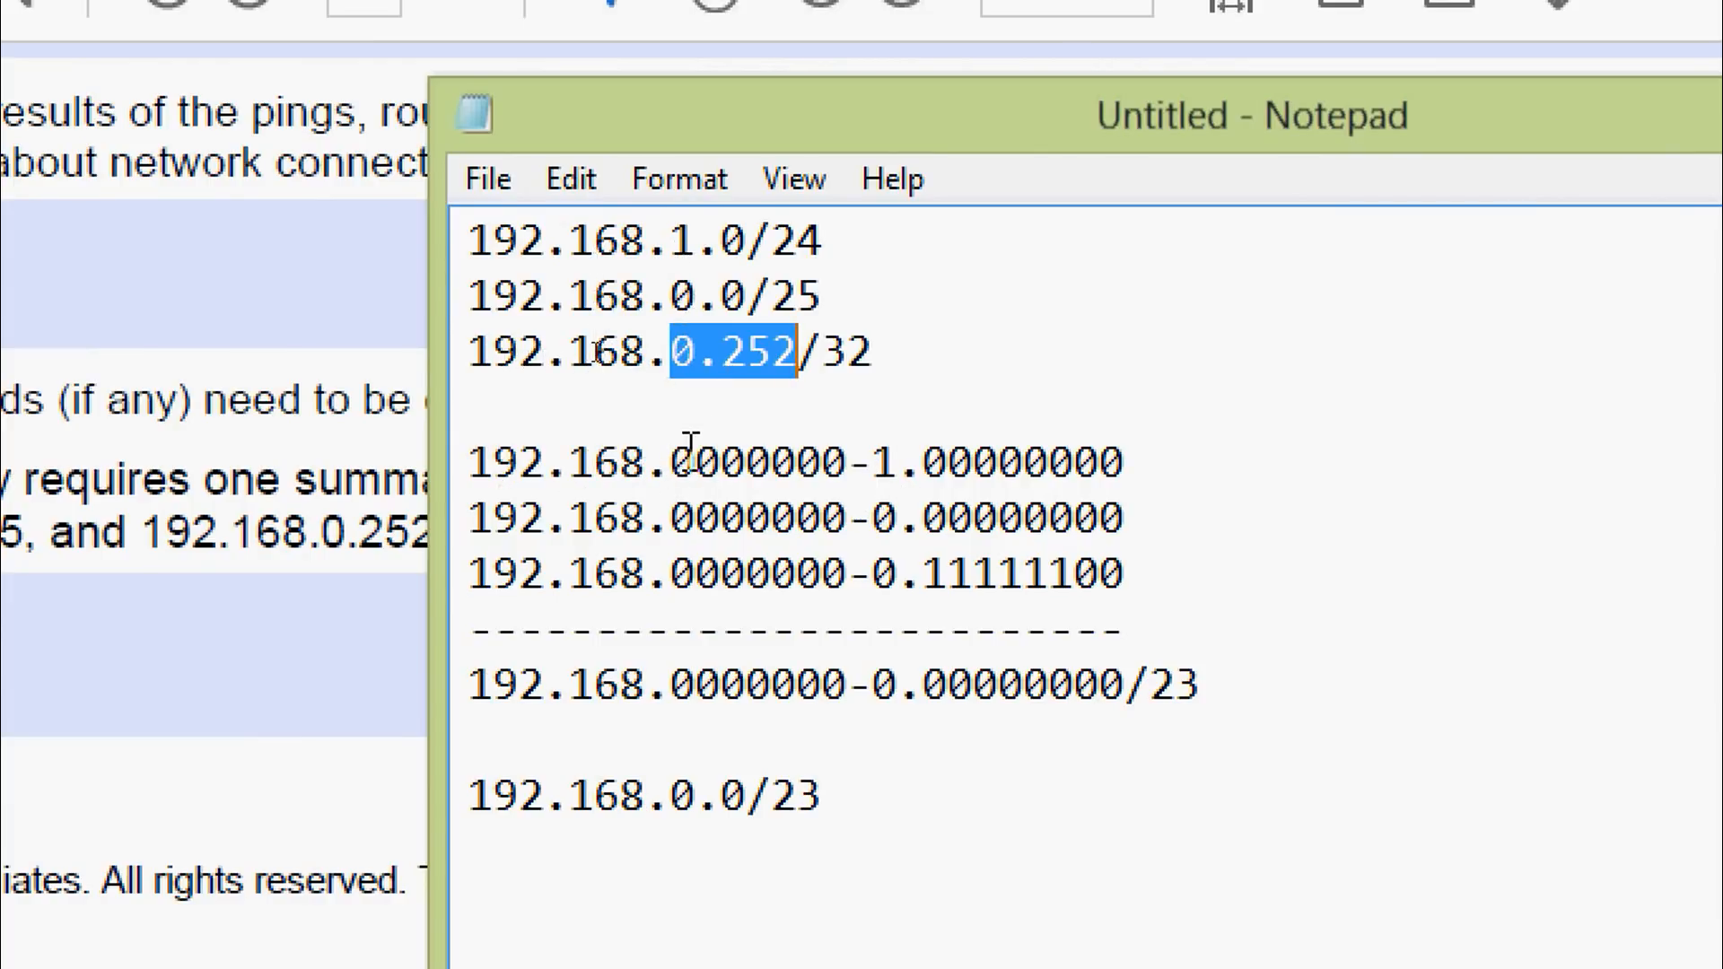
{"action": "left_click_drag", "start_coordinate": [673, 462], "coordinate": [1126, 476]}
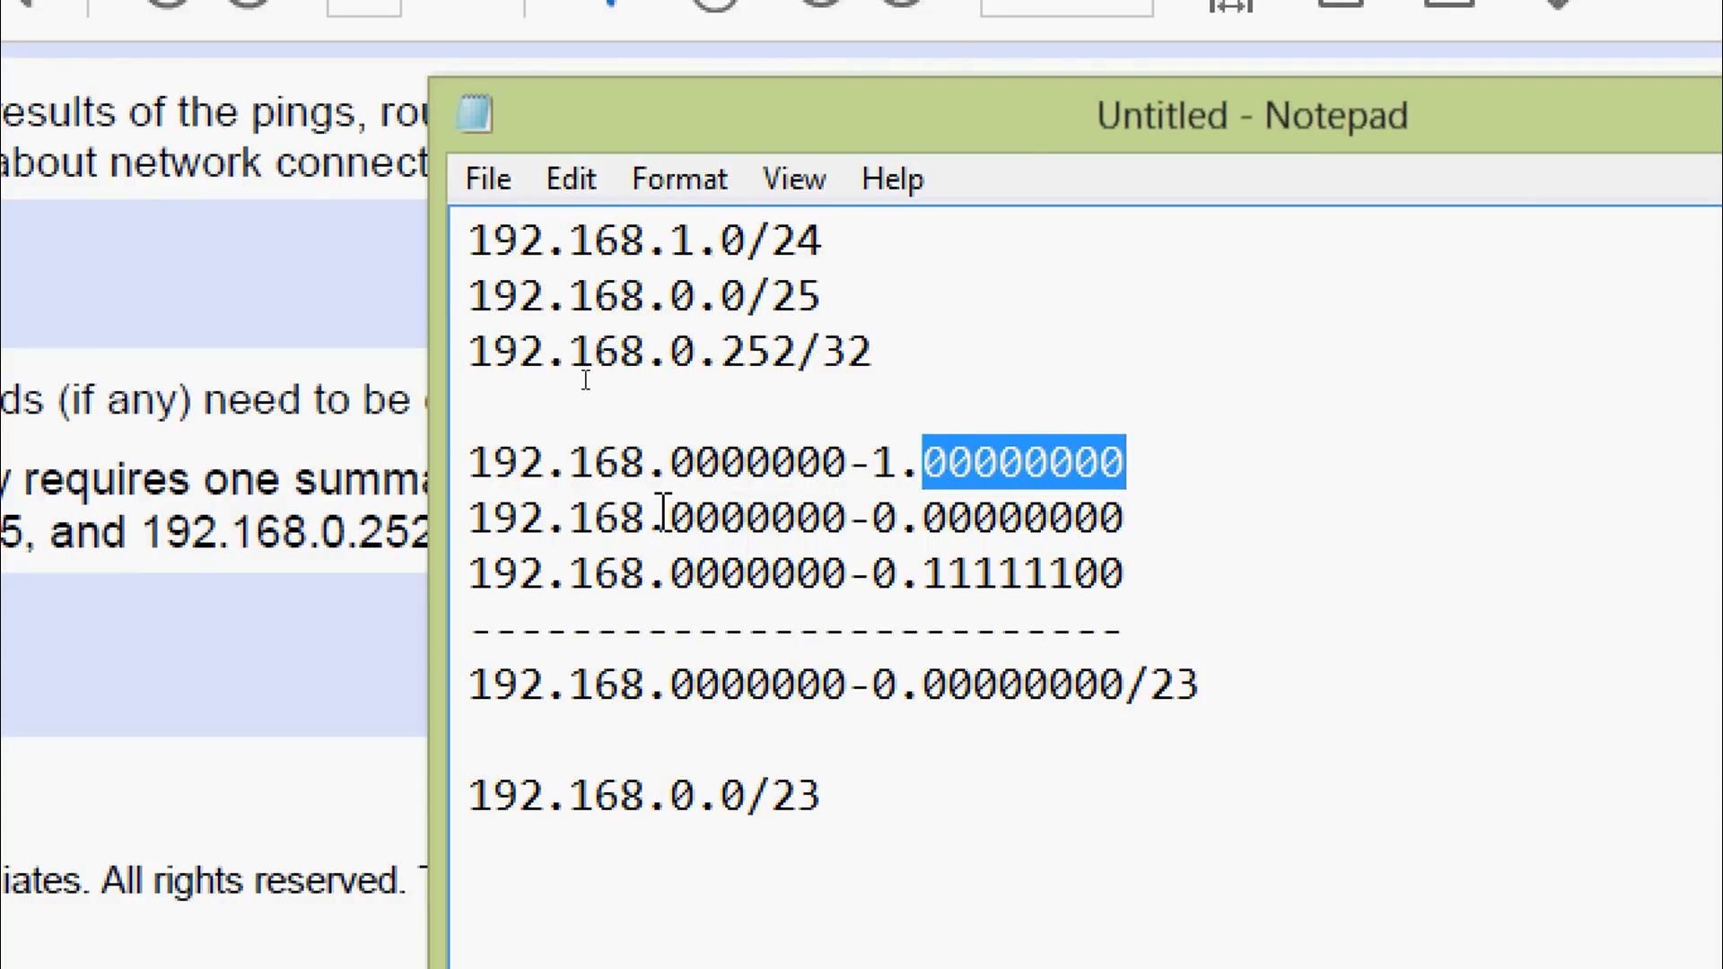
{"action": "left_click_drag", "start_coordinate": [673, 518], "coordinate": [1102, 521]}
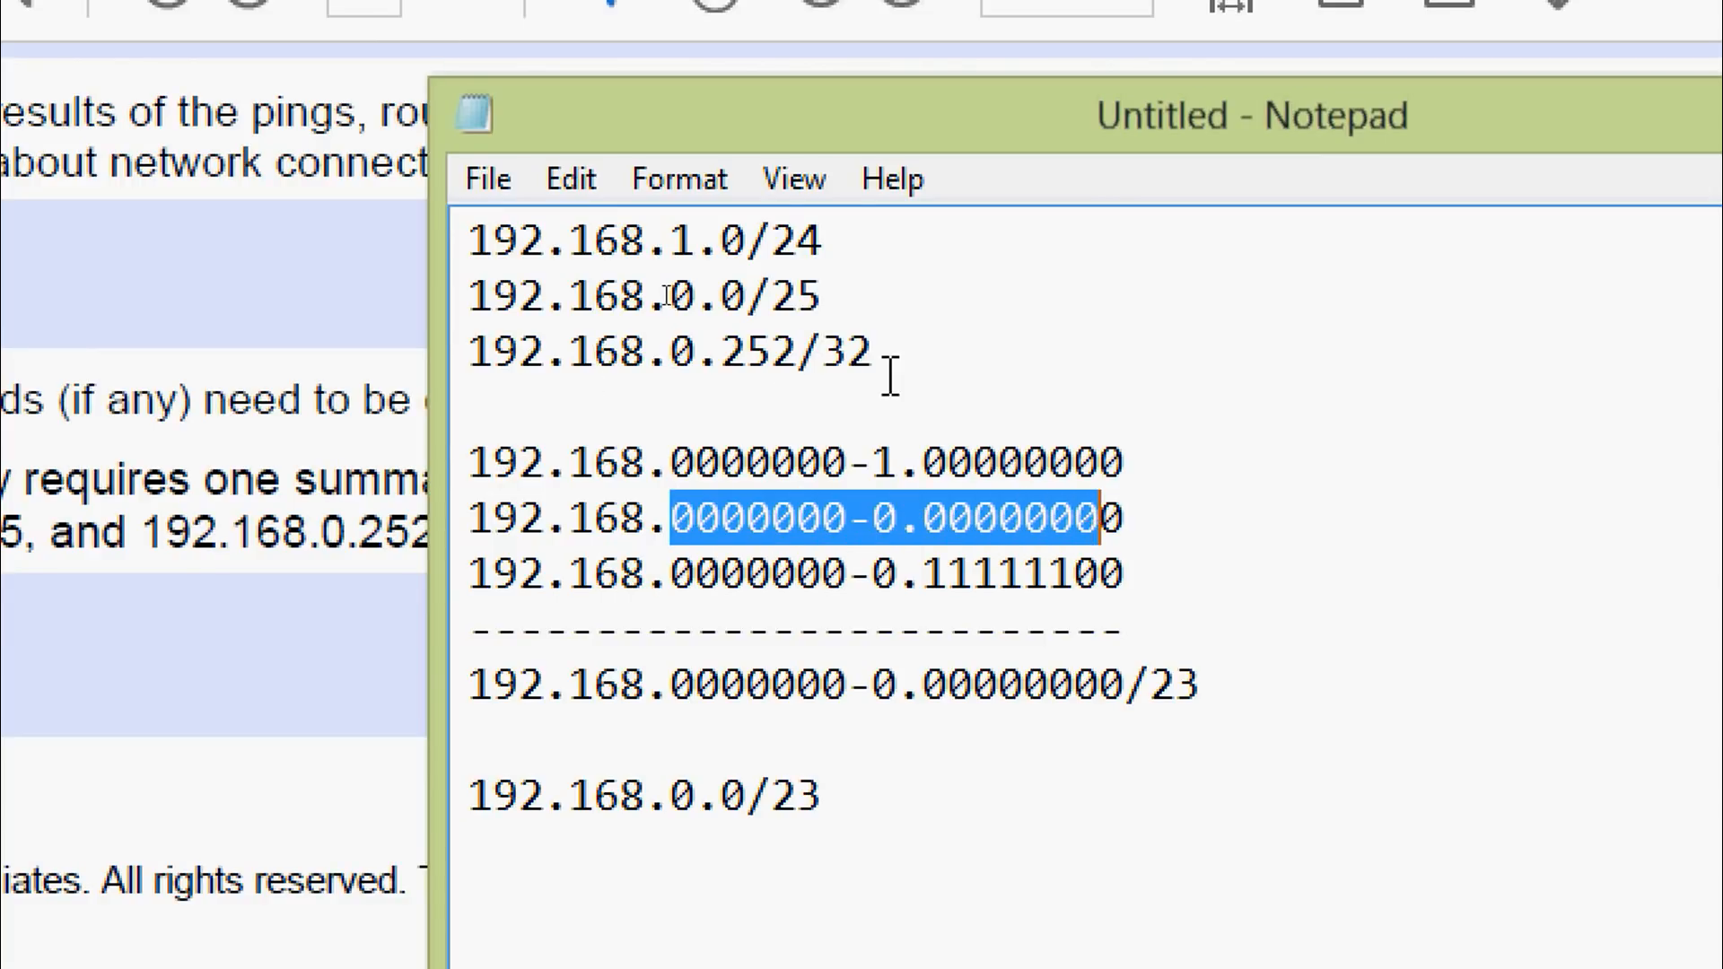
{"action": "left_click_drag", "start_coordinate": [675, 571], "coordinate": [1121, 572]}
{"action": "left_click", "coordinate": [1136, 572]}
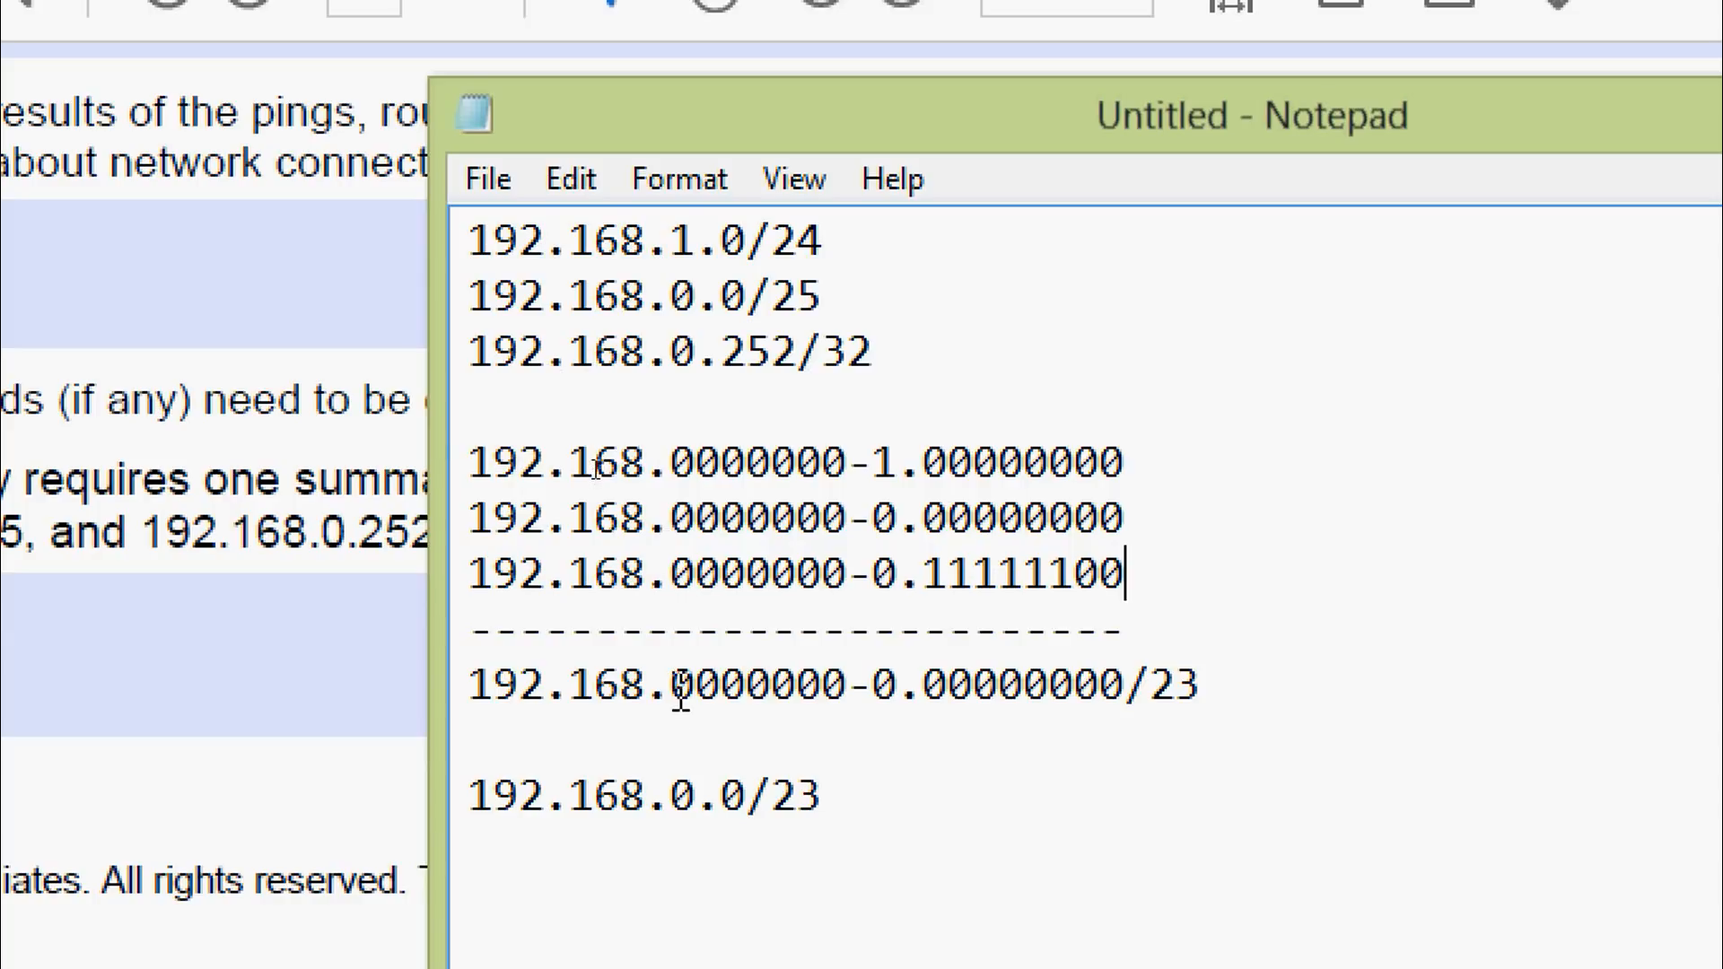
{"action": "left_click_drag", "start_coordinate": [671, 687], "coordinate": [842, 695]}
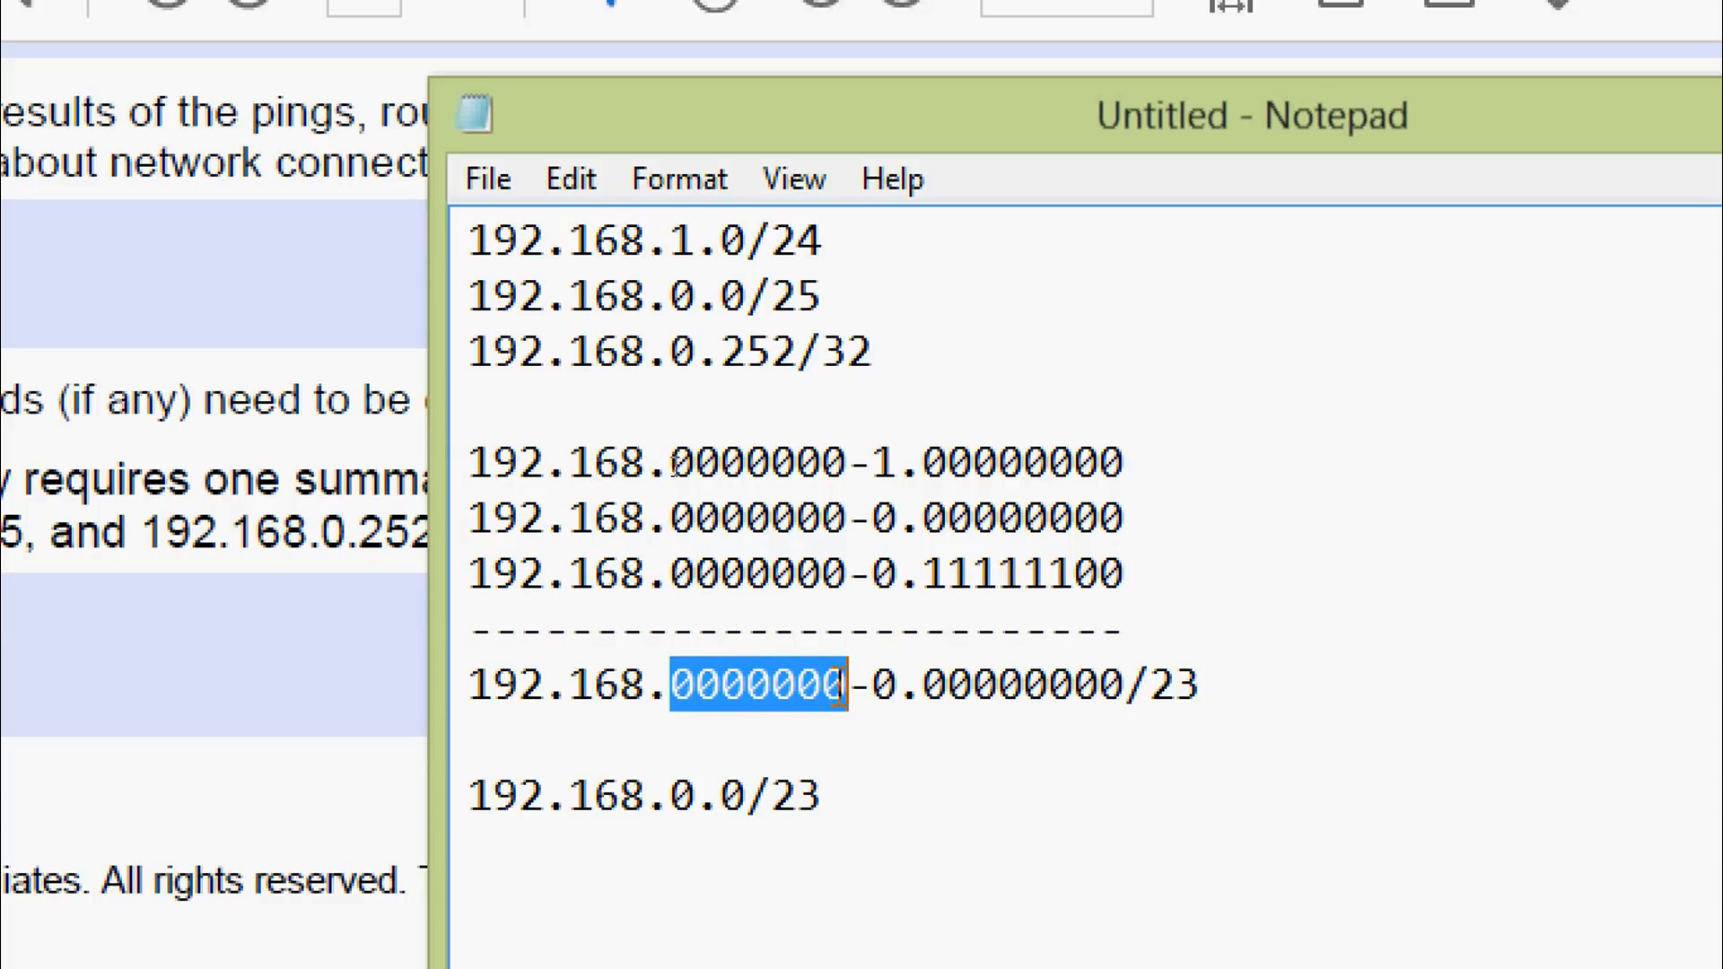
{"action": "left_click_drag", "start_coordinate": [847, 574], "coordinate": [696, 574]}
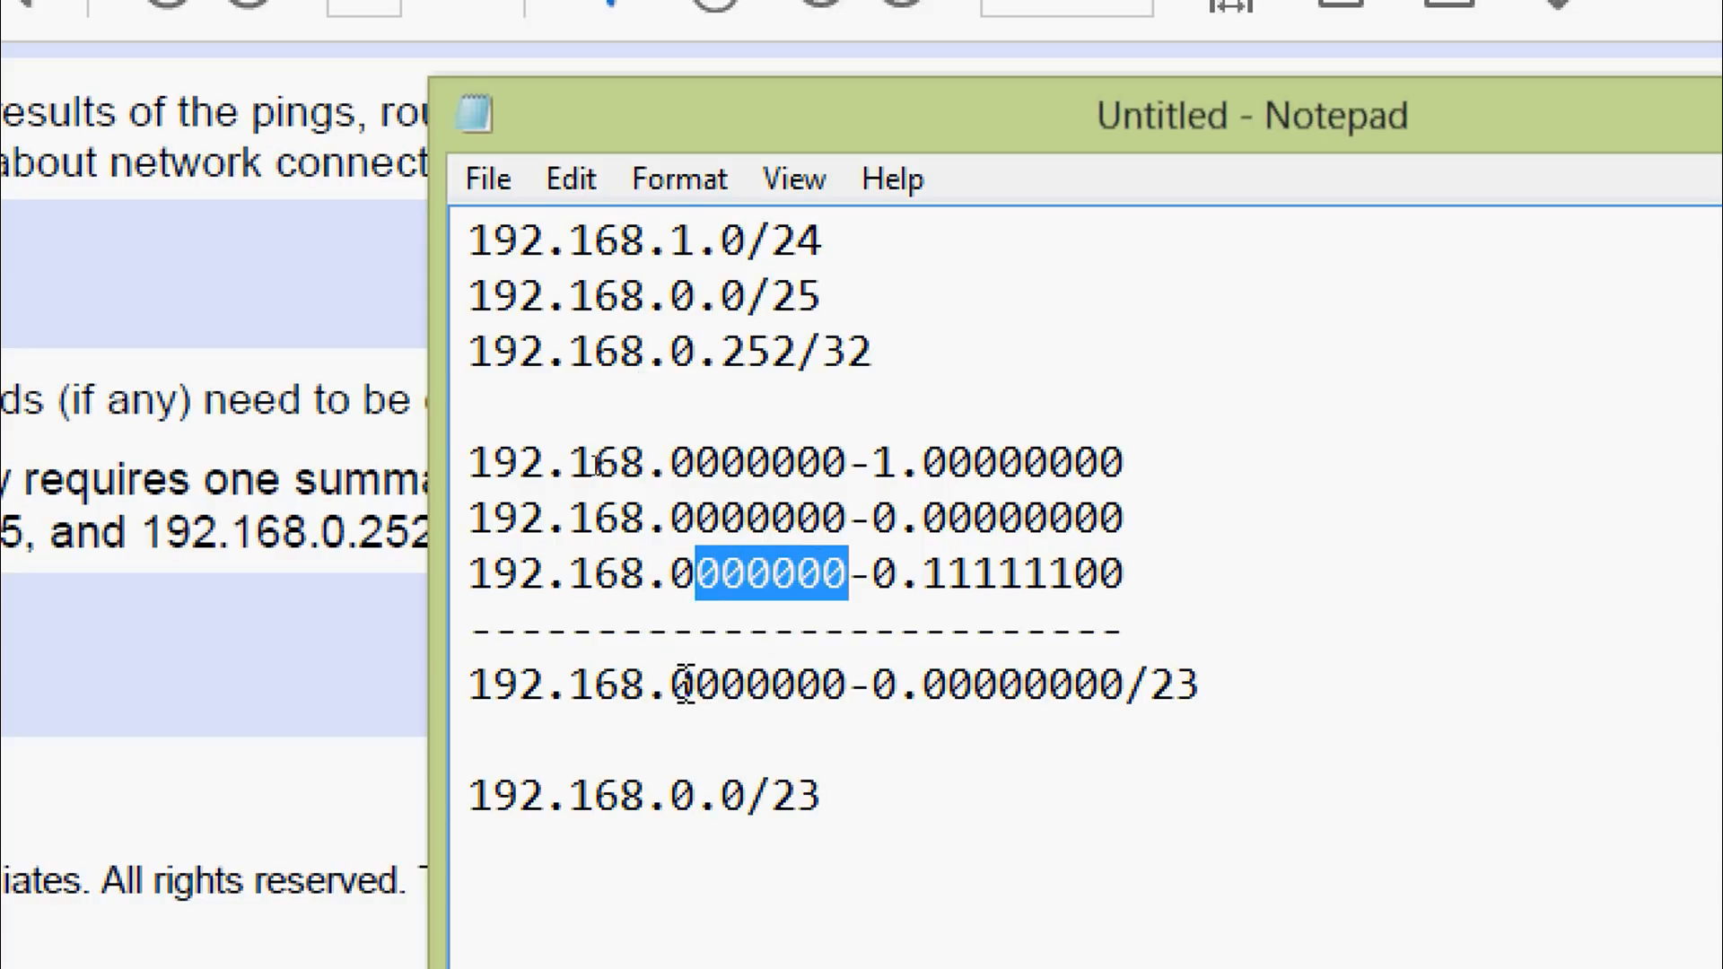
{"action": "left_click_drag", "start_coordinate": [685, 686], "coordinate": [846, 686]}
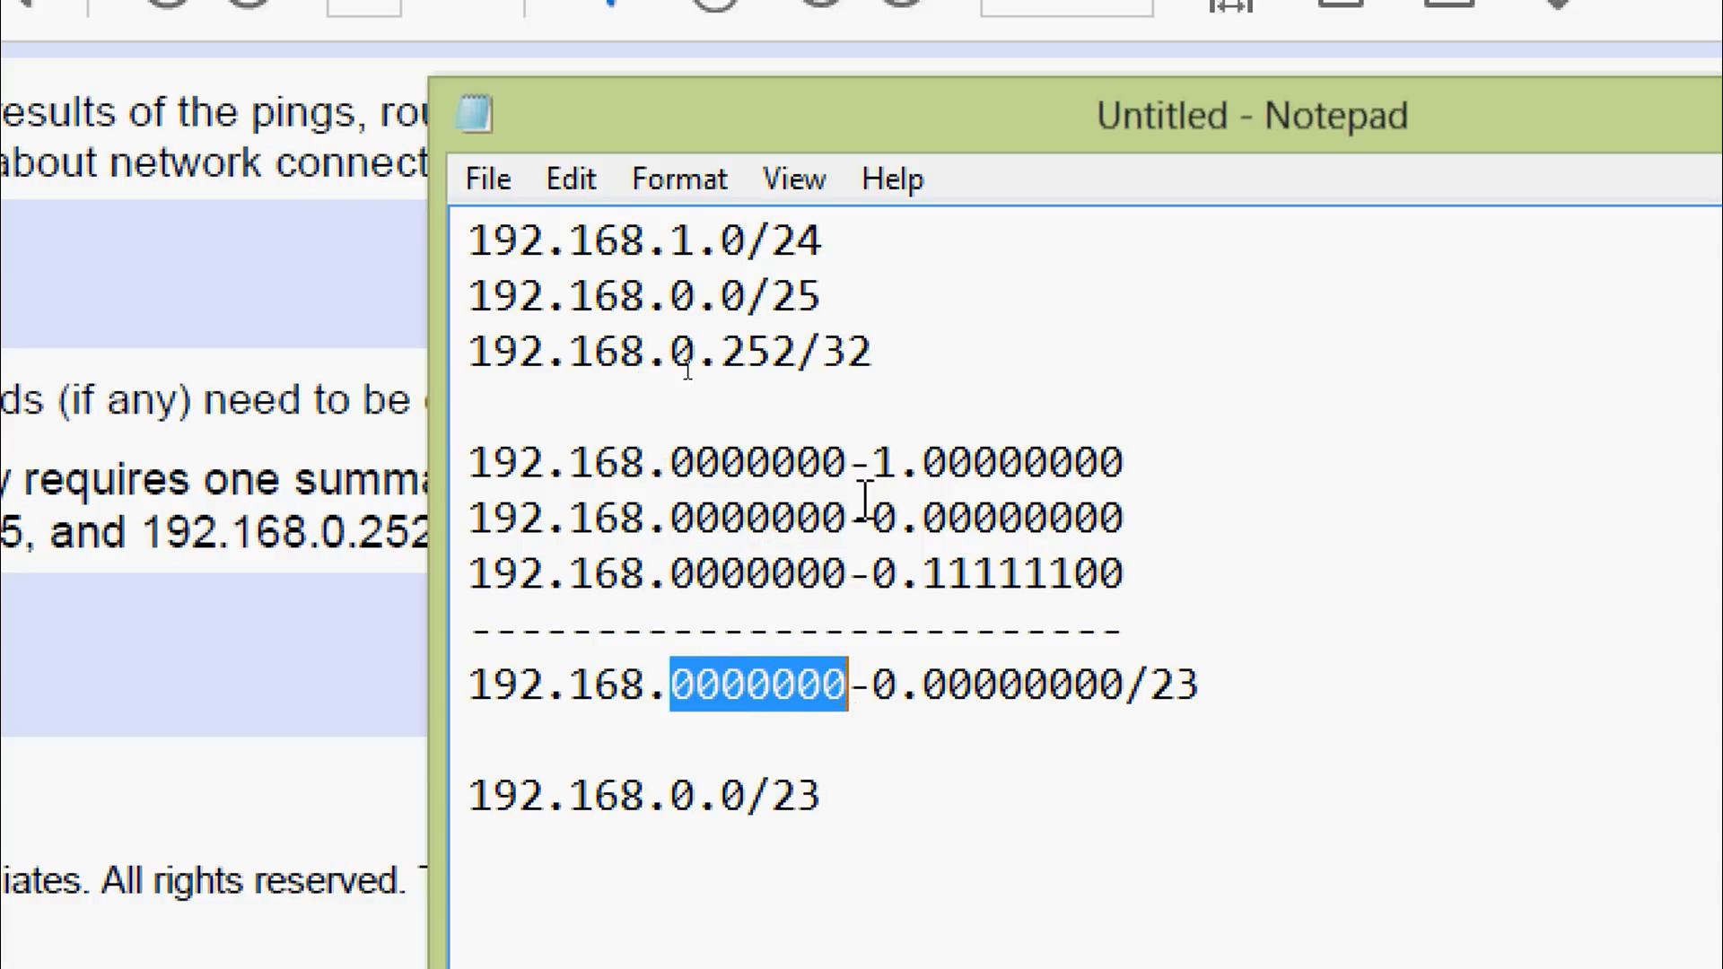
{"action": "left_click", "coordinate": [875, 467]}
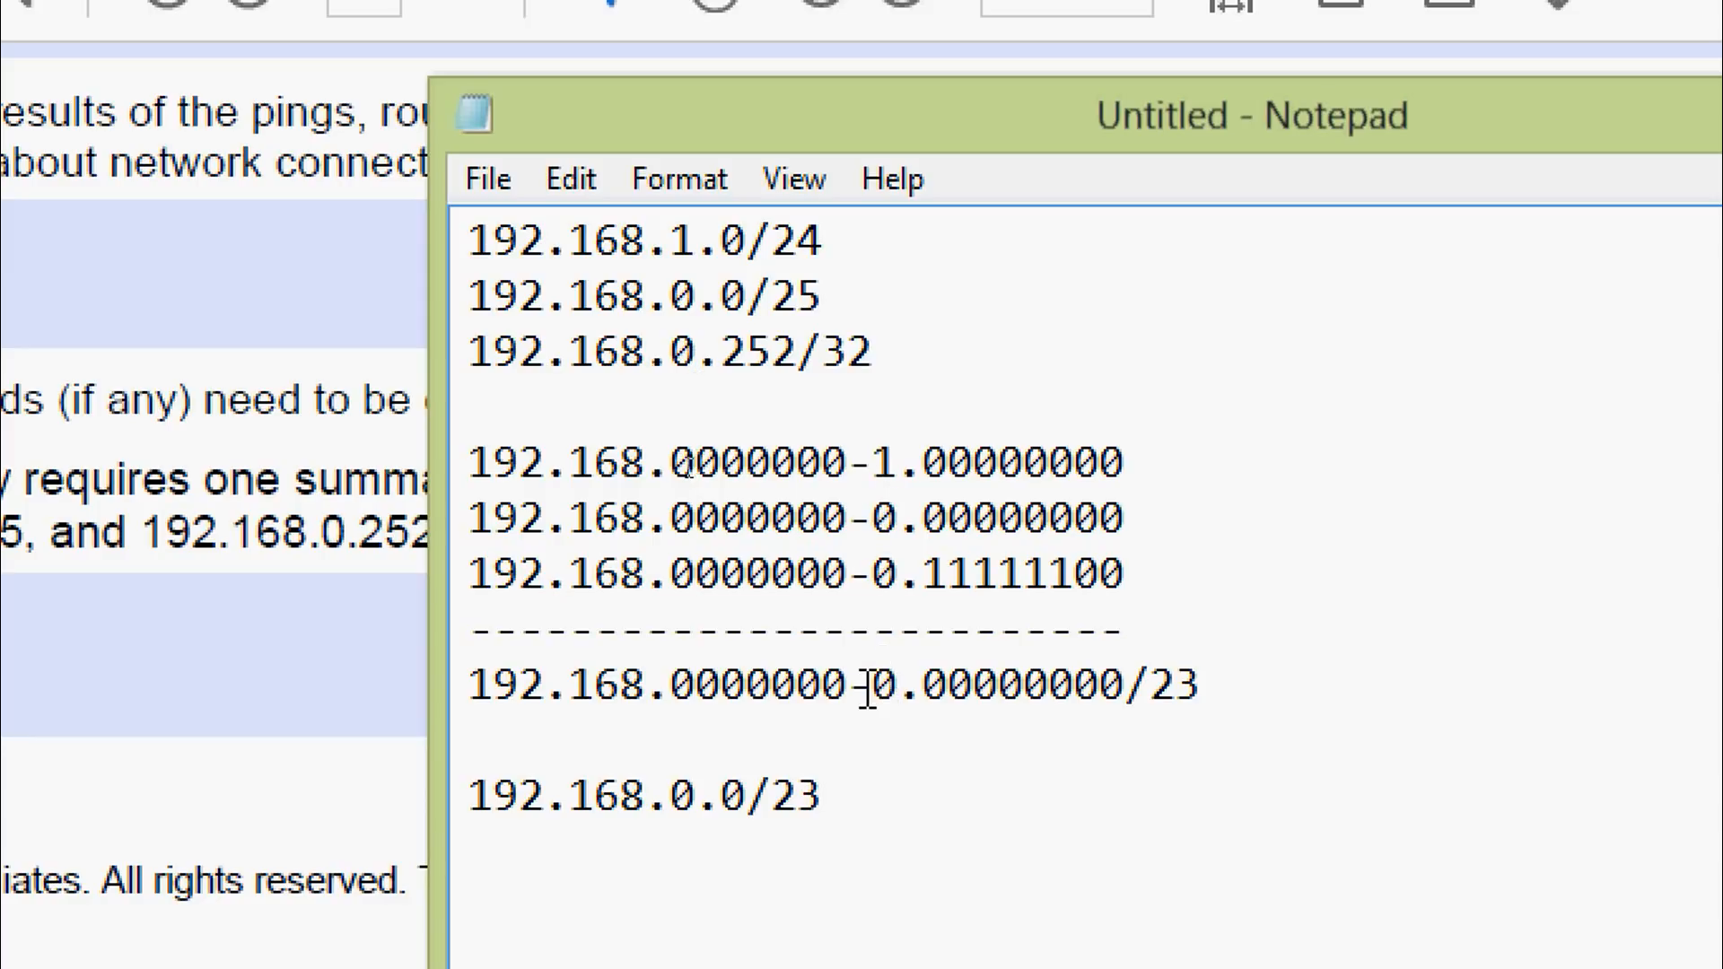
{"action": "left_click_drag", "start_coordinate": [868, 691], "coordinate": [1127, 691]}
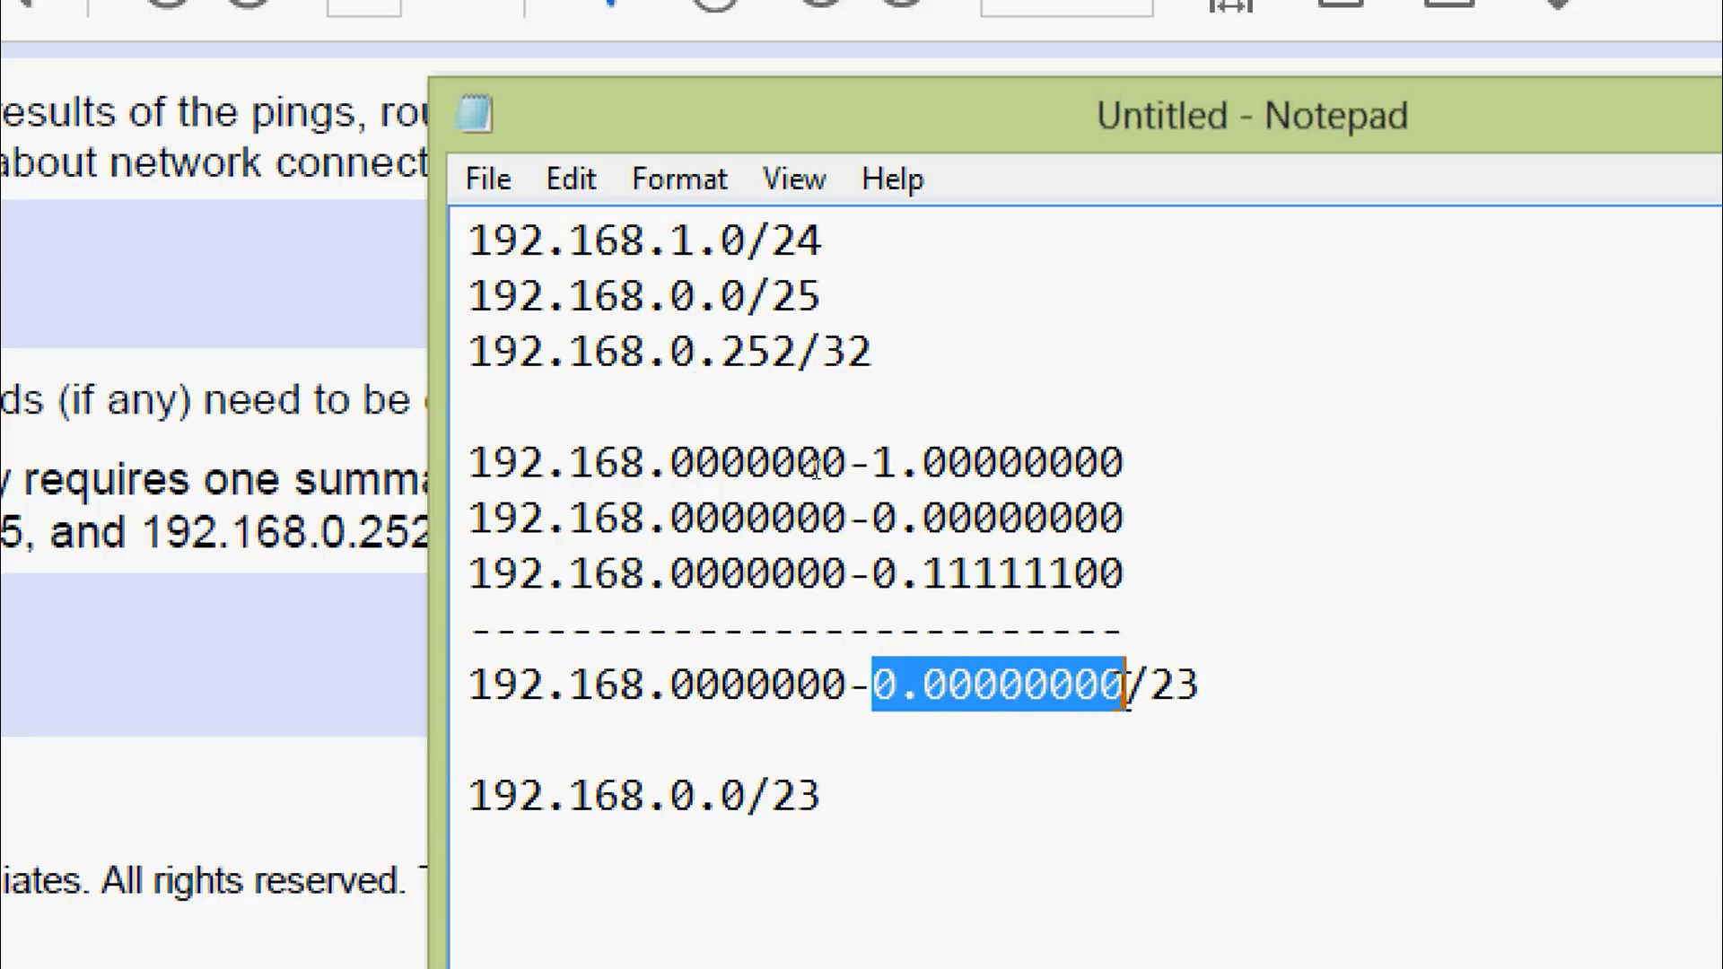
{"action": "left_click_drag", "start_coordinate": [848, 691], "coordinate": [543, 691]}
{"action": "left_click", "coordinate": [471, 686]}
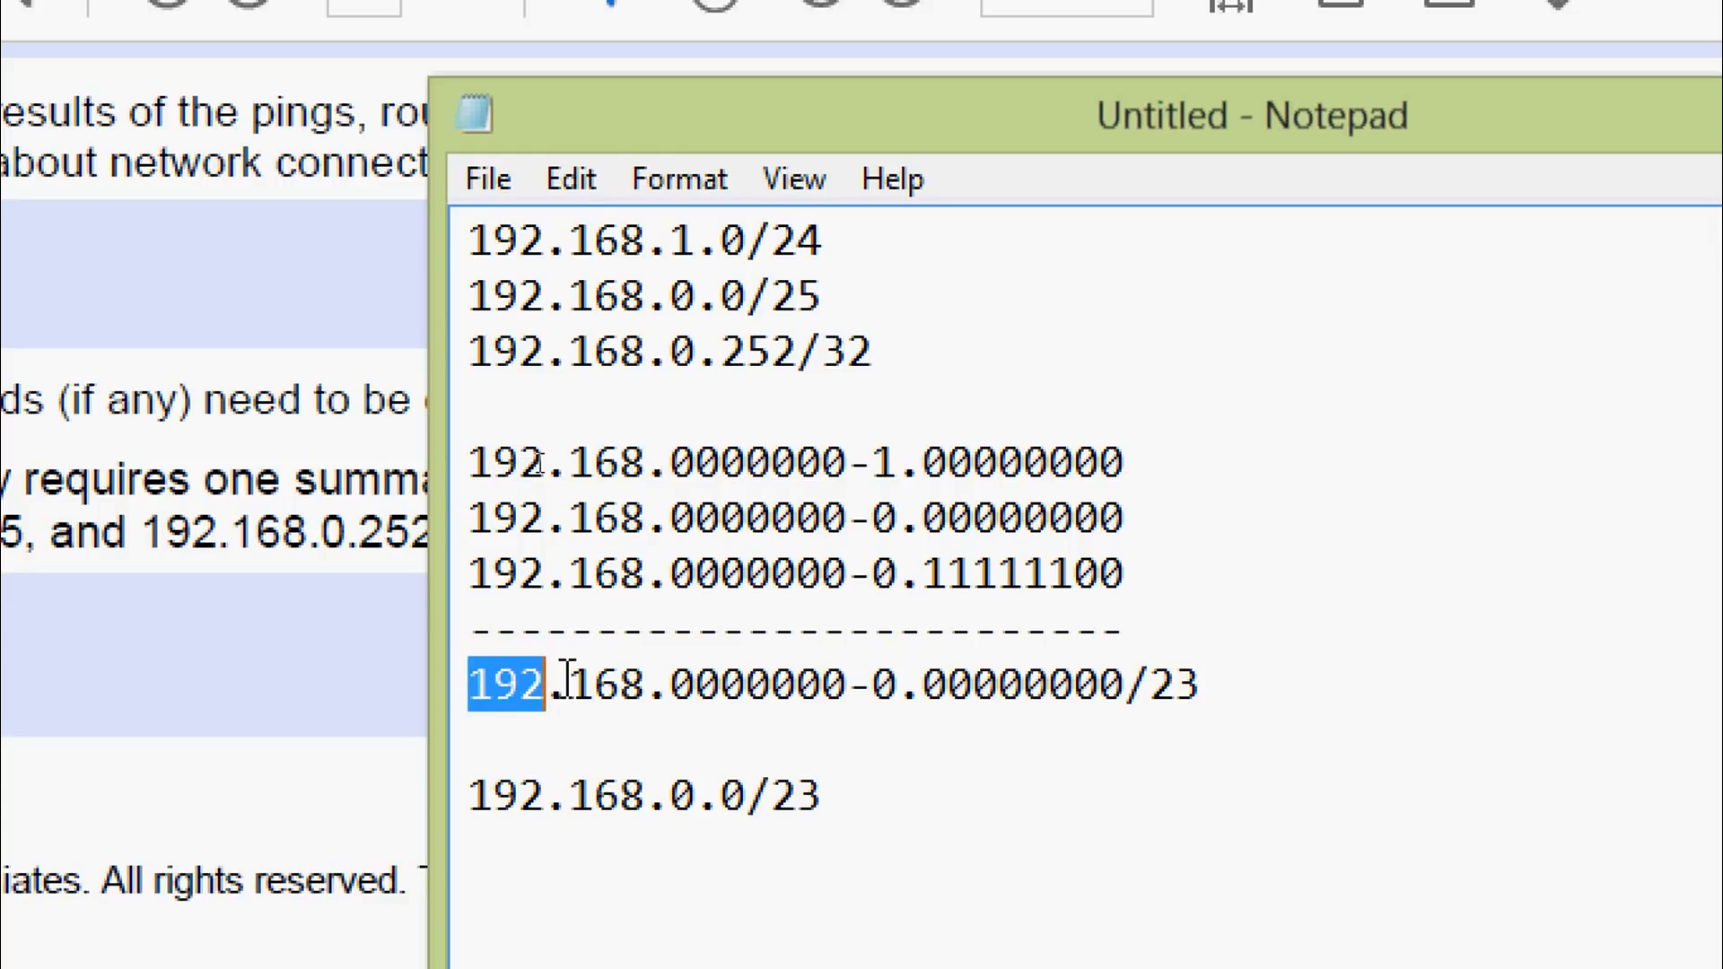
{"action": "left_click_drag", "start_coordinate": [569, 685], "coordinate": [650, 691]}
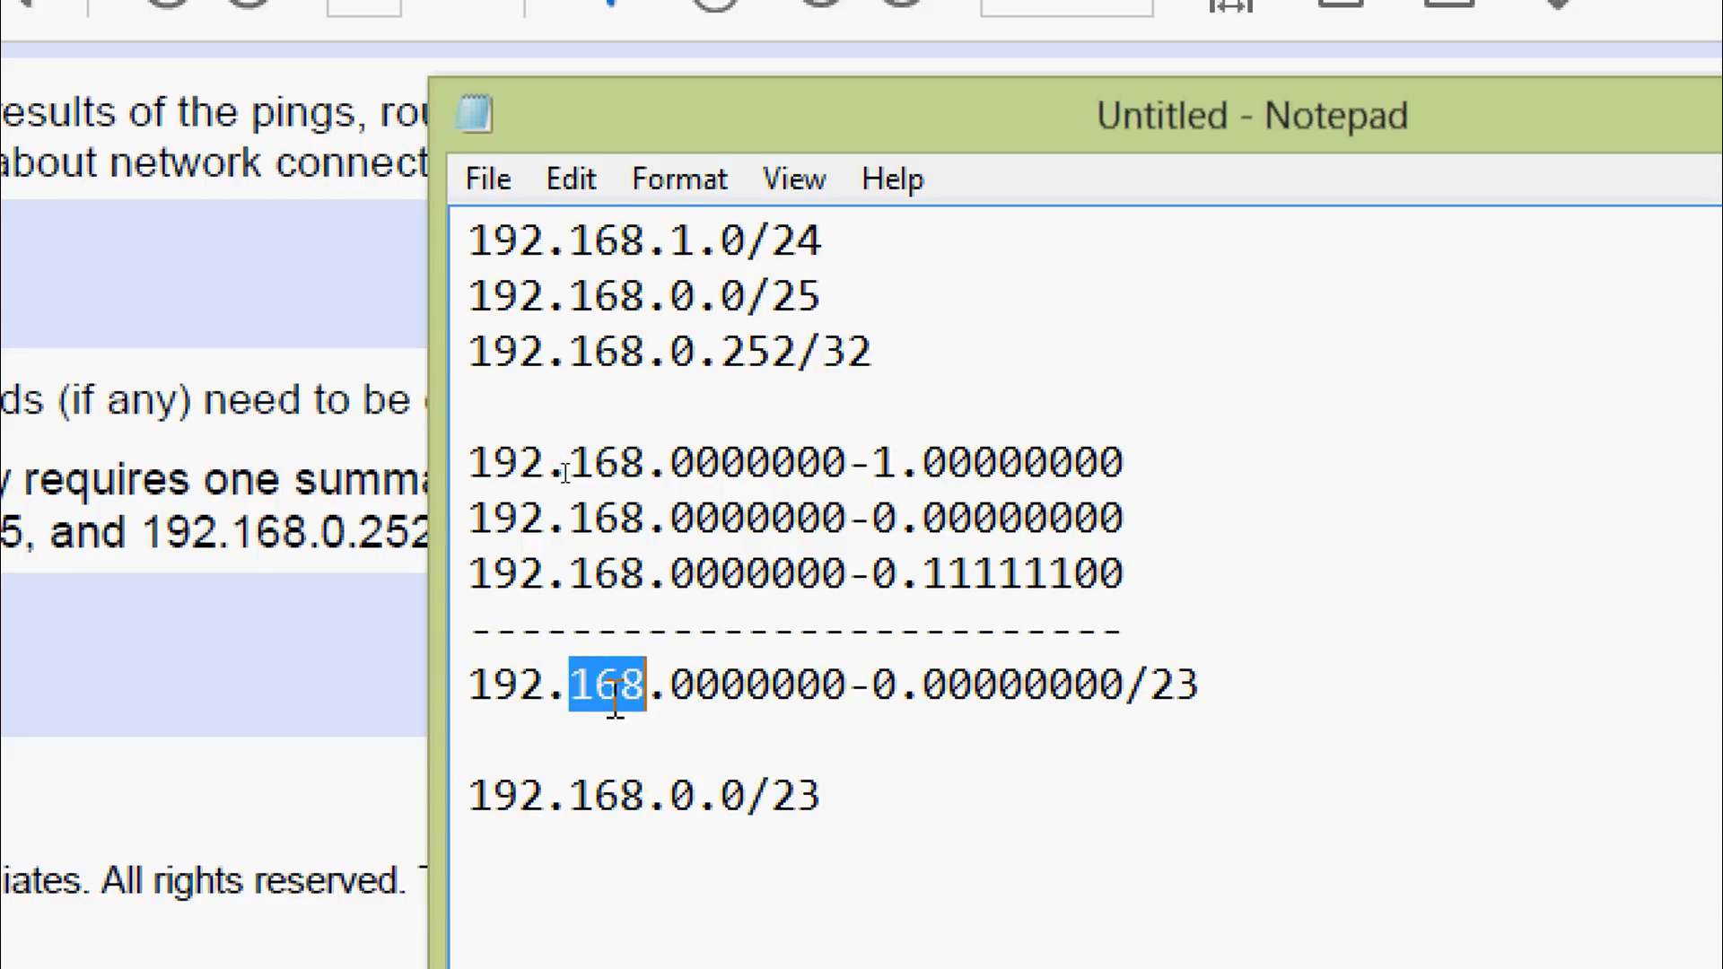
{"action": "left_click_drag", "start_coordinate": [671, 687], "coordinate": [846, 695]}
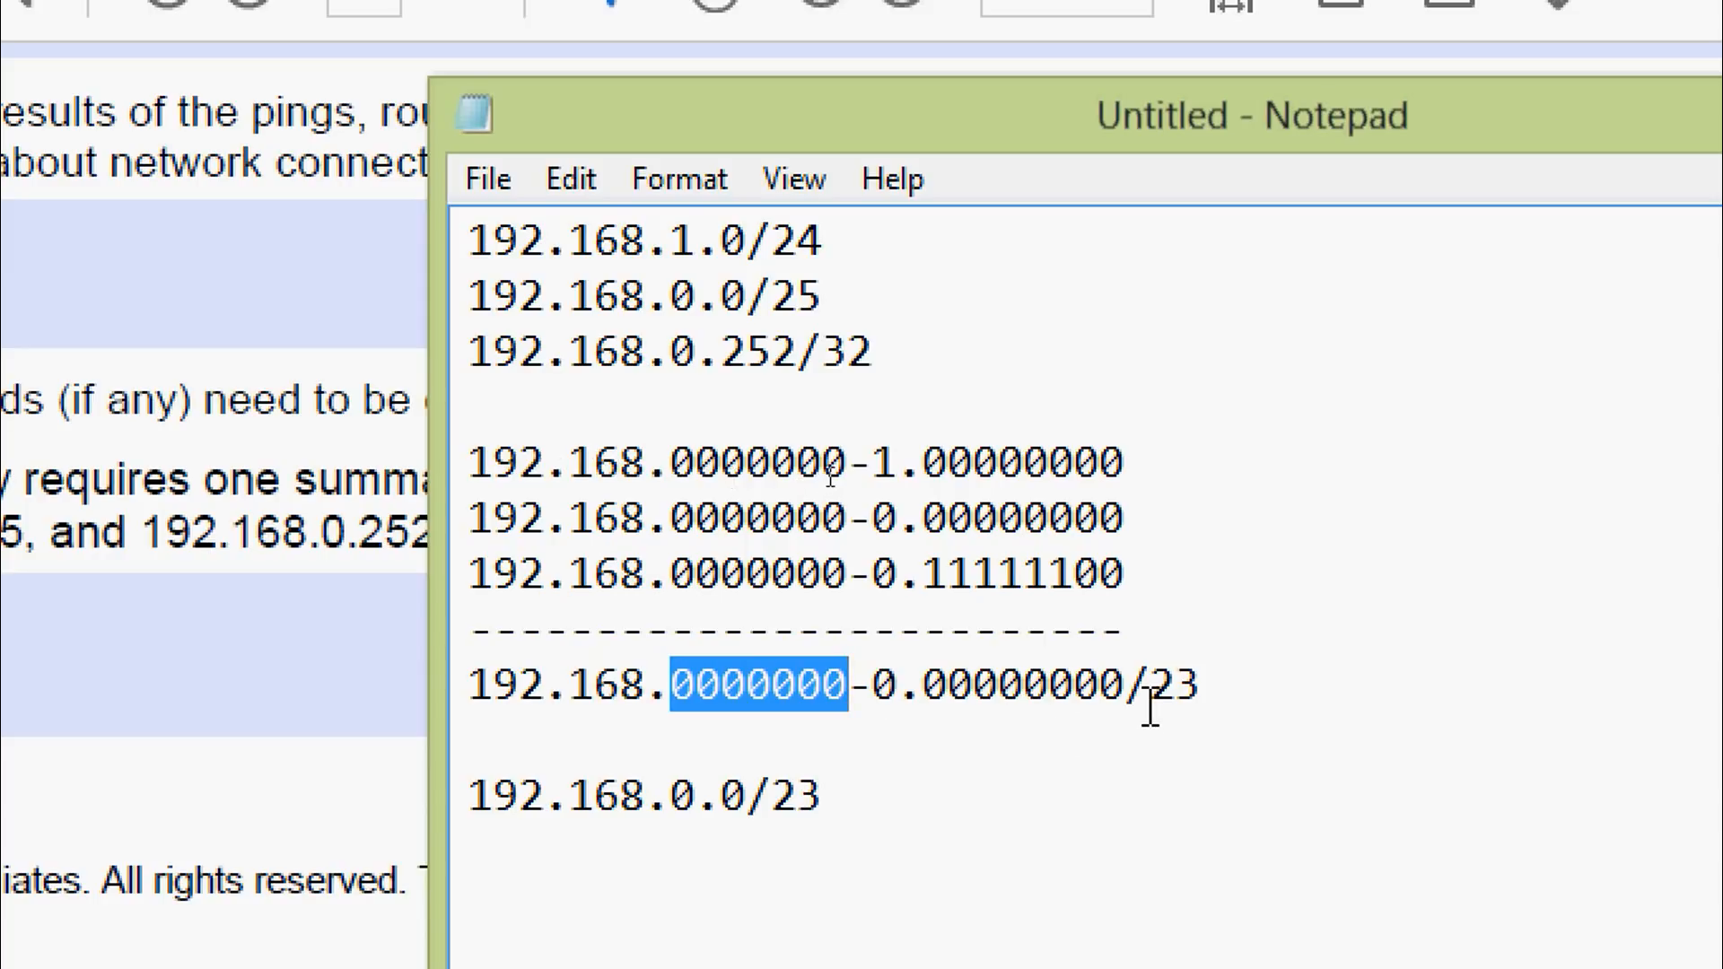
{"action": "left_click_drag", "start_coordinate": [1151, 709], "coordinate": [1196, 695]}
{"action": "left_click", "coordinate": [843, 801]}
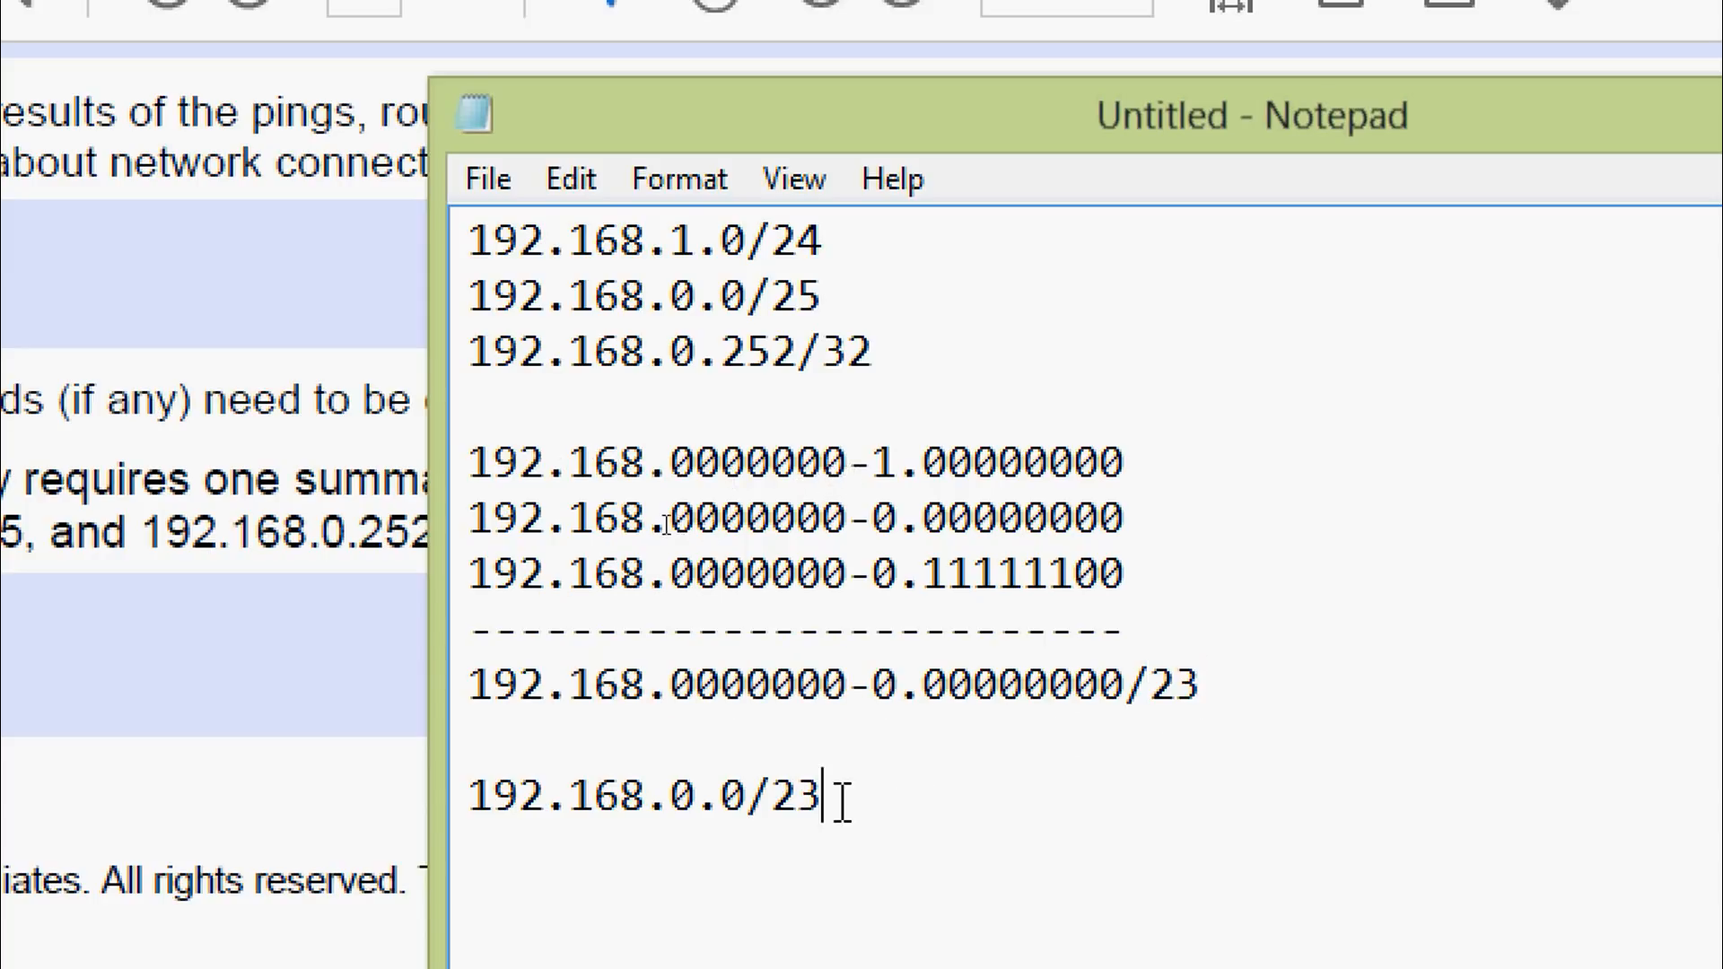
{"action": "left_click_drag", "start_coordinate": [844, 801], "coordinate": [473, 834]}
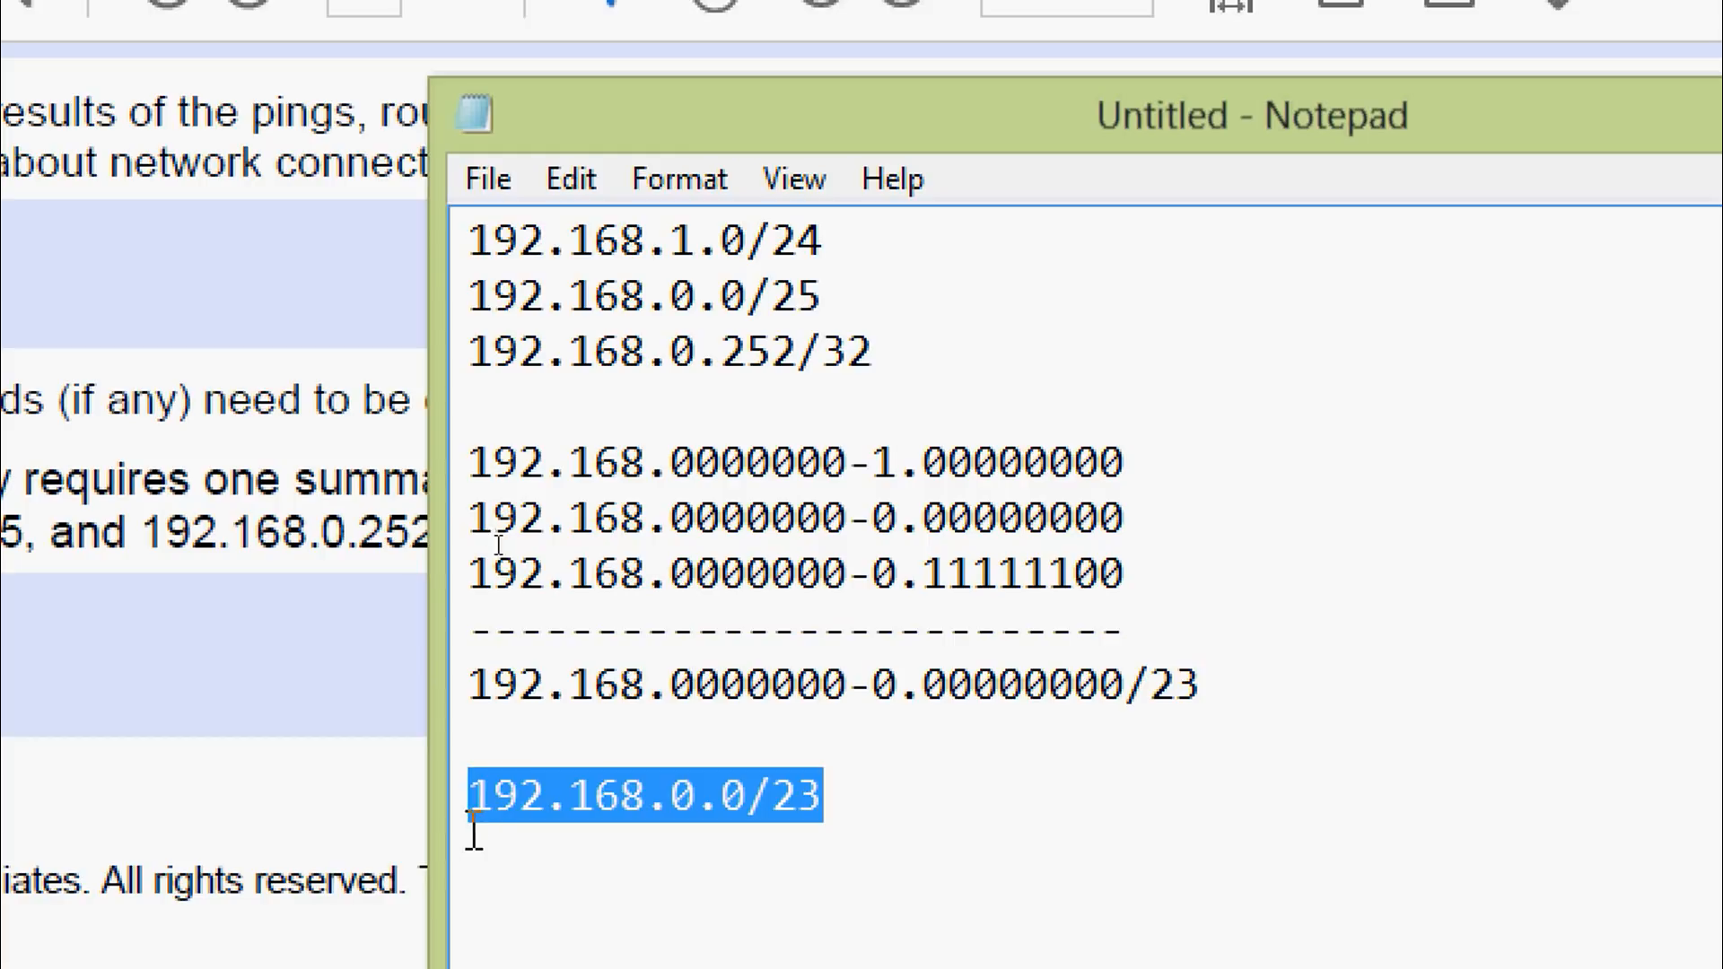
{"action": "left_click", "coordinate": [830, 796]}
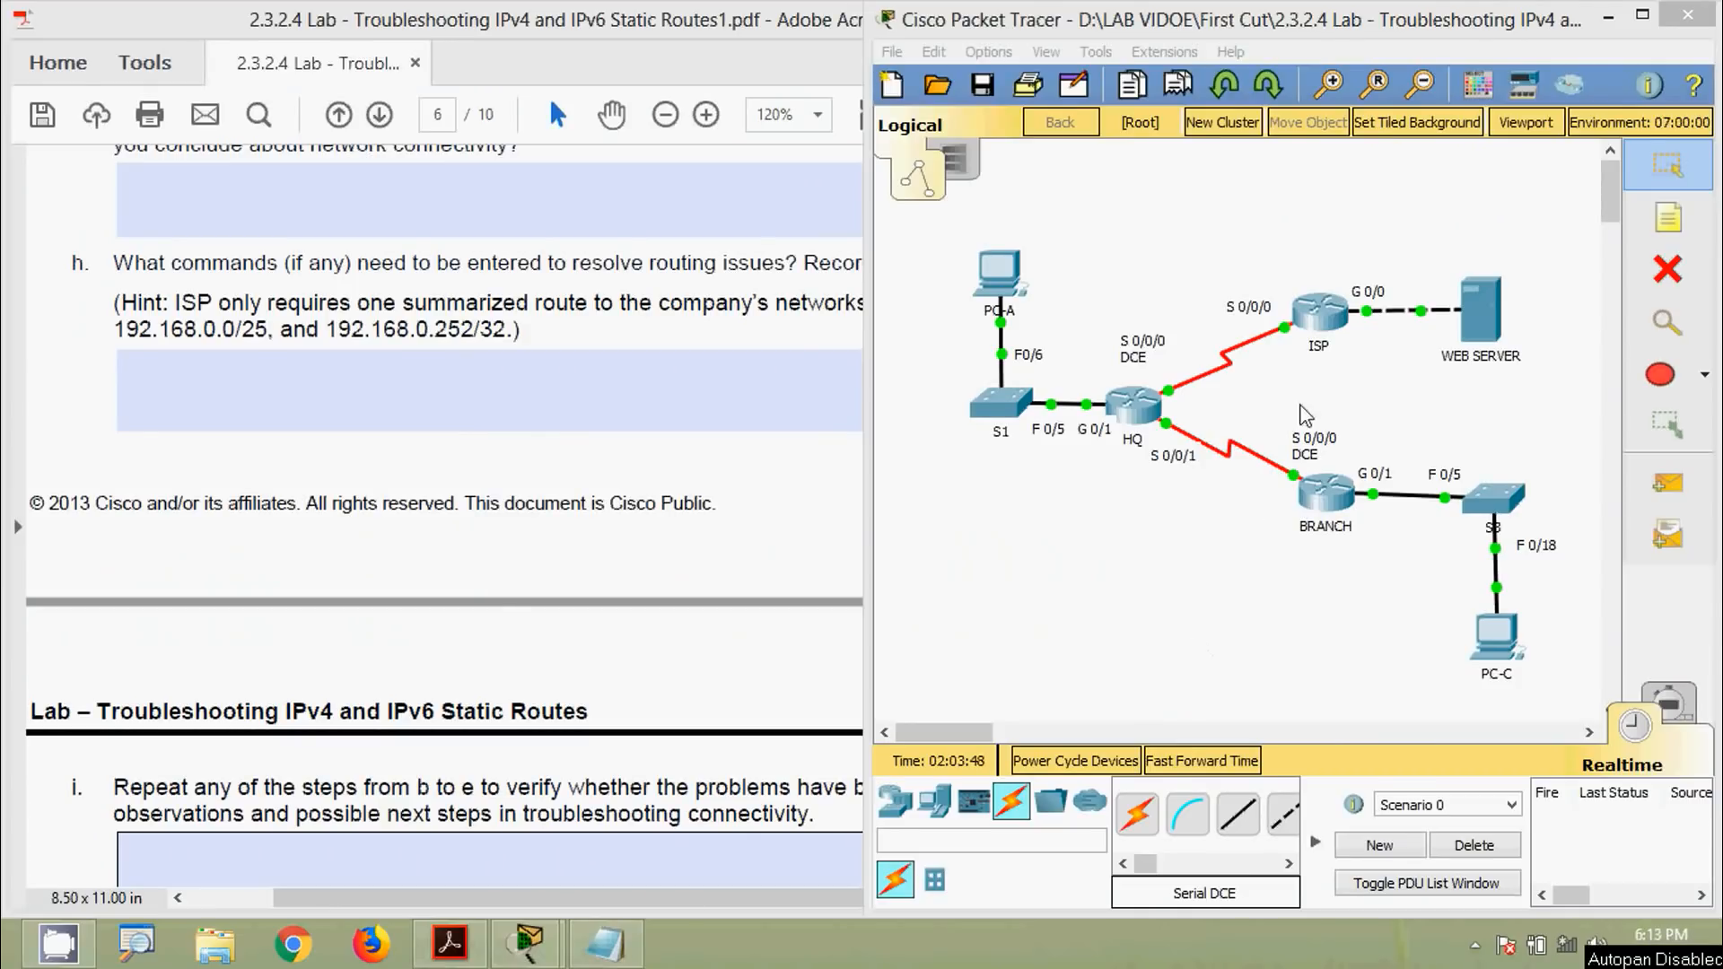
Log into ISP, enter privileged mode and run show running-config
{"action": "left_click", "coordinate": [1318, 323]}
{"action": "left_click_drag", "start_coordinate": [837, 81], "coordinate": [944, 44]}
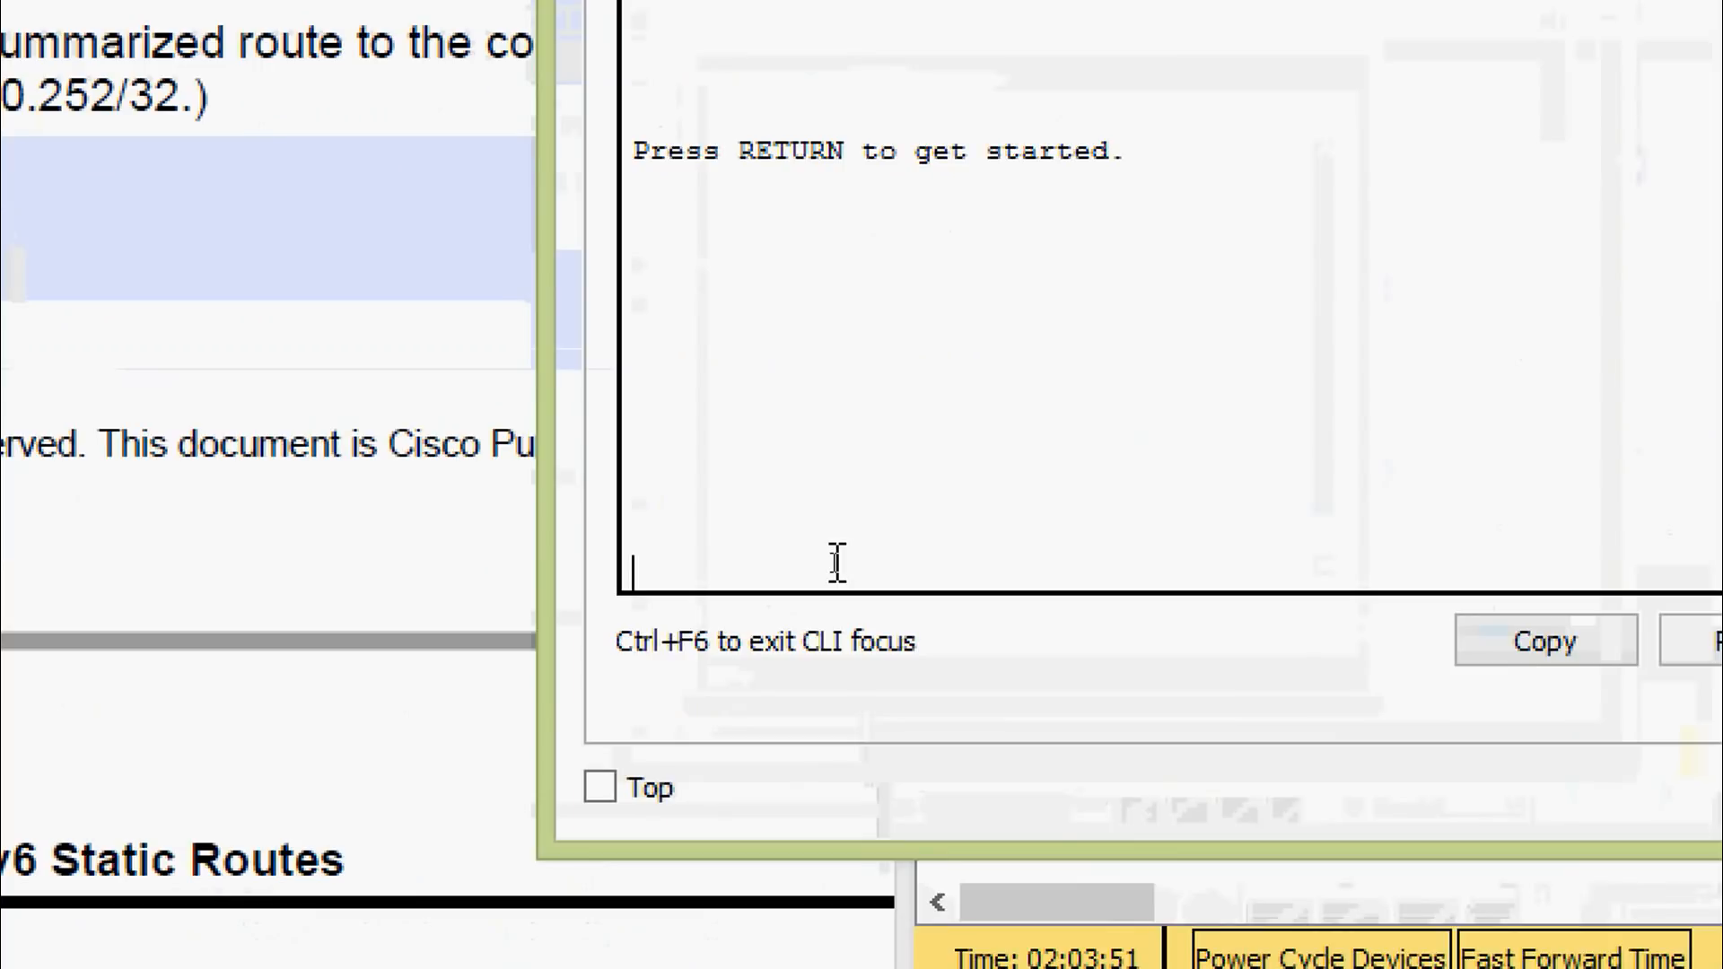
{"action": "key", "text": "Return"}
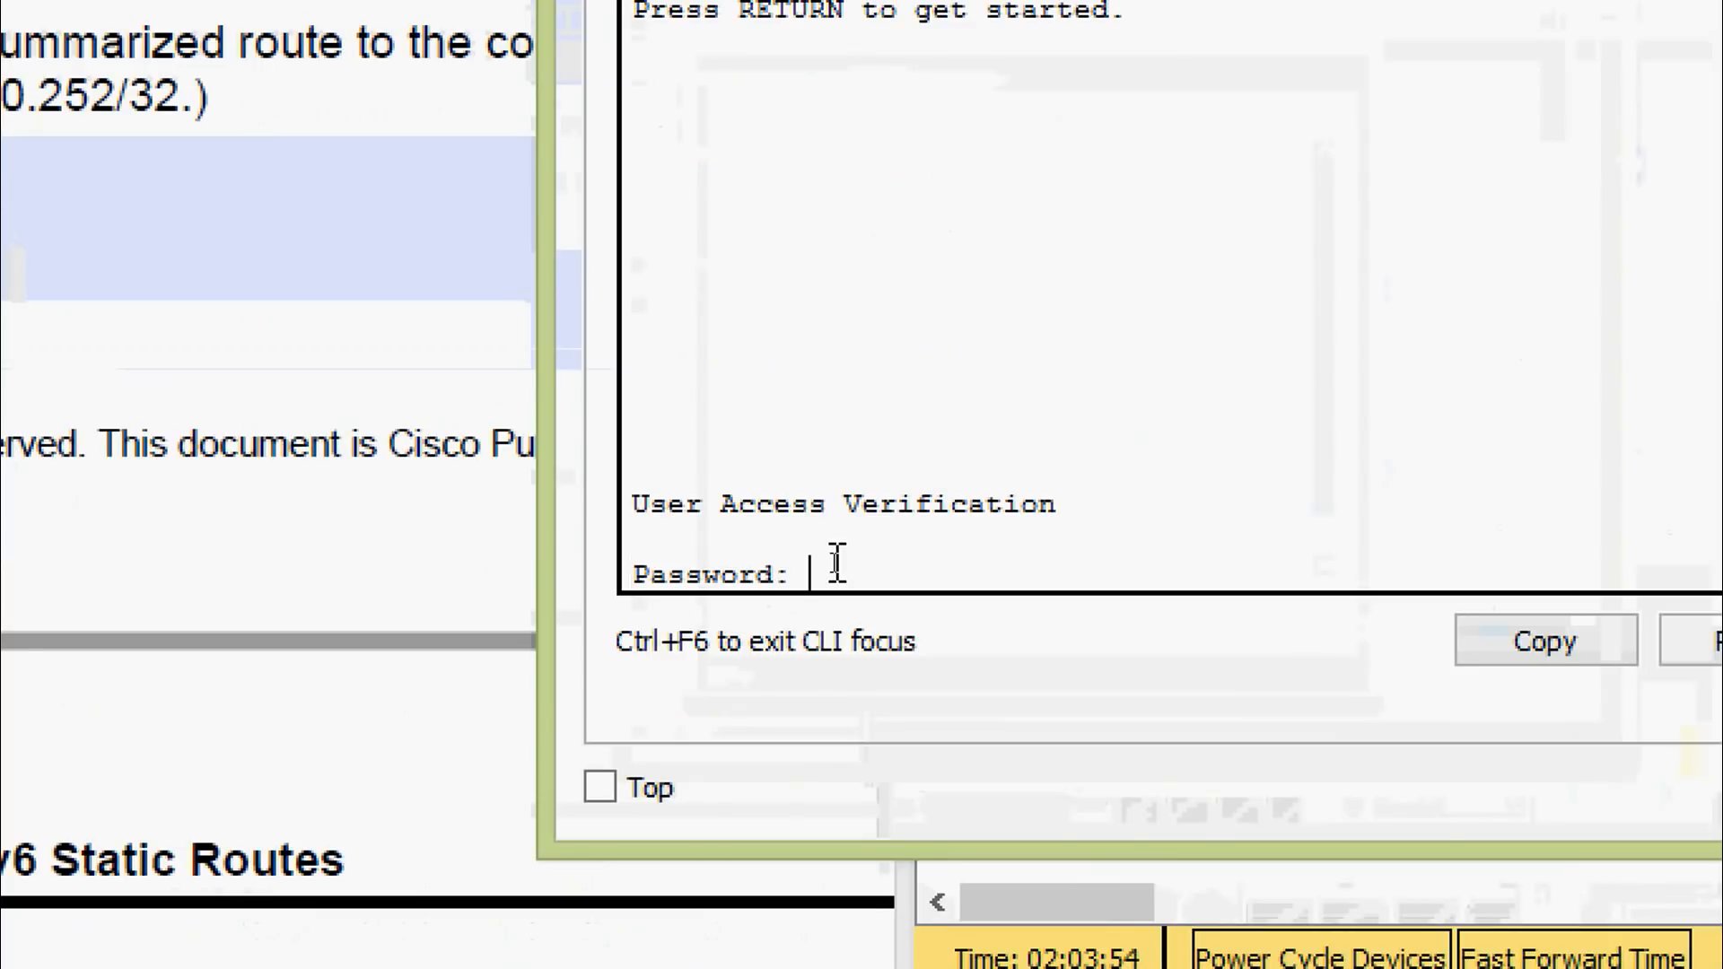
{"action": "key", "text": "Return"}
{"action": "key", "text": "Return"}
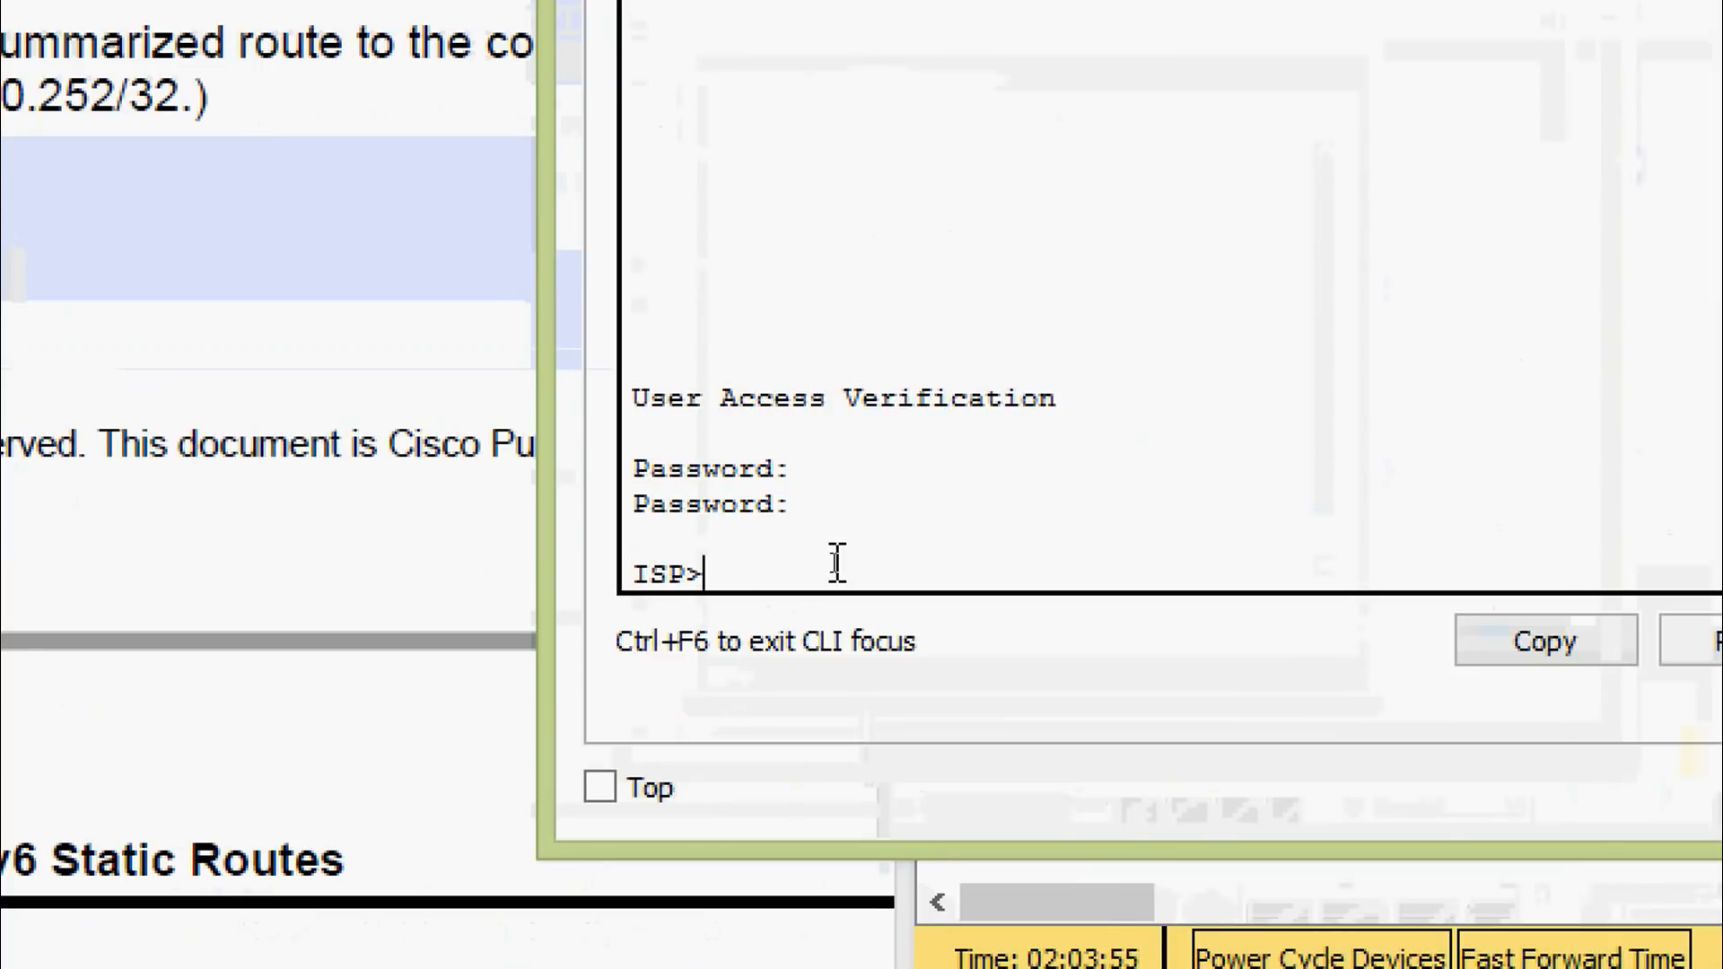
{"action": "type", "text": "ena"}
{"action": "key", "text": "Tab"}
{"action": "key", "text": "Return"}
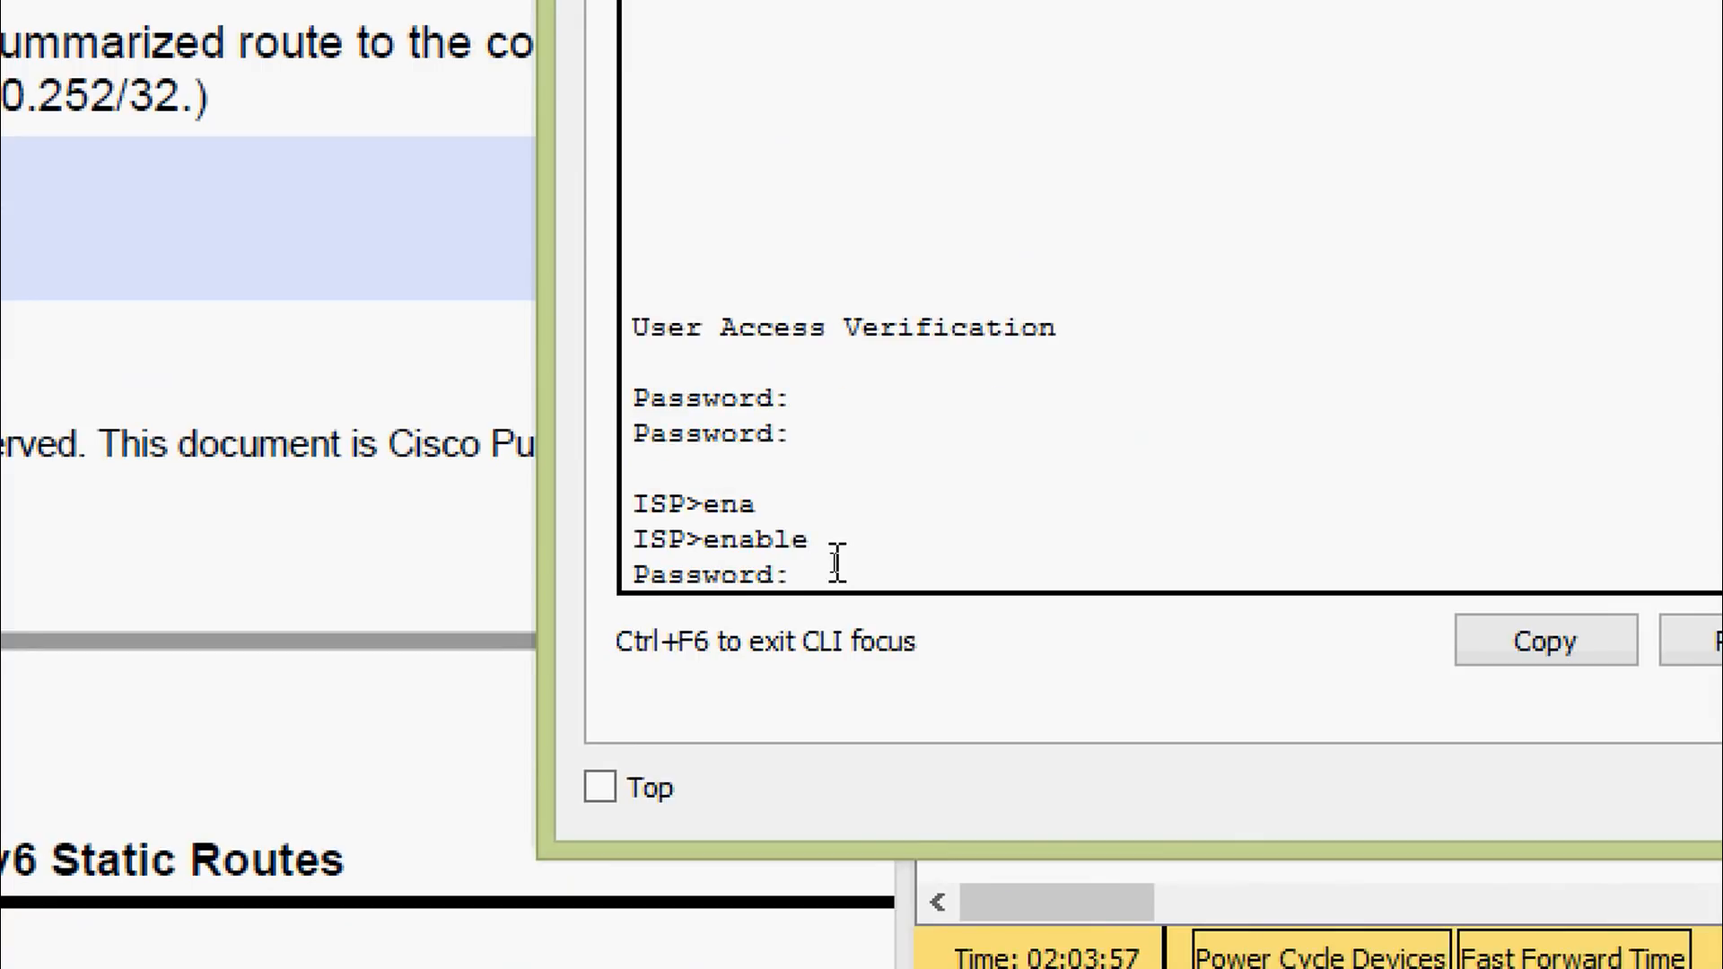
{"action": "key", "text": "Return"}
{"action": "key", "text": "Return"}
{"action": "type", "text": "s"}
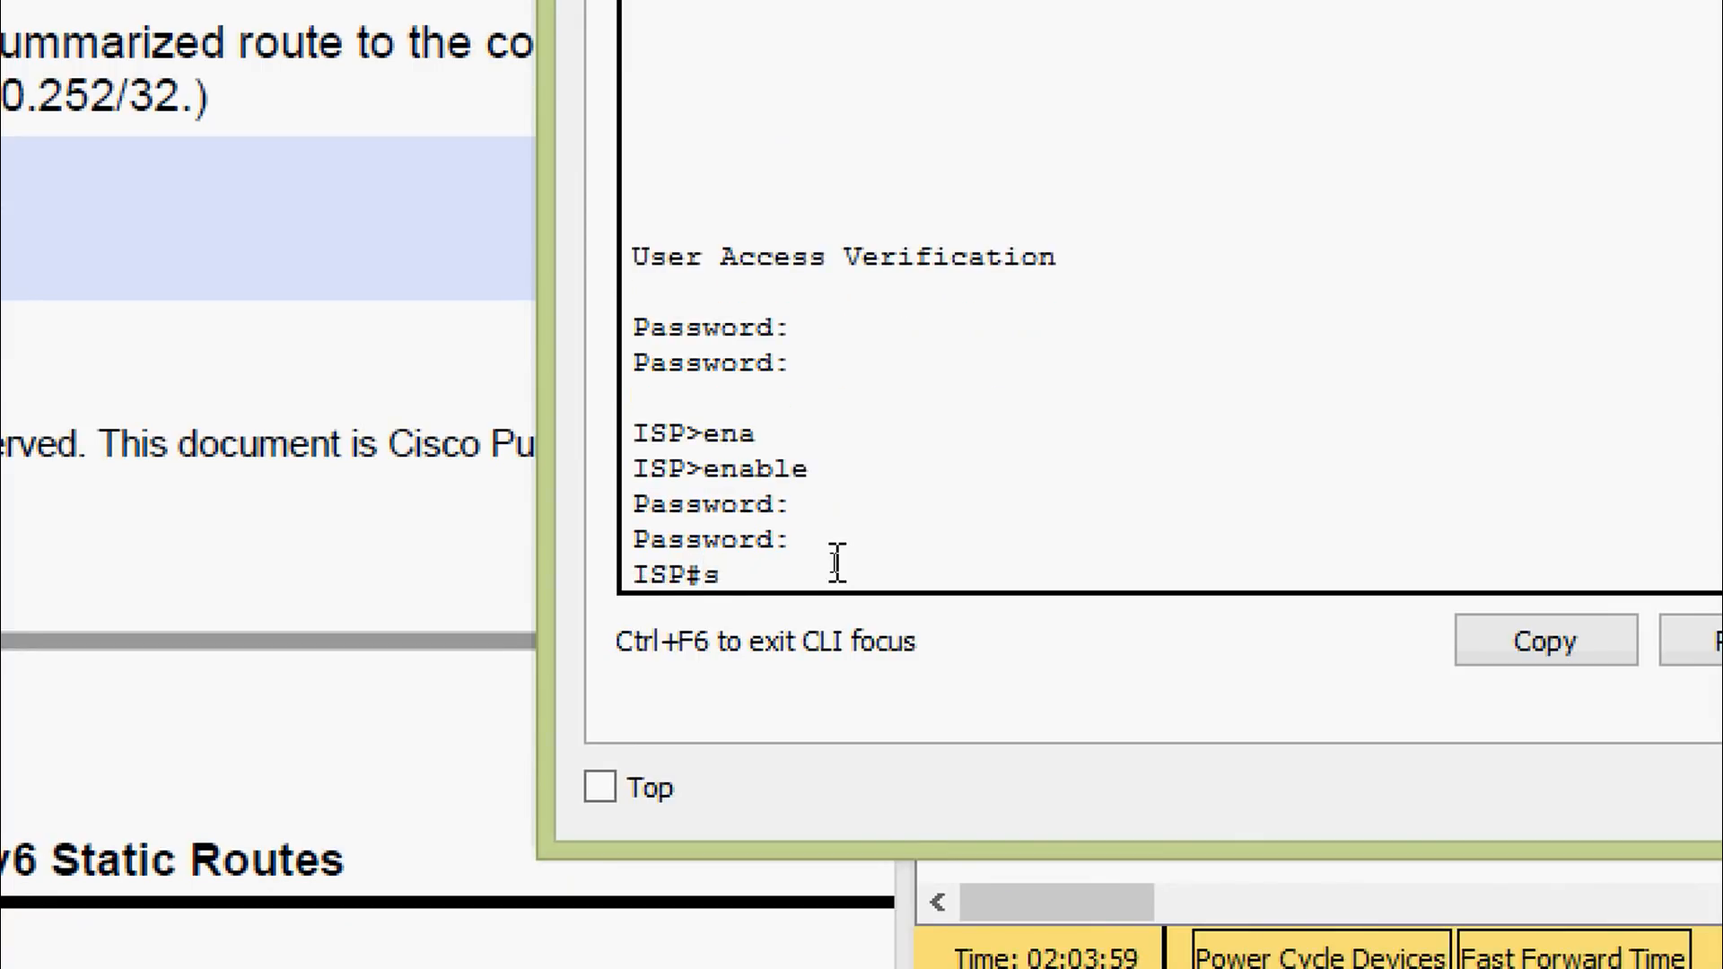
{"action": "type", "text": "h"}
{"action": "key", "text": "Tab"}
{"action": "type", "text": "ru"}
{"action": "key", "text": "Return"}
{"action": "key", "text": "space"}
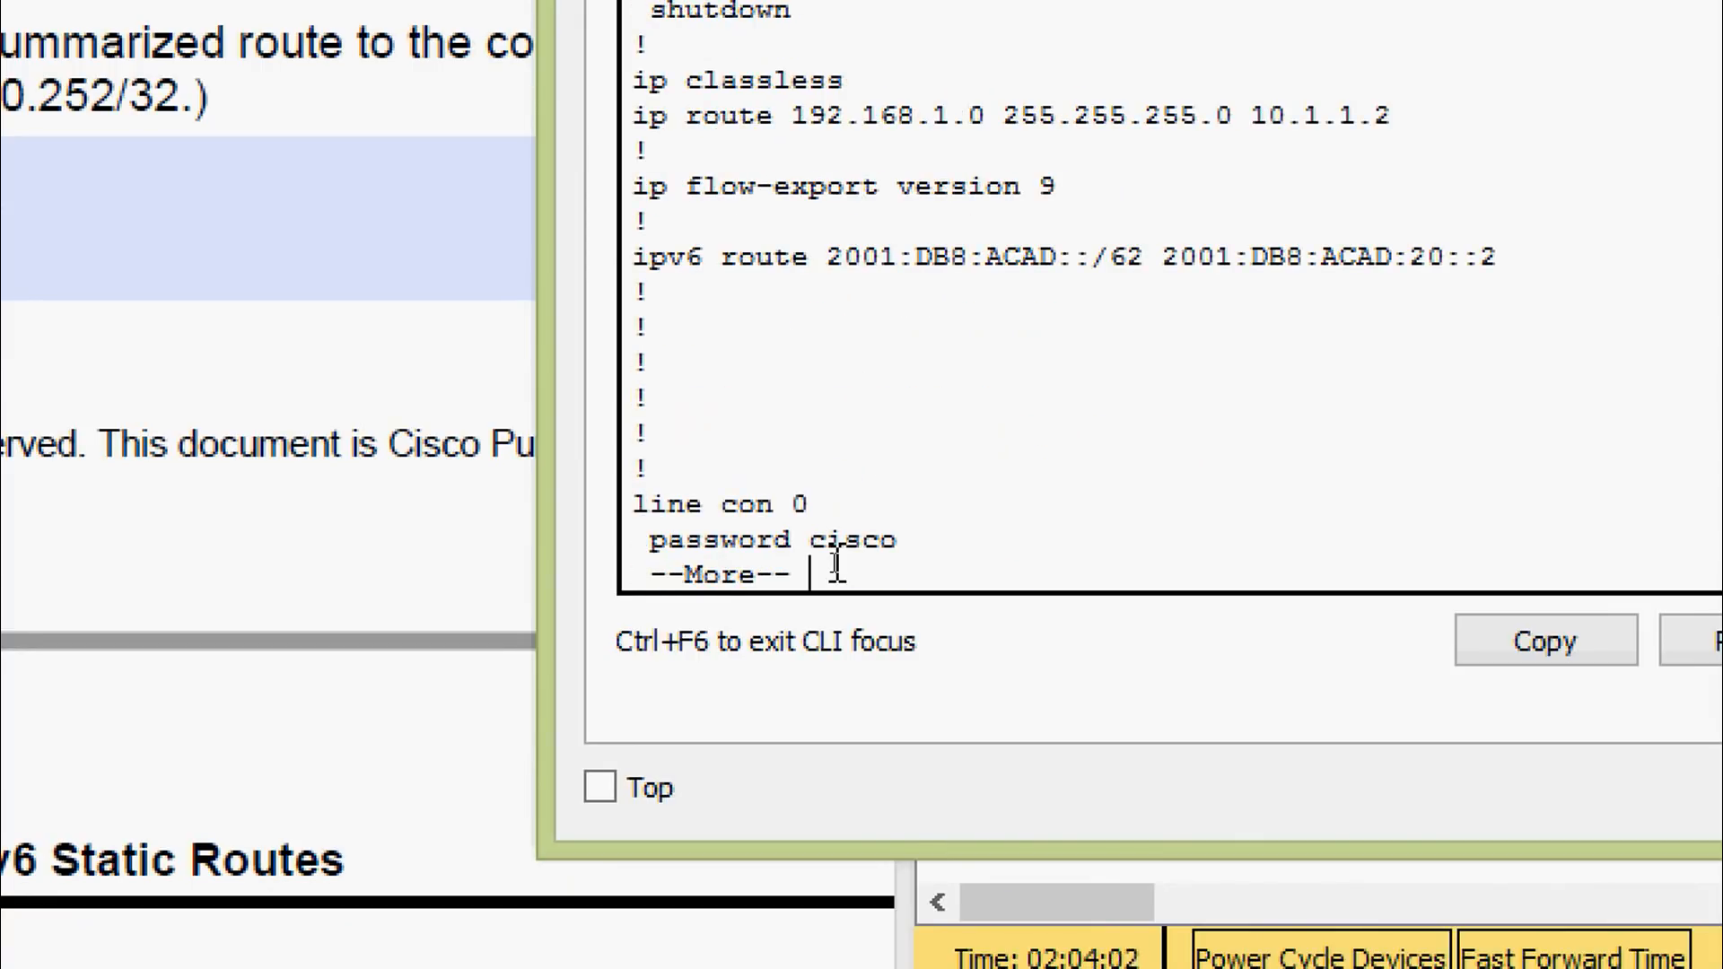
Highlight the static route 192.168.1.0 255.255.255.0 with next hop 10.1.1.2 in the output
{"action": "scroll", "coordinate": [902, 395], "scroll_direction": "up", "scroll_amount": 2}
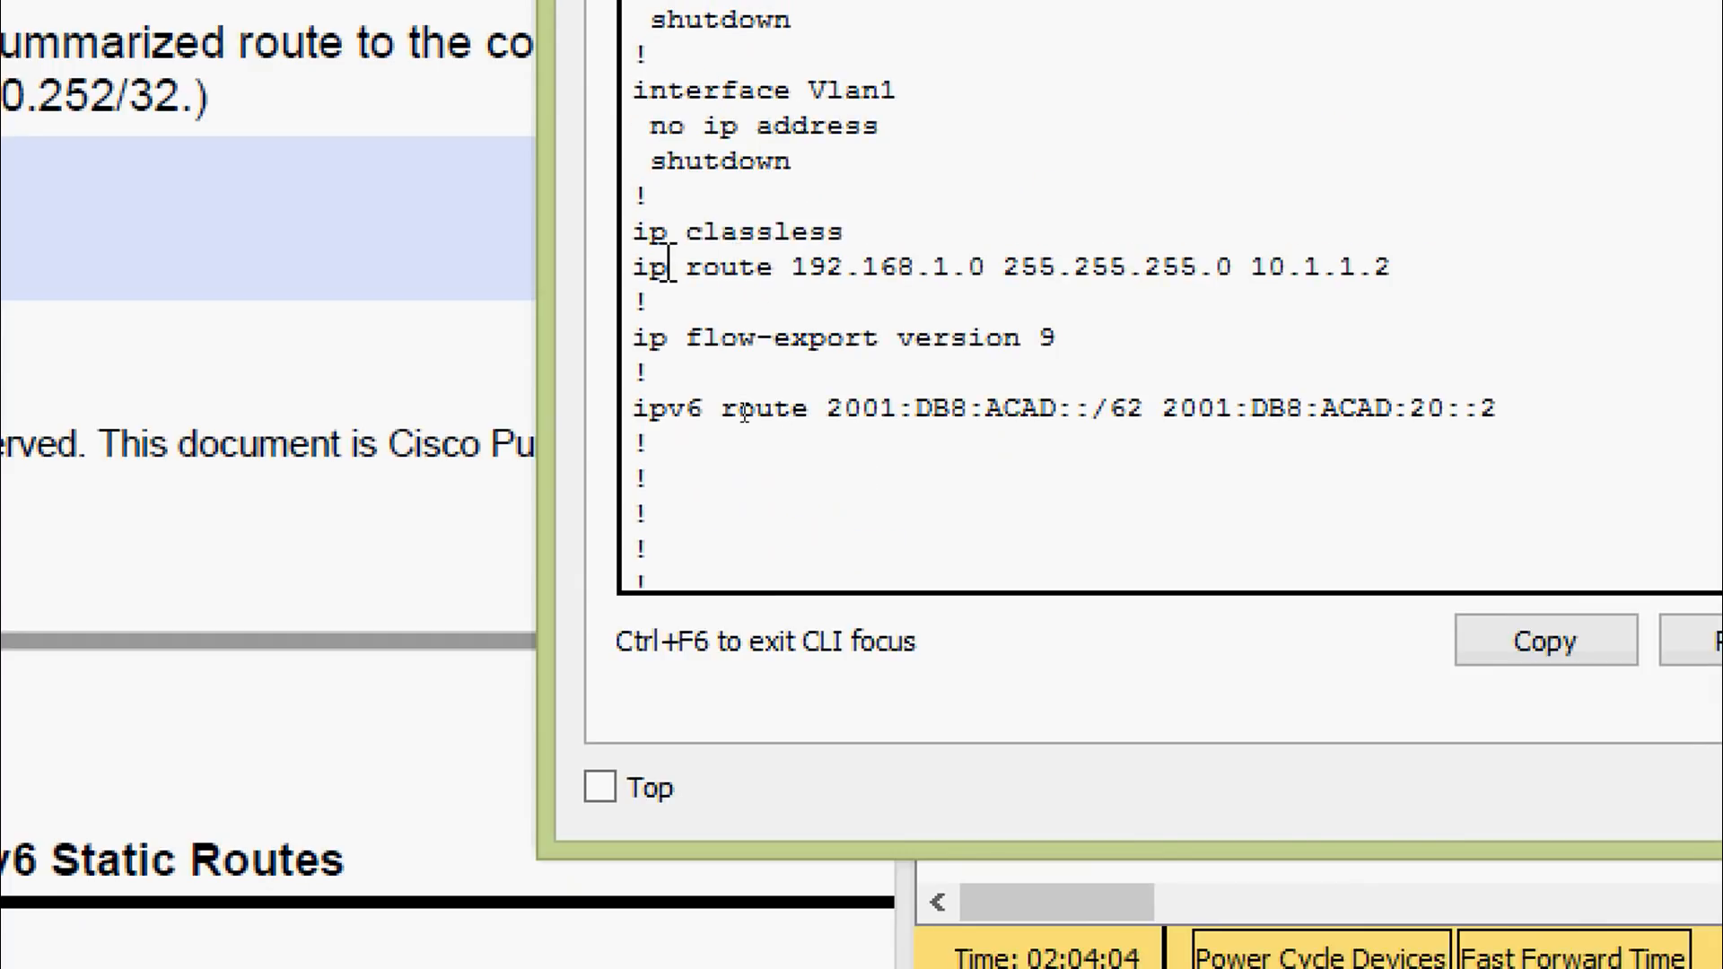
{"action": "left_click_drag", "start_coordinate": [634, 266], "coordinate": [1396, 274]}
{"action": "left_click_drag", "start_coordinate": [1252, 267], "coordinate": [1393, 270]}
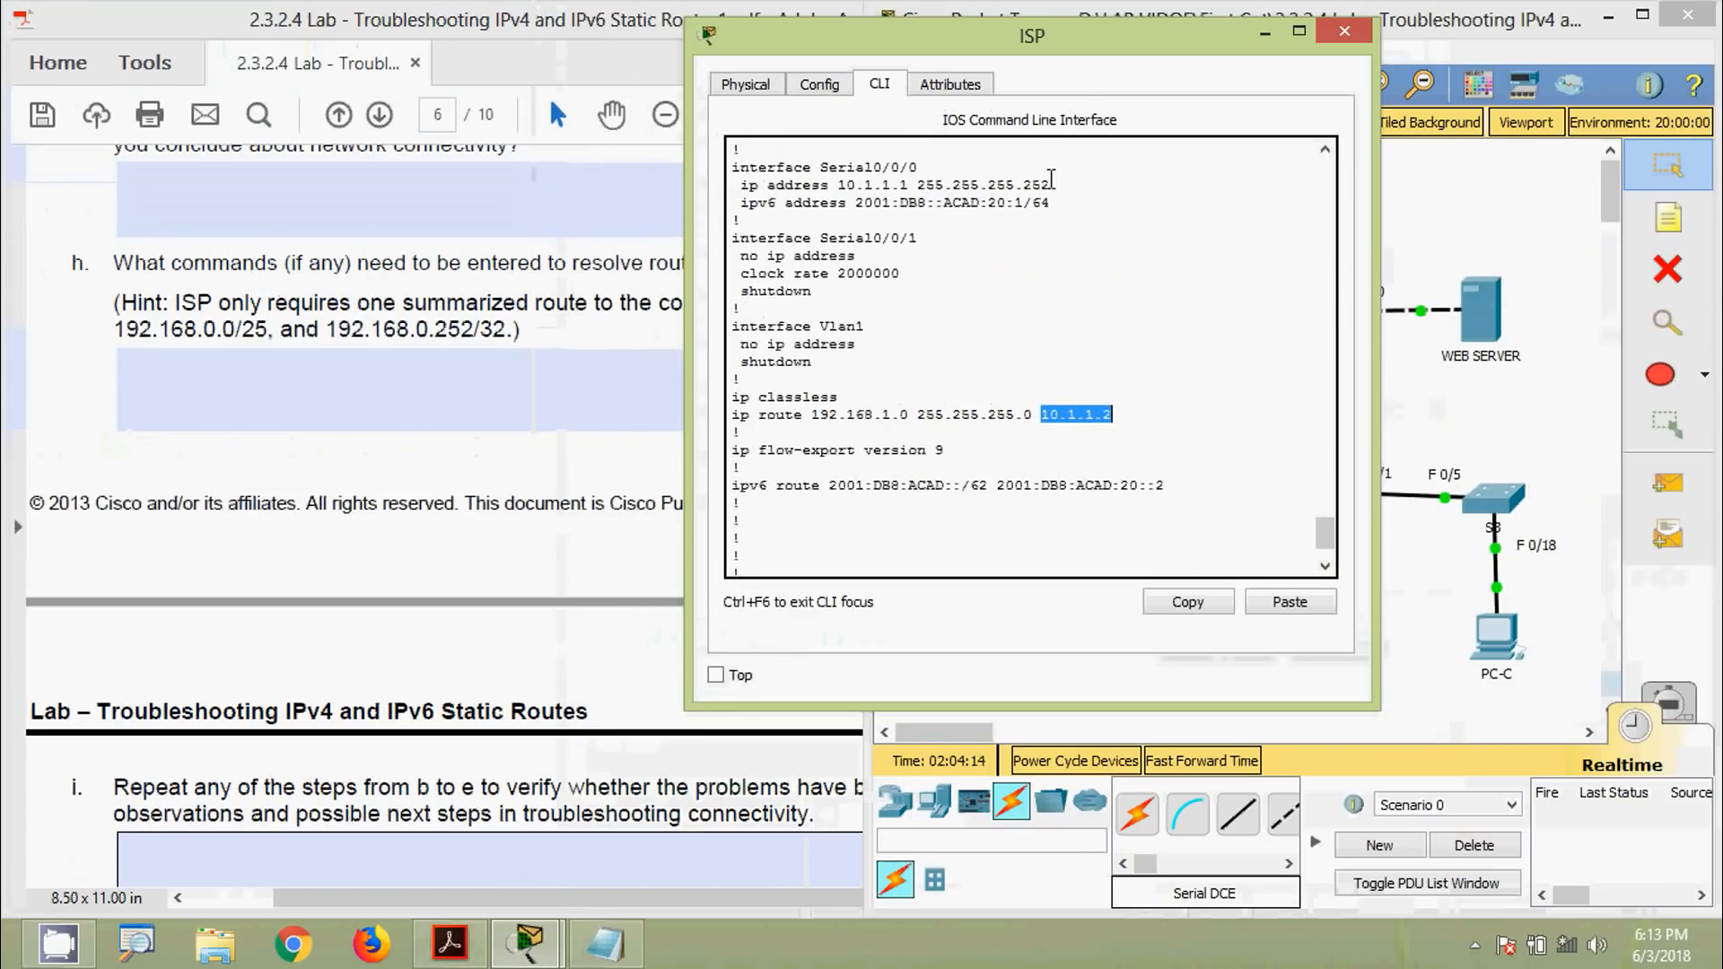
{"action": "left_click_drag", "start_coordinate": [983, 81], "coordinate": [684, 79]}
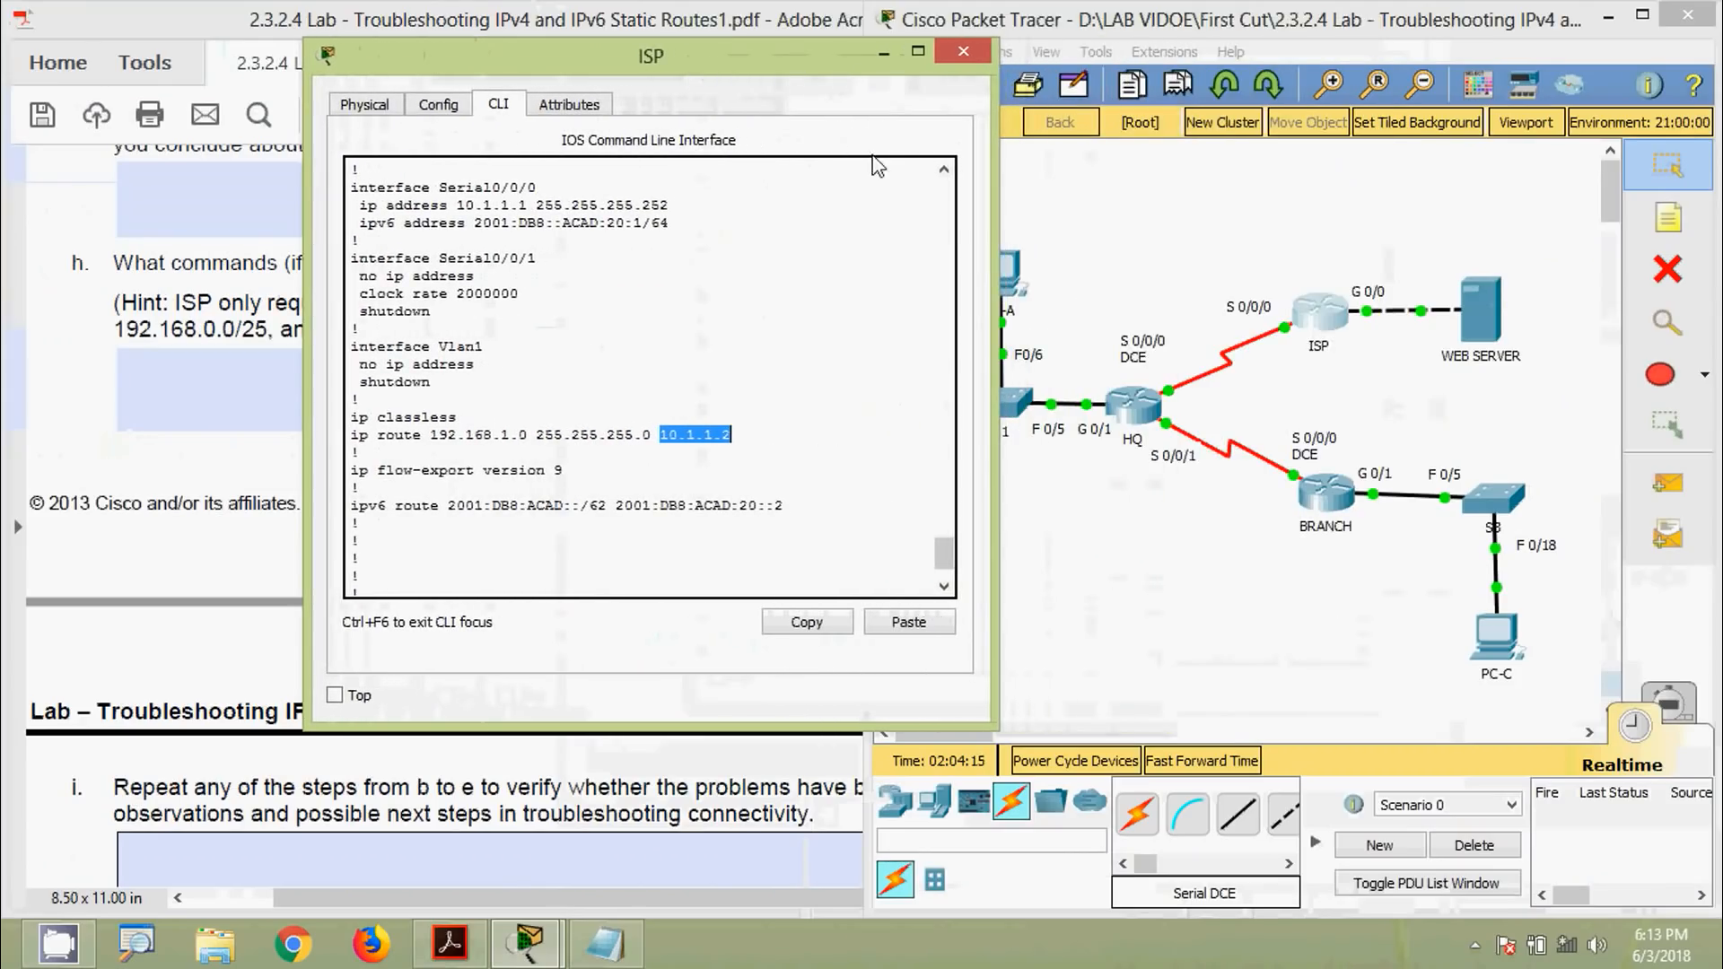
{"action": "left_click", "coordinate": [1180, 286]}
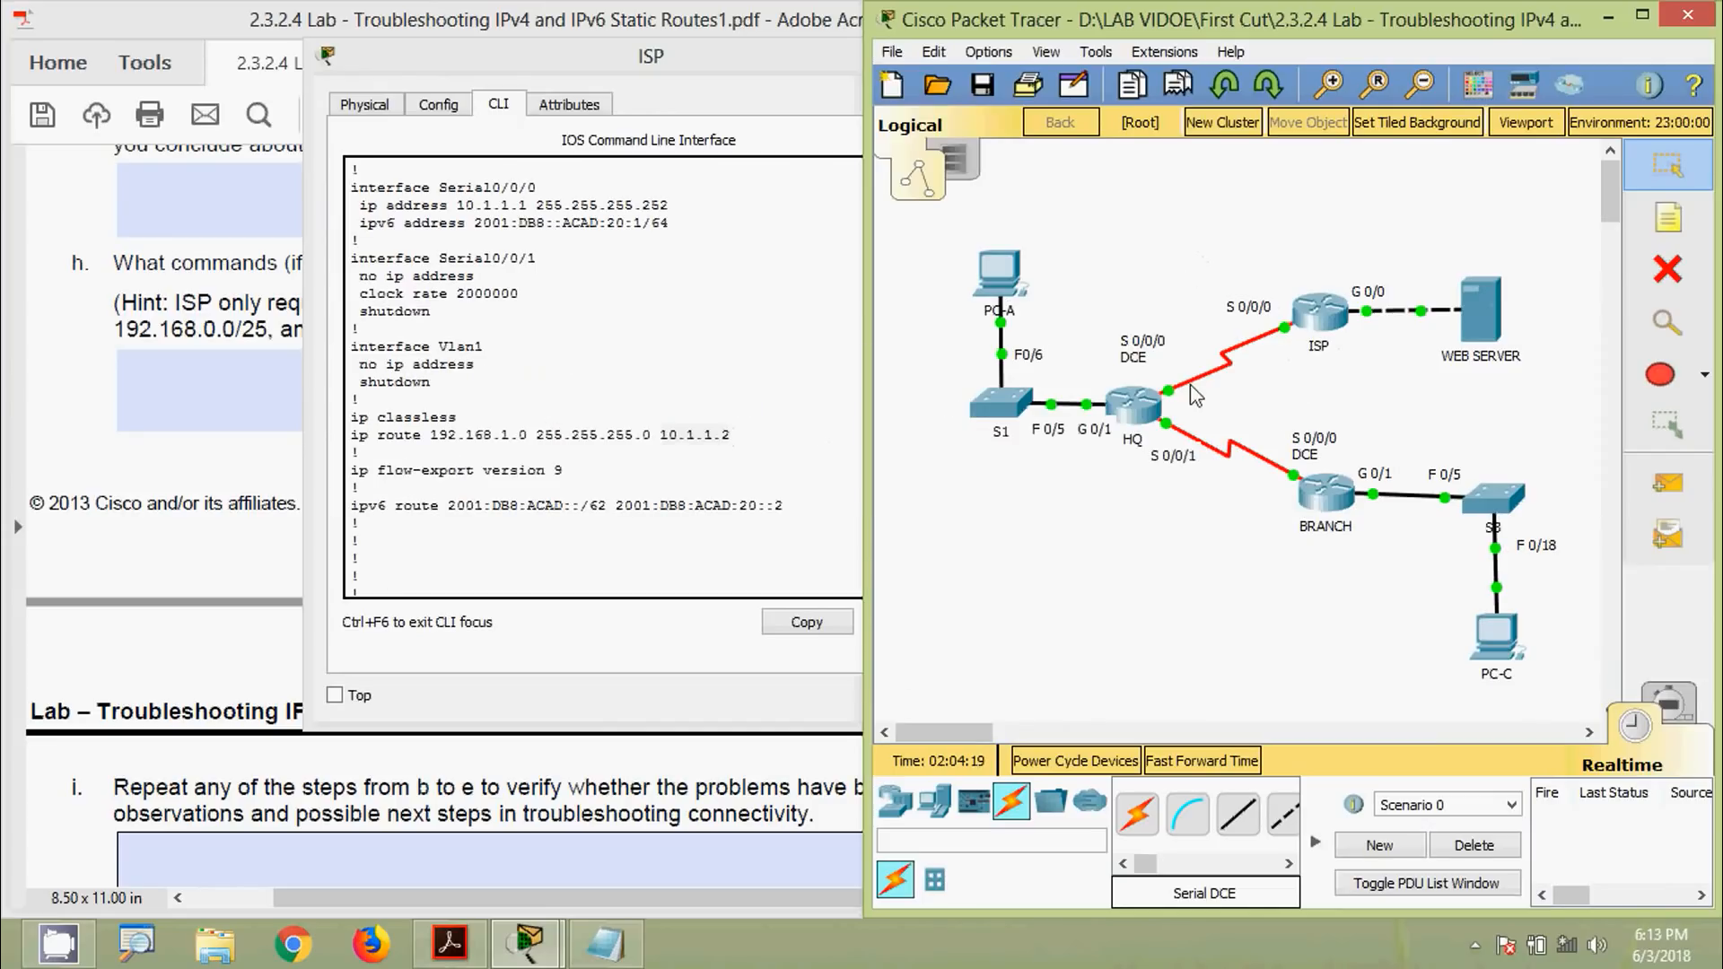
{"action": "mouse_move", "coordinate": [1173, 404]}
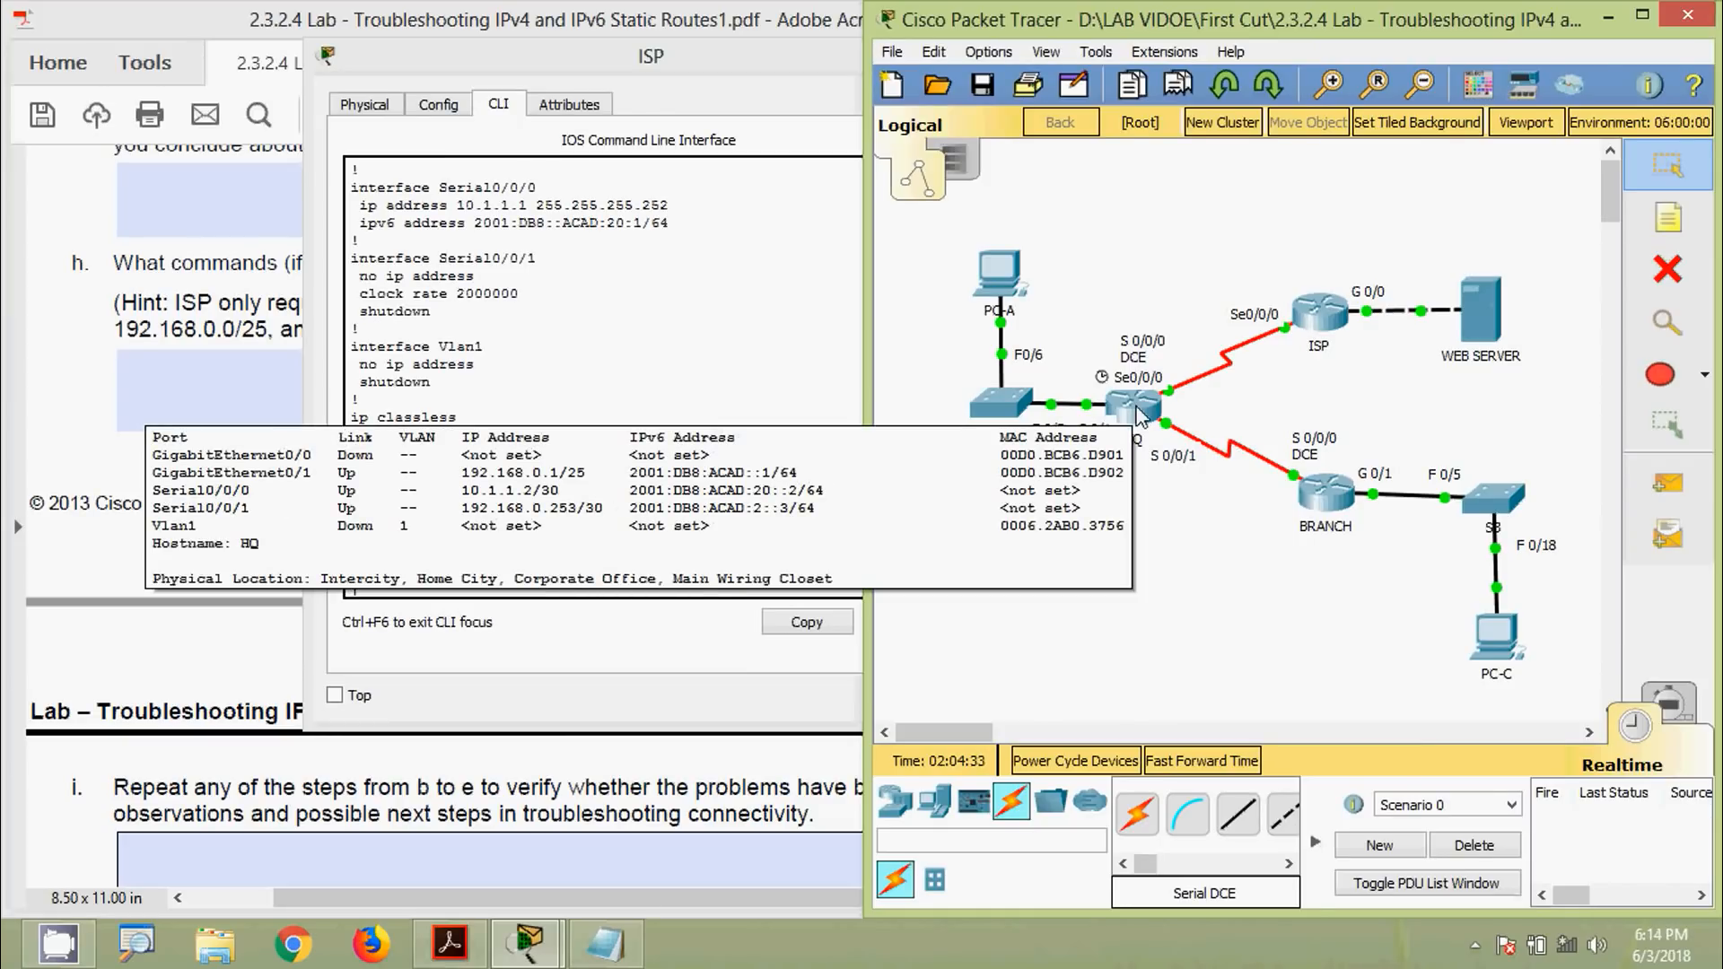
{"action": "left_click", "coordinate": [702, 280]}
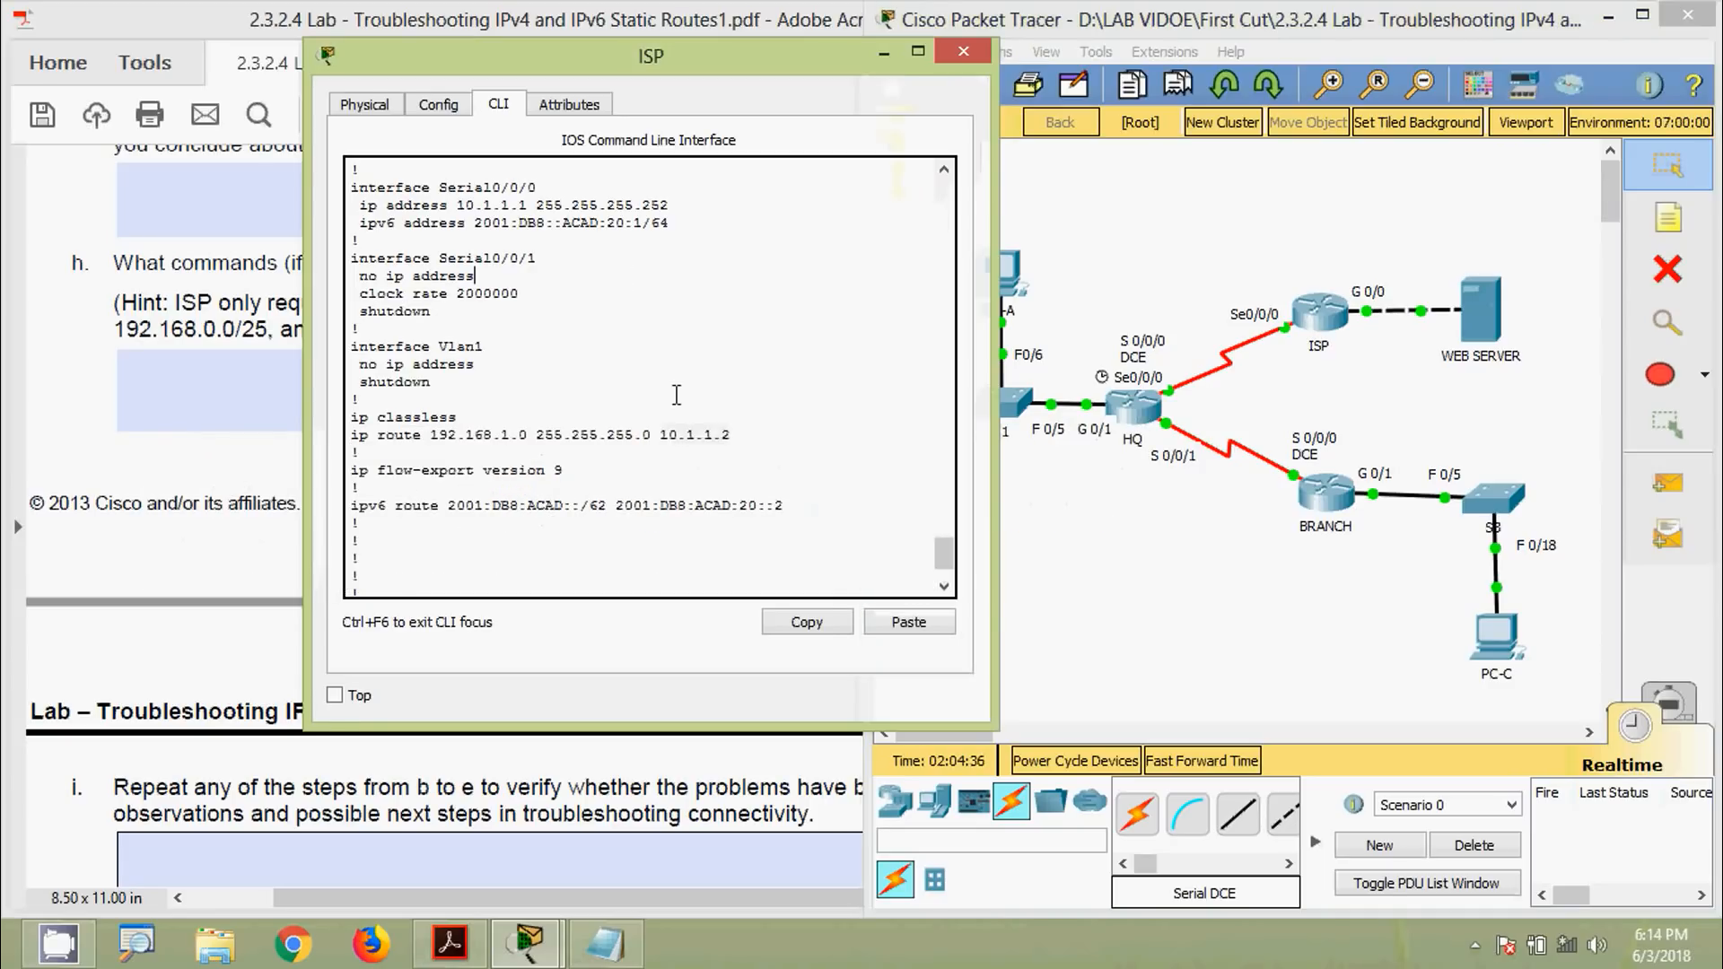
{"action": "left_click_drag", "start_coordinate": [734, 437], "coordinate": [660, 436]}
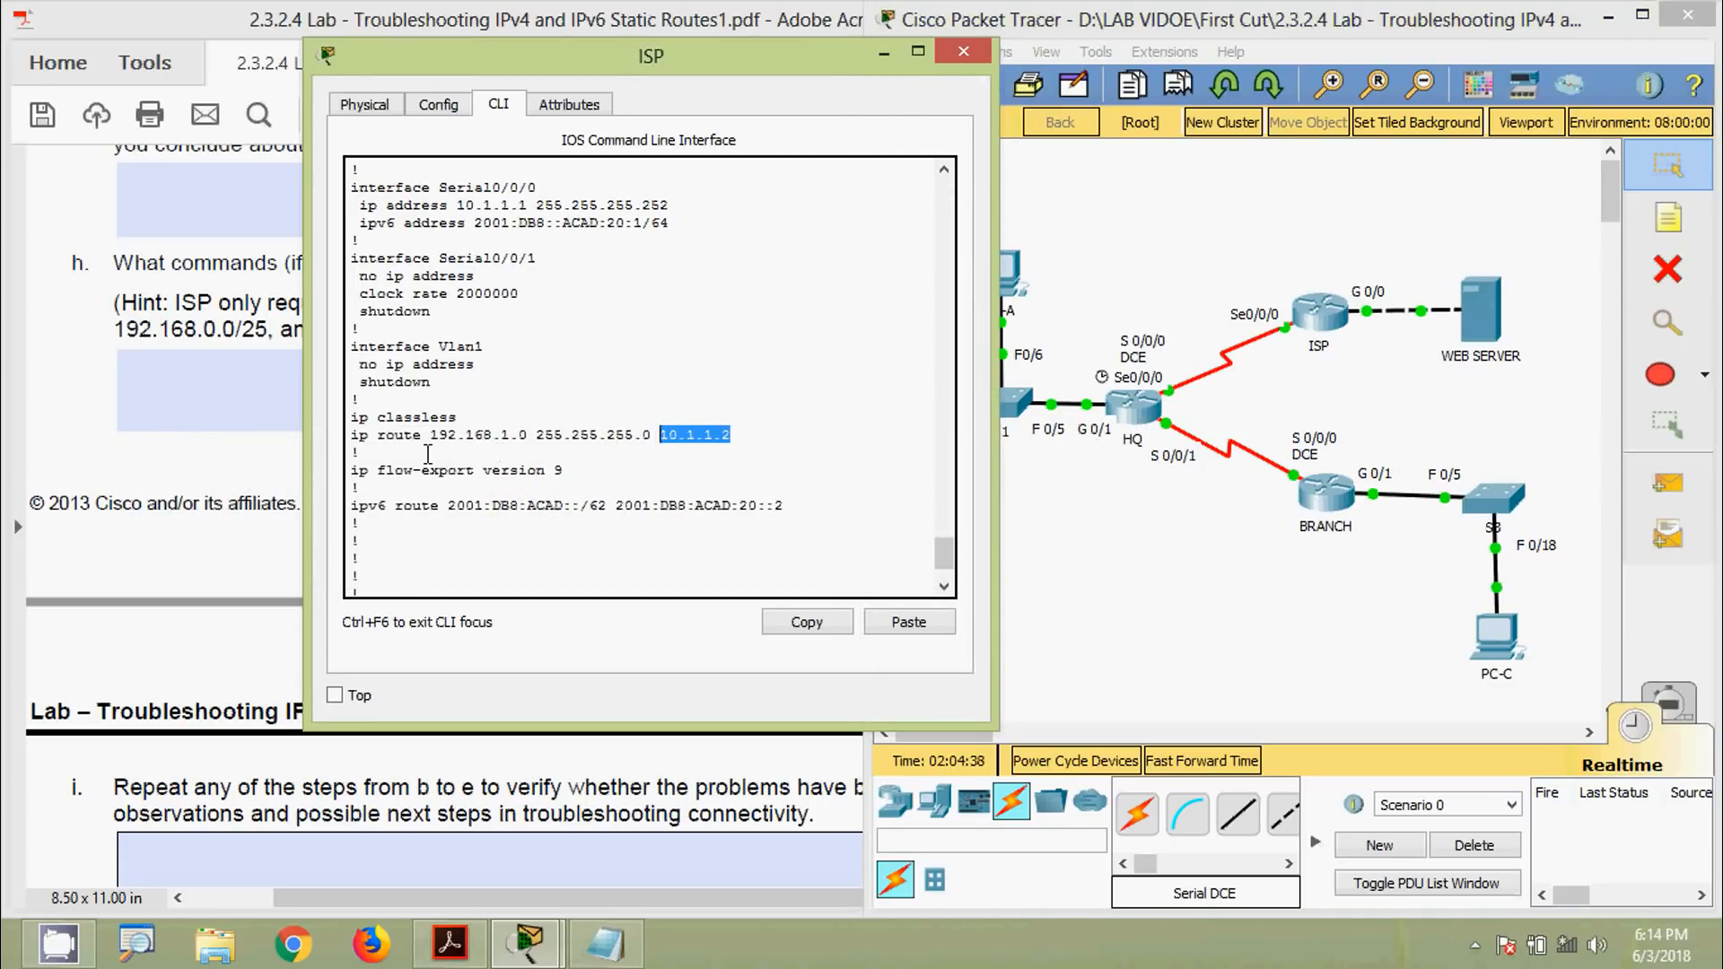
{"action": "left_click_drag", "start_coordinate": [428, 438], "coordinate": [634, 438]}
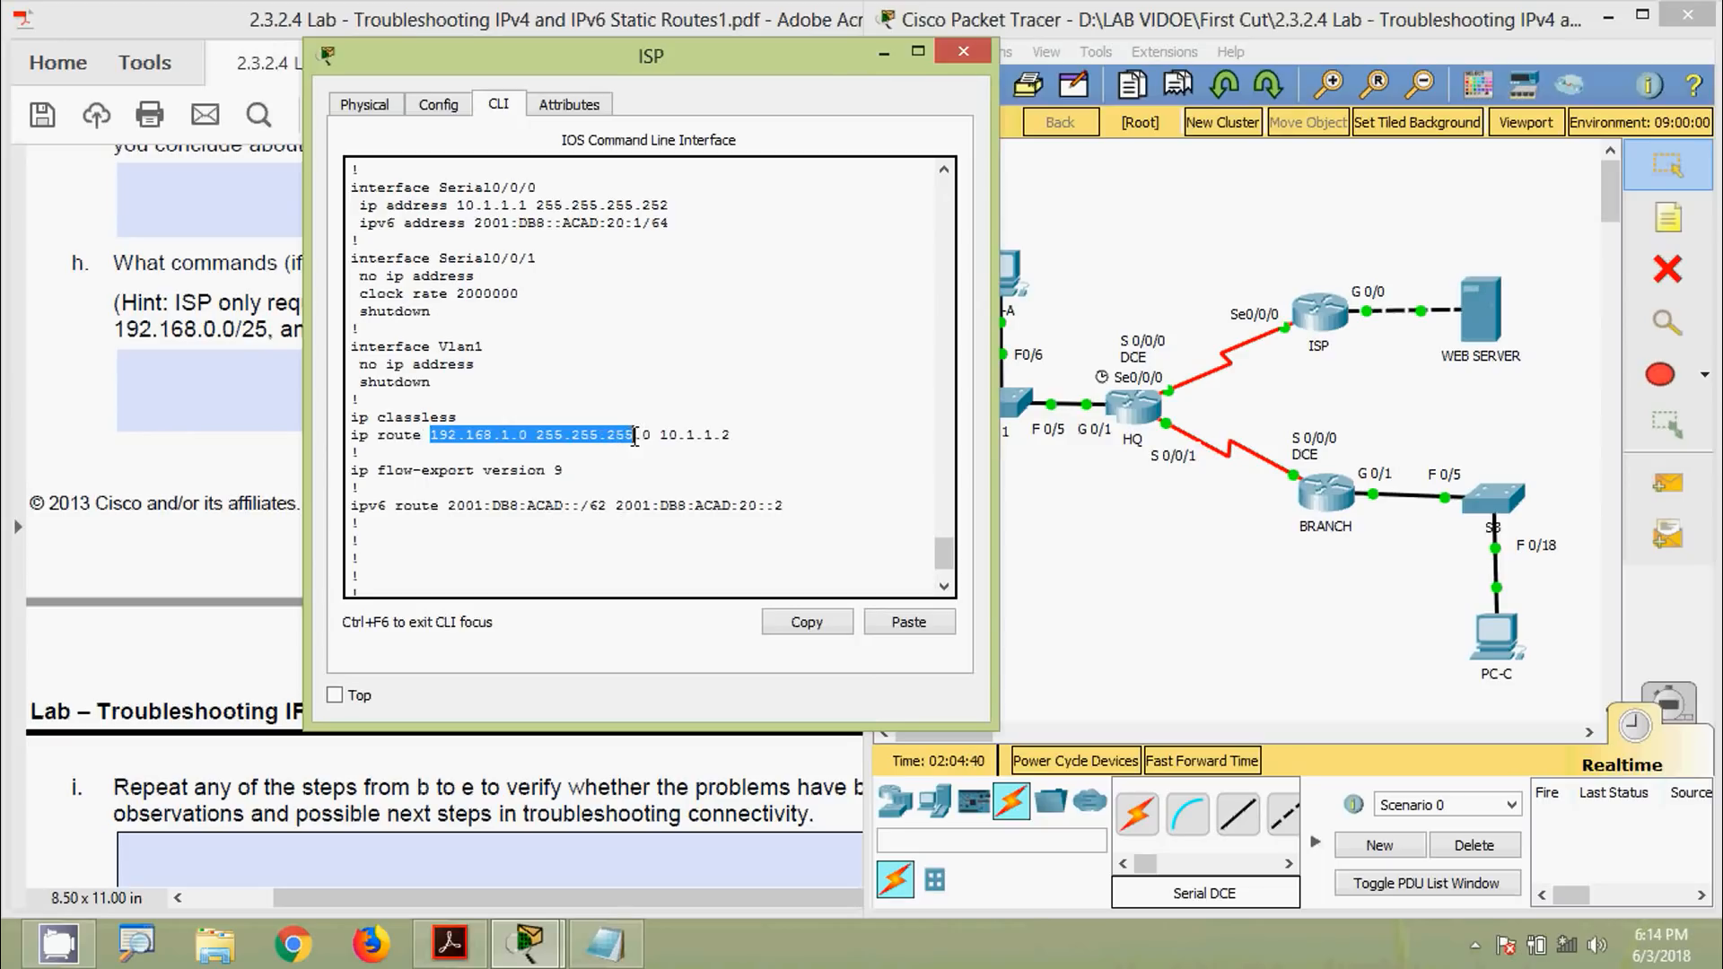
Copy the 'ip route 192.168.1.0 255.255.255.0 10.1.1.2' line from the ISP console
{"action": "left_click", "coordinate": [606, 944]}
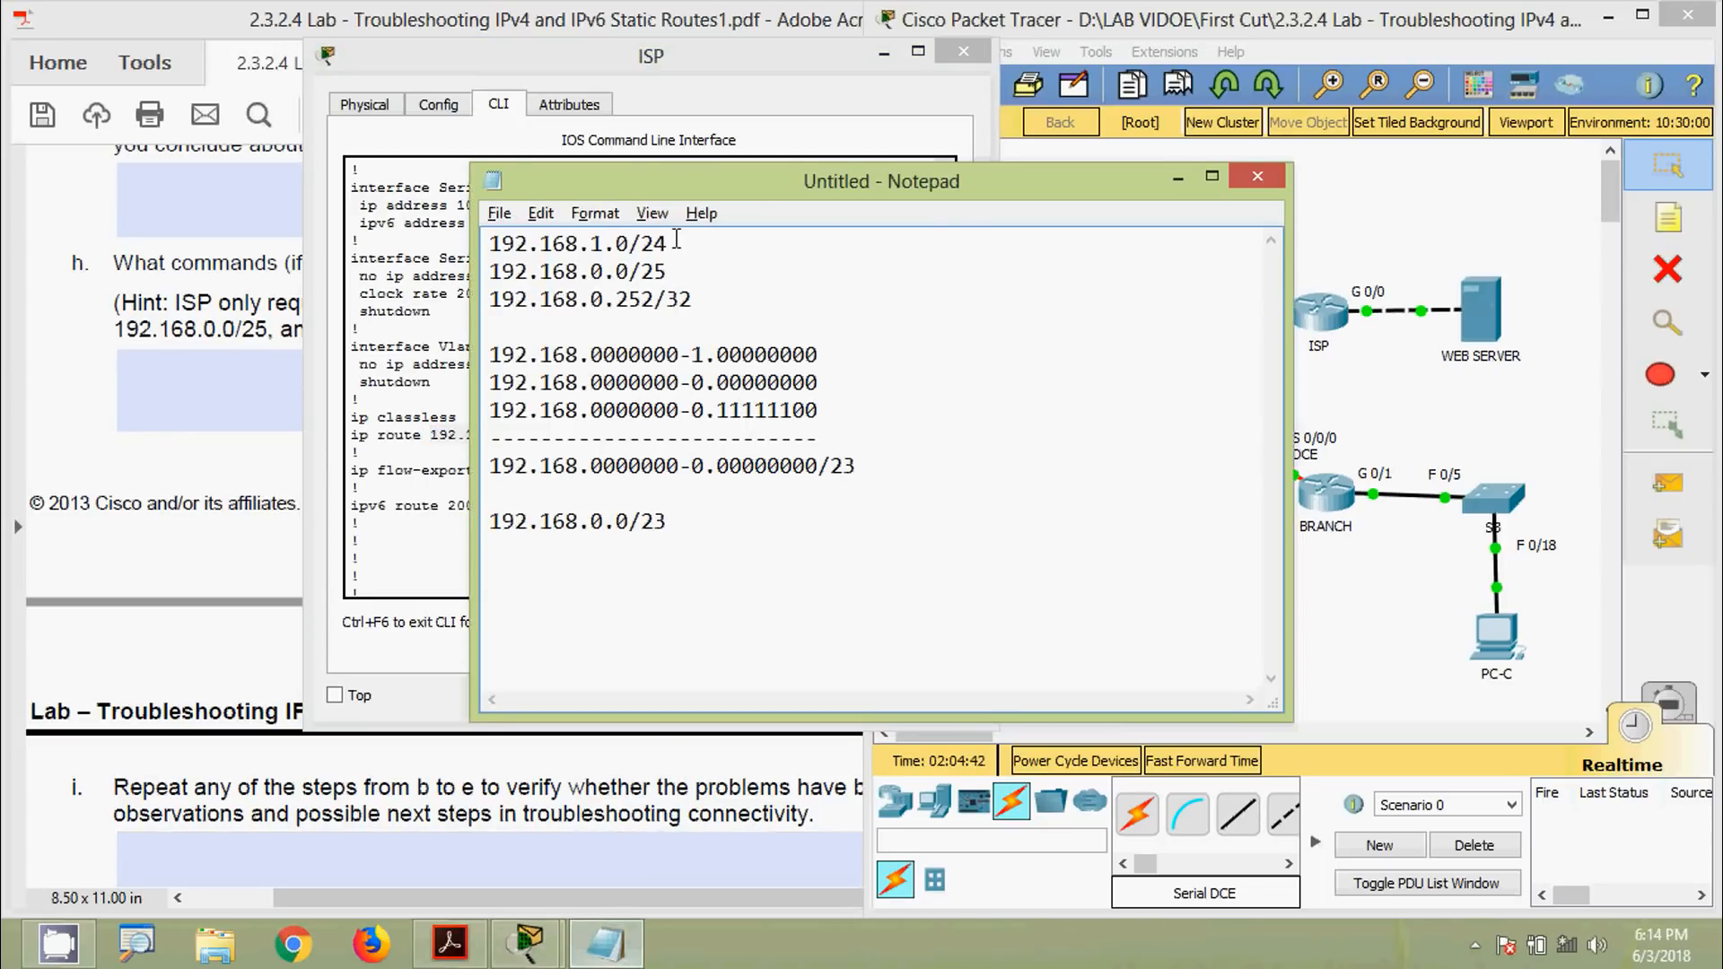
{"action": "left_click_drag", "start_coordinate": [639, 187], "coordinate": [1037, 133]}
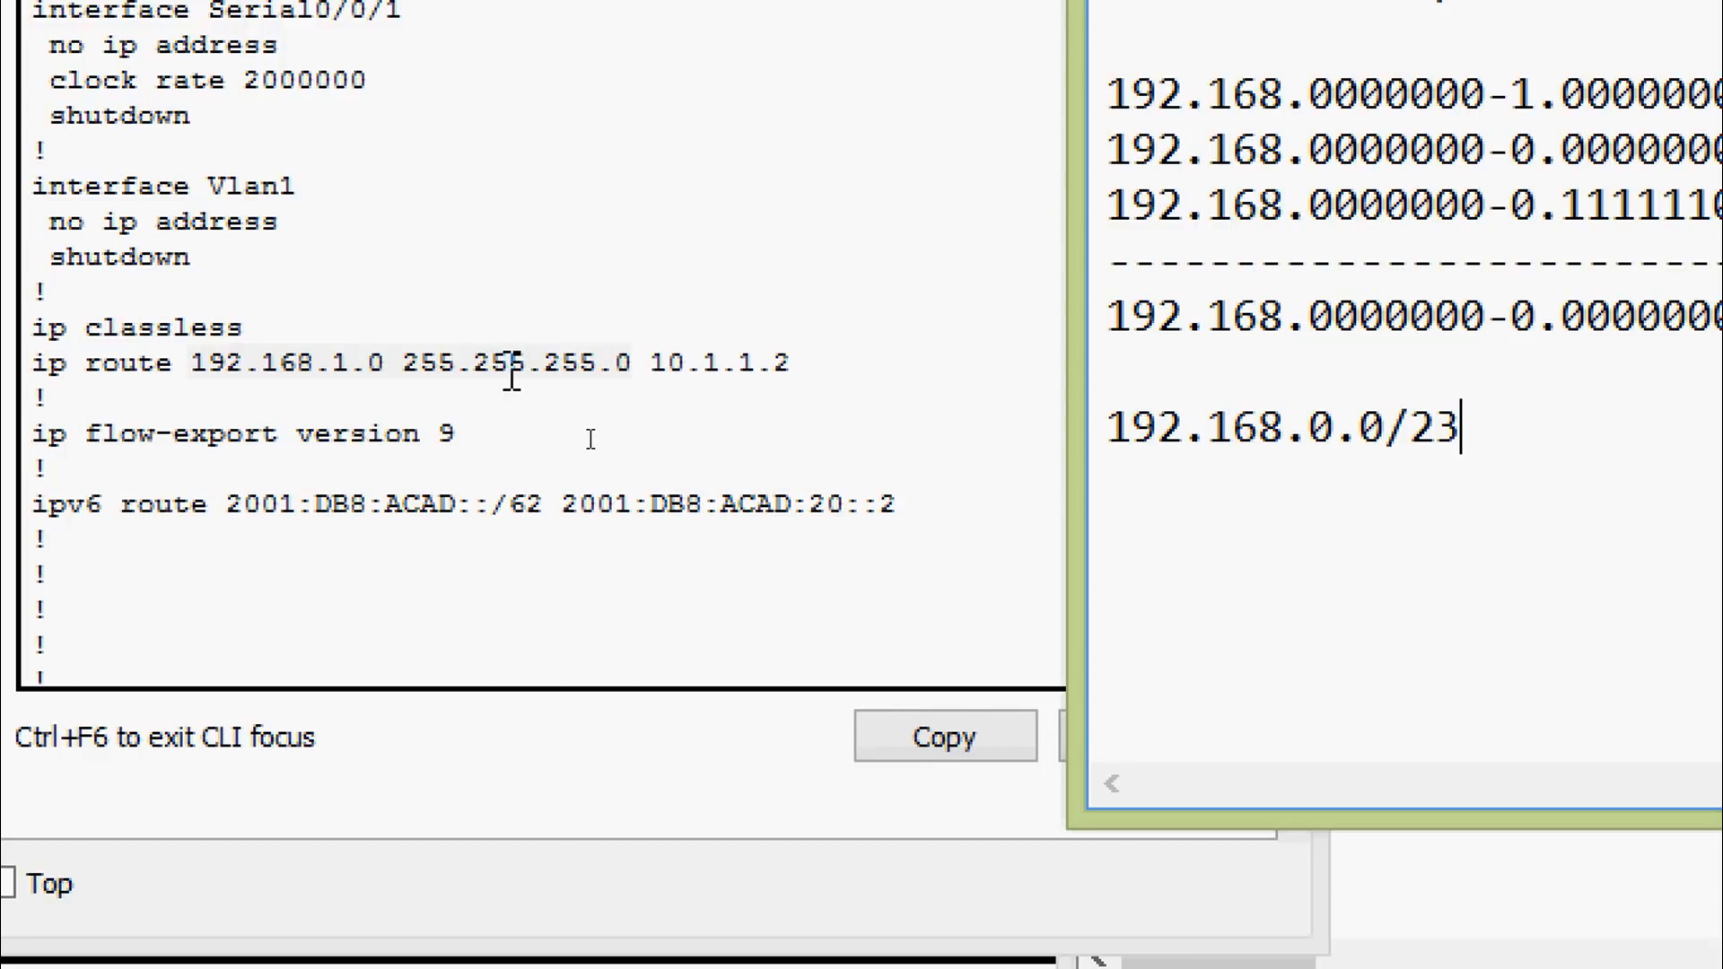
{"action": "left_click", "coordinate": [512, 371]}
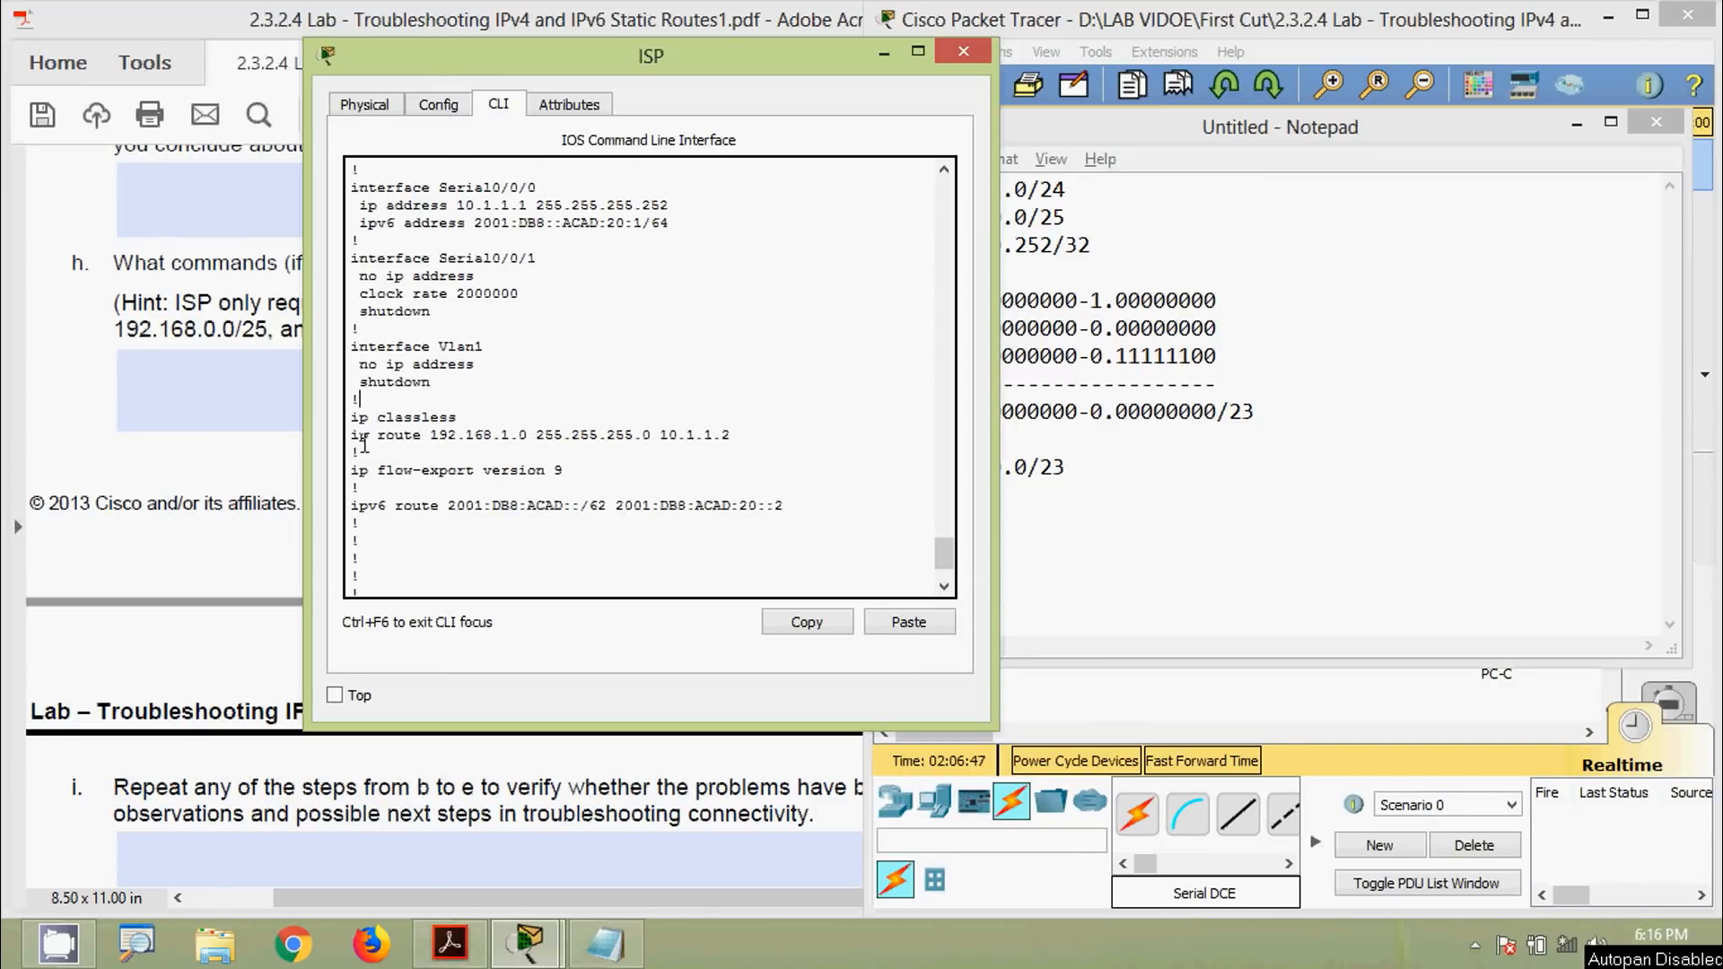
{"action": "left_click_drag", "start_coordinate": [349, 437], "coordinate": [731, 439]}
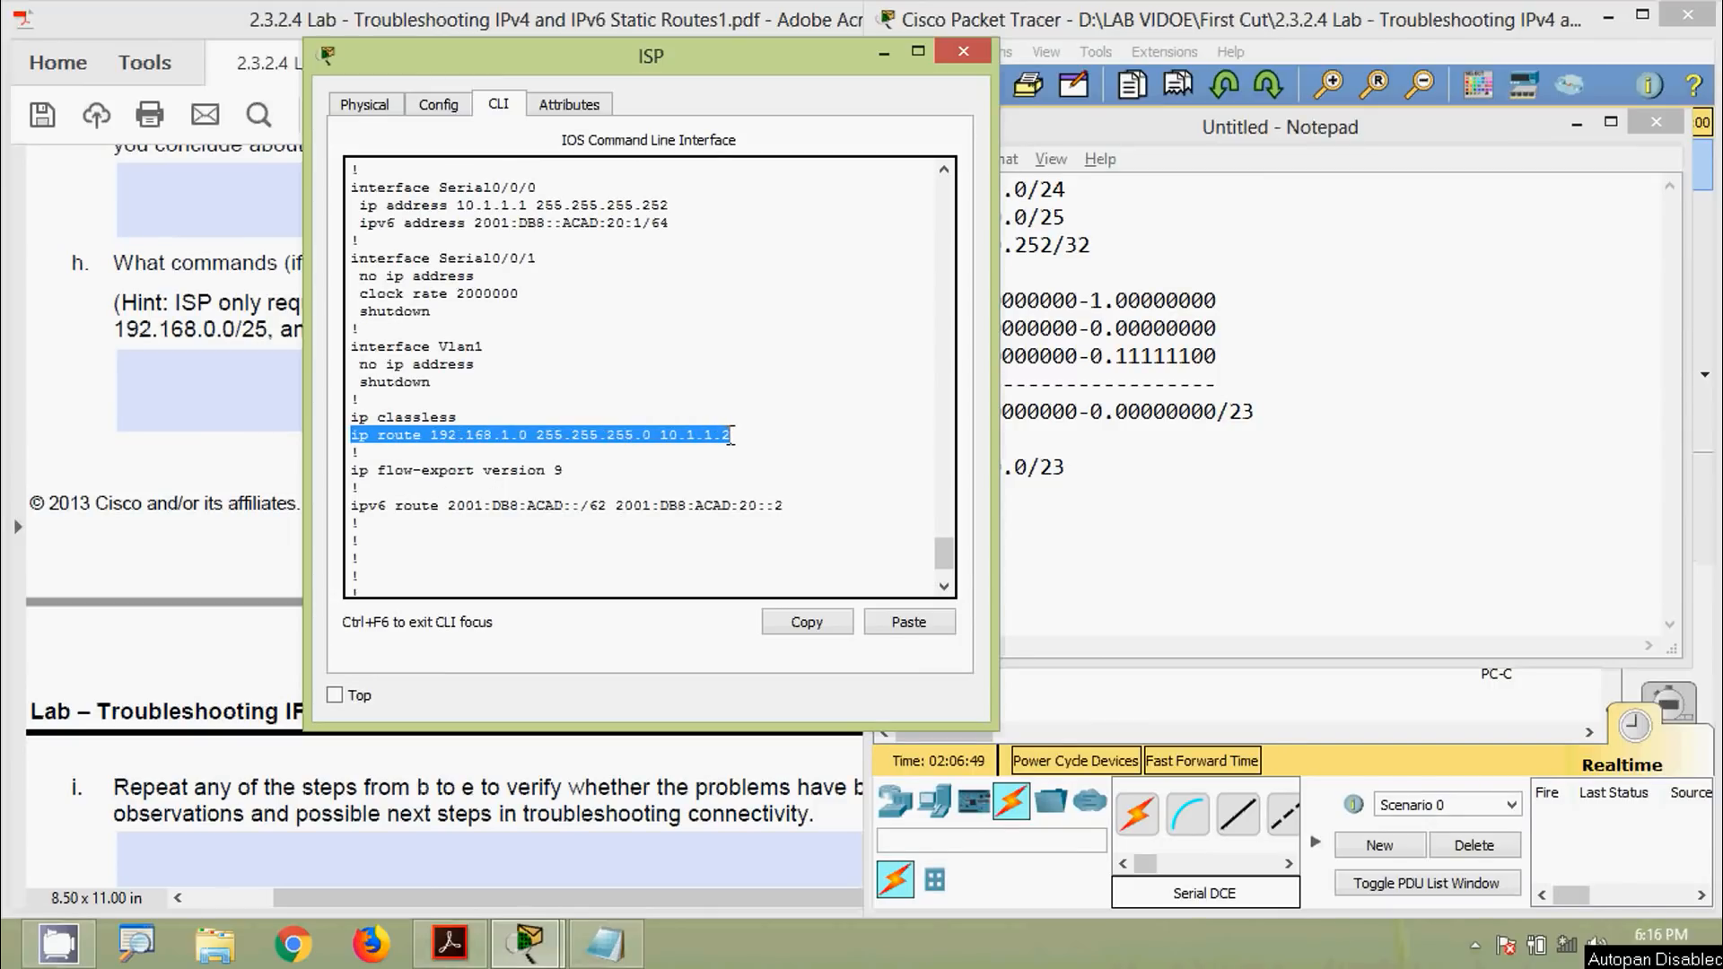
{"action": "right_click", "coordinate": [665, 431]}
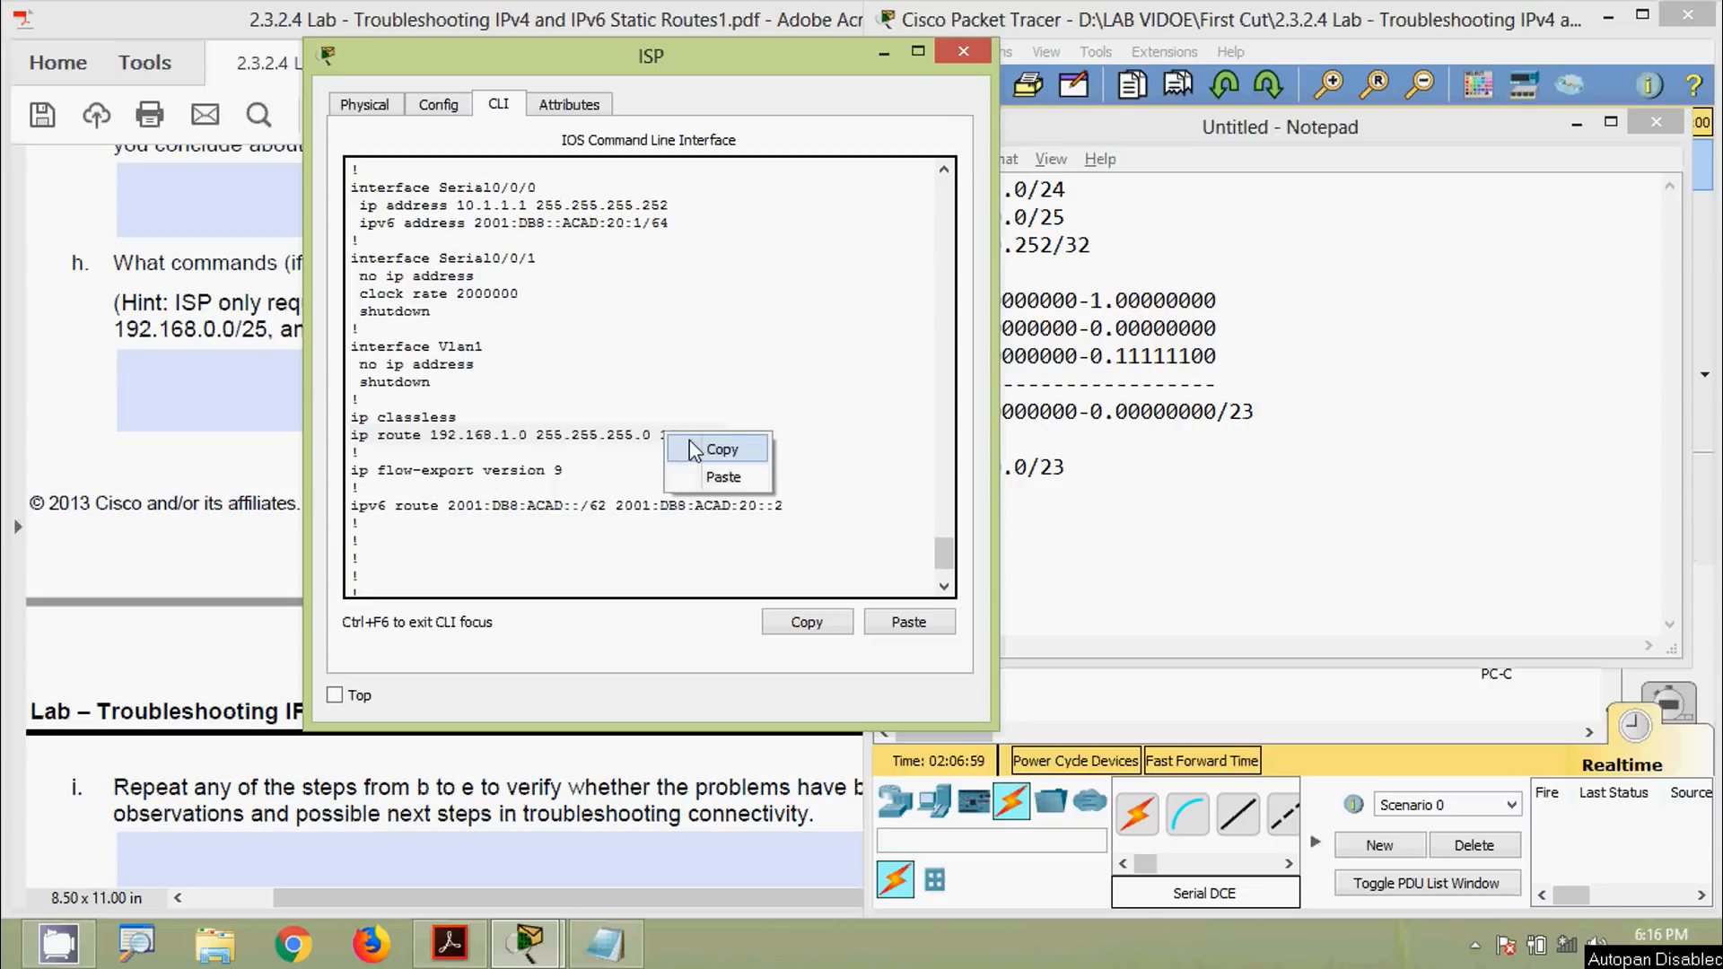
{"action": "left_click", "coordinate": [695, 451]}
{"action": "scroll", "coordinate": [638, 509], "scroll_direction": "down", "scroll_amount": 2}
{"action": "left_click", "coordinate": [531, 569]}
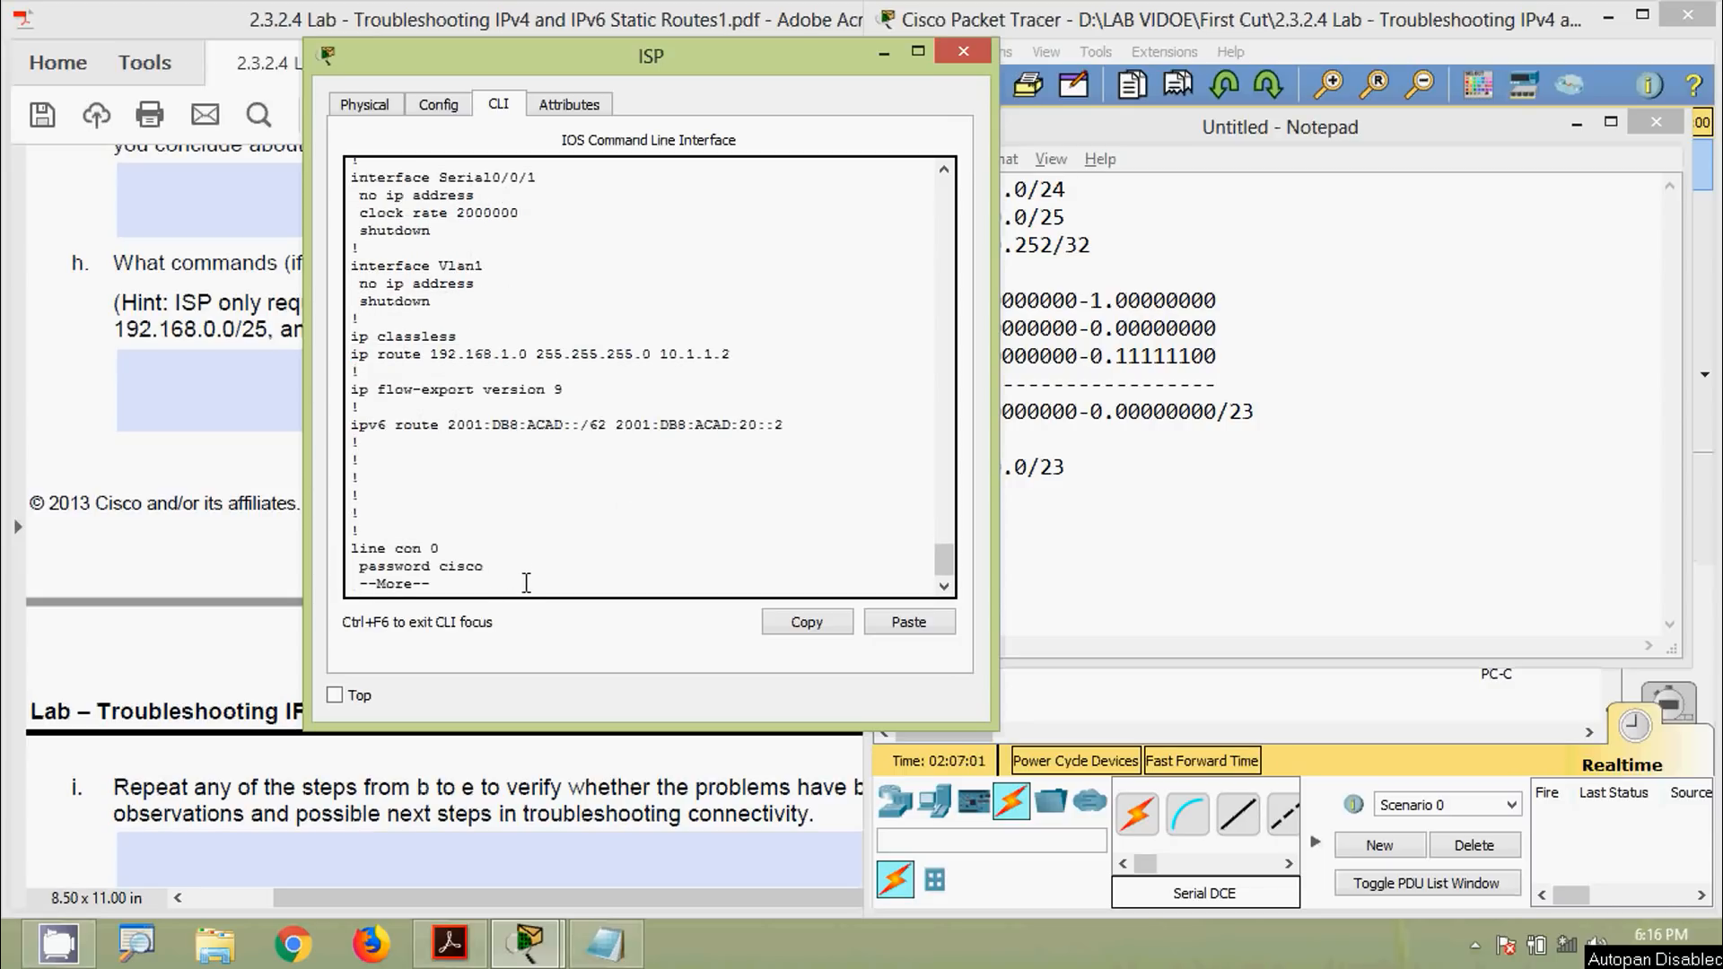
In global configuration, remove ISP's old static route to 192.168.1.0 by pasting it after 'no'
{"action": "key", "text": "ctrl+c"}
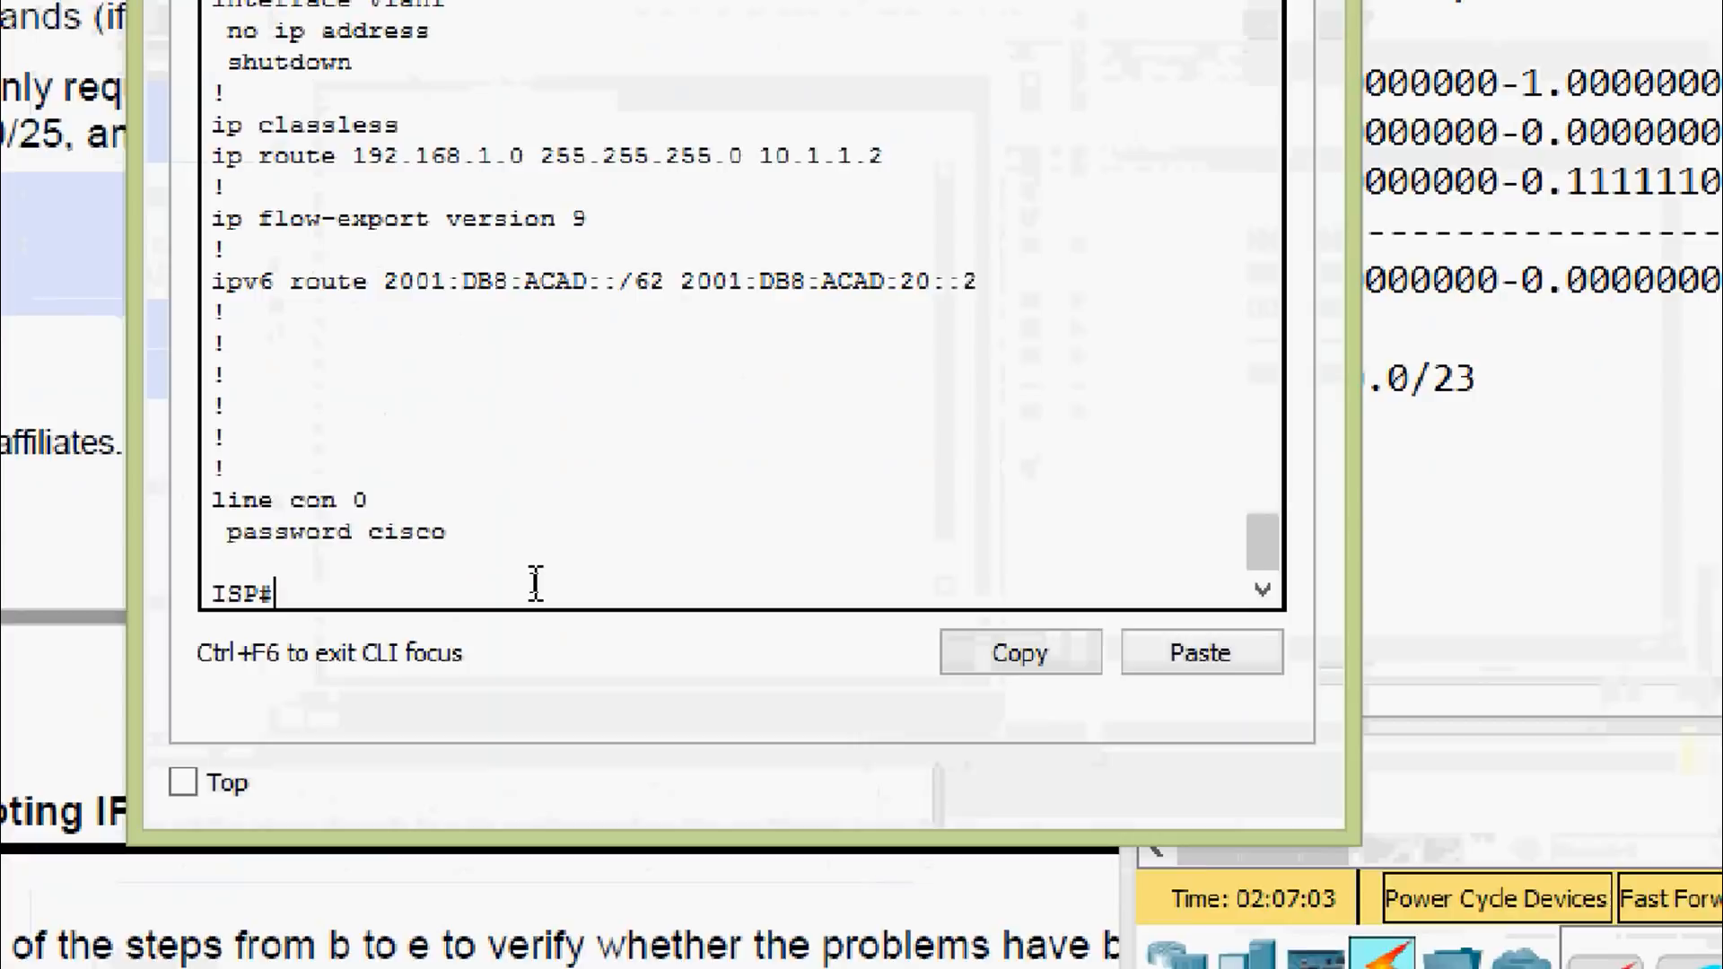
{"action": "key", "text": "Return"}
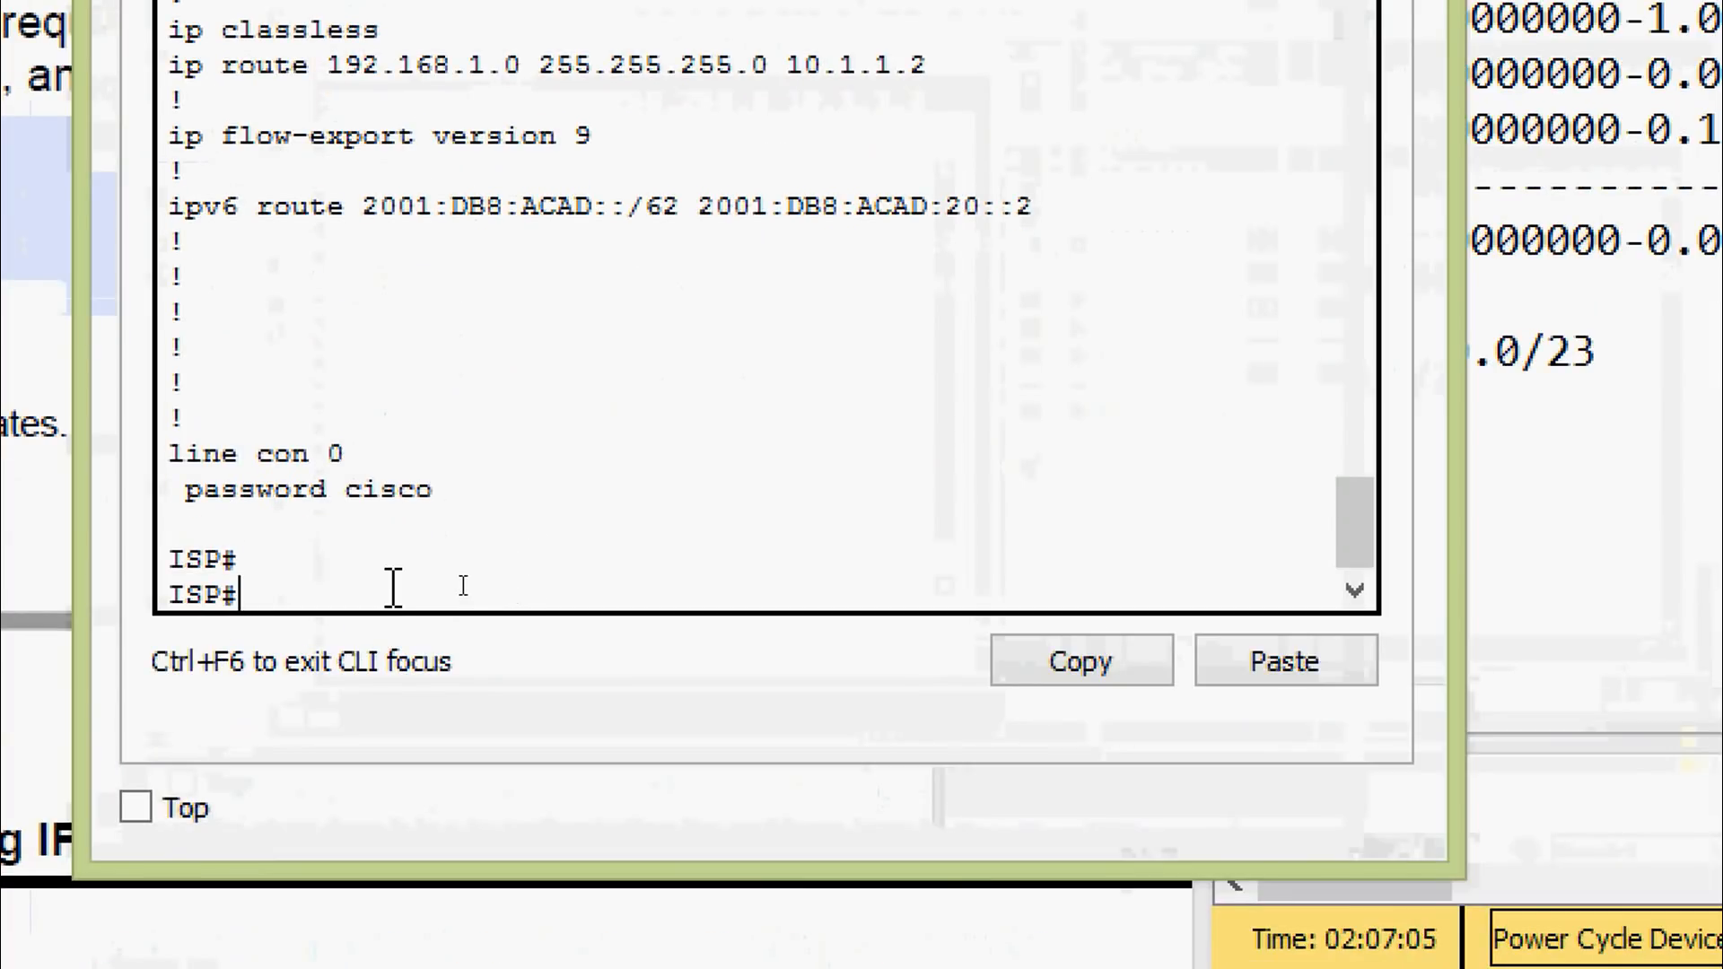
{"action": "type", "text": "conf"}
{"action": "key", "text": "Tab"}
{"action": "type", "text": "t"}
{"action": "key", "text": "Tab"}
{"action": "key", "text": "Return"}
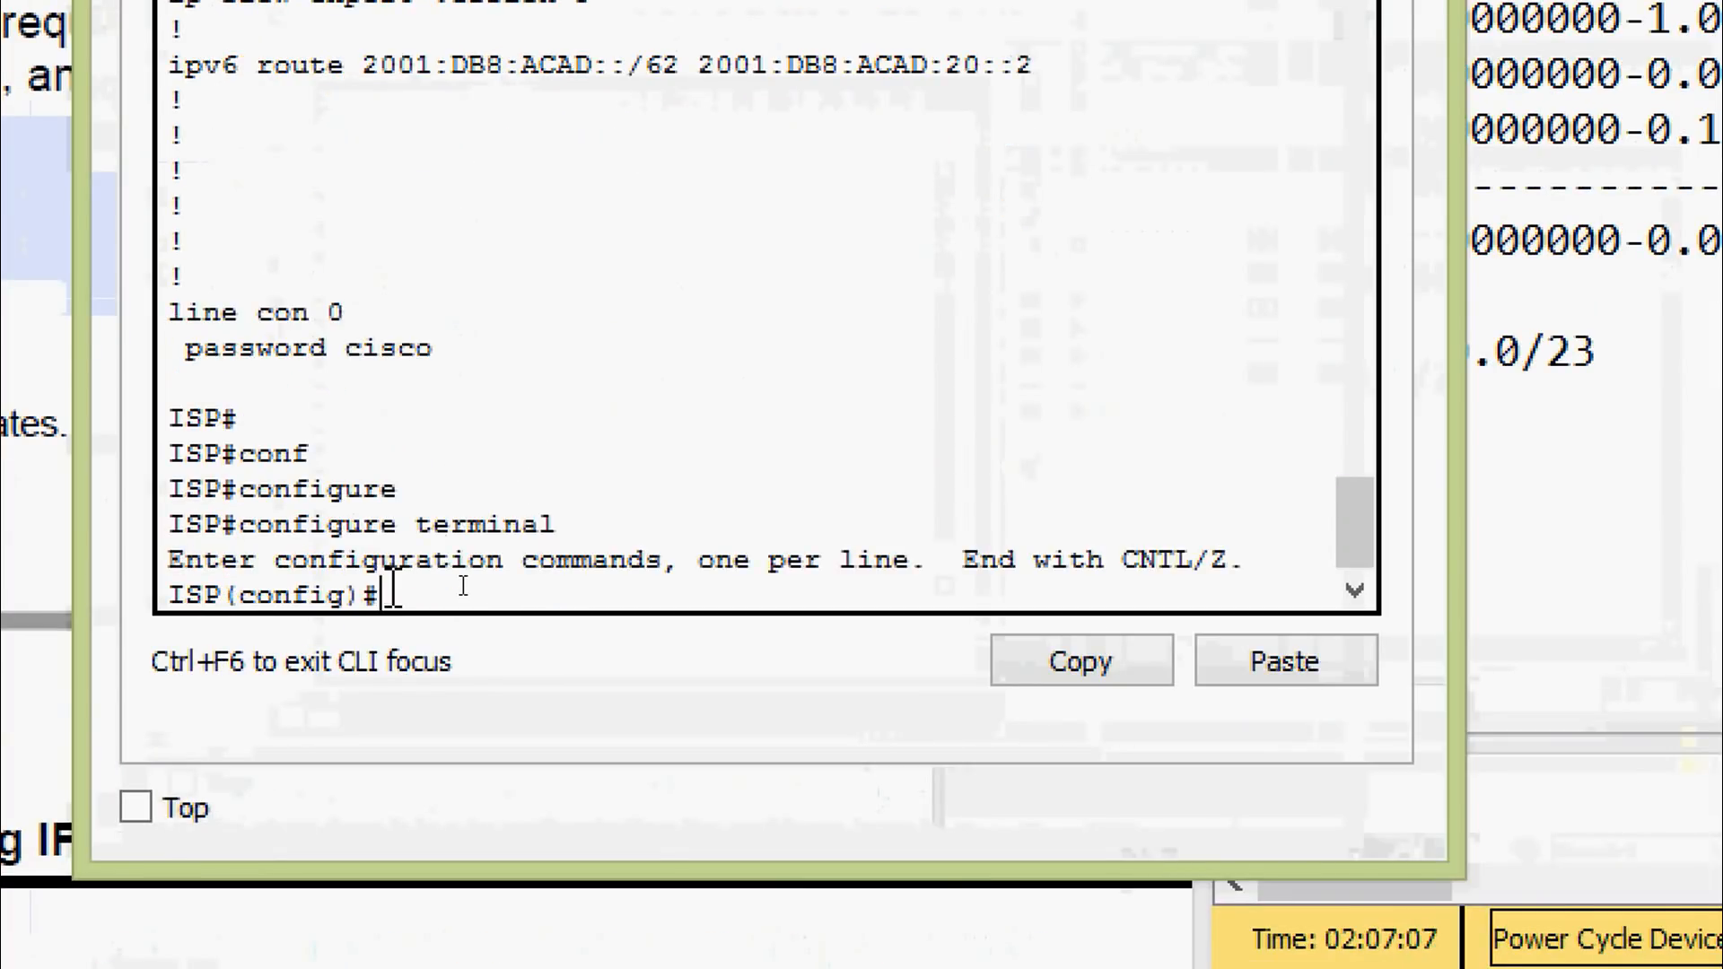
{"action": "type", "text": "no"}
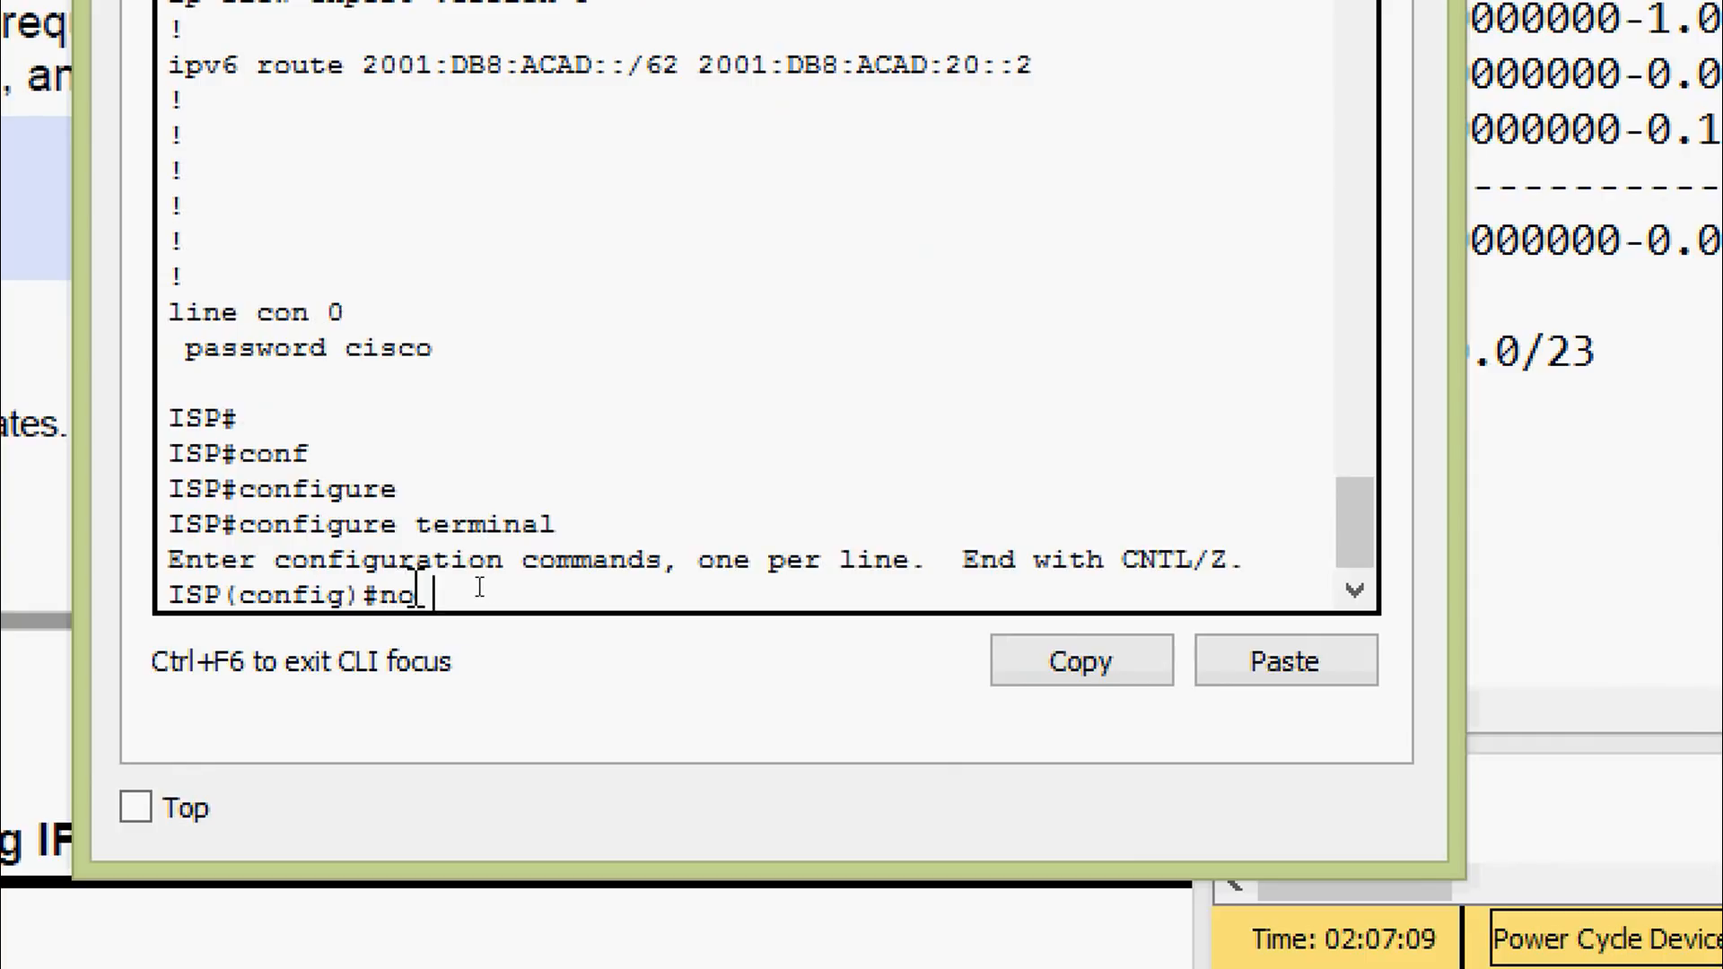
{"action": "right_click", "coordinate": [455, 593]}
{"action": "left_click", "coordinate": [508, 701]}
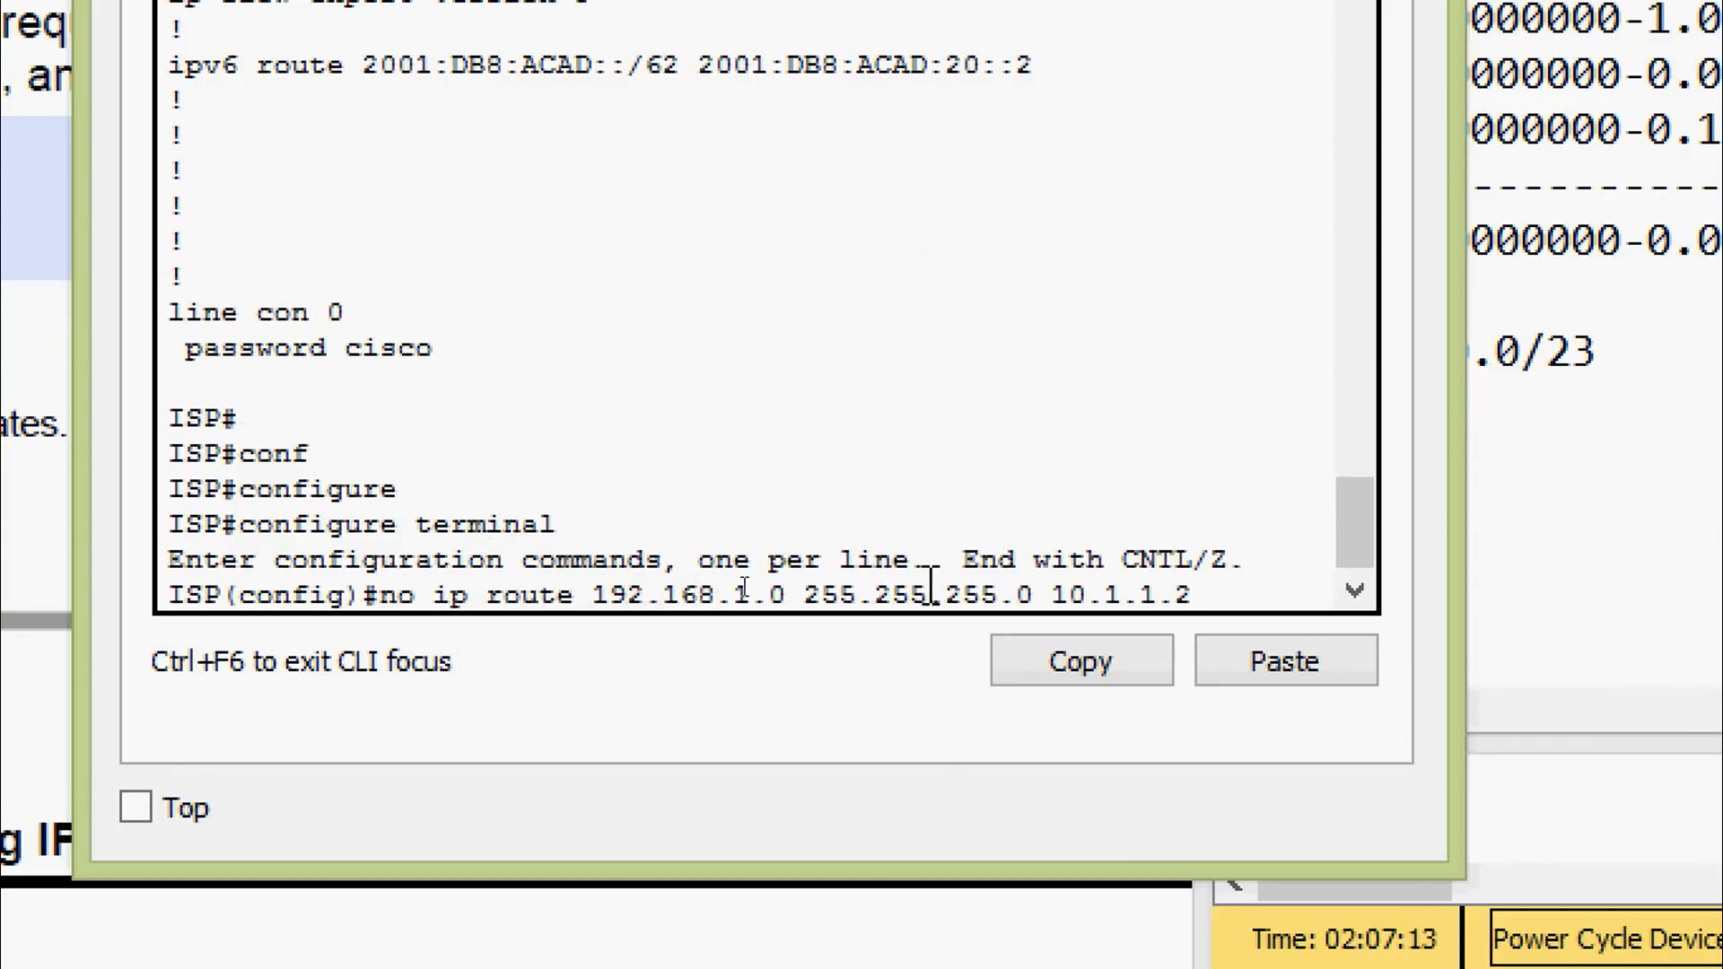
{"action": "key", "text": "Return"}
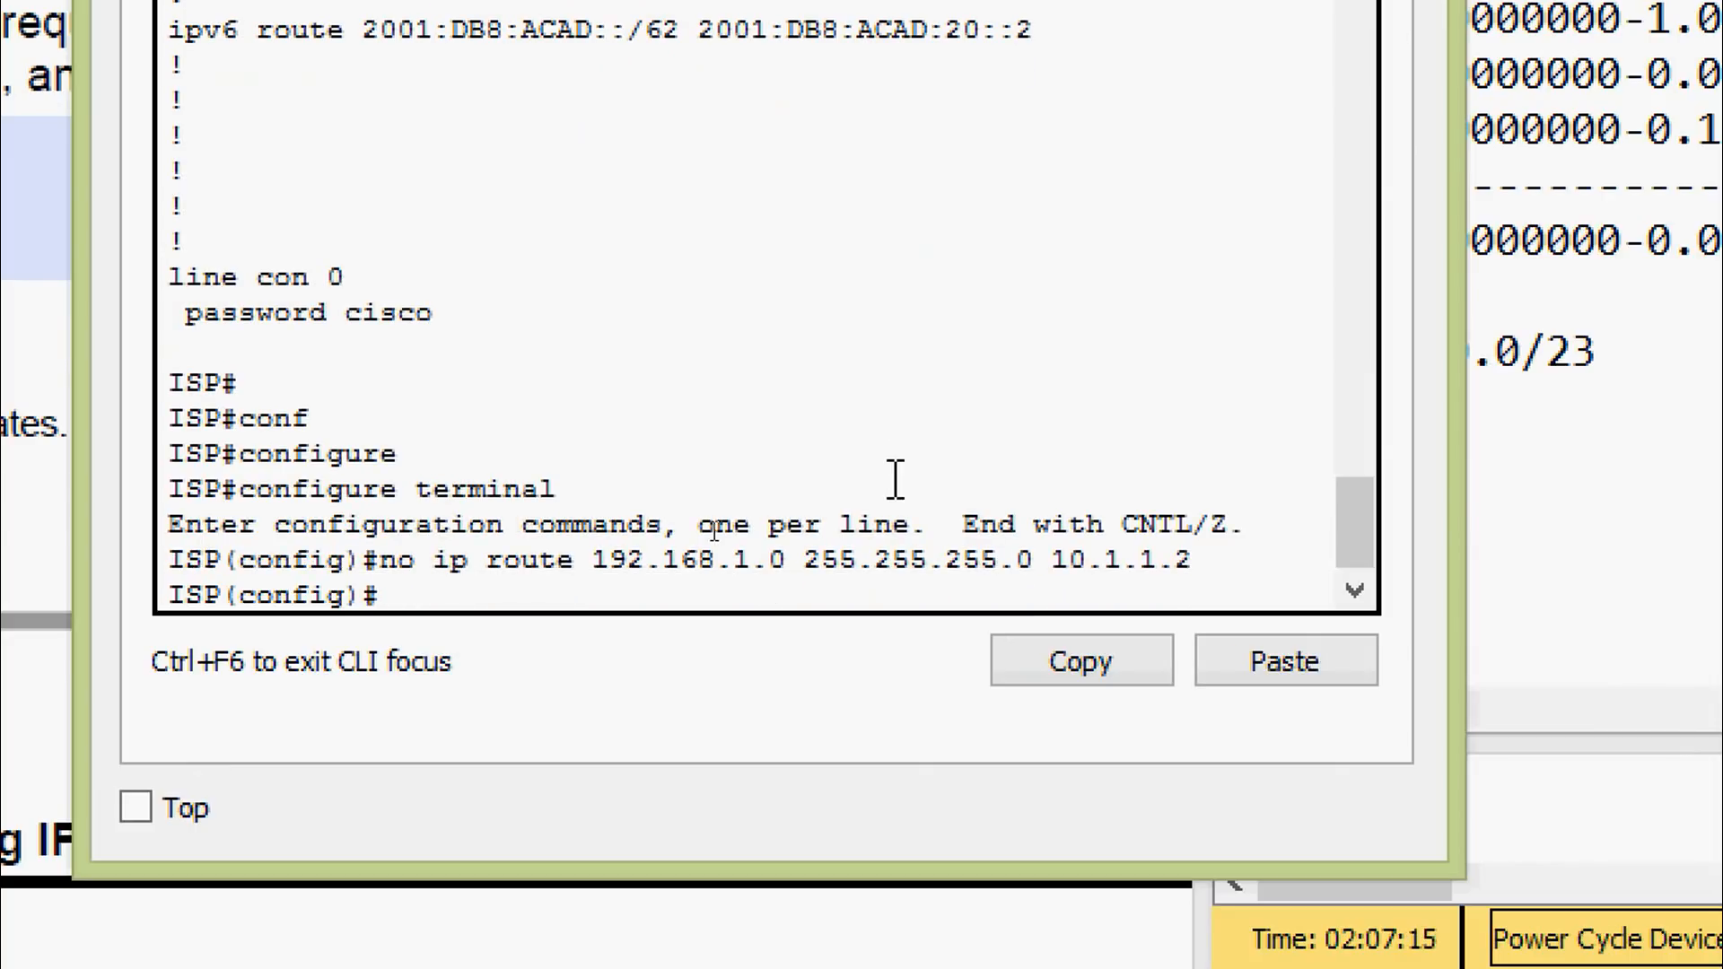
Edit the recalled command into ip route 192.168.0.0 255.255.254.0 10.1.1.2 and apply it
{"action": "key", "text": "Up"}
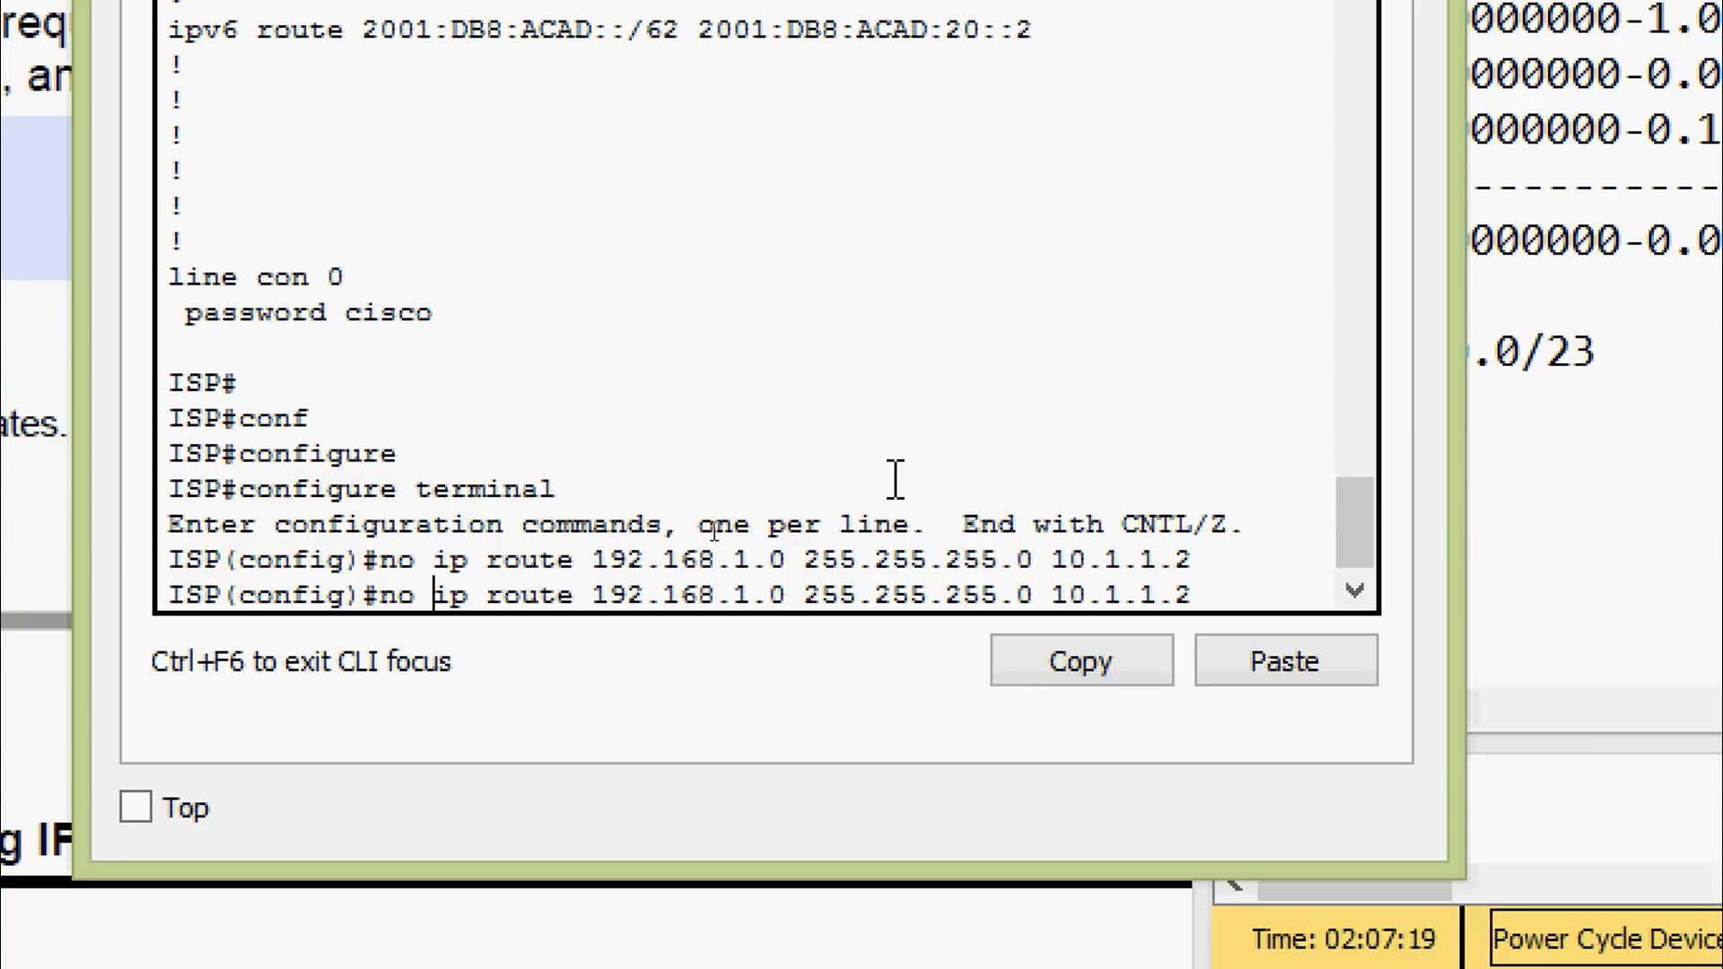
{"action": "key", "text": "BackSpace"}
{"action": "key", "text": "BackSpace"}
{"action": "key", "text": "BackSpace"}
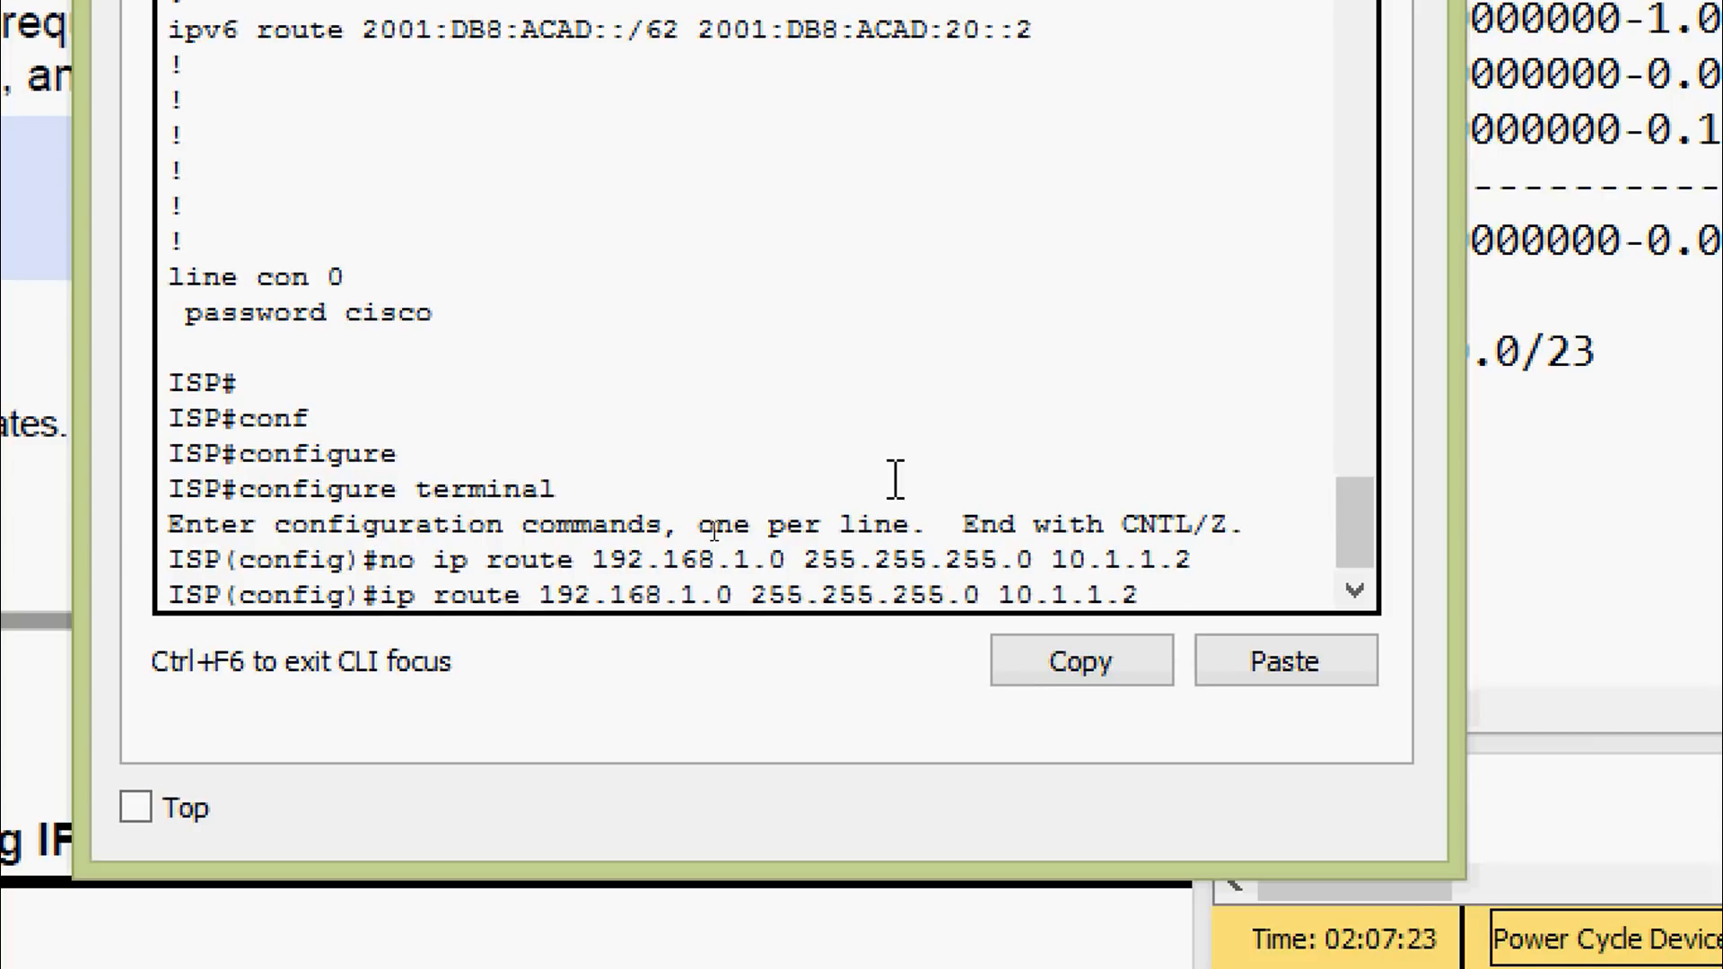
{"action": "key", "text": "BackSpace"}
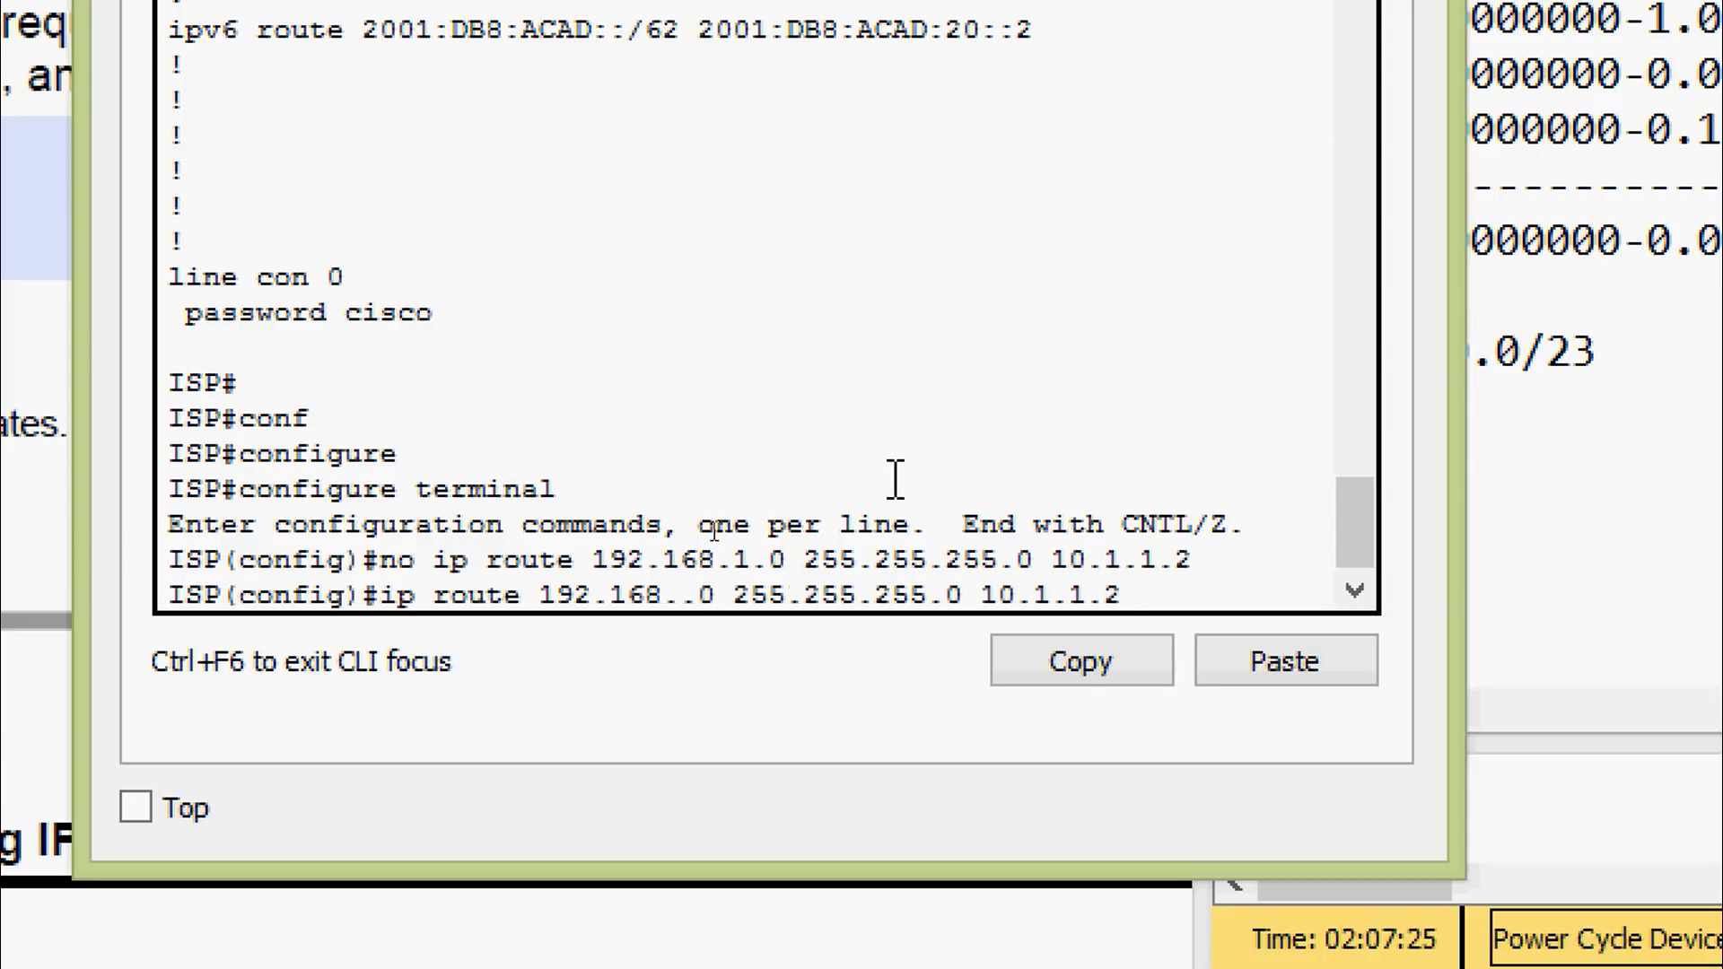
{"action": "type", "text": "0"}
{"action": "key", "text": "Right"}
{"action": "key", "text": "Right"}
{"action": "key", "text": "Right"}
{"action": "key", "text": "Right"}
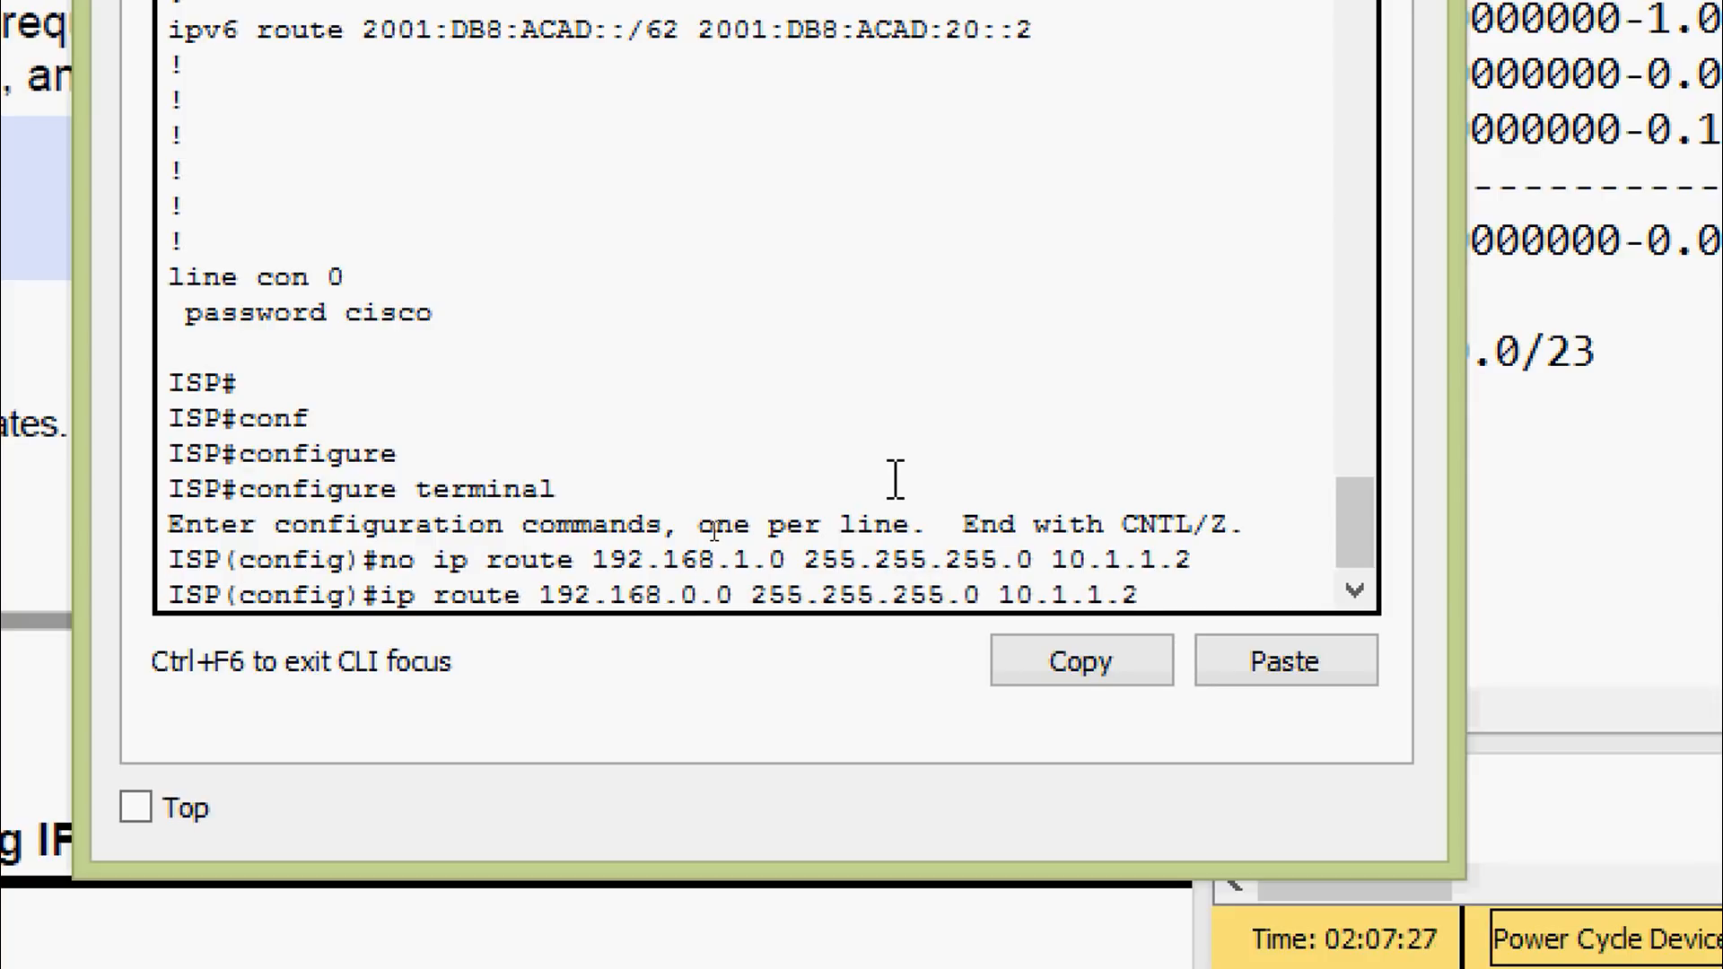
{"action": "key", "text": "Right"}
{"action": "key", "text": "Right"}
{"action": "key", "text": "Right"}
{"action": "key", "text": "Right"}
{"action": "key", "text": "Right"}
{"action": "key", "text": "Right"}
{"action": "key", "text": "Right"}
{"action": "key", "text": "BackSpace"}
{"action": "type", "text": "4"}
{"action": "key", "text": "Return"}
Exit configuration mode and save ISP's running-config to startup-config
{"action": "key", "text": "ctrl+z"}
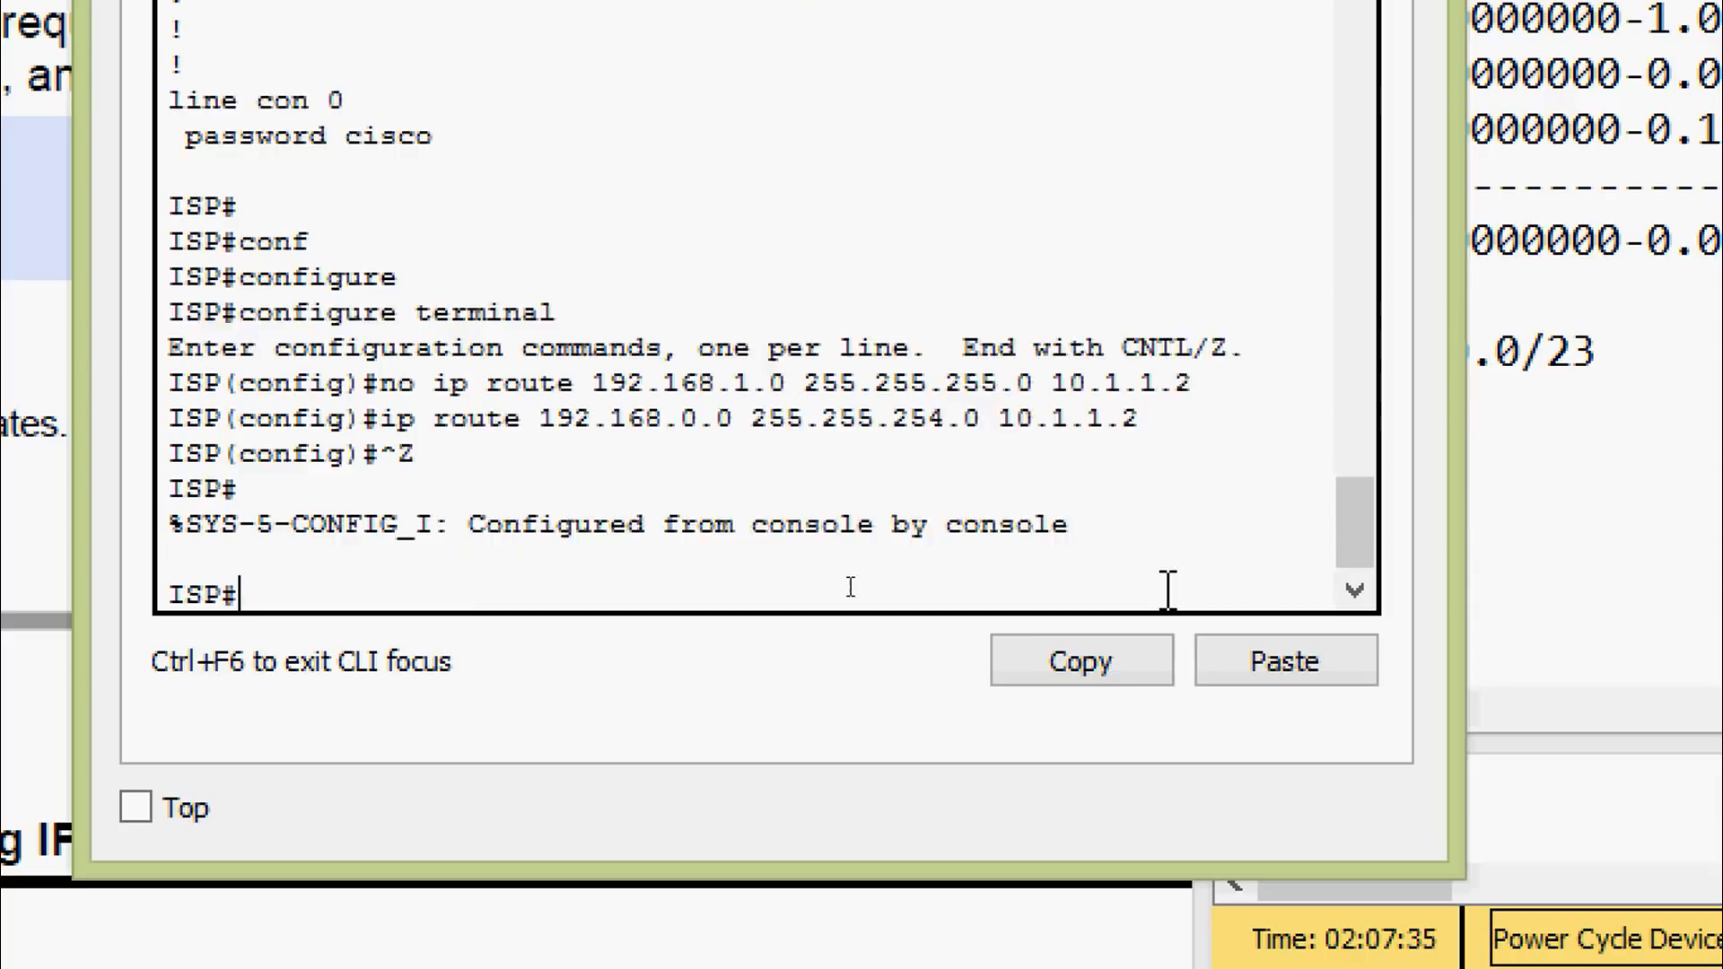
{"action": "key", "text": "Return"}
{"action": "type", "text": "cop"}
{"action": "key", "text": "Tab"}
{"action": "type", "text": "r"}
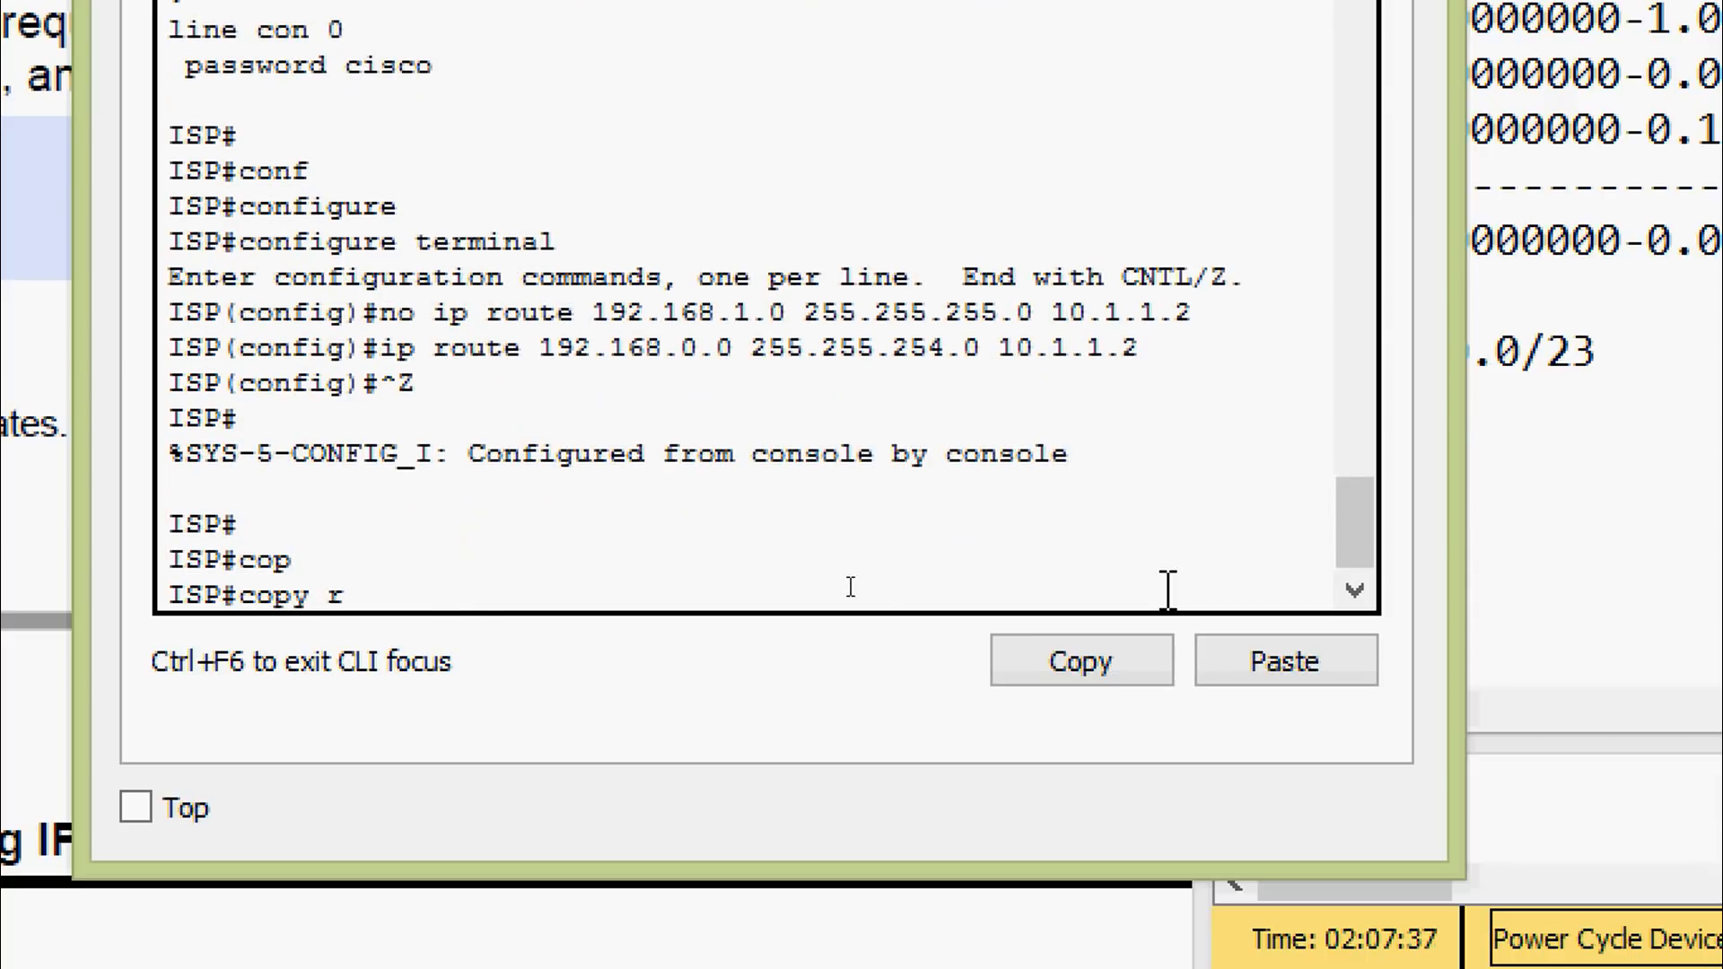
{"action": "key", "text": "Tab"}
{"action": "type", "text": "st"}
{"action": "key", "text": "Tab"}
{"action": "key", "text": "Return"}
{"action": "key", "text": "Return"}
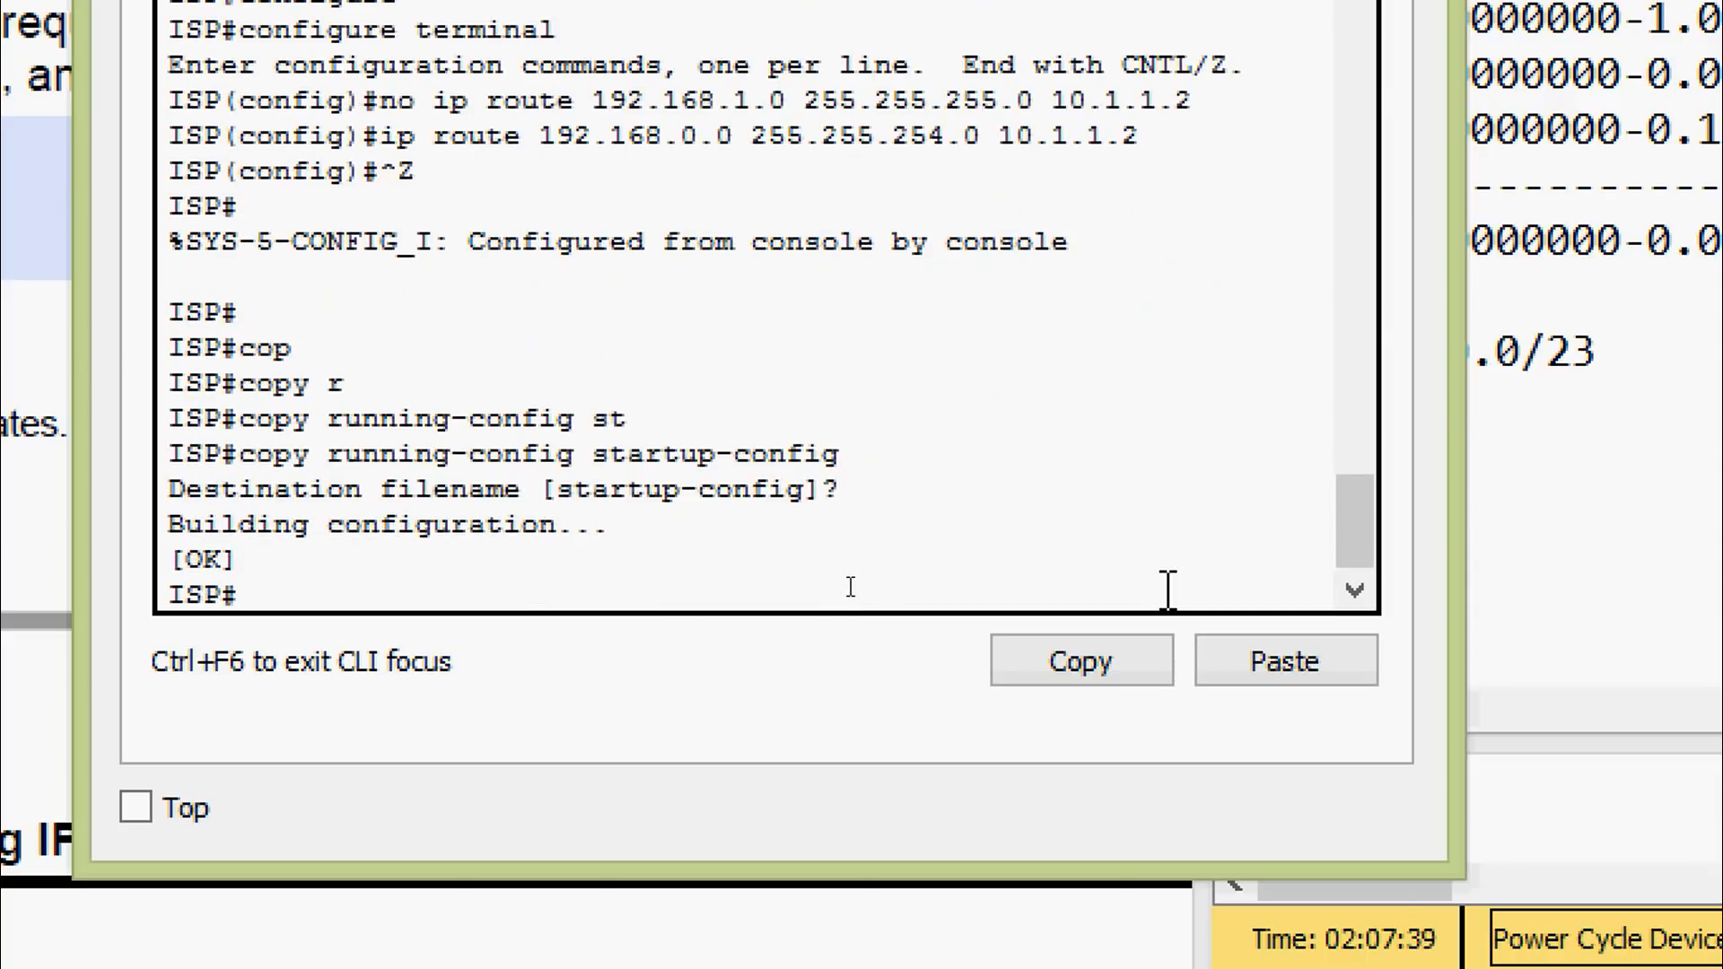
Display ISP's running configuration with show running-config
{"action": "type", "text": "sh"}
{"action": "key", "text": "Tab"}
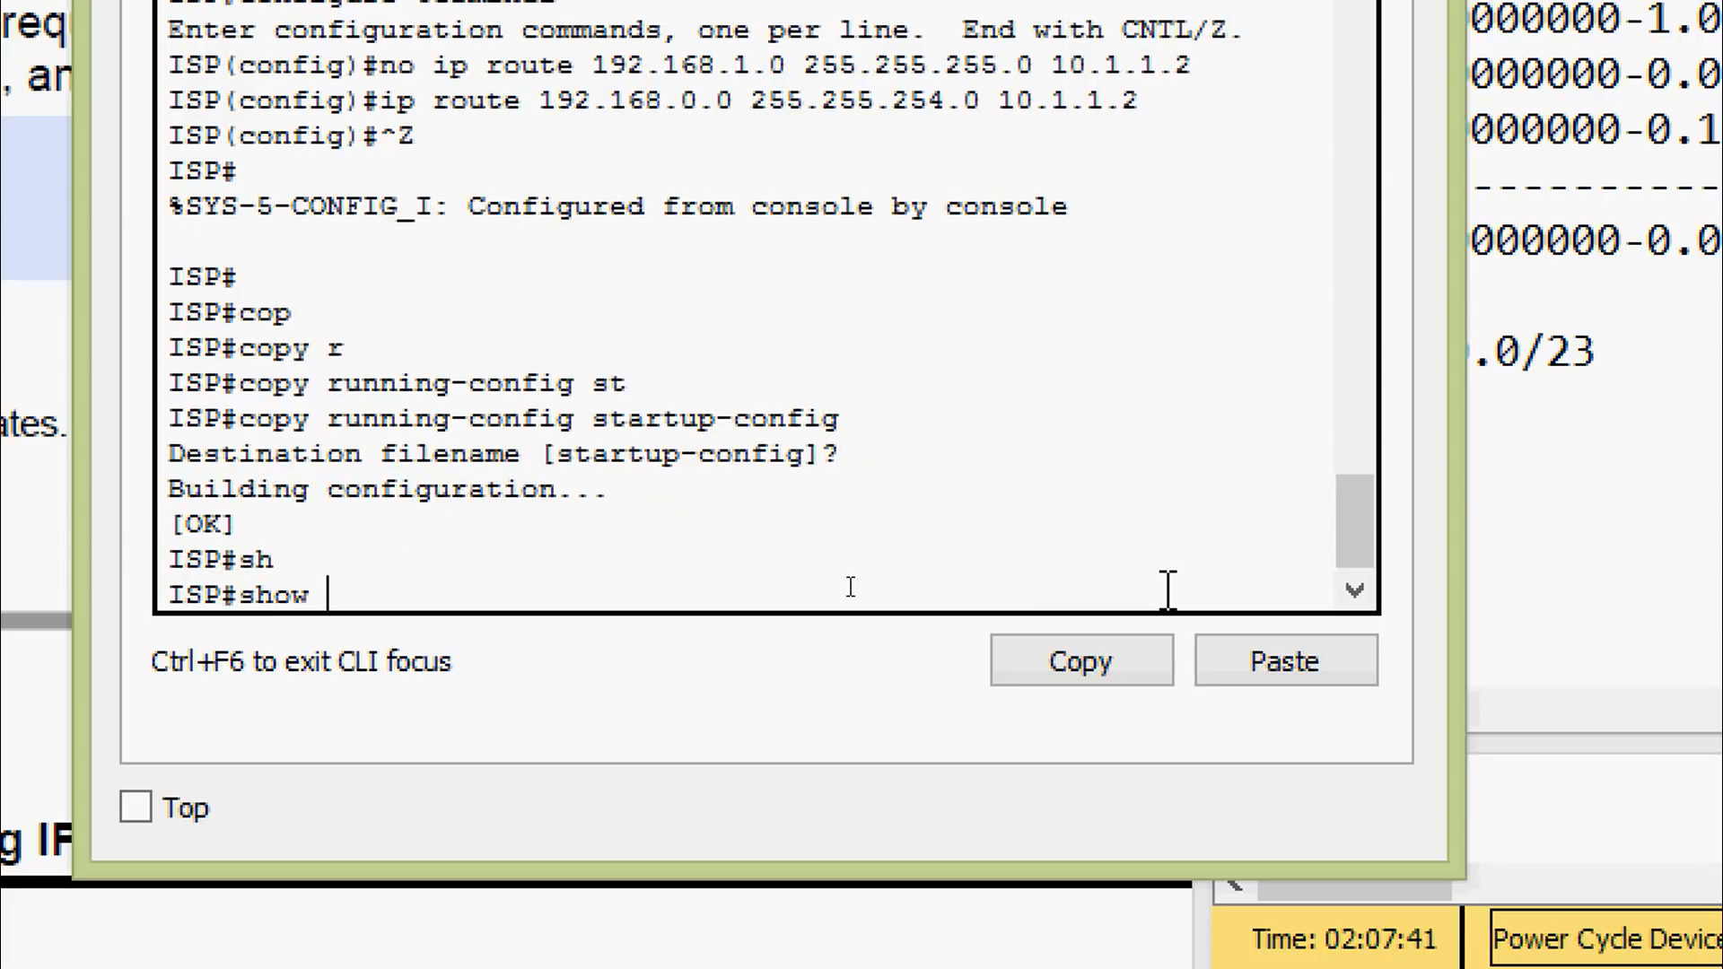
{"action": "type", "text": "ru"}
{"action": "key", "text": "Tab"}
{"action": "key", "text": "Return"}
Page down to the routes and highlight the new 192.168.0.0 255.255.254.0 route line
{"action": "key", "text": "space"}
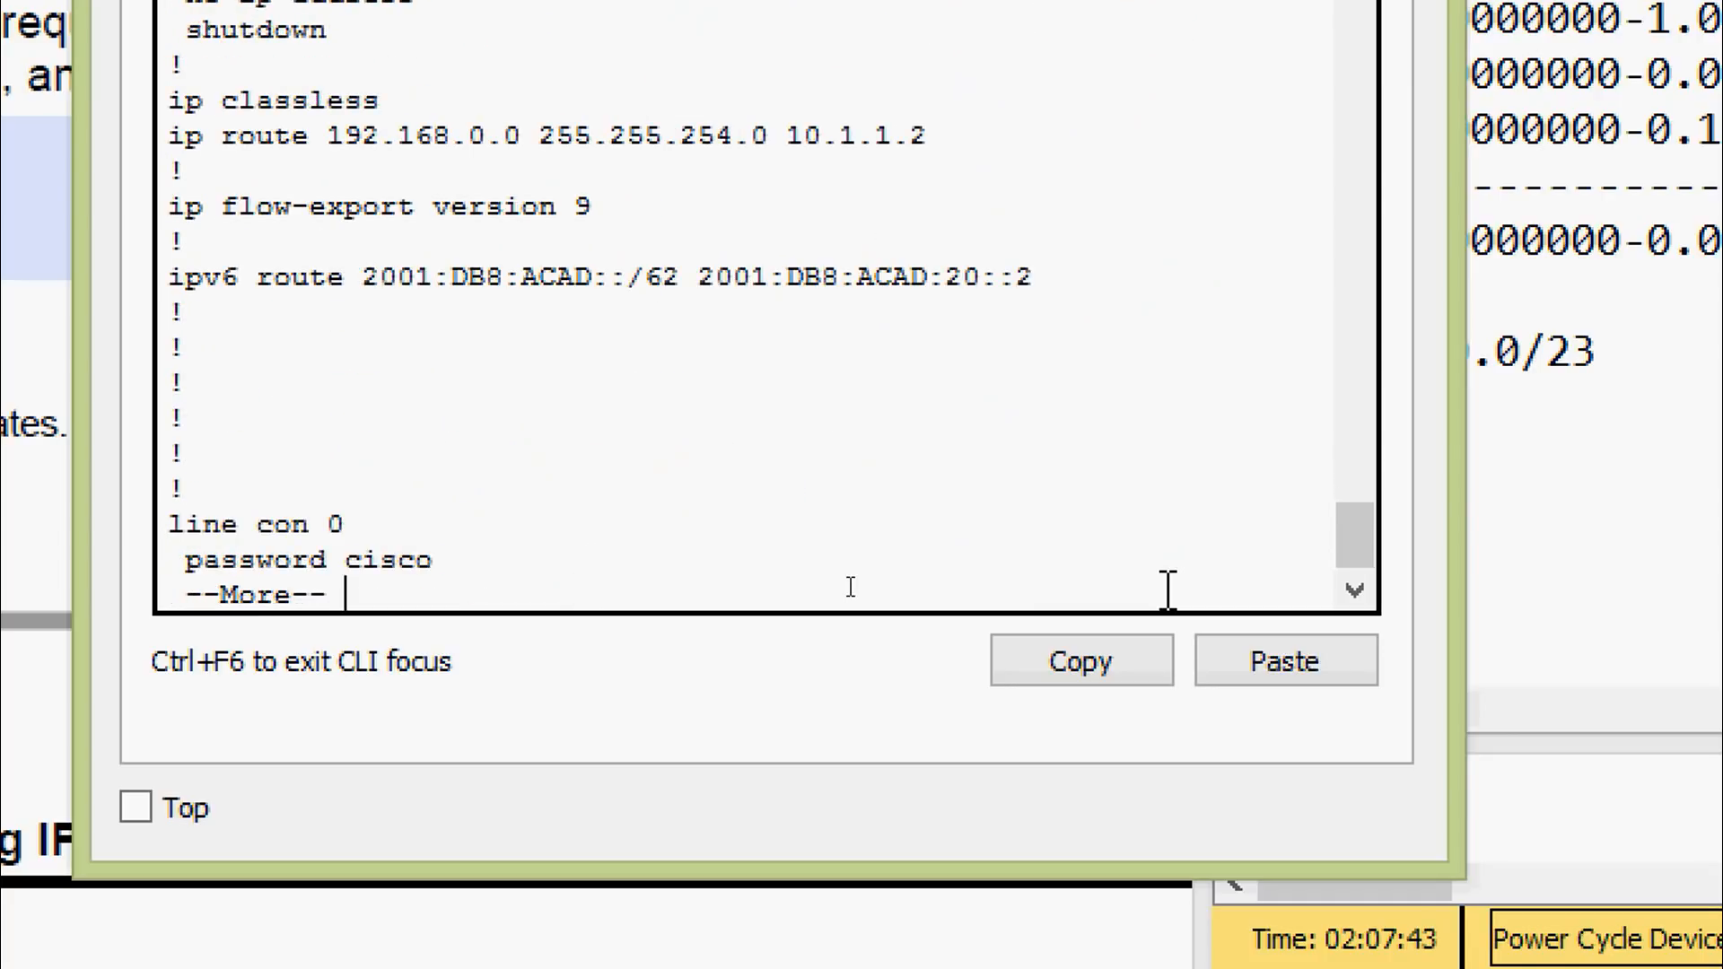
{"action": "left_click_drag", "start_coordinate": [942, 137], "coordinate": [180, 144]}
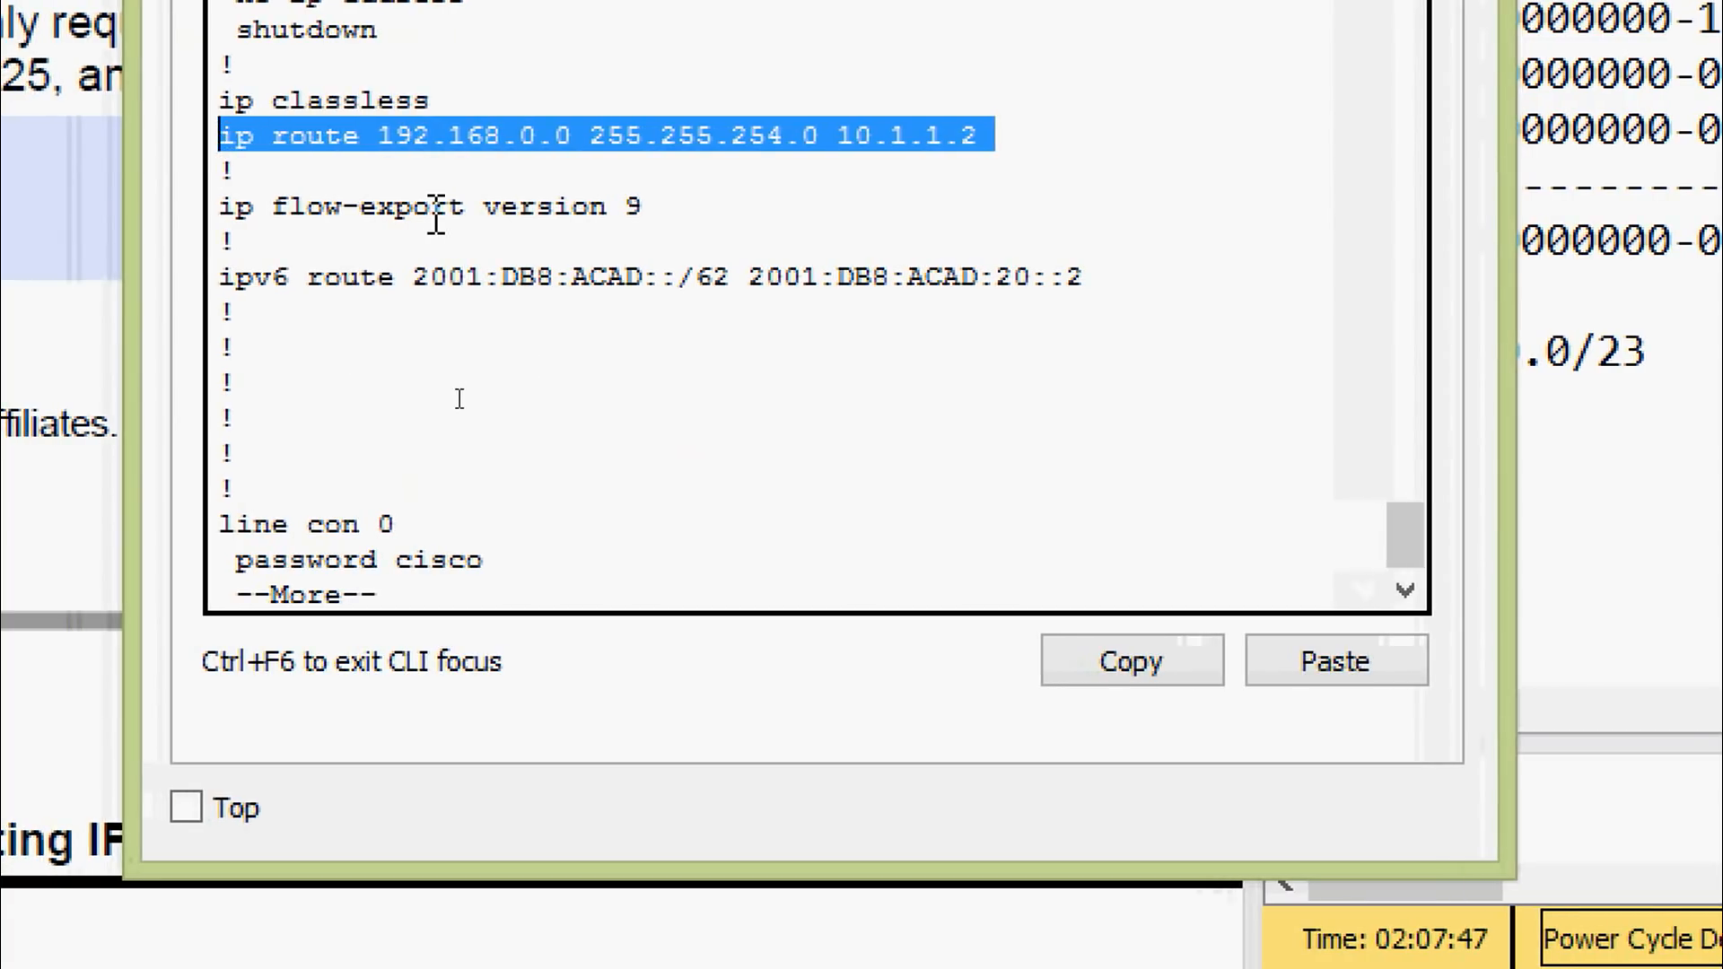
{"action": "left_click", "coordinate": [399, 215]}
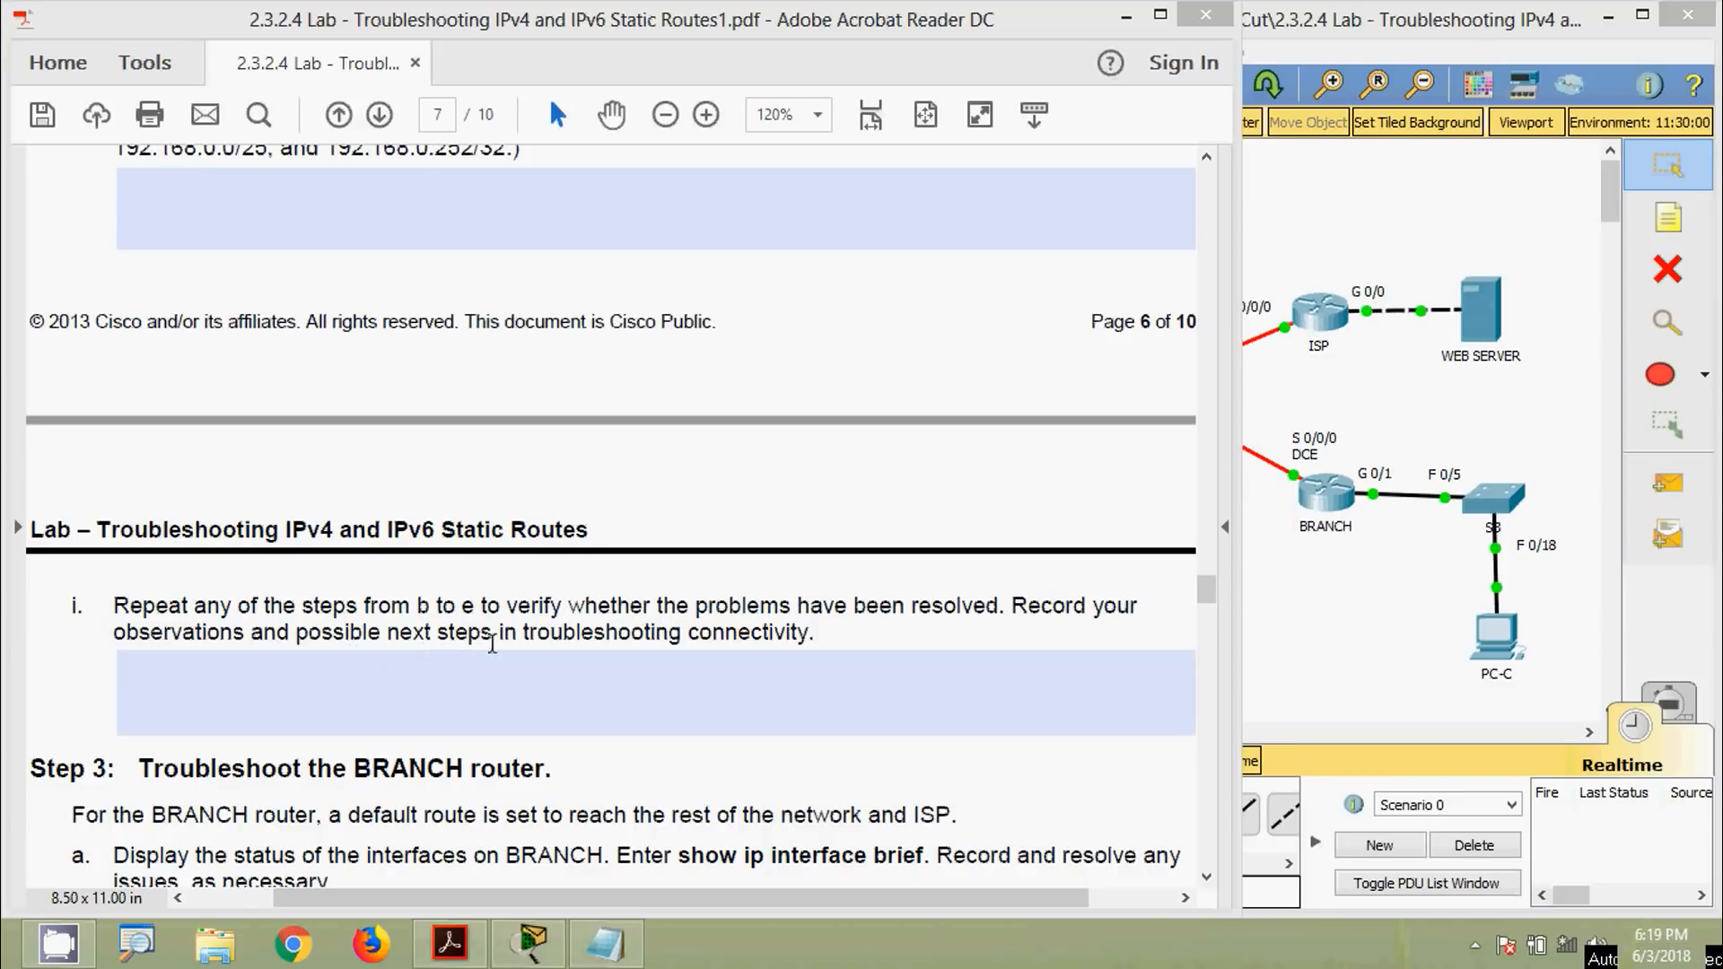
Check PC-A's IP configuration to confirm its address 192.168.0.3
{"action": "left_click", "coordinate": [1332, 655]}
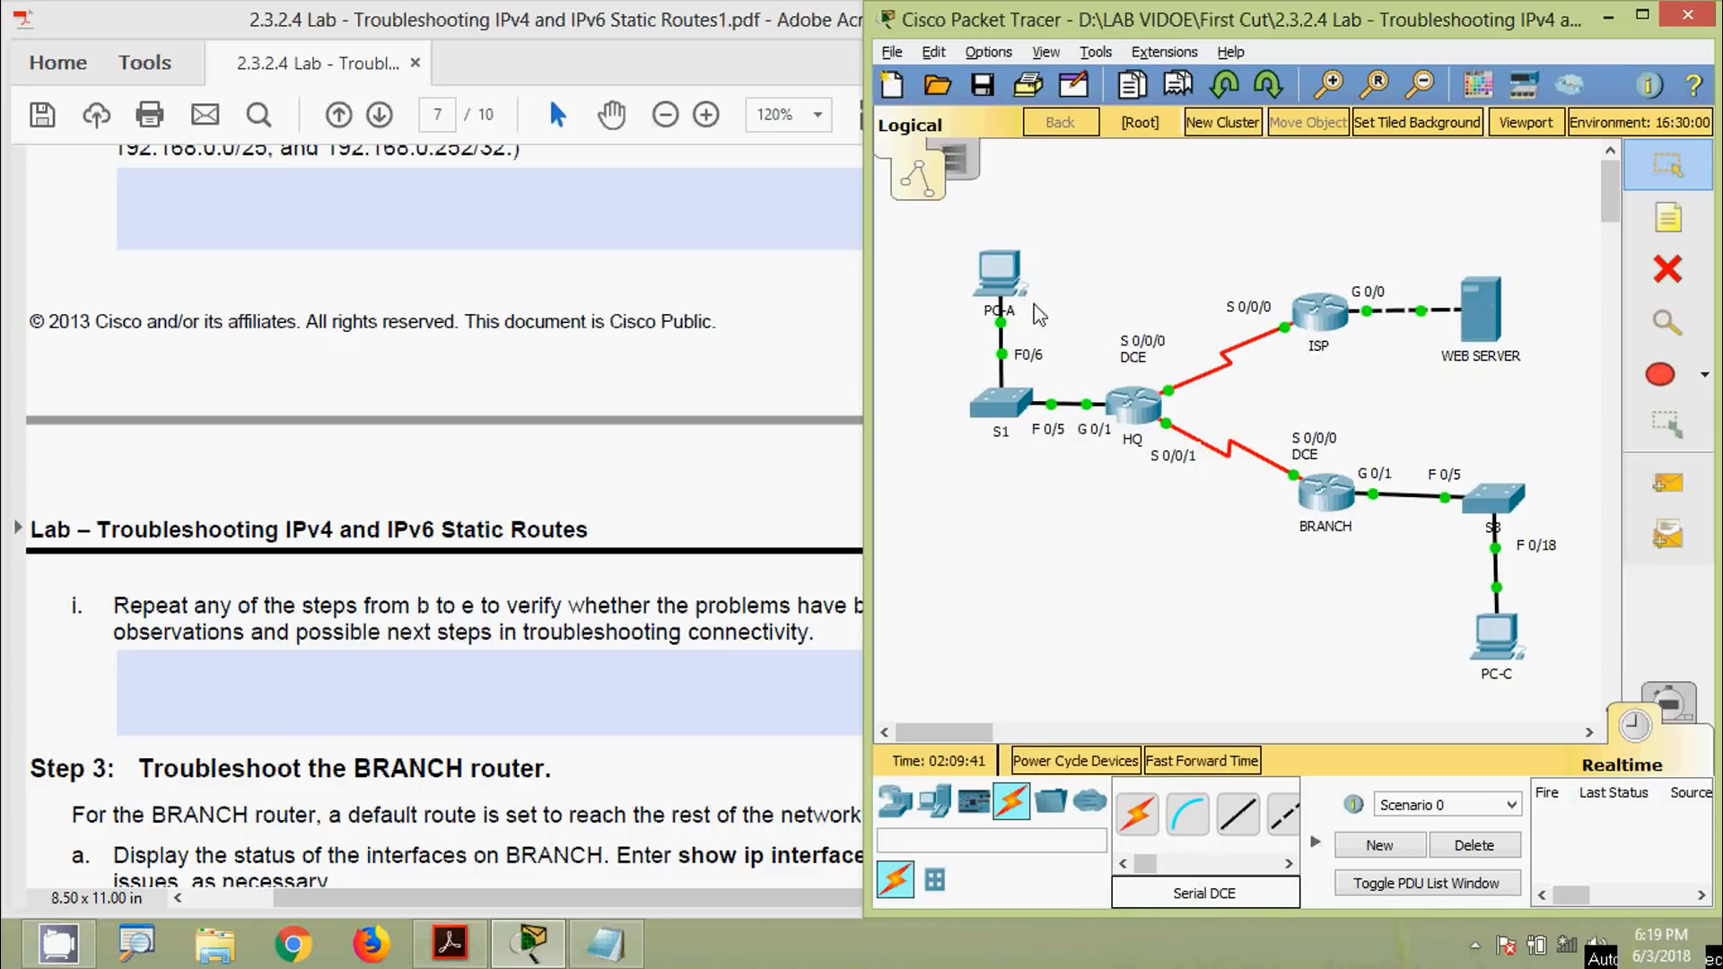
{"action": "left_click", "coordinate": [999, 274]}
{"action": "left_click", "coordinate": [1029, 284]}
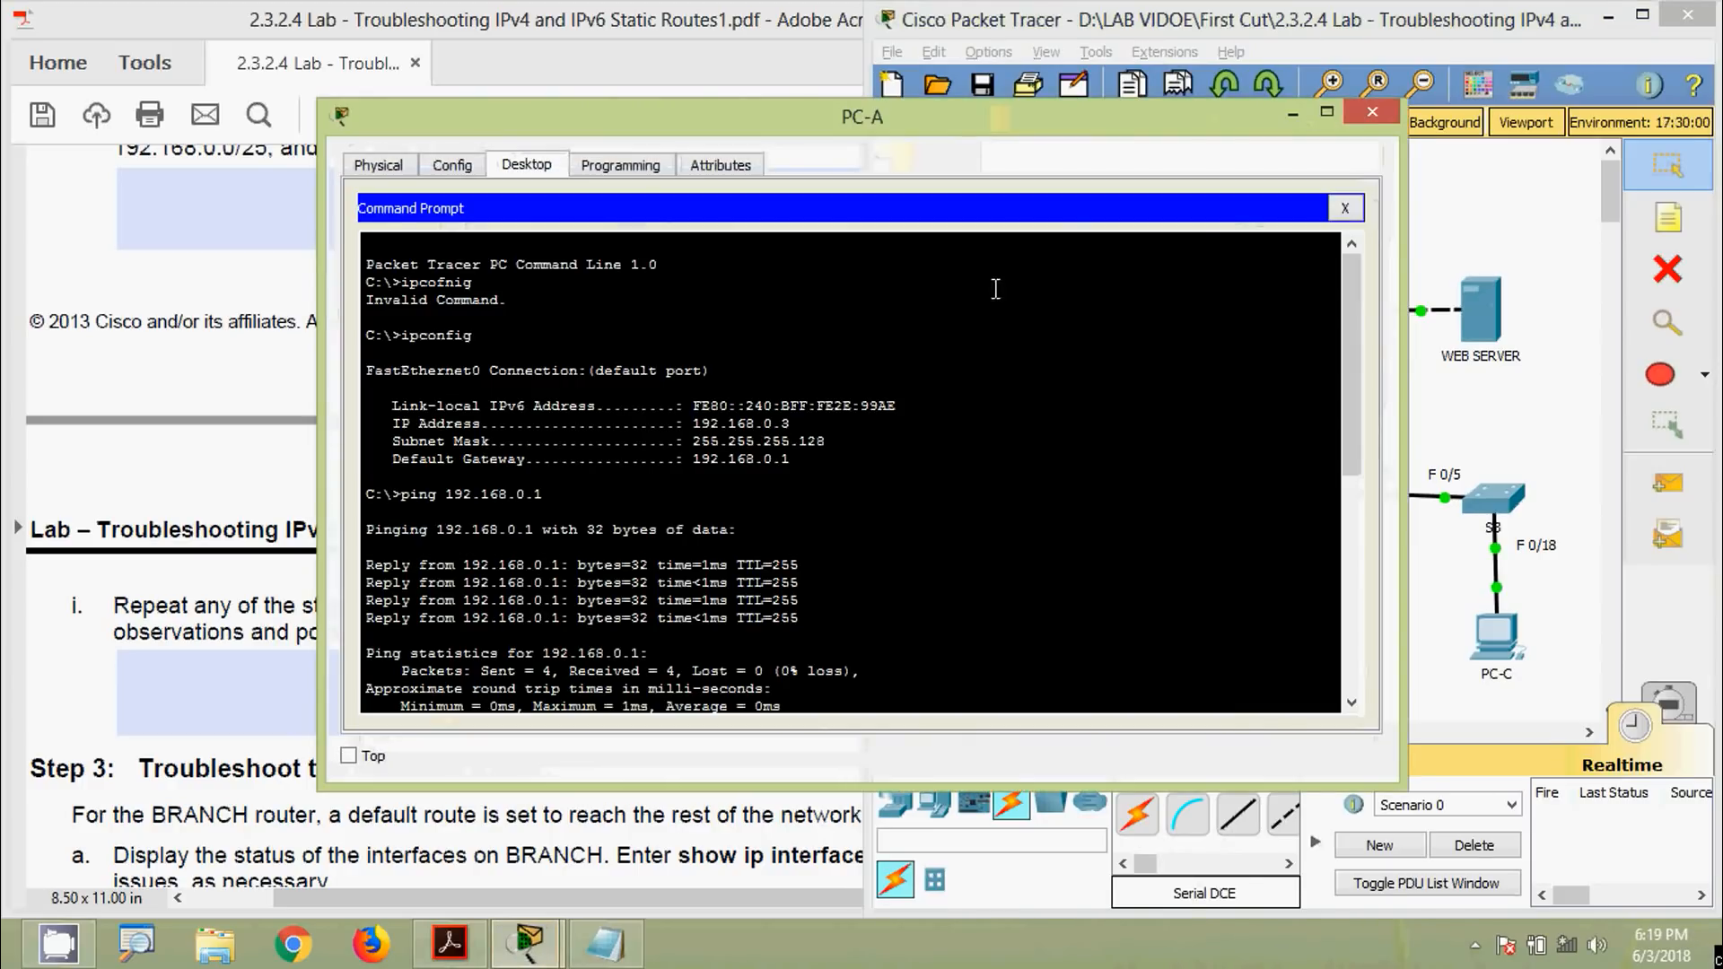
{"action": "left_click", "coordinate": [1350, 208]}
{"action": "left_click", "coordinate": [492, 272]}
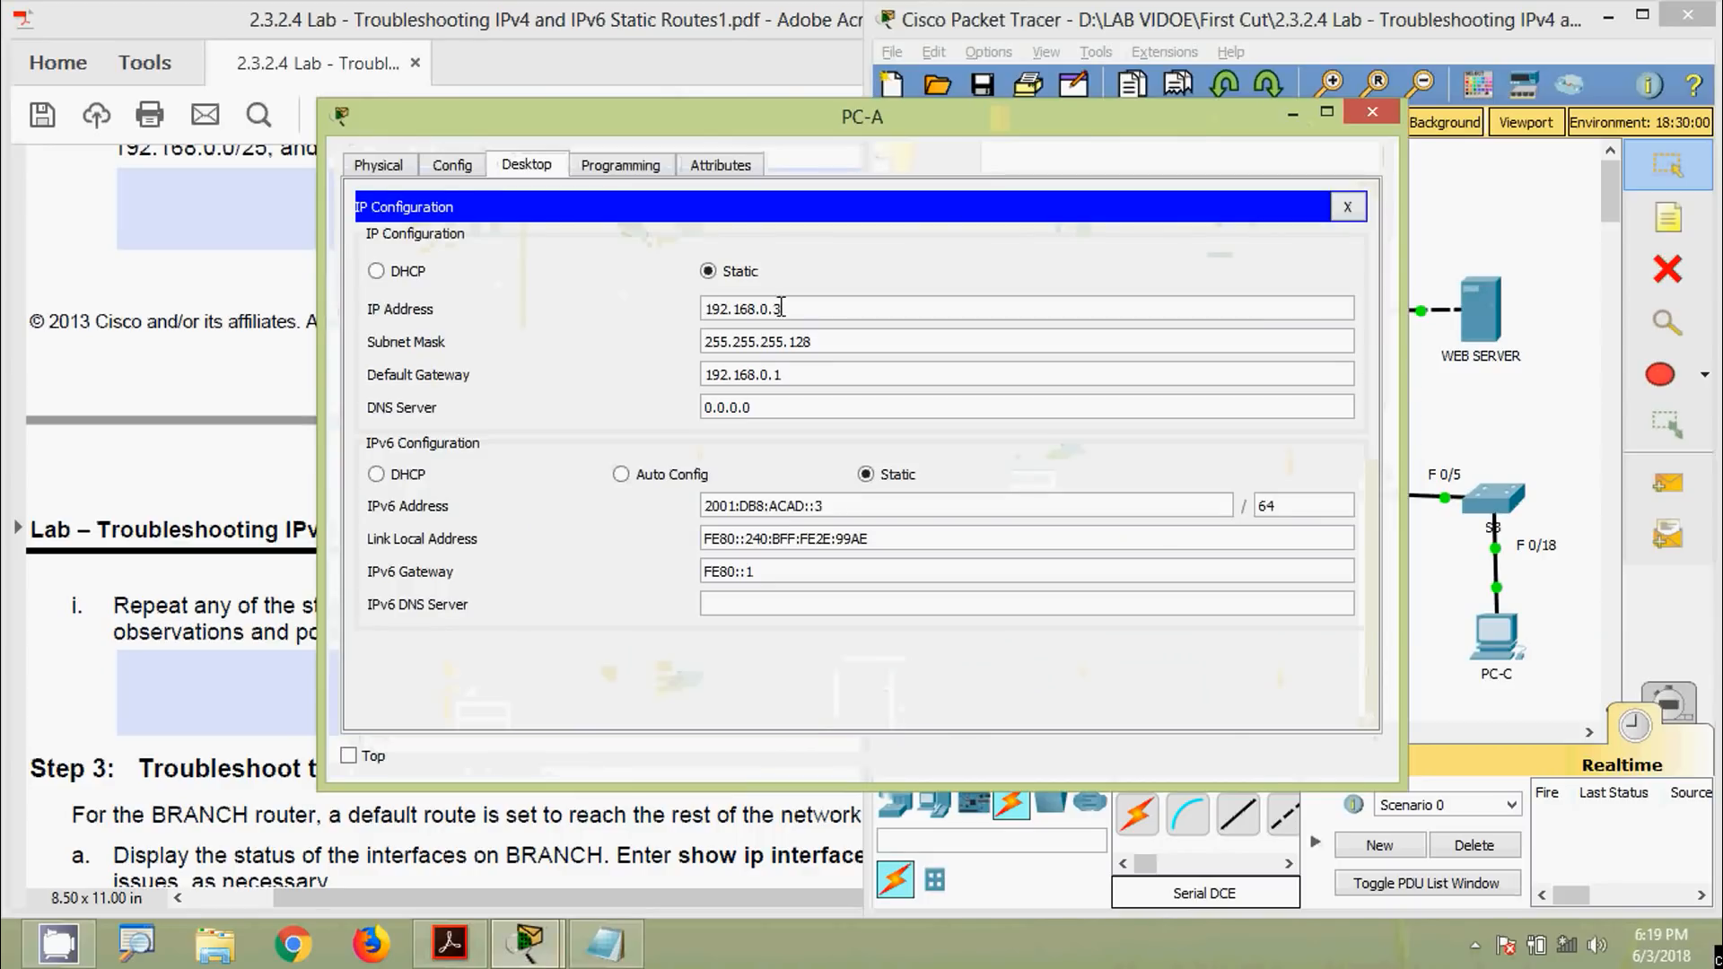
{"action": "left_click", "coordinate": [1372, 111]}
Ping PC-A at 192.168.0.3 from the Web Server's command prompt
{"action": "left_click", "coordinate": [1490, 334]}
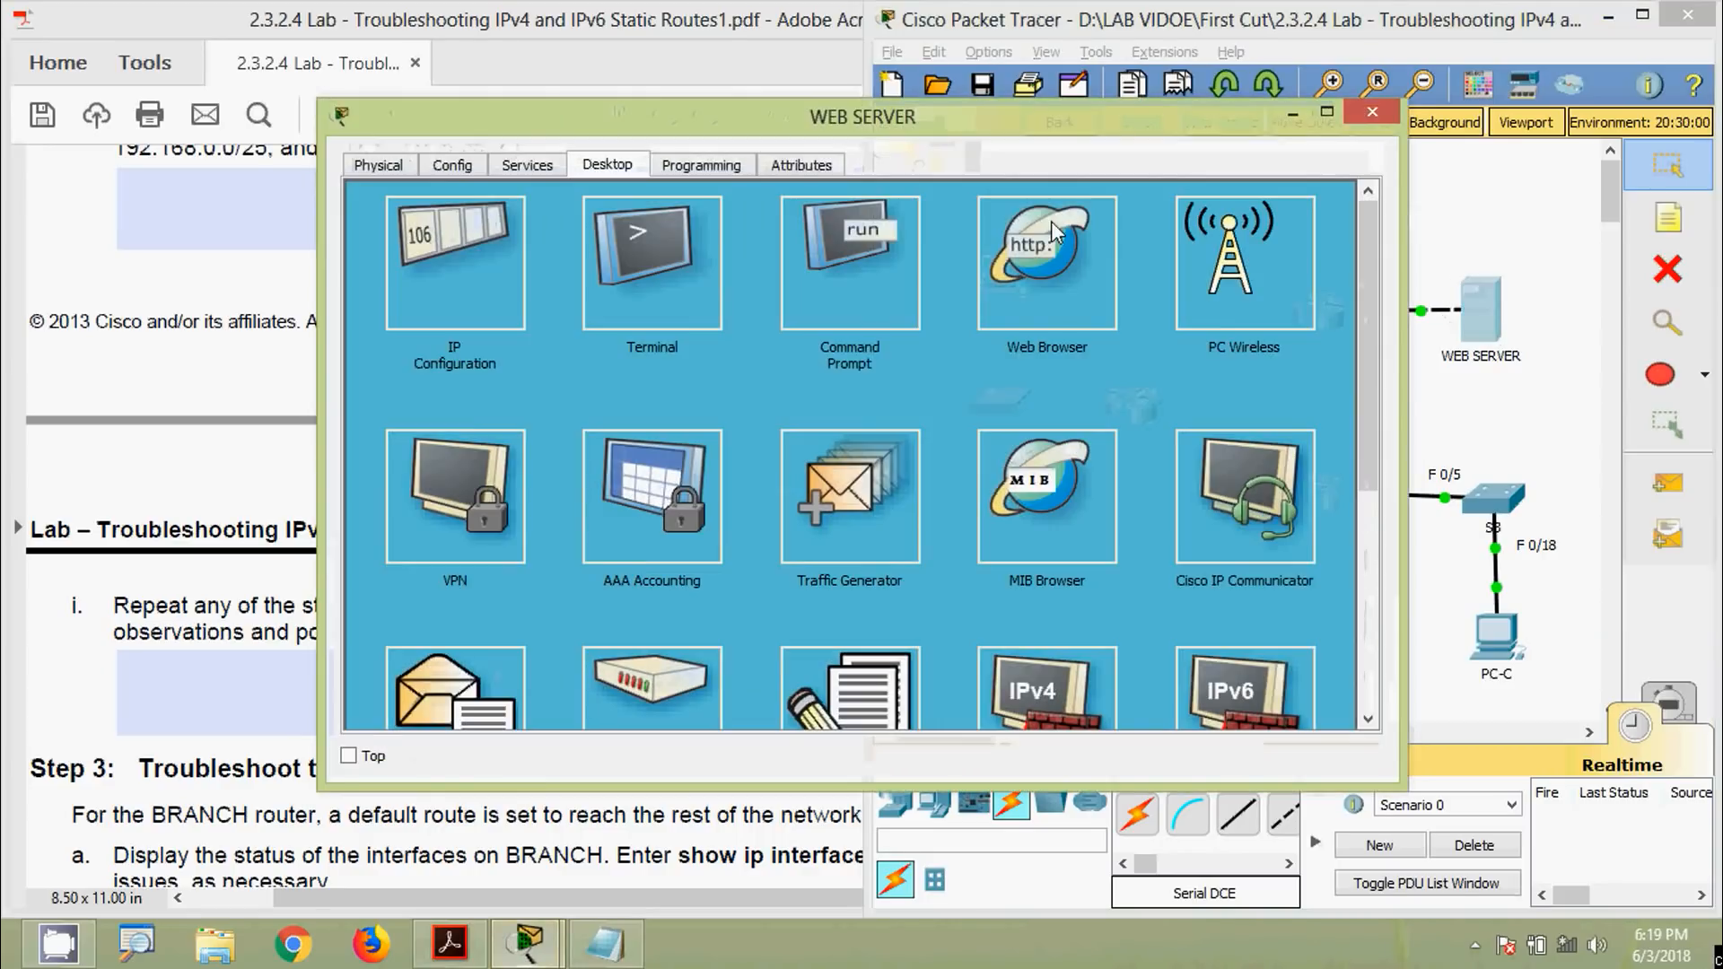
{"action": "left_click", "coordinate": [839, 269]}
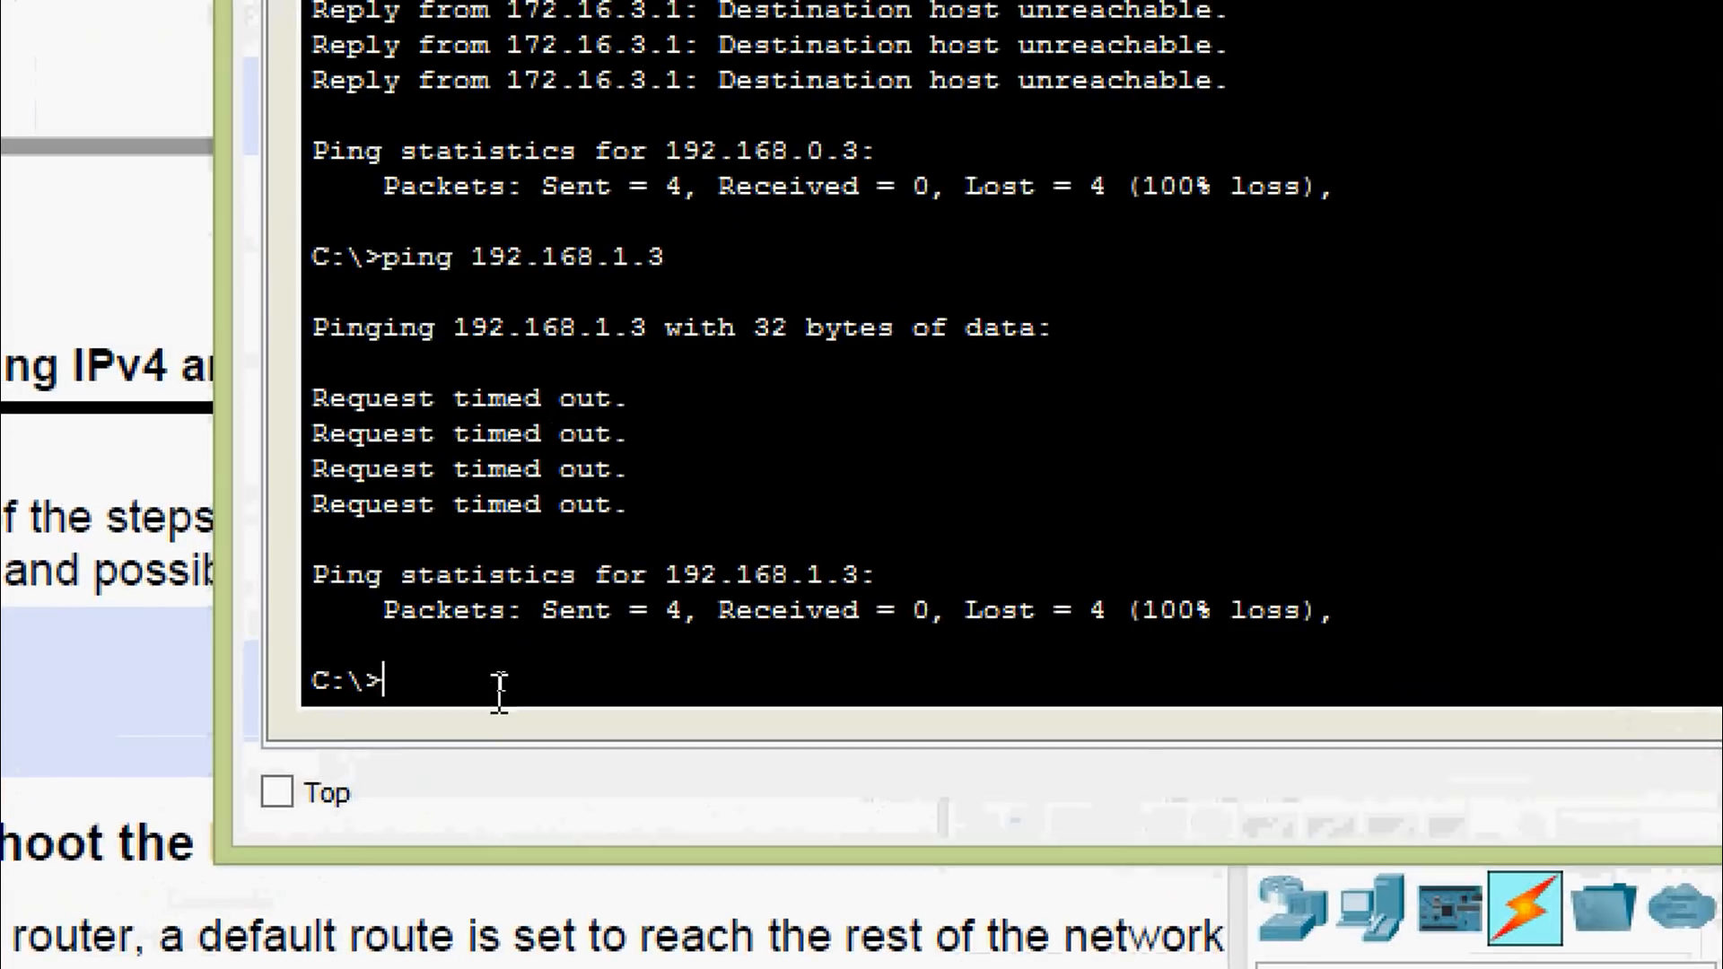
{"action": "type", "text": "ping"}
{"action": "right_click", "coordinate": [512, 693]}
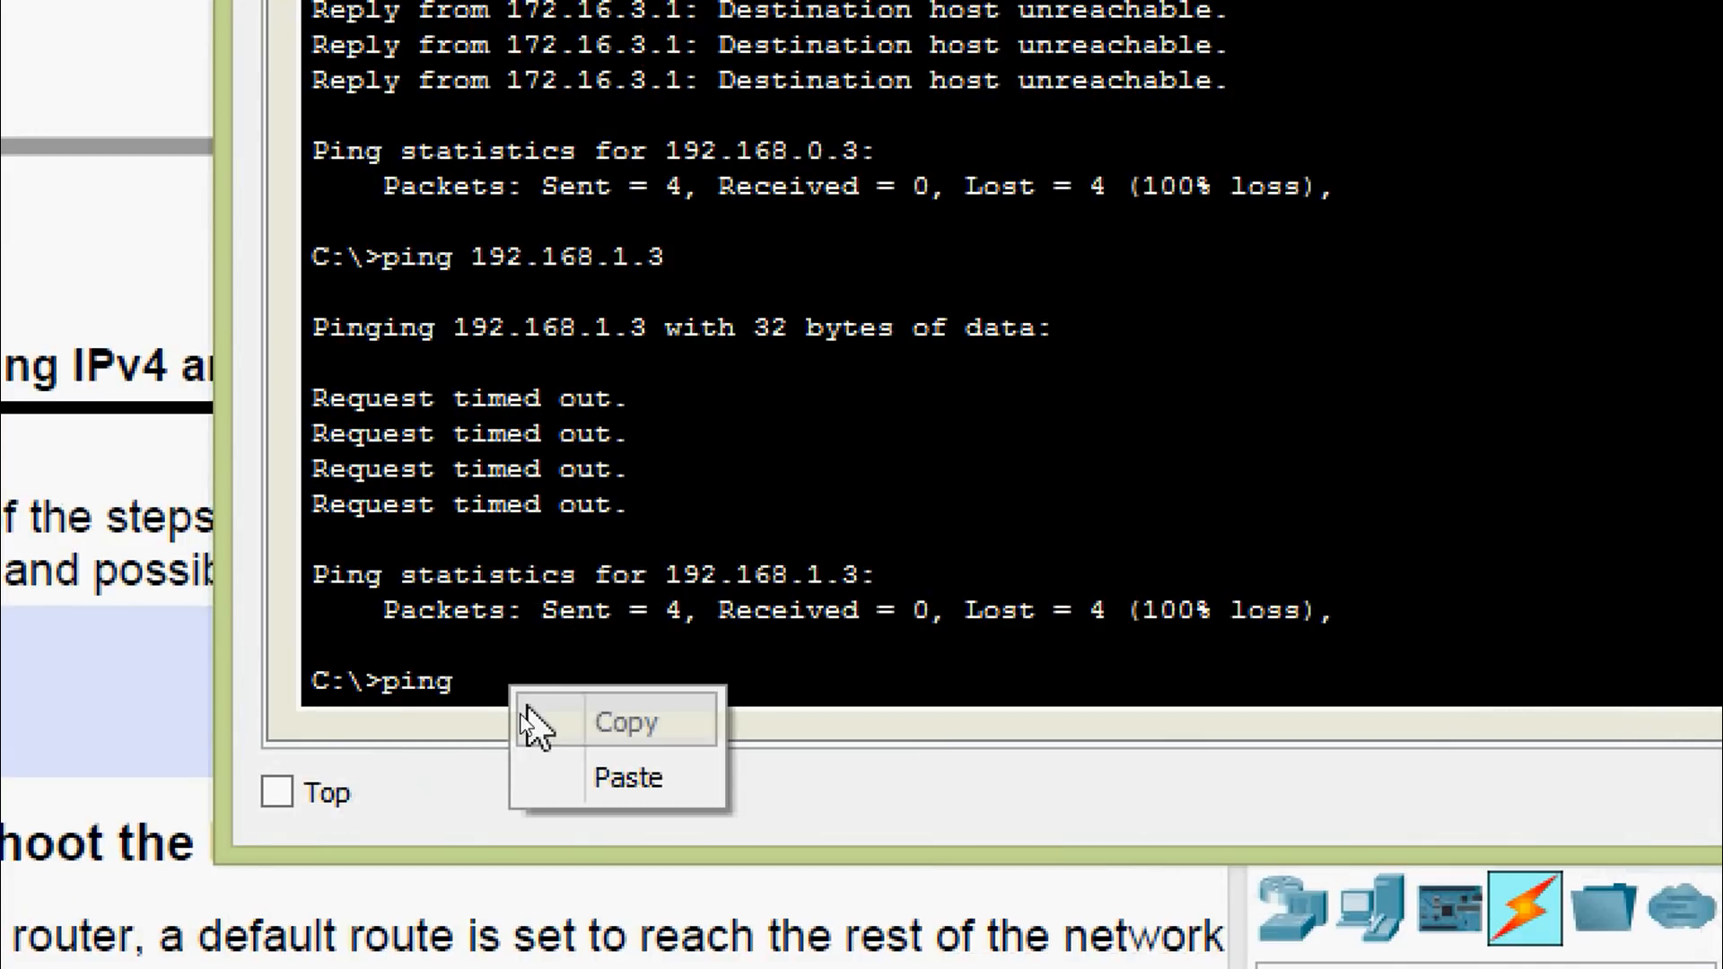
{"action": "left_click", "coordinate": [565, 777]}
{"action": "key", "text": "Return"}
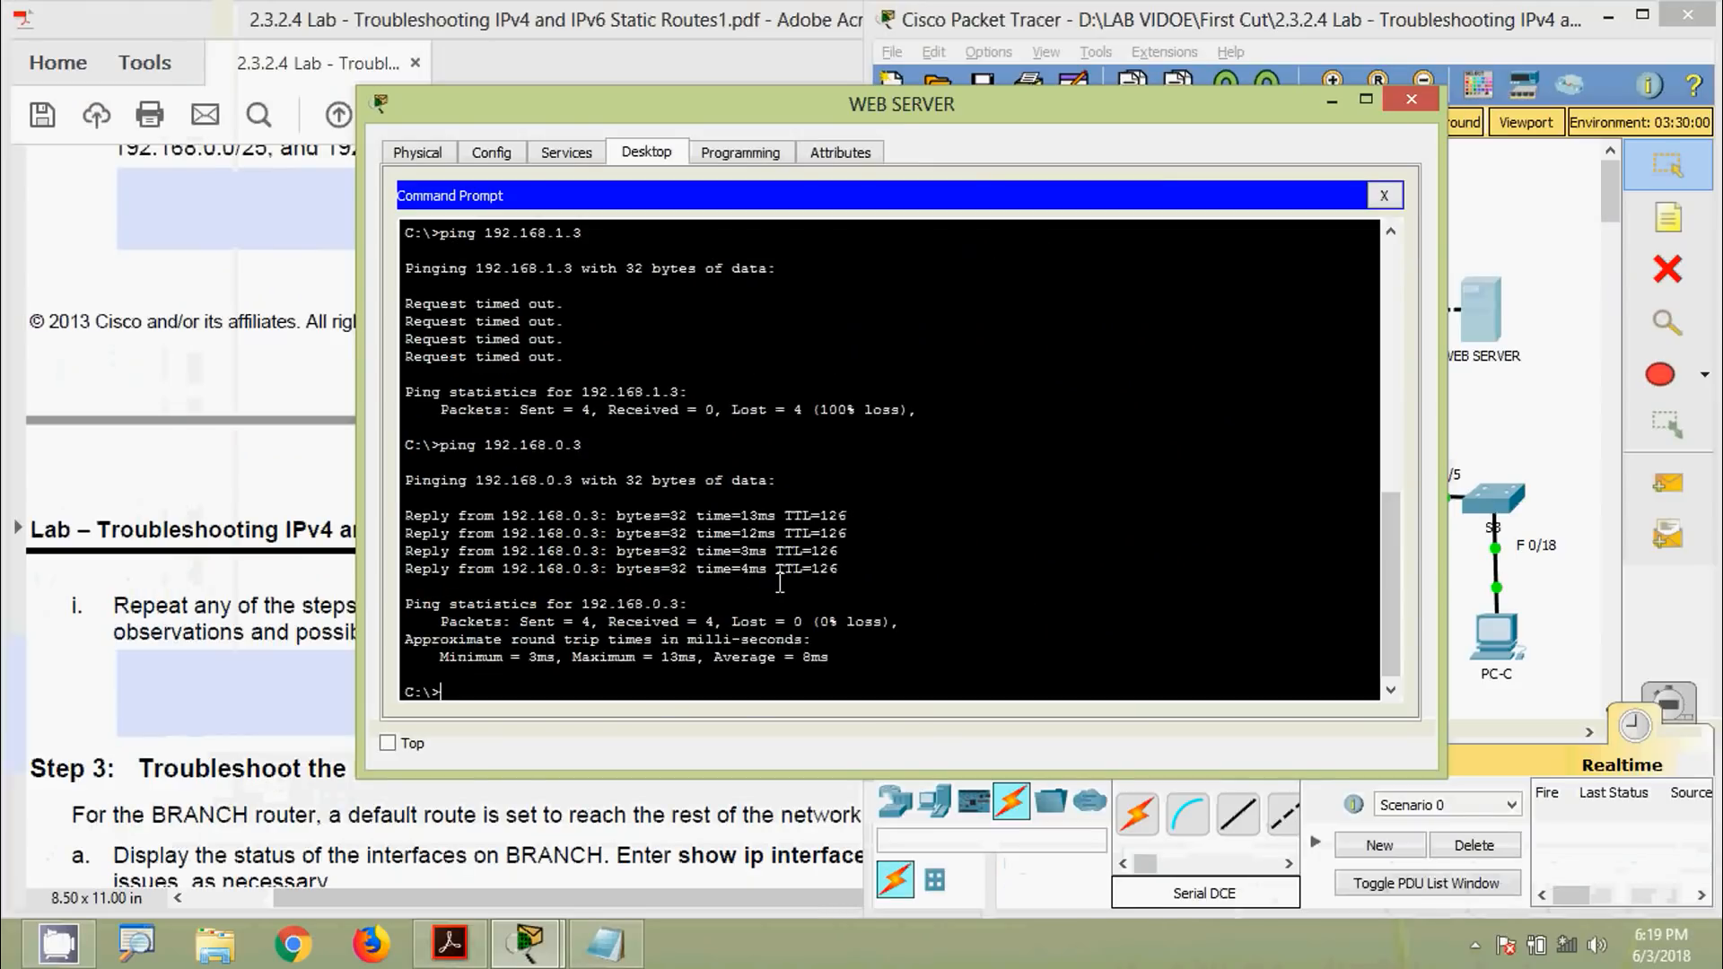
Open PC-C's IP configuration and select its address 192.168.1.3
{"action": "left_click", "coordinate": [1412, 99]}
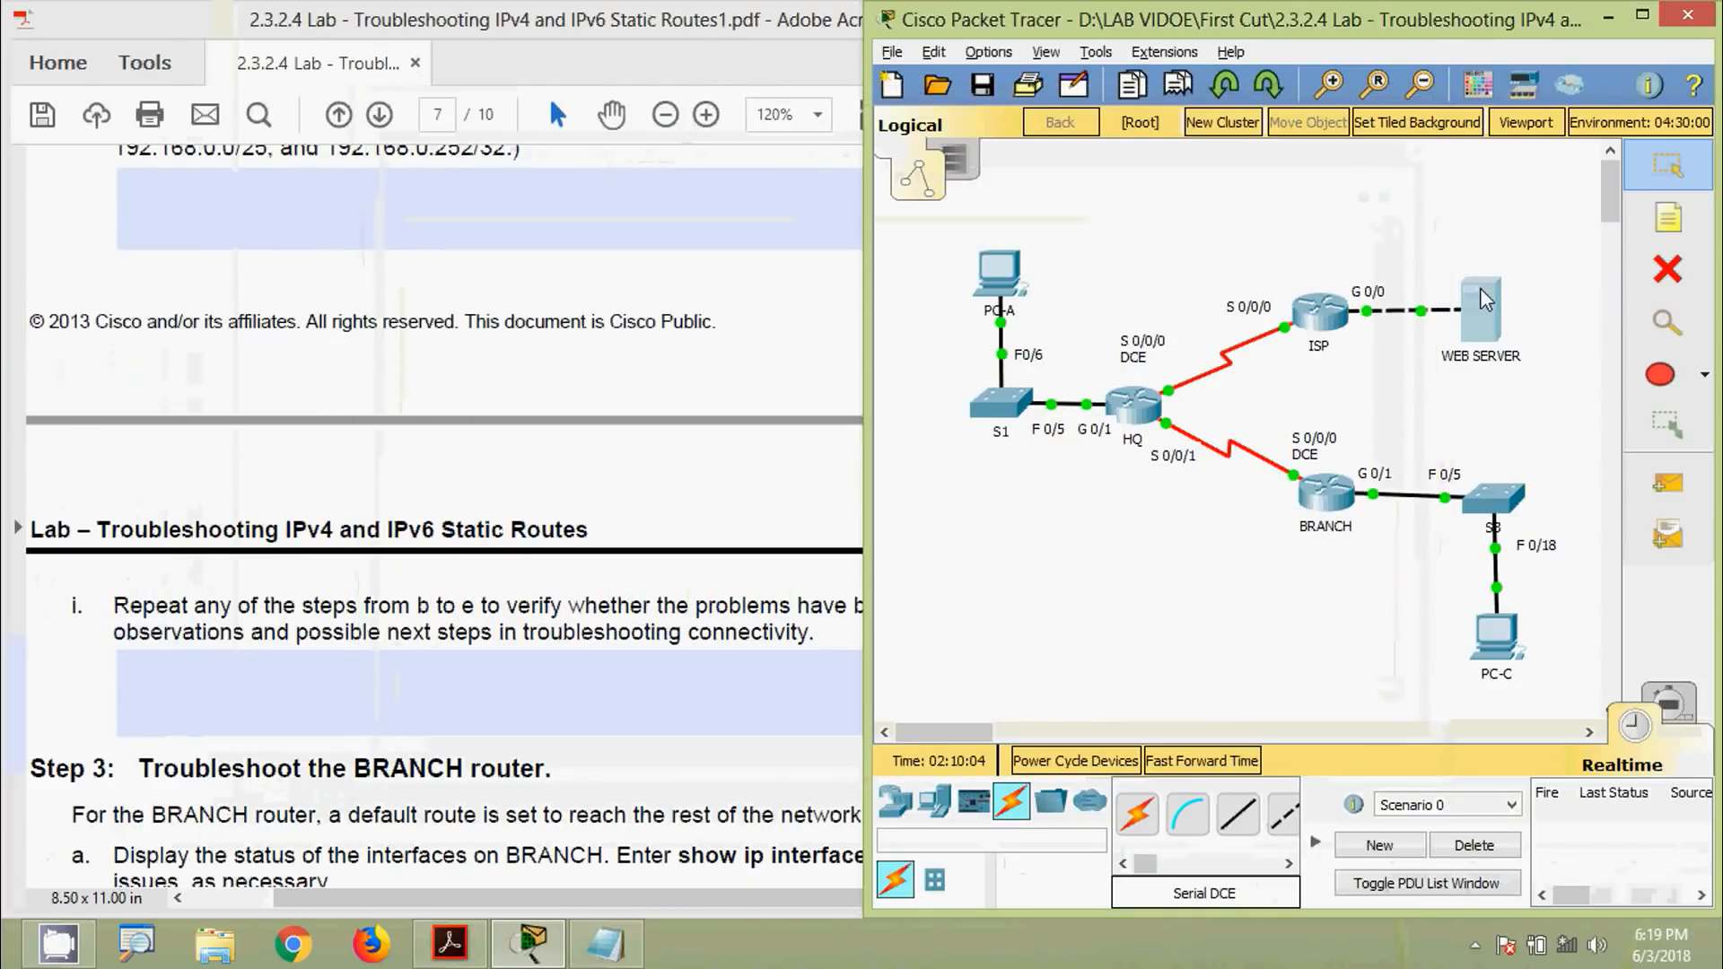
{"action": "left_click", "coordinate": [1495, 636]}
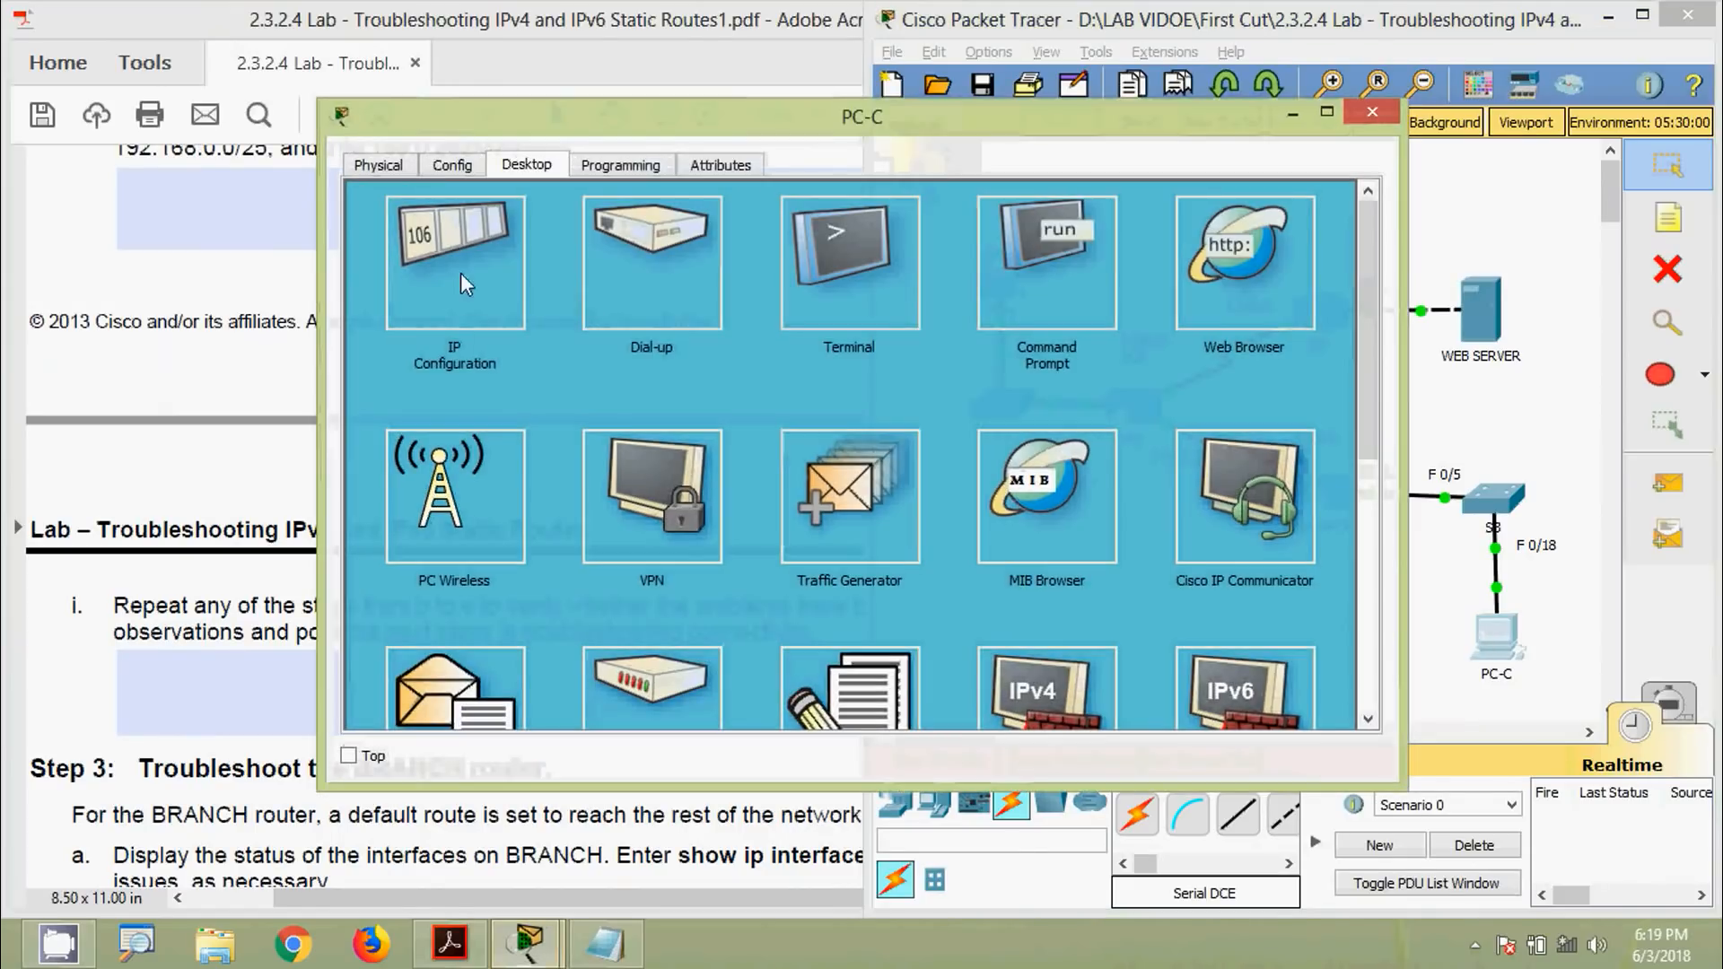
{"action": "left_click", "coordinate": [460, 278]}
{"action": "triple_click", "coordinate": [815, 311]}
{"action": "key", "text": "super+c"}
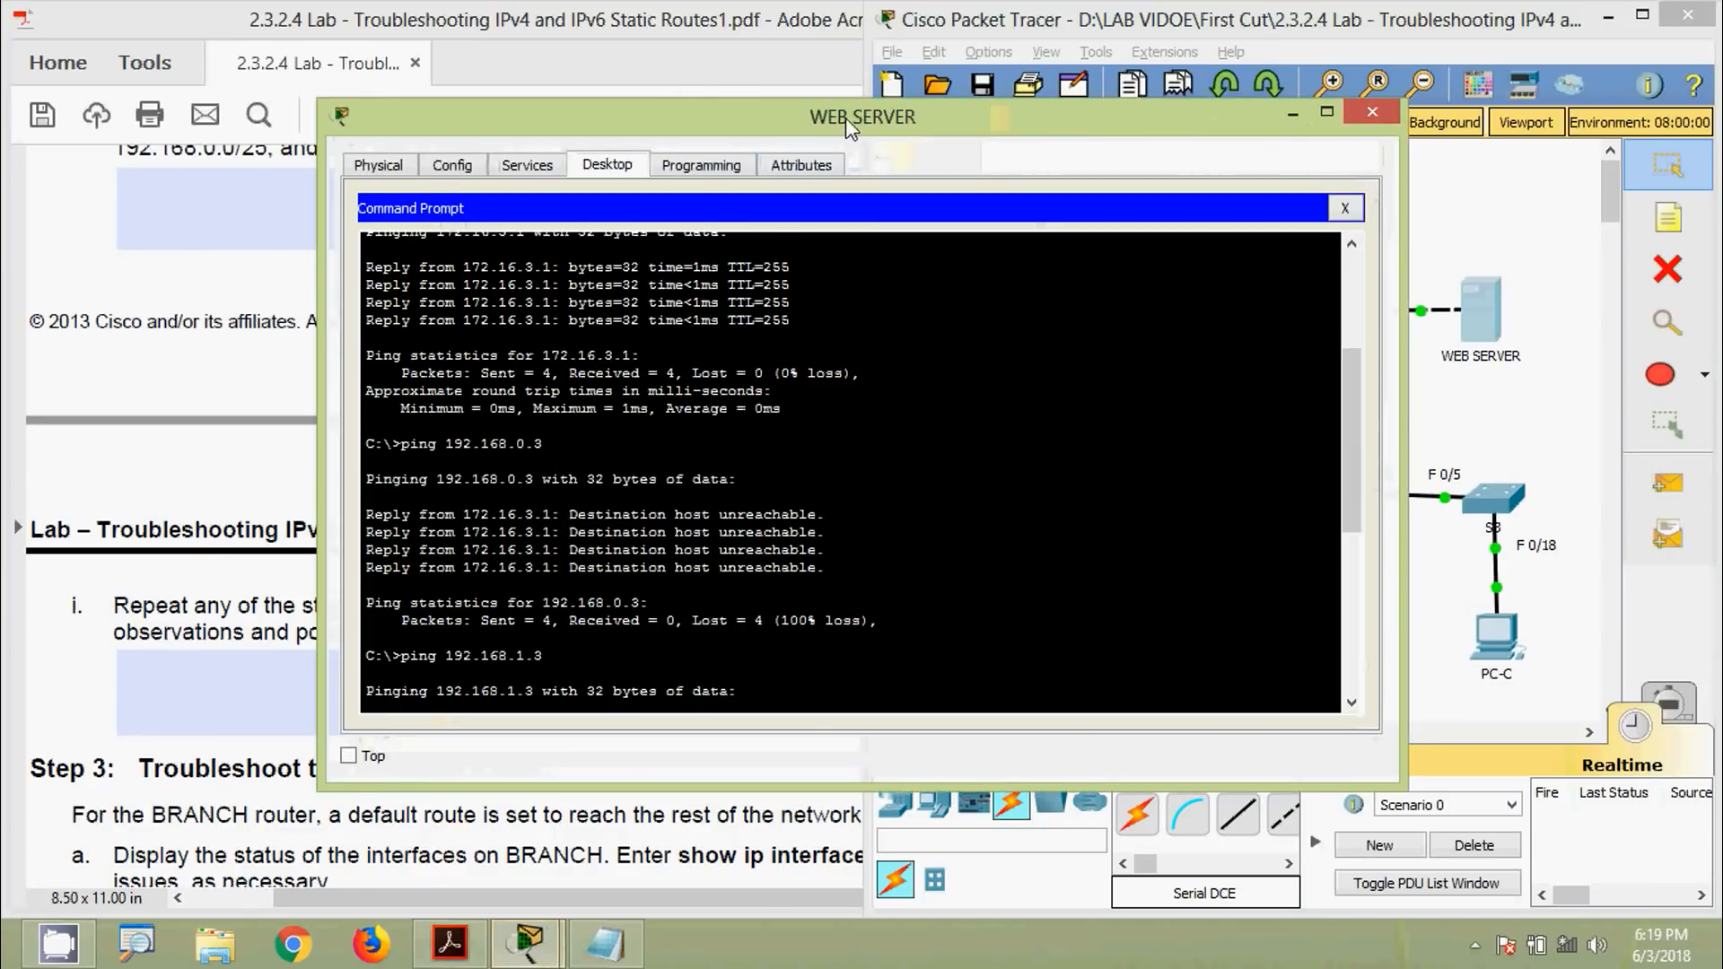
Ping 192.168.1.3 from the Web Server, then close the Web Server window
{"action": "left_click_drag", "start_coordinate": [851, 125], "coordinate": [857, 71]}
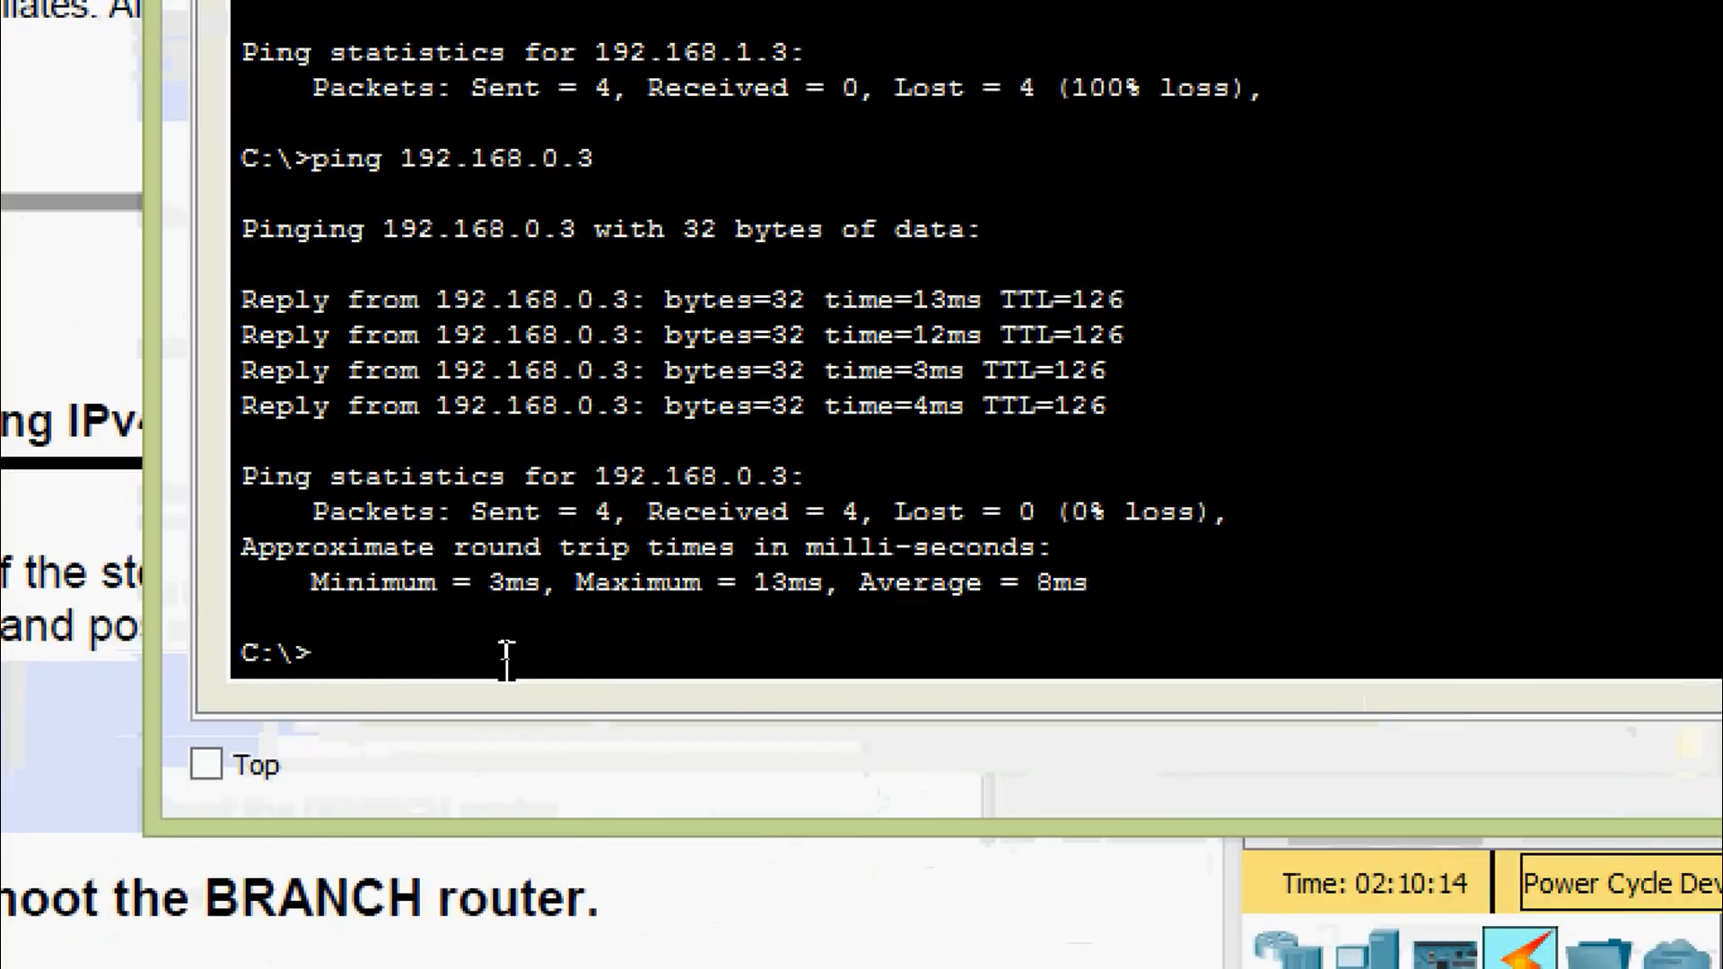
{"action": "type", "text": "ping"}
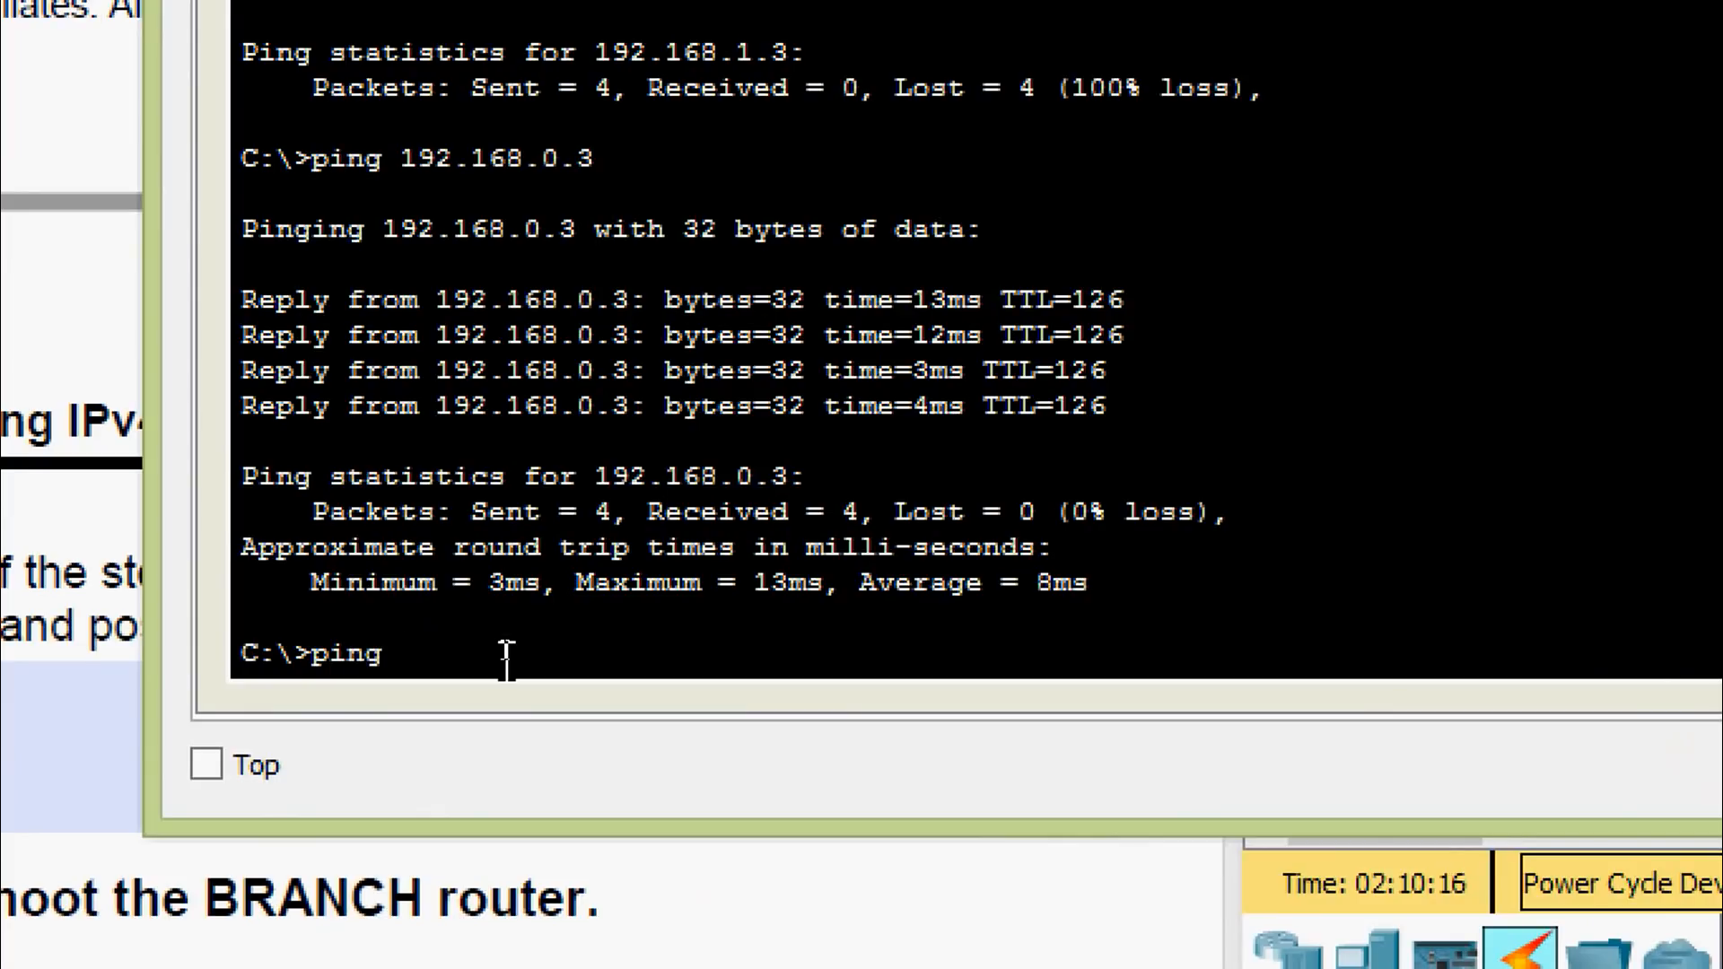
{"action": "right_click", "coordinate": [511, 672]}
{"action": "left_click", "coordinate": [552, 756]}
{"action": "key", "text": "Return"}
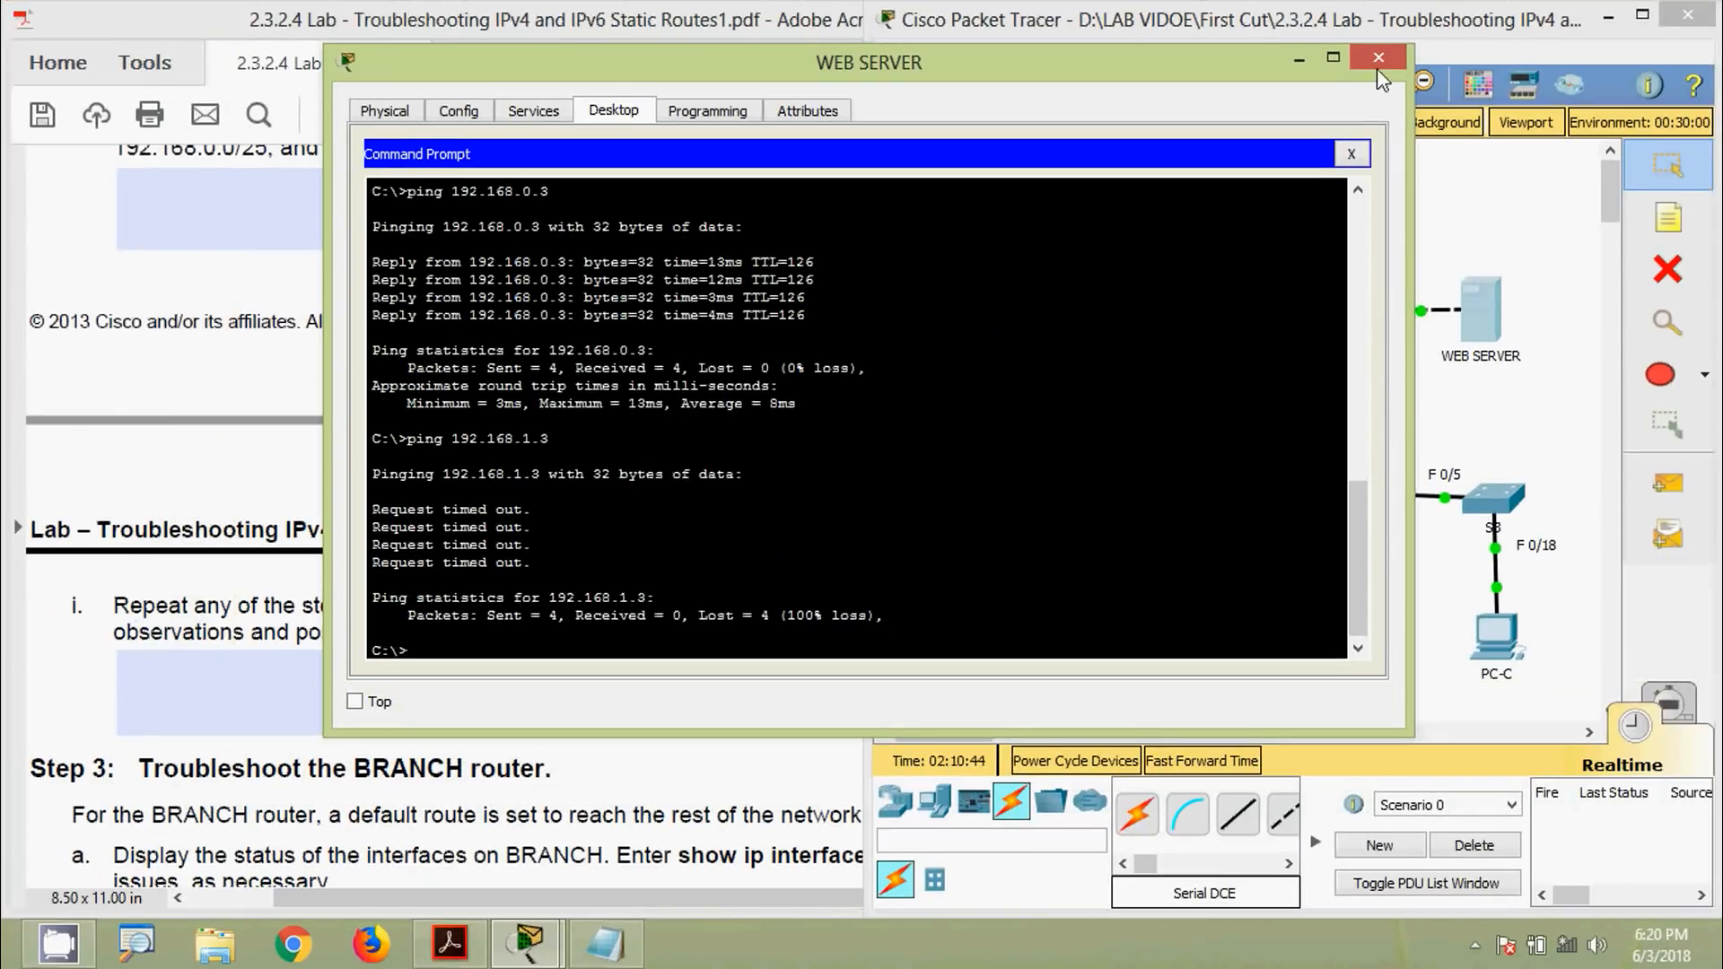
{"action": "left_click", "coordinate": [1378, 58]}
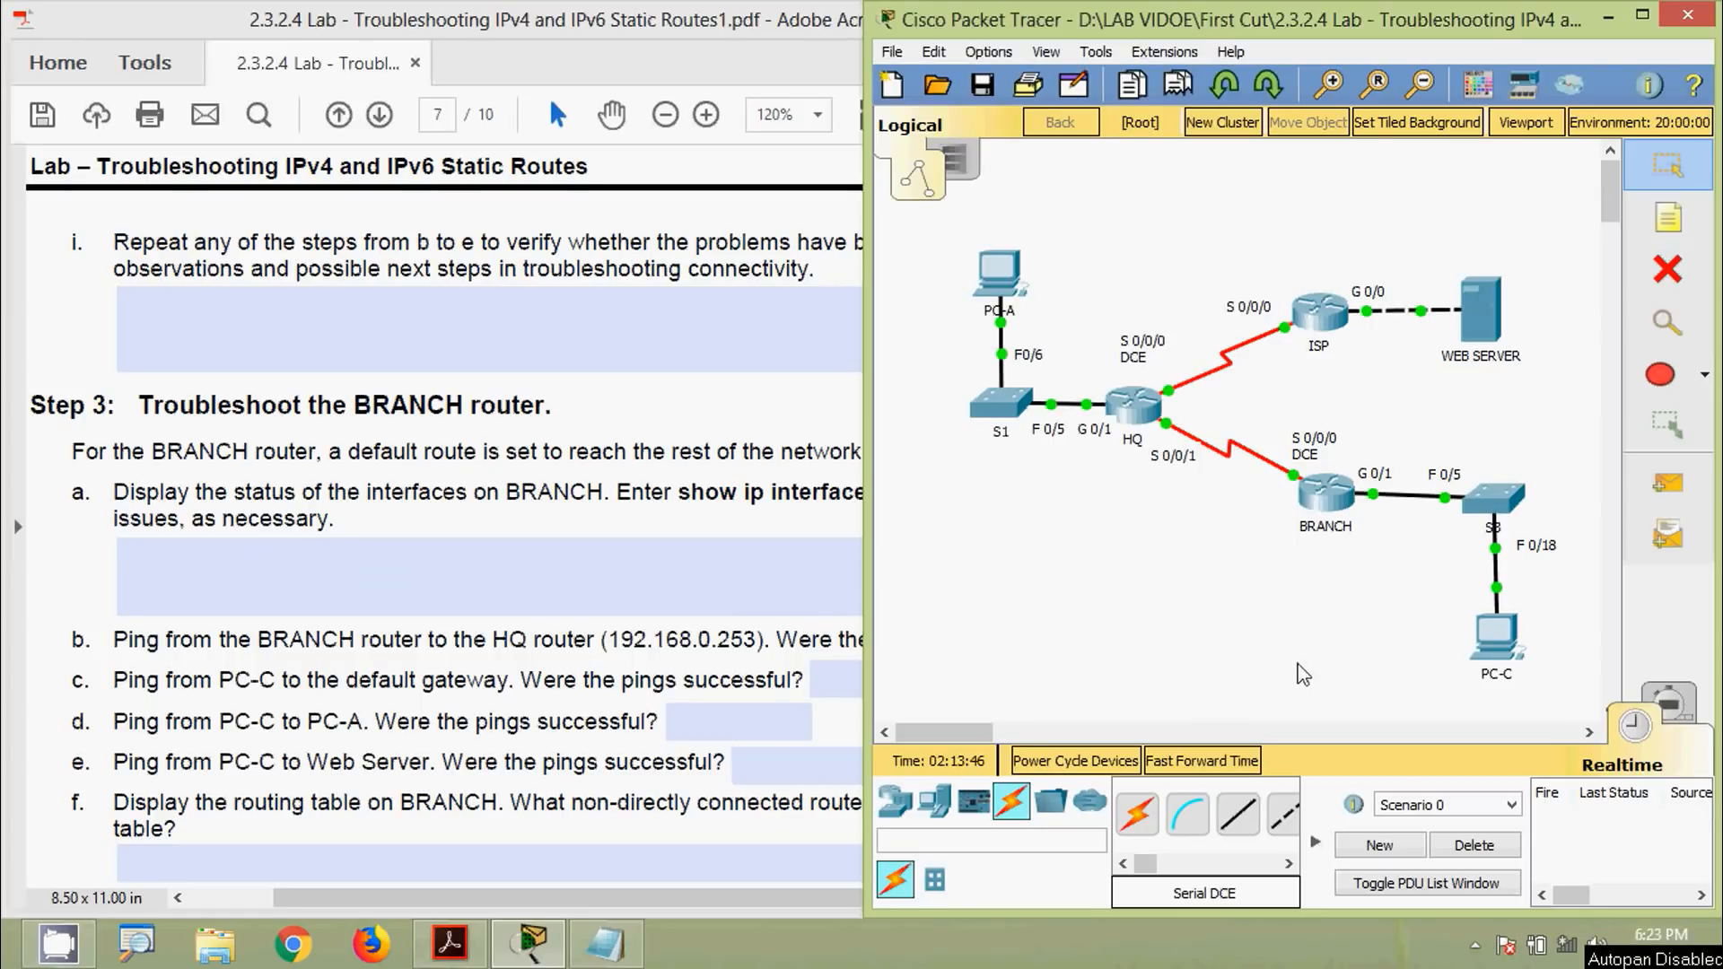
Open BRANCH's CLI, log in with the console password and enter enable mode
{"action": "left_click", "coordinate": [1328, 498]}
{"action": "left_click_drag", "start_coordinate": [714, 131], "coordinate": [682, 116]}
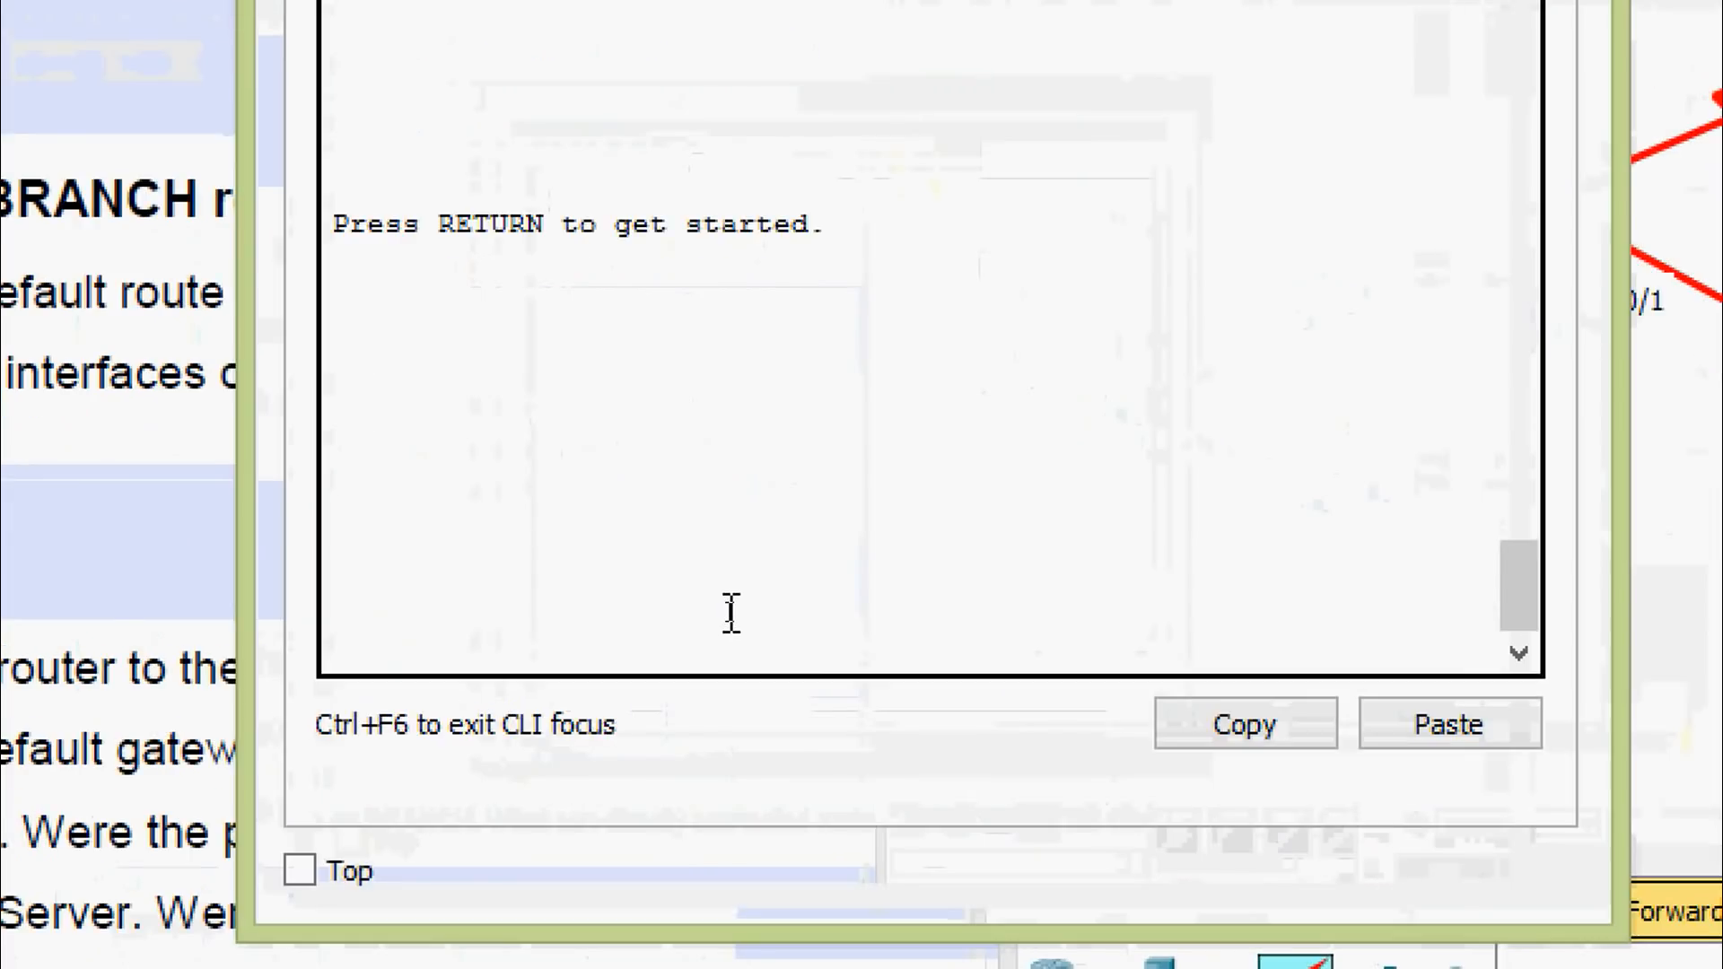
{"action": "key", "text": "Return"}
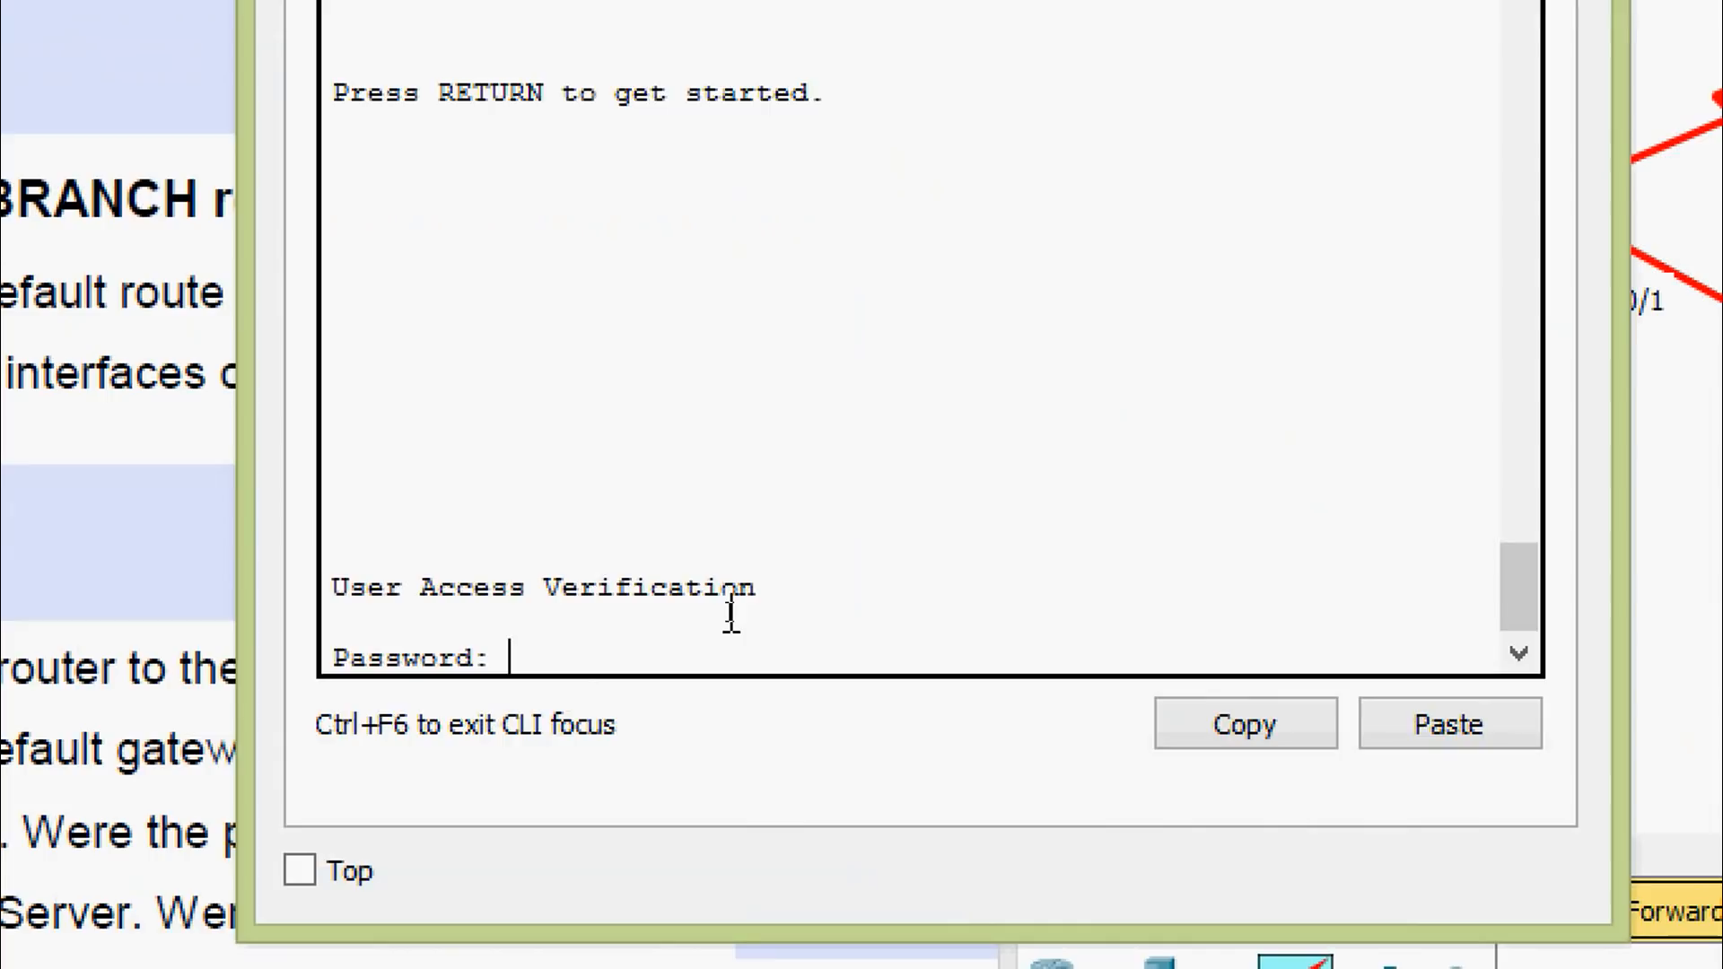
{"action": "key", "text": "Return"}
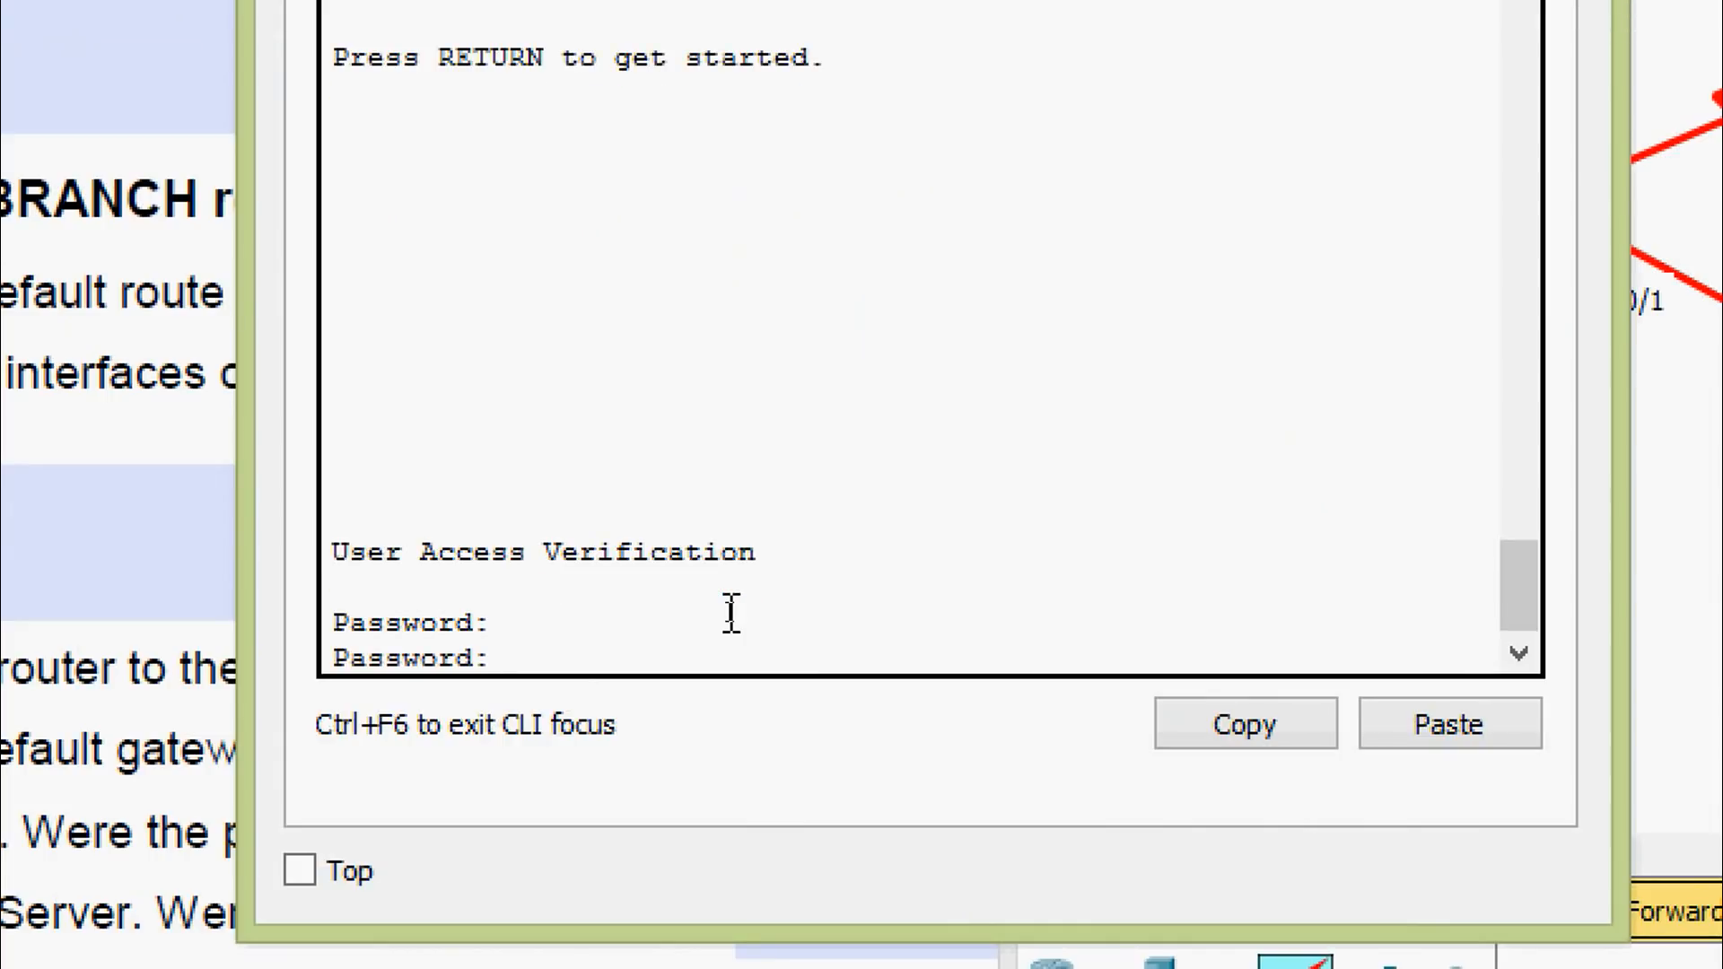
{"action": "key", "text": "Return"}
{"action": "type", "text": "ena"}
{"action": "key", "text": "Tab"}
{"action": "key", "text": "Return"}
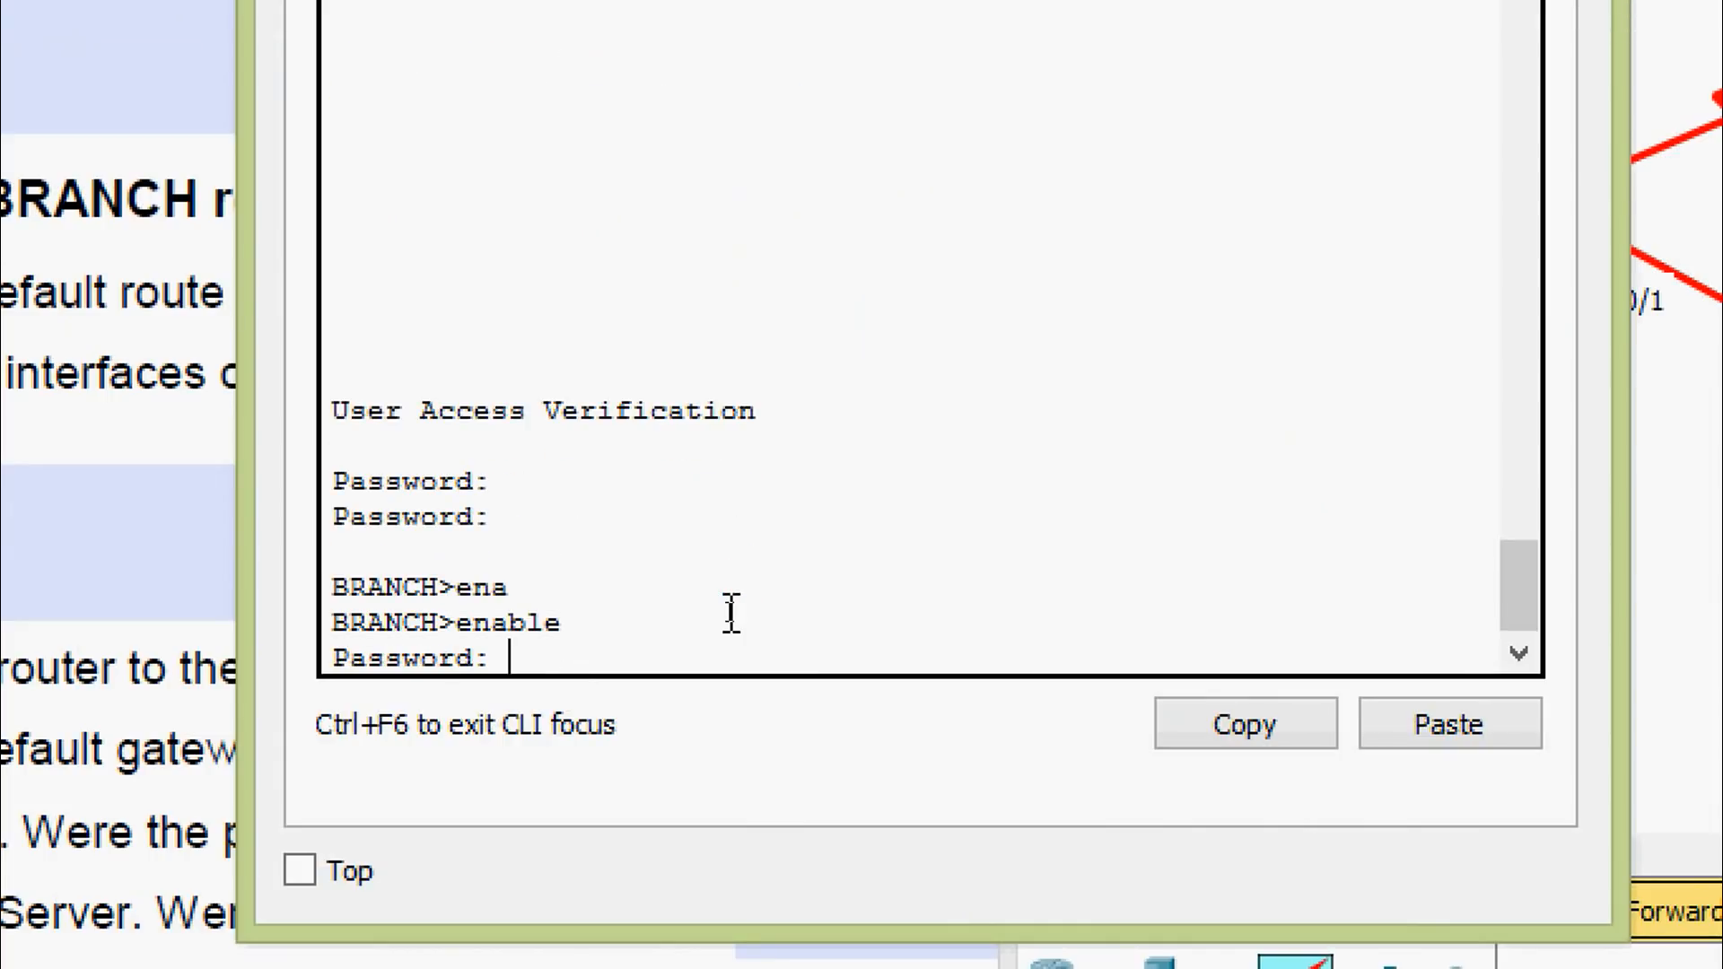
{"action": "key", "text": "Return"}
{"action": "key", "text": "Return"}
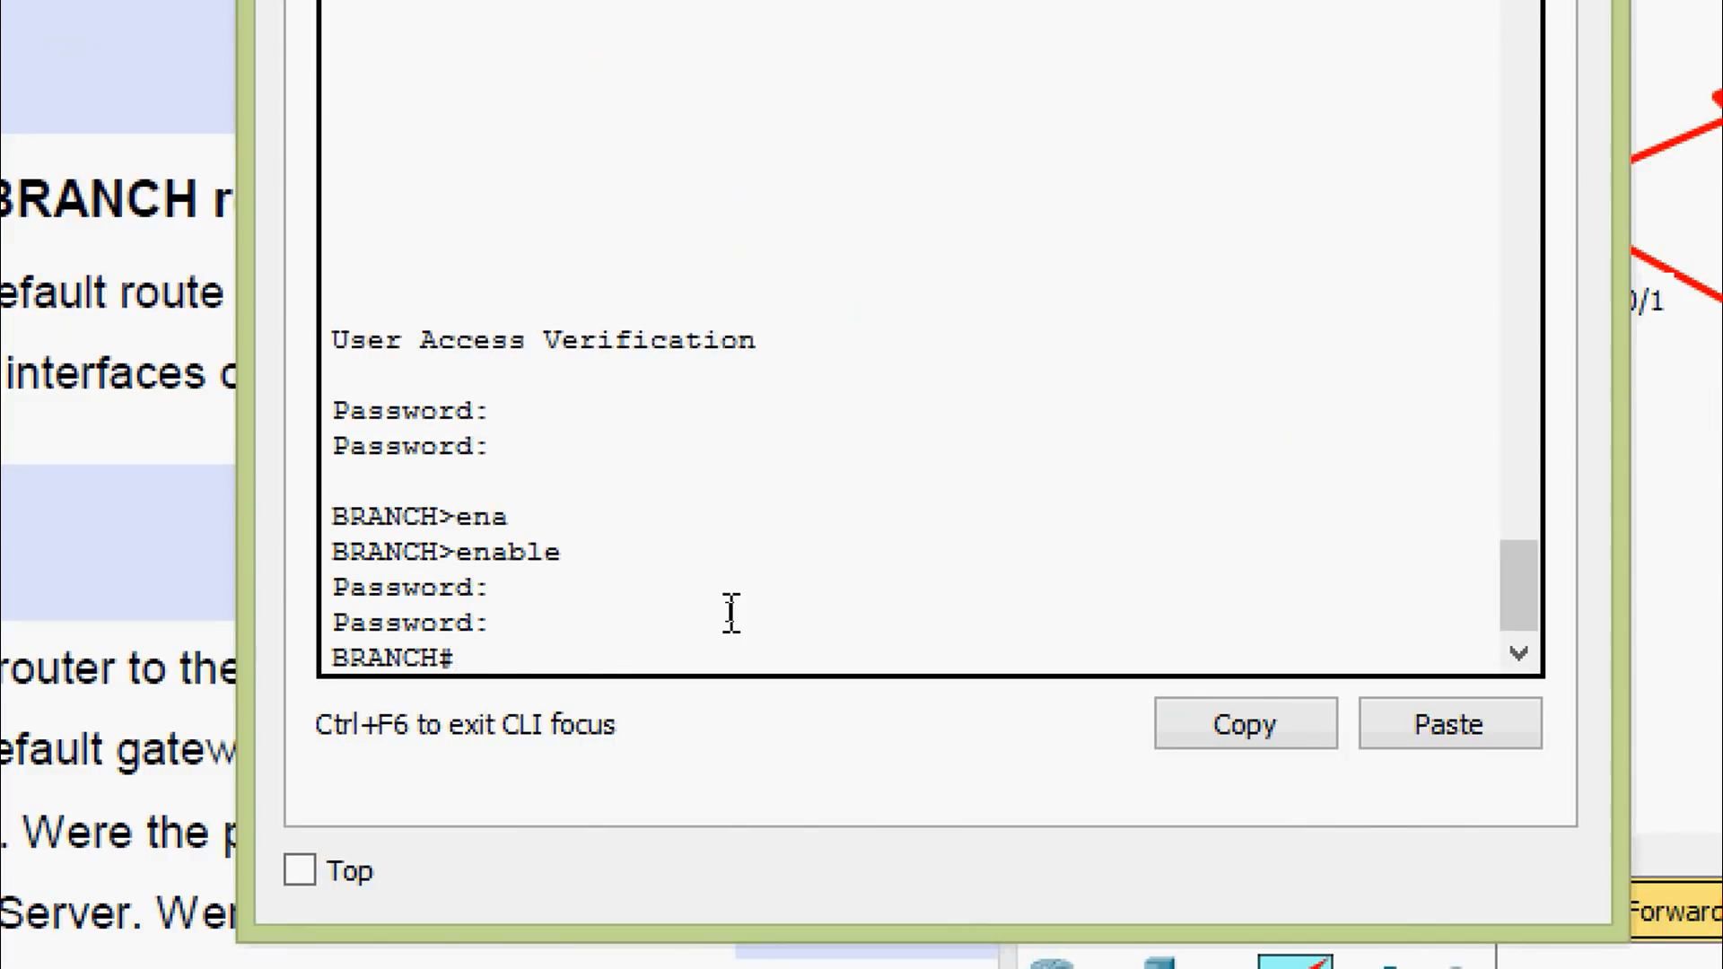
Run show ip interface brief on BRANCH and widen the window
{"action": "type", "text": "sh"}
{"action": "key", "text": "Tab"}
{"action": "type", "text": "ip inte"}
{"action": "key", "text": "Tab"}
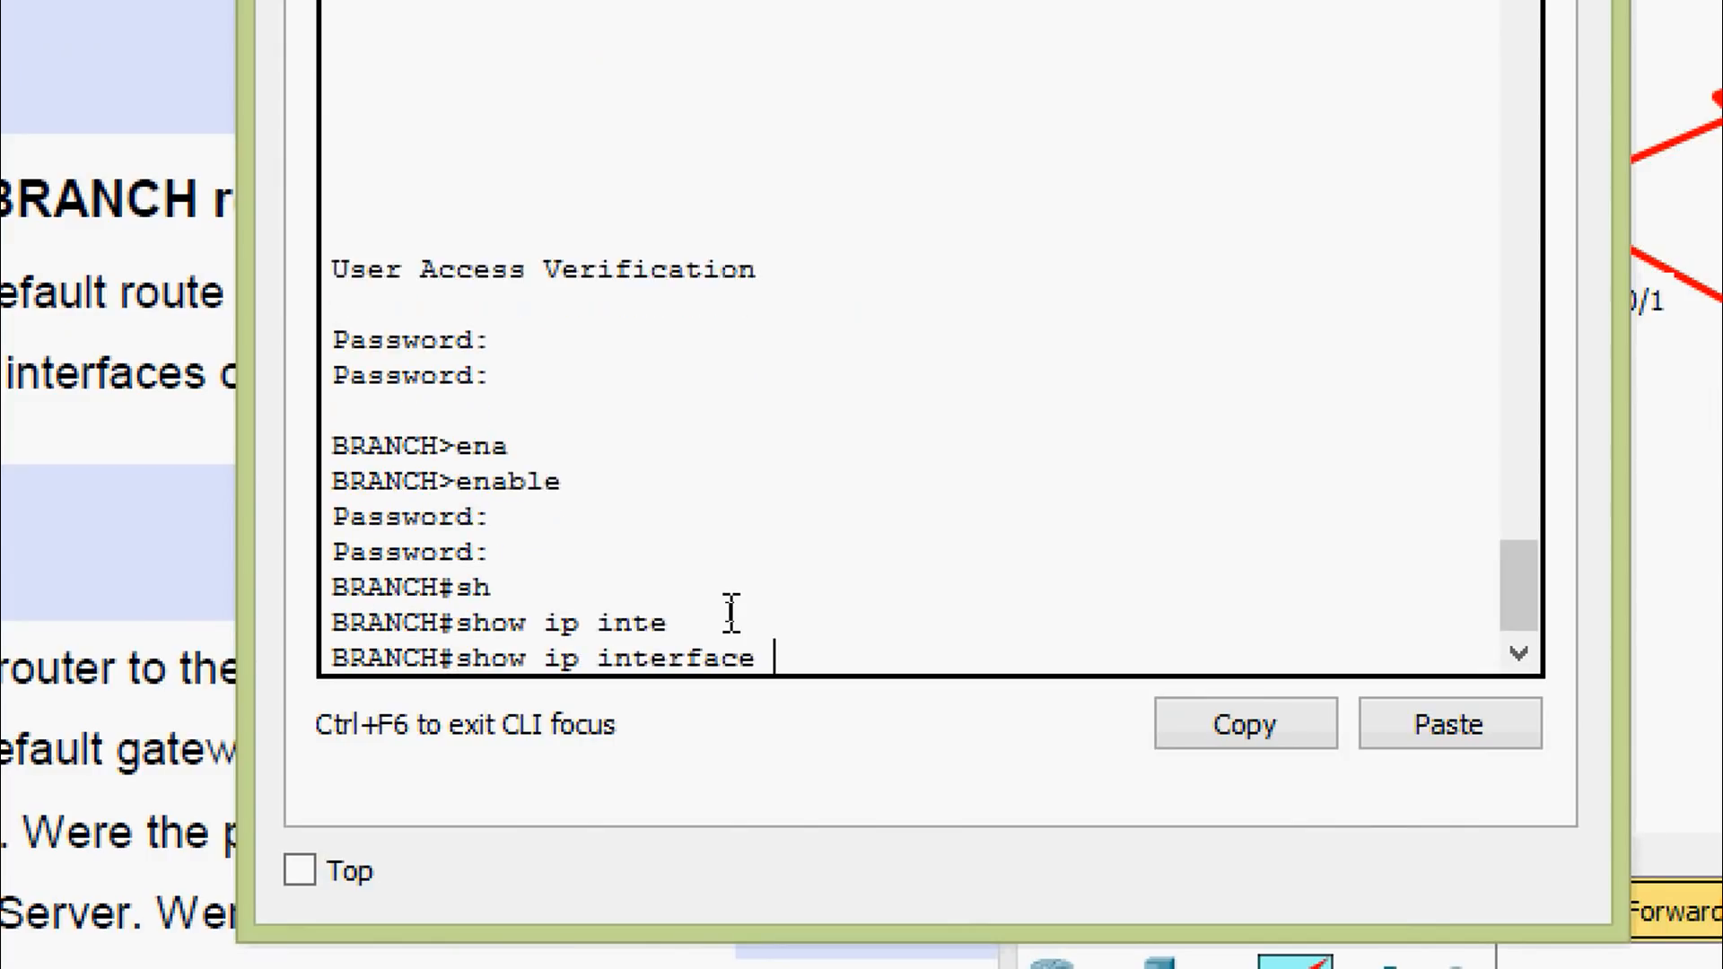
{"action": "type", "text": "b"}
{"action": "key", "text": "Tab"}
{"action": "key", "text": "Return"}
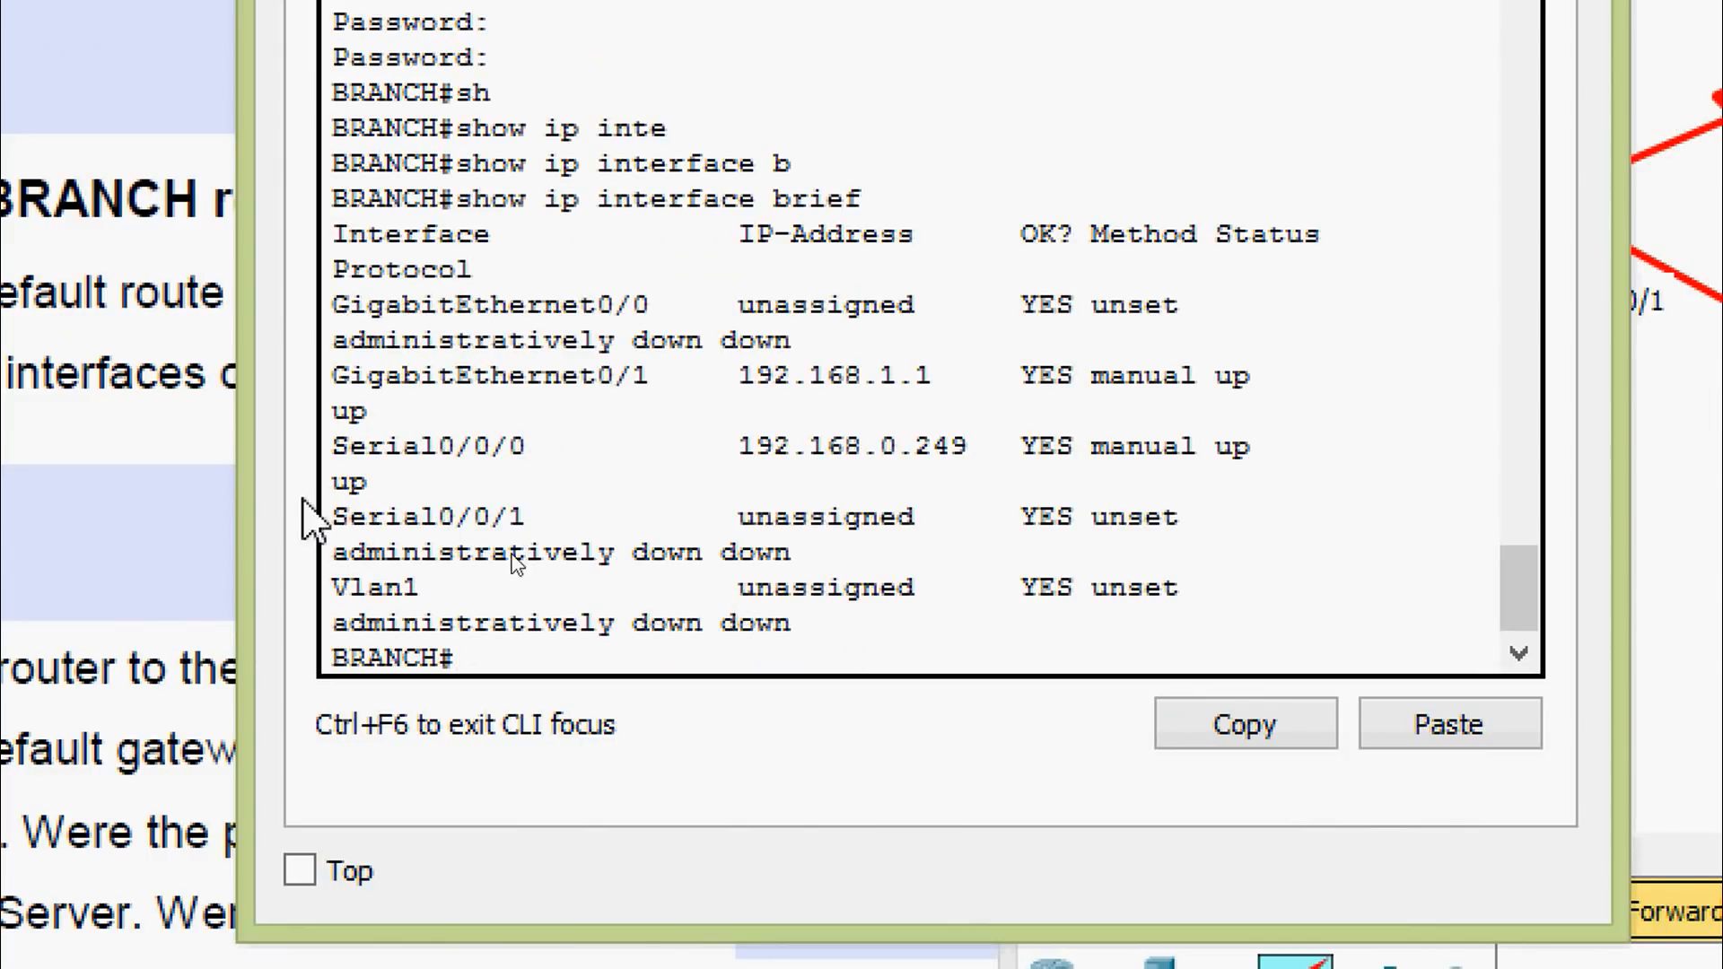
{"action": "left_click_drag", "start_coordinate": [244, 493], "coordinate": [184, 516]}
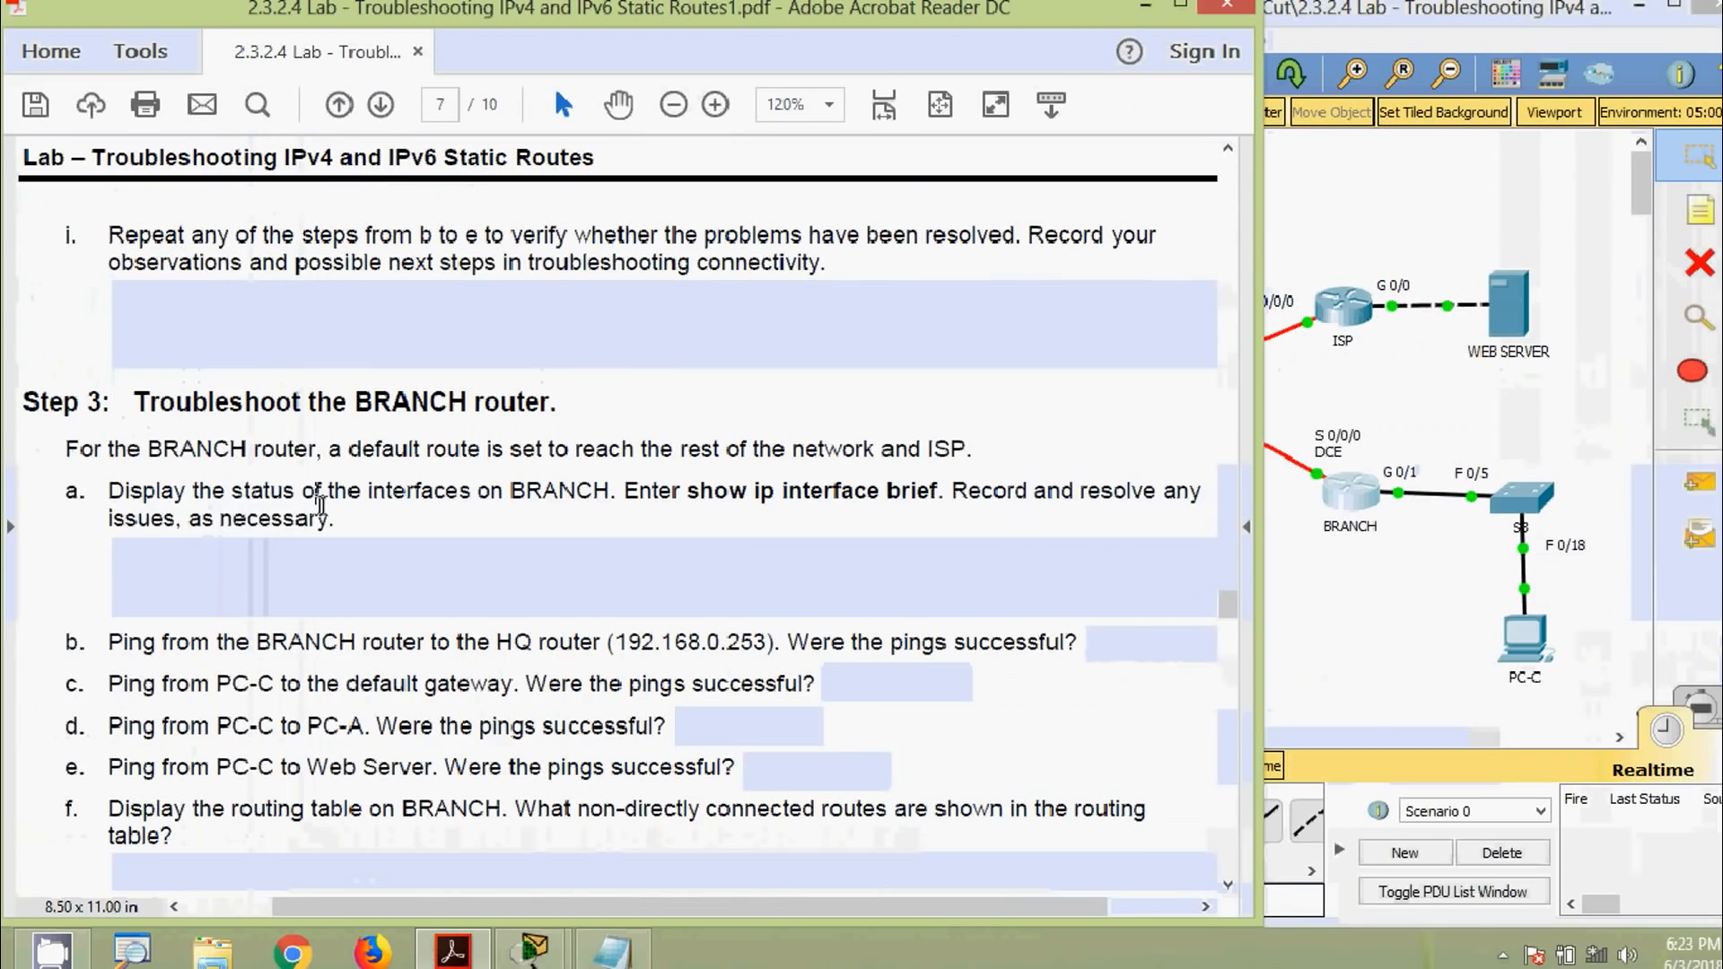
Scroll the PDF up to page 5's IPv4 Addressing Table and move the BRANCH window aside
{"action": "scroll", "coordinate": [318, 506], "scroll_direction": "up", "scroll_amount": 10}
{"action": "scroll", "coordinate": [403, 551], "scroll_direction": "up", "scroll_amount": 15}
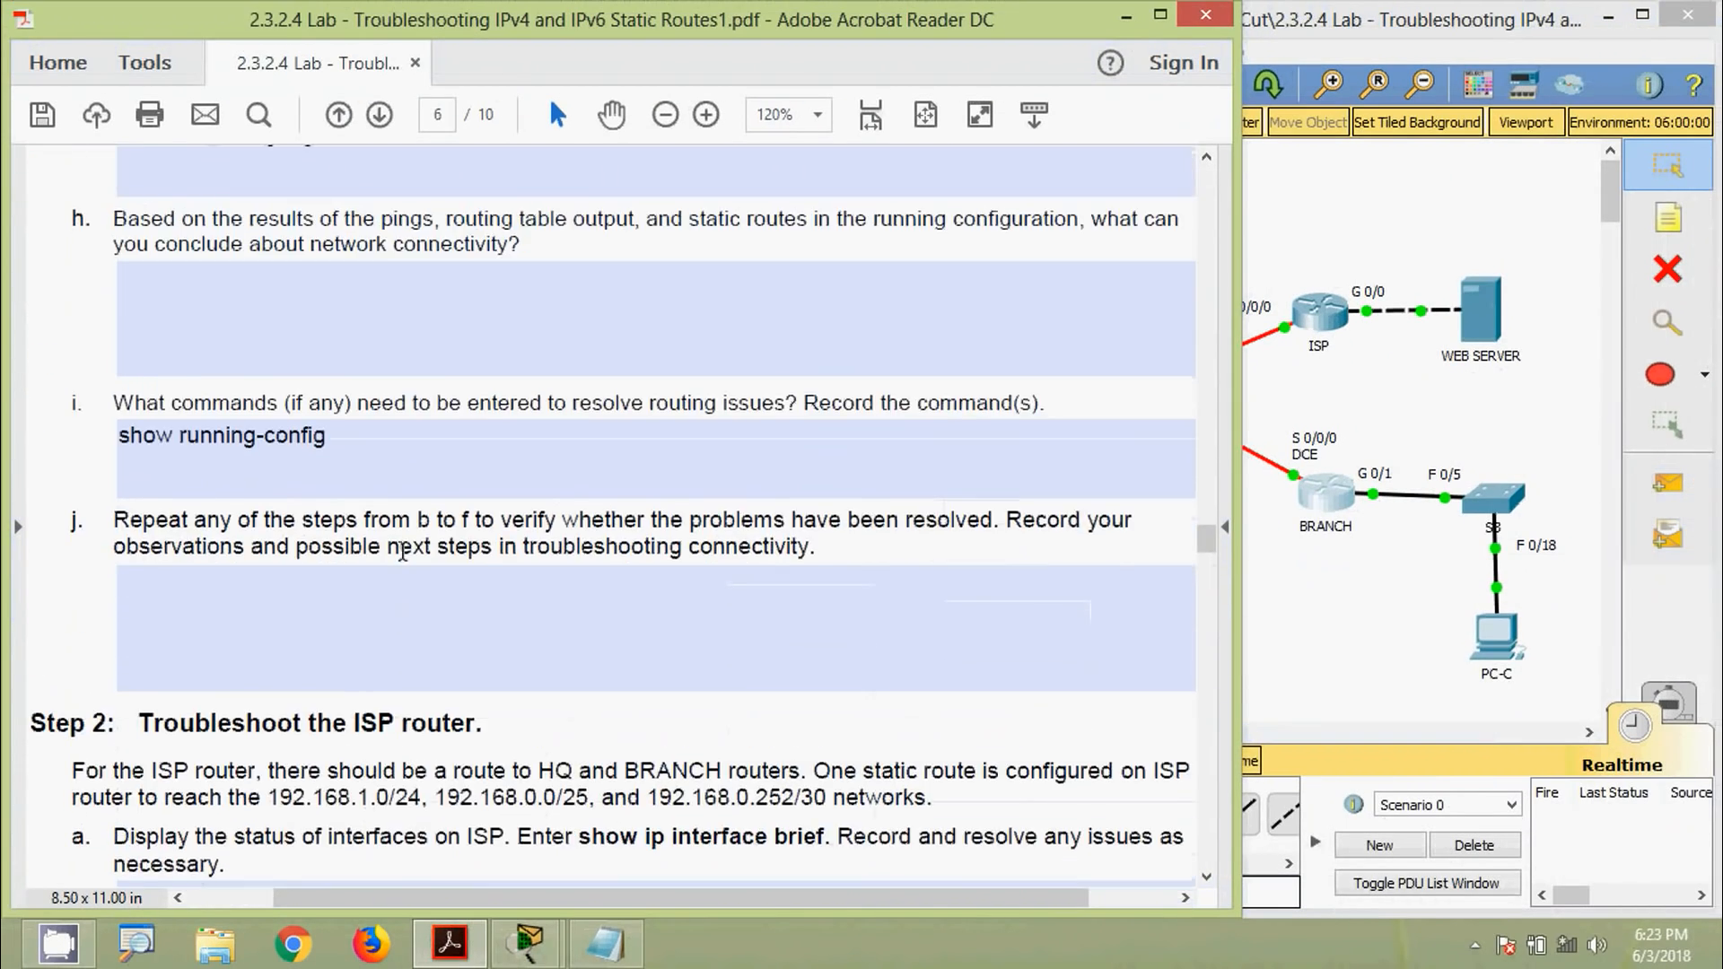
{"action": "scroll", "coordinate": [403, 551], "scroll_direction": "up", "scroll_amount": 5}
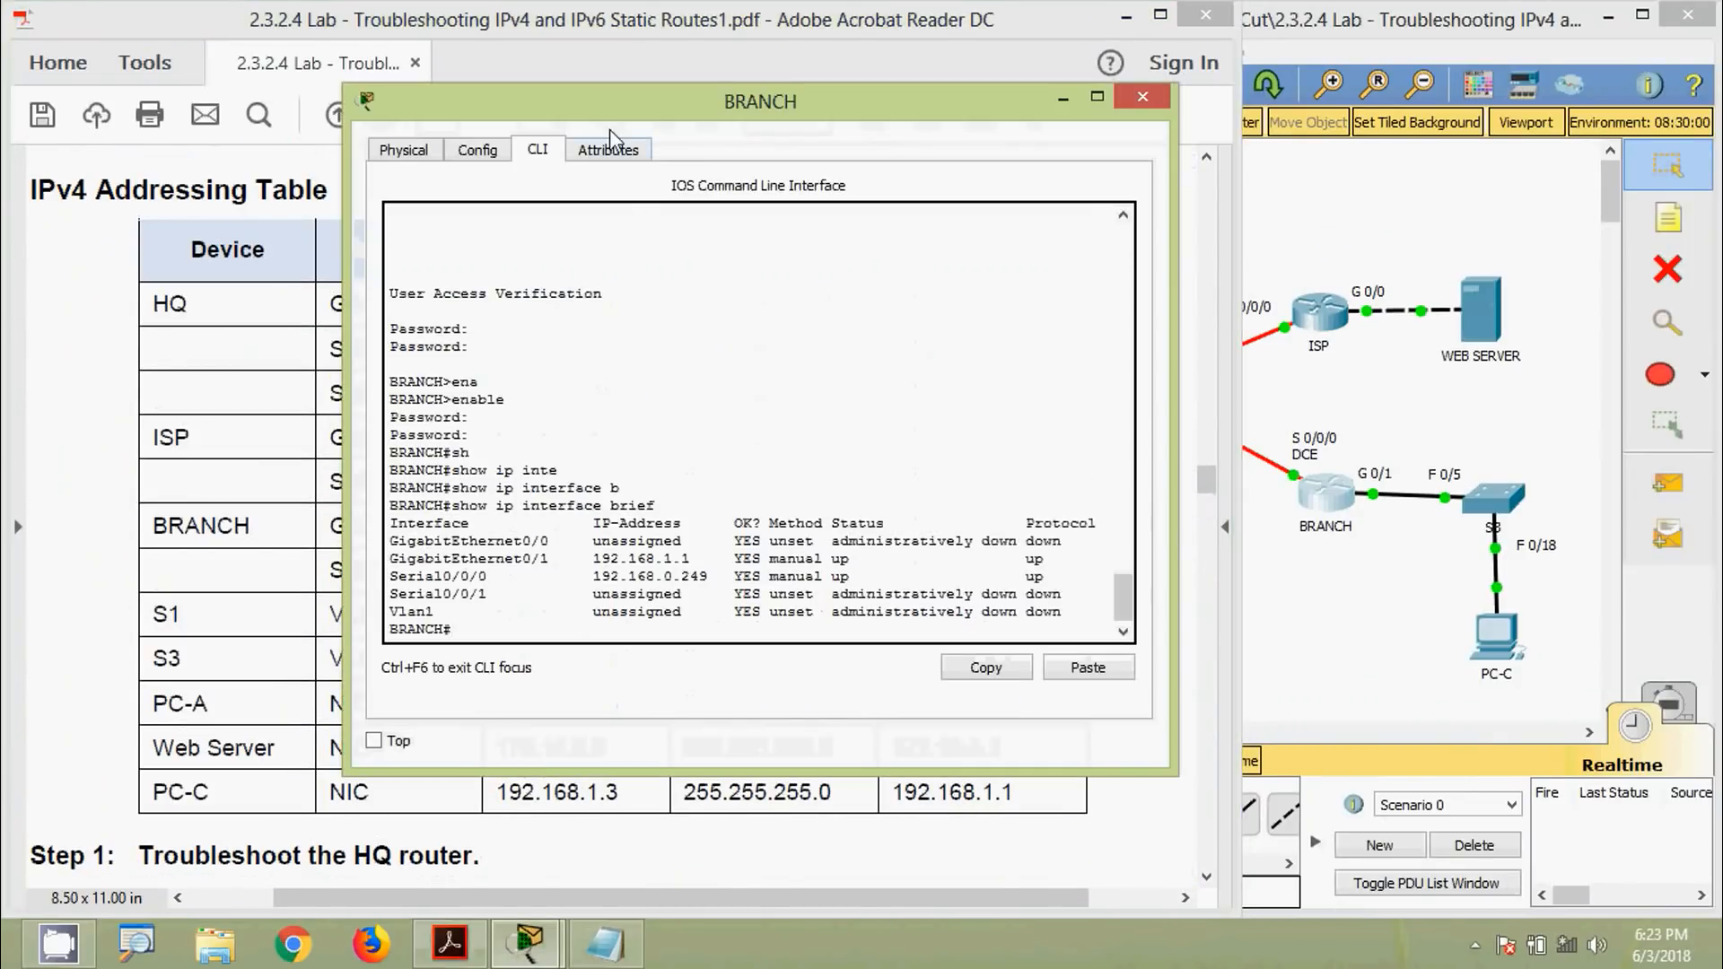
{"action": "left_click_drag", "start_coordinate": [610, 130], "coordinate": [982, 157]}
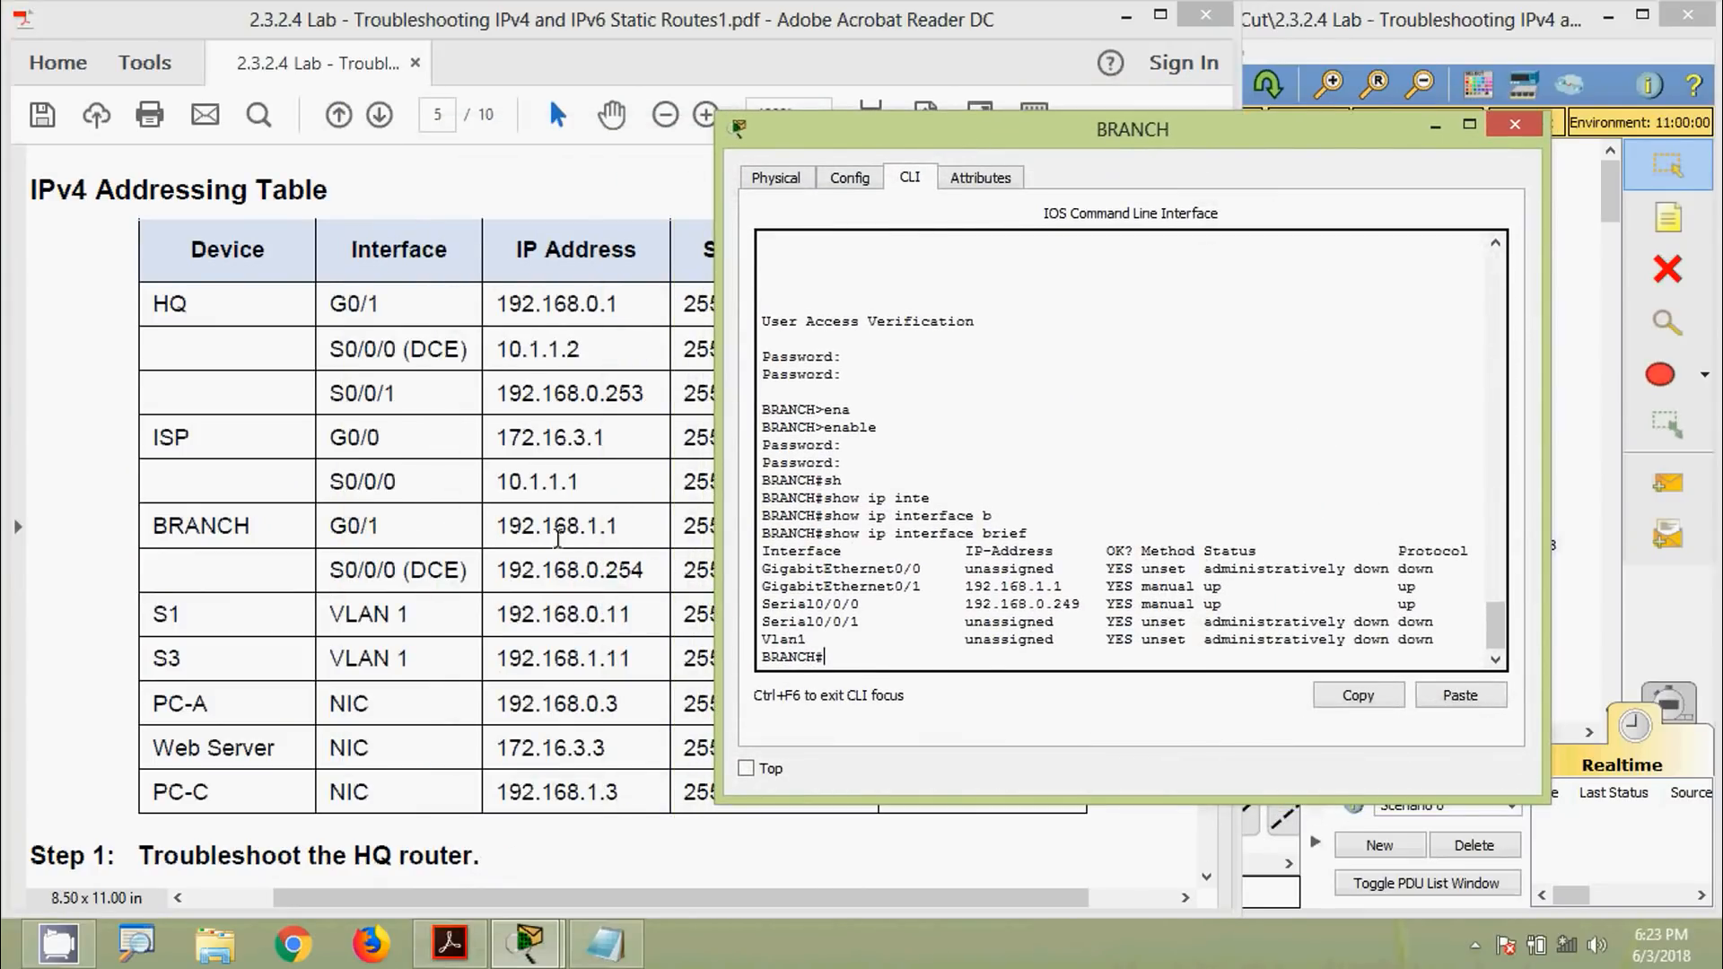
Highlight BRANCH's G0/1 address 192.168.1.1 and its Serial0/0/0 address for comparison
{"action": "left_click_drag", "start_coordinate": [949, 586], "coordinate": [1058, 588]}
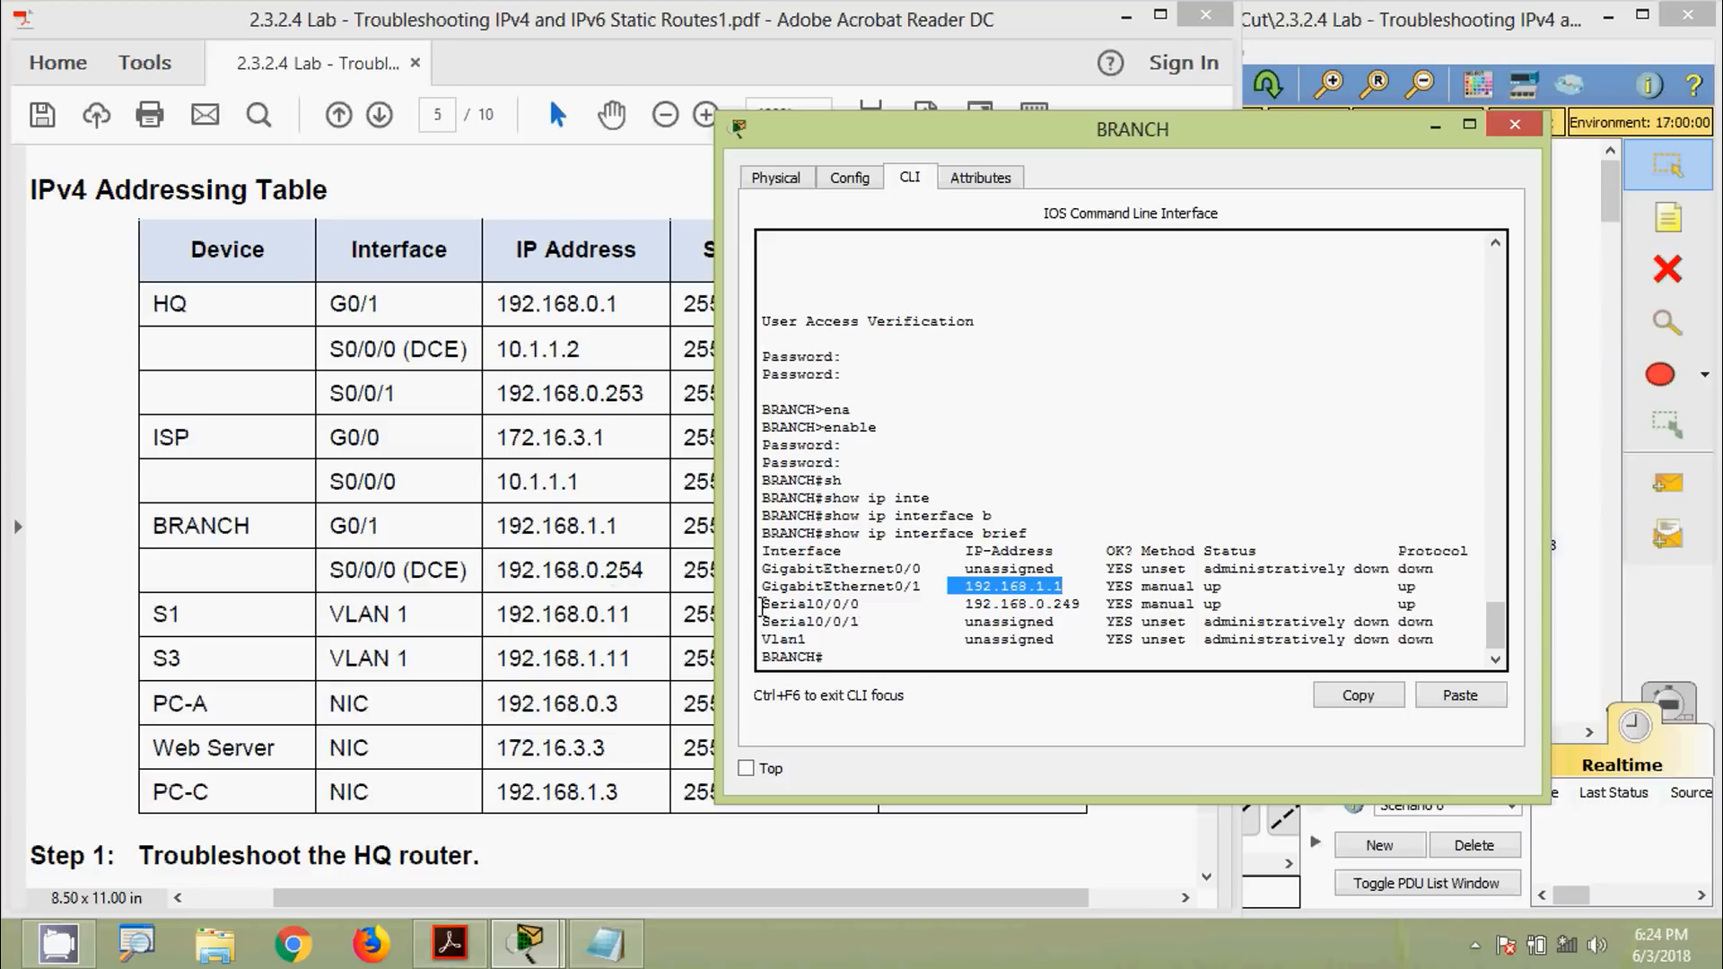
{"action": "left_click_drag", "start_coordinate": [761, 604], "coordinate": [1083, 607]}
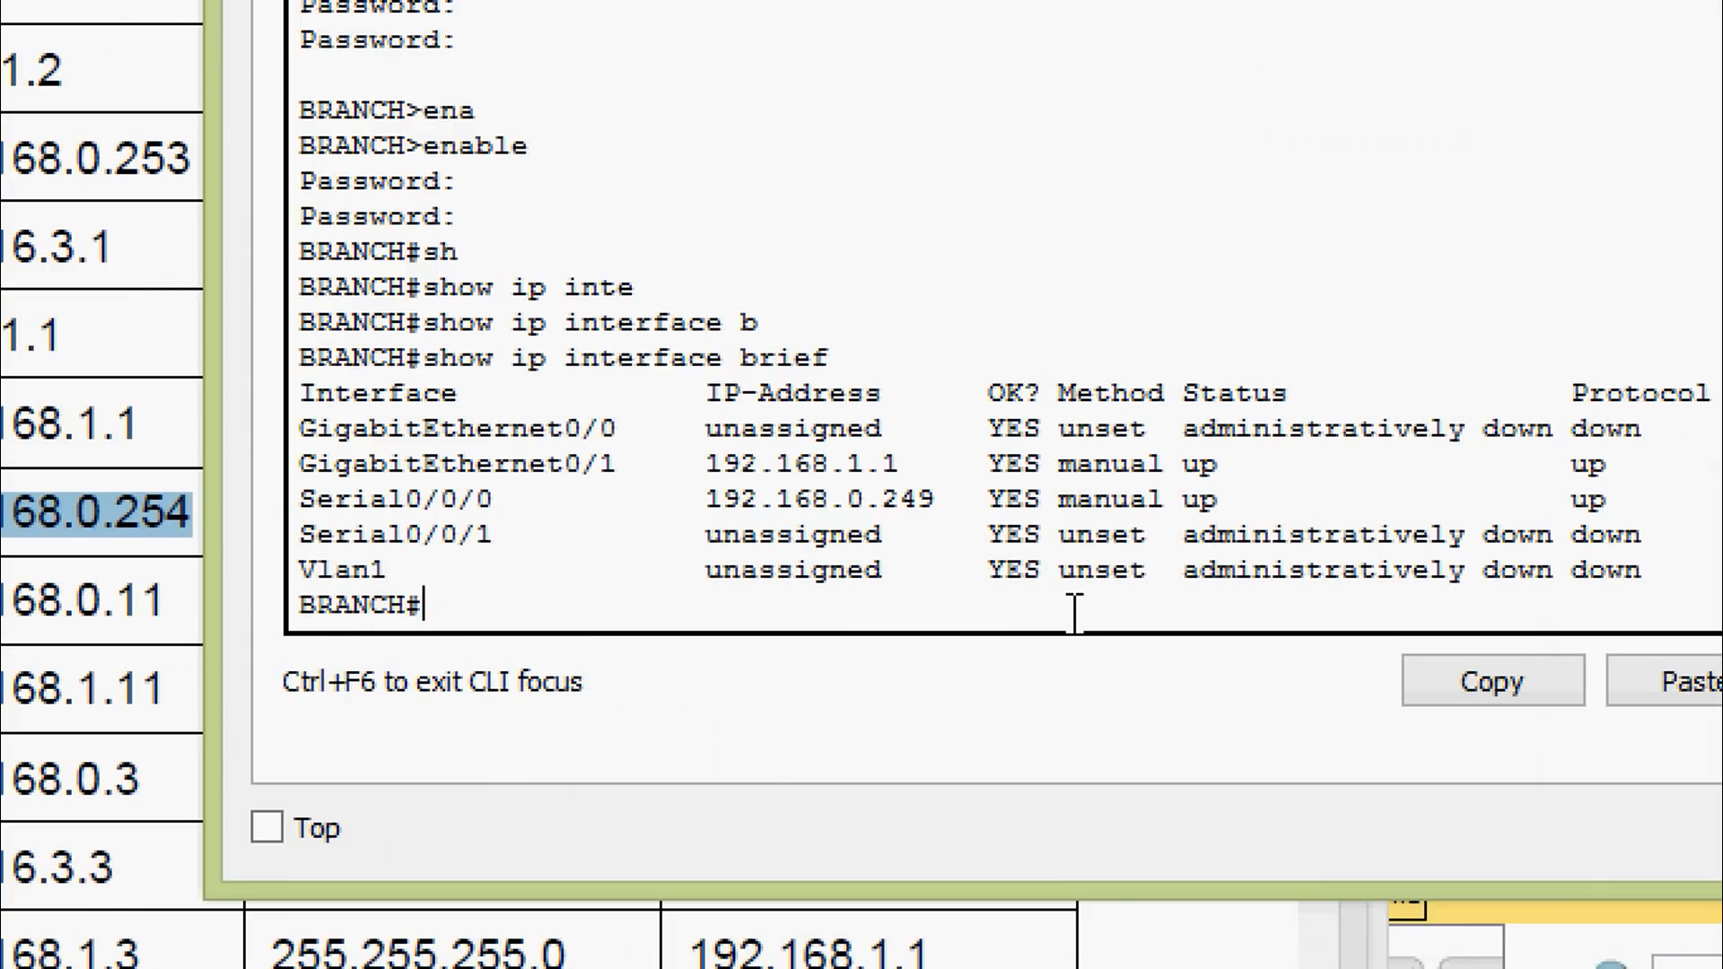
Enter configure terminal and the interface configuration for Serial0/0/0 on BRANCH
{"action": "type", "text": "conf"}
{"action": "key", "text": "Tab"}
{"action": "type", "text": "terminal"}
{"action": "key", "text": "Return"}
{"action": "type", "text": "inter"}
{"action": "key", "text": "Tab"}
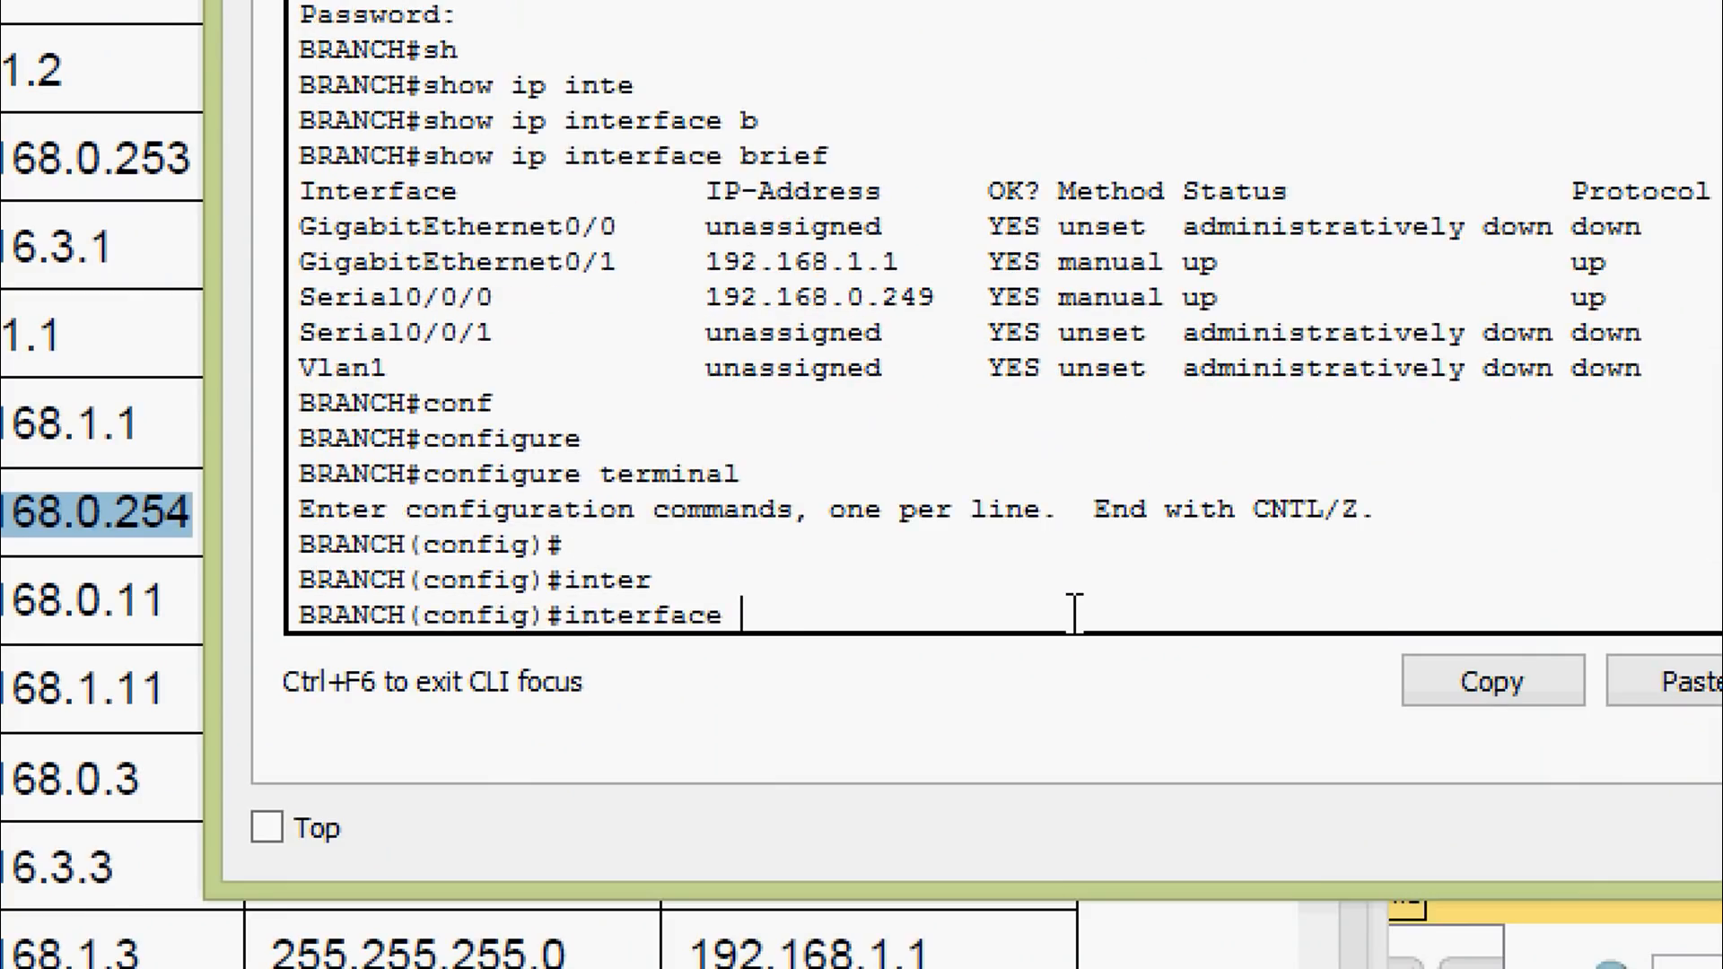
{"action": "type", "text": "ser"}
{"action": "key", "text": "Tab"}
{"action": "type", "text": "0/0"}
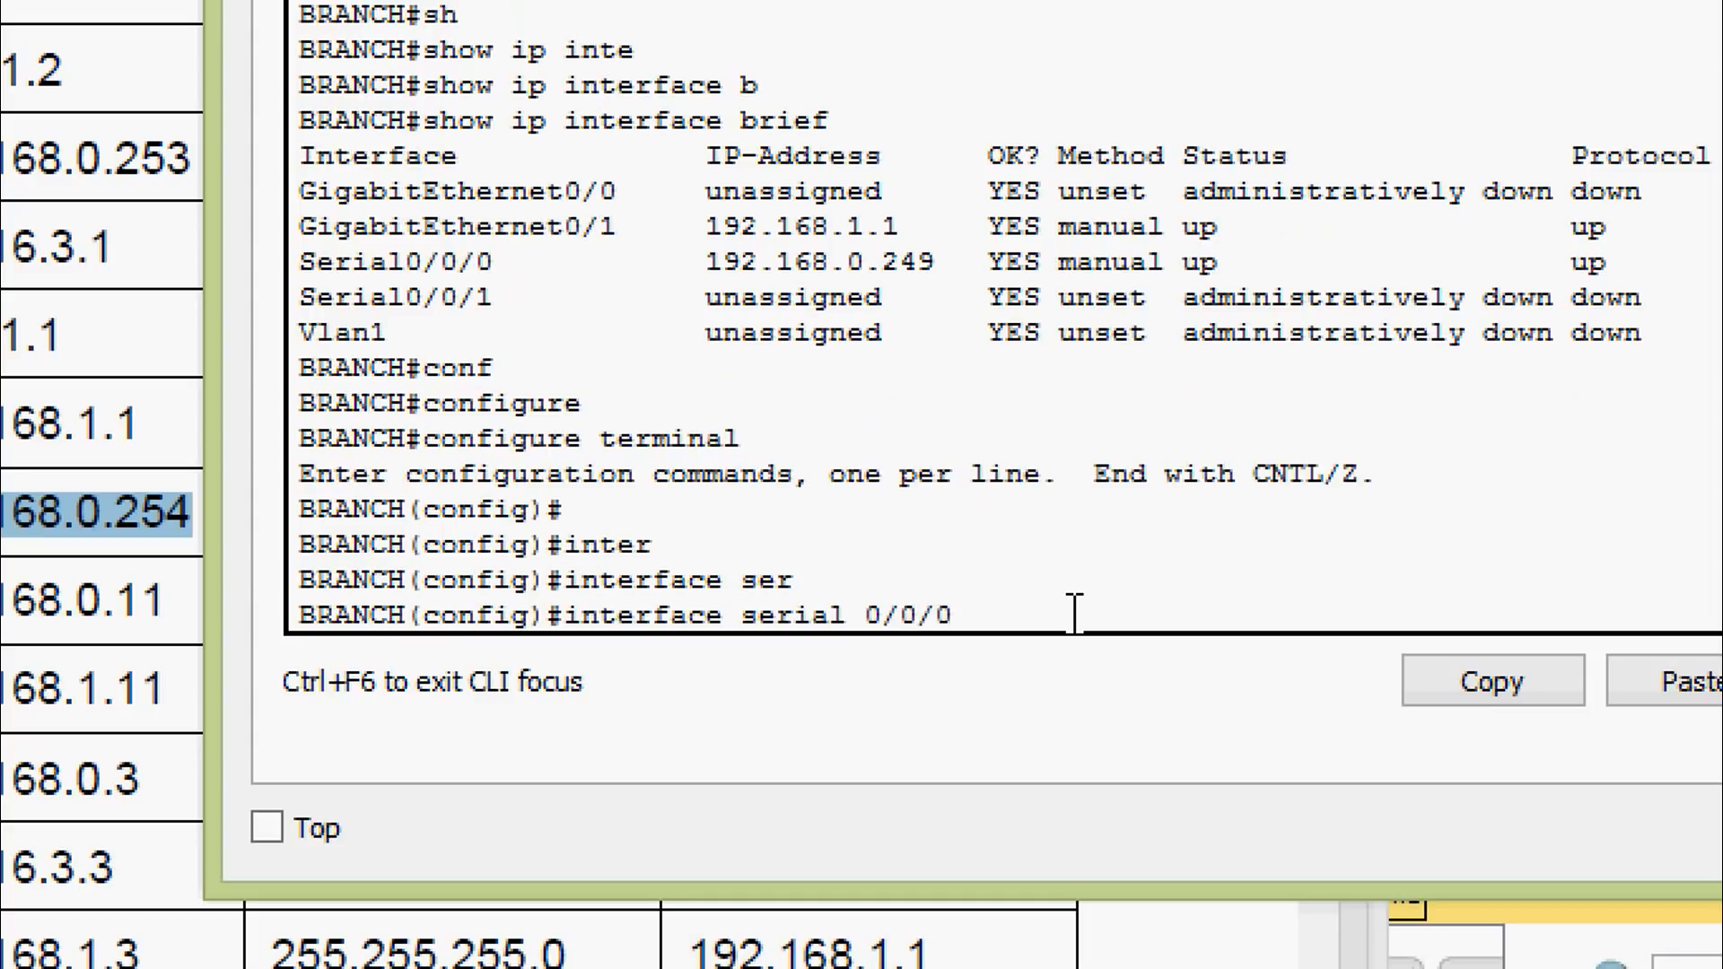
{"action": "key", "text": "Return"}
Remove Serial0/0/0's old address and assign 192.168.0.254 255.255.255.252
{"action": "type", "text": "ip"}
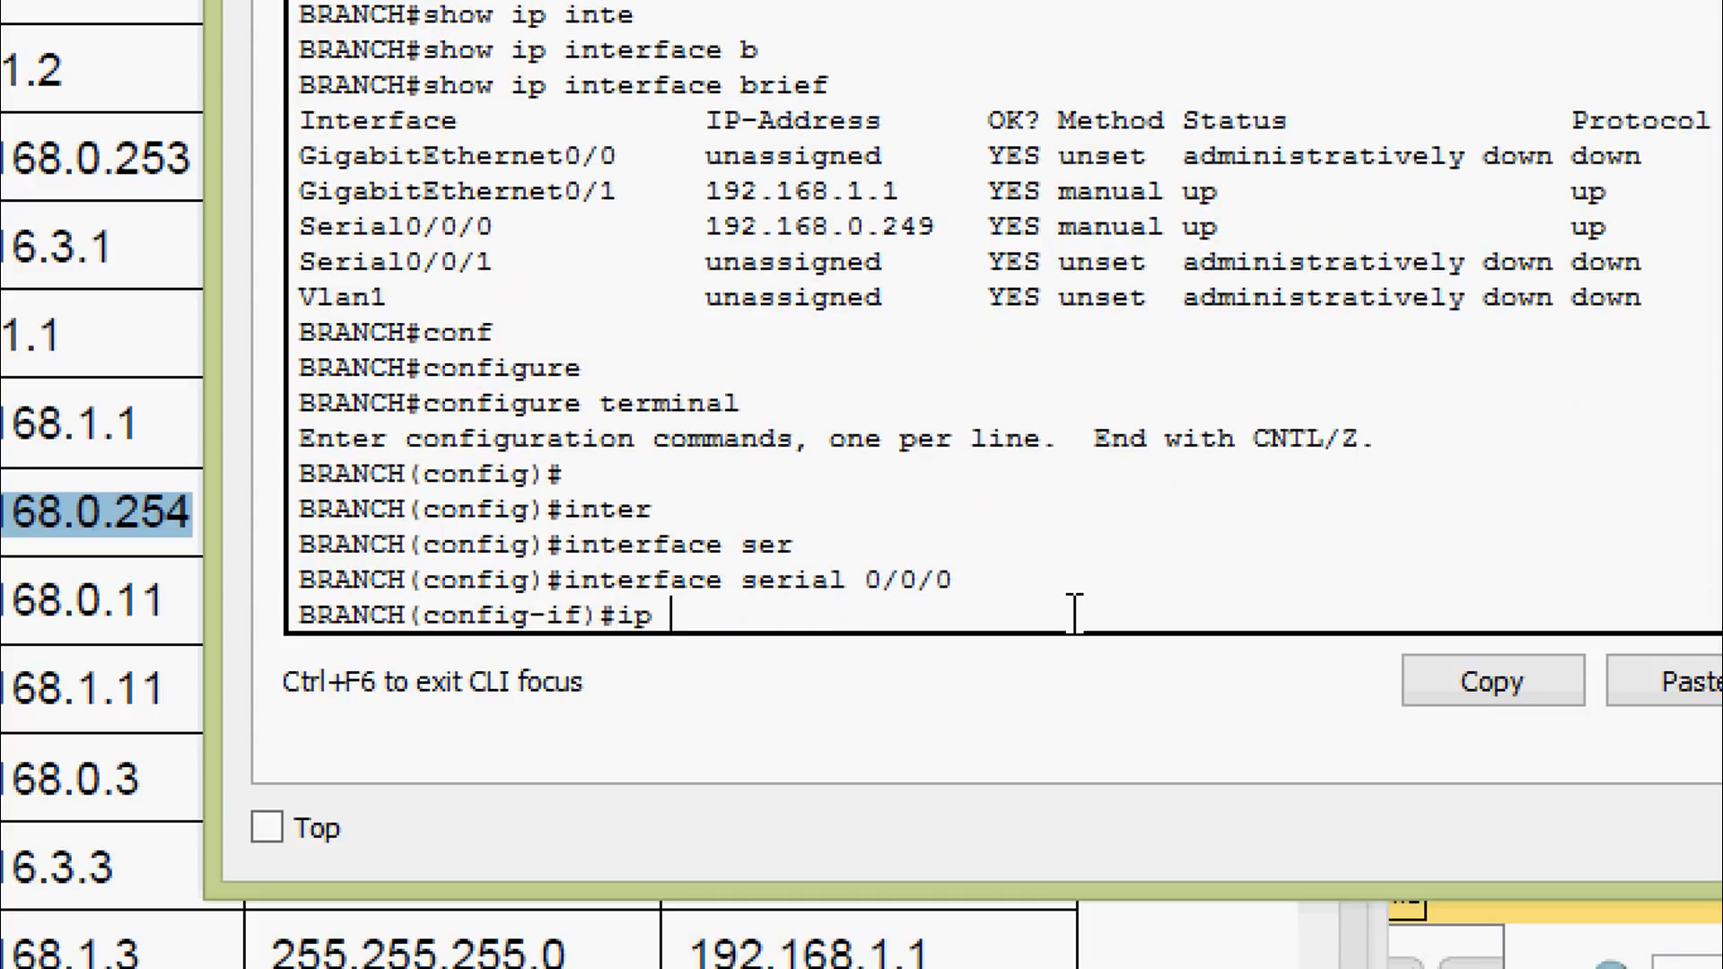
{"action": "key", "text": "BackSpace"}
{"action": "key", "text": "BackSpace"}
{"action": "type", "text": "no ip ad"}
{"action": "key", "text": "Tab"}
{"action": "key", "text": "Return"}
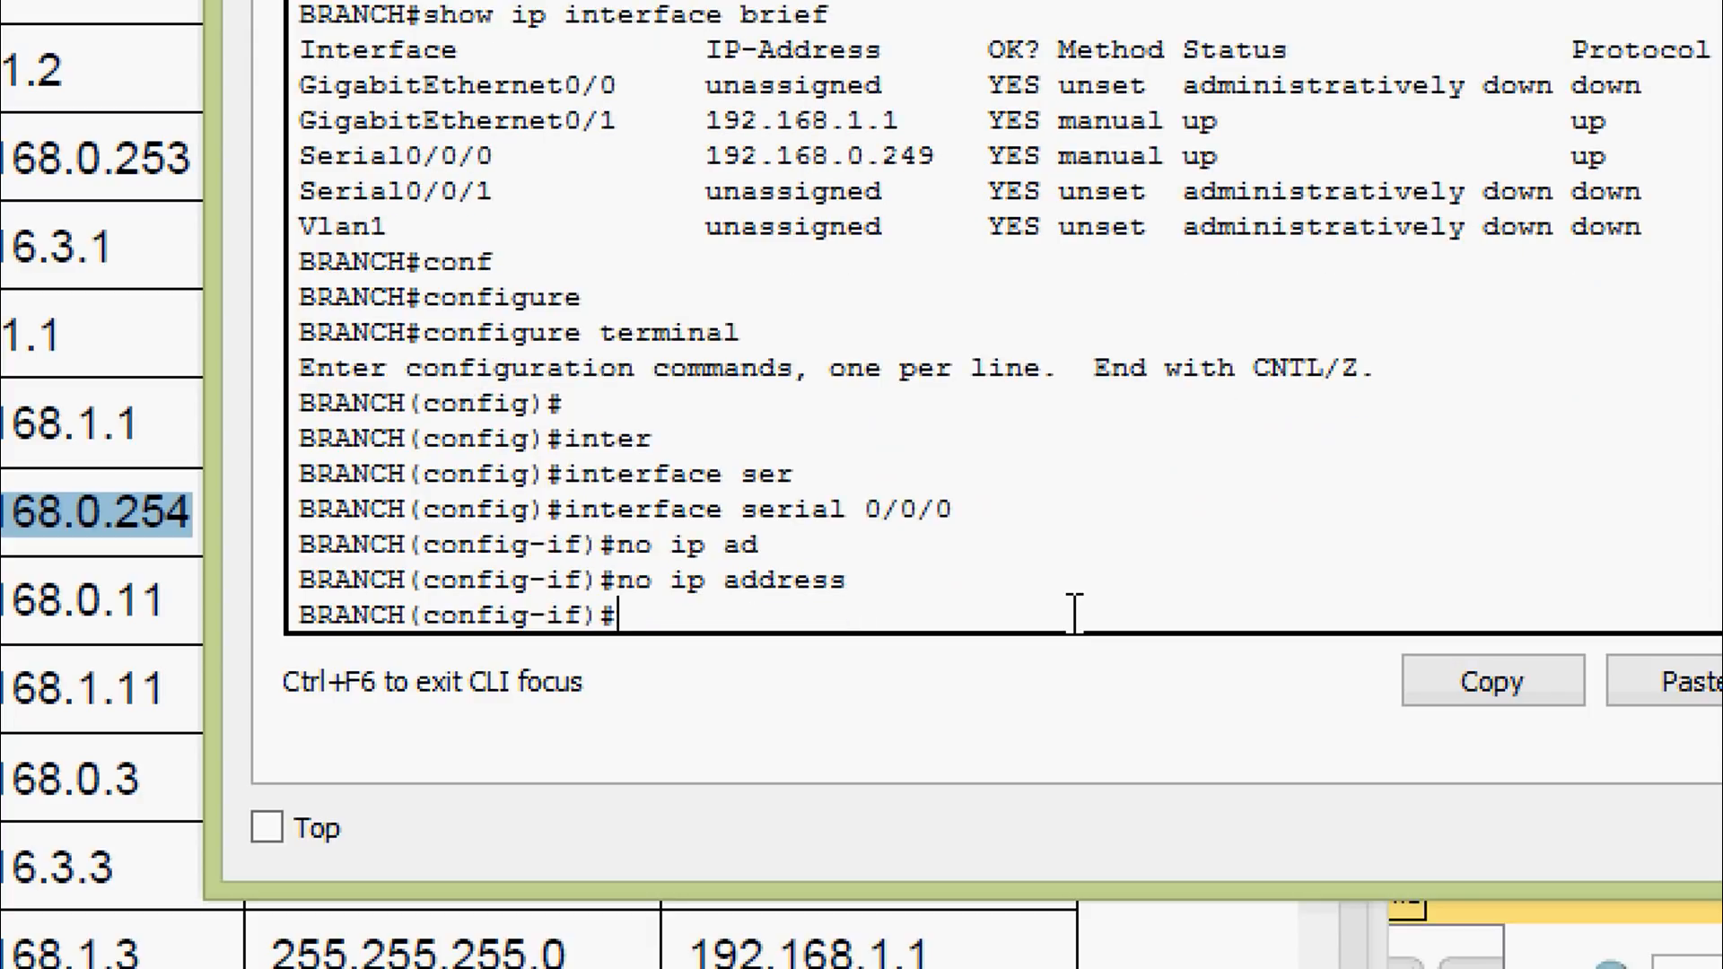
{"action": "type", "text": "ip ad"}
{"action": "key", "text": "Tab"}
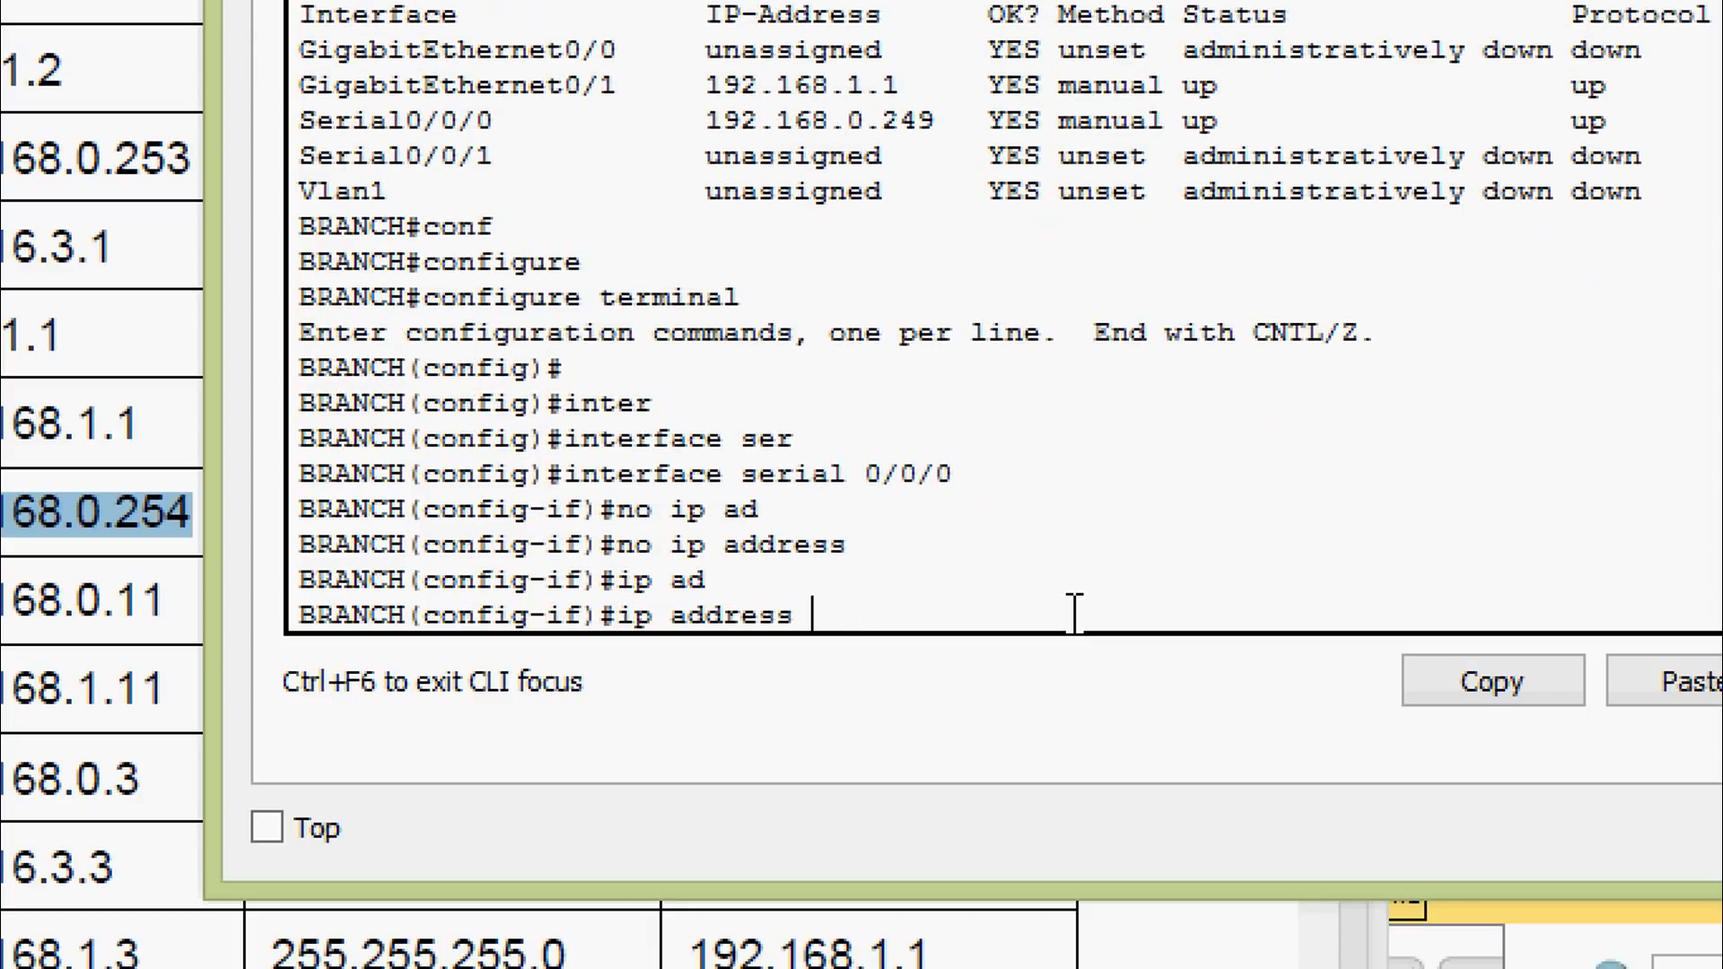
{"action": "right_click", "coordinate": [1023, 628]}
{"action": "left_click", "coordinate": [1073, 709]}
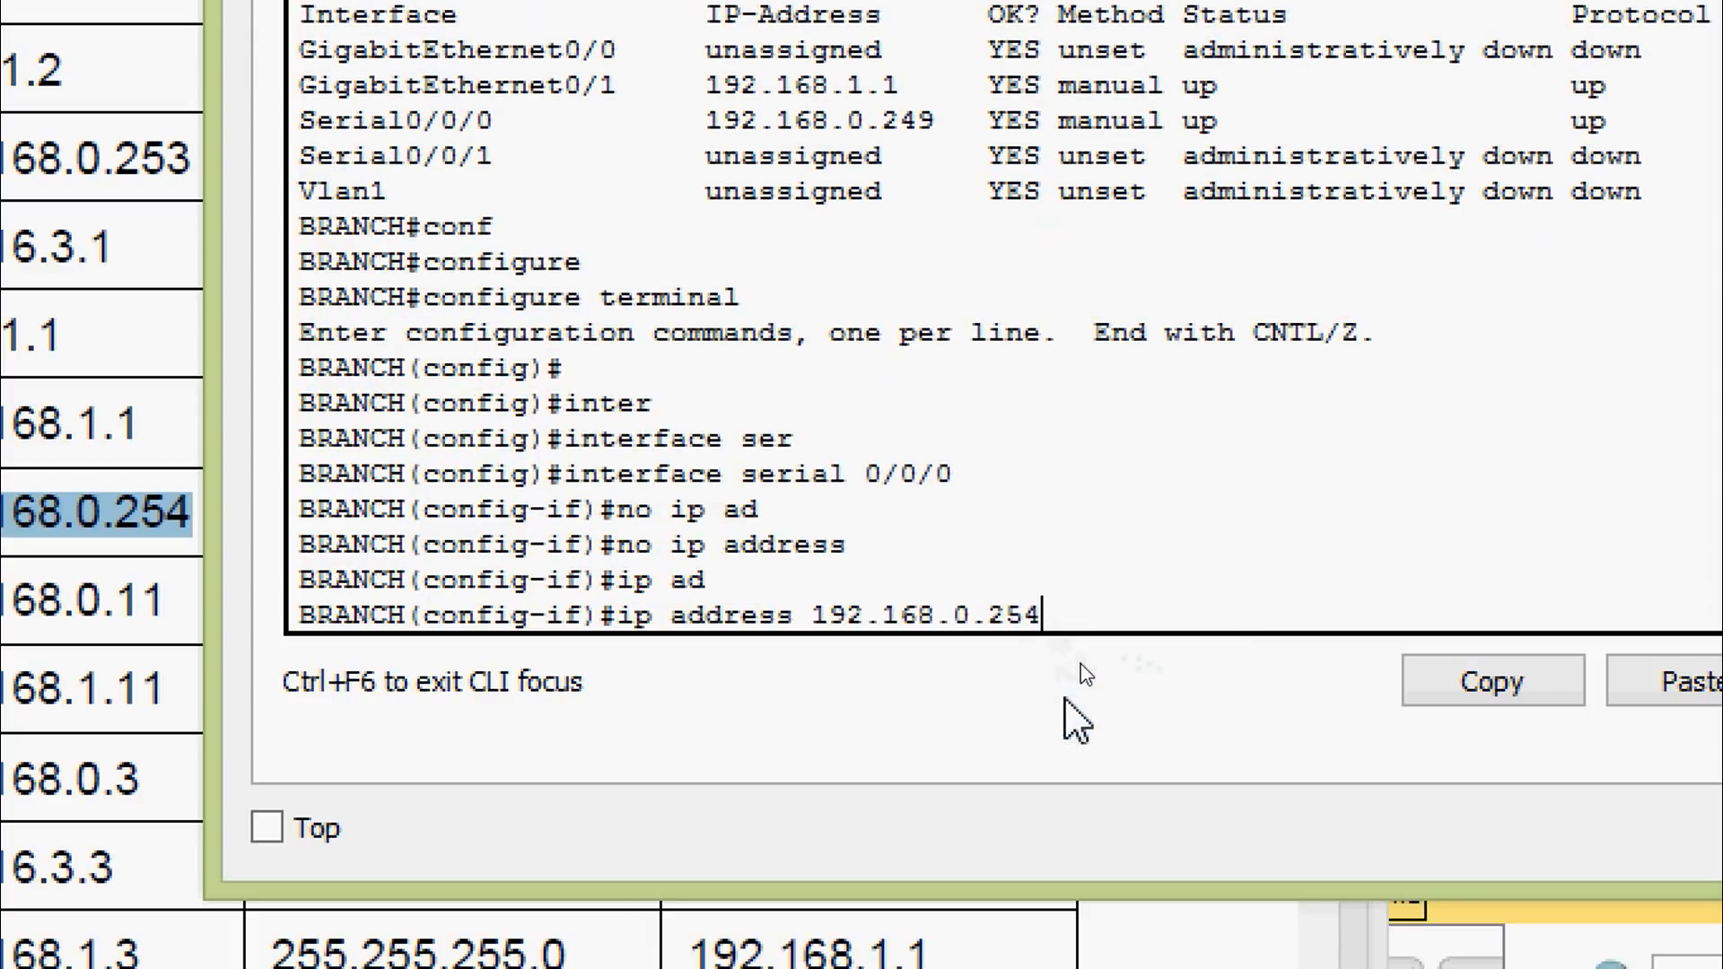
{"action": "type", "text": "?"}
{"action": "type", "text": "2"}
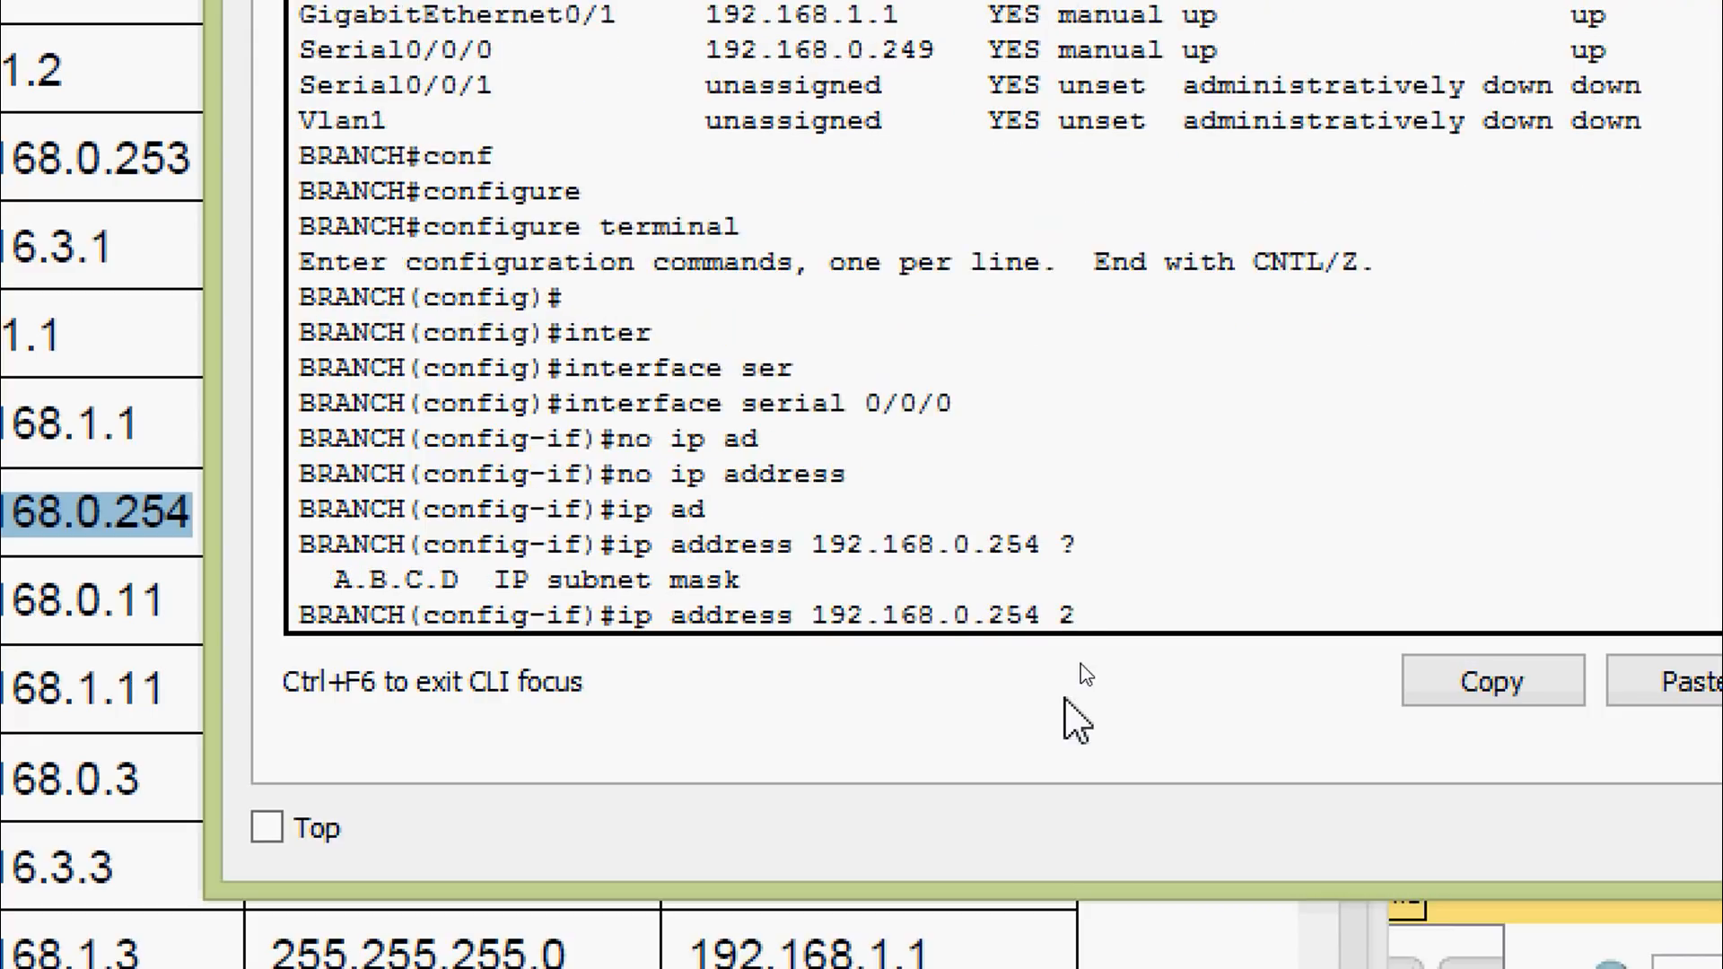
{"action": "type", "text": "55.255.255.252"}
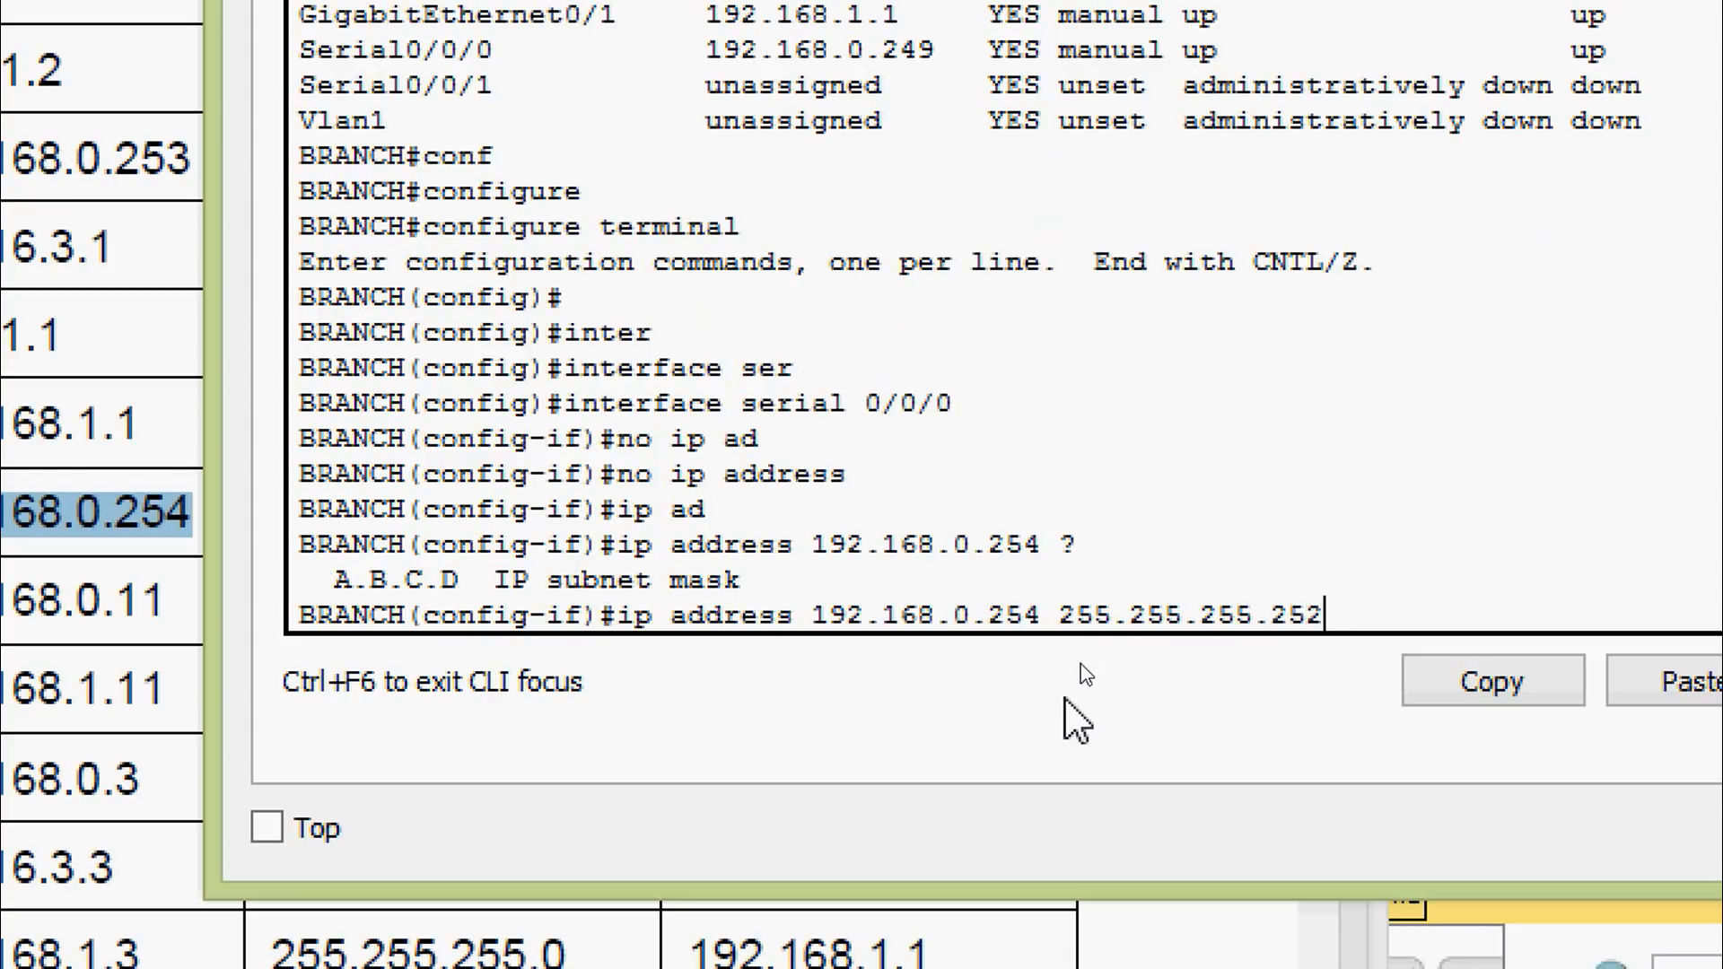
{"action": "key", "text": "Return"}
Exit configuration mode and save BRANCH's running-config to startup-config
{"action": "key", "text": "ctrl+z"}
{"action": "key", "text": "Return"}
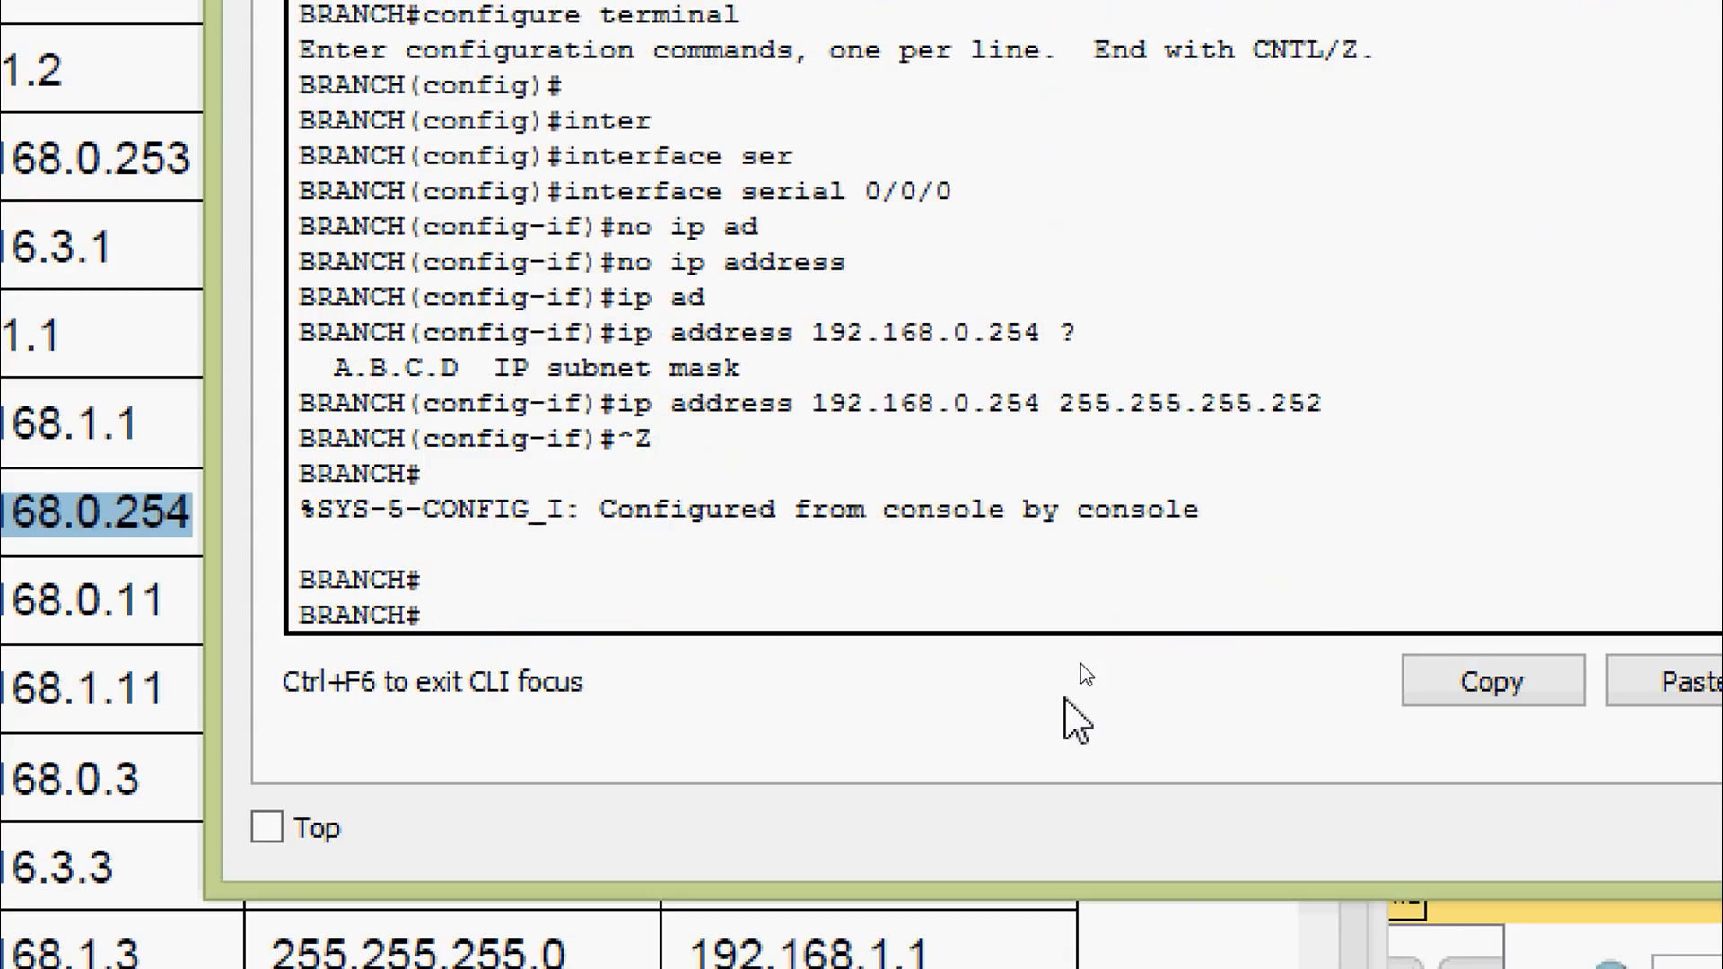
{"action": "type", "text": "cop"}
{"action": "key", "text": "Tab"}
{"action": "type", "text": "r"}
{"action": "key", "text": "Tab"}
{"action": "type", "text": "st"}
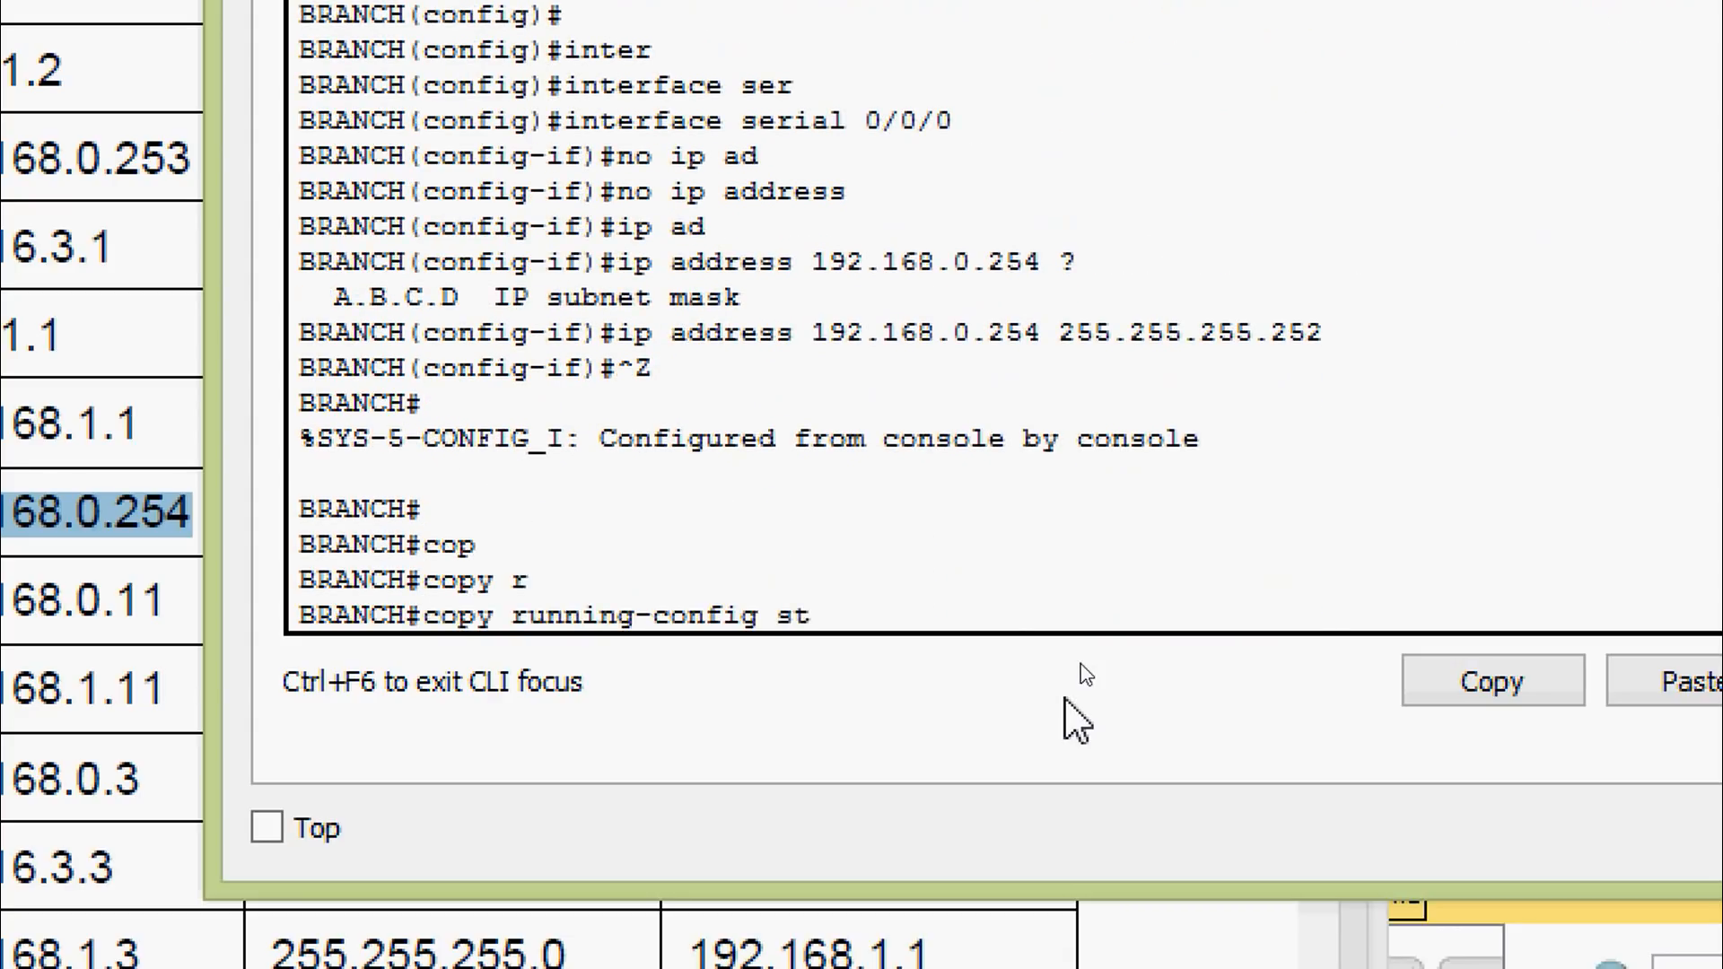
{"action": "key", "text": "Tab"}
{"action": "key", "text": "Return"}
{"action": "key", "text": "Return"}
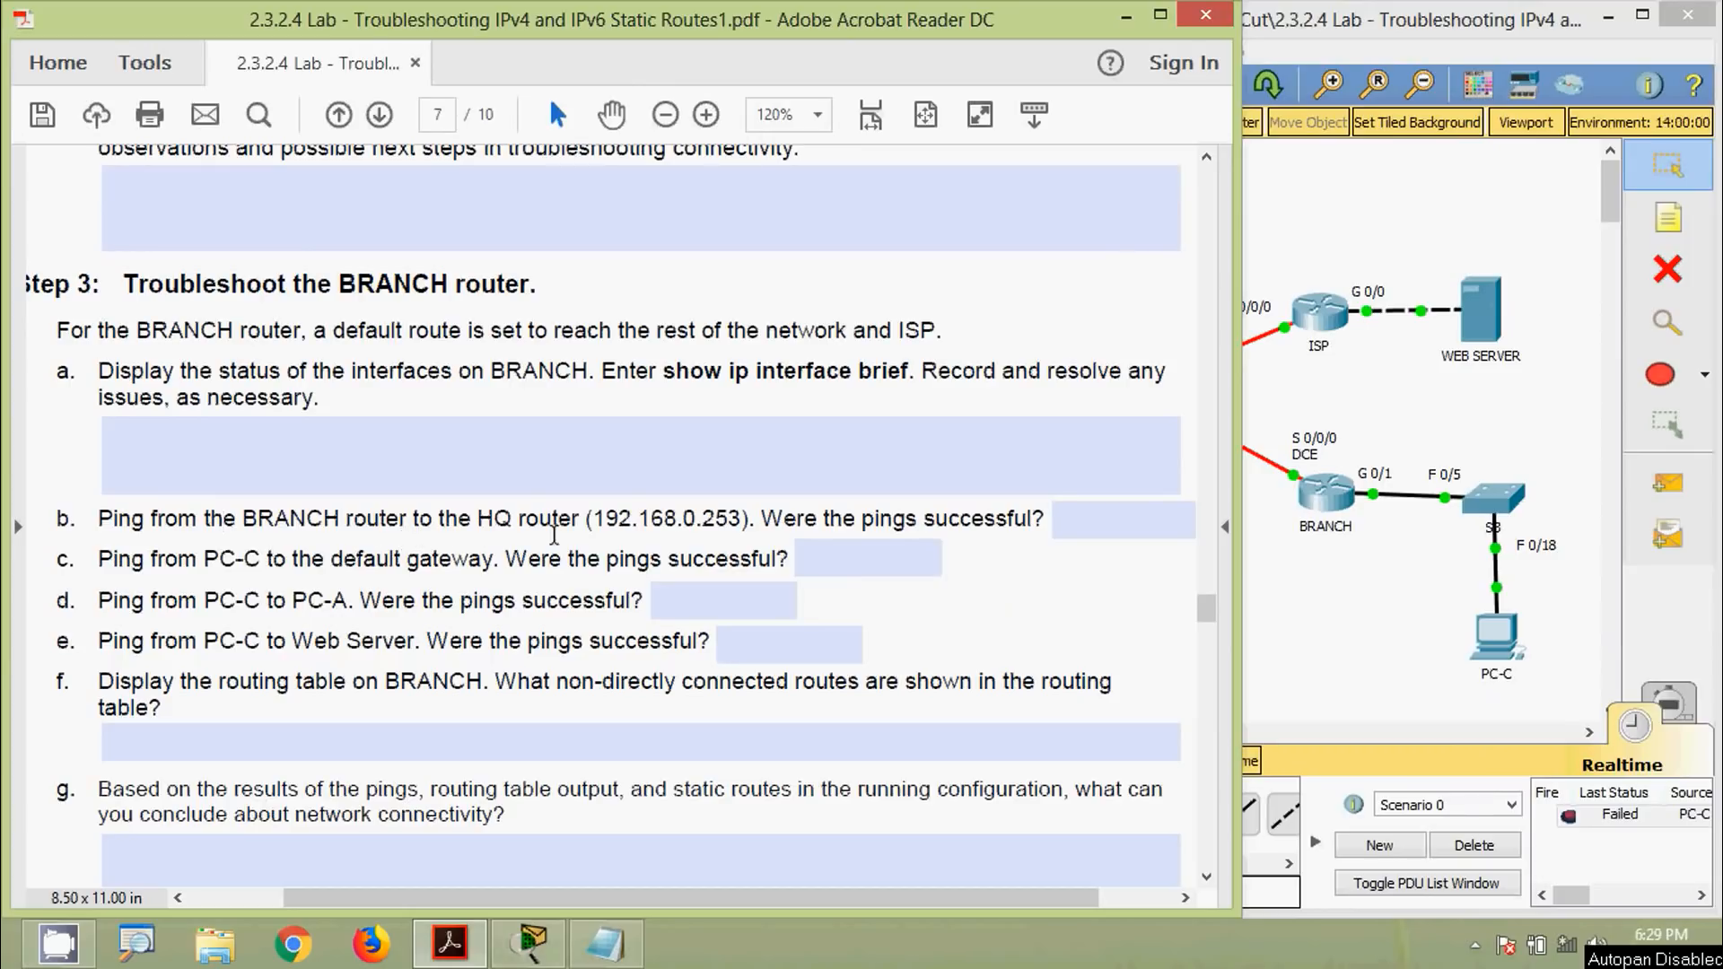
Select HQ's address 192.168.0.253 in step b, then bring Packet Tracer forward
{"action": "left_click_drag", "start_coordinate": [604, 522], "coordinate": [737, 521]}
{"action": "key", "text": "super+c"}
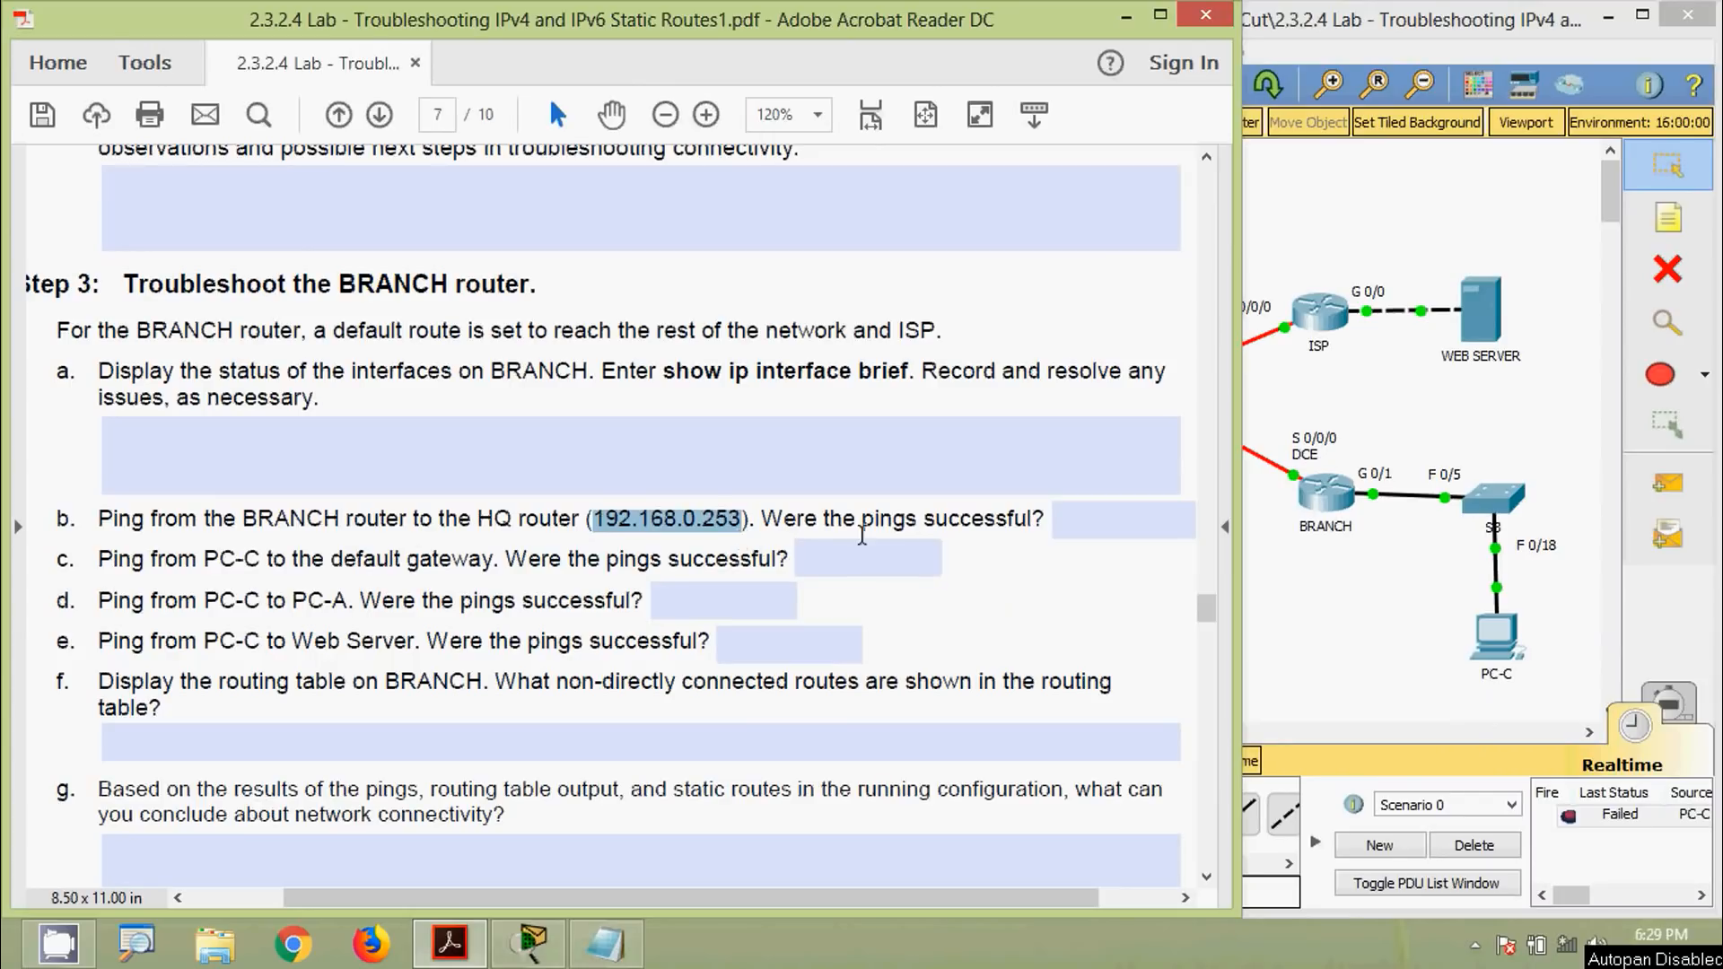
{"action": "left_click", "coordinate": [1269, 603]}
Reopen BRANCH's CLI and ping the HQ router at 192.168.0.253
{"action": "left_click", "coordinate": [1324, 492]}
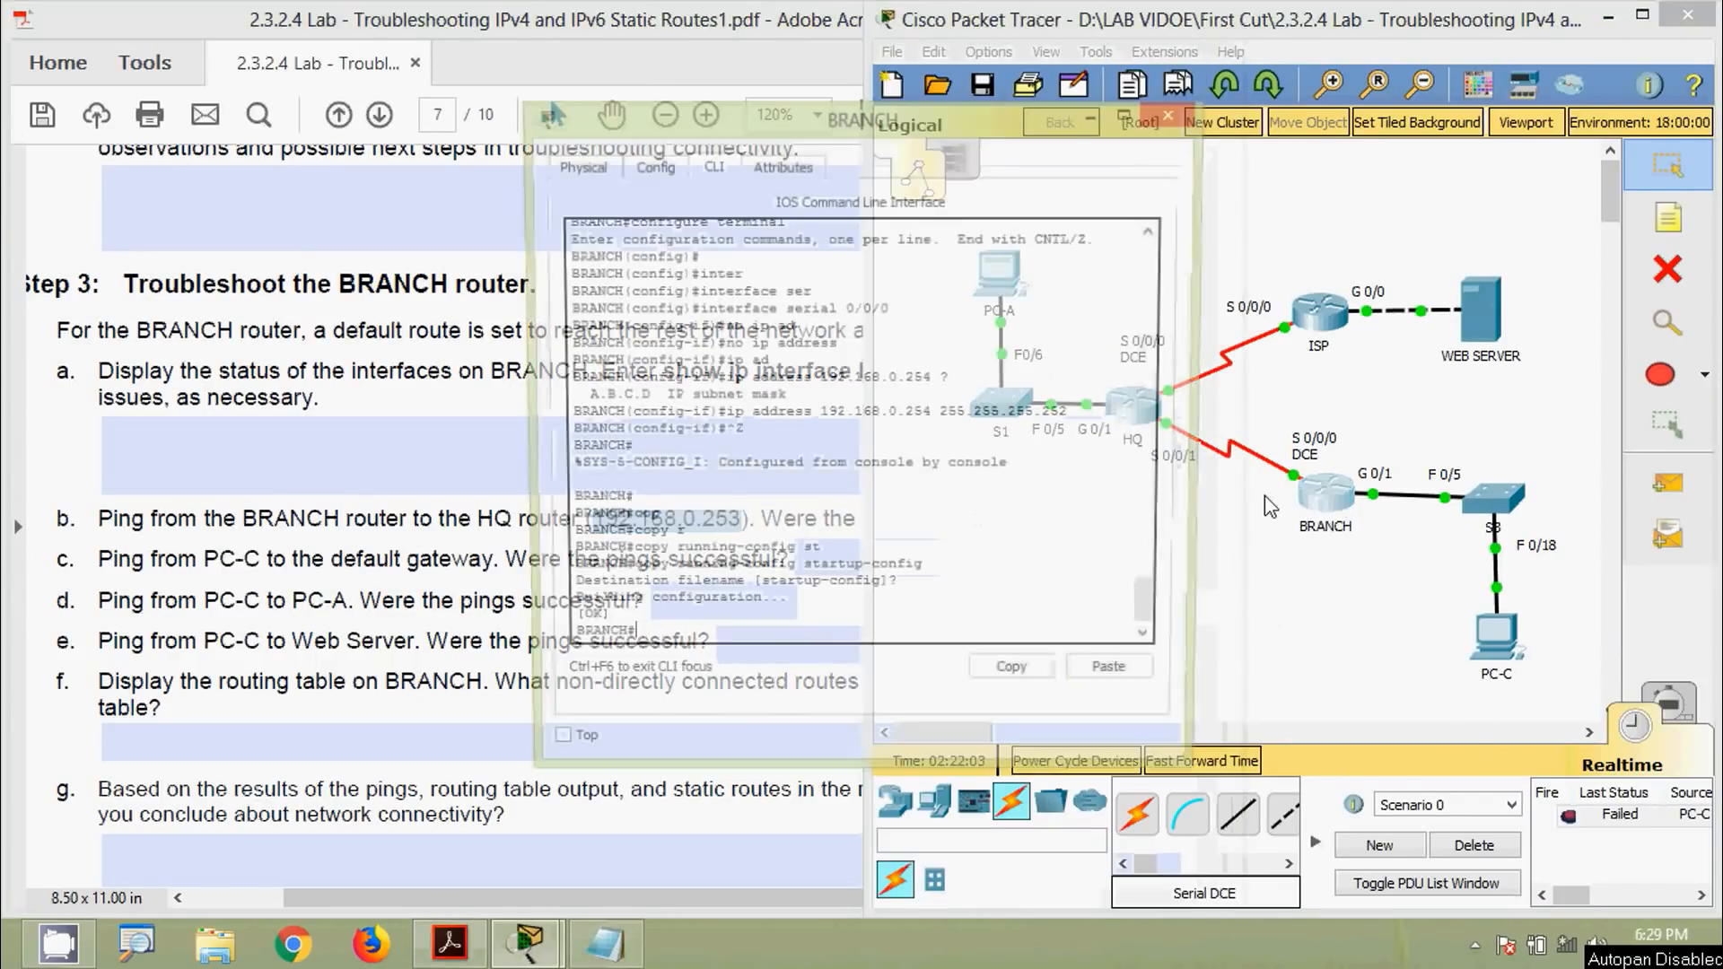
{"action": "left_click_drag", "start_coordinate": [873, 121], "coordinate": [926, 73]}
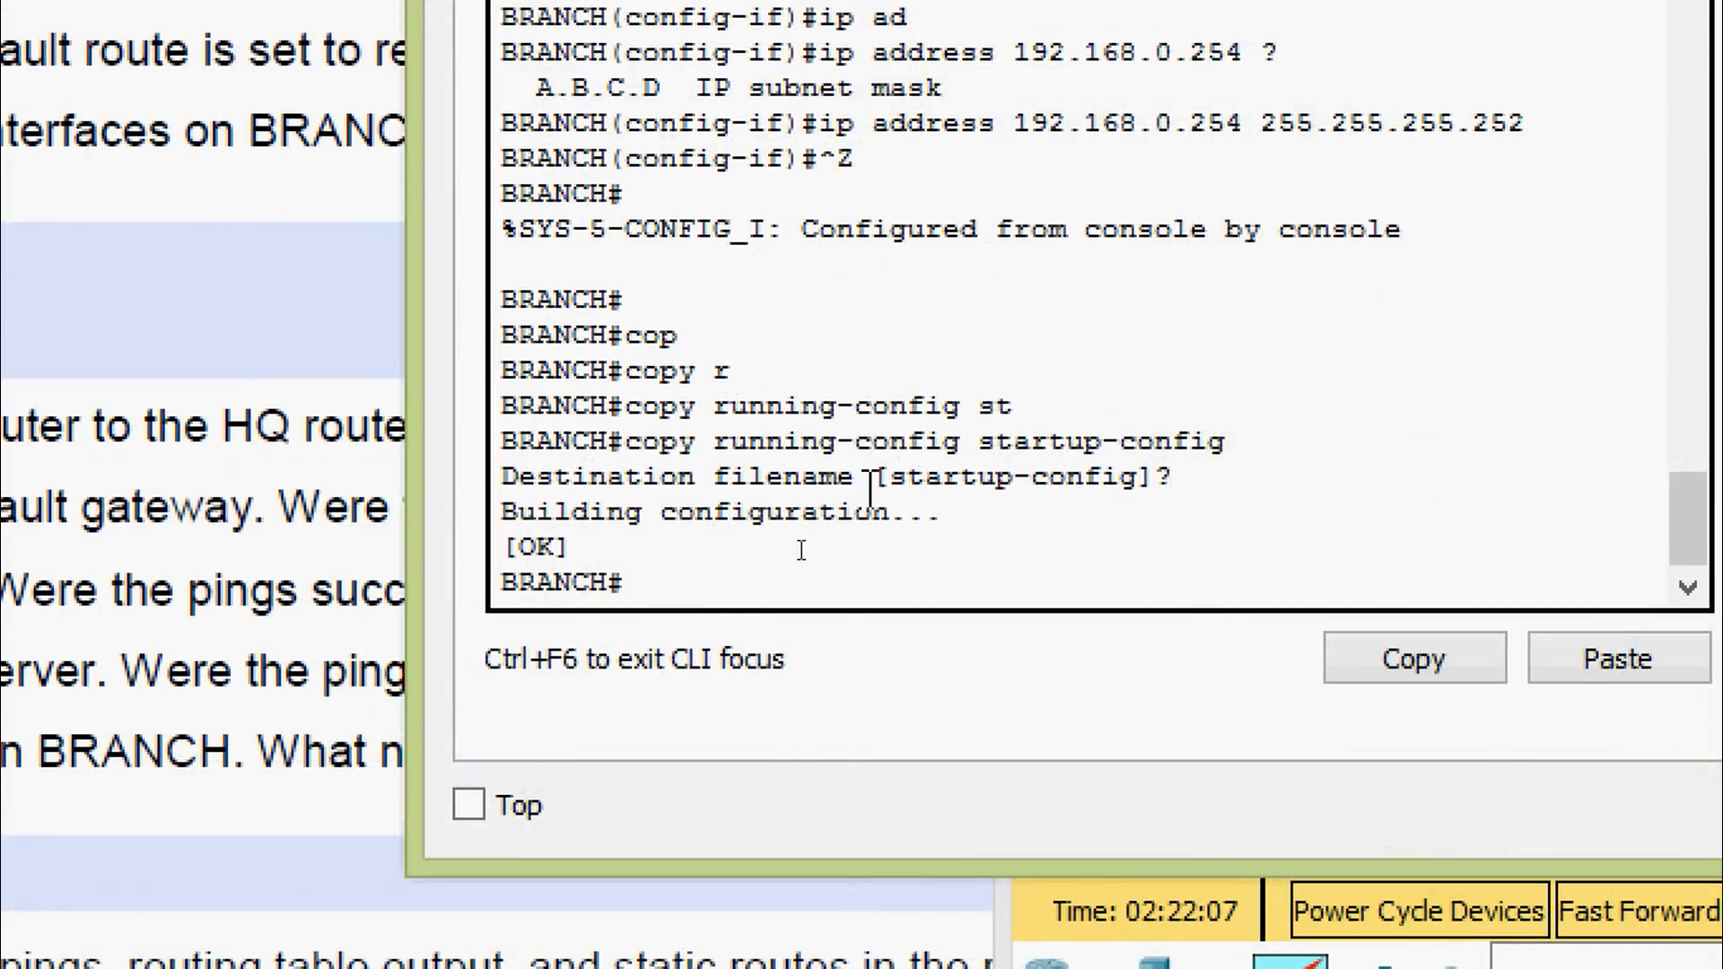
{"action": "type", "text": "ping"}
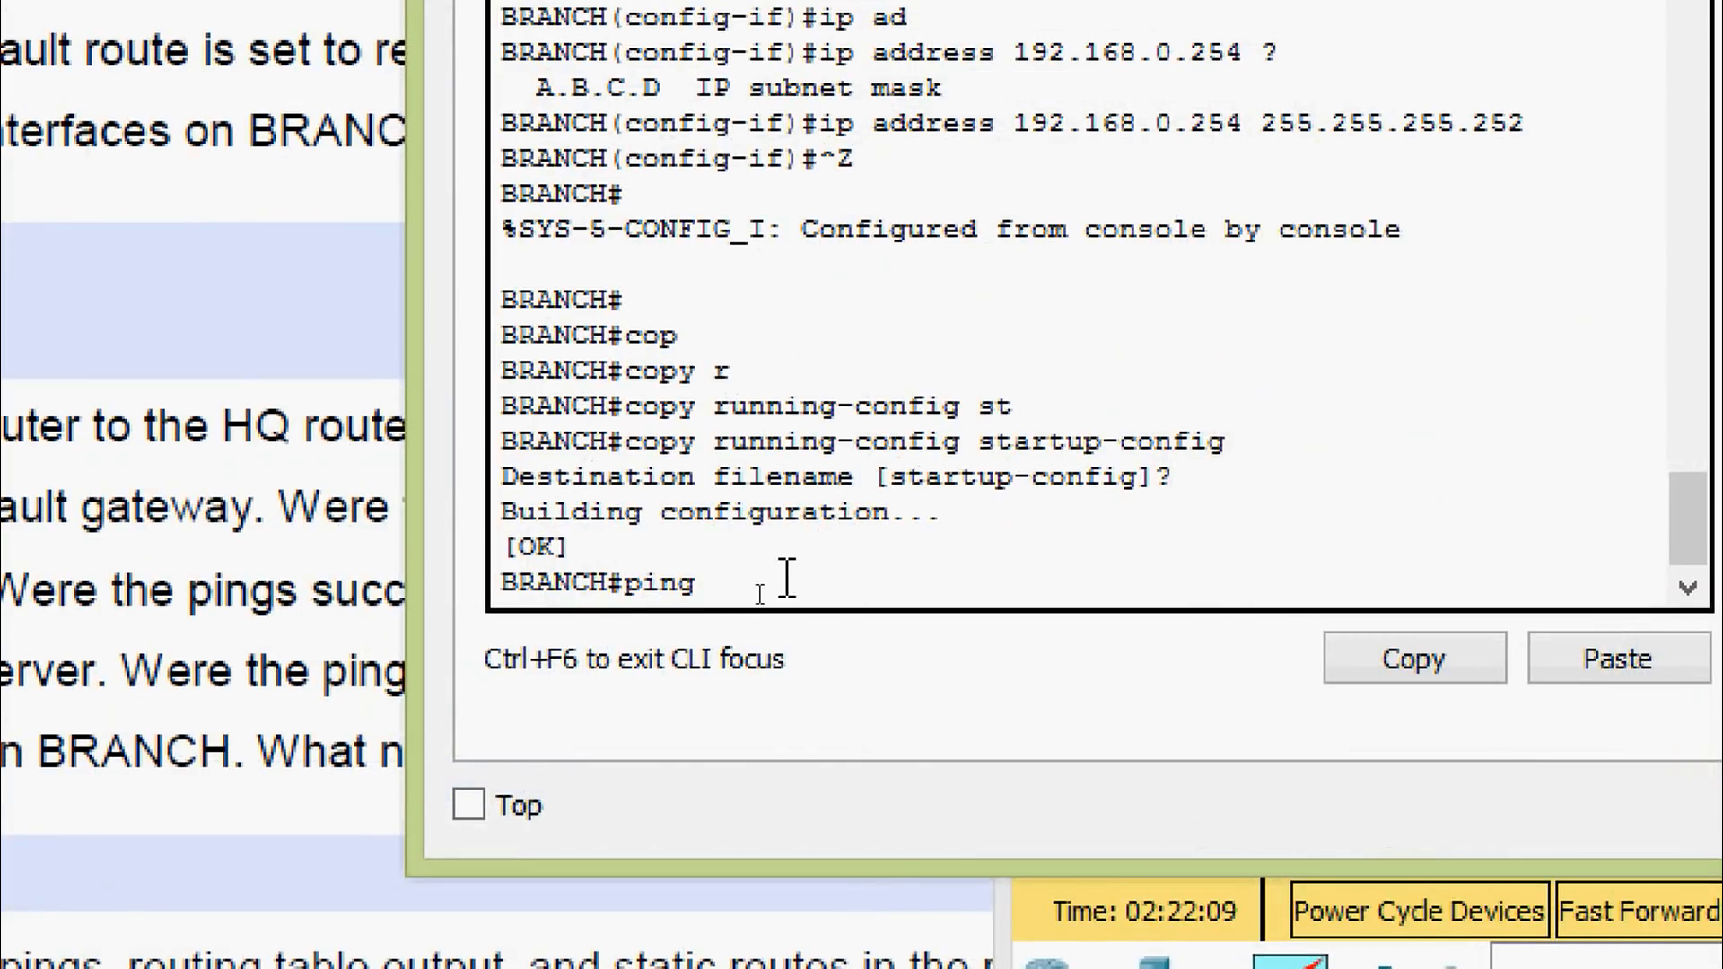
{"action": "right_click", "coordinate": [787, 582]}
{"action": "left_click", "coordinate": [888, 678]}
{"action": "key", "text": "Return"}
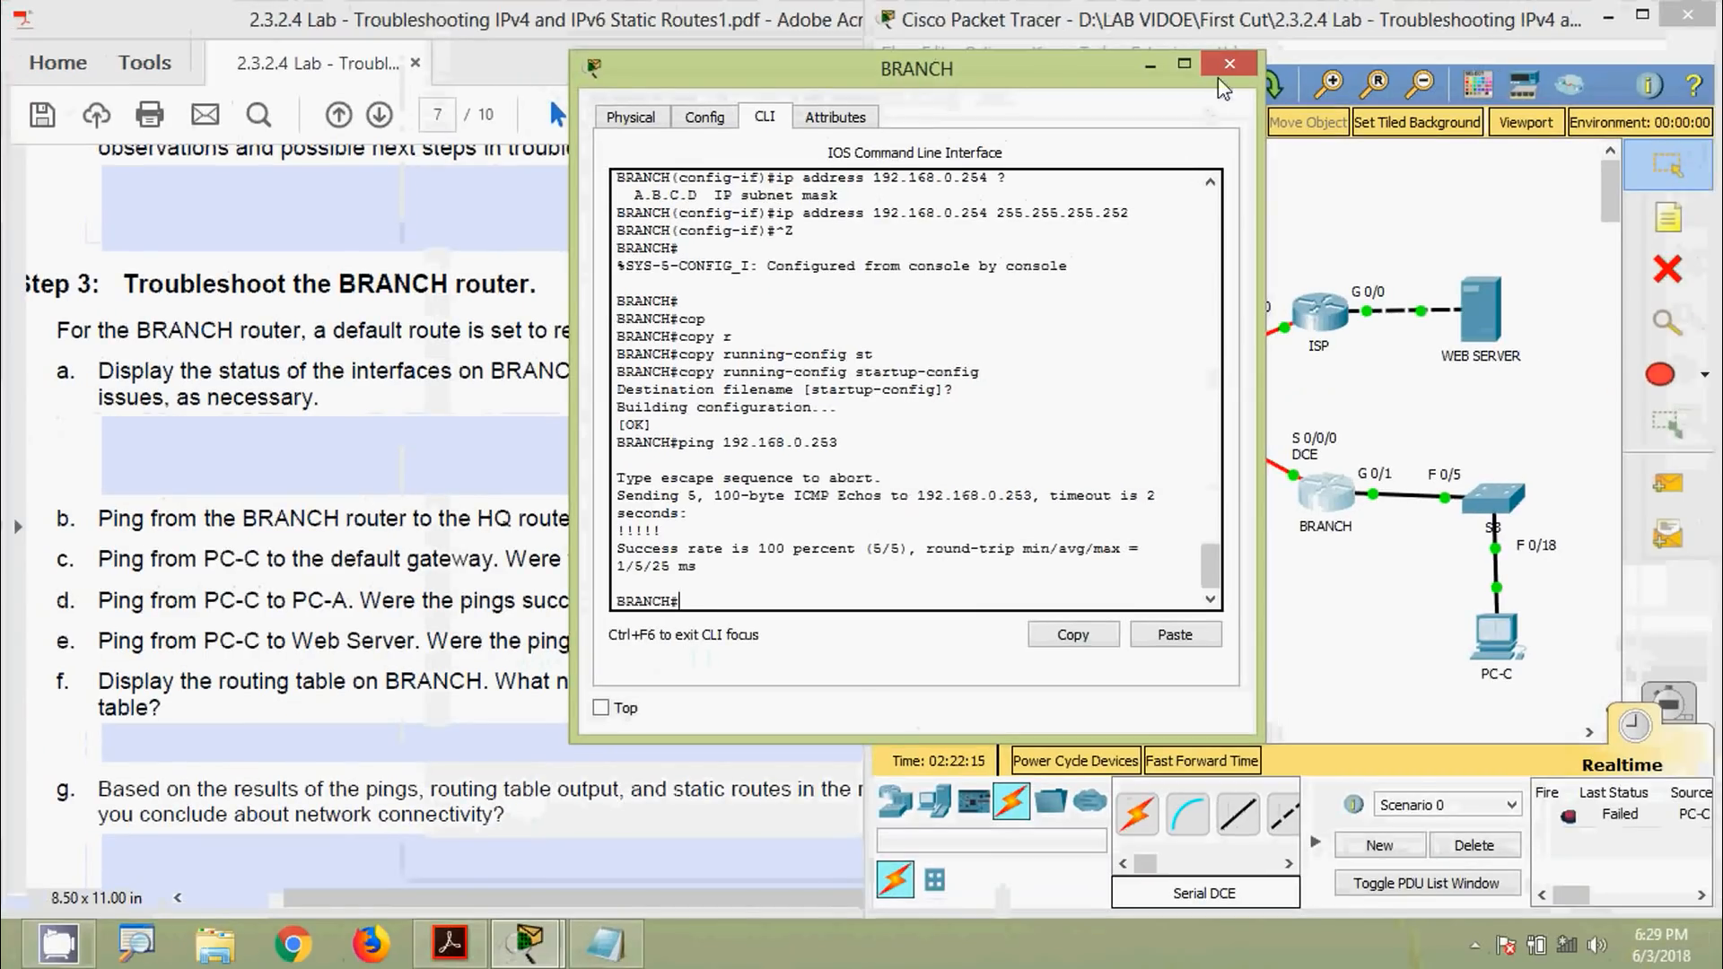
Close the BRANCH router window and answer 'Yes' to item b in the lab PDF
{"action": "left_click", "coordinate": [1229, 67]}
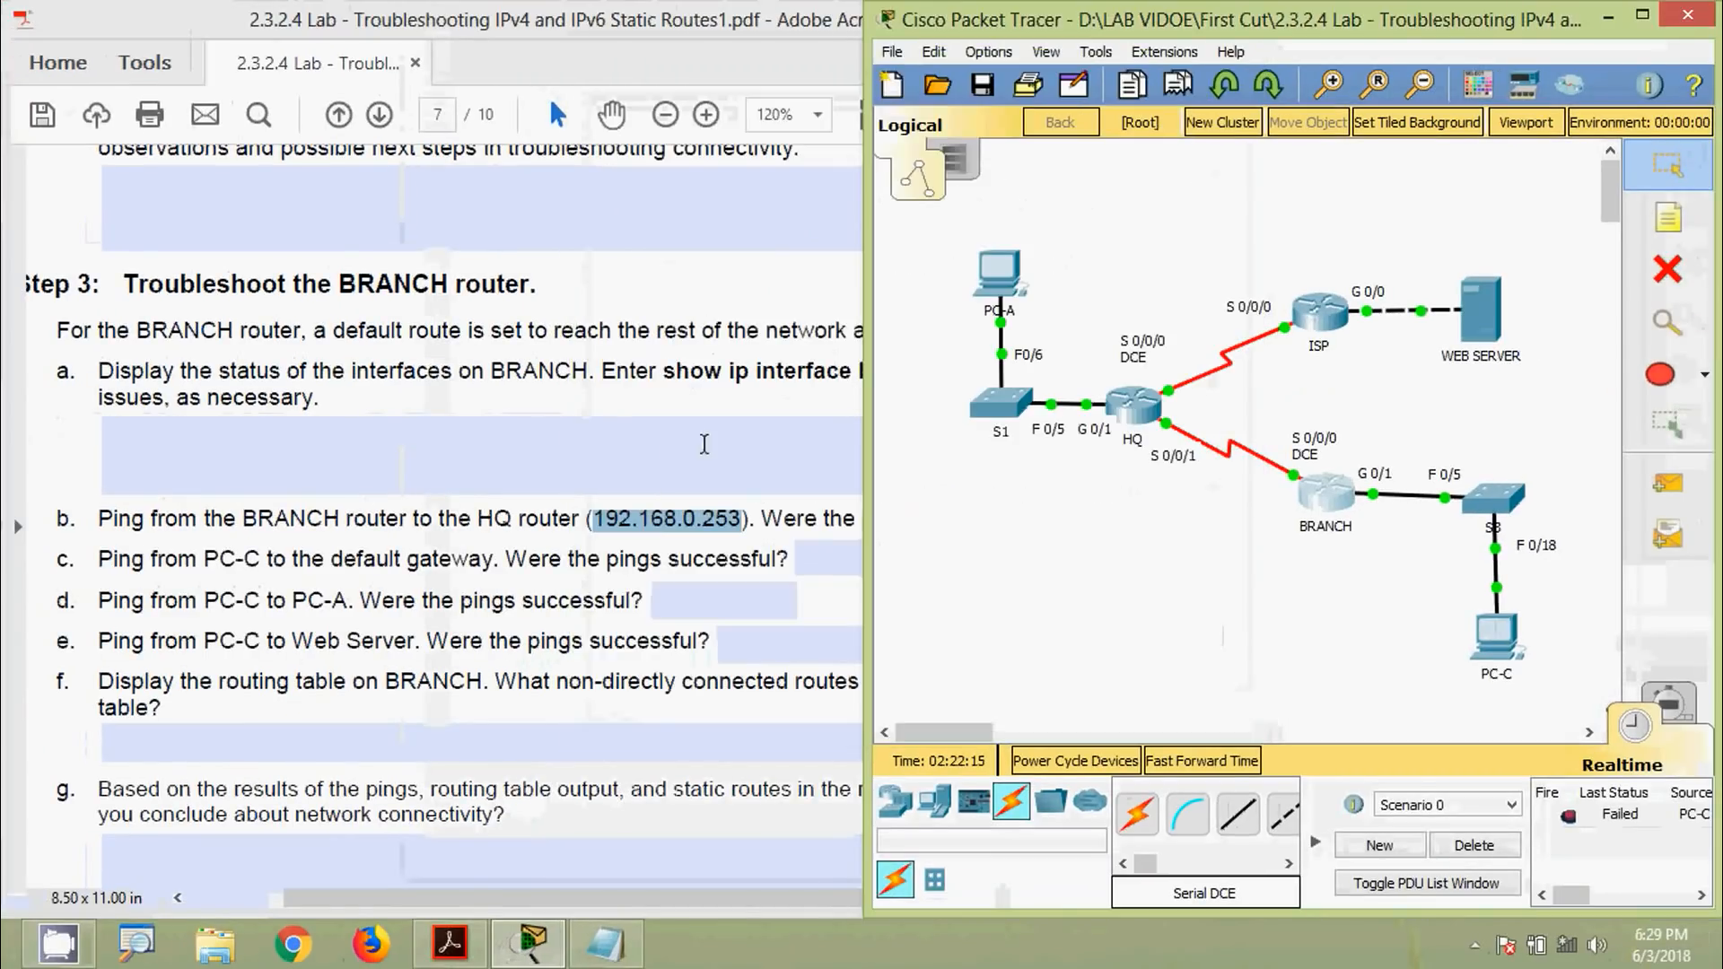
{"action": "left_click", "coordinate": [632, 537]}
{"action": "left_click", "coordinate": [1086, 519]}
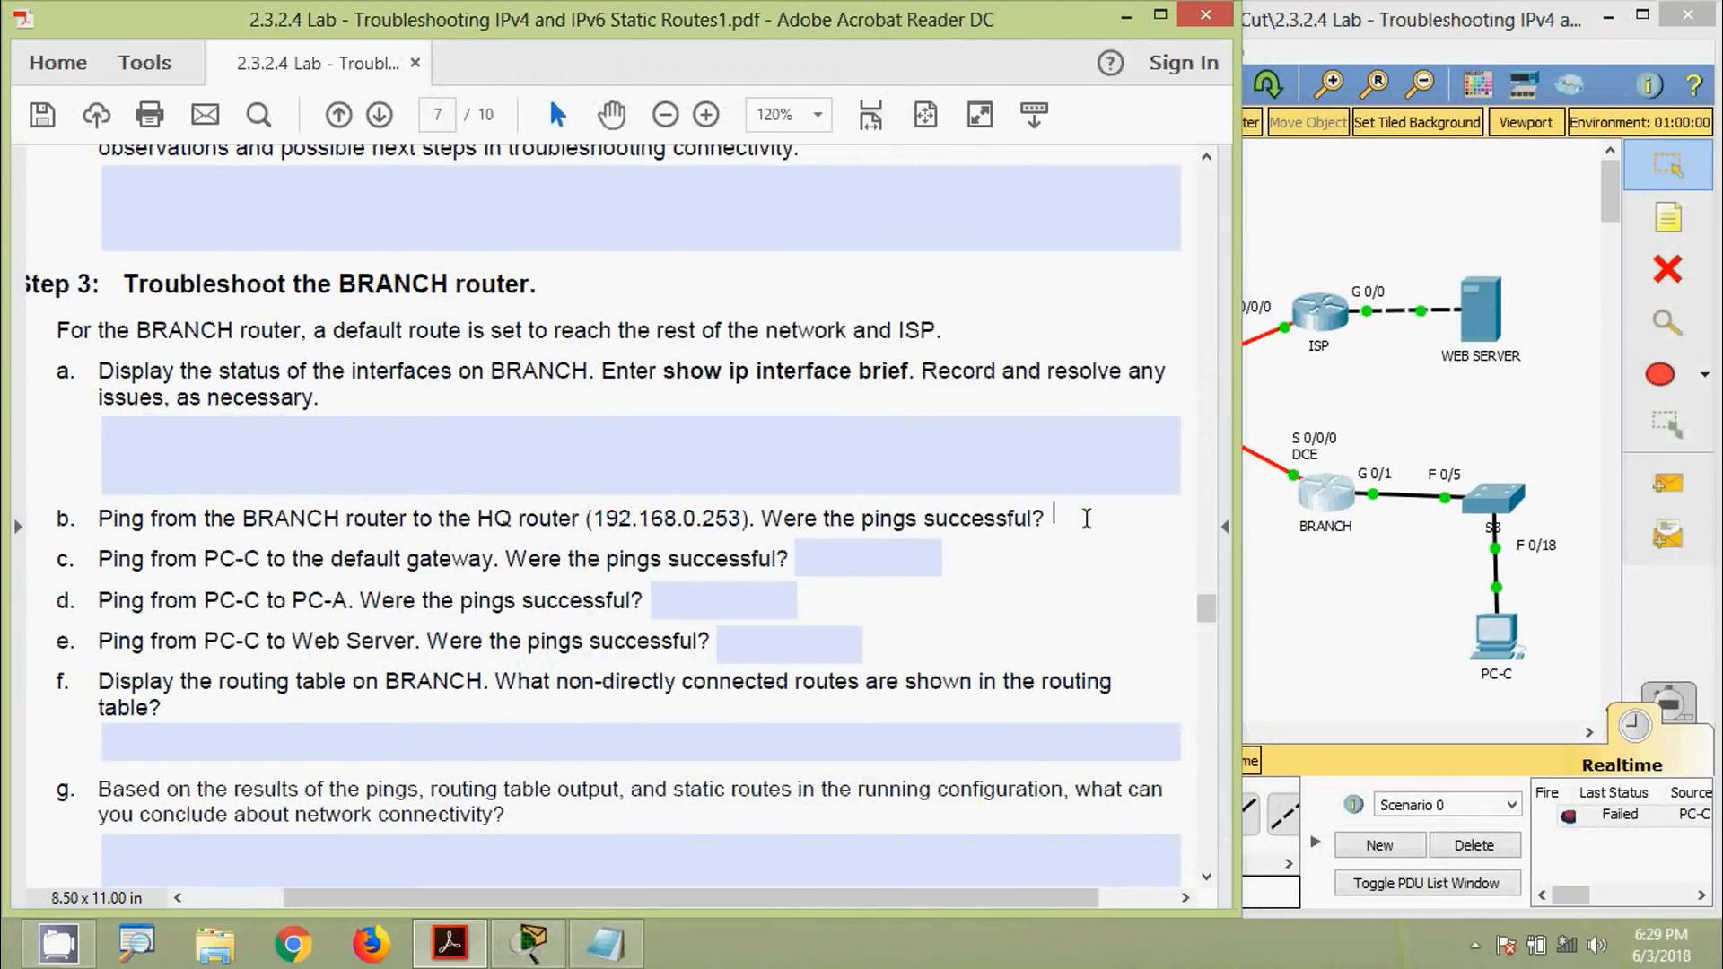
{"action": "type", "text": "Yes"}
{"action": "left_click", "coordinate": [215, 590]}
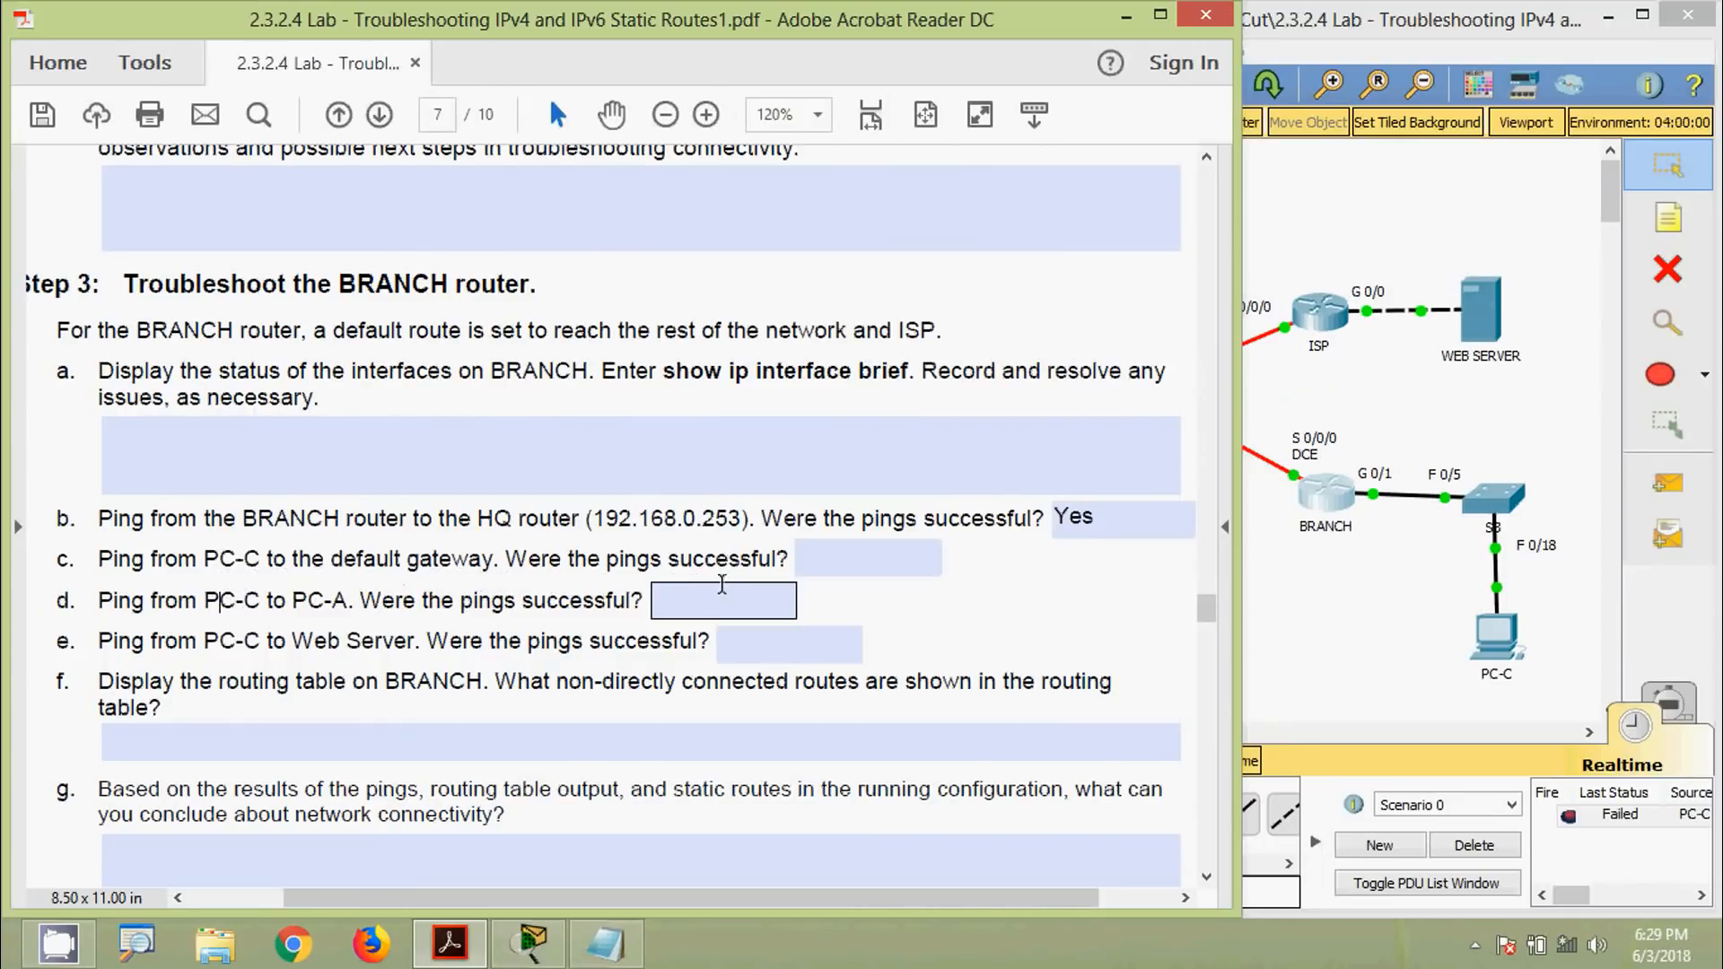
{"action": "left_click", "coordinate": [1379, 652]}
Run ipconfig in PC-C's Command Prompt to show its addressing
{"action": "left_click", "coordinate": [1495, 637]}
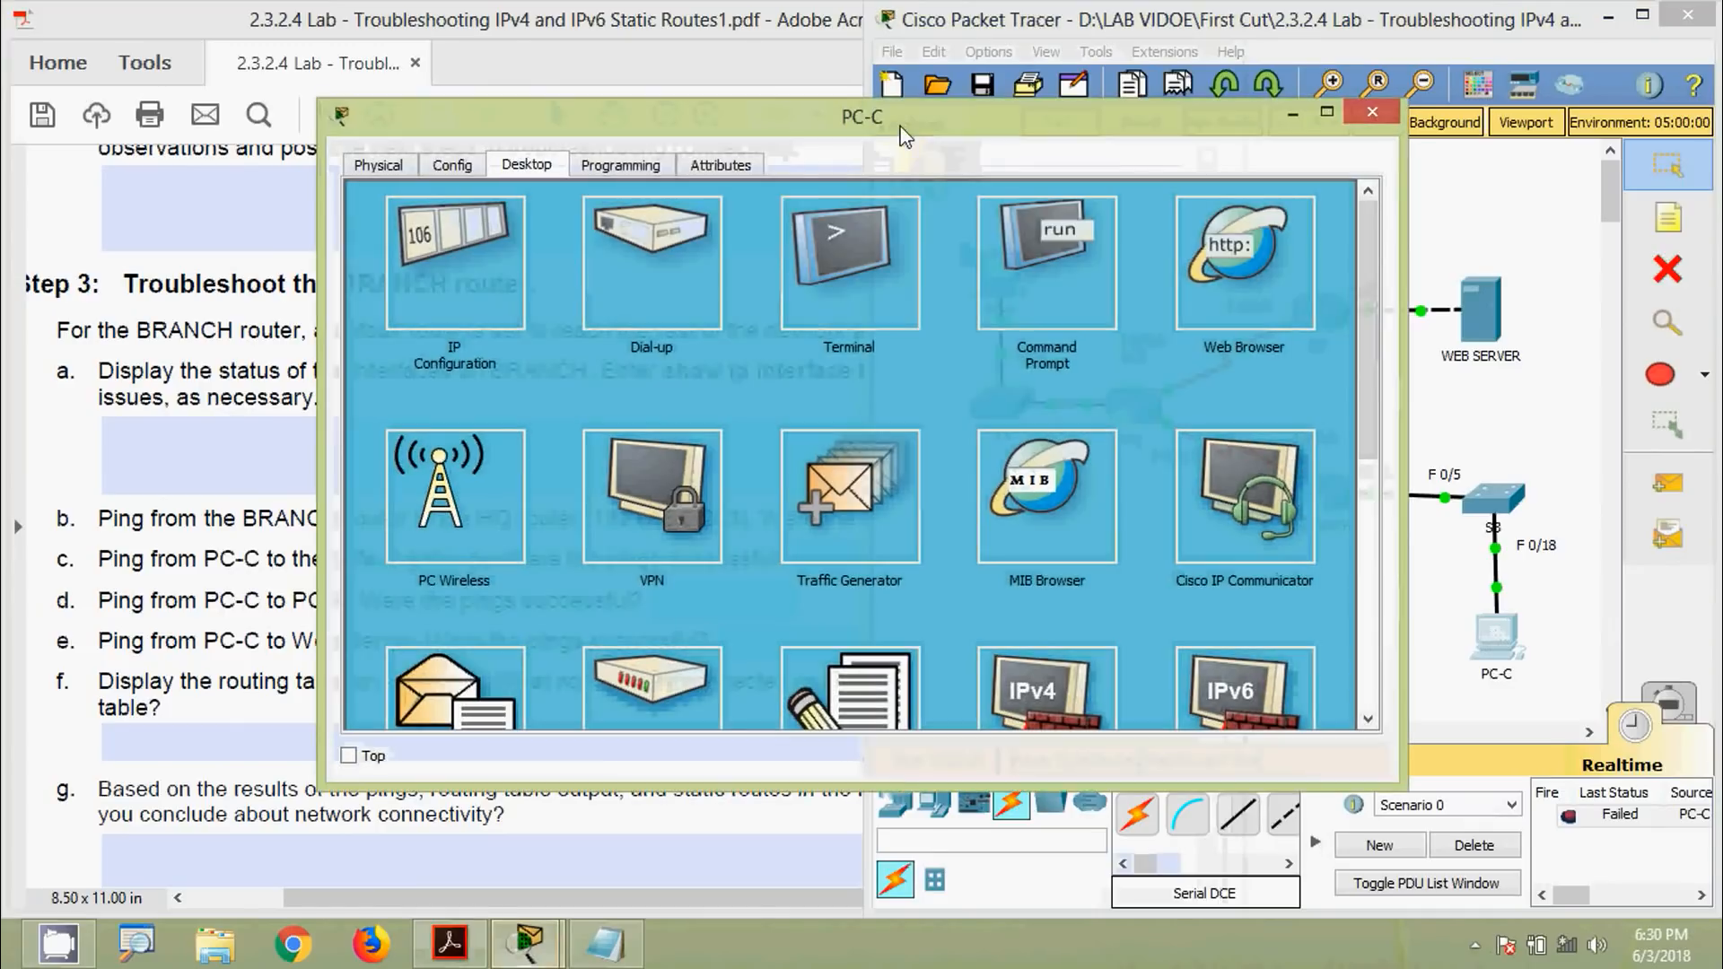
{"action": "left_click_drag", "start_coordinate": [902, 126], "coordinate": [883, 81]}
{"action": "left_click", "coordinate": [989, 212]}
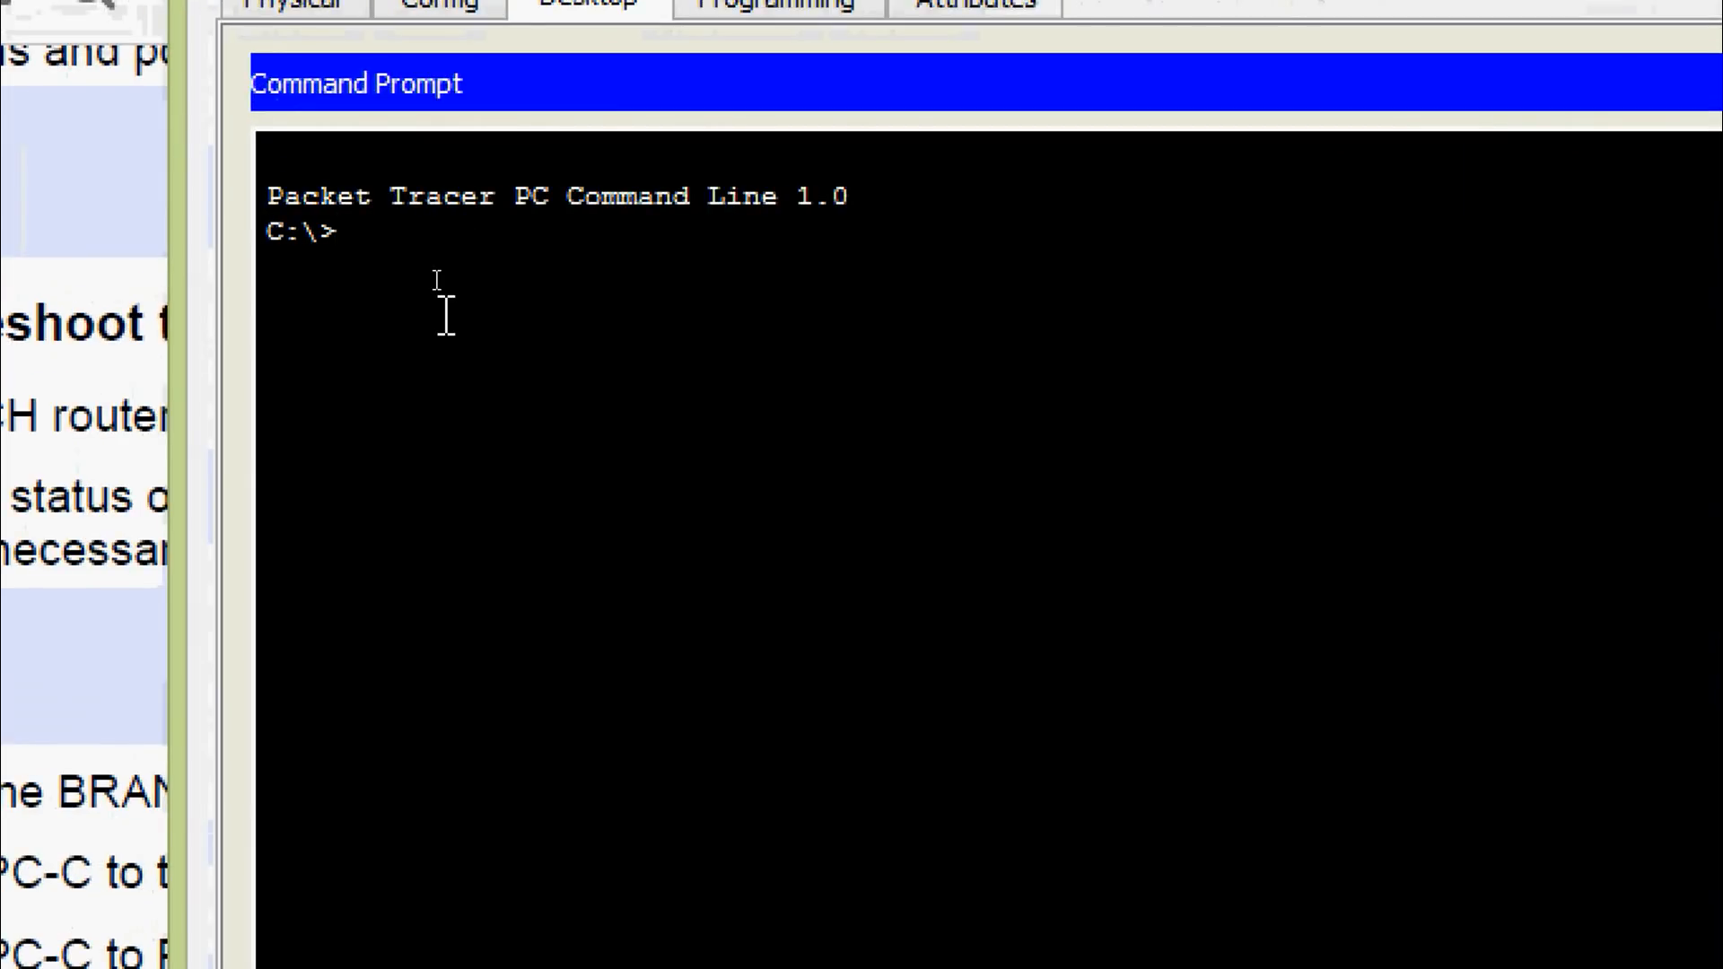
{"action": "type", "text": "ipconfig"}
{"action": "key", "text": "Return"}
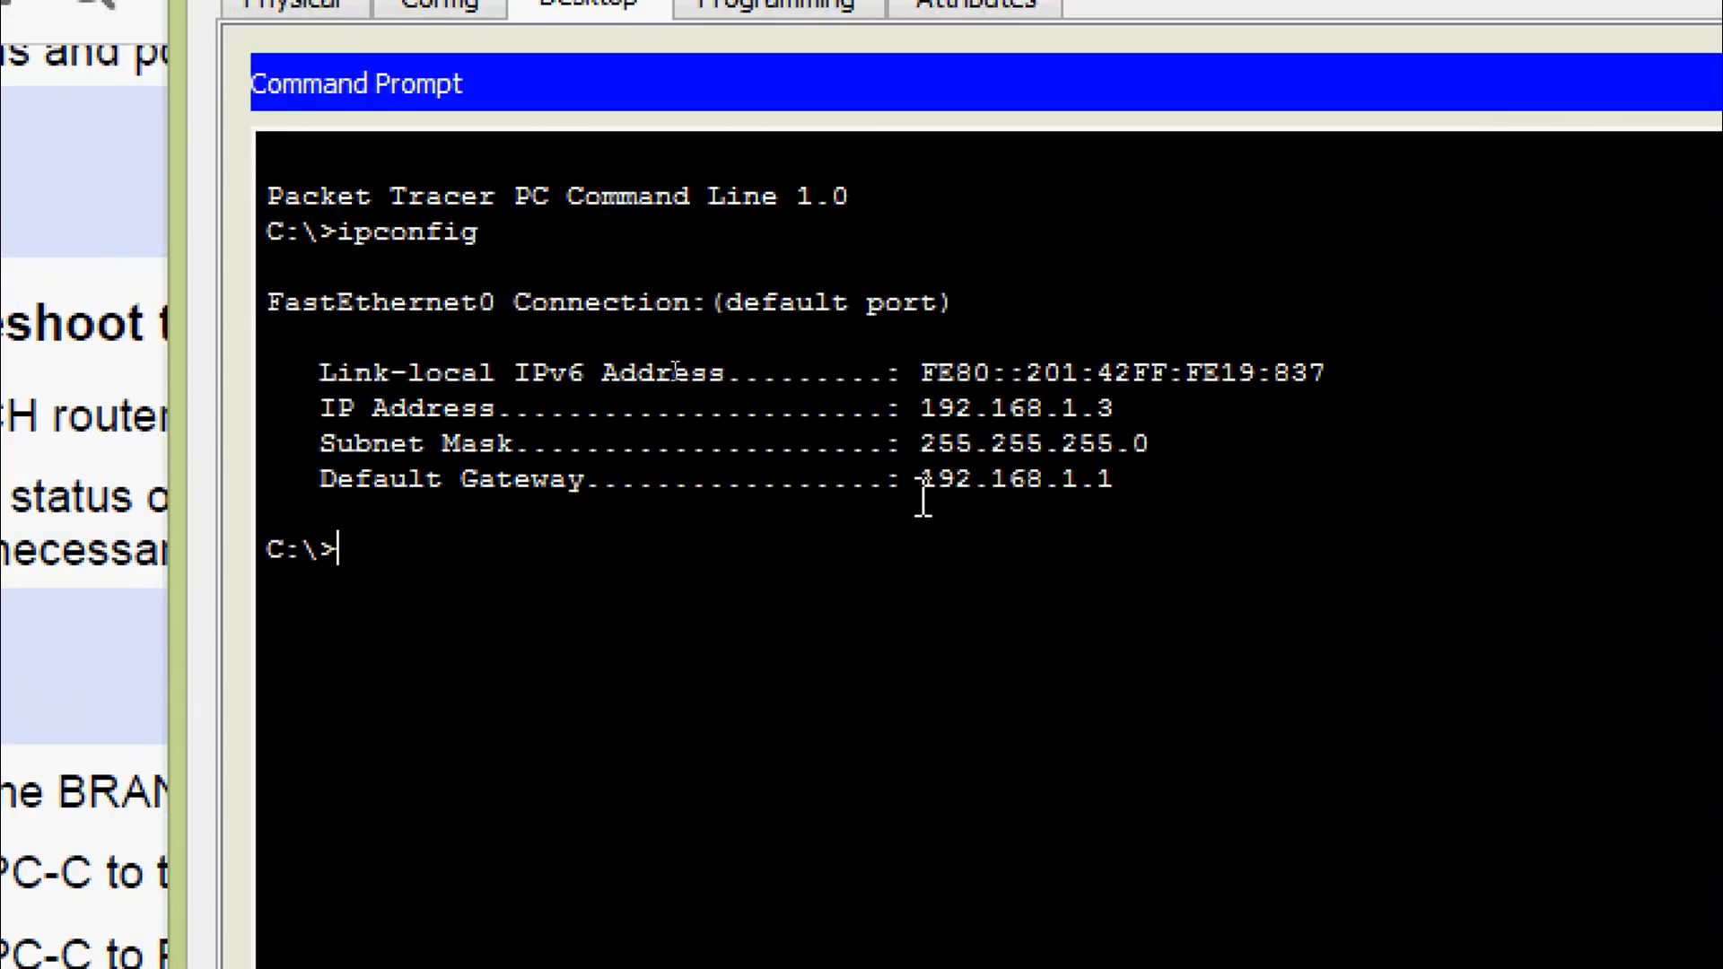
Copy the gateway 192.168.1.1 and ping it from PC-C with 0% loss
{"action": "left_click_drag", "start_coordinate": [923, 489], "coordinate": [1113, 485]}
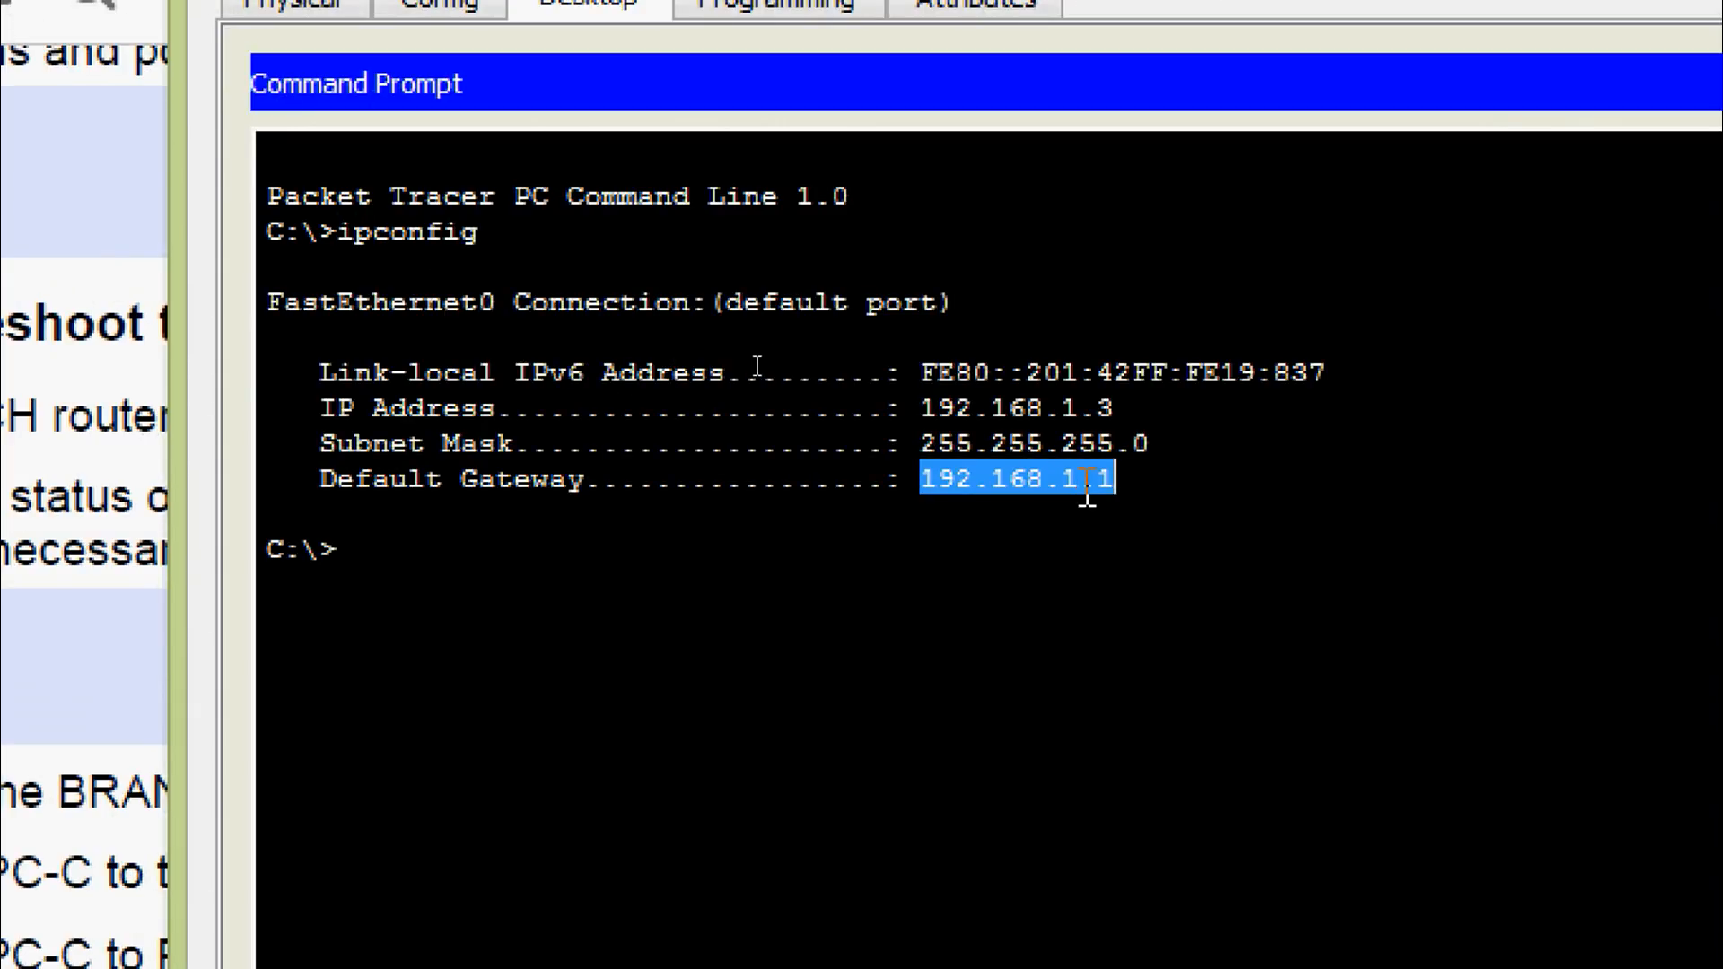
{"action": "right_click", "coordinate": [1089, 488]}
{"action": "left_click", "coordinate": [1117, 519]}
{"action": "left_click", "coordinate": [482, 556]}
{"action": "type", "text": "p"}
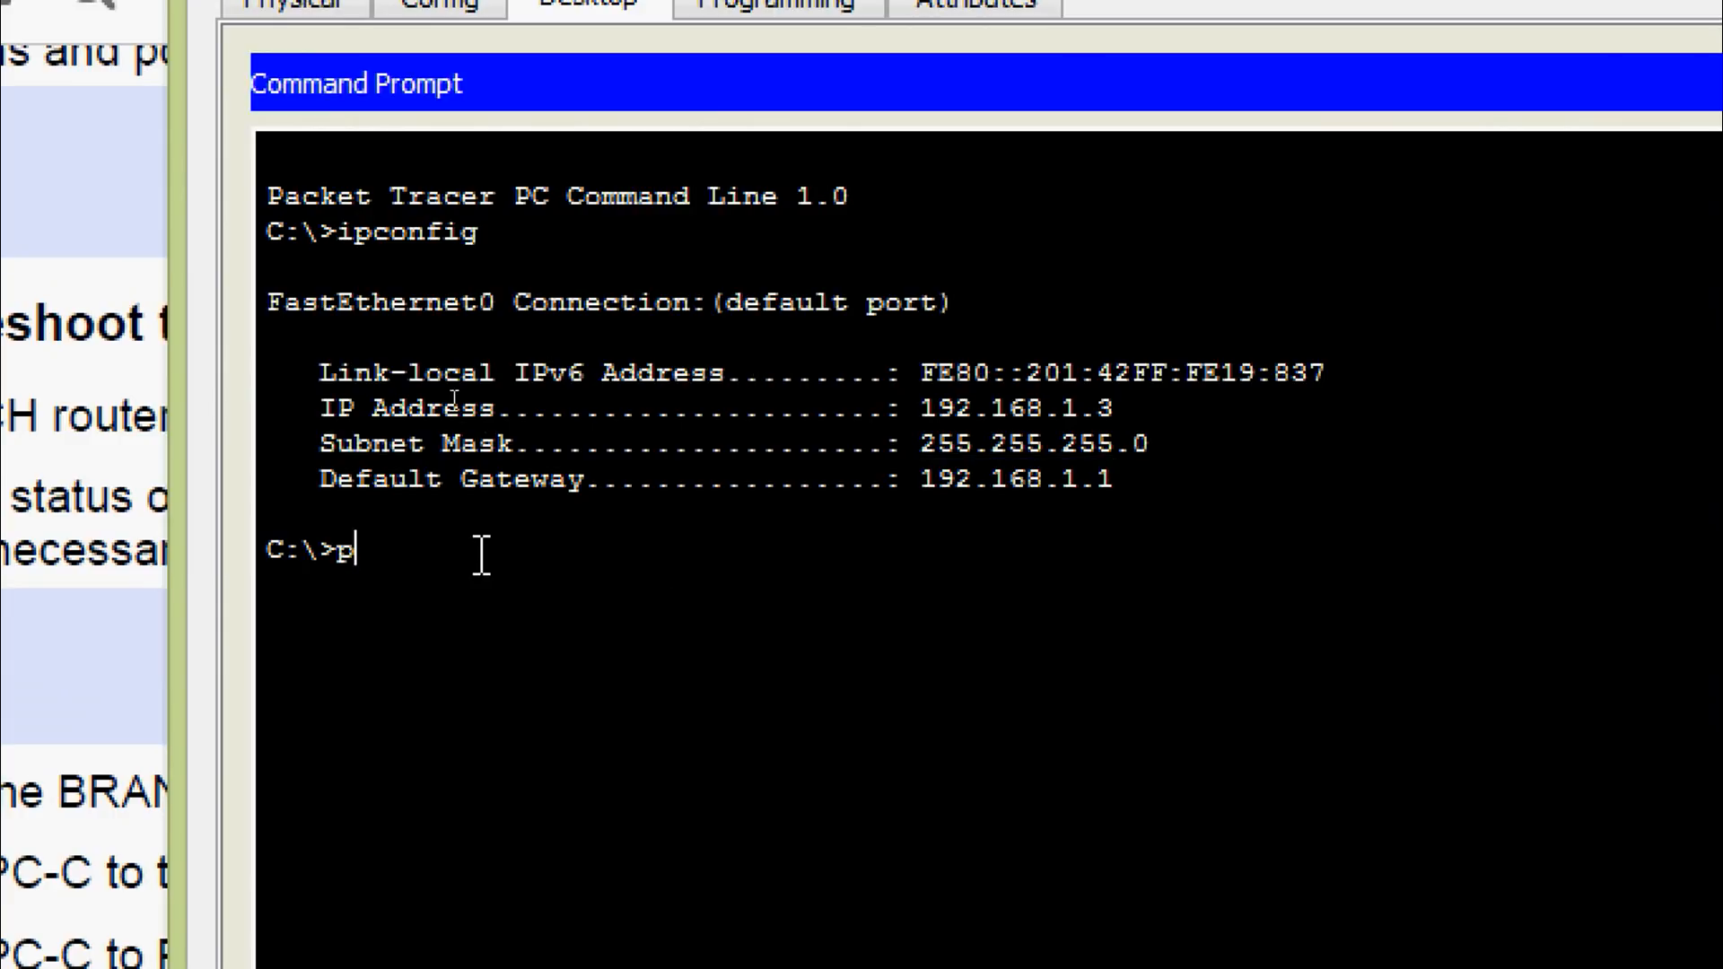
{"action": "type", "text": "ing"}
{"action": "right_click", "coordinate": [482, 555]}
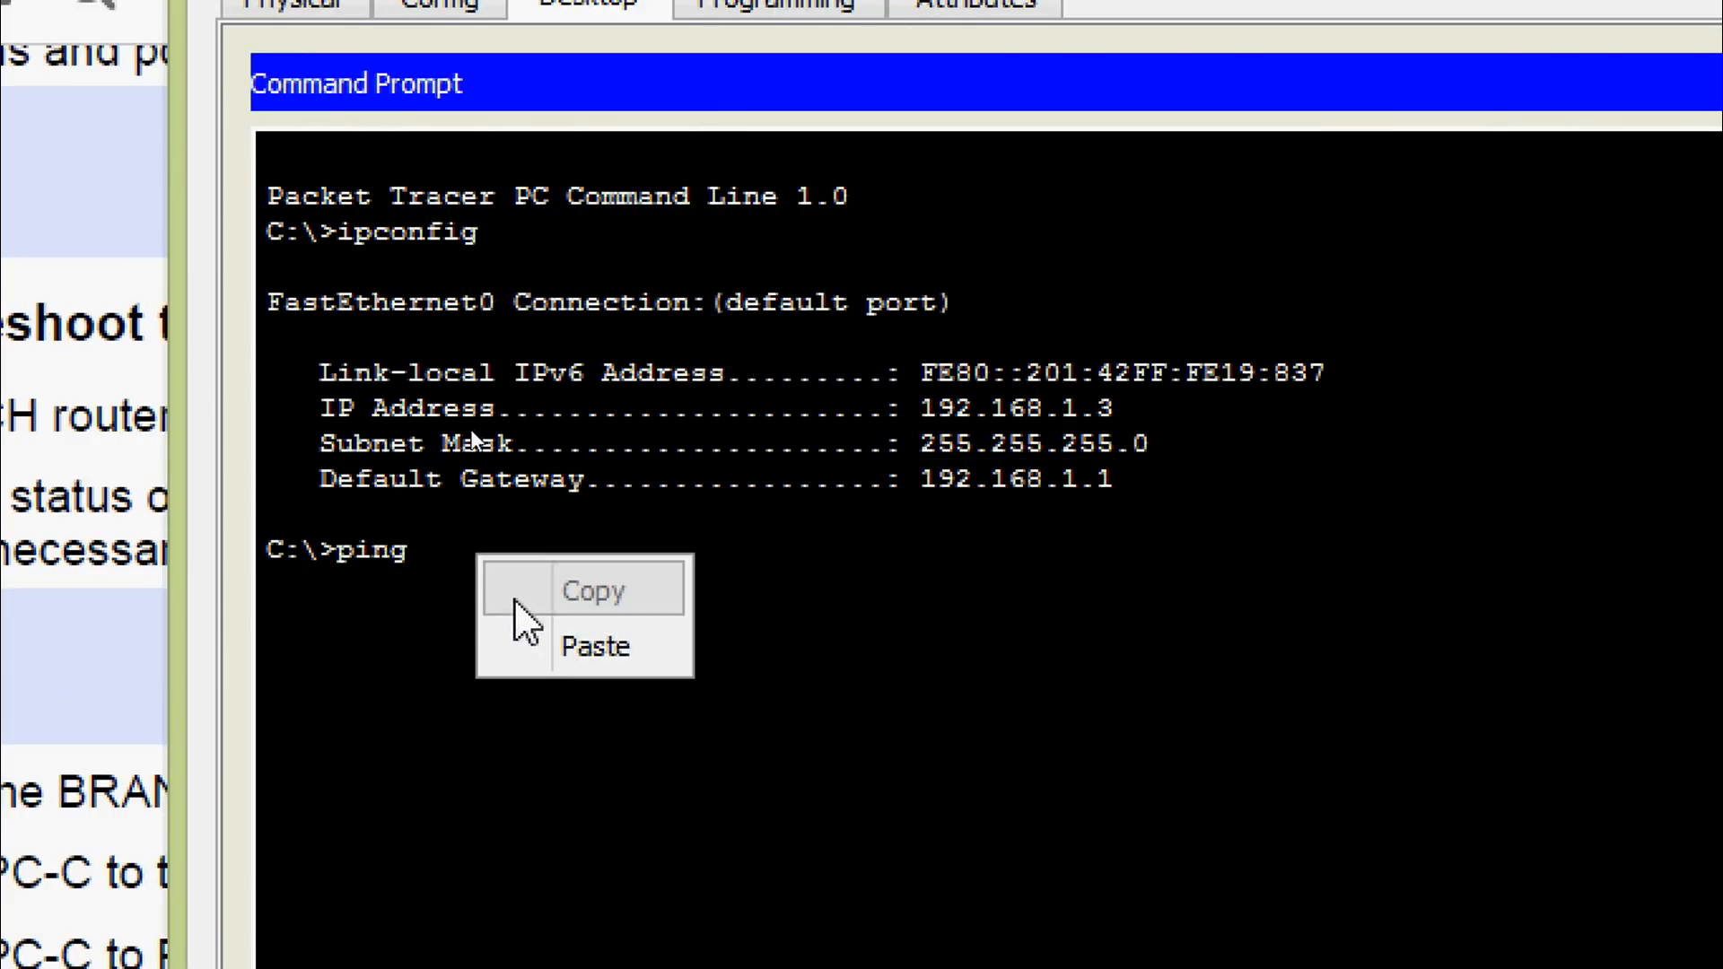
{"action": "left_click", "coordinate": [516, 648]}
{"action": "key", "text": "Return"}
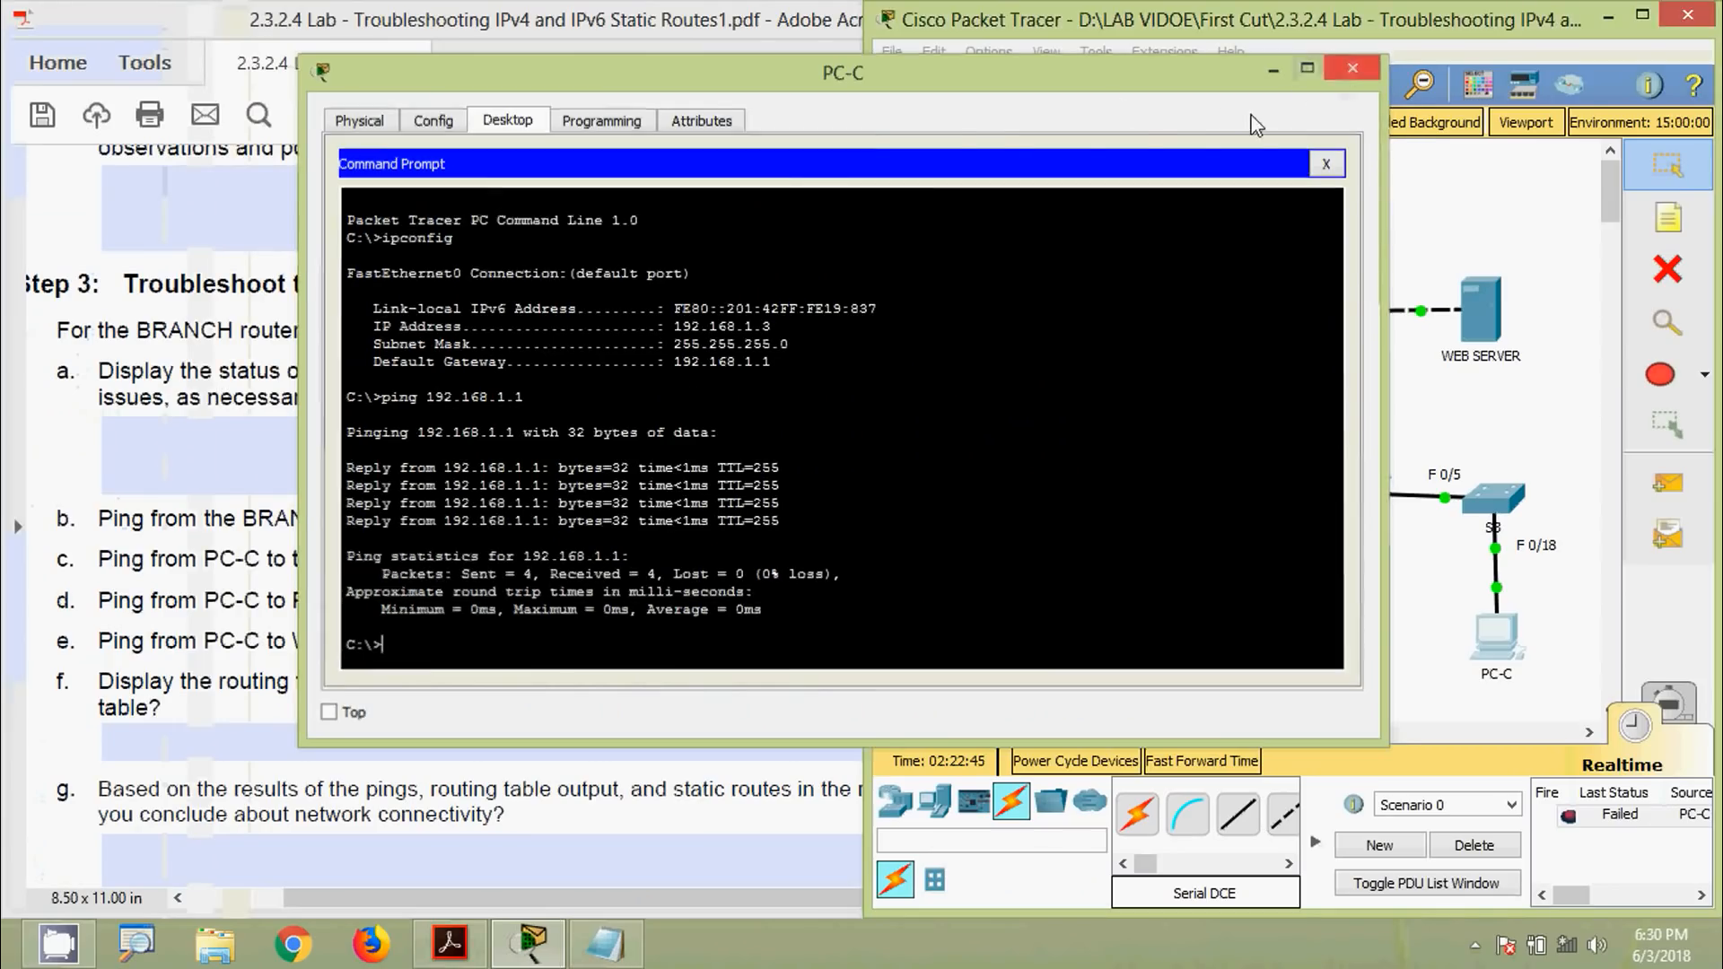
{"action": "left_click", "coordinate": [1346, 72]}
{"action": "left_click", "coordinate": [627, 552]}
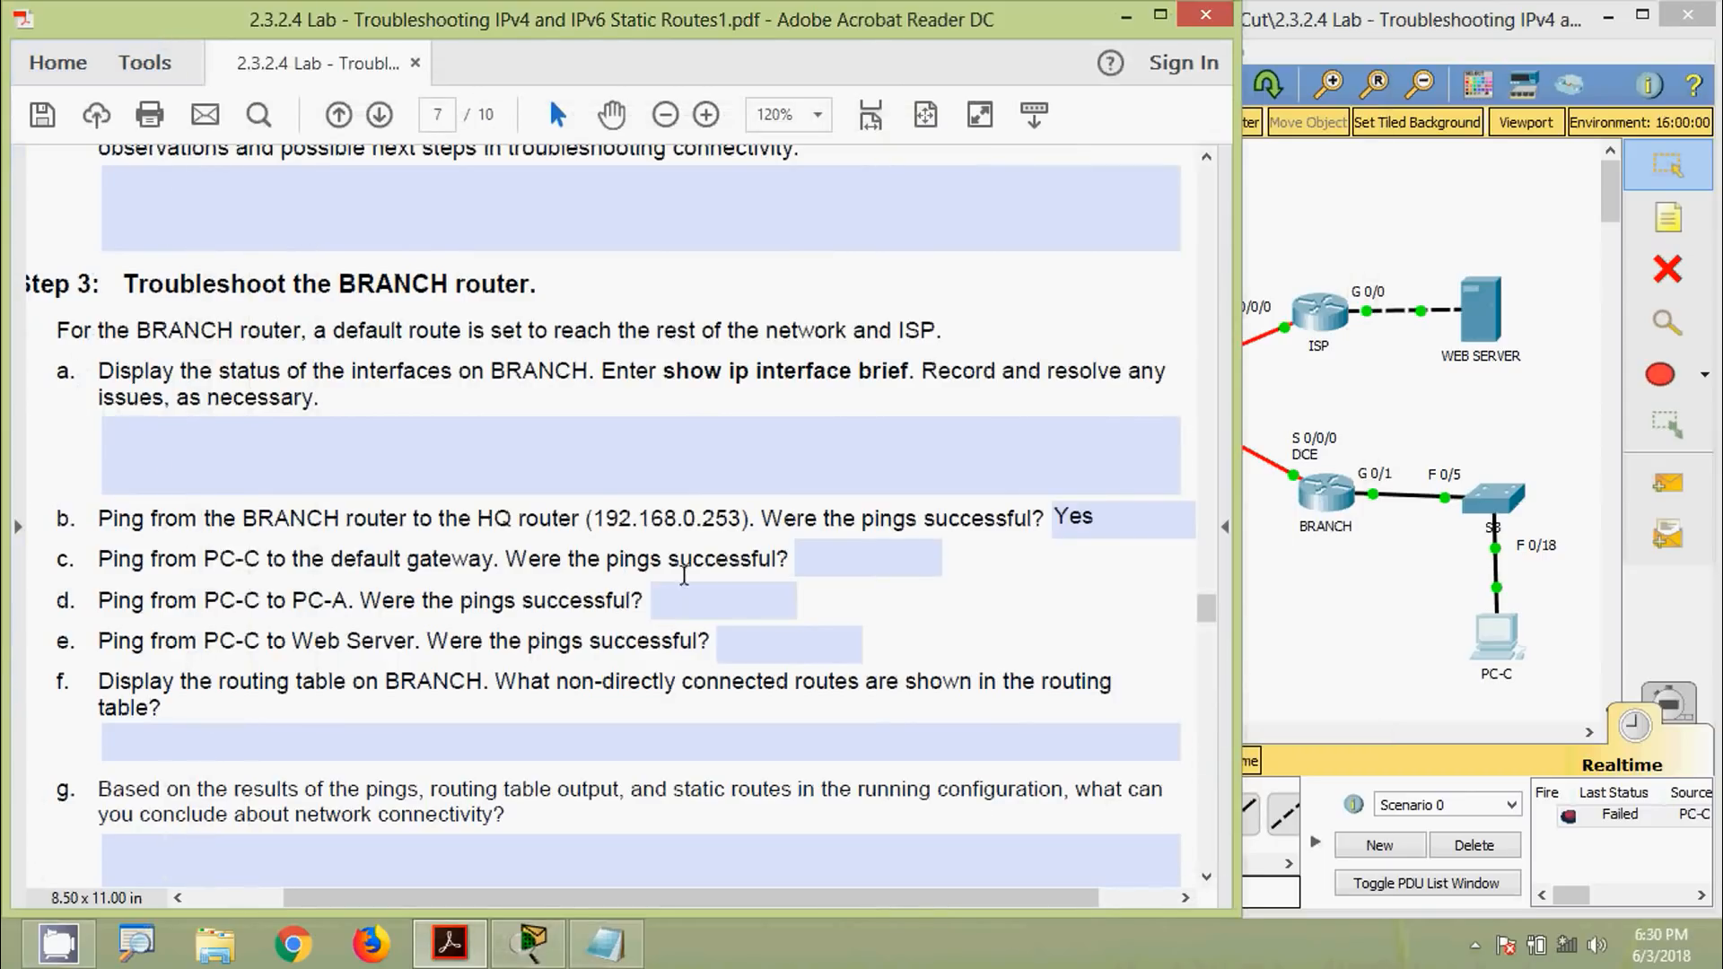
Enter 'Yes' as item c's answer about PC-C pinging its default gateway
{"action": "left_click", "coordinate": [816, 558]}
{"action": "type", "text": "Yes"}
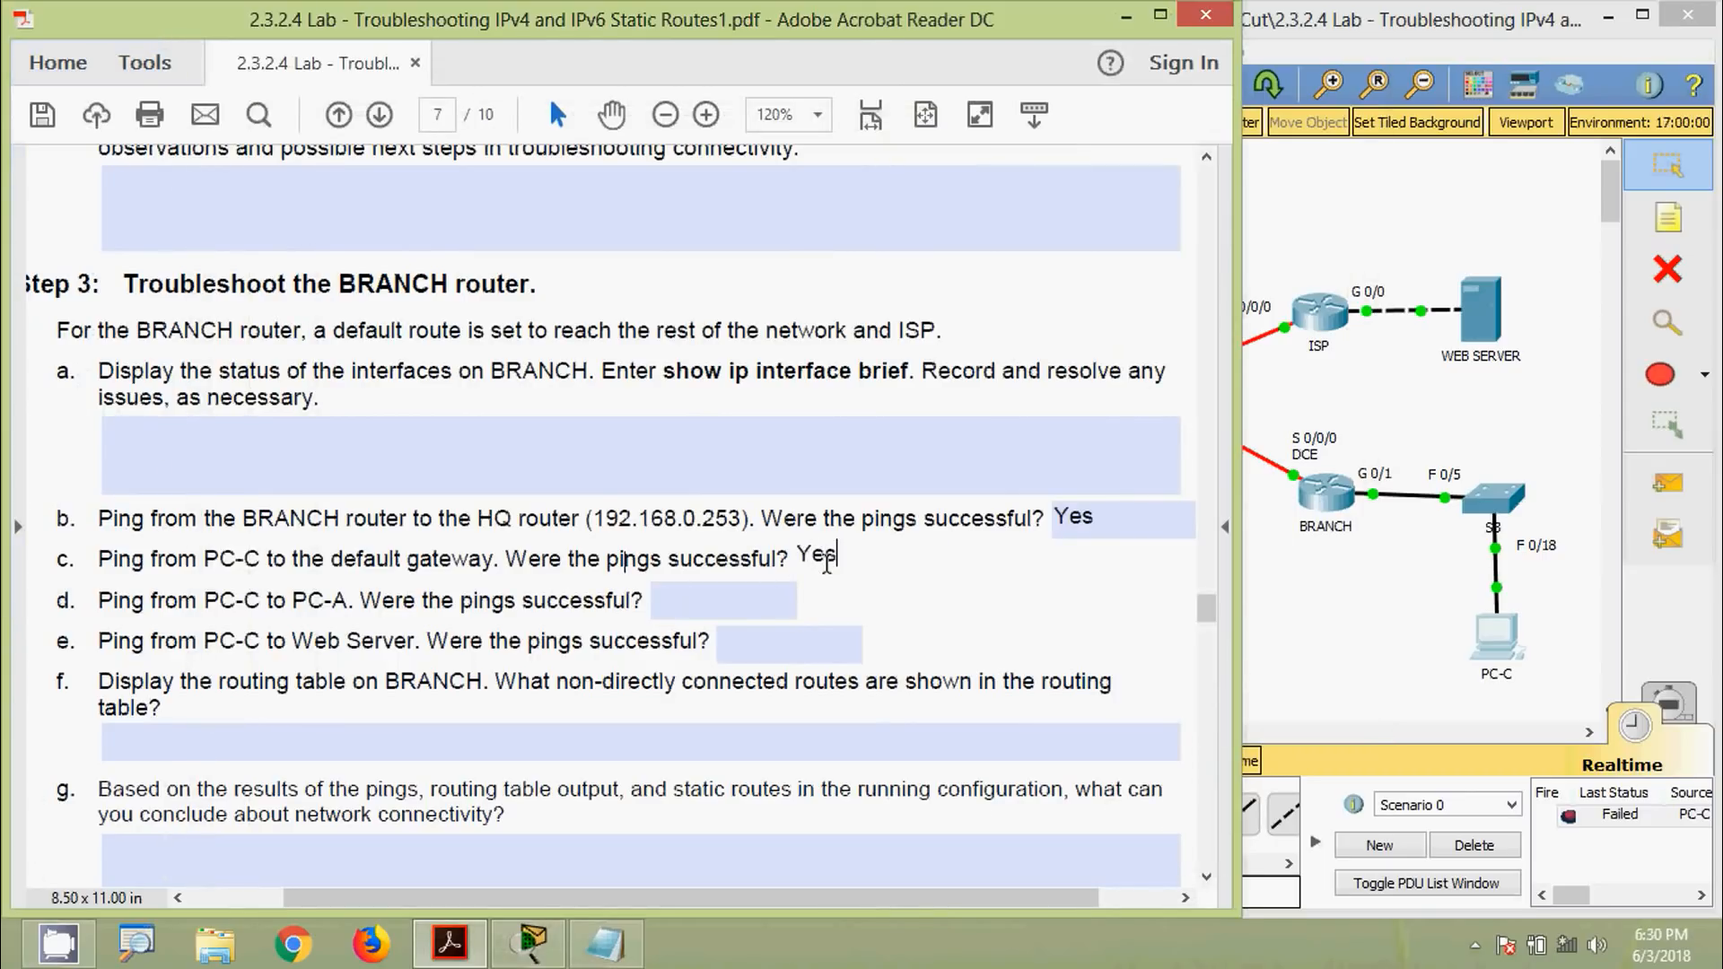
{"action": "left_click", "coordinate": [761, 599]}
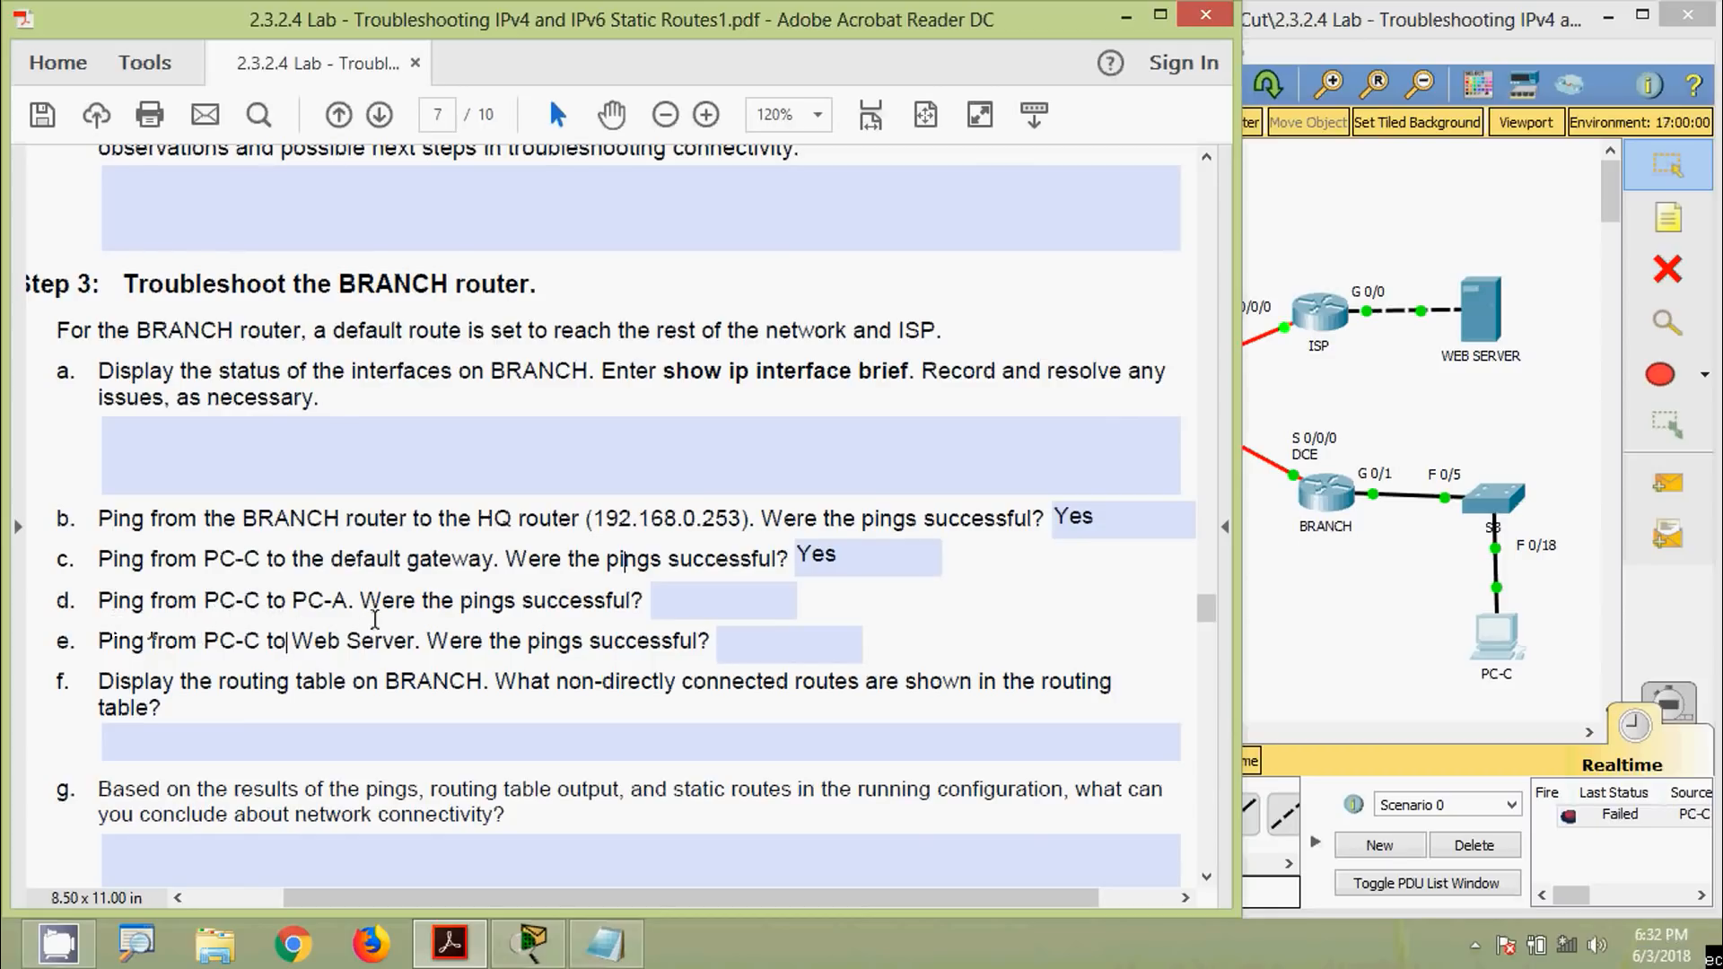
Copy PC-A's IP address 192.168.0.3 from its IP Configuration
{"action": "left_click", "coordinate": [1313, 656]}
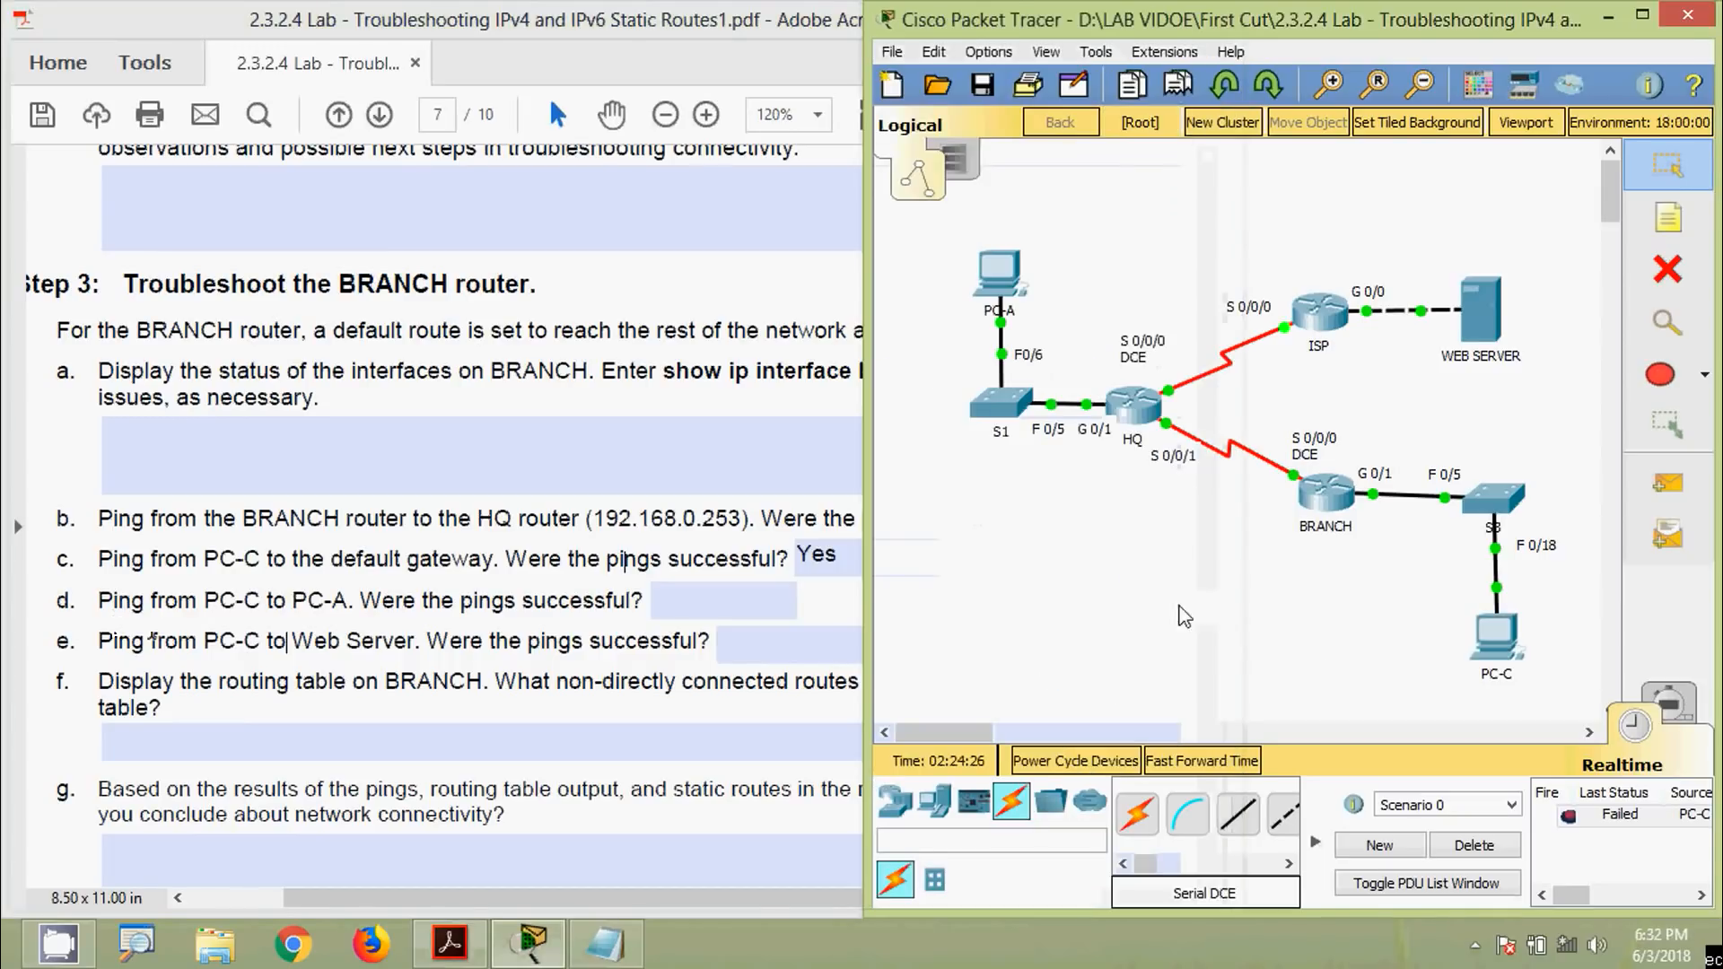
{"action": "left_click", "coordinate": [1012, 312]}
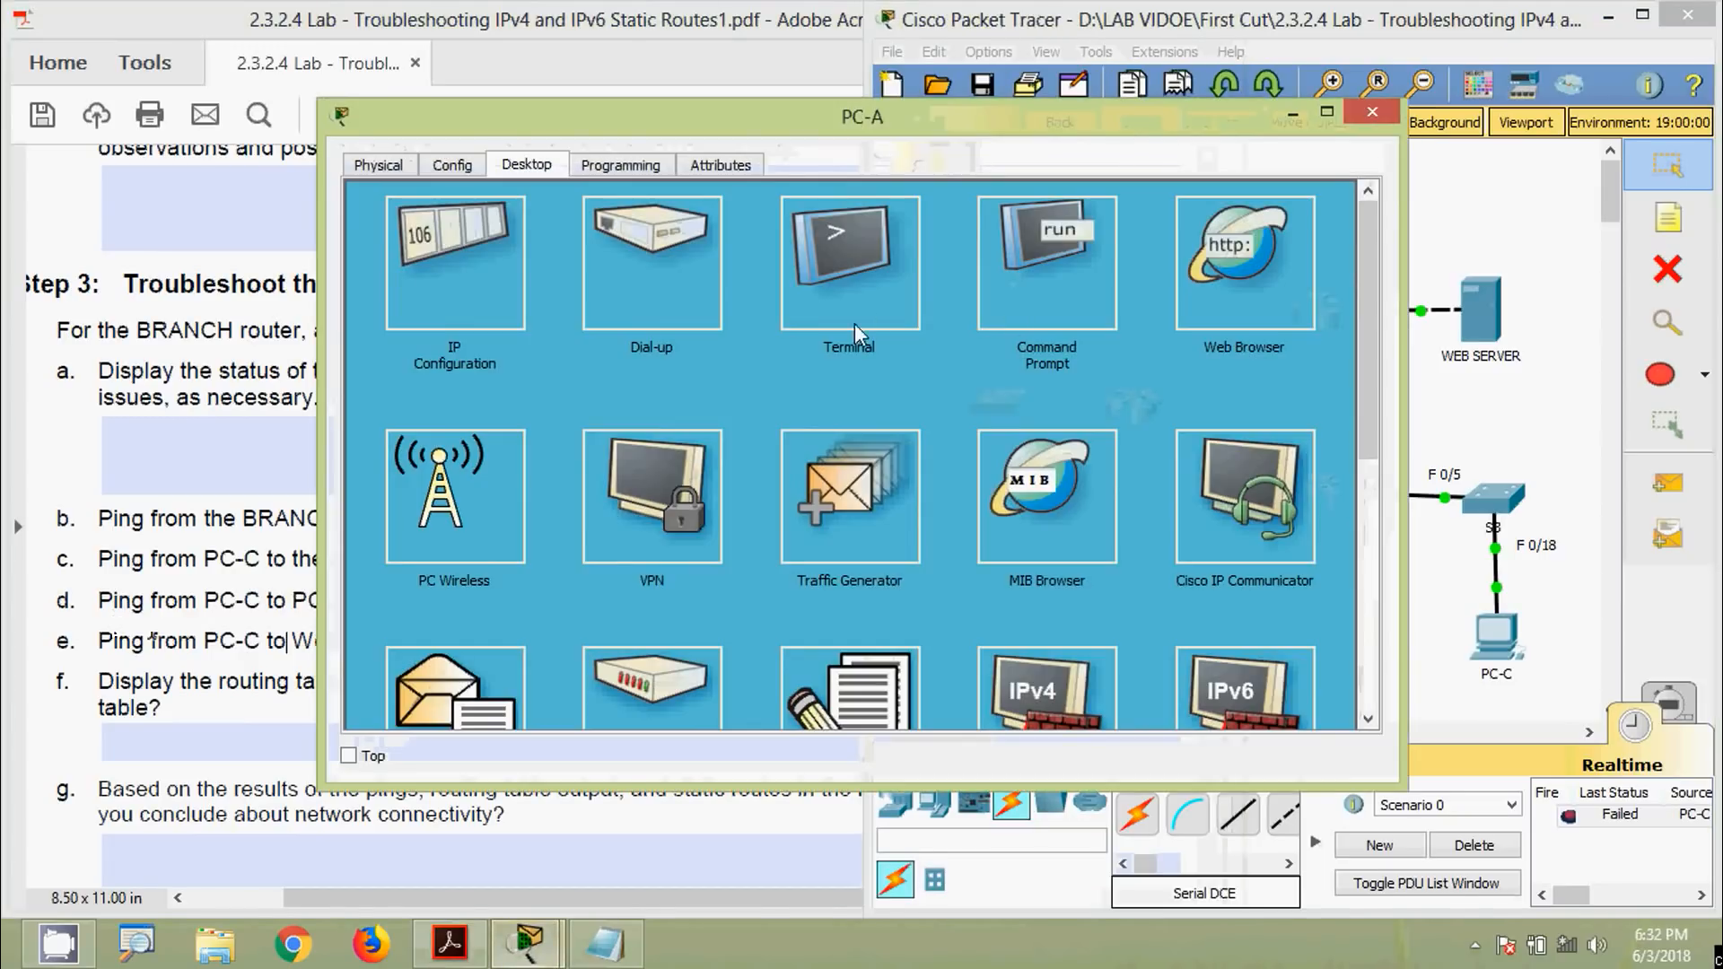
{"action": "left_click", "coordinate": [561, 321]}
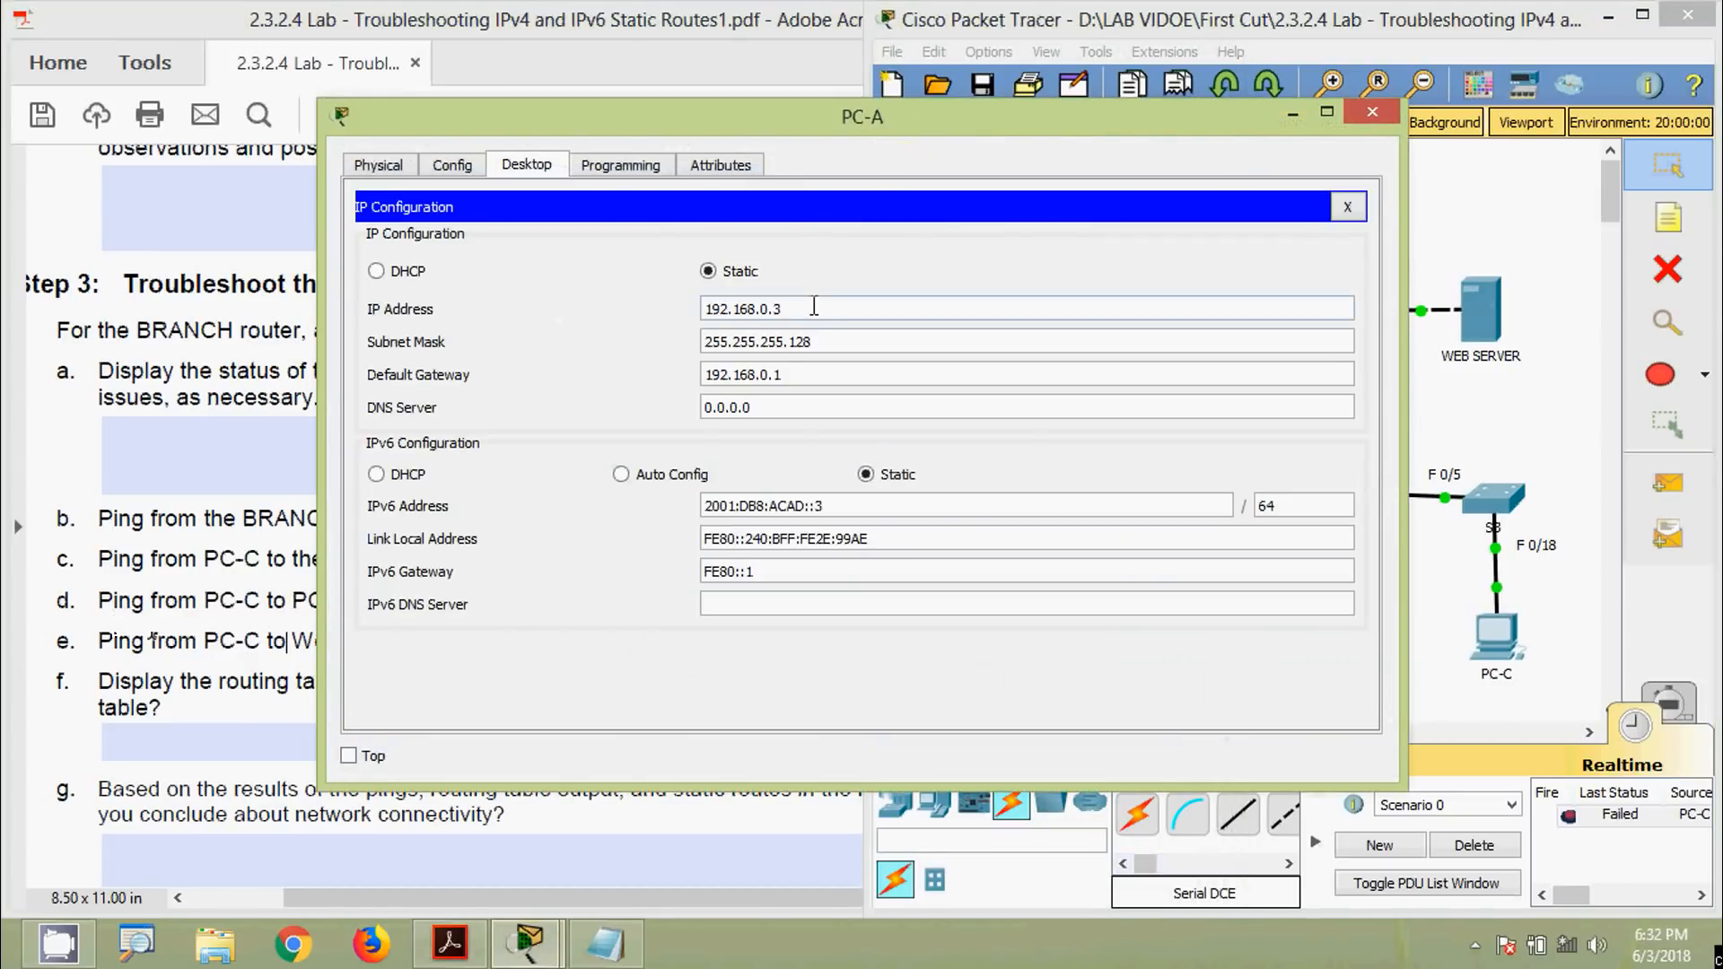
{"action": "left_click_drag", "start_coordinate": [787, 309], "coordinate": [629, 310]}
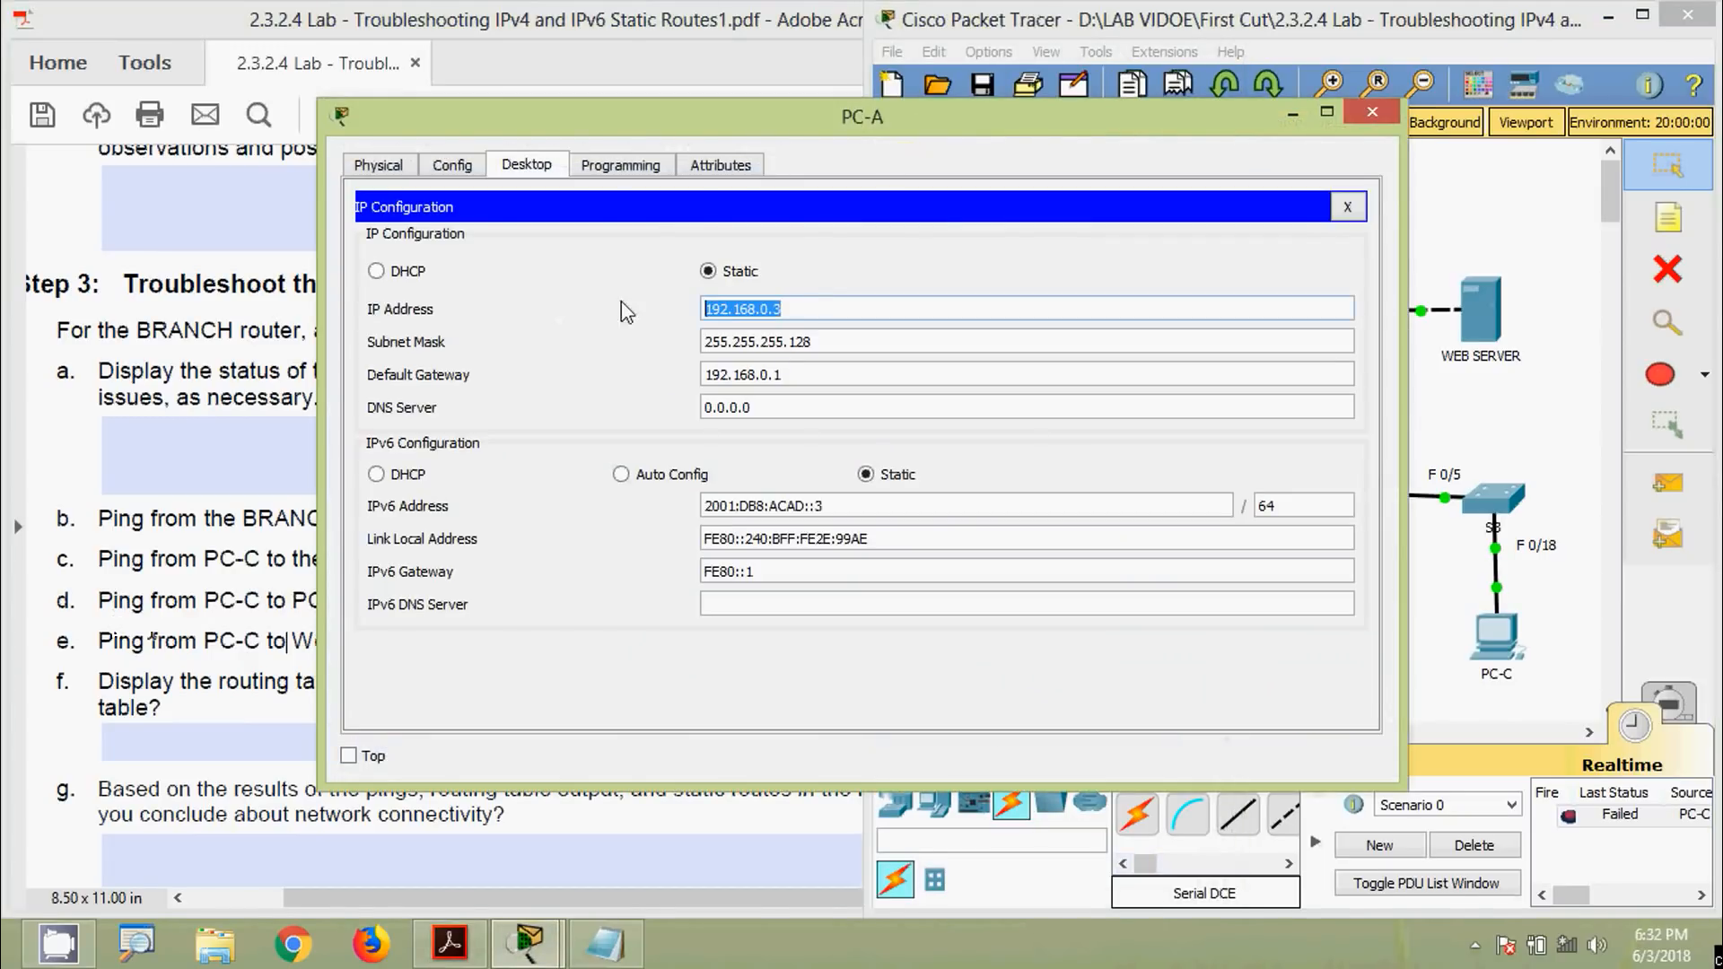
{"action": "left_click", "coordinate": [1372, 112]}
Ping 192.168.0.3 from PC-C's Command Prompt, which fails as unreachable
{"action": "left_click", "coordinate": [1469, 628]}
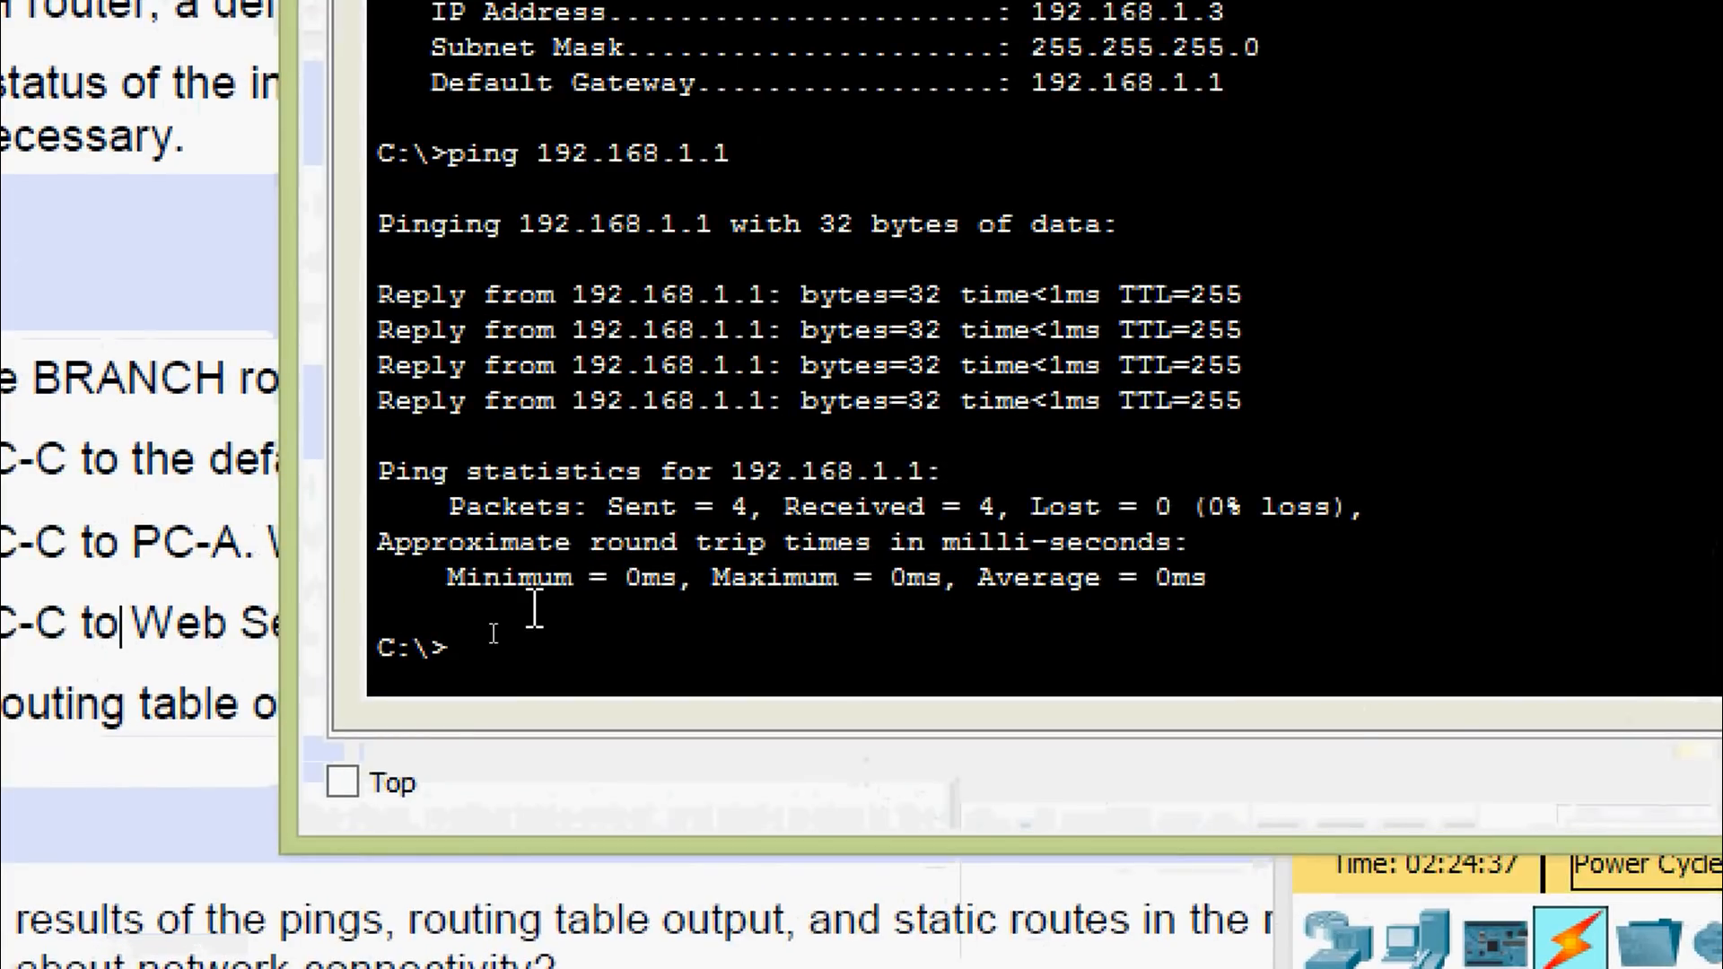
{"action": "type", "text": "ping"}
{"action": "right_click", "coordinate": [557, 648]}
{"action": "left_click", "coordinate": [608, 711]}
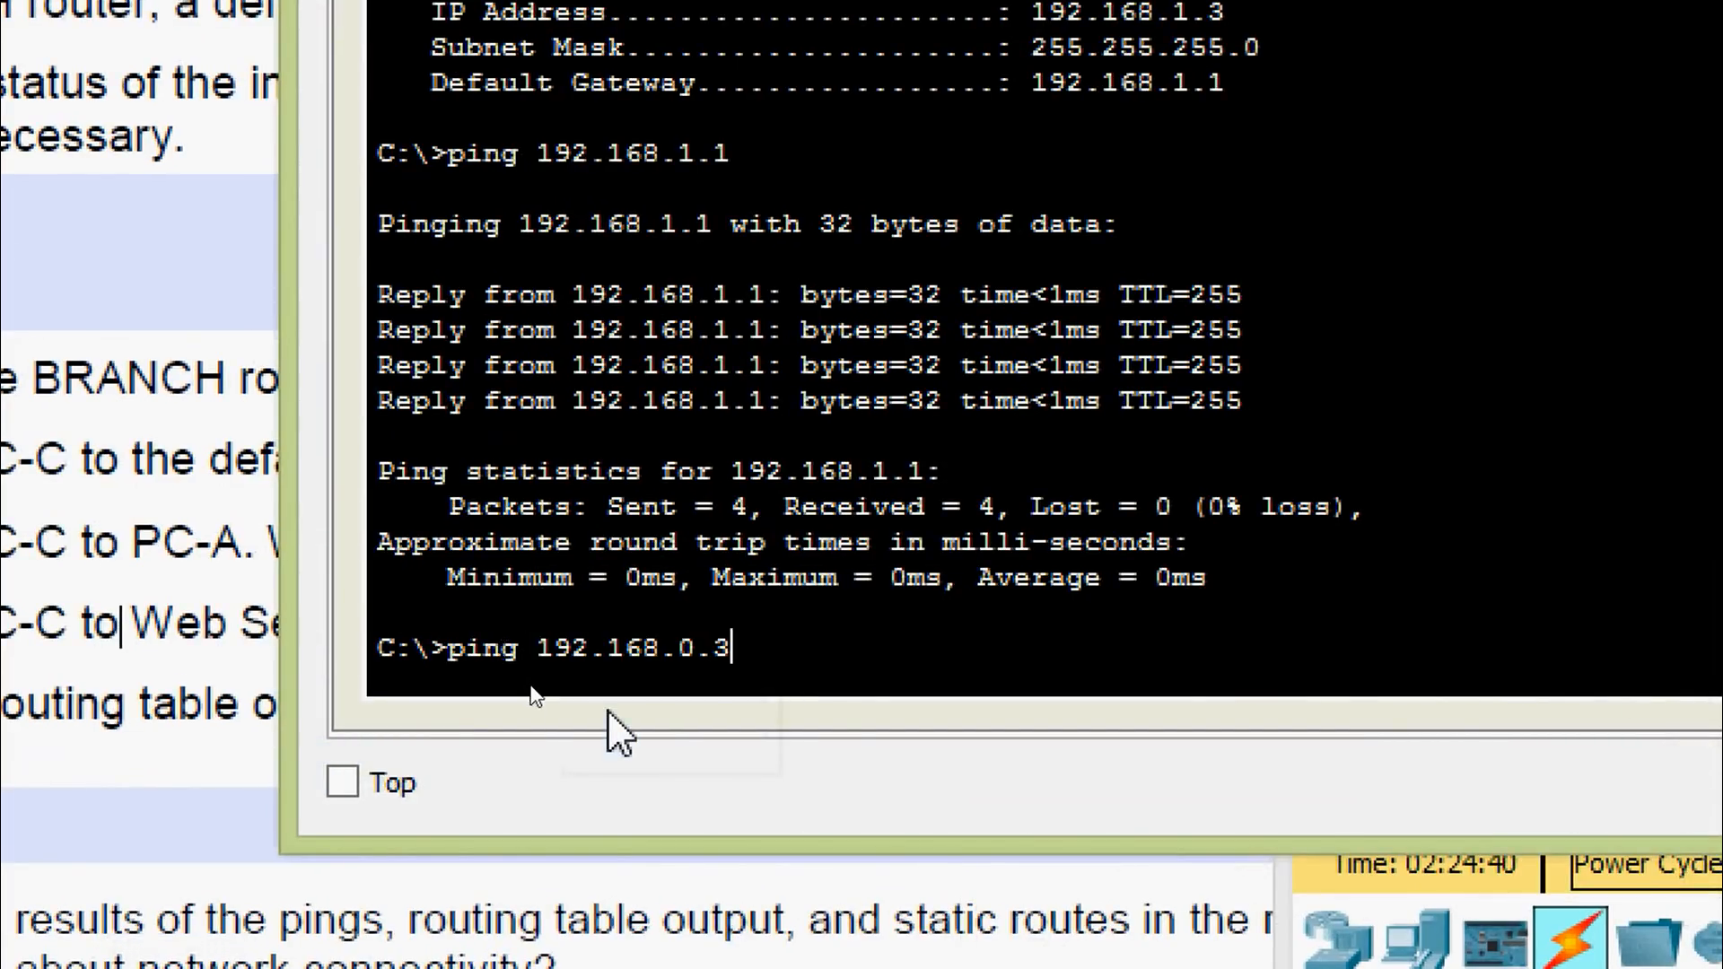
{"action": "key", "text": "Return"}
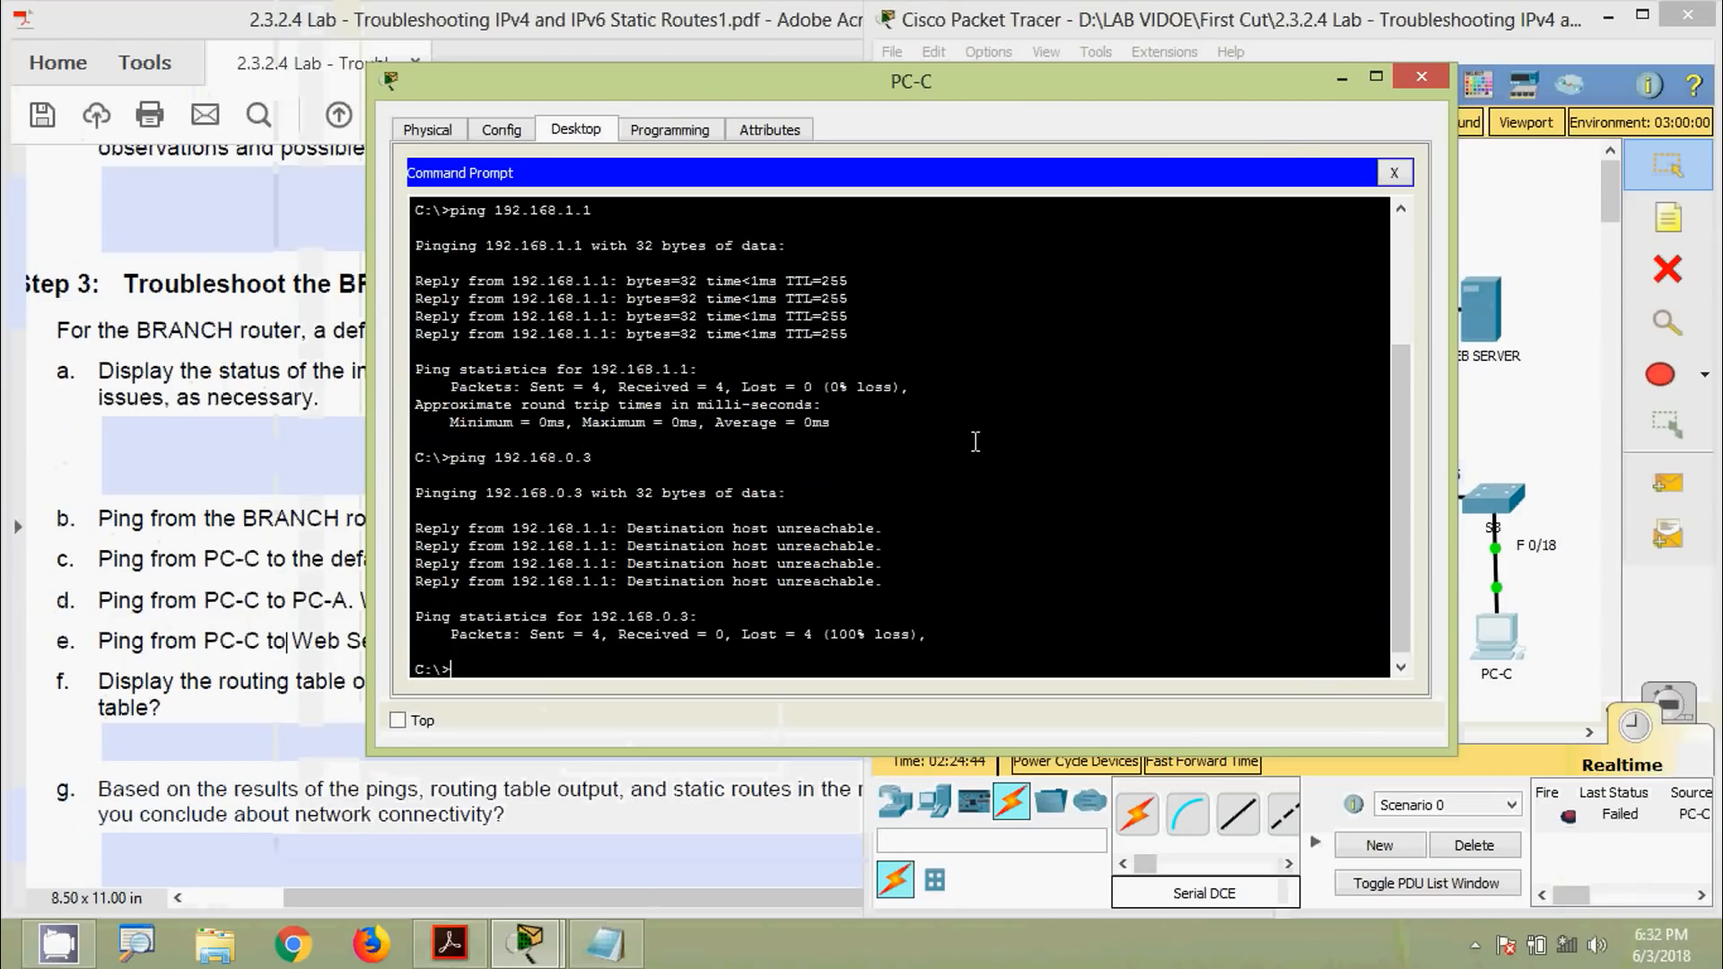
{"action": "left_click", "coordinate": [1422, 77]}
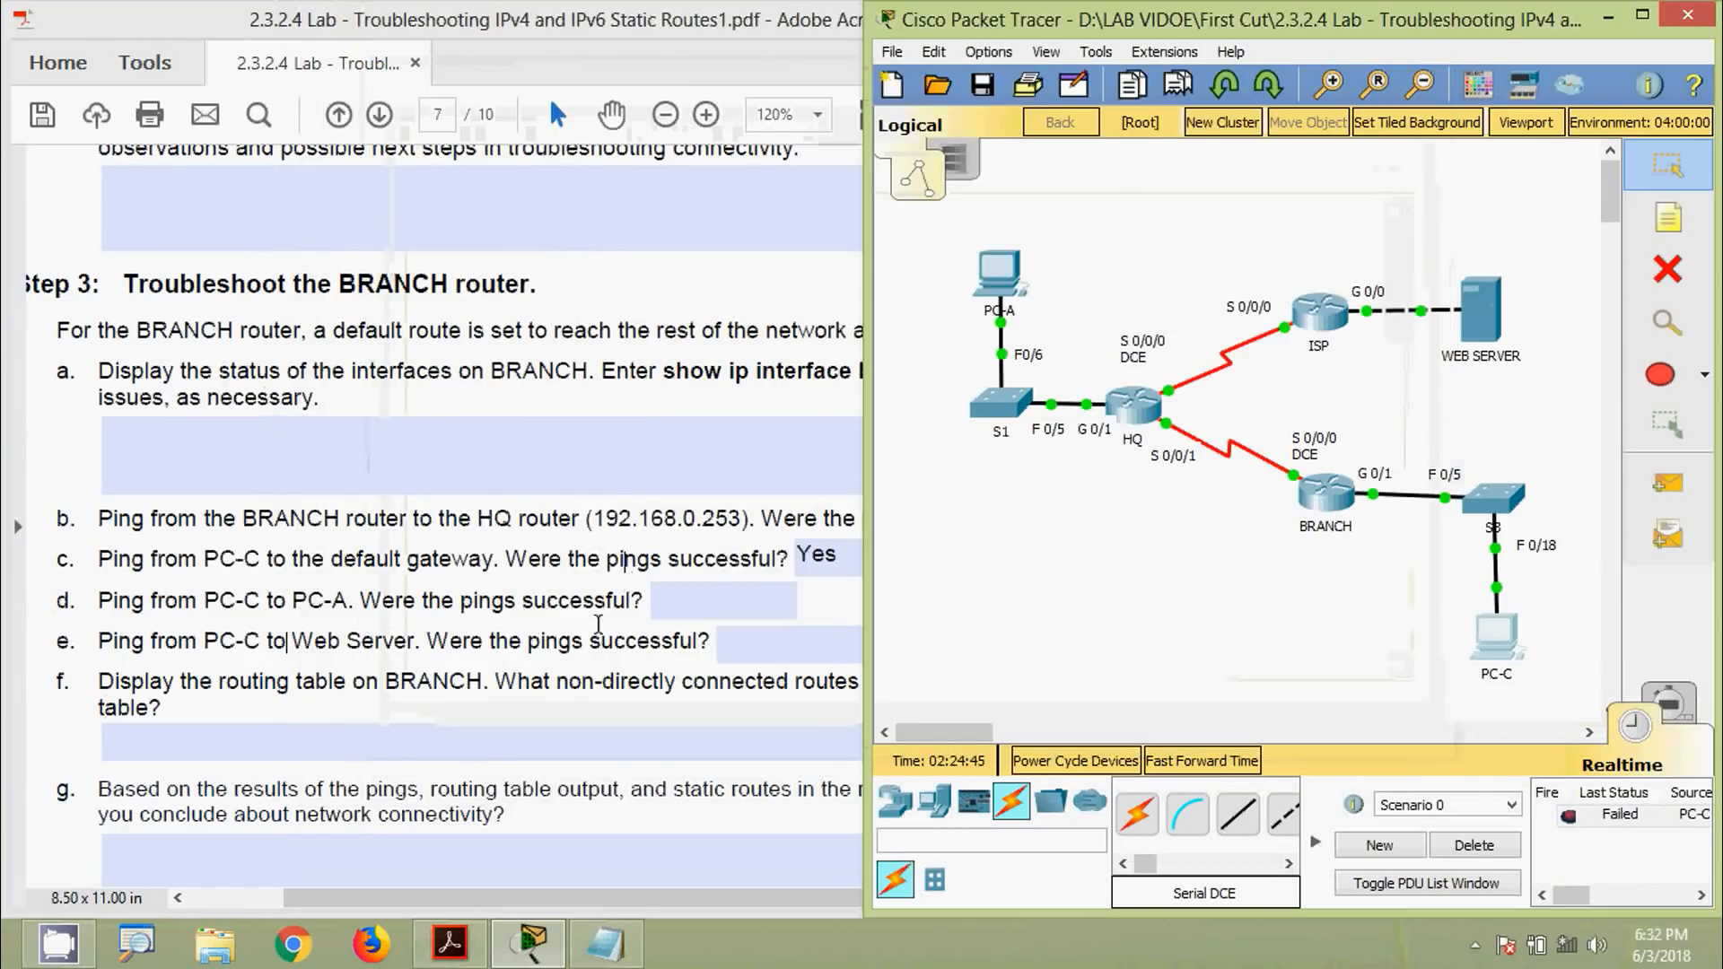
Answer 'No' to item d in the lab PDF
{"action": "left_click", "coordinate": [479, 635]}
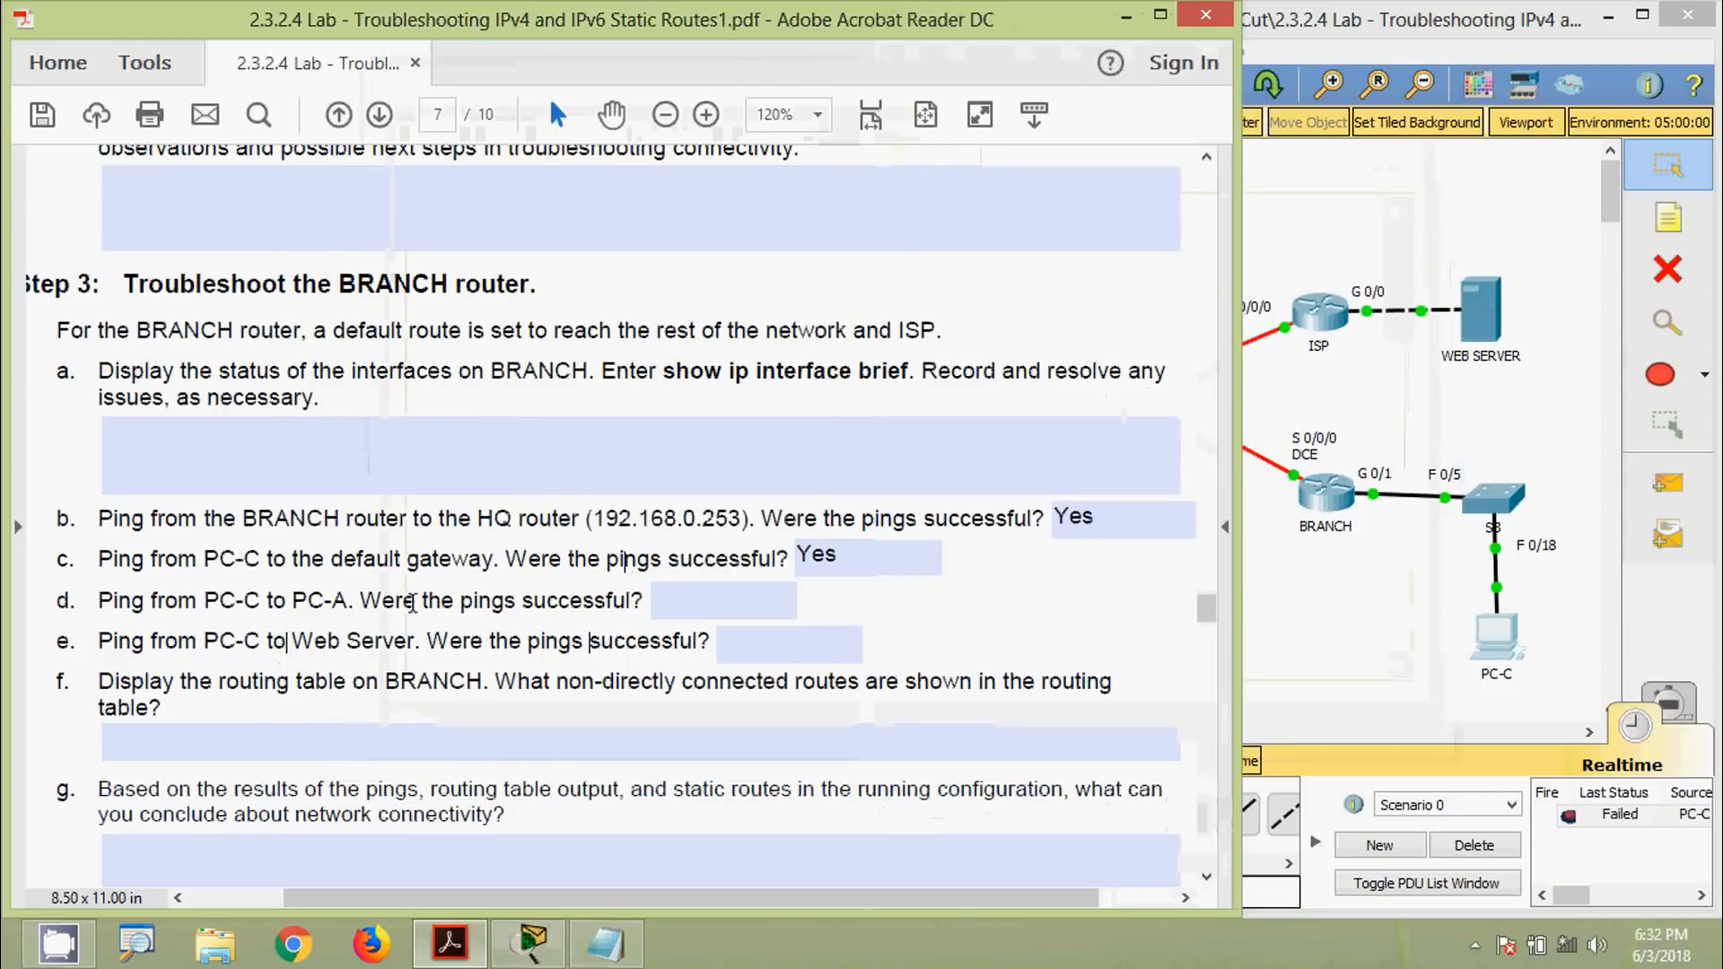
{"action": "left_click", "coordinate": [696, 592]}
{"action": "type", "text": "No"}
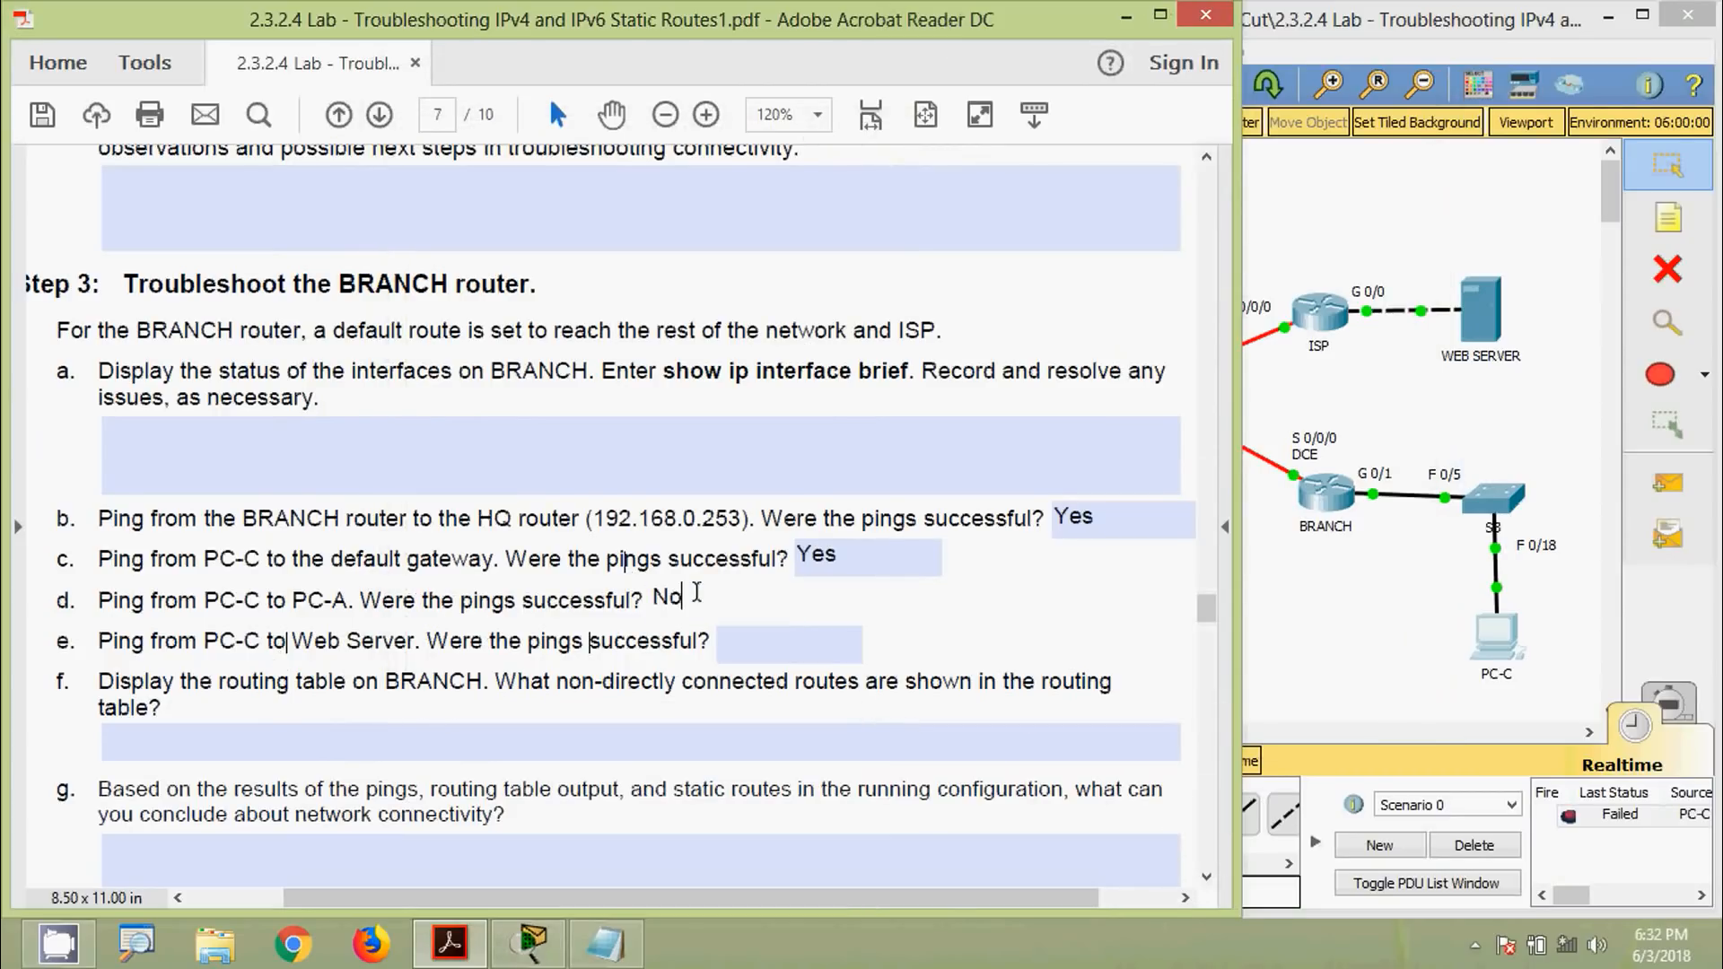
{"action": "left_click", "coordinate": [148, 647]}
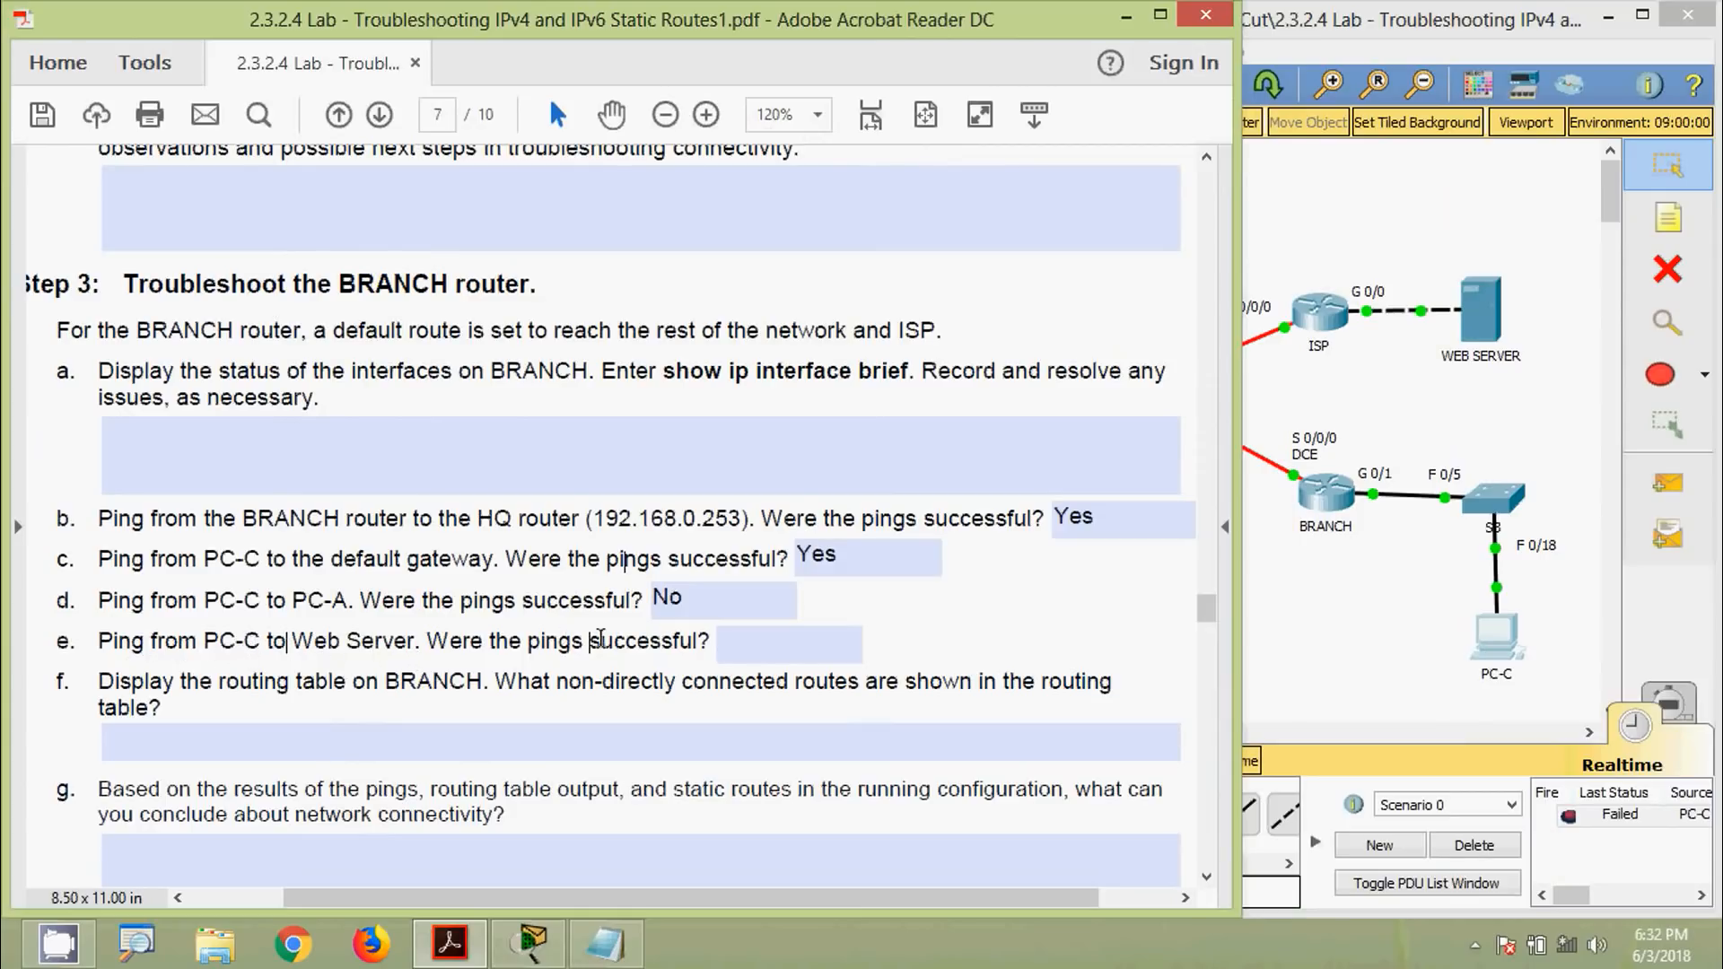
{"action": "left_click", "coordinate": [1408, 449]}
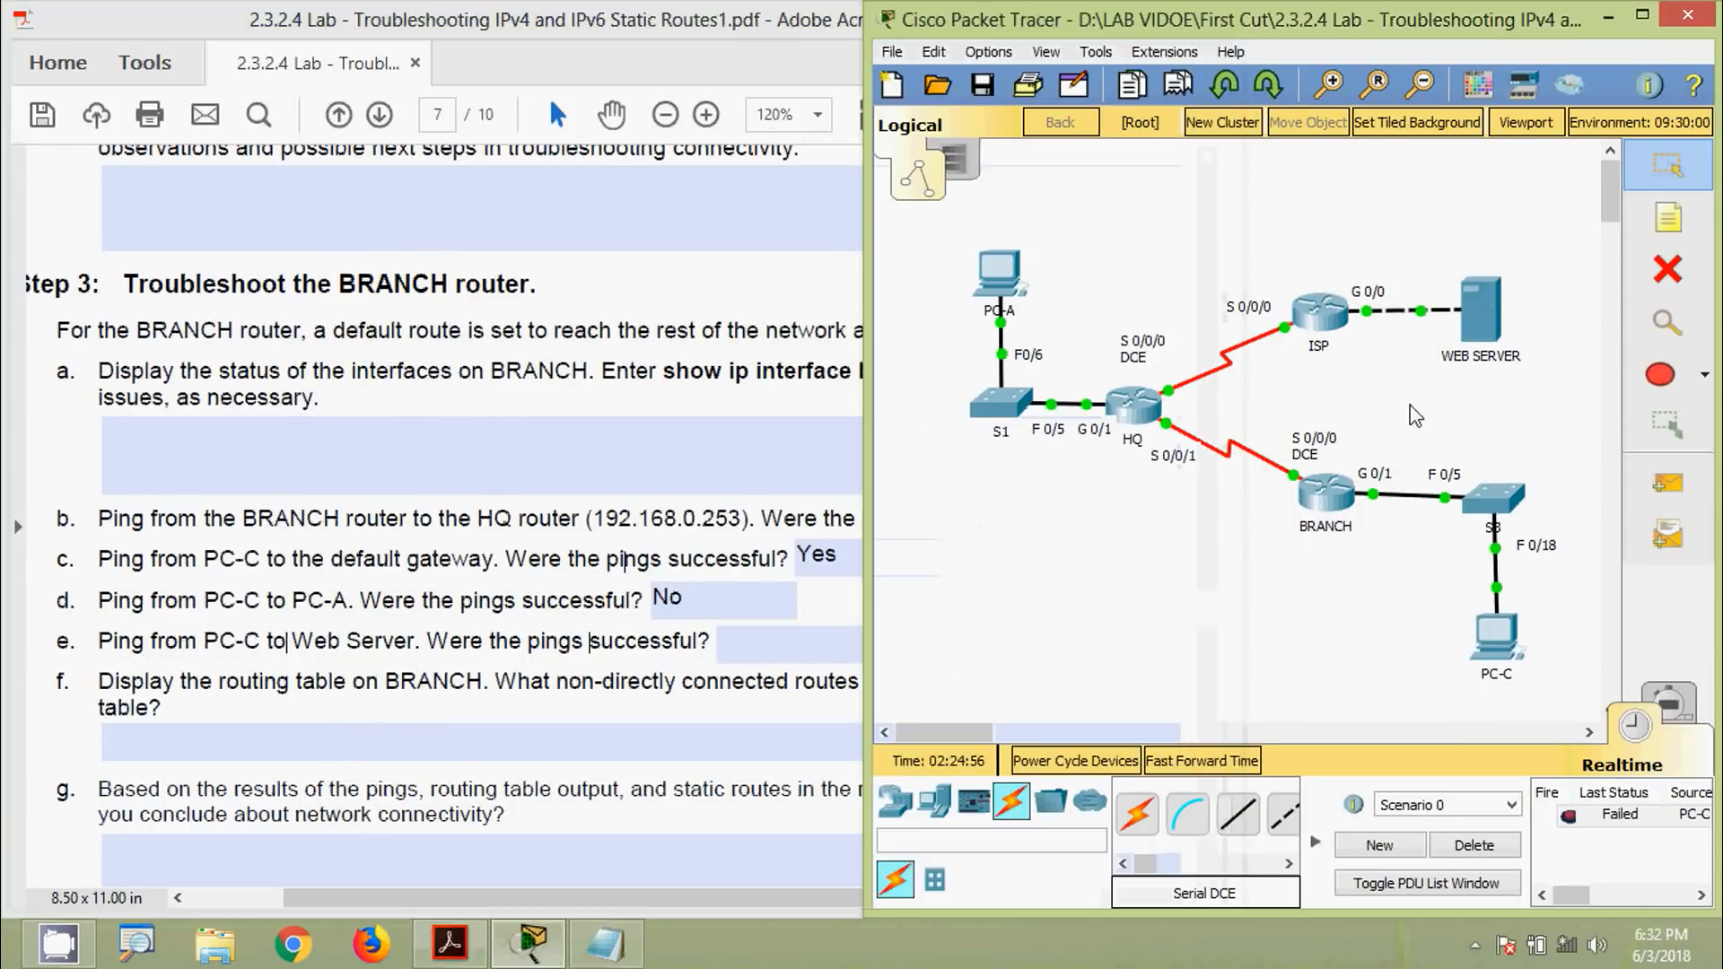
Copy the Web Server's IP address 172.16.3.3 from its IP Configuration
{"action": "left_click", "coordinate": [1490, 328]}
{"action": "left_click", "coordinate": [444, 274]}
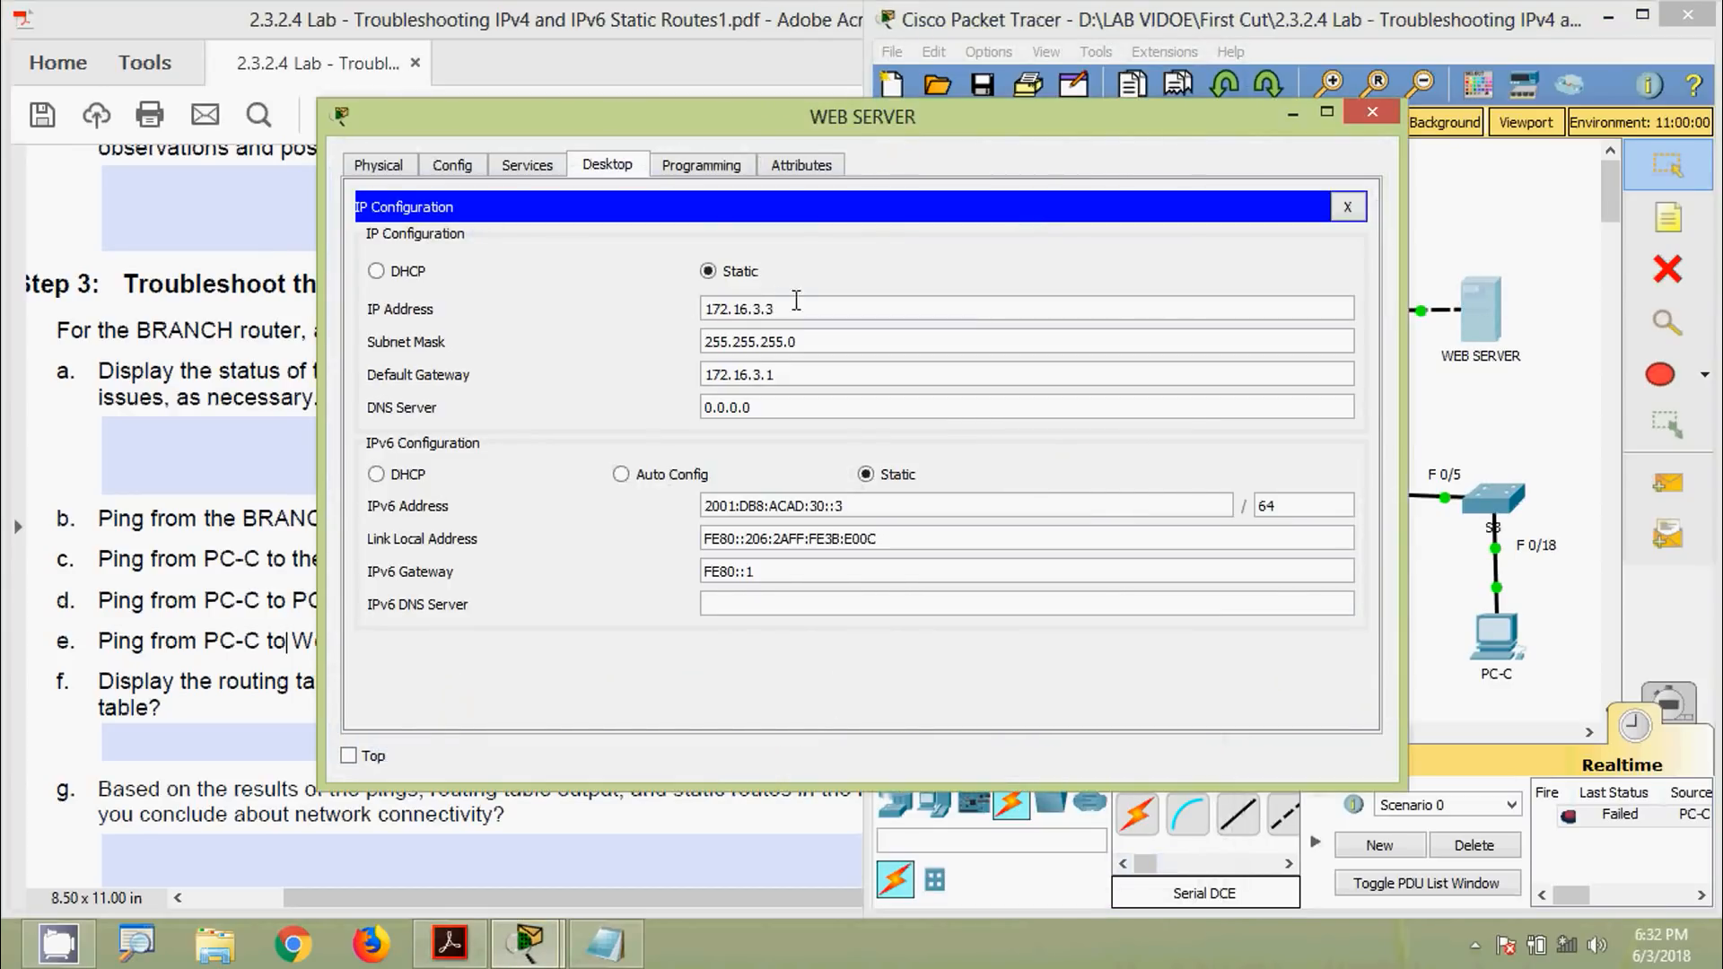
{"action": "double_click", "coordinate": [711, 308]}
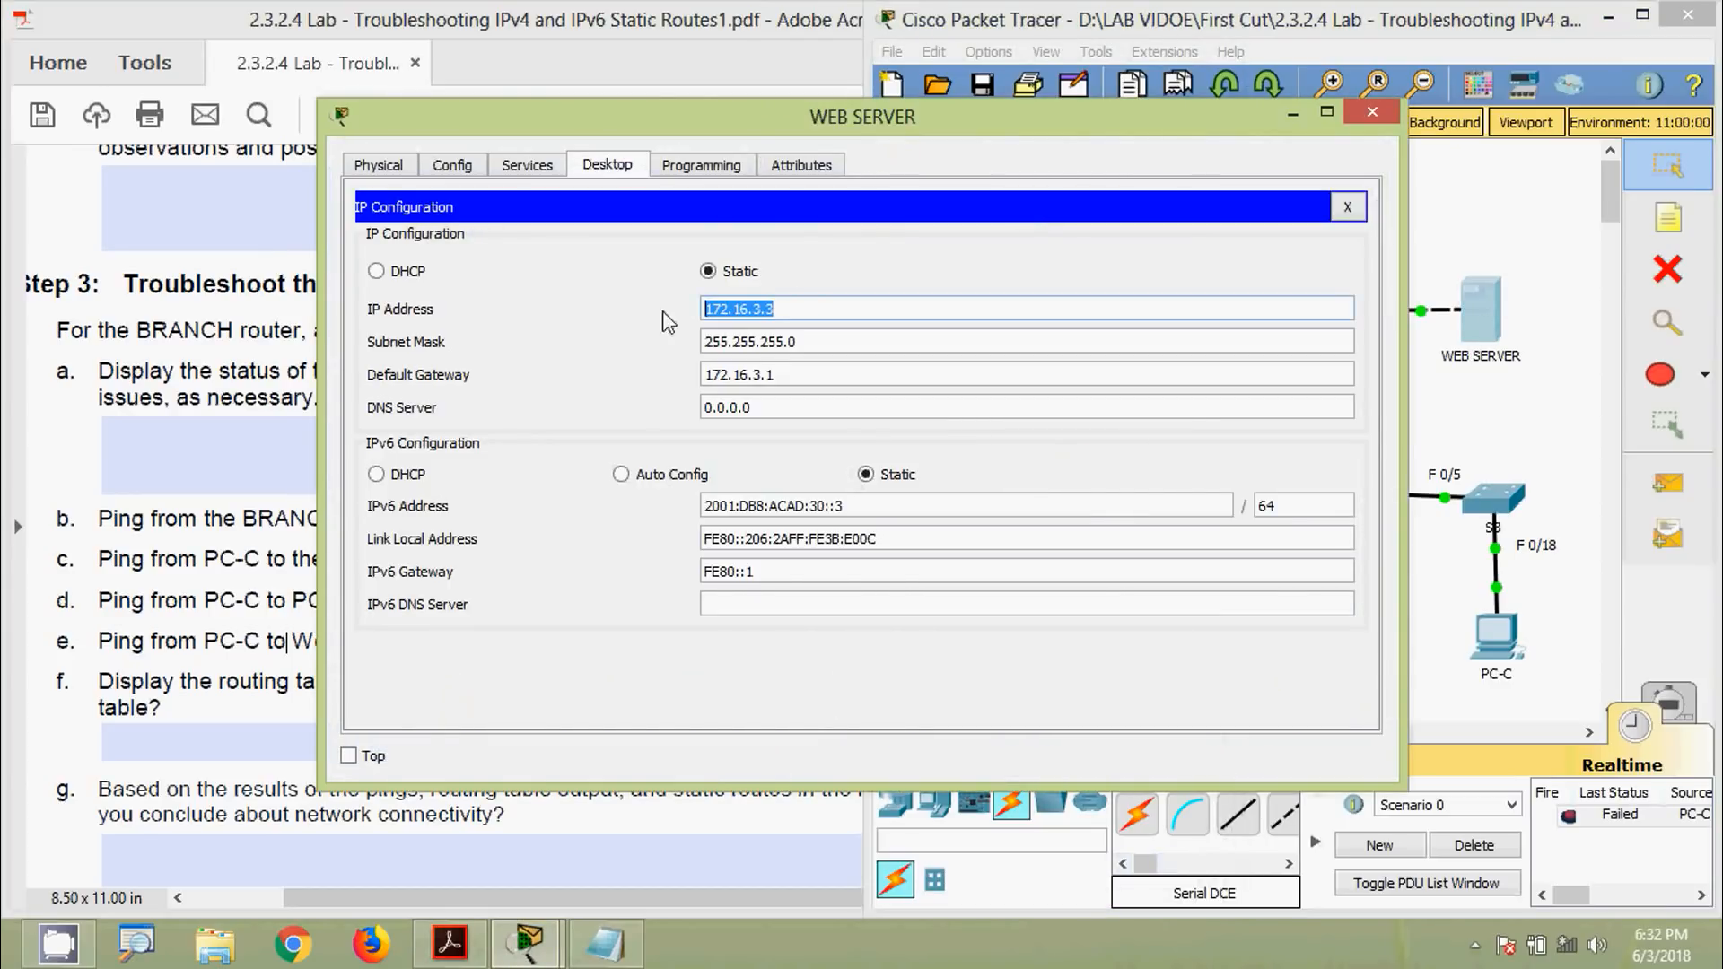
{"action": "left_click", "coordinate": [1371, 113]}
Ping 172.16.3.3 from PC-C, which fails, then start question e's answer
{"action": "left_click", "coordinate": [1496, 637]}
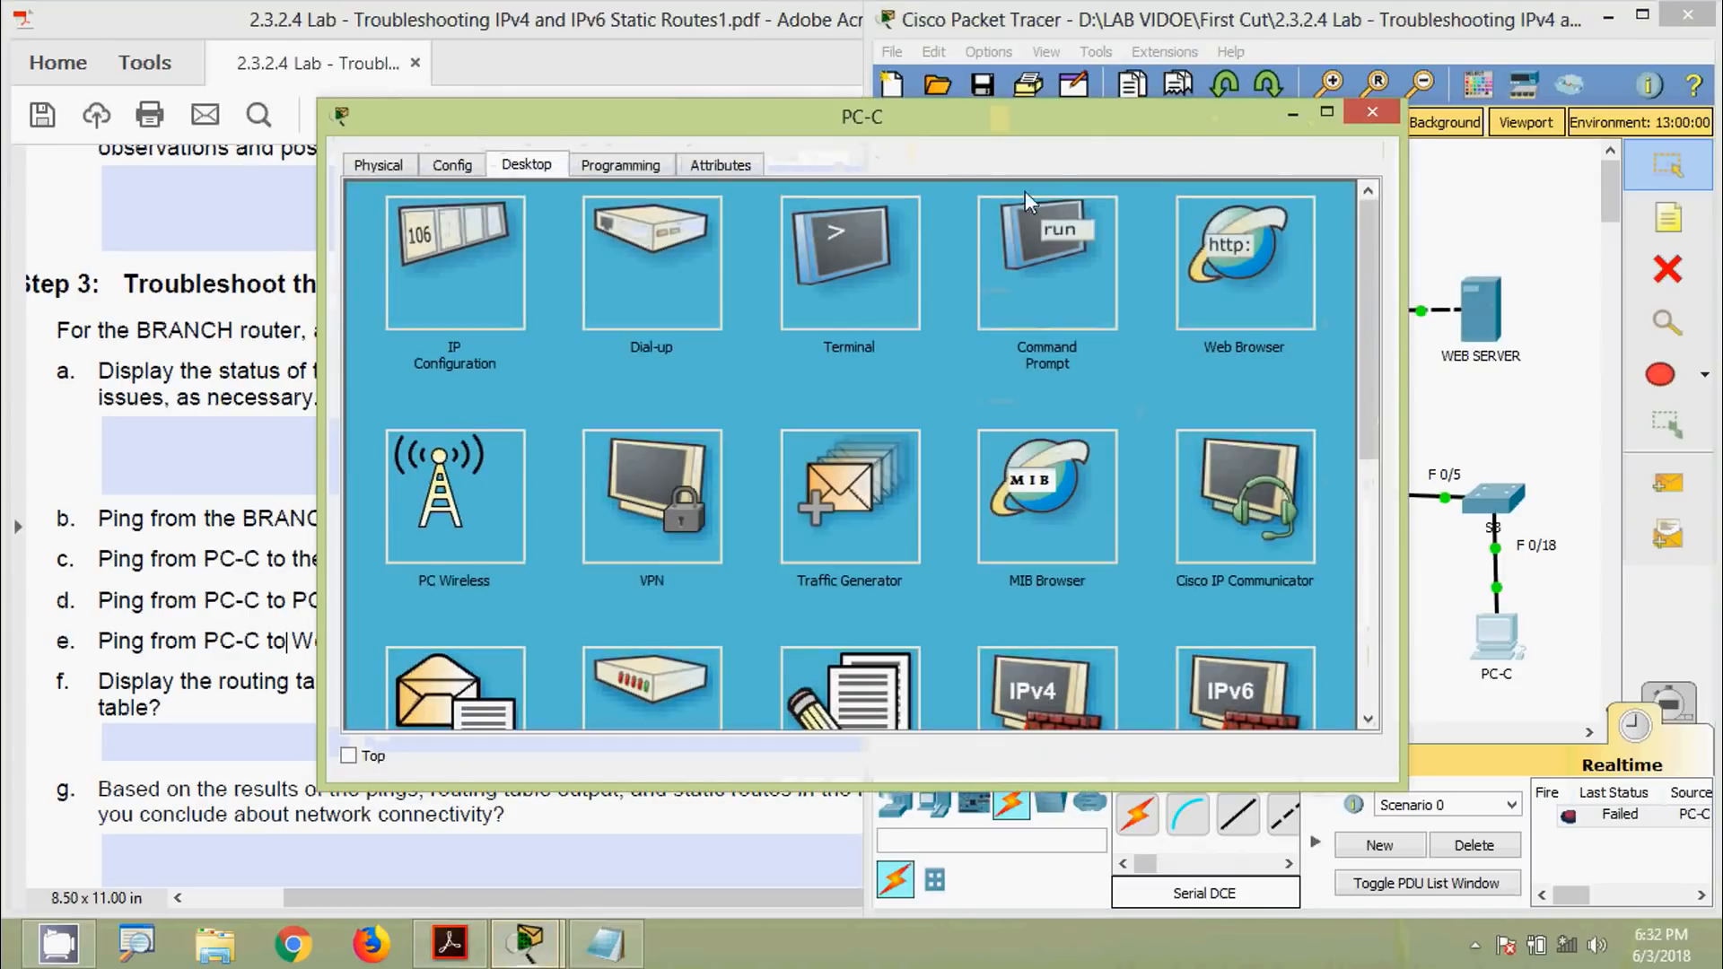
{"action": "left_click_drag", "start_coordinate": [1019, 135], "coordinate": [1078, 99]}
{"action": "left_click", "coordinate": [1095, 220]}
{"action": "left_click_drag", "start_coordinate": [865, 90], "coordinate": [918, 72]}
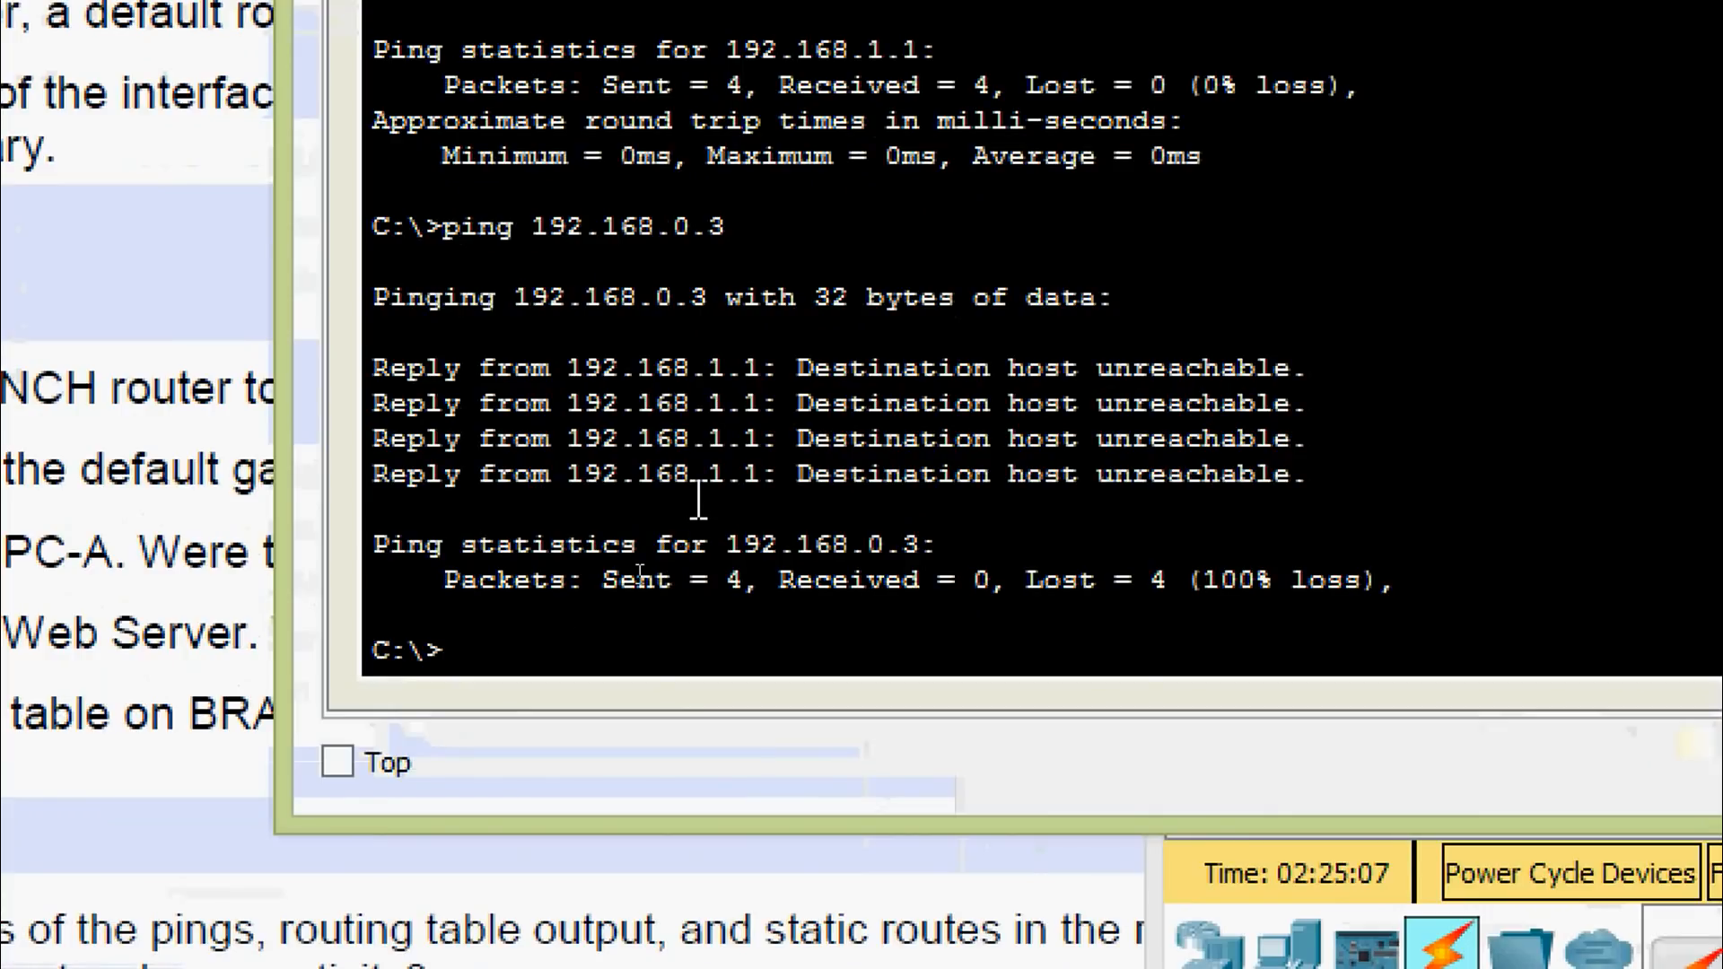
{"action": "type", "text": "ping"}
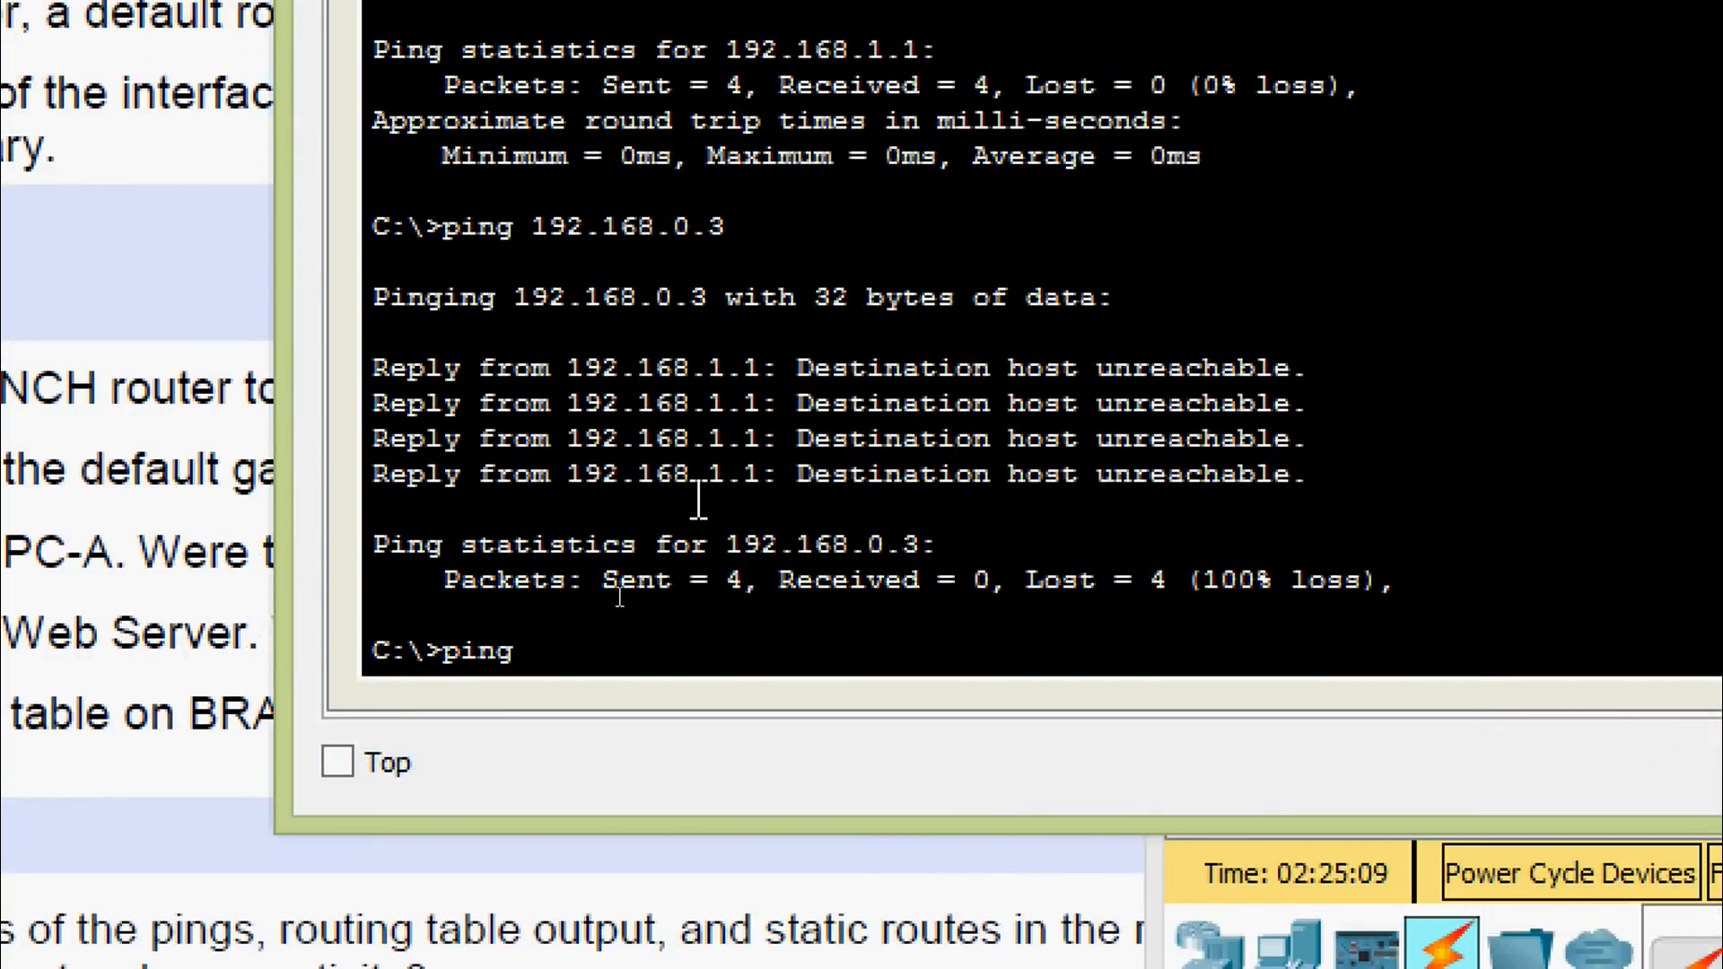
{"action": "right_click", "coordinate": [553, 642]}
{"action": "left_click", "coordinate": [629, 731]}
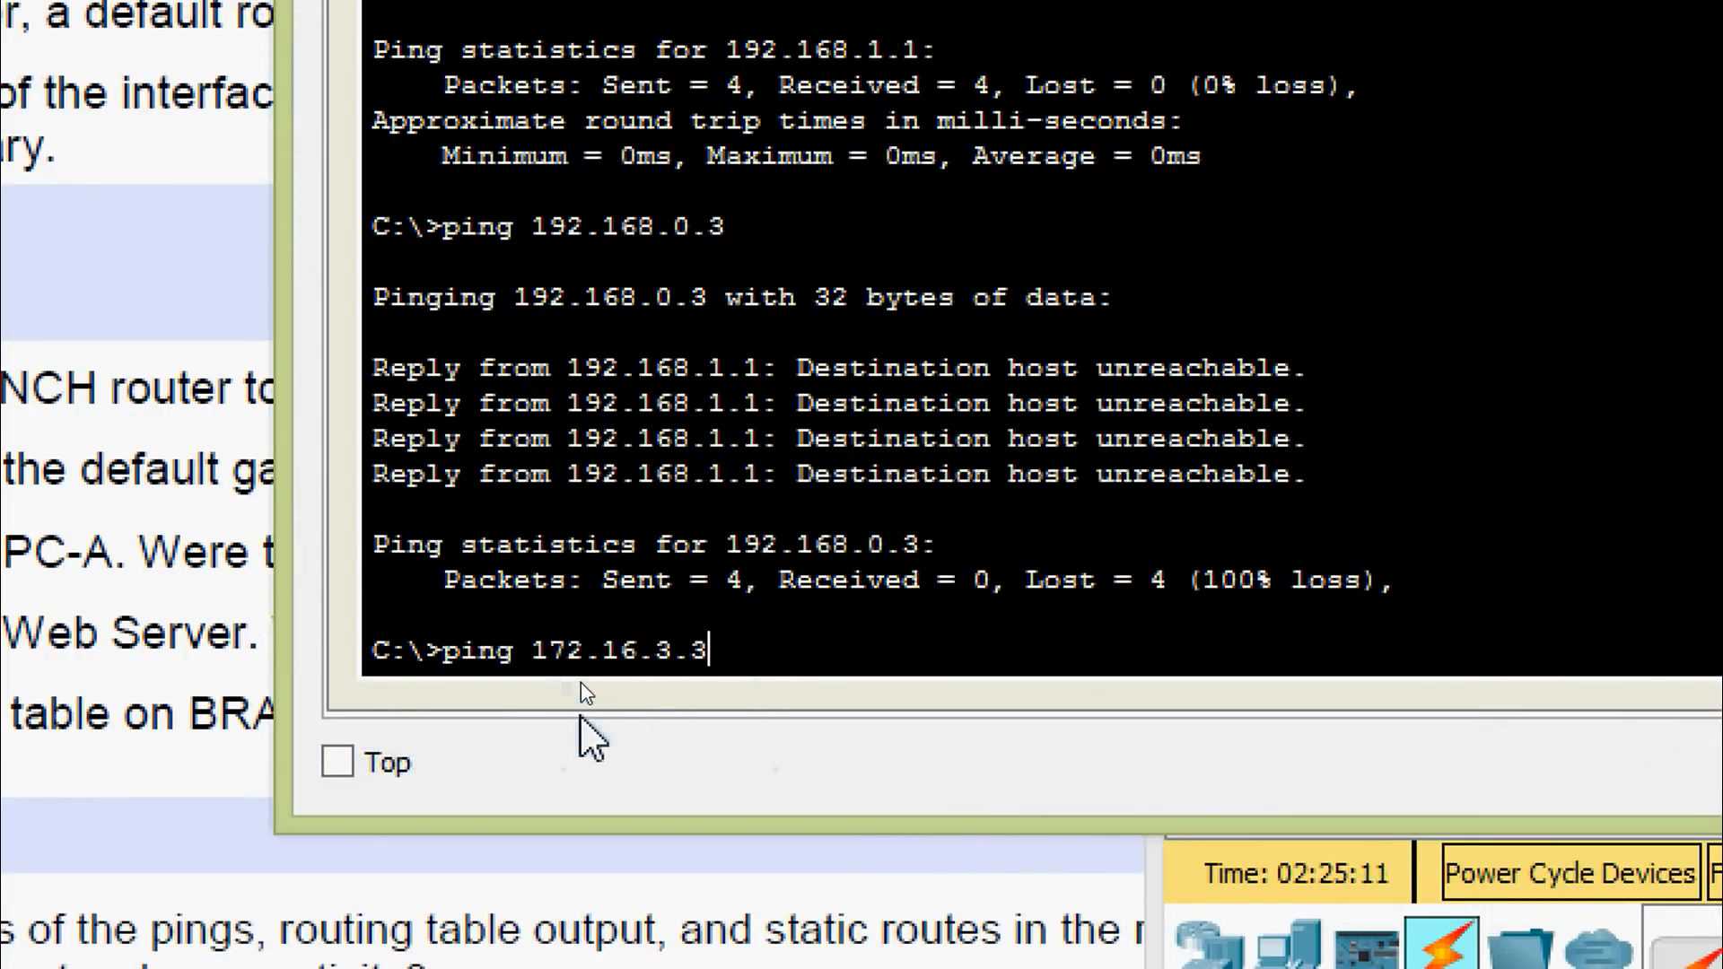
{"action": "key", "text": "Return"}
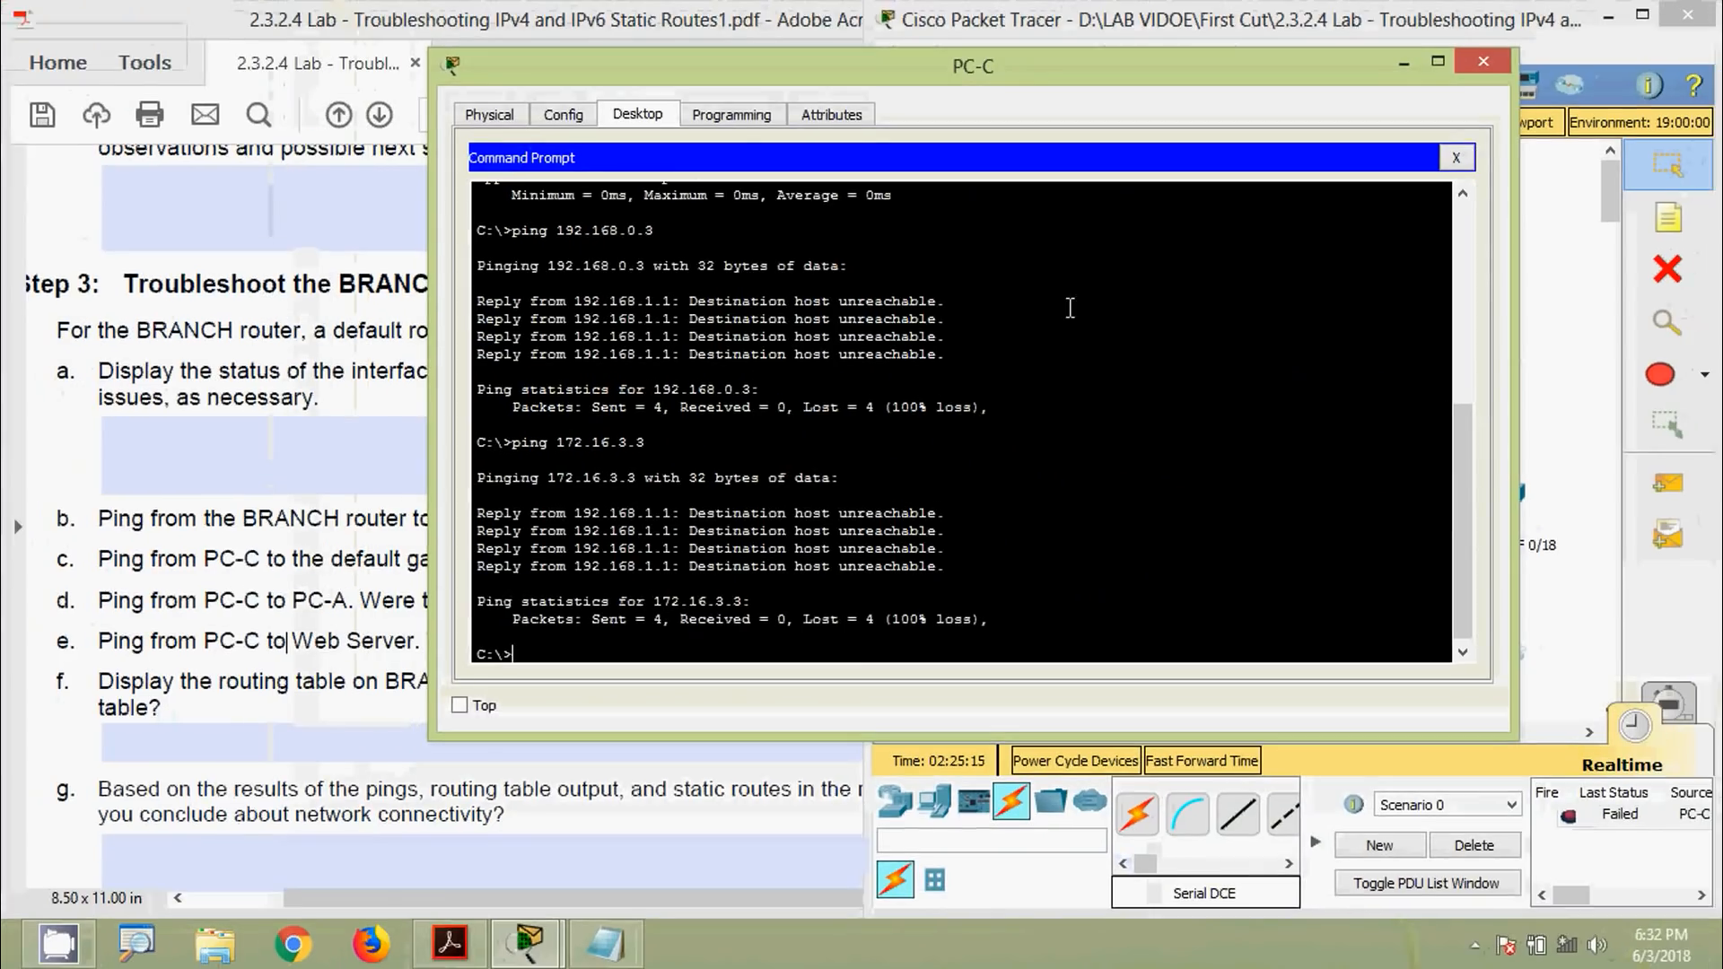
{"action": "left_click", "coordinate": [1489, 68]}
{"action": "left_click", "coordinate": [637, 686]}
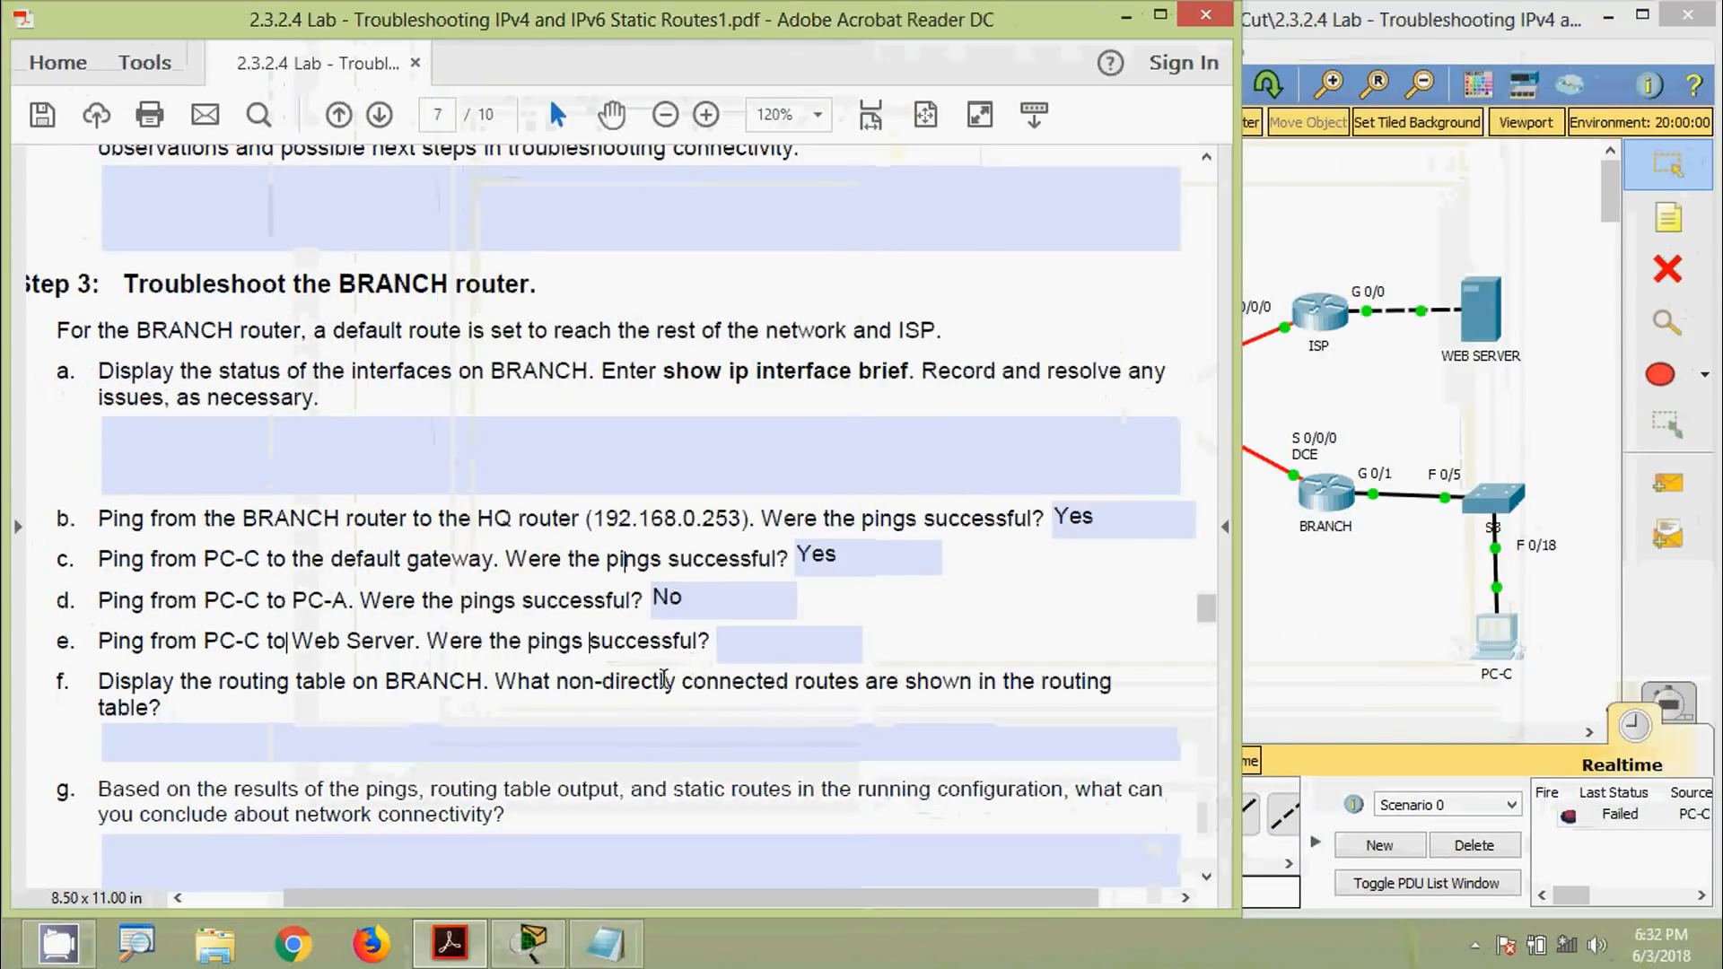
{"action": "left_click", "coordinate": [734, 650]}
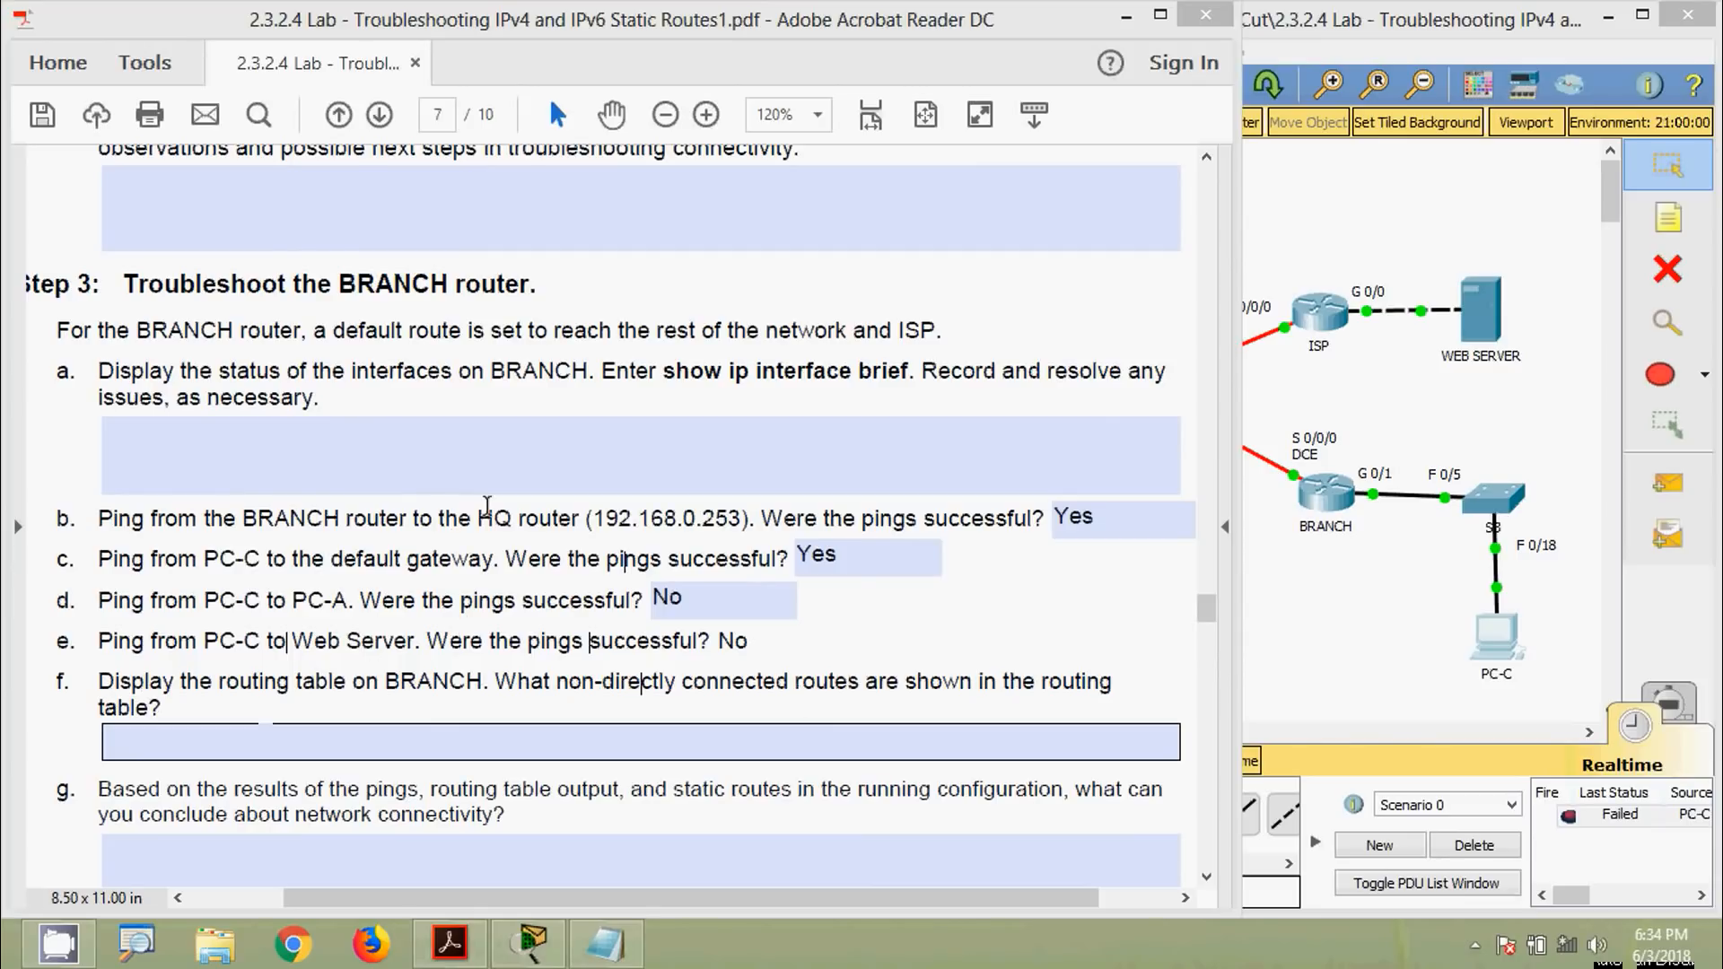
Commit question e's 'No' answer and display BRANCH's routing table with show ip route
{"action": "left_click", "coordinate": [529, 348]}
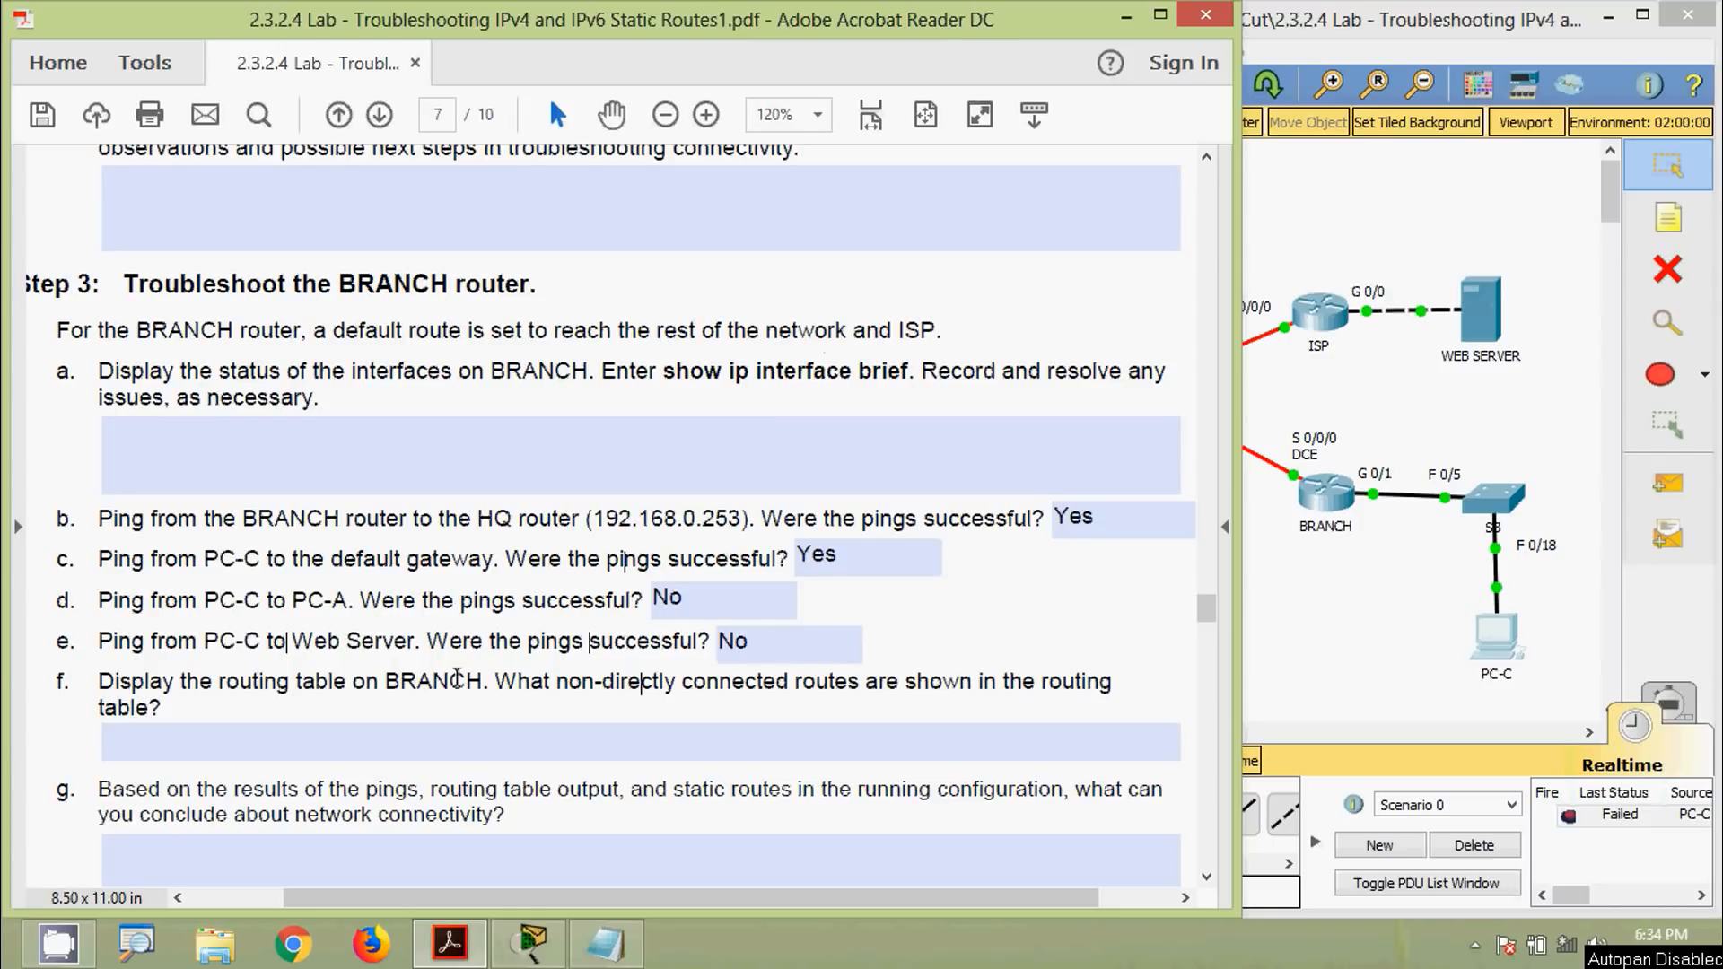
{"action": "left_click", "coordinate": [1306, 630]}
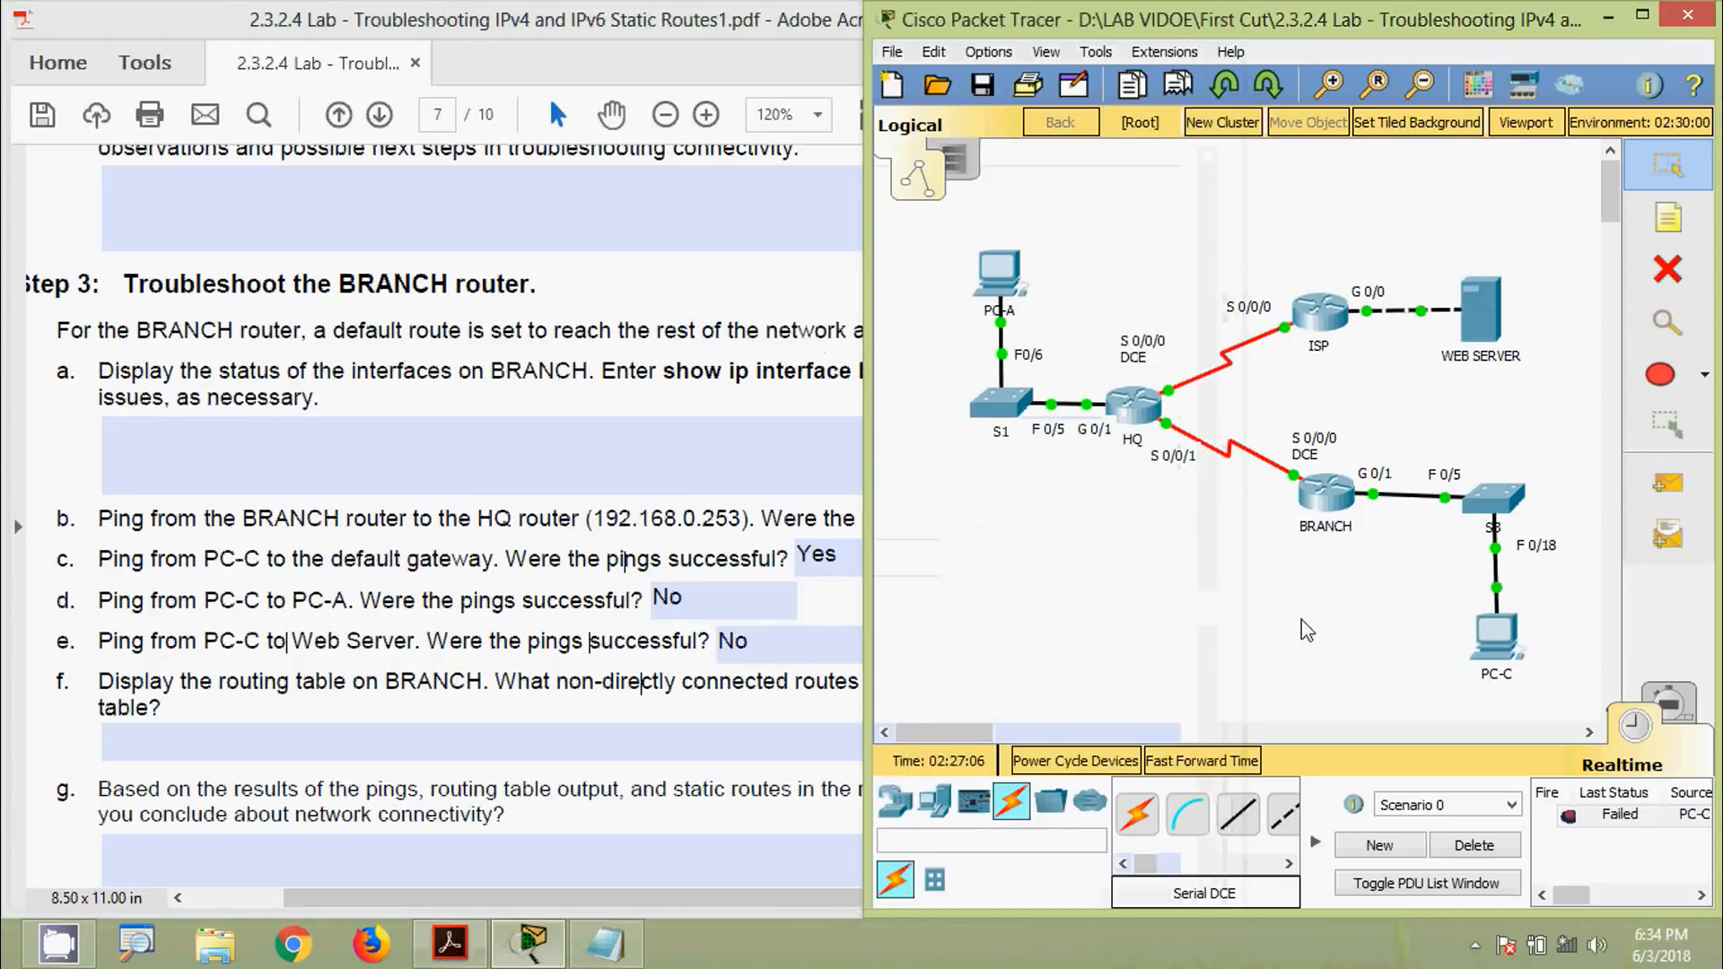
{"action": "left_click", "coordinate": [1326, 502]}
{"action": "left_click_drag", "start_coordinate": [895, 139], "coordinate": [1020, 91]}
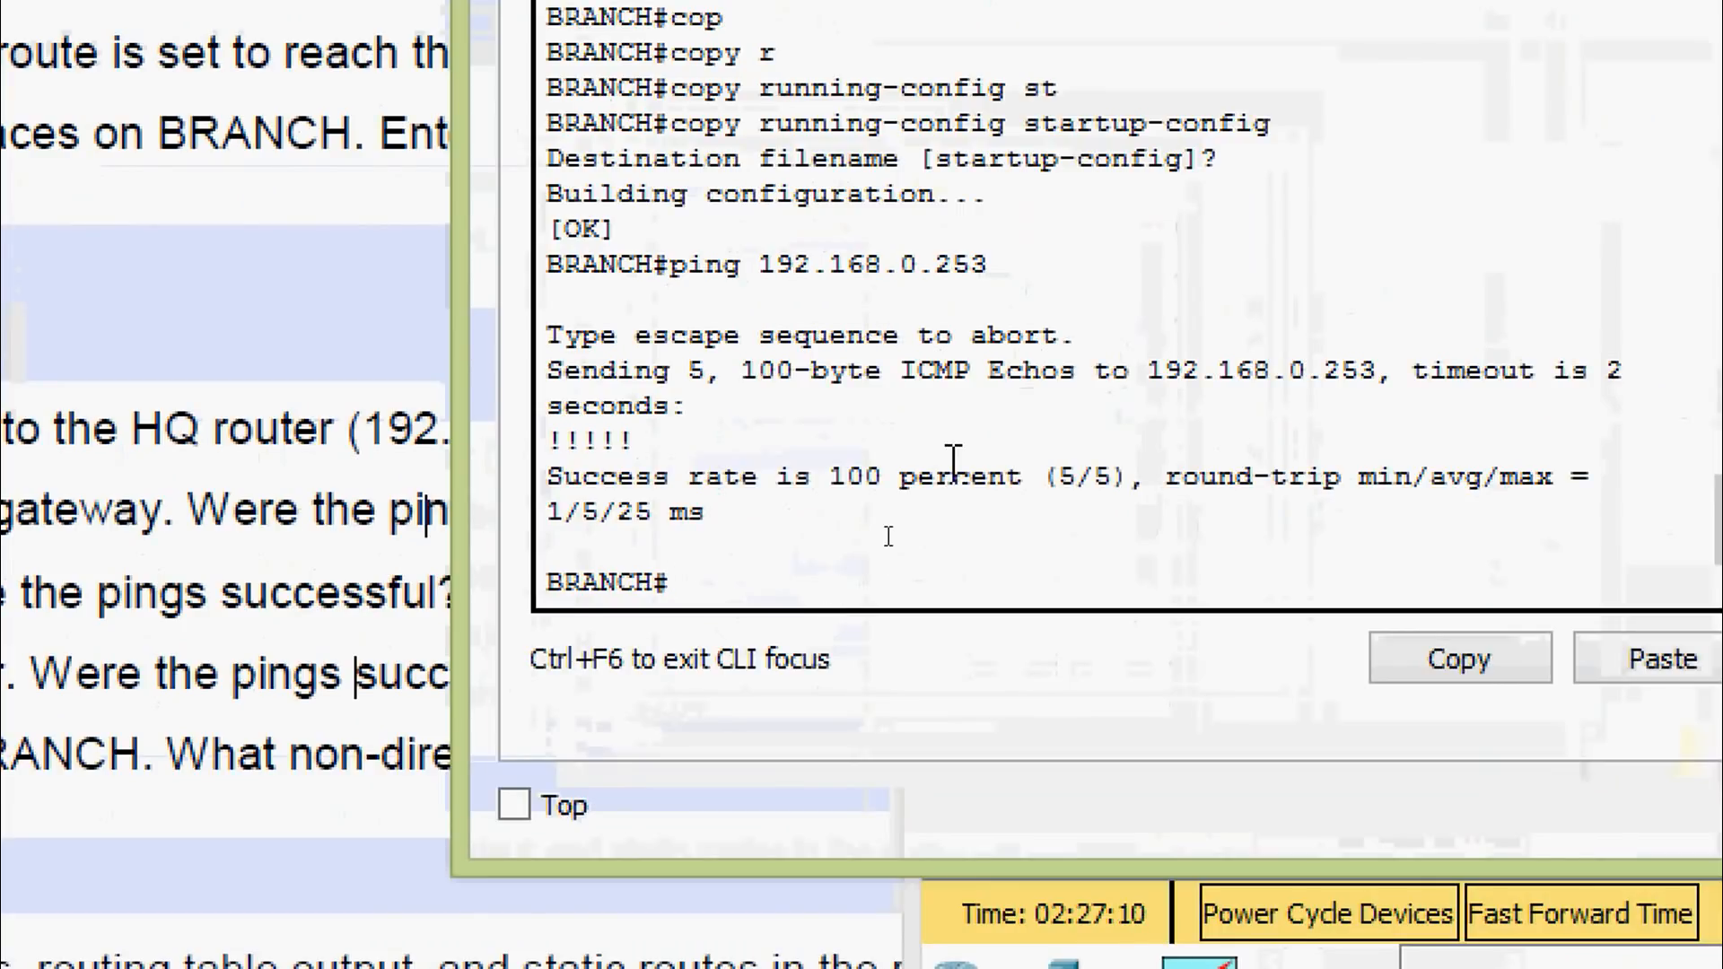
{"action": "type", "text": "sh"}
{"action": "key", "text": "Tab"}
{"action": "type", "text": "ip rou"}
{"action": "key", "text": "Tab"}
{"action": "key", "text": "Return"}
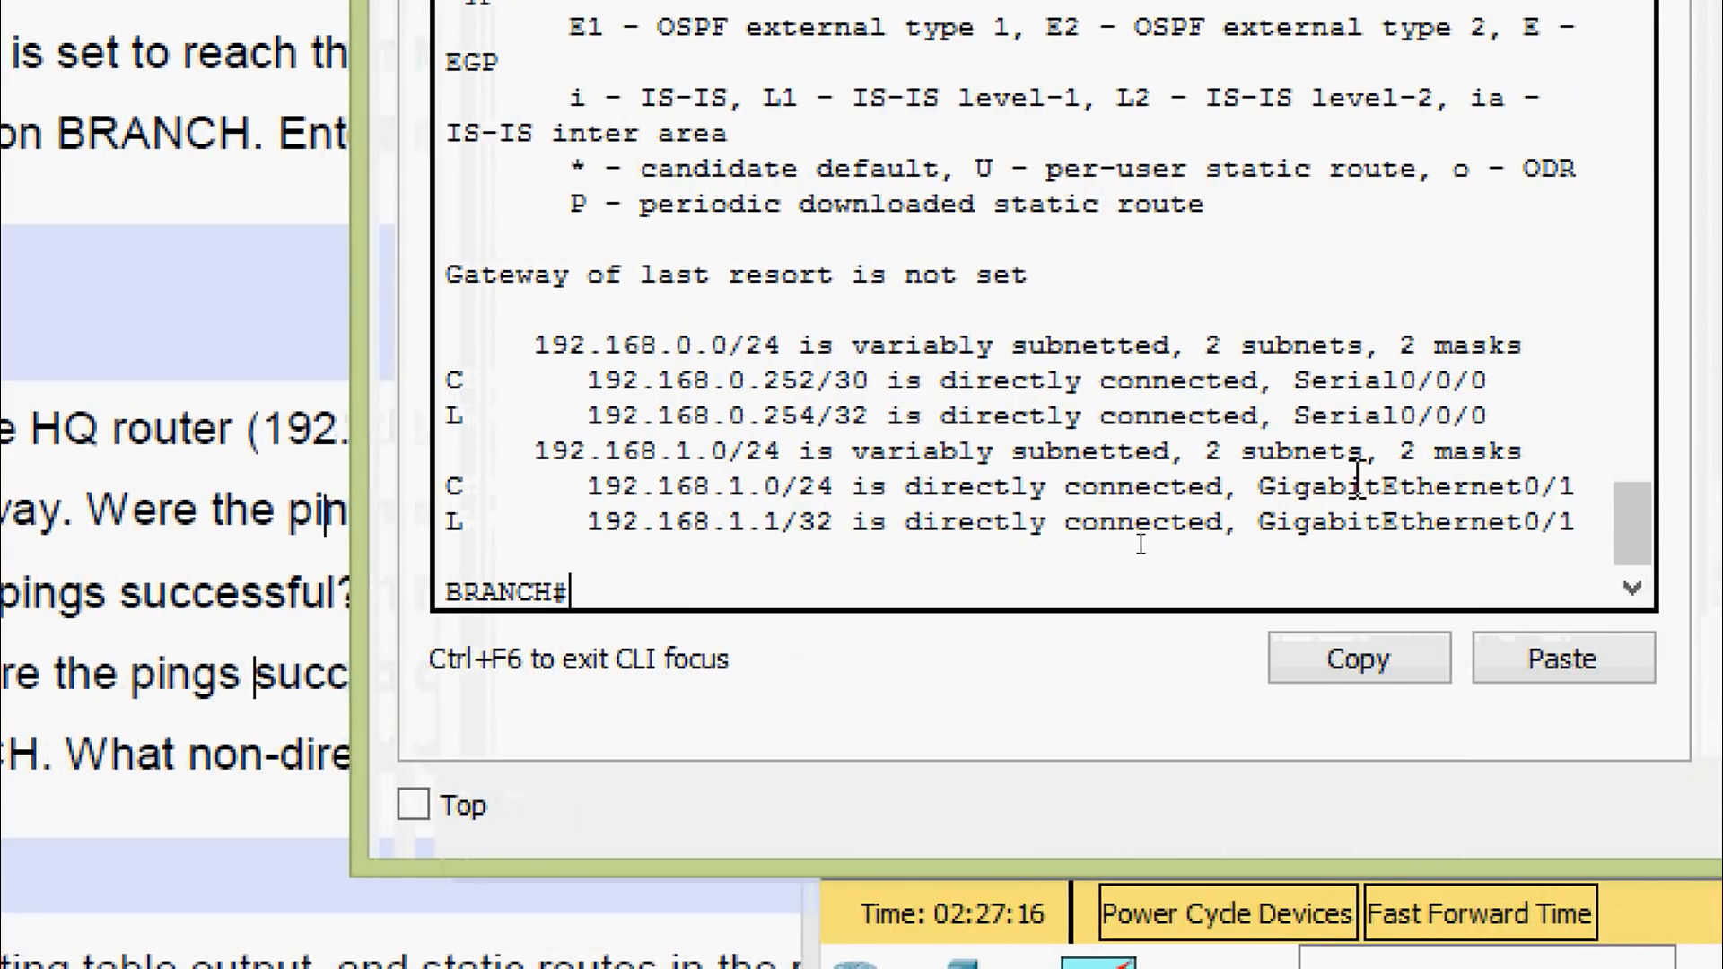
Show BRANCH's running configuration and highlight the default route to 10.1.1.2
{"action": "key", "text": "Return"}
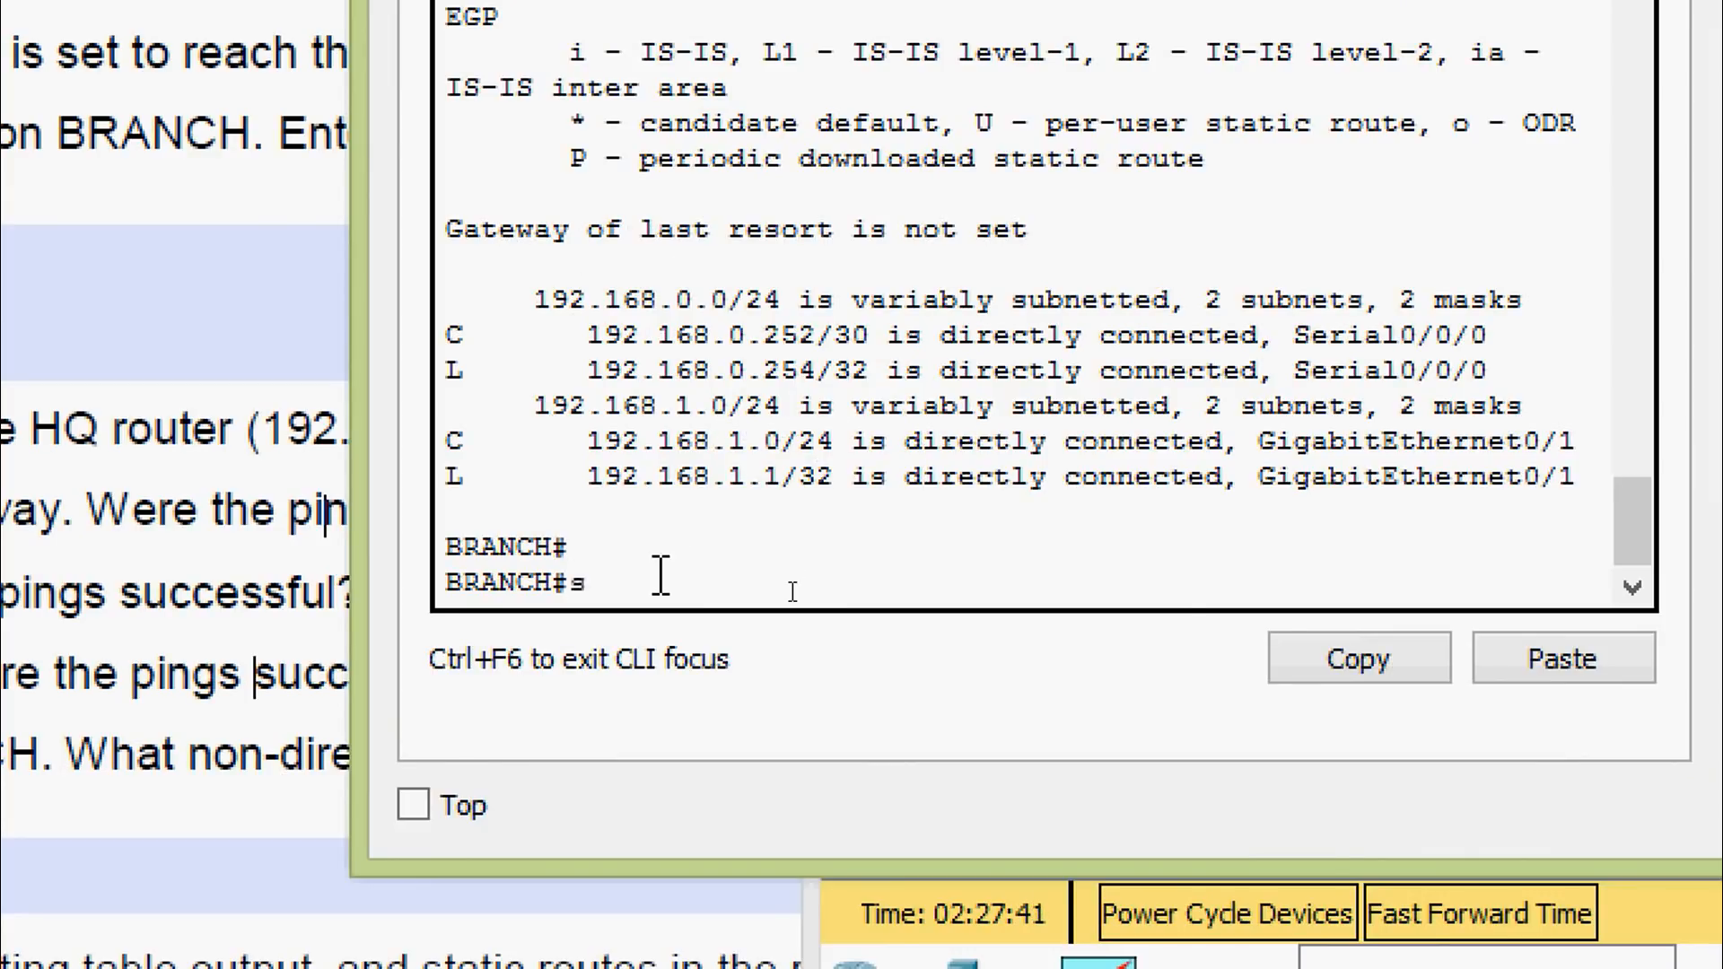
{"action": "type", "text": "h"}
{"action": "key", "text": "Tab"}
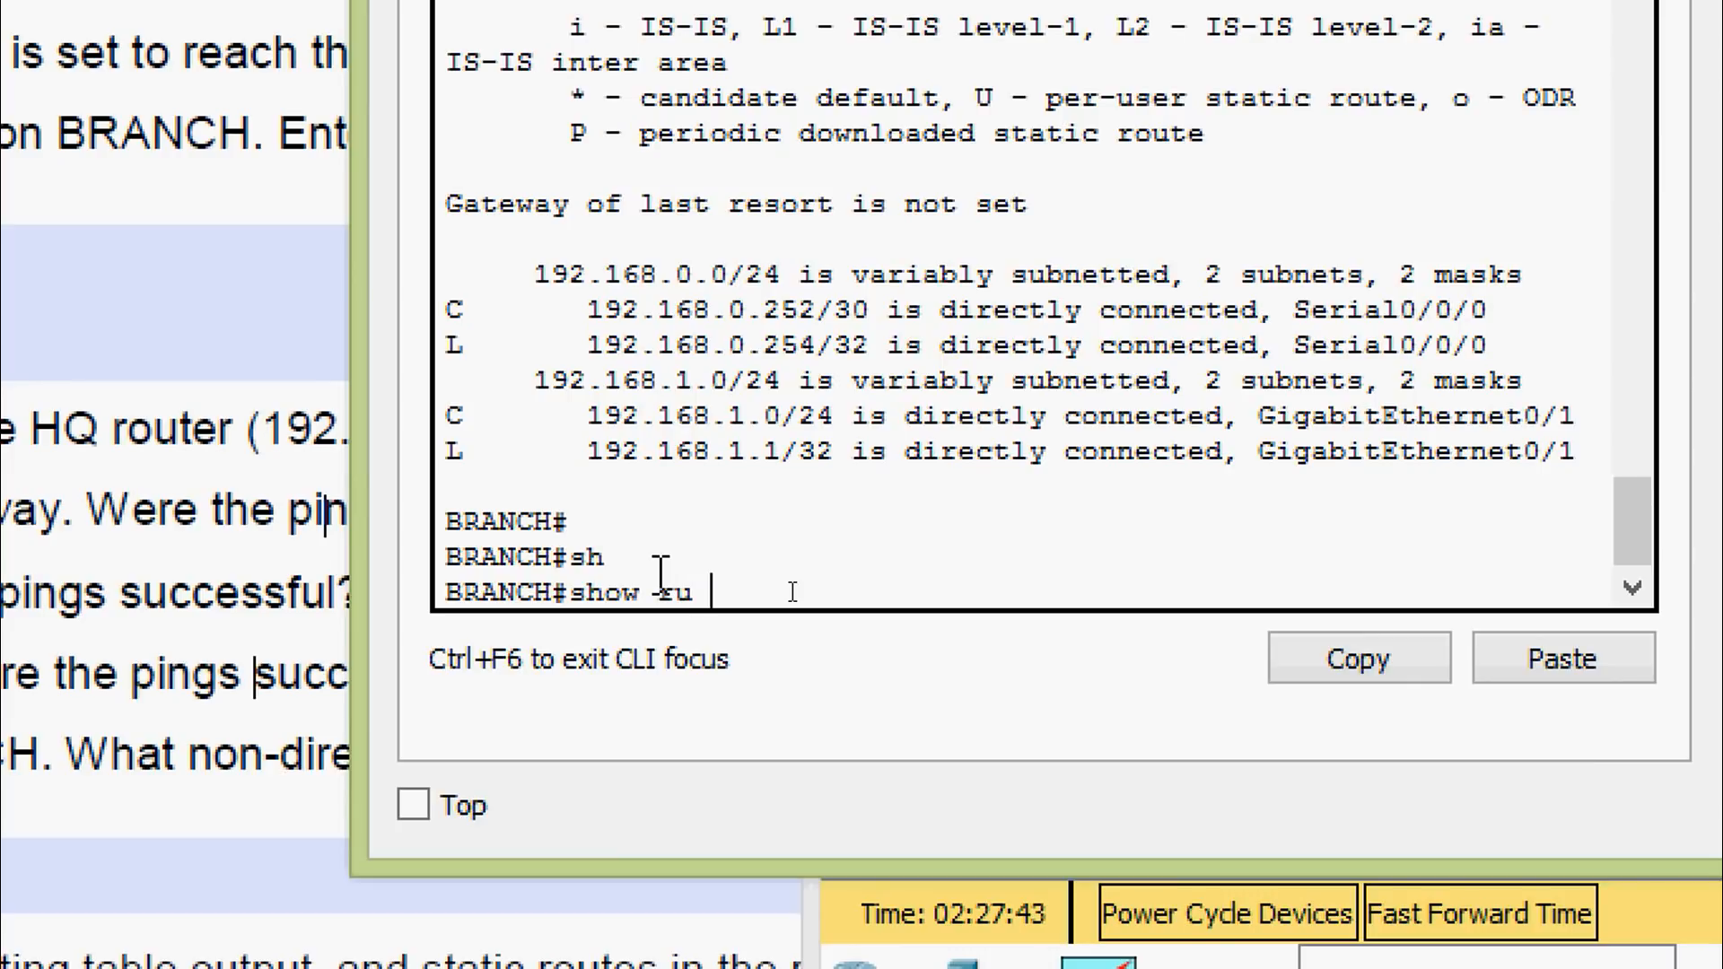
{"action": "type", "text": "ru"}
{"action": "key", "text": "Return"}
{"action": "key", "text": "space"}
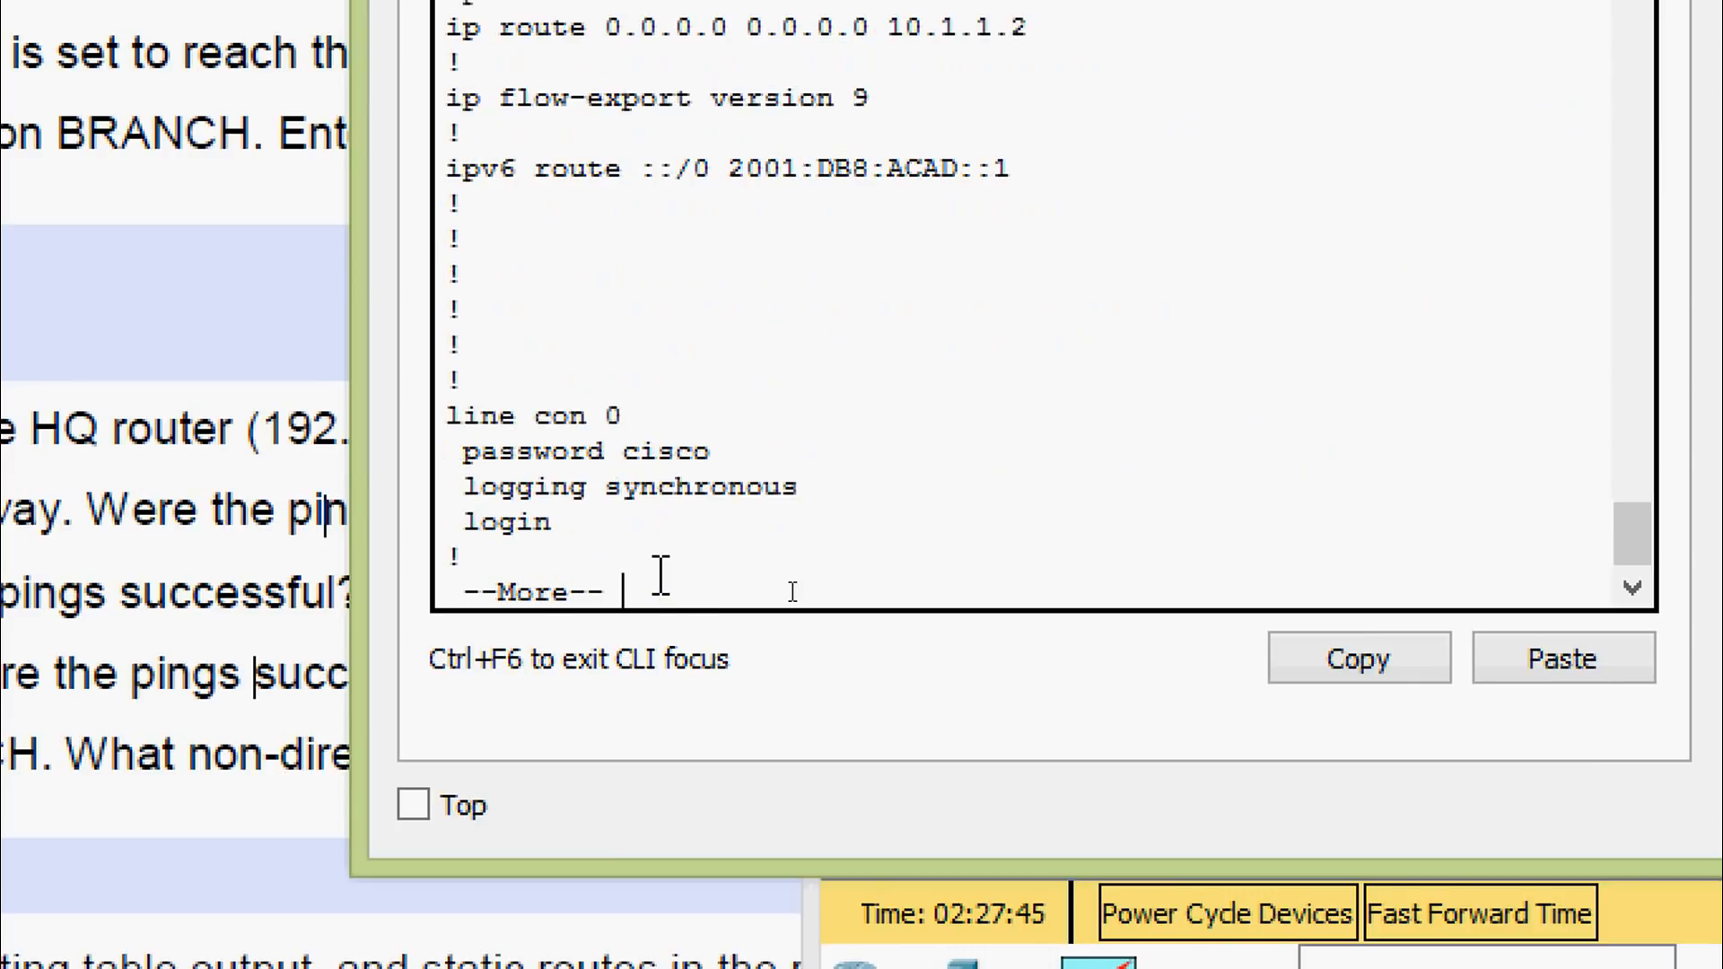
{"action": "key", "text": "space"}
{"action": "scroll", "coordinate": [661, 503], "scroll_direction": "up", "scroll_amount": 7}
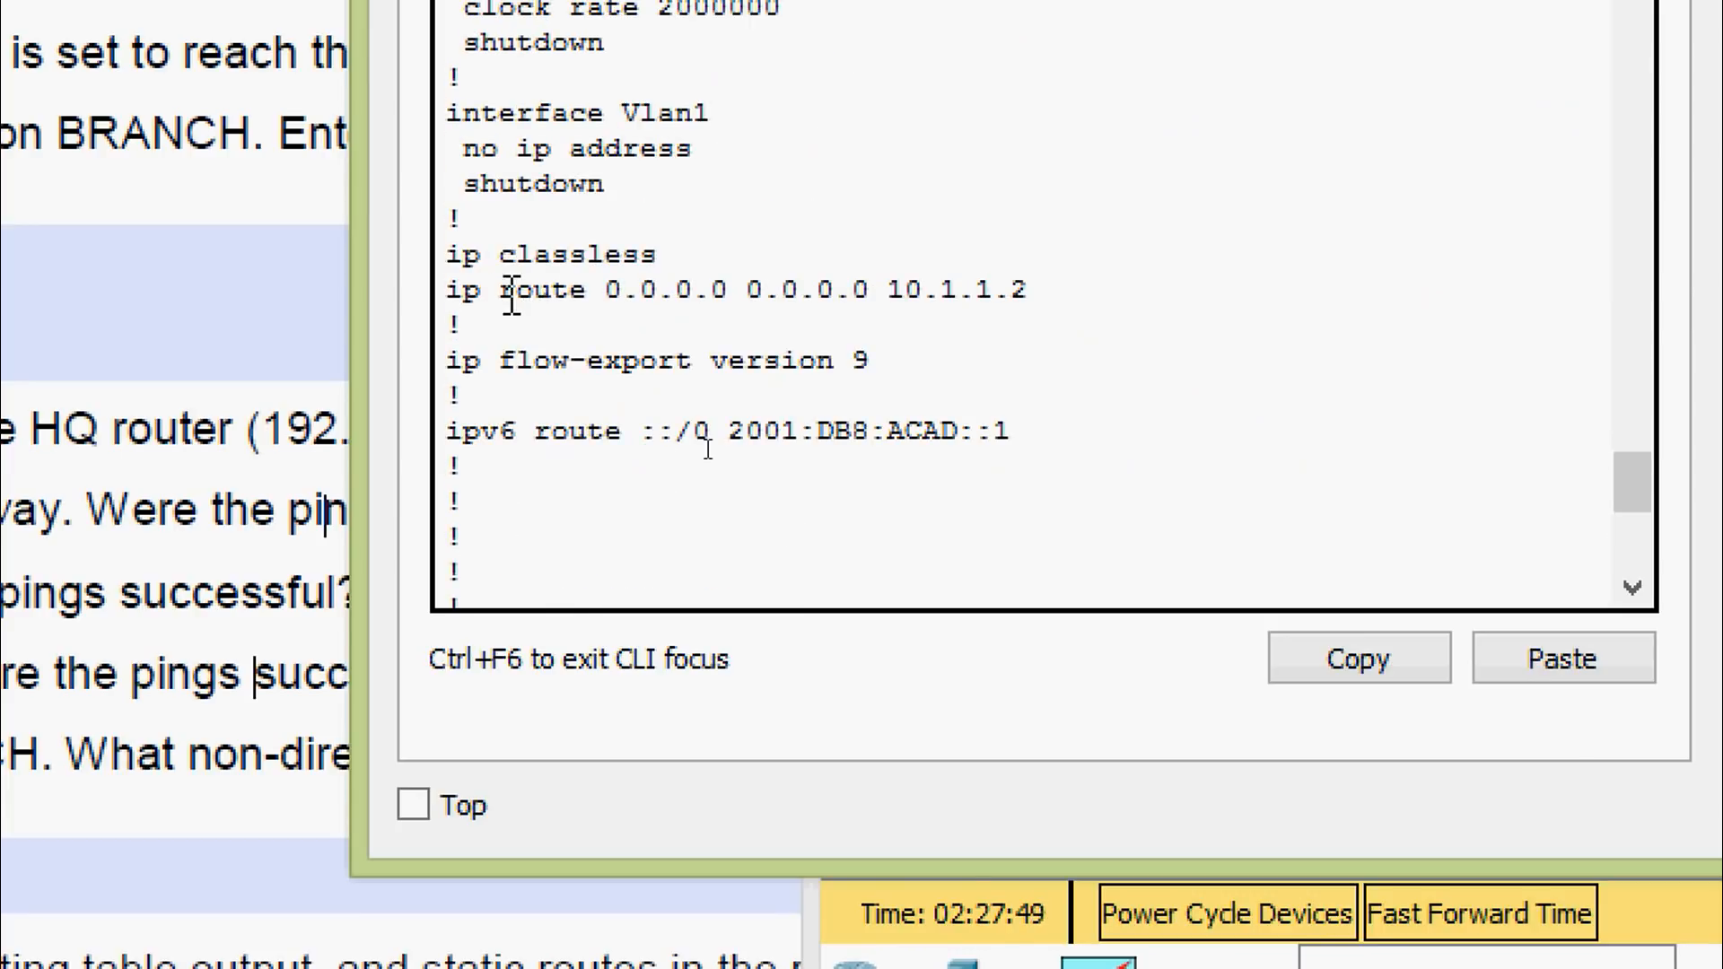
{"action": "left_click_drag", "start_coordinate": [451, 289], "coordinate": [1049, 291]}
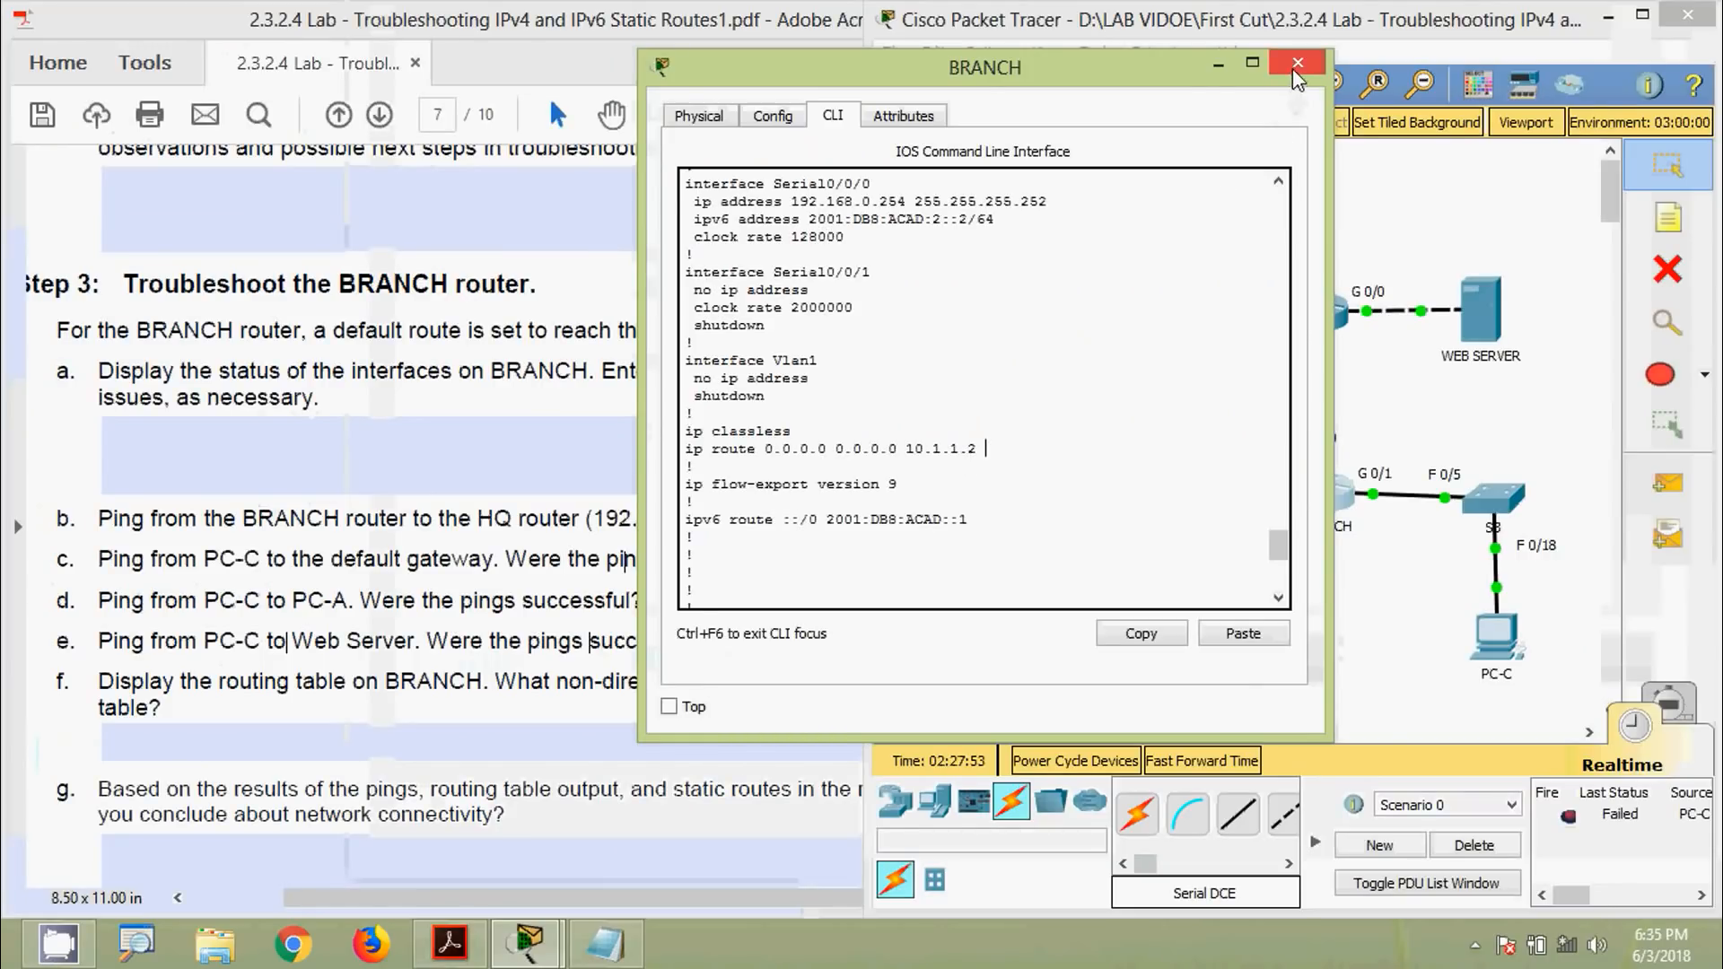
Close the BRANCH console and review lab questions f–i beside the topology
{"action": "left_click", "coordinate": [1294, 73]}
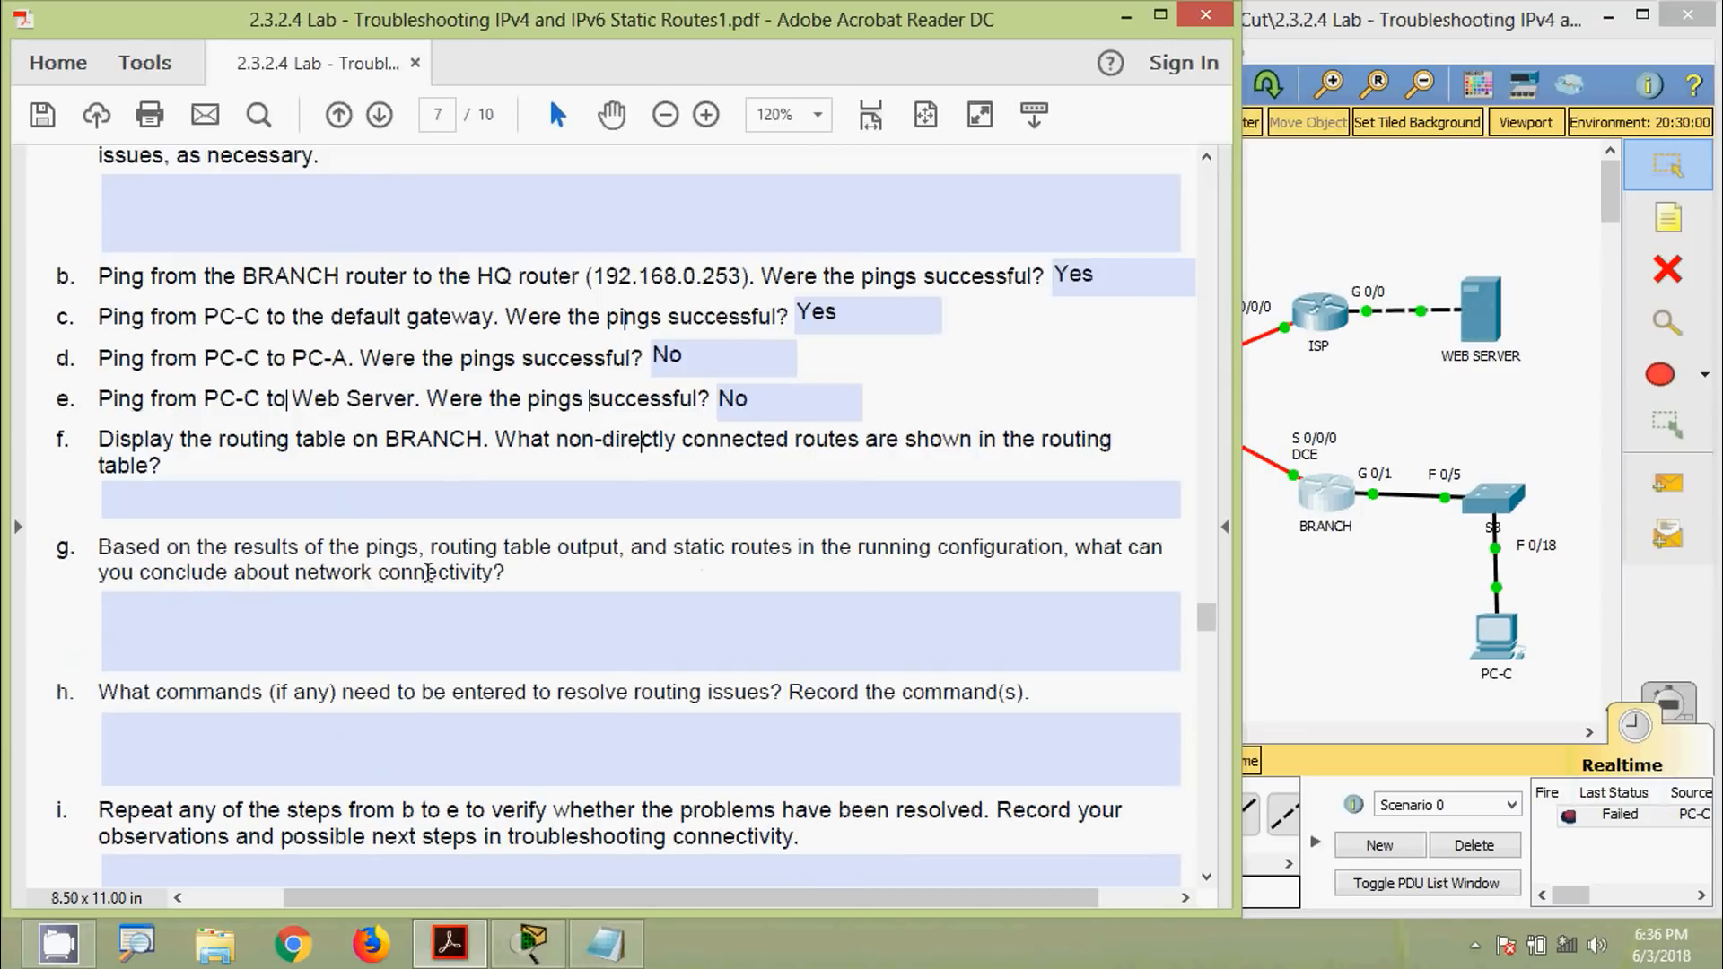
{"action": "left_click", "coordinate": [1363, 681]}
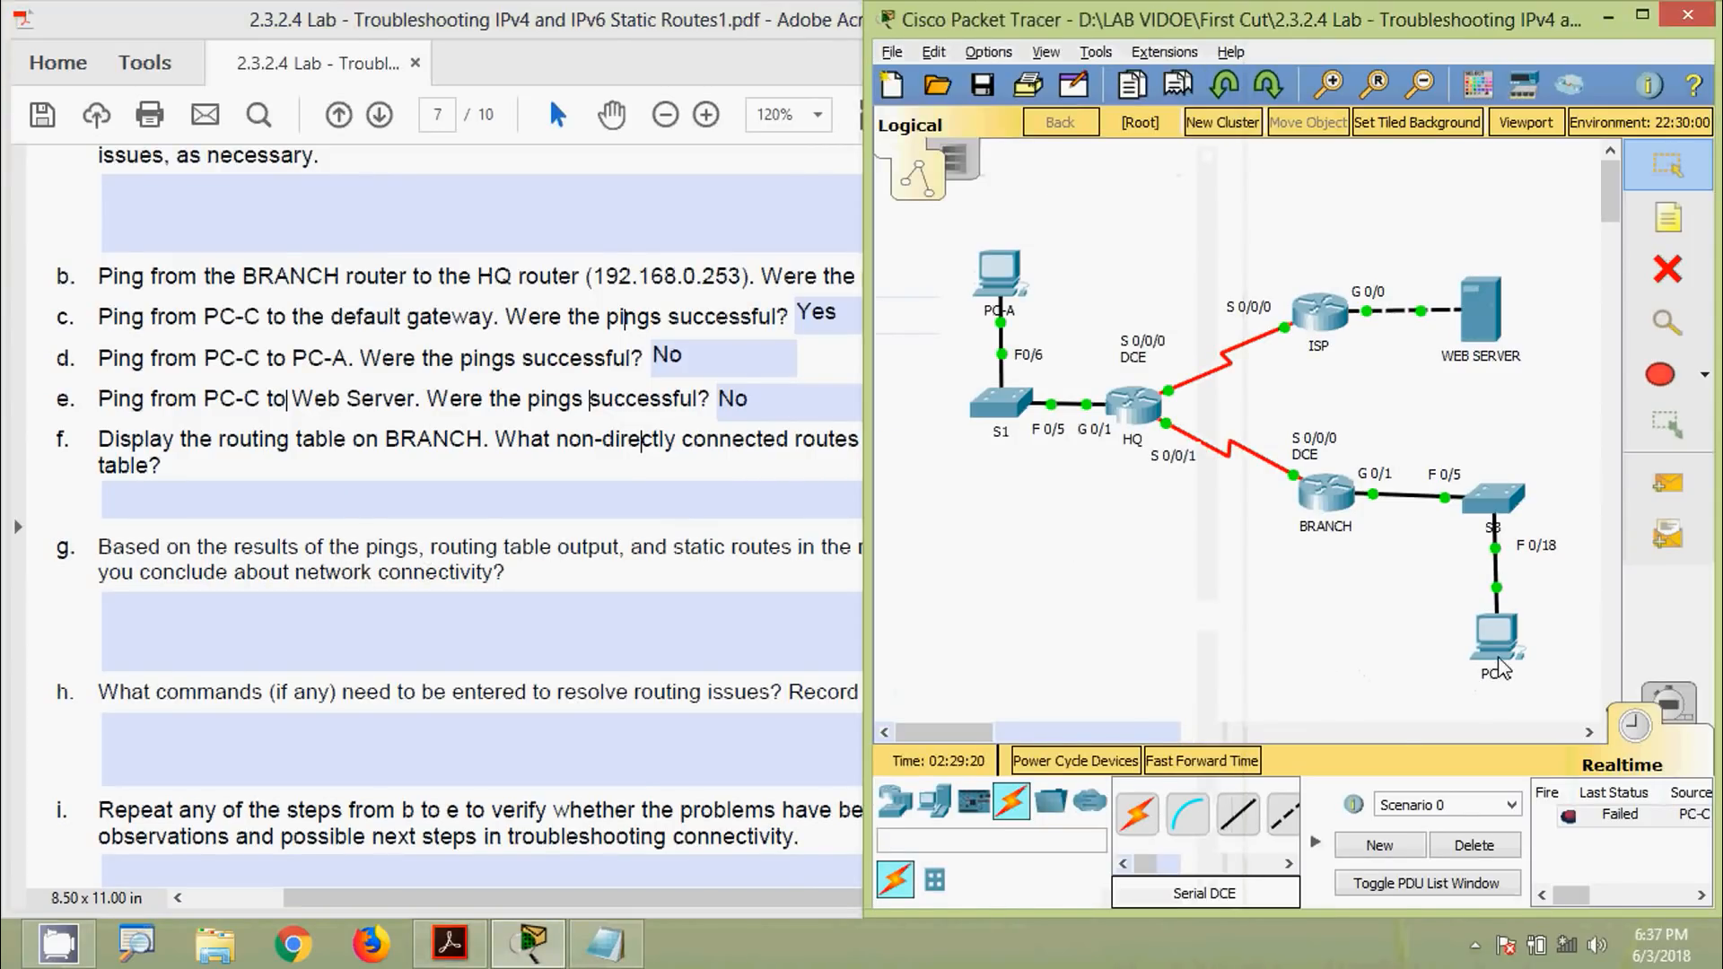
{"action": "mouse_move", "coordinate": [1499, 661]}
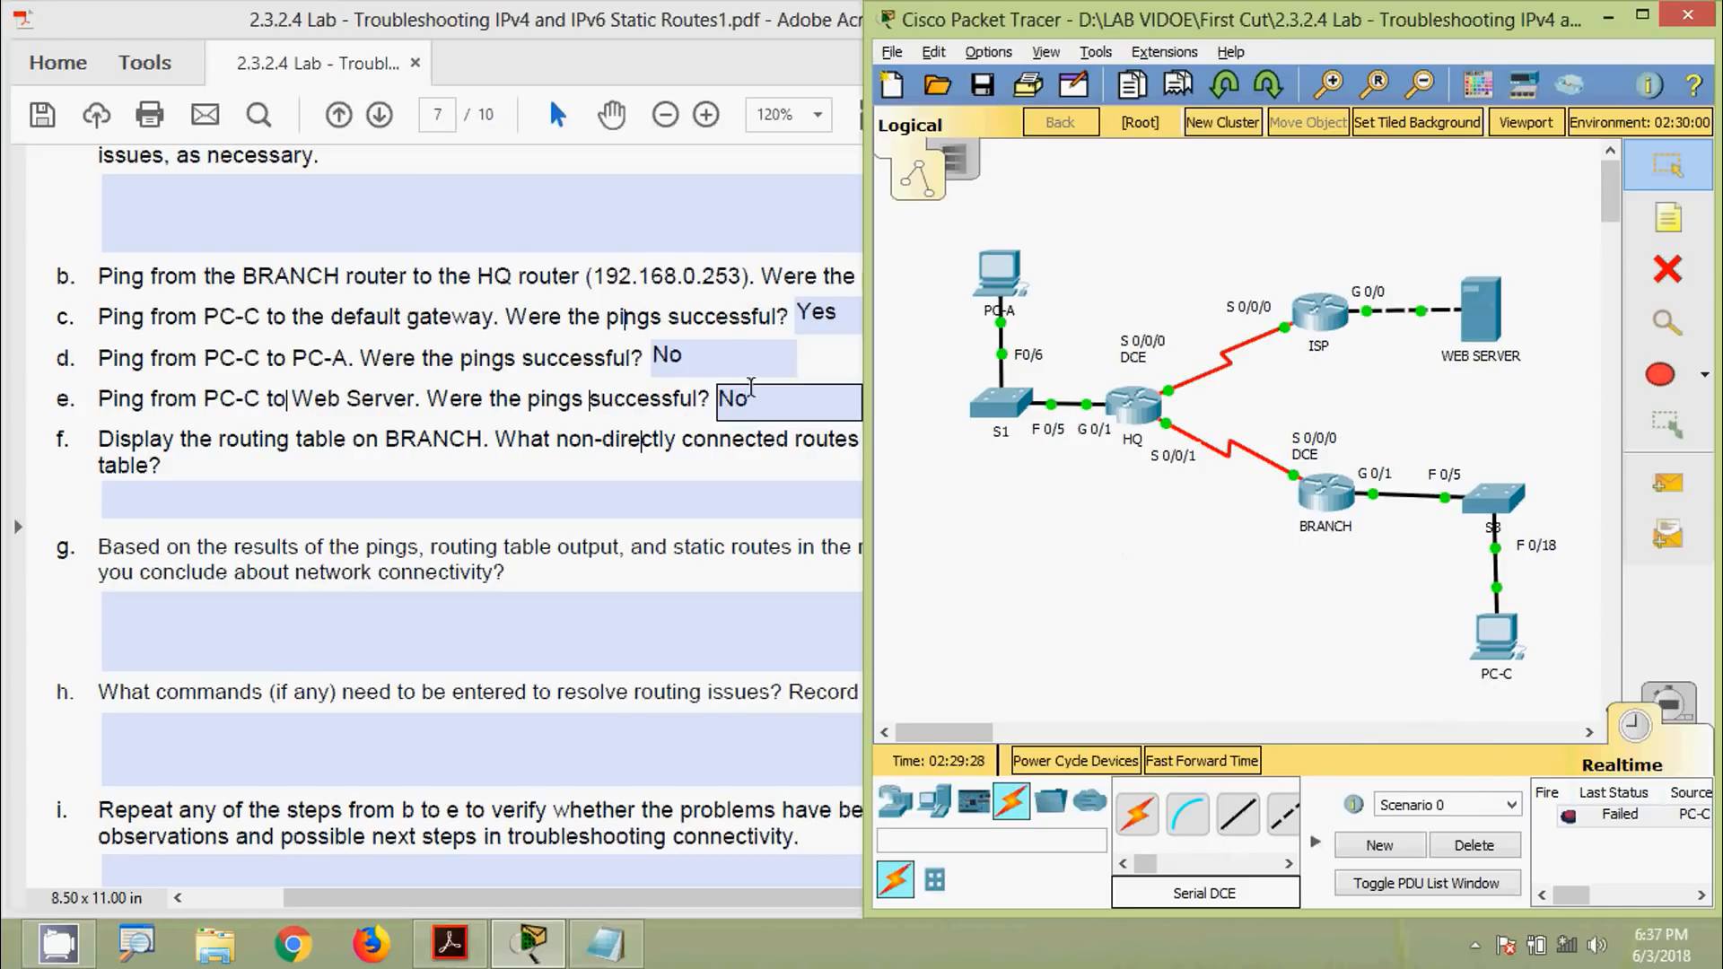
{"action": "left_click", "coordinate": [719, 391]}
{"action": "scroll", "coordinate": [718, 388], "scroll_direction": "up", "scroll_amount": 1}
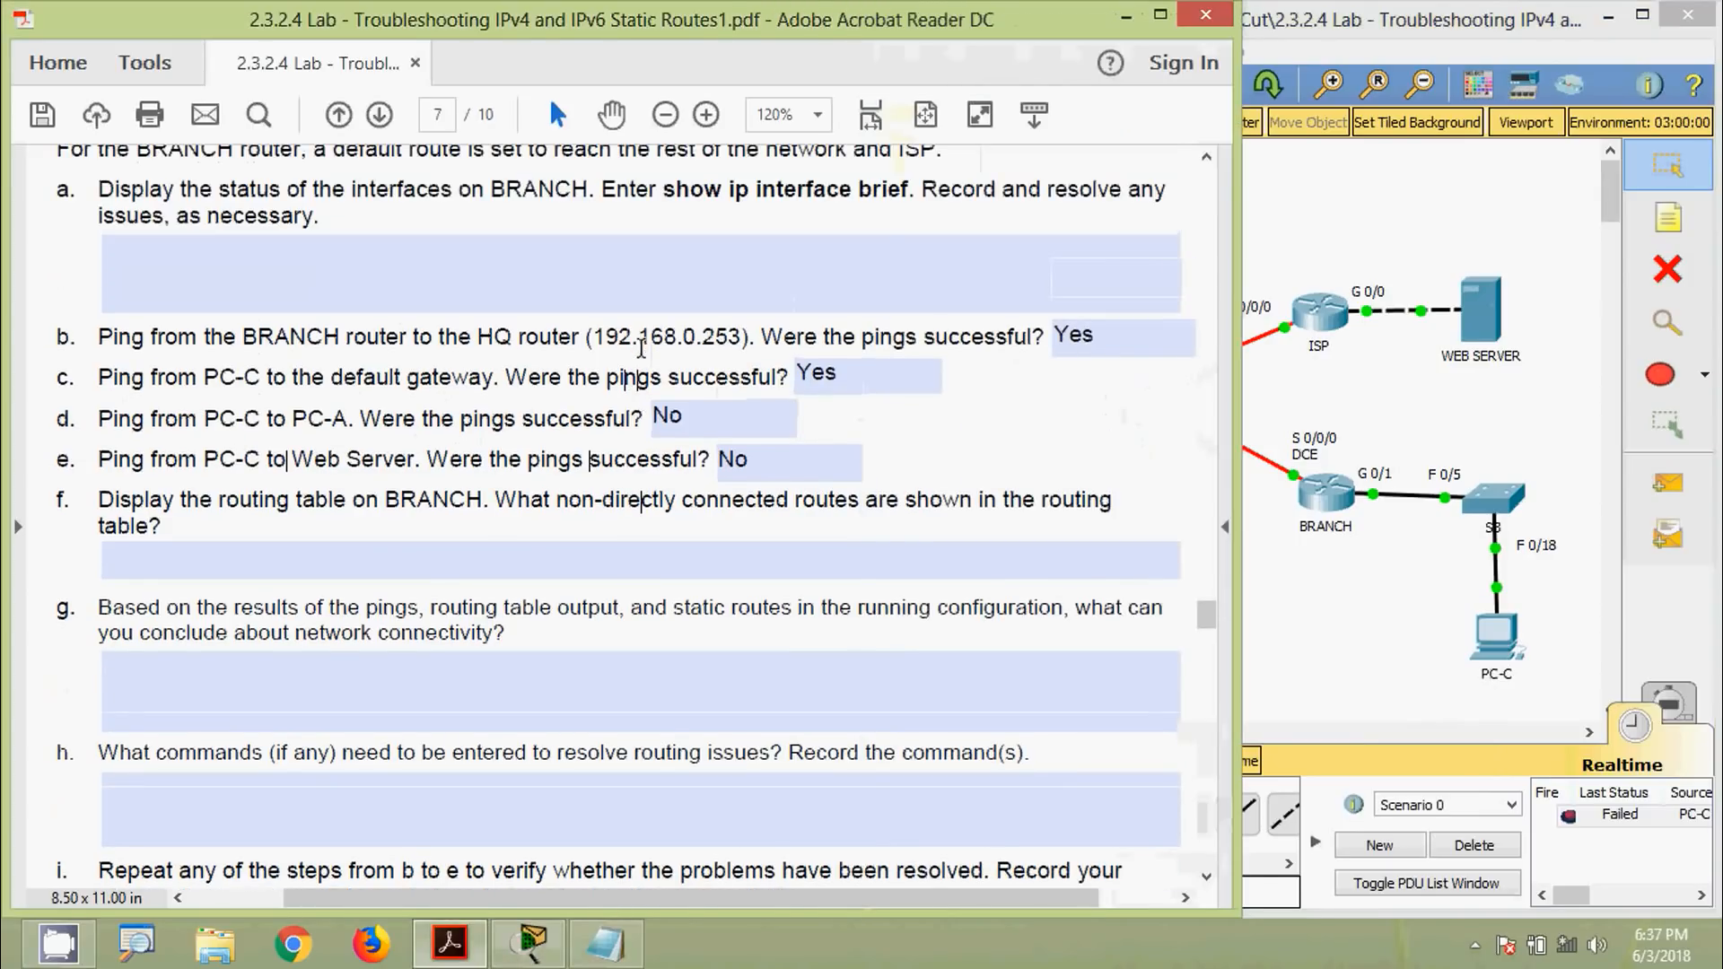
{"action": "left_click", "coordinate": [1320, 618]}
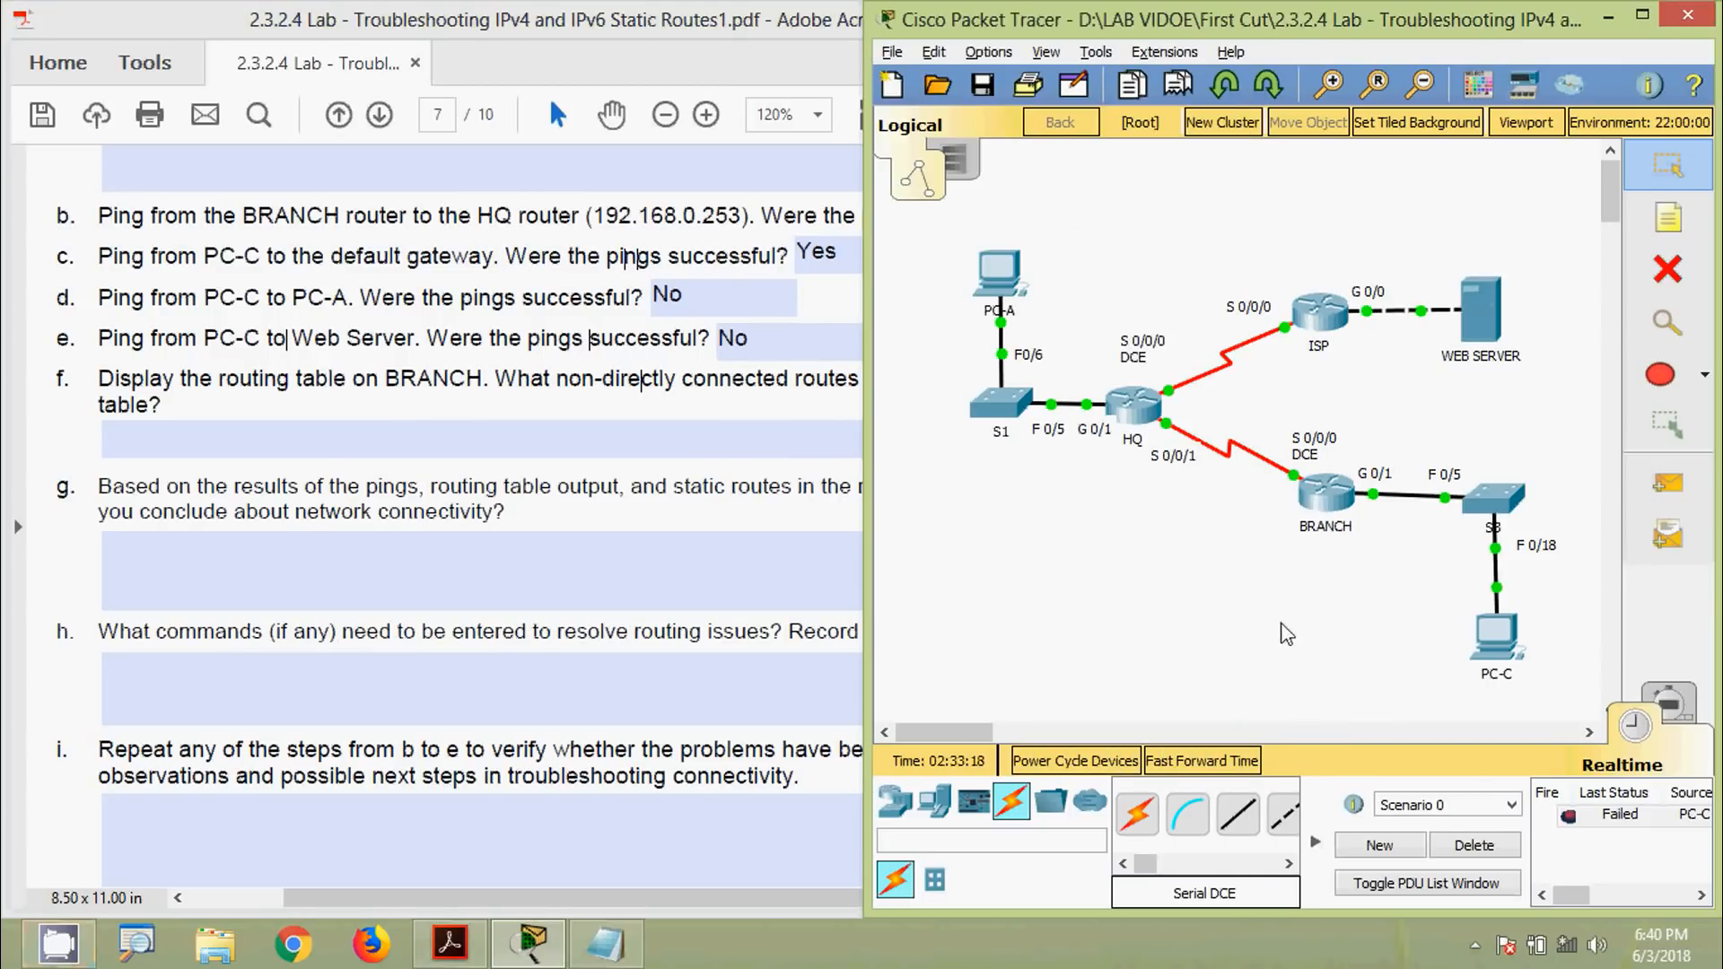
Reopen BRANCH's CLI and highlight the parts of ip route 0.0.0.0 0.0.0.0 10.1.1.2
{"action": "left_click", "coordinate": [1315, 503]}
{"action": "scroll", "coordinate": [690, 515], "scroll_direction": "up", "scroll_amount": 4}
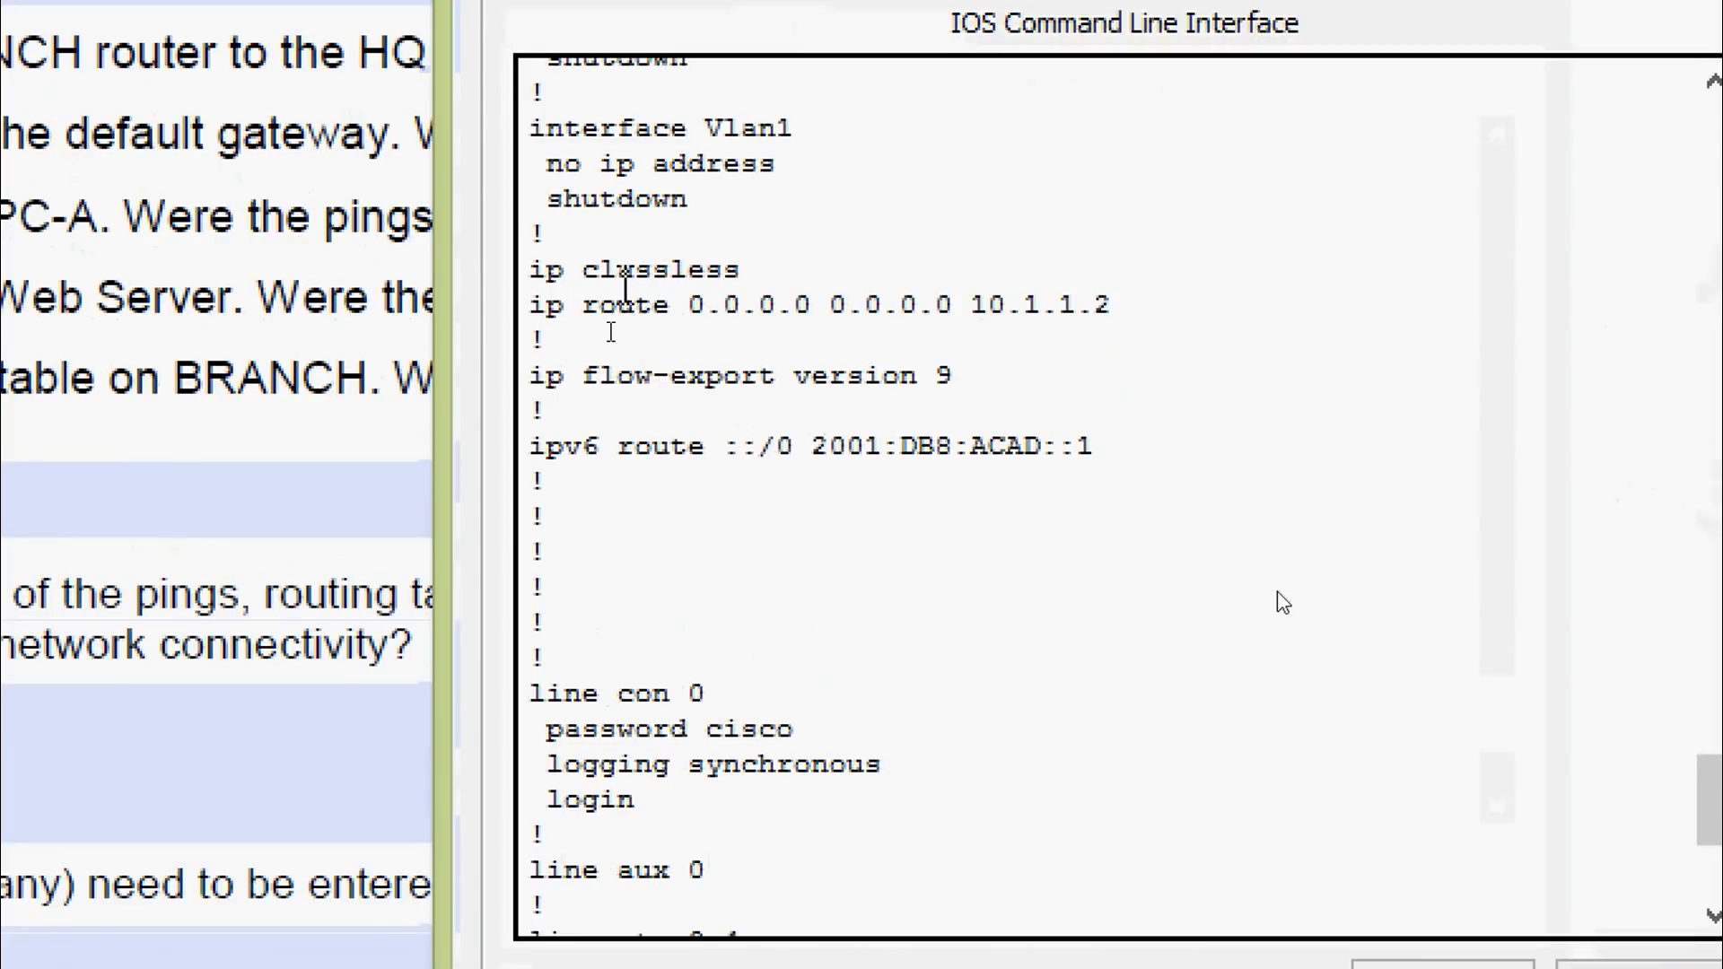
{"action": "left_click_drag", "start_coordinate": [530, 297], "coordinate": [1115, 319]}
{"action": "left_click", "coordinate": [837, 305]}
{"action": "left_click", "coordinate": [977, 305]}
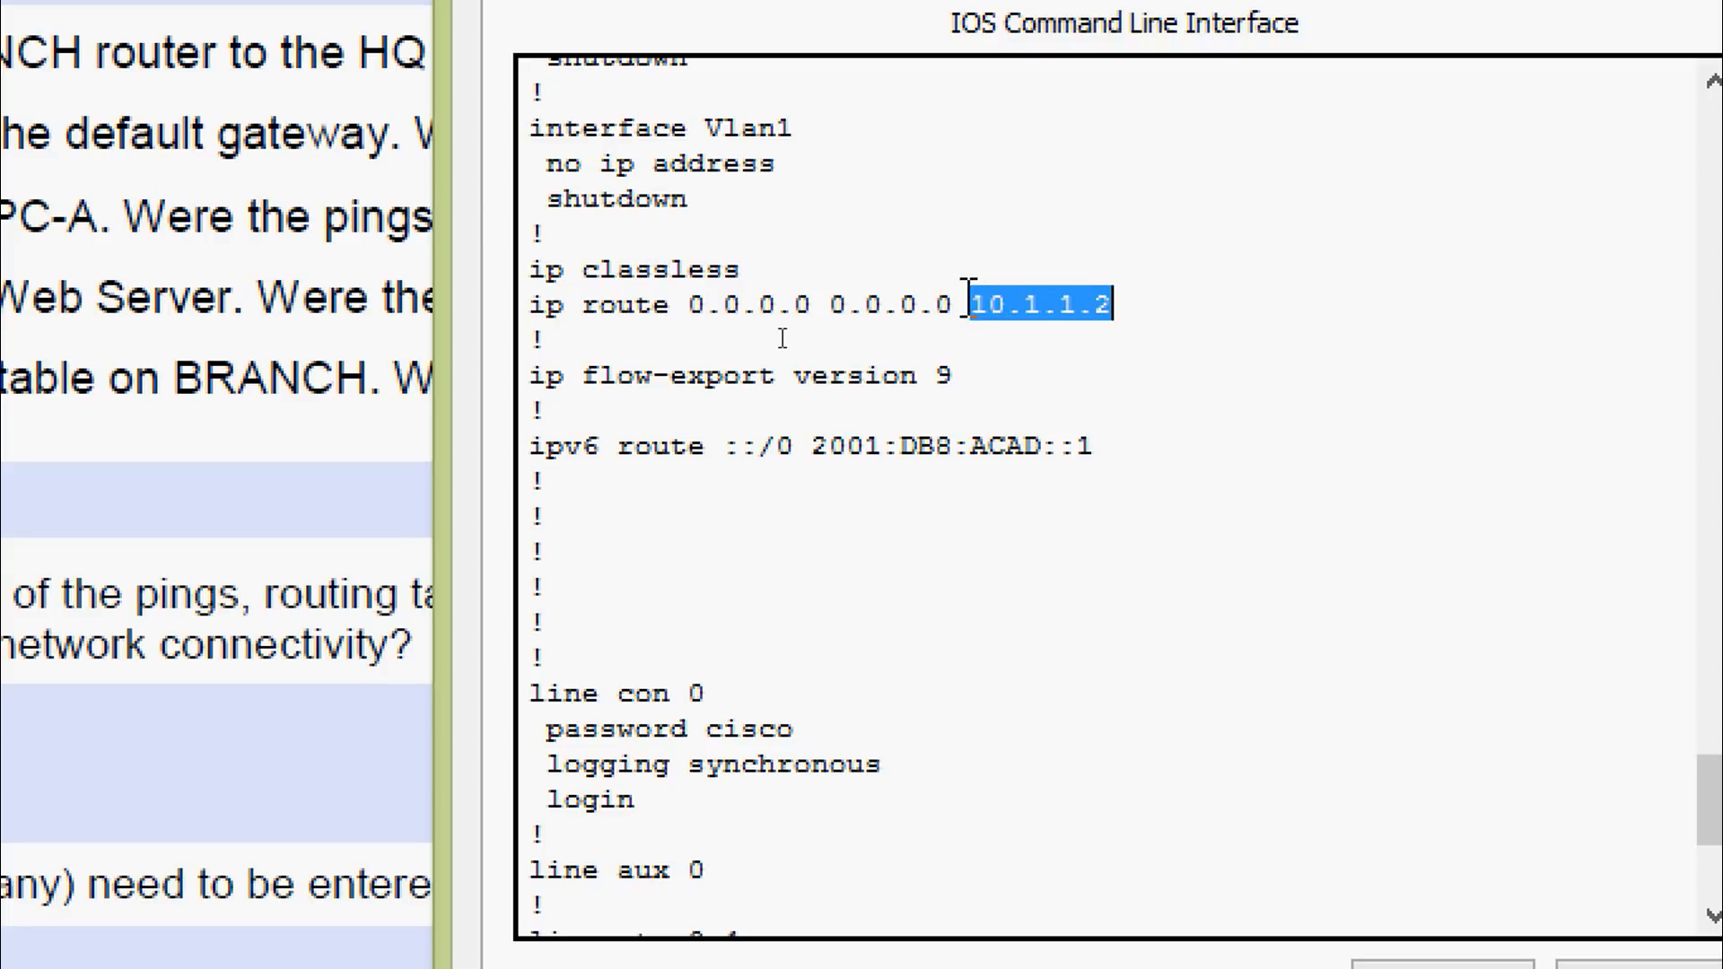
{"action": "left_click_drag", "start_coordinate": [962, 305], "coordinate": [564, 305]}
{"action": "left_click", "coordinate": [988, 336]}
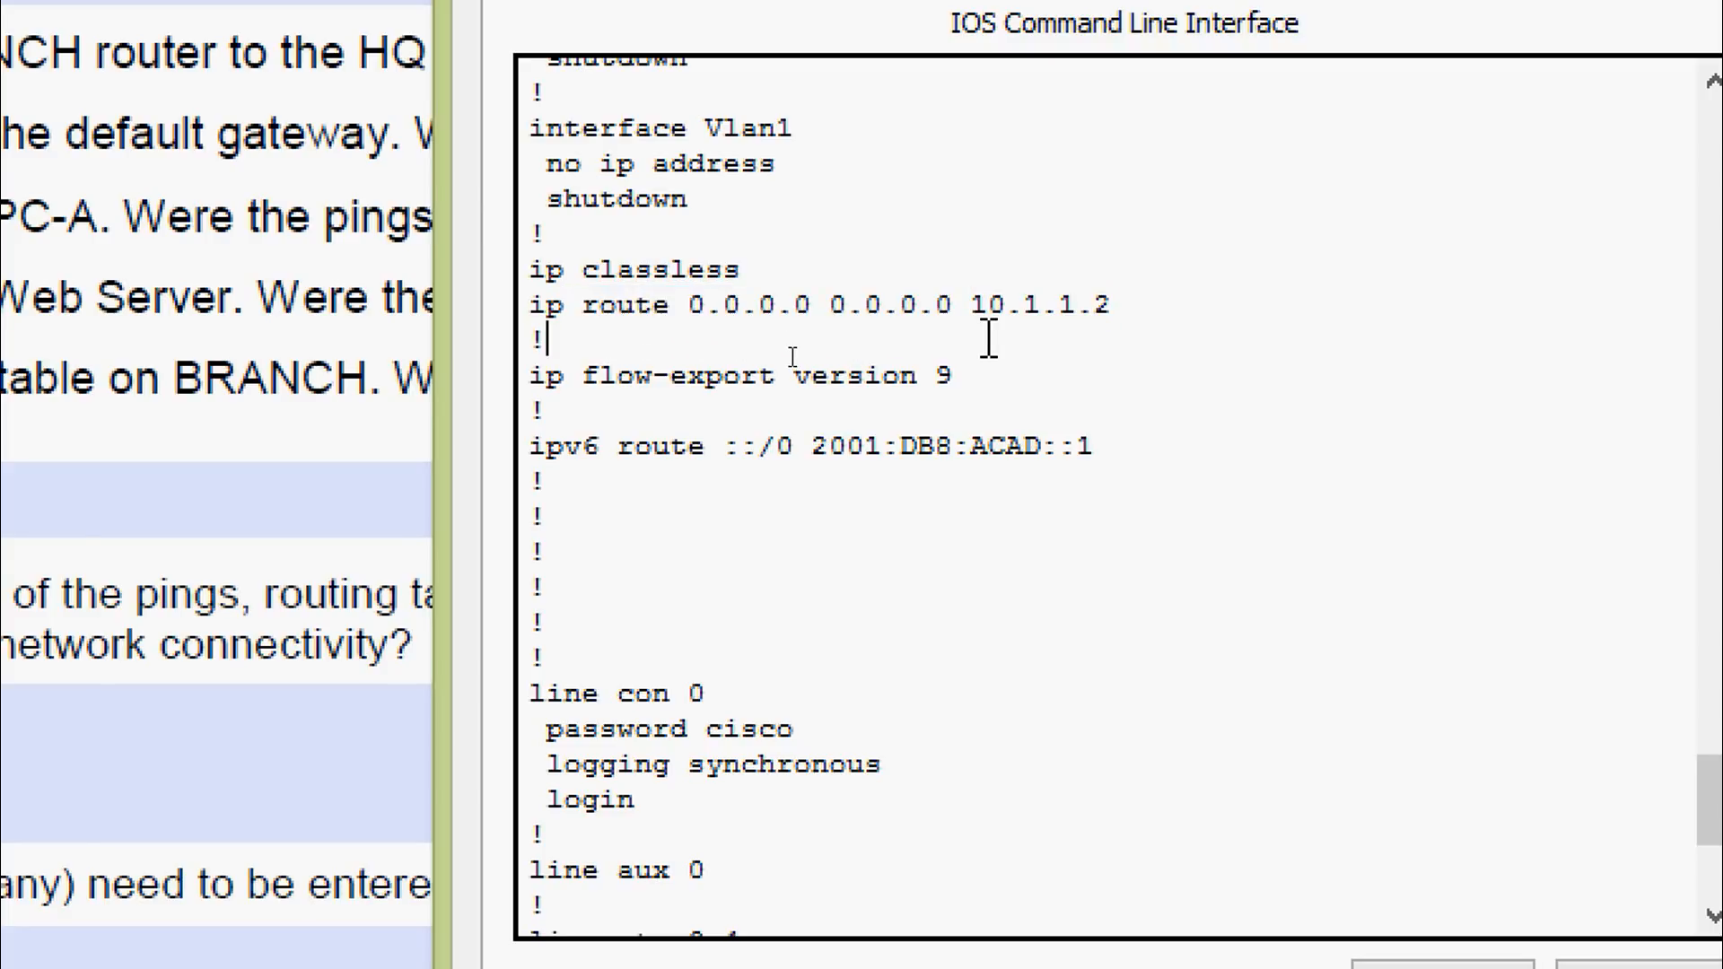
{"action": "left_click_drag", "start_coordinate": [932, 133], "coordinate": [530, 140]}
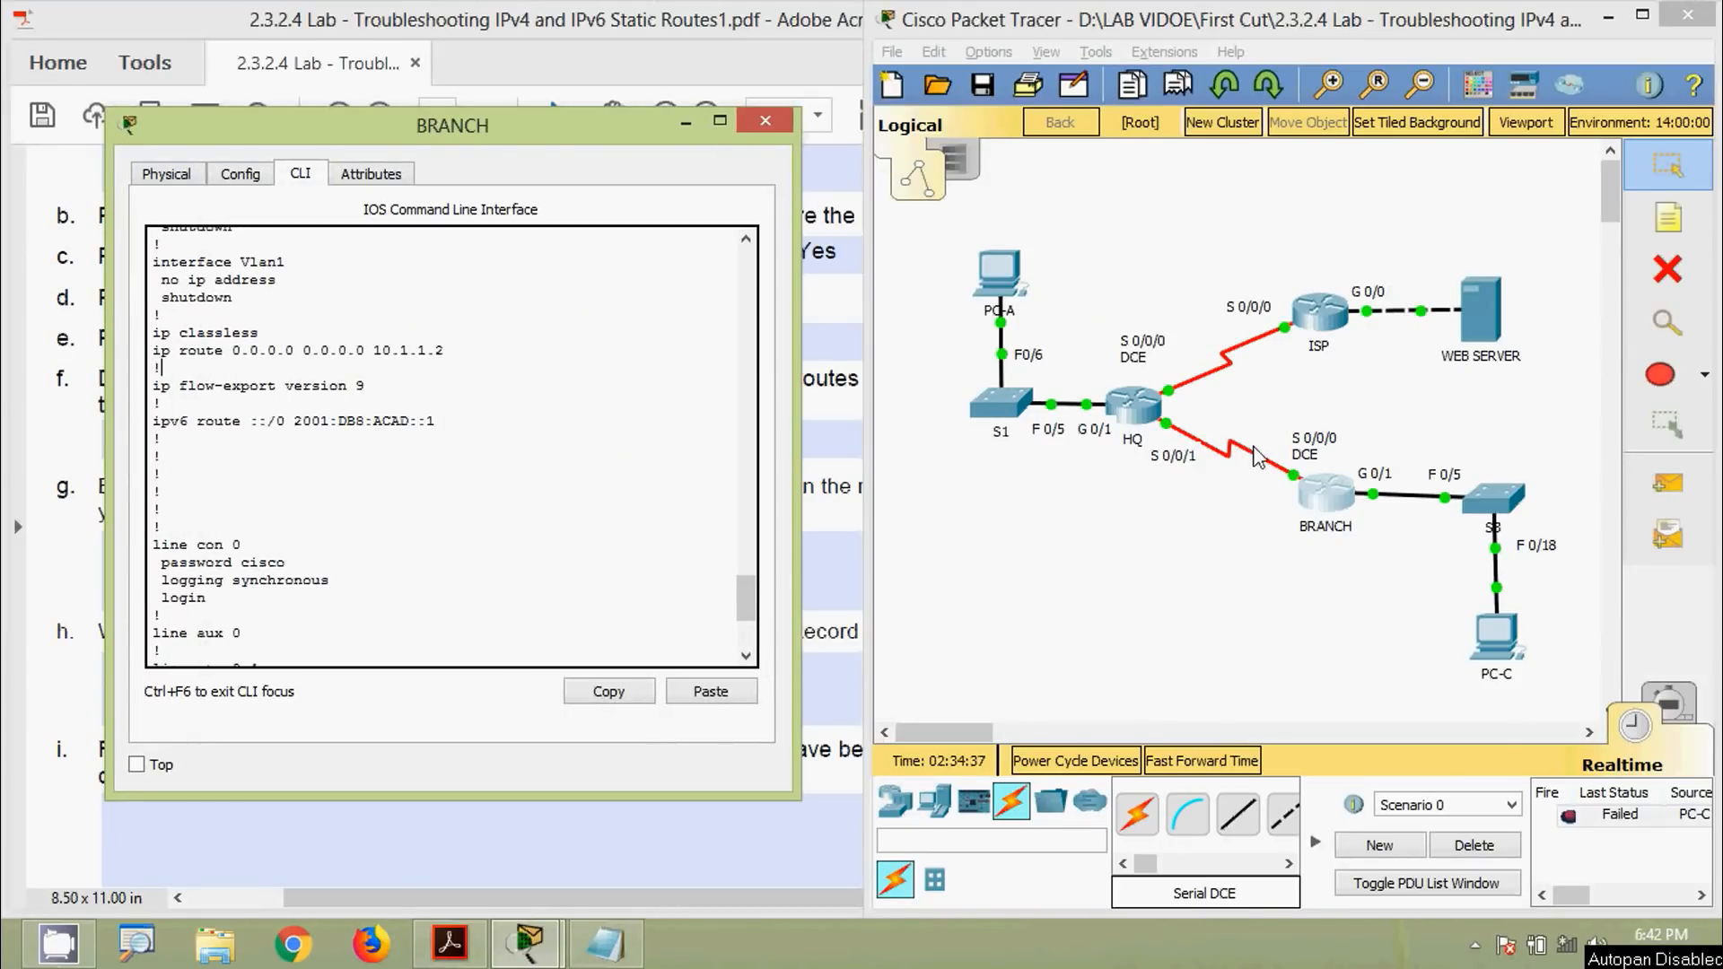
{"action": "left_click", "coordinate": [1207, 608]}
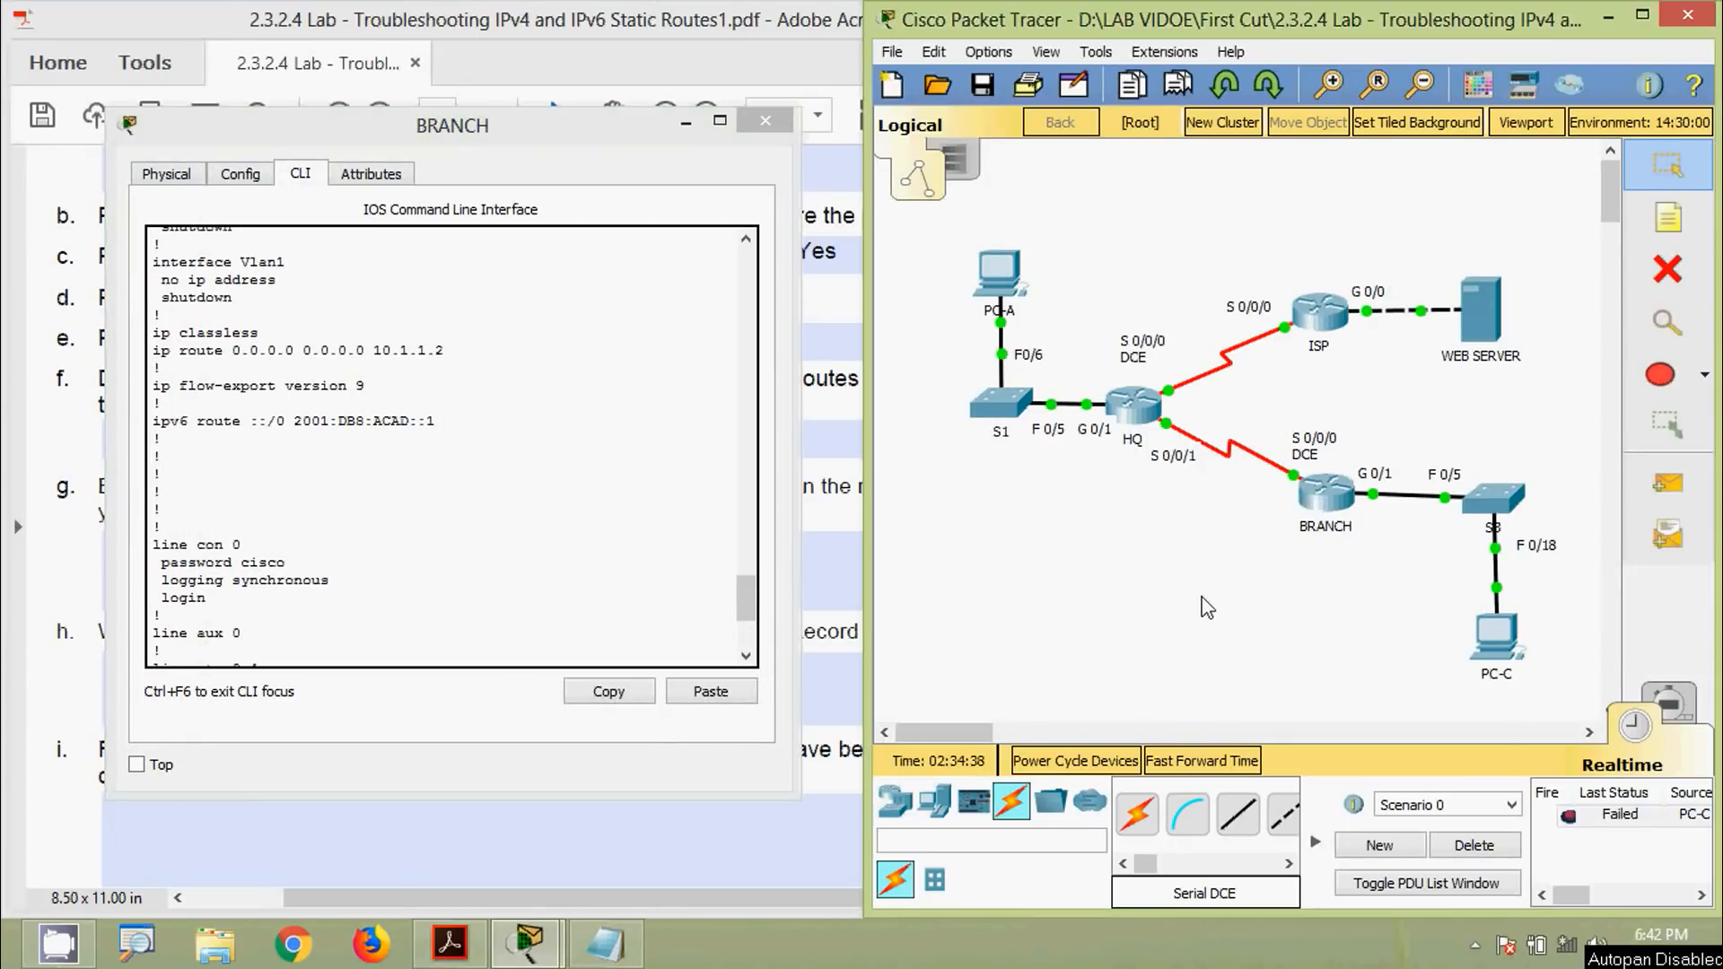
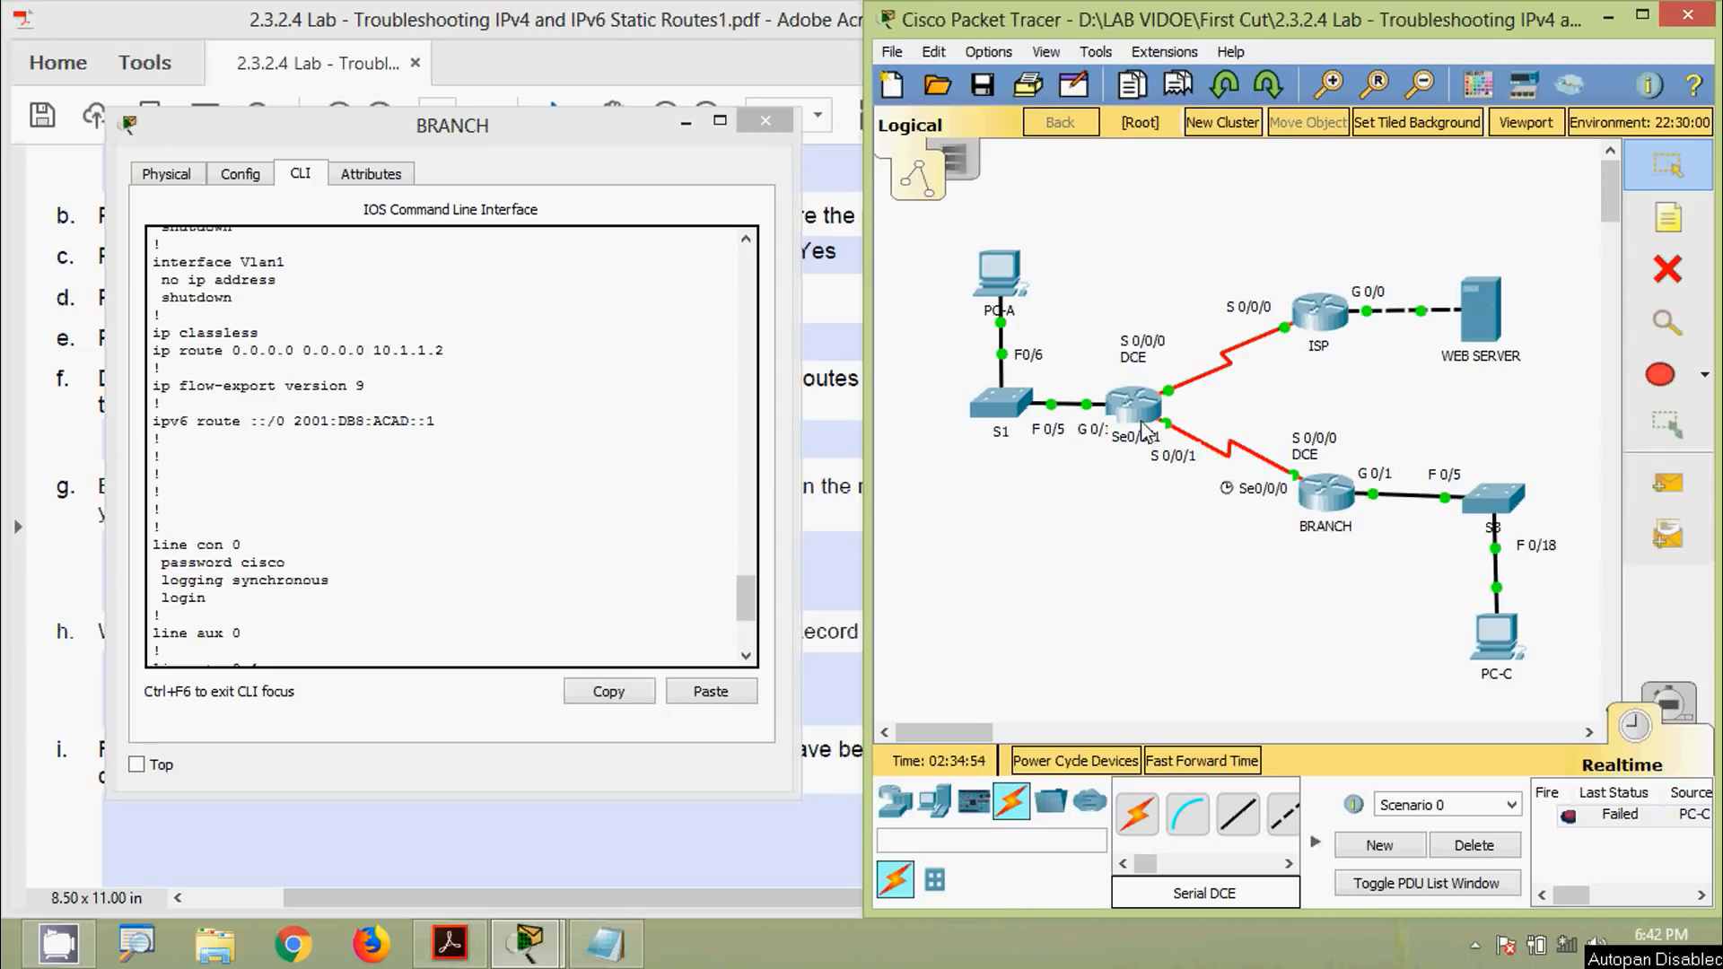
Look up HQ S0/0/1's address 192.168.0.253 in the worksheet's addressing table
{"action": "left_click", "coordinate": [332, 783]}
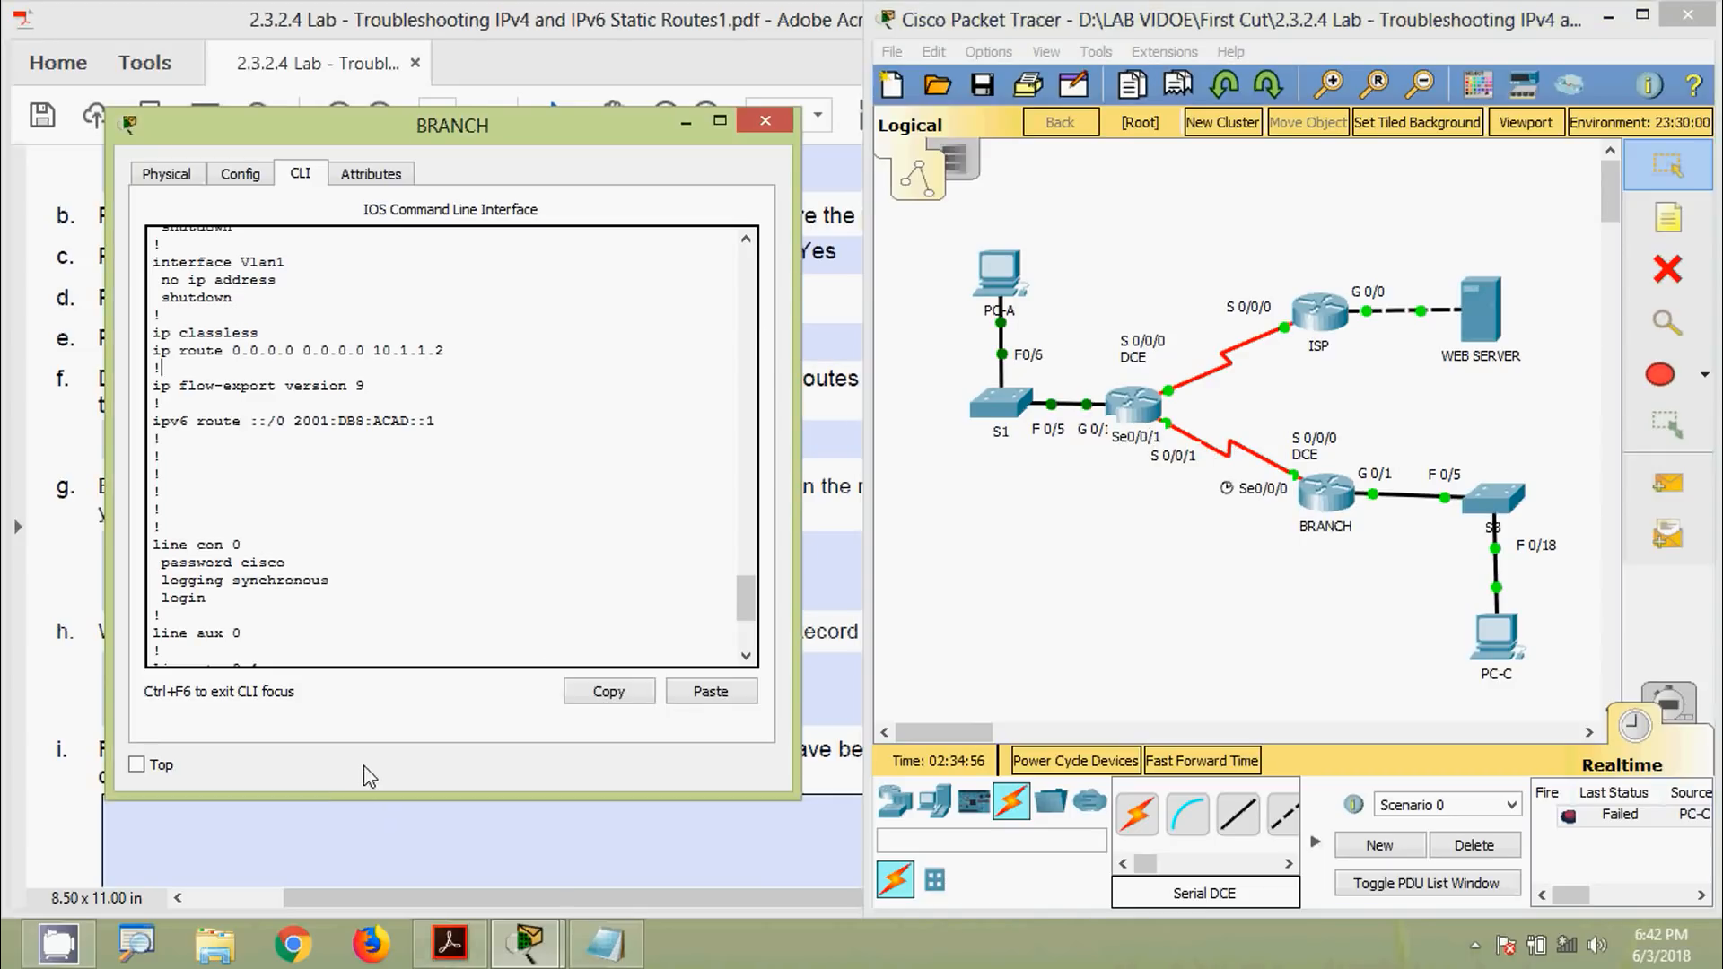
{"action": "left_click", "coordinate": [849, 526]}
{"action": "scroll", "coordinate": [833, 526], "scroll_direction": "up", "scroll_amount": 15}
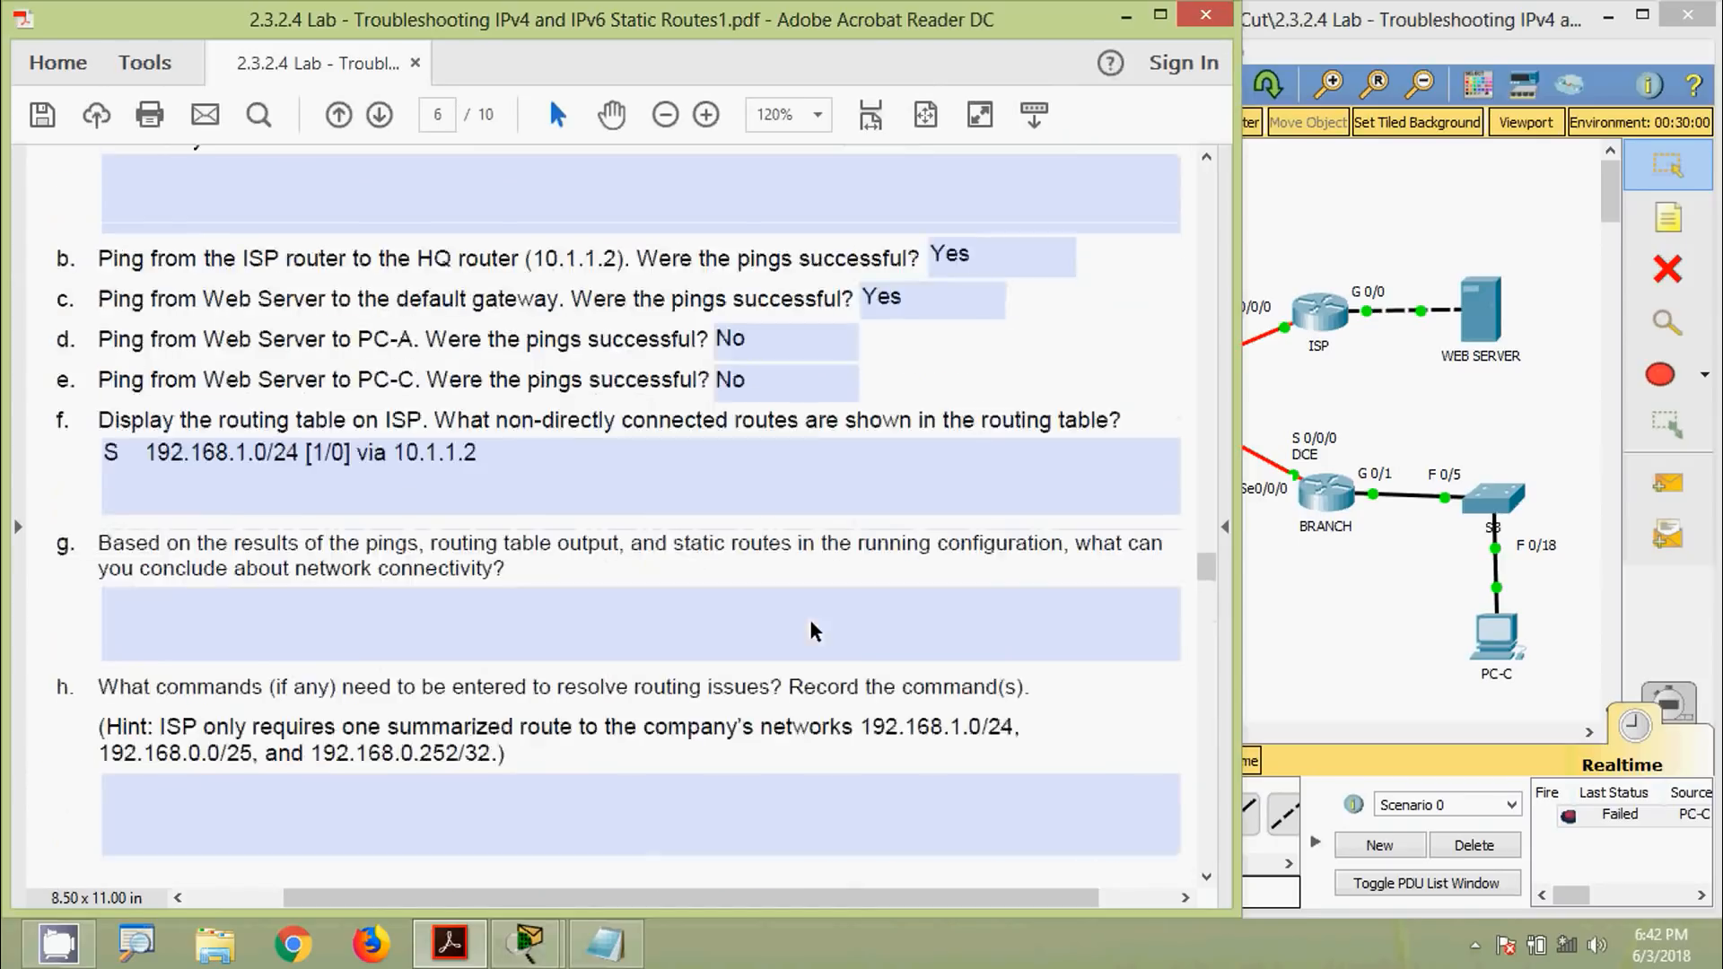
{"action": "scroll", "coordinate": [809, 619], "scroll_direction": "up", "scroll_amount": 15}
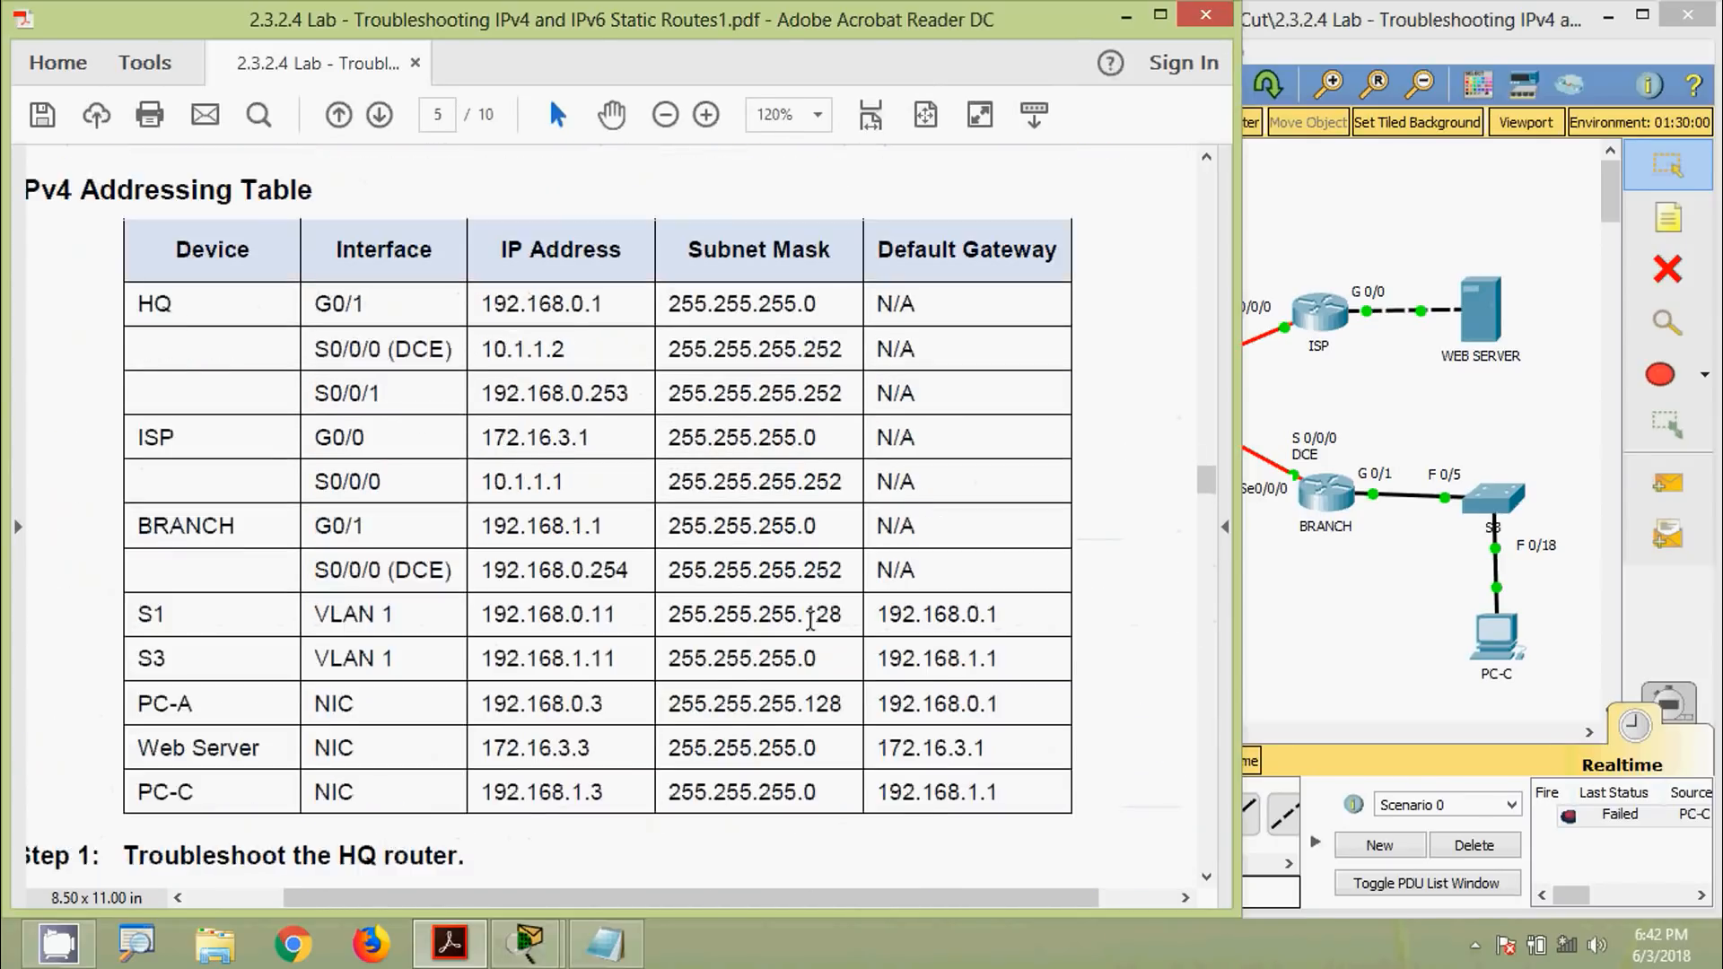
{"action": "scroll", "coordinate": [566, 587], "scroll_direction": "down", "scroll_amount": 1}
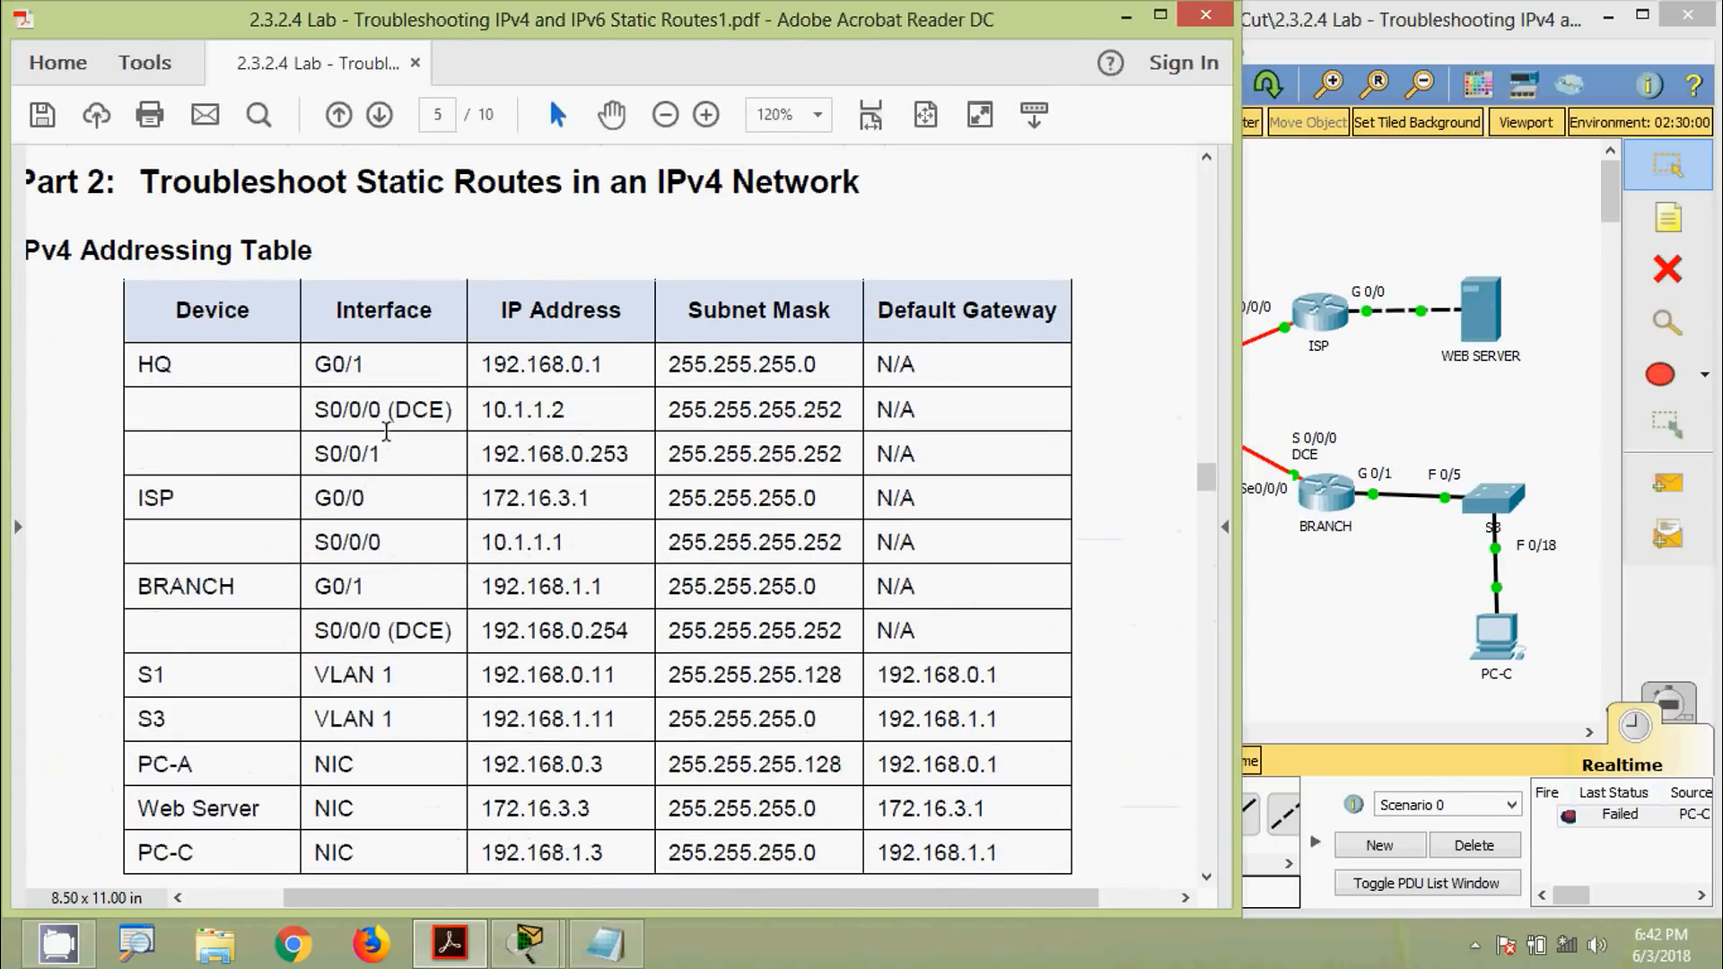
{"action": "left_click", "coordinate": [1328, 642]}
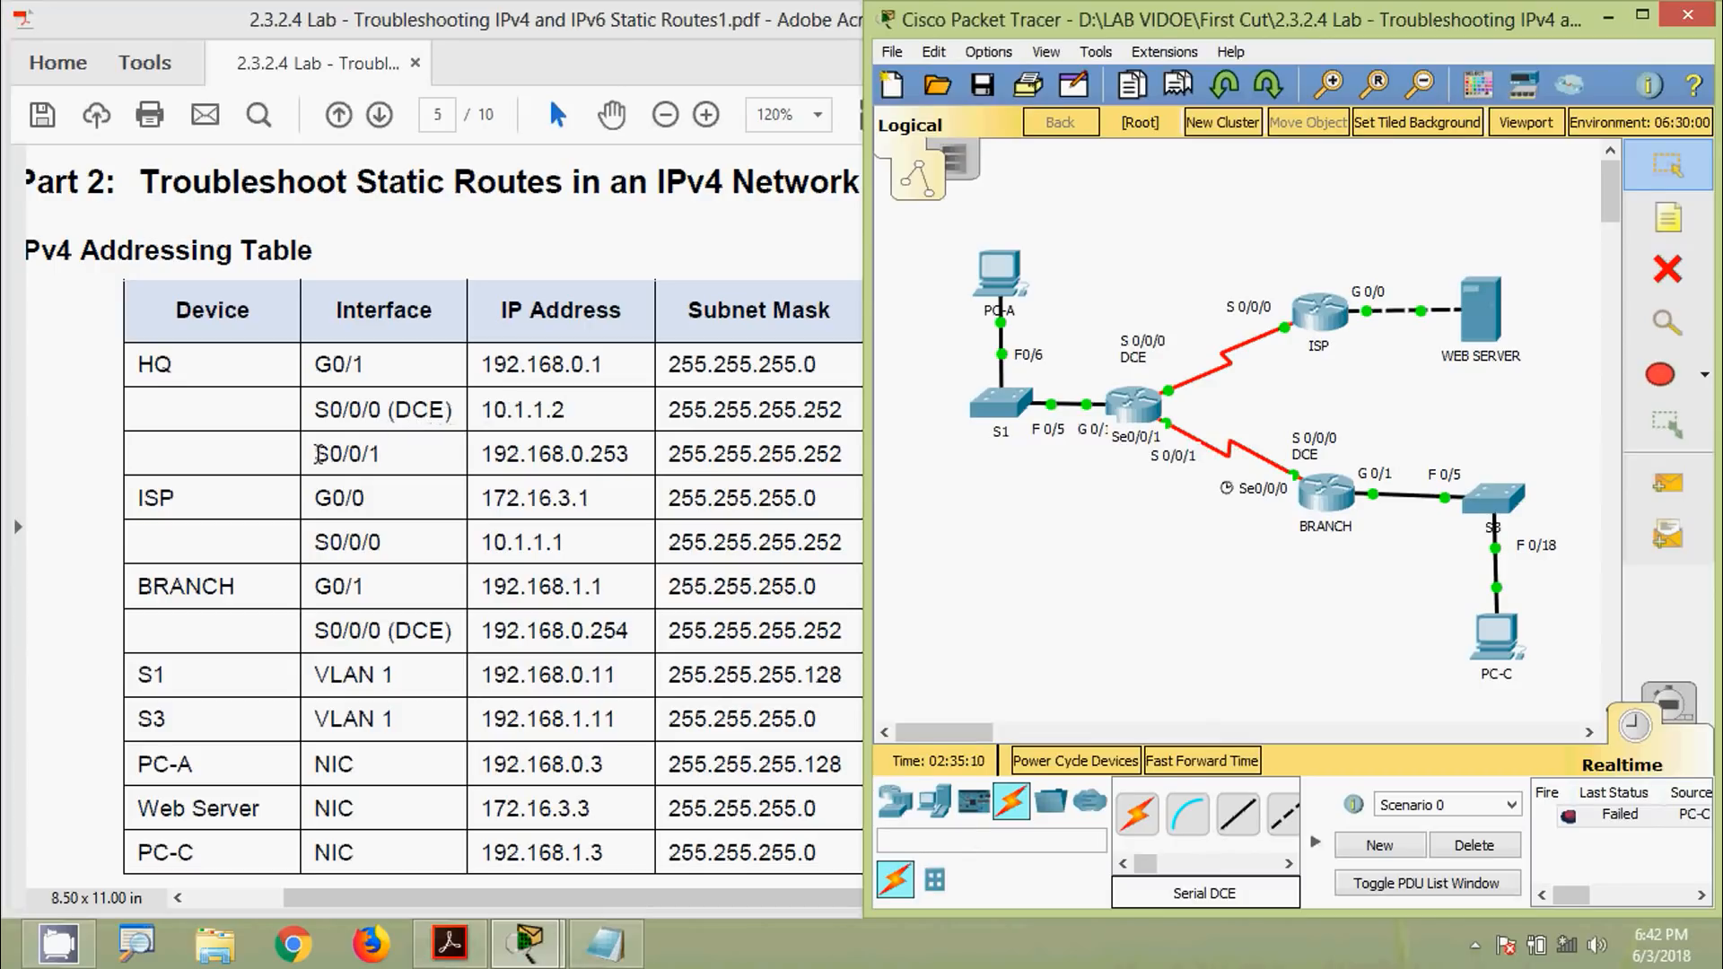
{"action": "left_click_drag", "start_coordinate": [315, 454], "coordinate": [377, 456]}
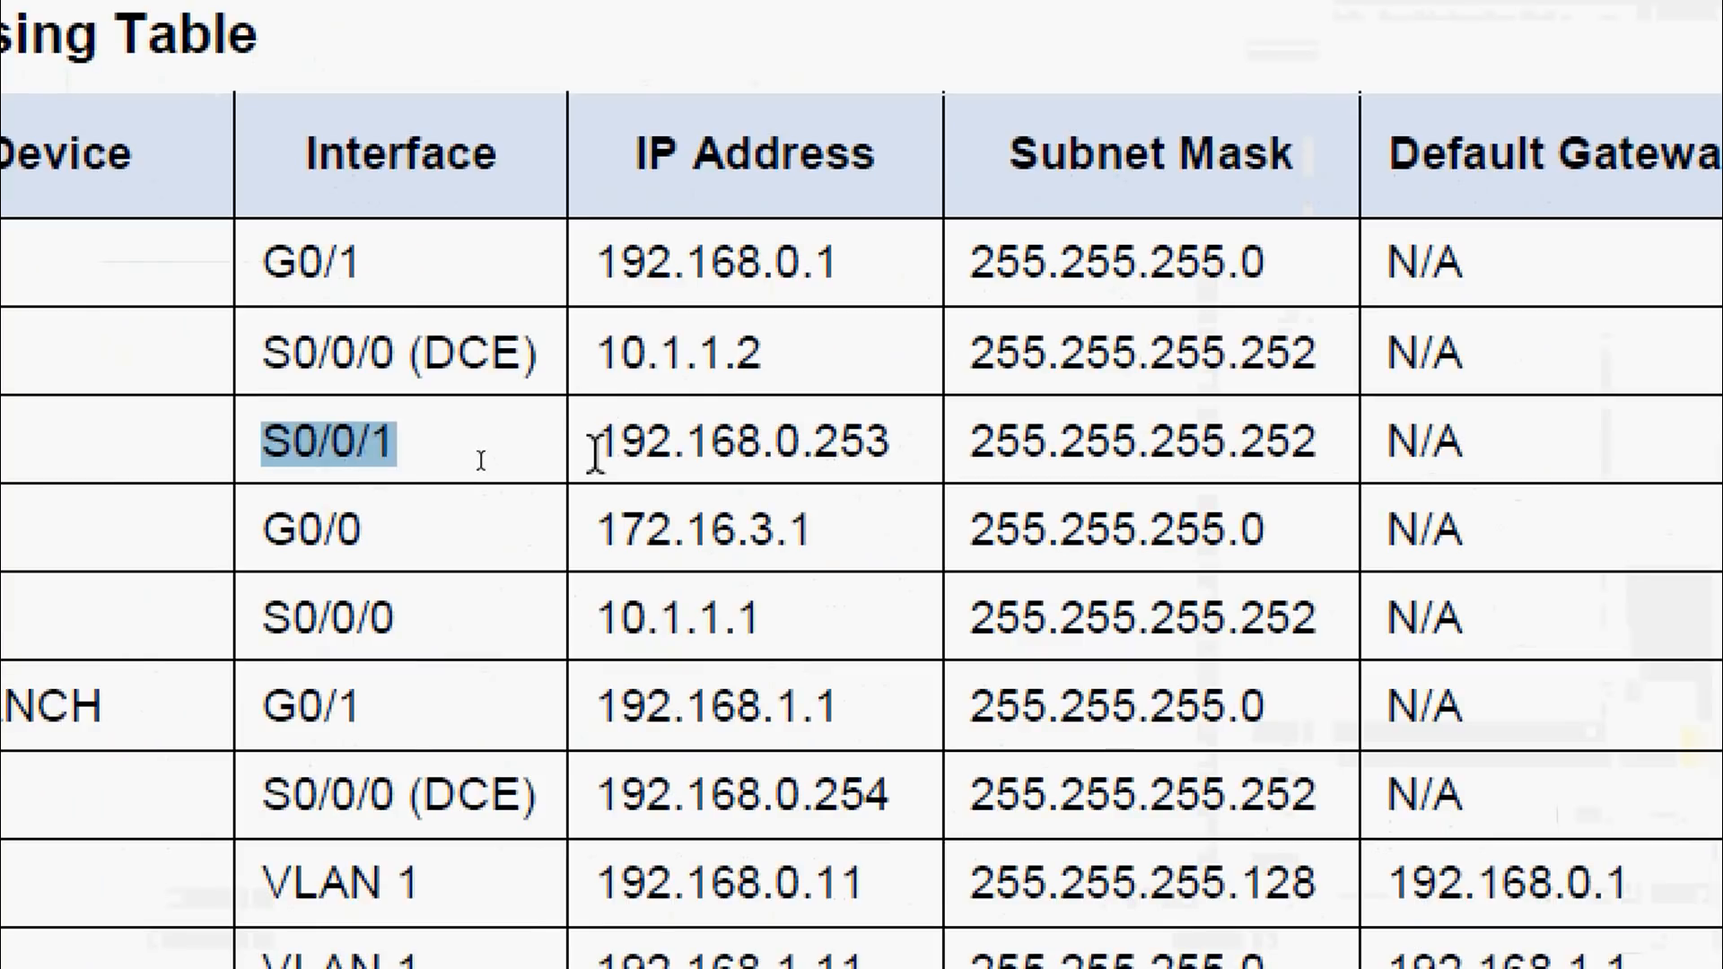
{"action": "left_click_drag", "start_coordinate": [596, 453], "coordinate": [893, 453]}
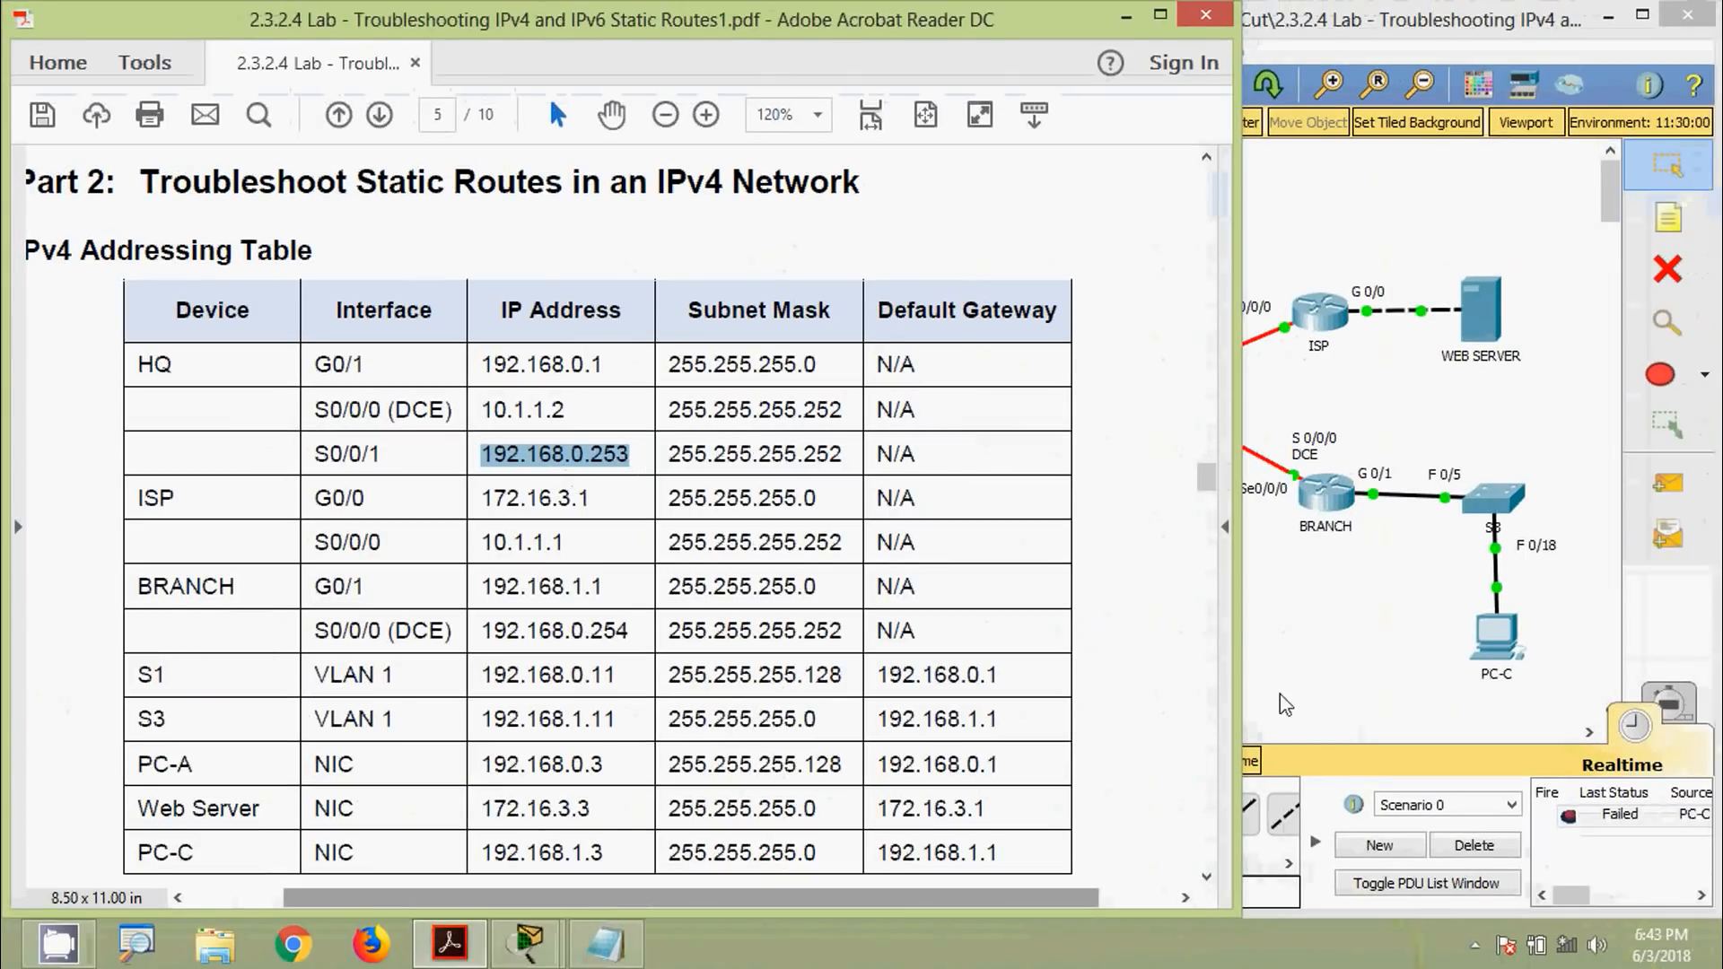
Reopen BRANCH's console and select the line 'ip route 0.0.0.0 0.0.0.0 10.1.1.2' to copy
{"action": "left_click", "coordinate": [1329, 510]}
{"action": "left_click_drag", "start_coordinate": [566, 143], "coordinate": [1287, 187]}
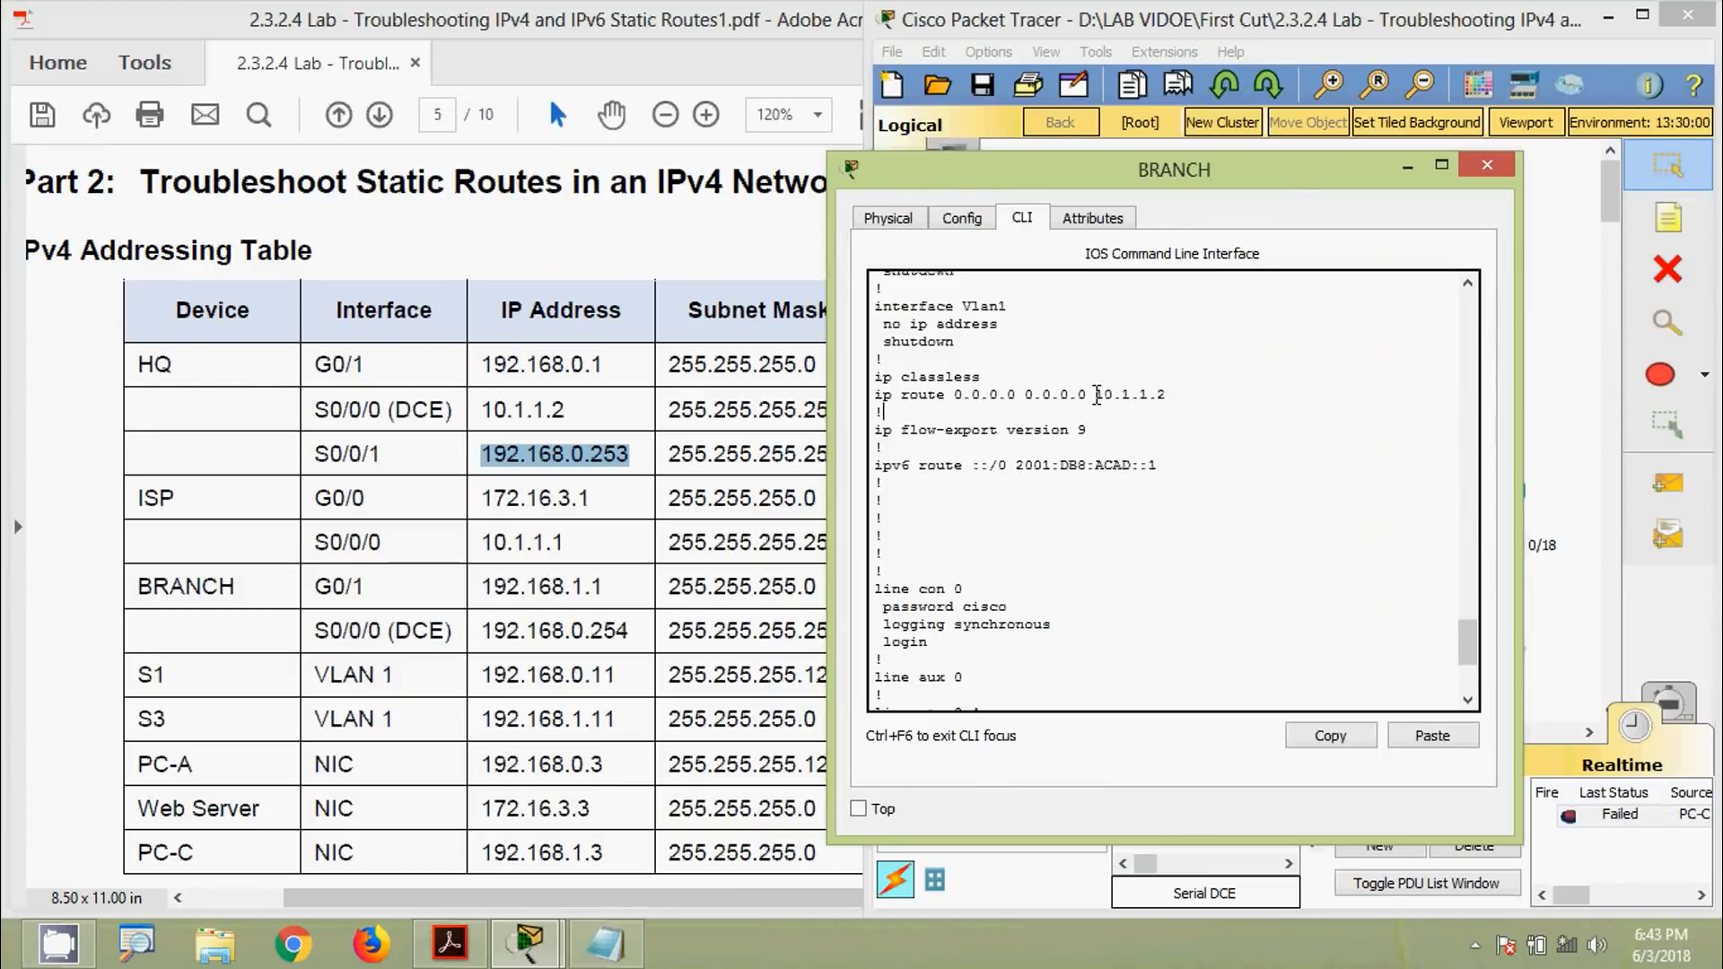
{"action": "left_click_drag", "start_coordinate": [1095, 395], "coordinate": [1170, 395]}
{"action": "left_click", "coordinate": [1140, 418]}
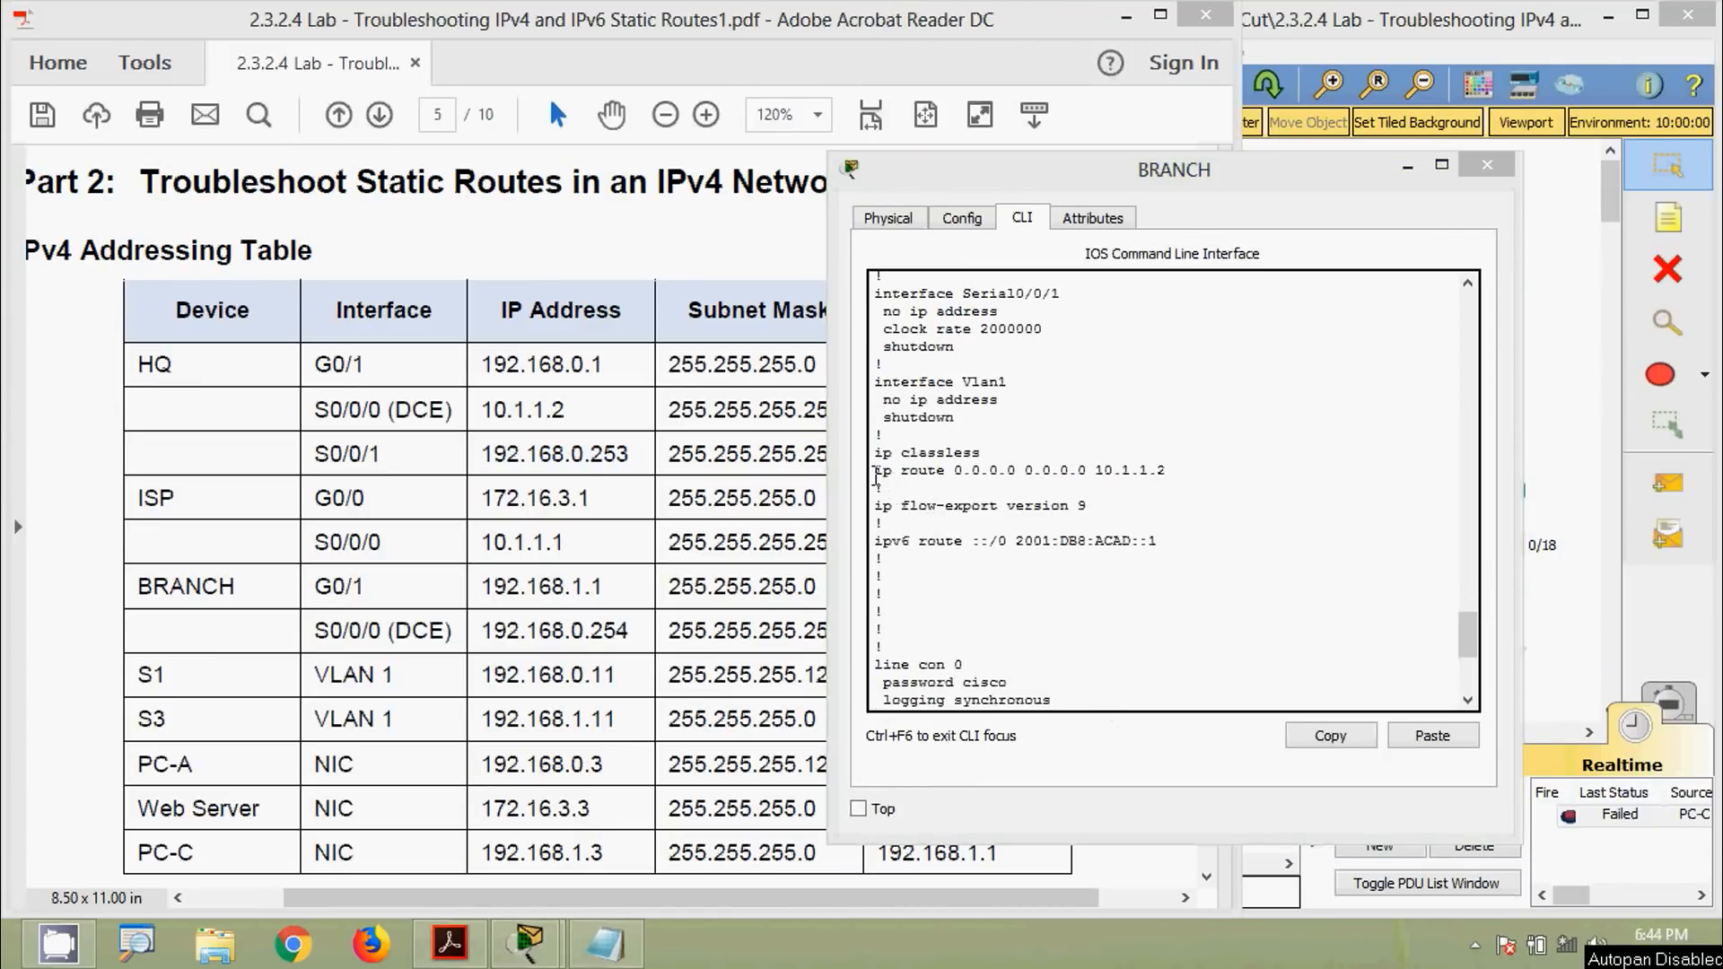
{"action": "left_click_drag", "start_coordinate": [875, 475], "coordinate": [1161, 481]}
{"action": "key", "text": "super+c"}
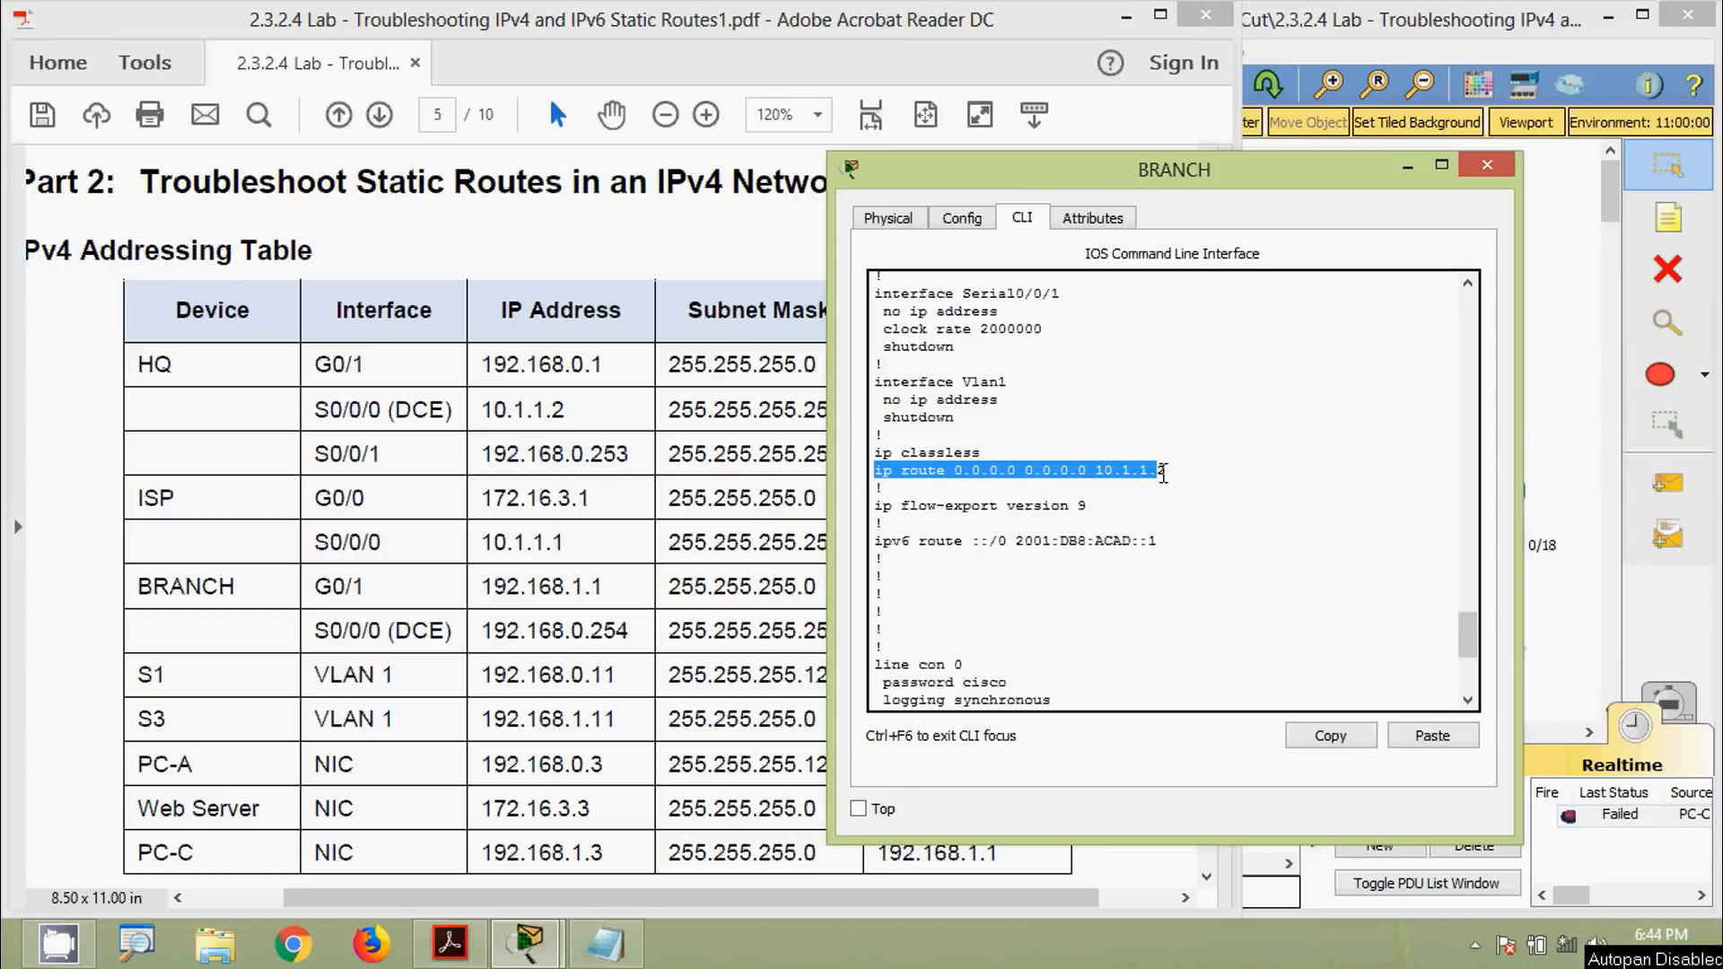
{"action": "right_click", "coordinate": [1156, 470]}
Remove BRANCH's default route with 'no ip route 0.0.0.0 0.0.0.0 10.1.1.2' in configure terminal
{"action": "left_click", "coordinate": [1066, 551]}
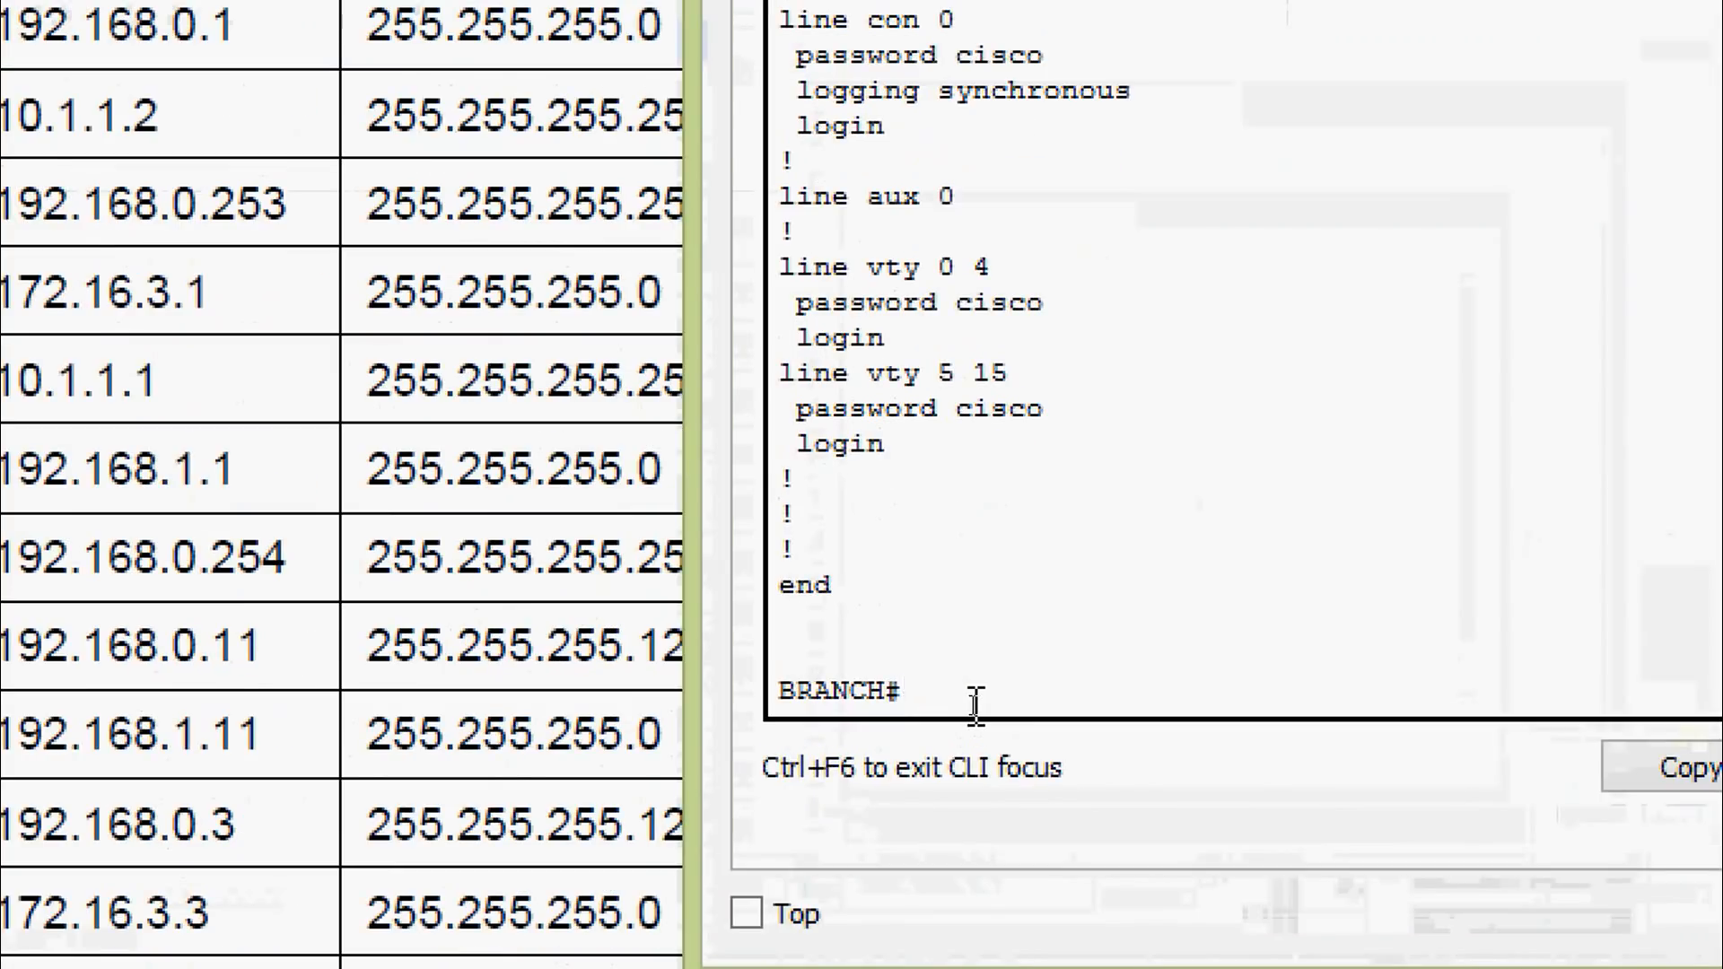
{"action": "key", "text": "Return"}
{"action": "type", "text": "conf"}
{"action": "key", "text": "Tab"}
{"action": "type", "text": "t"}
{"action": "key", "text": "Tab"}
{"action": "key", "text": "Return"}
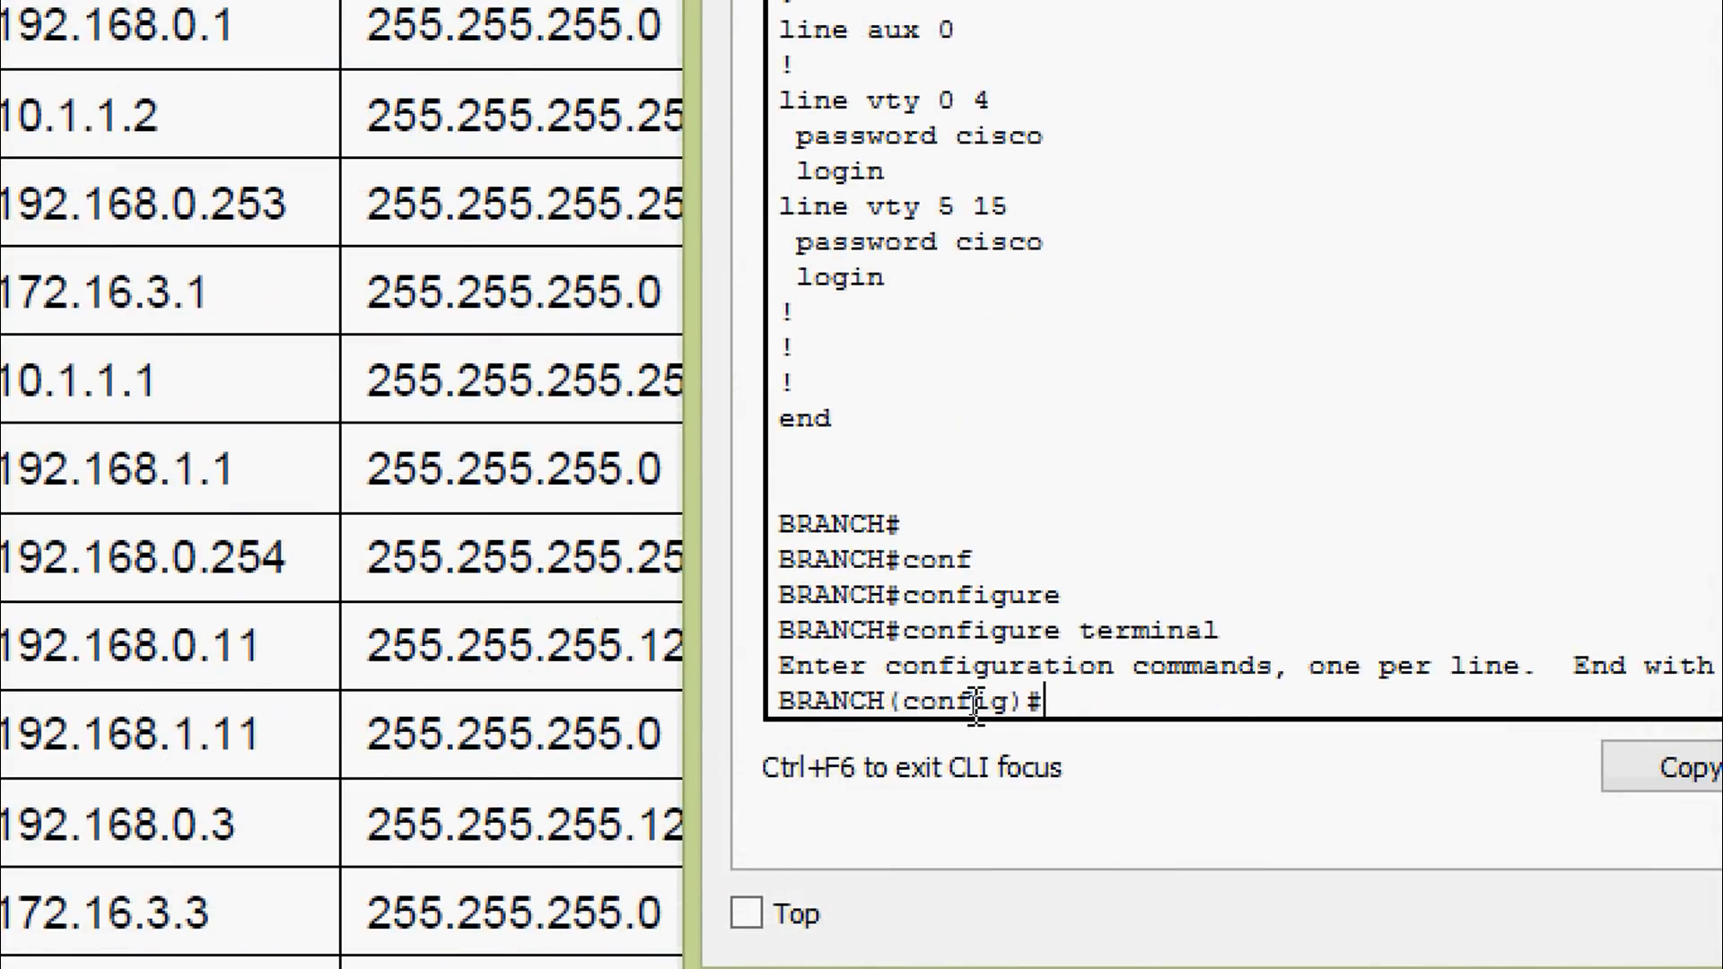
{"action": "type", "text": "no"}
{"action": "right_click", "coordinate": [1110, 702]}
{"action": "left_click", "coordinate": [1175, 802]}
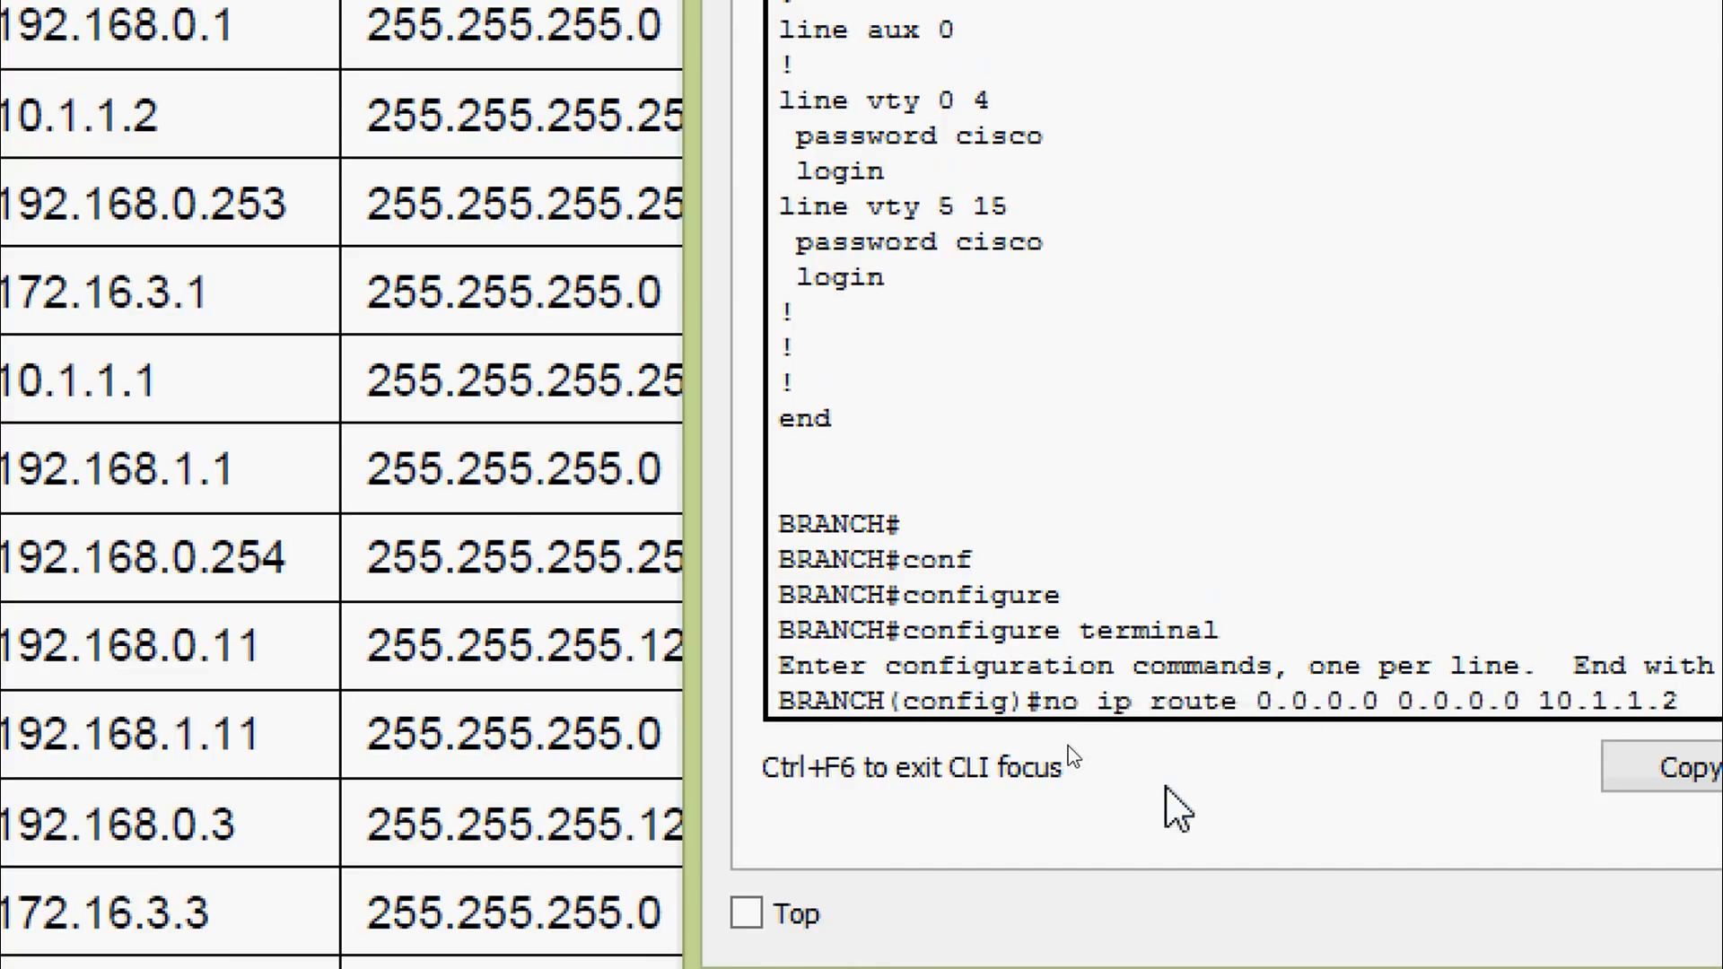
{"action": "key", "text": "Return"}
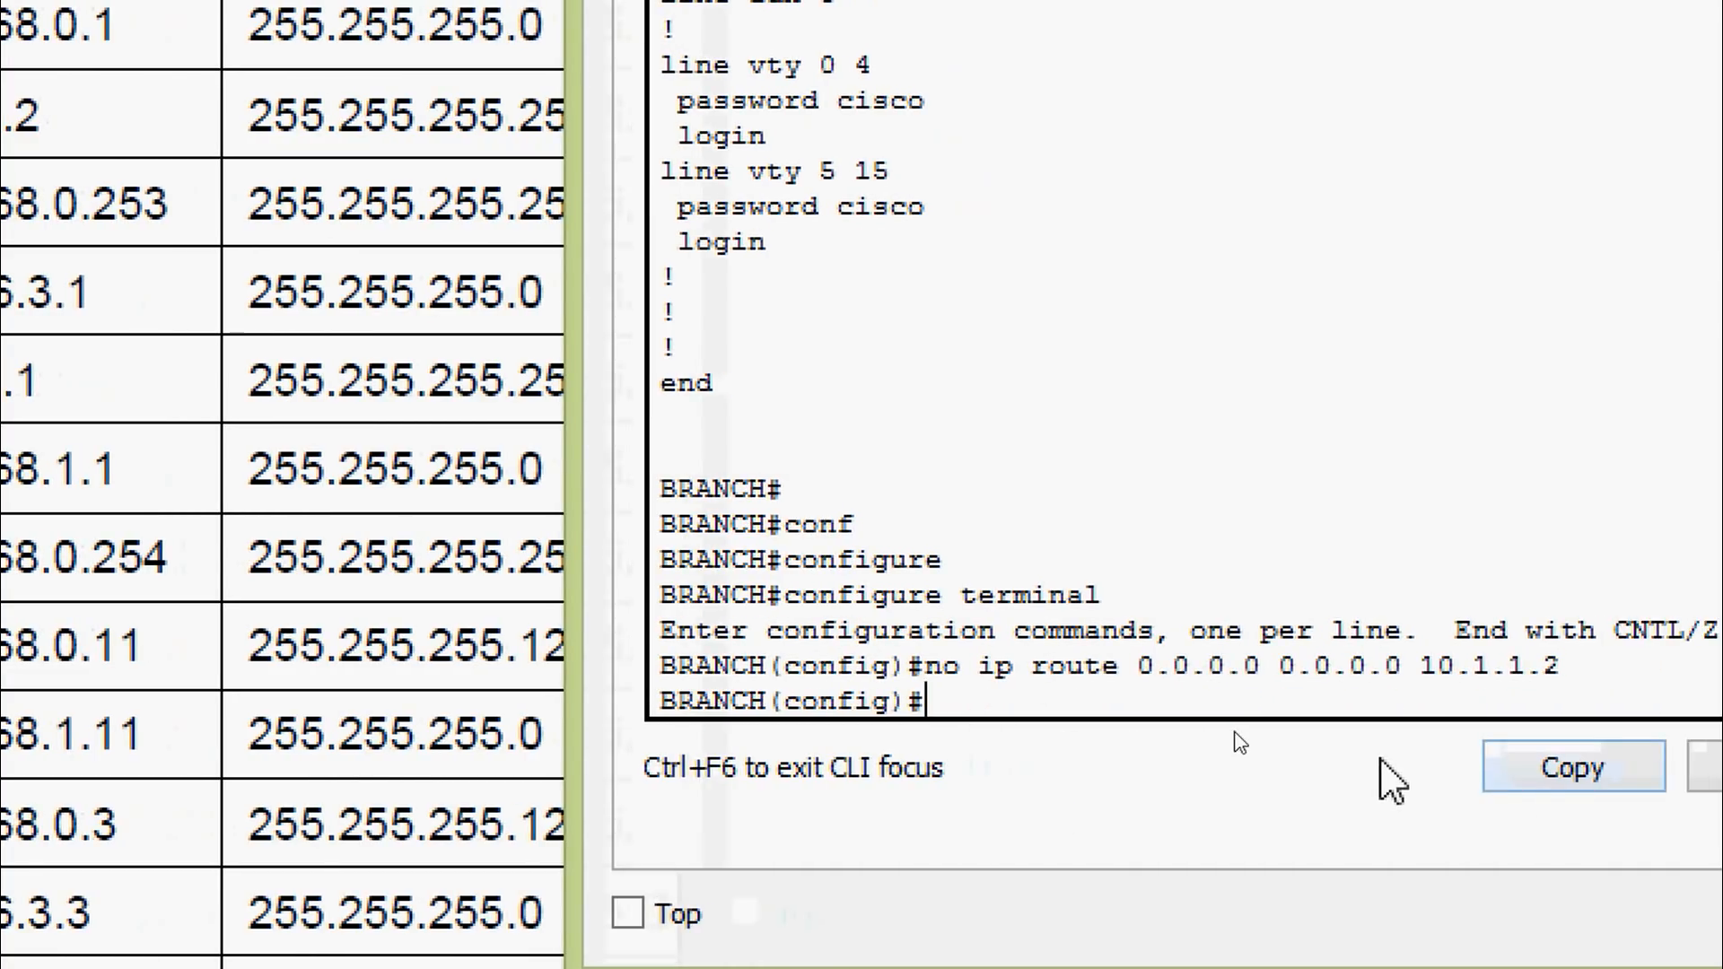
Add 'ip route 0.0.0.0 0.0.0.0 192.168.0.253', pasting the address from the worksheet, and exit config mode
{"action": "key", "text": "Up"}
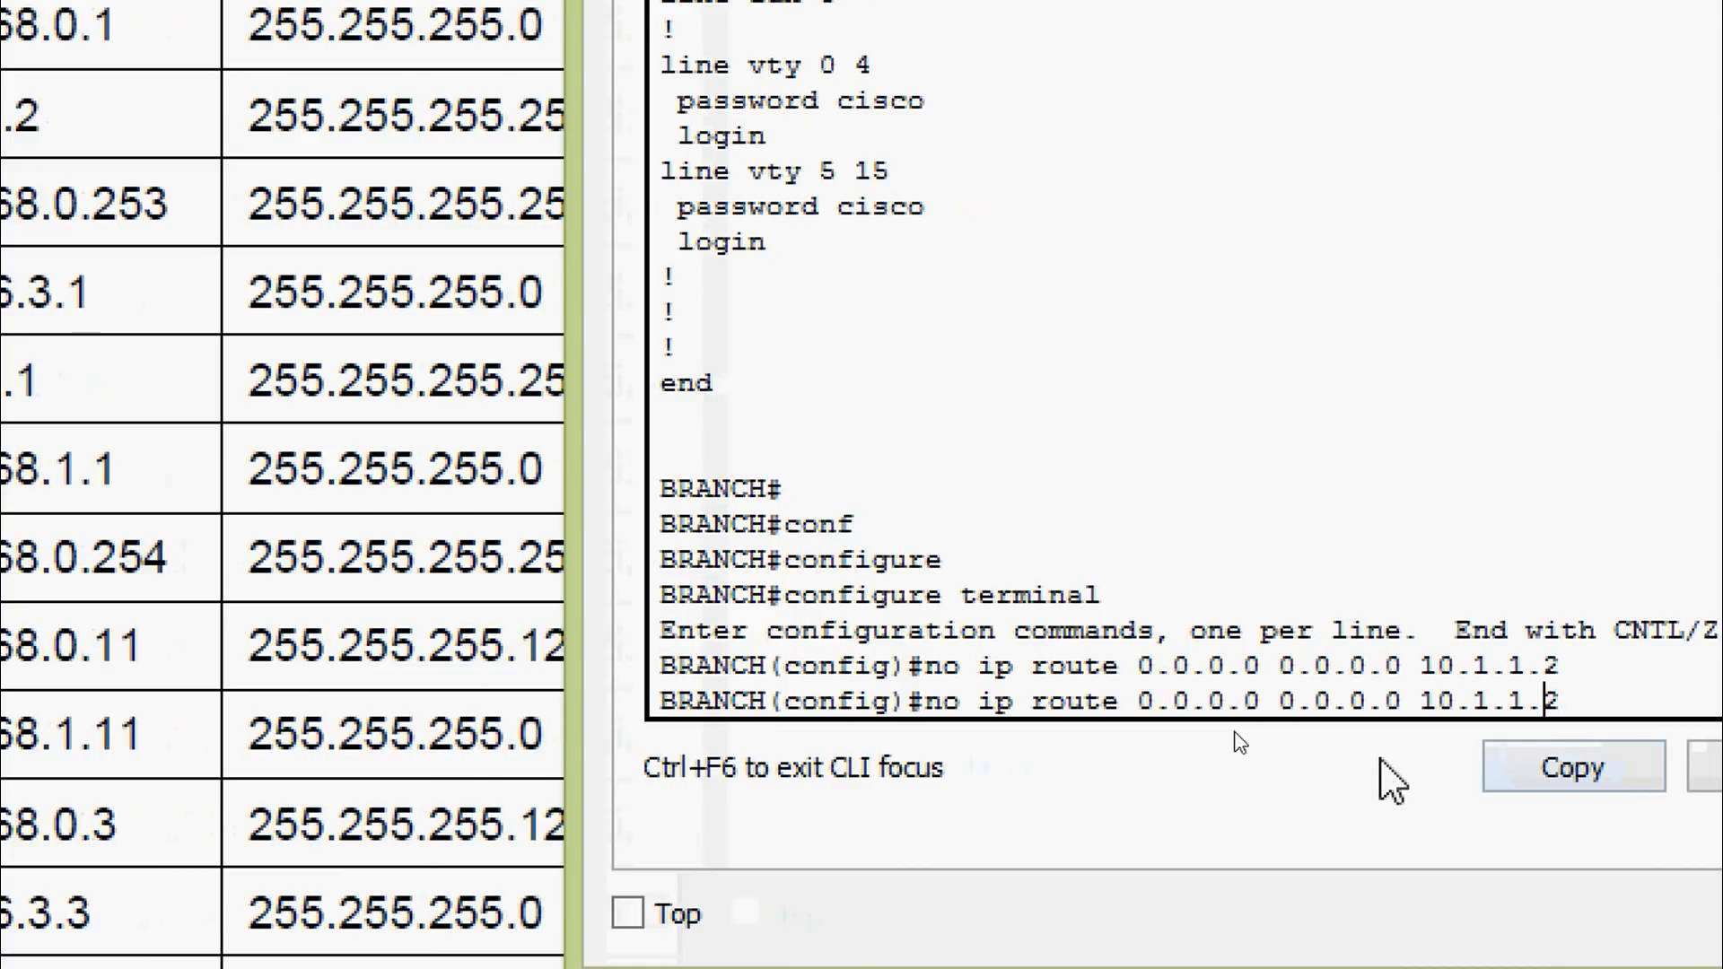
{"action": "key", "text": "Right"}
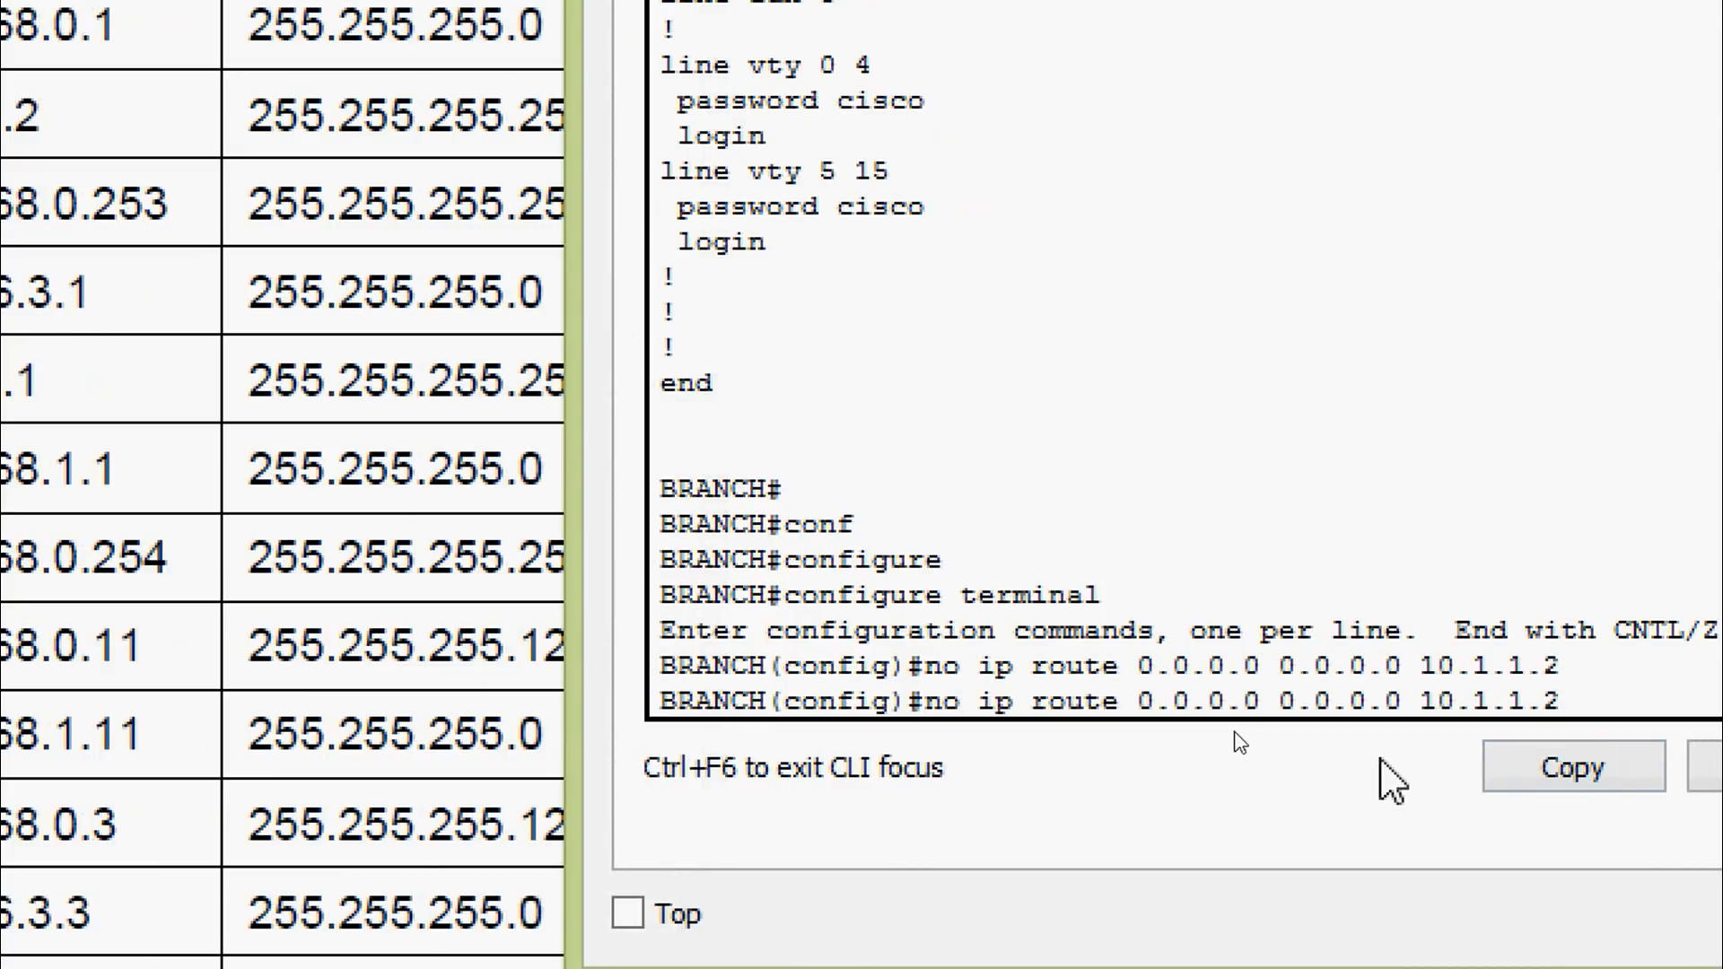
{"action": "key", "text": "BackSpace"}
{"action": "key", "text": "BackSpace"}
{"action": "key", "text": "BackSpace"}
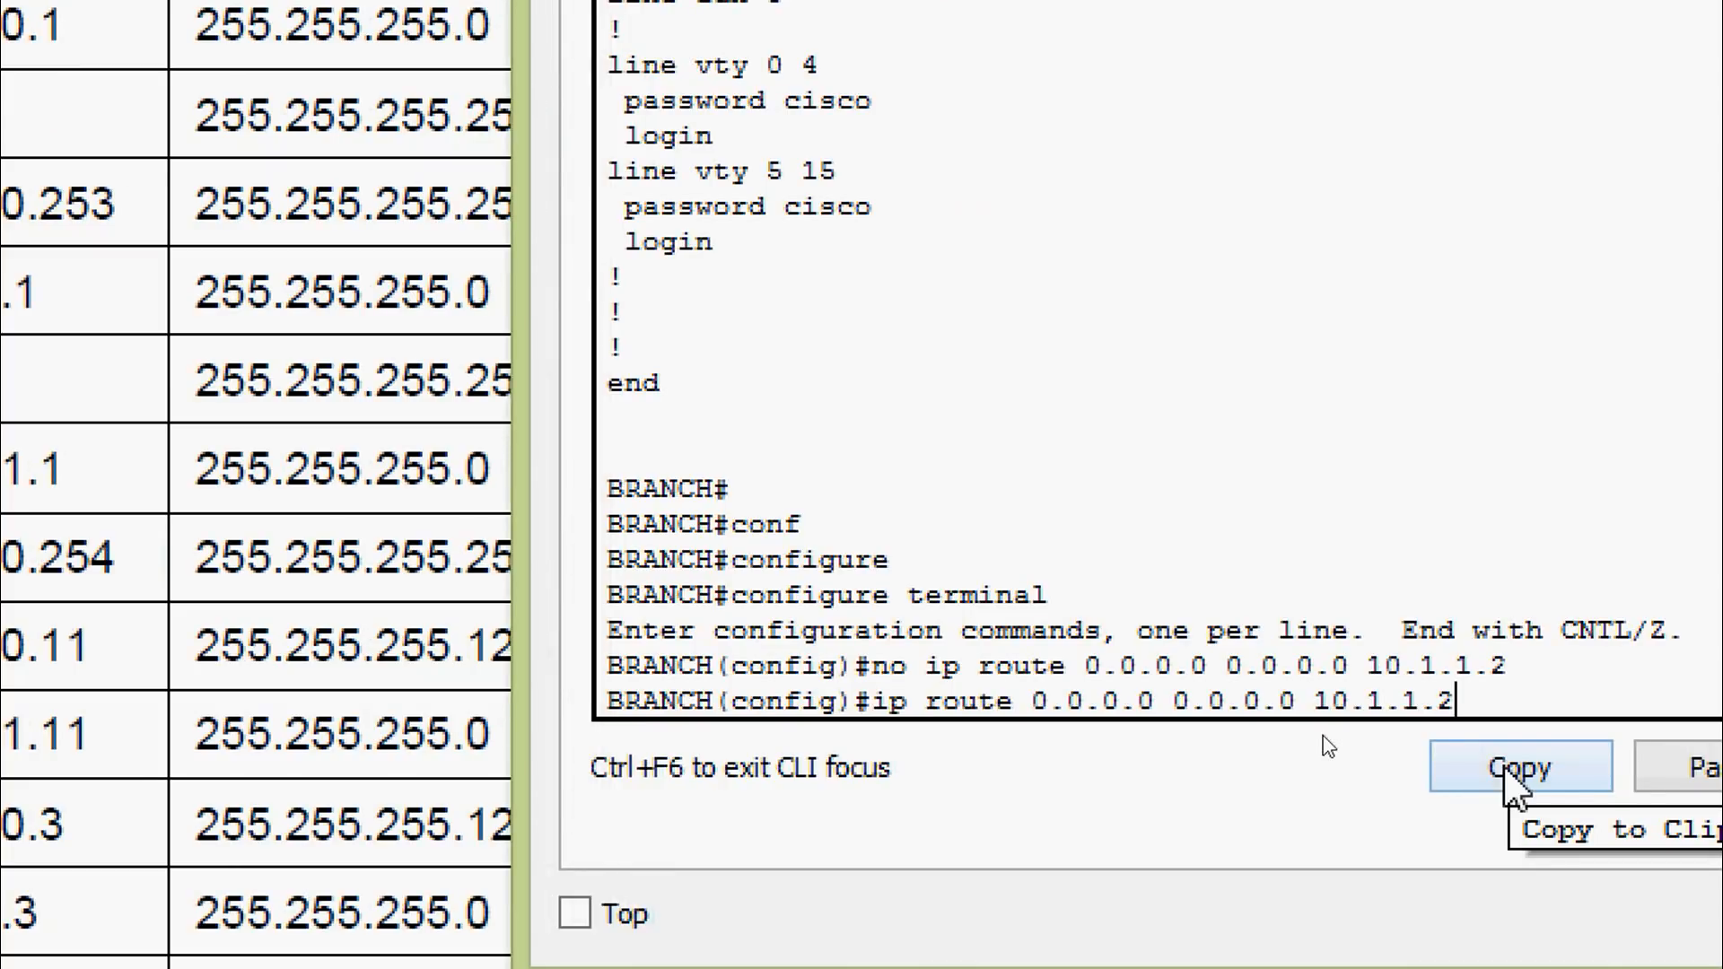
{"action": "key", "text": "BackSpace"}
{"action": "key", "text": "BackSpace"}
{"action": "key", "text": "BackSpace"}
{"action": "key", "text": "BackSpace"}
{"action": "key", "text": "BackSpace"}
{"action": "key", "text": "BackSpace"}
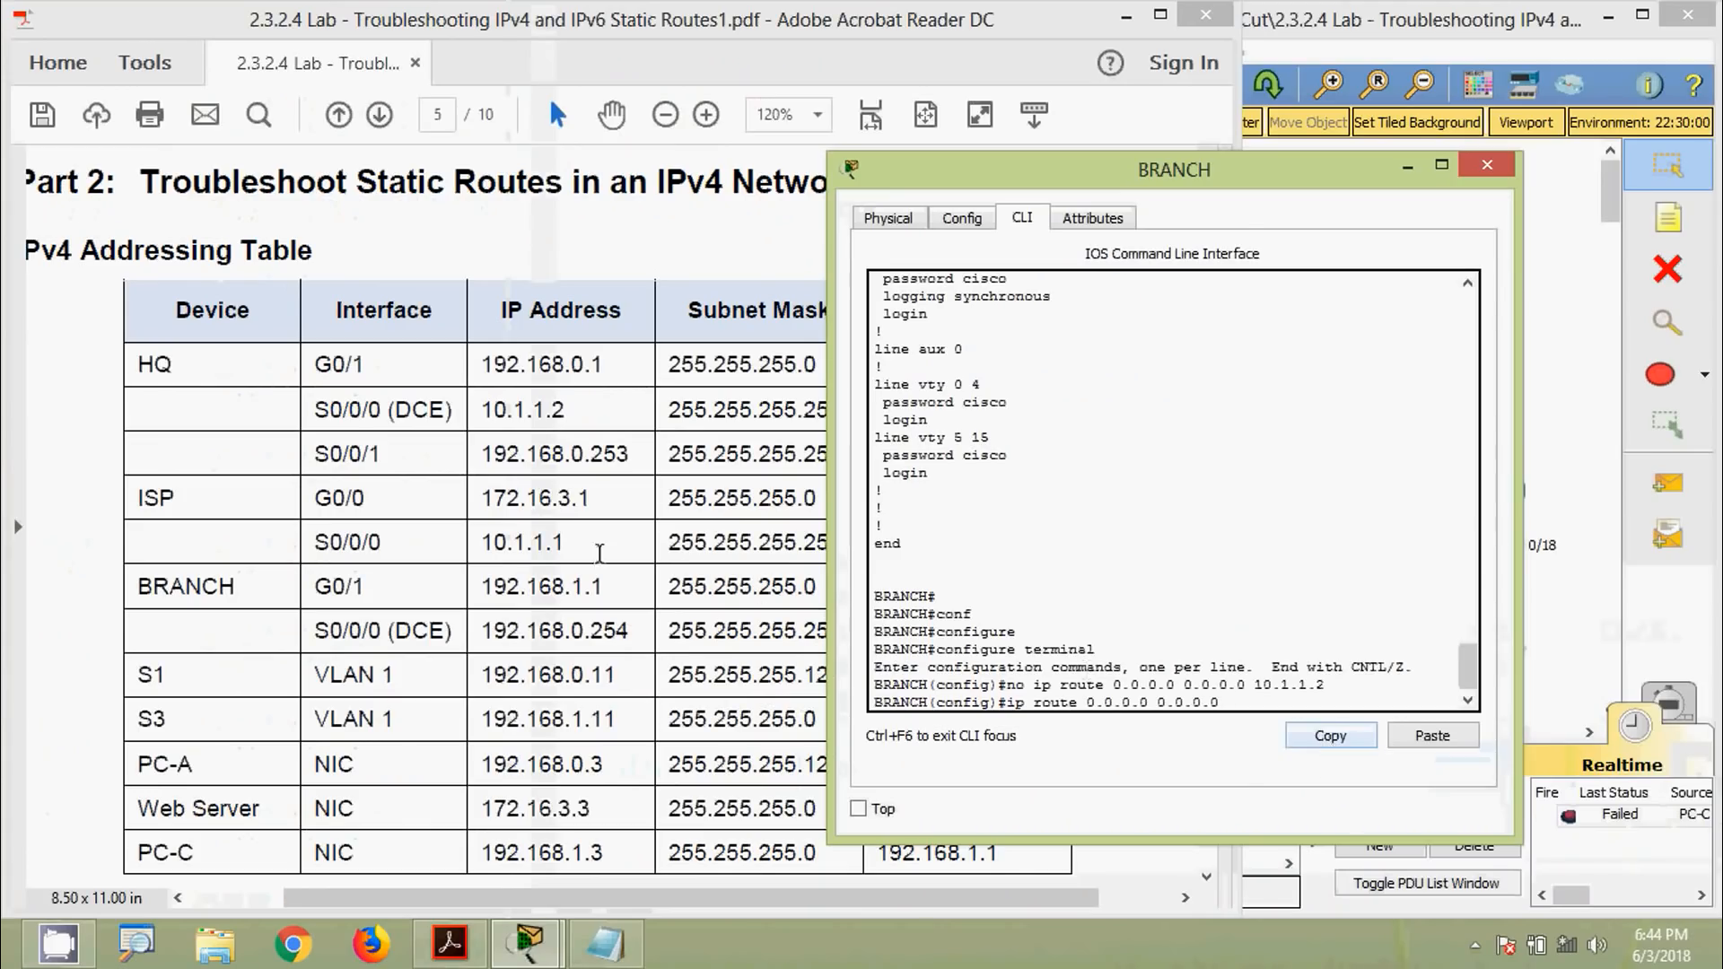
{"action": "left_click", "coordinate": [581, 515]}
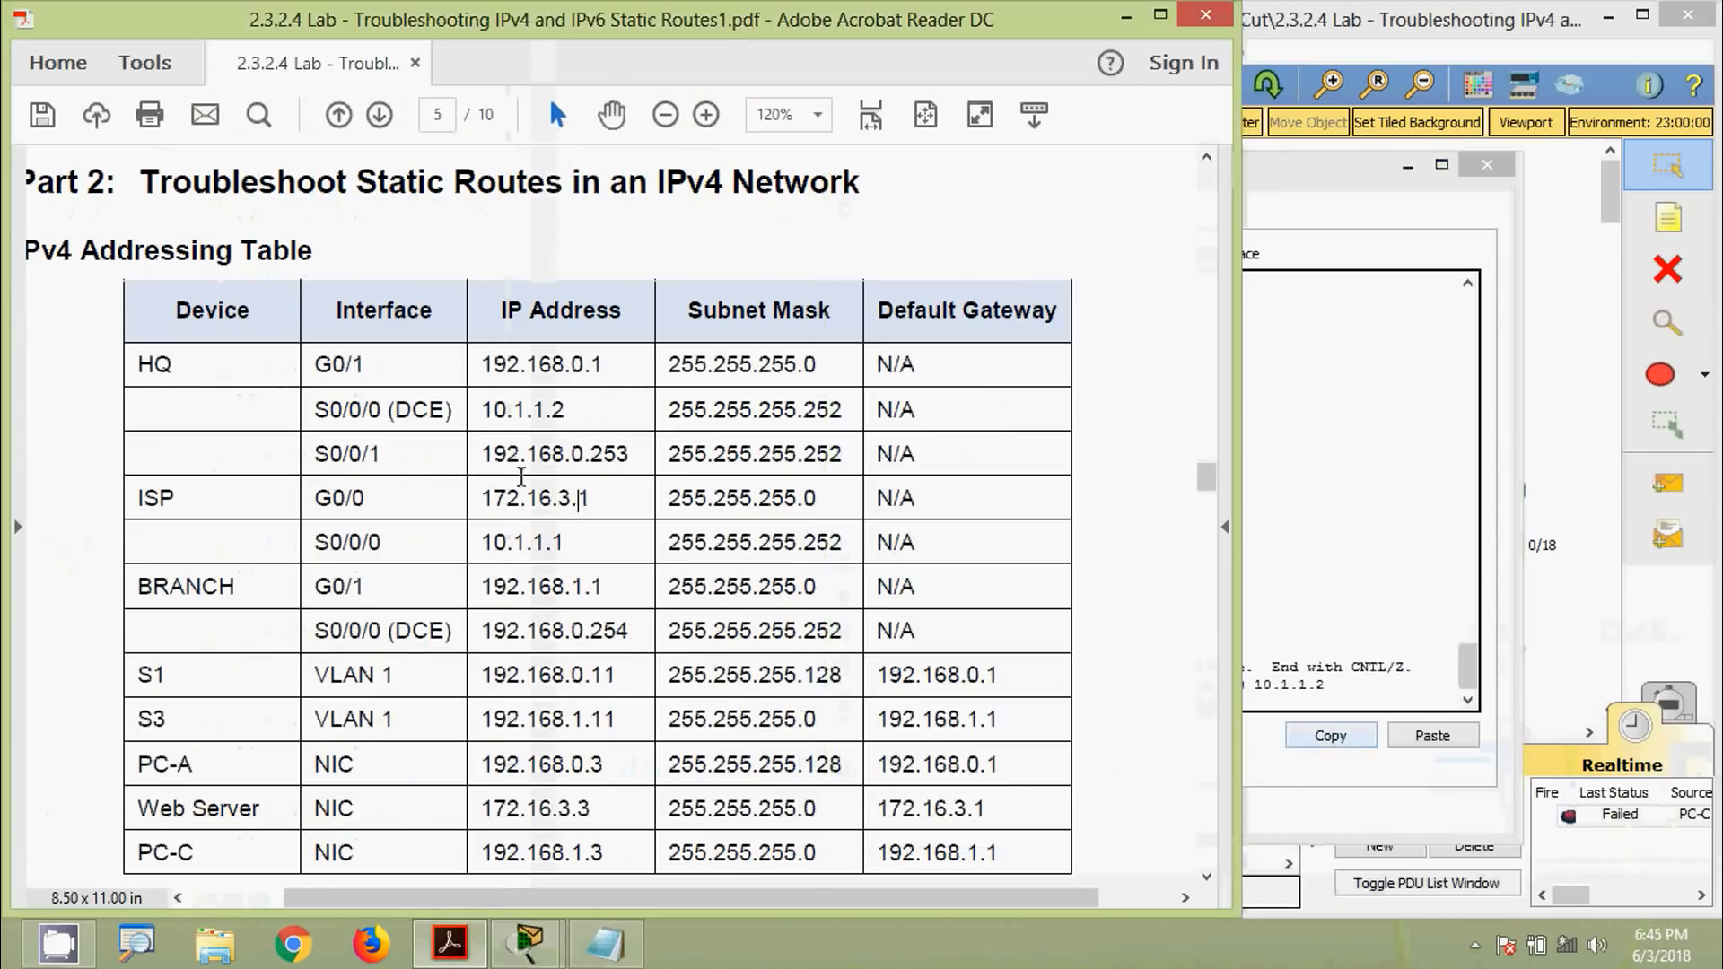
{"action": "left_click_drag", "start_coordinate": [488, 458], "coordinate": [632, 458]}
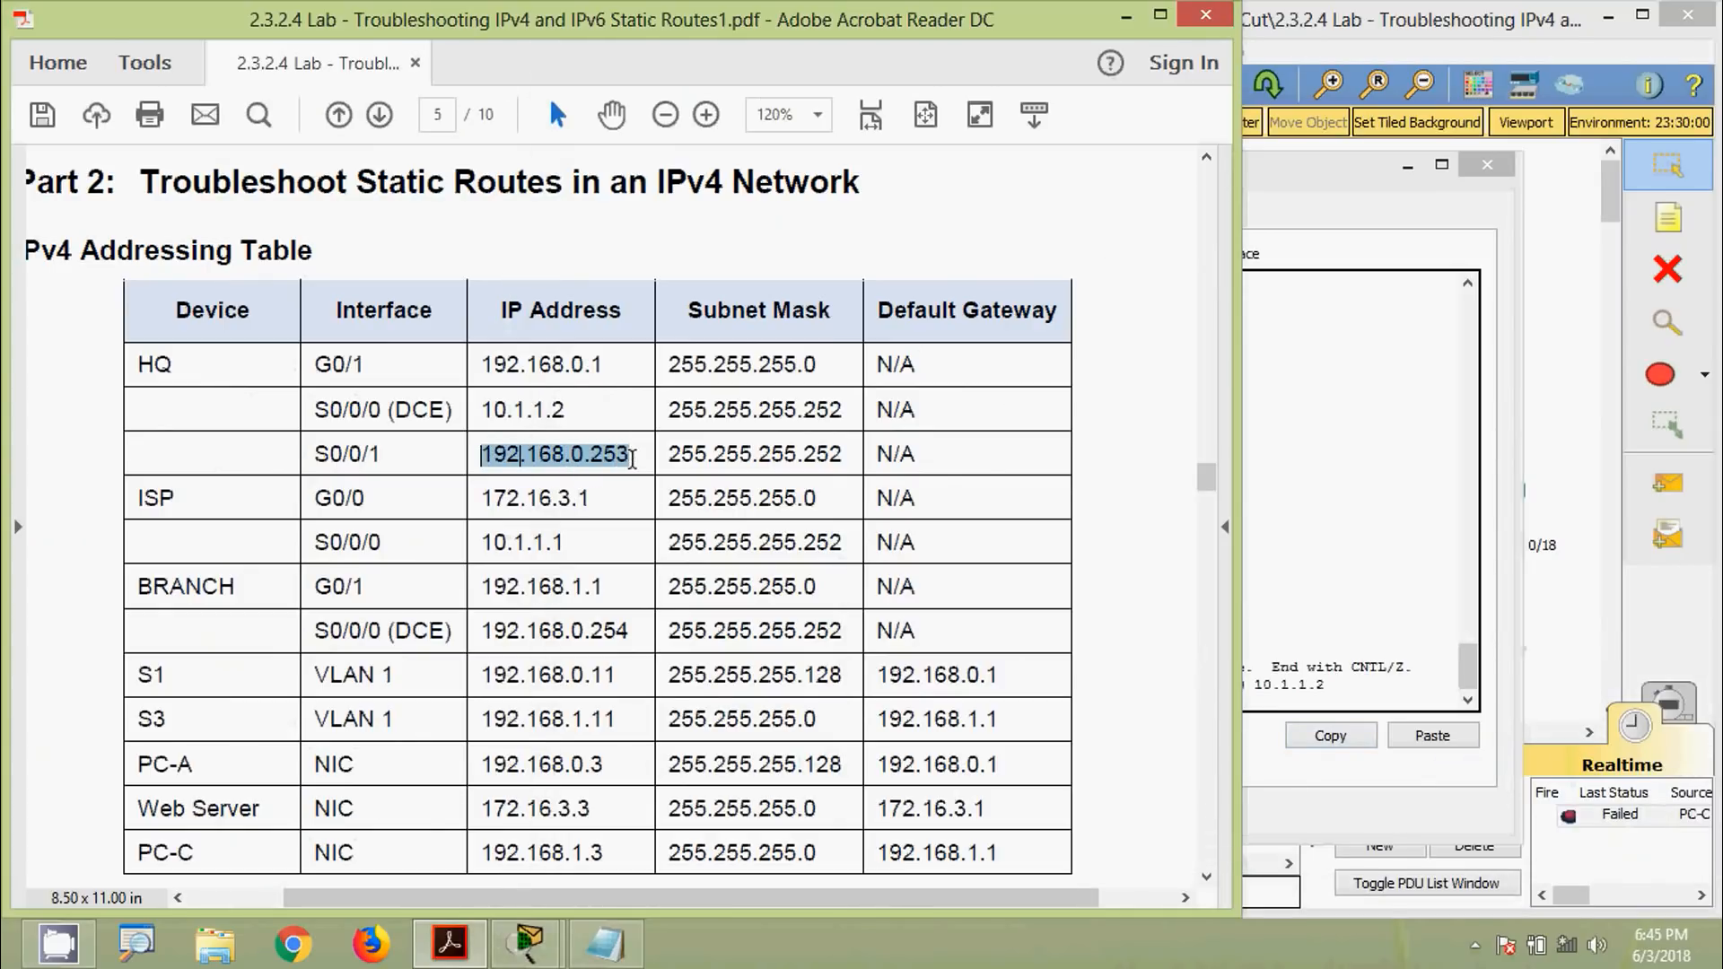
{"action": "right_click", "coordinate": [603, 461]}
{"action": "left_click", "coordinate": [644, 479]}
{"action": "left_click", "coordinate": [1337, 598]}
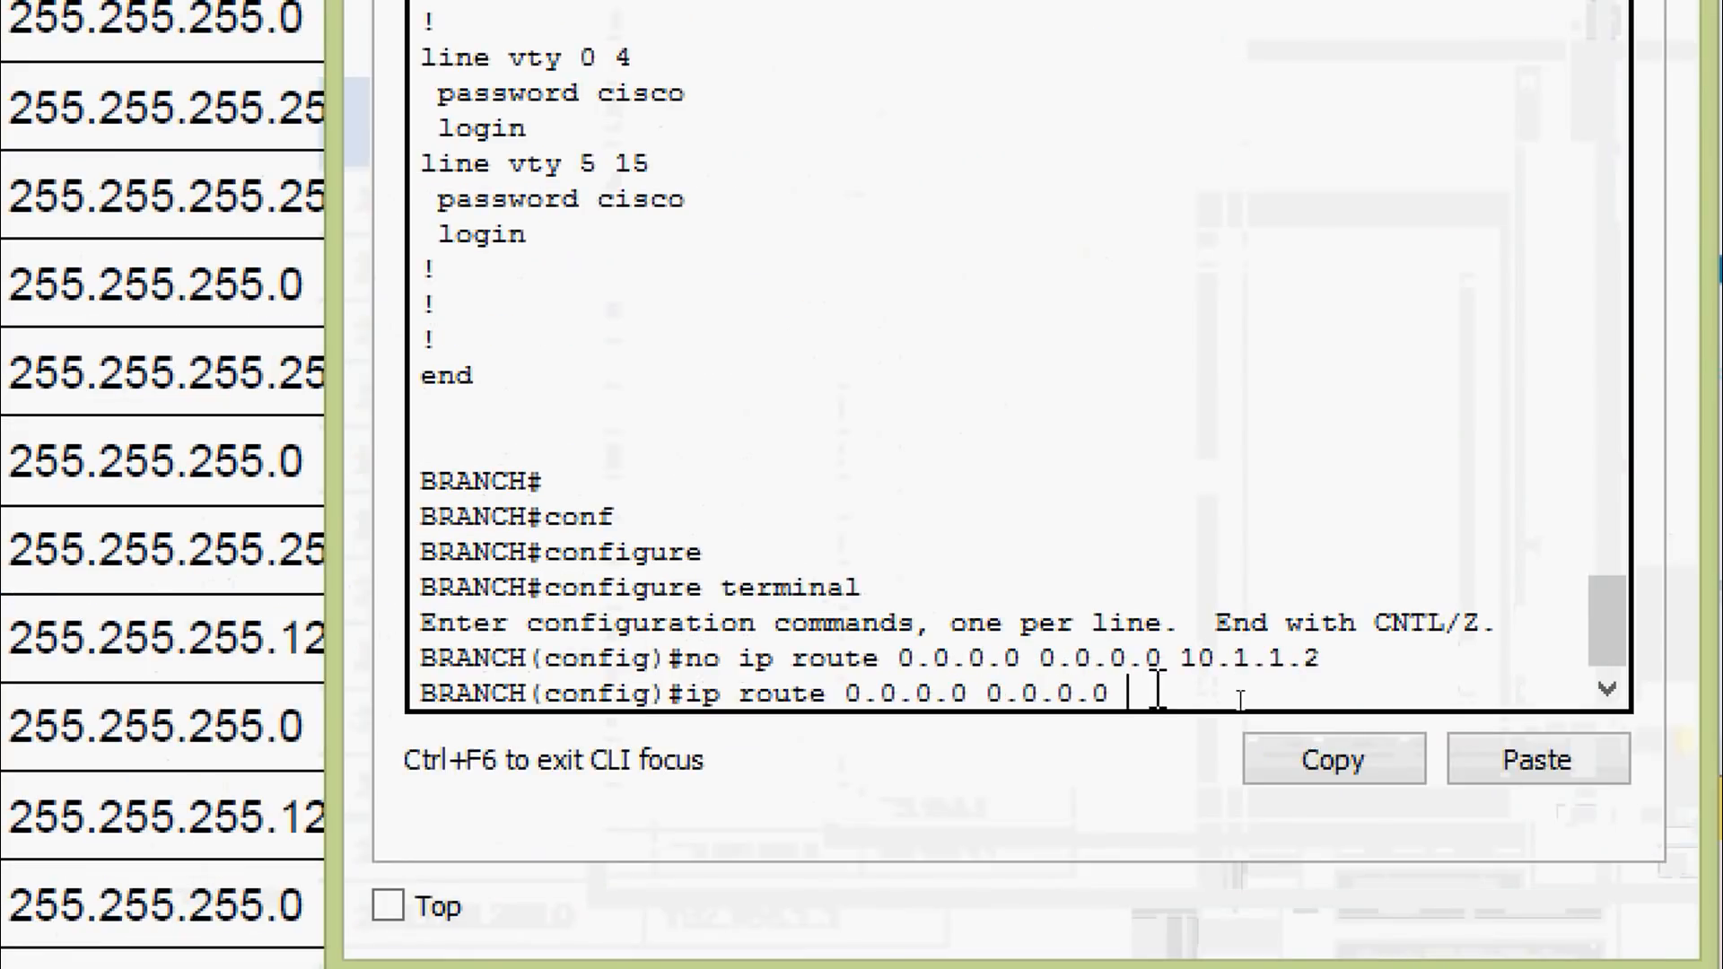
{"action": "right_click", "coordinate": [1157, 690]}
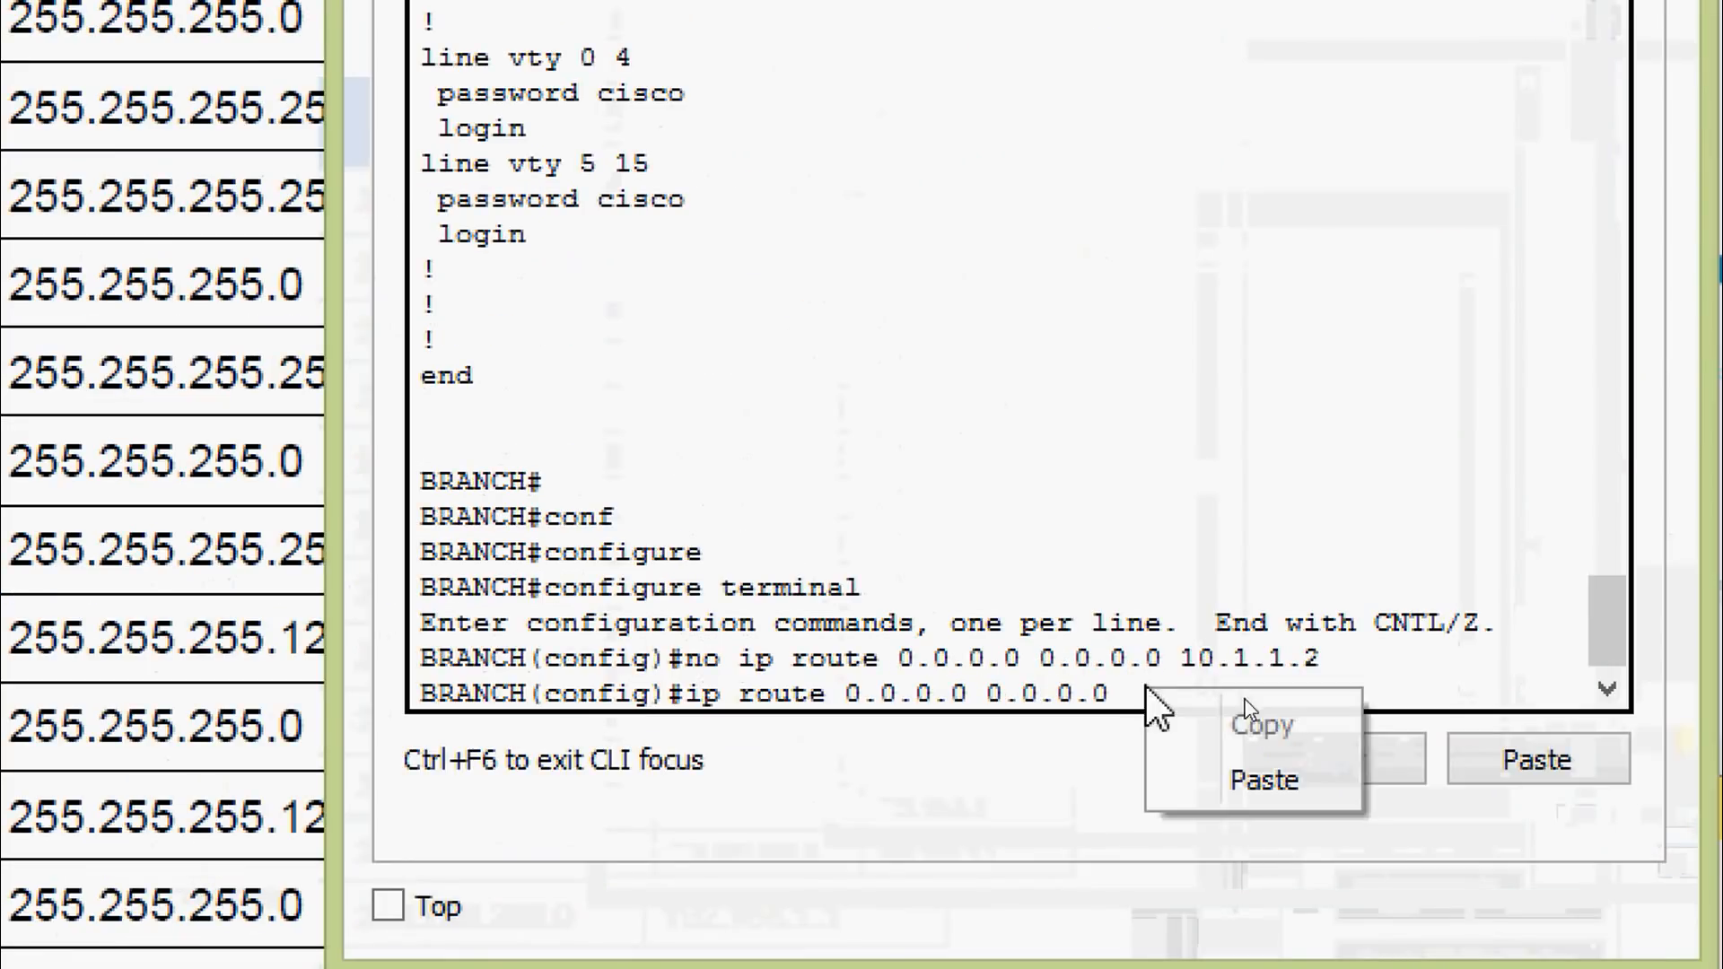
{"action": "left_click", "coordinate": [1256, 779]}
{"action": "key", "text": "Return"}
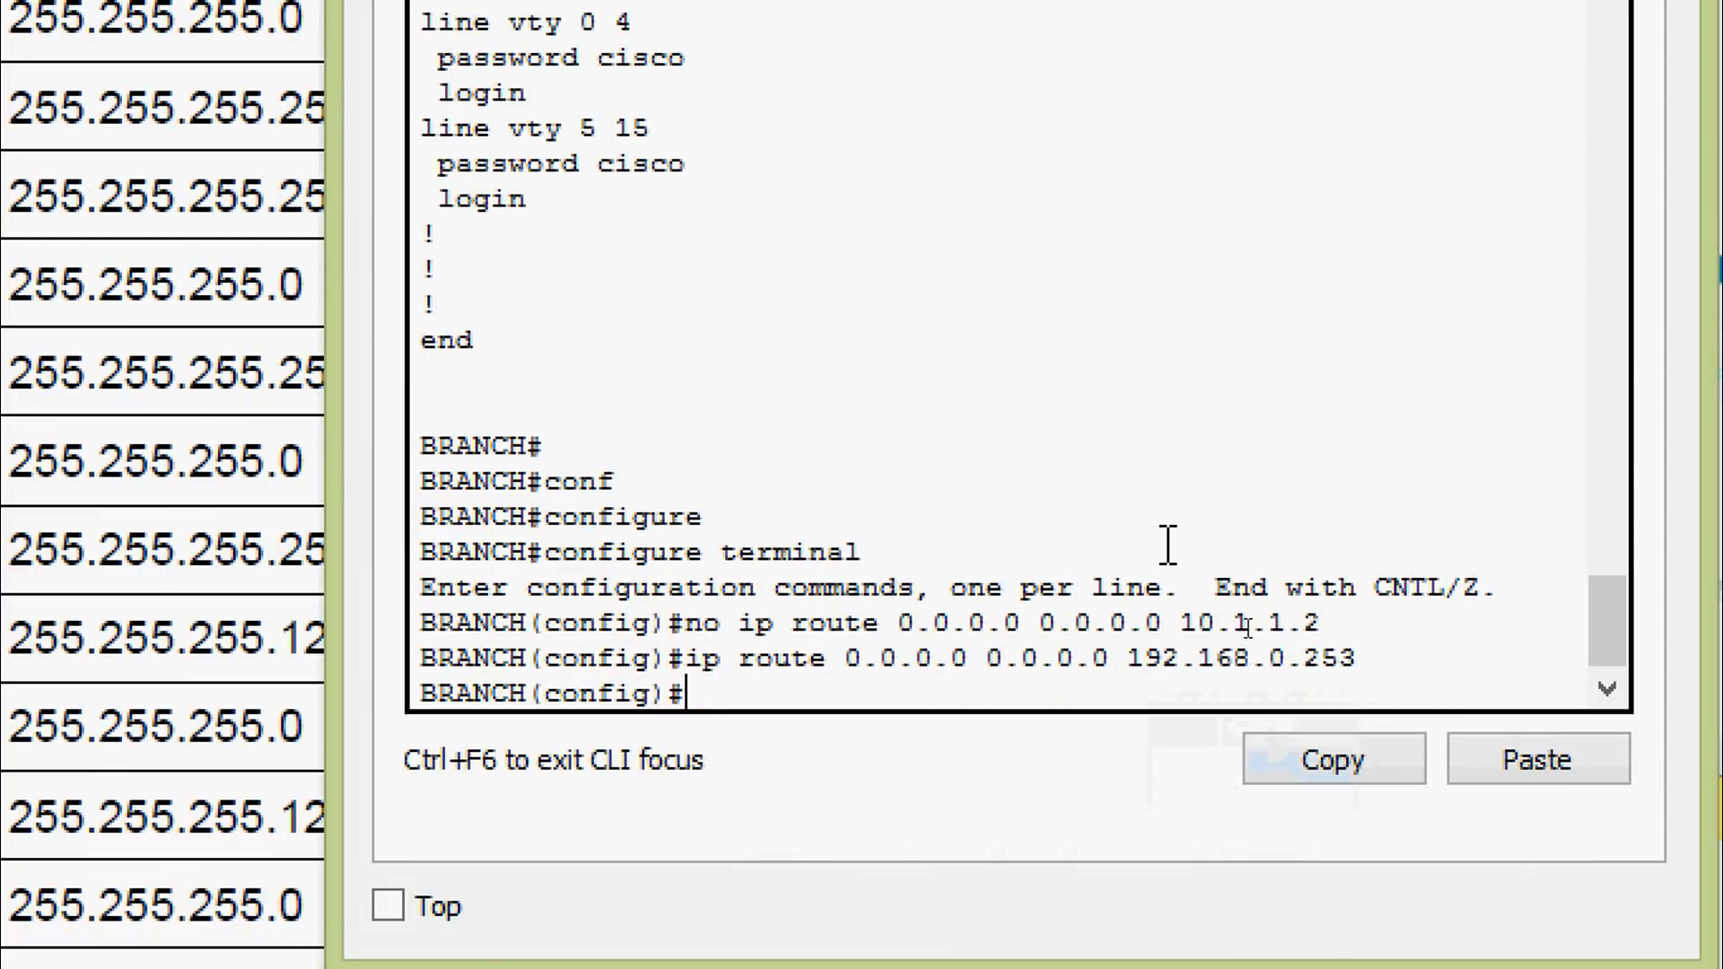
{"action": "key", "text": "Return"}
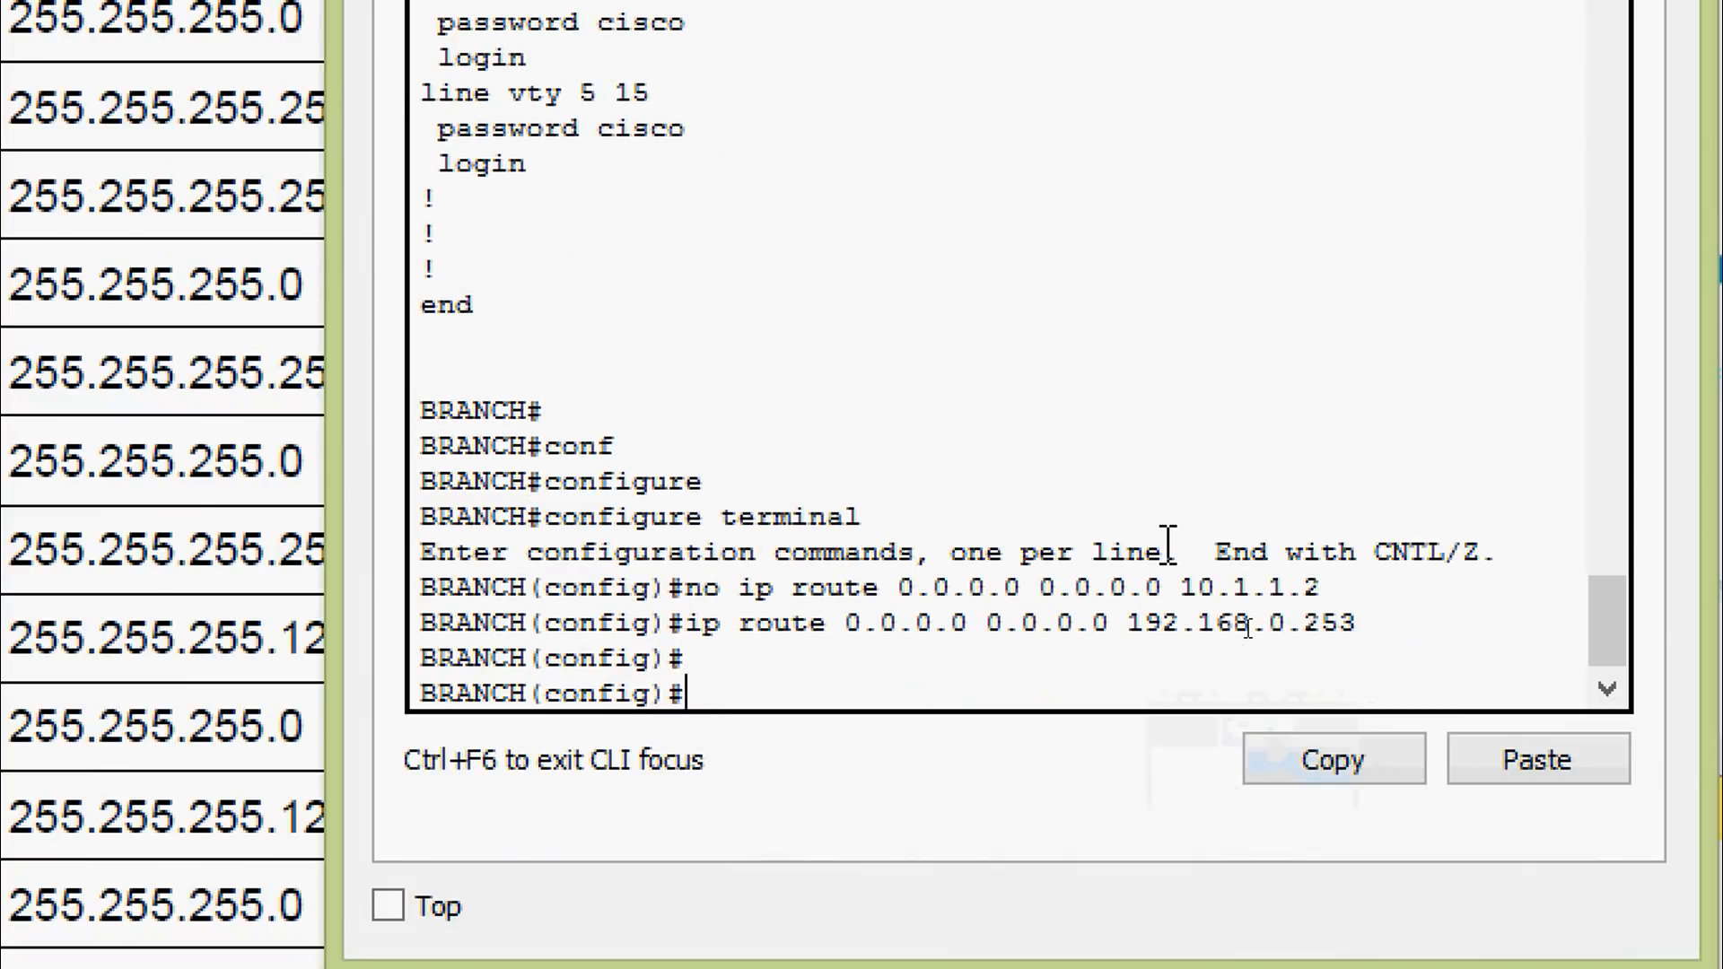
{"action": "key", "text": "ctrl+z"}
{"action": "key", "text": "Return"}
Verify in show running-config that the default route now points to 192.168.0.253
{"action": "type", "text": "sh"}
{"action": "key", "text": "Tab"}
{"action": "type", "text": "ru"}
{"action": "key", "text": "Tab"}
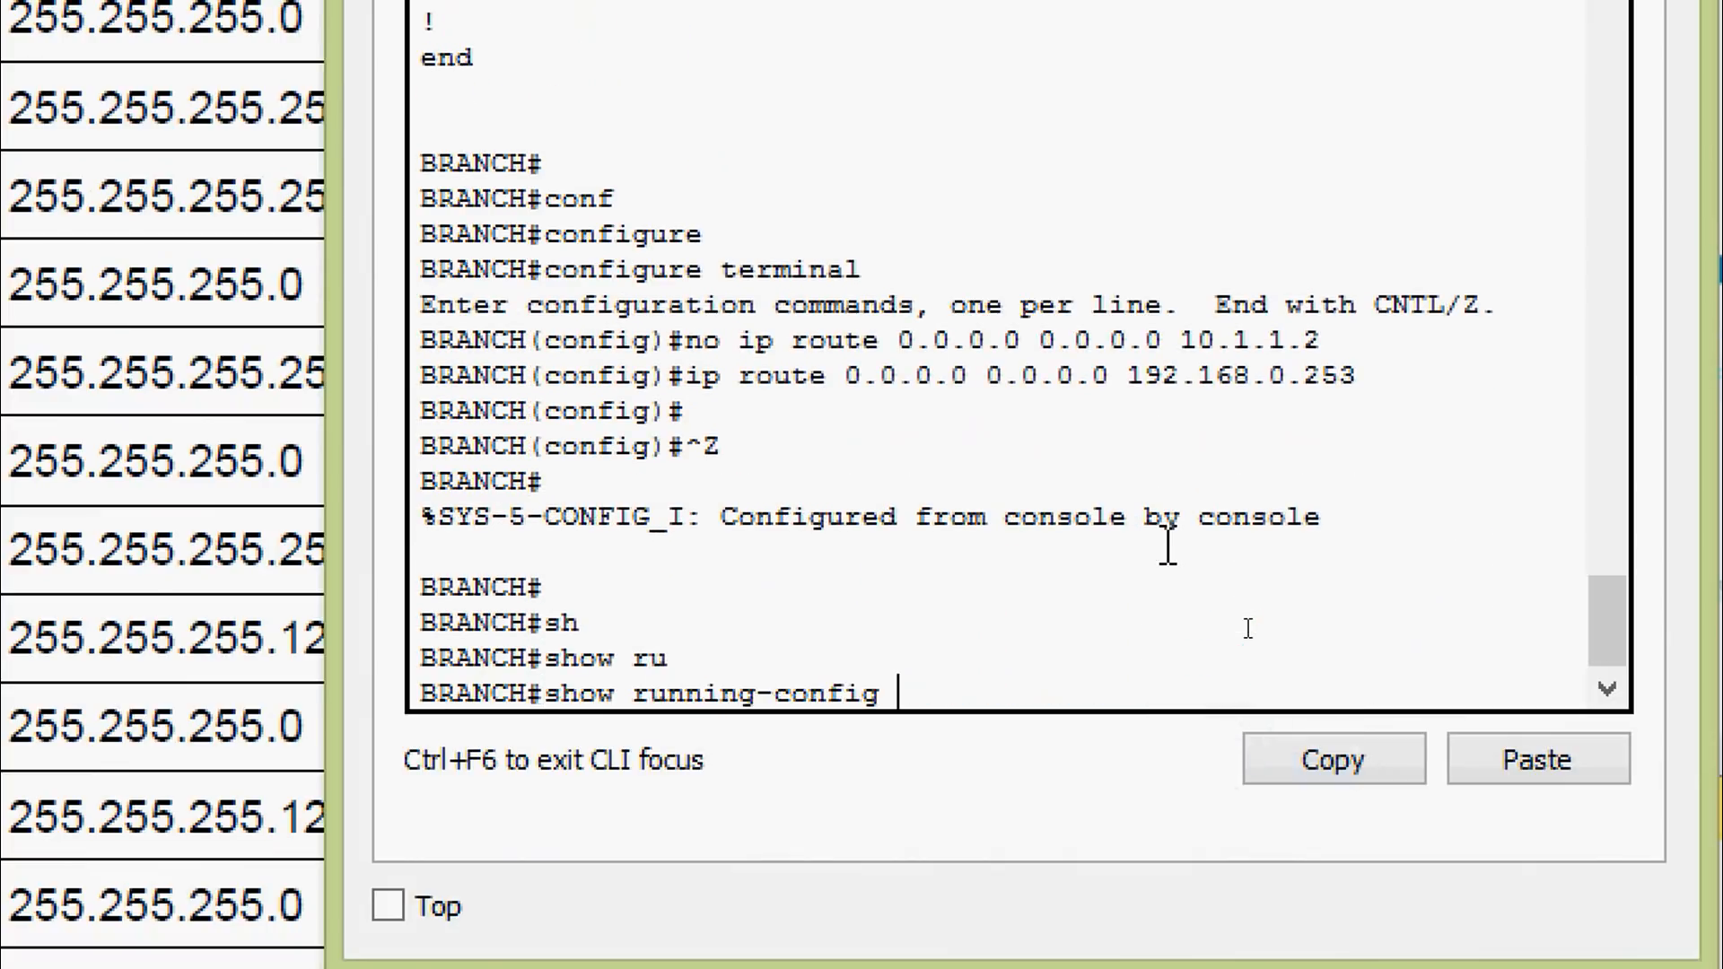
{"action": "key", "text": "Return"}
{"action": "key", "text": "space"}
{"action": "key", "text": "space"}
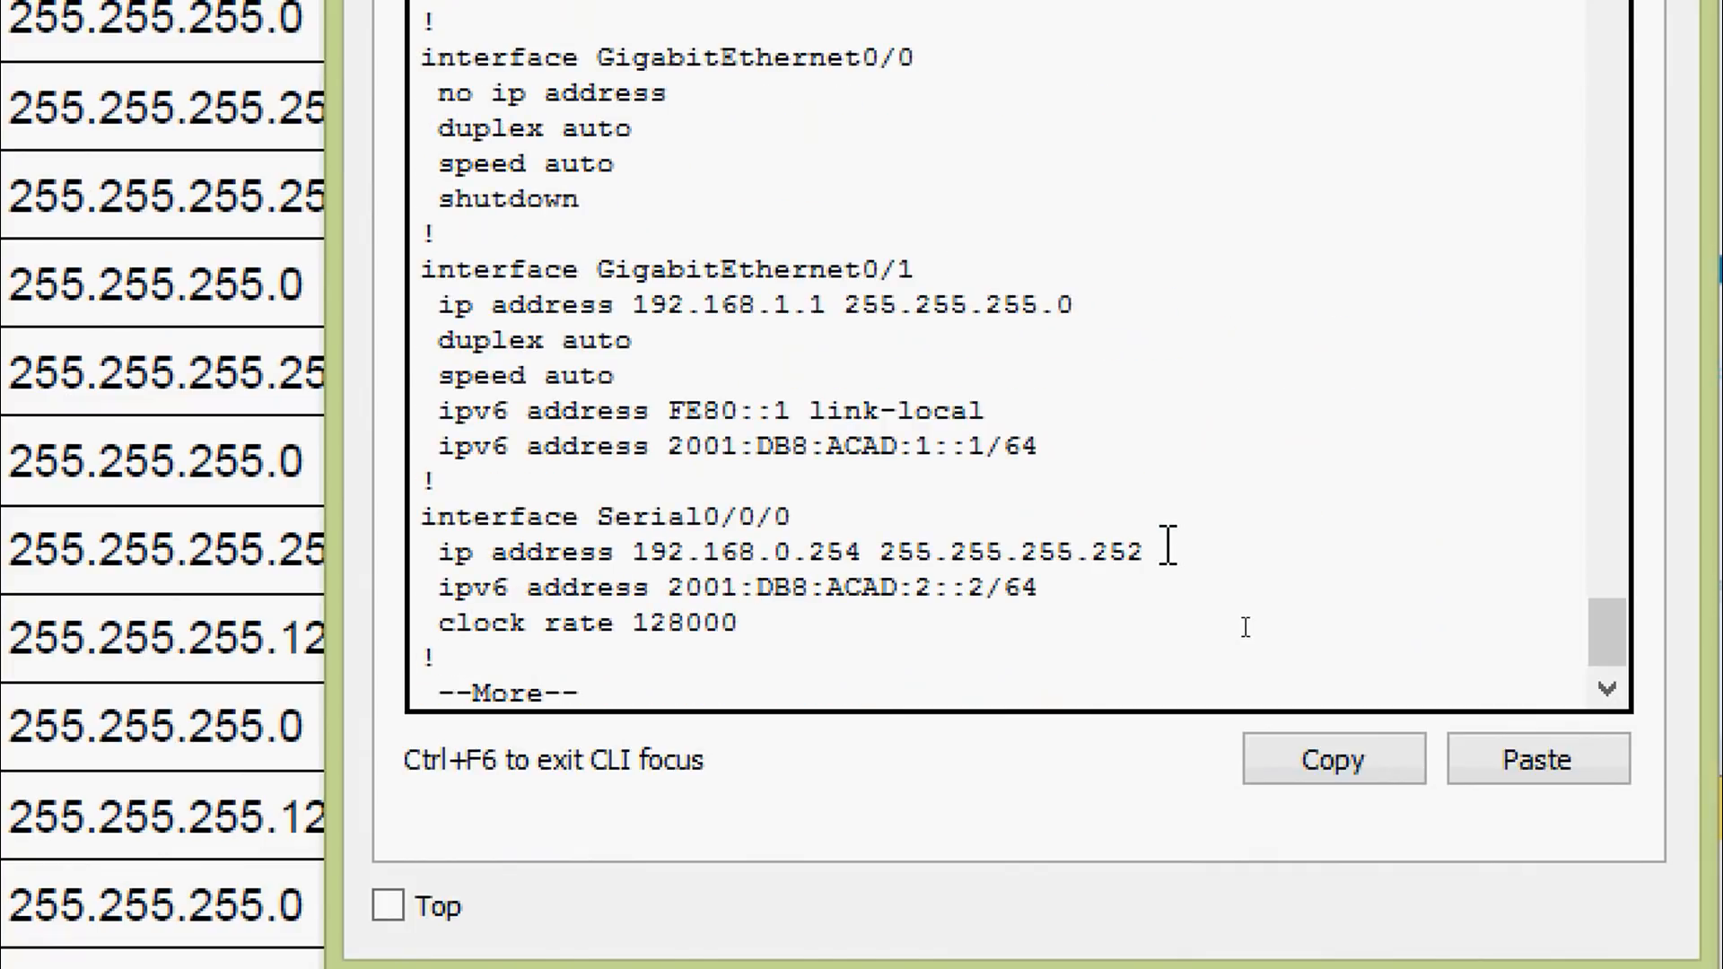
{"action": "key", "text": "space"}
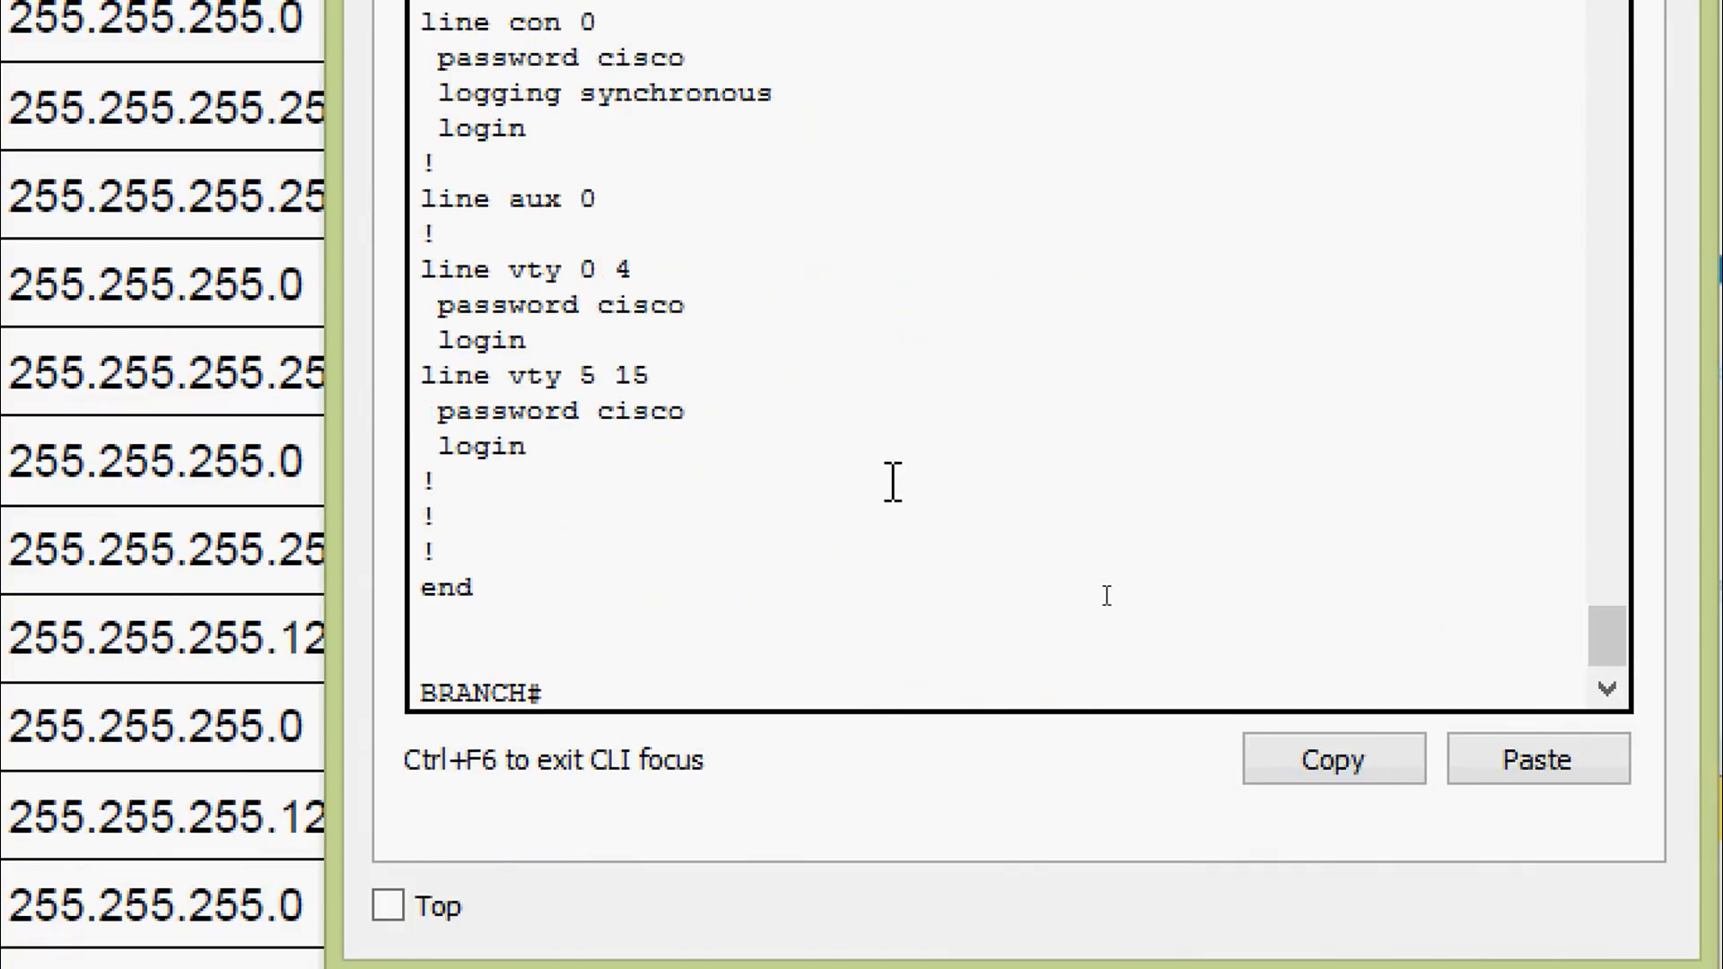
{"action": "scroll", "coordinate": [888, 476], "scroll_direction": "up", "scroll_amount": 5}
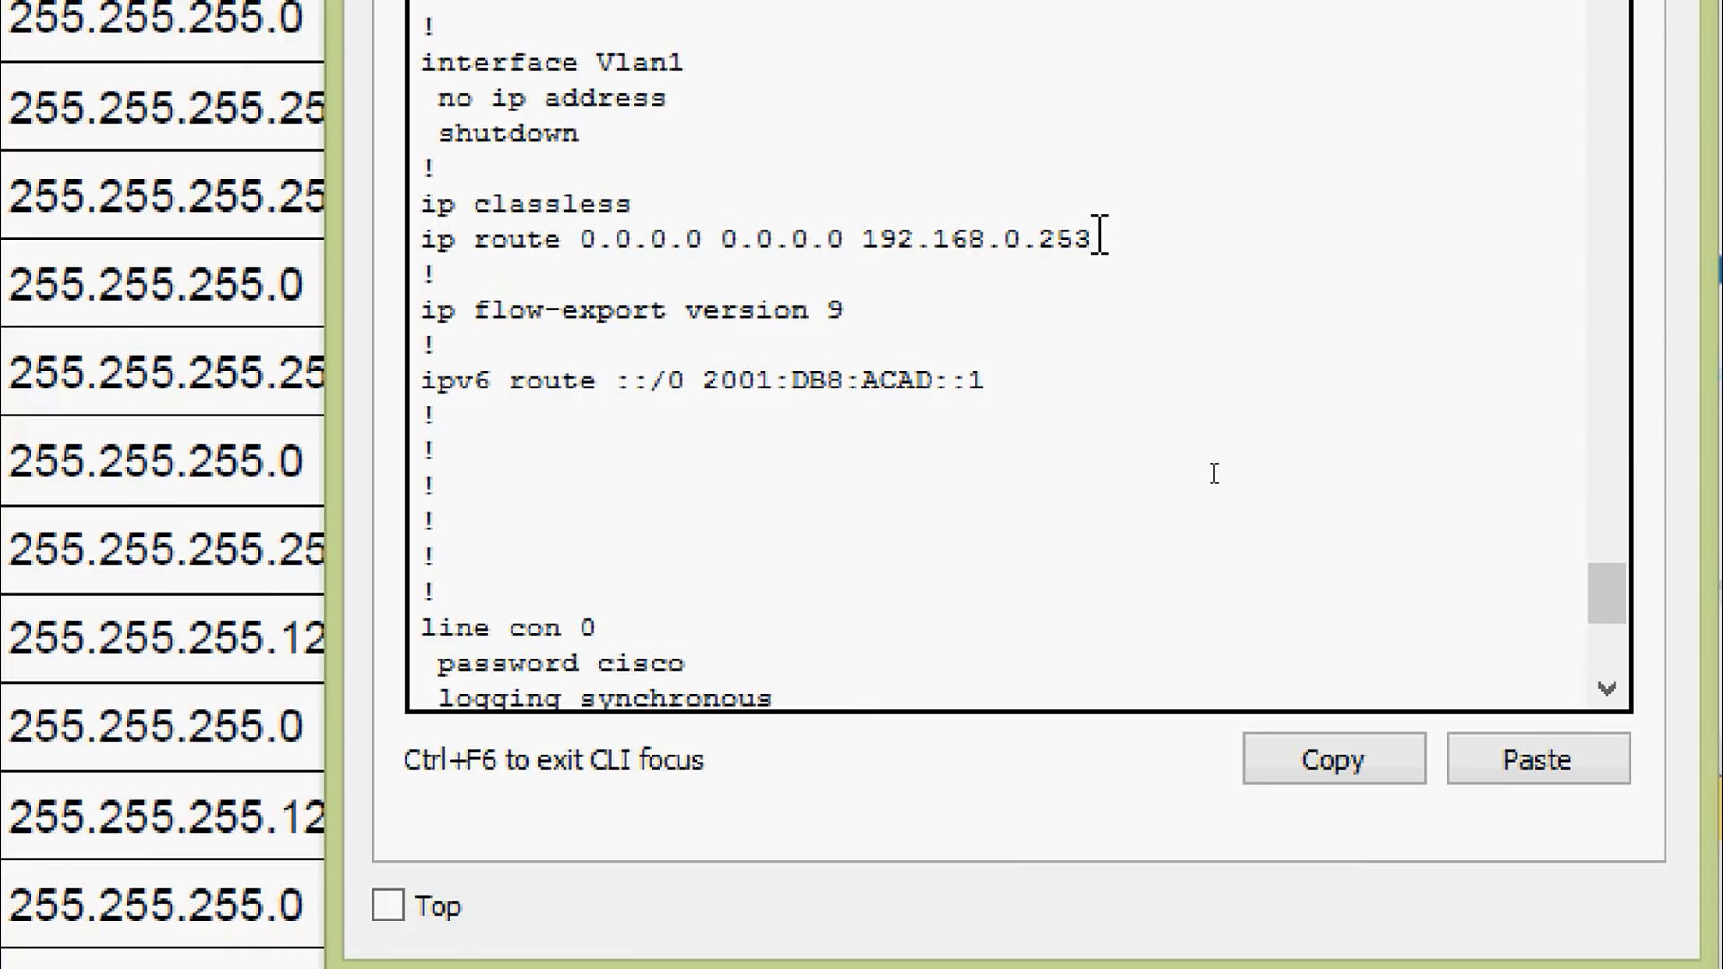
{"action": "left_click_drag", "start_coordinate": [1097, 238], "coordinate": [401, 239]}
{"action": "left_click", "coordinate": [601, 301]}
{"action": "scroll", "coordinate": [610, 341], "scroll_direction": "down", "scroll_amount": 4}
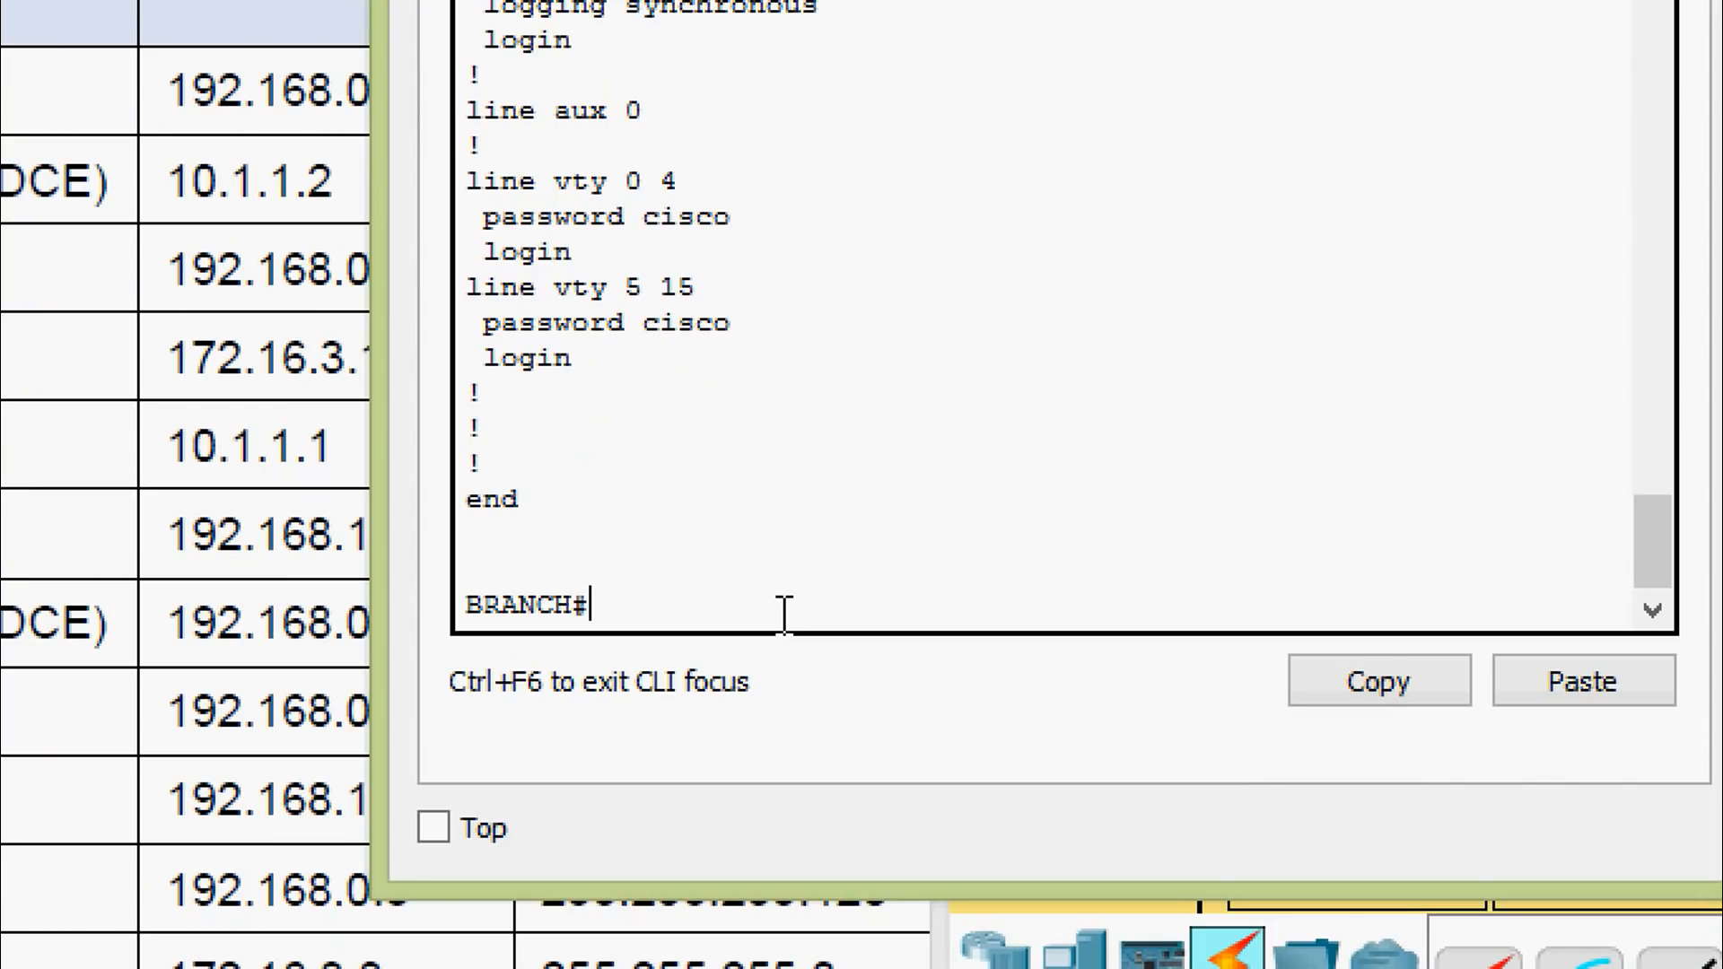
Run show ip route and confirm the S* 0.0.0.0/0 gateway of last resort via 192.168.0.253
{"action": "type", "text": "sh   ip route"}
{"action": "key", "text": "Return"}
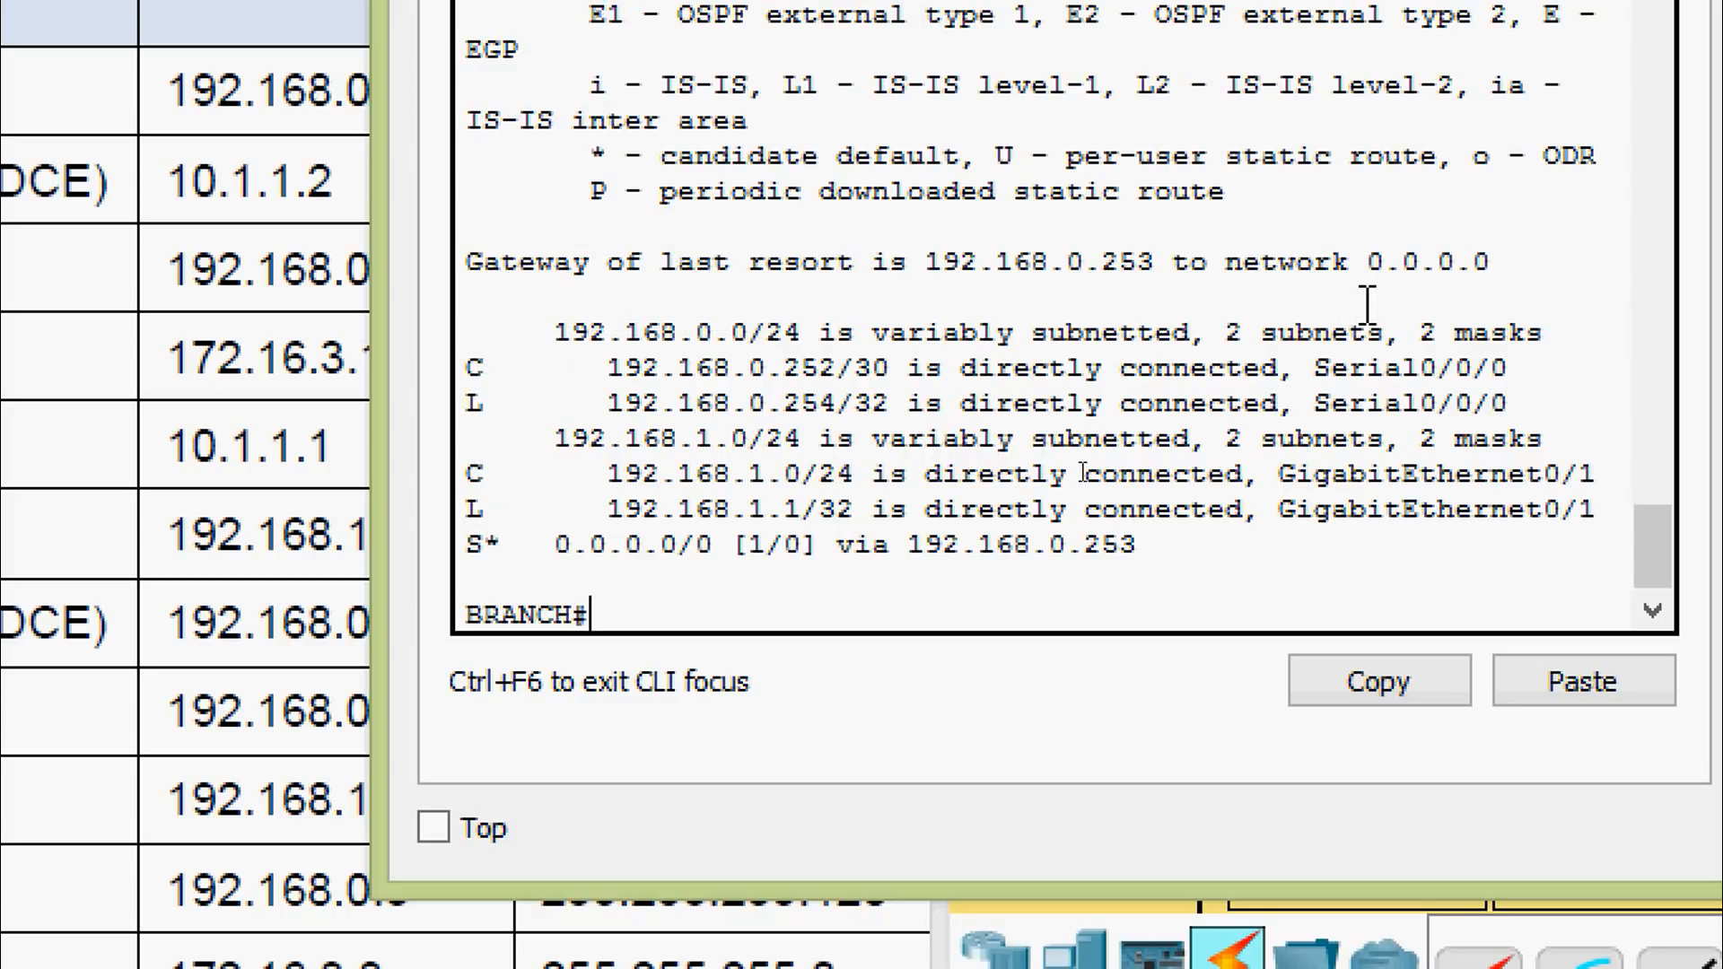
{"action": "left_click_drag", "start_coordinate": [1366, 262], "coordinate": [1489, 262]}
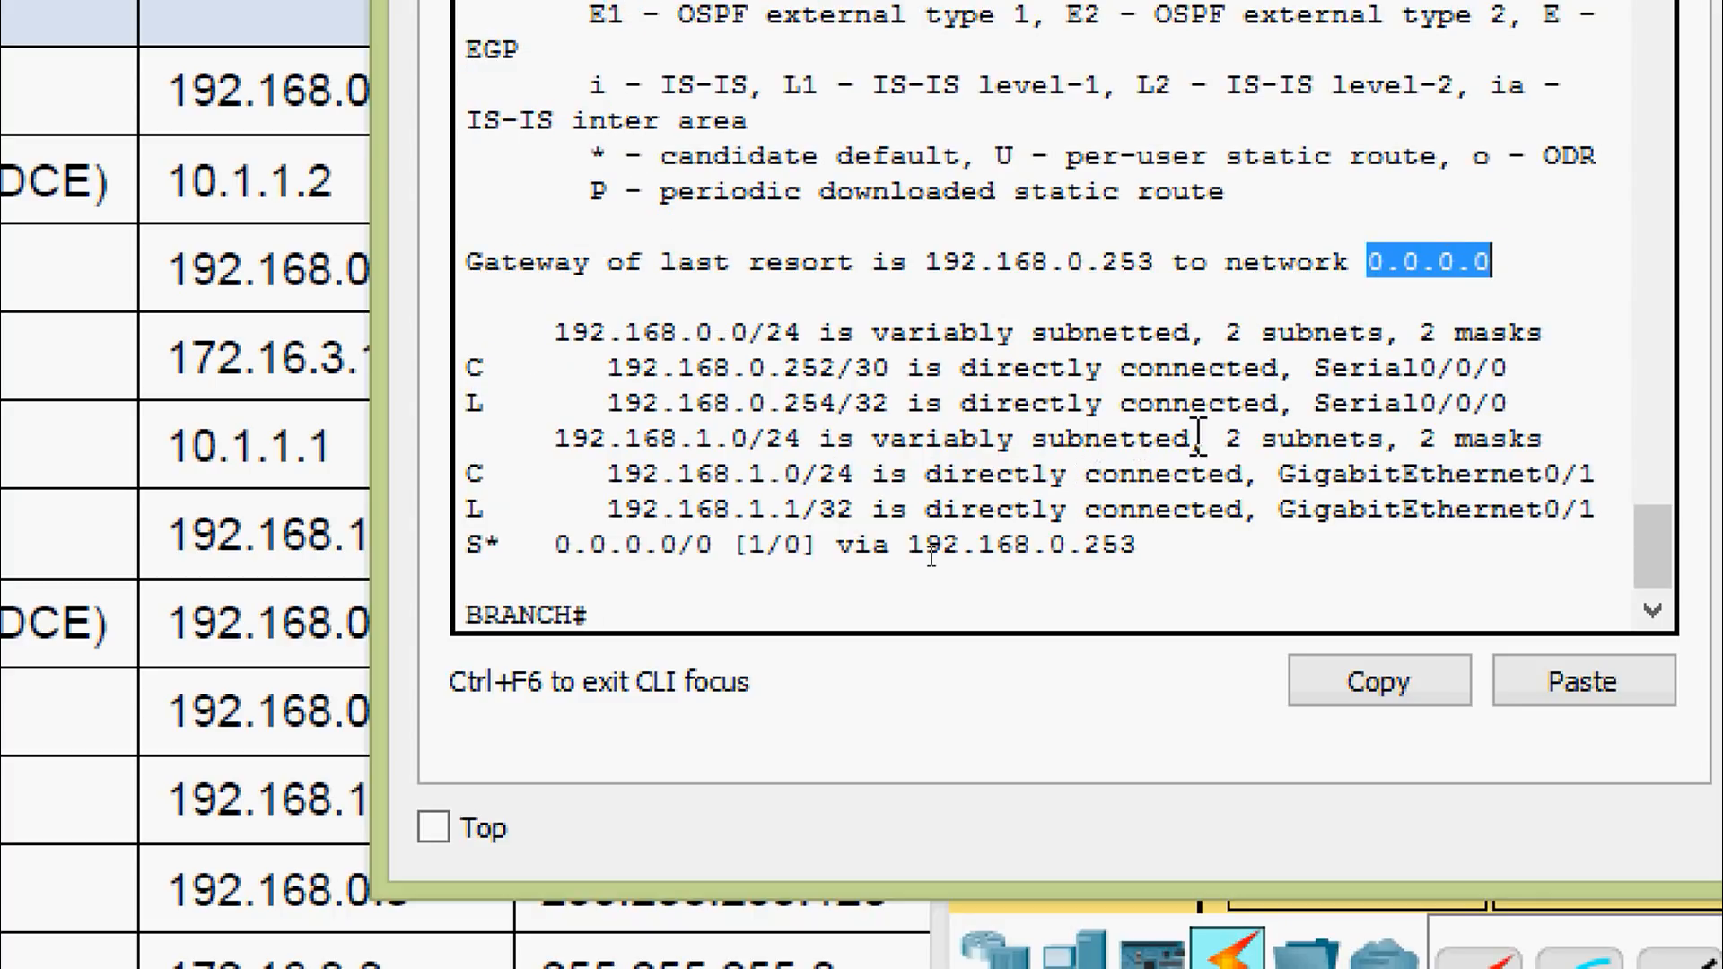
{"action": "left_click_drag", "start_coordinate": [1136, 545], "coordinate": [481, 556]}
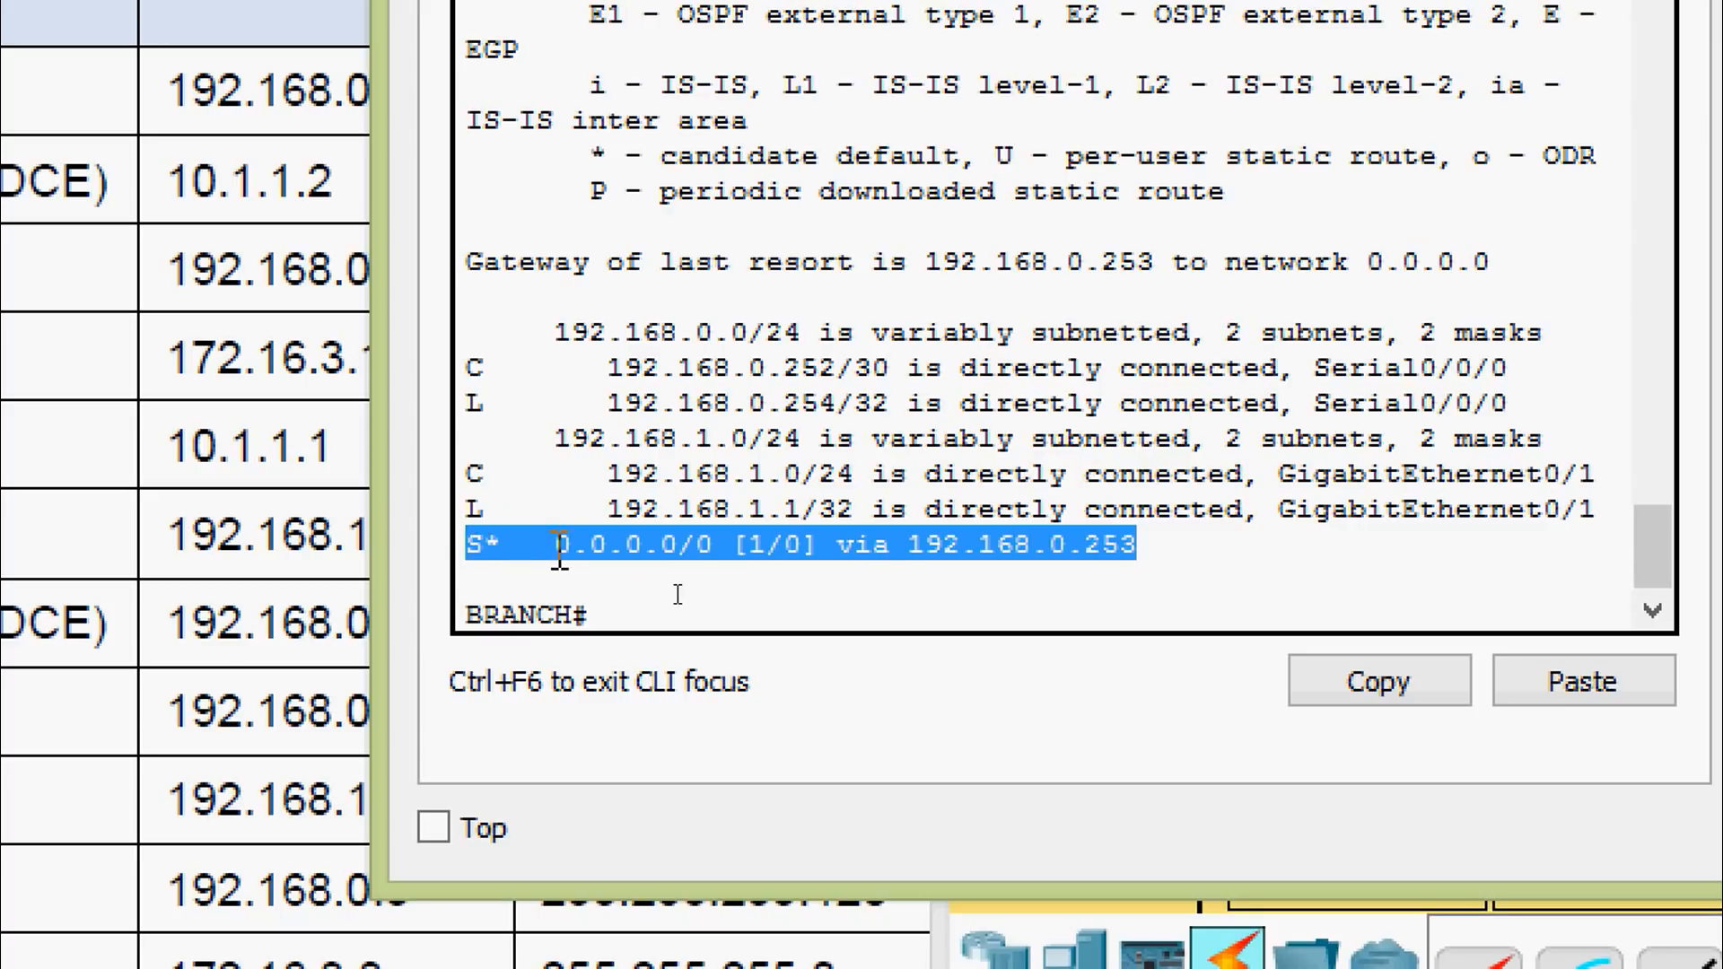
{"action": "left_click", "coordinate": [560, 547]}
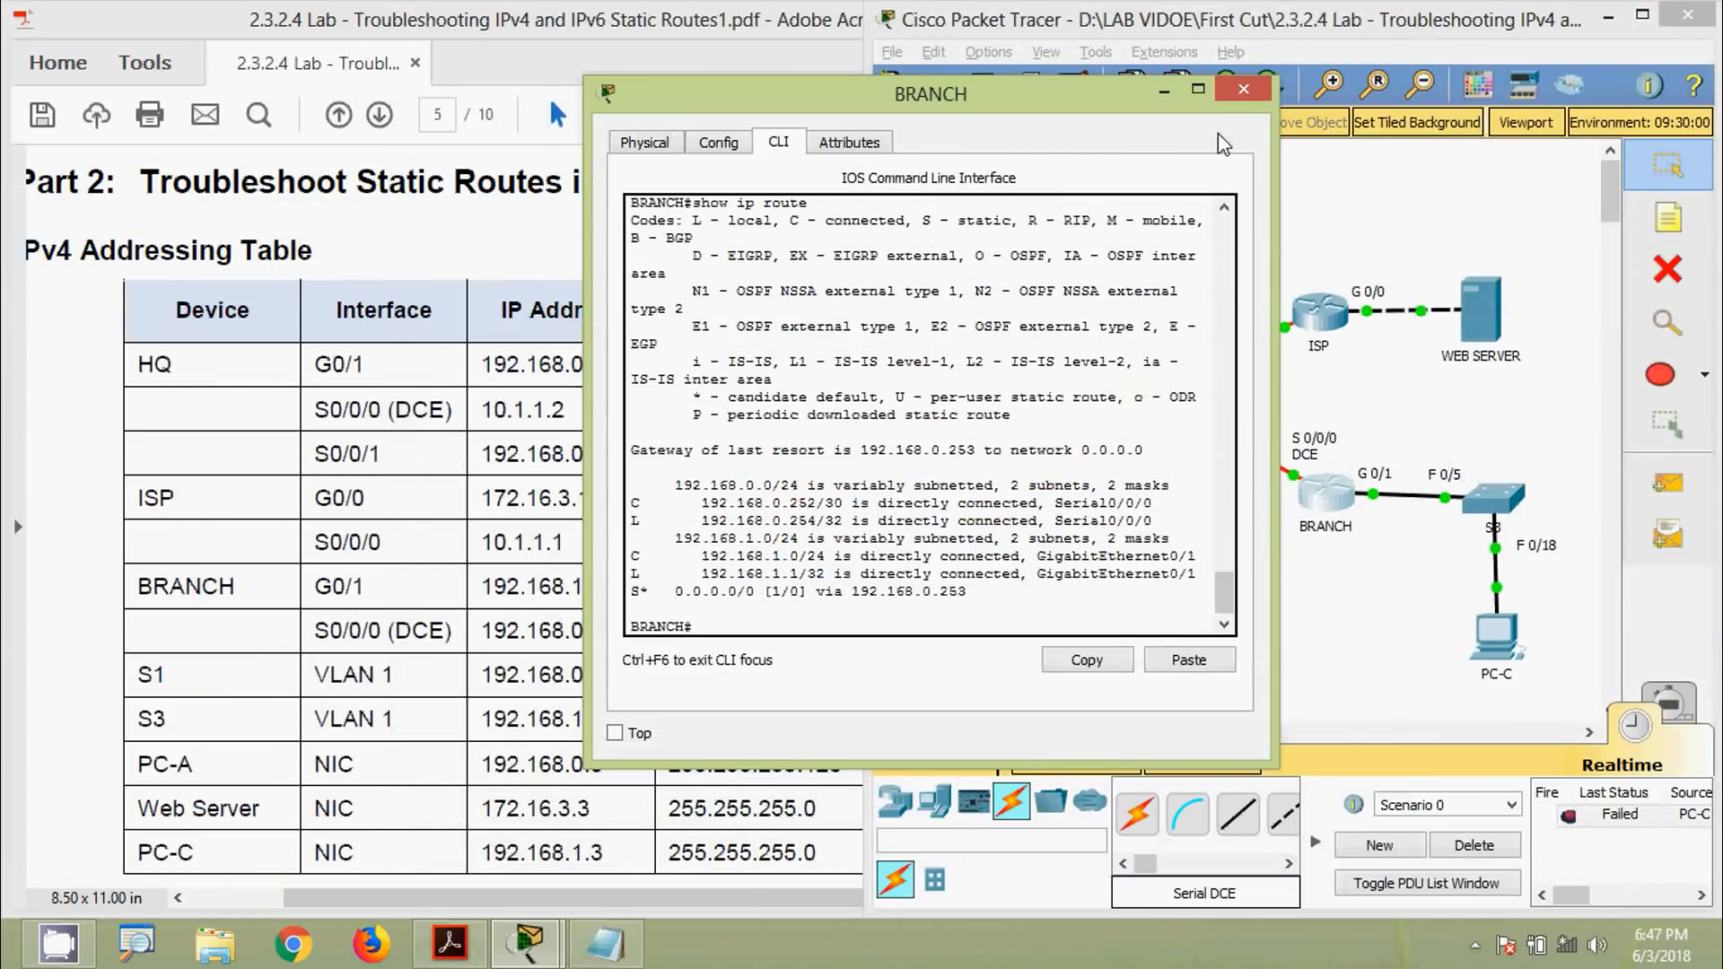
Close BRANCH's window and open PC-C's Command Prompt
{"action": "left_click", "coordinate": [1230, 96]}
{"action": "left_click", "coordinate": [704, 632]}
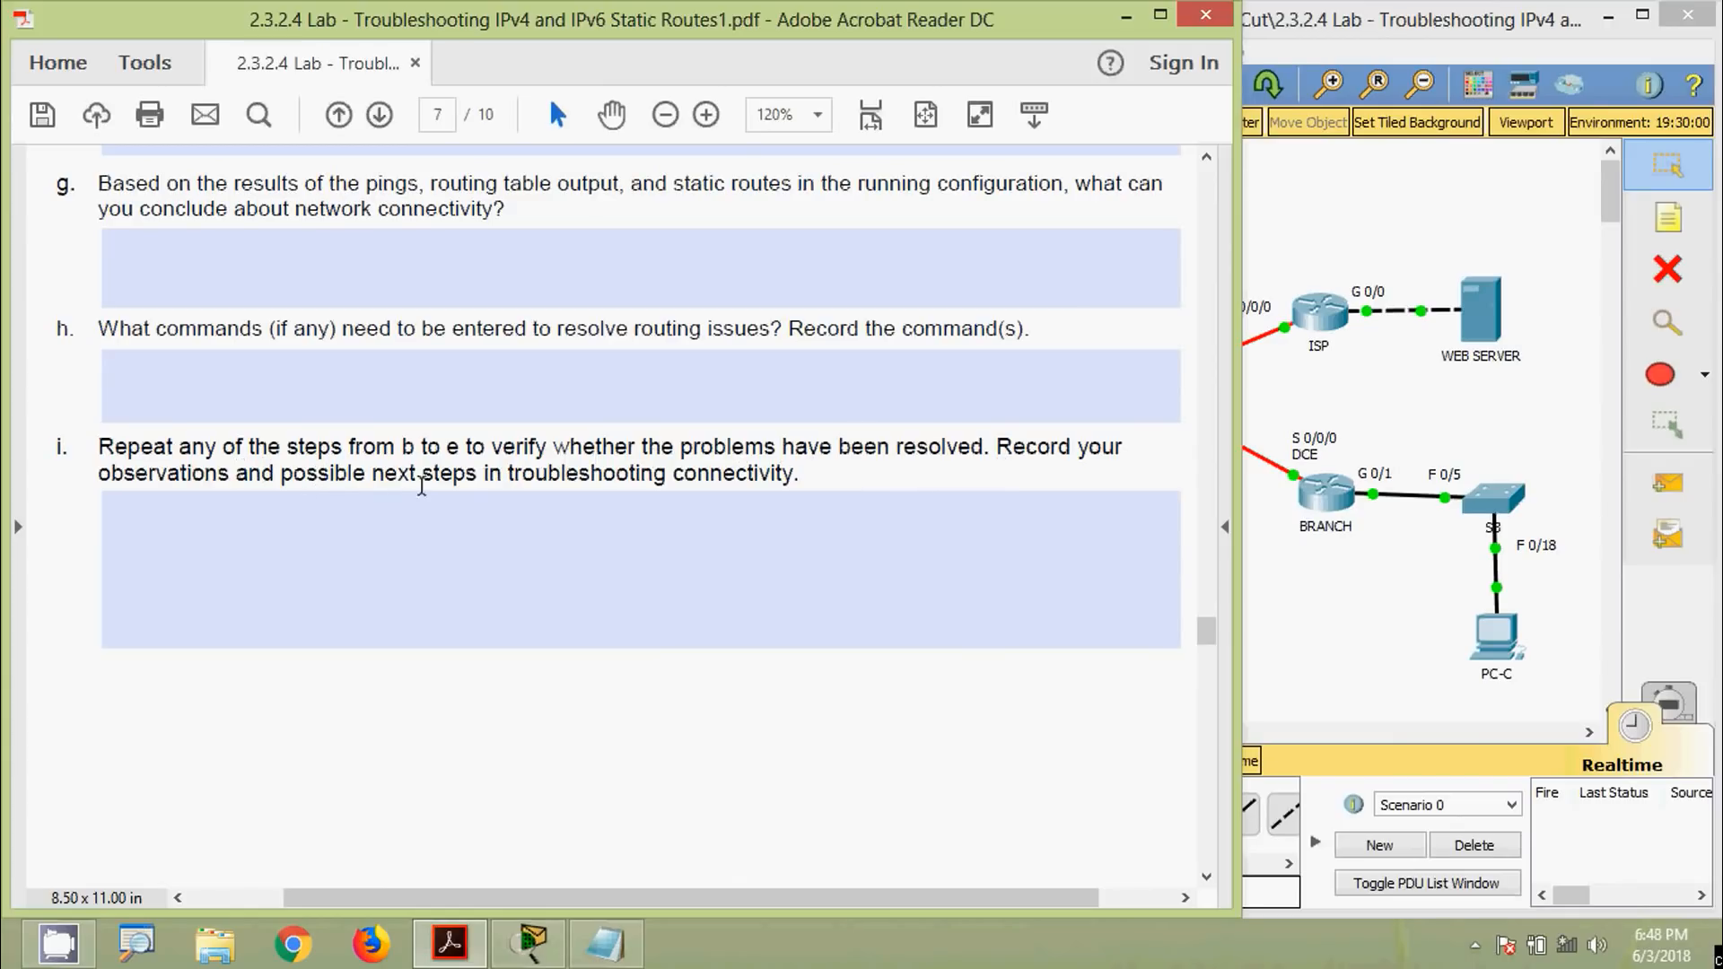
{"action": "left_click", "coordinate": [1308, 649]}
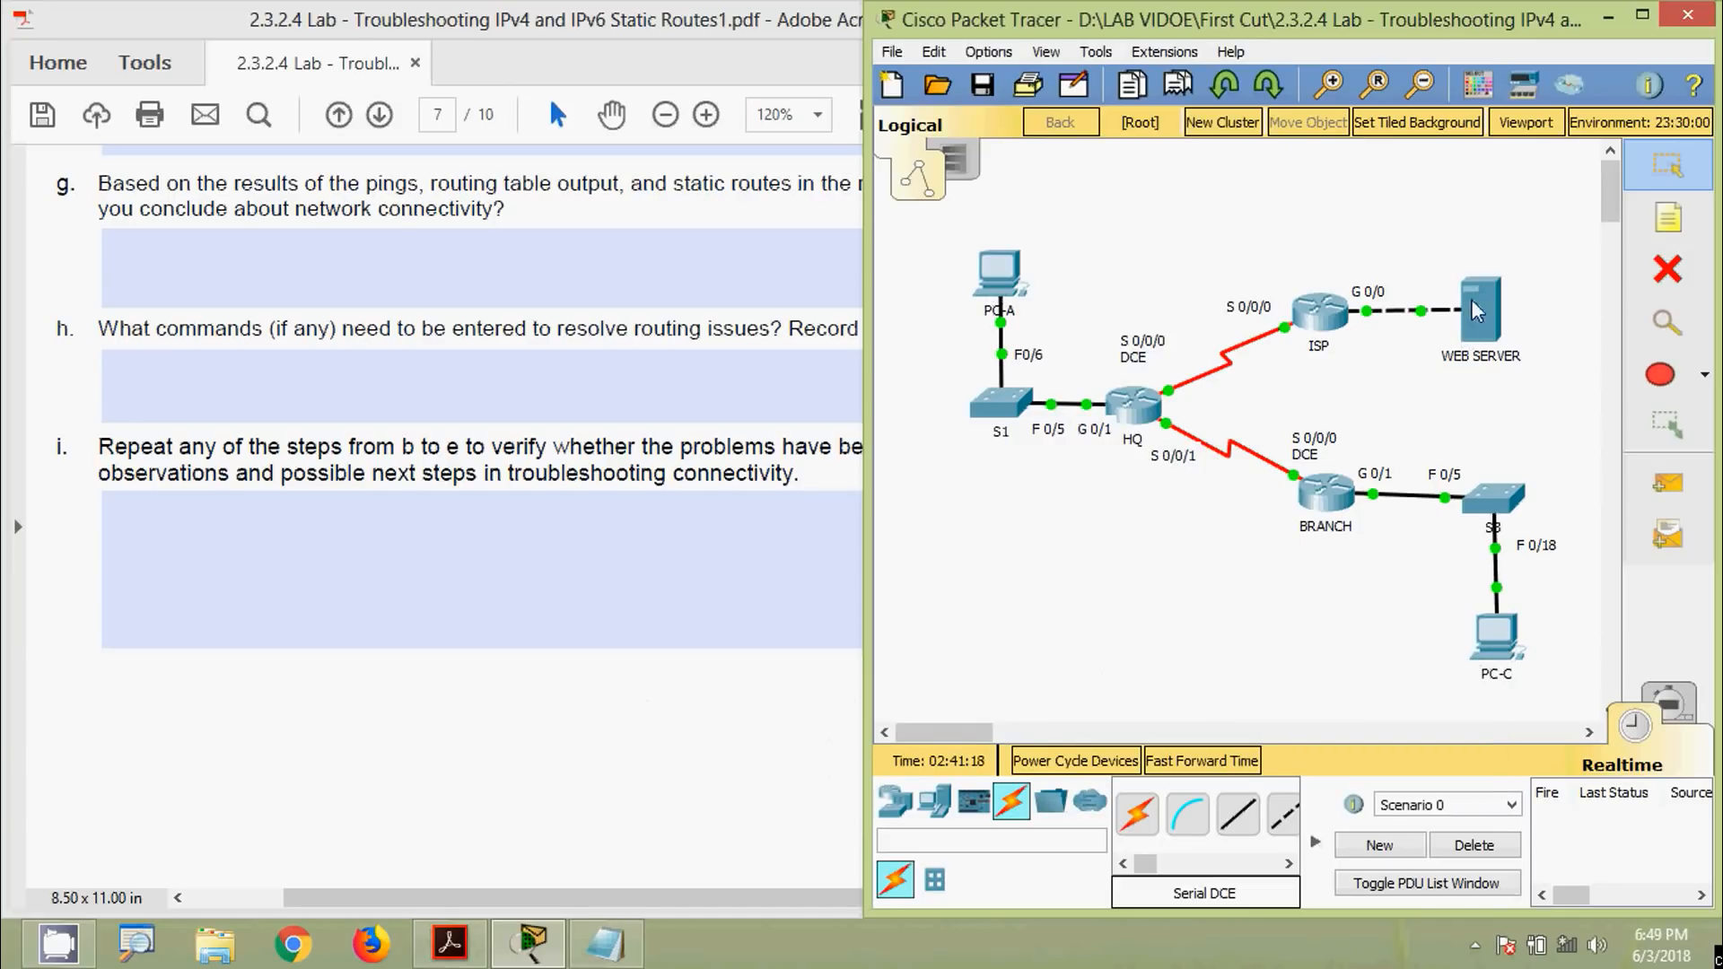
{"action": "left_click", "coordinate": [1496, 639]}
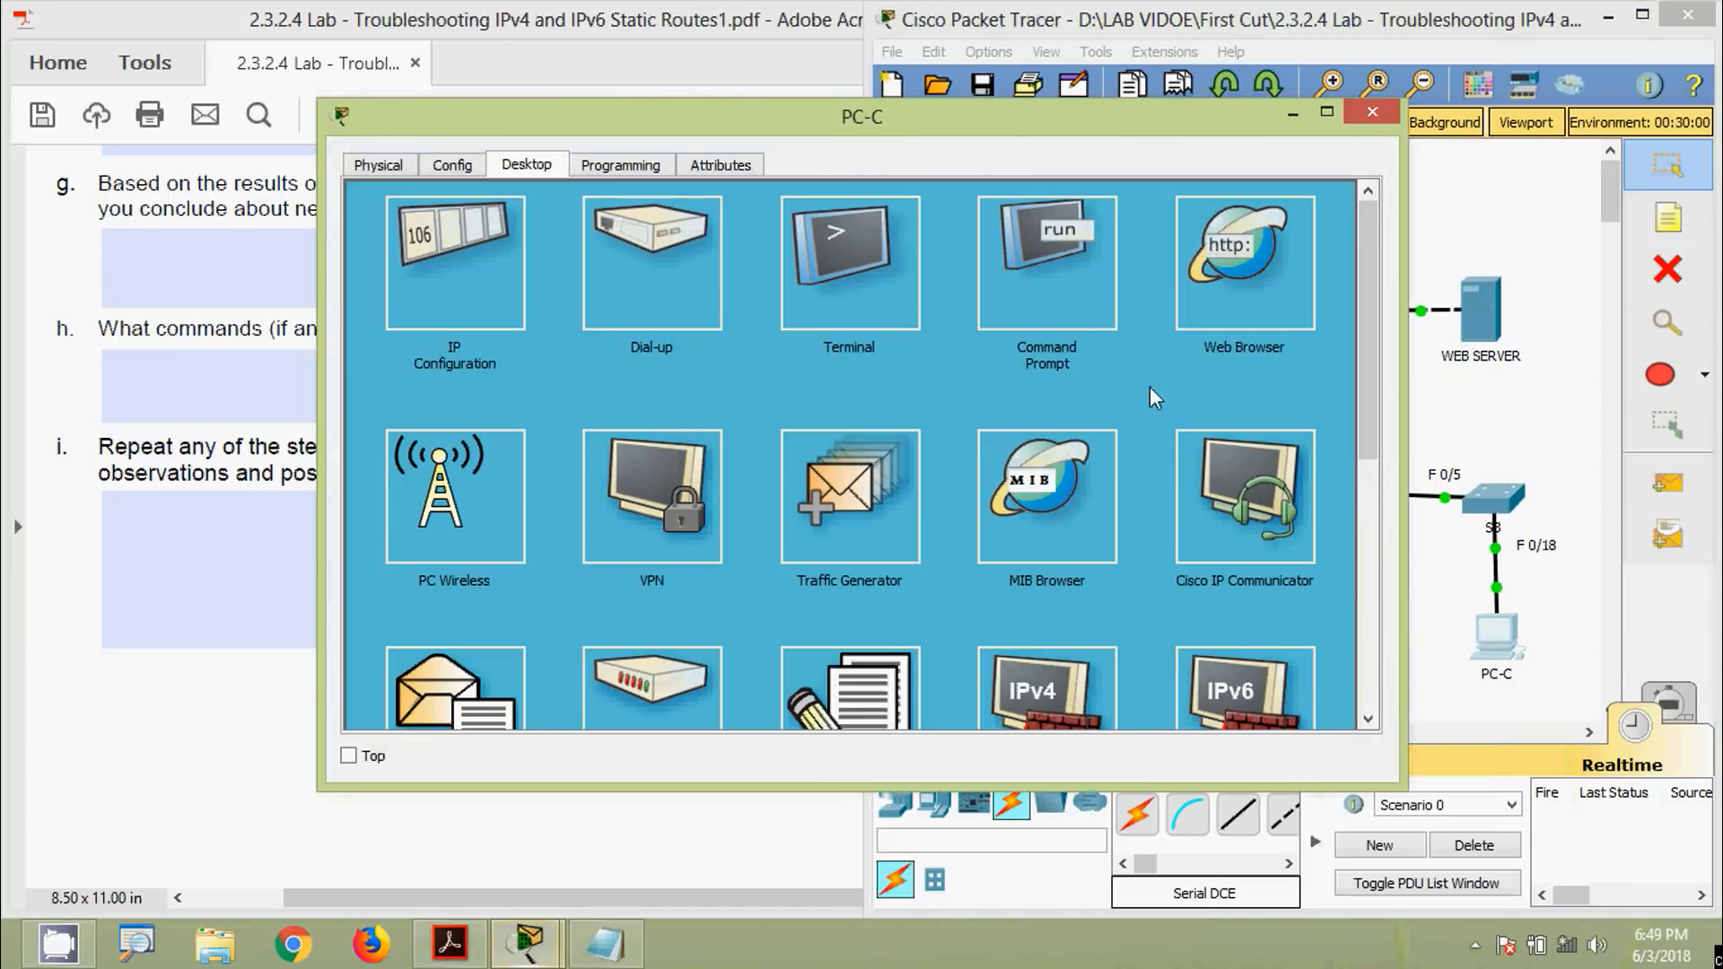
{"action": "left_click_drag", "start_coordinate": [940, 119], "coordinate": [879, 65]}
{"action": "left_click", "coordinate": [952, 234]}
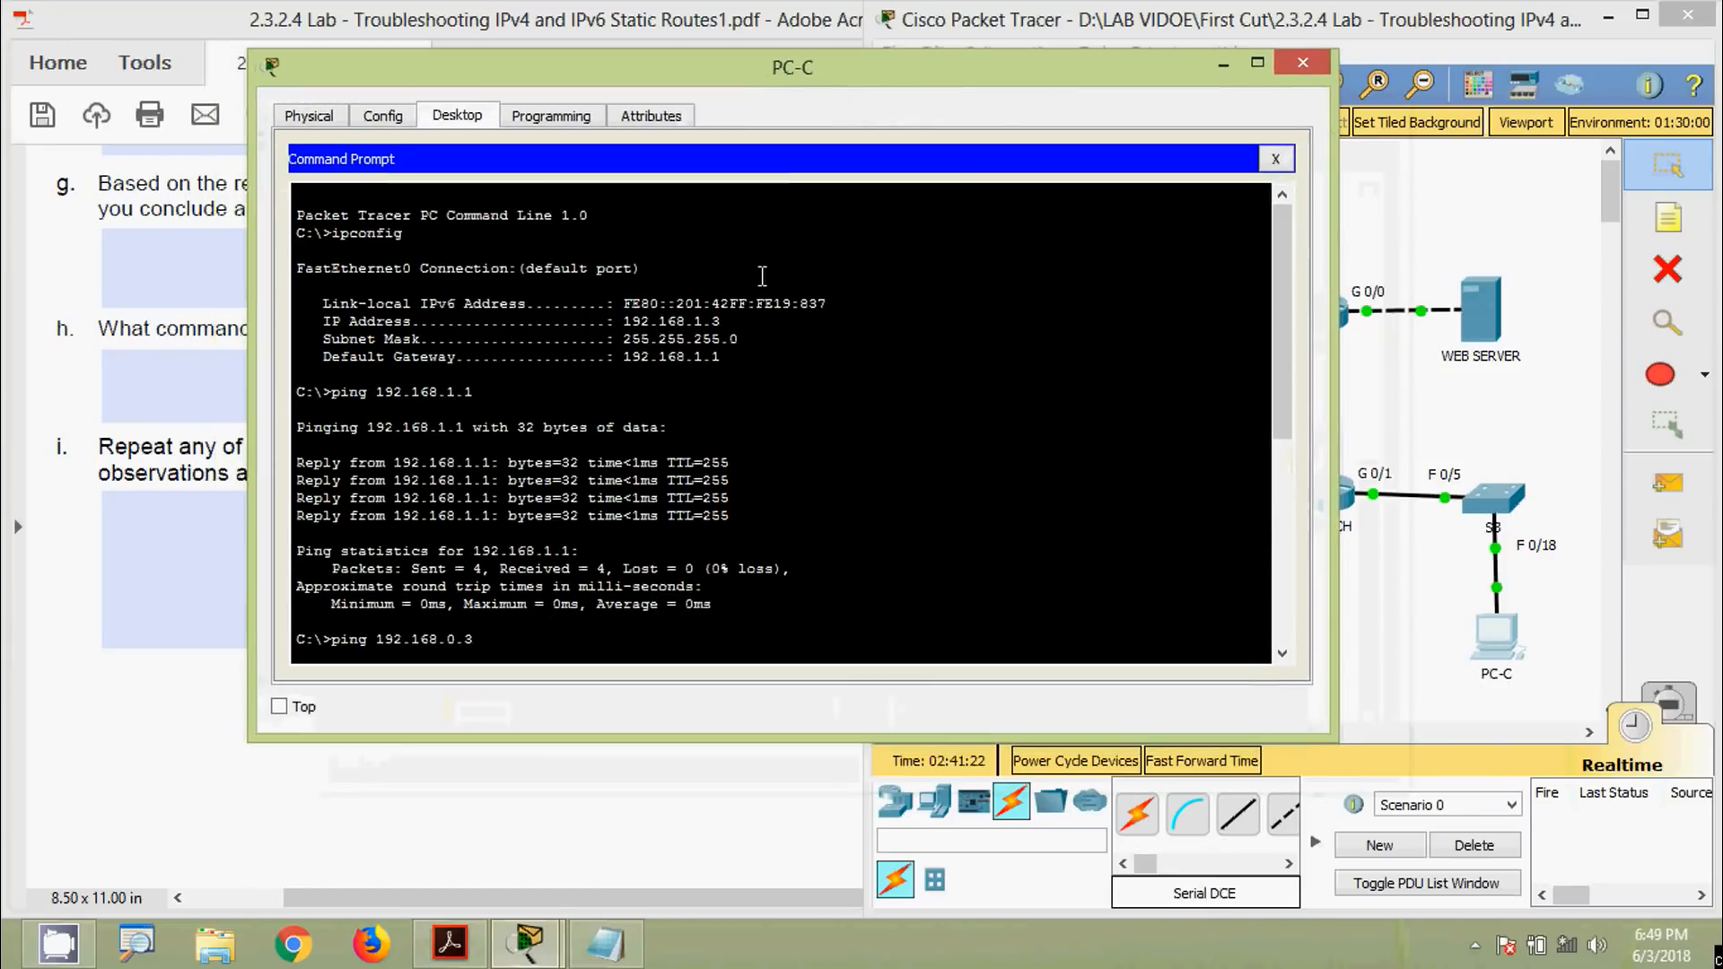
{"action": "left_click", "coordinate": [572, 476]}
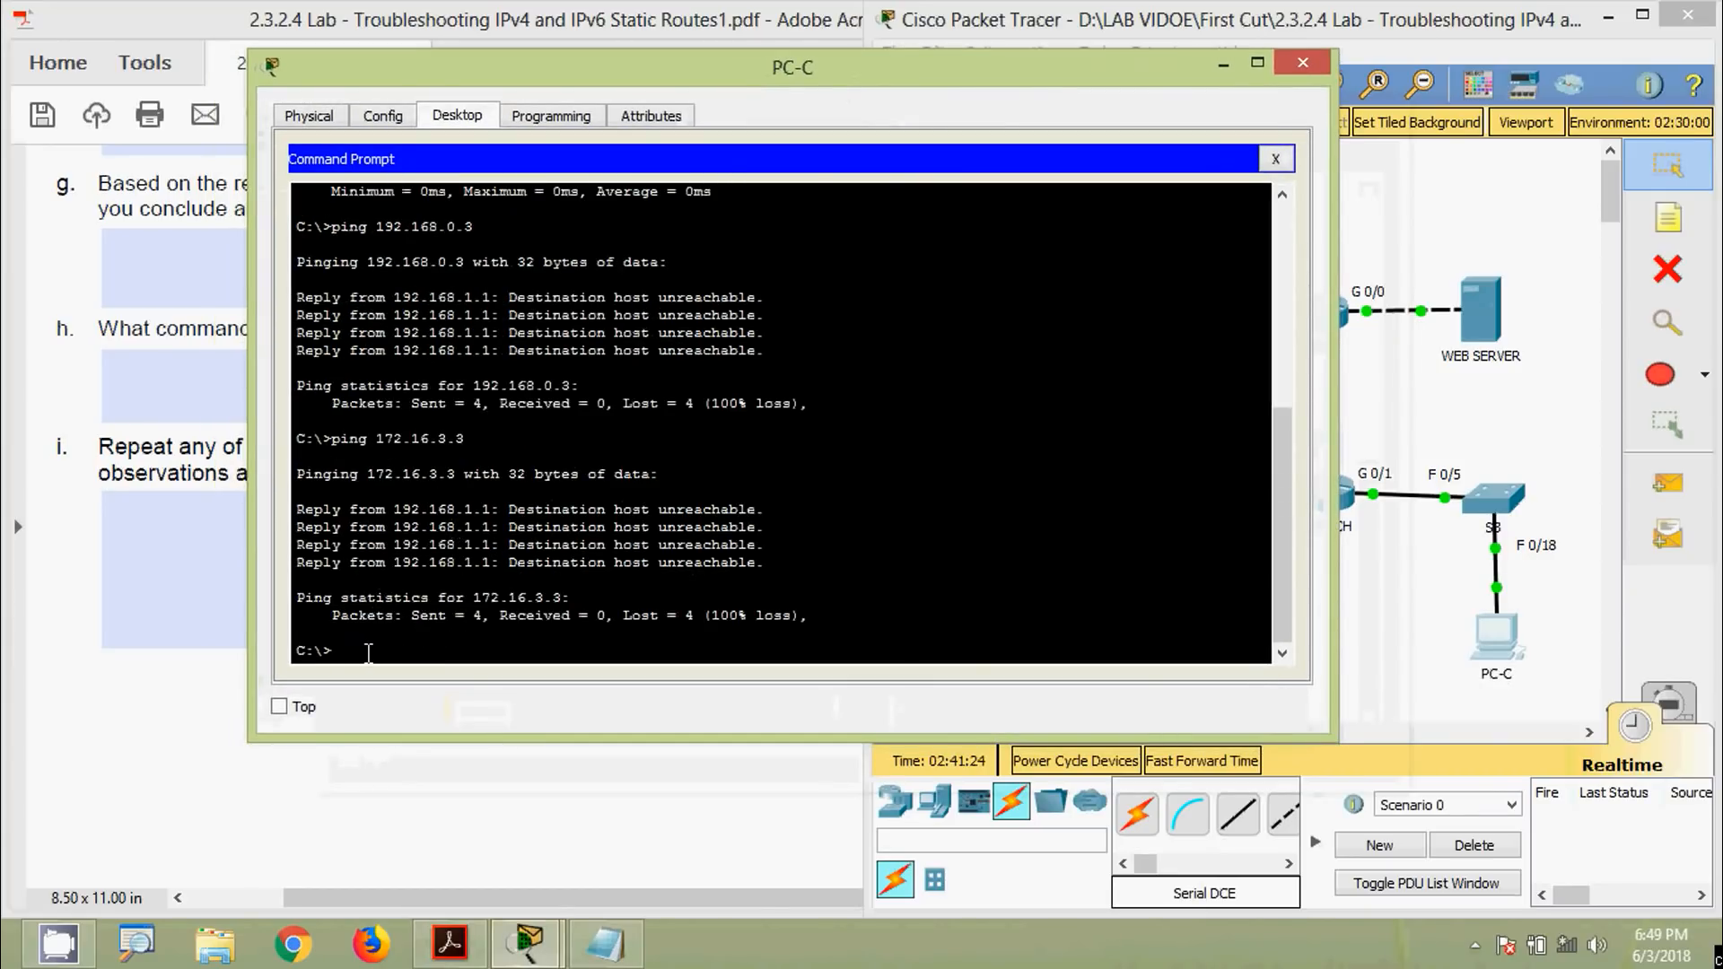
Rerun ping 172.16.3.3 and ping 192.168.0.3, both succeeding, then close the prompt
{"action": "key", "text": "Up"}
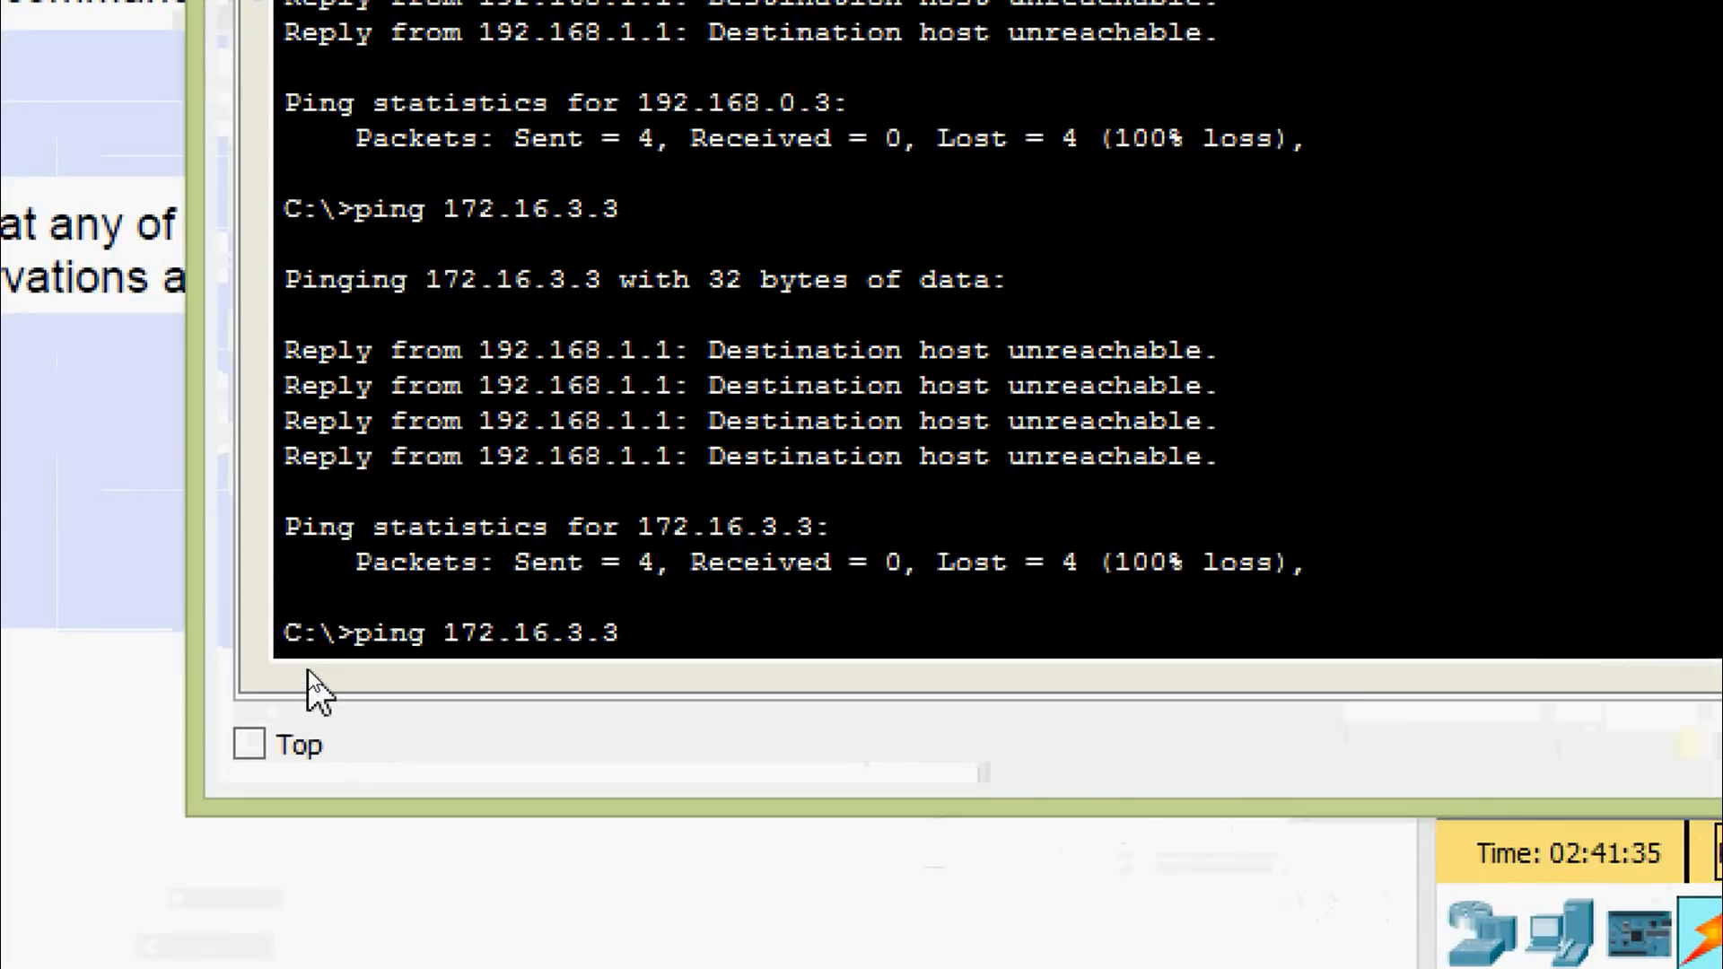
{"action": "key", "text": "Return"}
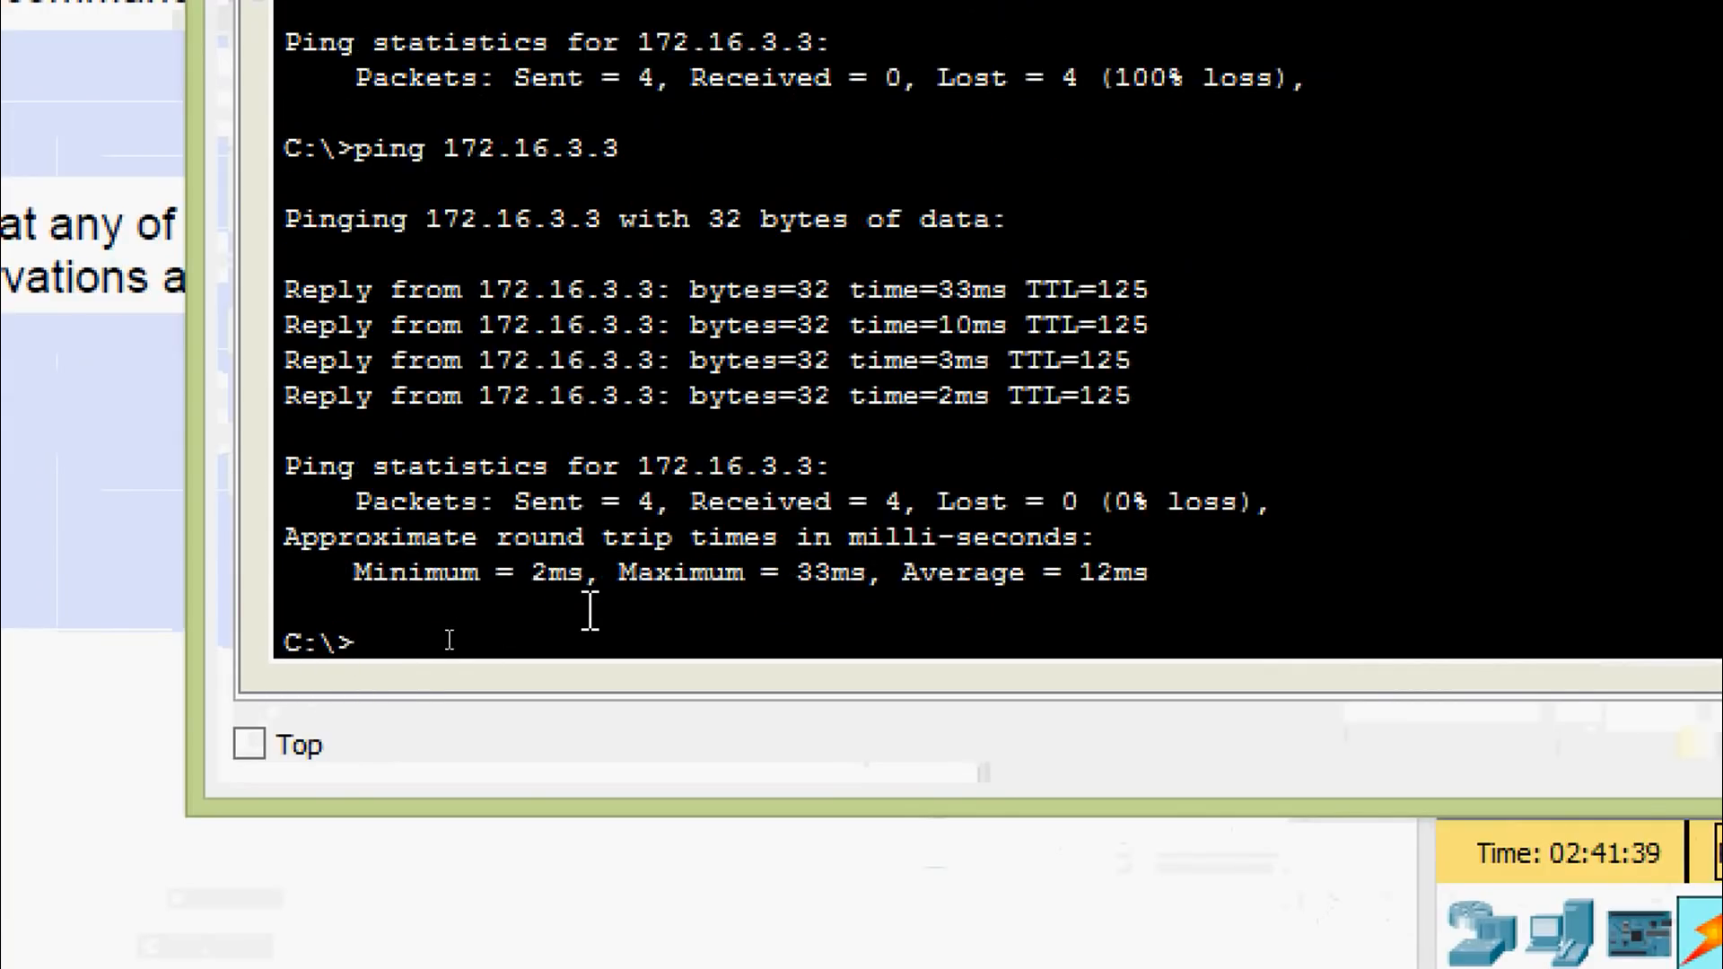
{"action": "key", "text": "Up"}
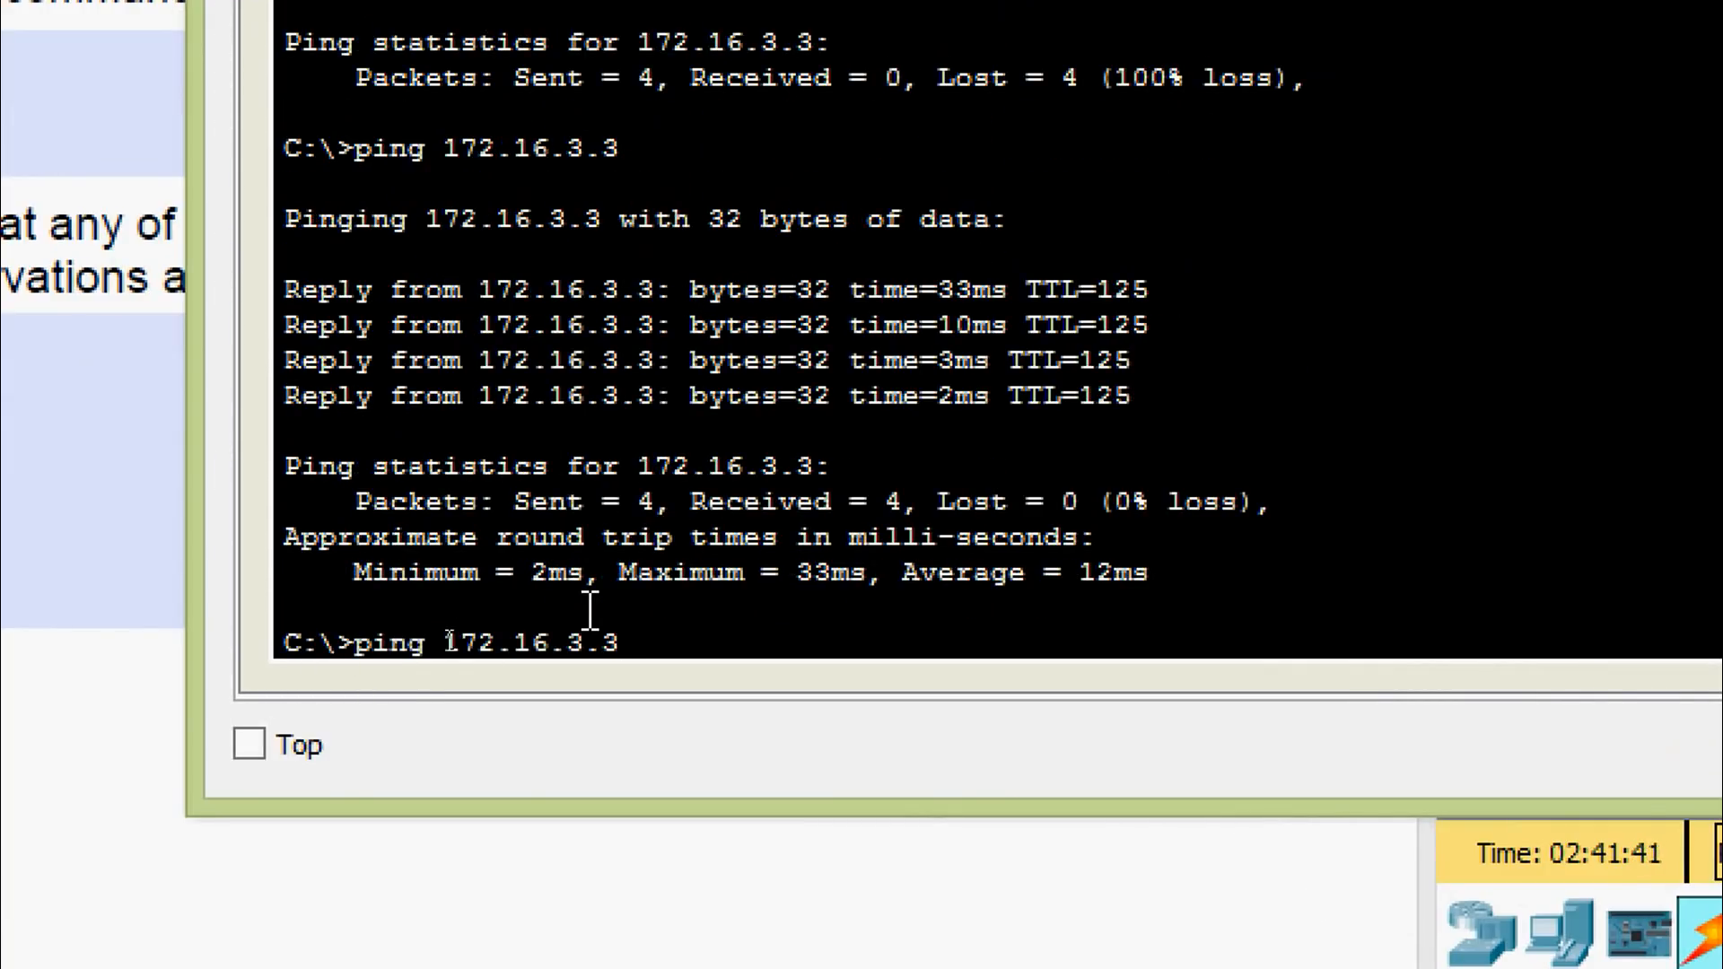
{"action": "key", "text": "Up"}
{"action": "key", "text": "Return"}
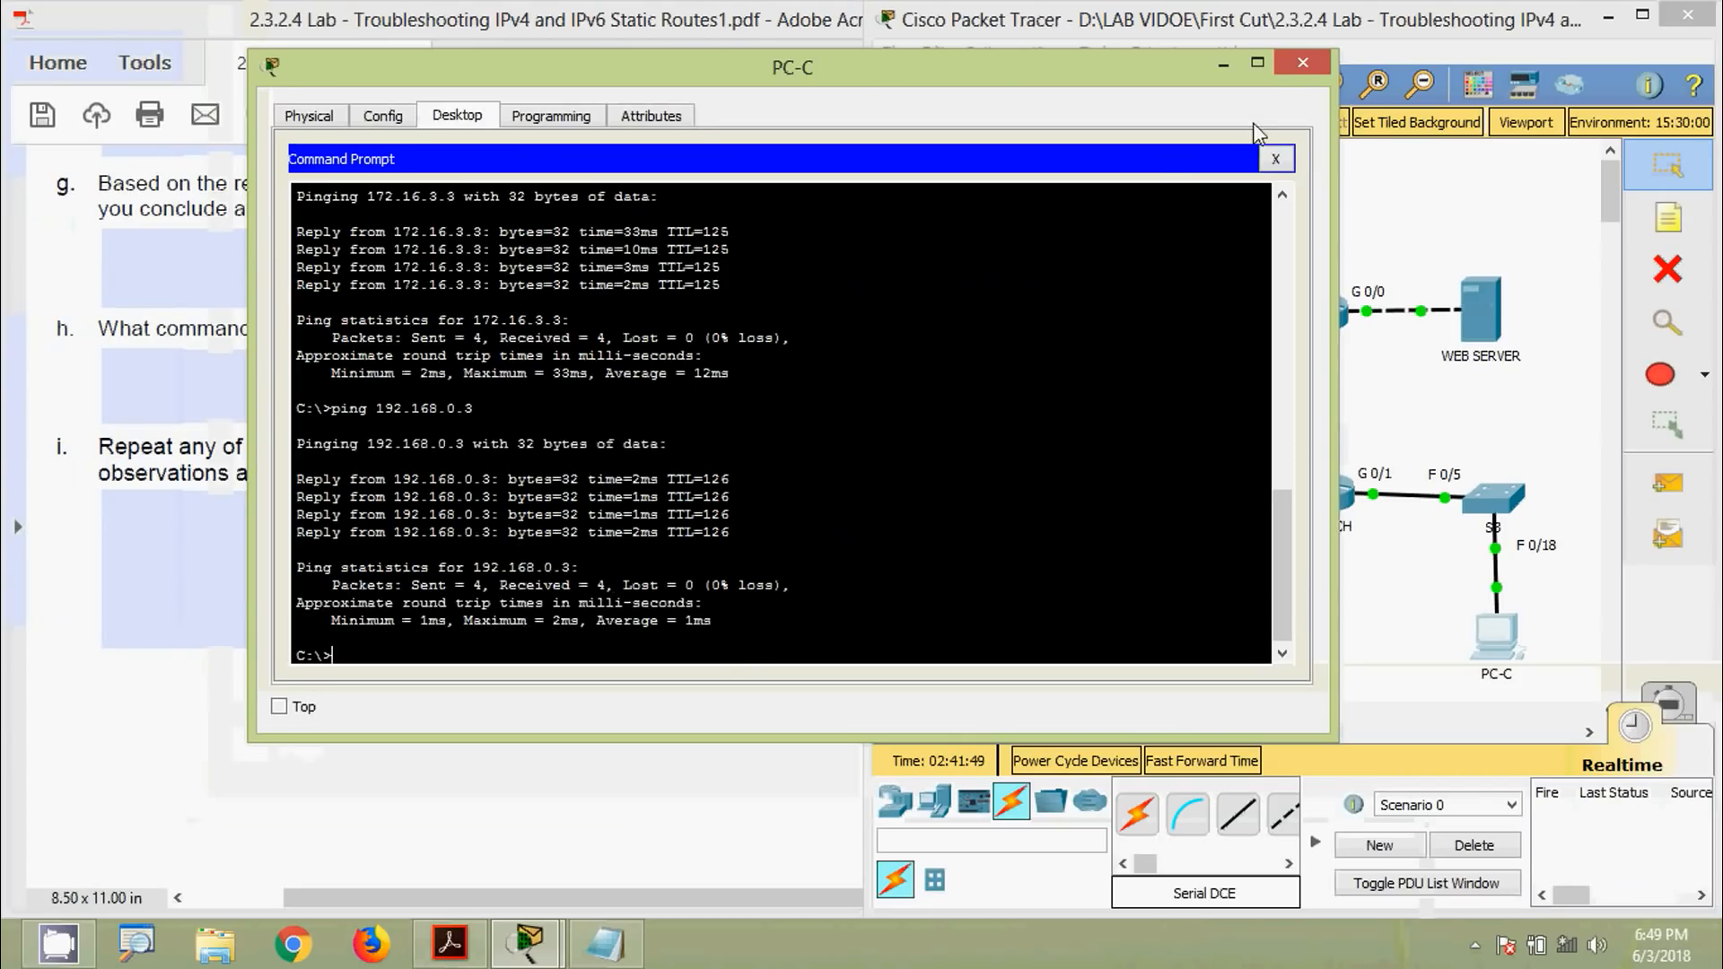
{"action": "left_click", "coordinate": [1296, 71]}
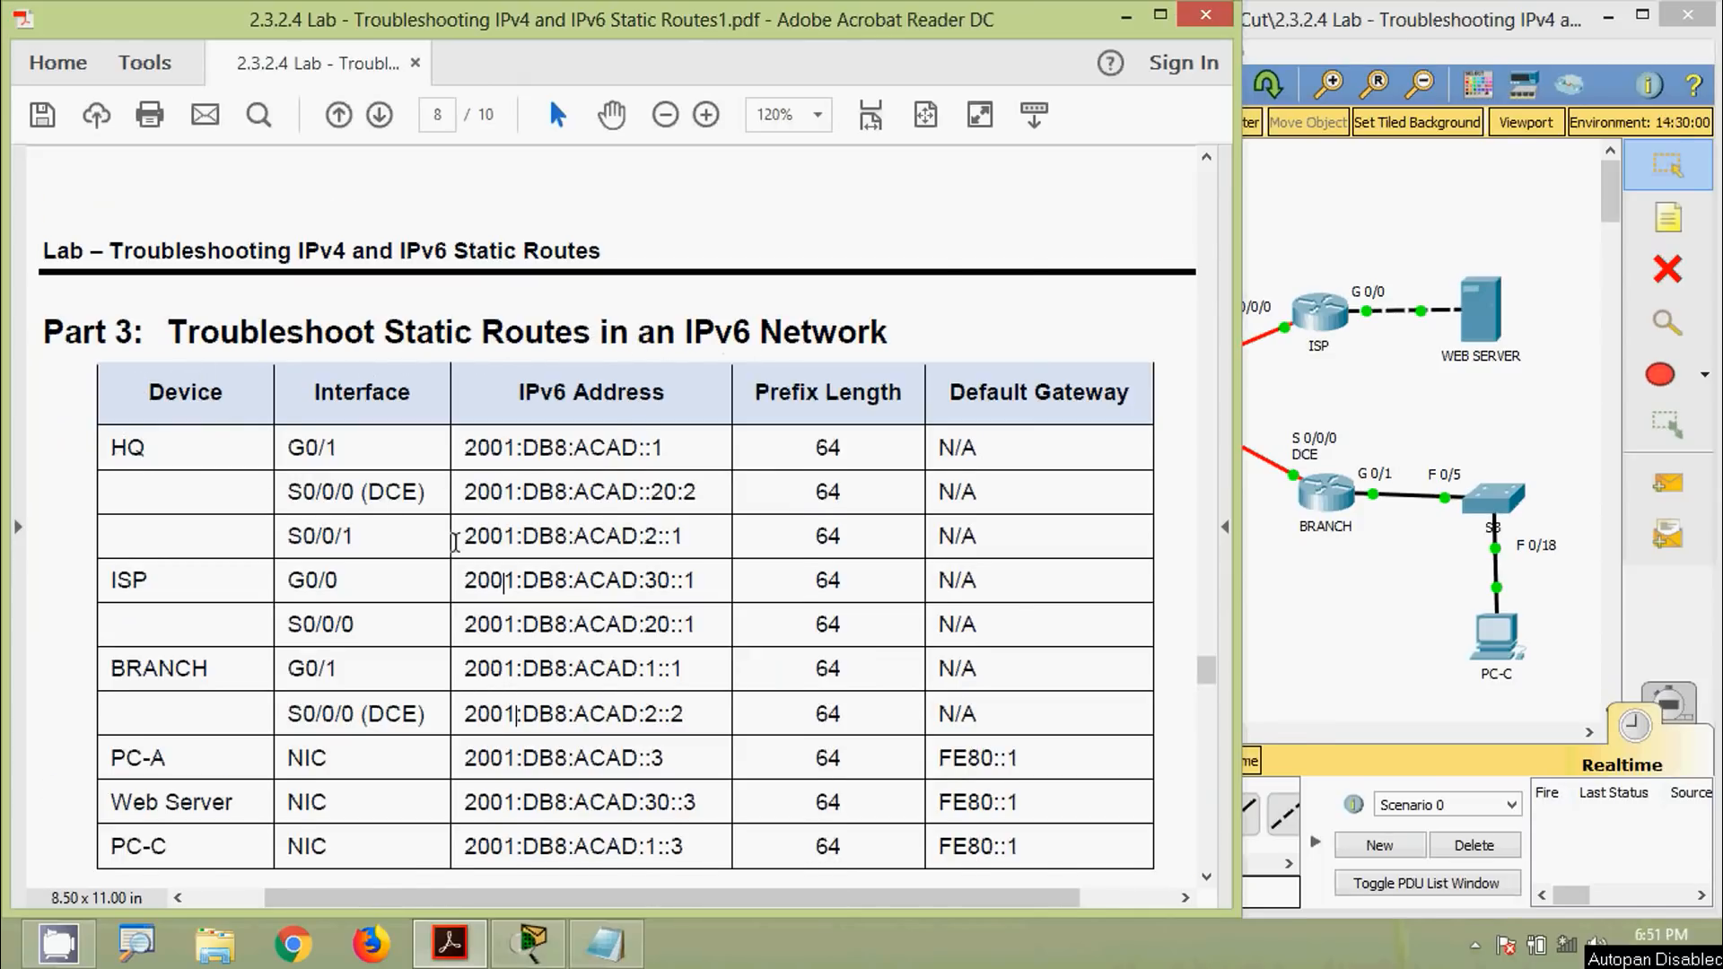
Scroll page 8 of the worksheet to the Part 3 IPv6 table and Step 1: Troubleshoot the HQ router
{"action": "scroll", "coordinate": [458, 539], "scroll_direction": "down", "scroll_amount": 3}
{"action": "scroll", "coordinate": [521, 475], "scroll_direction": "down", "scroll_amount": 9}
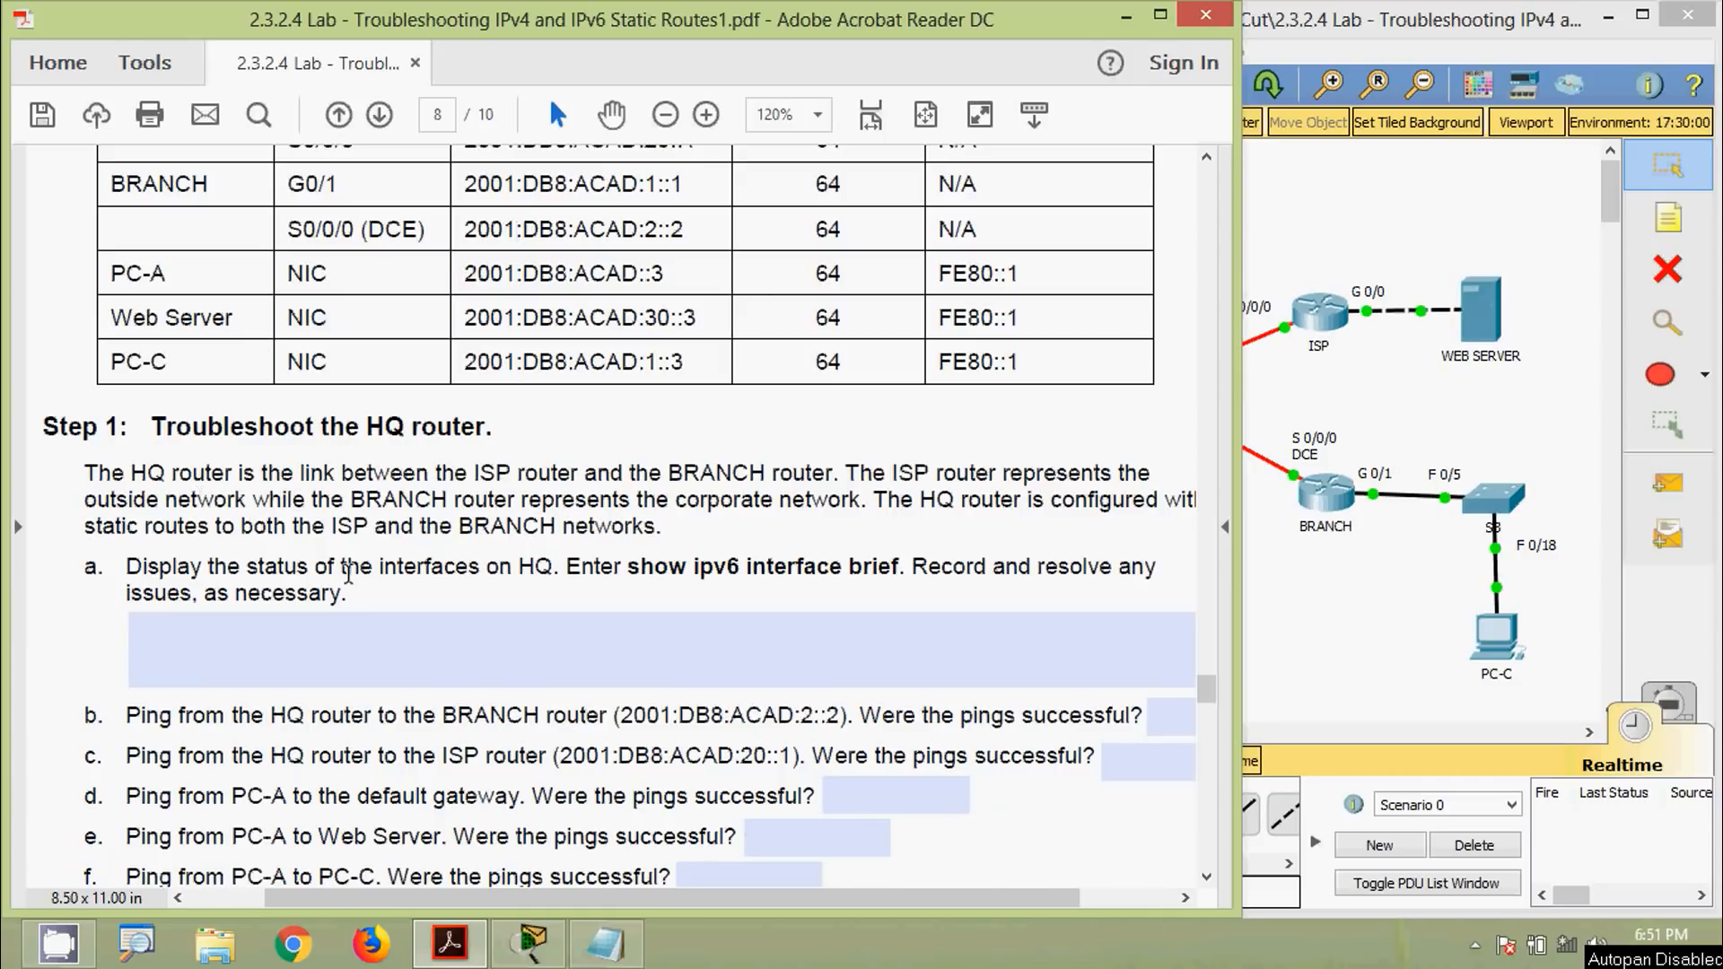
{"action": "left_click_drag", "start_coordinate": [429, 908], "coordinate": [445, 908]}
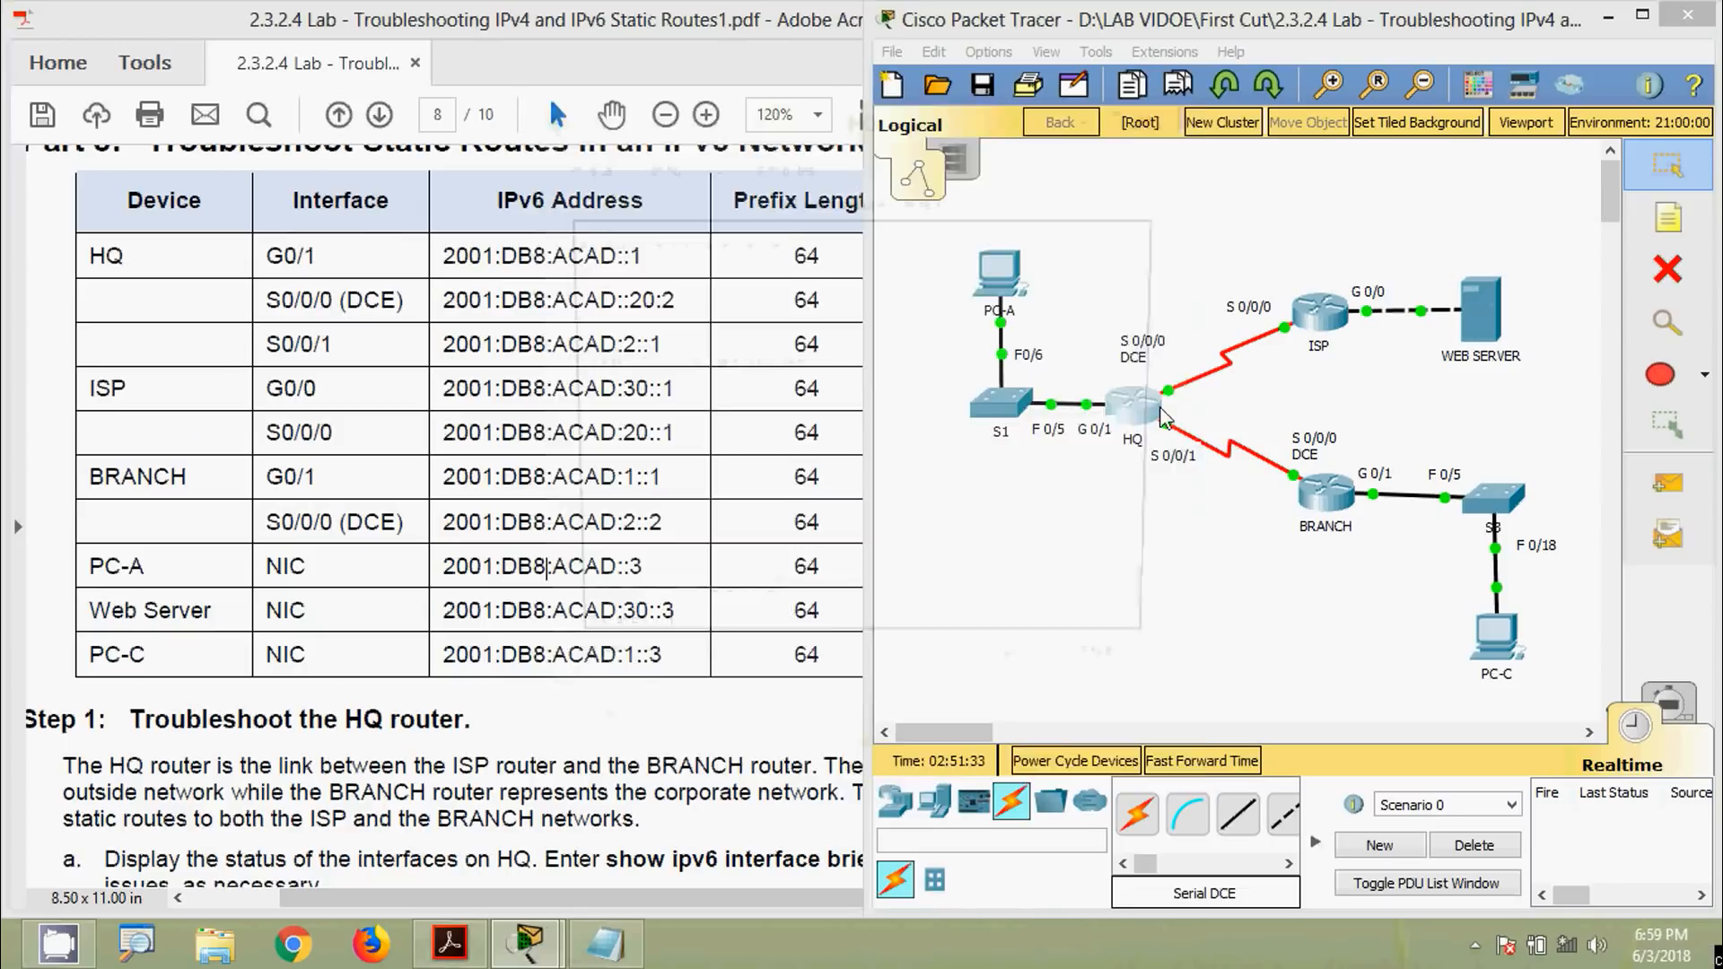
Open HQ's CLI, submit the console password, and enter privileged mode with enable and its password
{"action": "left_click", "coordinate": [1163, 417]}
{"action": "left_click_drag", "start_coordinate": [787, 127], "coordinate": [1202, 21]}
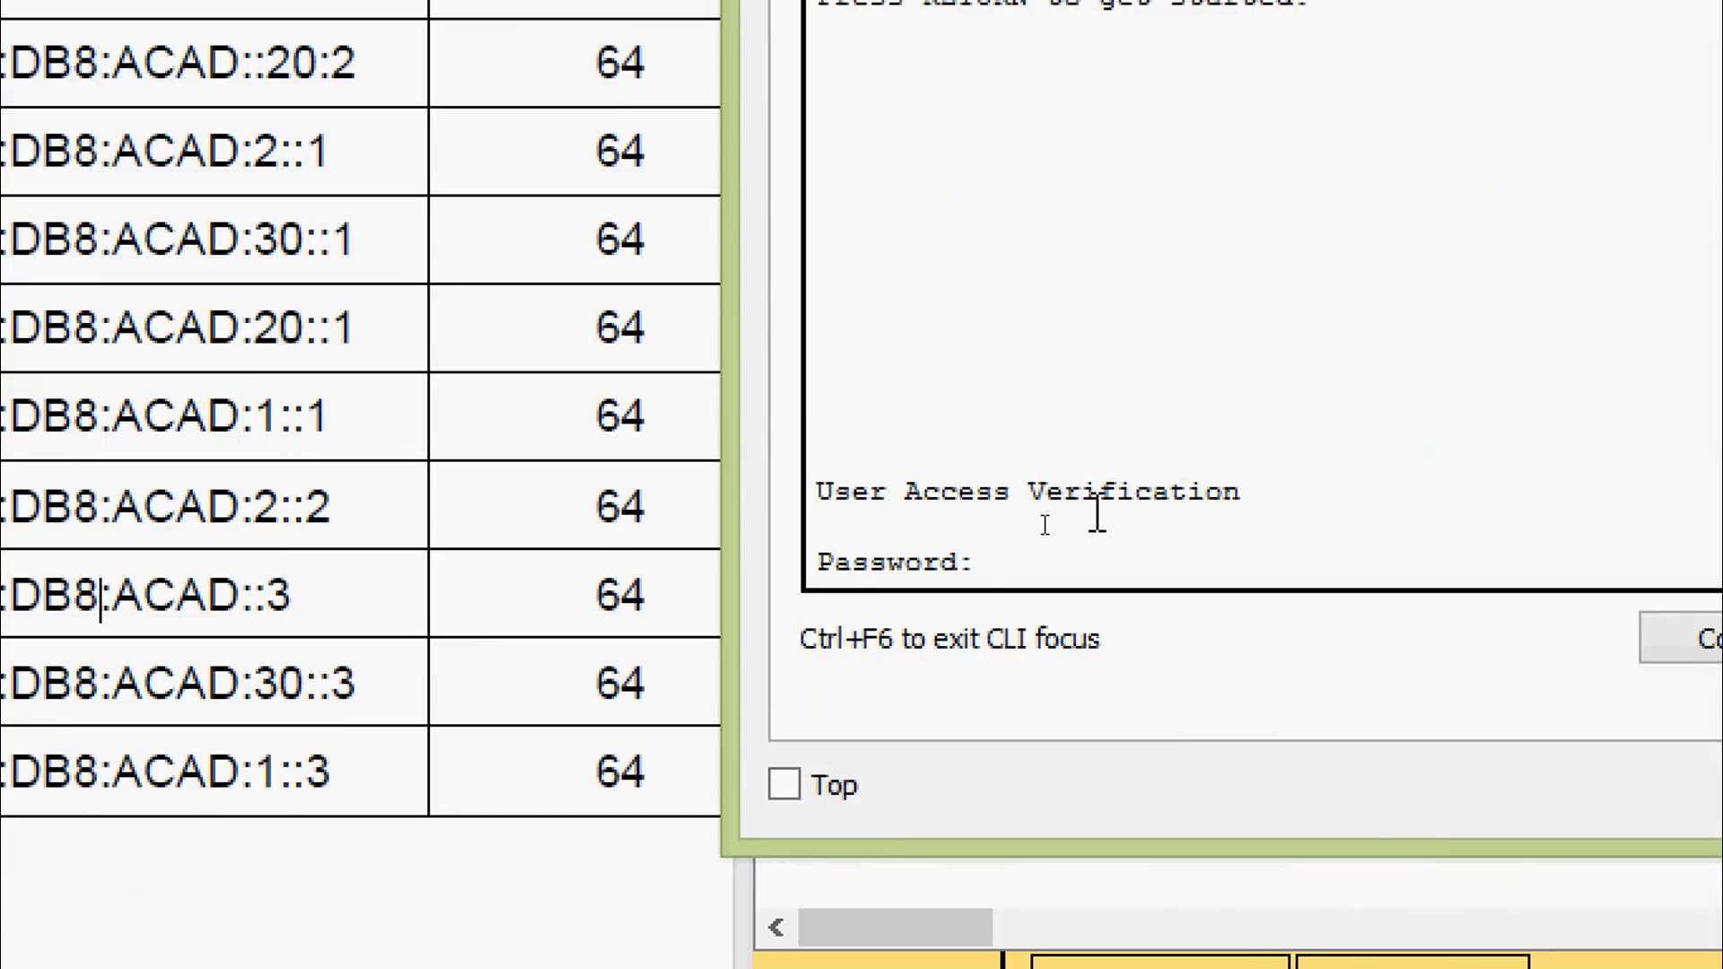
{"action": "key", "text": "Return"}
{"action": "type", "text": "ena"}
{"action": "key", "text": "Tab"}
{"action": "key", "text": "Return"}
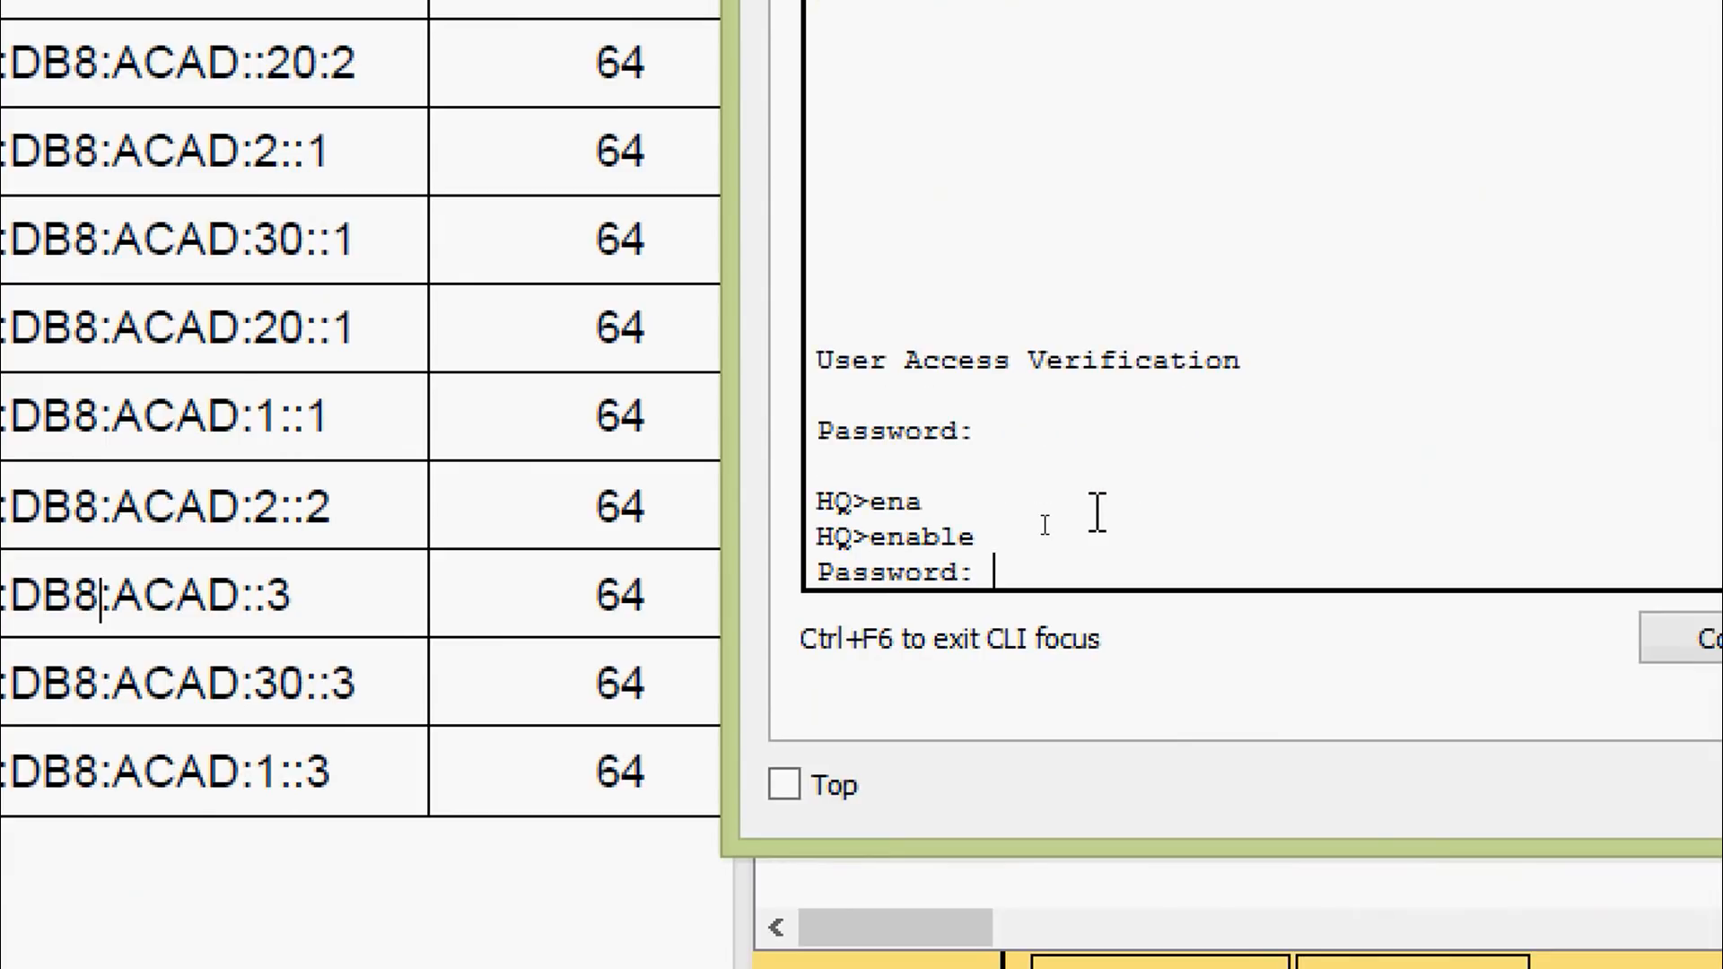
{"action": "key", "text": "Return"}
{"action": "key", "text": "Return"}
{"action": "type", "text": "sh"}
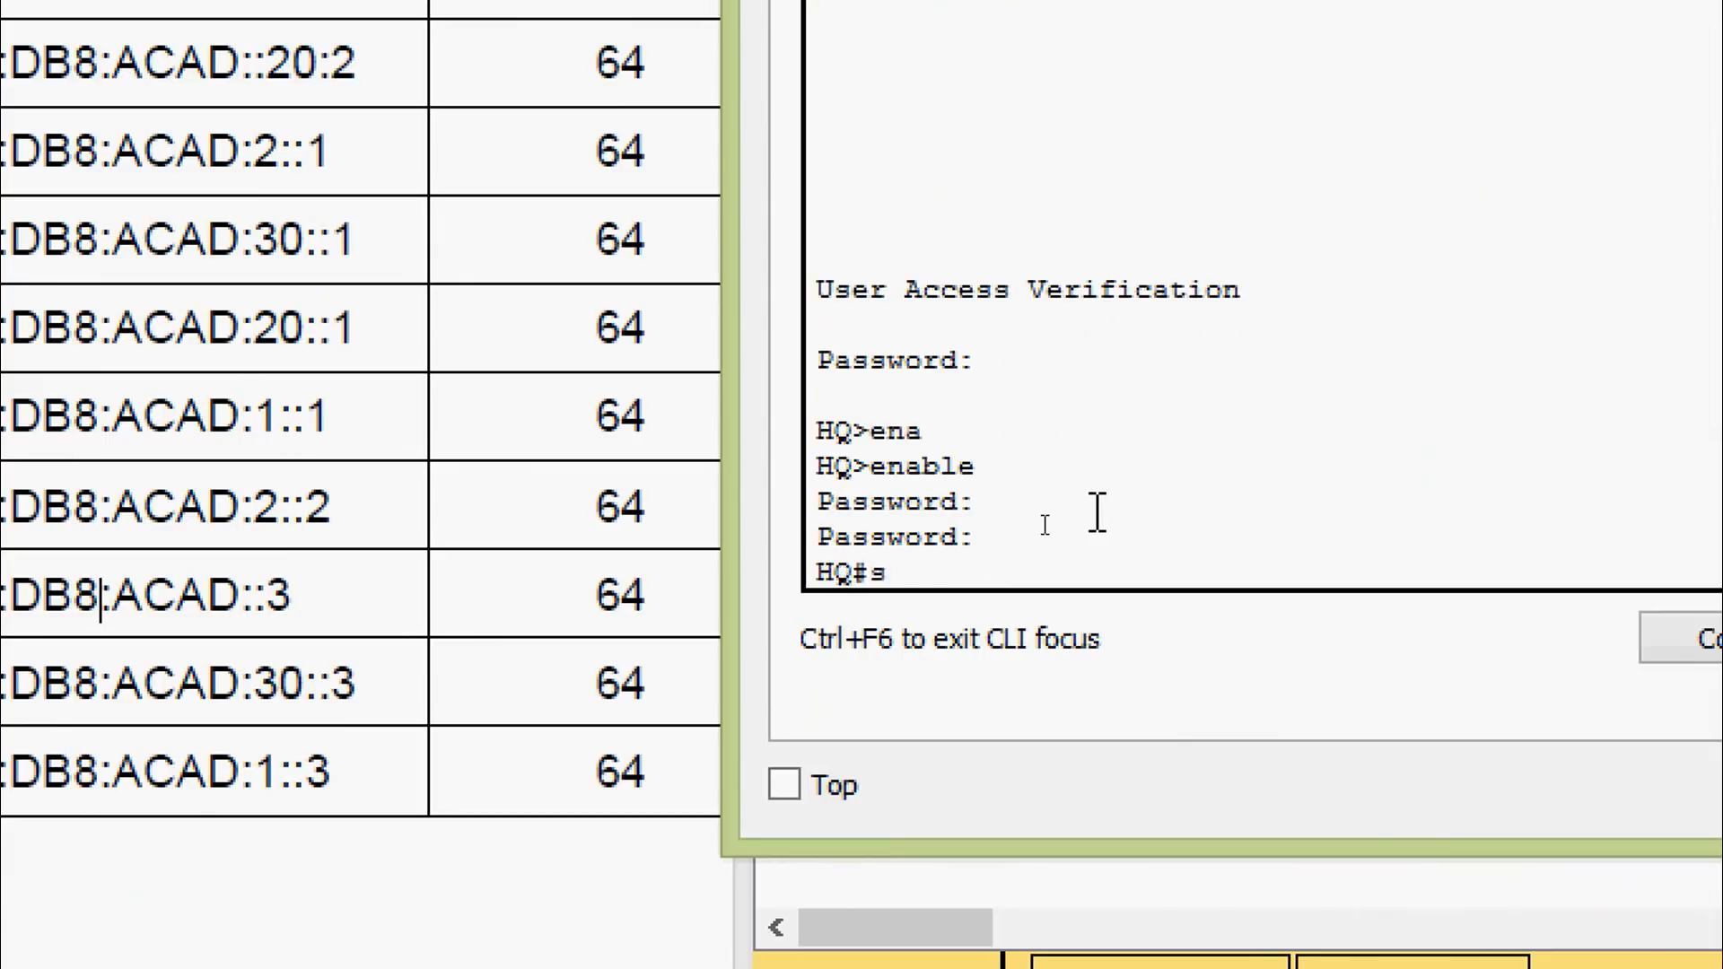
{"action": "key", "text": "Tab"}
Run show ipv6 interface brief on HQ
{"action": "type", "text": "ipv"}
{"action": "key", "text": "Tab"}
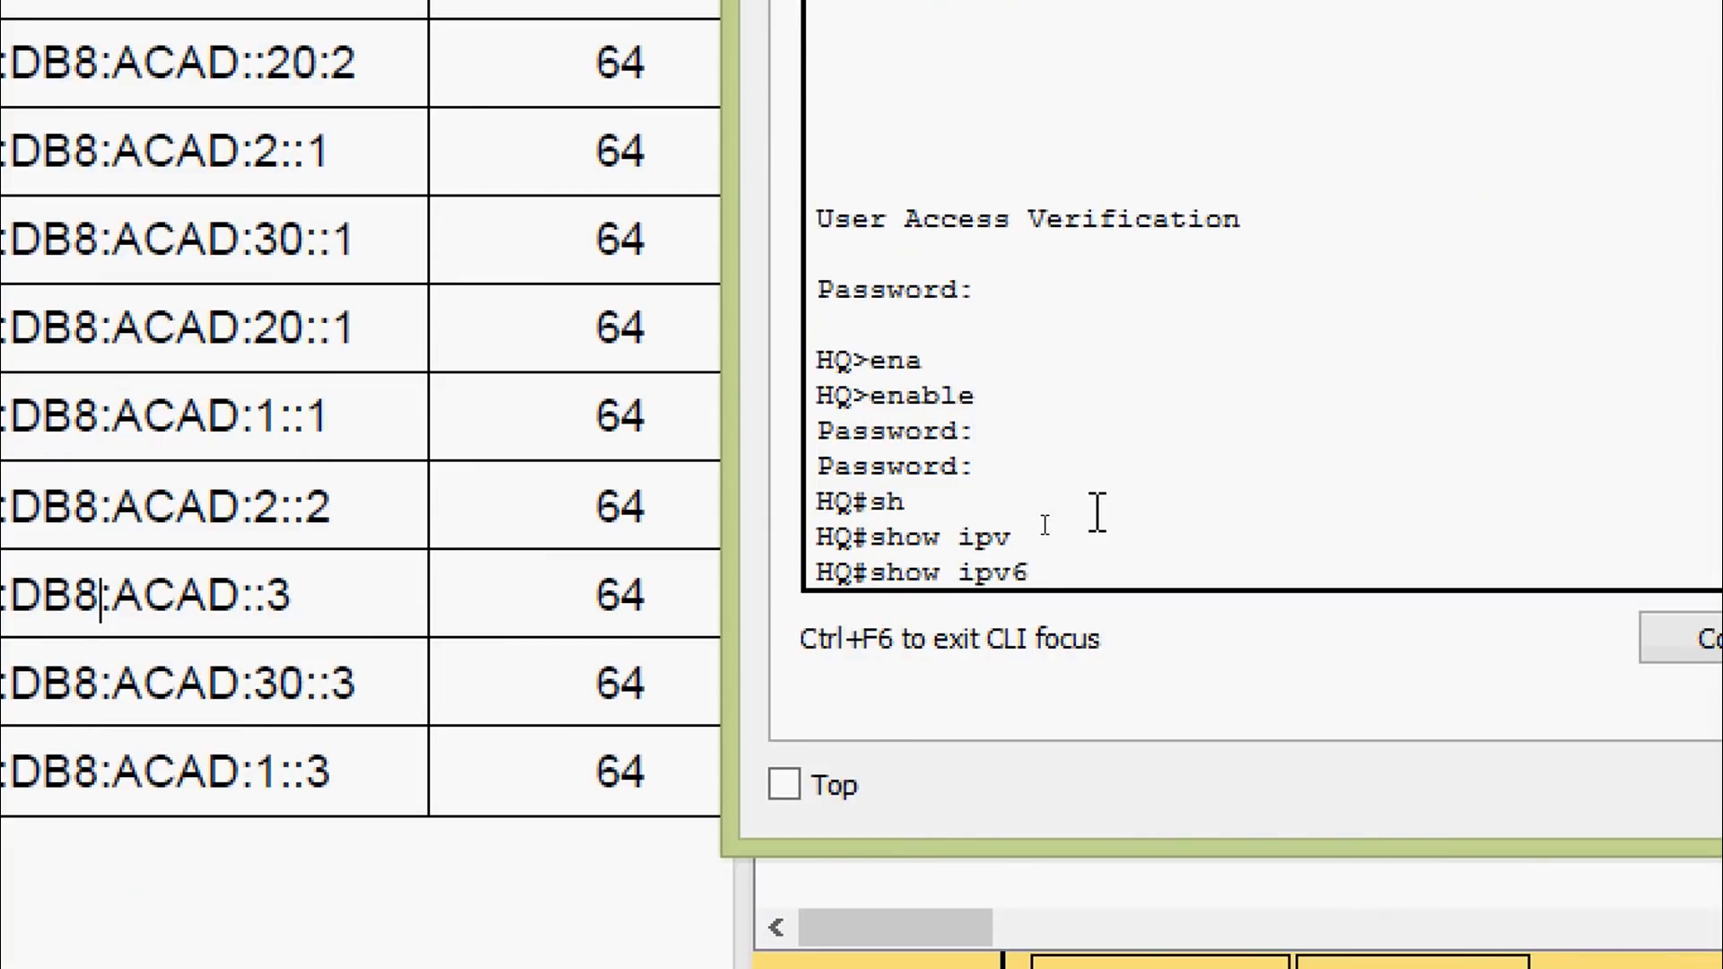
{"action": "type", "text": "inter"}
{"action": "key", "text": "Tab"}
{"action": "type", "text": "b"}
{"action": "key", "text": "Tab"}
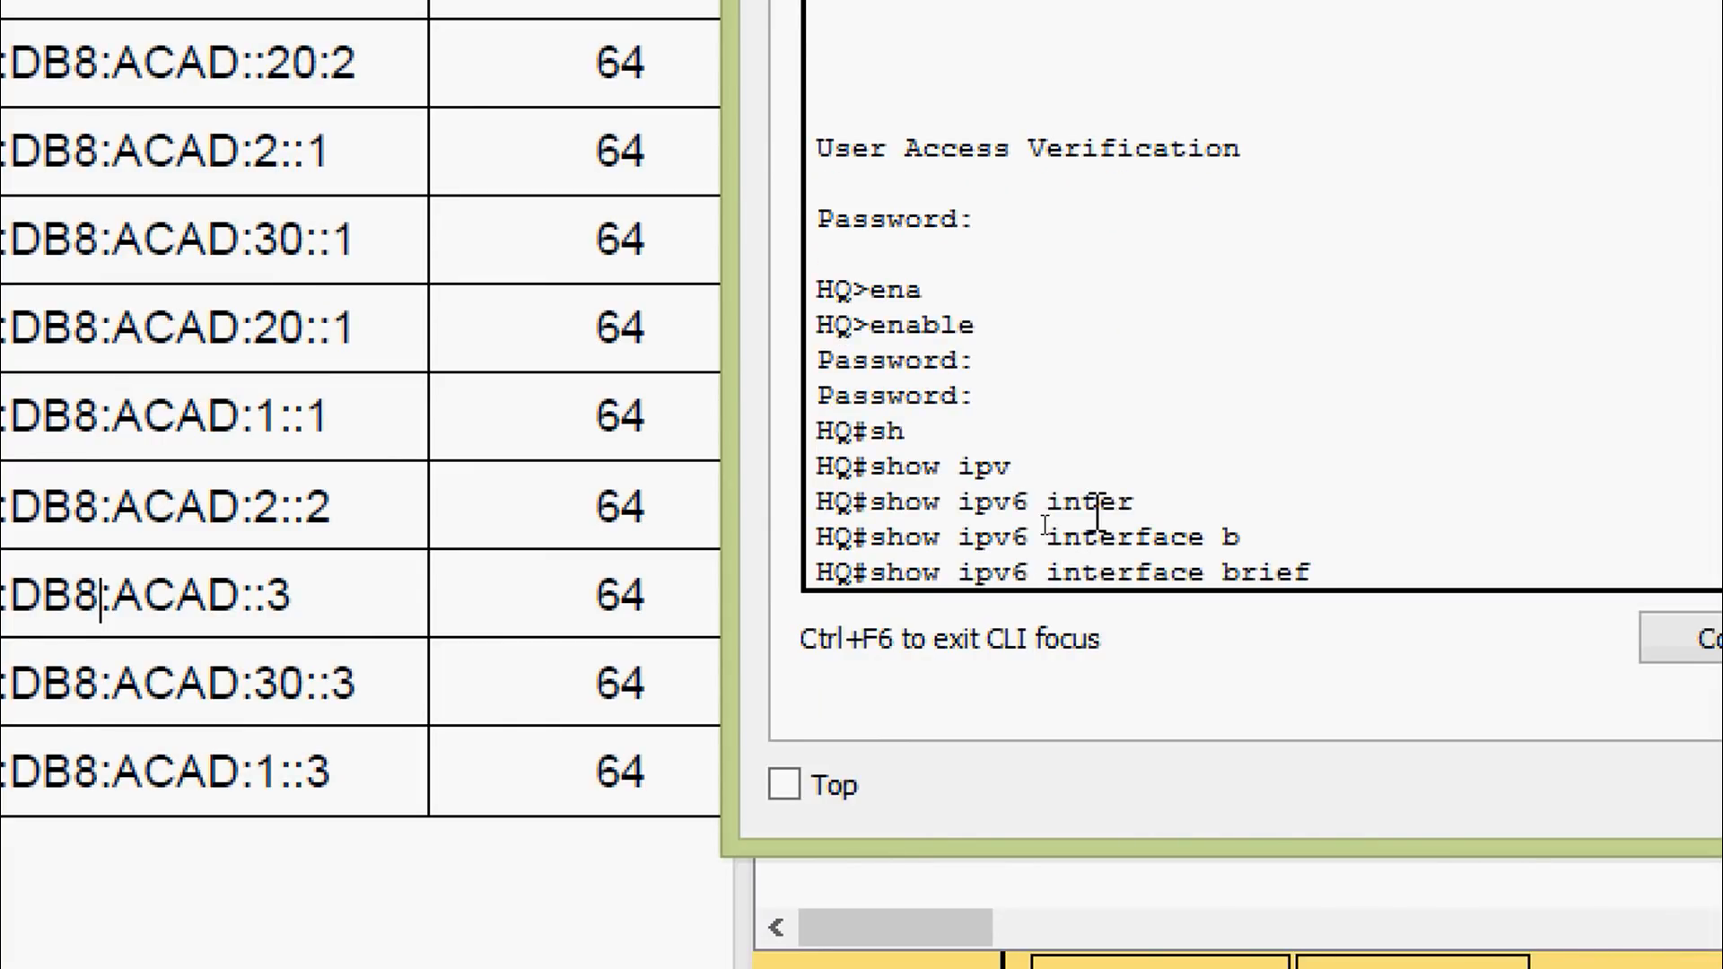
{"action": "key", "text": "Return"}
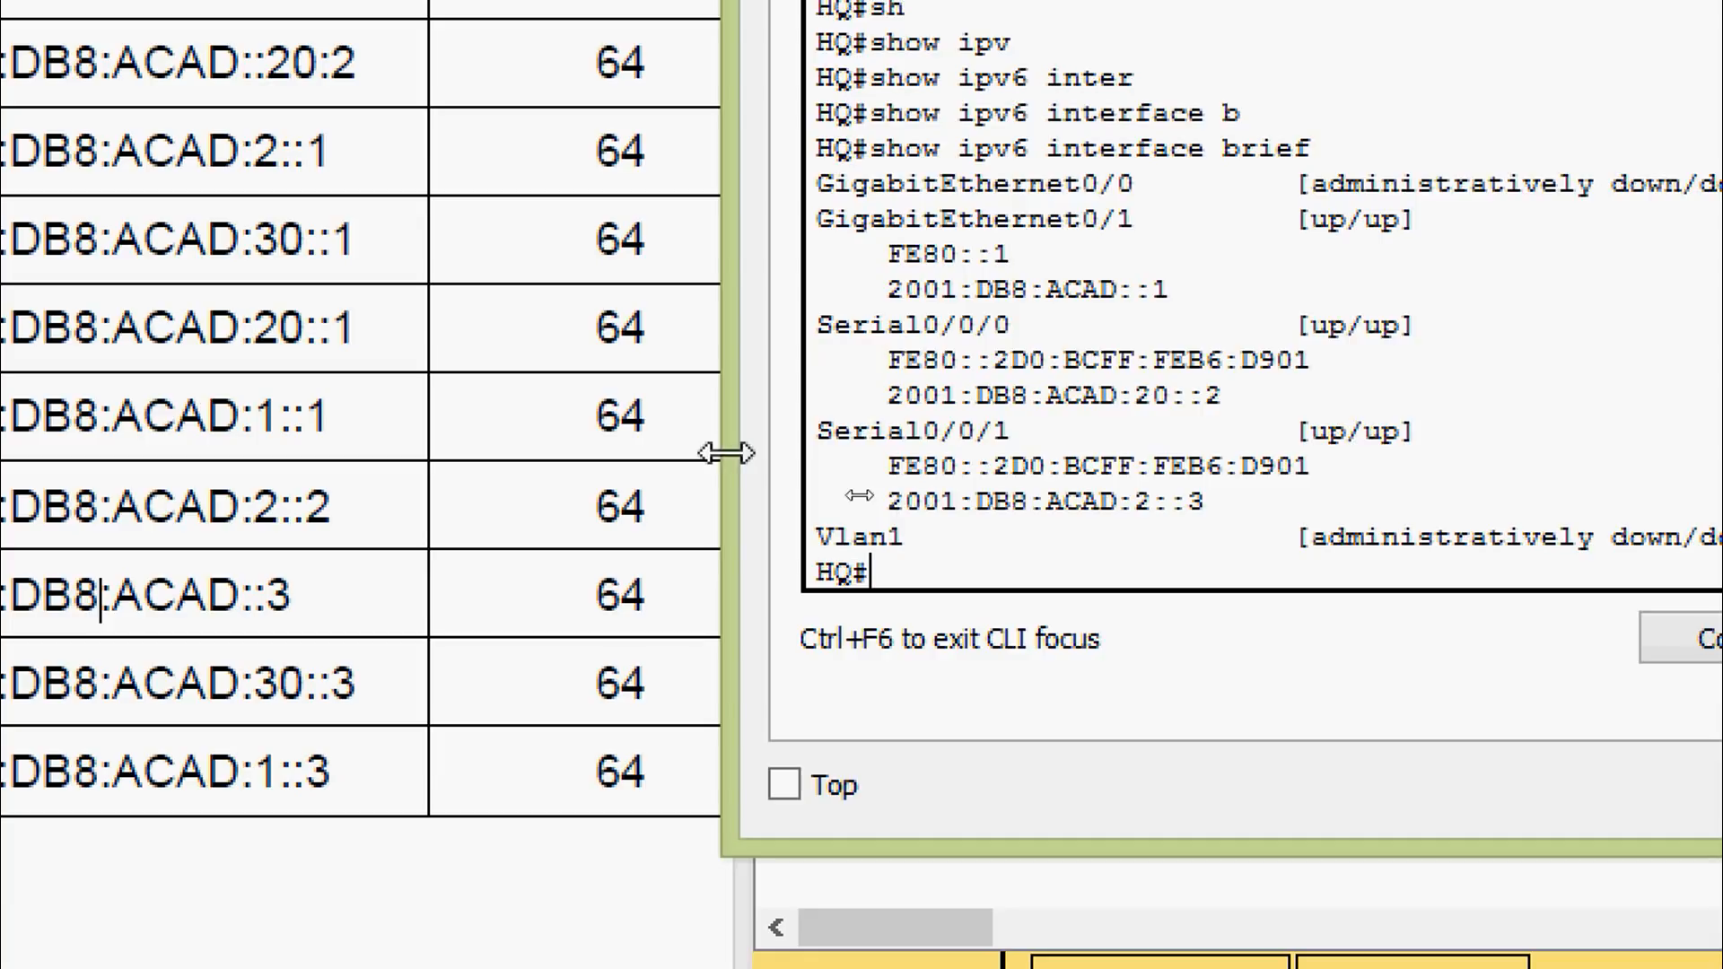
Compare HQ's G0/1 2001:DB8:ACAD::1 and S0/0/0 2001:DB8:ACAD:20::2 against the worksheet table
{"action": "left_click_drag", "start_coordinate": [725, 453], "coordinate": [555, 503]}
{"action": "left_click", "coordinate": [478, 530]}
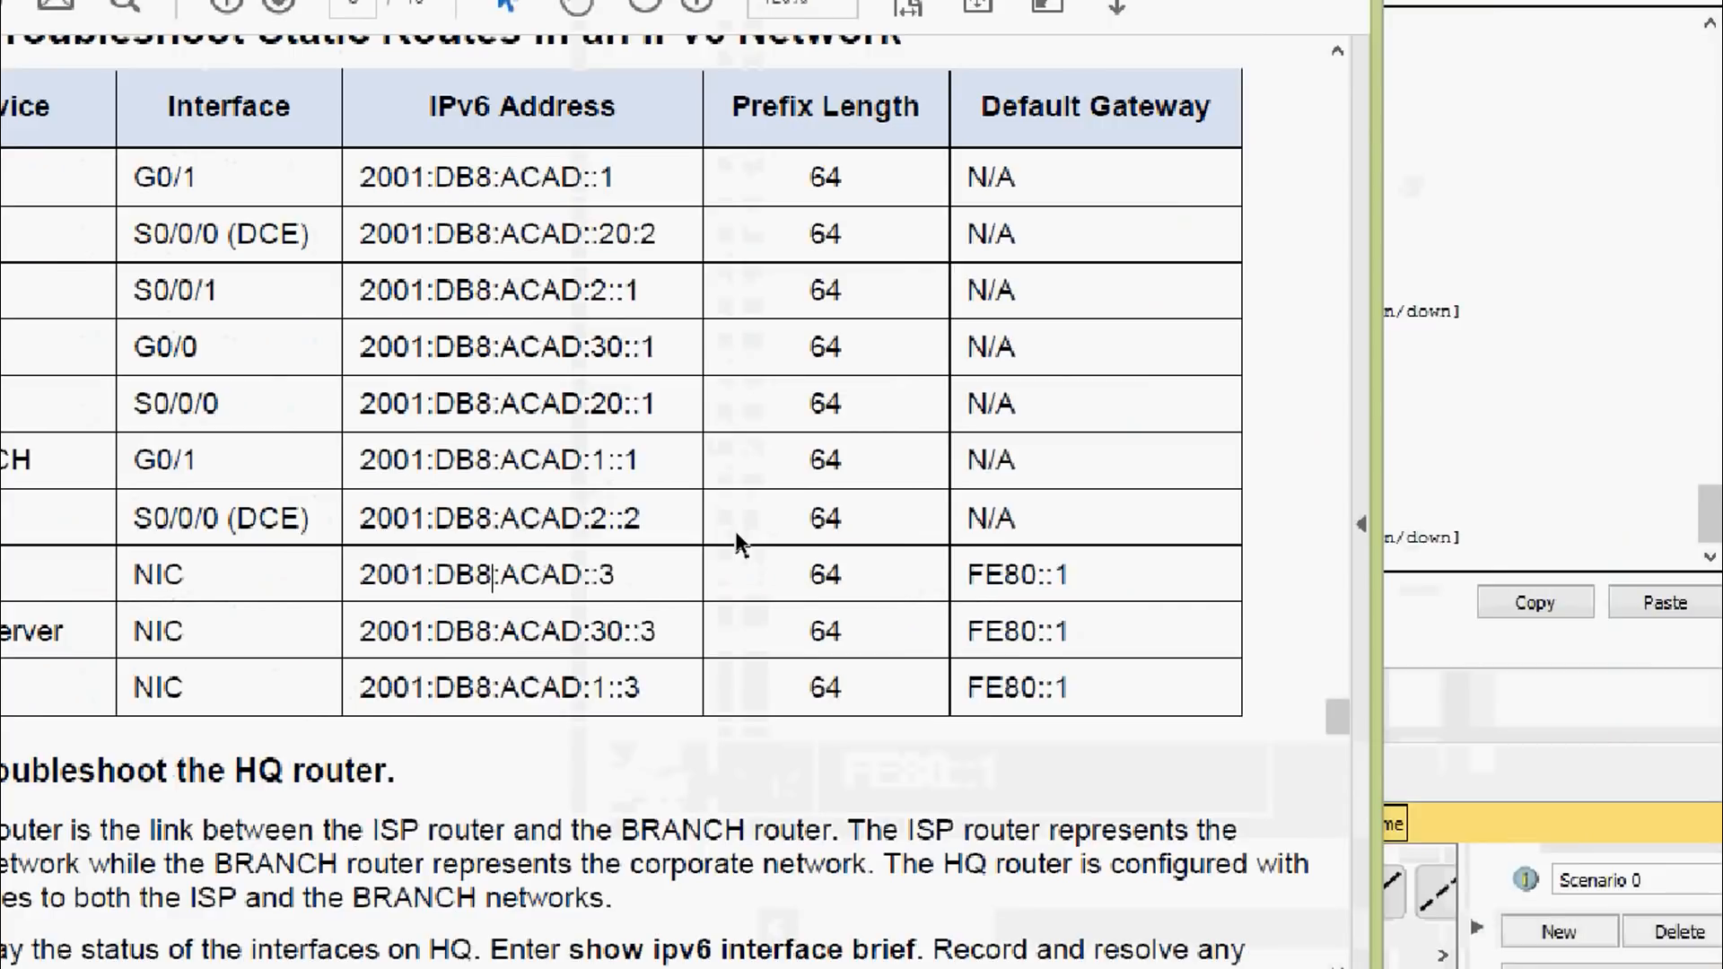
{"action": "left_click", "coordinate": [1292, 449]}
{"action": "left_click_drag", "start_coordinate": [1005, 34], "coordinate": [1225, 99]}
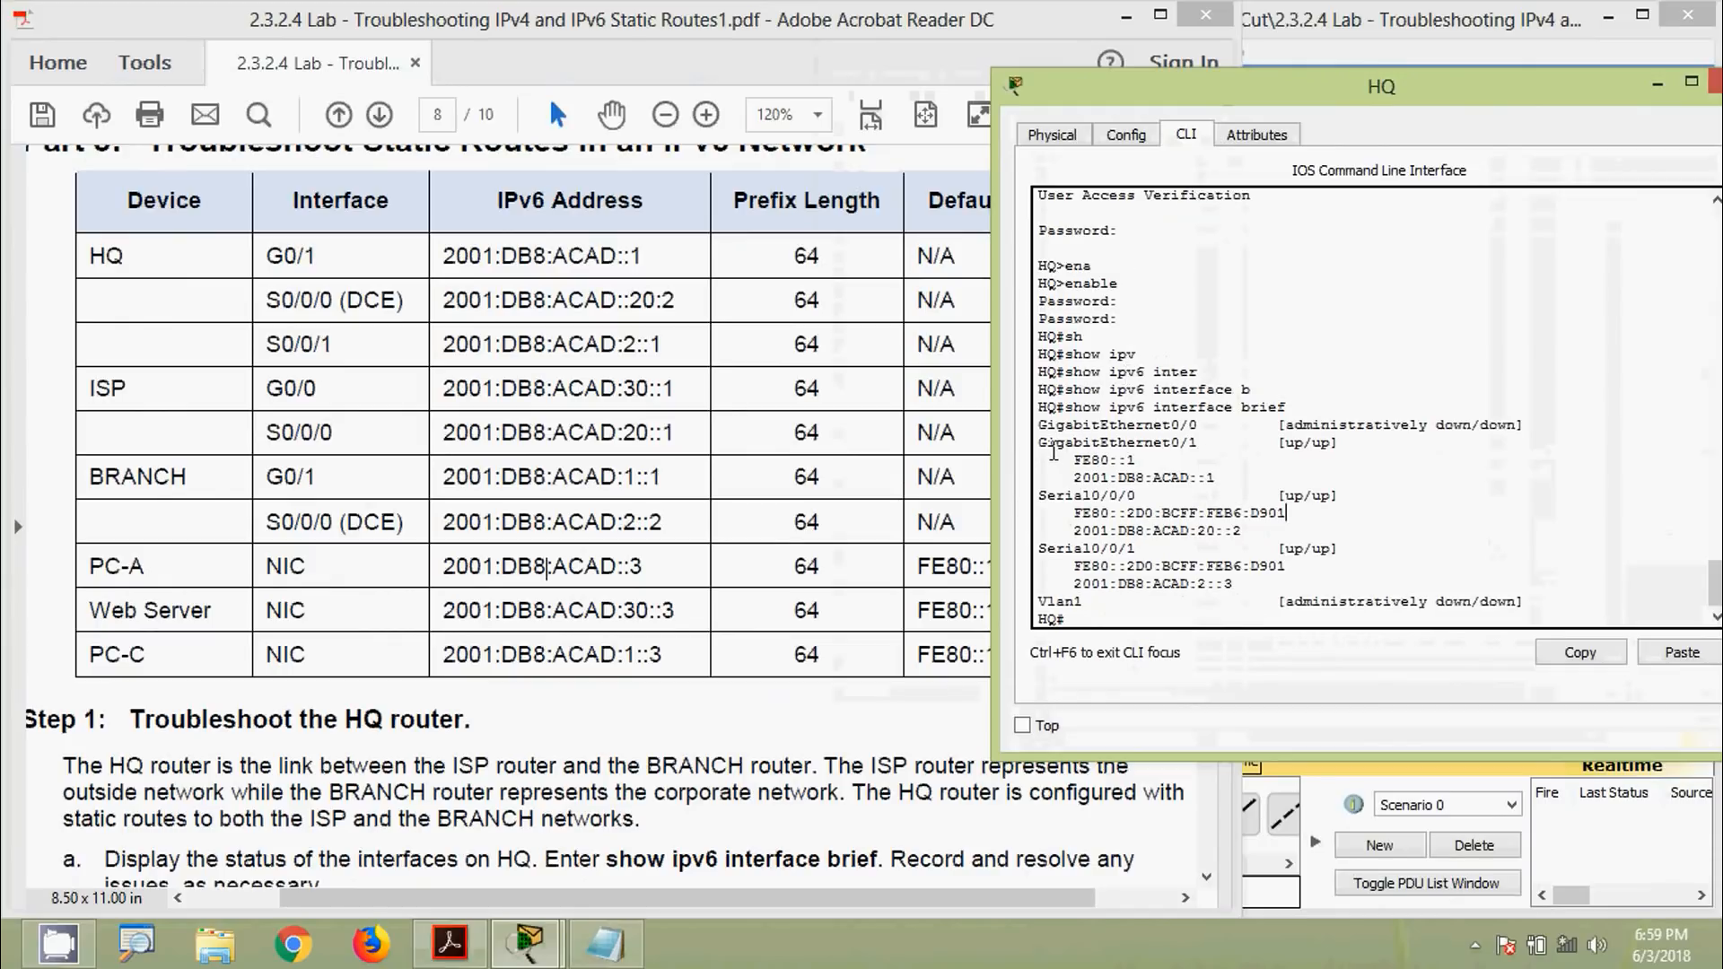
{"action": "left_click_drag", "start_coordinate": [1042, 444], "coordinate": [1205, 444]}
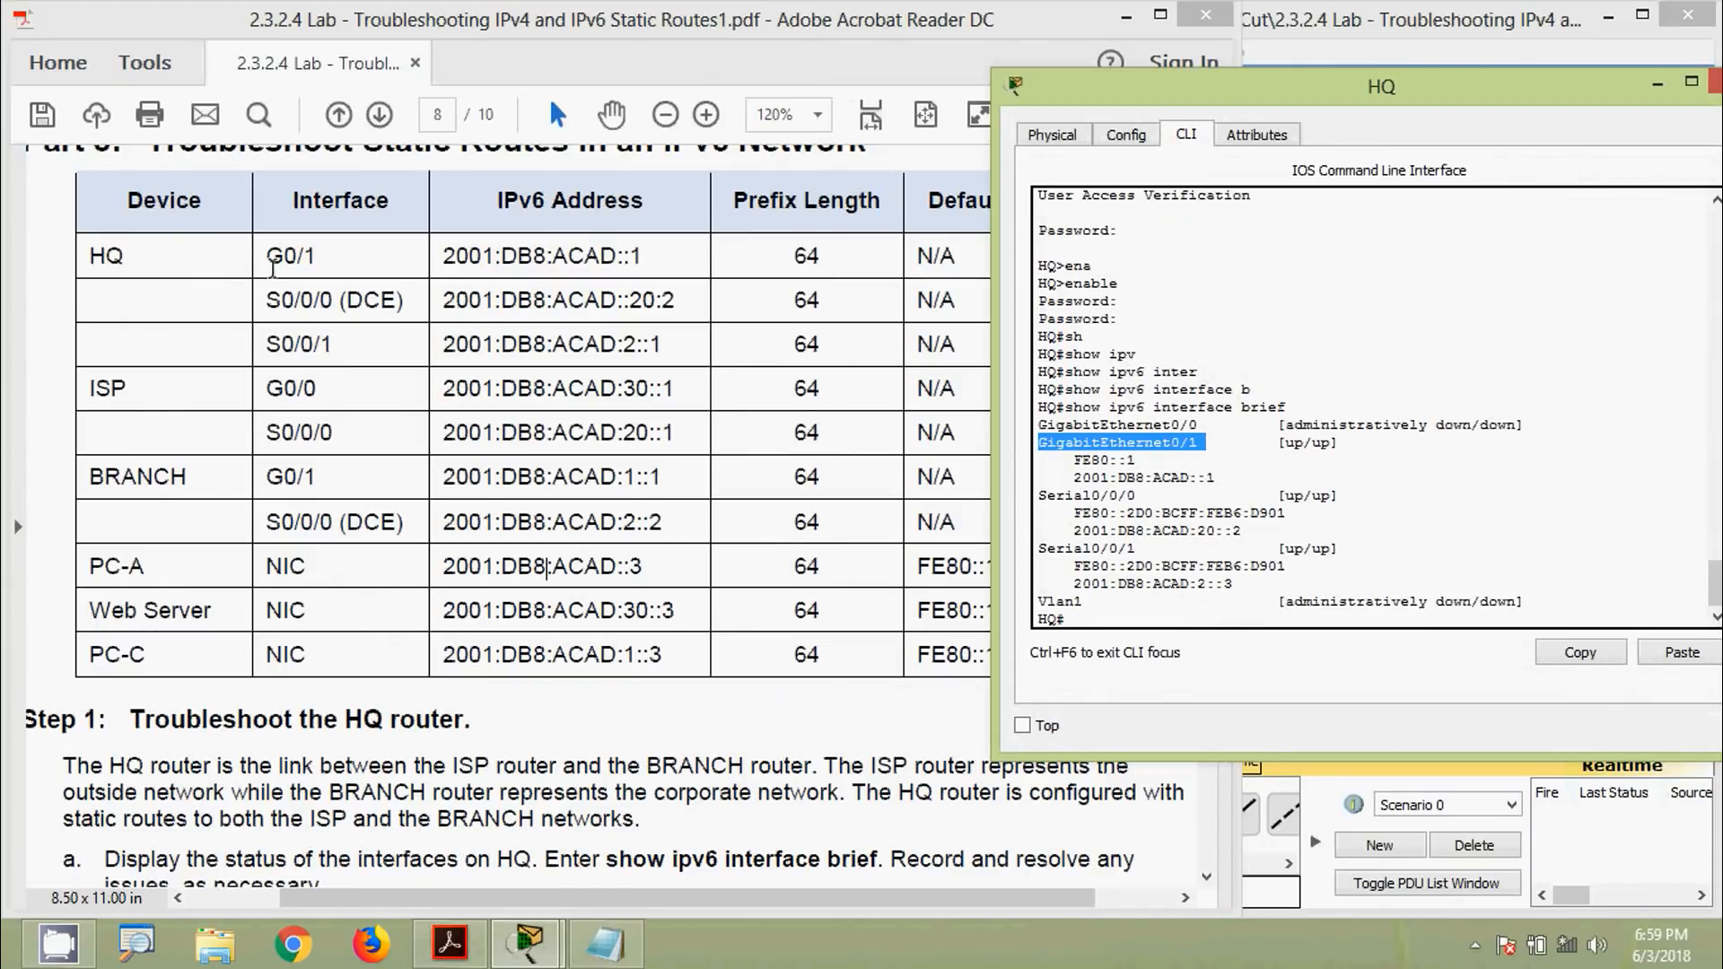
{"action": "left_click_drag", "start_coordinate": [1071, 478], "coordinate": [1211, 476]}
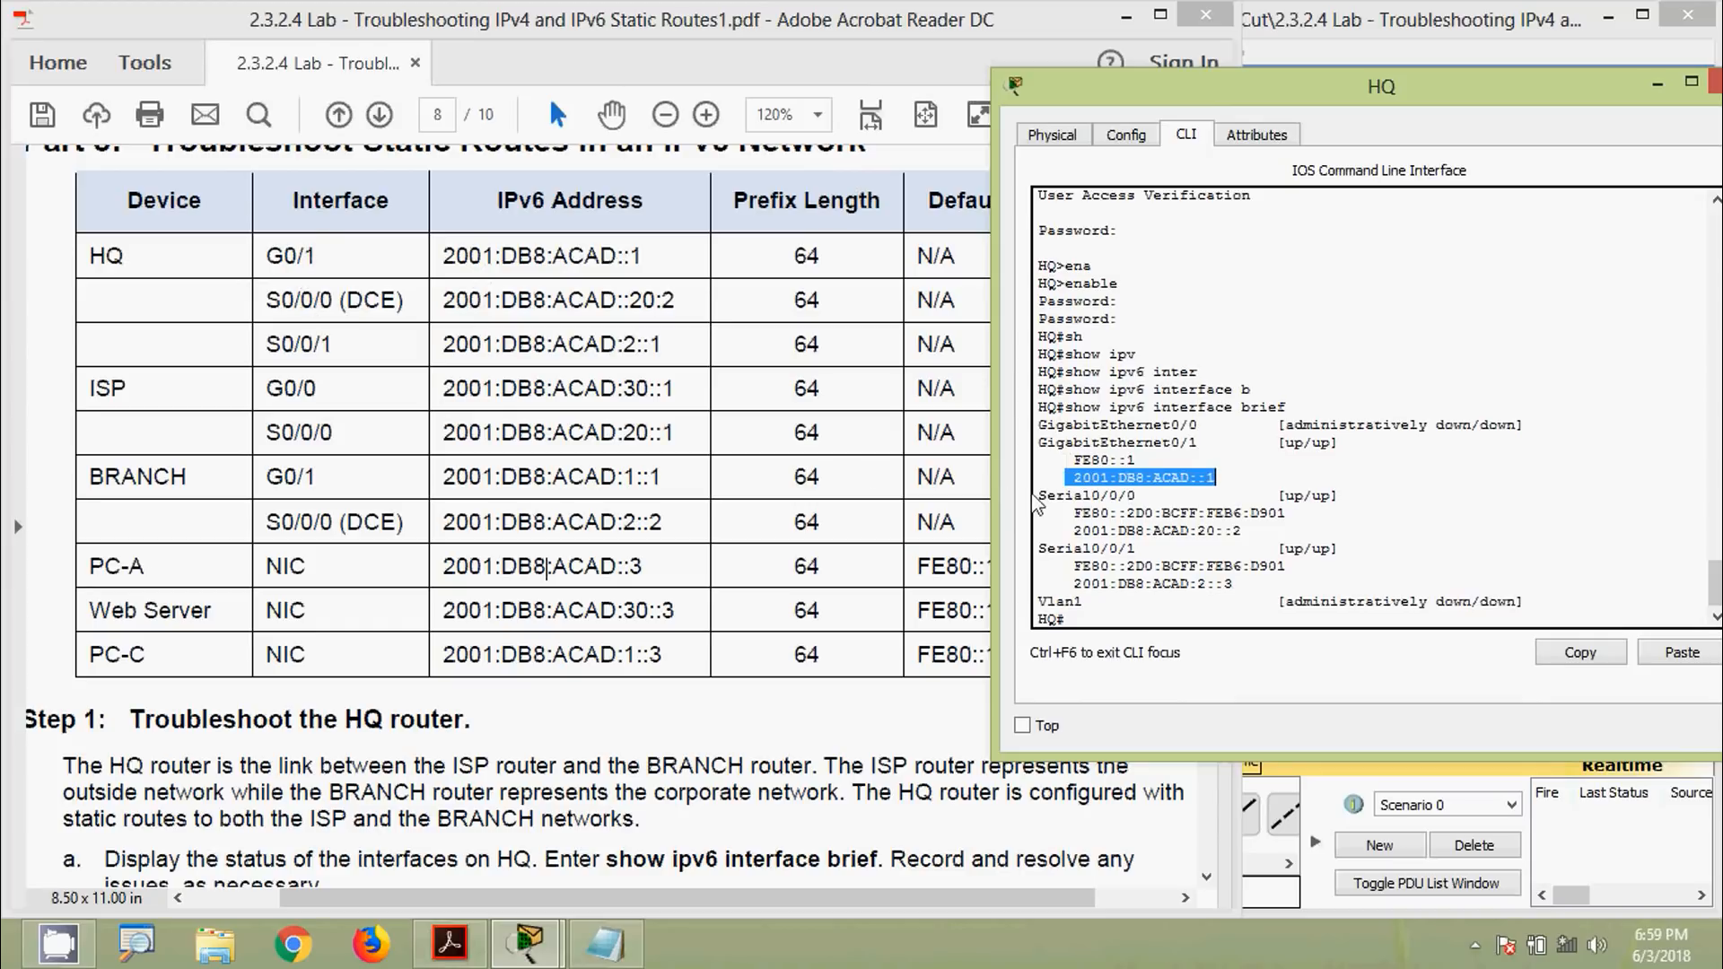
{"action": "left_click_drag", "start_coordinate": [1042, 495], "coordinate": [1241, 531]}
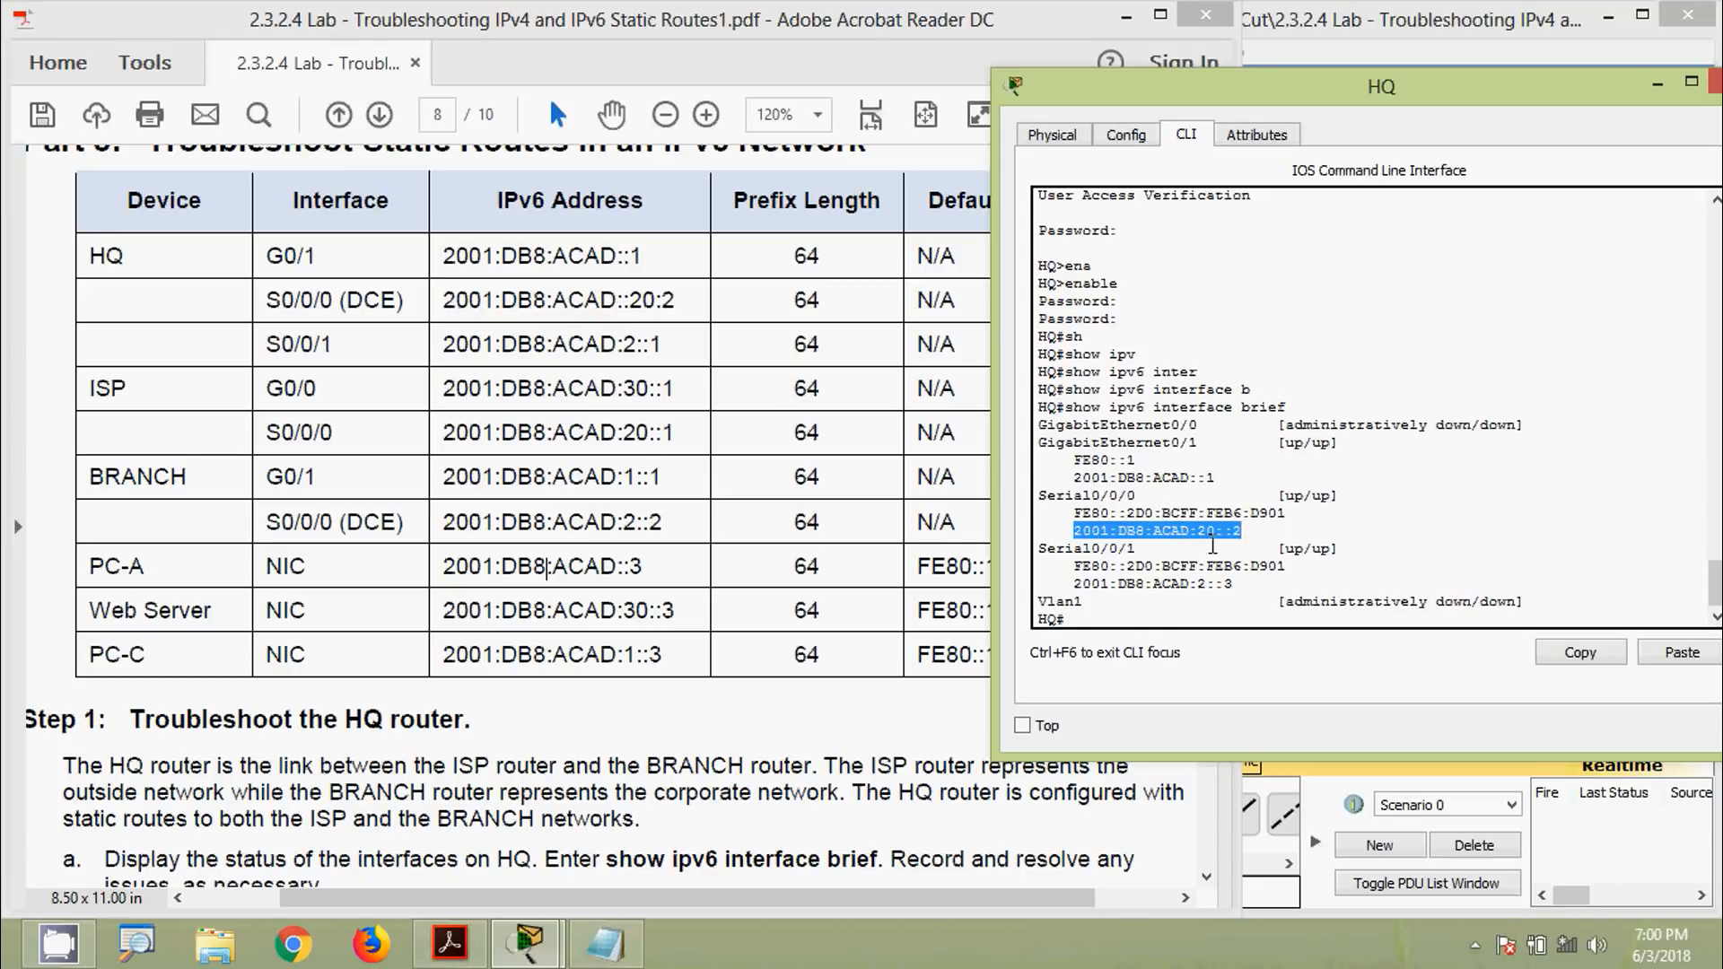
Minimize HQ and highlight ISP S0/0/0's address 2001:DB8:ACAD:20::1 in the worksheet
{"action": "left_click", "coordinate": [615, 310]}
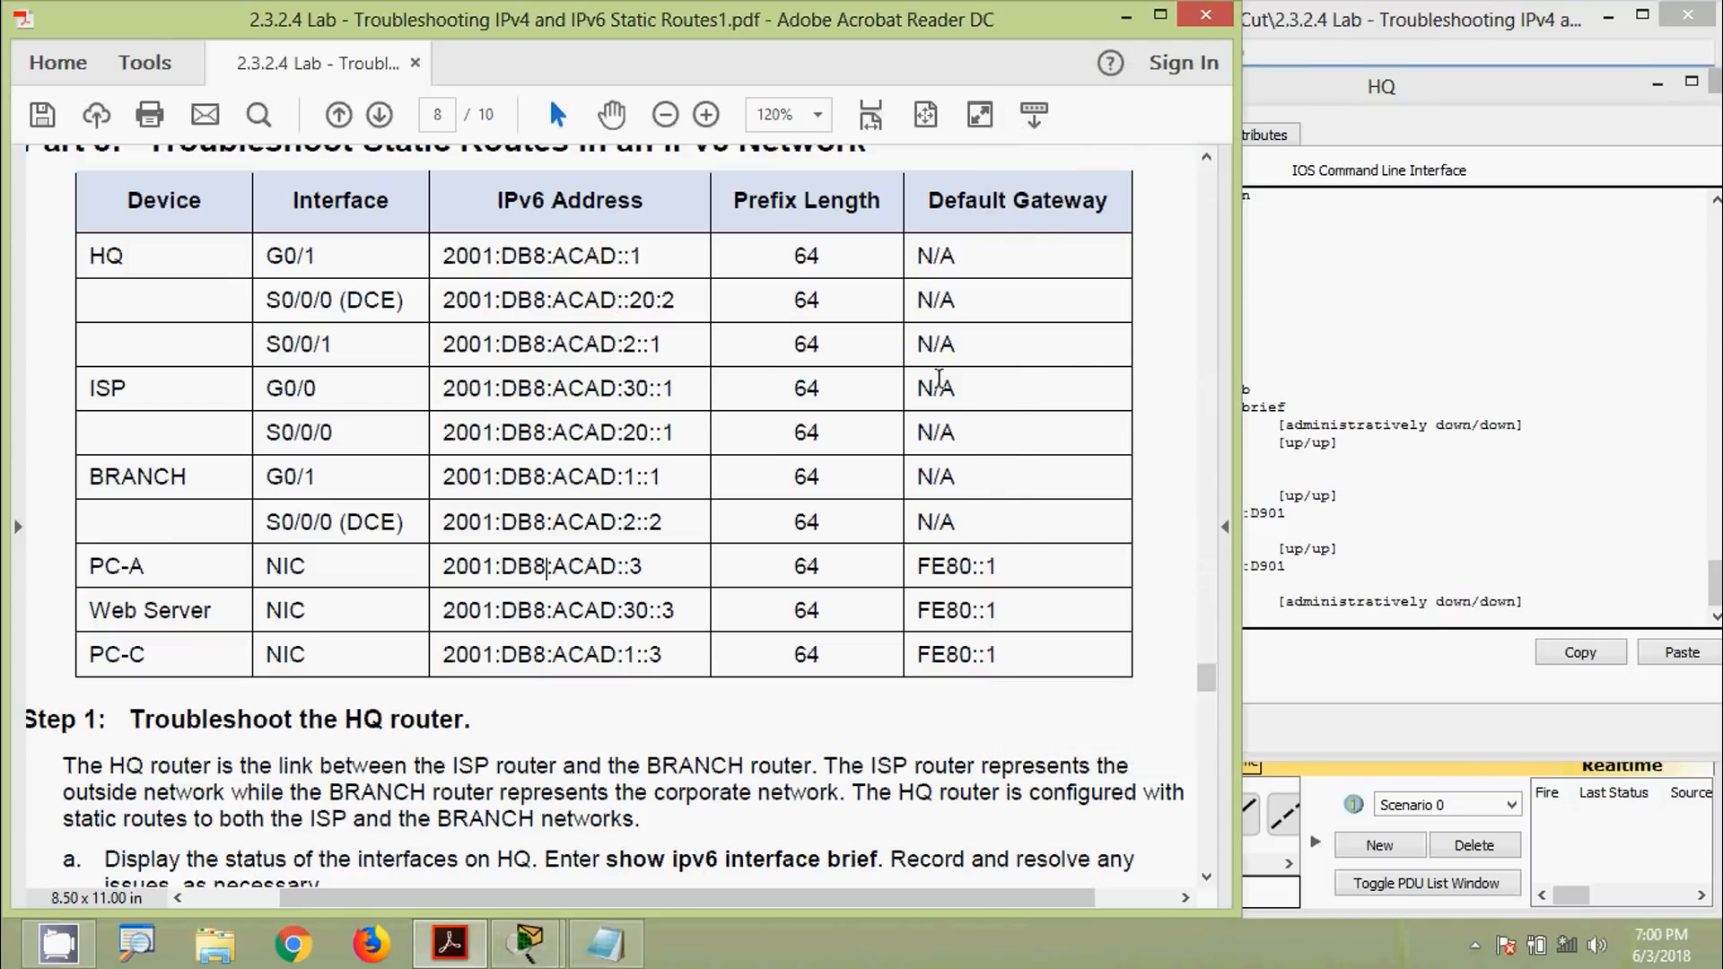
{"action": "left_click", "coordinate": [1311, 272]}
{"action": "left_click", "coordinate": [1657, 83]}
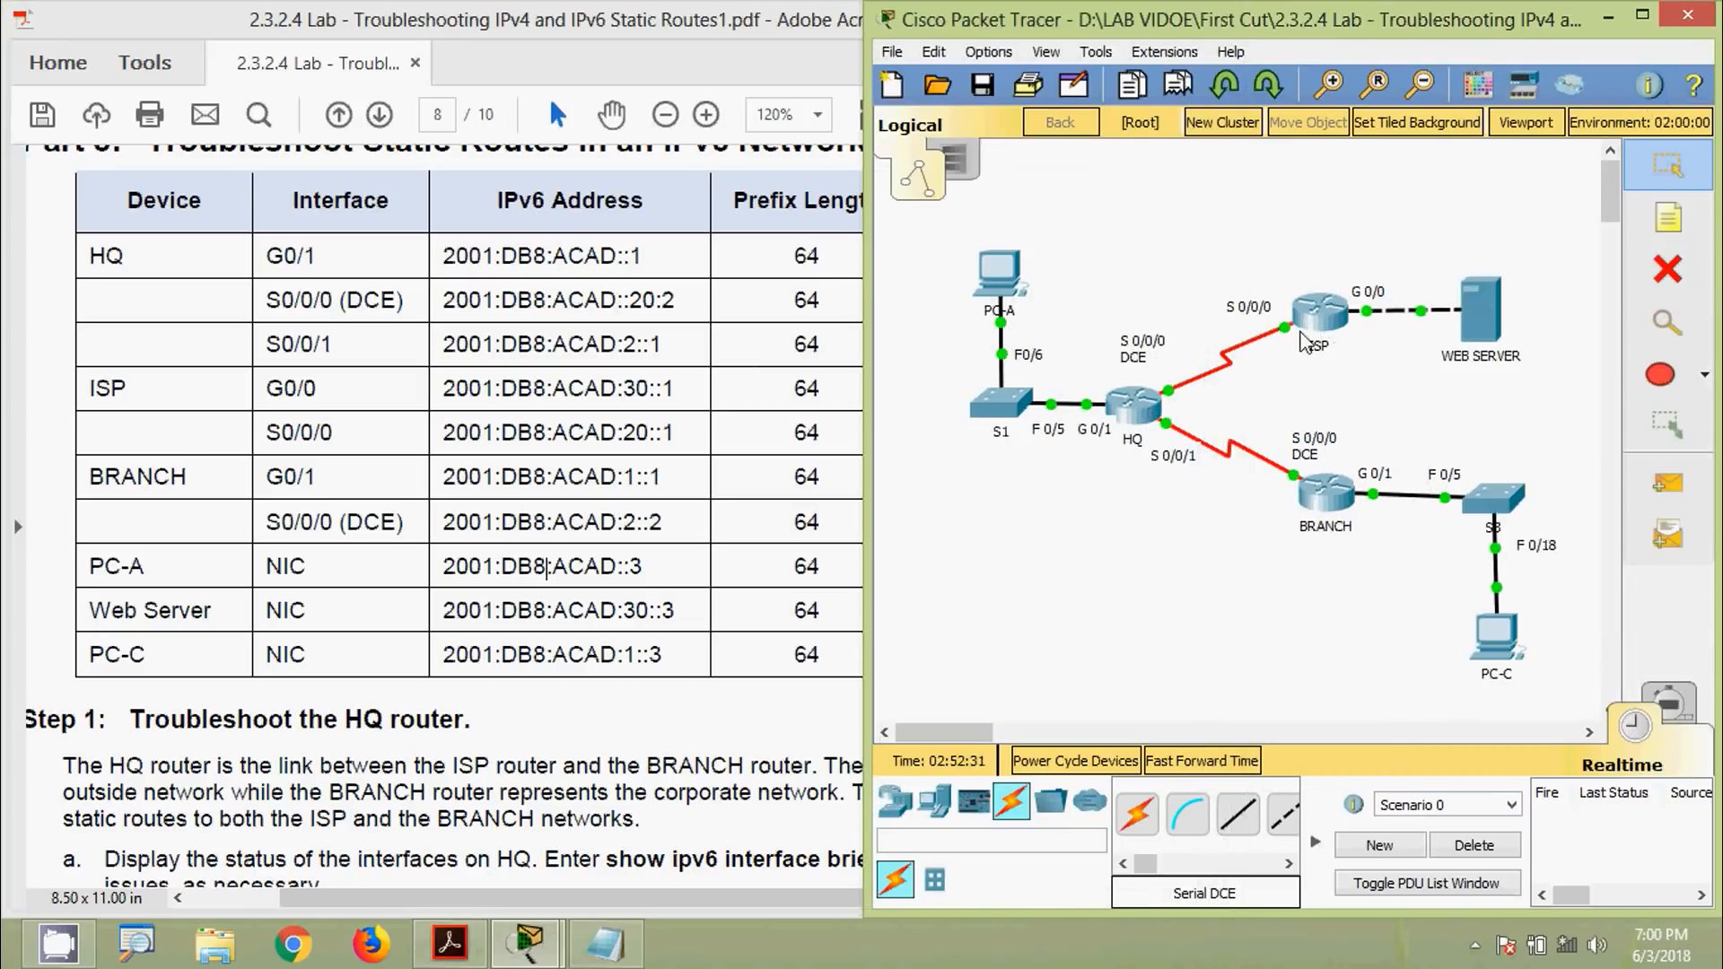
{"action": "left_click", "coordinate": [707, 402]}
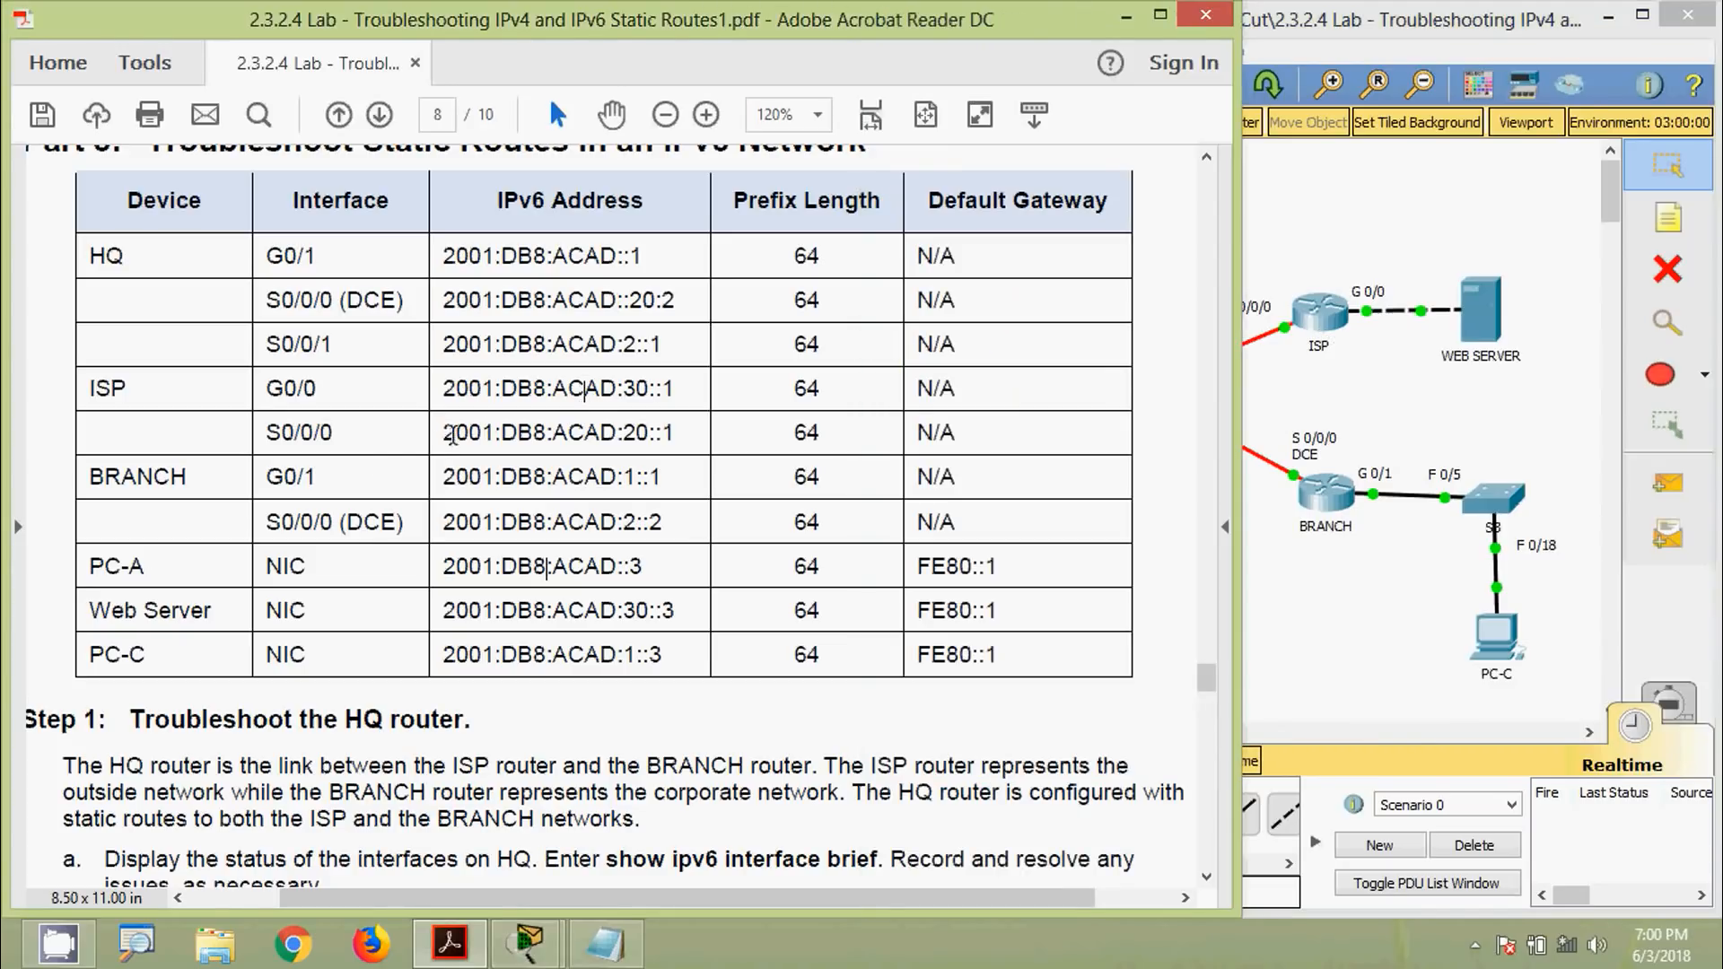
{"action": "left_click_drag", "start_coordinate": [443, 437], "coordinate": [677, 438]}
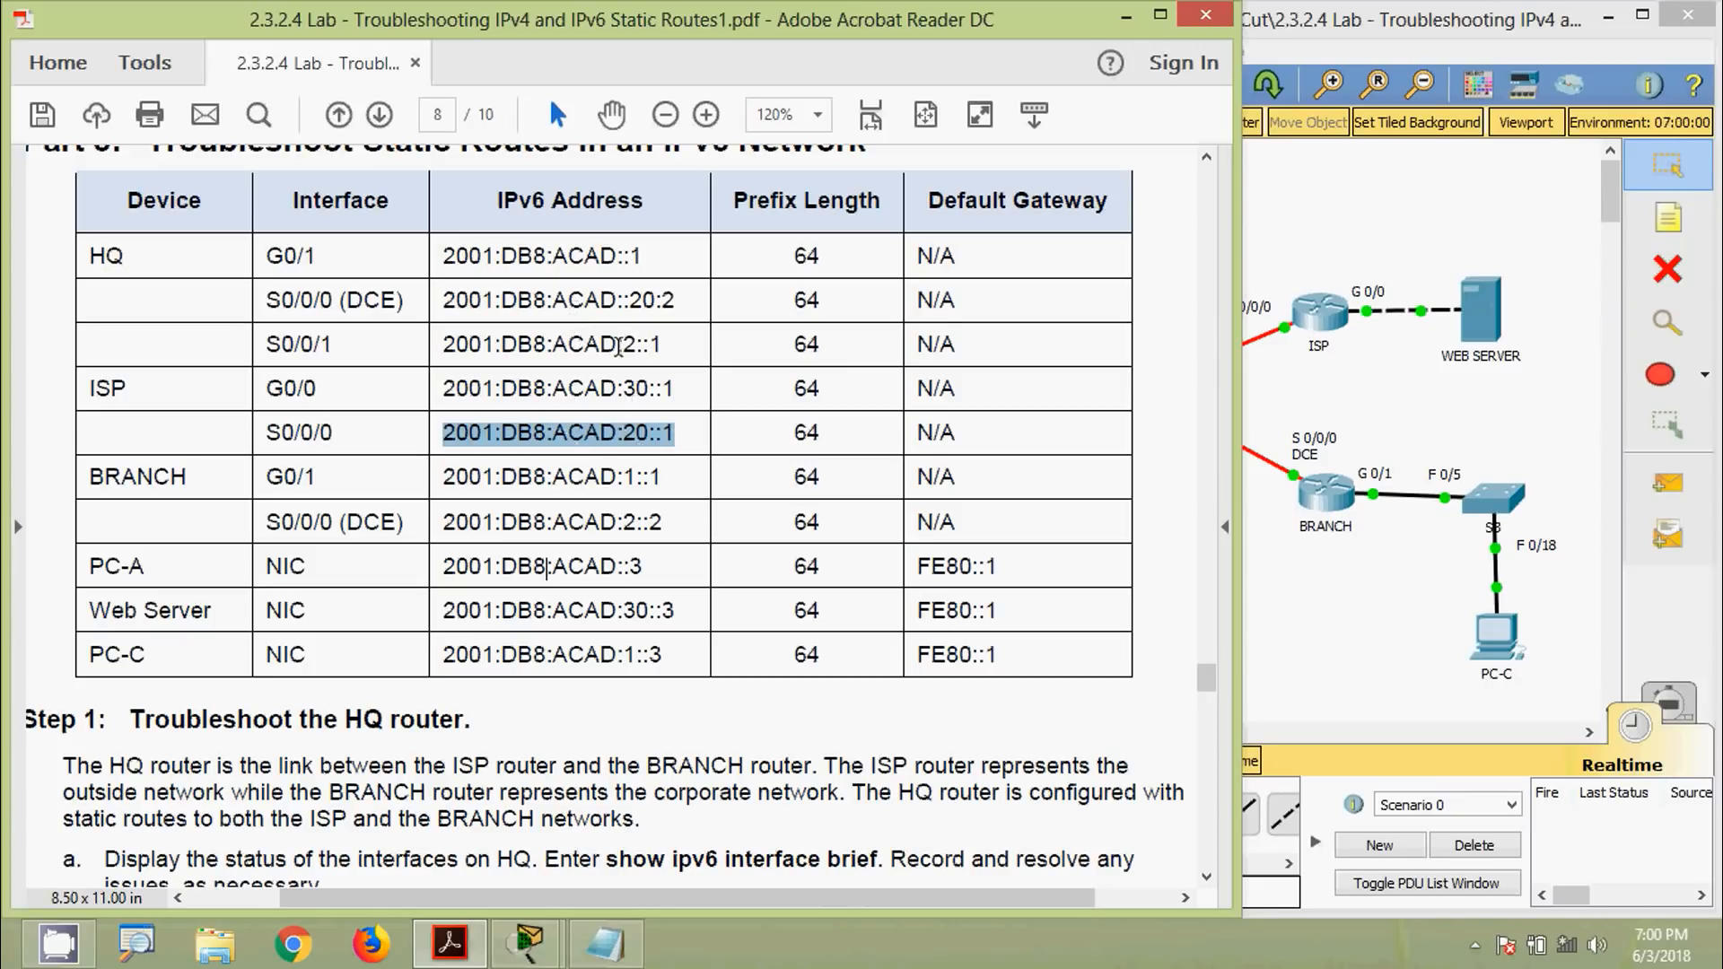
Reopen HQ's console and highlight Serial0/0/0's IPv6 address beside the worksheet table
{"action": "left_click", "coordinate": [1279, 504]}
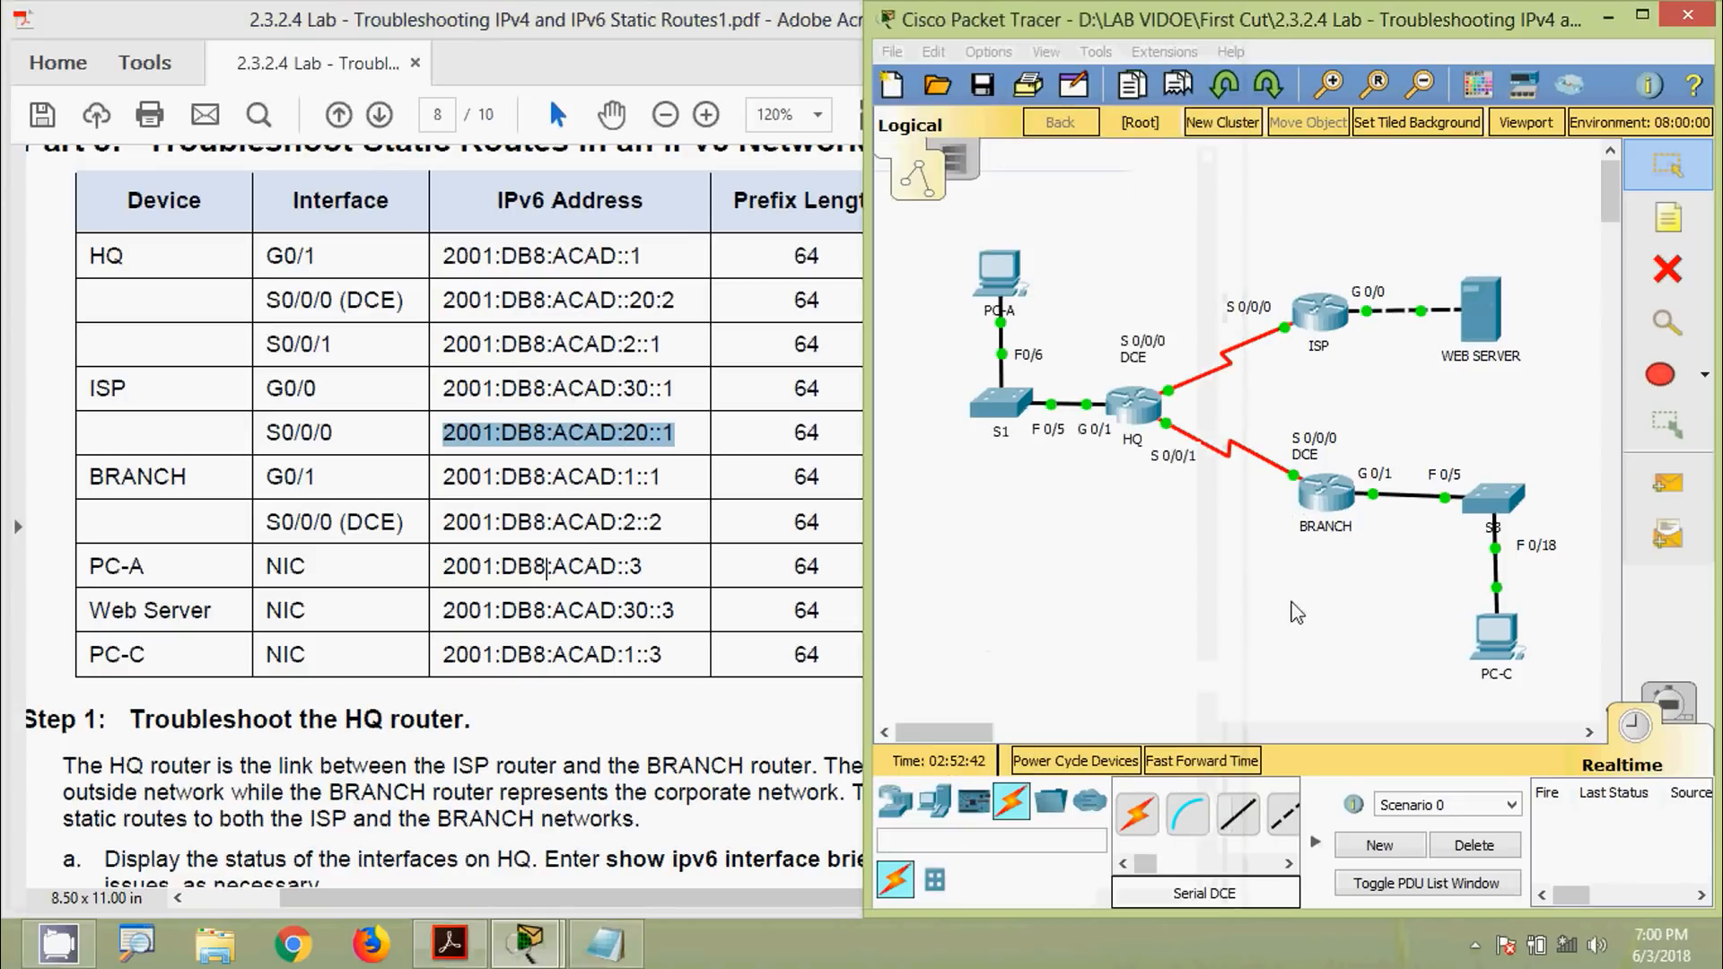
{"action": "left_click", "coordinate": [1138, 405]}
{"action": "left_click_drag", "start_coordinate": [1077, 95], "coordinate": [973, 132]}
{"action": "left_click_drag", "start_coordinate": [969, 569], "coordinate": [1151, 573]}
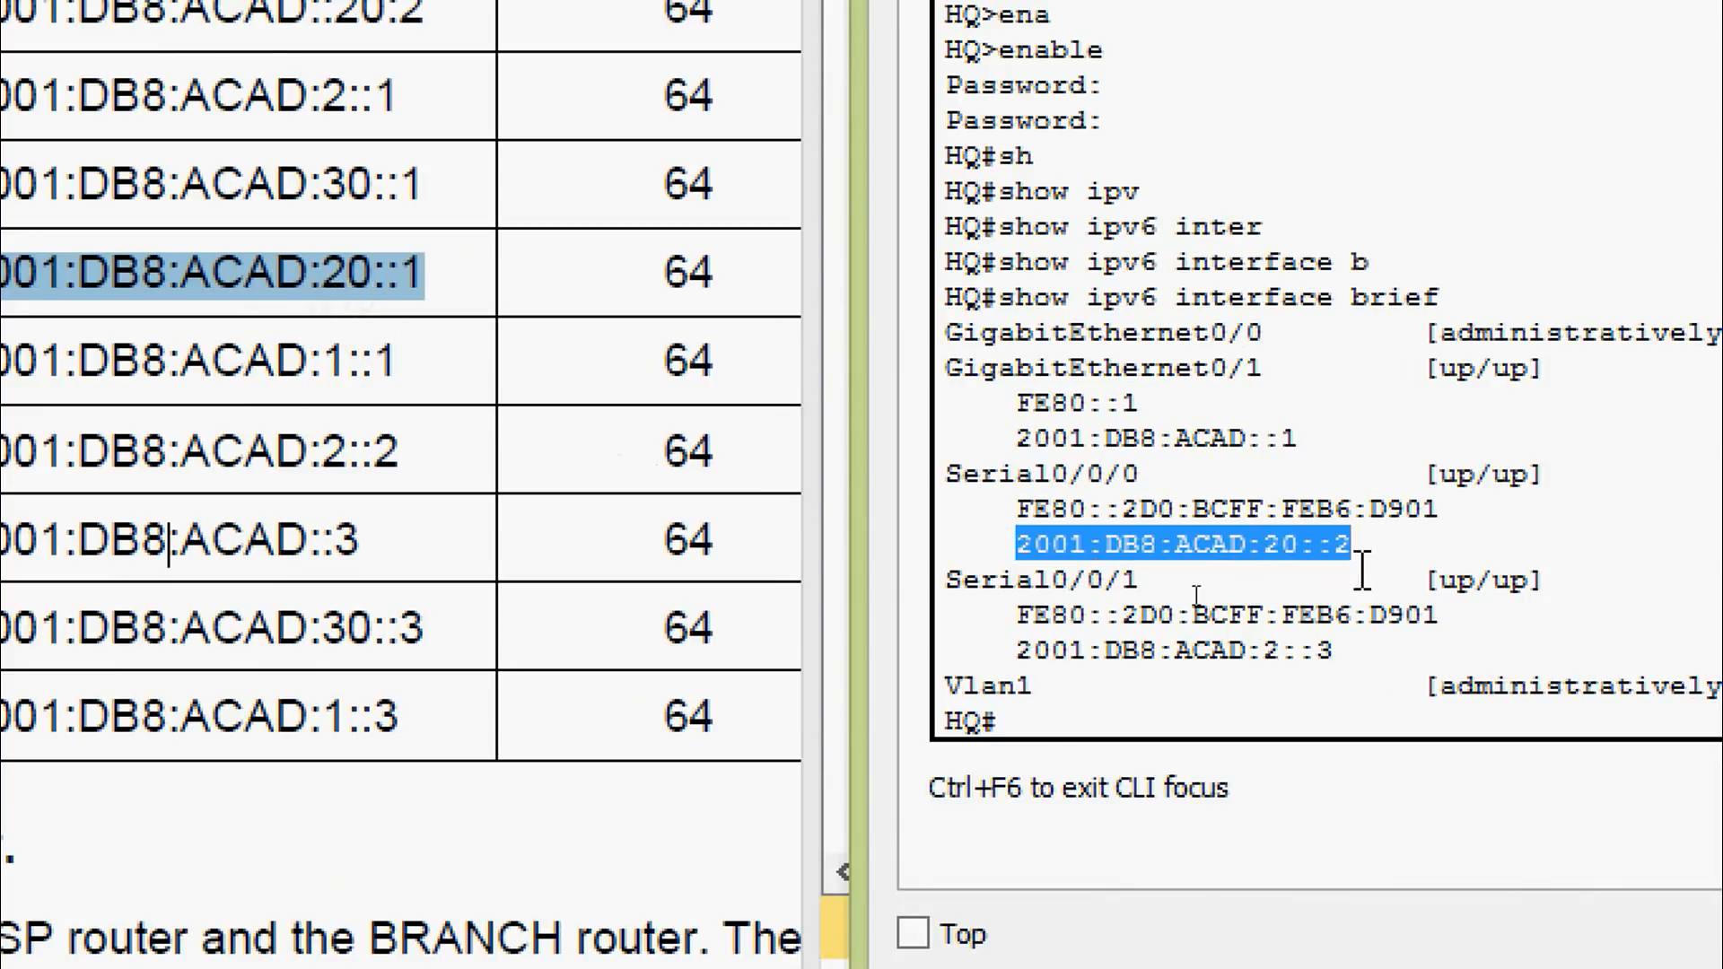
{"action": "left_click", "coordinate": [978, 570]}
{"action": "left_click_drag", "start_coordinate": [1014, 546], "coordinate": [1353, 544]}
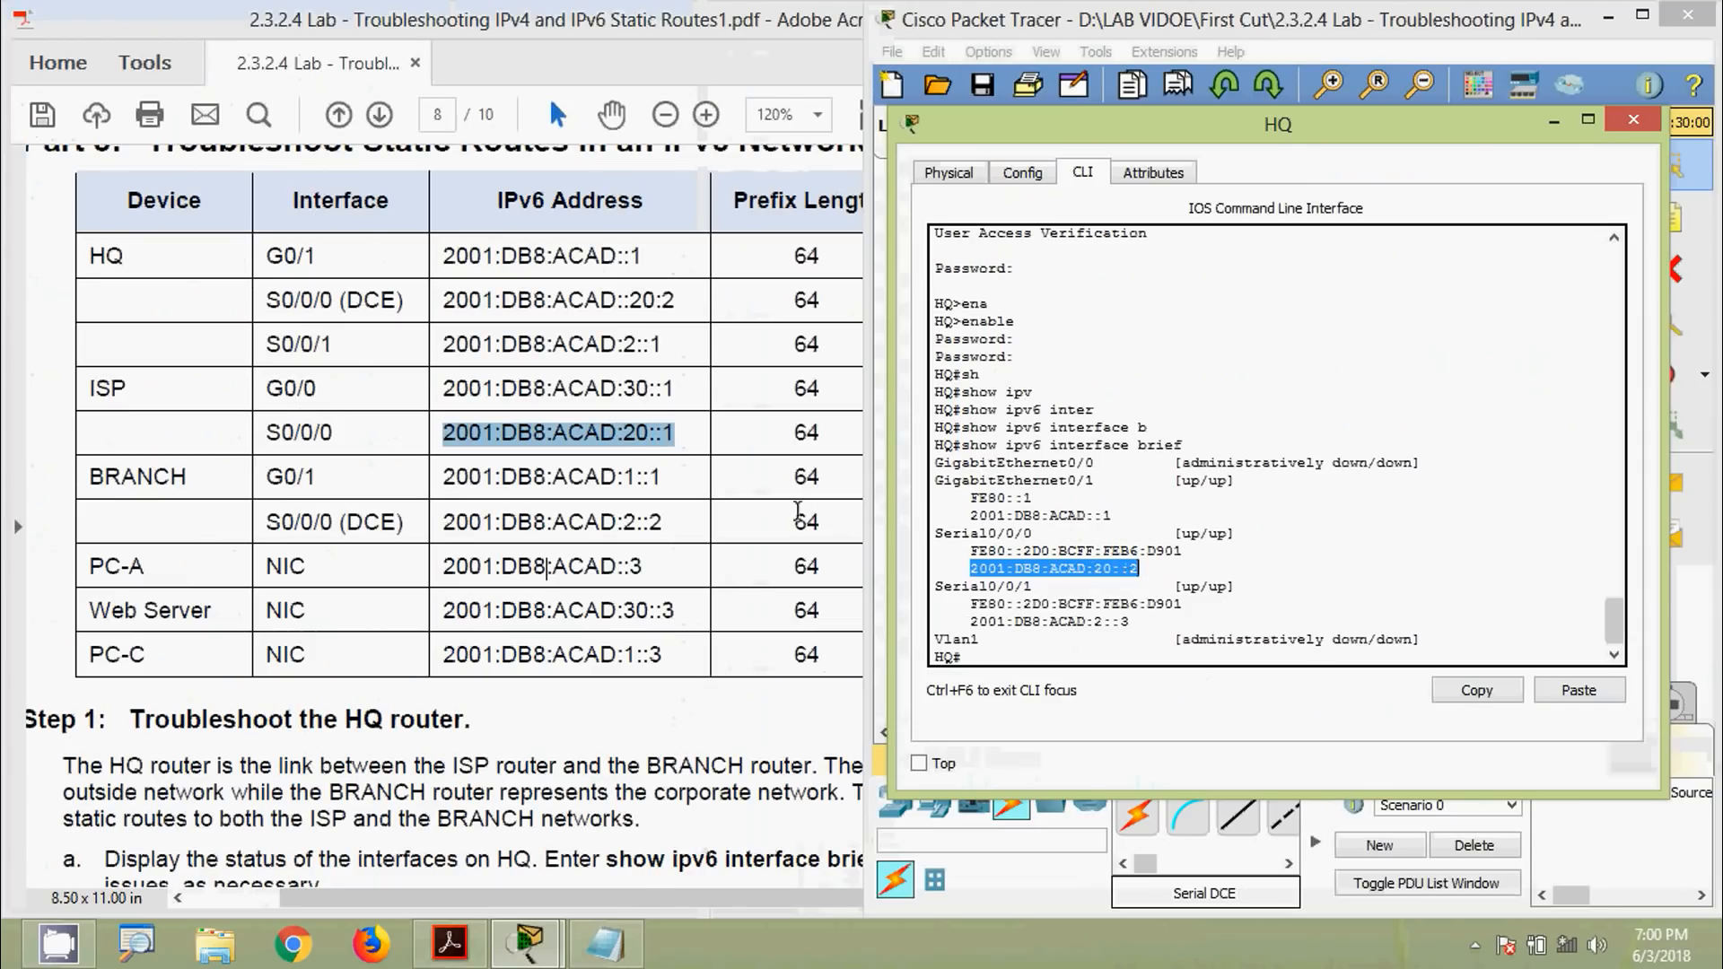
{"action": "left_click", "coordinate": [639, 432]}
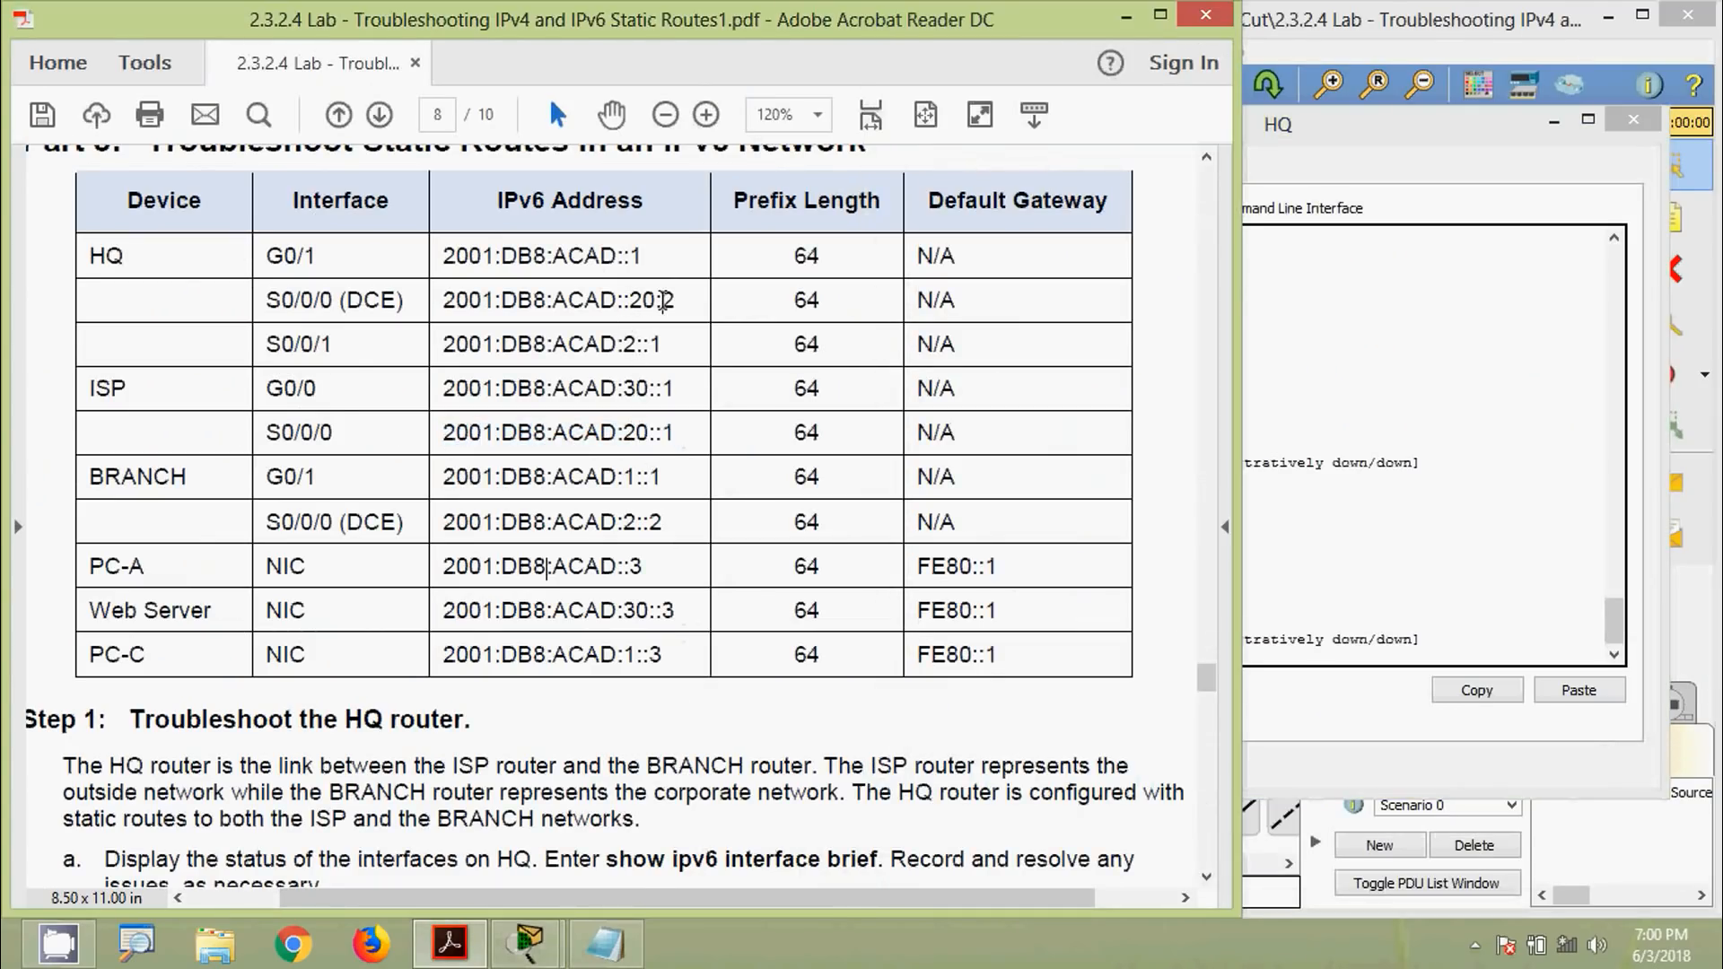
{"action": "left_click", "coordinate": [1343, 509]}
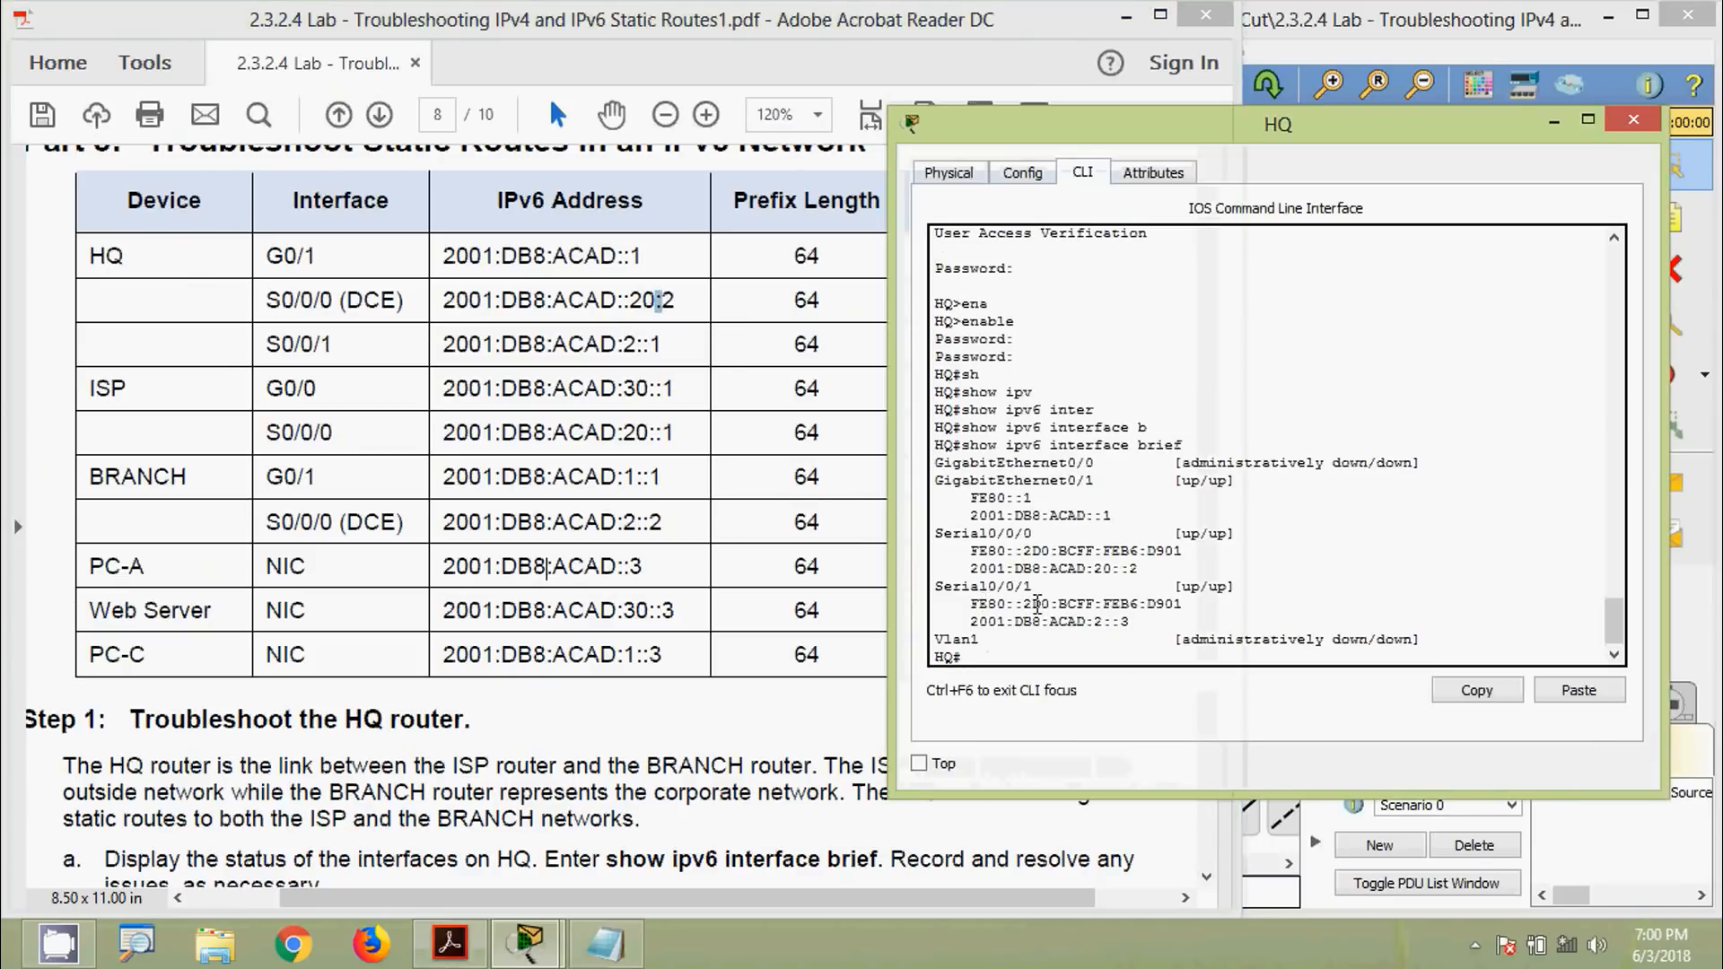
Compare the table's S0/0/1 address 2001:DB8:ACAD:2::1 with HQ's configured 2001:DB8:ACAD:2::3
{"action": "left_click", "coordinate": [446, 348]}
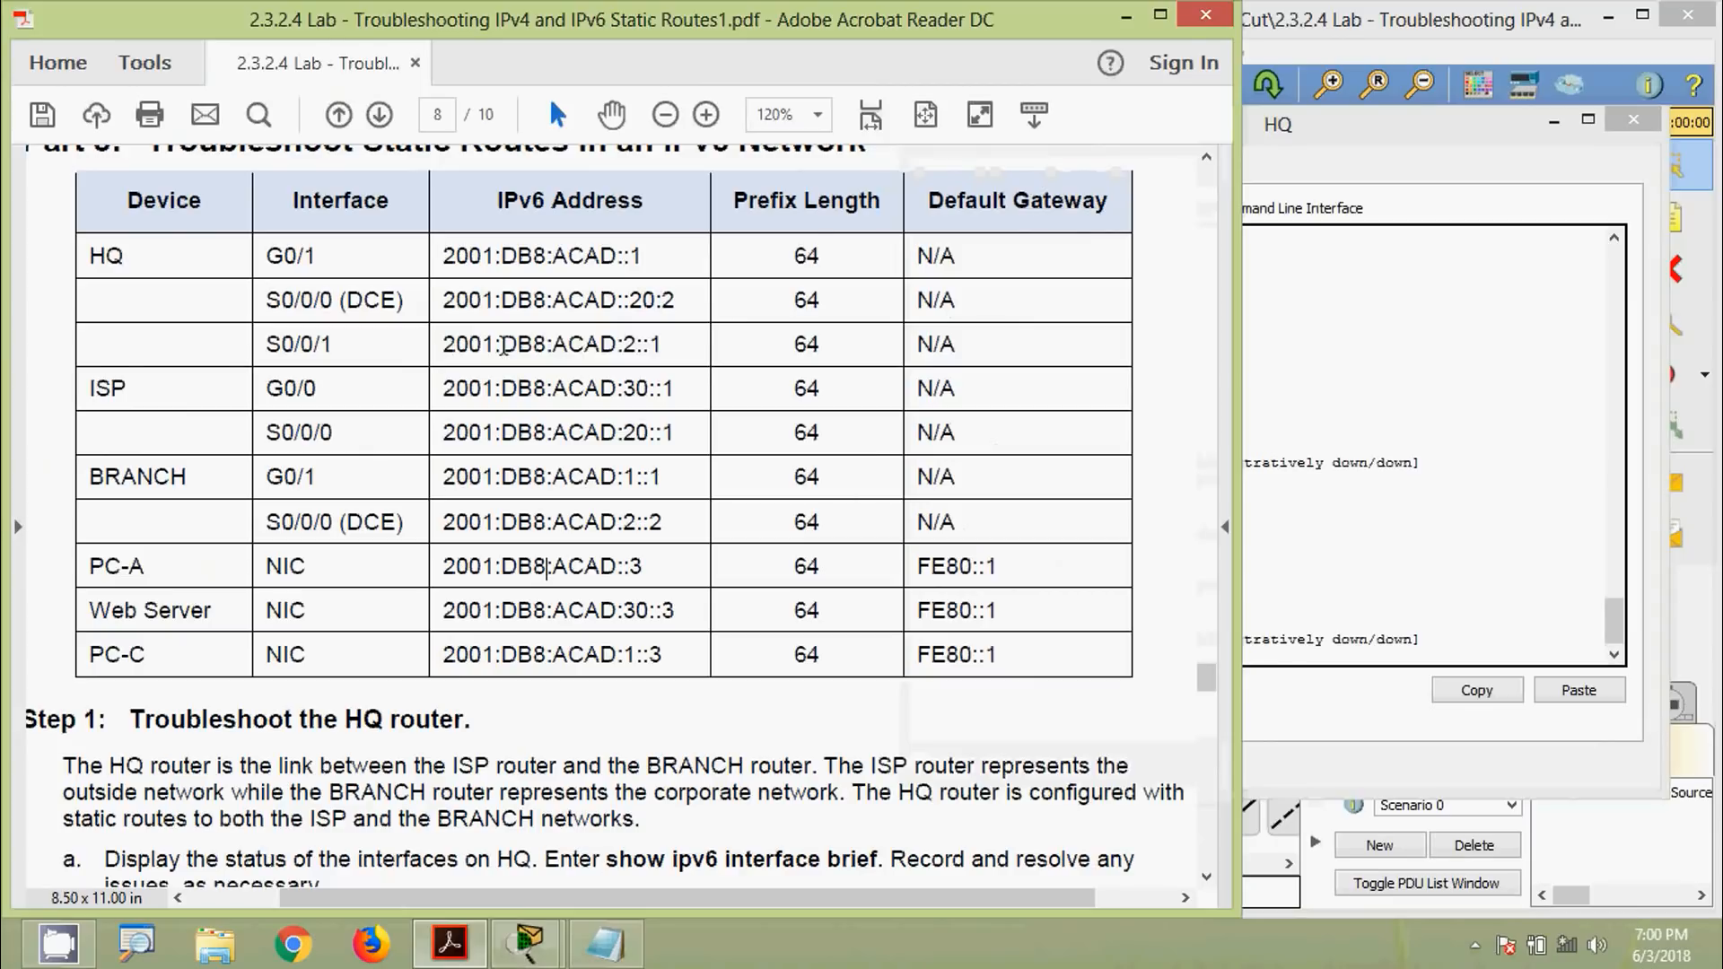
{"action": "left_click_drag", "start_coordinate": [444, 347], "coordinate": [664, 345]}
{"action": "left_click", "coordinate": [1408, 539]}
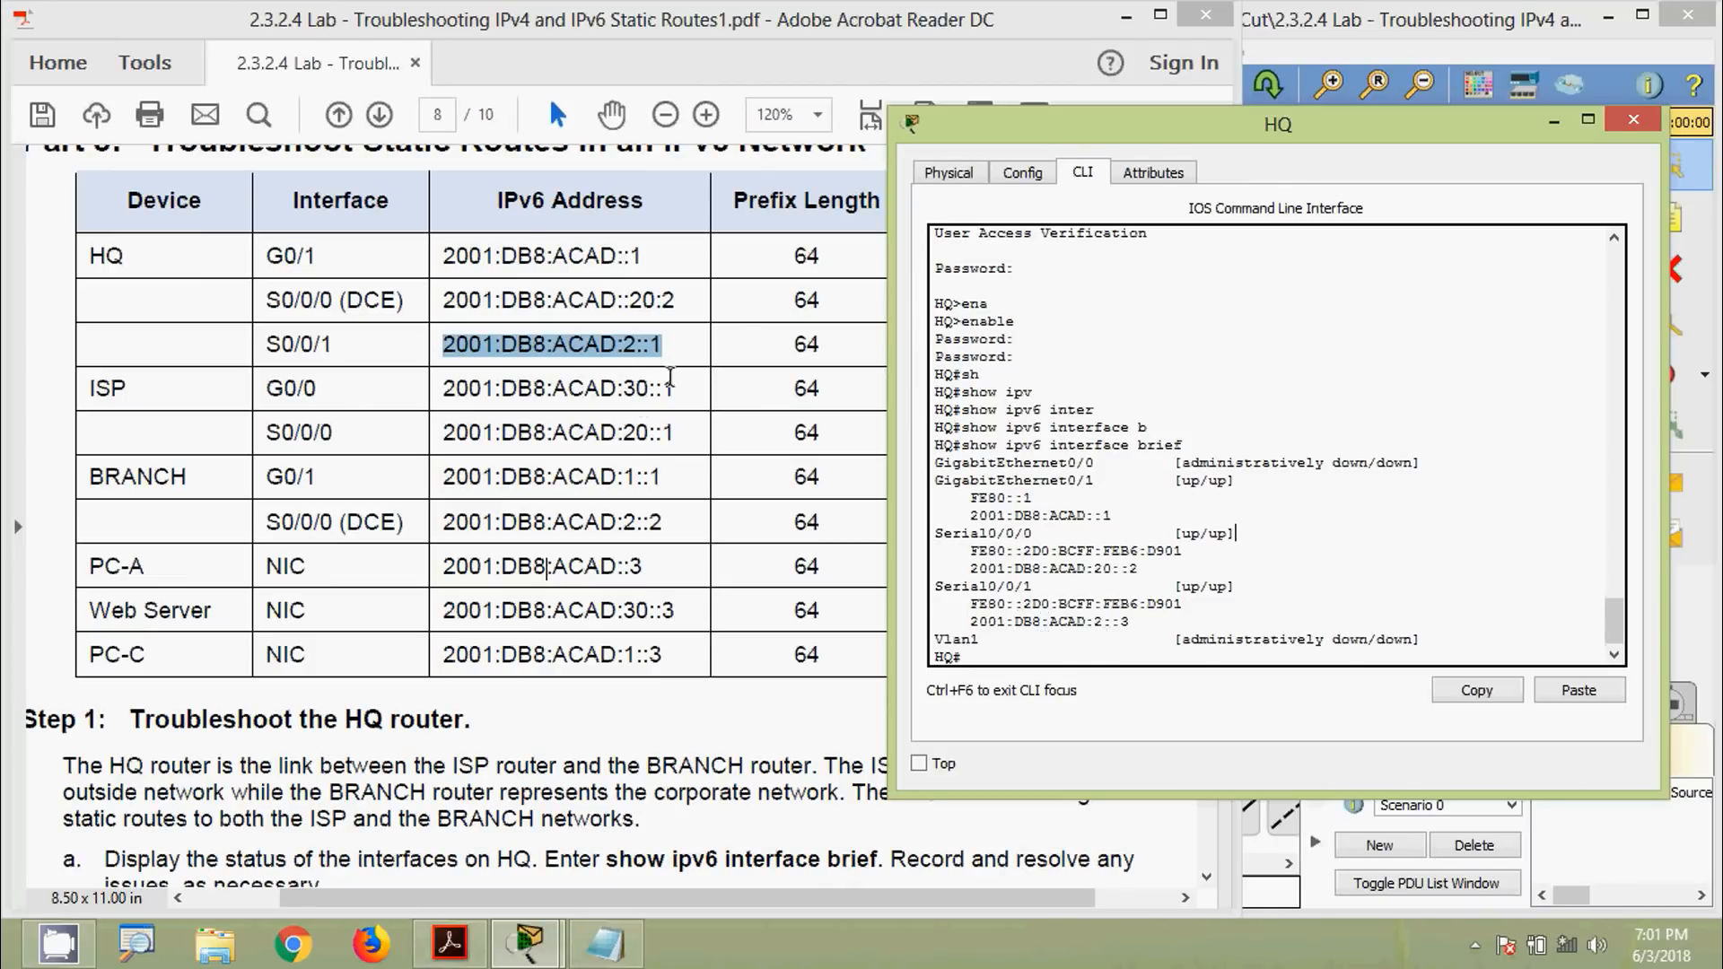
{"action": "left_click_drag", "start_coordinate": [1140, 623], "coordinate": [939, 592]}
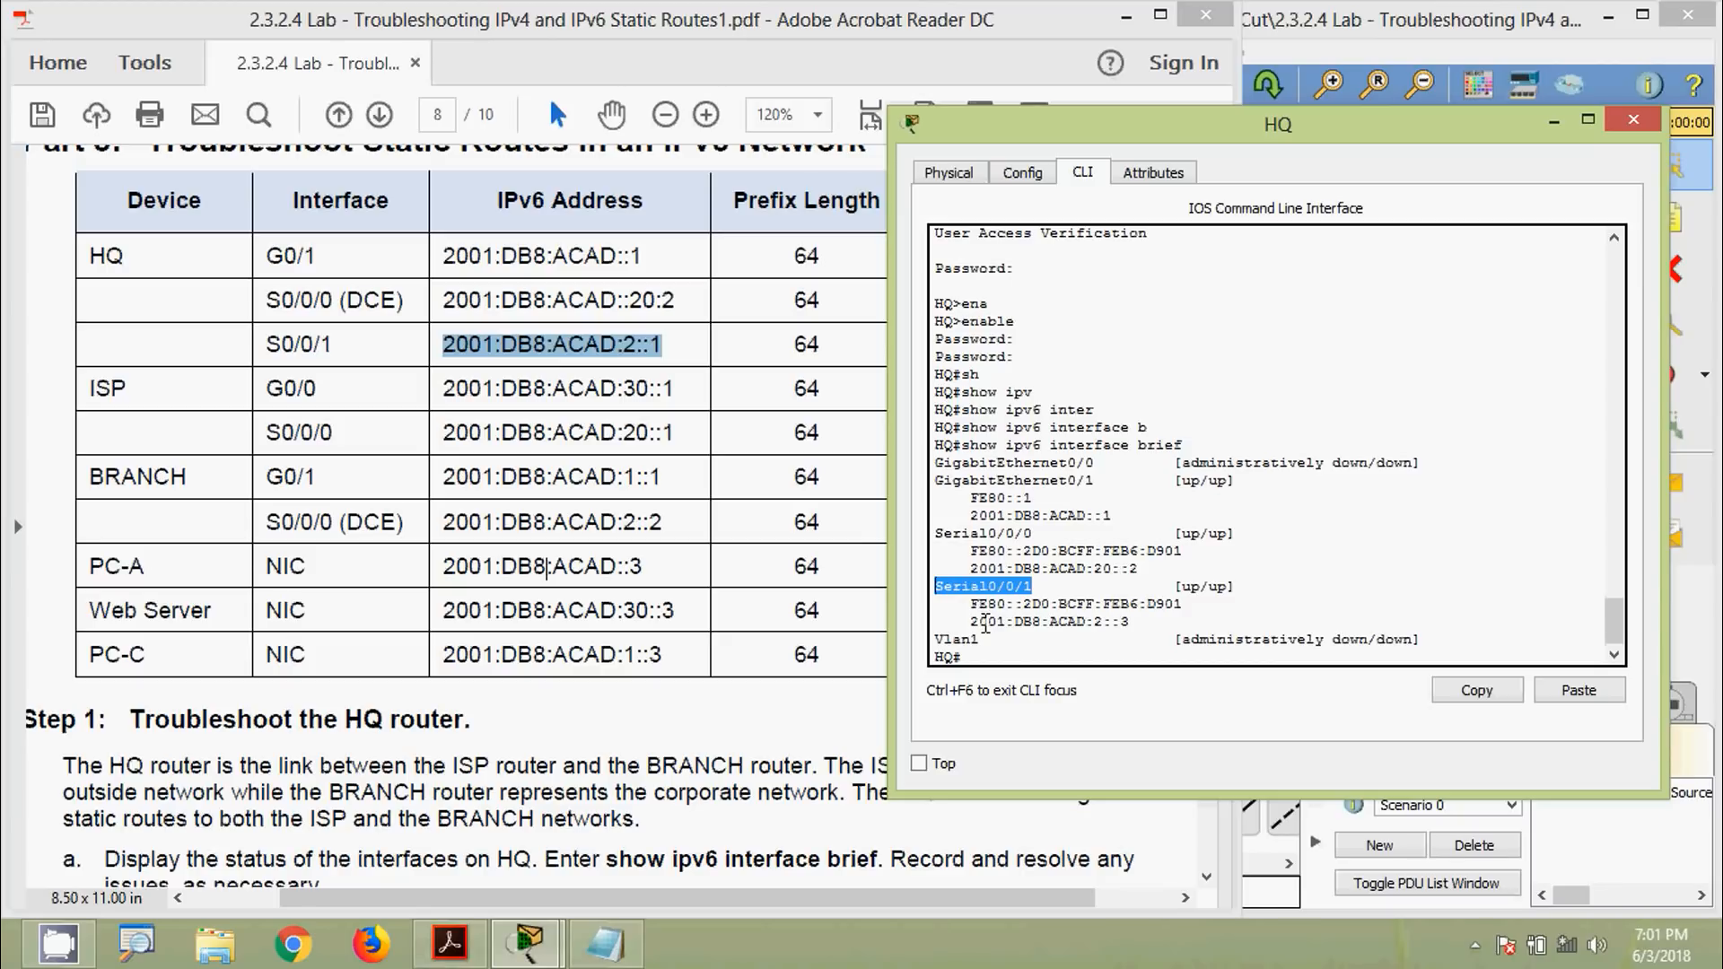
{"action": "left_click_drag", "start_coordinate": [1140, 621], "coordinate": [972, 626]}
{"action": "left_click", "coordinate": [1025, 613]}
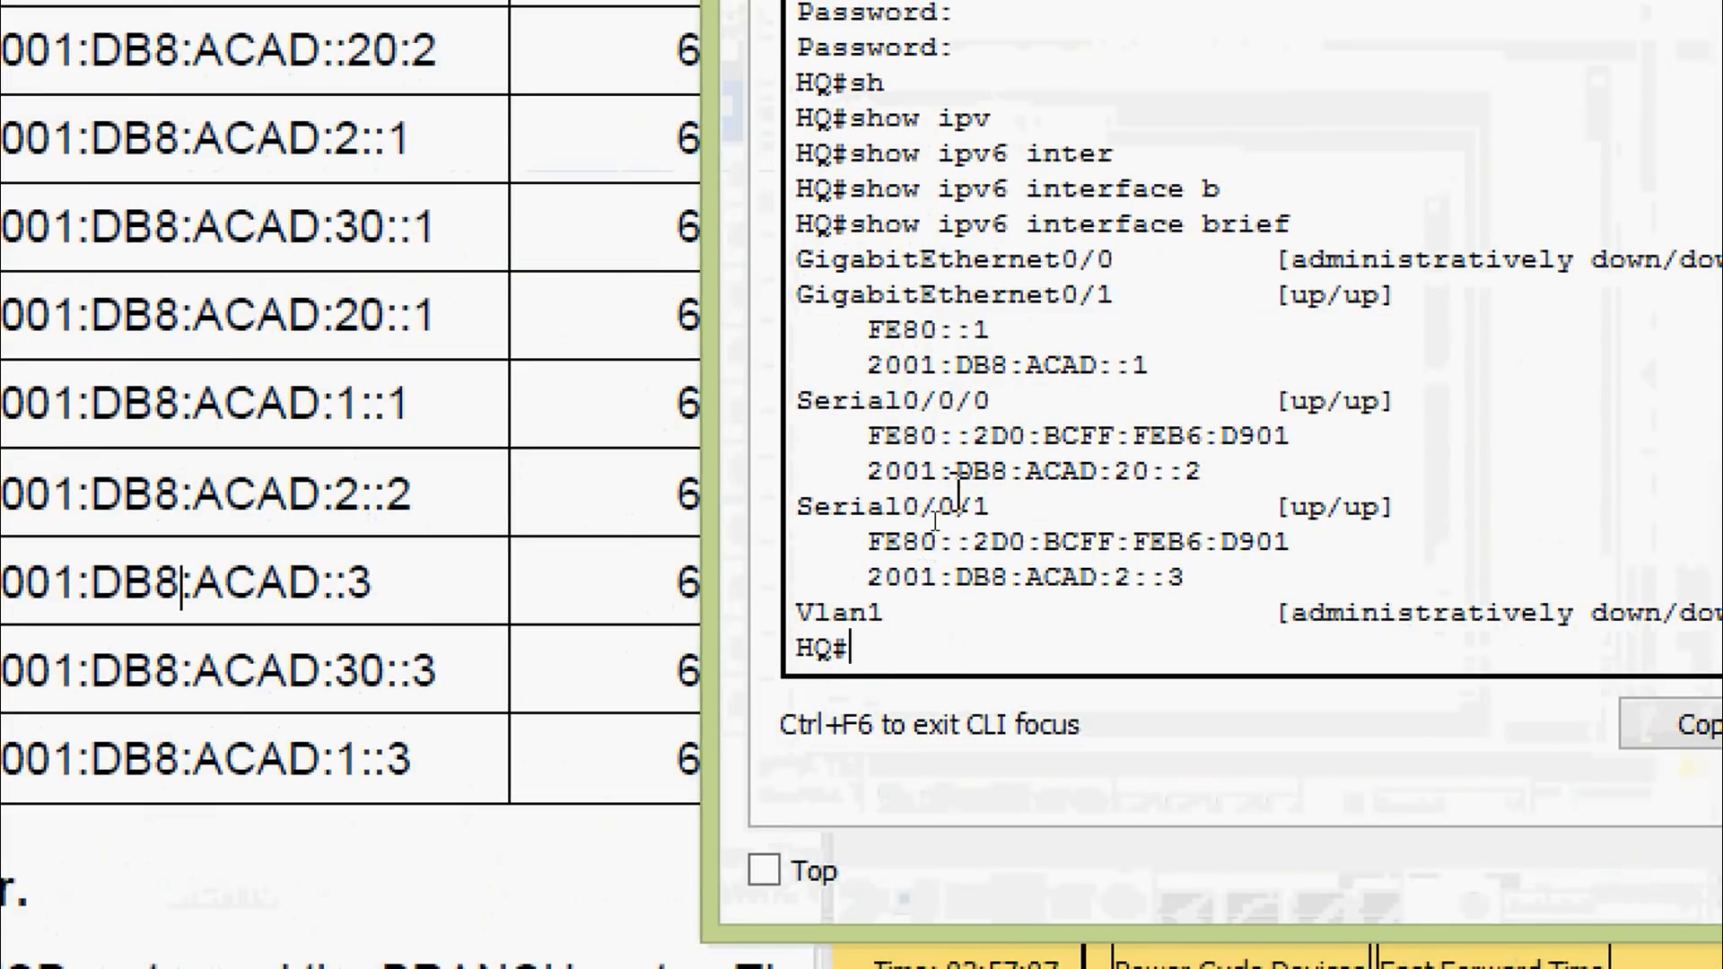
Enter global configuration mode and select HQ's interface Serial0/0/1
{"action": "type", "text": "conf"}
{"action": "key", "text": "Tab"}
{"action": "key", "text": "Tab"}
{"action": "key", "text": "Return"}
{"action": "key", "text": "Return"}
{"action": "type", "text": "int"}
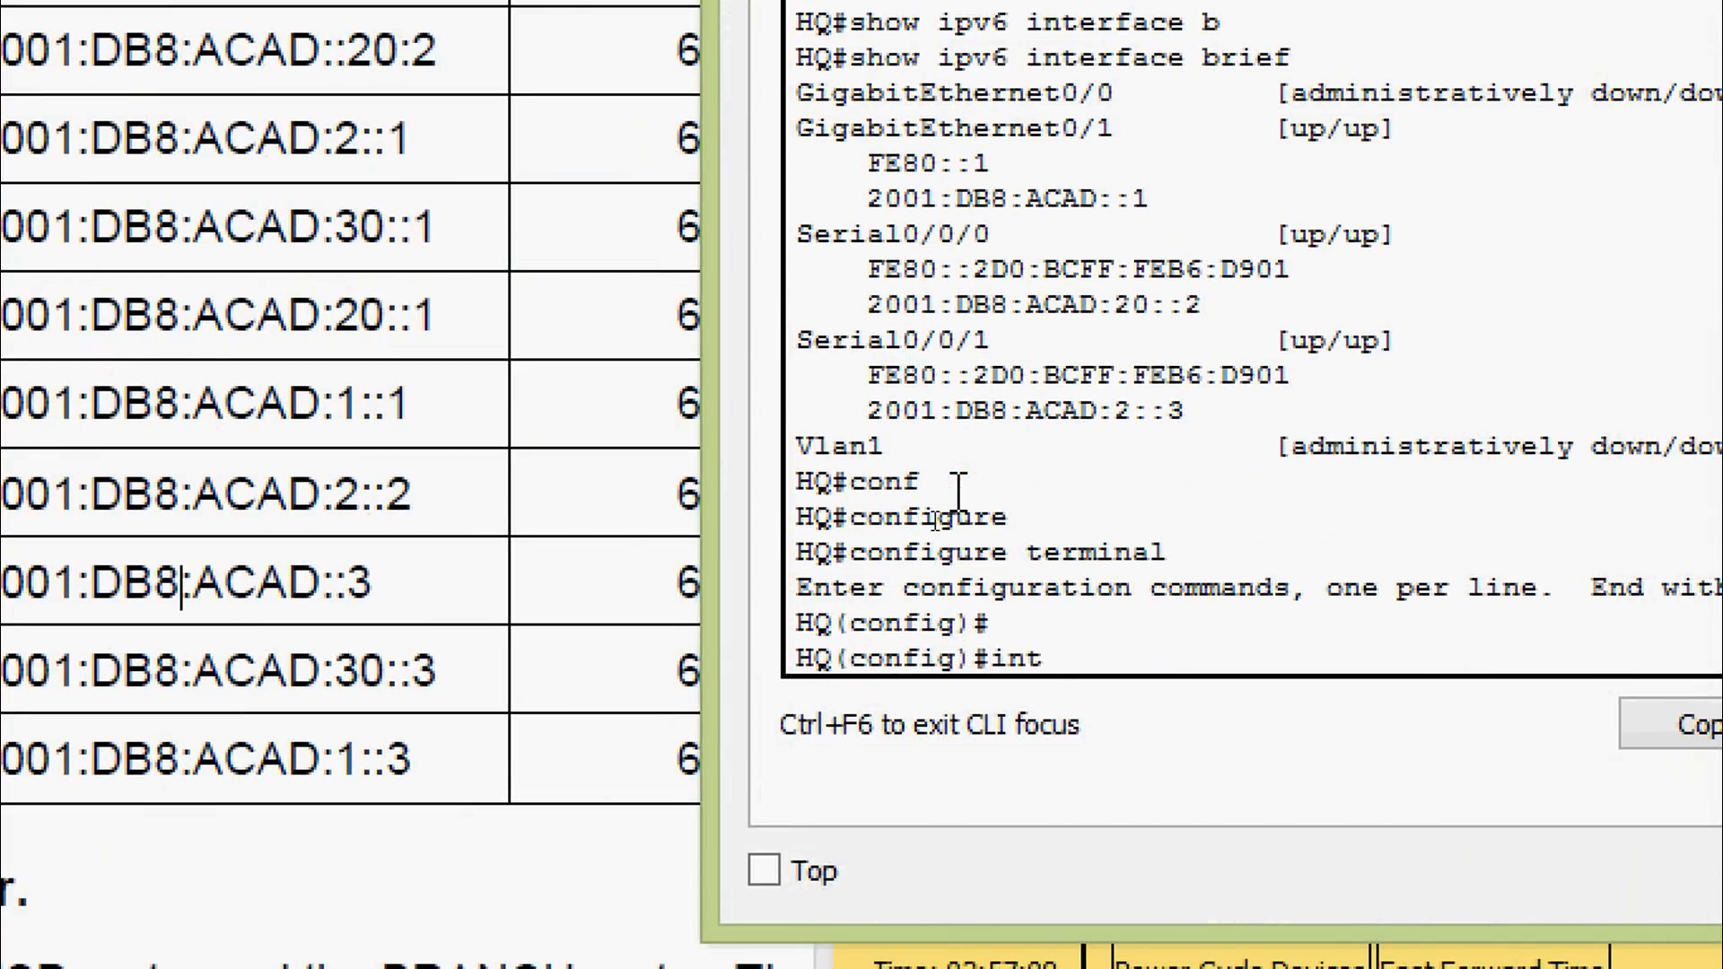
{"action": "type", "text": "er"}
{"action": "key", "text": "Tab"}
{"action": "type", "text": "ser"}
{"action": "key", "text": "Tab"}
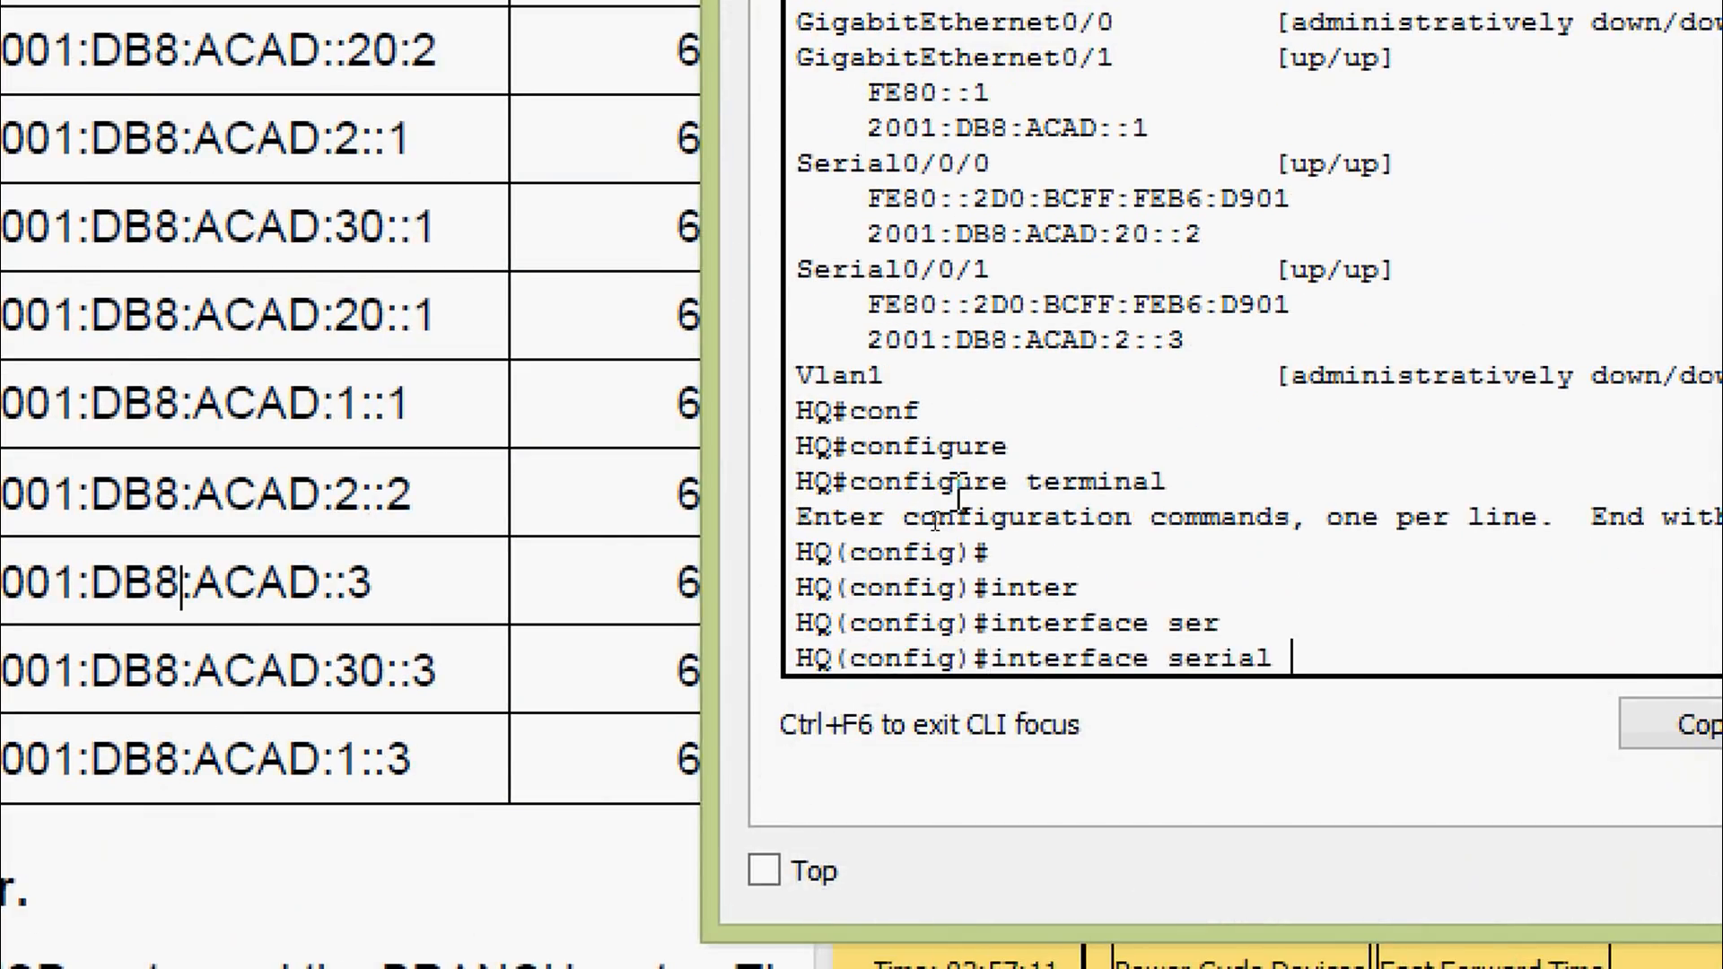
{"action": "type", "text": "0/0/1"}
{"action": "key", "text": "Return"}
Remove the wrong IPv6 address 2001:DB8:ACAD:2::3 with no ipv6 address
{"action": "type", "text": "no ipv"}
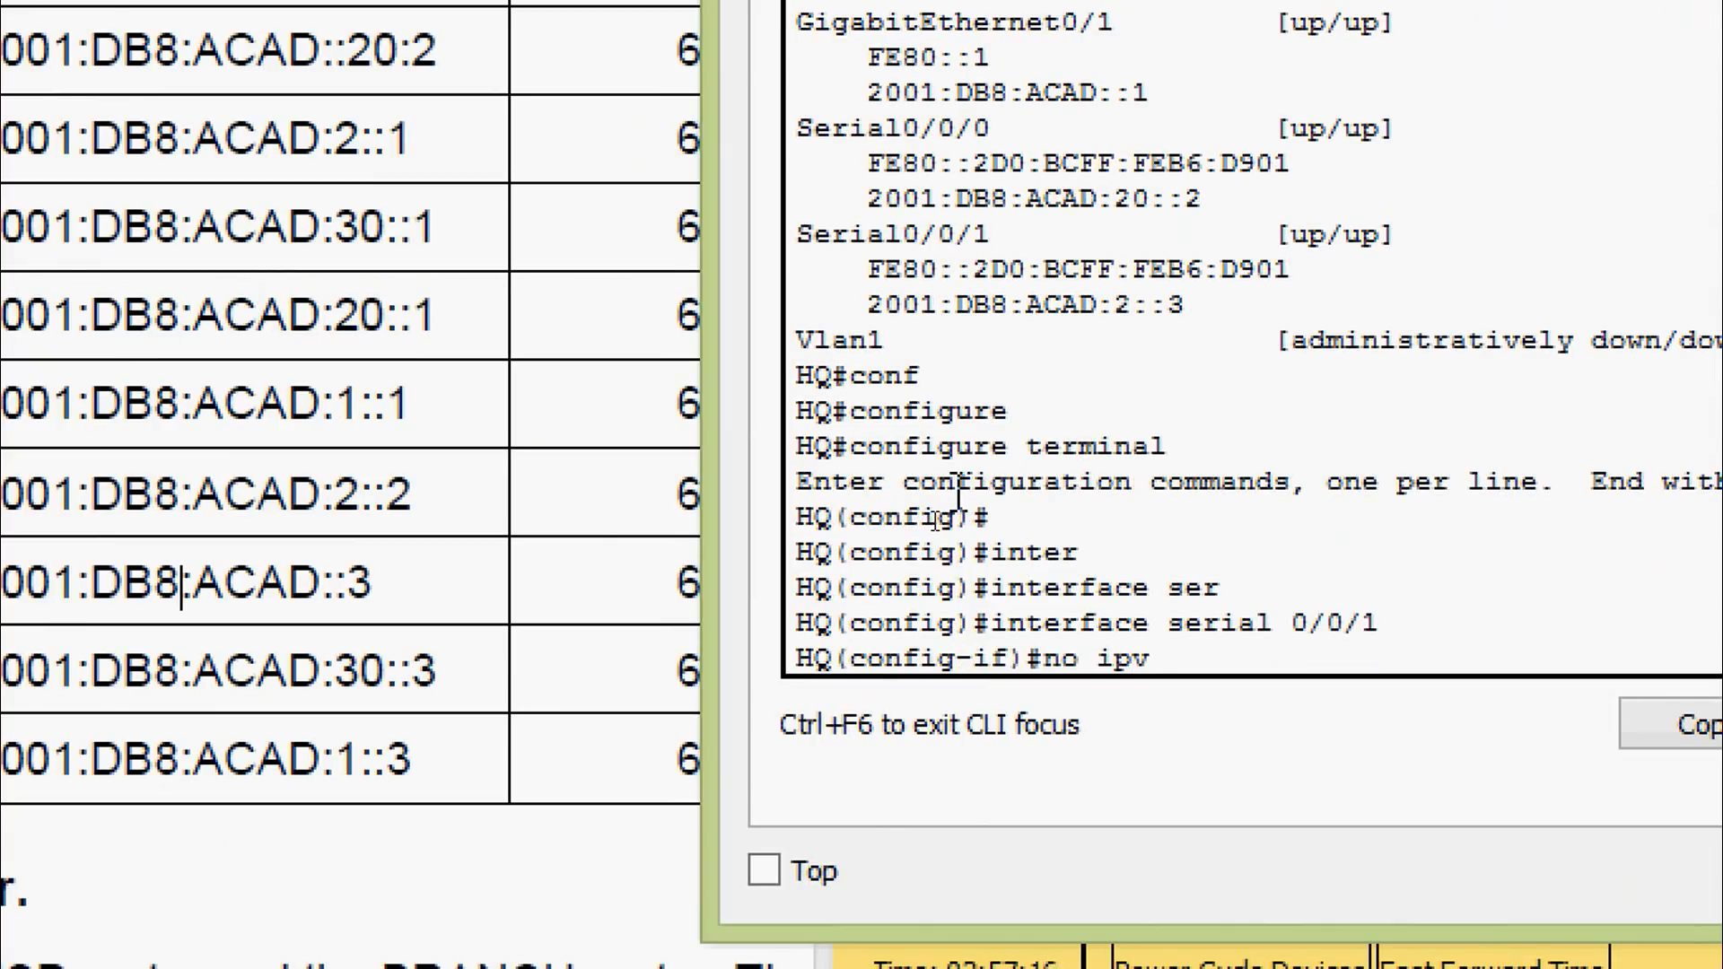
{"action": "key", "text": "Tab"}
{"action": "type", "text": "ad"}
{"action": "key", "text": "Tab"}
{"action": "key", "text": "Return"}
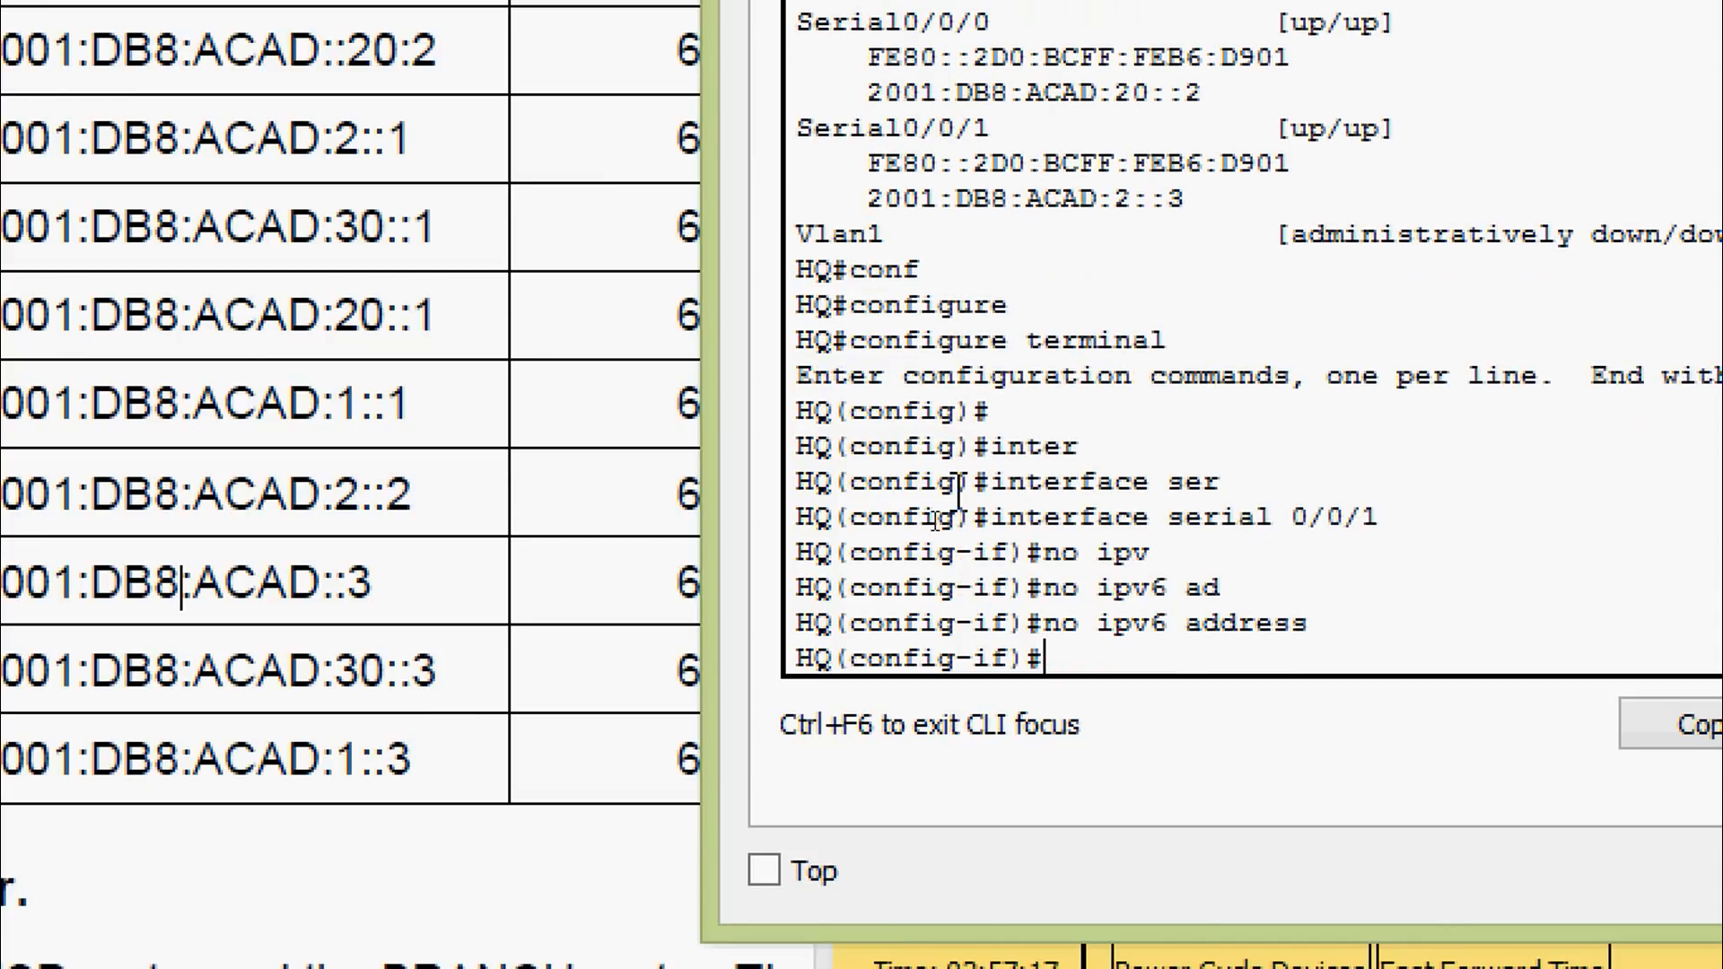
Assign ipv6 address 2001:DB8:ACAD:2::1/64, copied from the worksheet, to Serial0/0/1
{"action": "type", "text": "ipv"}
{"action": "key", "text": "Tab"}
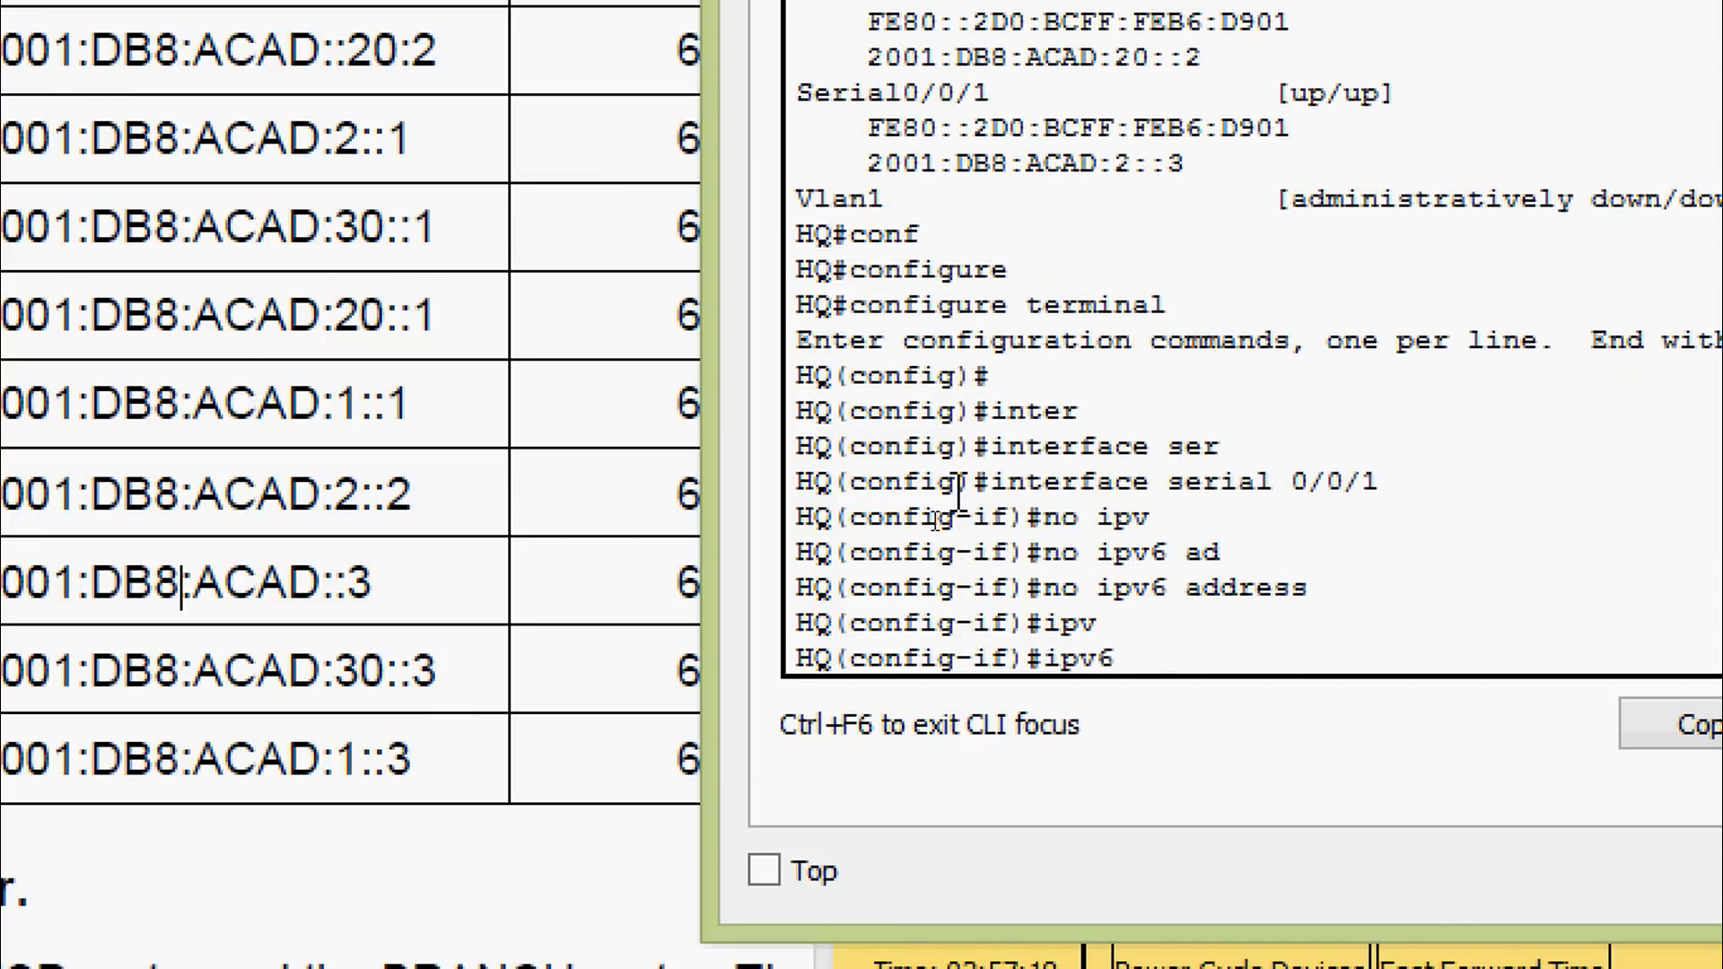
{"action": "type", "text": "ad"}
{"action": "key", "text": "Tab"}
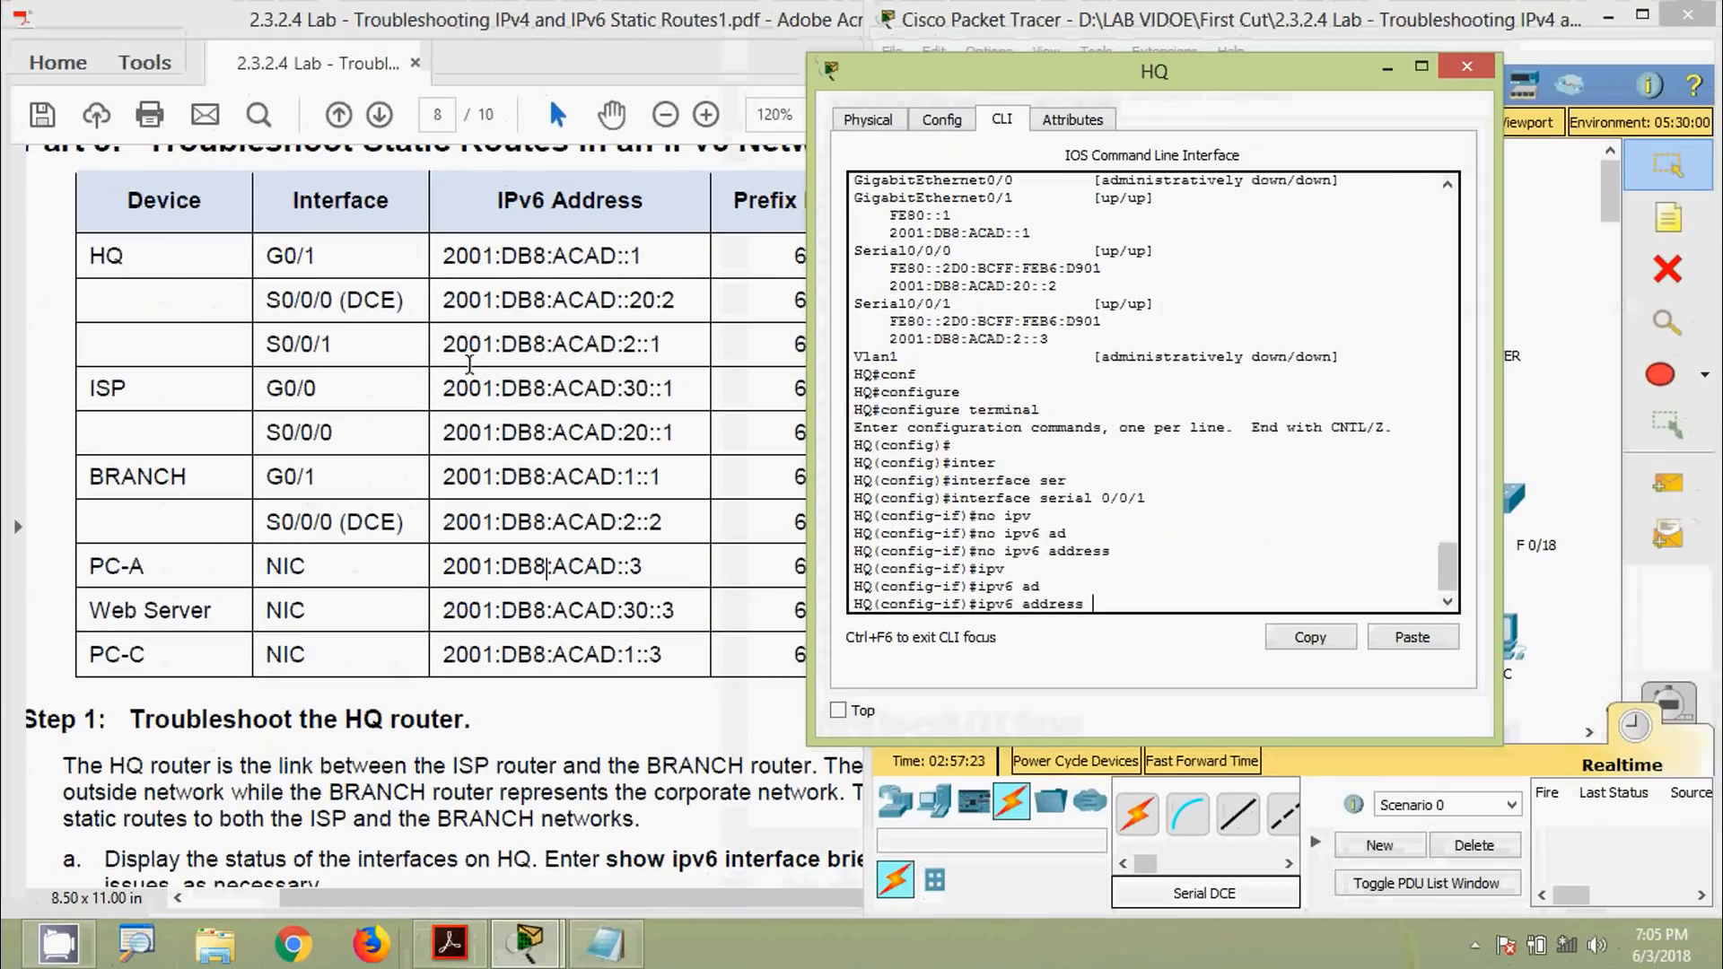
{"action": "left_click_drag", "start_coordinate": [447, 351], "coordinate": [665, 347]}
{"action": "key", "text": "super+c"}
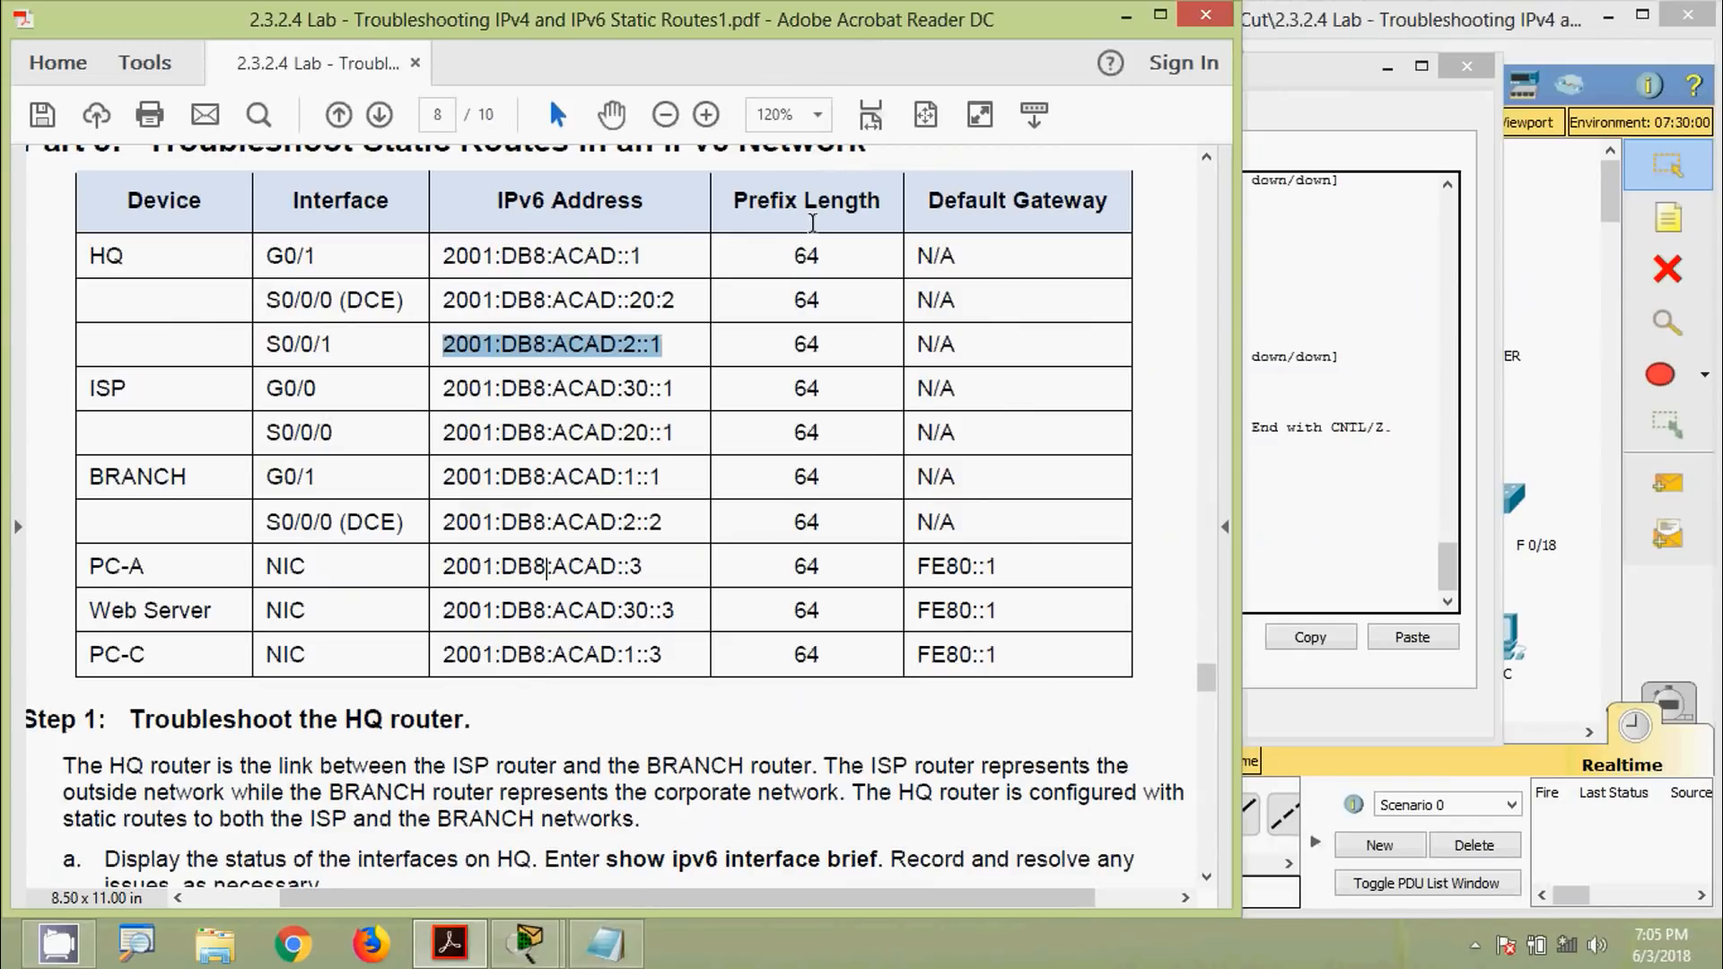
{"action": "left_click", "coordinate": [1246, 472]}
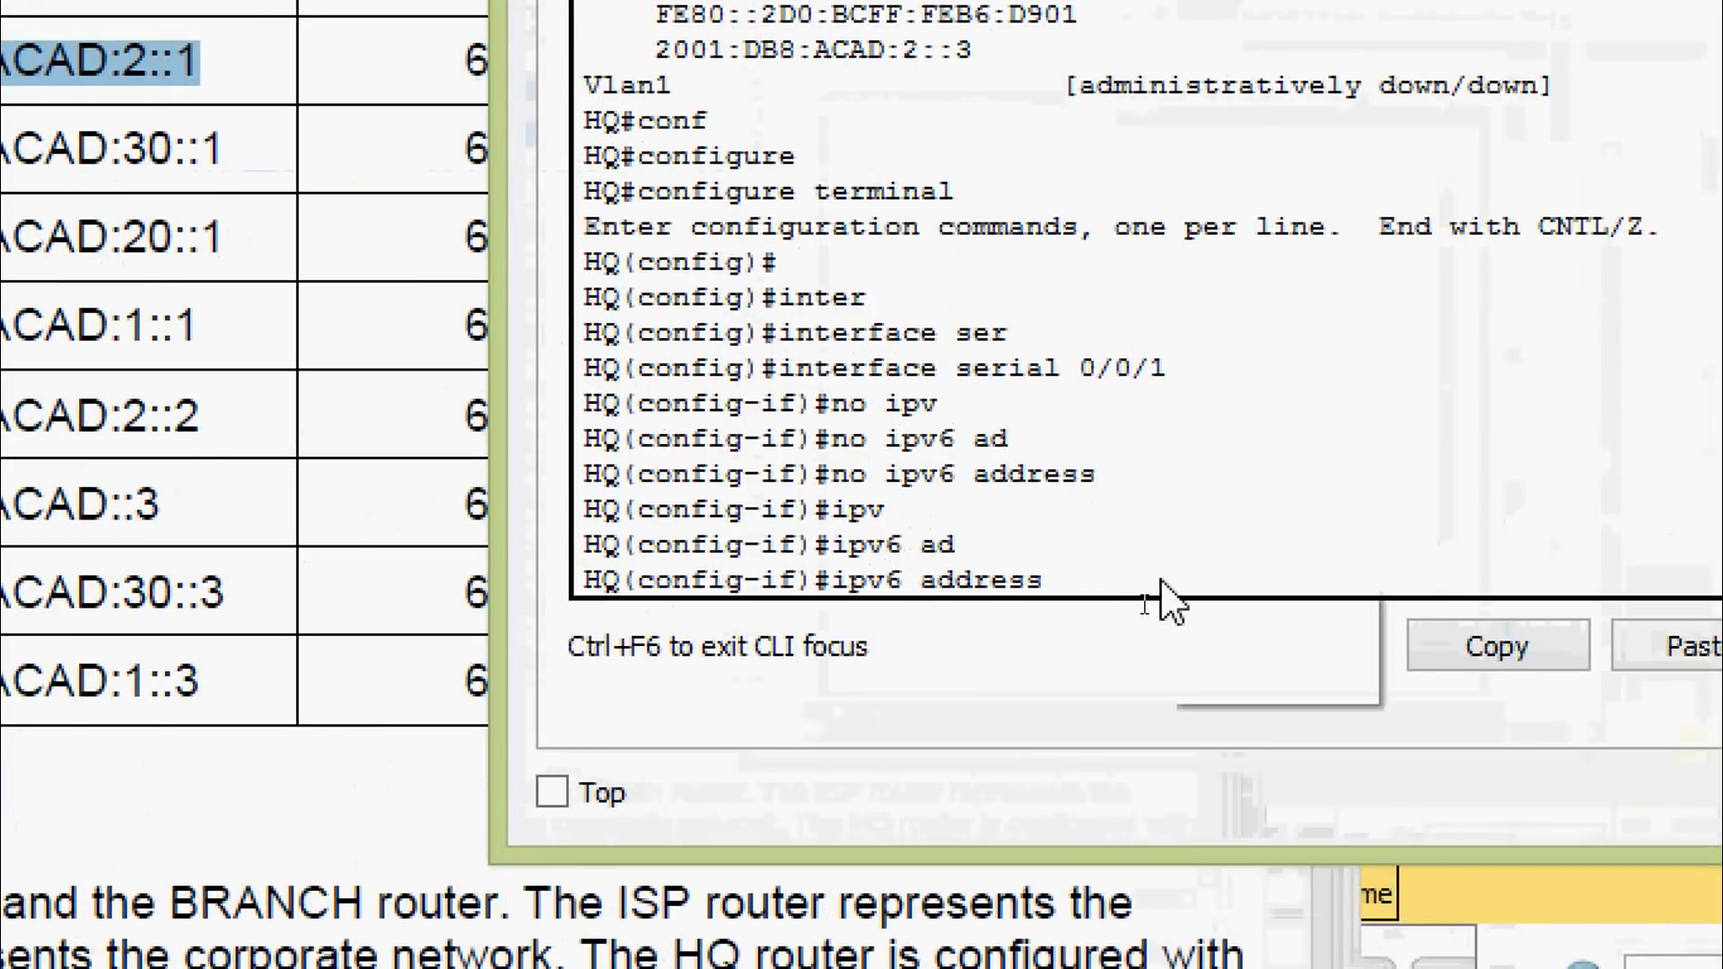
{"action": "right_click", "coordinate": [1142, 605]}
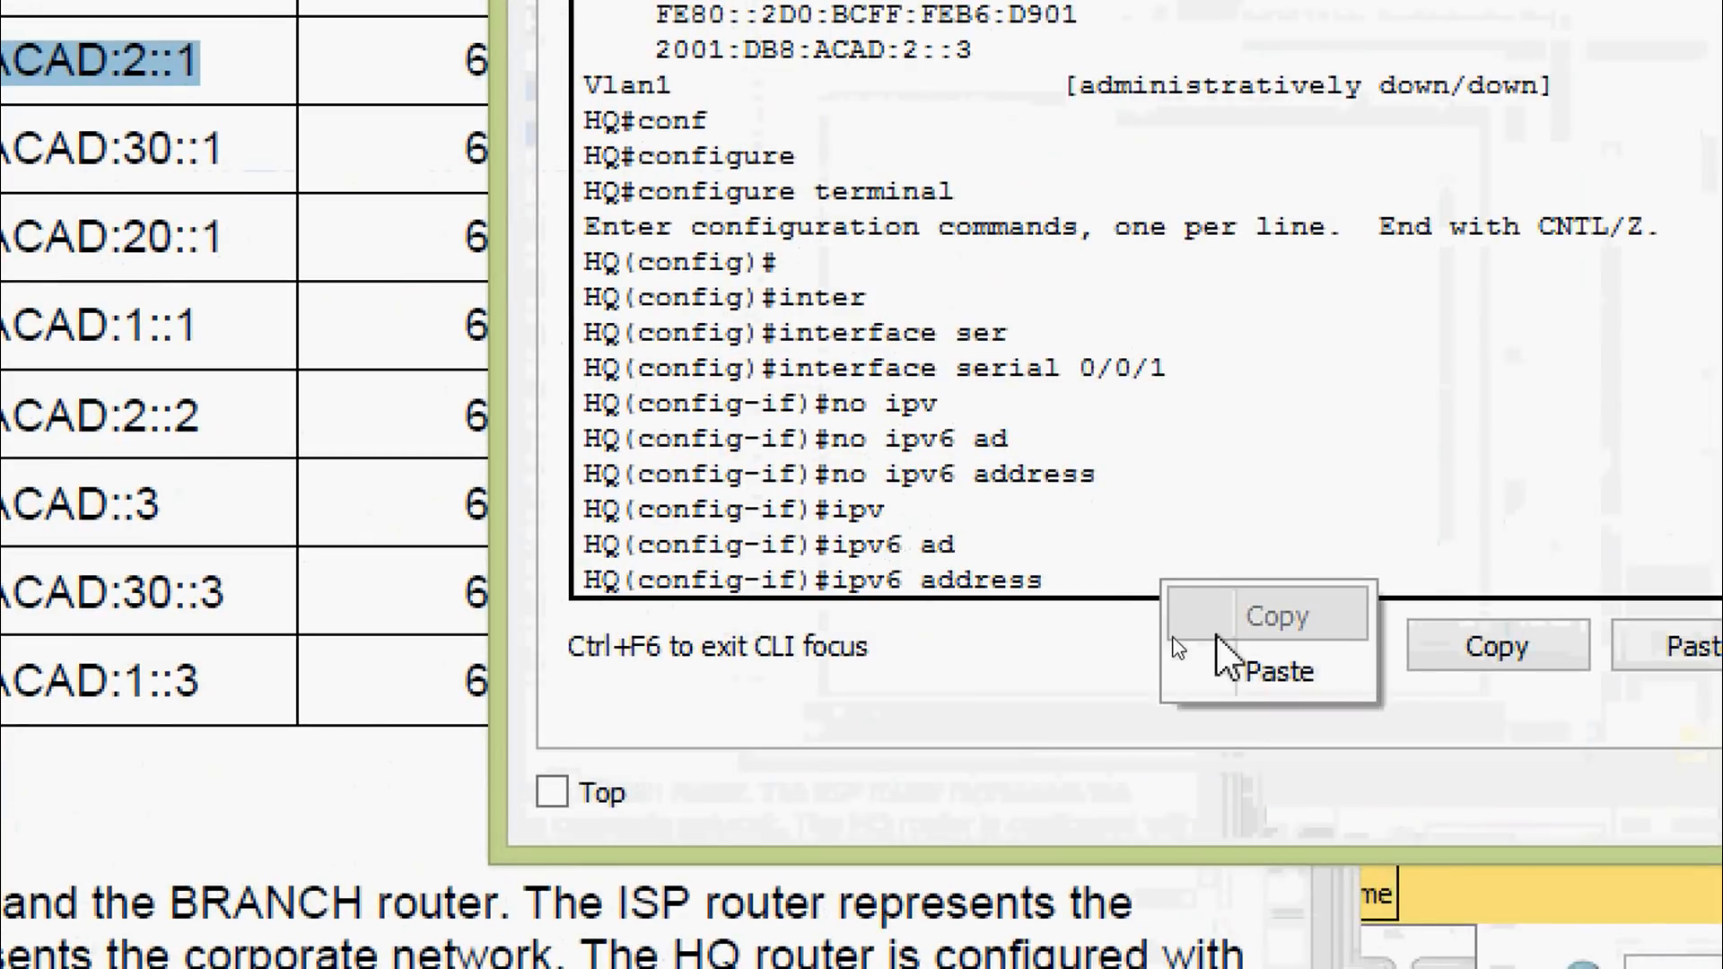
{"action": "left_click", "coordinate": [1256, 671]}
{"action": "type", "text": "/"}
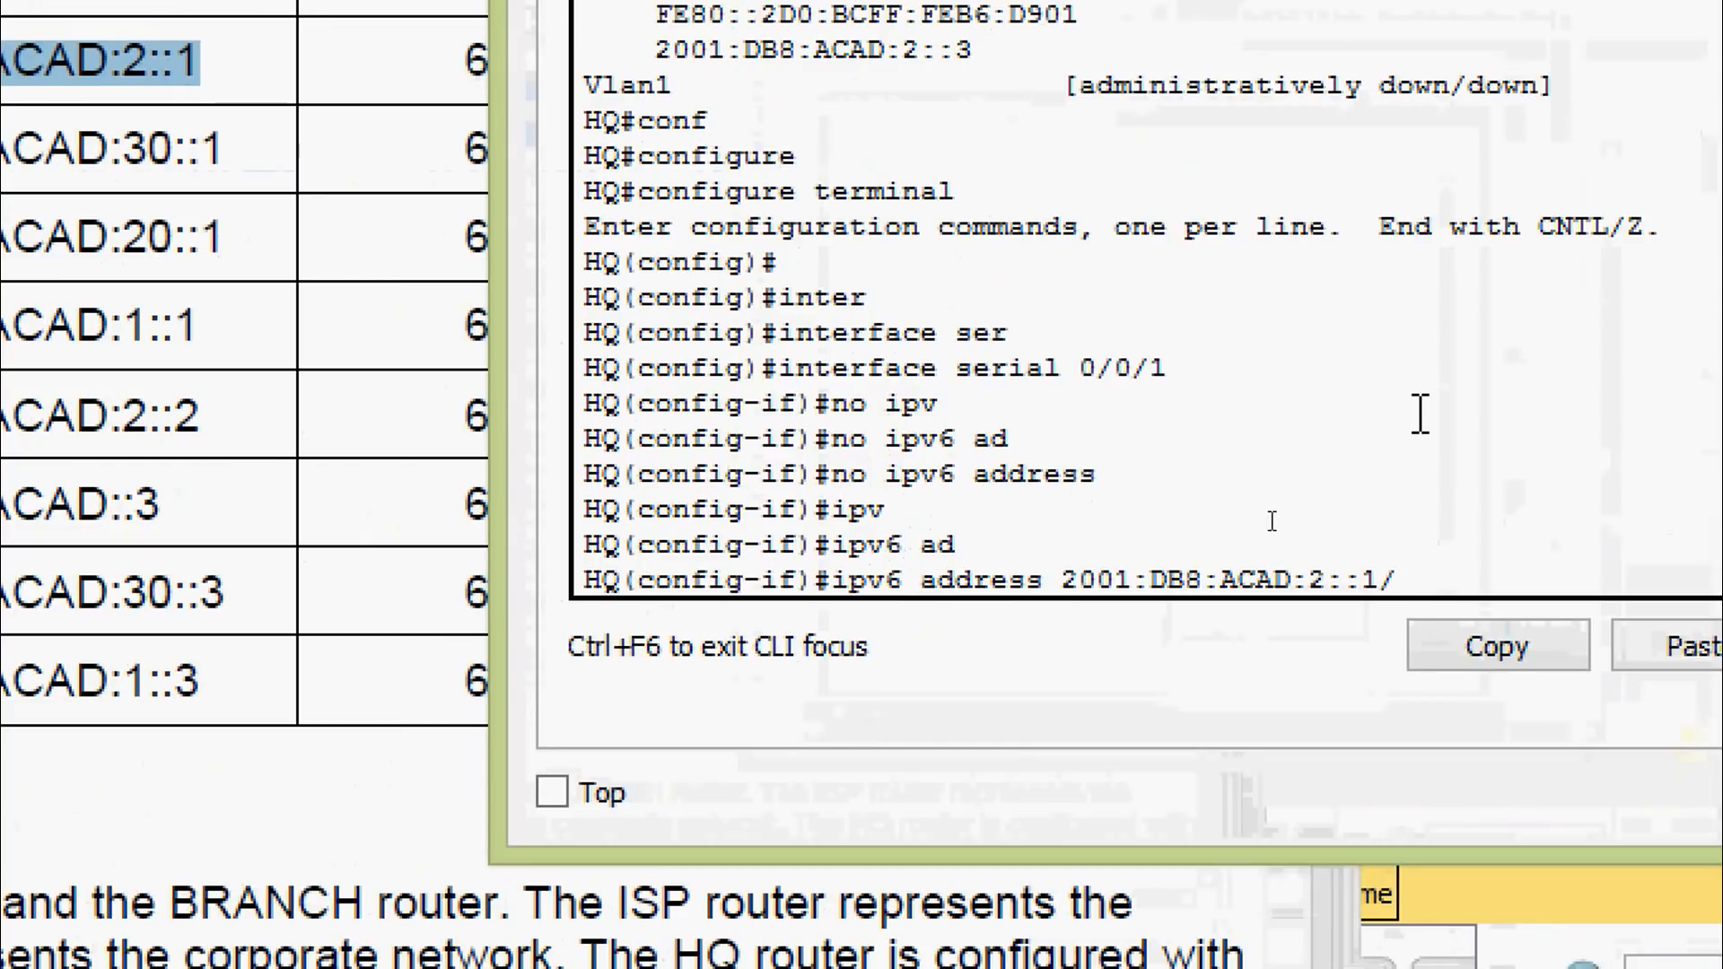
{"action": "type", "text": "64"}
{"action": "key", "text": "Return"}
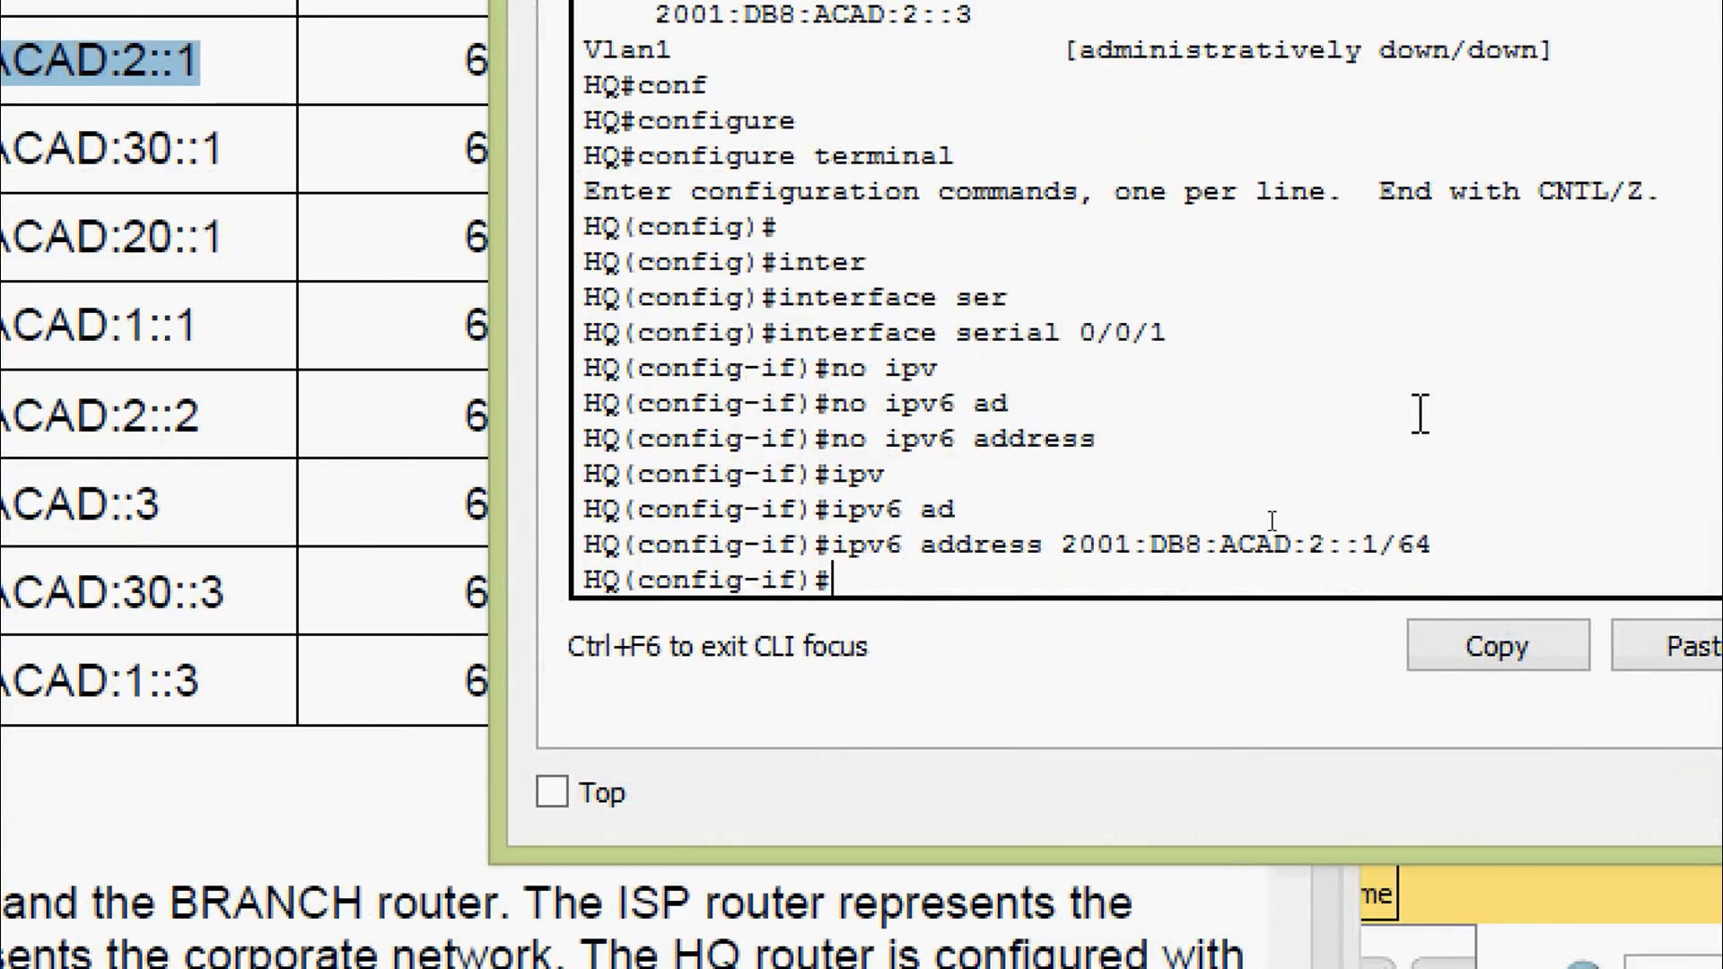
Exit configuration mode to the HQ# prompt and begin a show command
{"action": "key", "text": "ctrl+z"}
{"action": "key", "text": "Return"}
{"action": "key", "text": "Return"}
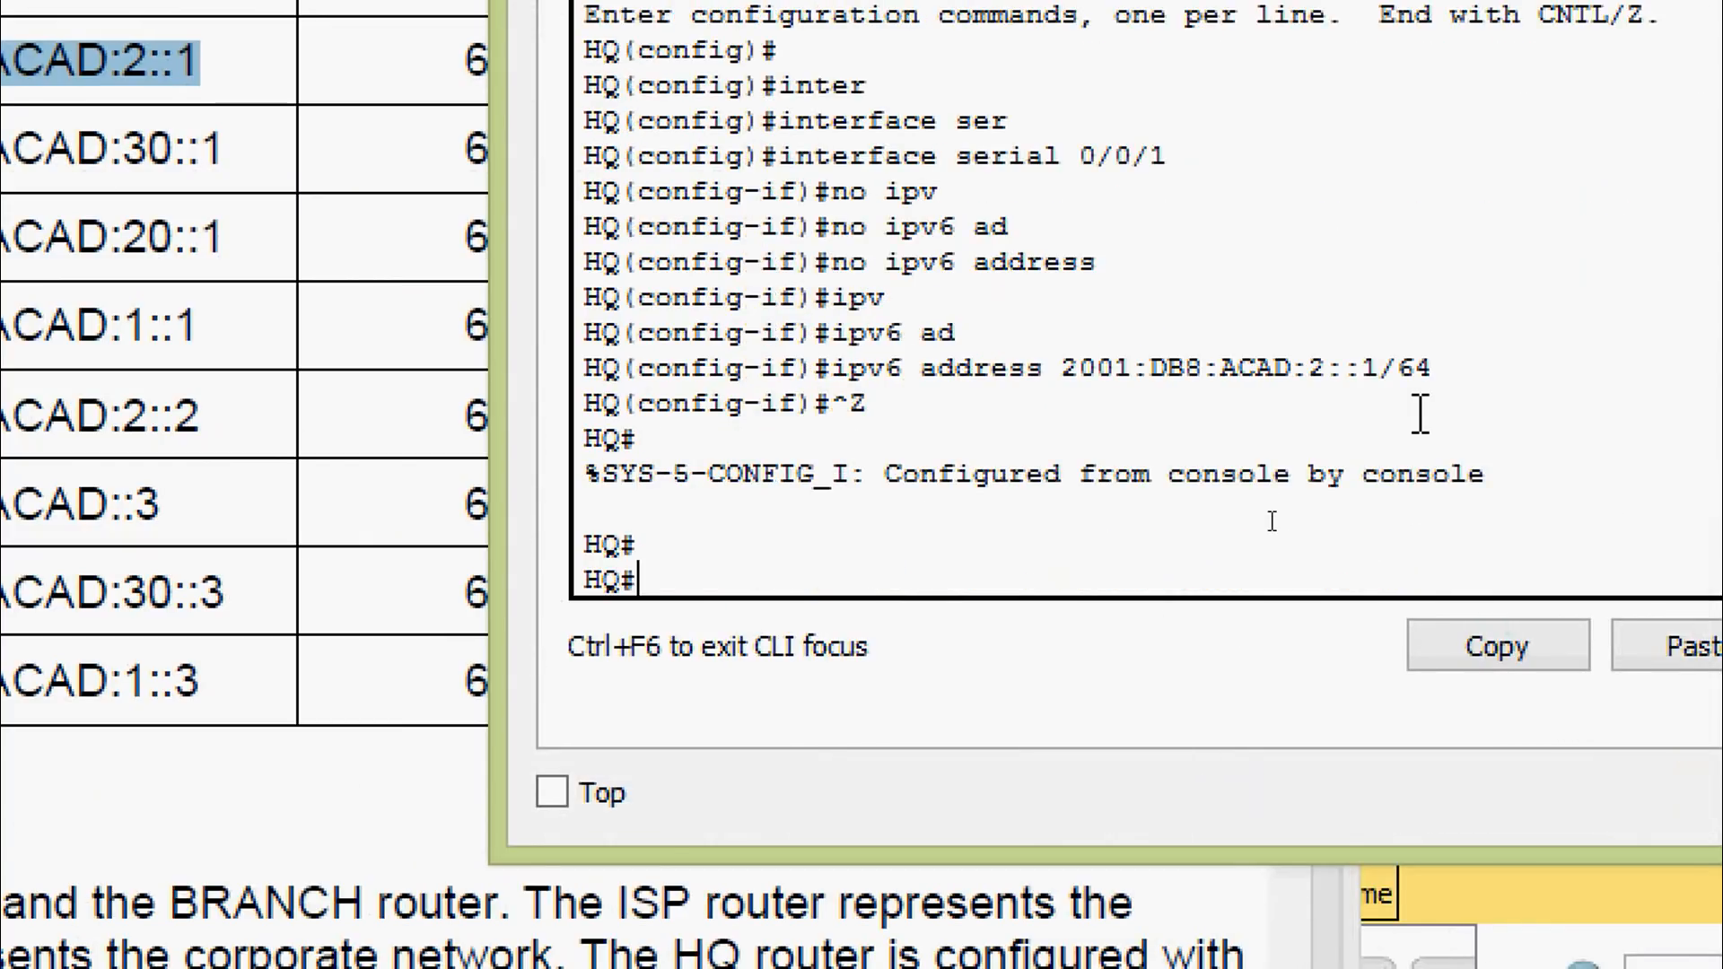
{"action": "type", "text": "sh"}
{"action": "key", "text": "Tab"}
Run show ipv6 interface brief and confirm Serial0/0/1 reads 2001:DB8:ACAD:2::1
{"action": "type", "text": "ipv"}
{"action": "key", "text": "Tab"}
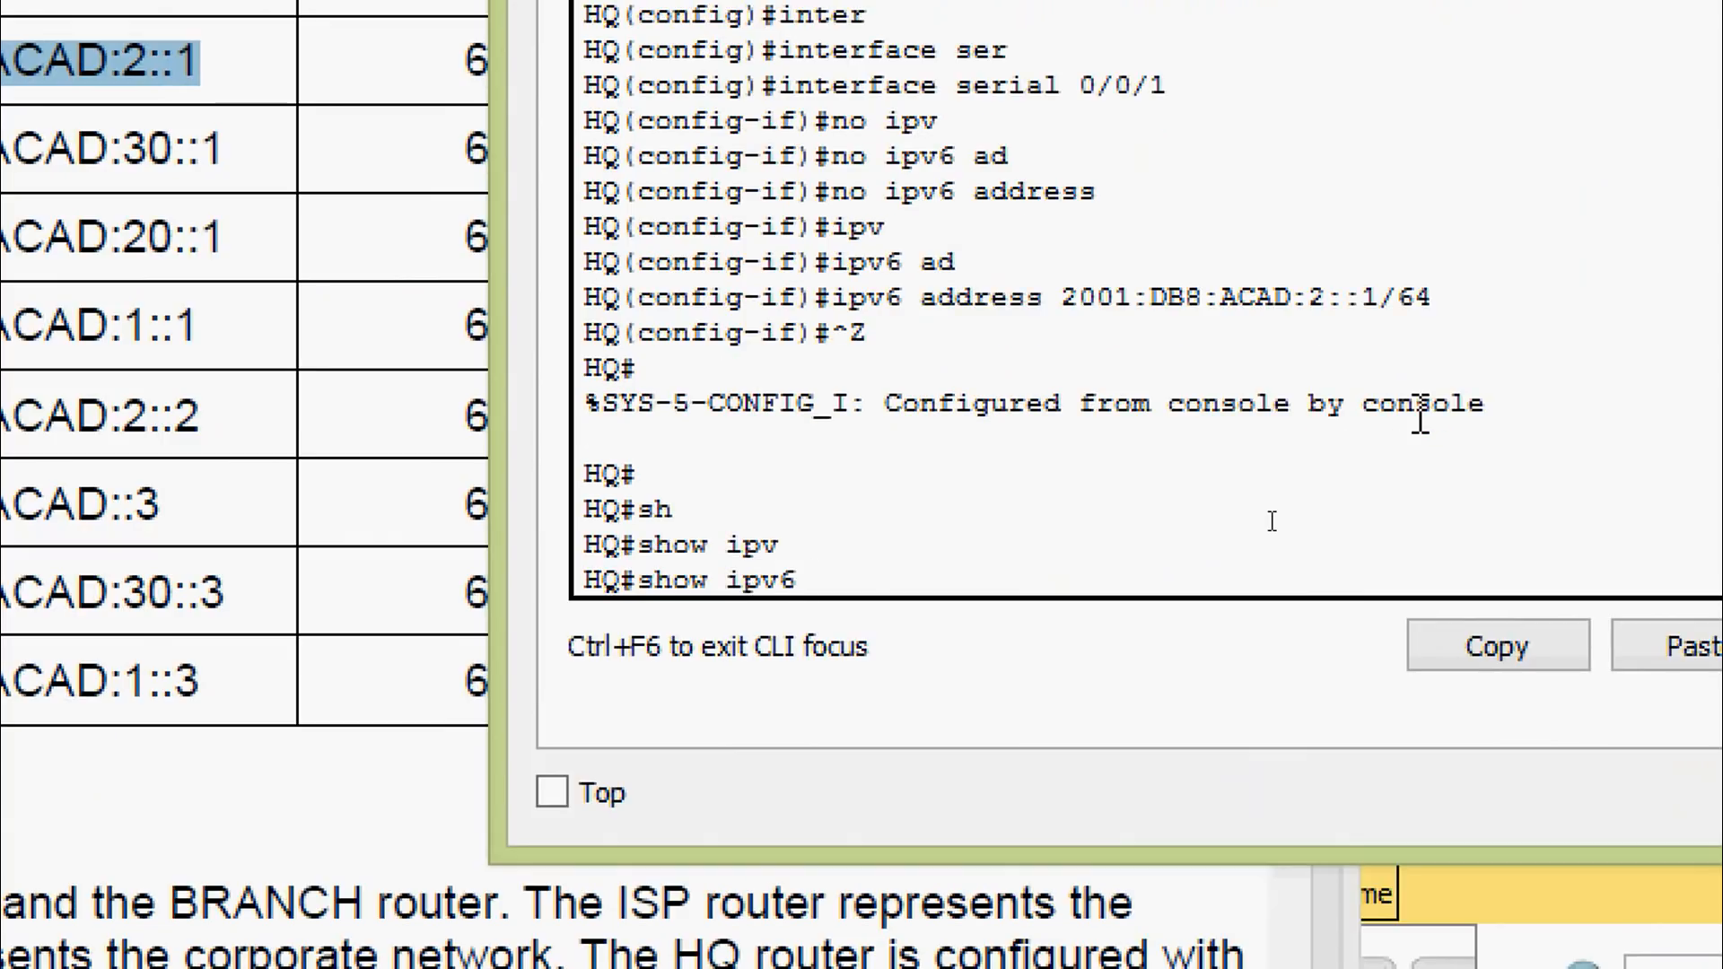
{"action": "type", "text": "inter"}
{"action": "key", "text": "Tab"}
{"action": "type", "text": "b"}
{"action": "key", "text": "Tab"}
{"action": "key", "text": "Return"}
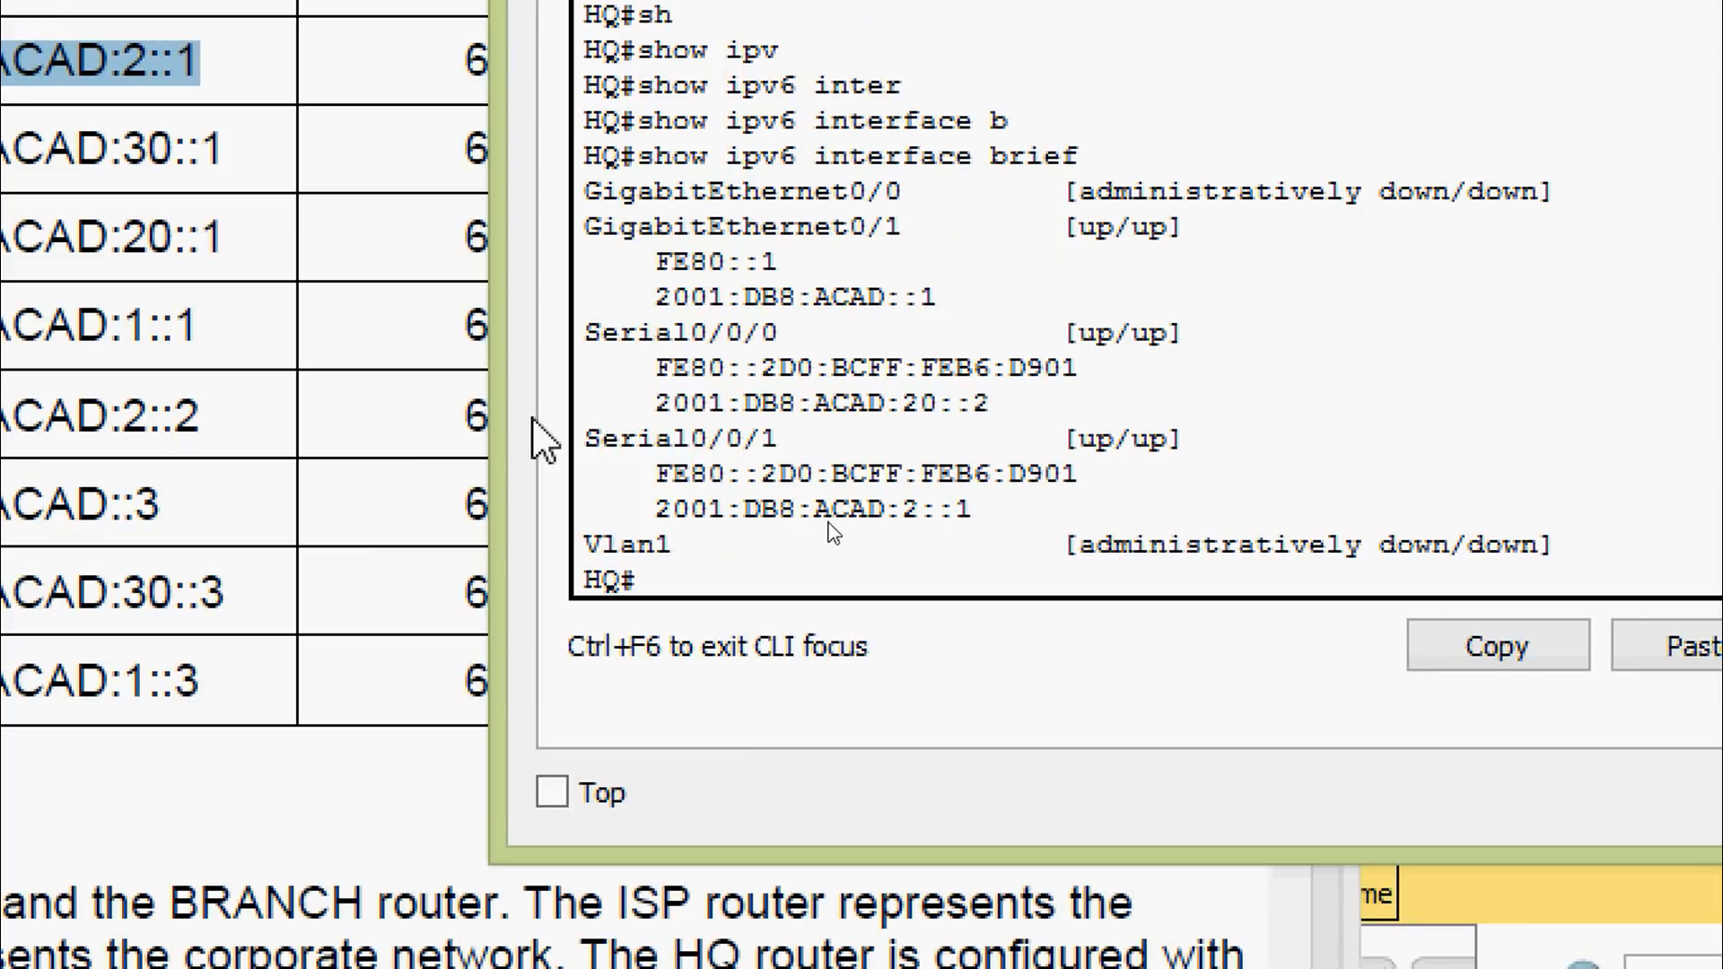
{"action": "left_click_drag", "start_coordinate": [502, 418], "coordinate": [363, 444]}
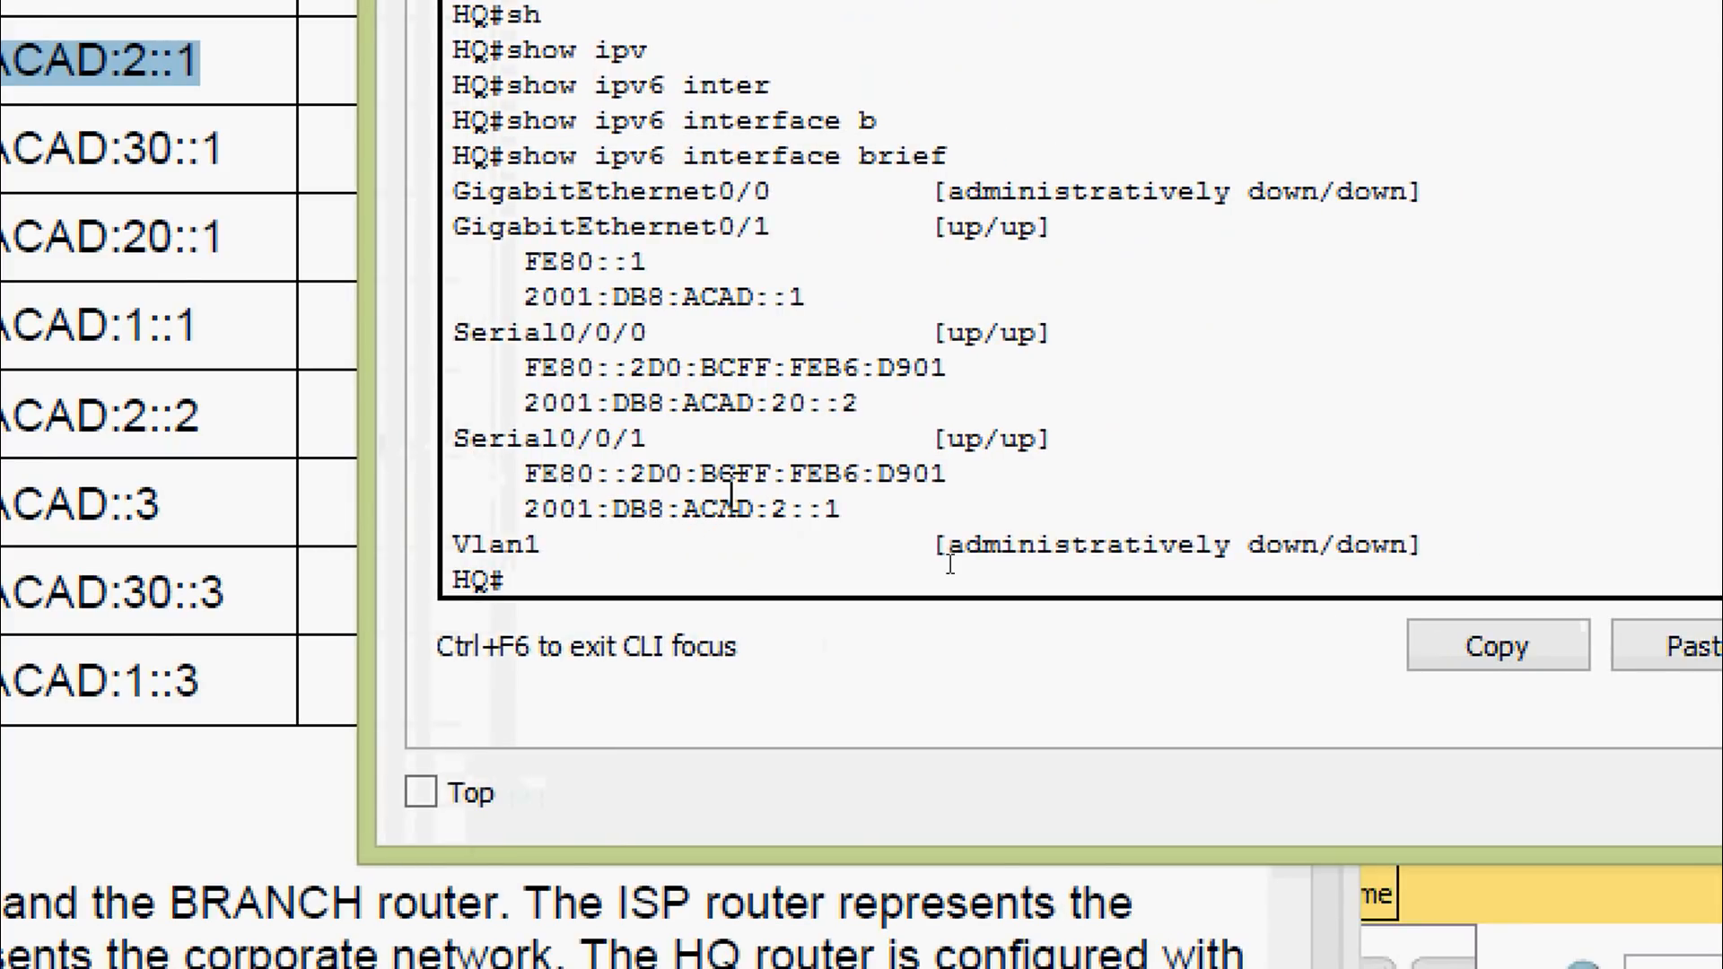
{"action": "left_click_drag", "start_coordinate": [853, 509], "coordinate": [526, 520]}
Scroll the worksheet to Step 1 and select BRANCH's address 2001:DB8:ACAD:2::2 in item b
{"action": "left_click", "coordinate": [607, 472]}
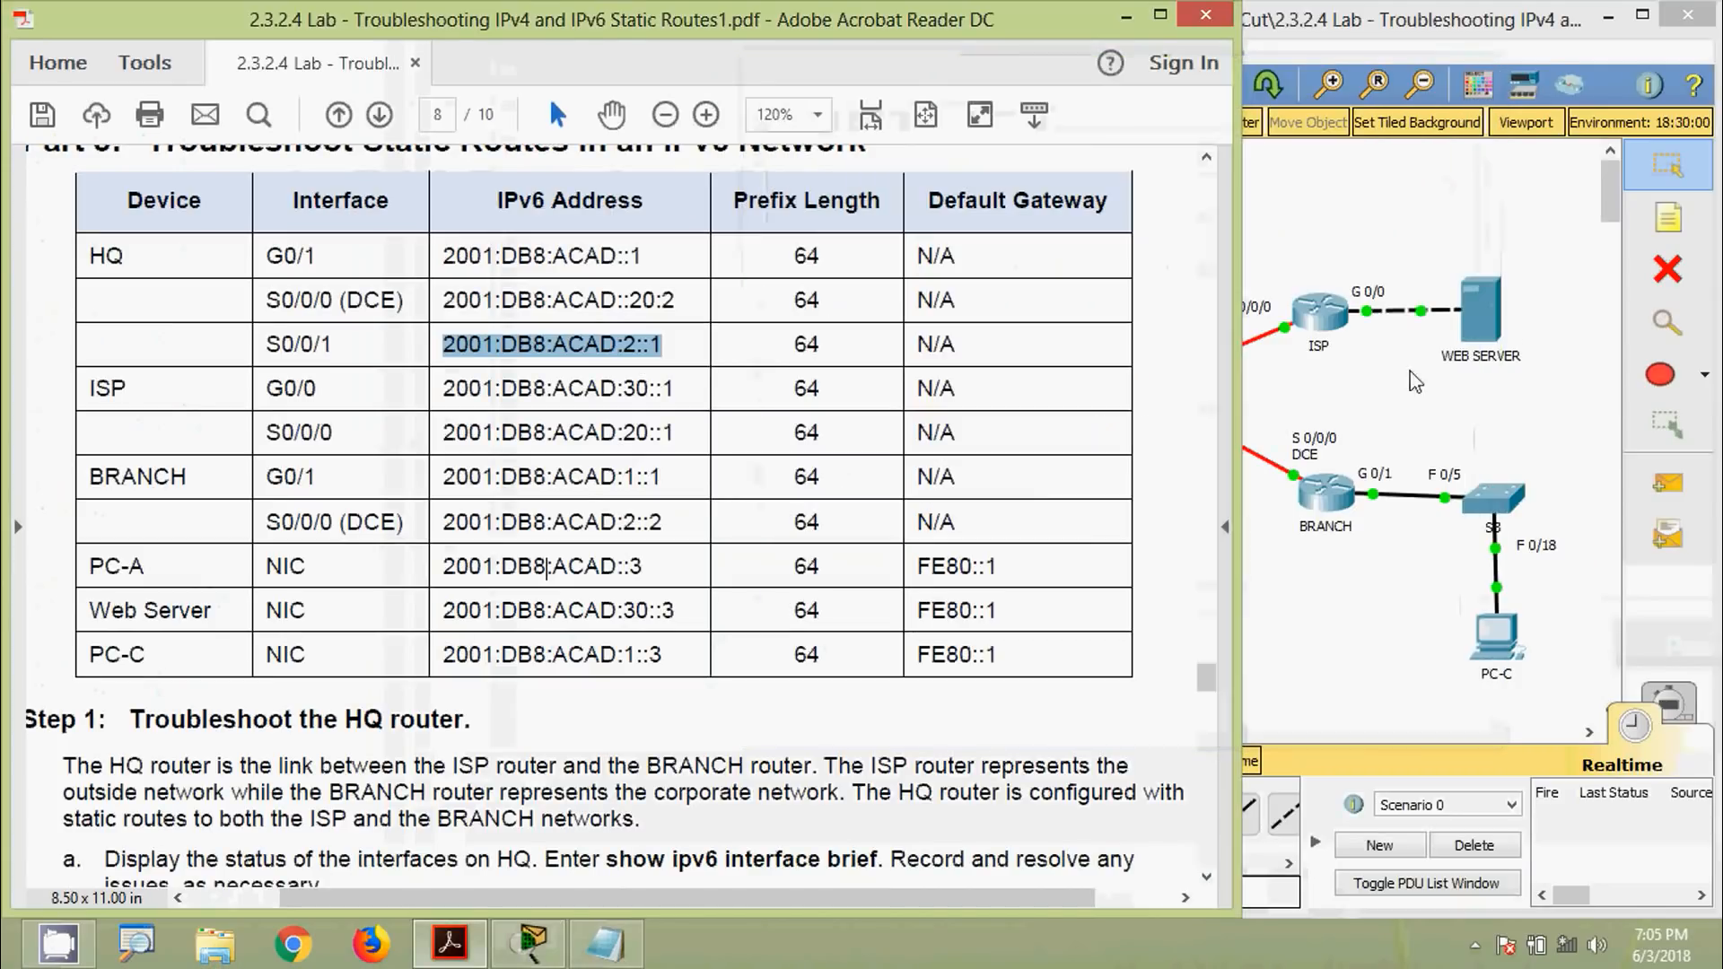
{"action": "scroll", "coordinate": [610, 512], "scroll_direction": "down", "scroll_amount": 4}
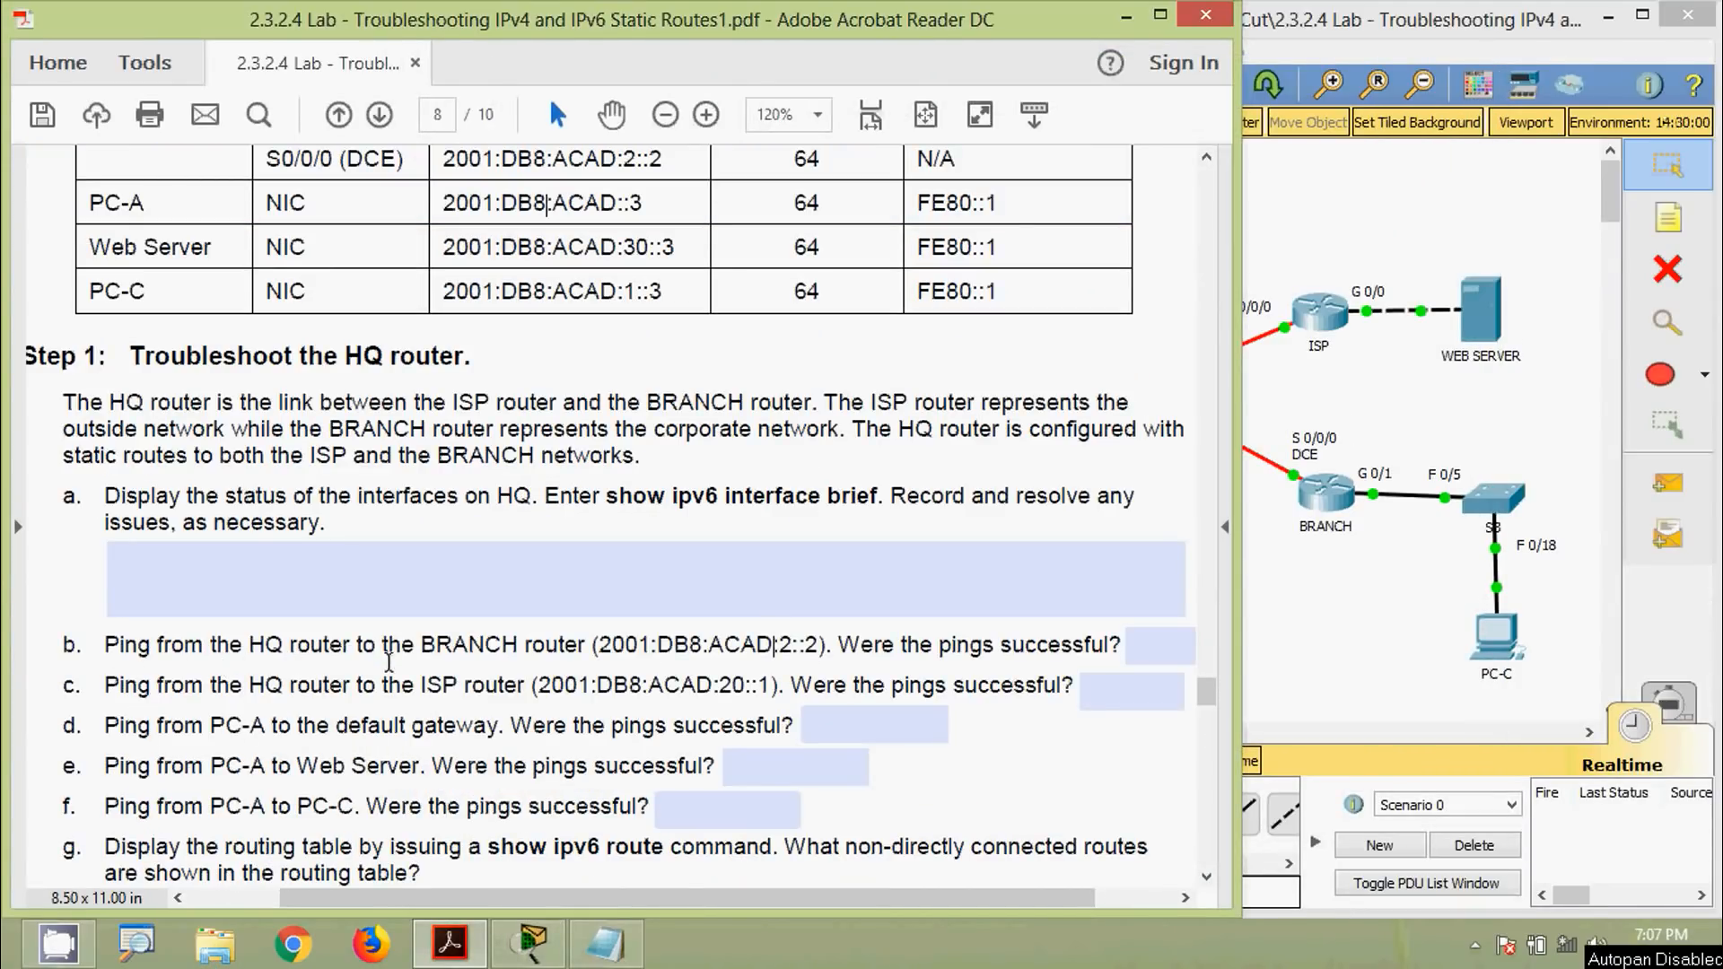
{"action": "left_click_drag", "start_coordinate": [598, 648], "coordinate": [817, 653]}
{"action": "key", "text": "super+c"}
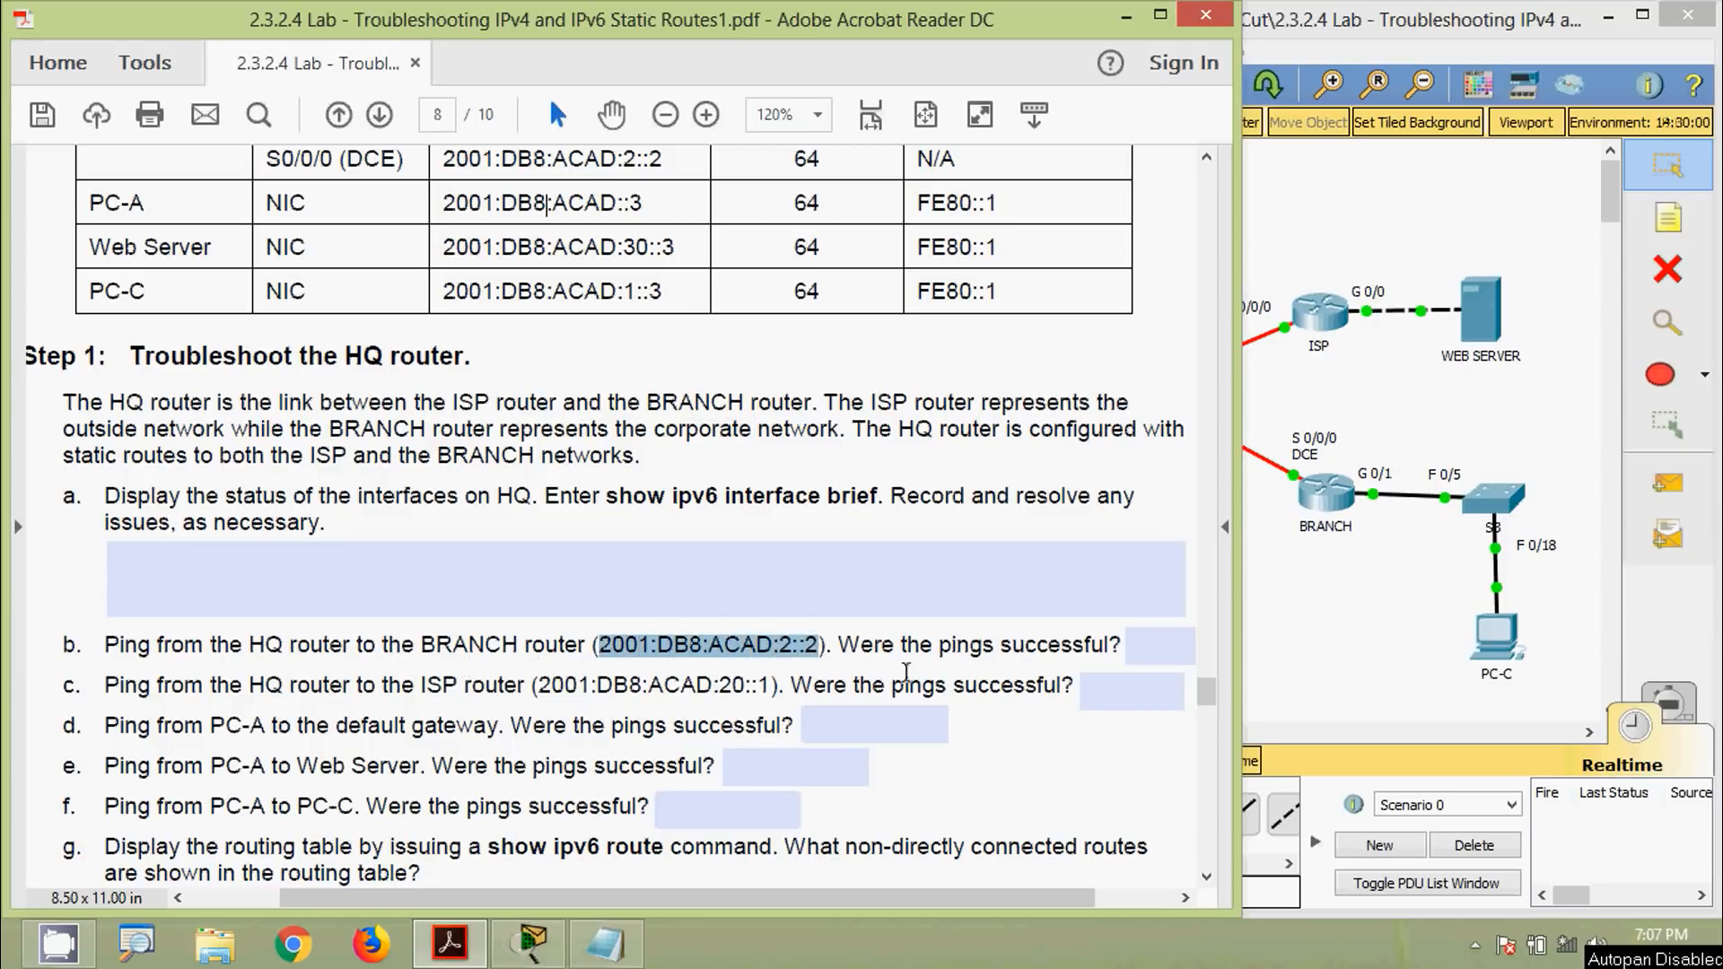
Ping BRANCH at 2001:DB8:ACAD:2::2 from HQ's command line, succeeding 5/5
{"action": "left_click", "coordinate": [1307, 666]}
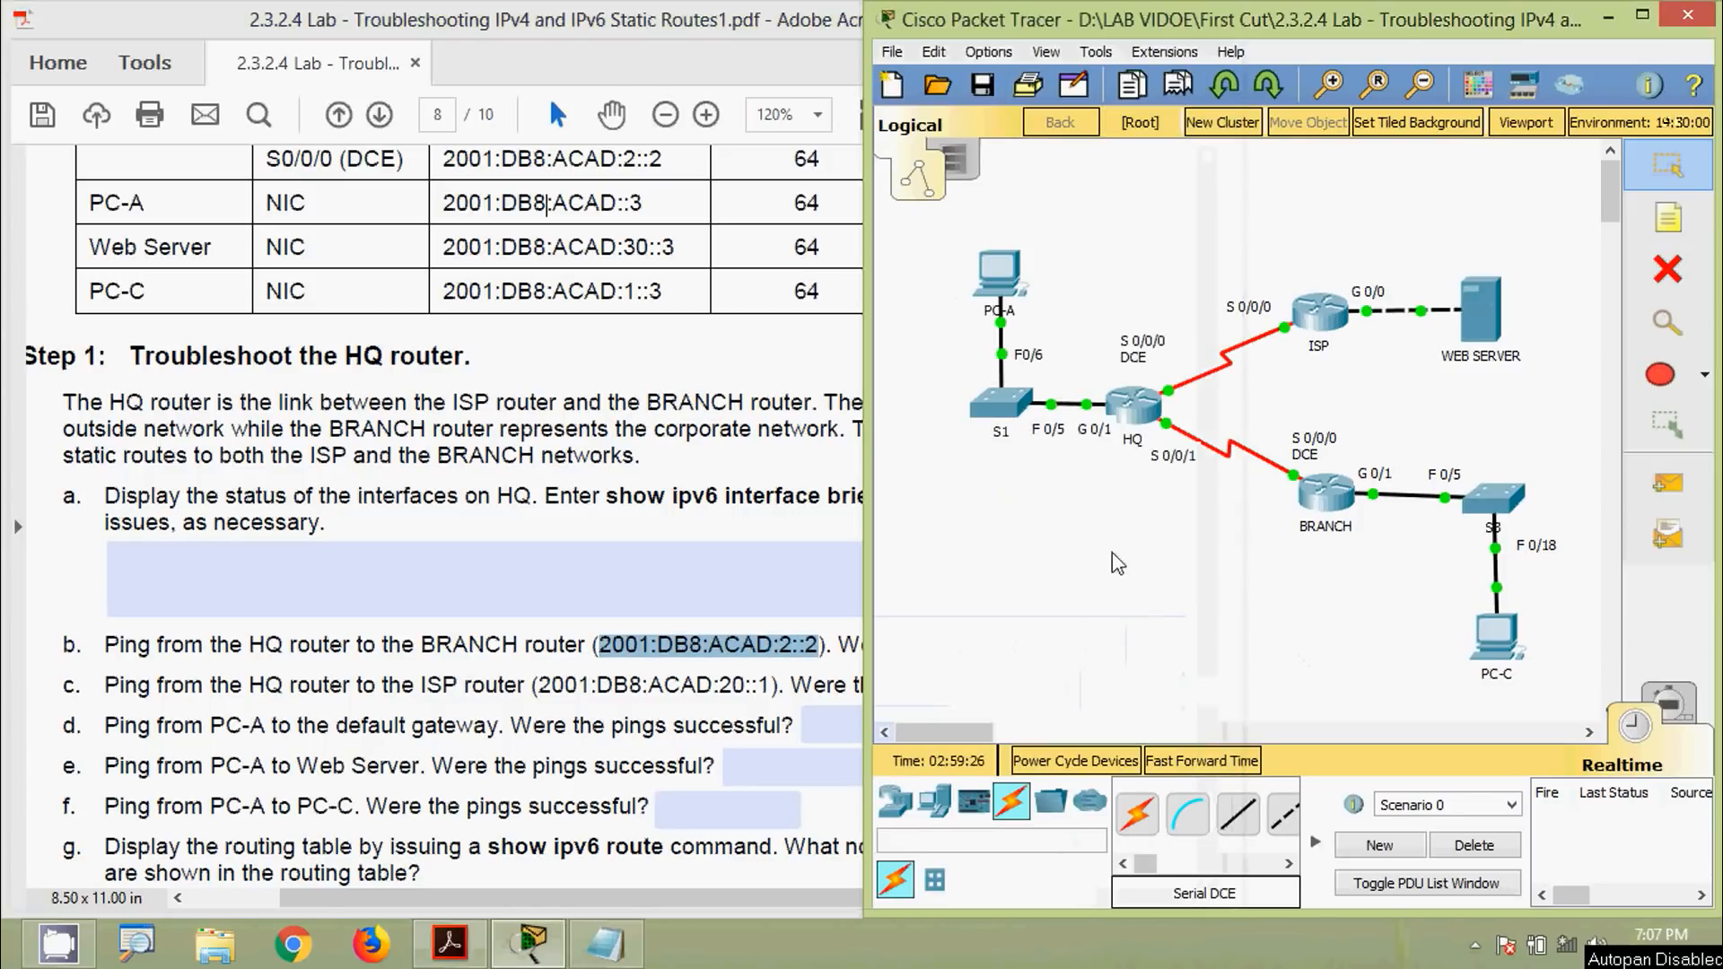
{"action": "left_click", "coordinate": [1134, 417]}
{"action": "left_click_drag", "start_coordinate": [895, 137], "coordinate": [919, 106]}
{"action": "scroll", "coordinate": [767, 531], "scroll_direction": "down", "scroll_amount": 1}
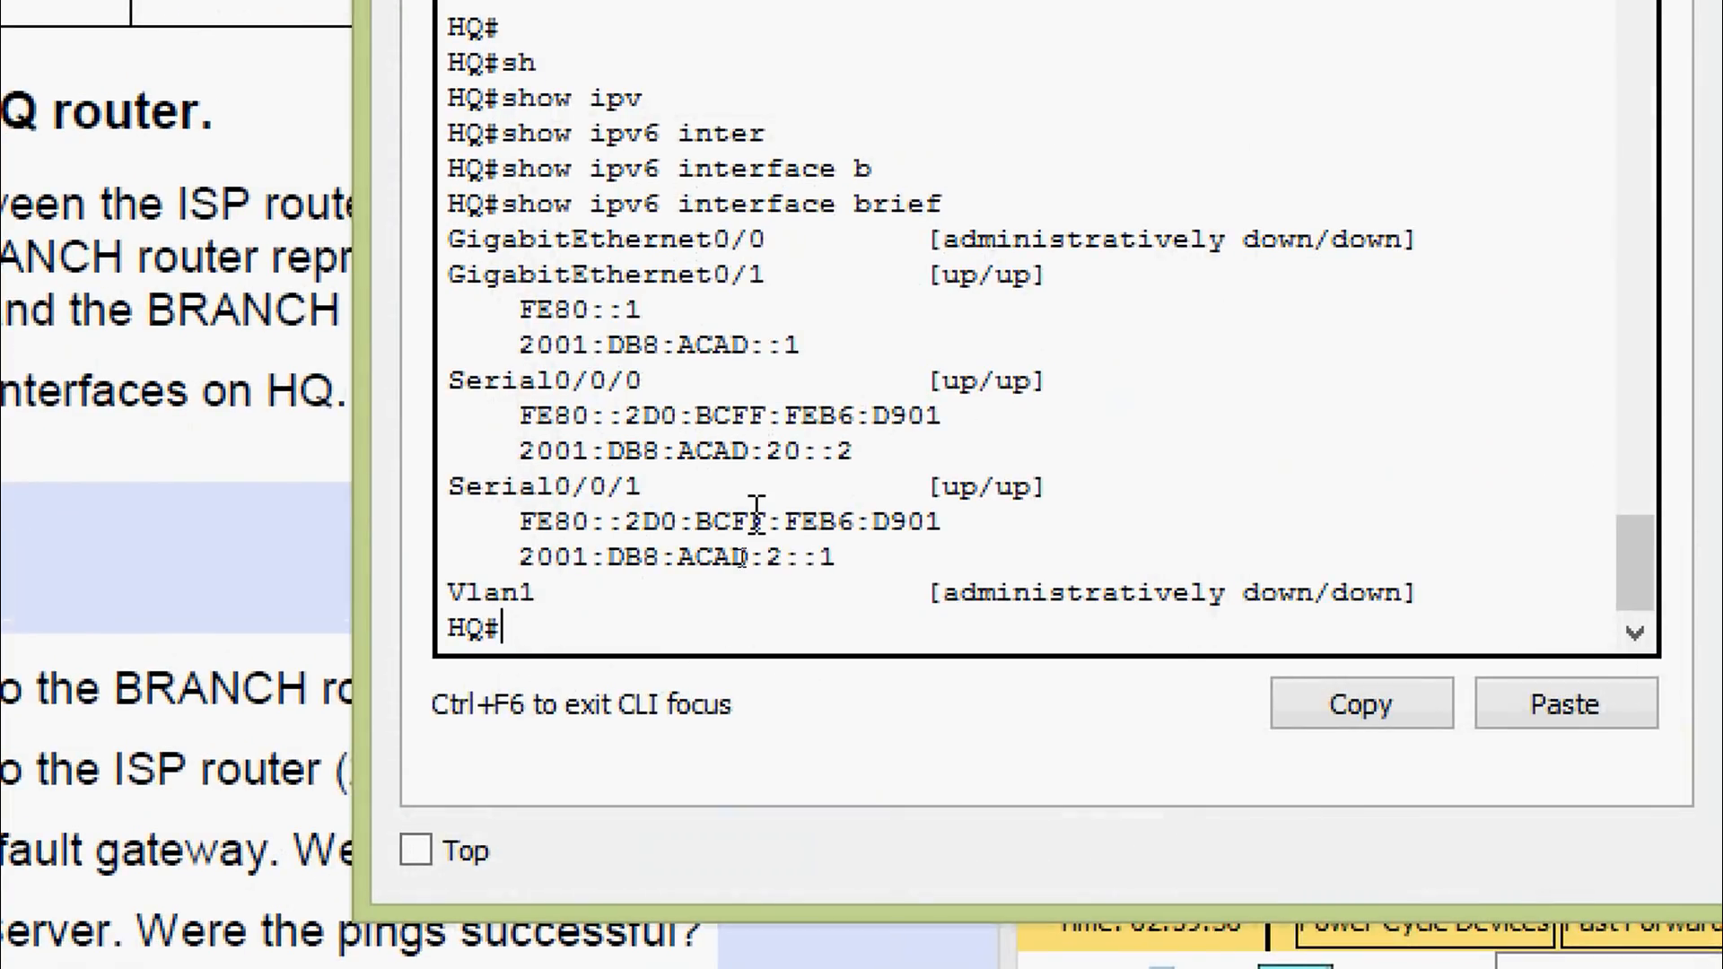
{"action": "type", "text": "ping"}
{"action": "right_click", "coordinate": [678, 628]}
{"action": "left_click", "coordinate": [719, 715]}
{"action": "key", "text": "Return"}
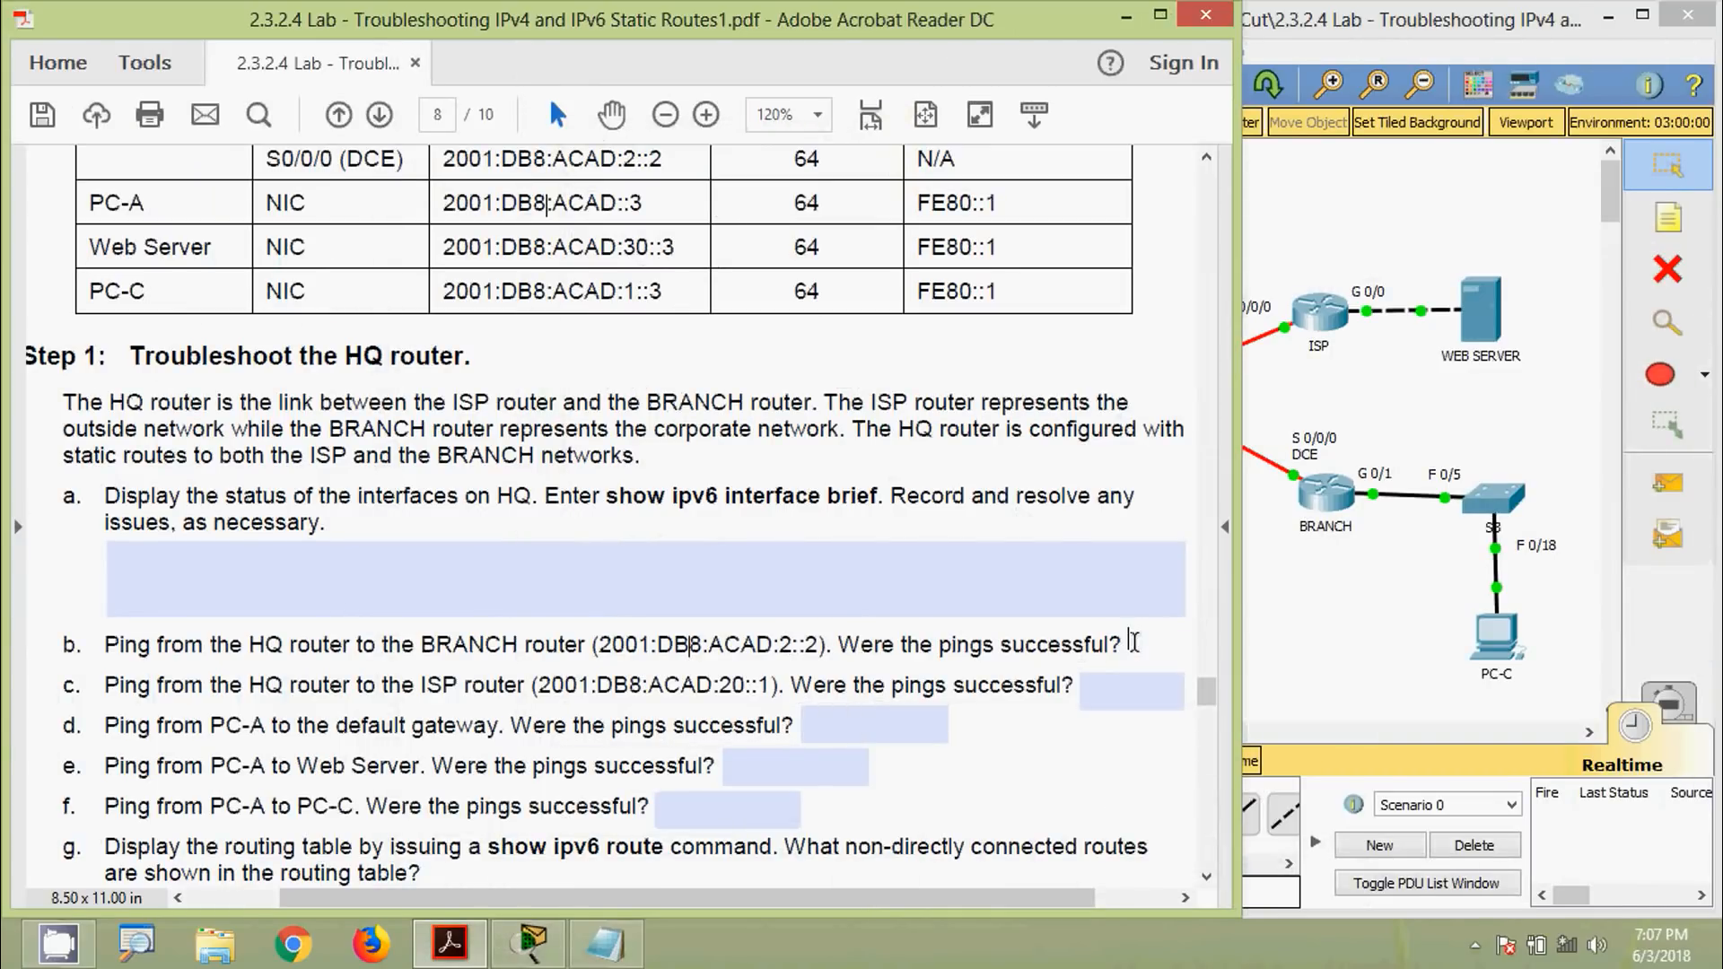
Record Yes for item b and select the ISP address 2001:DB8:ACAD:20::1 in question c
{"action": "left_click", "coordinate": [1134, 644]}
{"action": "type", "text": "Yes"}
{"action": "left_click", "coordinate": [680, 687]}
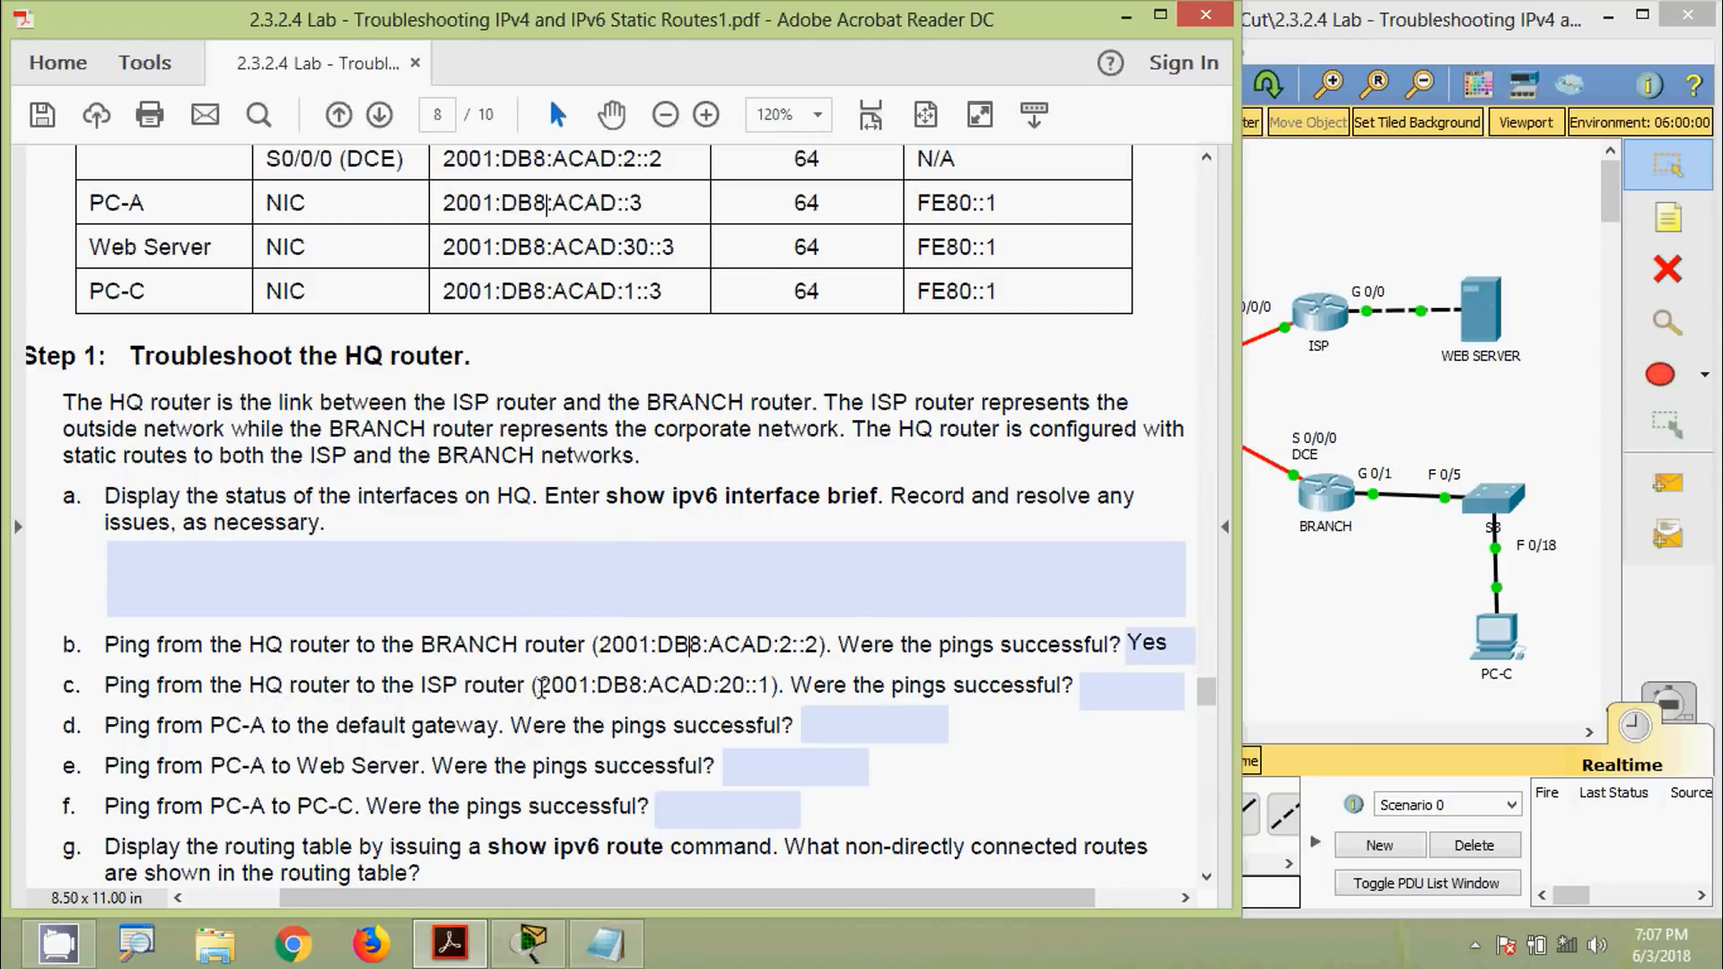
{"action": "left_click_drag", "start_coordinate": [538, 689], "coordinate": [772, 689]}
{"action": "key", "text": "super+c"}
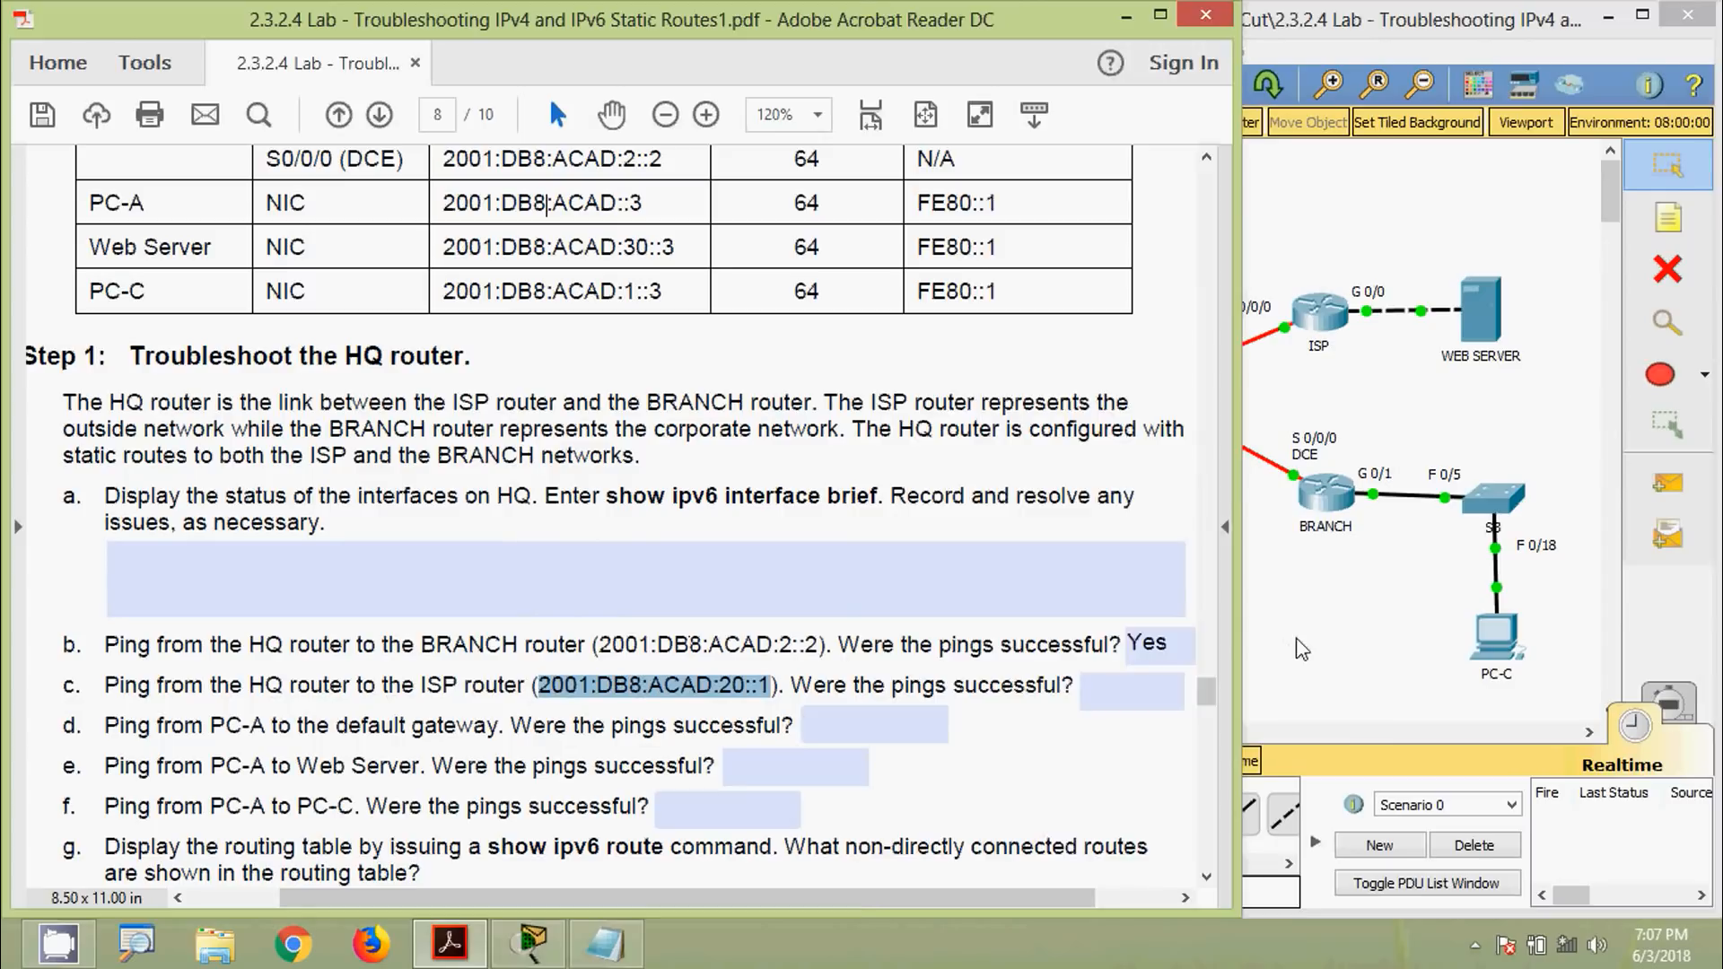
{"action": "left_click", "coordinate": [1270, 632]}
Ping the ISP router at 2001:DB8:ACAD:20::1 from HQ, getting 0/5 replies
{"action": "left_click", "coordinate": [1134, 408]}
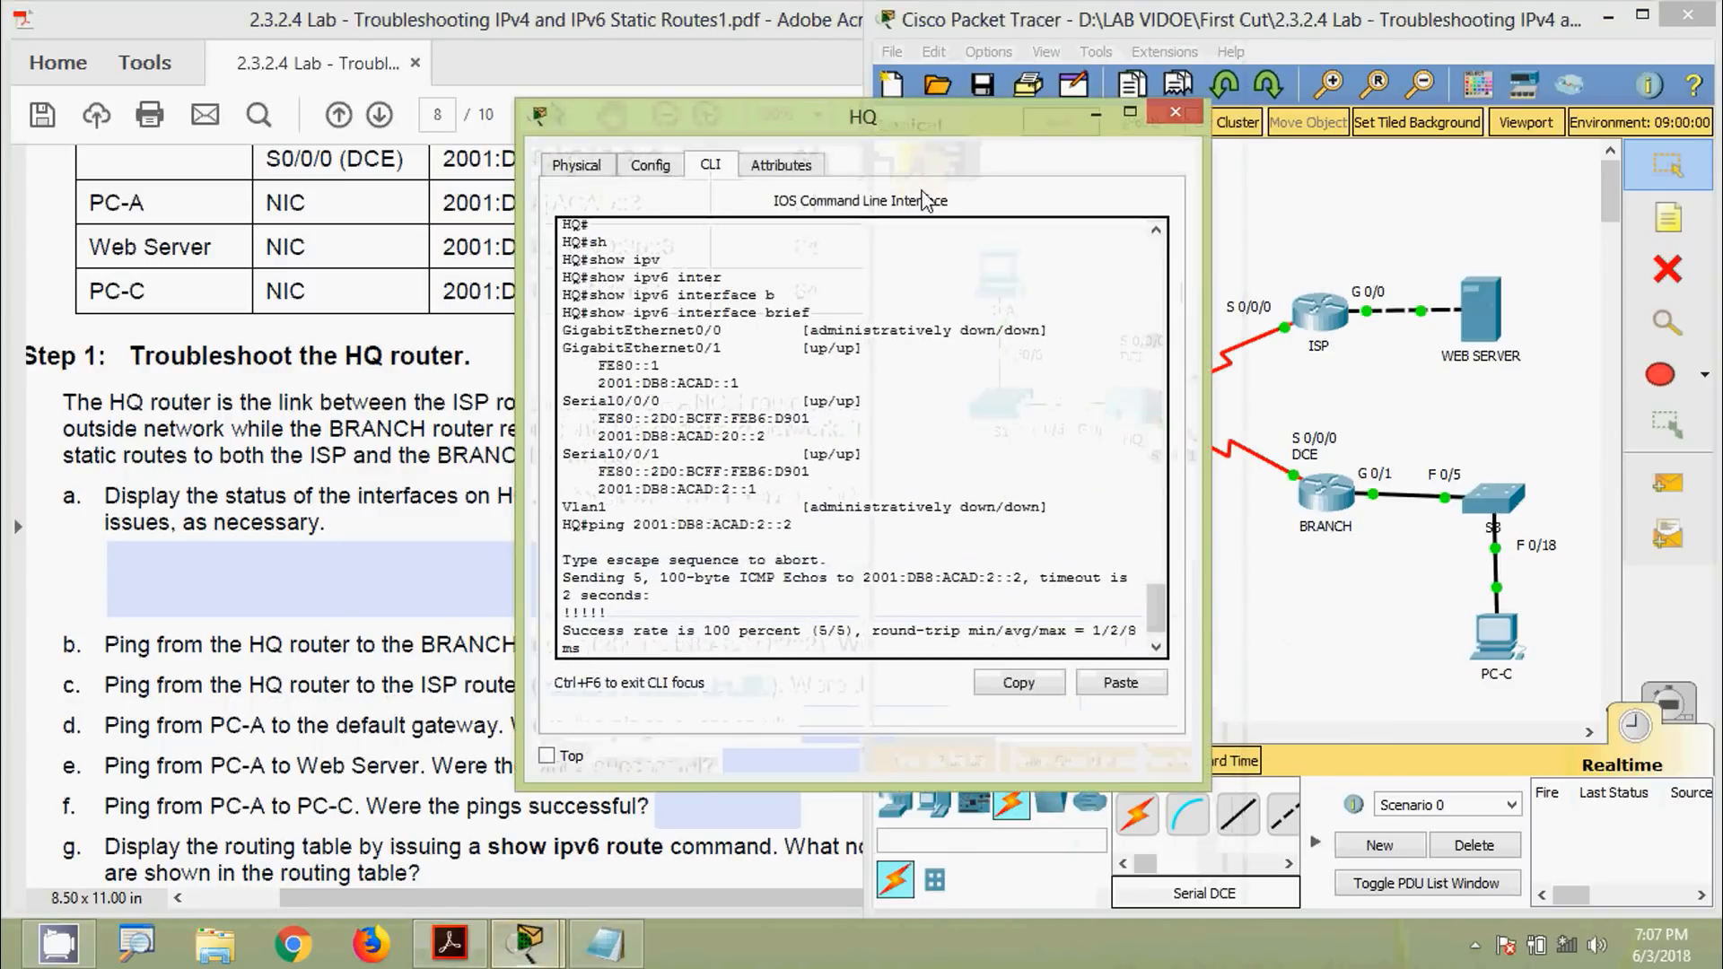
{"action": "left_click_drag", "start_coordinate": [870, 129], "coordinate": [797, 134]}
{"action": "key", "text": "Return"}
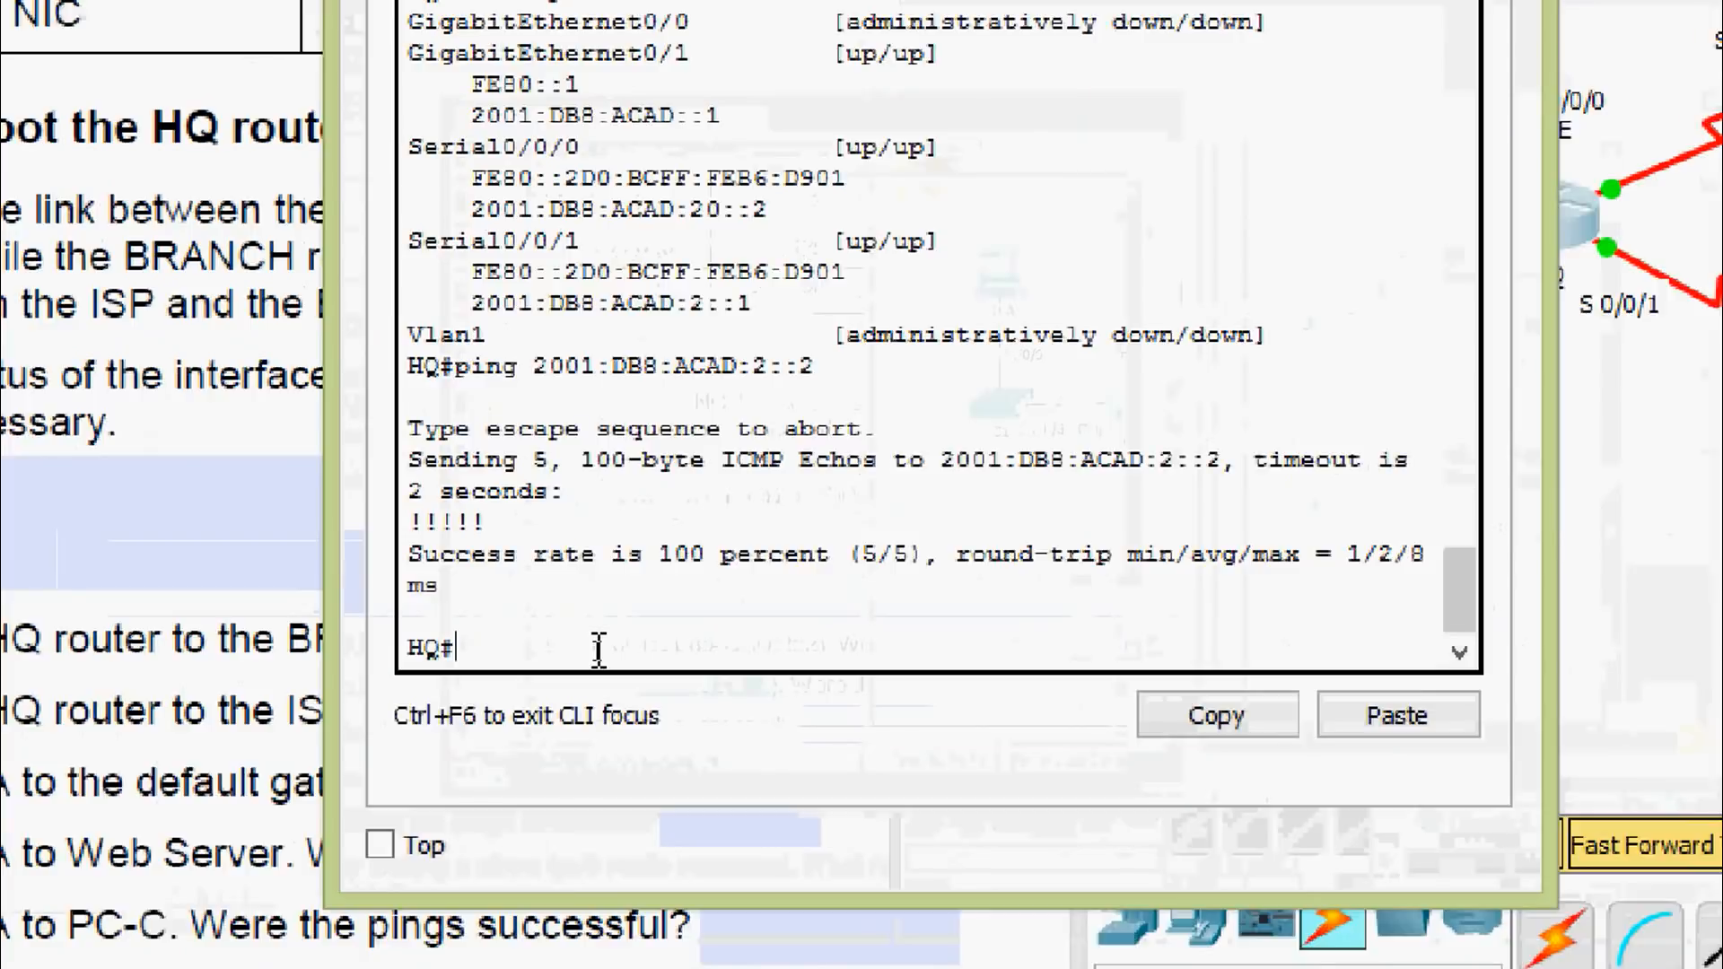
{"action": "type", "text": "ping"}
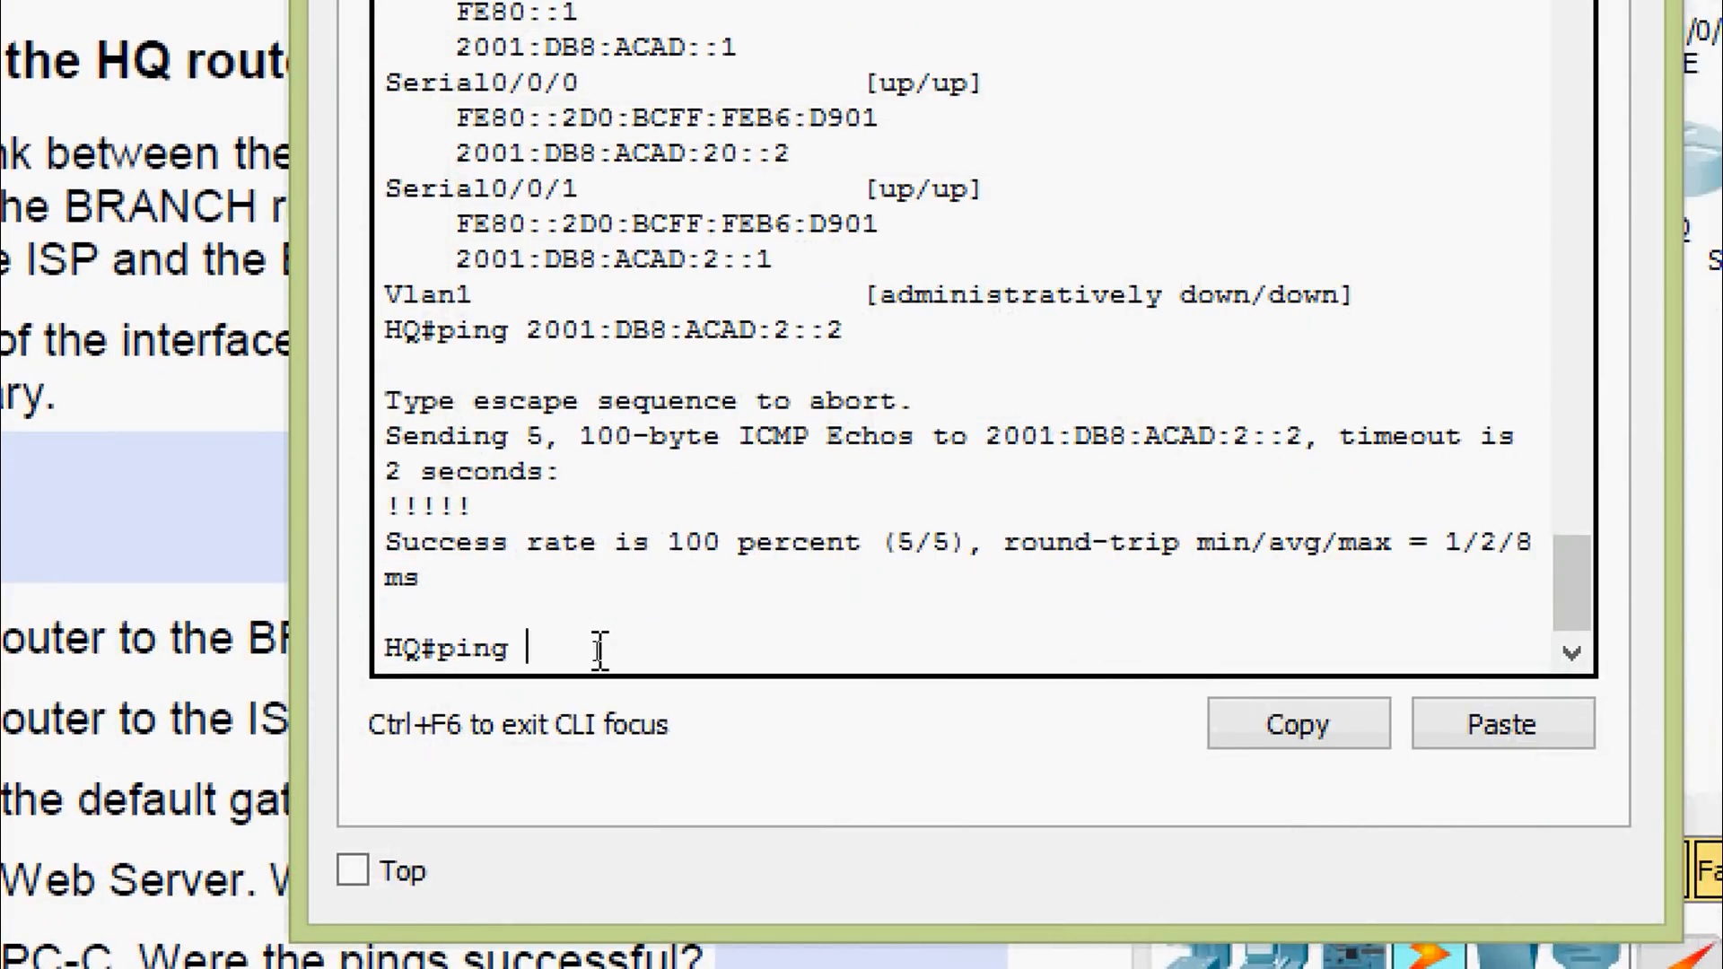
{"action": "right_click", "coordinate": [639, 662]}
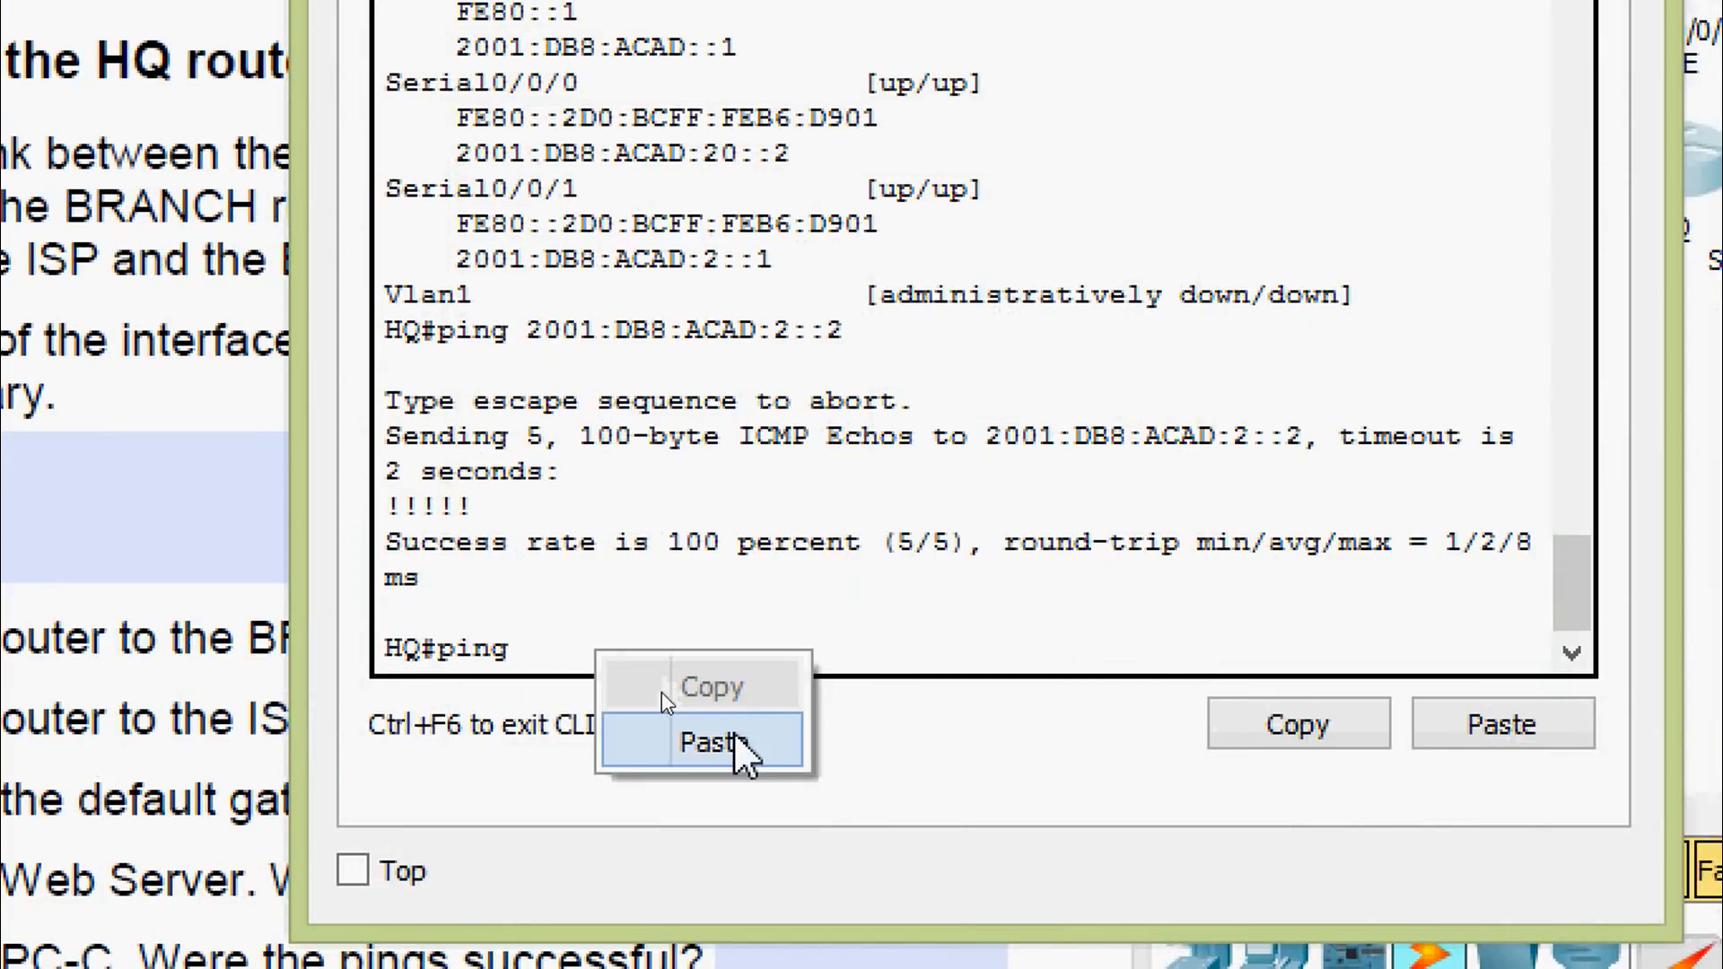
{"action": "left_click", "coordinate": [661, 692]}
{"action": "key", "text": "Return"}
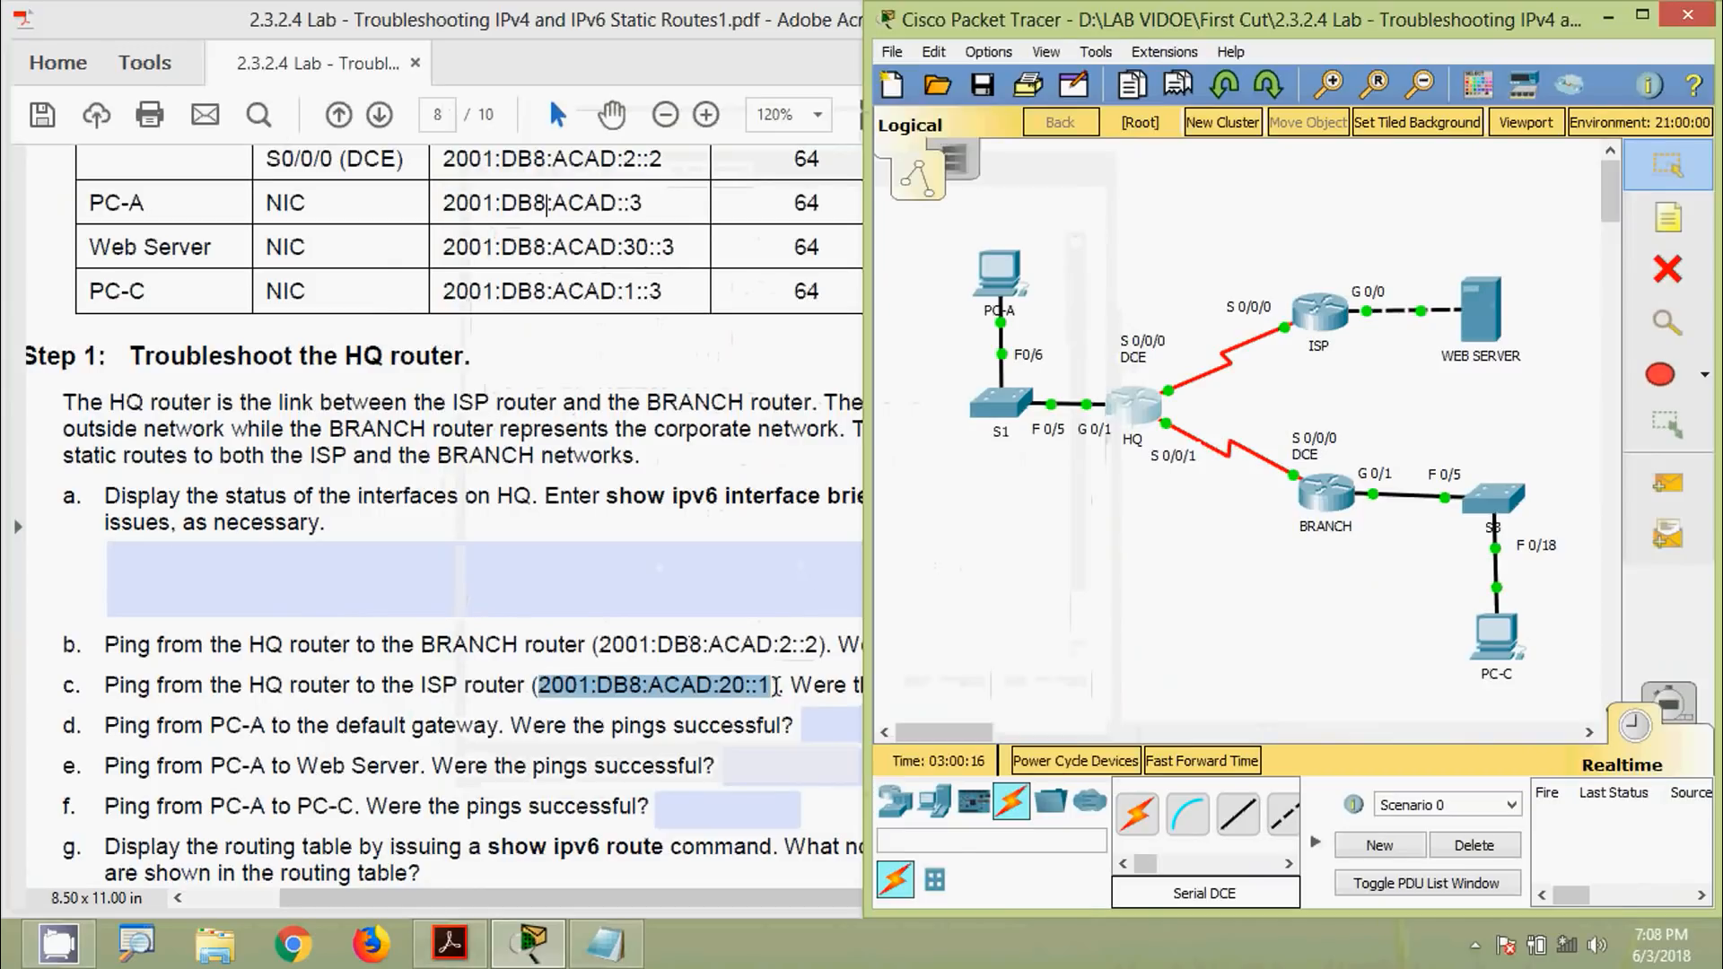
Type No into worksheet question c's answer field, then return to Packet Tracer
{"action": "left_click", "coordinate": [776, 685]}
{"action": "left_click", "coordinate": [1096, 693]}
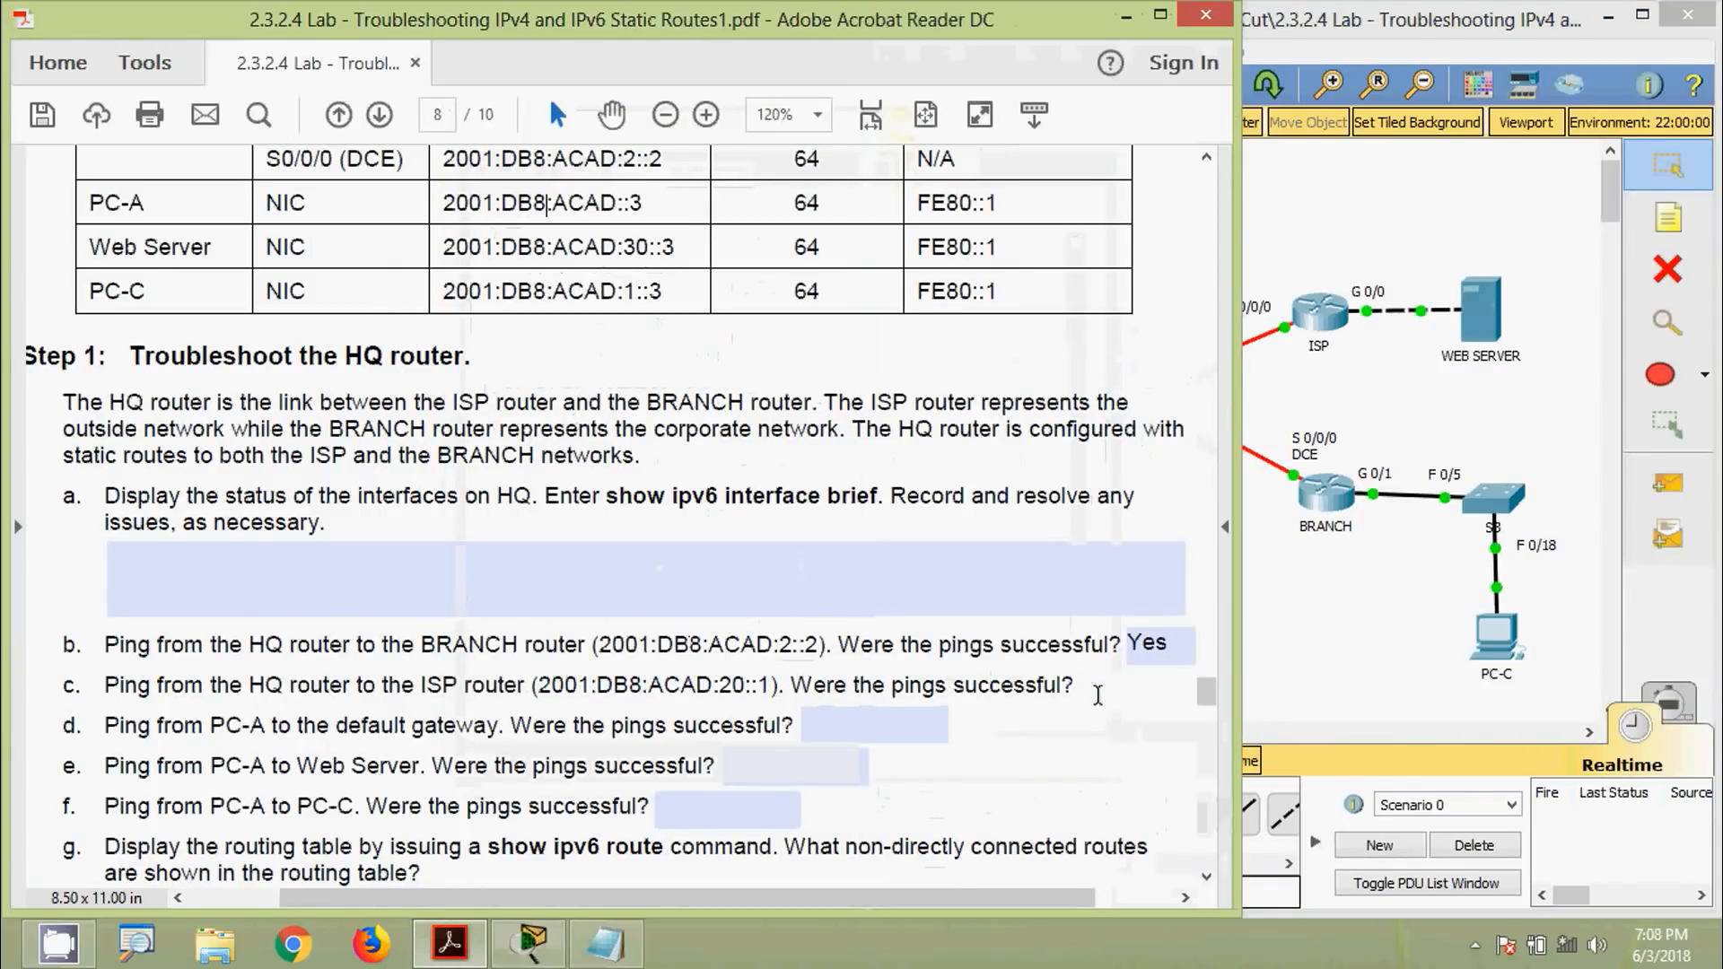
{"action": "type", "text": "No"}
{"action": "key", "text": "Tab"}
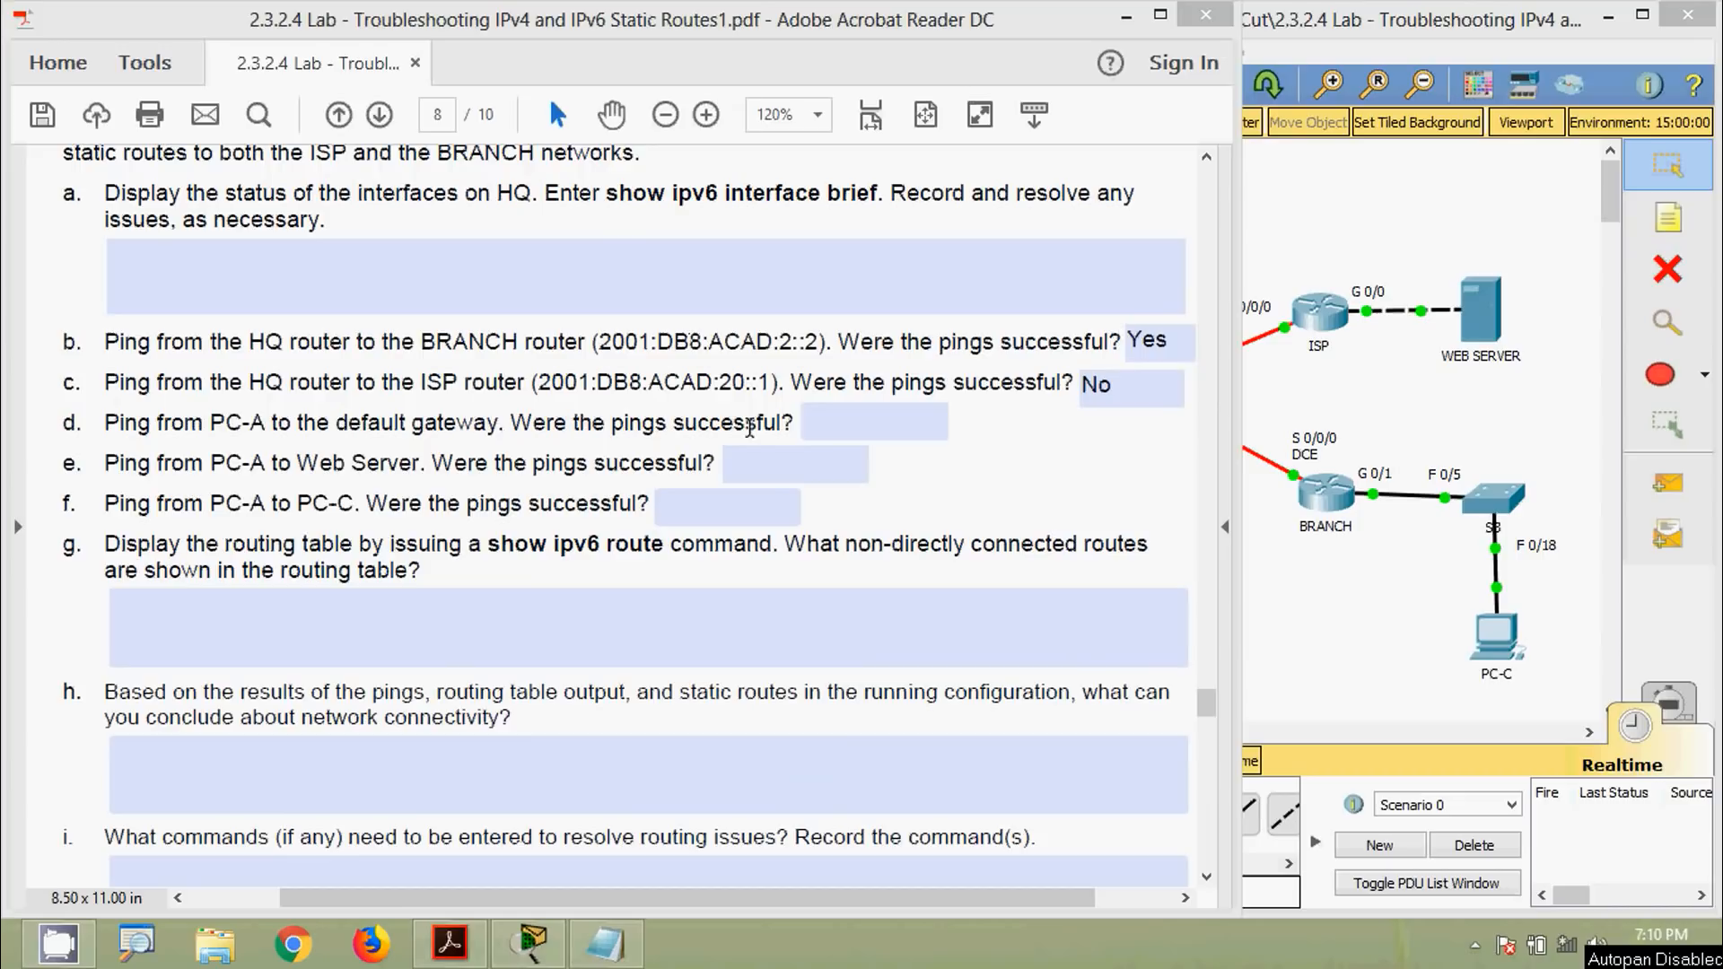
{"action": "left_click", "coordinate": [822, 437]}
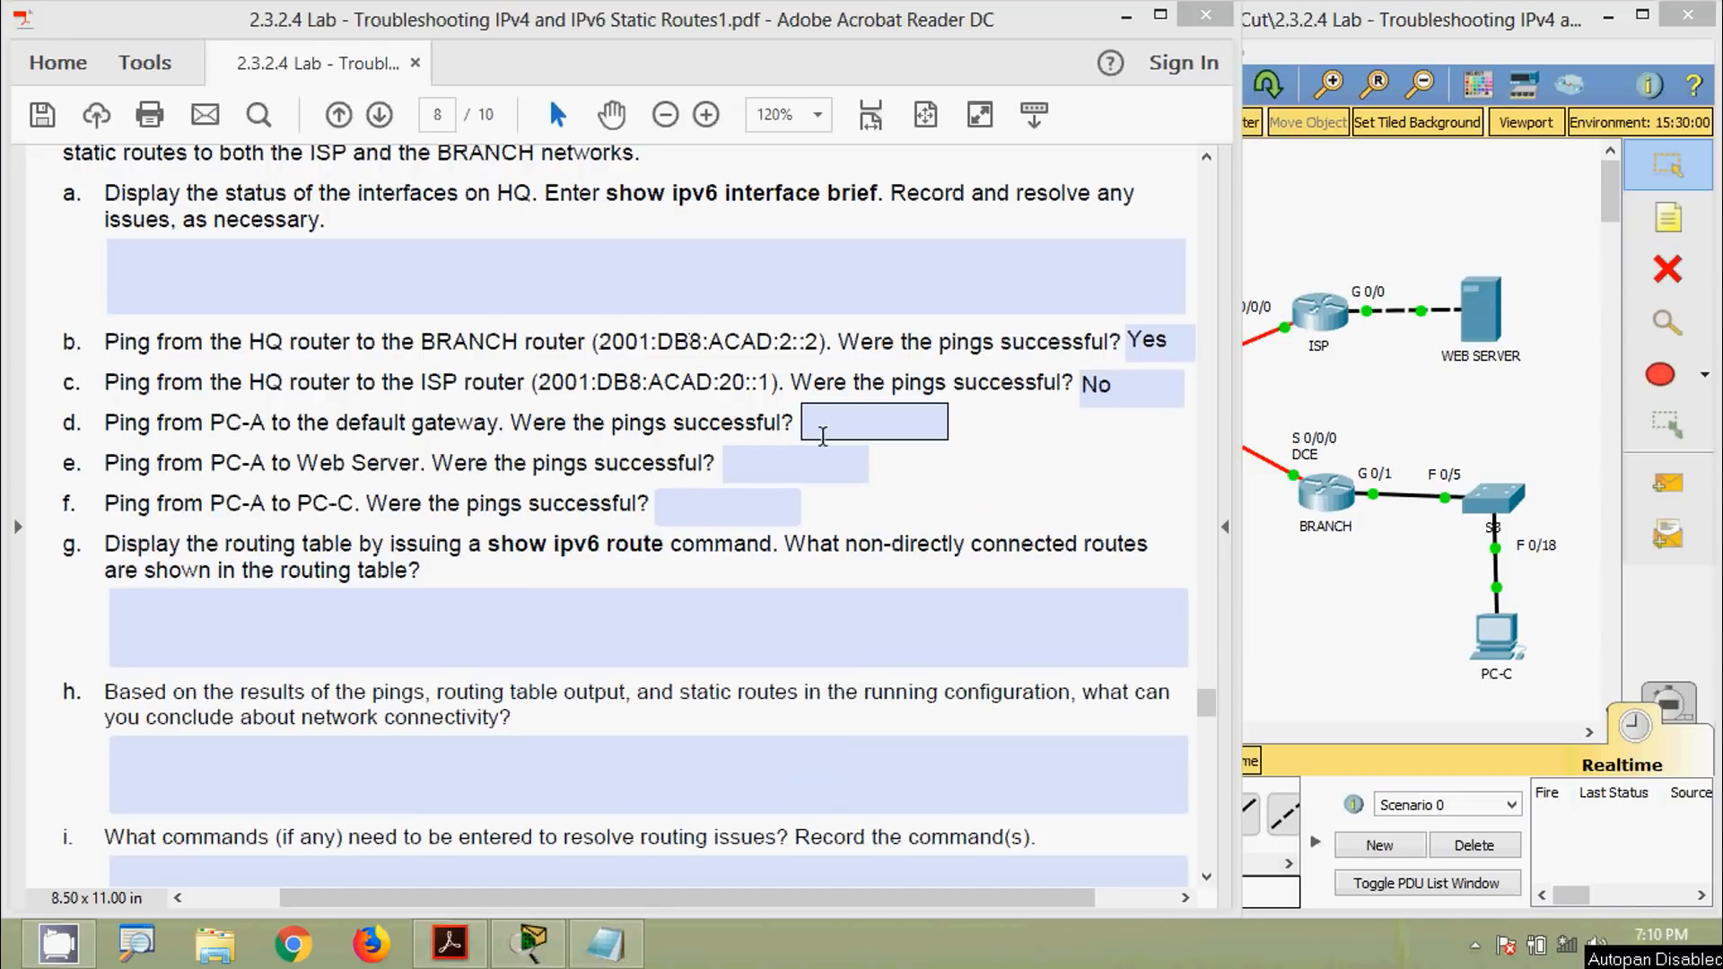
{"action": "left_click", "coordinate": [1332, 633]}
Run ipv6config in PC-A's Command Prompt to show its IPv6 address and gateway
{"action": "left_click", "coordinate": [995, 277]}
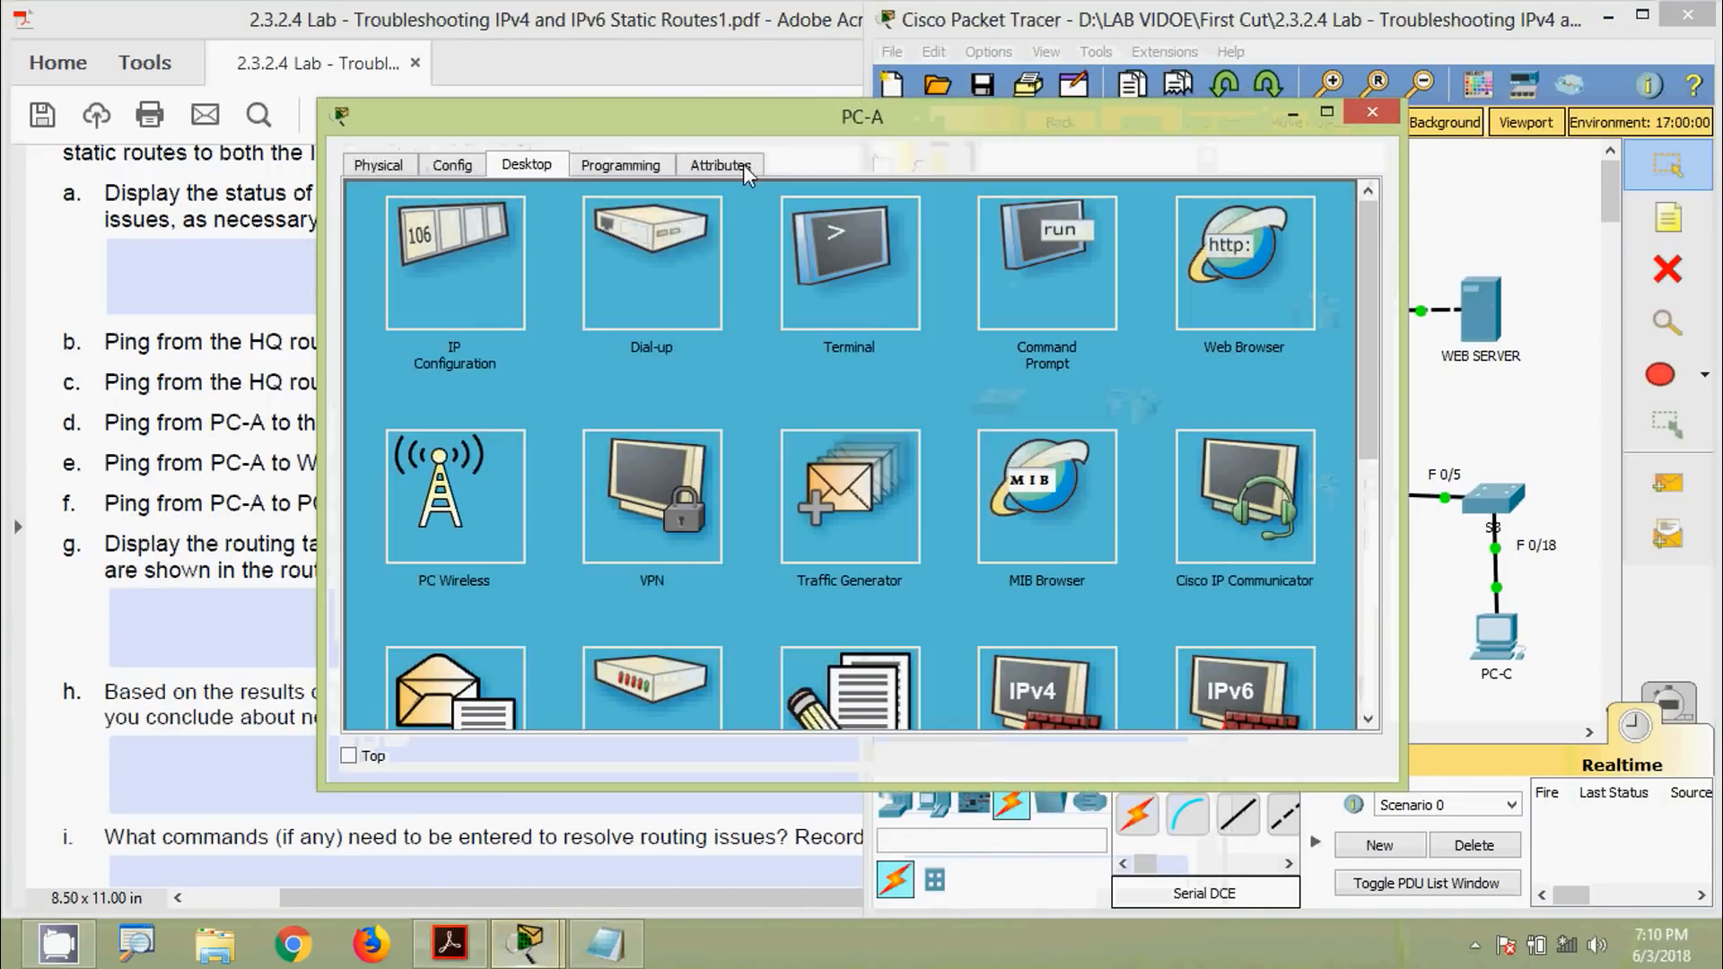
{"action": "left_click", "coordinate": [1081, 260]}
{"action": "left_click_drag", "start_coordinate": [898, 119], "coordinate": [907, 105]}
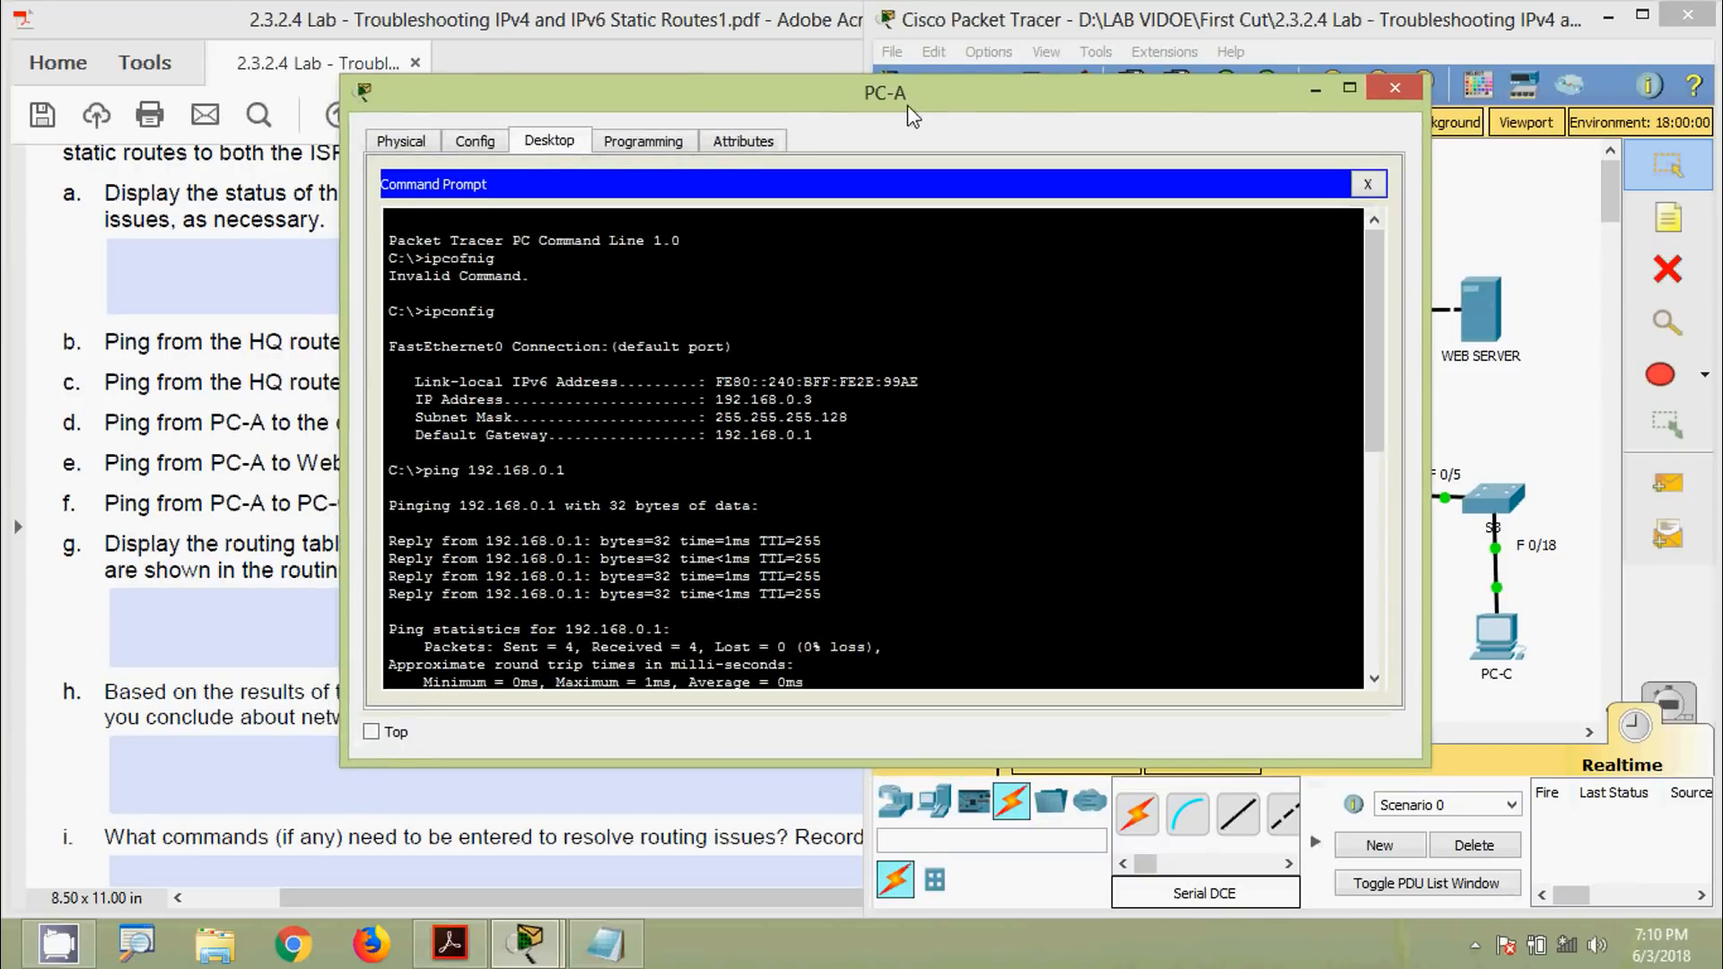
{"action": "scroll", "coordinate": [723, 508], "scroll_direction": "down", "scroll_amount": 9}
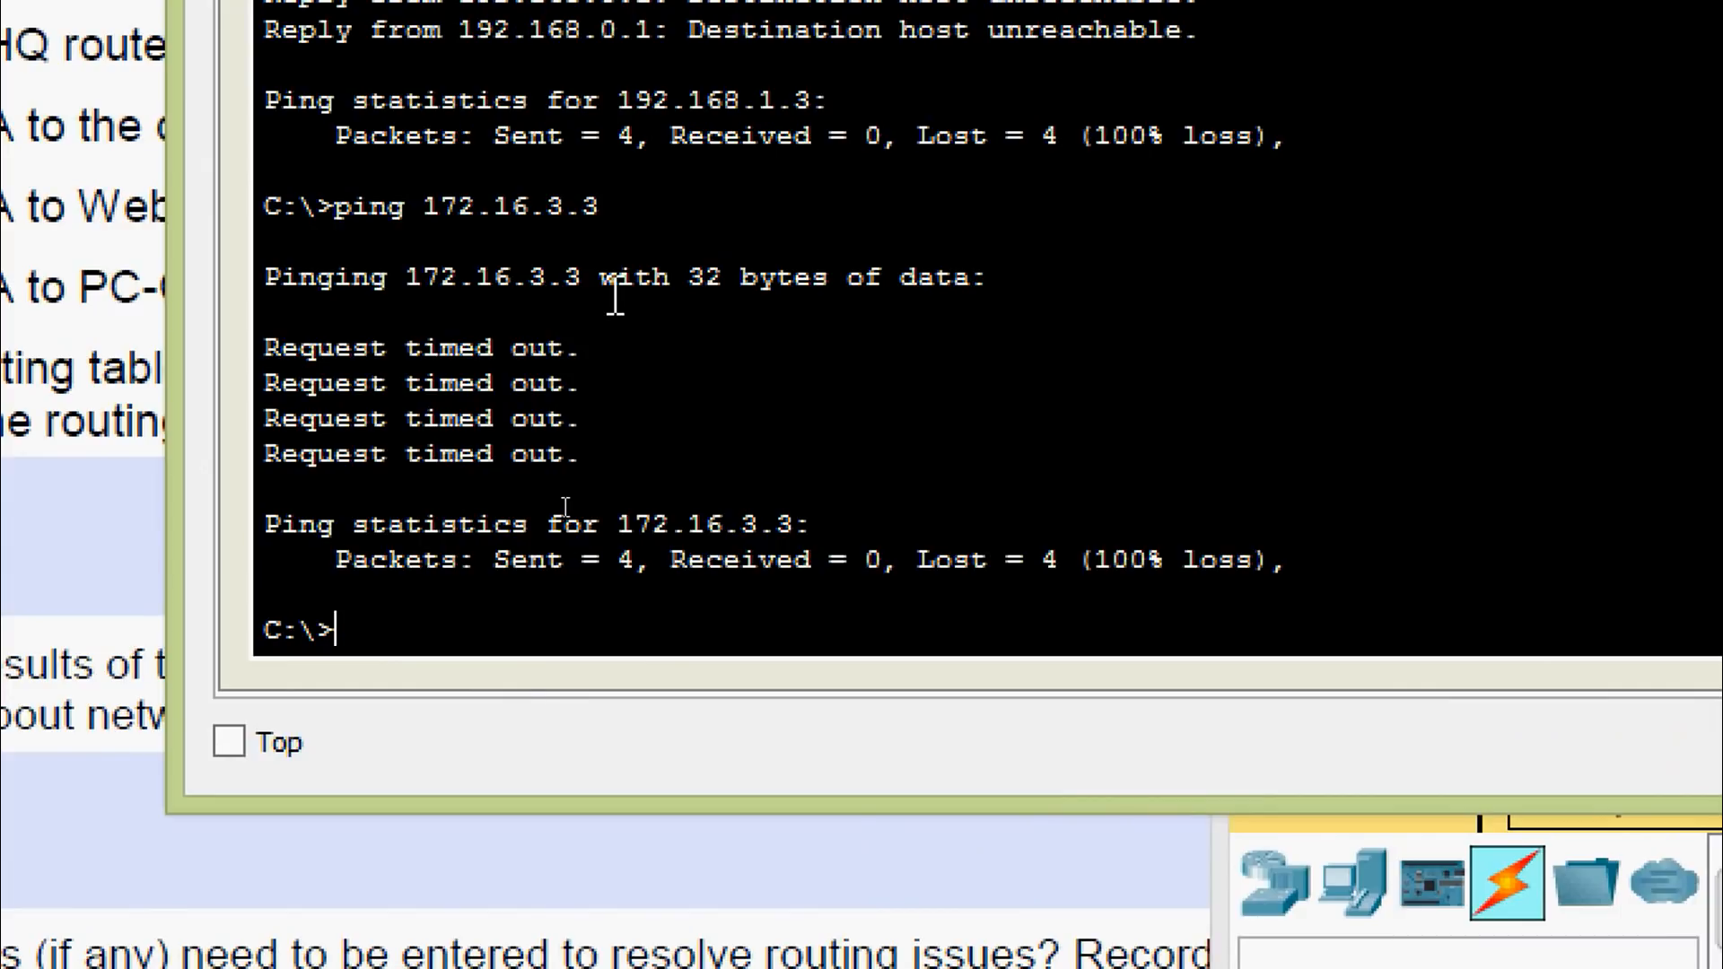
{"action": "type", "text": "ipv6config"}
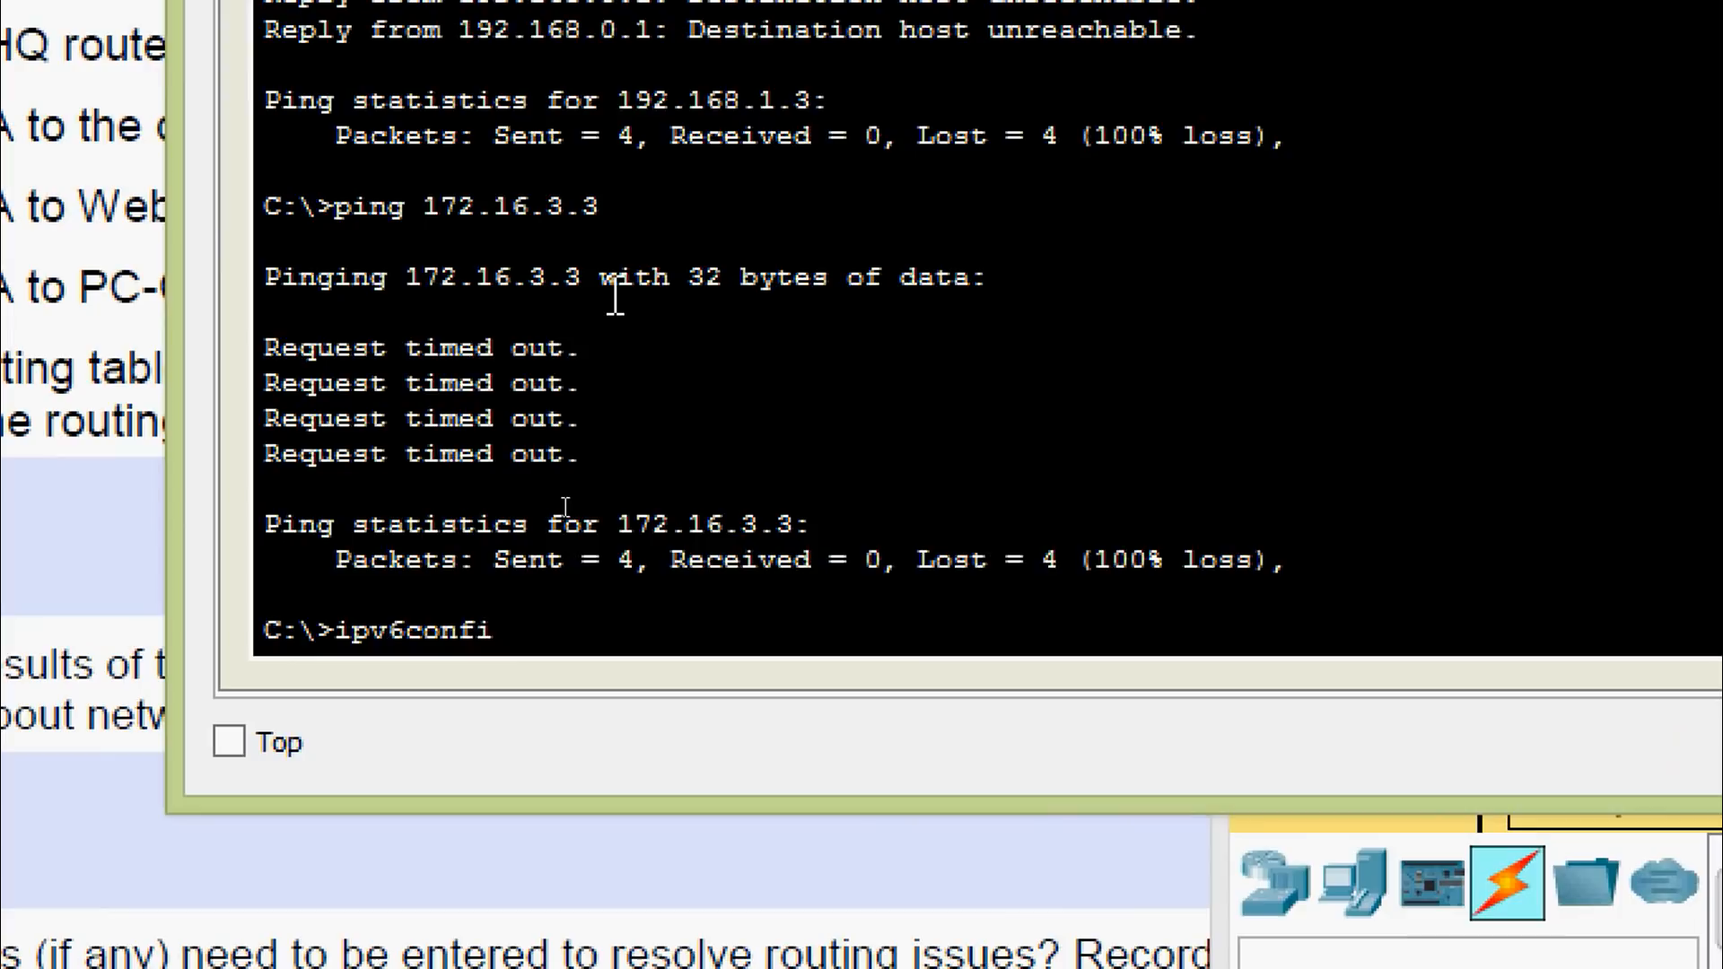
{"action": "key", "text": "Return"}
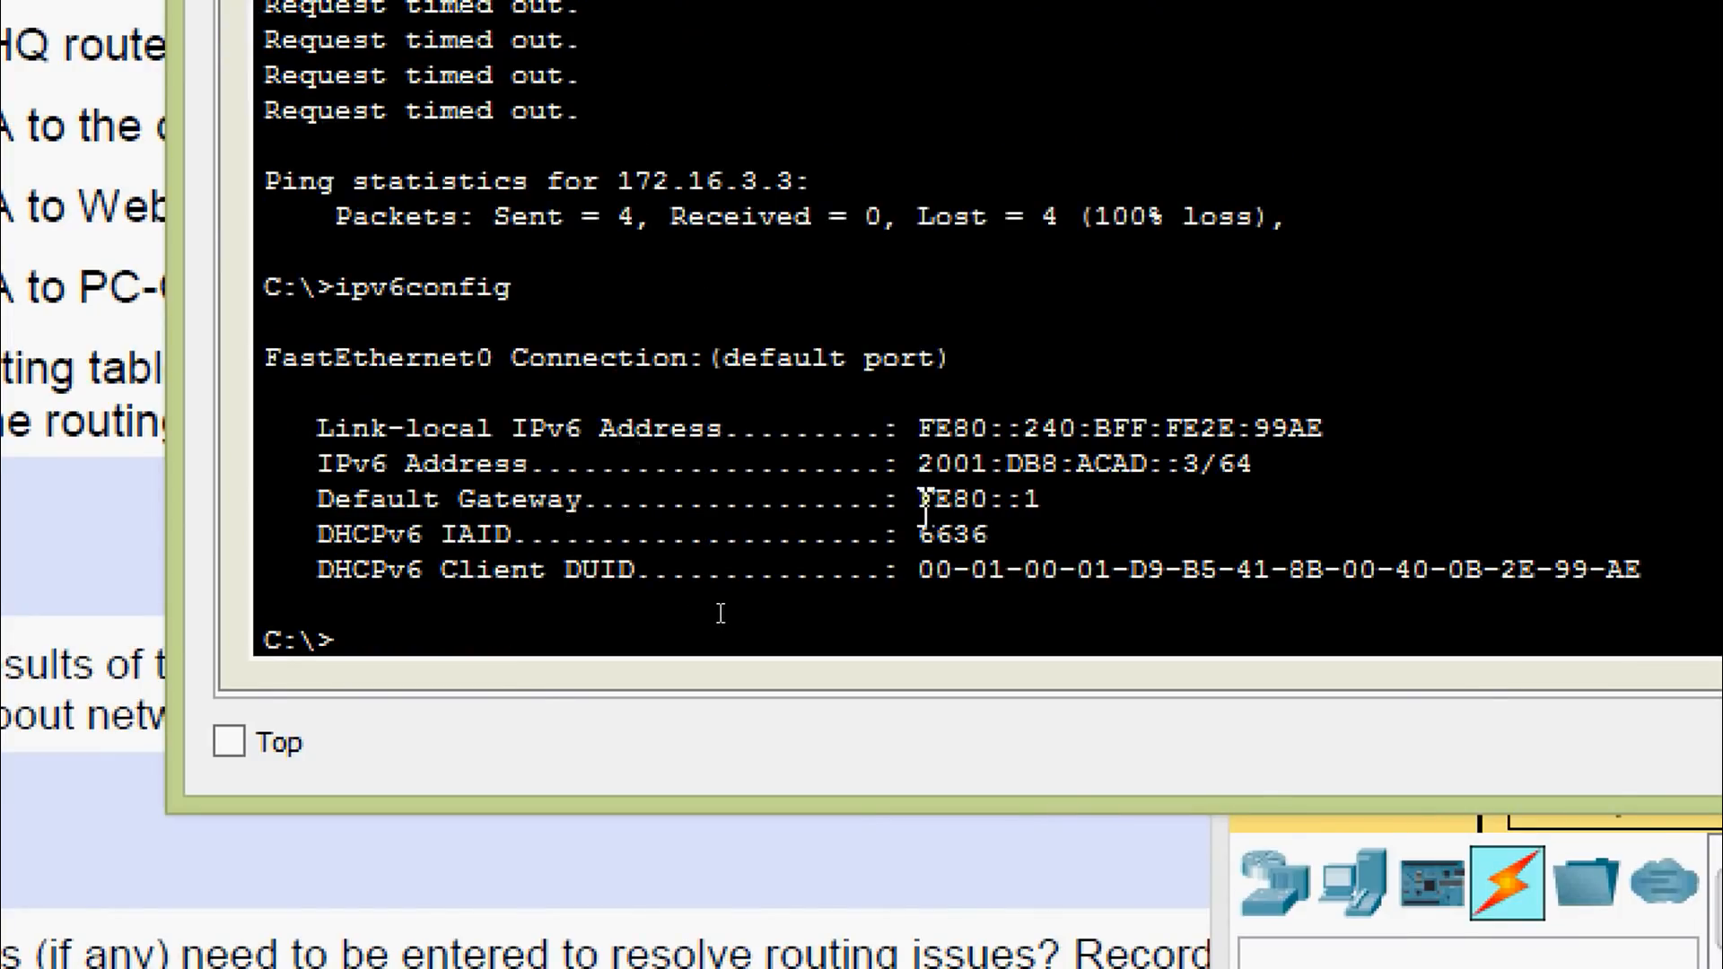
Copy the default gateway FE80::1 and ping it from PC-A, succeeding 4/4
{"action": "left_click_drag", "start_coordinate": [921, 501], "coordinate": [1025, 498]}
{"action": "right_click", "coordinate": [1019, 501]}
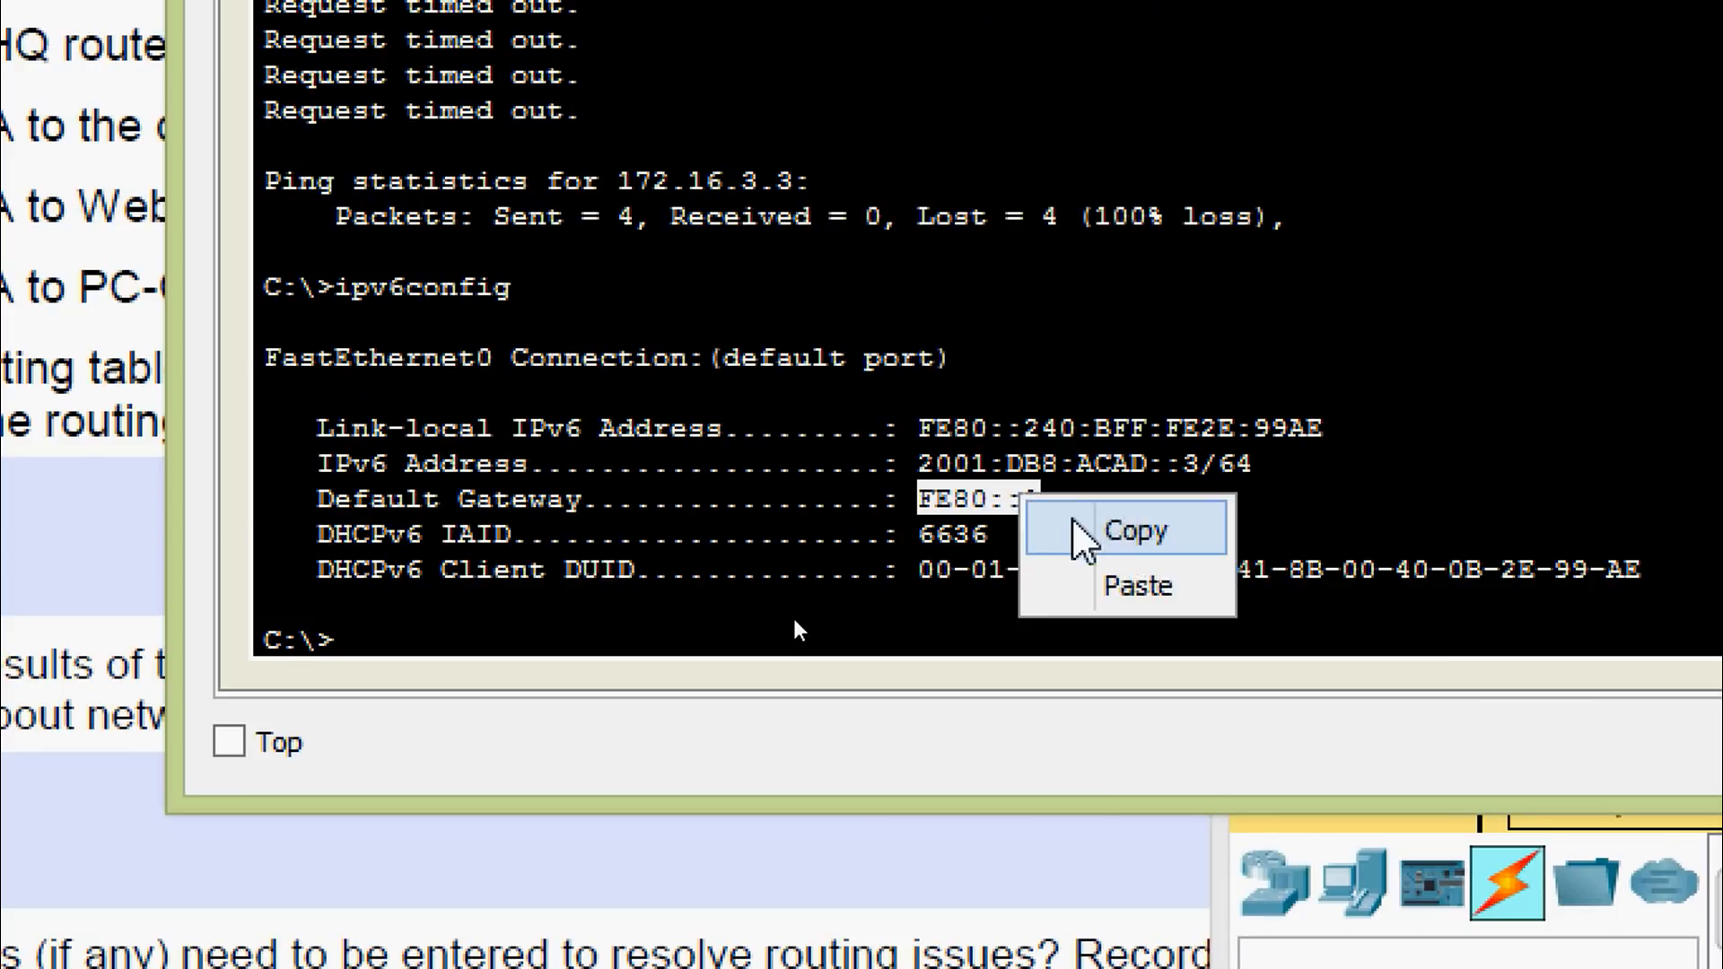
{"action": "left_click", "coordinate": [1081, 532]}
{"action": "left_click", "coordinate": [536, 645]}
{"action": "type", "text": "p"}
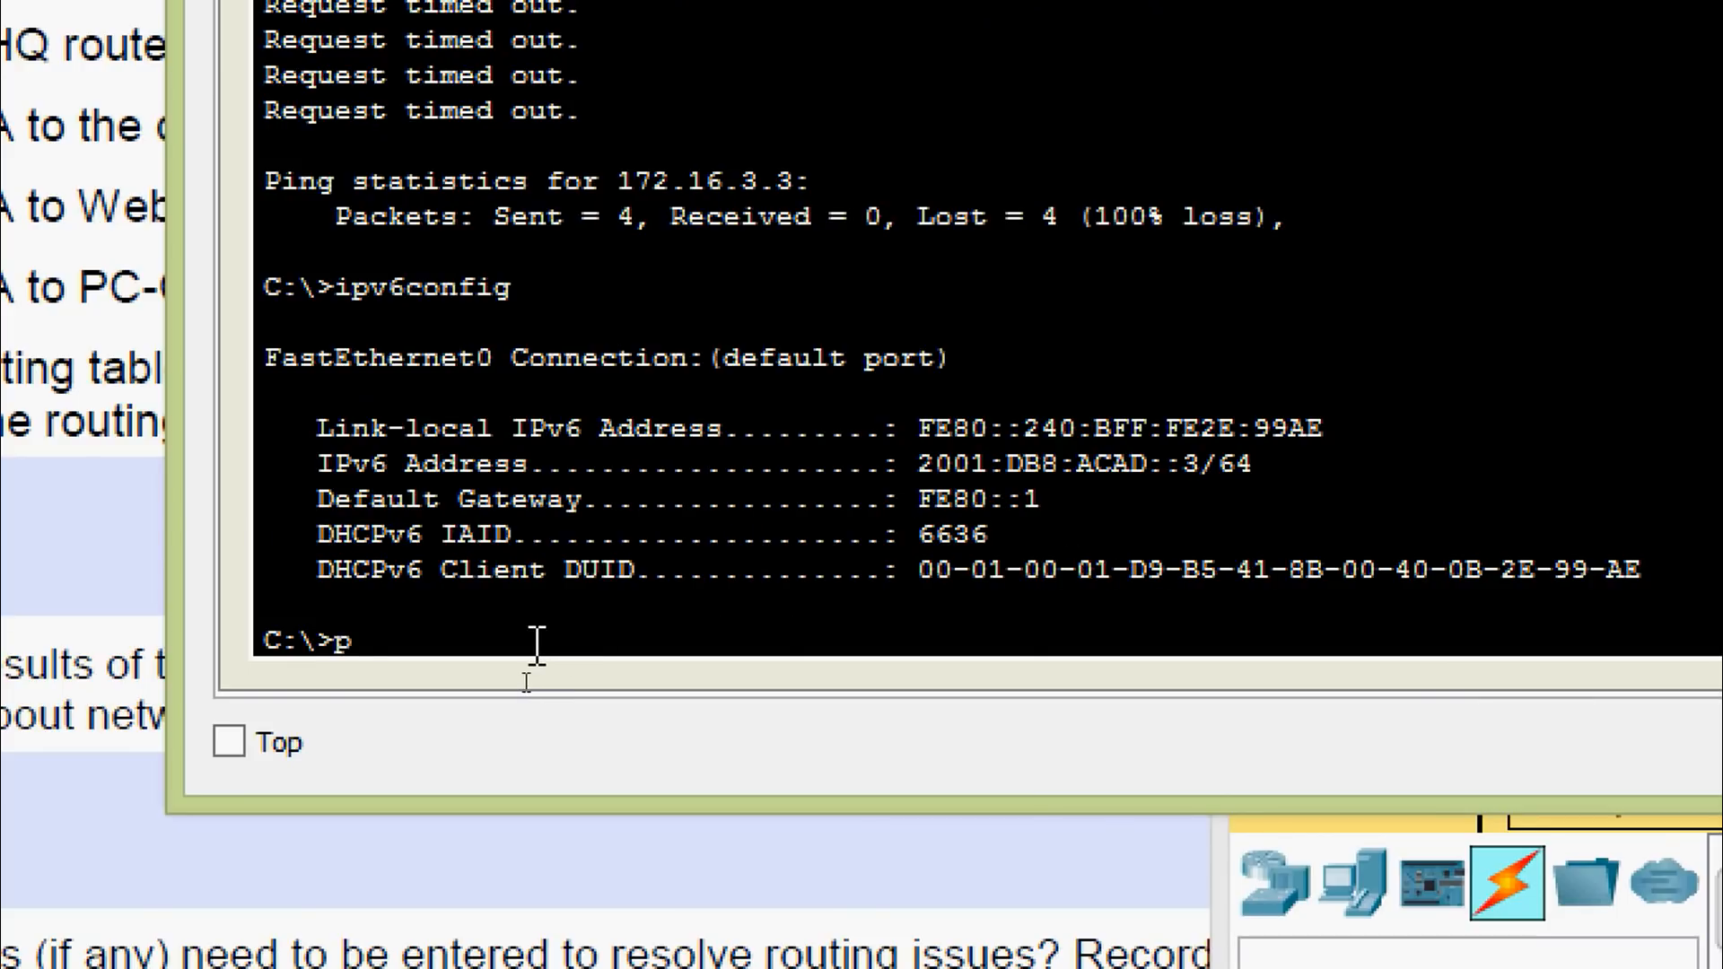
{"action": "type", "text": "ing"}
{"action": "right_click", "coordinate": [537, 644]}
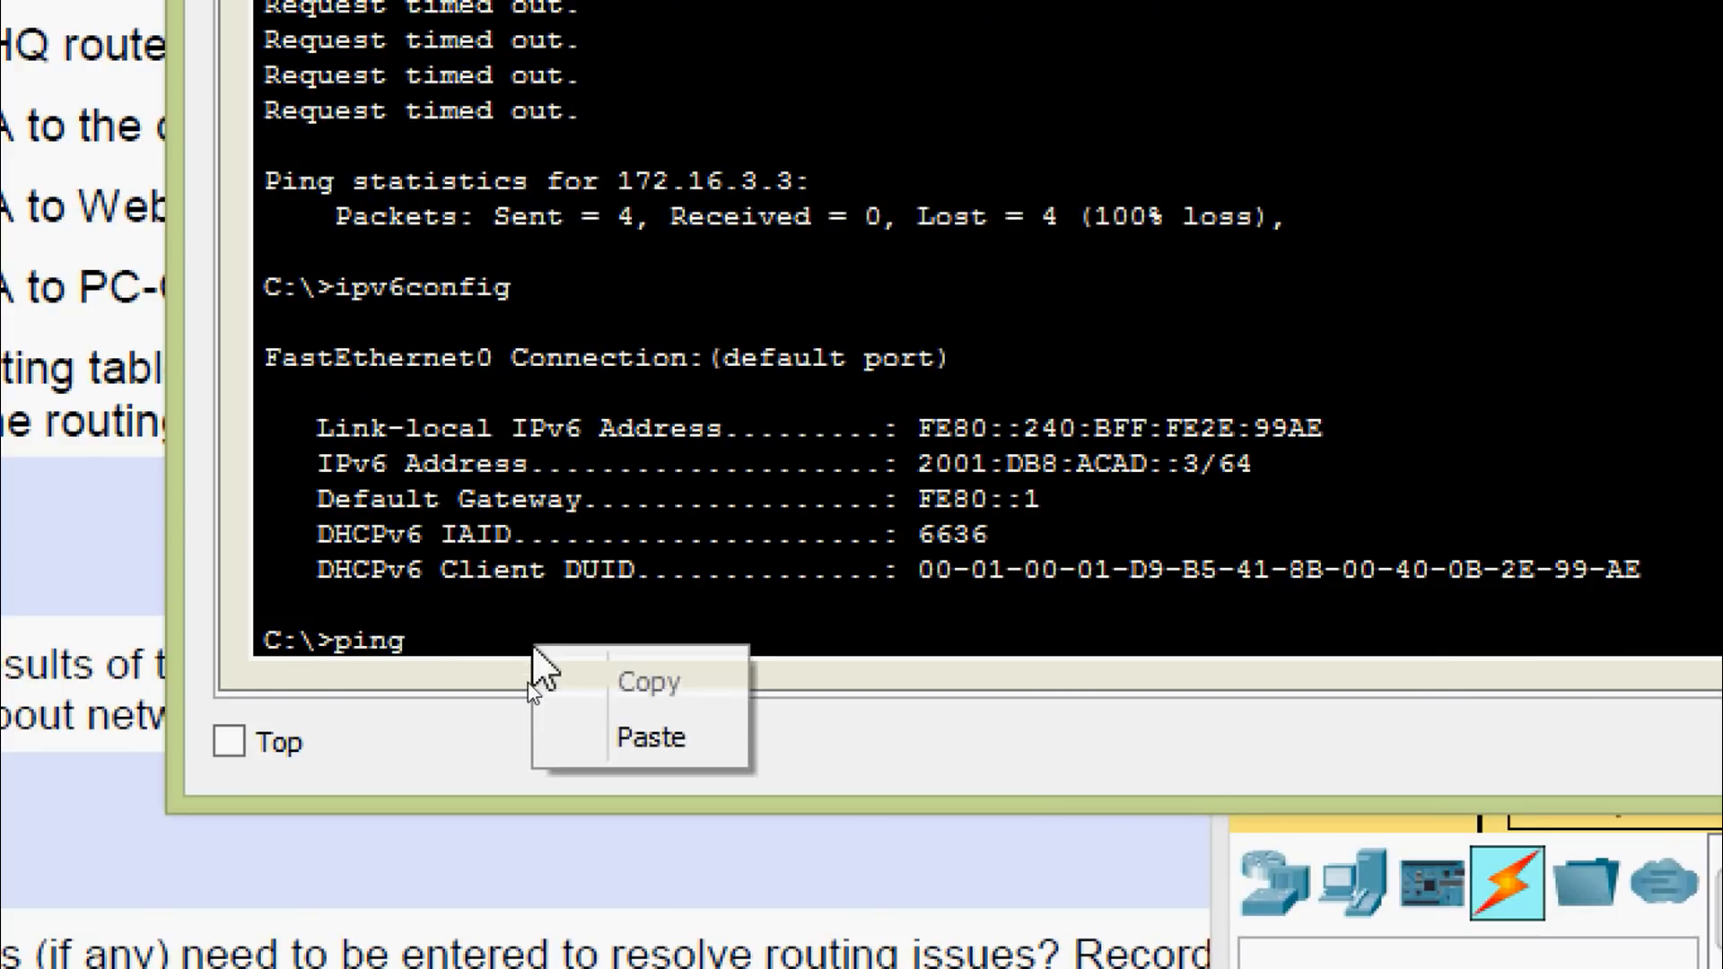
{"action": "left_click", "coordinate": [566, 731]}
{"action": "key", "text": "Return"}
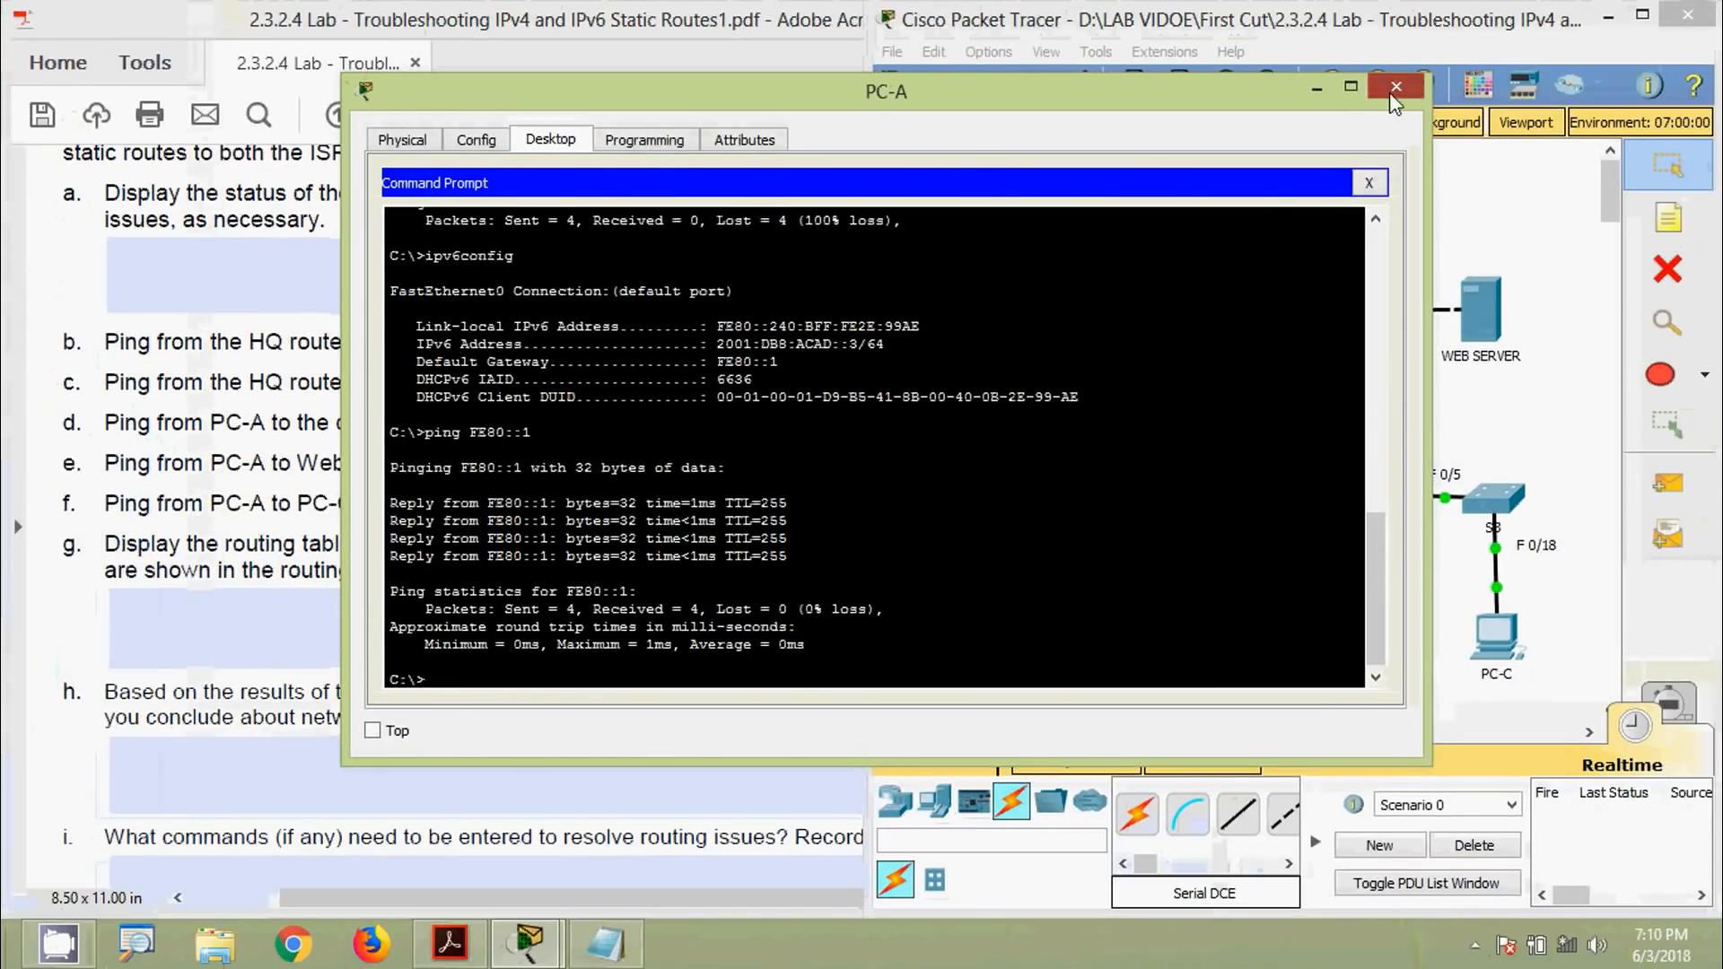
Close PC-A's window and record Yes for worksheet question d
{"action": "left_click", "coordinate": [1395, 86]}
{"action": "left_click", "coordinate": [808, 421]}
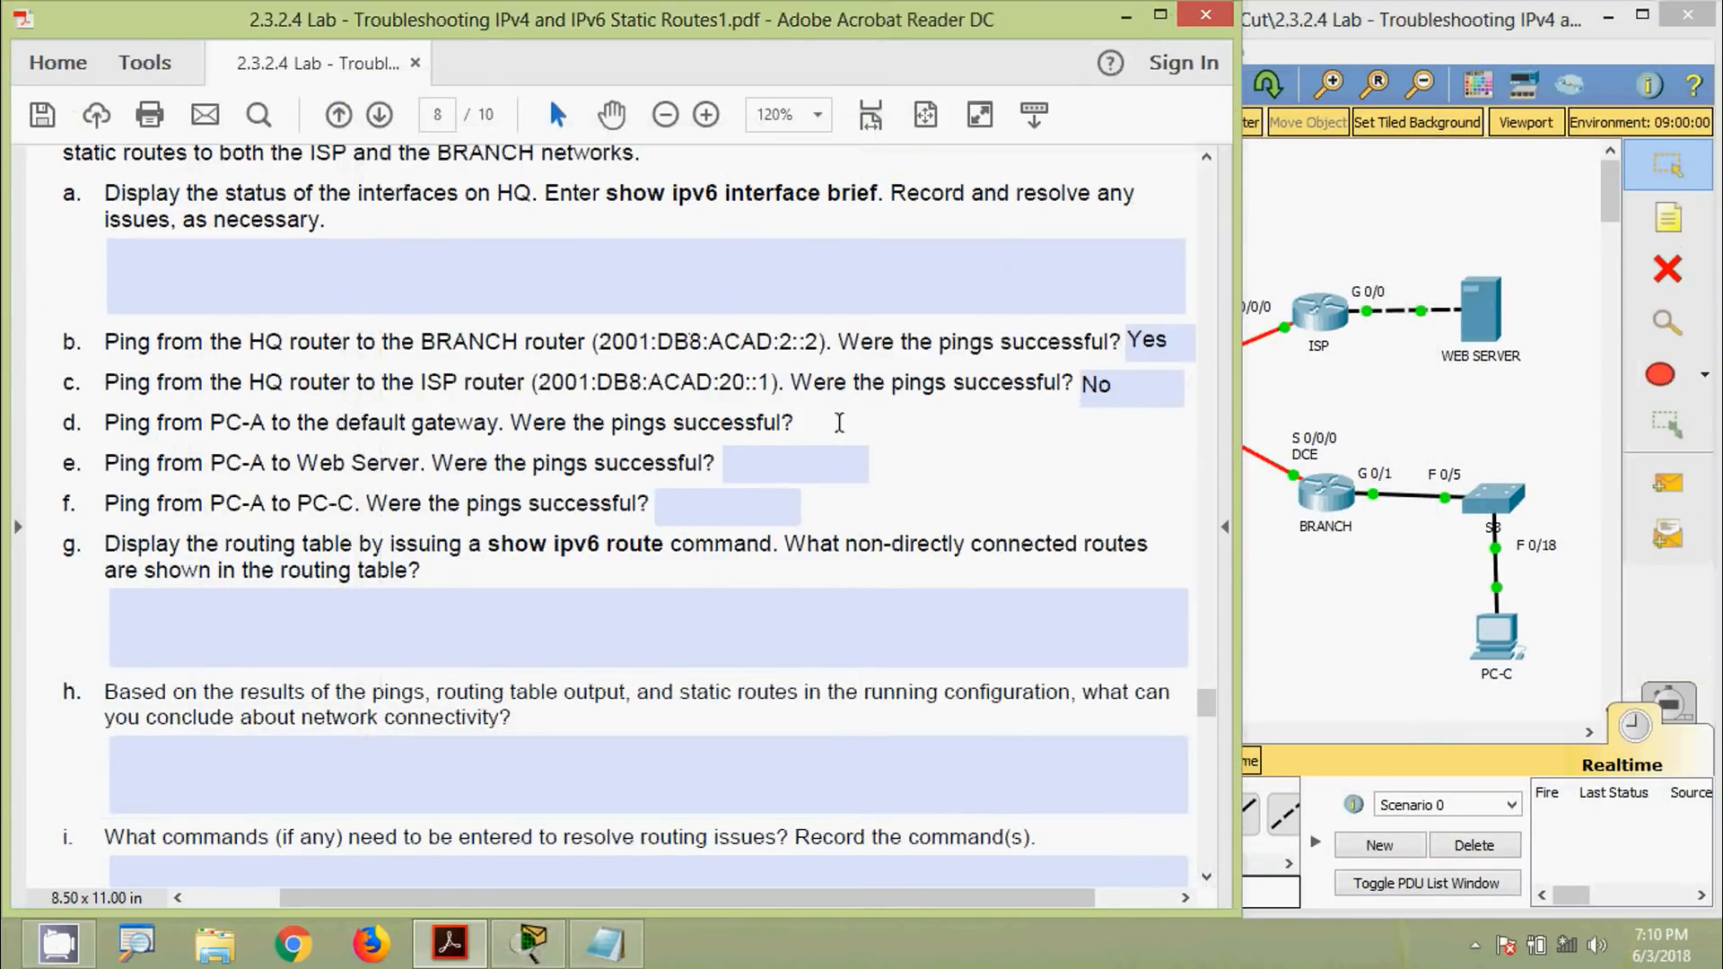
{"action": "type", "text": "Yes"}
{"action": "left_click", "coordinate": [749, 471]}
{"action": "left_click", "coordinate": [738, 471]}
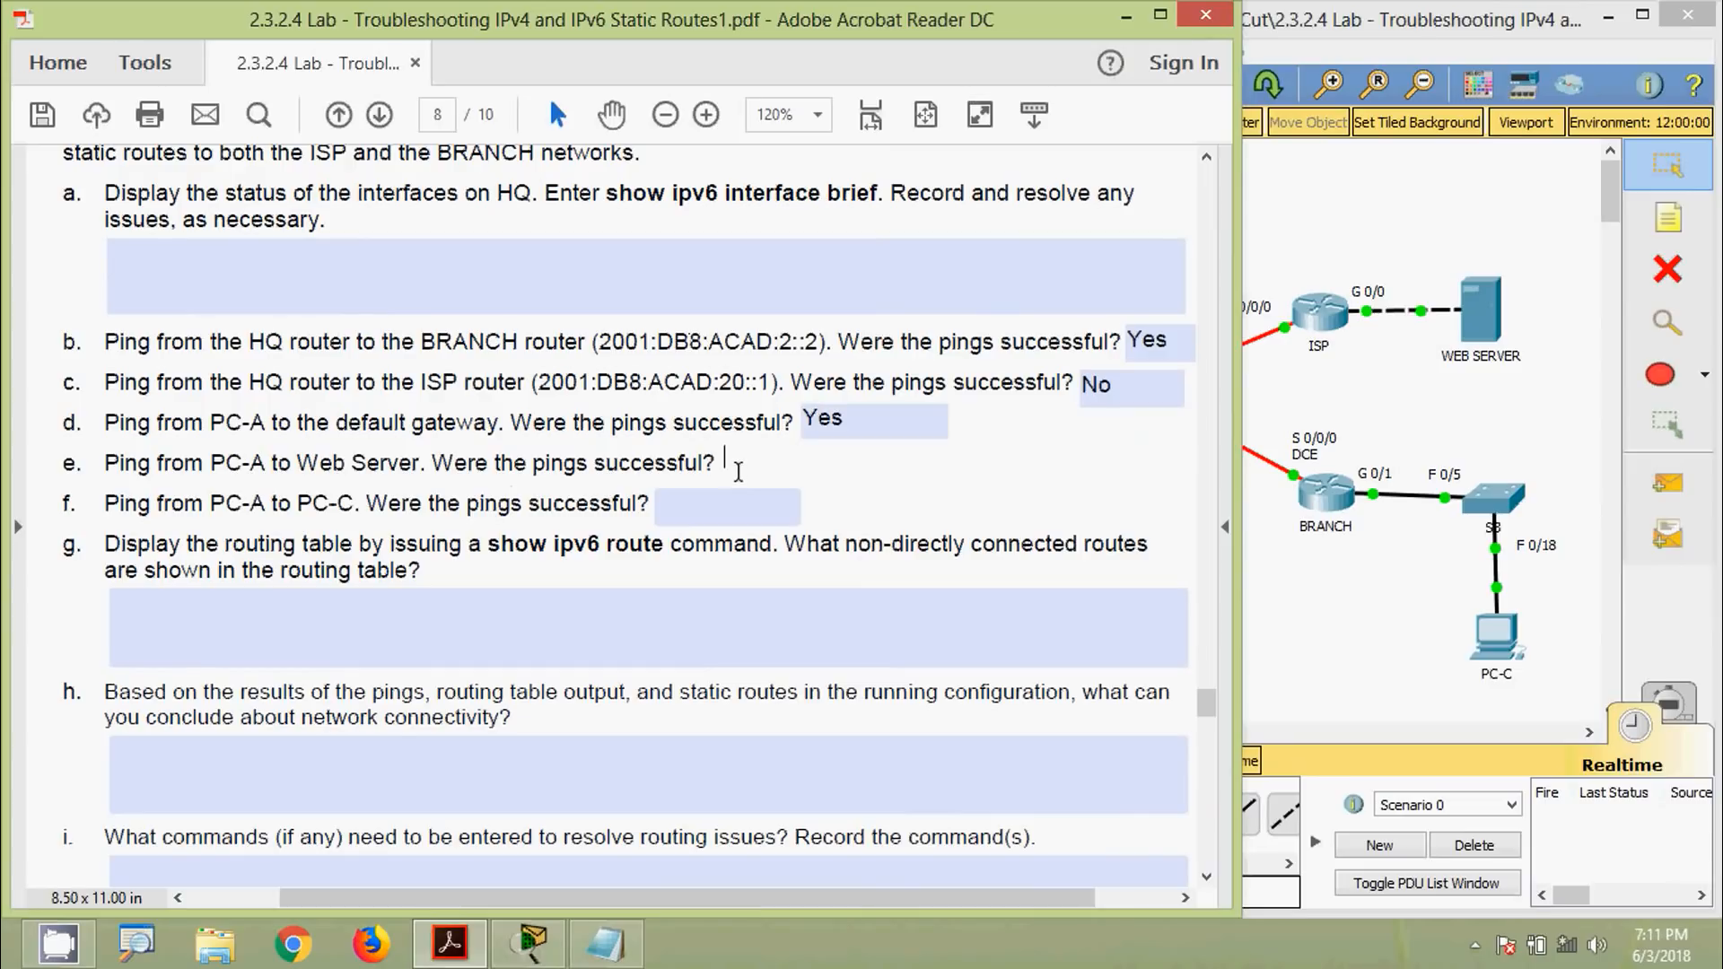
{"action": "left_click", "coordinate": [1341, 436]}
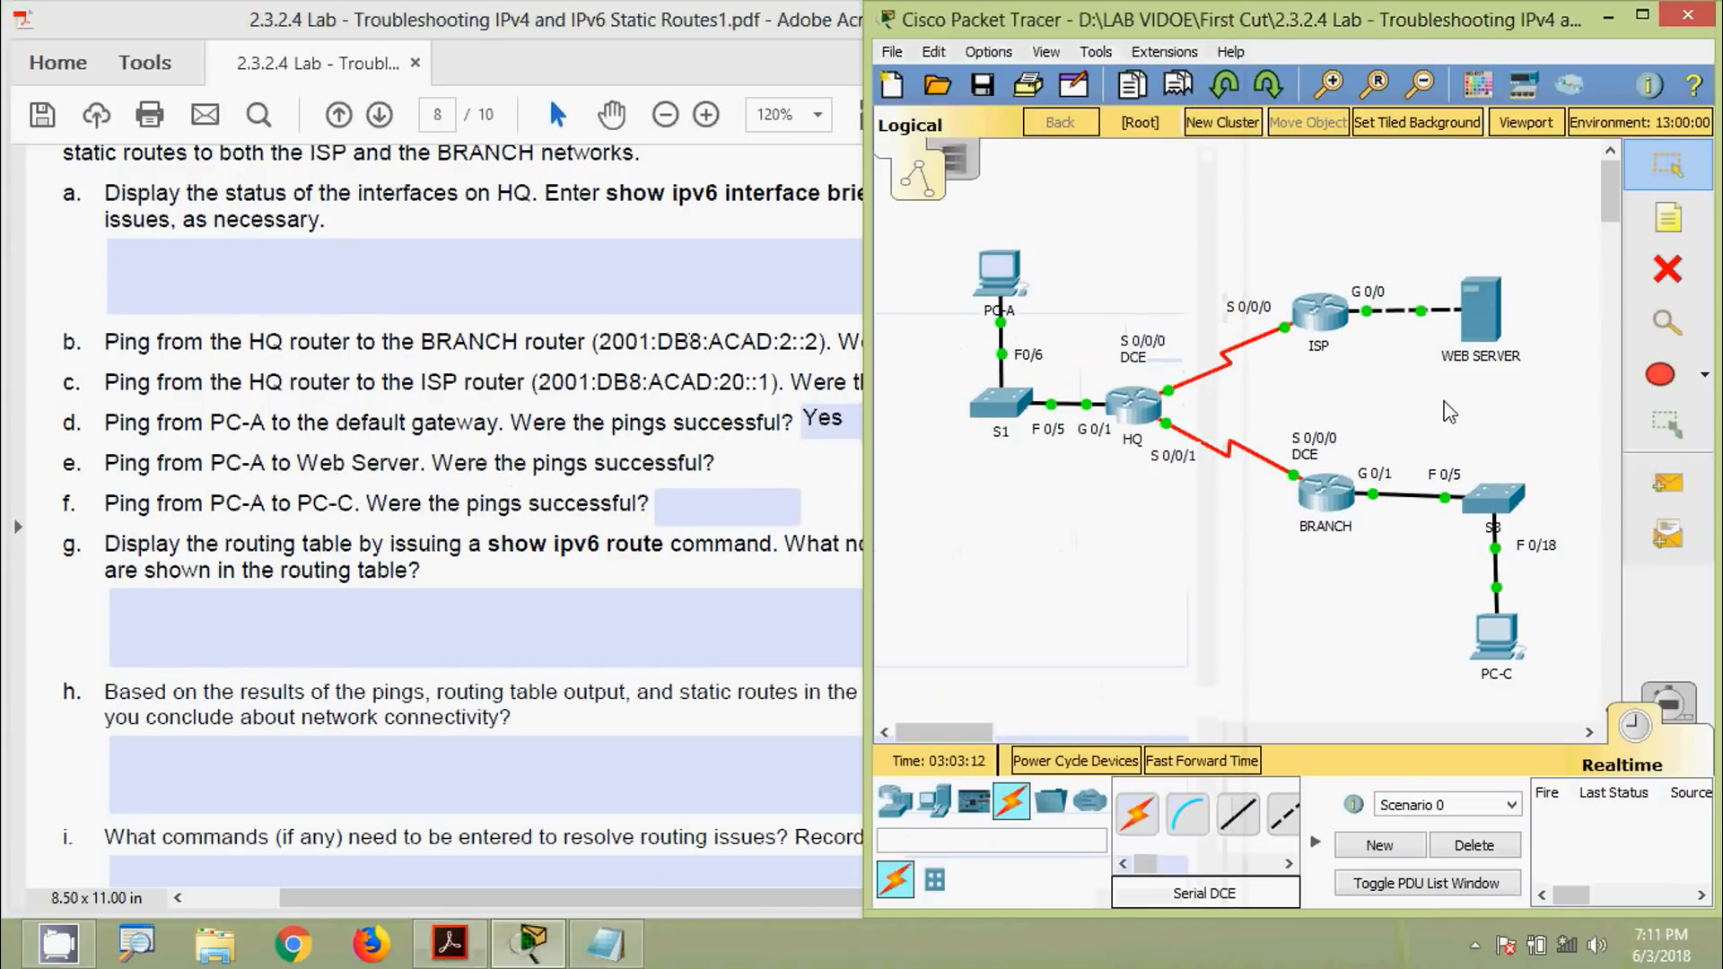
Copy the web server's IPv6 address 2001:DB8:ACAD:30::3 from its IP Configuration
{"action": "left_click", "coordinate": [1483, 325]}
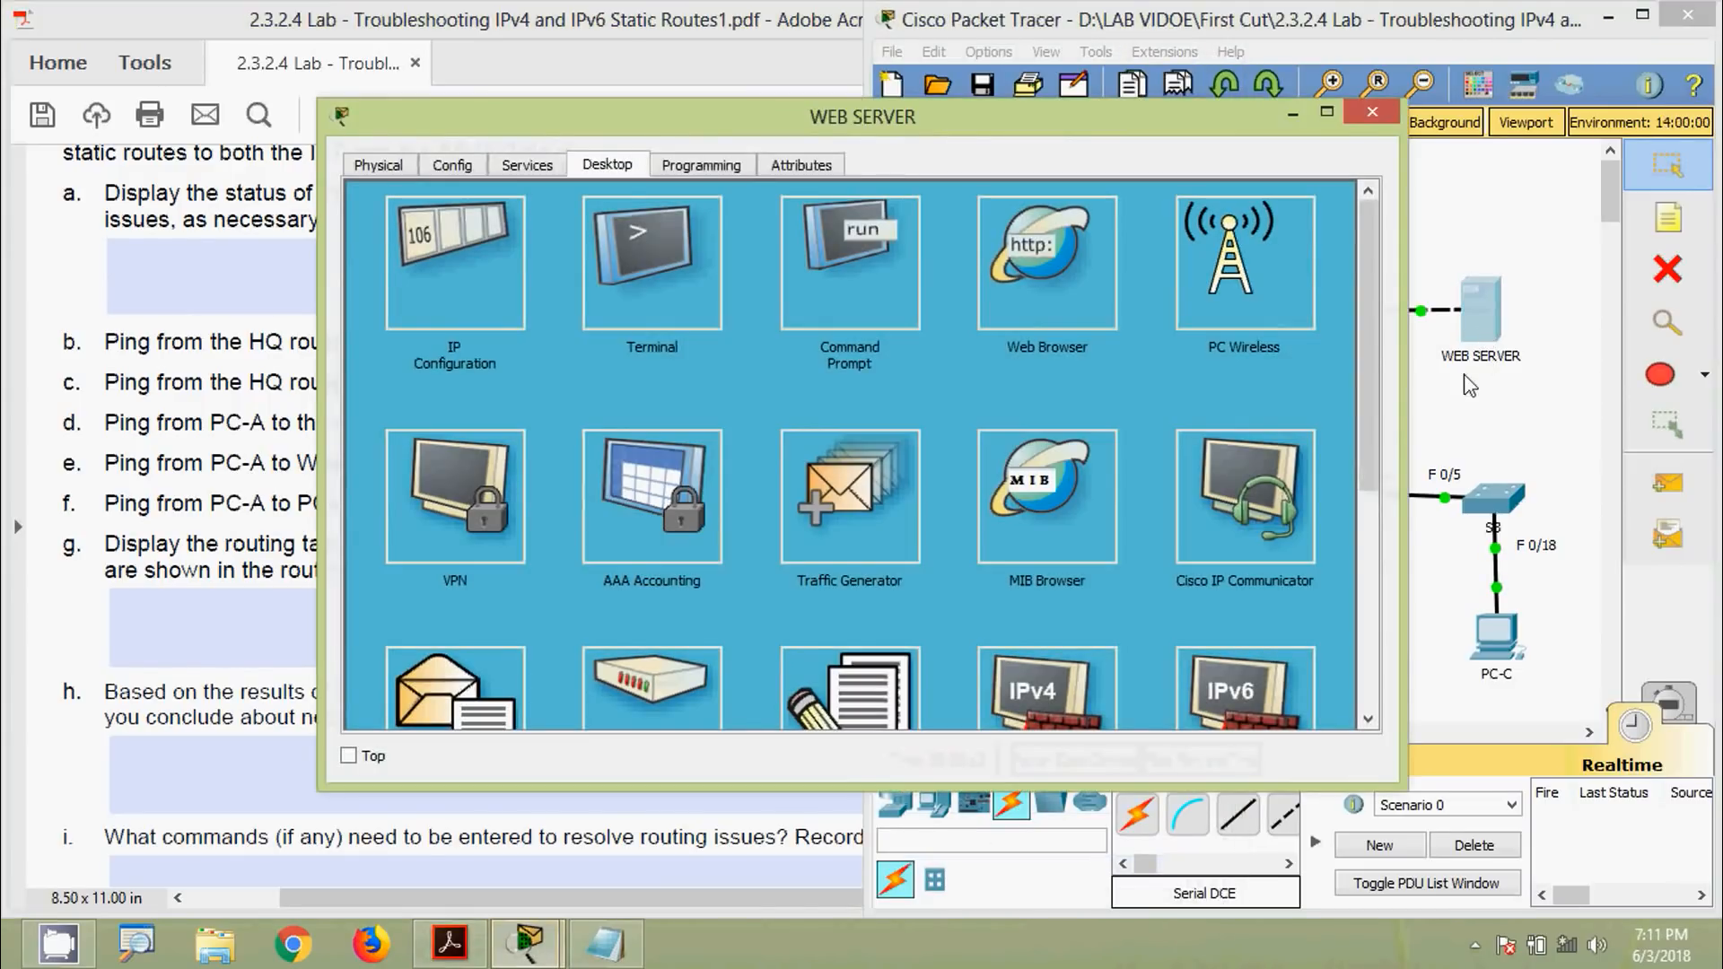
{"action": "left_click", "coordinate": [447, 296]}
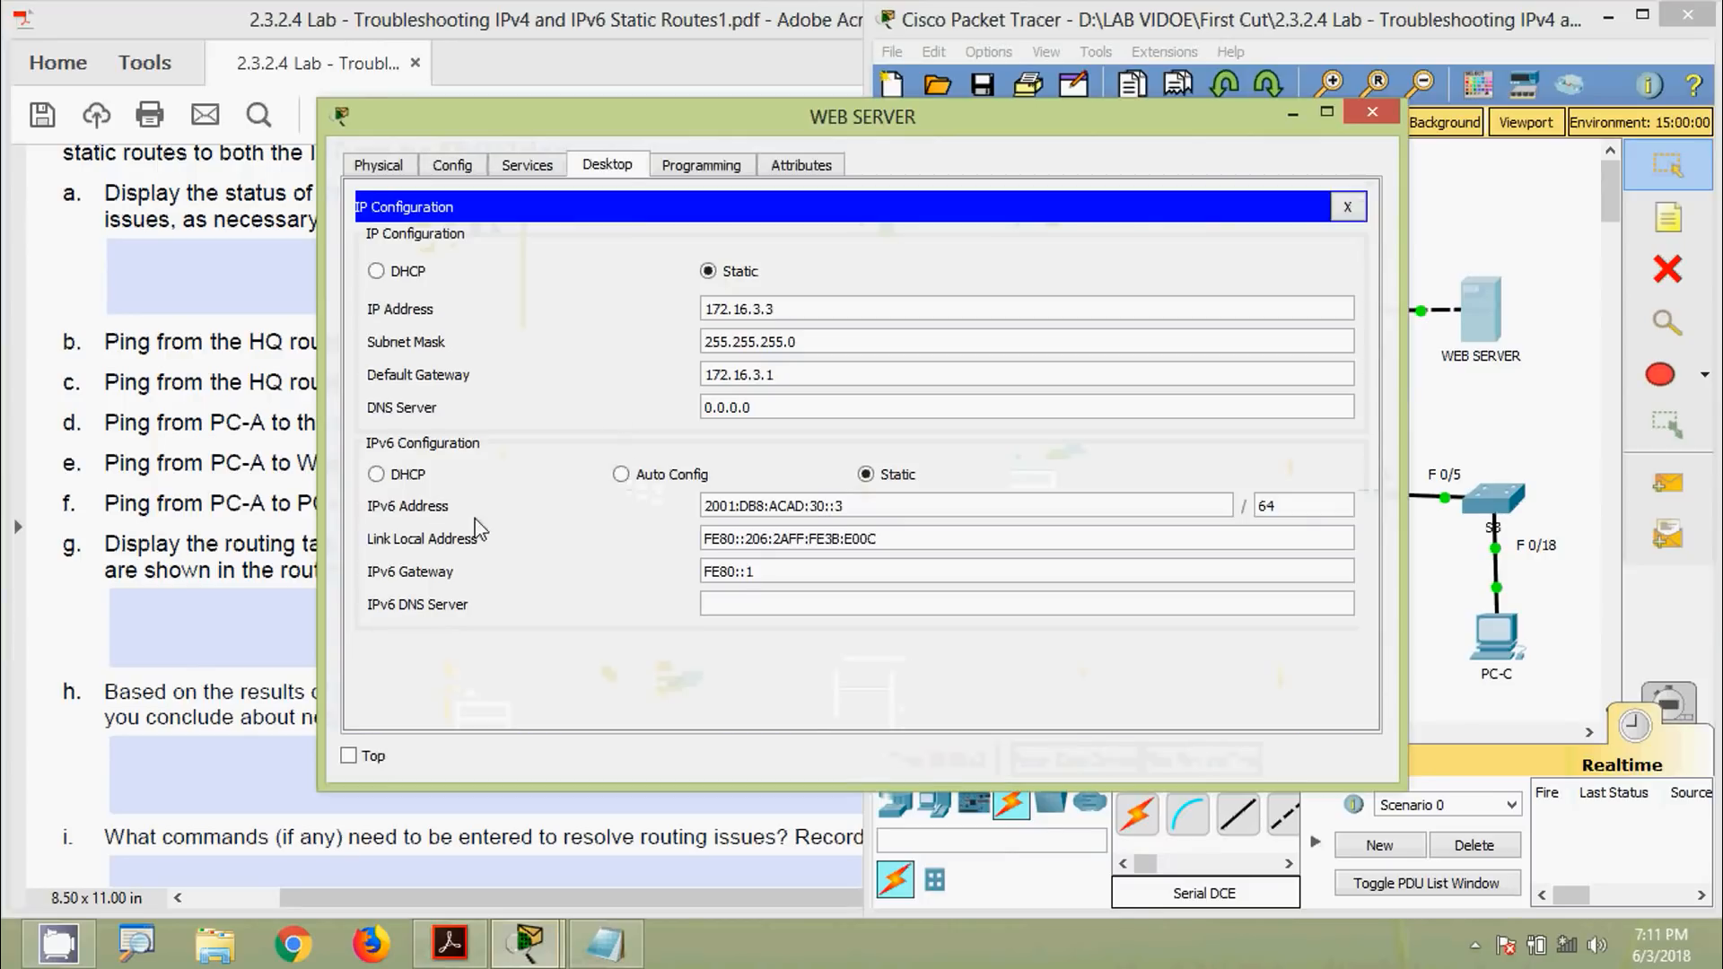
{"action": "left_click_drag", "start_coordinate": [877, 504], "coordinate": [635, 518]}
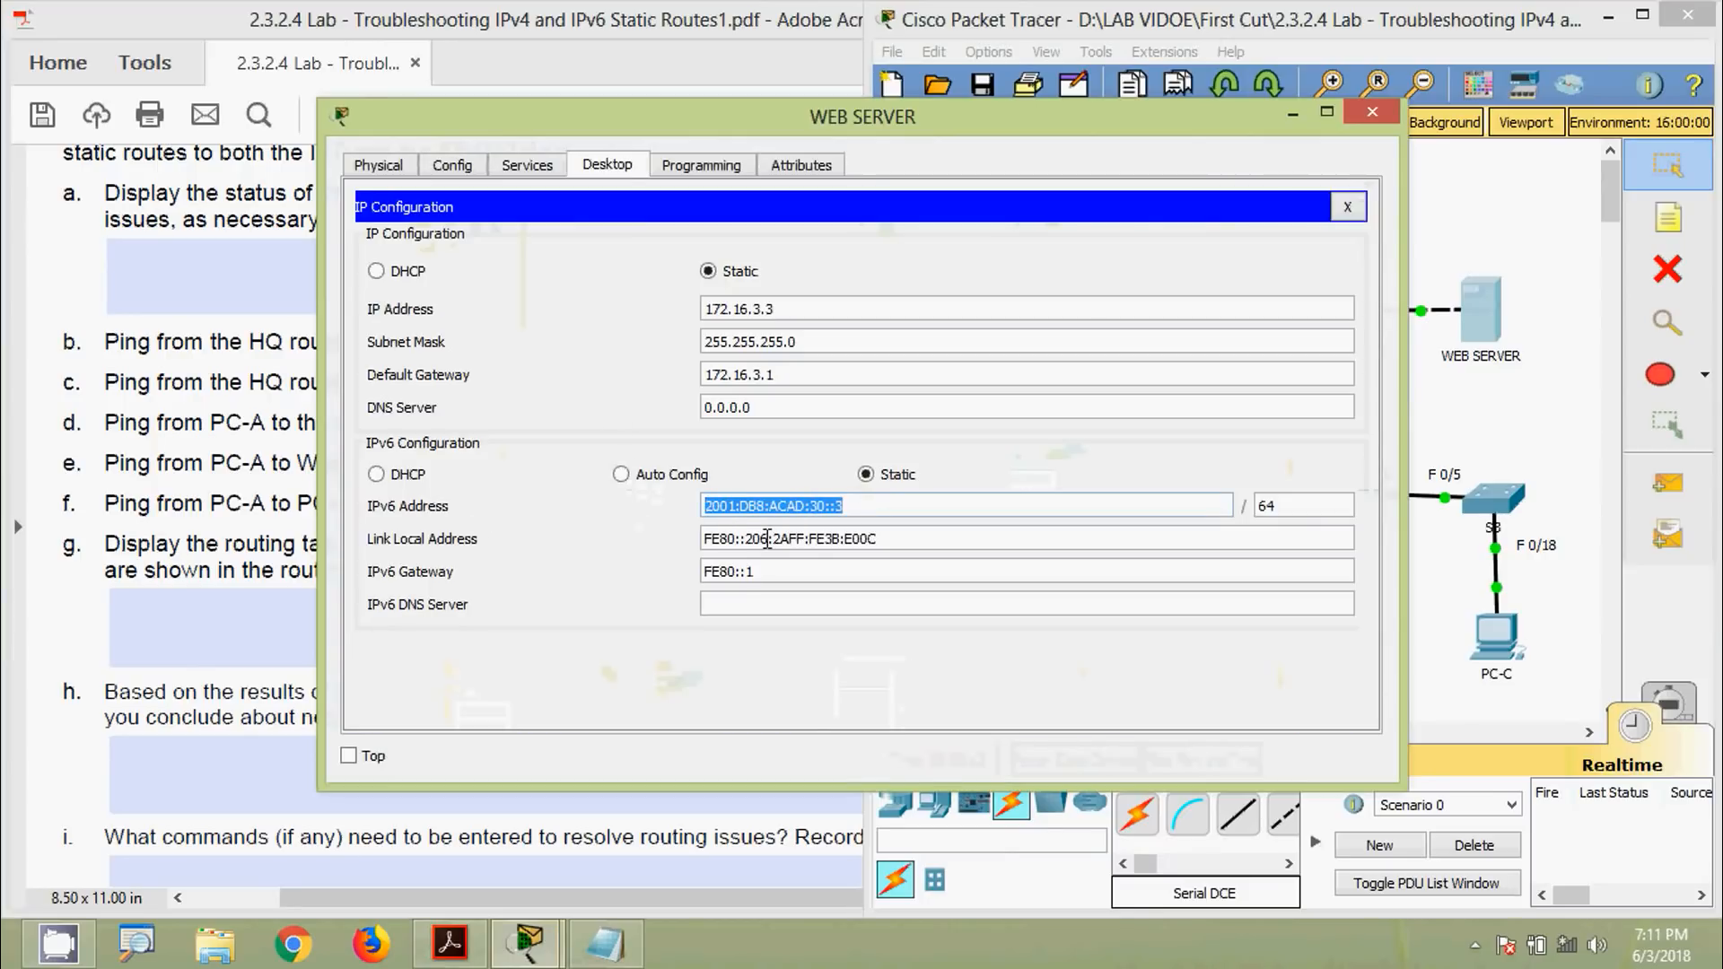
{"action": "left_click", "coordinate": [1372, 111]}
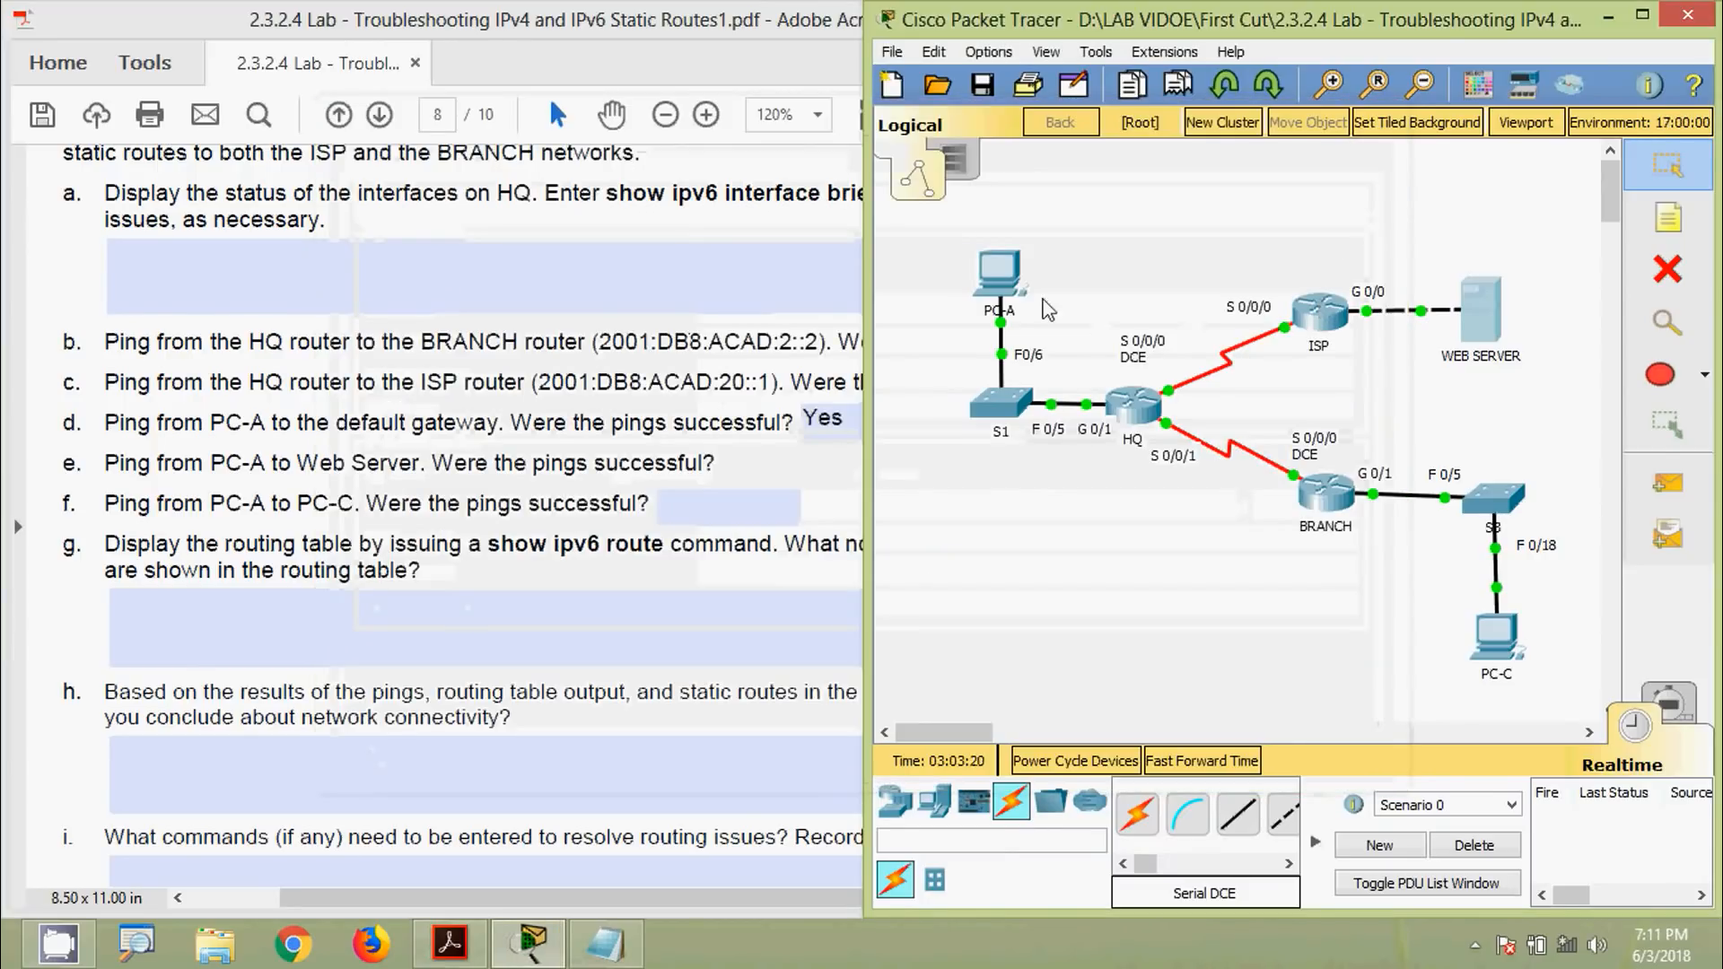
Ping the web server at 2001:DB8:ACAD:30::3 from PC-A, failing 0/4
{"action": "left_click", "coordinate": [997, 274]}
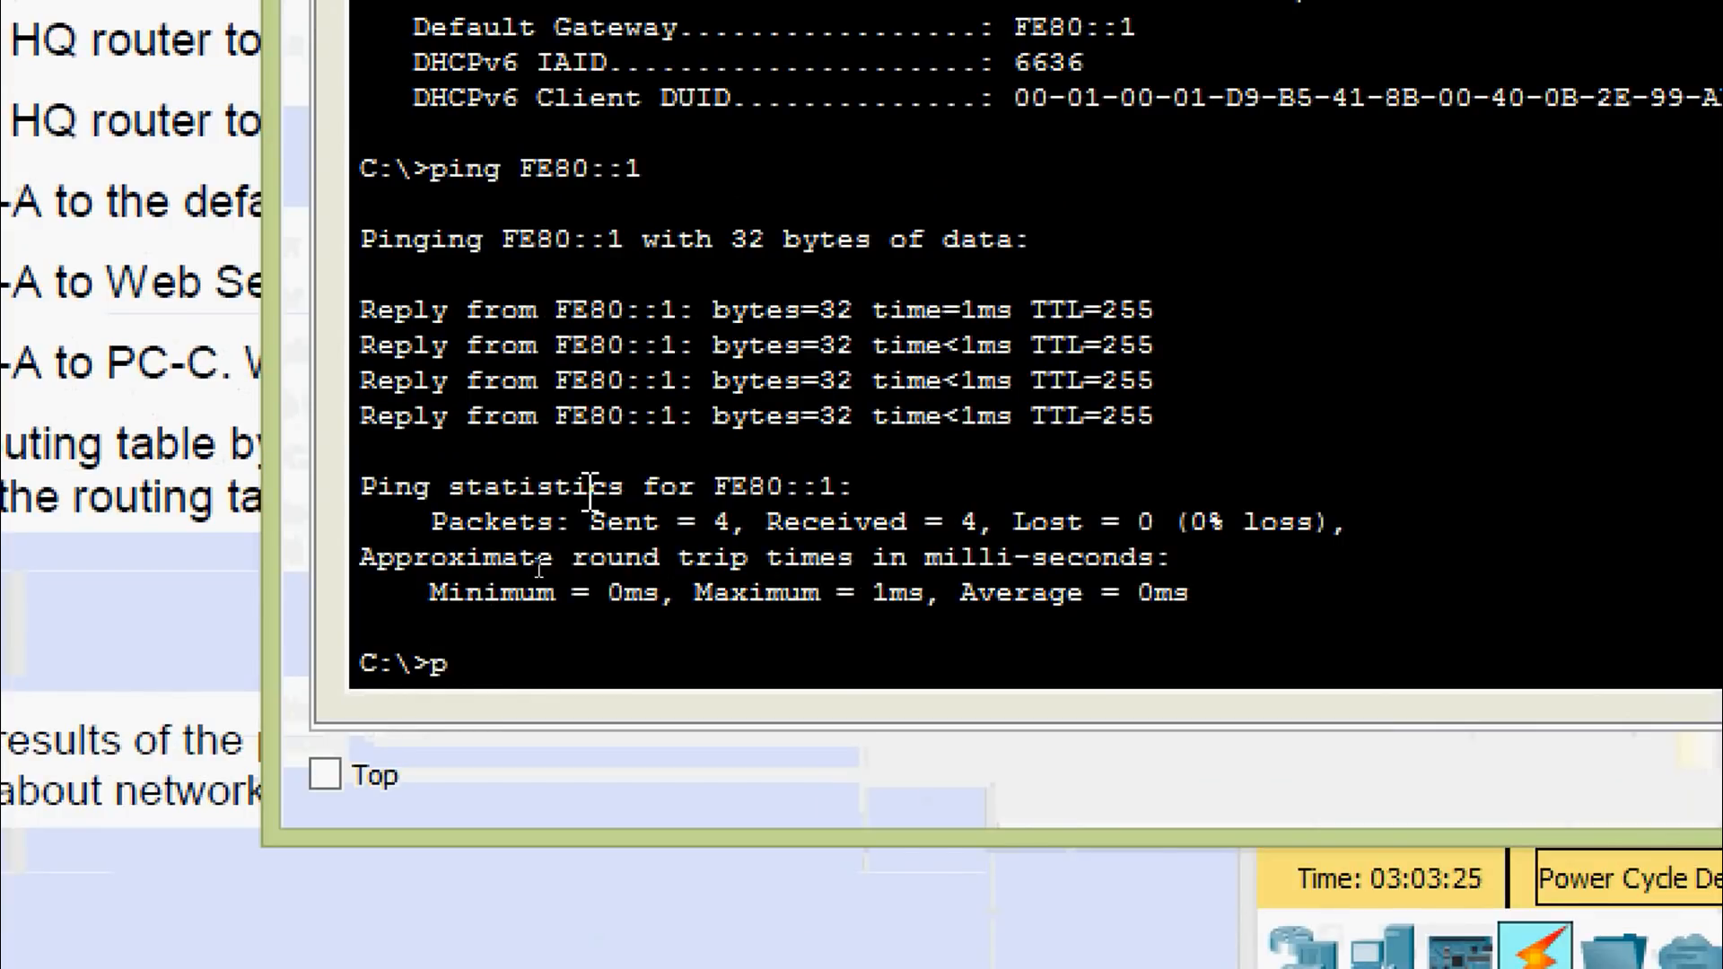
{"action": "type", "text": "ing"}
{"action": "right_click", "coordinate": [577, 655]}
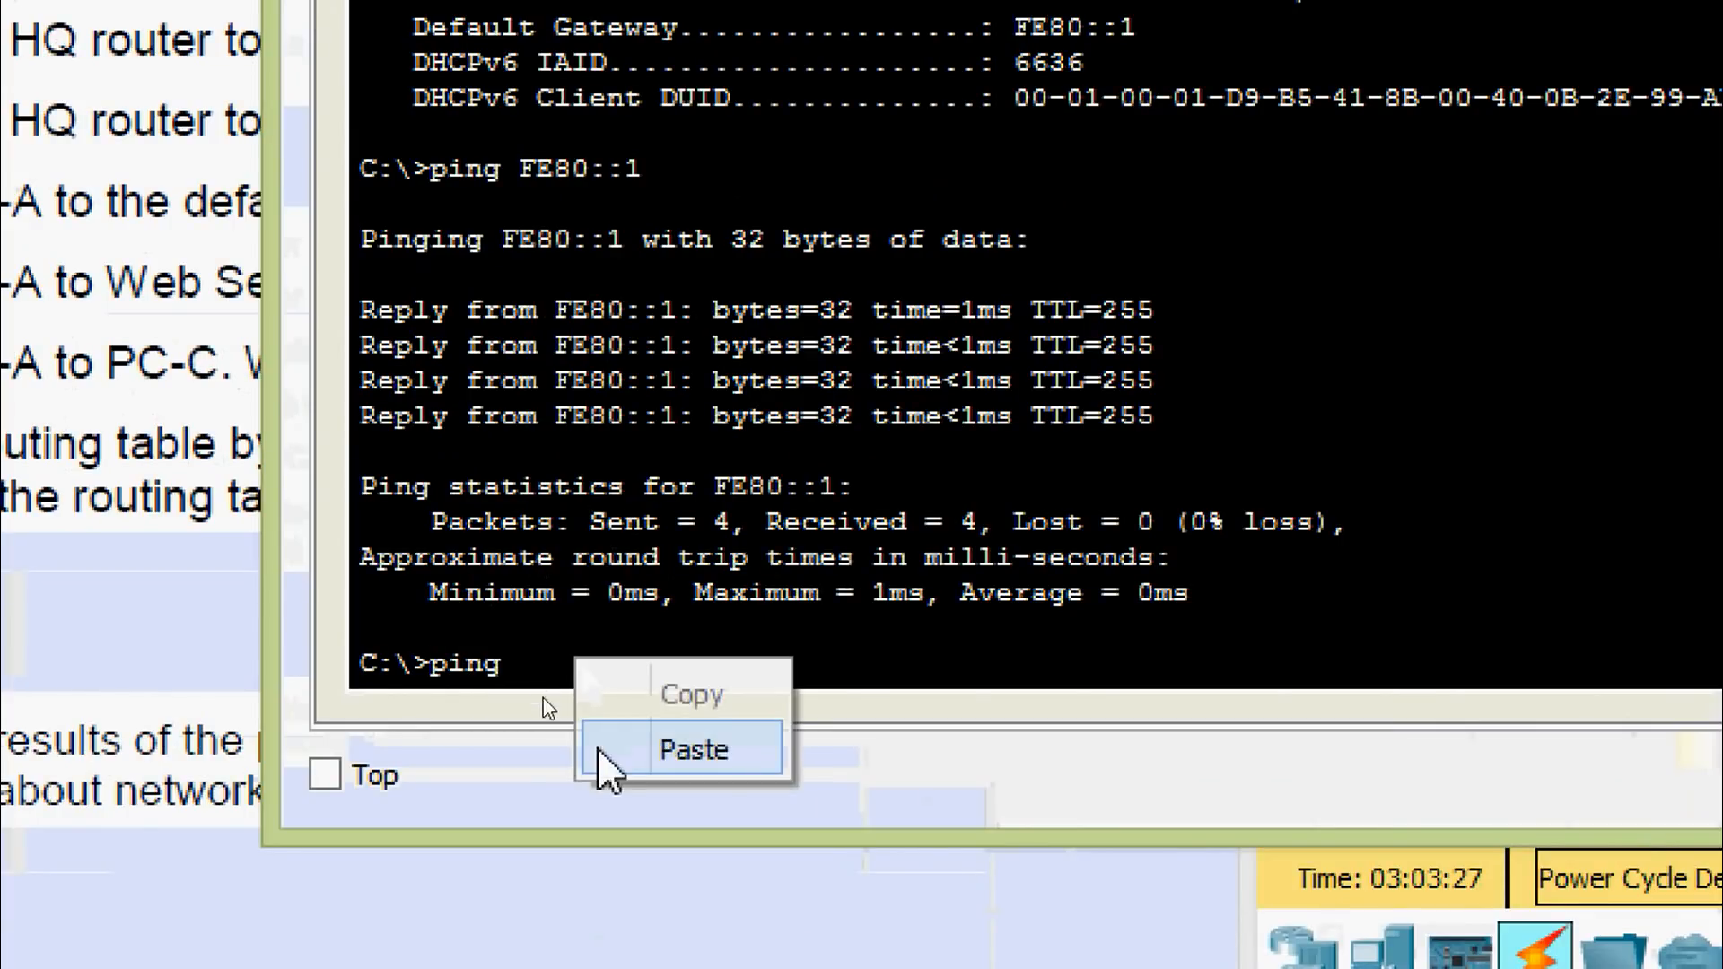
{"action": "left_click", "coordinate": [606, 751]}
{"action": "key", "text": "Return"}
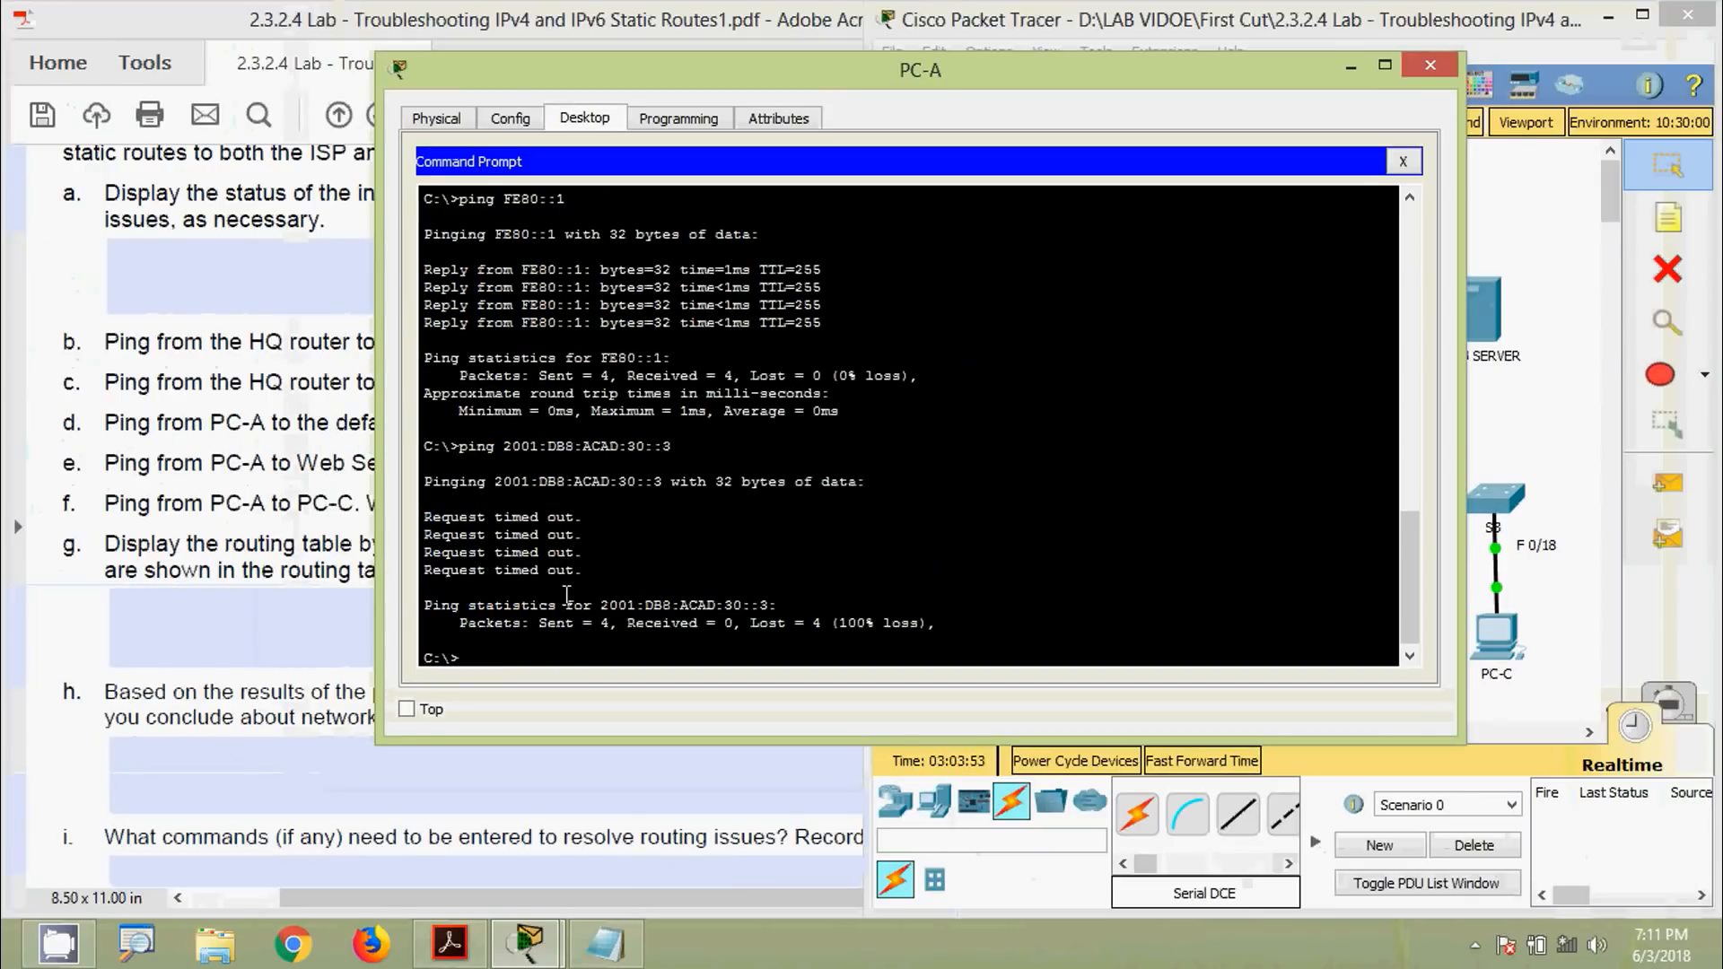
Close PC-A's window and move through the worksheet answer fields for questions e and f
{"action": "left_click", "coordinate": [1430, 64]}
{"action": "left_click", "coordinate": [469, 474]}
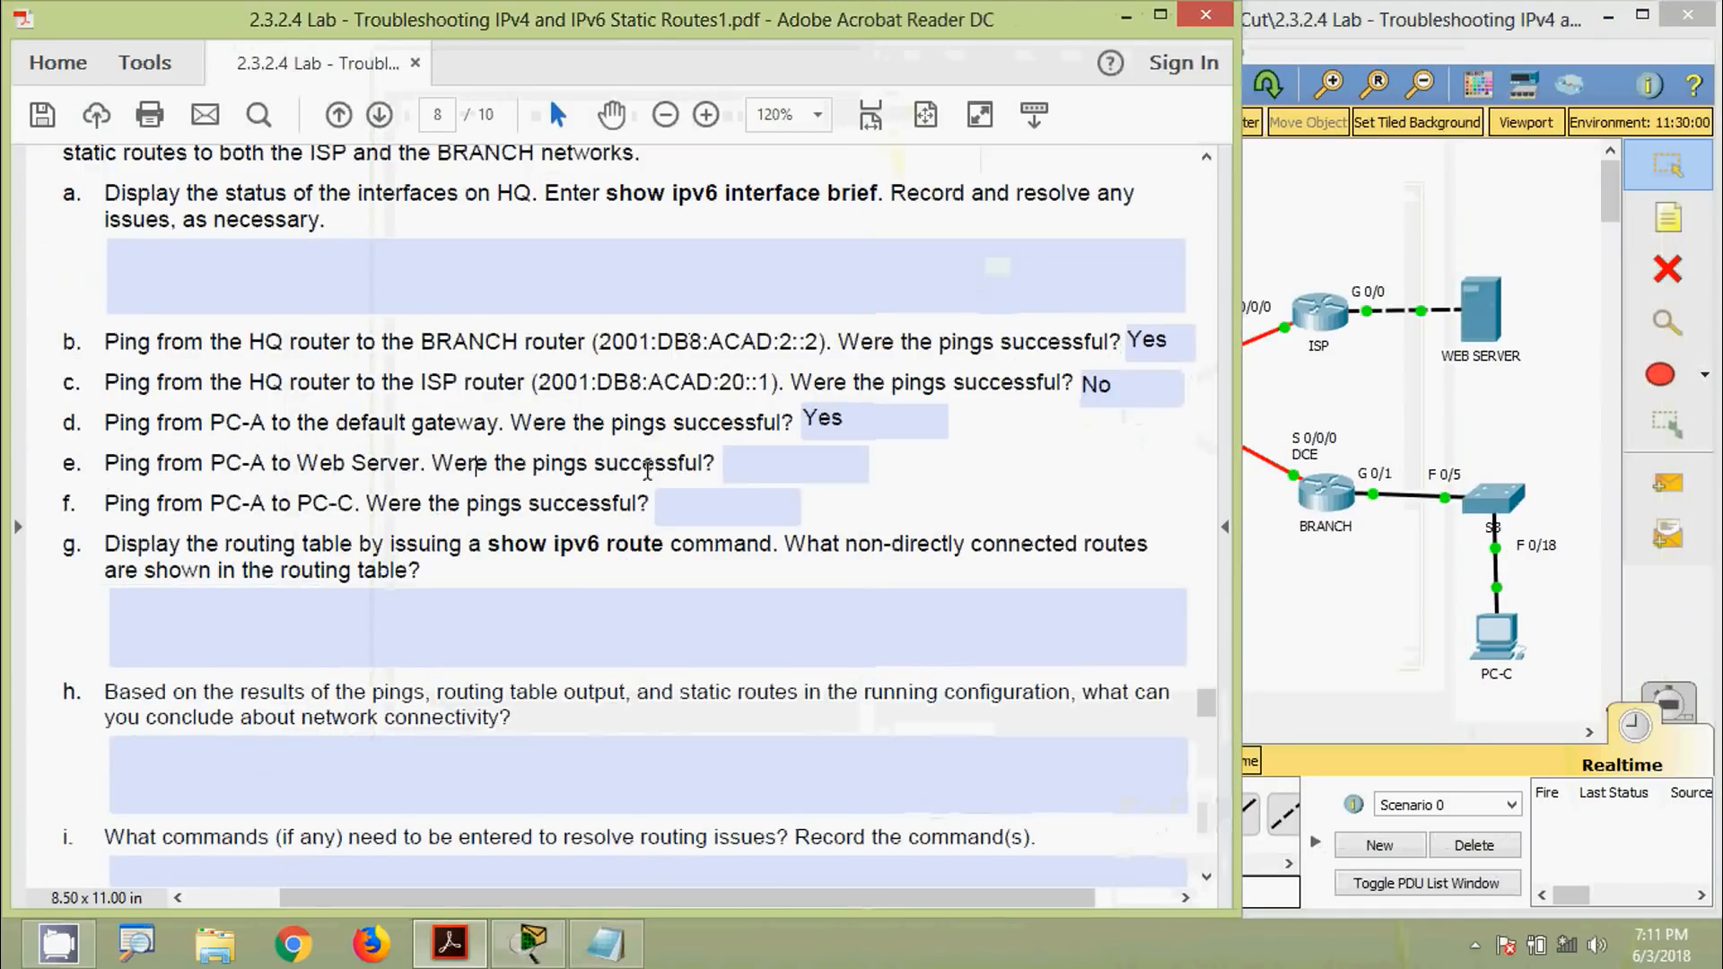
{"action": "left_click", "coordinate": [743, 460]}
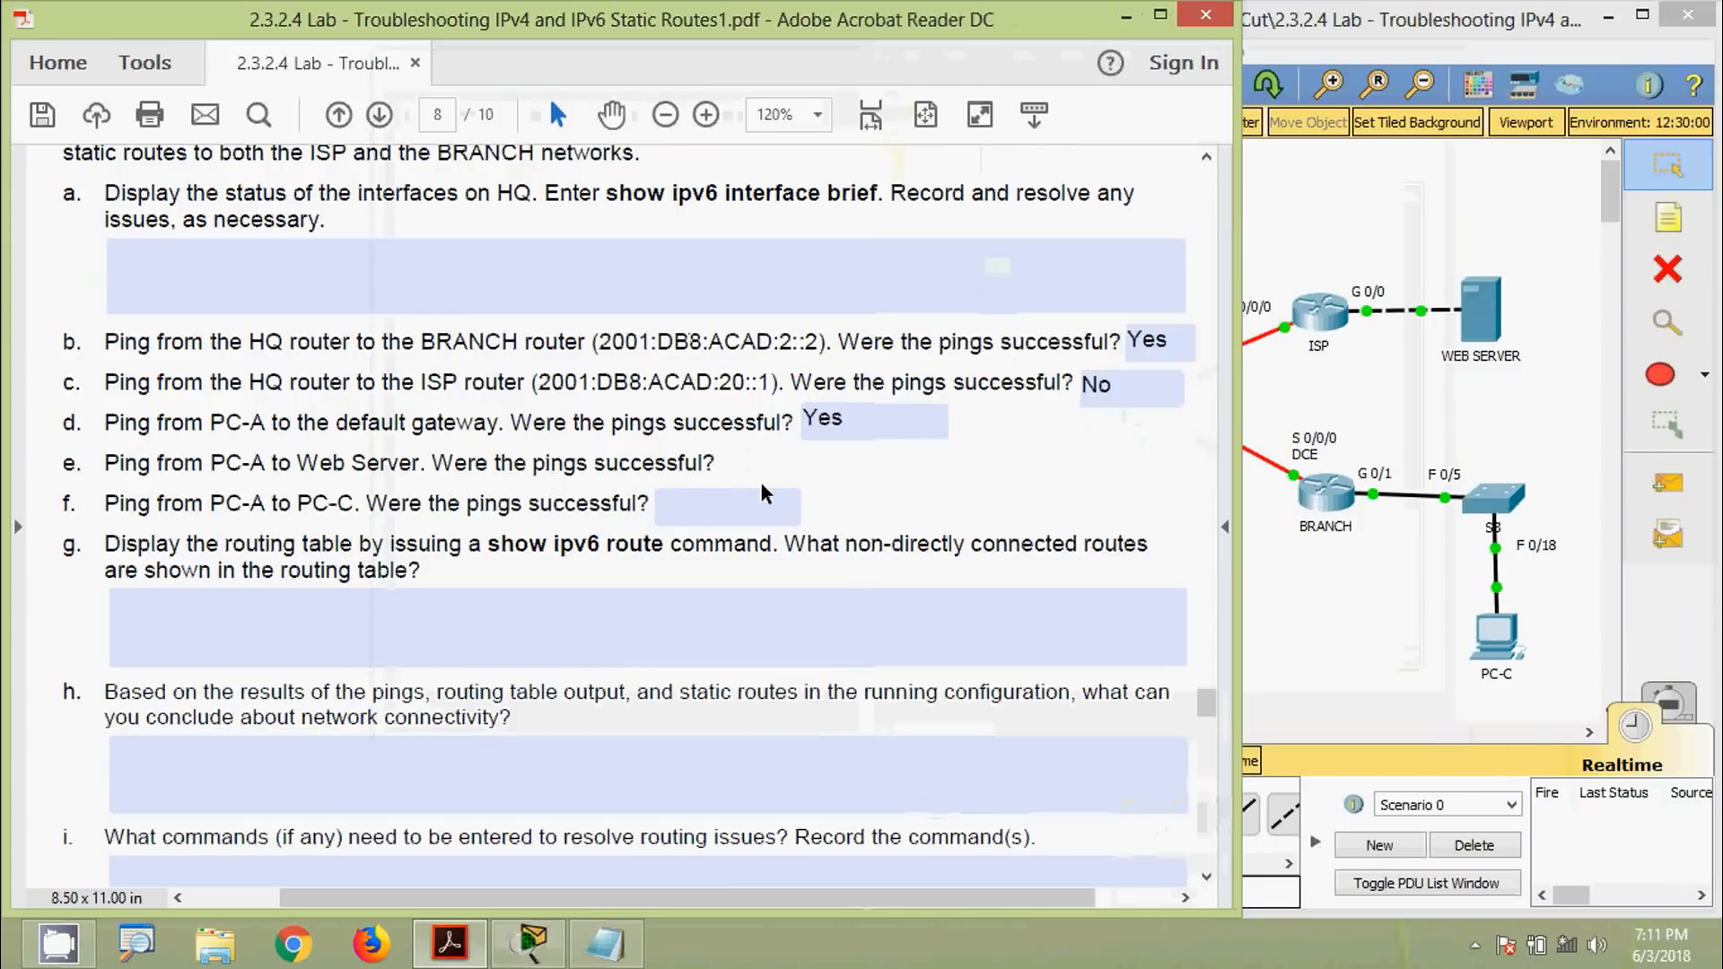
{"action": "left_click", "coordinate": [722, 518]}
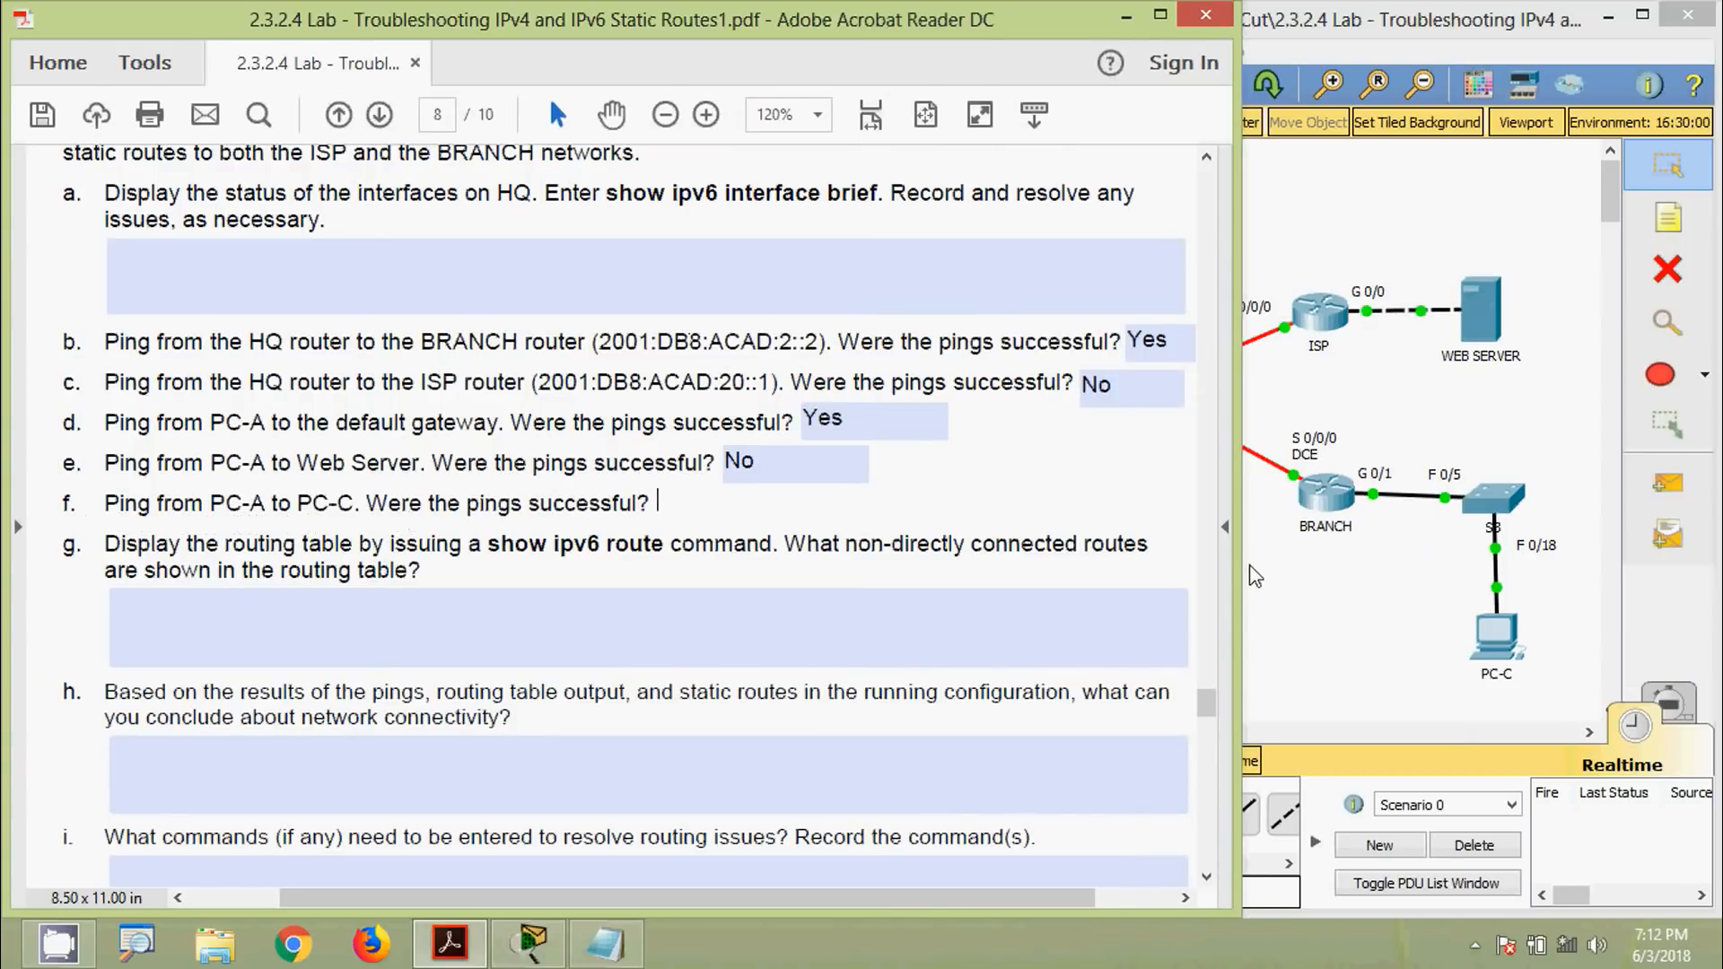
{"action": "left_click", "coordinate": [1339, 607]}
Copy PC-C's IPv6 address 2001:DB8:ACAD:1::3 from its IP Configuration
{"action": "left_click", "coordinate": [1502, 644]}
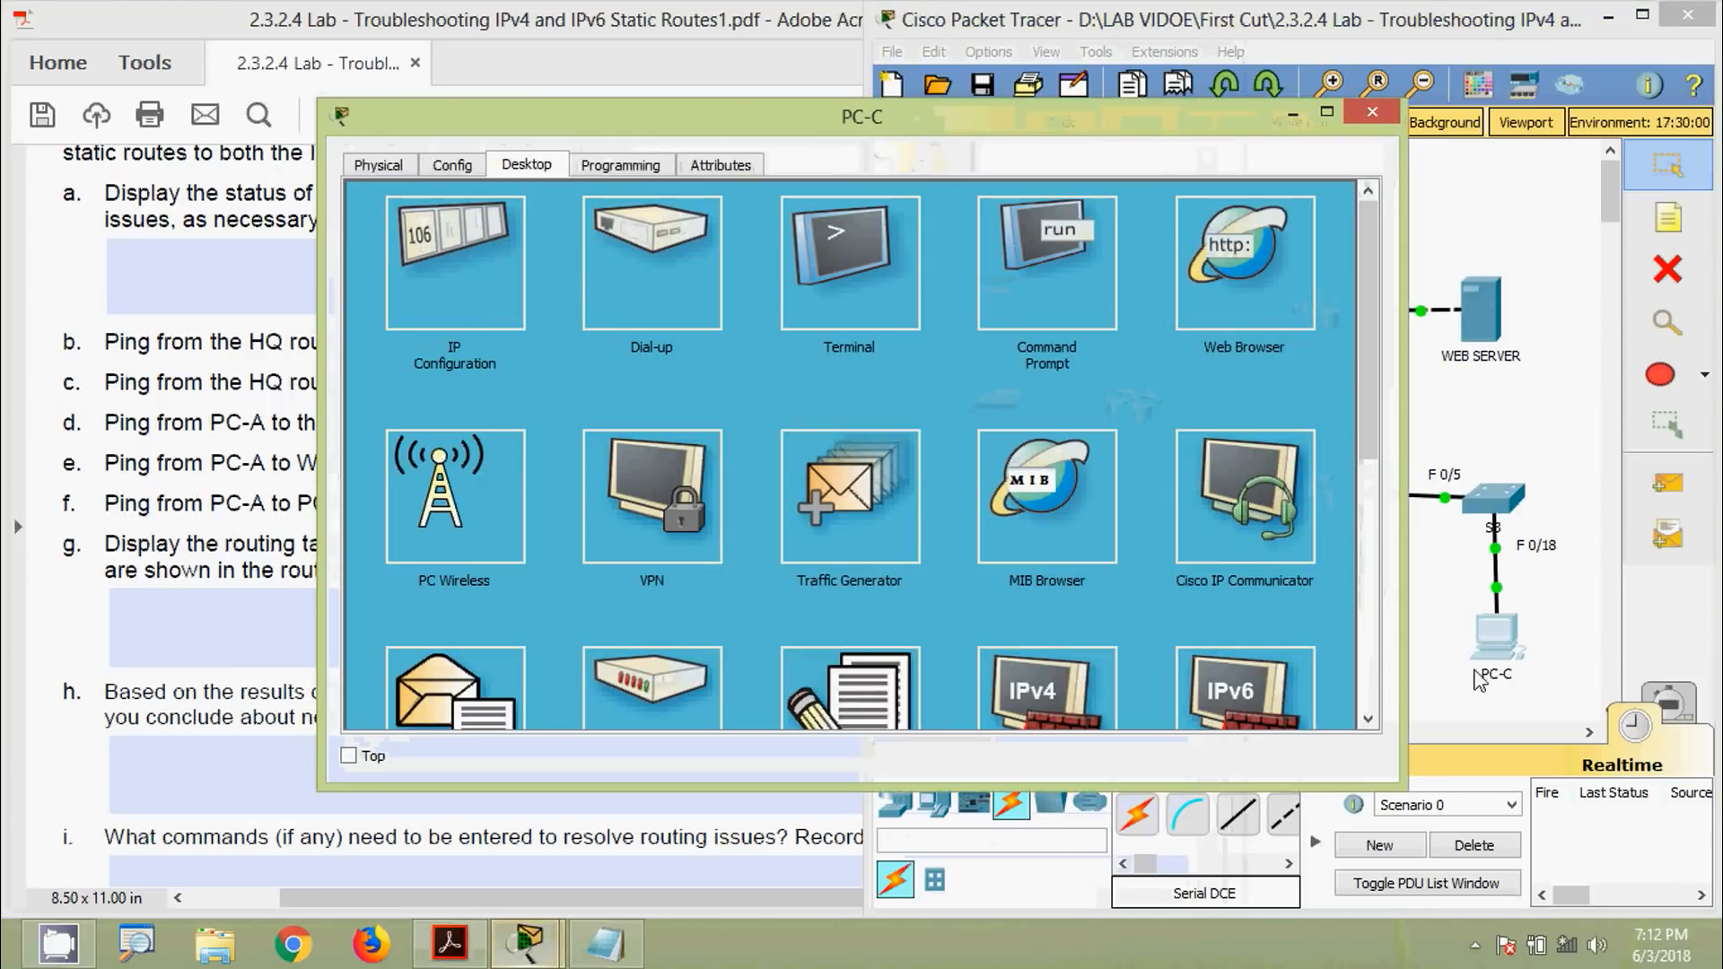
{"action": "left_click", "coordinate": [462, 296]}
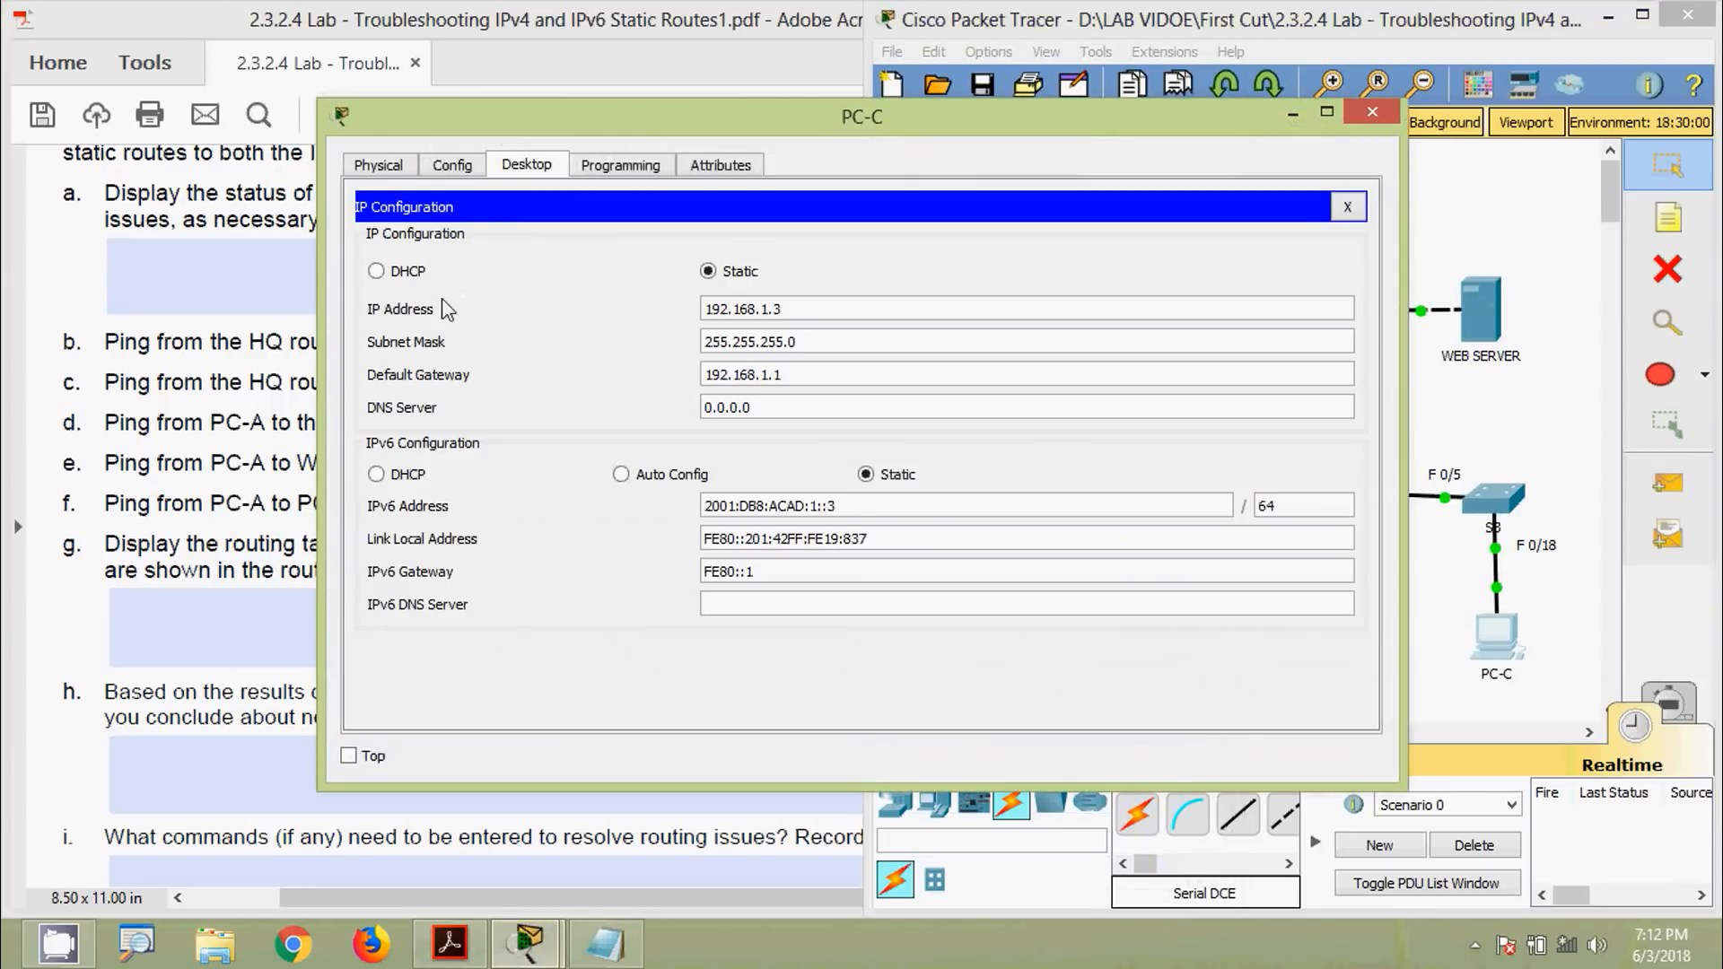
{"action": "left_click_drag", "start_coordinate": [862, 507], "coordinate": [603, 508]}
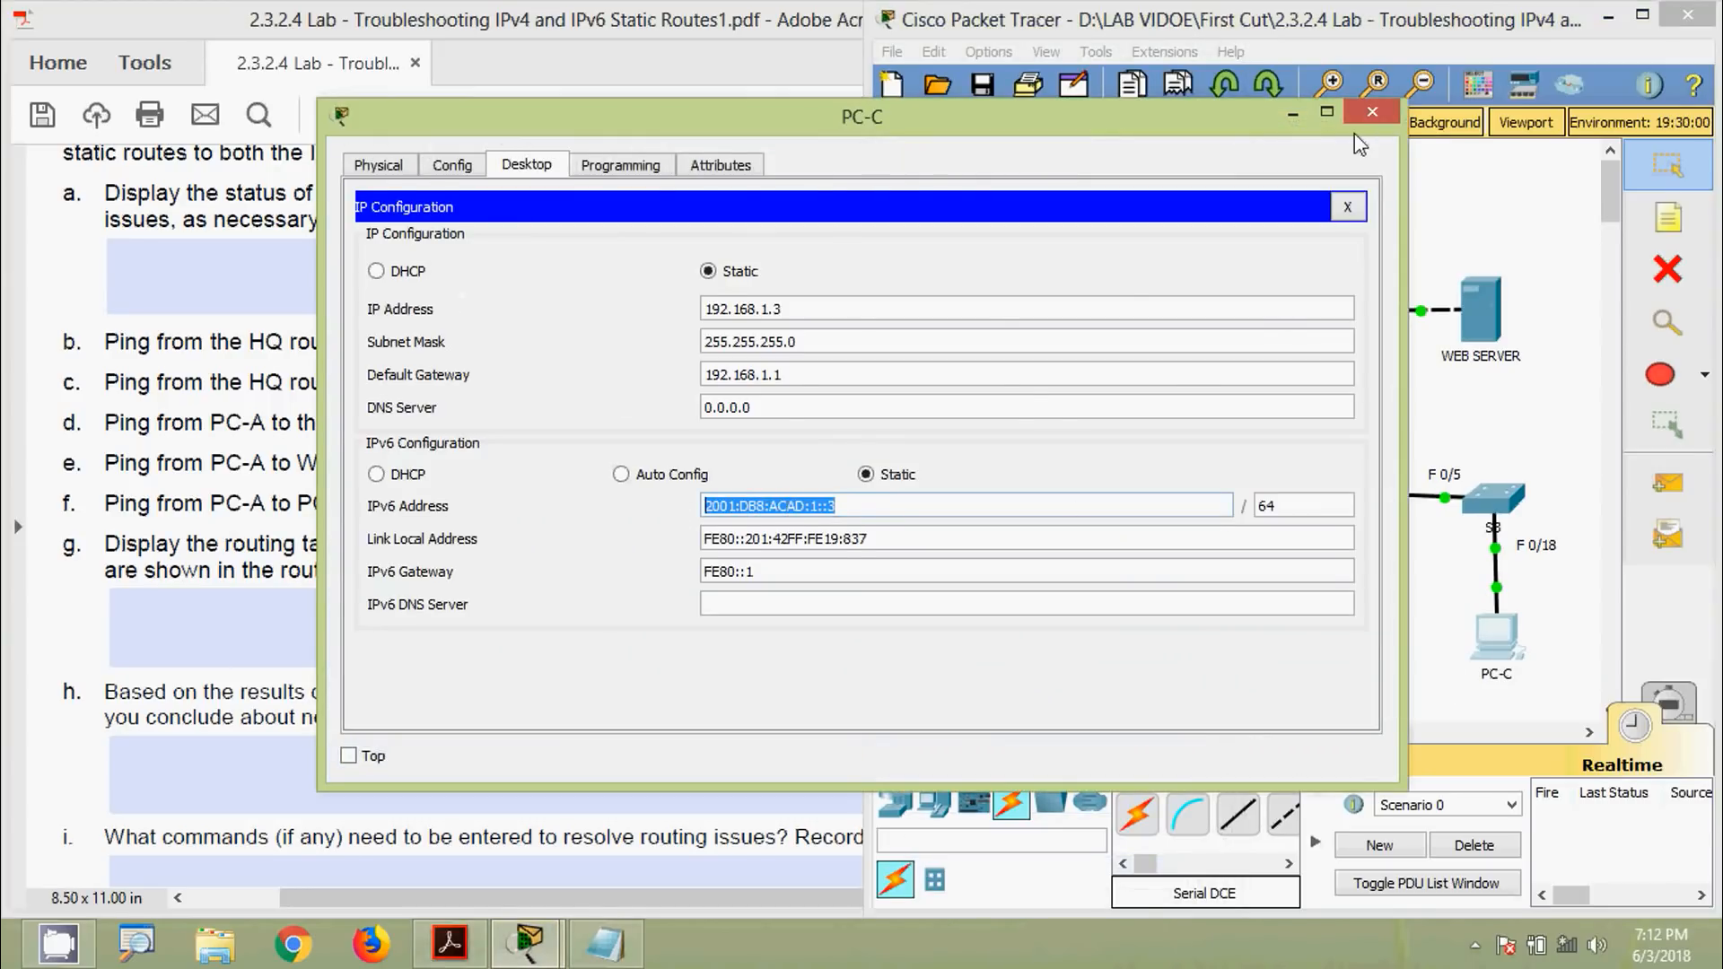
{"action": "left_click", "coordinate": [1372, 112]}
Ping PC-C at 2001:DB8:ACAD:1::3 from PC-A's Command Prompt, failing 0/4
{"action": "left_click", "coordinate": [1009, 286]}
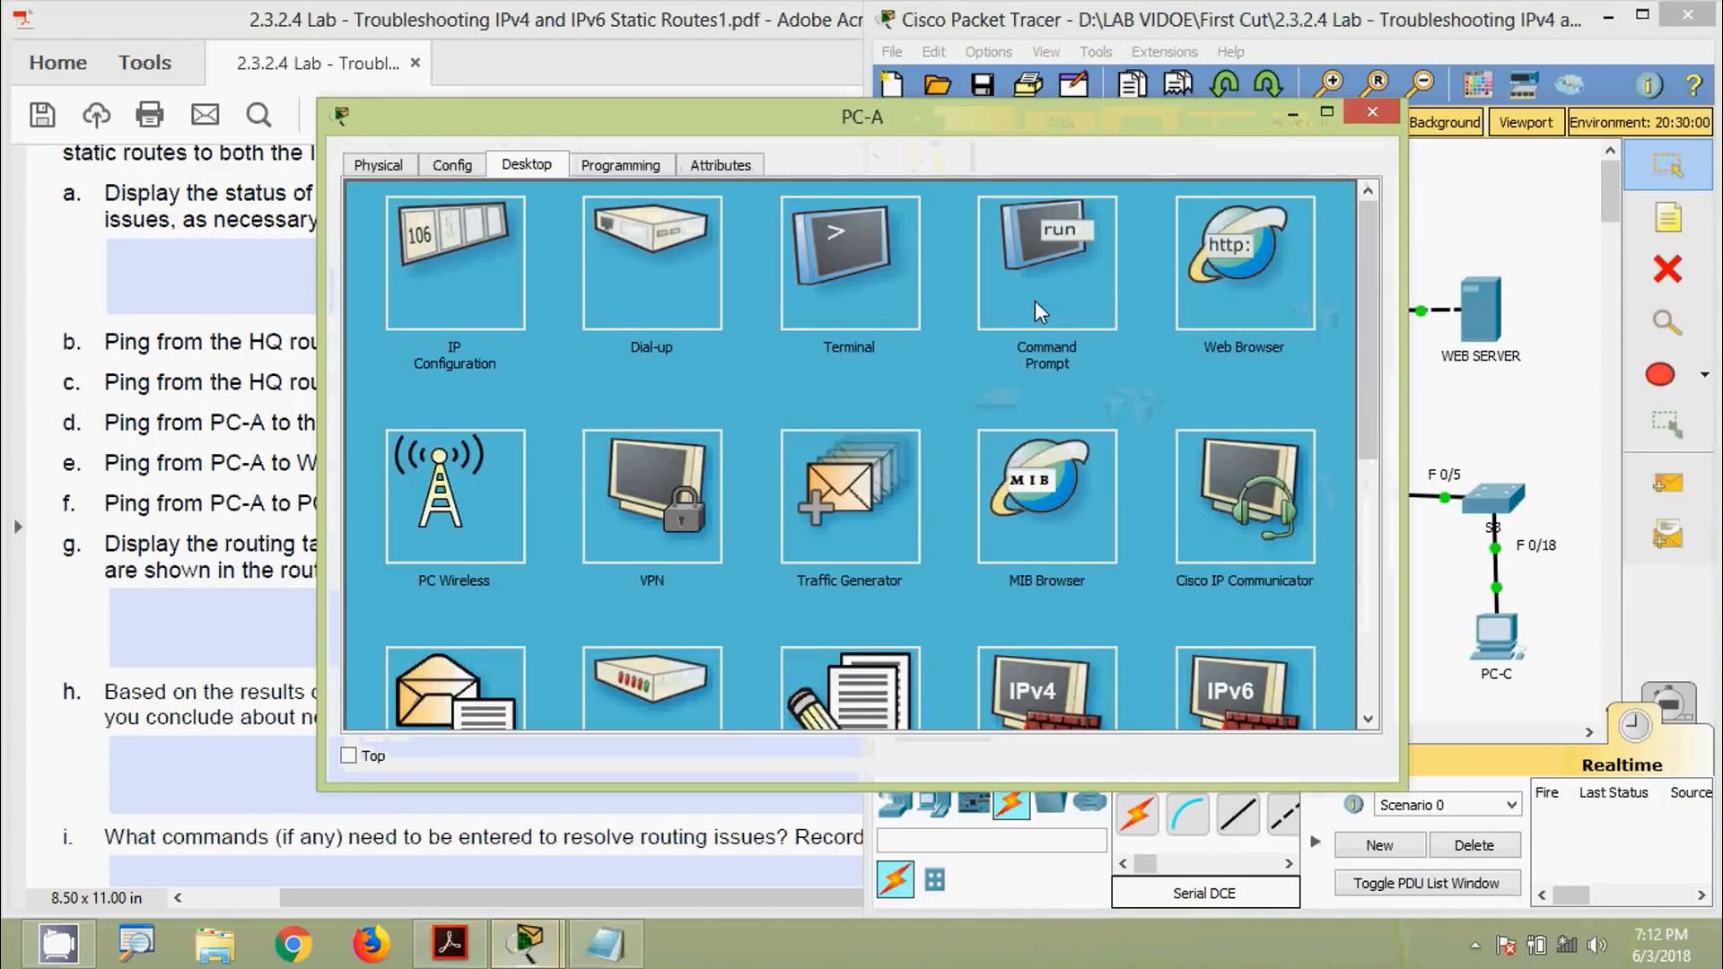
{"action": "left_click", "coordinate": [1036, 300]}
{"action": "left_click_drag", "start_coordinate": [898, 113], "coordinate": [938, 76]}
{"action": "scroll", "coordinate": [592, 639], "scroll_direction": "down", "scroll_amount": 7}
{"action": "scroll", "coordinate": [592, 639], "scroll_direction": "down", "scroll_amount": 5}
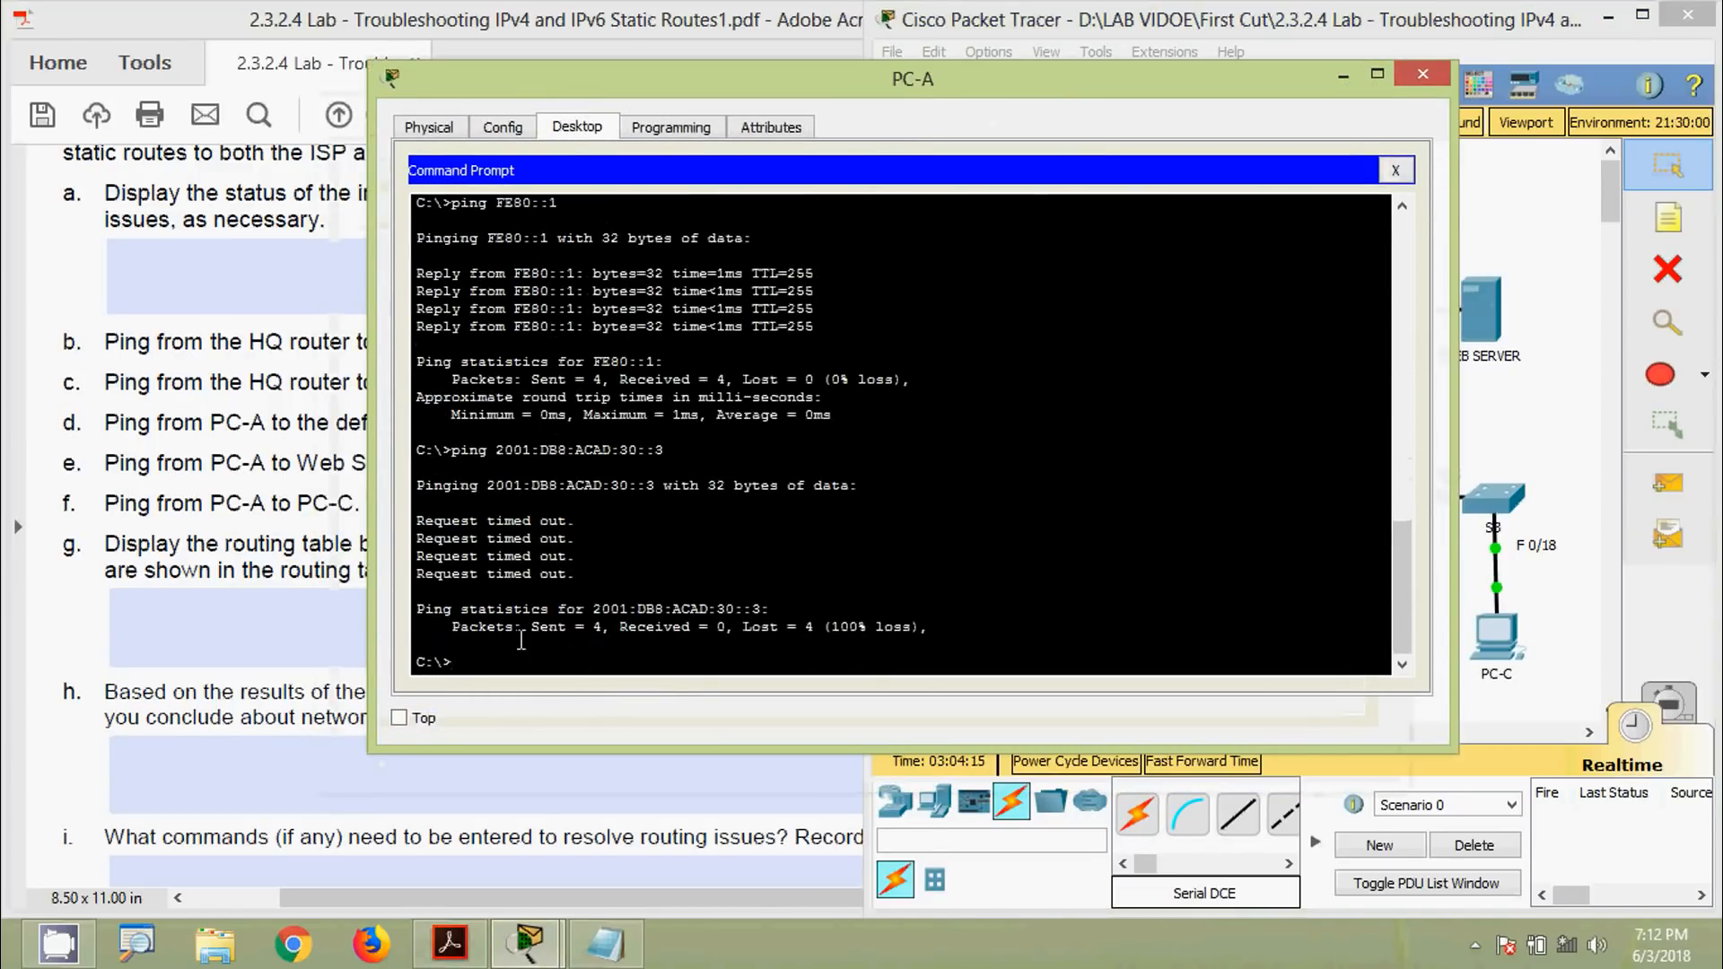
{"action": "type", "text": "ping"}
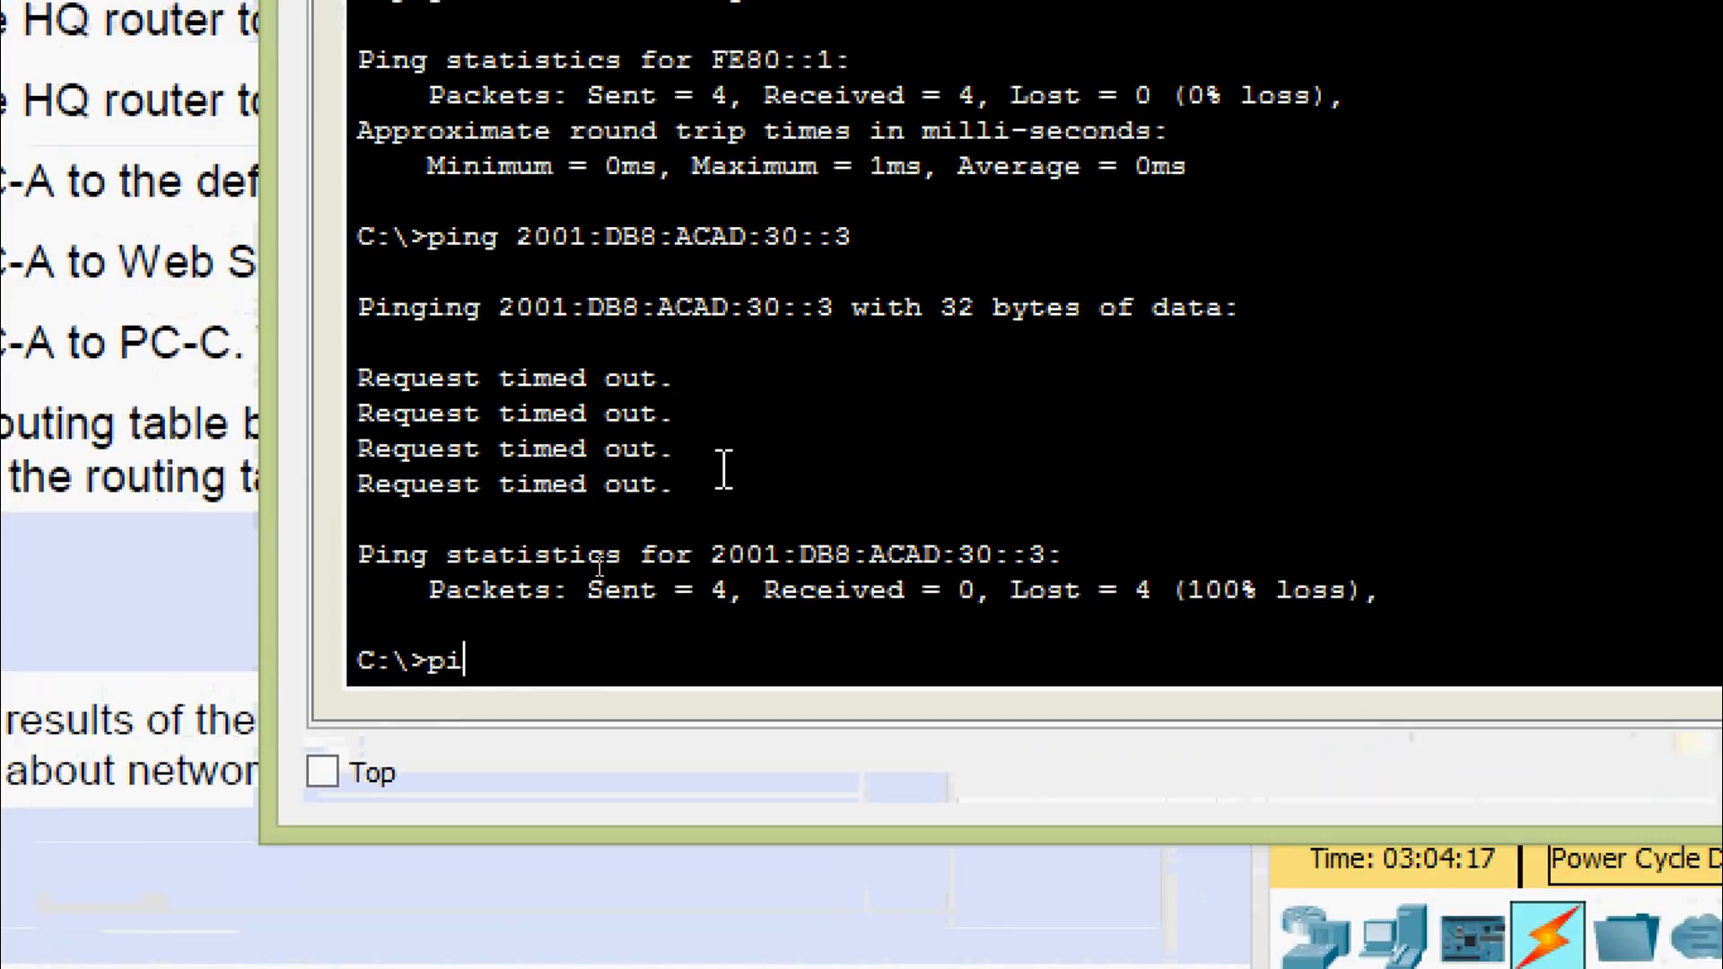
{"action": "right_click", "coordinate": [527, 655]}
{"action": "left_click", "coordinate": [565, 743]}
{"action": "key", "text": "Return"}
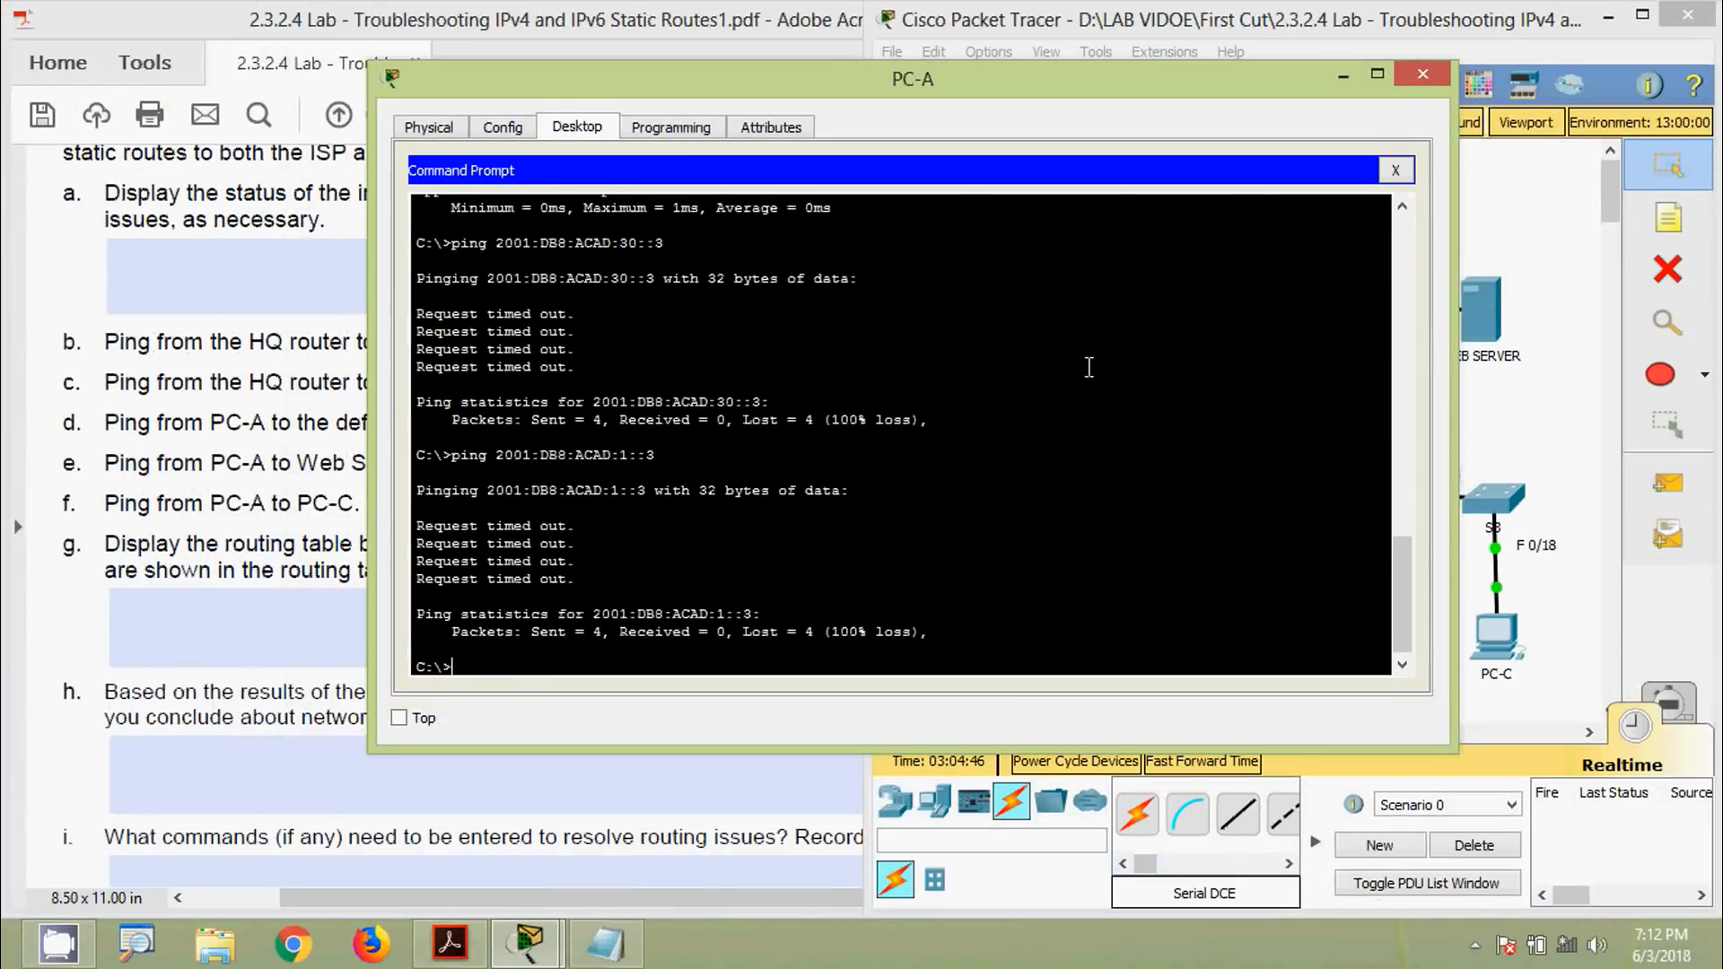
Close PC-A's window and place the cursor in worksheet question f's answer field
{"action": "left_click", "coordinate": [1427, 79]}
{"action": "left_click", "coordinate": [637, 478]}
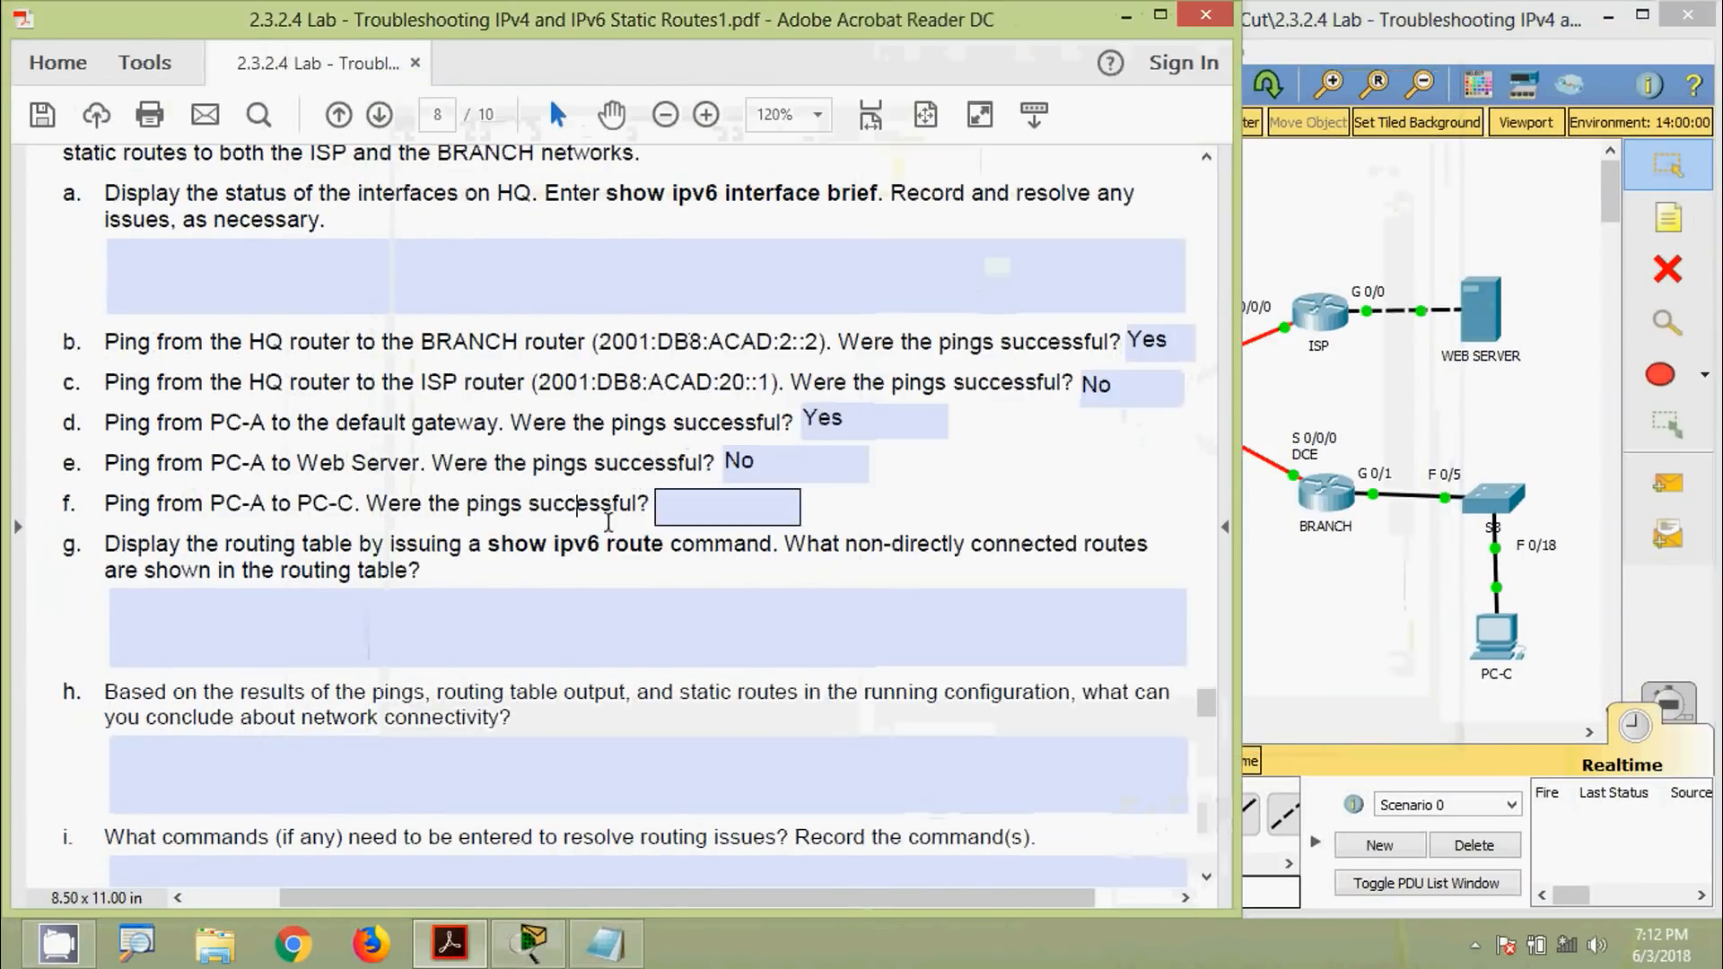
{"action": "left_click", "coordinate": [694, 504]}
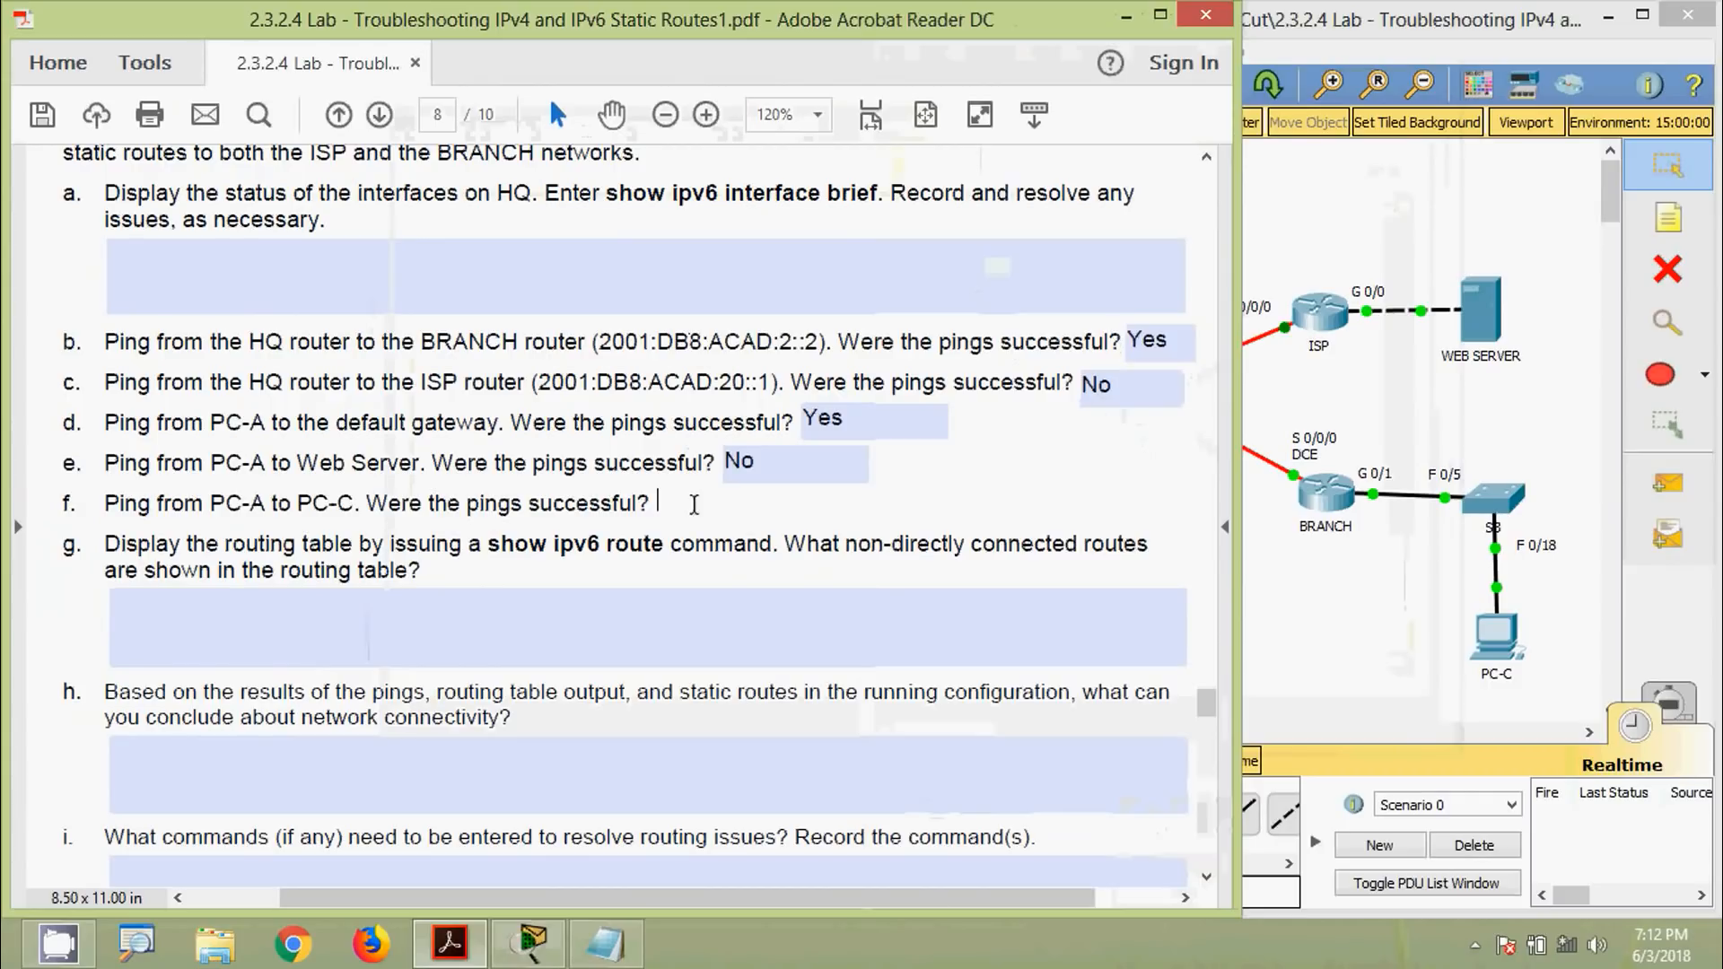
Answer 'No' to the previous item, then run show ipv6 route in HQ's CLI
{"action": "type", "text": "No"}
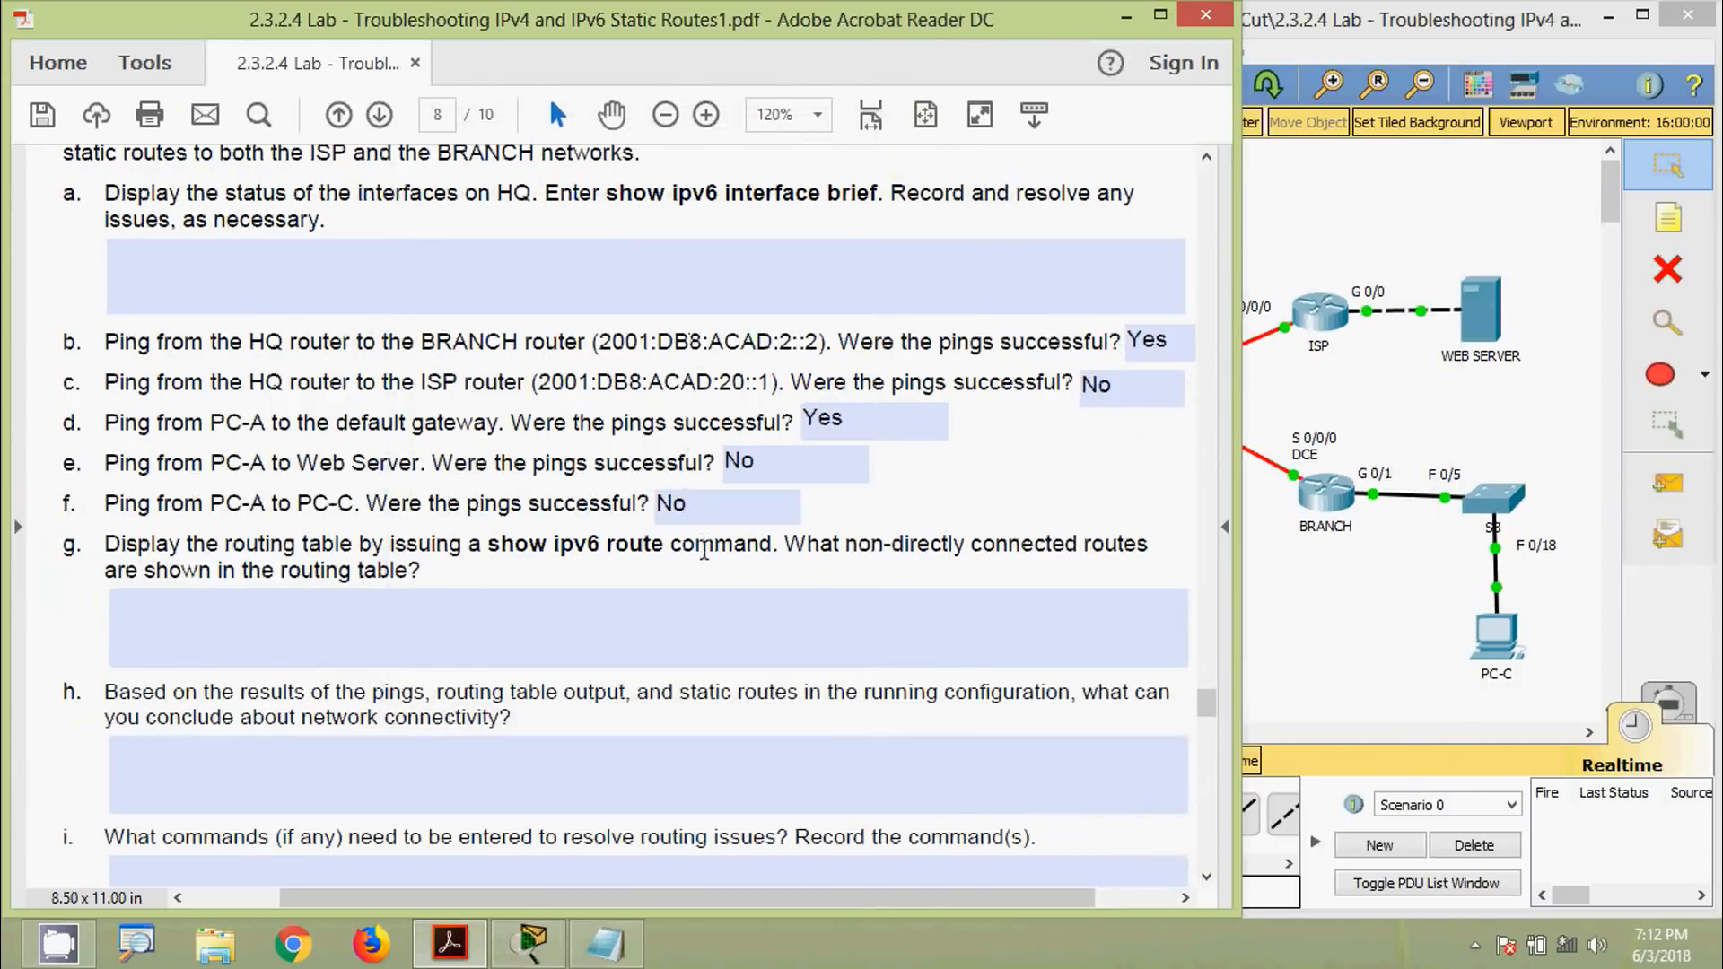
{"action": "left_click", "coordinate": [174, 605]}
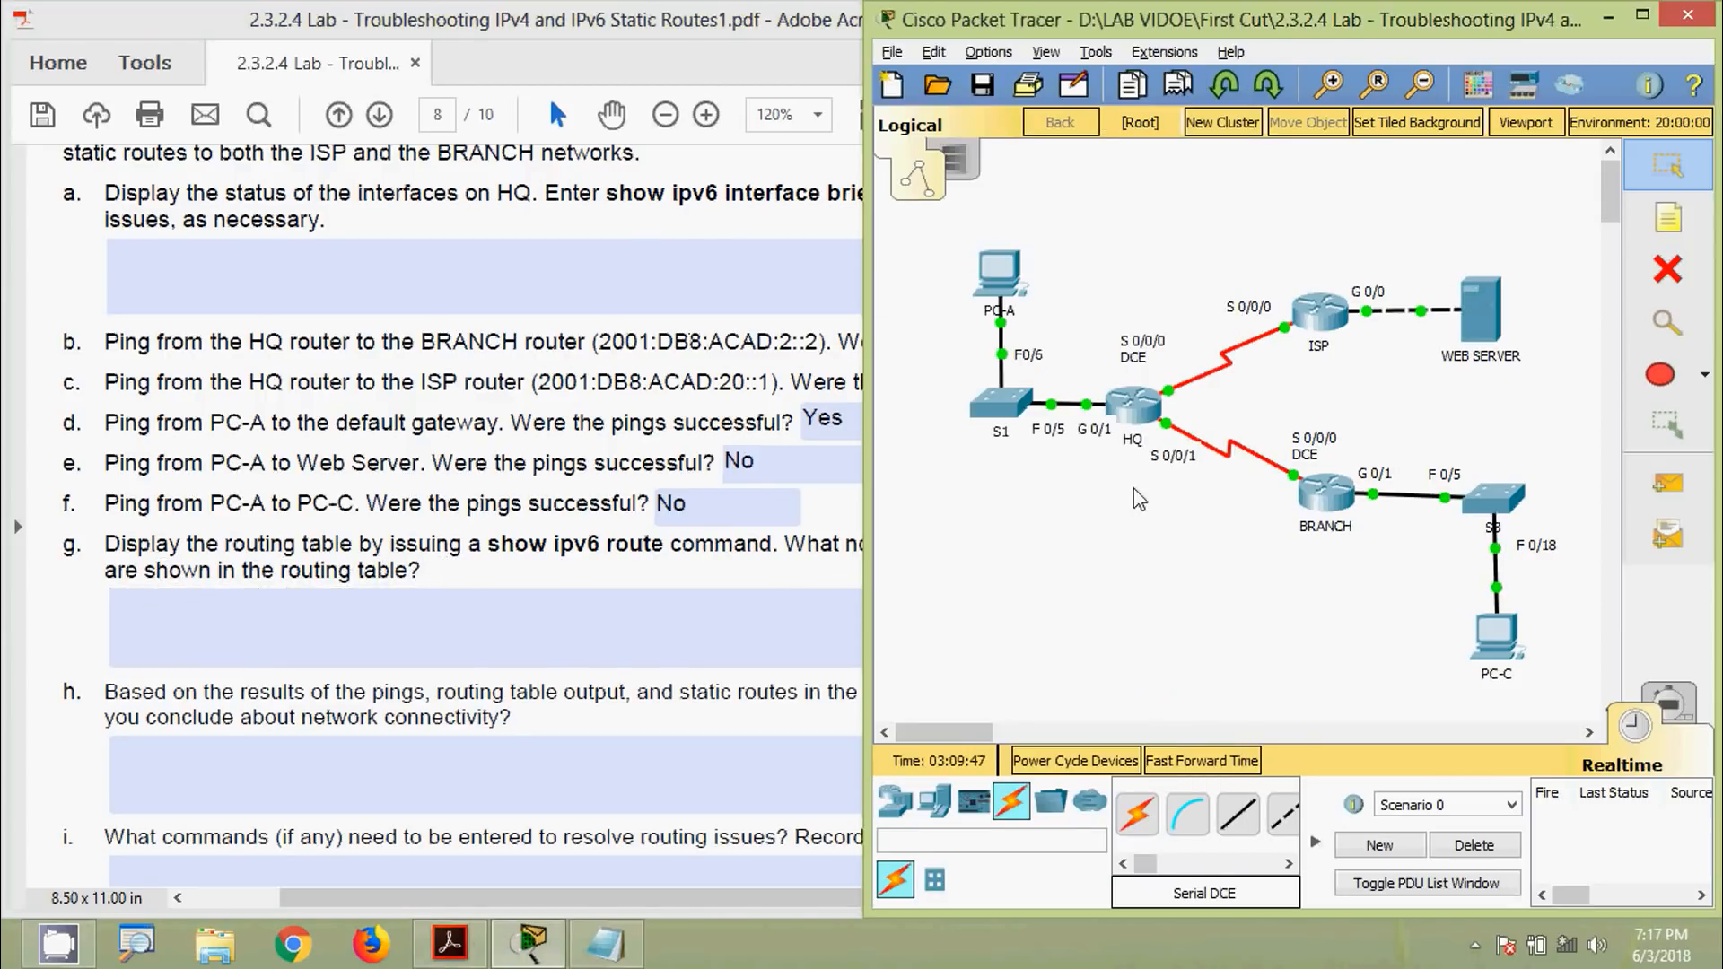
{"action": "left_click", "coordinate": [1133, 404]}
{"action": "left_click_drag", "start_coordinate": [808, 193], "coordinate": [1245, 110]}
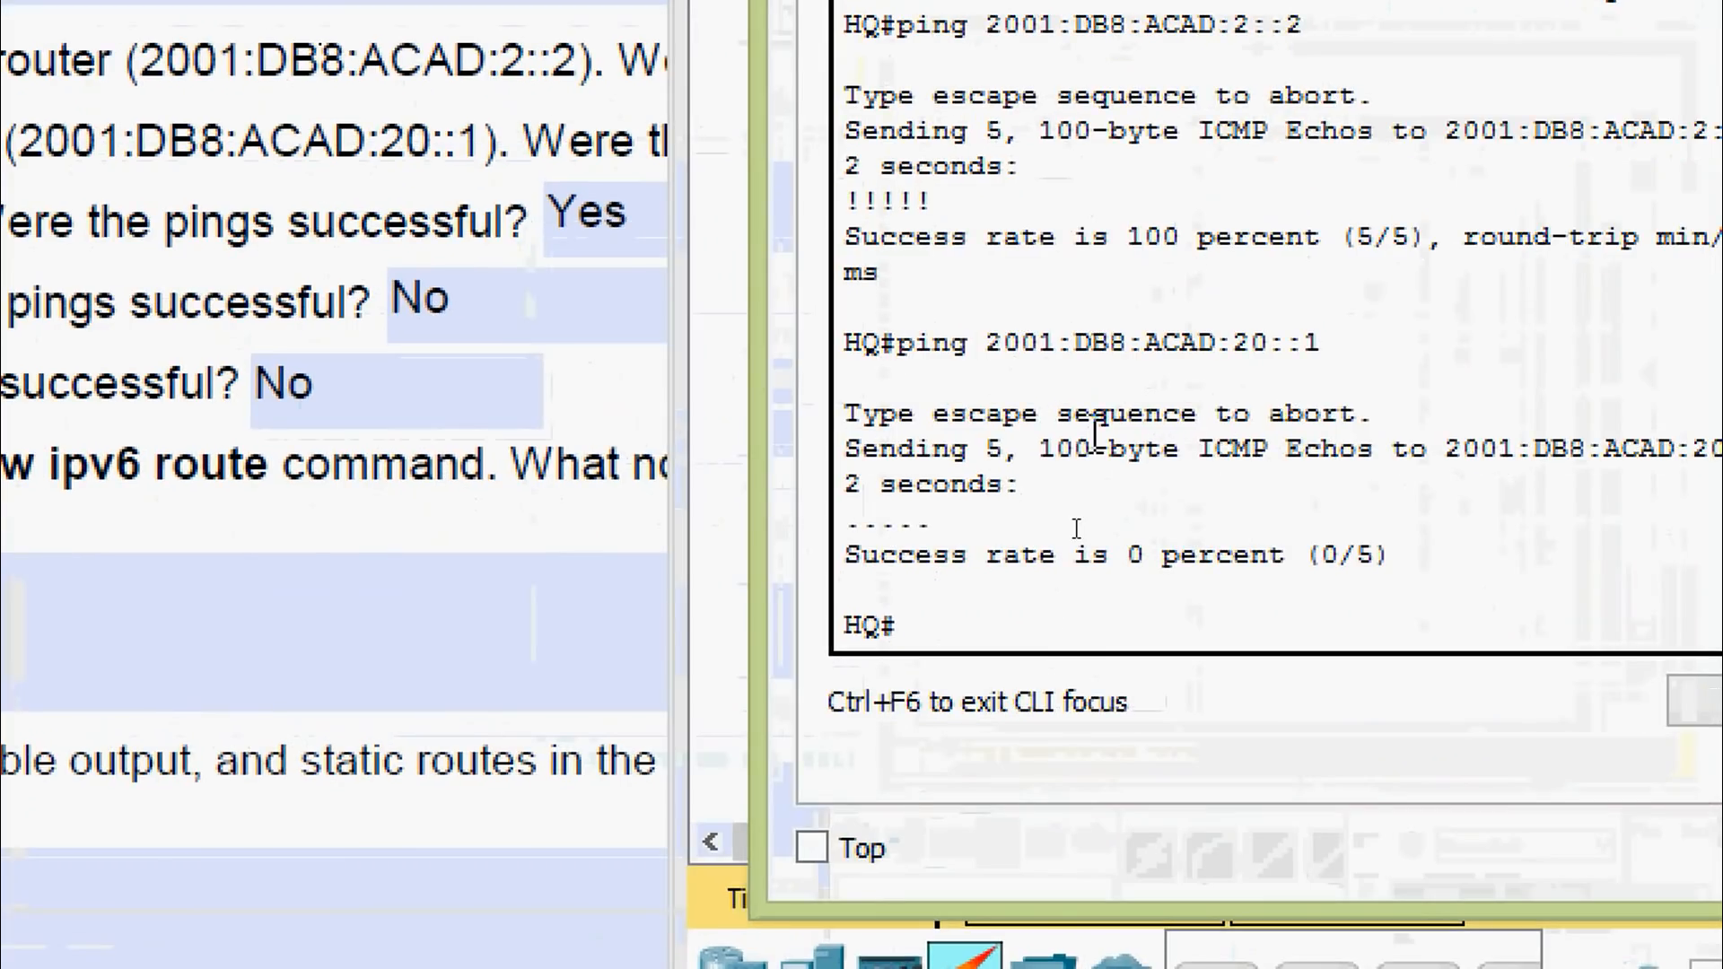
{"action": "type", "text": "sh"}
{"action": "key", "text": "Tab"}
{"action": "type", "text": "ipv"}
{"action": "key", "text": "Tab"}
{"action": "type", "text": "rou"}
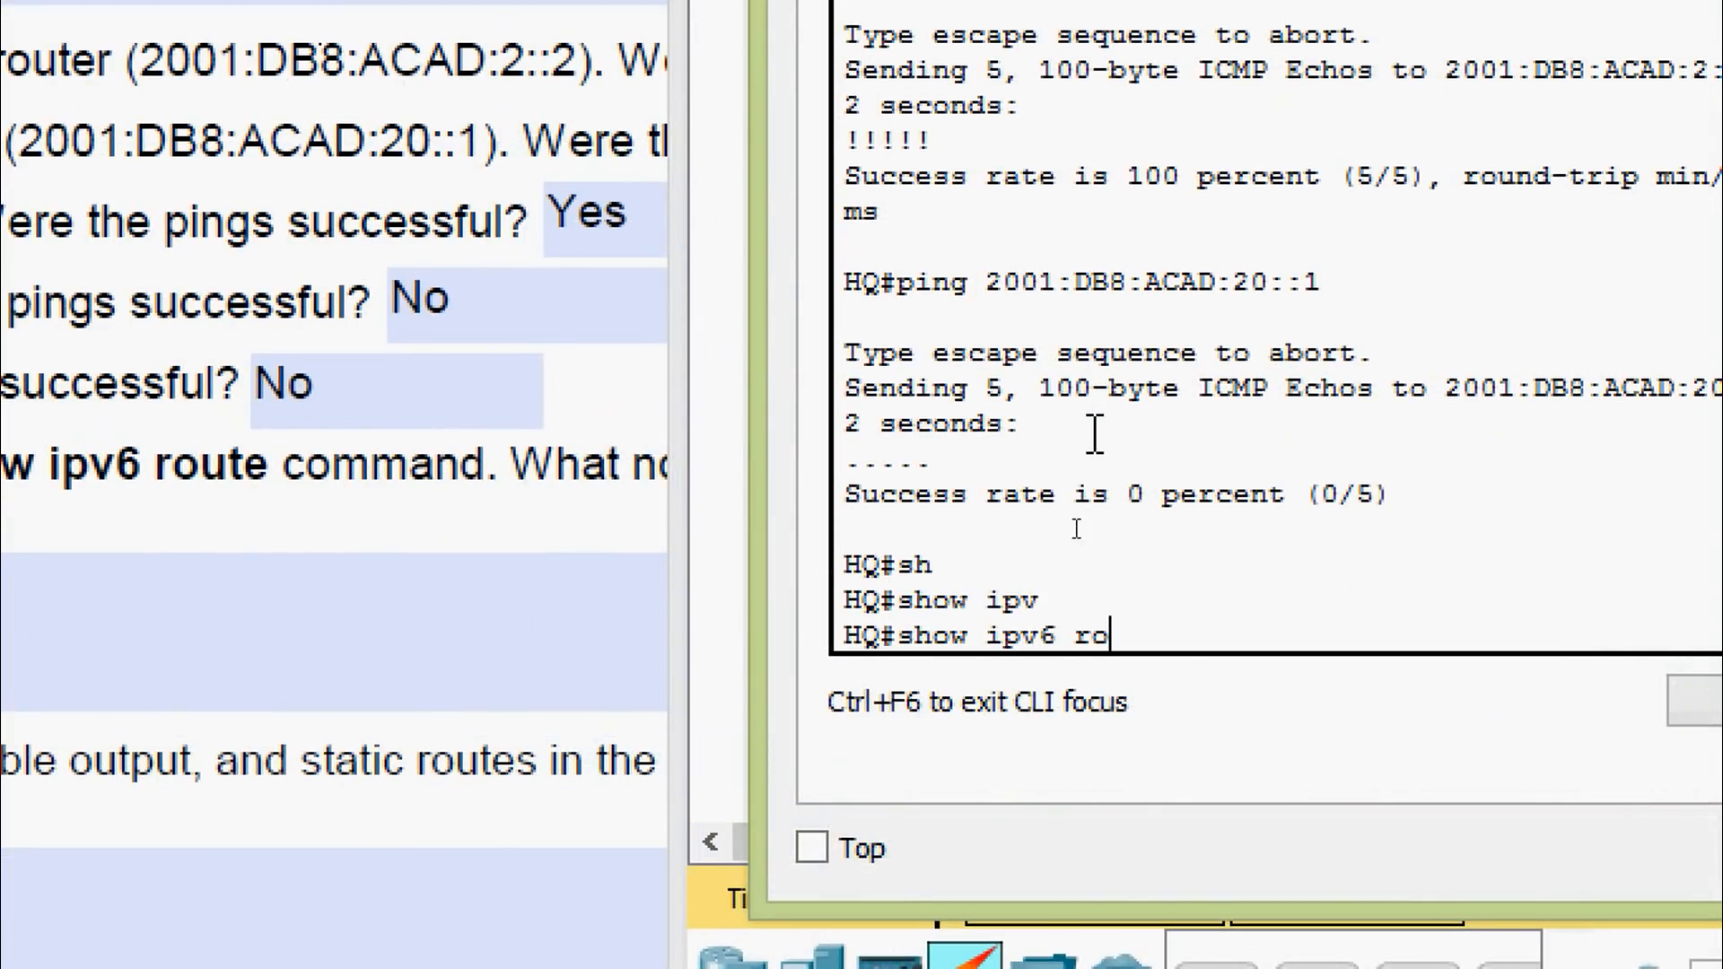
{"action": "key", "text": "Tab"}
{"action": "key", "text": "Return"}
{"action": "key", "text": "space"}
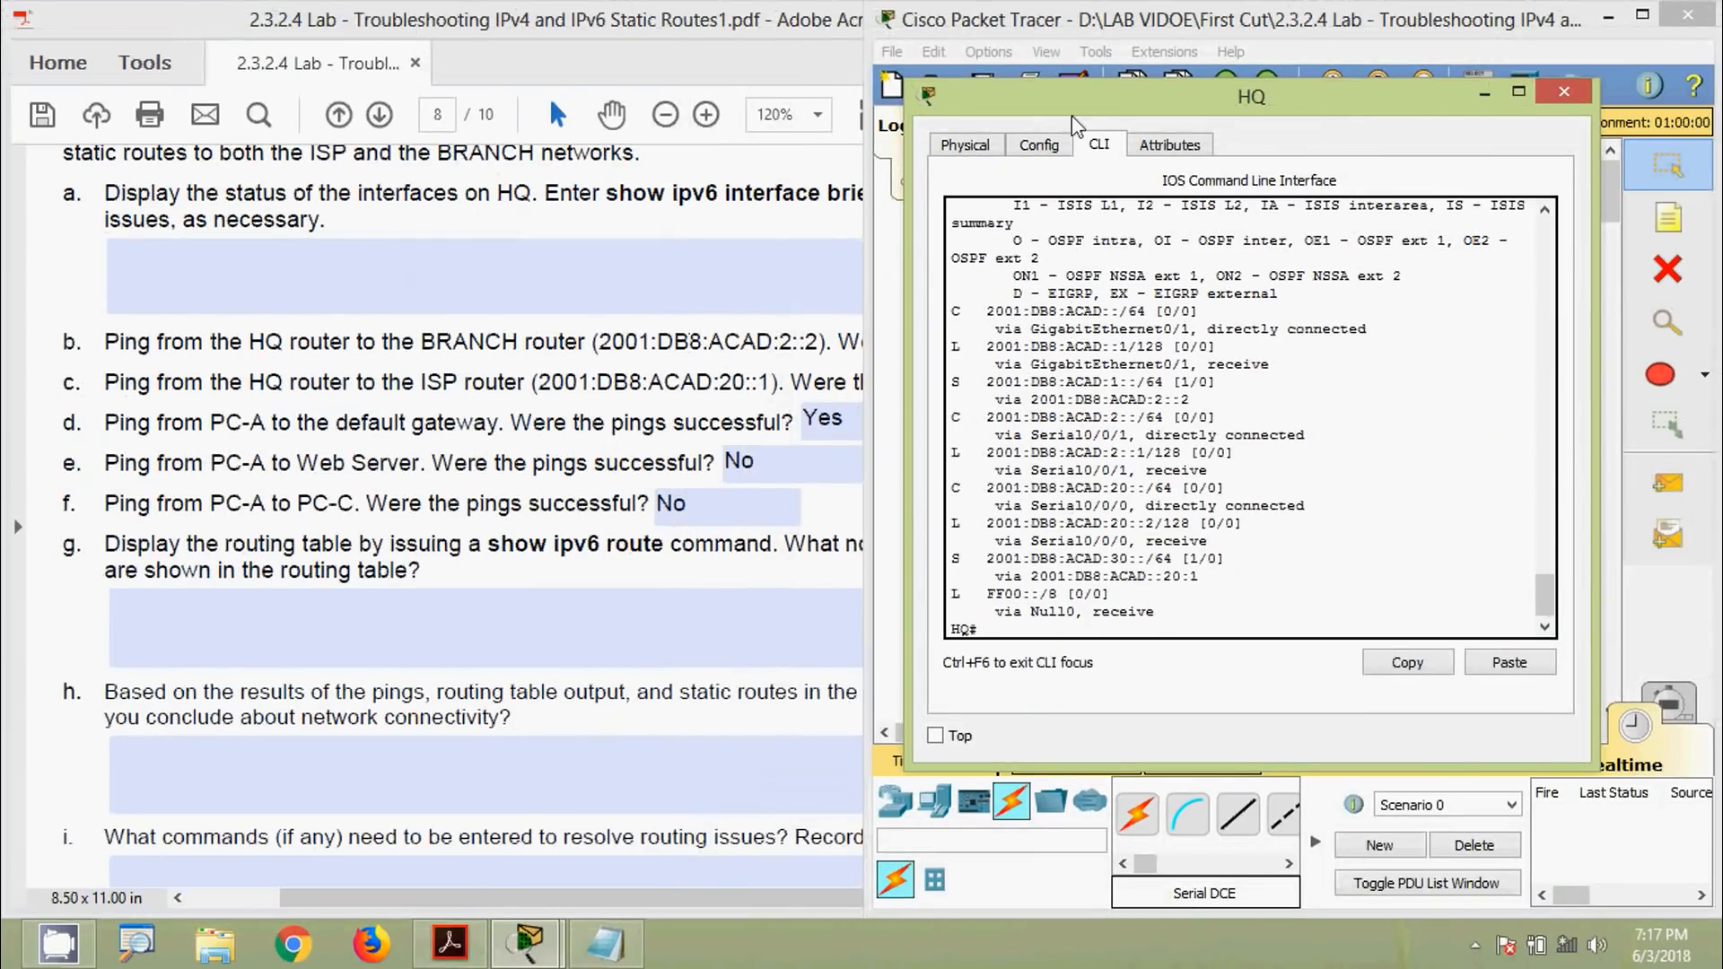
Copy HQ's static route to 2001:DB8:ACAD:1::/64 into answer g
{"action": "left_click_drag", "start_coordinate": [1070, 105], "coordinate": [1112, 108]}
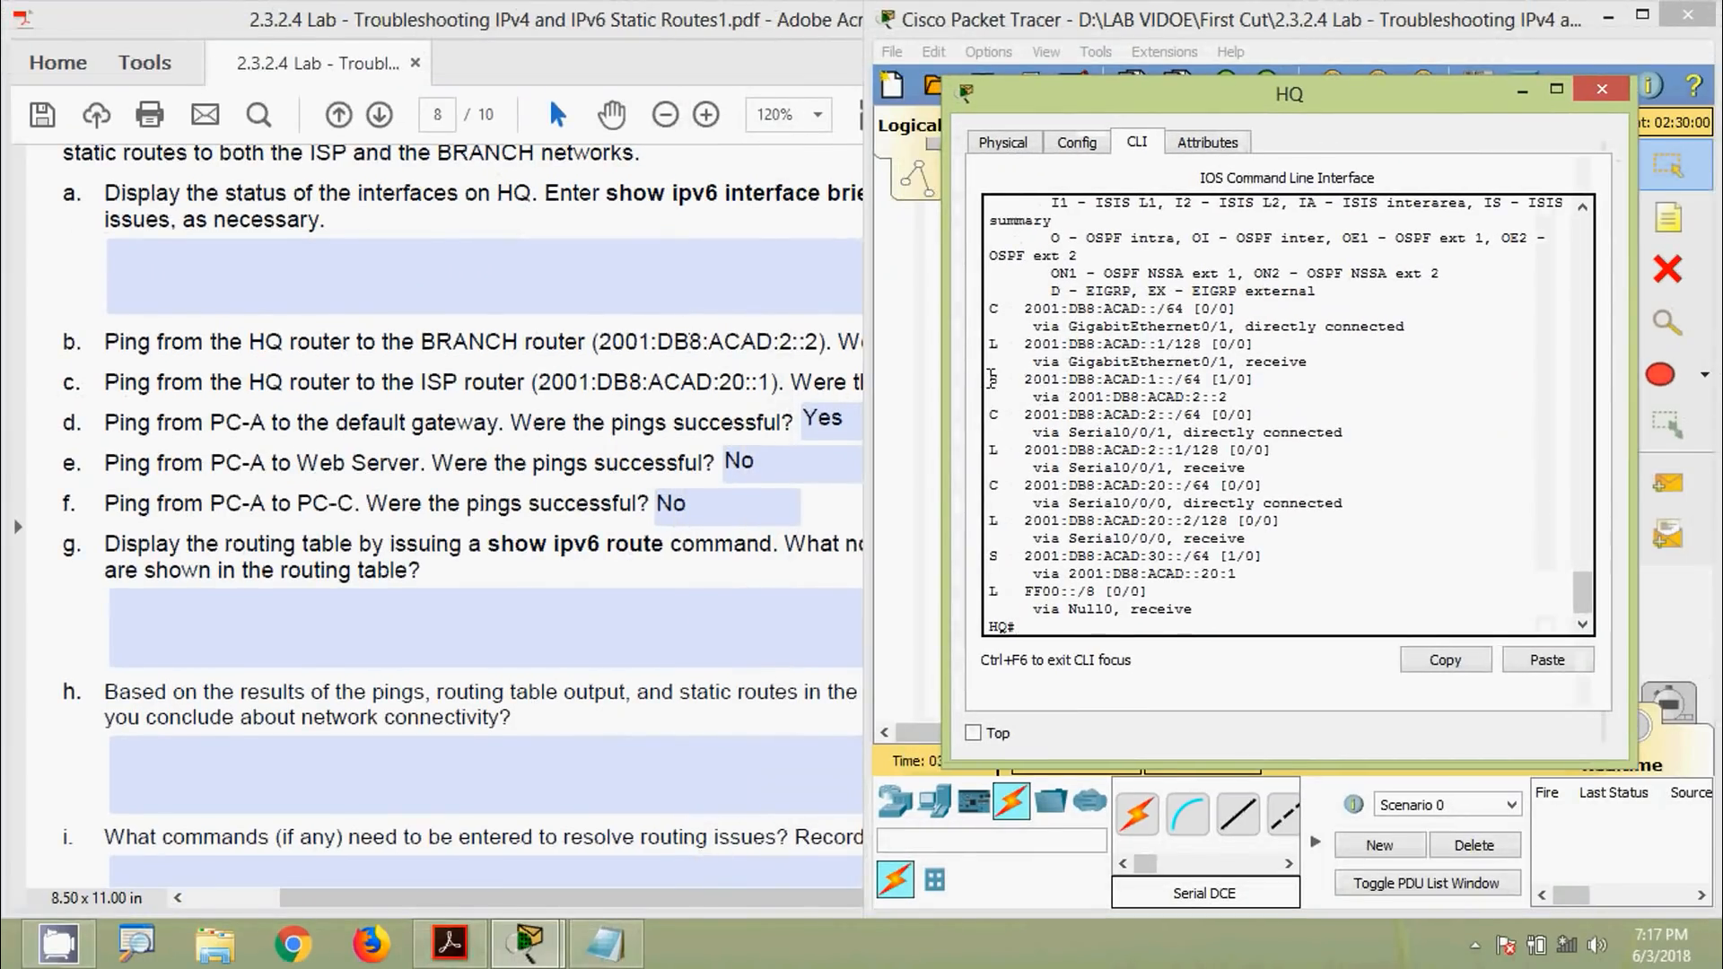
{"action": "left_click_drag", "start_coordinate": [992, 378], "coordinate": [1222, 396]}
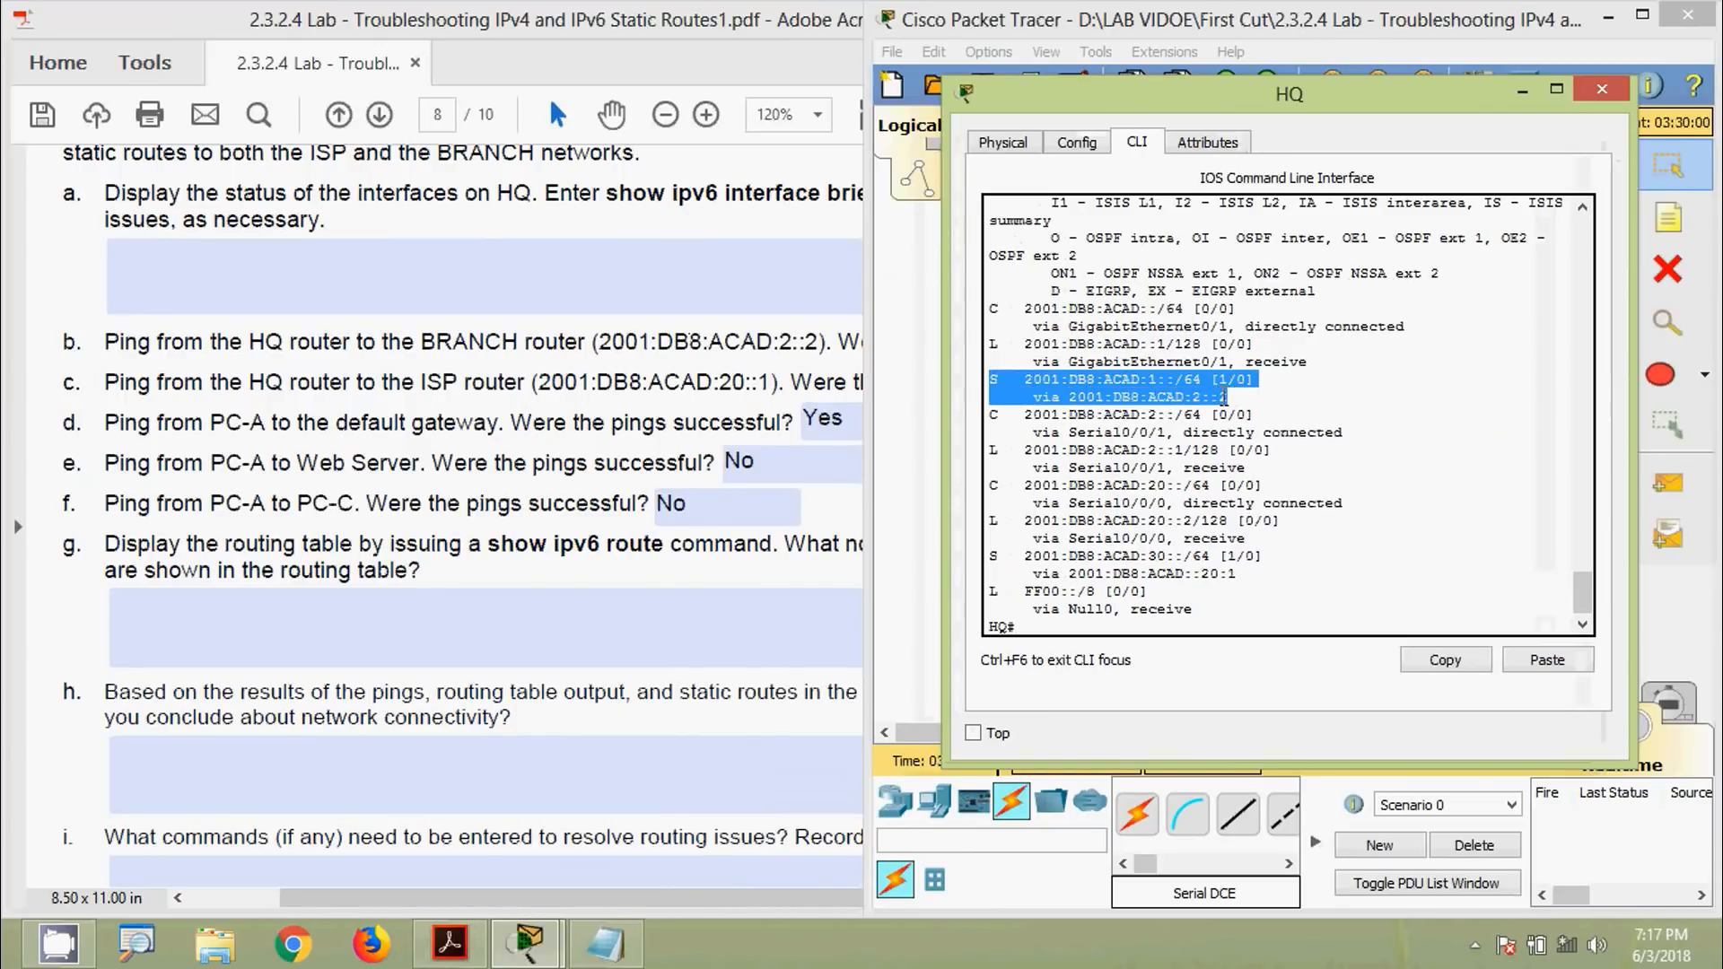
{"action": "right_click", "coordinate": [1183, 384]}
{"action": "left_click", "coordinate": [1207, 406]}
{"action": "left_click", "coordinate": [815, 606]}
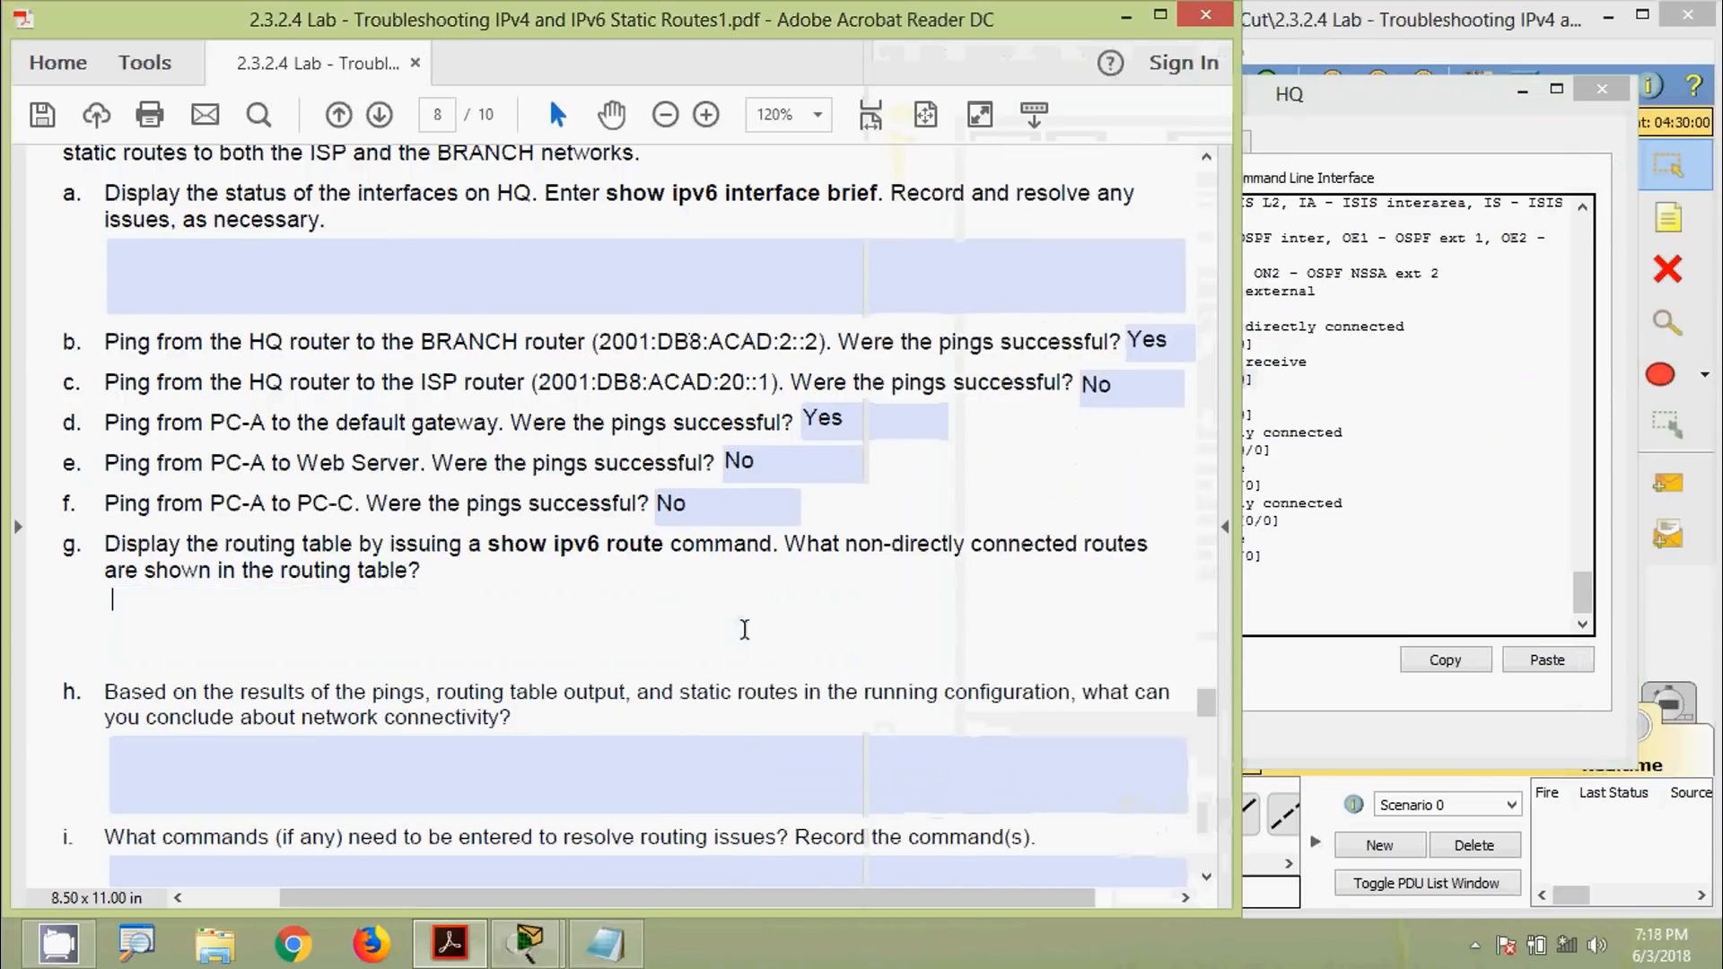
{"action": "type", "text": "S   2001:DB8:ACAD:1::/64 [1/0]      via 2001:DB8:ACAD:2::2"}
{"action": "key", "text": "Return"}
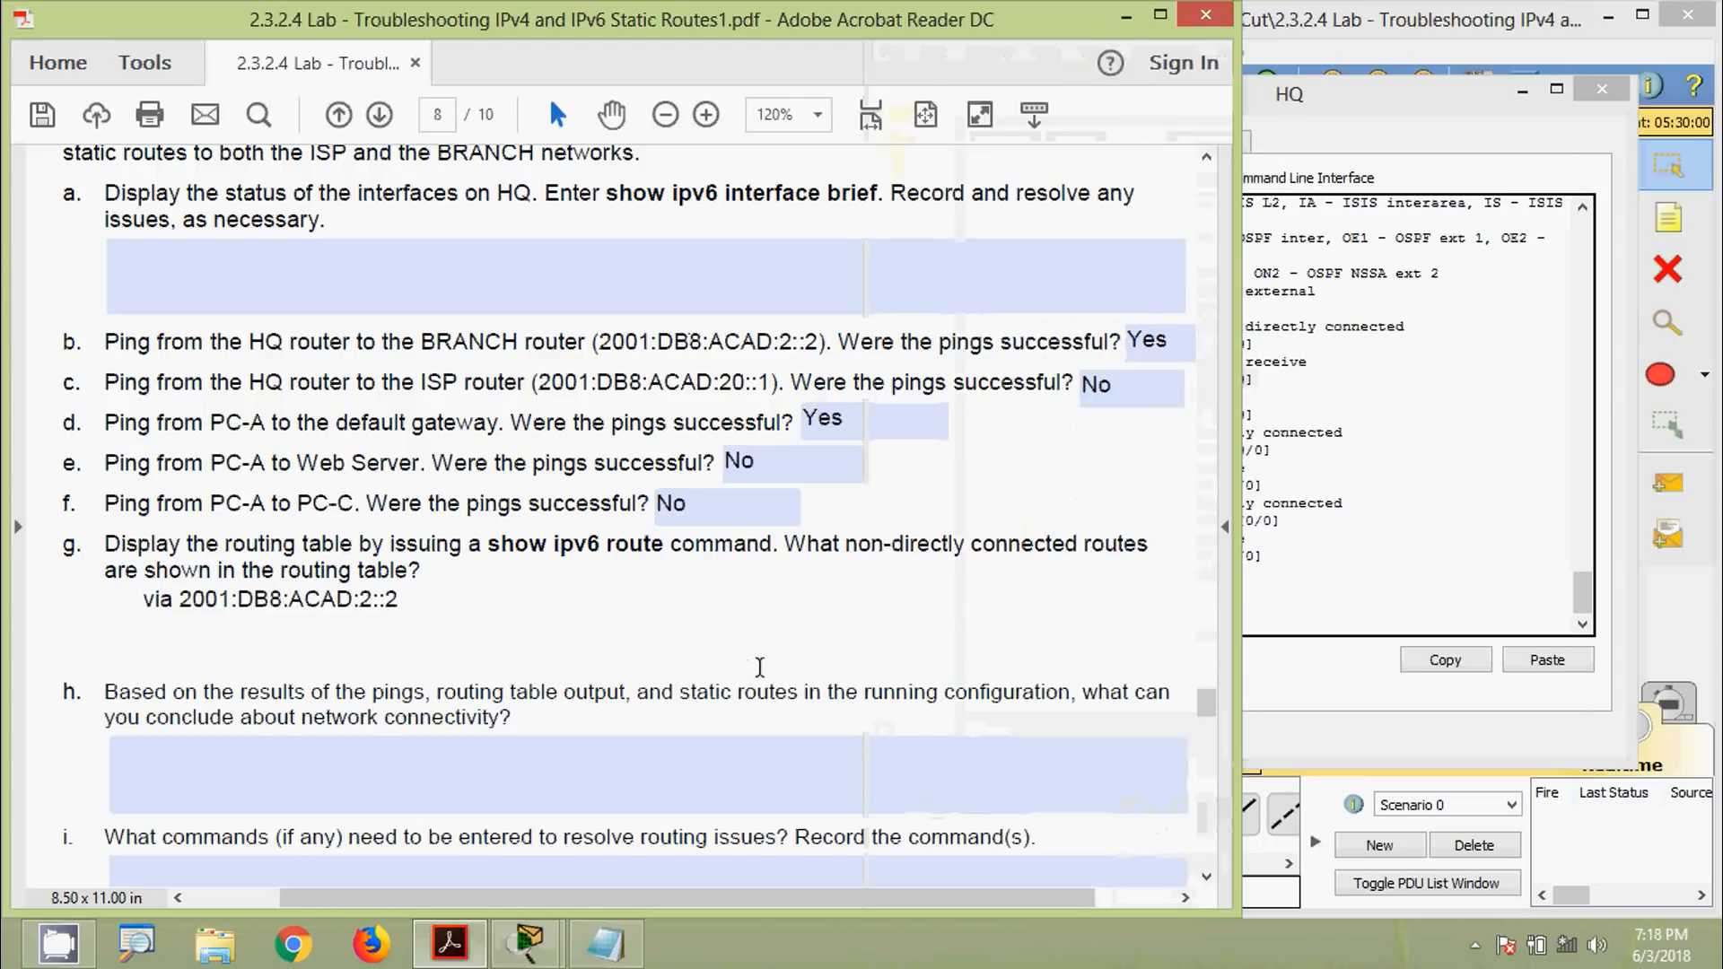
Copy HQ's static route to 2001:DB8:ACAD:30::/64 into answer g as a second line
{"action": "key", "text": "alt+Tab"}
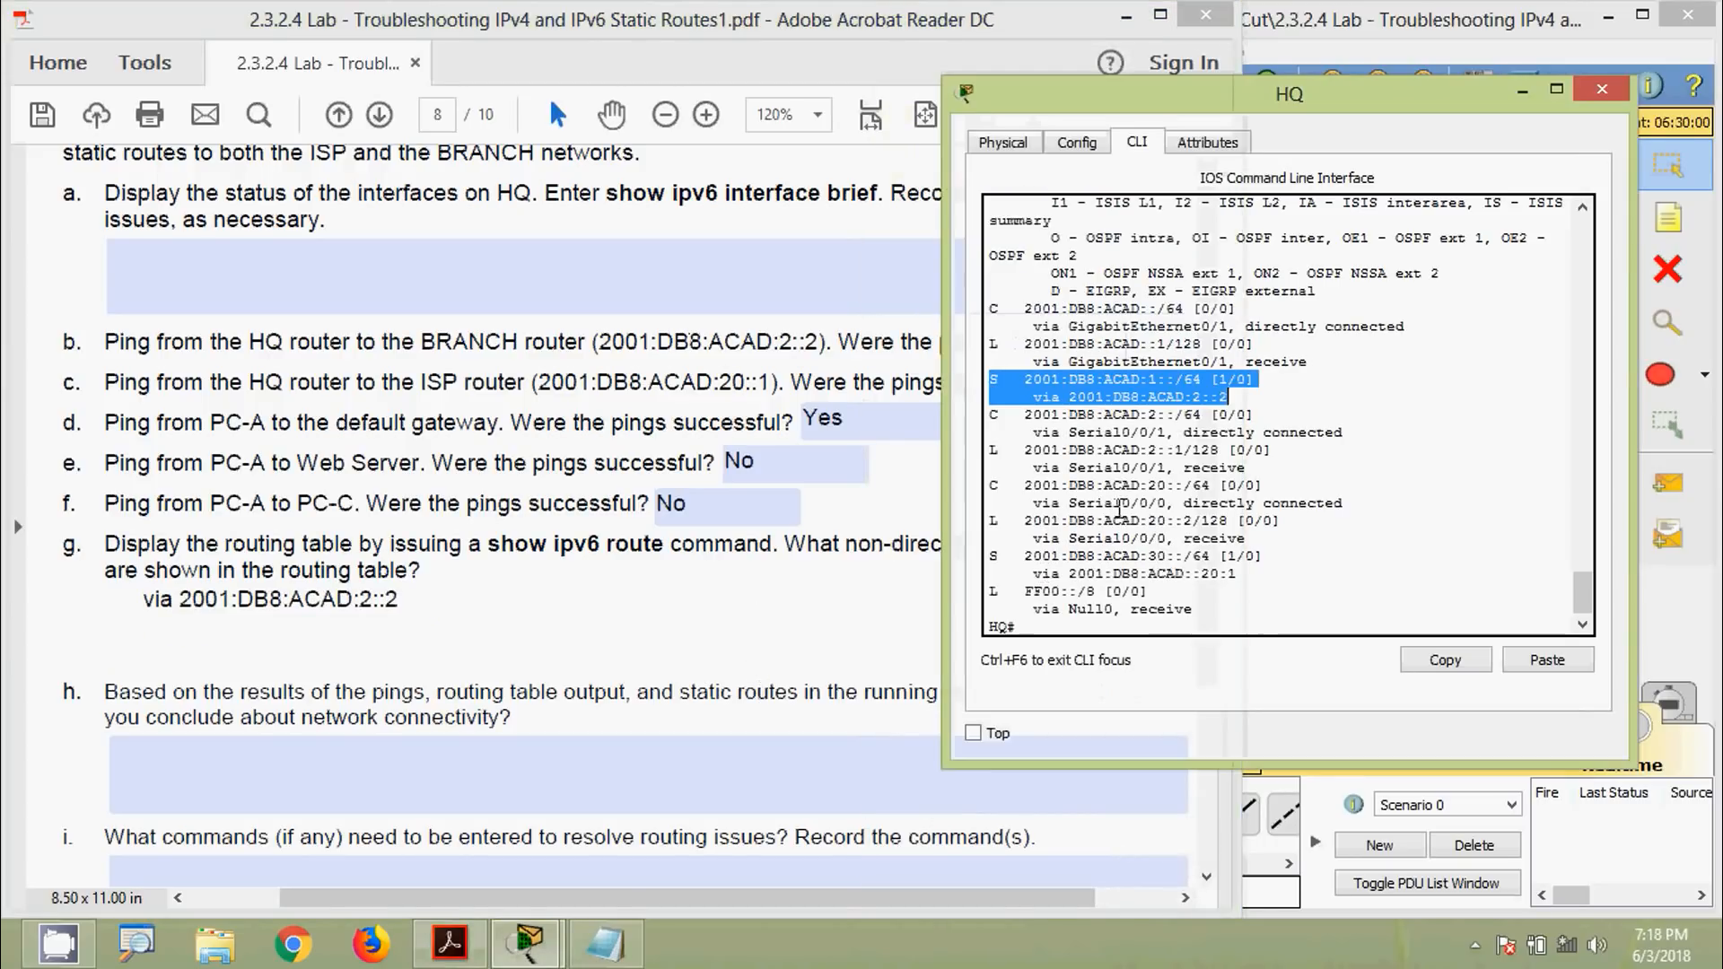
{"action": "left_click", "coordinate": [1044, 550]}
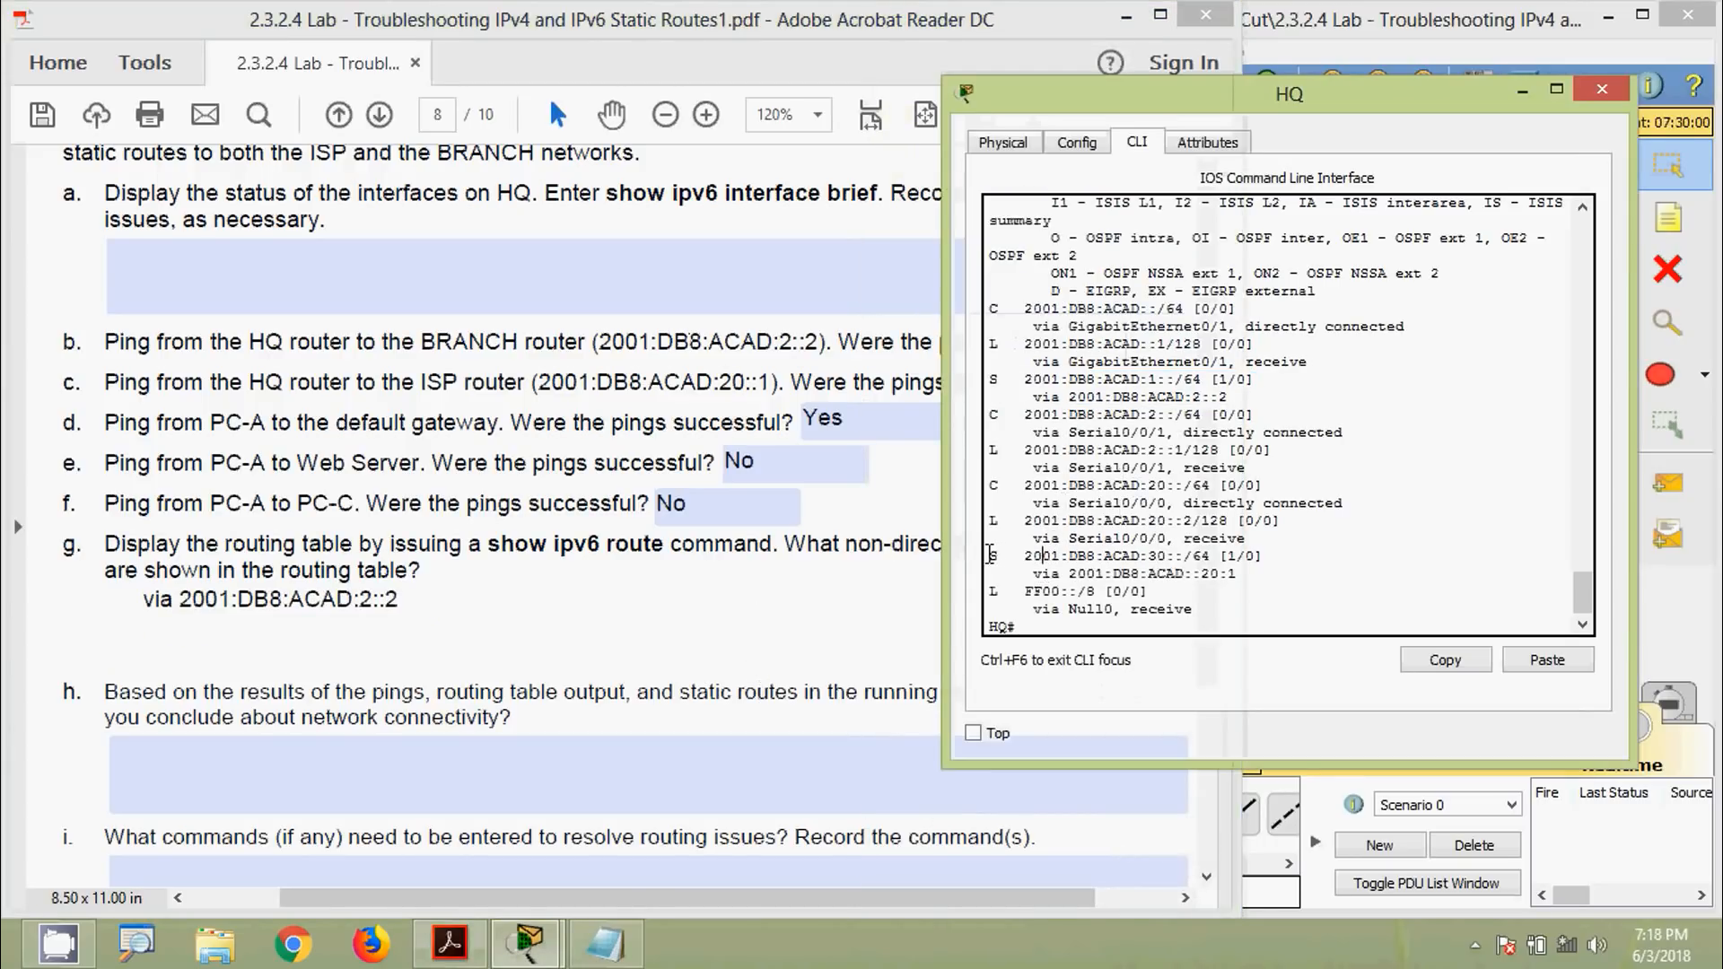
{"action": "left_click_drag", "start_coordinate": [990, 553], "coordinate": [1239, 573]}
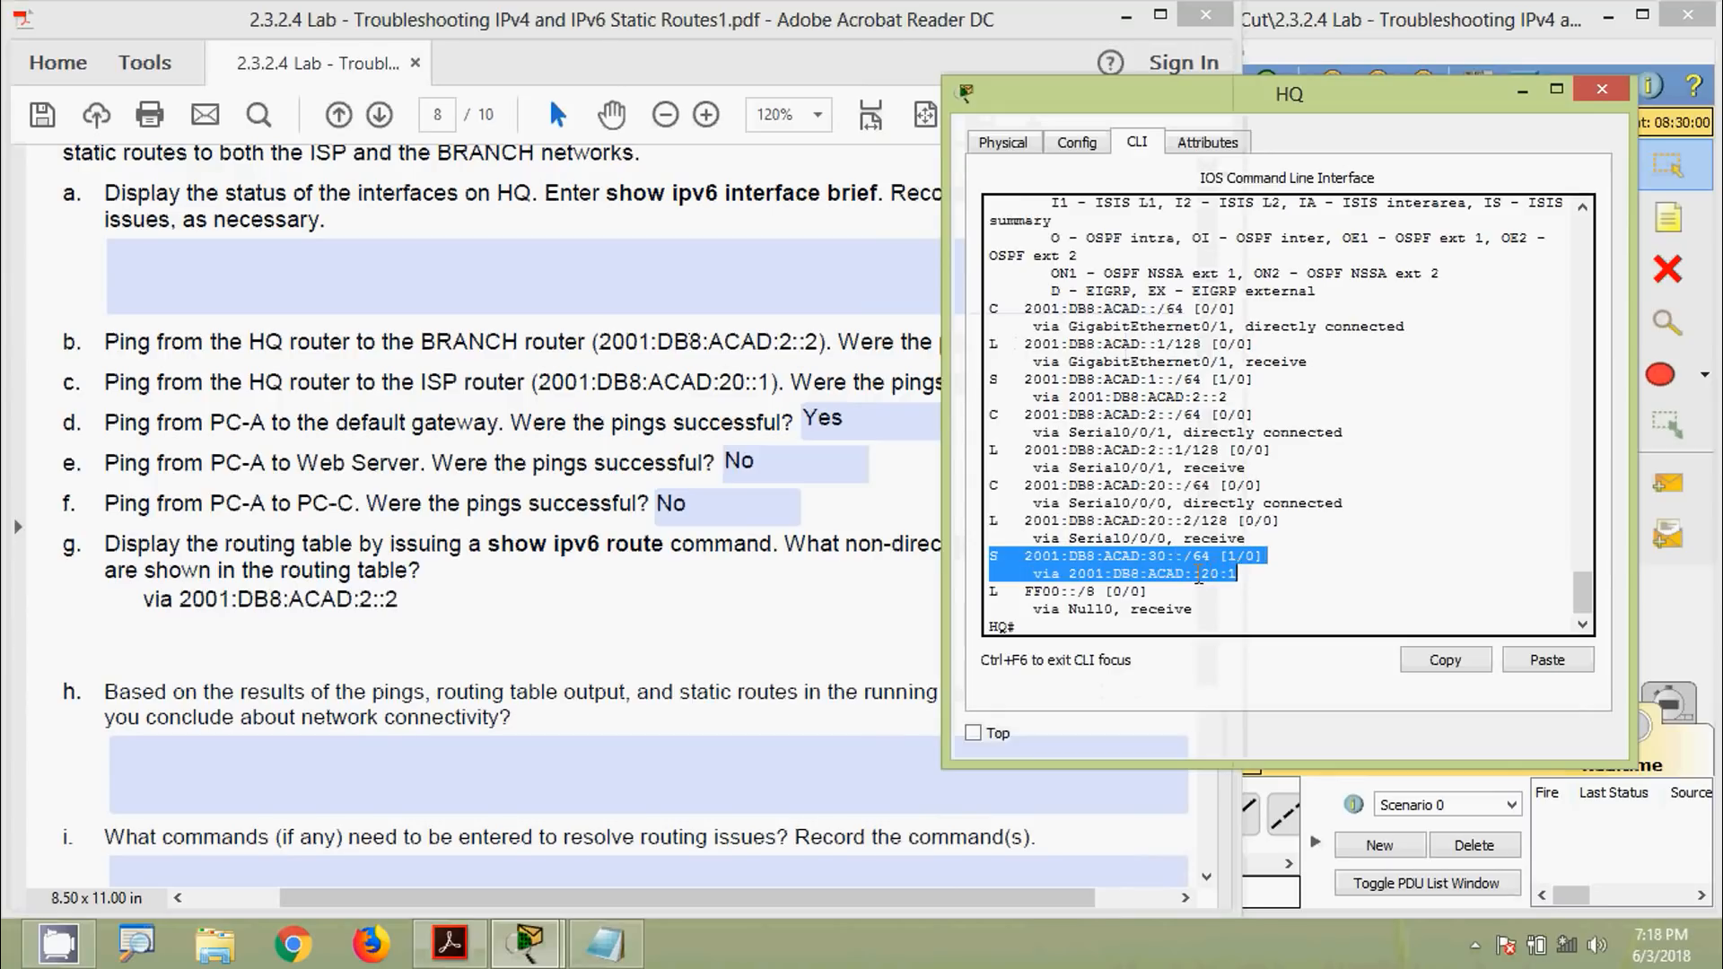
{"action": "left_click", "coordinate": [1444, 660]}
{"action": "left_click", "coordinate": [524, 612]}
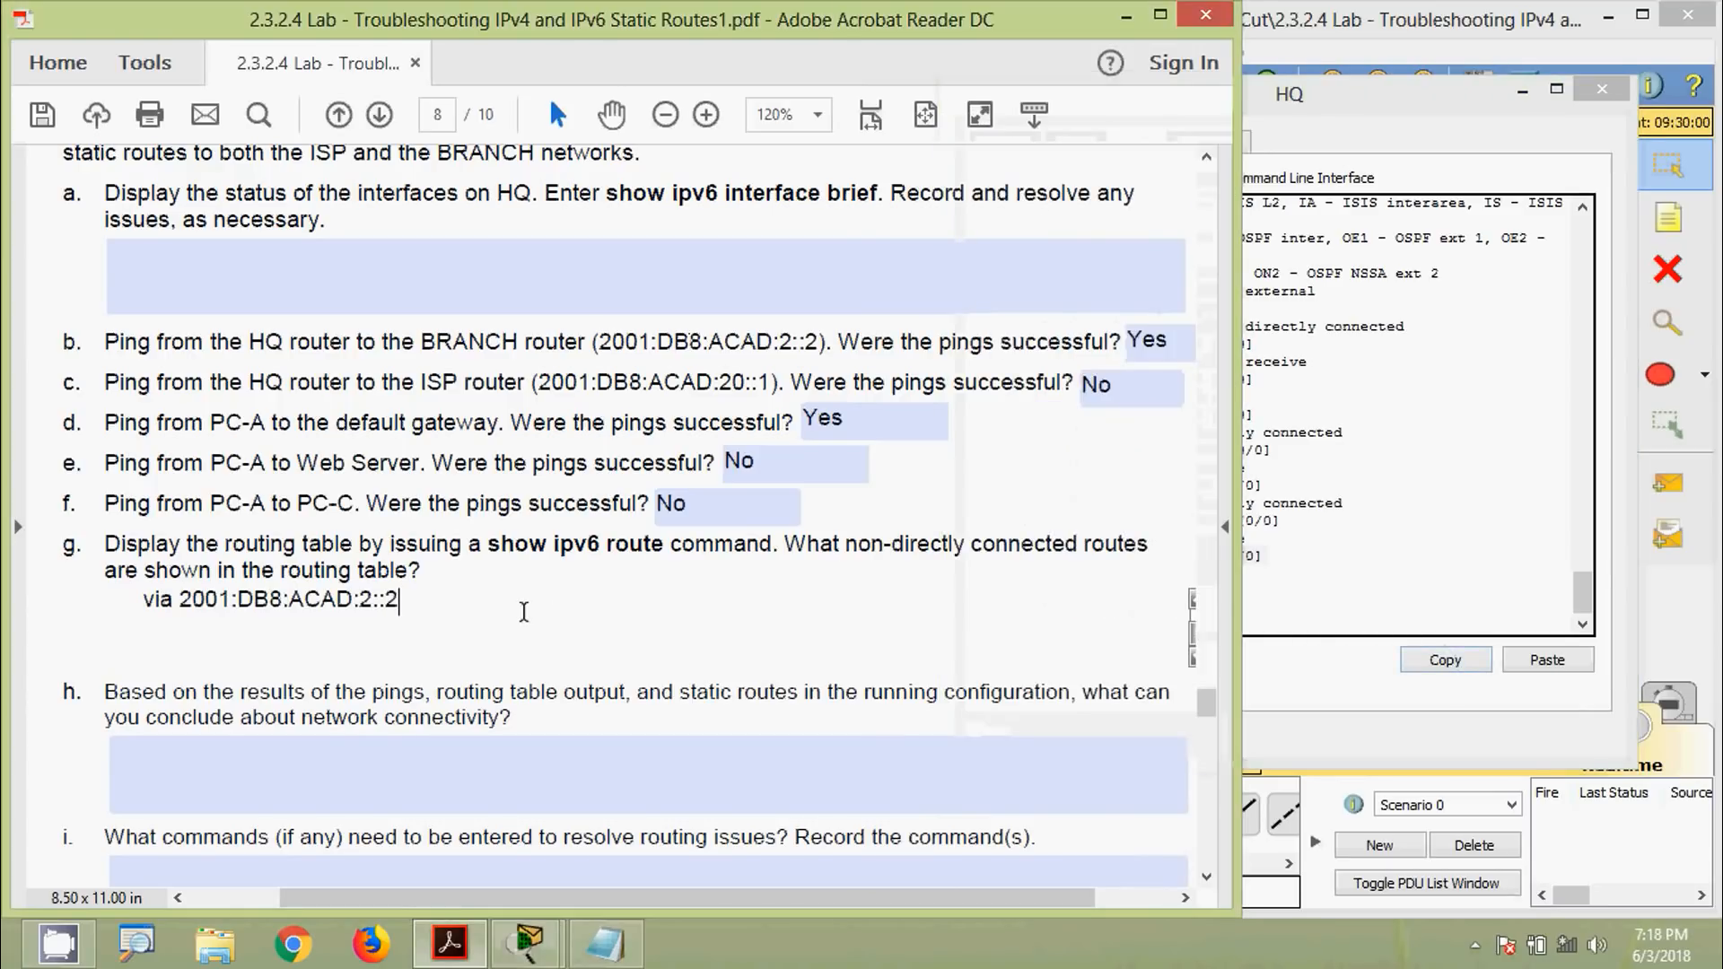
{"action": "key", "text": "Return"}
{"action": "key", "text": "ctrl+v"}
Join each next-hop address onto its route line in answer g
{"action": "scroll", "coordinate": [405, 628], "scroll_direction": "up", "scroll_amount": 2}
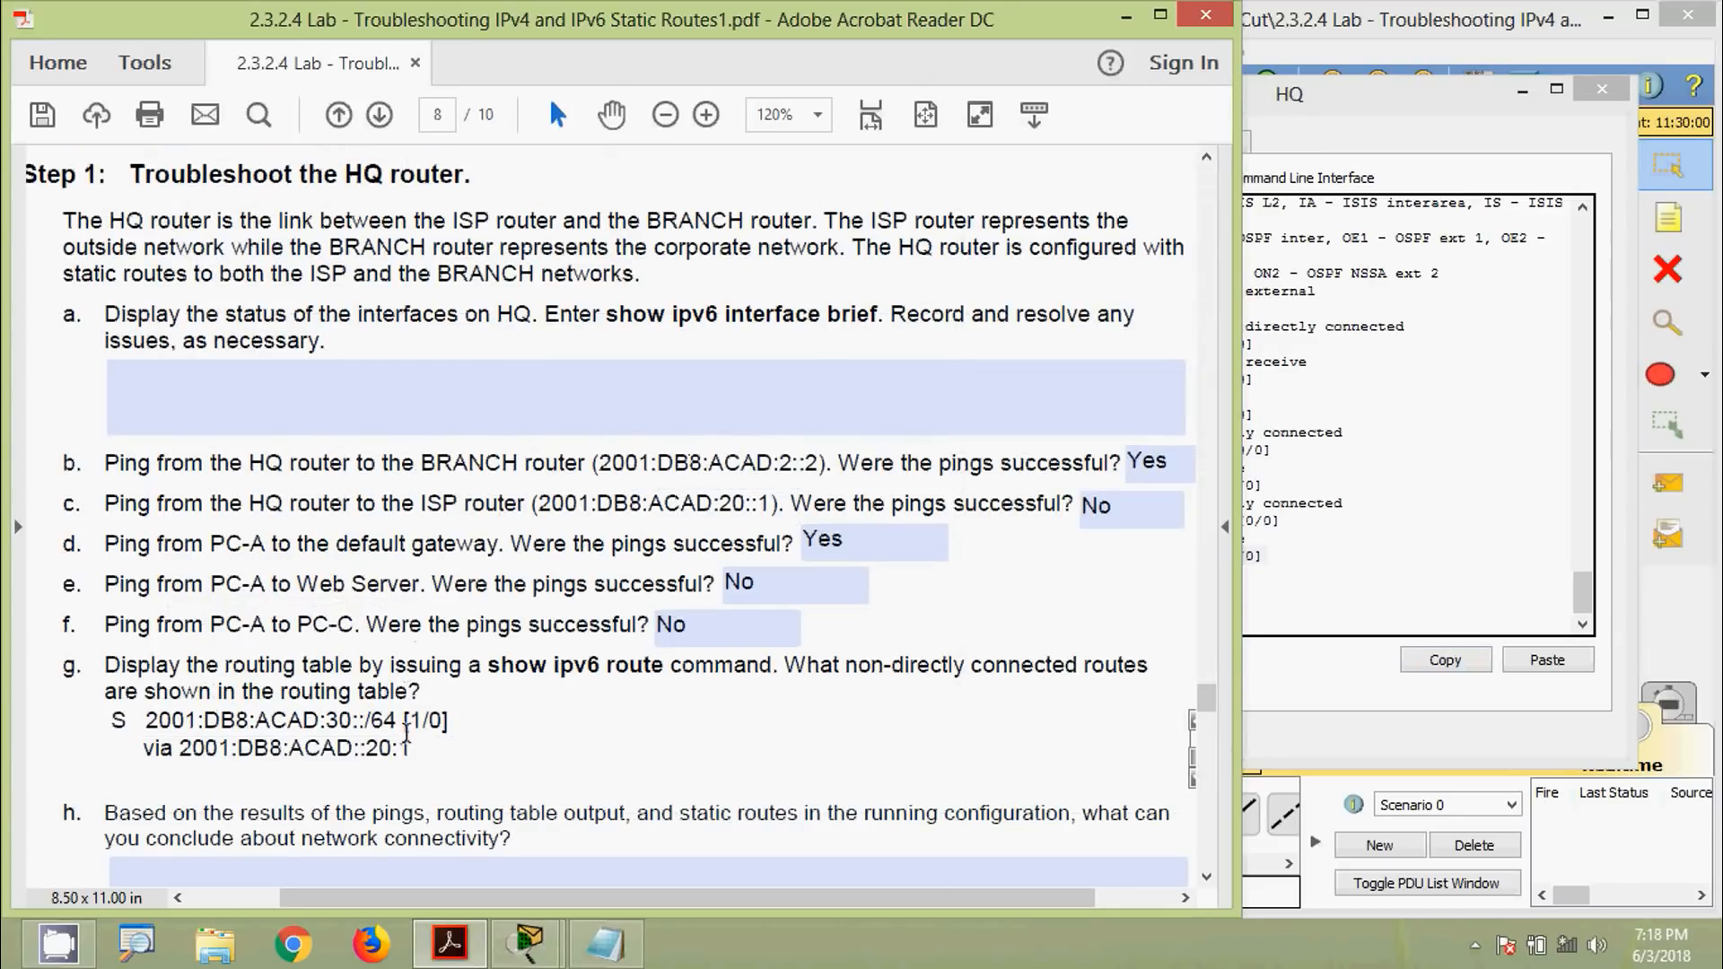
{"action": "key", "text": "Up"}
{"action": "key", "text": "Up"}
{"action": "key", "text": "Up"}
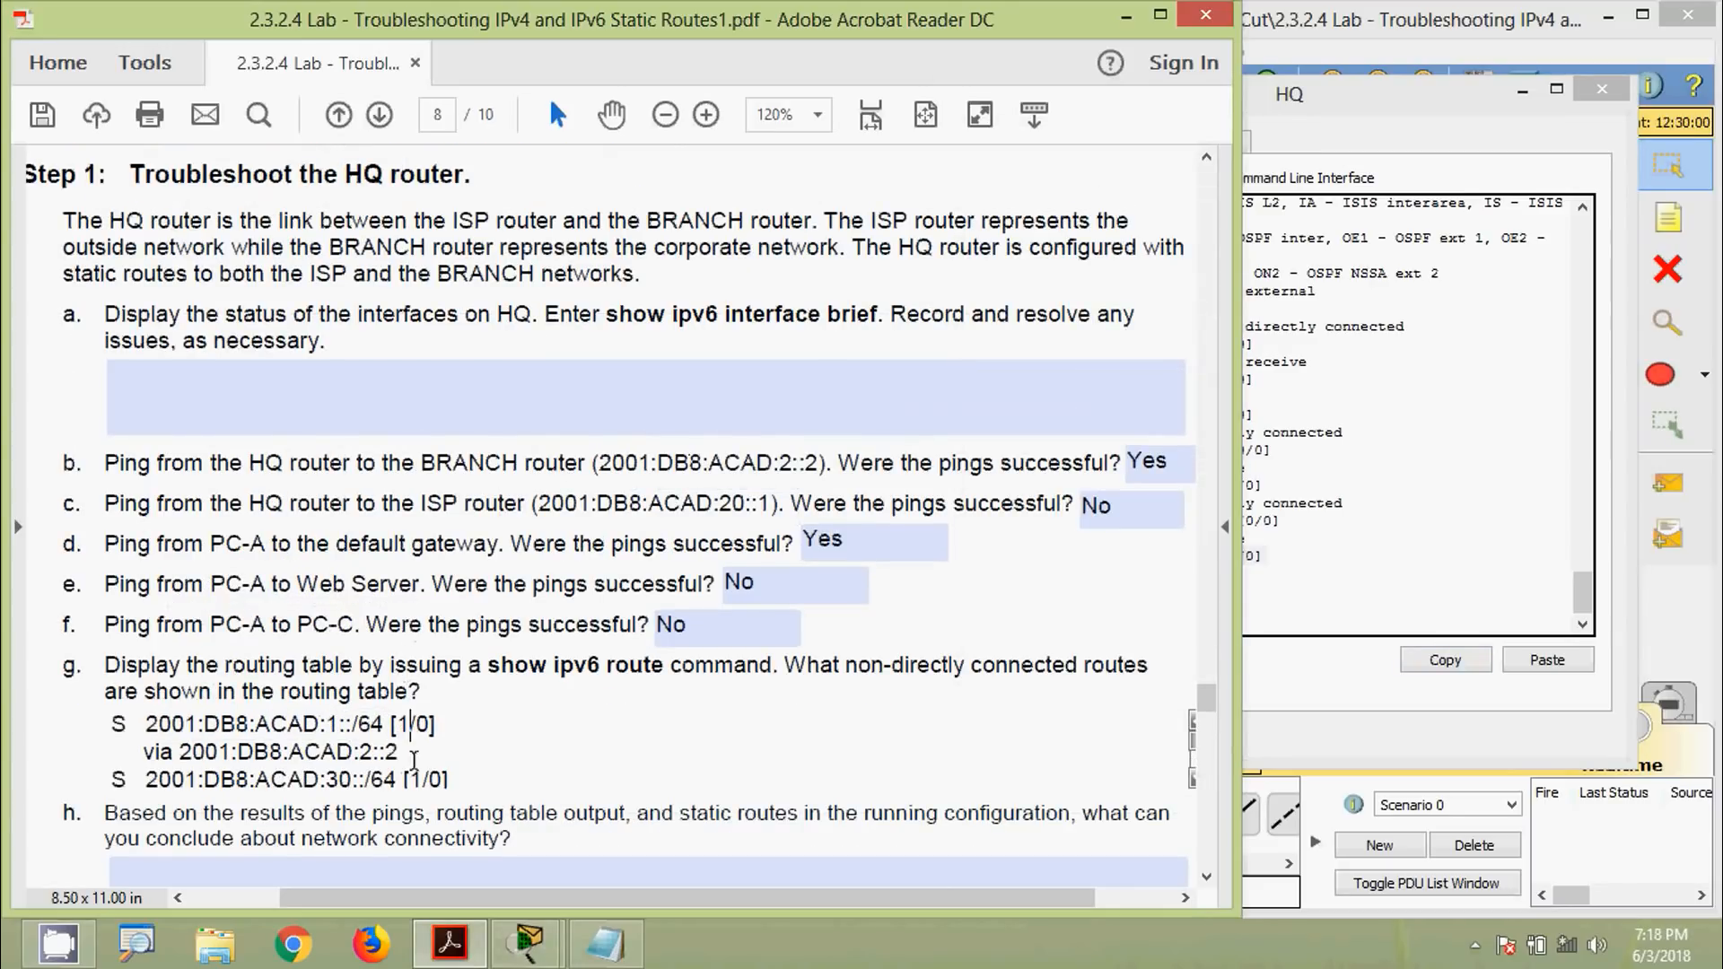
{"action": "key", "text": "Down"}
{"action": "key", "text": "Up"}
{"action": "key", "text": "Up"}
{"action": "left_click", "coordinate": [454, 718]}
{"action": "key", "text": "Delete"}
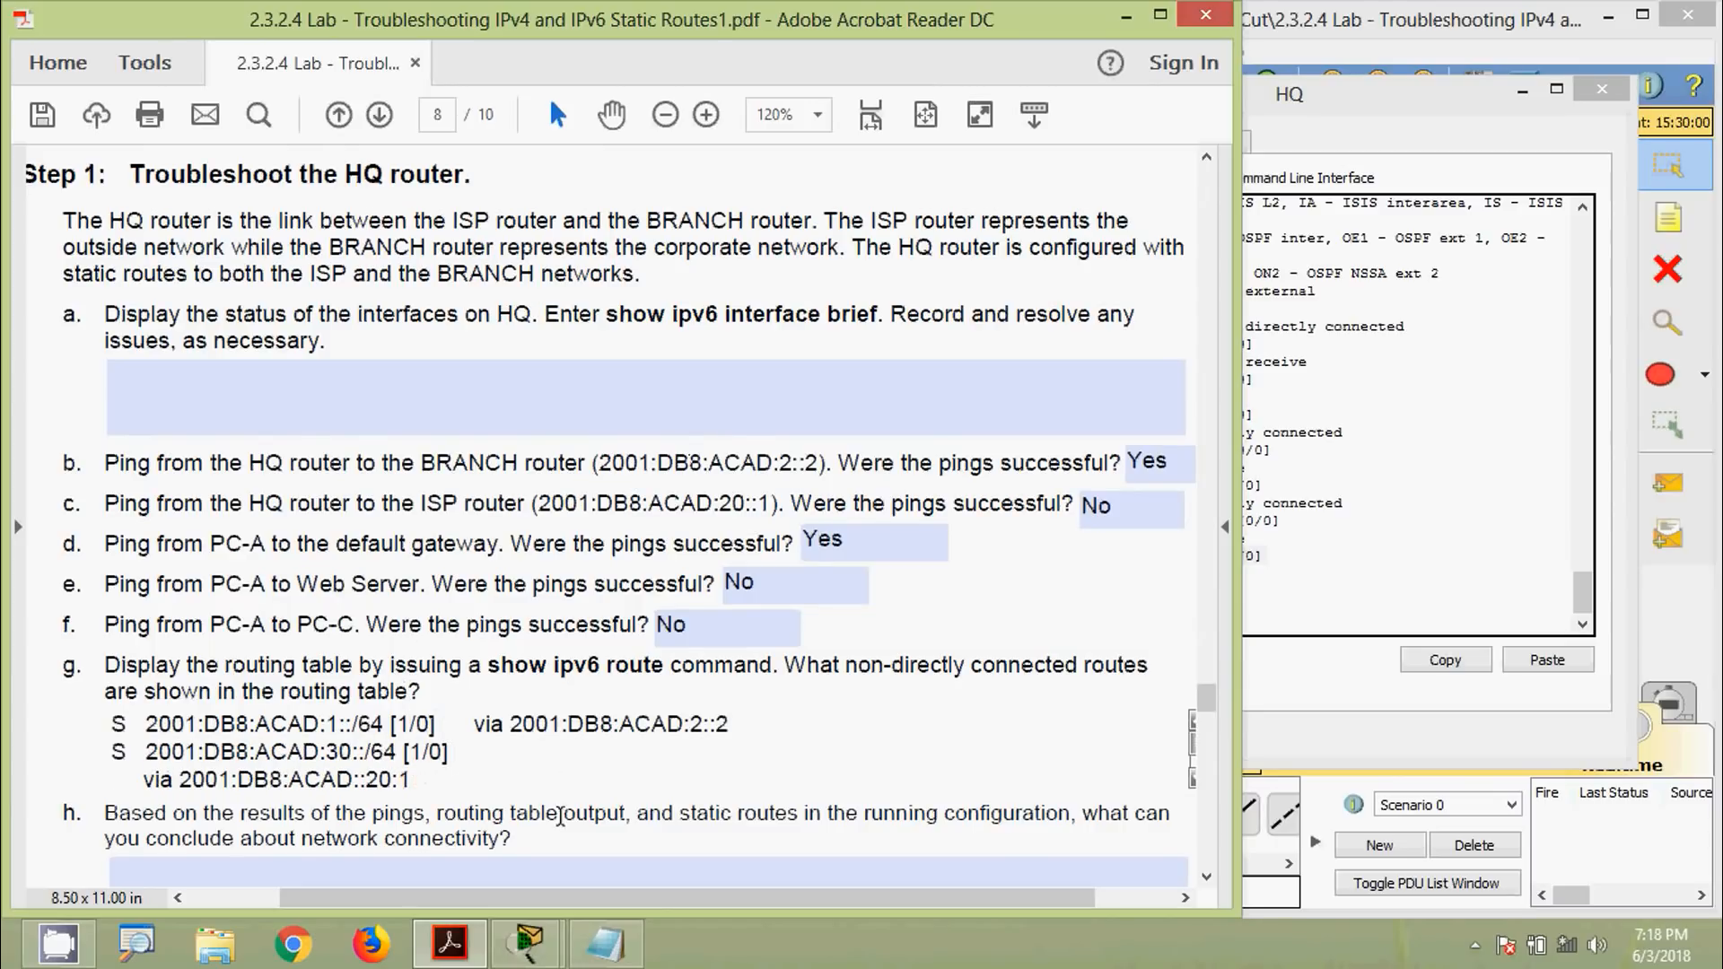
{"action": "key", "text": "Delete"}
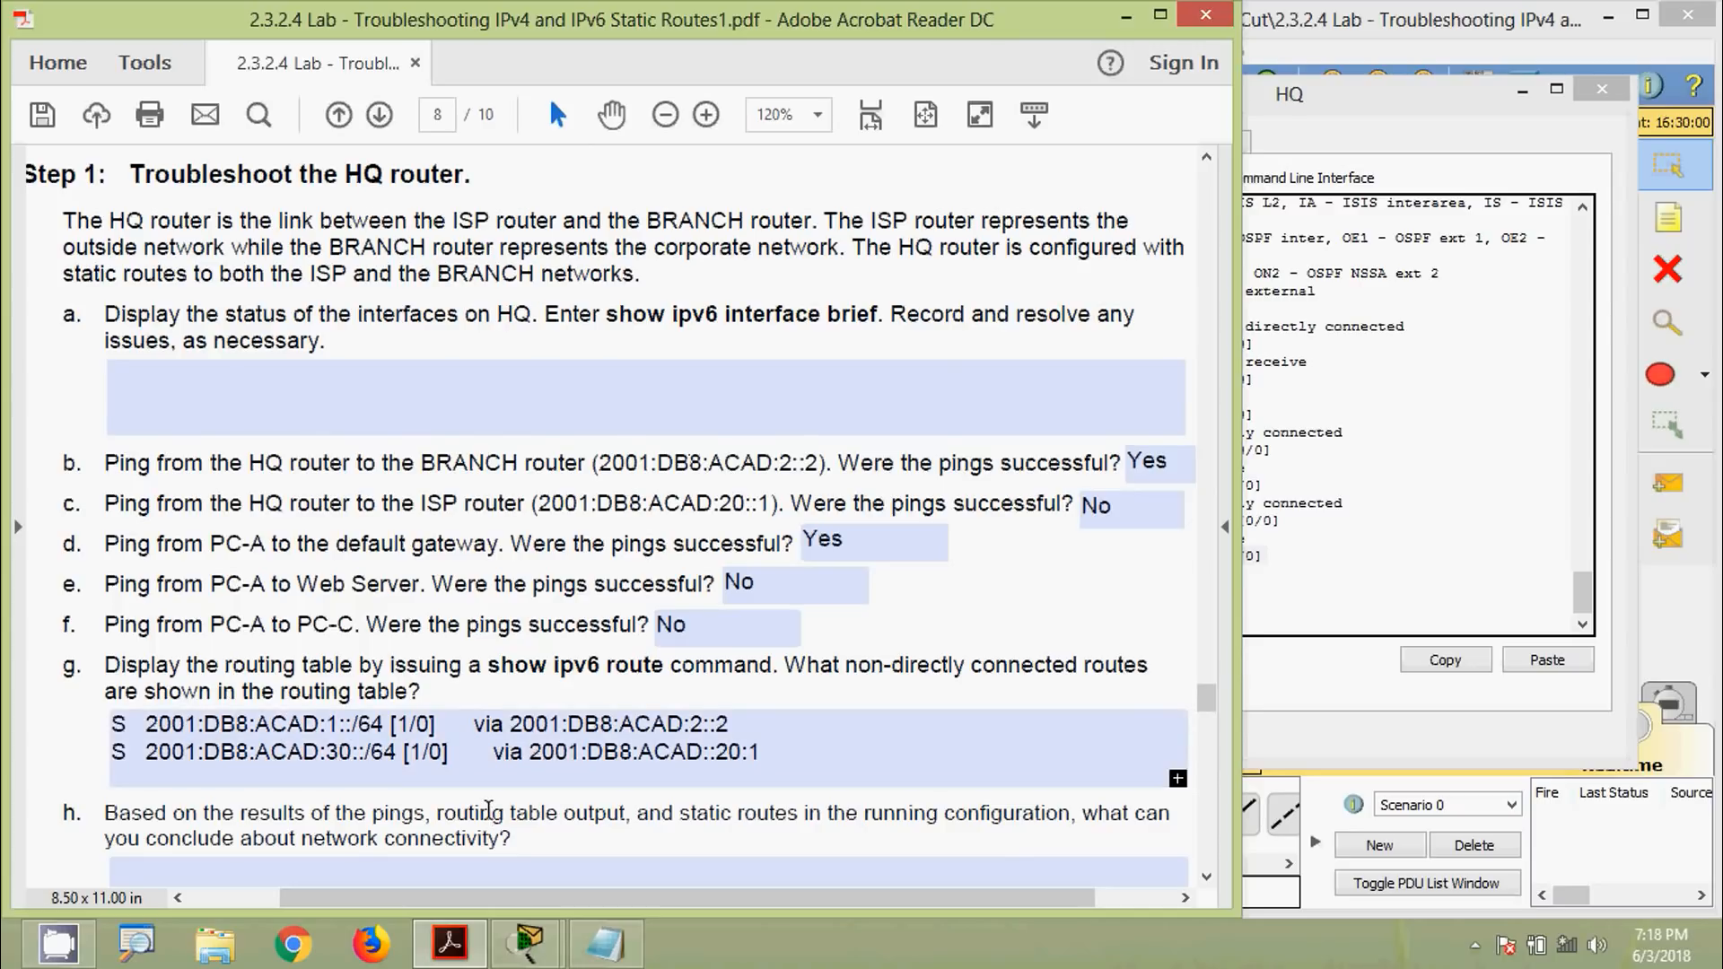
{"action": "scroll", "coordinate": [490, 812], "scroll_direction": "down", "scroll_amount": 3}
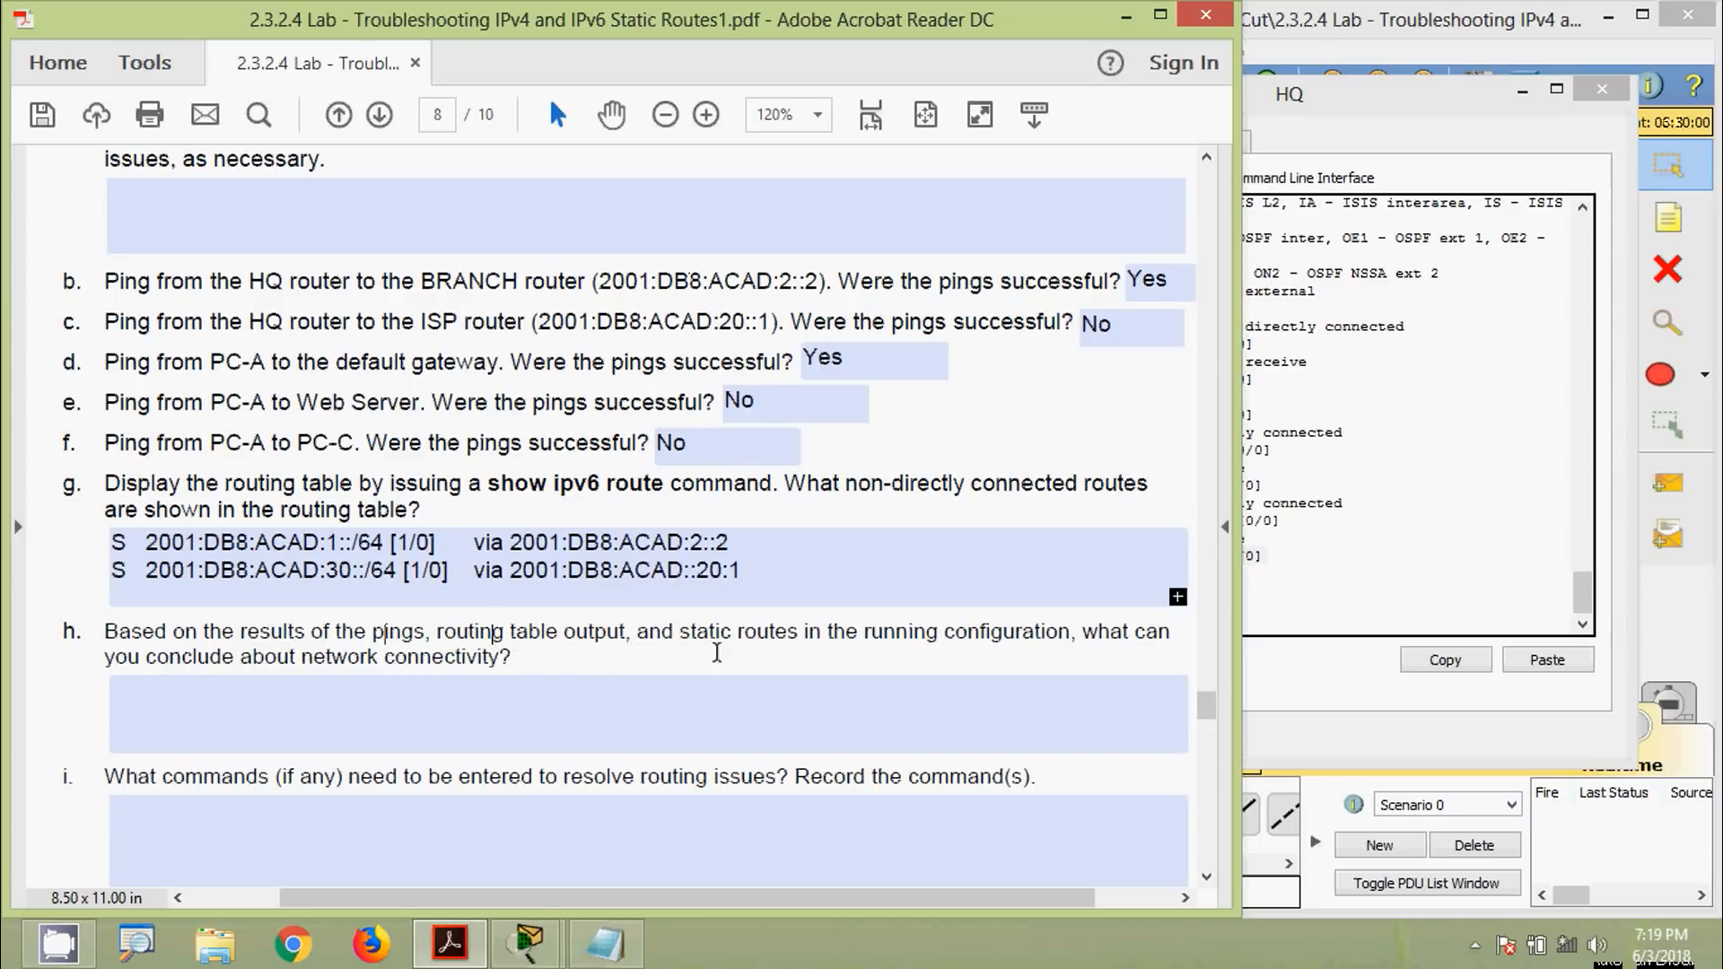
Highlight the BRANCH next-hop address in answer g and move on to question h
{"action": "left_click", "coordinate": [396, 708]}
{"action": "left_click", "coordinate": [1333, 577]}
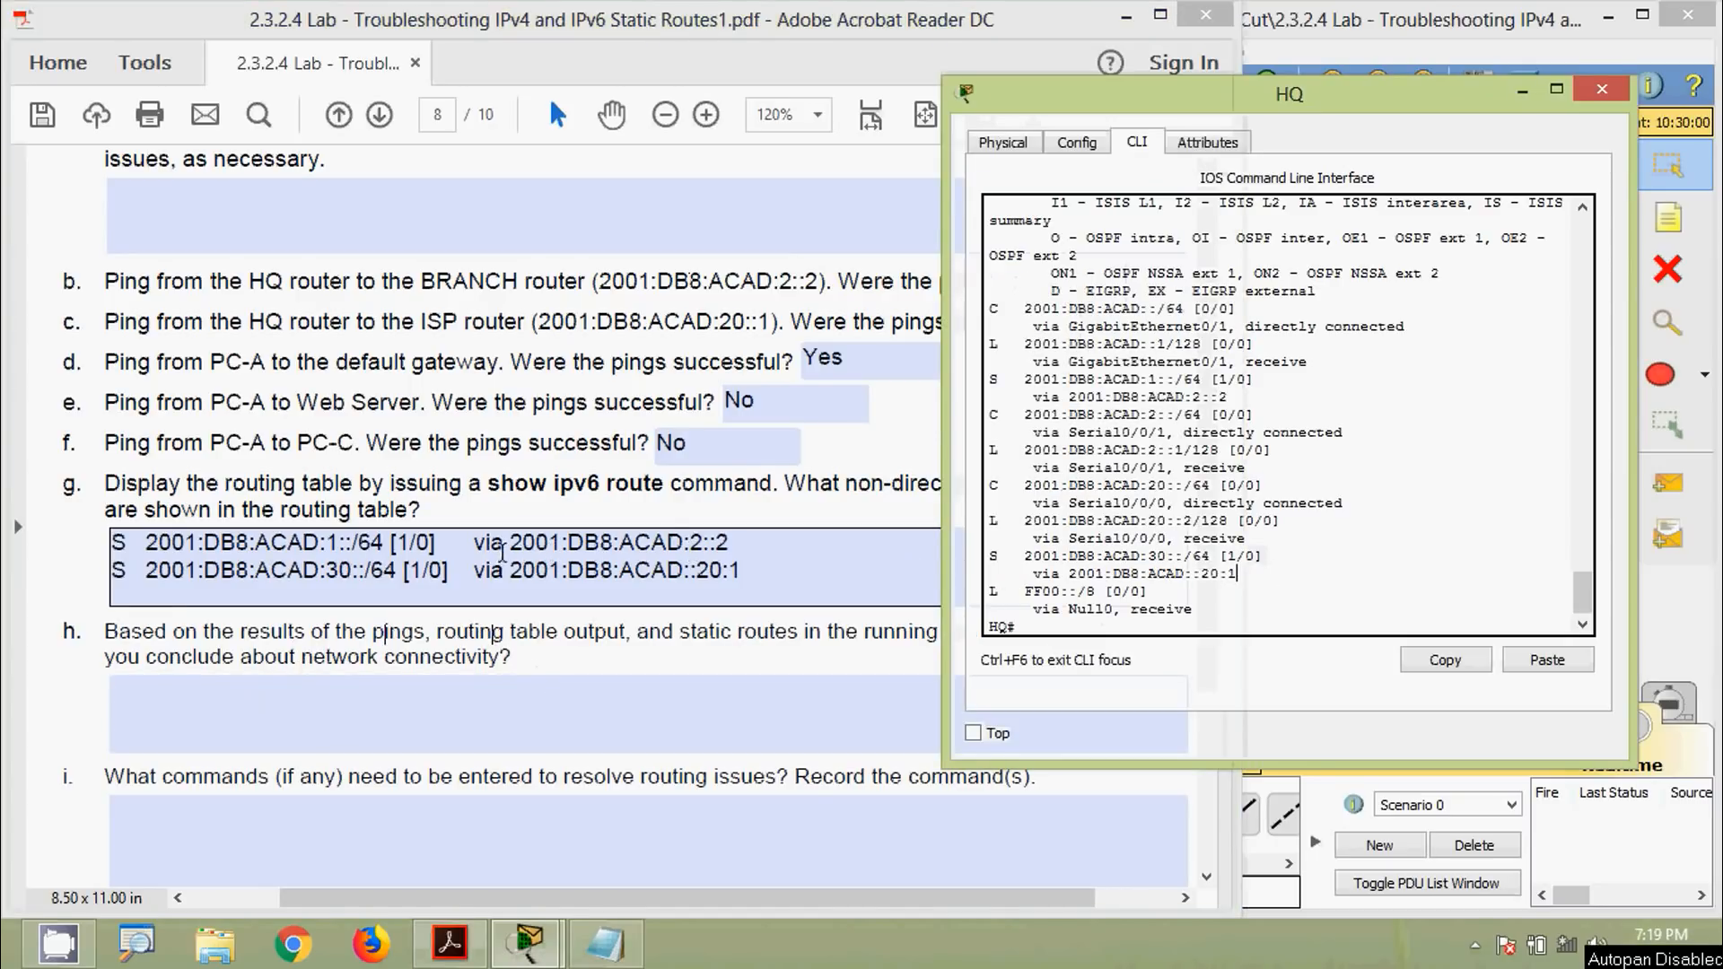
{"action": "mouse_move", "coordinate": [508, 542]}
{"action": "left_mouse_down"}
{"action": "mouse_move", "coordinate": [737, 549]}
{"action": "mouse_move", "coordinate": [514, 575]}
{"action": "left_mouse_up"}
{"action": "left_click", "coordinate": [470, 719]}
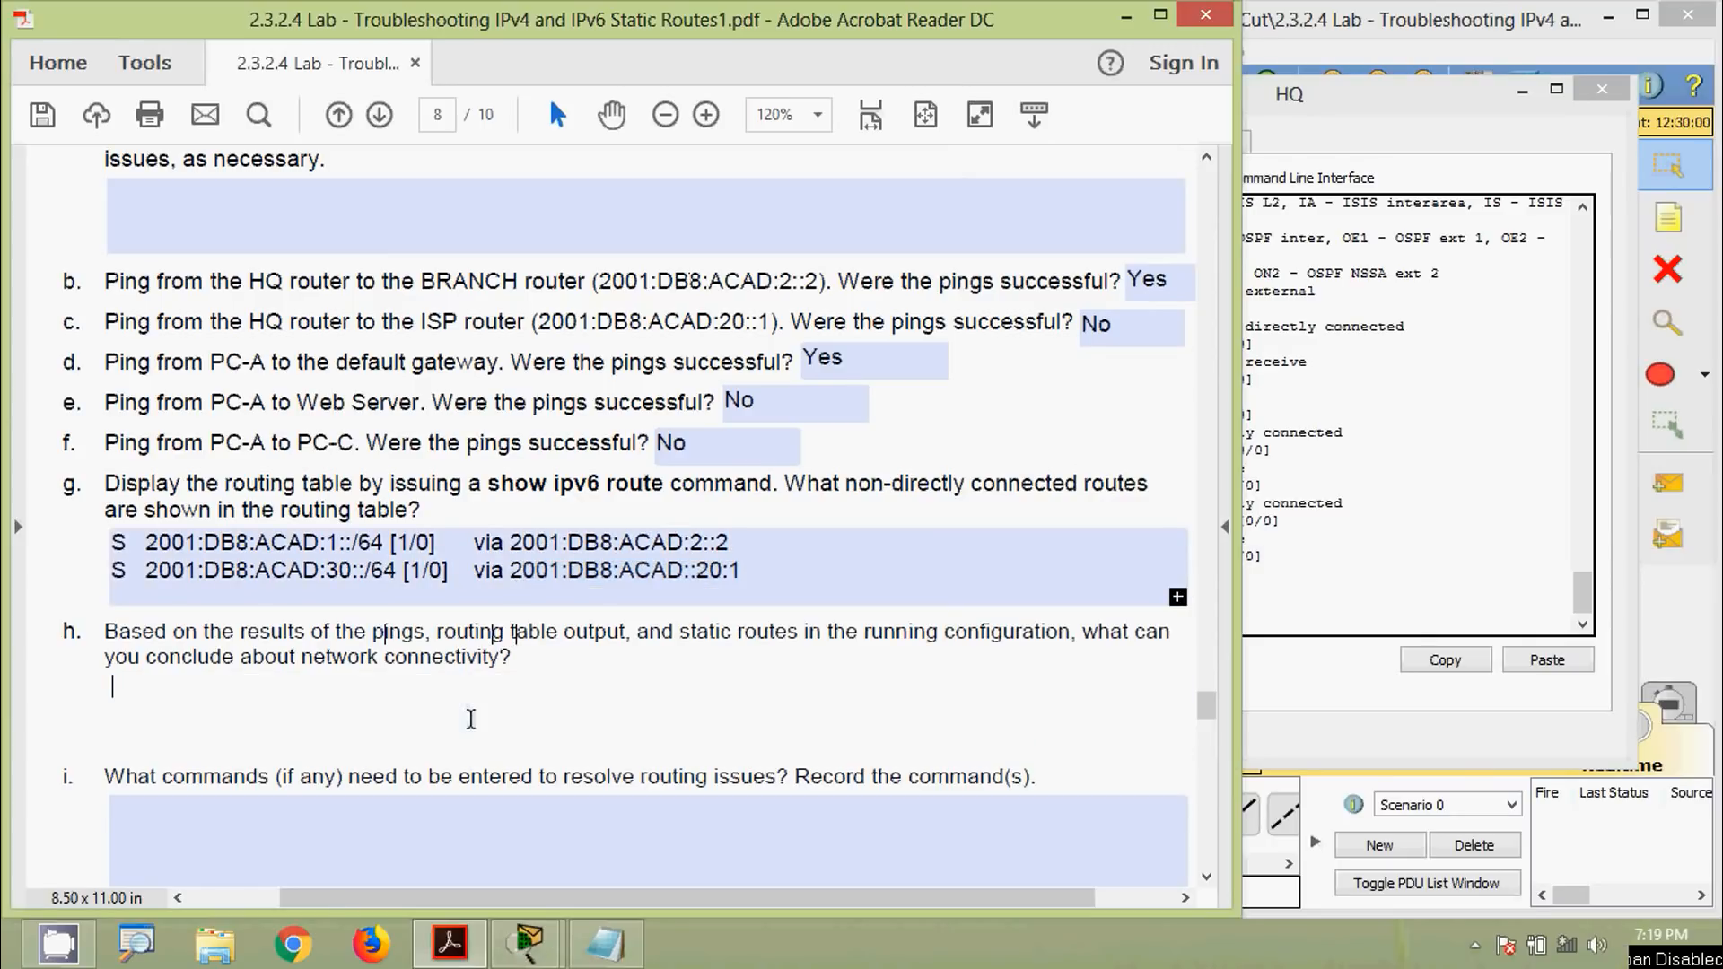
{"action": "scroll", "coordinate": [268, 718], "scroll_direction": "down", "scroll_amount": 3}
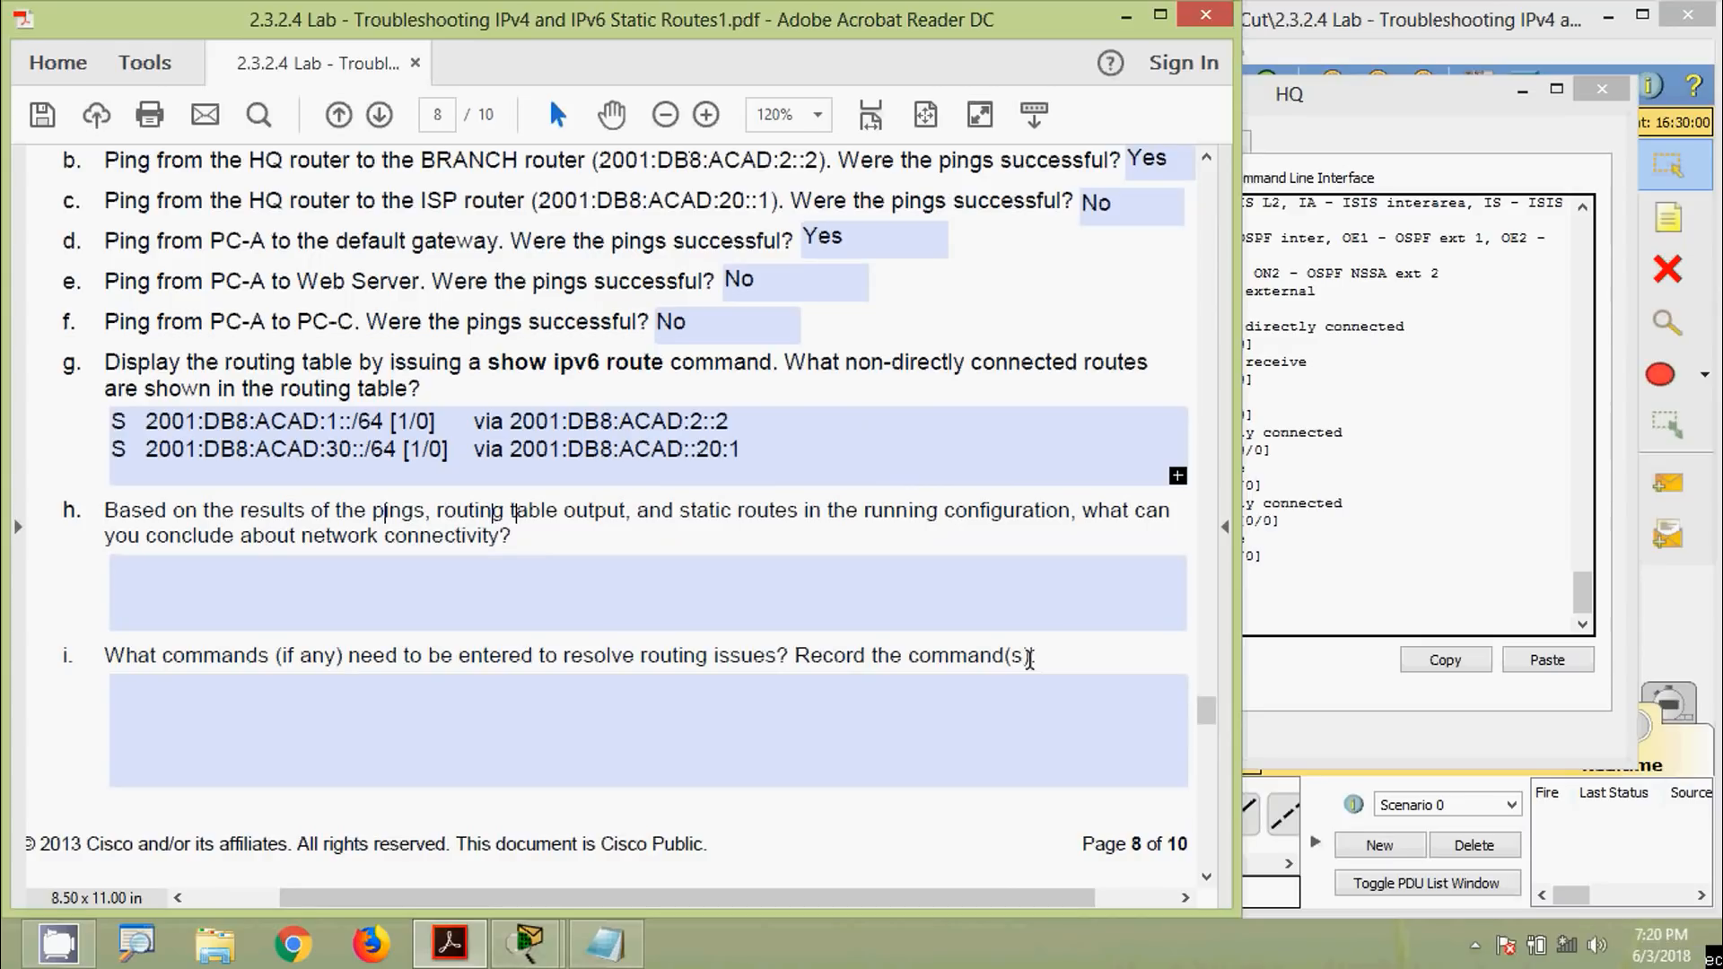
{"action": "scroll", "coordinate": [812, 724], "scroll_direction": "down", "scroll_amount": 1}
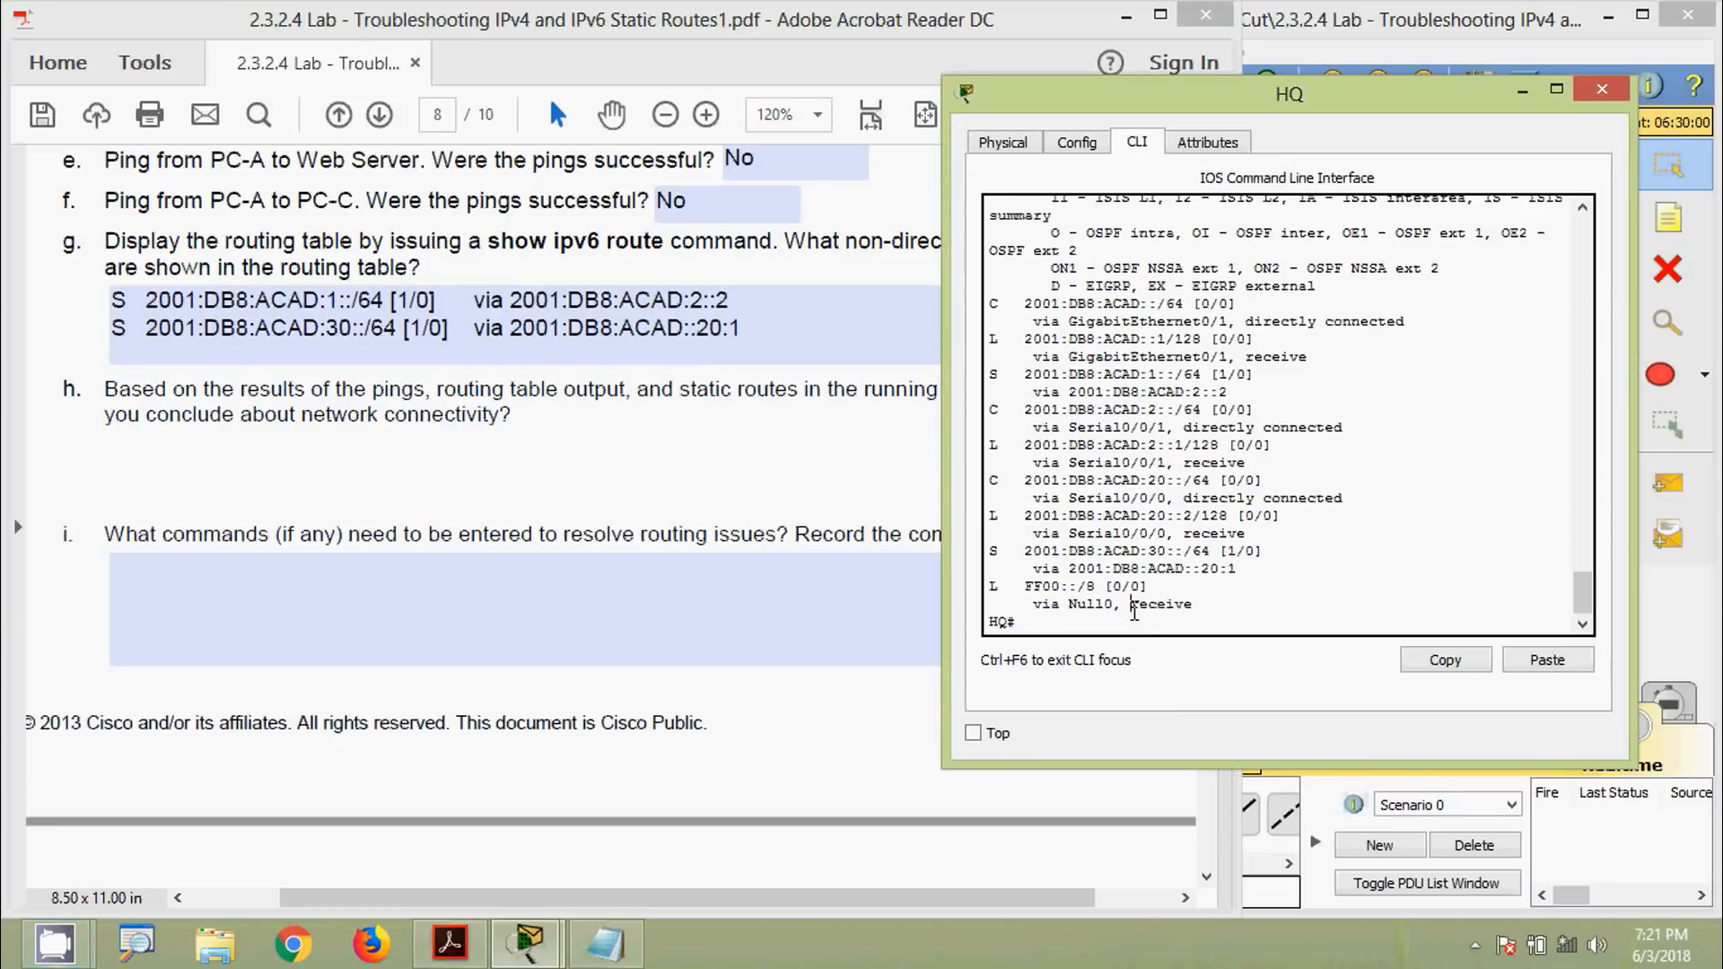
Run sh run on HQ and mark its two ipv6 route lines
{"action": "type", "text": "sh run"}
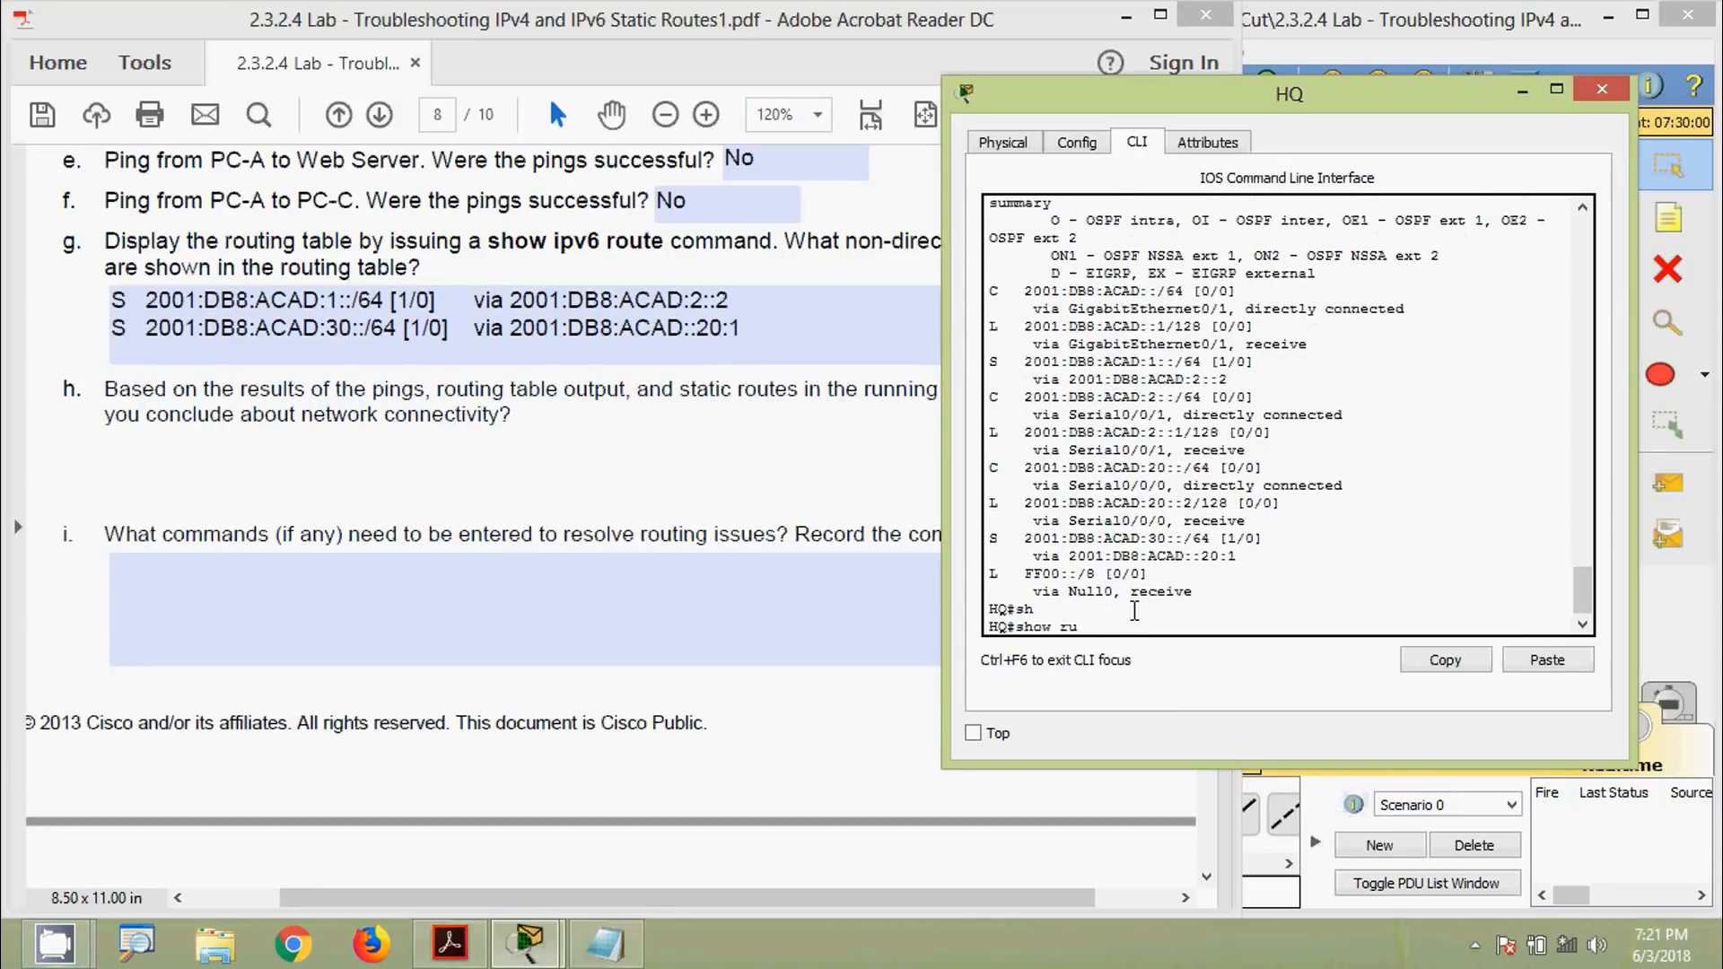
{"action": "key", "text": "Return"}
{"action": "key", "text": "space"}
{"action": "key", "text": "space"}
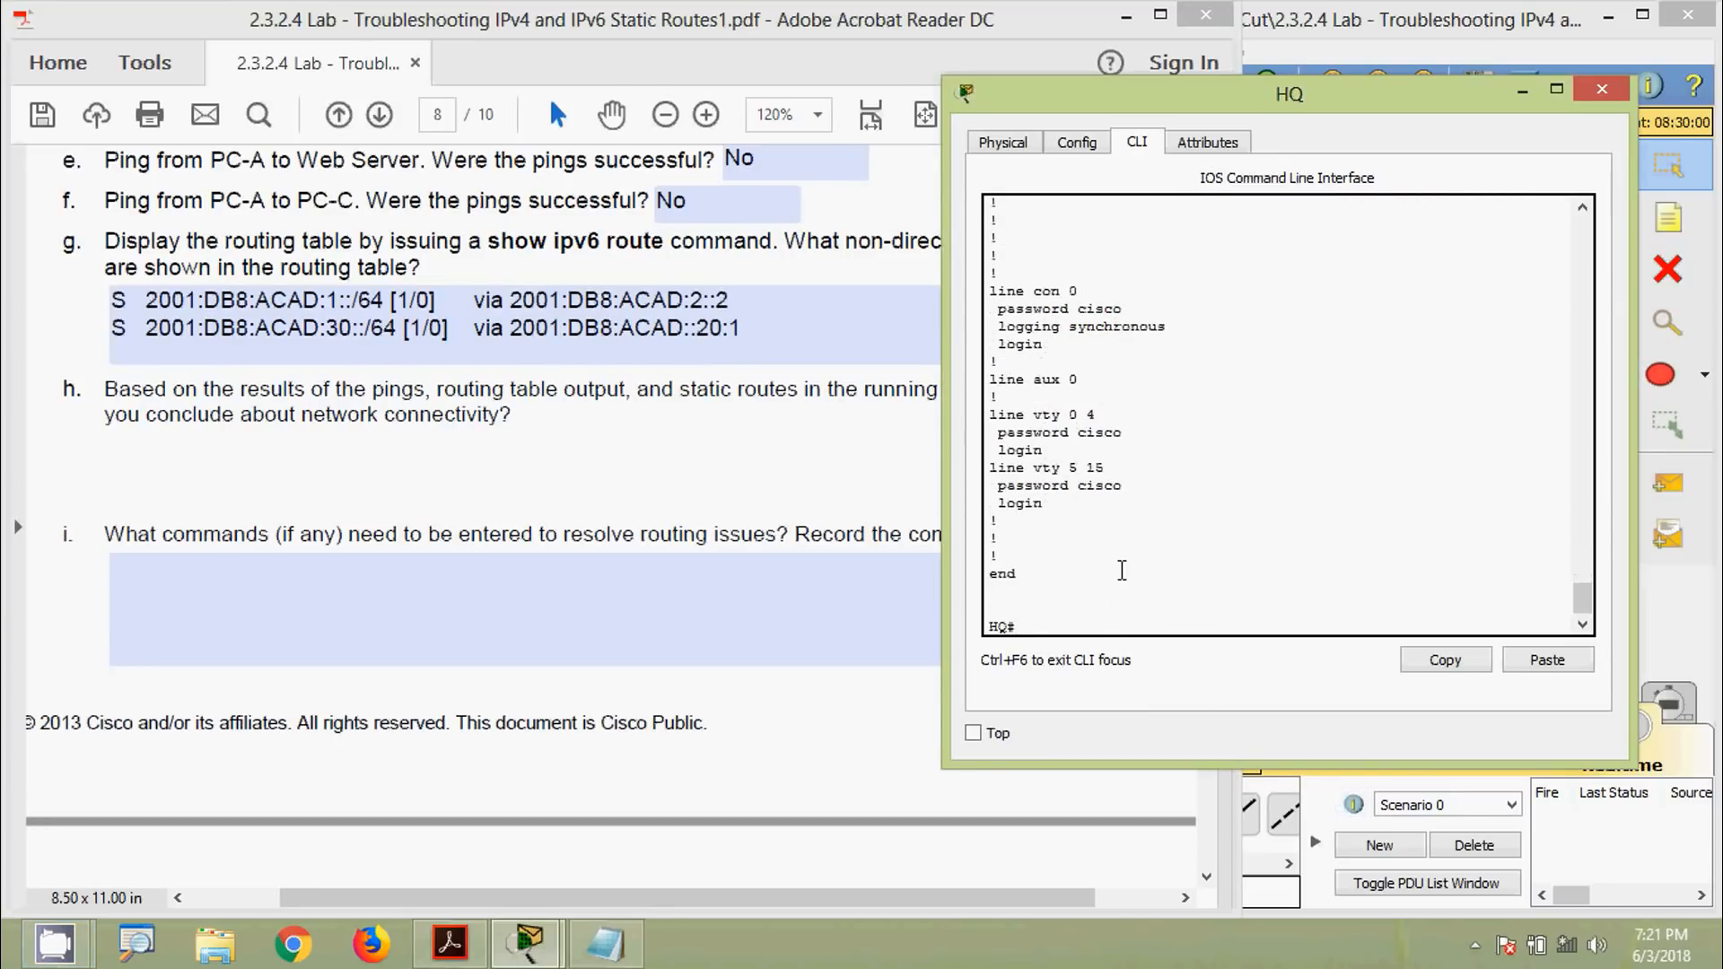
{"action": "scroll", "coordinate": [1114, 543], "scroll_direction": "up", "scroll_amount": 5}
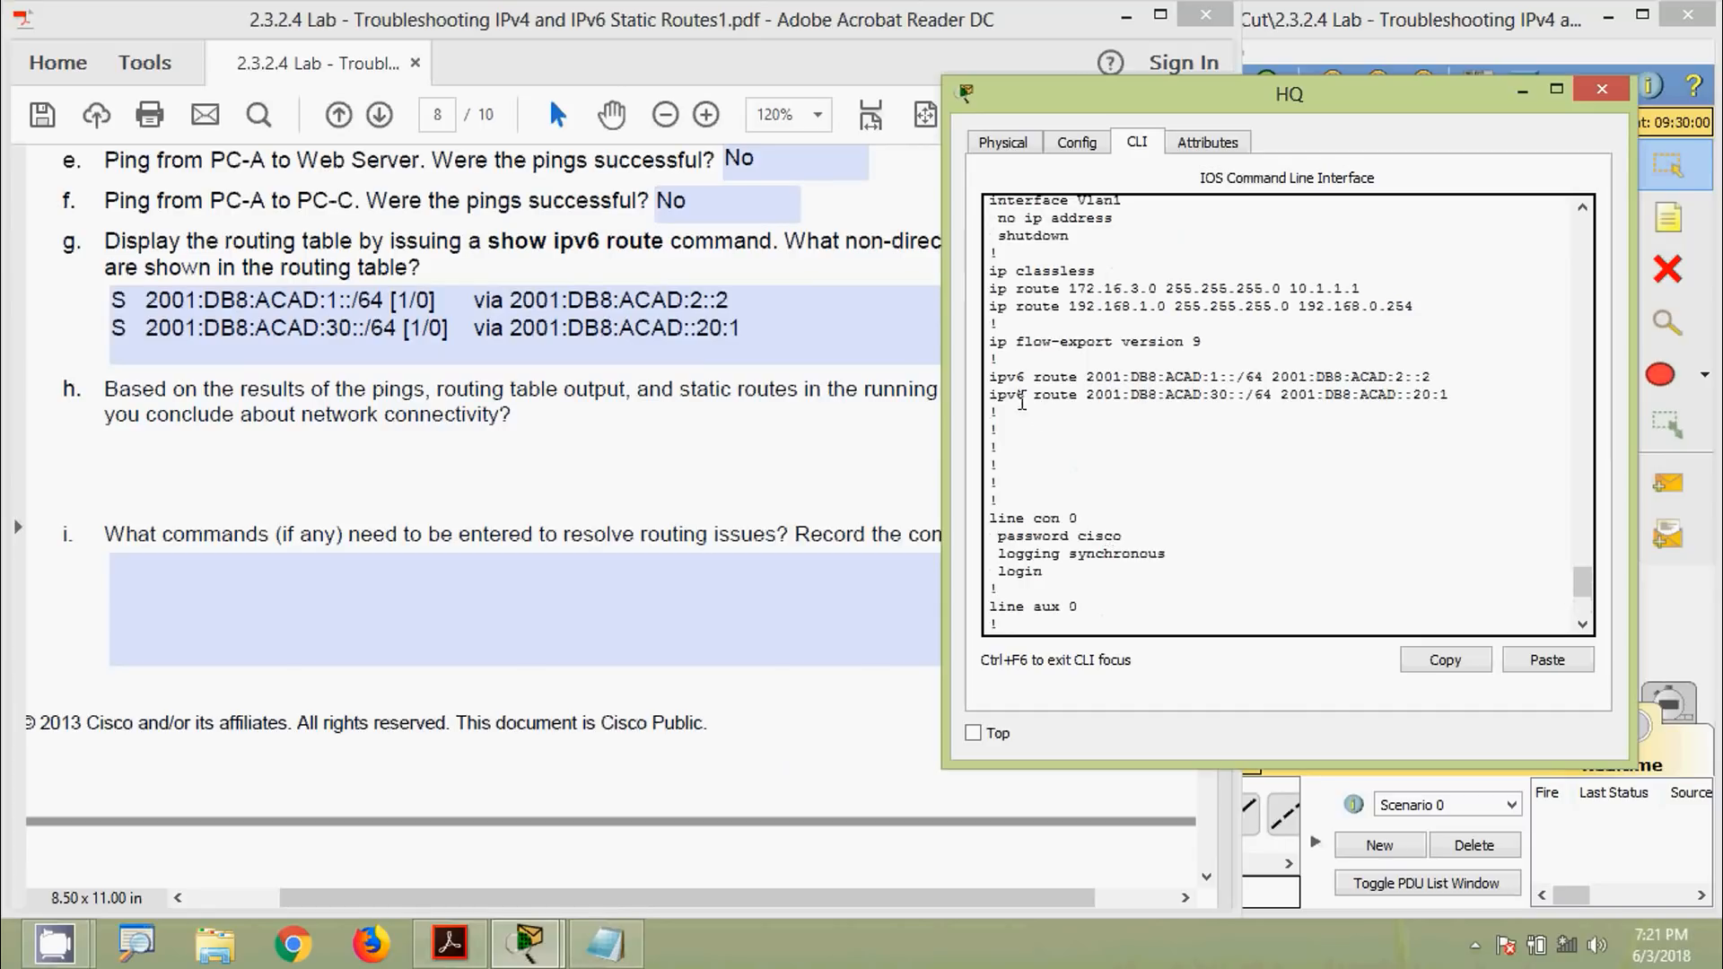
{"action": "left_click_drag", "start_coordinate": [991, 378], "coordinate": [1448, 396]}
Move HQ's terminal aside to show the topology and select the first route's prefix
{"action": "left_click_drag", "start_coordinate": [1325, 112], "coordinate": [660, 146]}
{"action": "left_click", "coordinate": [1319, 267]}
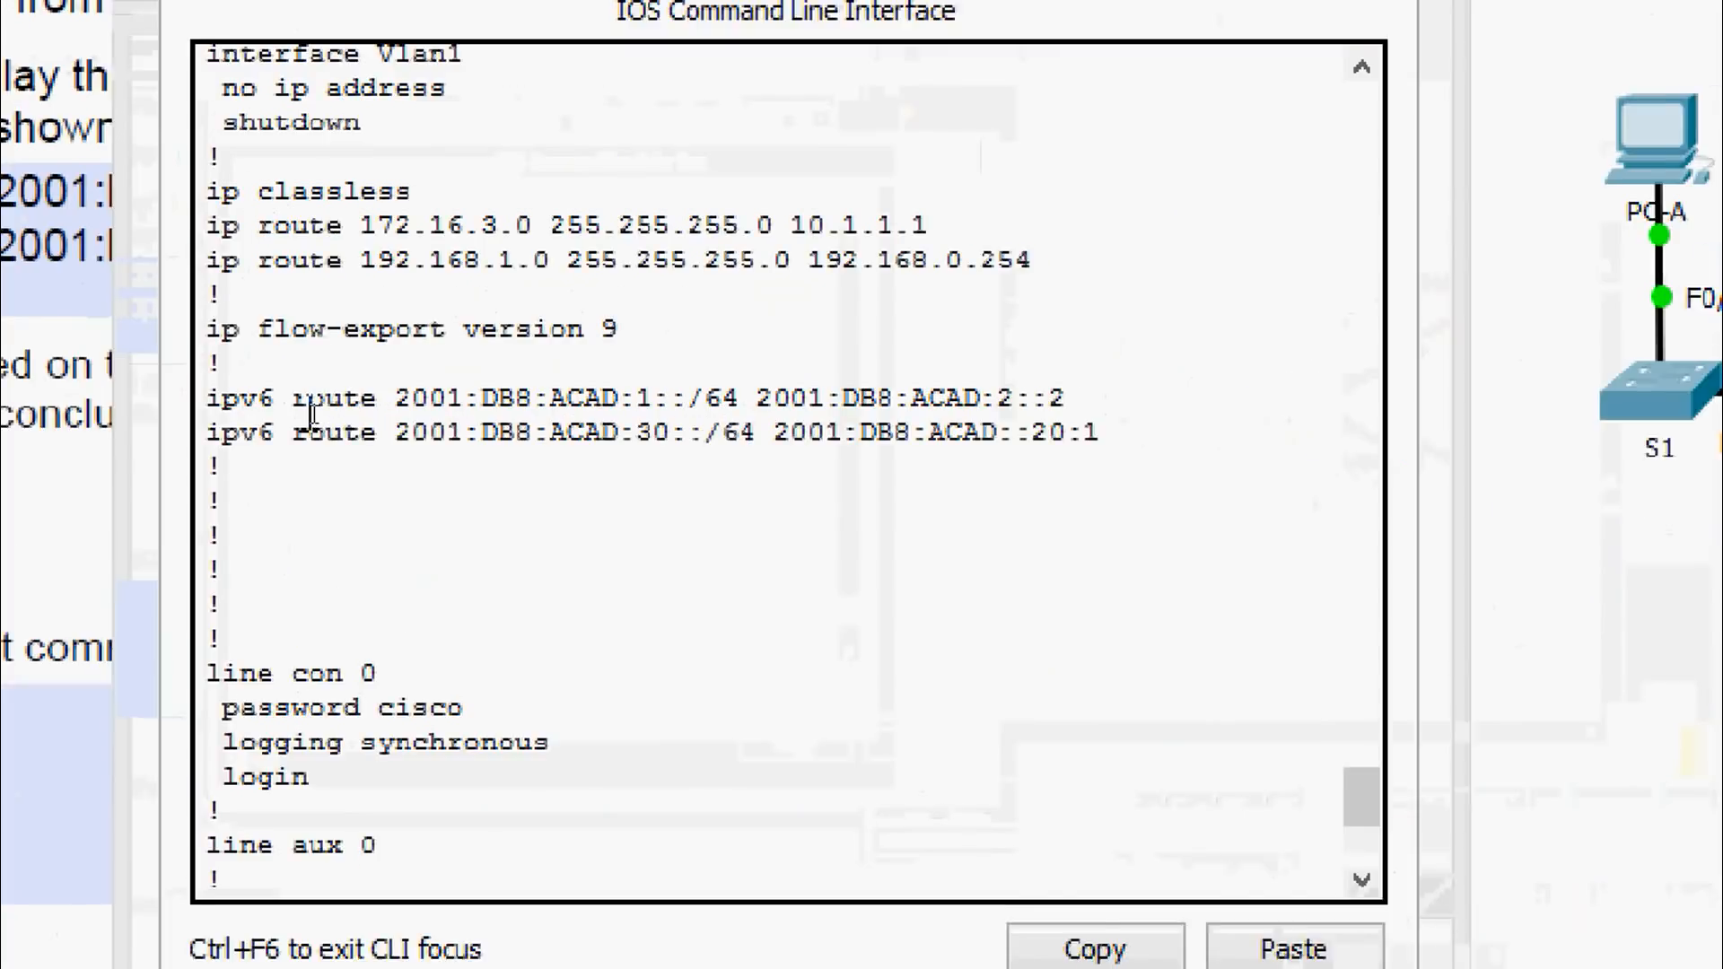
{"action": "left_click_drag", "start_coordinate": [354, 408], "coordinate": [733, 421]}
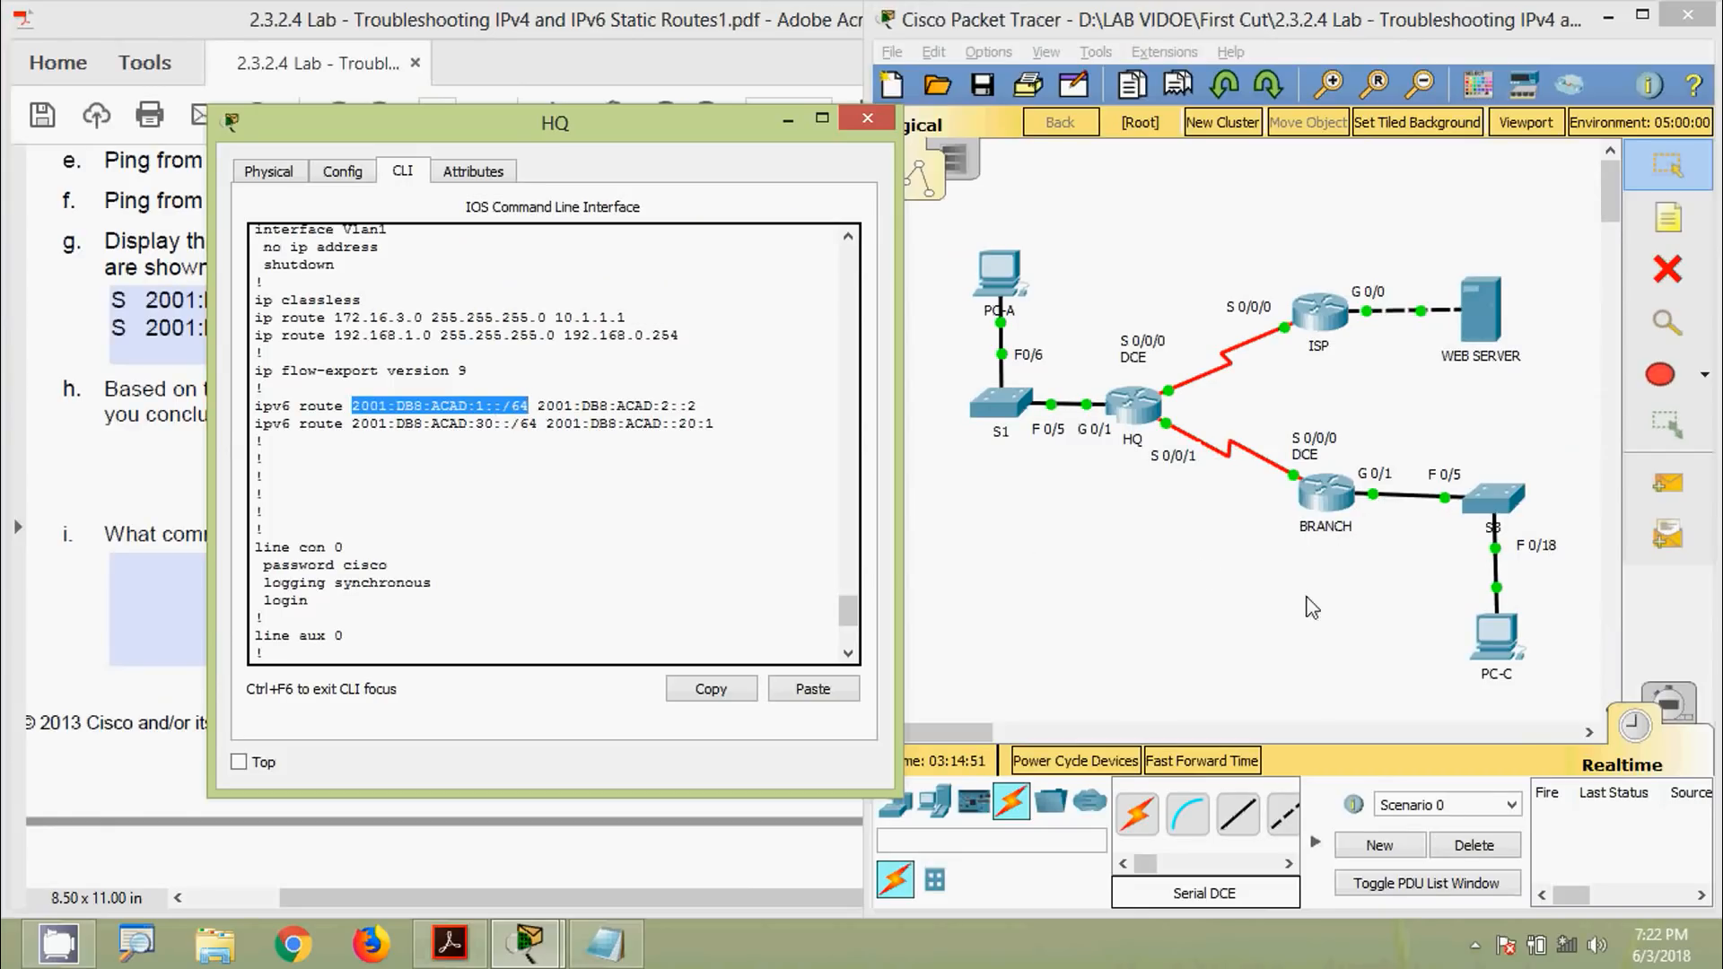
{"action": "left_click", "coordinate": [1499, 634]}
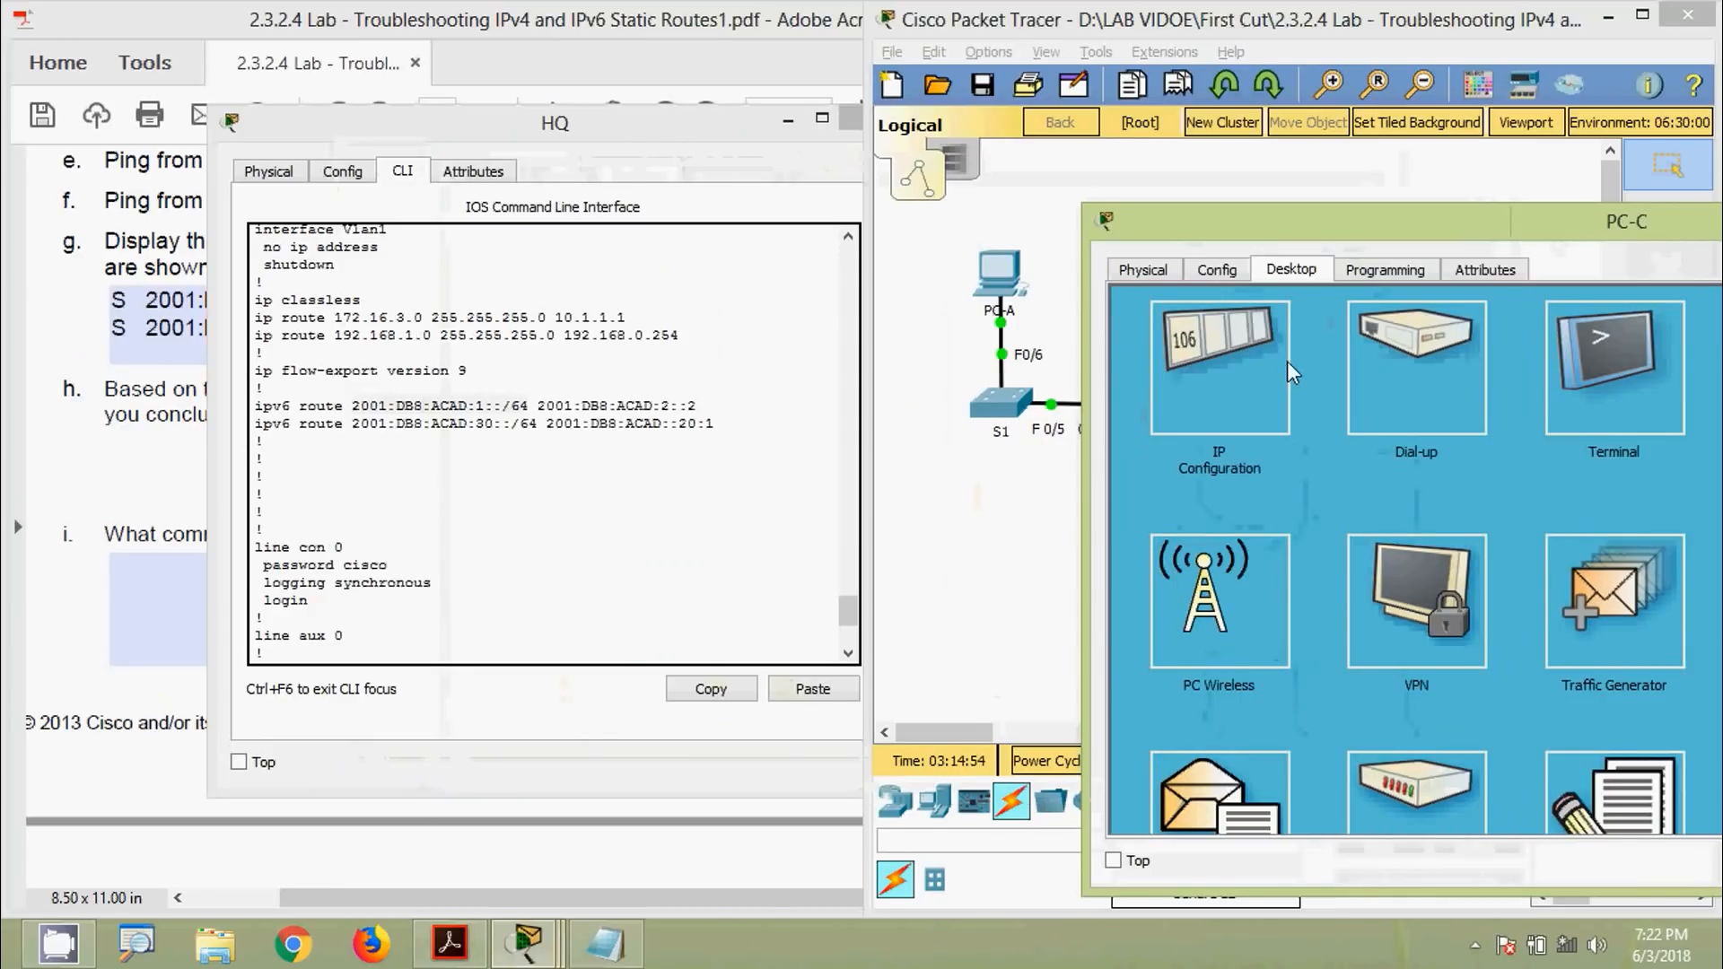
{"action": "left_click", "coordinate": [1274, 368]}
{"action": "left_click_drag", "start_coordinate": [1265, 220], "coordinate": [1028, 152]}
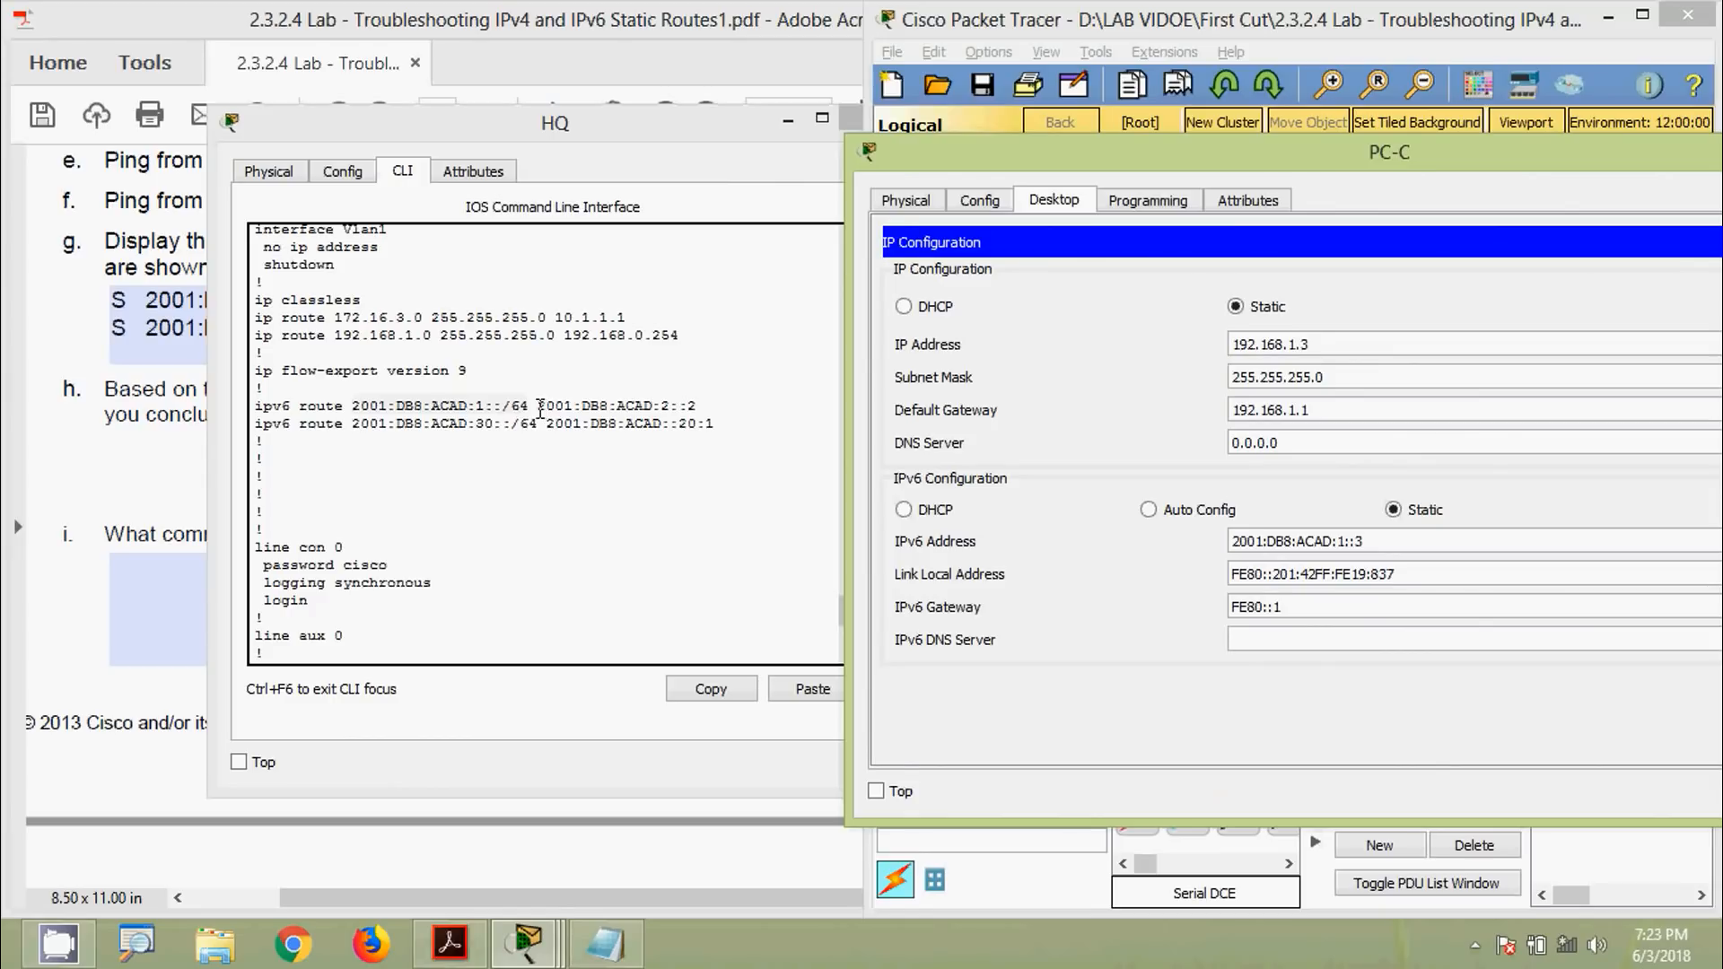
{"action": "left_click_drag", "start_coordinate": [538, 406], "coordinate": [696, 406]}
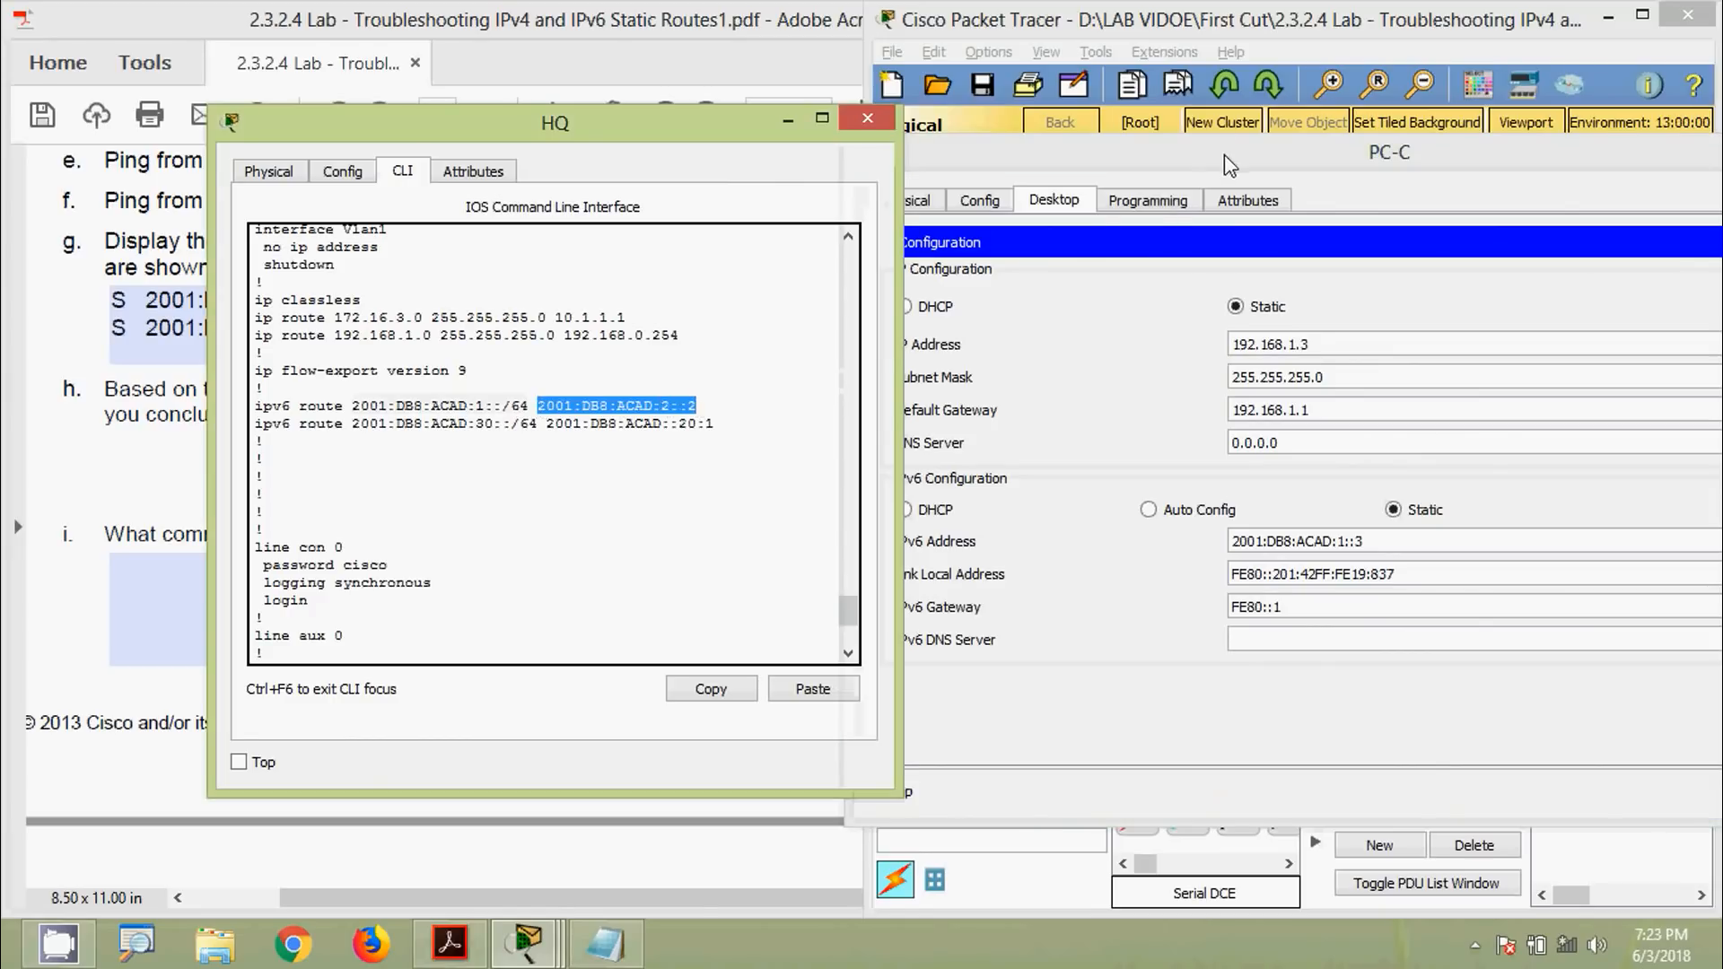
{"action": "left_click_drag", "start_coordinate": [1229, 166], "coordinate": [1135, 265]}
{"action": "left_click", "coordinate": [1693, 247]}
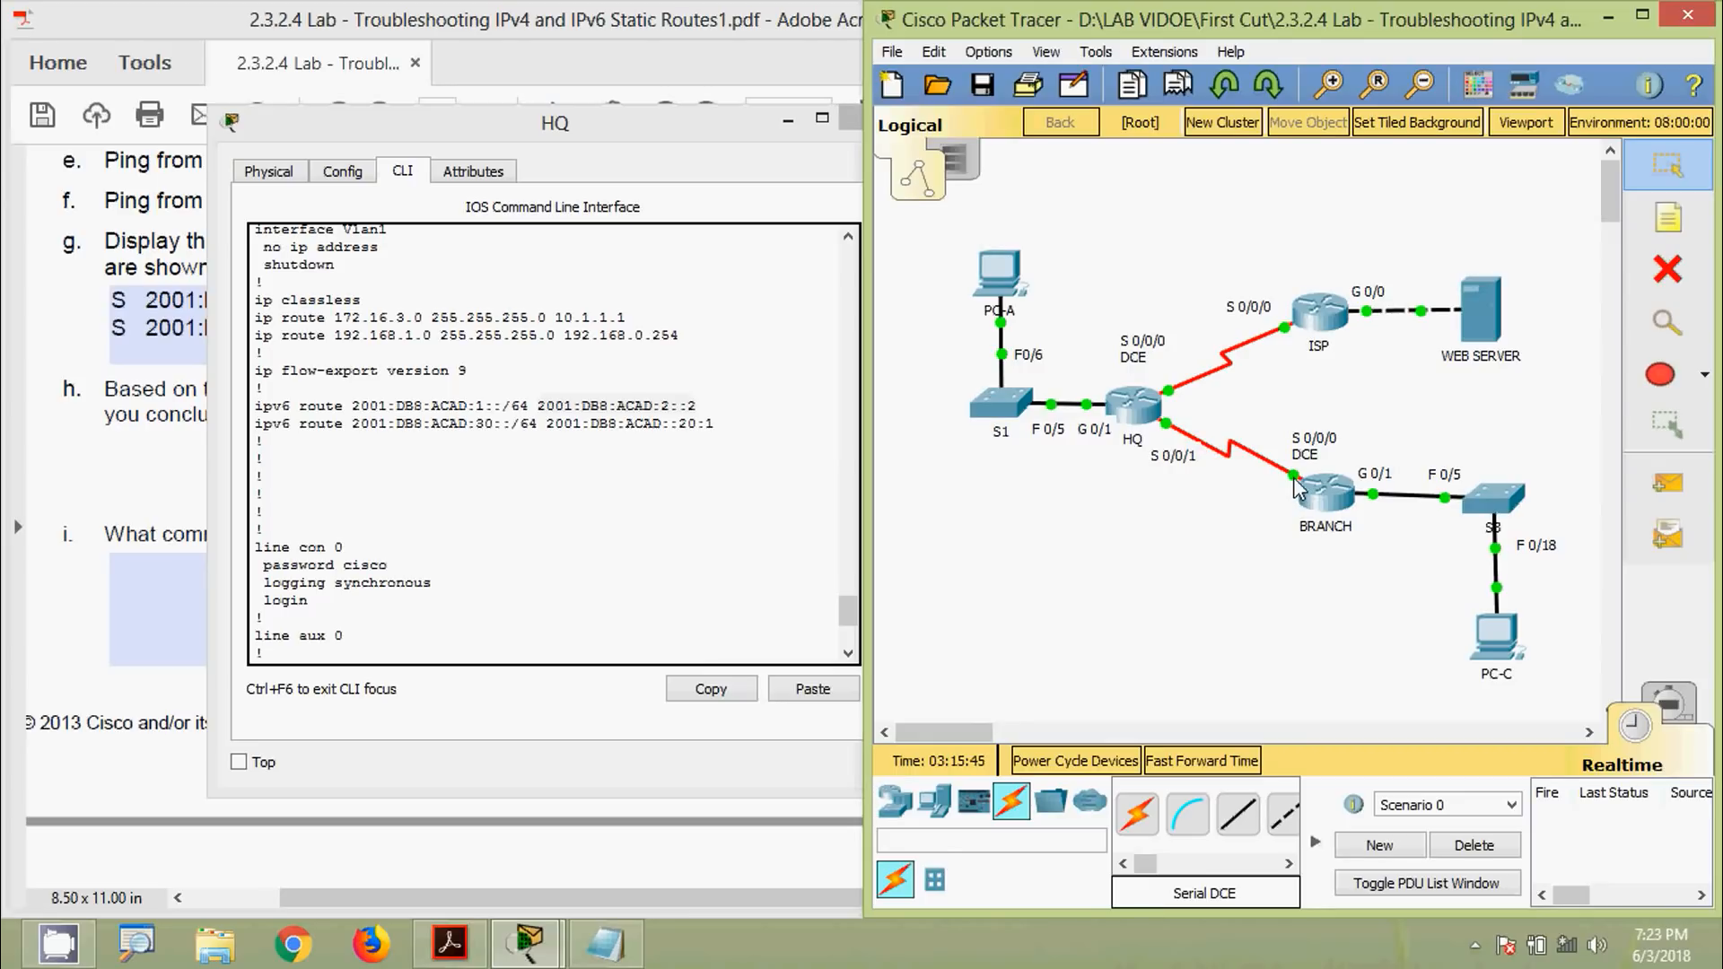
{"action": "mouse_move", "coordinate": [1295, 478]}
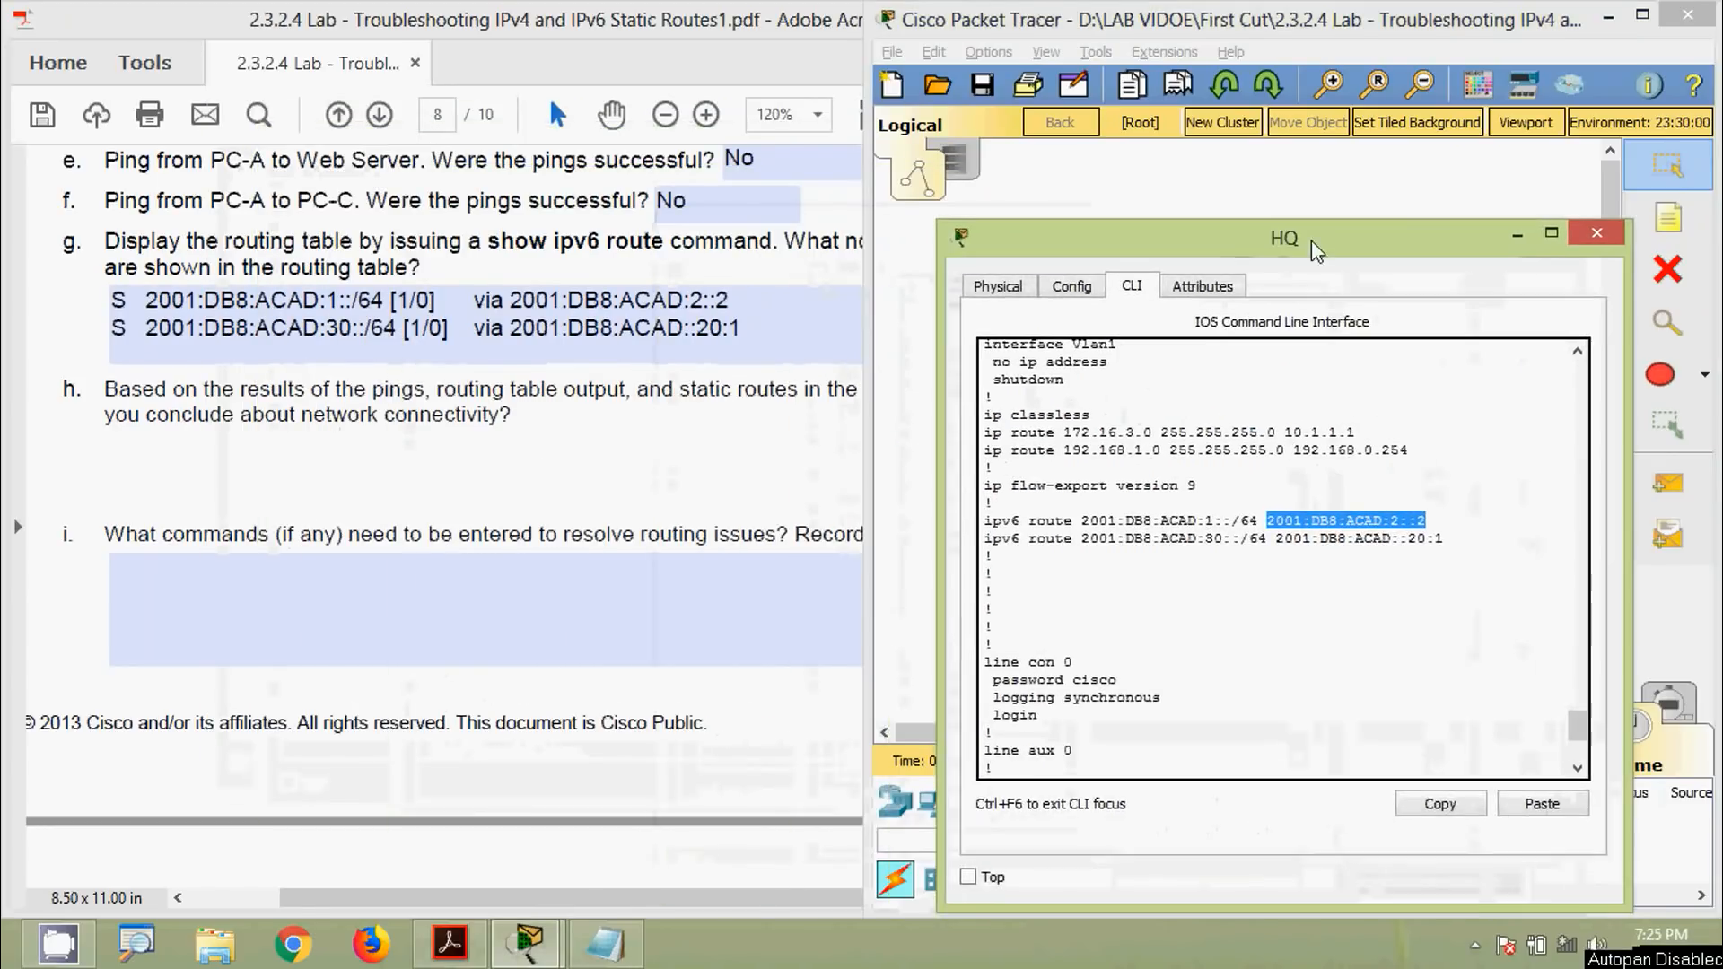
Highlight BRANCH S0/0/0's address in the Part 3 table beside HQ's route next hops
{"action": "left_click", "coordinate": [749, 422]}
{"action": "scroll", "coordinate": [705, 552], "scroll_direction": "up", "scroll_amount": 10}
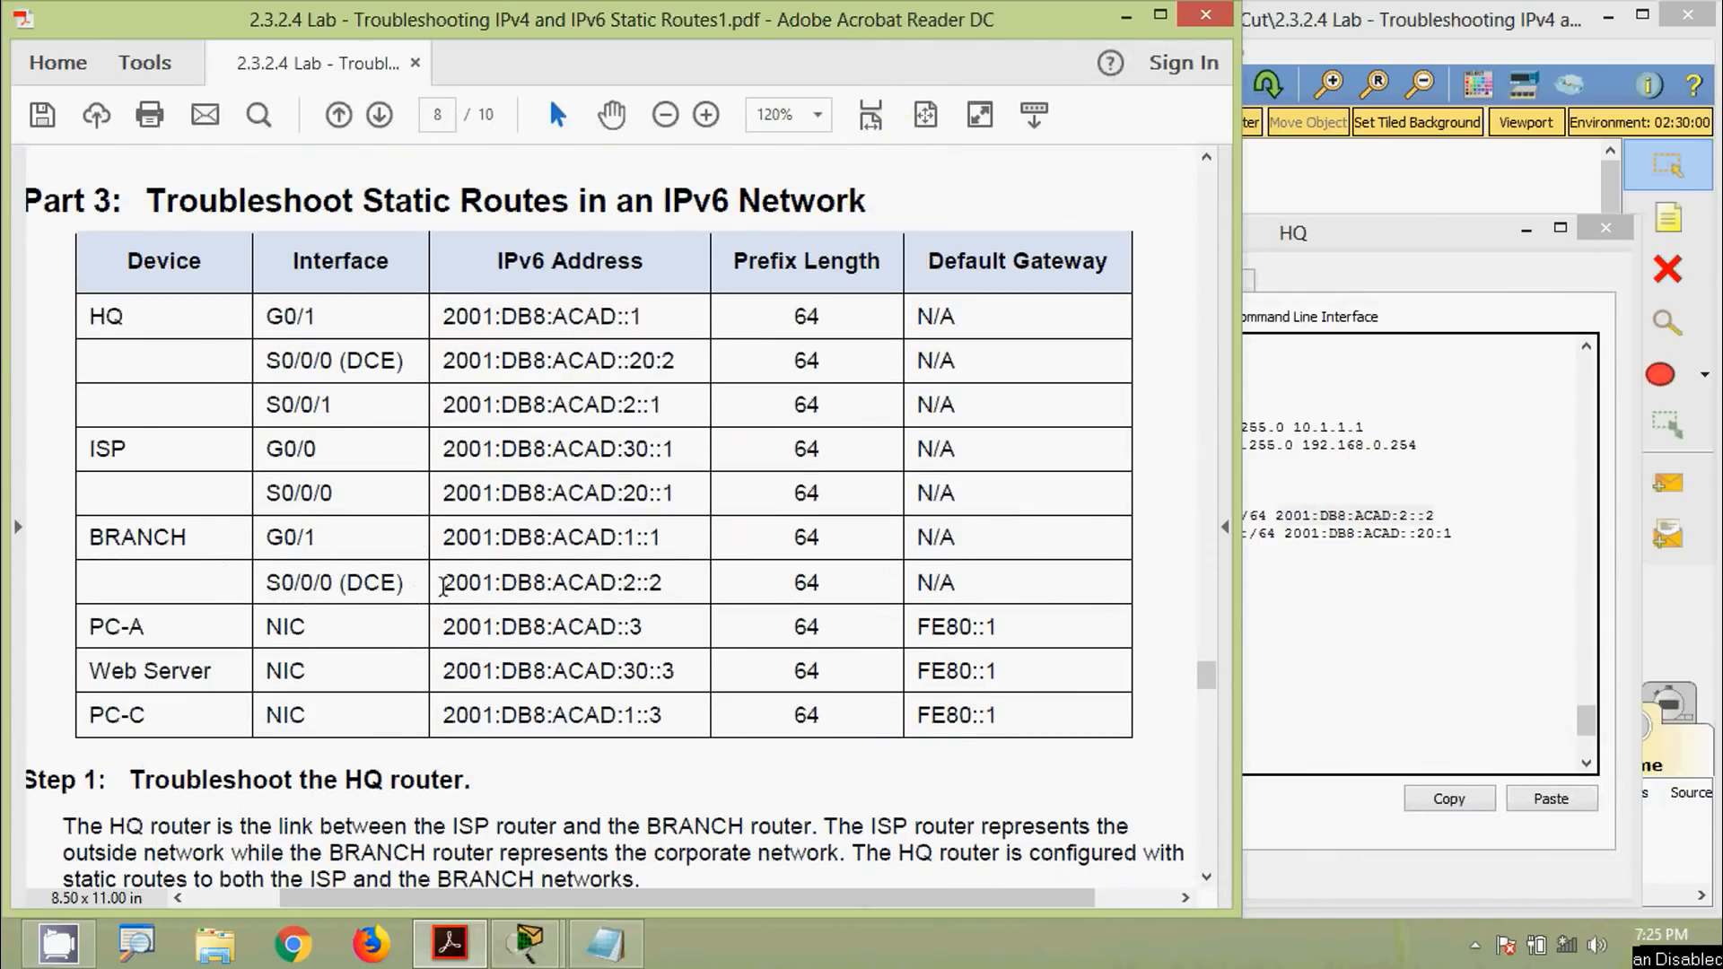
{"action": "left_click_drag", "start_coordinate": [443, 588], "coordinate": [665, 585]}
{"action": "left_click", "coordinate": [1248, 330]}
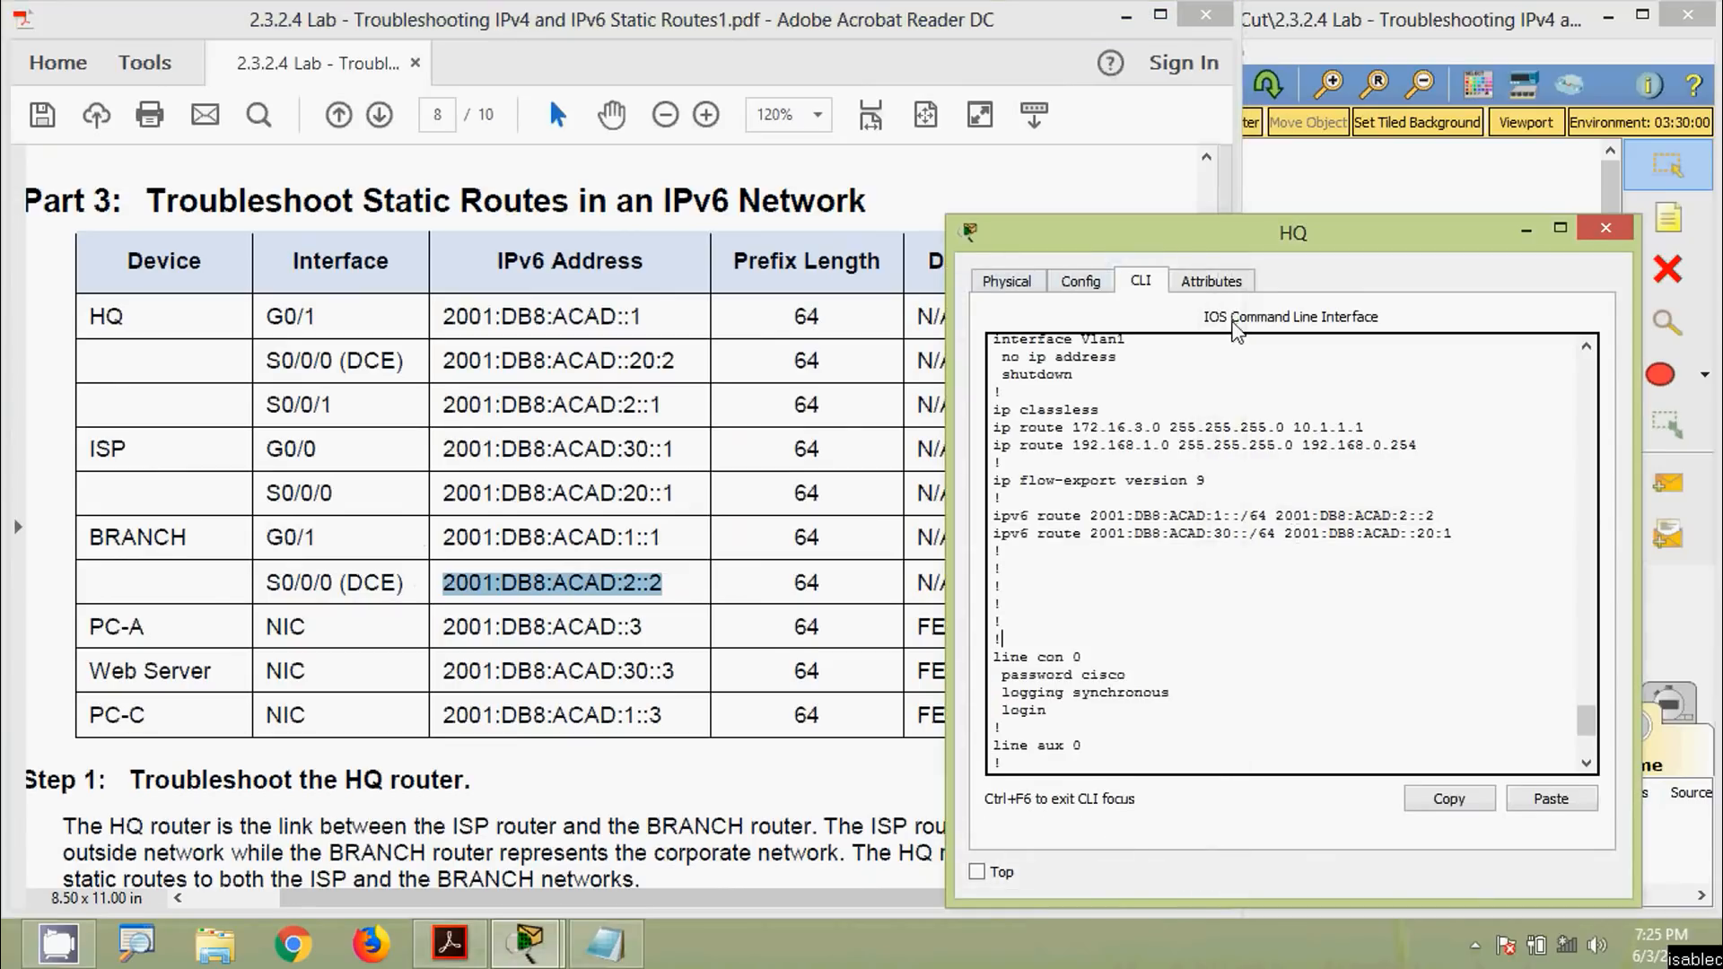
{"action": "left_click_drag", "start_coordinate": [1207, 247], "coordinate": [980, 191]}
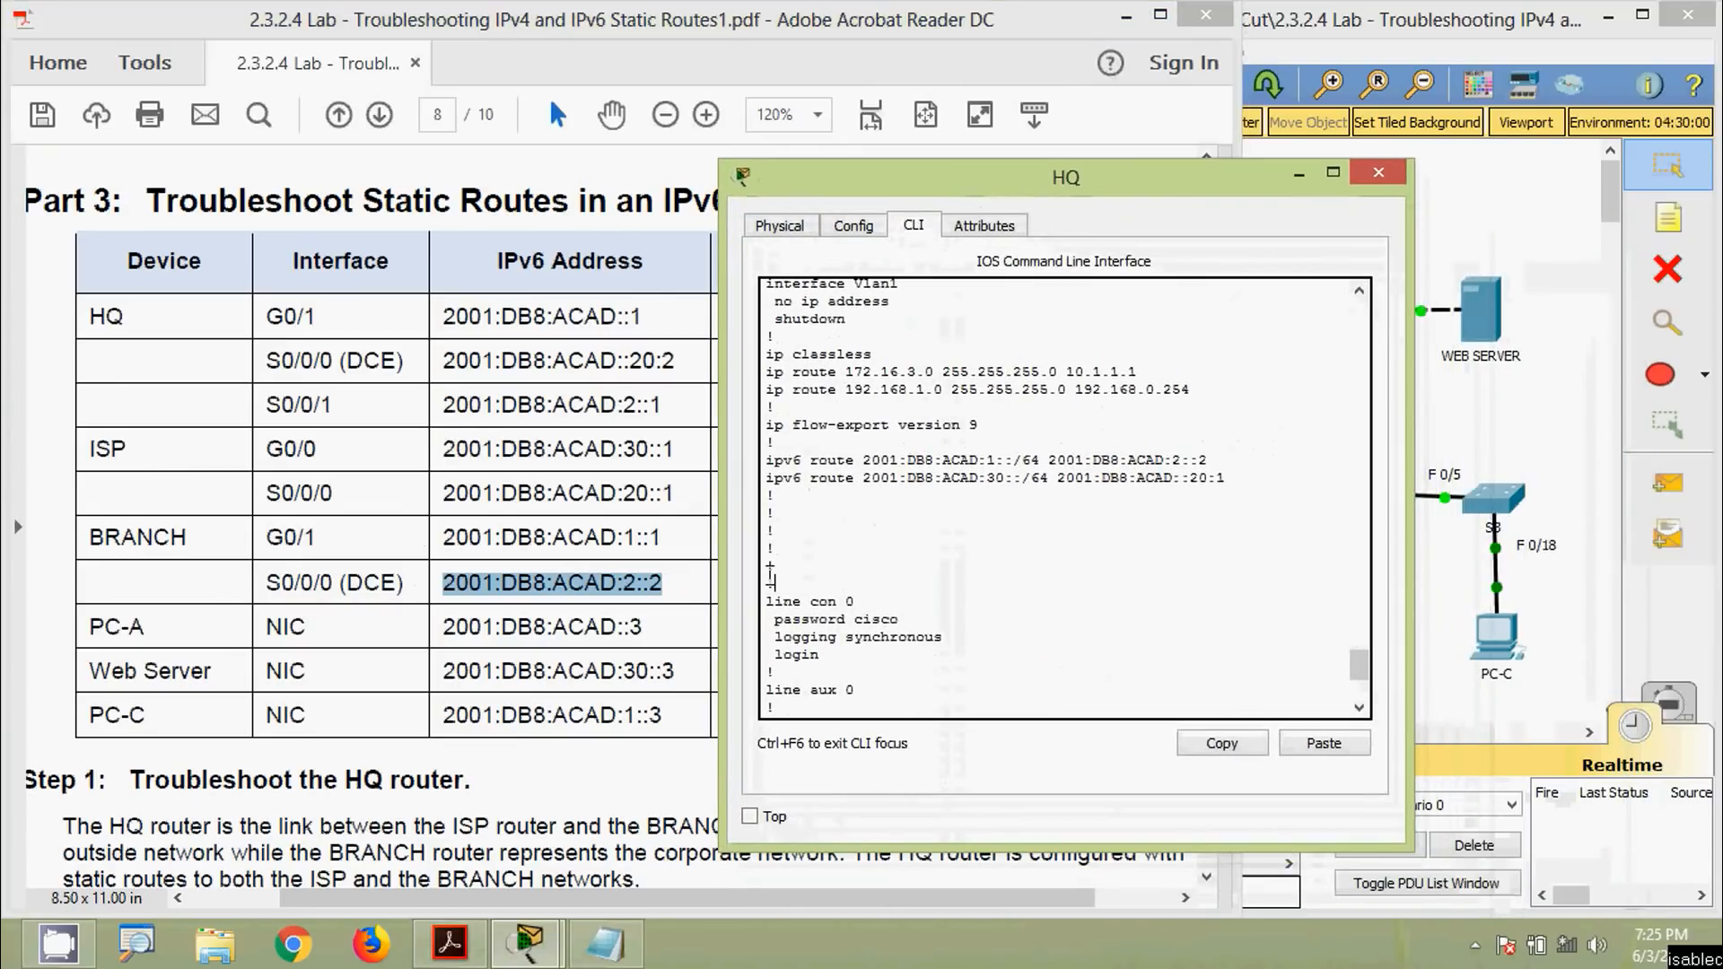
{"action": "double_click", "coordinate": [1052, 461]}
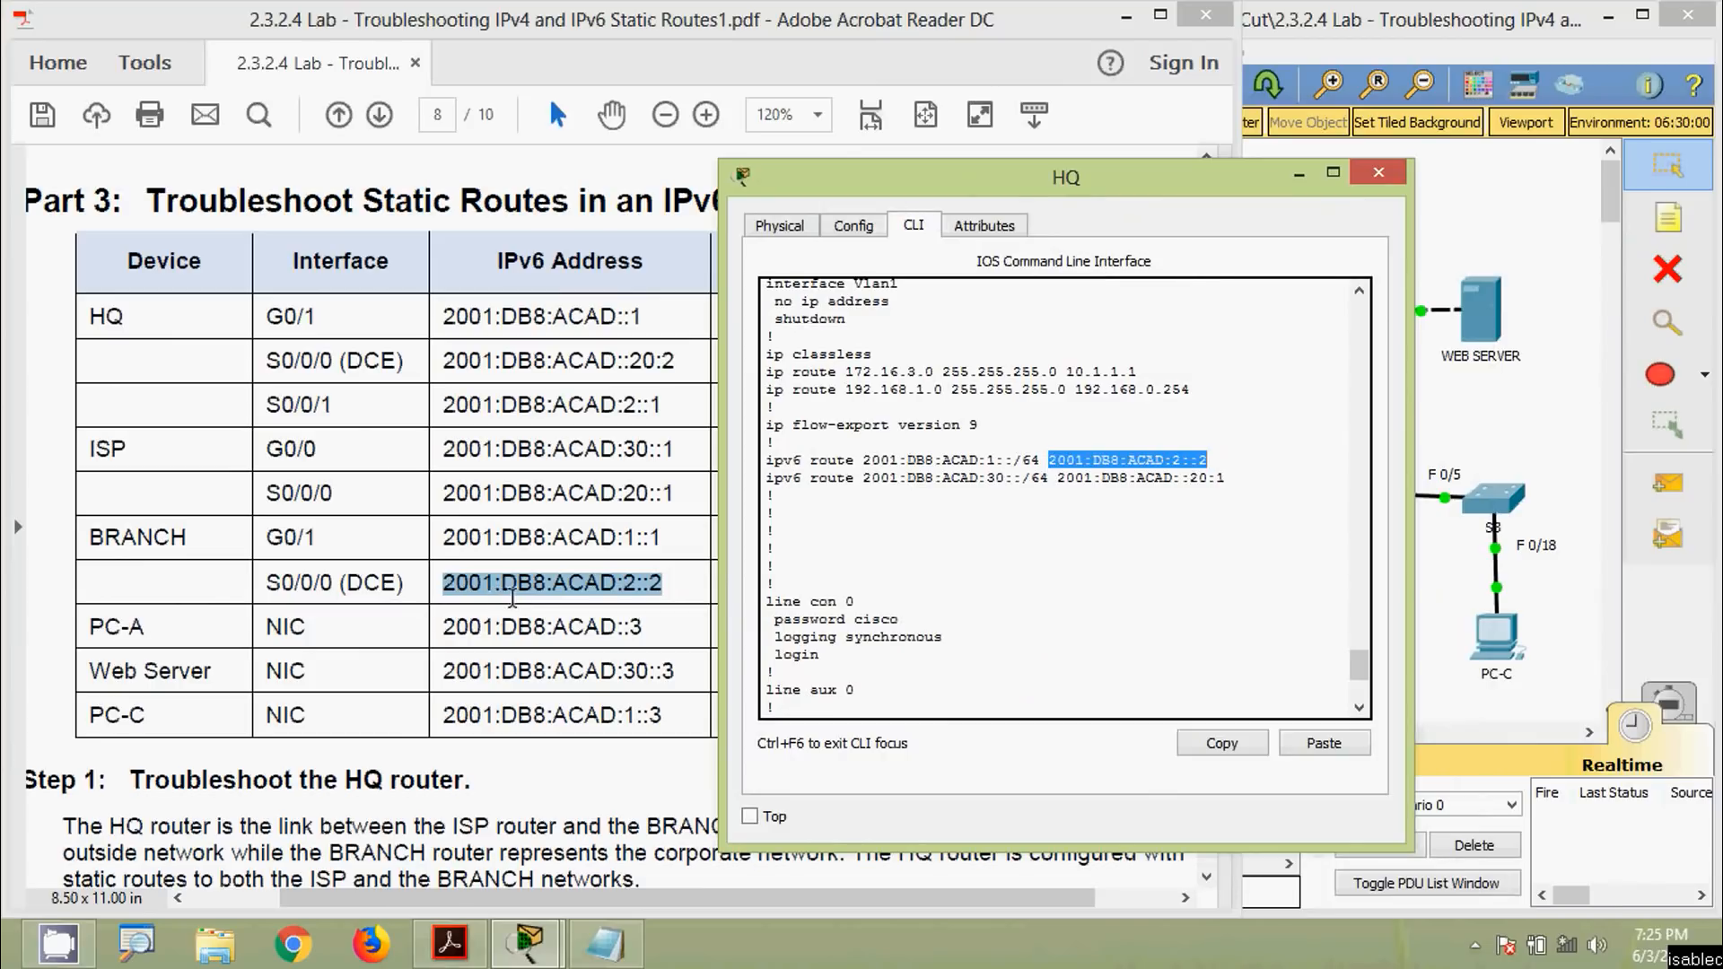
{"action": "left_click_drag", "start_coordinate": [572, 595], "coordinate": [1117, 464]}
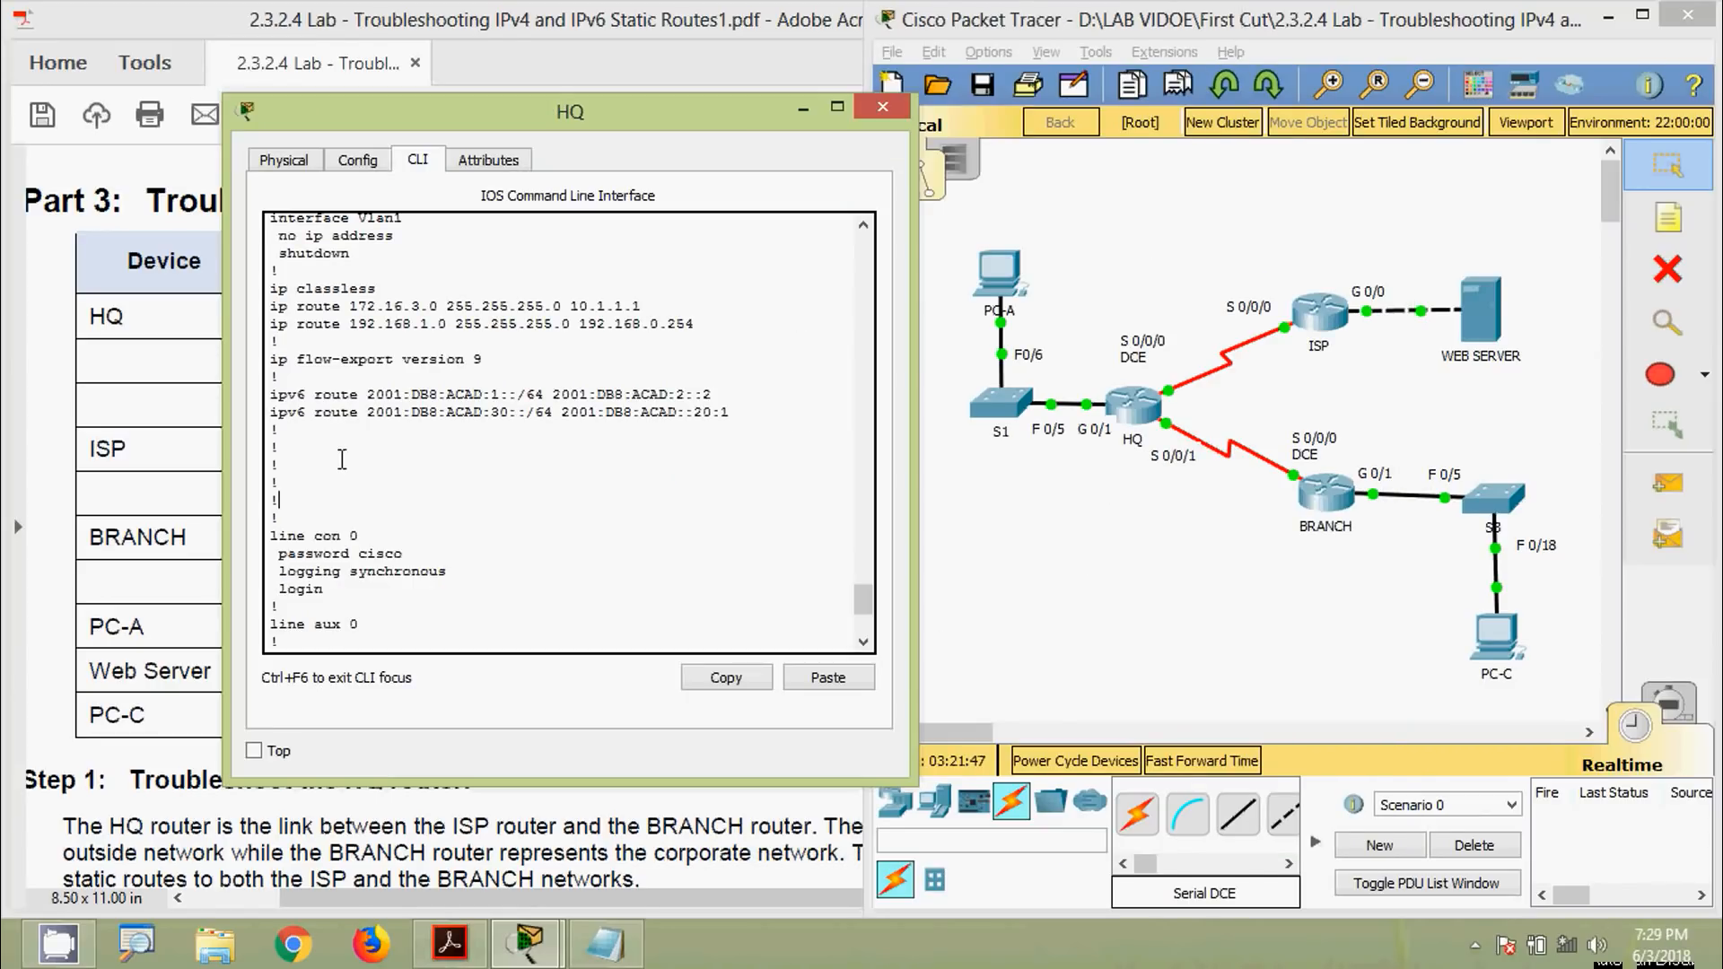
{"action": "left_click_drag", "start_coordinate": [459, 112], "coordinate": [453, 190]}
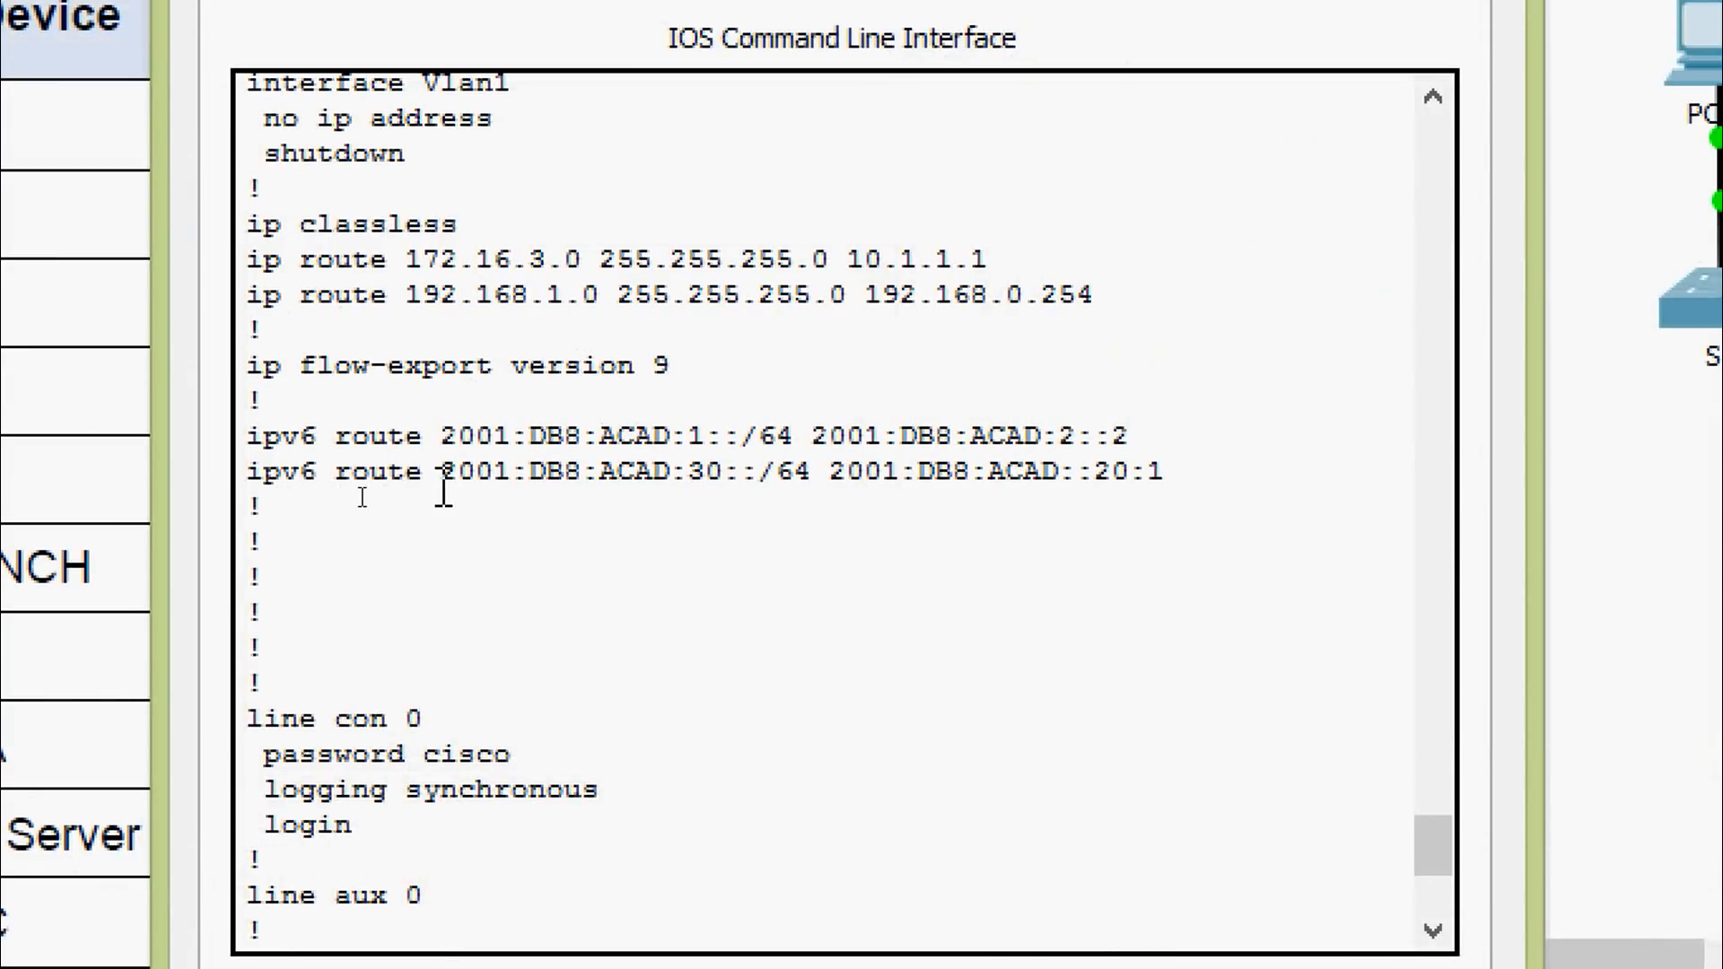
{"action": "left_click_drag", "start_coordinate": [441, 475], "coordinate": [815, 489]}
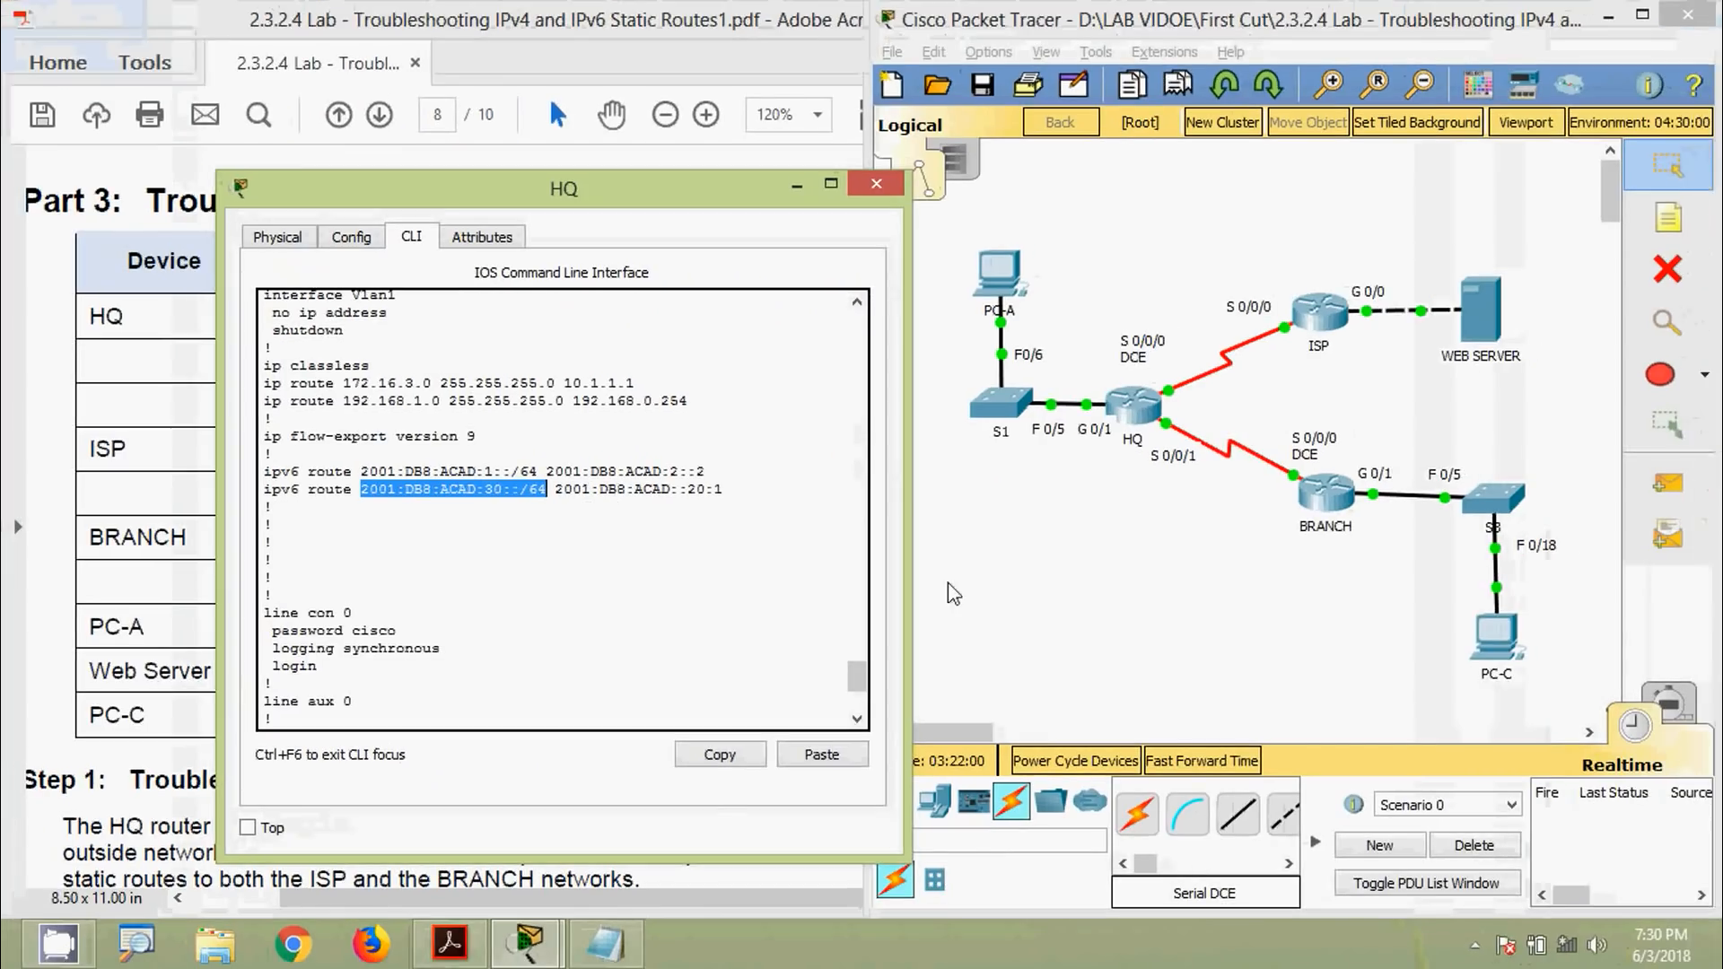
{"action": "left_click", "coordinate": [1666, 662]}
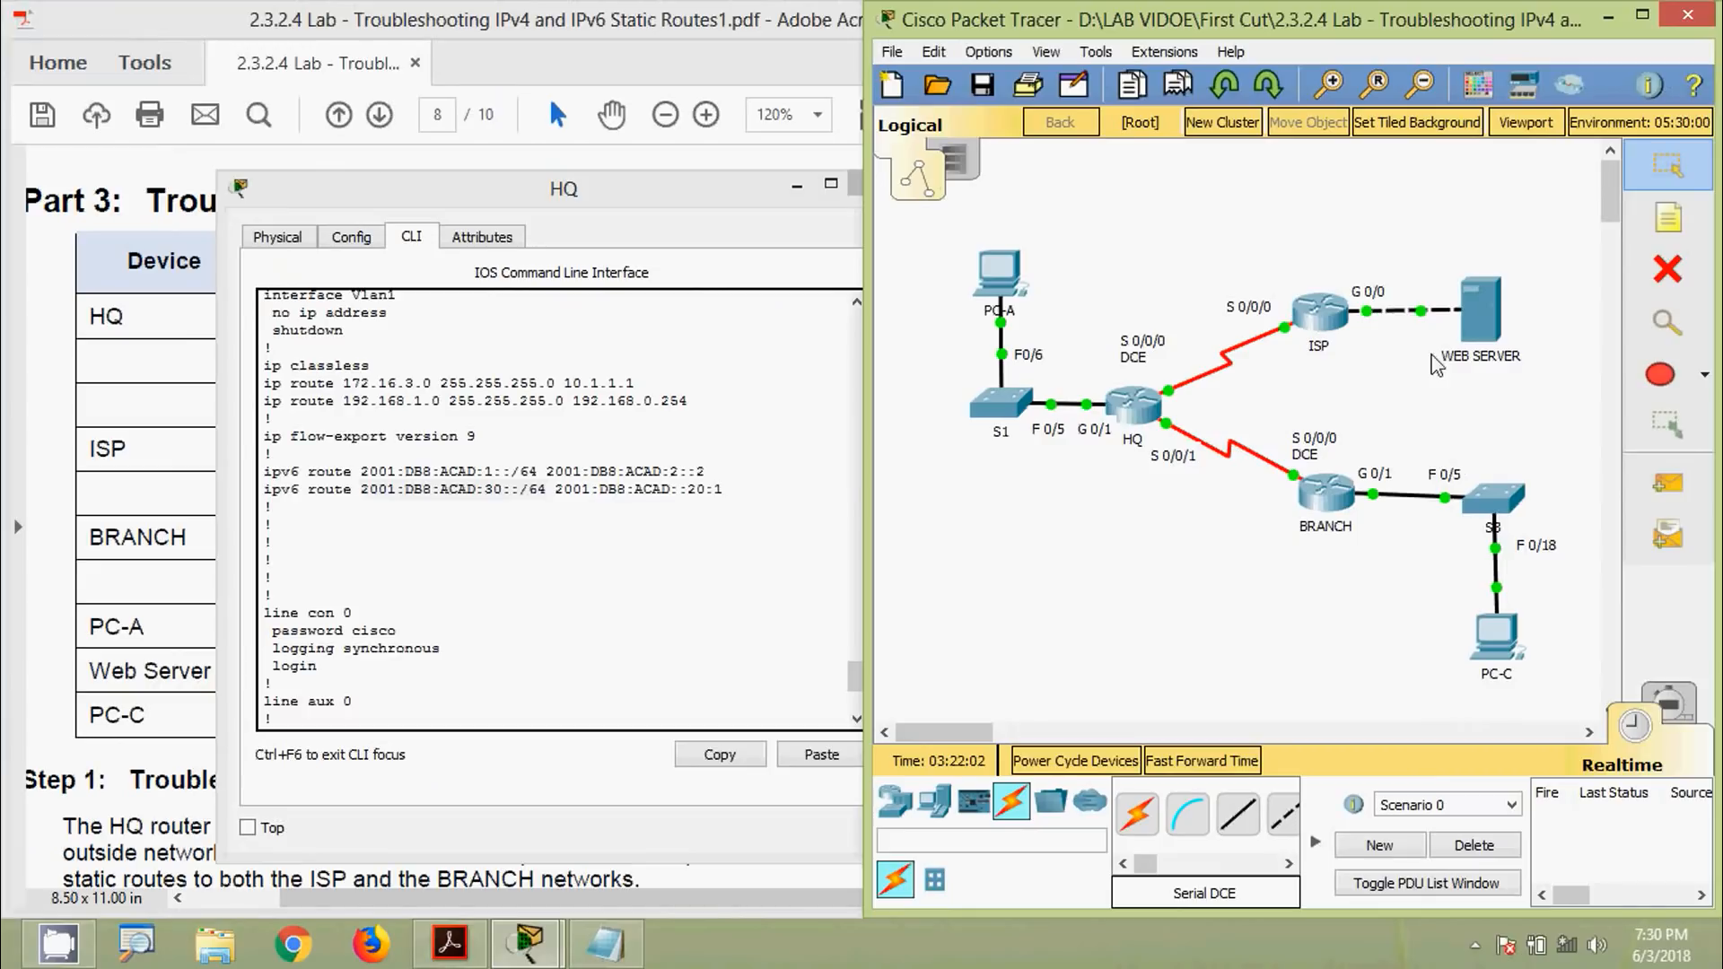
{"action": "left_click", "coordinate": [1481, 309]}
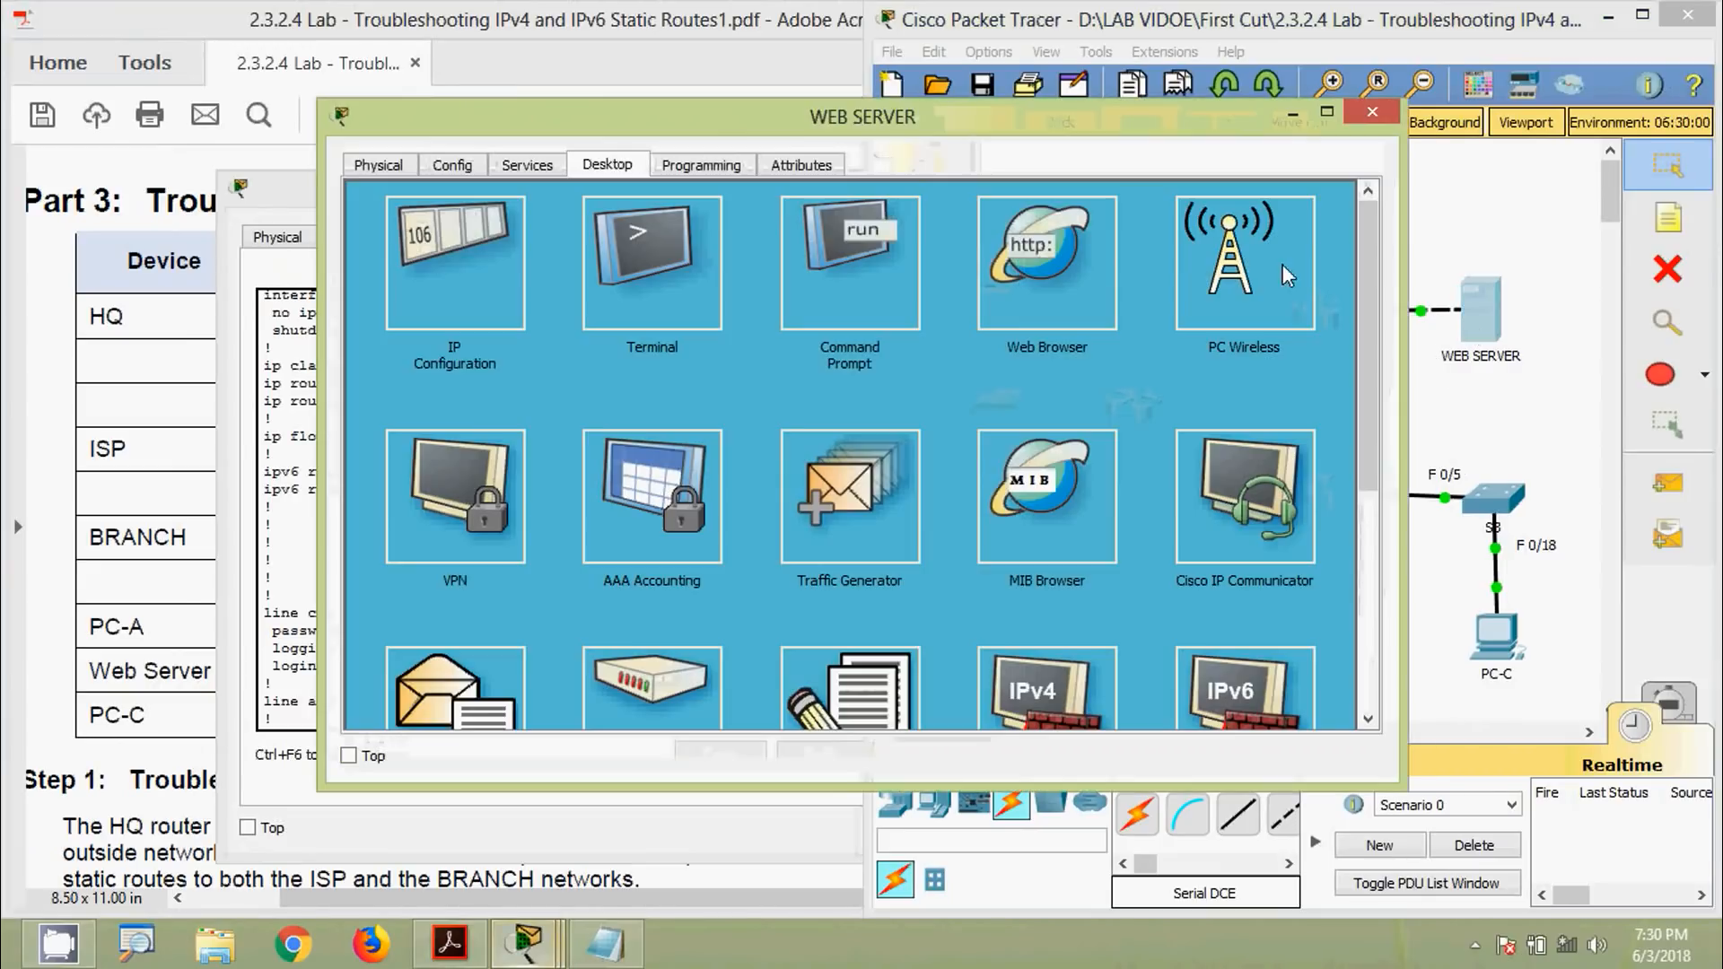
{"action": "left_click_drag", "start_coordinate": [976, 124], "coordinate": [1512, 213]}
{"action": "left_click", "coordinate": [1008, 316]}
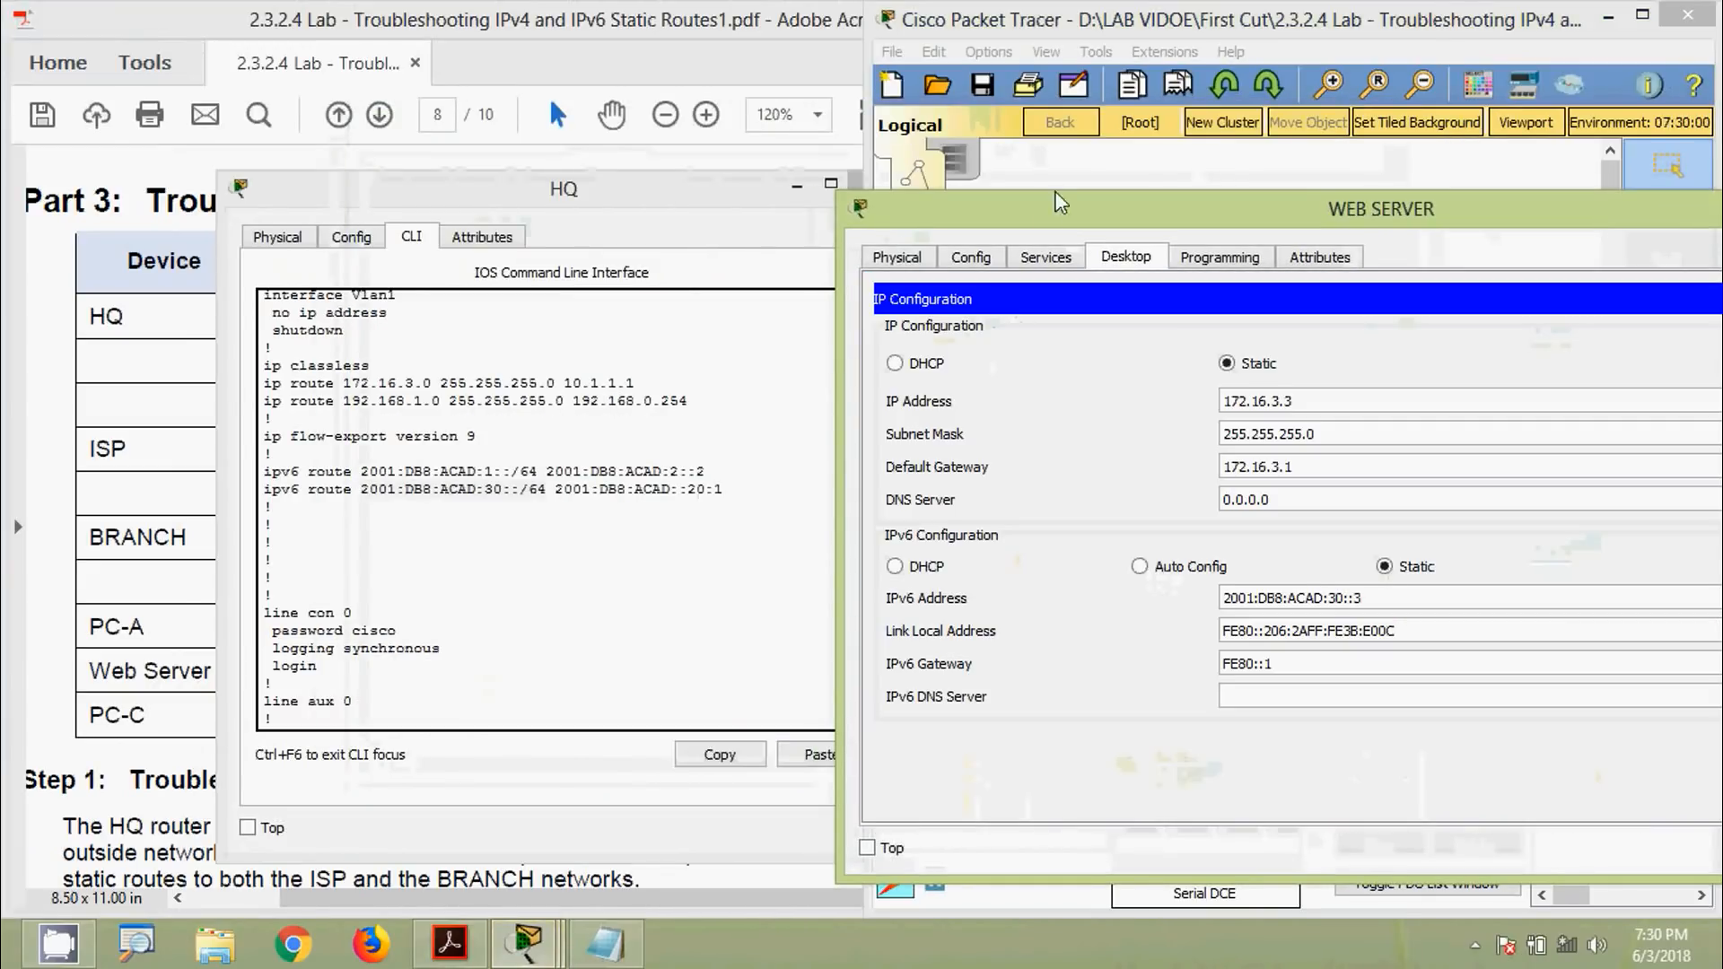
{"action": "left_click_drag", "start_coordinate": [1054, 191], "coordinate": [1057, 129]}
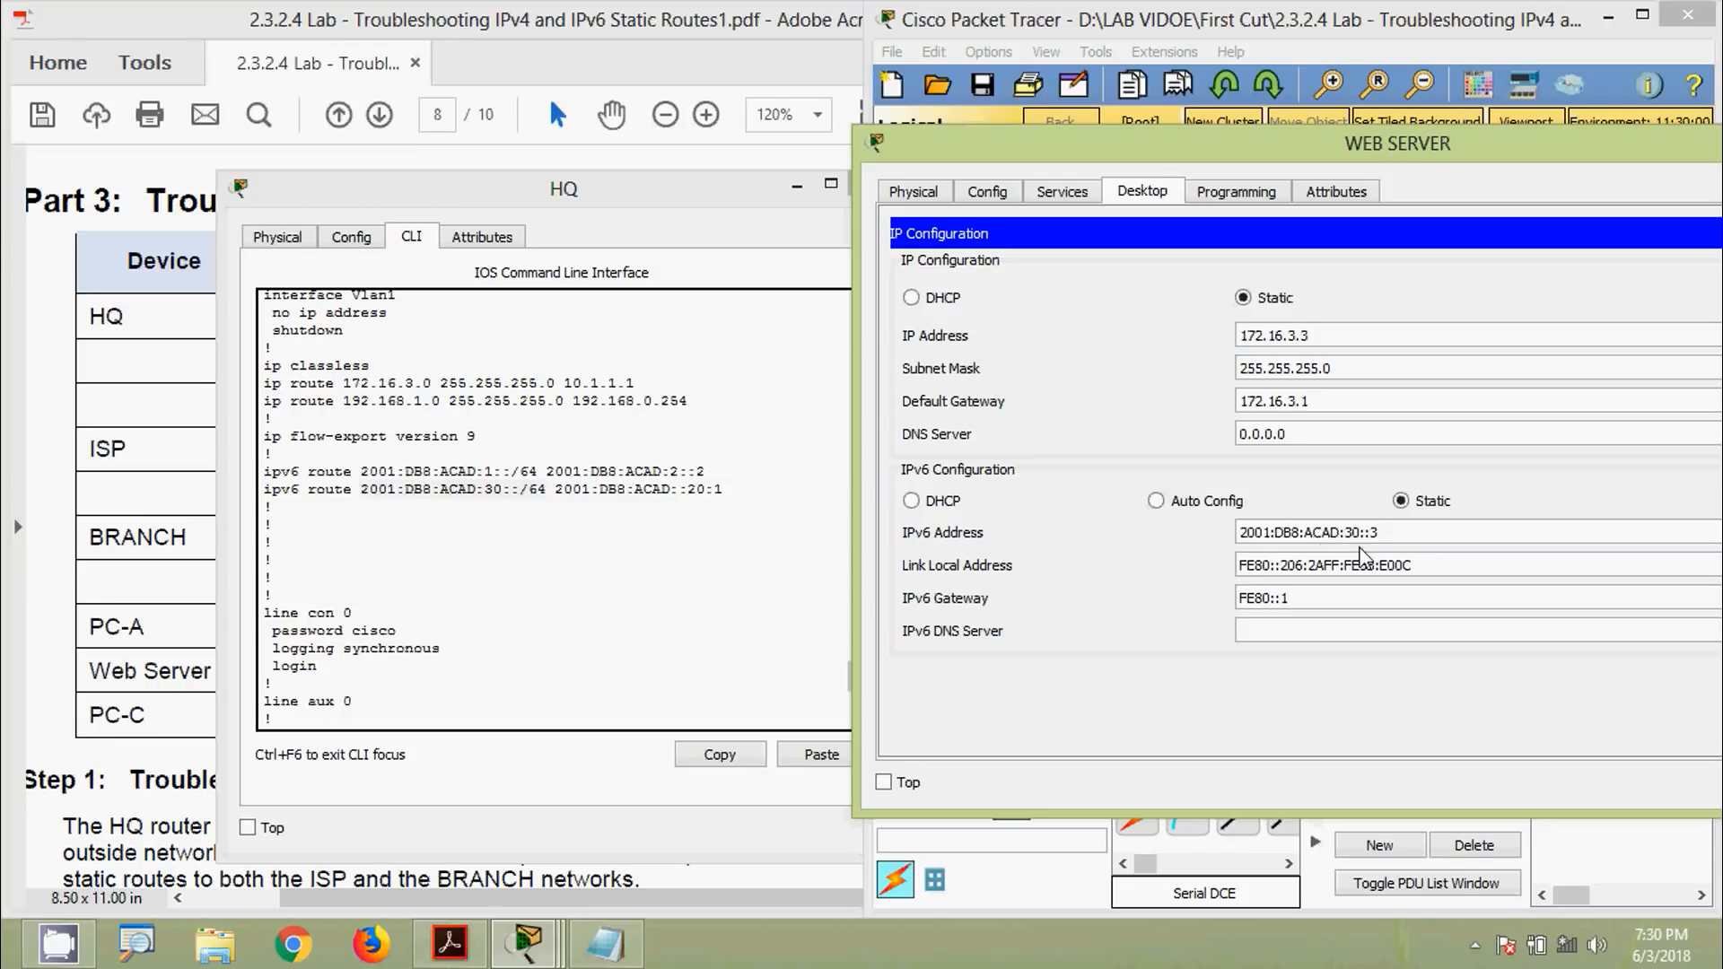
{"action": "left_click", "coordinate": [567, 500]}
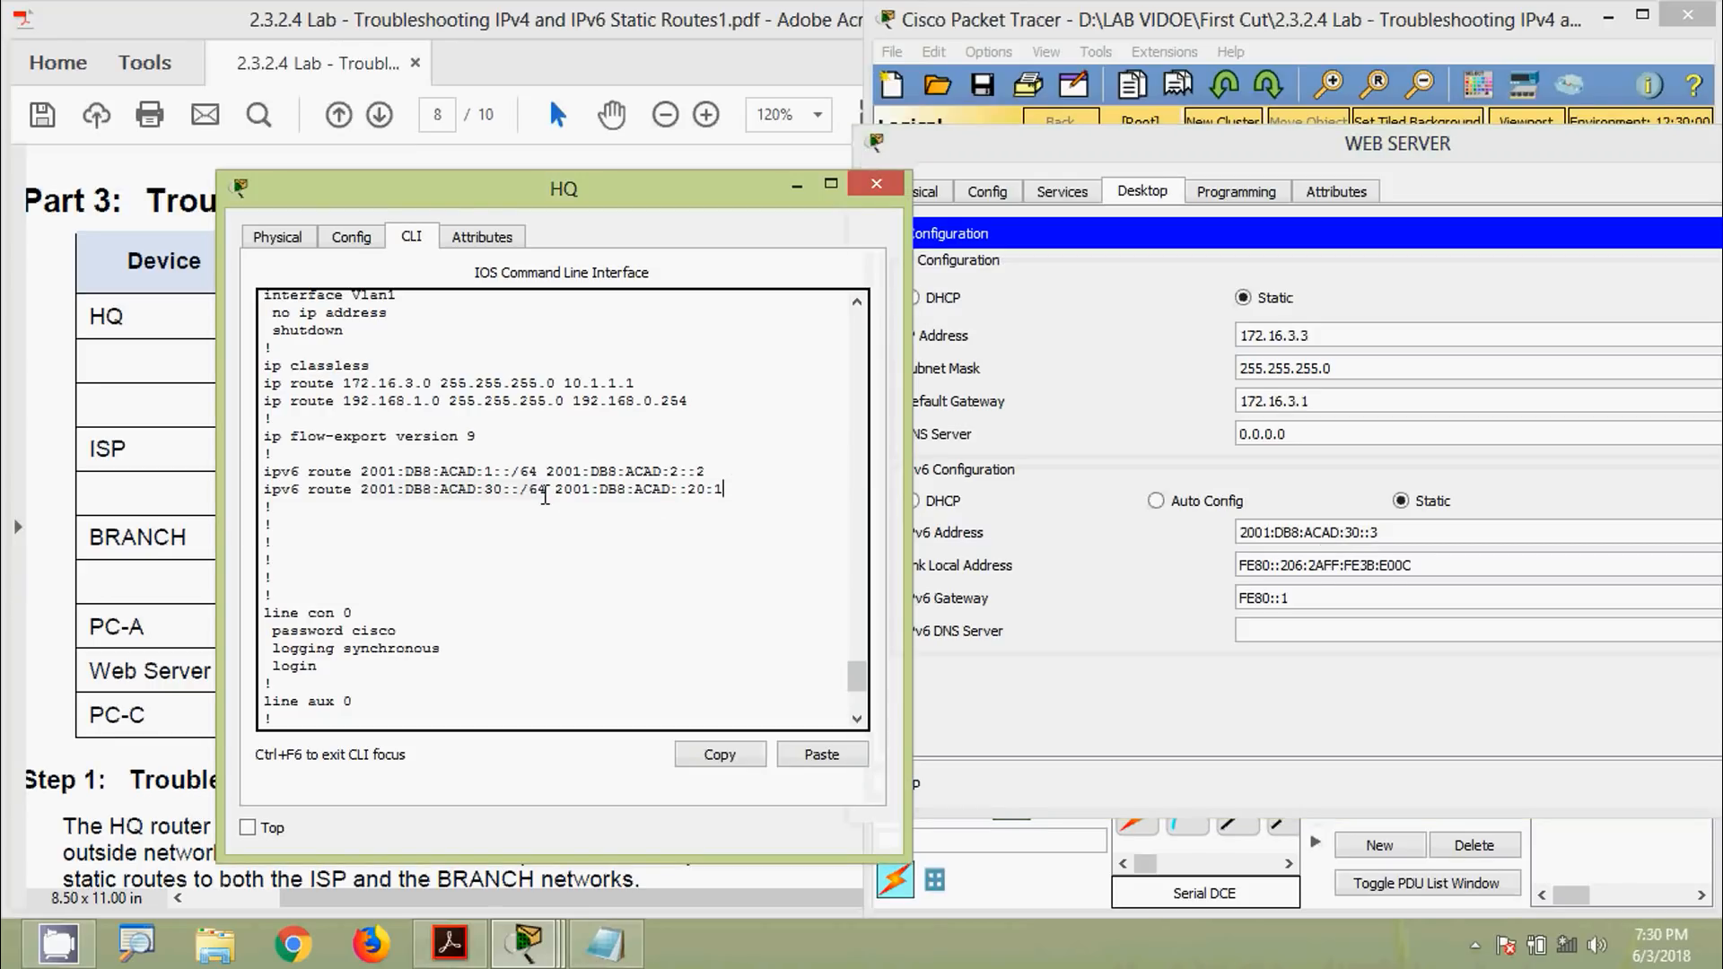
{"action": "left_click_drag", "start_coordinate": [544, 495], "coordinate": [360, 492]}
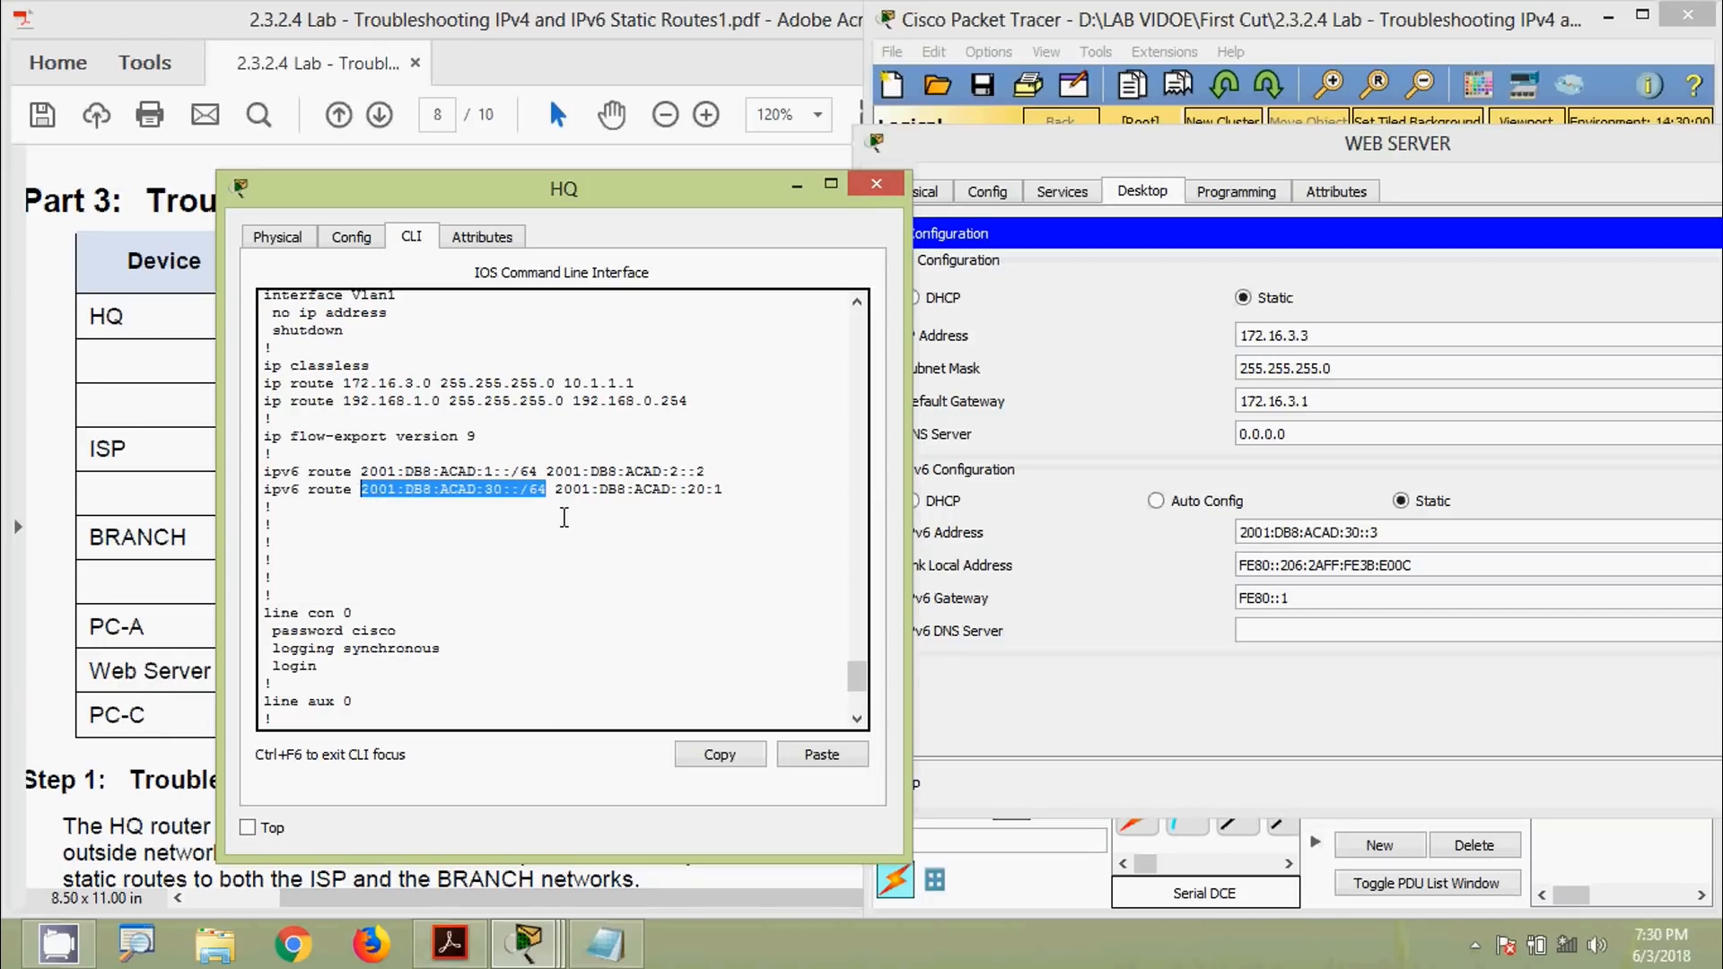
{"action": "left_click_drag", "start_coordinate": [559, 496], "coordinate": [730, 499]}
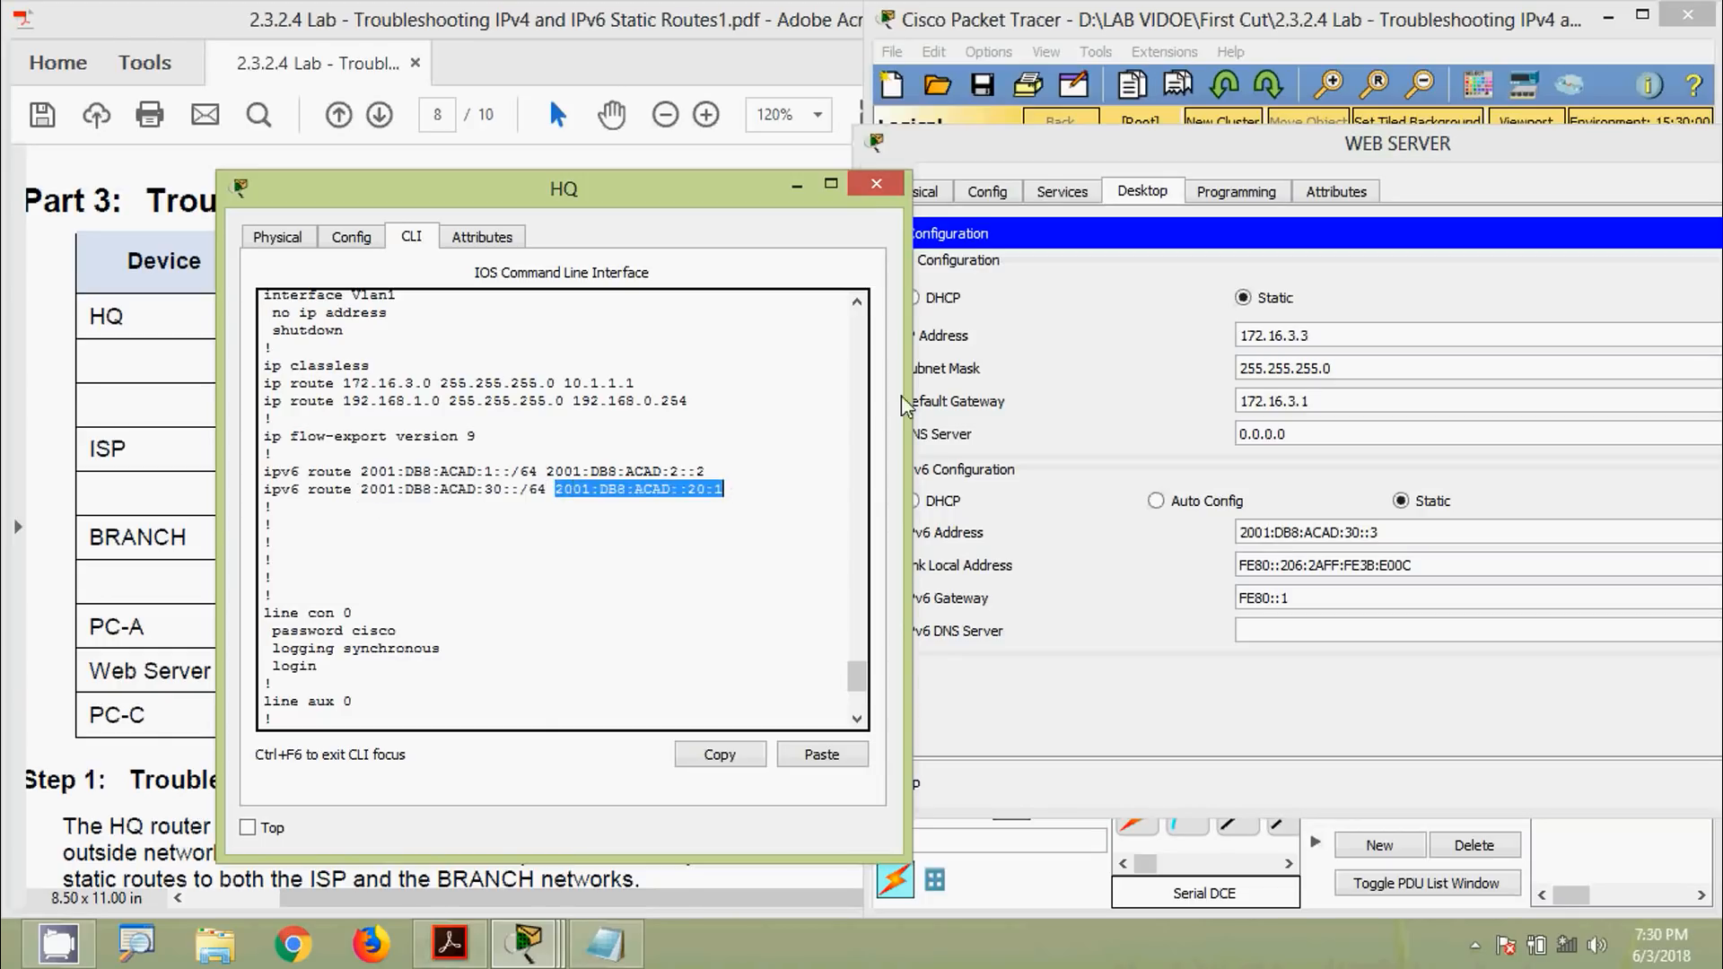
{"action": "left_click", "coordinate": [1041, 161]}
{"action": "left_click_drag", "start_coordinate": [1238, 163], "coordinate": [843, 232]}
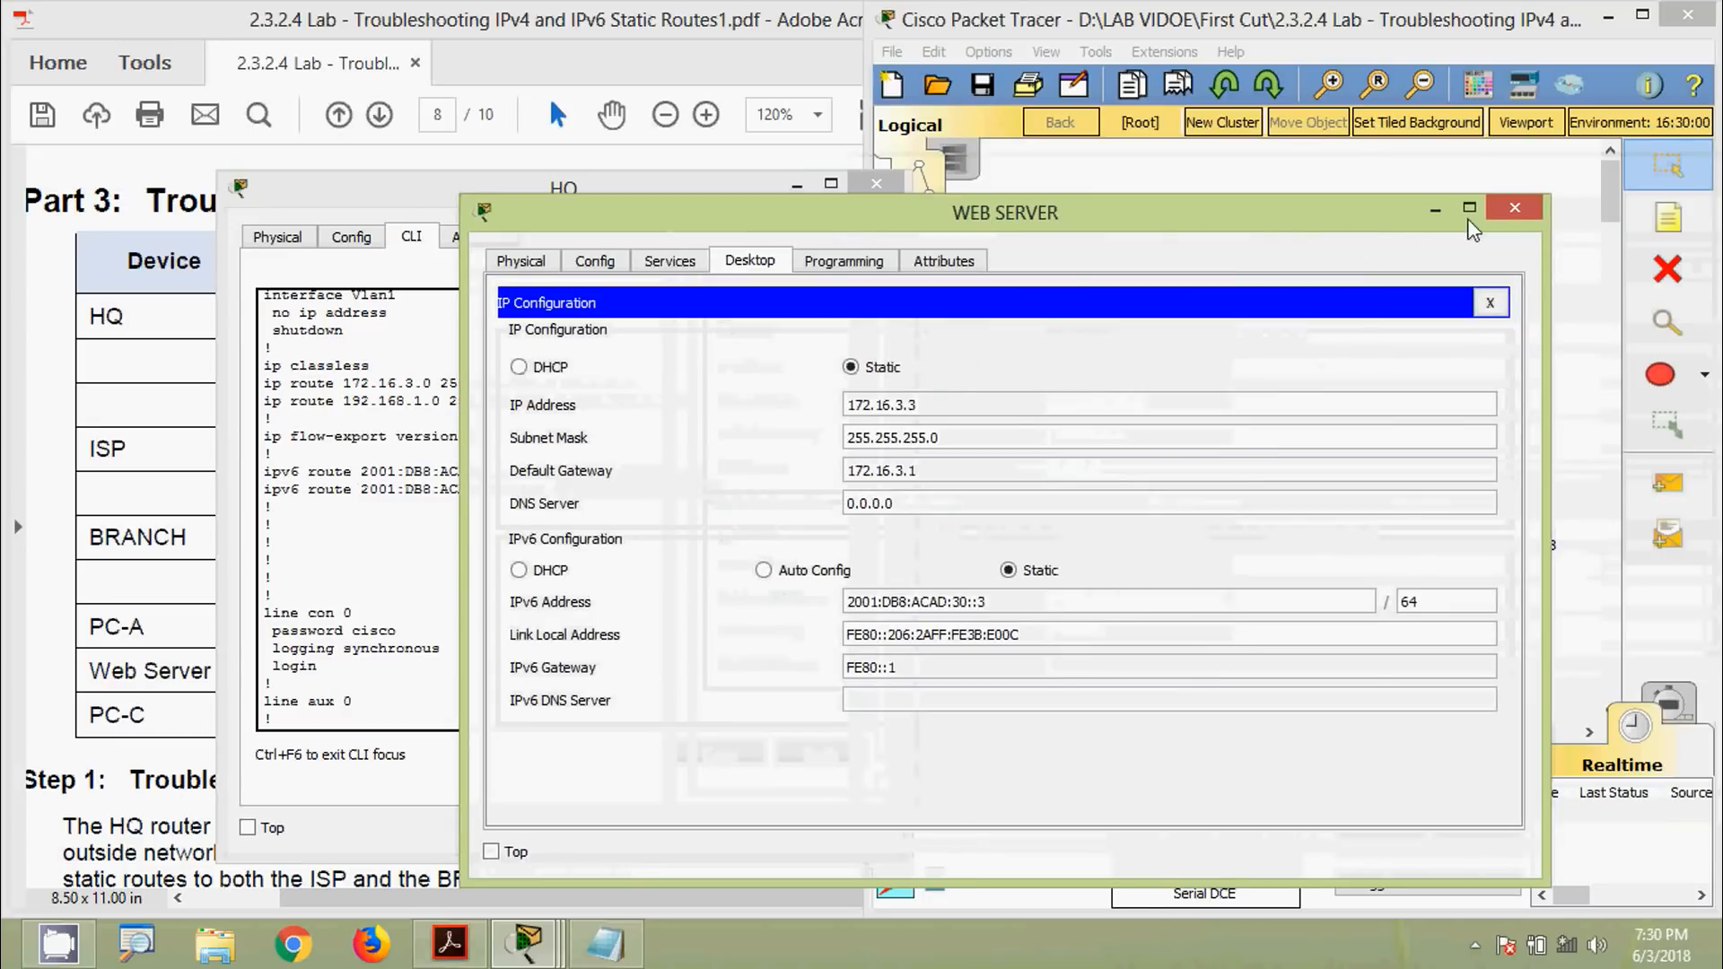
{"action": "left_click", "coordinate": [1515, 207]}
{"action": "left_click_drag", "start_coordinate": [632, 199], "coordinate": [555, 134]}
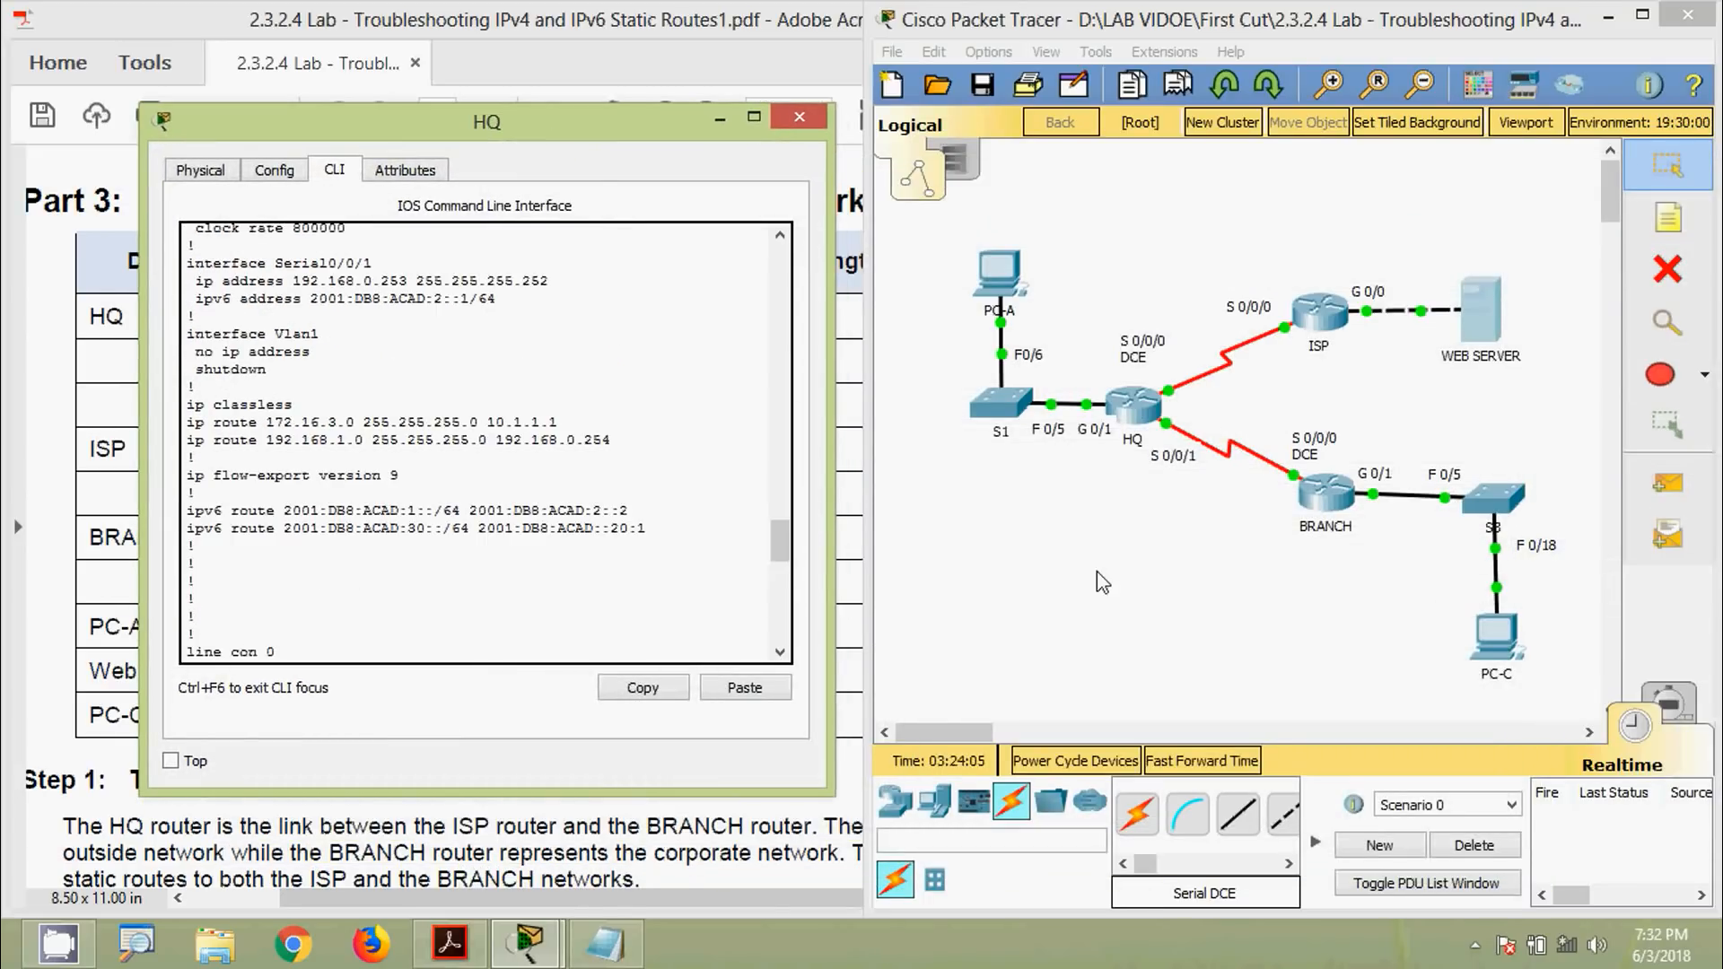
Mark ISP S0/0/0's 2001:DB8:ACAD:20::1 in the table and the route's ::20:1 next hop
{"action": "left_click", "coordinate": [1103, 583]}
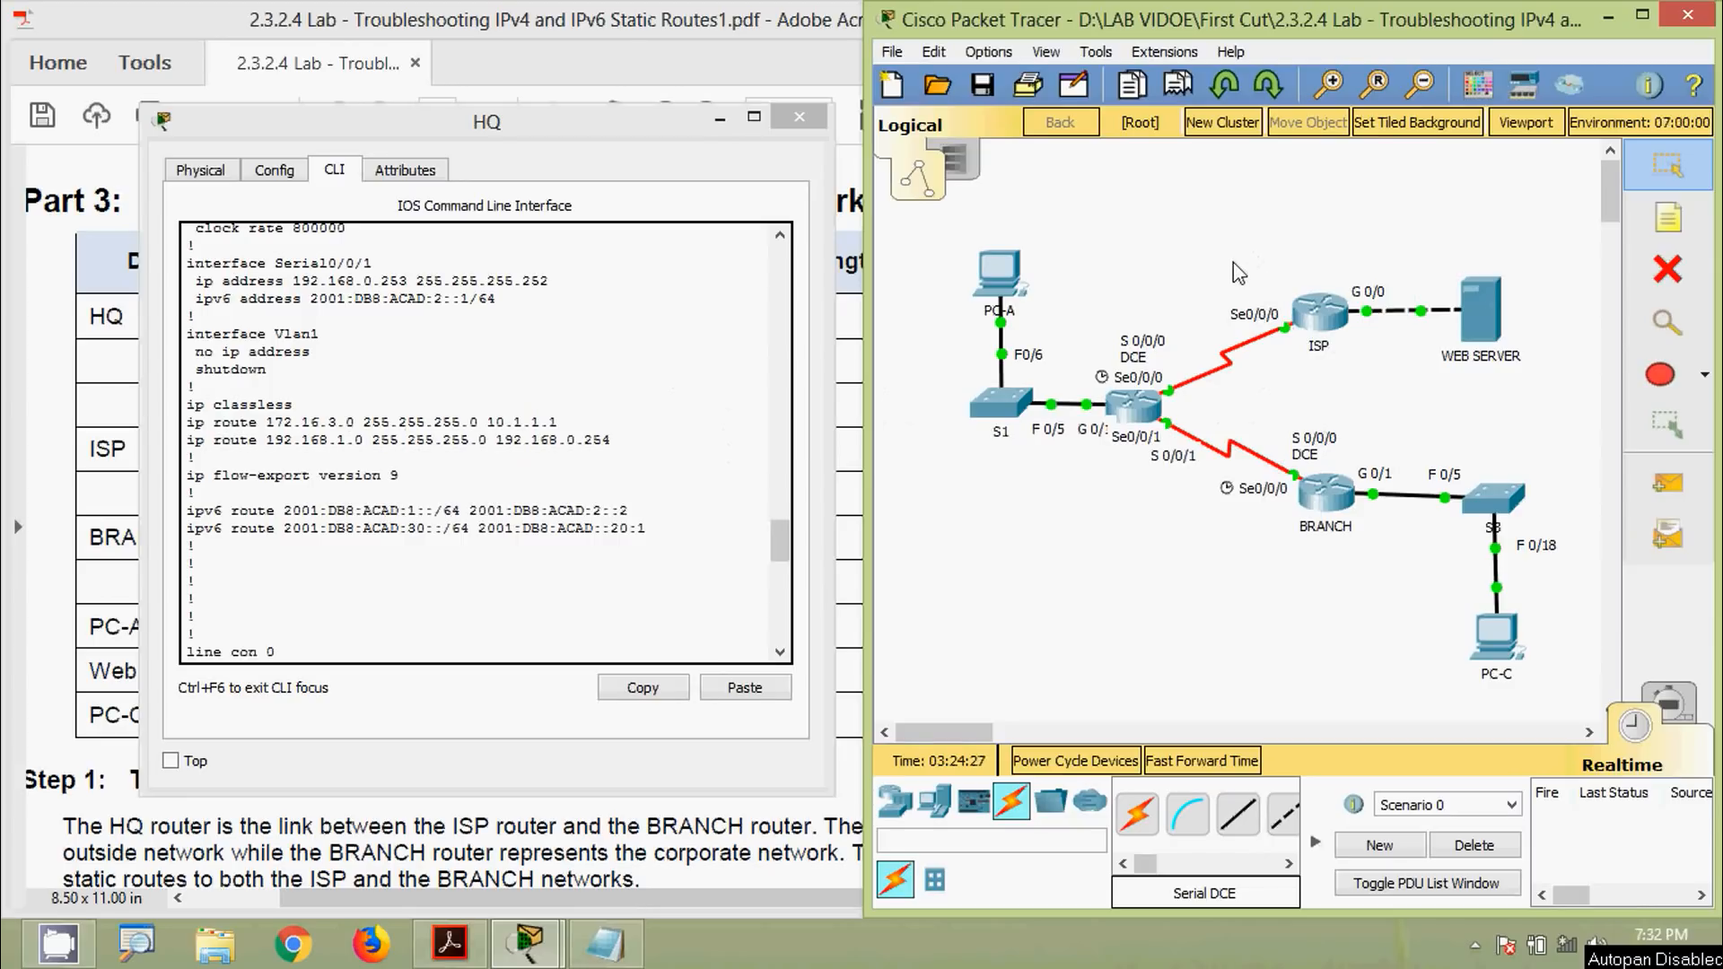
{"action": "left_click_drag", "start_coordinate": [596, 131], "coordinate": [1016, 179]}
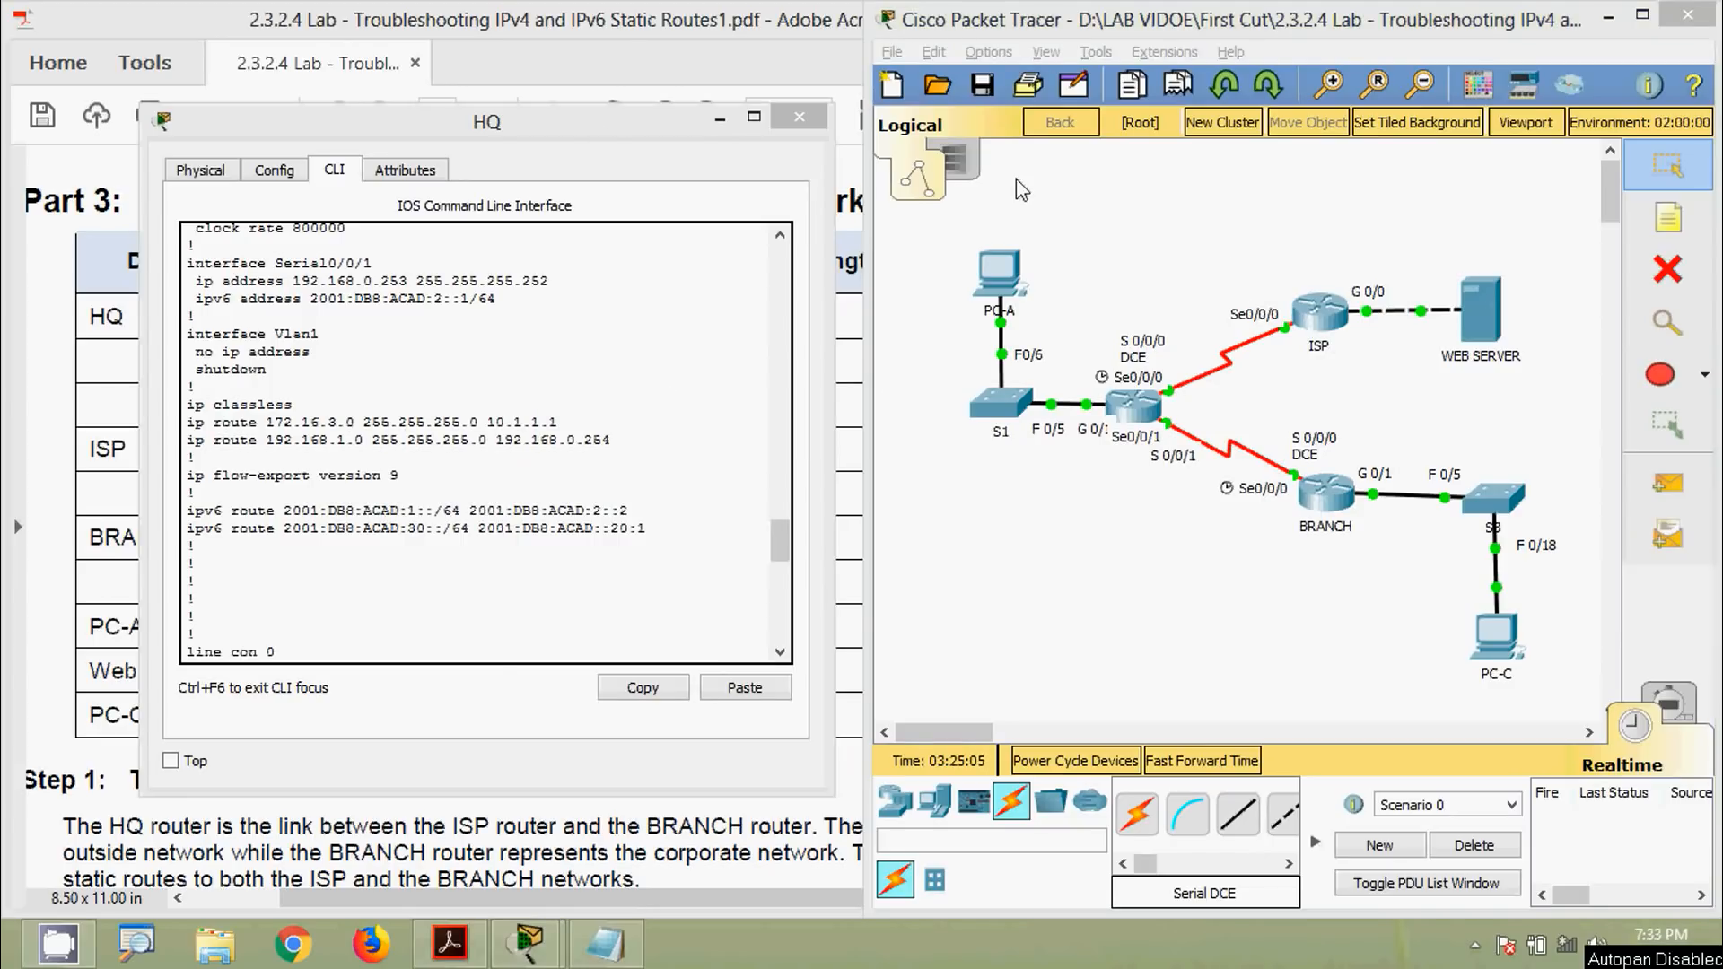
{"action": "left_click_drag", "start_coordinate": [837, 183], "coordinate": [1198, 176]}
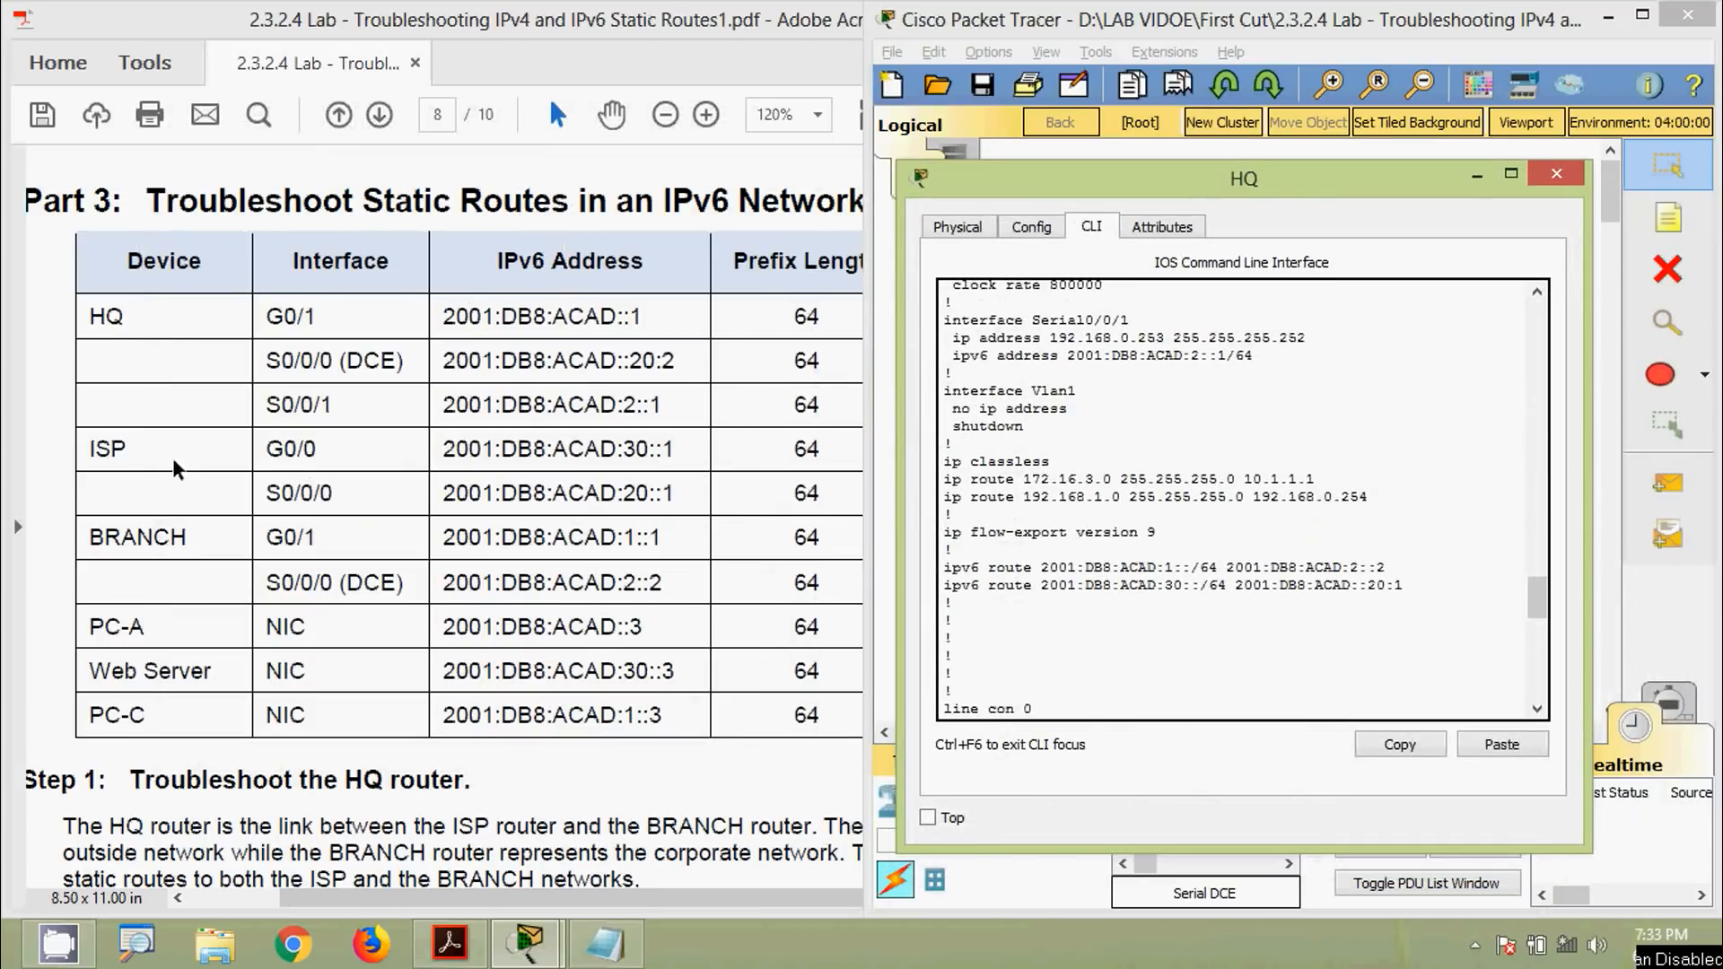
{"action": "left_click_drag", "start_coordinate": [267, 493], "coordinate": [346, 489]}
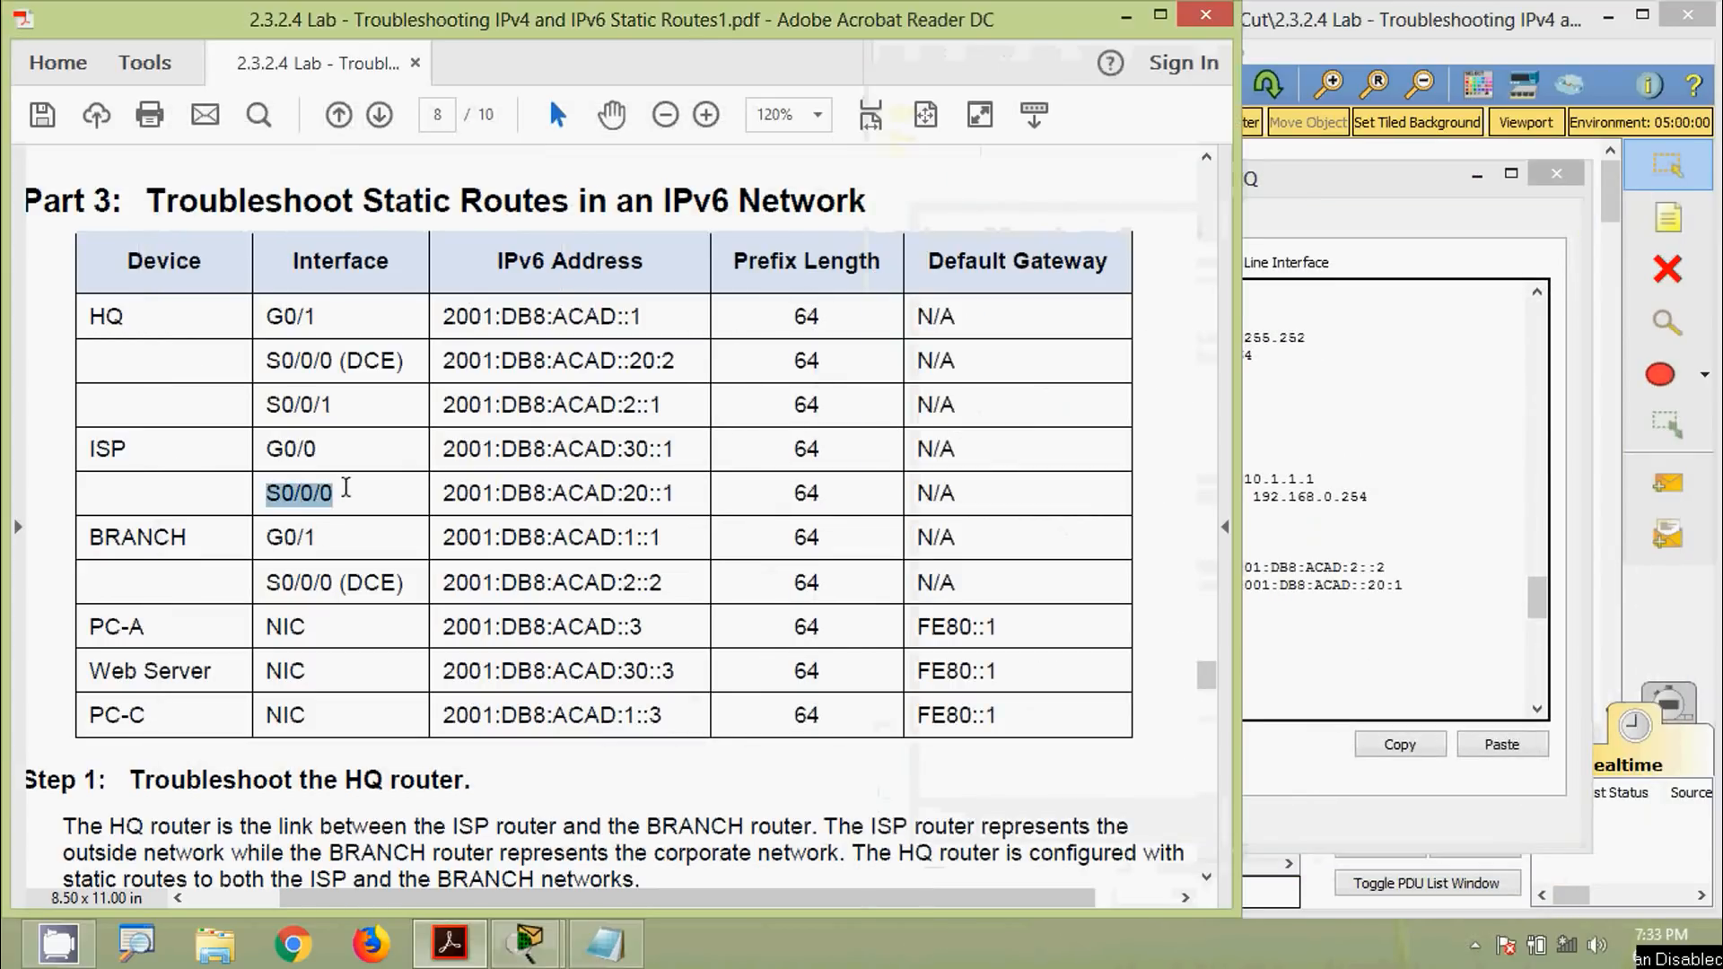
{"action": "left_click_drag", "start_coordinate": [1334, 183], "coordinate": [1173, 191]}
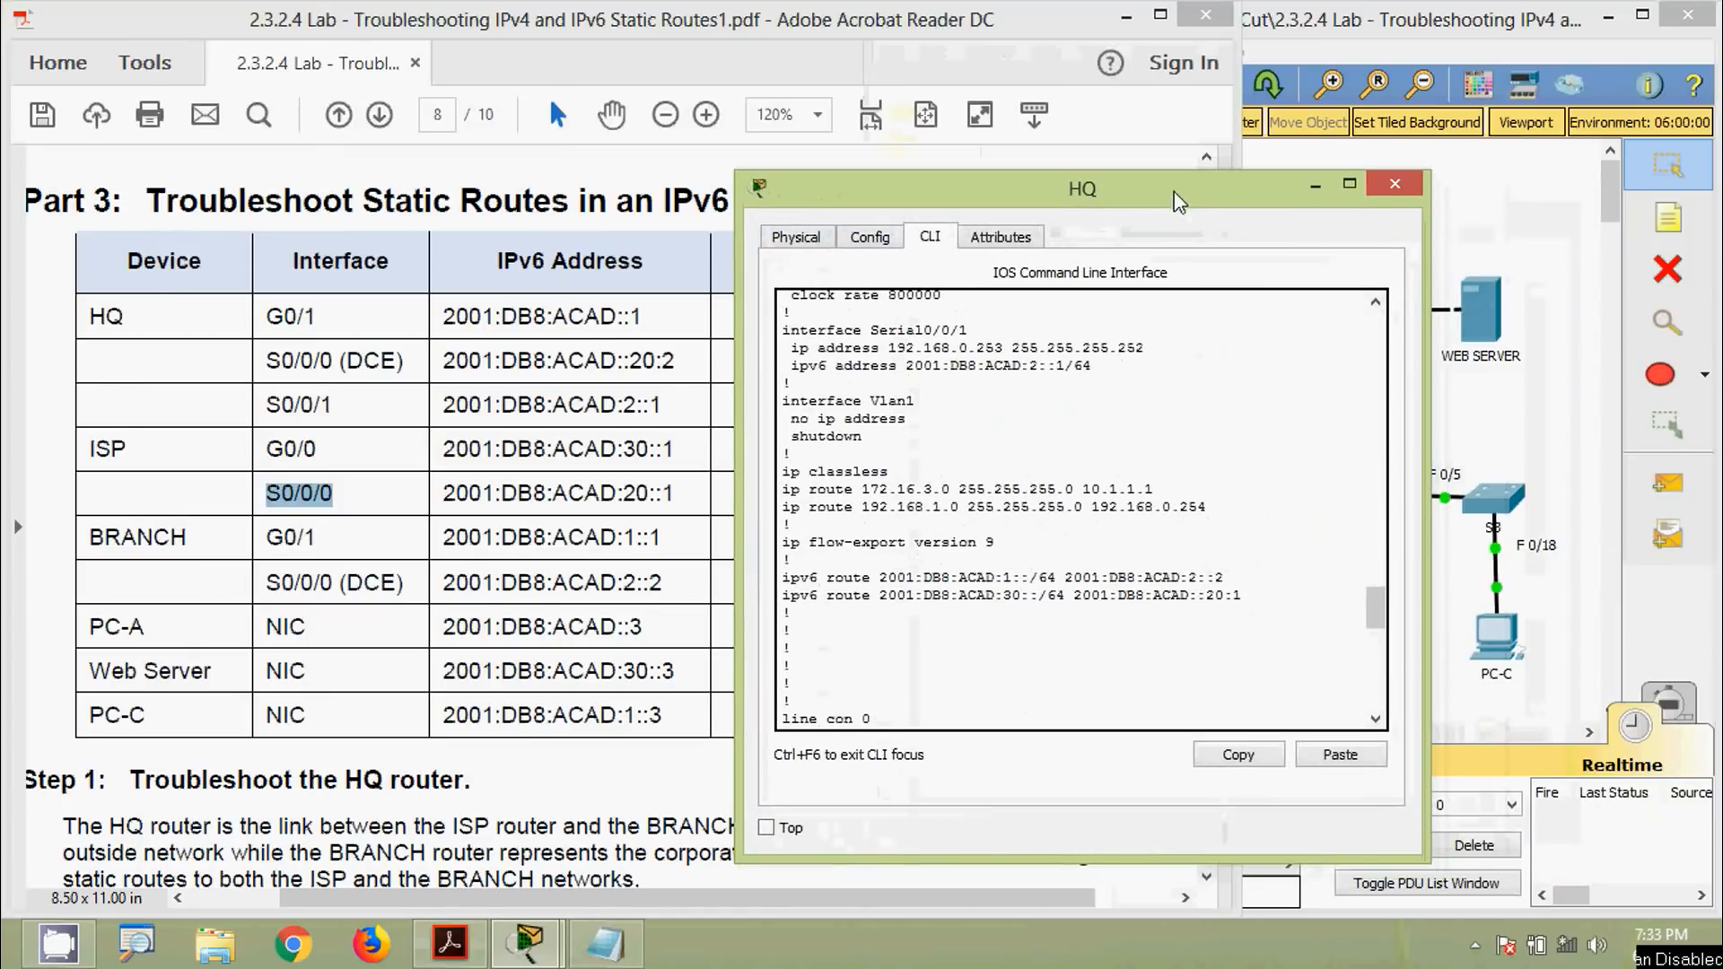
{"action": "left_click_drag", "start_coordinate": [455, 492], "coordinate": [675, 492]}
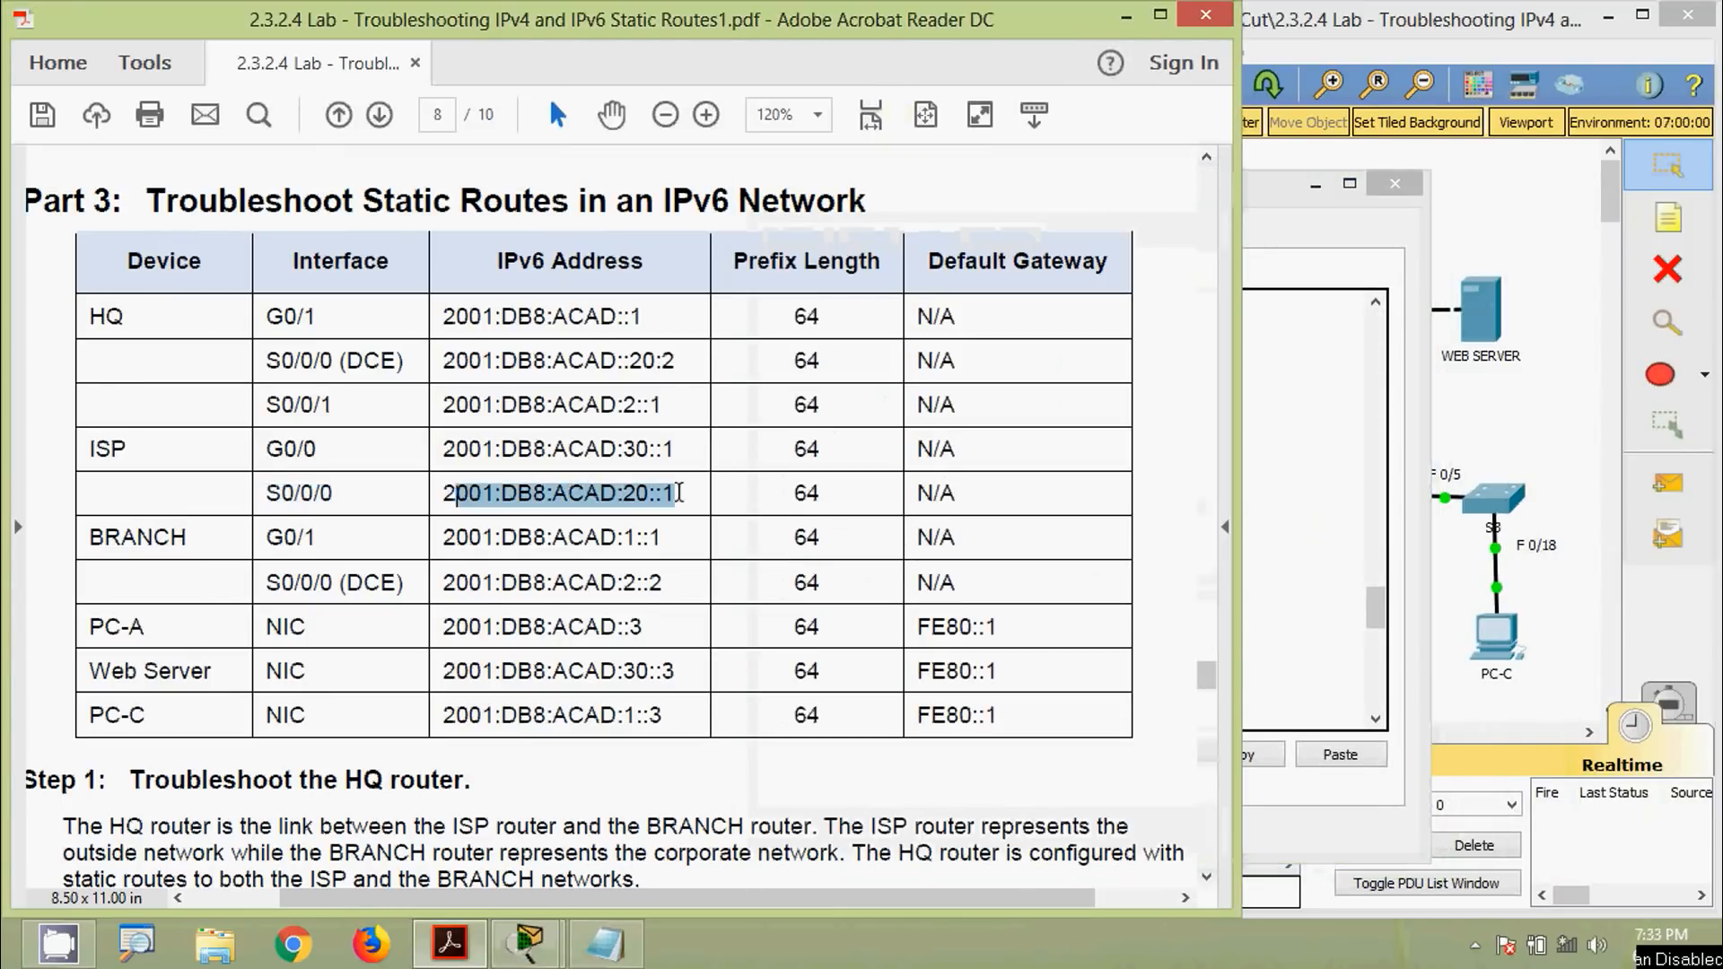
{"action": "left_click", "coordinate": [1338, 581]}
{"action": "left_click_drag", "start_coordinate": [1243, 595], "coordinate": [1081, 597]}
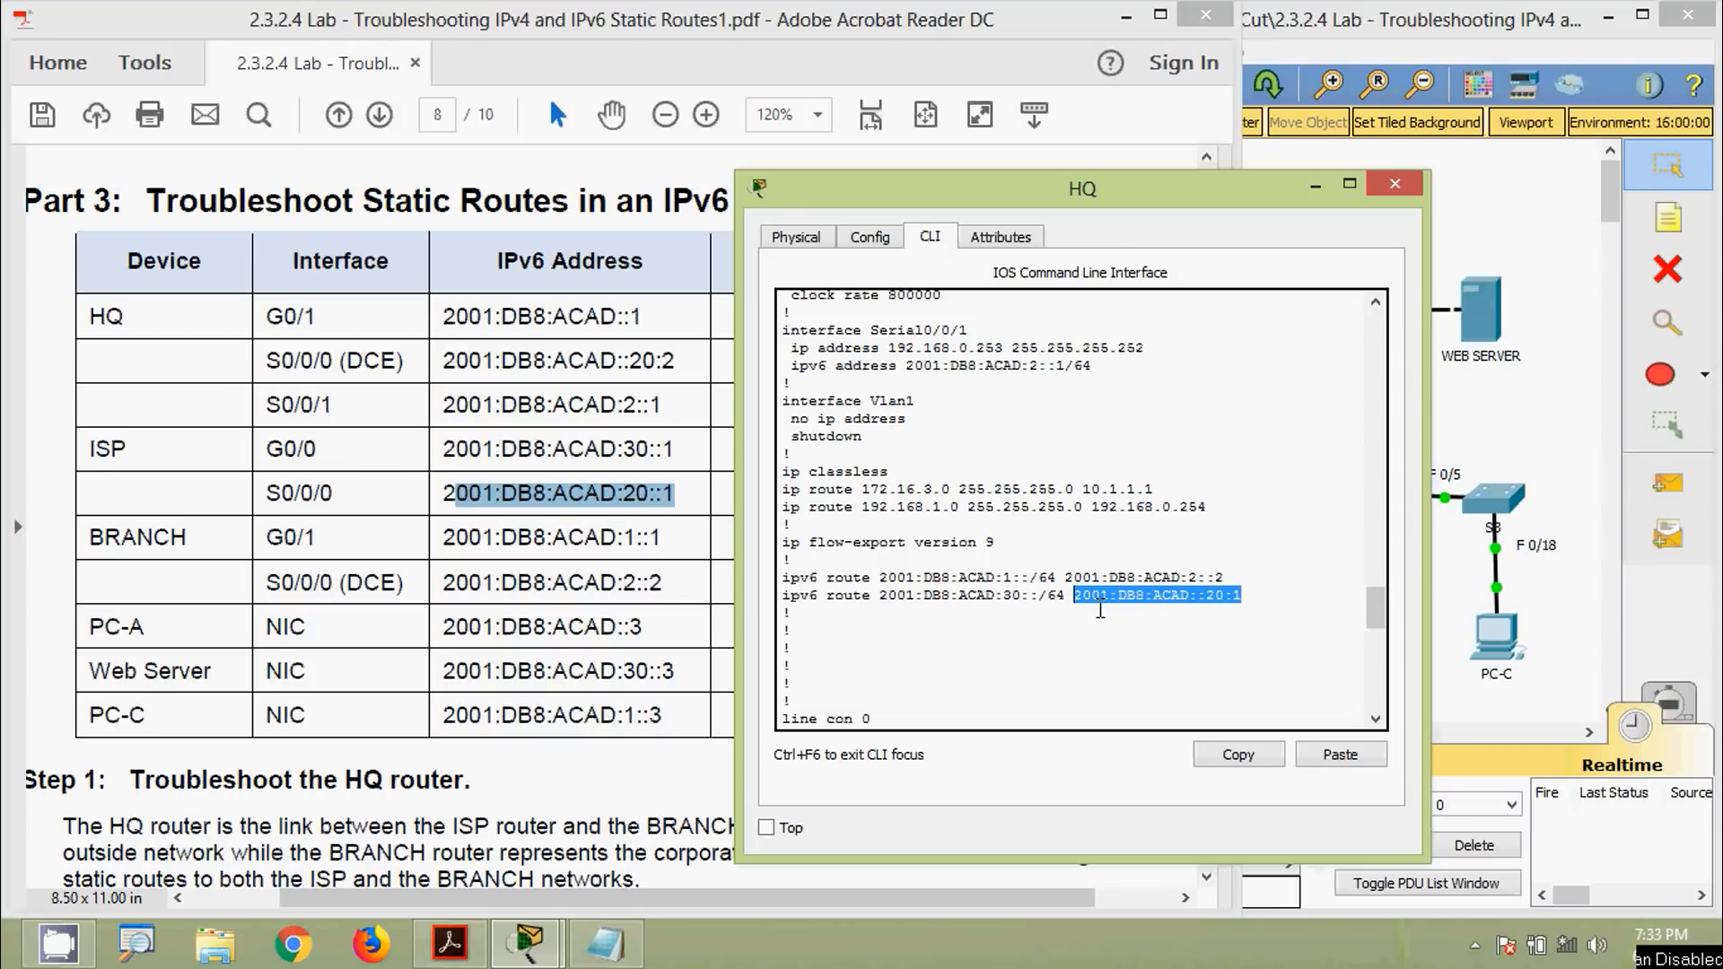
Enter global configuration mode on HQ with configure terminal
{"action": "left_click", "coordinate": [1097, 607]}
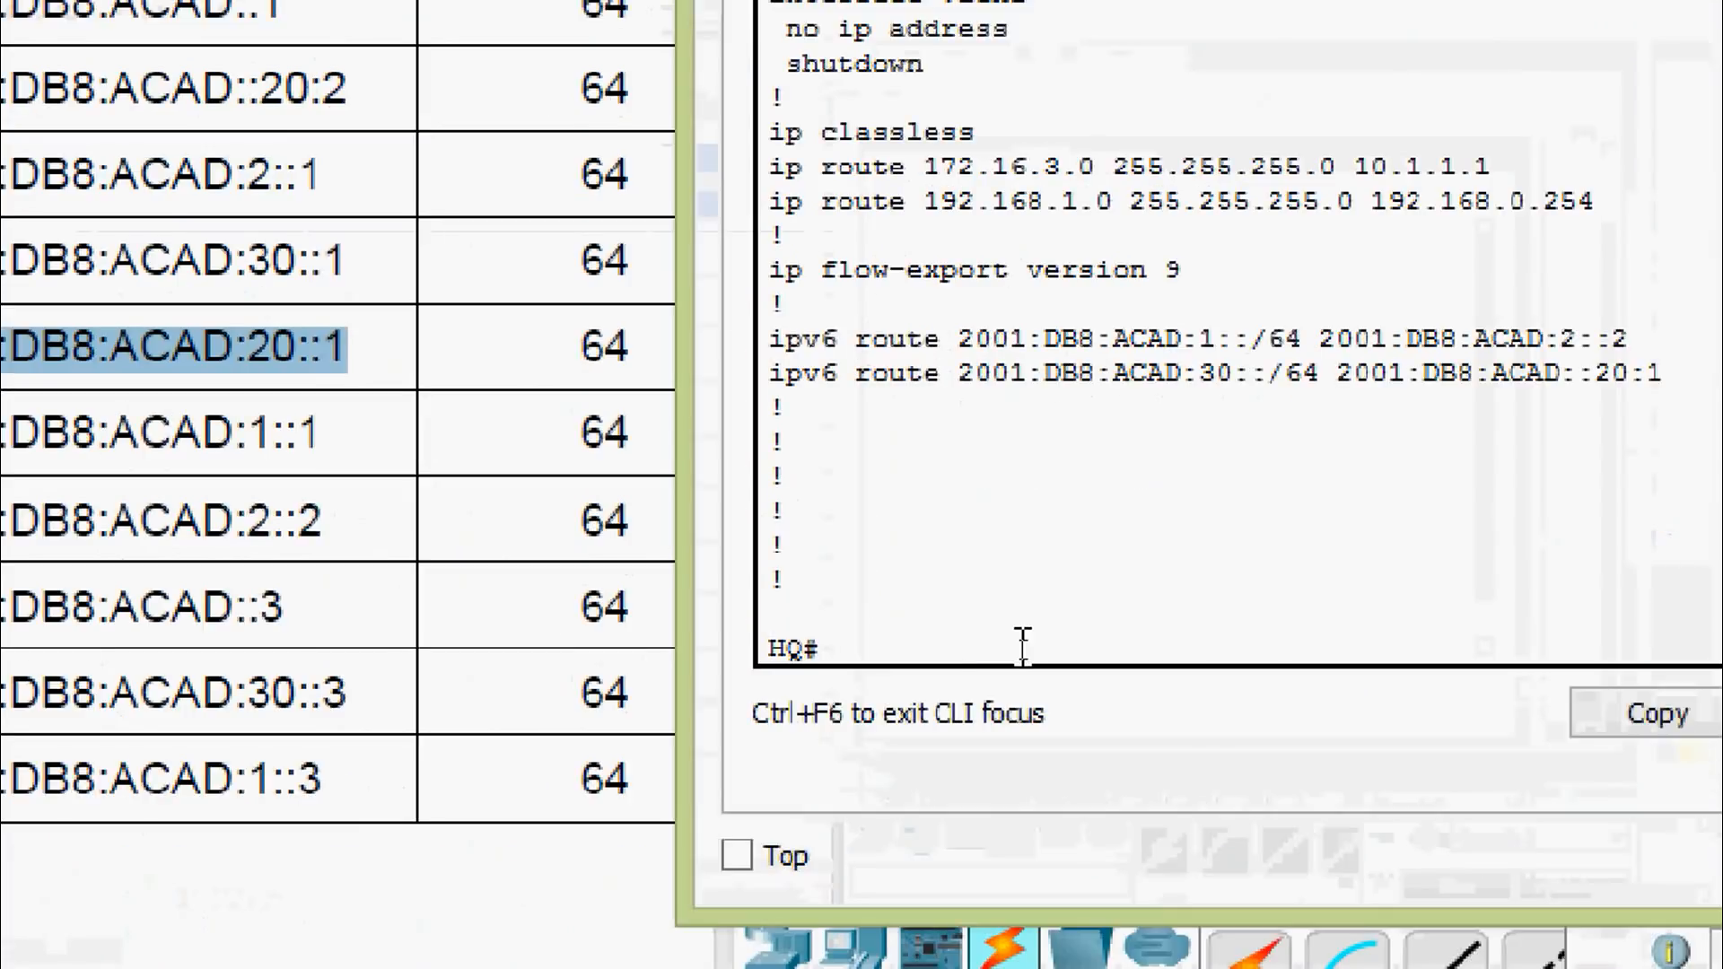
{"action": "type", "text": "conf"}
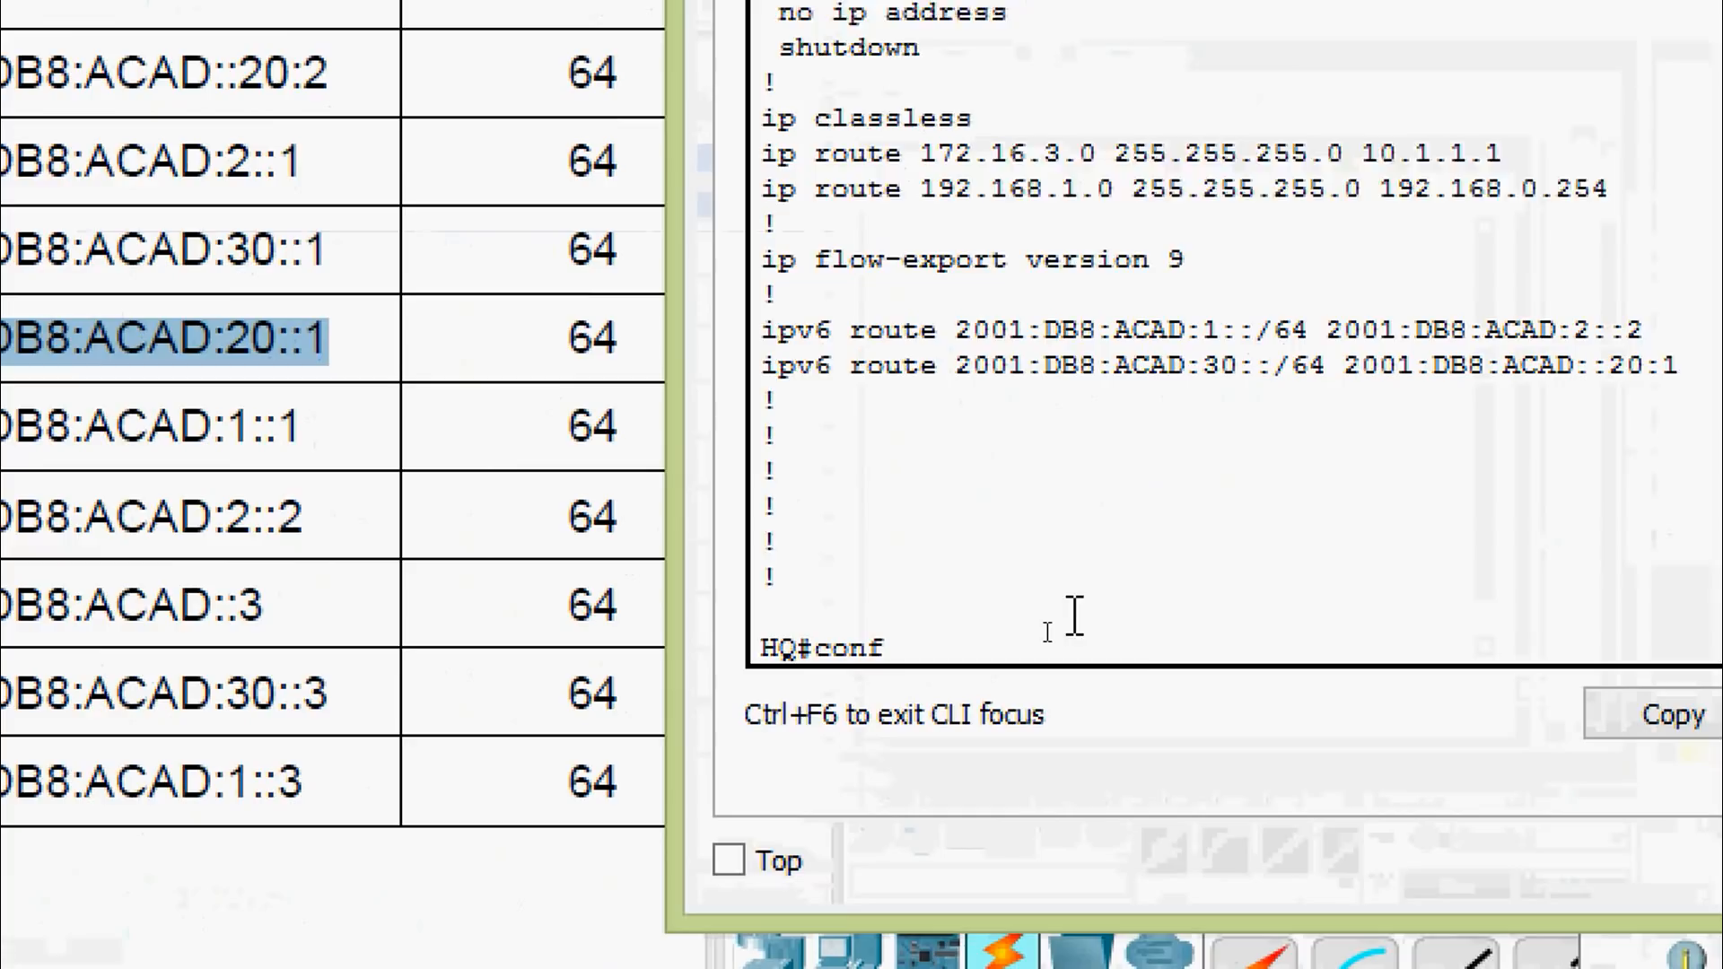
{"action": "key", "text": "Tab"}
{"action": "type", "text": "terminal"}
{"action": "key", "text": "Tab"}
{"action": "key", "text": "Return"}
Remove the faulty route: no ipv6 route 2001:DB8:ACAD:30::/64 2001:DB8:ACAD::20:1
{"action": "type", "text": "no"}
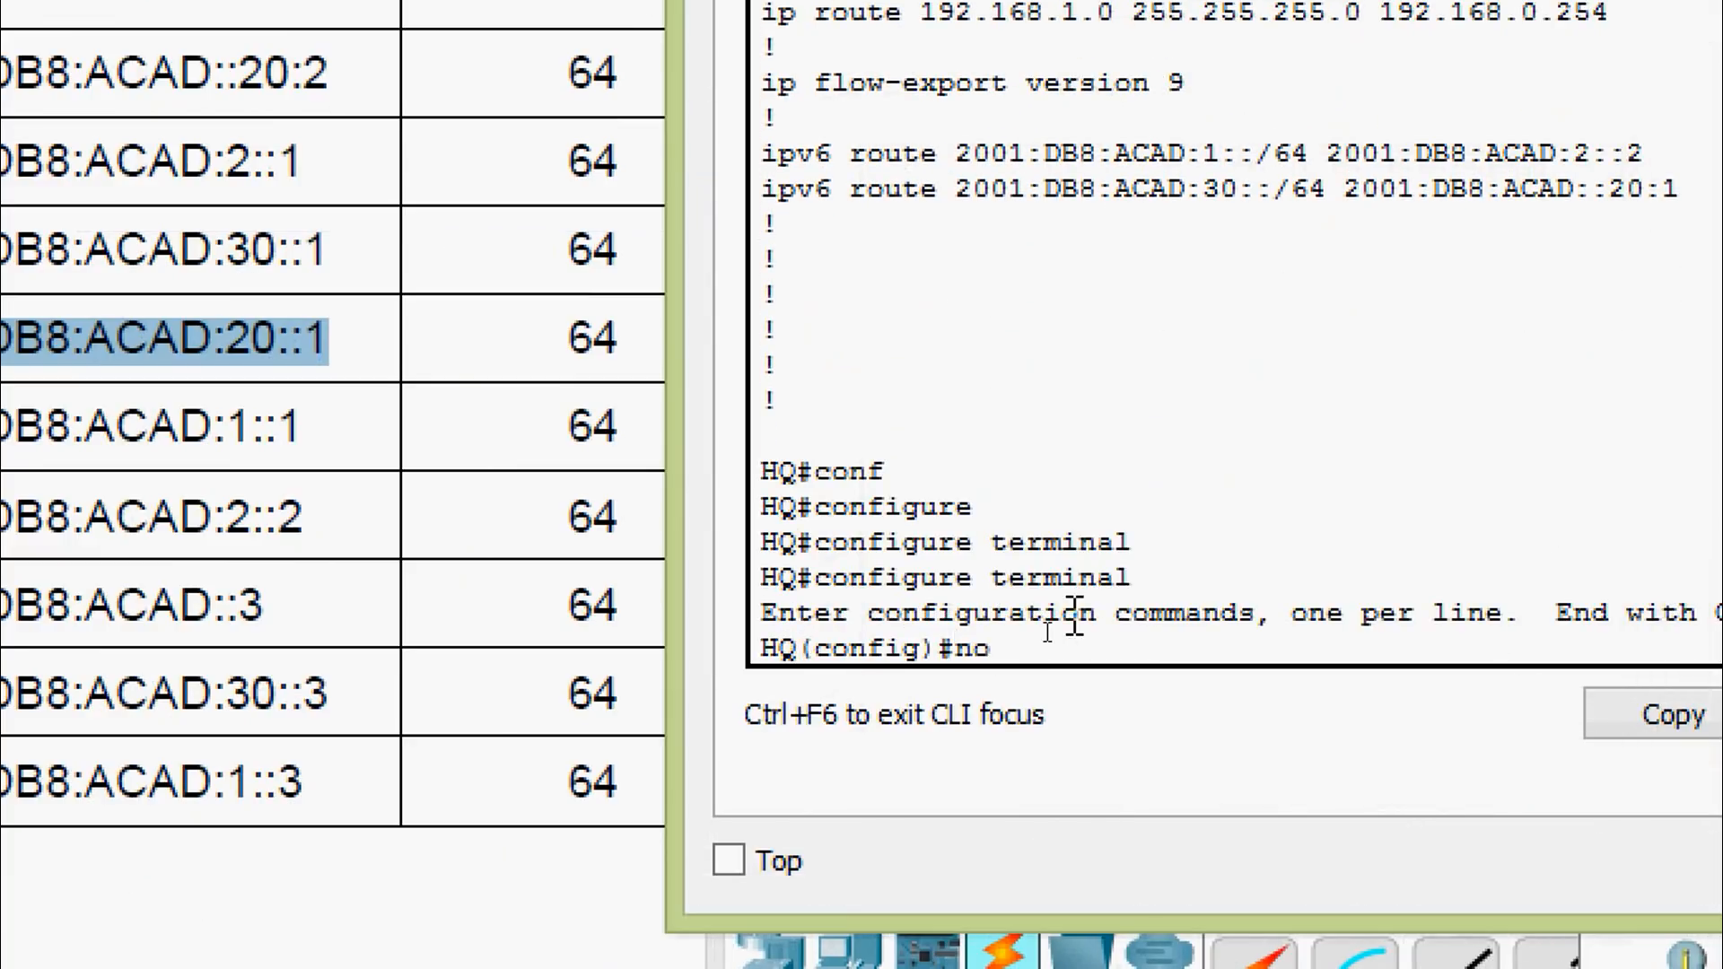
{"action": "left_click_drag", "start_coordinate": [761, 189], "coordinate": [1678, 190]}
{"action": "right_click", "coordinate": [1568, 193]}
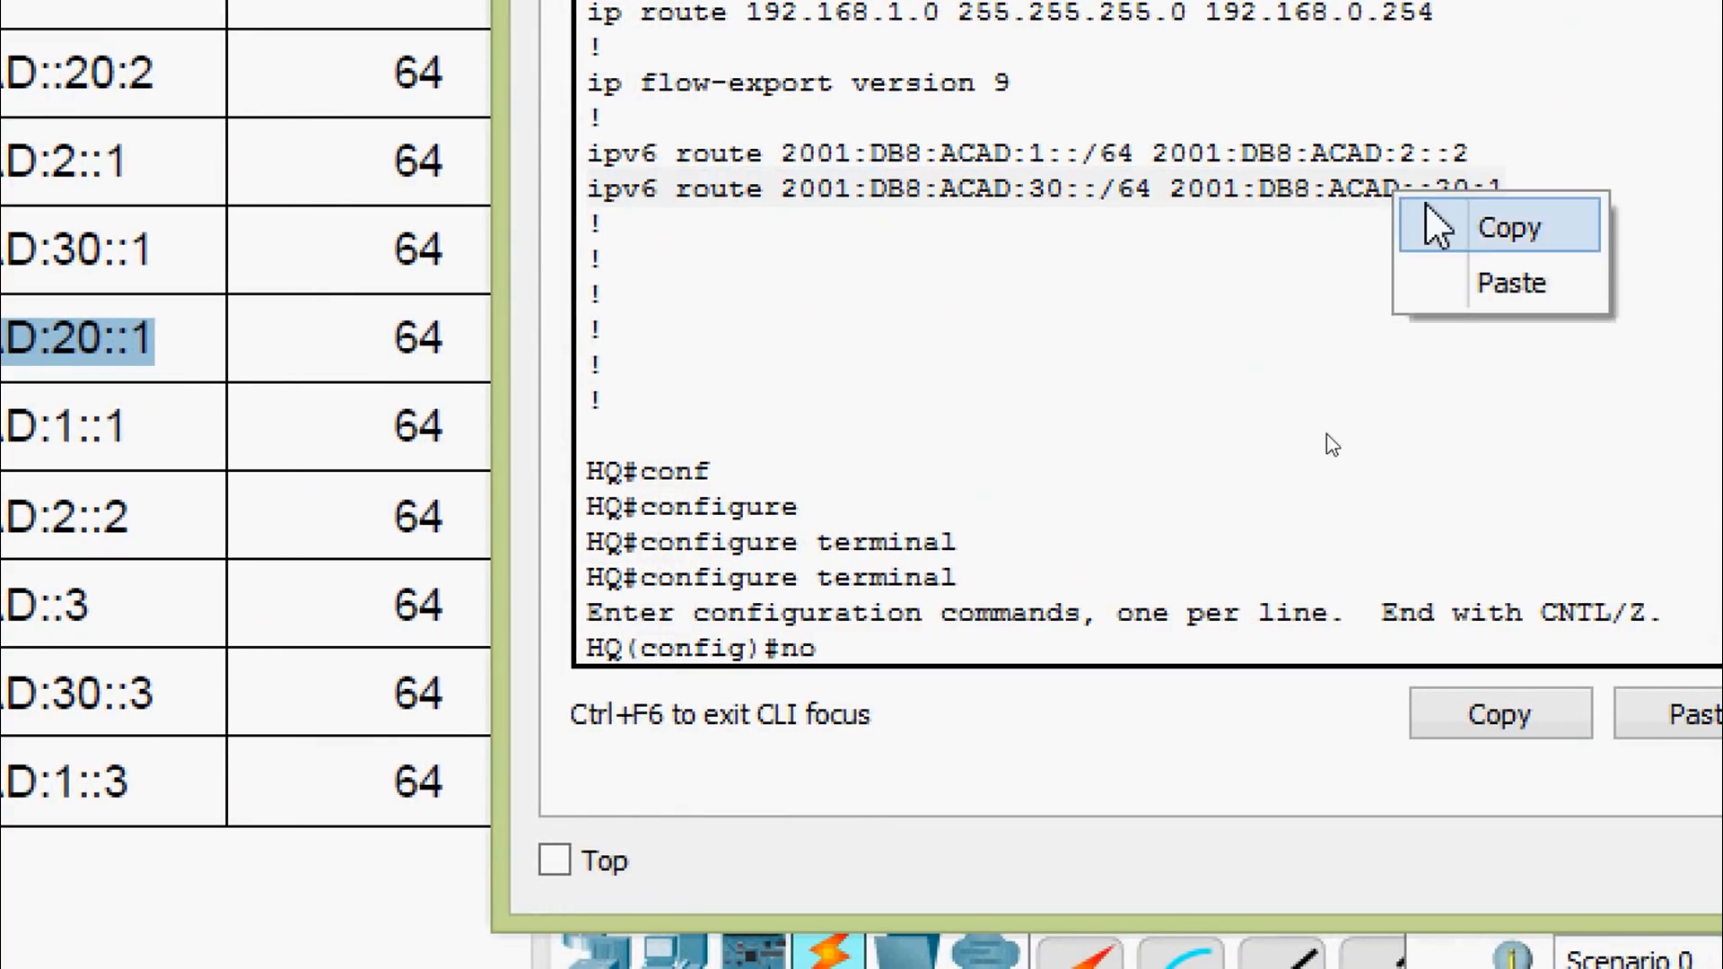
{"action": "left_click", "coordinate": [1436, 226]}
{"action": "left_click", "coordinate": [935, 648]}
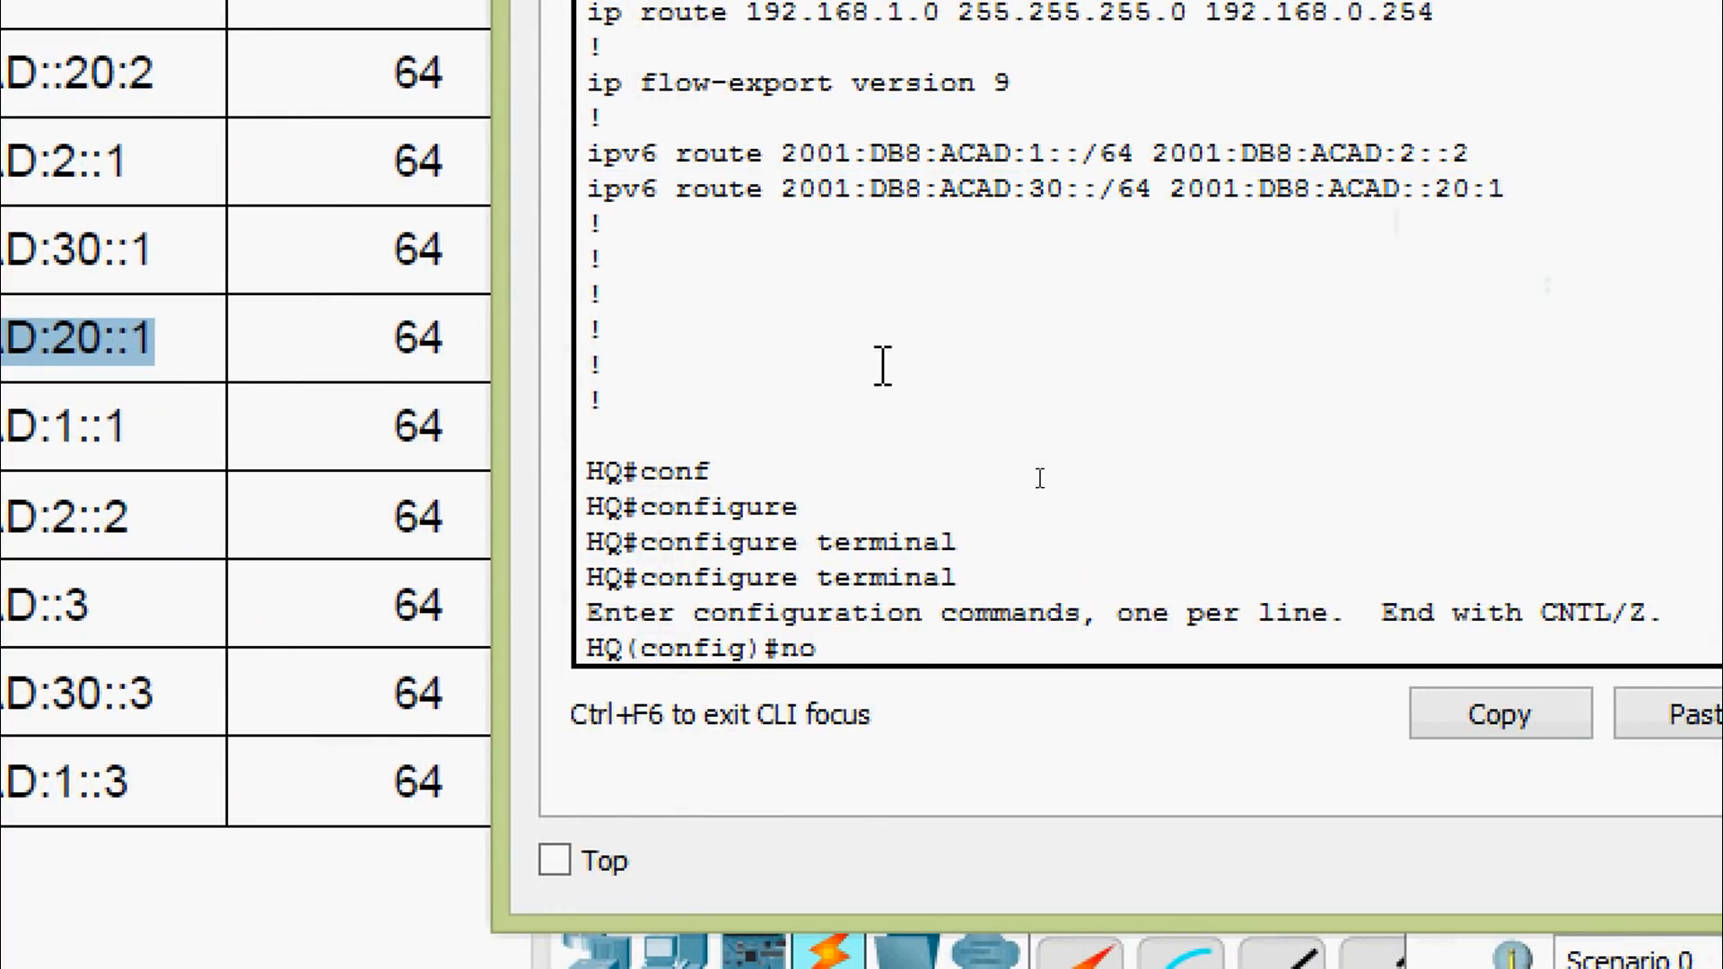
{"action": "type", "text": "no"}
{"action": "right_click", "coordinate": [935, 652]}
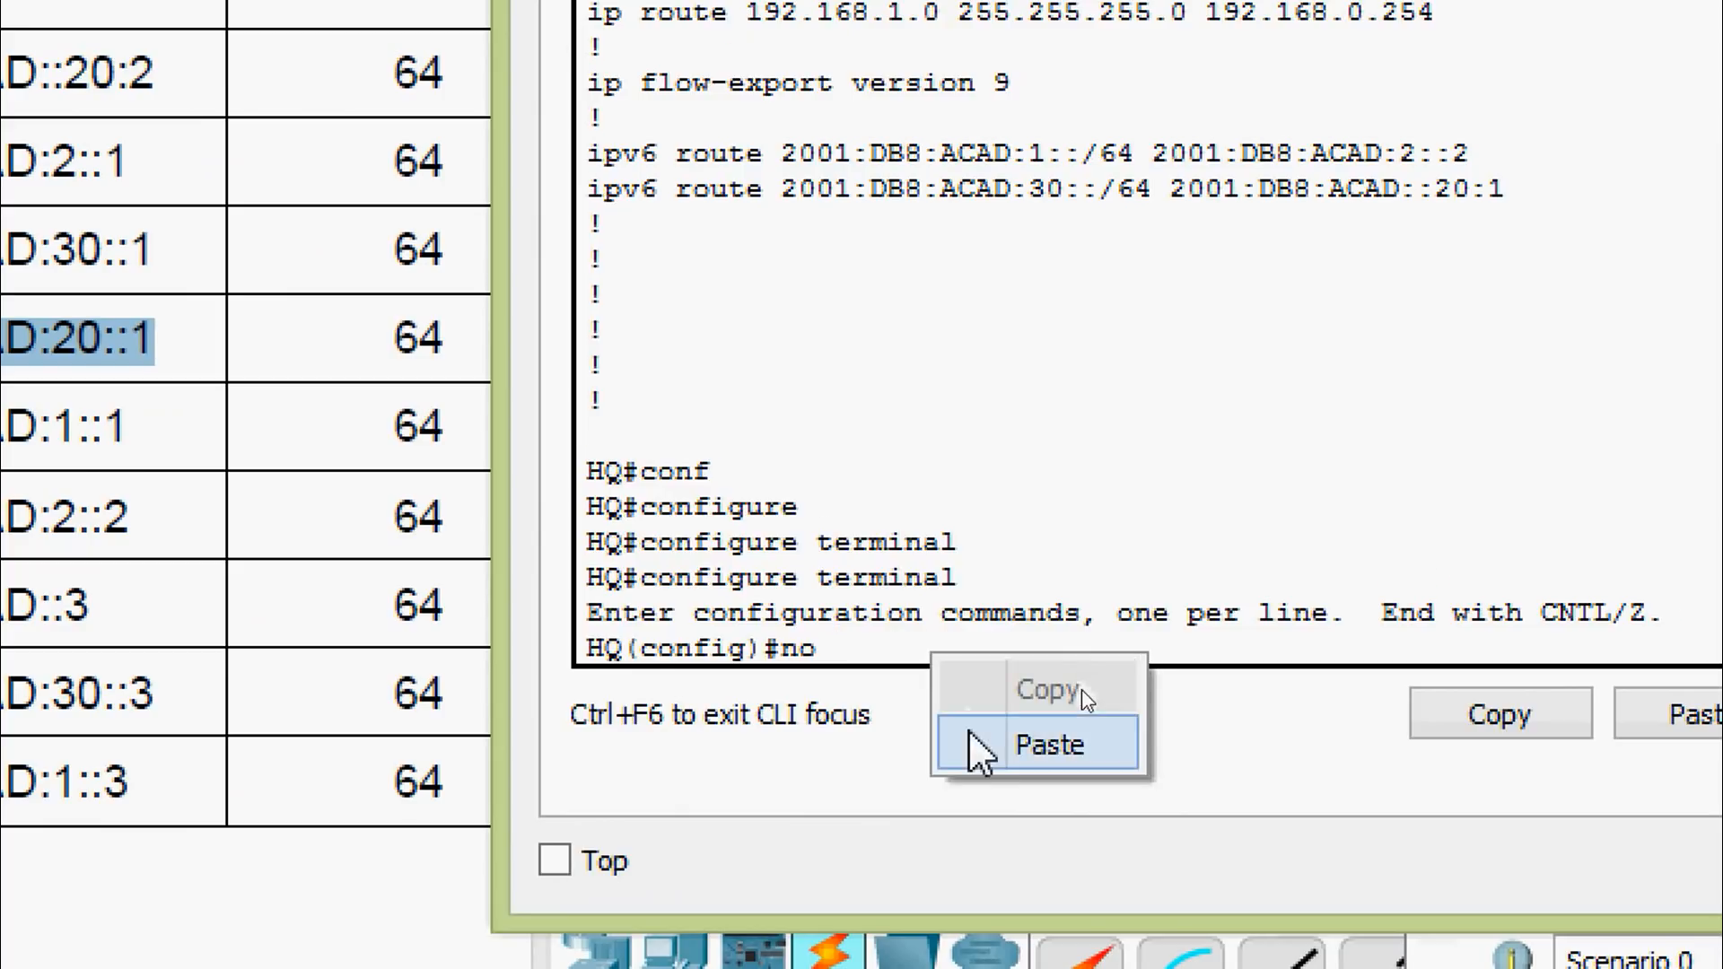
{"action": "left_click", "coordinate": [983, 747]}
{"action": "key", "text": "Return"}
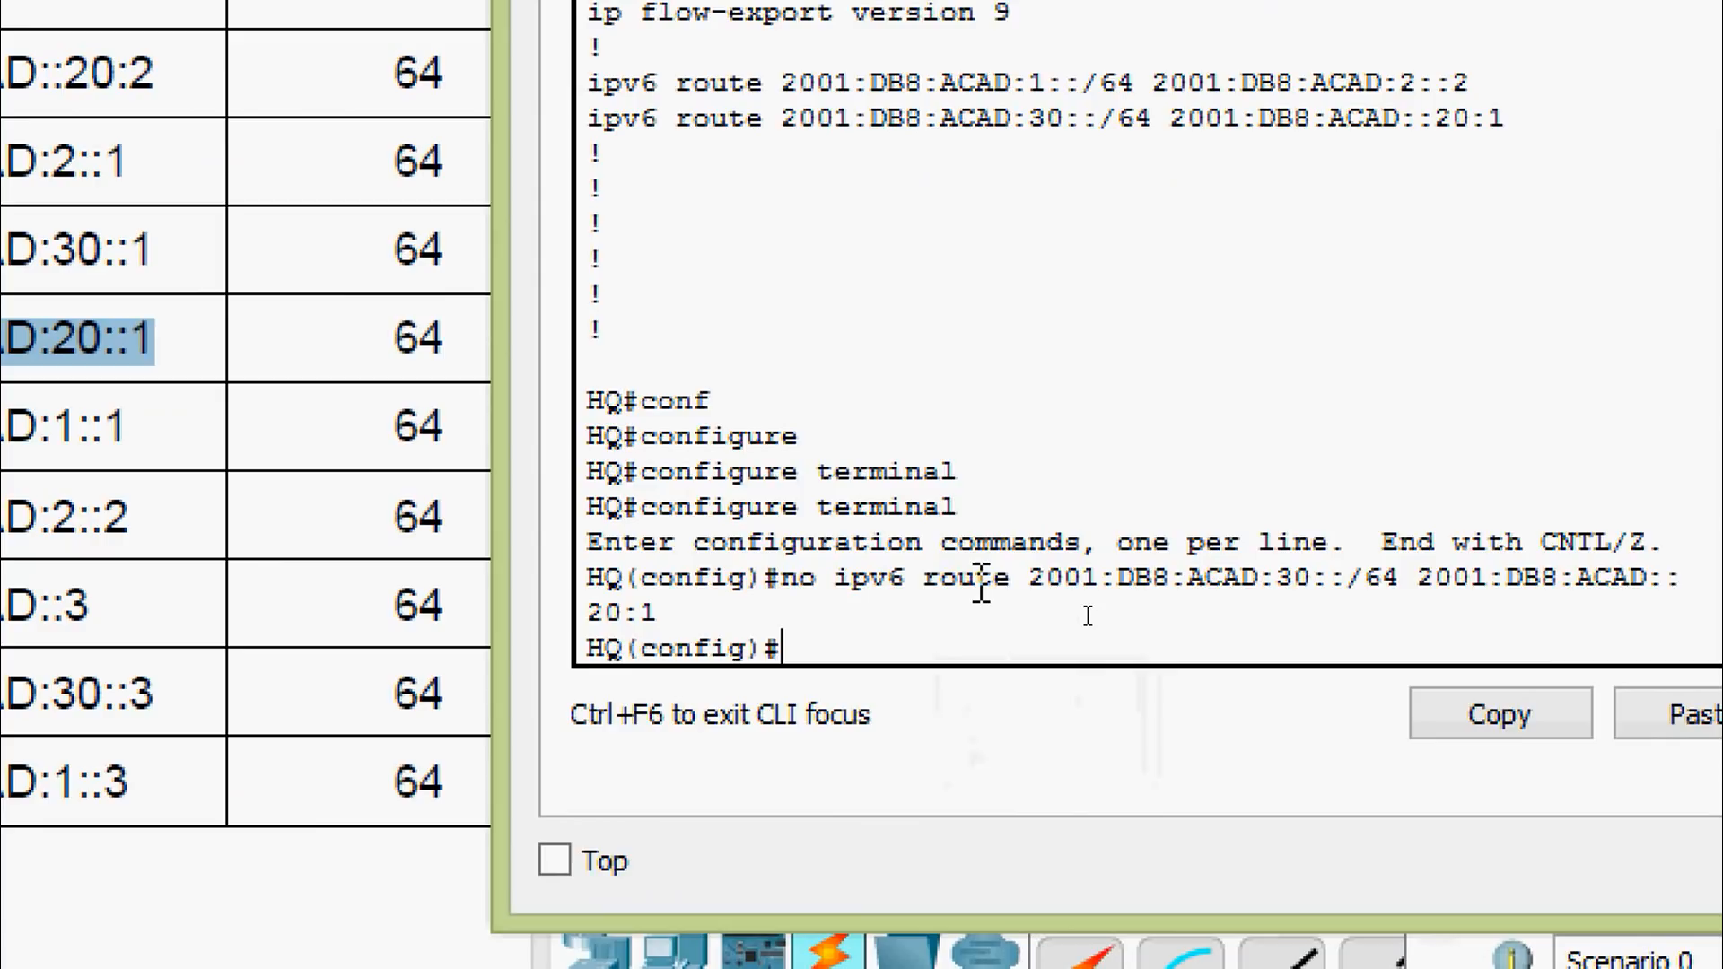
Add the route to 2001:DB8:ACAD:30::/64 via next hop 2001:DB8:ACAD:20::1
{"action": "key", "text": "Up"}
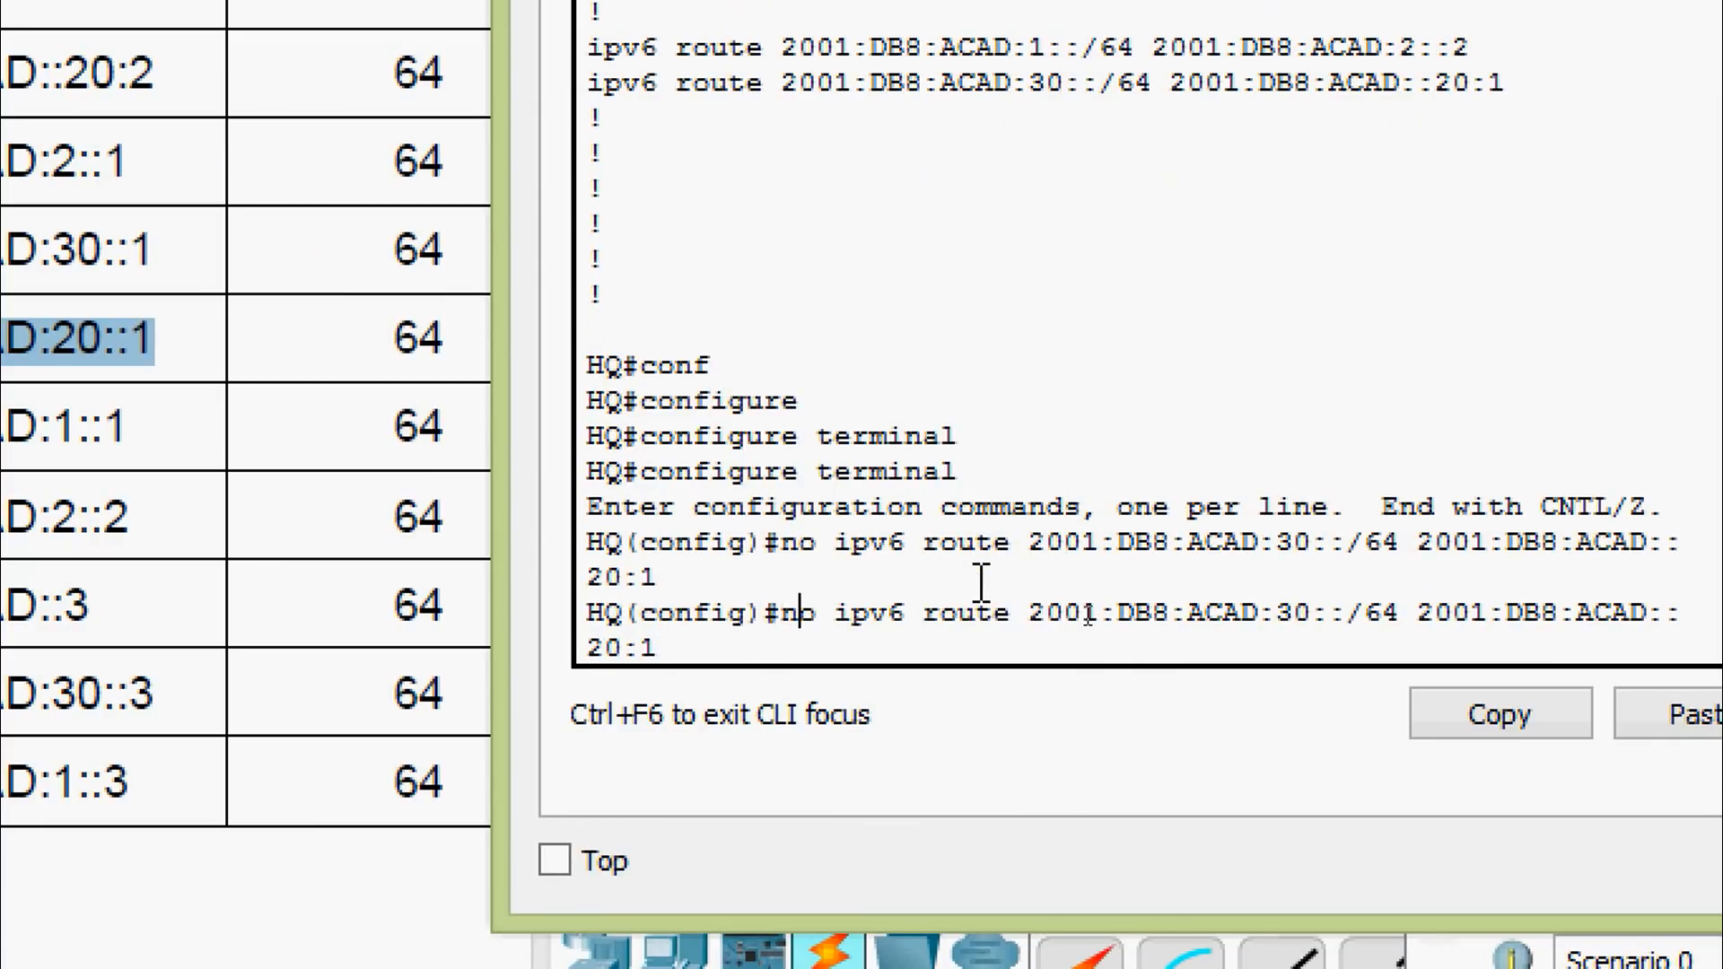
{"action": "key", "text": "BackSpace"}
{"action": "key", "text": "BackSpace"}
{"action": "key", "text": "BackSpace"}
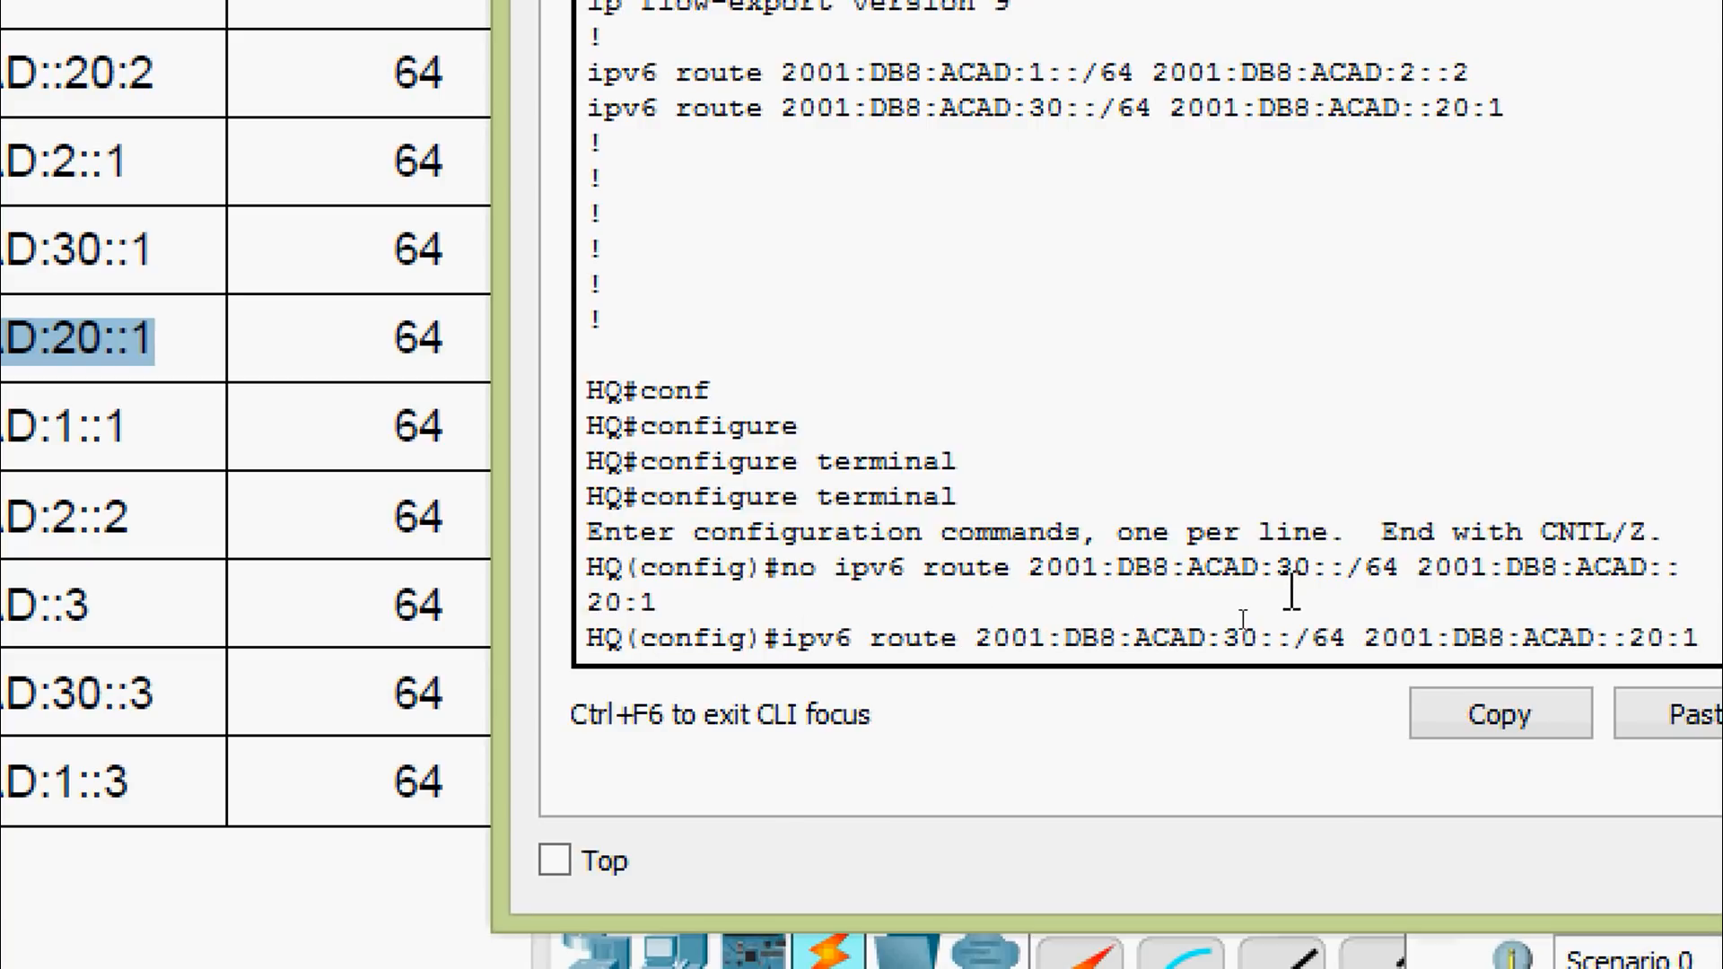
{"action": "key", "text": "BackSpace"}
{"action": "key", "text": "BackSpace"}
{"action": "key", "text": "BackSpace"}
{"action": "key", "text": "BackSpace"}
{"action": "key", "text": "BackSpace"}
{"action": "key", "text": "BackSpace"}
{"action": "key", "text": "BackSpace"}
{"action": "key", "text": "BackSpace"}
{"action": "key", "text": "BackSpace"}
{"action": "key", "text": "BackSpace"}
{"action": "key", "text": "BackSpace"}
{"action": "key", "text": "BackSpace"}
{"action": "key", "text": "BackSpace"}
{"action": "key", "text": "BackSpace"}
{"action": "key", "text": "BackSpace"}
{"action": "key", "text": "BackSpace"}
{"action": "key", "text": "BackSpace"}
{"action": "key", "text": "BackSpace"}
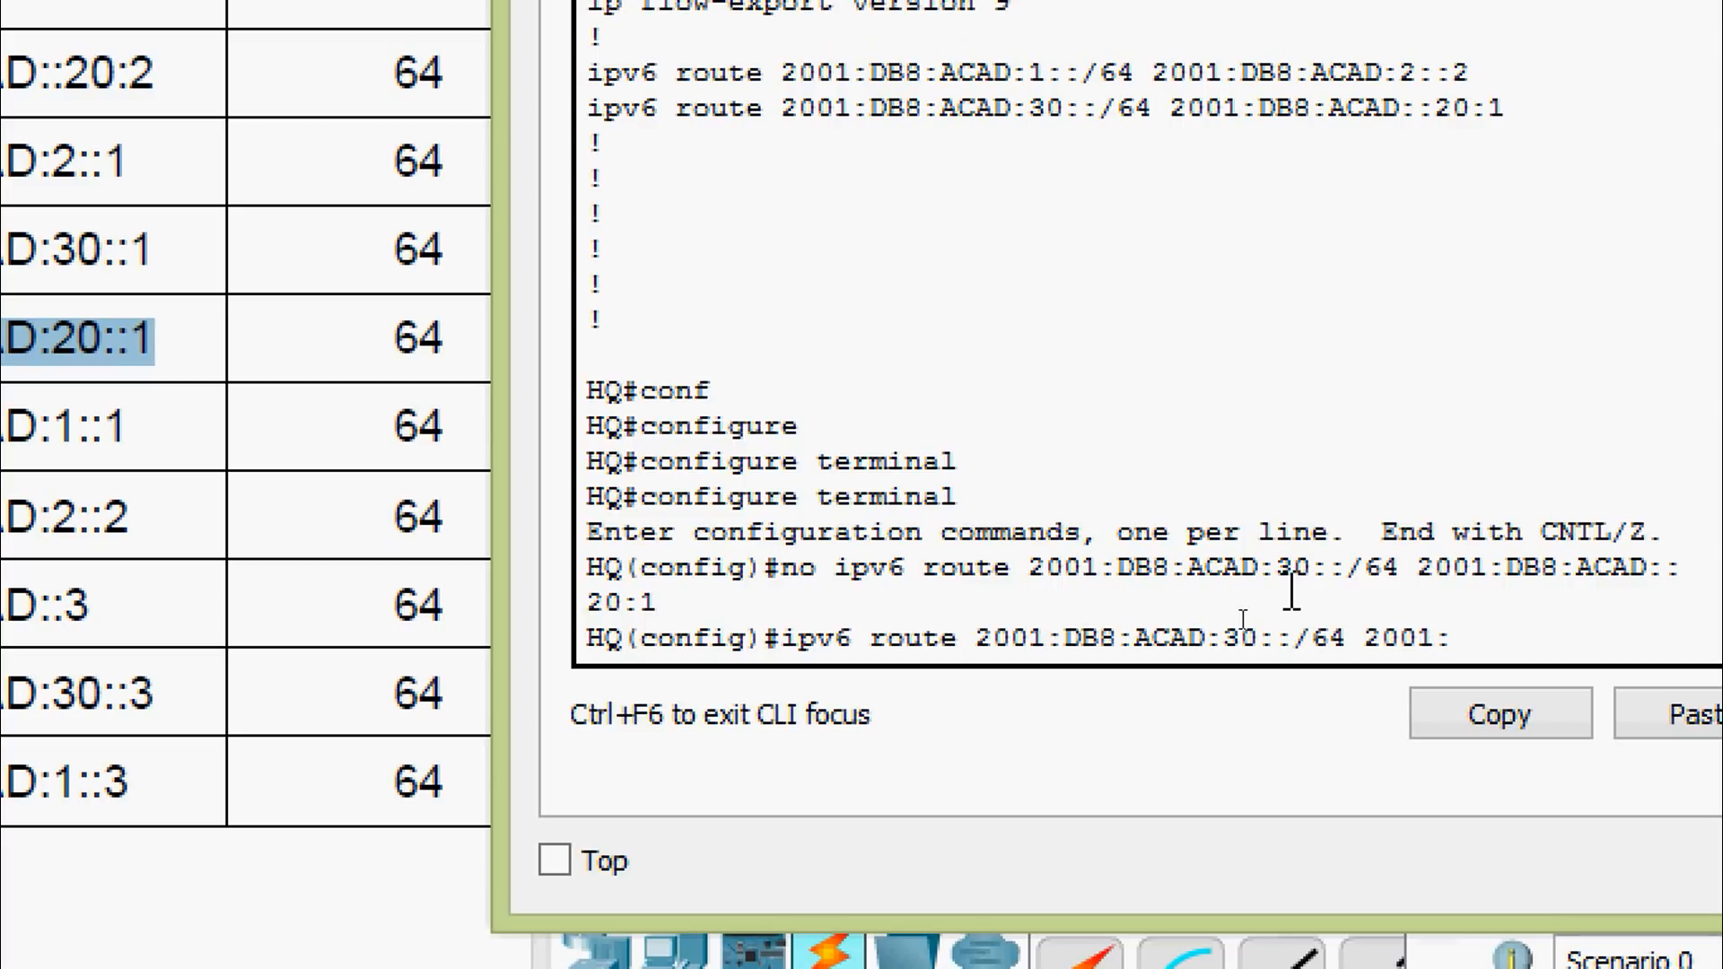
{"action": "left_click", "coordinate": [490, 339]}
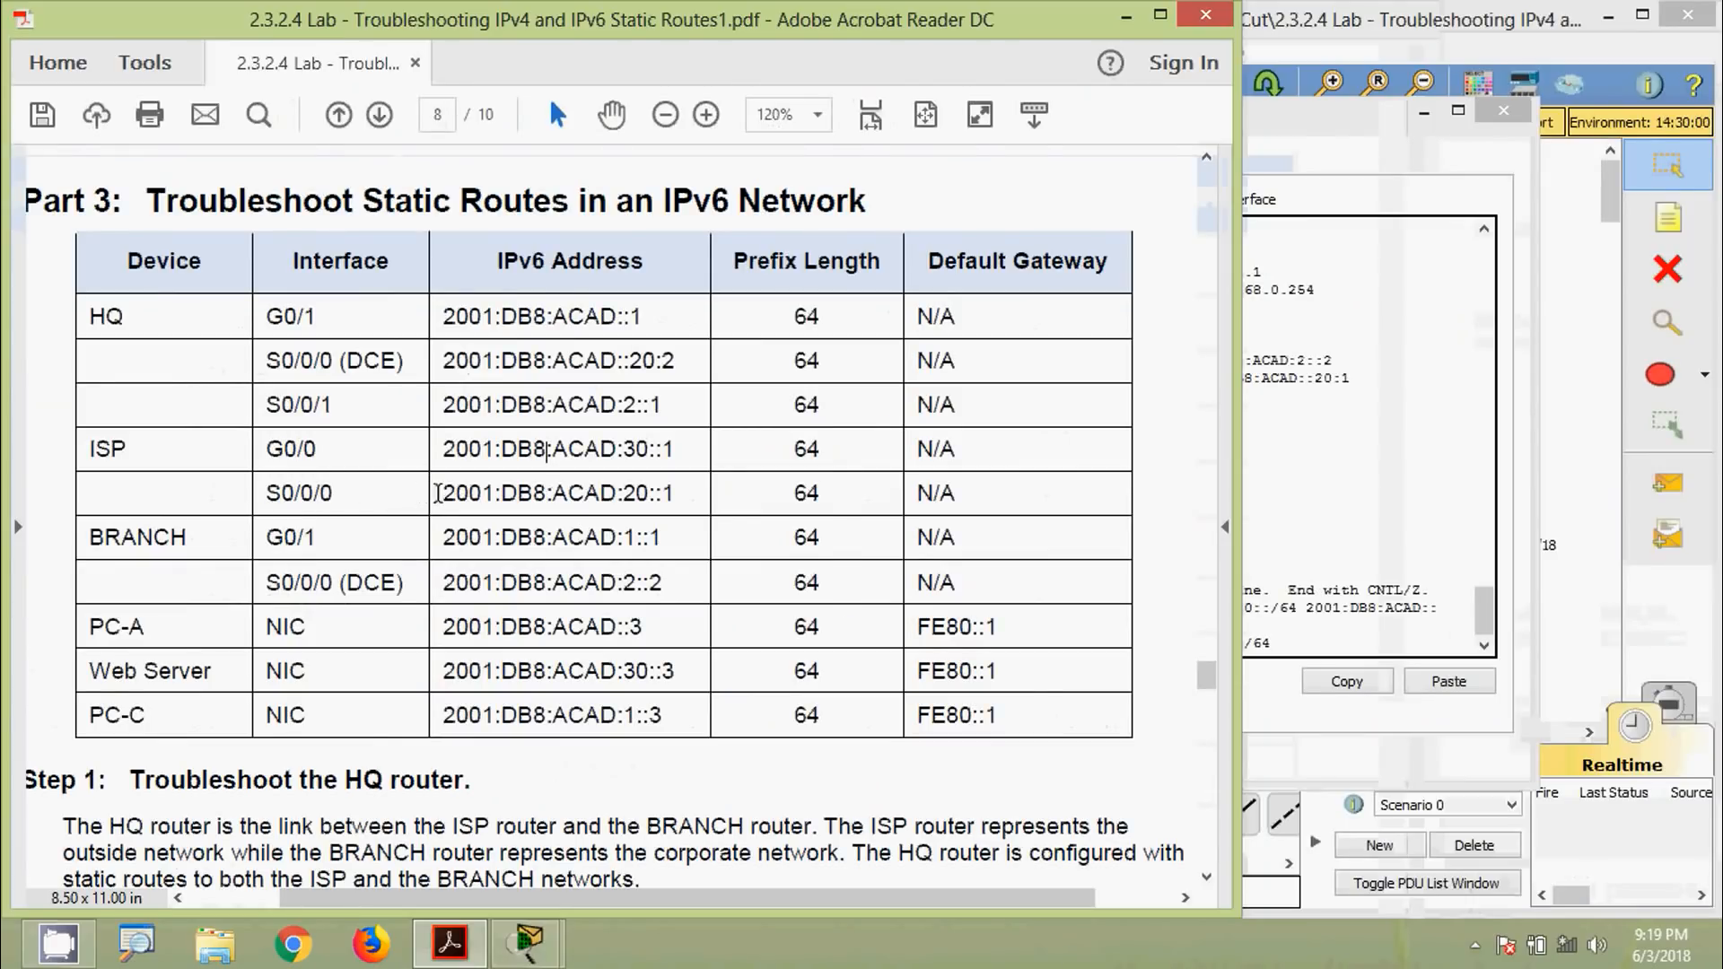
{"action": "left_click_drag", "start_coordinate": [442, 493], "coordinate": [673, 492]}
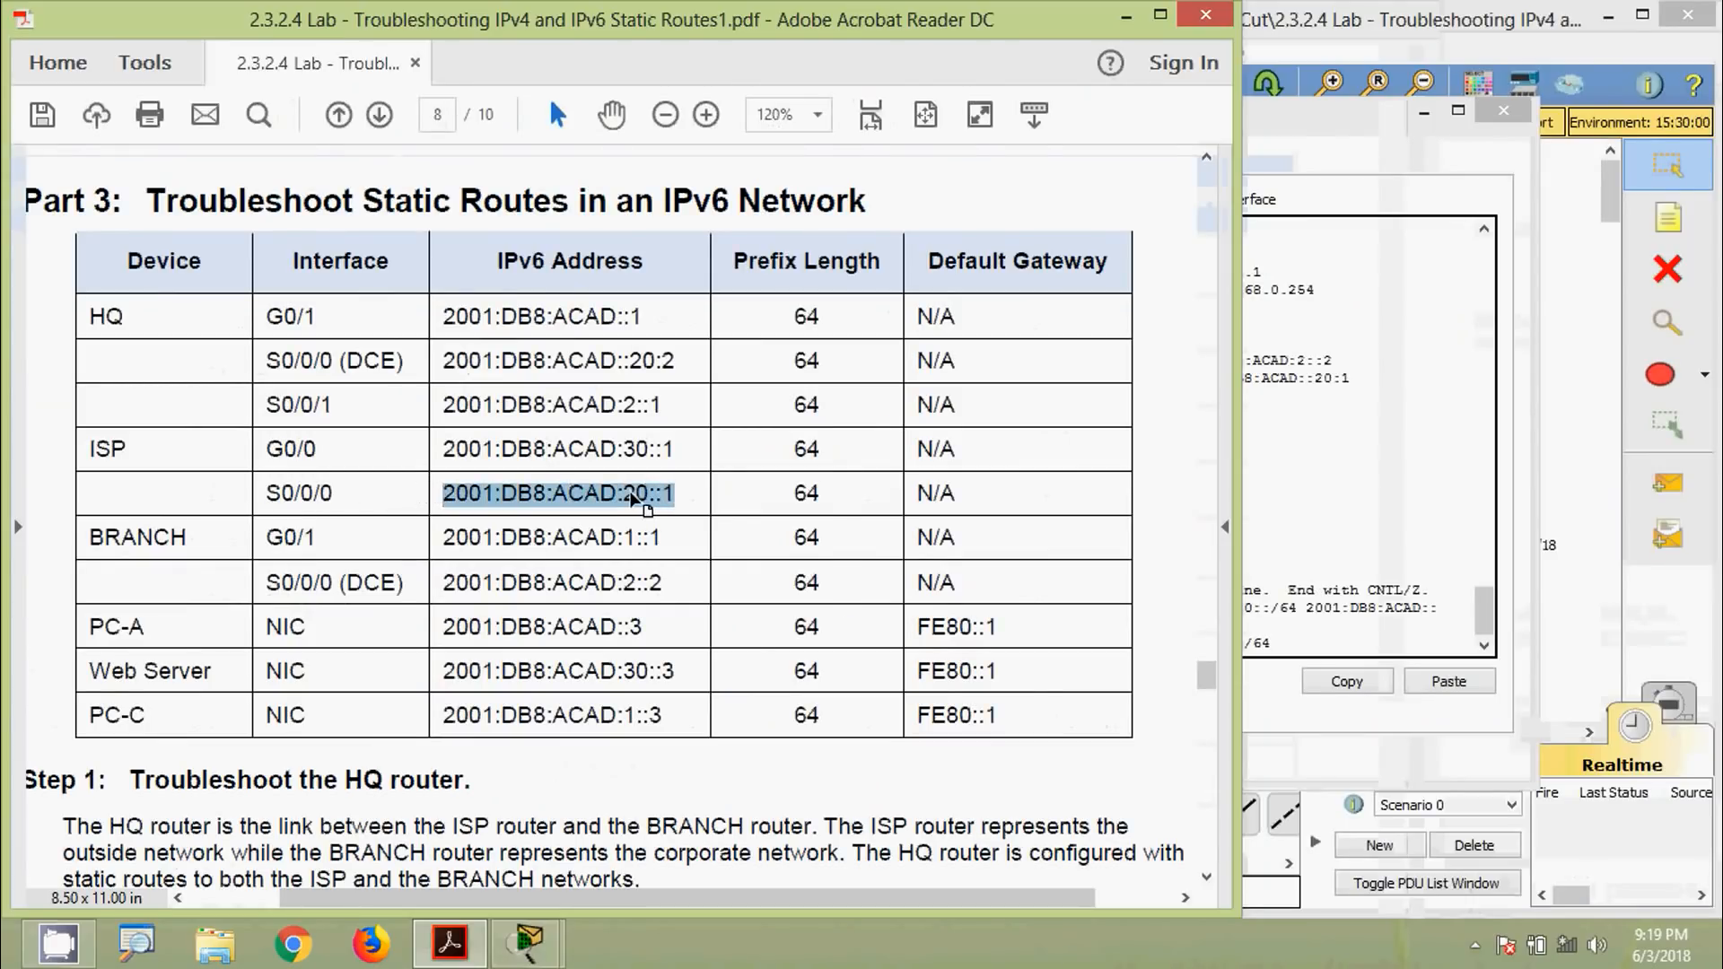
{"action": "right_click", "coordinate": [673, 493]}
{"action": "left_click", "coordinate": [671, 516]}
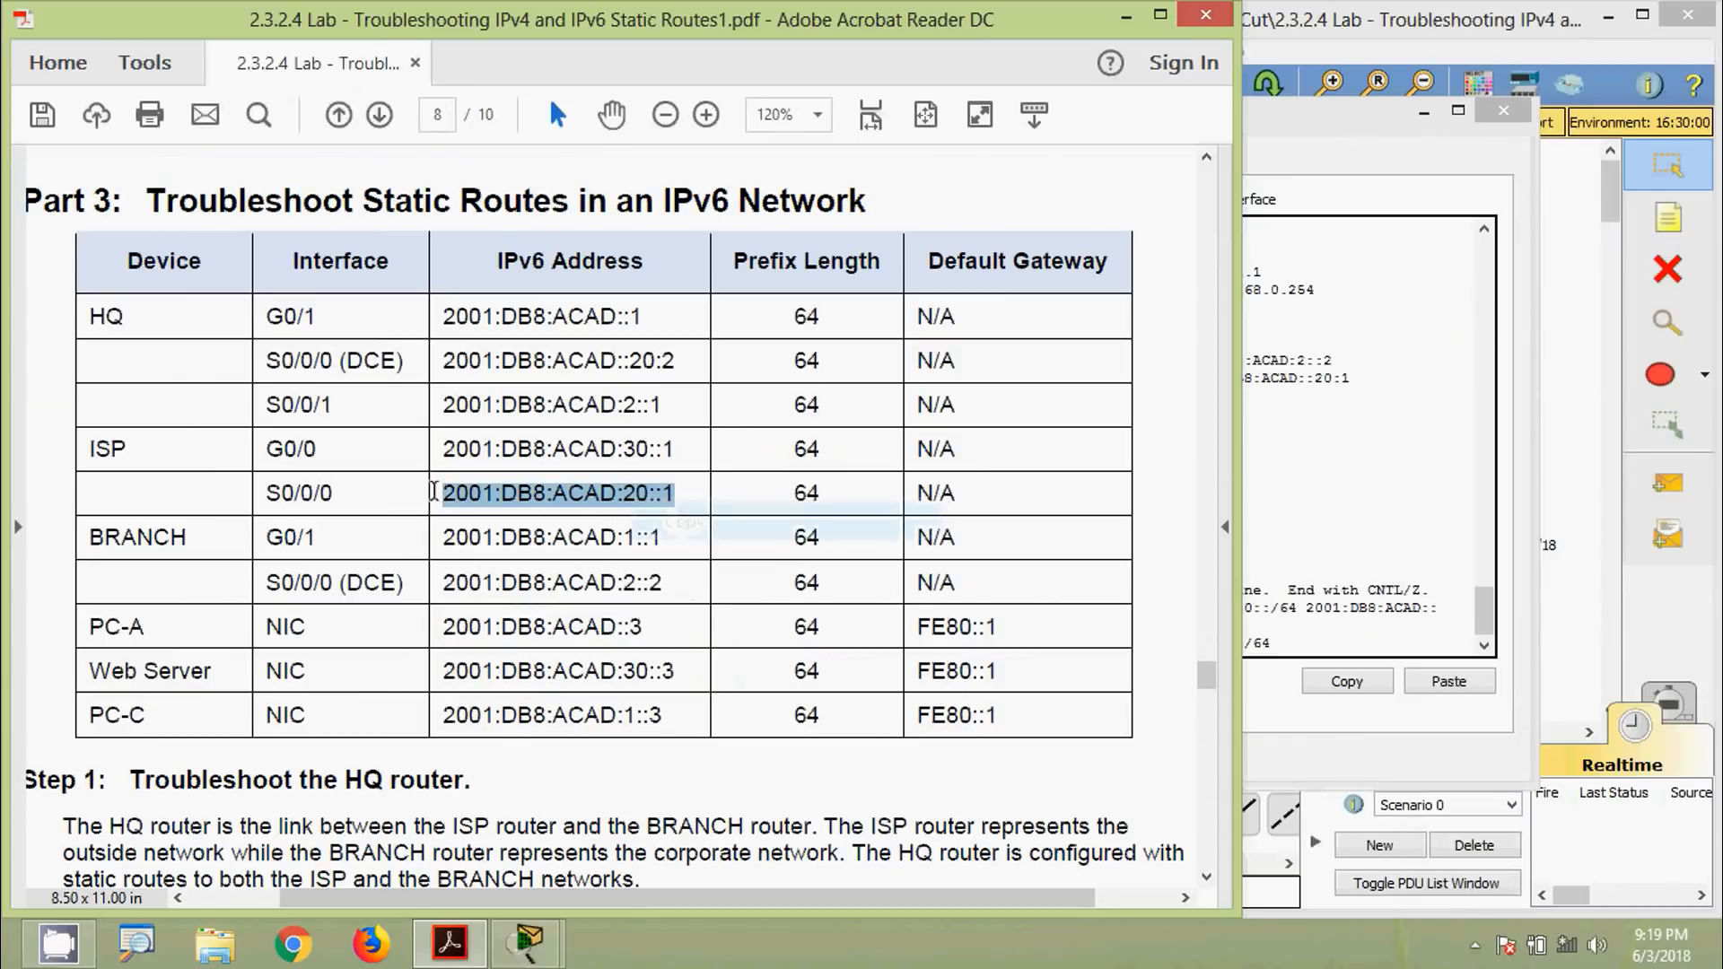
{"action": "left_click", "coordinate": [1312, 530]}
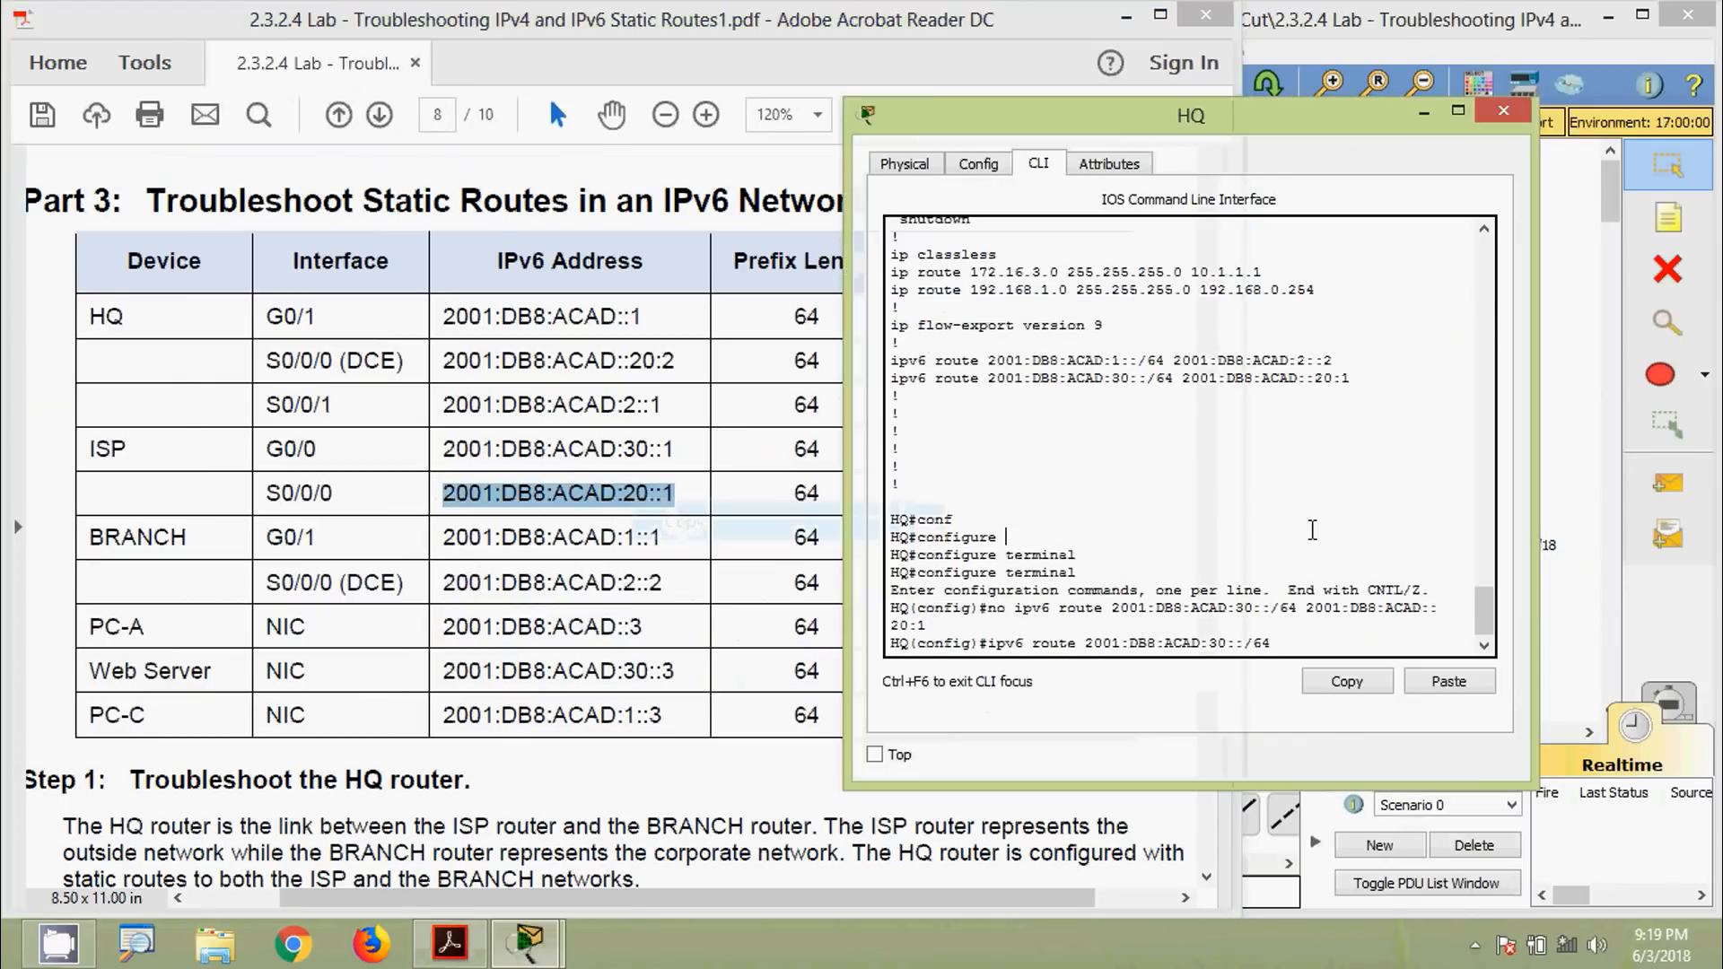
{"action": "right_click", "coordinate": [1315, 646]}
{"action": "left_click", "coordinate": [1349, 686]}
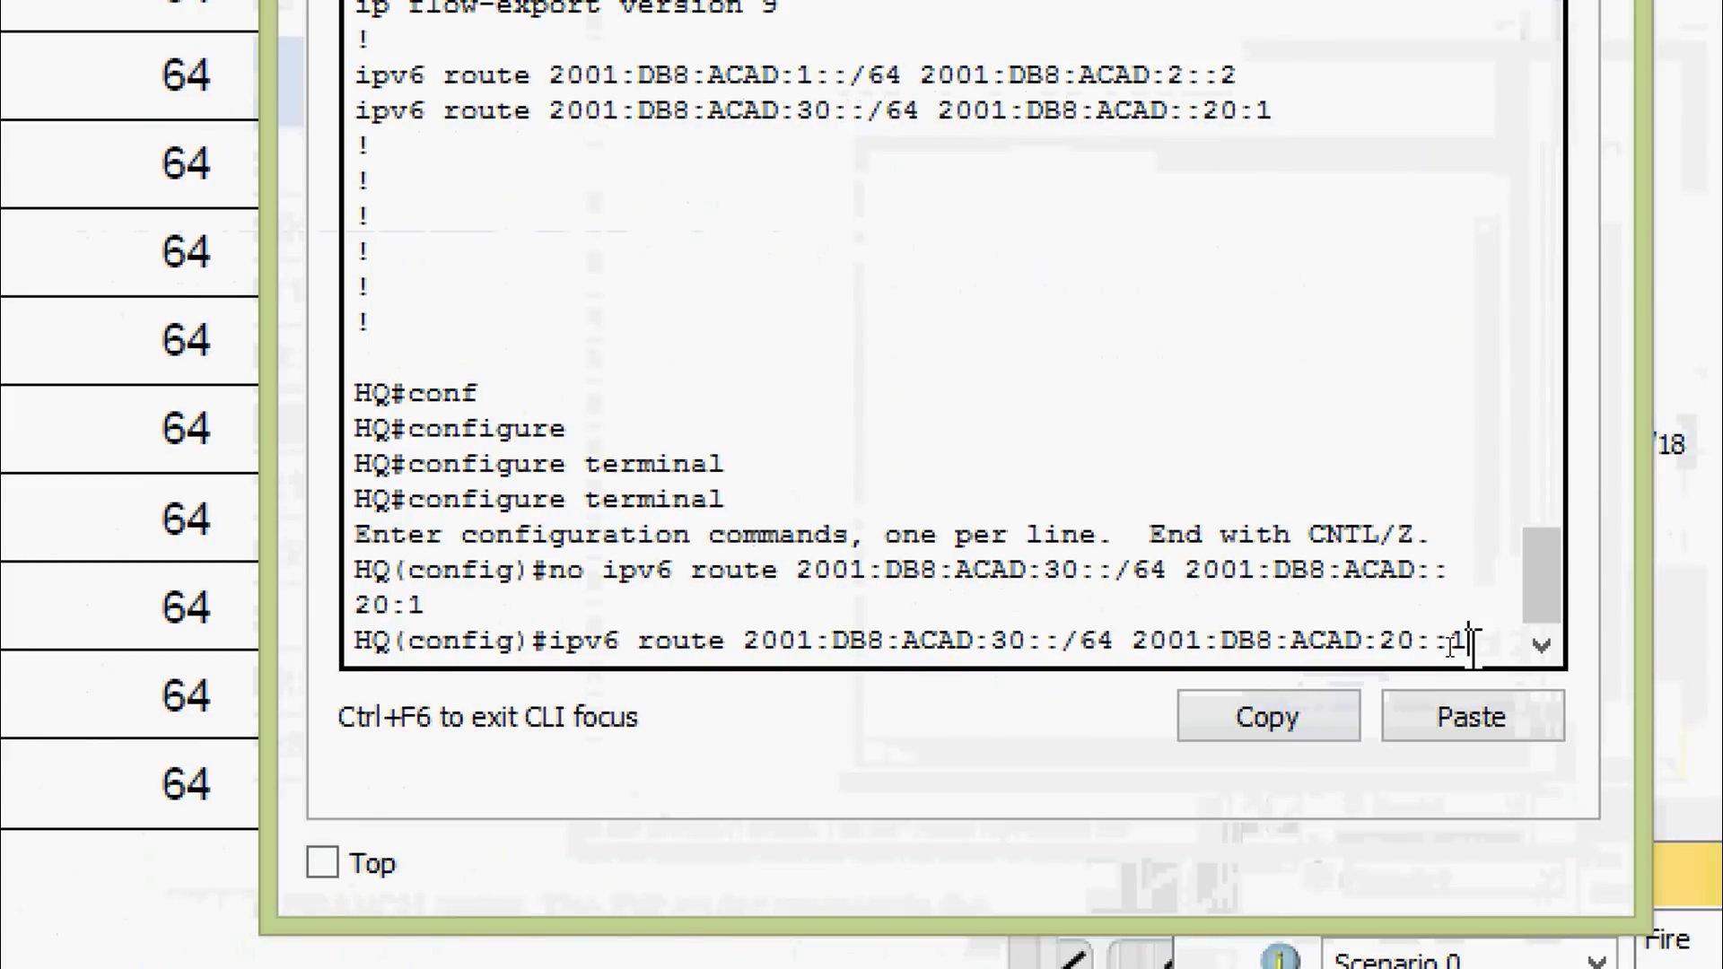
{"action": "key", "text": "Return"}
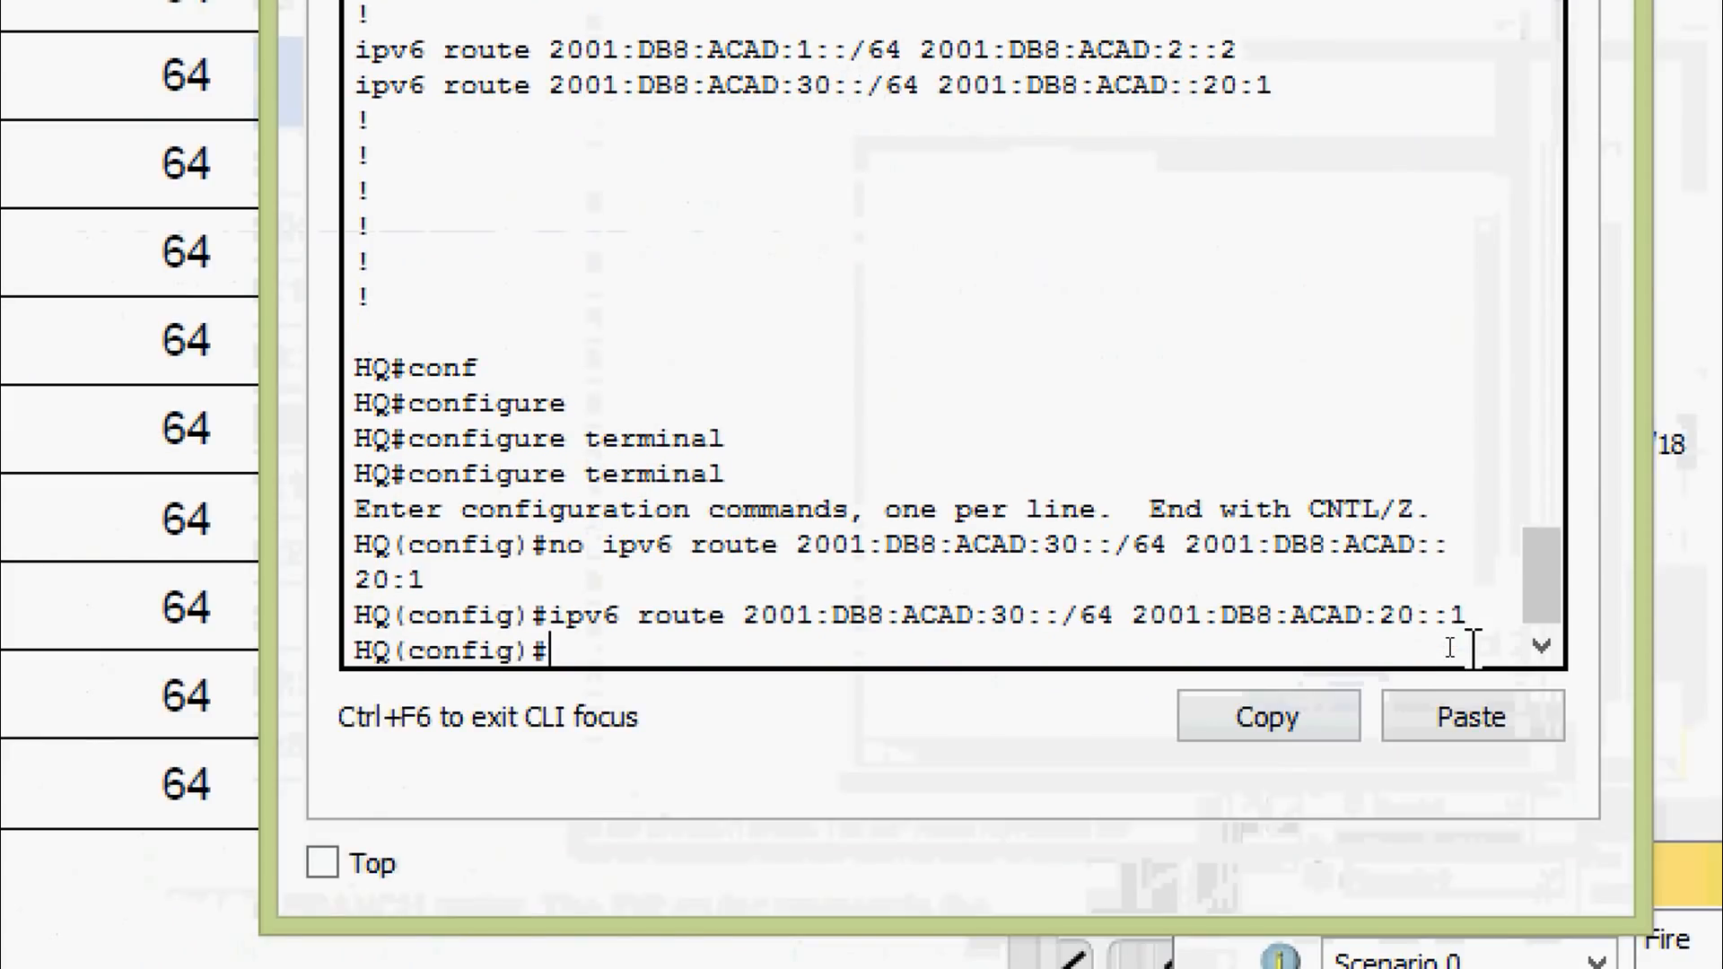
Exit configuration mode and save with copy running-config startup-config
{"action": "key", "text": "ctrl+z"}
{"action": "key", "text": "Return"}
{"action": "type", "text": "c"}
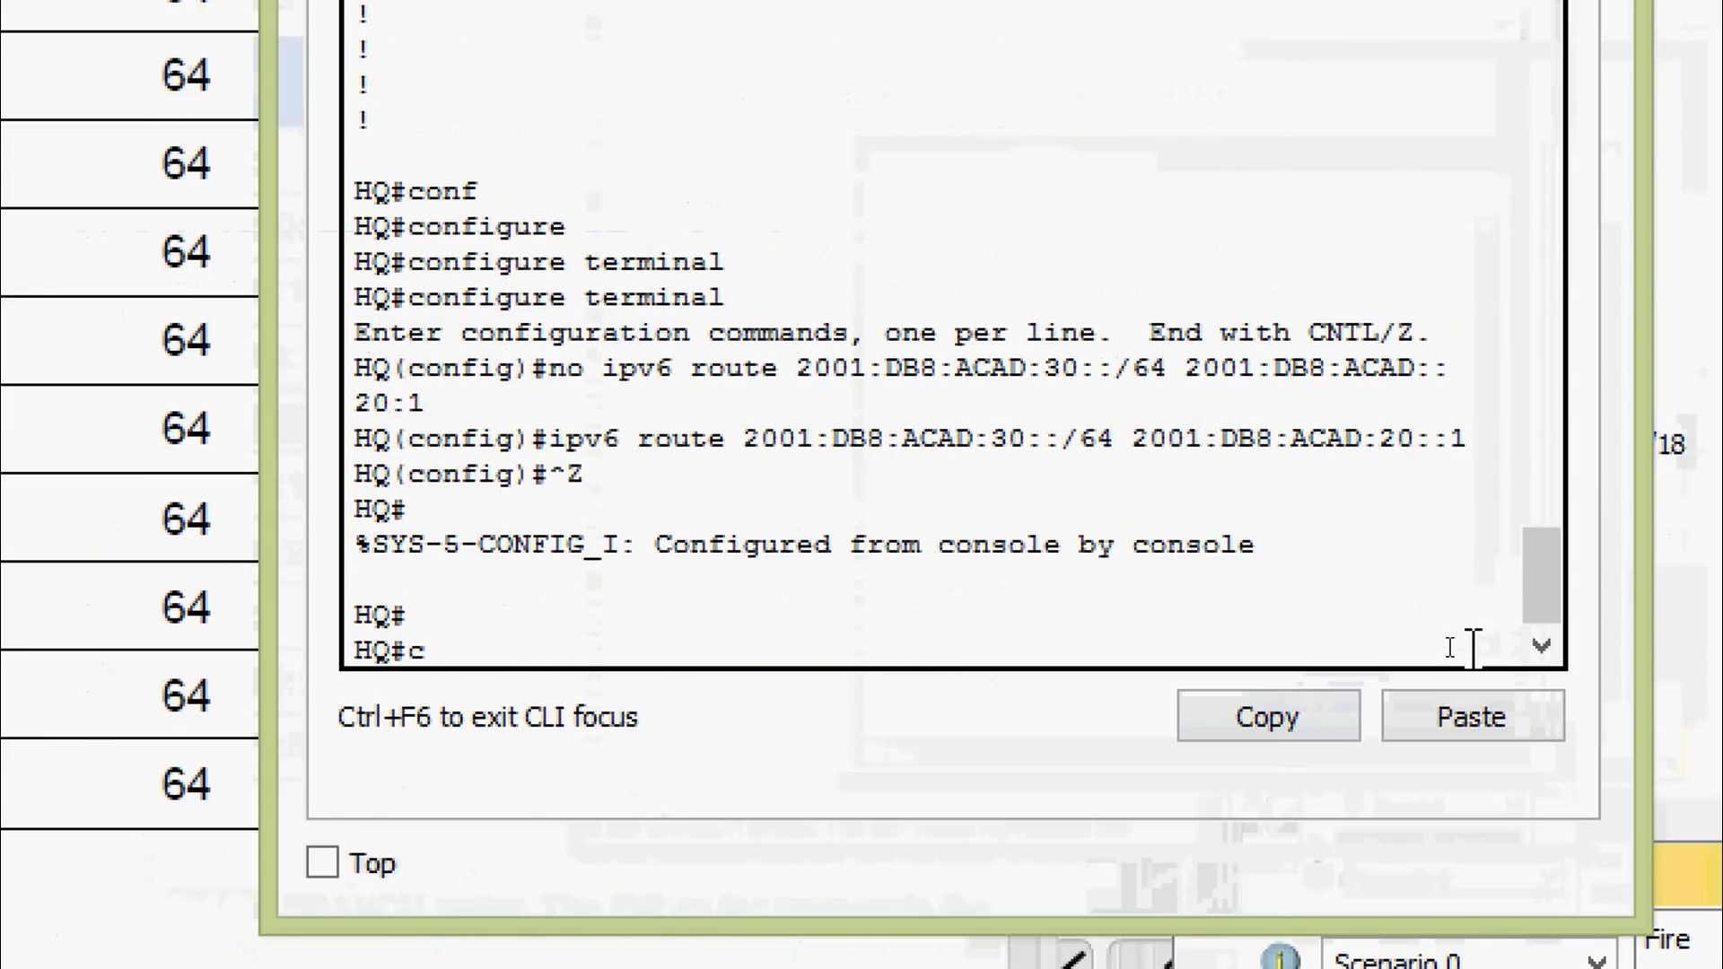
{"action": "type", "text": "op"}
{"action": "key", "text": "Tab"}
{"action": "type", "text": "r"}
{"action": "key", "text": "Tab"}
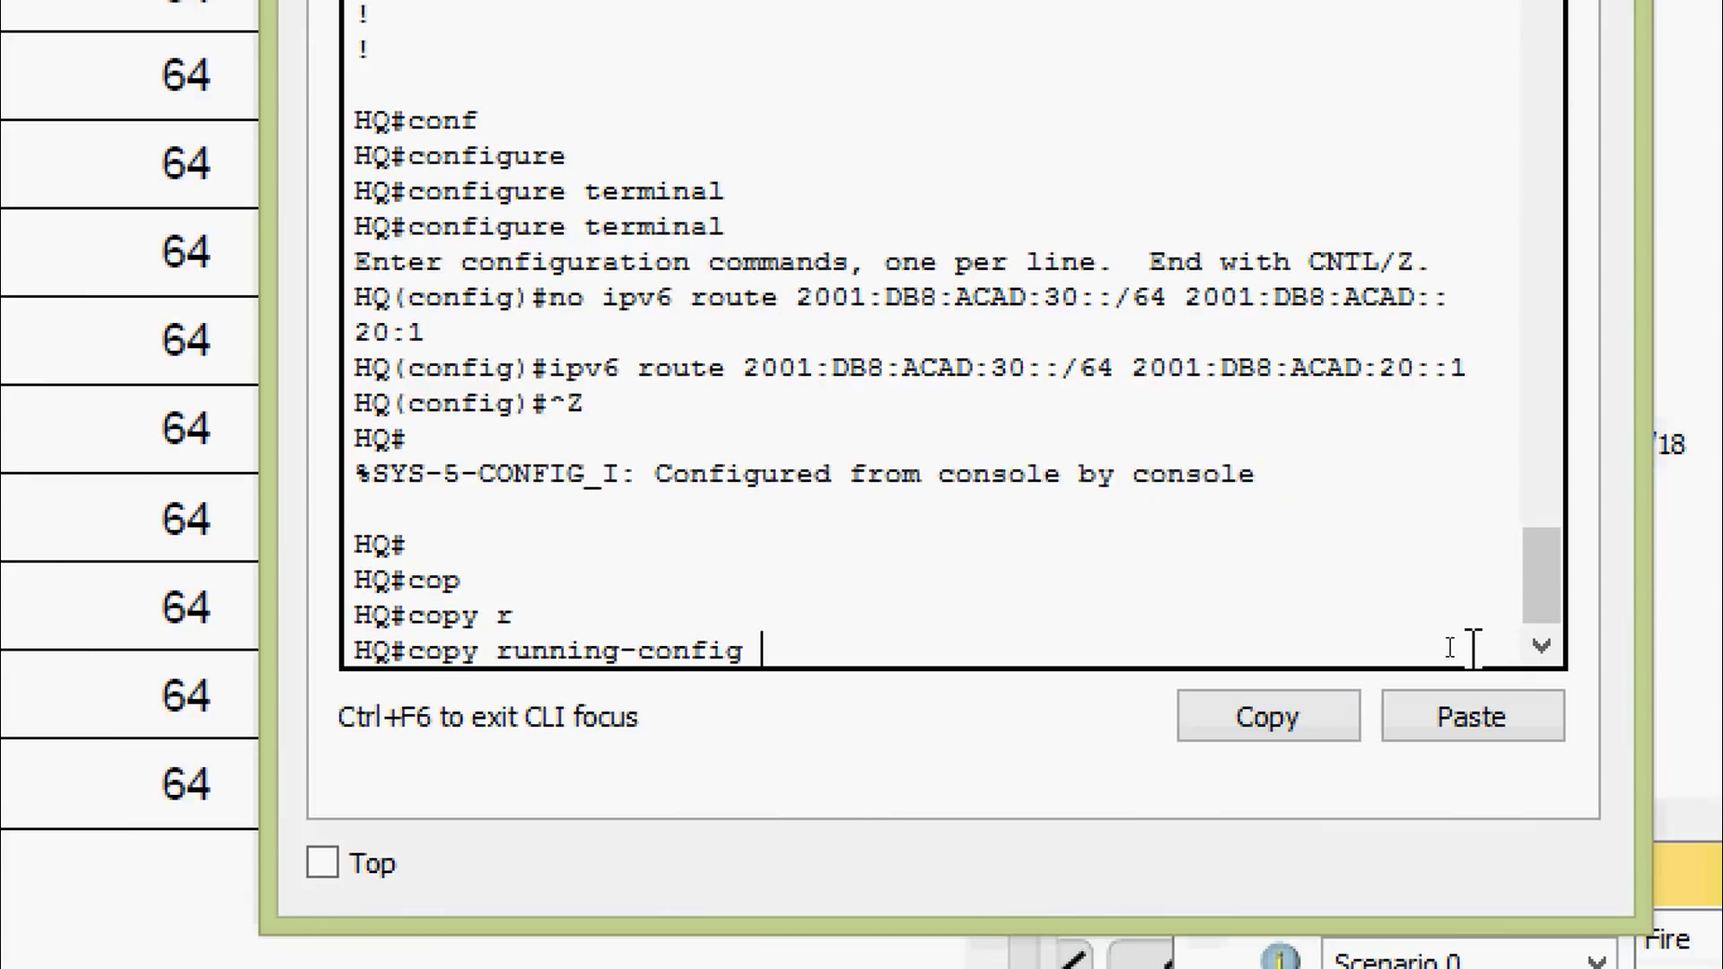
{"action": "type", "text": "st"}
{"action": "key", "text": "Tab"}
{"action": "key", "text": "Return"}
{"action": "key", "text": "Return"}
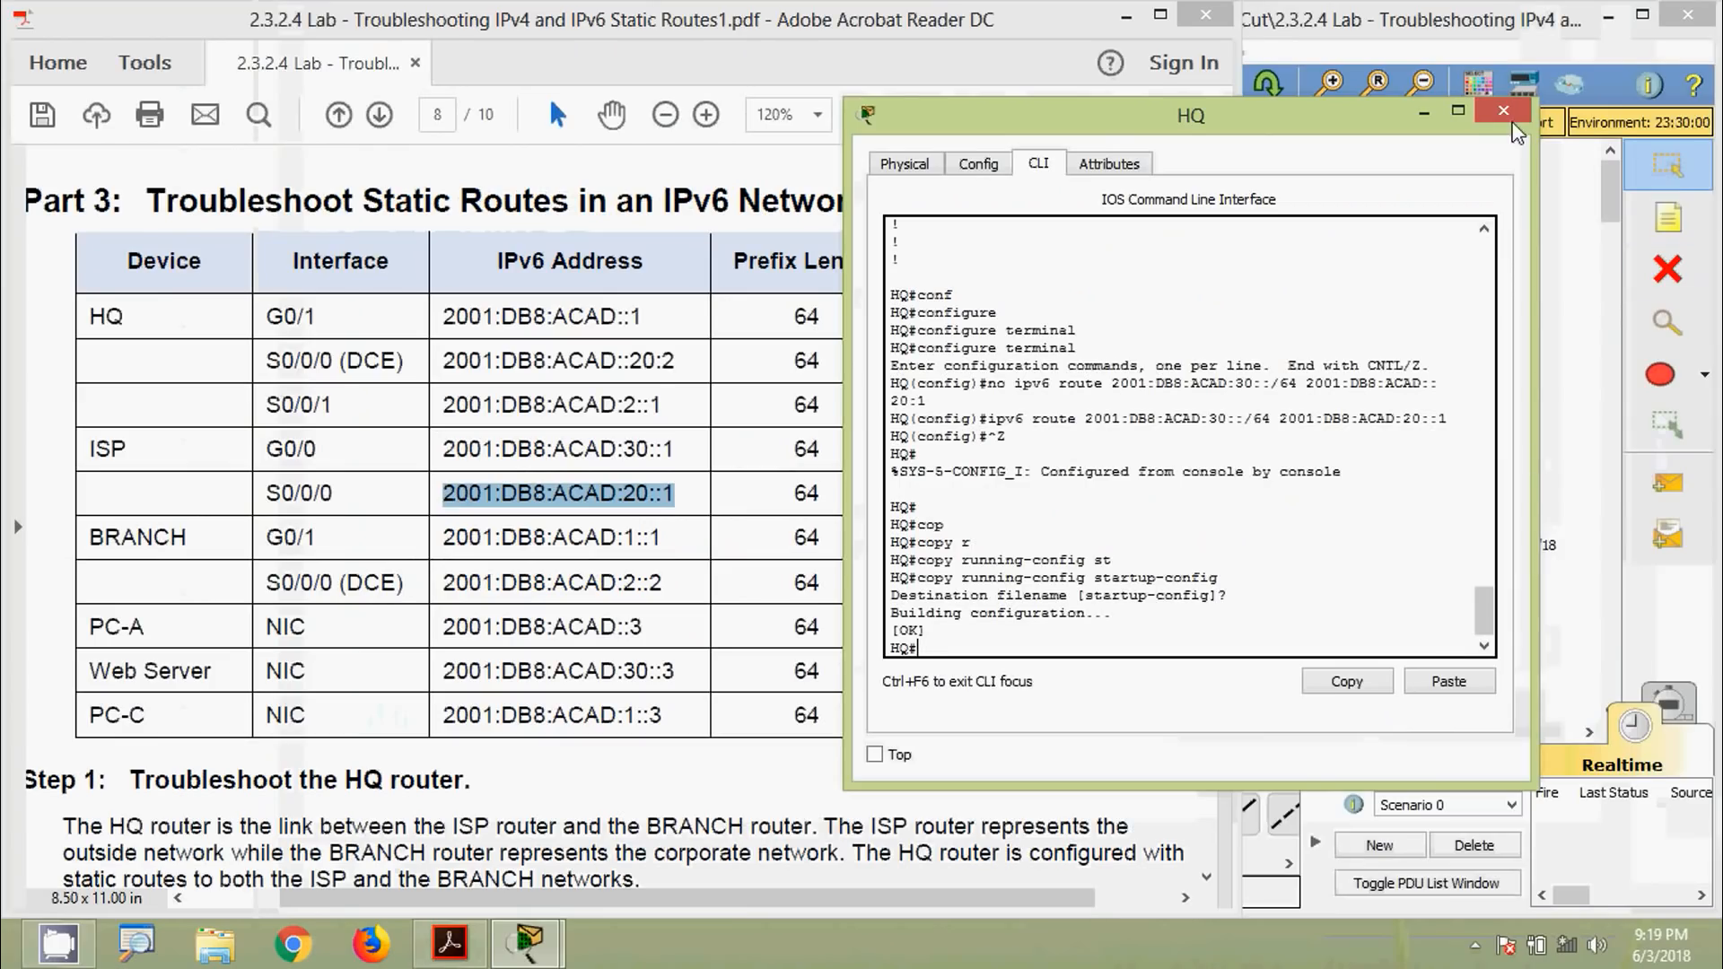
Close HQ's console and highlight 2001:DB8:ACAD:20::1 in question c on page 8
{"action": "left_click", "coordinate": [1507, 115]}
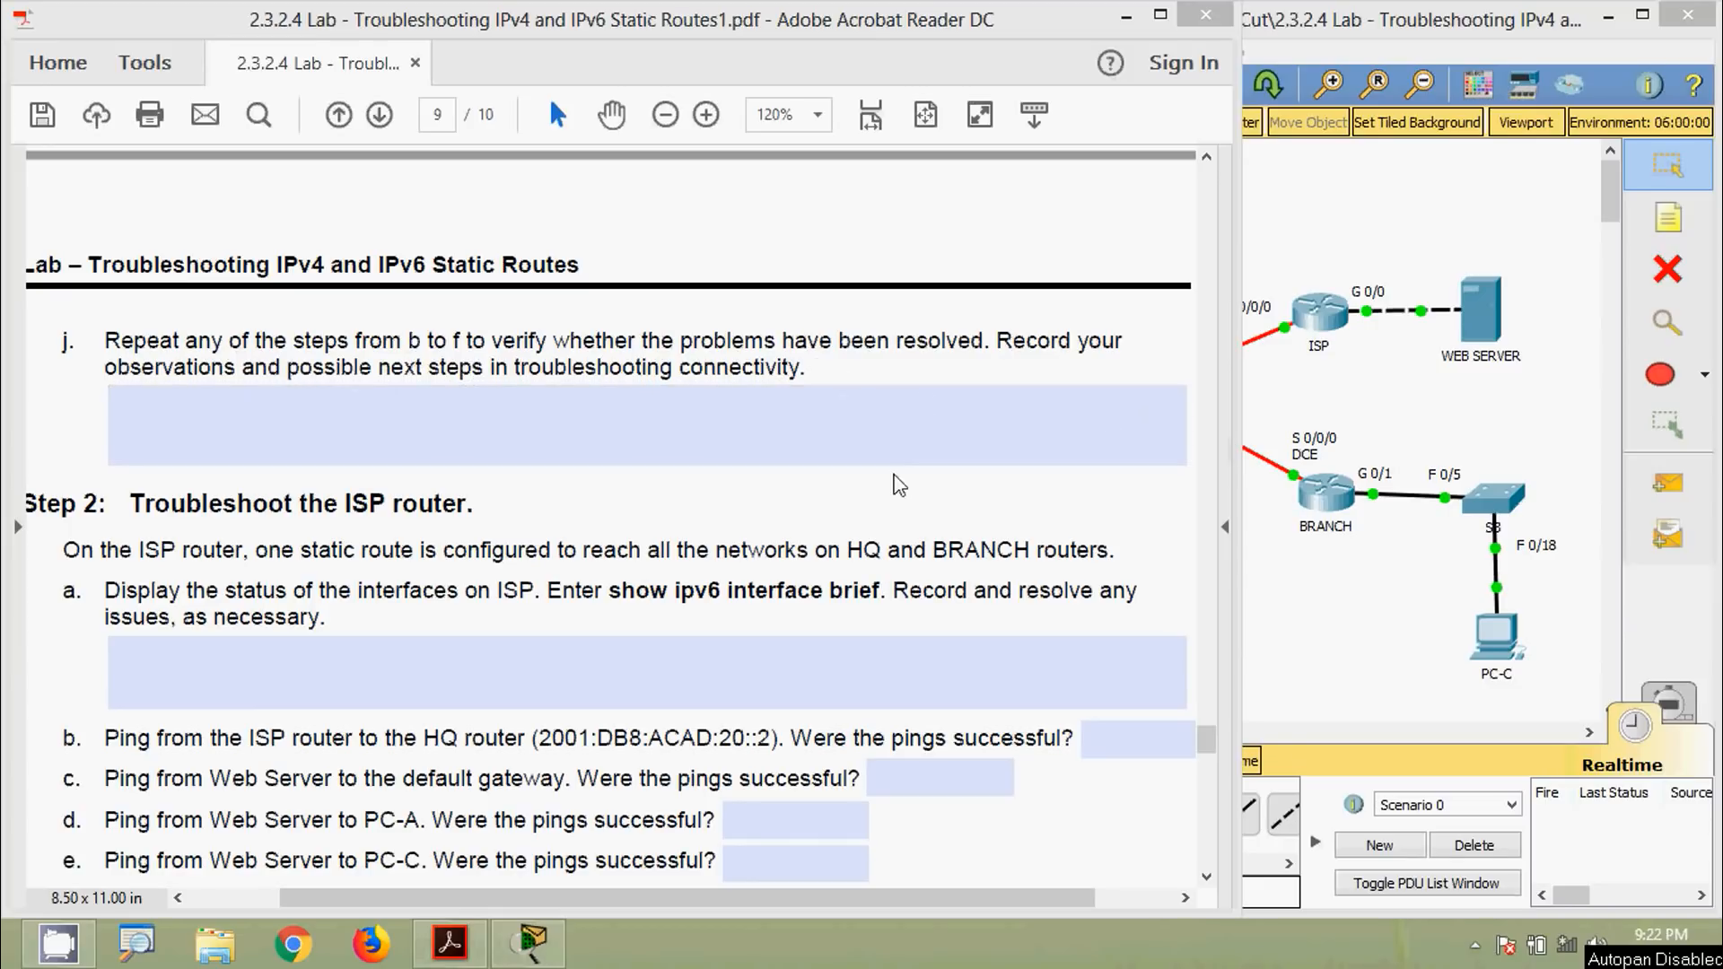
{"action": "left_click", "coordinate": [771, 507]}
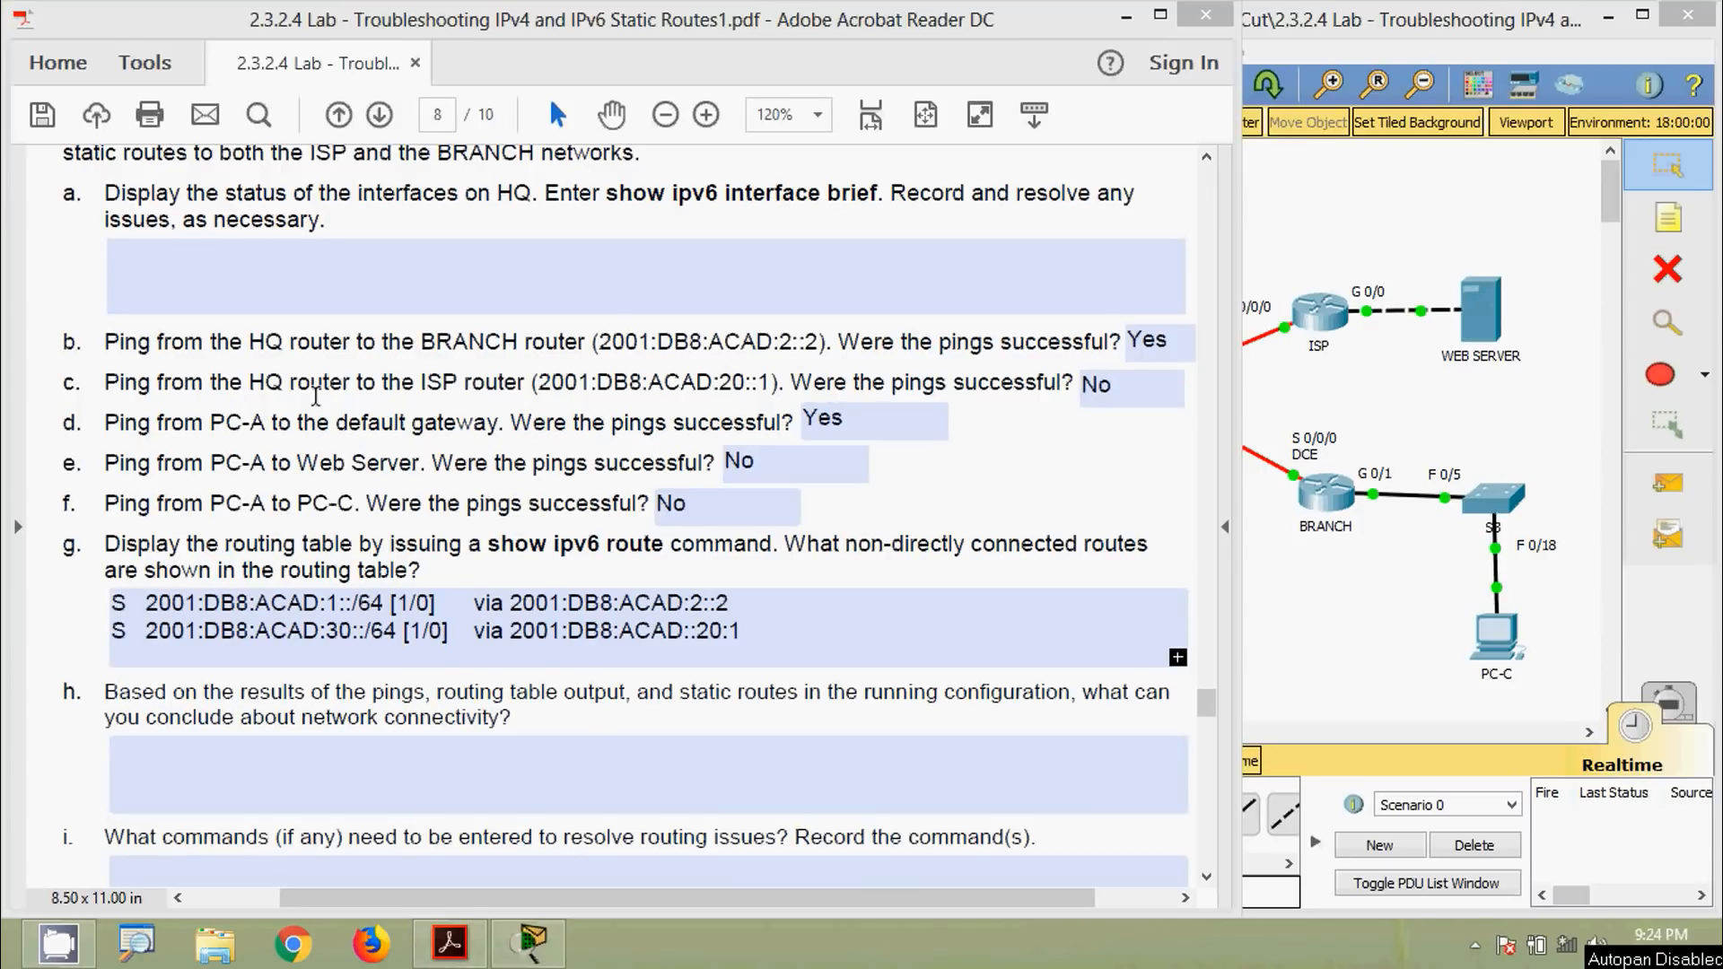
{"action": "left_click_drag", "start_coordinate": [536, 386], "coordinate": [773, 394]}
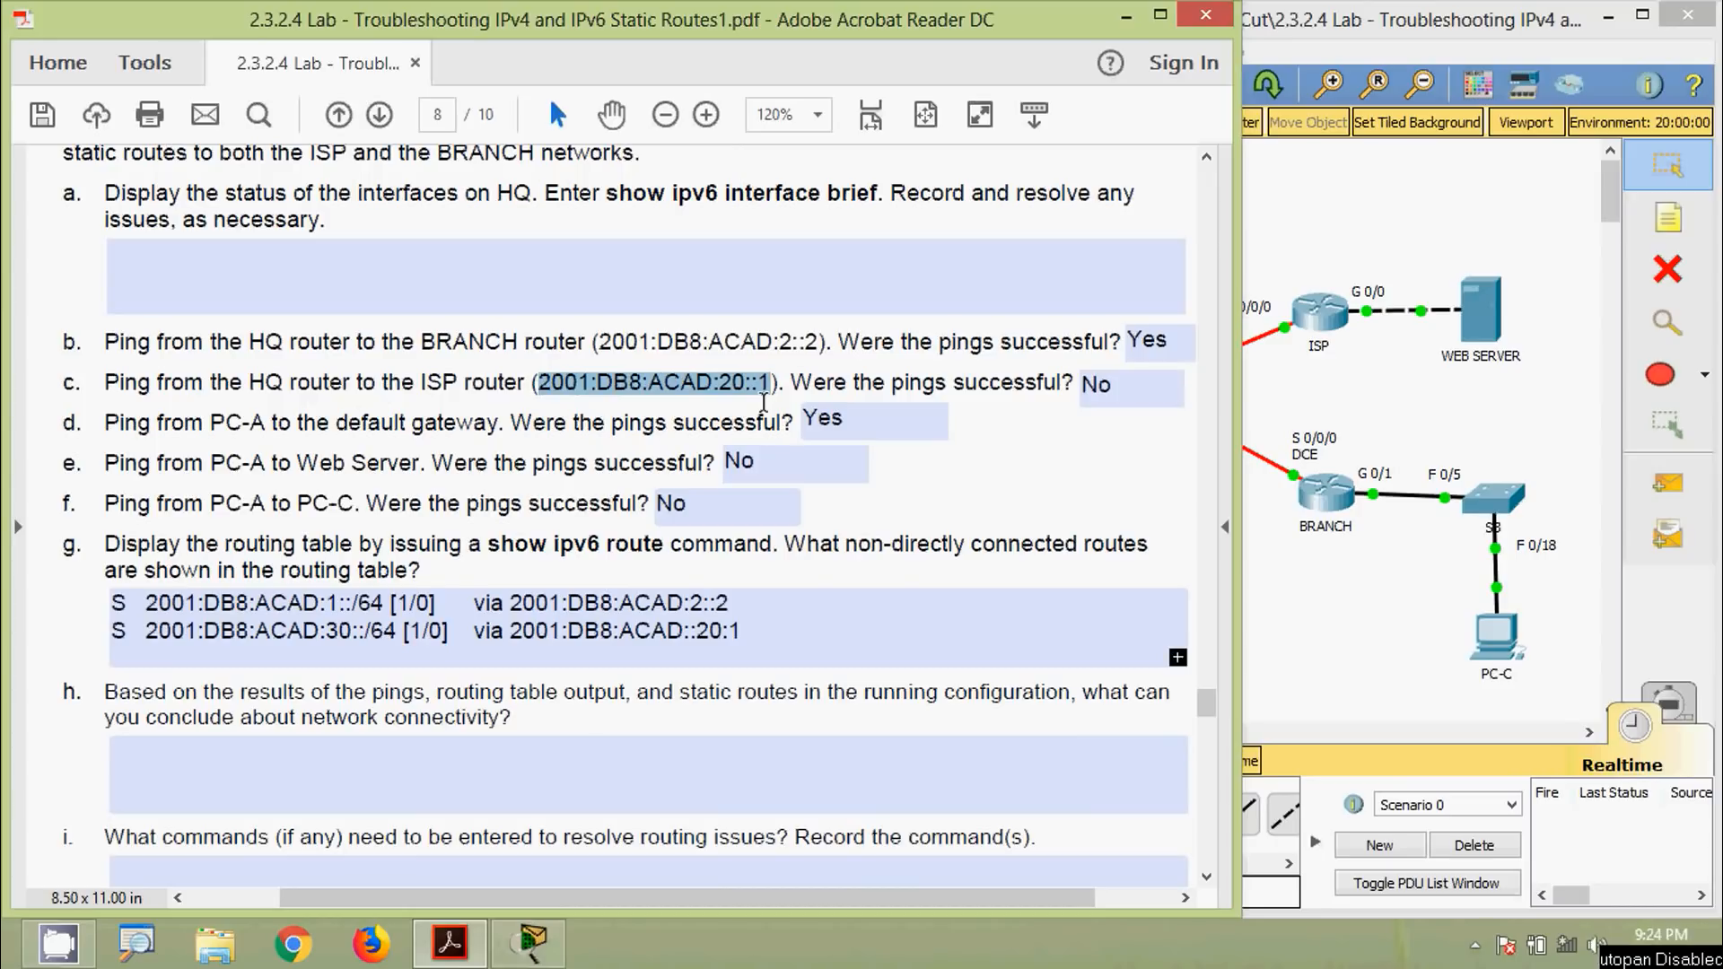
From HQ's CLI, ping 2001:DB8:ACAD:20::1; it returns 0 percent success
{"action": "left_click", "coordinate": [1407, 405]}
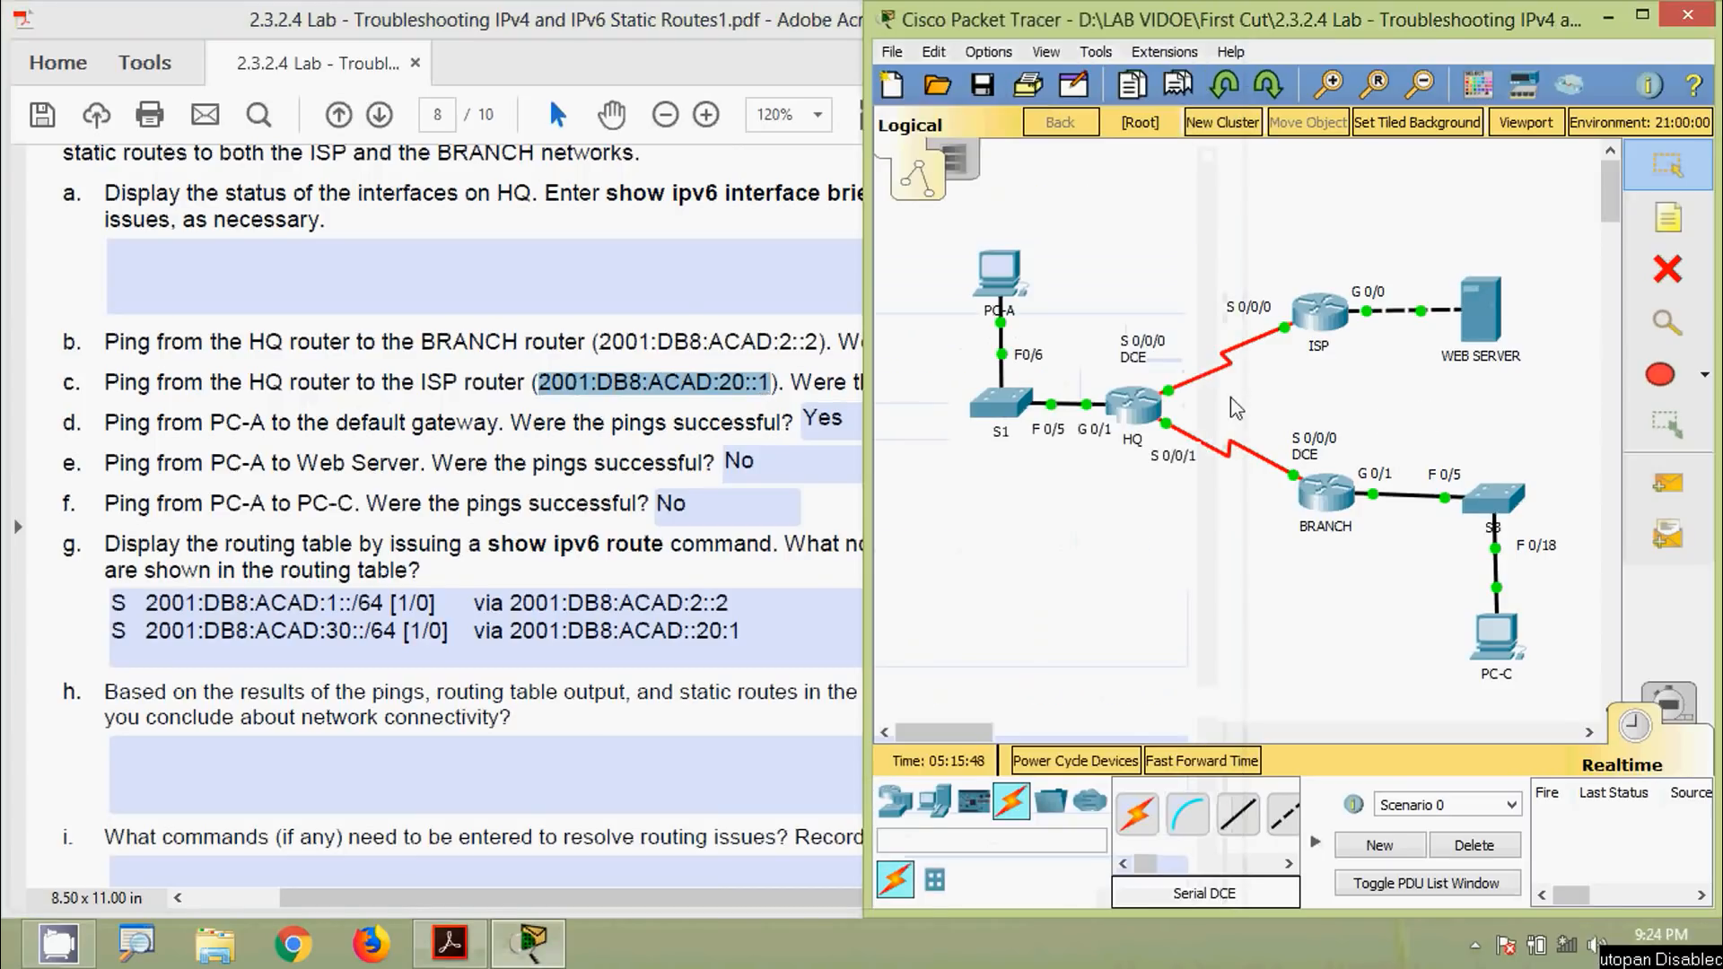
{"action": "left_click", "coordinate": [1138, 411]}
{"action": "left_click_drag", "start_coordinate": [820, 121], "coordinate": [956, 107]}
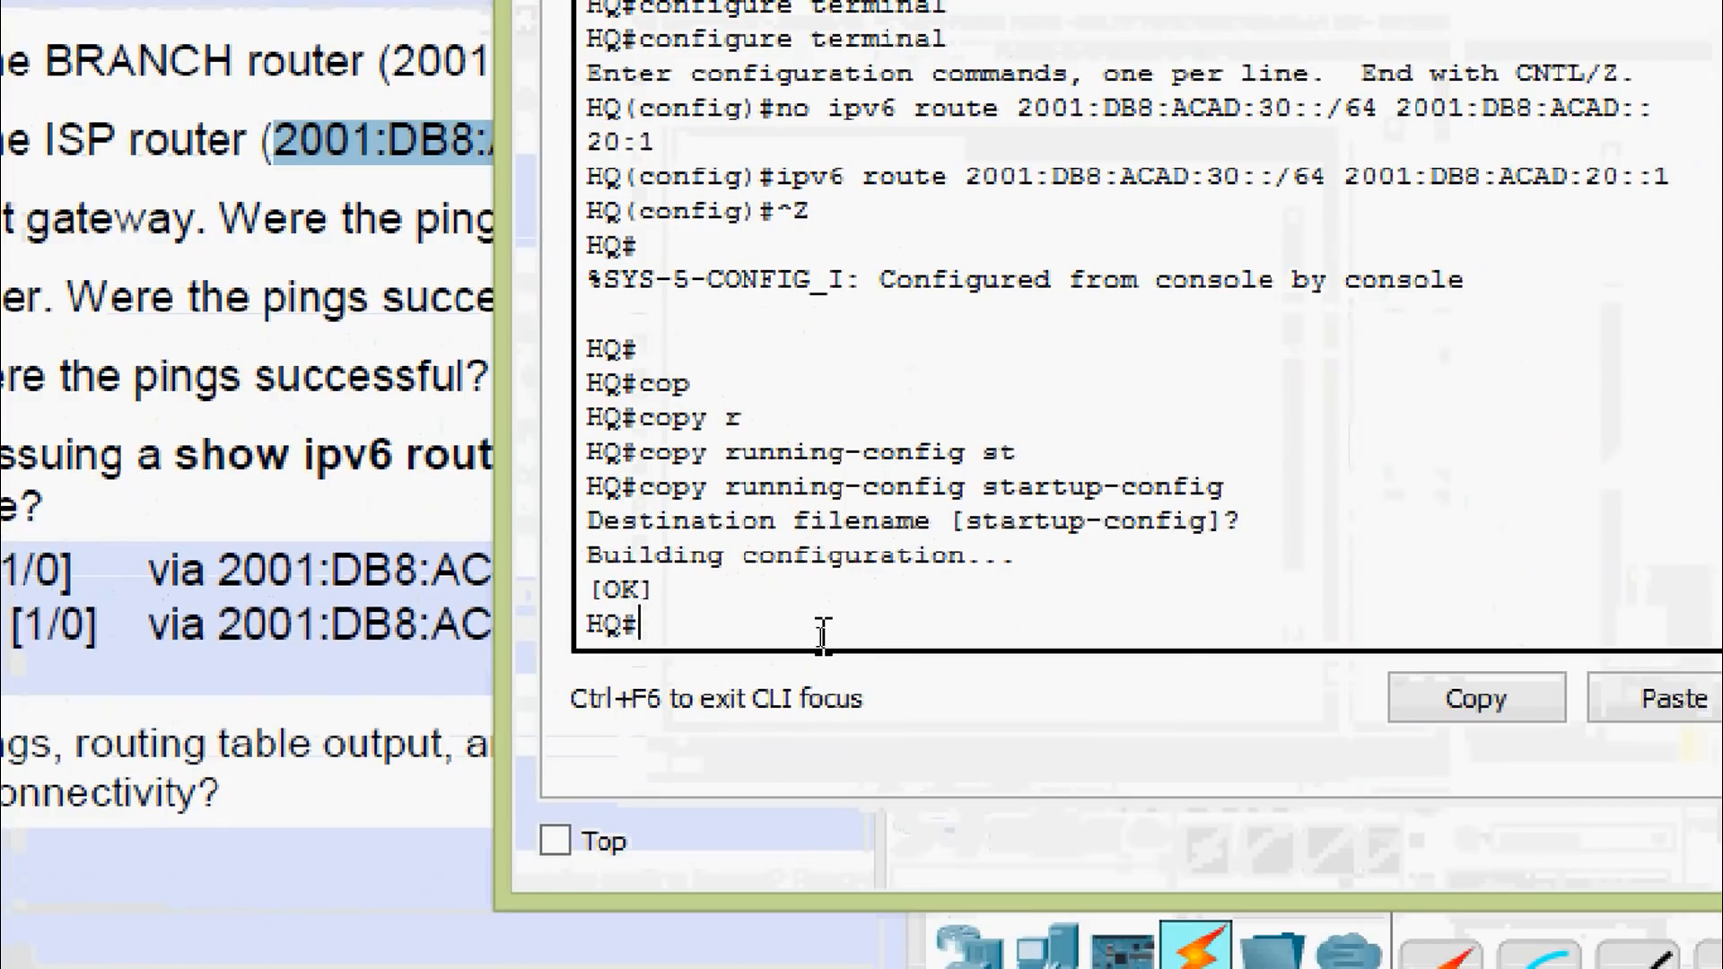
{"action": "type", "text": "ping"}
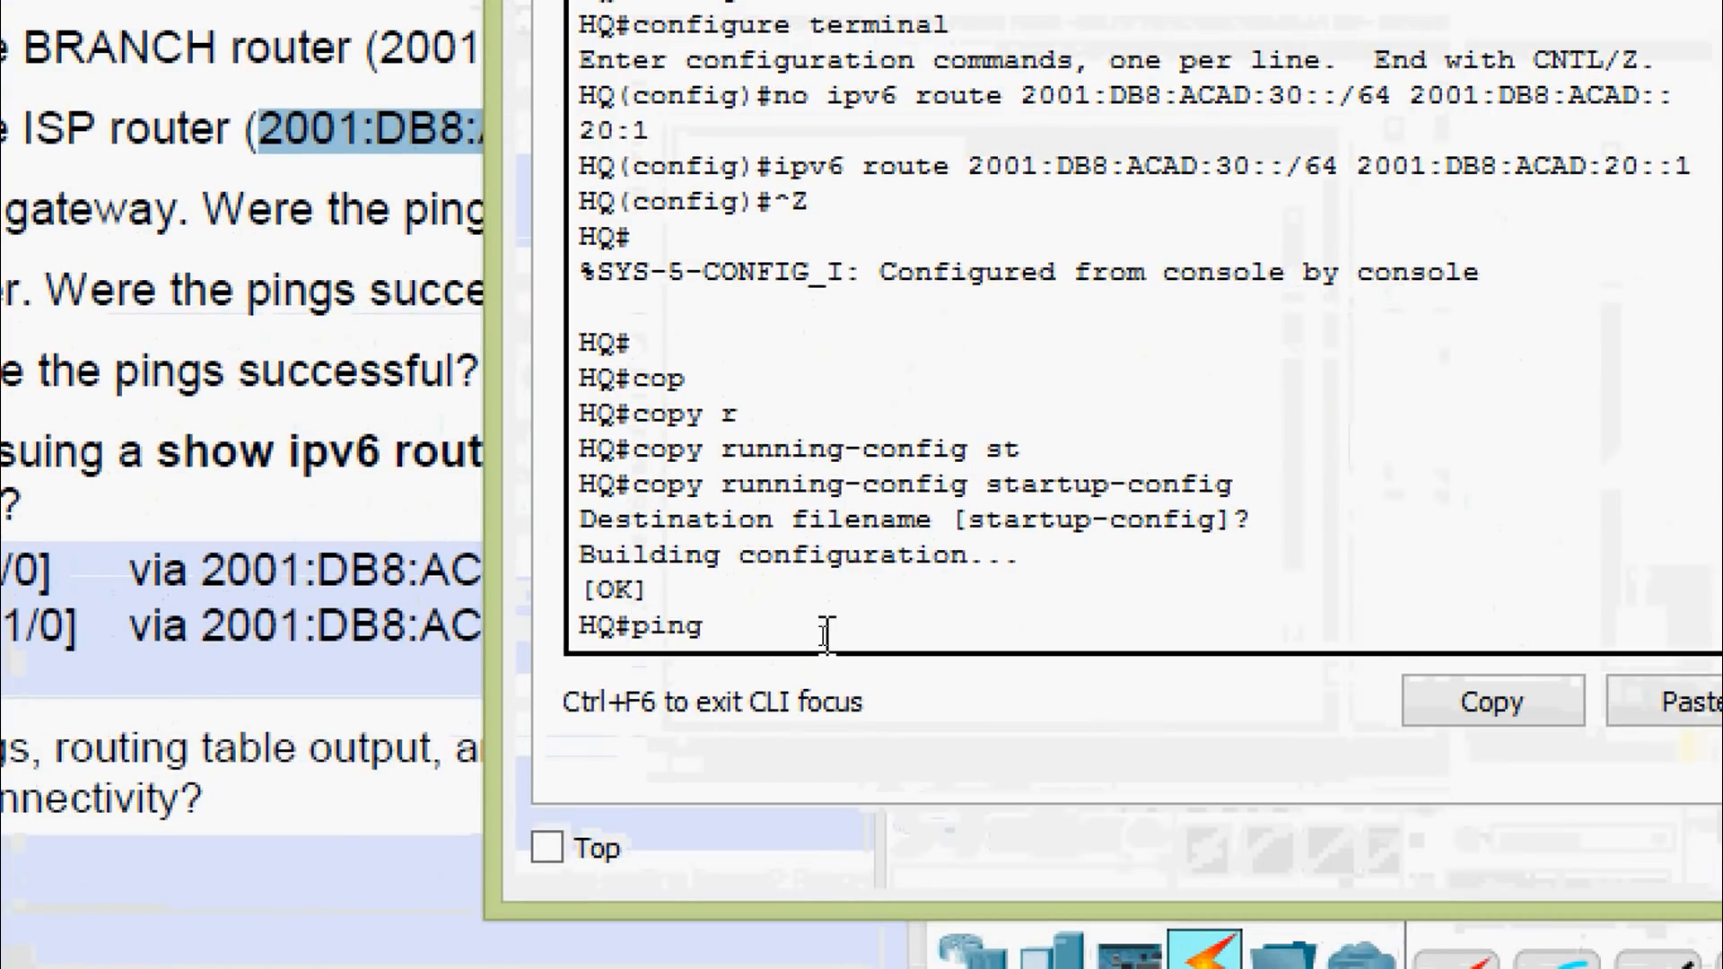
{"action": "right_click", "coordinate": [825, 635]}
{"action": "left_click", "coordinate": [897, 736]}
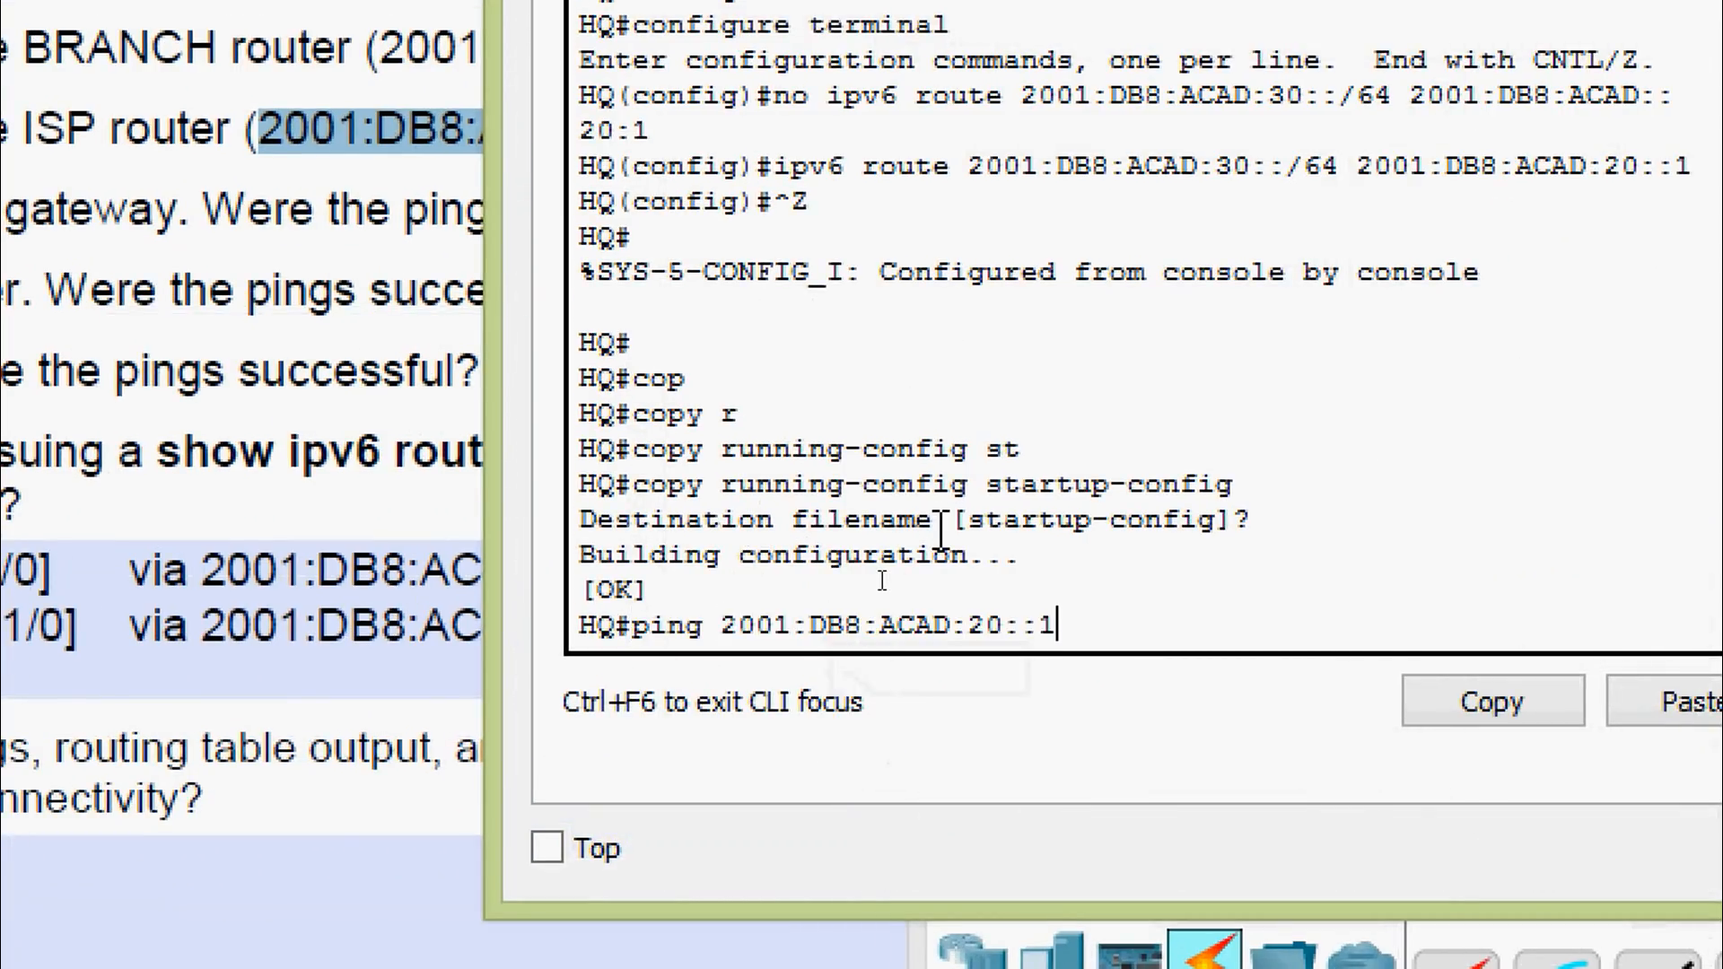
{"action": "key", "text": "Return"}
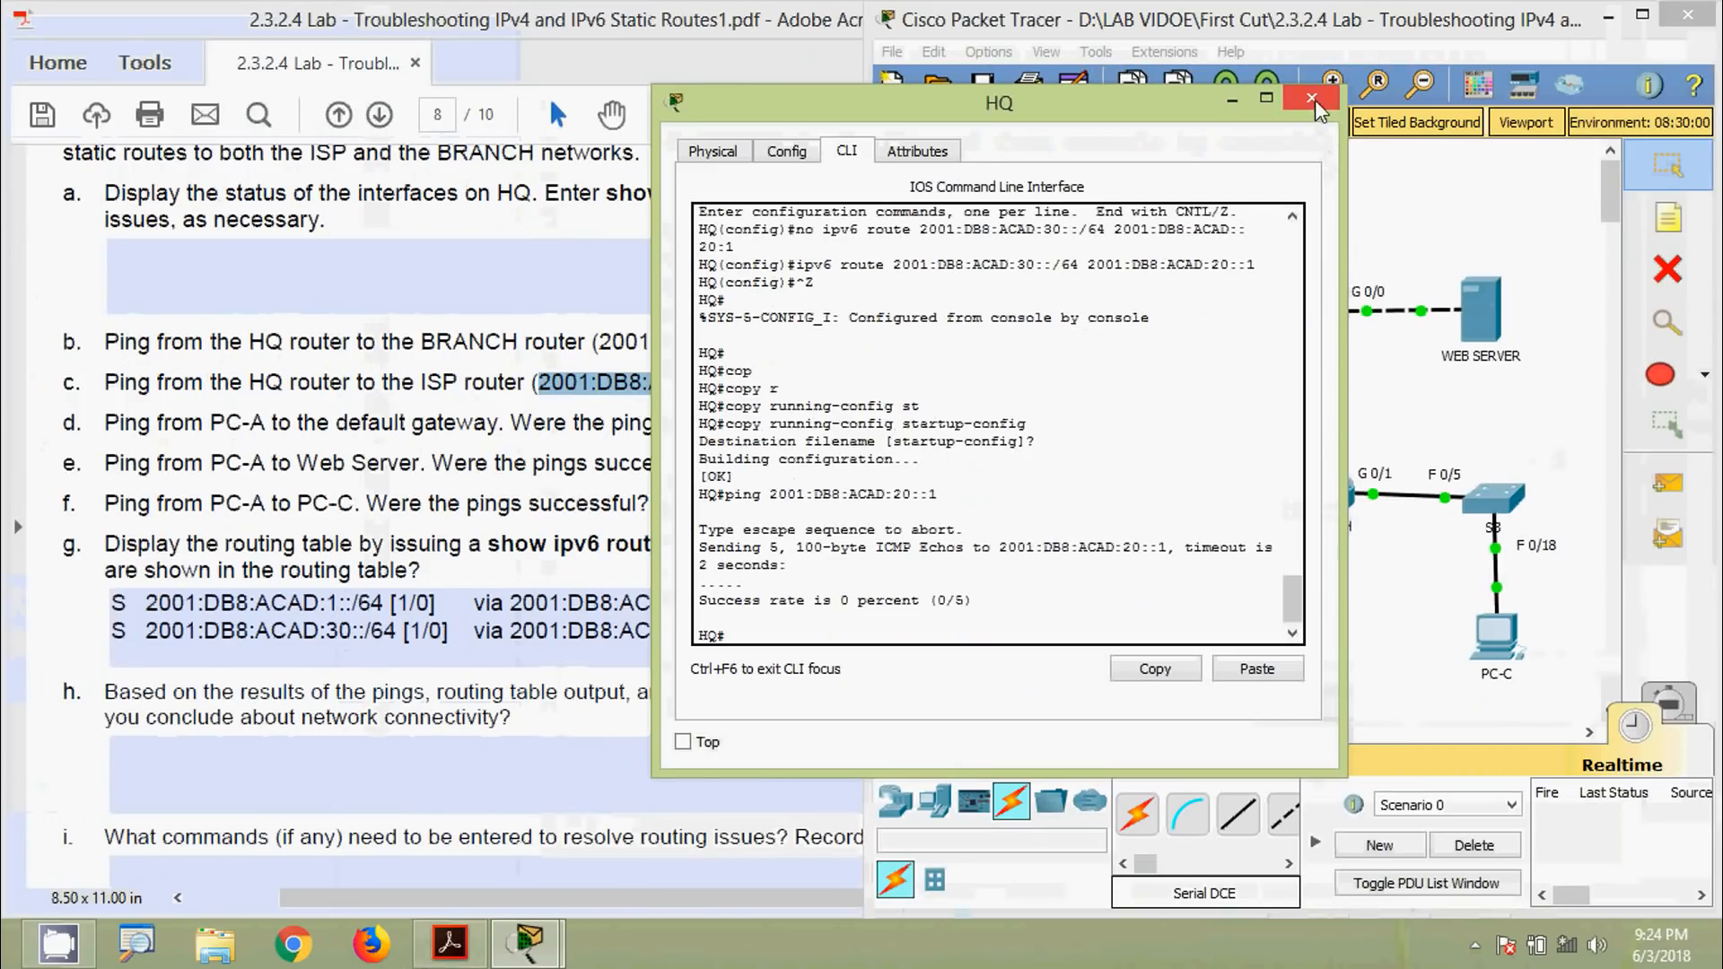
{"action": "left_click", "coordinate": [1315, 99]}
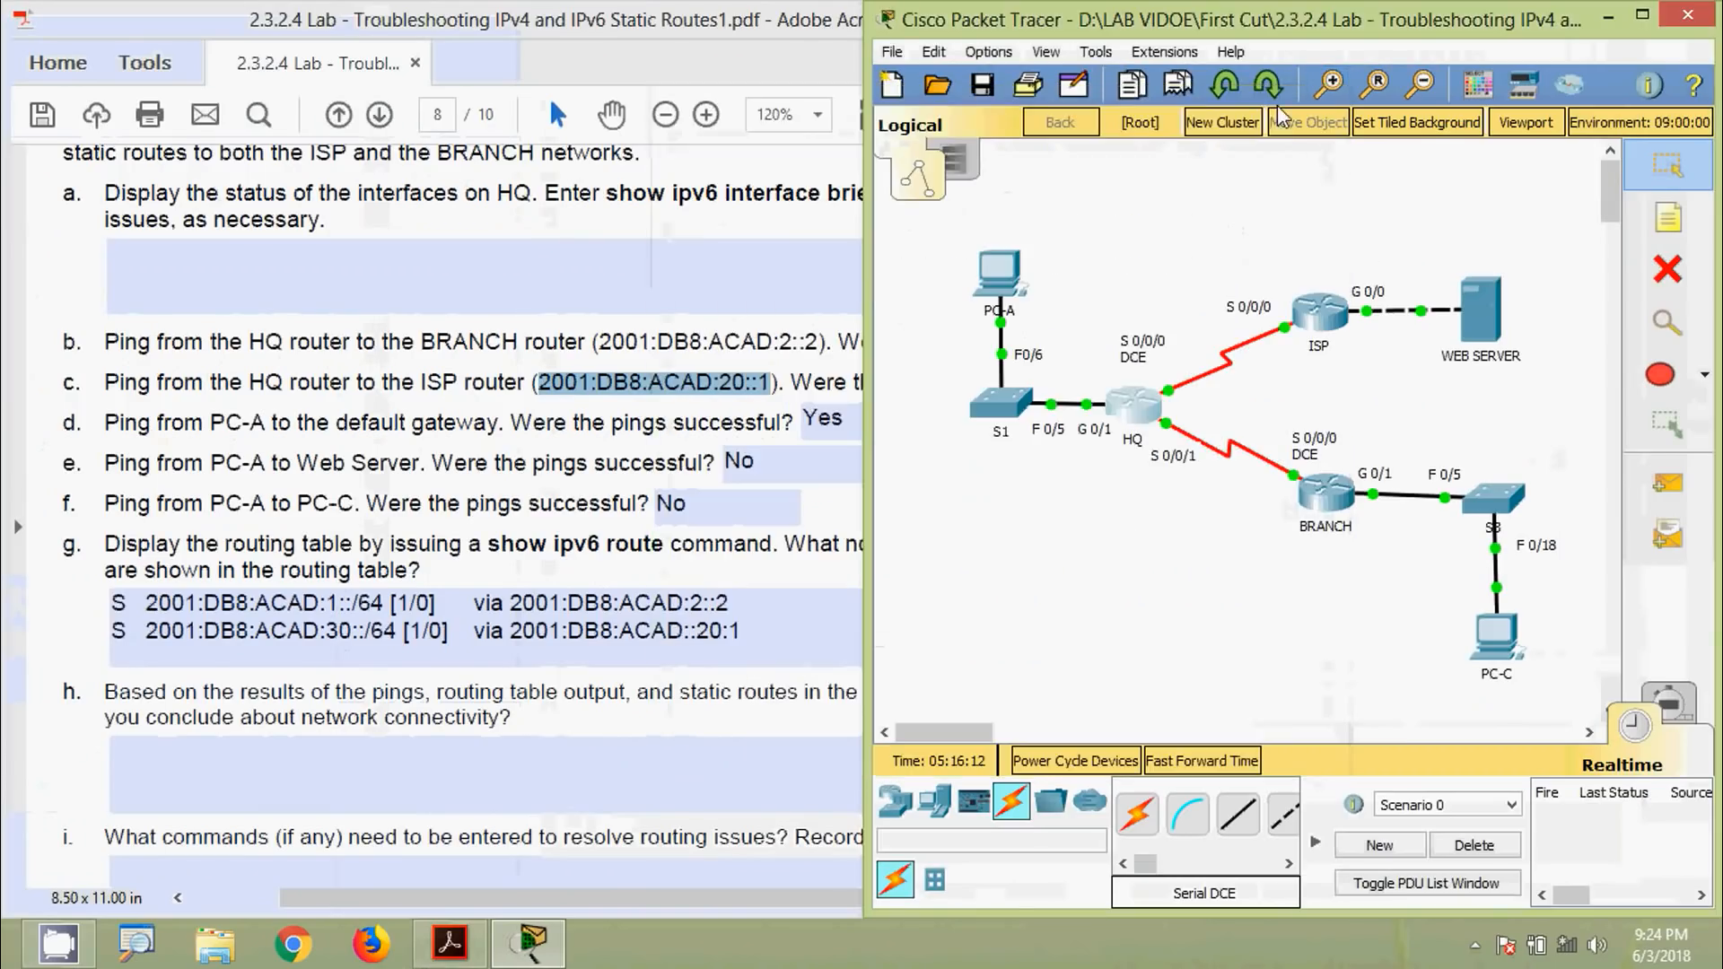
{"action": "left_click", "coordinate": [845, 401]}
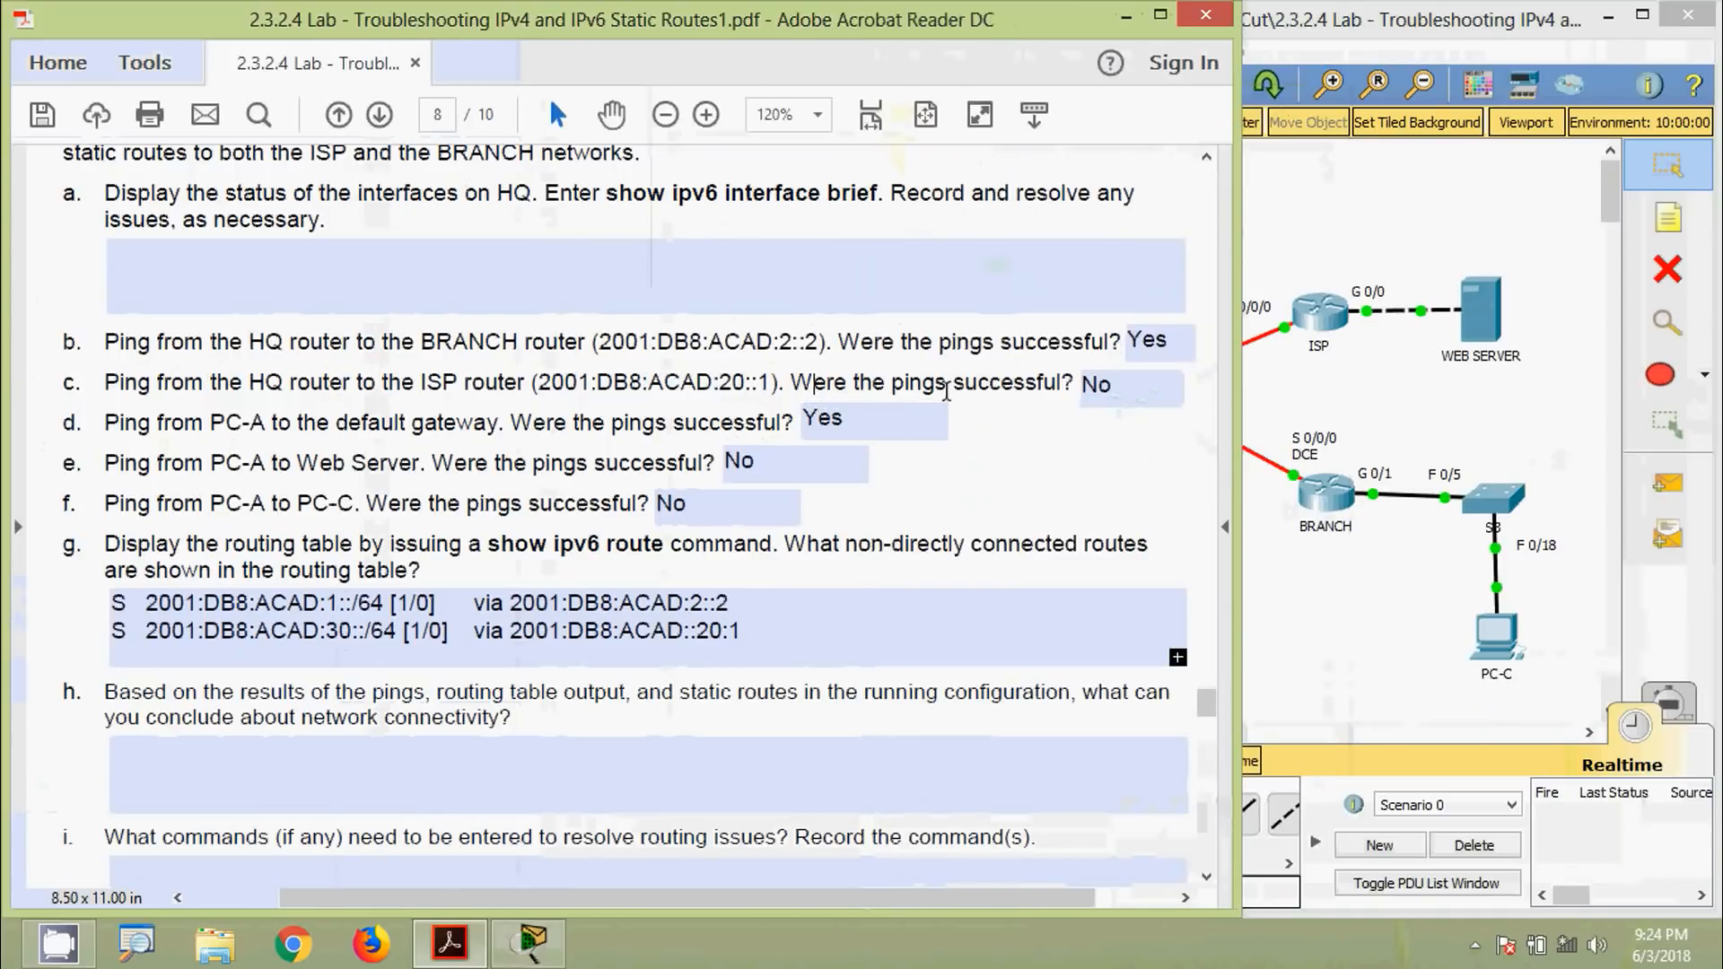
{"action": "left_click", "coordinate": [1098, 386]}
{"action": "left_click", "coordinate": [789, 464]}
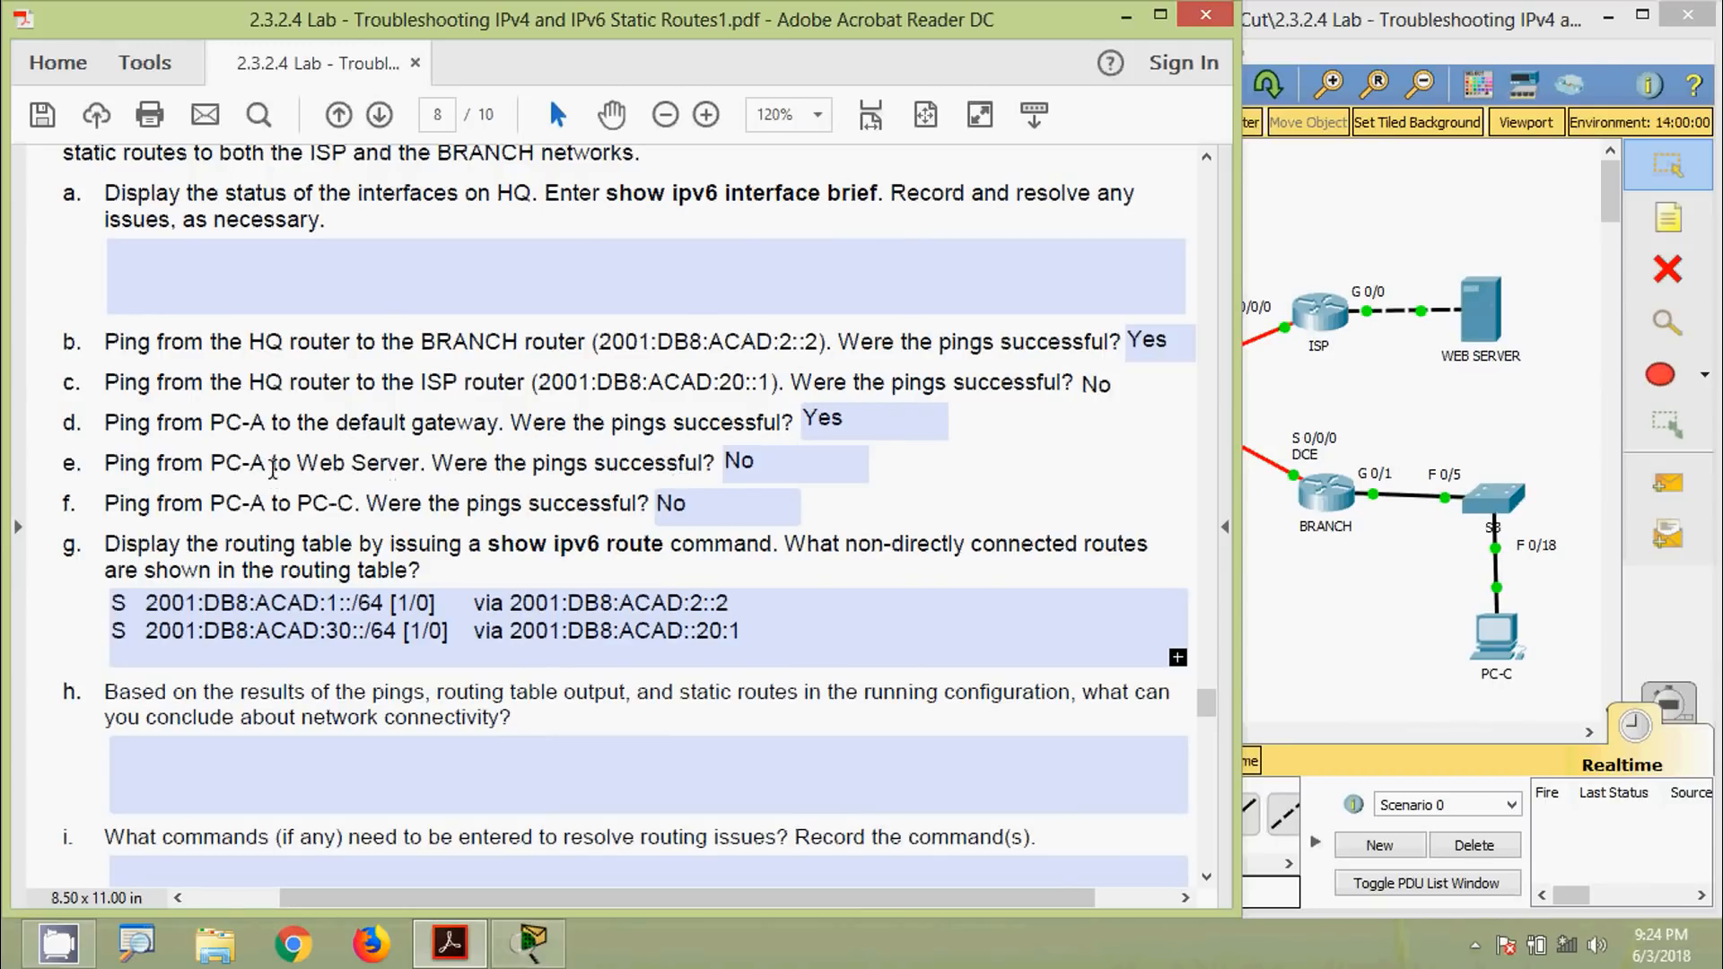
{"action": "left_click", "coordinate": [1300, 607]}
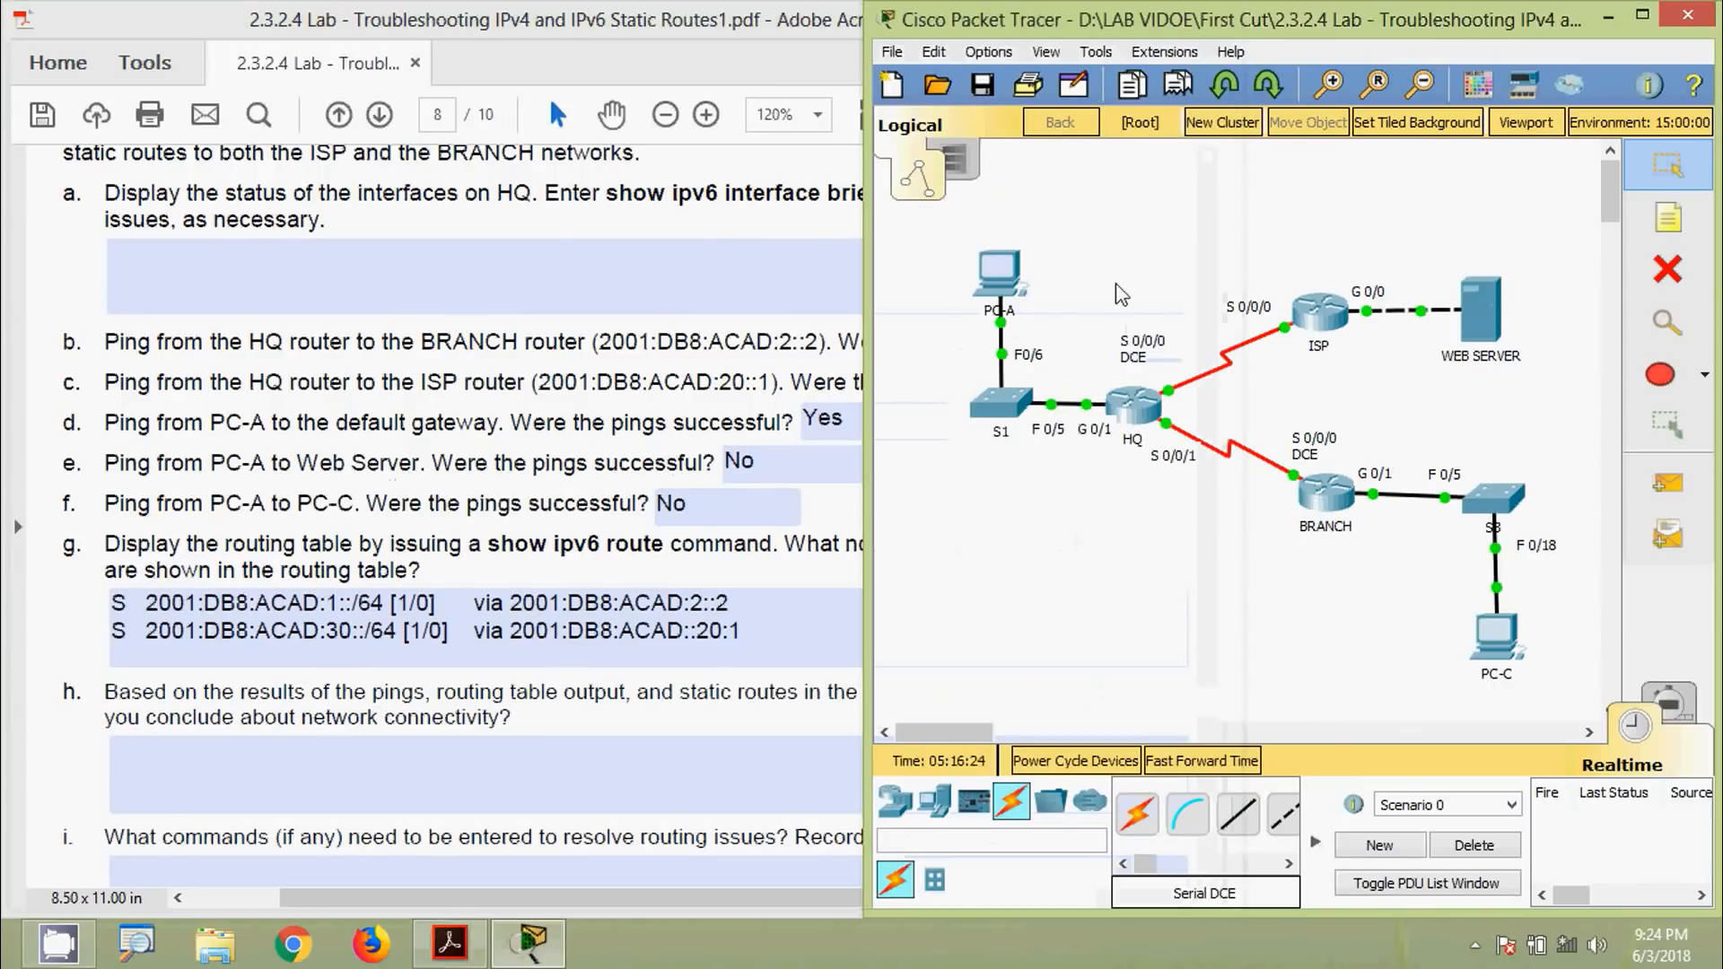
Copy the web server's IPv6 address 2001:DB8:ACAD:30::3 from its IP Configuration
{"action": "left_click", "coordinate": [1483, 304]}
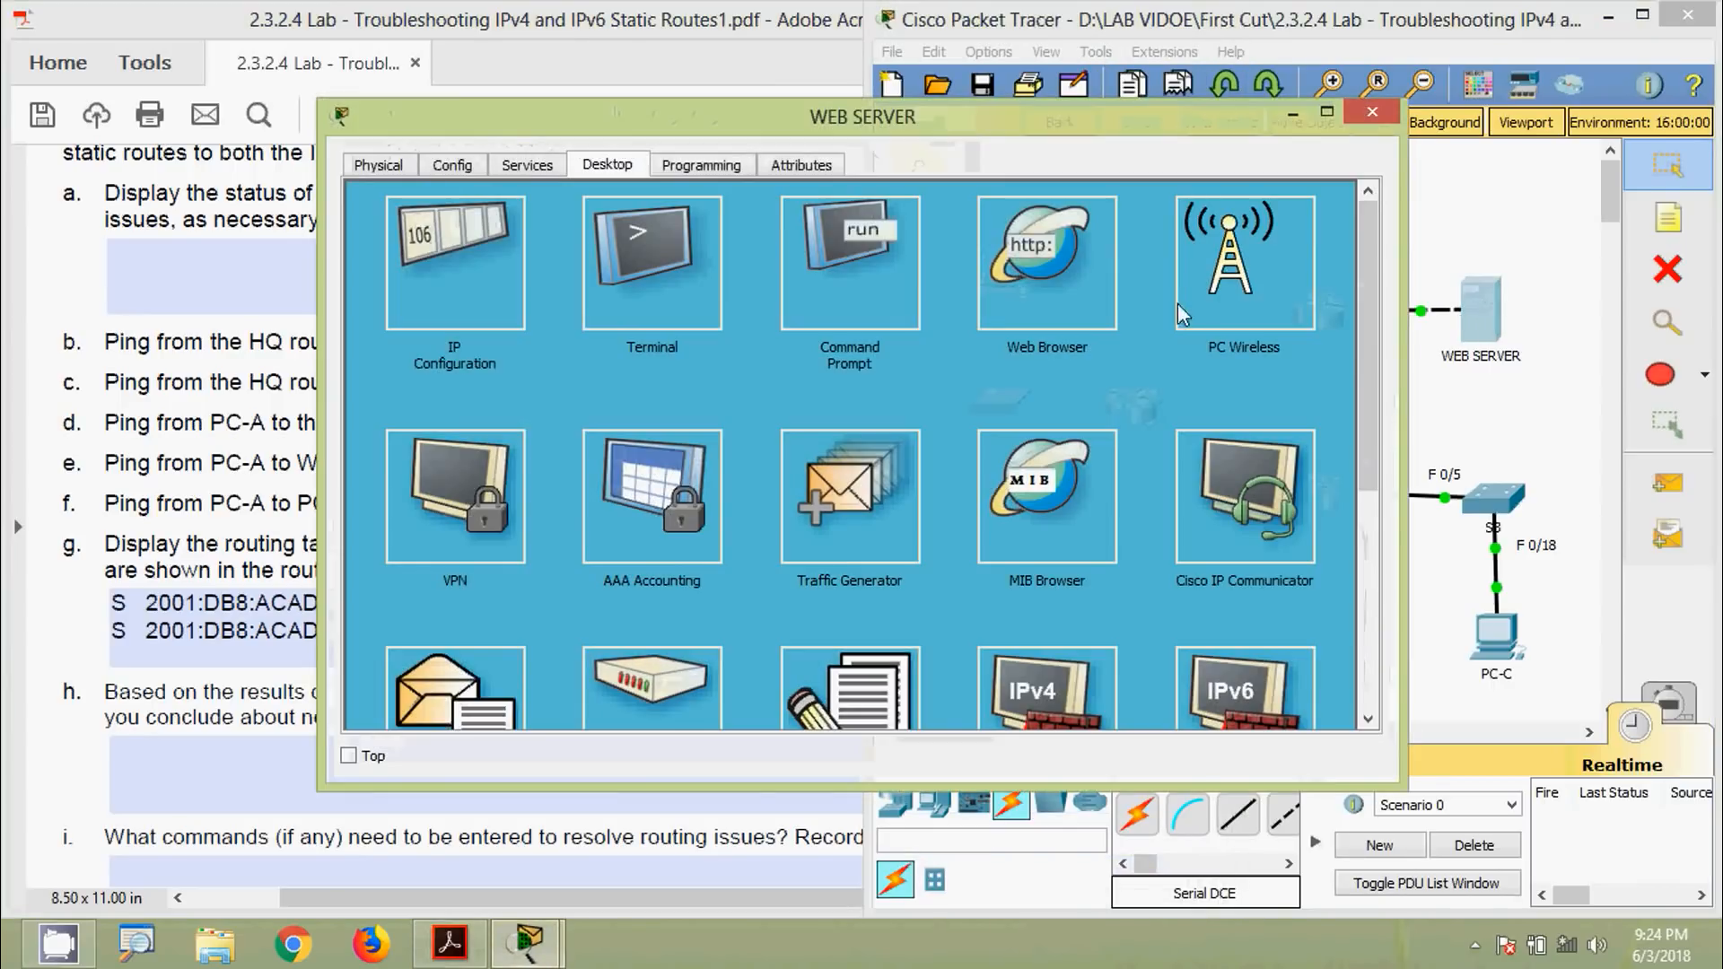
{"action": "left_click", "coordinate": [502, 291]}
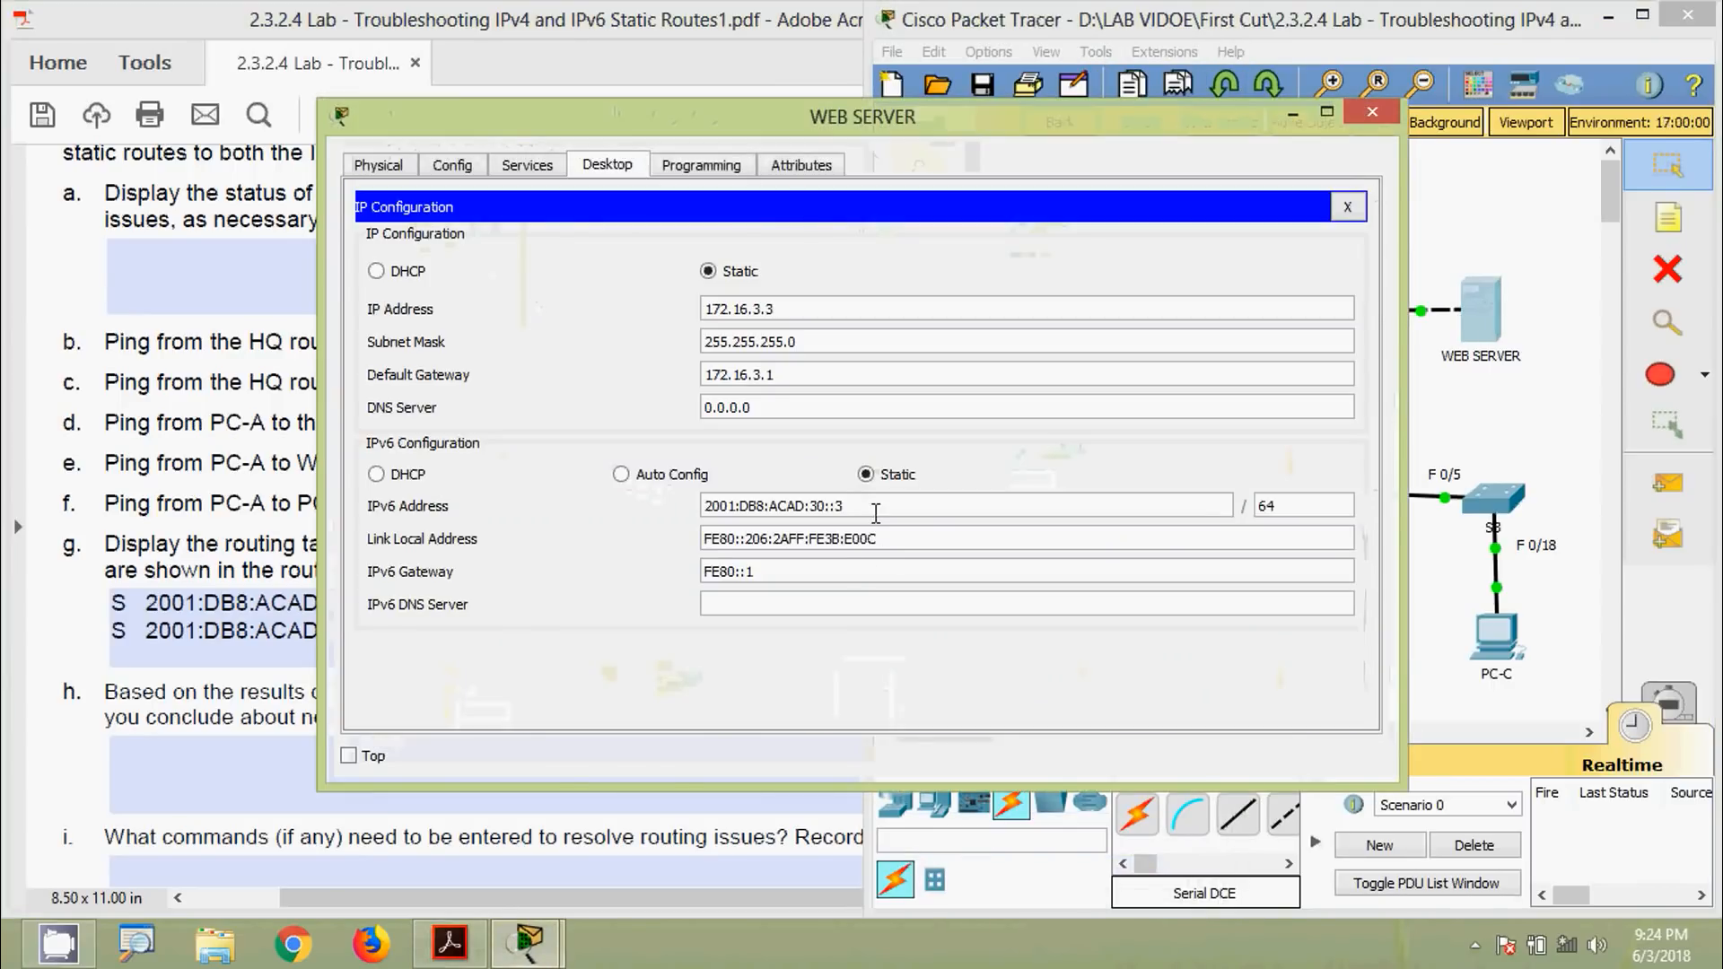
{"action": "left_click_drag", "start_coordinate": [875, 506], "coordinate": [616, 475]}
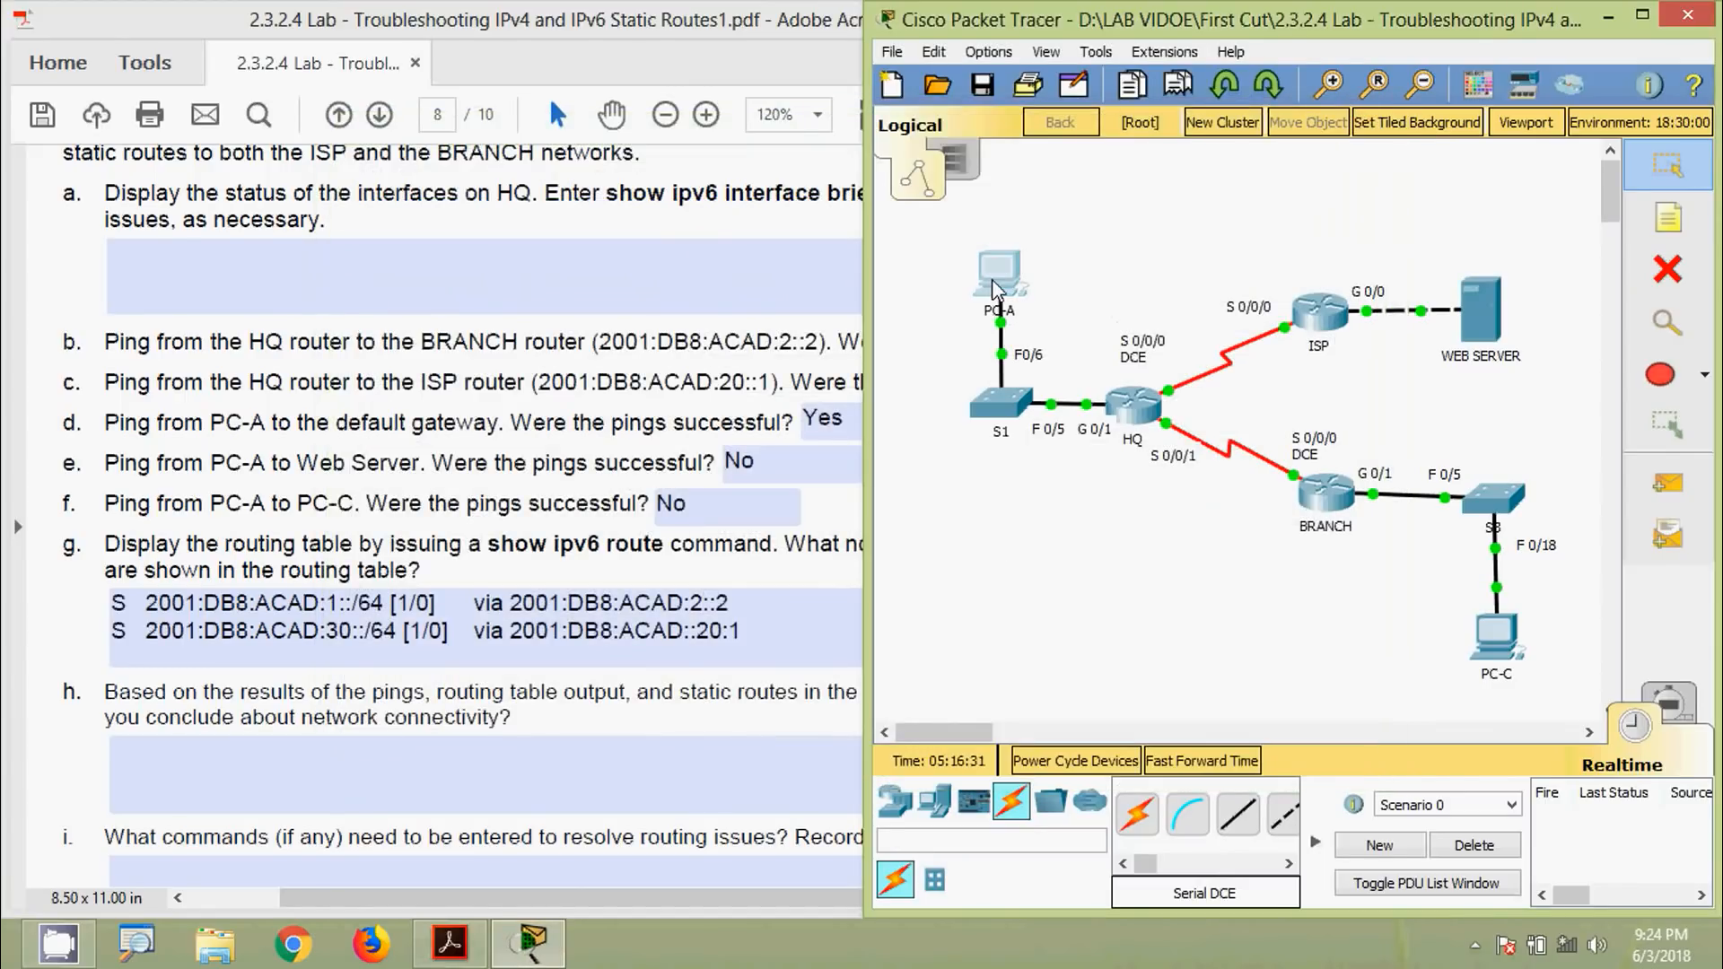
Ping 2001:DB8:ACAD:30::3 from PC-A's Command Prompt; it fails with 100% loss
{"action": "left_click", "coordinate": [994, 289]}
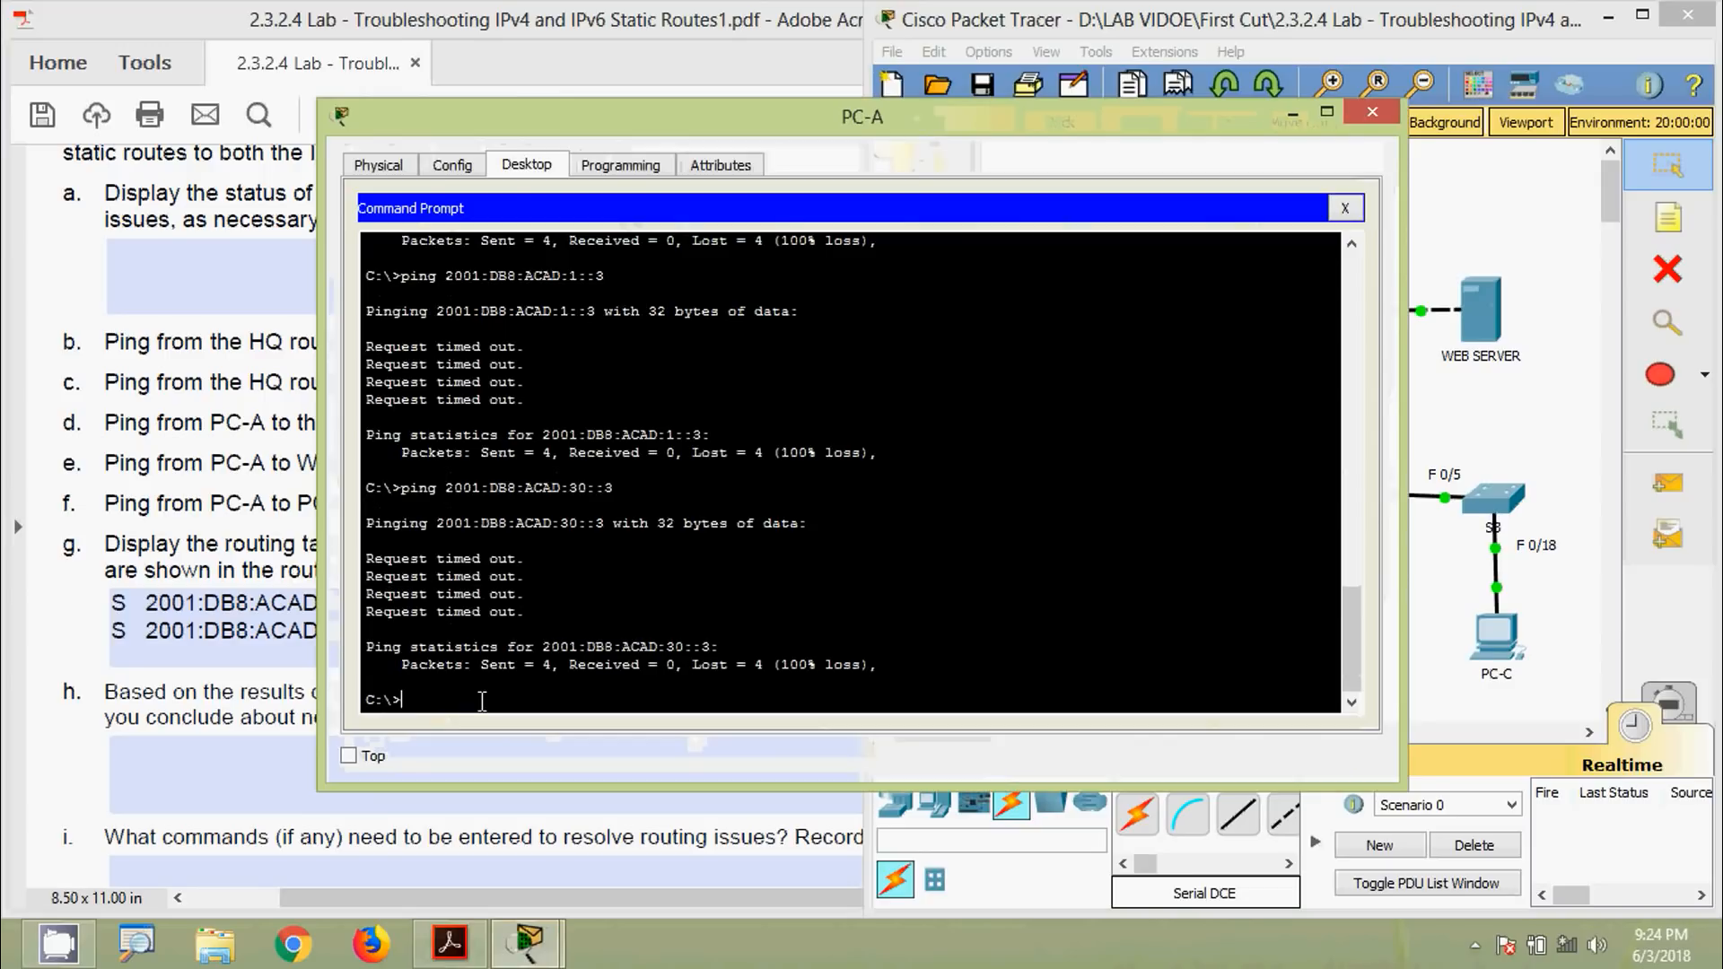
{"action": "type", "text": "ing"}
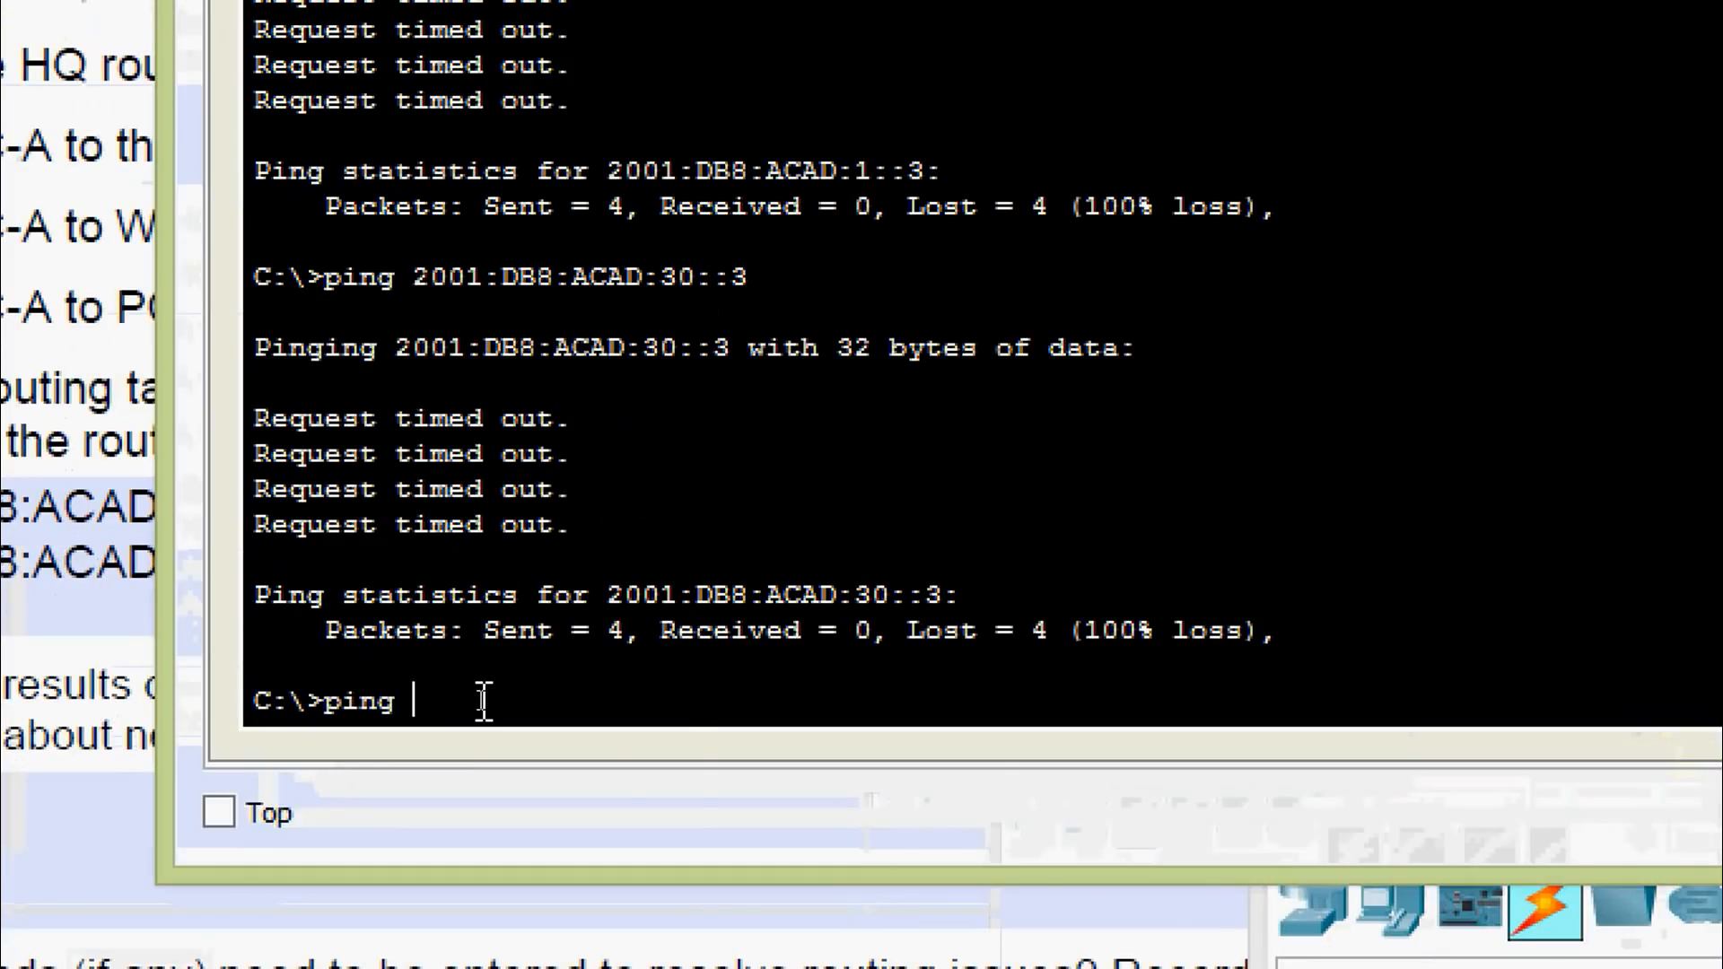
{"action": "right_click", "coordinate": [482, 701]}
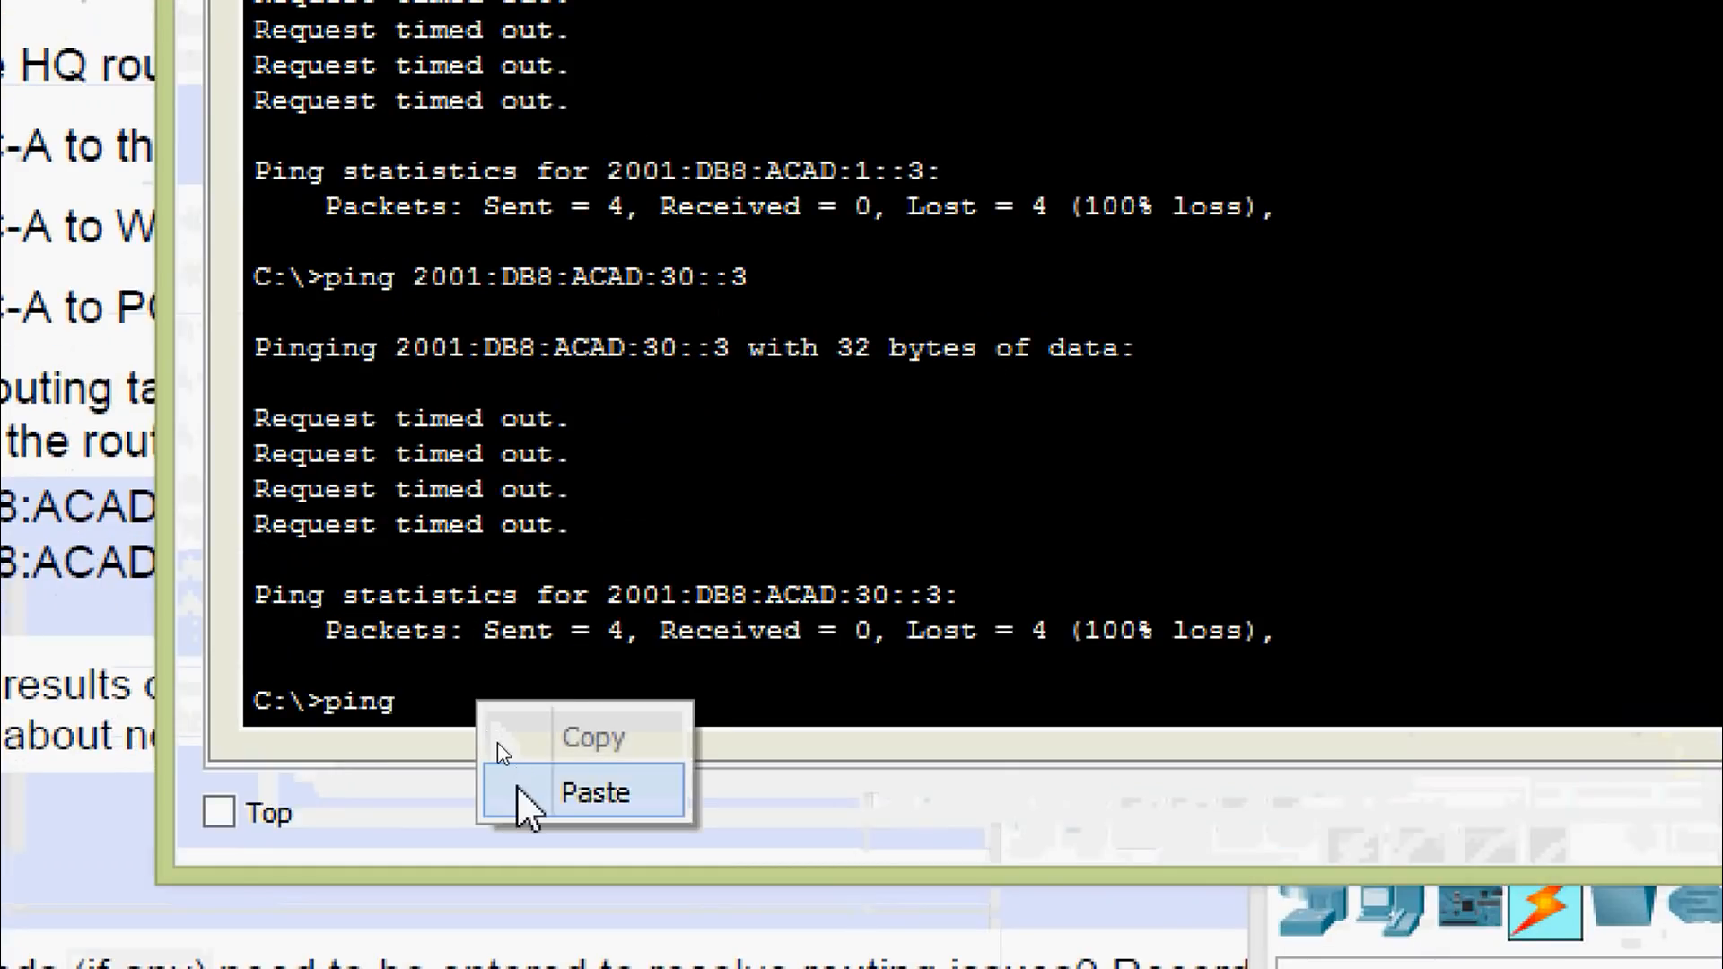
{"action": "left_click", "coordinate": [504, 753]}
{"action": "key", "text": "Return"}
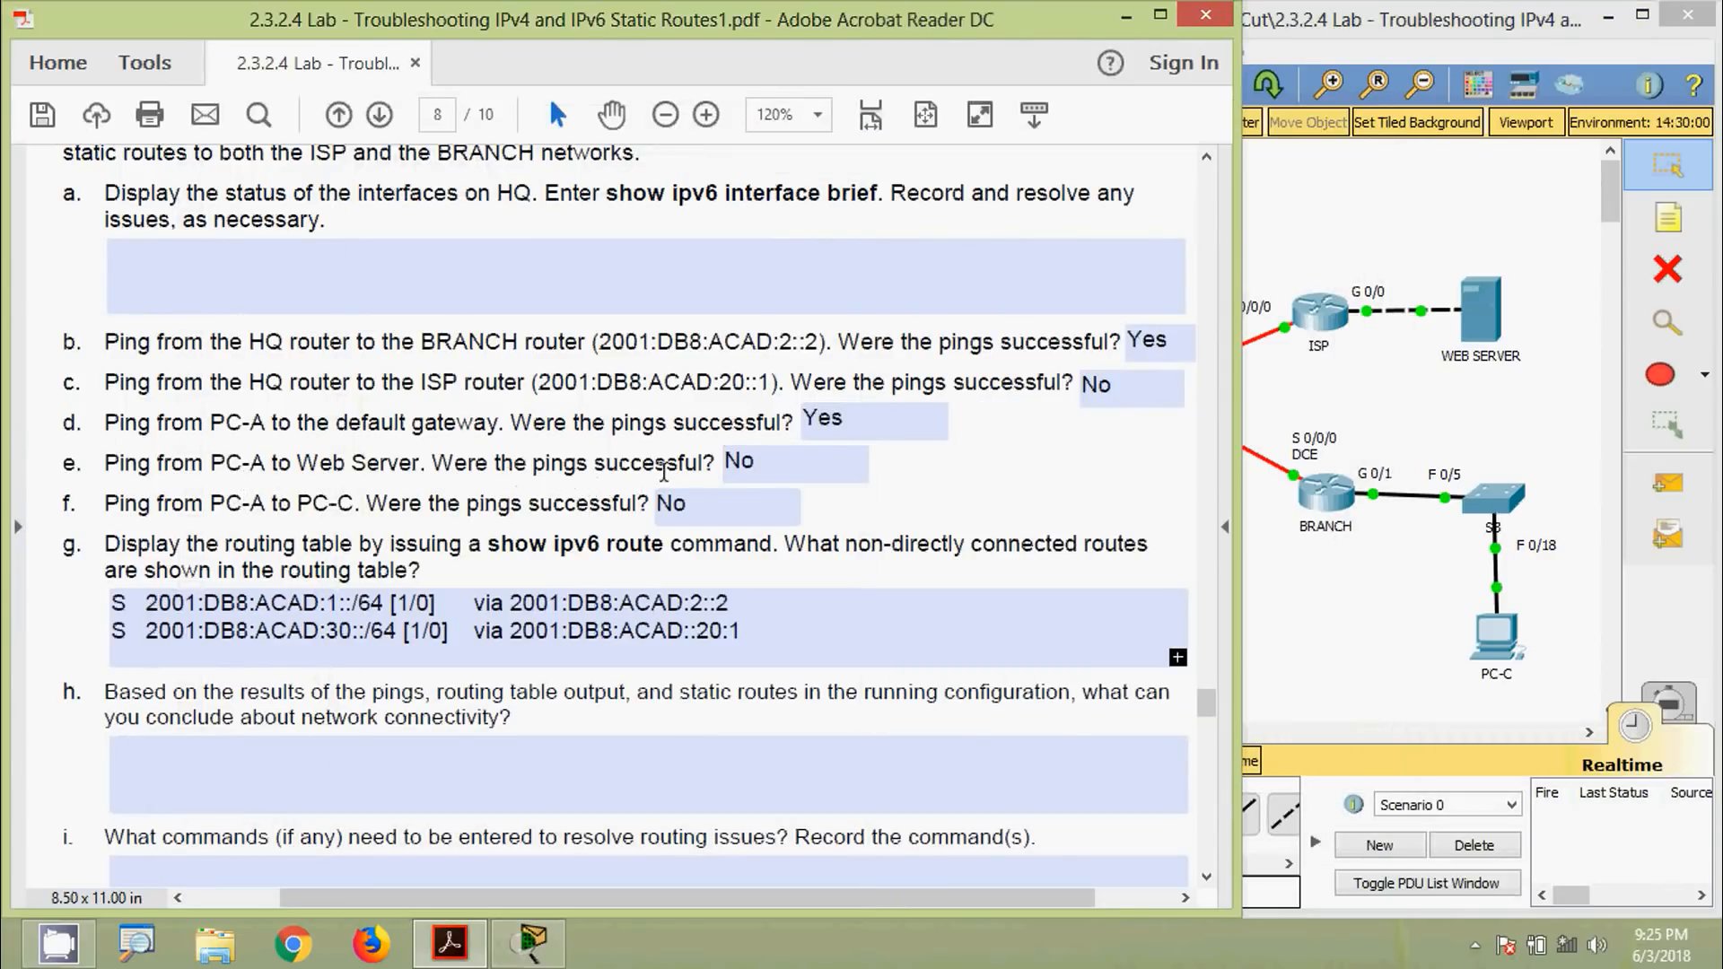
{"action": "left_click", "coordinate": [784, 455]}
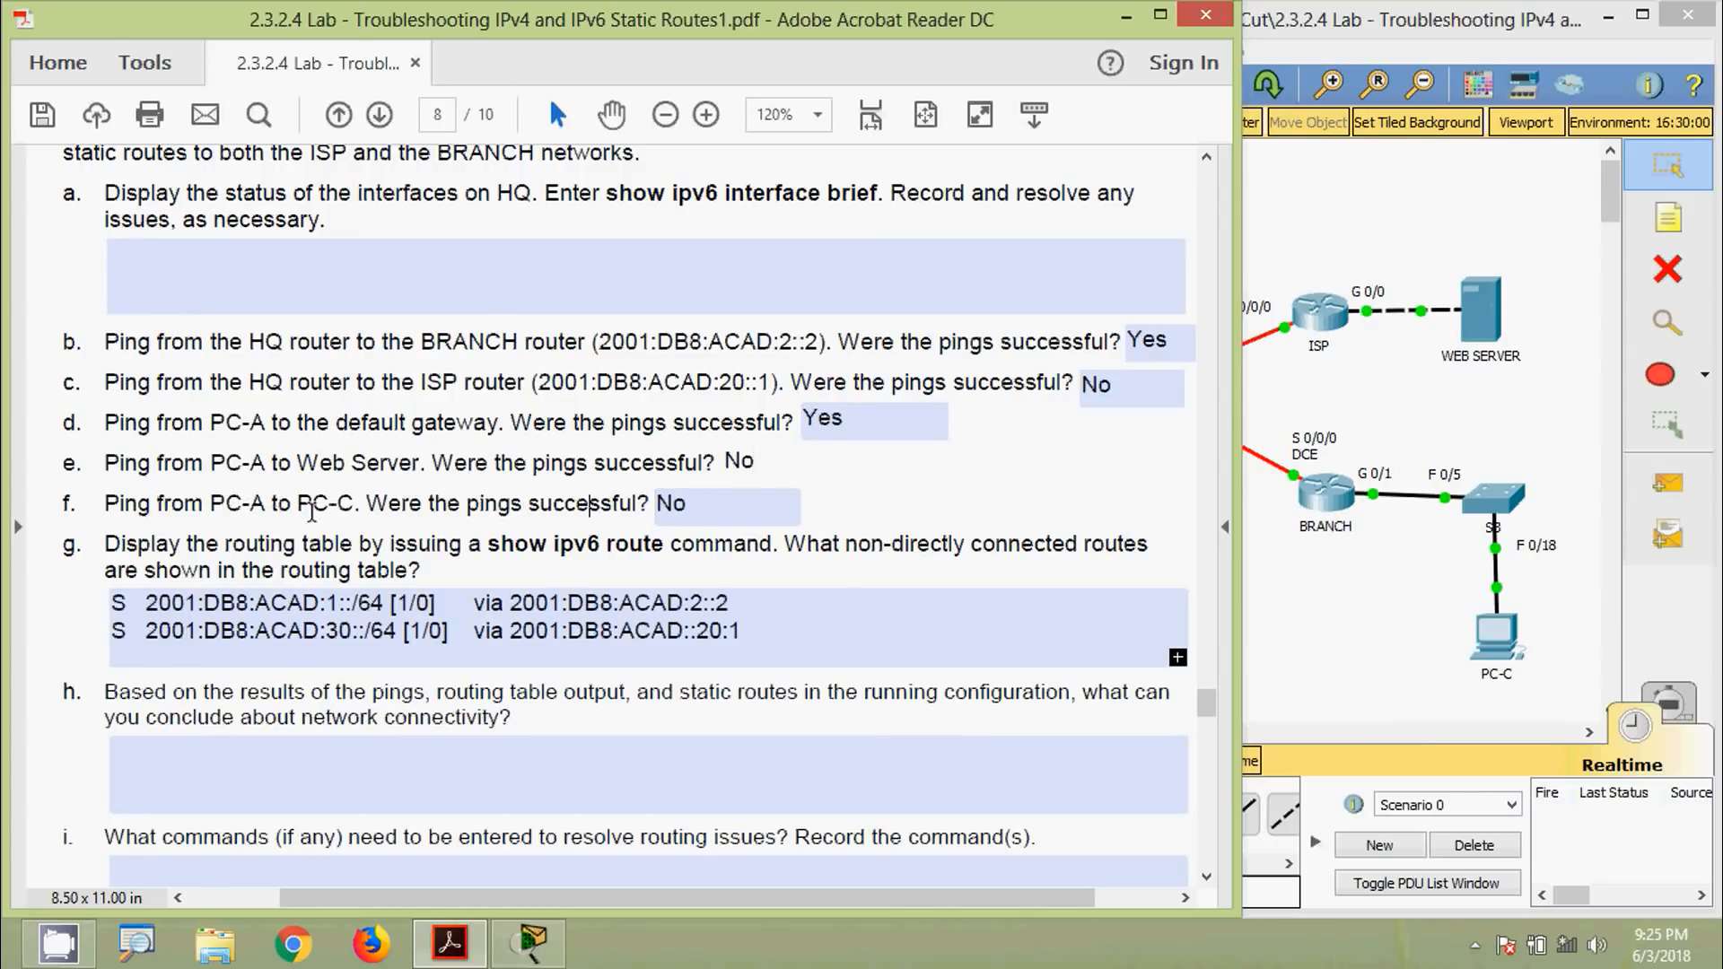
{"action": "left_click", "coordinate": [1274, 552]}
Copy PC-C's IPv6 address 2001:DB8:ACAD:1::3 from its IP Configuration
{"action": "left_click", "coordinate": [1496, 637]}
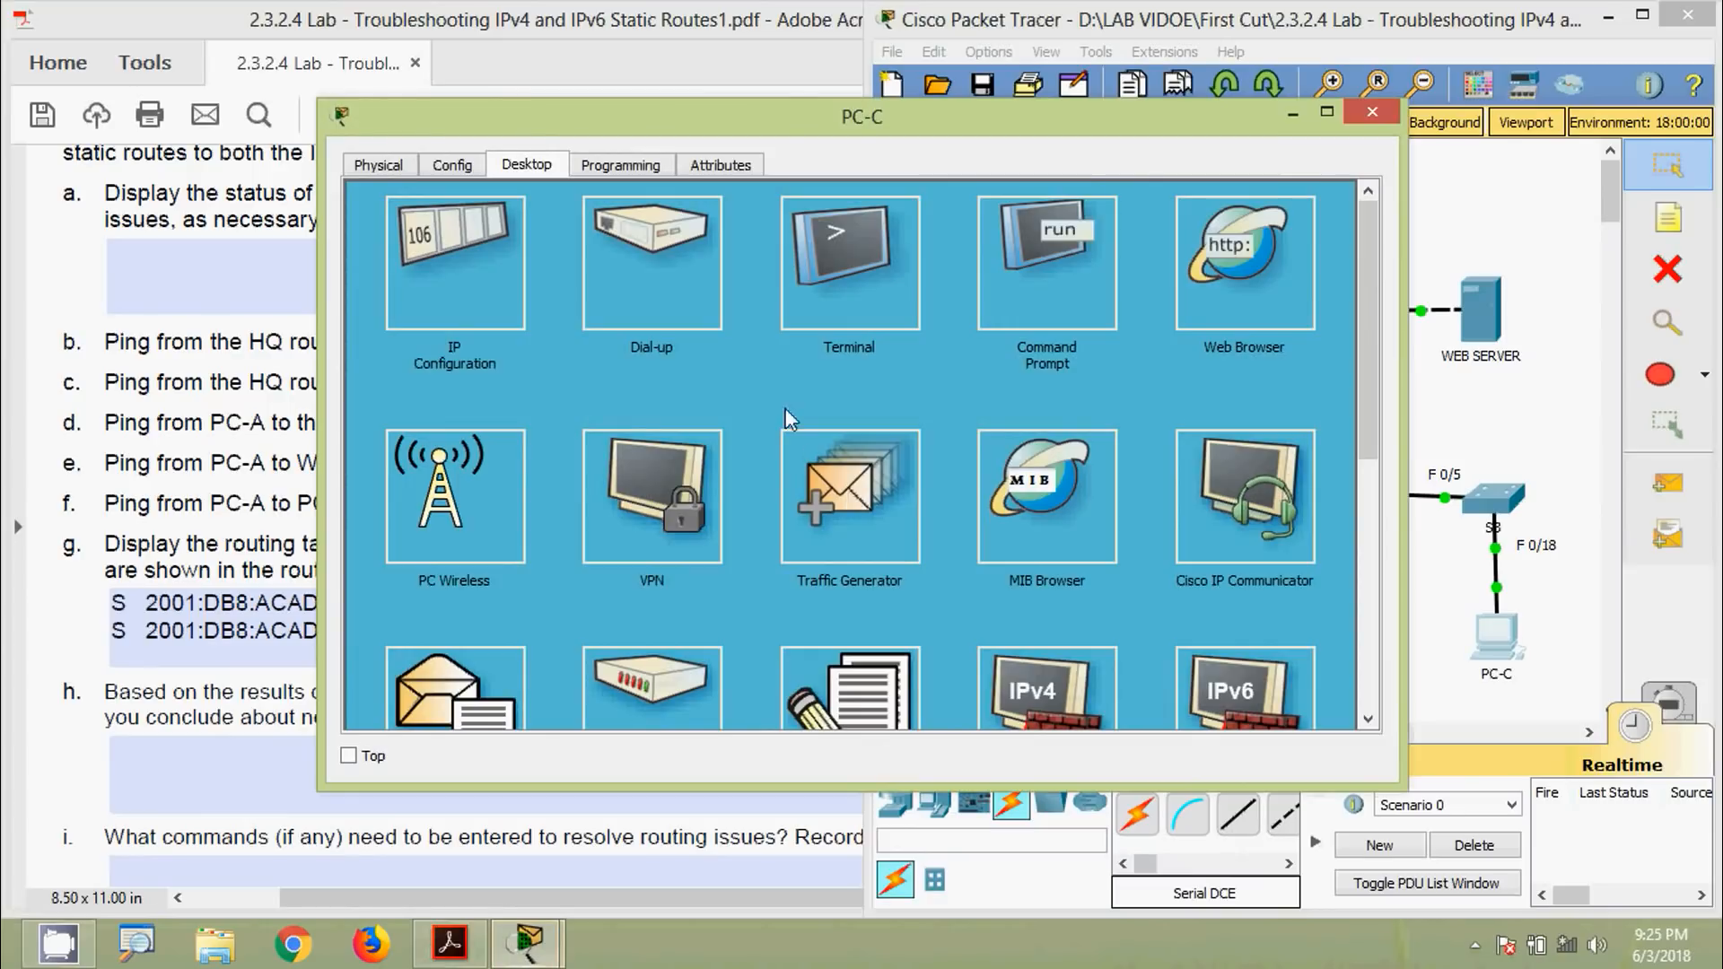
{"action": "left_click", "coordinate": [472, 293]}
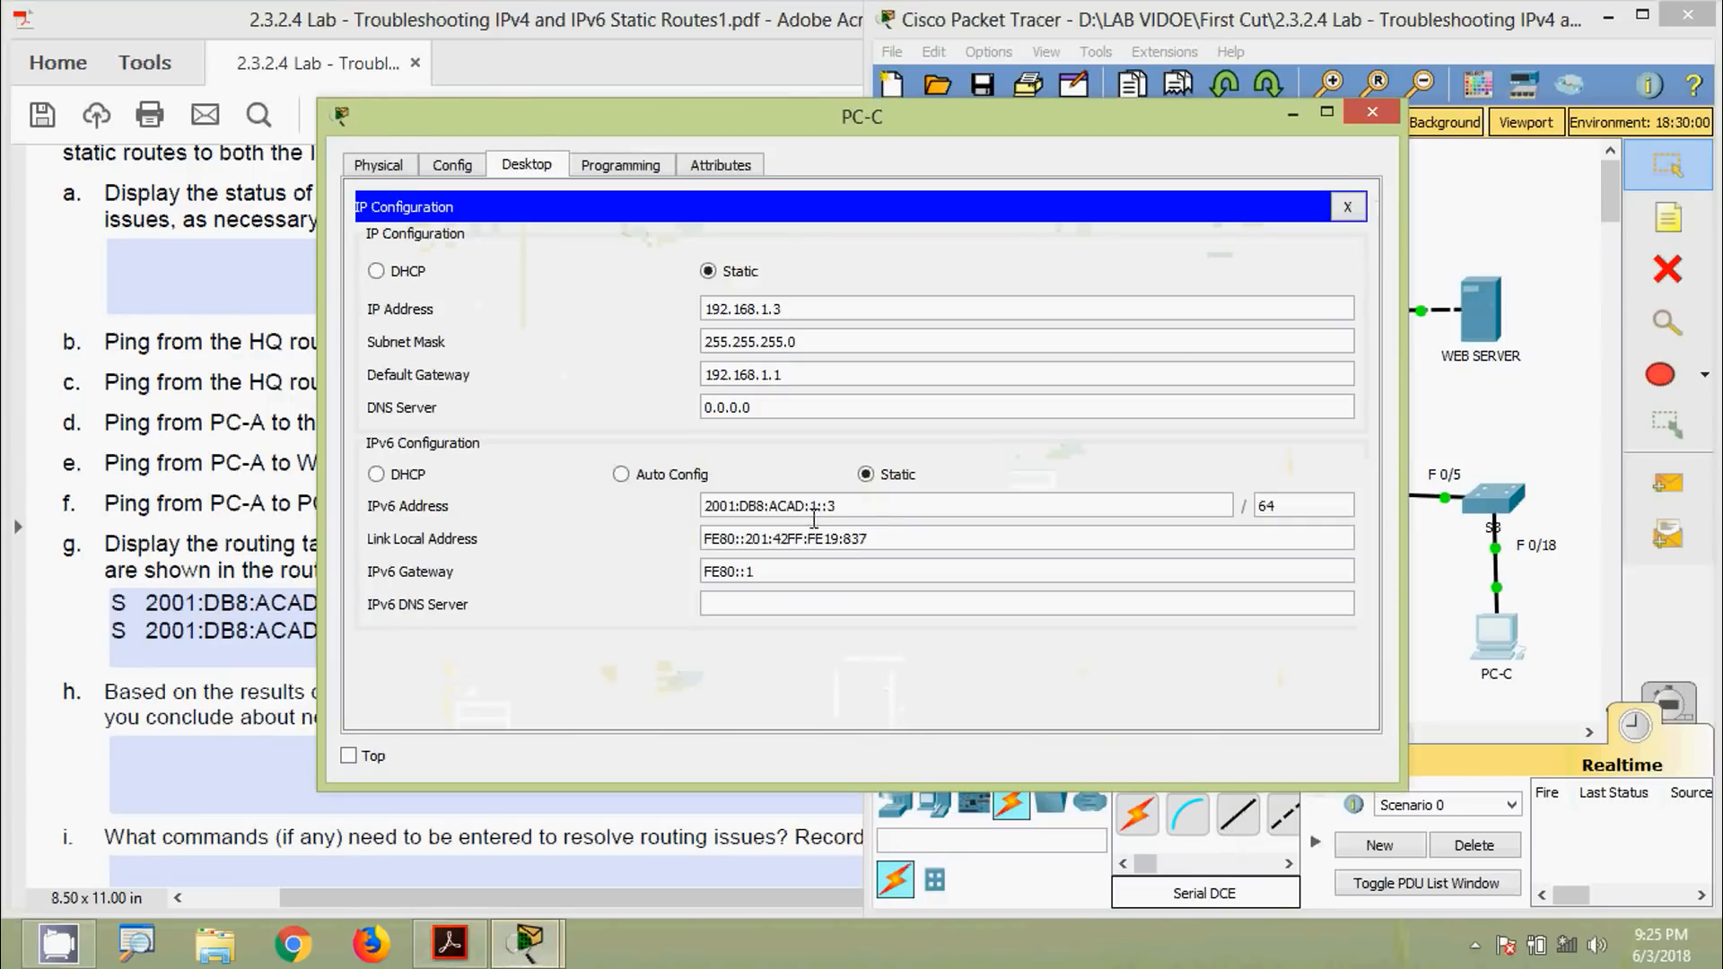
{"action": "left_click_drag", "start_coordinate": [845, 505], "coordinate": [659, 499]}
{"action": "key", "text": "super+c"}
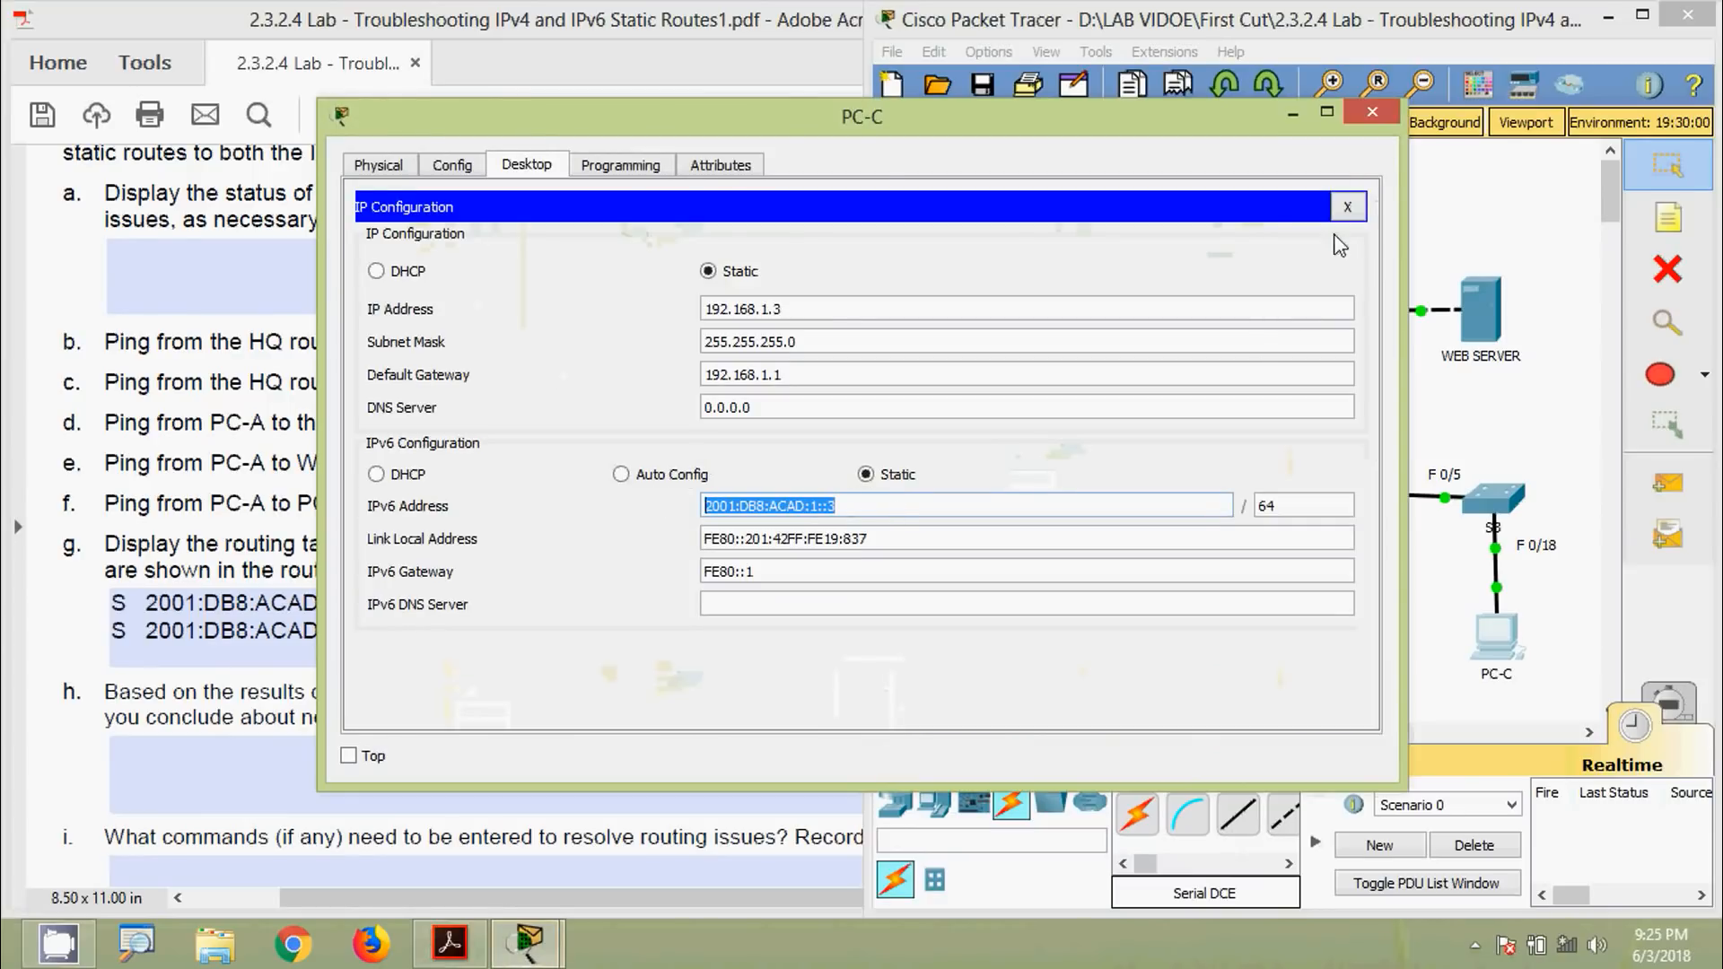
{"action": "left_click", "coordinate": [1370, 115]}
Ping 2001:DB8:ACAD:1::3 from PC-A's Command Prompt; all requests time out
{"action": "left_click", "coordinate": [998, 293]}
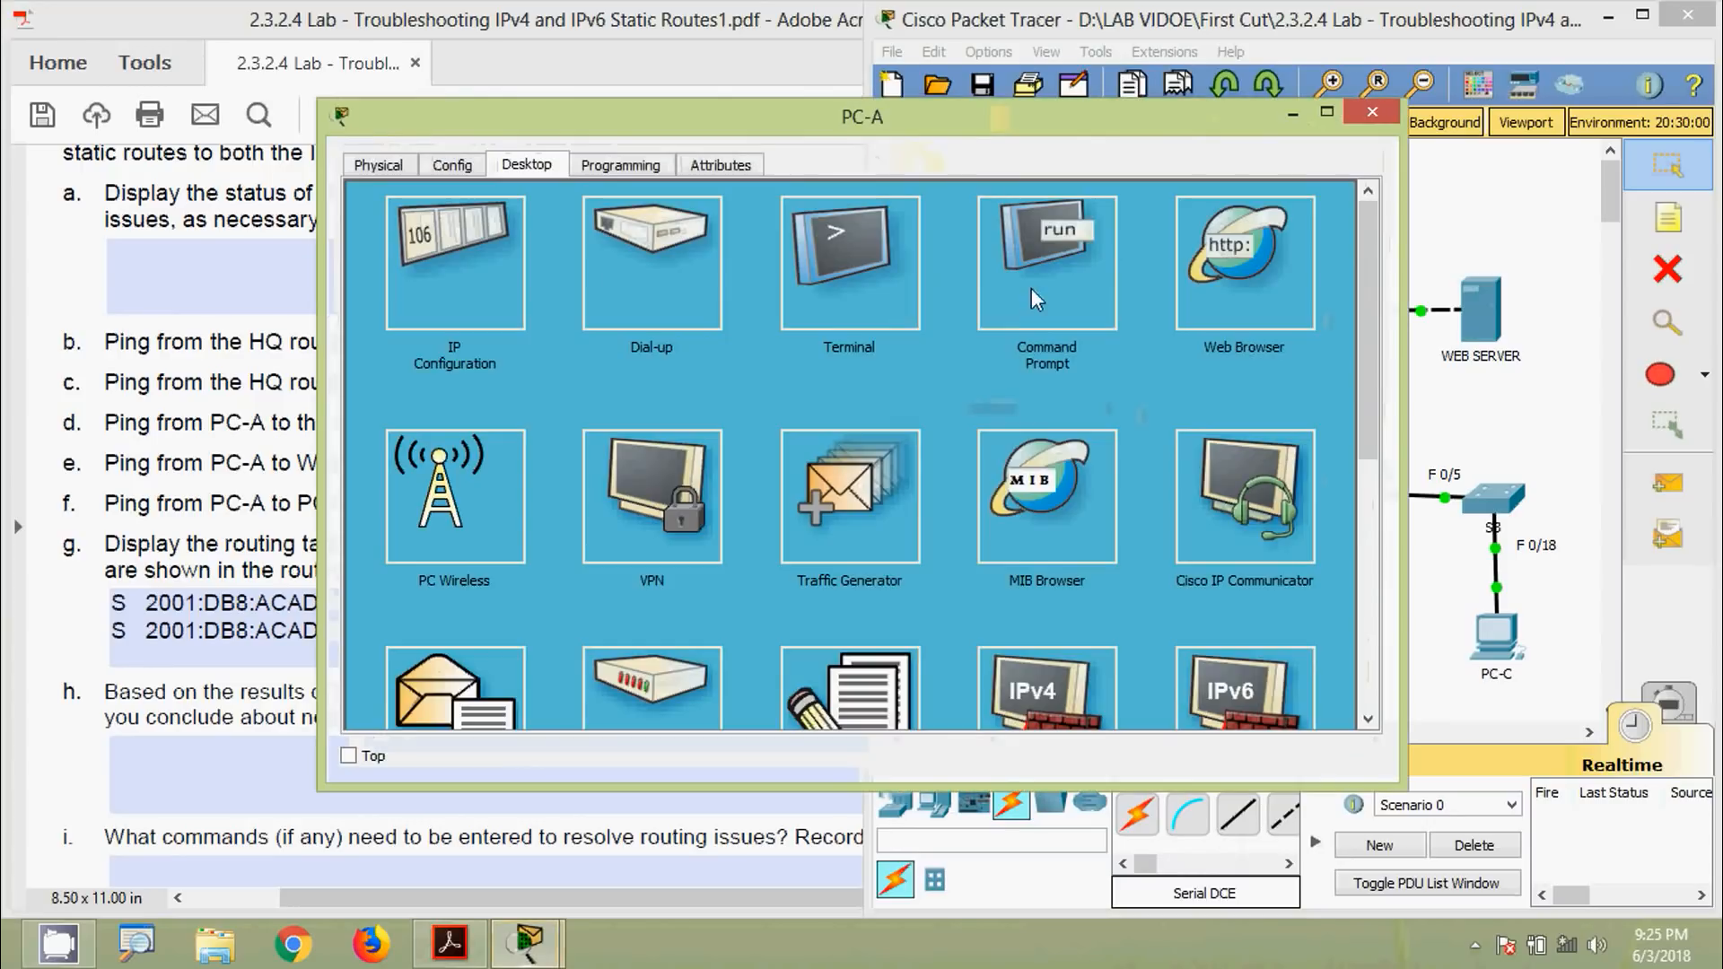
{"action": "left_click", "coordinate": [1031, 288]}
{"action": "left_click_drag", "start_coordinate": [978, 108], "coordinate": [1010, 81]}
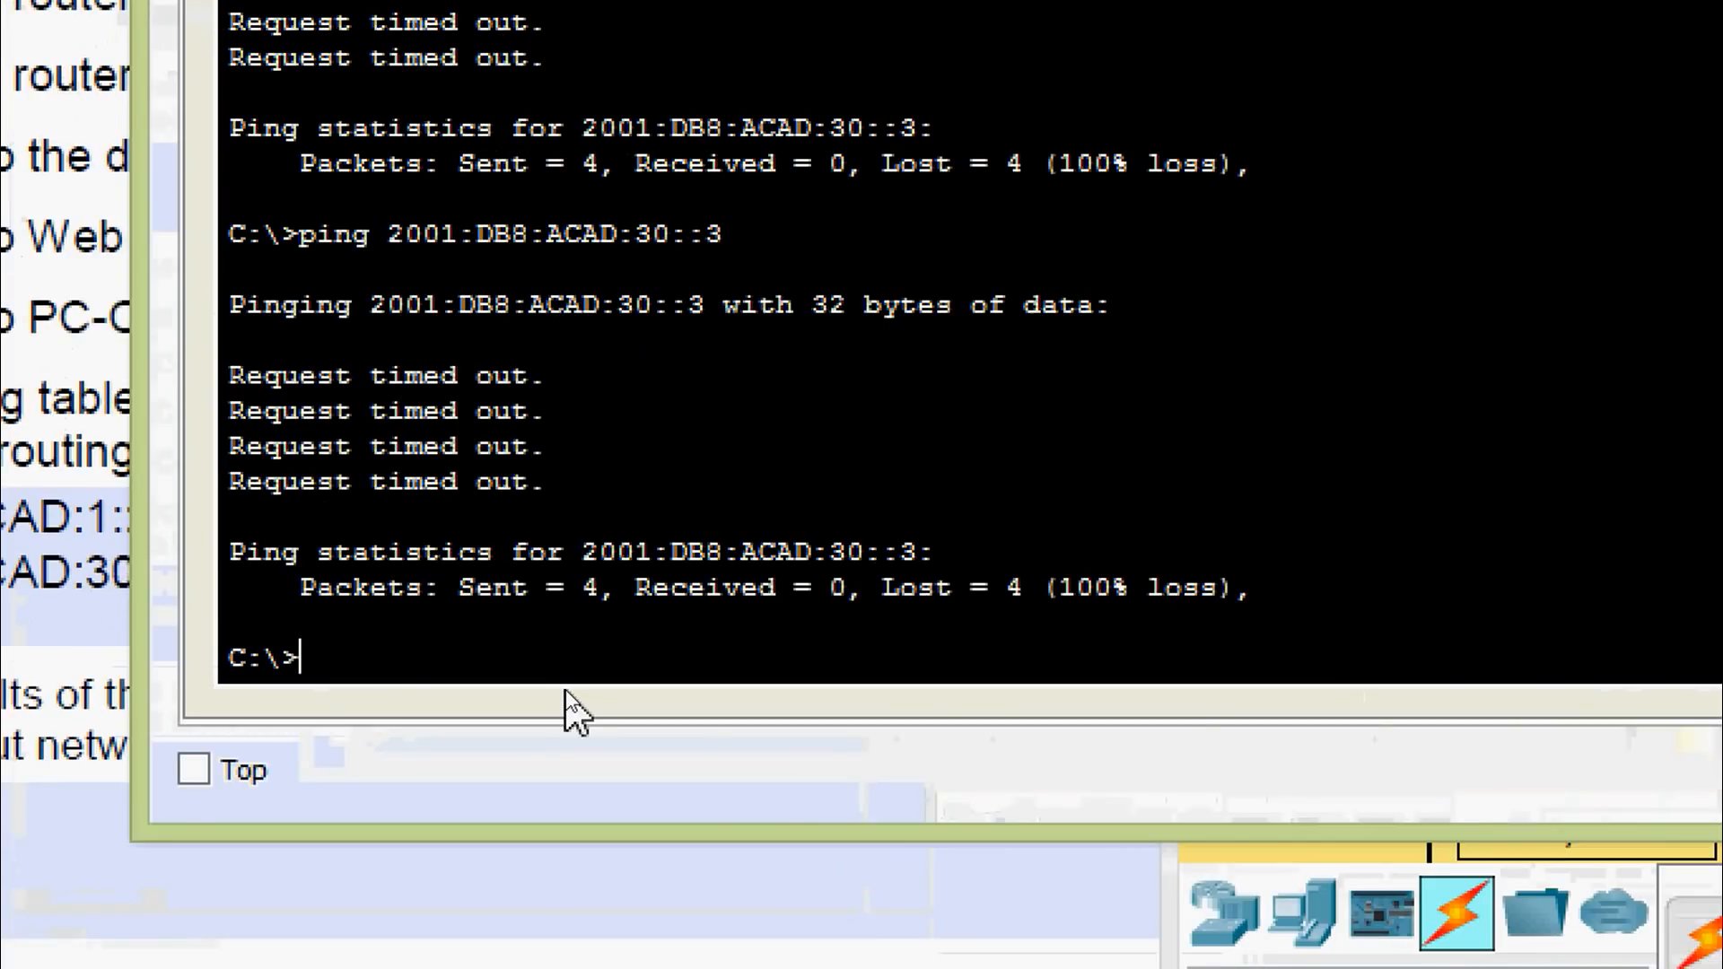
{"action": "type", "text": "ping"}
{"action": "right_click", "coordinate": [665, 643]}
{"action": "left_click", "coordinate": [718, 745]}
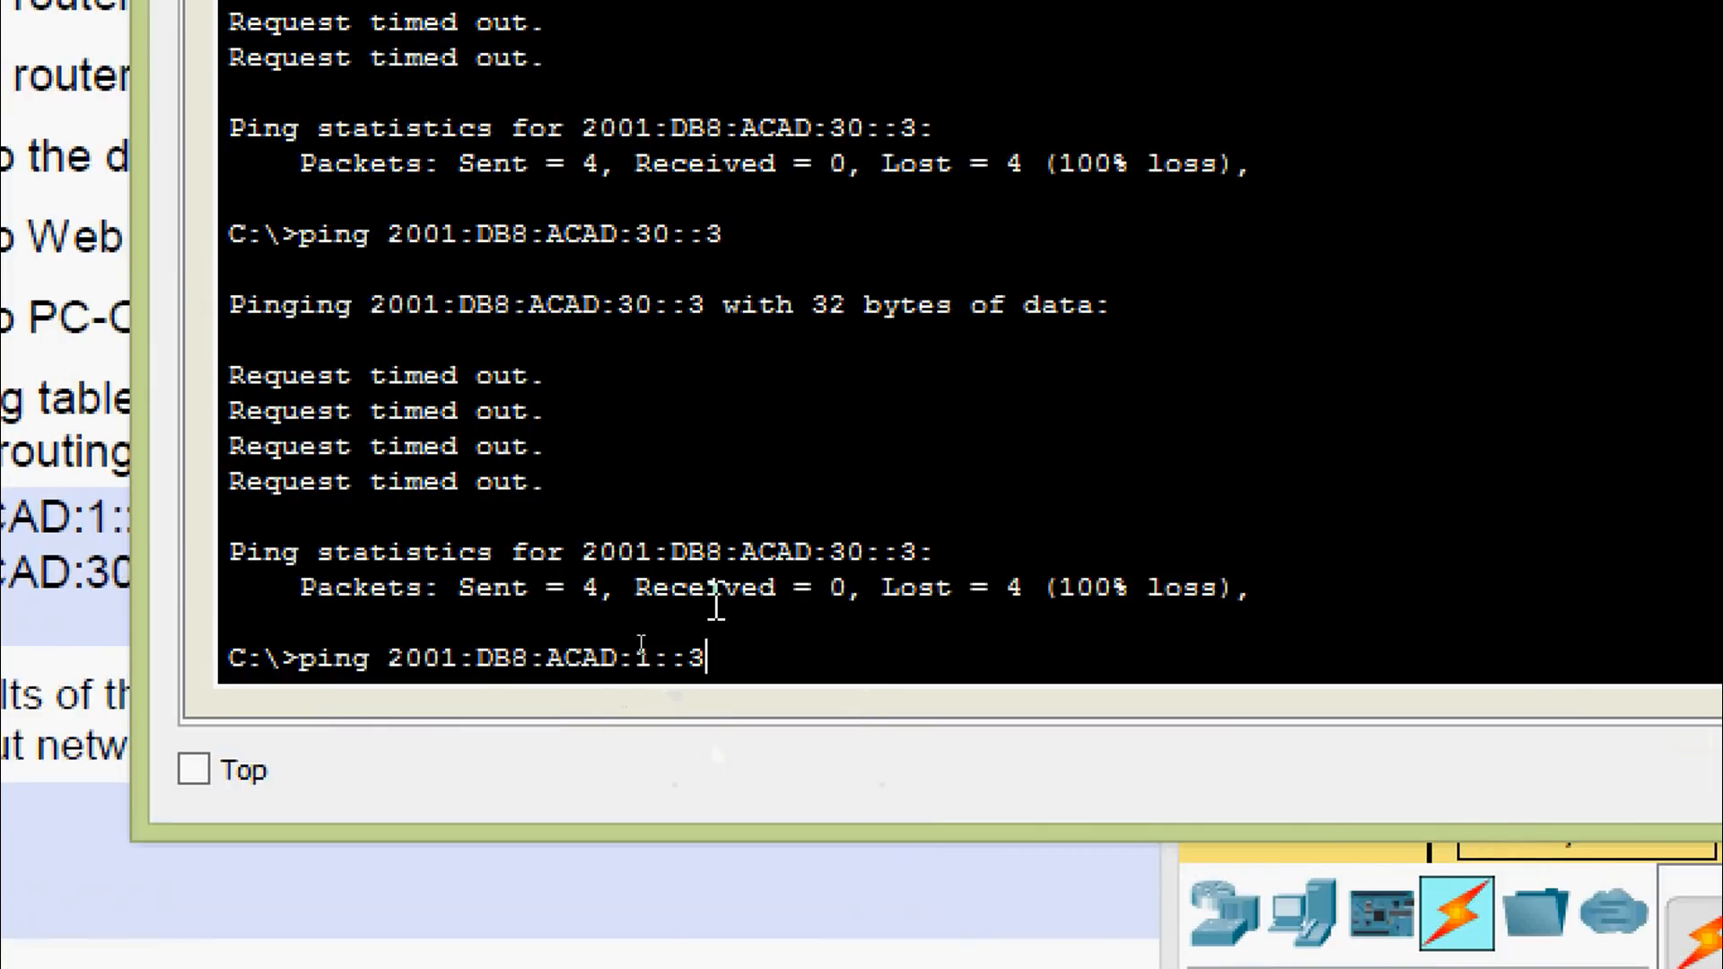
{"action": "key", "text": "Return"}
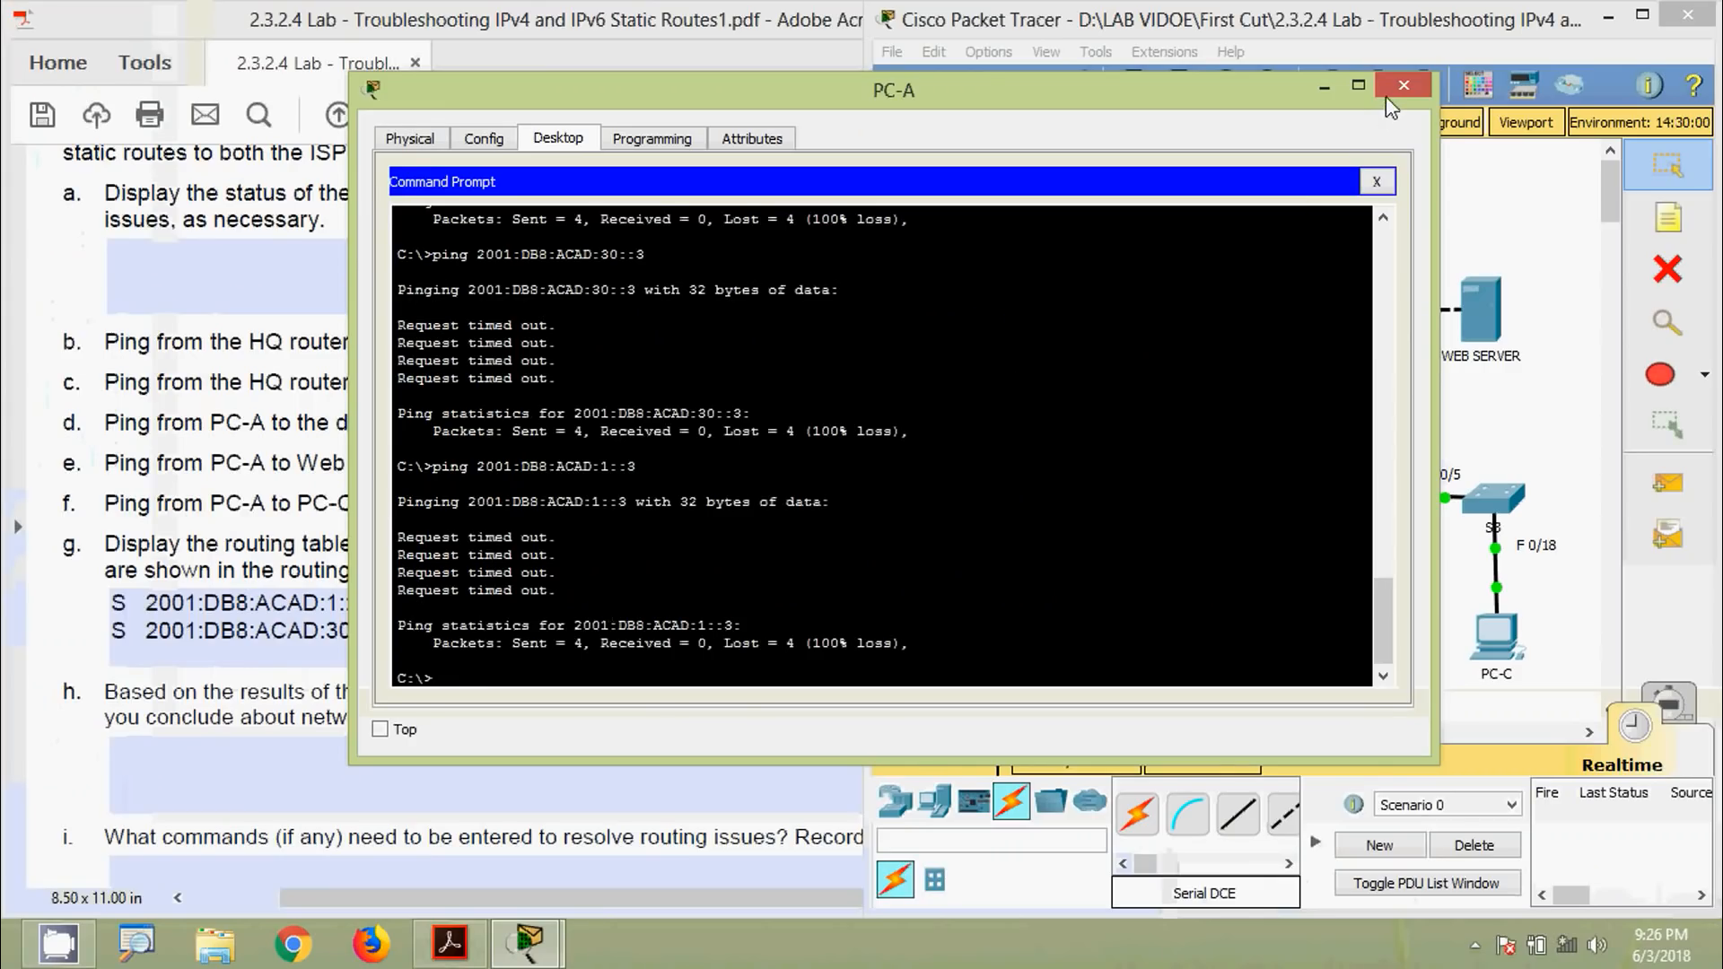
{"action": "left_click", "coordinate": [1388, 92]}
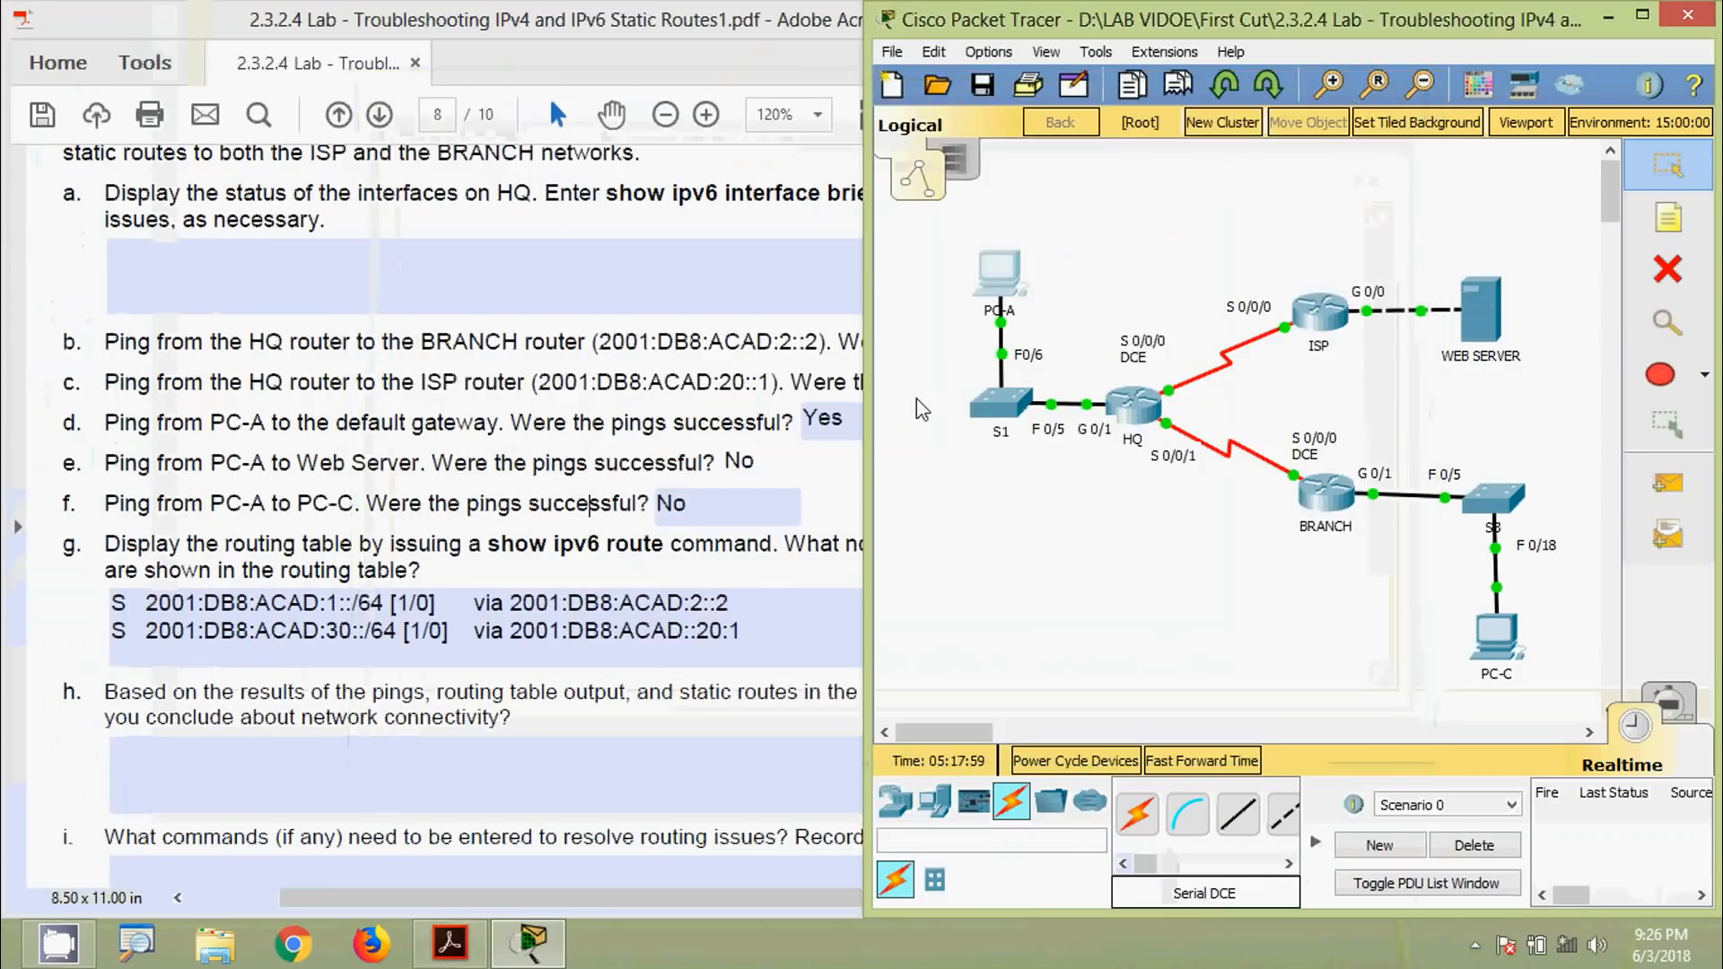
{"action": "left_click", "coordinate": [590, 503]}
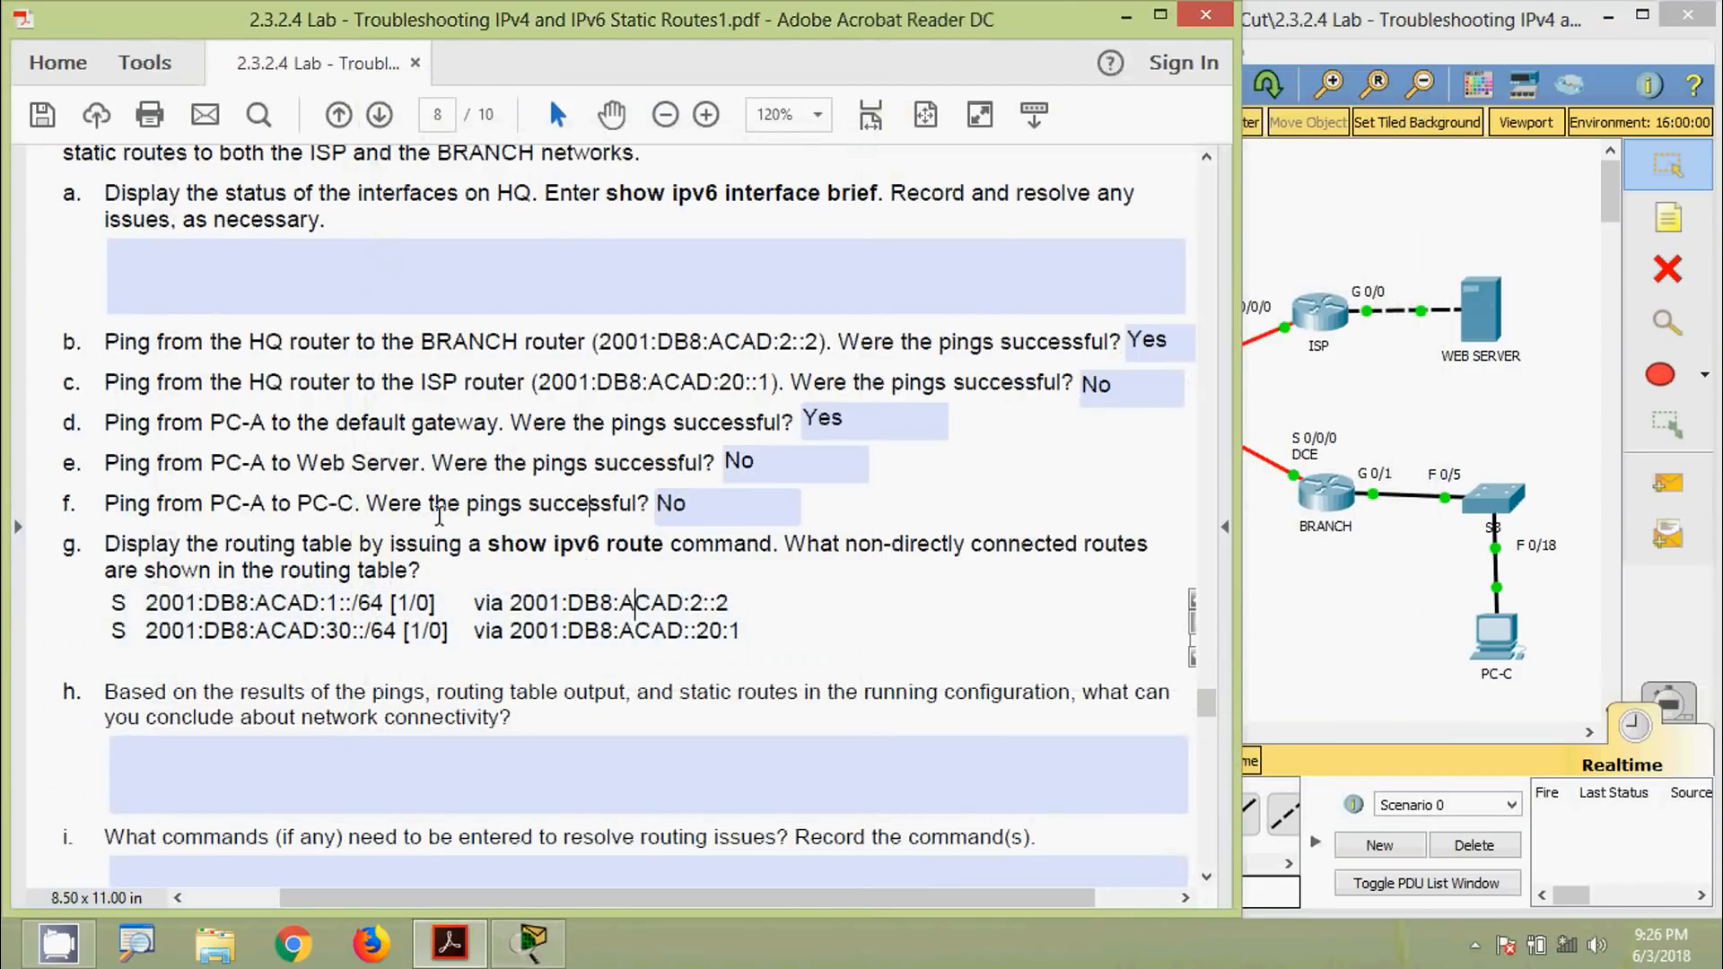
{"action": "left_click", "coordinate": [763, 506]}
{"action": "left_click", "coordinate": [977, 479]}
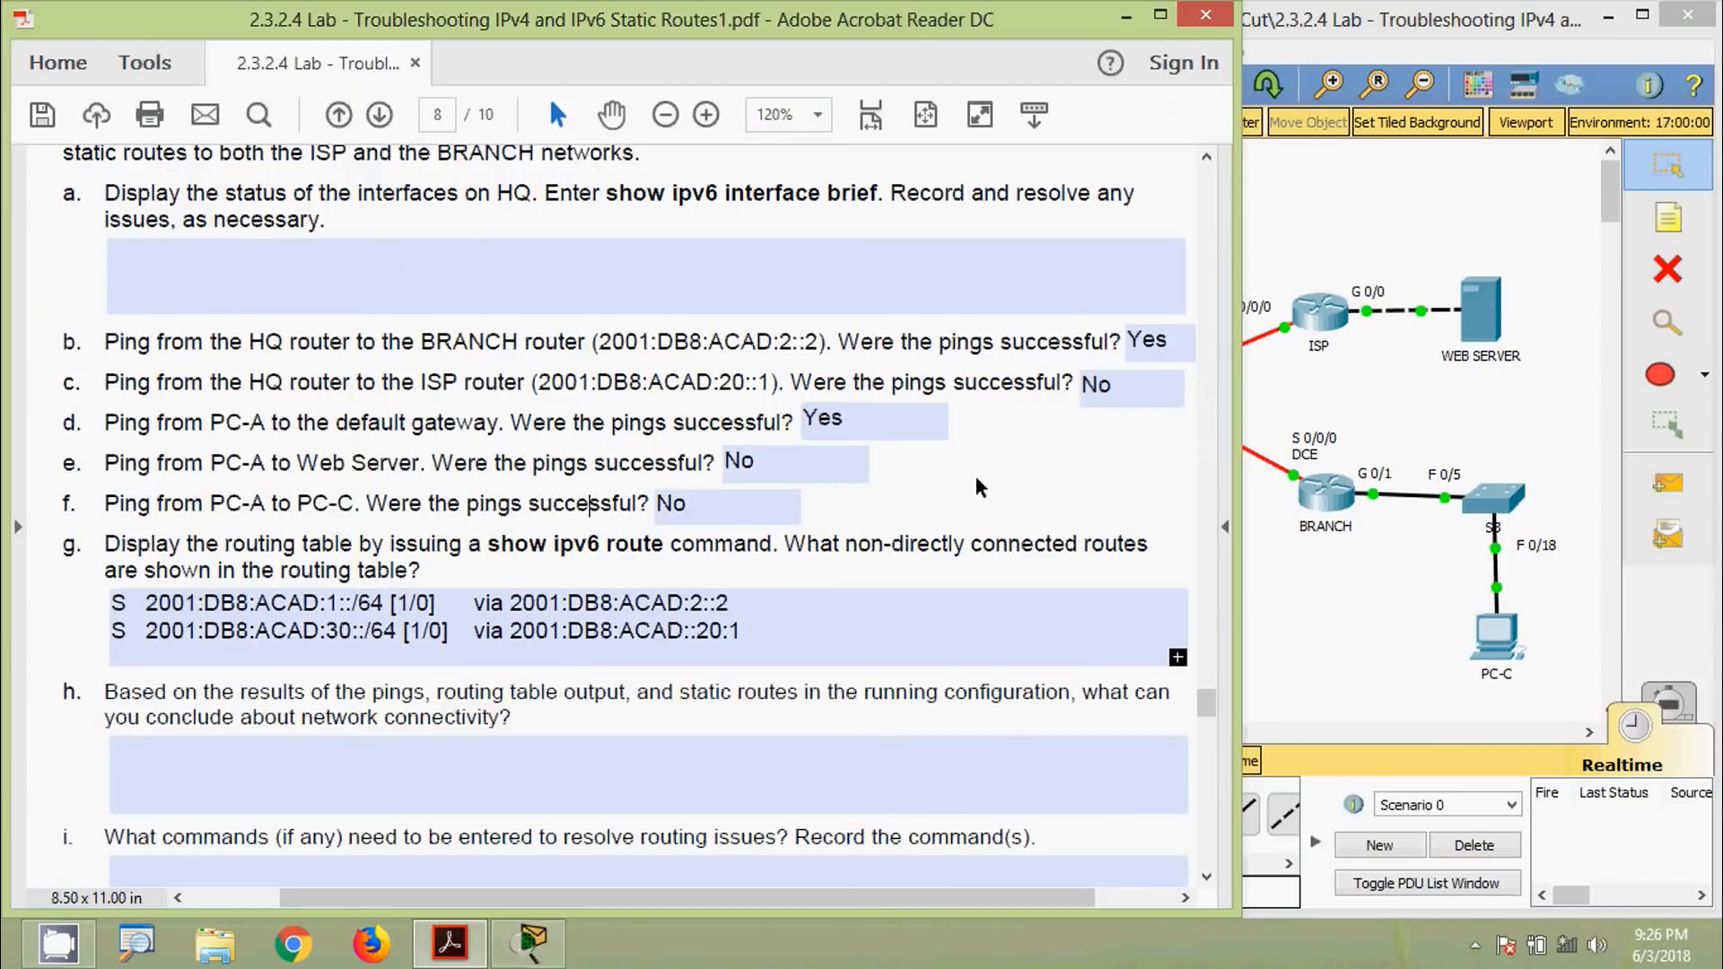
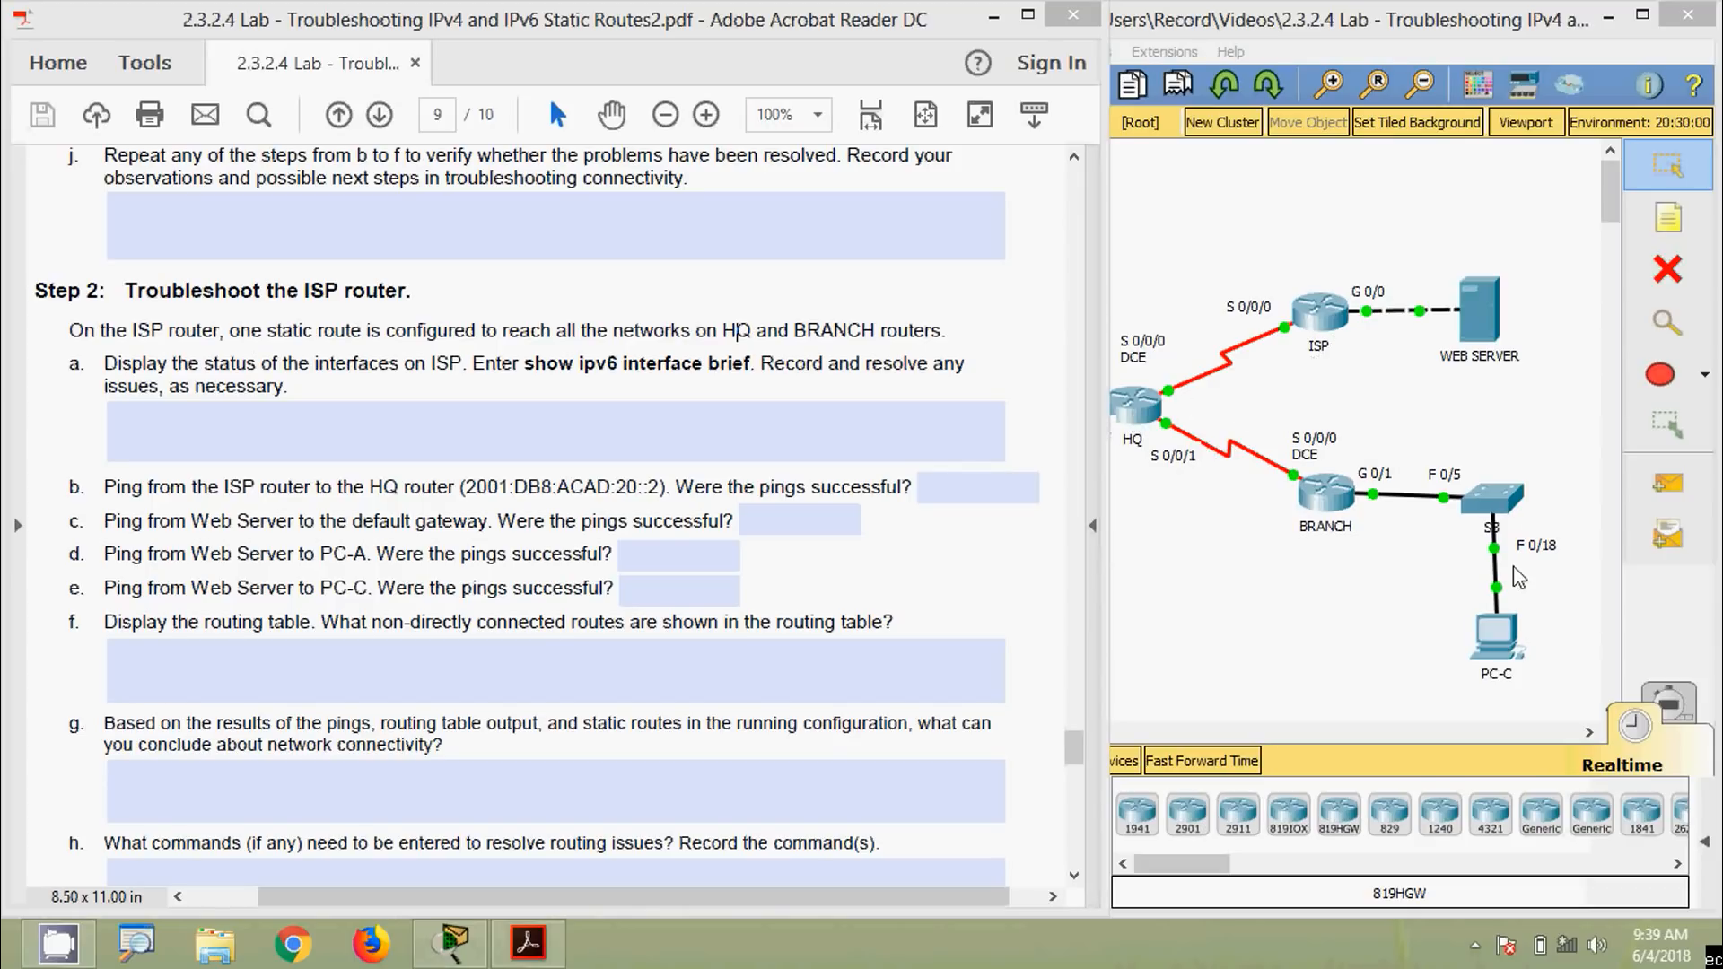
Log in to the ISP router's console and enter privileged mode with enable
{"action": "left_click", "coordinate": [383, 419]}
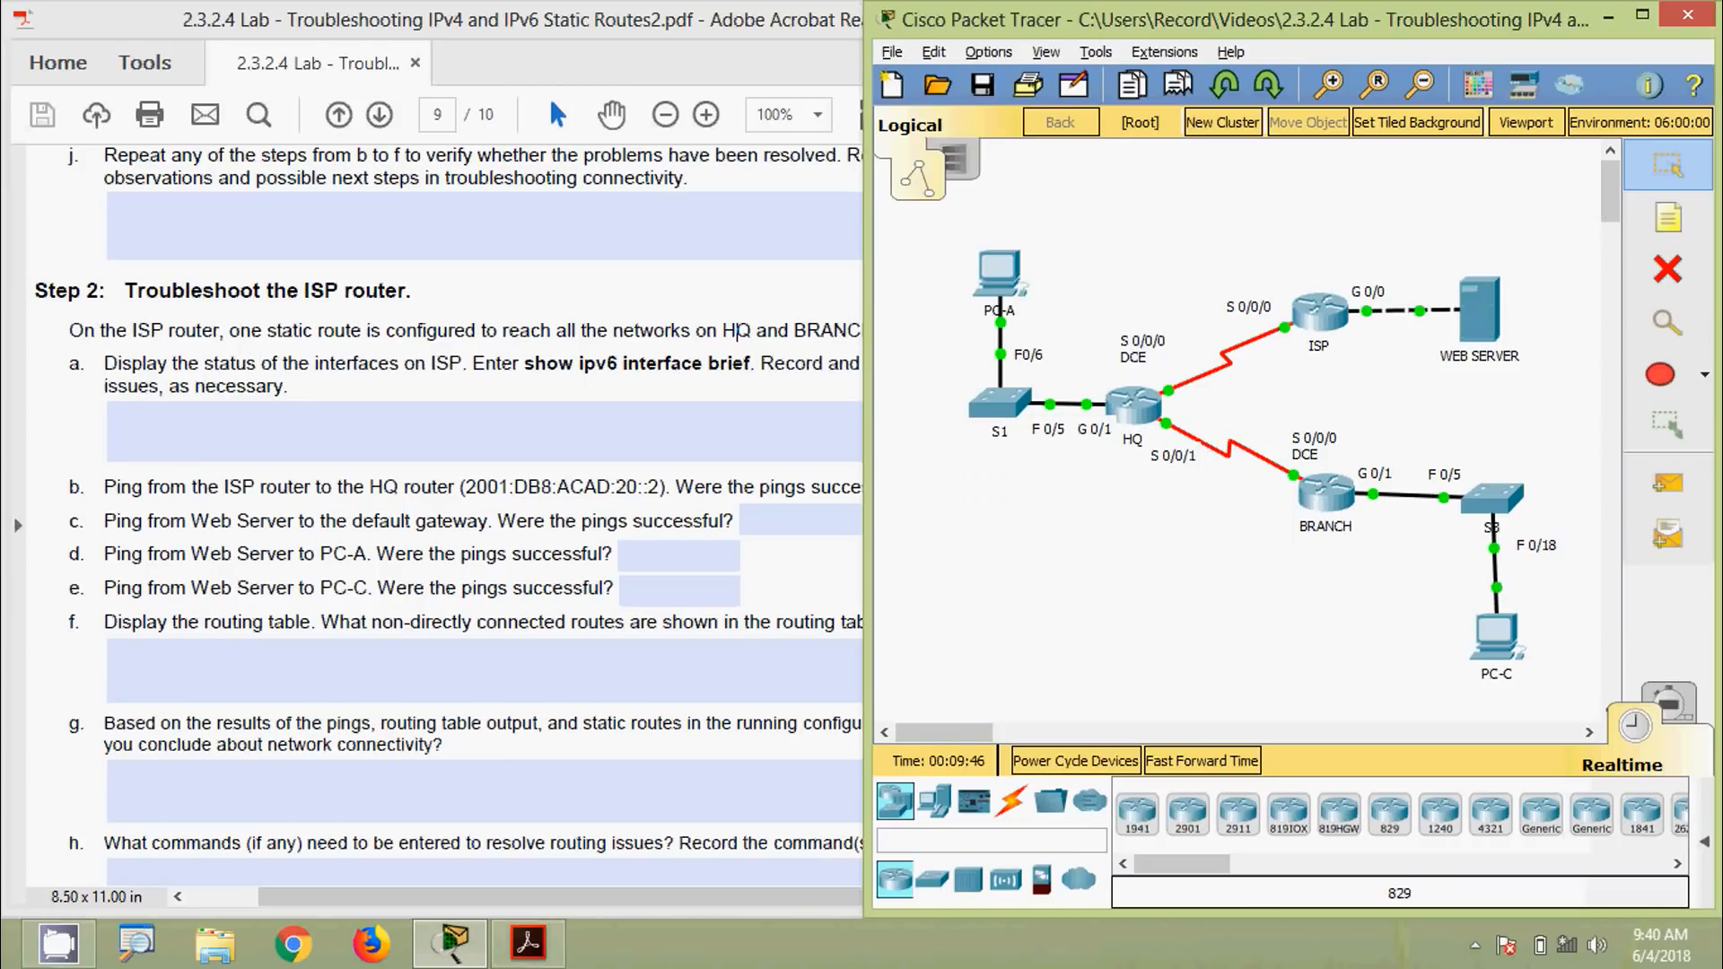
{"action": "left_click", "coordinate": [1319, 313]}
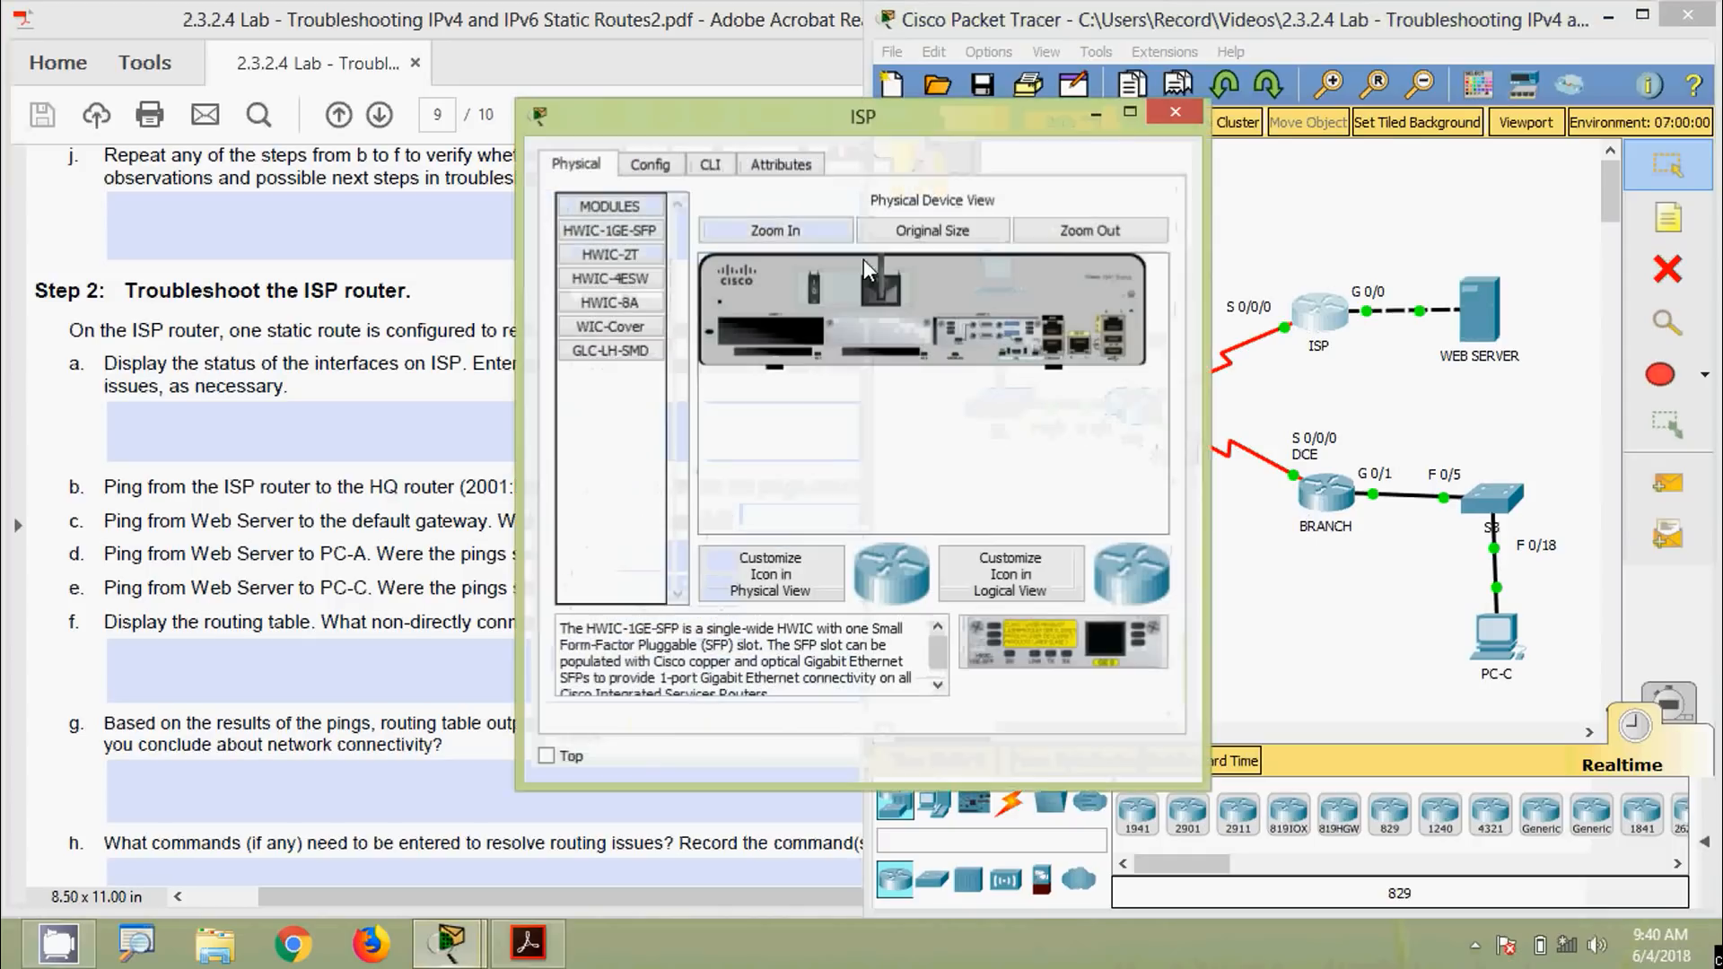
{"action": "left_click", "coordinate": [711, 165]}
{"action": "left_click_drag", "start_coordinate": [747, 117], "coordinate": [1038, 55]}
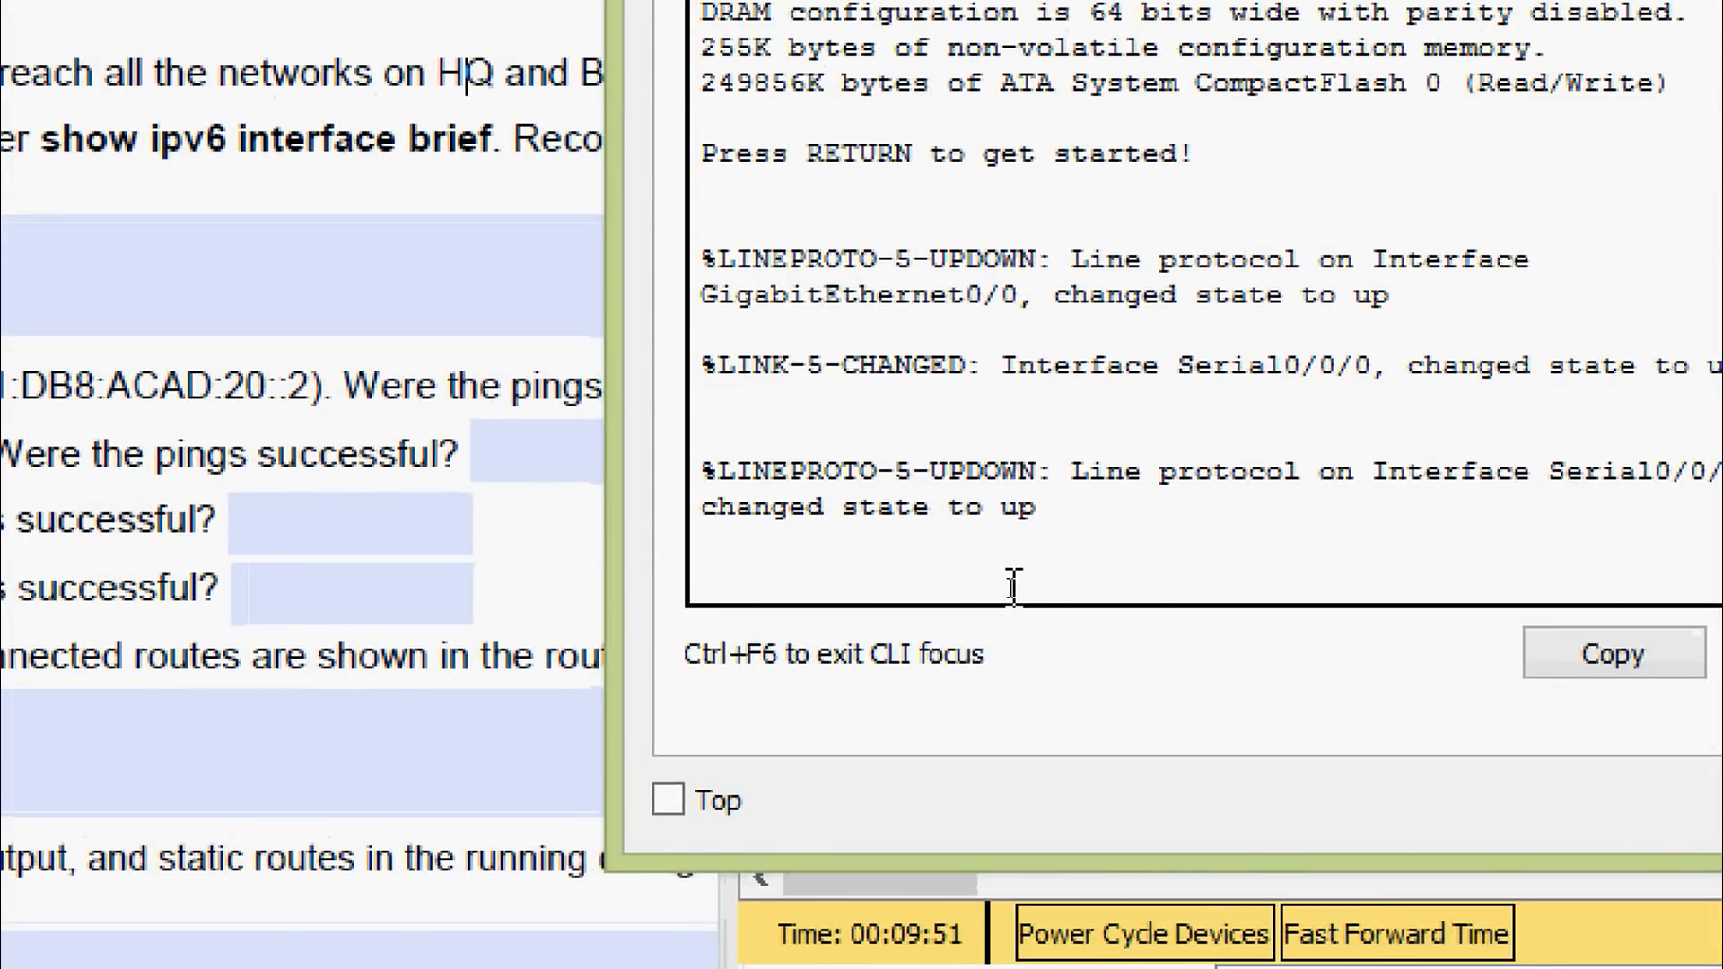
{"action": "key", "text": "Return"}
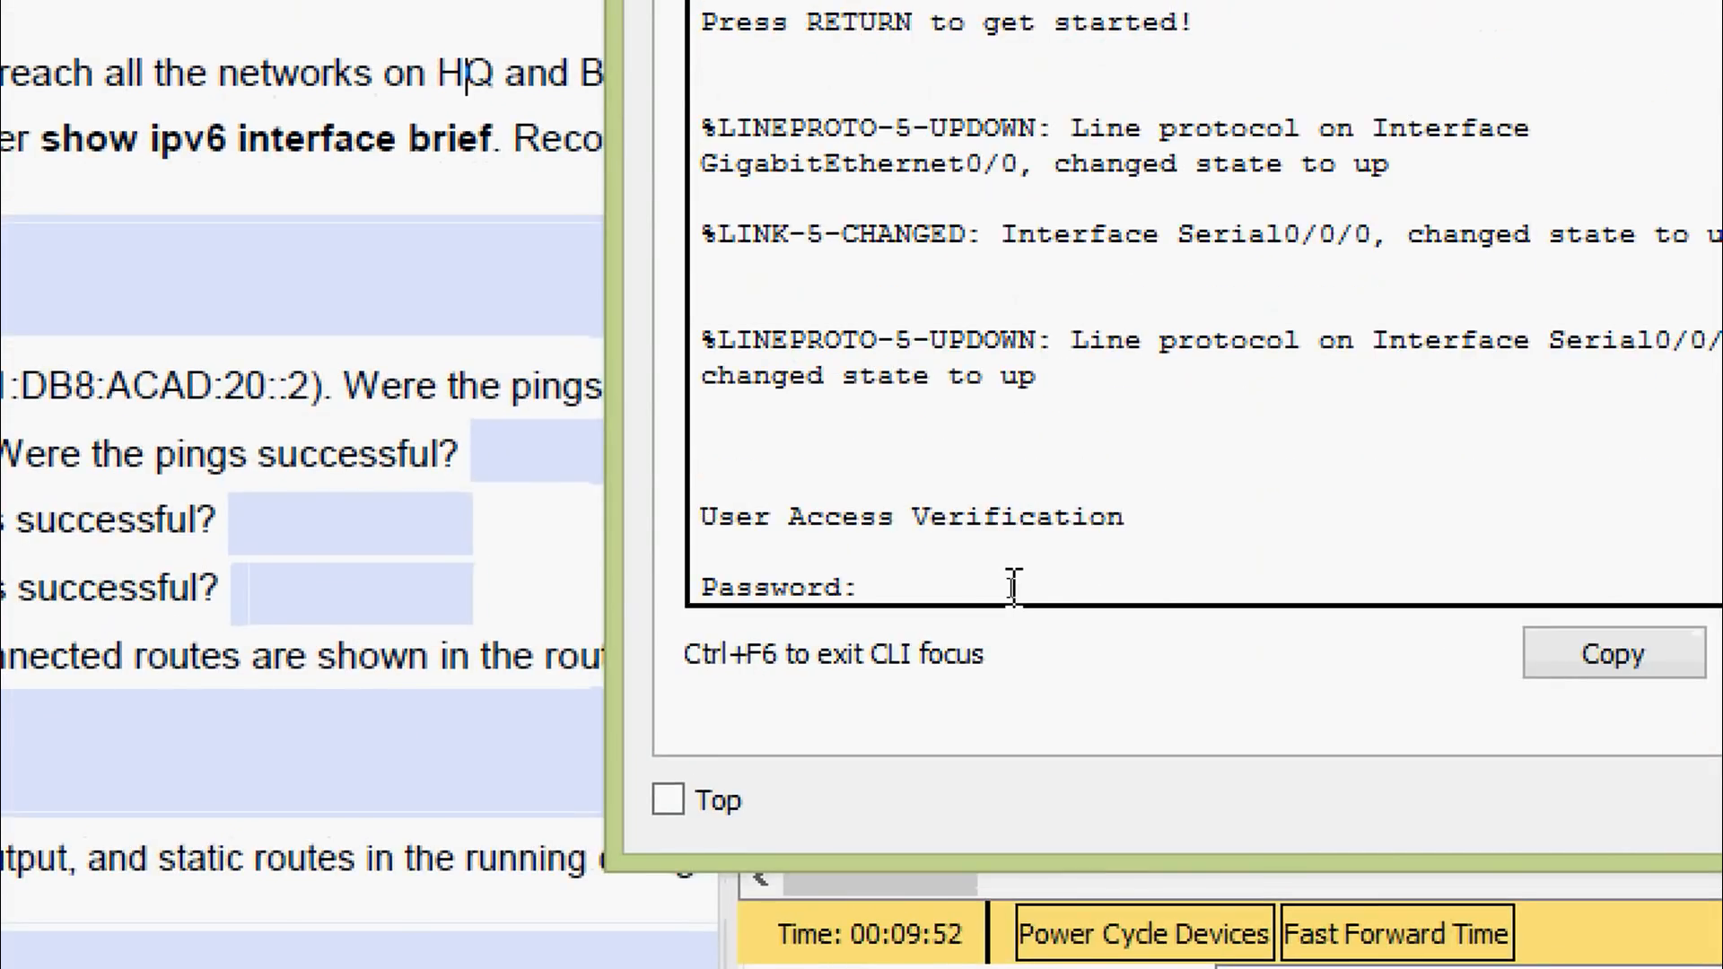
{"action": "key", "text": "Return"}
{"action": "key", "text": "Return"}
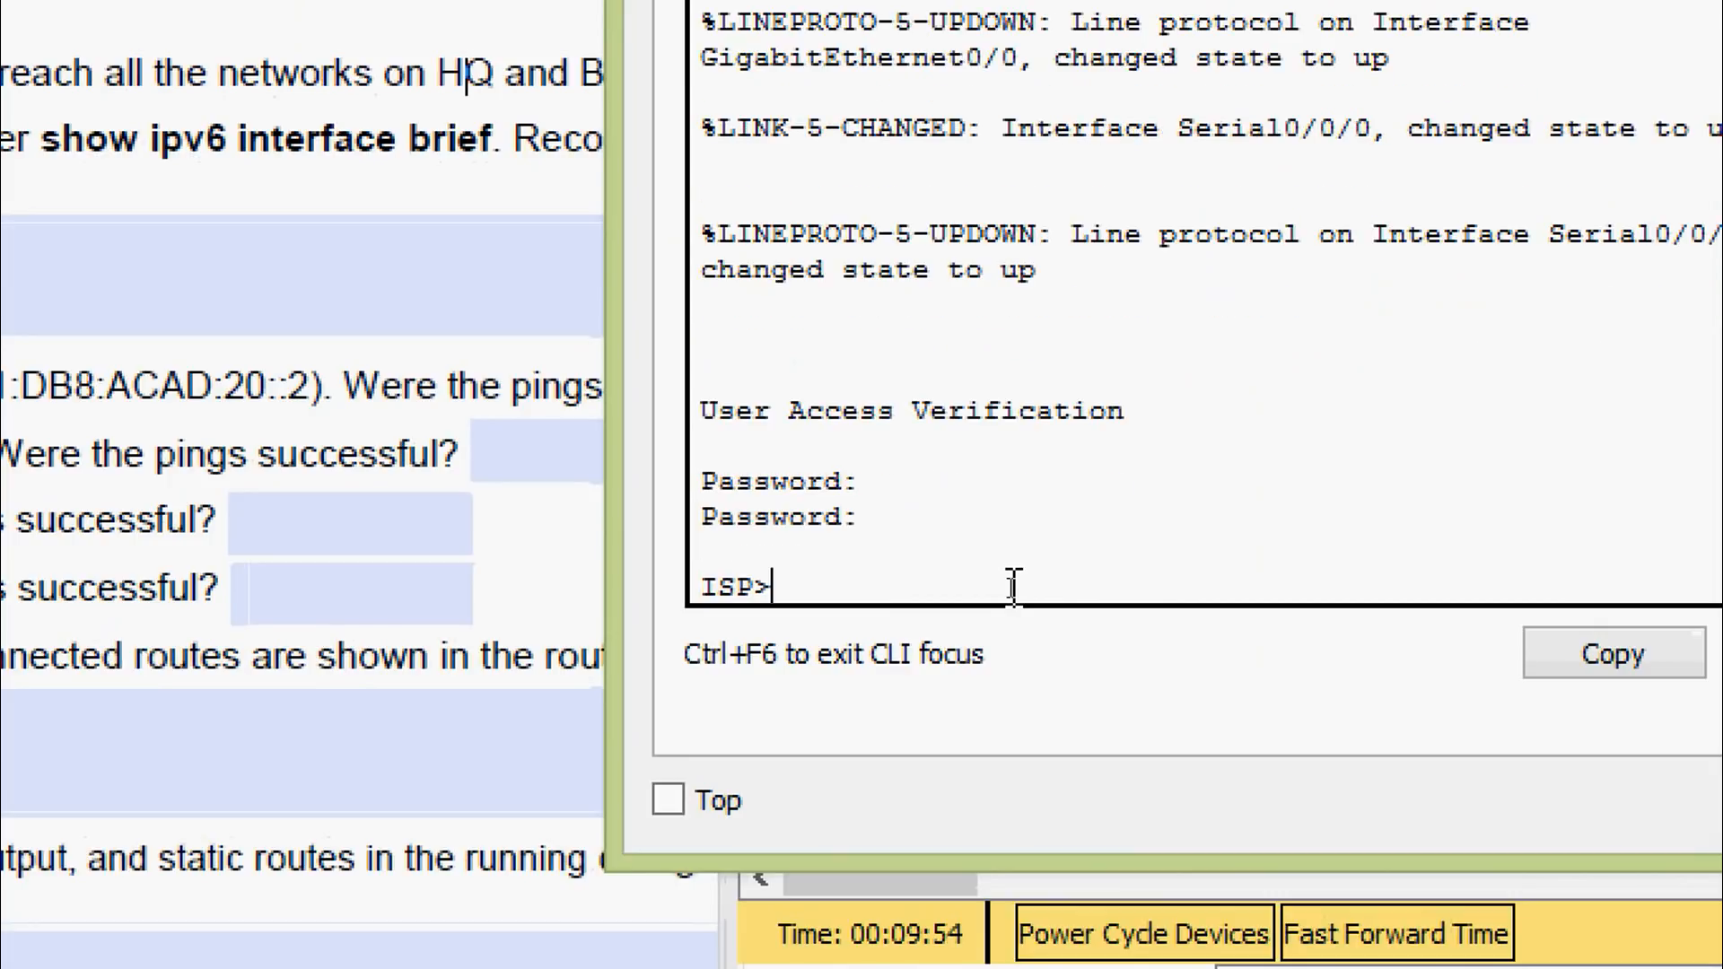
{"action": "type", "text": "ena"}
{"action": "key", "text": "Tab"}
{"action": "key", "text": "Return"}
{"action": "key", "text": "Return"}
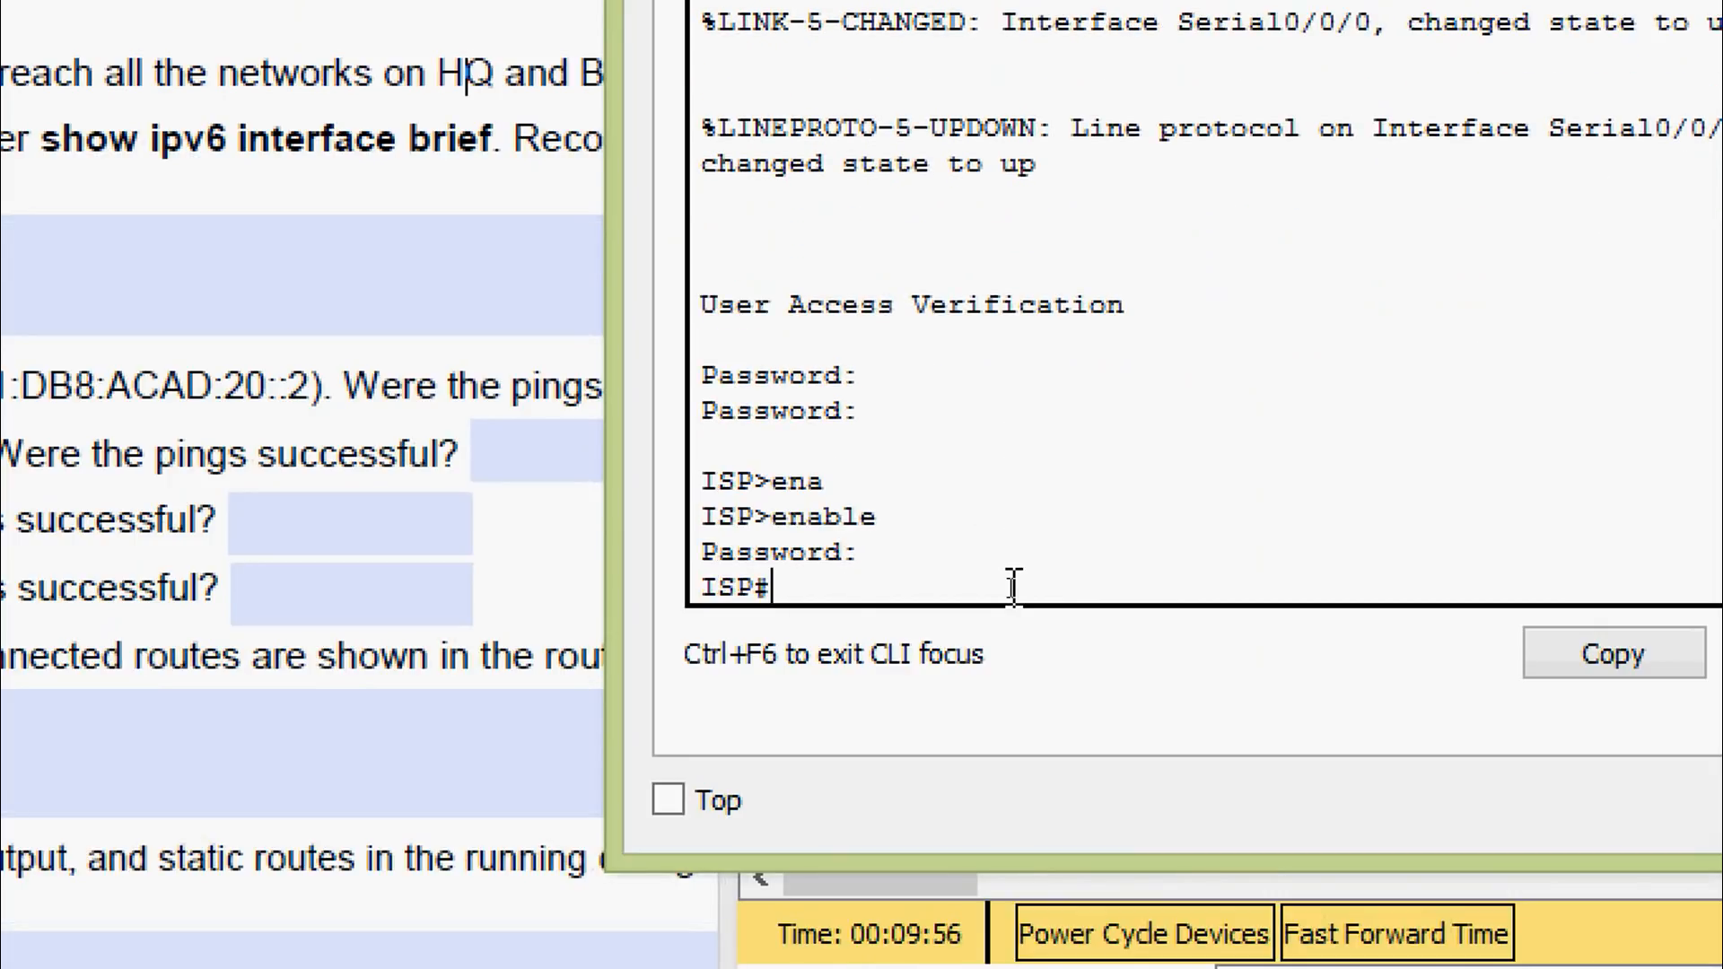
Run show ipv6 interface brief on ISP to list G0/0 and S0/0/0 status and addresses
{"action": "type", "text": "sh"}
{"action": "key", "text": "Tab"}
{"action": "type", "text": "ipv"}
{"action": "key", "text": "Tab"}
{"action": "type", "text": "inter"}
{"action": "key", "text": "Tab"}
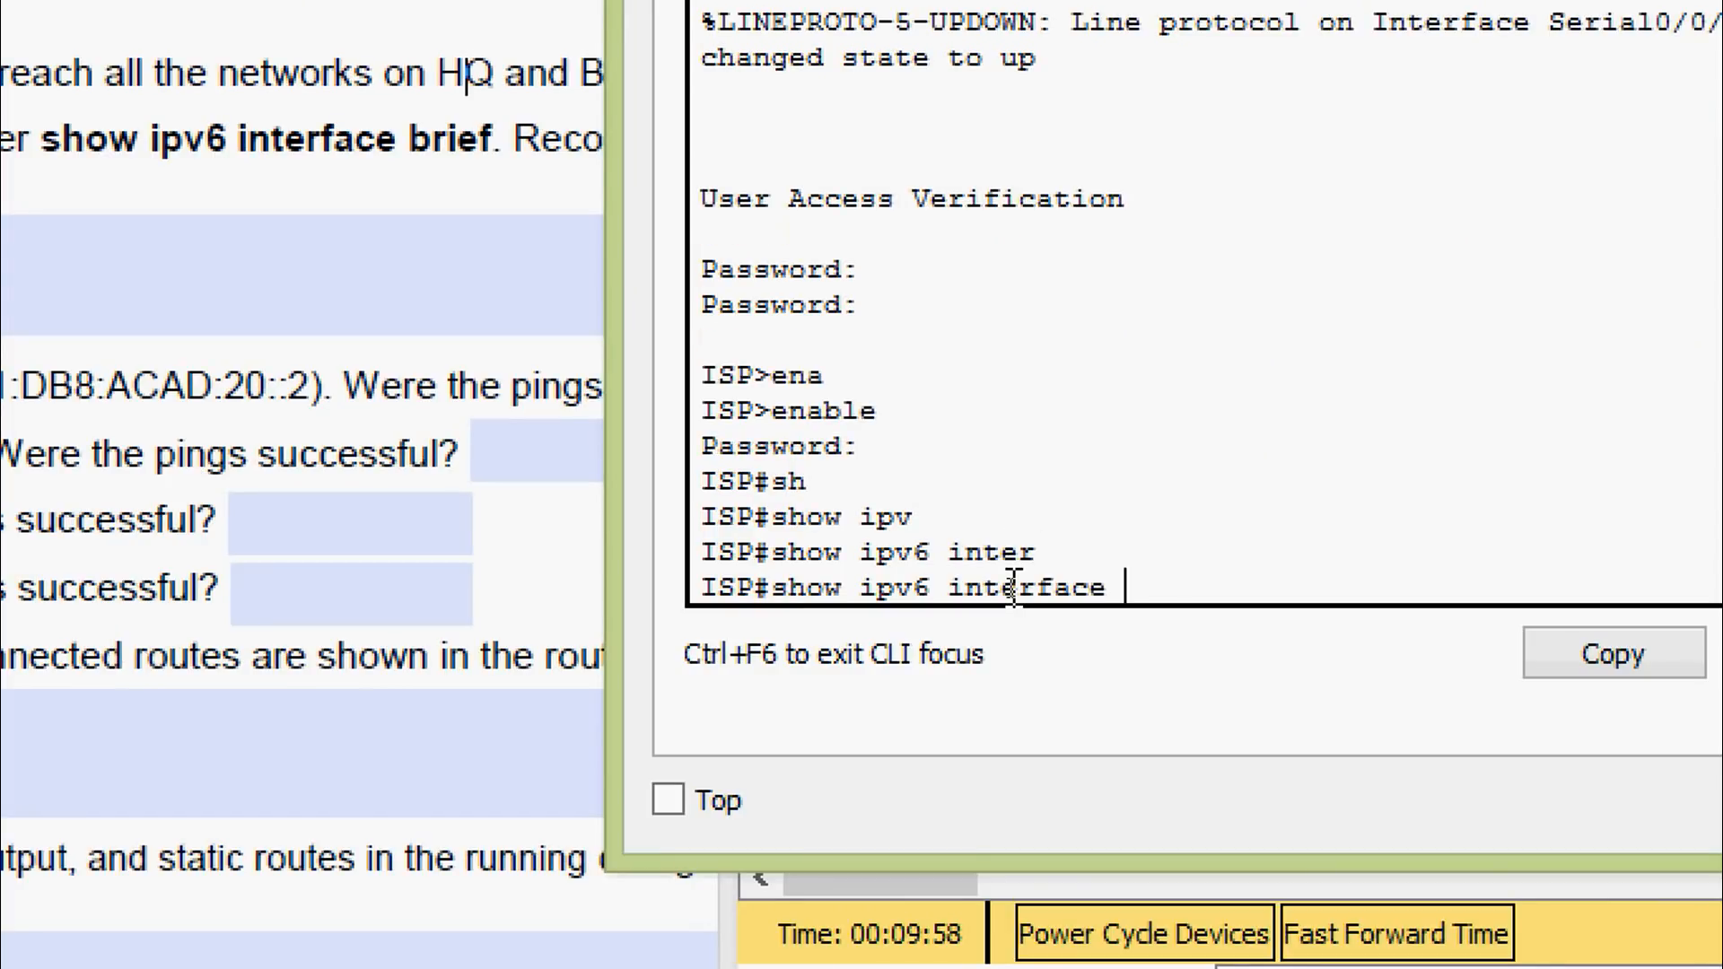
{"action": "type", "text": "b"}
{"action": "key", "text": "Tab"}
{"action": "key", "text": "Return"}
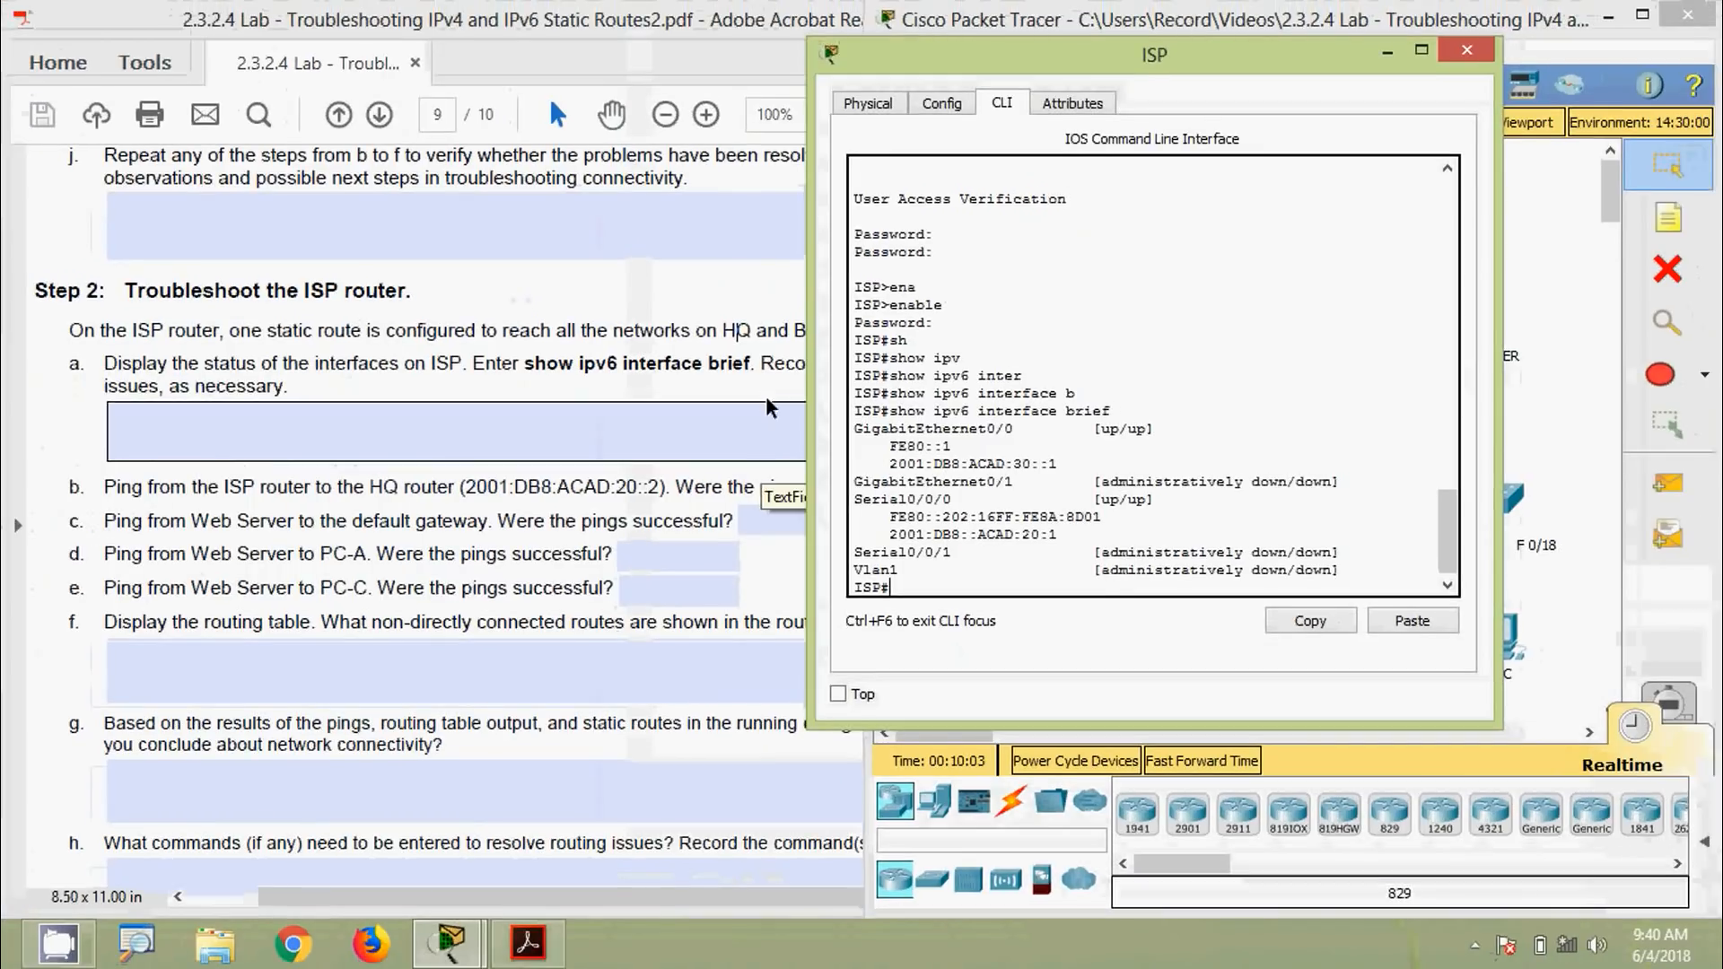
Scroll the lab PDF to the Part 3 addressing table and compare ISP's G0/0 address with the console output
{"action": "left_click", "coordinate": [428, 145]}
{"action": "scroll", "coordinate": [429, 146], "scroll_direction": "up", "scroll_amount": 7}
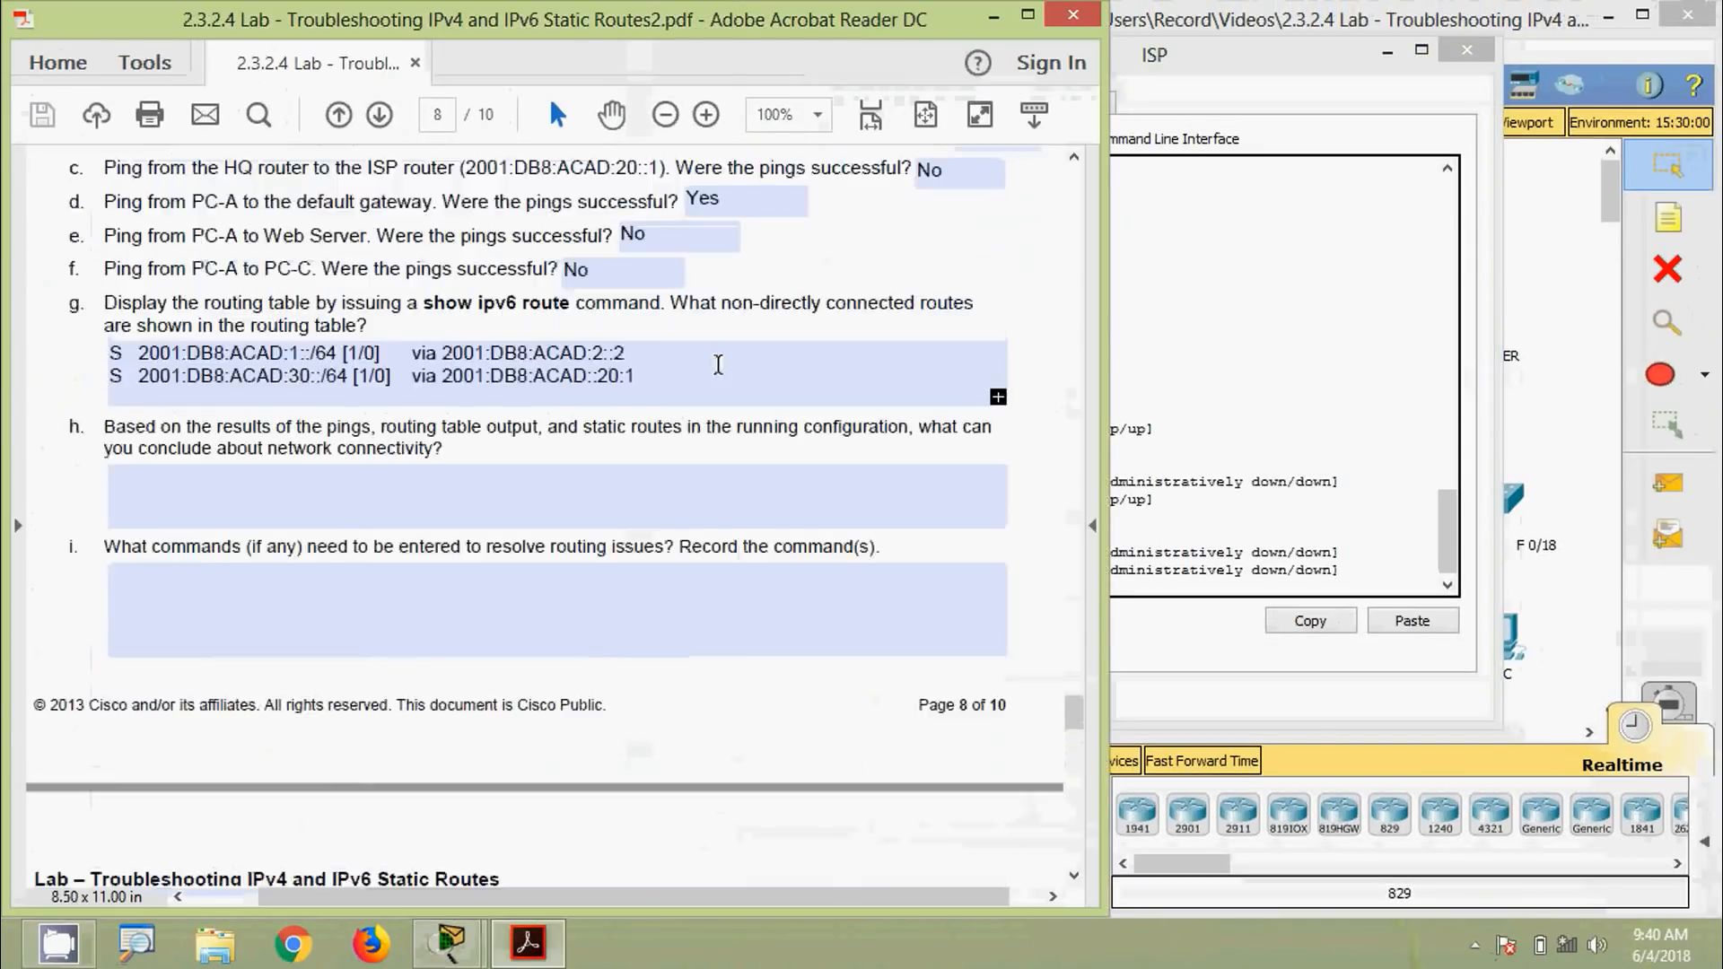
{"action": "scroll", "coordinate": [718, 364], "scroll_direction": "up", "scroll_amount": 9}
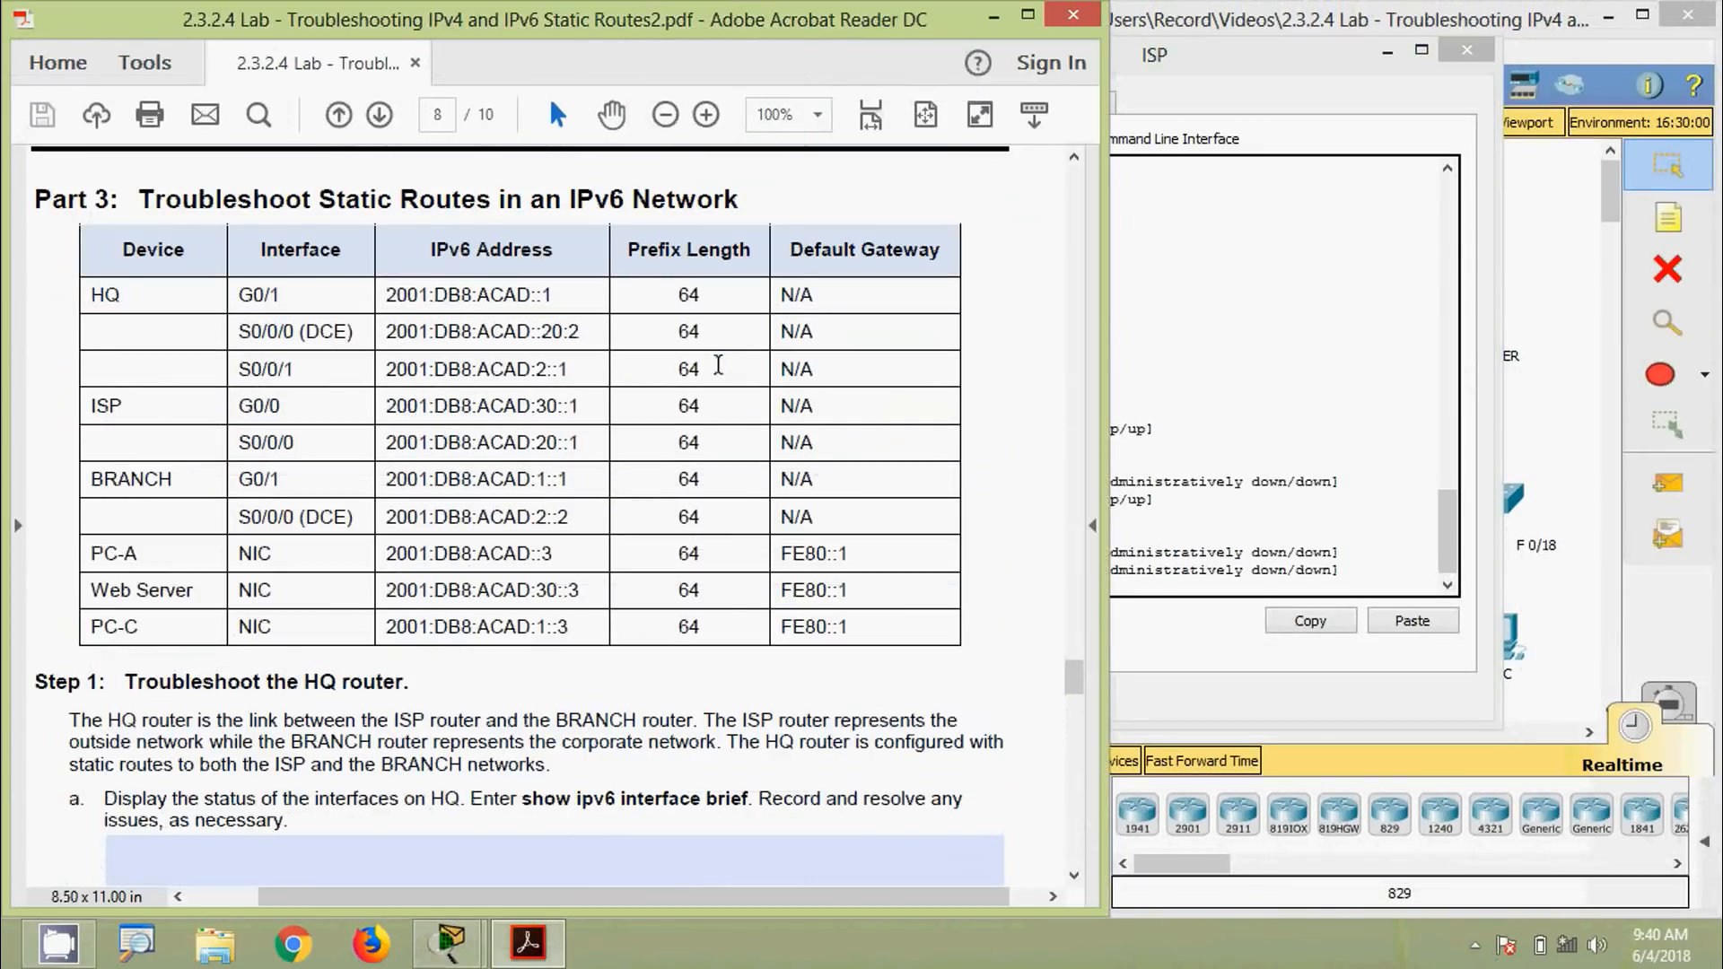
{"action": "scroll", "coordinate": [718, 364], "scroll_direction": "up", "scroll_amount": 1}
{"action": "key", "text": "alt+Tab"}
{"action": "left_click_drag", "start_coordinate": [1005, 56], "coordinate": [817, 126]}
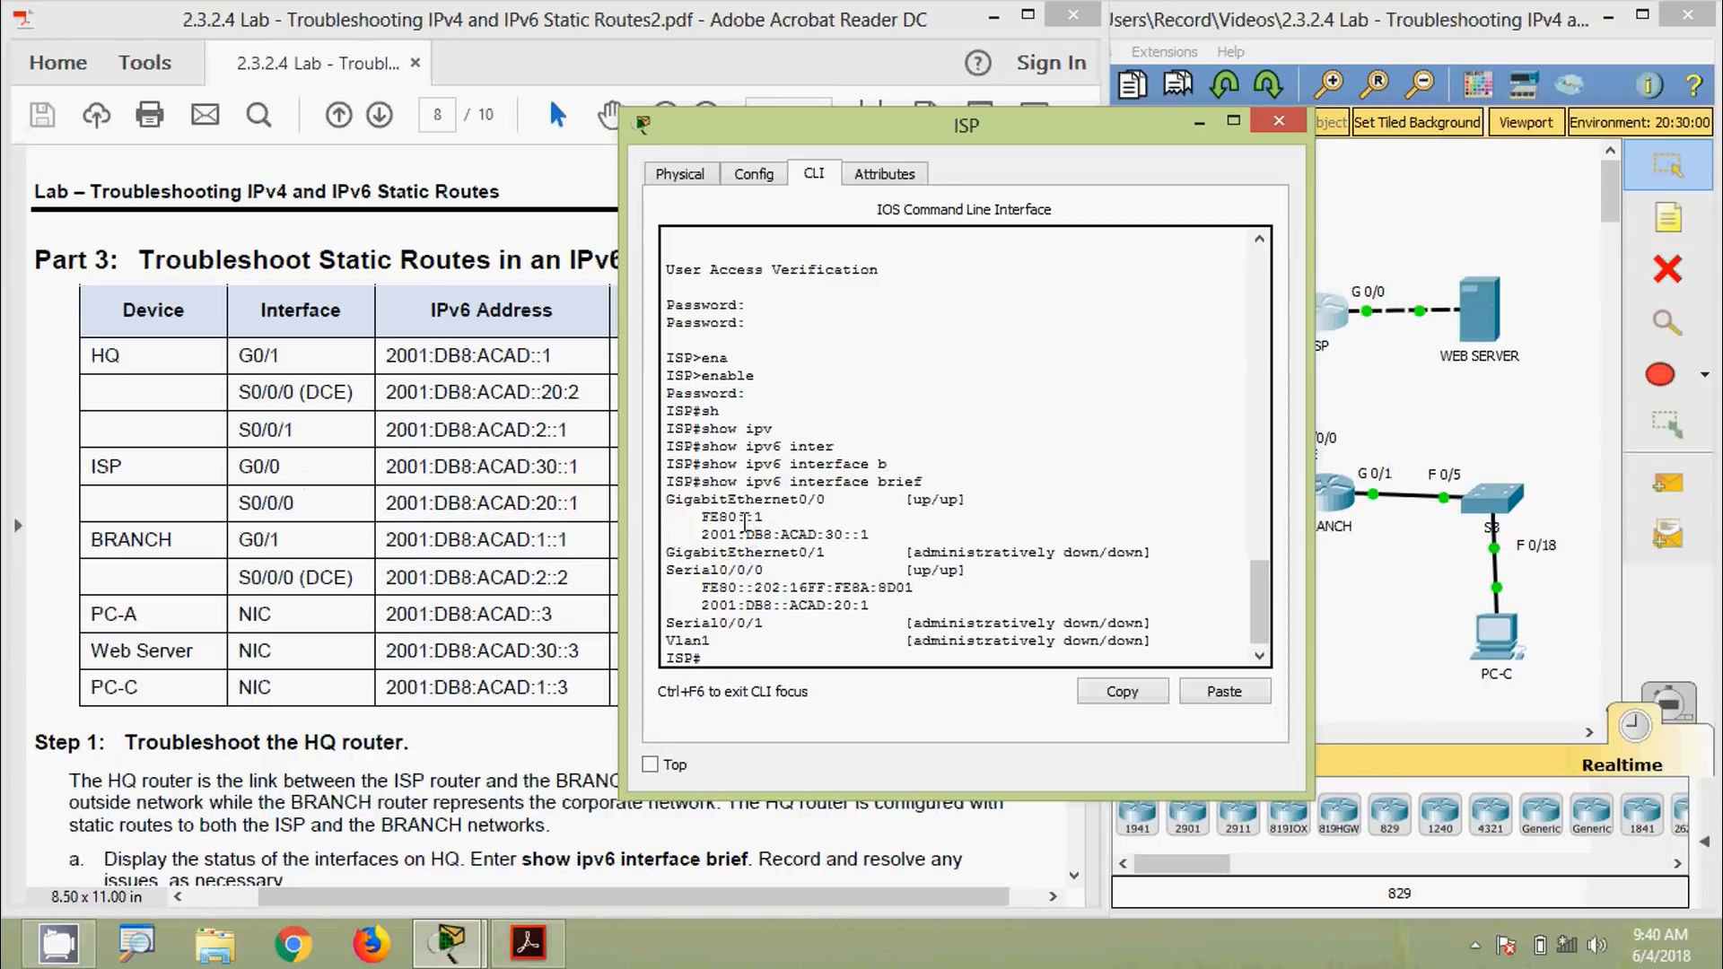
{"action": "left_click_drag", "start_coordinate": [701, 535], "coordinate": [871, 535]}
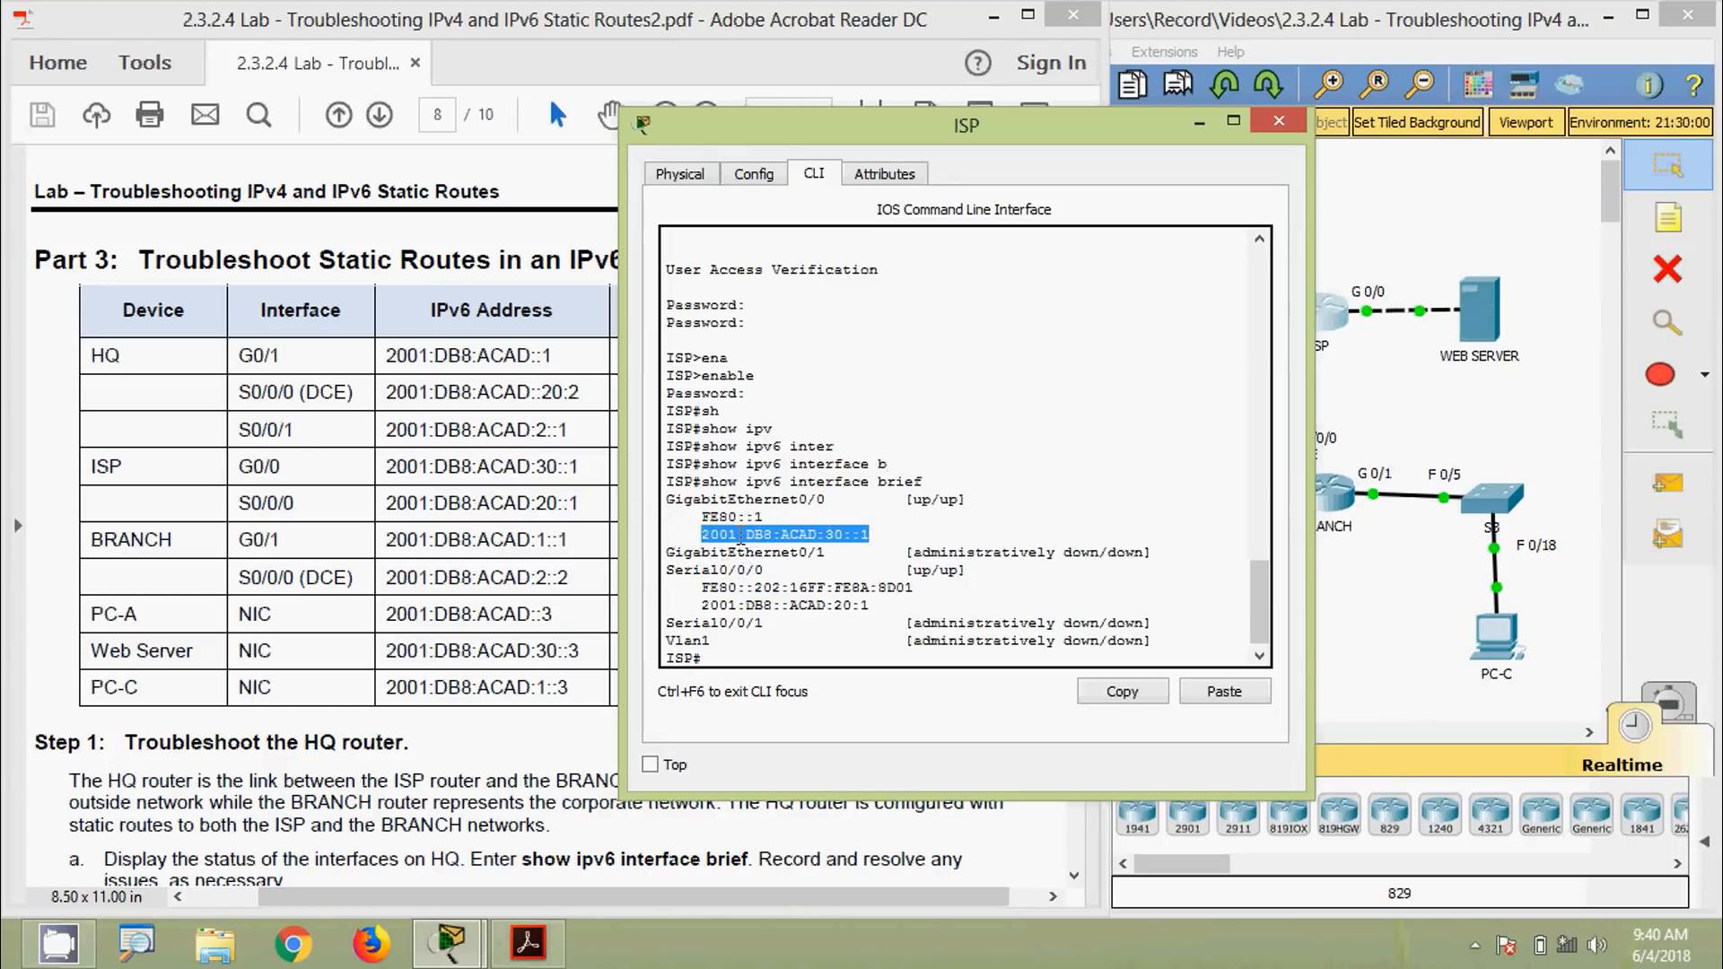
{"action": "left_click_drag", "start_coordinate": [386, 467], "coordinate": [593, 466]}
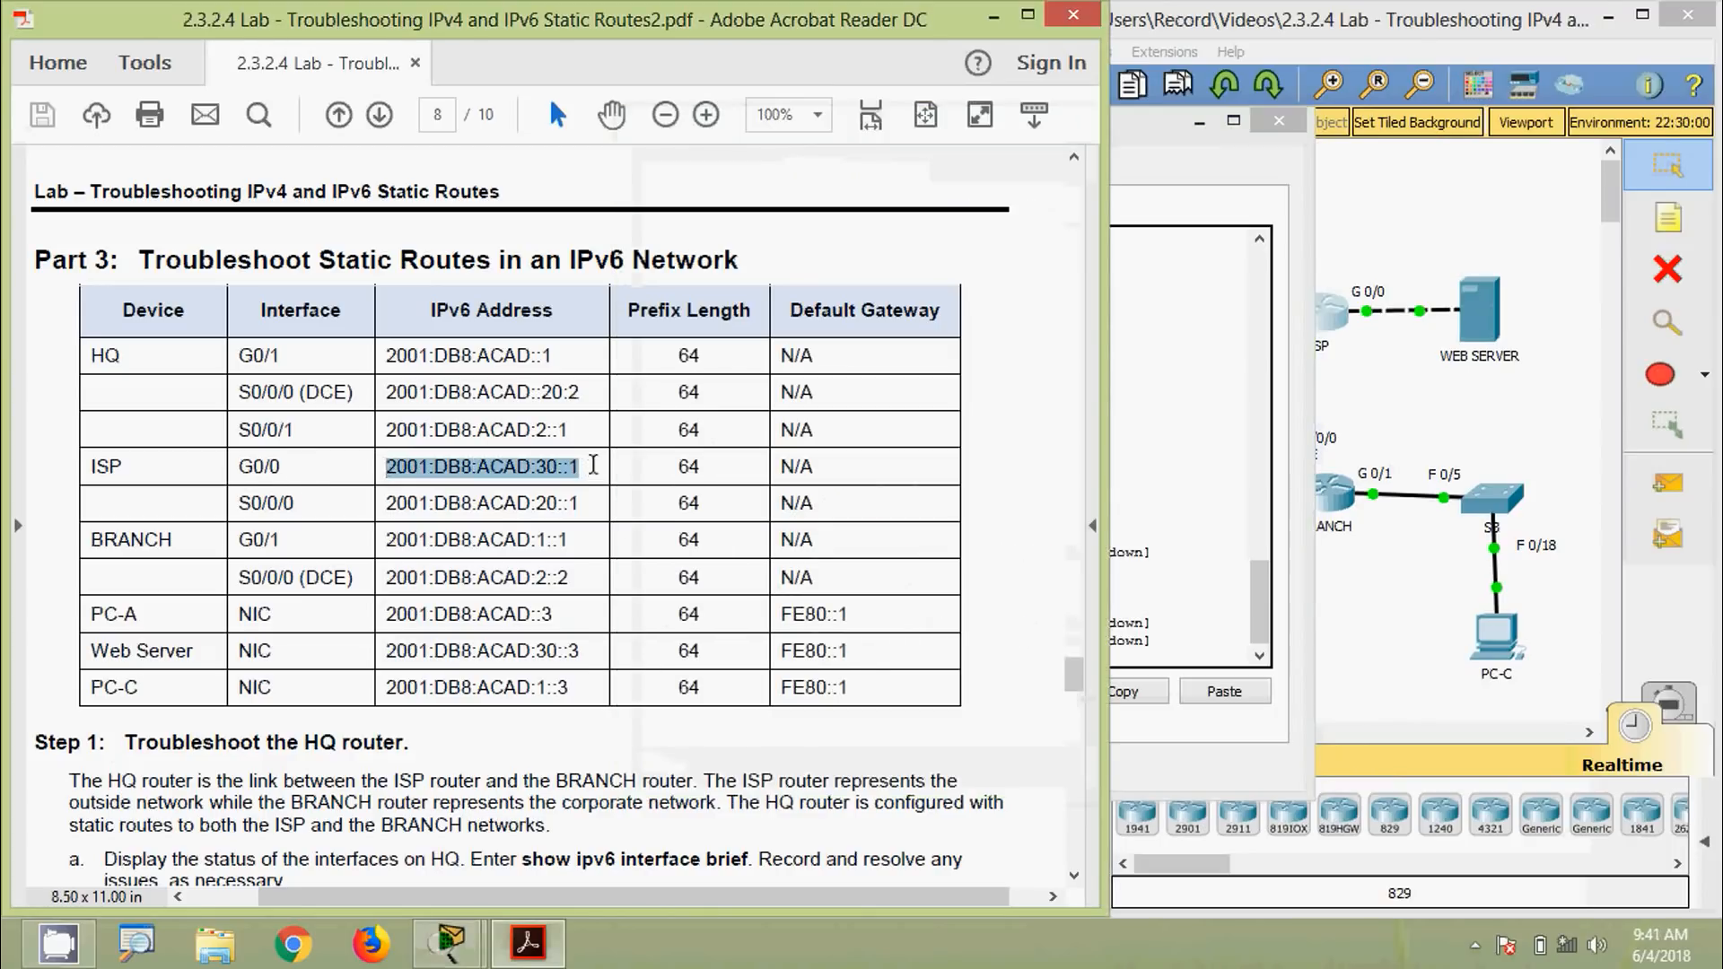
{"action": "left_click", "coordinate": [1159, 465]}
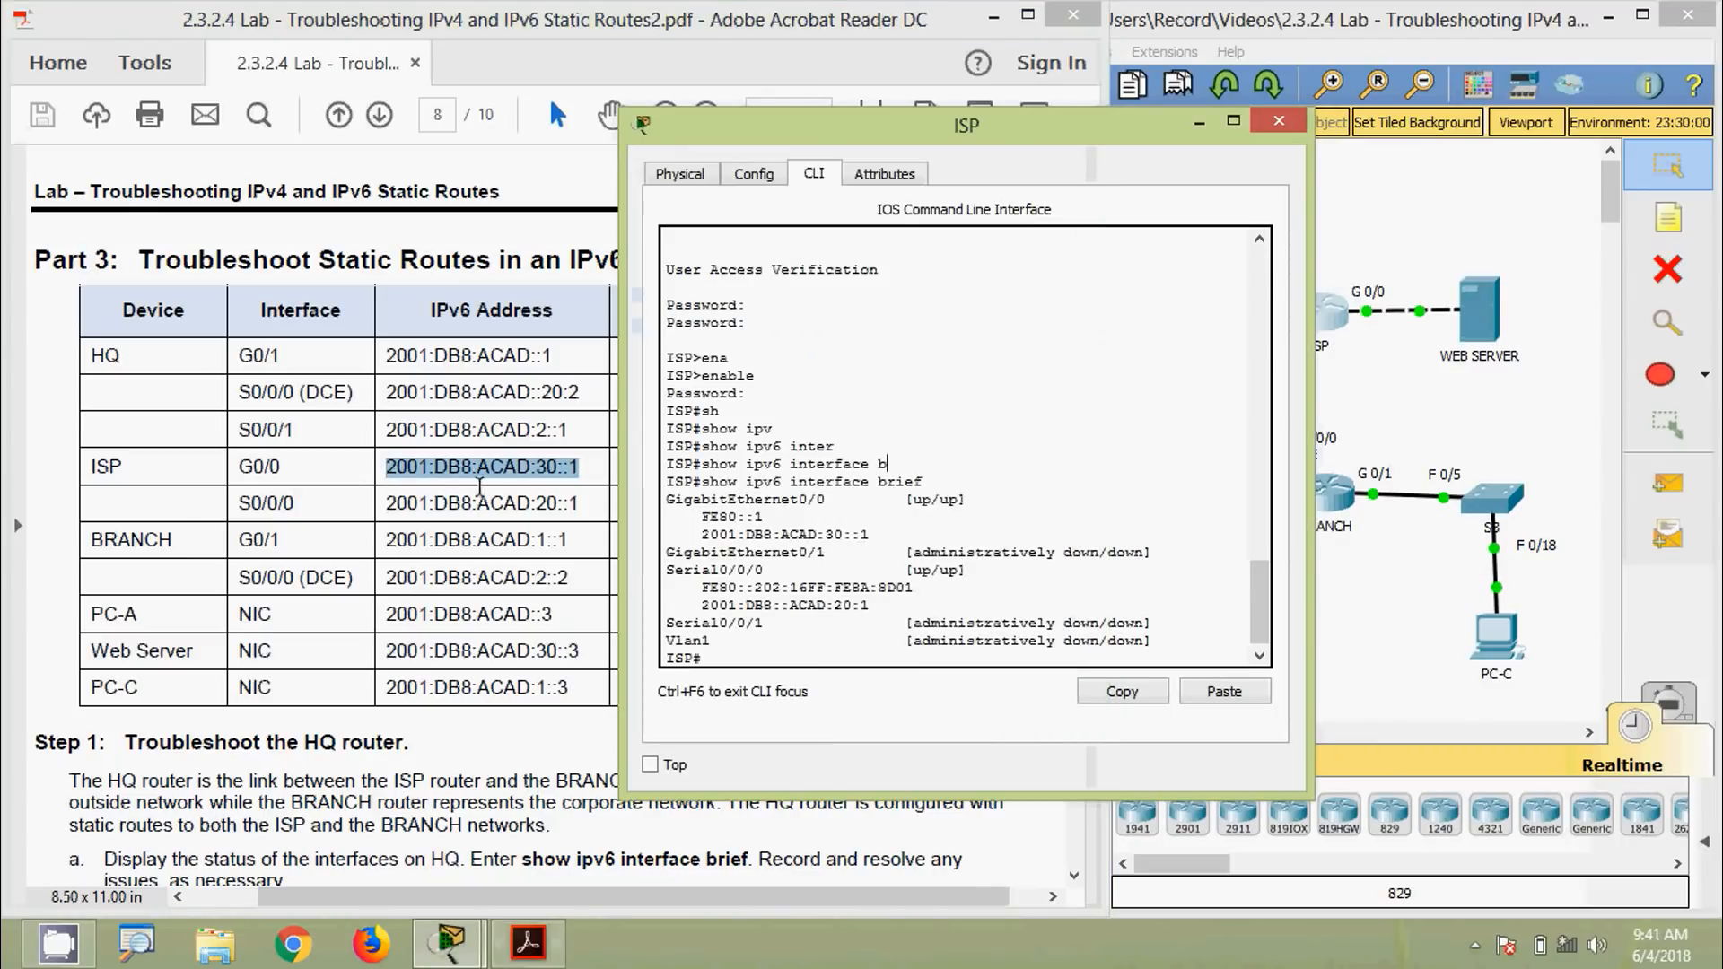
{"action": "left_click_drag", "start_coordinate": [703, 536], "coordinate": [875, 535]}
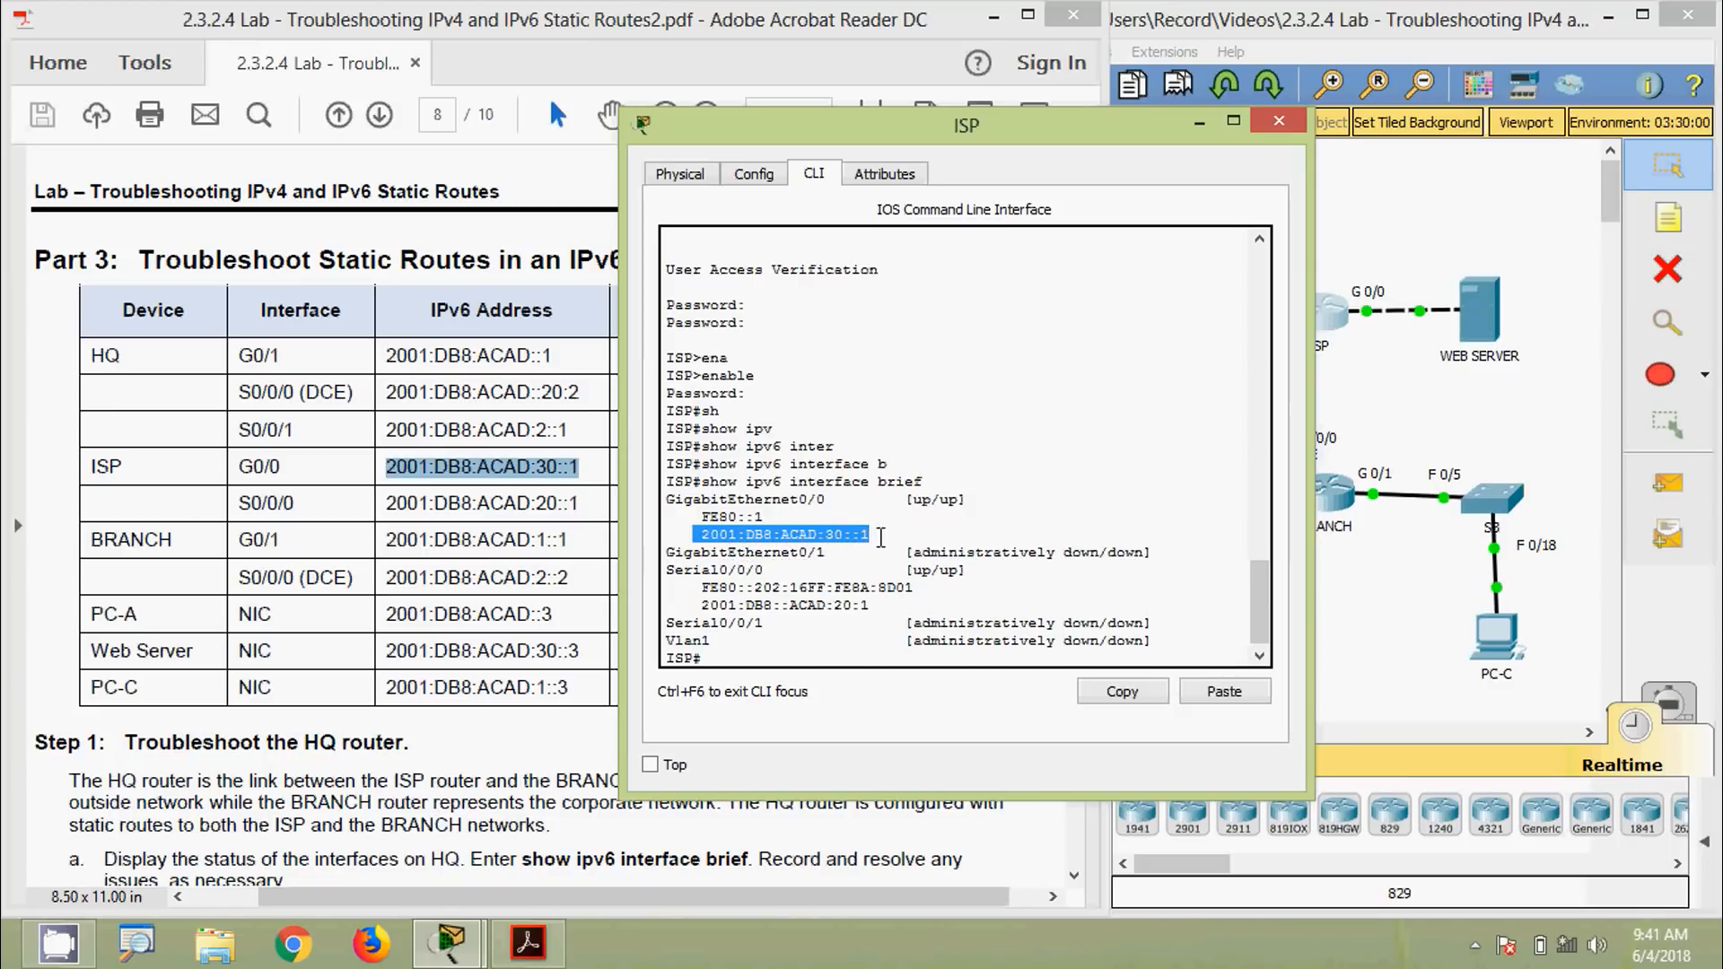
Compare ISP's S0/0/0 address: output shows 2001:DB8::ACAD:20:1 instead of the table's 2001:DB8:ACAD:20::1
{"action": "left_click", "coordinate": [476, 507]}
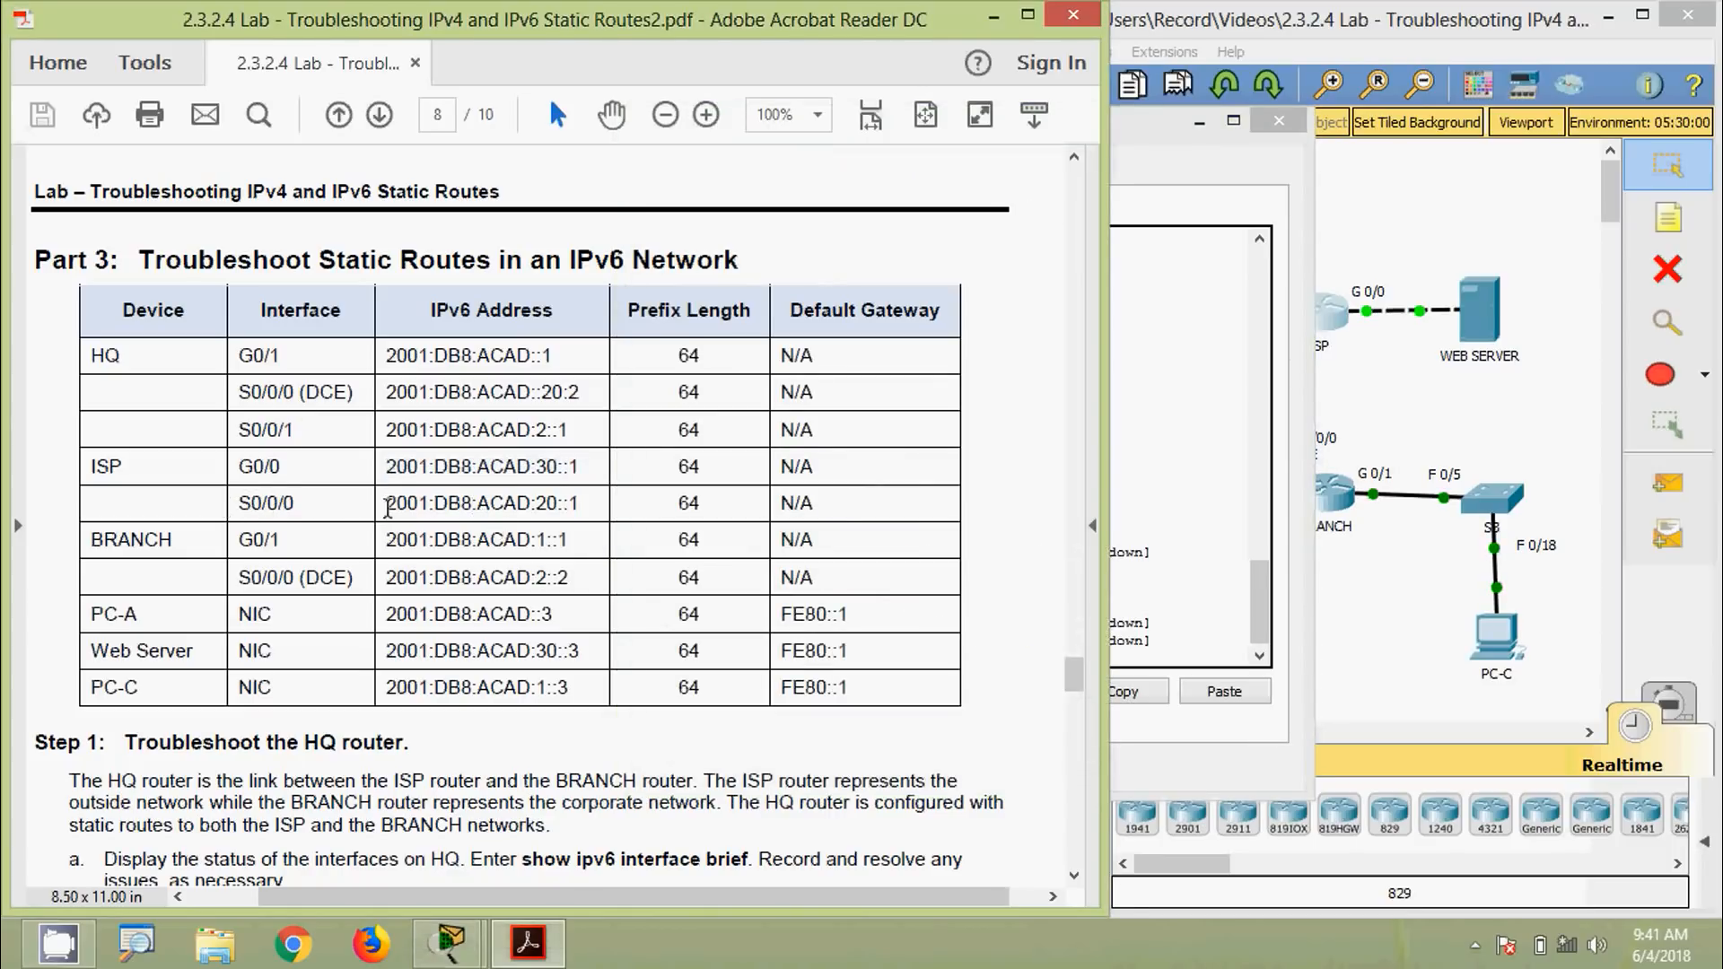
{"action": "left_click_drag", "start_coordinate": [384, 505], "coordinate": [579, 503]}
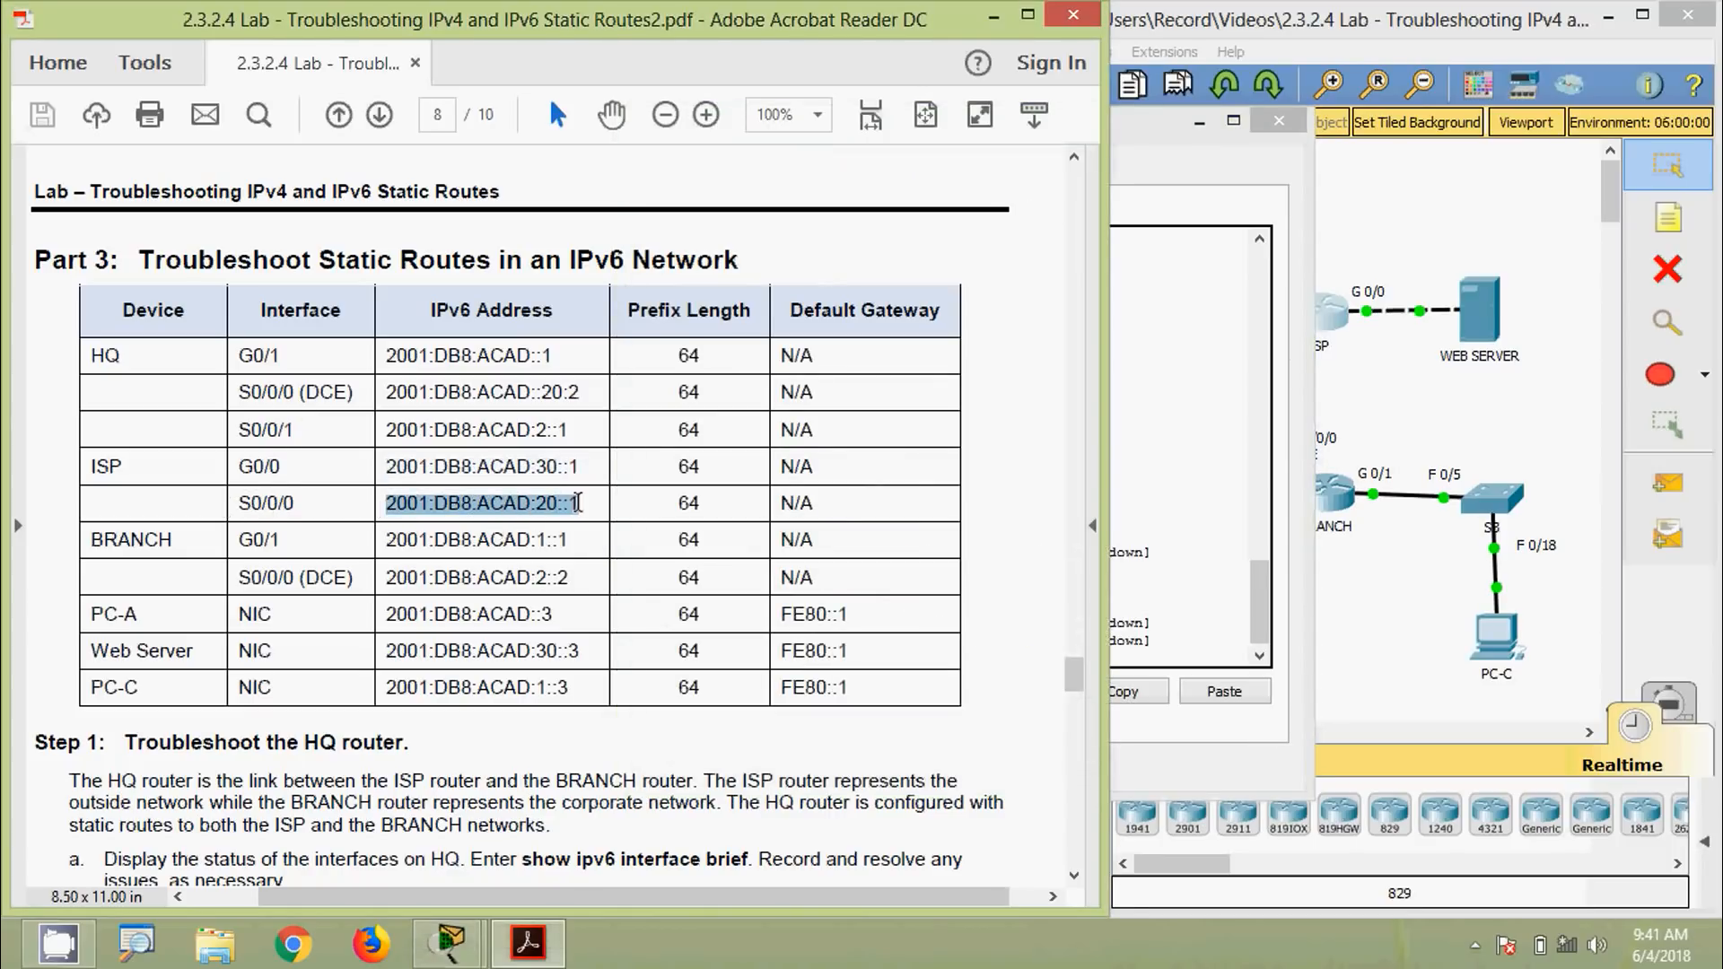
{"action": "left_click", "coordinate": [1124, 471]}
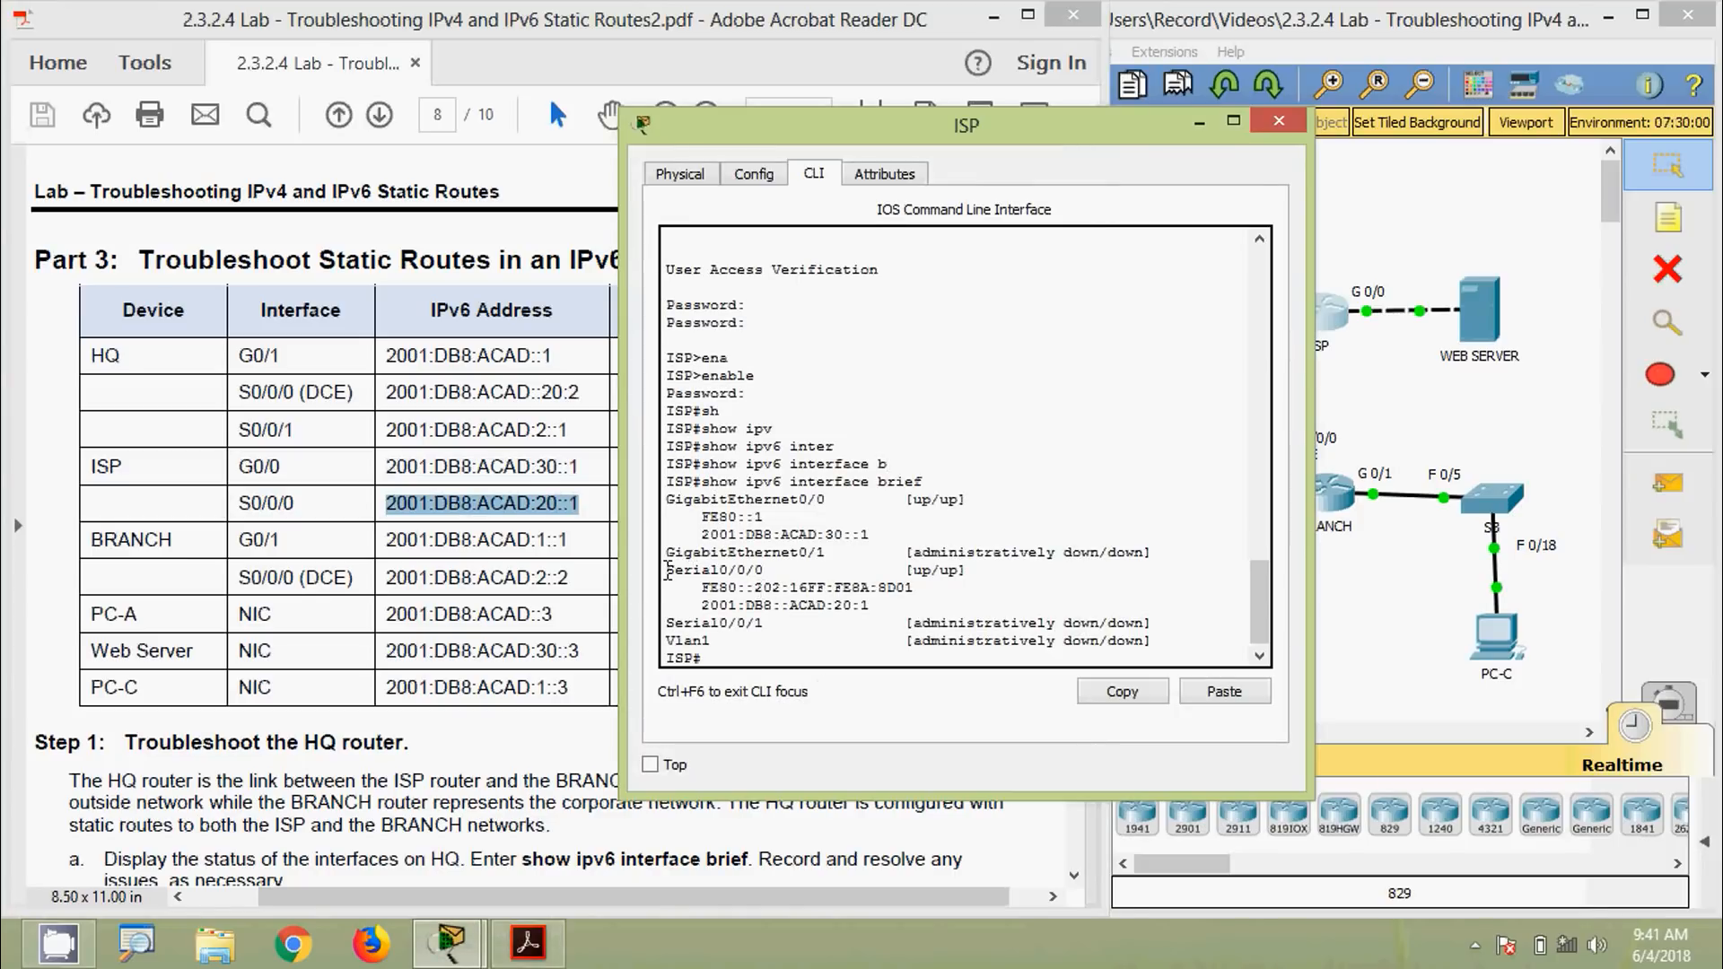
{"action": "left_click_drag", "start_coordinate": [666, 570], "coordinate": [783, 569]}
{"action": "left_click_drag", "start_coordinate": [686, 607], "coordinate": [785, 605]}
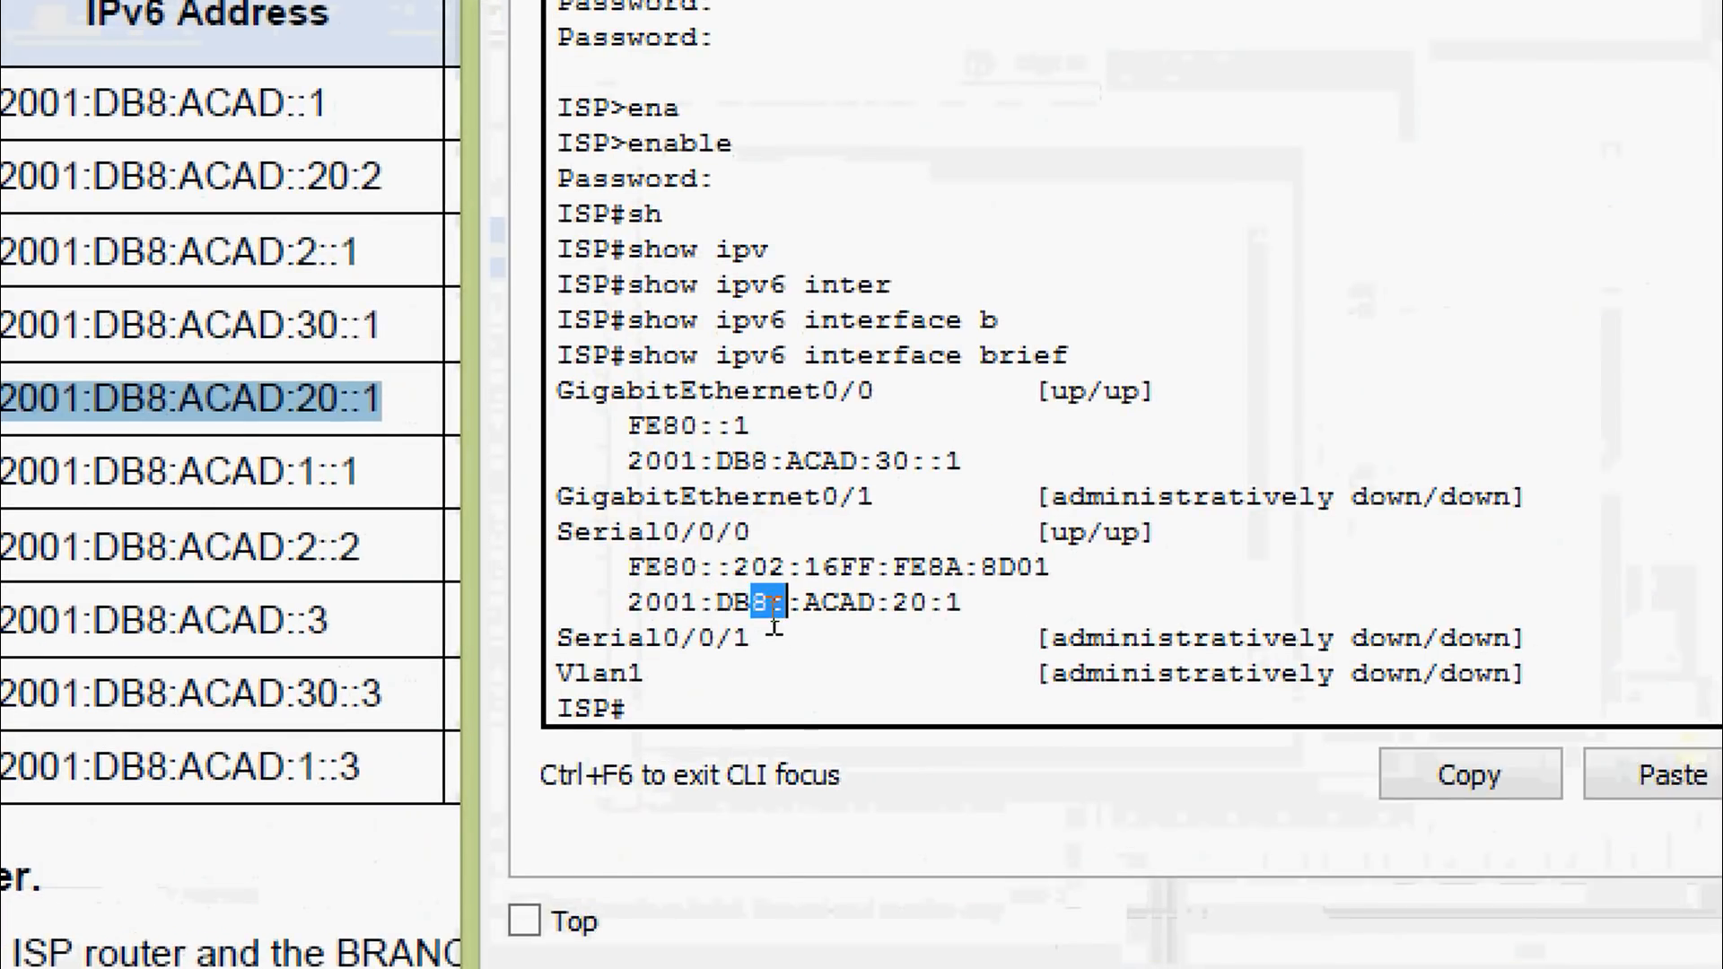
{"action": "left_click", "coordinate": [777, 619]}
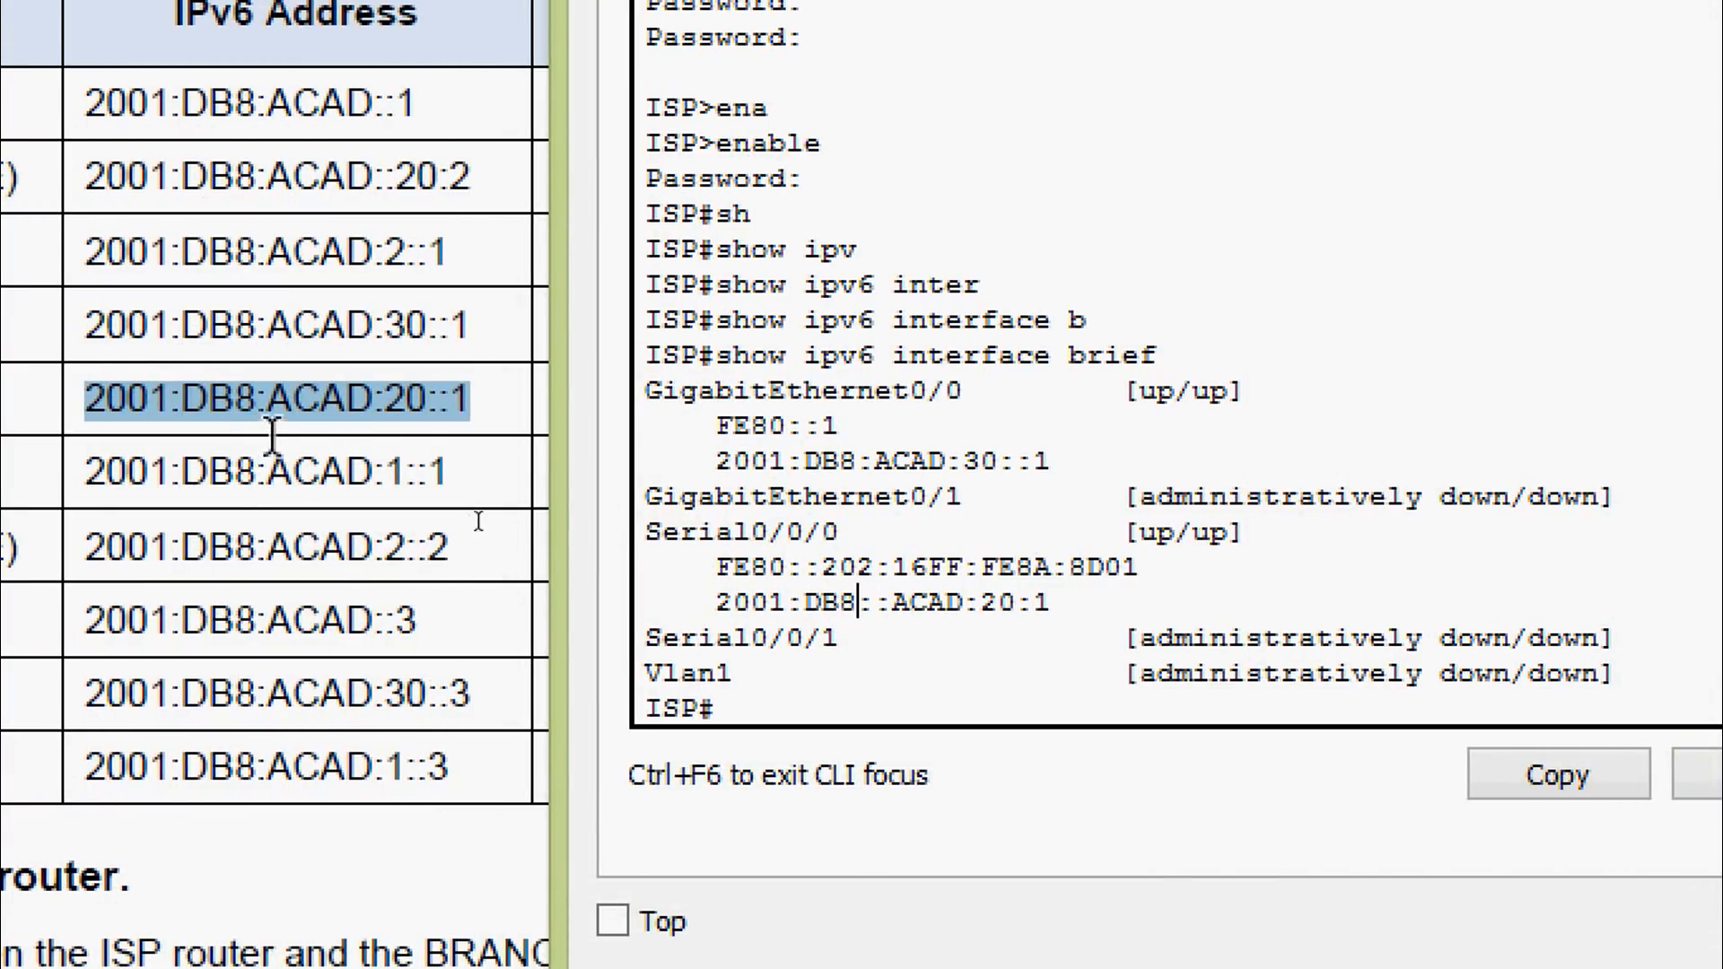
{"action": "left_click_drag", "start_coordinate": [269, 408], "coordinate": [434, 418]}
{"action": "left_click_drag", "start_coordinate": [702, 601], "coordinate": [1061, 599]}
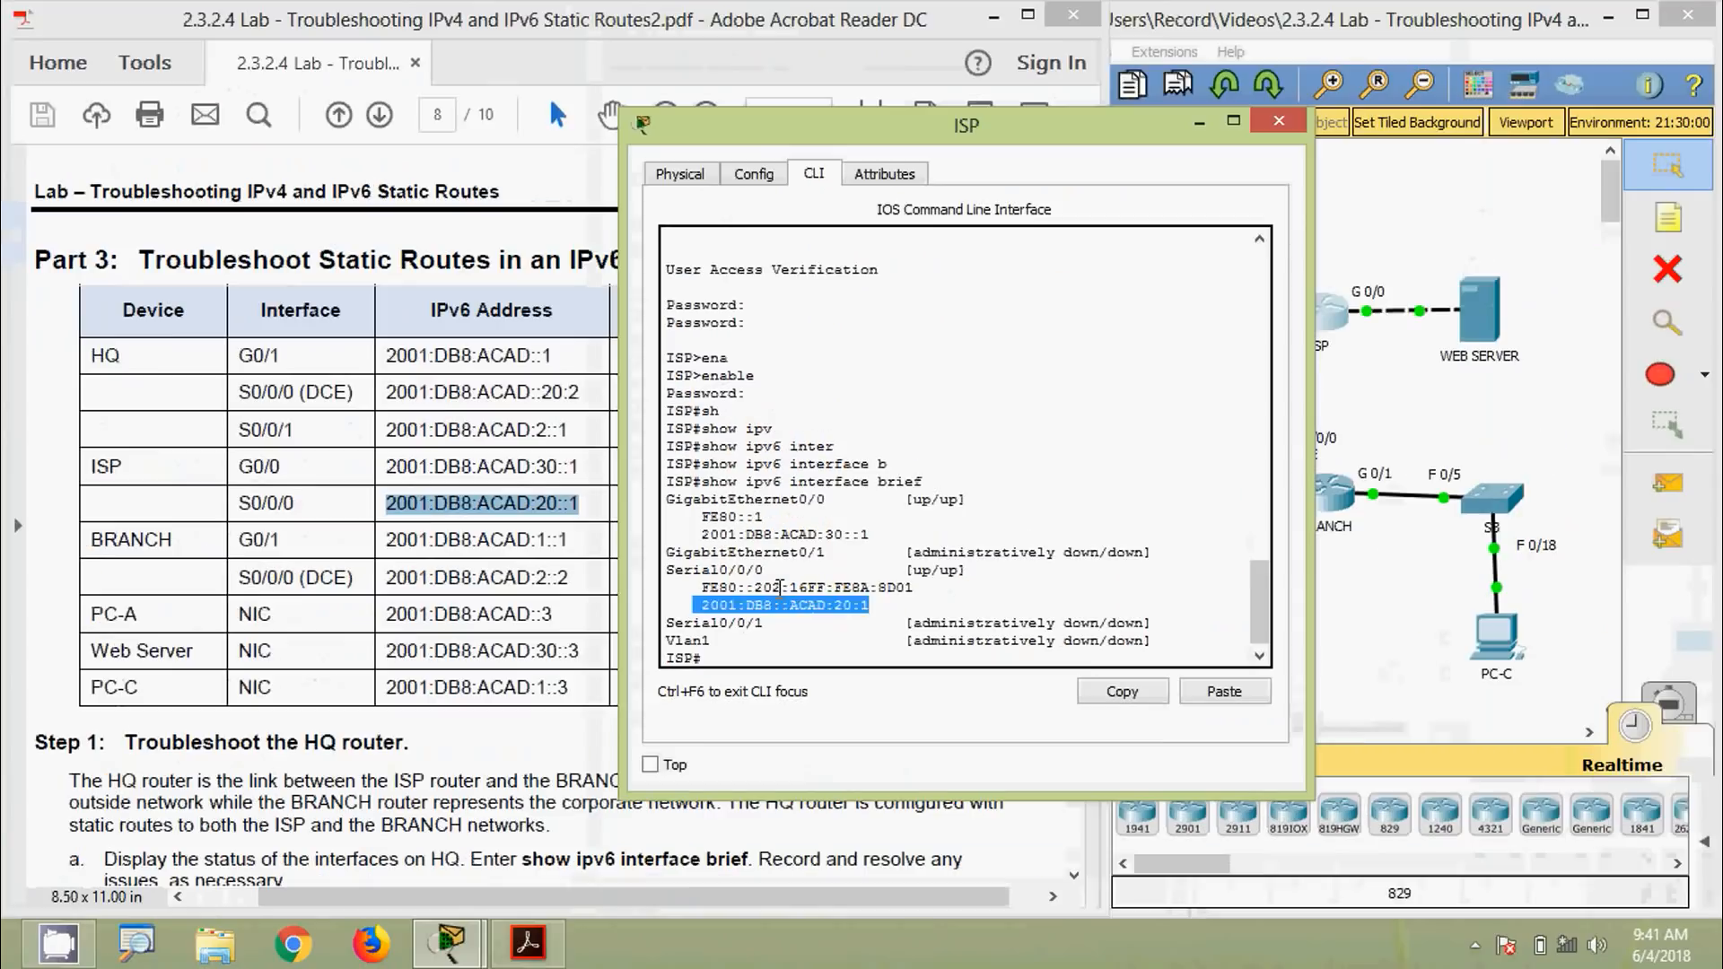
On ISP's Serial0/0/0, remove the wrong IPv6 address with no ipv6 address
{"action": "left_click", "coordinate": [873, 566]}
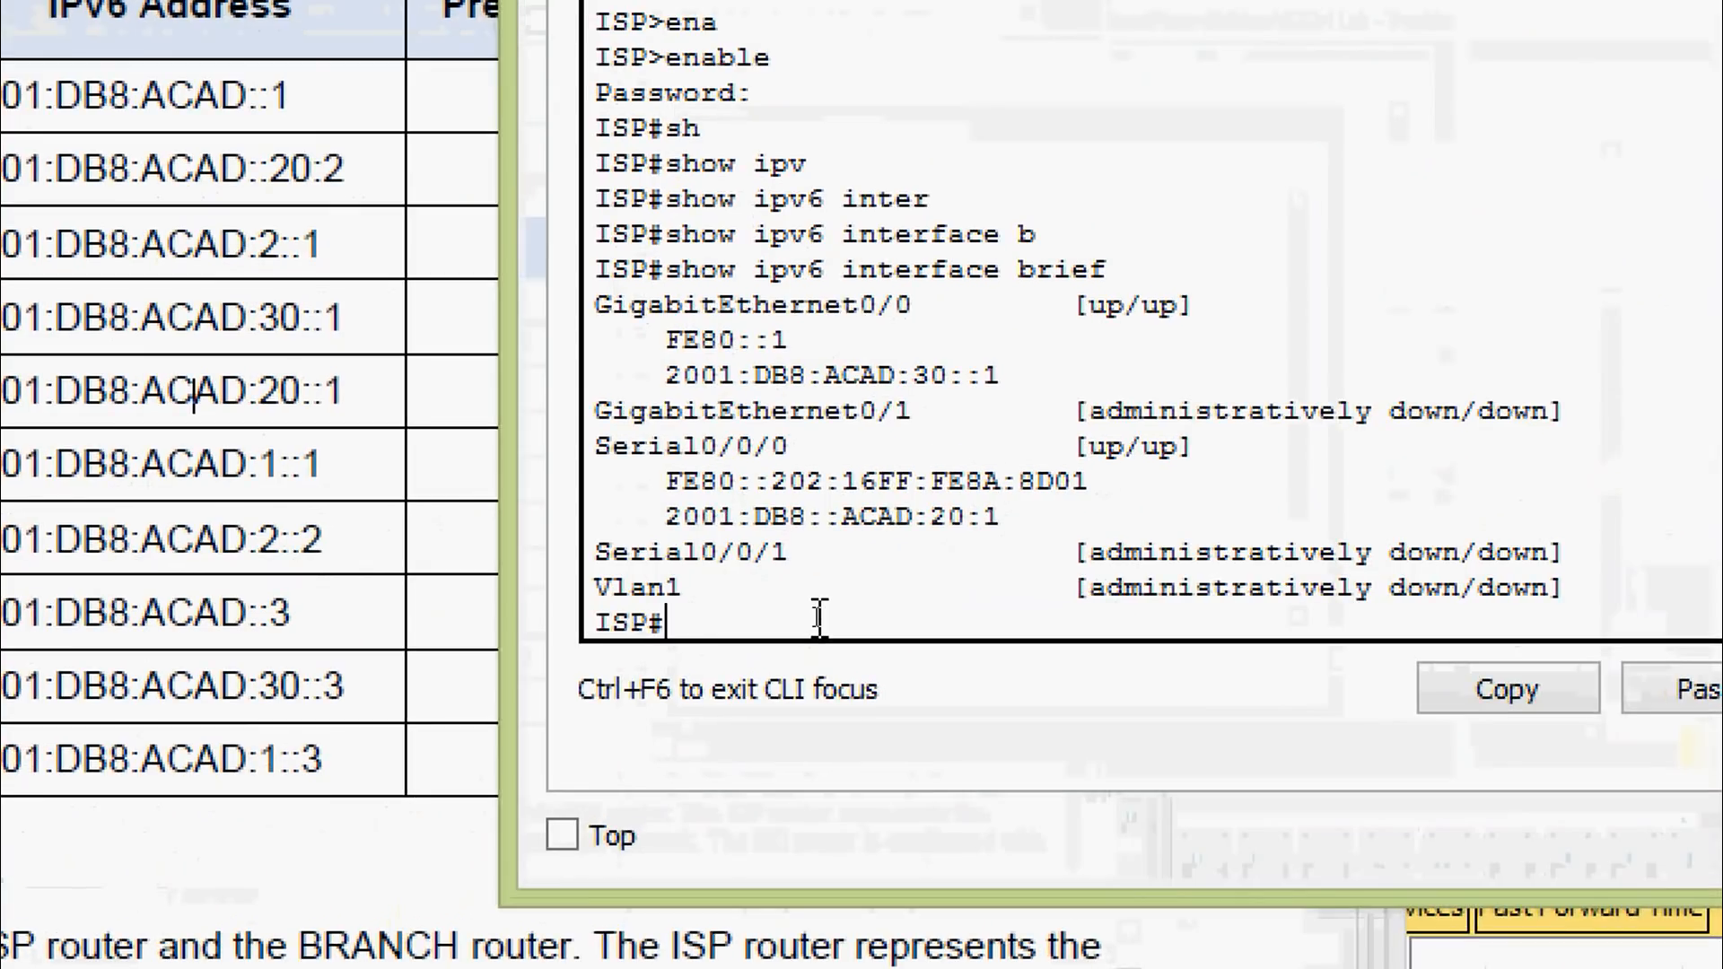
{"action": "type", "text": "conf"}
{"action": "key", "text": "Tab"}
{"action": "type", "text": "t"}
{"action": "key", "text": "Tab"}
{"action": "key", "text": "Return"}
{"action": "type", "text": "inter"}
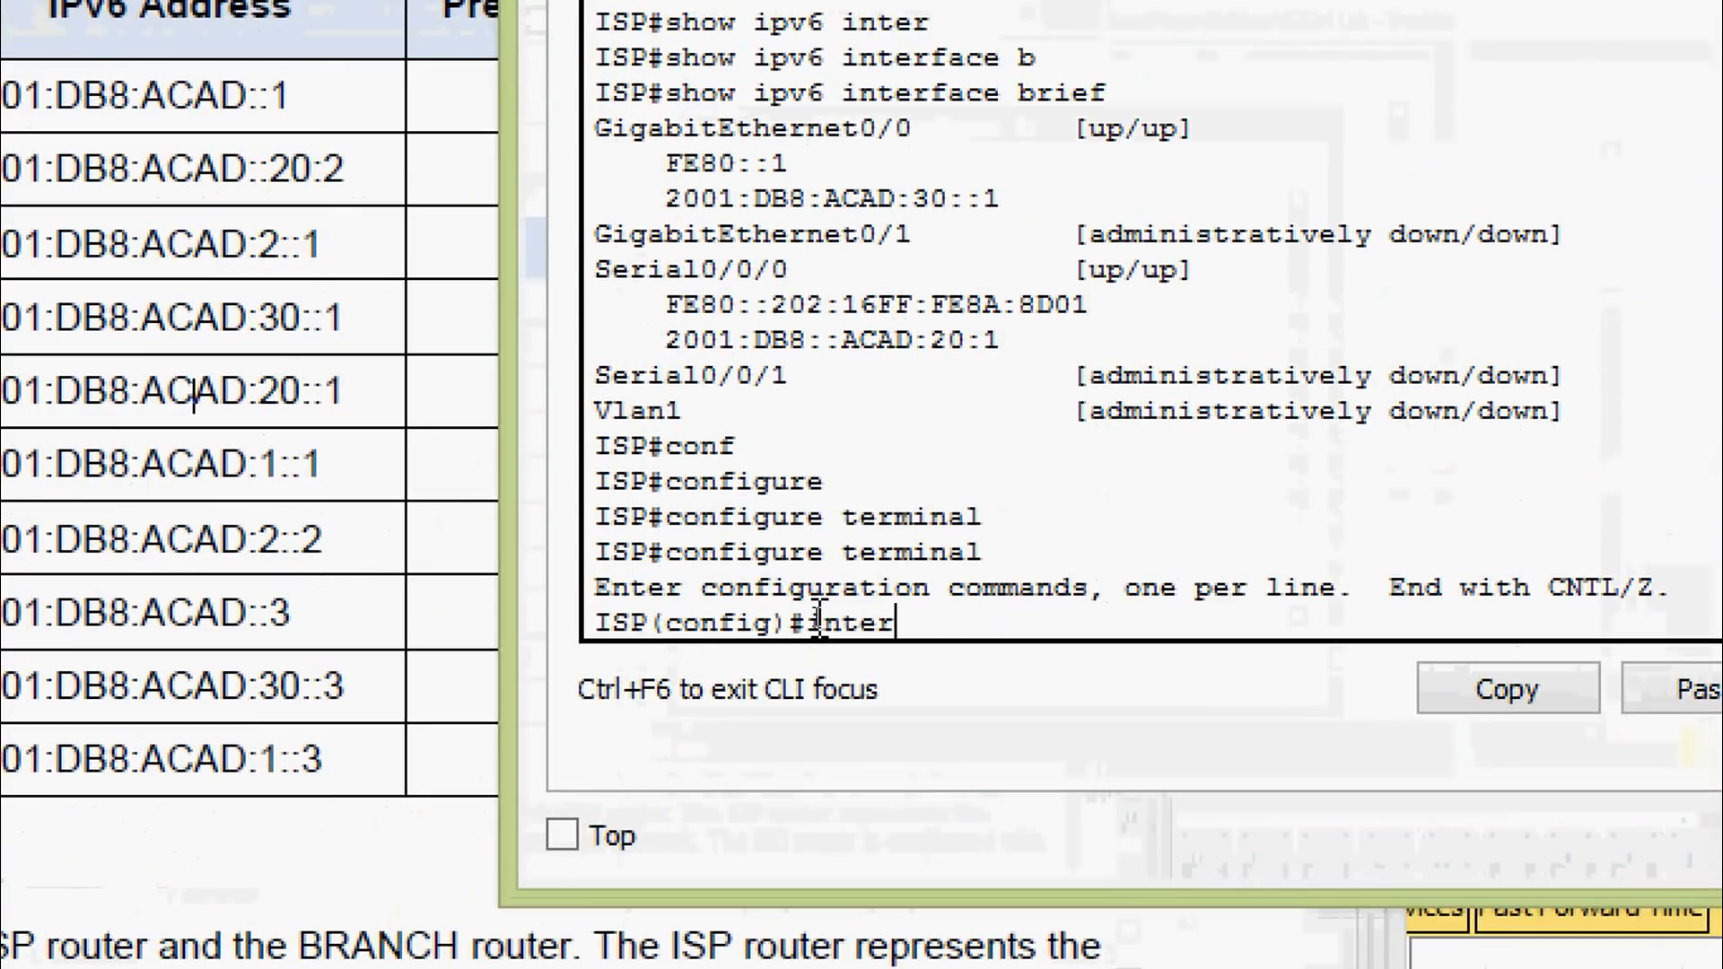
{"action": "key", "text": "Tab"}
{"action": "type", "text": "ser"}
{"action": "key", "text": "Tab"}
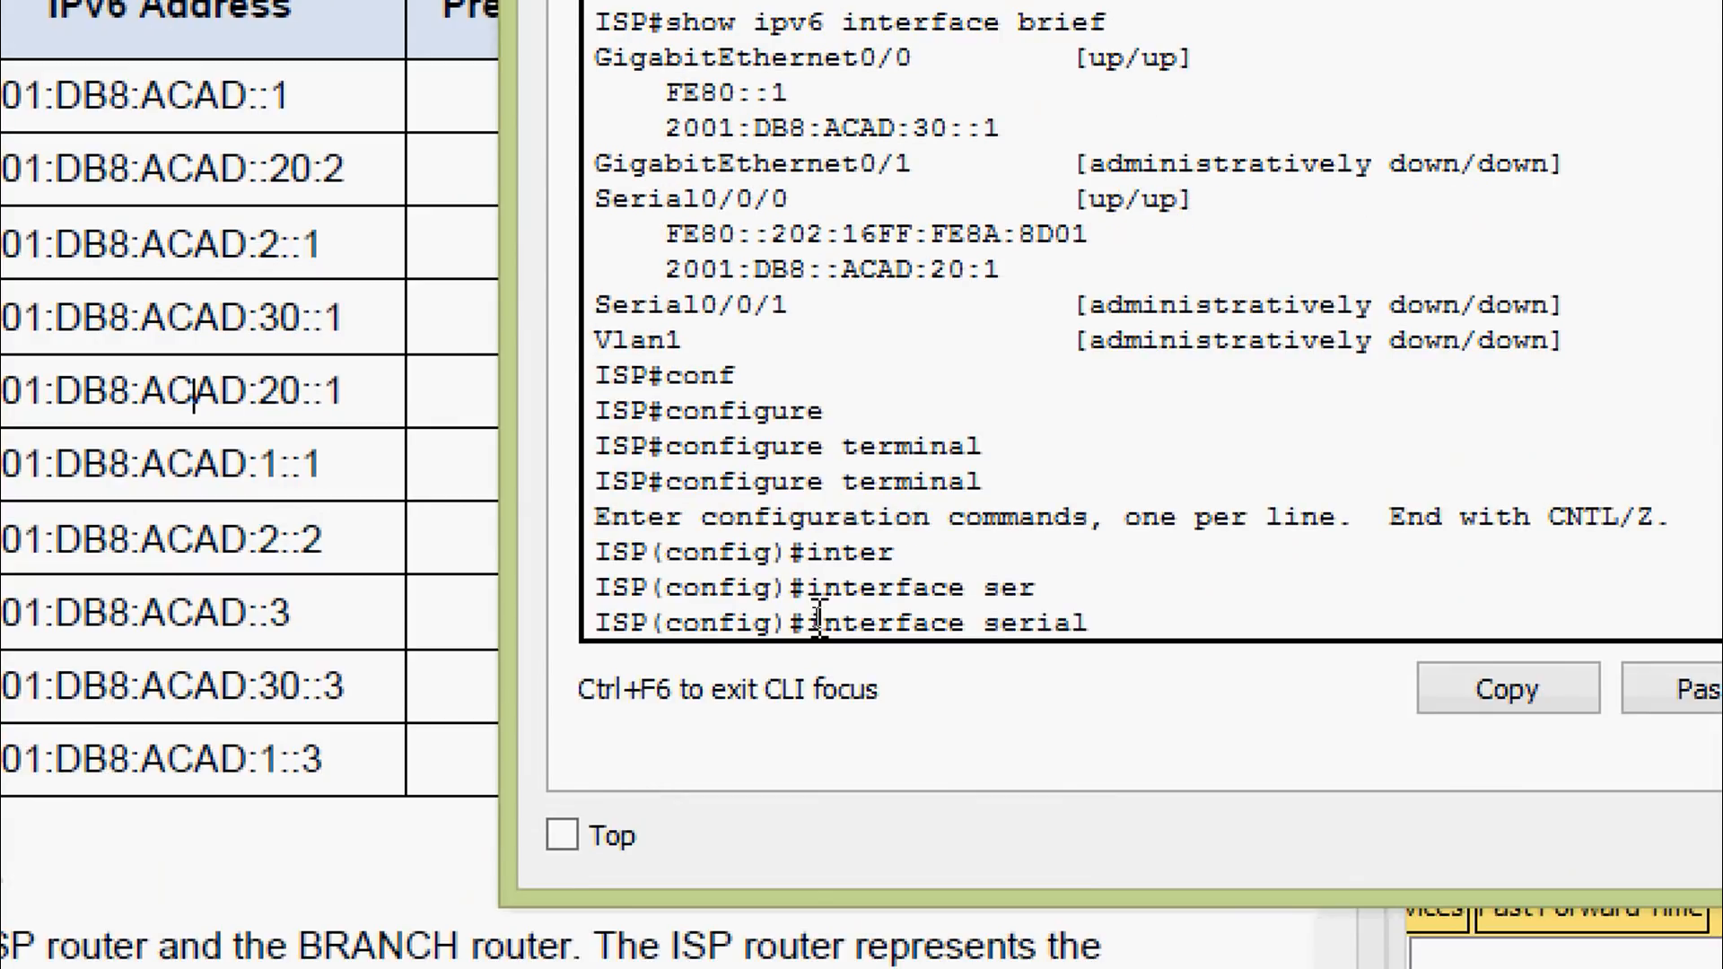
{"action": "type", "text": "0/0/0"}
{"action": "key", "text": "Return"}
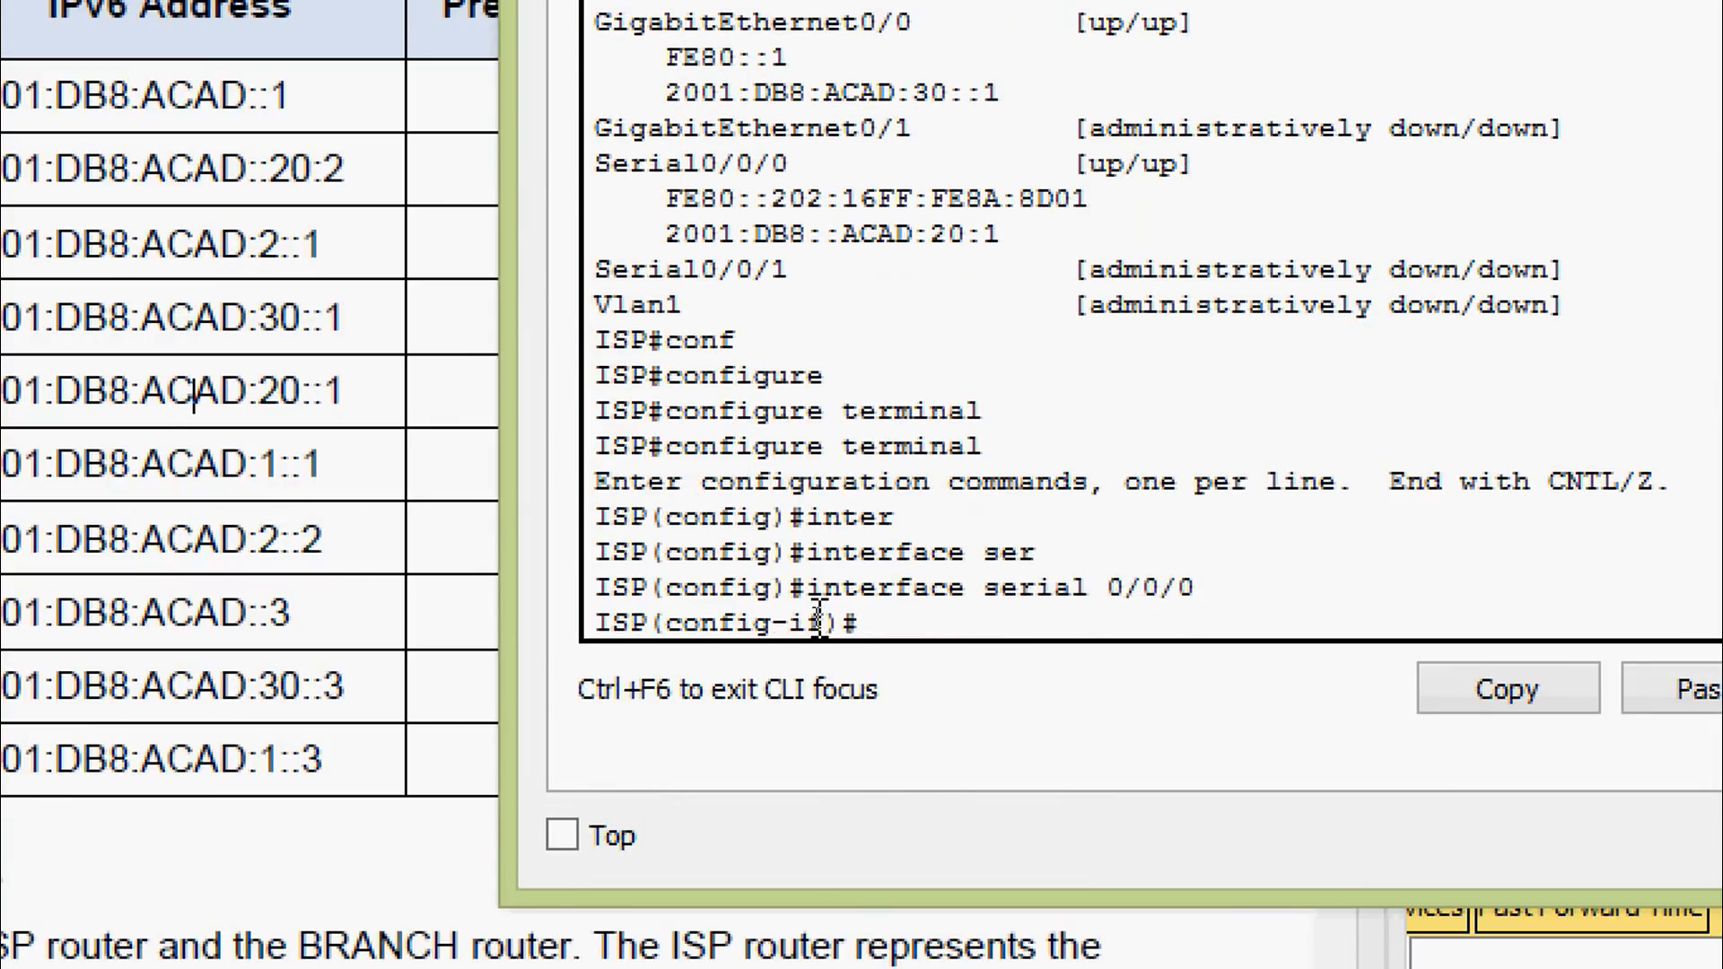
{"action": "type", "text": "no ipv"}
{"action": "key", "text": "Tab"}
{"action": "type", "text": "ad"}
{"action": "key", "text": "Tab"}
{"action": "key", "text": "Return"}
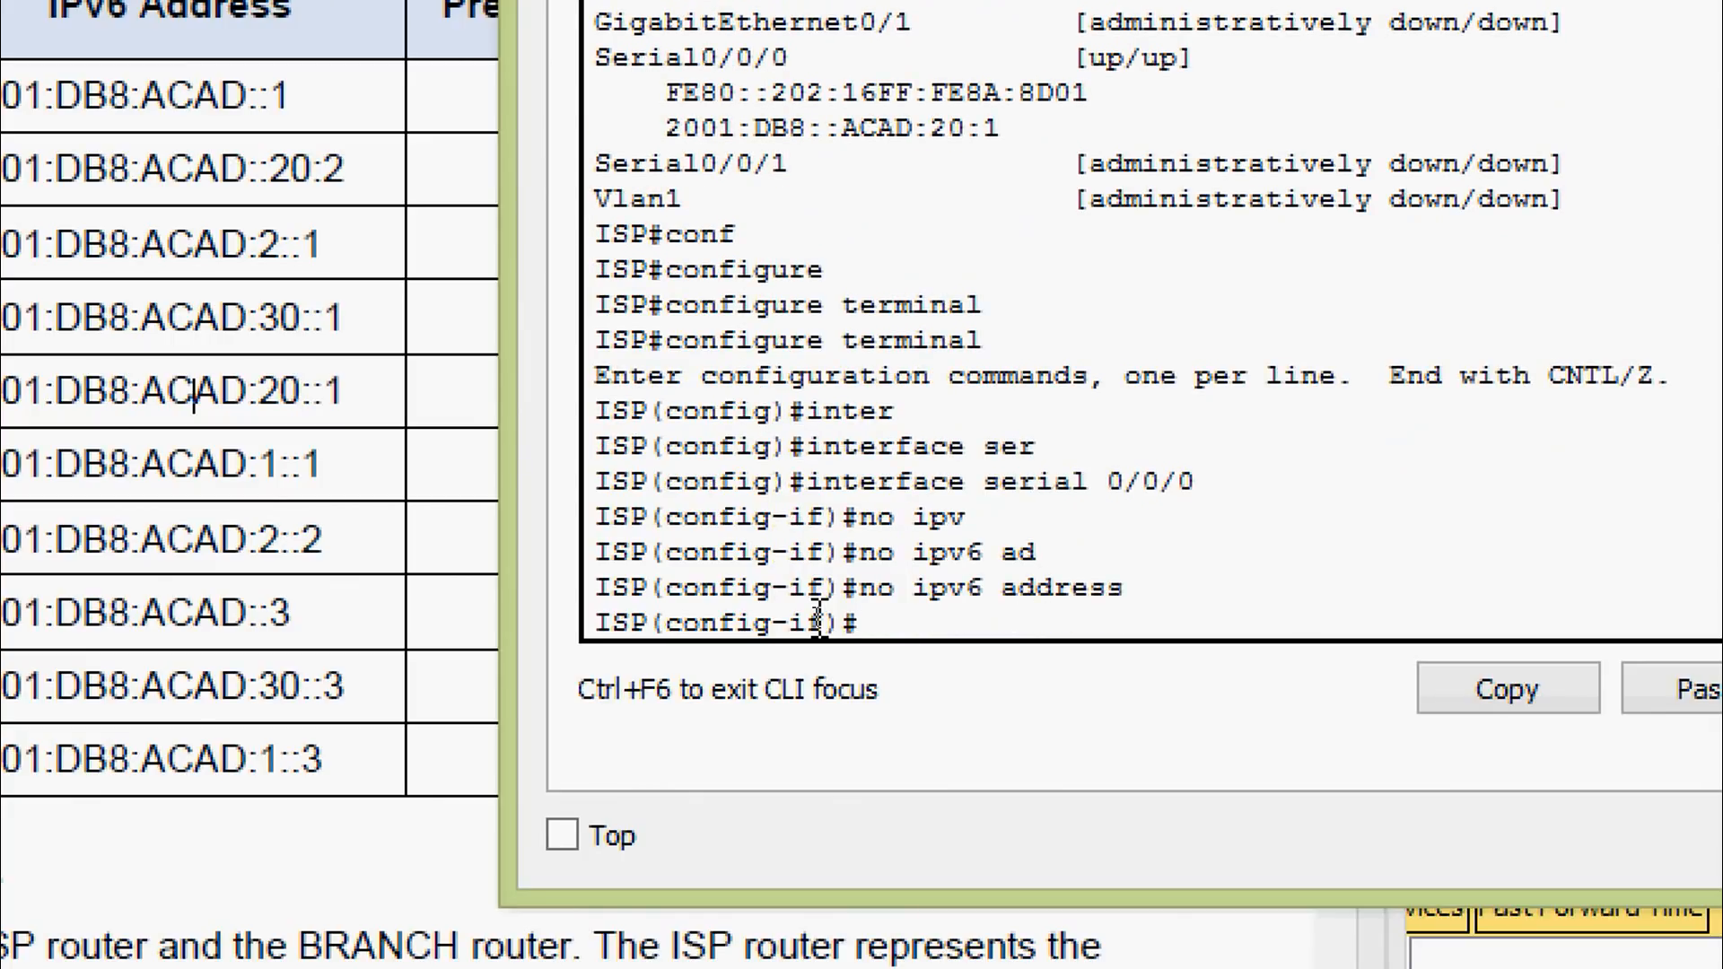
Assign Serial0/0/0 the IPv6 address 2001:DB8:ACAD:20::1/64, copied from the lab table
{"action": "type", "text": "ipv"}
{"action": "key", "text": "Tab"}
{"action": "type", "text": "ad"}
{"action": "key", "text": "Tab"}
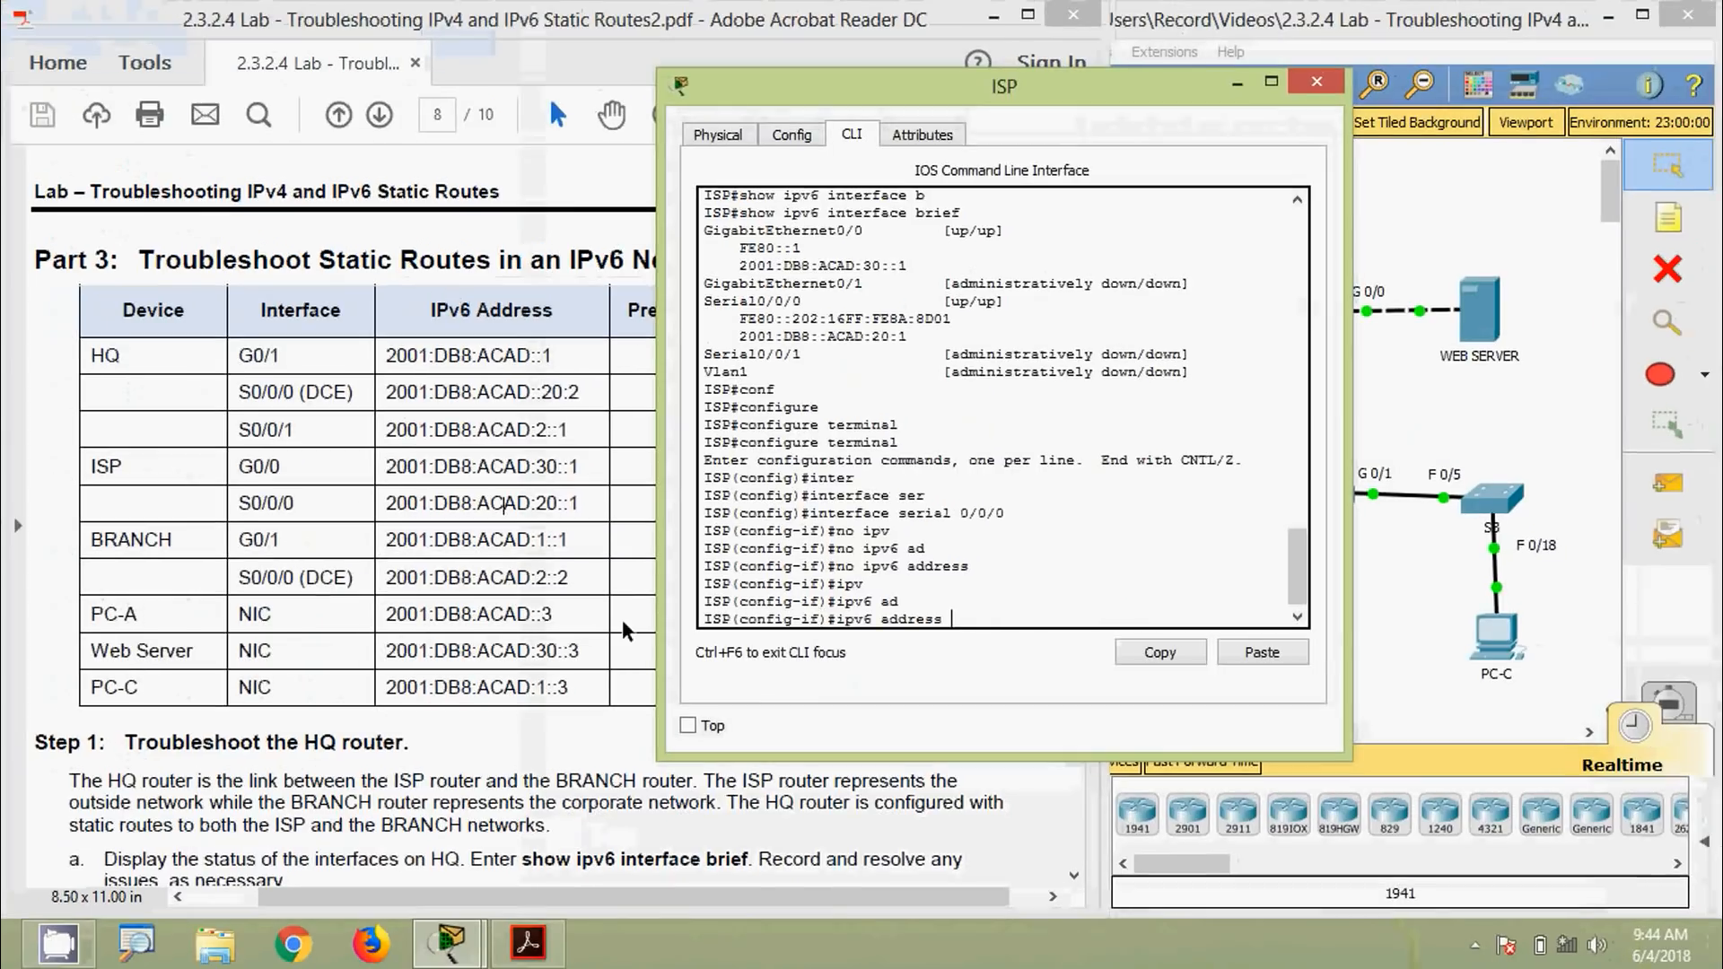
{"action": "left_click", "coordinate": [421, 516]}
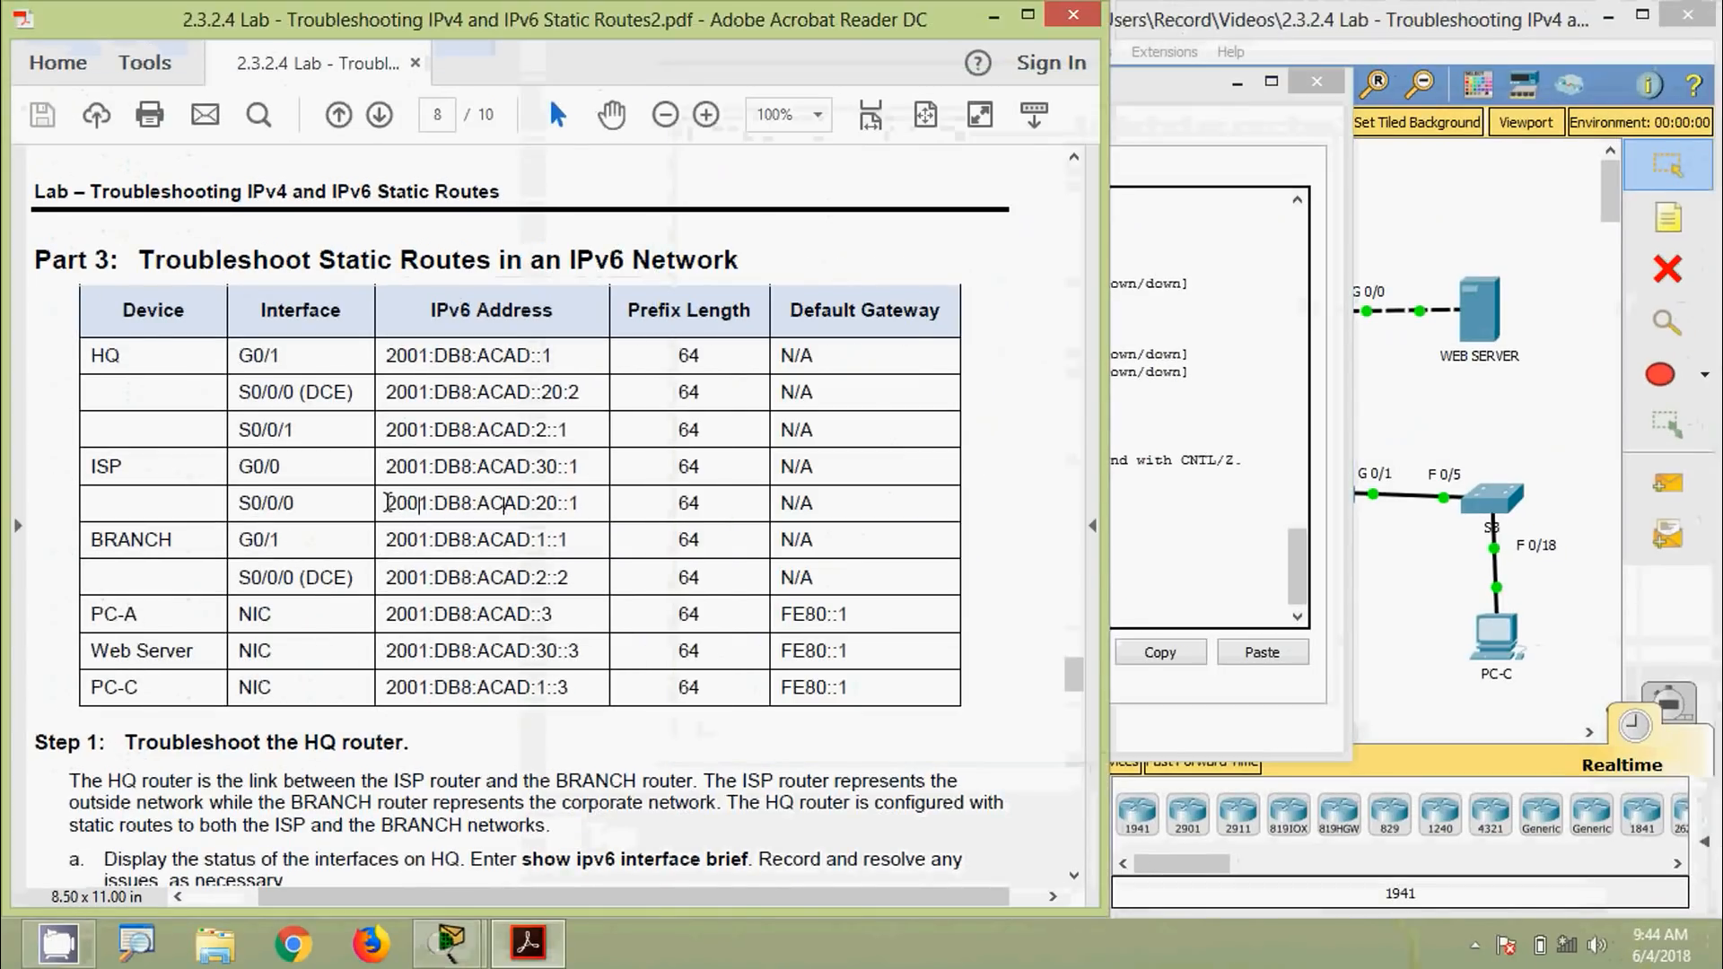
{"action": "left_click_drag", "start_coordinate": [384, 503], "coordinate": [597, 518]}
{"action": "key", "text": "super+c"}
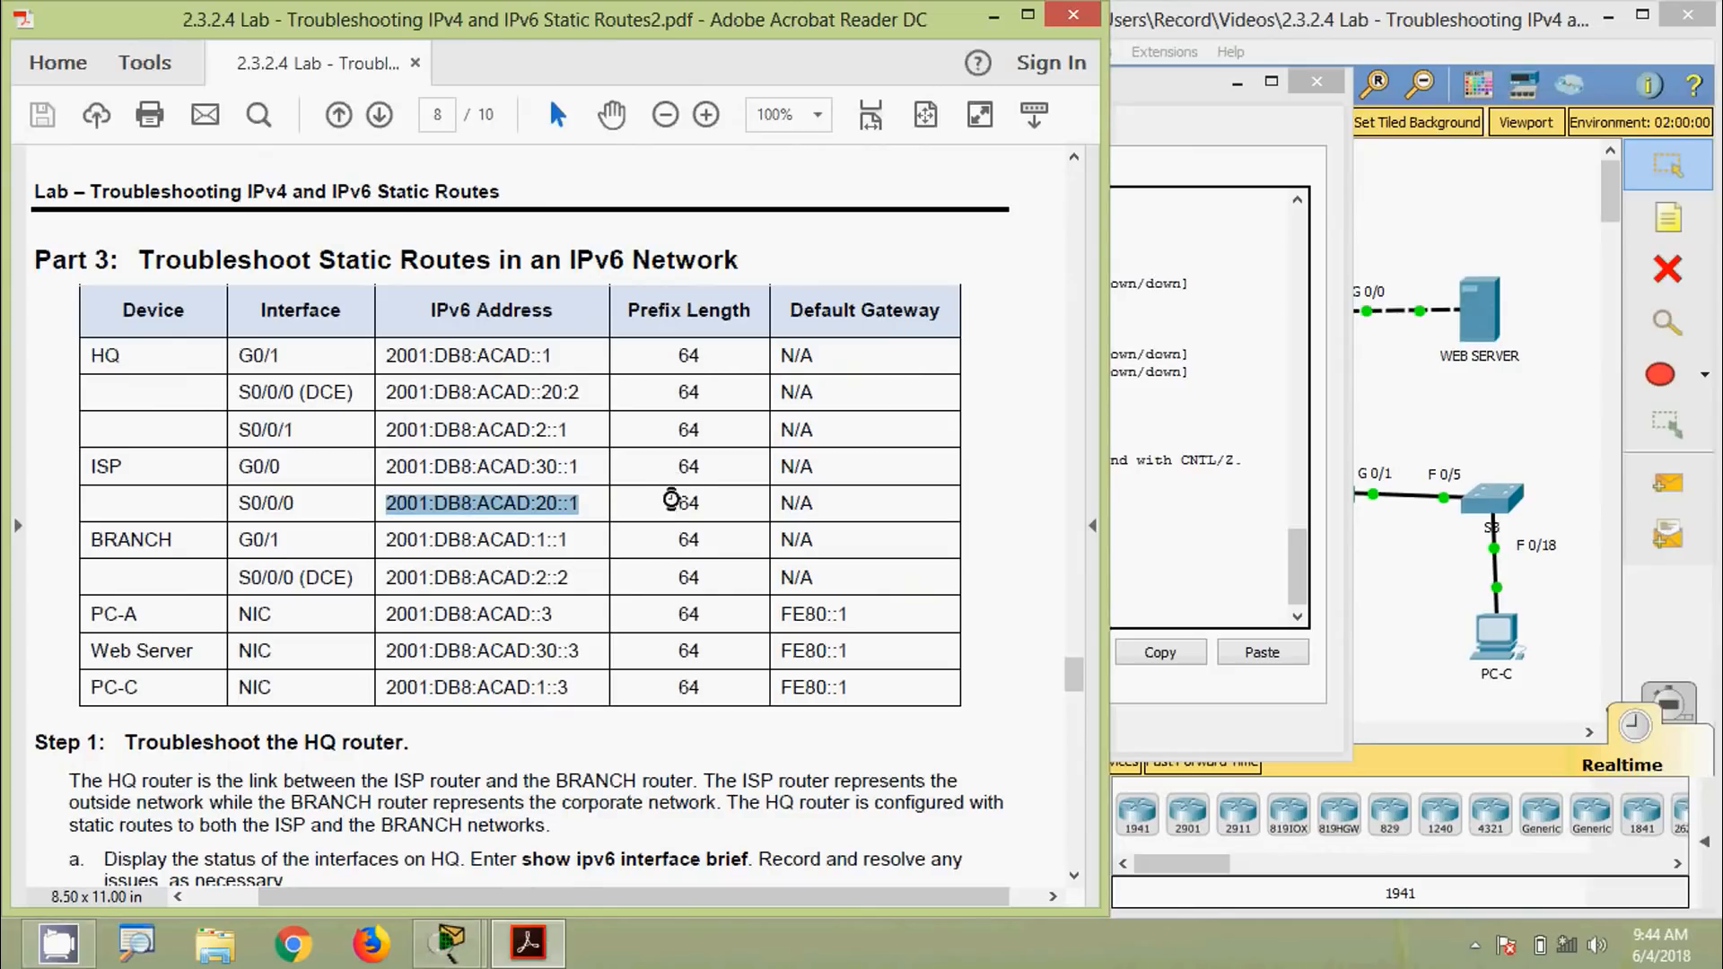
{"action": "left_click", "coordinate": [1135, 609]}
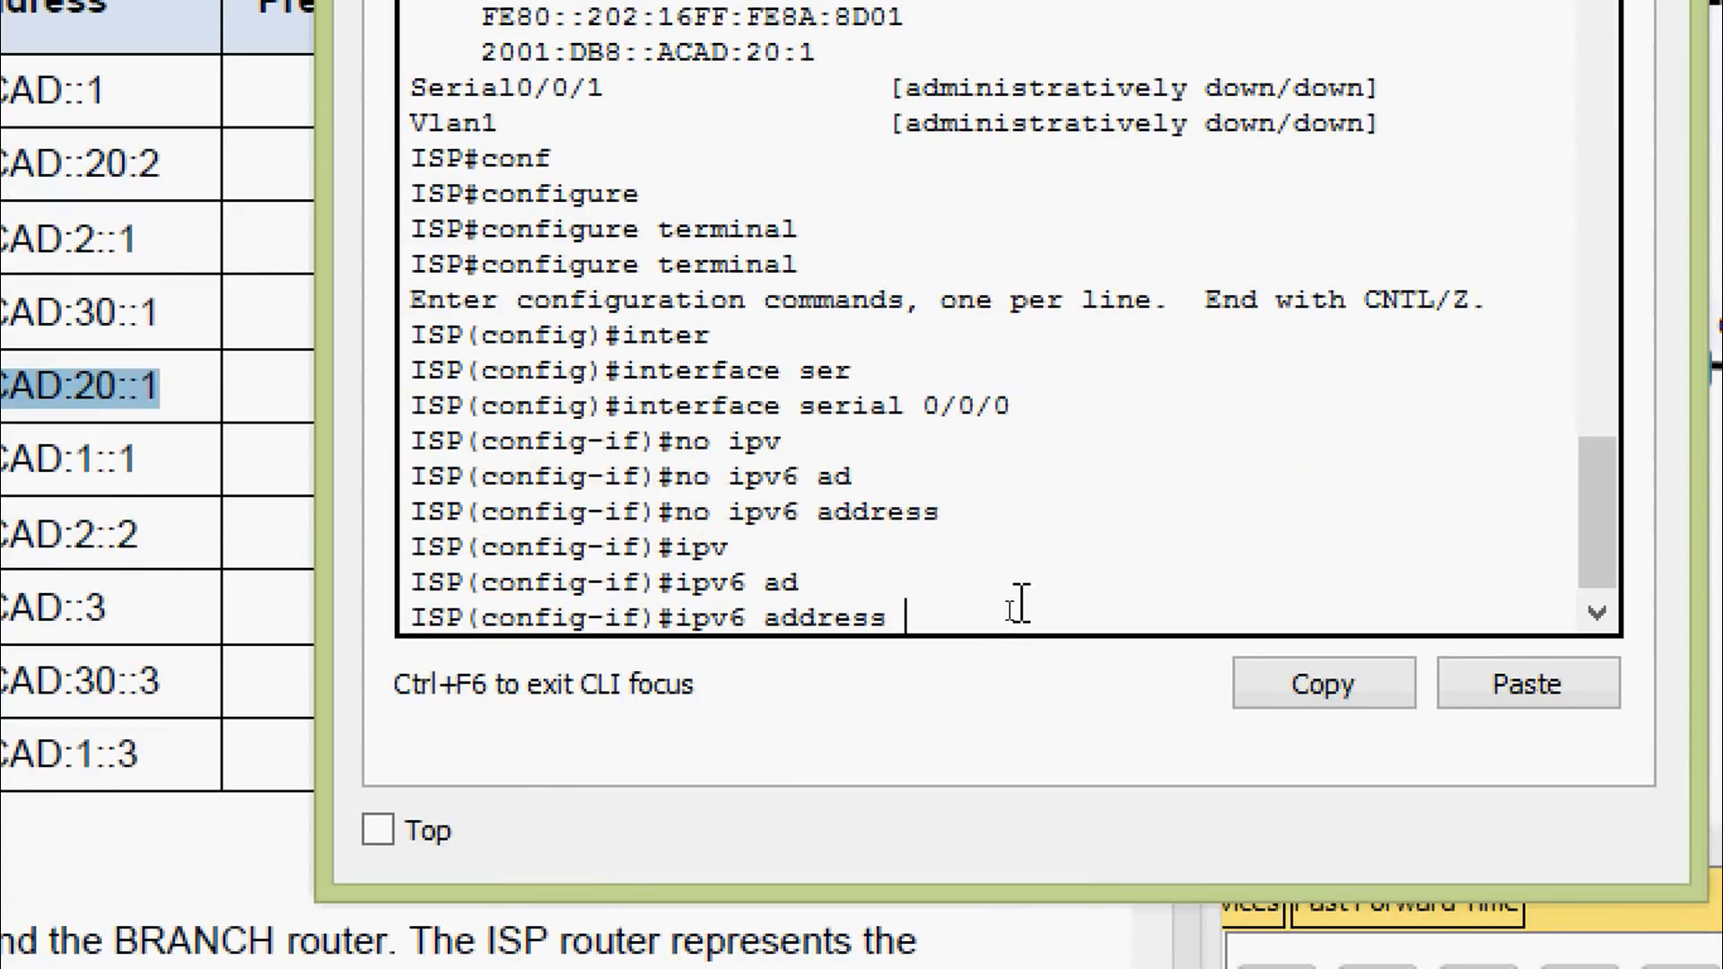
{"action": "right_click", "coordinate": [1007, 611]}
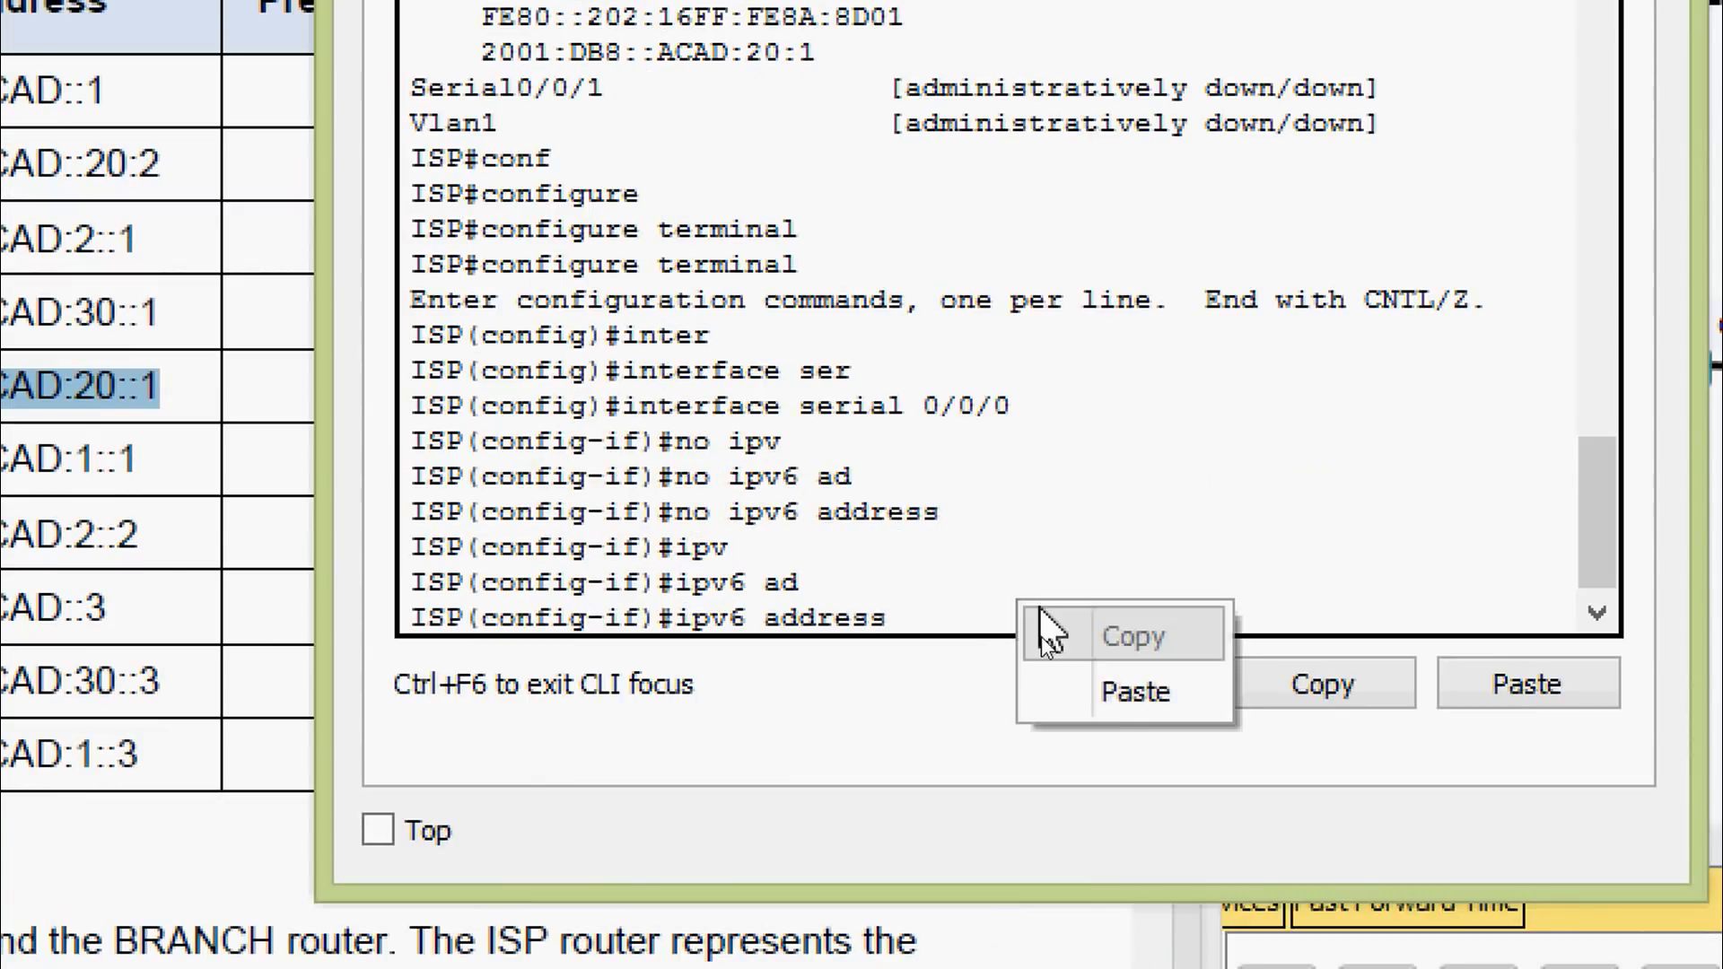
{"action": "left_click", "coordinate": [1076, 693]}
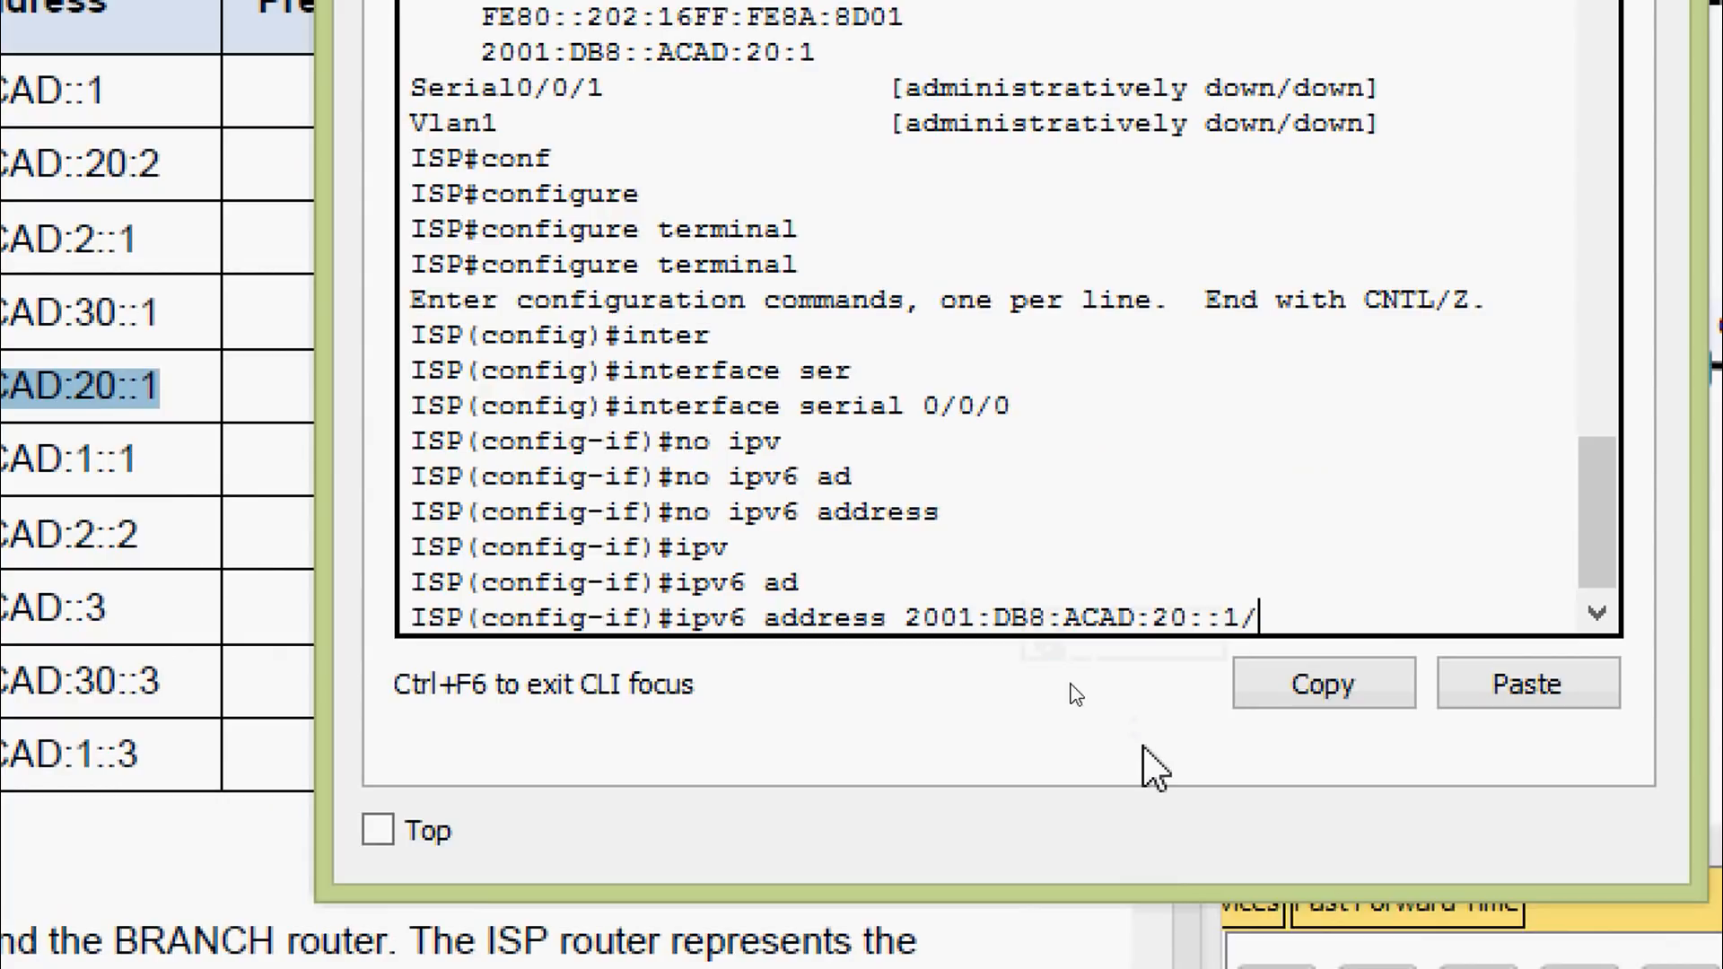
{"action": "type", "text": "/64"}
{"action": "key", "text": "Return"}
Exit configuration mode and save the running-config to startup-config
{"action": "key", "text": "ctrl+z"}
{"action": "key", "text": "Return"}
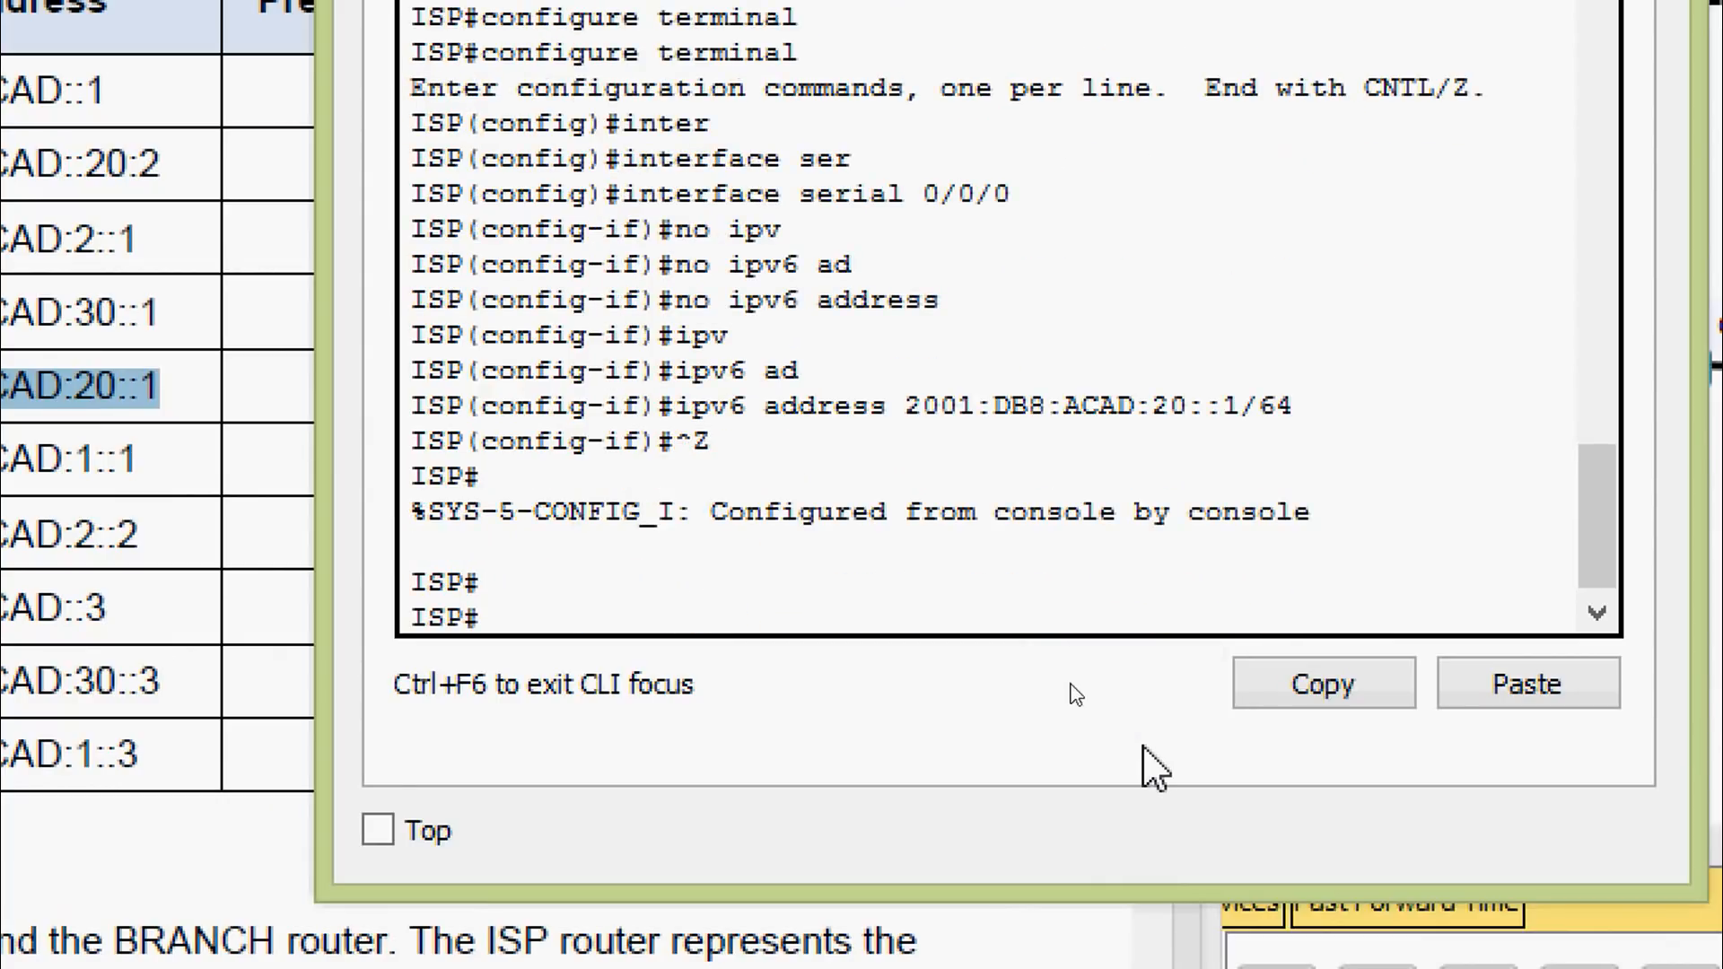
{"action": "type", "text": "cop"}
{"action": "key", "text": "Tab"}
{"action": "type", "text": "r"}
{"action": "key", "text": "Tab"}
{"action": "type", "text": "st"}
{"action": "key", "text": "Tab"}
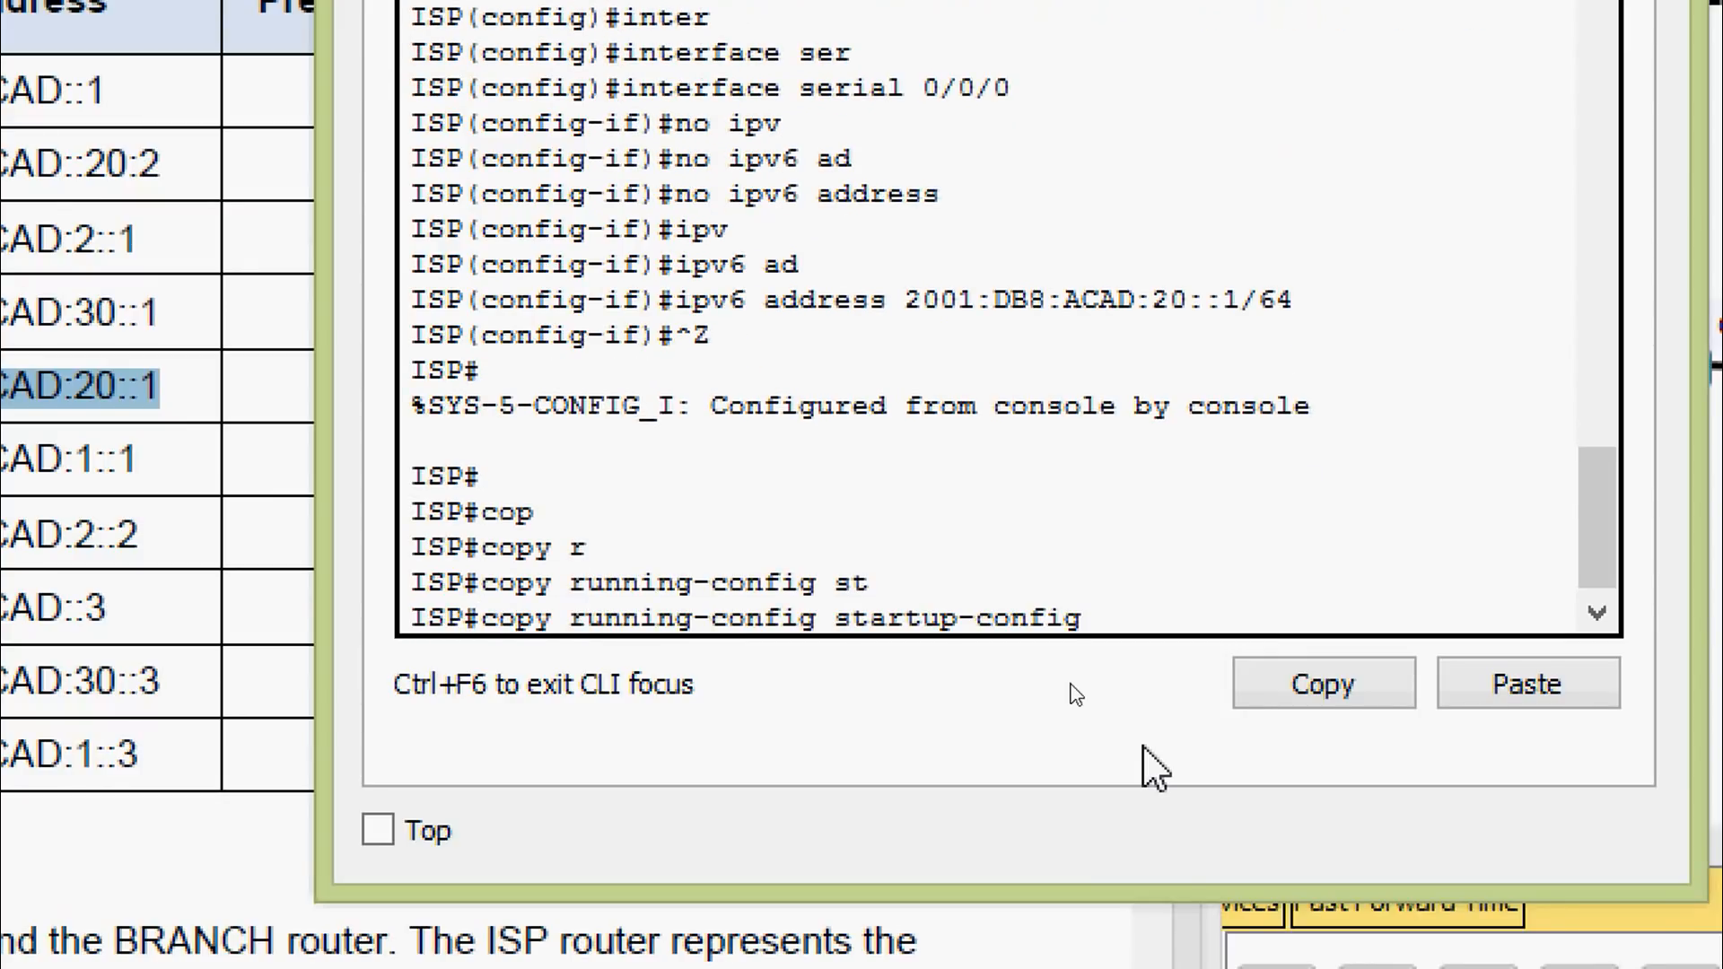
{"action": "key", "text": "Return"}
{"action": "key", "text": "Return"}
Verify with show ipv6 interface brief that Serial0/0/0 is up/up at 2001:DB8:ACAD:20::1
{"action": "type", "text": "sh"}
{"action": "key", "text": "Tab"}
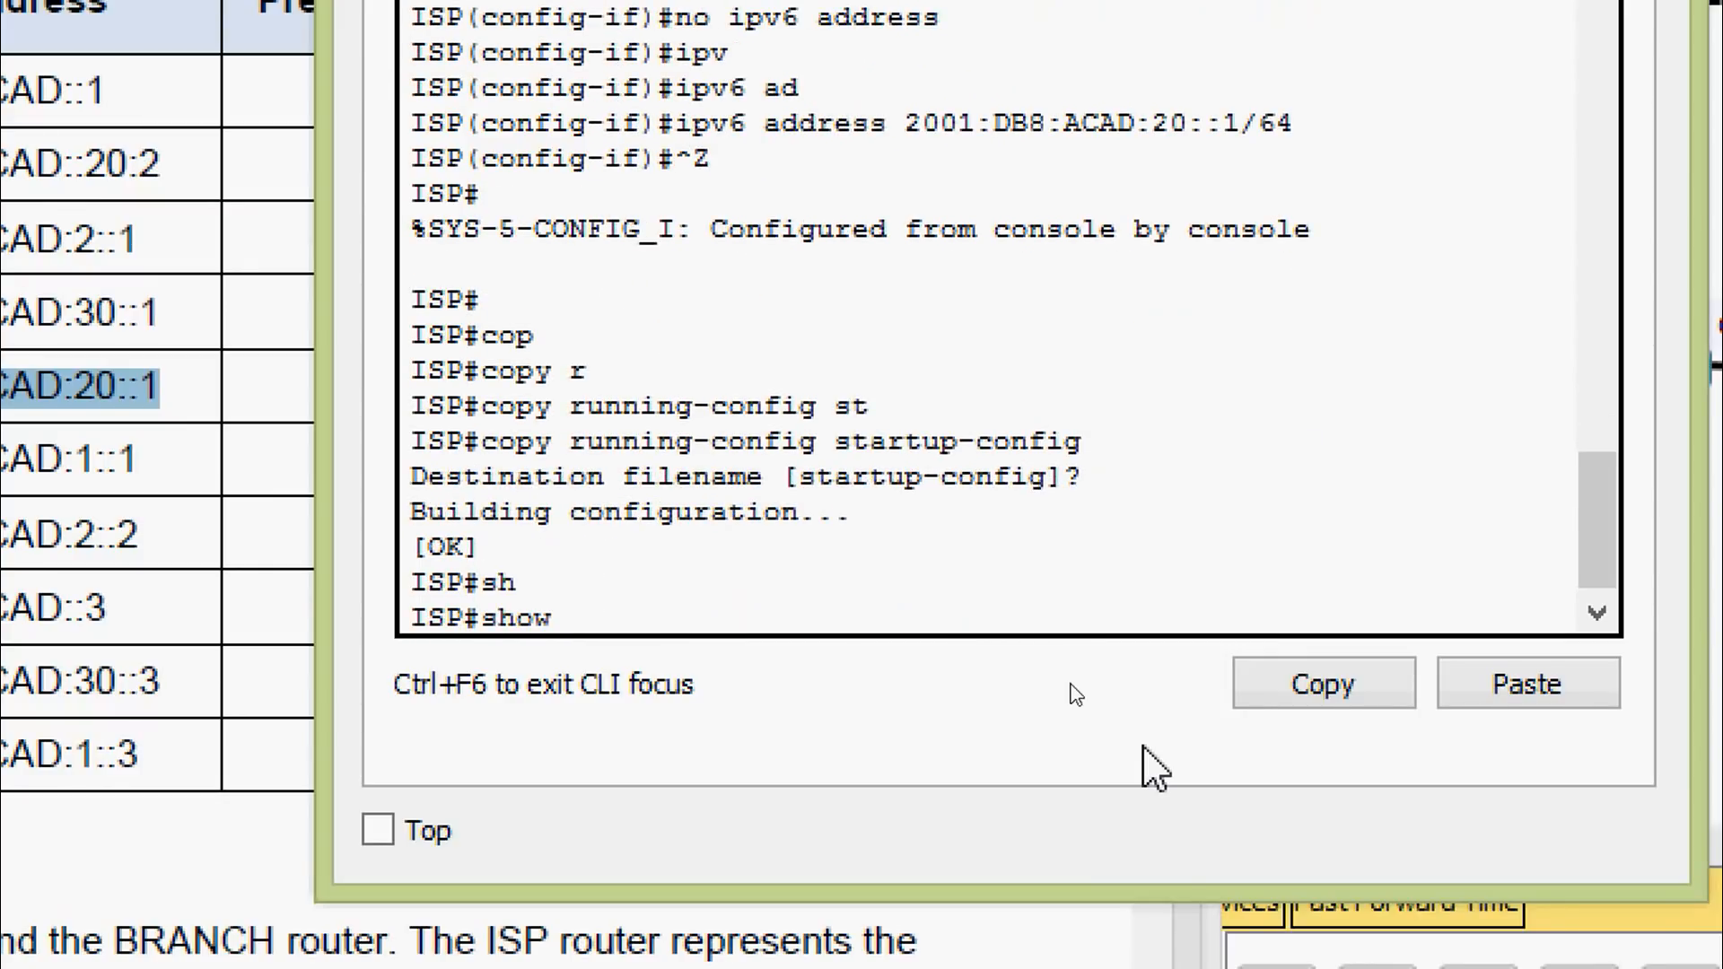
{"action": "type", "text": "ipv"}
{"action": "key", "text": "Tab"}
{"action": "type", "text": "int"}
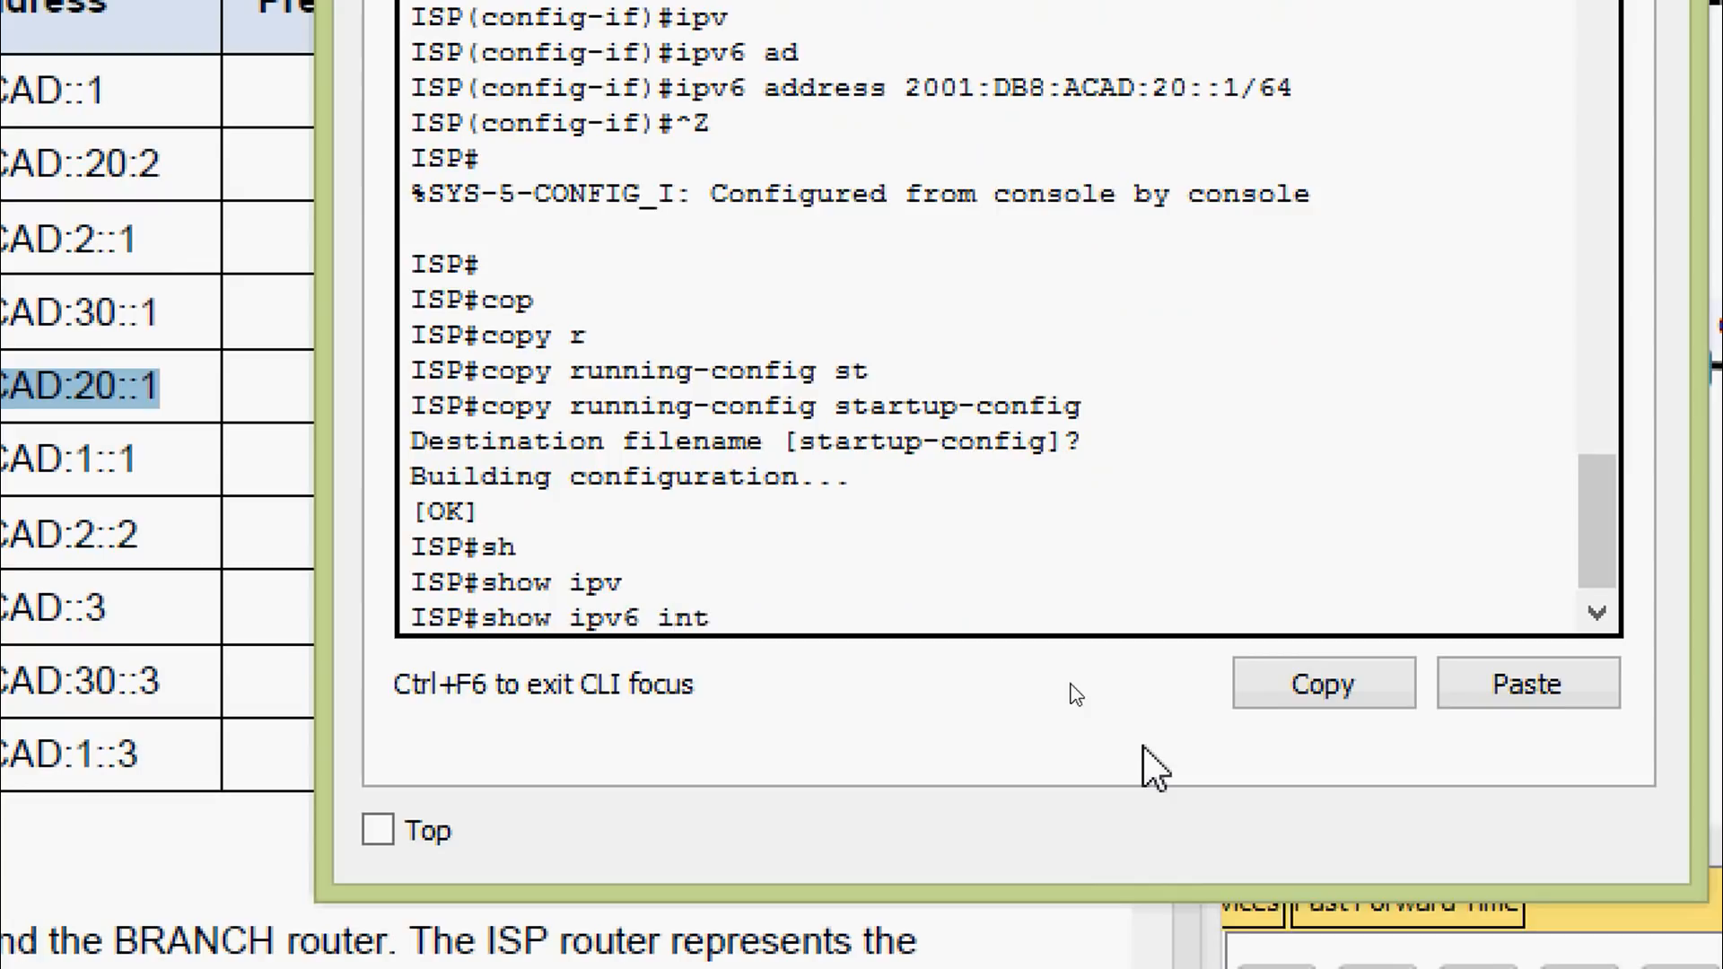
{"action": "type", "text": "er"}
{"action": "key", "text": "Tab"}
{"action": "type", "text": "b"}
{"action": "key", "text": "Tab"}
{"action": "key", "text": "Return"}
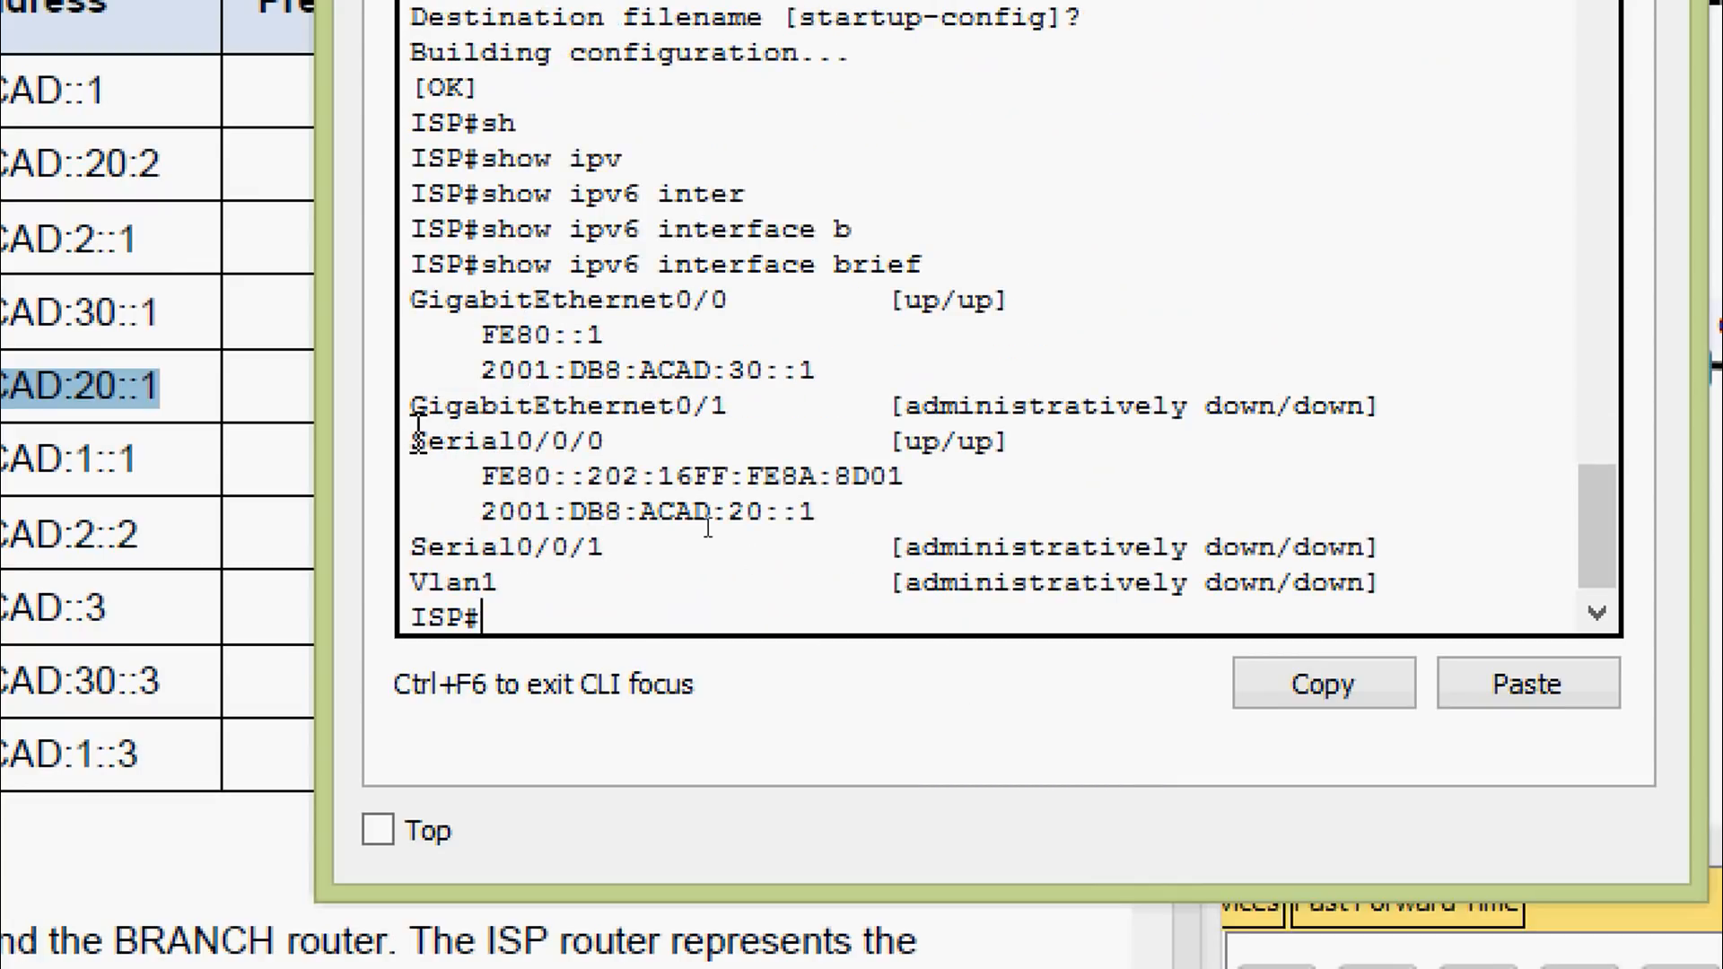
{"action": "left_click_drag", "start_coordinate": [413, 440], "coordinate": [621, 441]}
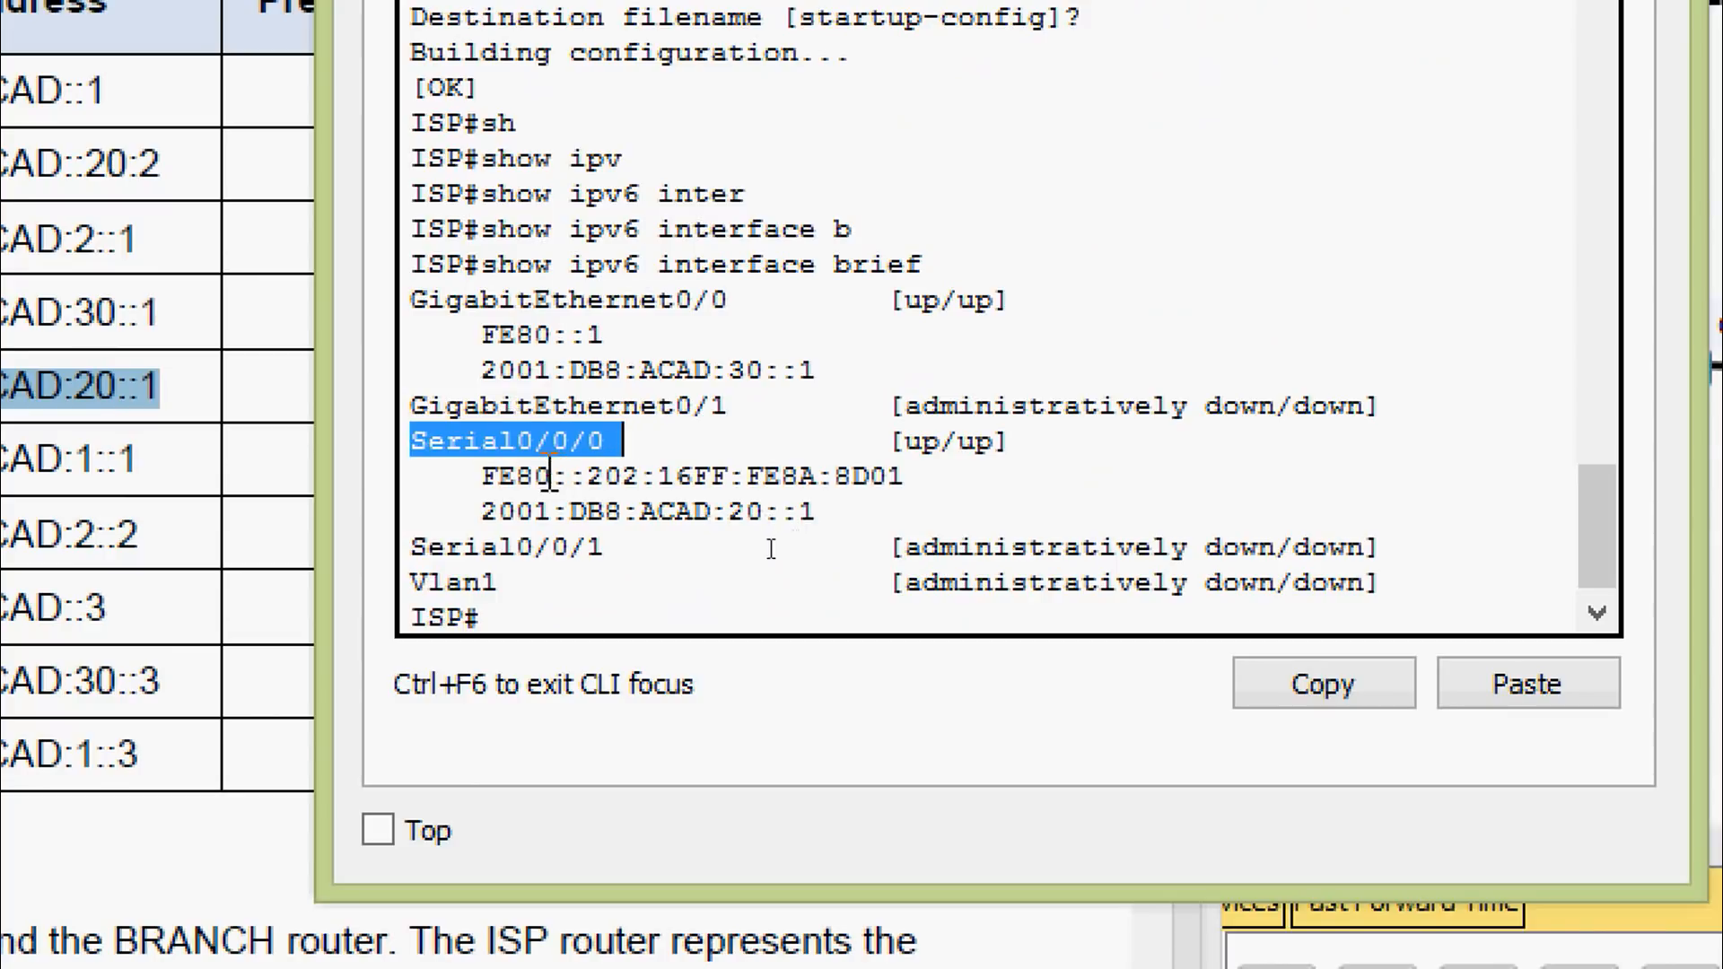
{"action": "left_click_drag", "start_coordinate": [482, 513], "coordinate": [822, 518]}
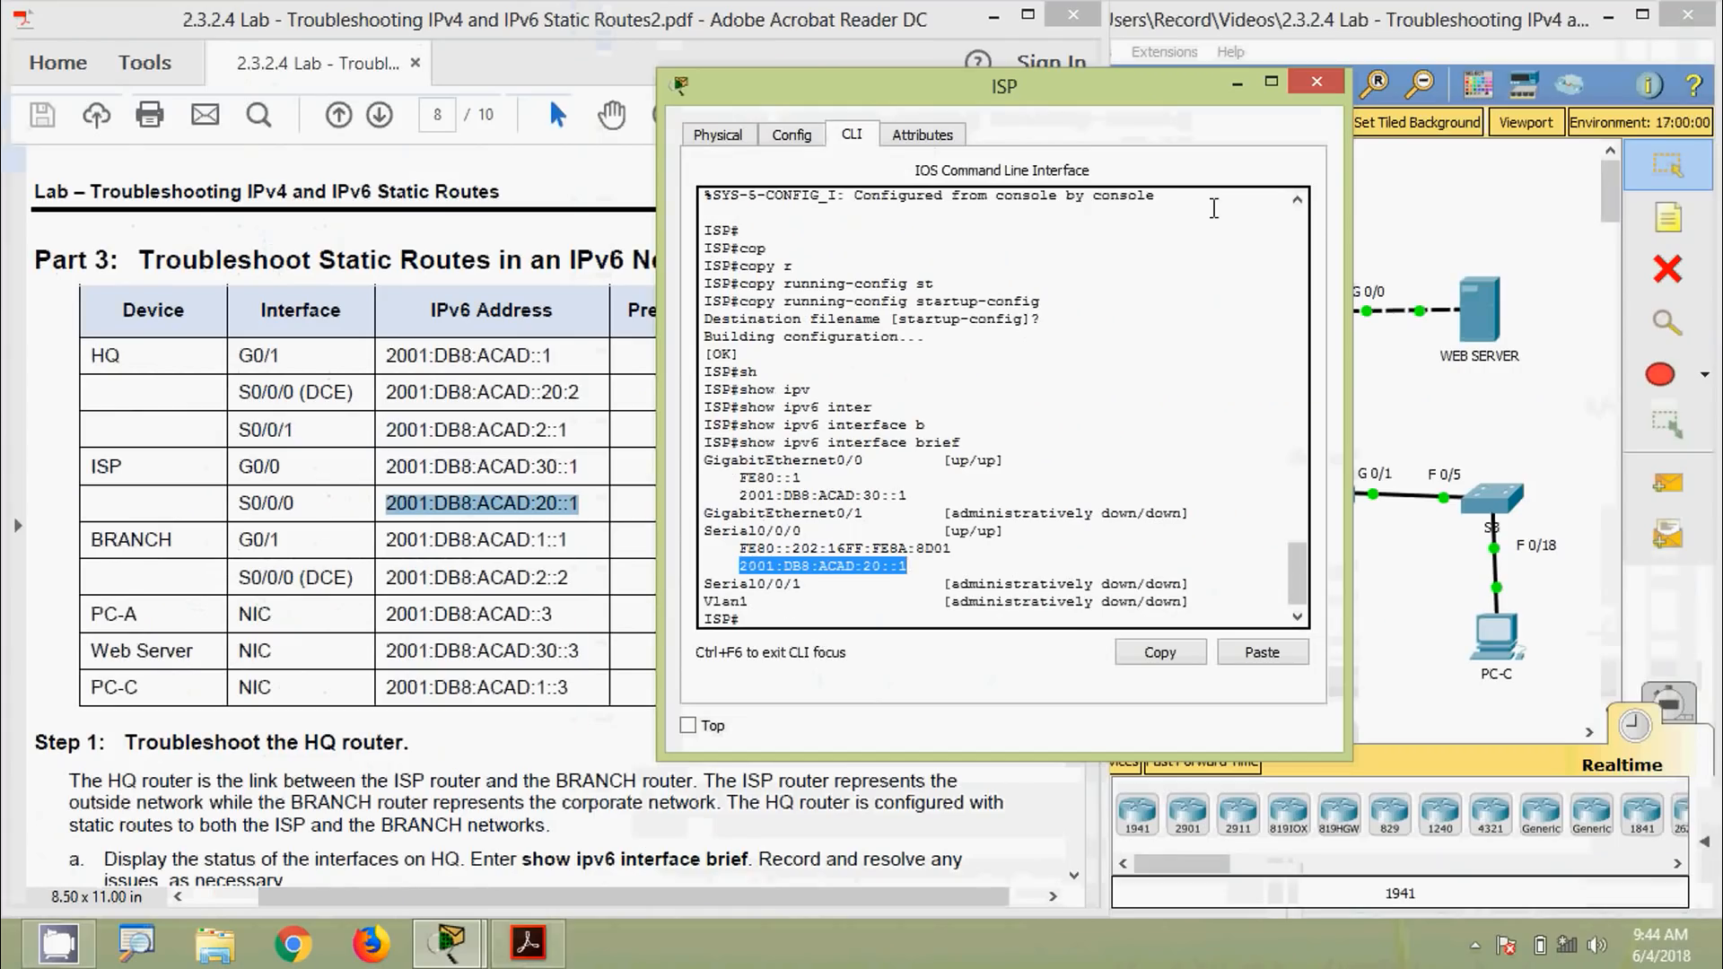
Ping HQ at 2001:DB8:ACAD:20::2 from the ISP router; all 5 replies succeed
{"action": "left_click", "coordinate": [1315, 83]}
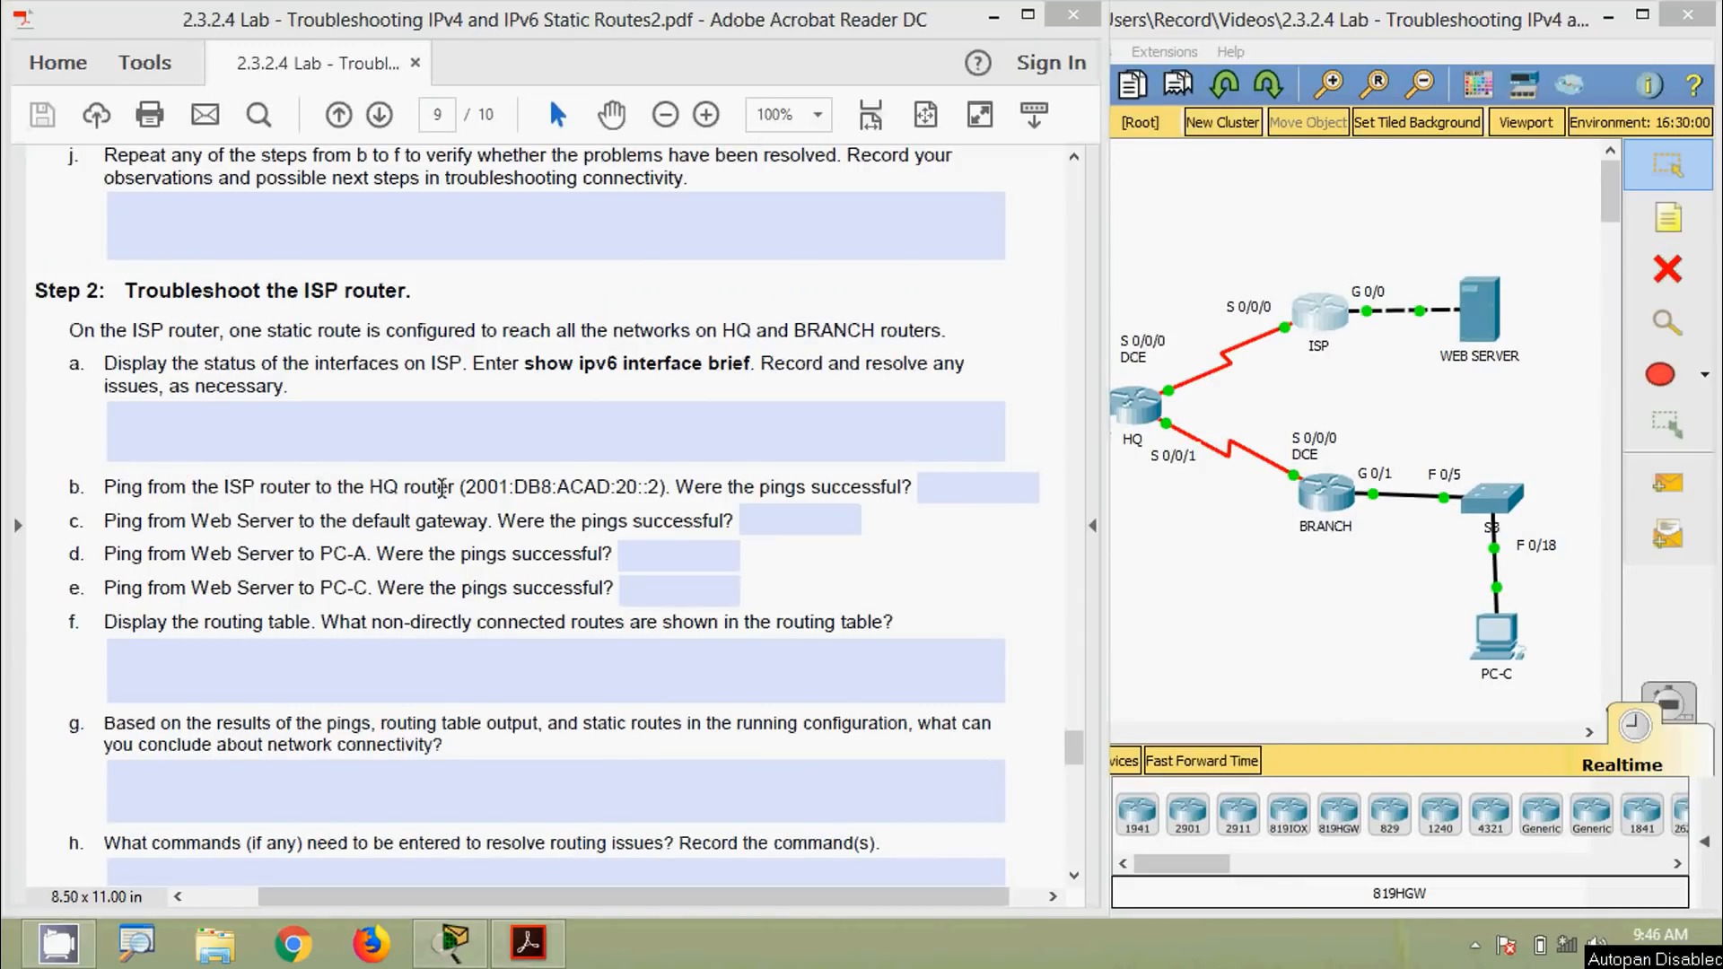
{"action": "left_click_drag", "start_coordinate": [465, 490], "coordinate": [655, 494]}
{"action": "key", "text": "super+c"}
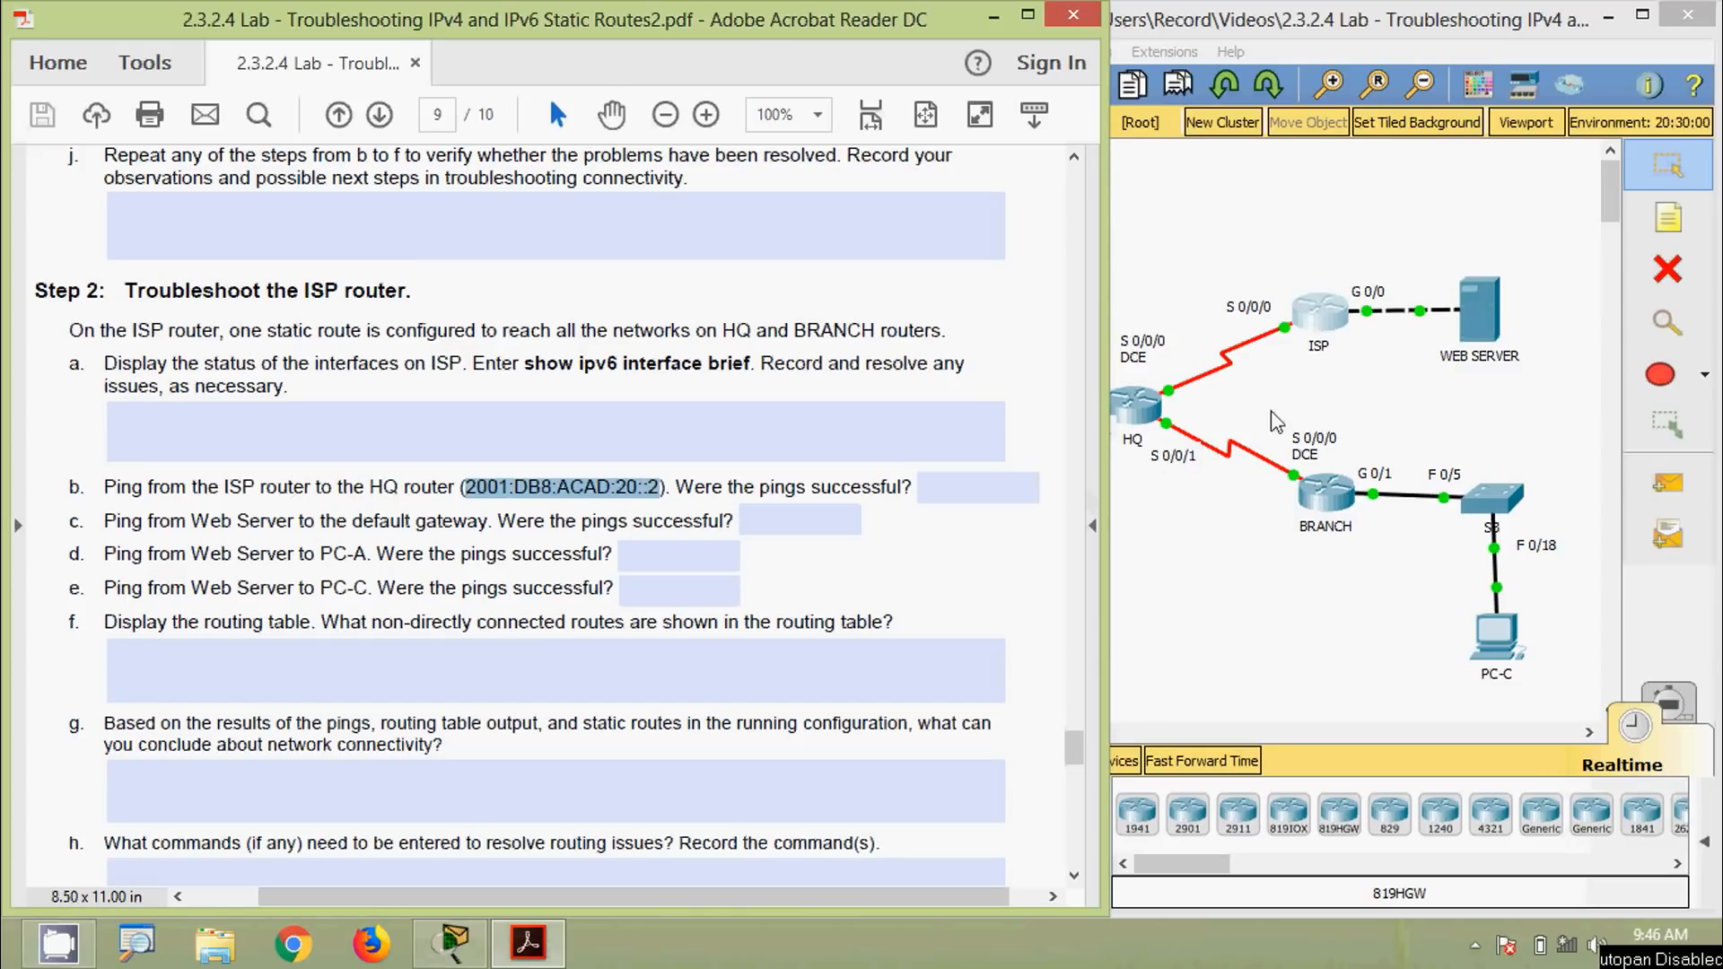
{"action": "left_click", "coordinate": [1318, 322]}
{"action": "left_click_drag", "start_coordinate": [802, 126], "coordinate": [1247, 105]}
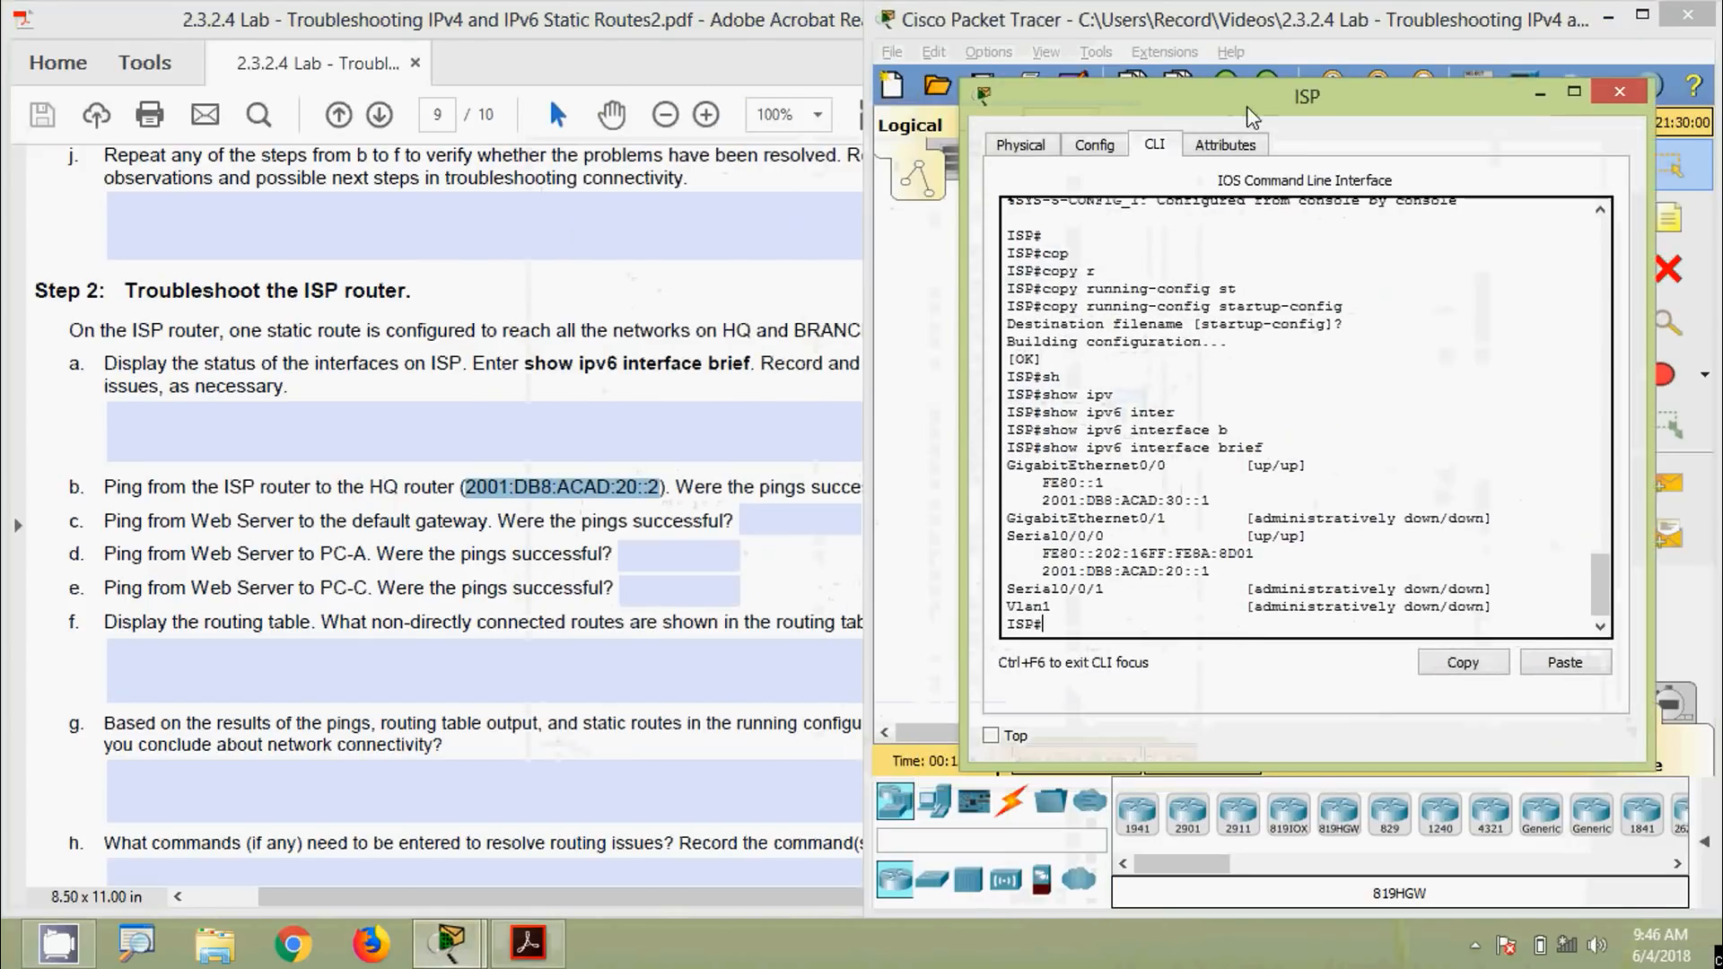
{"action": "type", "text": "ping"}
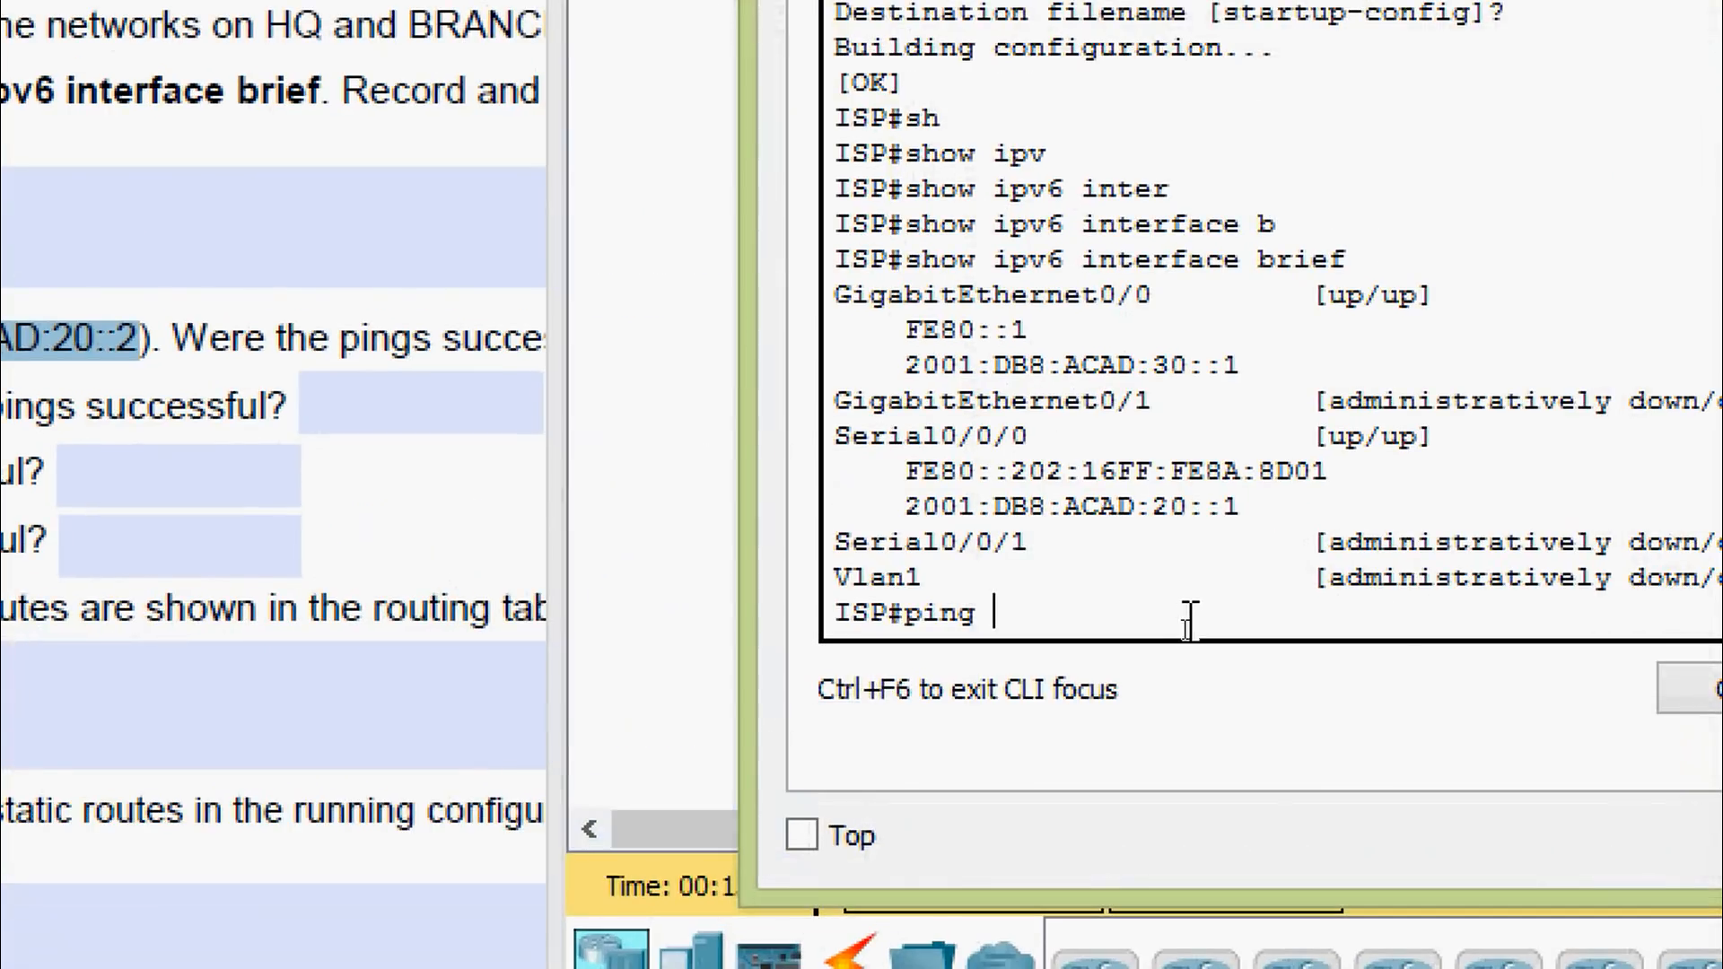
{"action": "right_click", "coordinate": [1198, 633]}
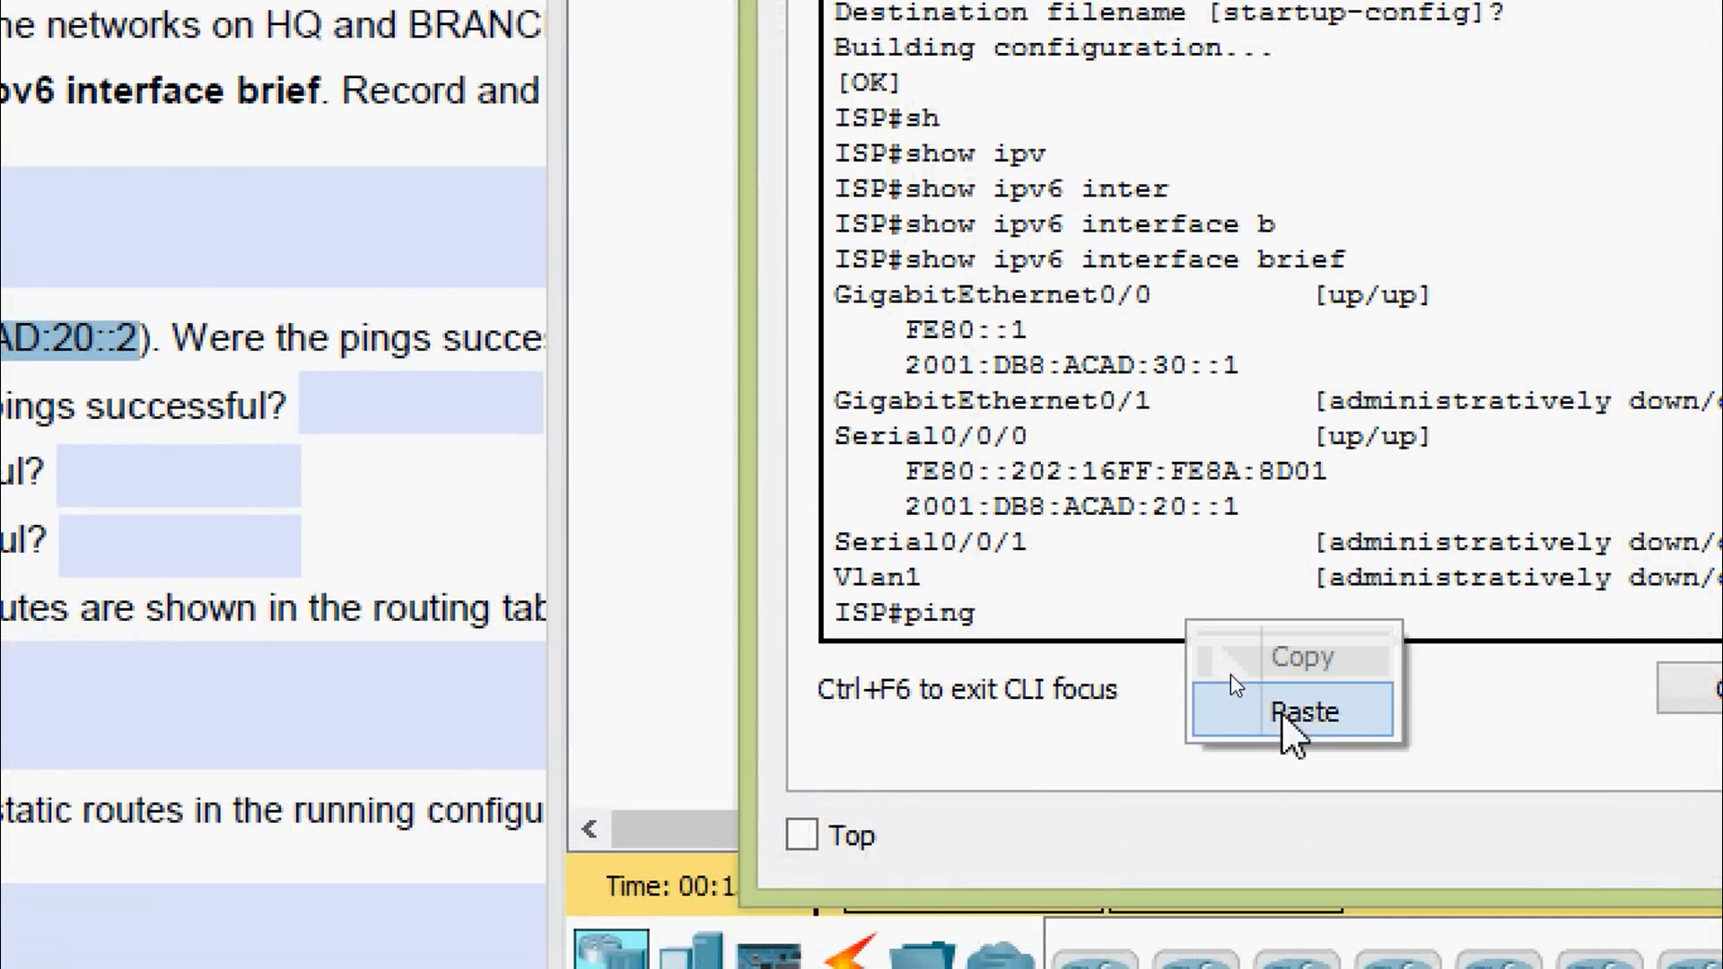
{"action": "left_click", "coordinate": [1292, 713]}
{"action": "key", "text": "Return"}
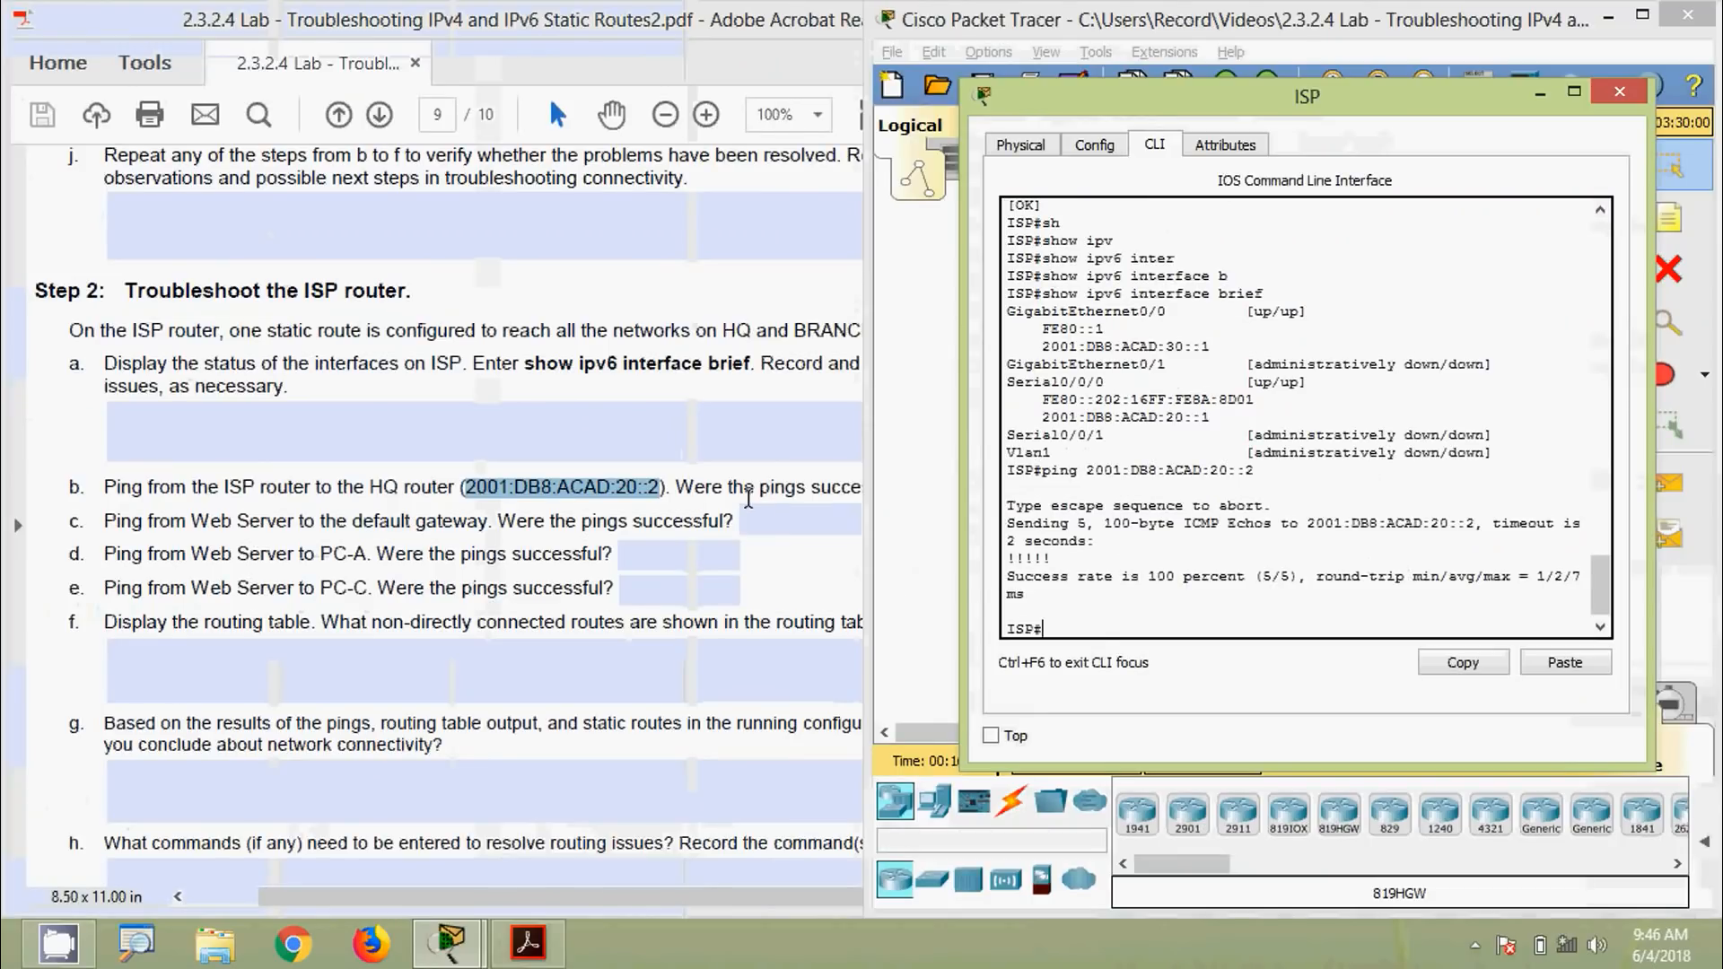
Answer question b with Yes in the lab PDF and close ISP's device window
{"action": "left_click", "coordinate": [750, 495]}
{"action": "left_click", "coordinate": [942, 490]}
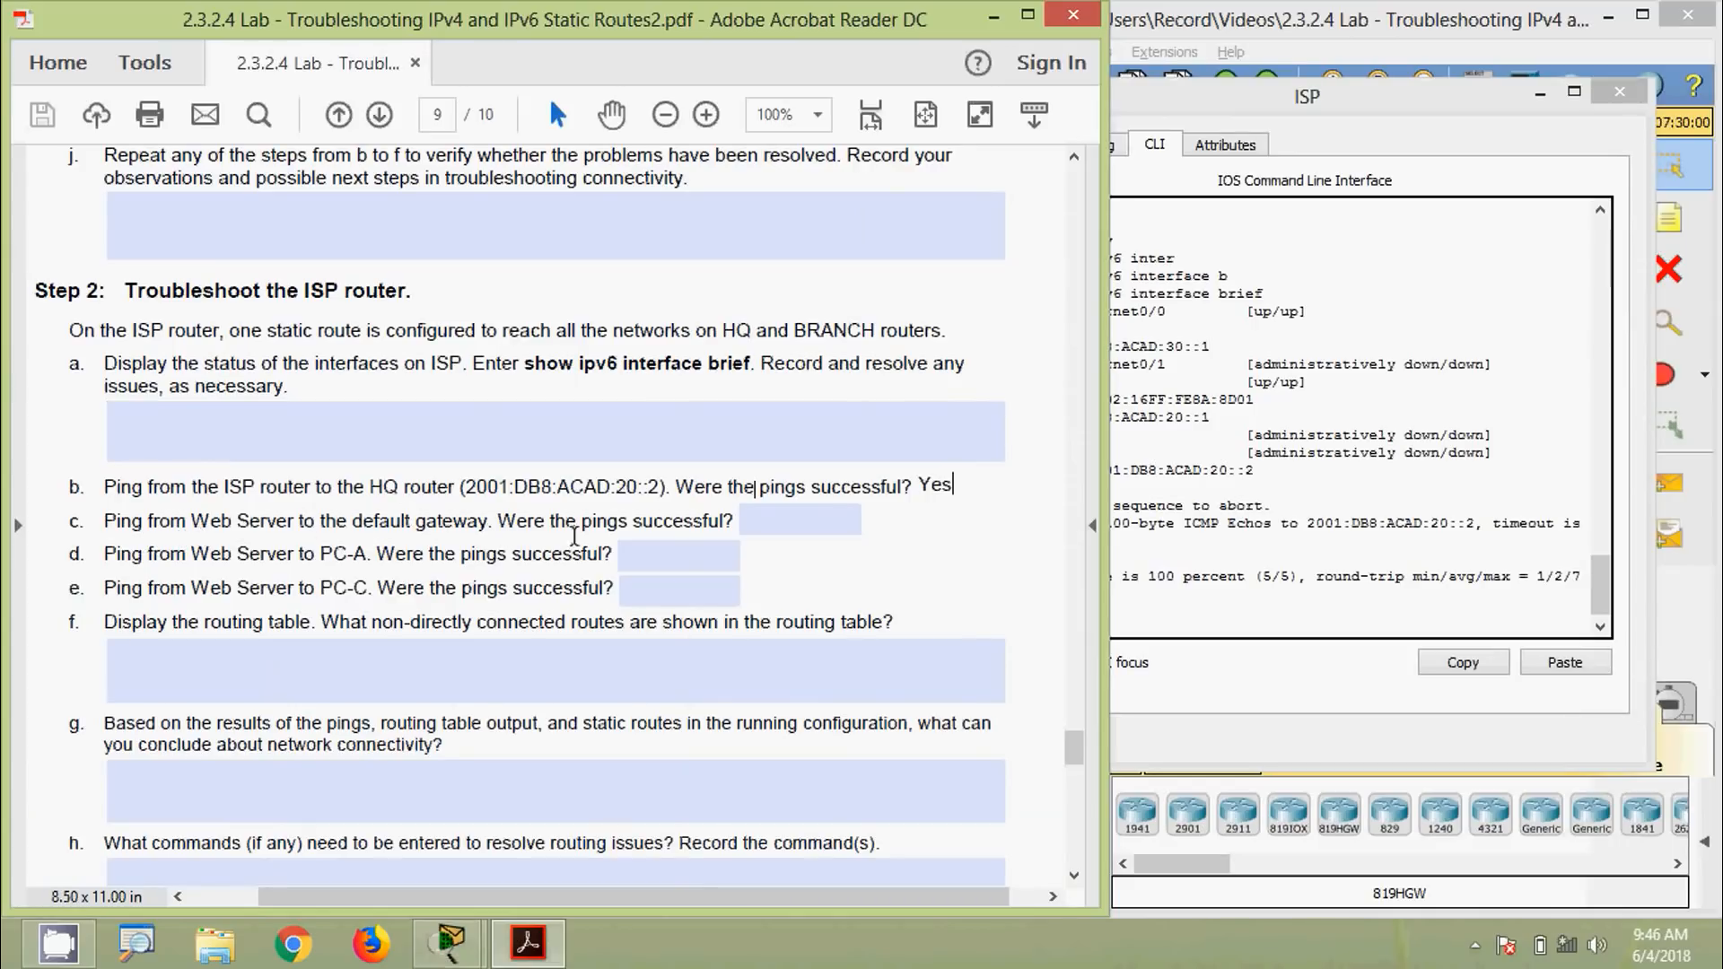
{"action": "left_click", "coordinate": [1236, 507]}
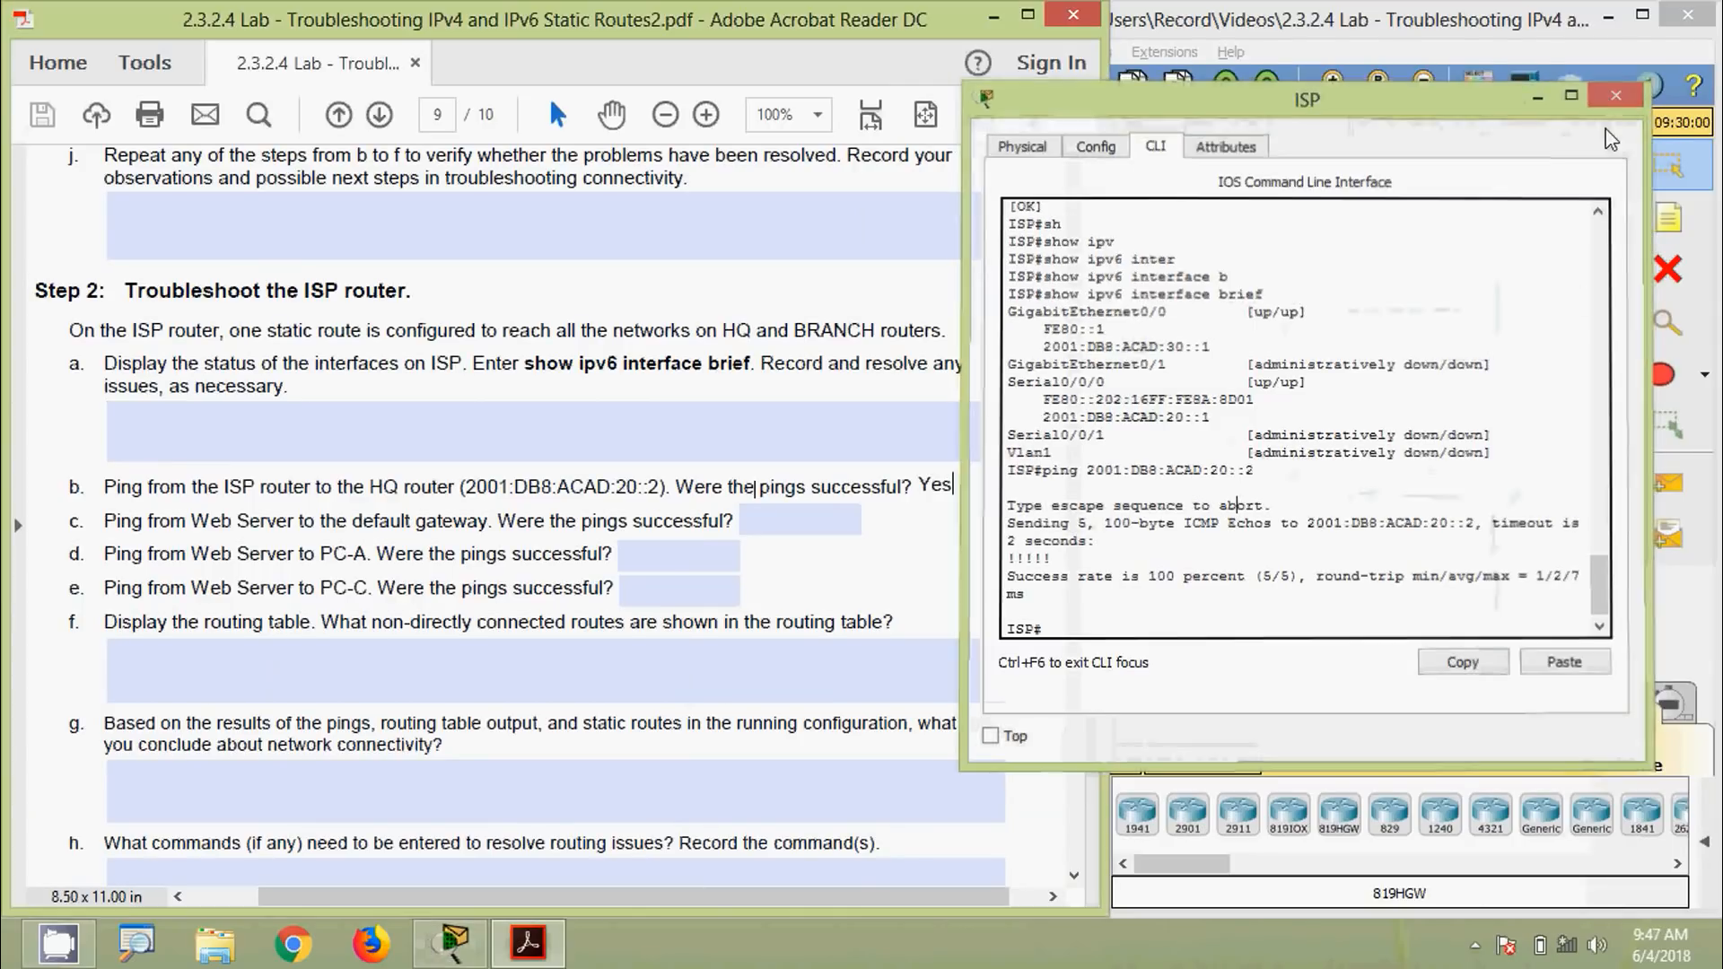
{"action": "left_click", "coordinate": [1615, 95]}
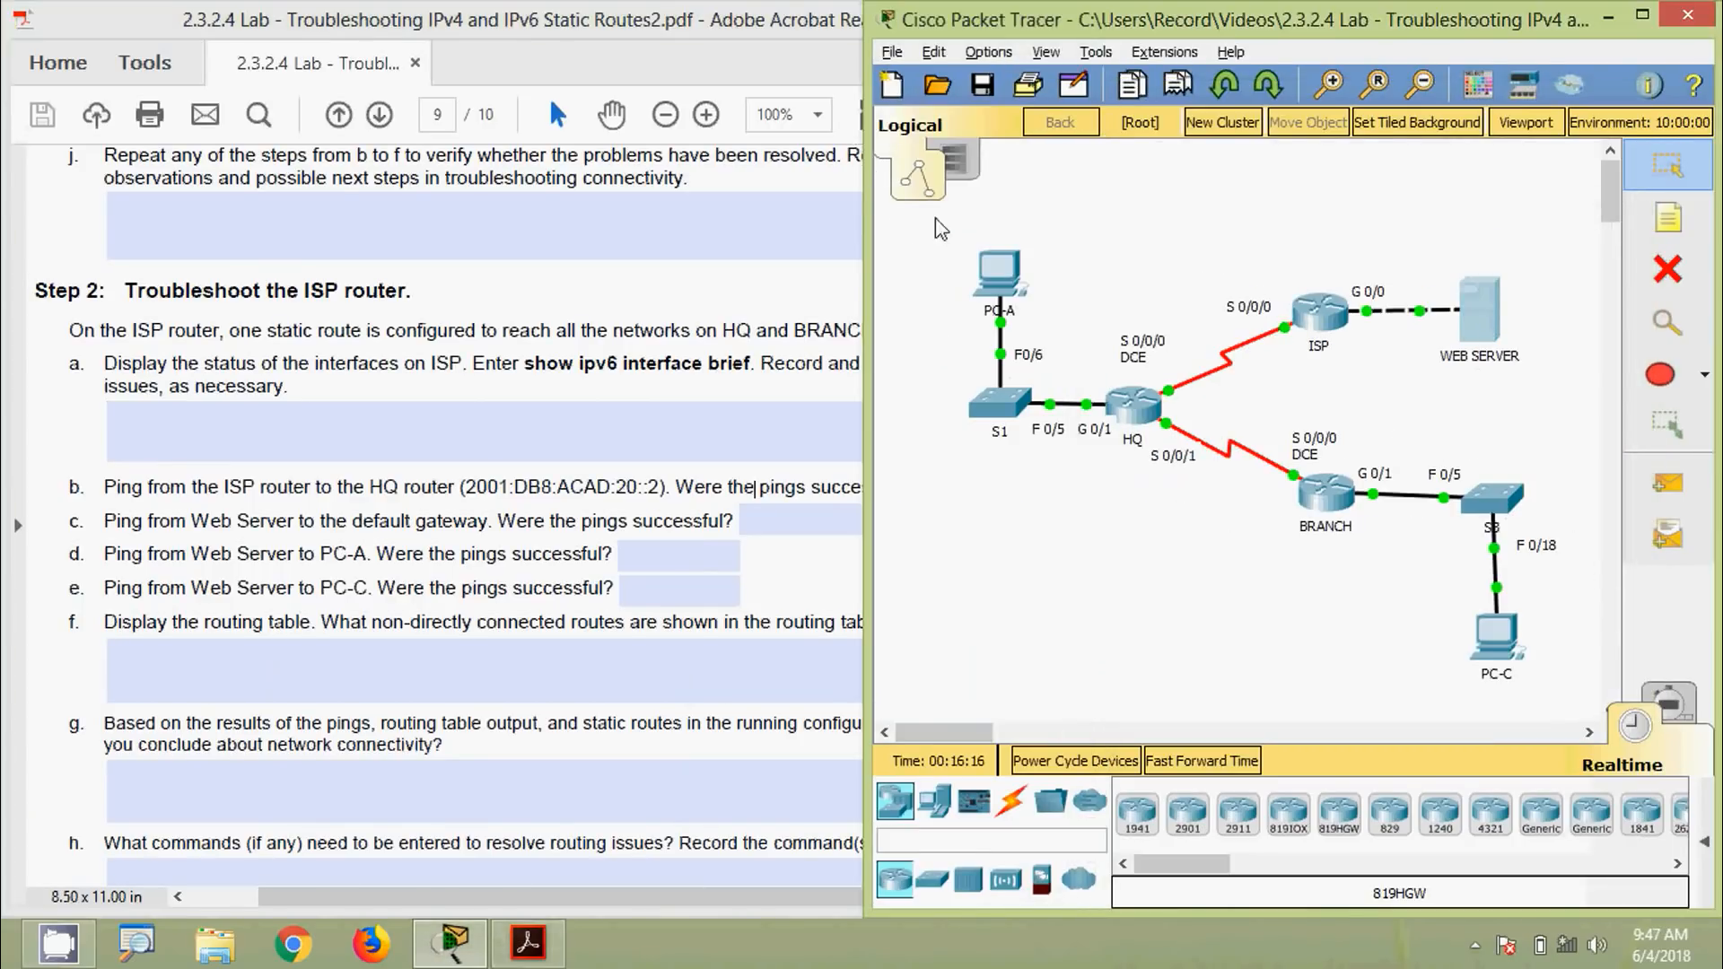
Run ipv6config on the Web Server and copy its default gateway FE80::1
{"action": "left_click", "coordinate": [1478, 309]}
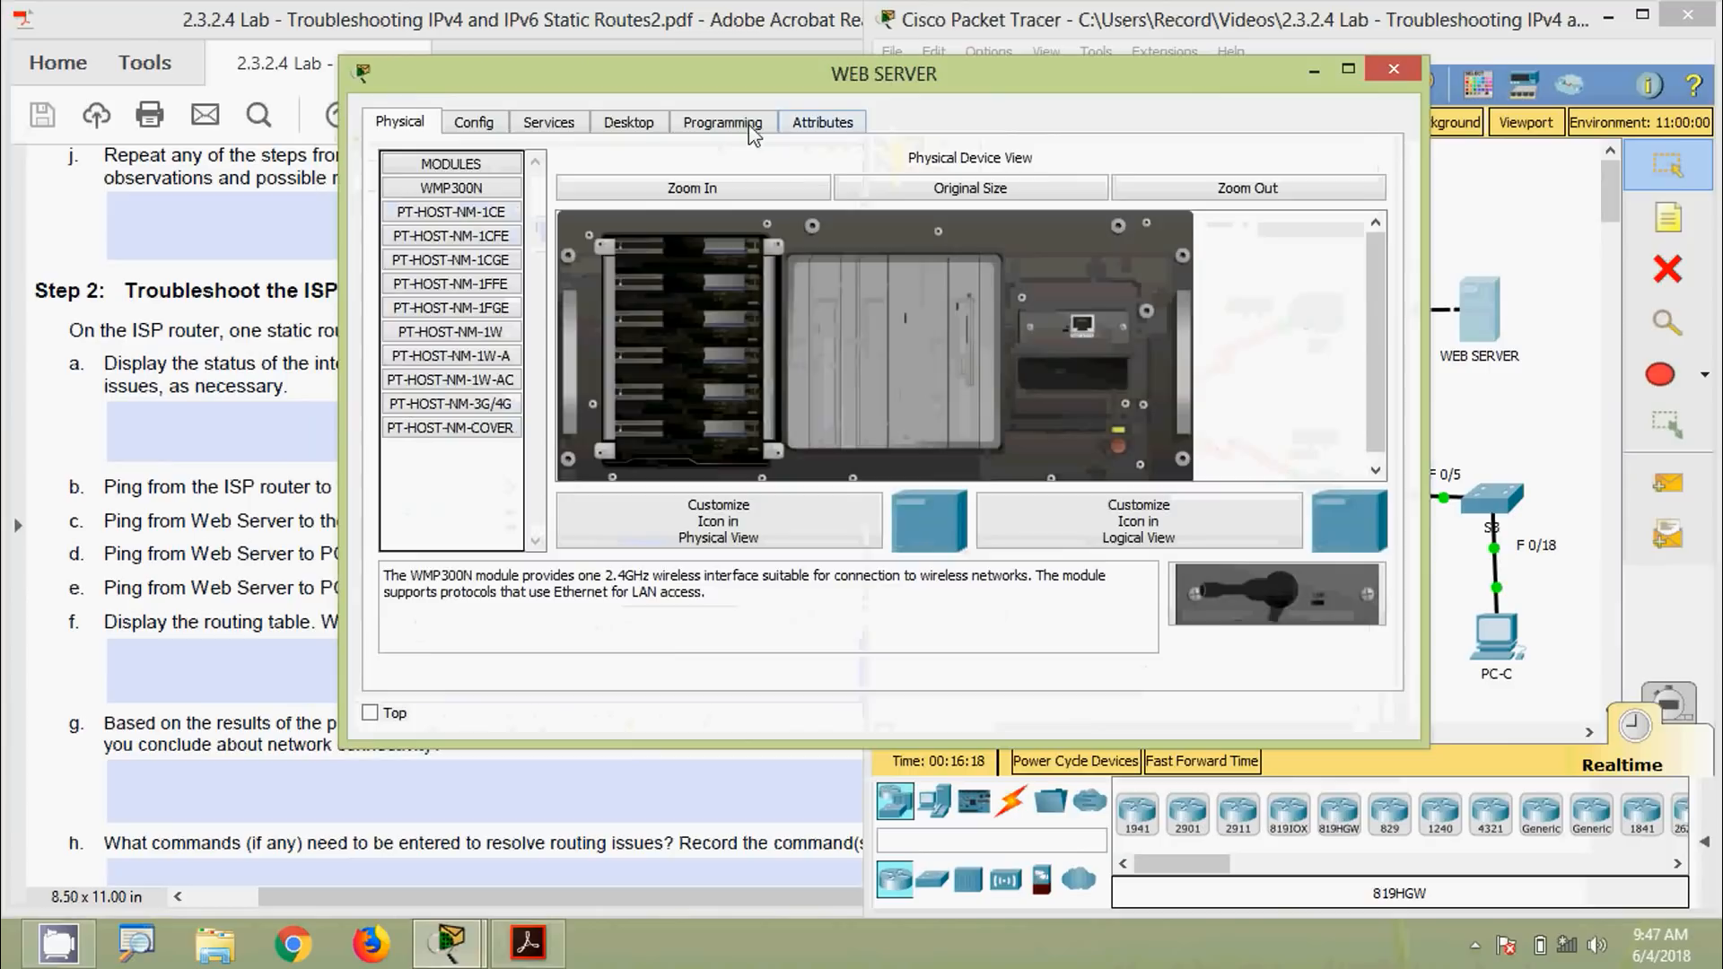
{"action": "left_click", "coordinate": [632, 122]}
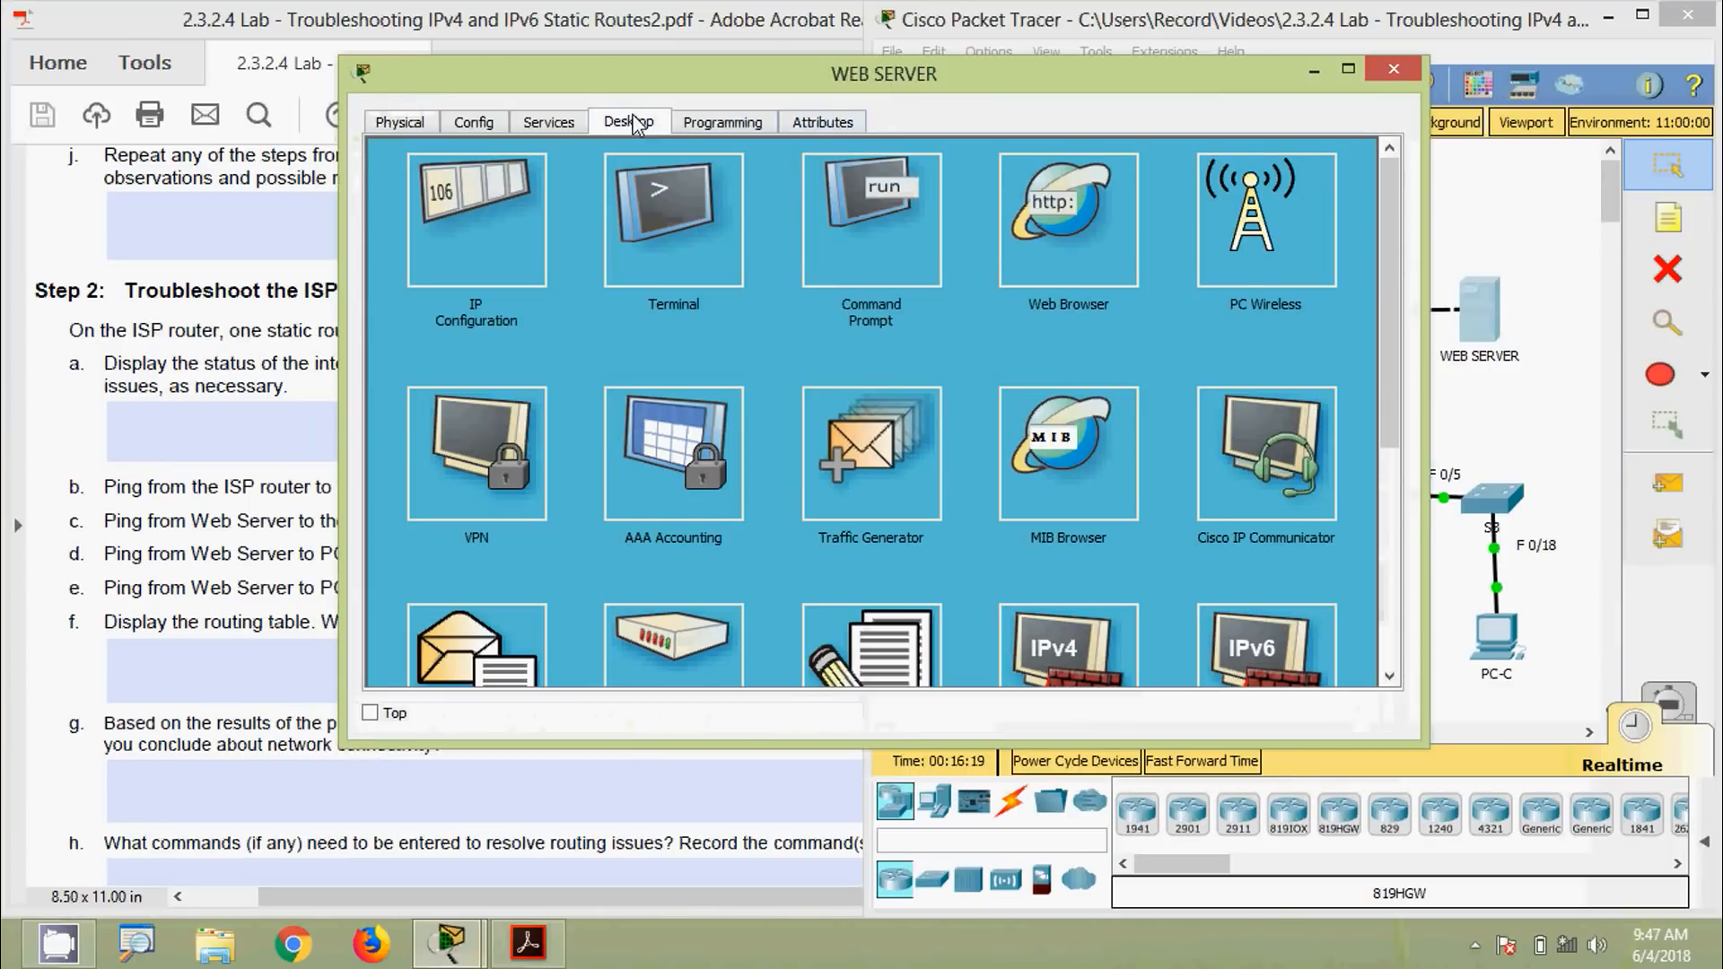
{"action": "left_click", "coordinate": [931, 253]}
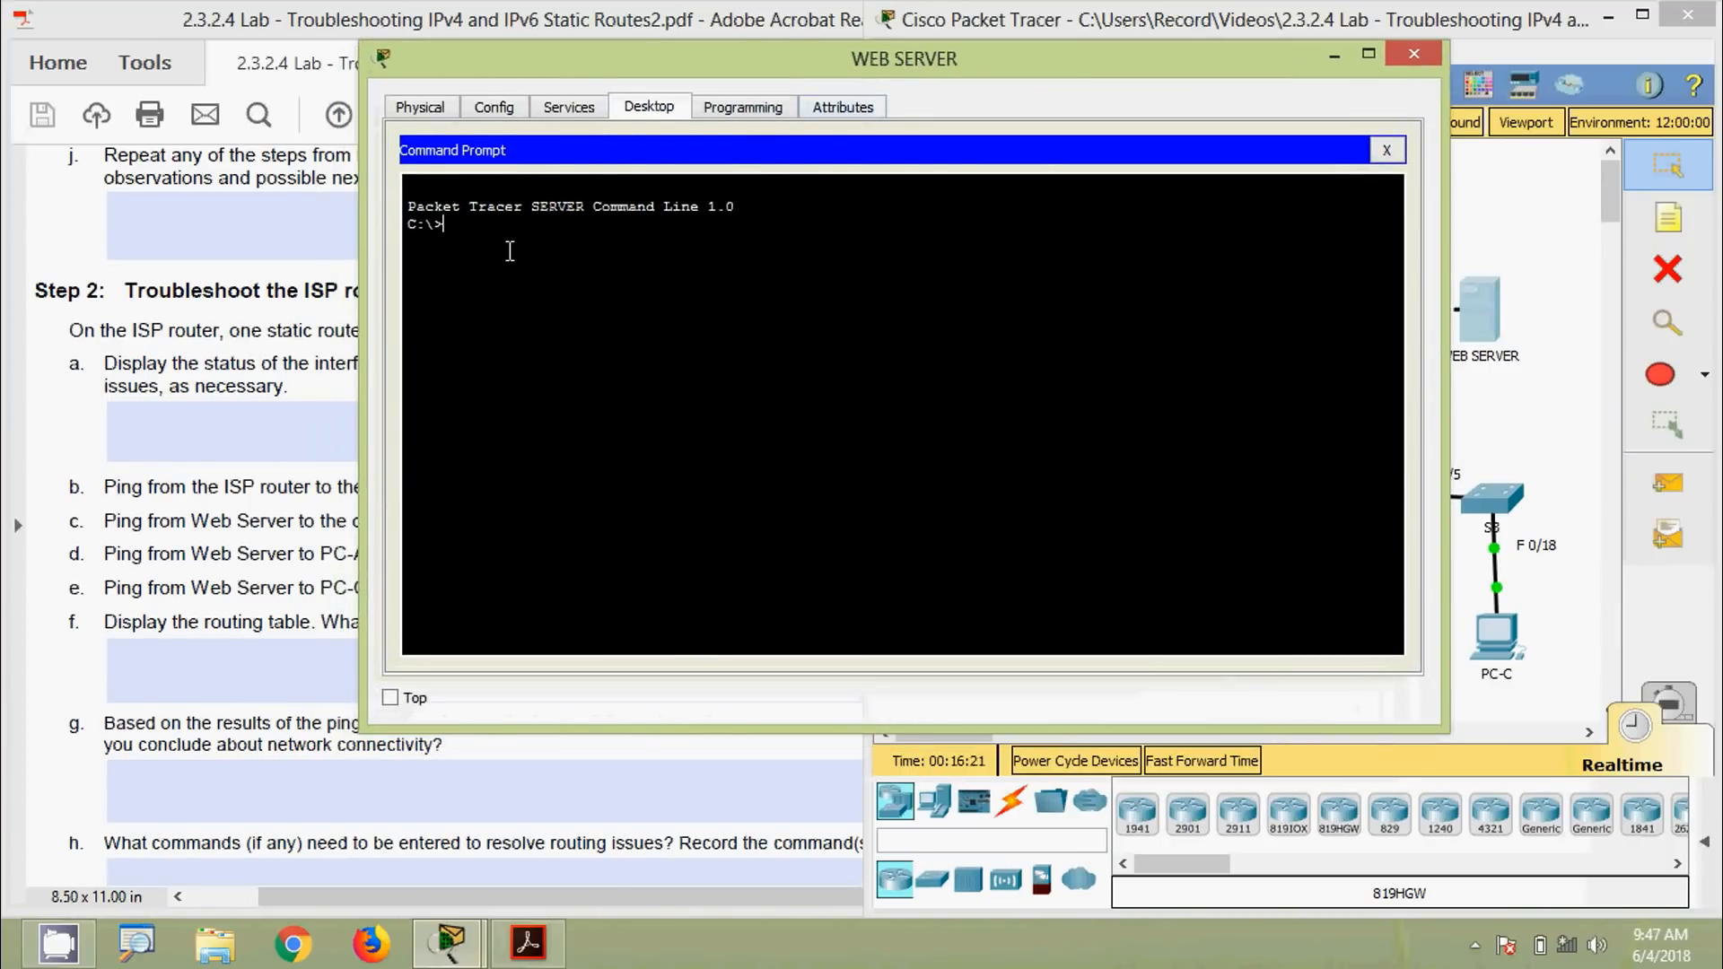
{"action": "type", "text": "ipv"}
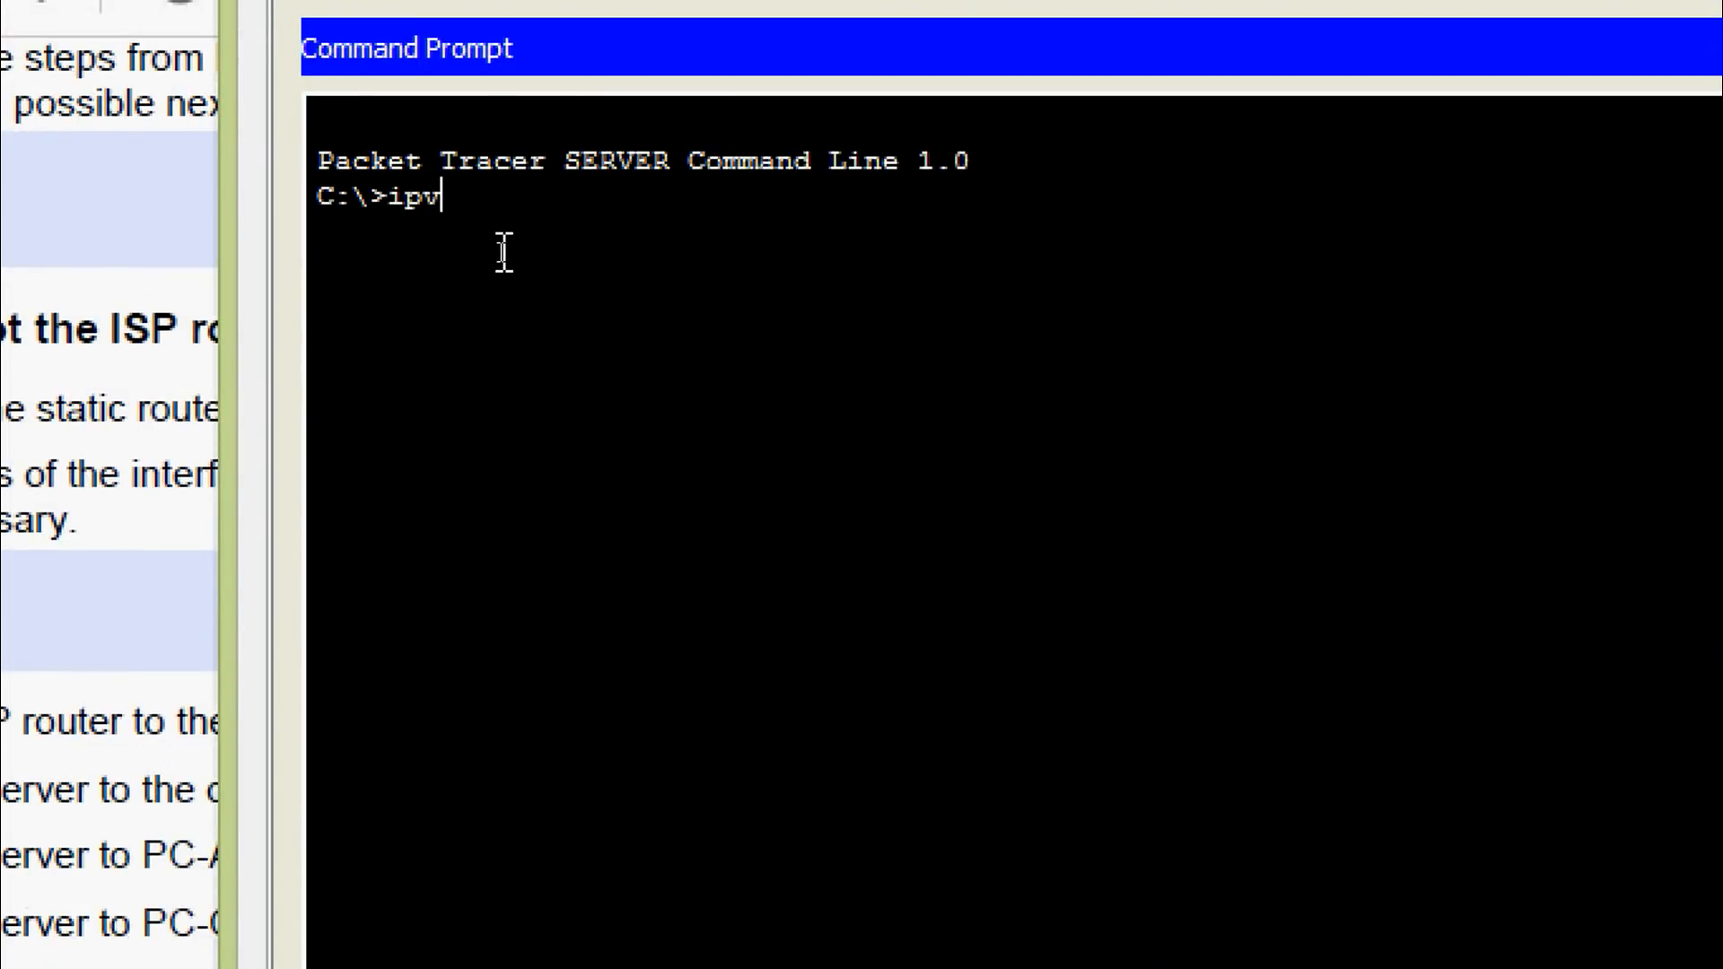
{"action": "type", "text": "6config"}
{"action": "key", "text": "Return"}
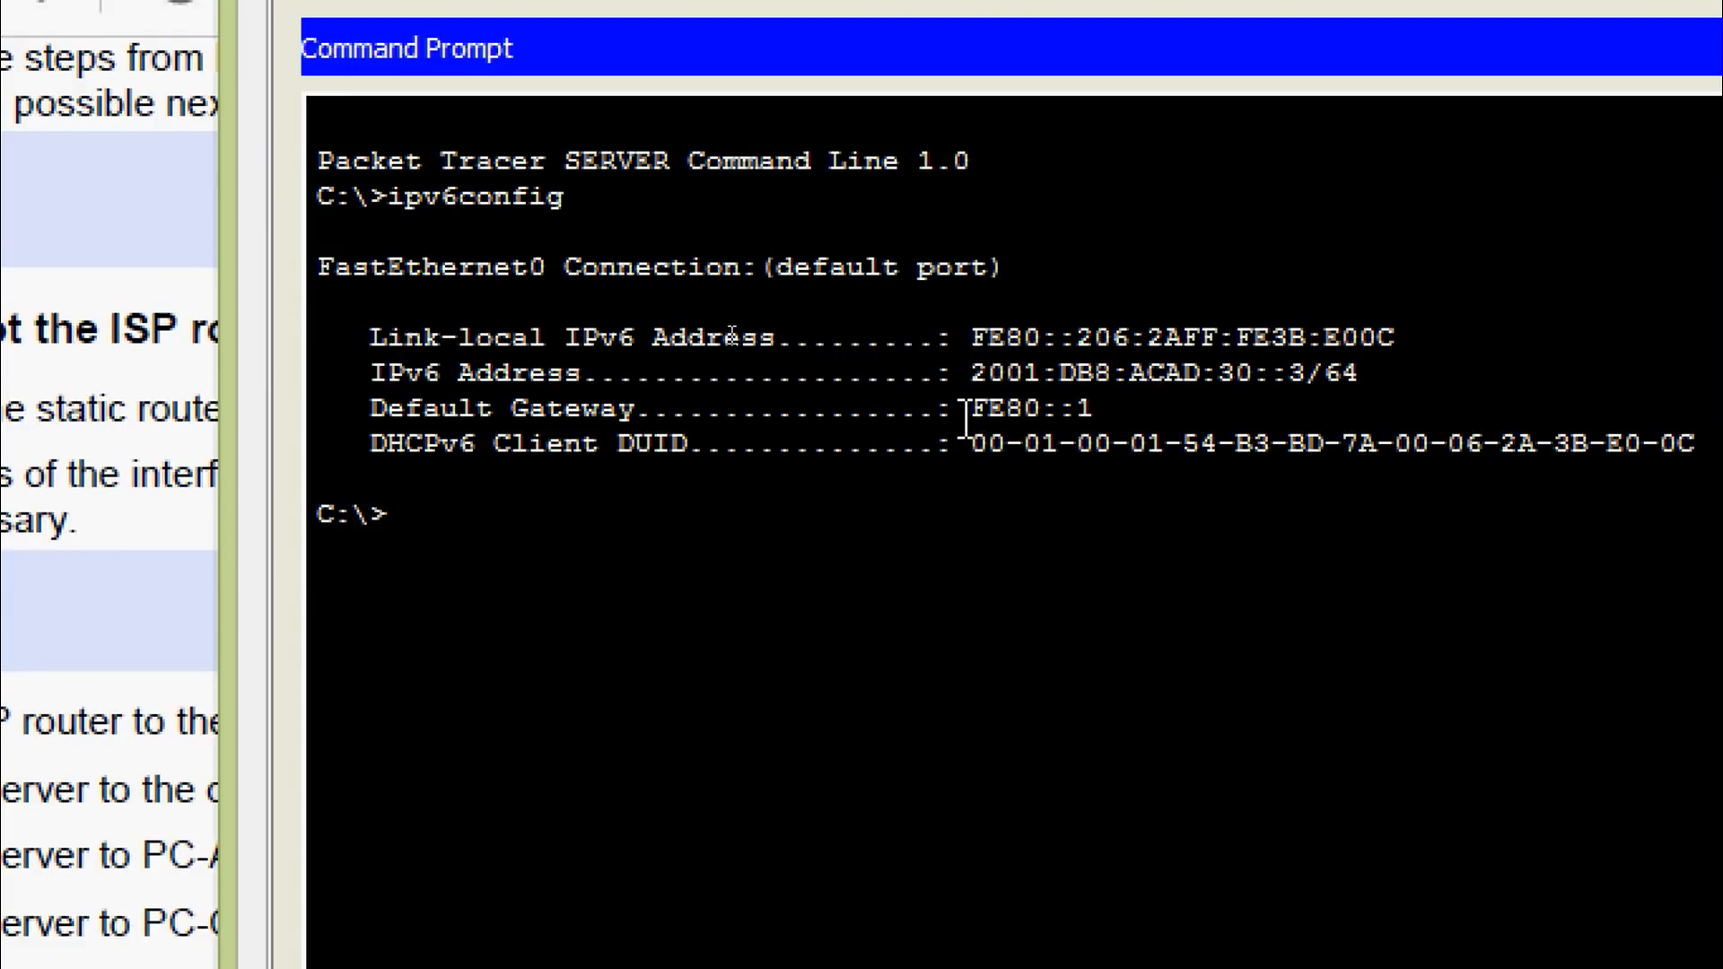
{"action": "left_click_drag", "start_coordinate": [970, 411], "coordinate": [1074, 409]}
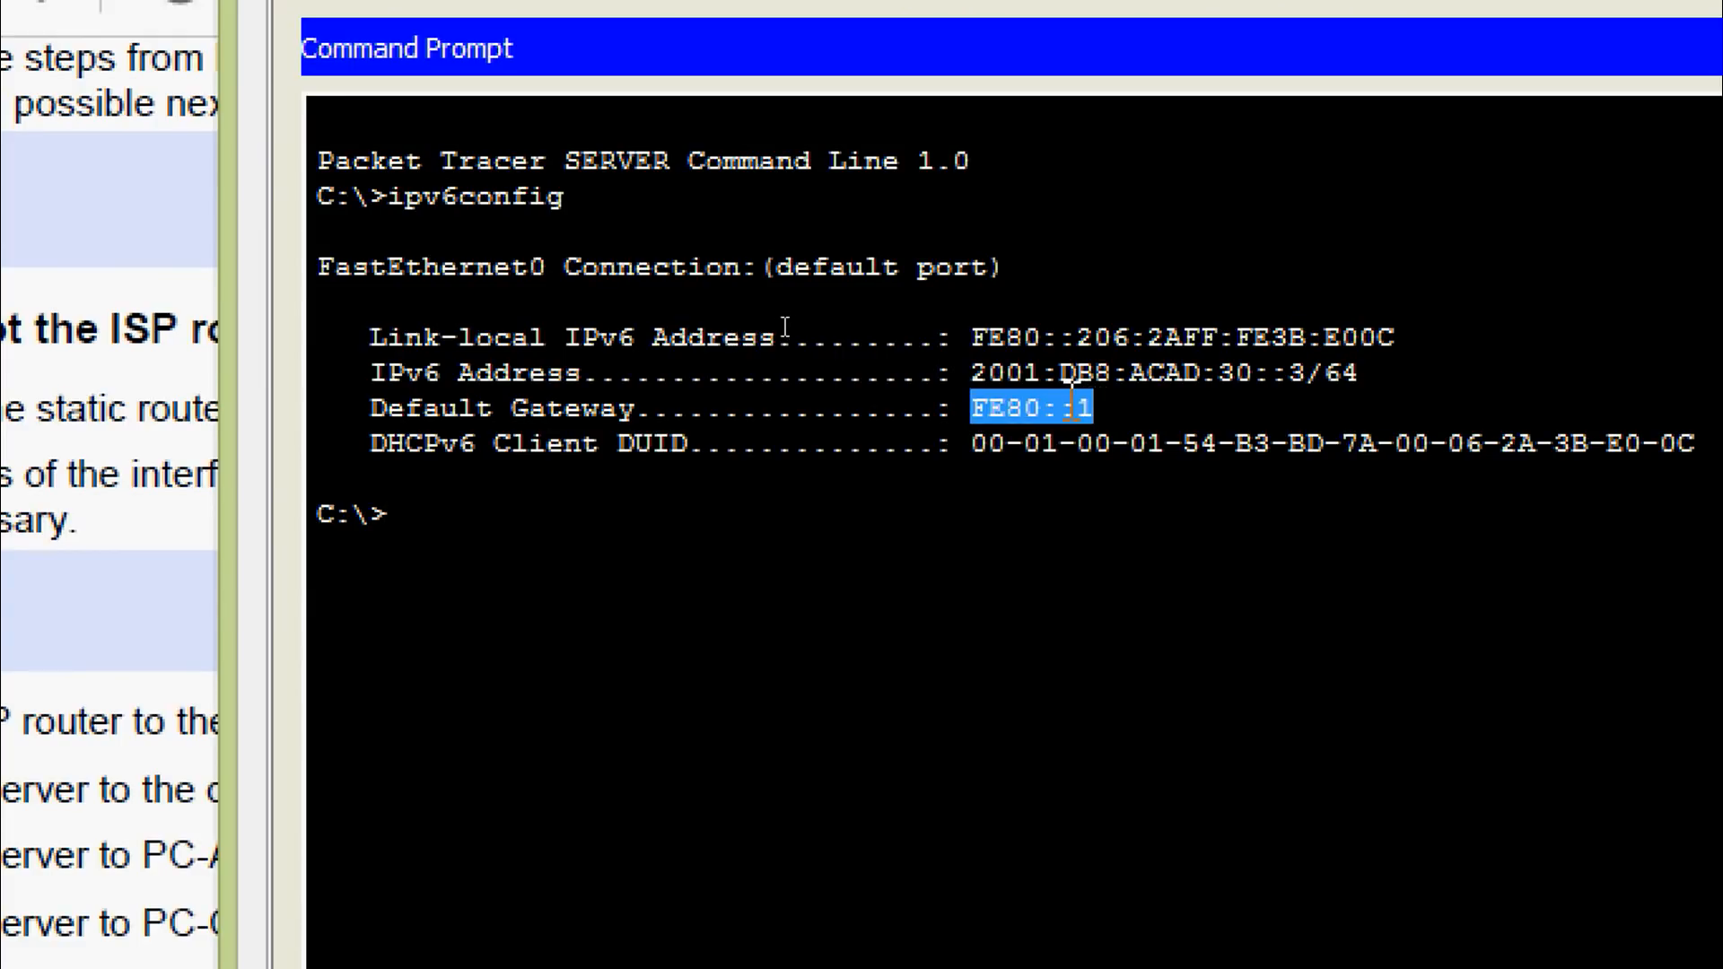
{"action": "right_click", "coordinate": [1074, 408]}
{"action": "left_click", "coordinate": [1177, 434]}
Ping FE80::1 from the Web Server (4/4 replies) and select question c's answer field
{"action": "left_click", "coordinate": [453, 511]}
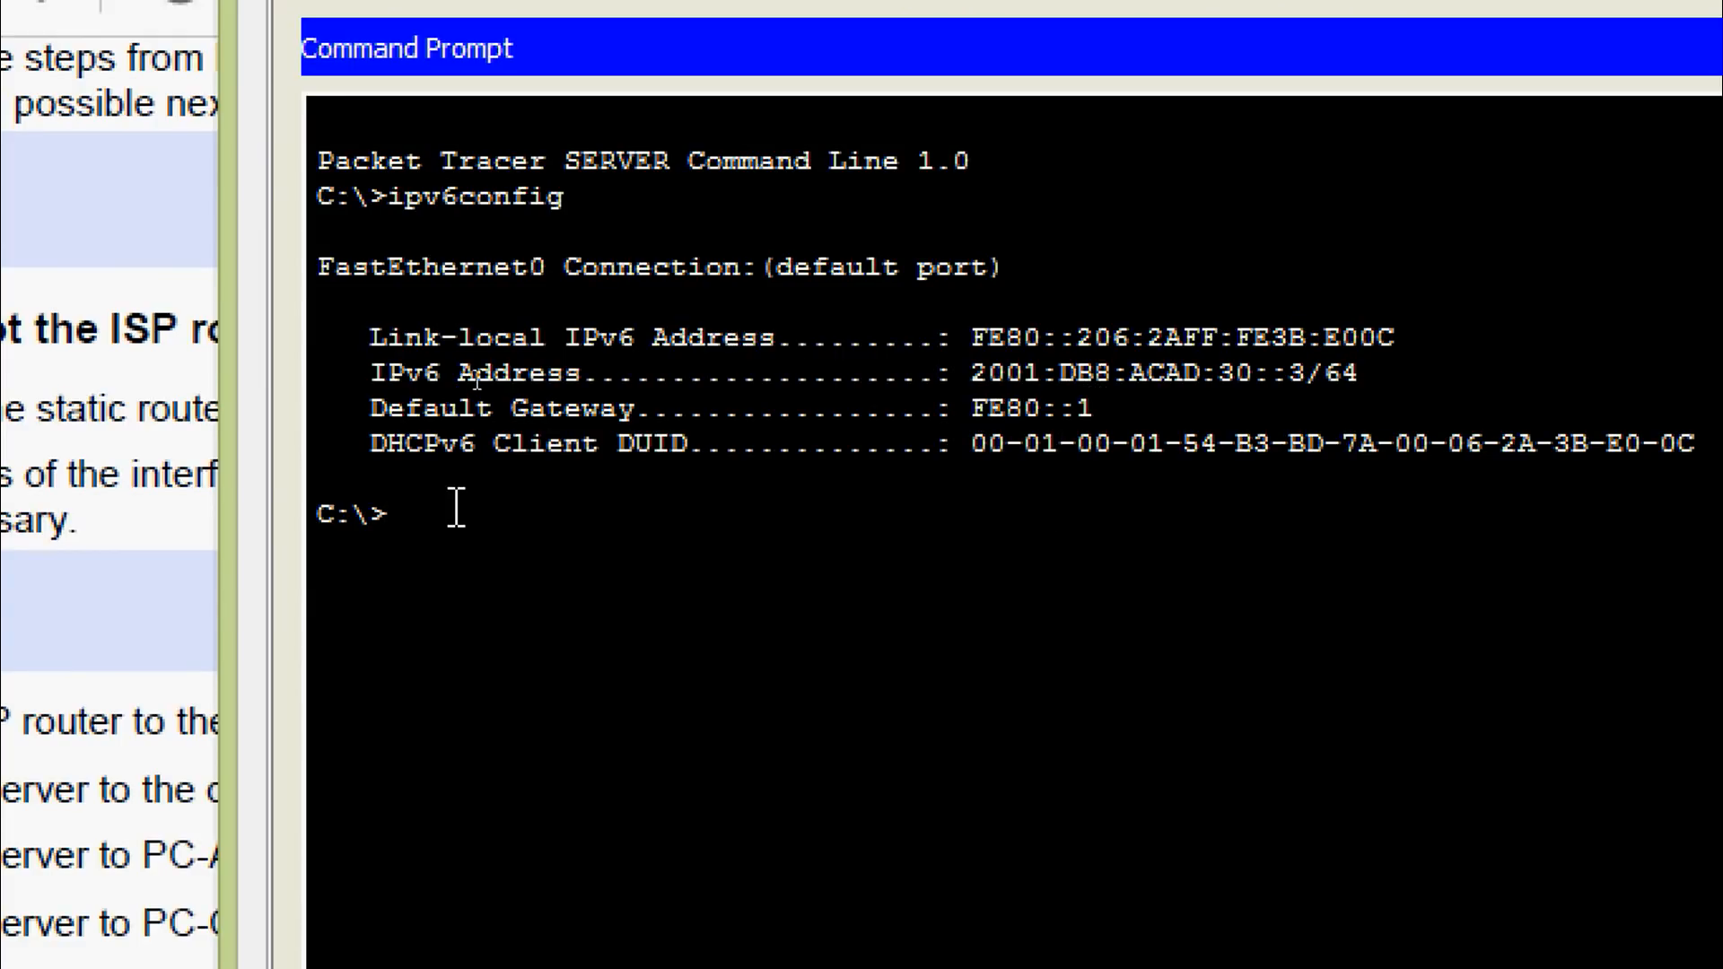
{"action": "type", "text": "ping"}
{"action": "right_click", "coordinate": [484, 525]}
{"action": "left_click", "coordinate": [577, 603]}
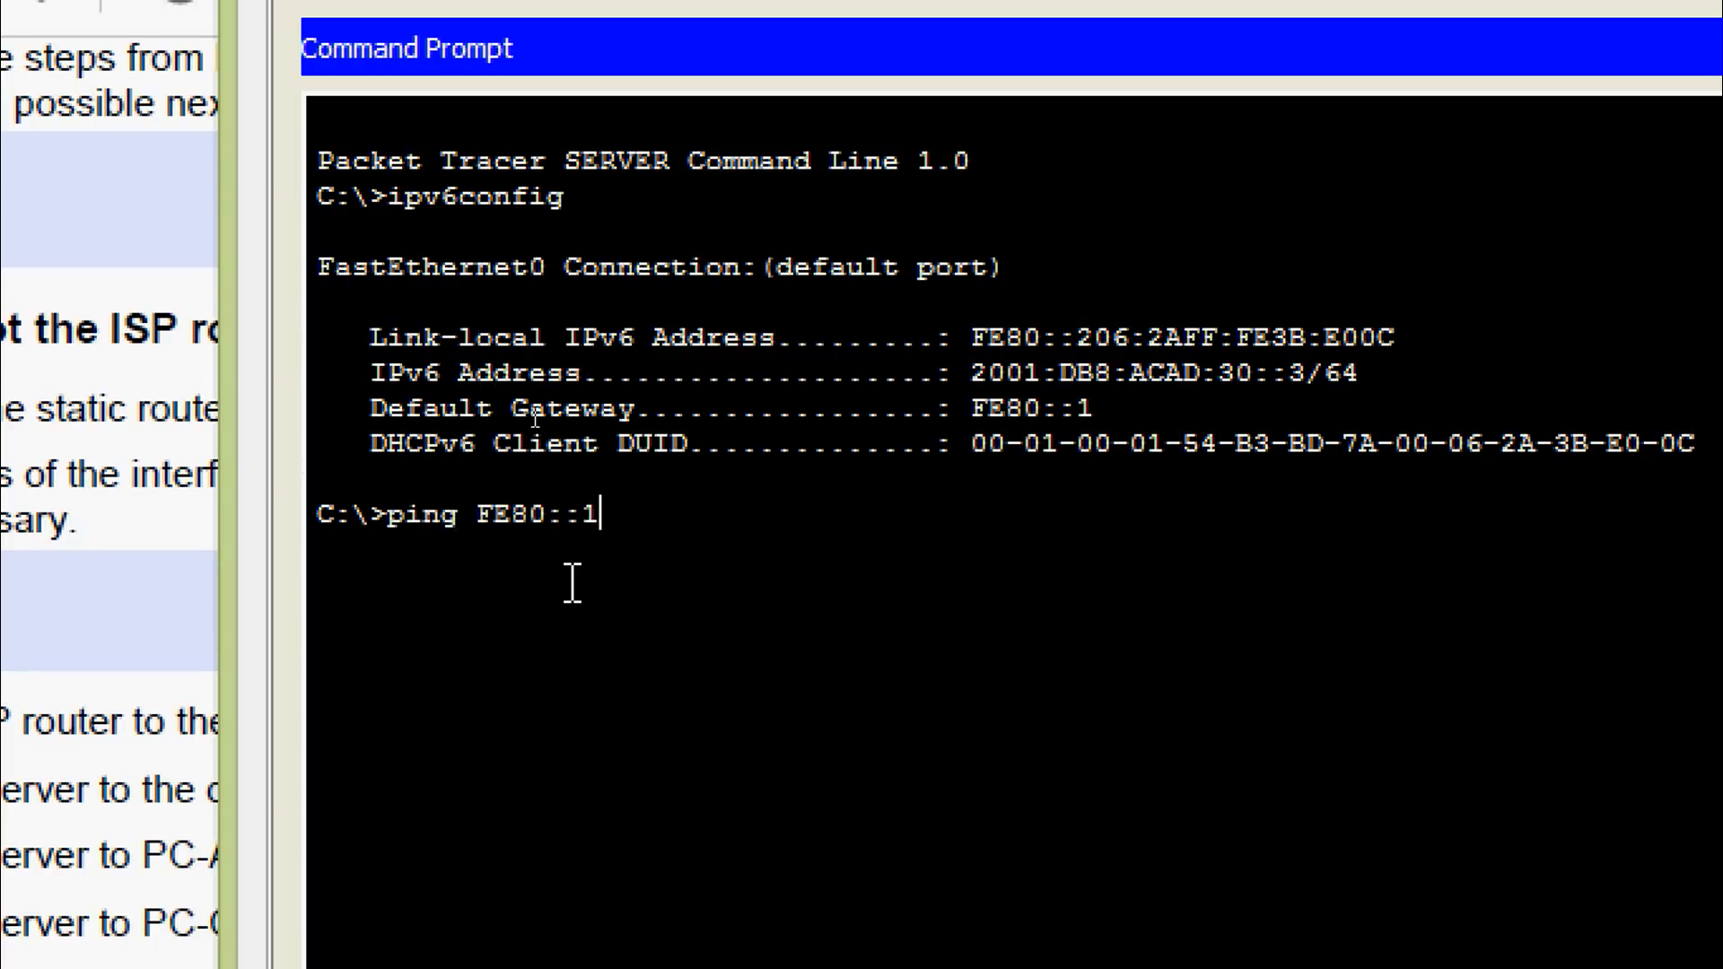
{"action": "key", "text": "Return"}
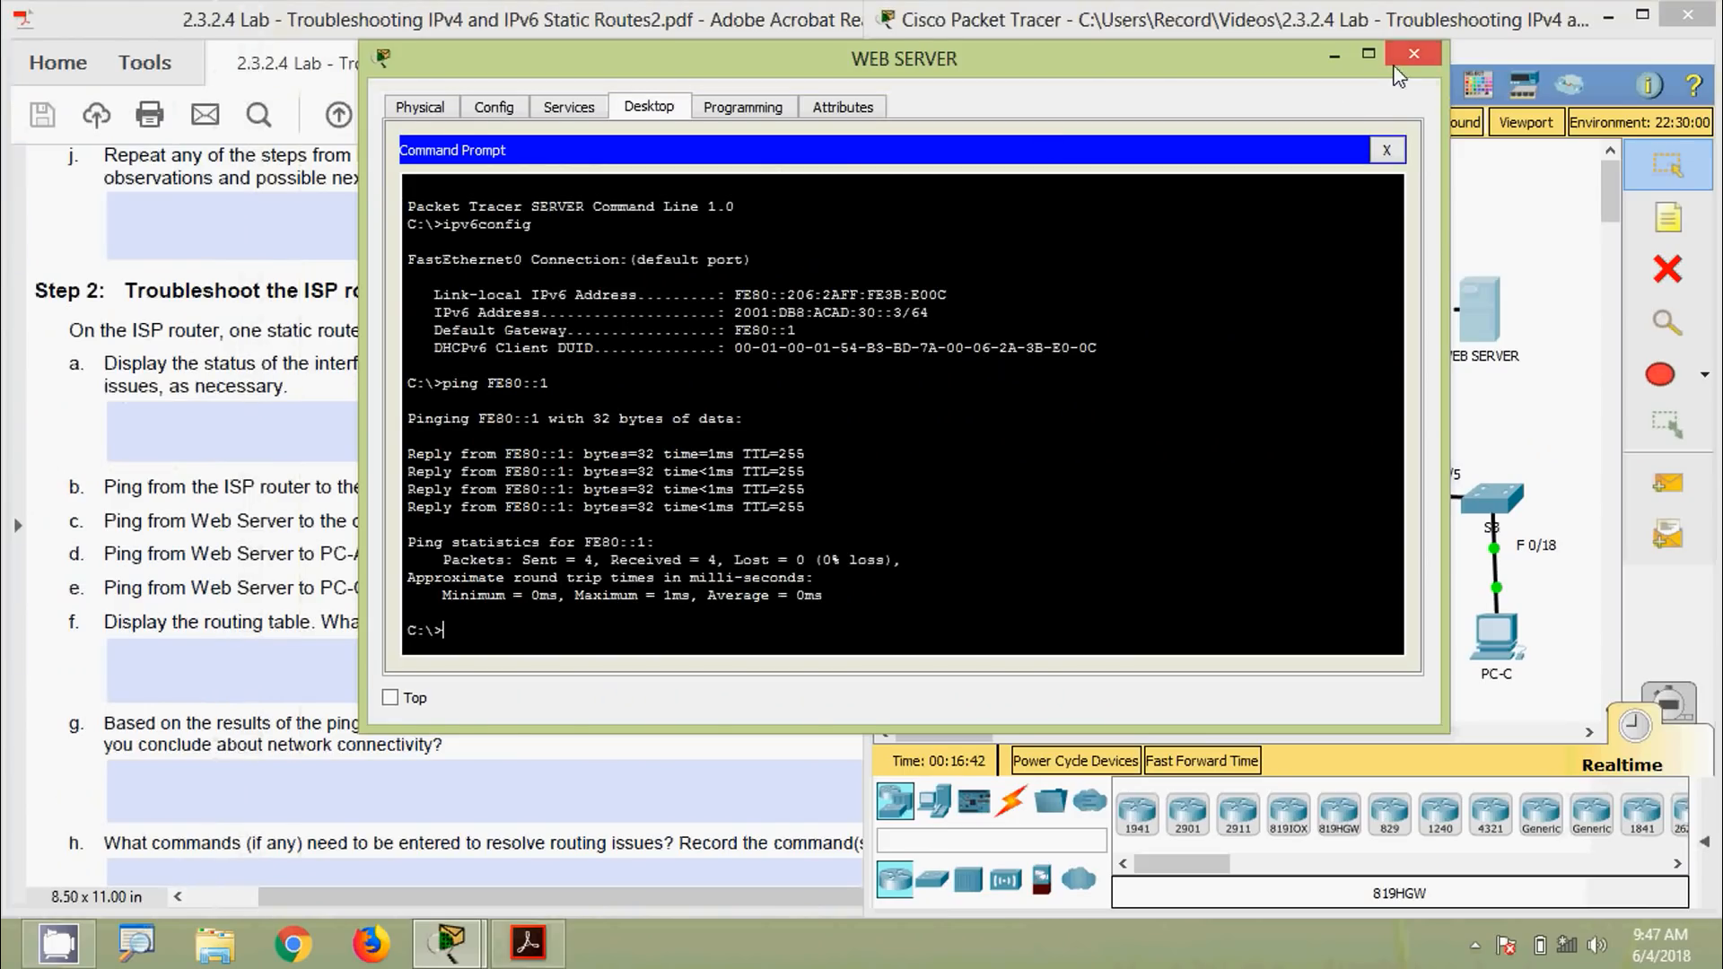
{"action": "left_click", "coordinate": [1404, 76]}
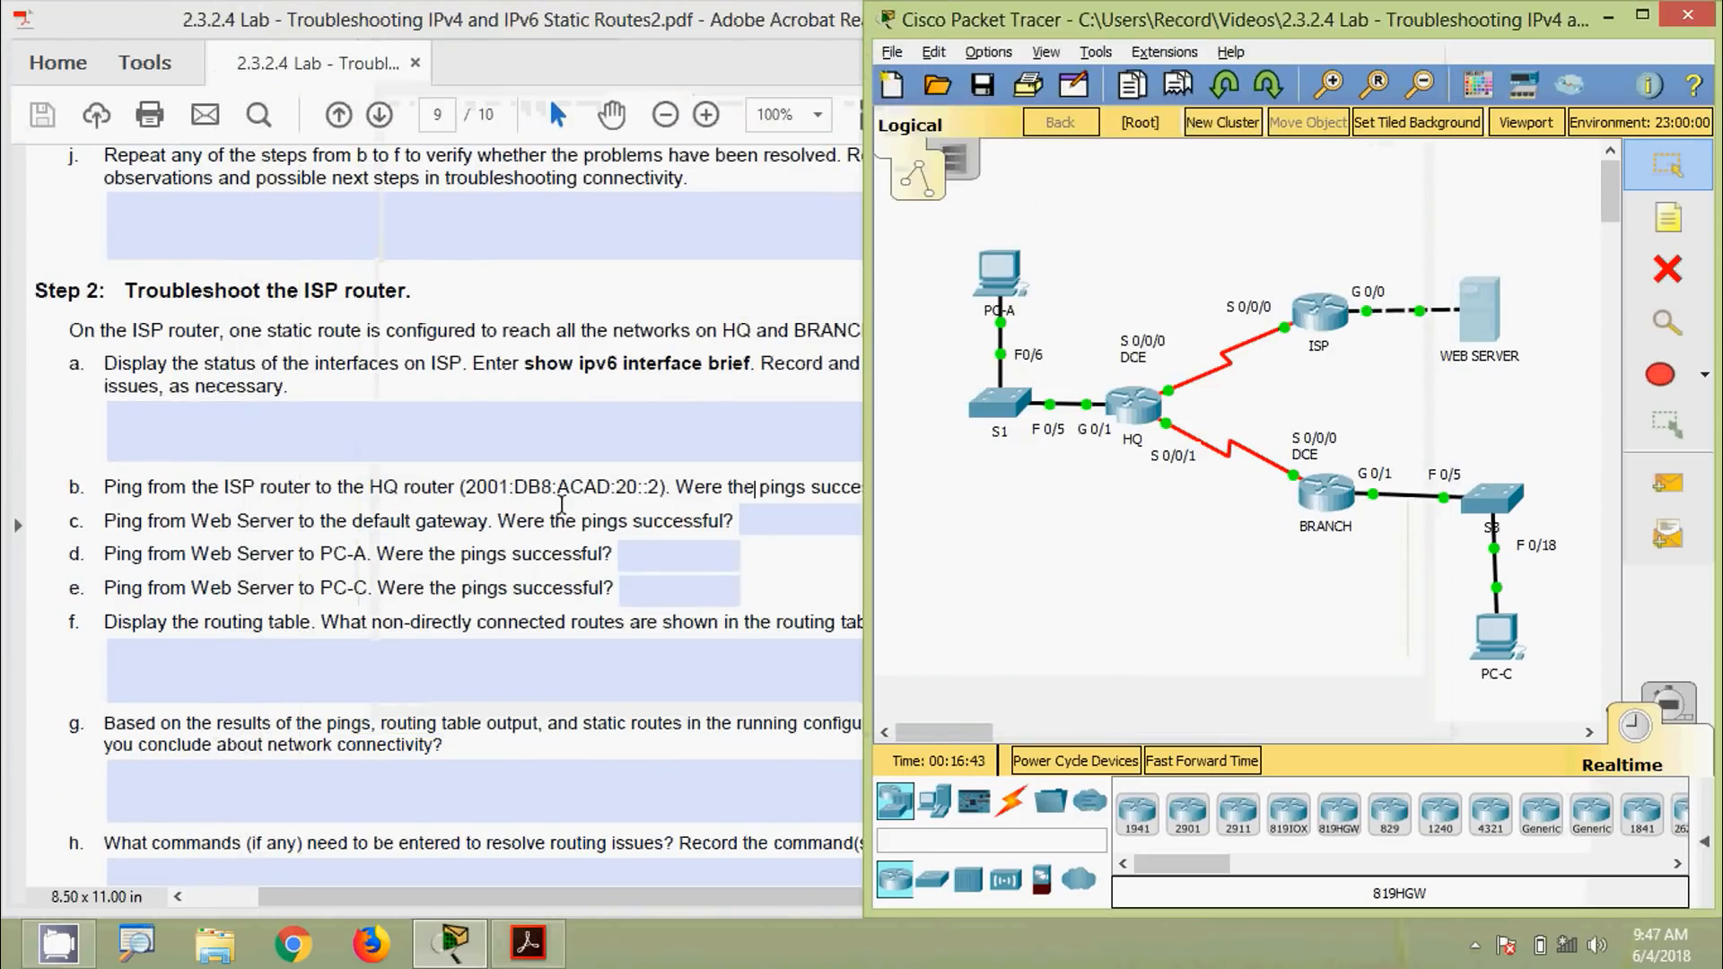
{"action": "left_click", "coordinate": [561, 505]}
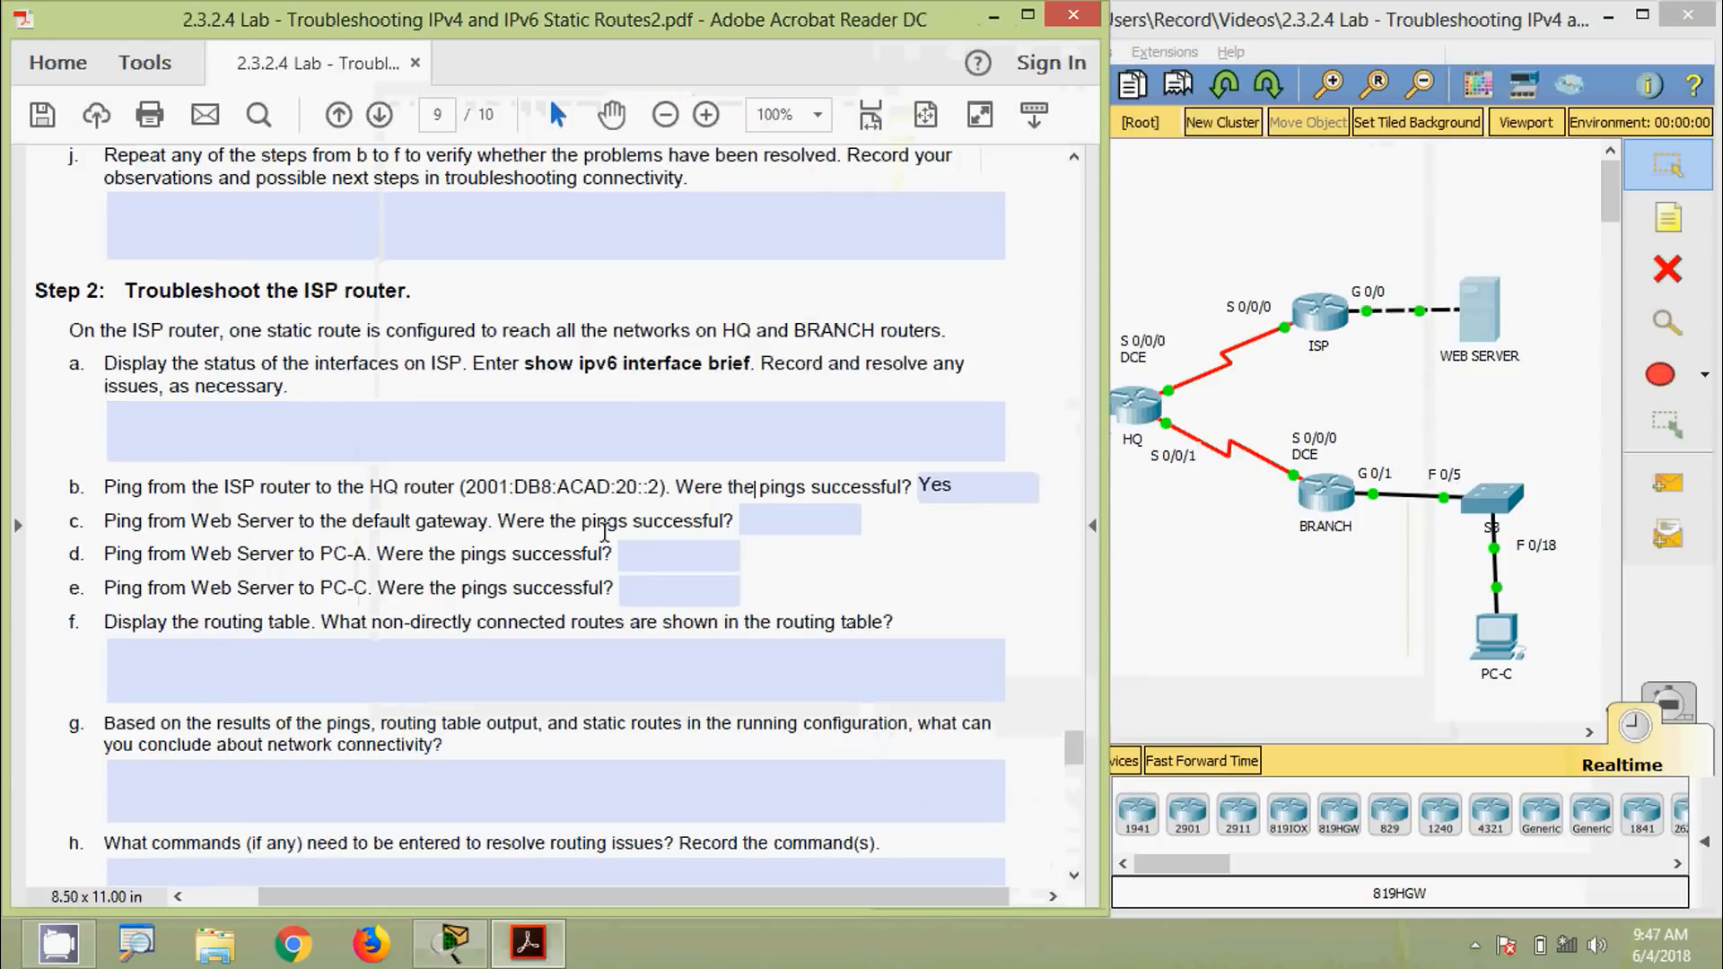
{"action": "left_click", "coordinate": [808, 519]}
Answer question c with Yes, then copy PC-A's IPv6 address 2001:DB8:ACAD::3 from IP Configuration
{"action": "type", "text": "Yes"}
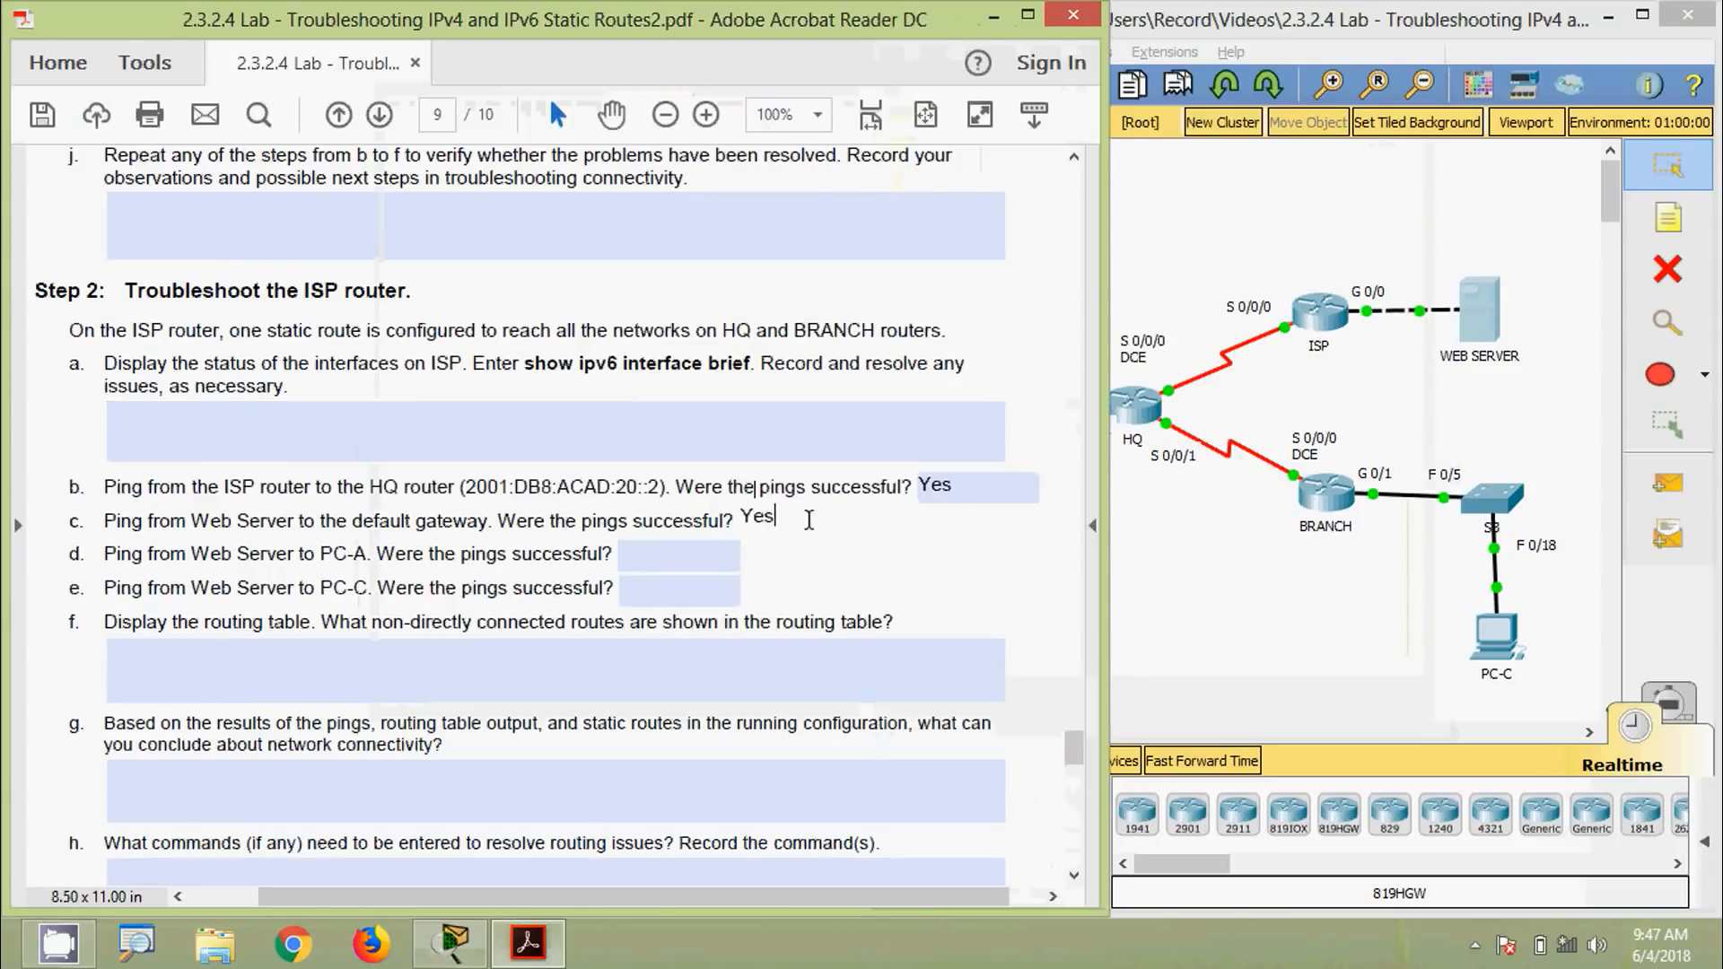
{"action": "left_click", "coordinate": [710, 554]}
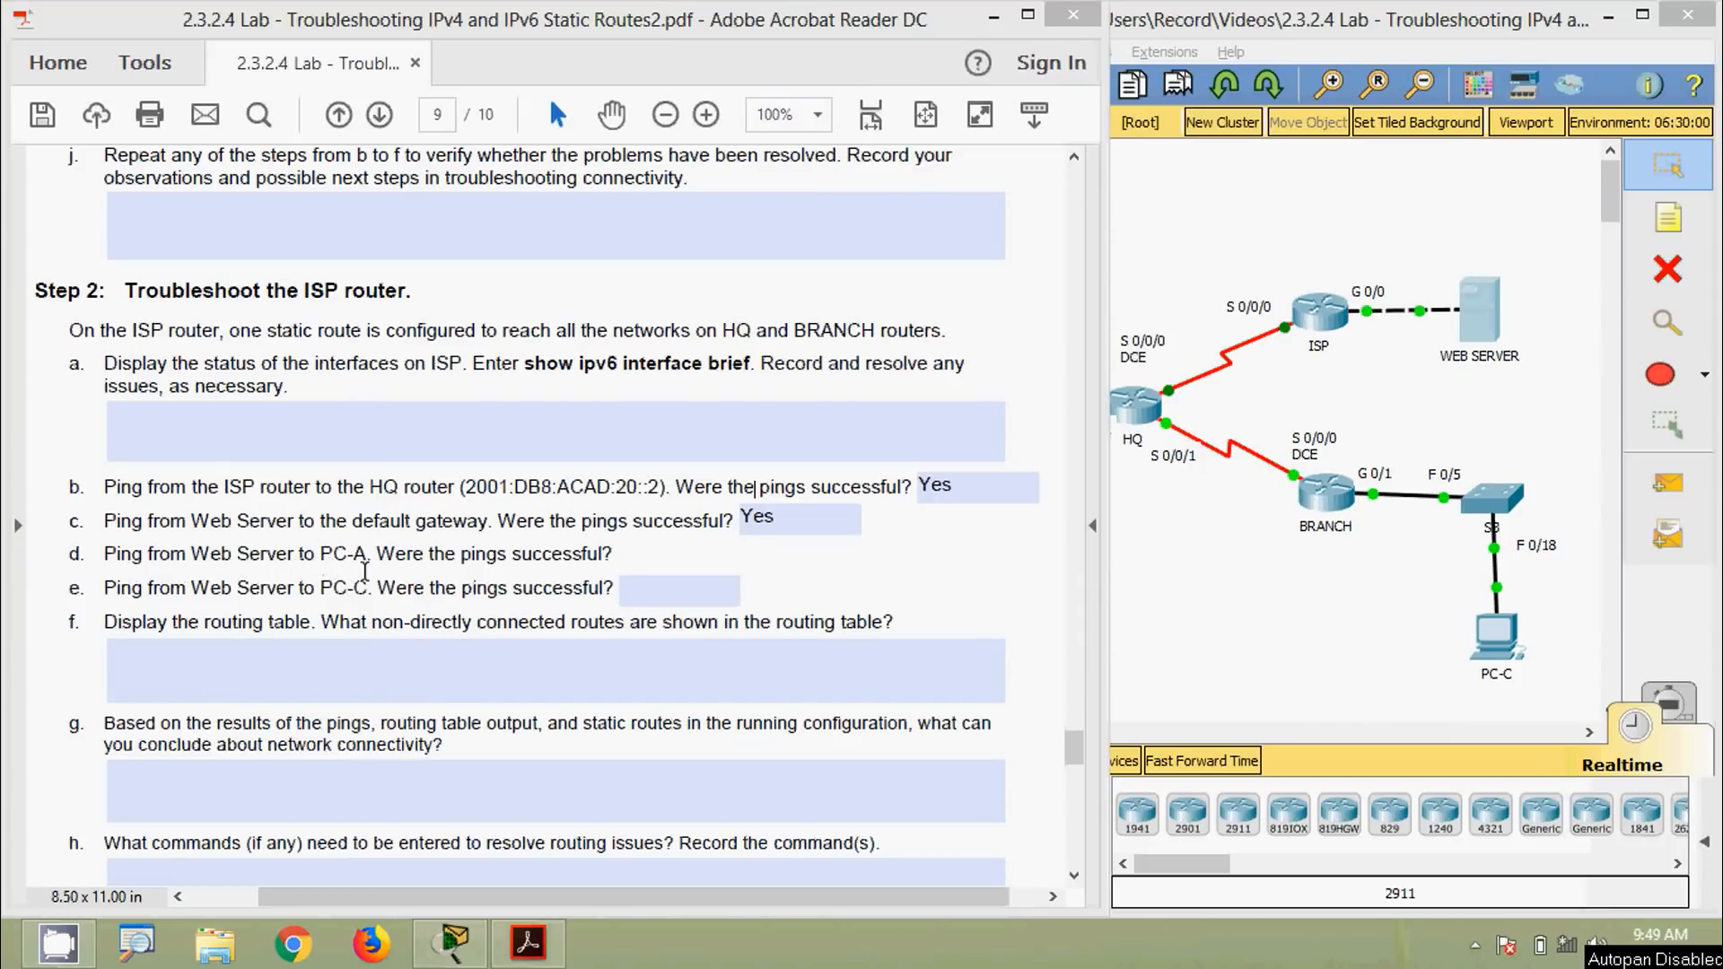
{"action": "left_click", "coordinate": [1217, 586]}
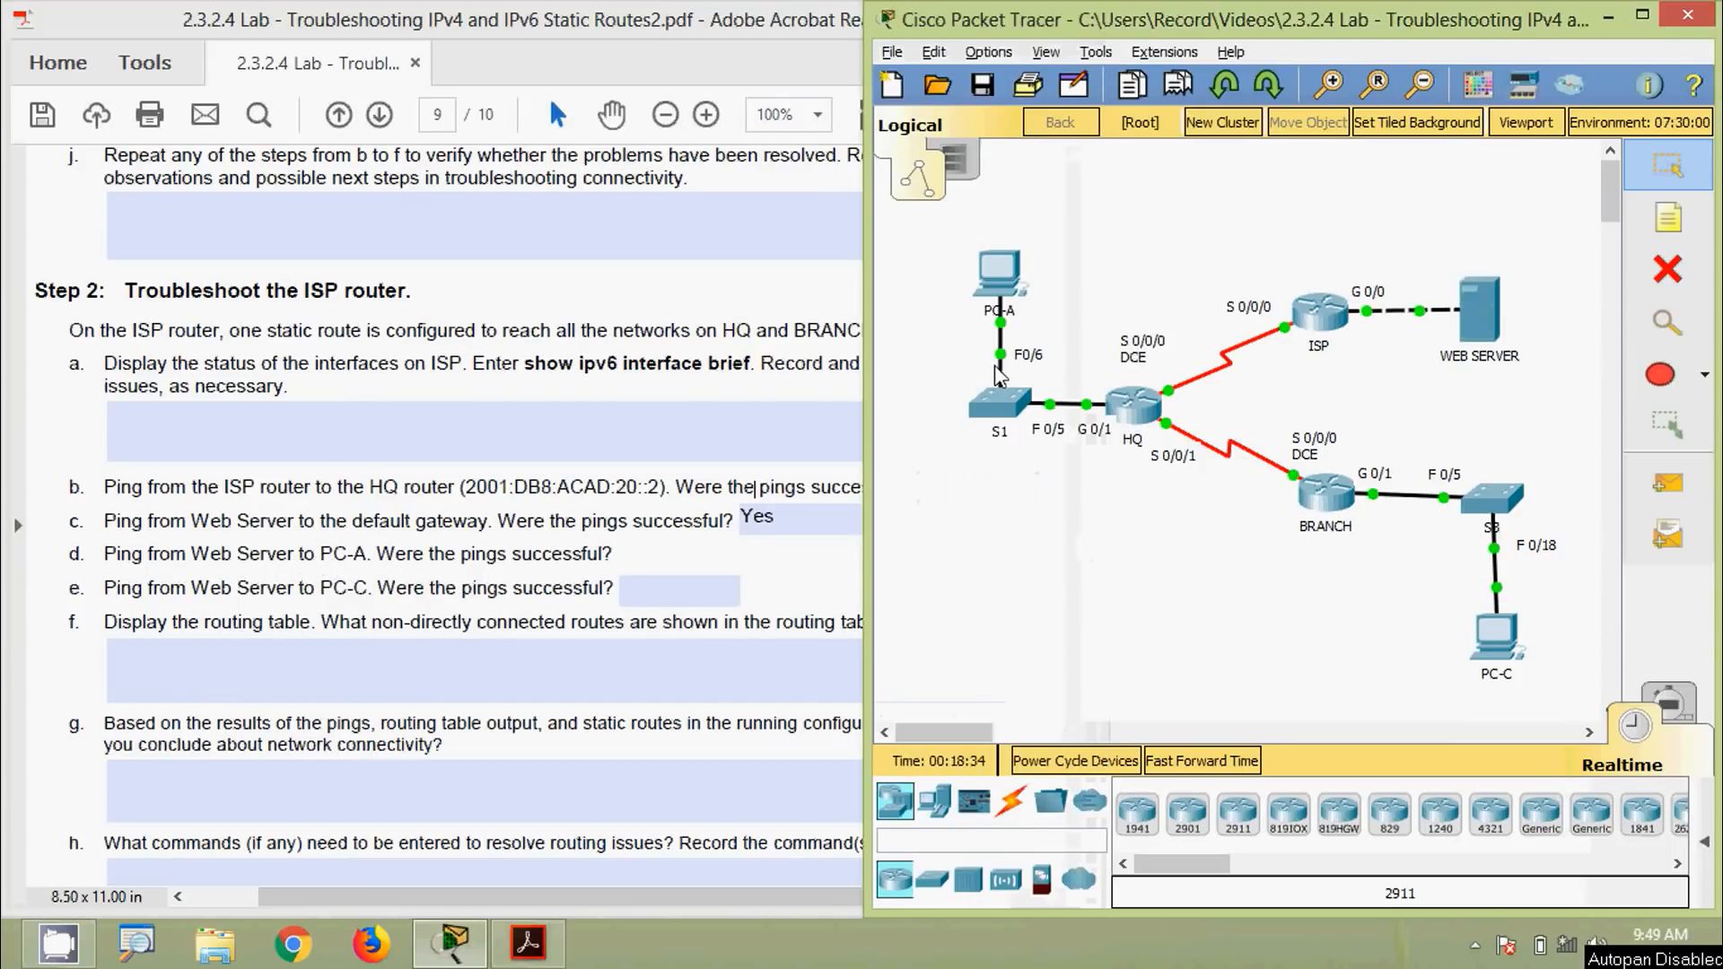
{"action": "left_click", "coordinate": [999, 274]}
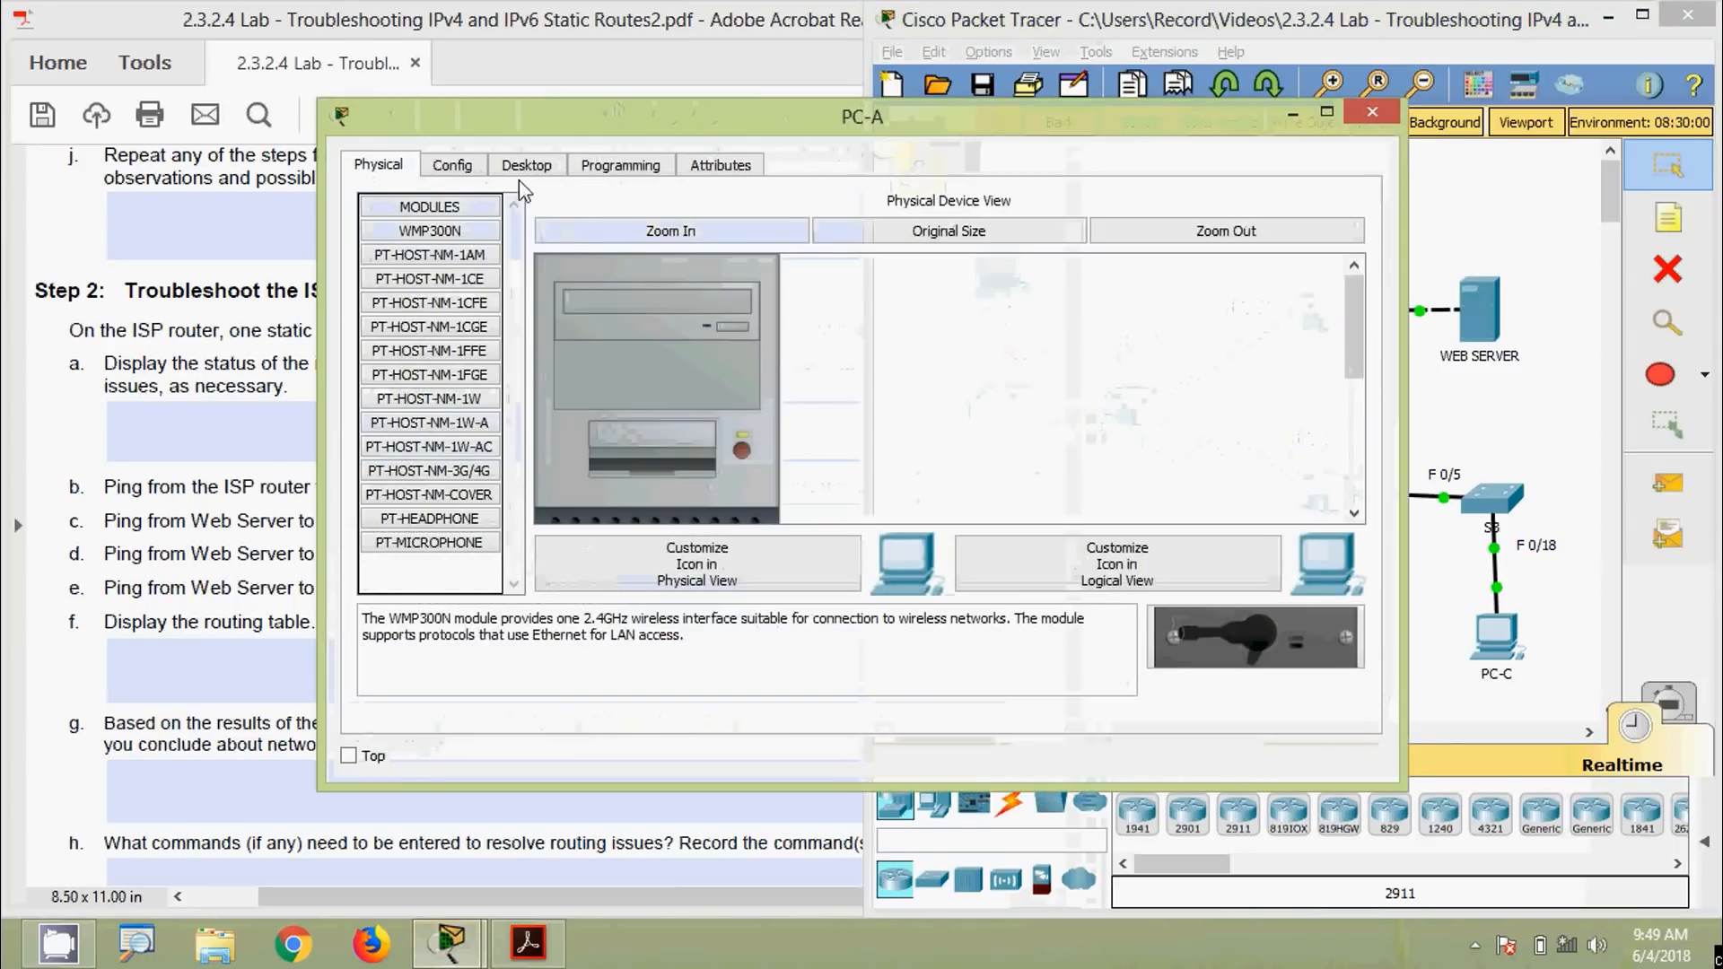
{"action": "left_click", "coordinate": [525, 167]}
{"action": "left_click", "coordinate": [463, 275]}
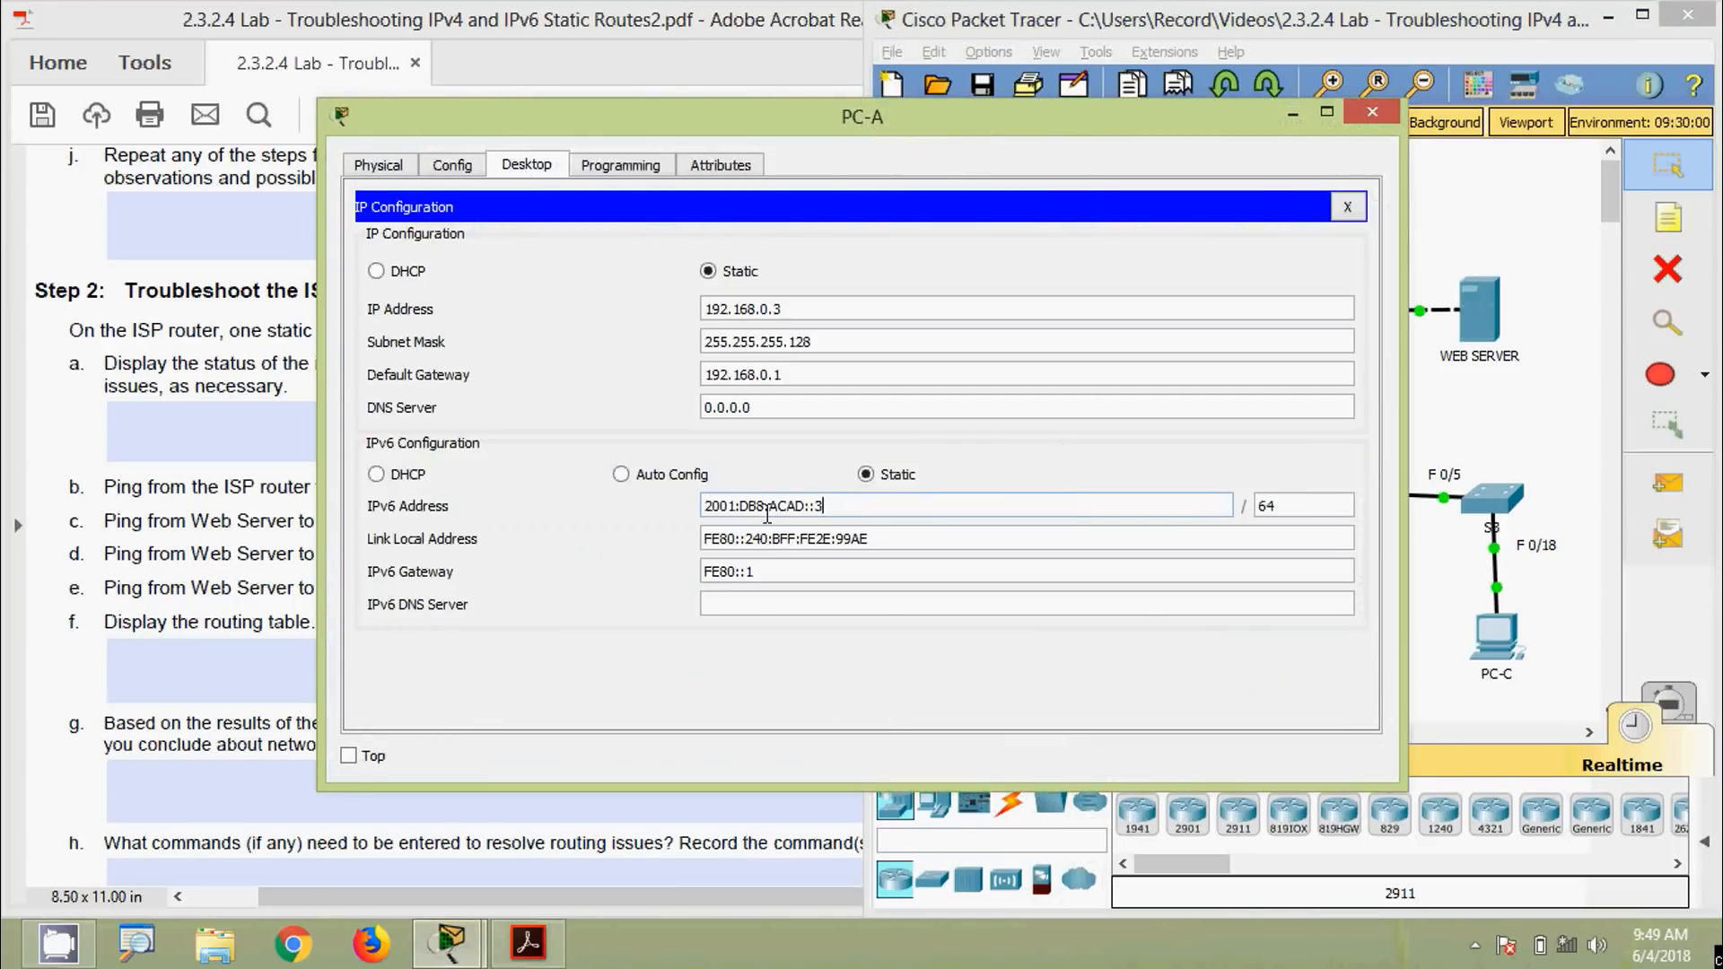
{"action": "left_click_drag", "start_coordinate": [823, 508], "coordinate": [610, 505]}
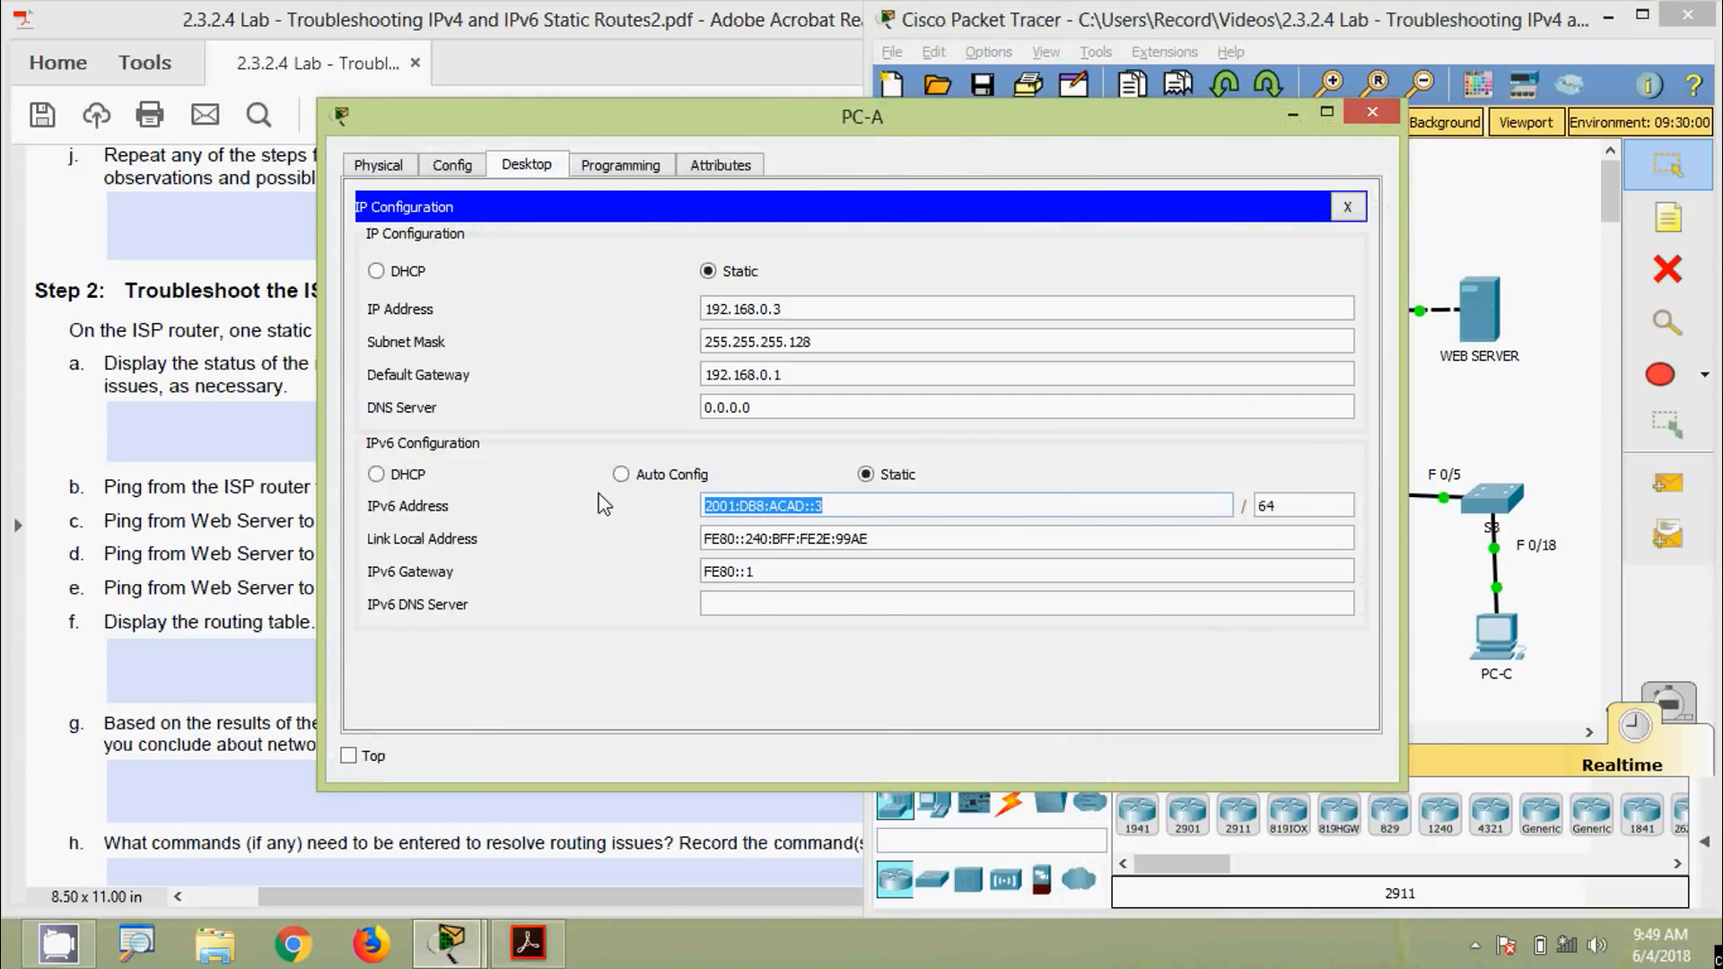
{"action": "left_click", "coordinate": [1372, 111]}
Ping 2001:DB8:ACAD::3 from the Web Server's Command Prompt; all four replies succeed
{"action": "left_click", "coordinate": [1480, 310]}
{"action": "left_click", "coordinate": [863, 269]}
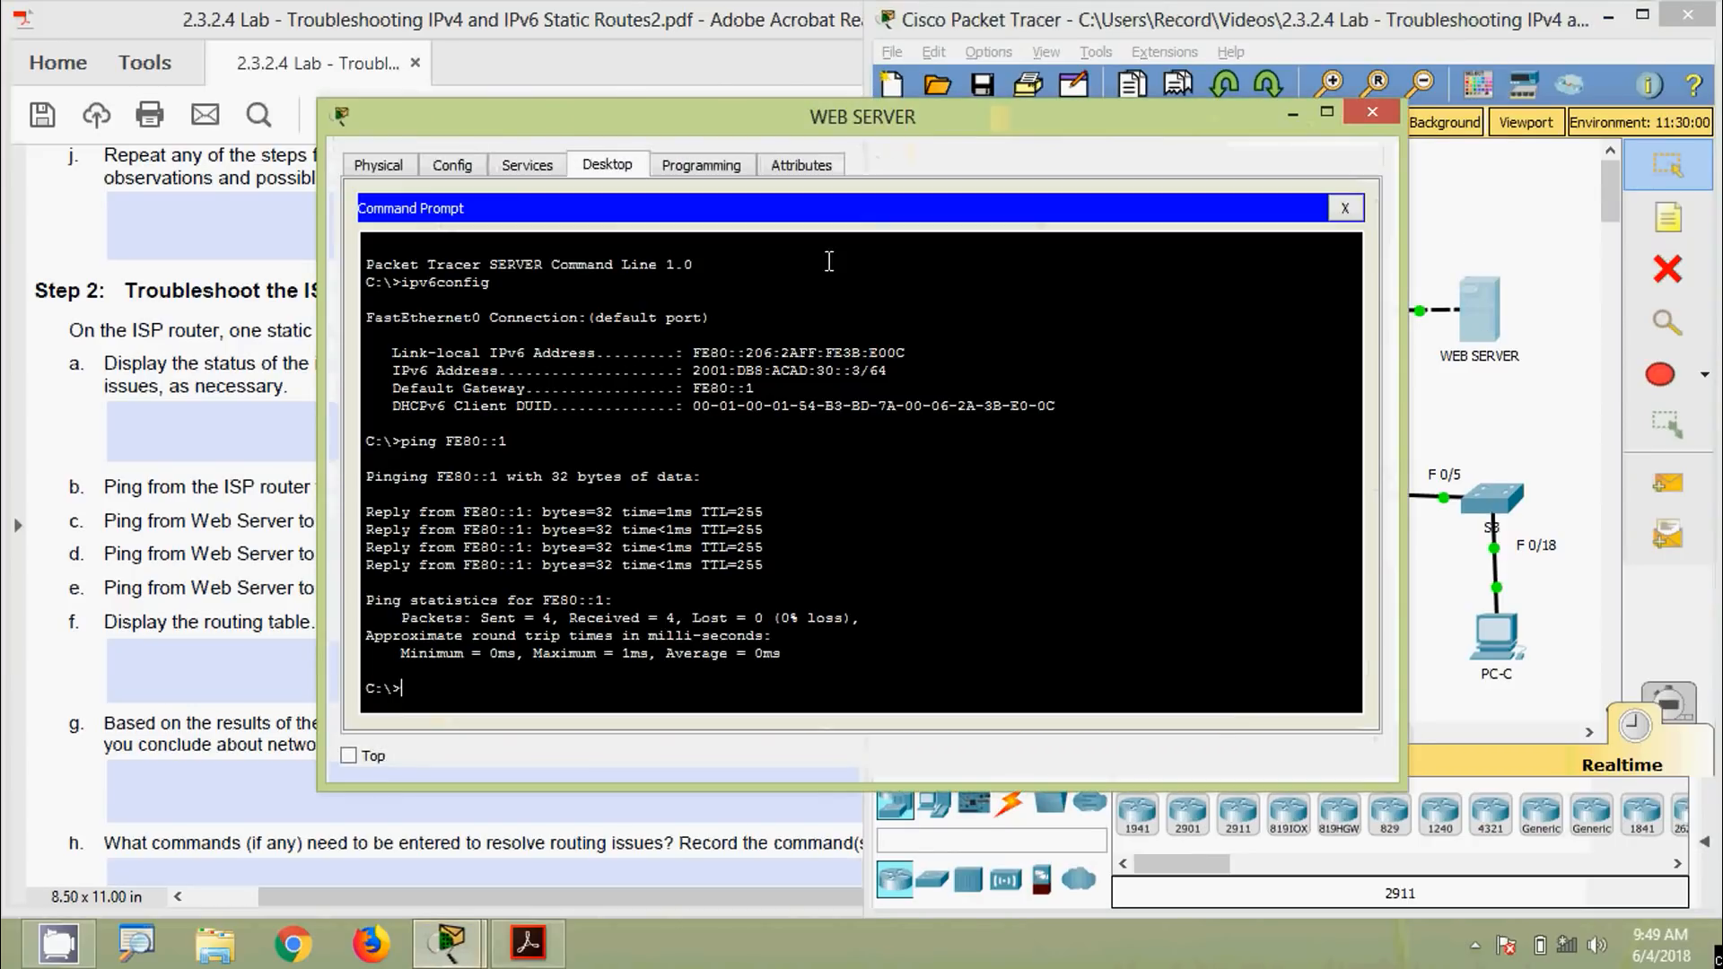
{"action": "left_click_drag", "start_coordinate": [770, 131], "coordinate": [842, 112]}
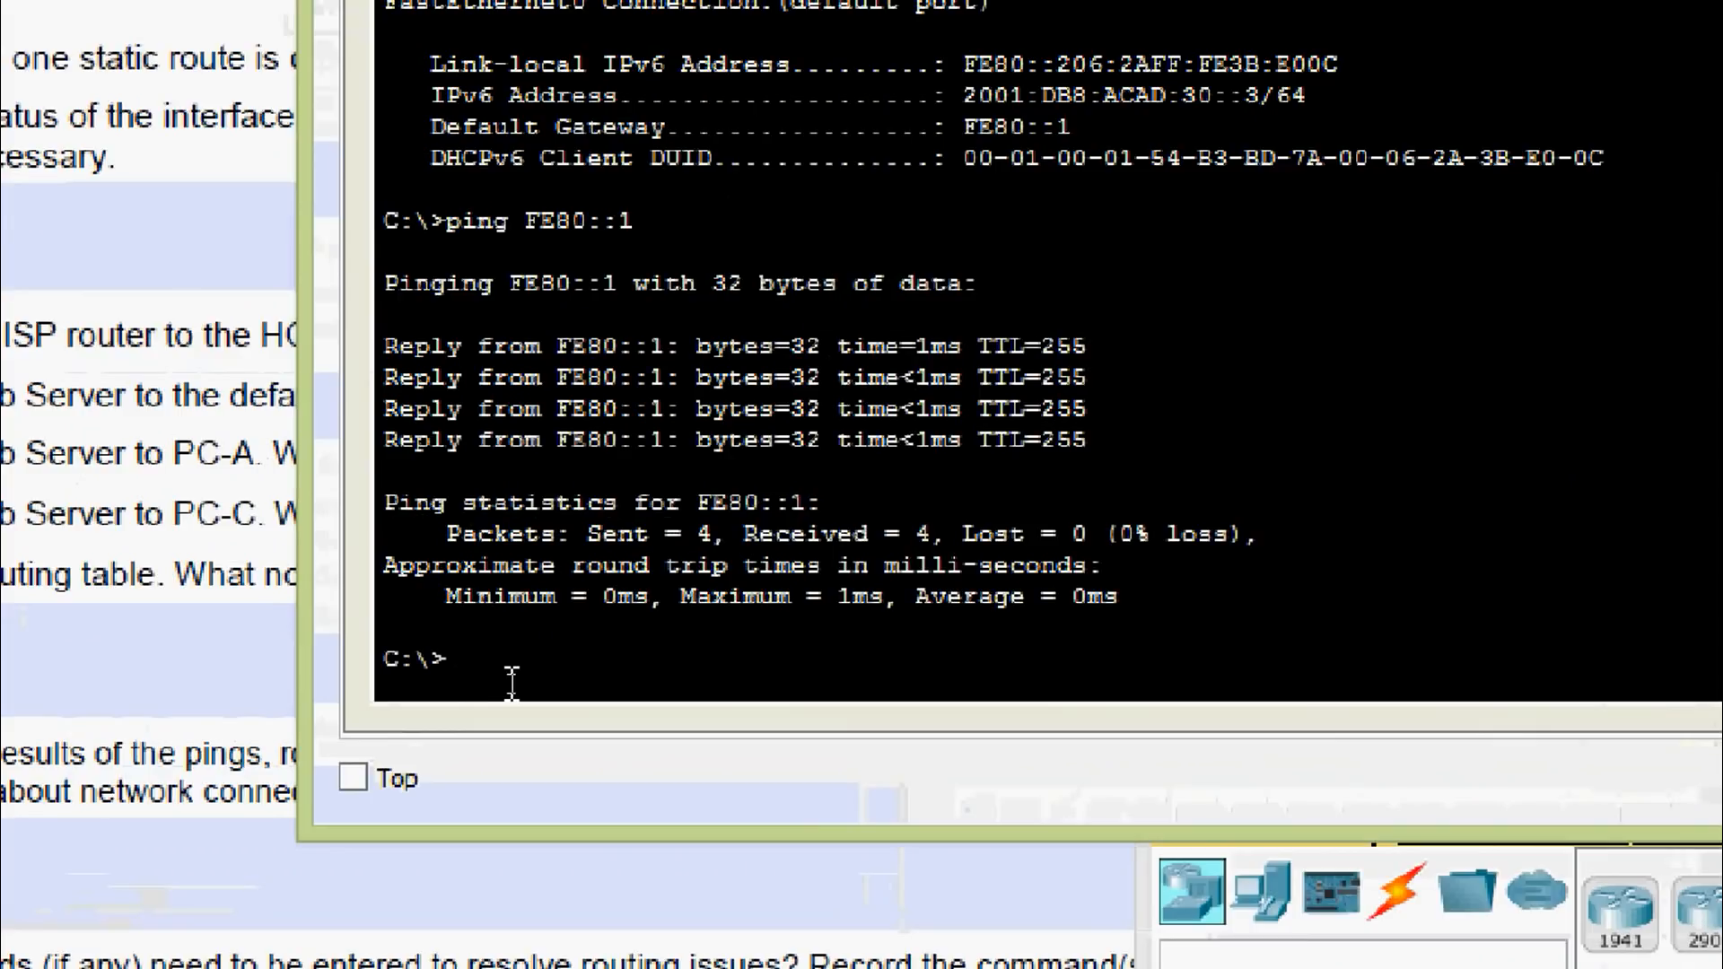
{"action": "type", "text": "ping "}
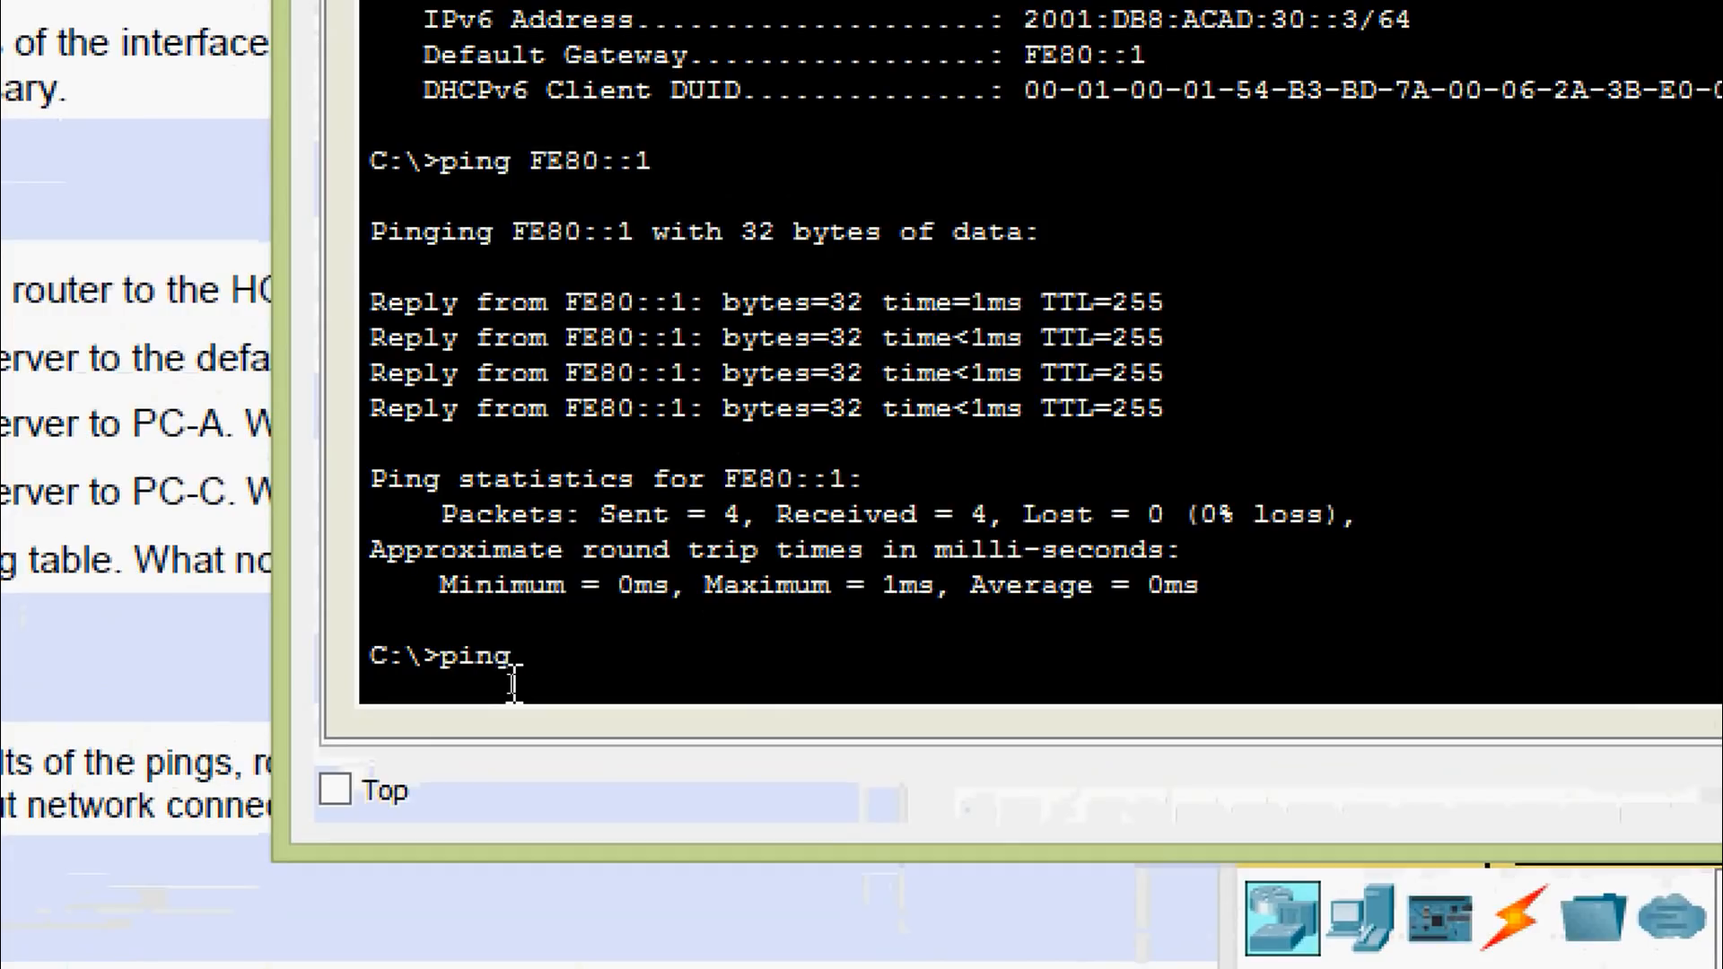
{"action": "type", "text": "2001:DB8:ACAD::3"}
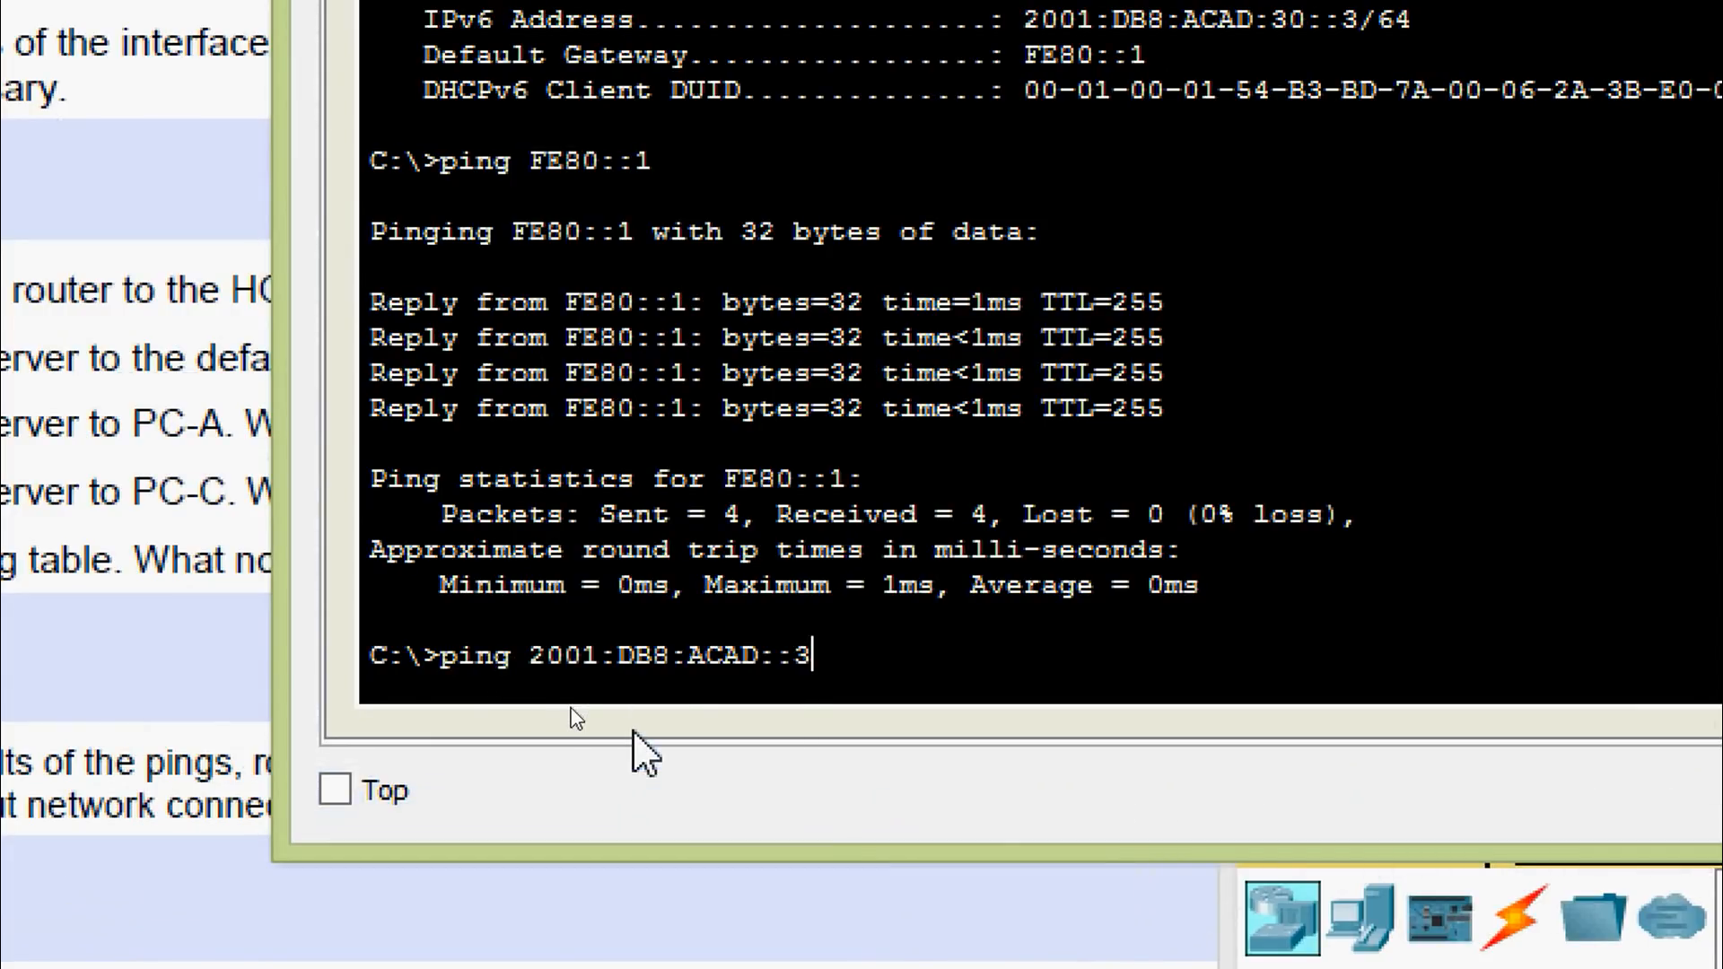
{"action": "key", "text": "Return"}
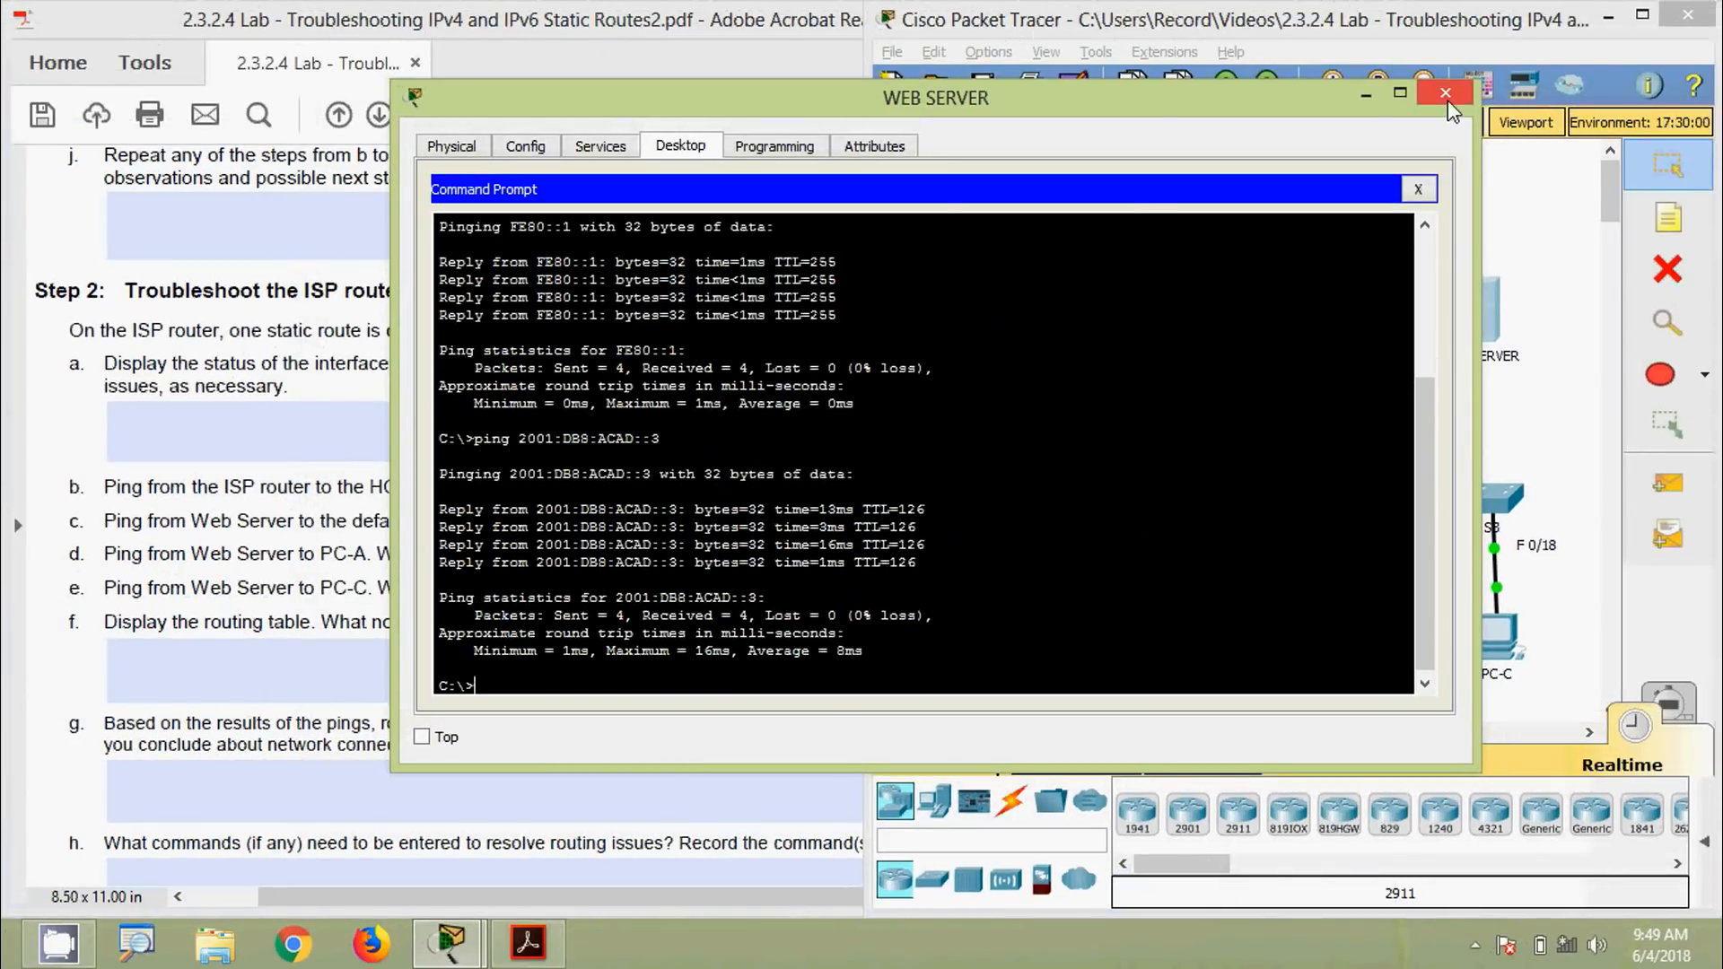
{"action": "left_click", "coordinate": [1447, 93]}
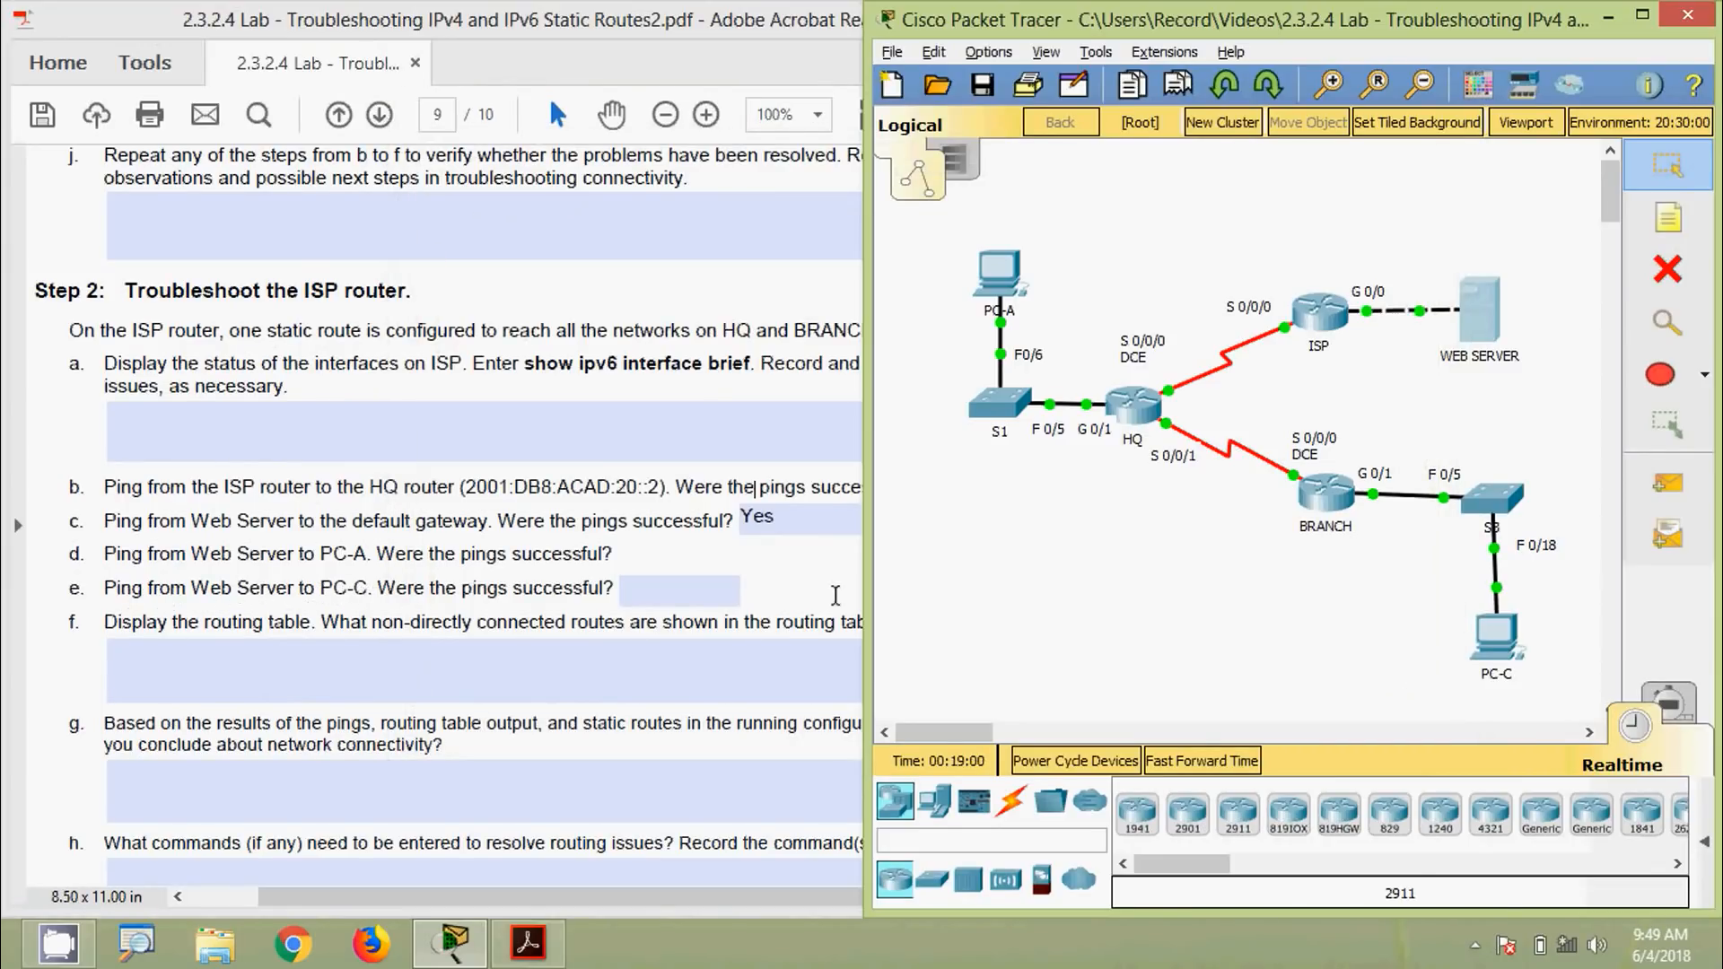
Copy PC-C's IPv6 address 2001:DB8:ACAD:1::3 from its IP Configuration
{"action": "left_click", "coordinate": [1506, 641]}
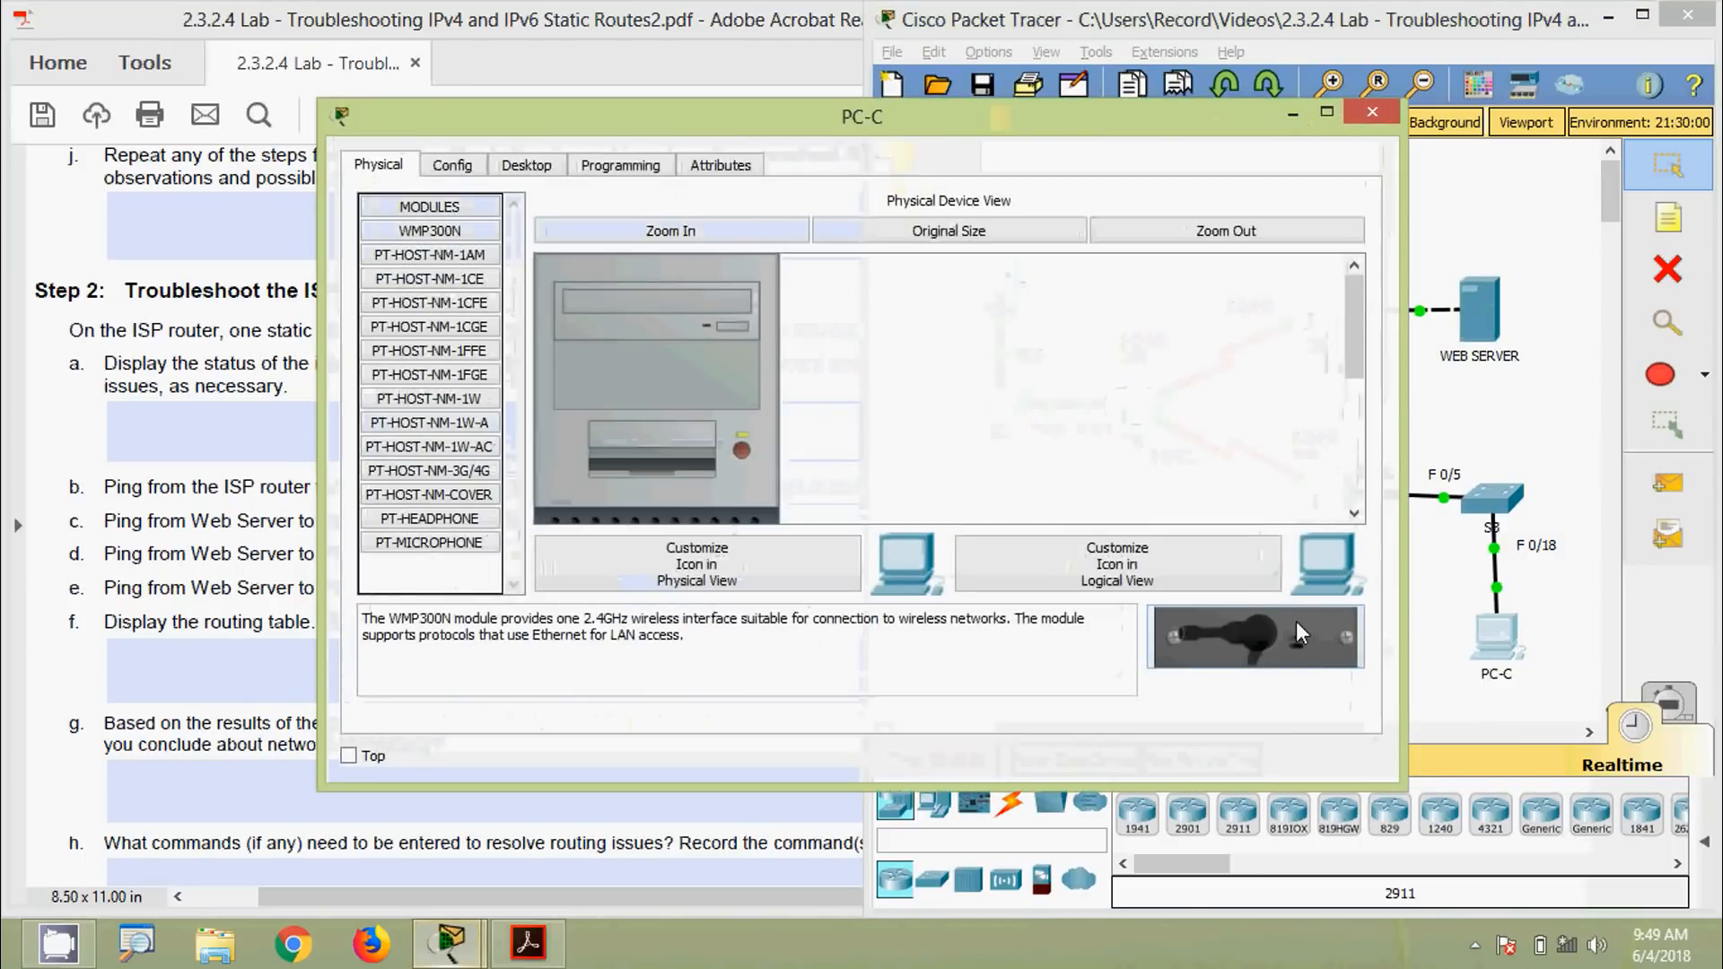
{"action": "left_click_drag", "start_coordinate": [813, 139], "coordinate": [1118, 132]}
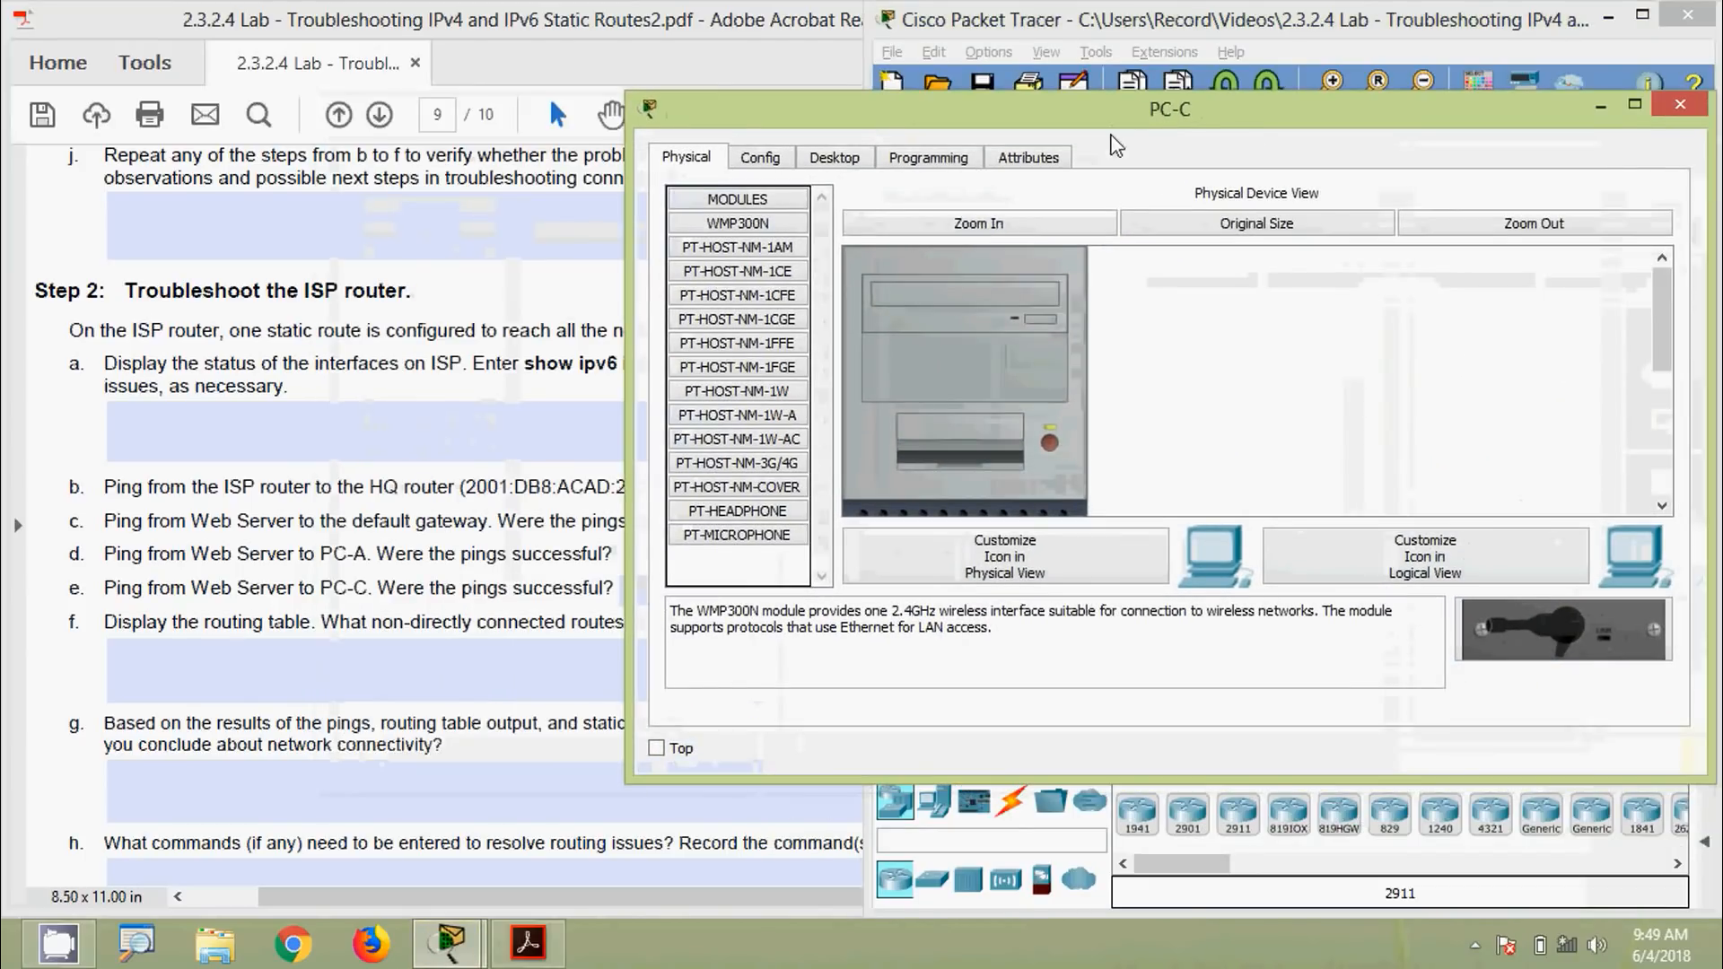
{"action": "left_click", "coordinate": [834, 158]}
{"action": "left_click", "coordinate": [788, 260]}
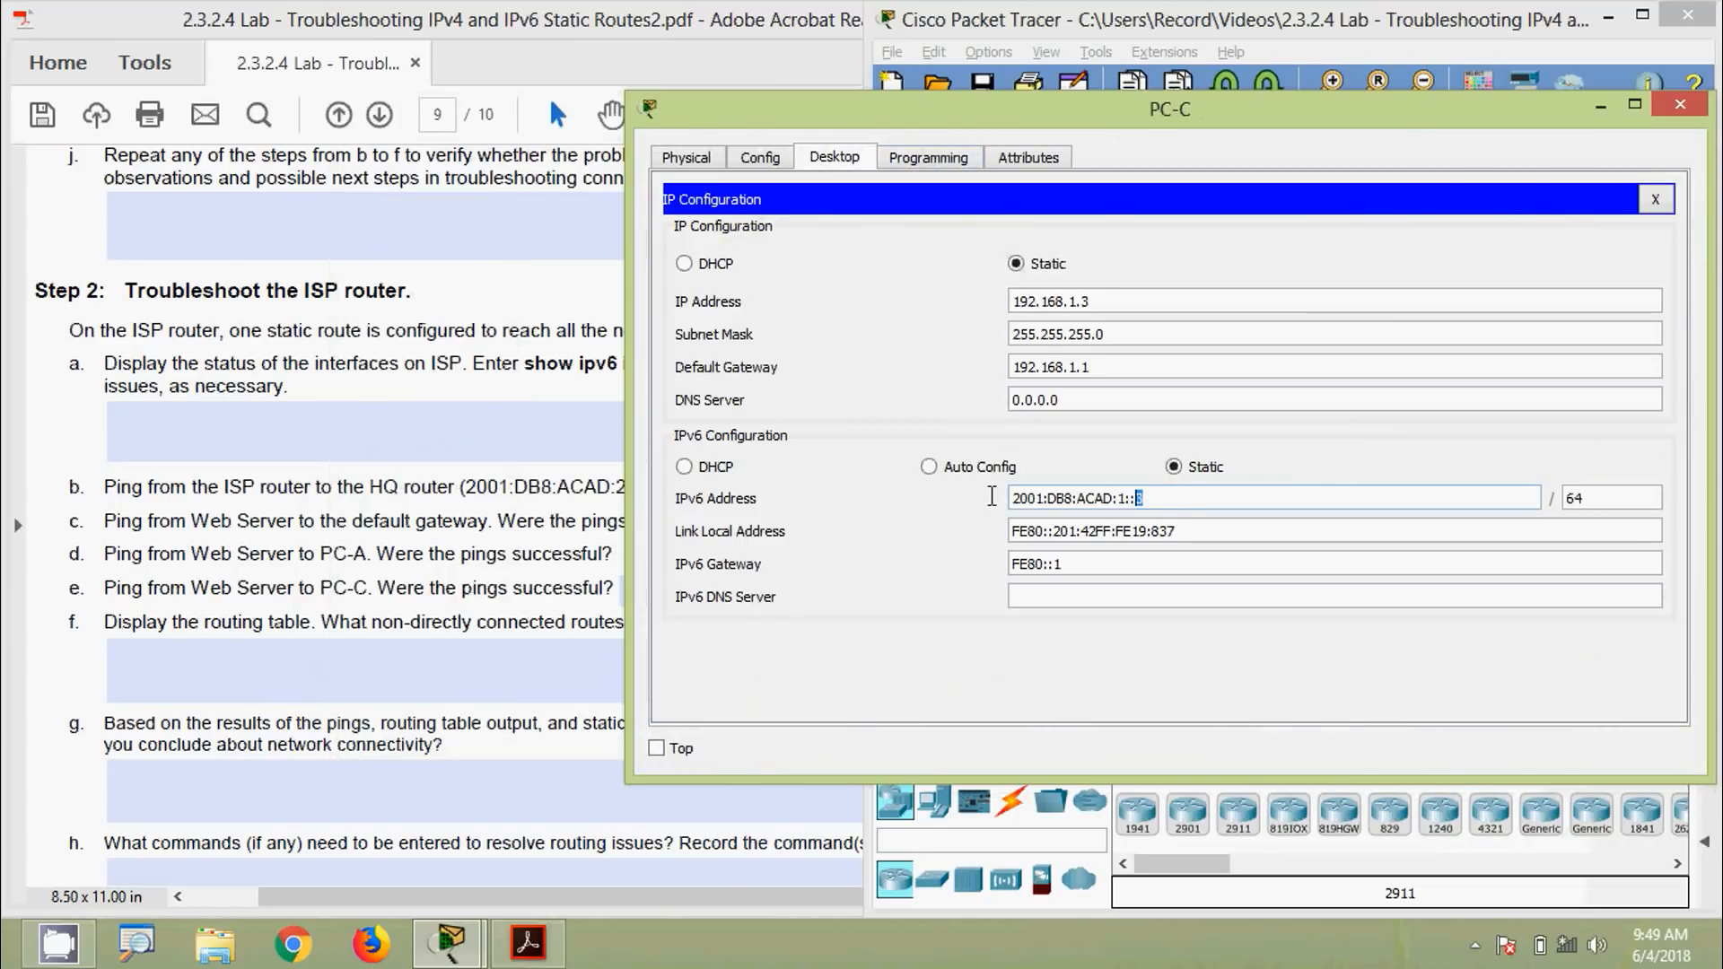
{"action": "left_click_drag", "start_coordinate": [992, 496], "coordinate": [983, 503]}
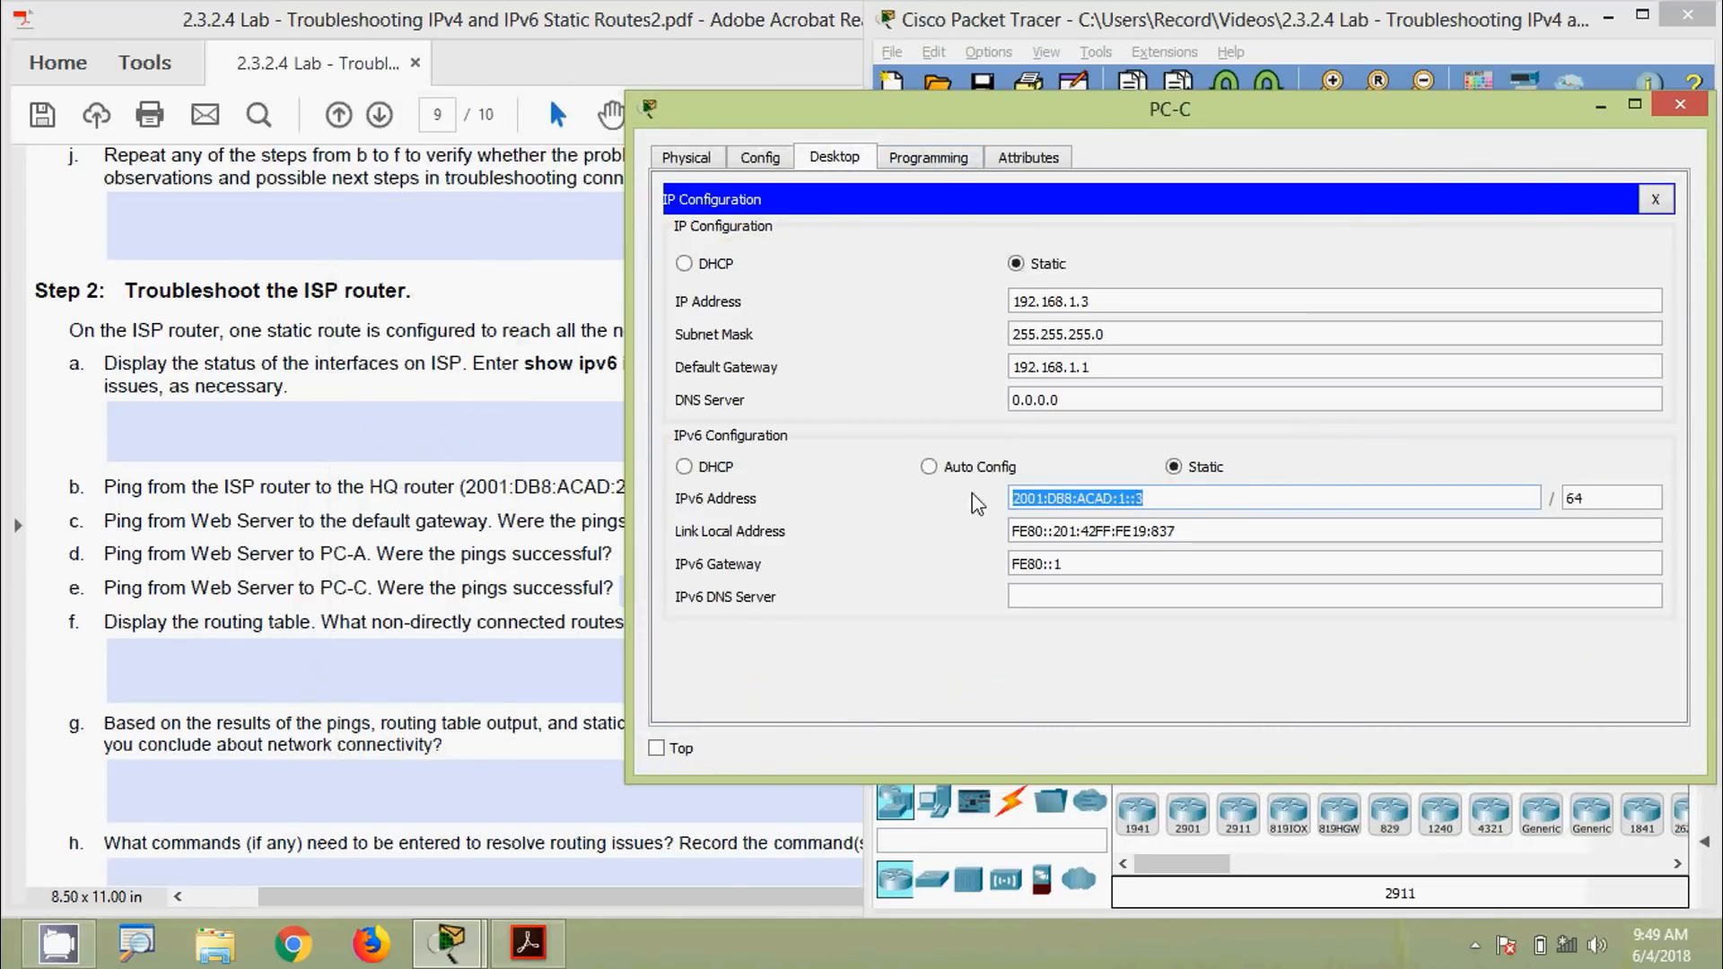
{"action": "left_click", "coordinate": [1674, 105]}
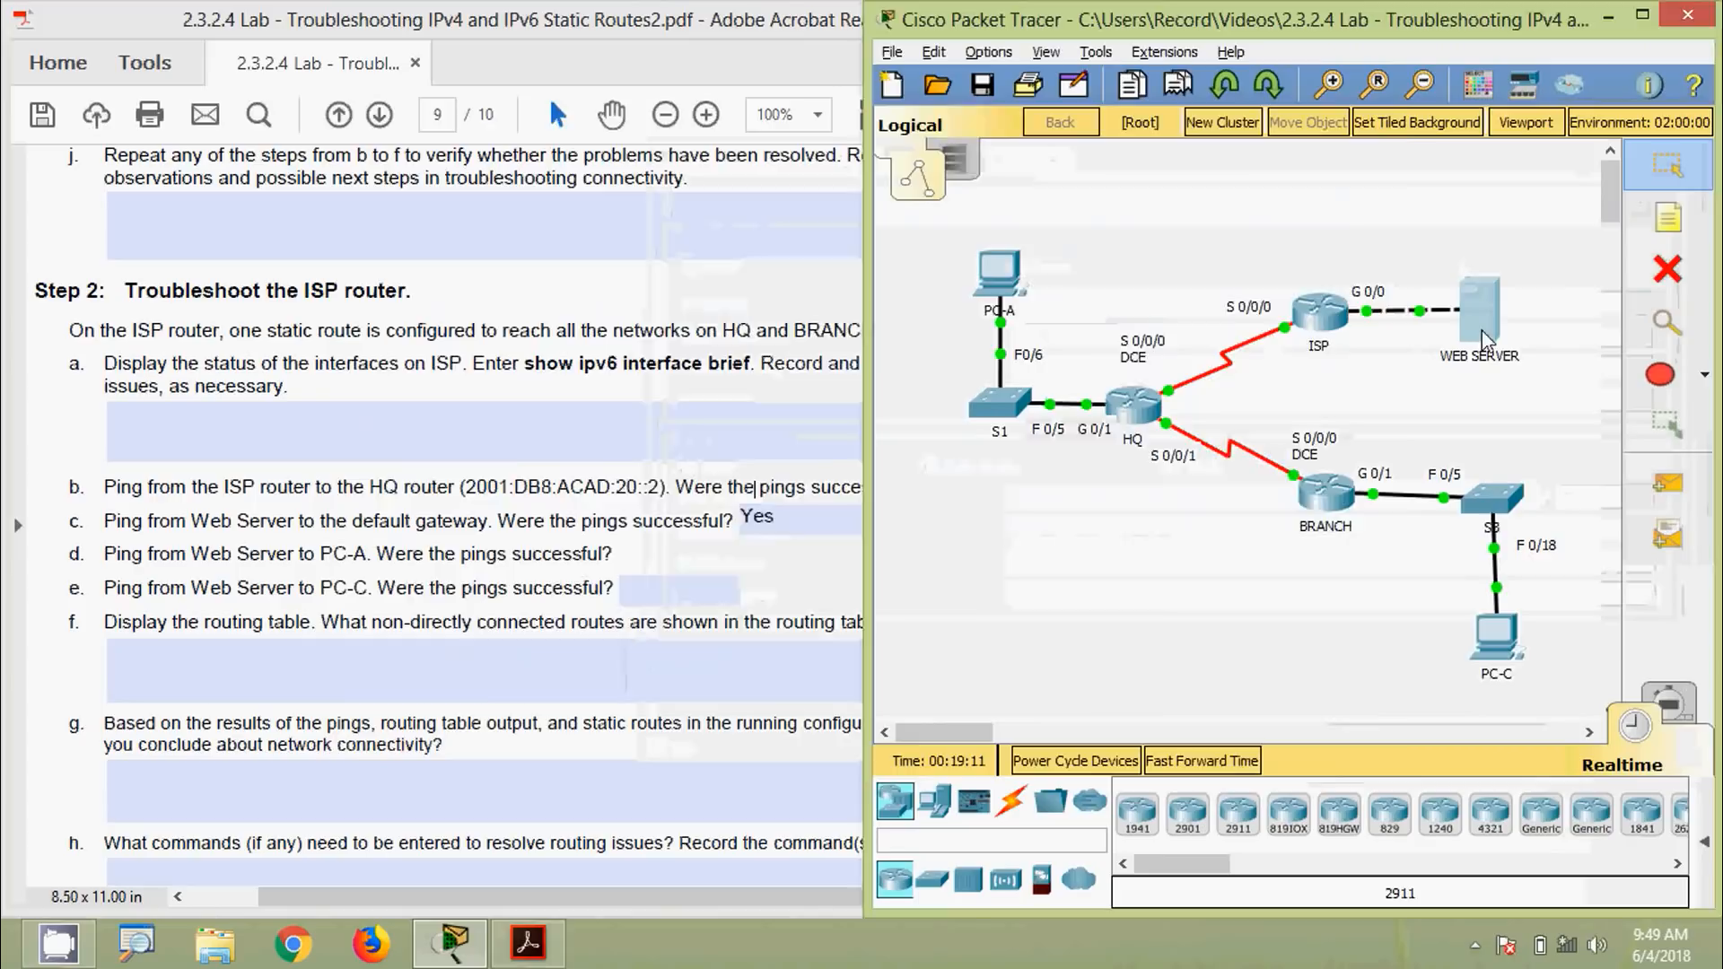
Ping 2001:DB8:ACAD:1::3 from the Web Server's Command Prompt; every request times out
{"action": "left_click", "coordinate": [1483, 339]}
{"action": "left_click", "coordinate": [910, 310]}
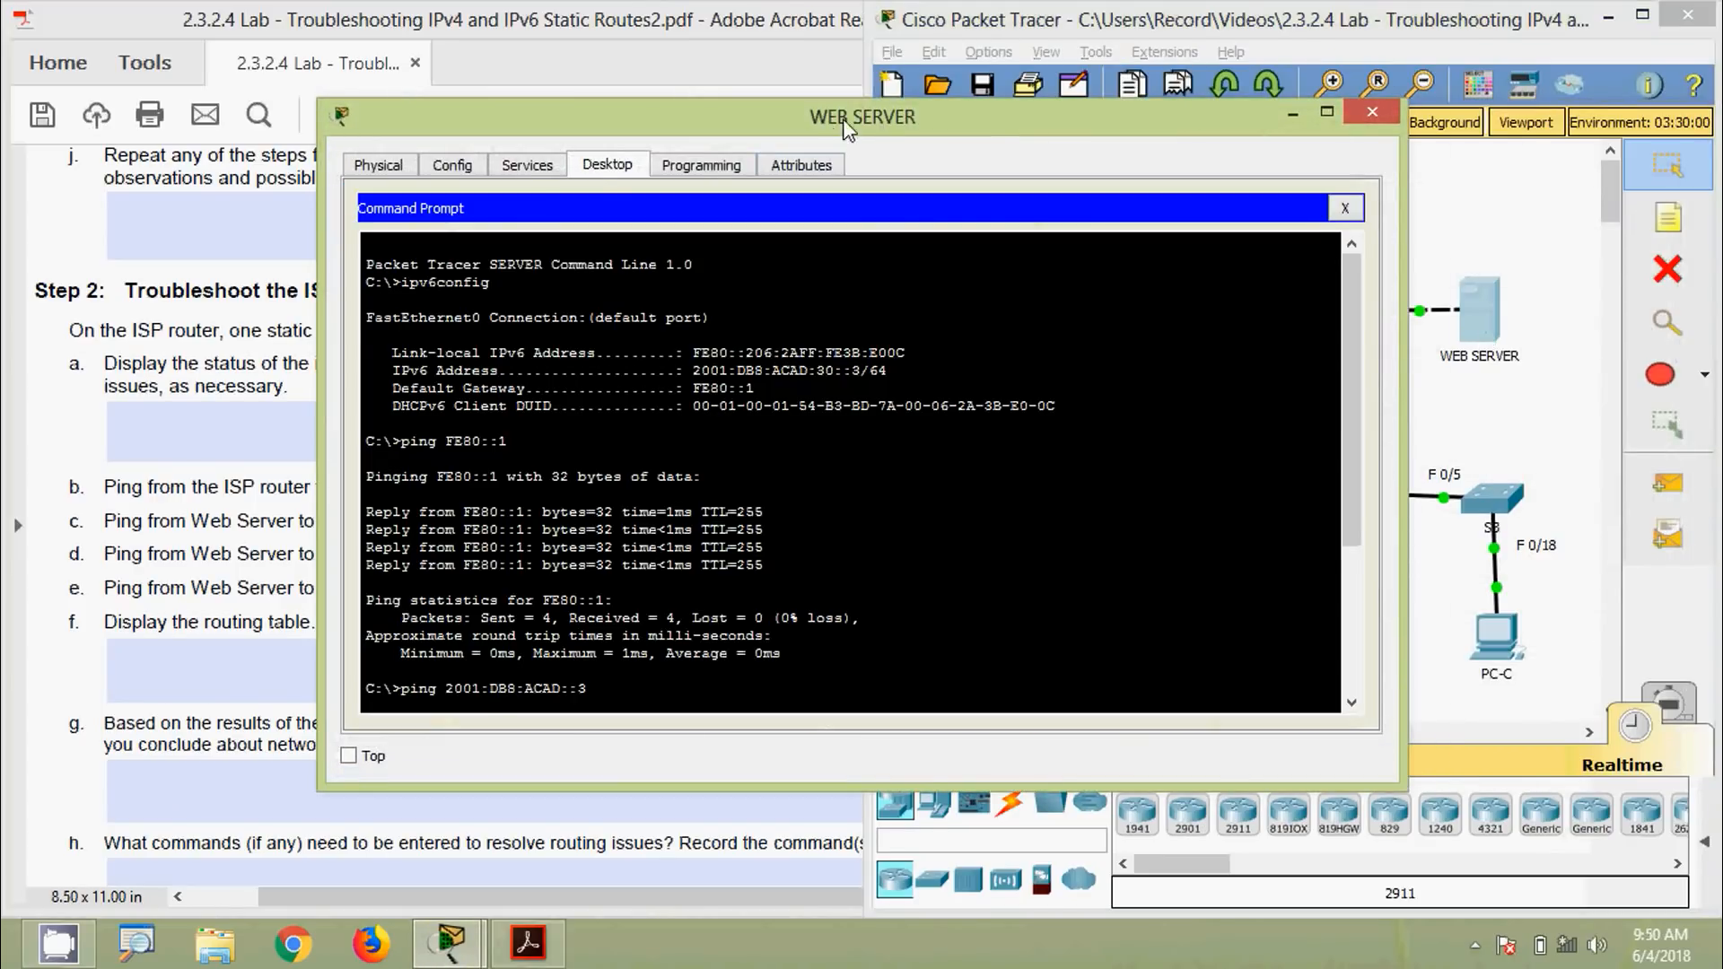
{"action": "left_click_drag", "start_coordinate": [834, 121], "coordinate": [871, 91]}
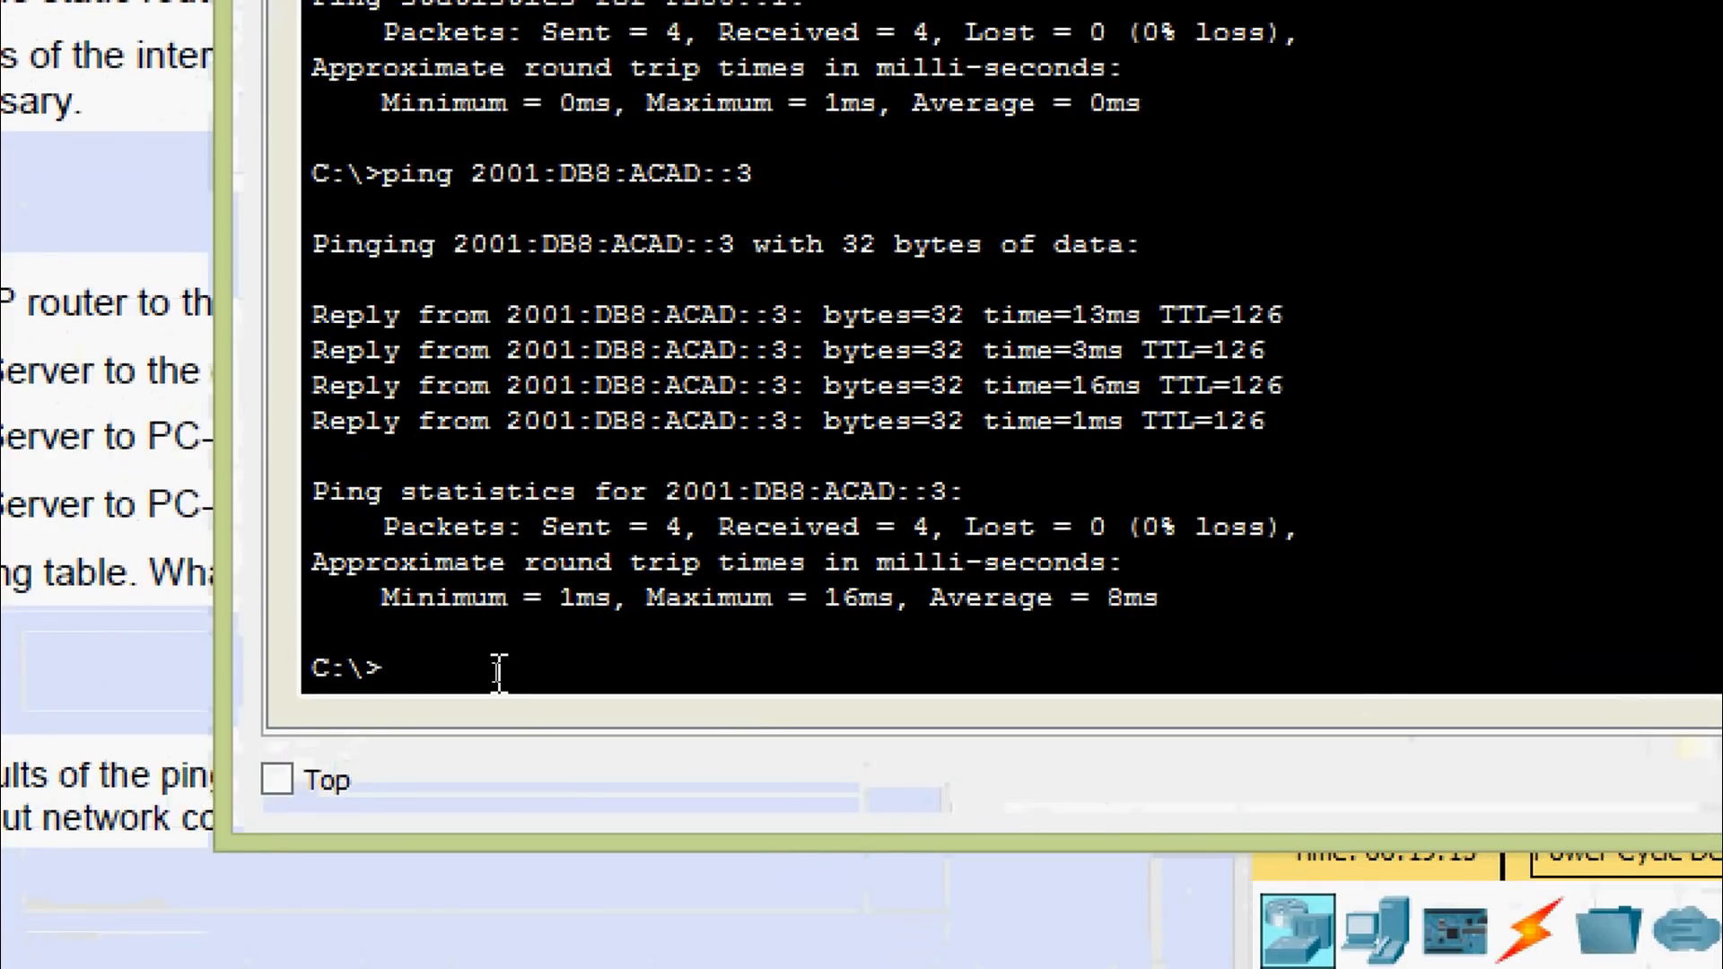
{"action": "type", "text": "ping"}
{"action": "right_click", "coordinate": [498, 669]}
{"action": "left_click", "coordinate": [546, 767]}
{"action": "key", "text": "Return"}
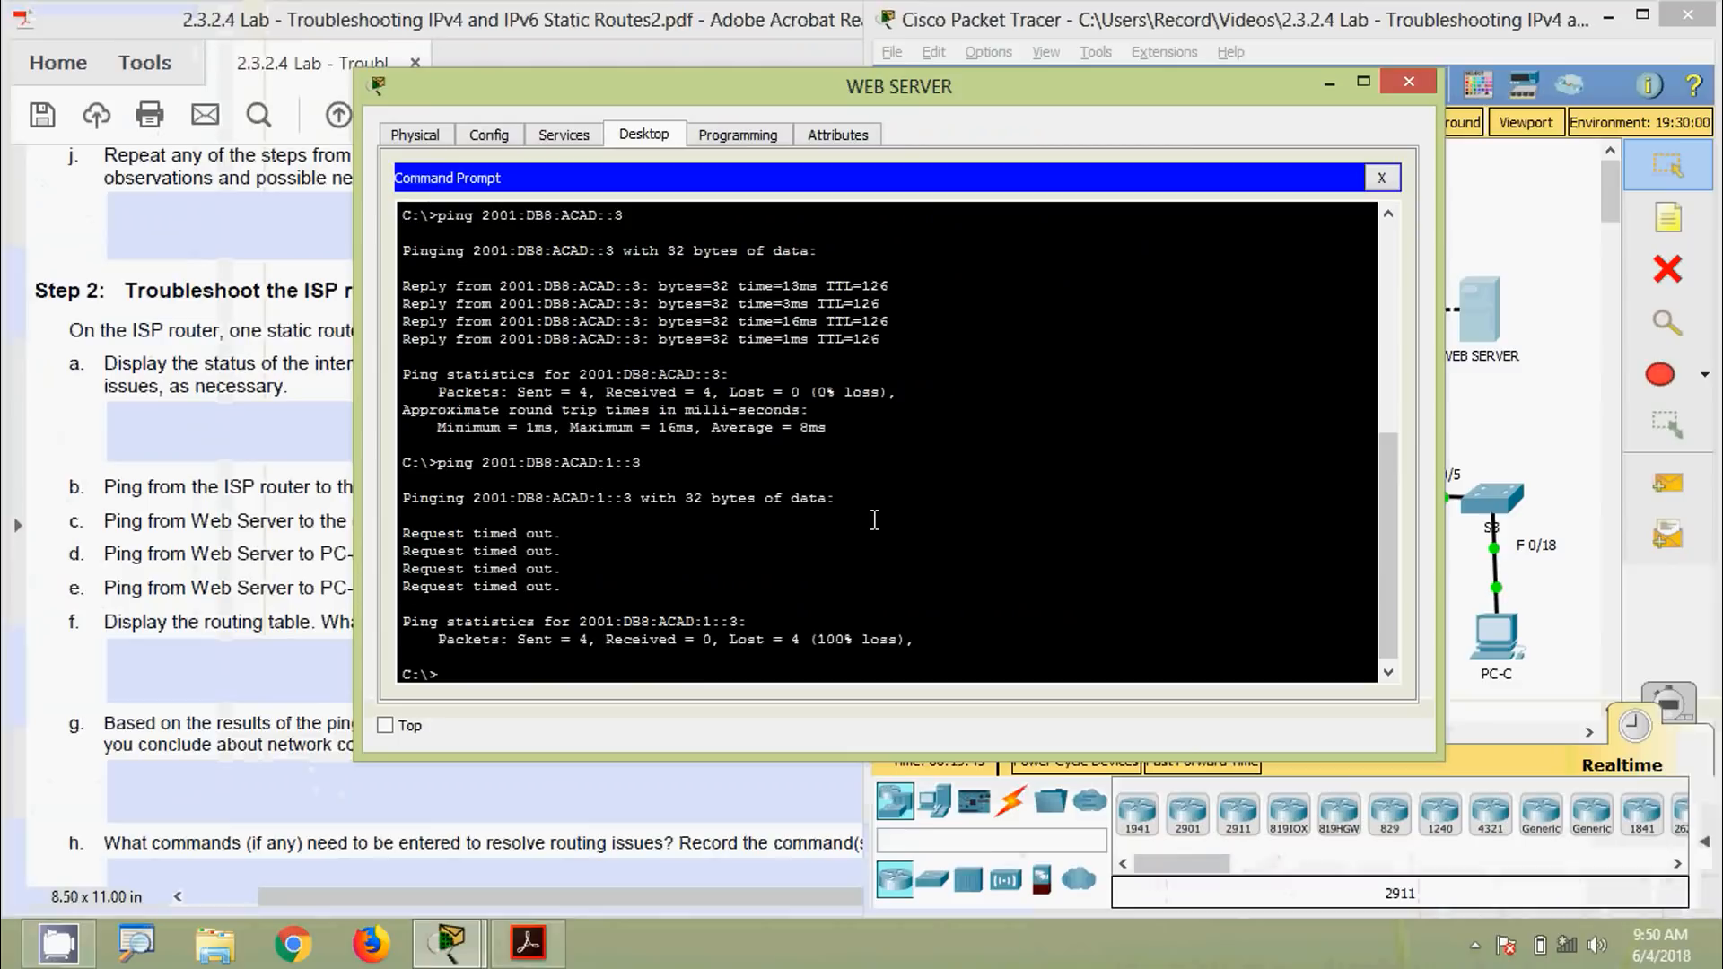
{"action": "left_click", "coordinate": [1427, 180]}
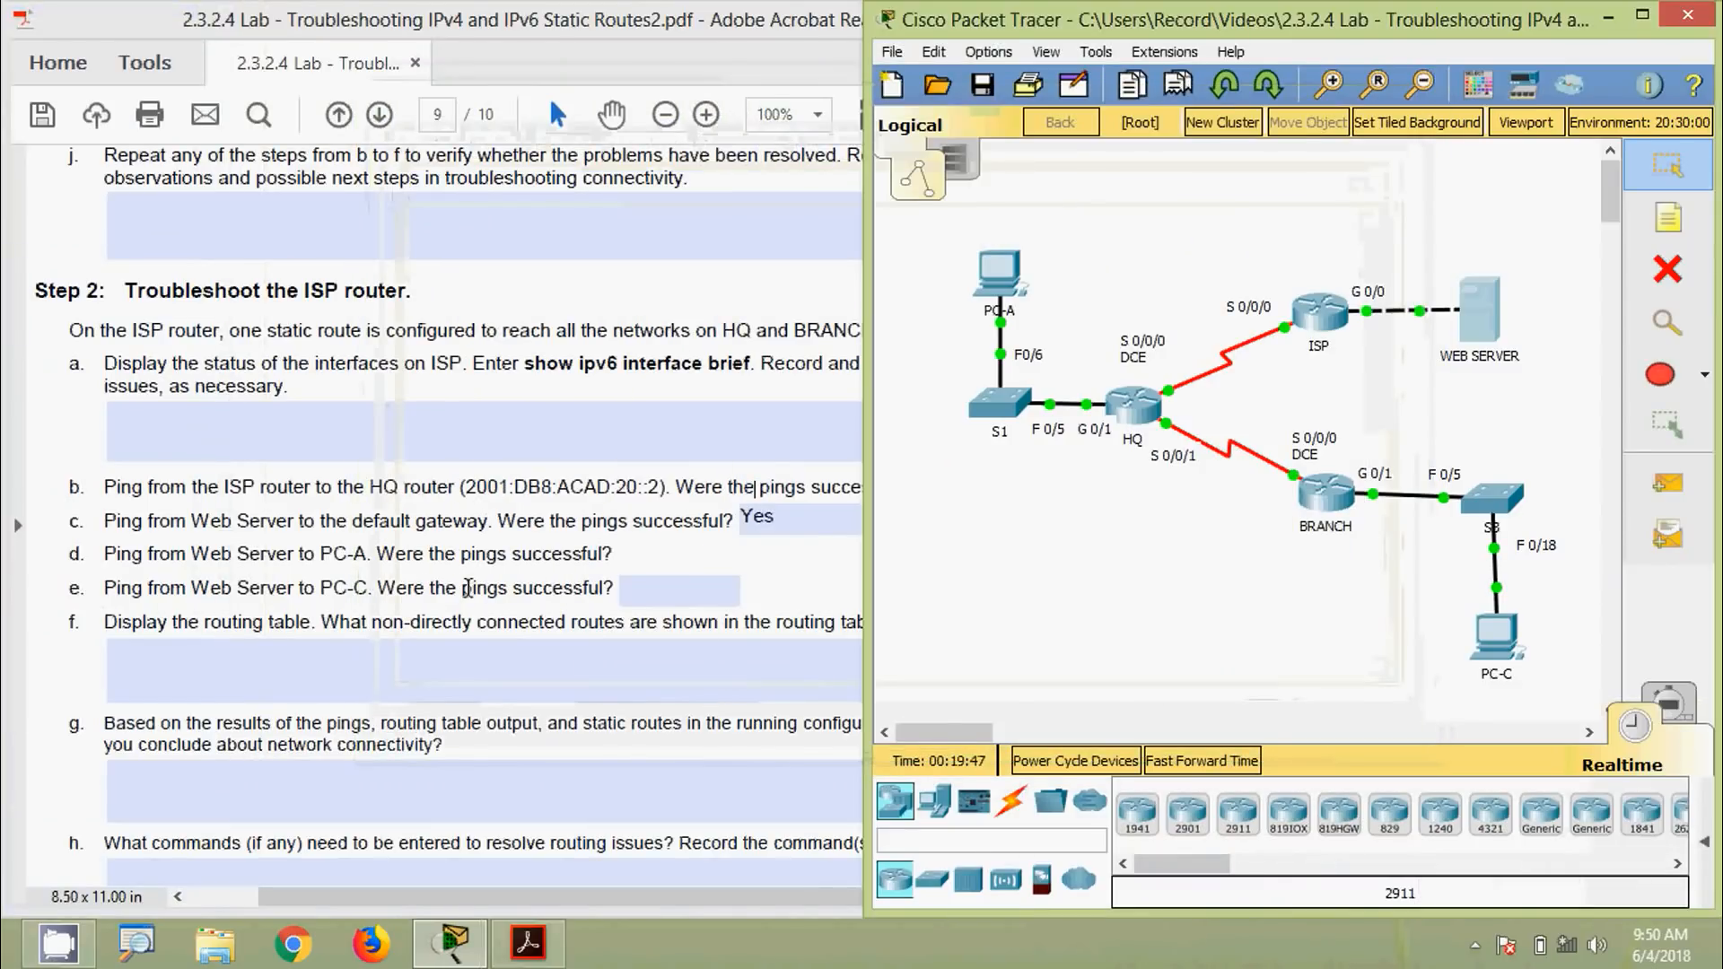
Enter No for question e and Yes for question d in the lab PDF answer fields
{"action": "left_click", "coordinate": [468, 587]}
{"action": "left_click", "coordinate": [654, 591]}
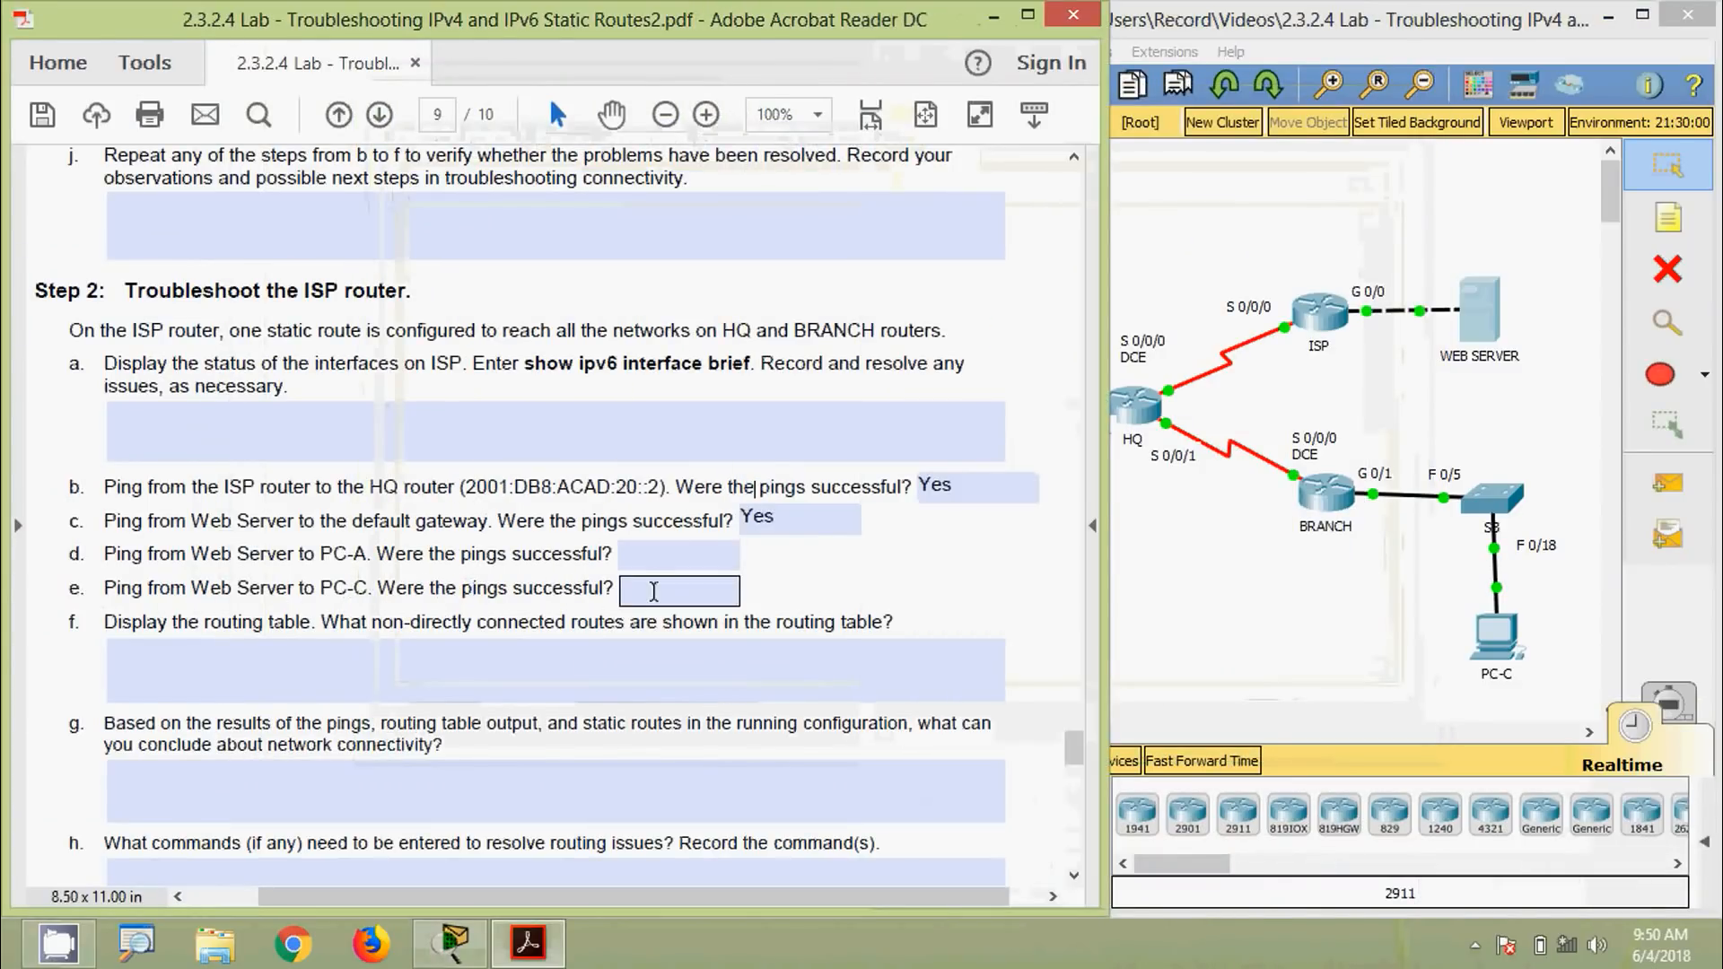
{"action": "type", "text": "No"}
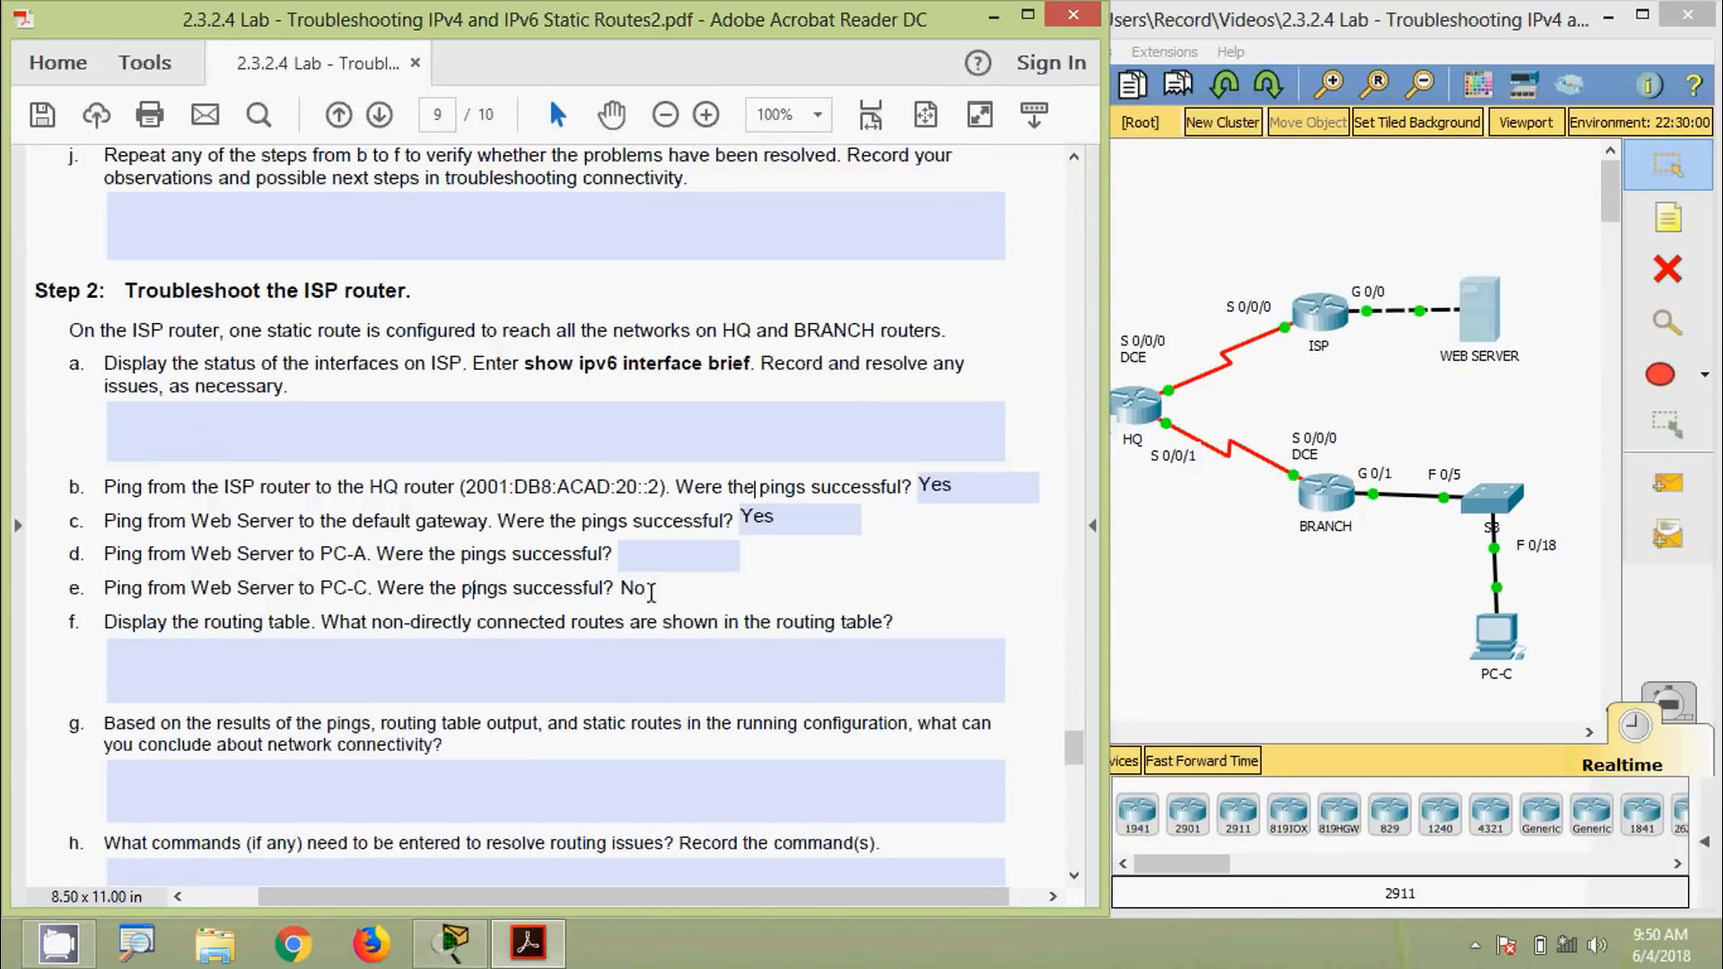
{"action": "left_click", "coordinate": [656, 560]}
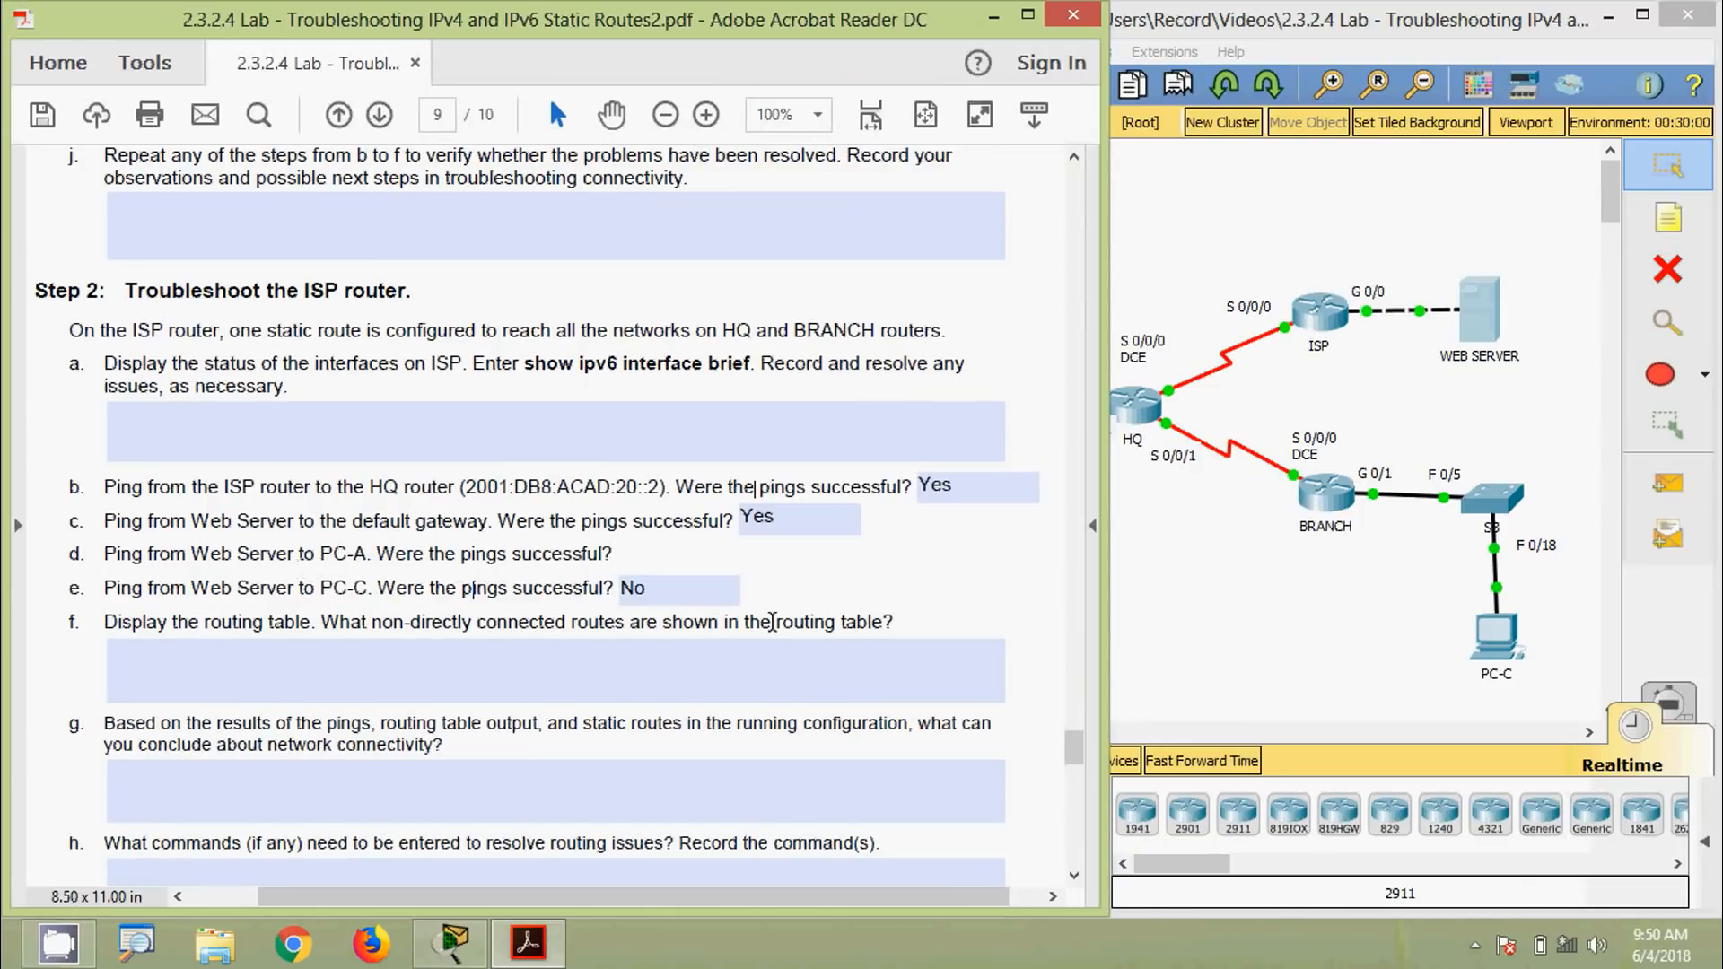
{"action": "type", "text": "Yes"}
{"action": "left_click", "coordinate": [884, 594]}
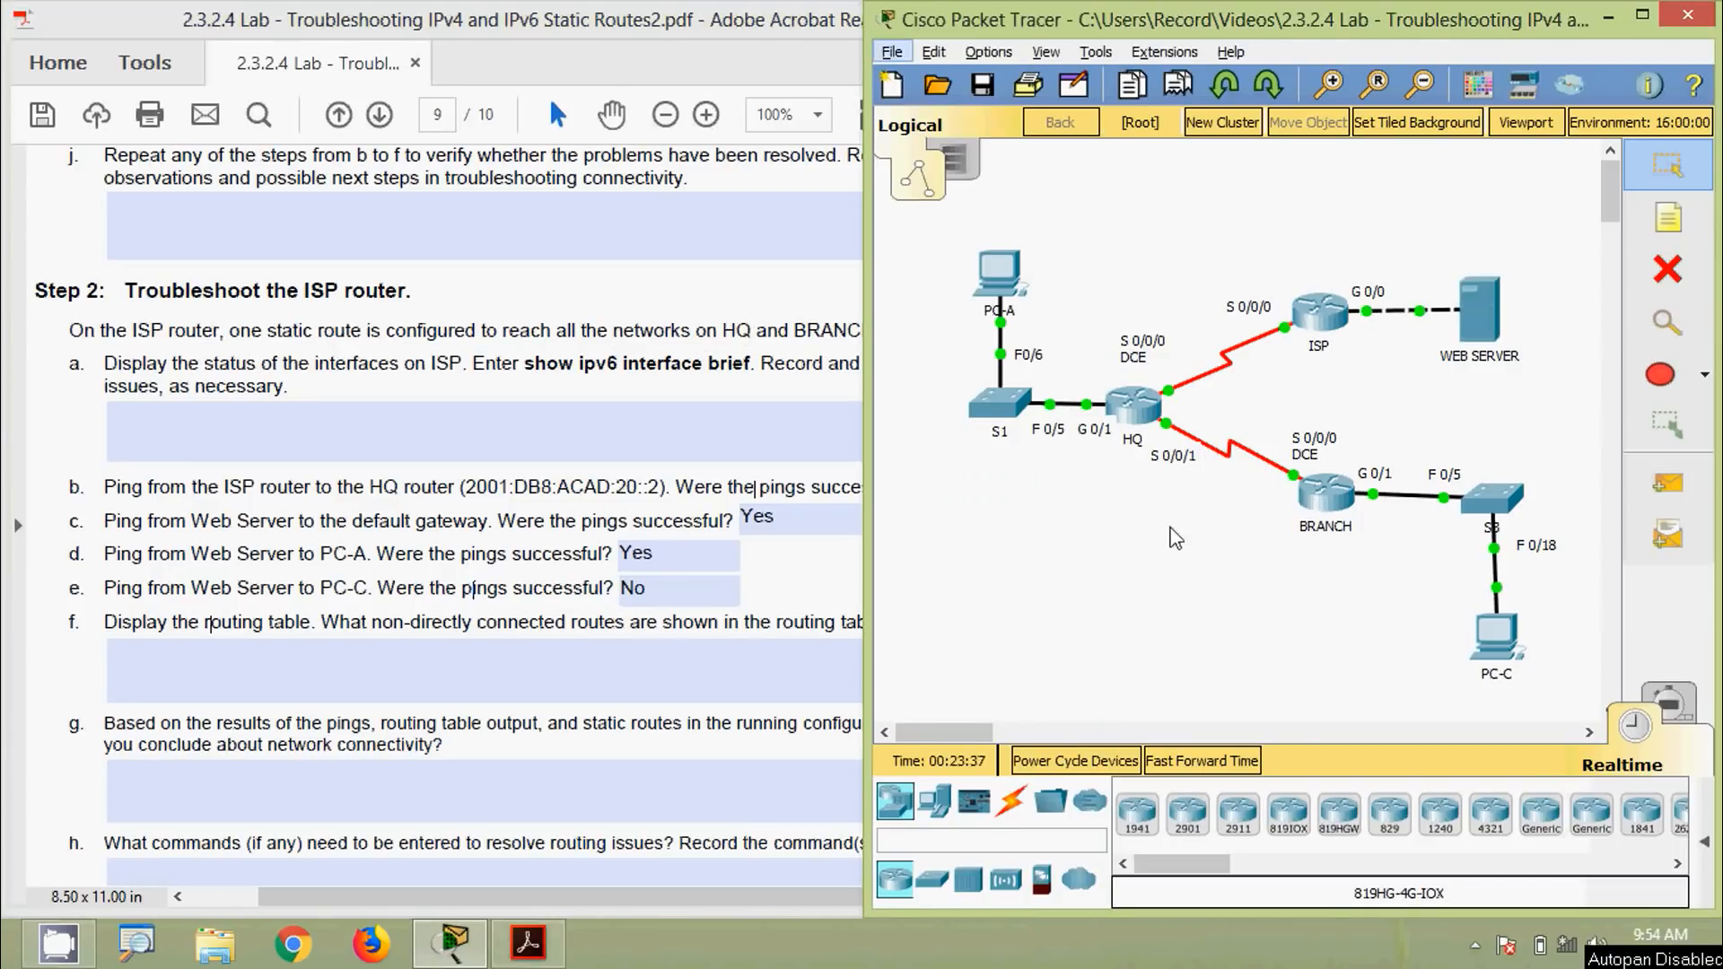
Run show ipv6 route on the ISP router's CLI
{"action": "left_click", "coordinate": [1313, 321]}
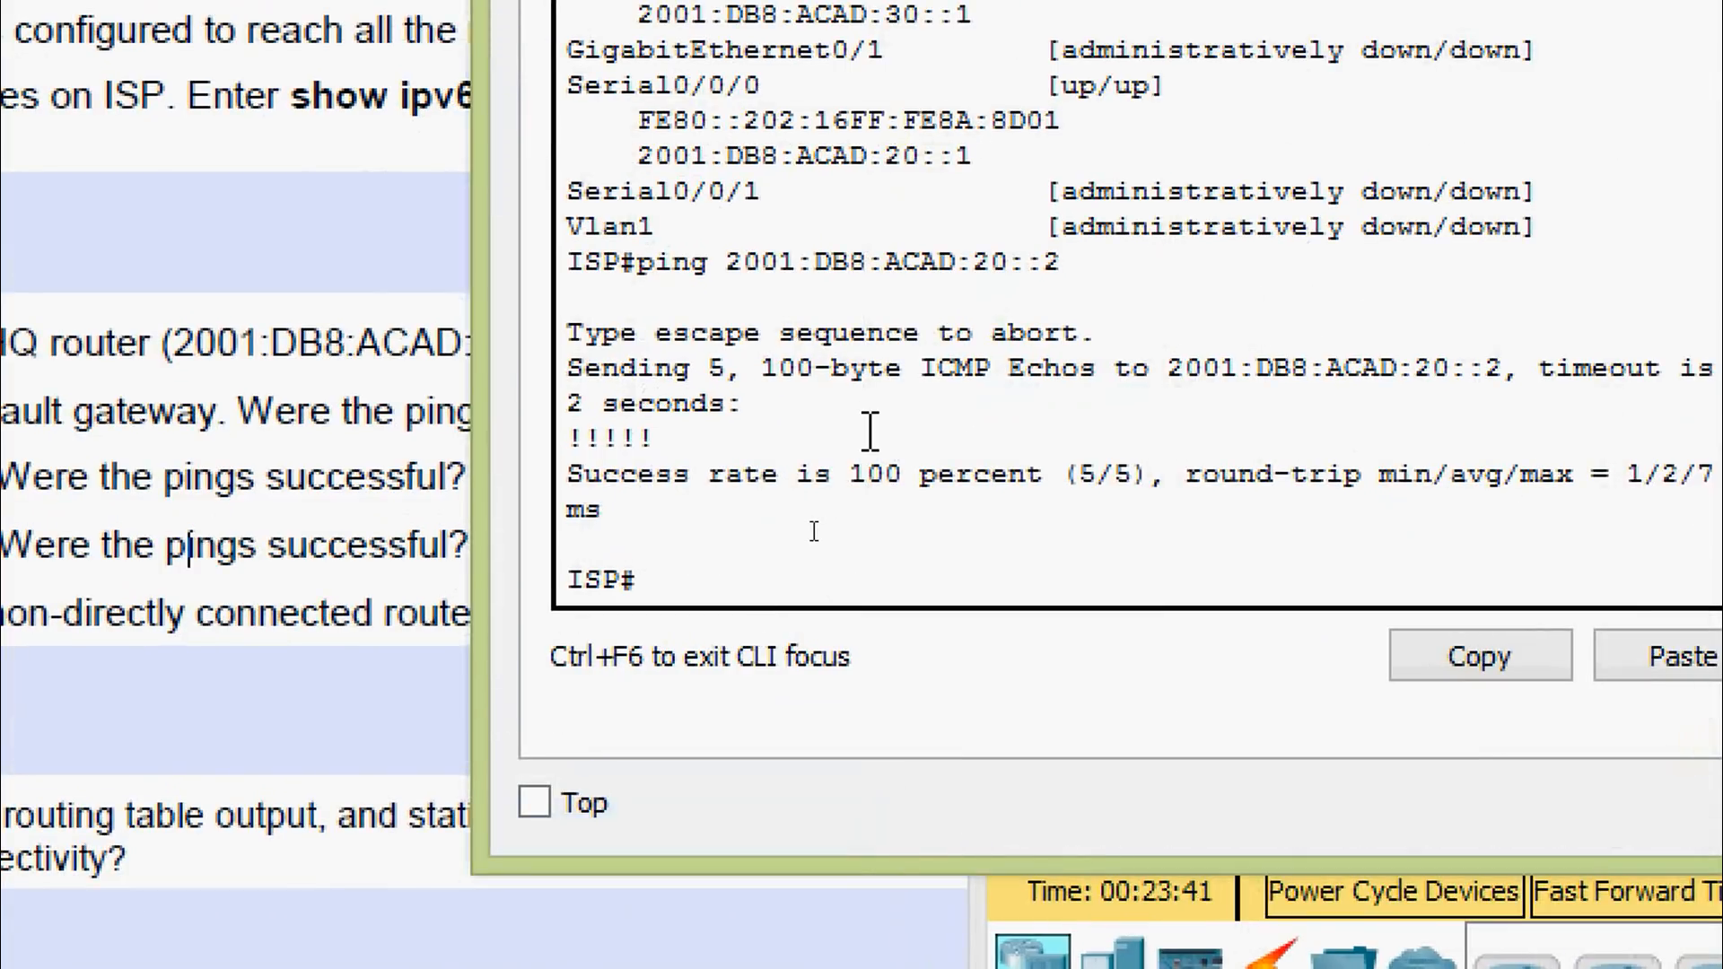
{"action": "type", "text": "sh"}
{"action": "key", "text": "Tab"}
{"action": "type", "text": "ipv"}
{"action": "key", "text": "Tab"}
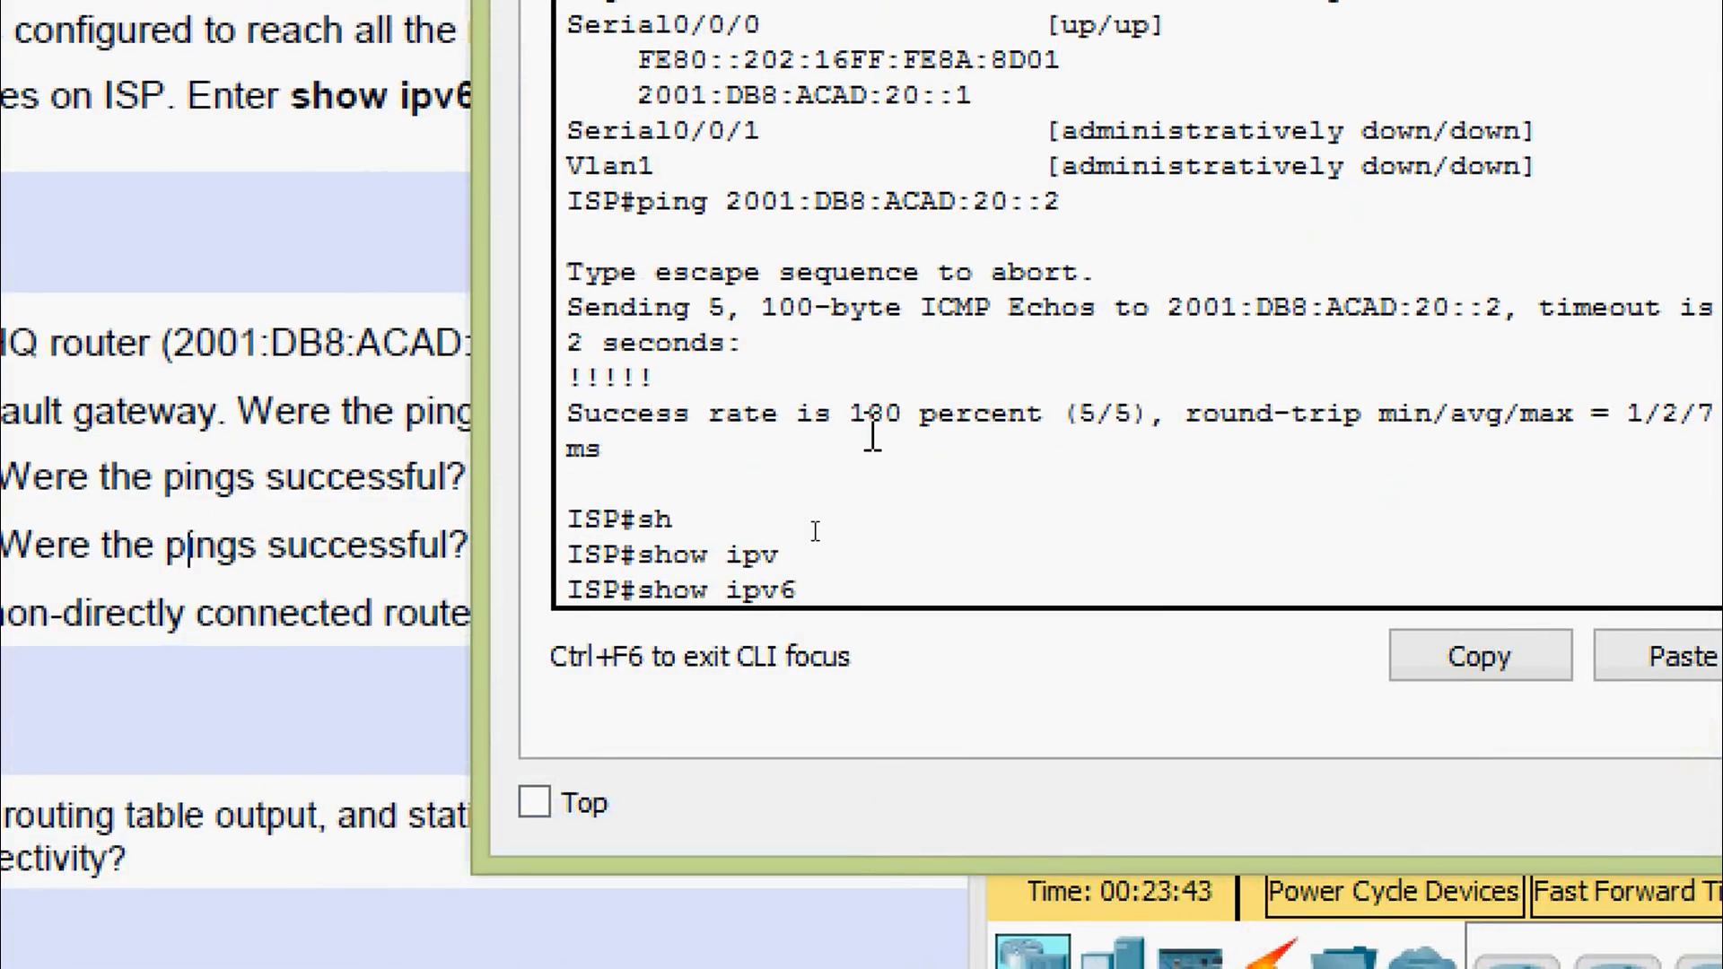
{"action": "type", "text": "rou"}
{"action": "key", "text": "Tab"}
{"action": "key", "text": "Return"}
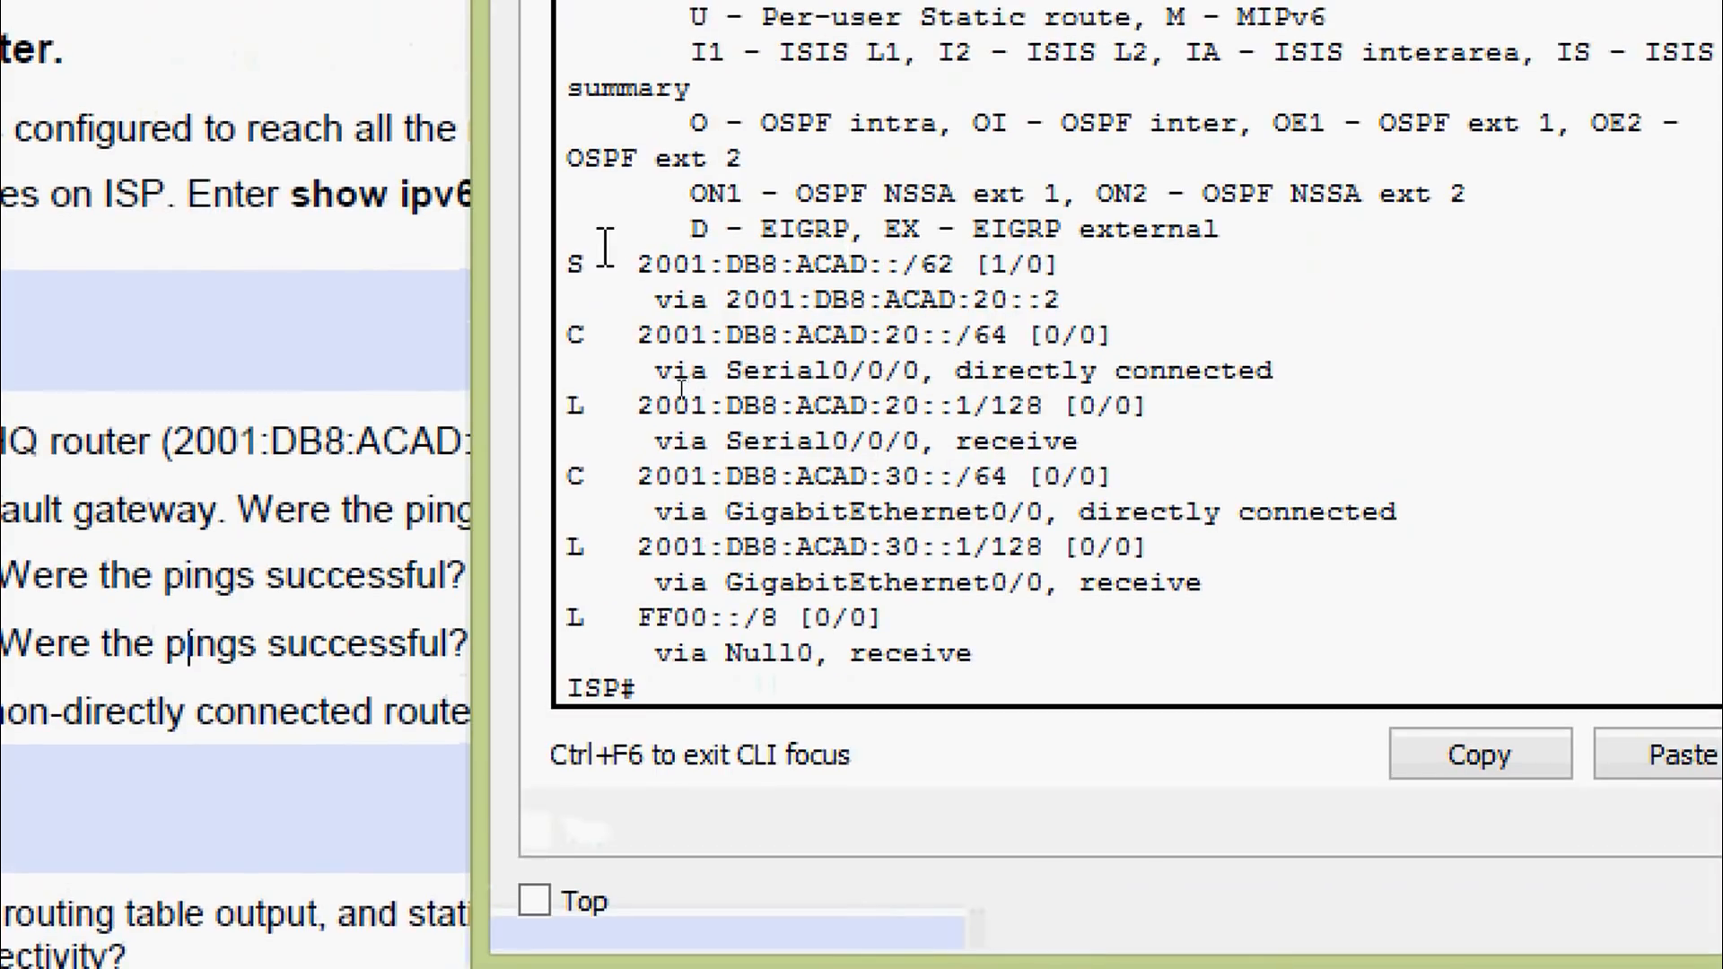
Copy the static route to 2001:DB8:ACAD::/62 and place the cursor in answer f
{"action": "left_click_drag", "start_coordinate": [574, 256], "coordinate": [1058, 301]}
{"action": "left_click", "coordinate": [1490, 755]}
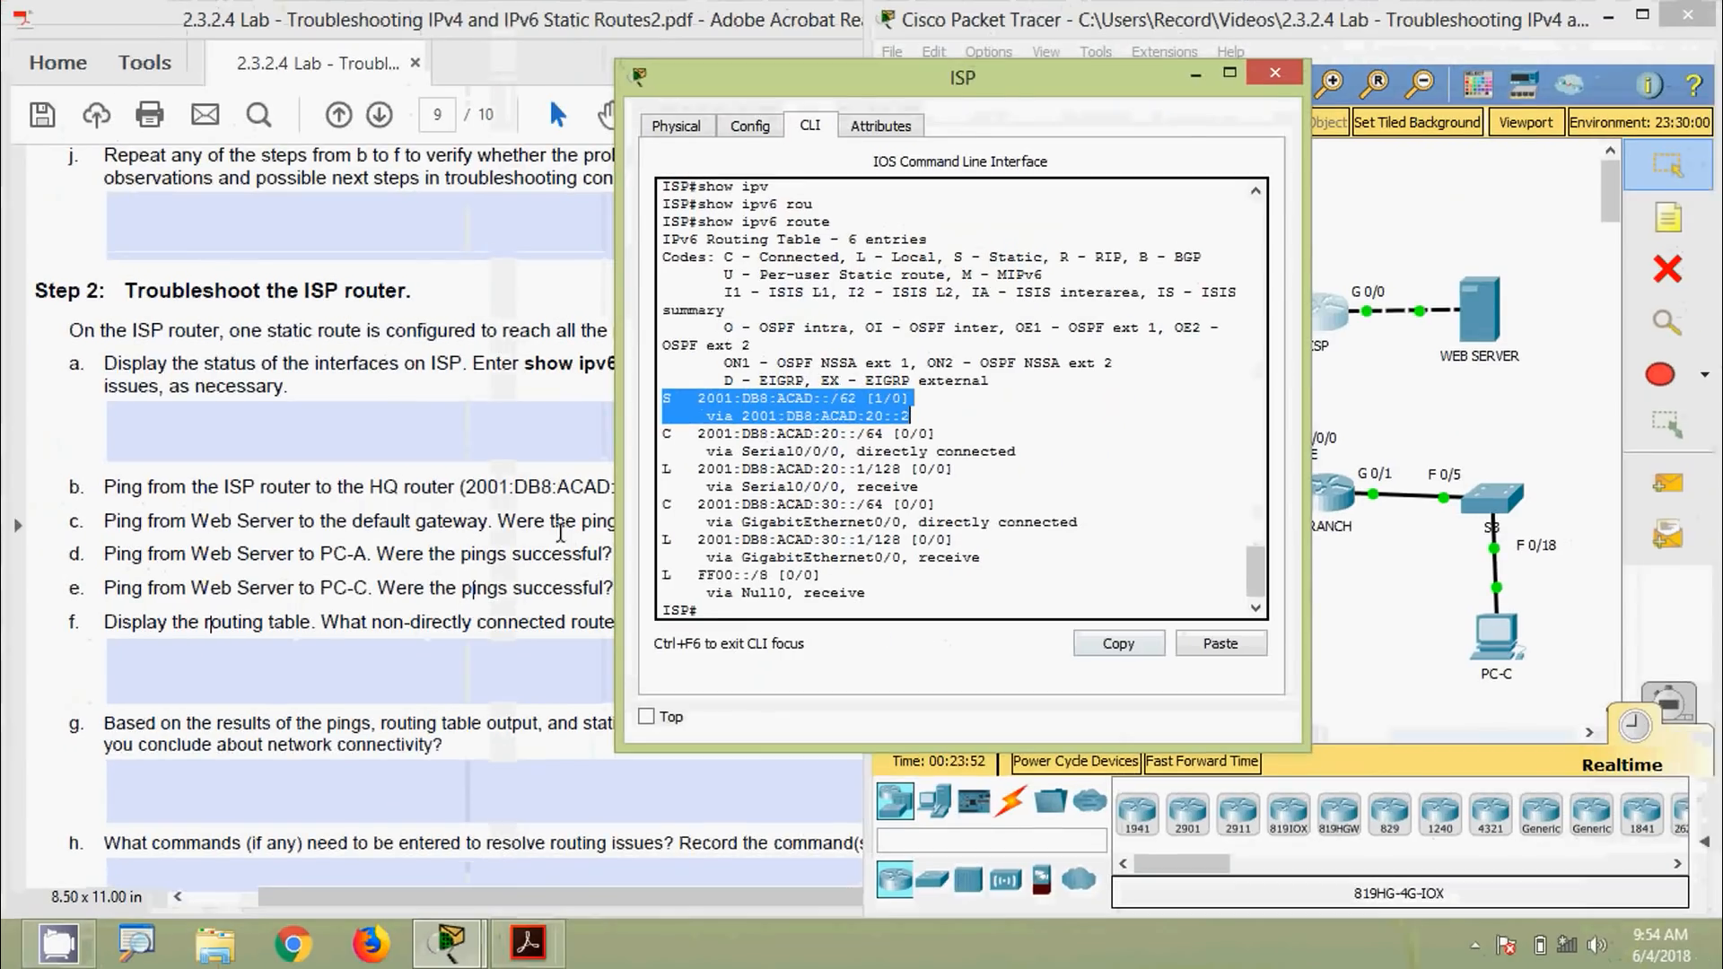
{"action": "left_click", "coordinate": [298, 422]}
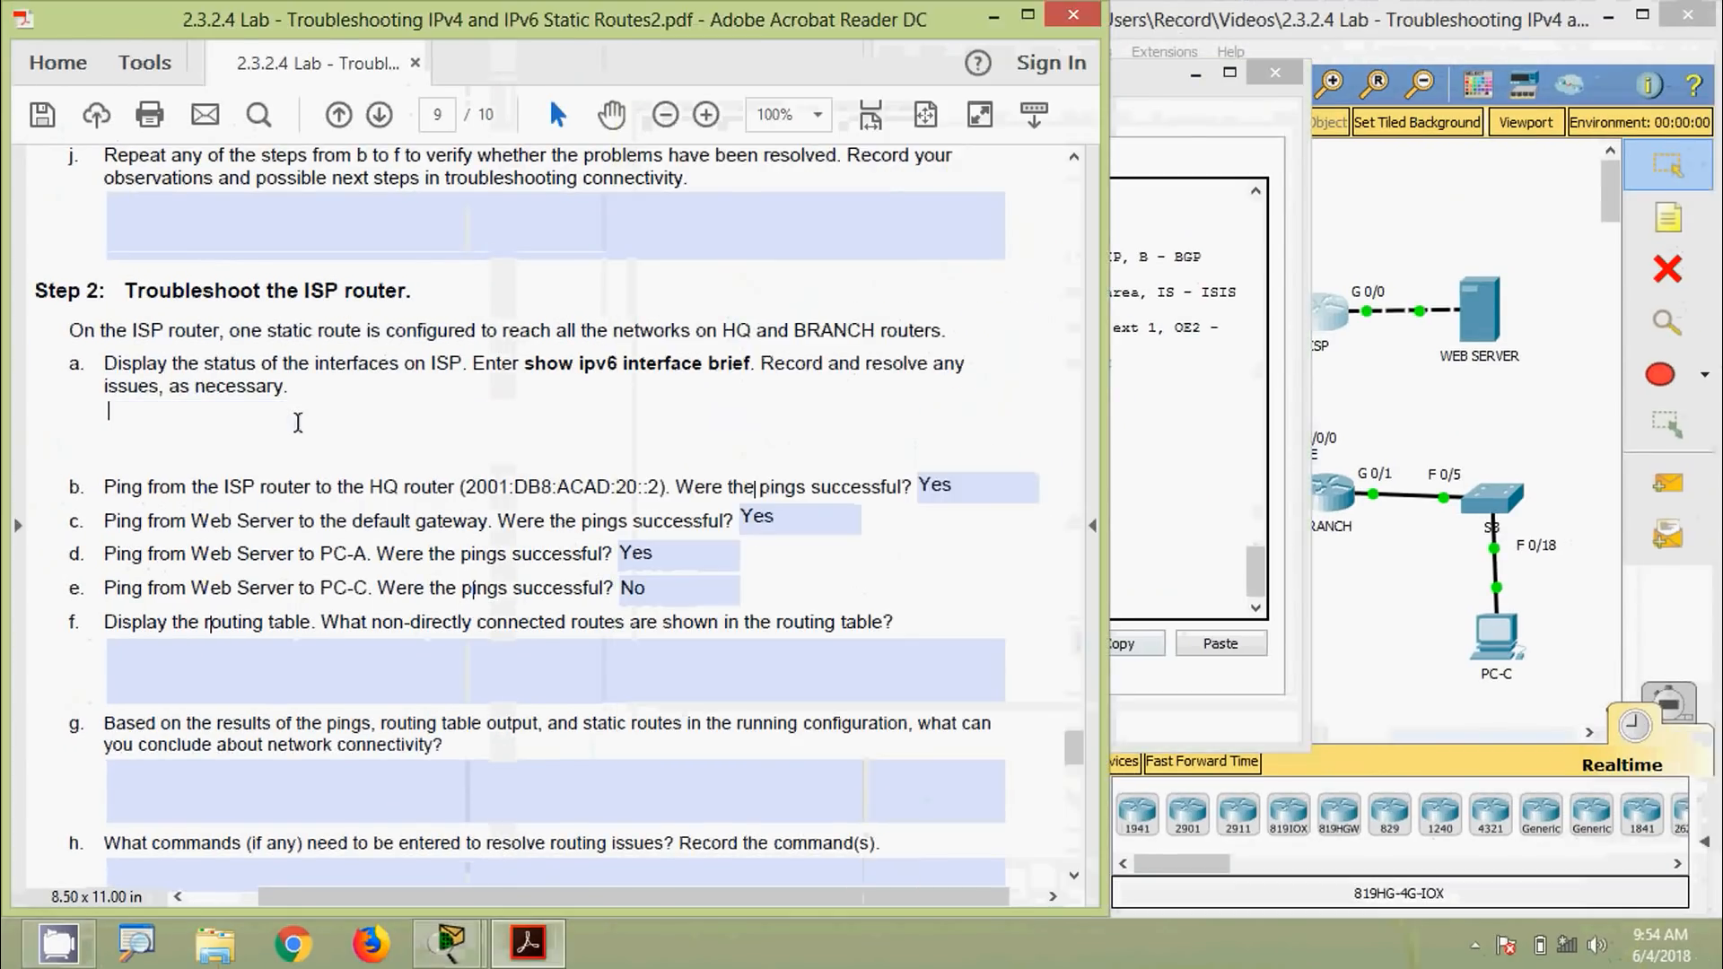
{"action": "left_click", "coordinate": [323, 697]}
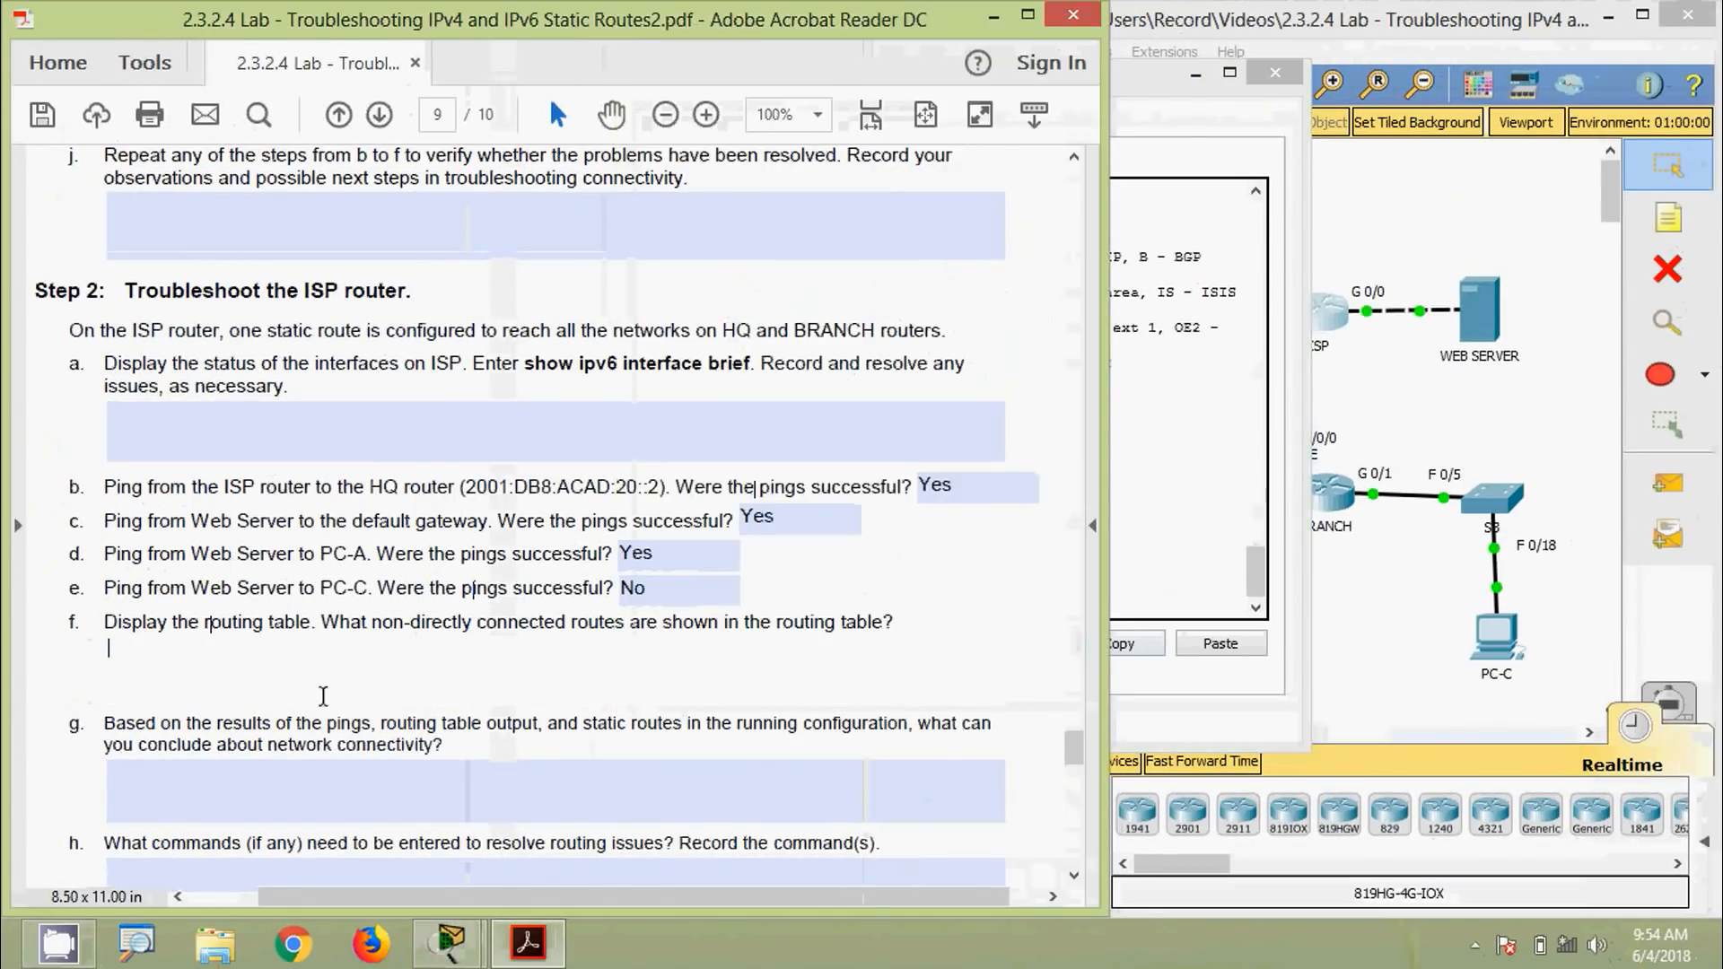
Paste the ISP static route into answer f, joining the via line onto one line
{"action": "key", "text": "ctrl+v"}
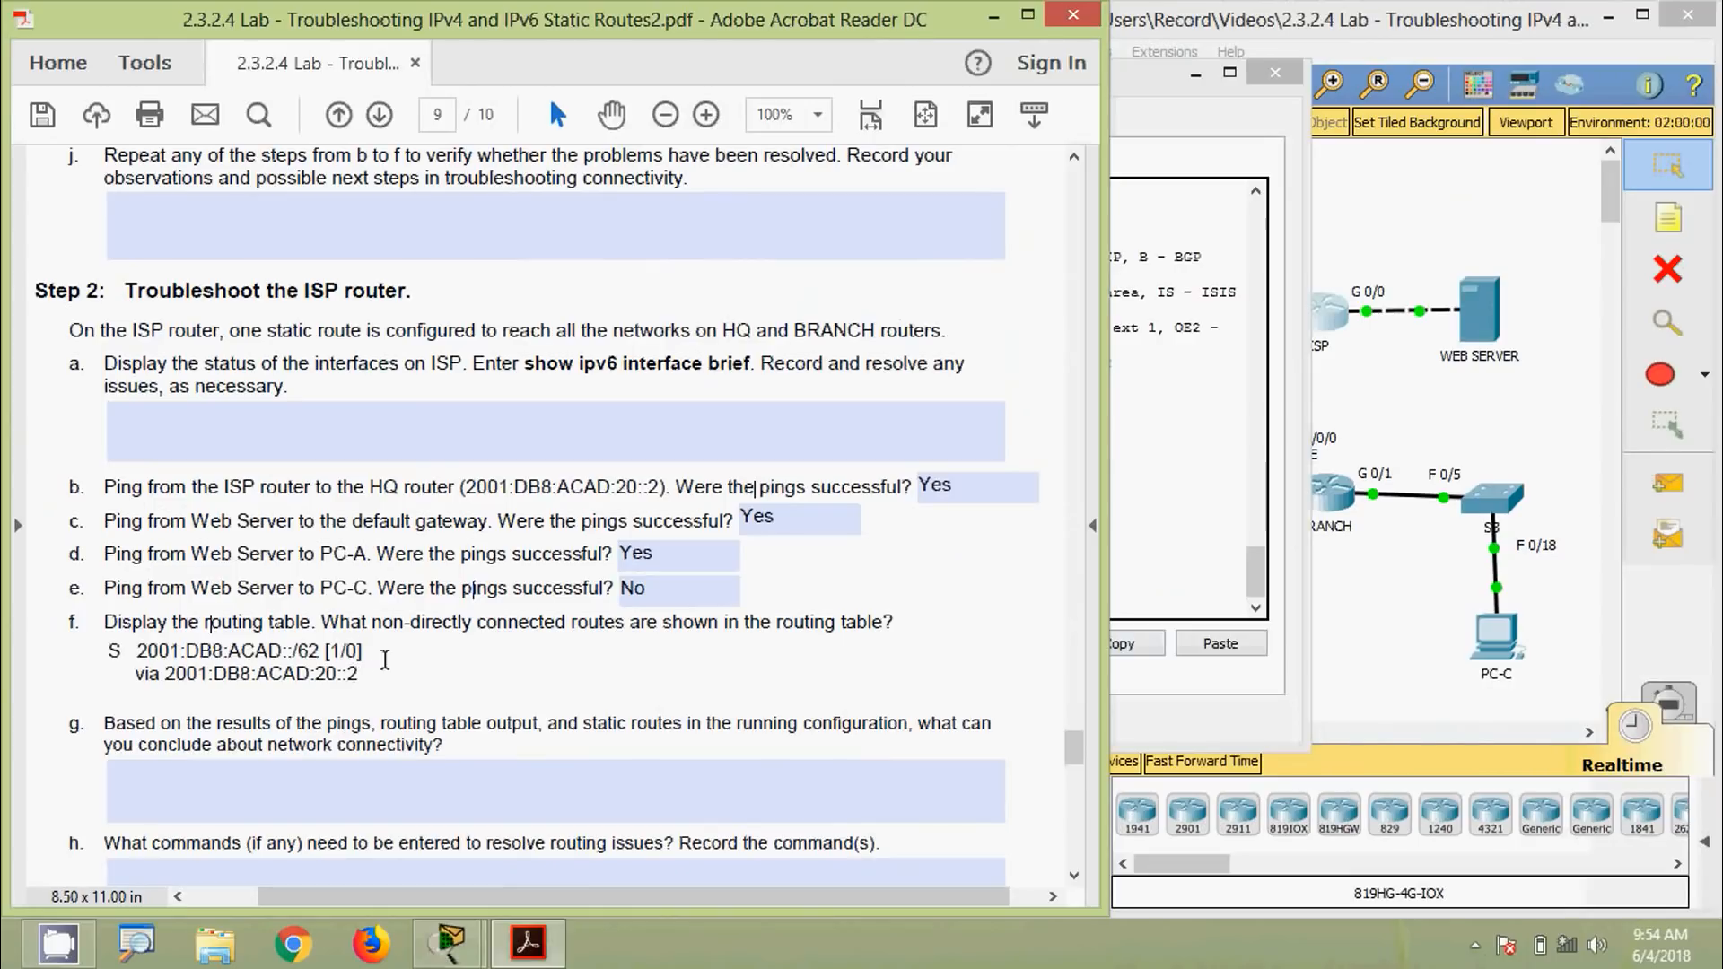
{"action": "key", "text": "Delete"}
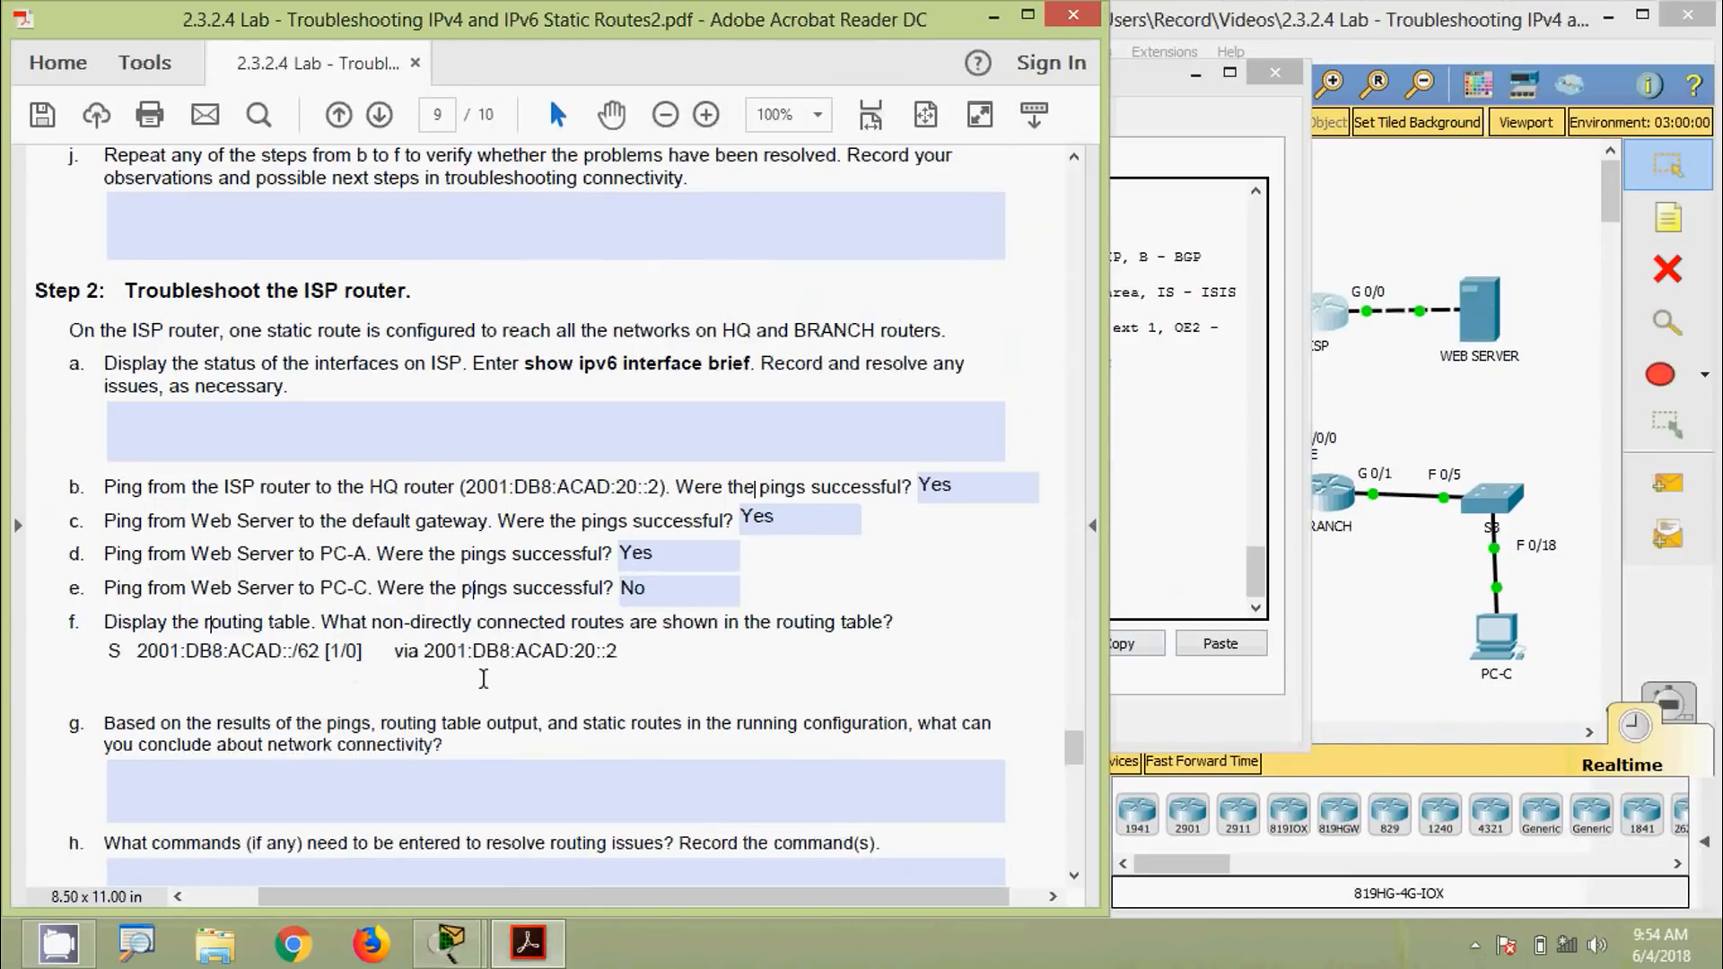
{"action": "left_click", "coordinate": [263, 743]}
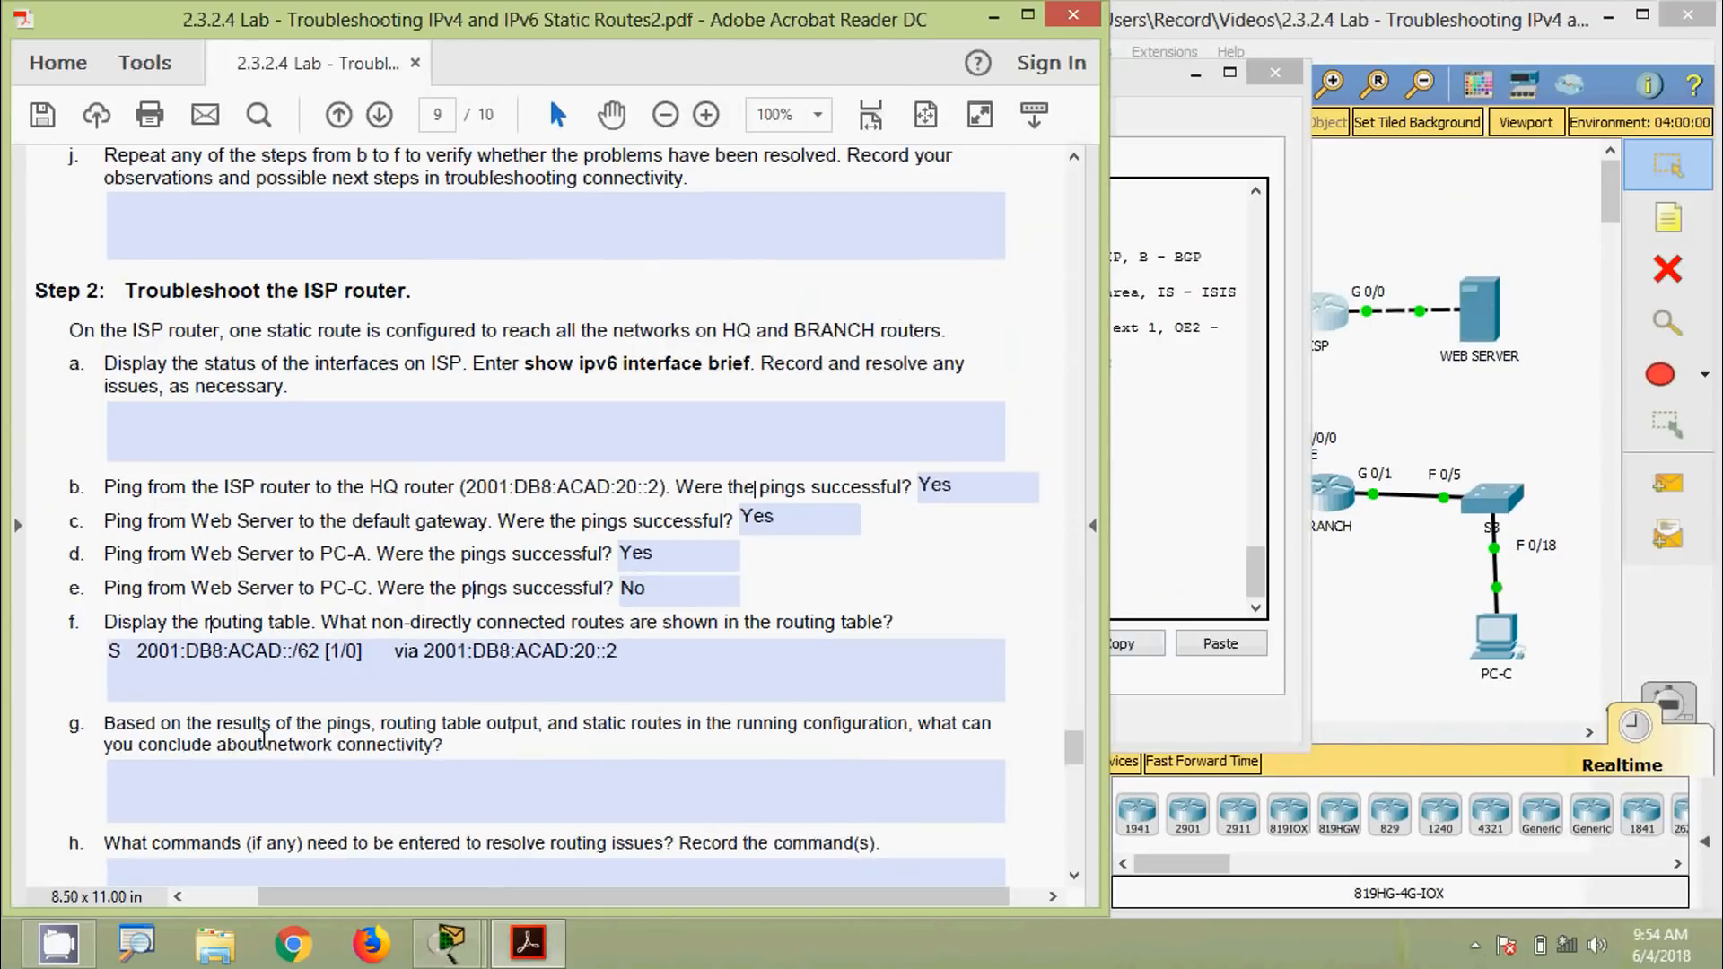
Leave answer box g empty and review the via 2001:DB8:ACAD:20::2 part of answer f
{"action": "scroll", "coordinate": [263, 743], "scroll_direction": "down", "scroll_amount": 3}
{"action": "left_click", "coordinate": [159, 621]}
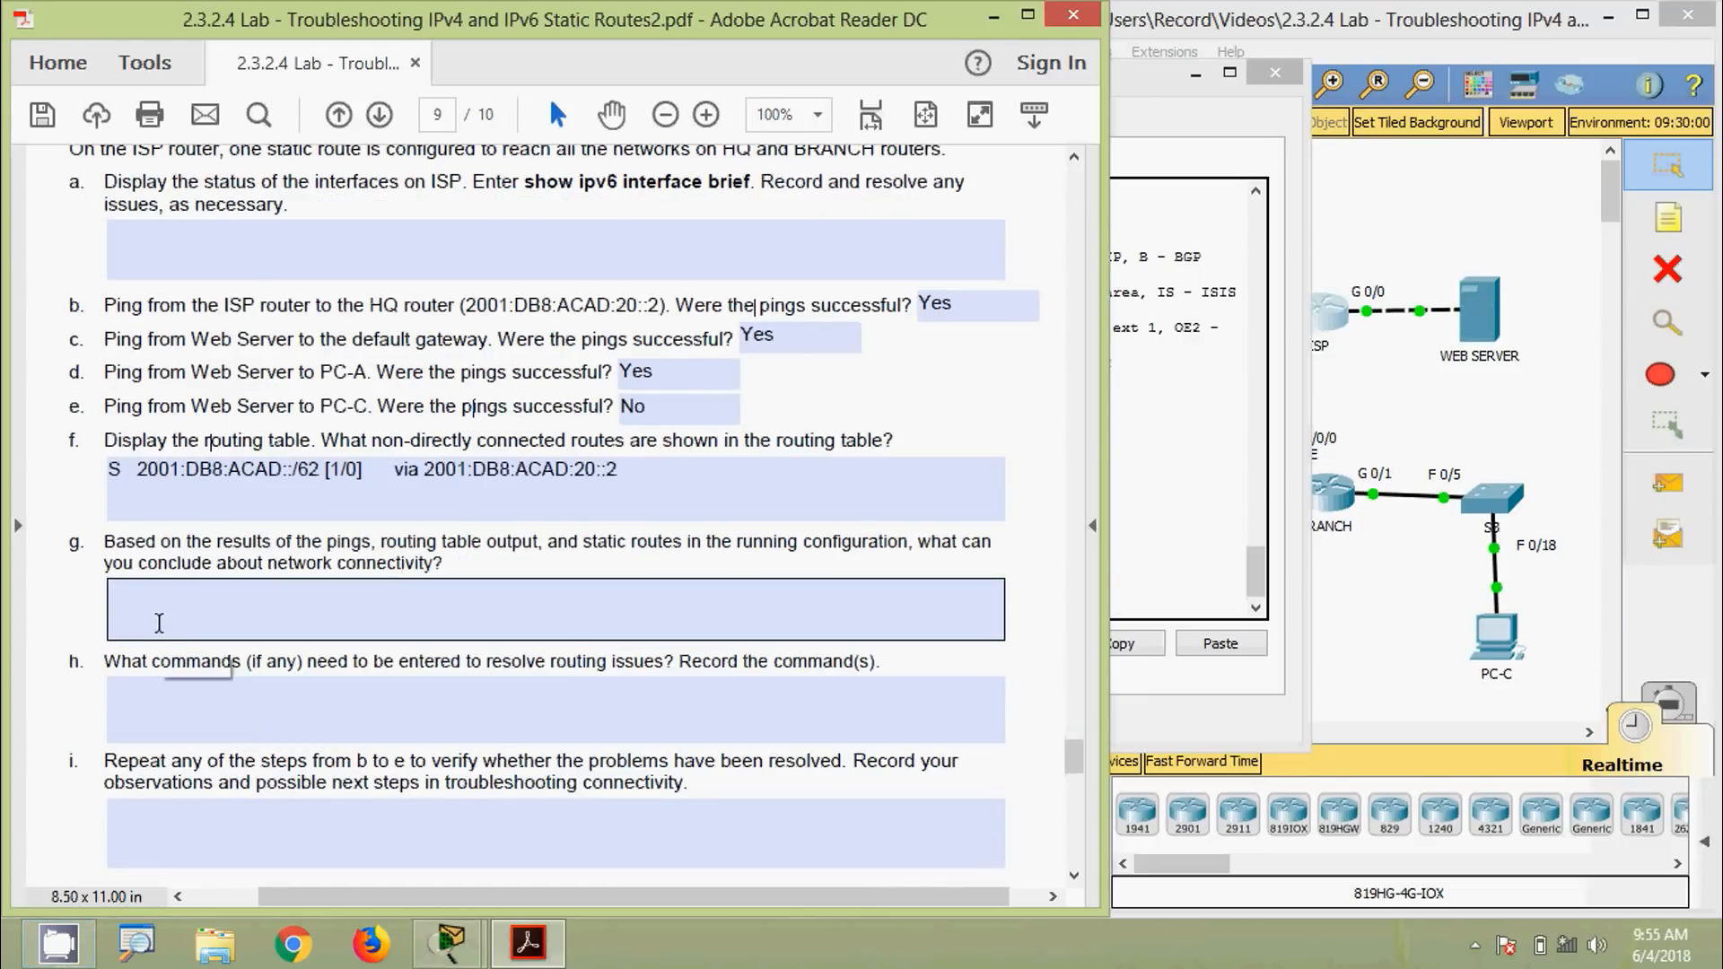
{"action": "left_click", "coordinate": [261, 551]}
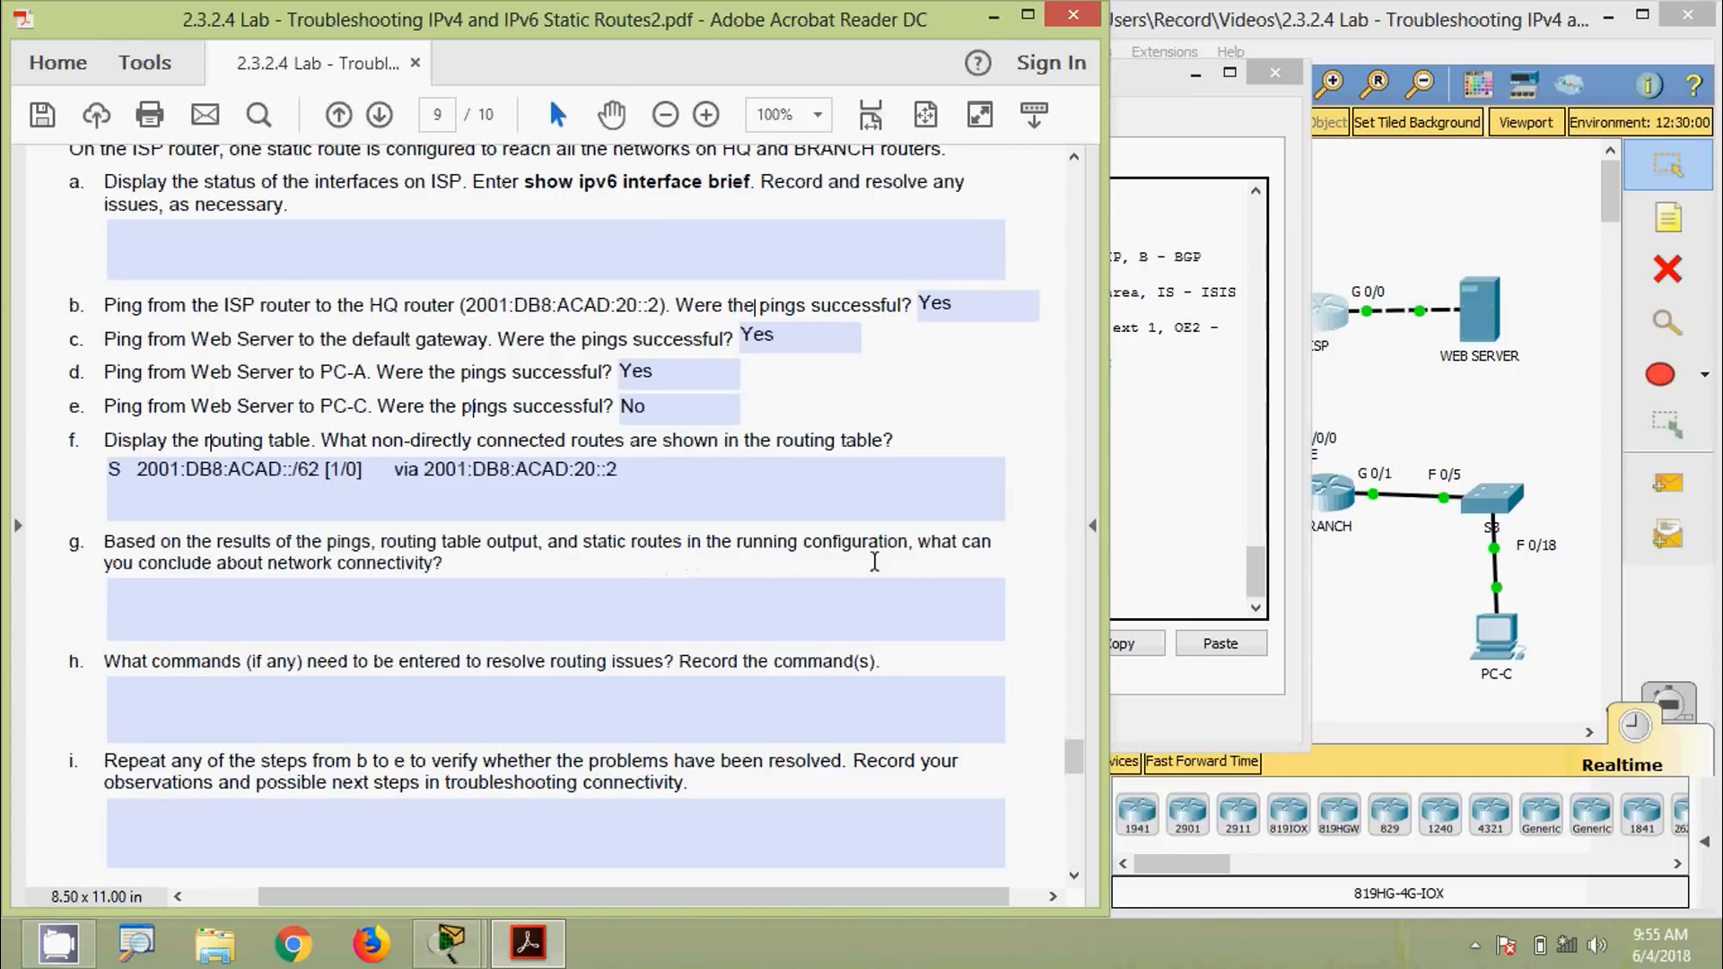
{"action": "left_click", "coordinate": [347, 588]}
{"action": "left_click", "coordinate": [200, 574]}
{"action": "left_click", "coordinate": [407, 506]}
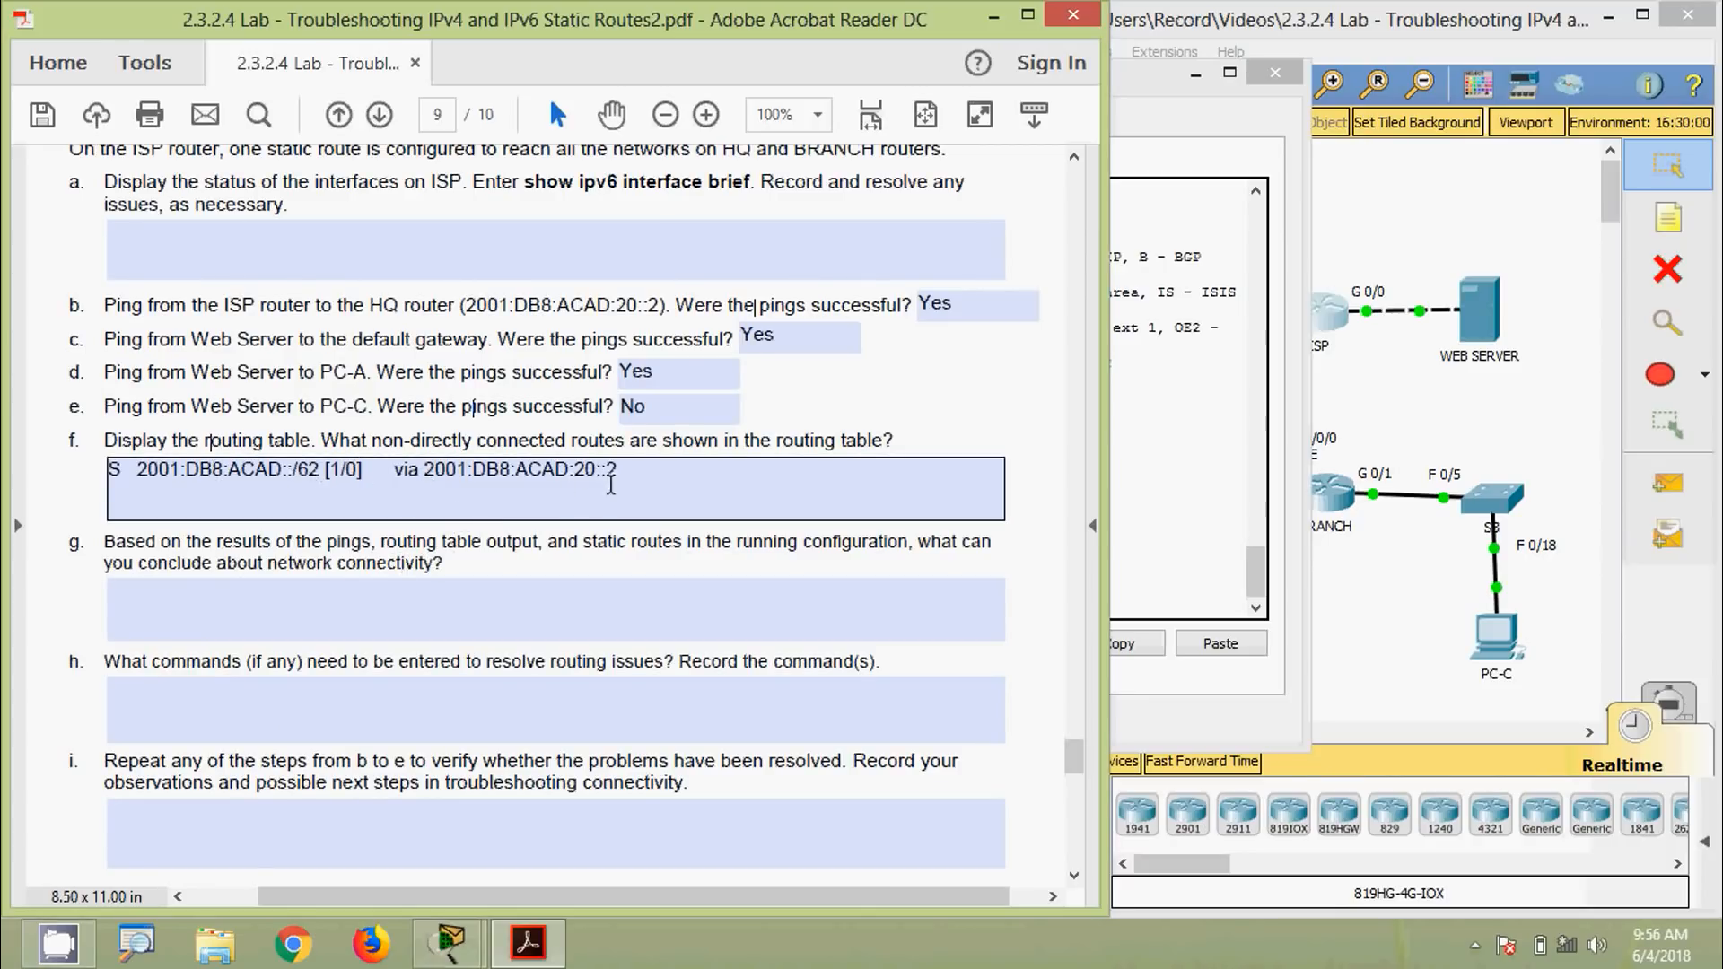
{"action": "left_click_drag", "start_coordinate": [611, 485], "coordinate": [348, 462]}
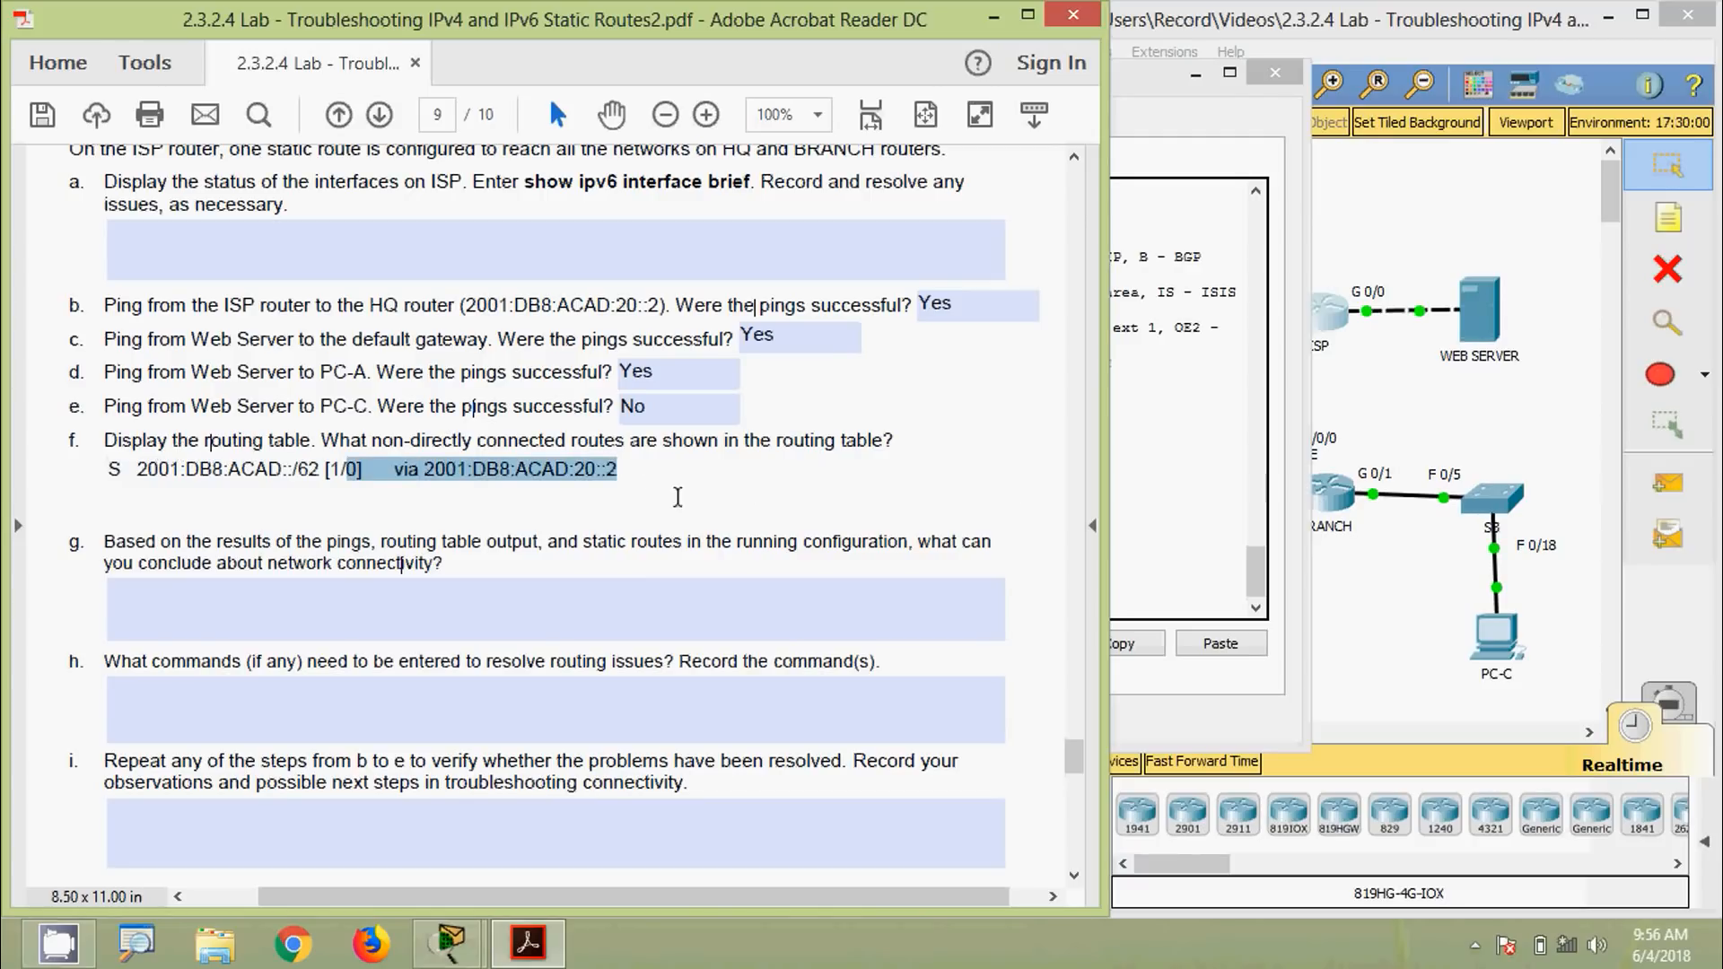
{"action": "left_click", "coordinate": [633, 476]}
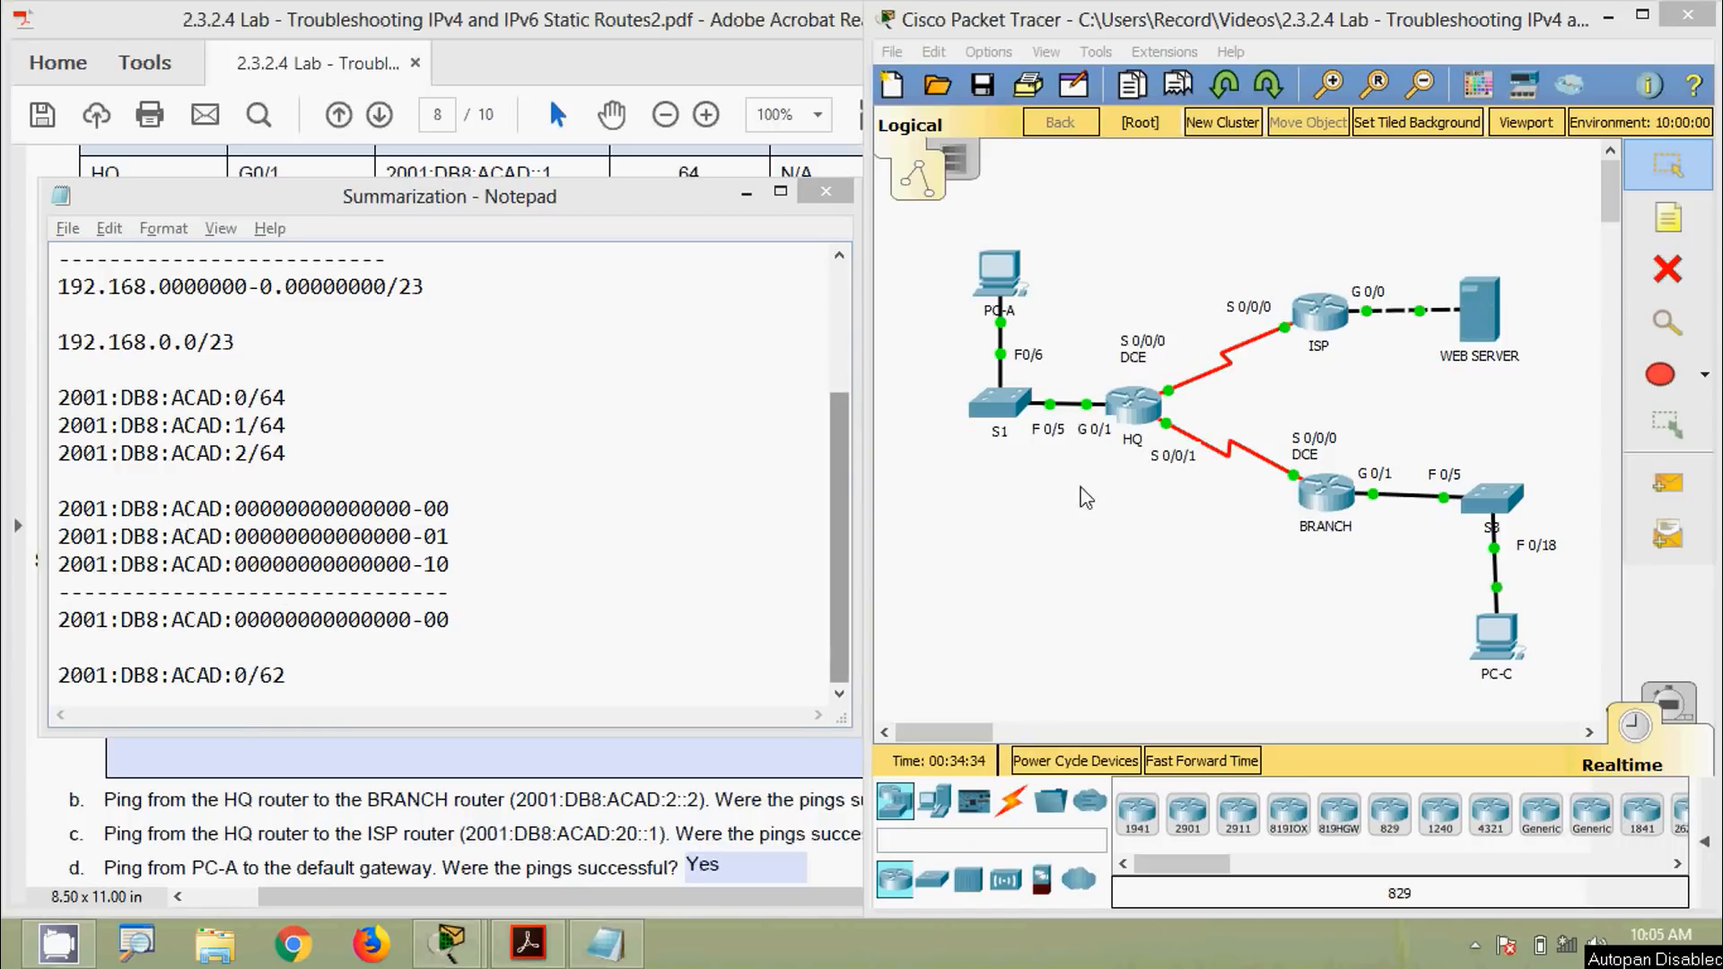
{"action": "left_click", "coordinate": [1152, 566]}
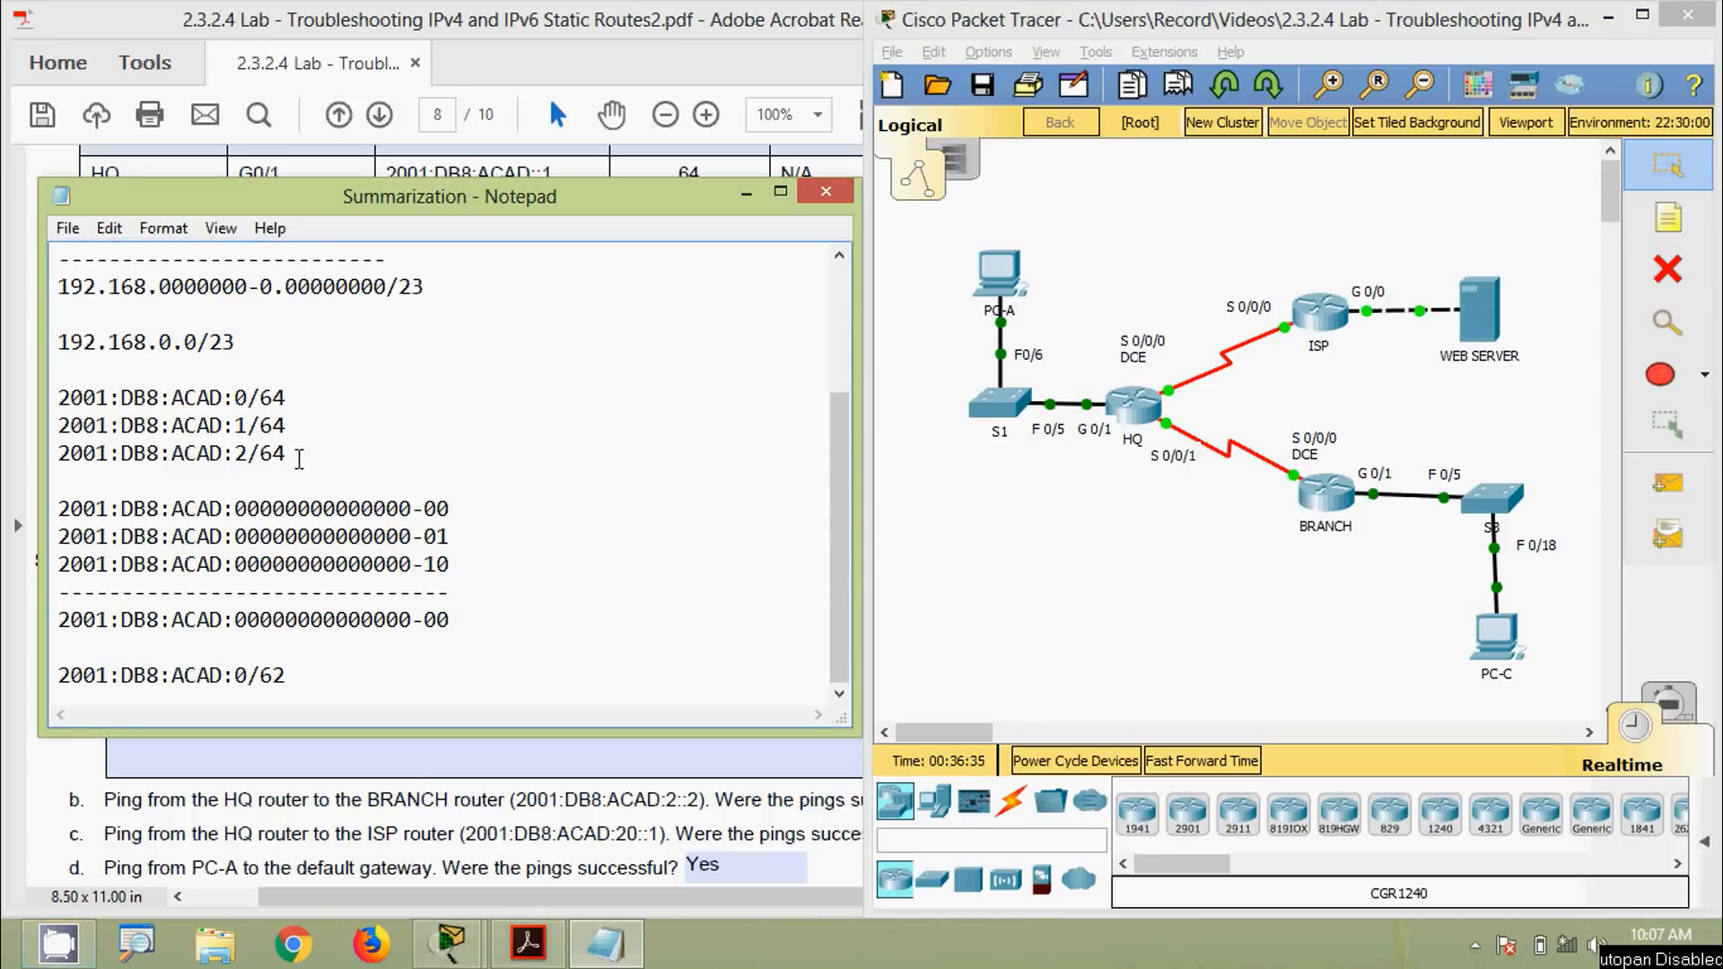
{"action": "left_click_drag", "start_coordinate": [299, 458], "coordinate": [59, 397]}
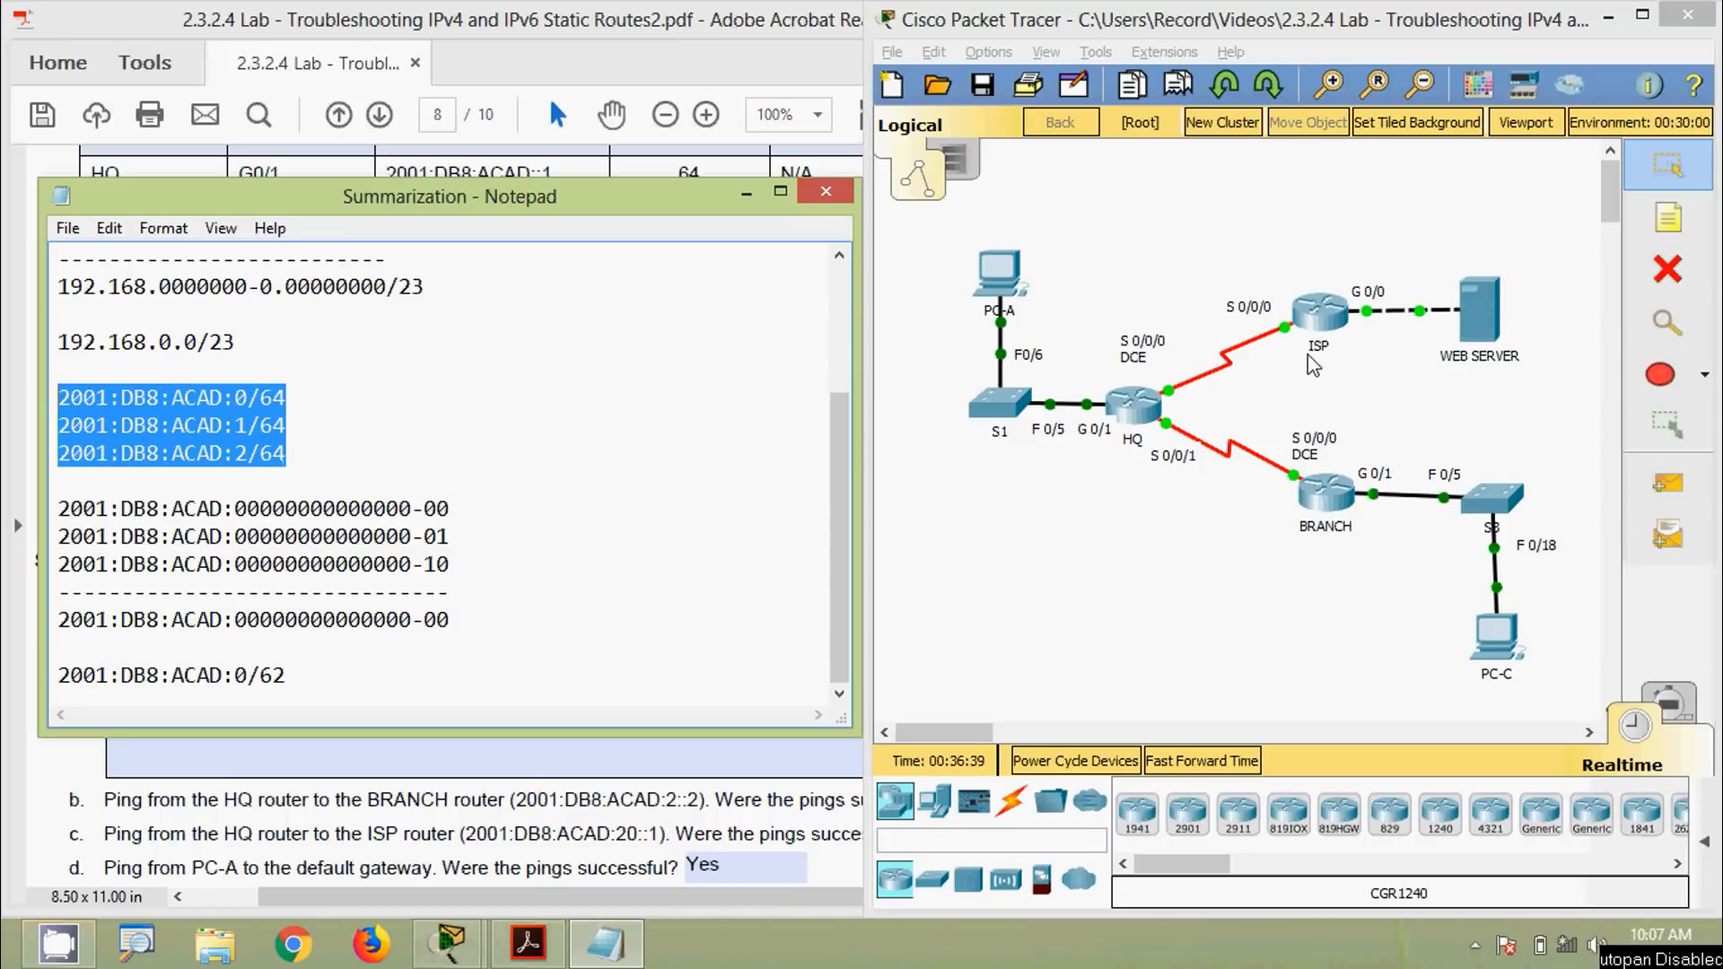
{"action": "left_click", "coordinate": [316, 454]}
{"action": "left_click_drag", "start_coordinate": [299, 457], "coordinate": [61, 397]}
{"action": "left_click", "coordinate": [96, 398]}
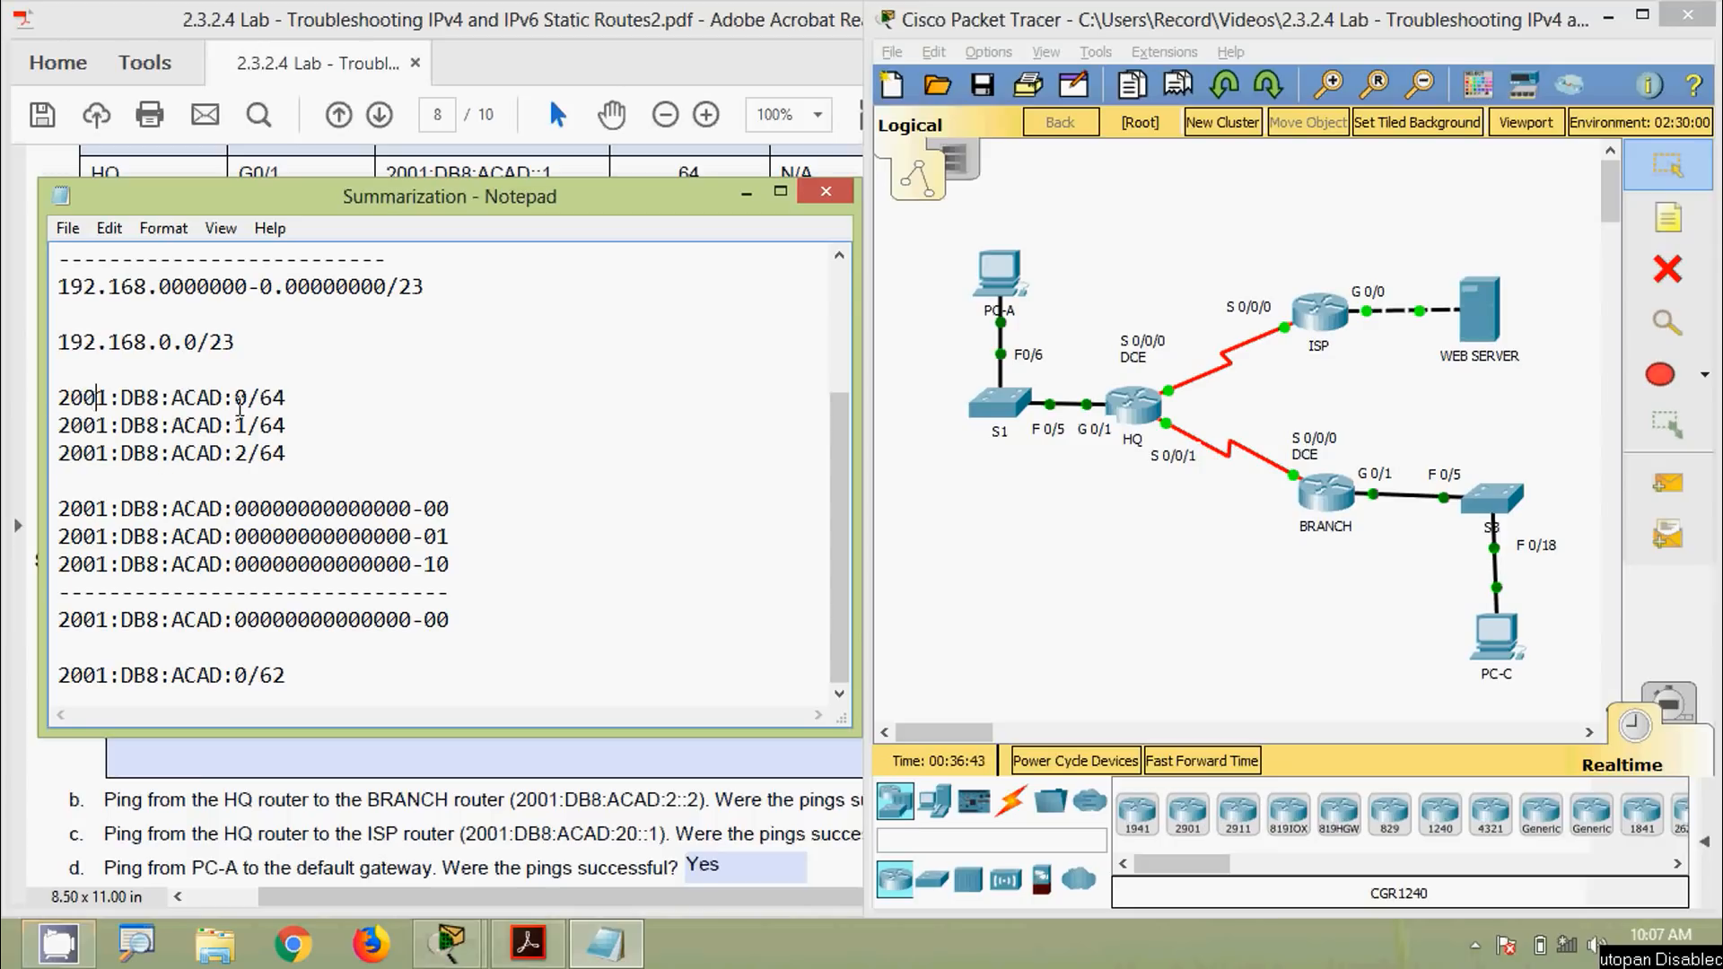
{"action": "left_click_drag", "start_coordinate": [292, 396], "coordinate": [56, 398]}
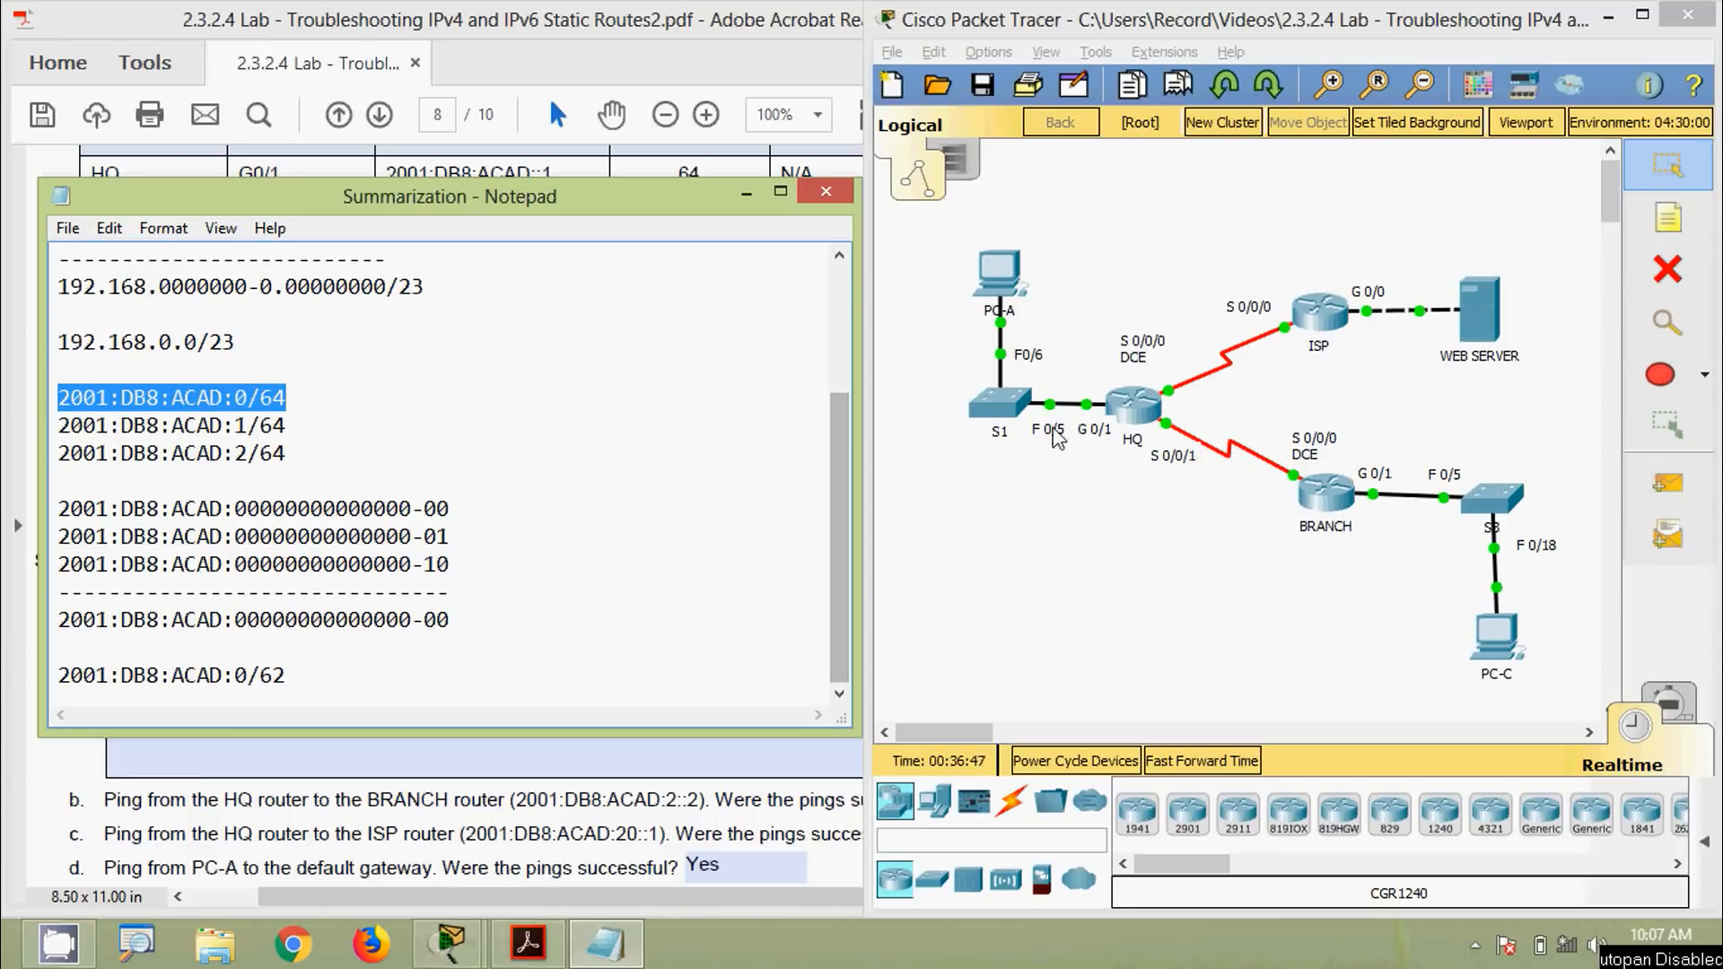
{"action": "left_click", "coordinate": [1011, 292]}
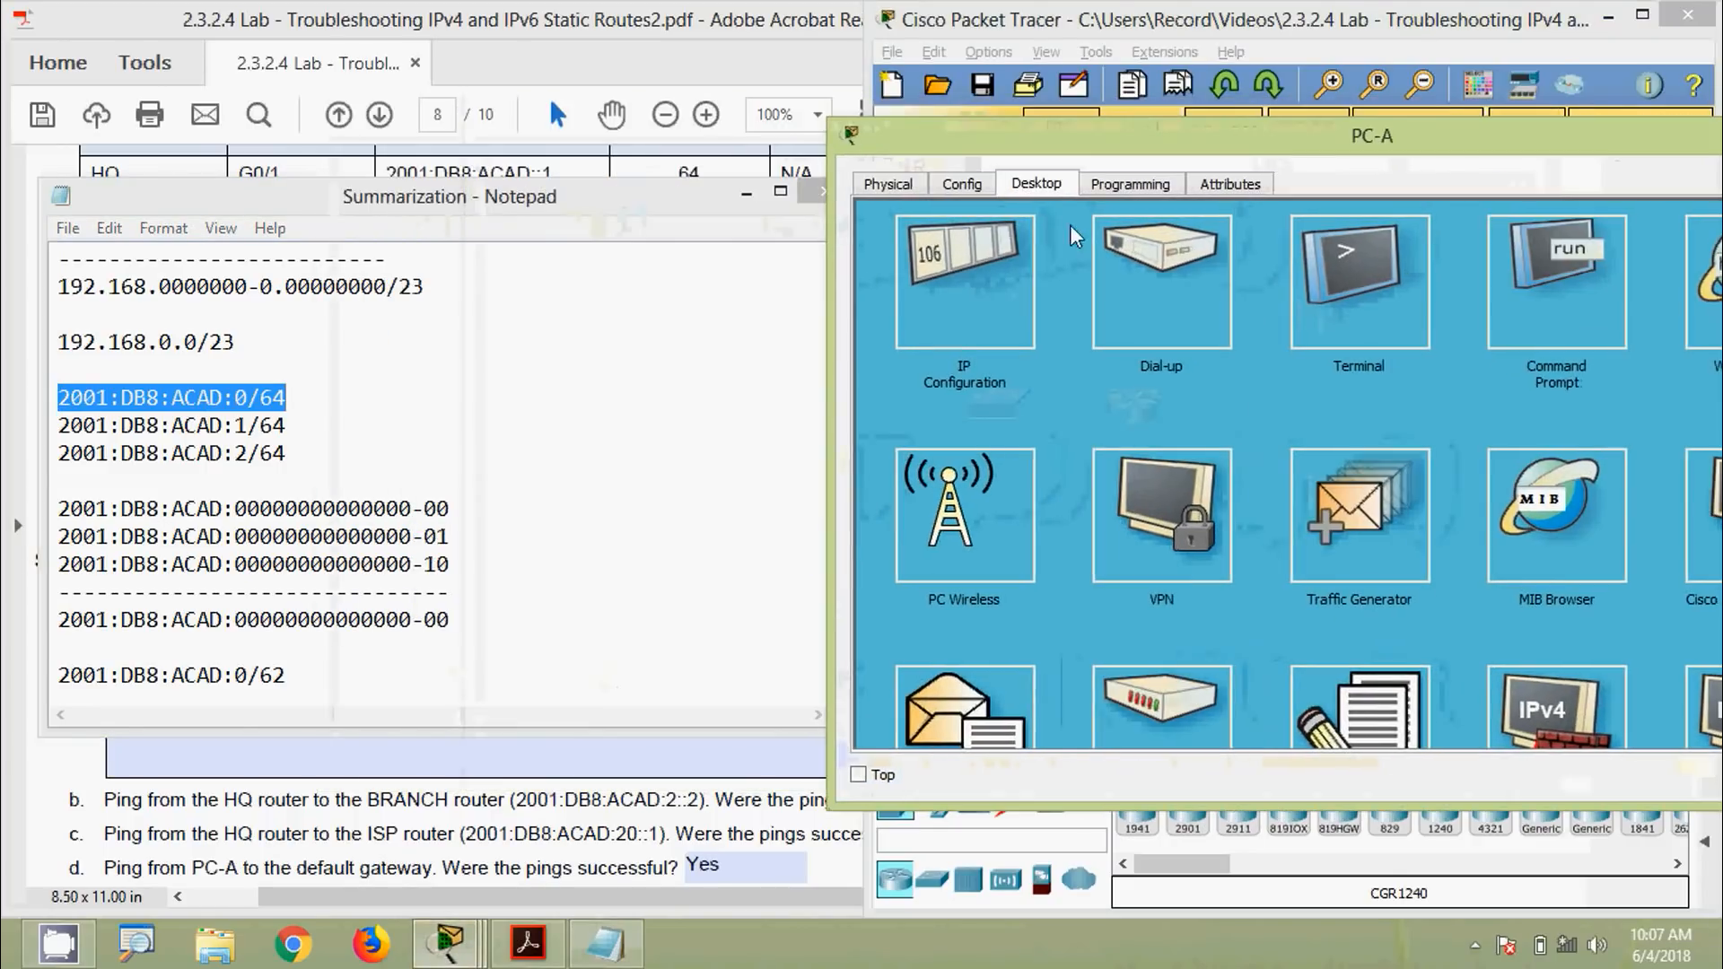
{"action": "left_click", "coordinate": [1021, 244]}
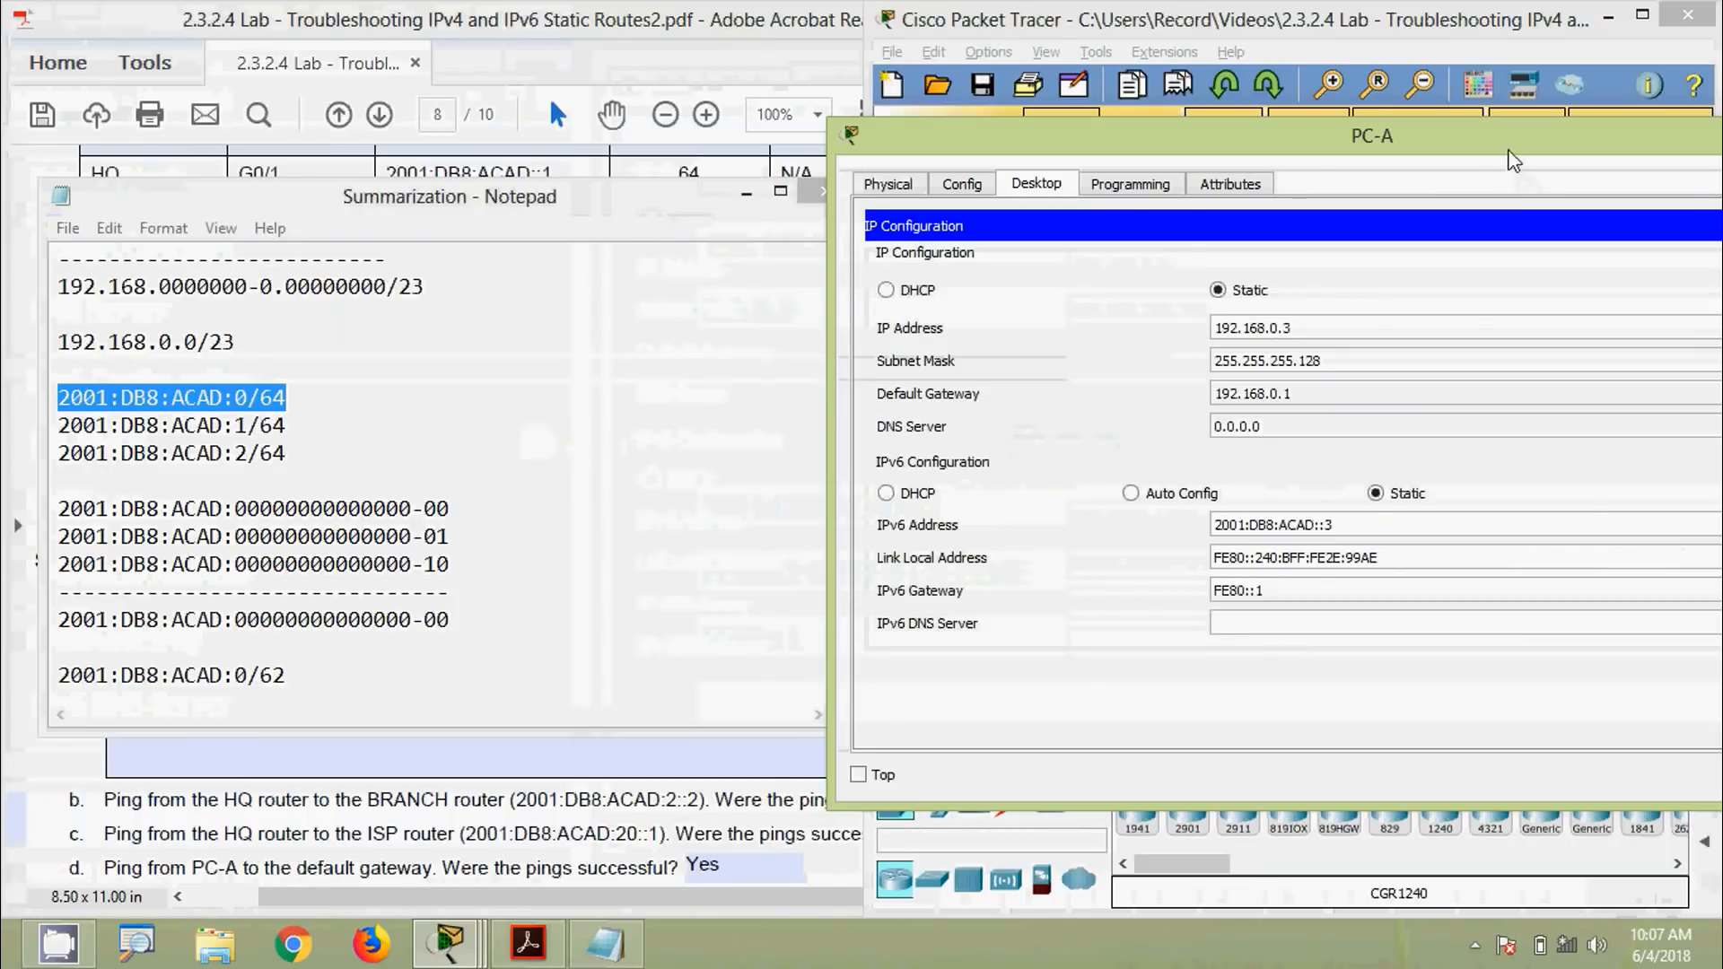
{"action": "left_click_drag", "start_coordinate": [1439, 38], "coordinate": [1131, 31]}
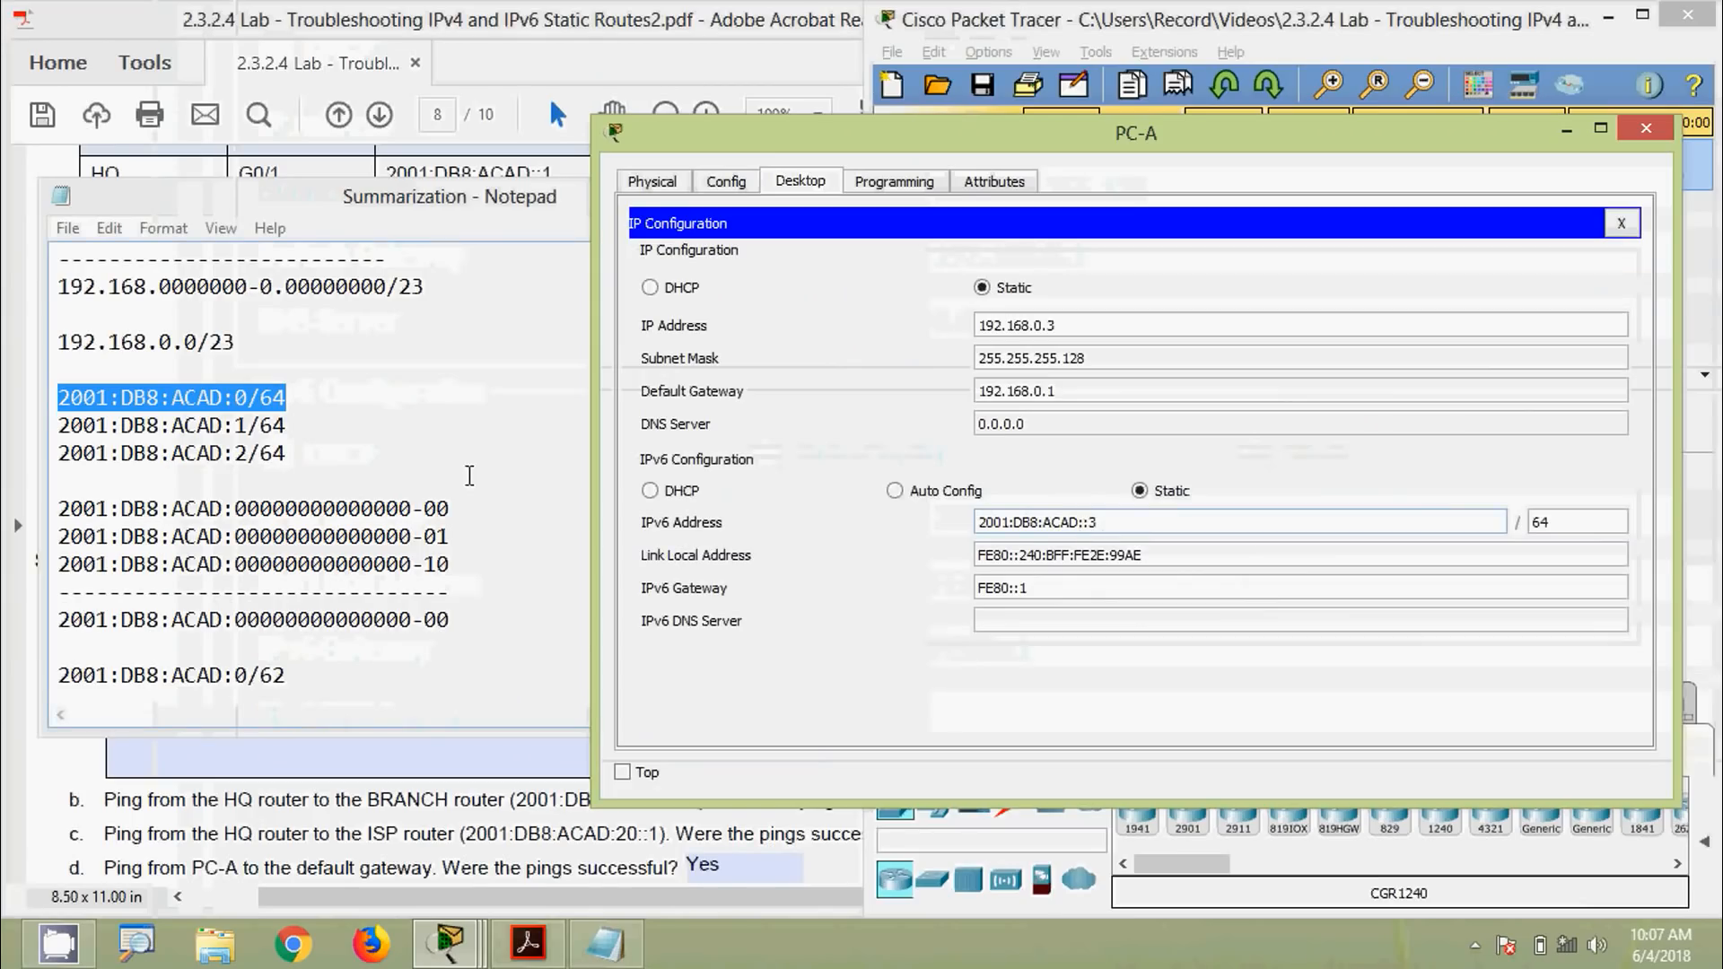
{"action": "left_click_drag", "start_coordinate": [251, 397], "coordinate": [36, 401]}
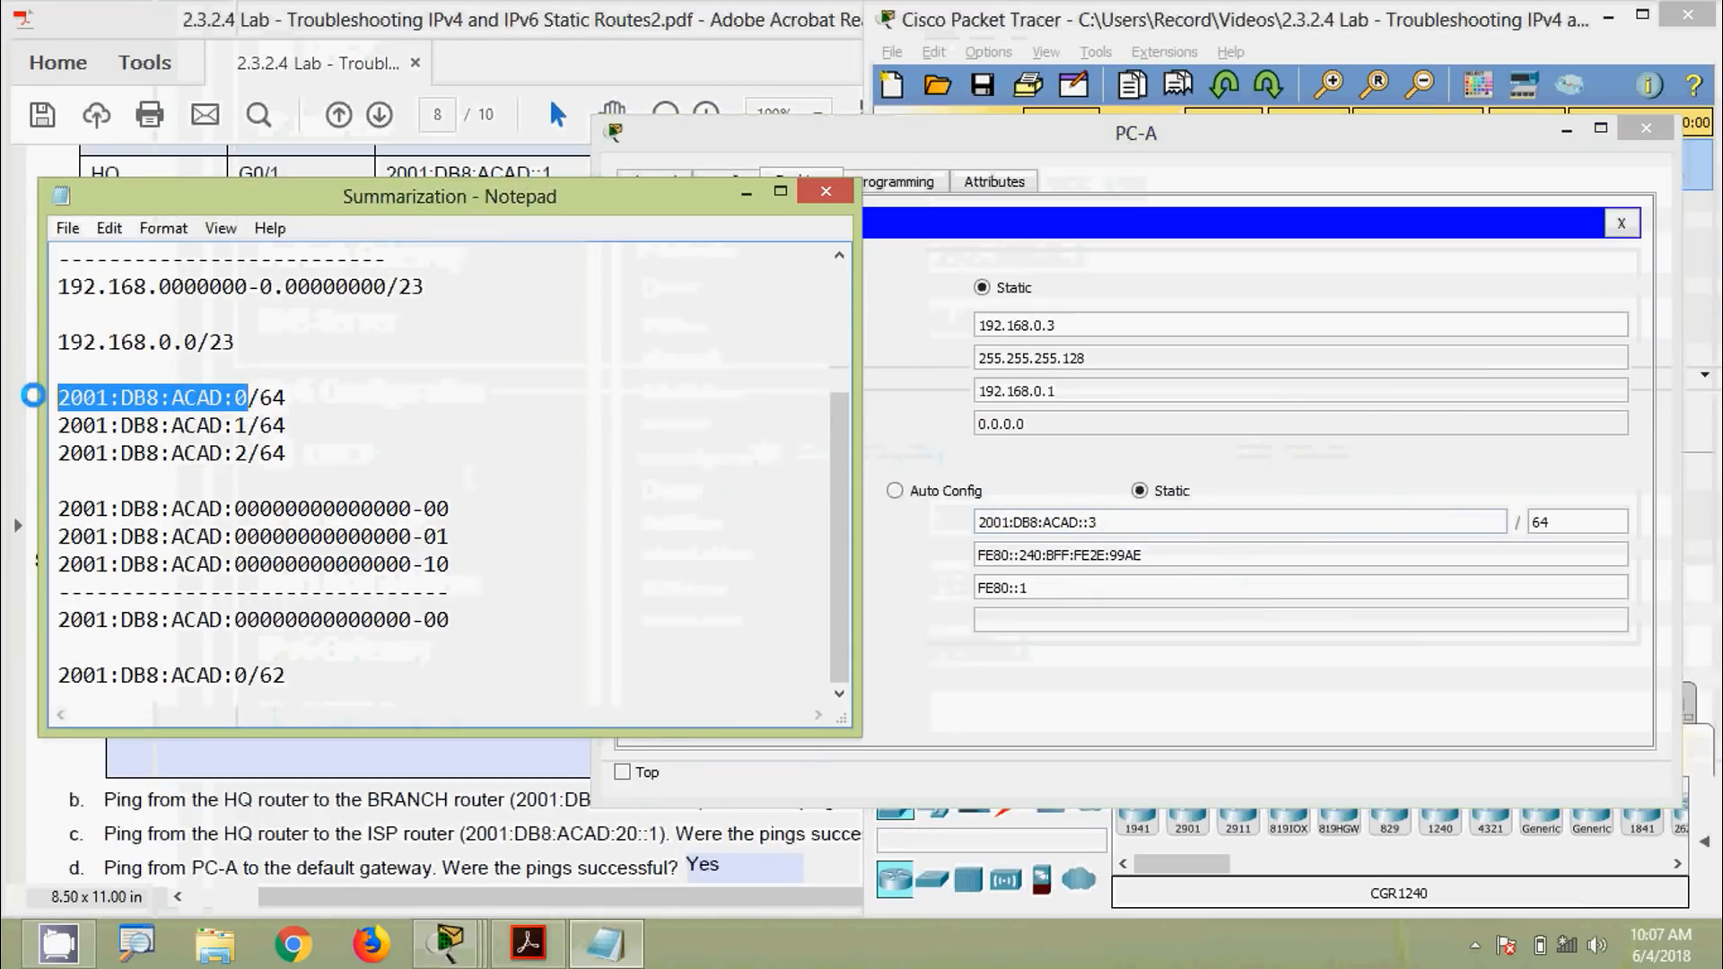
{"action": "left_click_drag", "start_coordinate": [248, 427], "coordinate": [67, 429]}
{"action": "left_click", "coordinate": [1646, 128]}
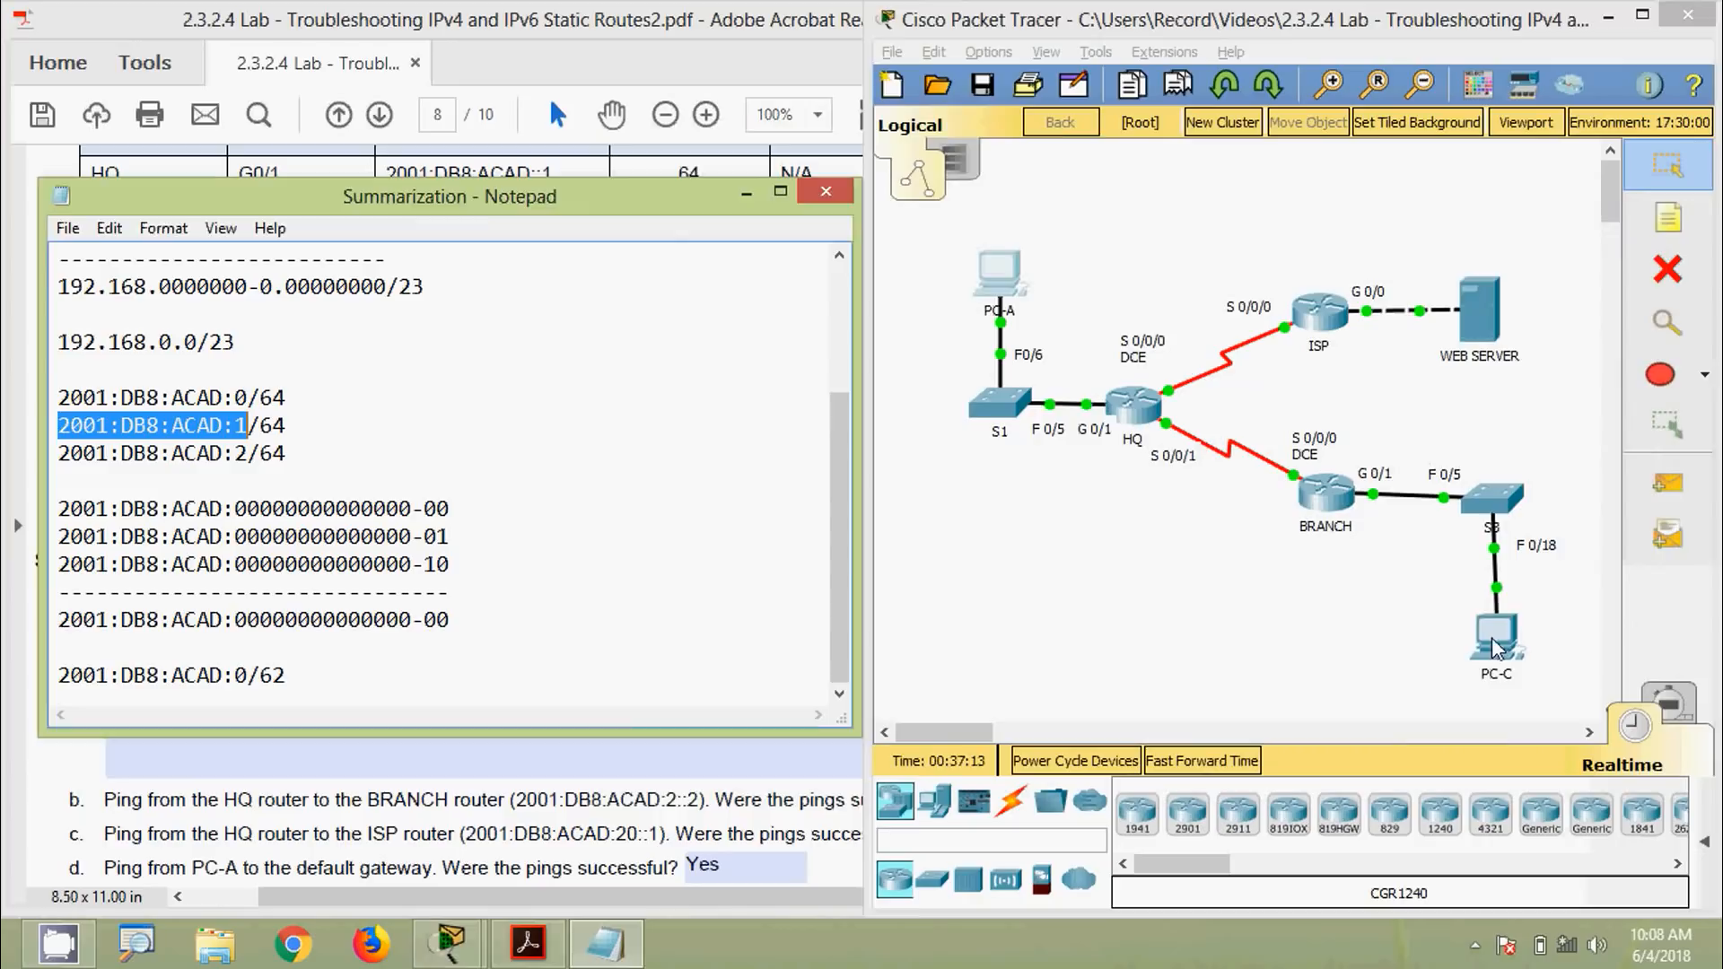
{"action": "left_click", "coordinate": [1494, 637]}
{"action": "left_click", "coordinate": [473, 303]}
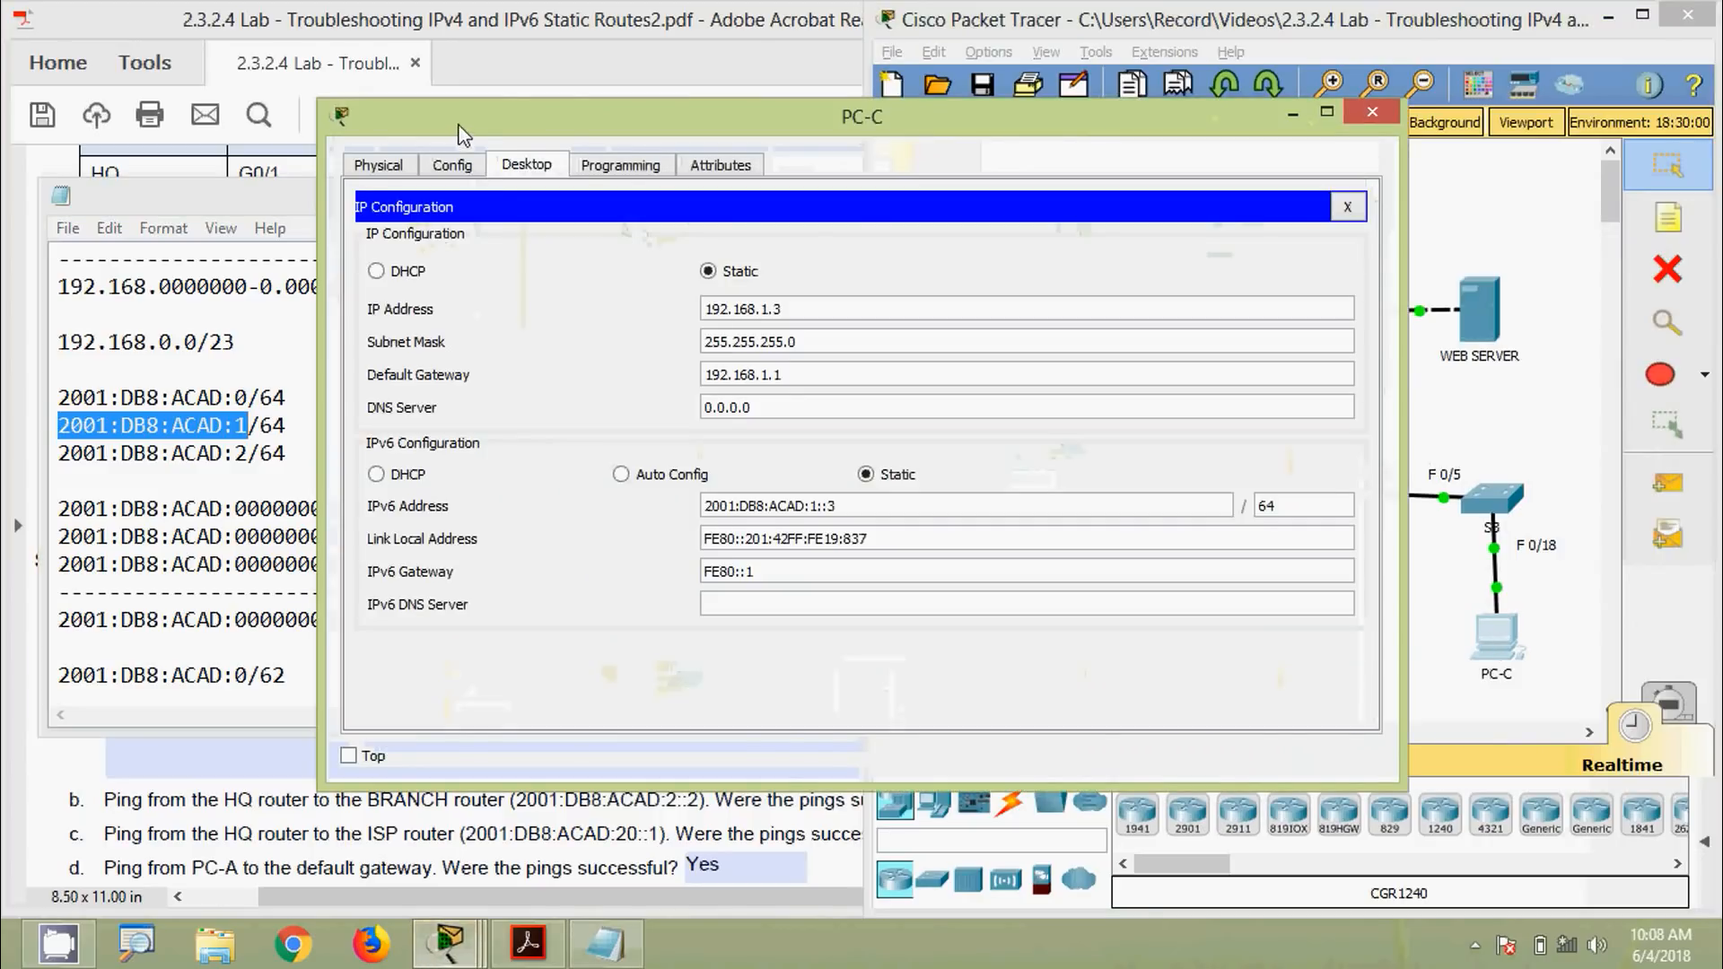
{"action": "left_click_drag", "start_coordinate": [464, 132], "coordinate": [844, 110]}
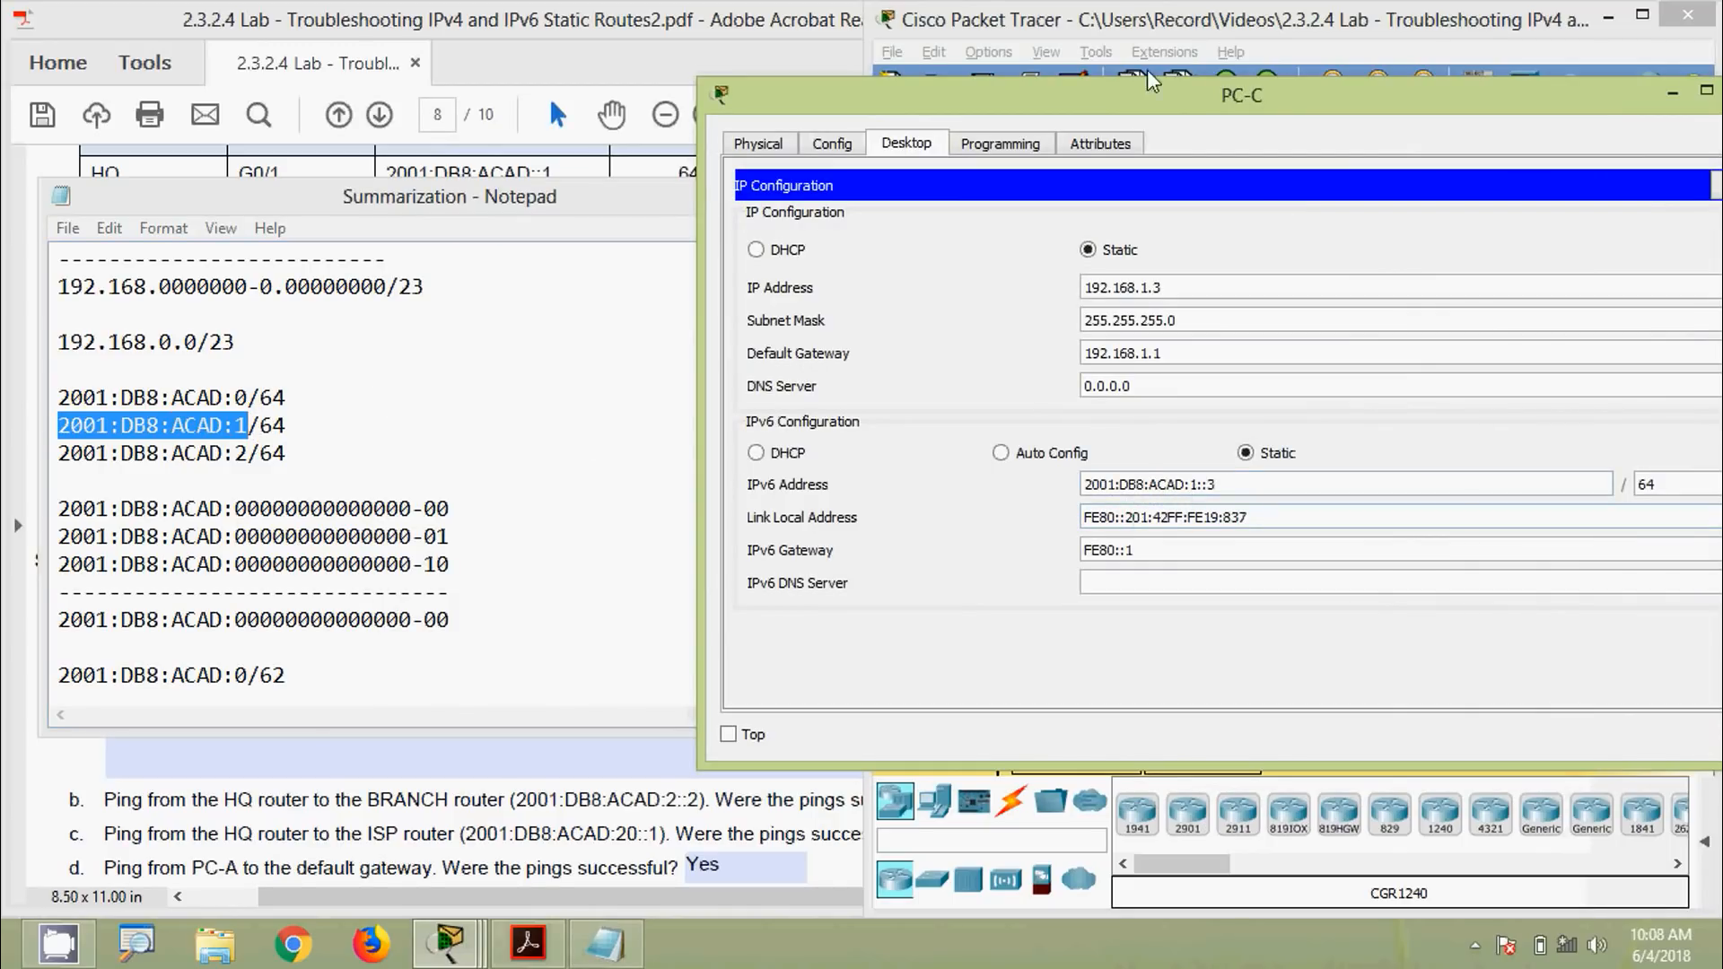
{"action": "left_click_drag", "start_coordinate": [1177, 97], "coordinate": [899, 150]}
{"action": "left_click", "coordinate": [1472, 143]}
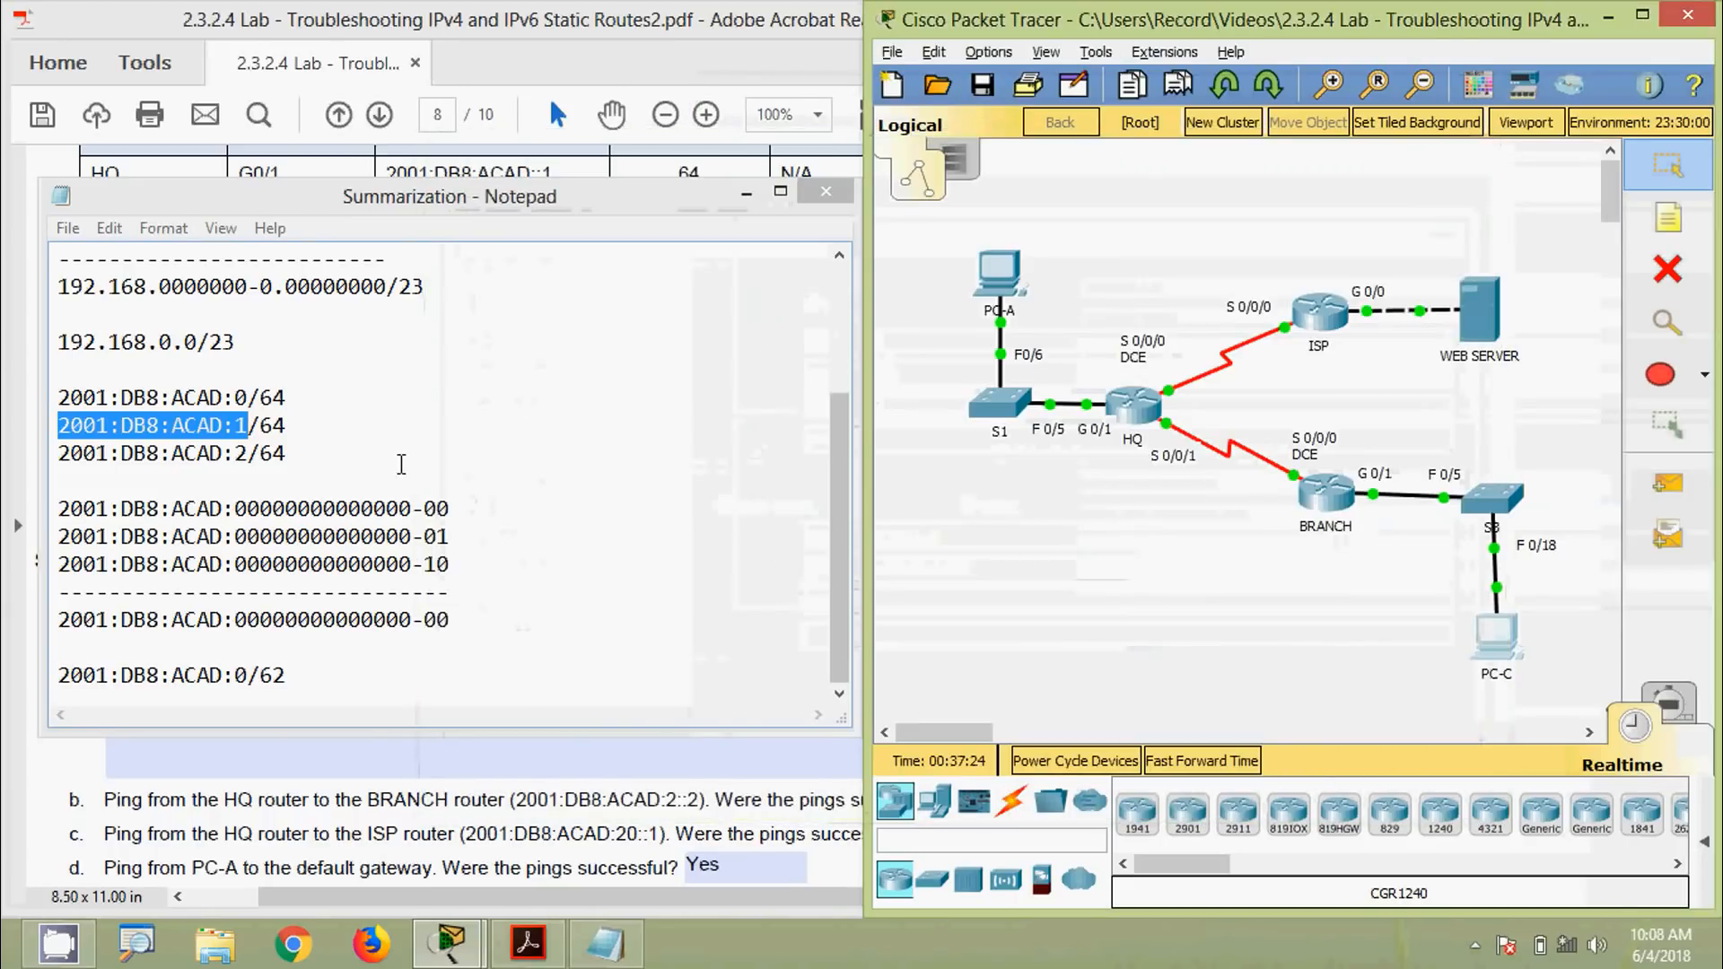
{"action": "left_click_drag", "start_coordinate": [292, 460], "coordinate": [58, 458]}
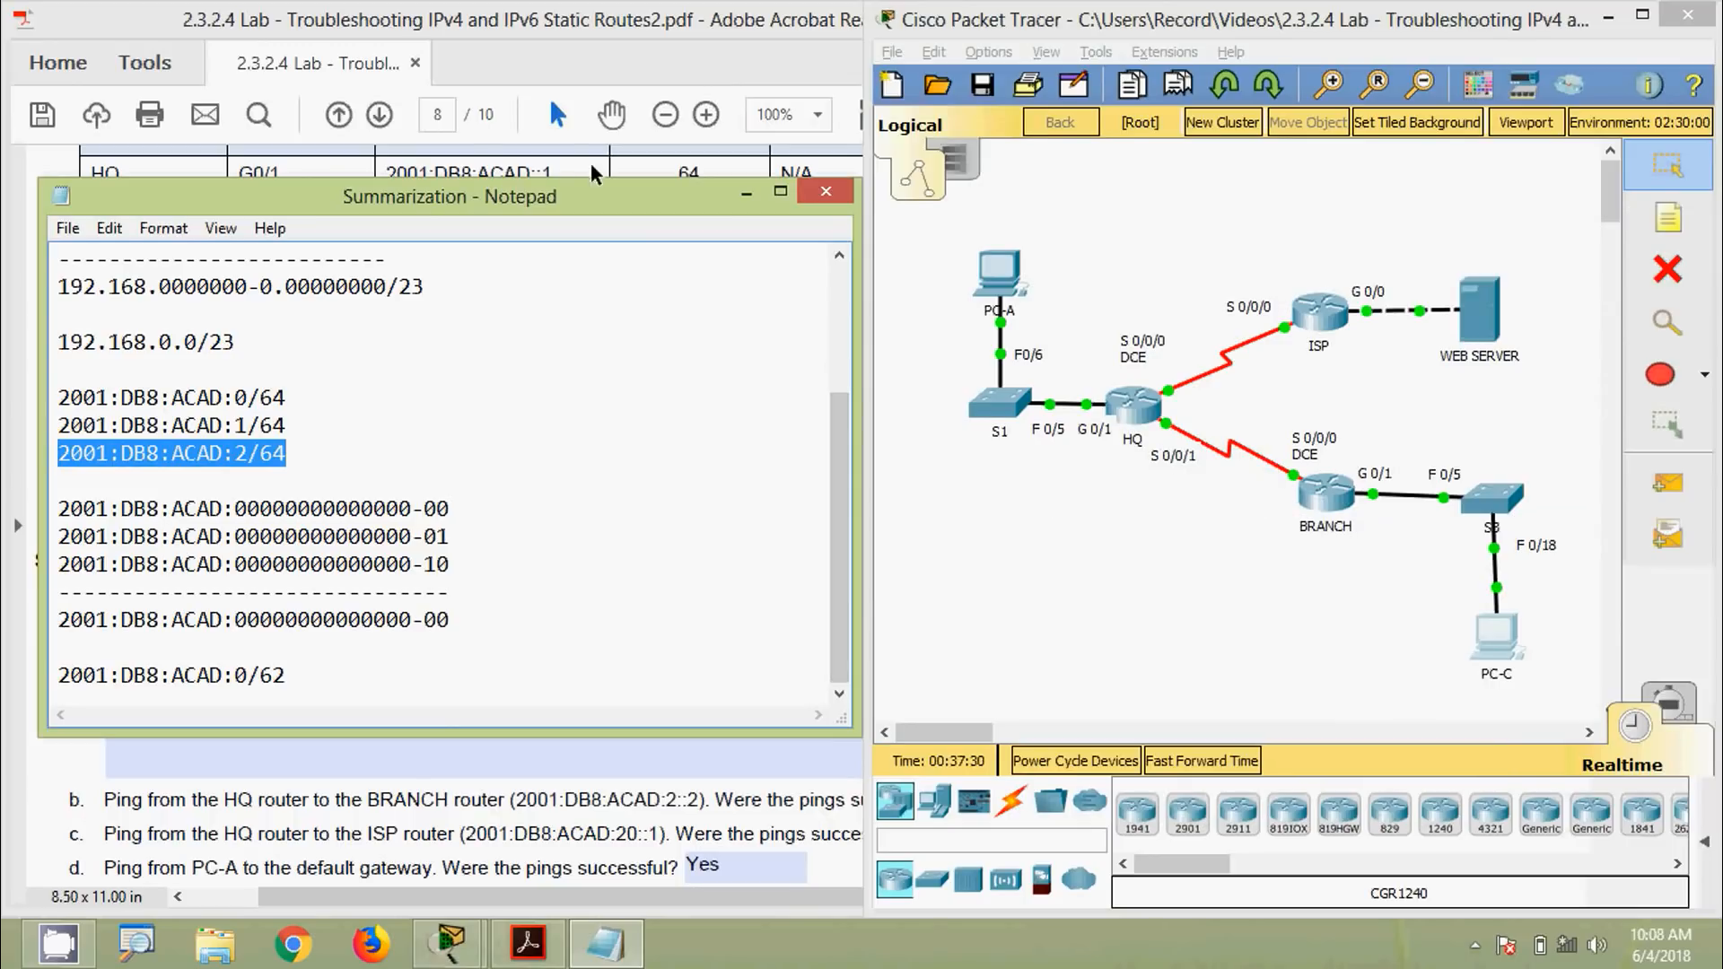
{"action": "left_click", "coordinate": [559, 26]}
{"action": "left_click", "coordinate": [1312, 590]}
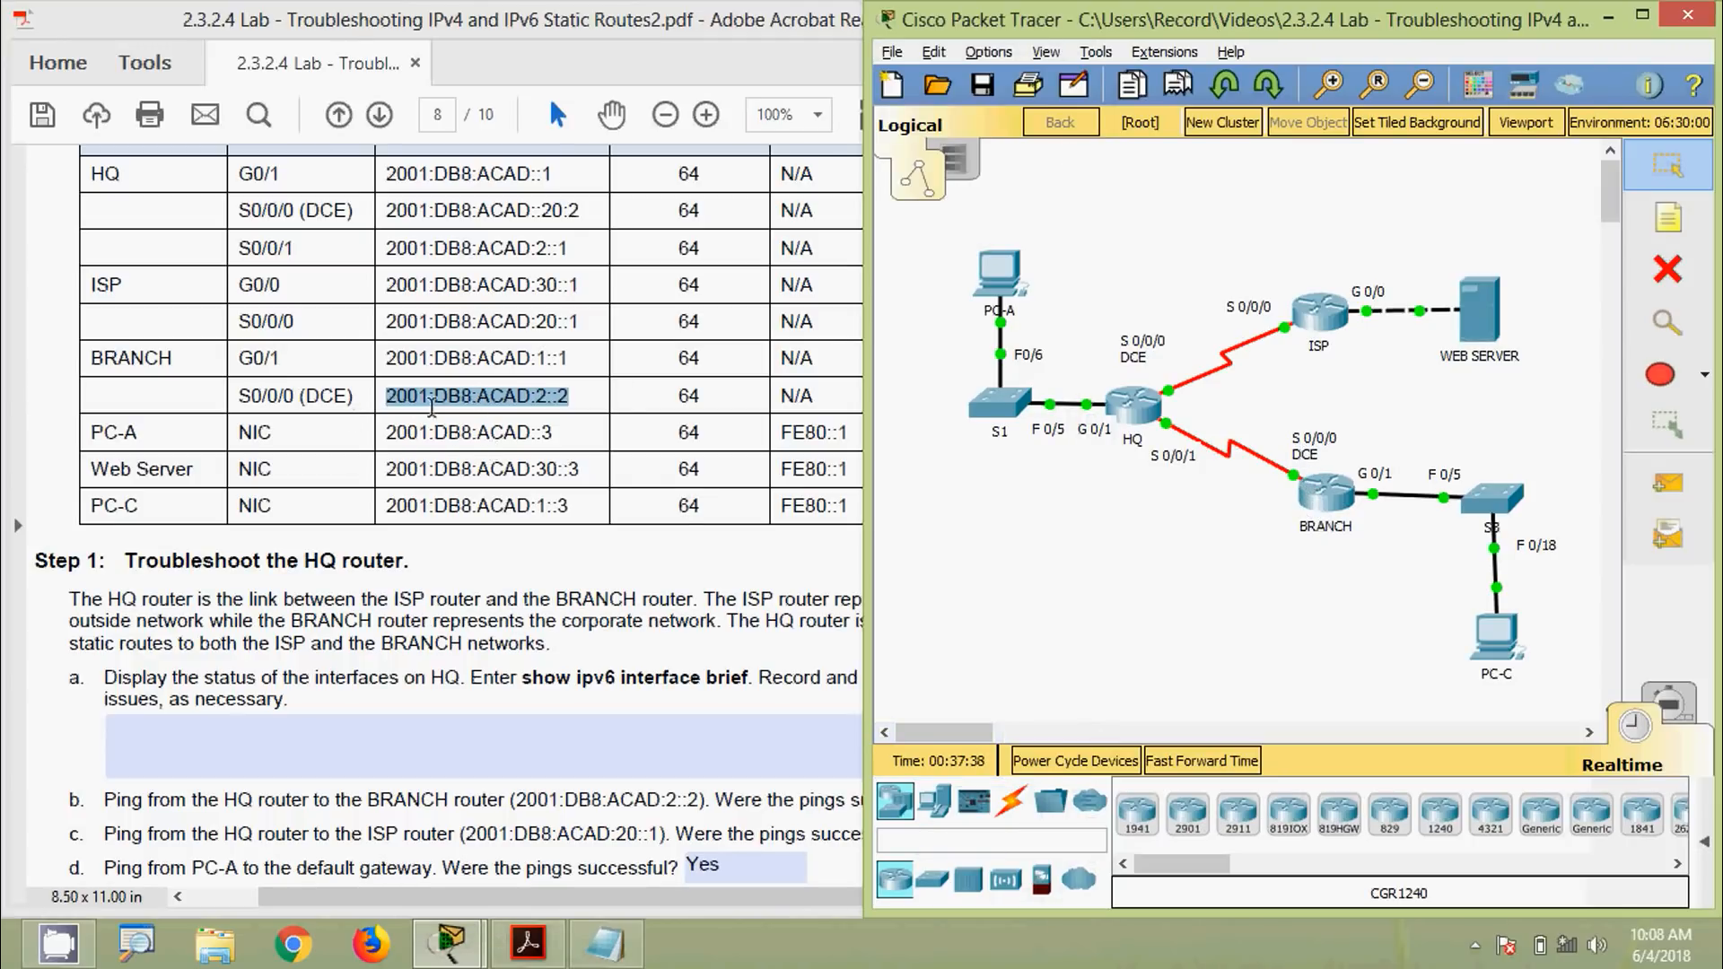
{"action": "left_click", "coordinate": [606, 943]}
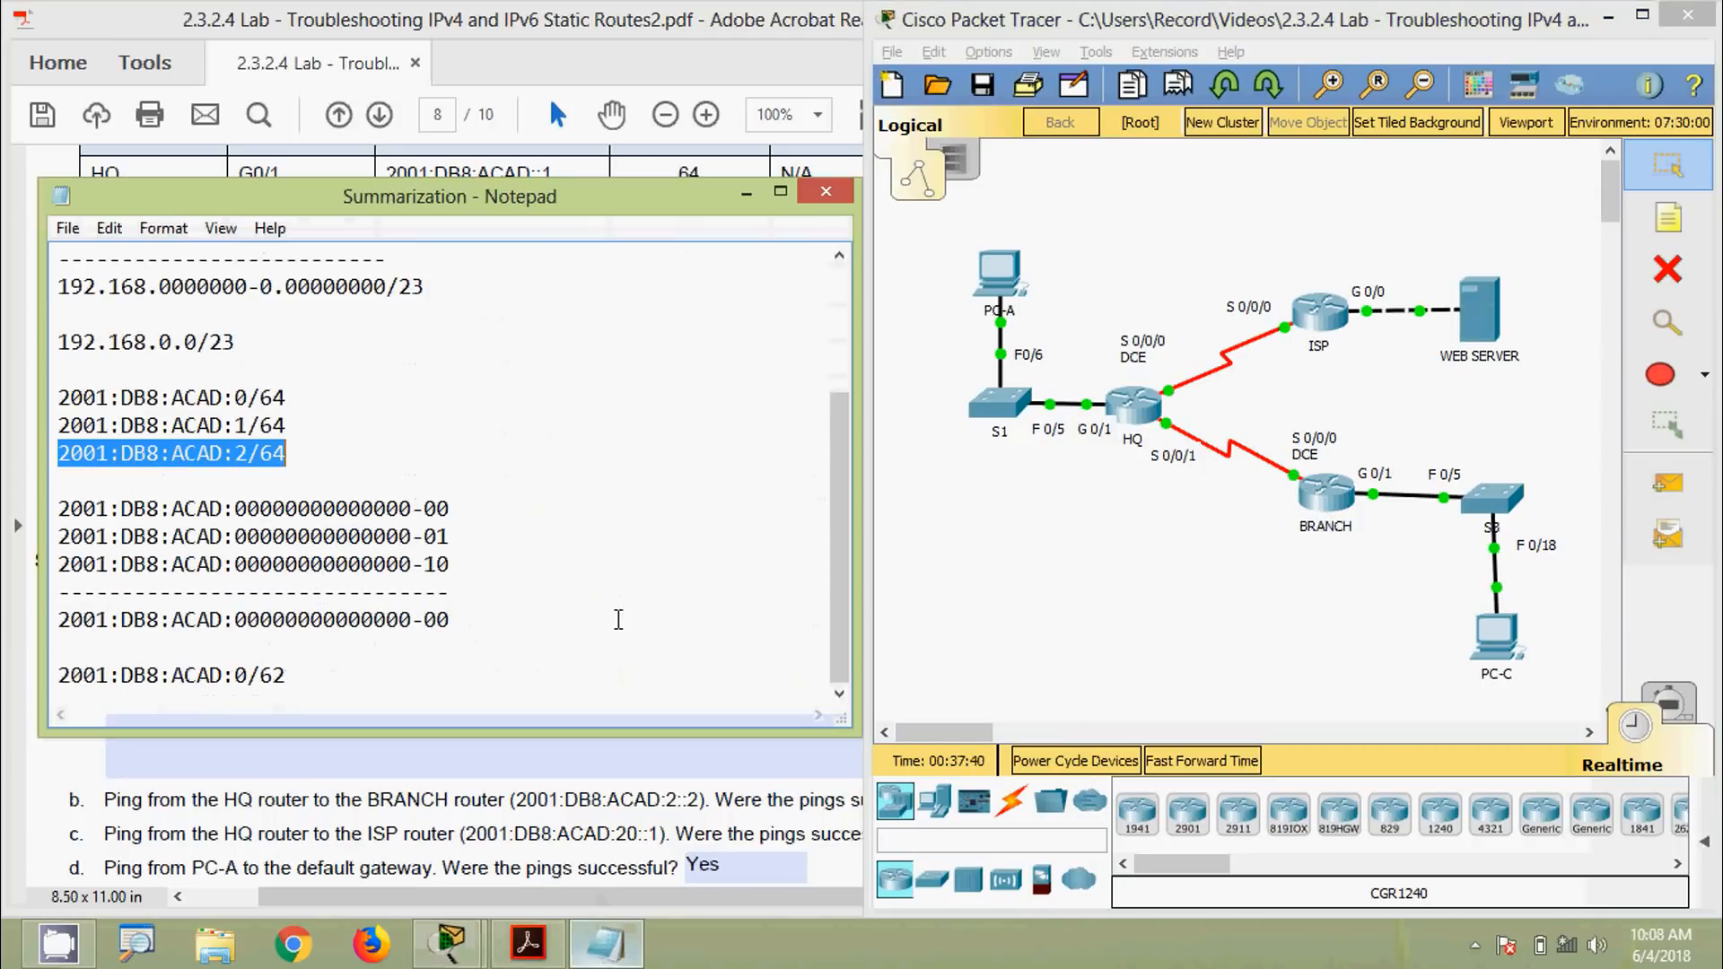
{"action": "left_click_drag", "start_coordinate": [540, 197], "coordinate": [1204, 151]}
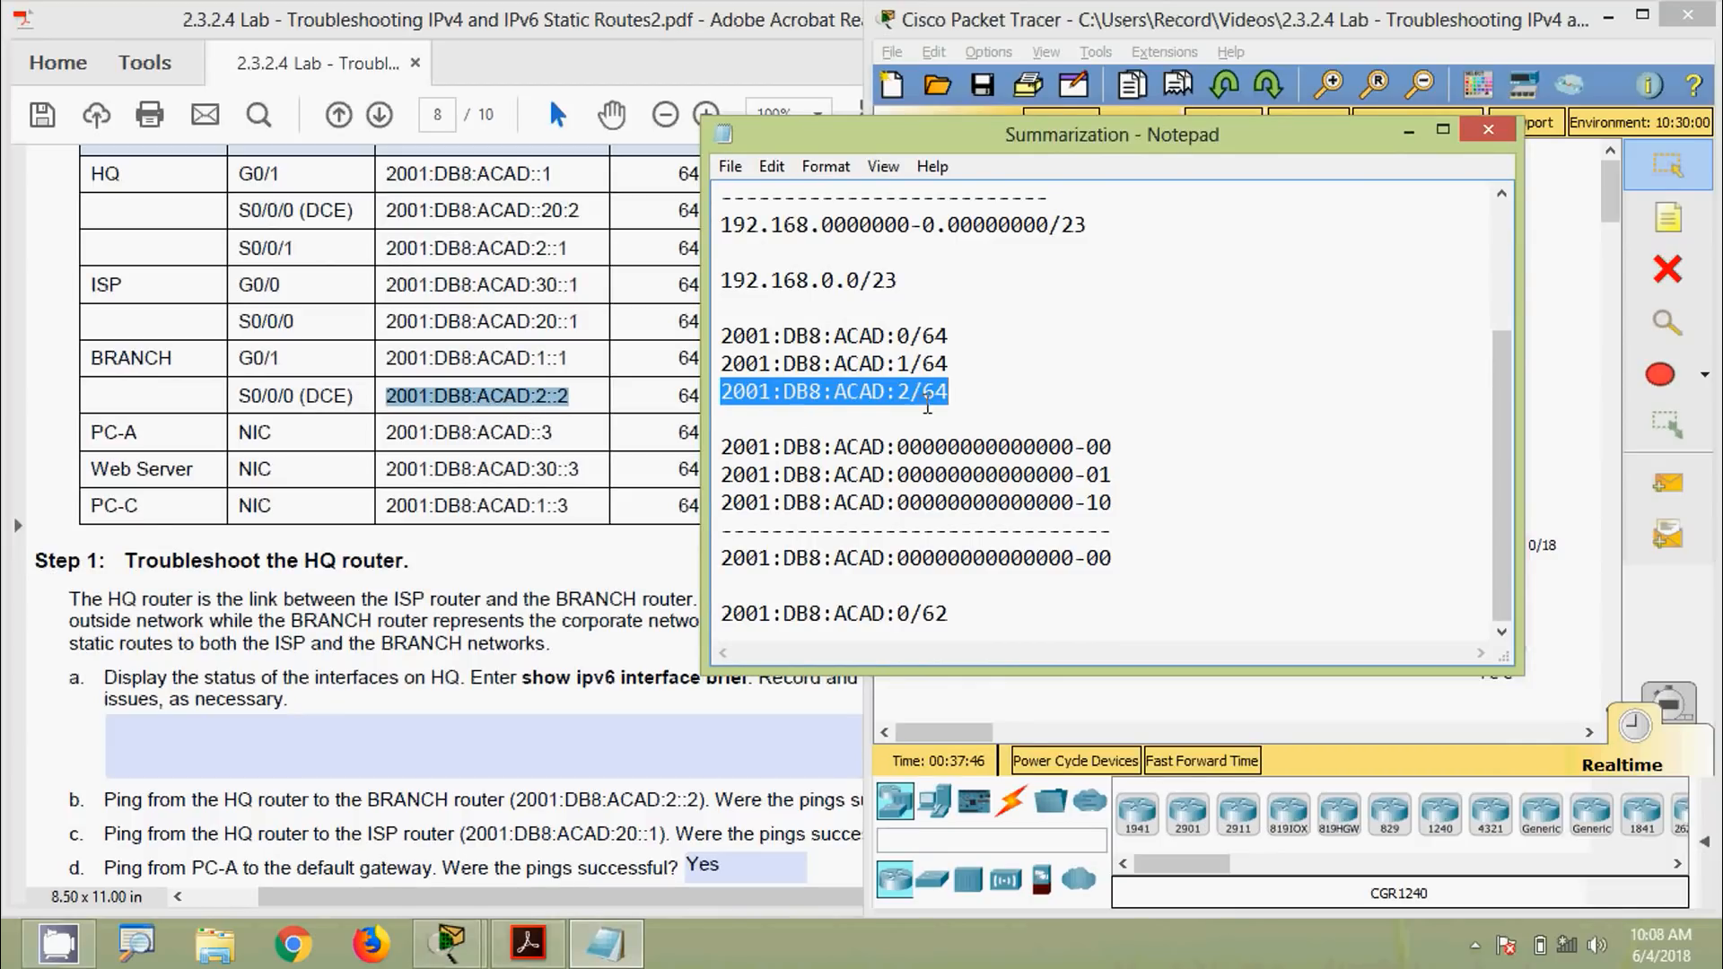
{"action": "left_click_drag", "start_coordinate": [978, 391], "coordinate": [682, 339]}
{"action": "left_click", "coordinate": [823, 363]}
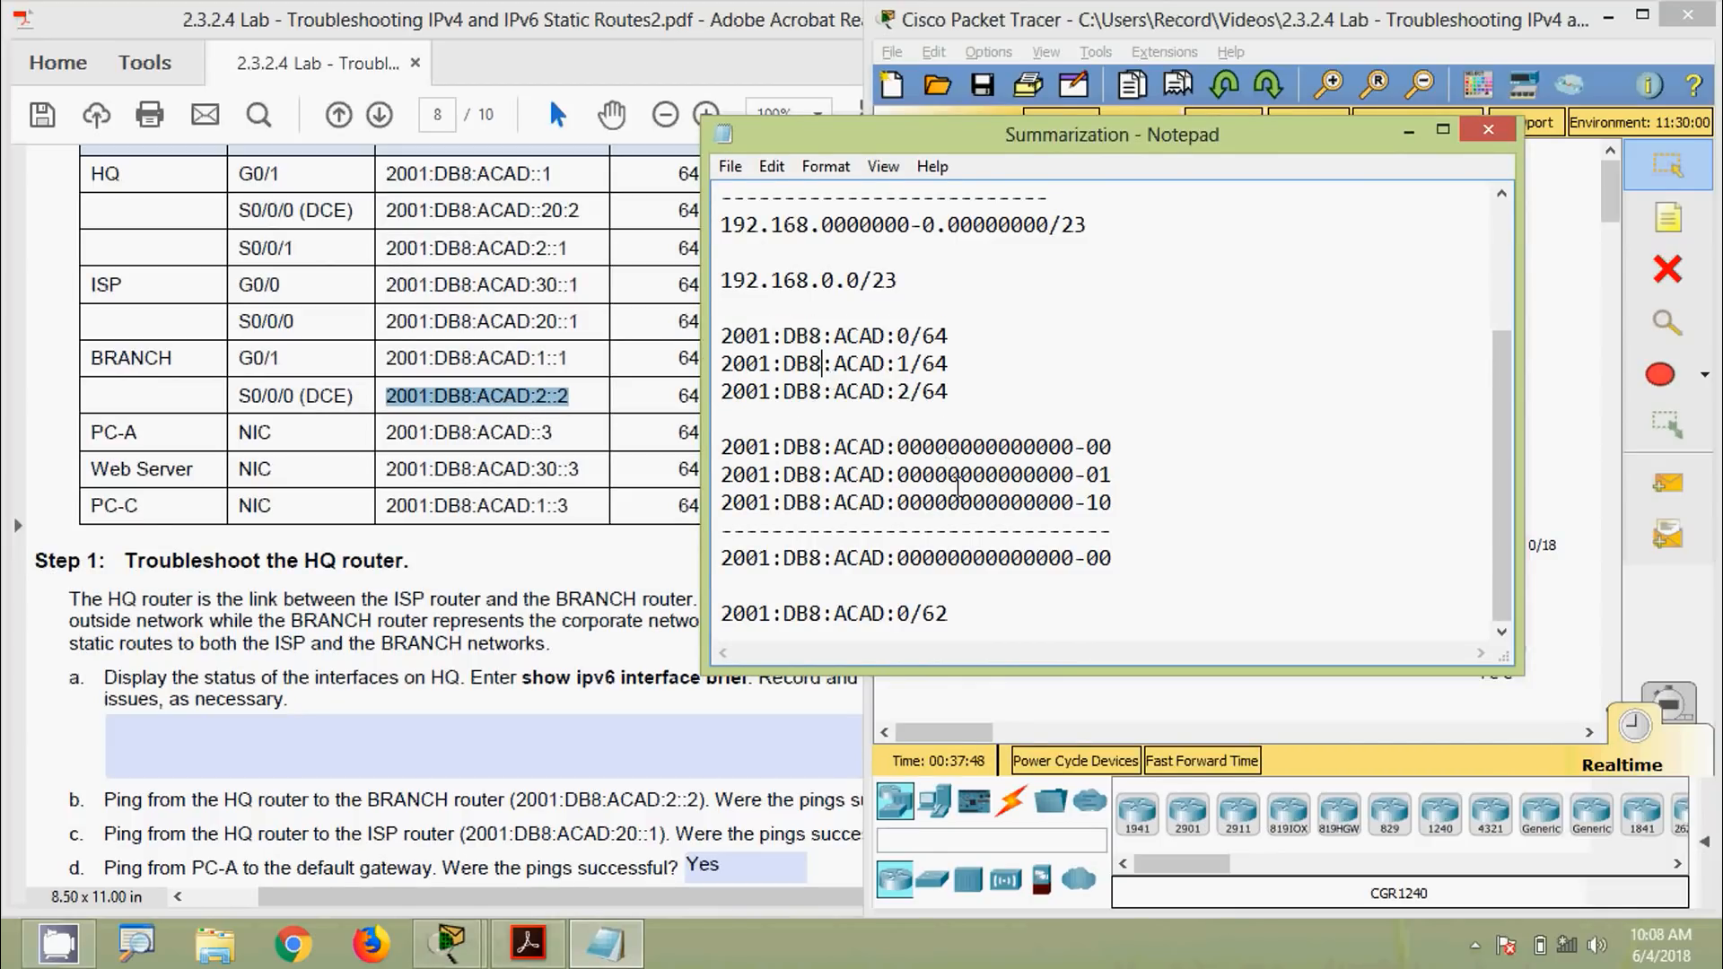
{"action": "left_click_drag", "start_coordinate": [958, 135], "coordinate": [674, 130]}
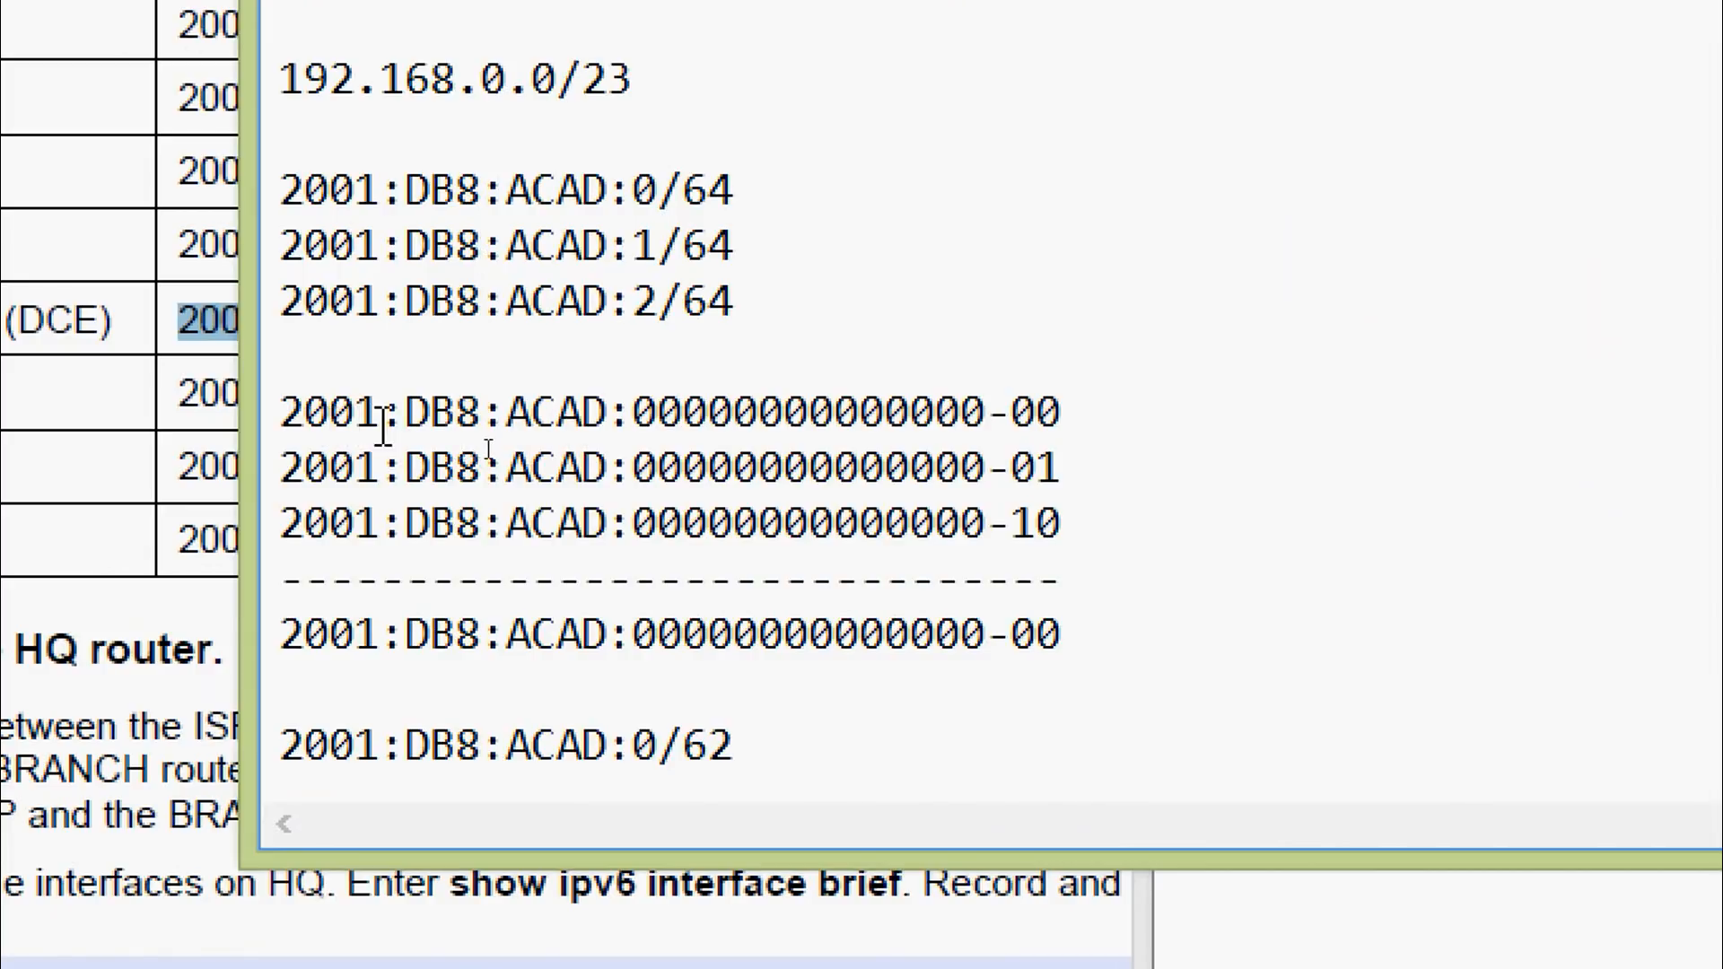
{"action": "left_click_drag", "start_coordinate": [384, 415], "coordinate": [330, 414]}
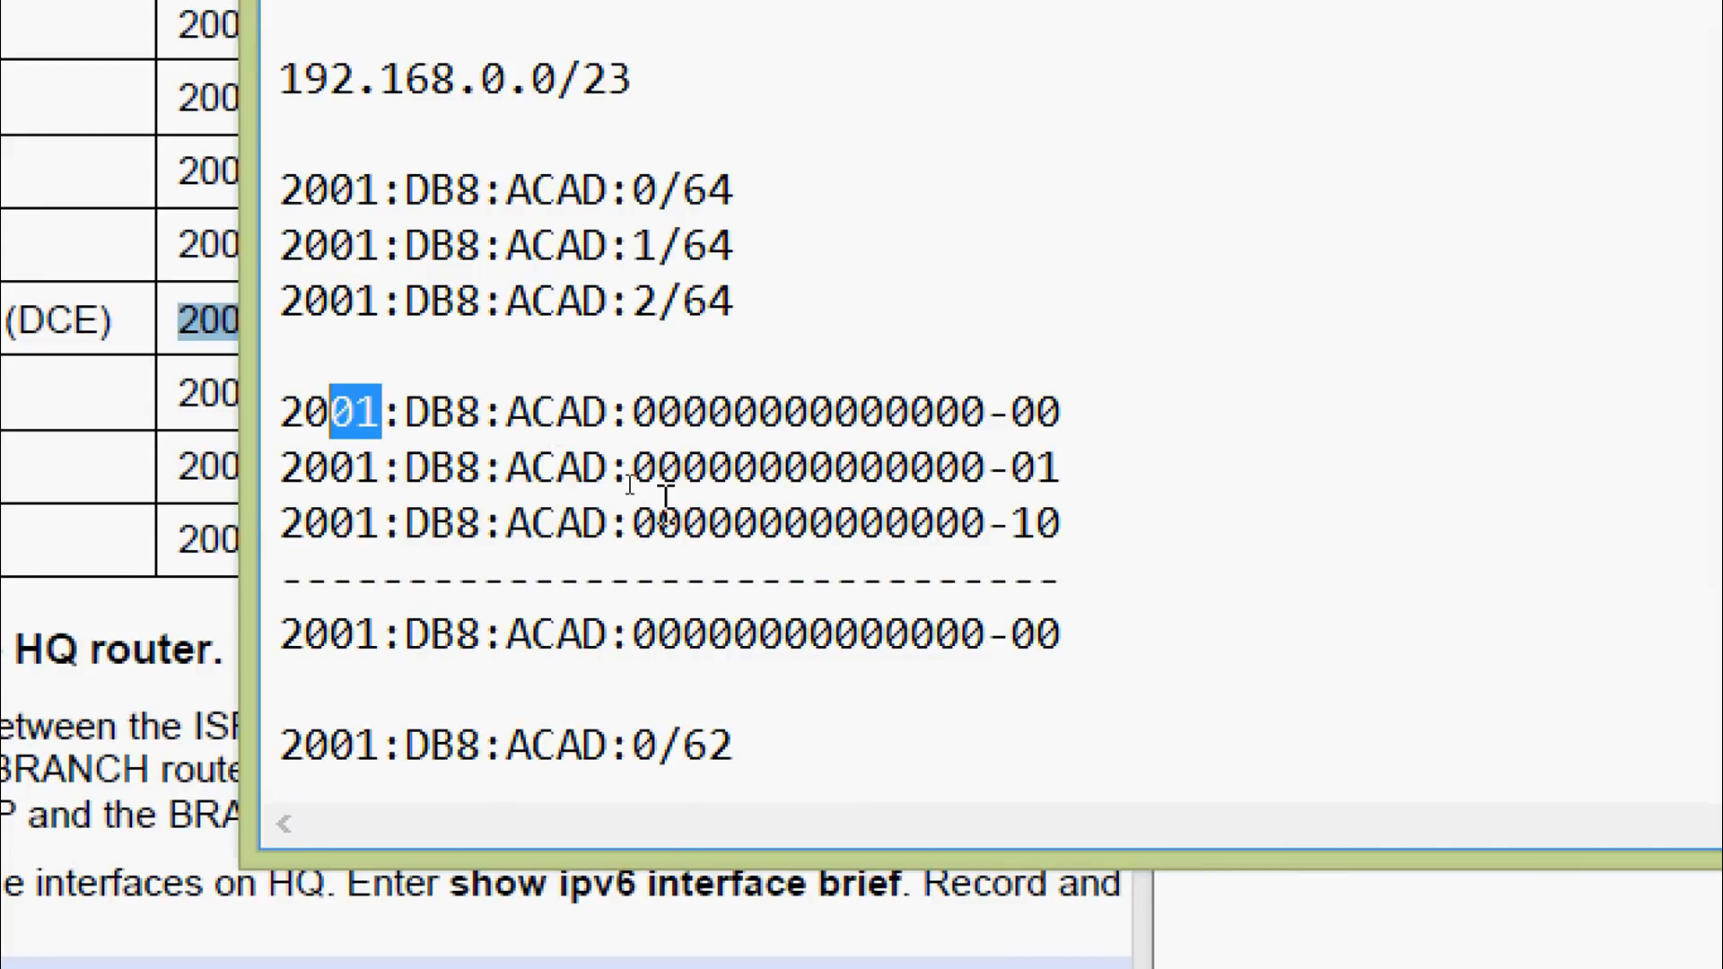
{"action": "left_click", "coordinate": [660, 463]}
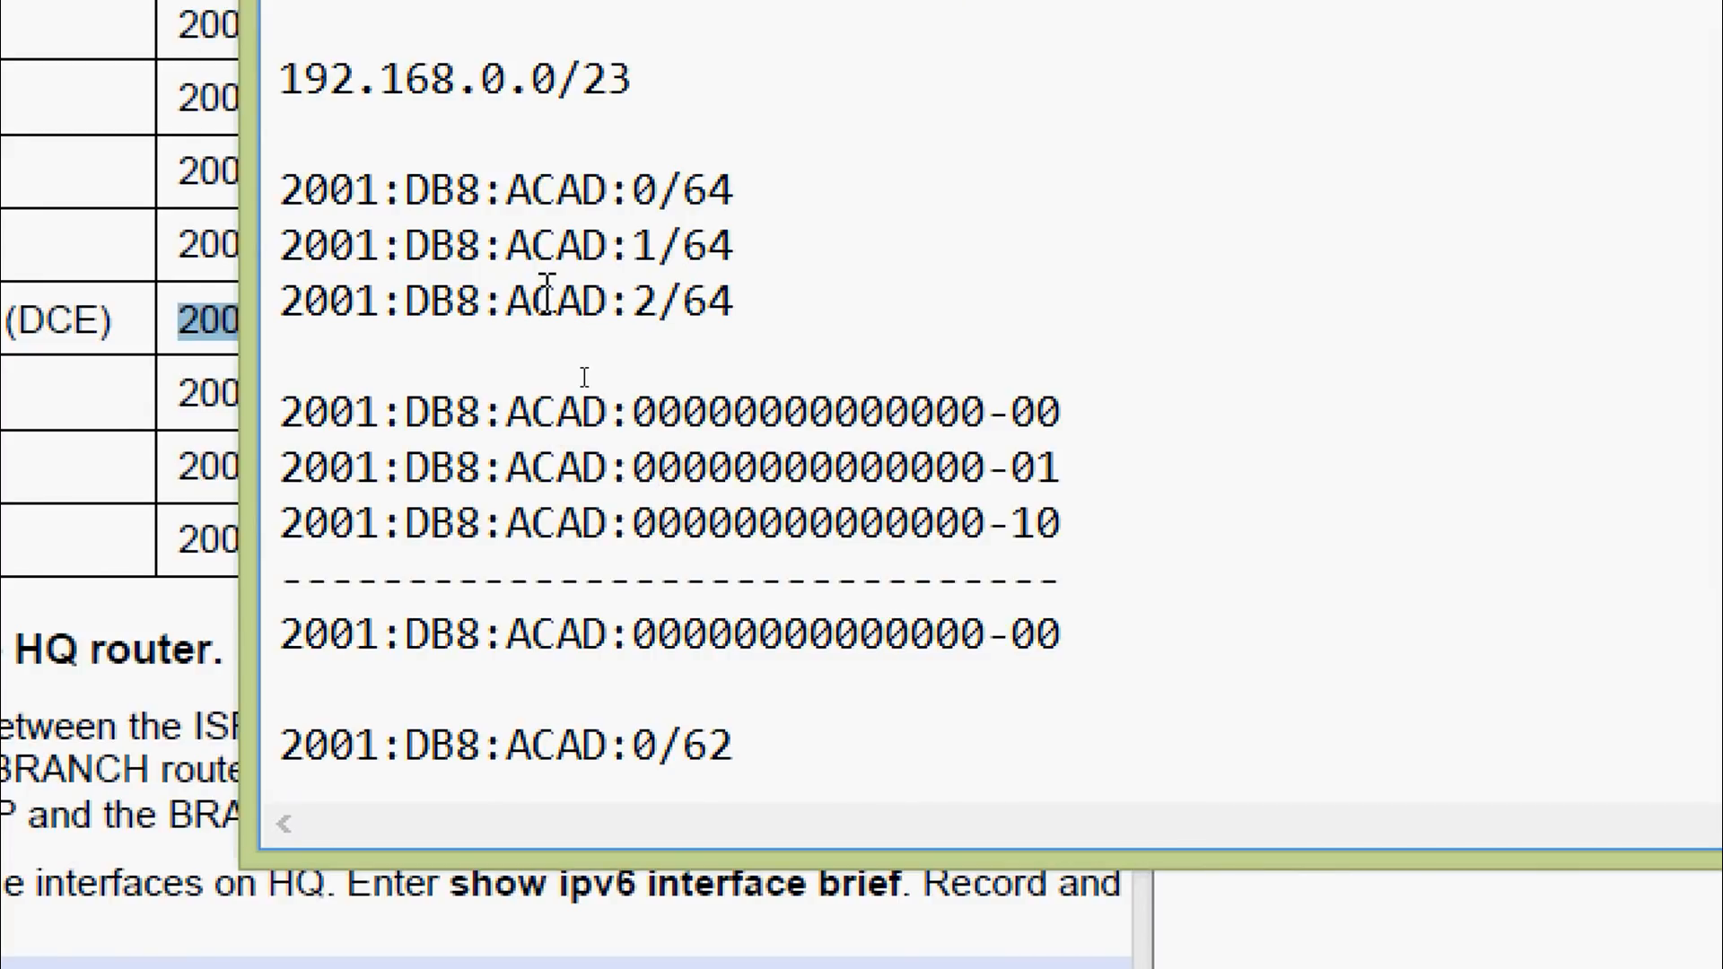
{"action": "left_click_drag", "start_coordinate": [641, 214], "coordinate": [659, 243]}
{"action": "left_click_drag", "start_coordinate": [633, 303], "coordinate": [656, 304]}
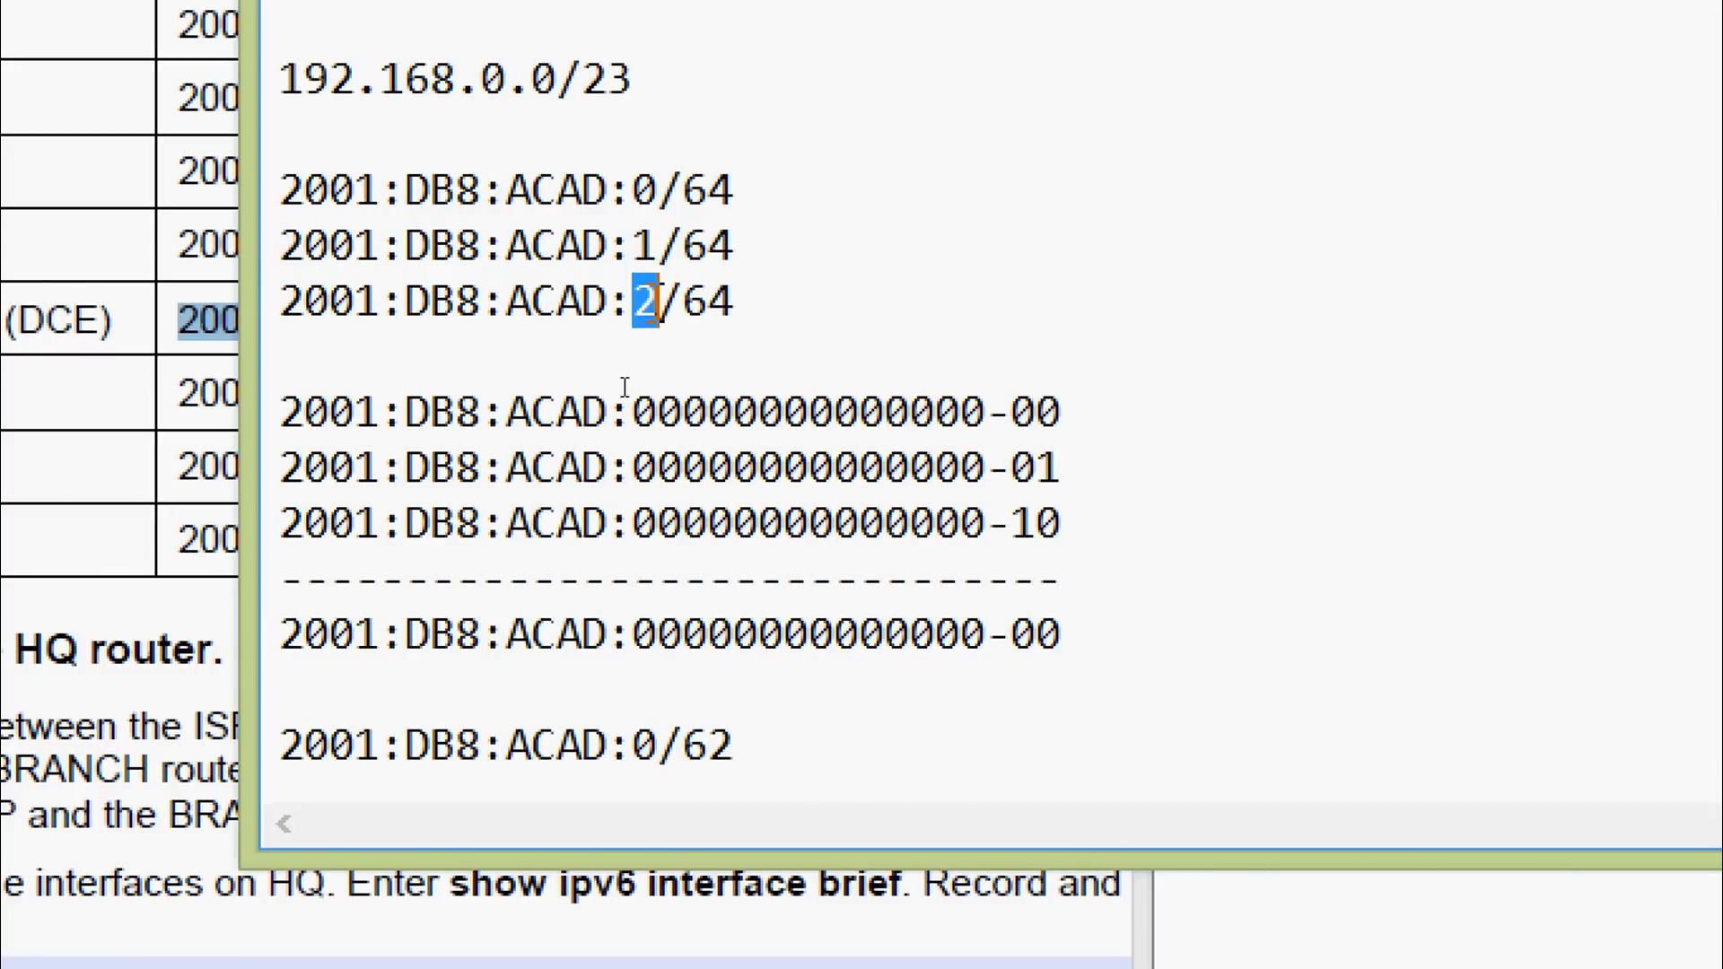
{"action": "left_click_drag", "start_coordinate": [632, 409], "coordinate": [660, 469]}
{"action": "left_click_drag", "start_coordinate": [1084, 537], "coordinate": [273, 408]}
{"action": "left_click", "coordinate": [459, 468]}
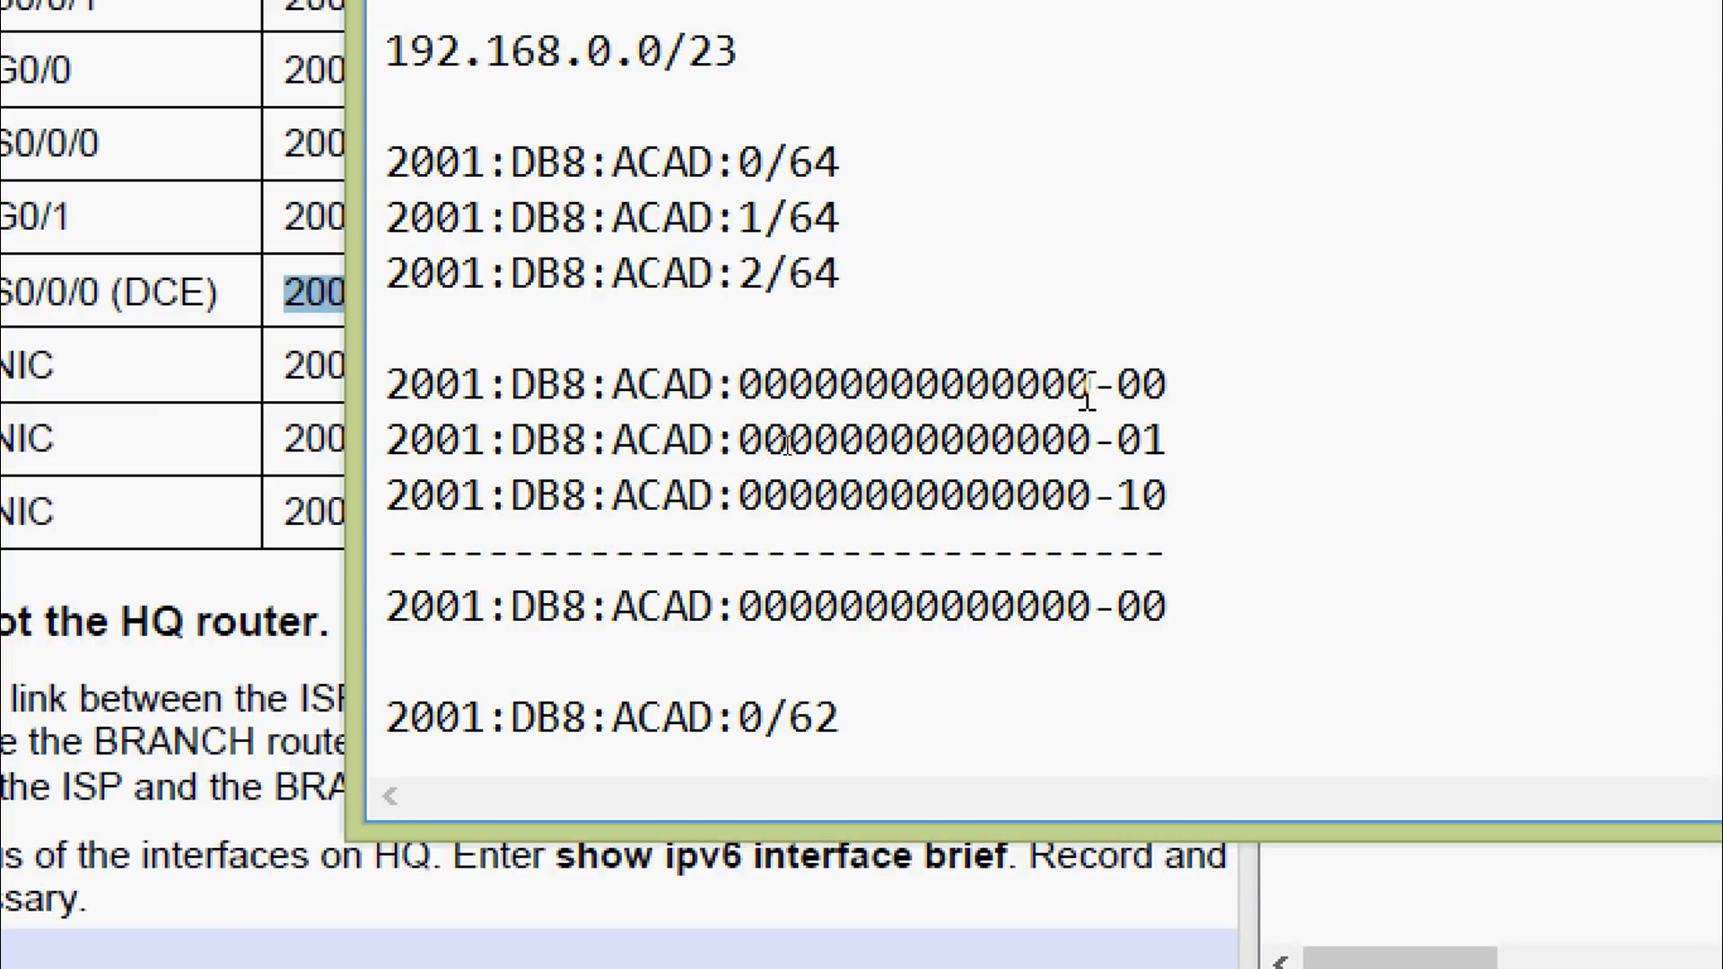
{"action": "left_click_drag", "start_coordinate": [1092, 387], "coordinate": [738, 388]}
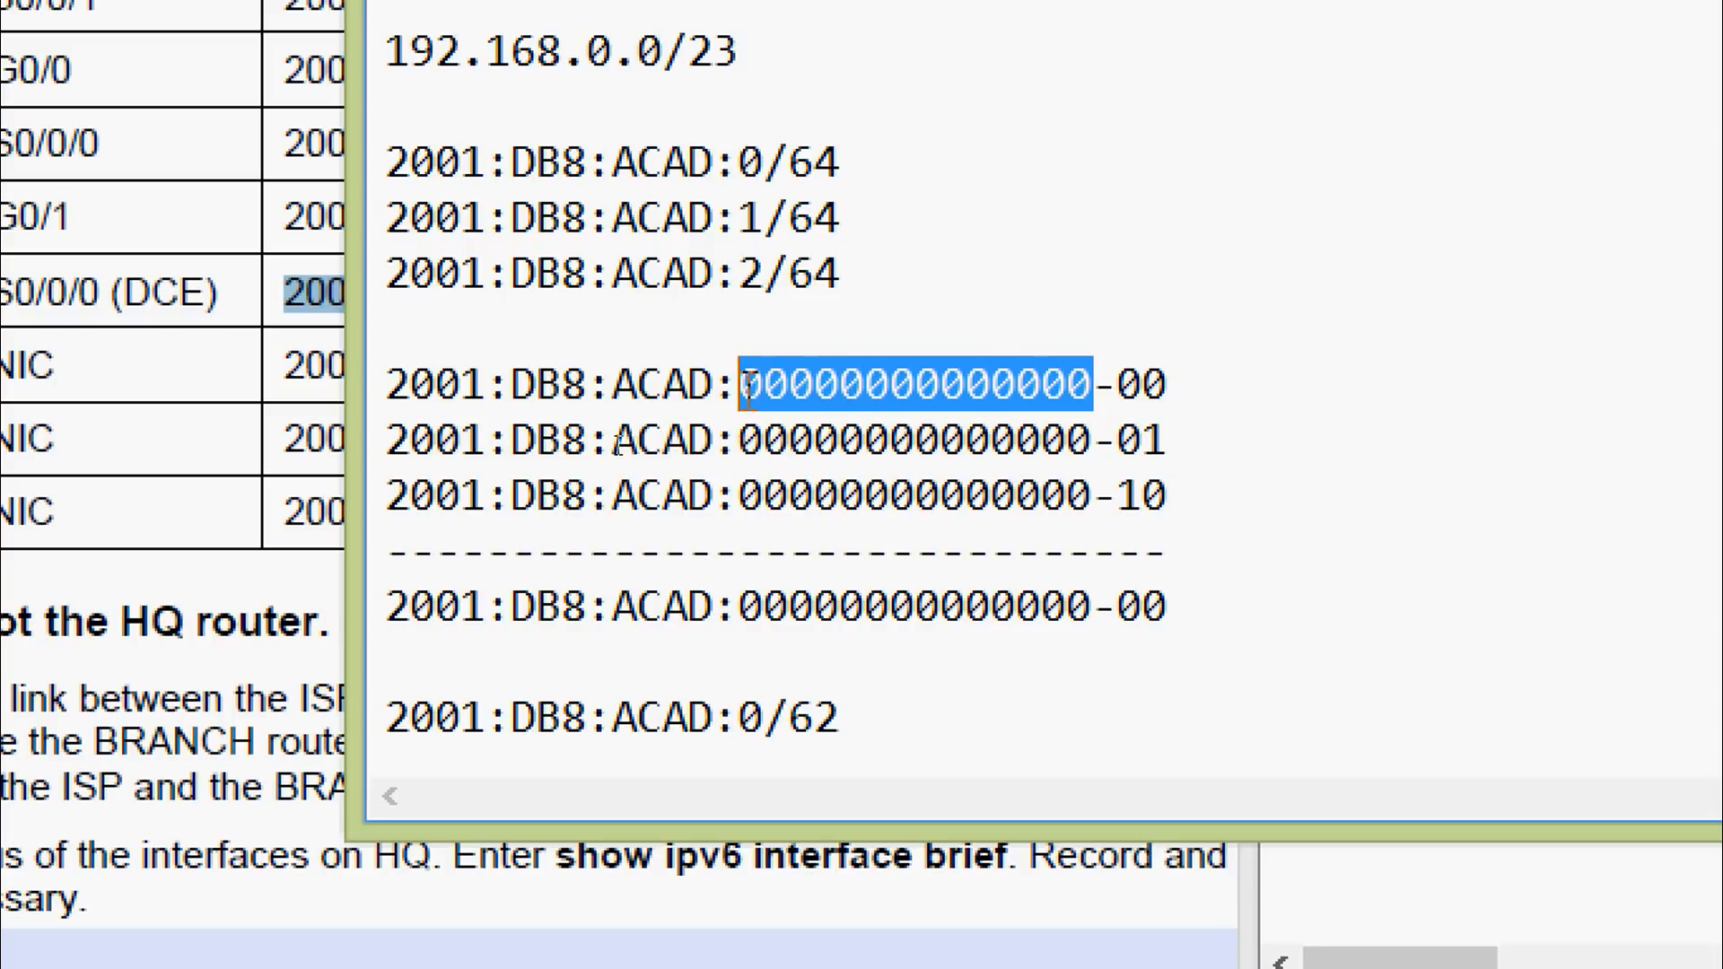
{"action": "left_click_drag", "start_coordinate": [1092, 440], "coordinate": [738, 440]}
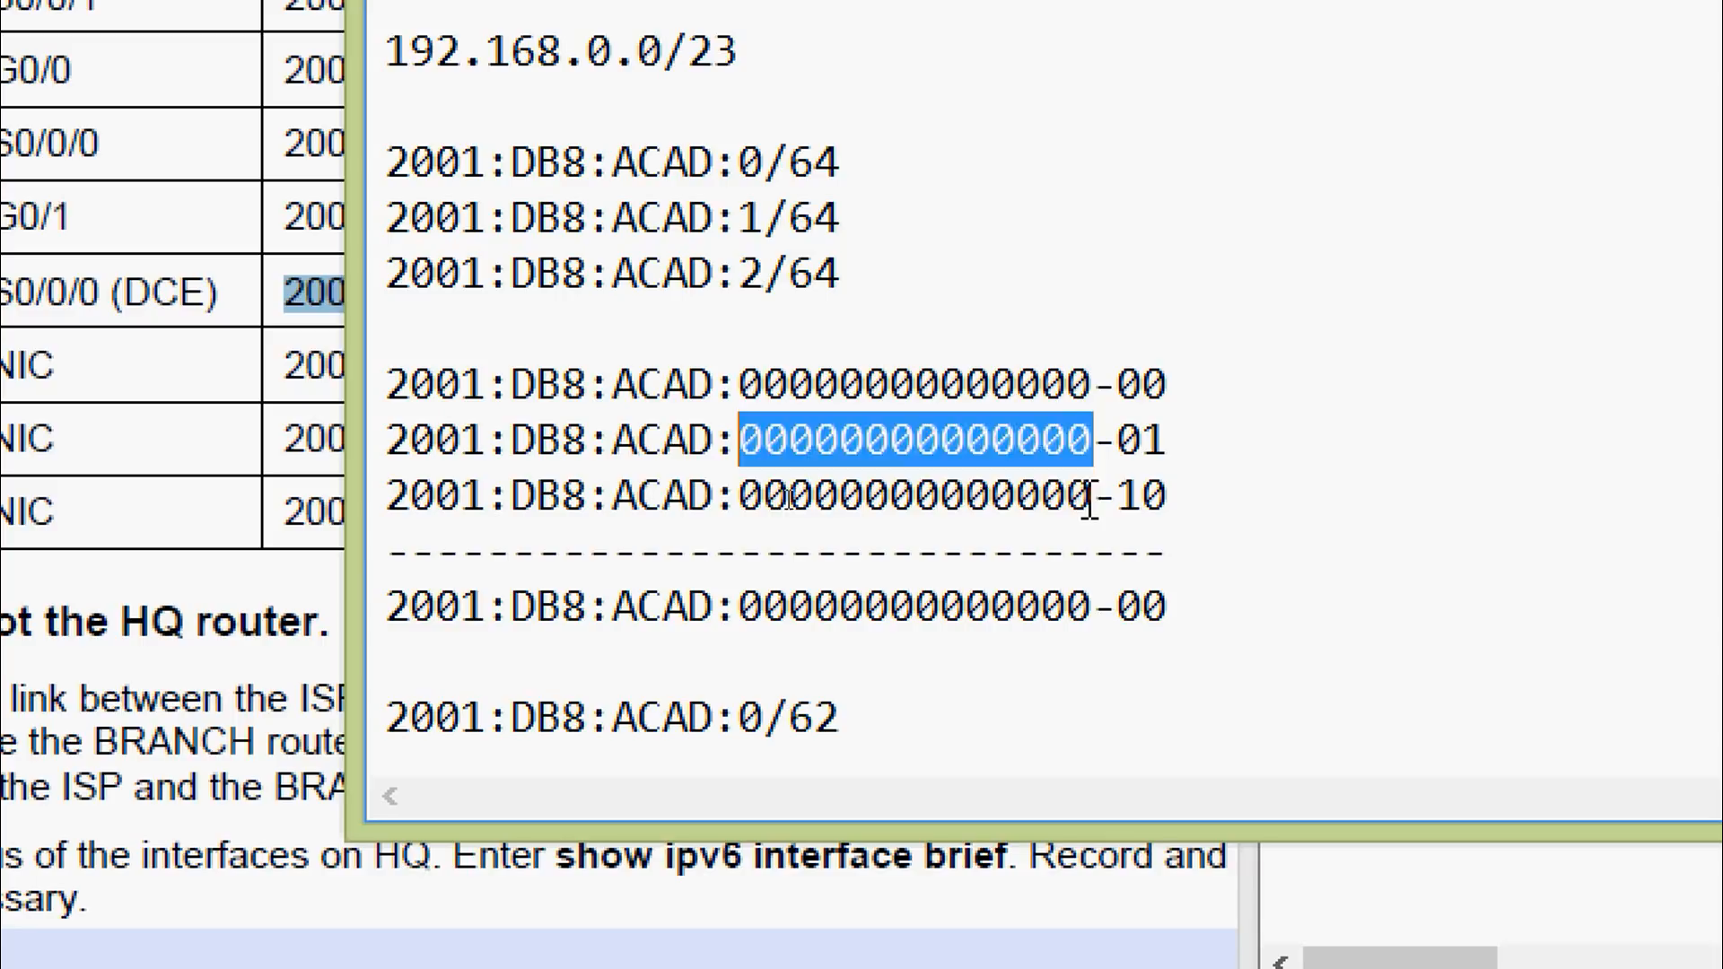
{"action": "left_click_drag", "start_coordinate": [1093, 495], "coordinate": [752, 495]}
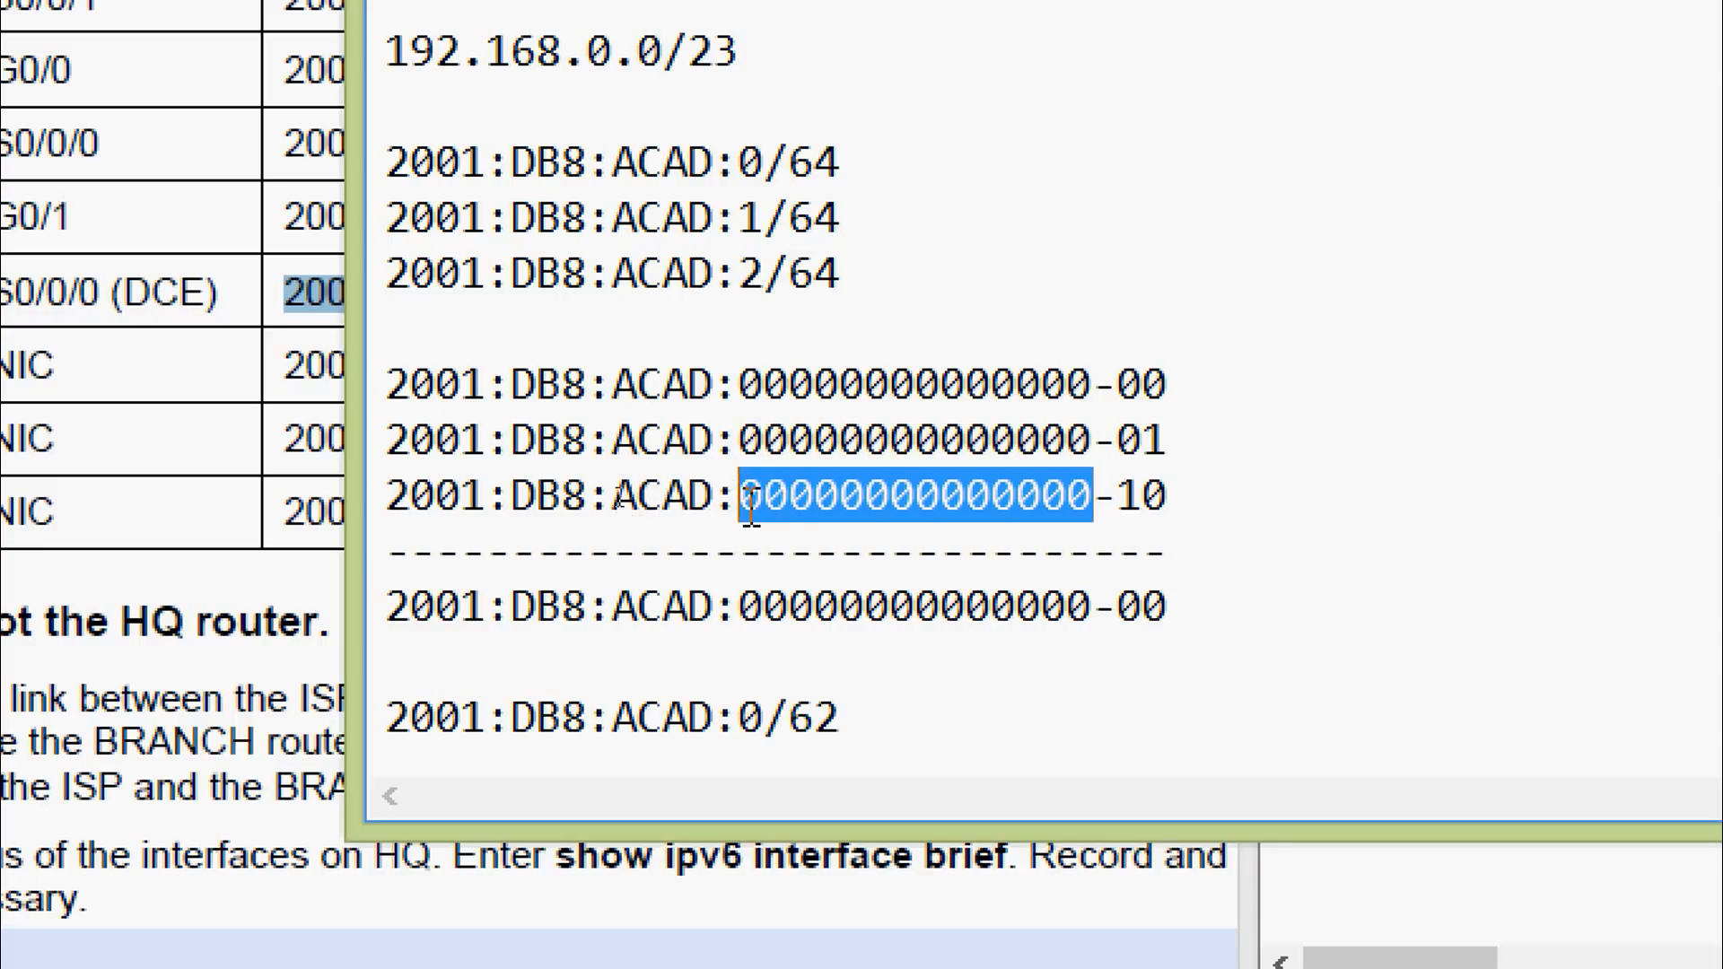
{"action": "left_click_drag", "start_coordinate": [738, 606], "coordinate": [1091, 606]}
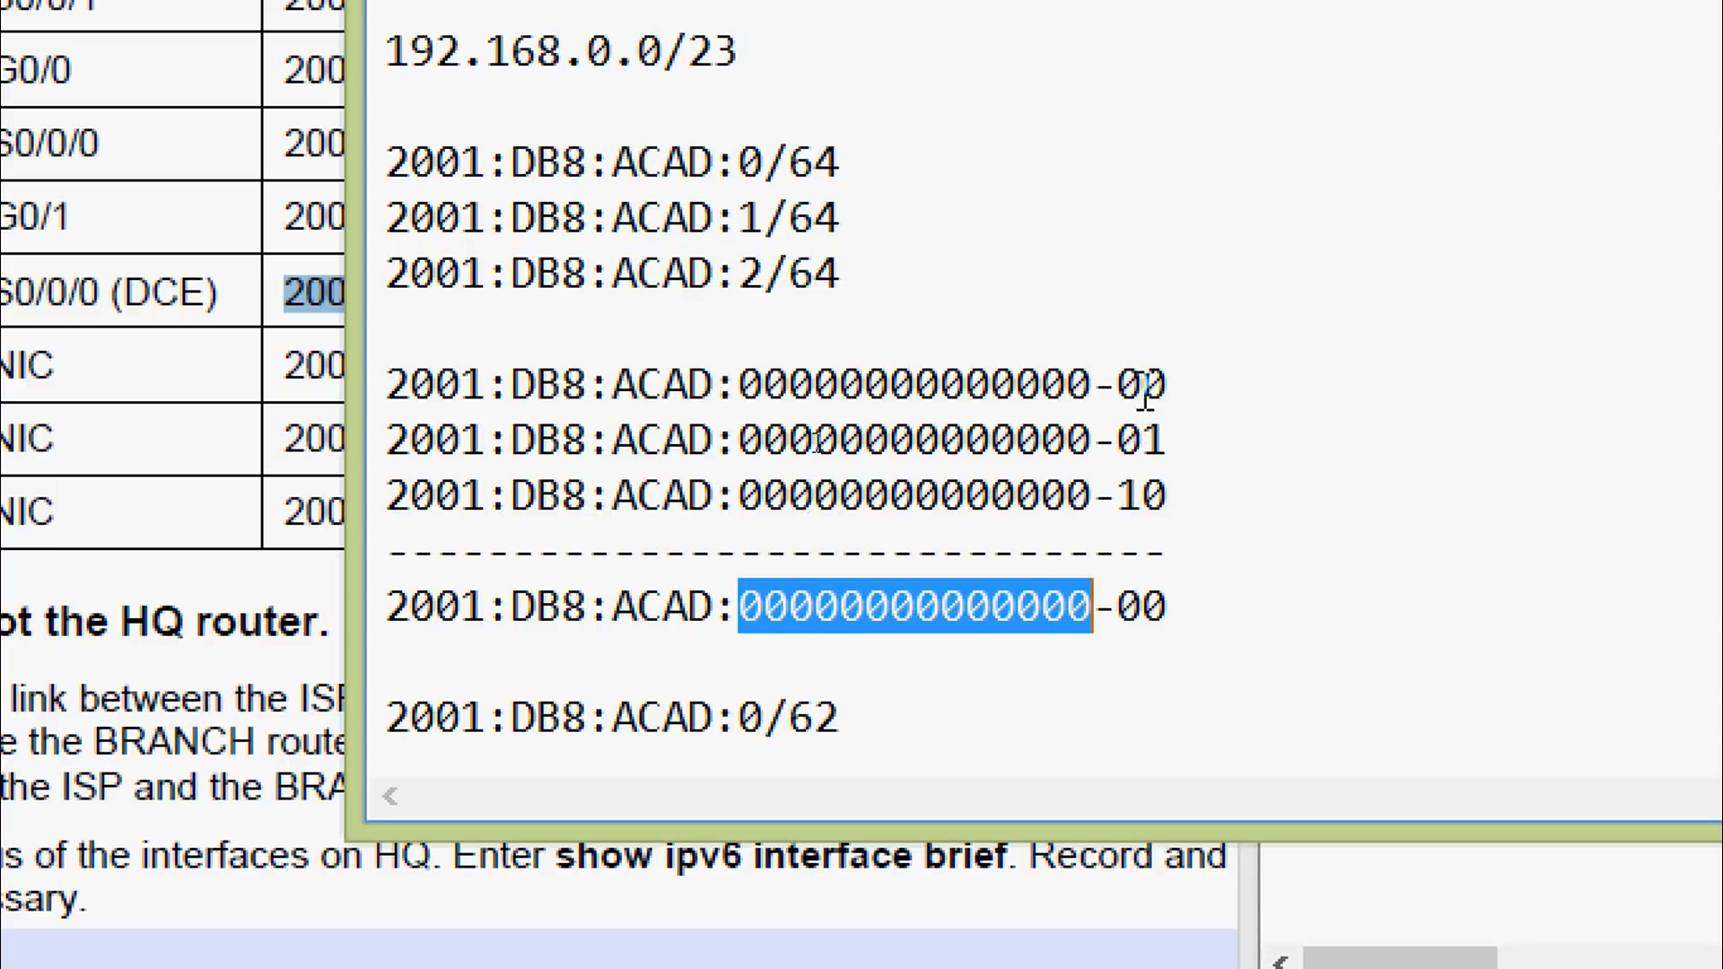
{"action": "left_click_drag", "start_coordinate": [1123, 381], "coordinate": [1150, 389]}
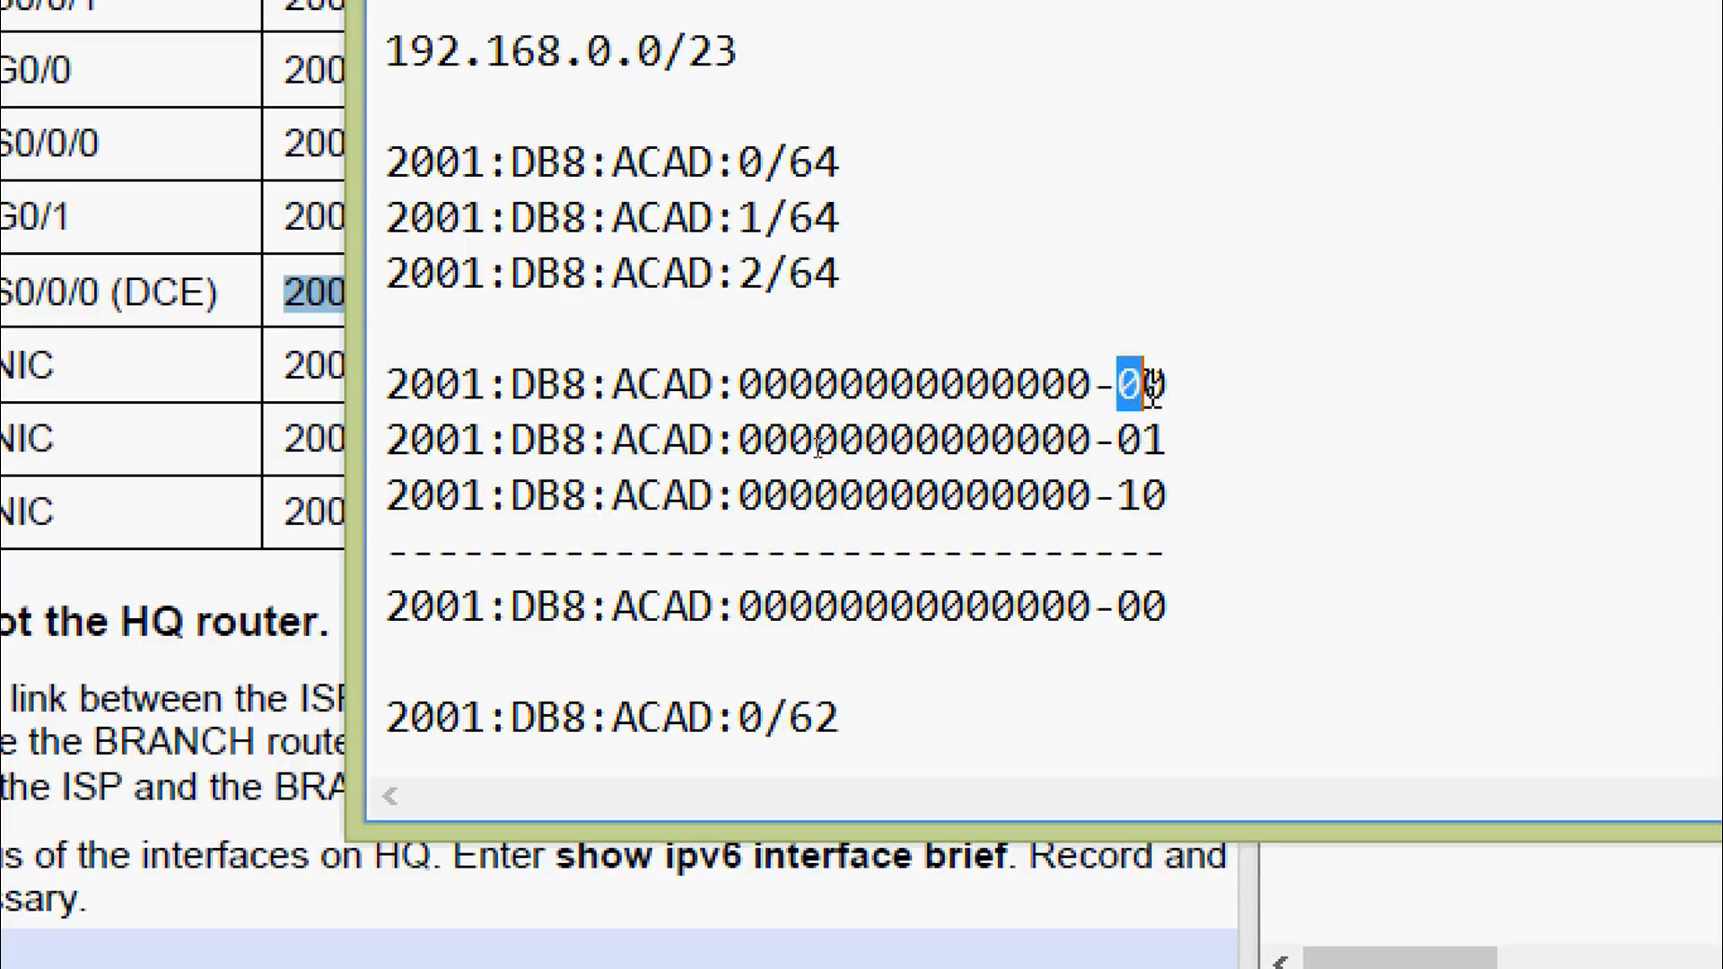
{"action": "left_click", "coordinate": [1138, 417]}
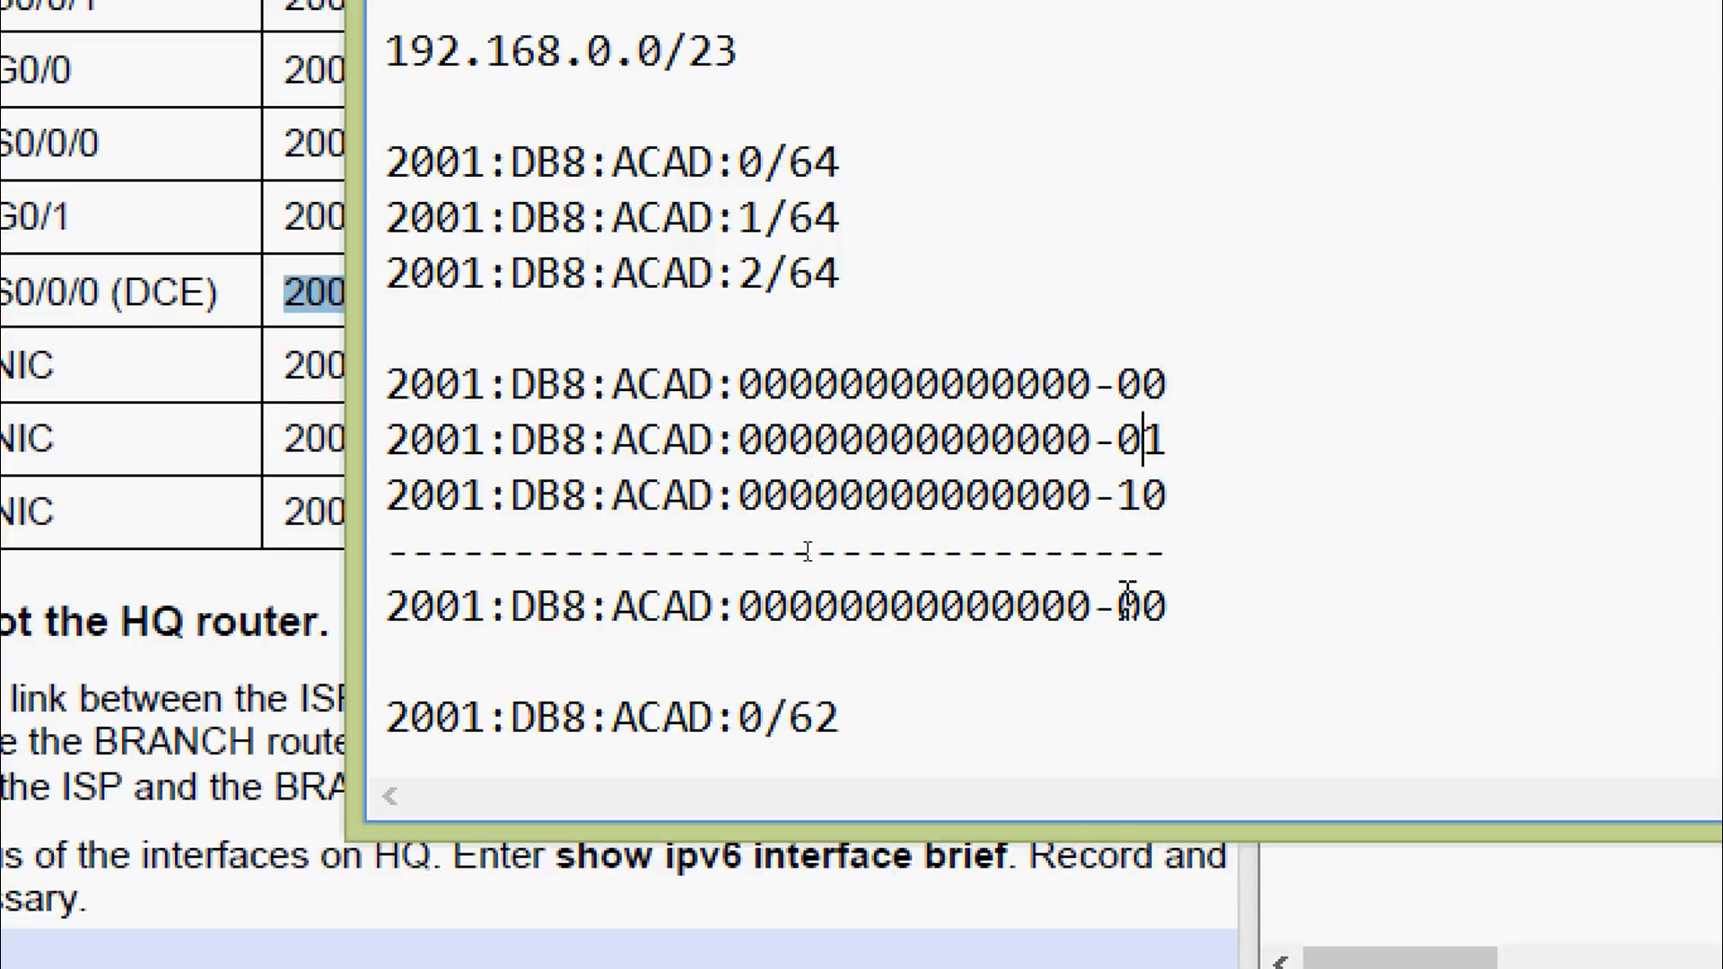
{"action": "left_click_drag", "start_coordinate": [1126, 607], "coordinate": [1174, 607]}
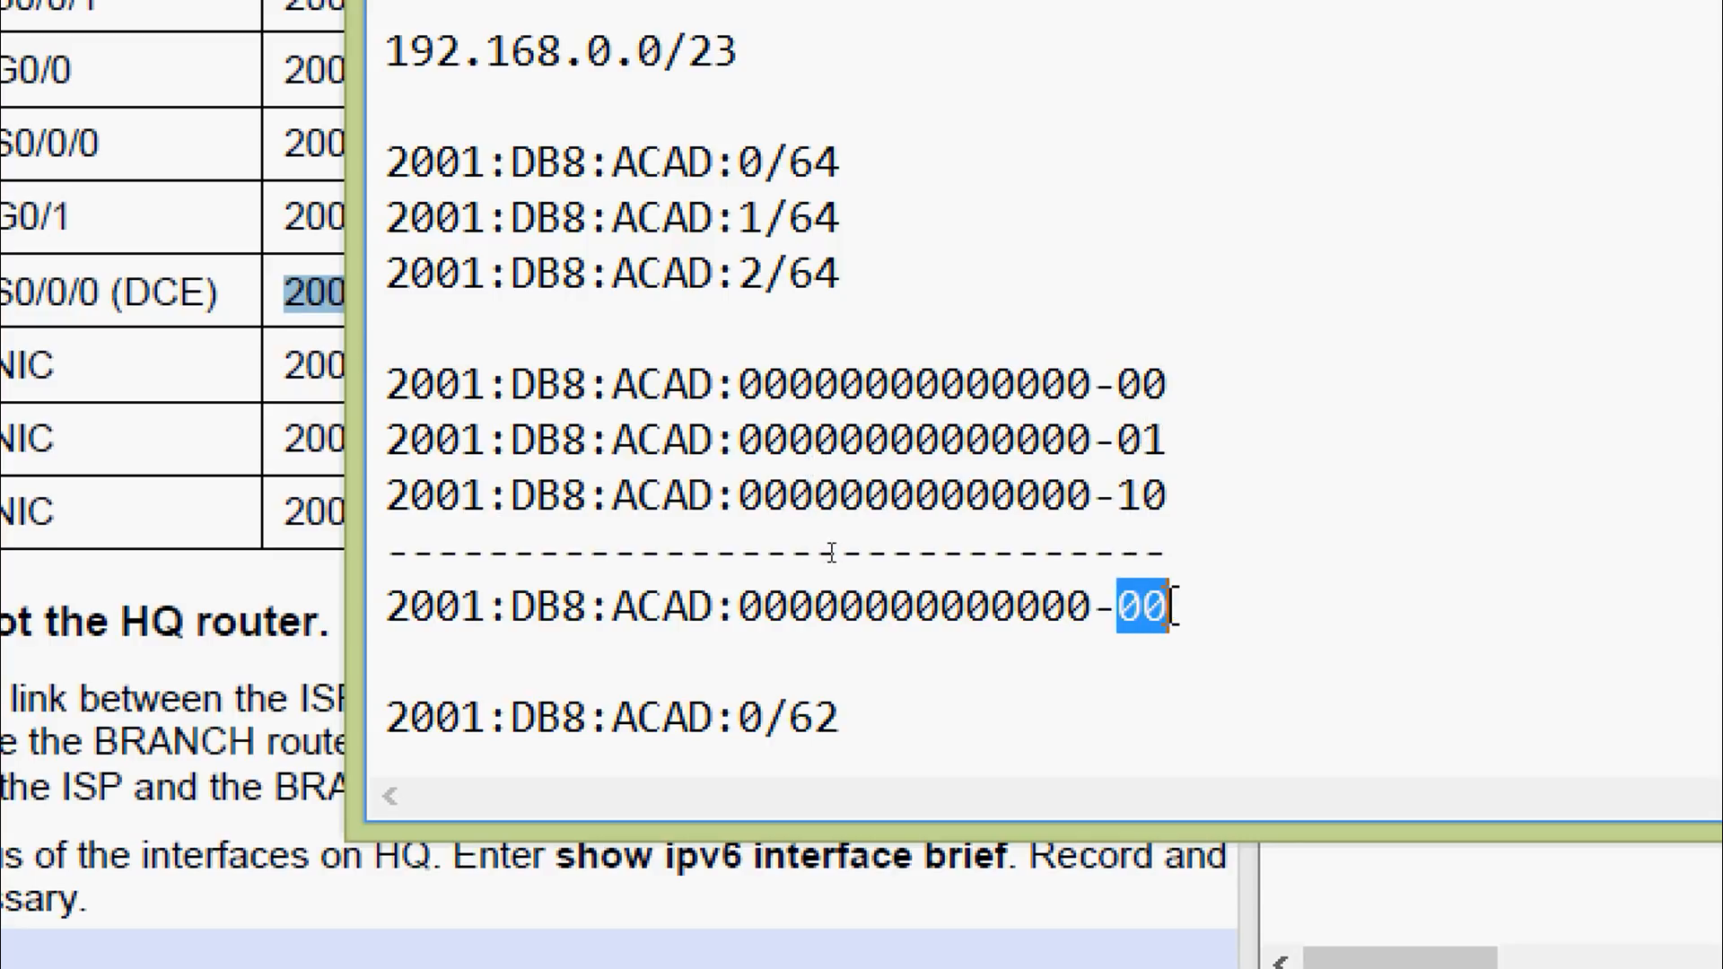
Highlight the 2001, DB8 and 0 groups and the /62 length of the summary in Notepad
{"action": "left_click", "coordinate": [1116, 607]}
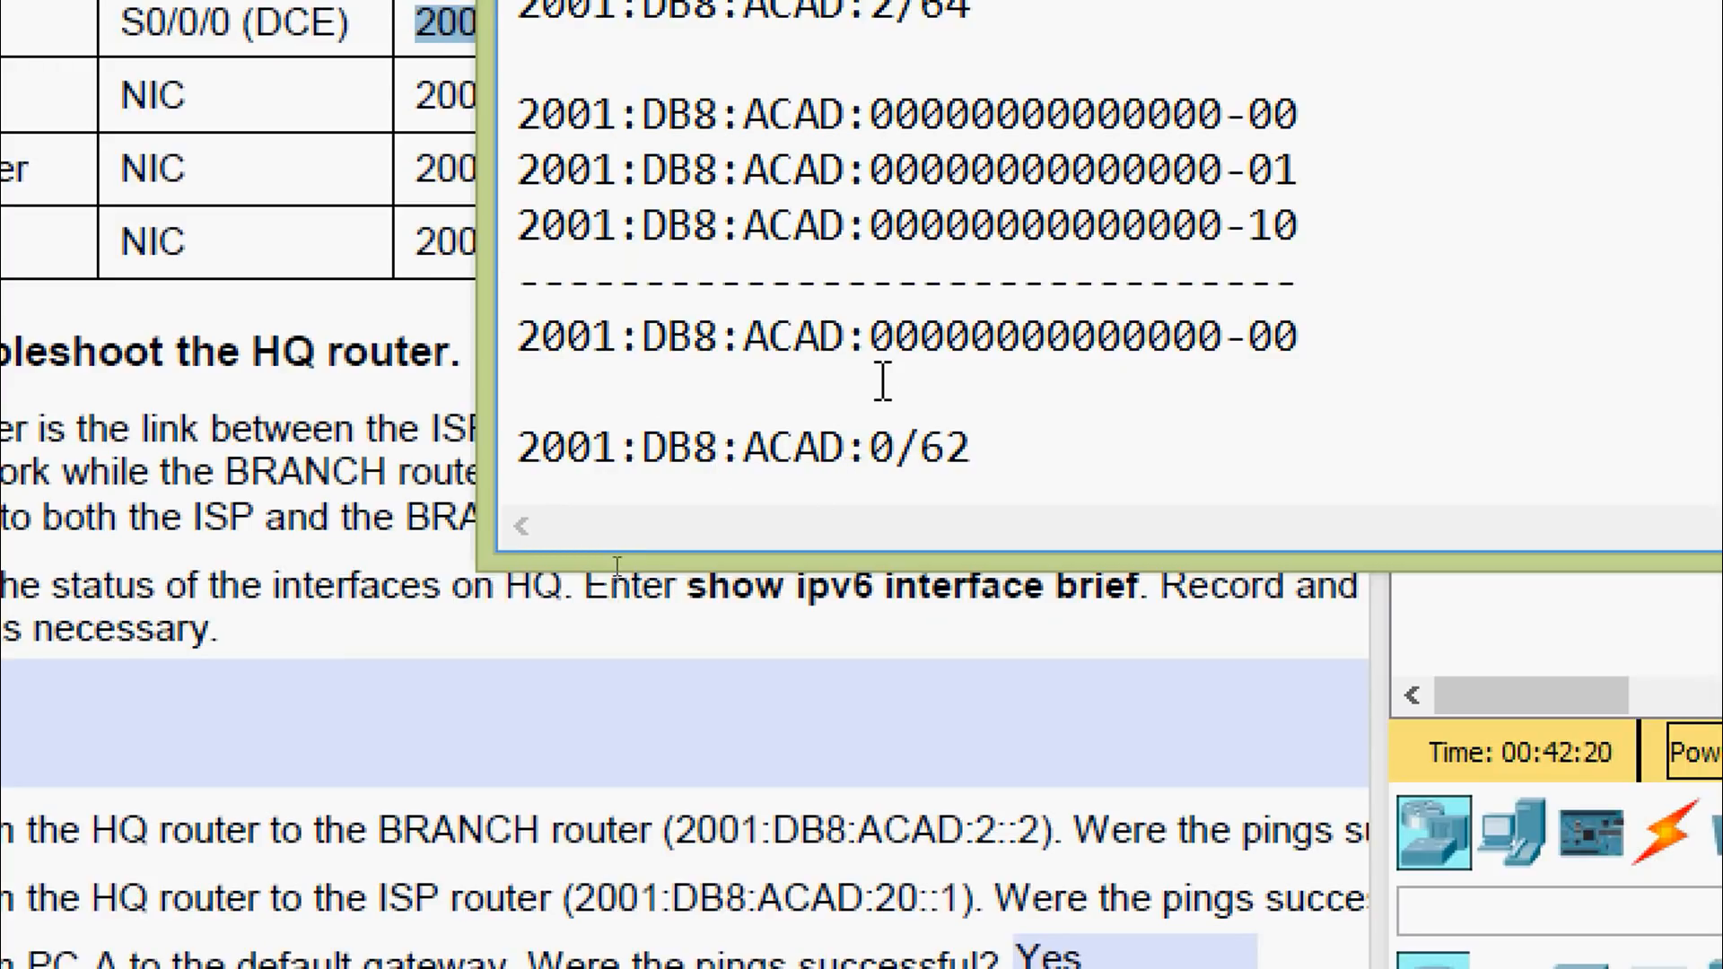
{"action": "left_click_drag", "start_coordinate": [871, 336], "coordinate": [1299, 341]}
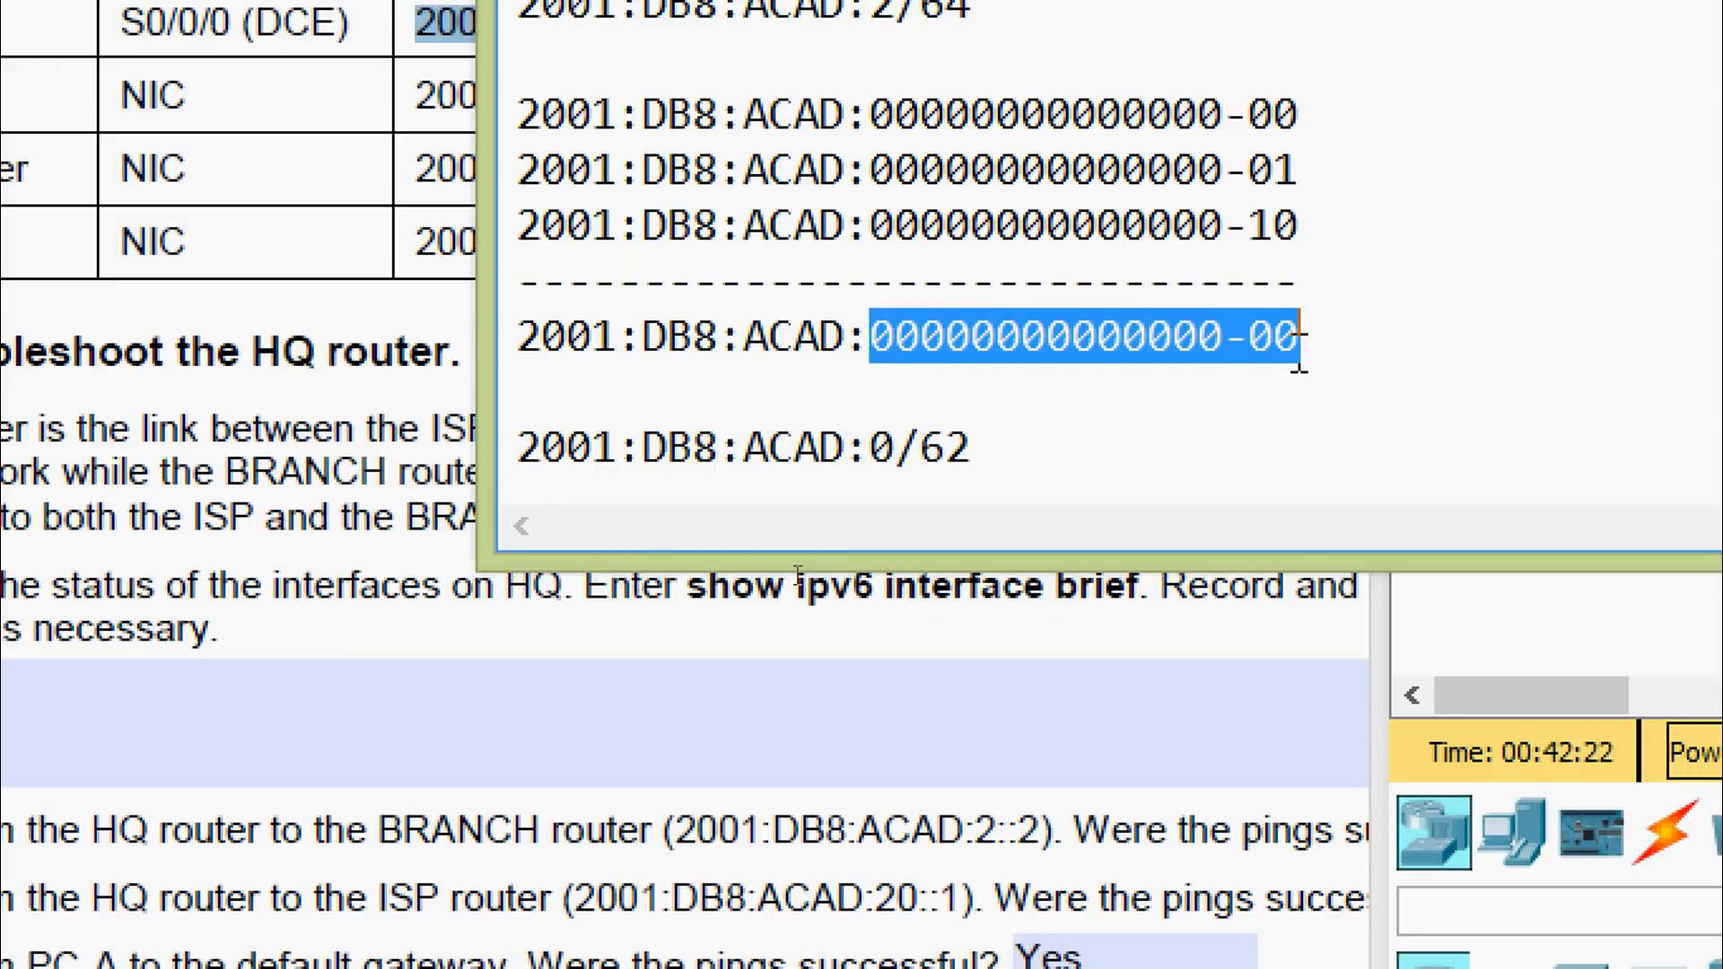
{"action": "double_click", "coordinate": [884, 446]}
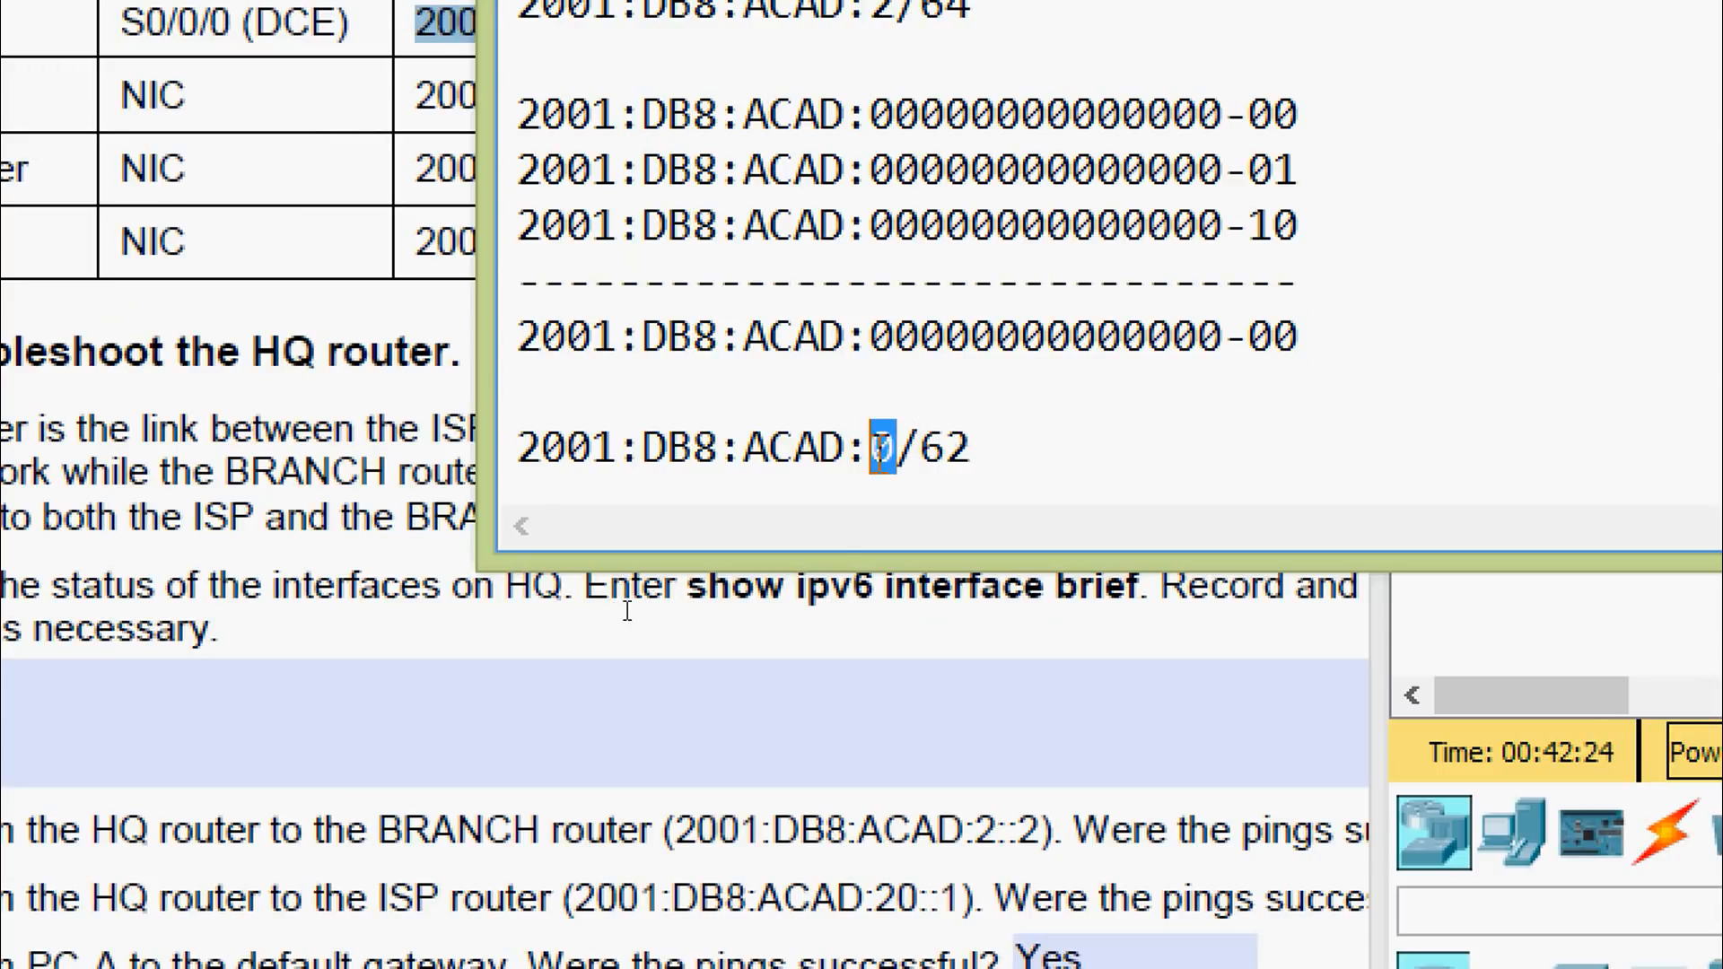
{"action": "left_click_drag", "start_coordinate": [915, 446], "coordinate": [978, 446]}
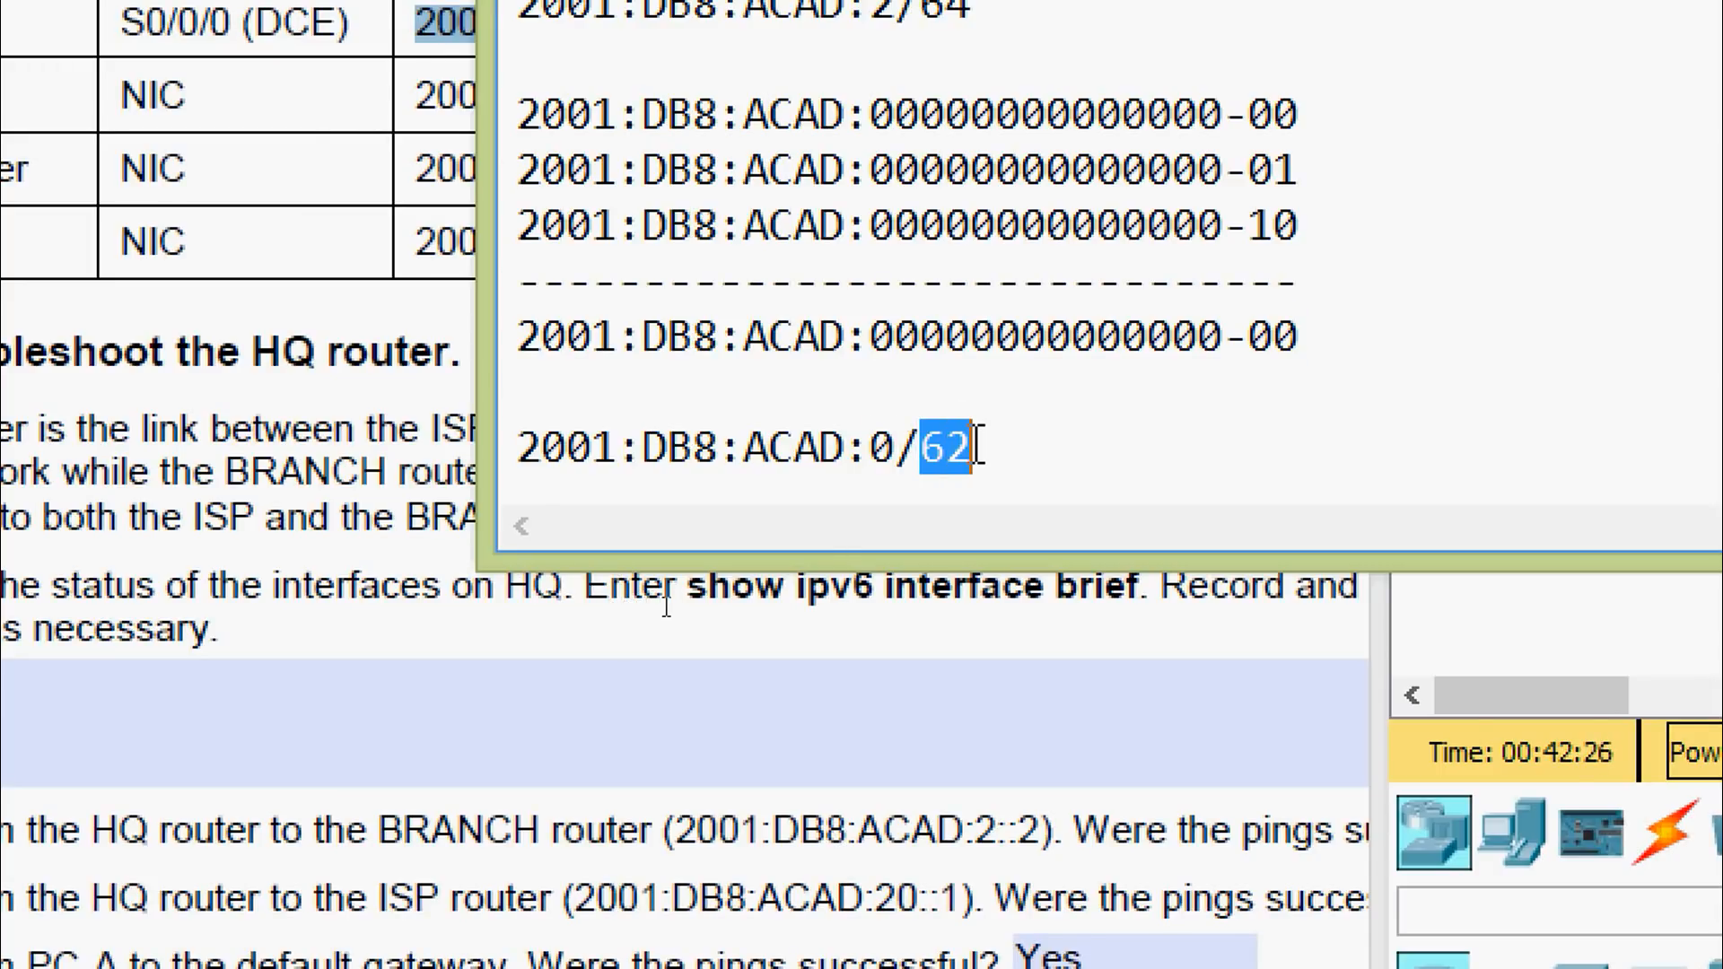
{"action": "left_click_drag", "start_coordinate": [619, 339], "coordinate": [517, 345]}
{"action": "left_click_drag", "start_coordinate": [641, 339], "coordinate": [845, 339]}
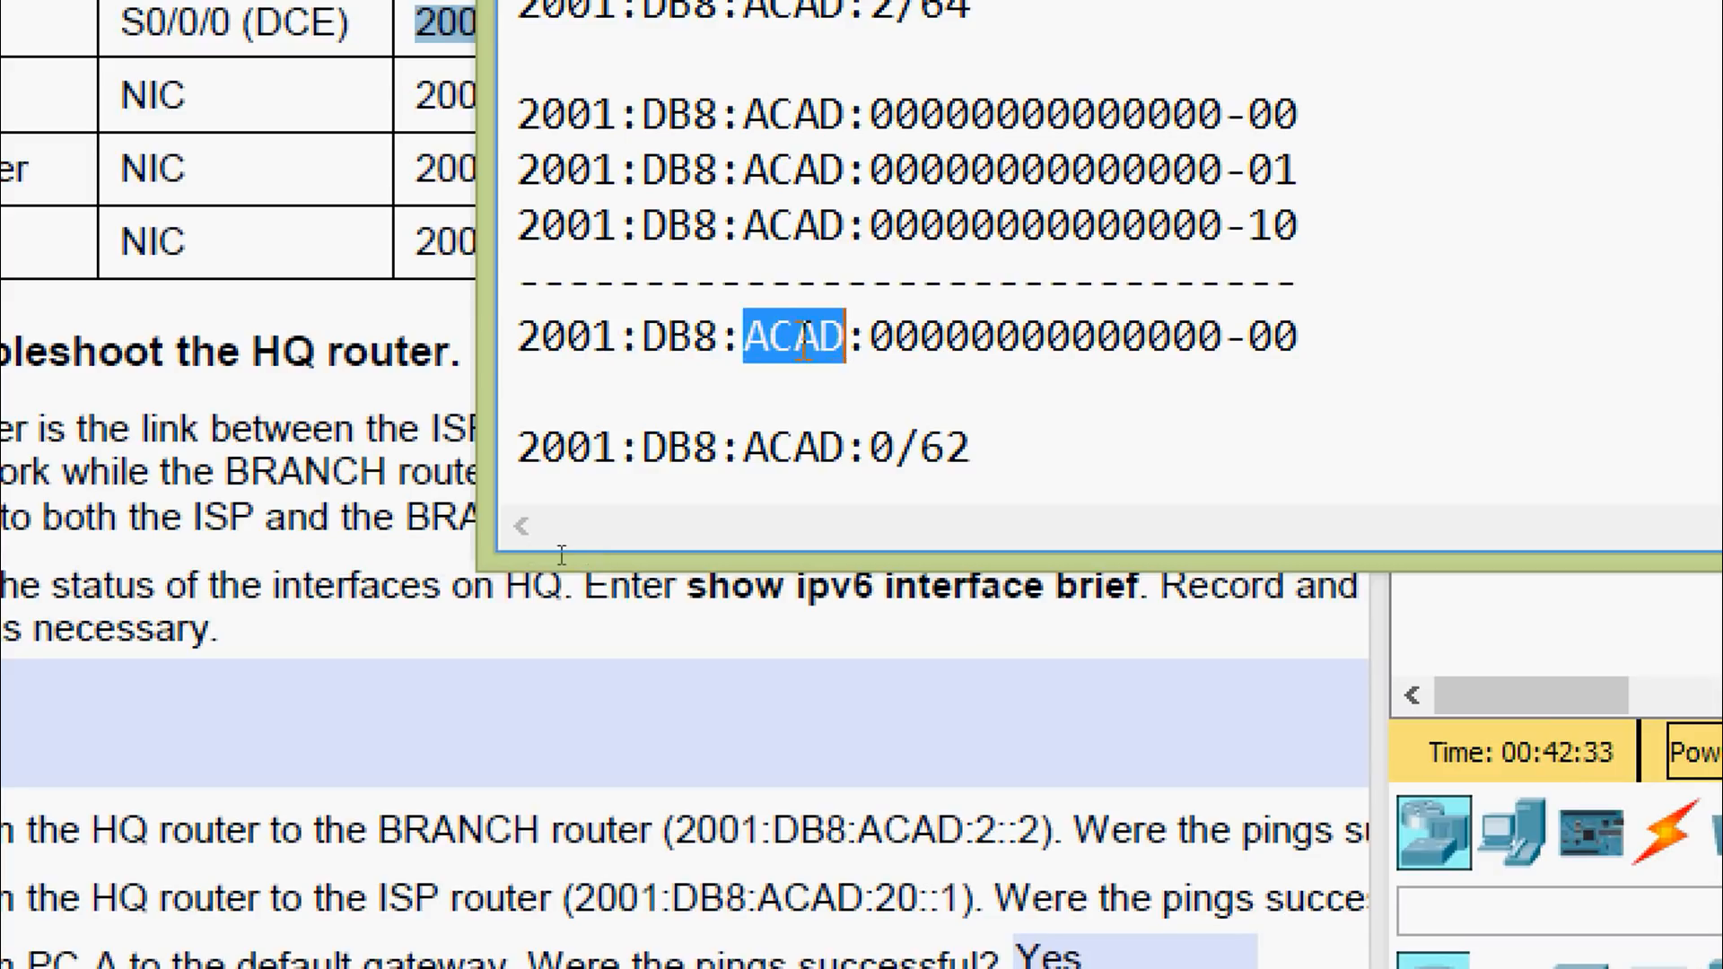
{"action": "left_click_drag", "start_coordinate": [518, 340], "coordinate": [1223, 343]}
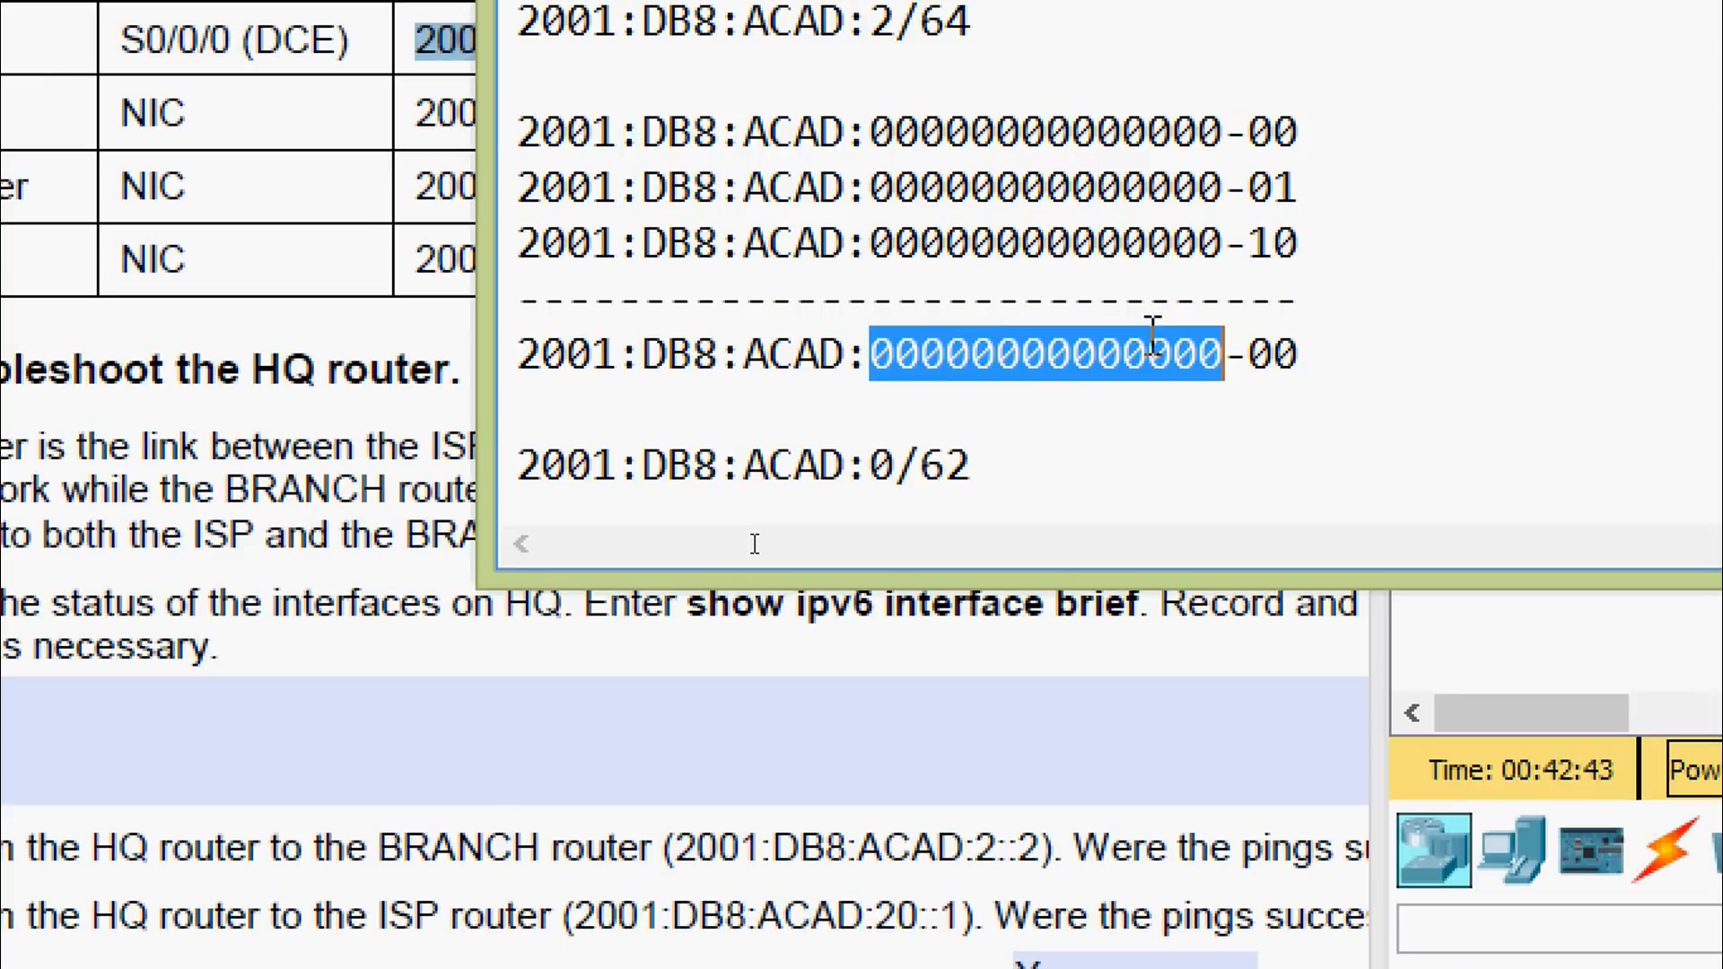
{"action": "left_click_drag", "start_coordinate": [974, 465], "coordinate": [503, 474]}
{"action": "left_click", "coordinate": [923, 431]}
{"action": "left_click", "coordinate": [570, 419]}
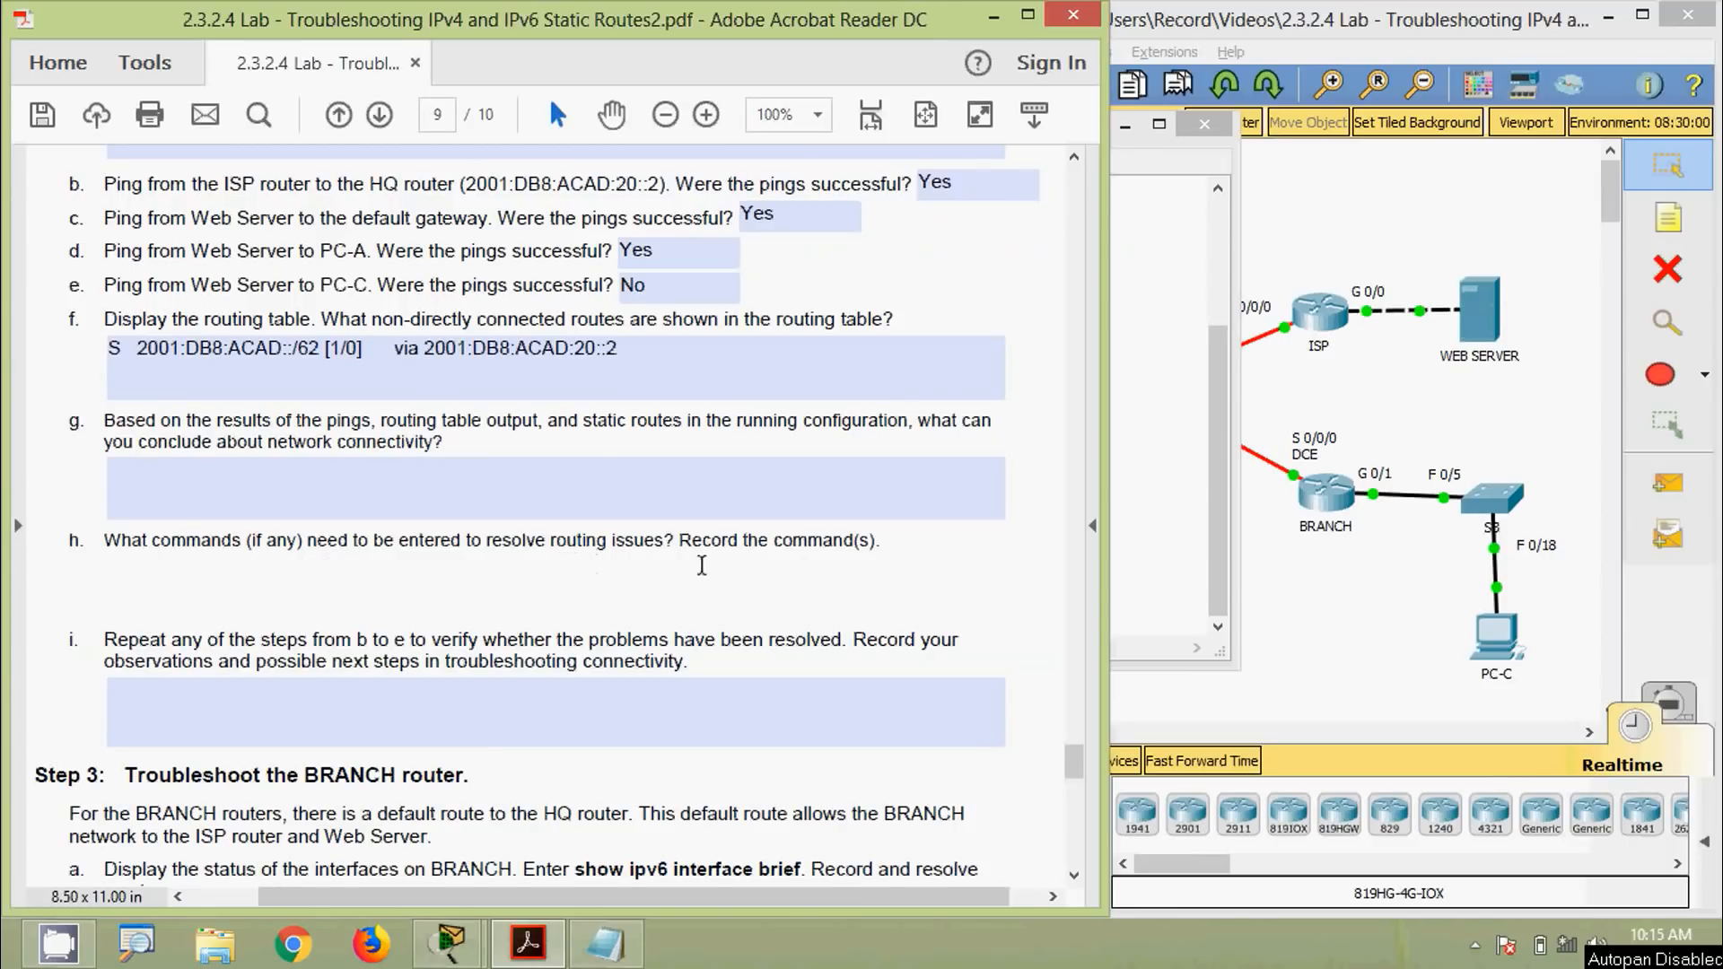
Bring the Summarization notes forward and open the ISP router's CLI beside them
{"action": "left_click", "coordinate": [1343, 611]}
{"action": "left_click", "coordinate": [610, 951]}
{"action": "left_click_drag", "start_coordinate": [849, 128], "coordinate": [470, 128]}
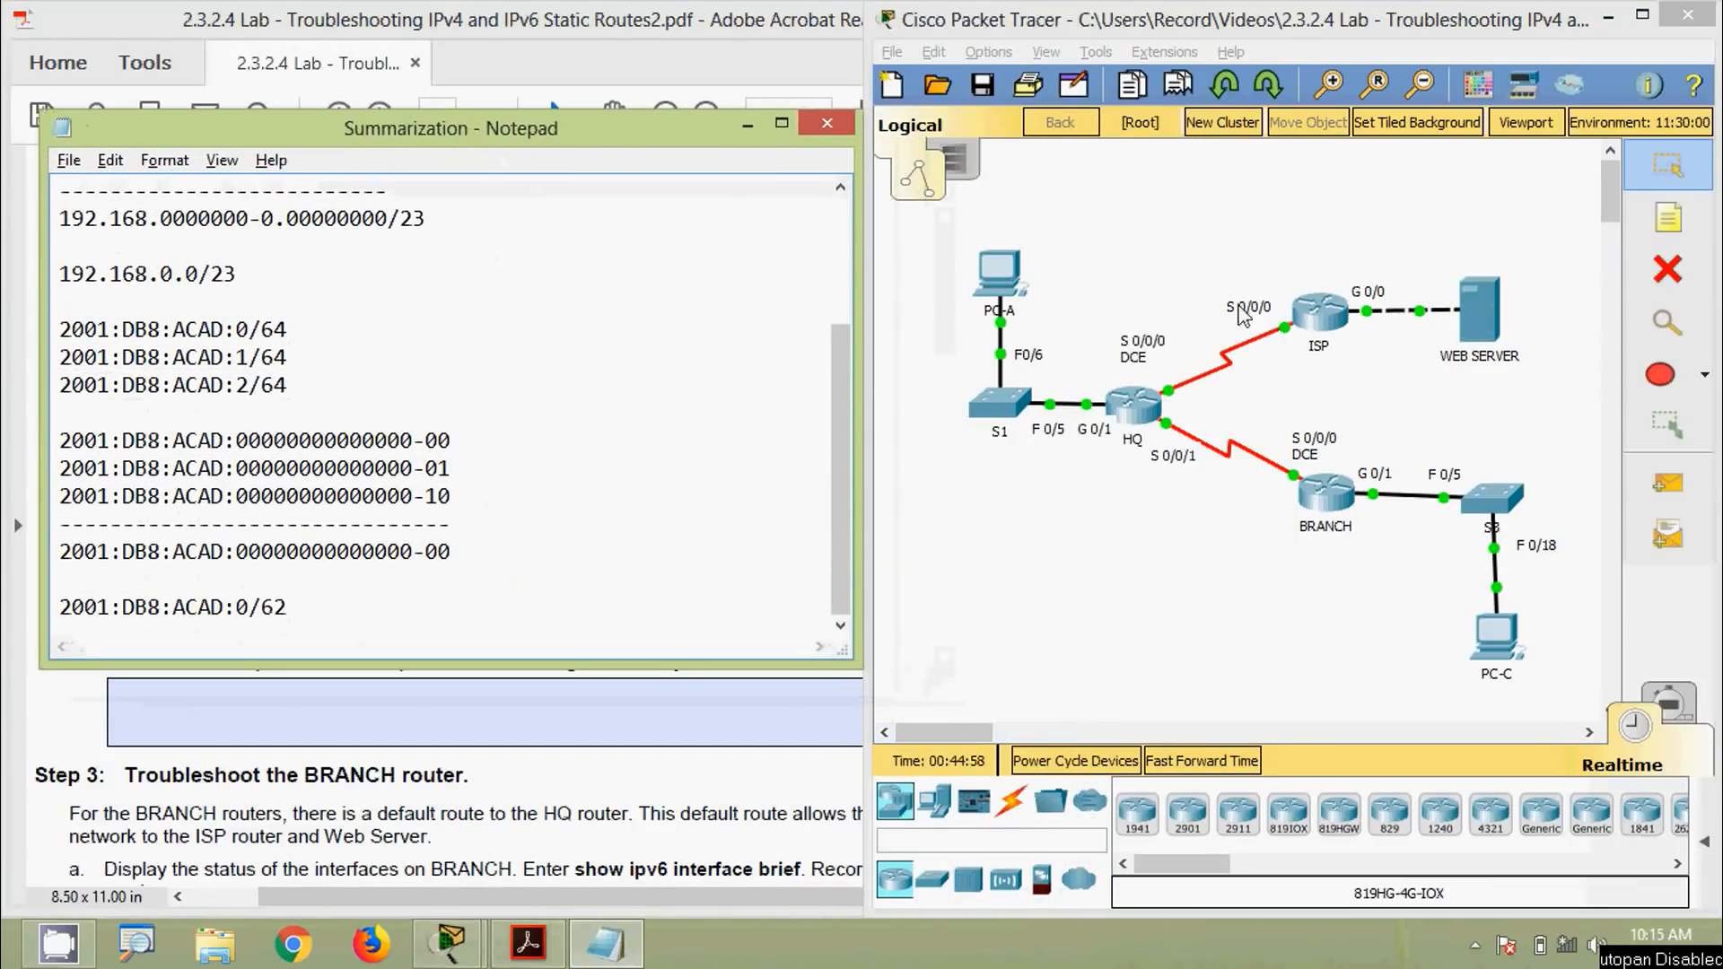
{"action": "left_click", "coordinate": [1330, 325]}
{"action": "left_click_drag", "start_coordinate": [869, 81], "coordinate": [1154, 42]}
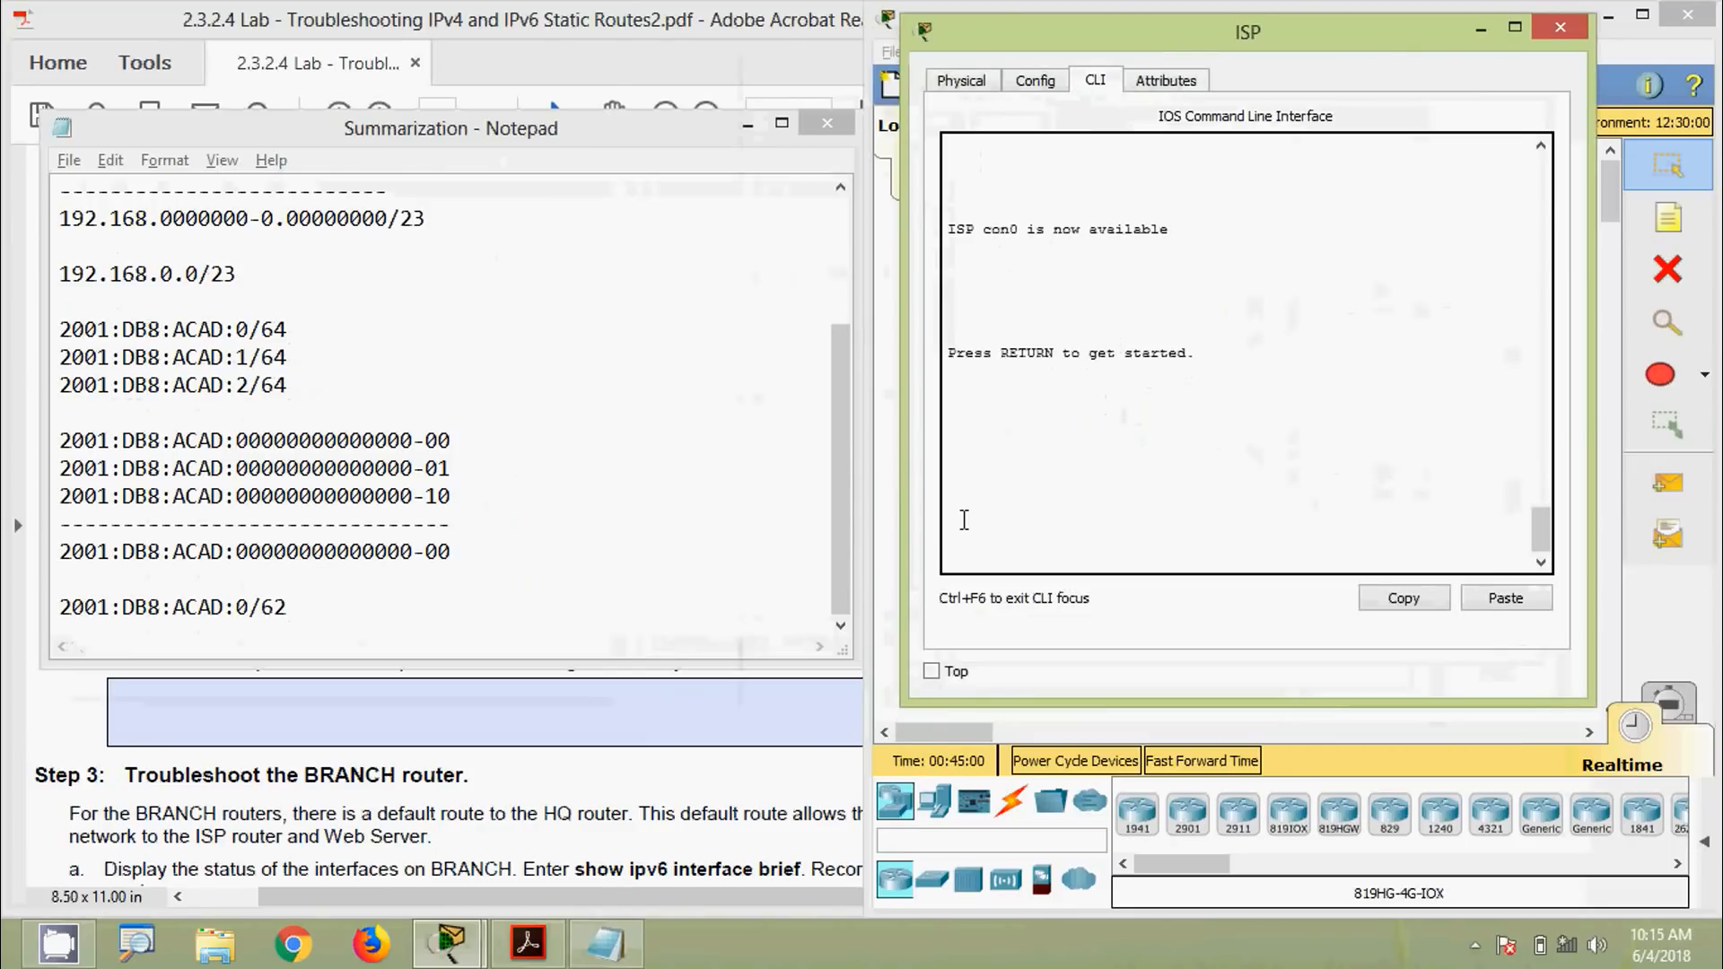
Log in to ISP, enter privileged mode, and page through show running-config
{"action": "key", "text": "Return"}
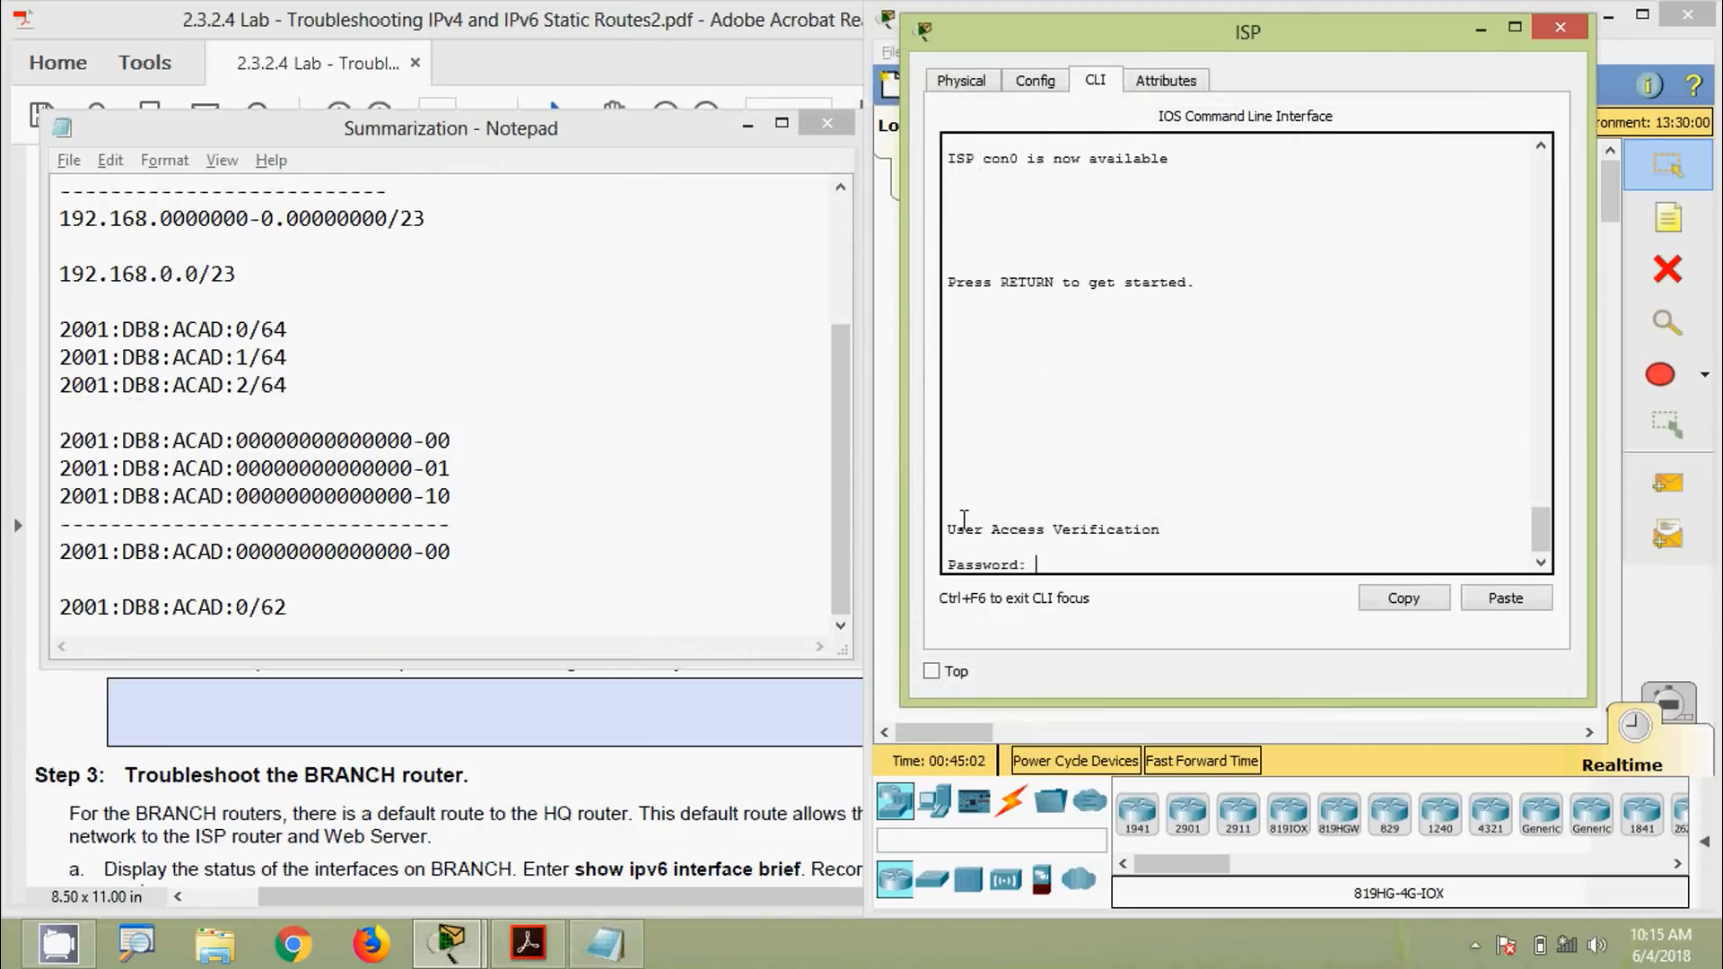
{"action": "key", "text": "Return"}
{"action": "type", "text": "ena"}
{"action": "key", "text": "Return"}
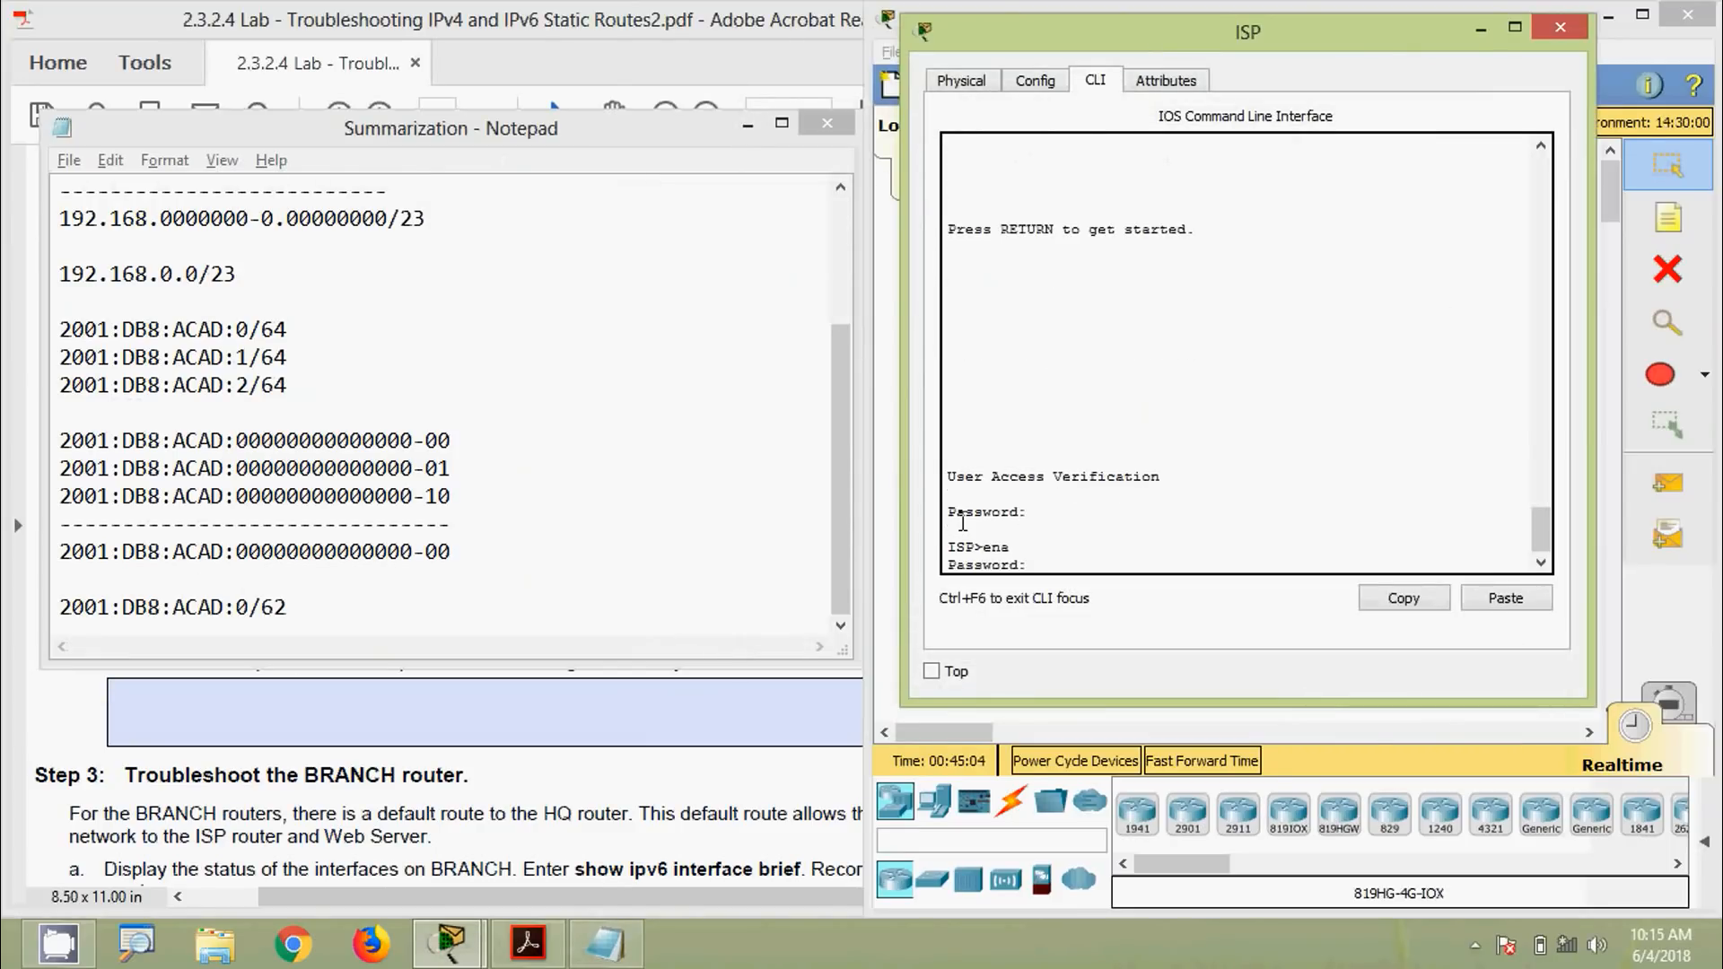
{"action": "key", "text": "Return"}
{"action": "key", "text": "Return"}
{"action": "type", "text": "show ru"}
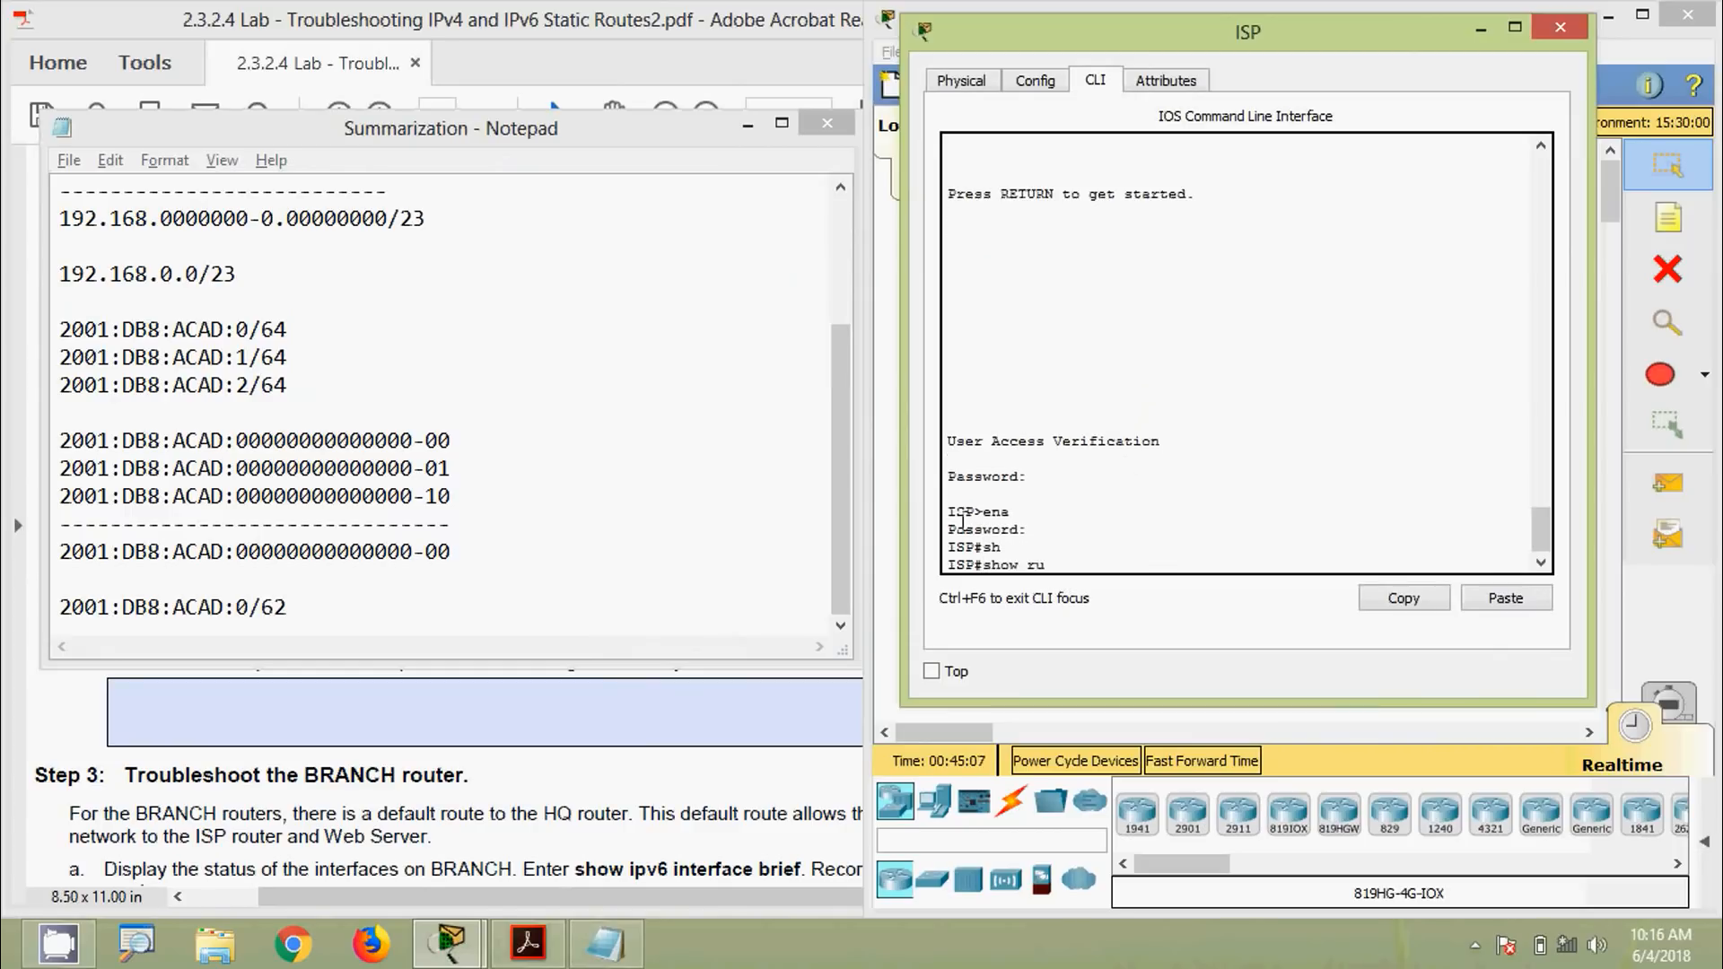
{"action": "key", "text": "Tab"}
{"action": "key", "text": "Return"}
{"action": "key", "text": "space"}
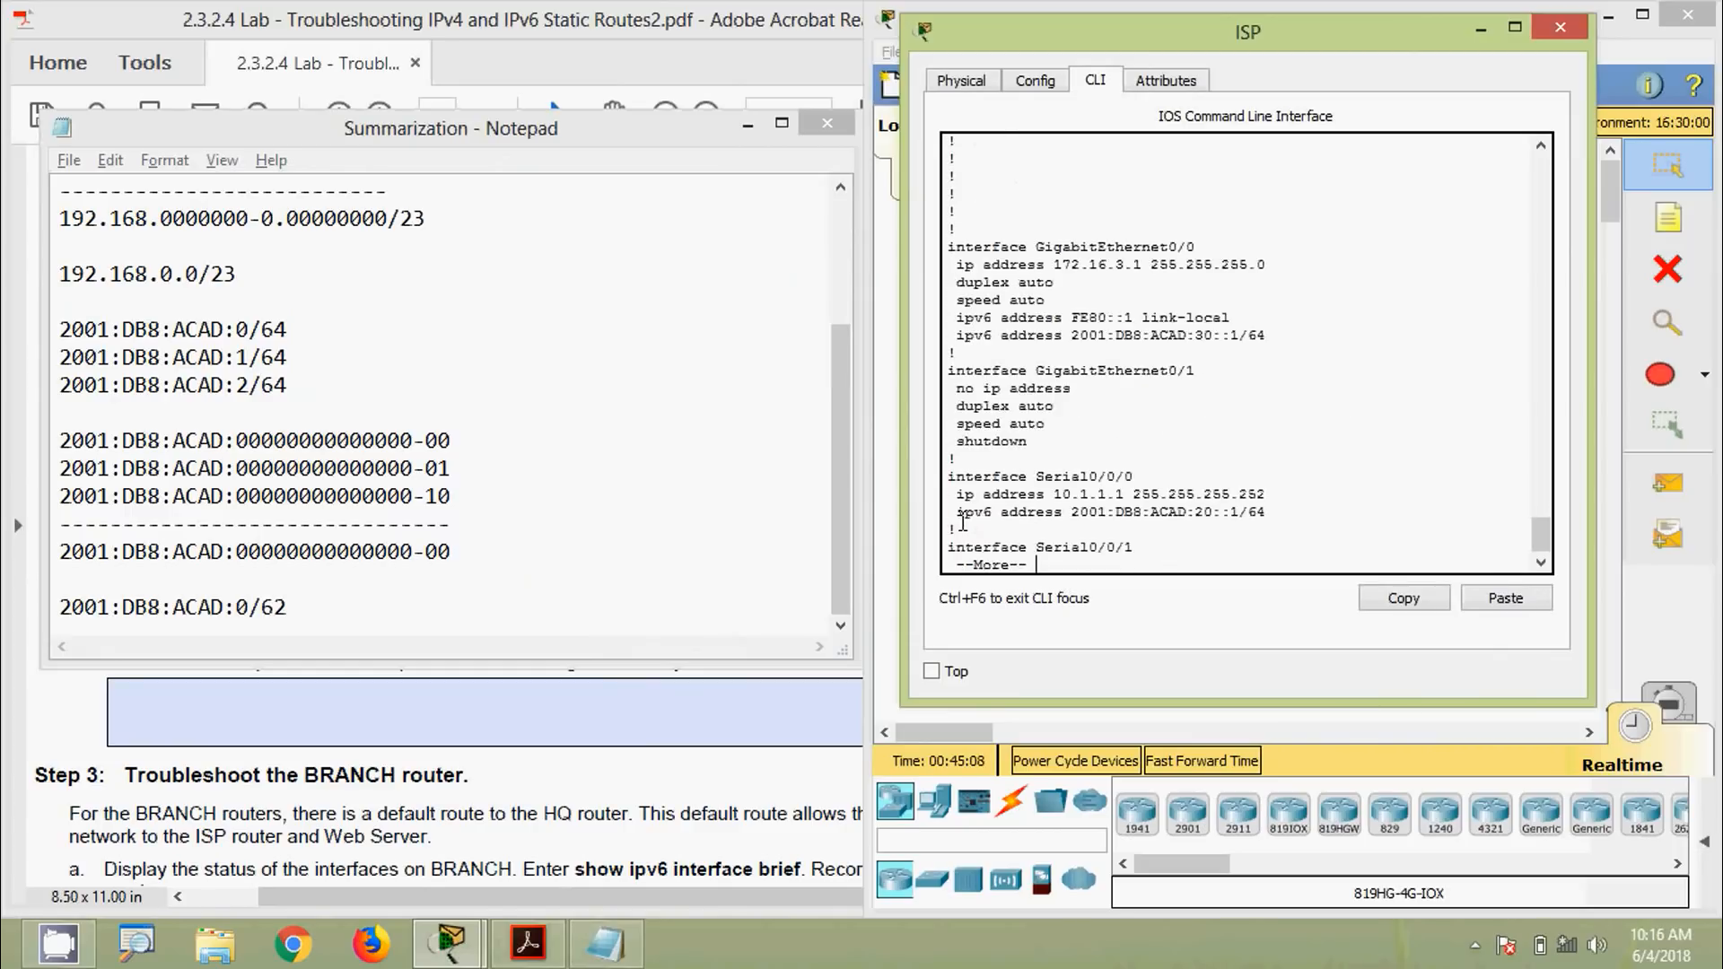
{"action": "key", "text": "space"}
{"action": "key", "text": "space"}
Highlight the 2001:DB8:ACAD:: prefix of ISP's ipv6 route in the running configuration
{"action": "scroll", "coordinate": [1041, 563], "scroll_direction": "up", "scroll_amount": 3}
{"action": "scroll", "coordinate": [1042, 564], "scroll_direction": "up", "scroll_amount": 1}
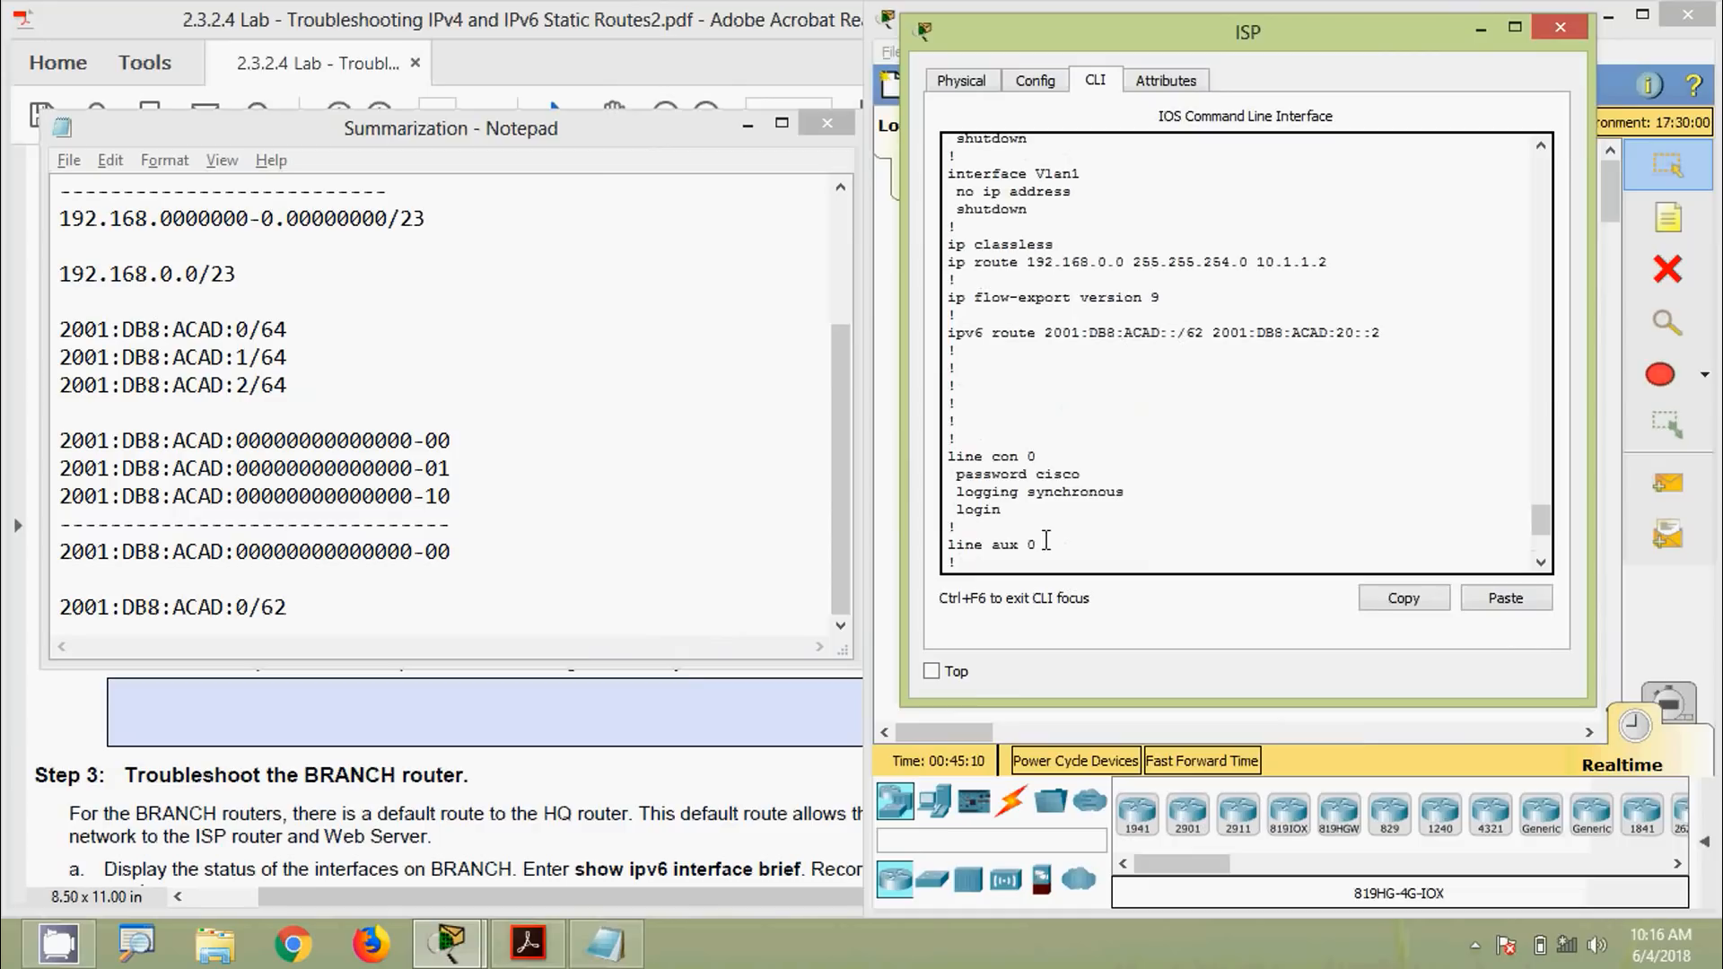
{"action": "left_click_drag", "start_coordinate": [1160, 36], "coordinate": [1190, 123]}
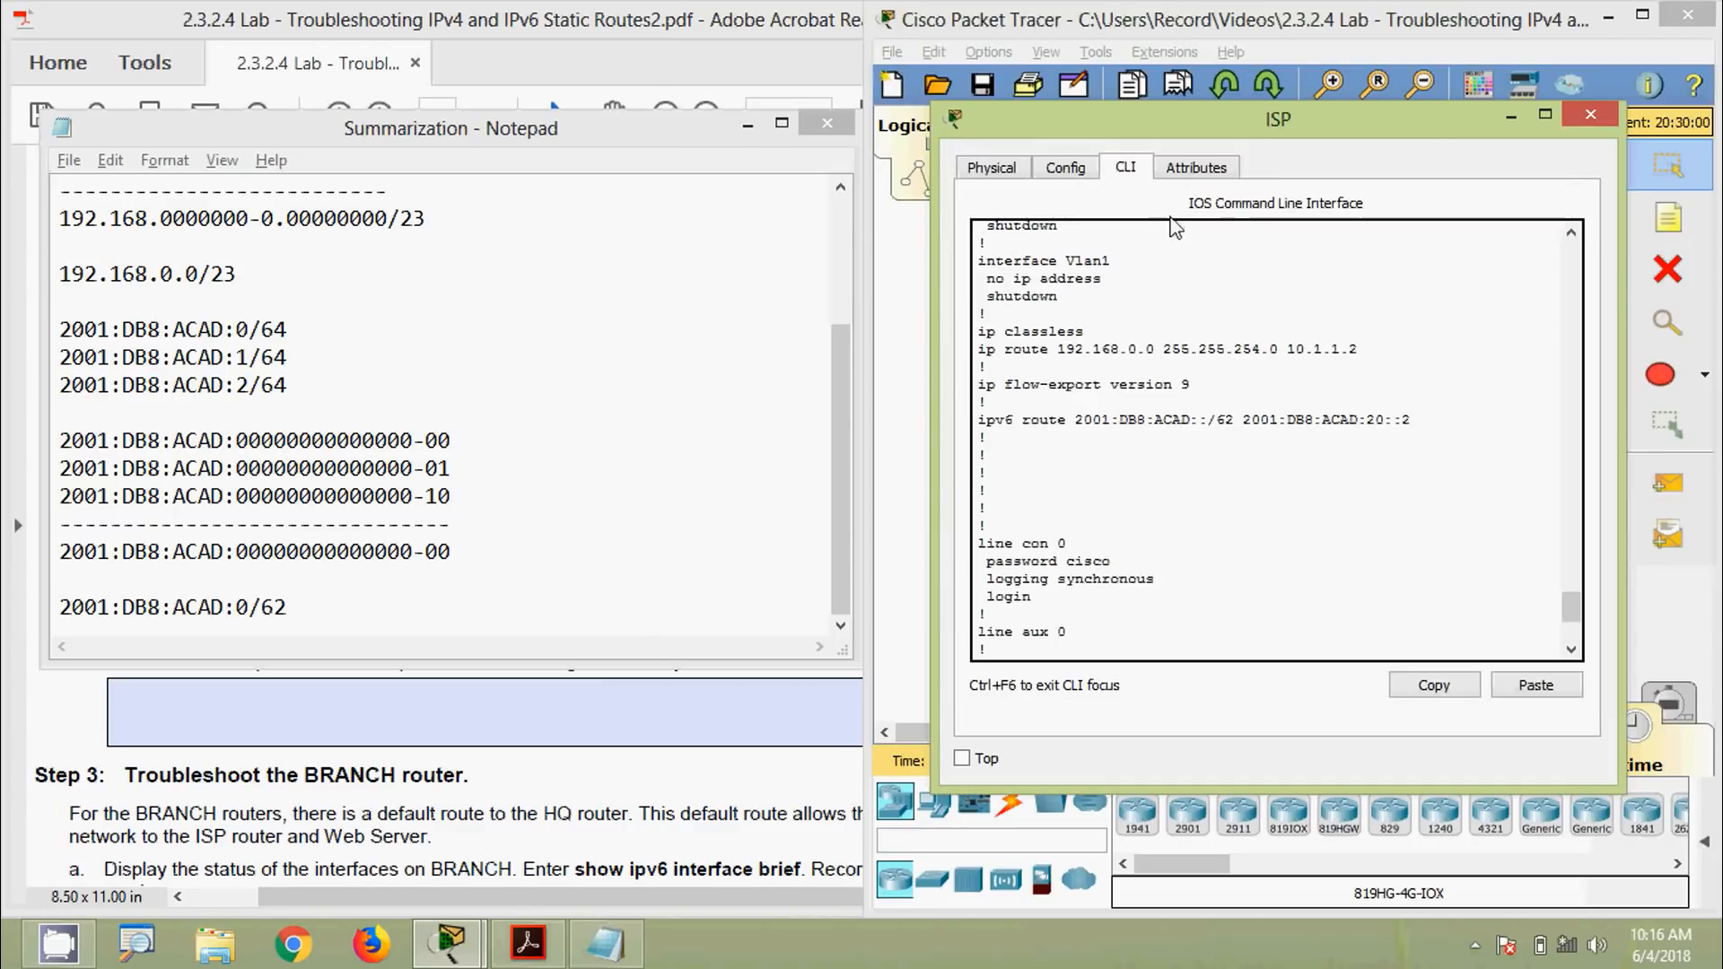
{"action": "left_click_drag", "start_coordinate": [1154, 128], "coordinate": [1095, 117]}
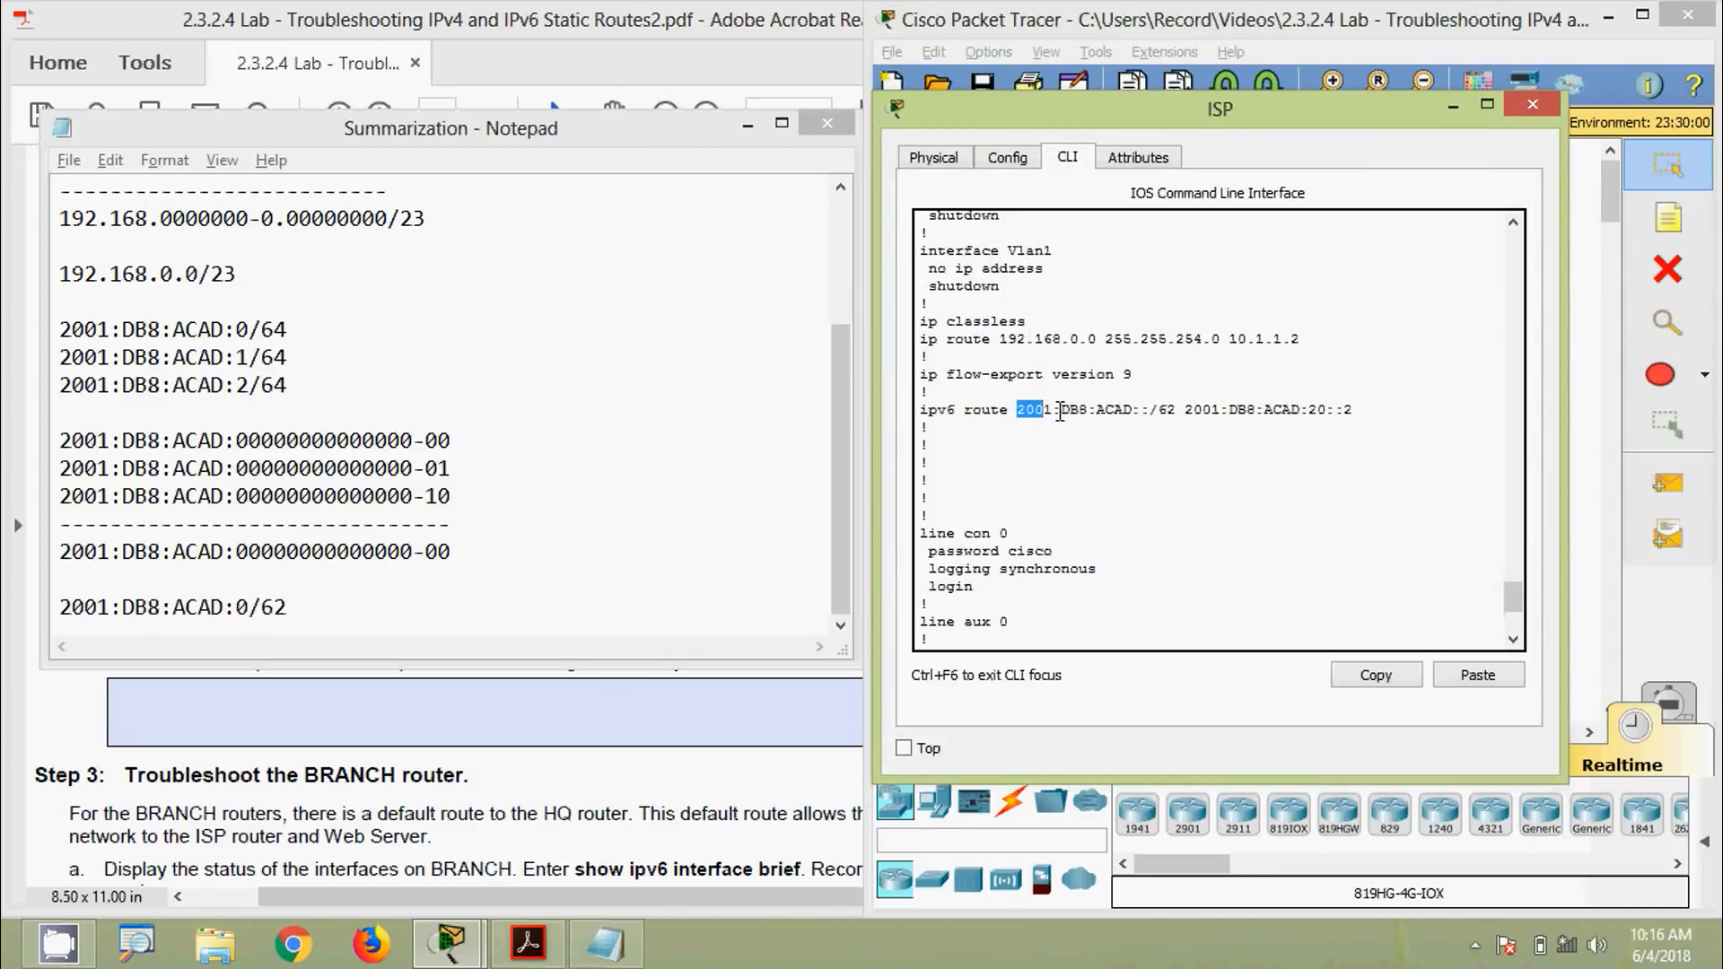
{"action": "left_click_drag", "start_coordinate": [1062, 412], "coordinate": [1084, 413]}
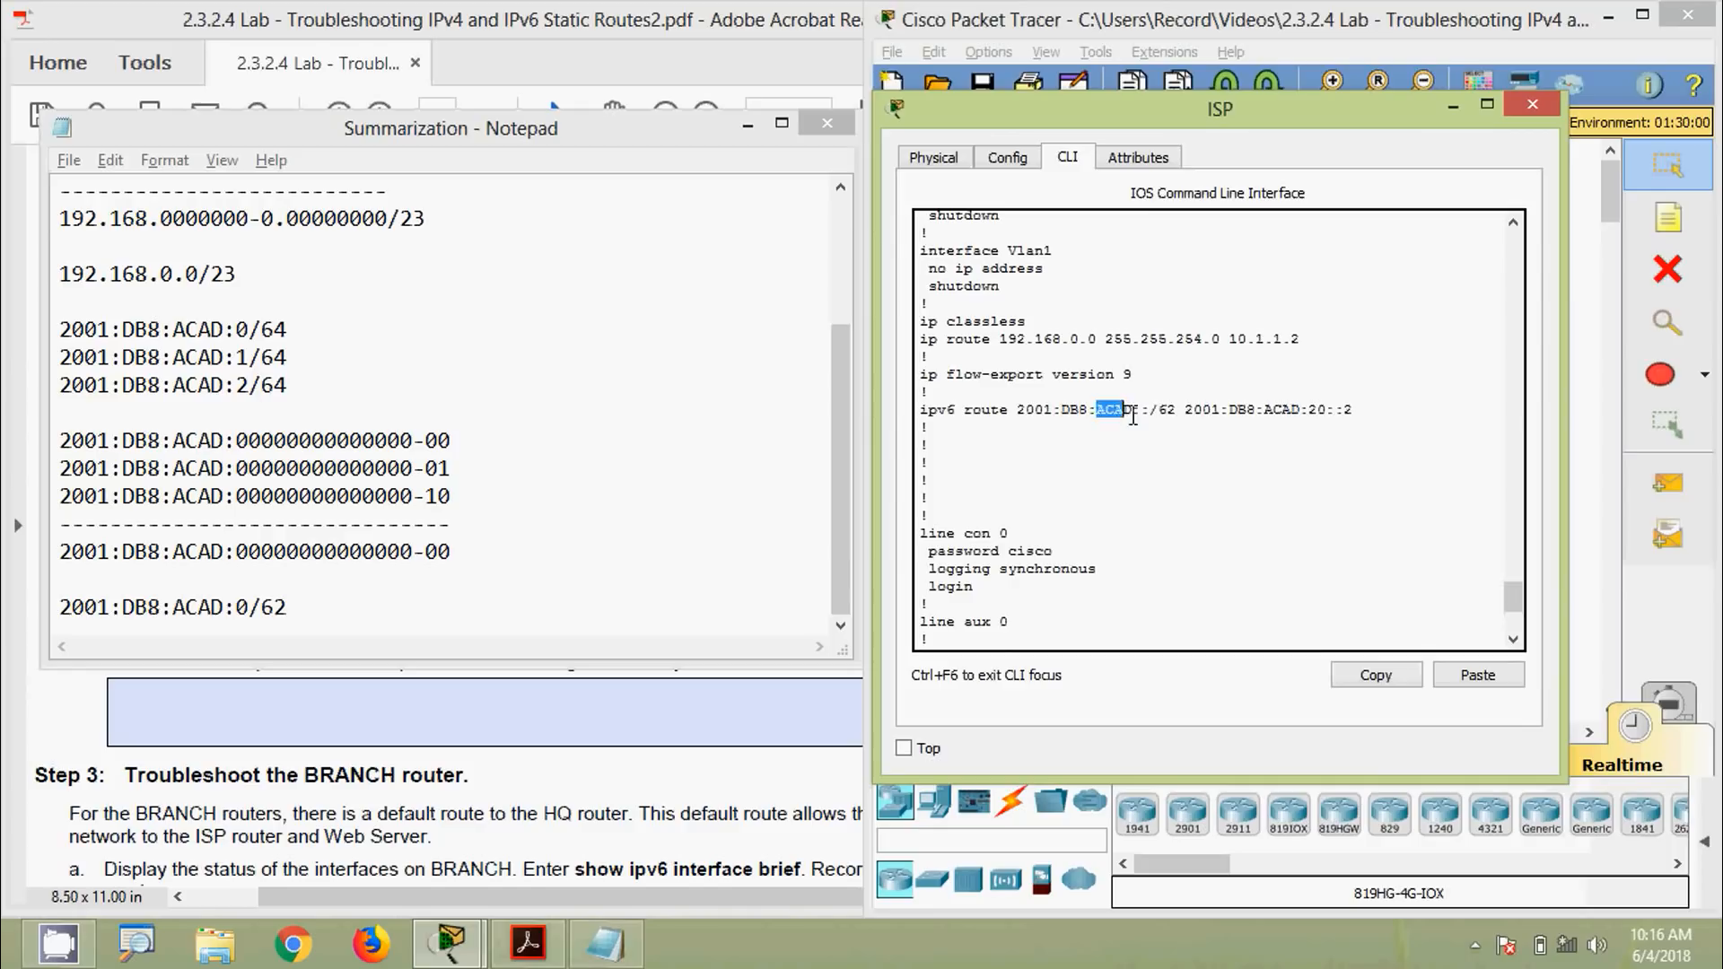
{"action": "left_click_drag", "start_coordinate": [1134, 419], "coordinate": [1176, 413]}
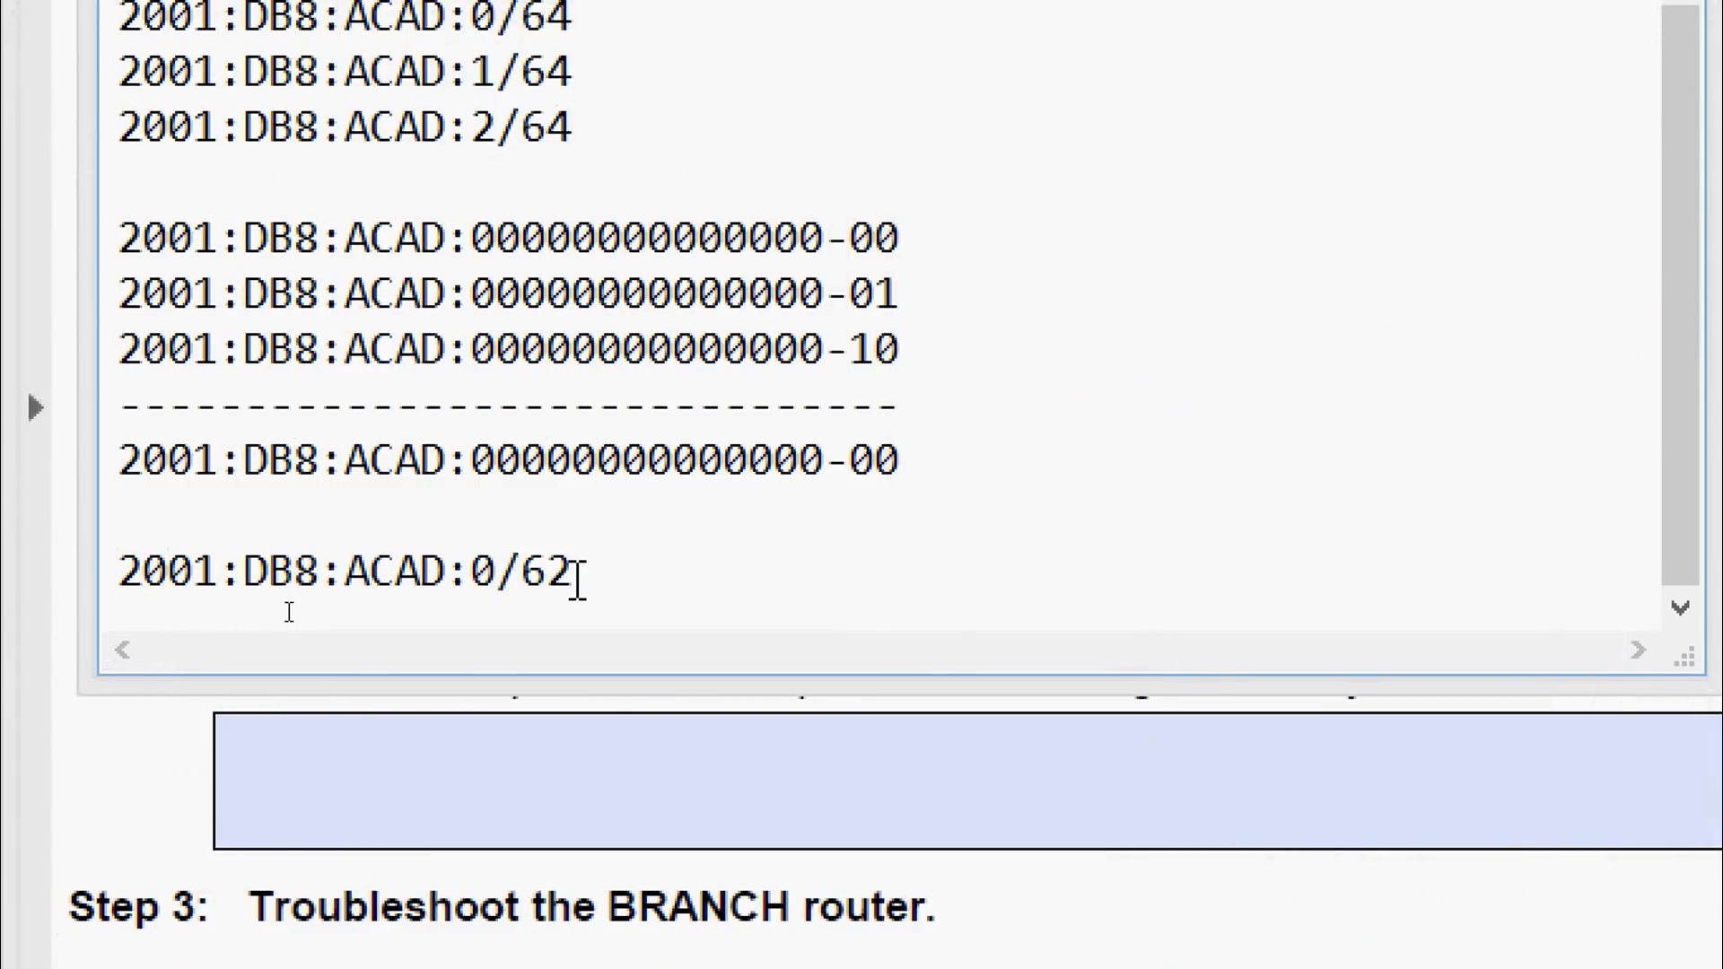
Add a line 2001:DB8:ACAD::/62 below the 2001:DB8:ACAD:0/62 summary in the notes
{"action": "left_click_drag", "start_coordinate": [384, 598], "coordinate": [92, 616]}
{"action": "left_click", "coordinate": [161, 616]}
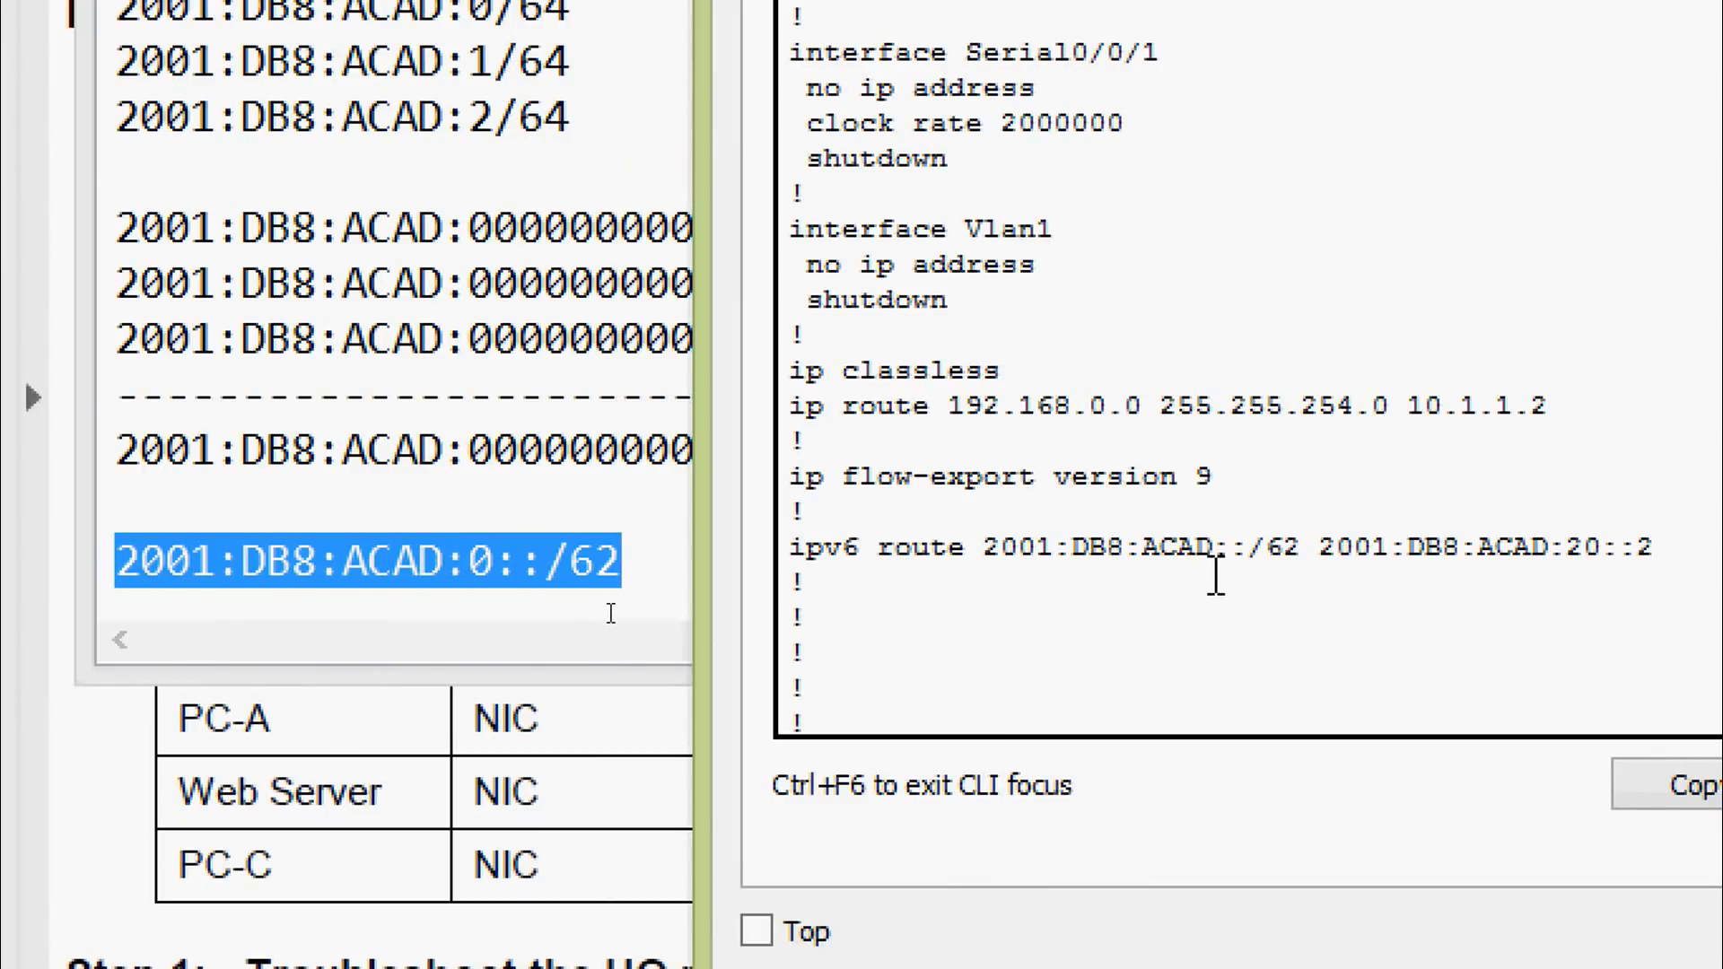
{"action": "left_click", "coordinate": [492, 560]}
{"action": "left_click", "coordinate": [658, 565]}
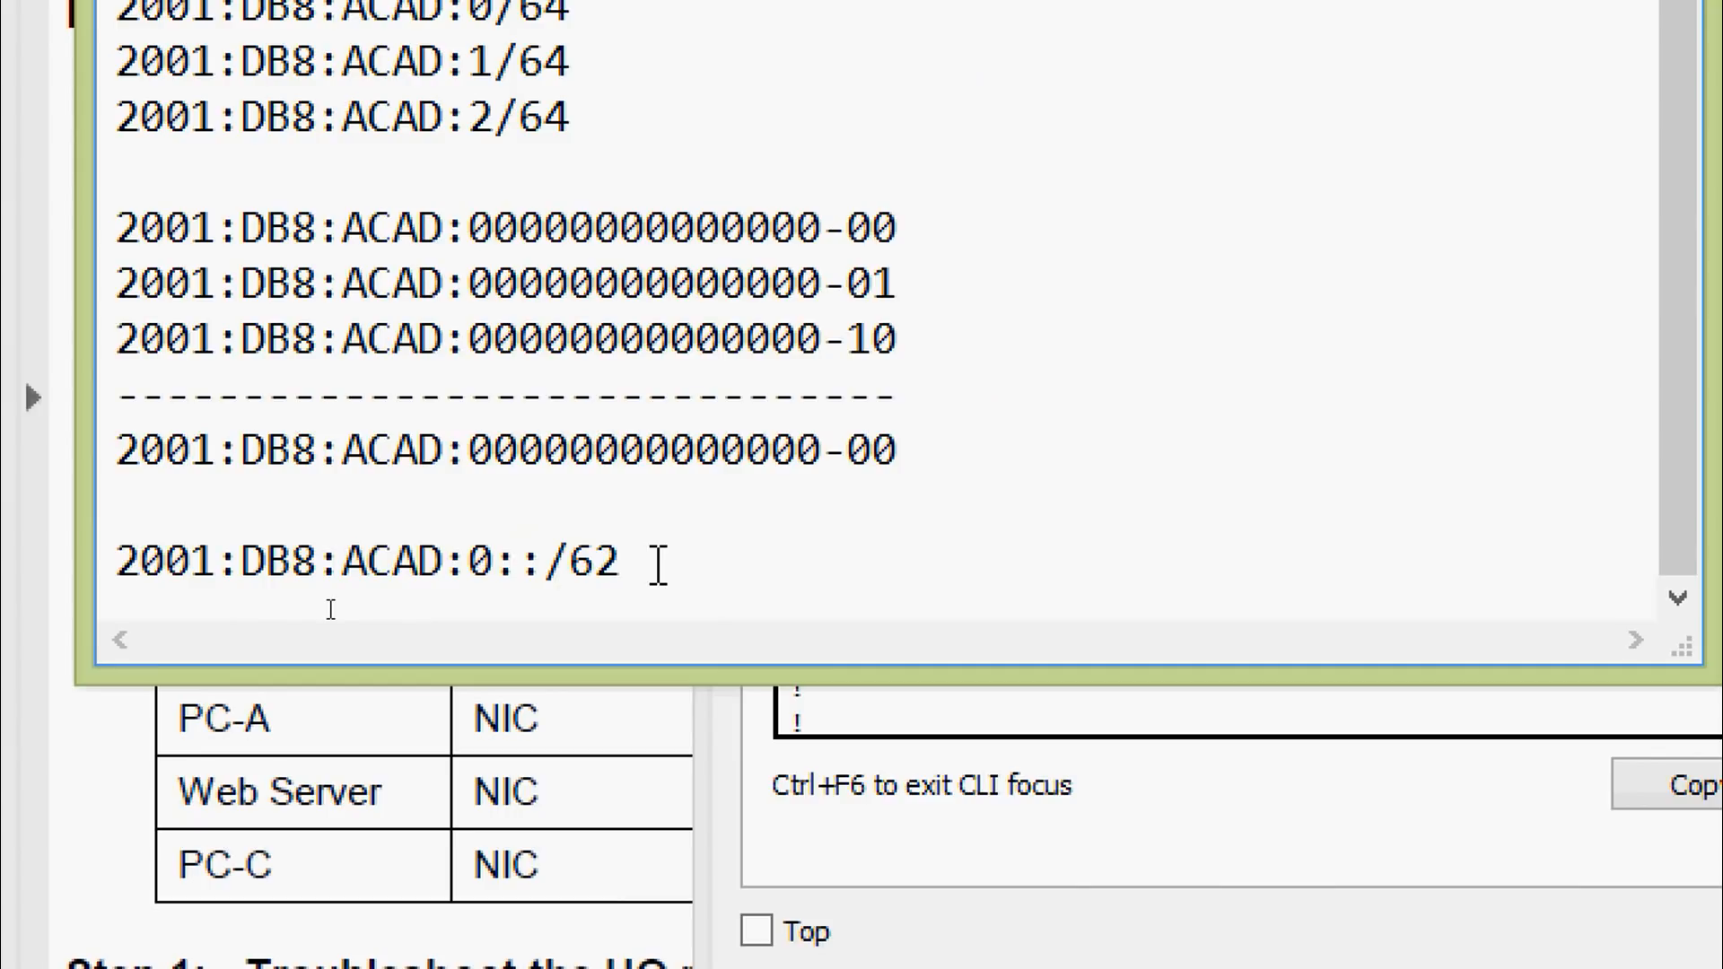
{"action": "key", "text": "Return"}
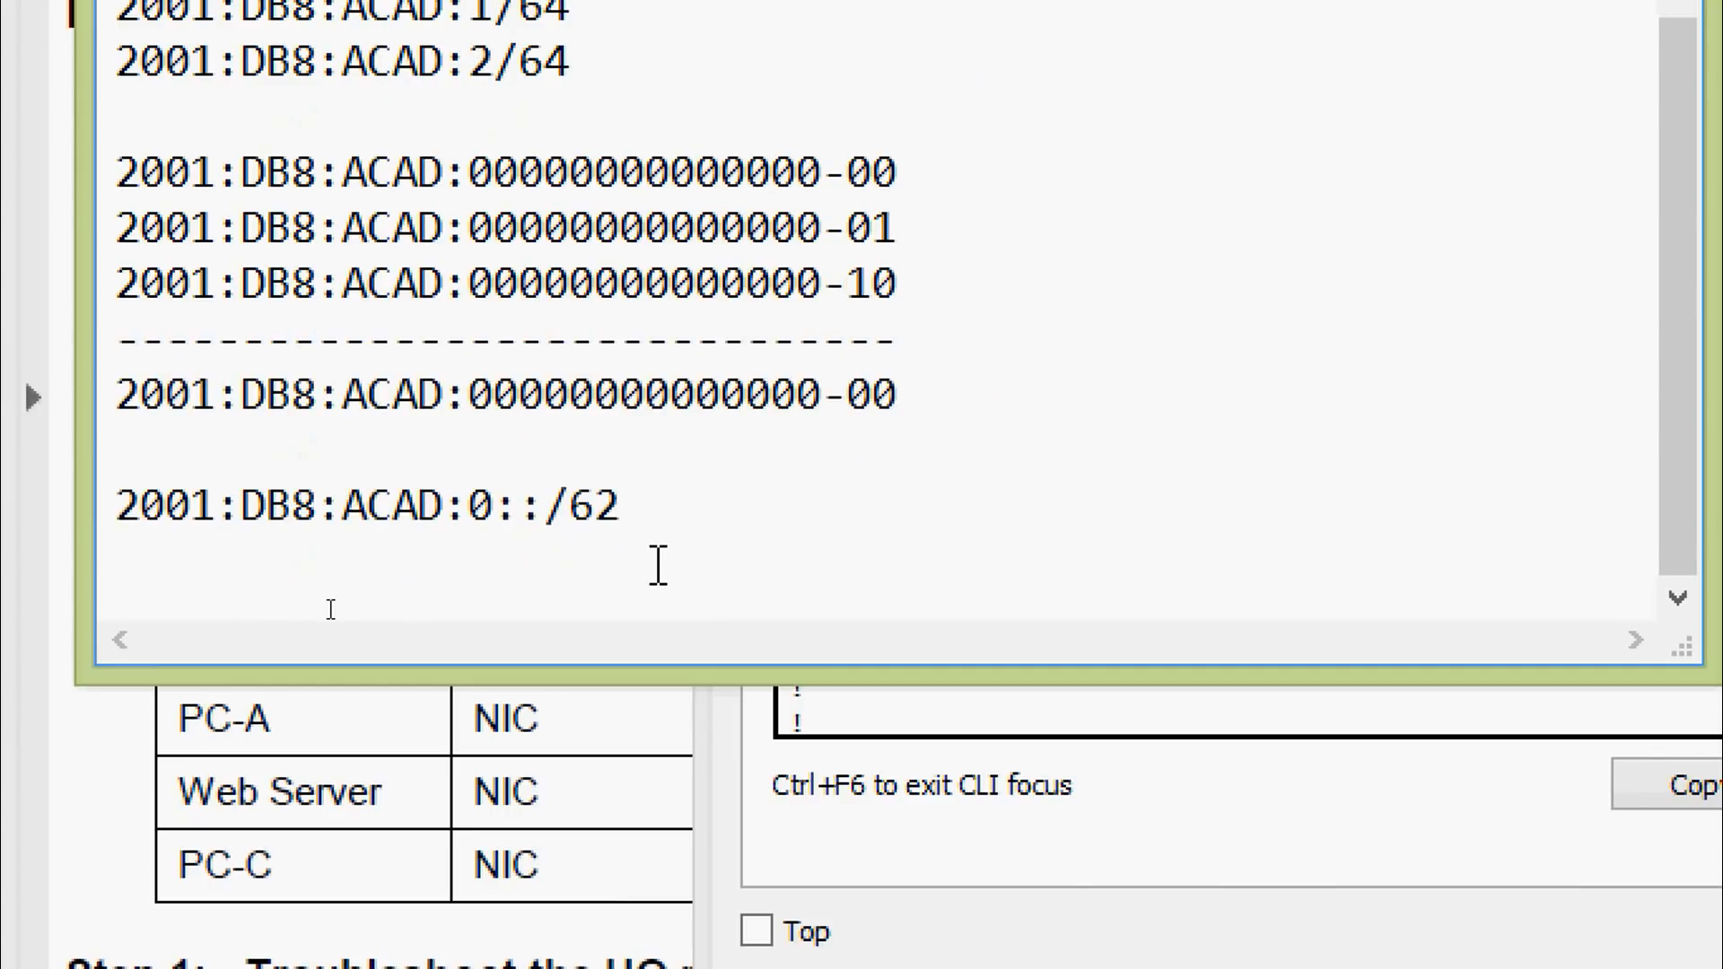
{"action": "type", "text": "2001:"}
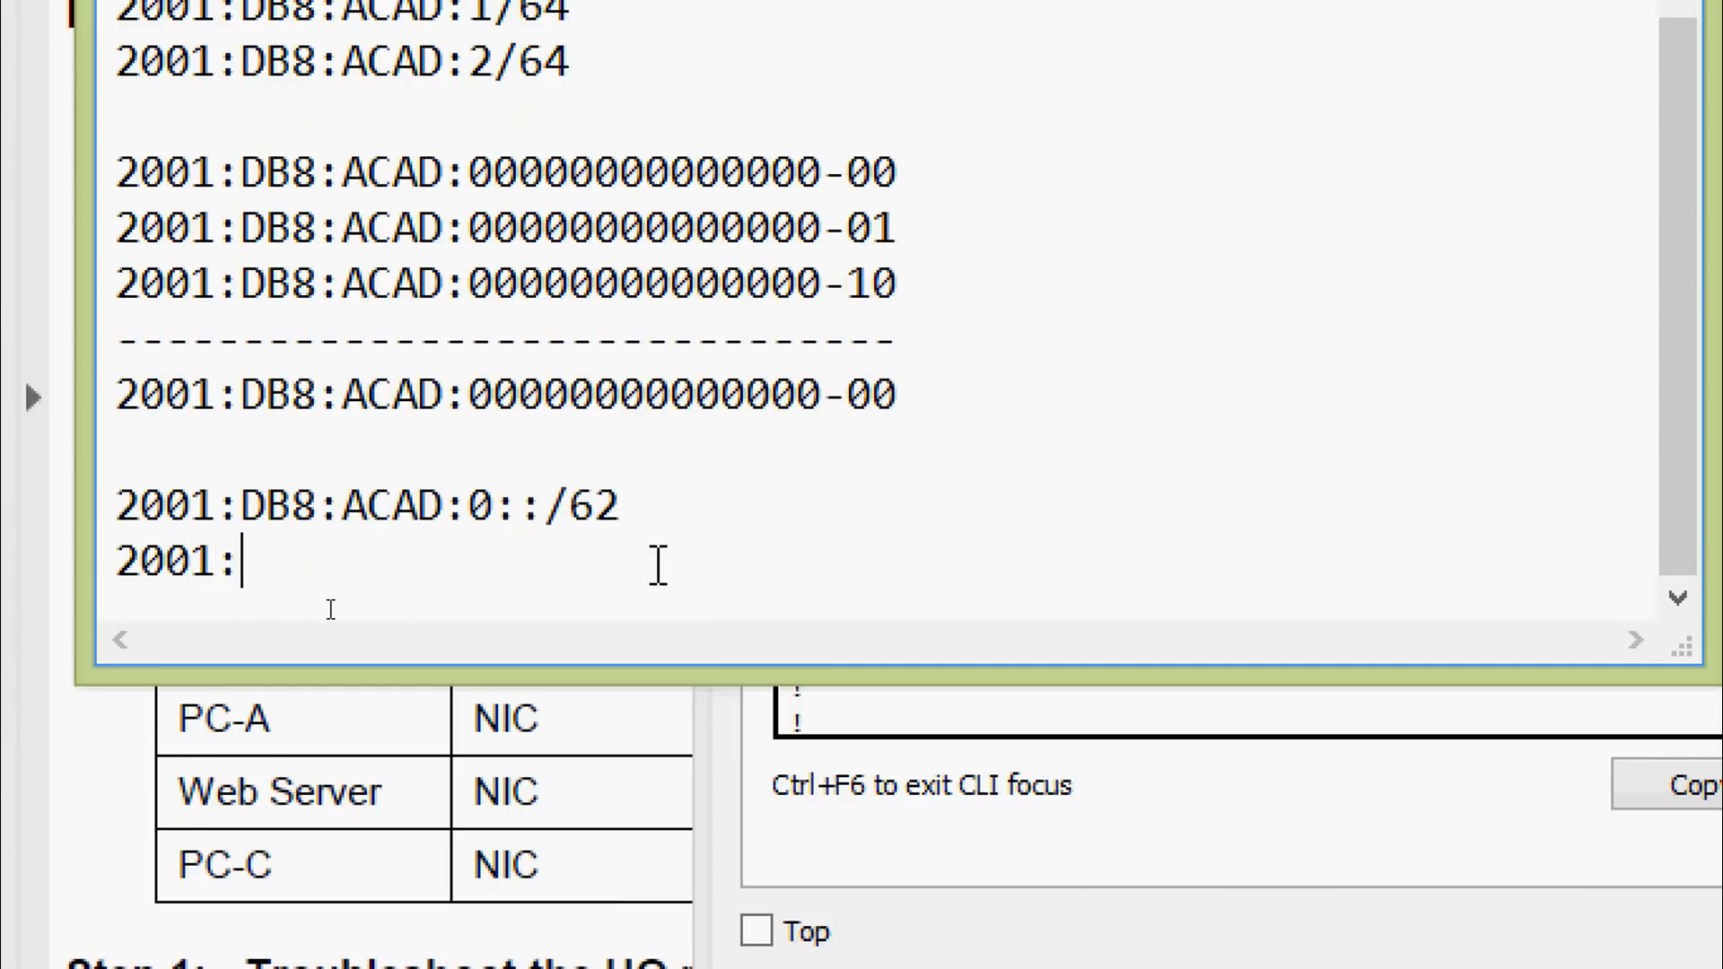
{"action": "type", "text": "DB8:ACAD"}
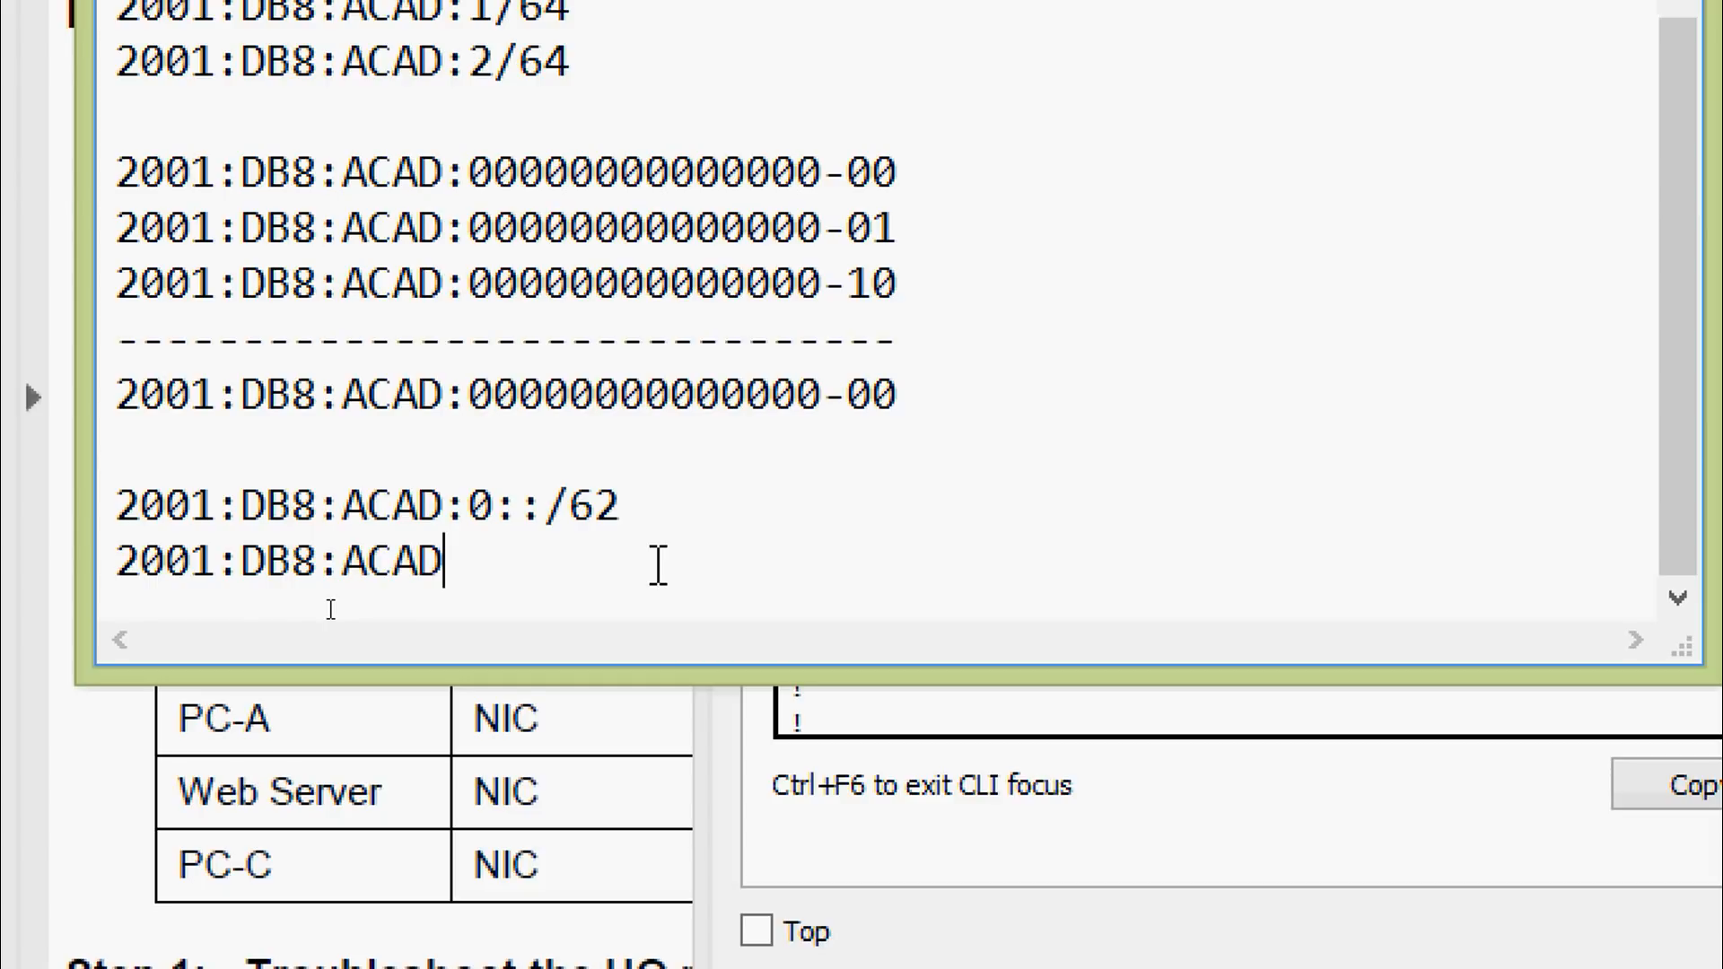
{"action": "type", "text": "::/62"}
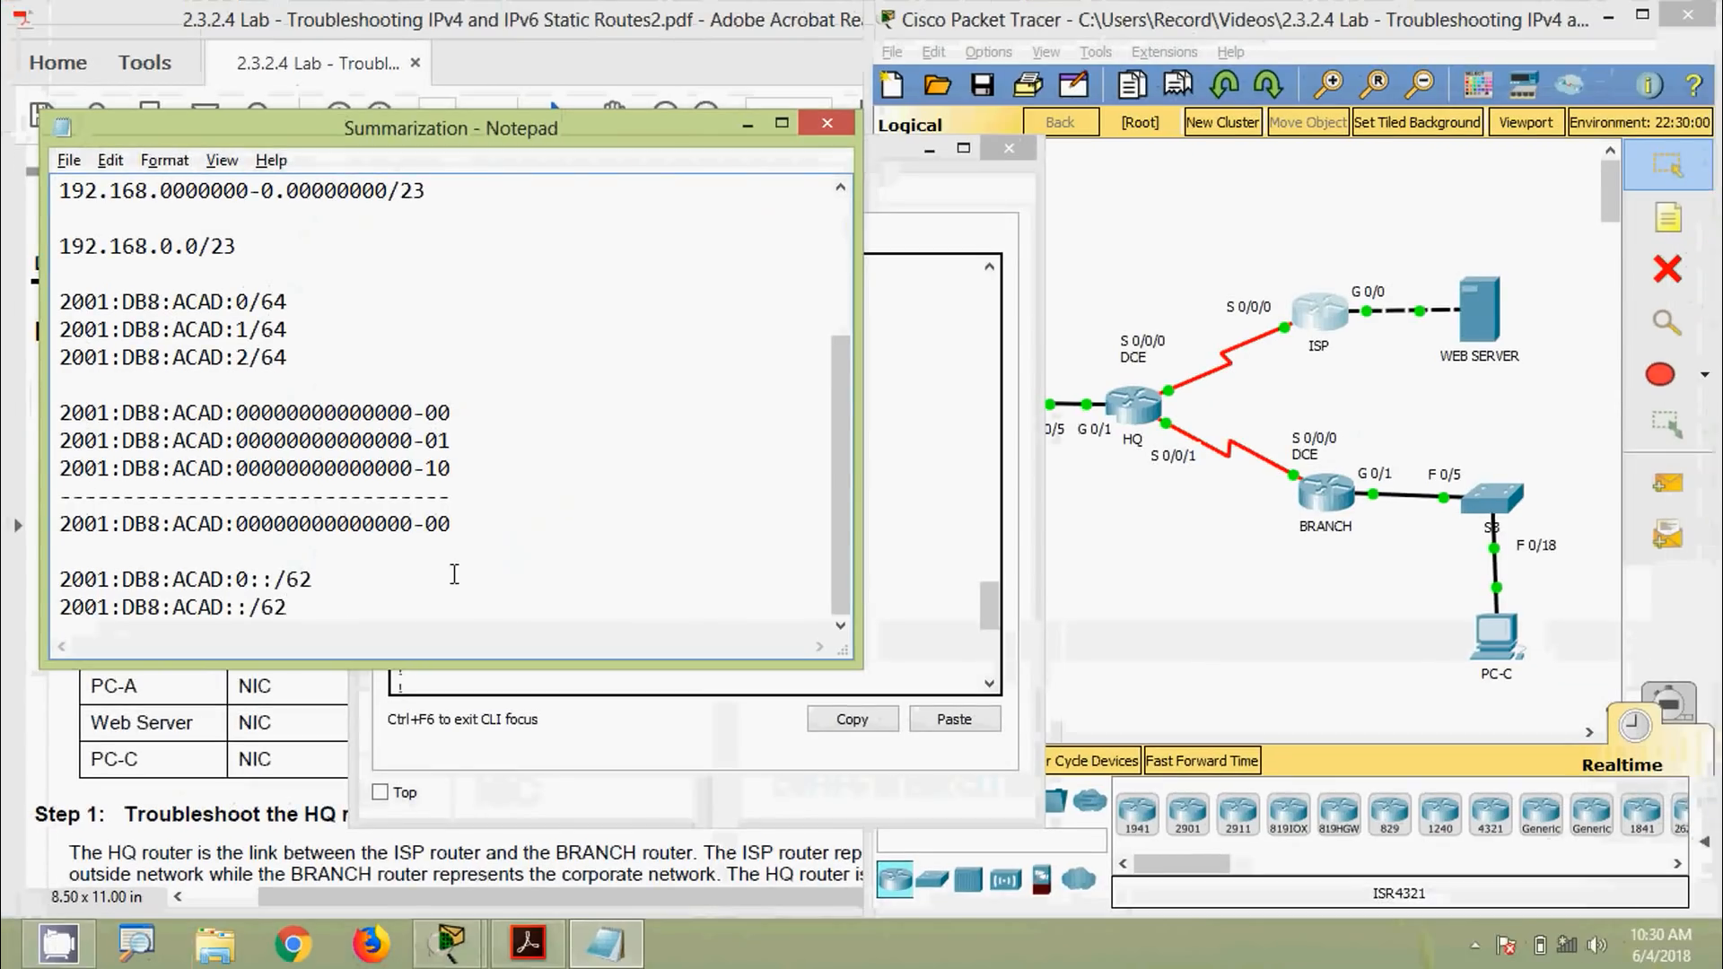
{"action": "left_click", "coordinate": [931, 432]}
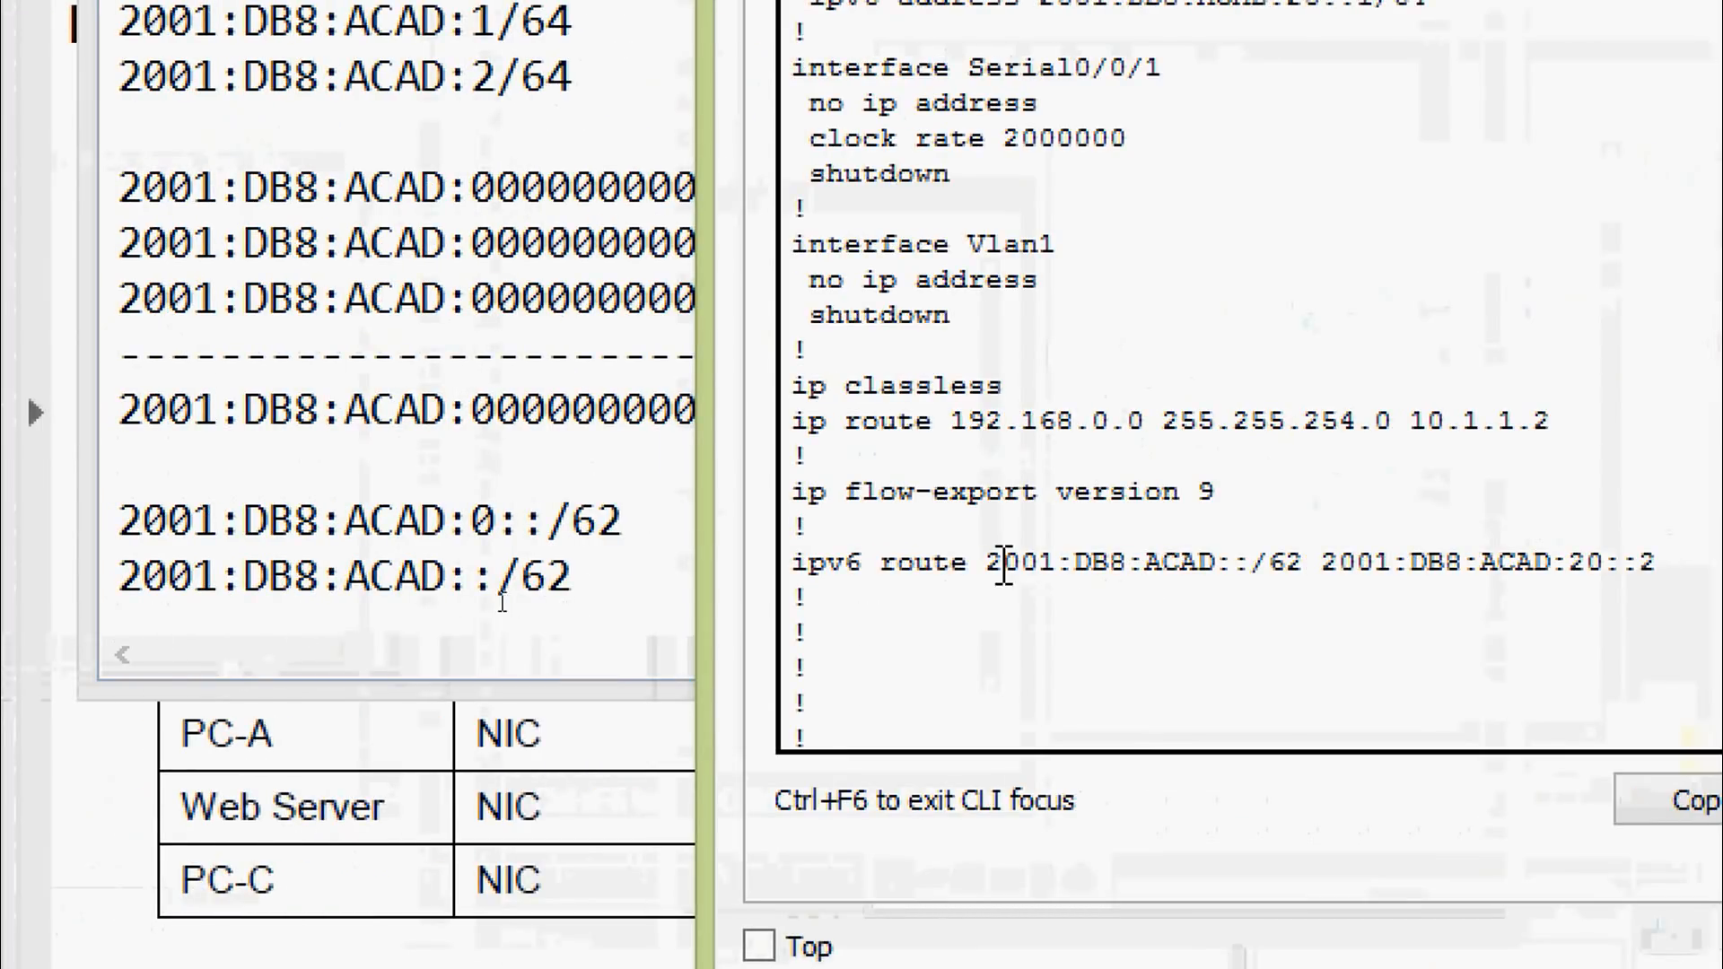
{"action": "left_click_drag", "start_coordinate": [988, 564], "coordinate": [1322, 541]}
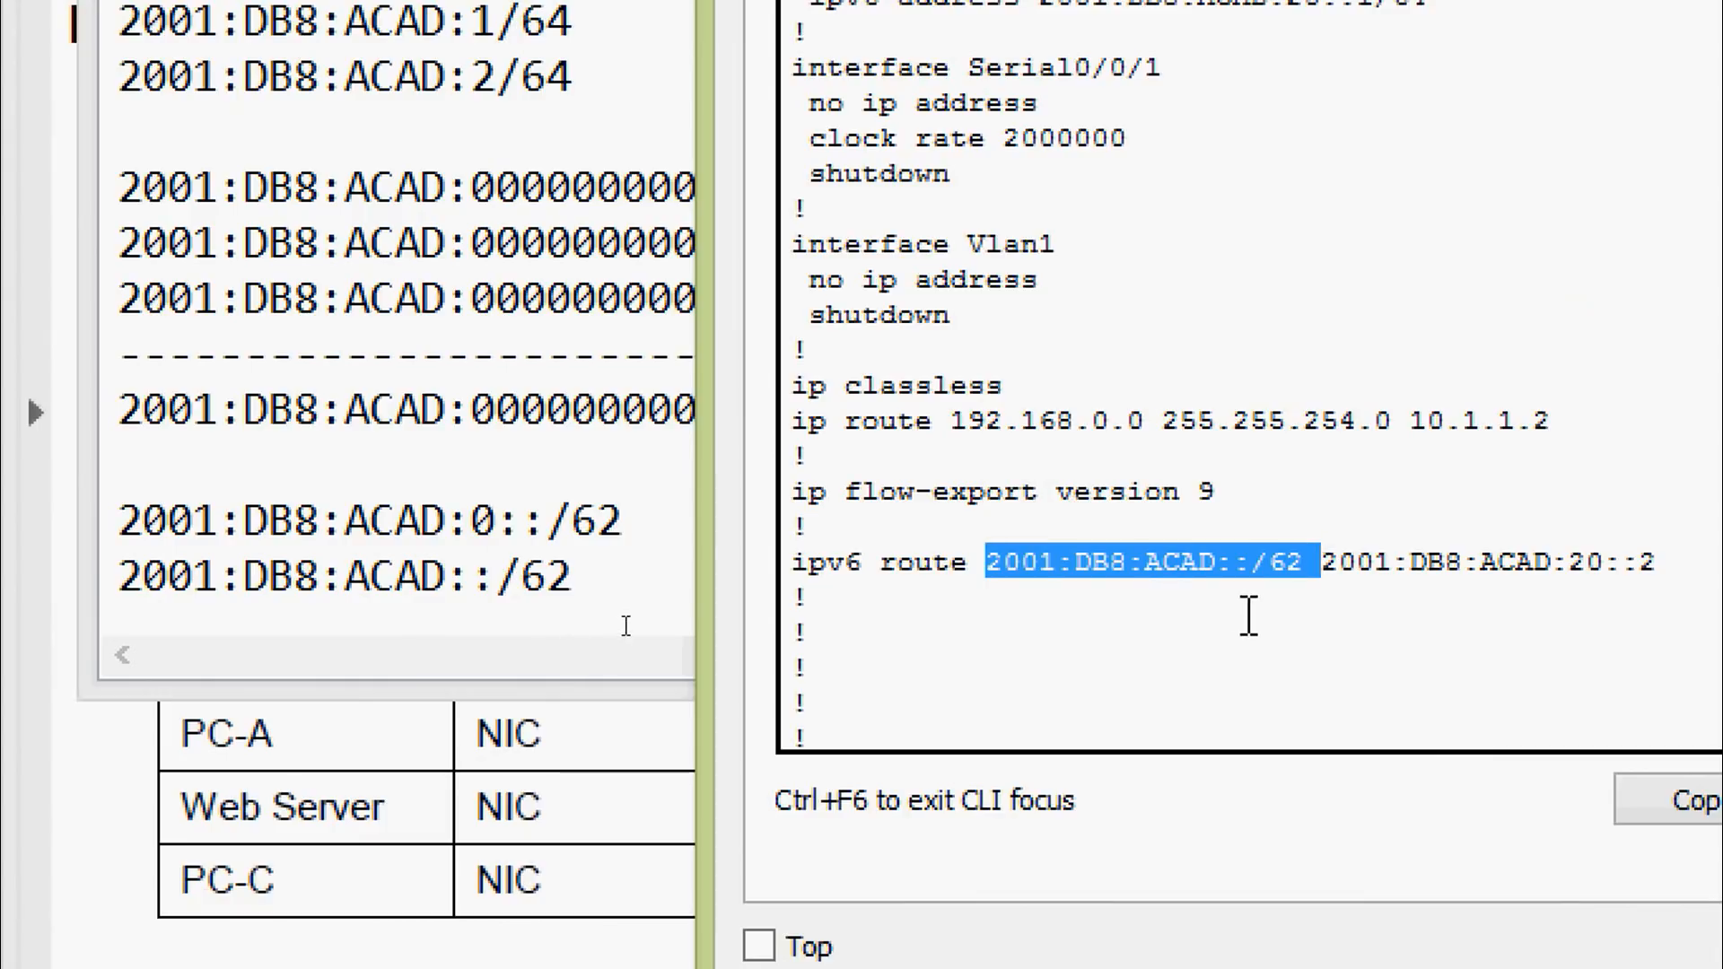
{"action": "left_click", "coordinate": [1318, 590]}
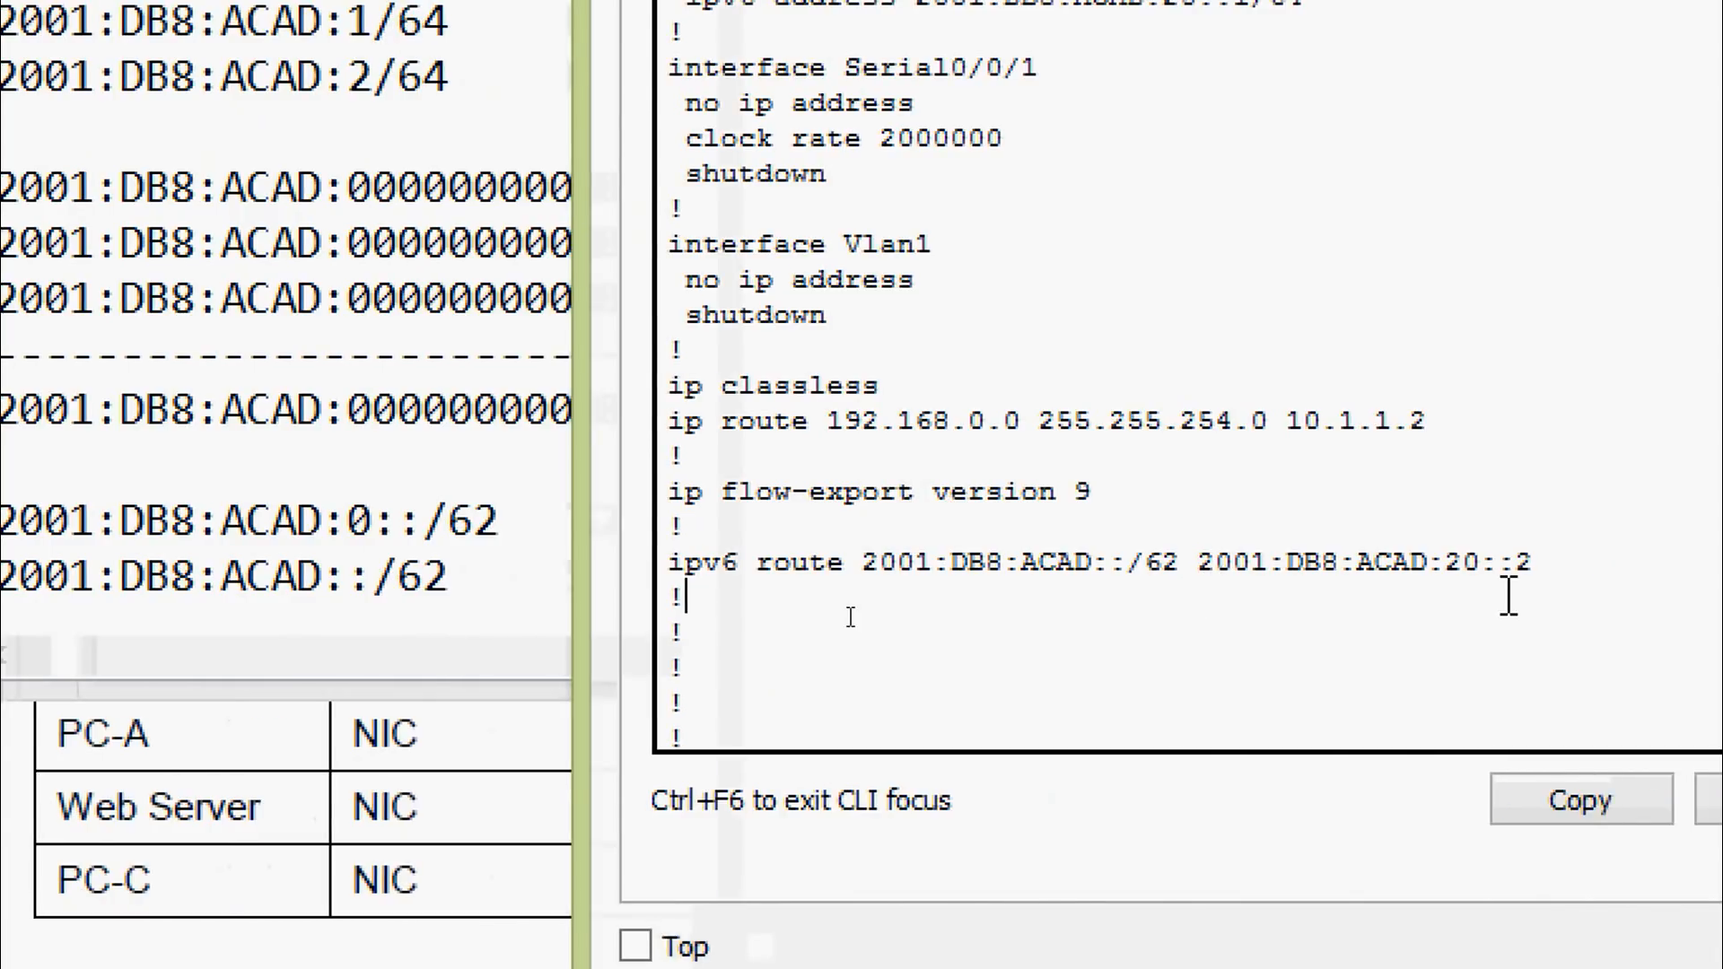
{"action": "left_click_drag", "start_coordinate": [1322, 563], "coordinate": [1425, 589]}
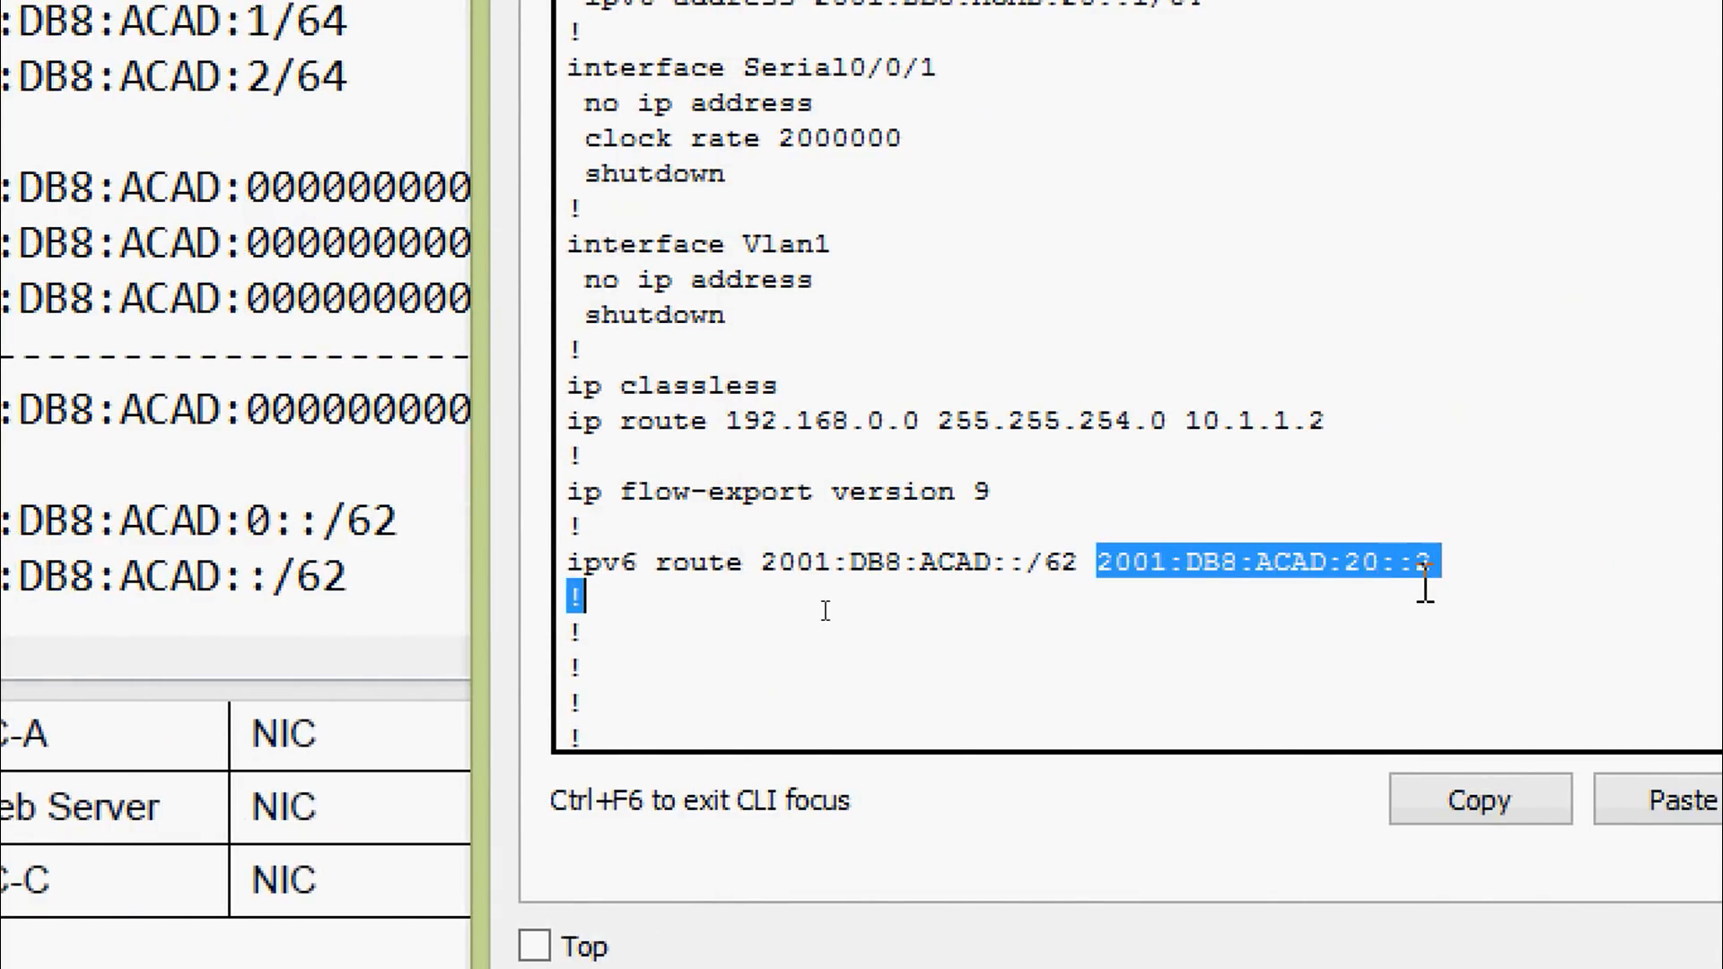
{"action": "left_click", "coordinate": [1458, 576]}
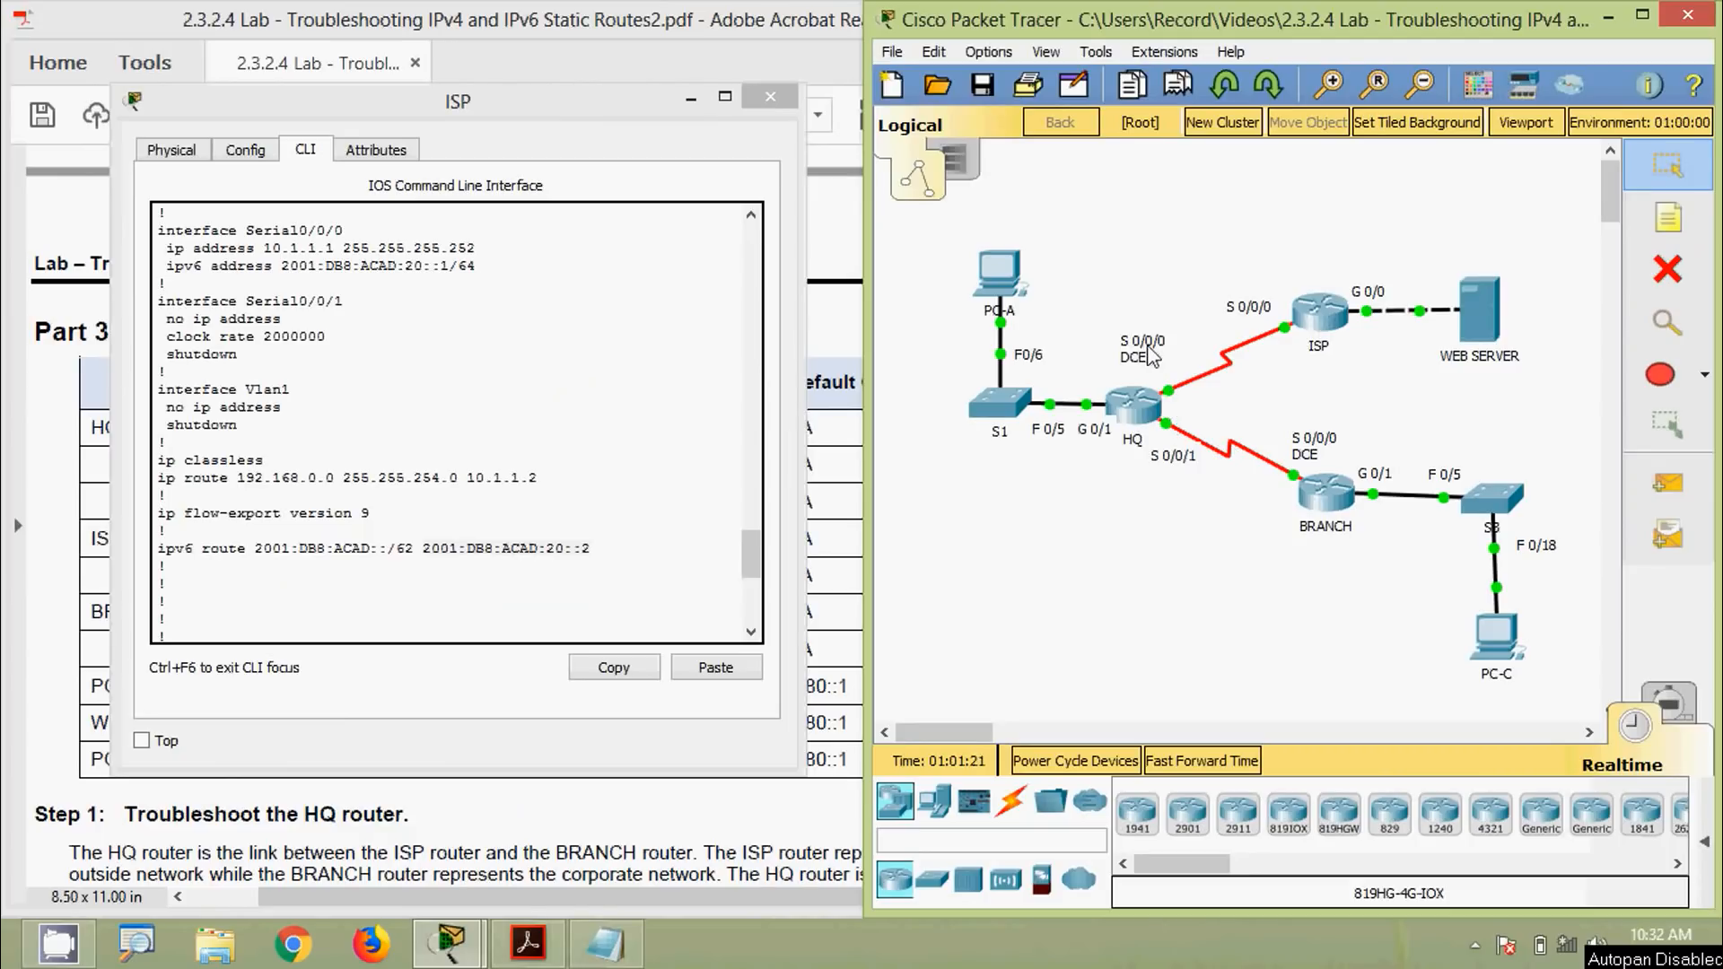
Open HQ's CLI beside ISP's, log in to the console, and enter privileged mode
{"action": "left_click", "coordinate": [1147, 405]}
{"action": "left_click_drag", "start_coordinate": [882, 132], "coordinate": [1200, 75]}
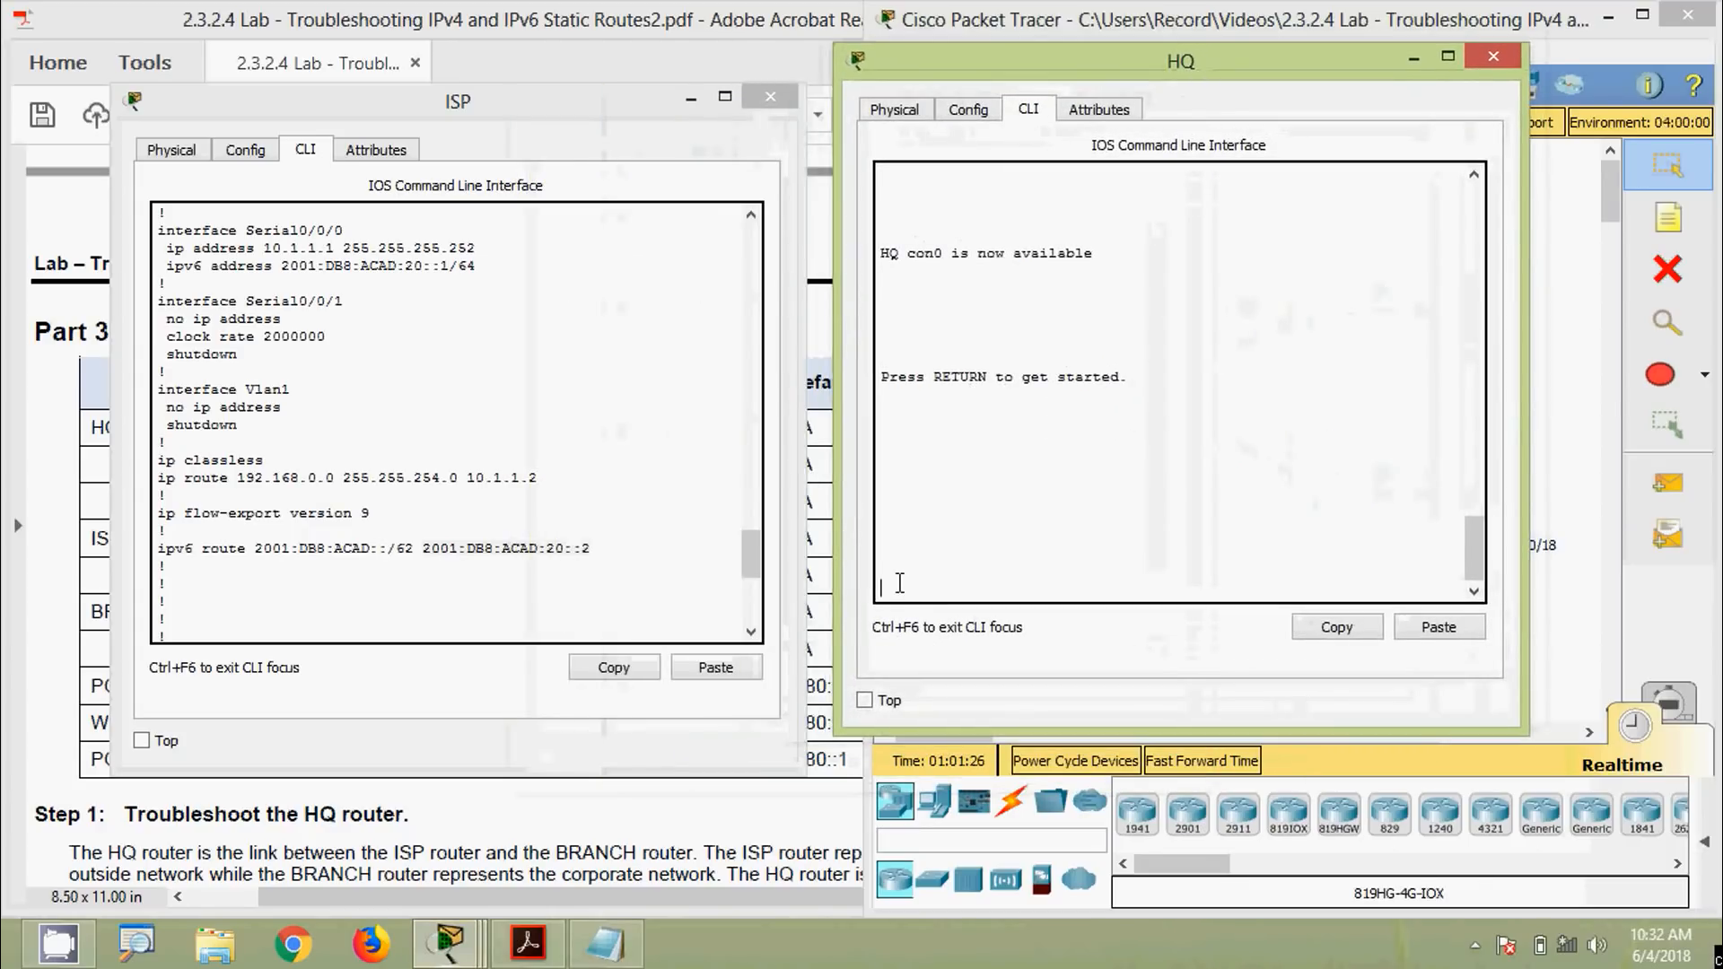
{"action": "key", "text": "Return"}
{"action": "key", "text": "Return"}
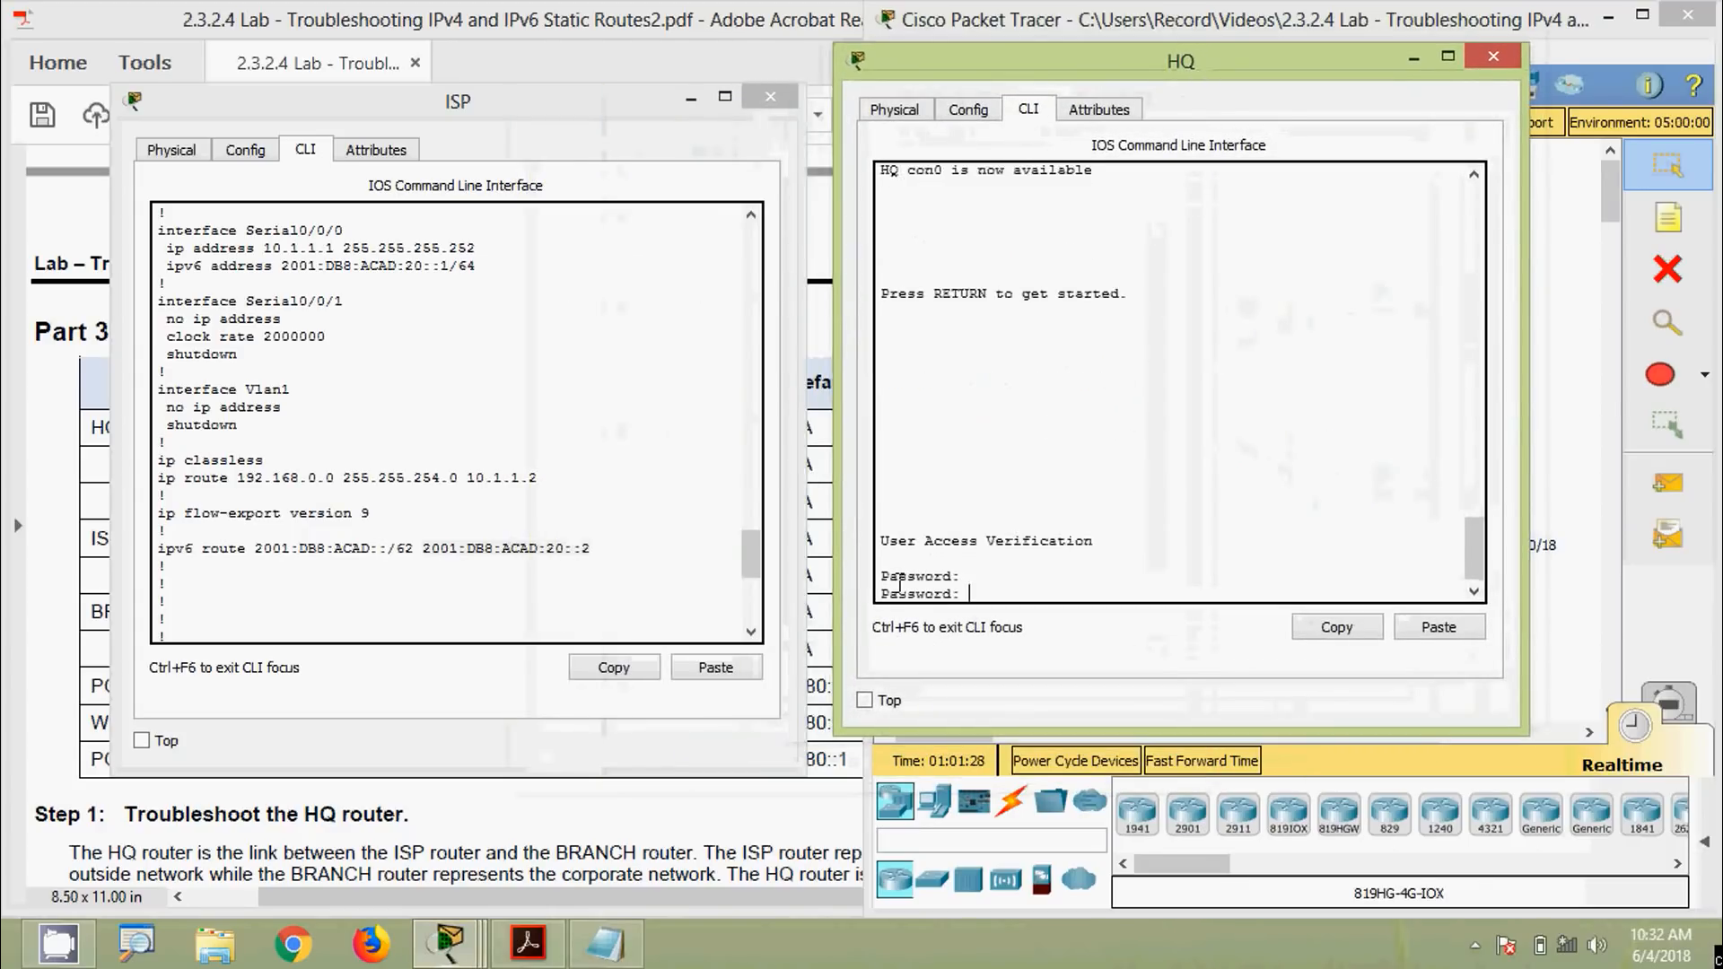
{"action": "key", "text": "Return"}
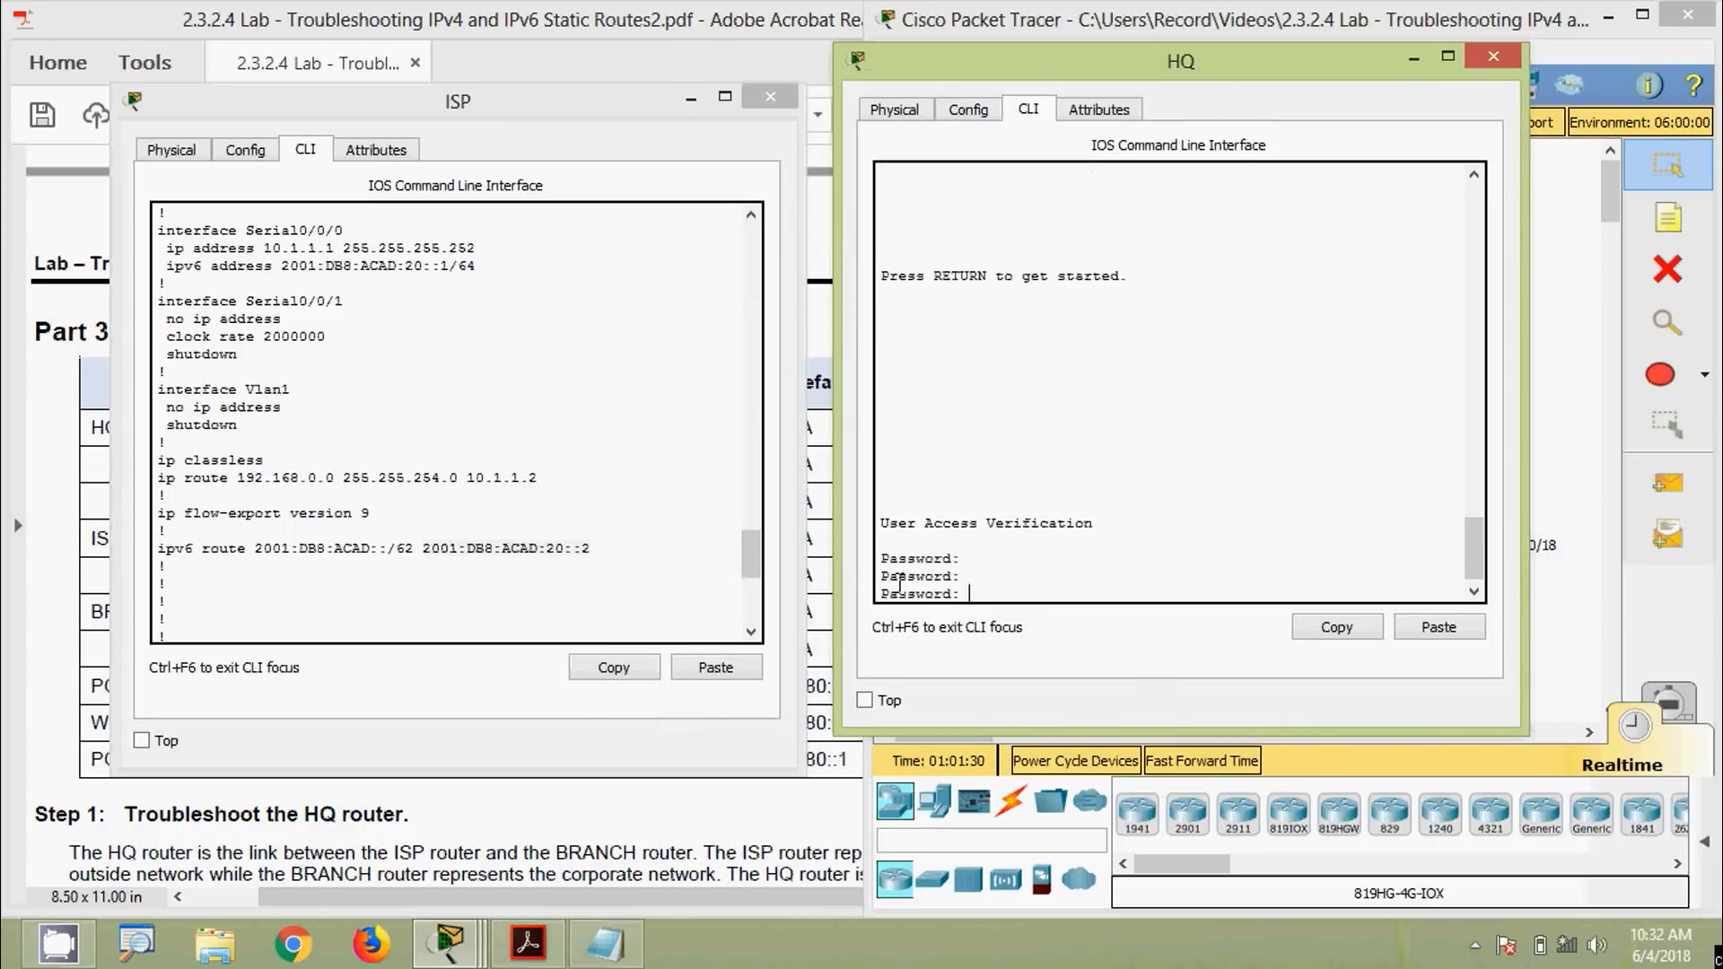
{"action": "key", "text": "Return"}
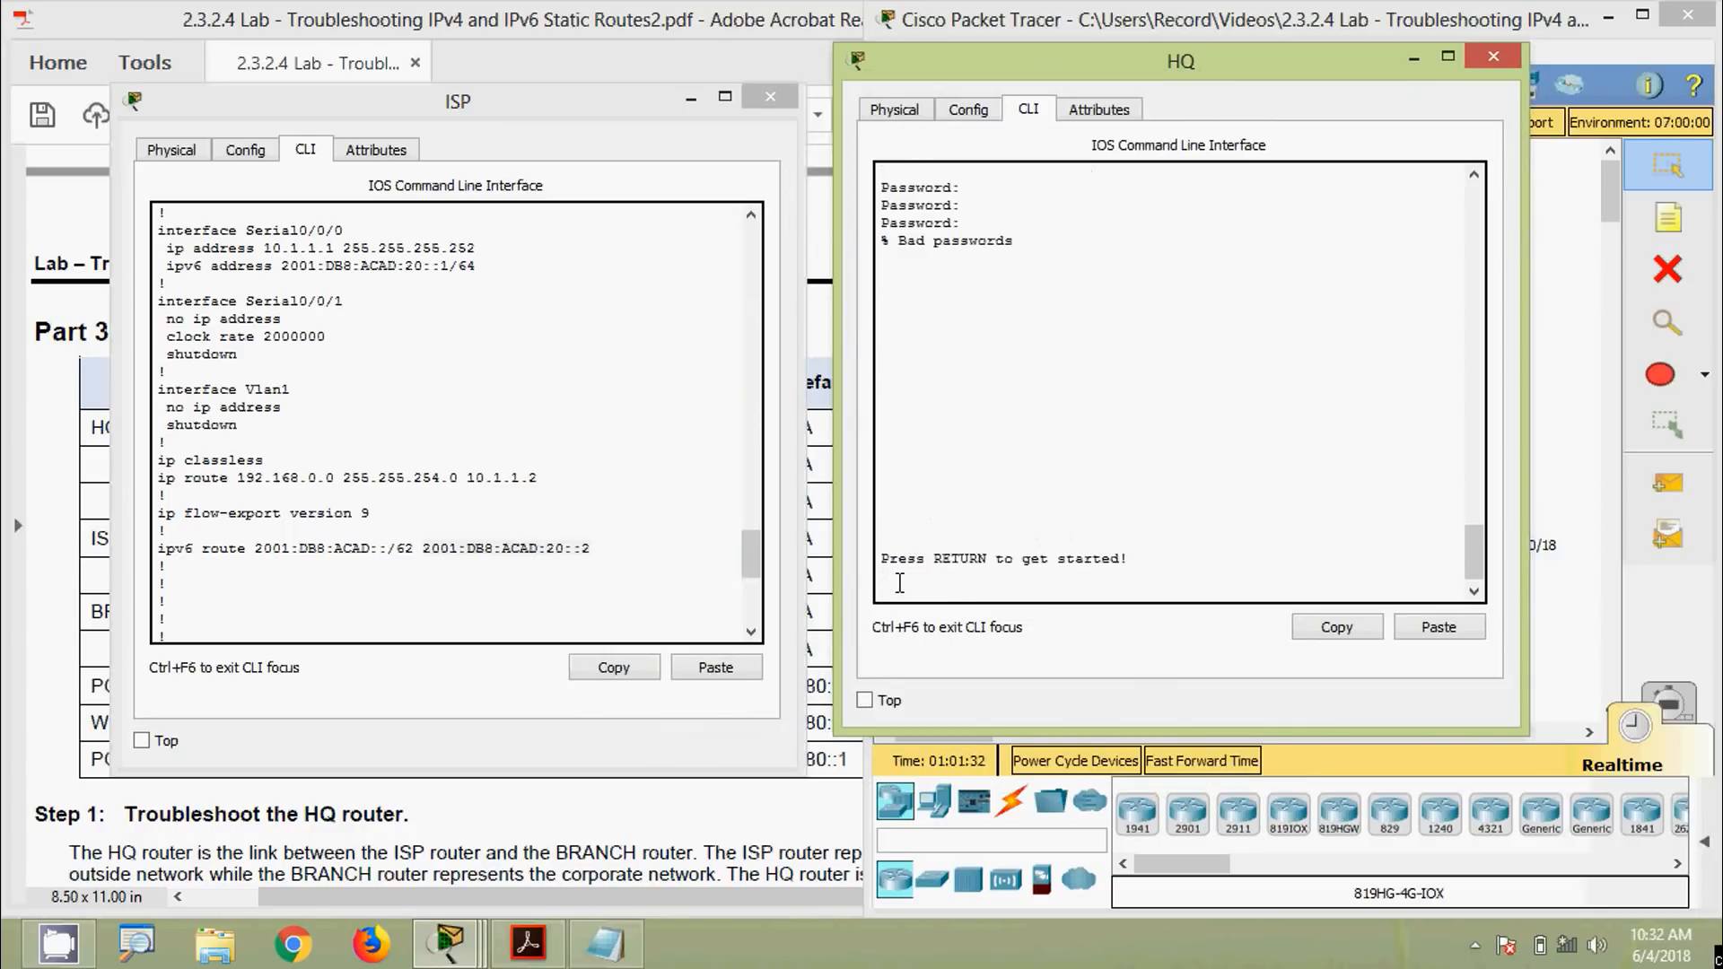
{"action": "key", "text": "Return"}
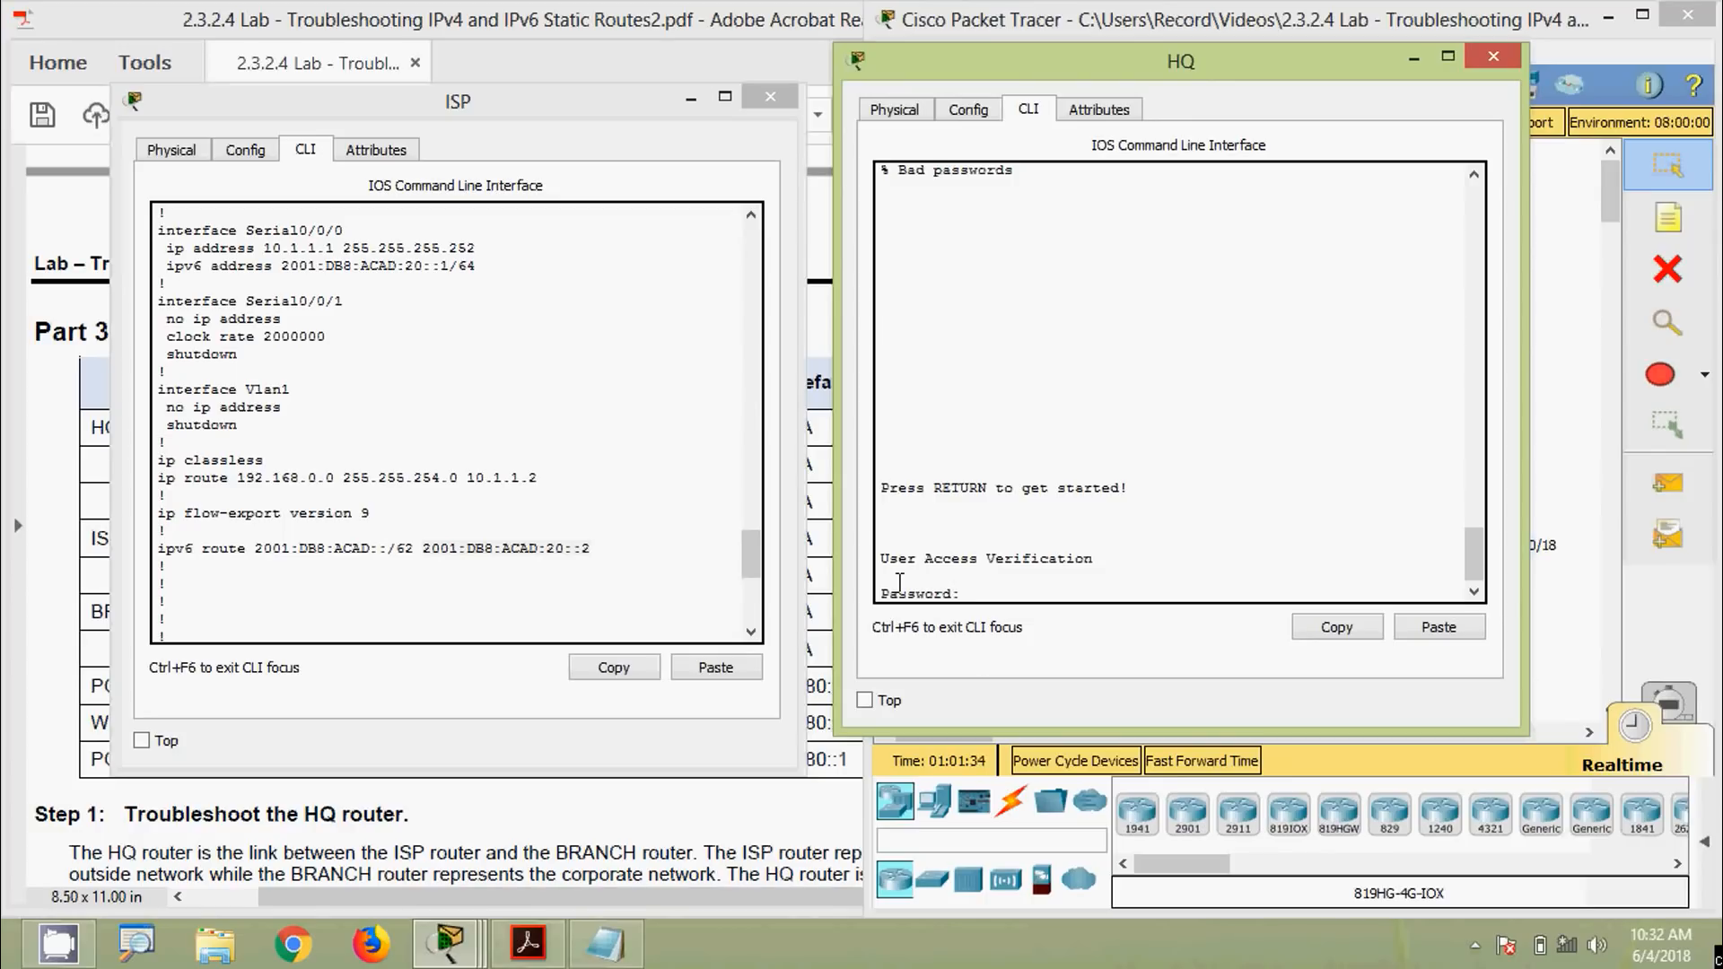
{"action": "key", "text": "Return"}
{"action": "type", "text": "ena"}
{"action": "key", "text": "Return"}
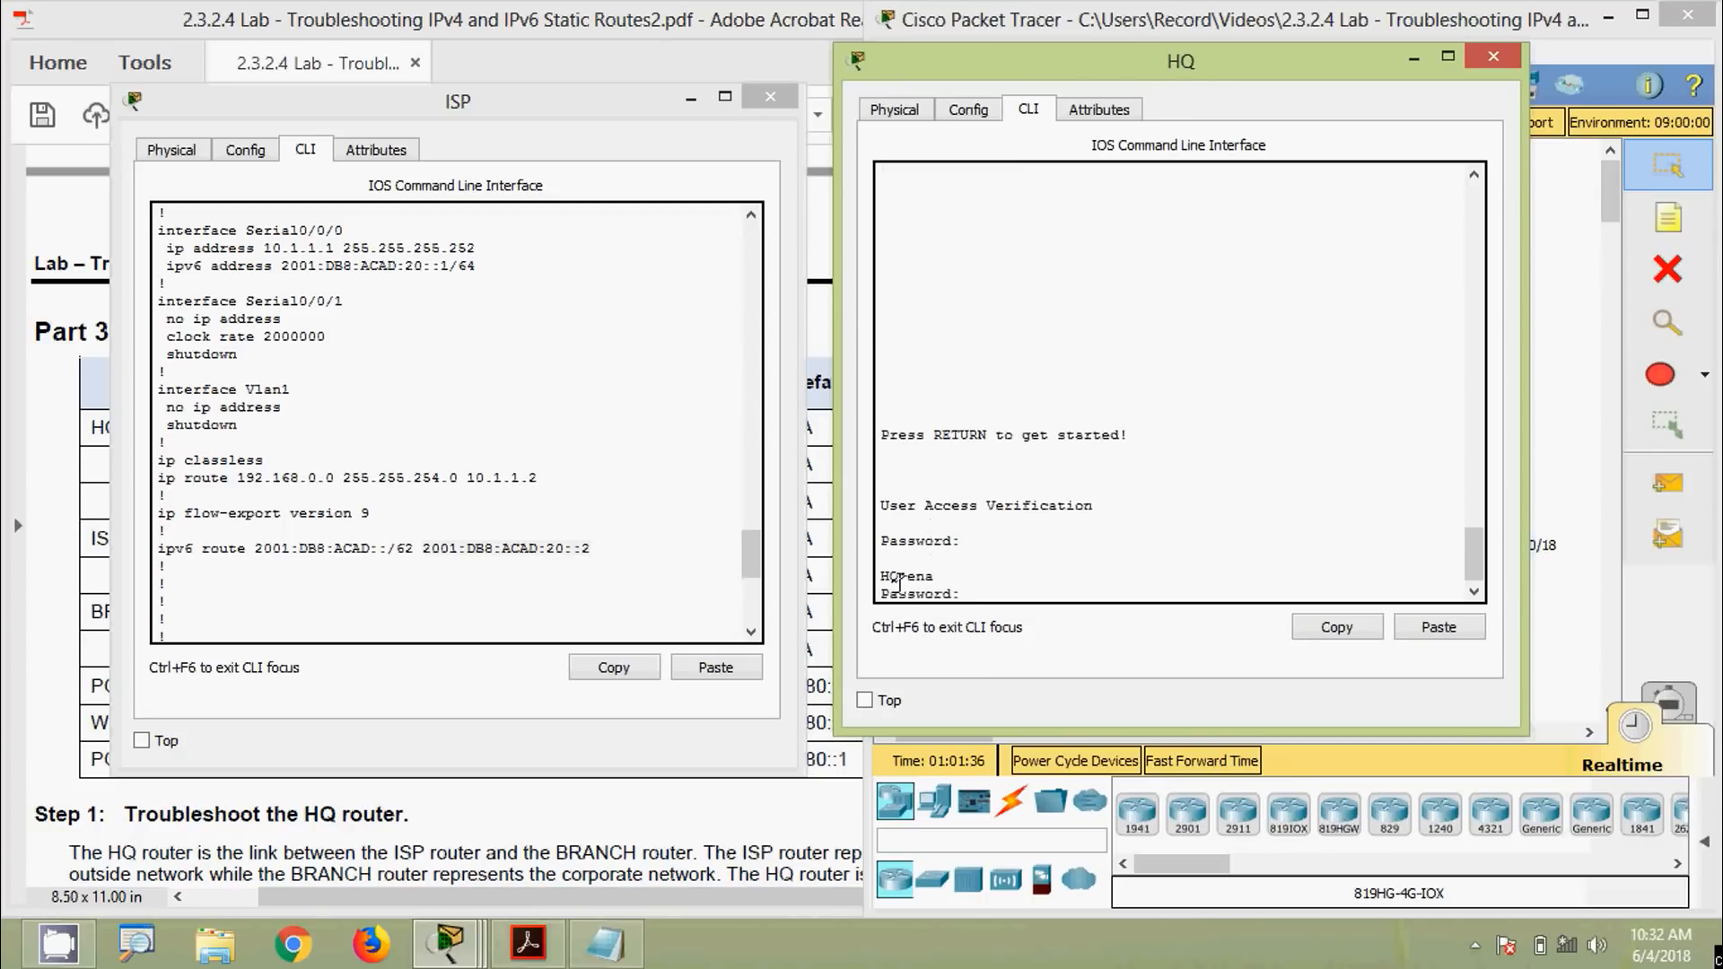
{"action": "key", "text": "Return"}
Run show ipv6 interface brief on HQ and highlight Serial0/0/0's 2001:DB8:ACAD:20::2 address
{"action": "type", "text": "sh"}
{"action": "key", "text": "Tab"}
{"action": "type", "text": "ipv"}
{"action": "key", "text": "Tab"}
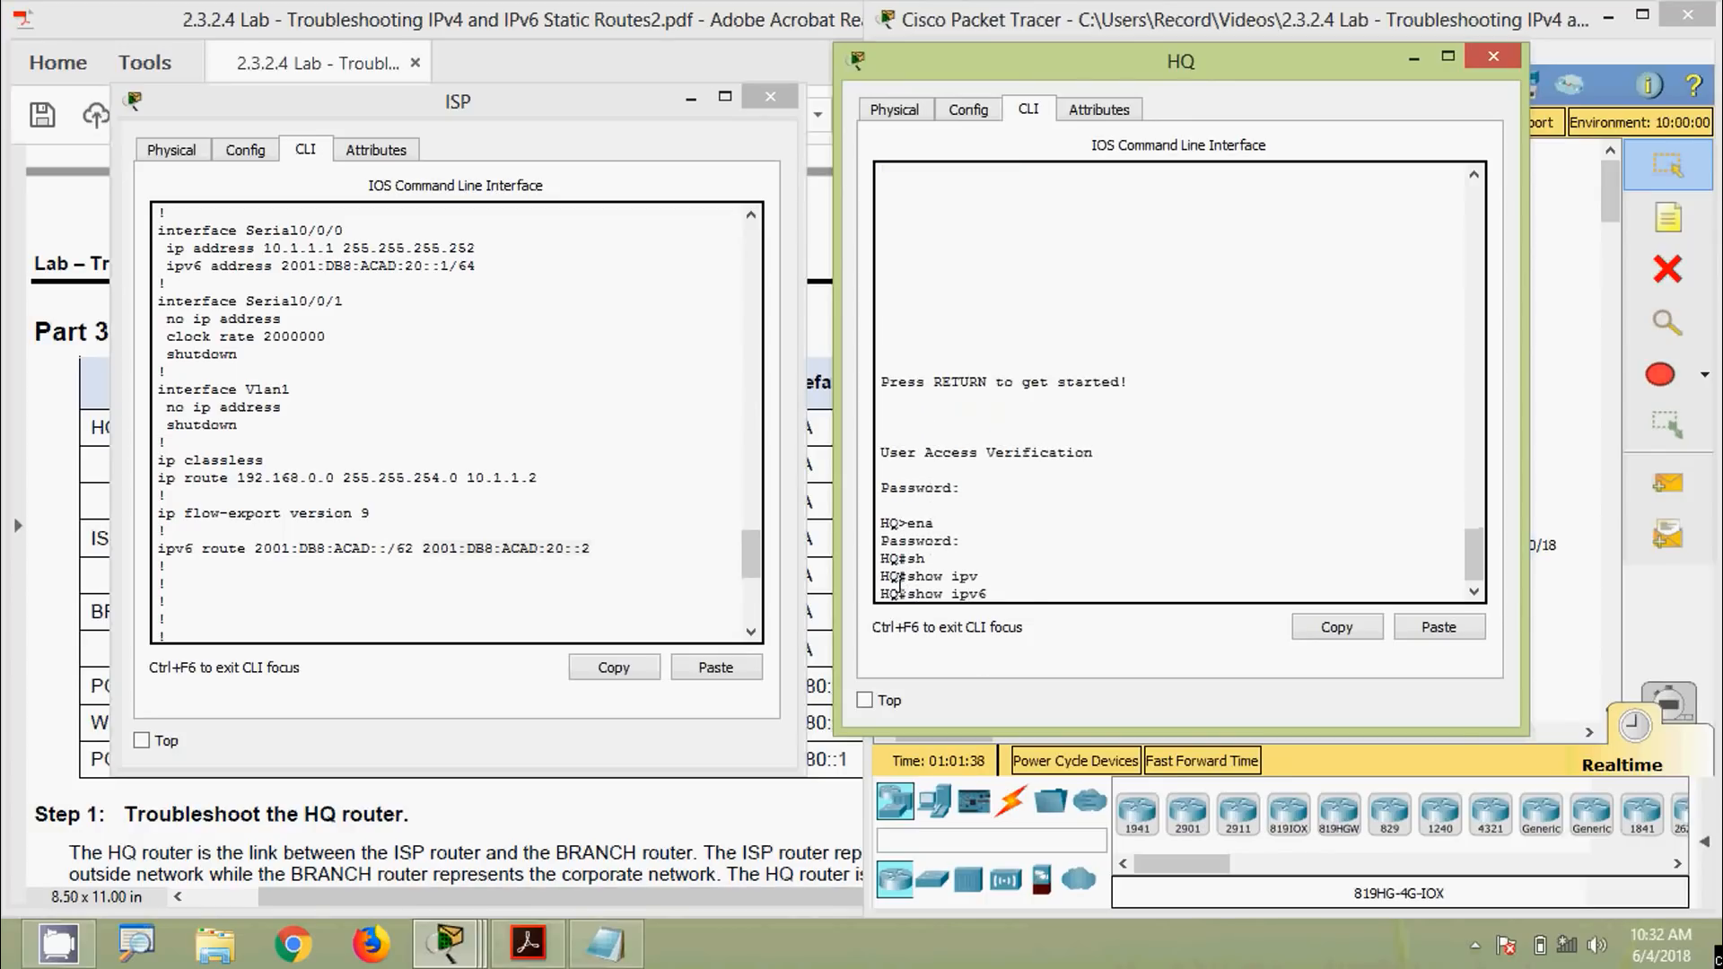
{"action": "type", "text": "inter"}
{"action": "key", "text": "Tab"}
{"action": "type", "text": "b"}
{"action": "key", "text": "Tab"}
{"action": "key", "text": "Return"}
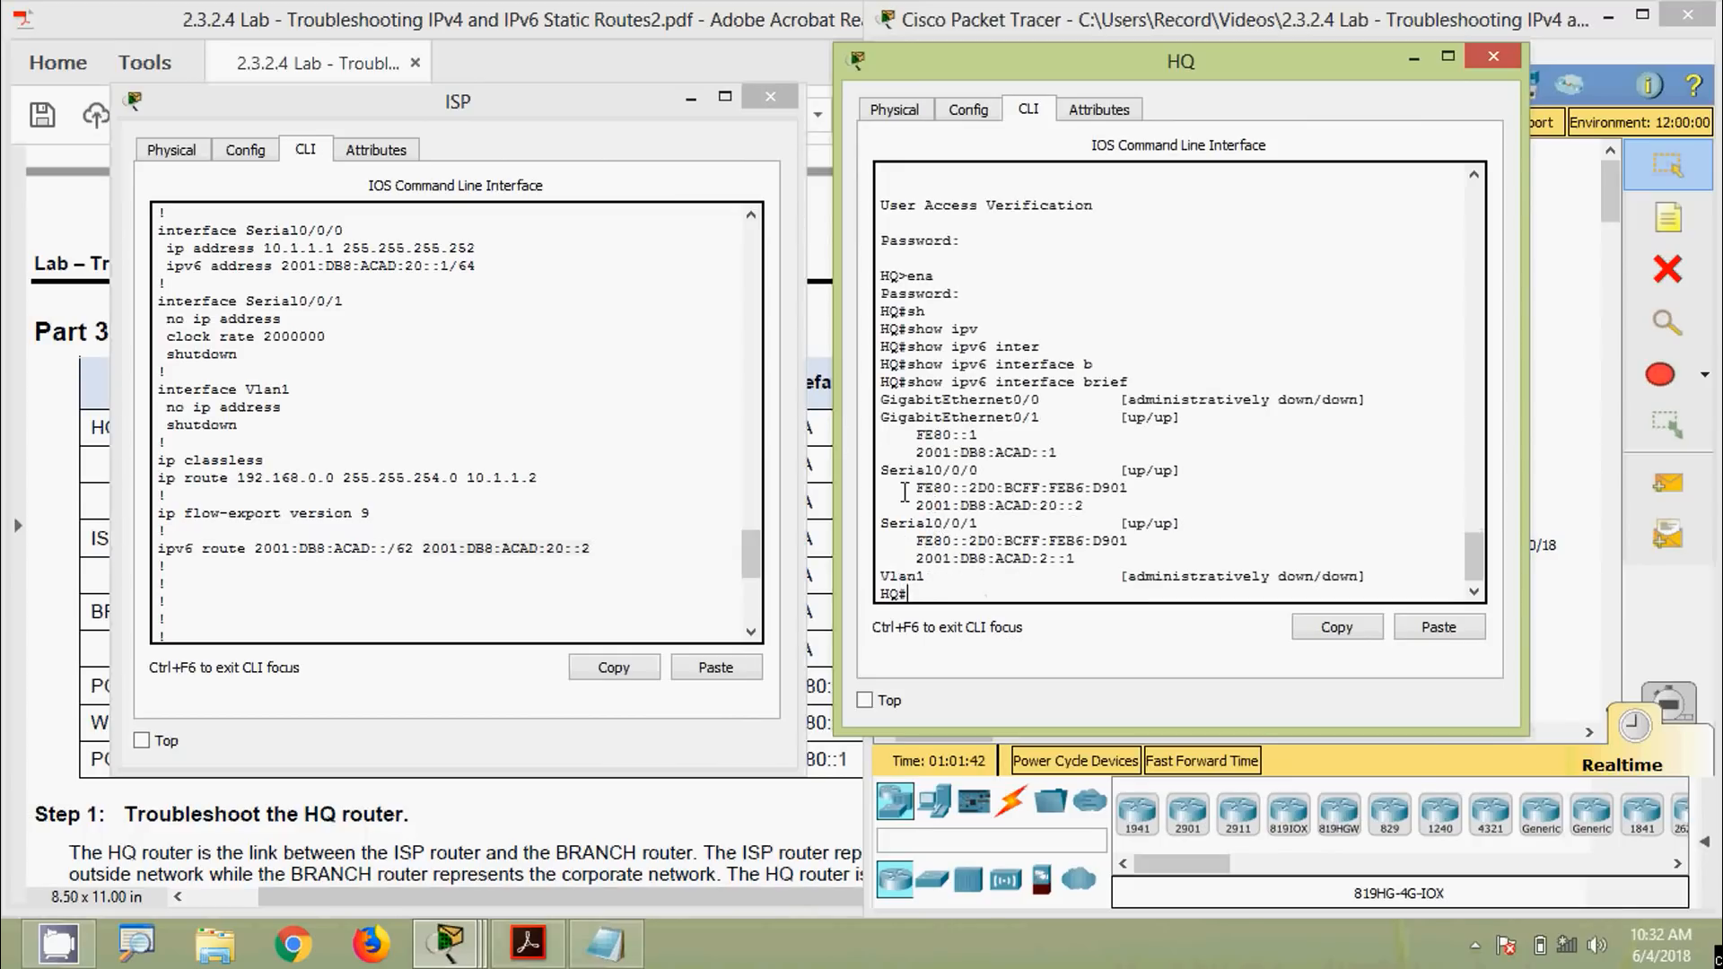
{"action": "left_click_drag", "start_coordinate": [915, 504], "coordinate": [1084, 504]}
{"action": "left_click_drag", "start_coordinate": [946, 79], "coordinate": [713, 120]}
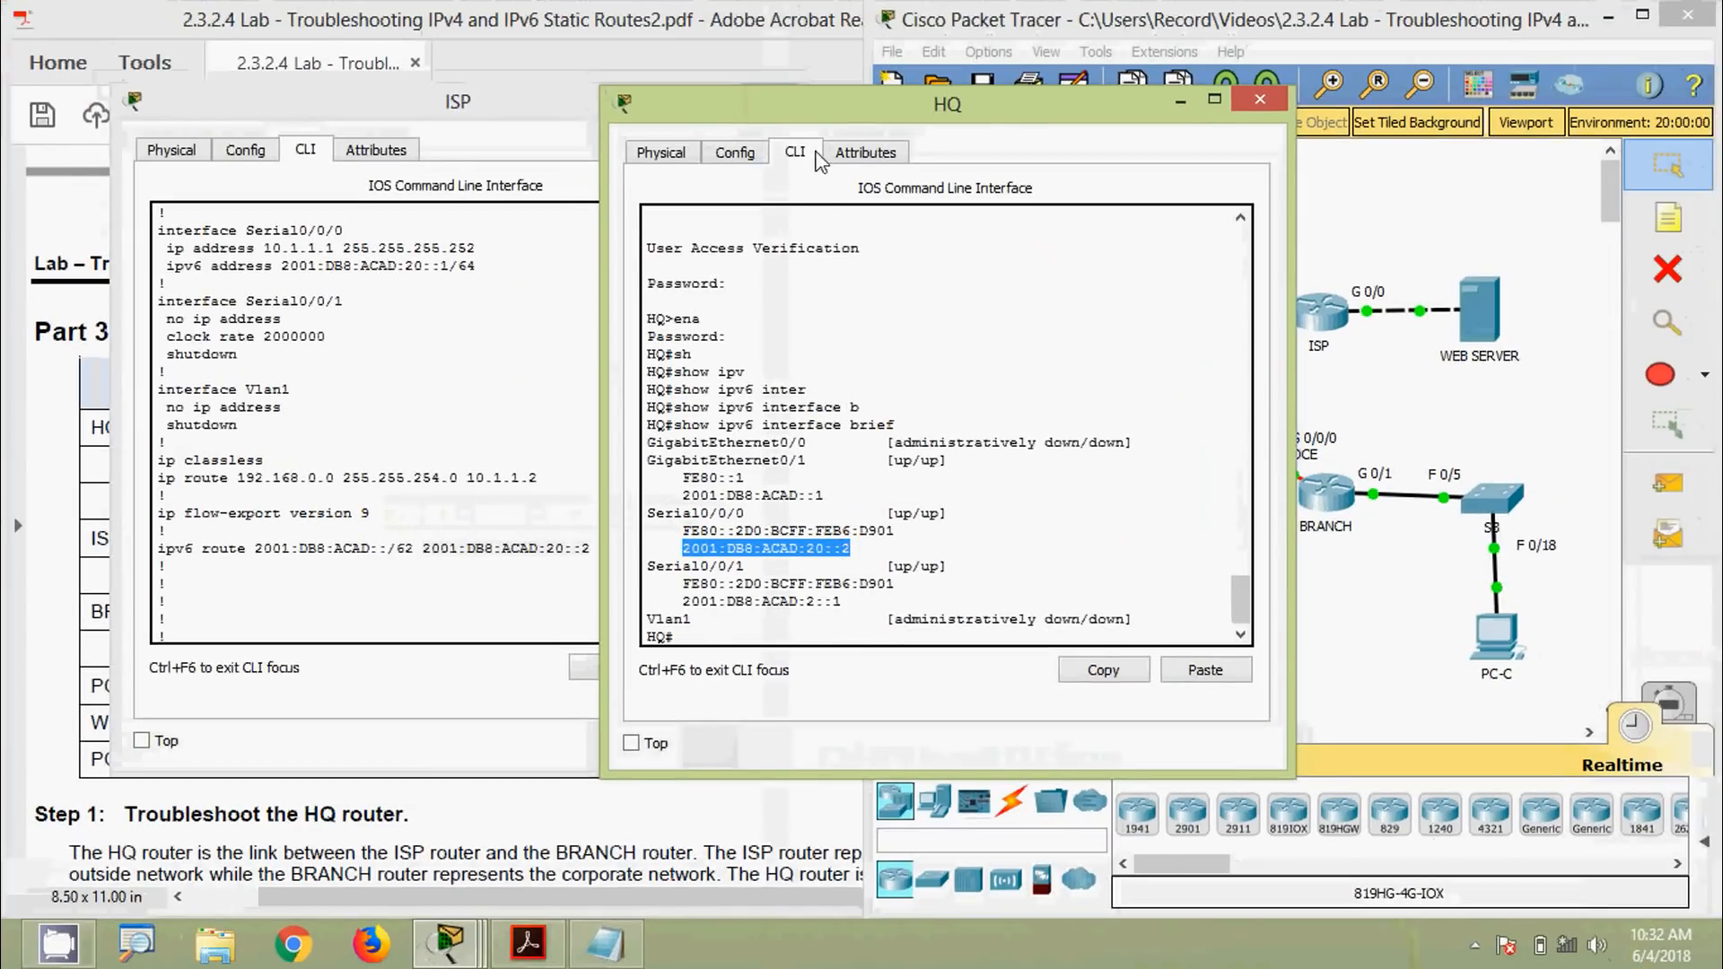
{"action": "left_click_drag", "start_coordinate": [813, 104], "coordinate": [1102, 111]}
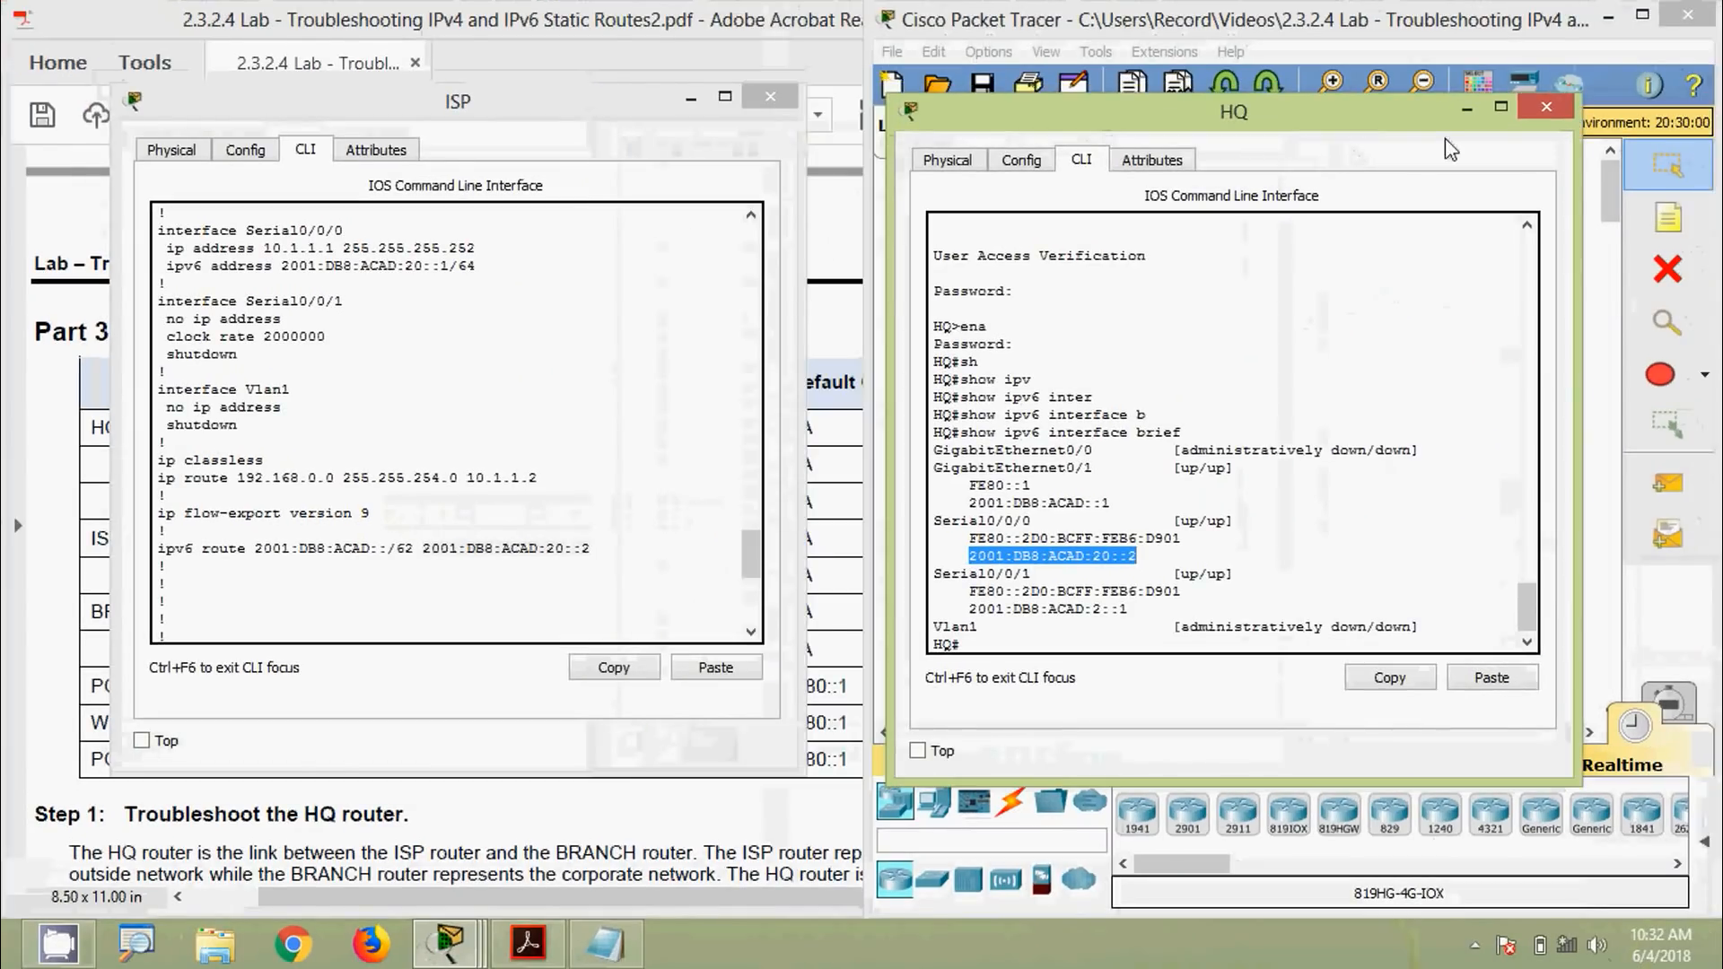
Close the HQ and ISP router windows and scroll the lab PDF down to Step 3
{"action": "left_click", "coordinate": [1537, 107]}
{"action": "left_click", "coordinate": [770, 96]}
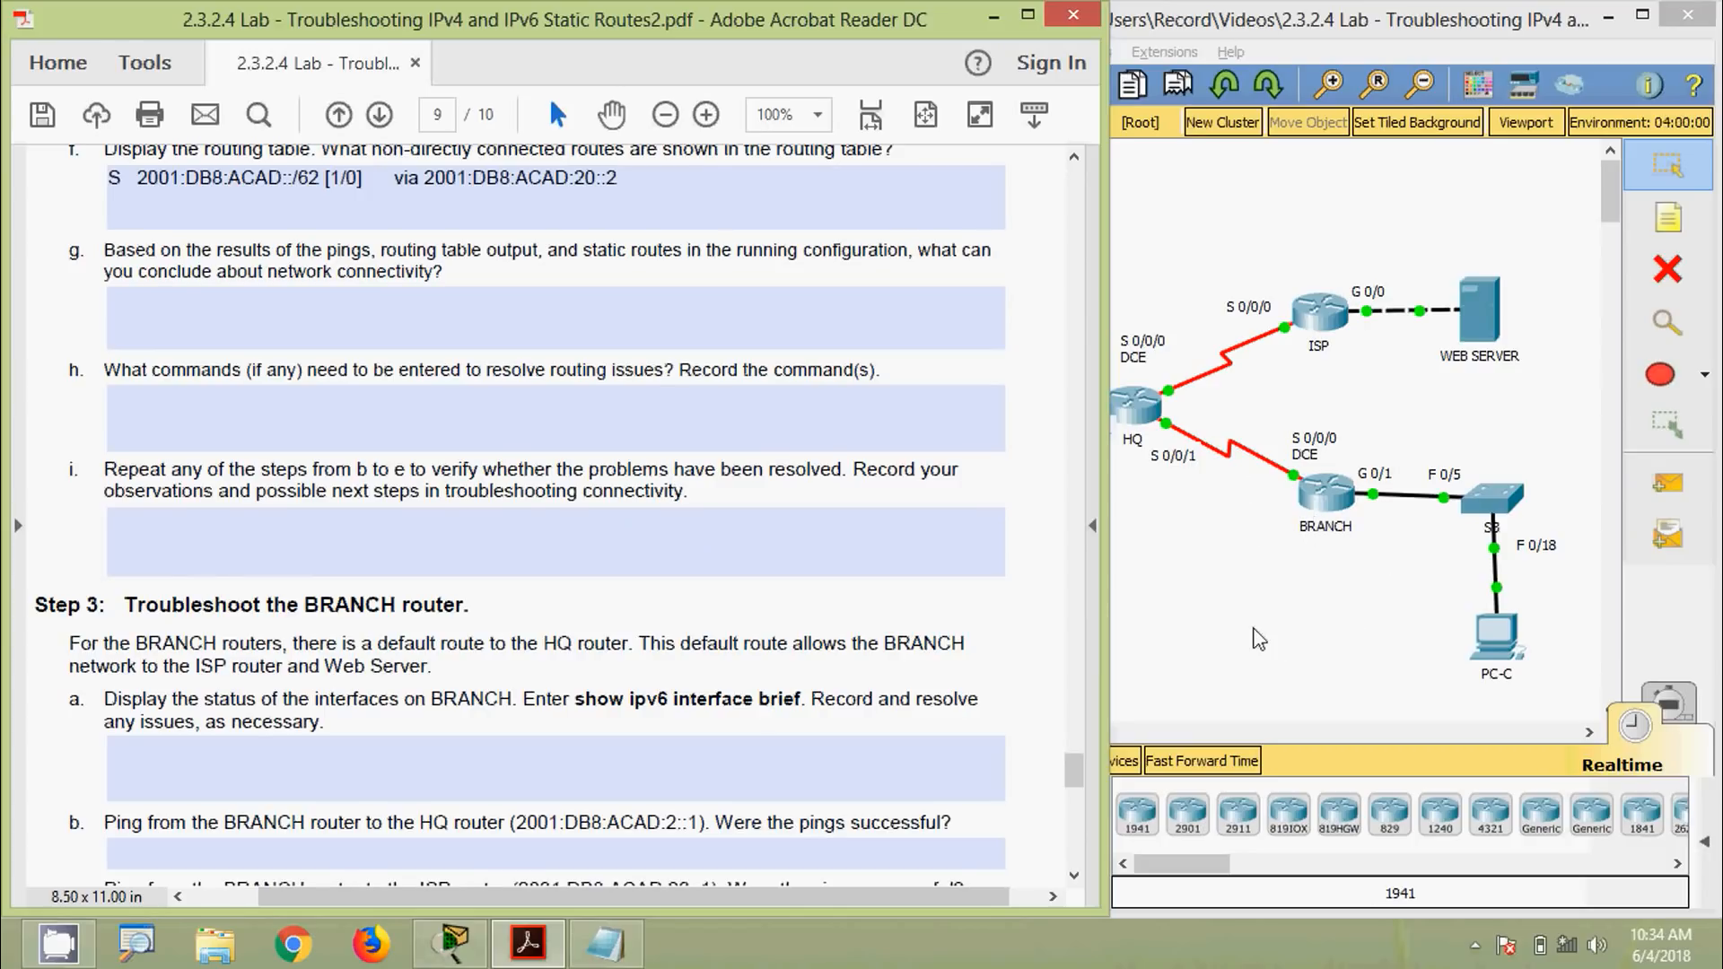
{"action": "scroll", "coordinate": [446, 503], "scroll_direction": "down", "scroll_amount": 3}
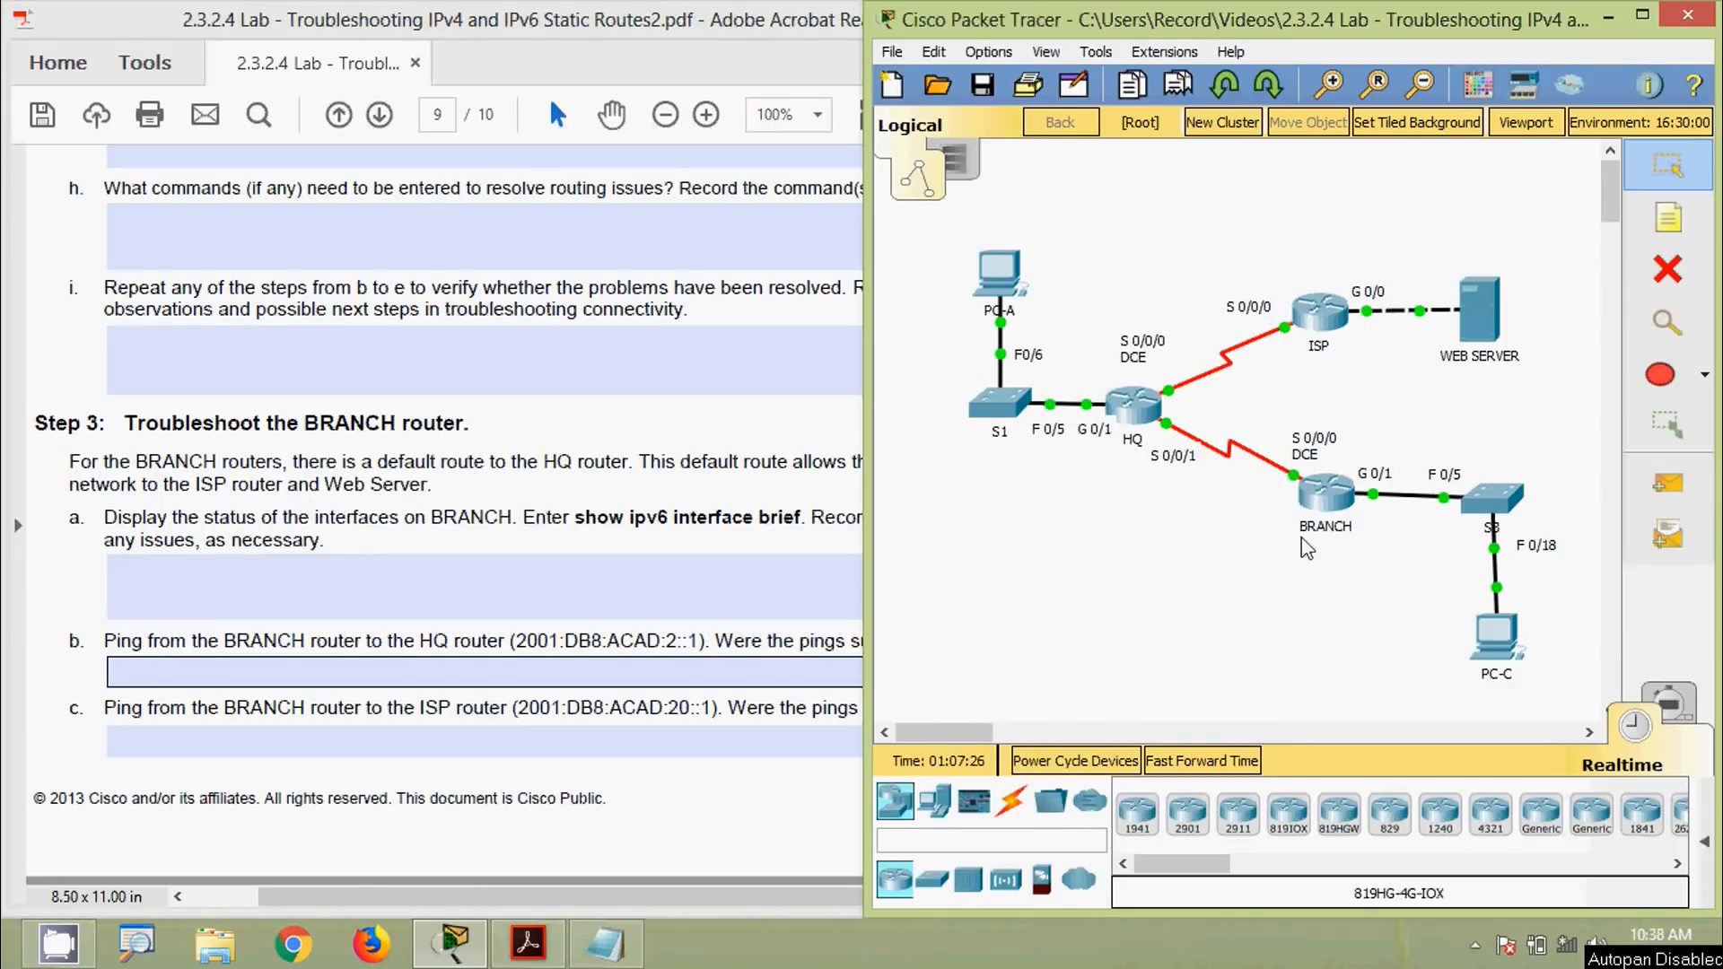
Open BRANCH's CLI and log in with the console and enable passwords
{"action": "double_click", "coordinate": [1324, 489]}
{"action": "left_click", "coordinate": [738, 159]}
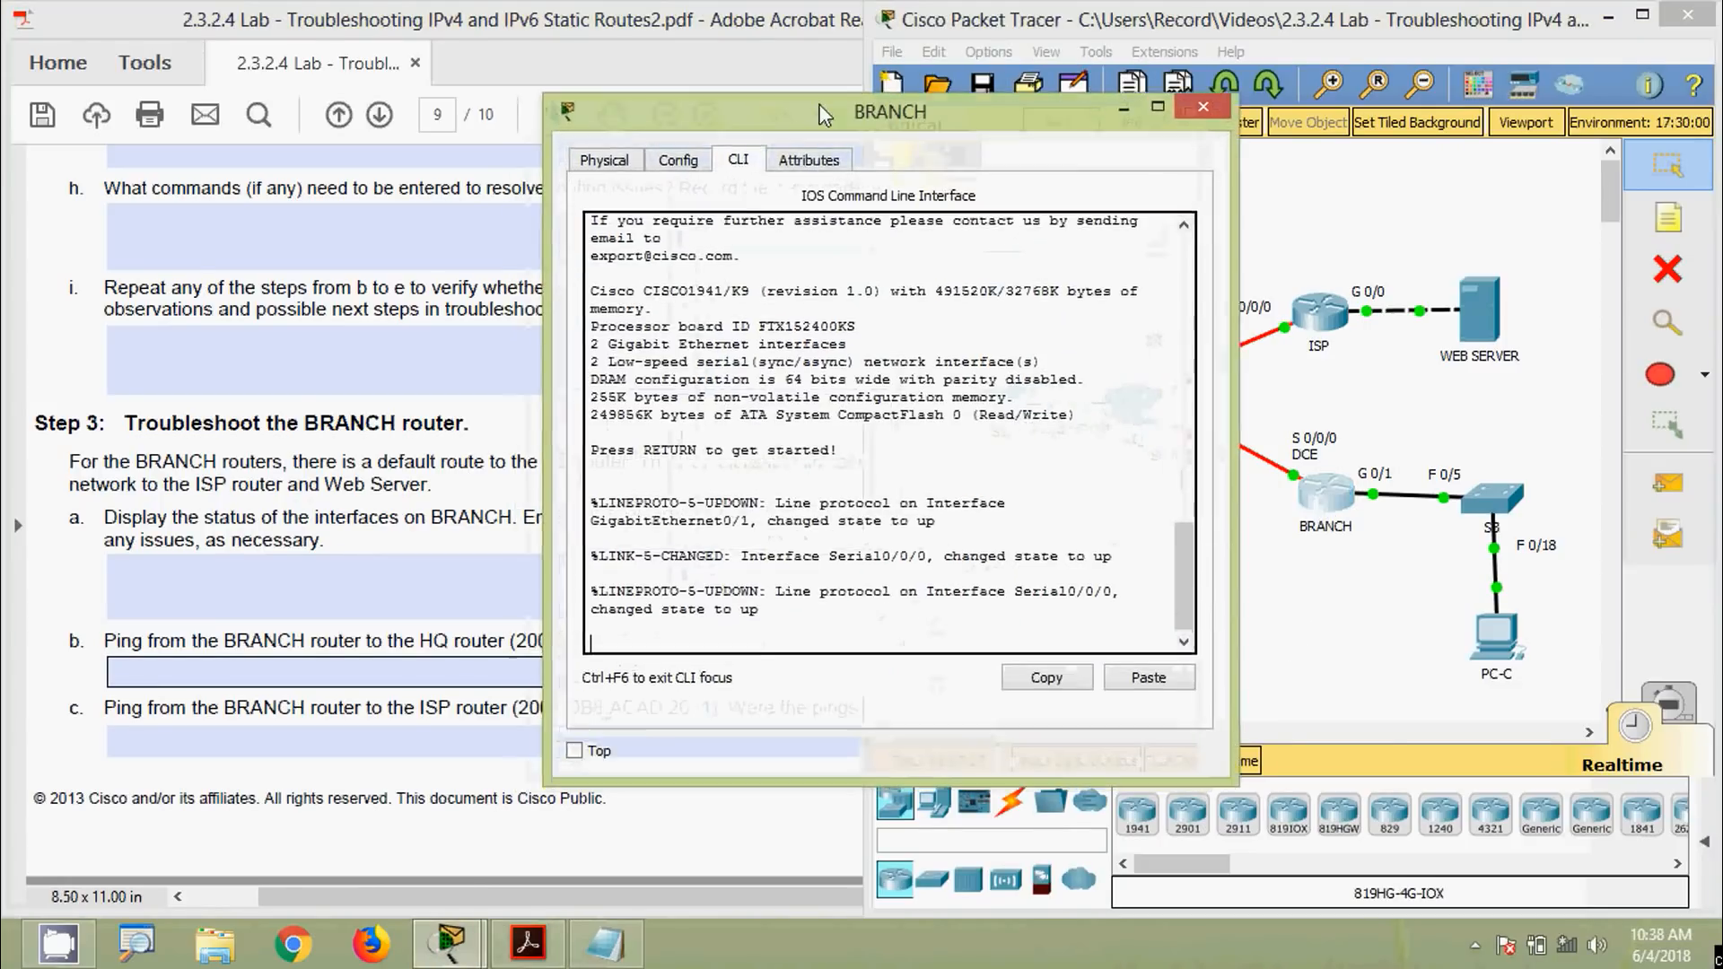
{"action": "left_click_drag", "start_coordinate": [824, 114], "coordinate": [1111, 34]}
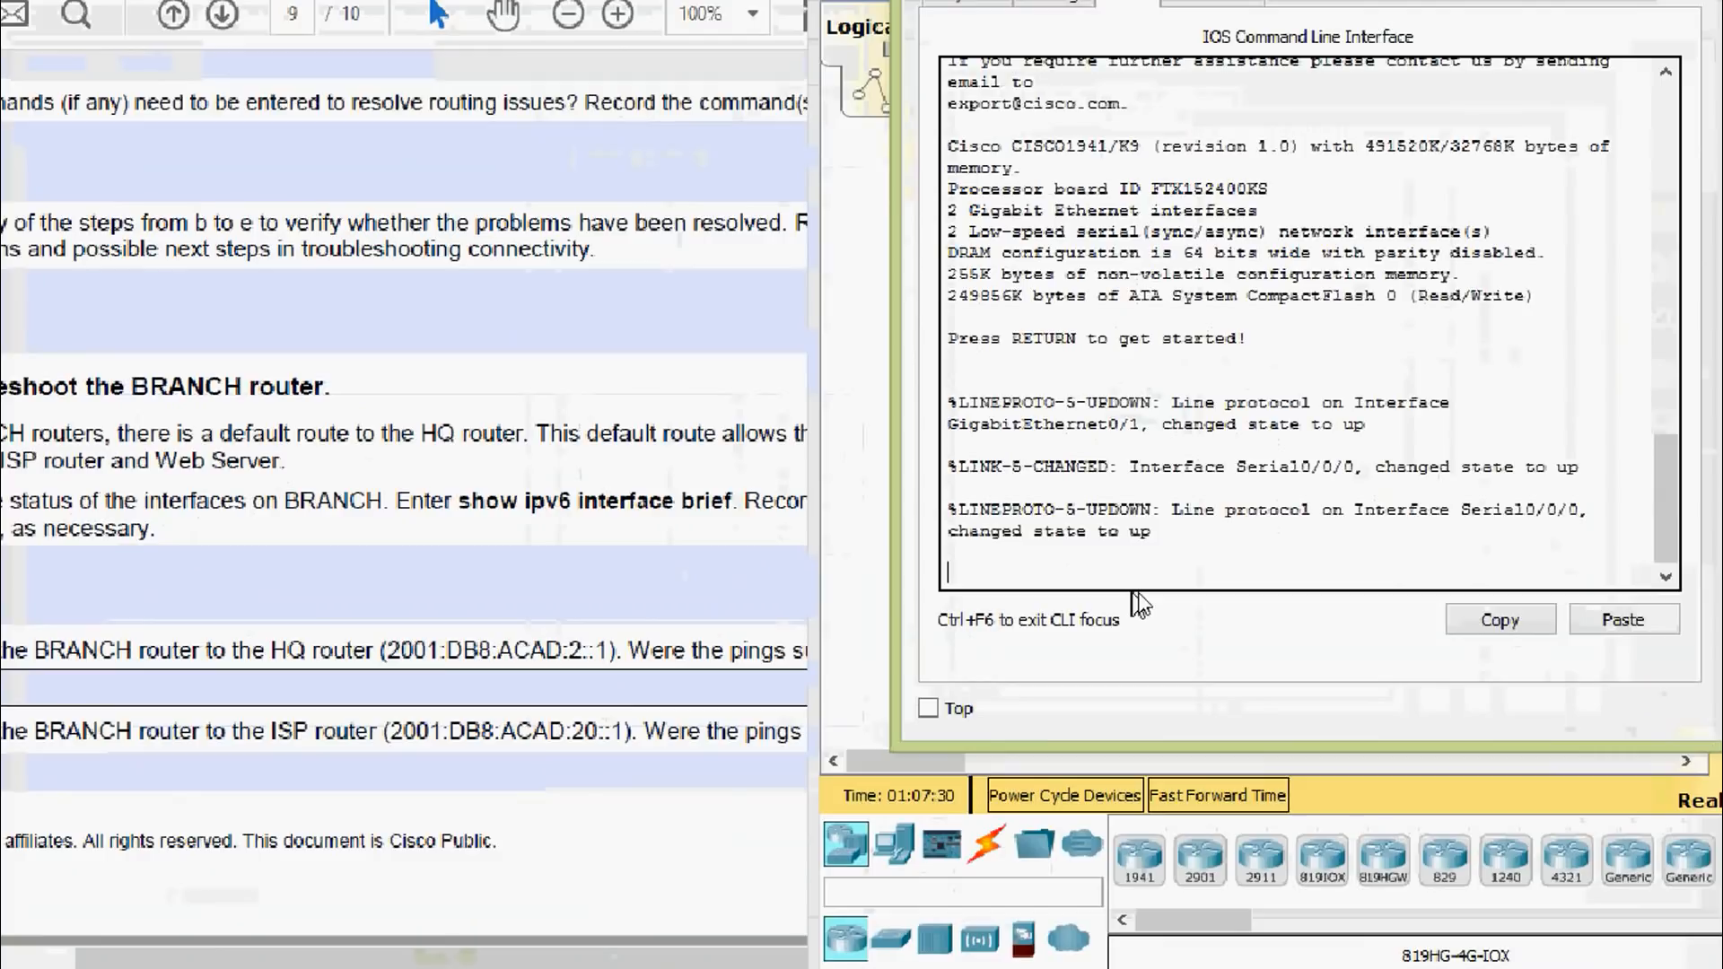
{"action": "key", "text": "Return"}
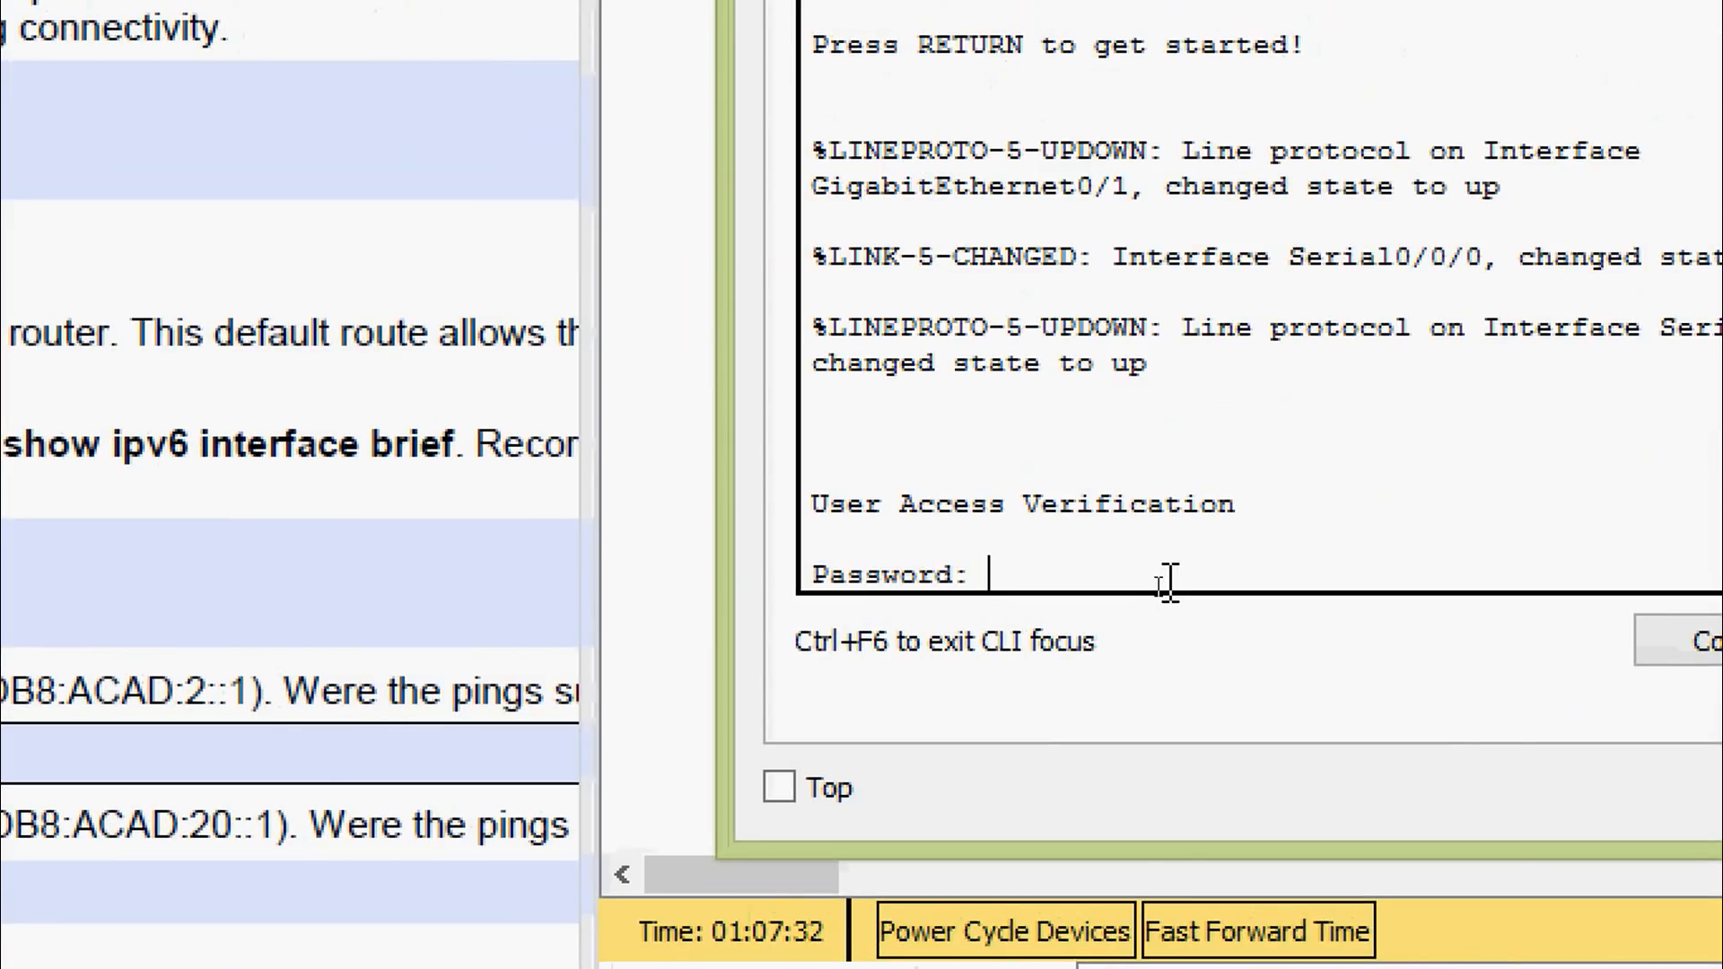
{"action": "type", "text": "cisco"}
{"action": "key", "text": "Return"}
{"action": "type", "text": "ena"}
{"action": "key", "text": "Tab"}
{"action": "key", "text": "Return"}
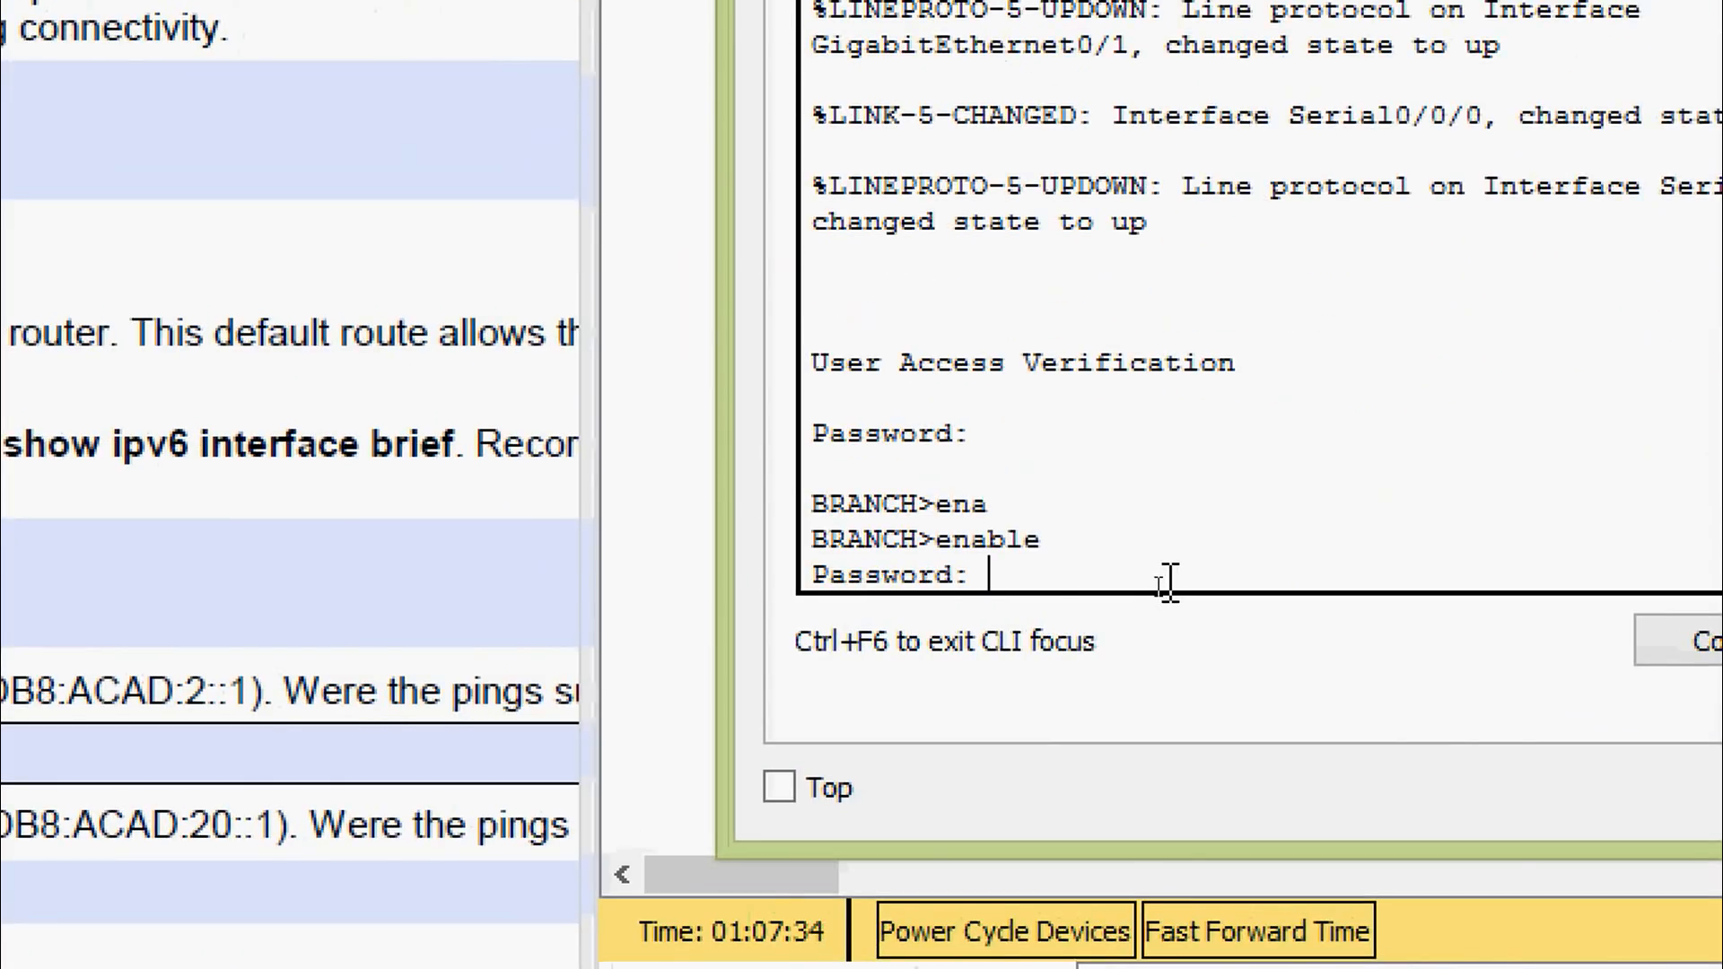
{"action": "type", "text": "class"}
{"action": "key", "text": "Return"}
Run show ipv6 interface brief on BRANCH
{"action": "type", "text": "sh"}
{"action": "key", "text": "Tab"}
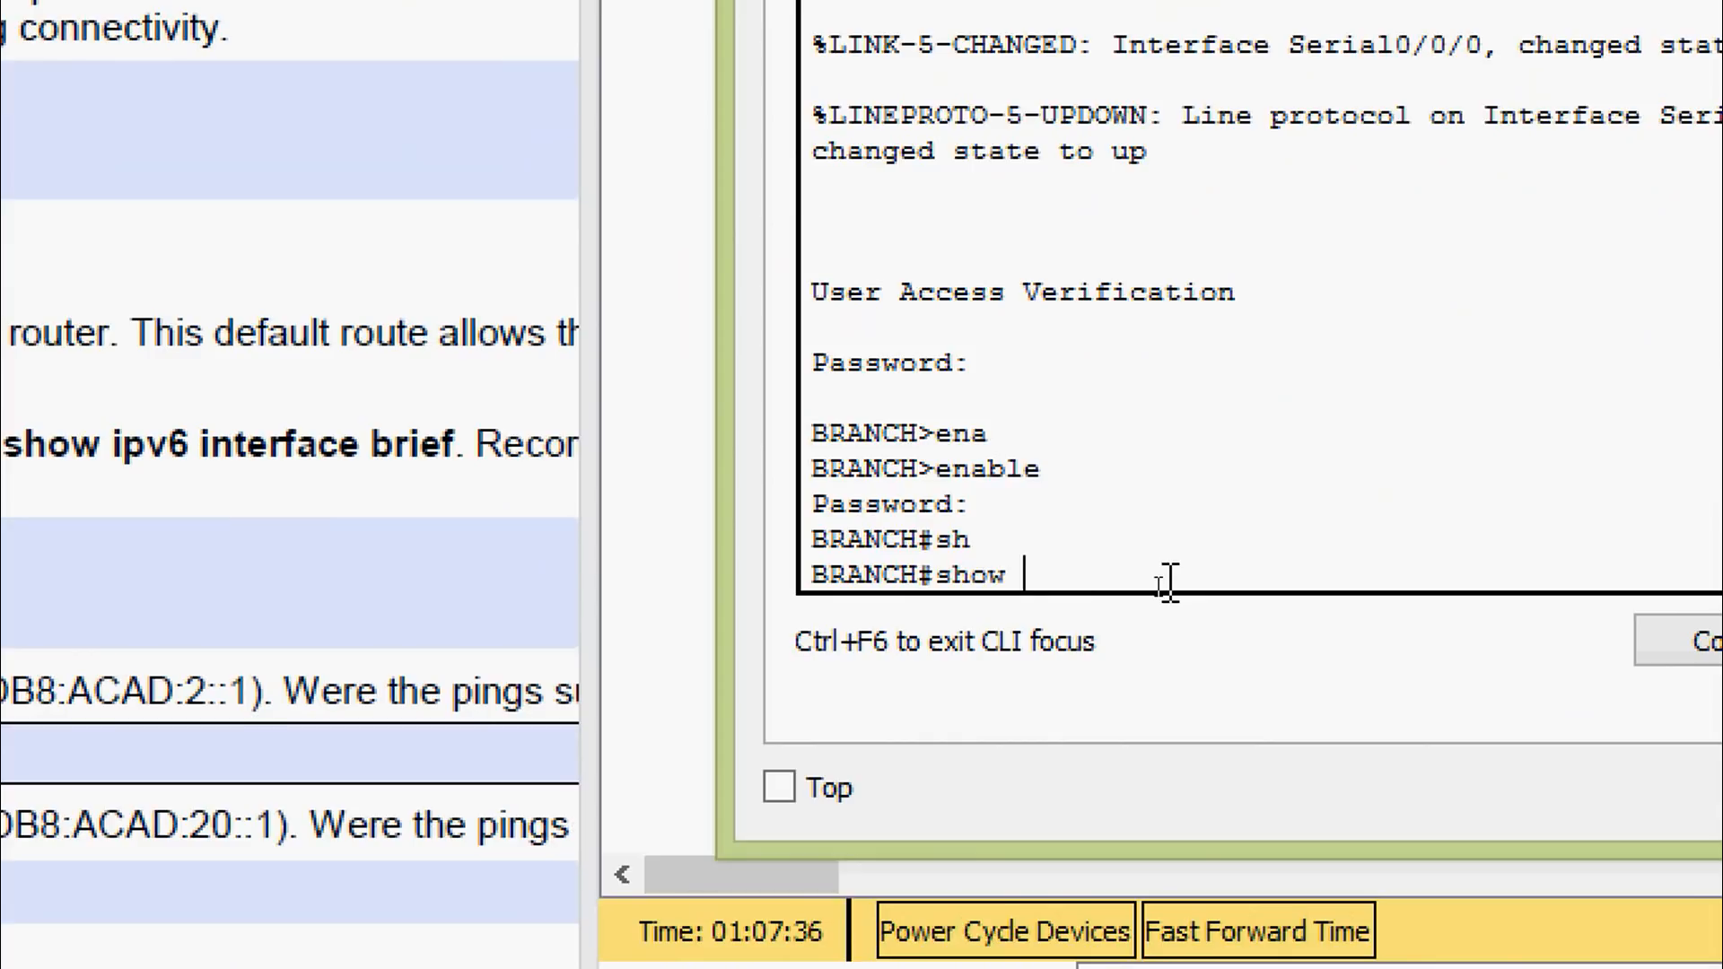
{"action": "type", "text": "ipv"}
{"action": "key", "text": "Tab"}
{"action": "type", "text": "inter"}
{"action": "key", "text": "Tab"}
{"action": "type", "text": "b"}
{"action": "key", "text": "Tab"}
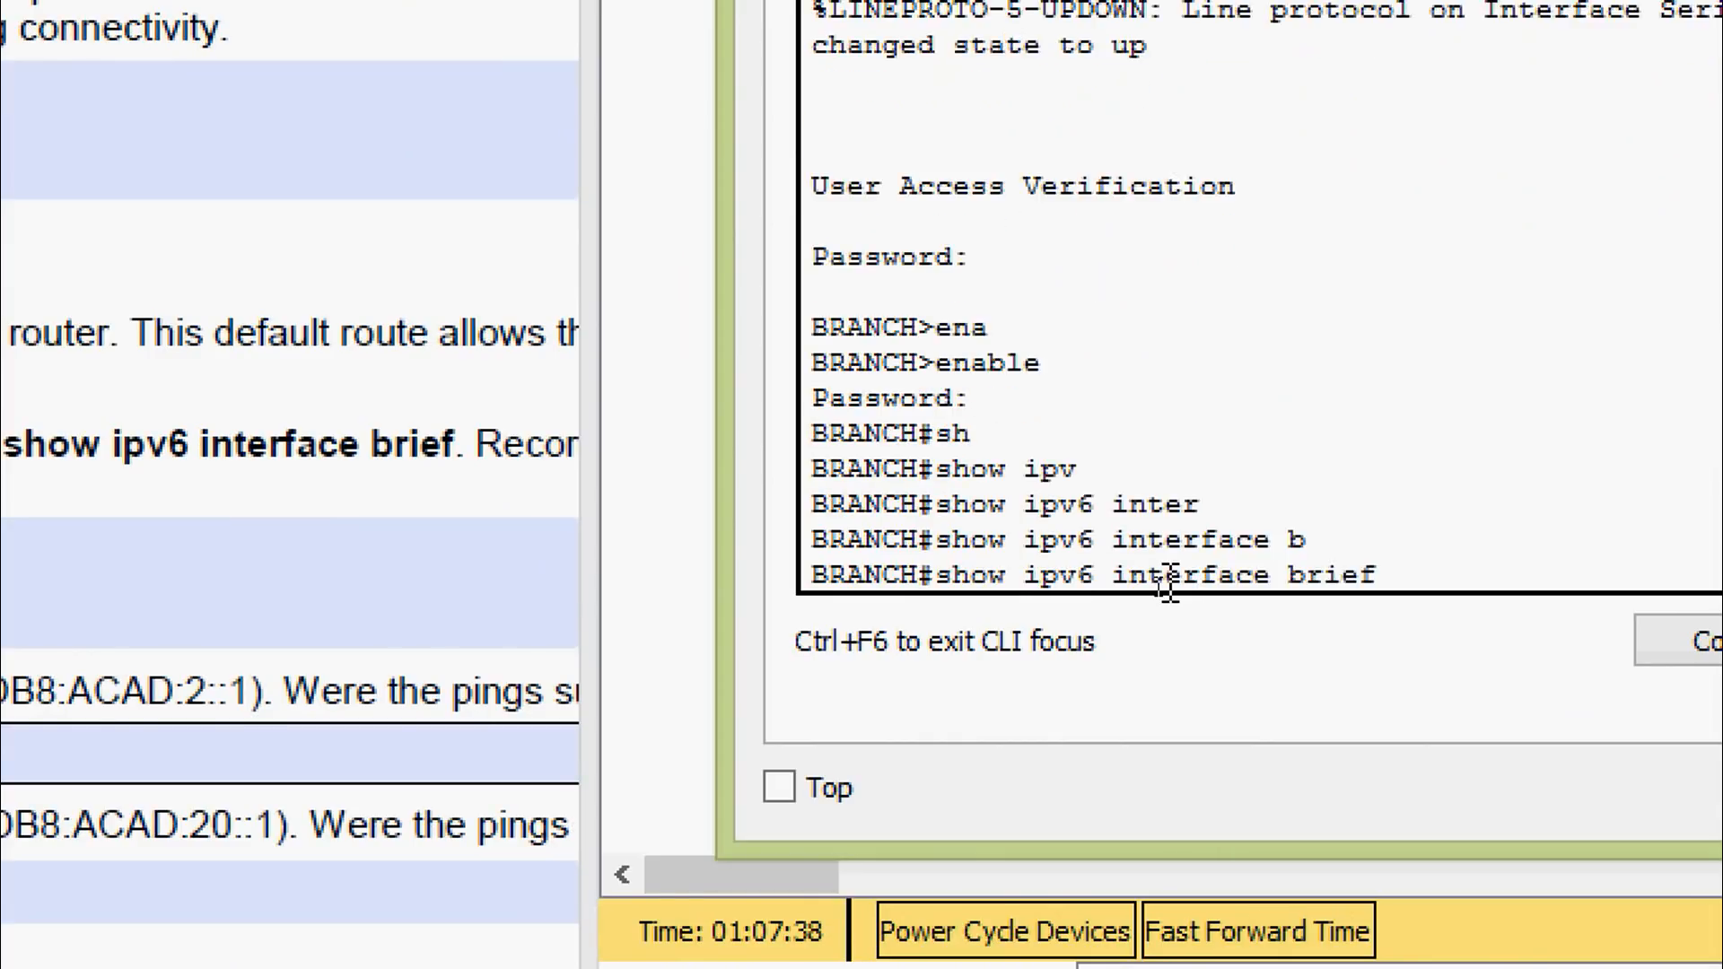
{"action": "key", "text": "Return"}
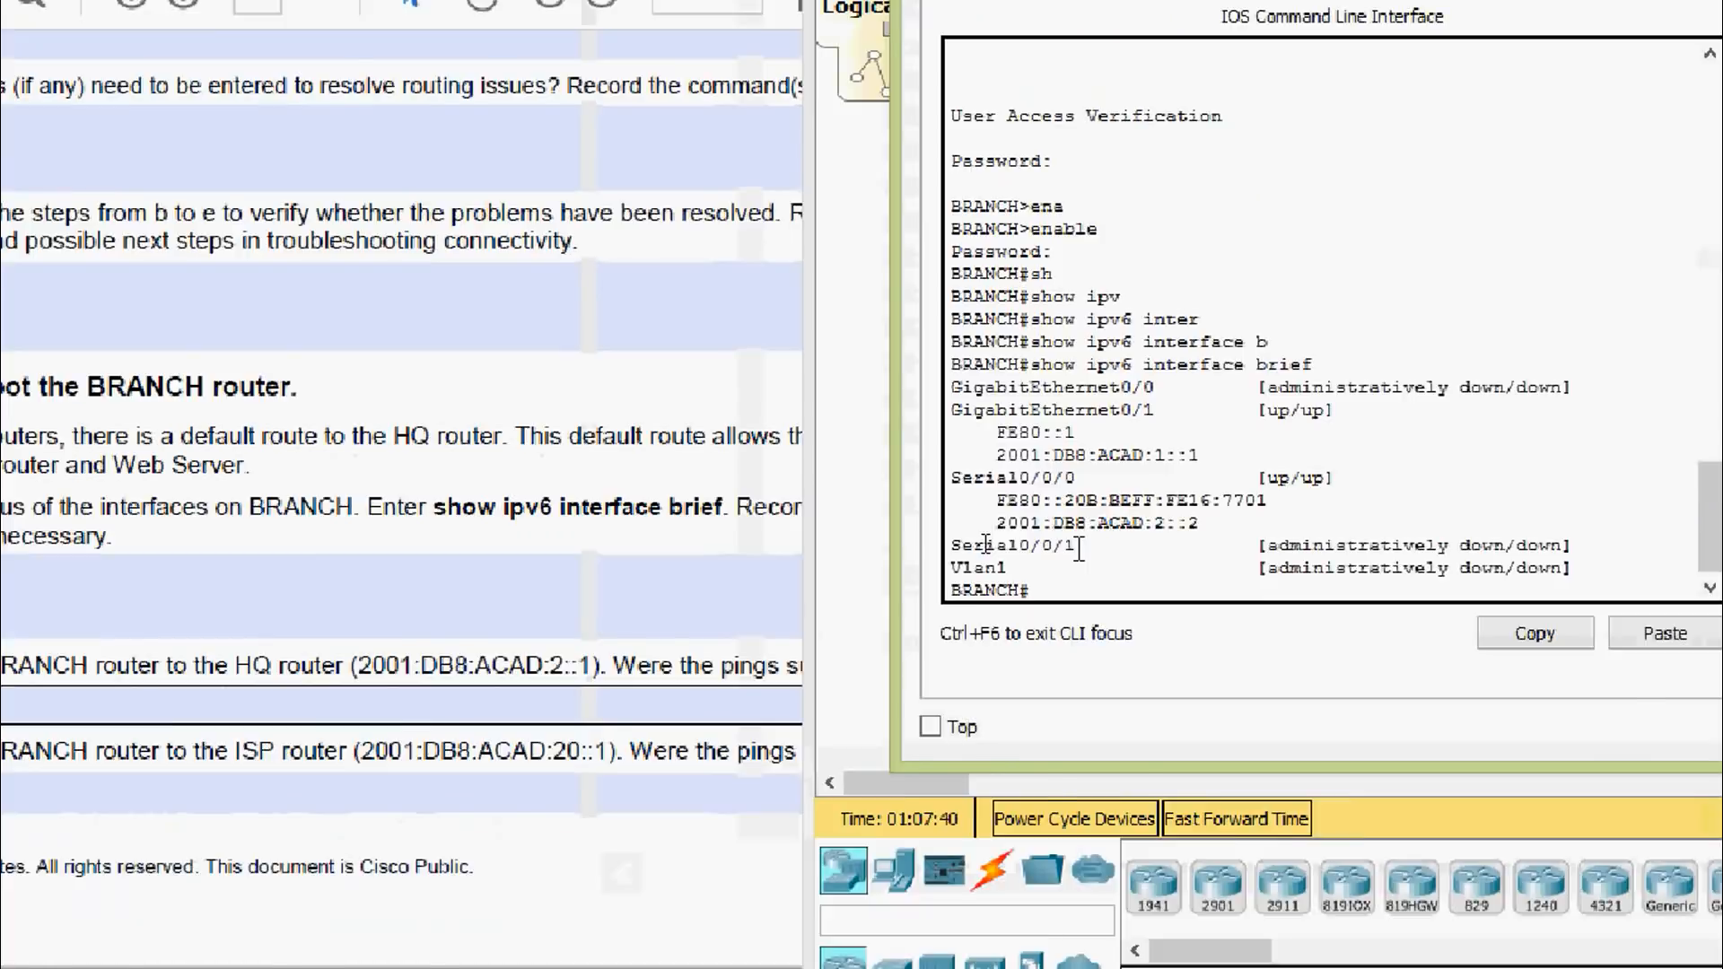
Highlight BRANCH's G0/1 entry in the lab PDF's addressing table
{"action": "left_click", "coordinate": [430, 522]}
{"action": "scroll", "coordinate": [429, 522], "scroll_direction": "up", "scroll_amount": 10}
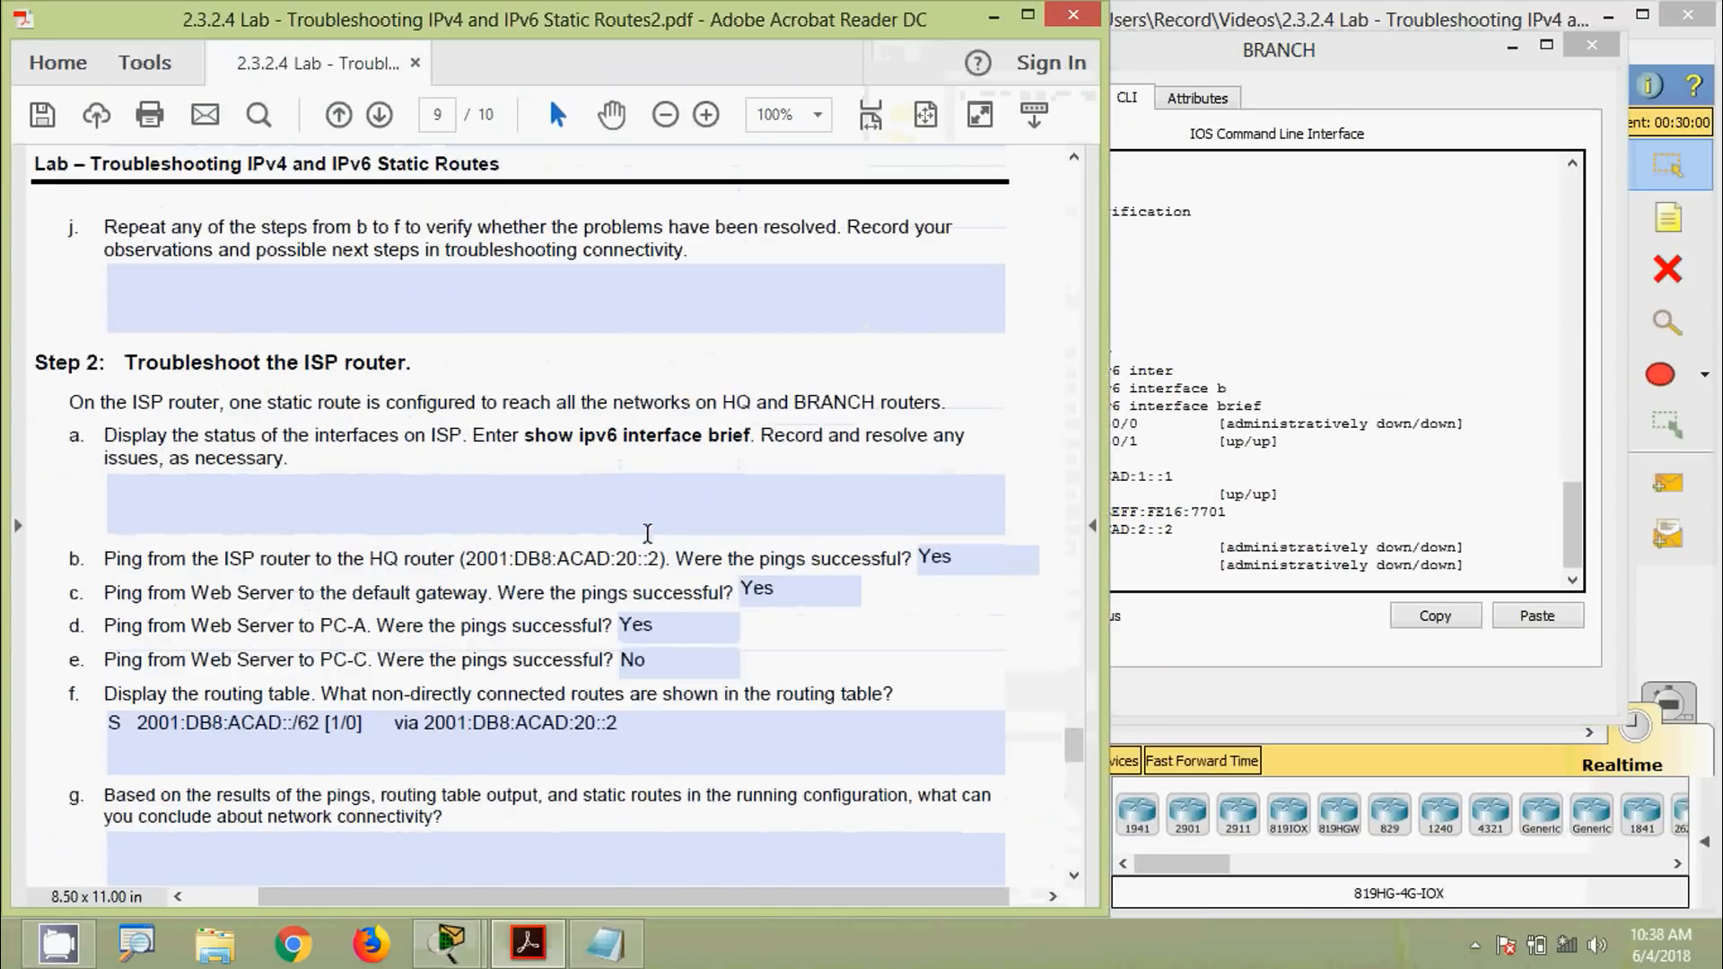
{"action": "scroll", "coordinate": [647, 533], "scroll_direction": "up", "scroll_amount": 15}
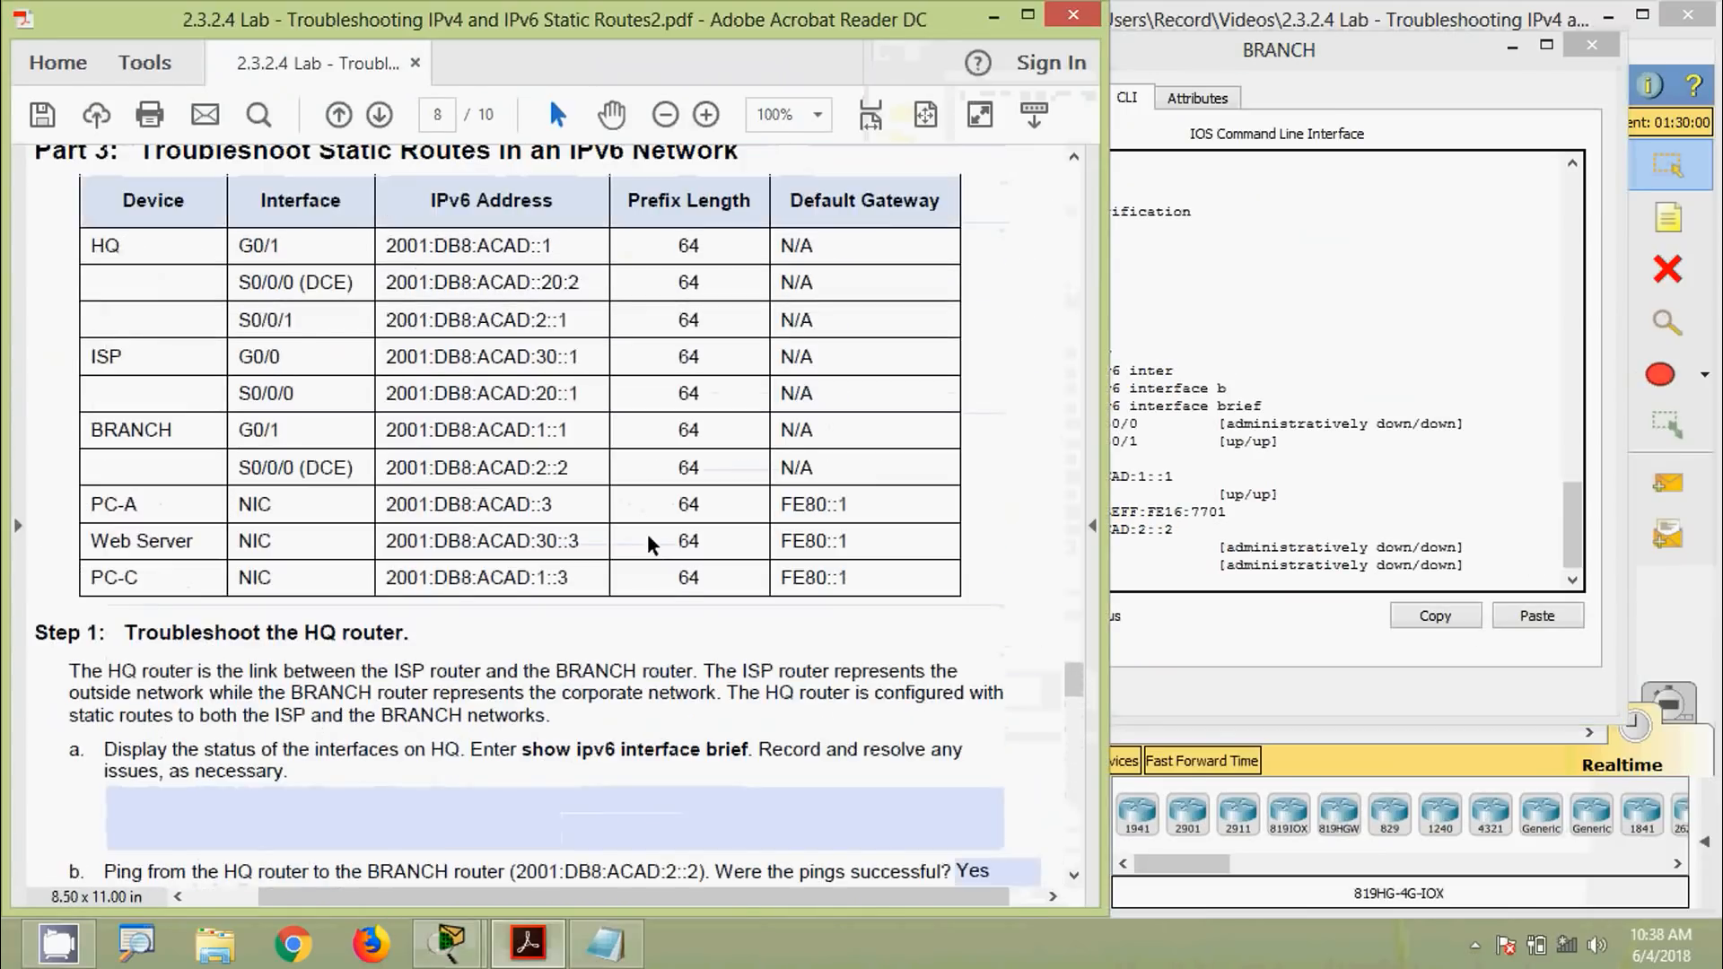
{"action": "scroll", "coordinate": [652, 544], "scroll_direction": "up", "scroll_amount": 4}
{"action": "scroll", "coordinate": [660, 552], "scroll_direction": "down", "scroll_amount": 1}
{"action": "left_click", "coordinate": [1218, 72]}
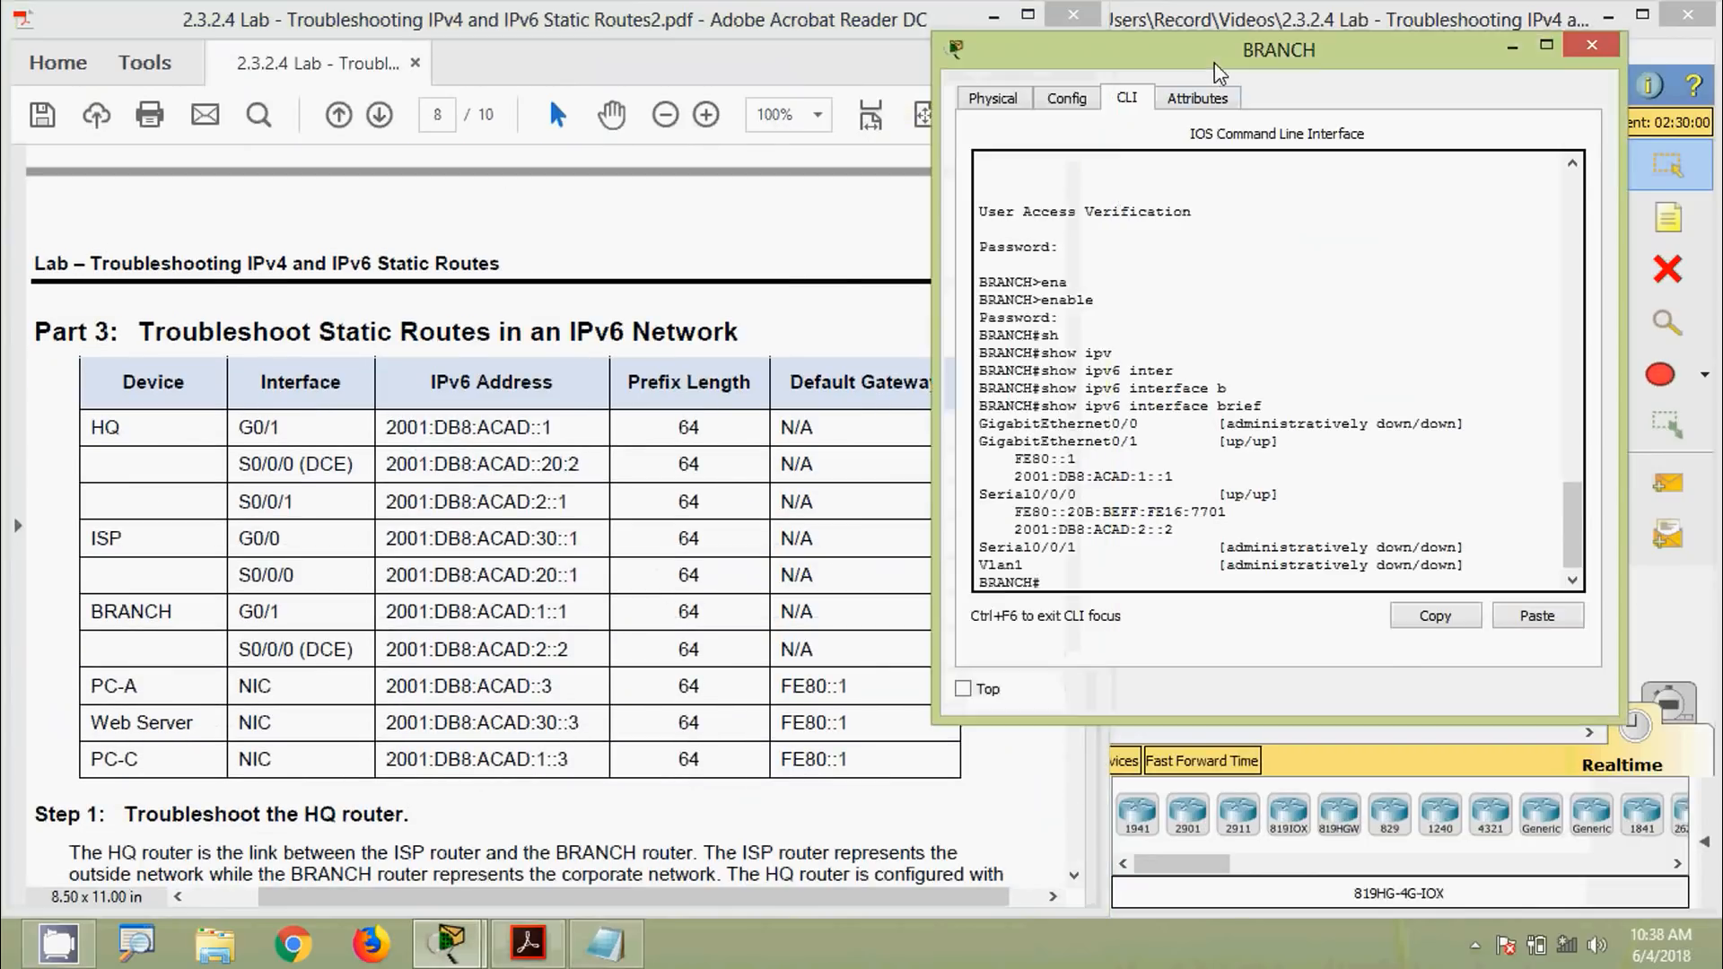
{"action": "left_click_drag", "start_coordinate": [1218, 72], "coordinate": [927, 211]}
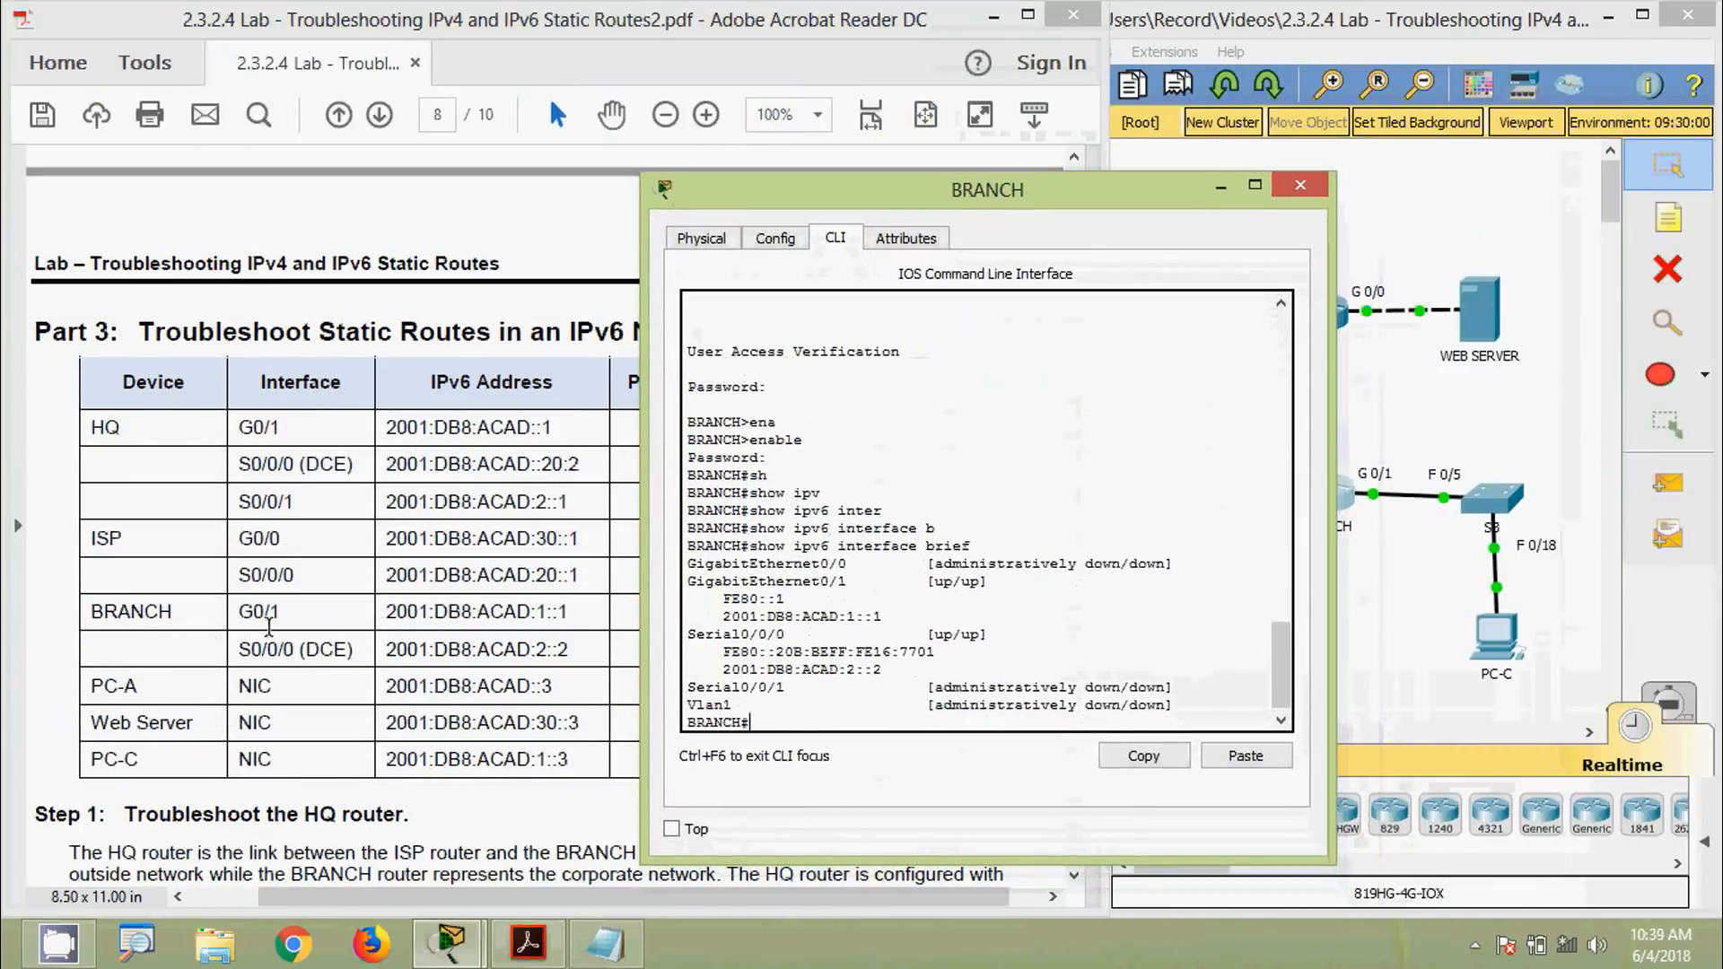
{"action": "left_click_drag", "start_coordinate": [238, 613], "coordinate": [574, 618]}
Compare the table's S0/0/0 address with 2001:DB8:ACAD:2::2 in the output, then close the BRANCH console
{"action": "key", "text": "alt+Tab"}
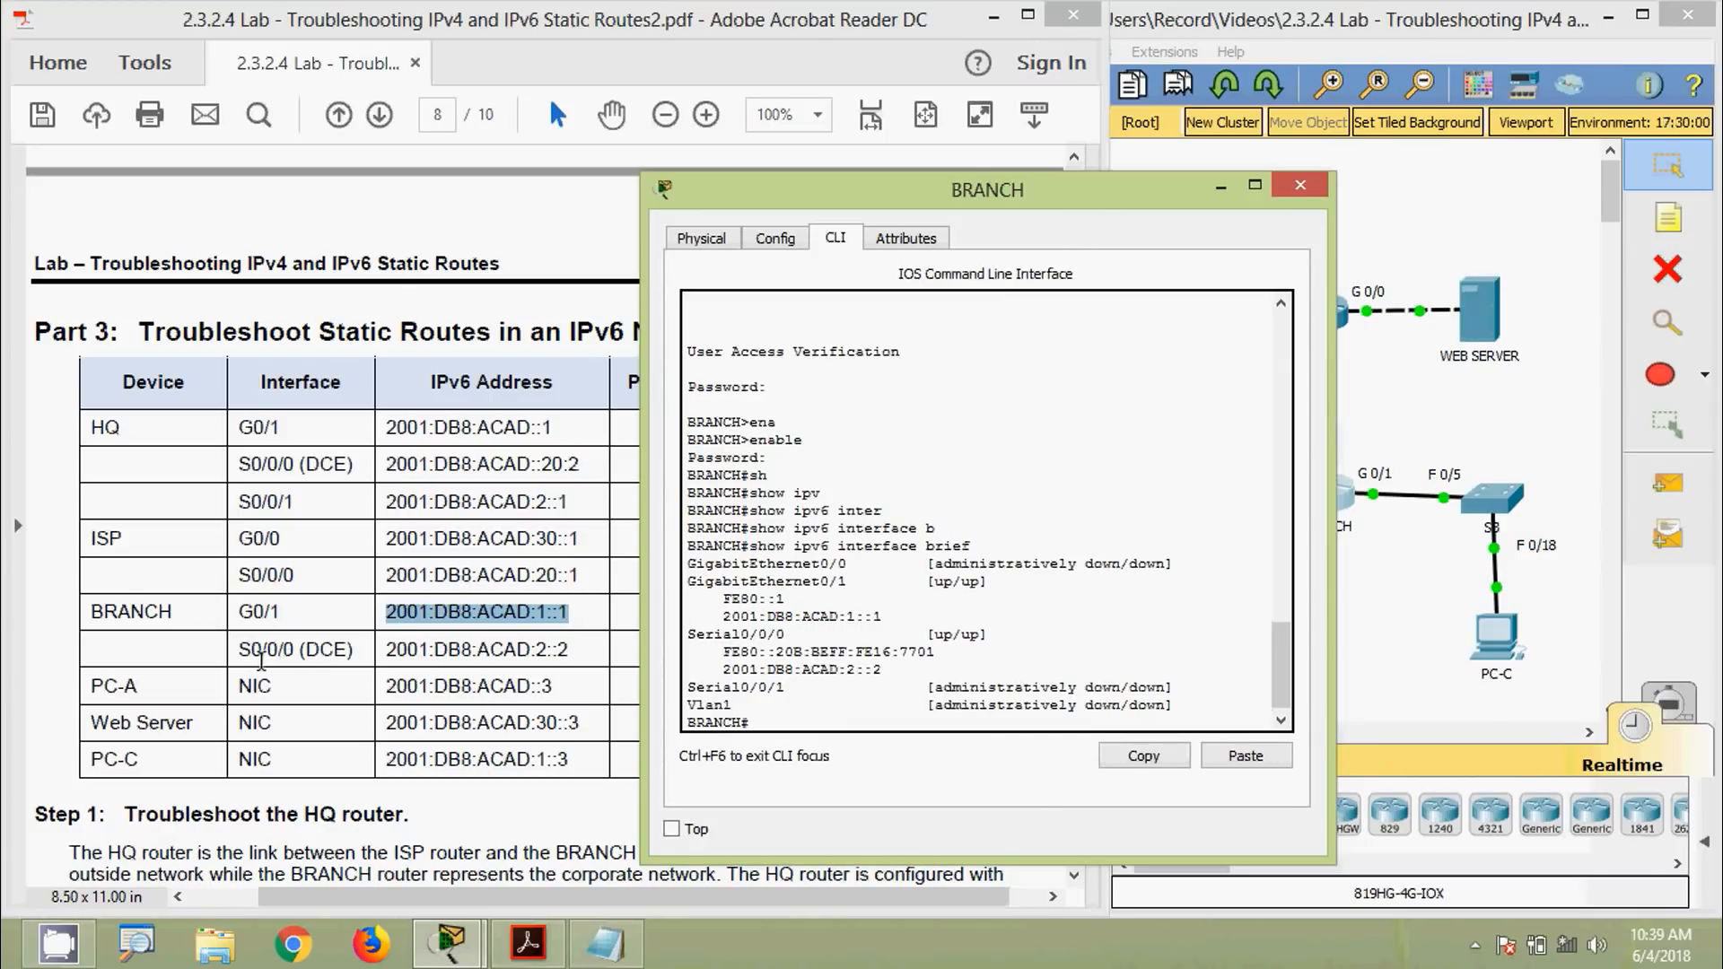
{"action": "left_click_drag", "start_coordinate": [386, 651], "coordinate": [743, 650]}
{"action": "left_click", "coordinate": [1144, 615]}
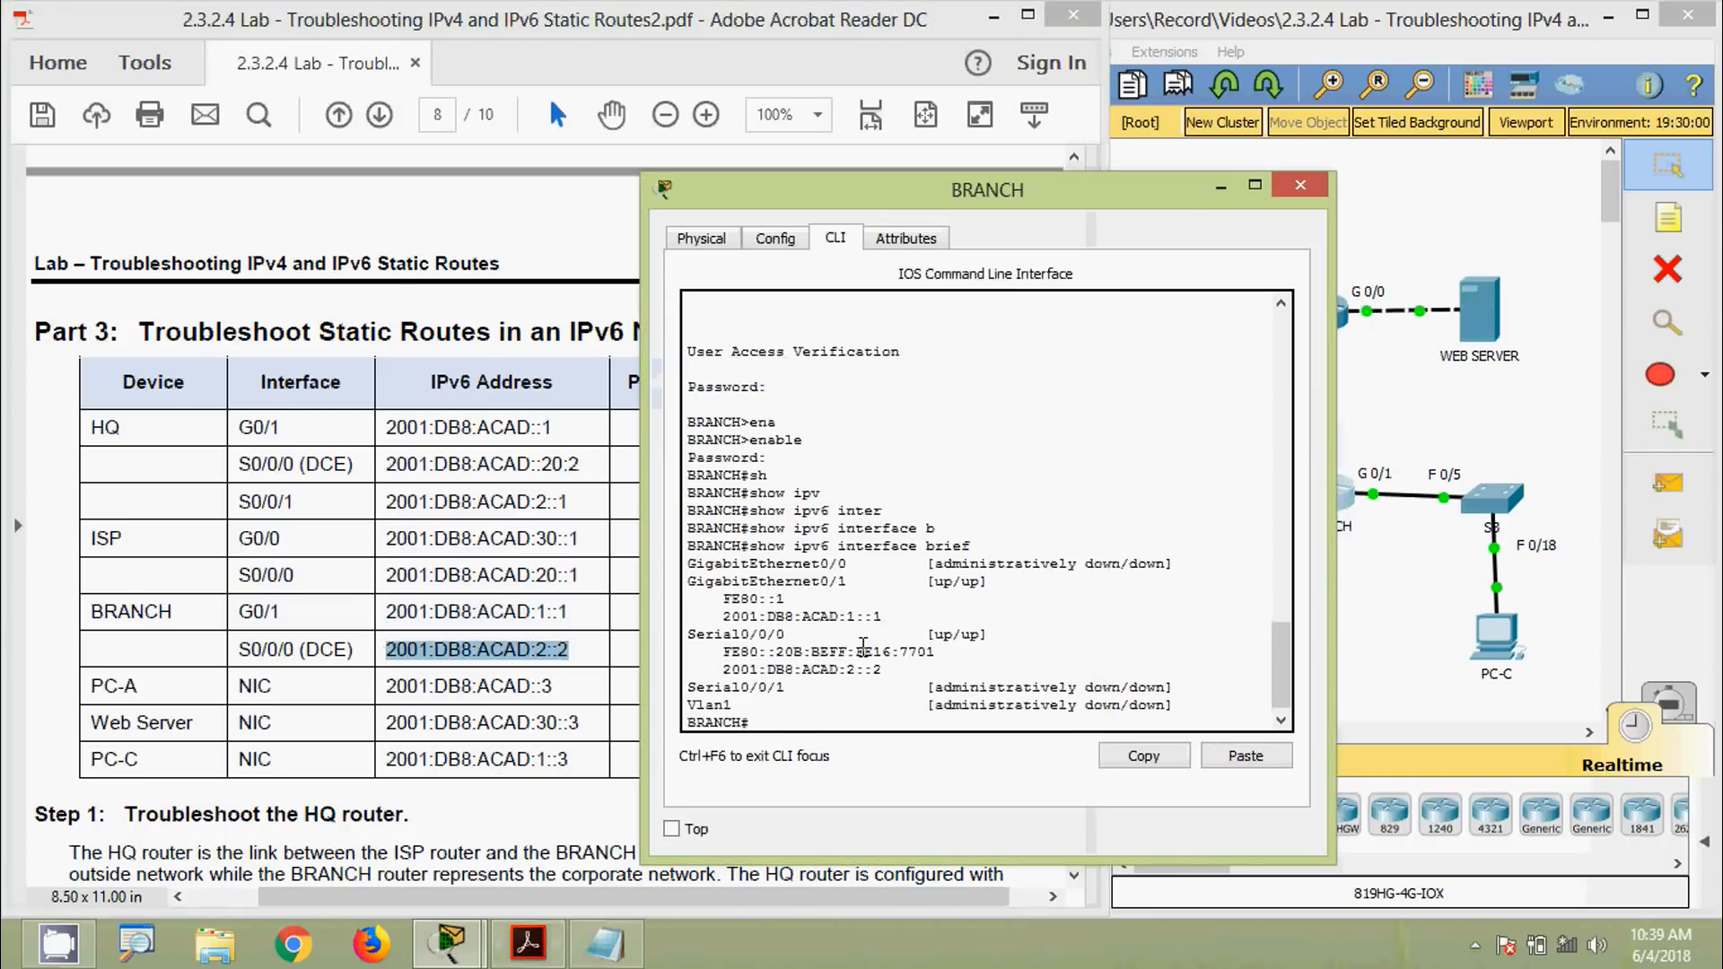
{"action": "left_click_drag", "start_coordinate": [727, 670], "coordinate": [888, 673]}
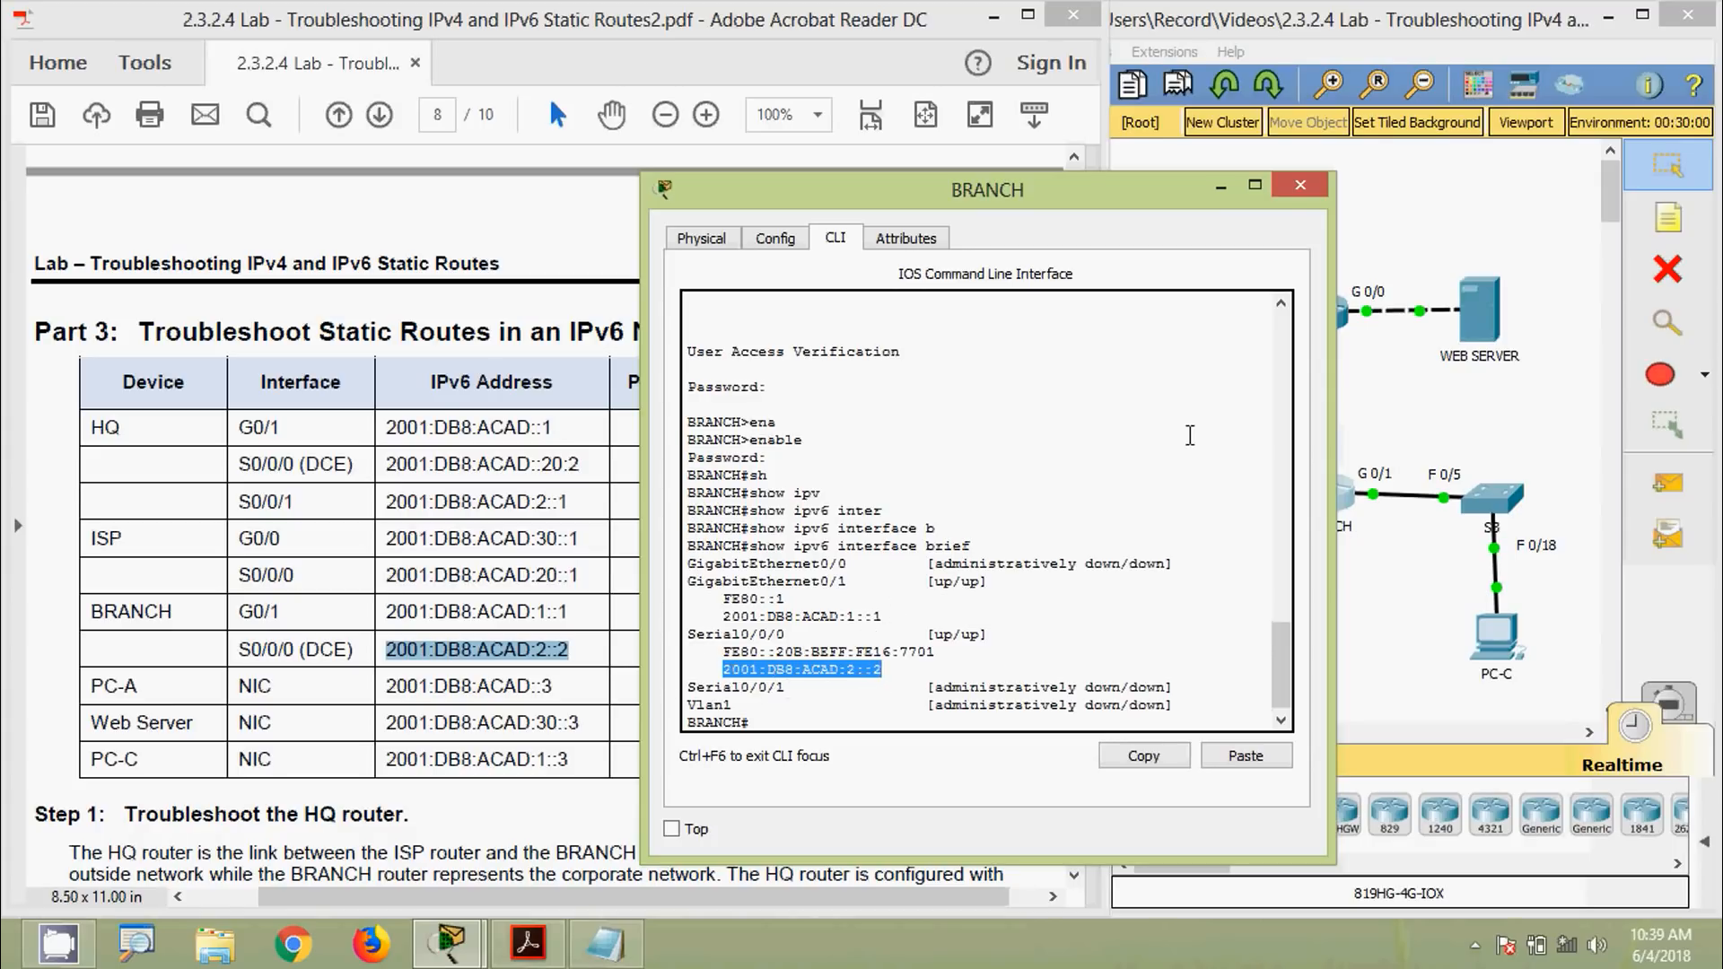
{"action": "left_click", "coordinate": [1300, 185]}
{"action": "left_click", "coordinate": [1221, 300]}
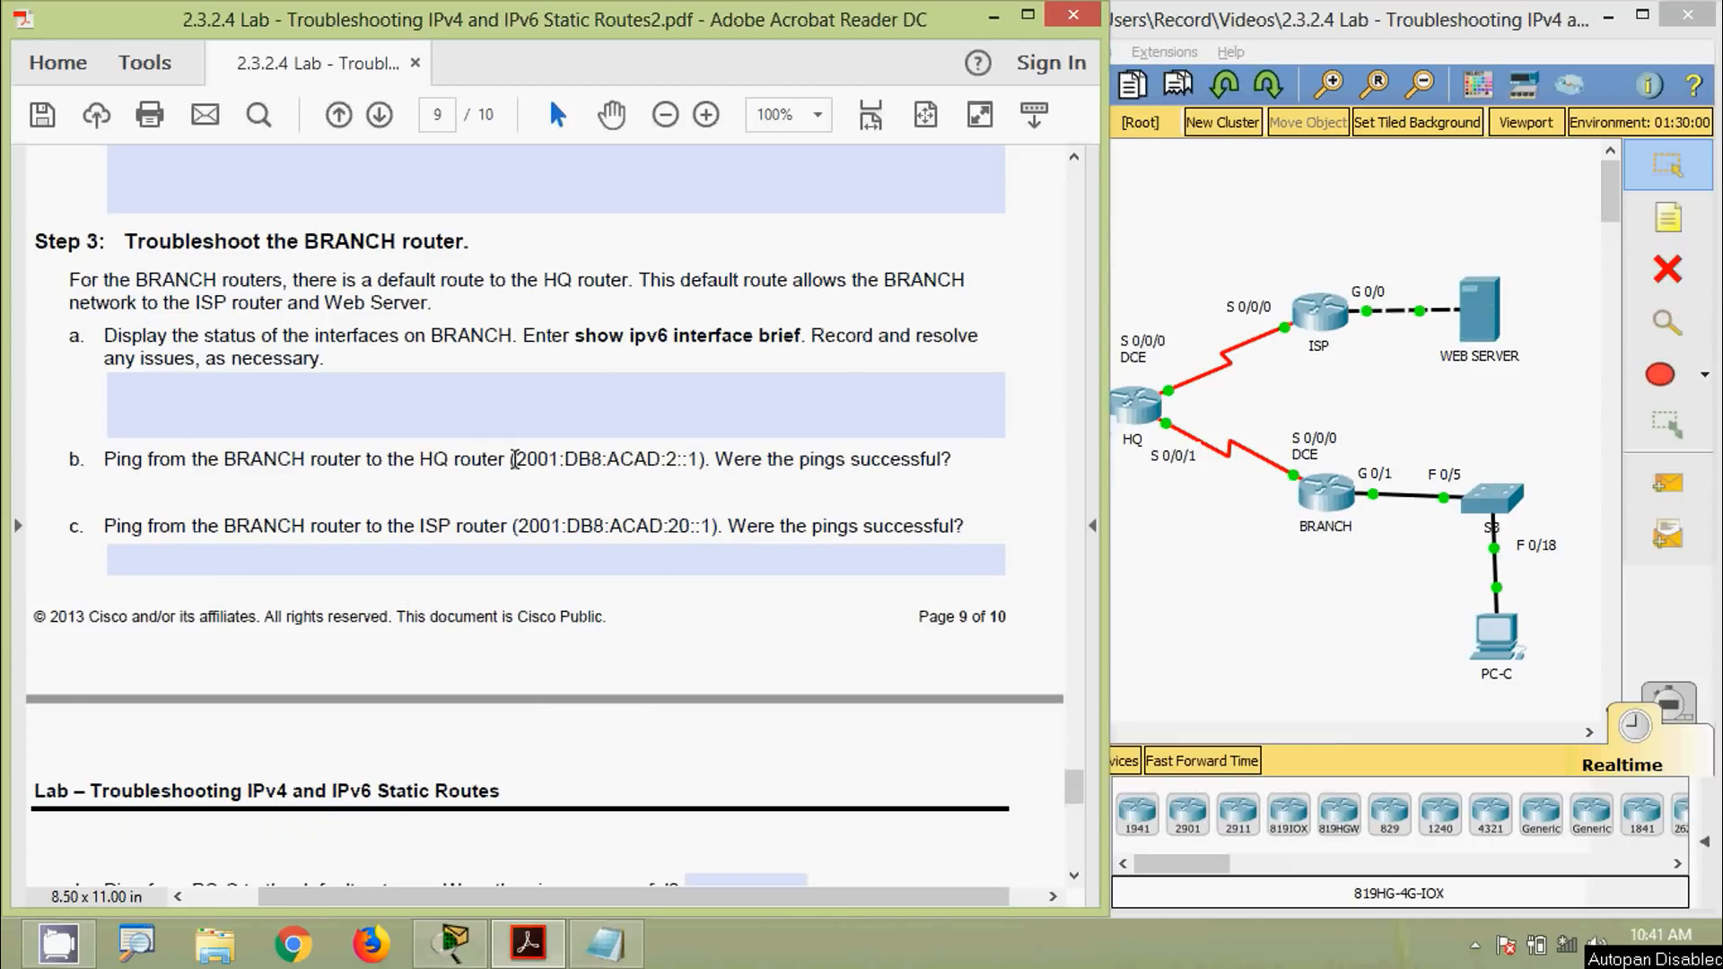
Ping HQ at 2001:DB8:ACAD:2::1 from BRANCH's CLI using the address copied from the PDF
{"action": "left_click_drag", "start_coordinate": [516, 460], "coordinate": [699, 460]}
{"action": "key", "text": "super+c"}
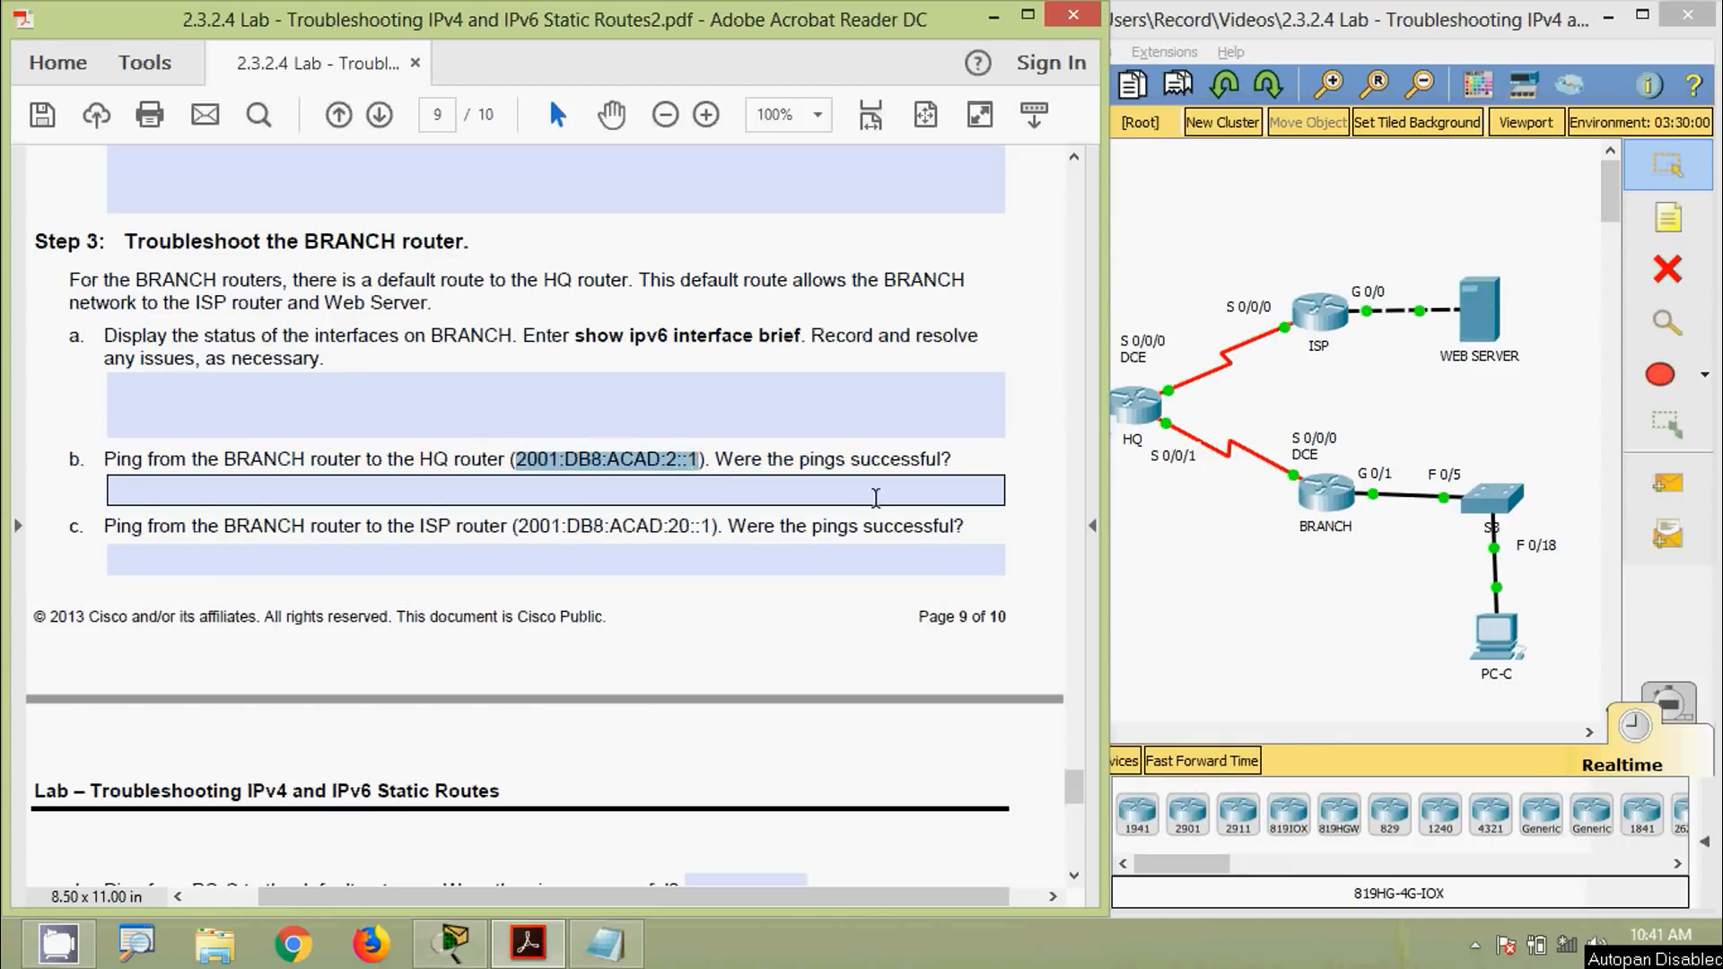
{"action": "left_click", "coordinate": [1325, 492]}
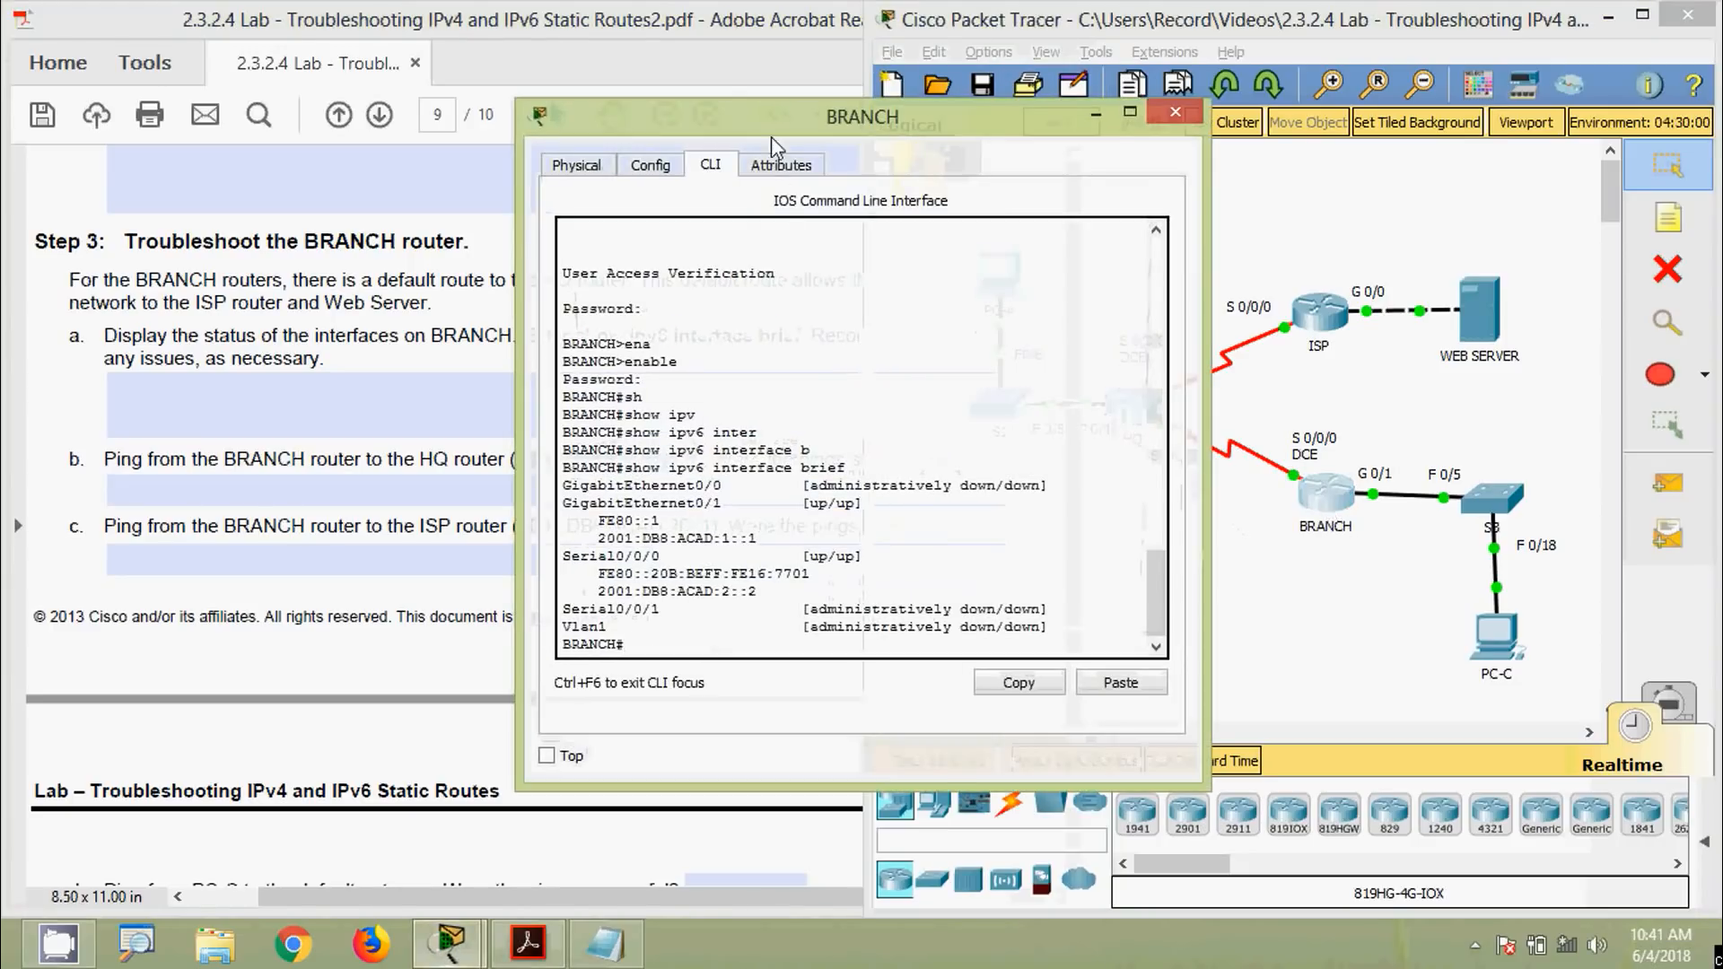
{"action": "left_click_drag", "start_coordinate": [771, 136], "coordinate": [1157, 107]}
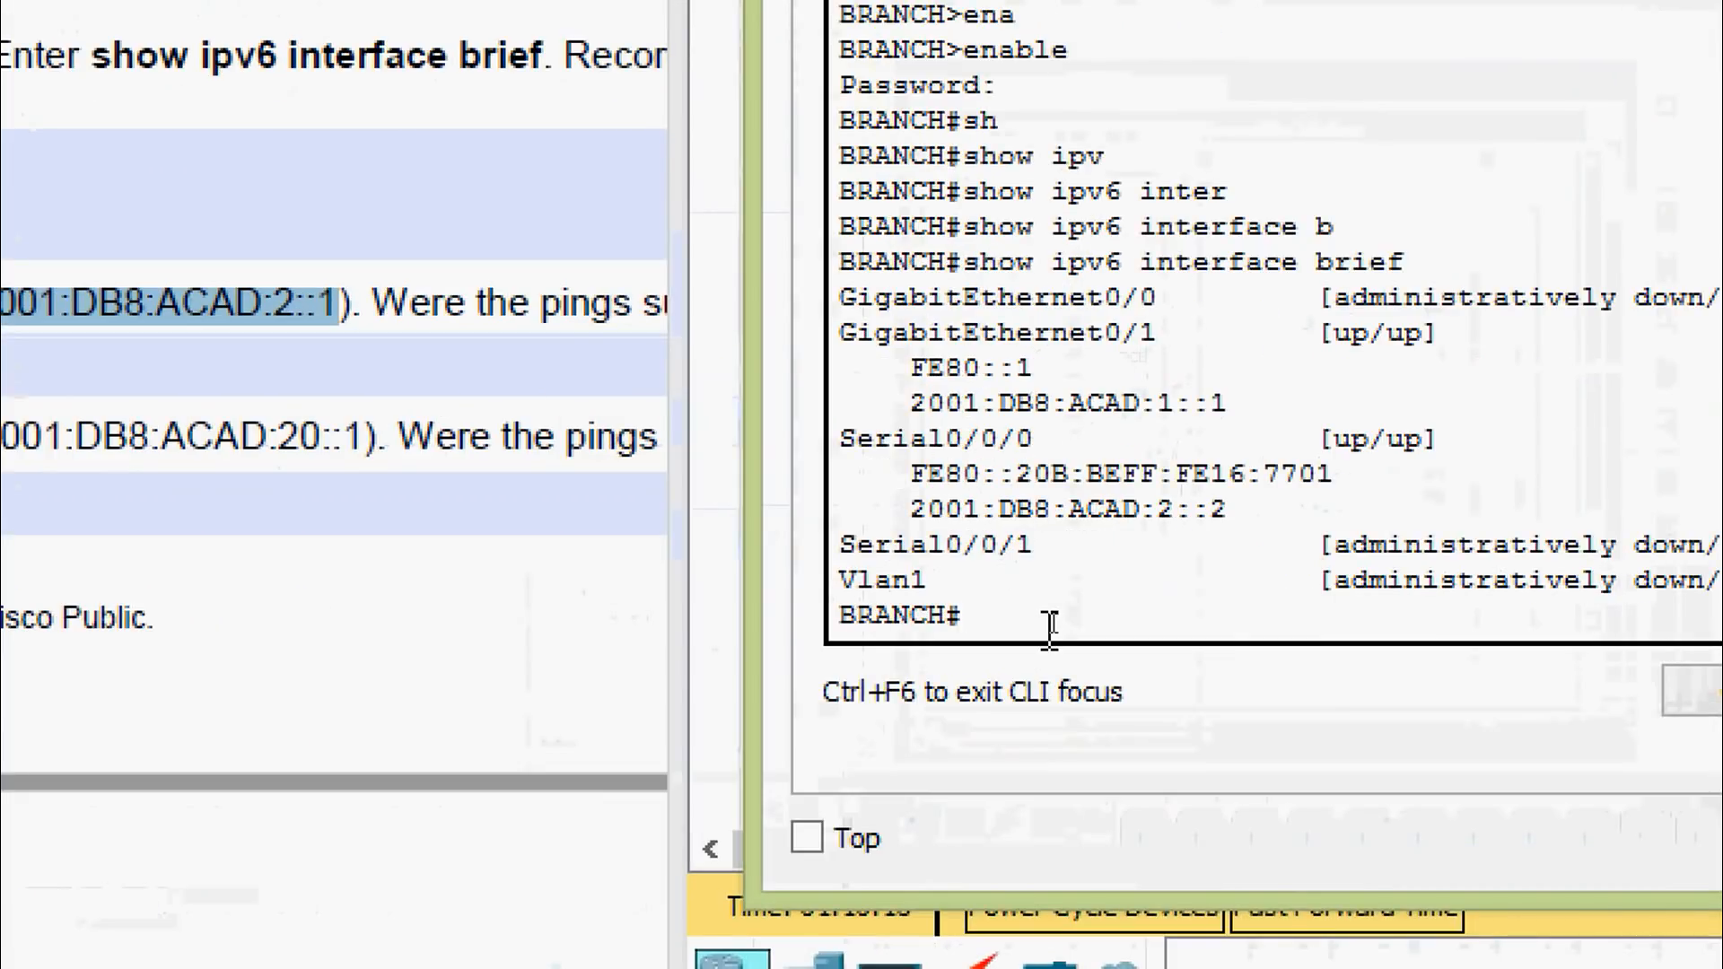
{"action": "type", "text": "pi"}
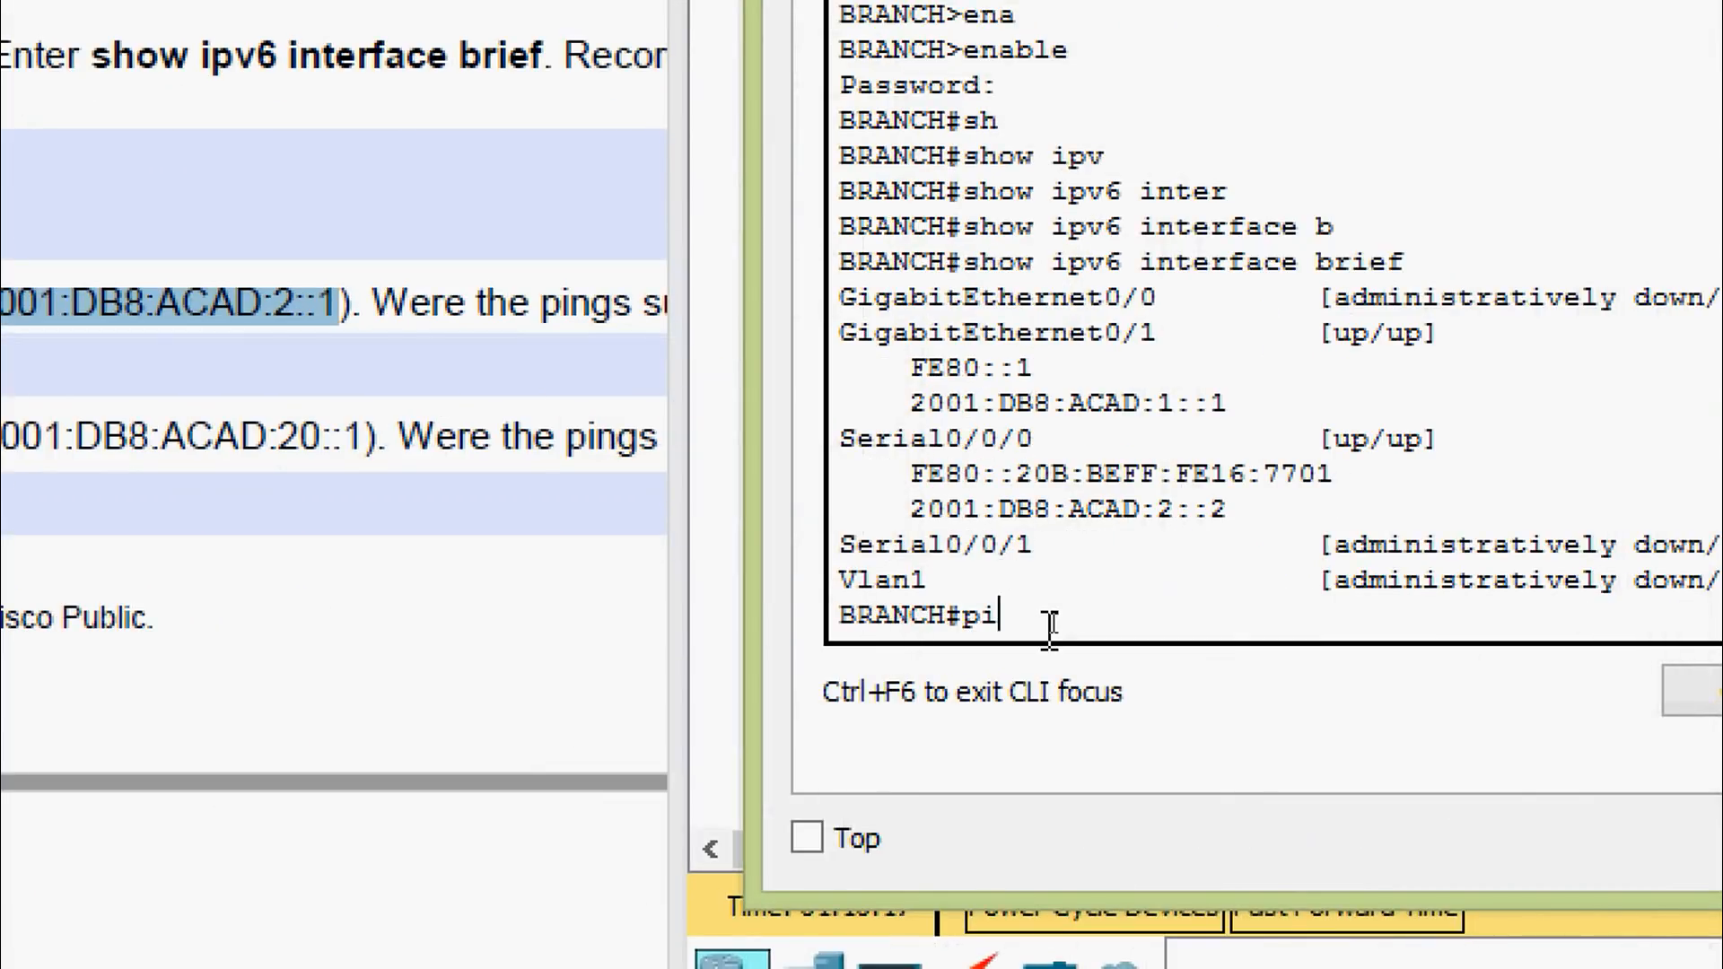
{"action": "type", "text": "ng"}
{"action": "right_click", "coordinate": [1057, 617]}
{"action": "left_click", "coordinate": [1126, 710]}
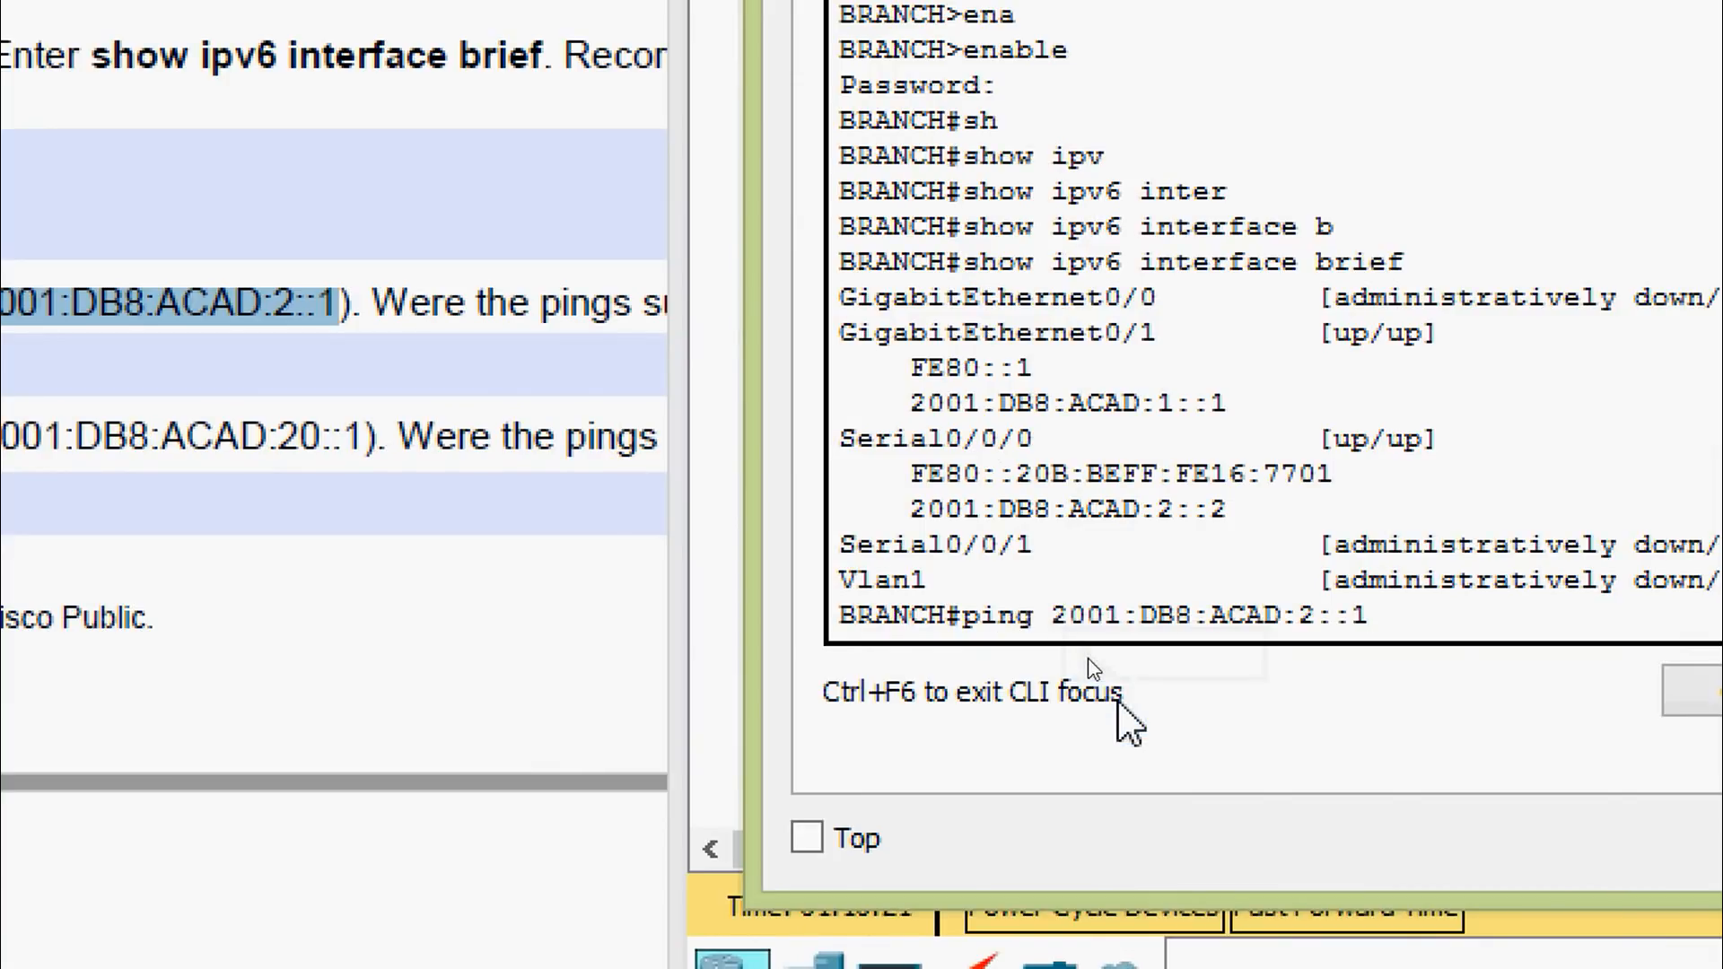
{"action": "key", "text": "Return"}
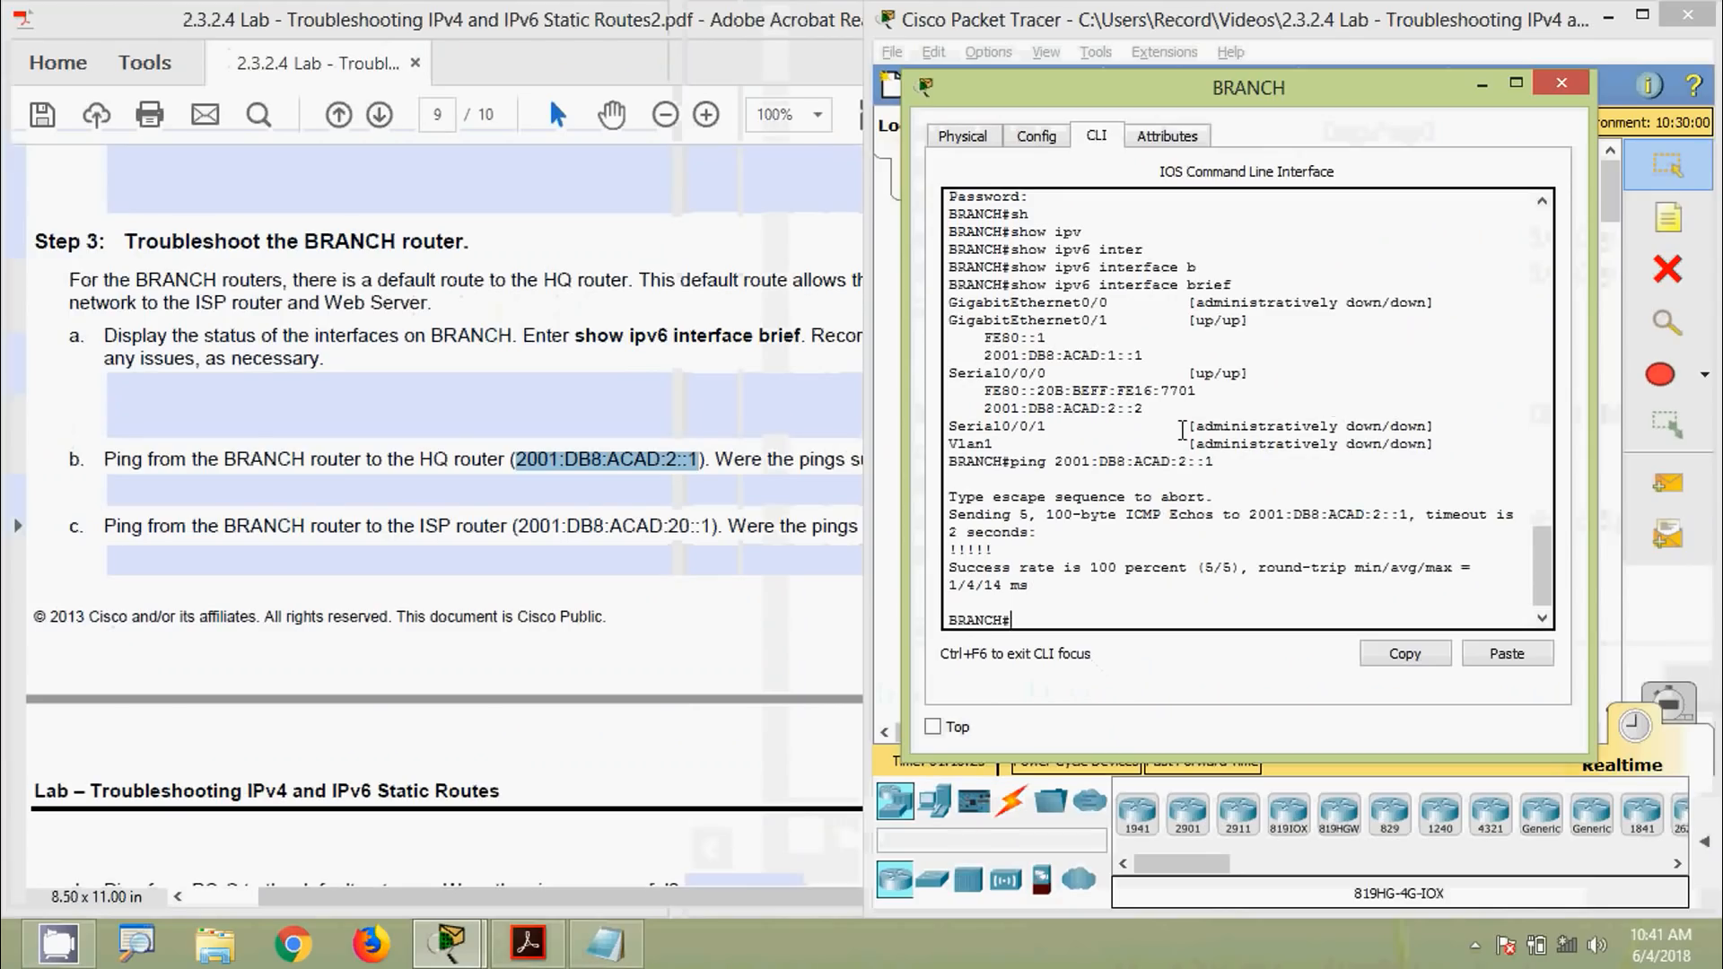
Record Yes for question b and select the ISP address in question c
{"action": "left_click", "coordinate": [762, 500]}
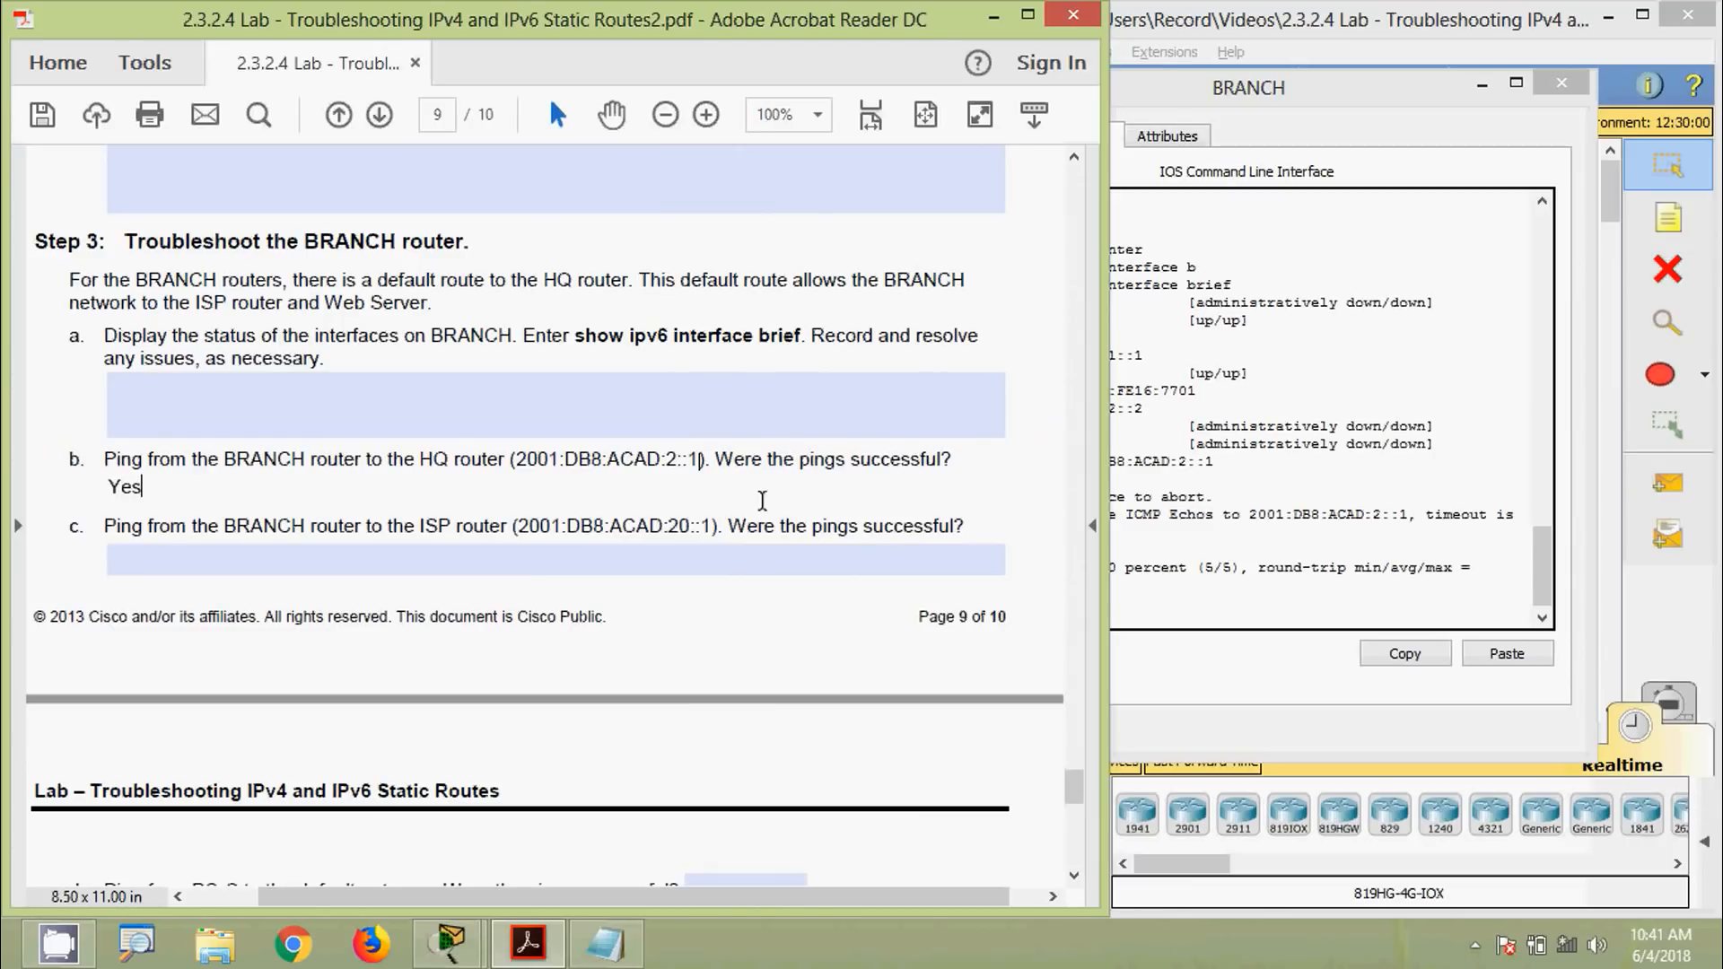
{"action": "left_click", "coordinate": [75, 536]}
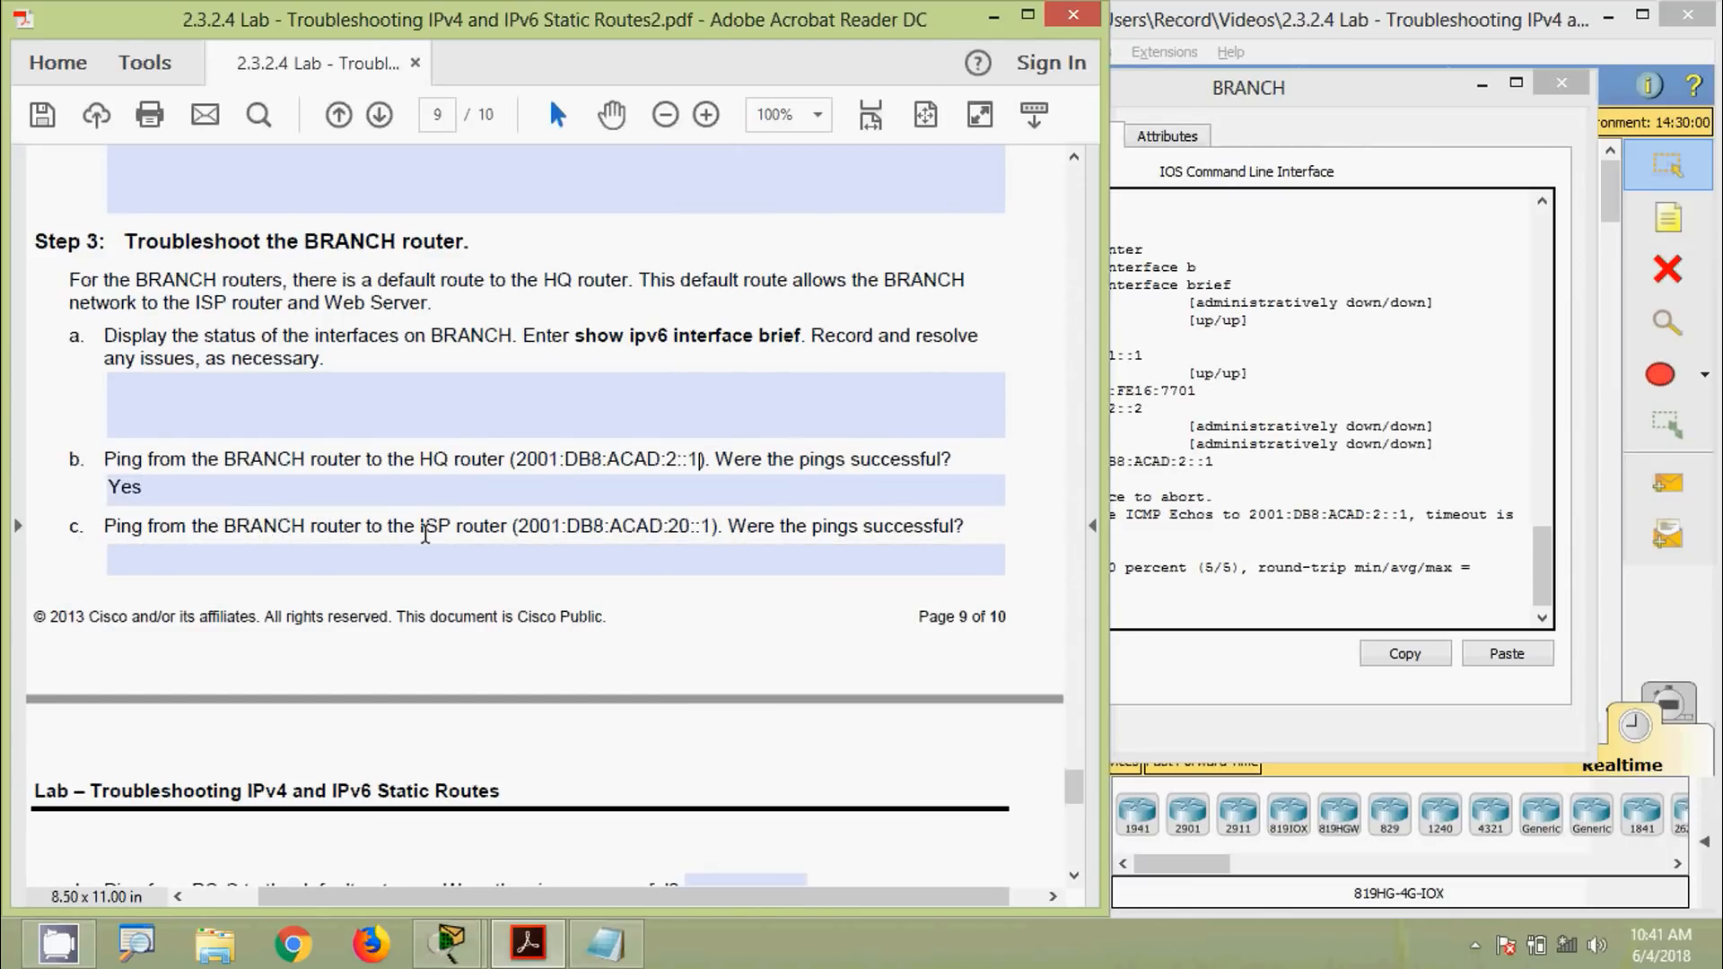
{"action": "left_click_drag", "start_coordinate": [520, 527], "coordinate": [718, 531]}
{"action": "key", "text": "super+c"}
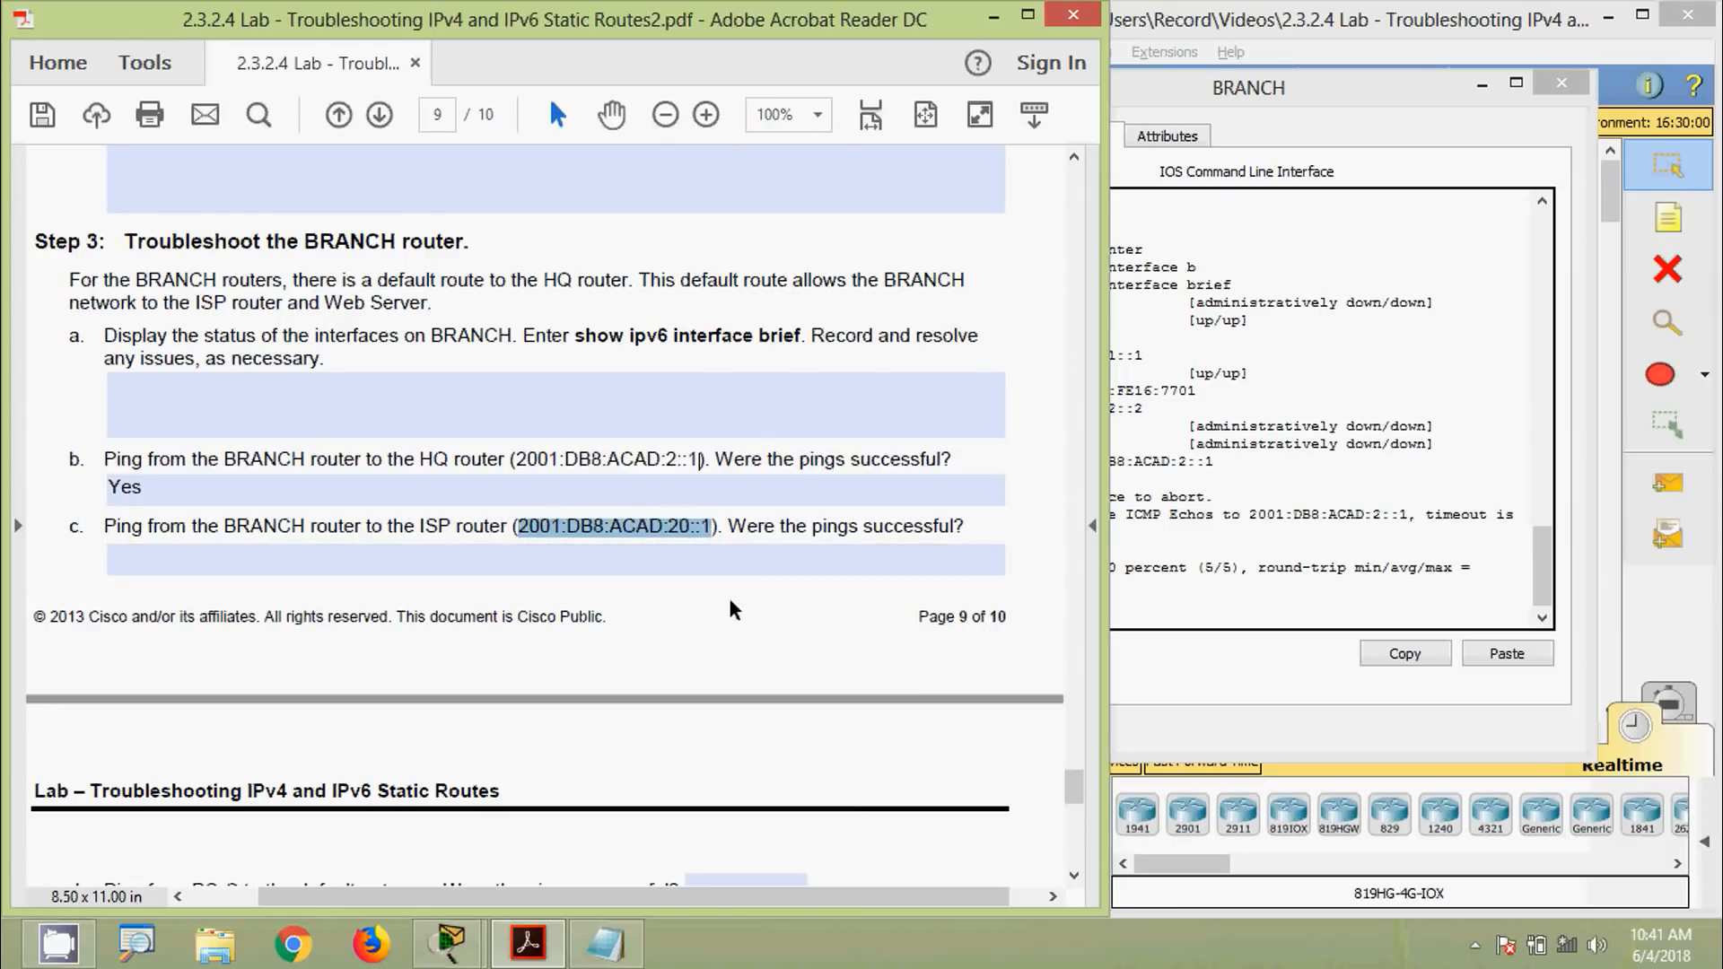
Ping the ISP address 2001:DB8:ACAD:20::1 from BRANCH's CLI, which fails 0/5
{"action": "left_click", "coordinate": [773, 560]}
{"action": "left_click", "coordinate": [1200, 499]}
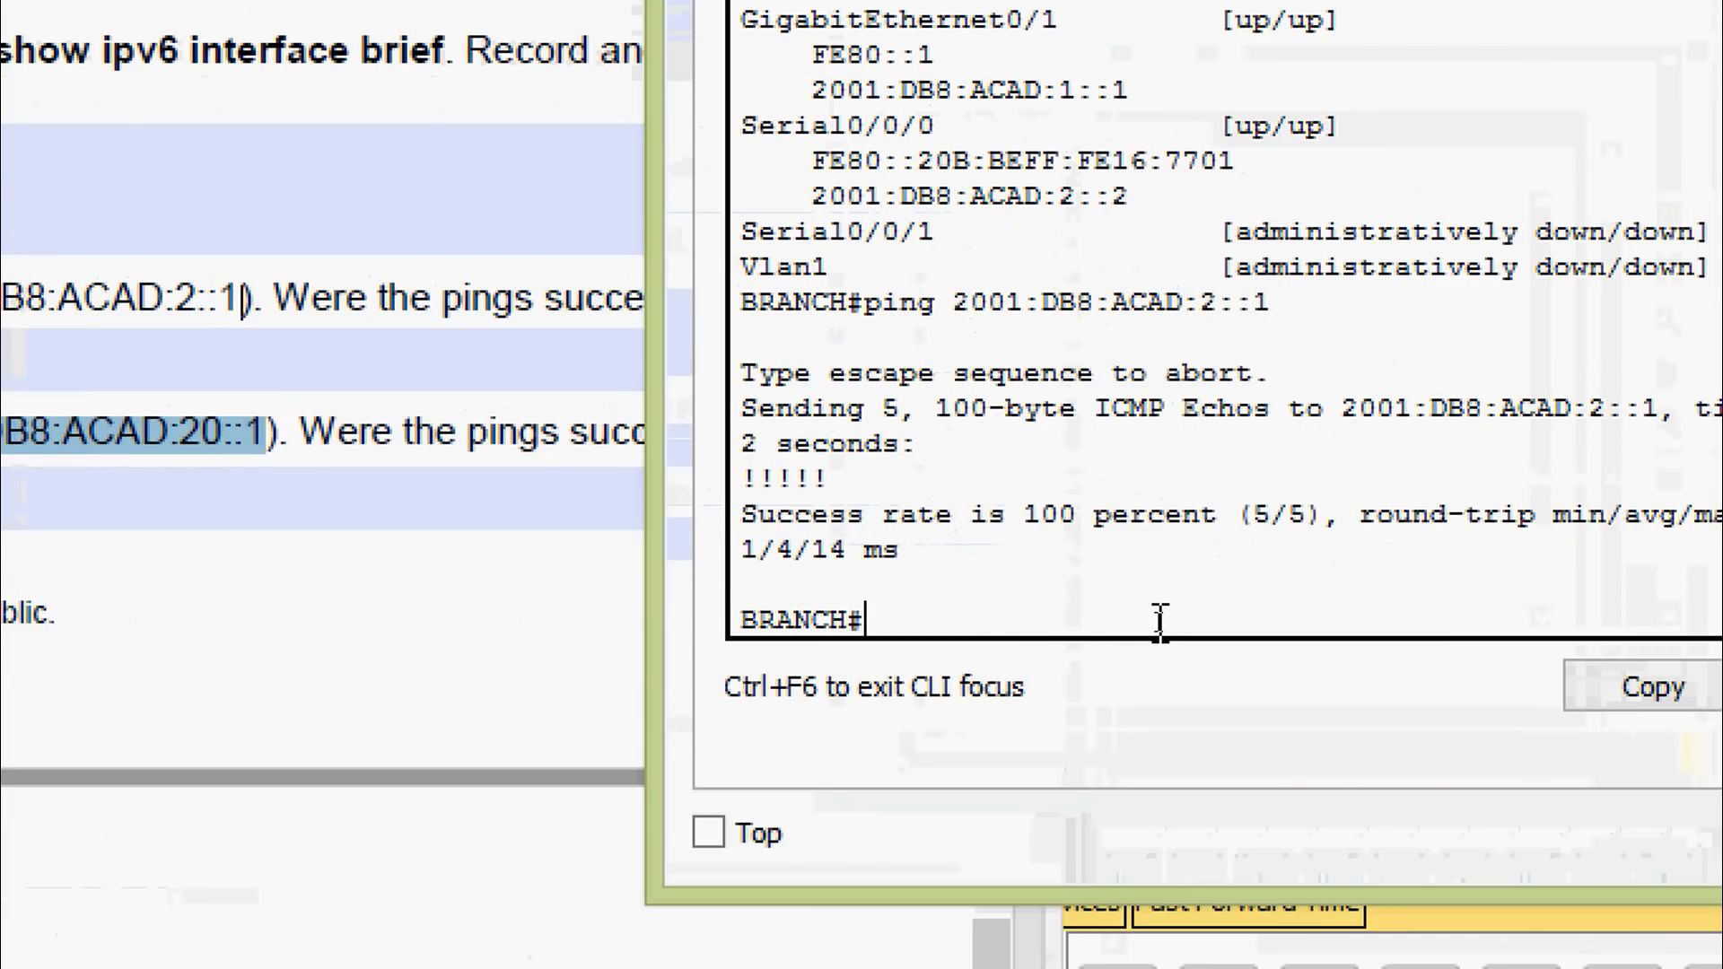
{"action": "type", "text": "ping"}
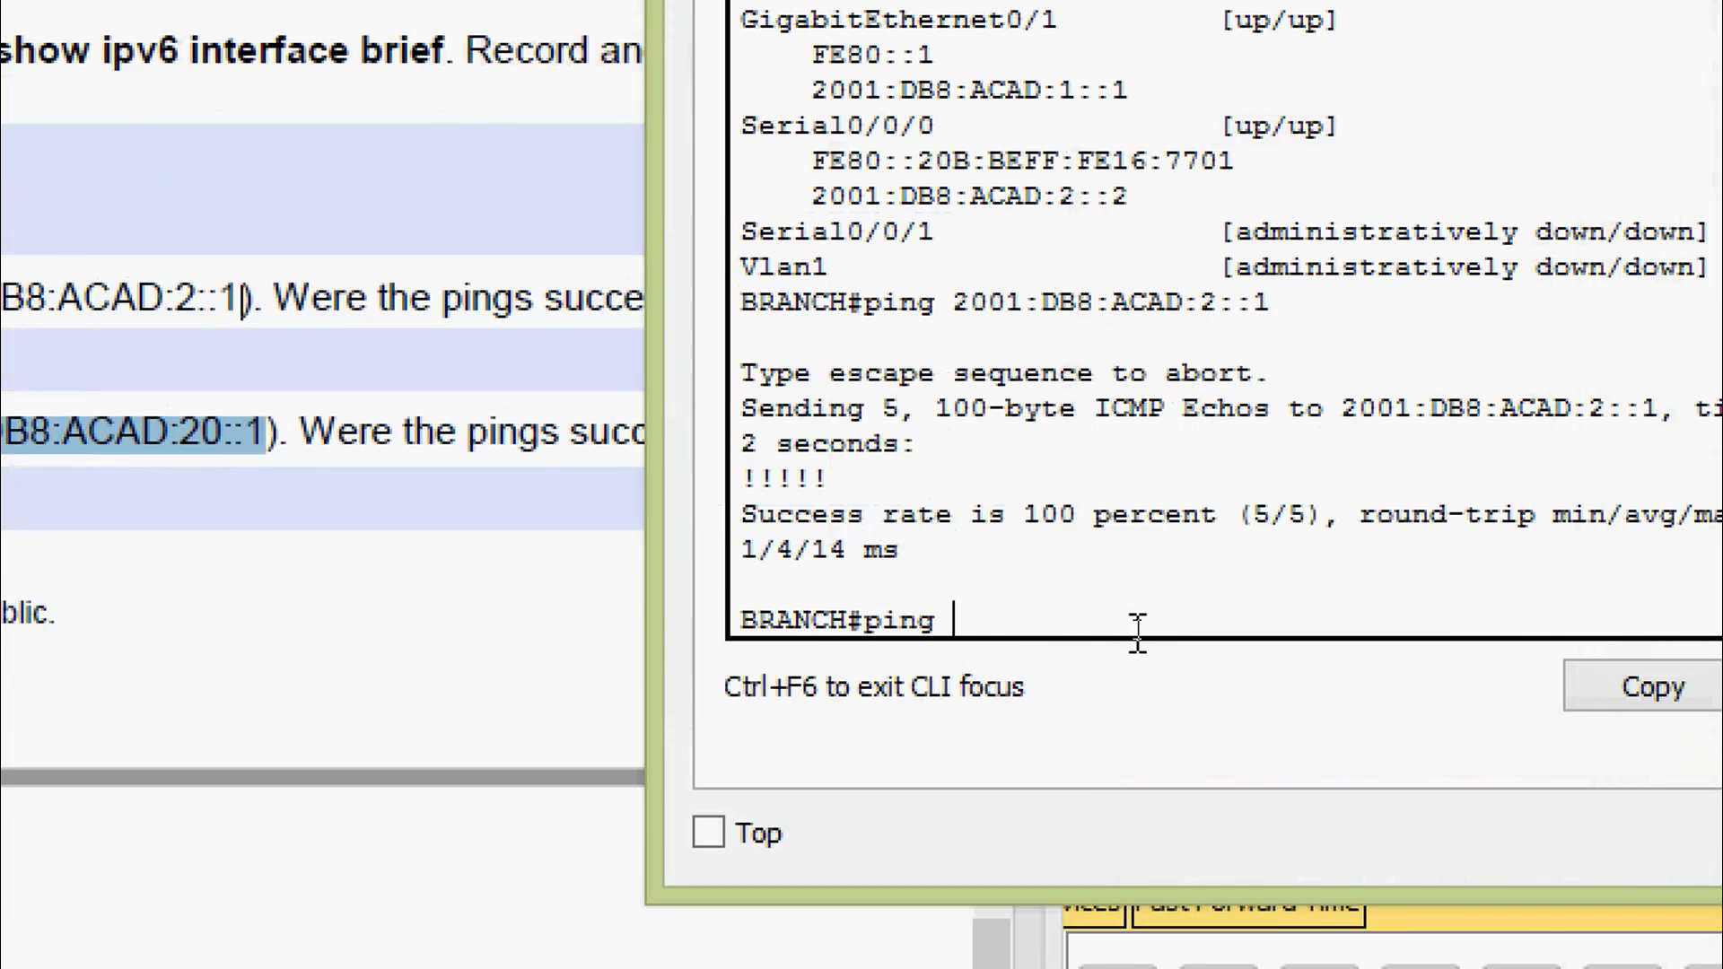
{"action": "right_click", "coordinate": [1111, 635]}
{"action": "left_click", "coordinate": [1156, 704]}
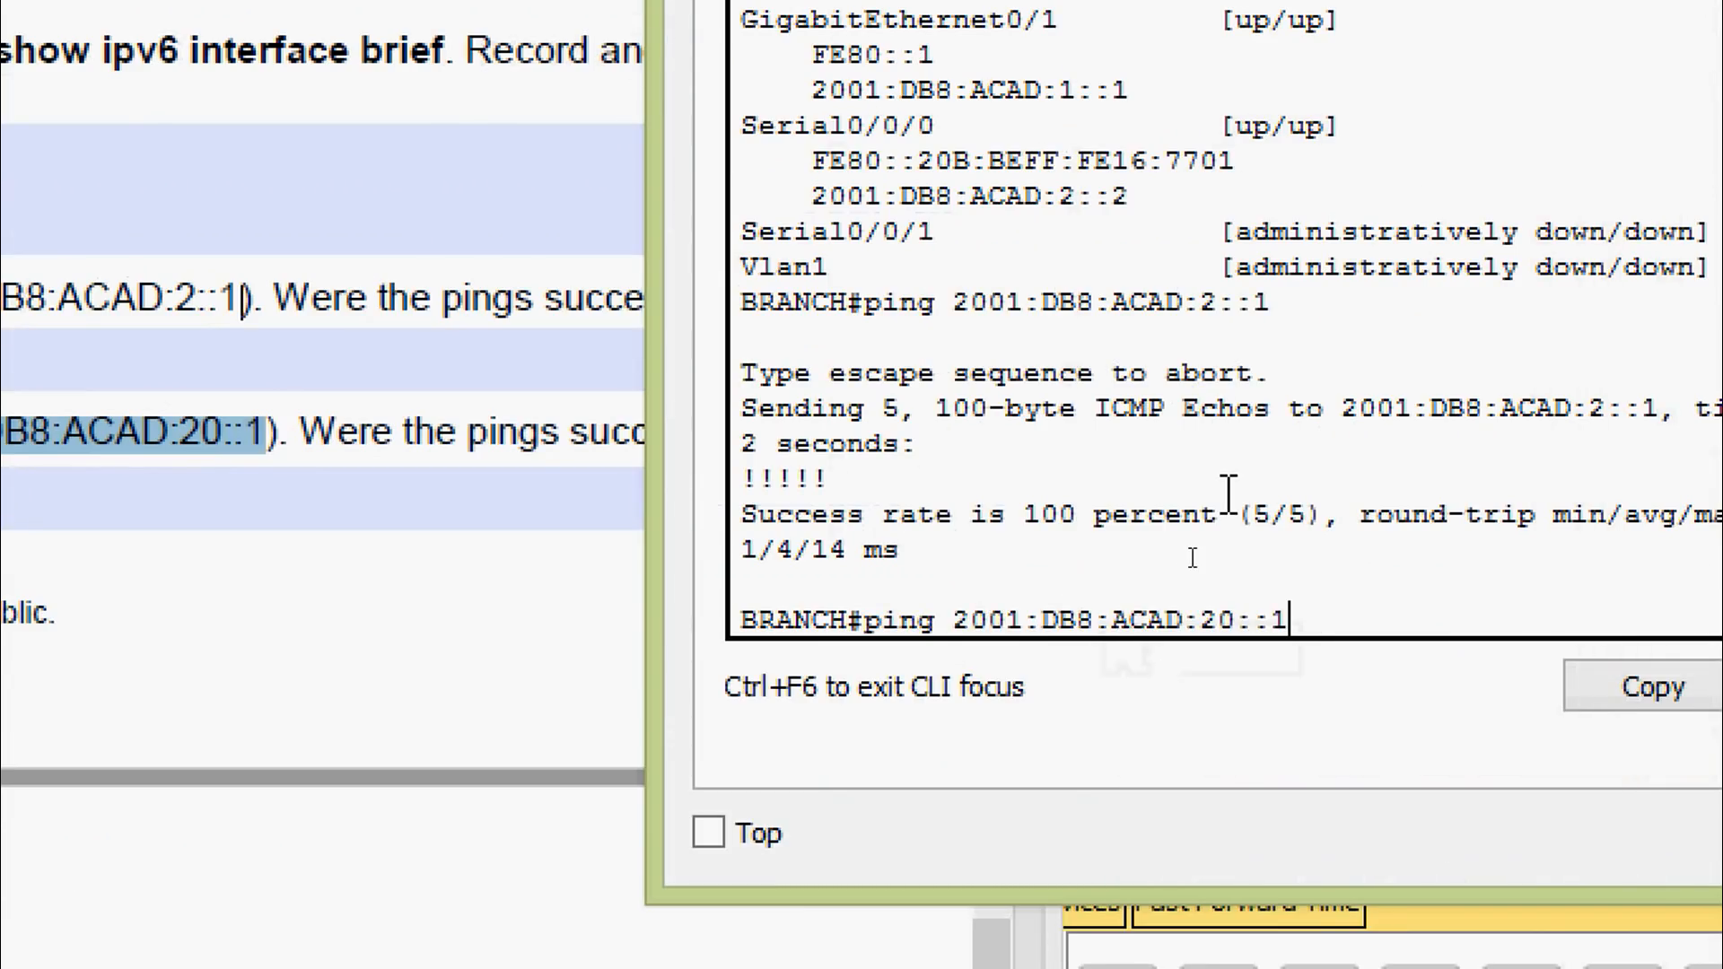
{"action": "key", "text": "Return"}
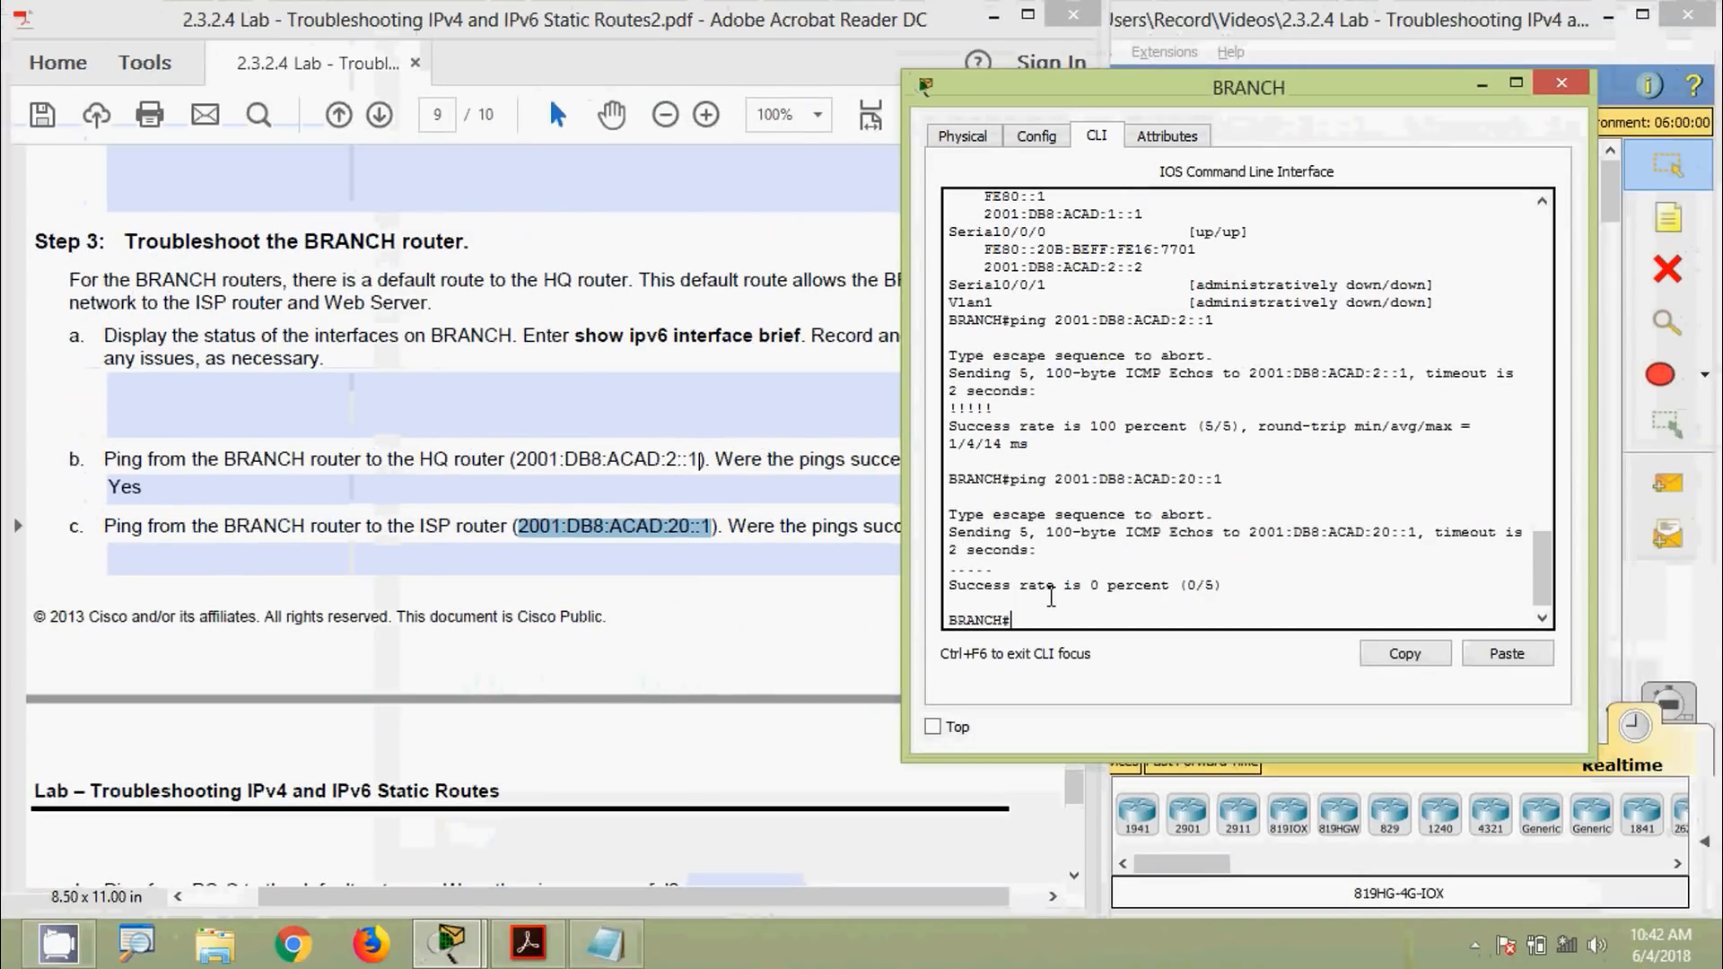
Answer No for item c in the lab PDF and scroll down to page 10
{"action": "left_click", "coordinate": [144, 499]}
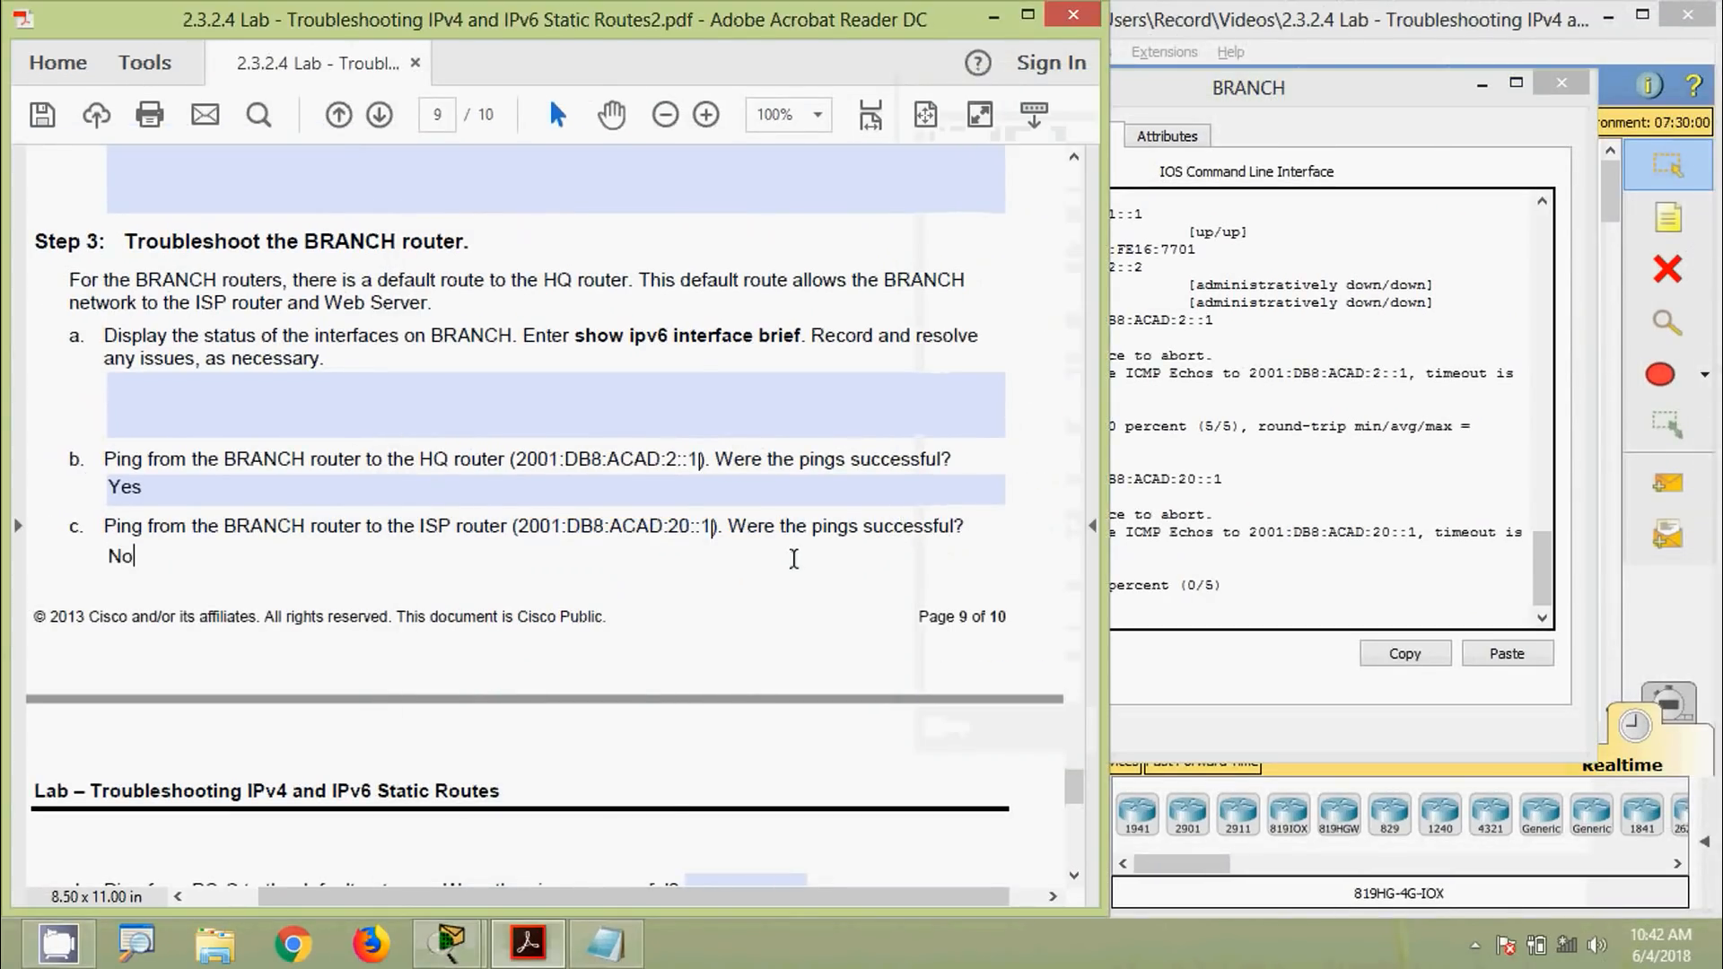
{"action": "left_click", "coordinate": [731, 605]}
{"action": "scroll", "coordinate": [731, 605], "scroll_direction": "down", "scroll_amount": 3}
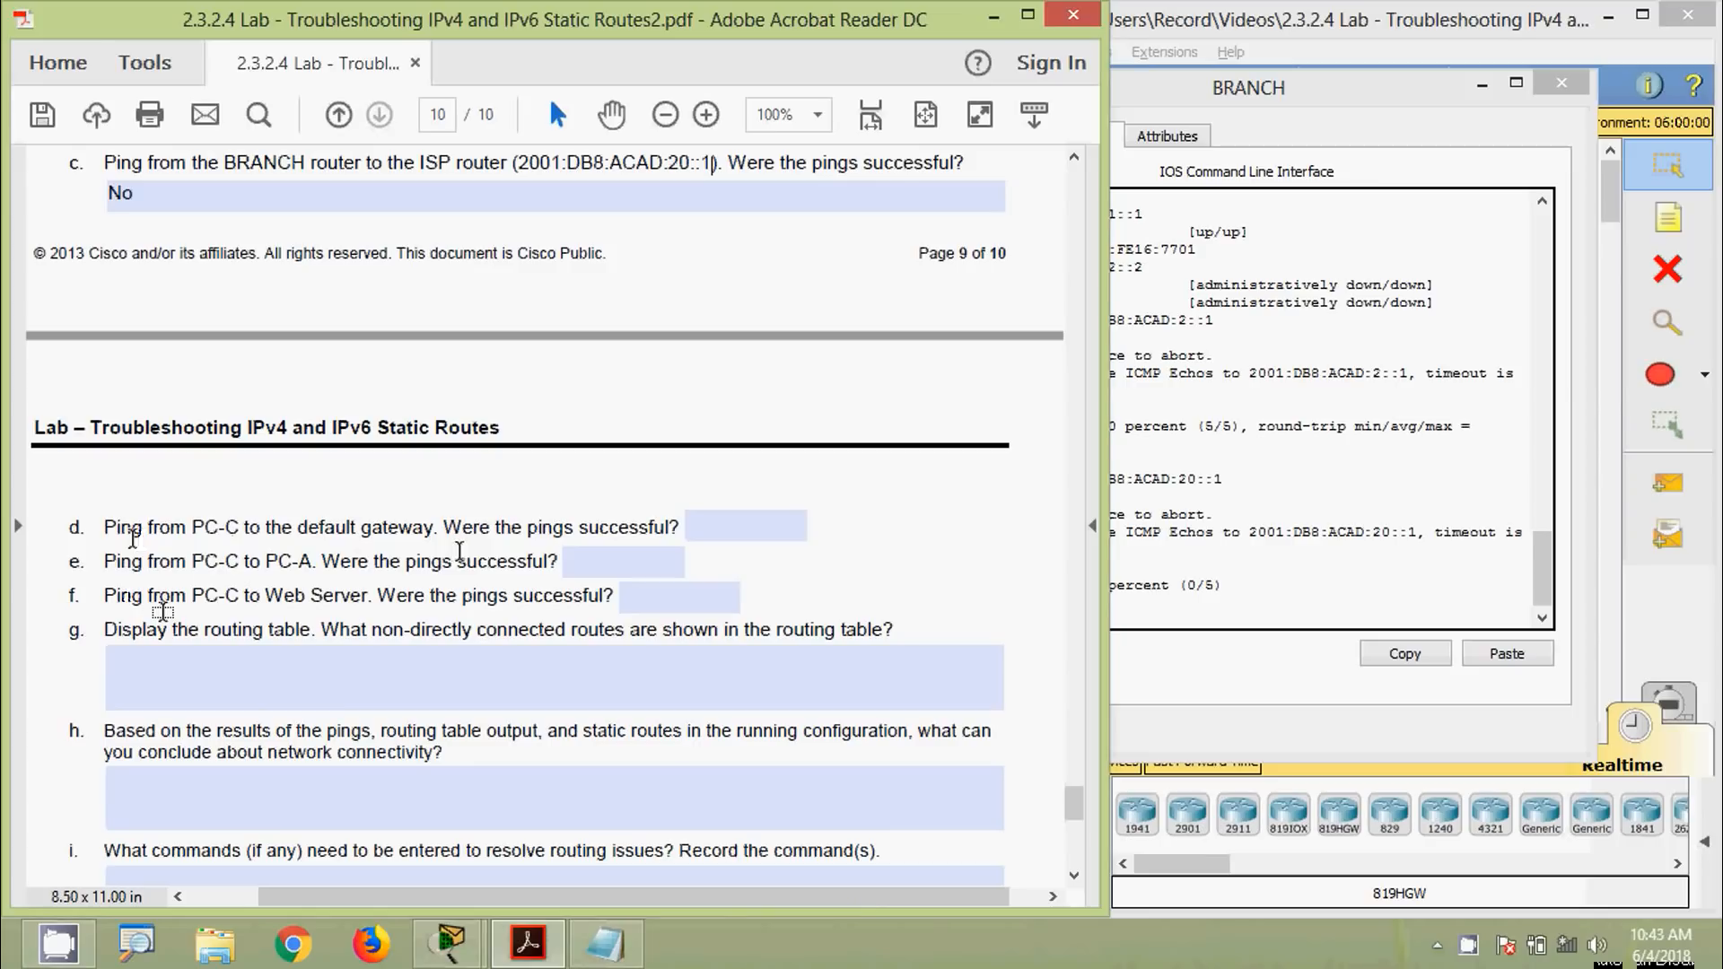
Close BRANCH and run ipv6config in PC-C's Command Prompt to show its default gateway
{"action": "left_click", "coordinate": [1213, 525]}
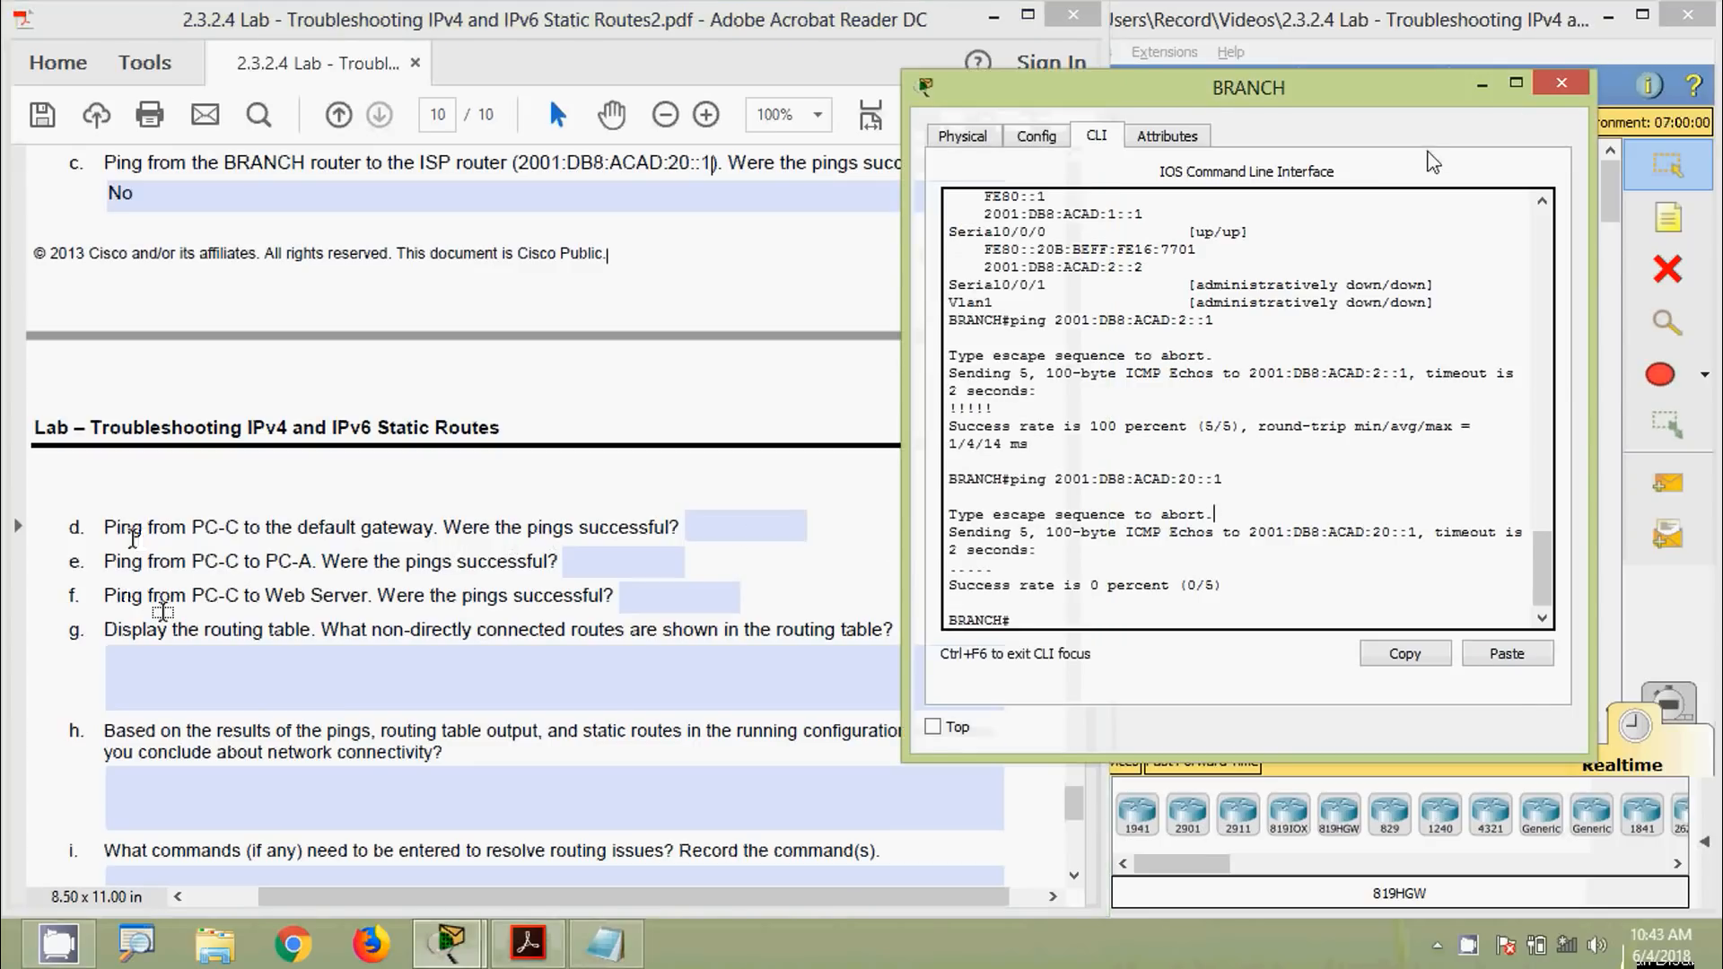
{"action": "left_click", "coordinate": [1560, 84]}
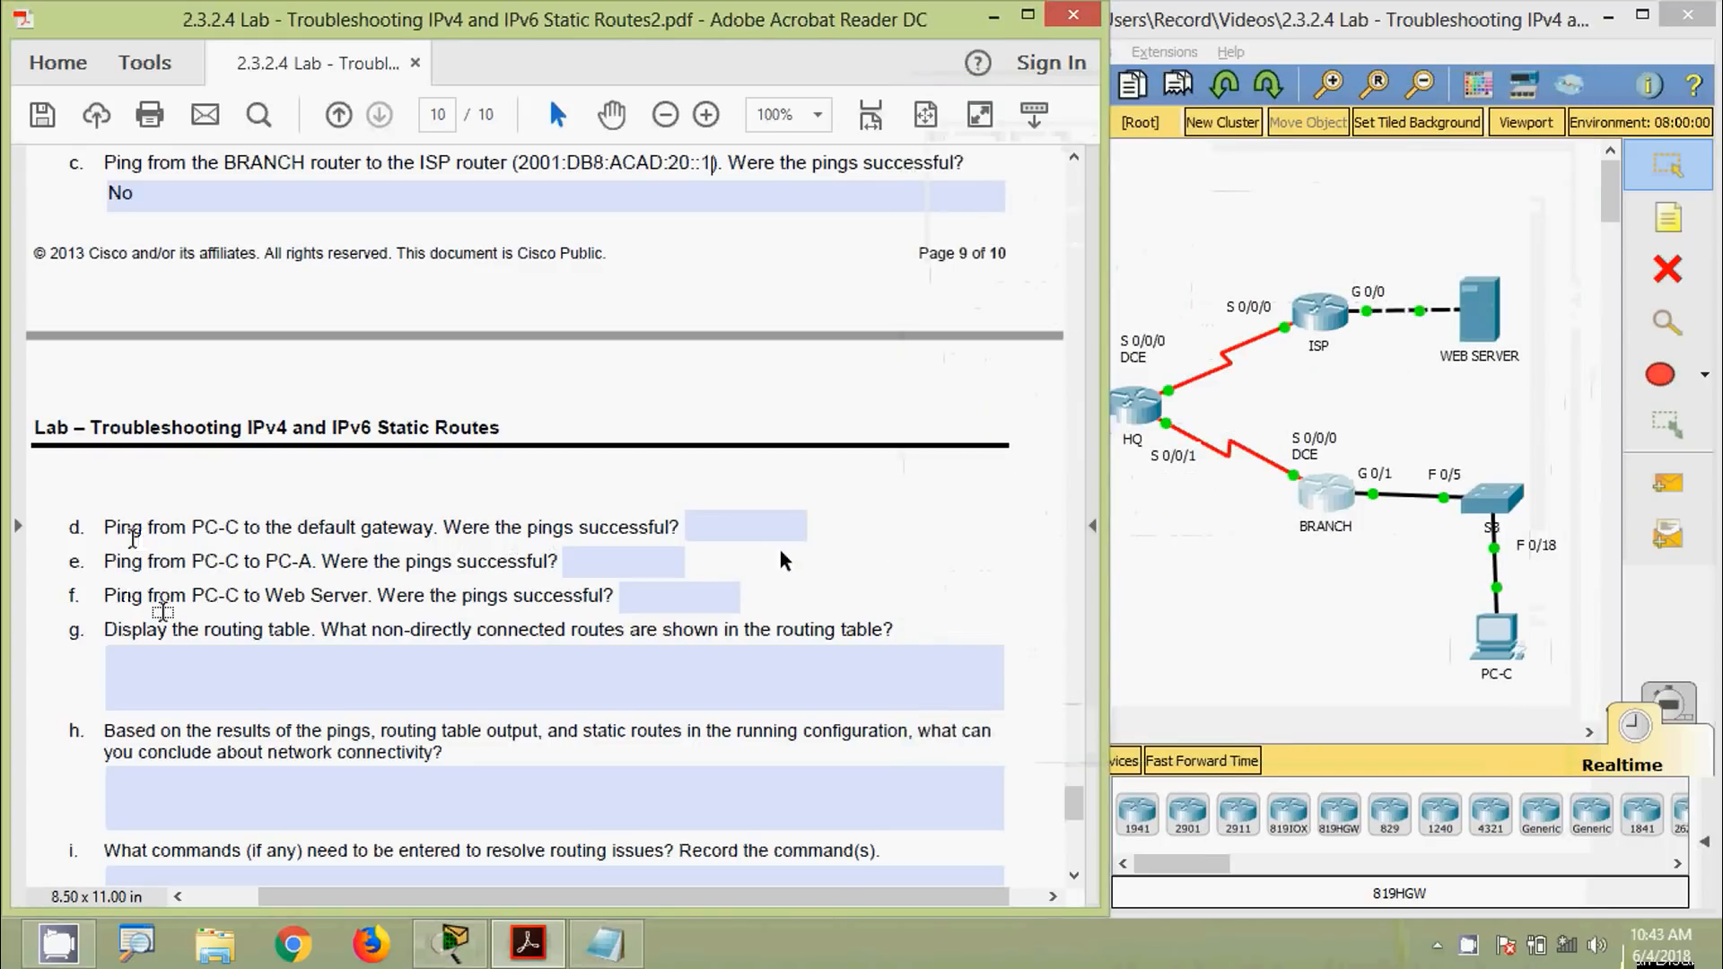
{"action": "left_click", "coordinate": [1496, 639]}
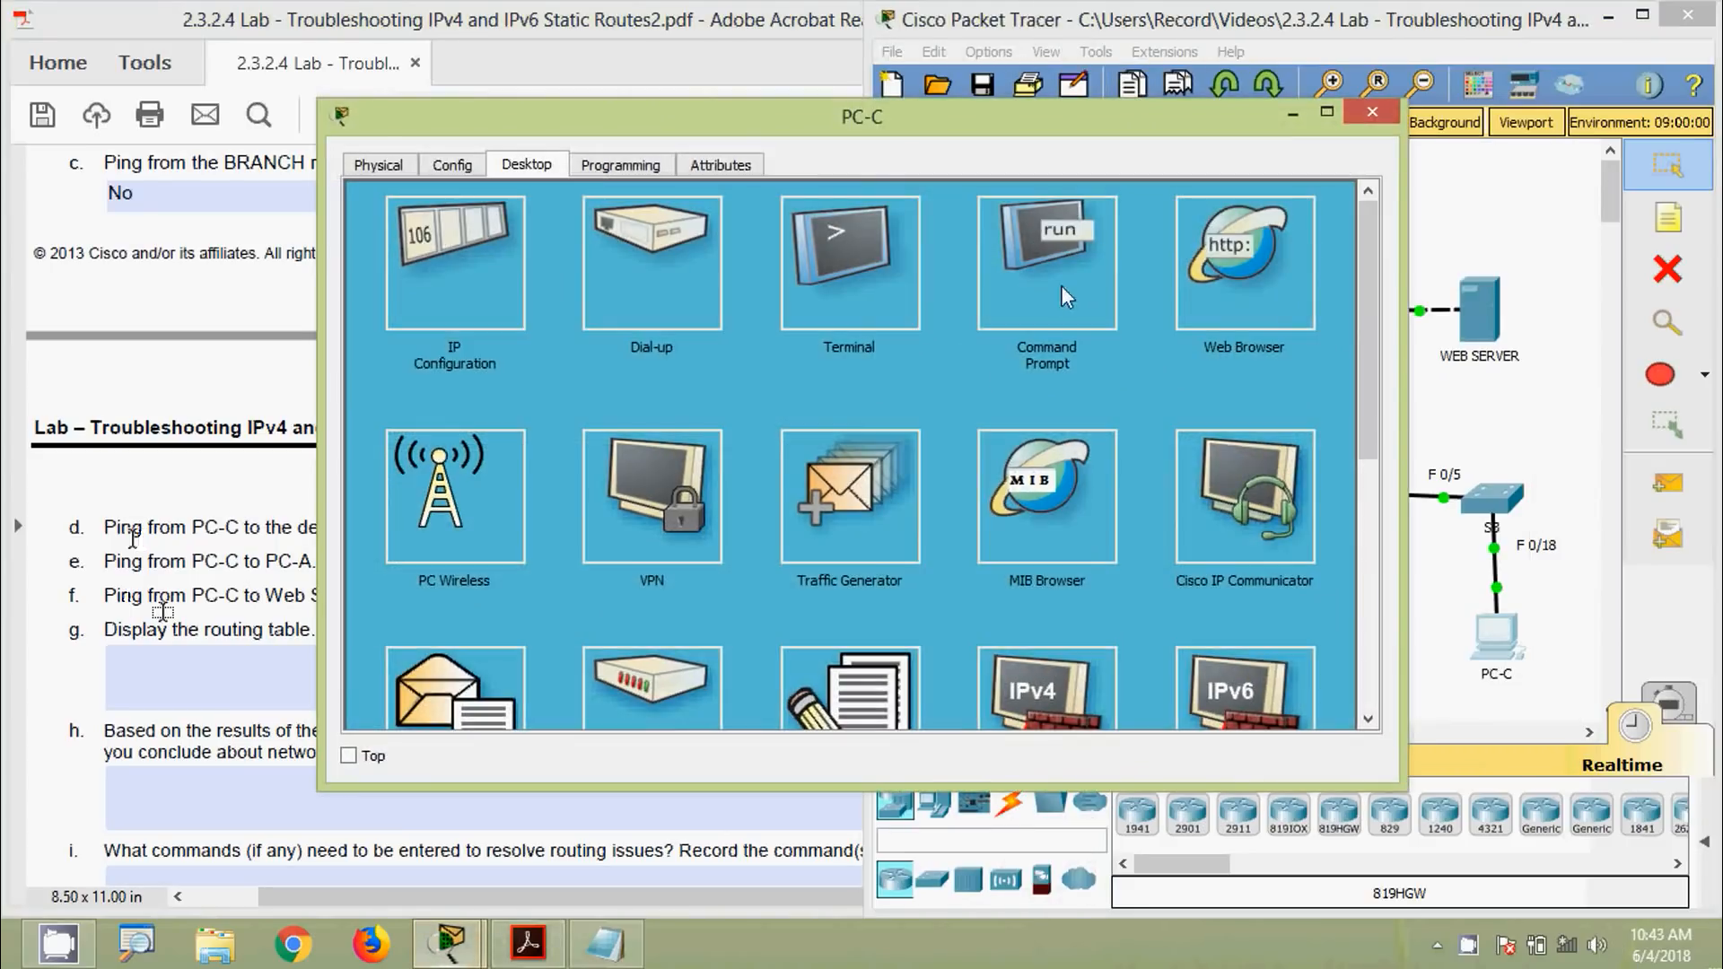
{"action": "left_click", "coordinate": [1041, 260]}
{"action": "left_click_drag", "start_coordinate": [842, 117], "coordinate": [1350, 175]}
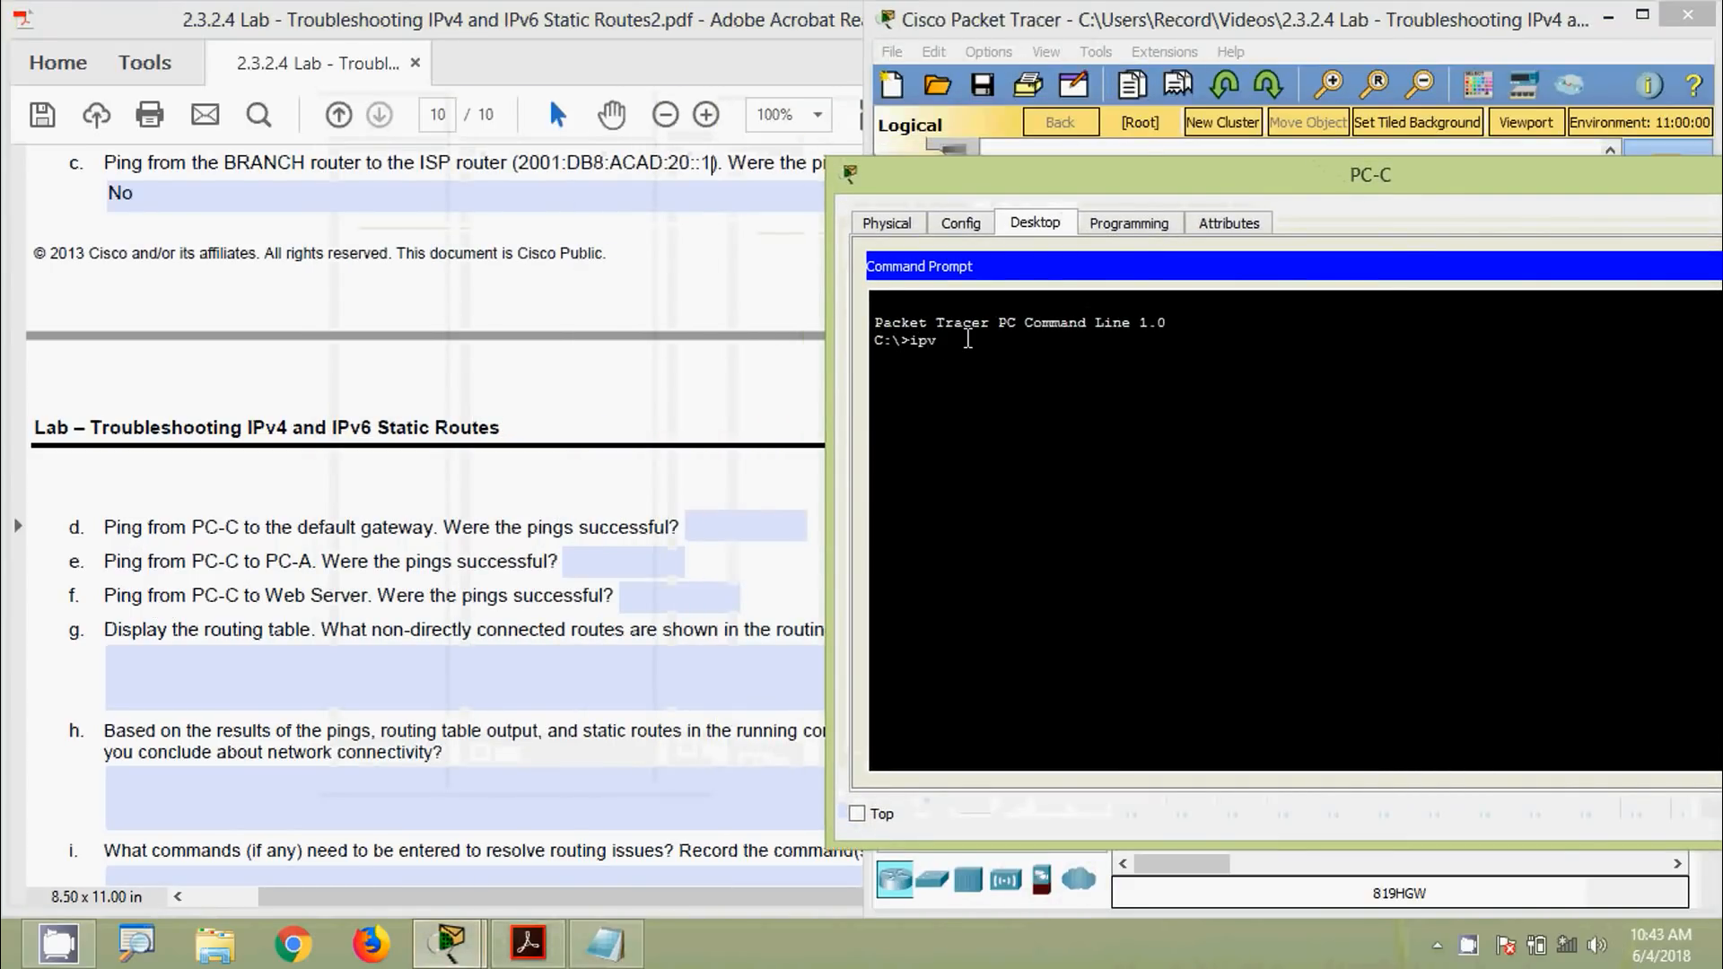
{"action": "type", "text": "ipv6config"}
{"action": "key", "text": "Return"}
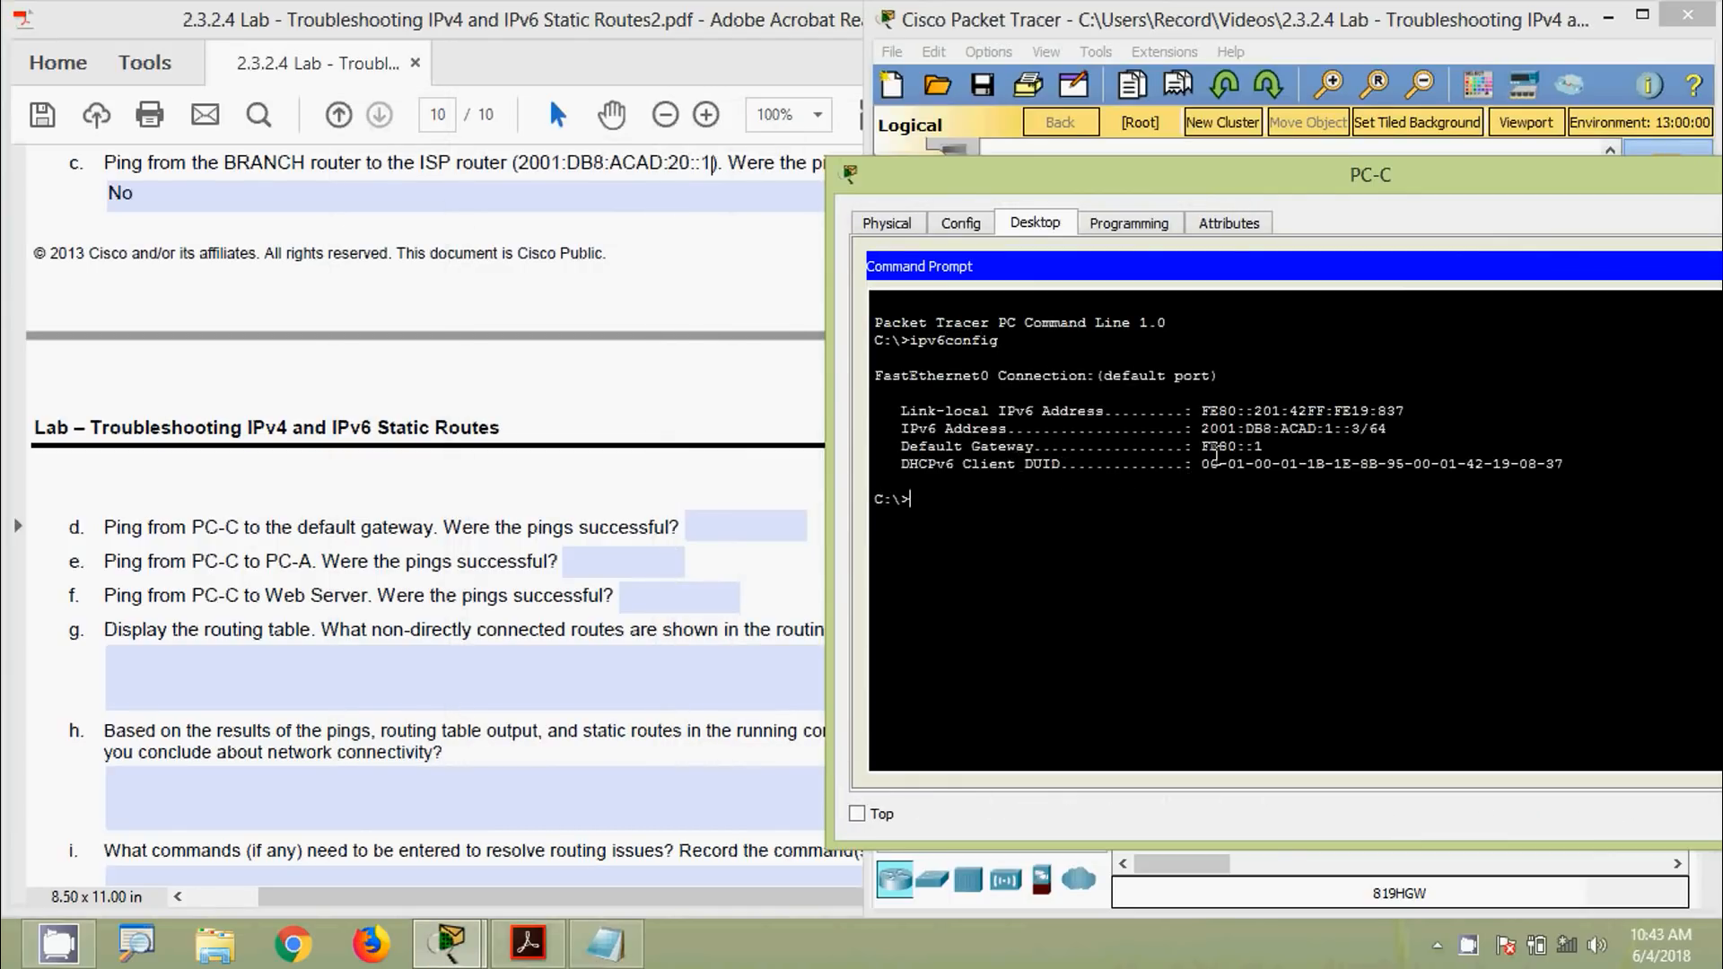
Copy the gateway address FE80::1 and ping it from PC-C, getting 4/4 replies
{"action": "left_click_drag", "start_coordinate": [1203, 446], "coordinate": [1263, 448]}
{"action": "key", "text": "super+c"}
{"action": "right_click", "coordinate": [1260, 456]}
{"action": "left_click", "coordinate": [1293, 461]}
{"action": "left_click", "coordinate": [959, 501]}
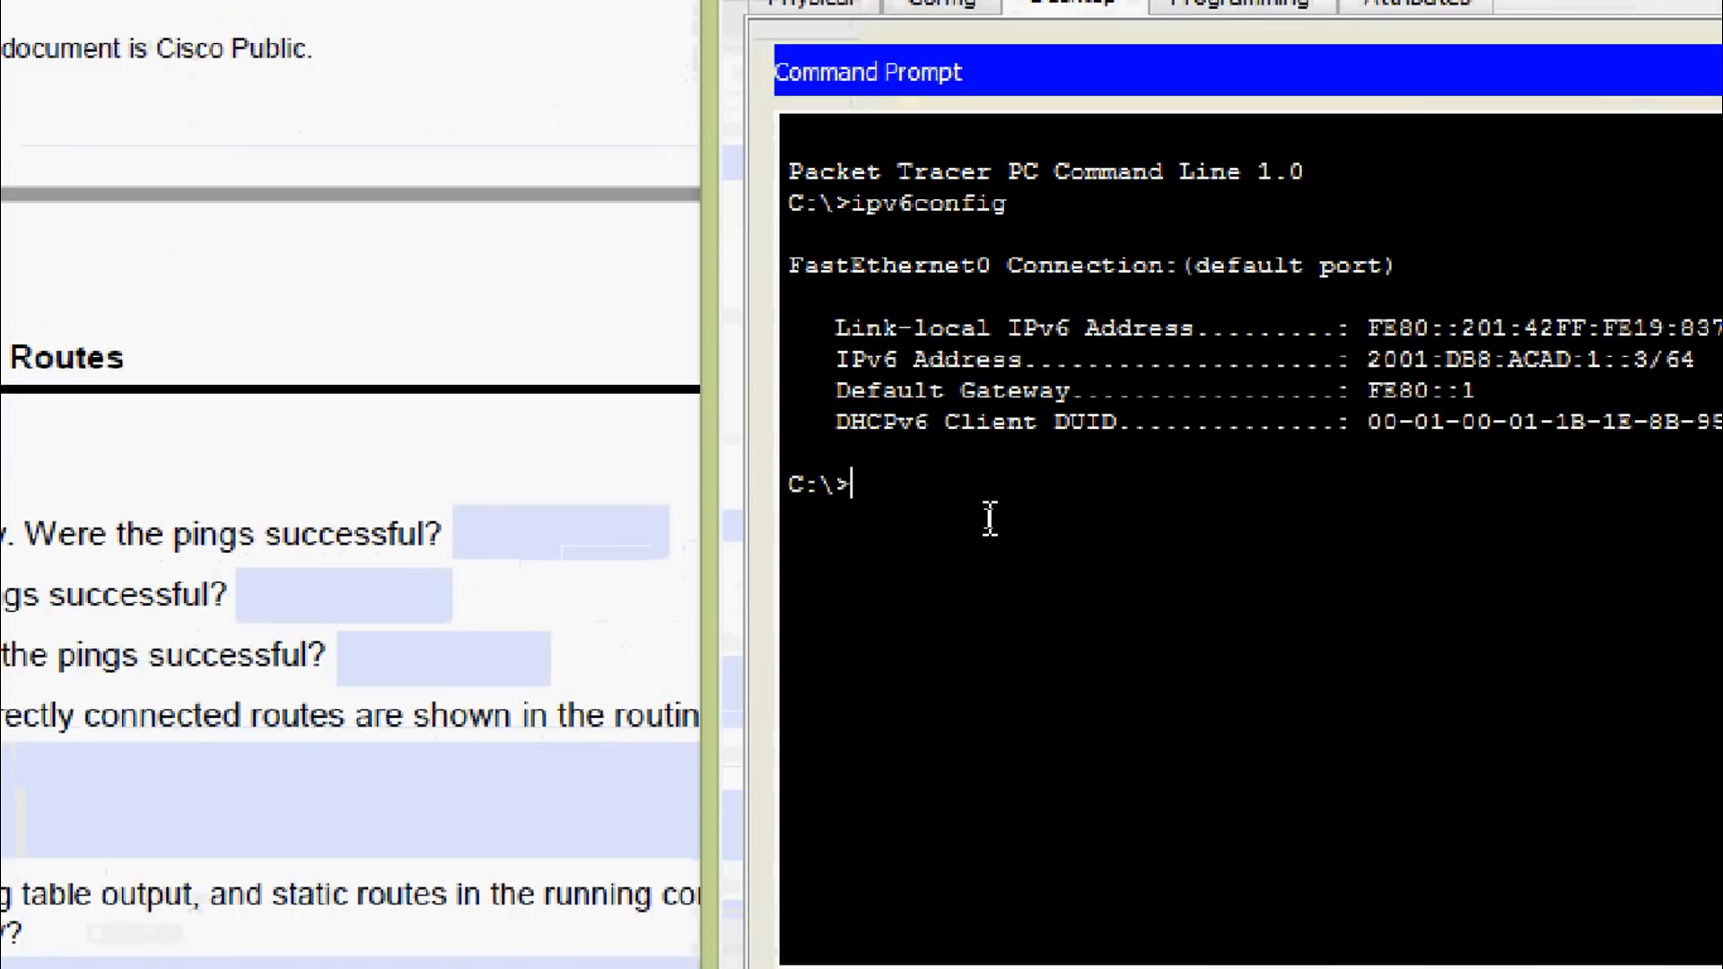
{"action": "type", "text": "ping"}
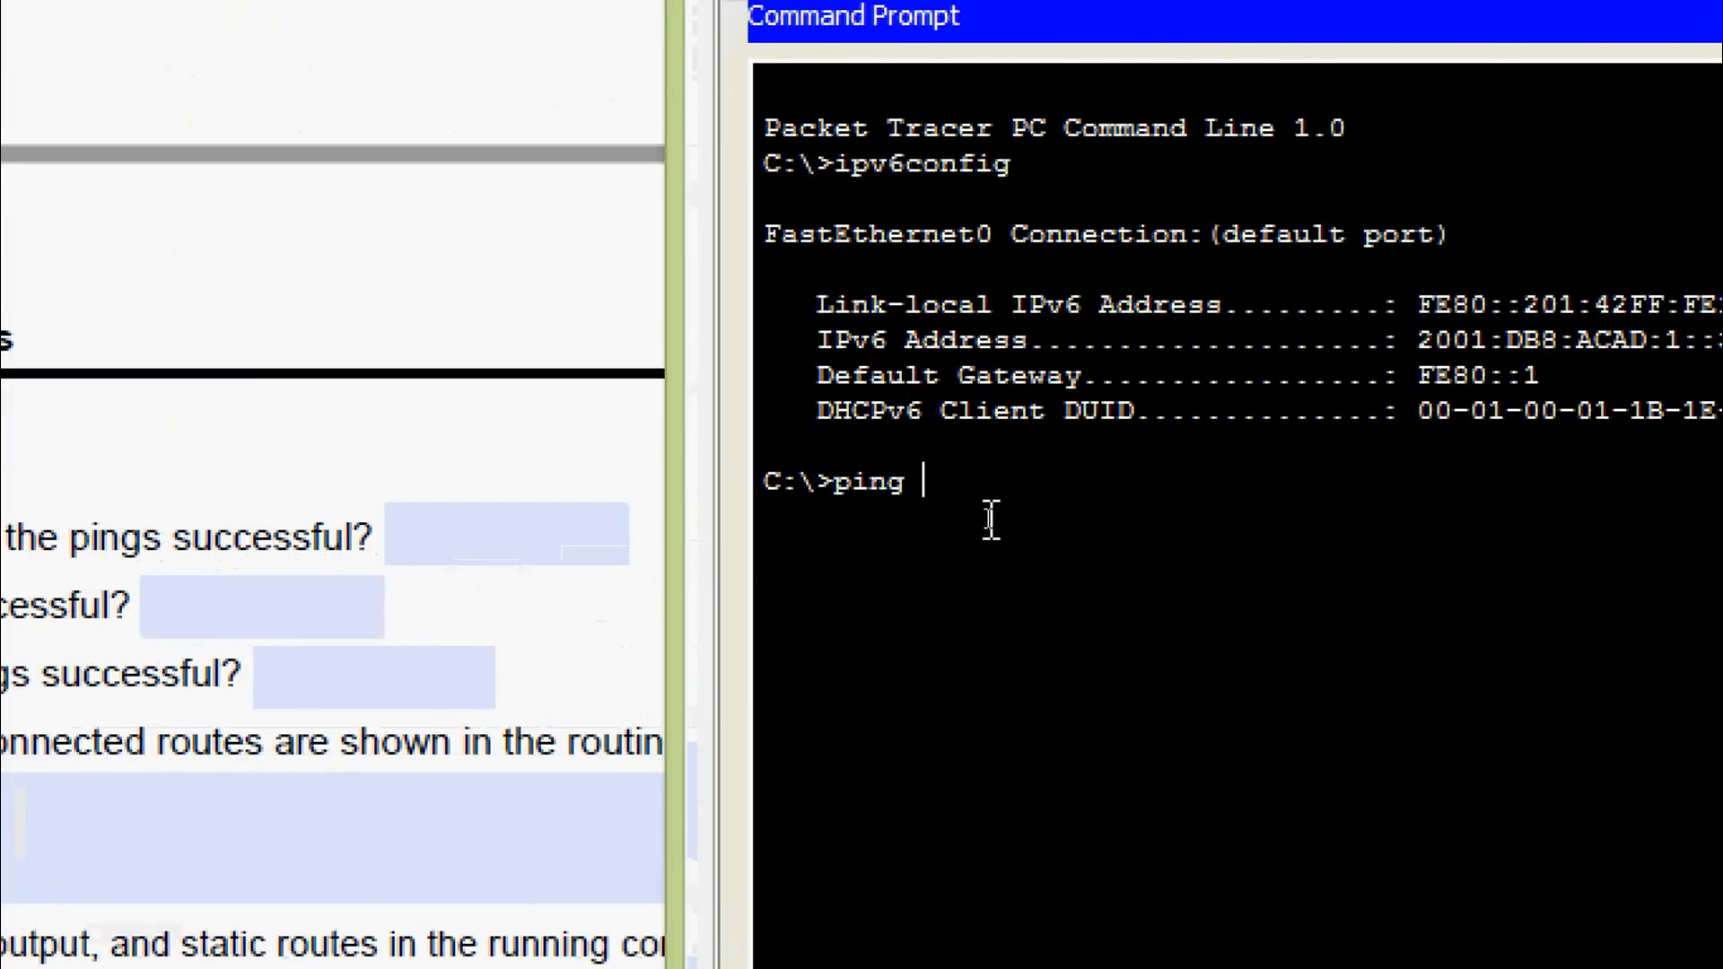
{"action": "right_click", "coordinate": [998, 493]}
{"action": "left_click", "coordinate": [1032, 577]}
{"action": "key", "text": "Return"}
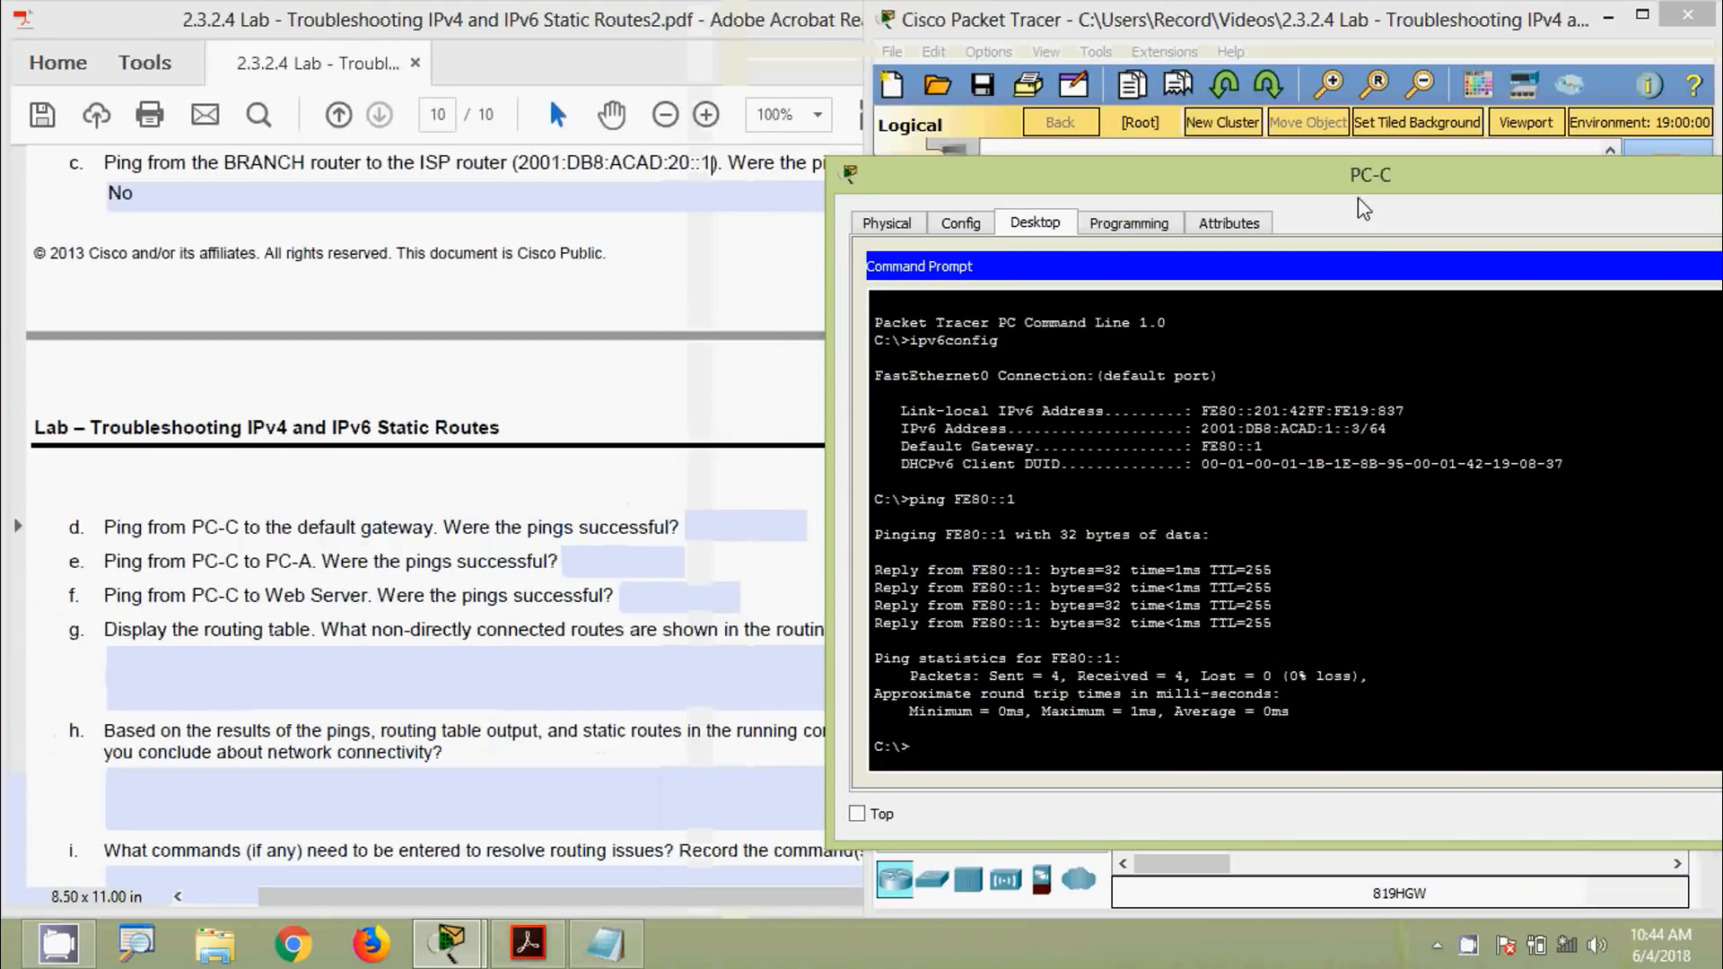
Close PC-C and answer Yes for item d in the lab PDF
{"action": "left_click_drag", "start_coordinate": [1535, 169], "coordinate": [1354, 195]}
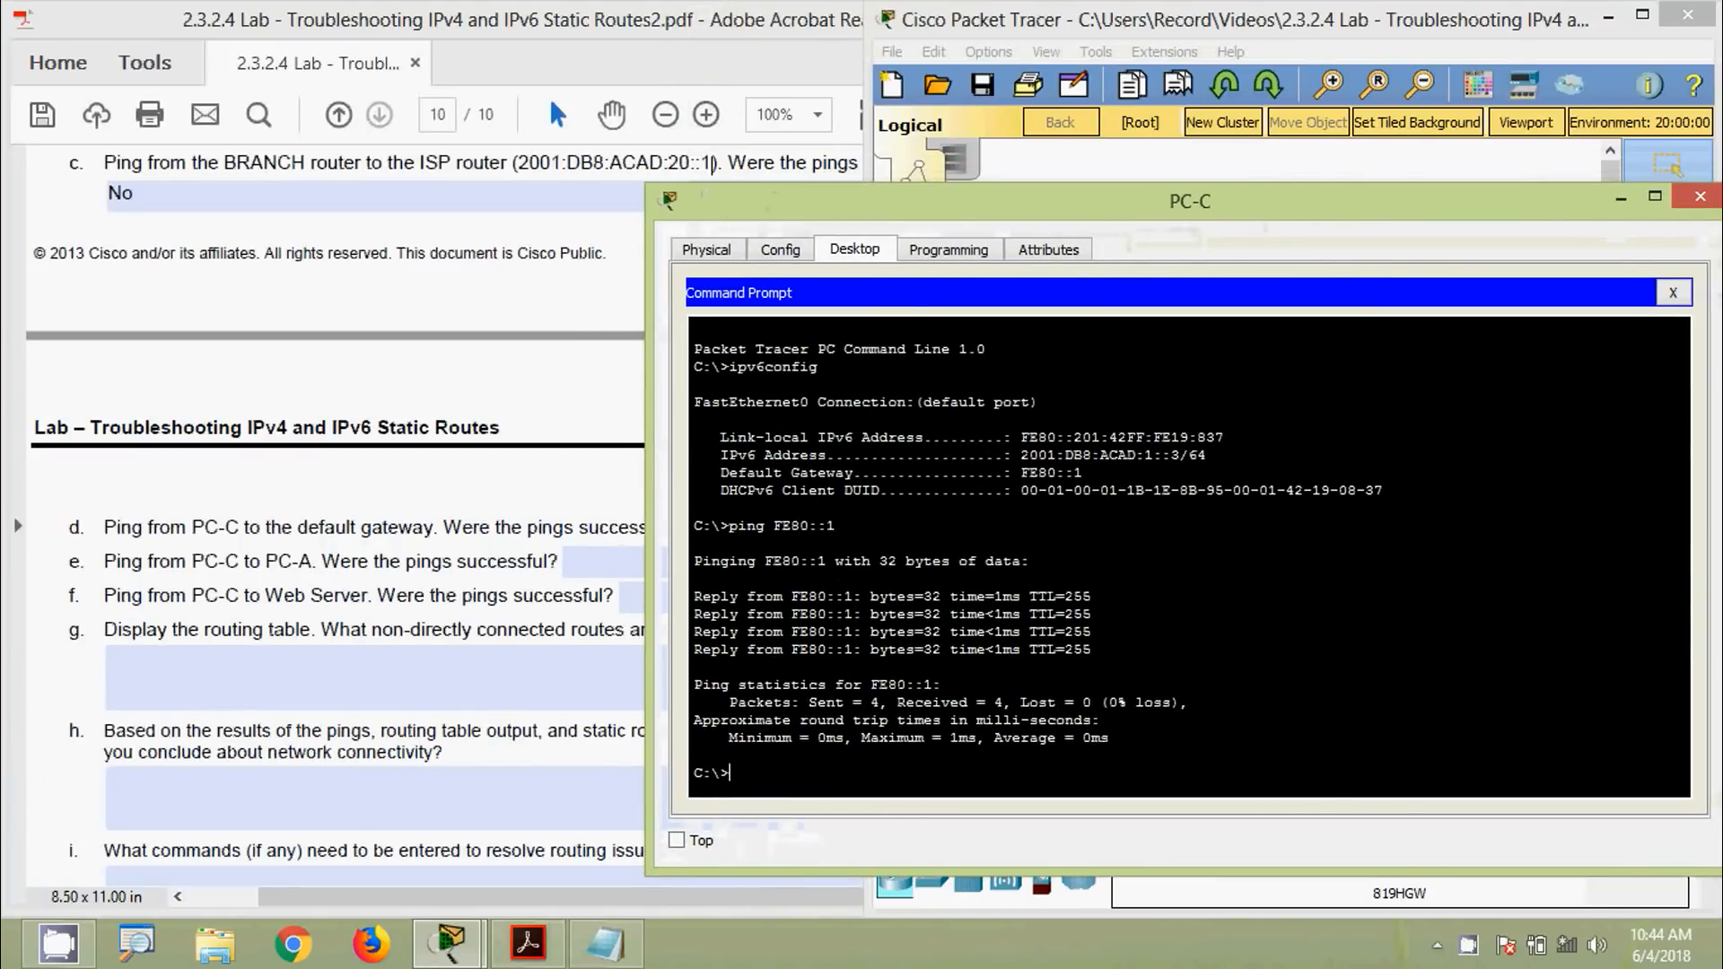
{"action": "left_click", "coordinate": [1701, 195]}
{"action": "left_click", "coordinate": [745, 526]}
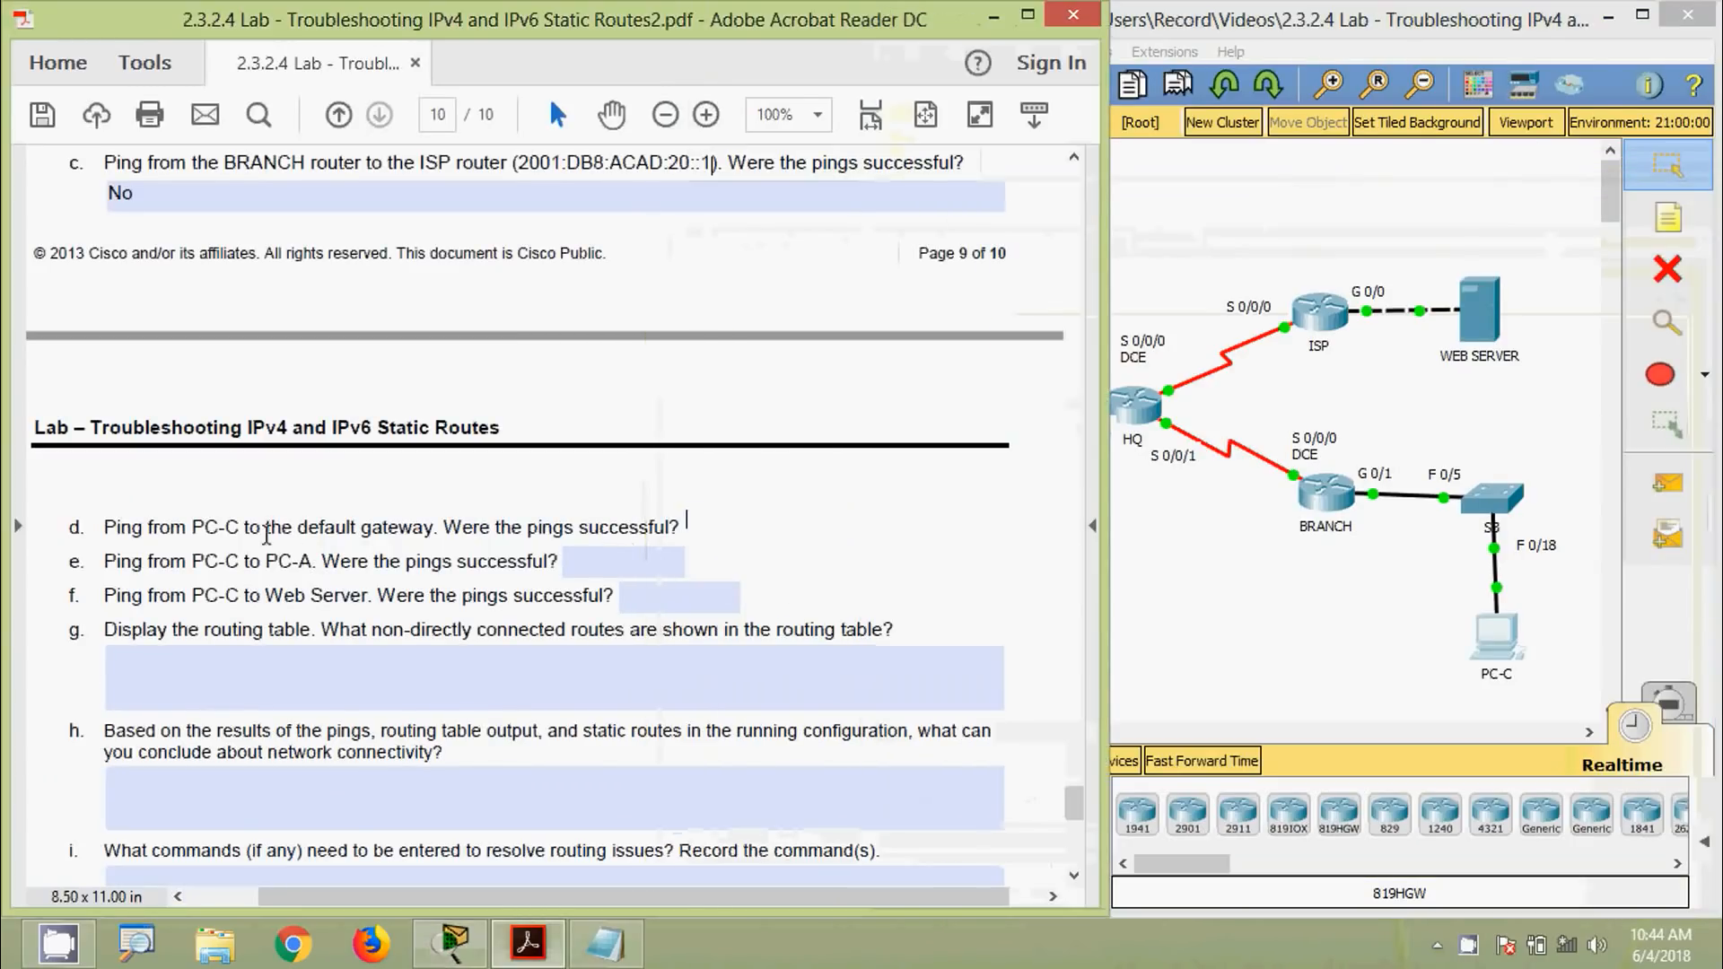
{"action": "left_click", "coordinate": [622, 596]}
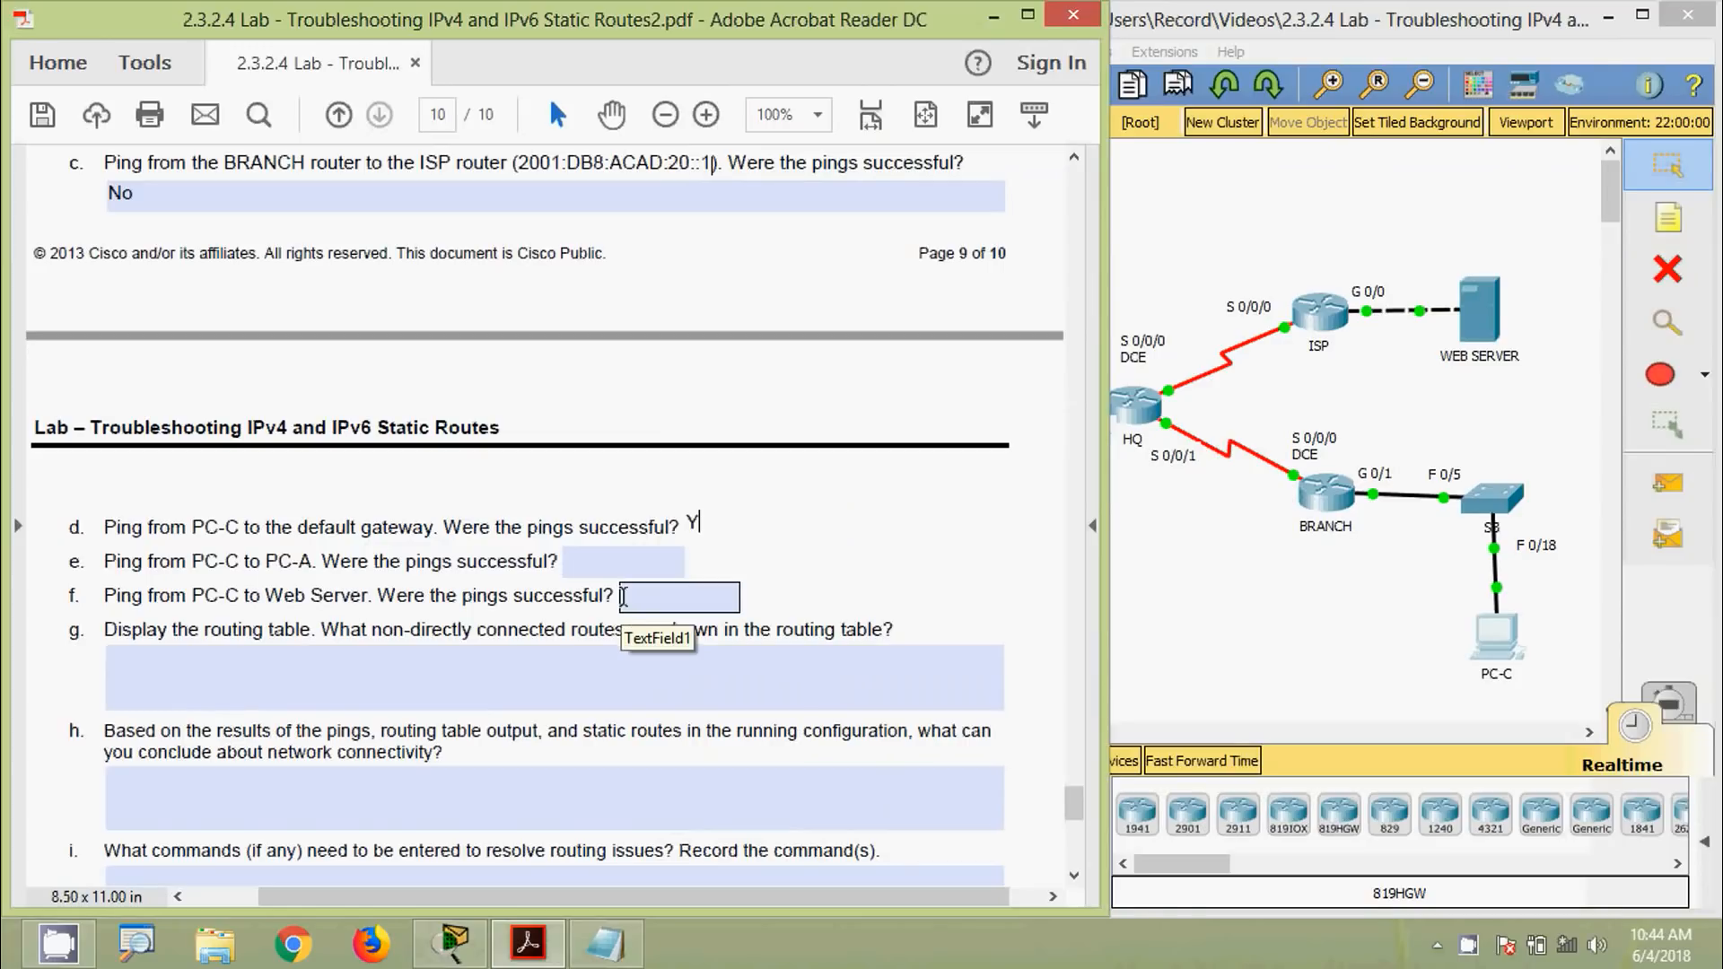
{"action": "left_click", "coordinate": [134, 567]}
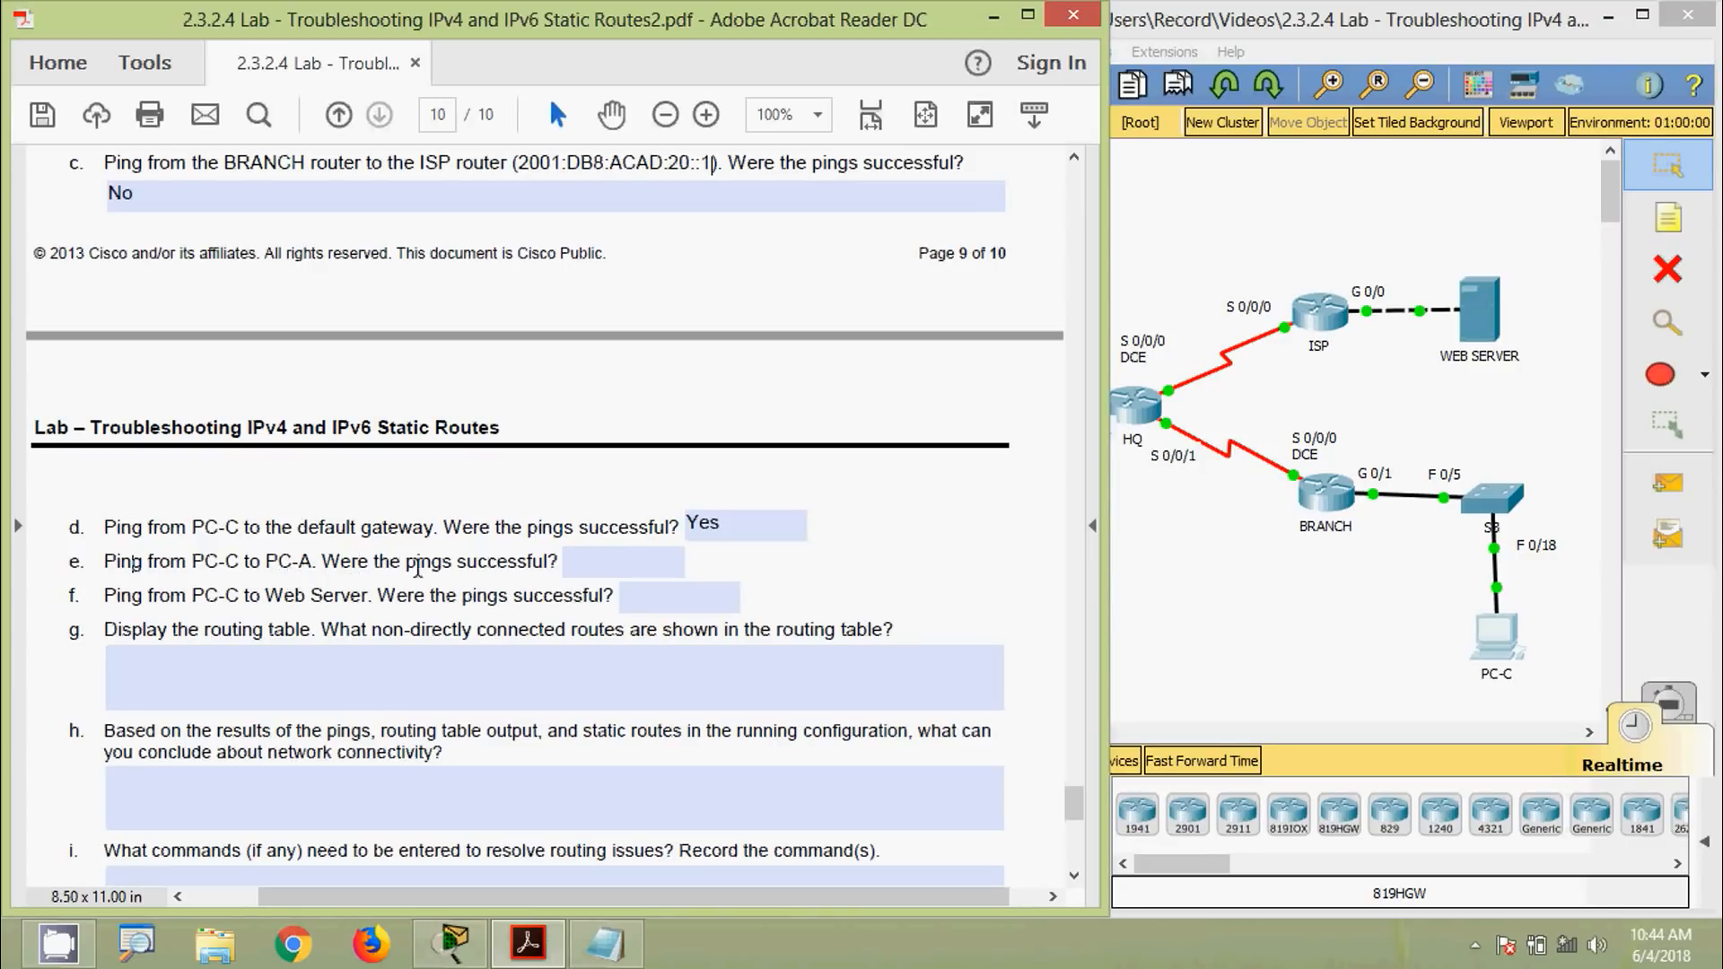
Copy PC-A's IPv6 address 2001:DB8:ACAD::3 from its IP Configuration
{"action": "left_click", "coordinate": [1223, 599]}
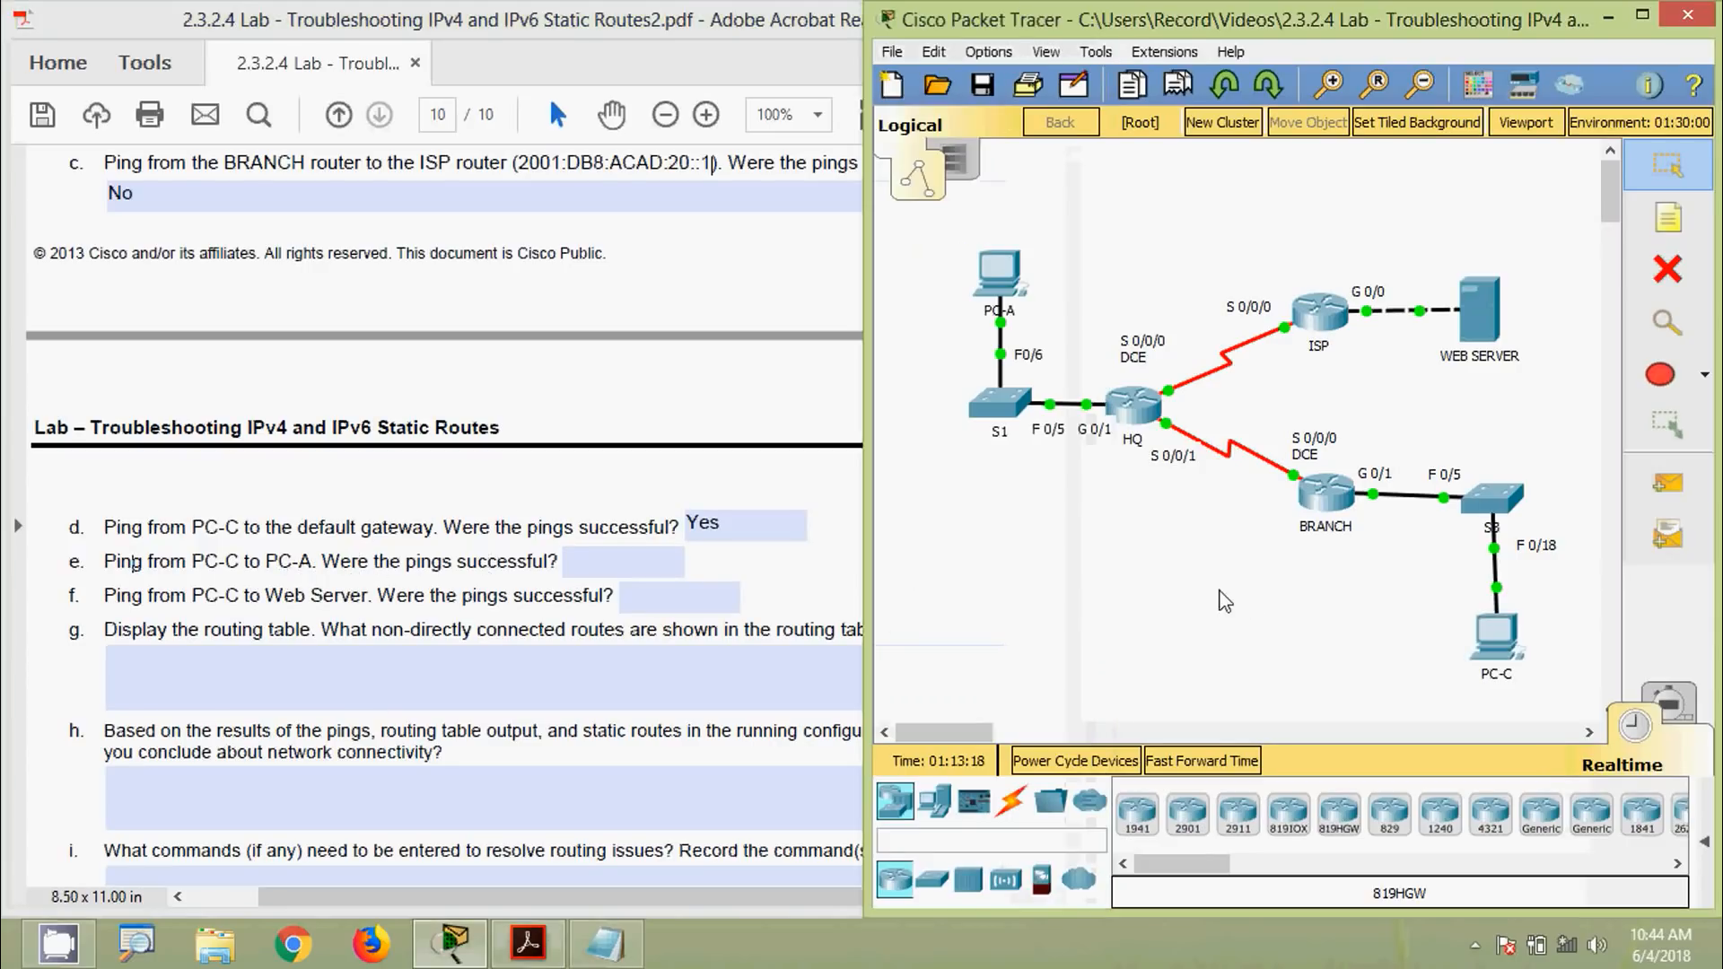
{"action": "left_click", "coordinate": [999, 276]}
{"action": "left_click", "coordinate": [489, 296]}
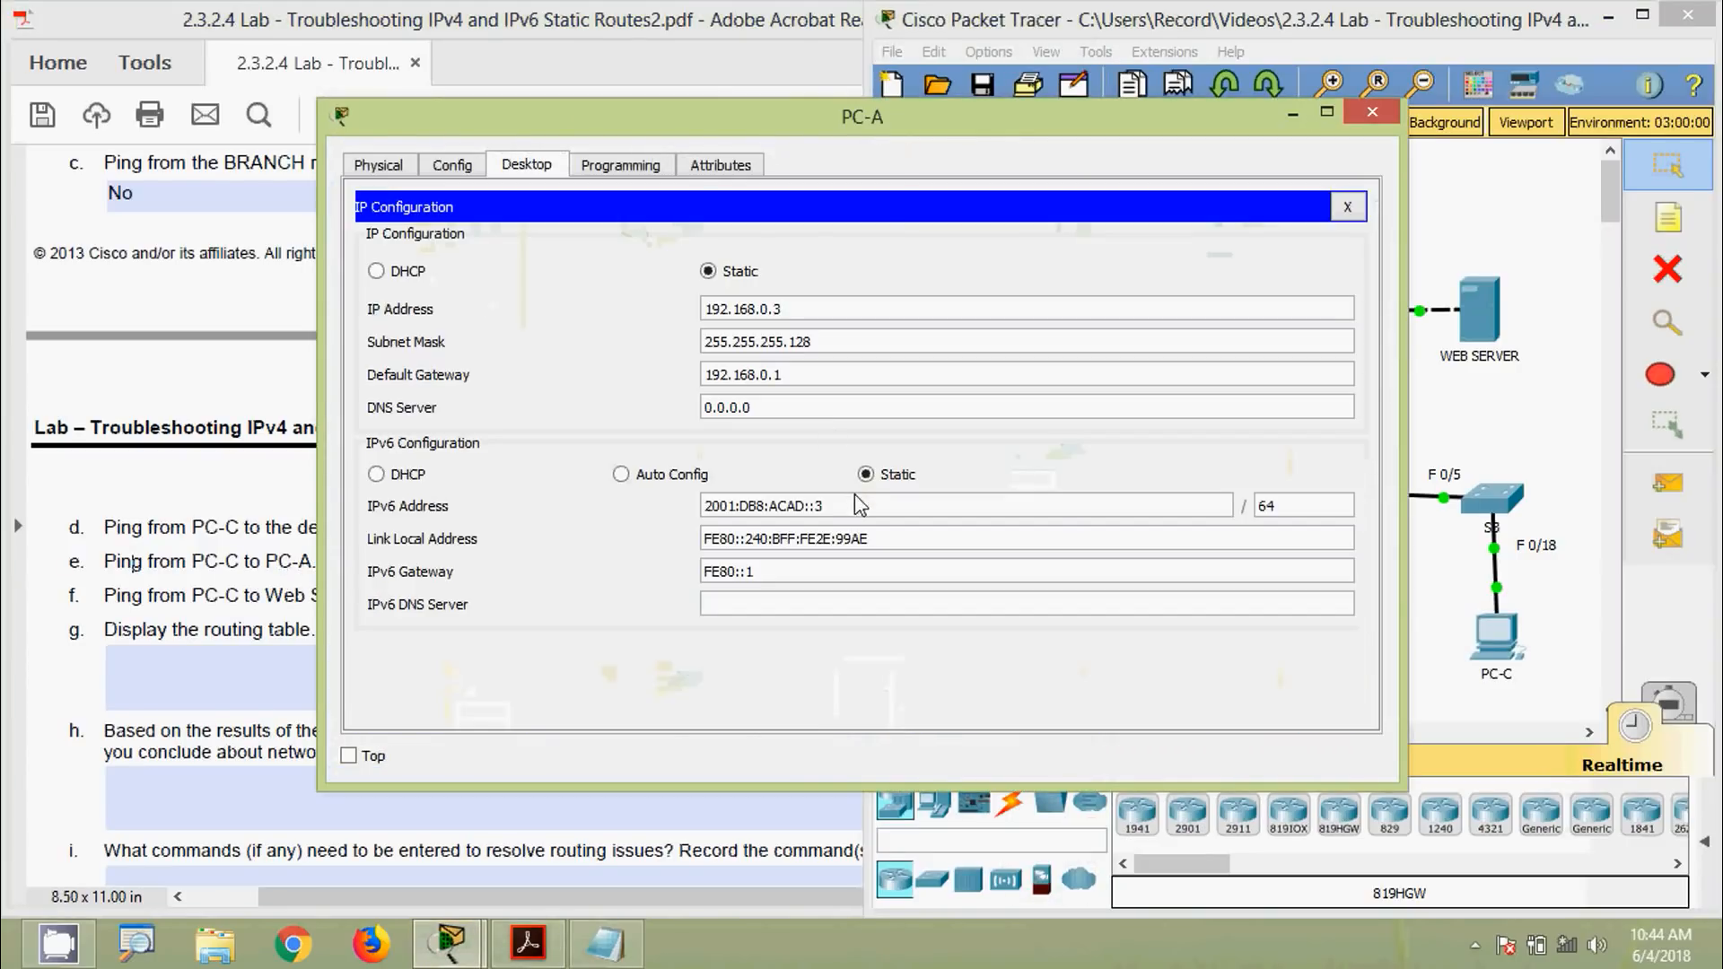
{"action": "left_click_drag", "start_coordinate": [857, 502], "coordinate": [568, 495]}
{"action": "key", "text": "super+c"}
{"action": "left_click", "coordinate": [1372, 111]}
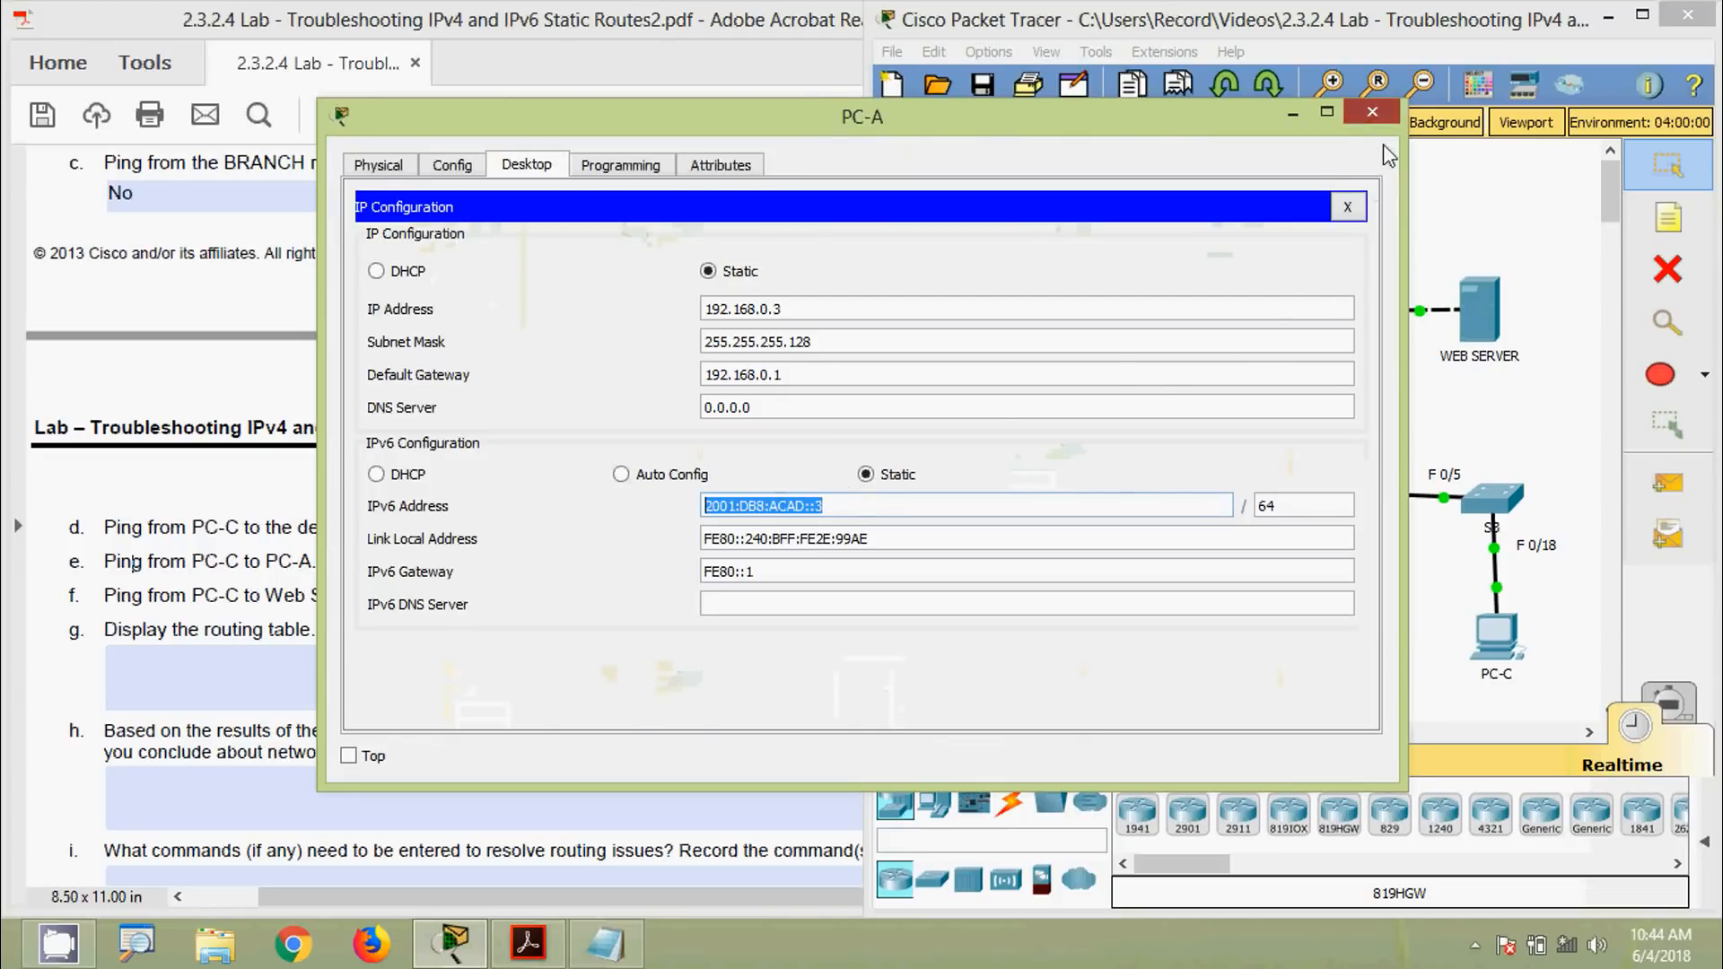
Ping 2001:DB8:ACAD::3 from PC-C's Command Prompt, which fails with 100% loss
{"action": "left_click", "coordinate": [1516, 637]}
{"action": "left_click", "coordinate": [1108, 297]}
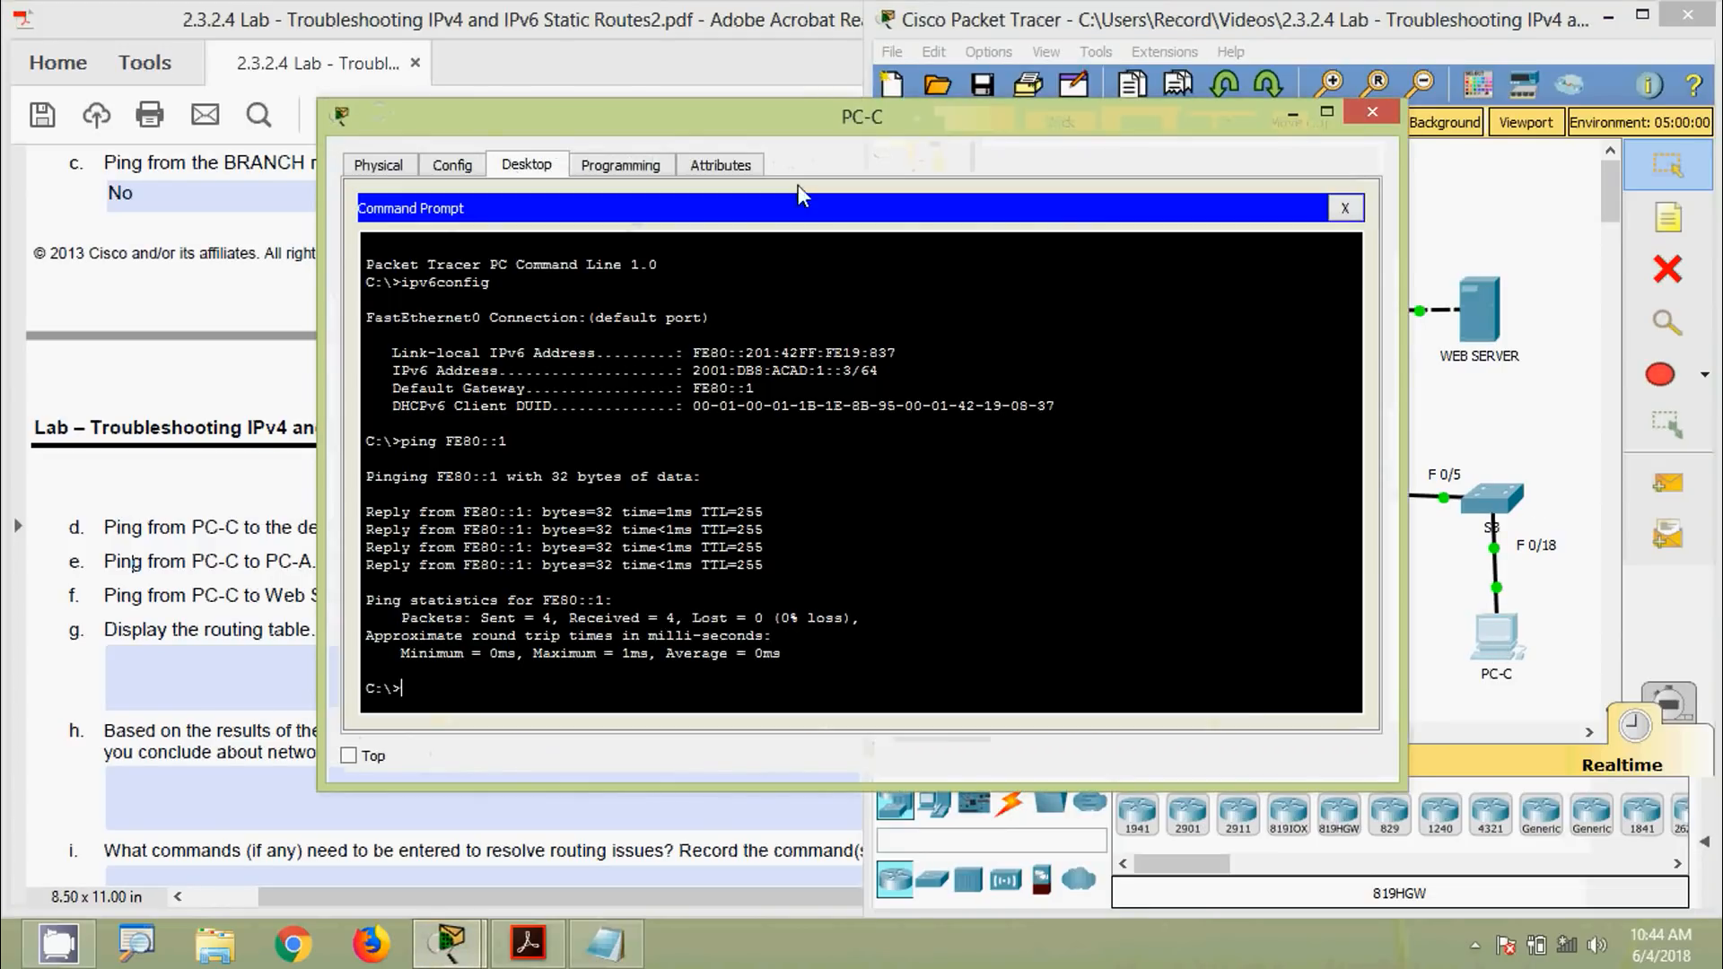
{"action": "left_click_drag", "start_coordinate": [831, 125], "coordinate": [912, 103]}
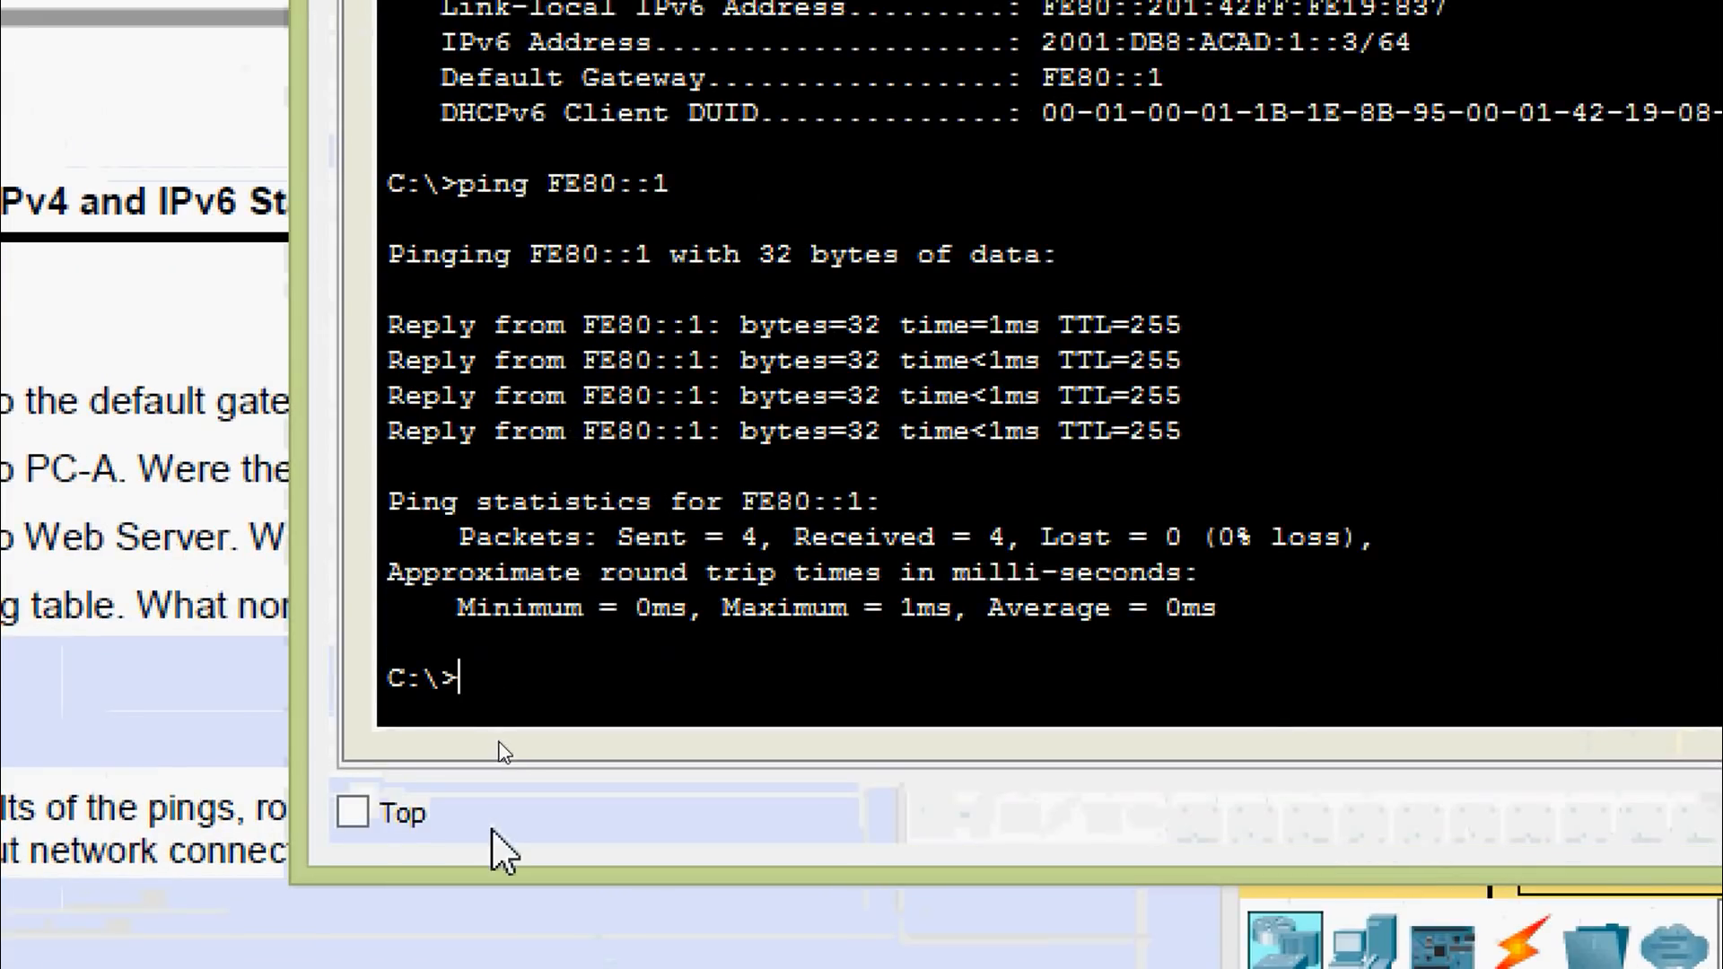
{"action": "type", "text": "ping"}
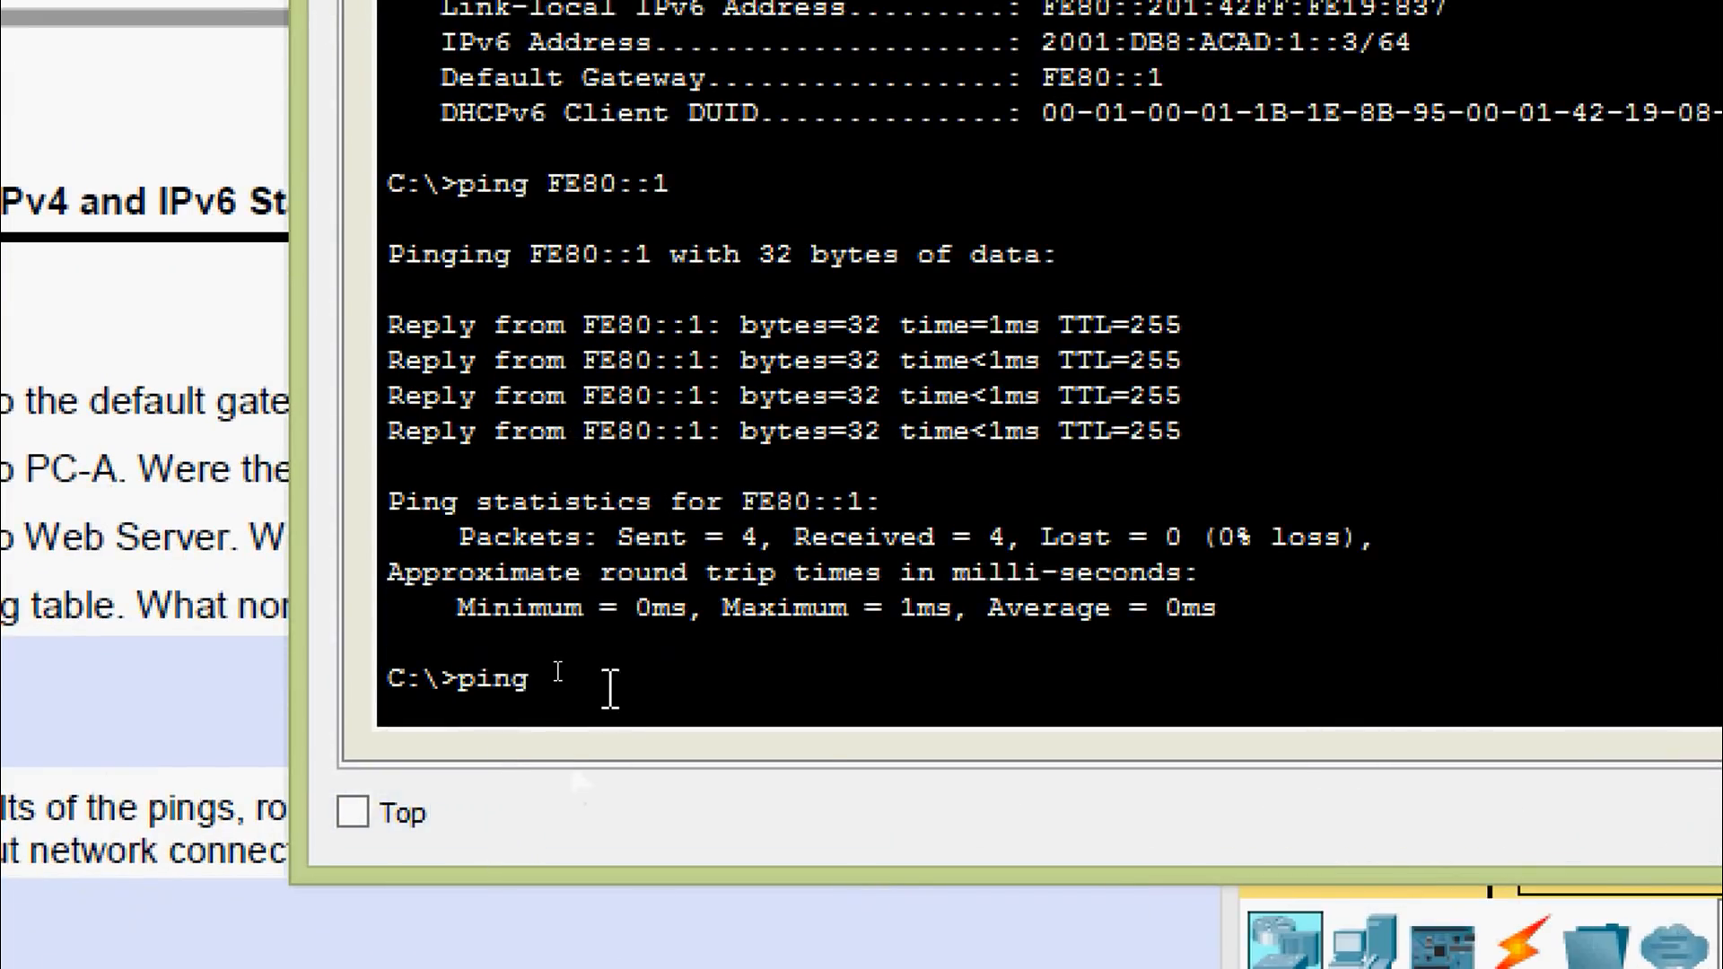
{"action": "right_click", "coordinate": [608, 693]}
{"action": "left_click", "coordinate": [673, 794]}
{"action": "key", "text": "Return"}
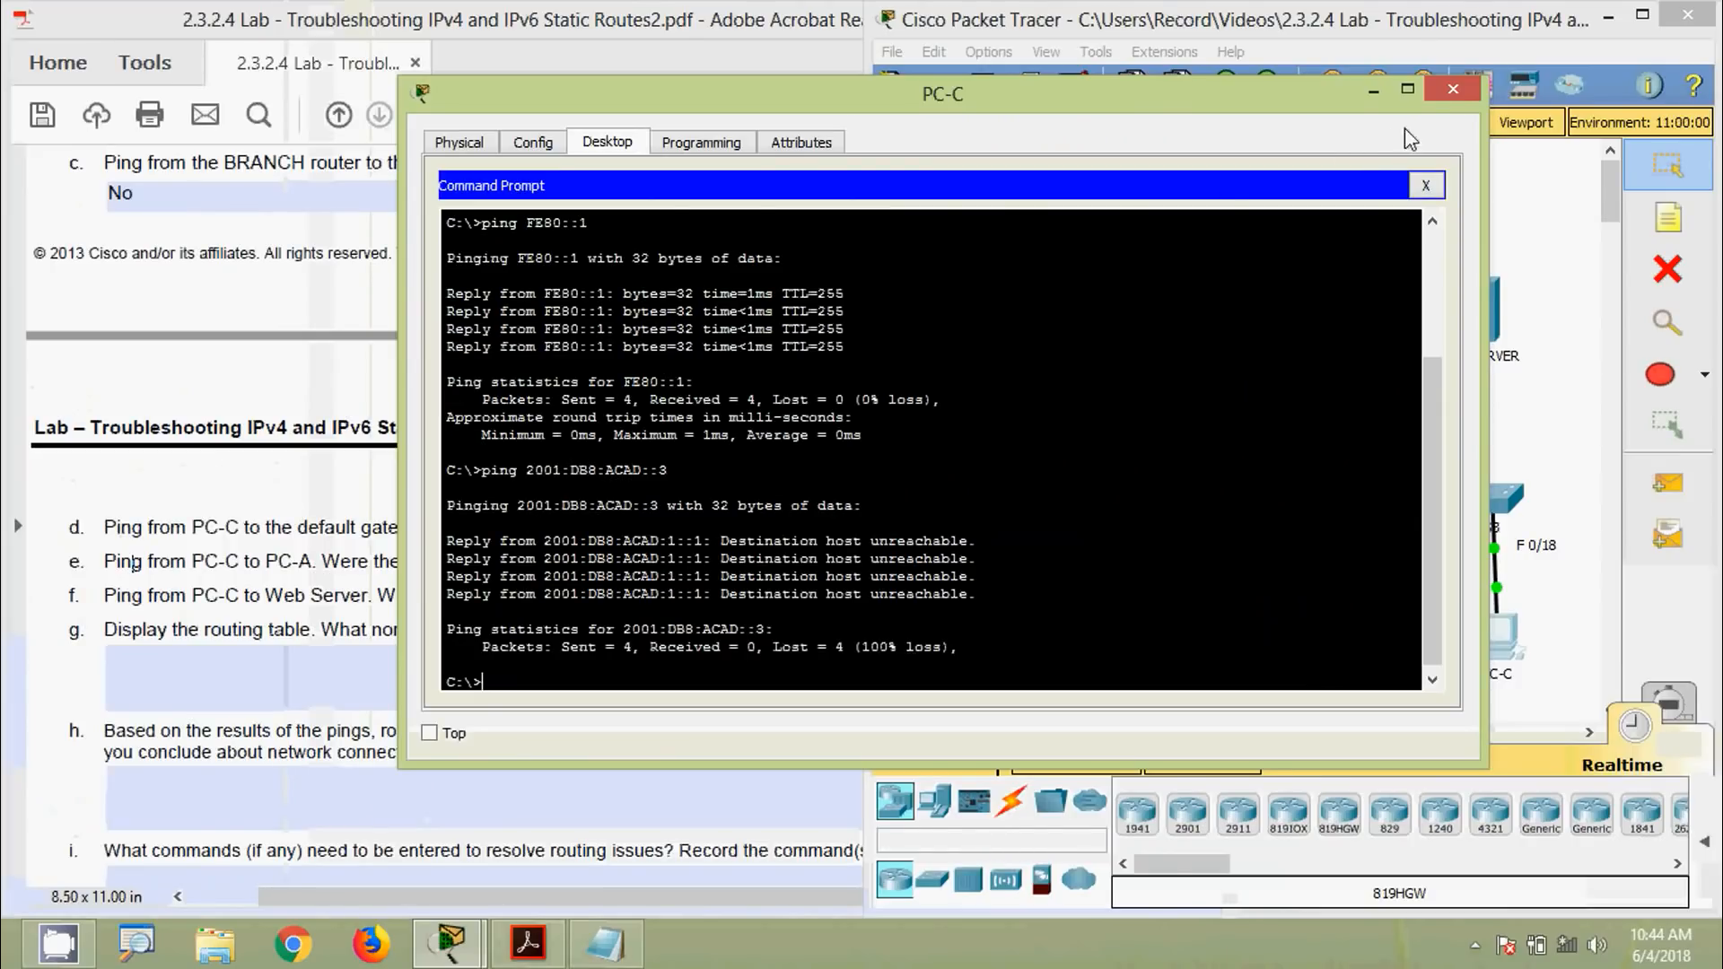
Close PC-C and enter No in question e's answer field
{"action": "left_click", "coordinate": [1453, 88]}
{"action": "left_click", "coordinate": [662, 684]}
{"action": "left_click", "coordinate": [591, 562]}
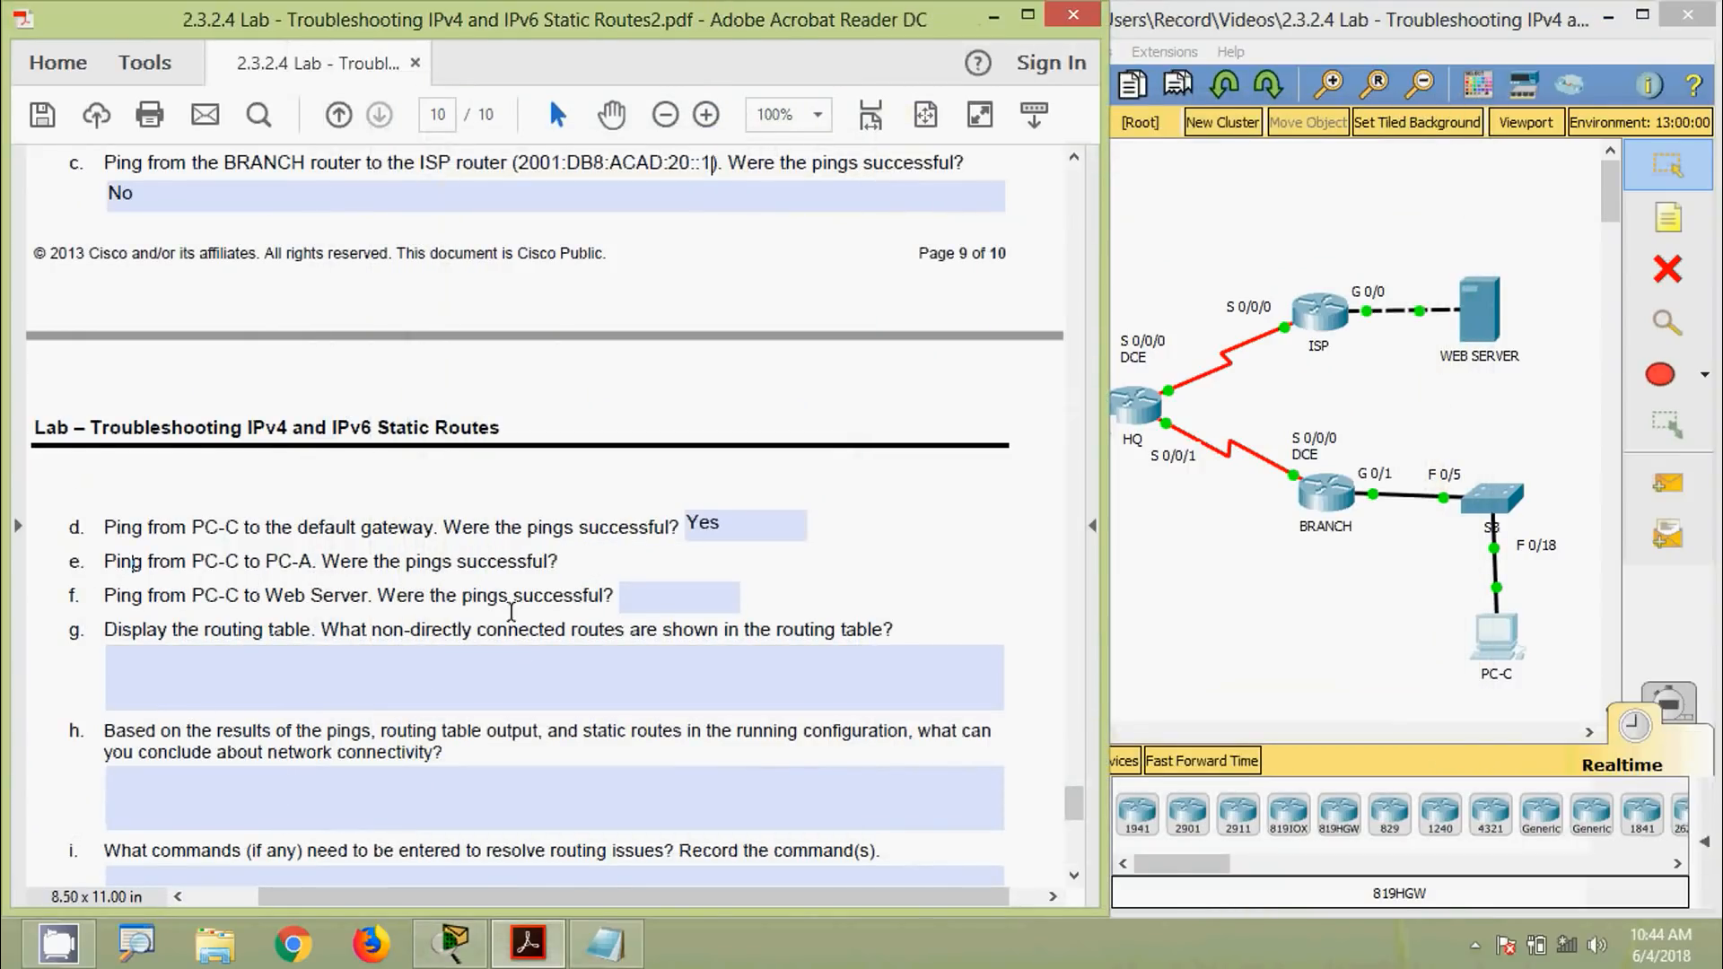
{"action": "type", "text": "No"}
Copy the Web Server's IPv6 address 2001:DB8:ACAD:30::3 from its IP Configuration
{"action": "left_click", "coordinate": [1476, 316]}
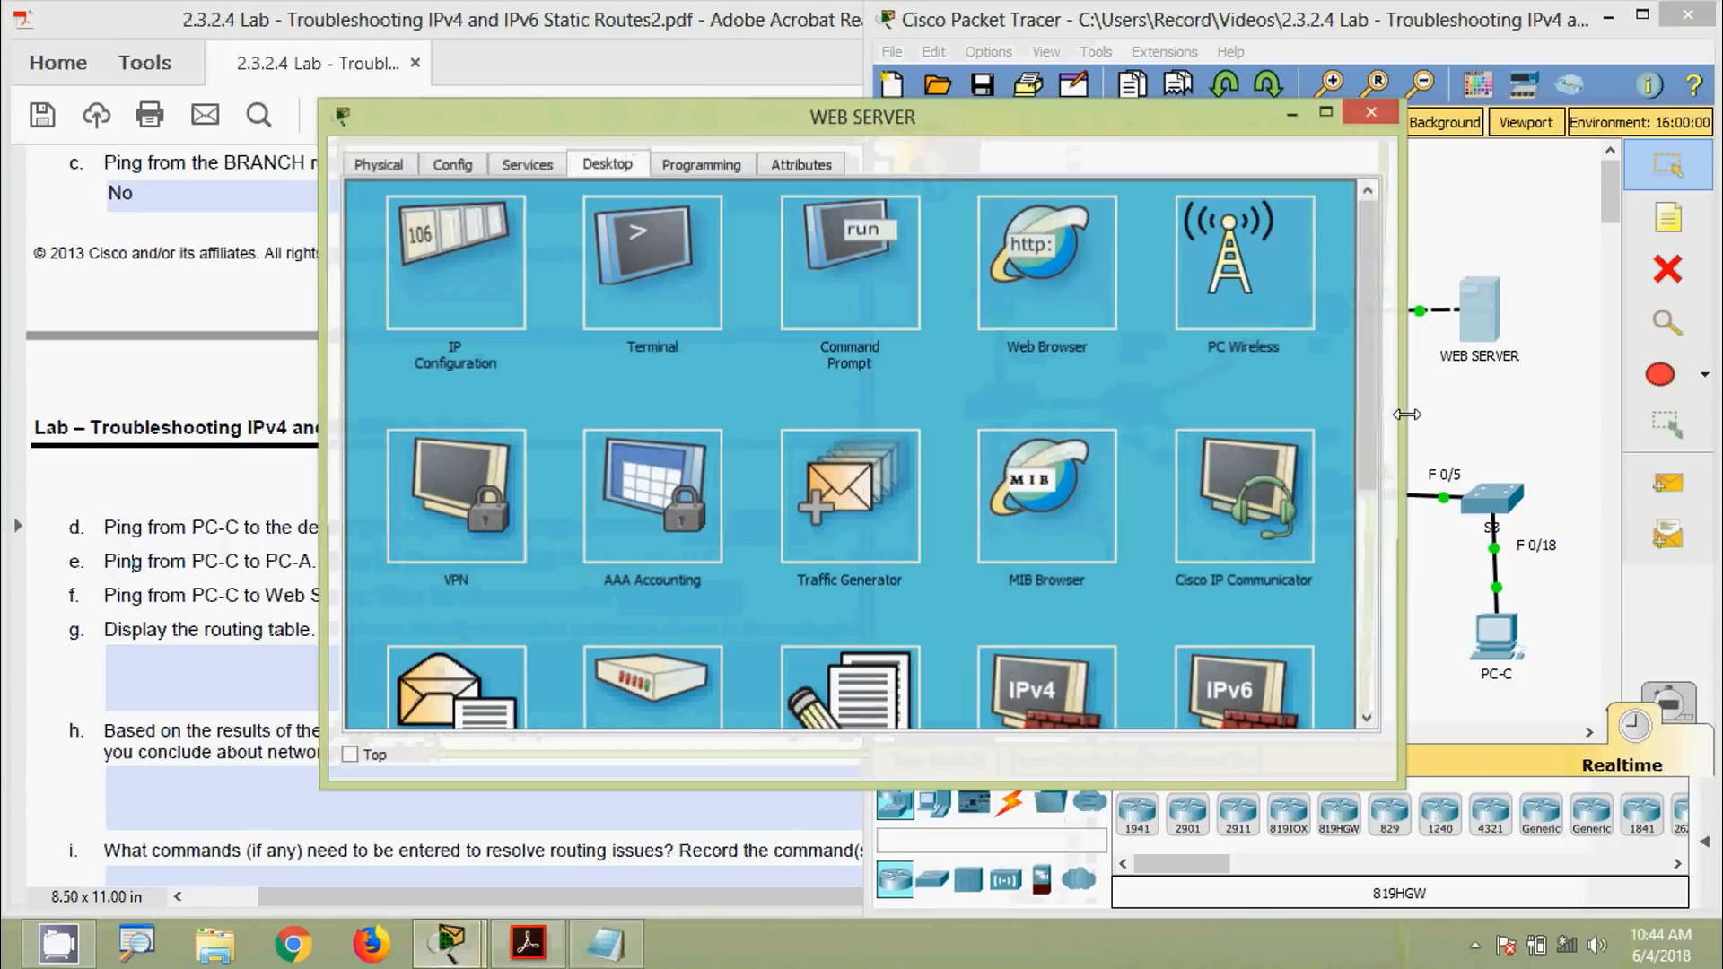
{"action": "left_click", "coordinate": [473, 291]}
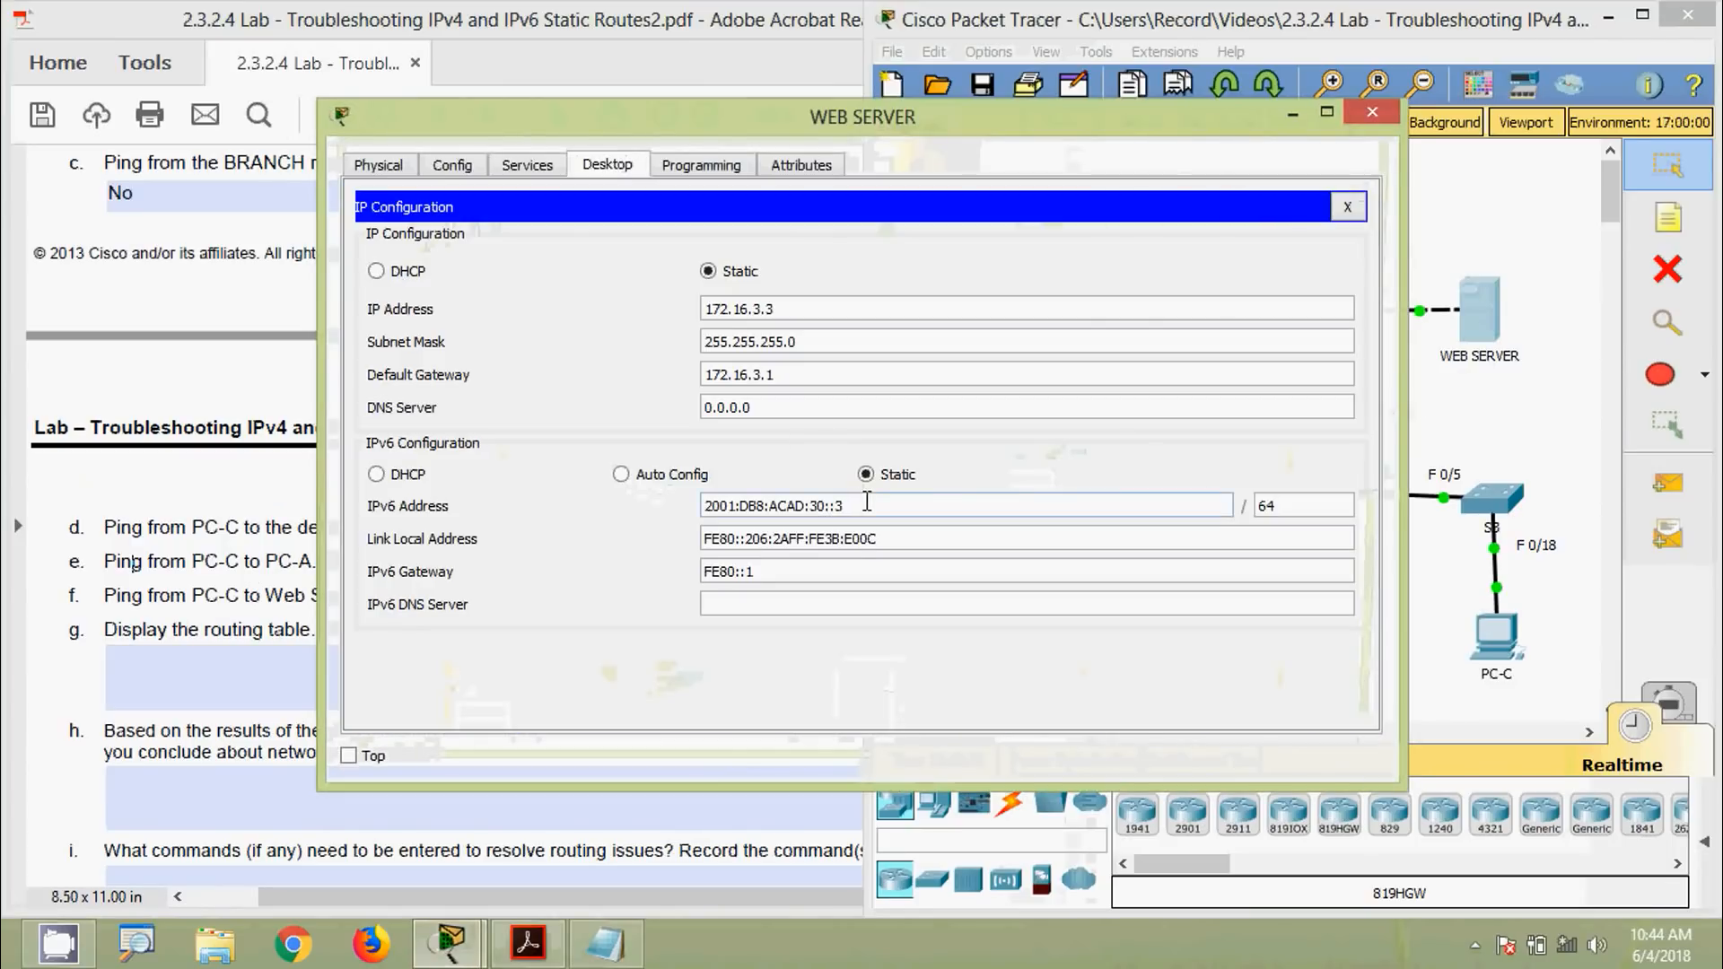
{"action": "left_click_drag", "start_coordinate": [864, 503], "coordinate": [655, 513]}
{"action": "key", "text": "super+c"}
{"action": "left_click", "coordinate": [1371, 113]}
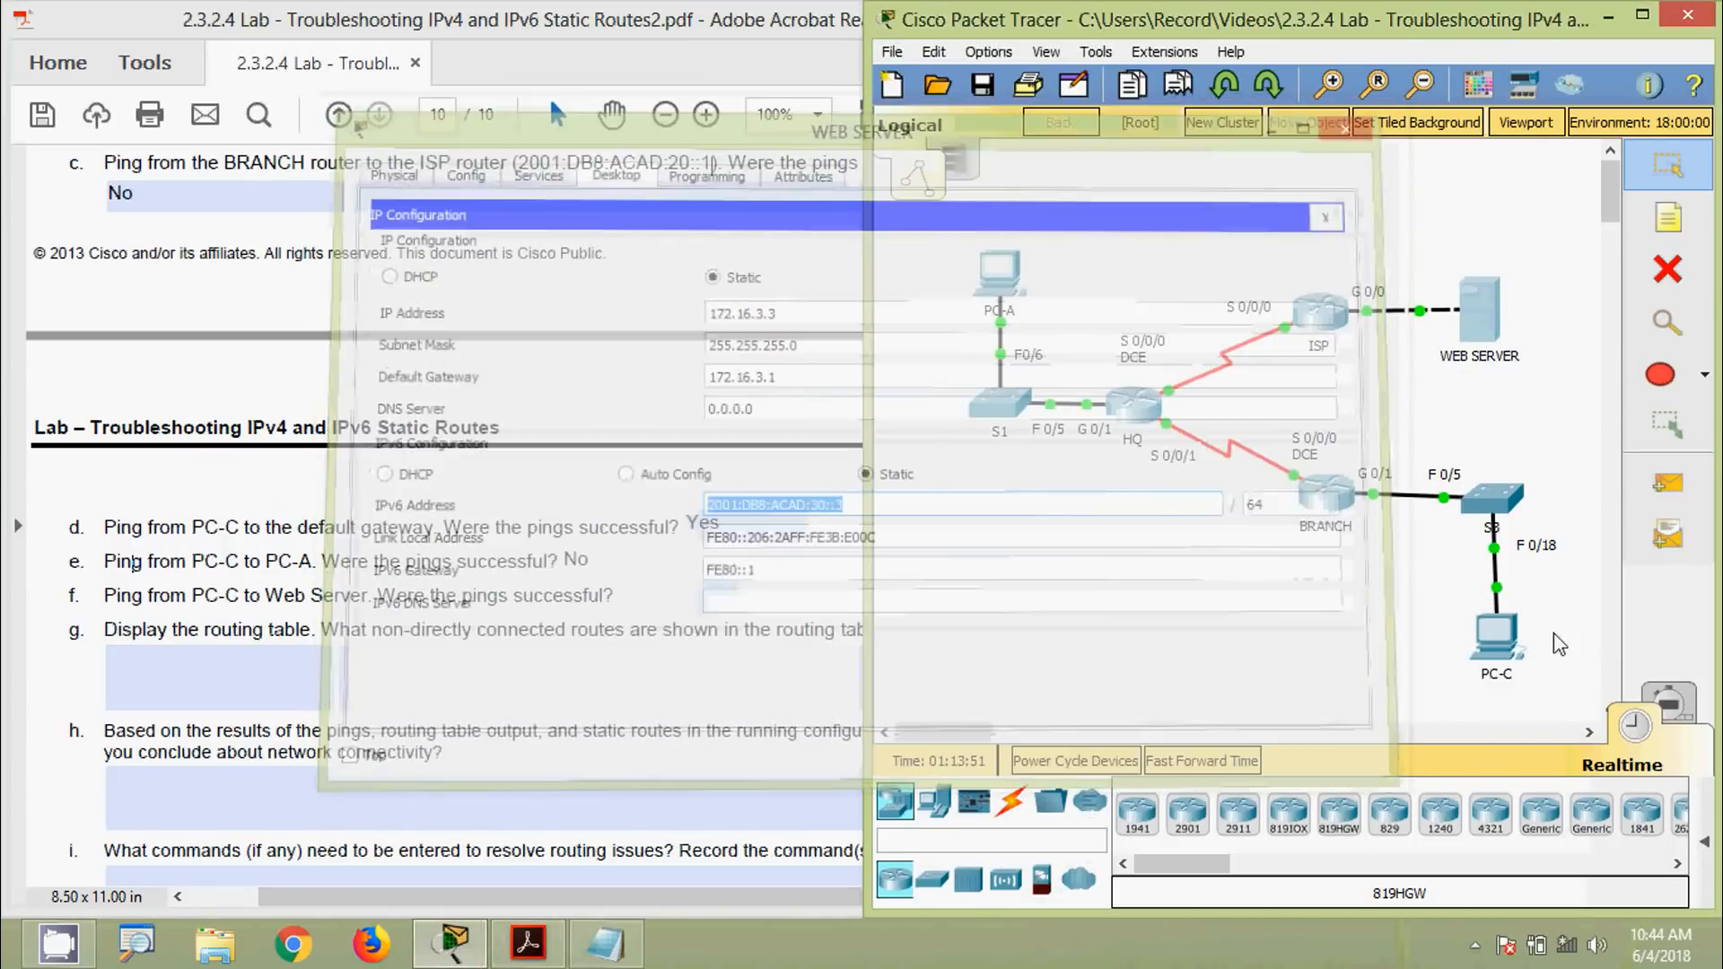
Ping 2001:DB8:ACAD:30::3 from PC-C's Command Prompt, getting destination host unreachable
{"action": "left_click", "coordinate": [1483, 659]}
{"action": "left_click_drag", "start_coordinate": [948, 127], "coordinate": [888, 77]}
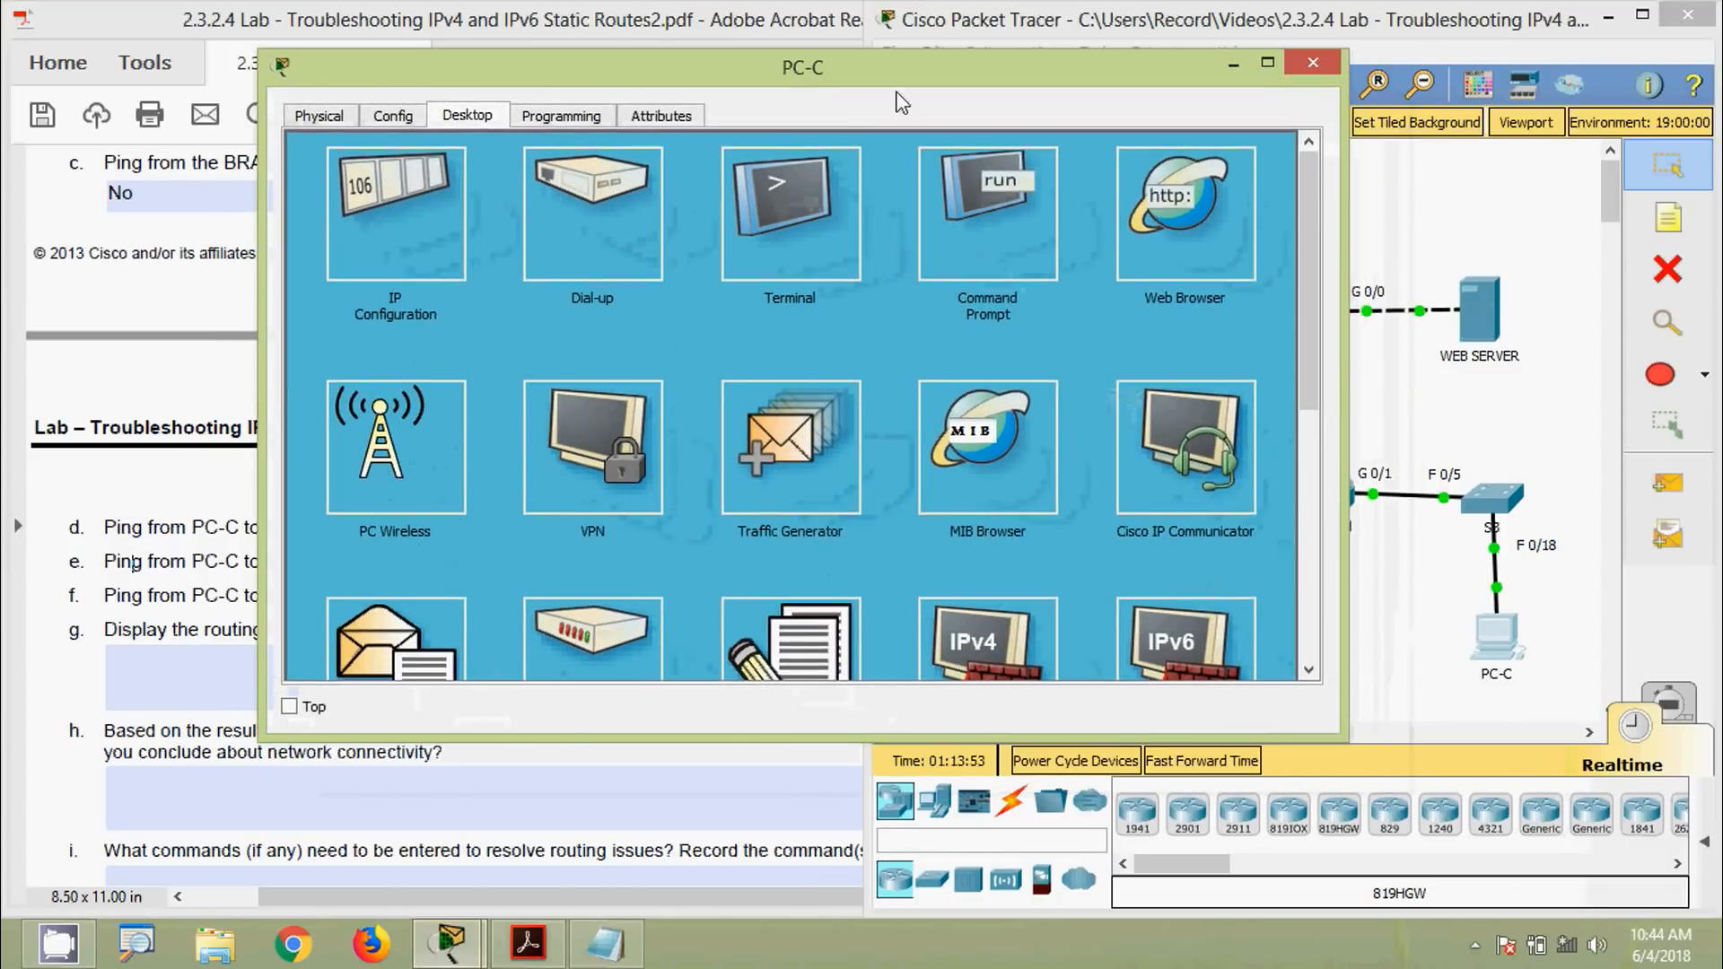
{"action": "left_click", "coordinate": [1030, 235]}
{"action": "key", "text": "Return"}
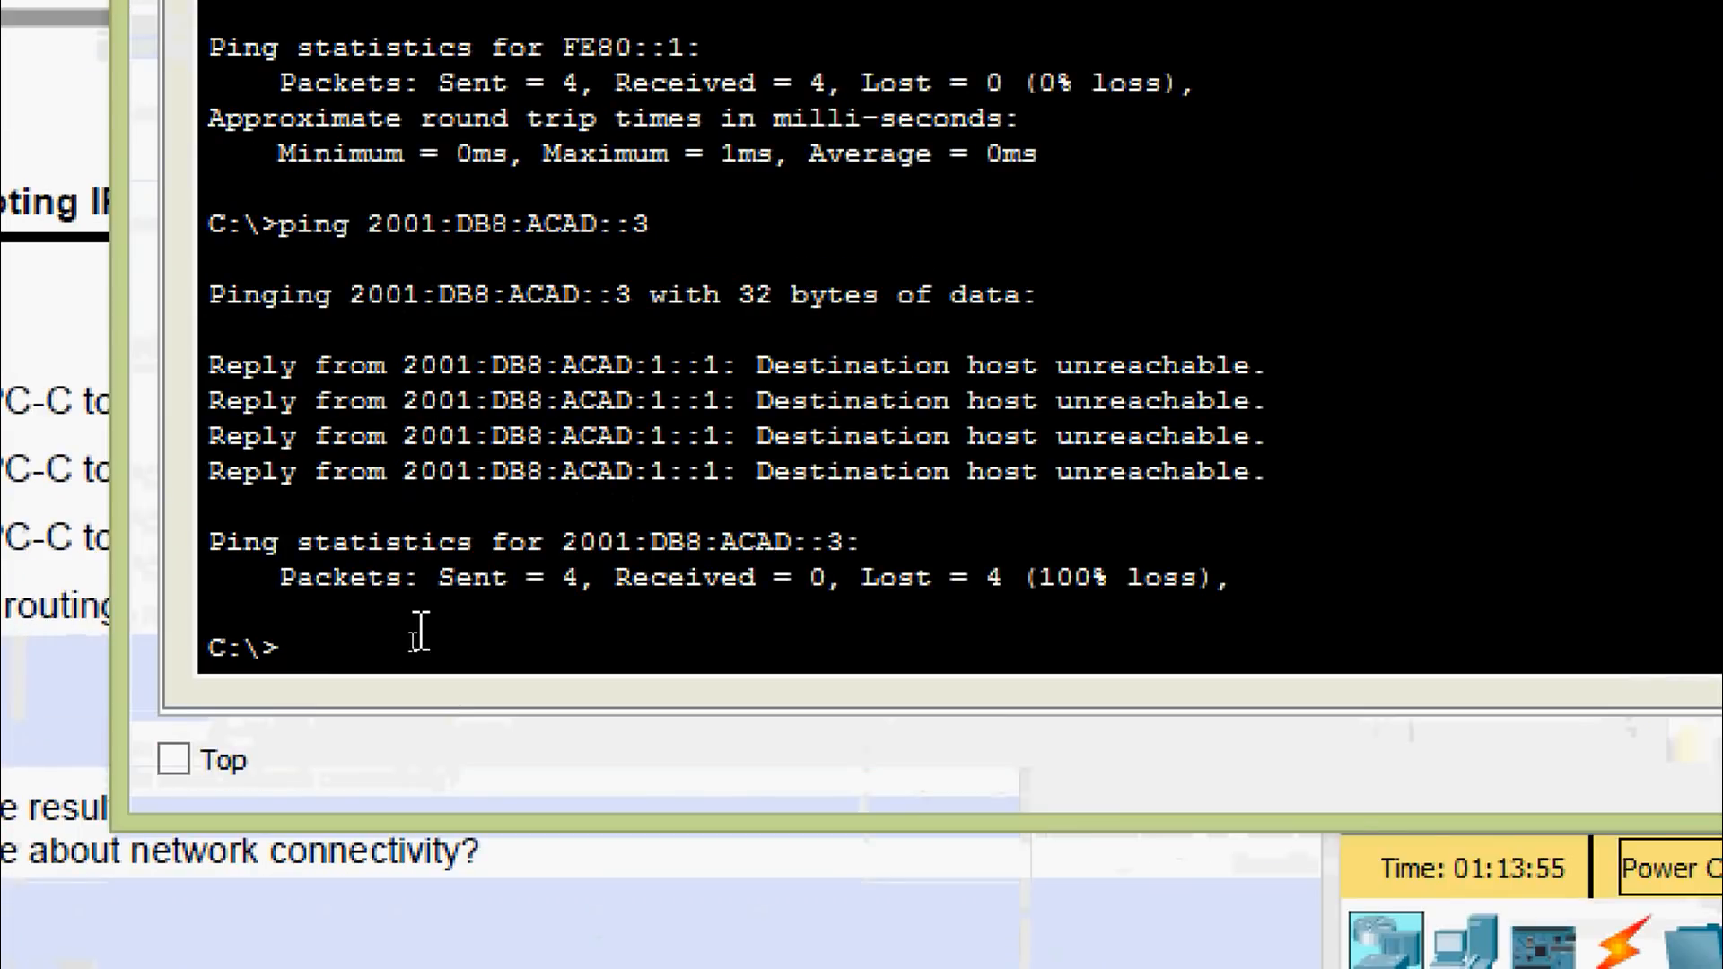
{"action": "type", "text": "ping"}
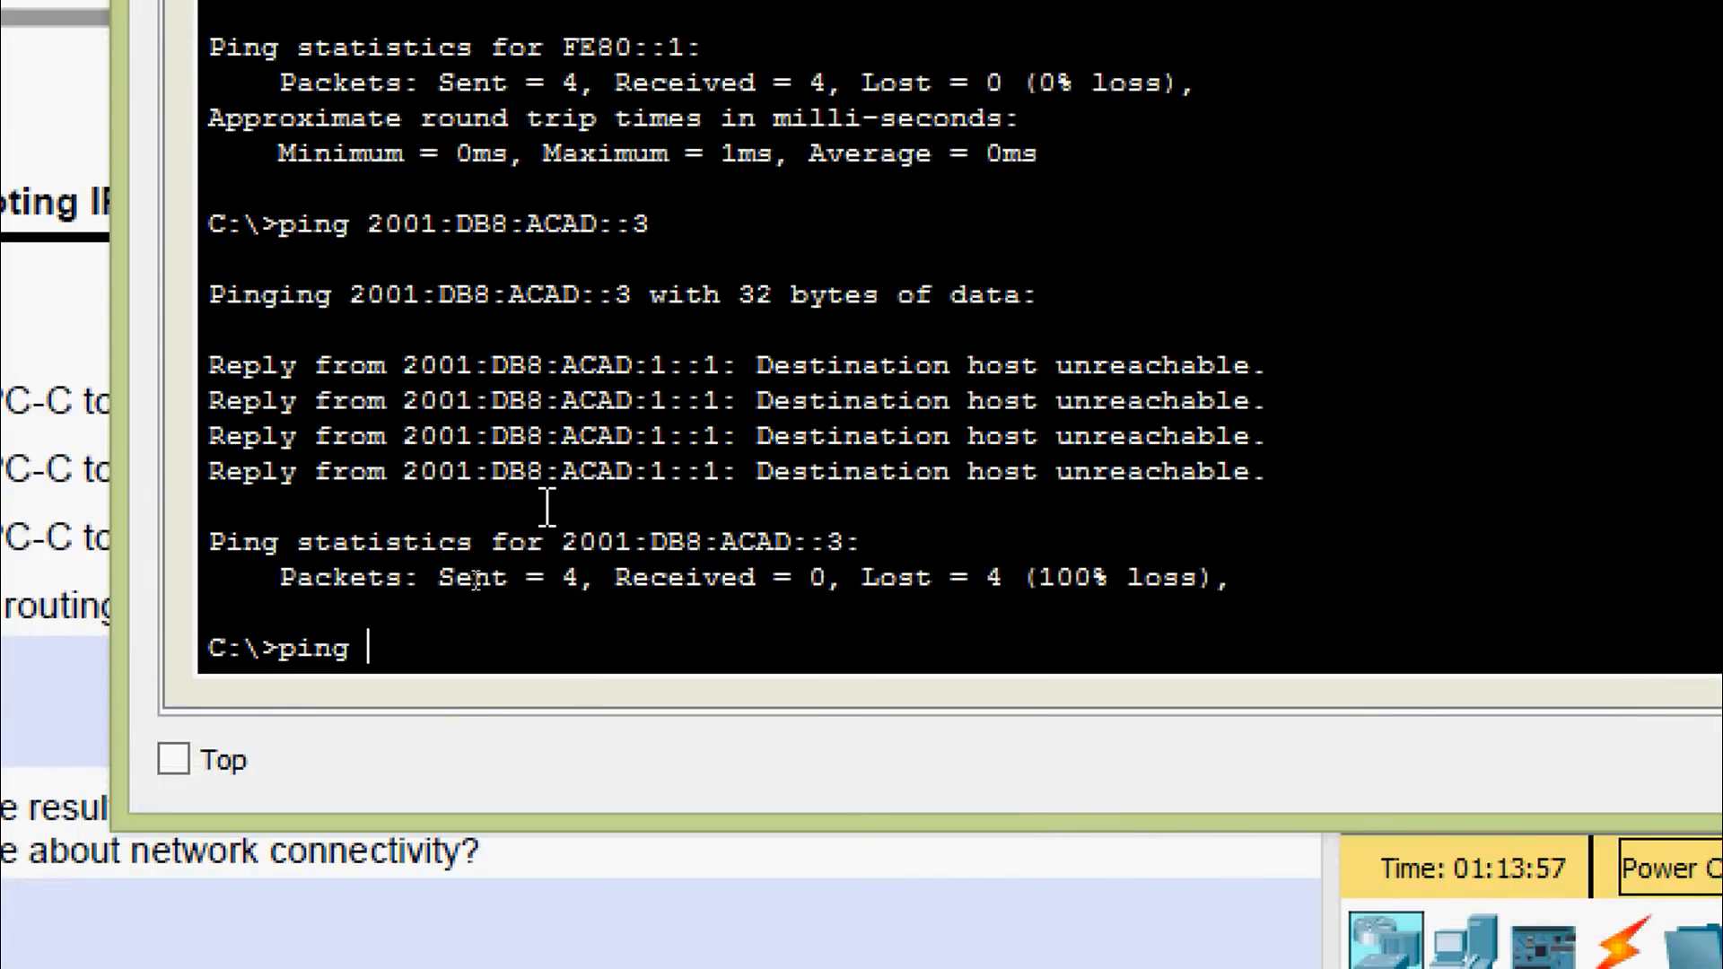
{"action": "right_click", "coordinate": [457, 649]}
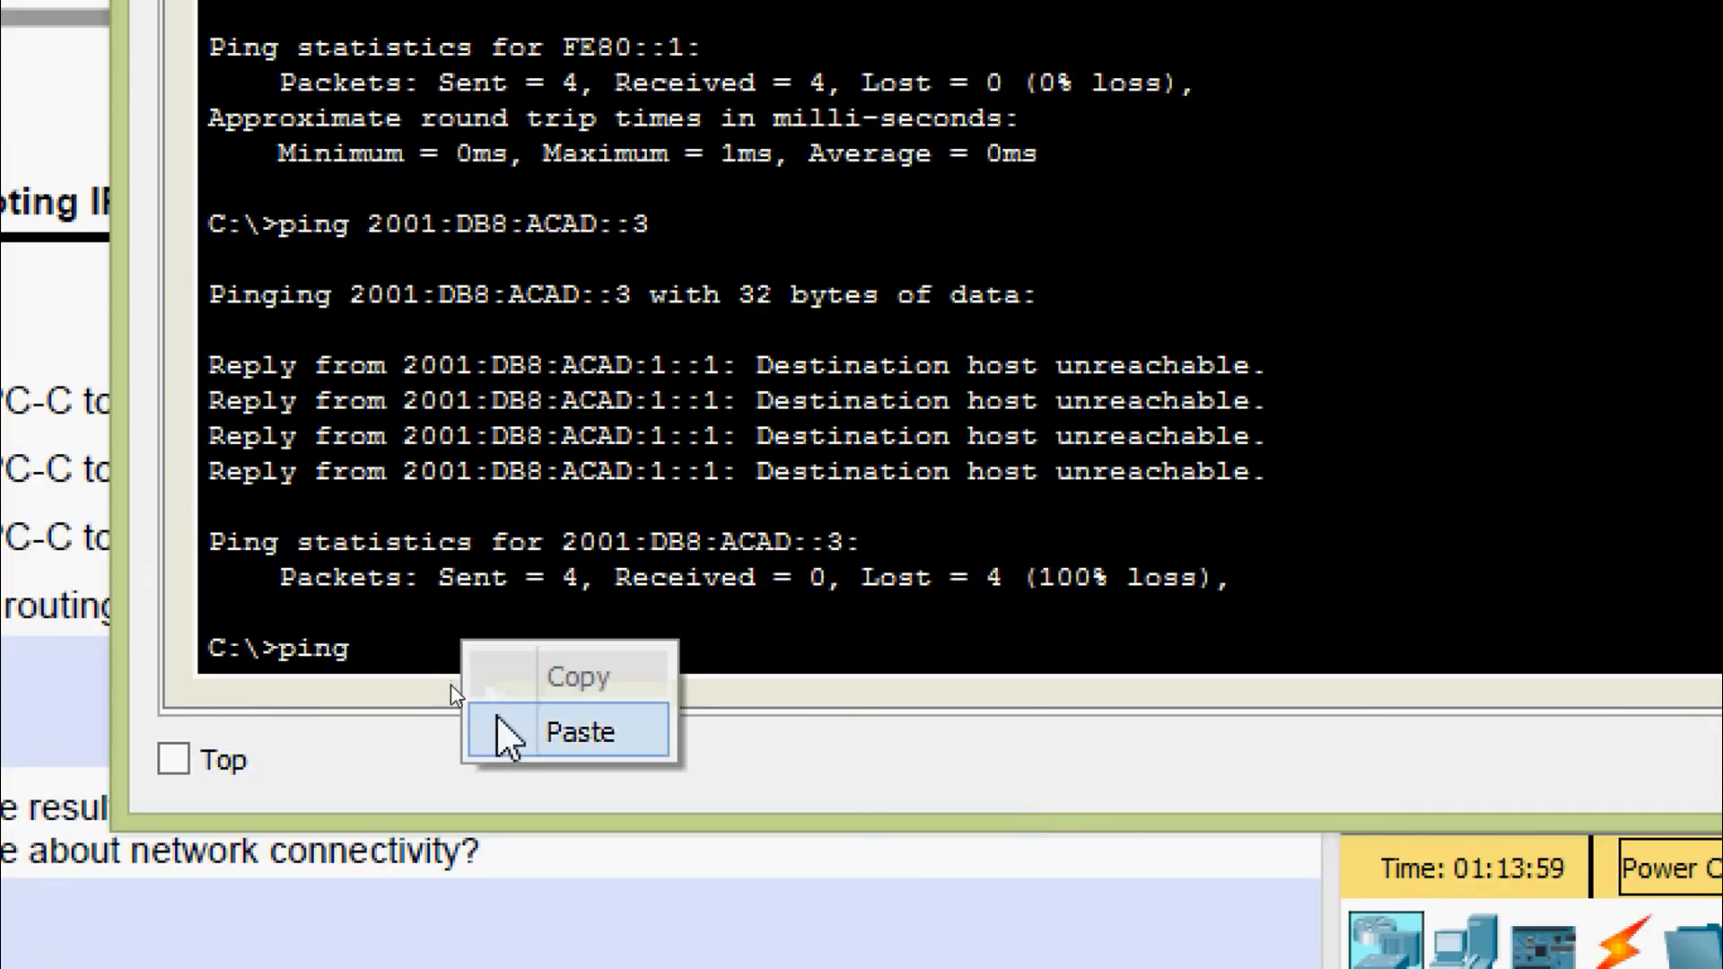
{"action": "left_click", "coordinate": [500, 727]}
{"action": "key", "text": "Return"}
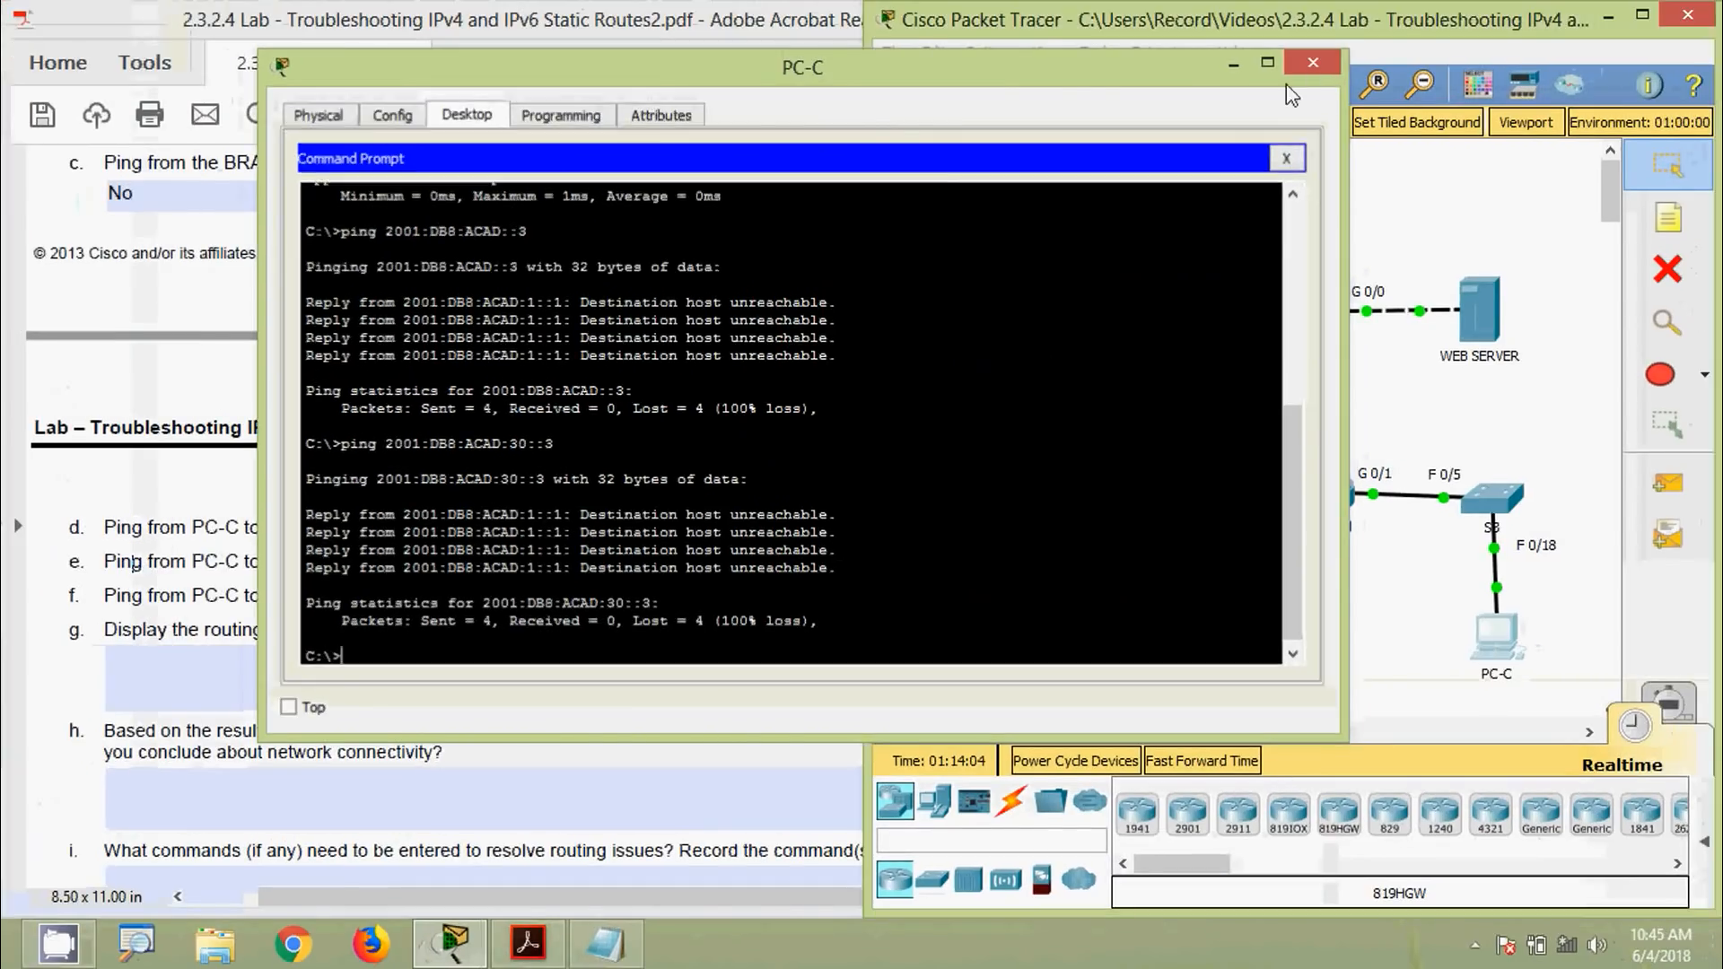
Close PC-C, enter No for question f, and scroll the PDF back up to Step 3
{"action": "left_click", "coordinate": [1325, 48]}
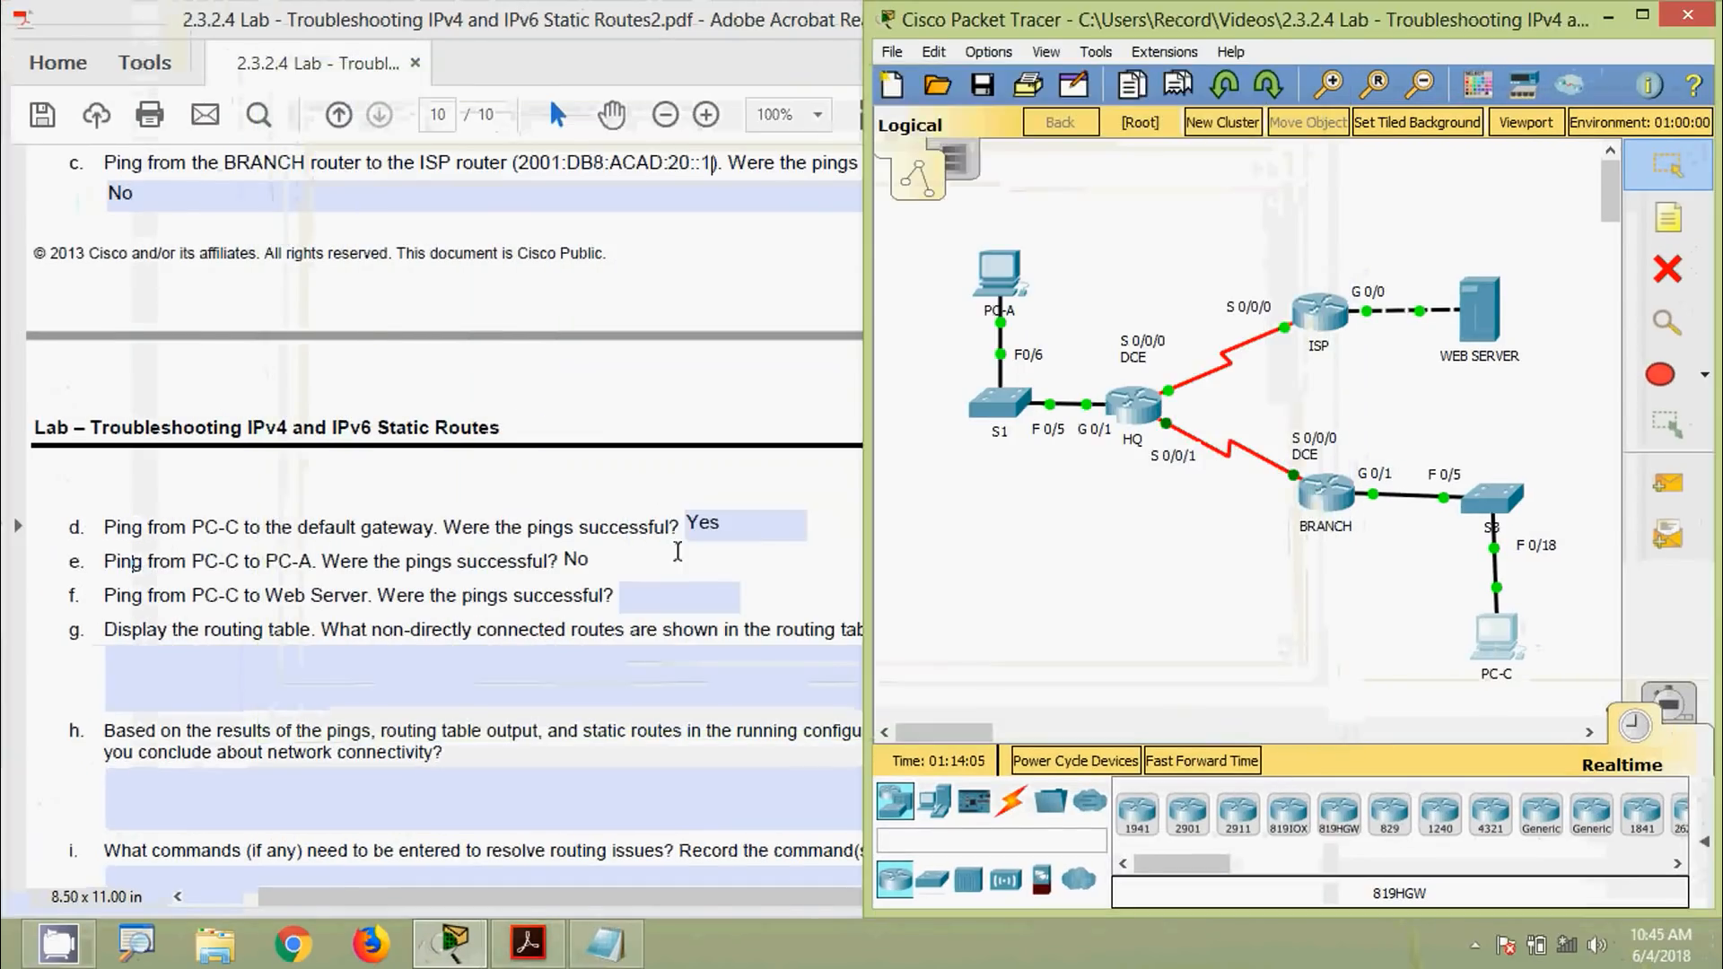
{"action": "left_click", "coordinate": [642, 587]}
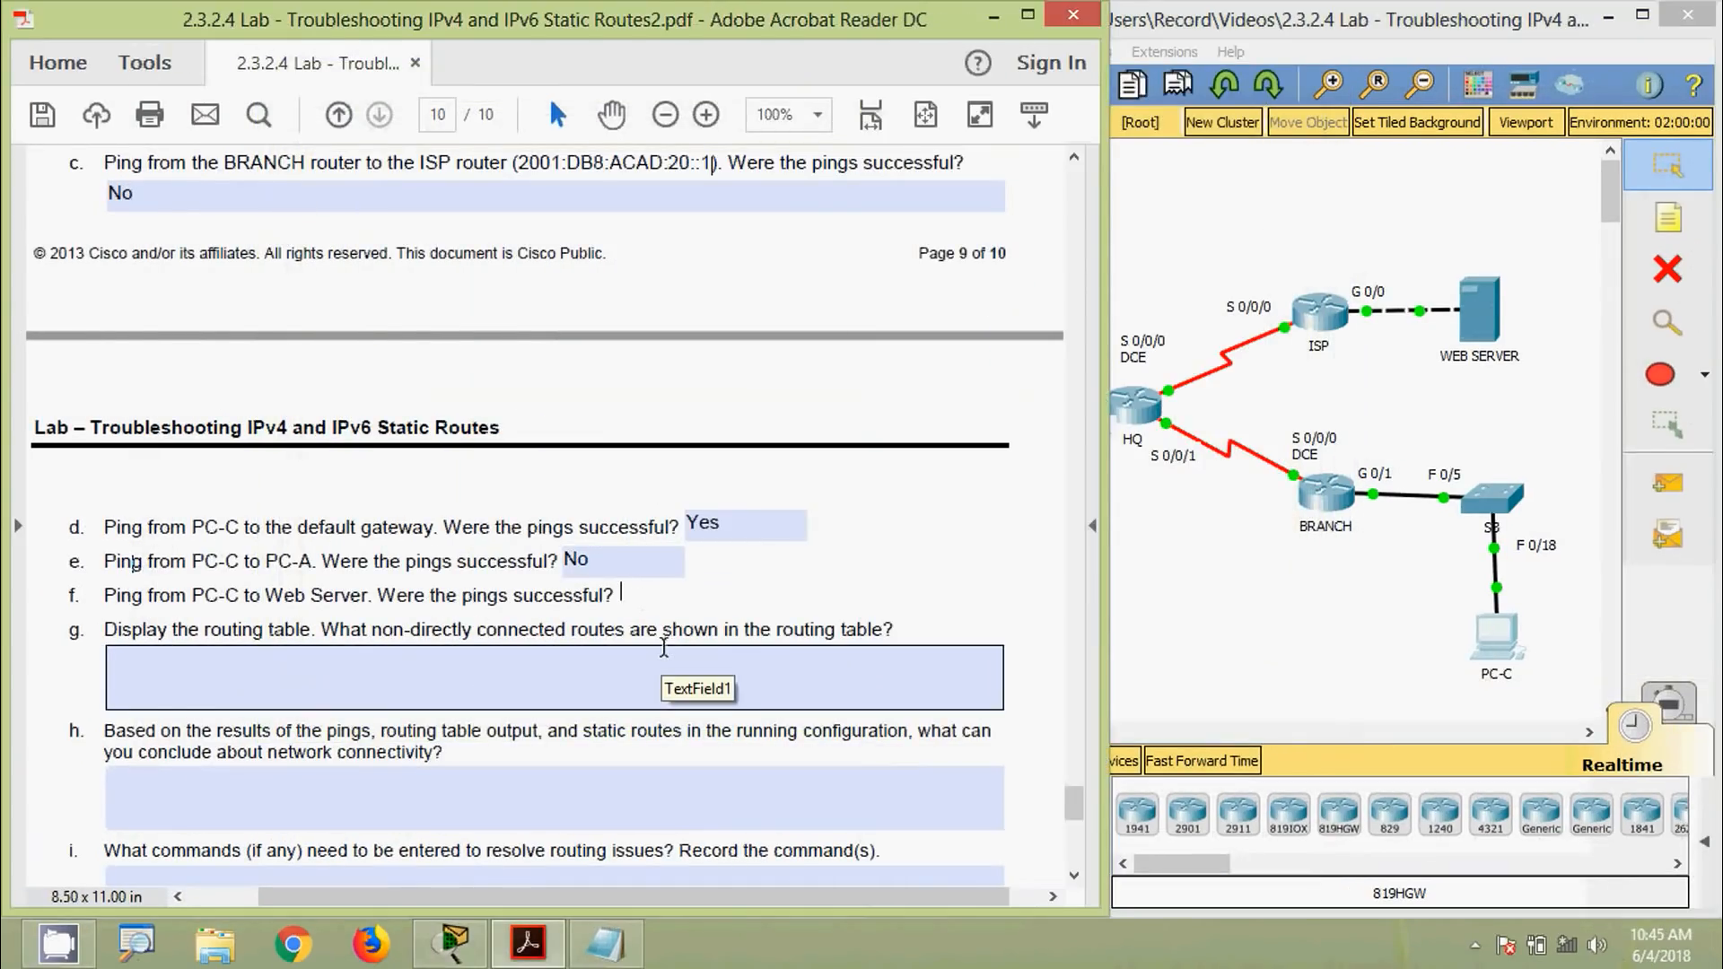
{"action": "type", "text": "No"}
{"action": "left_click", "coordinate": [663, 662]}
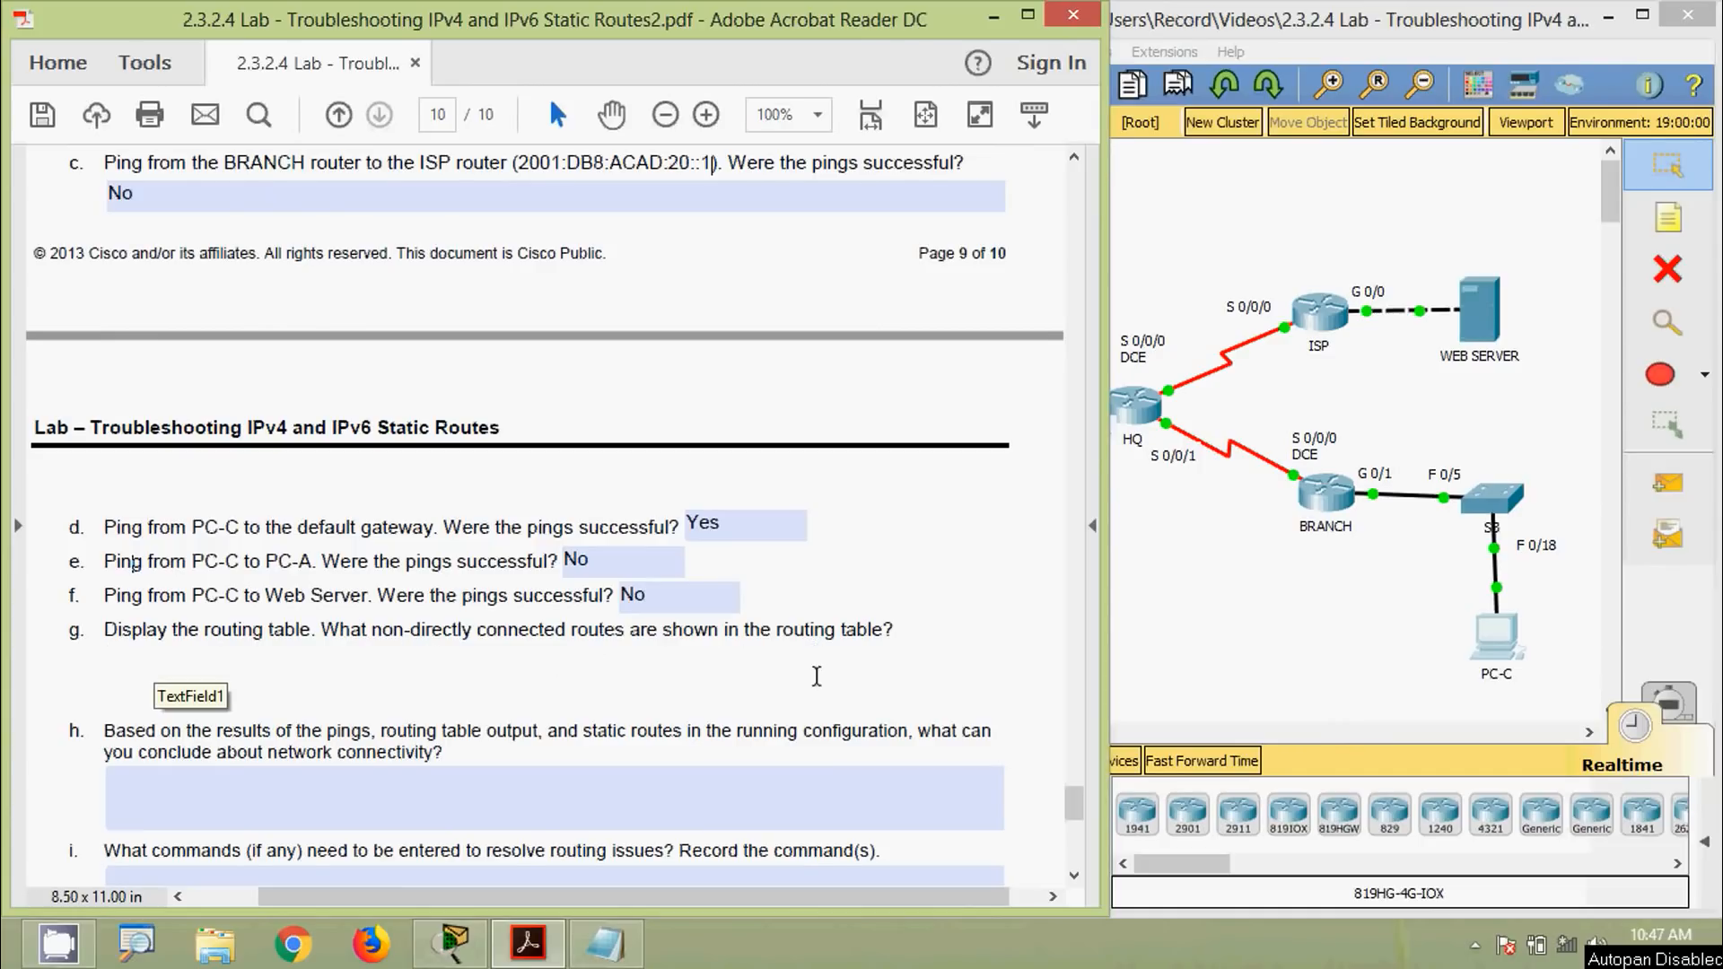
{"action": "scroll", "coordinate": [817, 676], "scroll_direction": "up", "scroll_amount": 5}
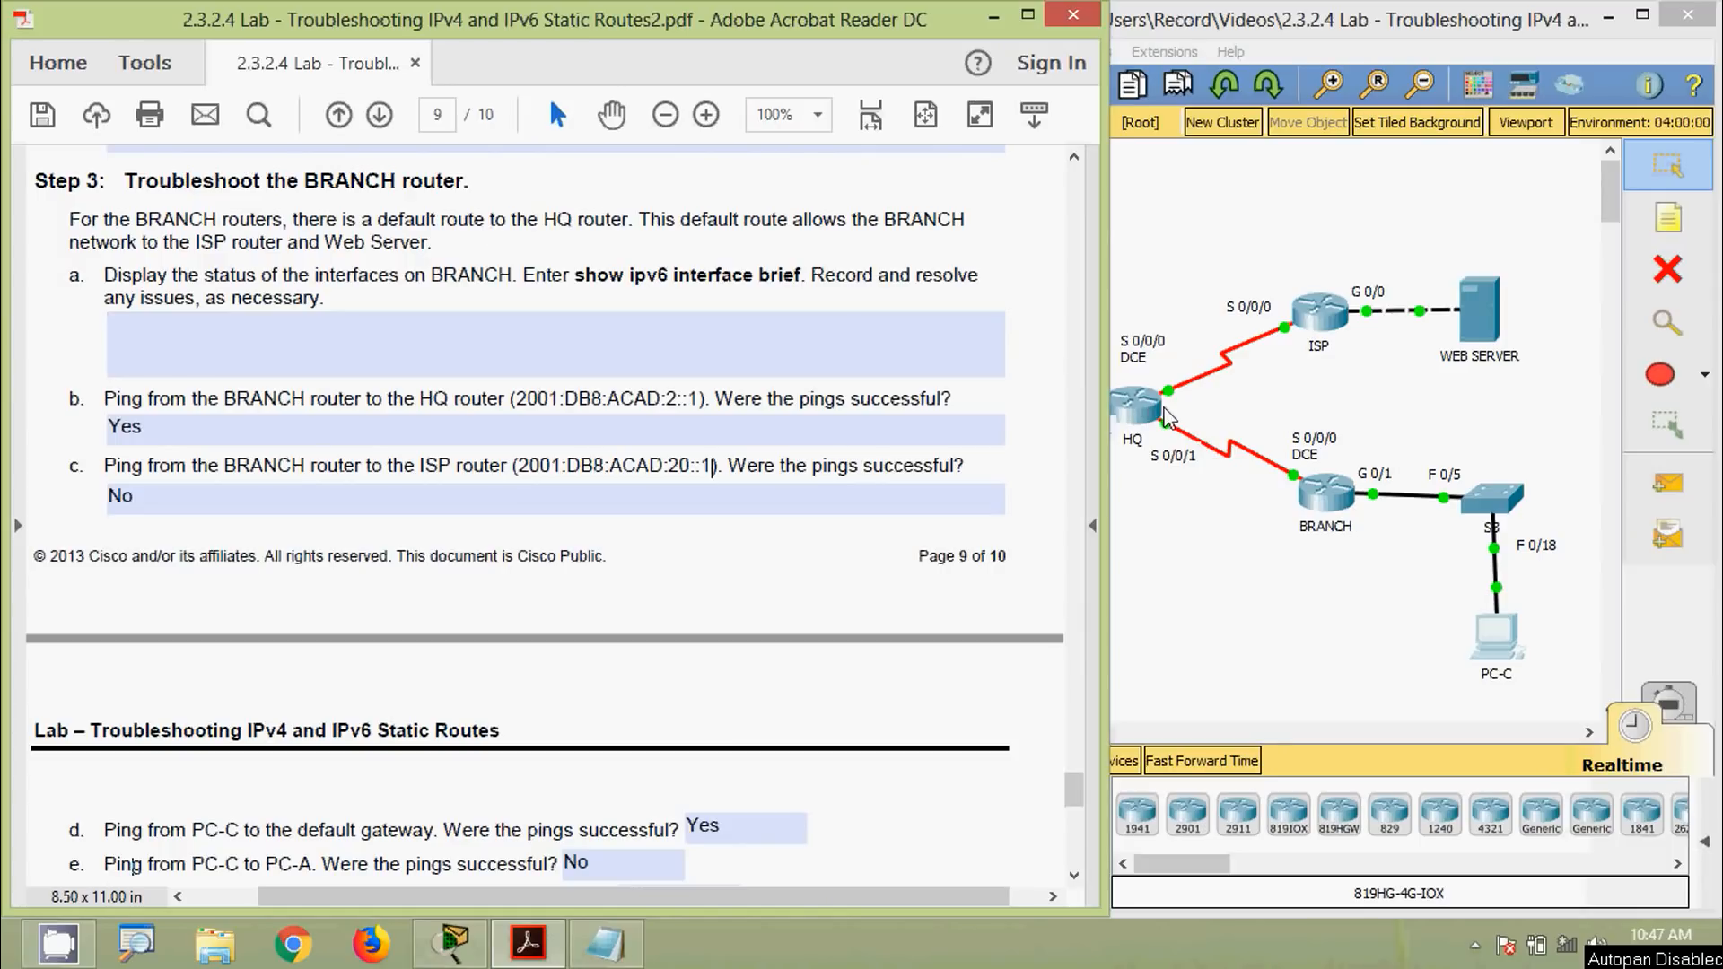
Display BRANCH's IPv6 routing table with show ipv6 route
{"action": "left_click", "coordinate": [1261, 552]}
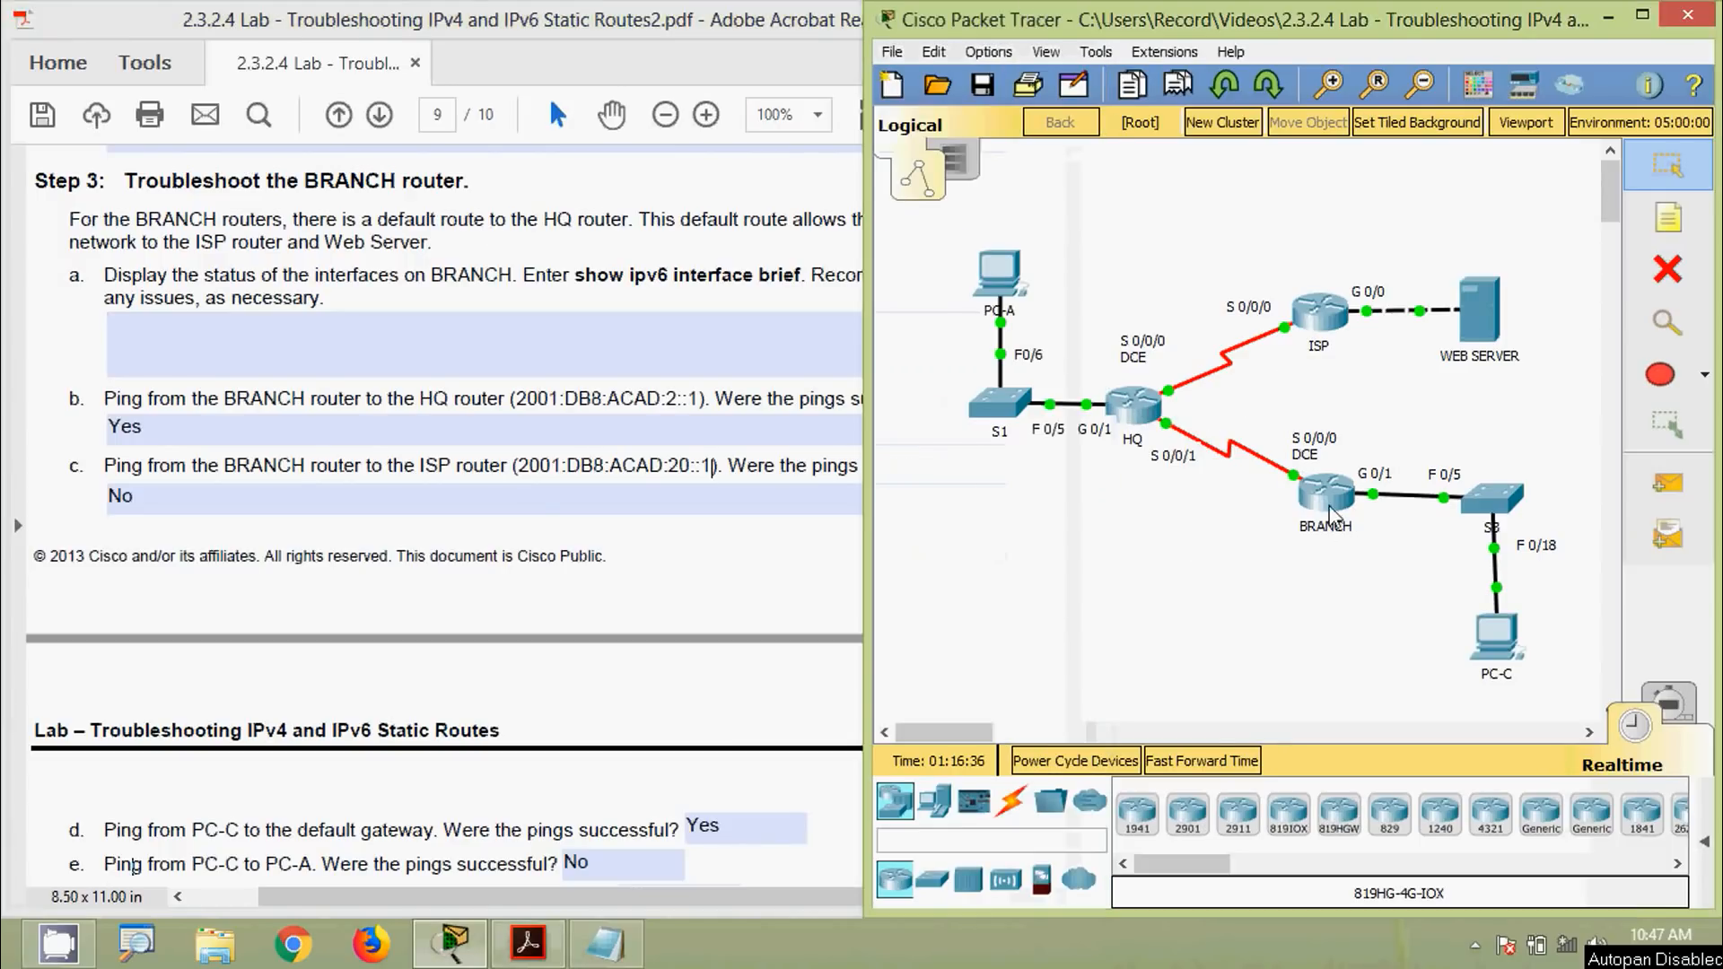
{"action": "left_click", "coordinate": [1333, 507]}
{"action": "left_click_drag", "start_coordinate": [834, 112], "coordinate": [901, 89]}
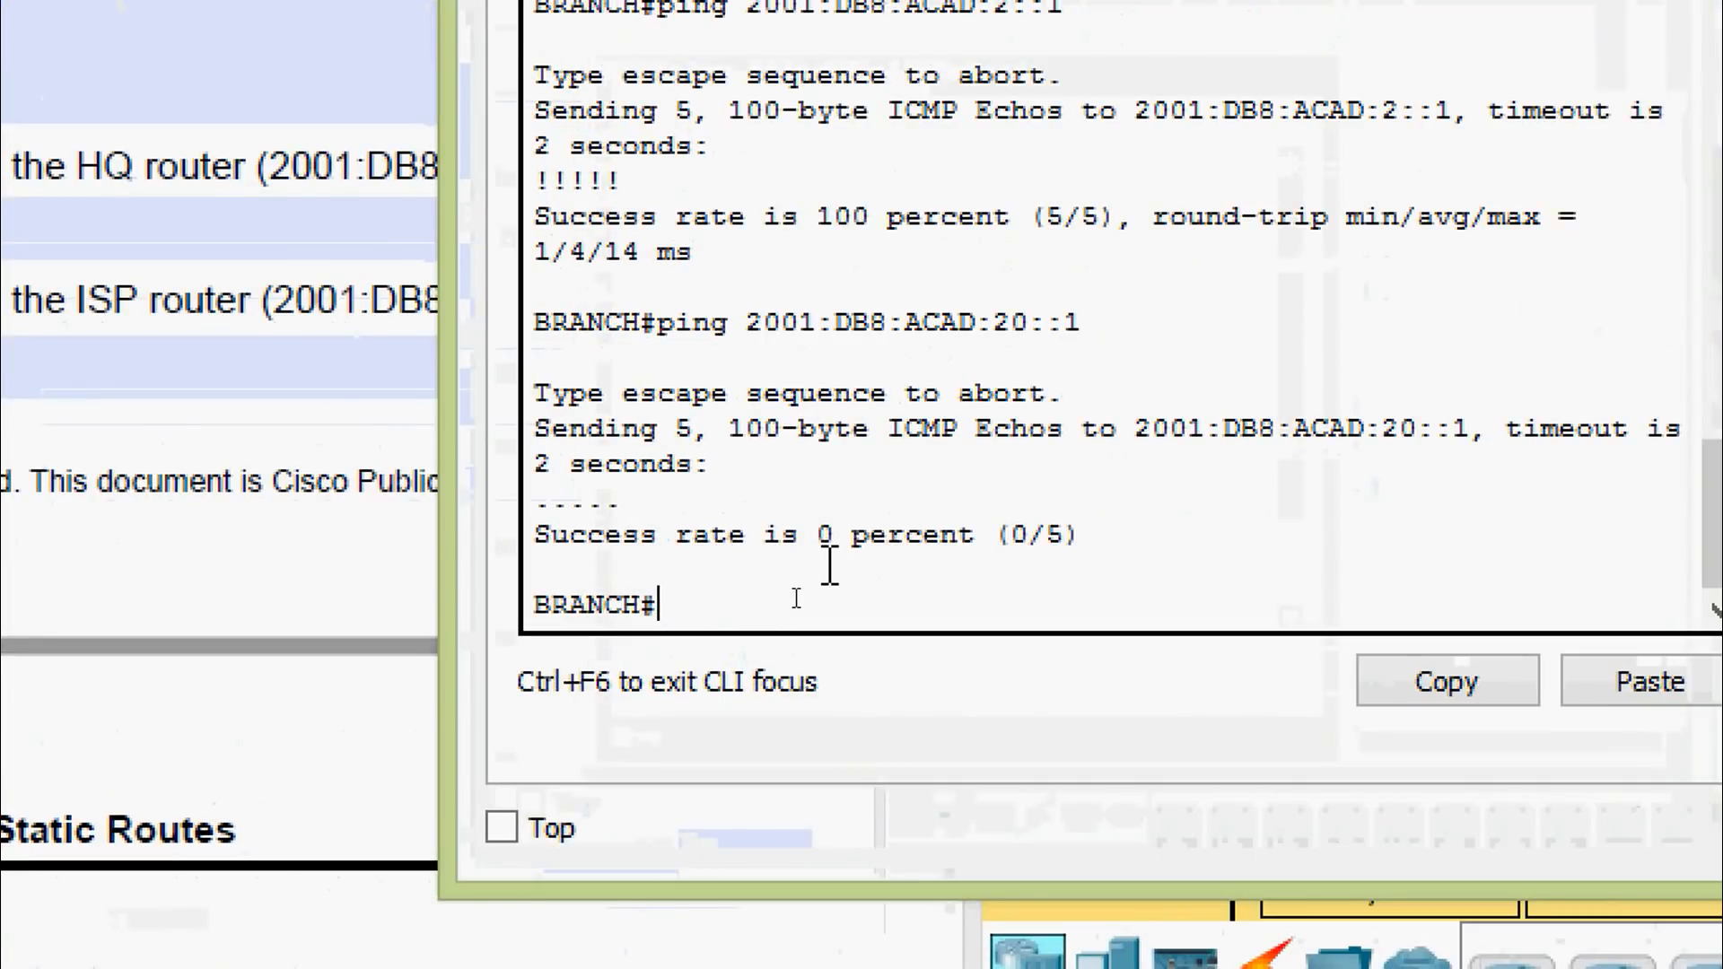
{"action": "type", "text": "sh"}
{"action": "key", "text": "Tab"}
{"action": "type", "text": "ipv"}
{"action": "key", "text": "Tab"}
{"action": "type", "text": "rou"}
{"action": "key", "text": "Tab"}
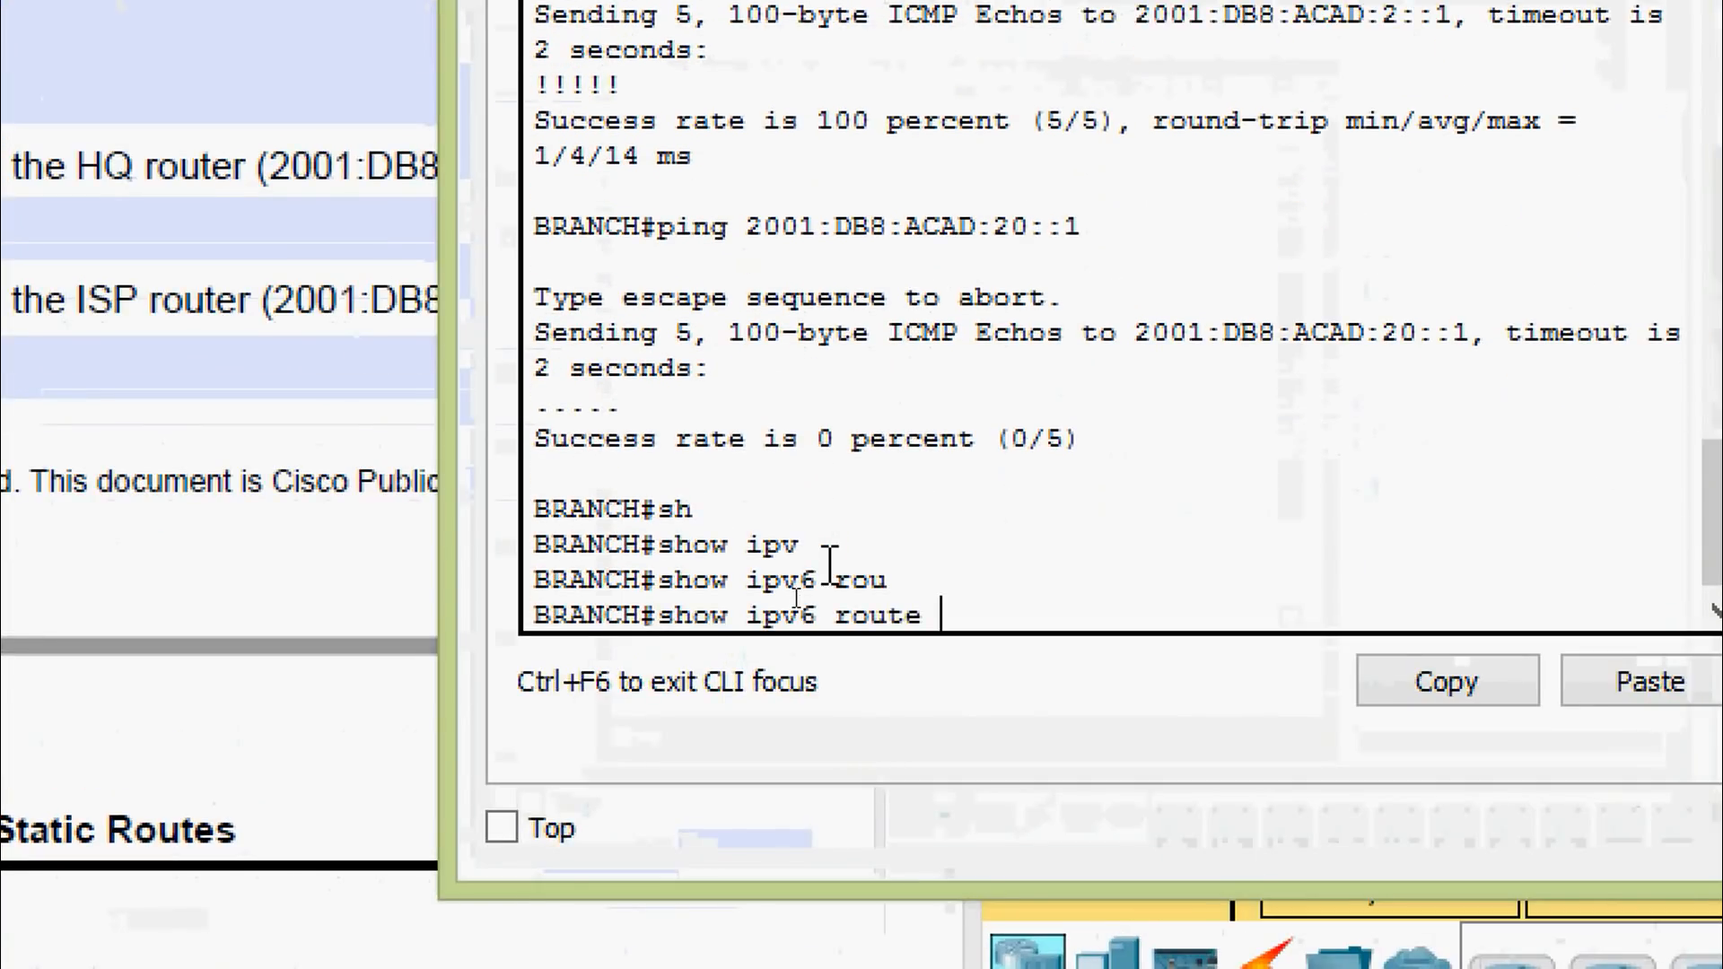
{"action": "key", "text": "Return"}
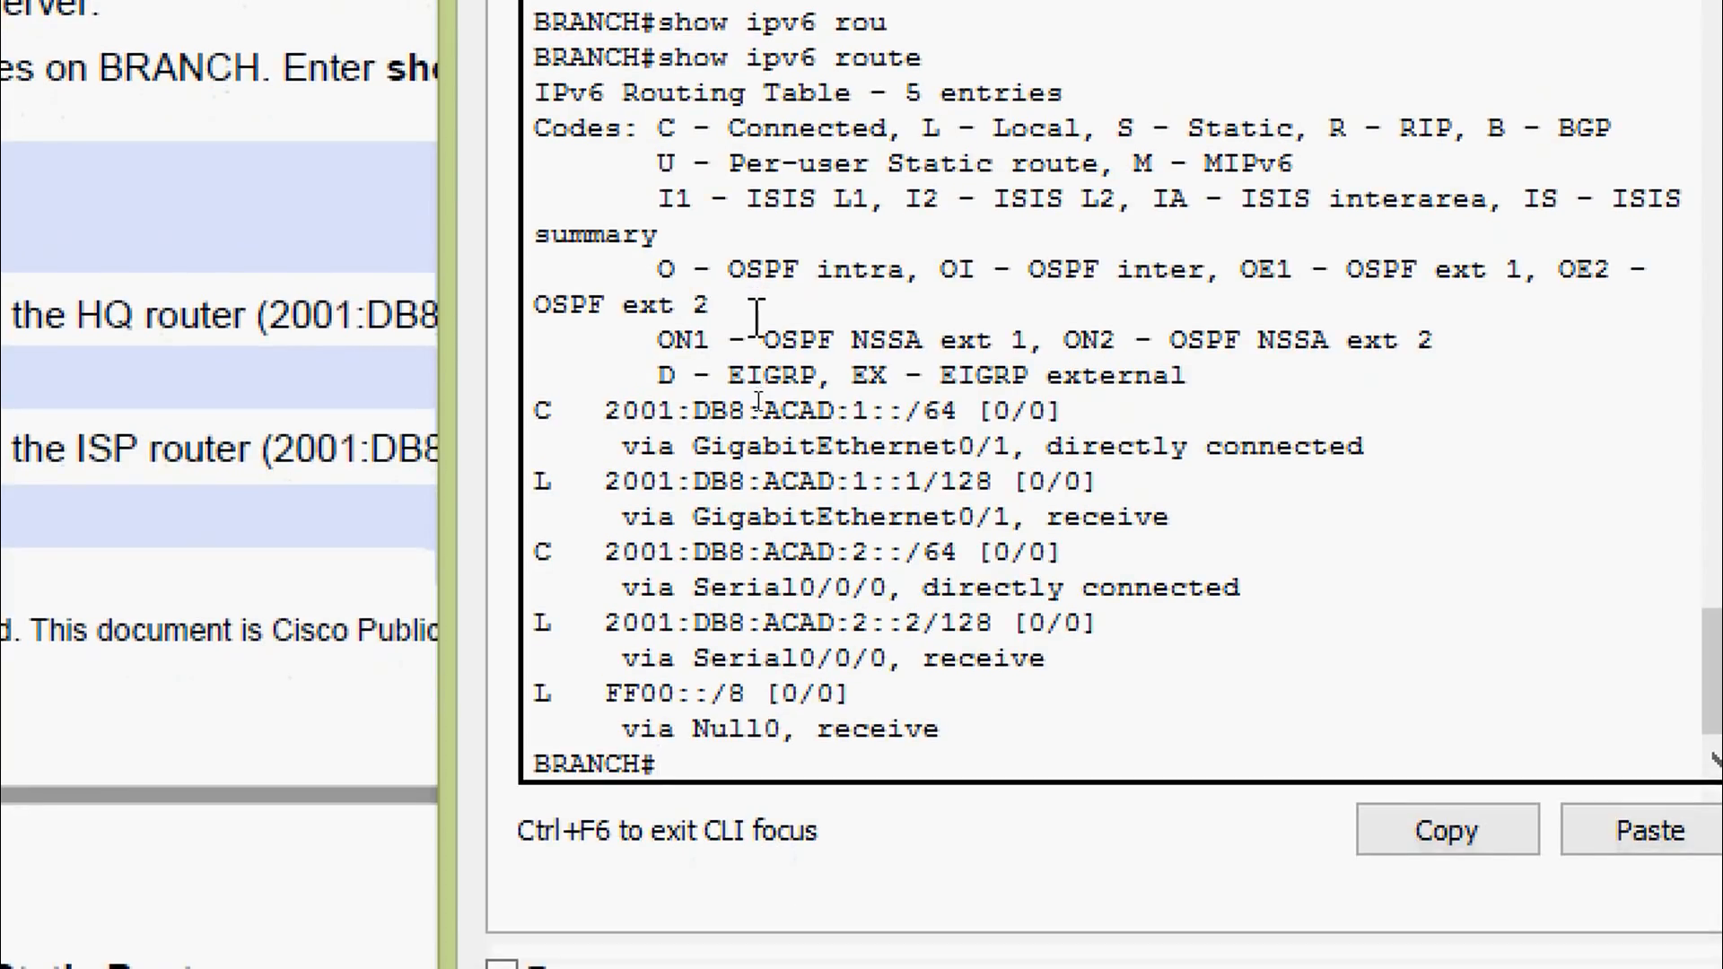
Page through show running-config to the default route via 2001:DB8:ACAD::1, then close BRANCH
{"action": "type", "text": "sh"}
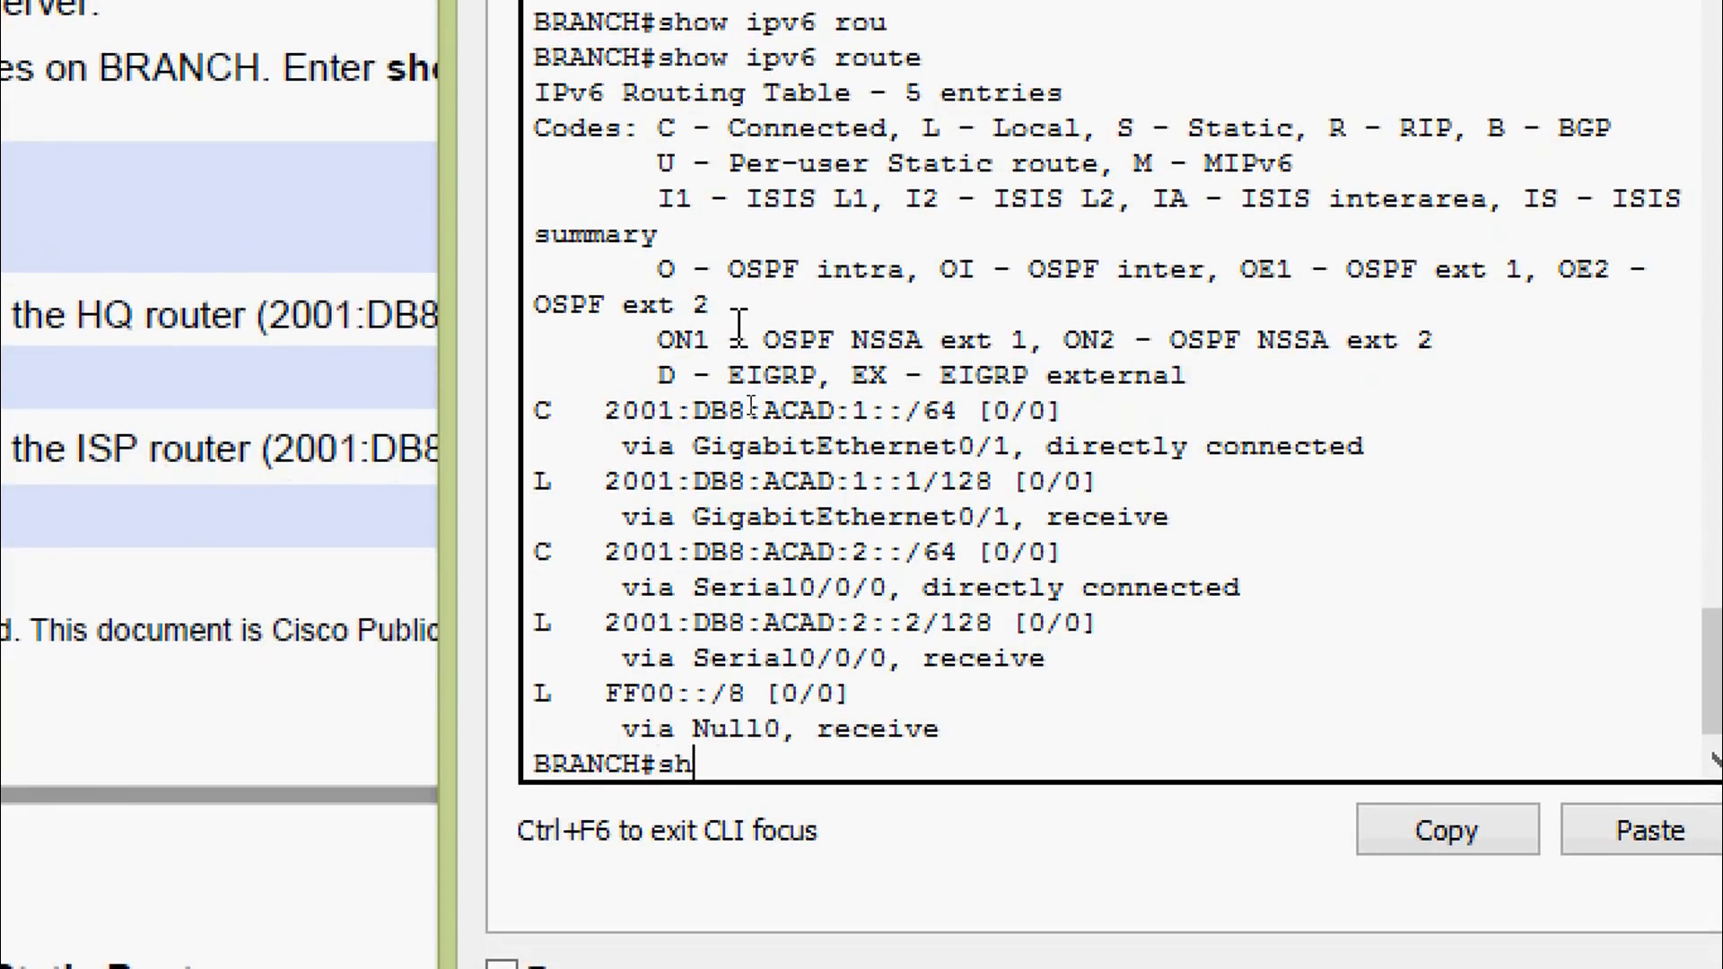
{"action": "key", "text": "Tab"}
{"action": "type", "text": "ru"}
{"action": "key", "text": "Tab"}
{"action": "key", "text": "Return"}
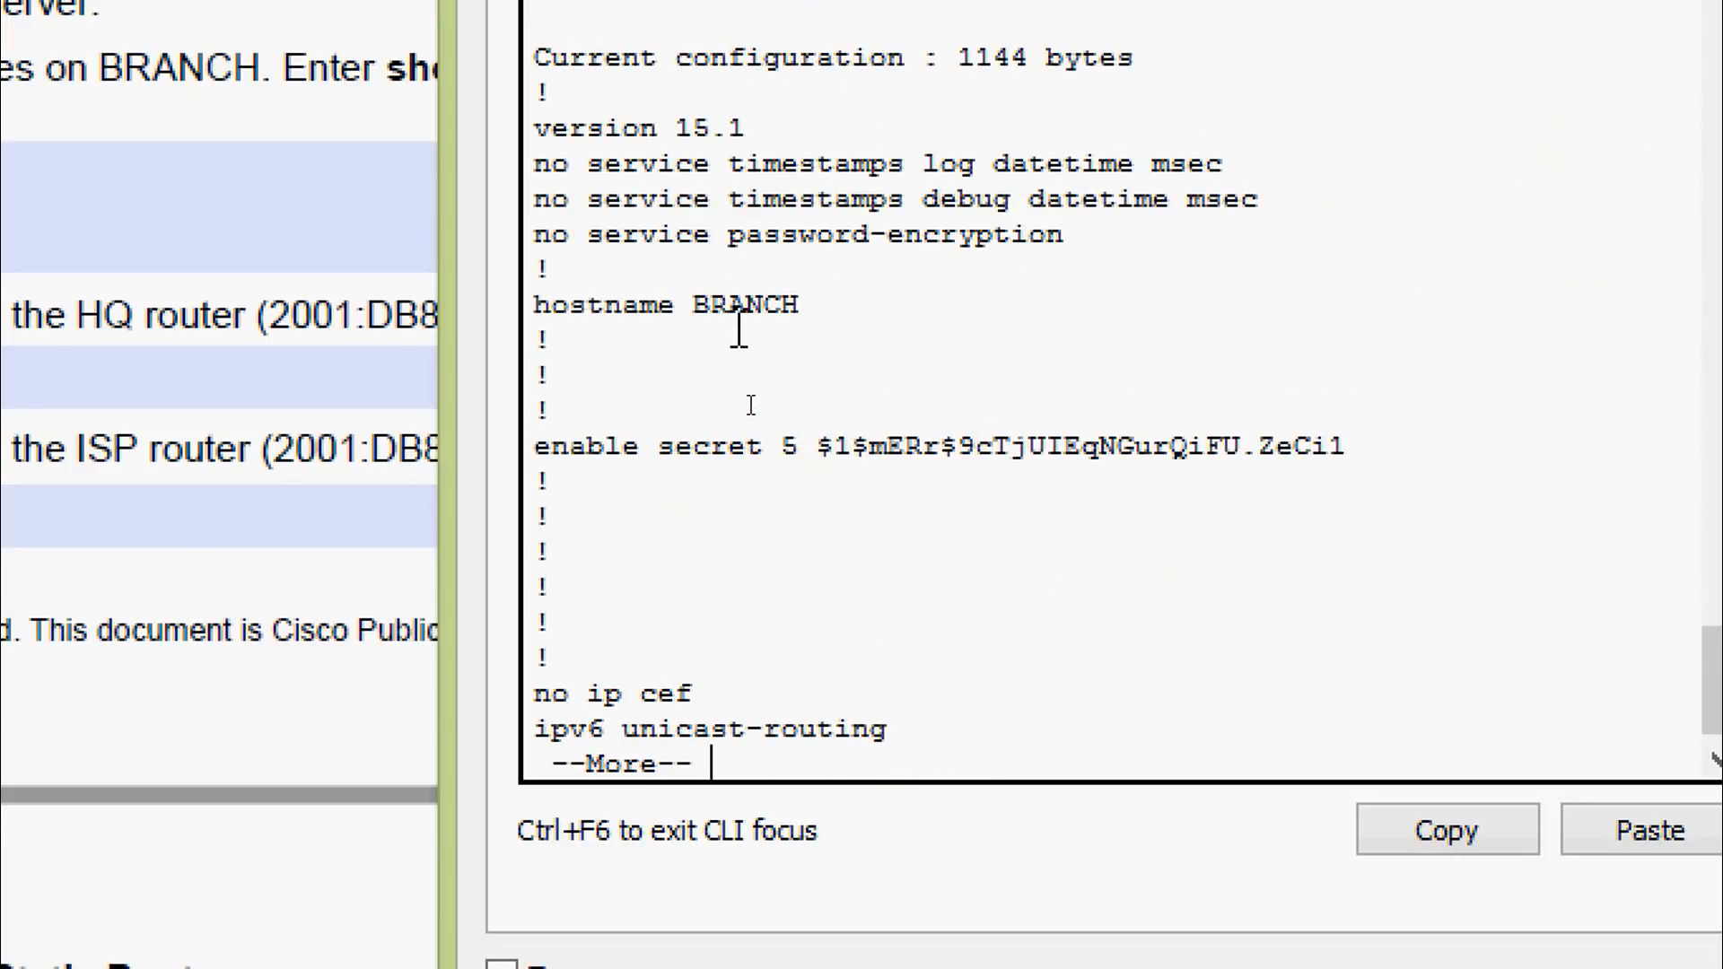
{"action": "key", "text": "space"}
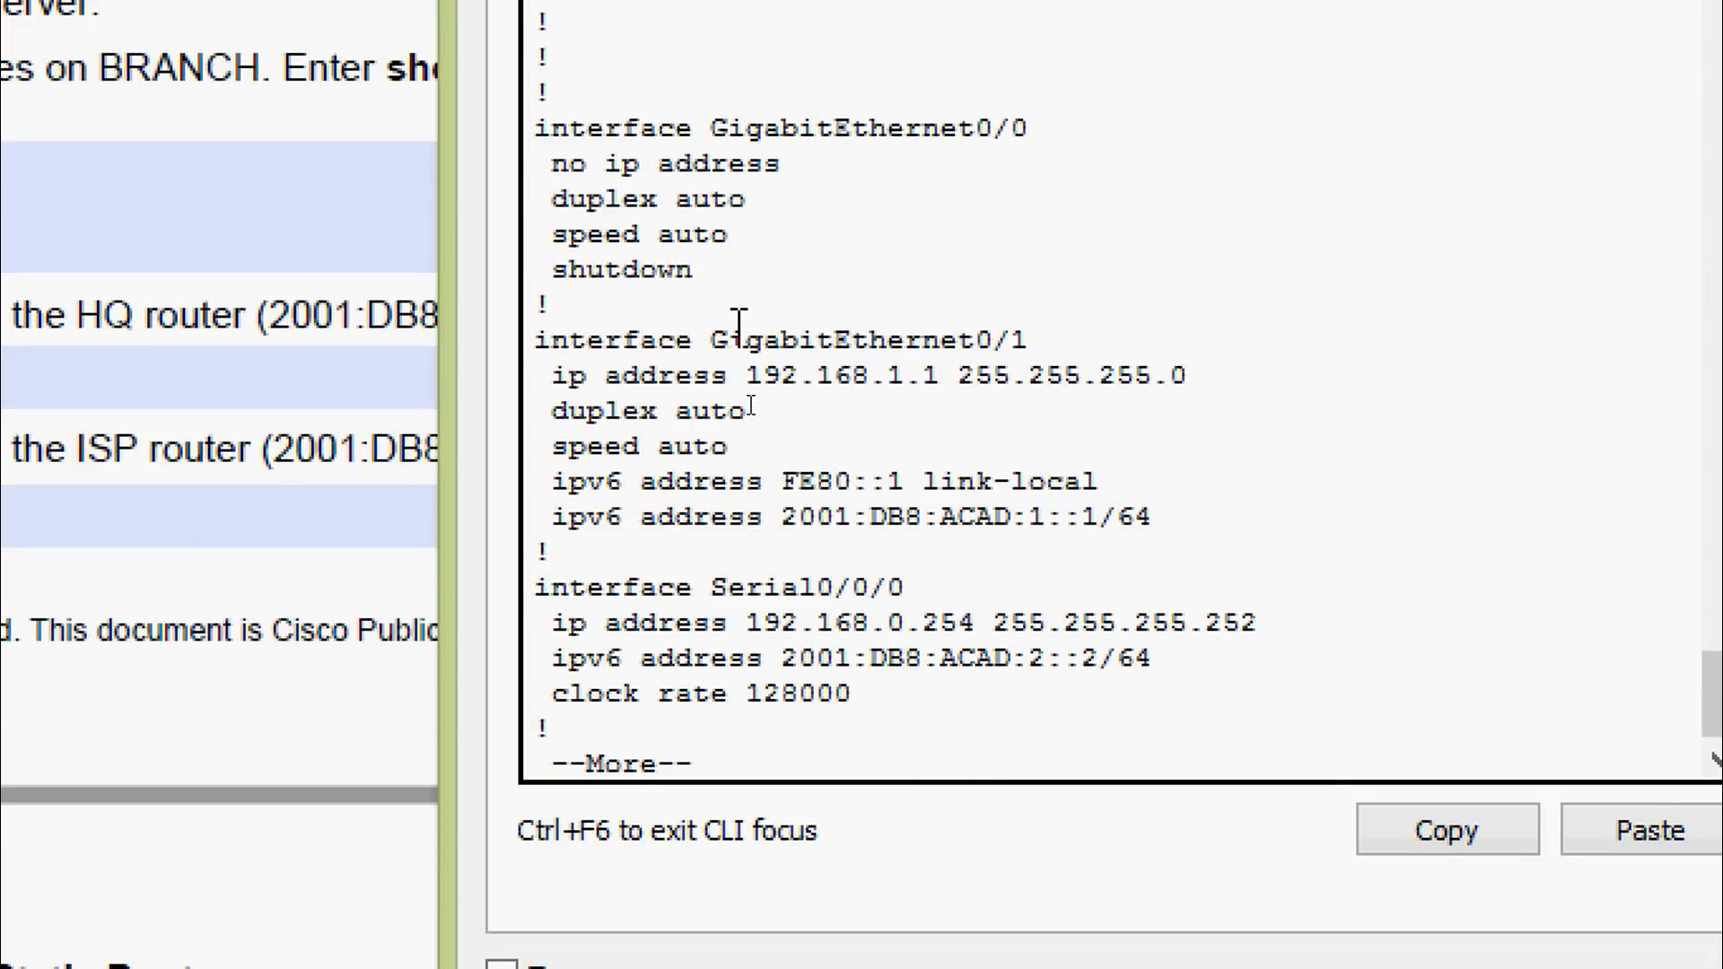
{"action": "key", "text": "space"}
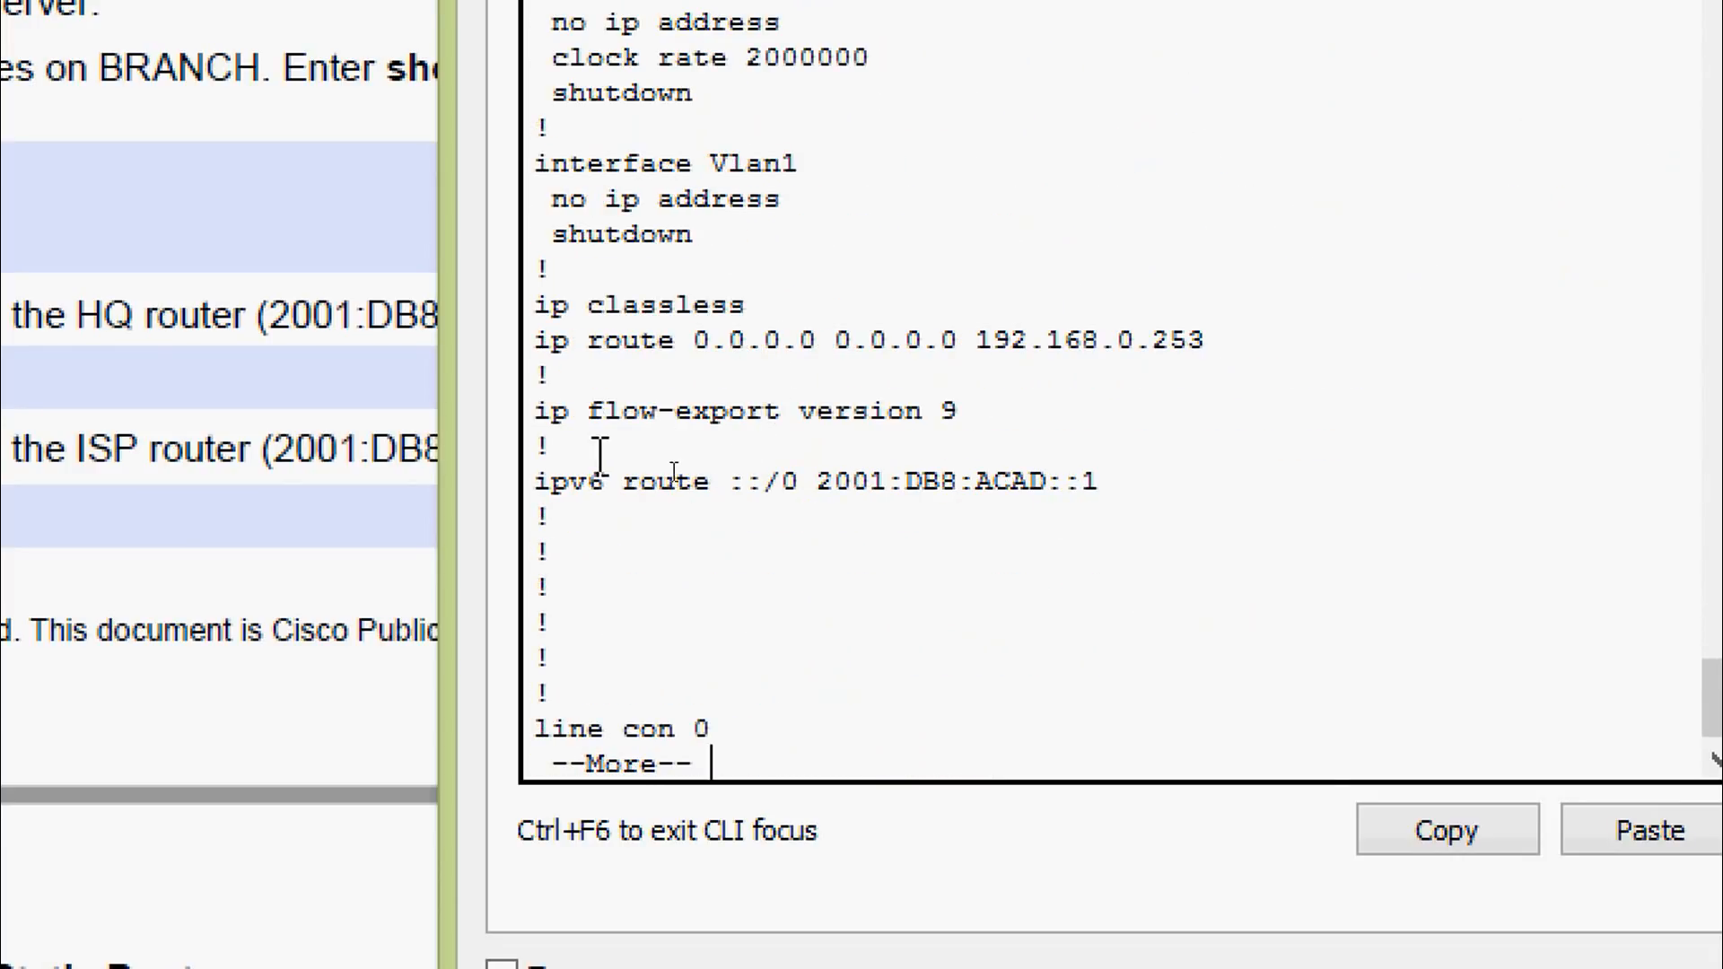
{"action": "left_click_drag", "start_coordinate": [536, 482], "coordinate": [1105, 495]}
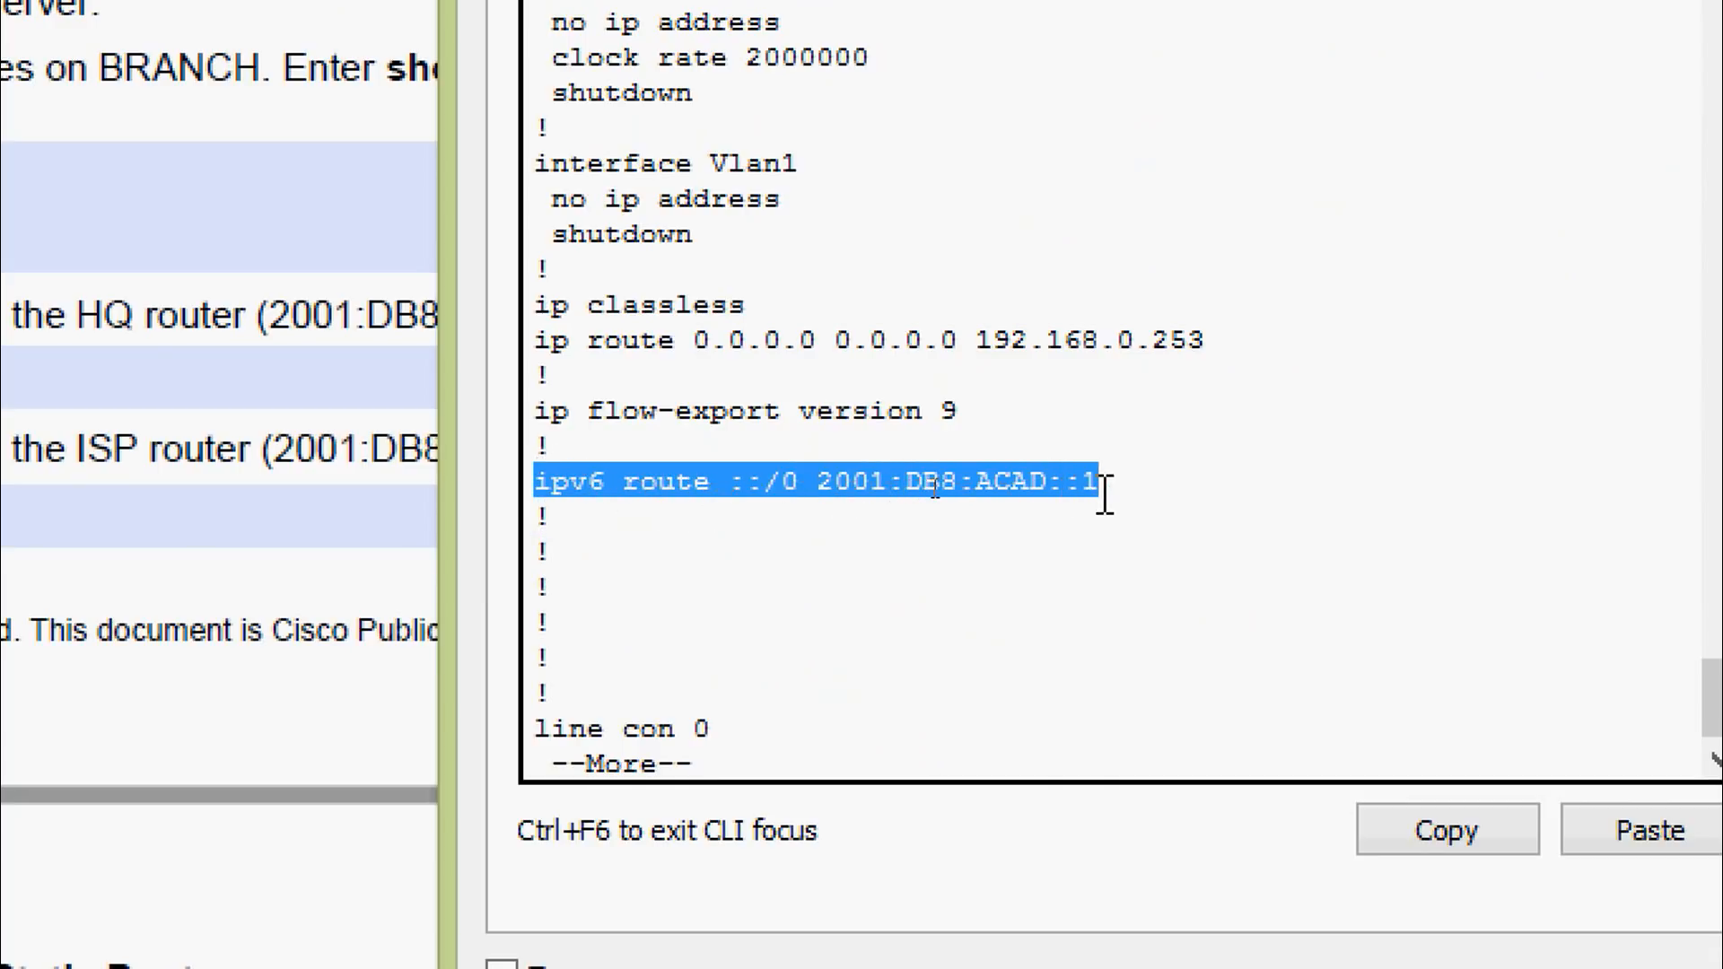
{"action": "left_click", "coordinate": [845, 503]}
{"action": "left_click_drag", "start_coordinate": [815, 485], "coordinate": [1110, 487]}
{"action": "left_click", "coordinate": [1114, 488]}
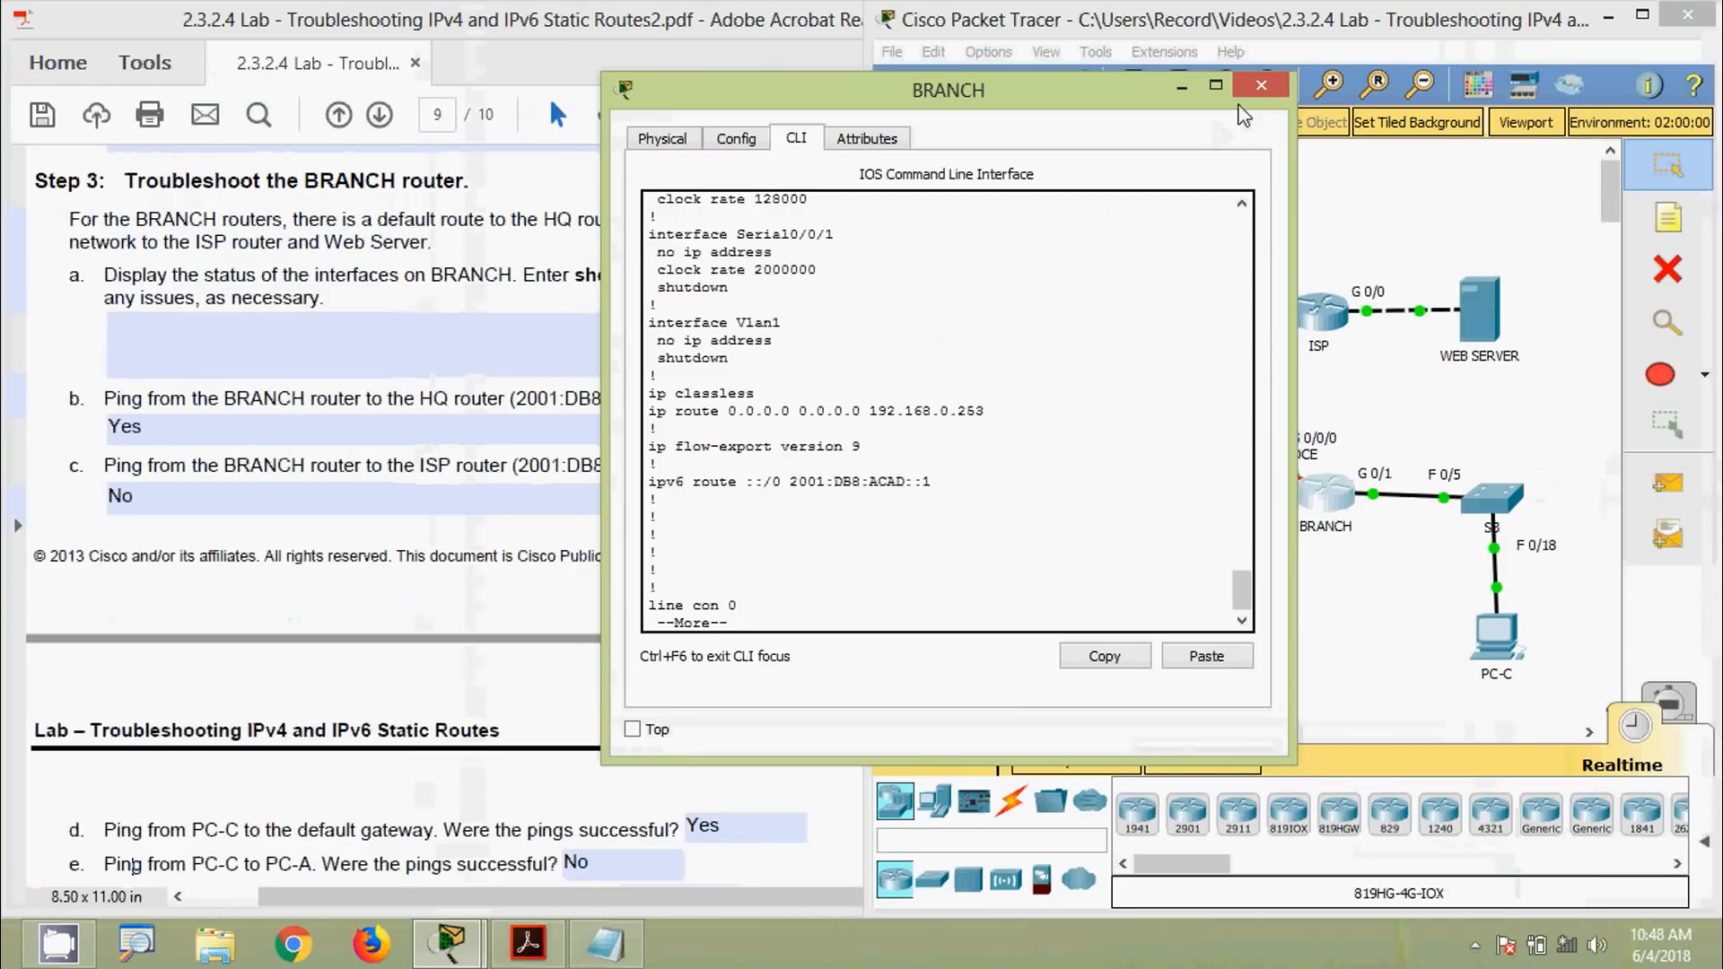
{"action": "left_click", "coordinate": [1255, 88]}
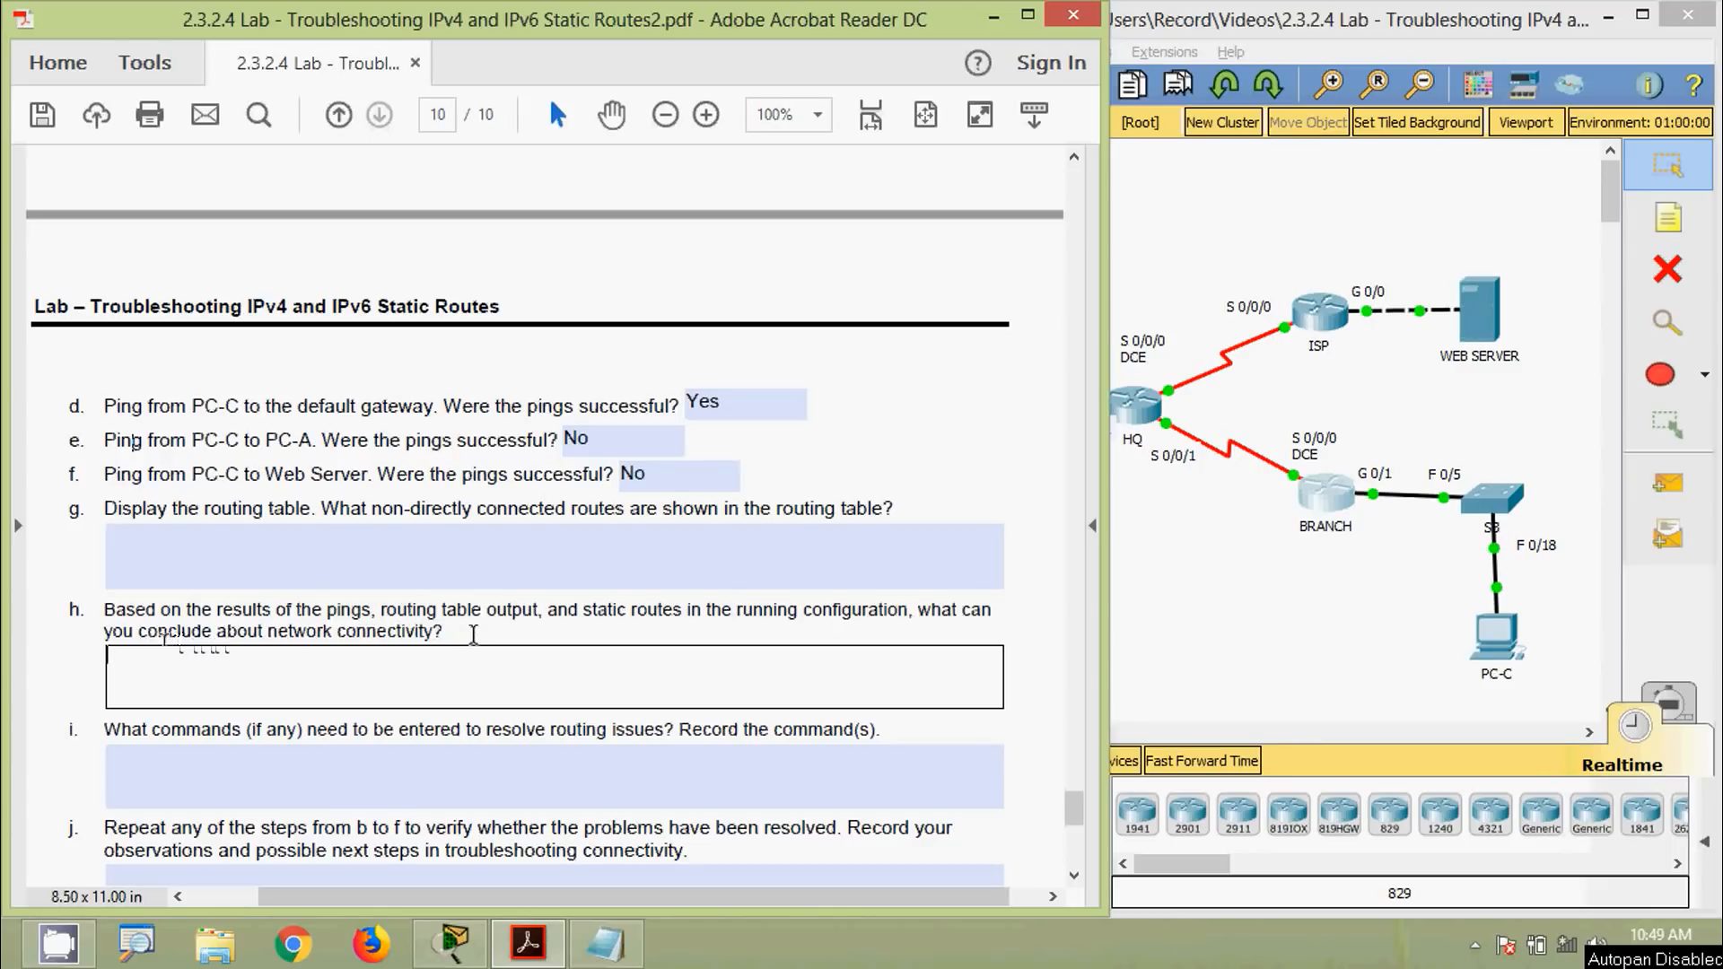
Place the cursor in question i's answer field in the lab PDF
{"action": "left_click", "coordinate": [1172, 607]}
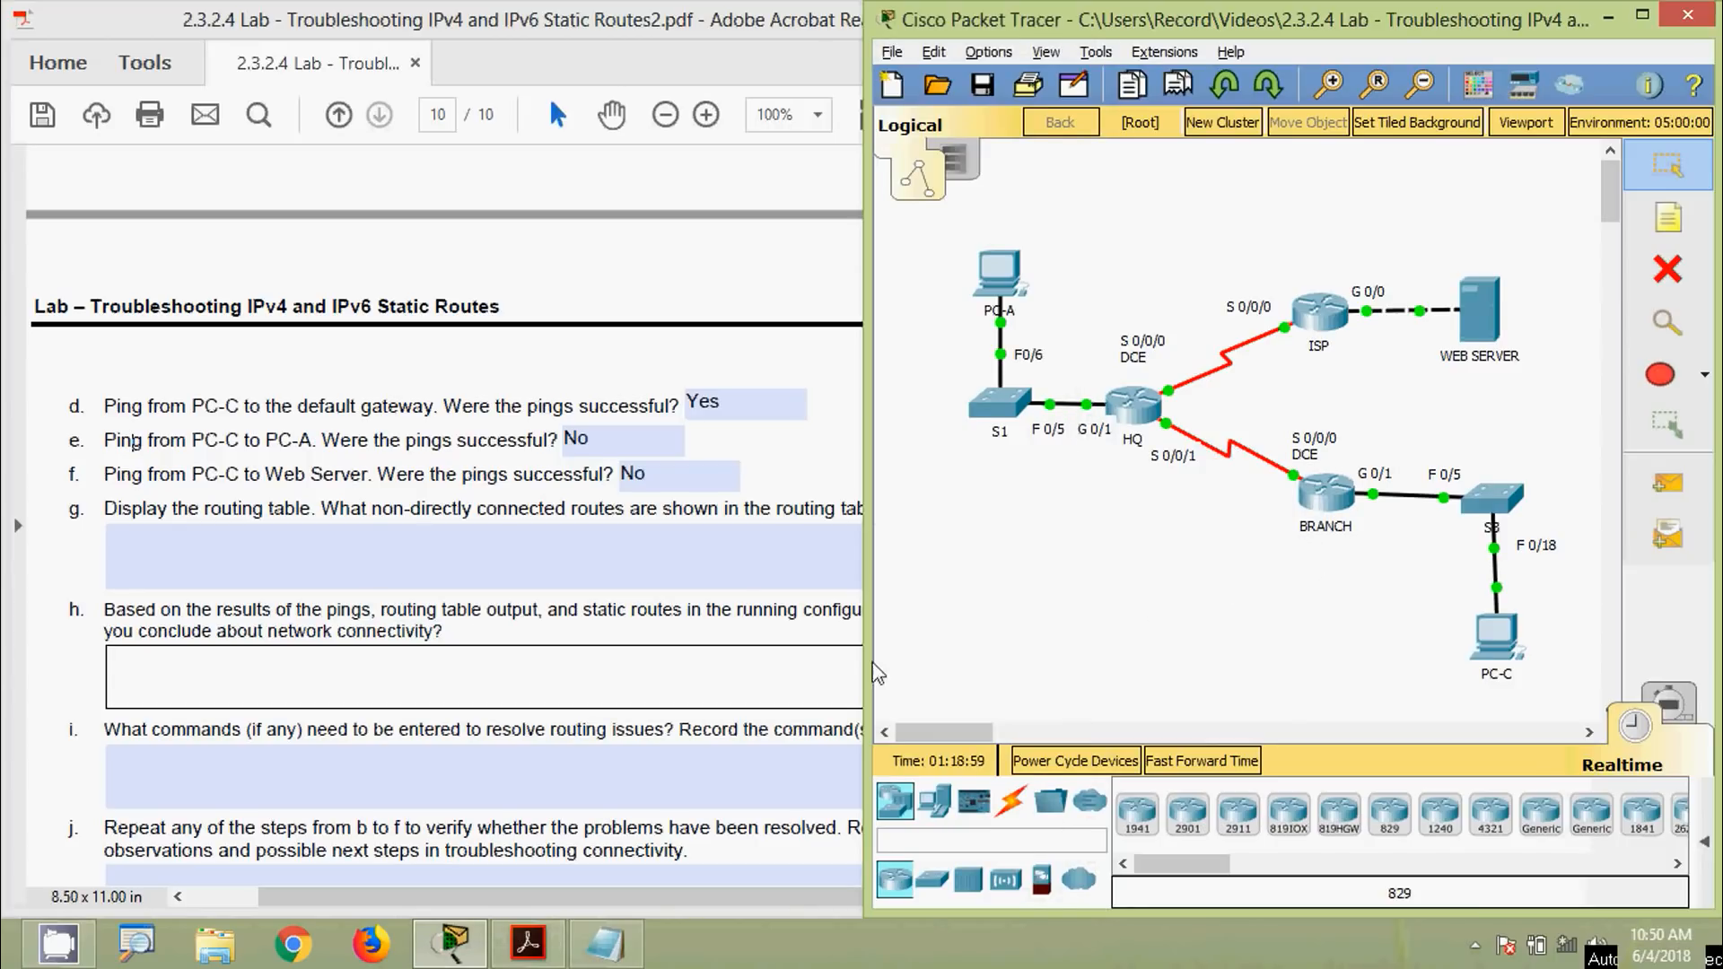
{"action": "left_click", "coordinate": [491, 734]}
{"action": "left_click", "coordinate": [493, 776]}
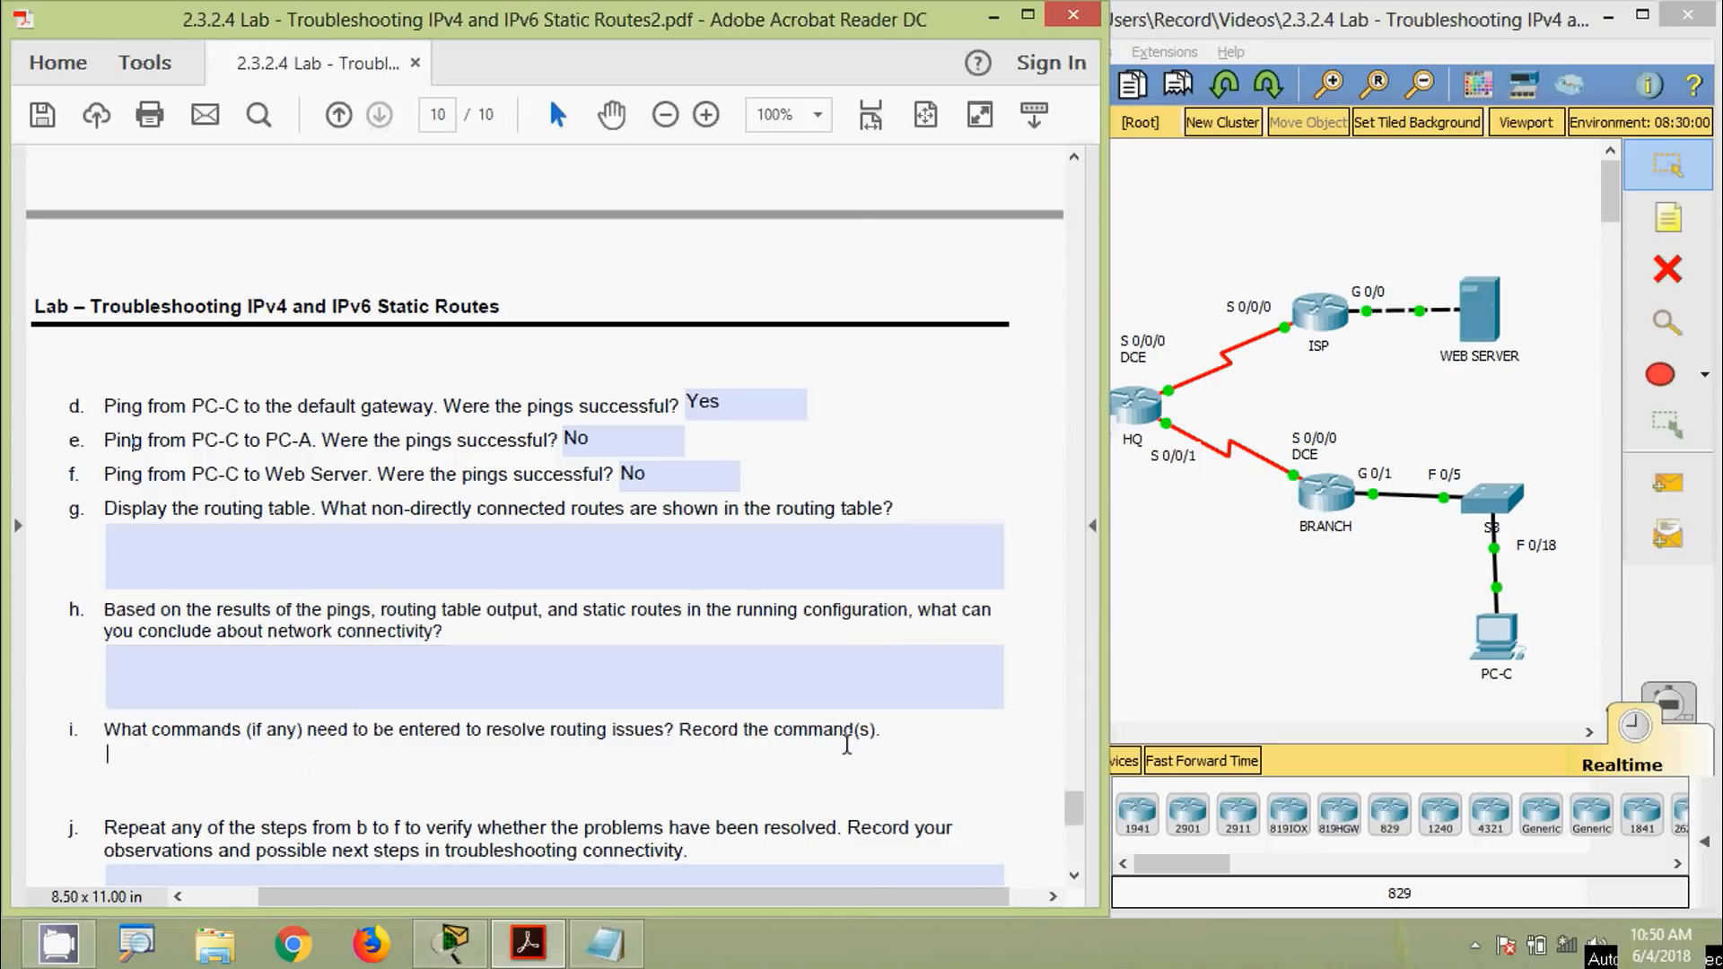
Reopen BRANCH's console and highlight the ipv6 route ::/0 2001:DB8:ACAD::1 line
{"action": "left_click", "coordinate": [1220, 664]}
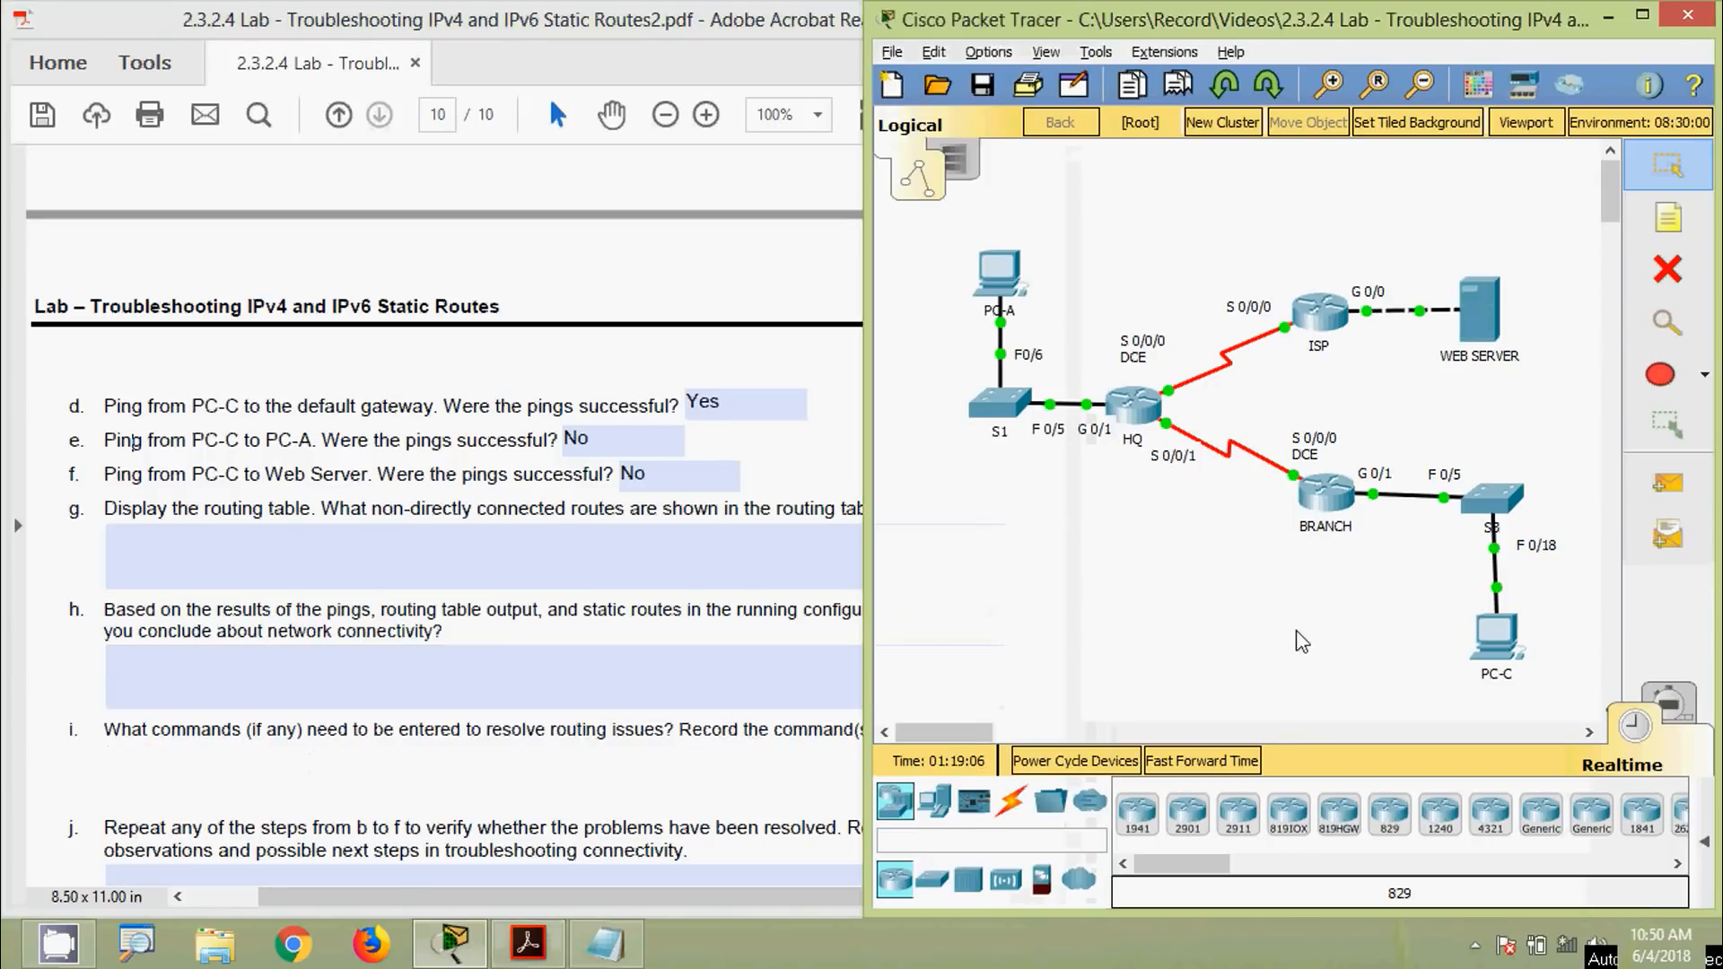
{"action": "left_click", "coordinate": [1326, 494]}
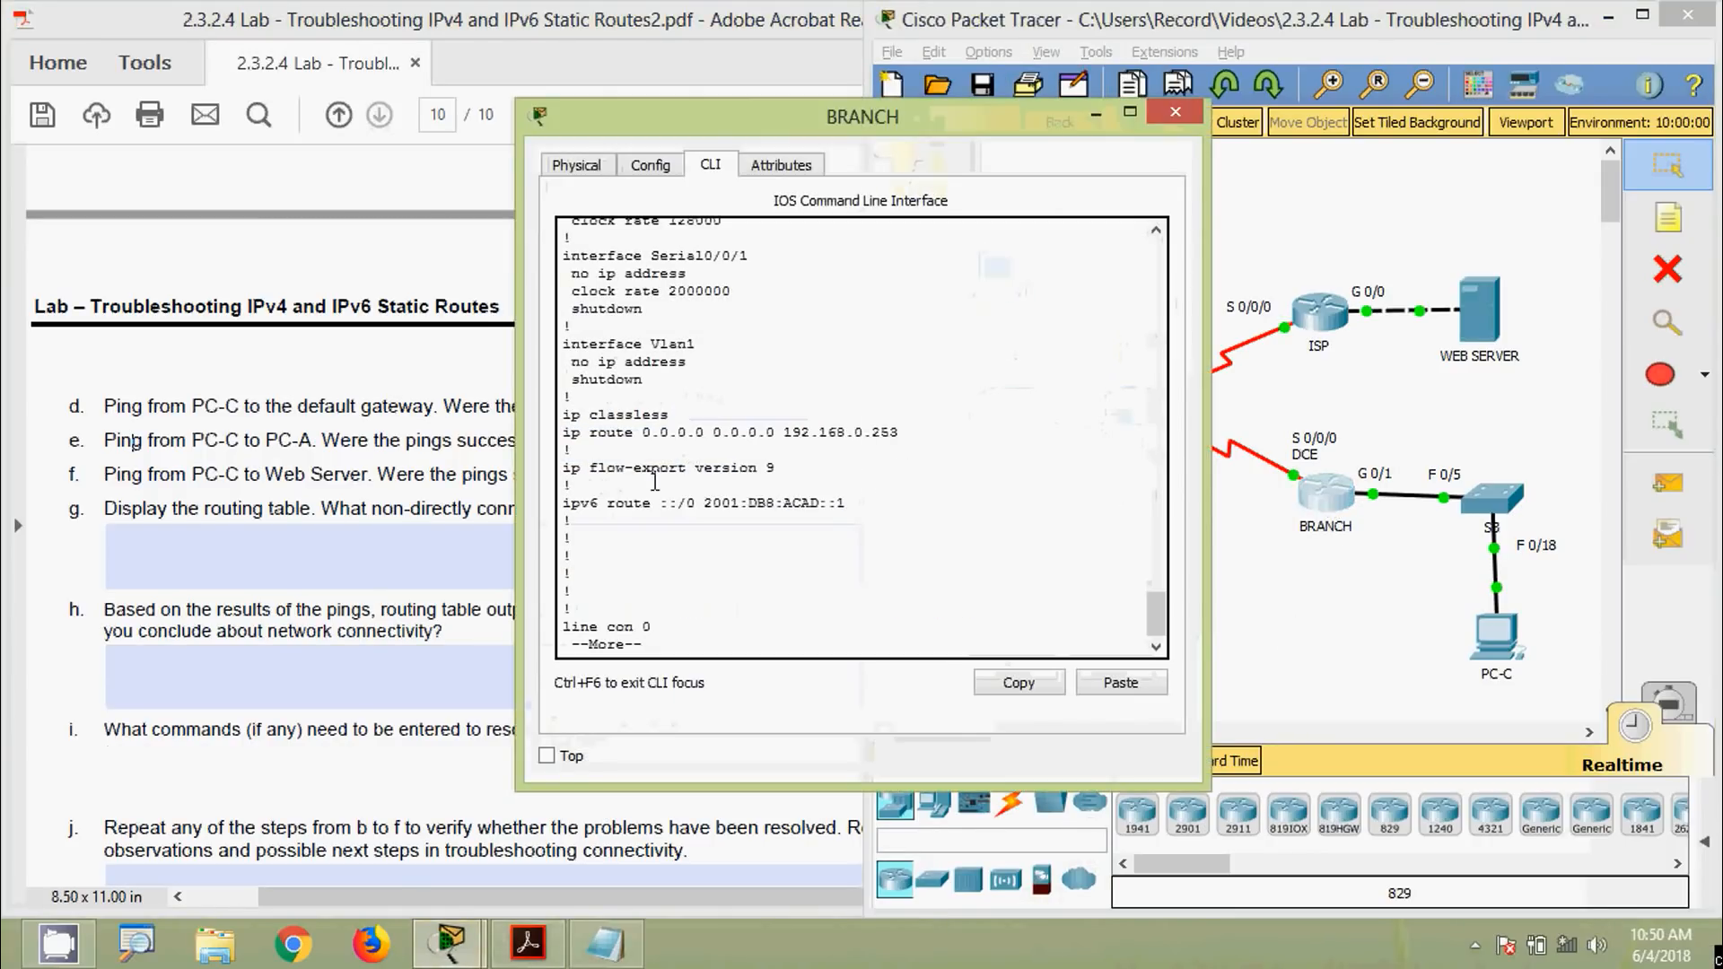
{"action": "left_click_drag", "start_coordinate": [693, 140], "coordinate": [1106, 184]}
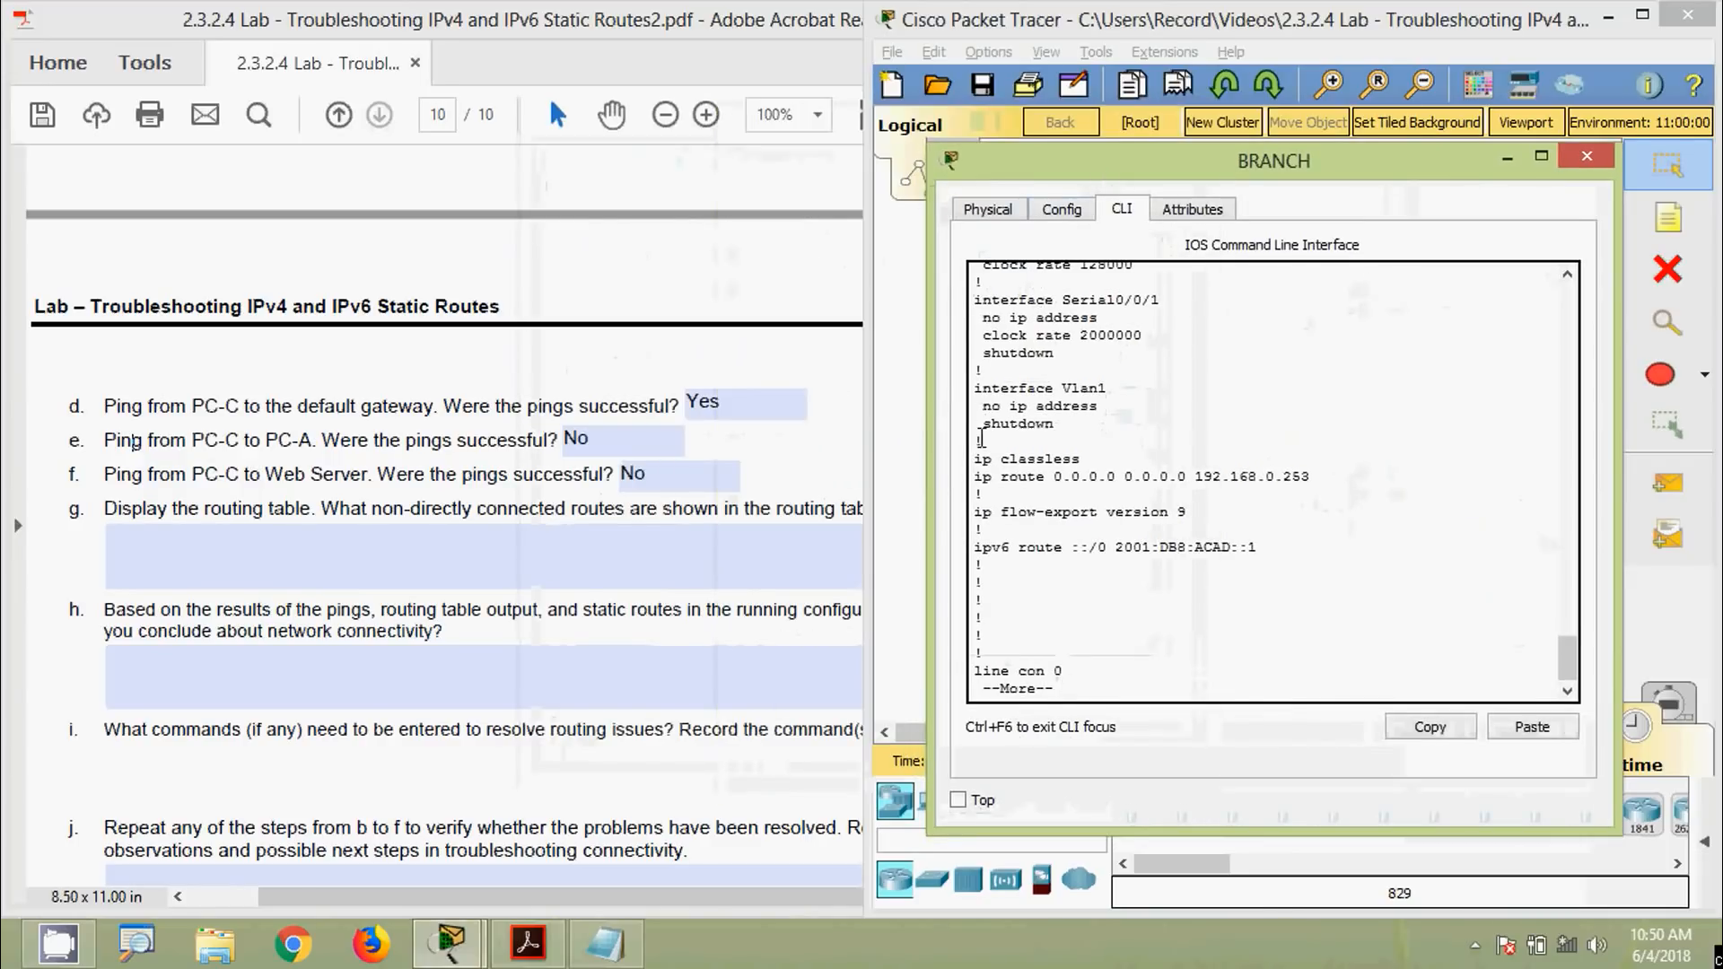
{"action": "left_click_drag", "start_coordinate": [976, 546], "coordinate": [1266, 552]}
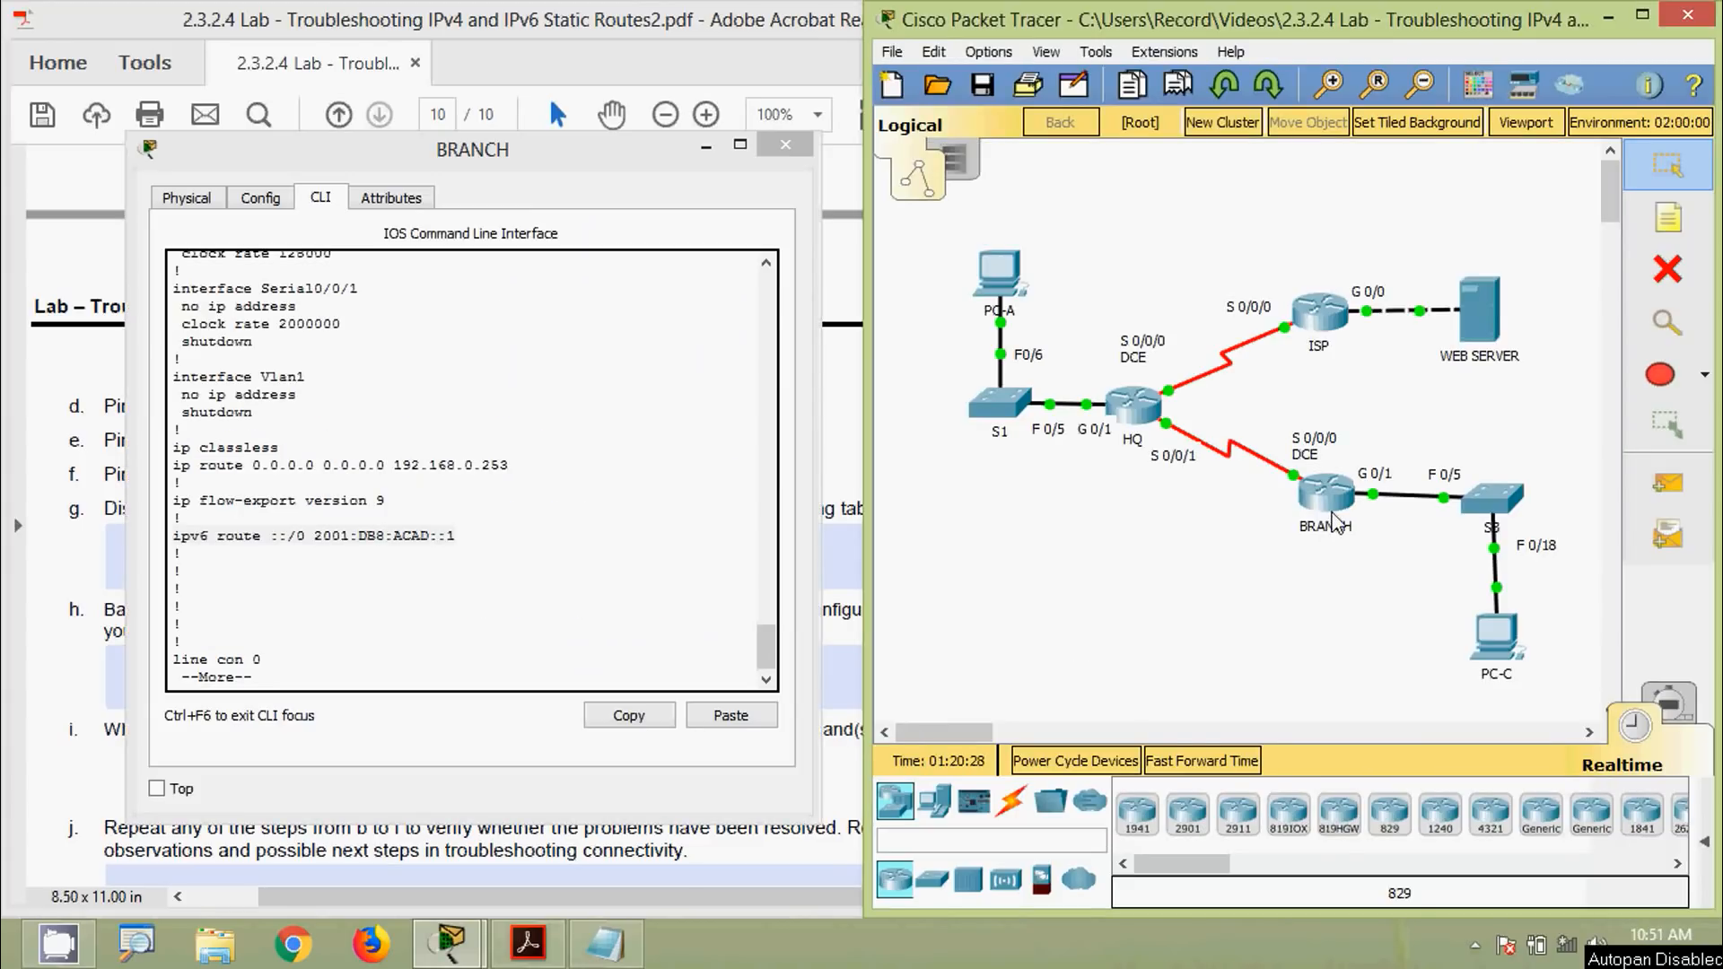
{"action": "mouse_move", "coordinate": [1334, 519]}
{"action": "mouse_move", "coordinate": [1165, 427]}
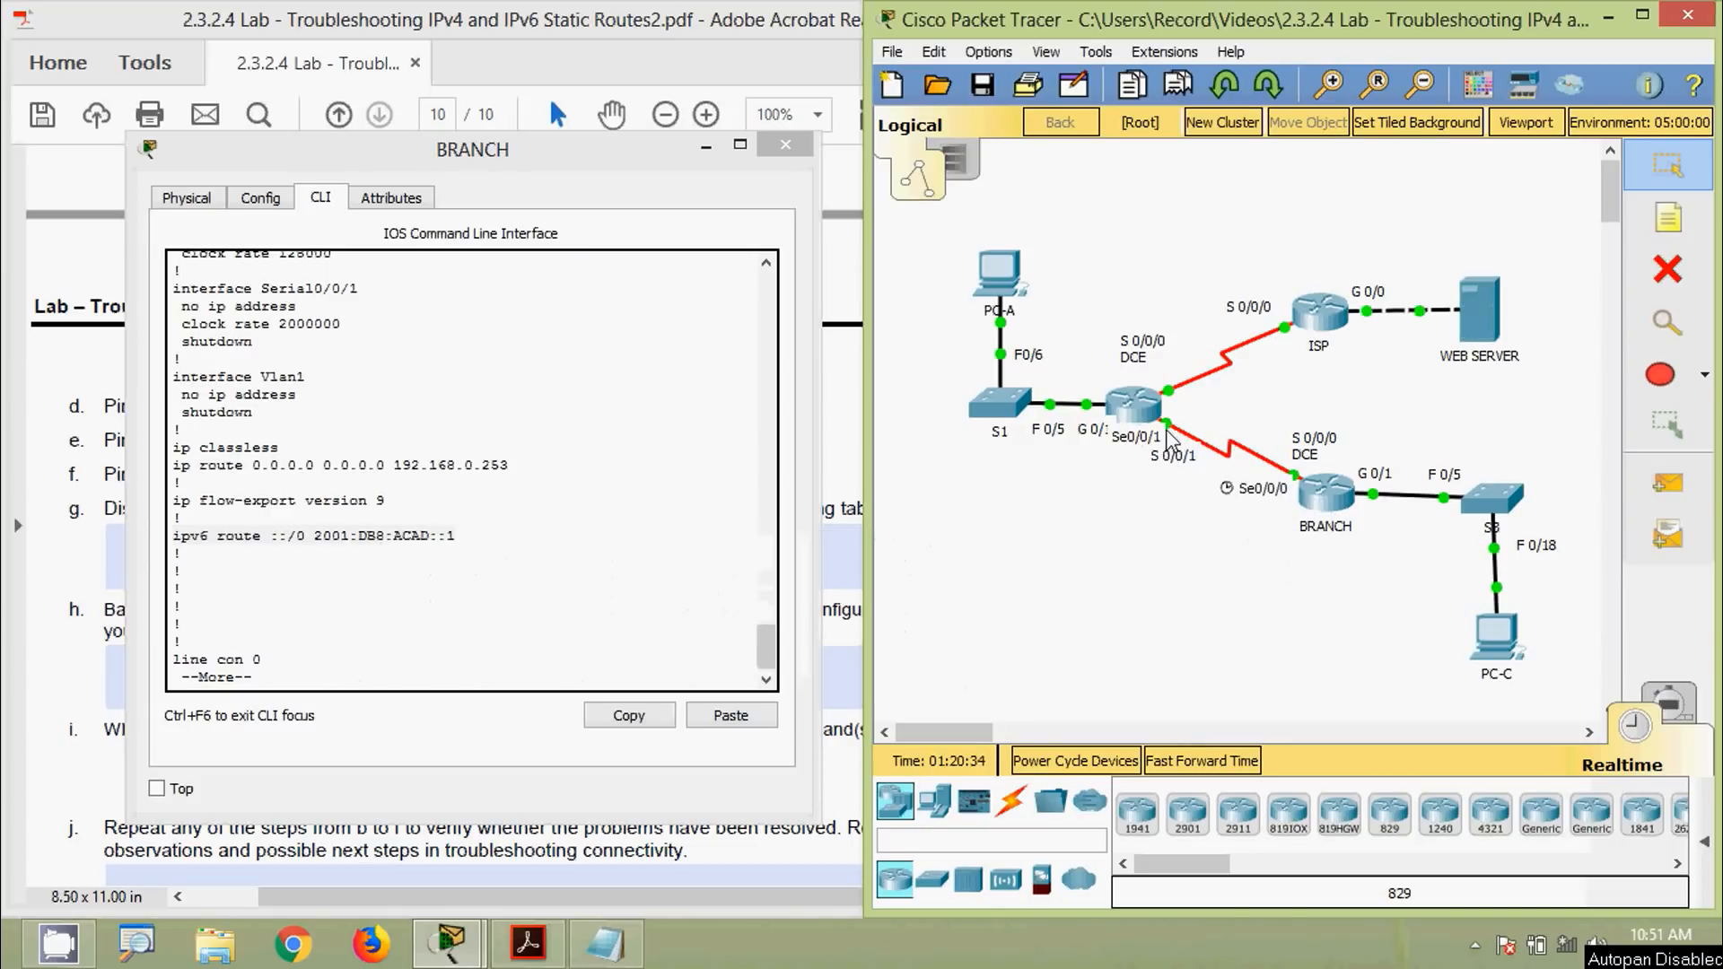
{"action": "left_click", "coordinate": [1092, 433]}
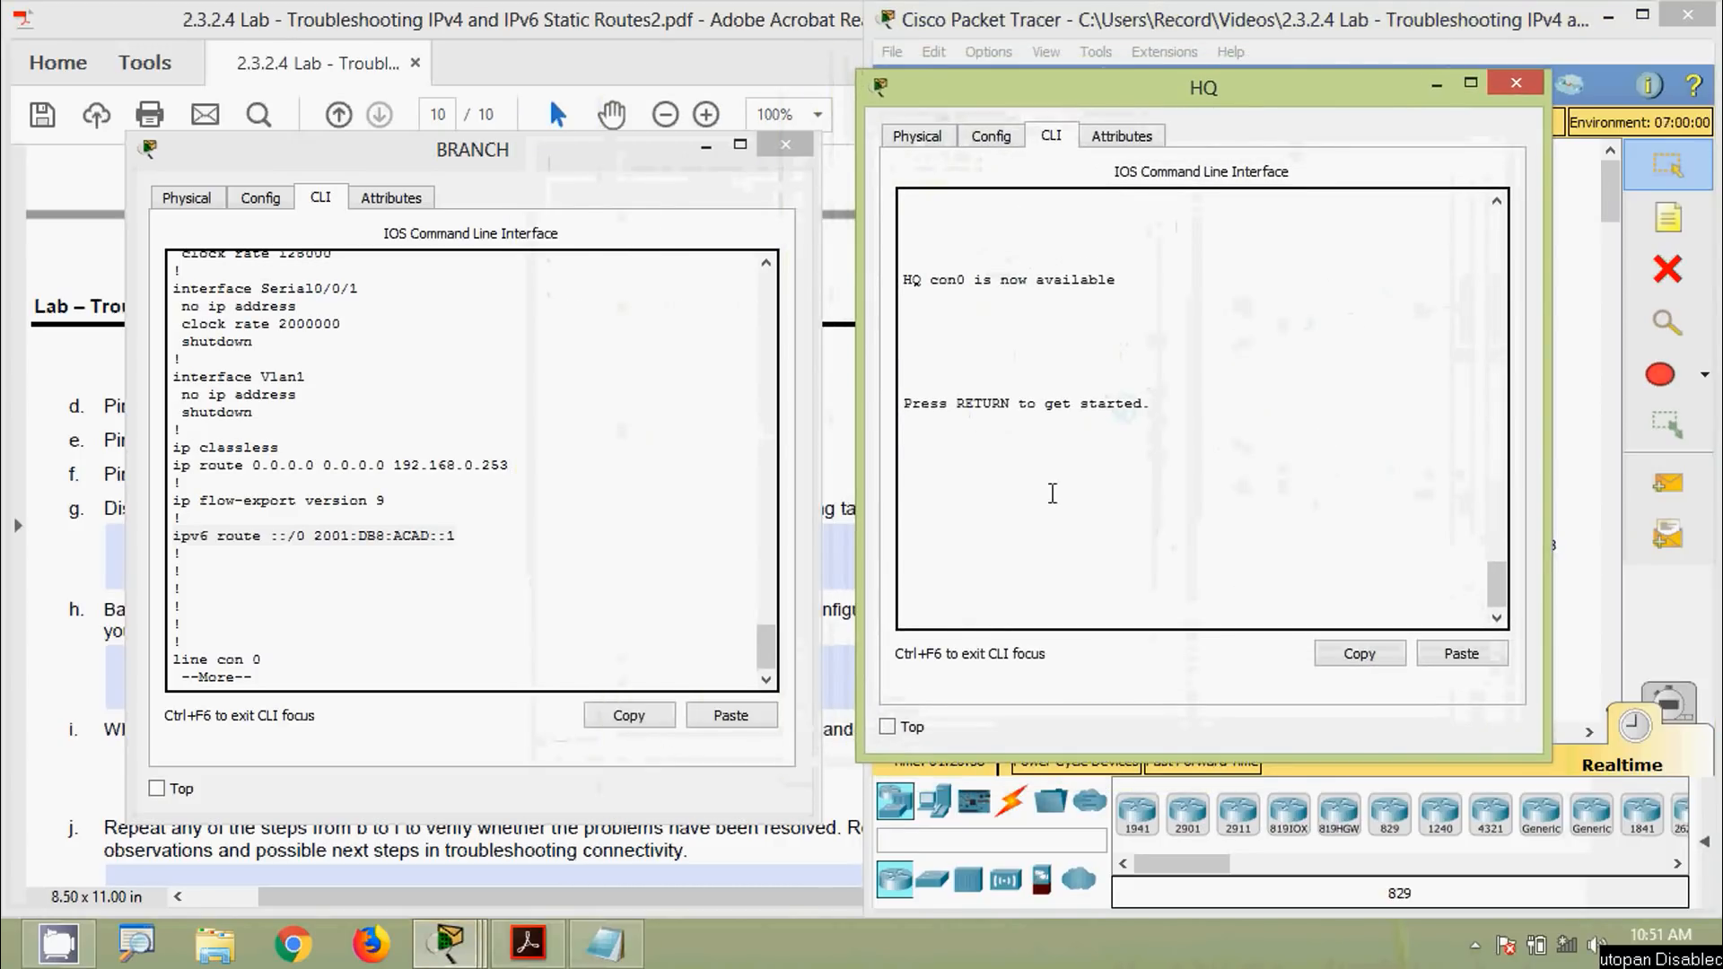
{"action": "key", "text": "Return"}
{"action": "type", "text": "cisco"}
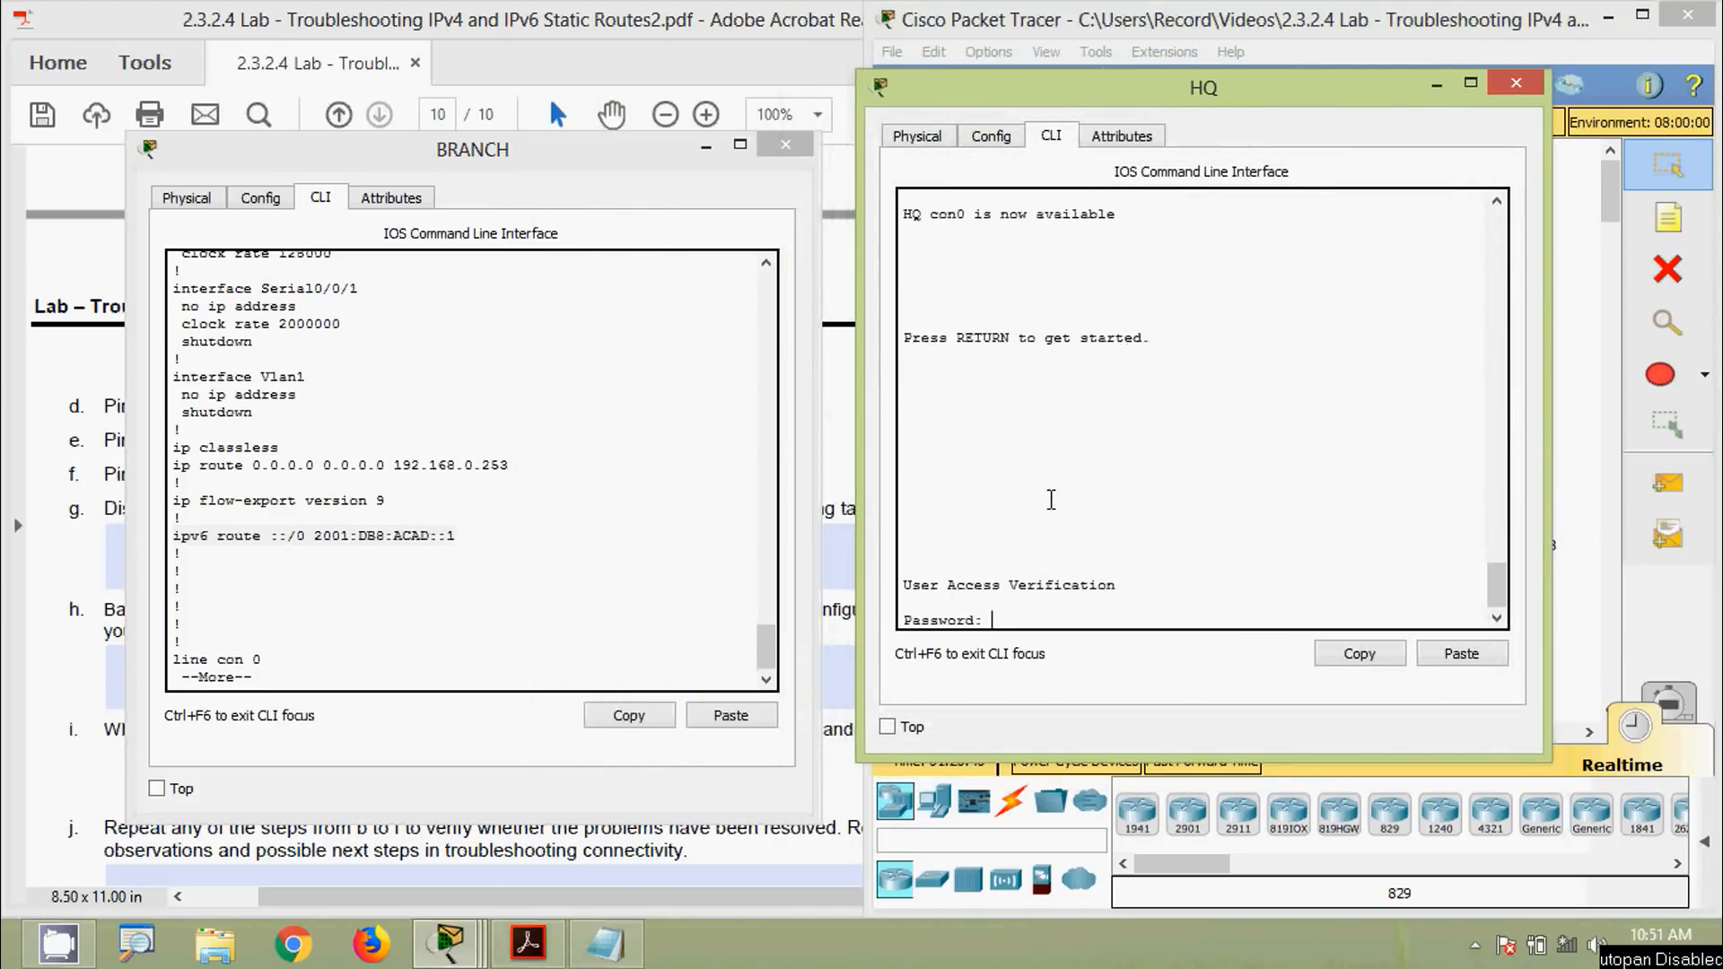
{"action": "key", "text": "Return"}
{"action": "type", "text": "ena"}
{"action": "key", "text": "Return"}
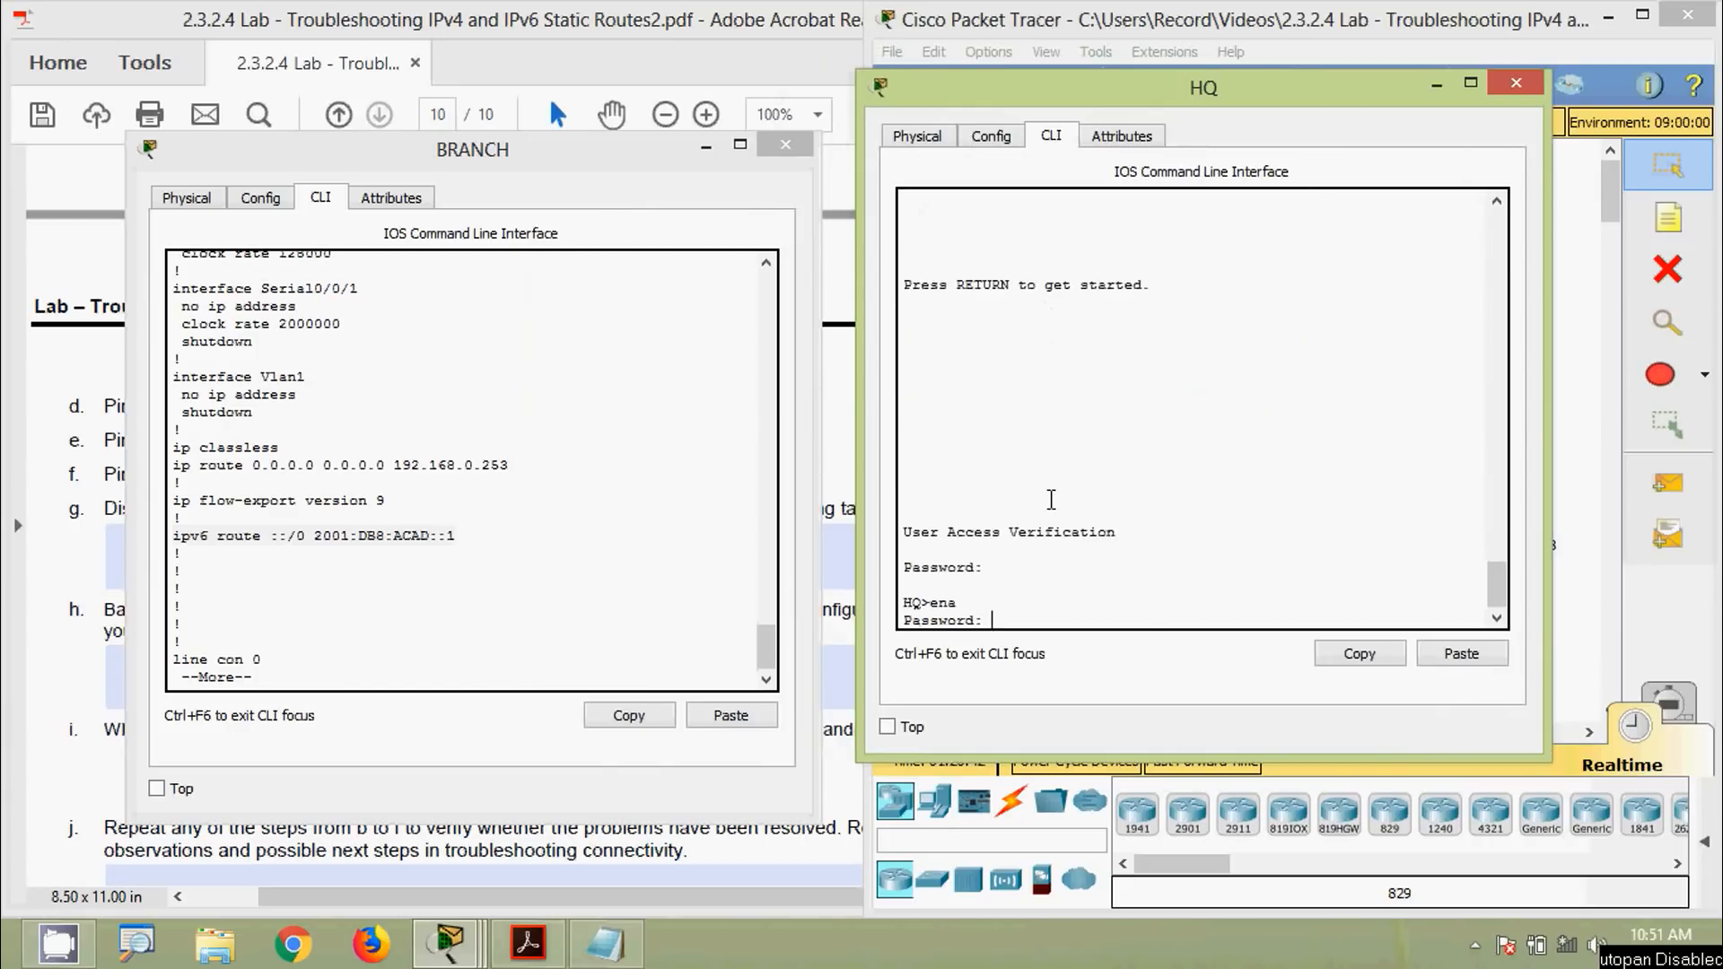
{"action": "type", "text": "class"}
{"action": "key", "text": "Return"}
Run show ipv6 interface brief on HQ and highlight Serial0/0/1's address 2001:DB8:ACAD:2::1
{"action": "type", "text": "sh"}
{"action": "key", "text": "Tab"}
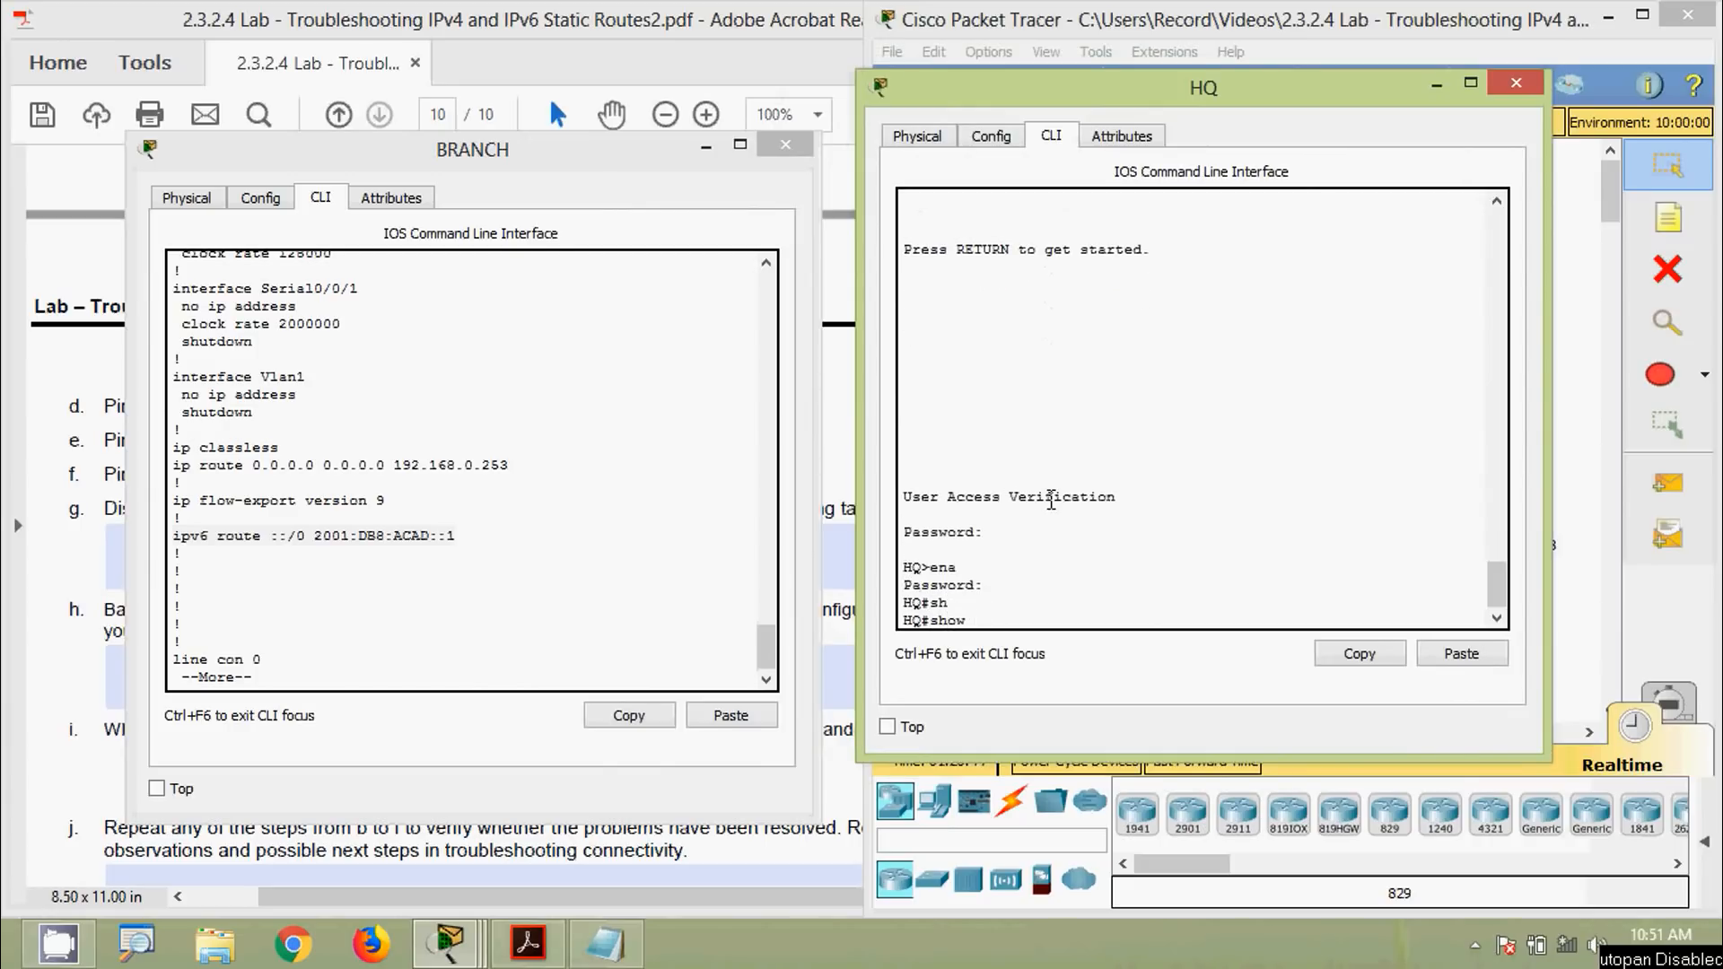
{"action": "type", "text": "ipv"}
{"action": "key", "text": "Tab"}
{"action": "type", "text": "int"}
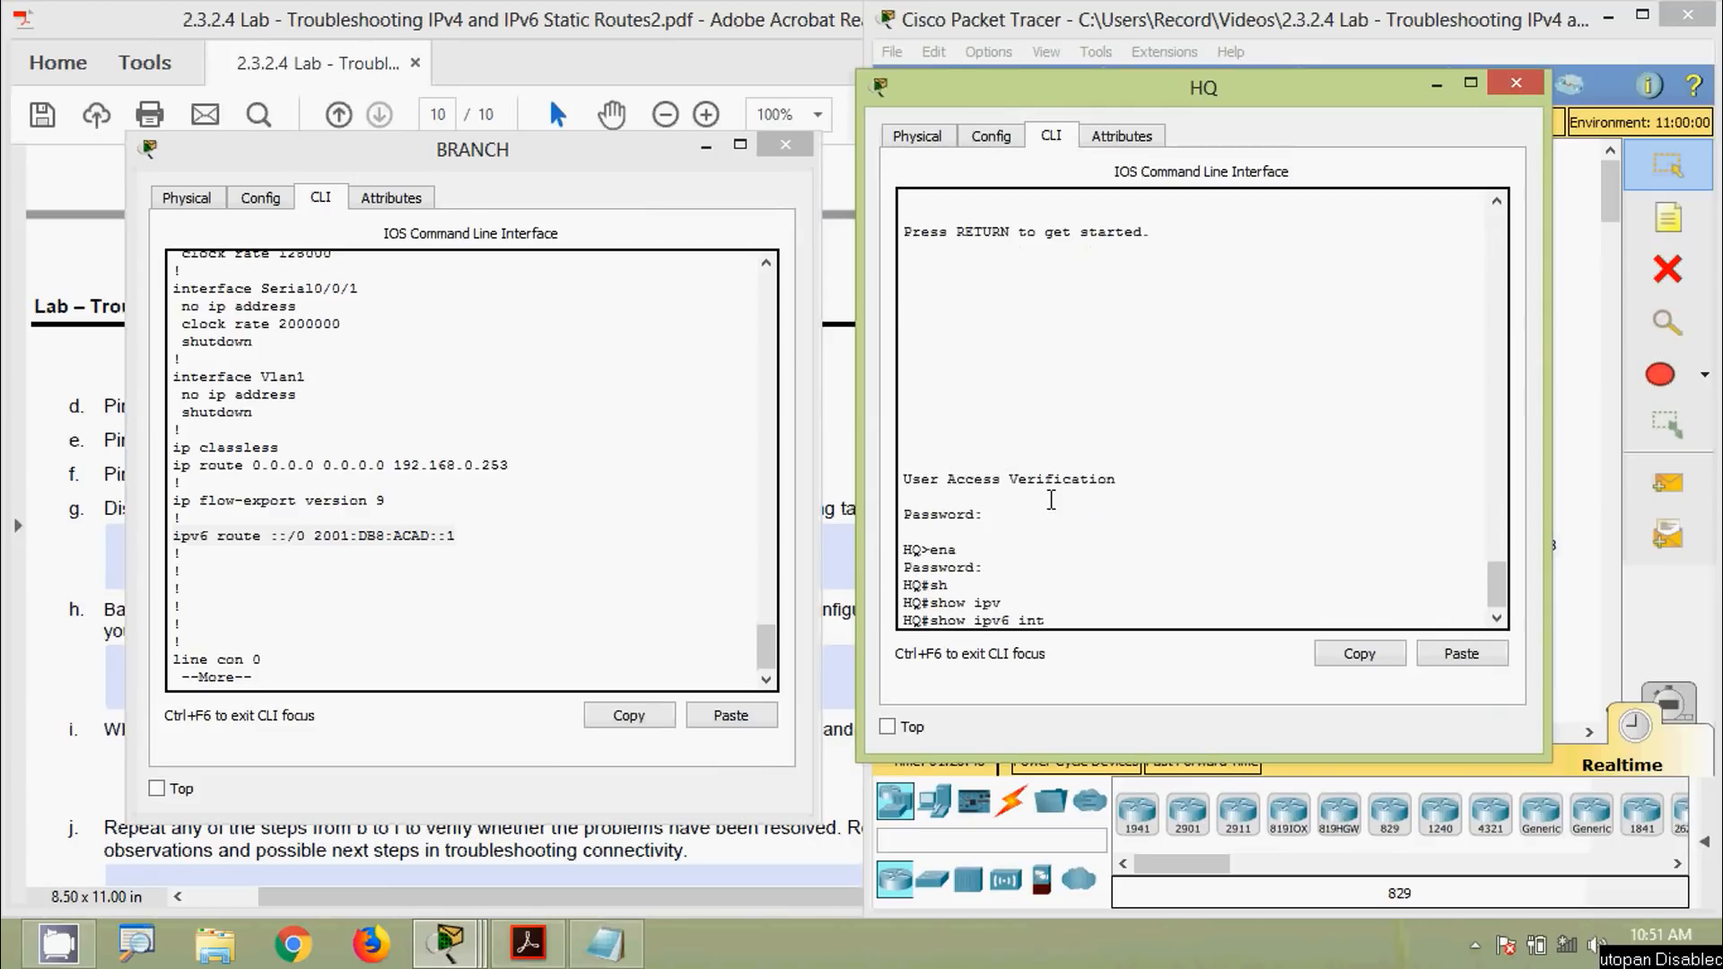
{"action": "key", "text": "Tab"}
{"action": "type", "text": "b"}
{"action": "key", "text": "Tab"}
{"action": "key", "text": "Return"}
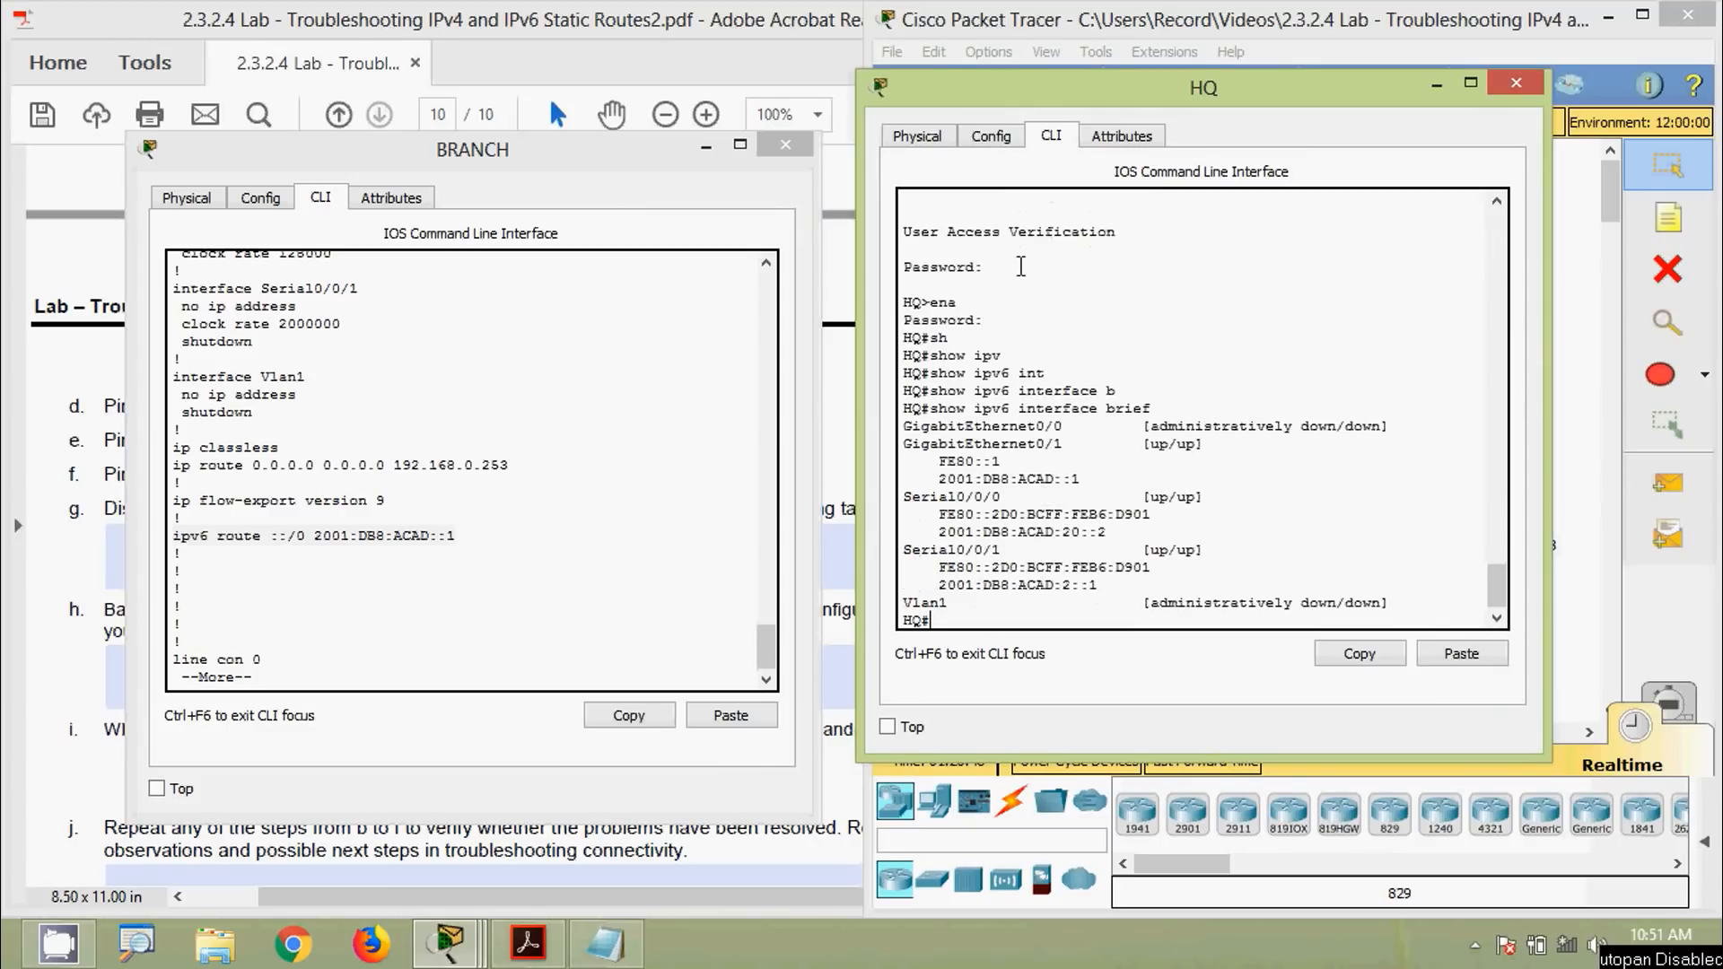
{"action": "left_click_drag", "start_coordinate": [1021, 97], "coordinate": [1047, 125]}
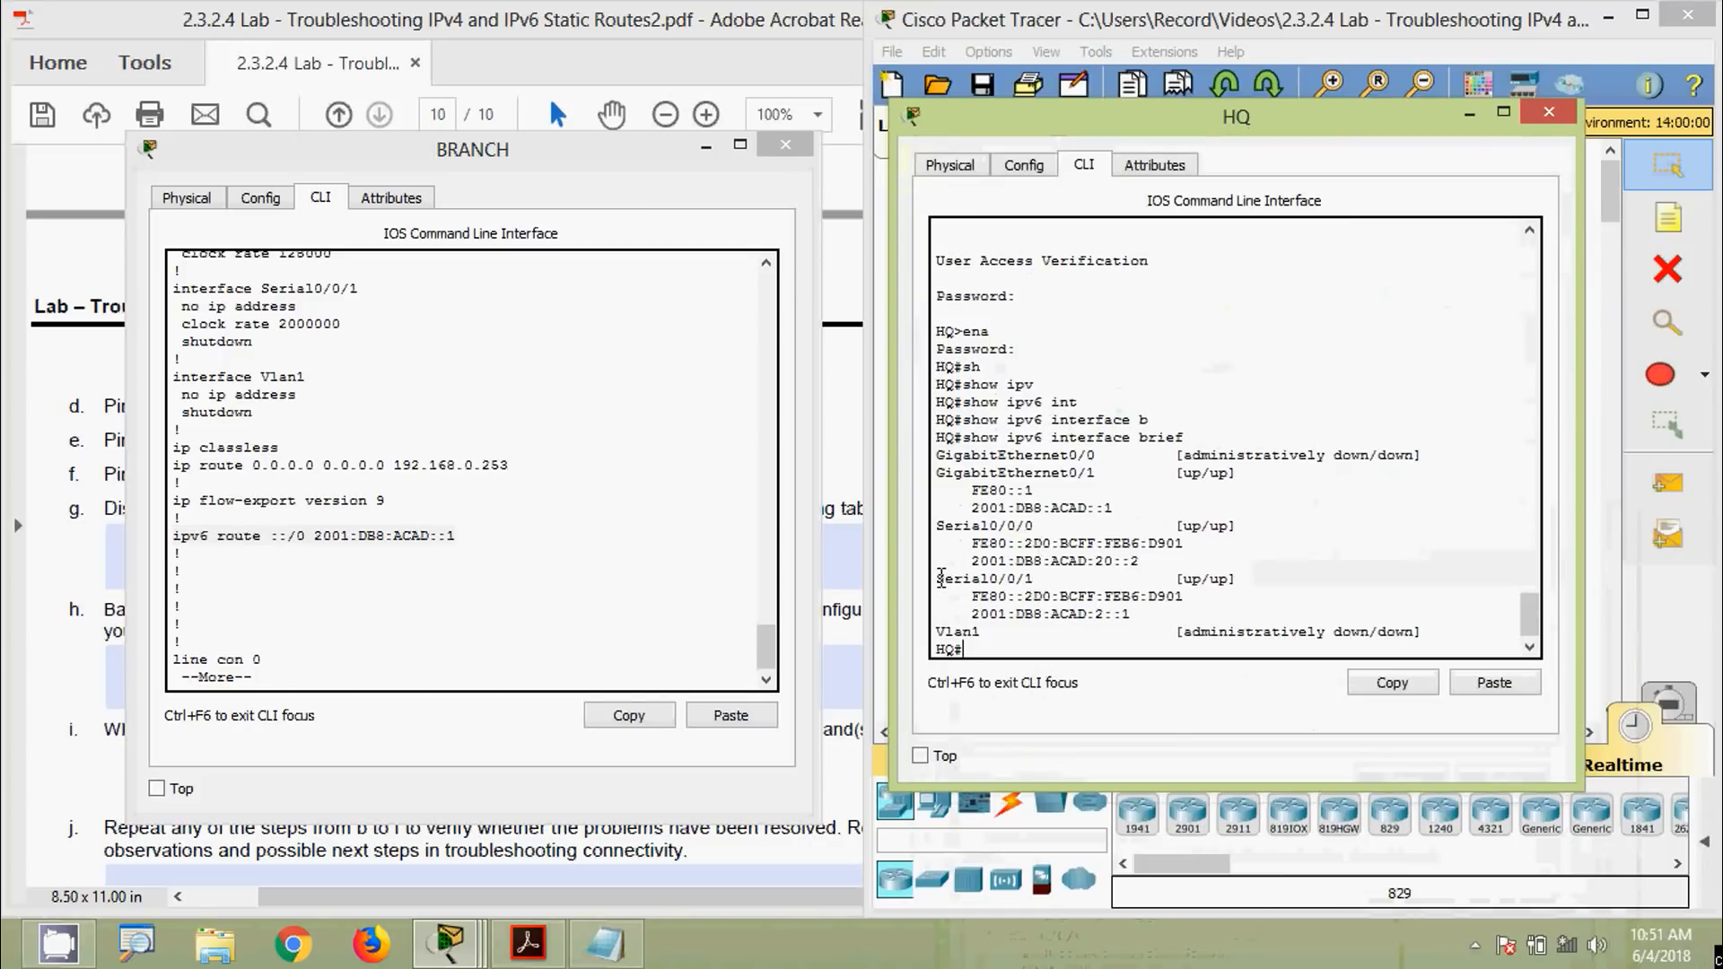
{"action": "left_click_drag", "start_coordinate": [941, 577], "coordinate": [1156, 618]}
{"action": "left_click_drag", "start_coordinate": [970, 617], "coordinate": [1133, 617]}
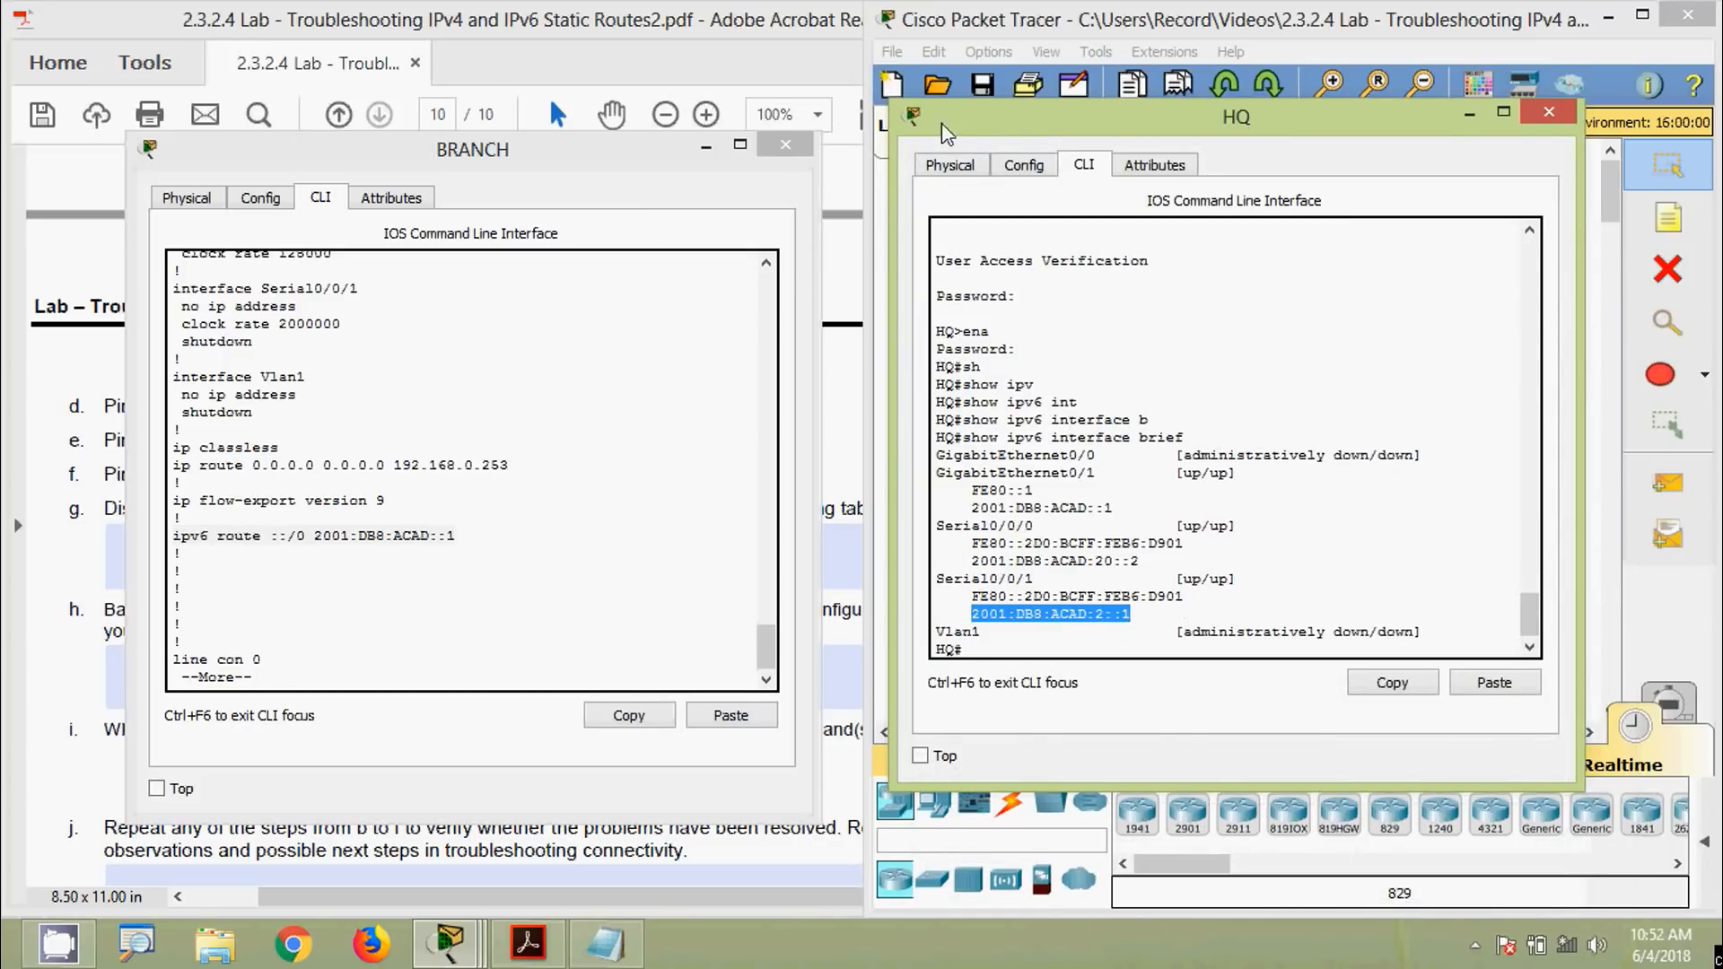
Compare it with BRANCH's default-route next hop 2001:DB8:ACAD::1 by highlighting that route line
{"action": "left_click_drag", "start_coordinate": [940, 122], "coordinate": [531, 61]}
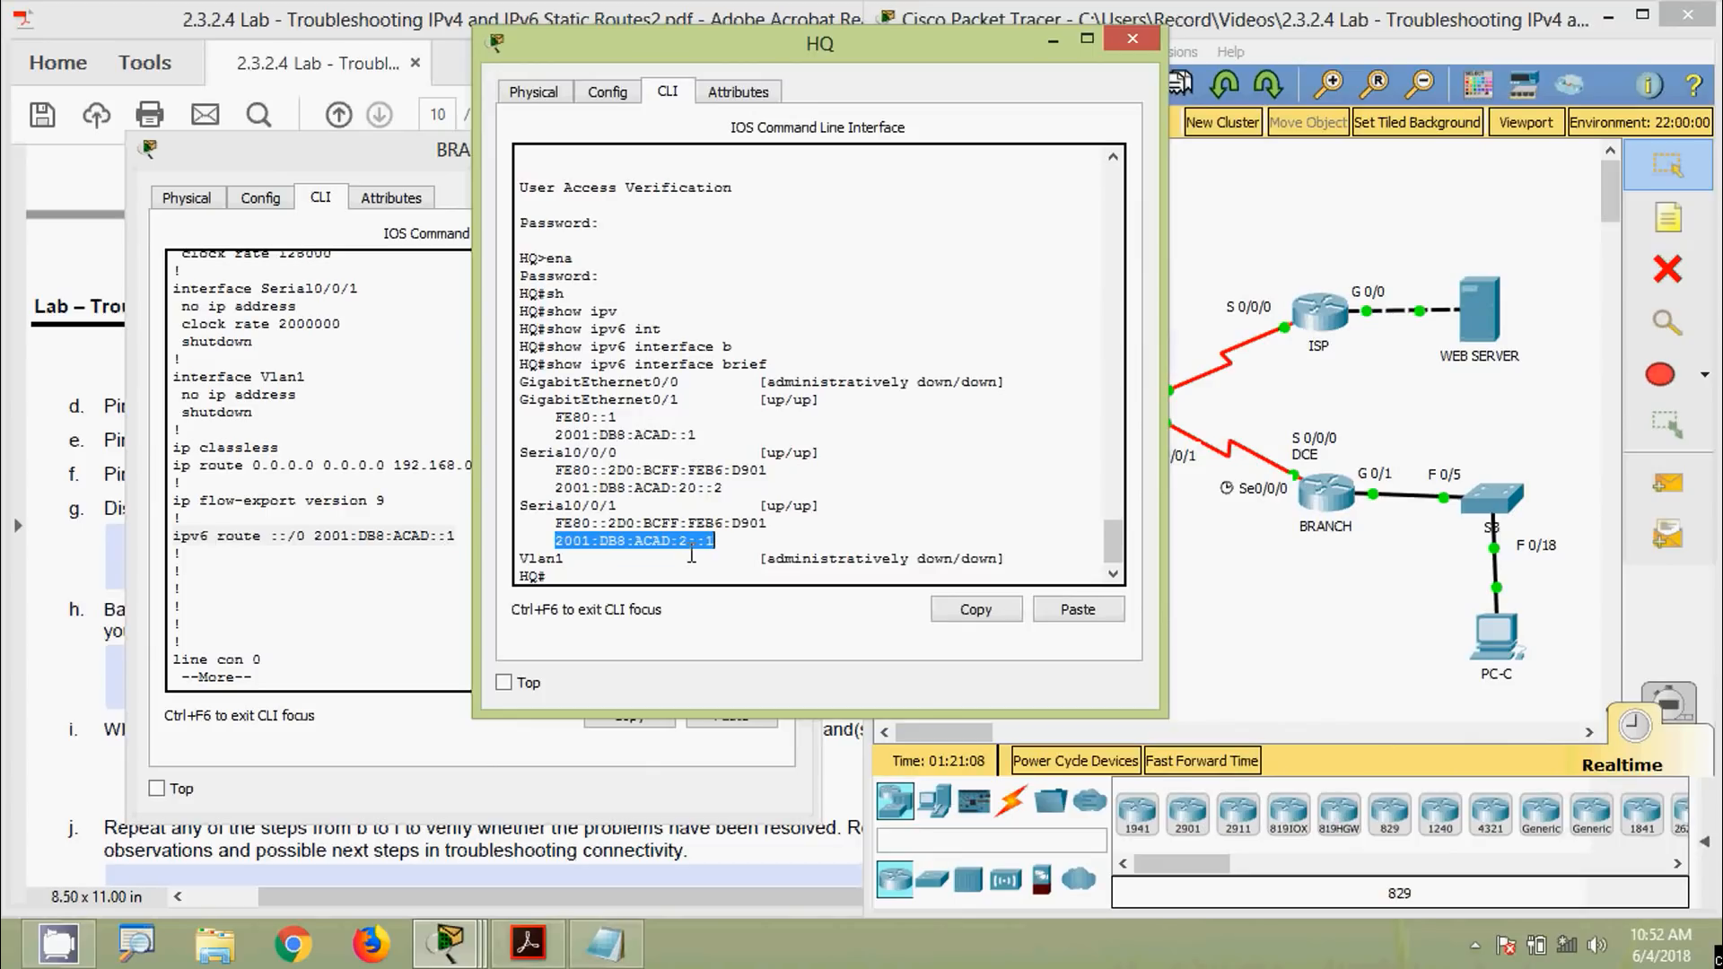
{"action": "left_click_drag", "start_coordinate": [589, 50], "coordinate": [1077, 71]}
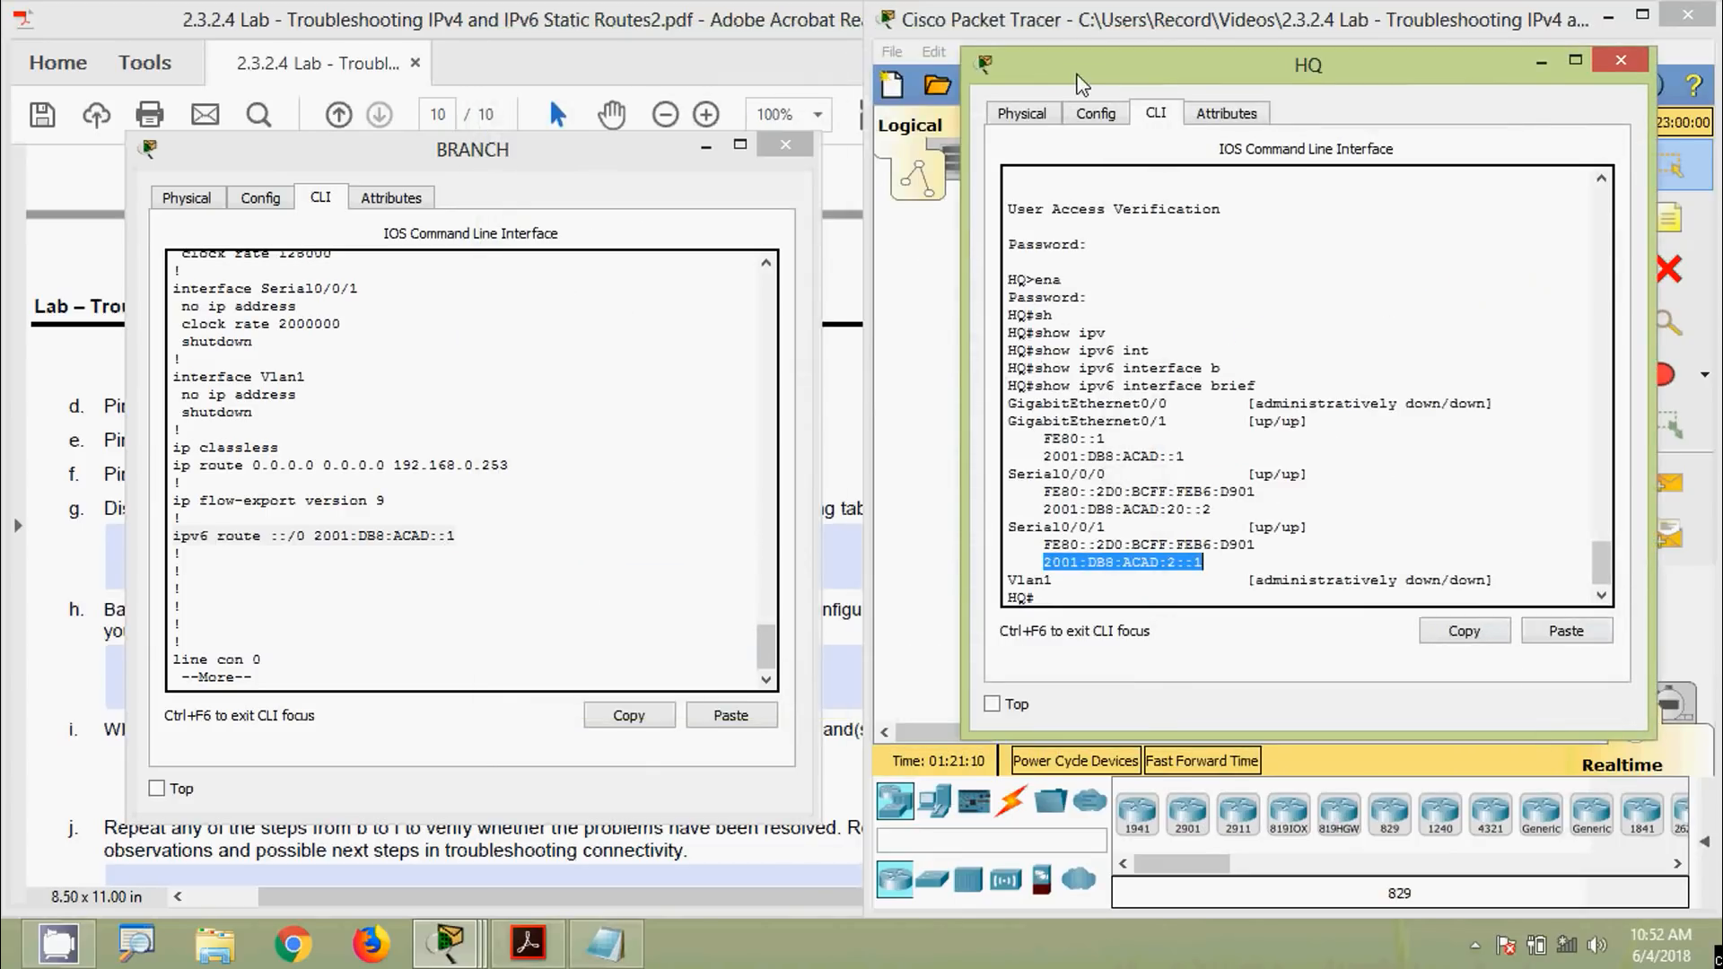
{"action": "triple_click", "coordinate": [318, 538]}
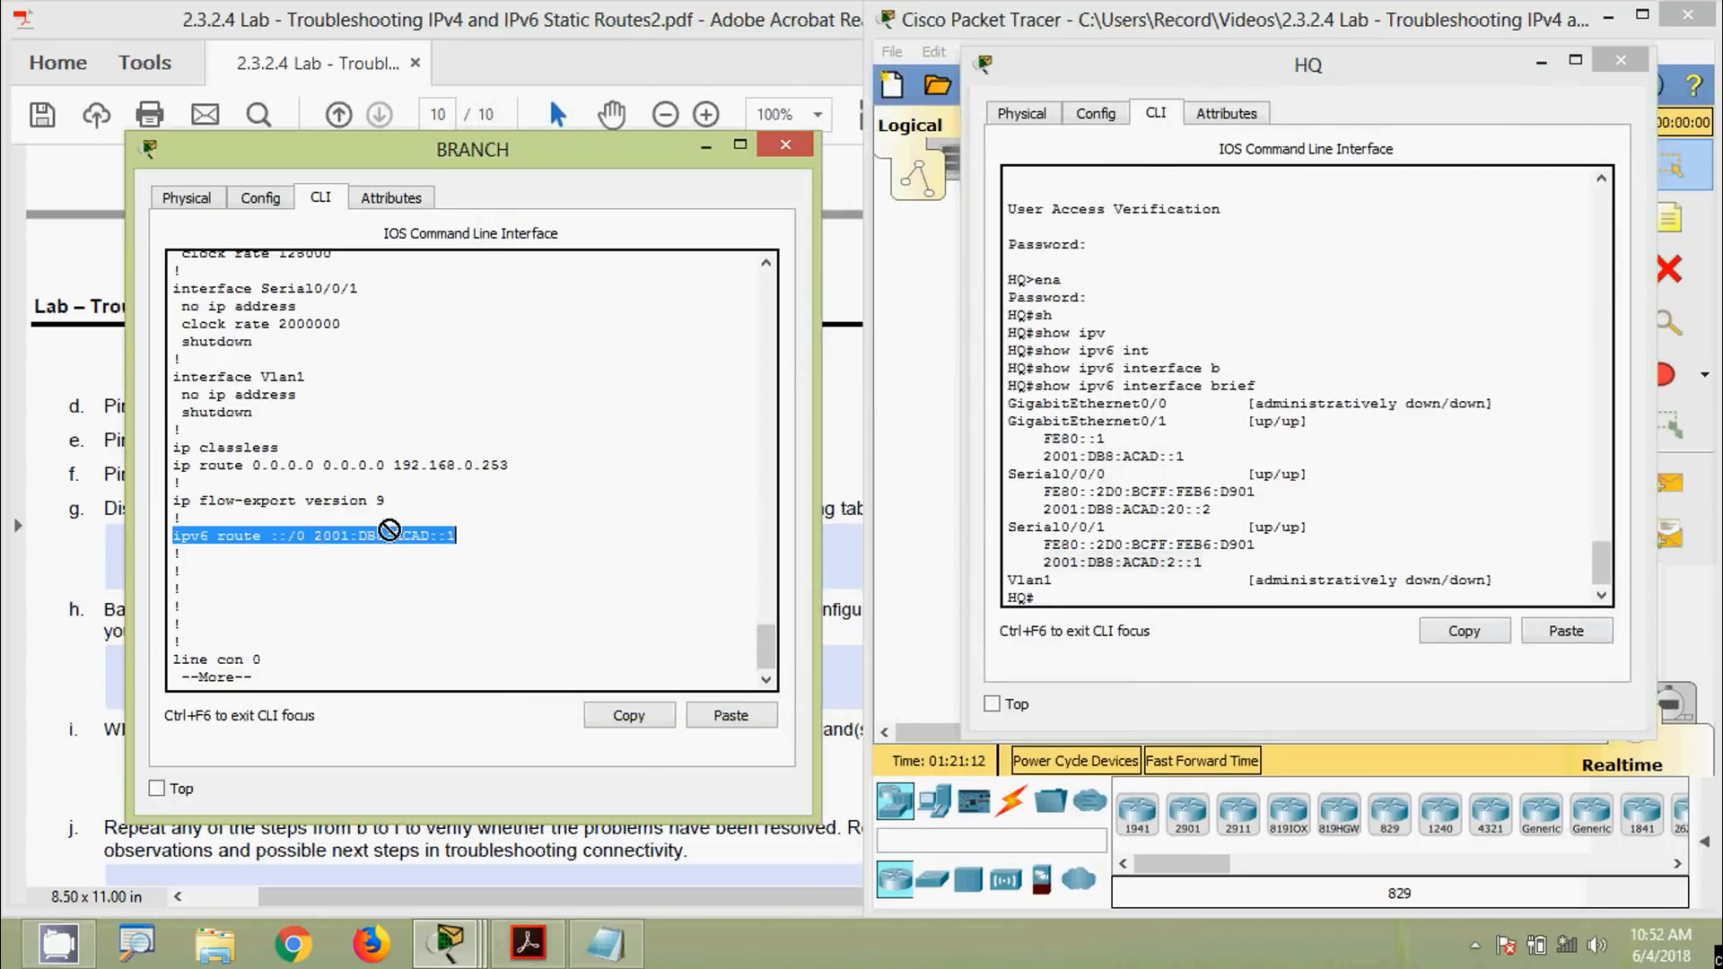
{"action": "left_click_drag", "start_coordinate": [457, 535], "coordinate": [318, 535]}
Enter global configuration mode on BRANCH and copy the ipv6 route ::/0 2001:DB8:ACAD::1 line
{"action": "left_click", "coordinate": [309, 589]}
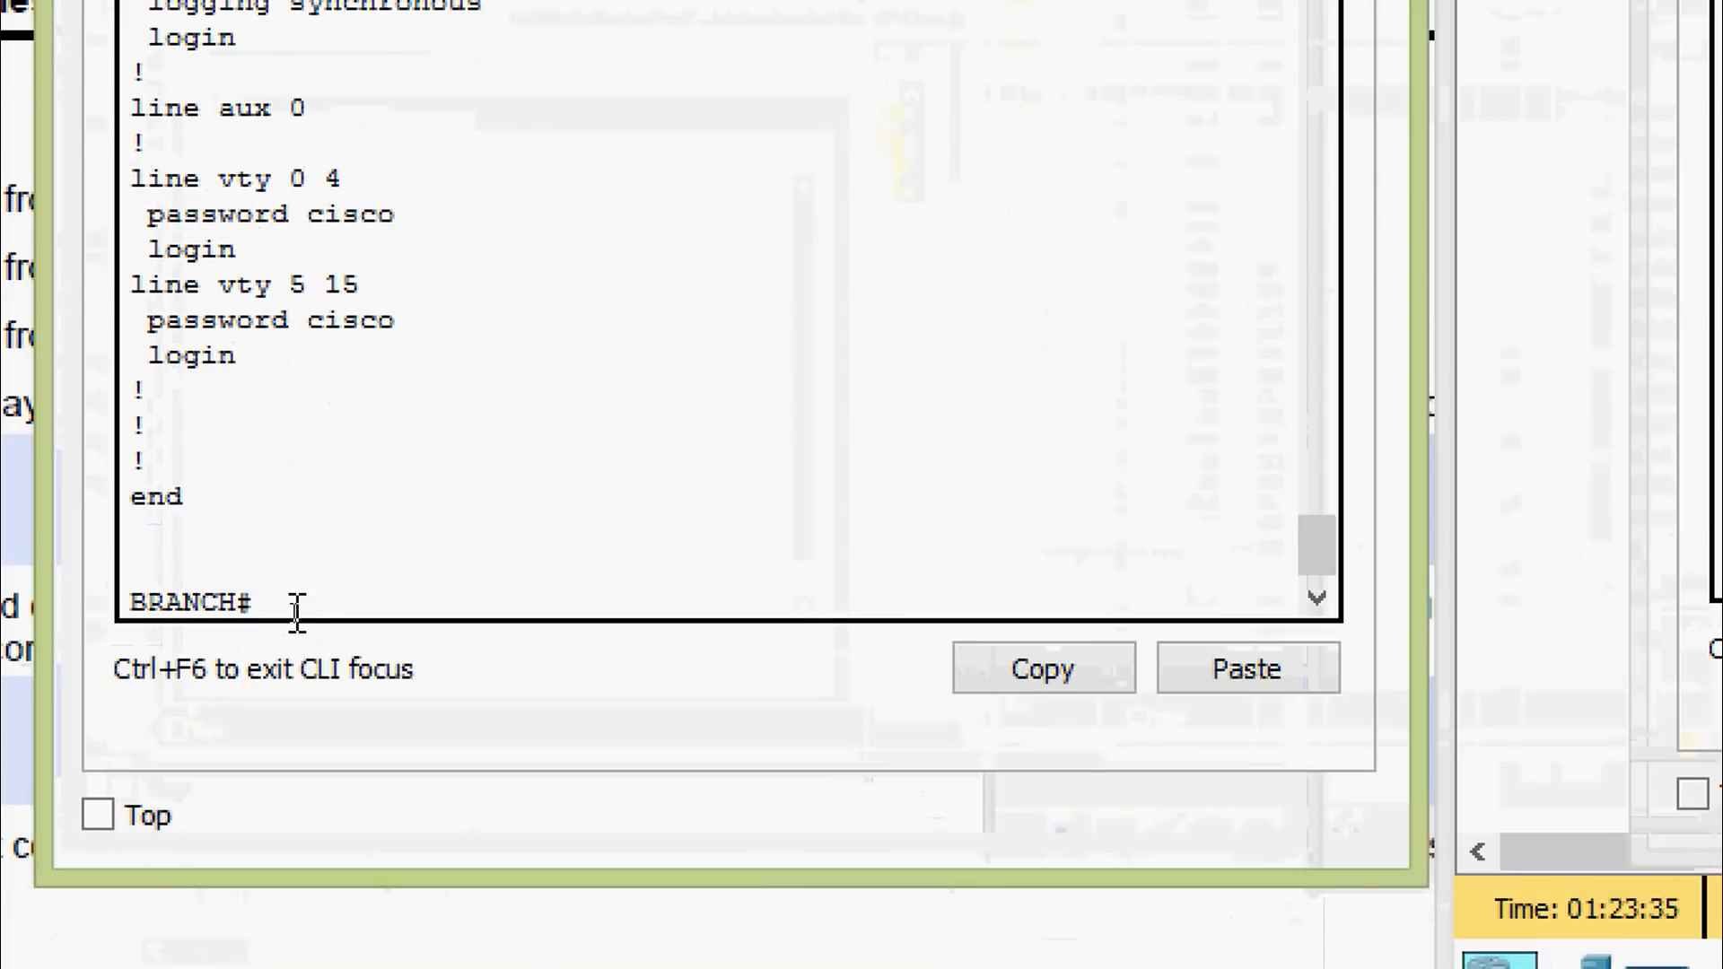
{"action": "type", "text": "conf"}
{"action": "key", "text": "Tab"}
{"action": "key", "text": "Tab"}
{"action": "key", "text": "Tab"}
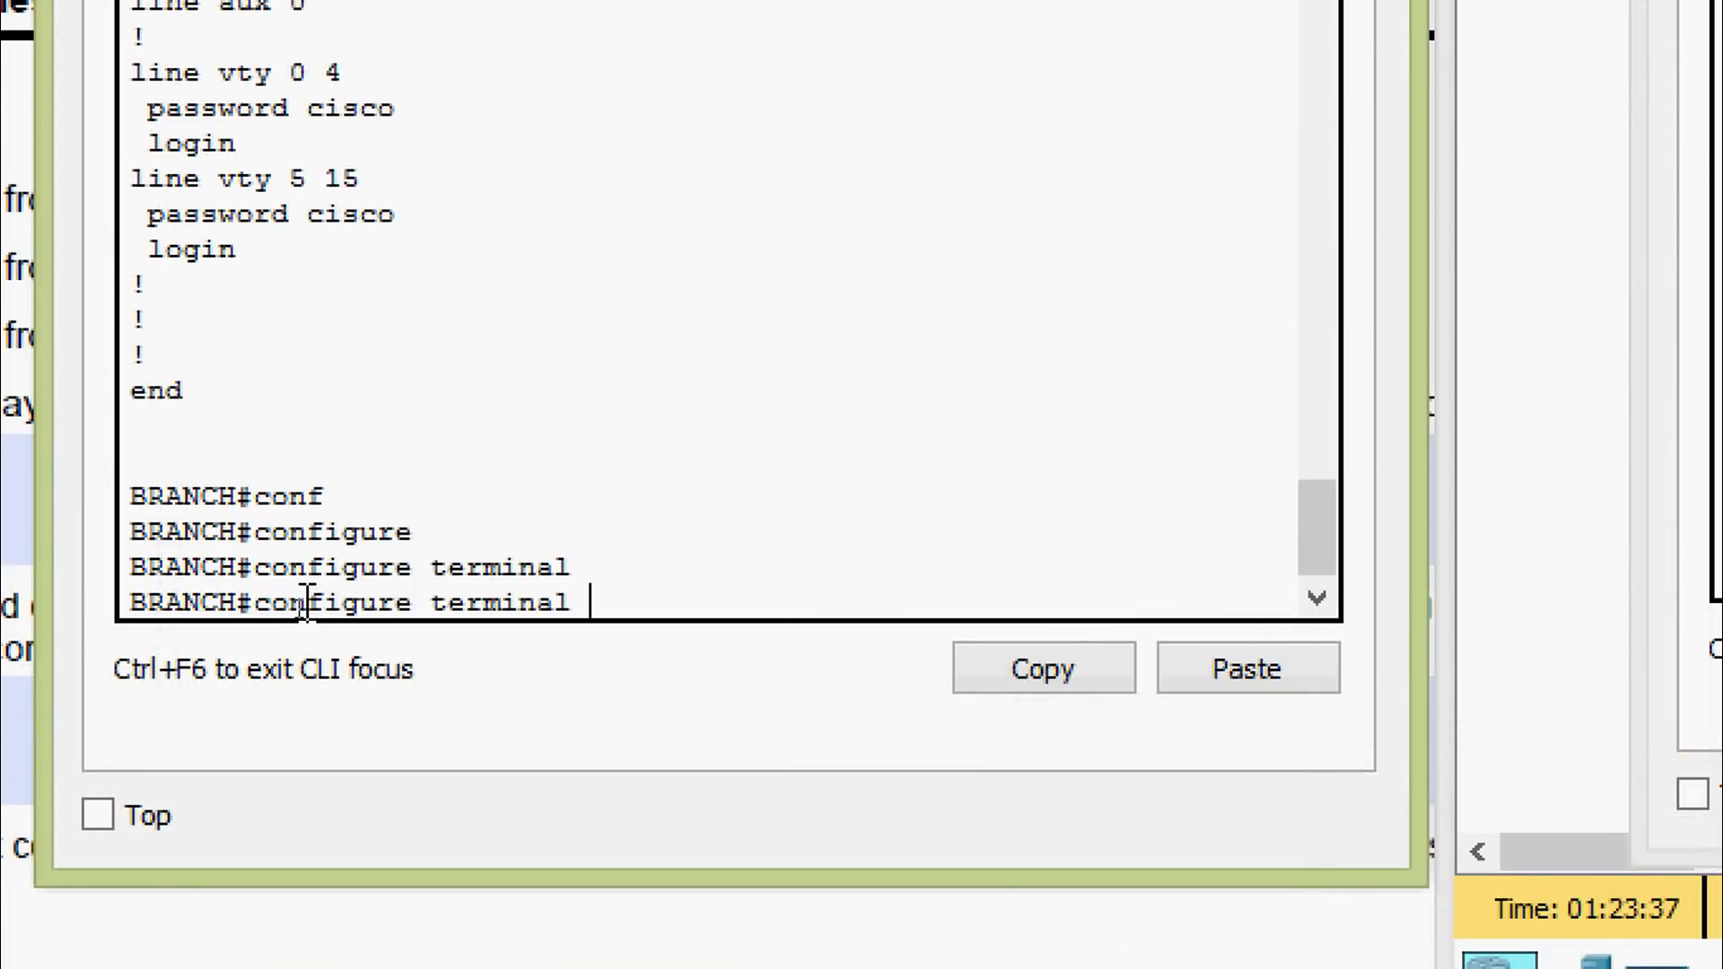
{"action": "key", "text": "Return"}
{"action": "key", "text": "Return"}
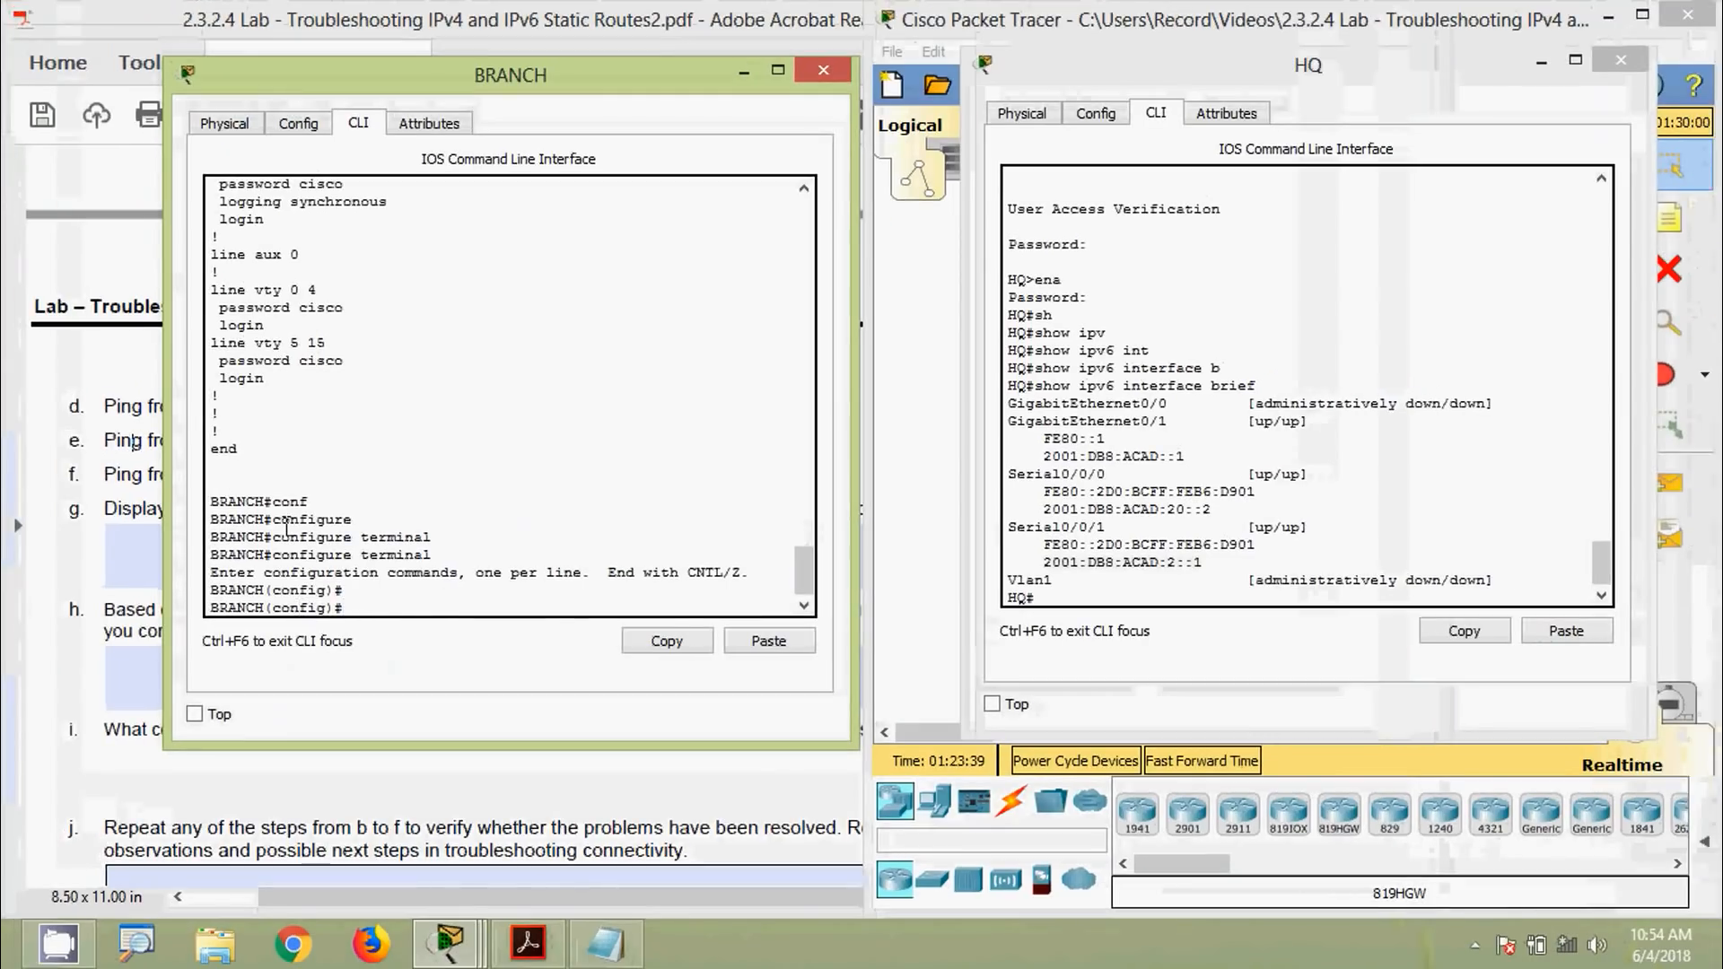
{"action": "scroll", "coordinate": [305, 422], "scroll_direction": "up", "scroll_amount": 4}
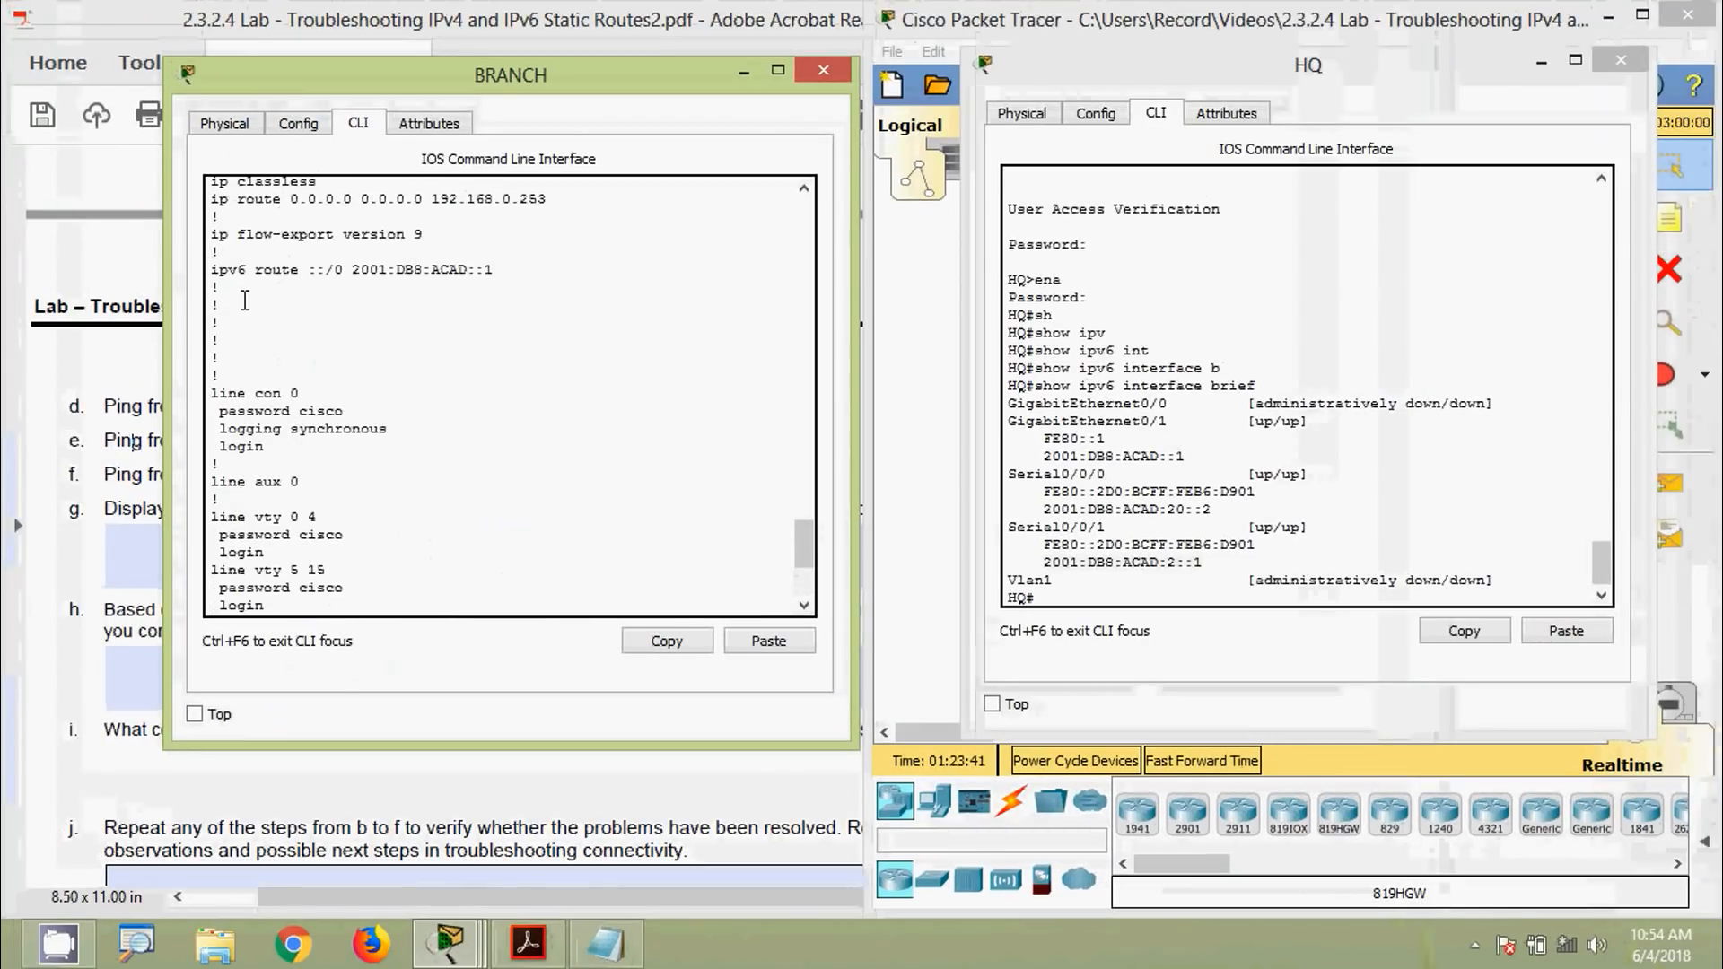
{"action": "left_click_drag", "start_coordinate": [218, 269], "coordinate": [494, 278]}
{"action": "right_click", "coordinate": [451, 269]}
{"action": "left_click", "coordinate": [477, 282]}
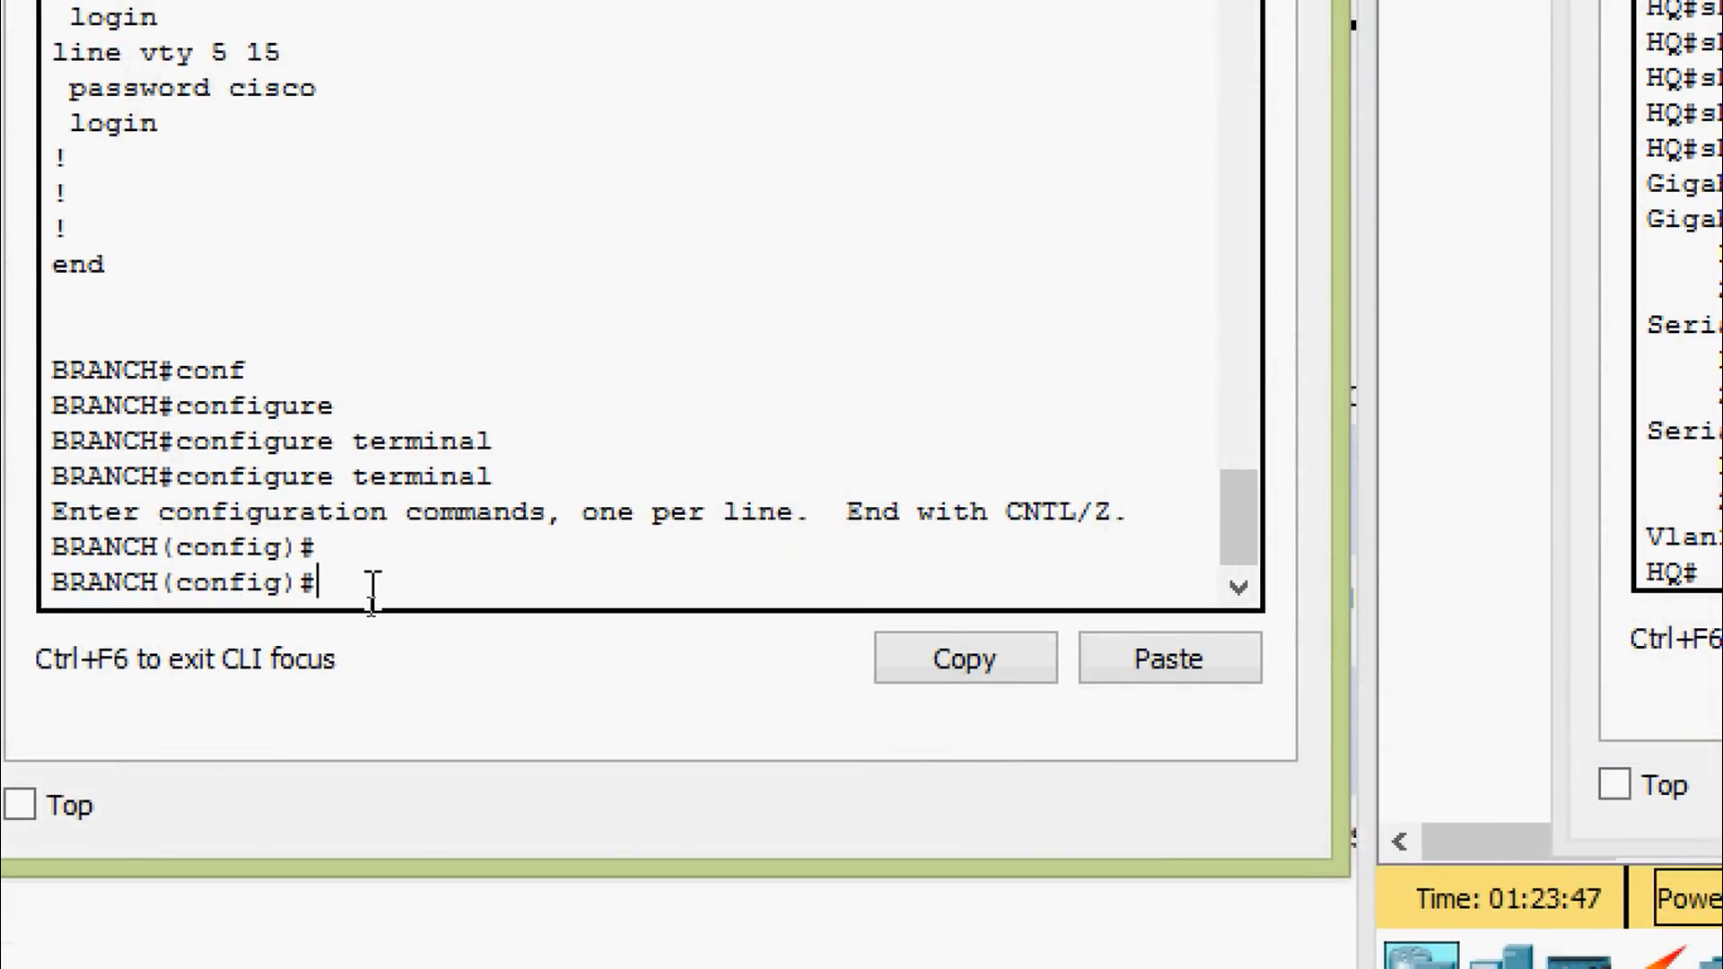
Run 'no ipv6 route ::/0 2001:DB8:ACAD::1', then recall the command and delete the no
{"action": "type", "text": "no"}
{"action": "right_click", "coordinate": [392, 591]}
{"action": "left_click", "coordinate": [449, 682]}
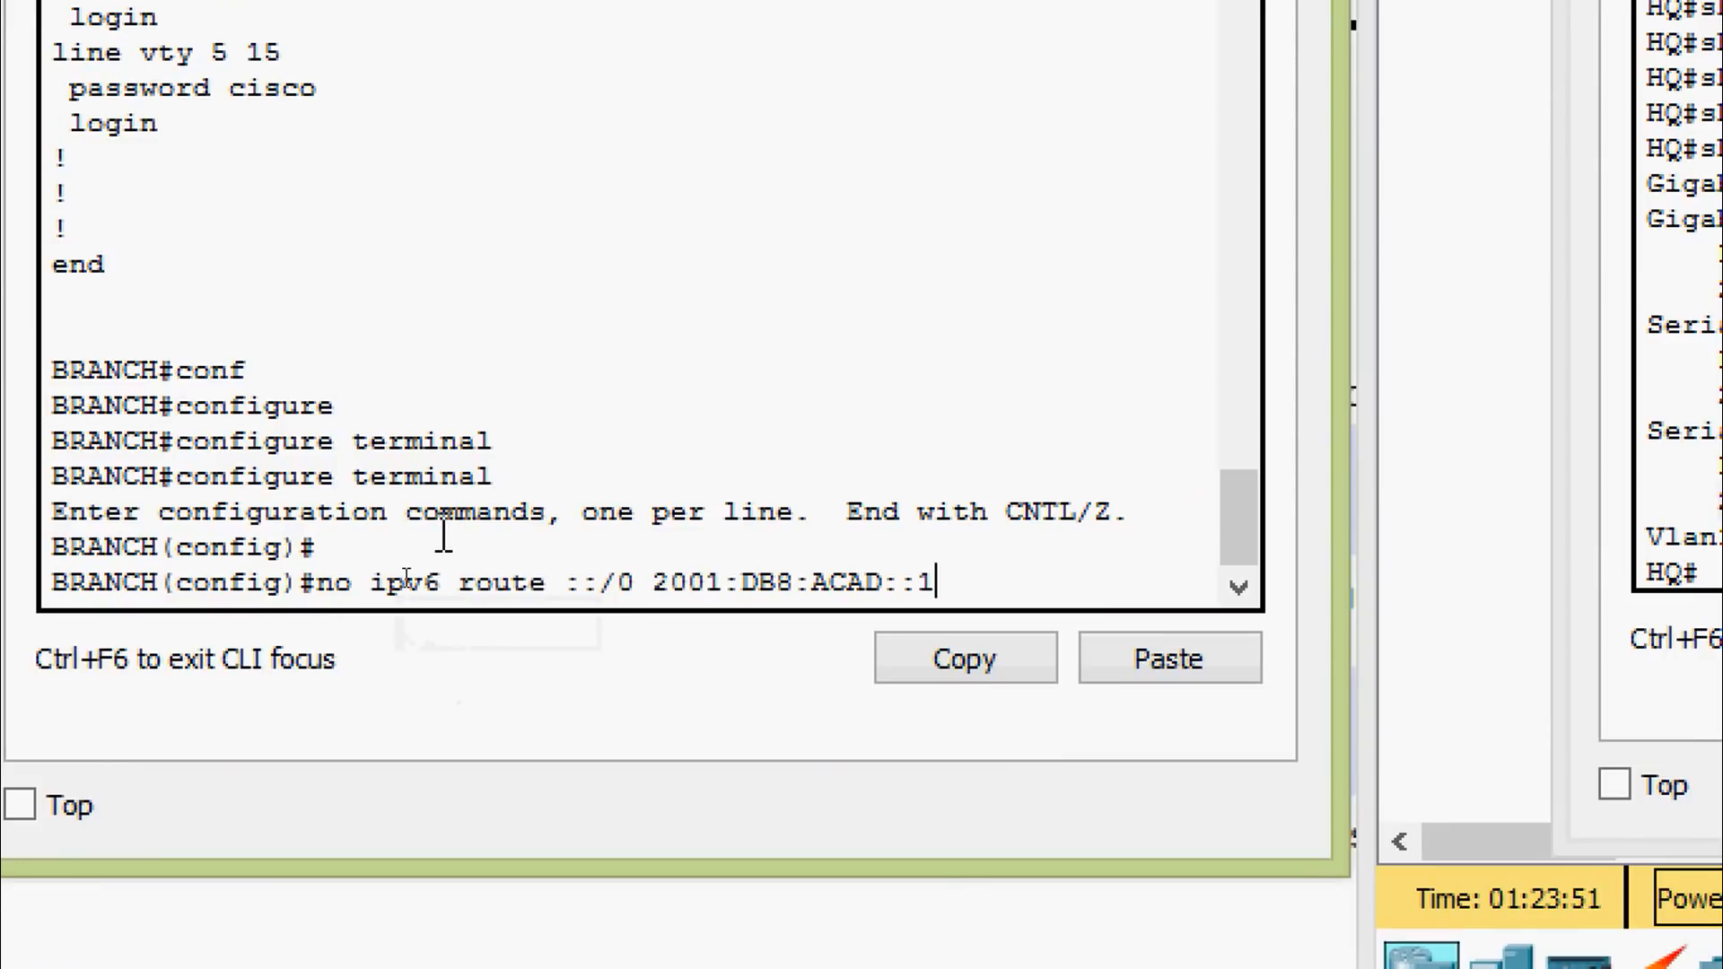
{"action": "key", "text": "Return"}
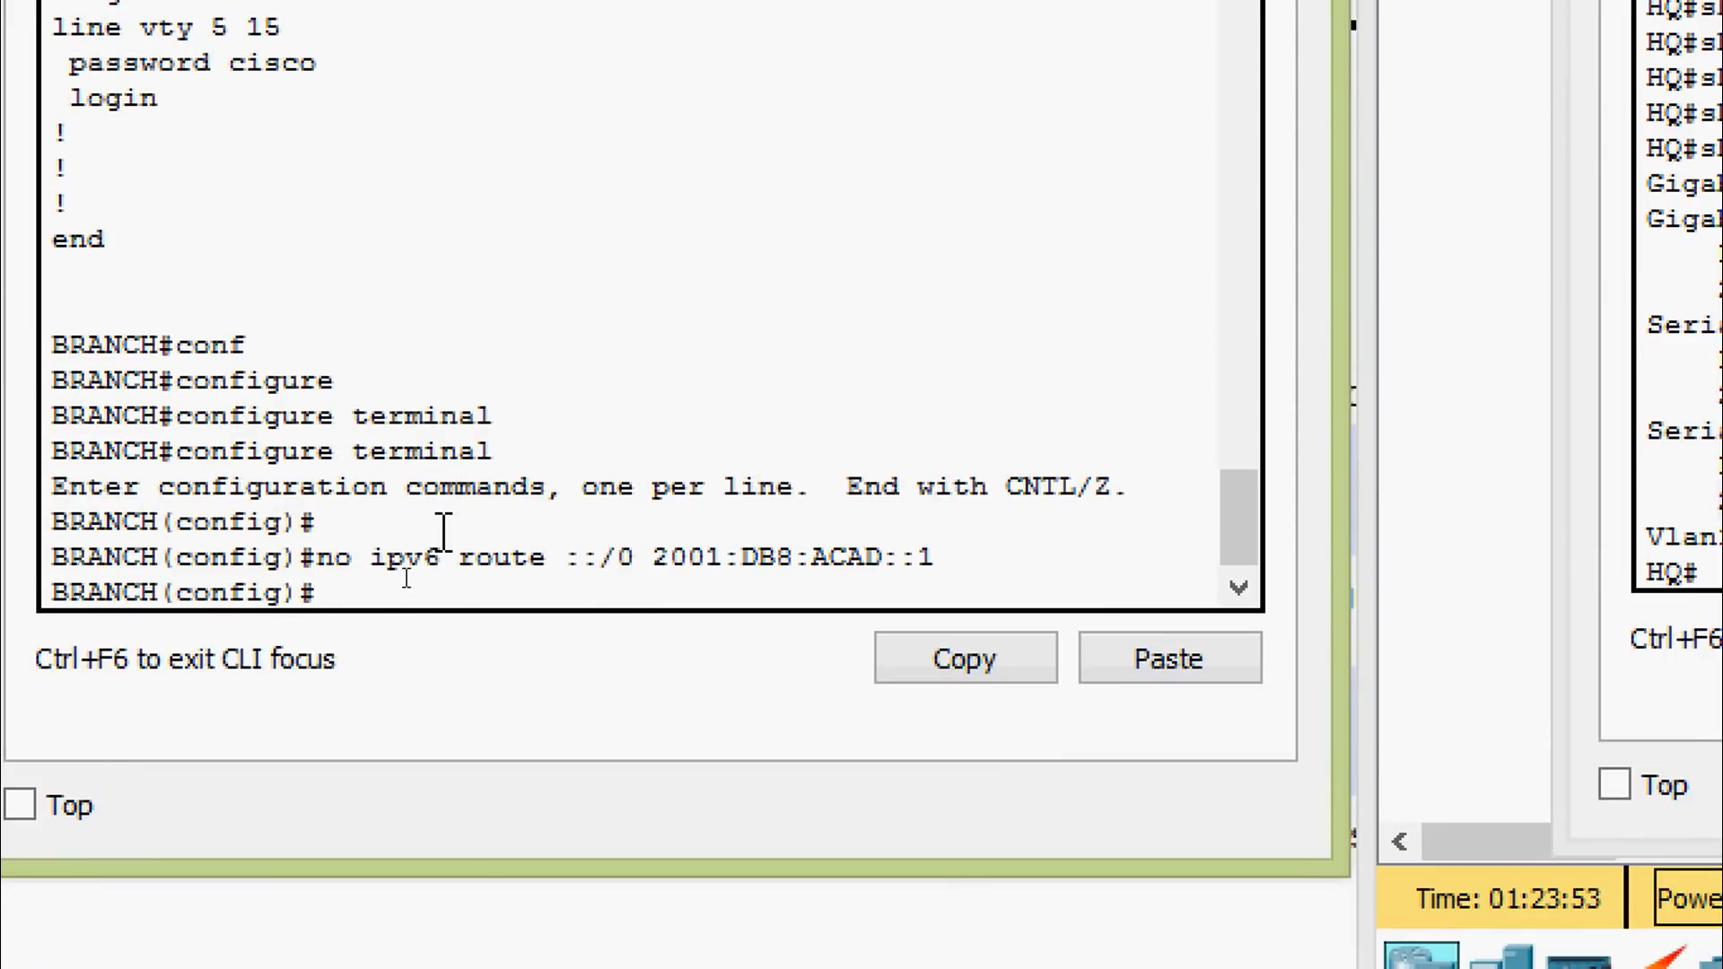
{"action": "key", "text": "Up"}
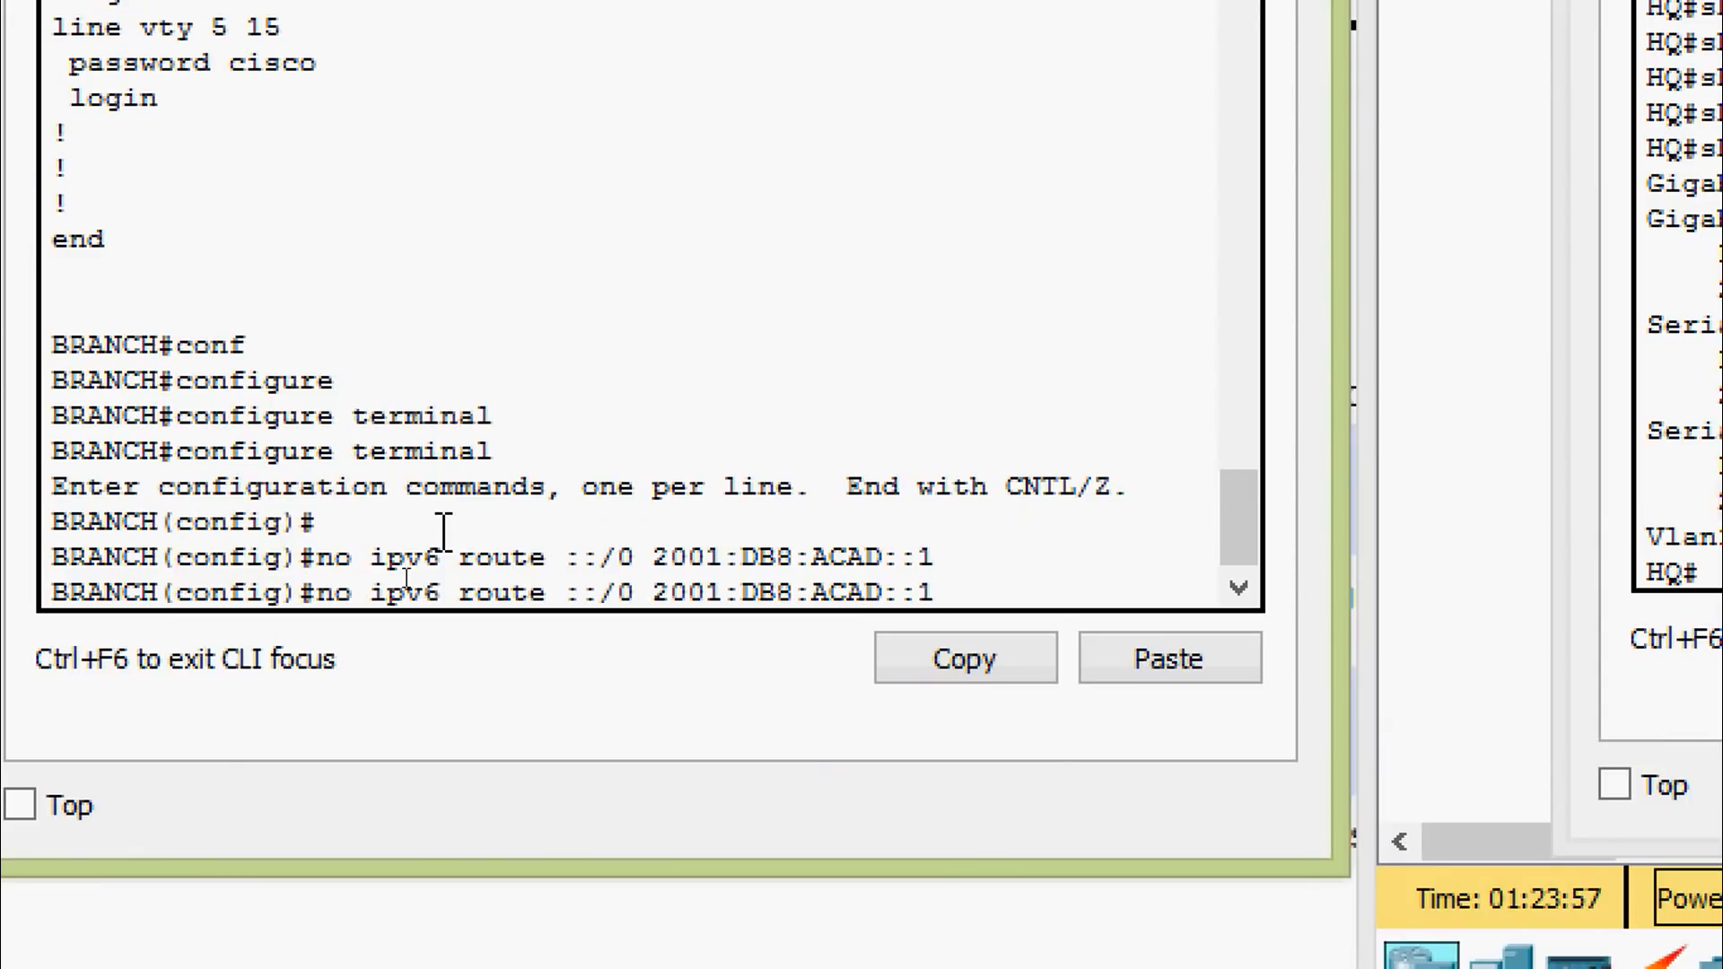
{"action": "key", "text": "Right"}
{"action": "key", "text": "Right"}
{"action": "key", "text": "Right"}
{"action": "key", "text": "BackSpace"}
{"action": "key", "text": "BackSpace"}
{"action": "key", "text": "BackSpace"}
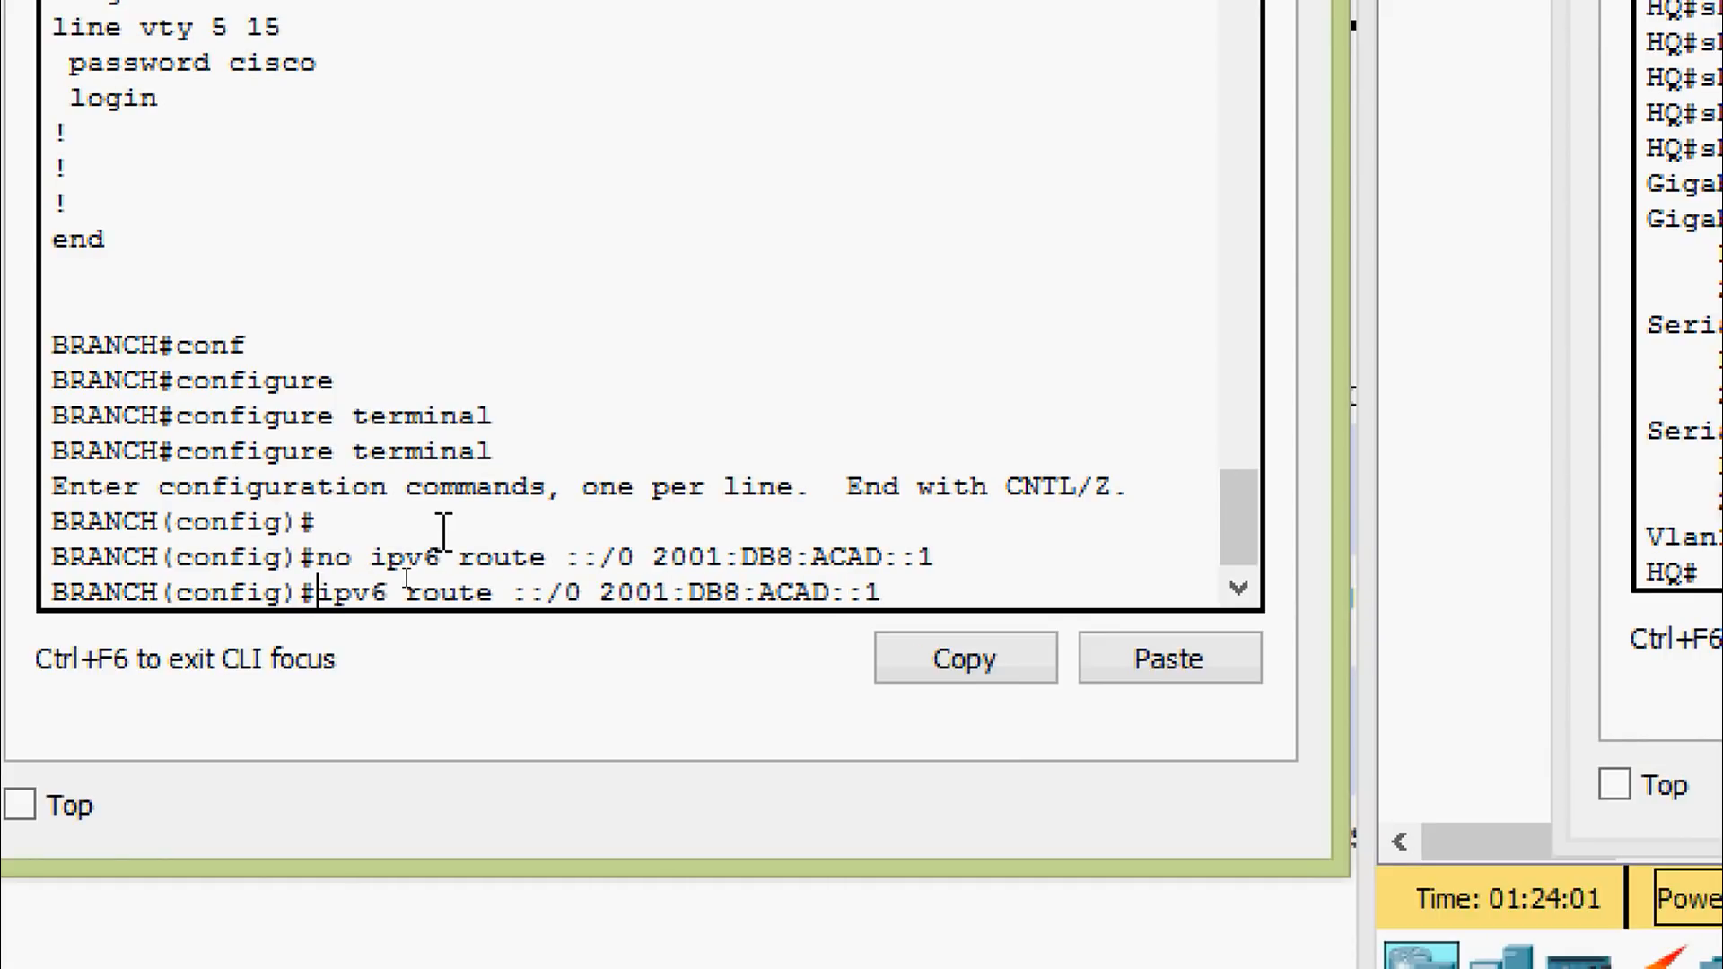
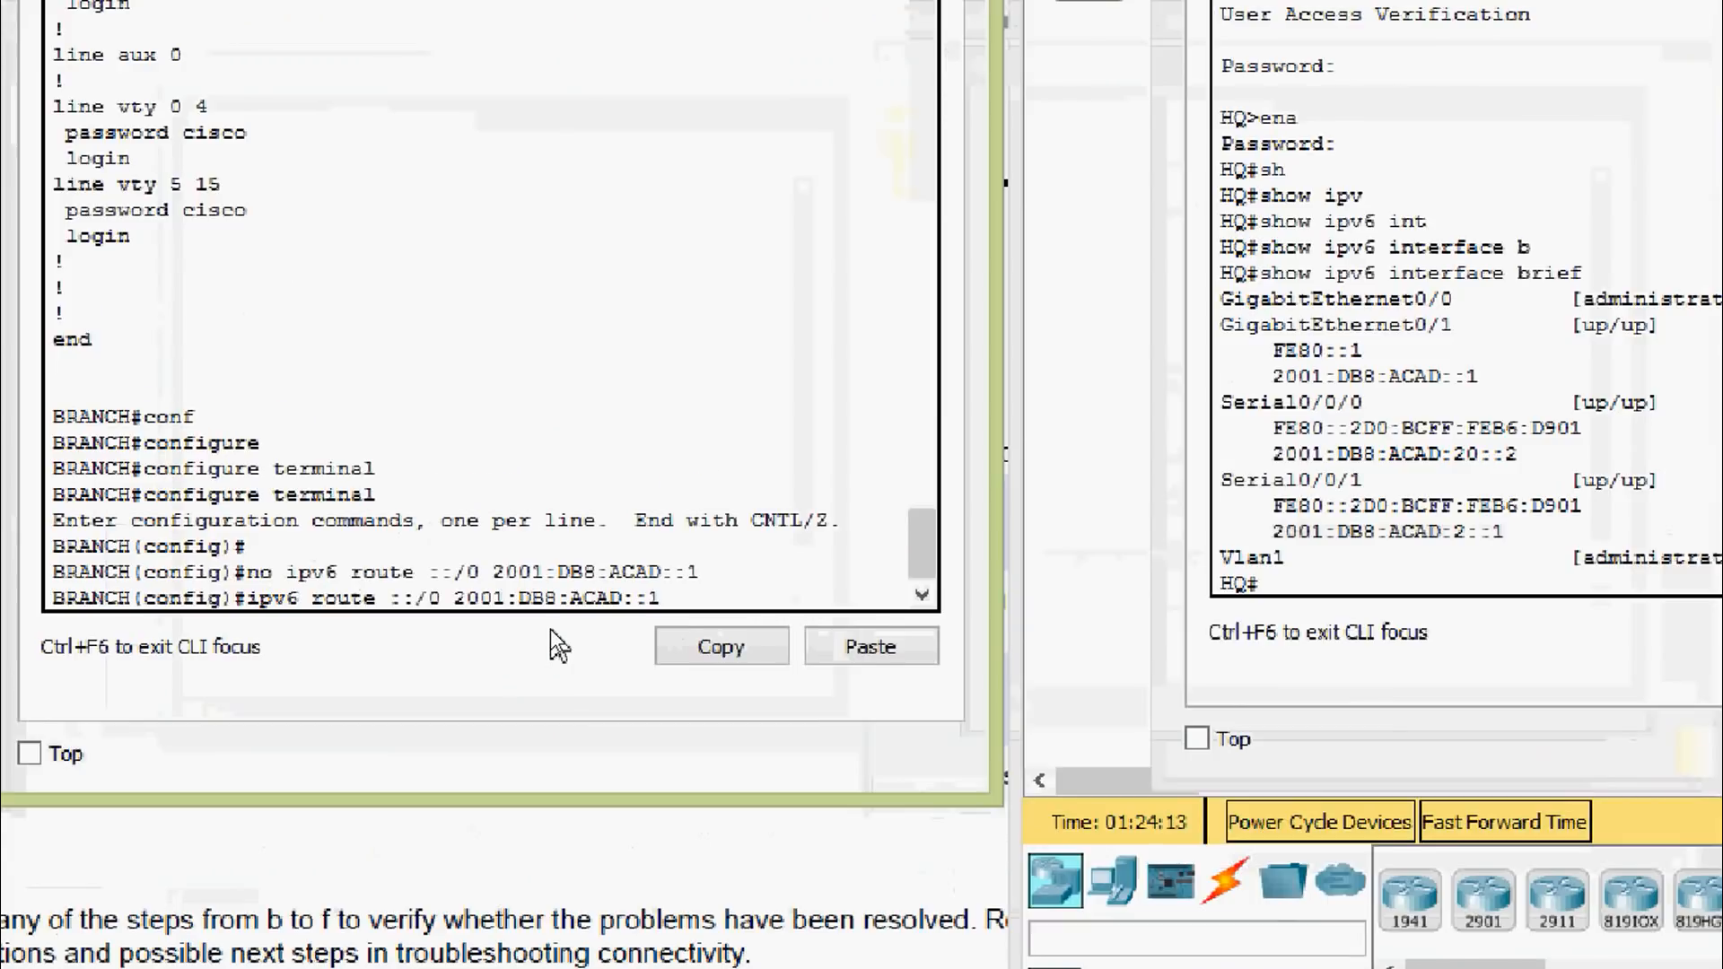
Change BRANCH's IPv6 default route next hop to 2001:DB8:ACAD:2::1 and exit configuration mode
{"action": "type", "text": "2:"}
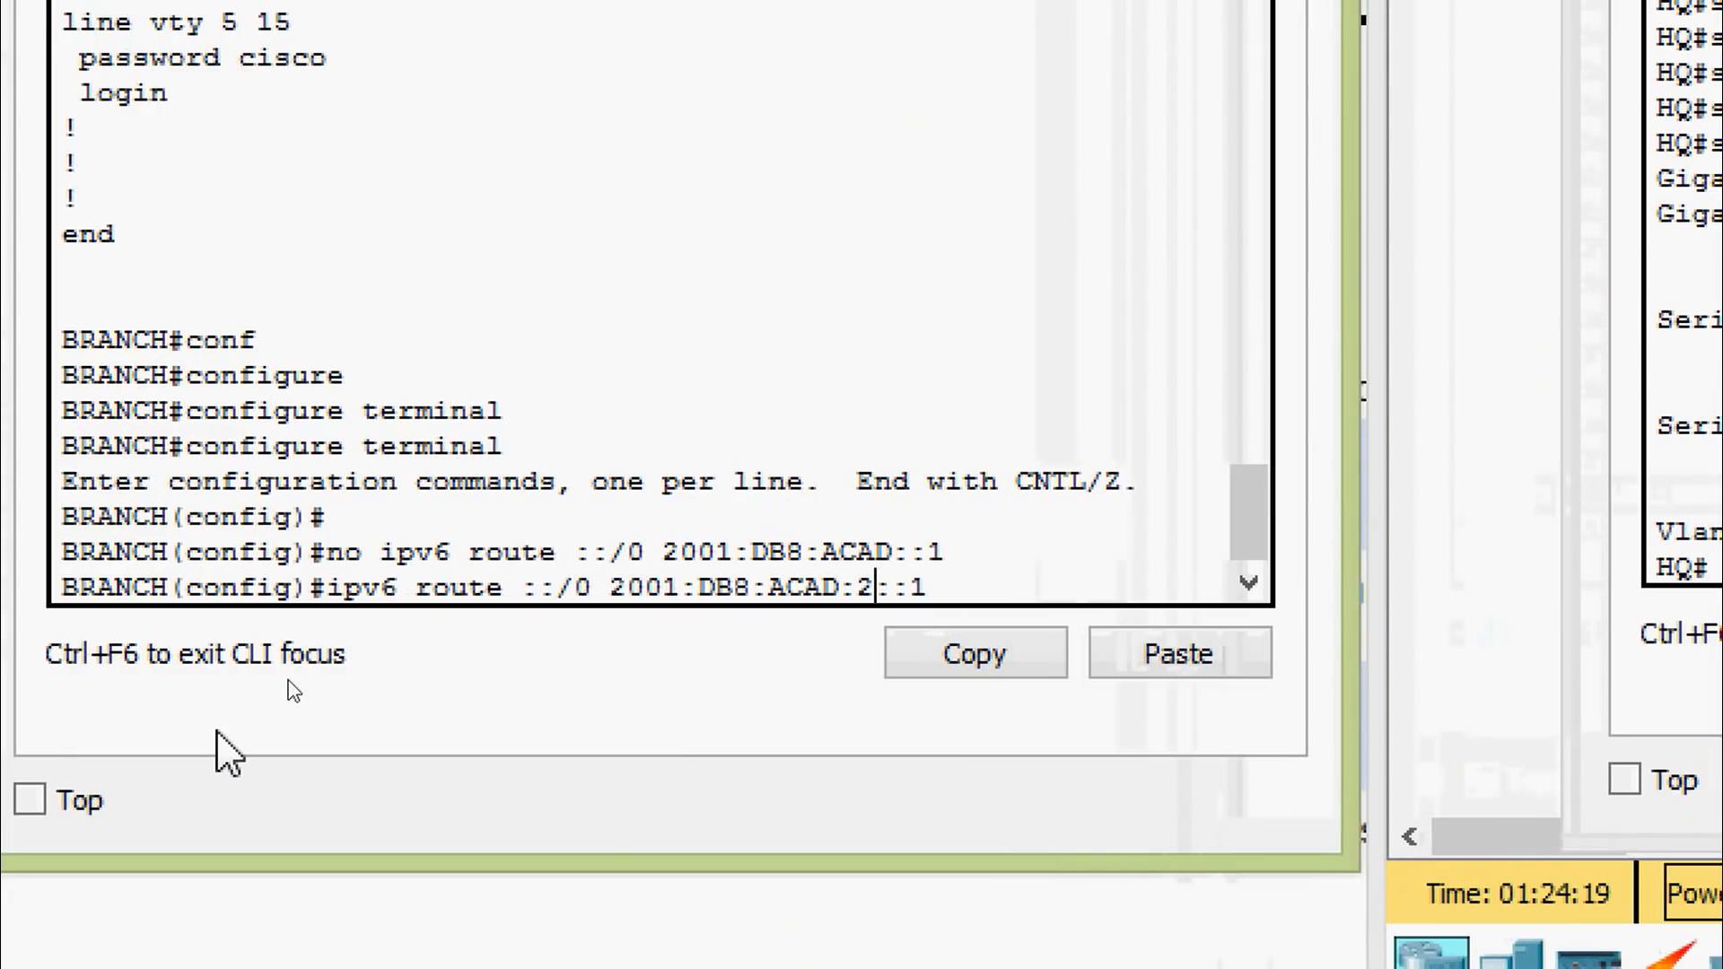
{"action": "key", "text": "Return"}
{"action": "key", "text": "ctrl+z"}
{"action": "key", "text": "Return"}
Save BRANCH's running-config to startup-config with copy run start, then close its console
{"action": "type", "text": "cop"}
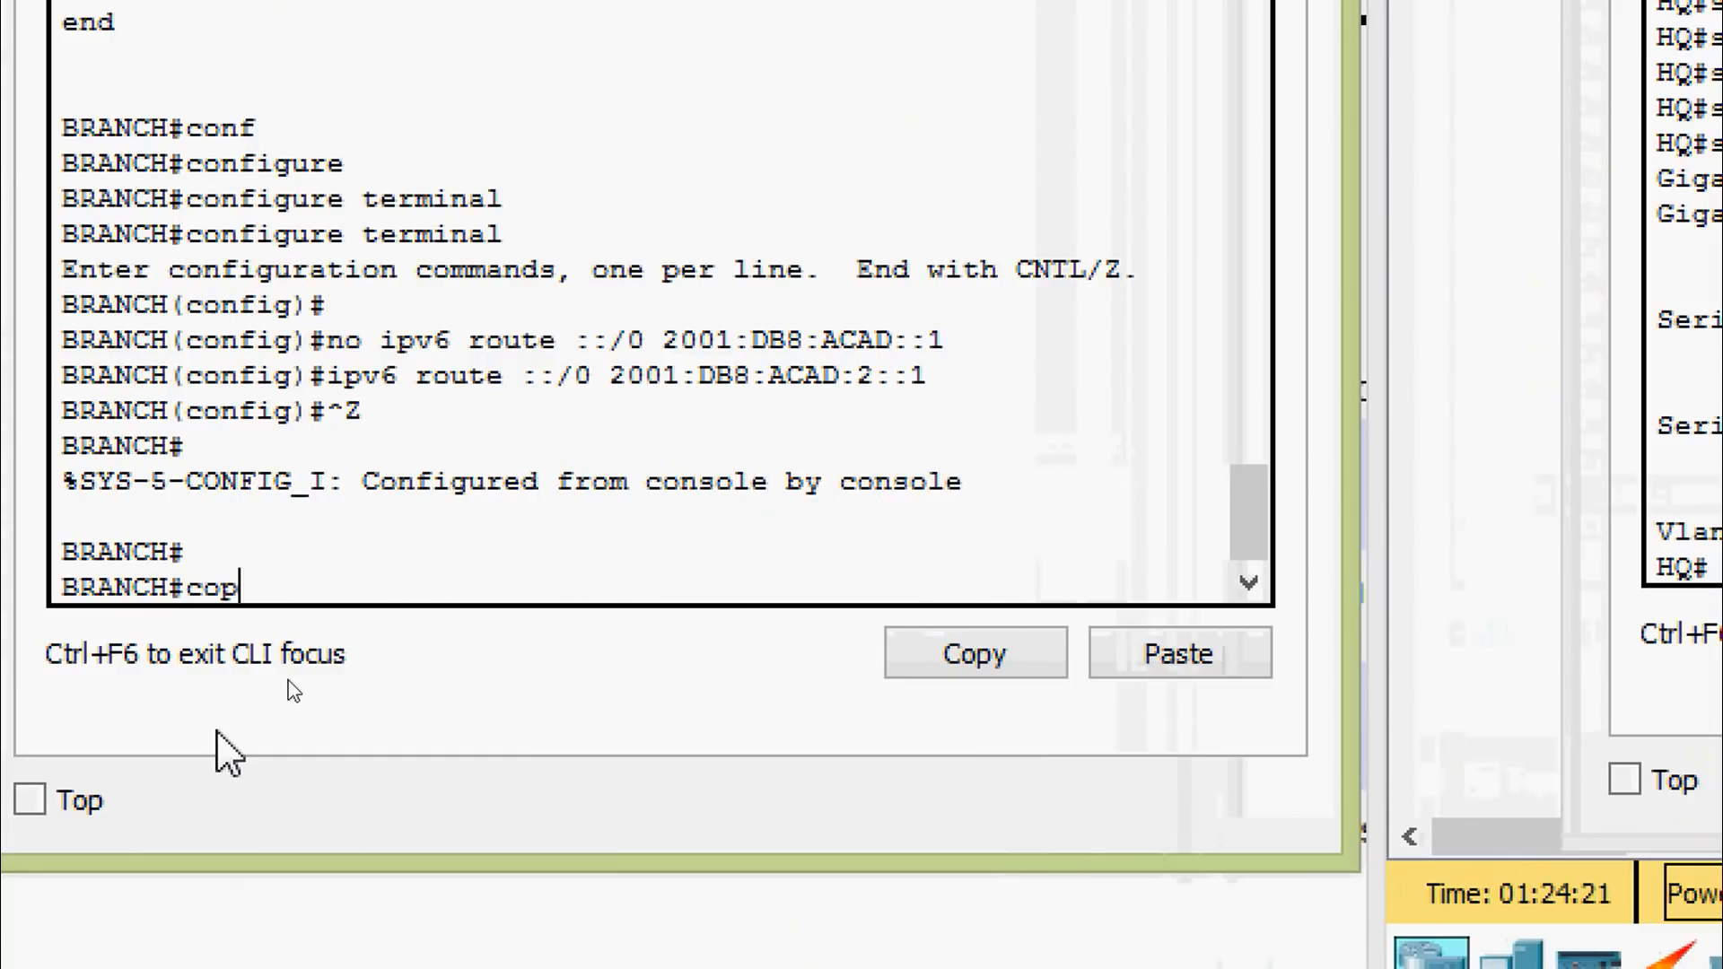
{"action": "key", "text": "Tab"}
{"action": "type", "text": "ru"}
{"action": "key", "text": "Tab"}
{"action": "type", "text": "st"}
{"action": "key", "text": "Tab"}
{"action": "key", "text": "Return"}
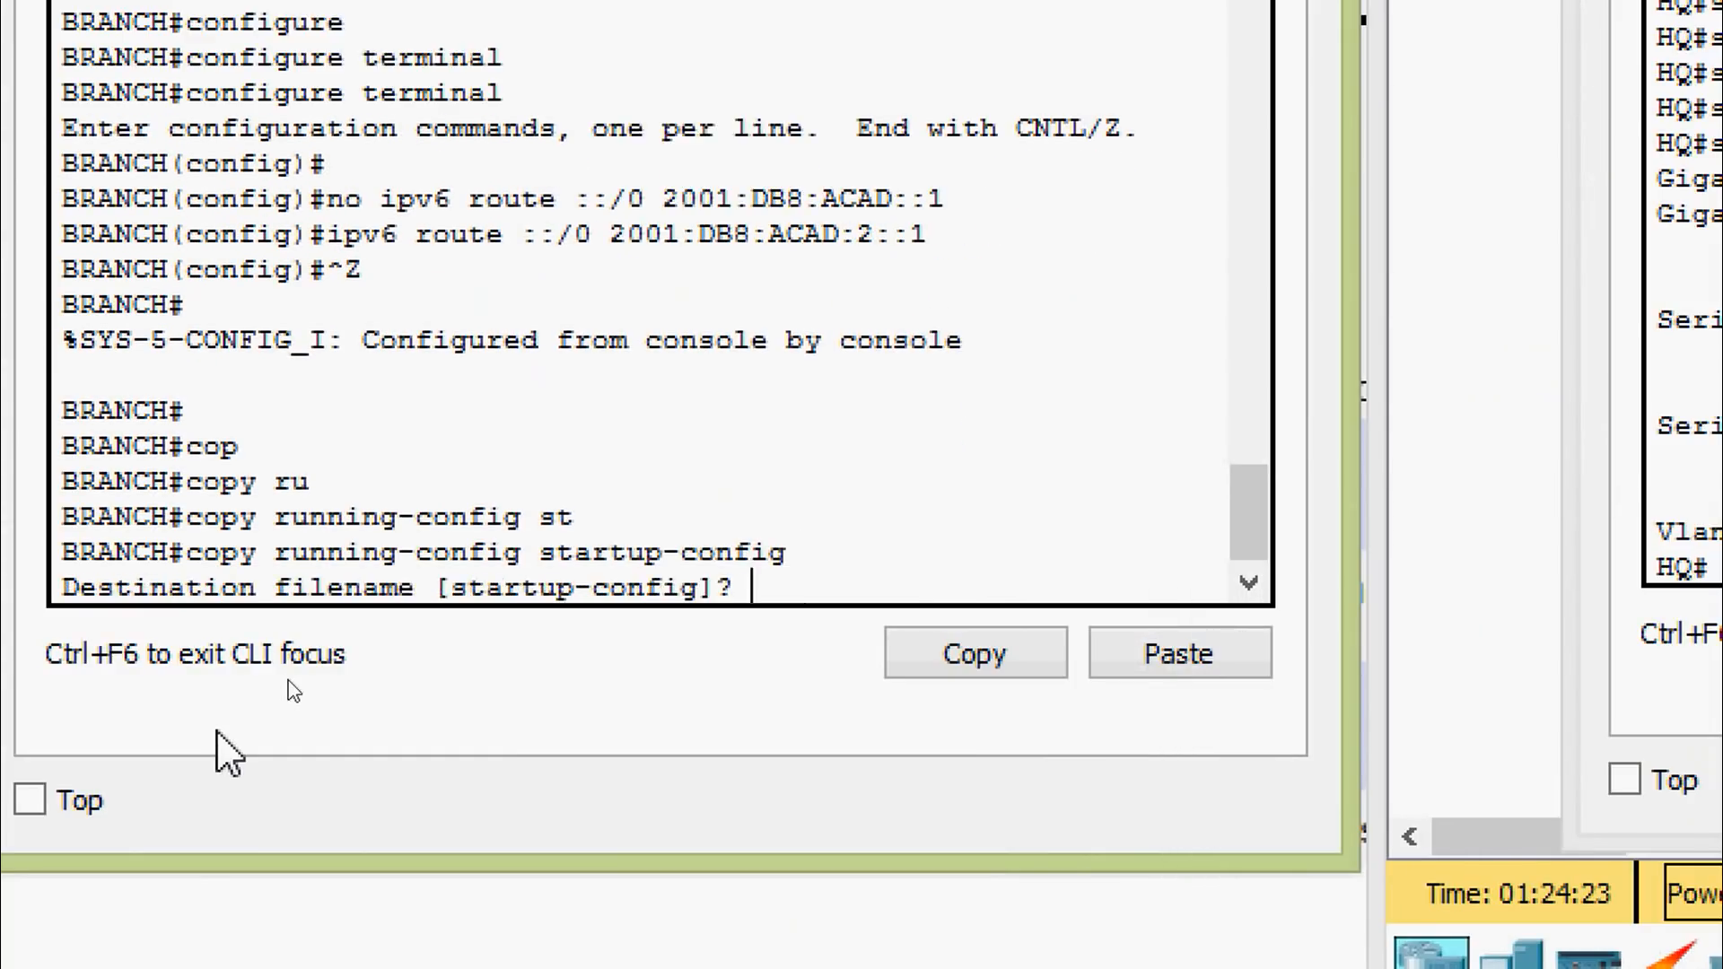
{"action": "key", "text": "Return"}
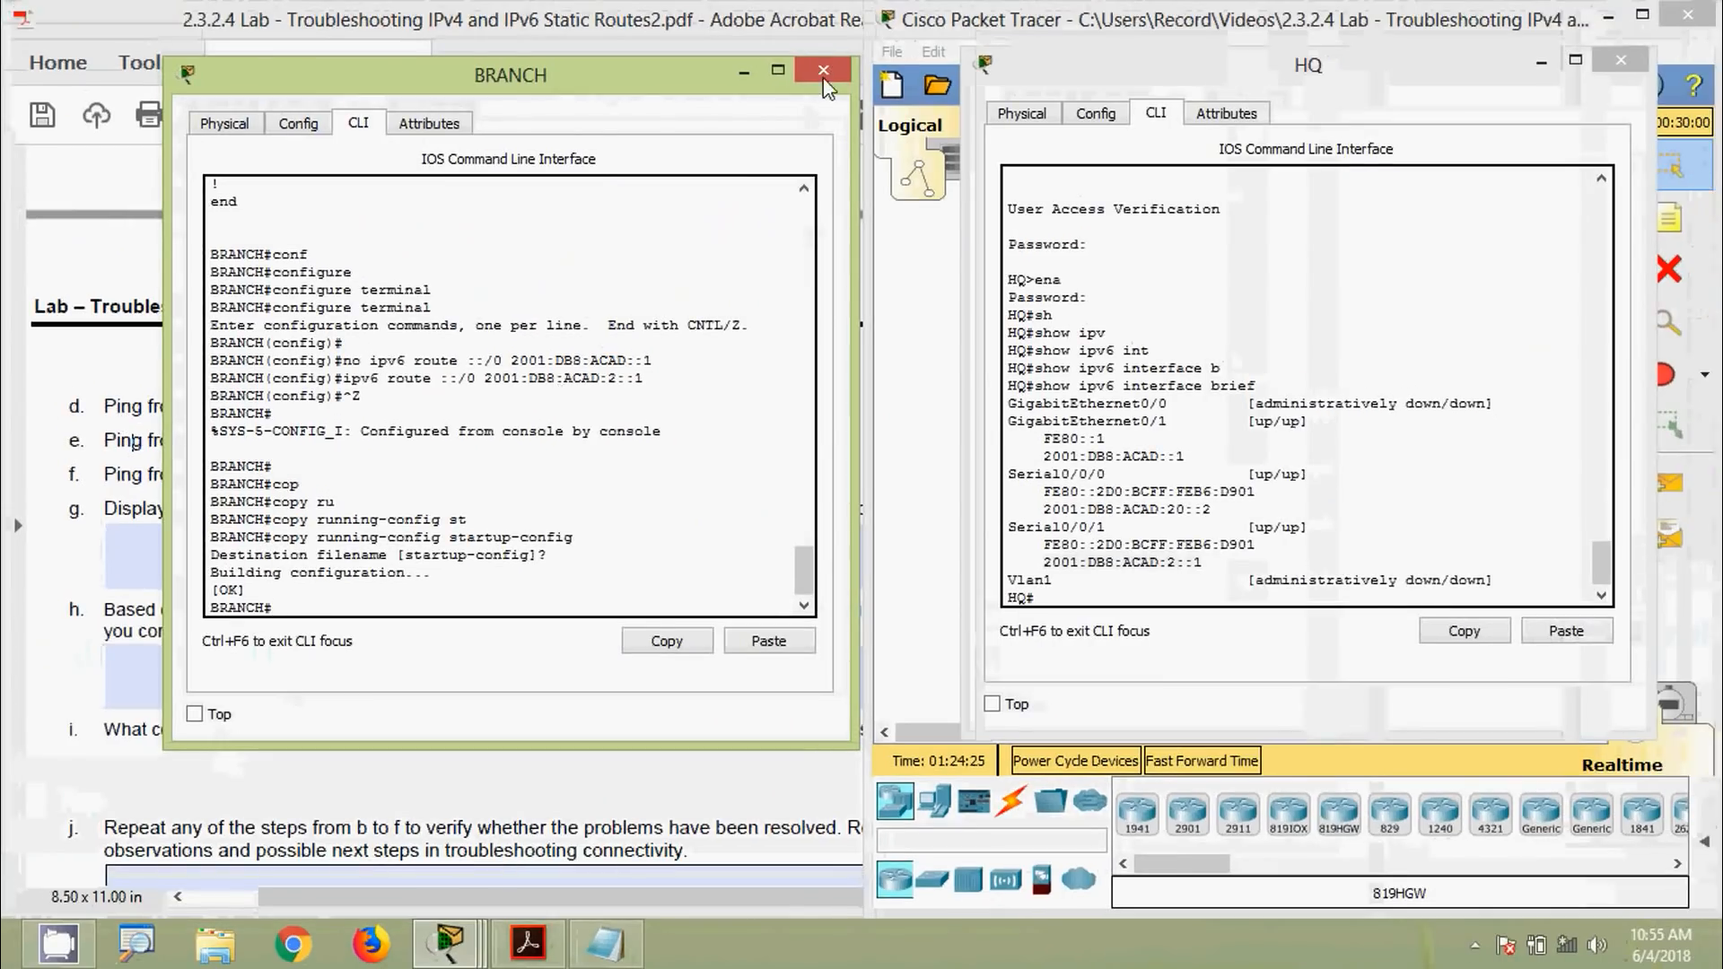
{"action": "left_click", "coordinate": [830, 68]}
Close HQ's console and check BRANCH's running-config for the ::/0 route via 2001:DB8:ACAD:2::1
{"action": "left_click", "coordinate": [1617, 63]}
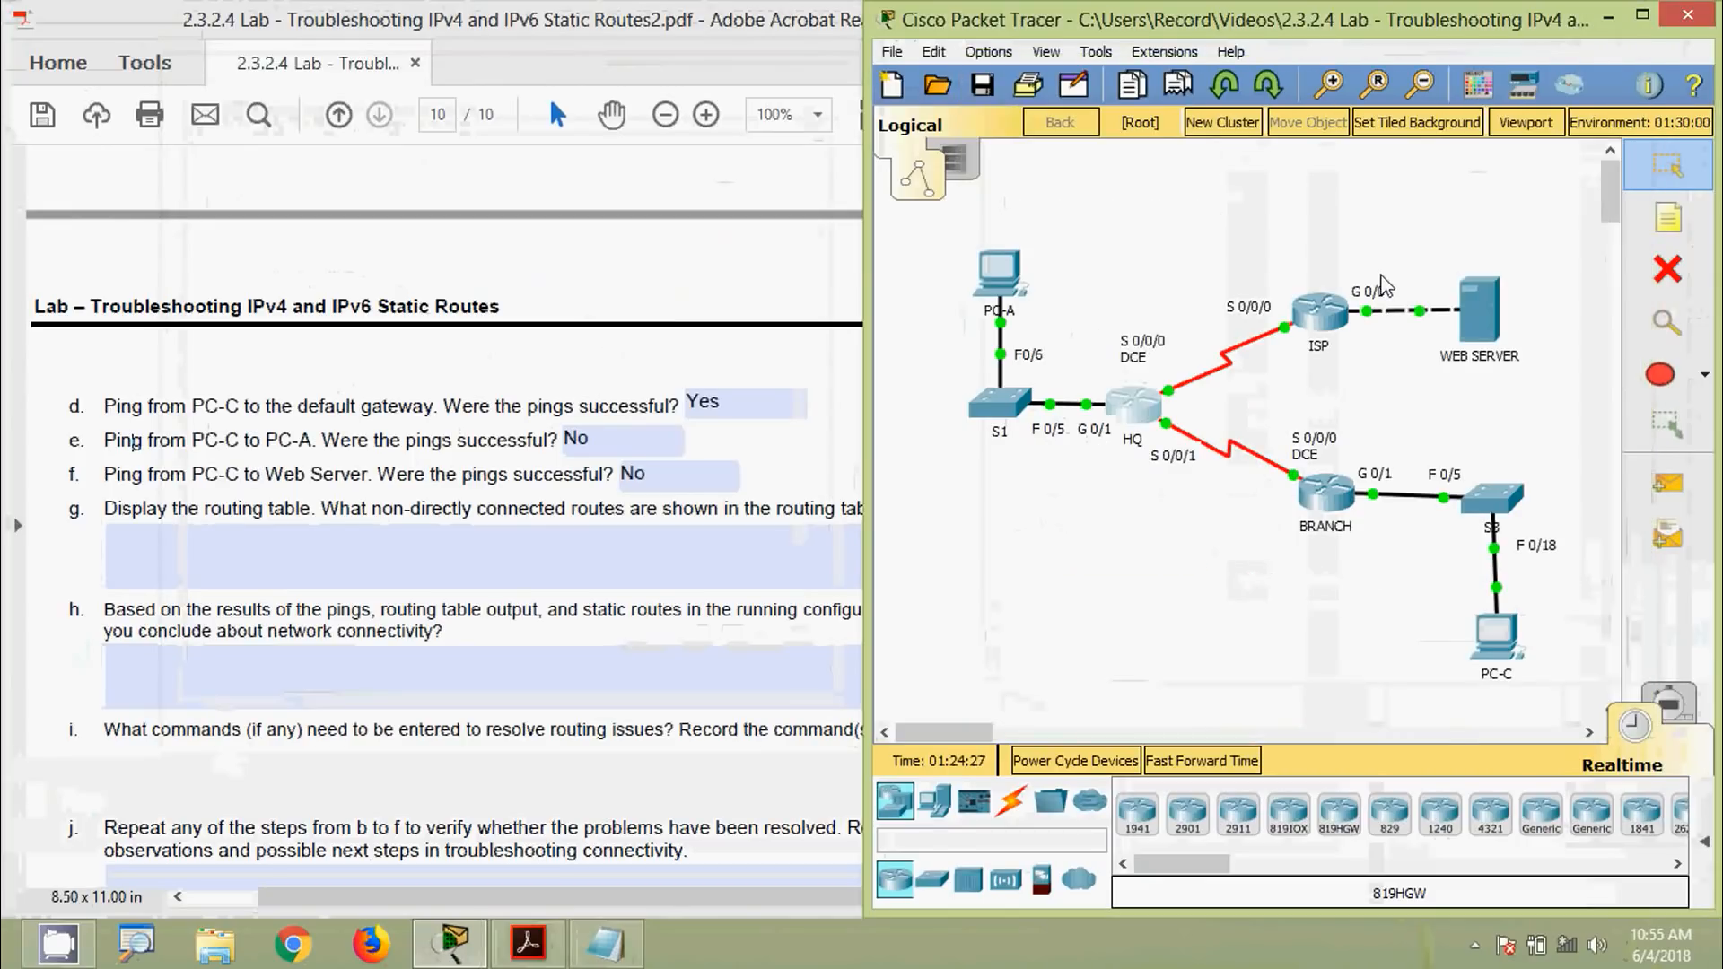
{"action": "left_click", "coordinate": [1326, 492]}
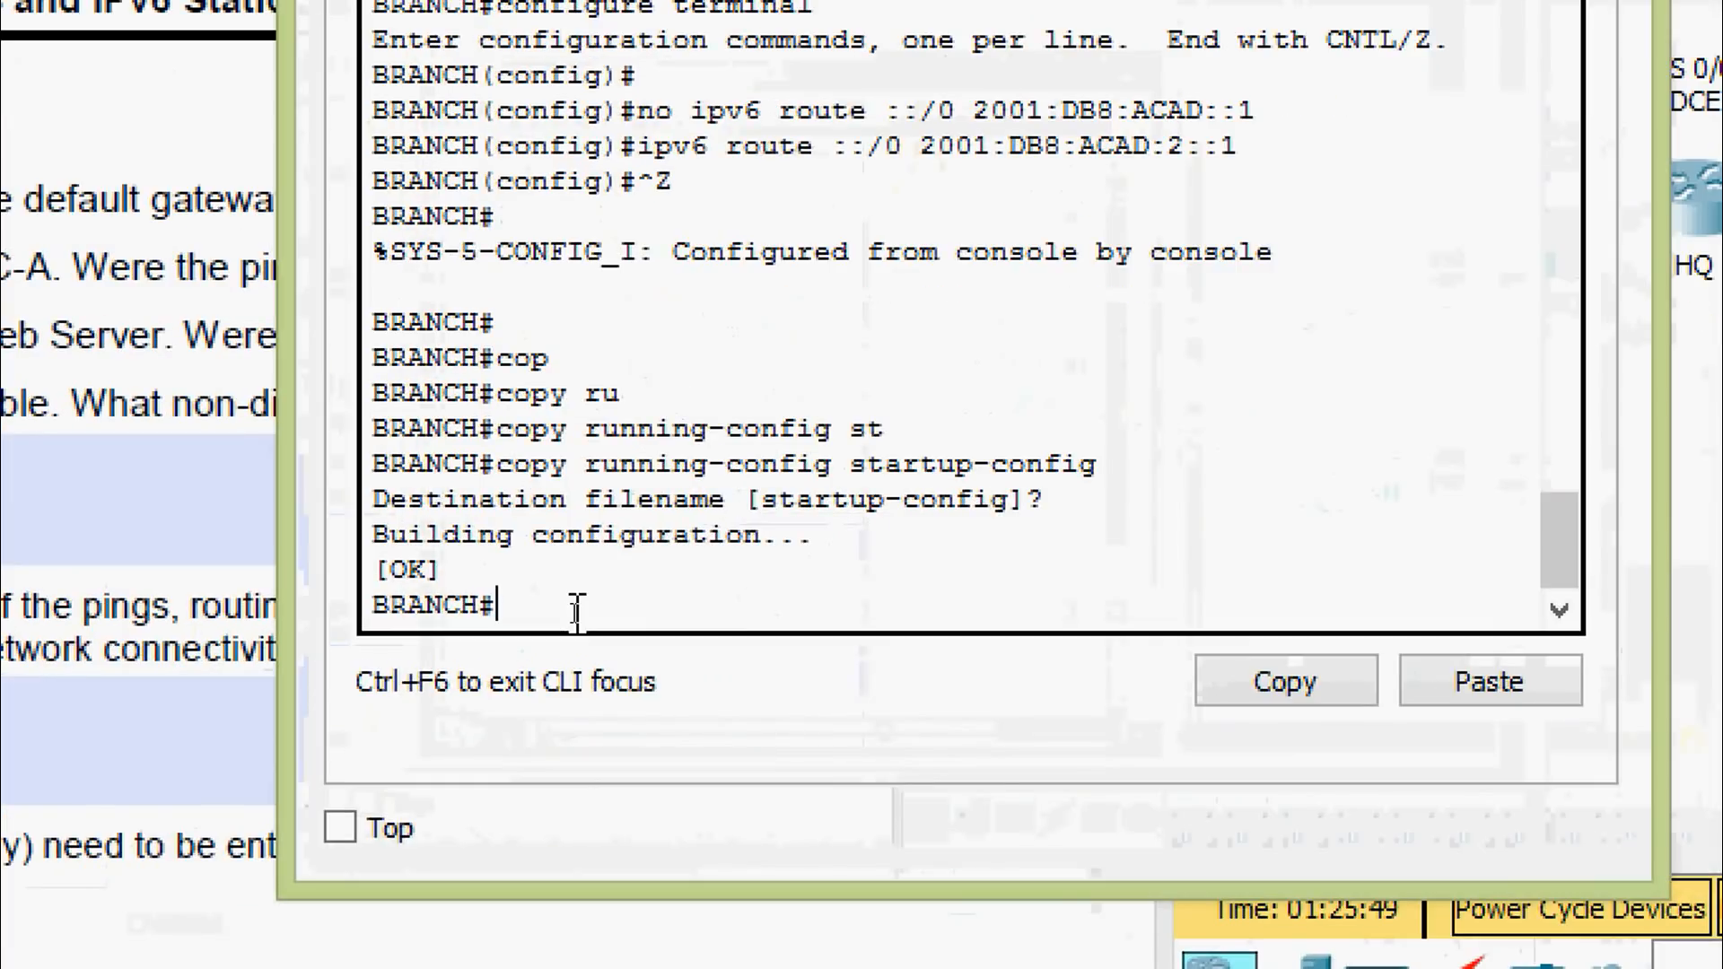
{"action": "type", "text": "sh"}
{"action": "key", "text": "Tab"}
{"action": "type", "text": "ru"}
{"action": "key", "text": "Tab"}
{"action": "key", "text": "Return"}
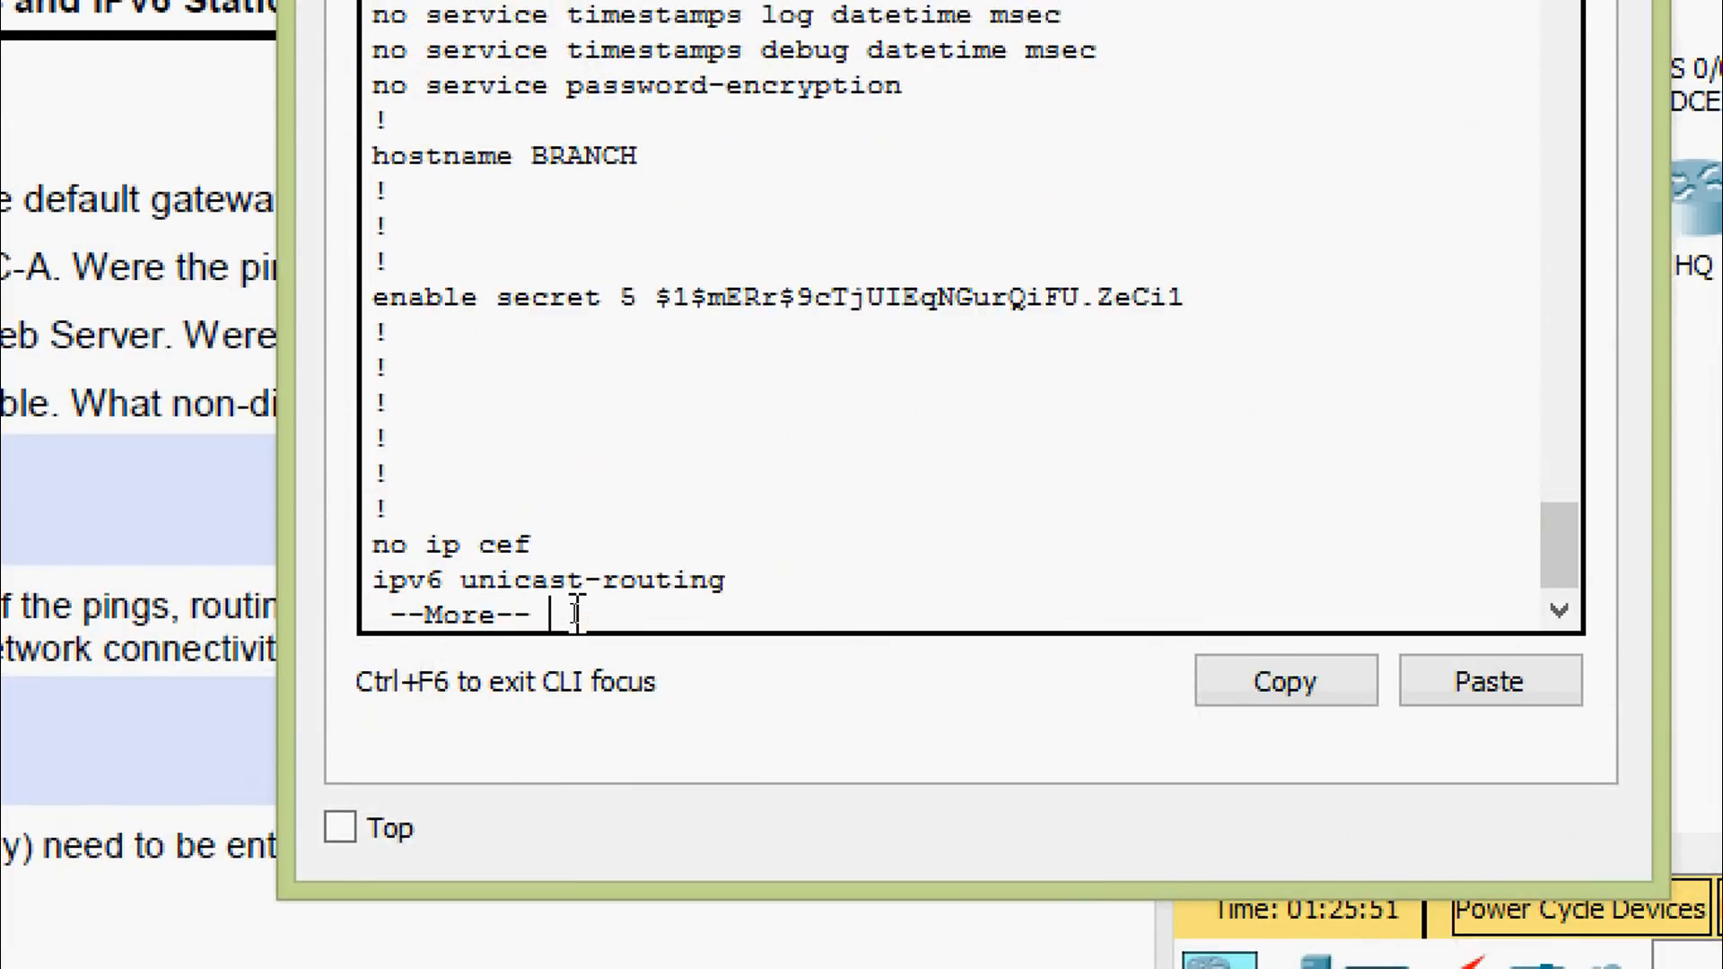
{"action": "key", "text": "space"}
{"action": "key", "text": "space"}
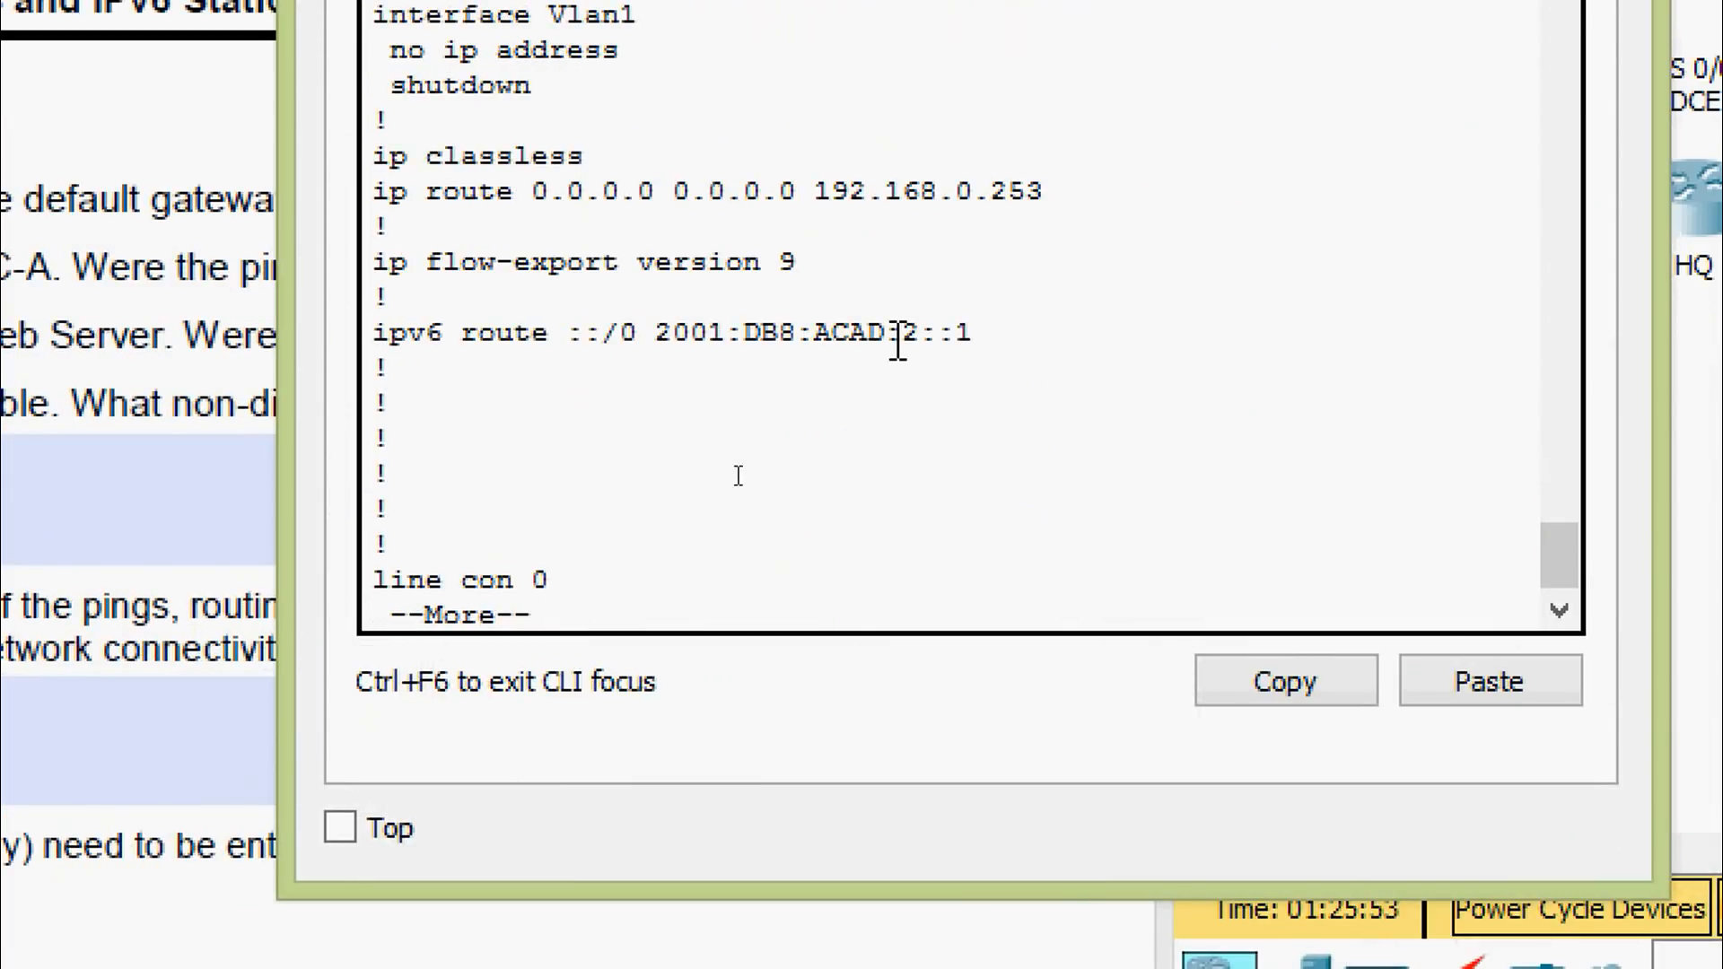
{"action": "left_click_drag", "start_coordinate": [973, 333], "coordinate": [377, 352]}
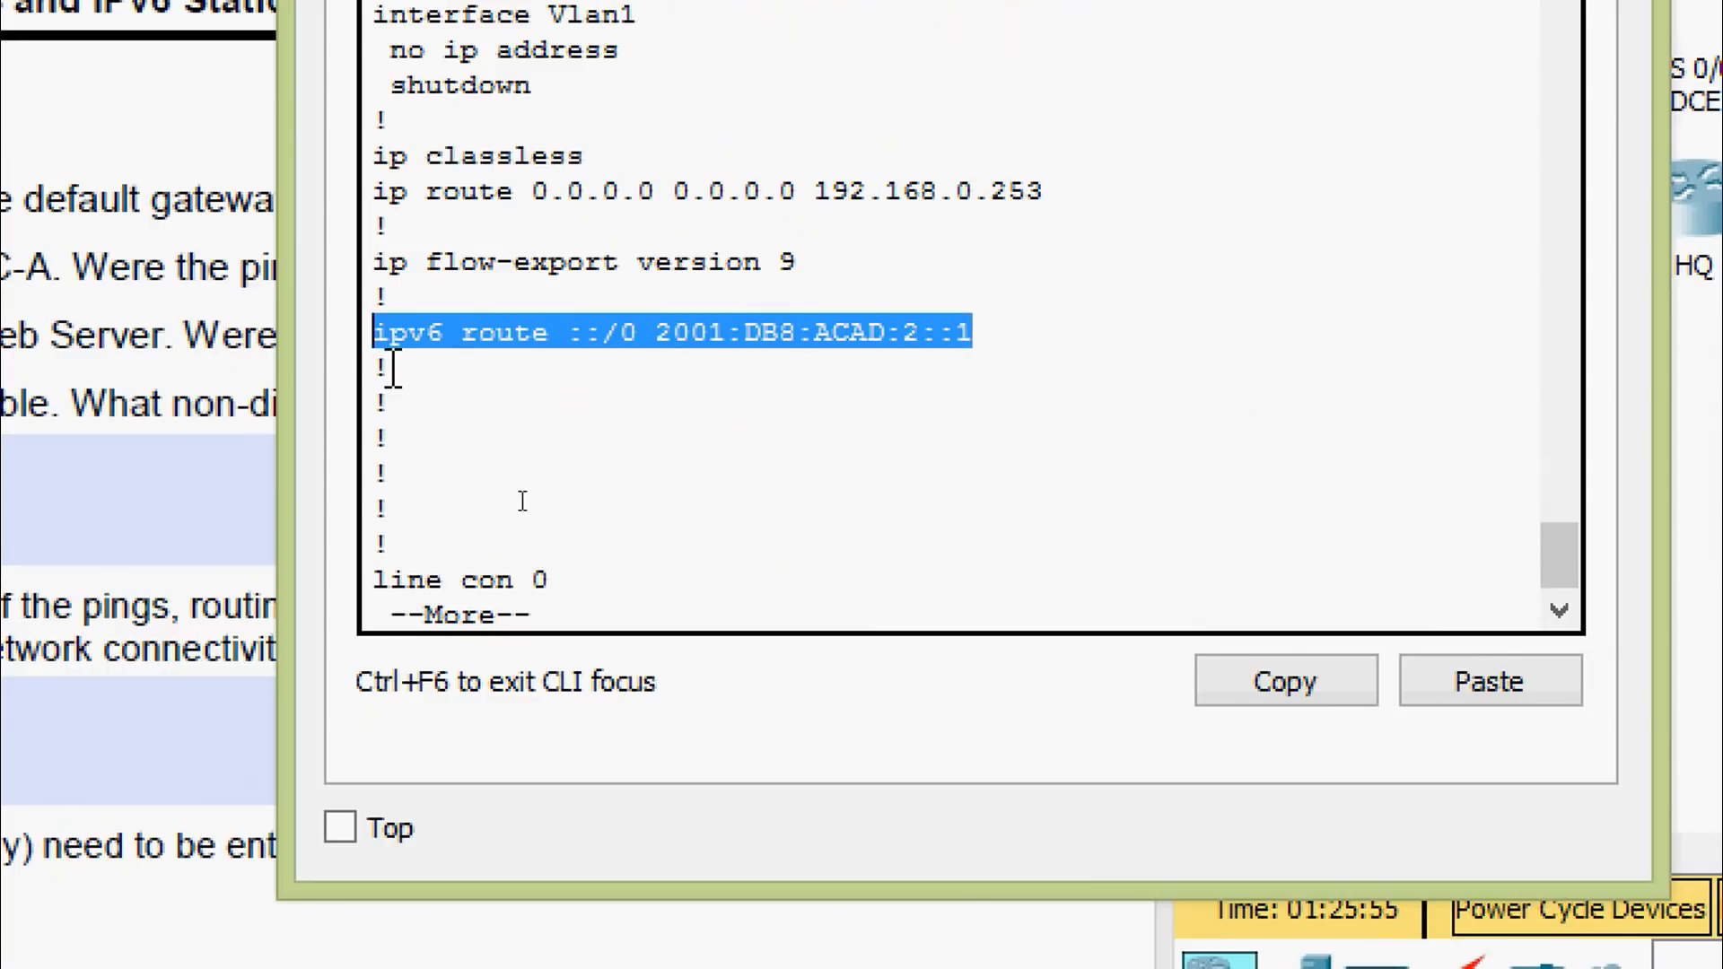
{"action": "left_click", "coordinate": [476, 388]}
{"action": "key", "text": "q"}
{"action": "key", "text": "Return"}
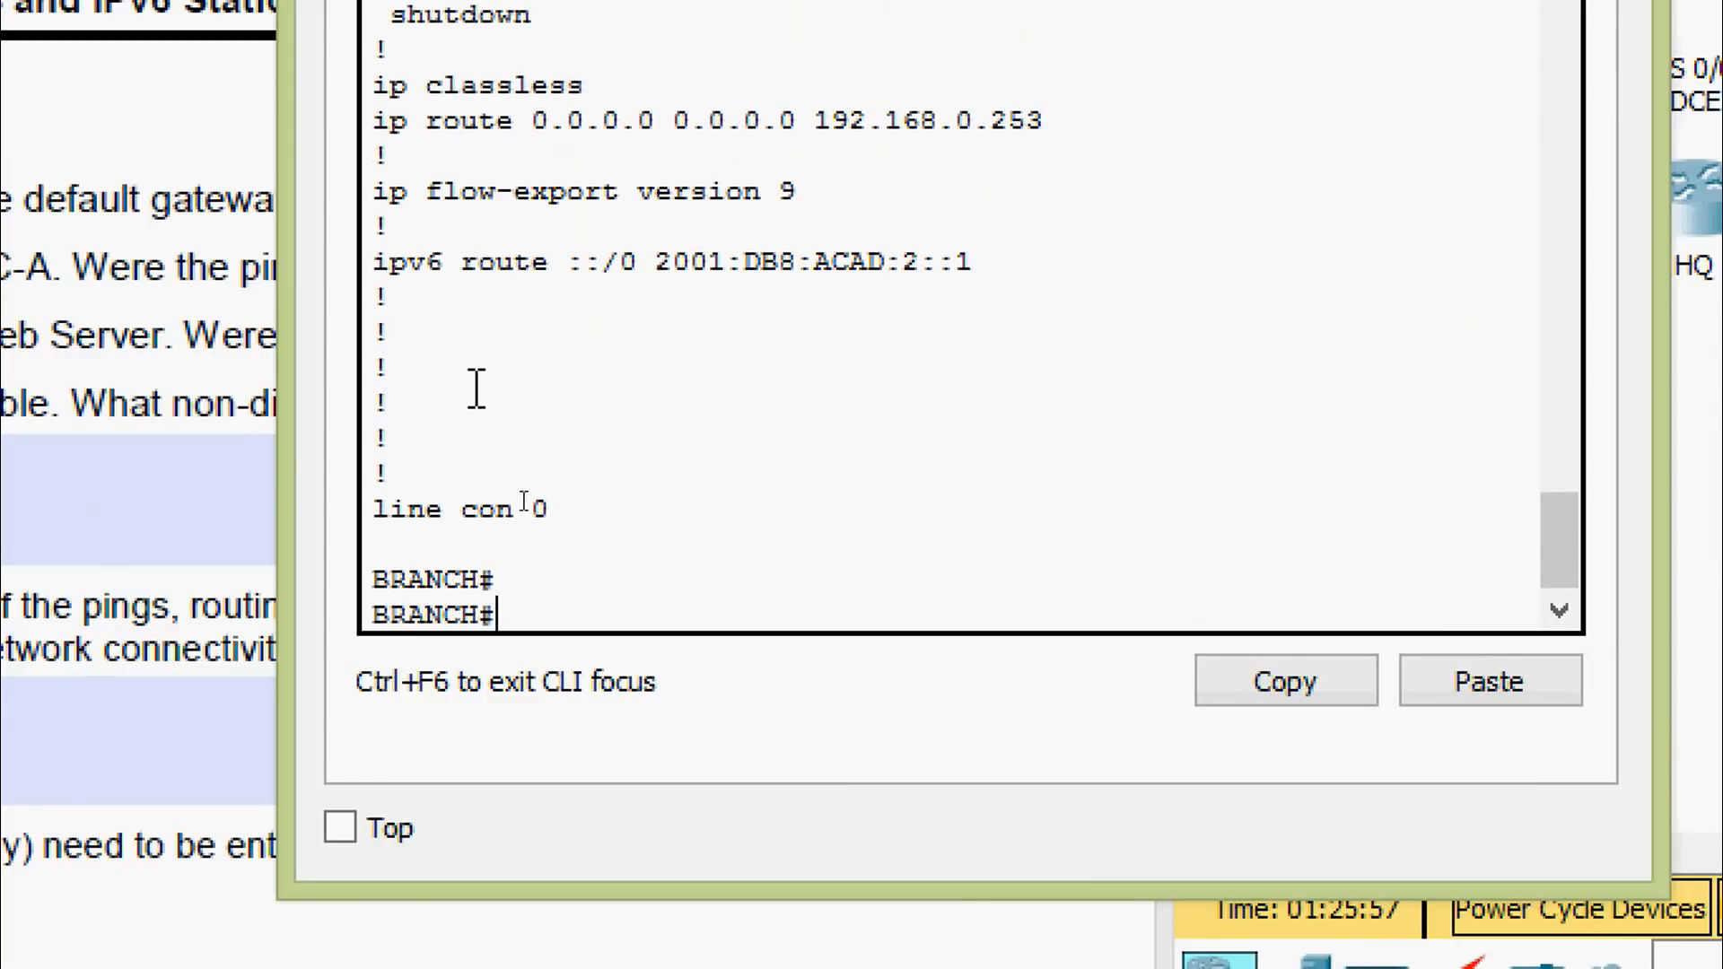
Display BRANCH's IPv6 routing table and highlight the static ::/0 entry via 2001:DB8:ACAD:2::1
{"action": "type", "text": "sh"}
{"action": "key", "text": "Tab"}
{"action": "type", "text": "ipv"}
{"action": "key", "text": "Tab"}
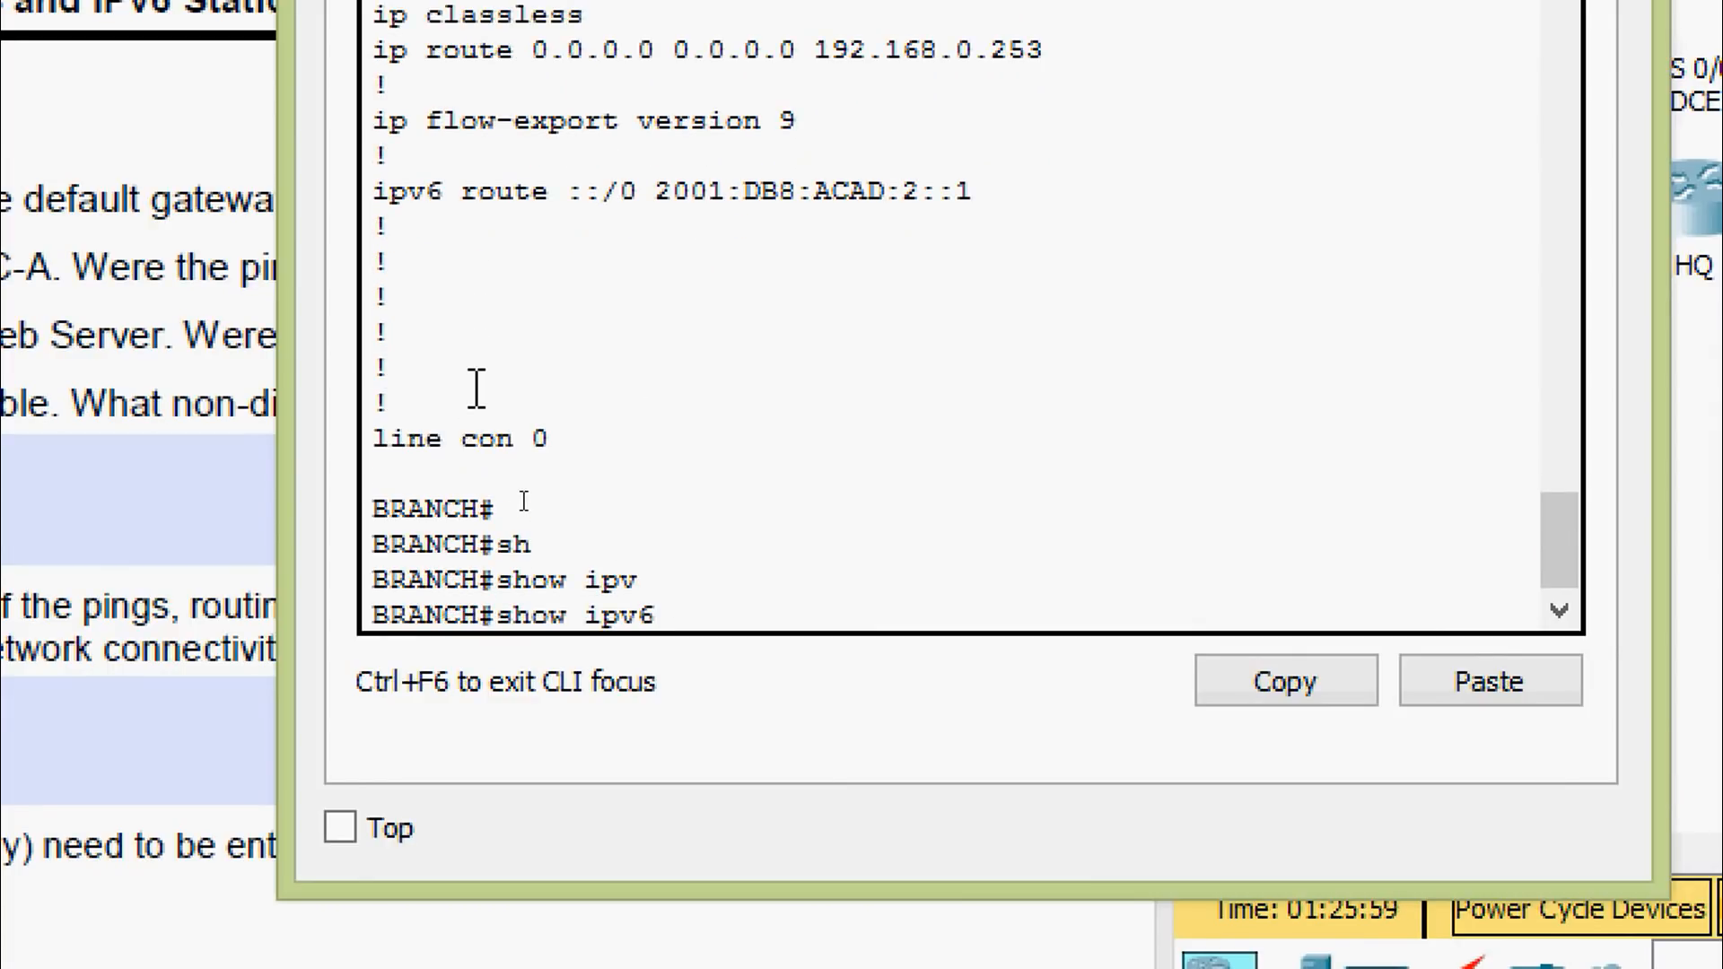
{"action": "type", "text": "rou"}
{"action": "key", "text": "Tab"}
{"action": "key", "text": "Return"}
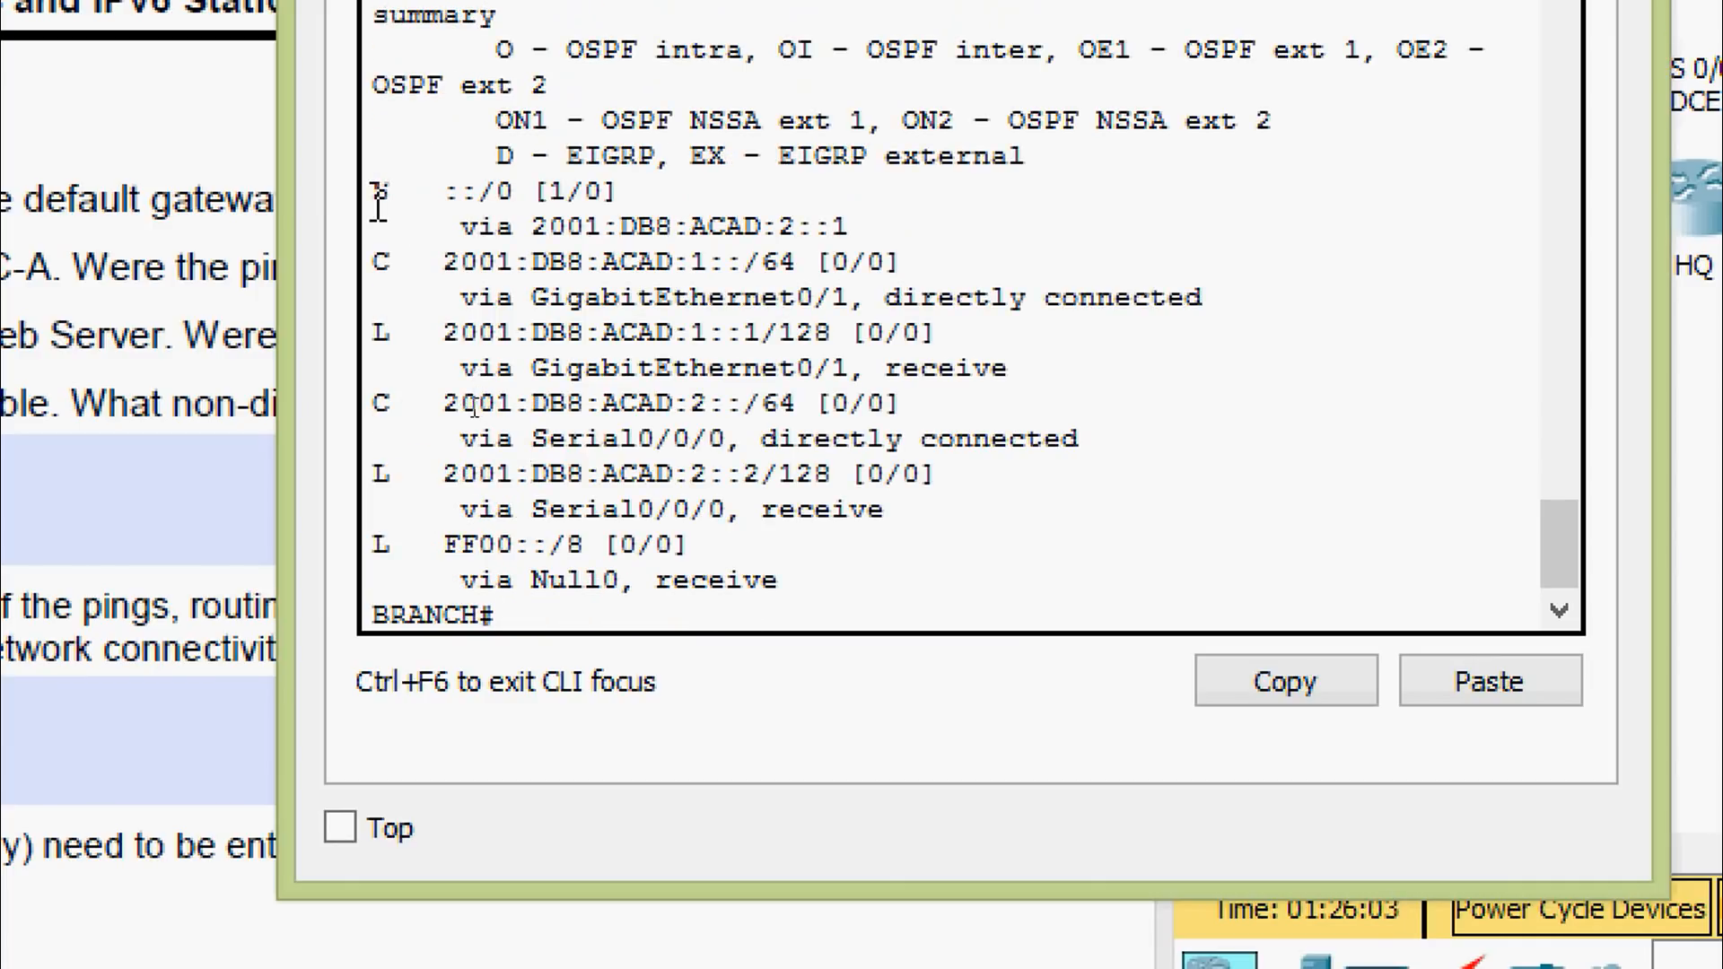
{"action": "left_click_drag", "start_coordinate": [376, 193], "coordinate": [888, 229]}
Close BRANCH's console and select the ISP address 2001:DB8:ACAD:20::1 in page 9's question c
{"action": "left_click", "coordinate": [888, 229]}
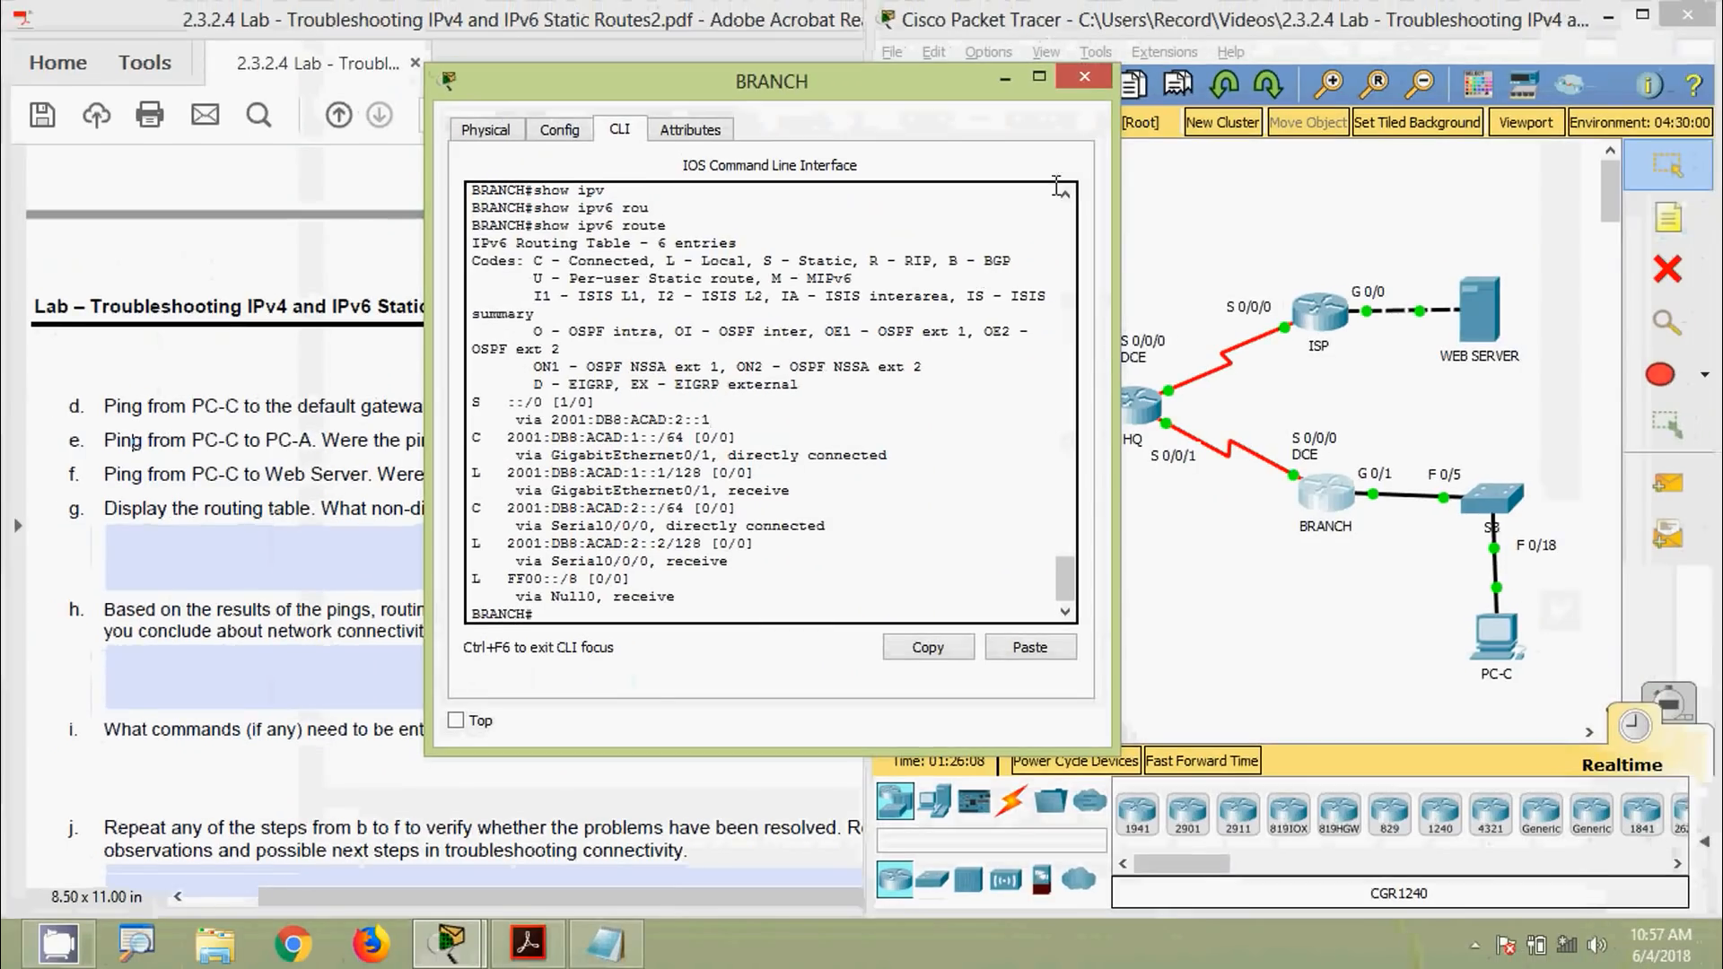
{"action": "left_click", "coordinate": [1092, 68]}
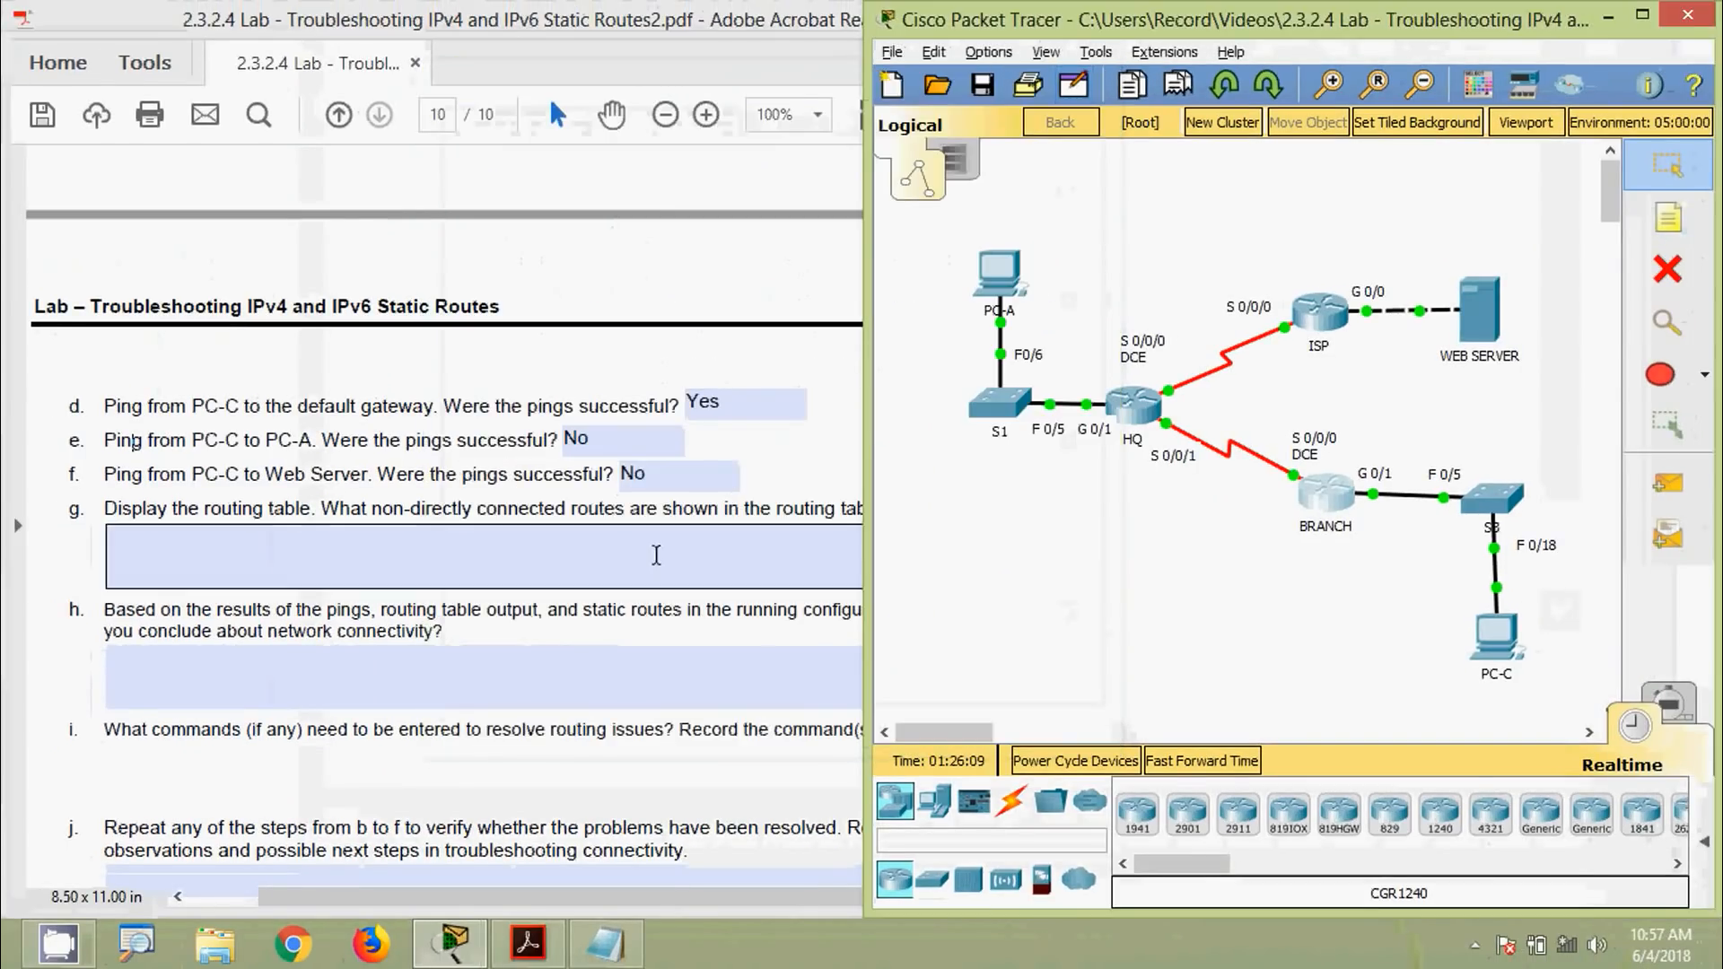
{"action": "left_click", "coordinate": [650, 561]}
{"action": "scroll", "coordinate": [652, 557], "scroll_direction": "down", "scroll_amount": 5}
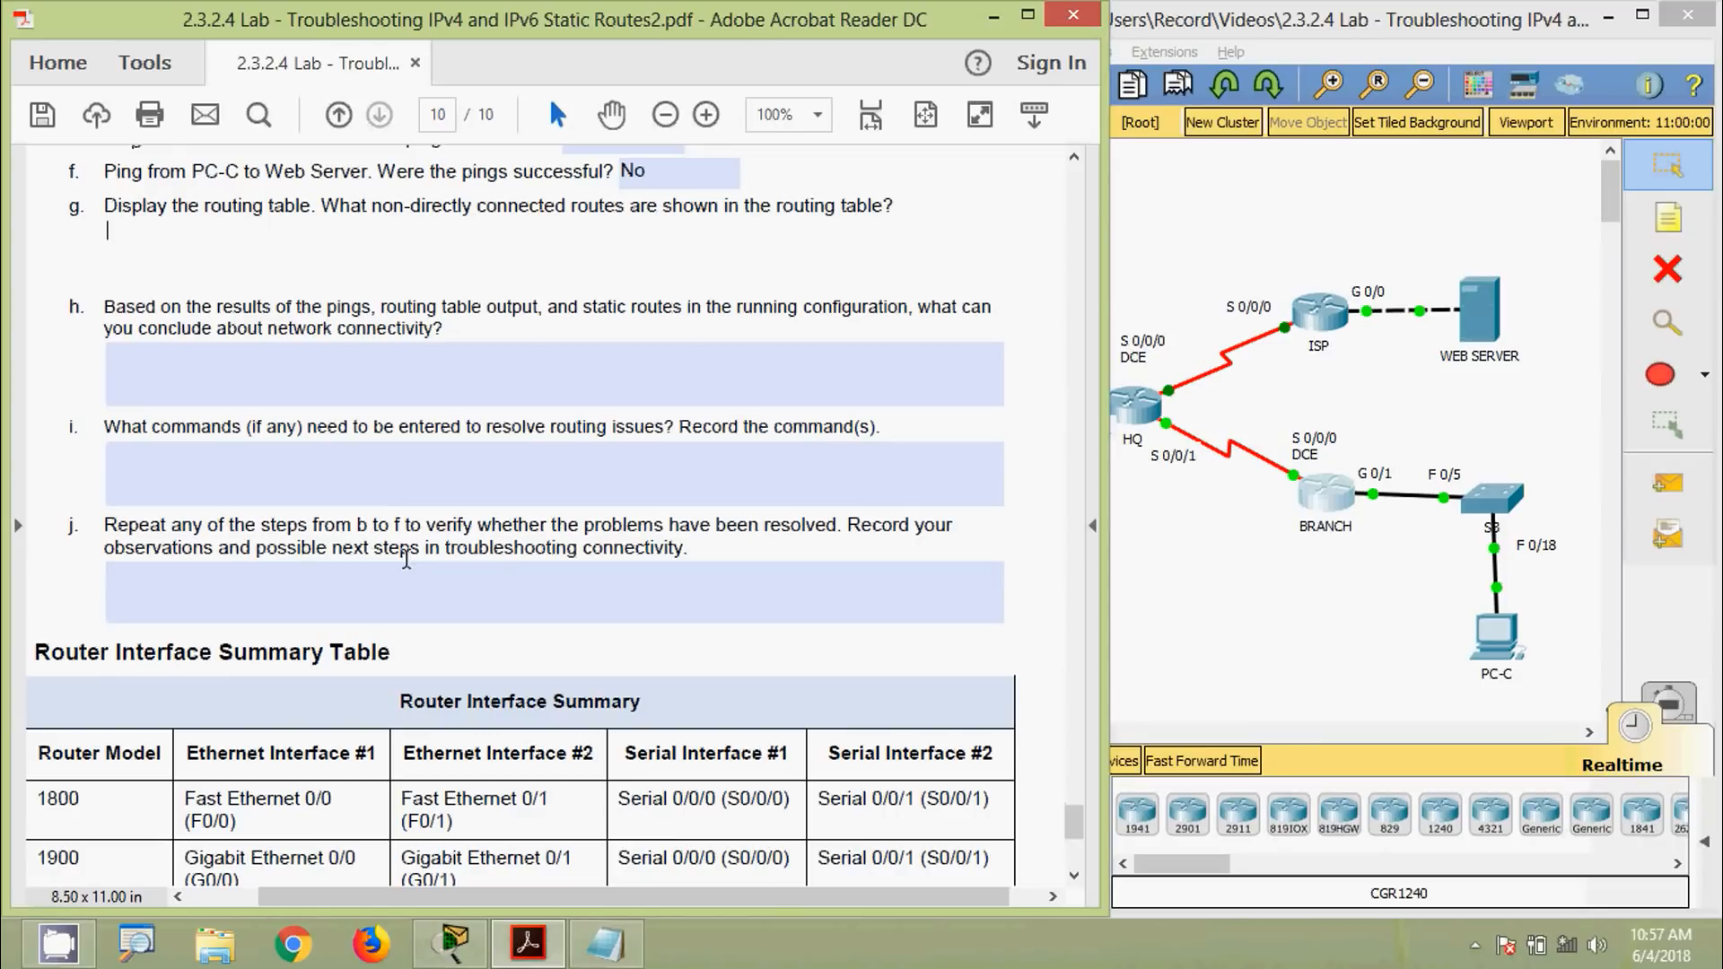
{"action": "left_click", "coordinate": [680, 550]}
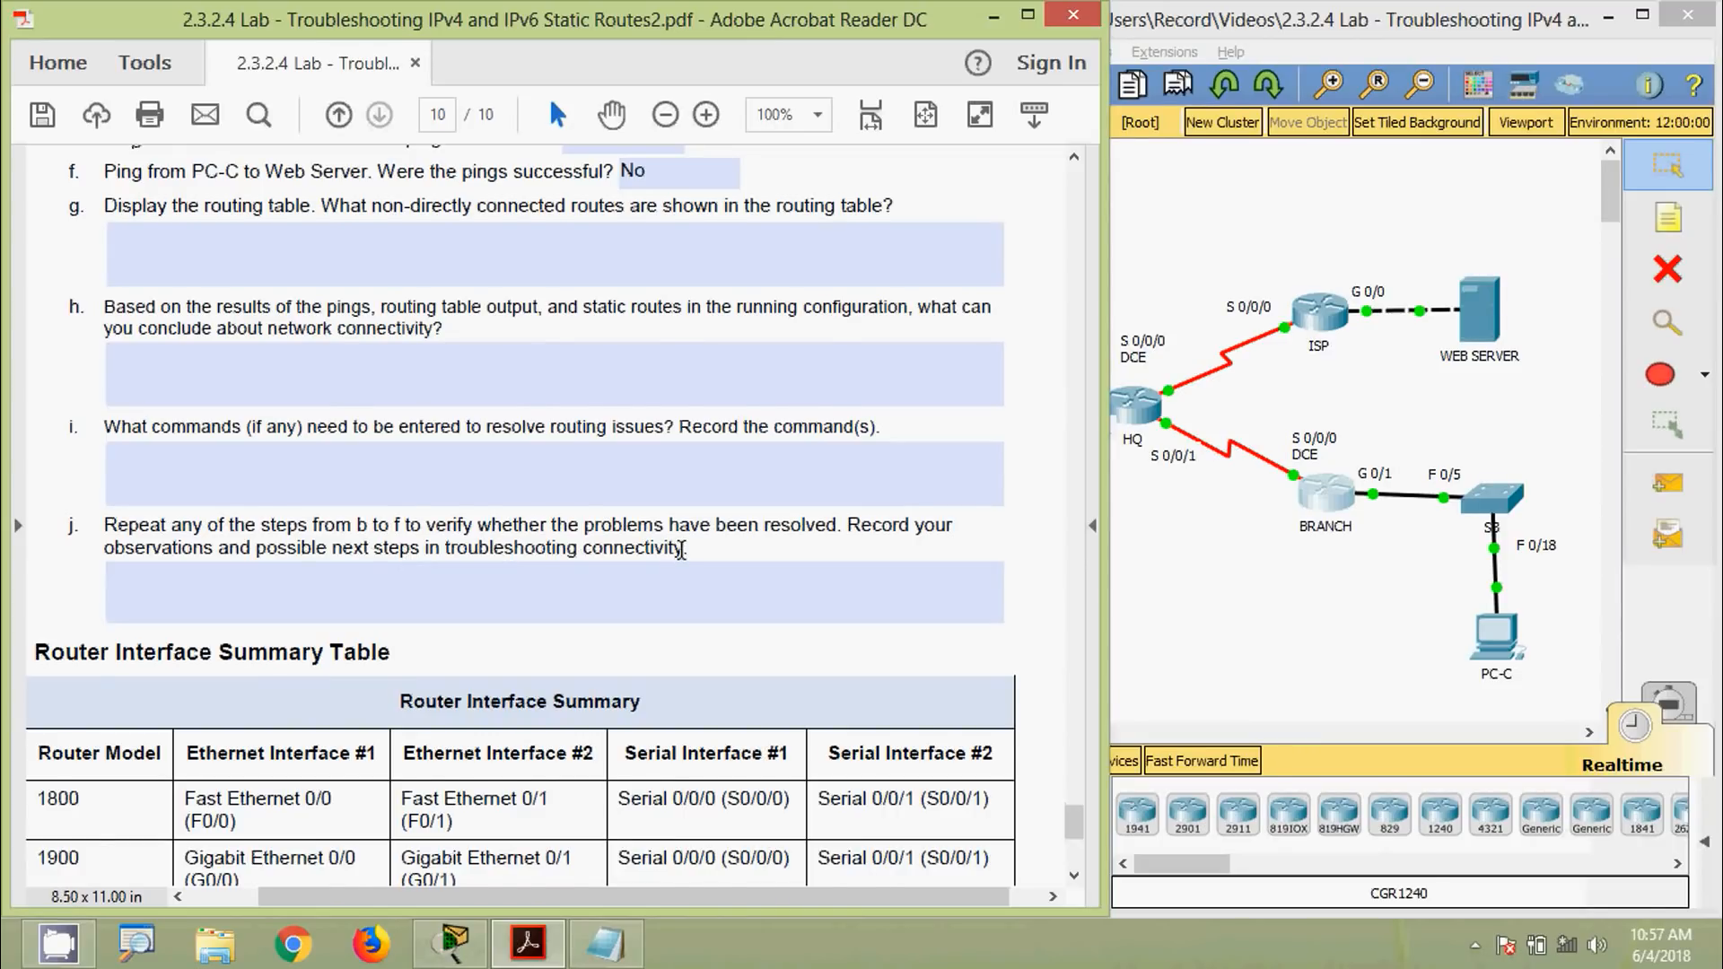
{"action": "scroll", "coordinate": [681, 550], "scroll_direction": "up", "scroll_amount": 5}
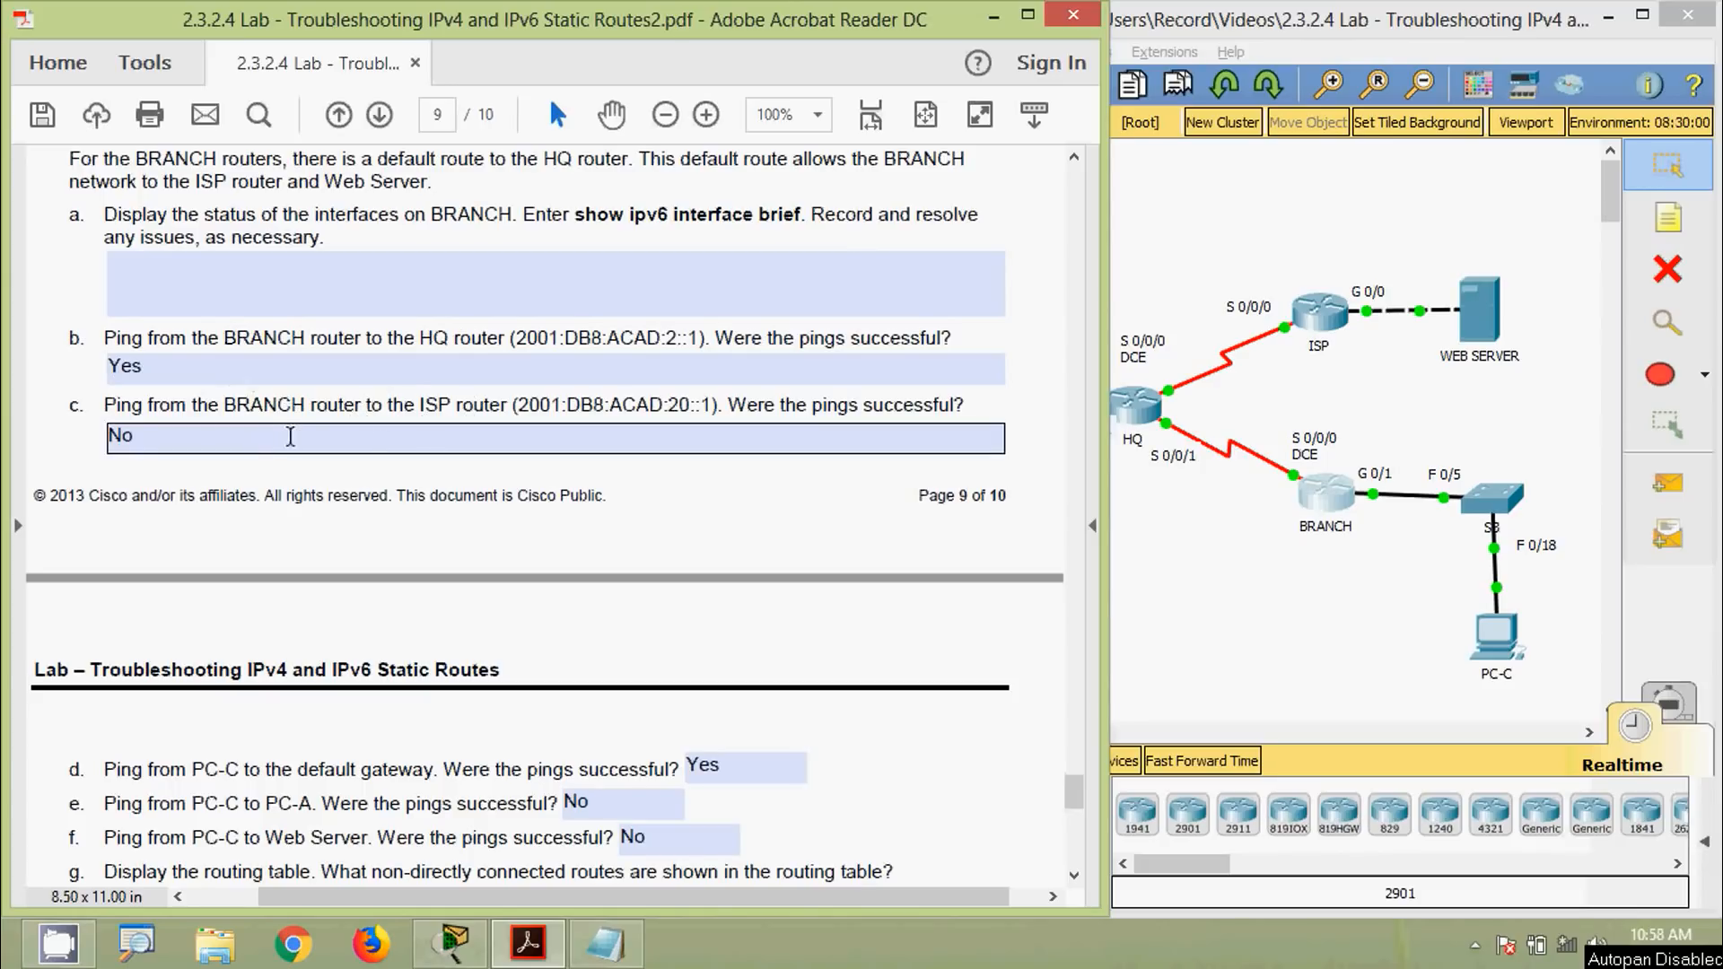
{"action": "left_click_drag", "start_coordinate": [517, 409], "coordinate": [709, 405]}
{"action": "key", "text": "super+c"}
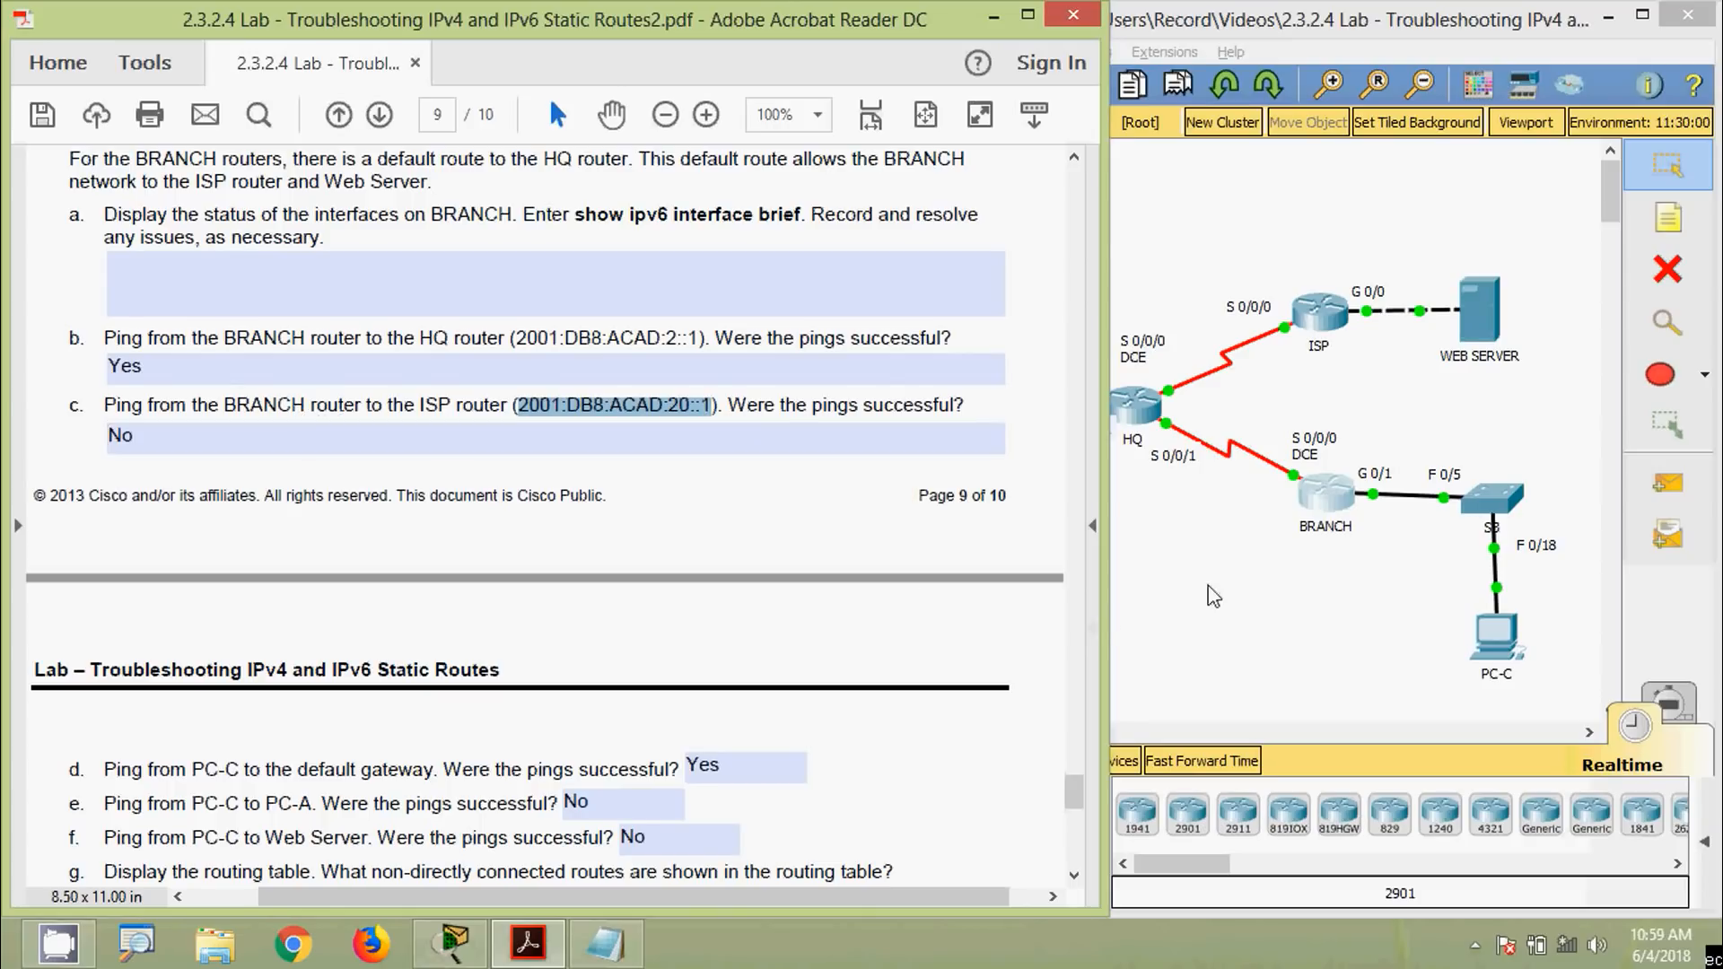
Ping 2001:DB8:ACAD:20::1 from BRANCH's CLI using the pasted address, then close BRANCH's console
{"action": "left_click", "coordinate": [1321, 495]}
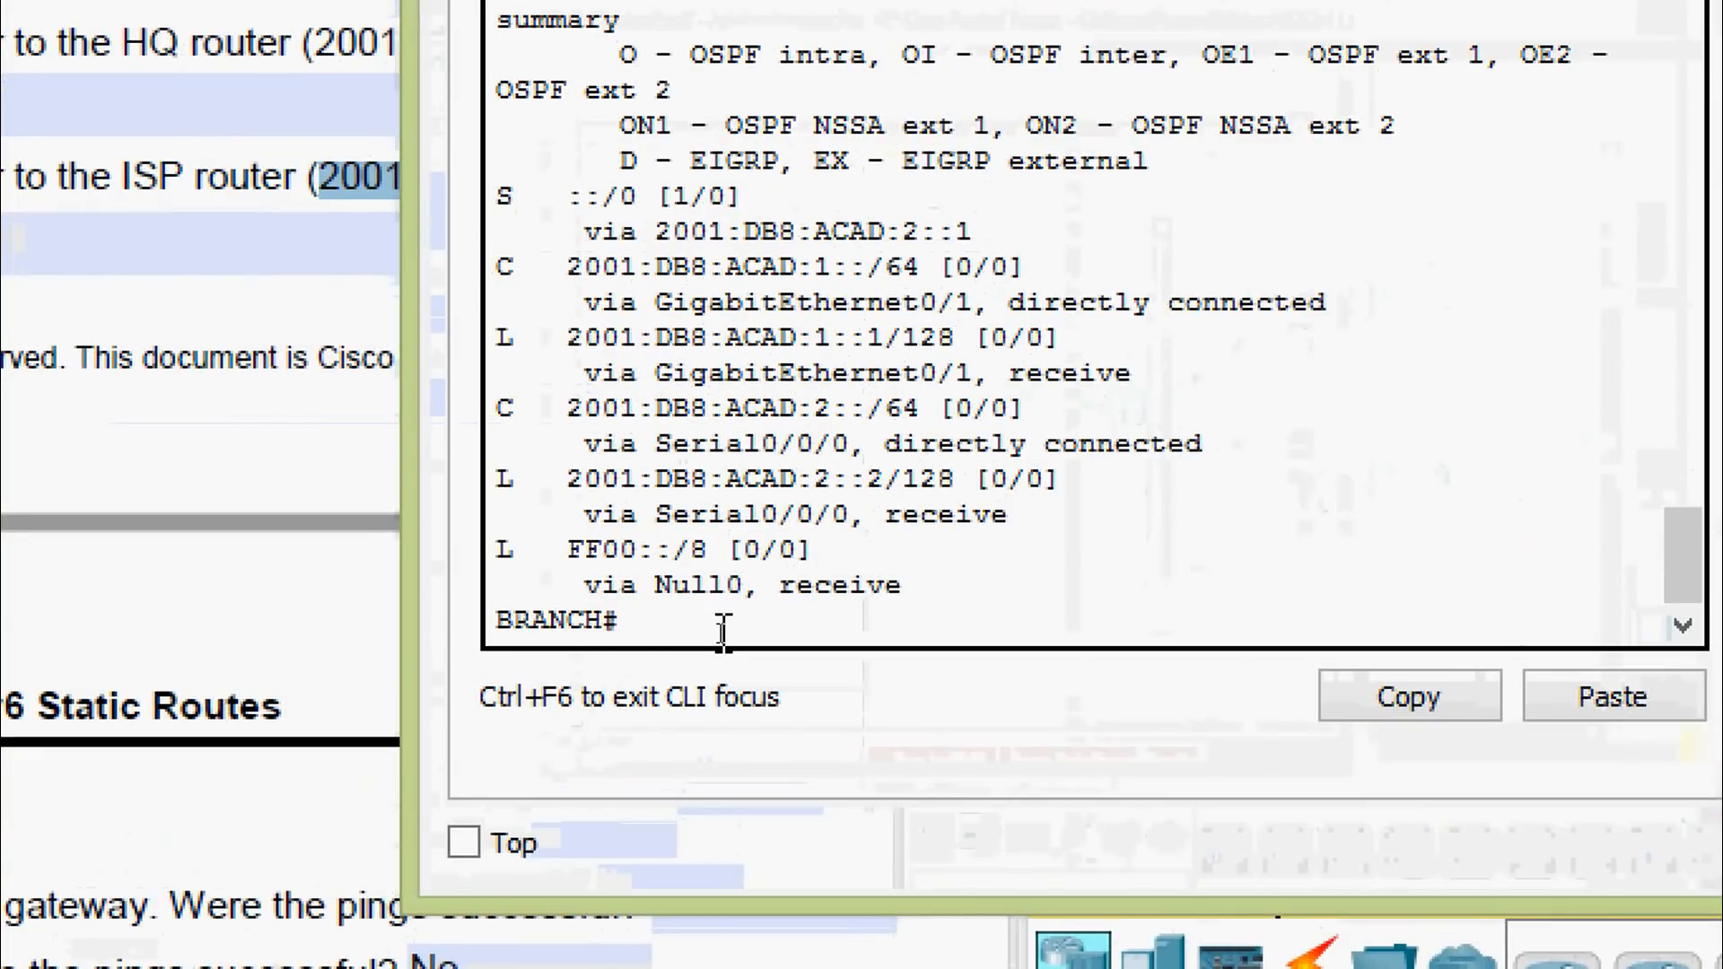
{"action": "type", "text": "cop"}
{"action": "key", "text": "Tab"}
{"action": "key", "text": "BackSpace"}
{"action": "key", "text": "BackSpace"}
{"action": "key", "text": "BackSpace"}
{"action": "key", "text": "BackSpace"}
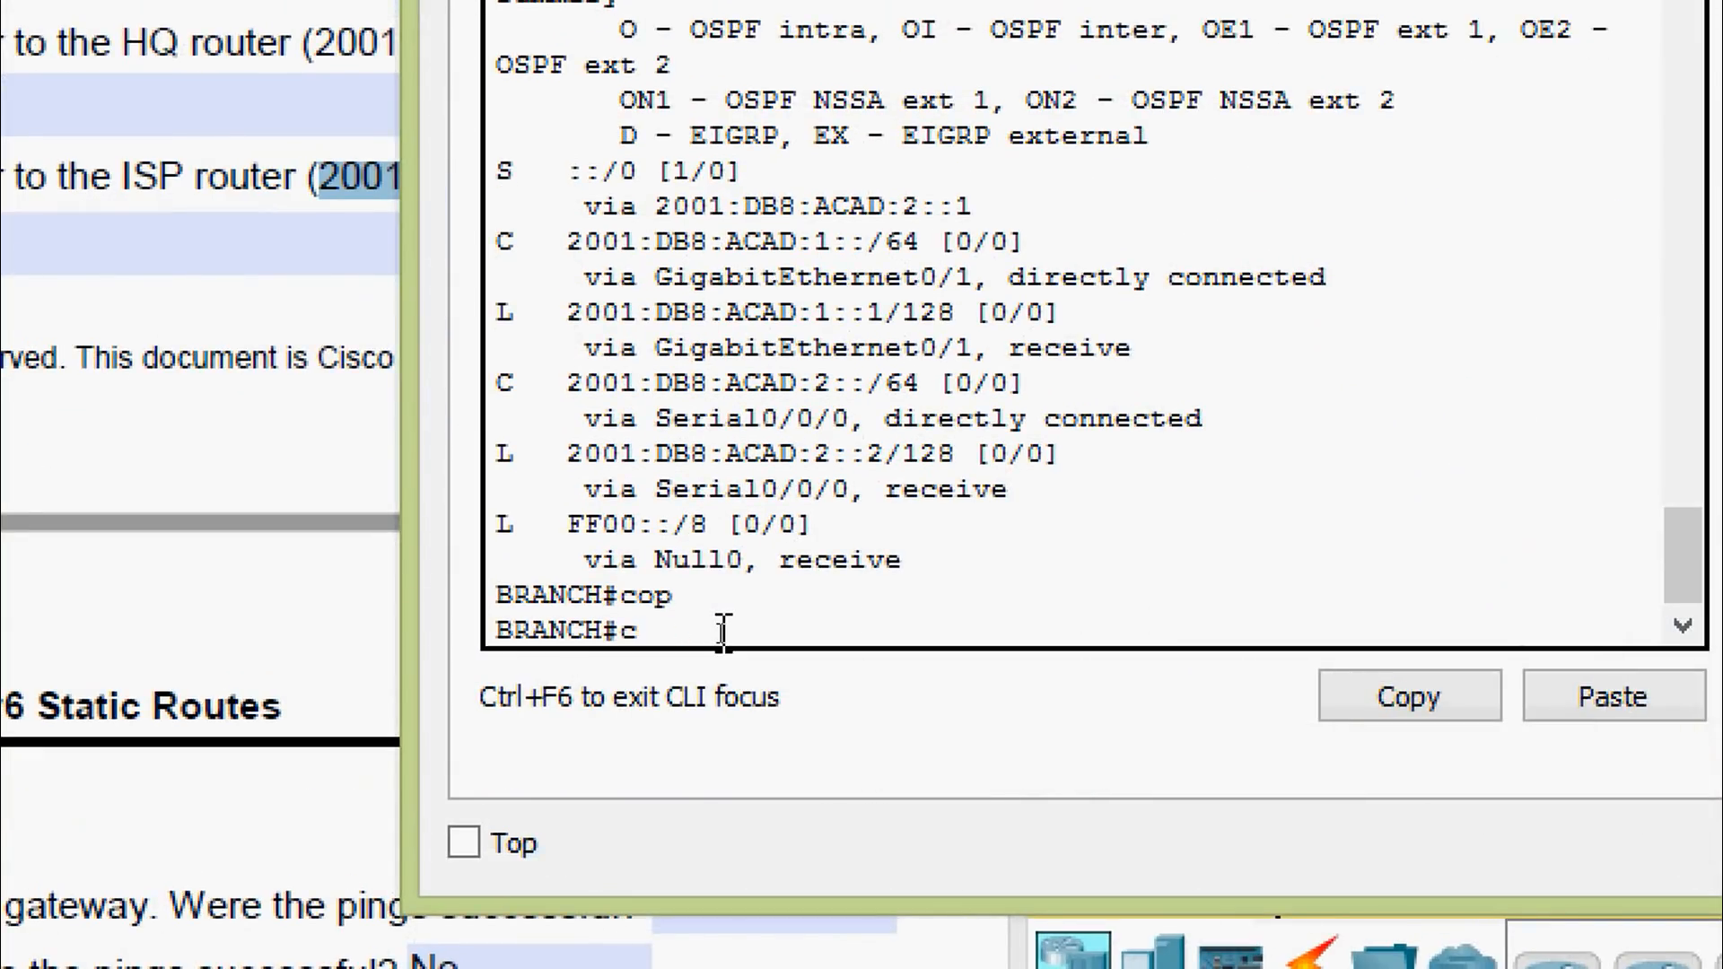
{"action": "type", "text": "ping"}
{"action": "right_click", "coordinate": [724, 631]}
{"action": "left_click", "coordinate": [831, 723]}
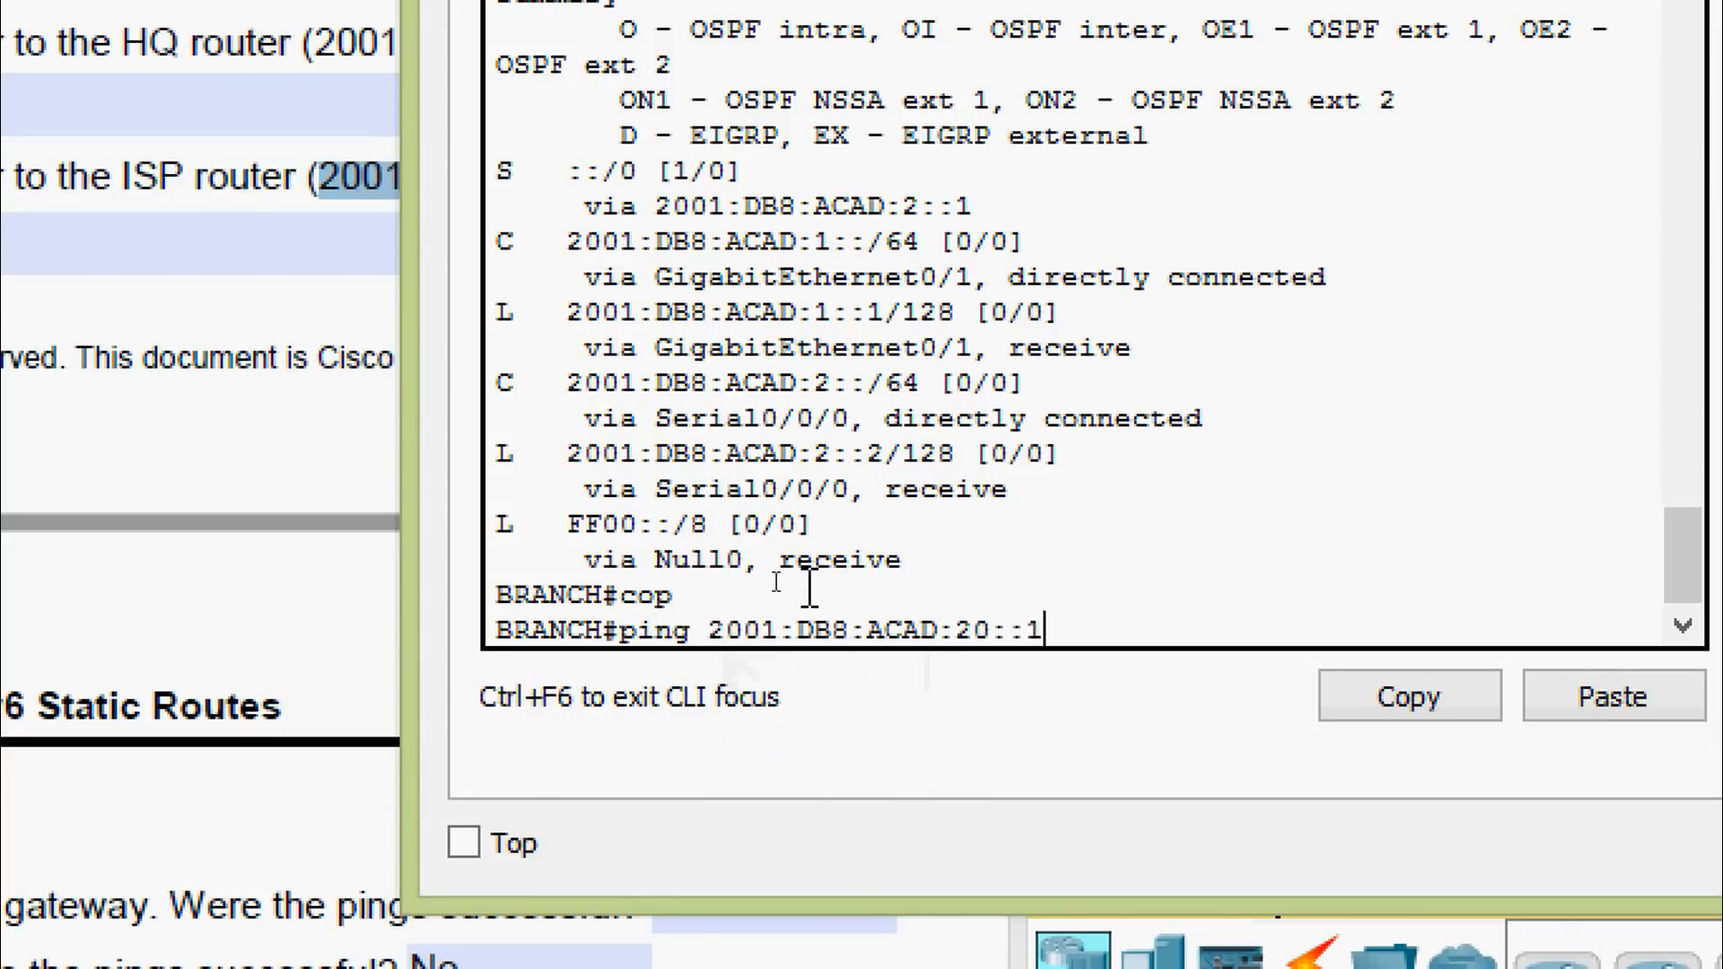
{"action": "key", "text": "Return"}
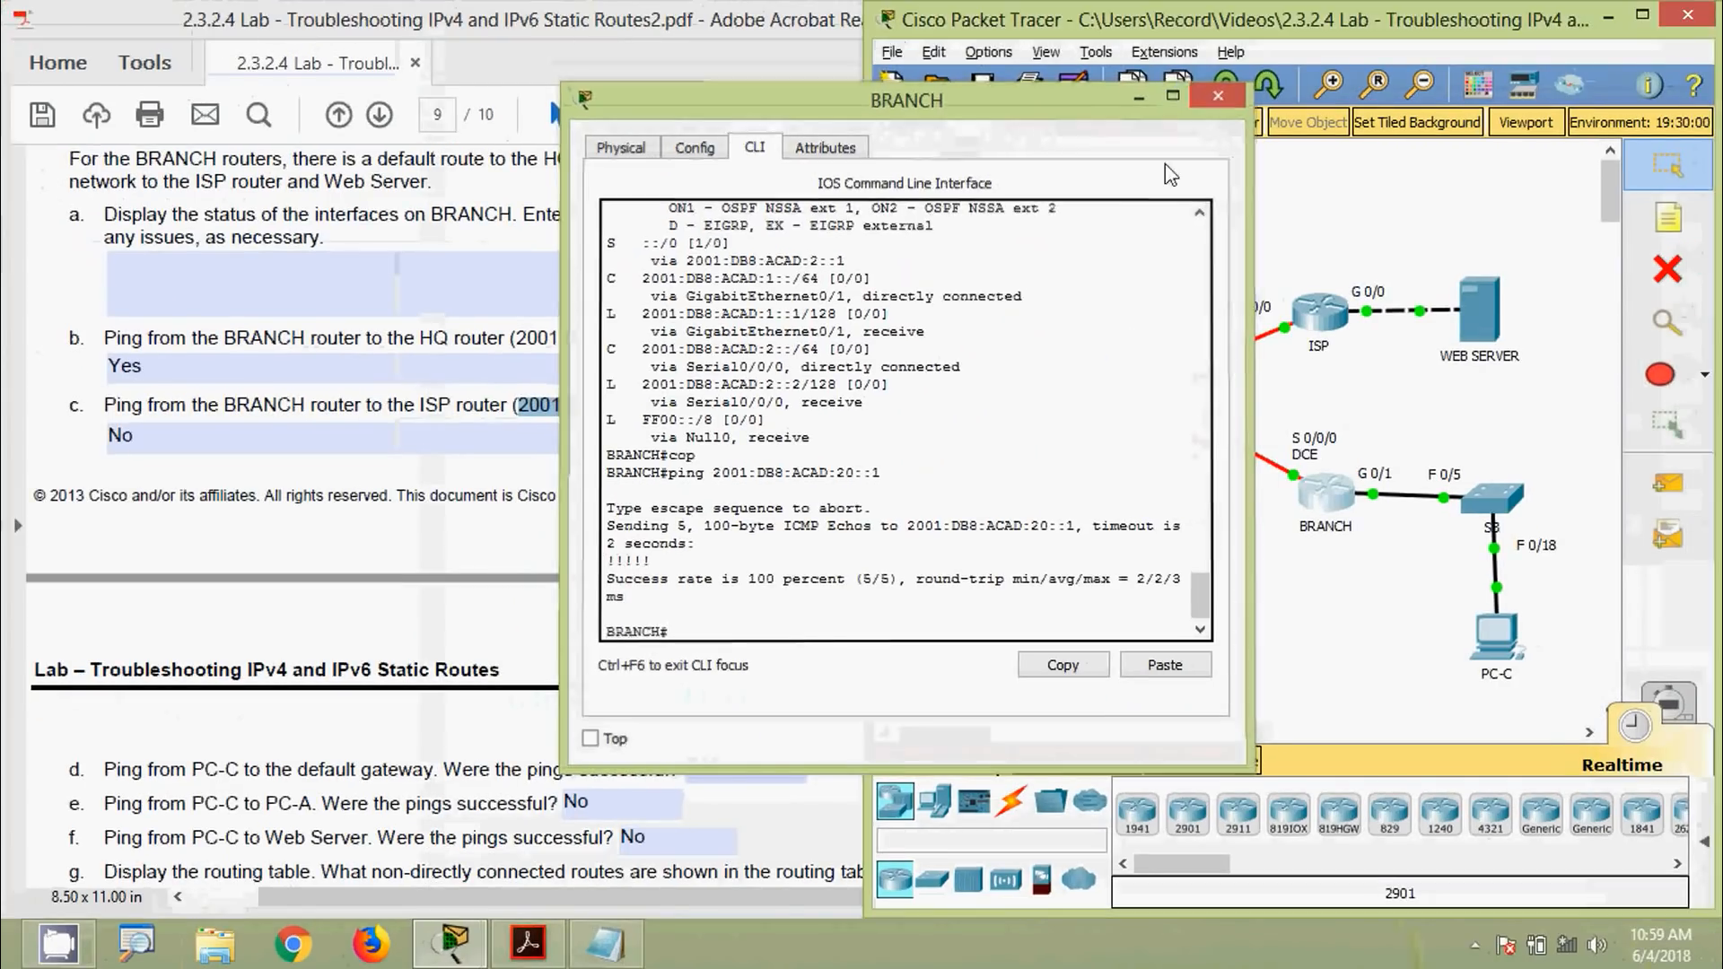
{"action": "left_click", "coordinate": [1217, 95]}
{"action": "left_click", "coordinate": [441, 442]}
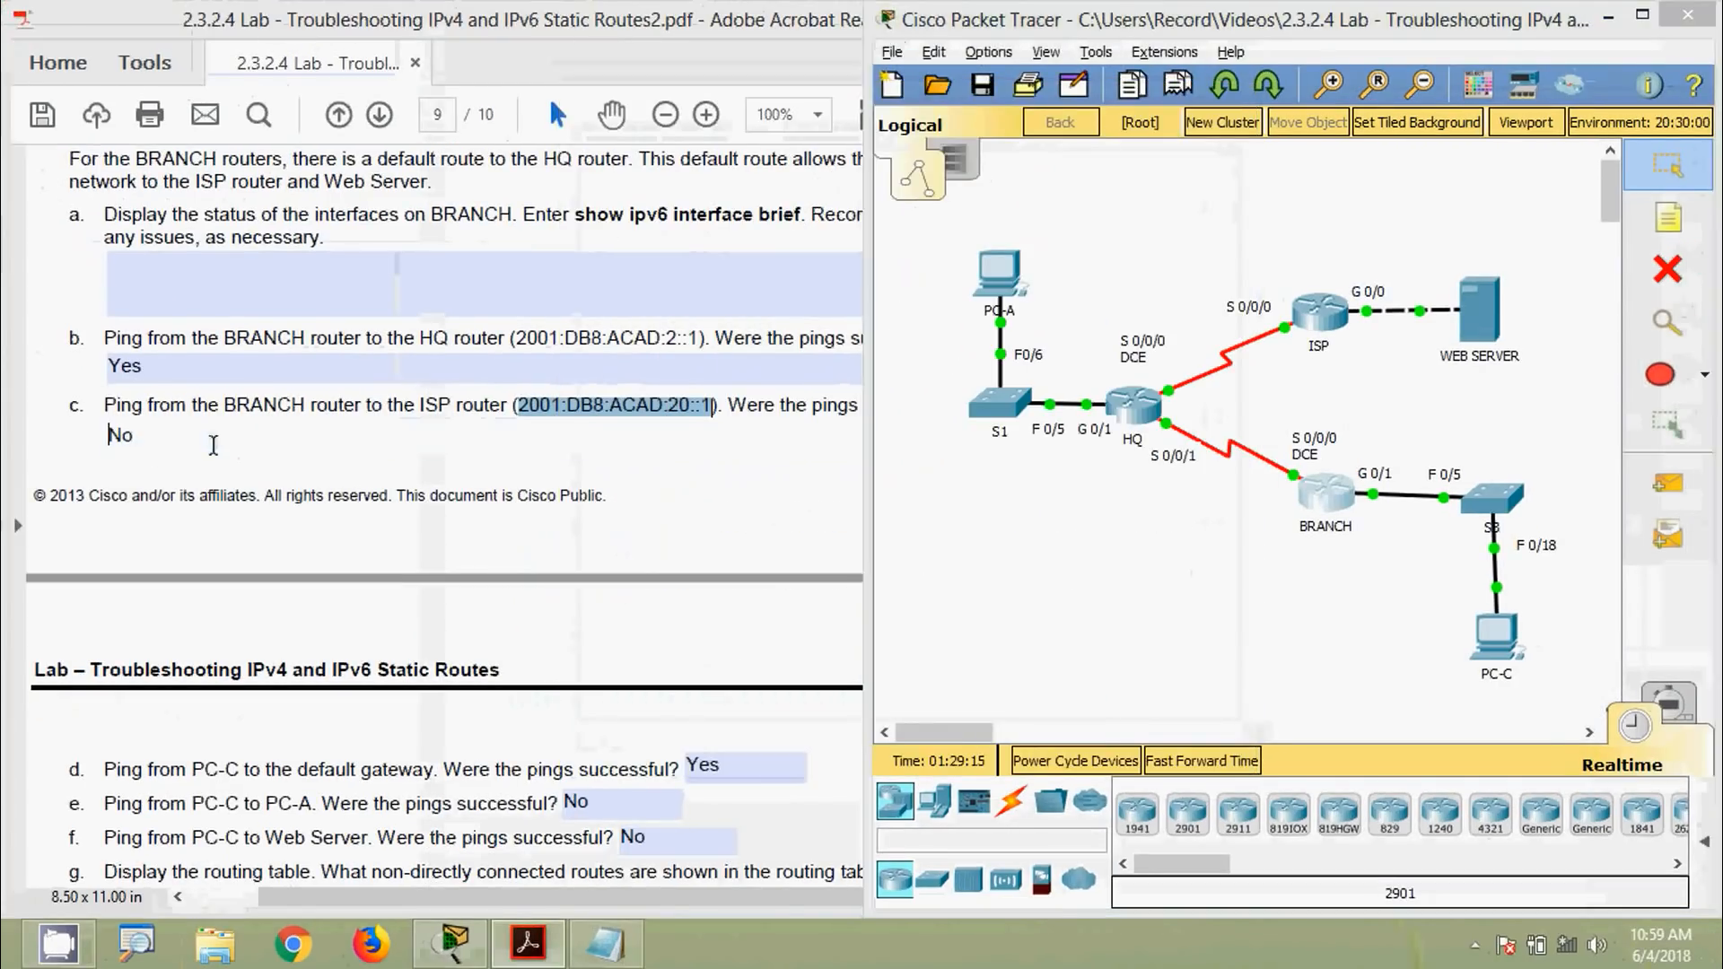
Replace question c's No with Yes, then scroll down to question e's answer field
{"action": "left_click_drag", "start_coordinate": [135, 436], "coordinate": [92, 436]}
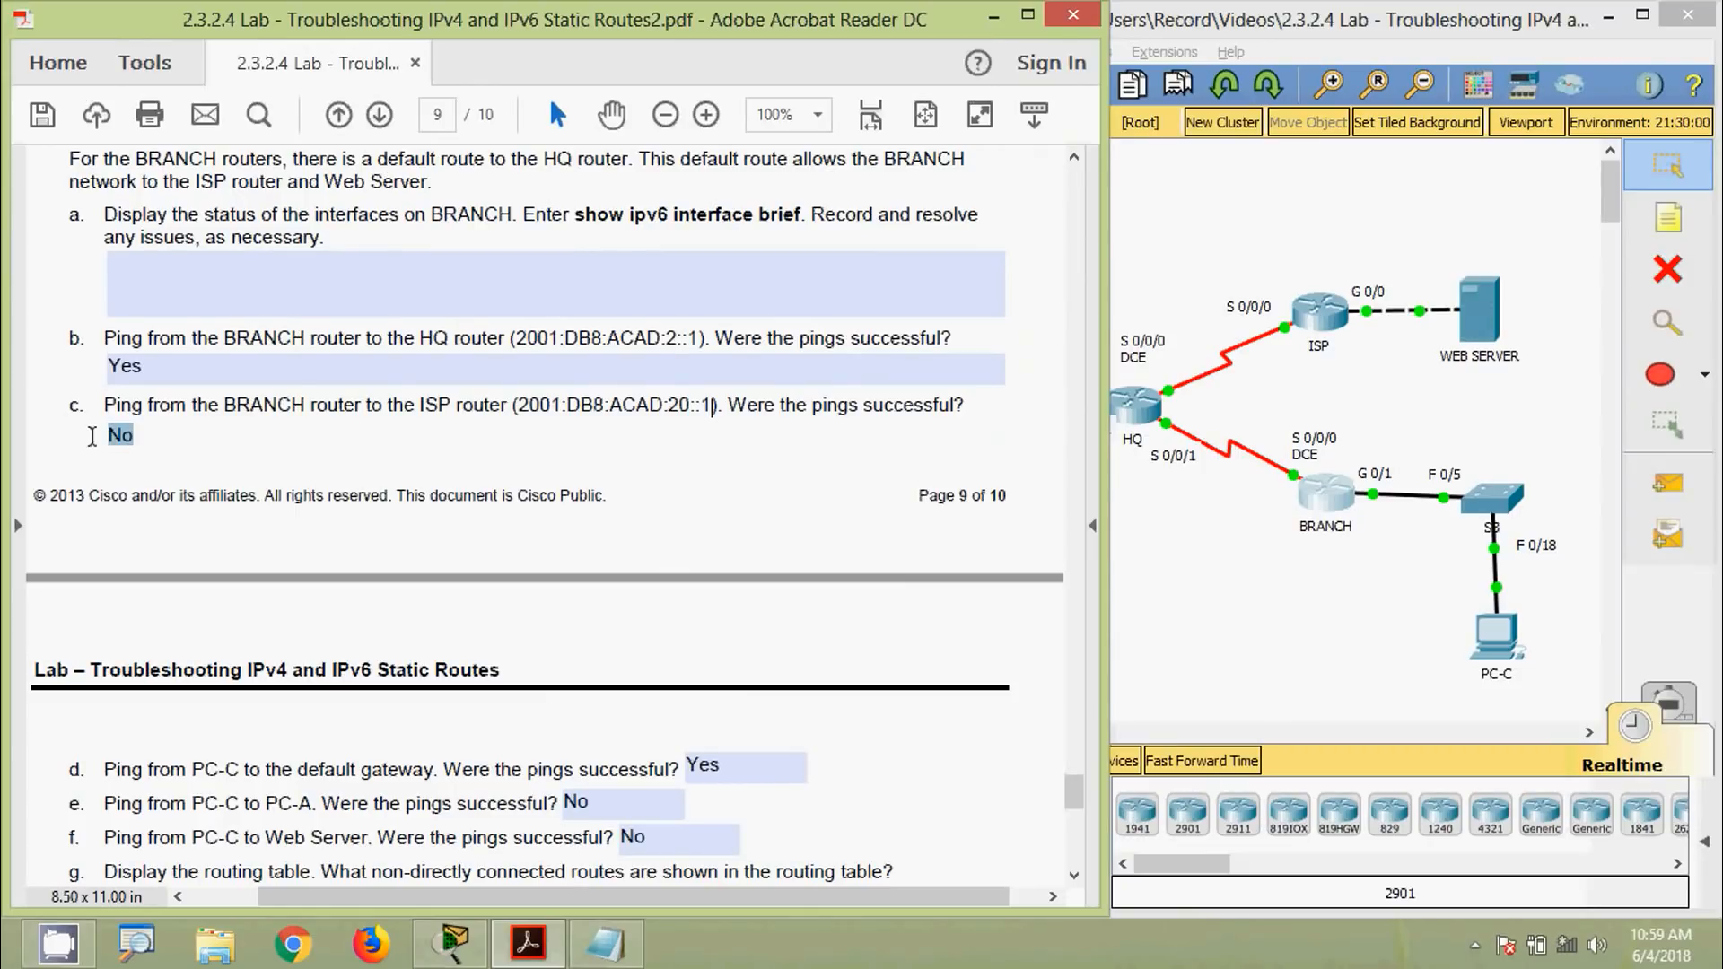
{"action": "type", "text": "Yes"}
{"action": "left_click", "coordinate": [401, 746]}
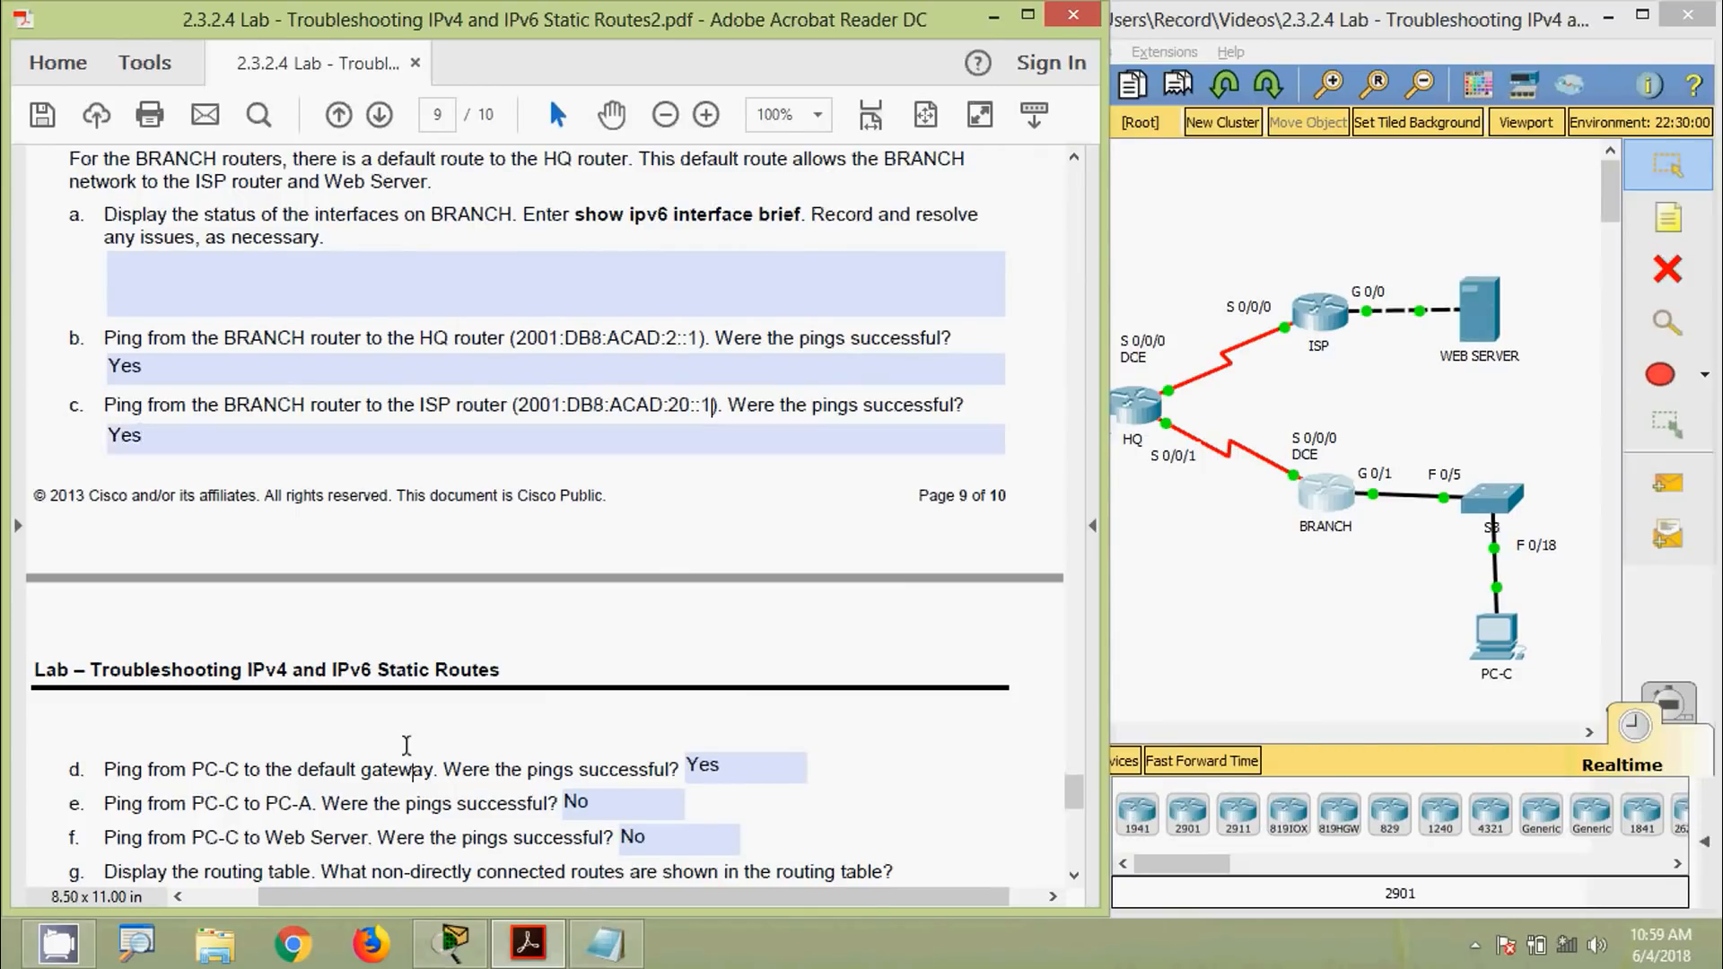
{"action": "scroll", "coordinate": [404, 745], "scroll_direction": "down", "scroll_amount": 3}
{"action": "scroll", "coordinate": [475, 668], "scroll_direction": "down", "scroll_amount": 1}
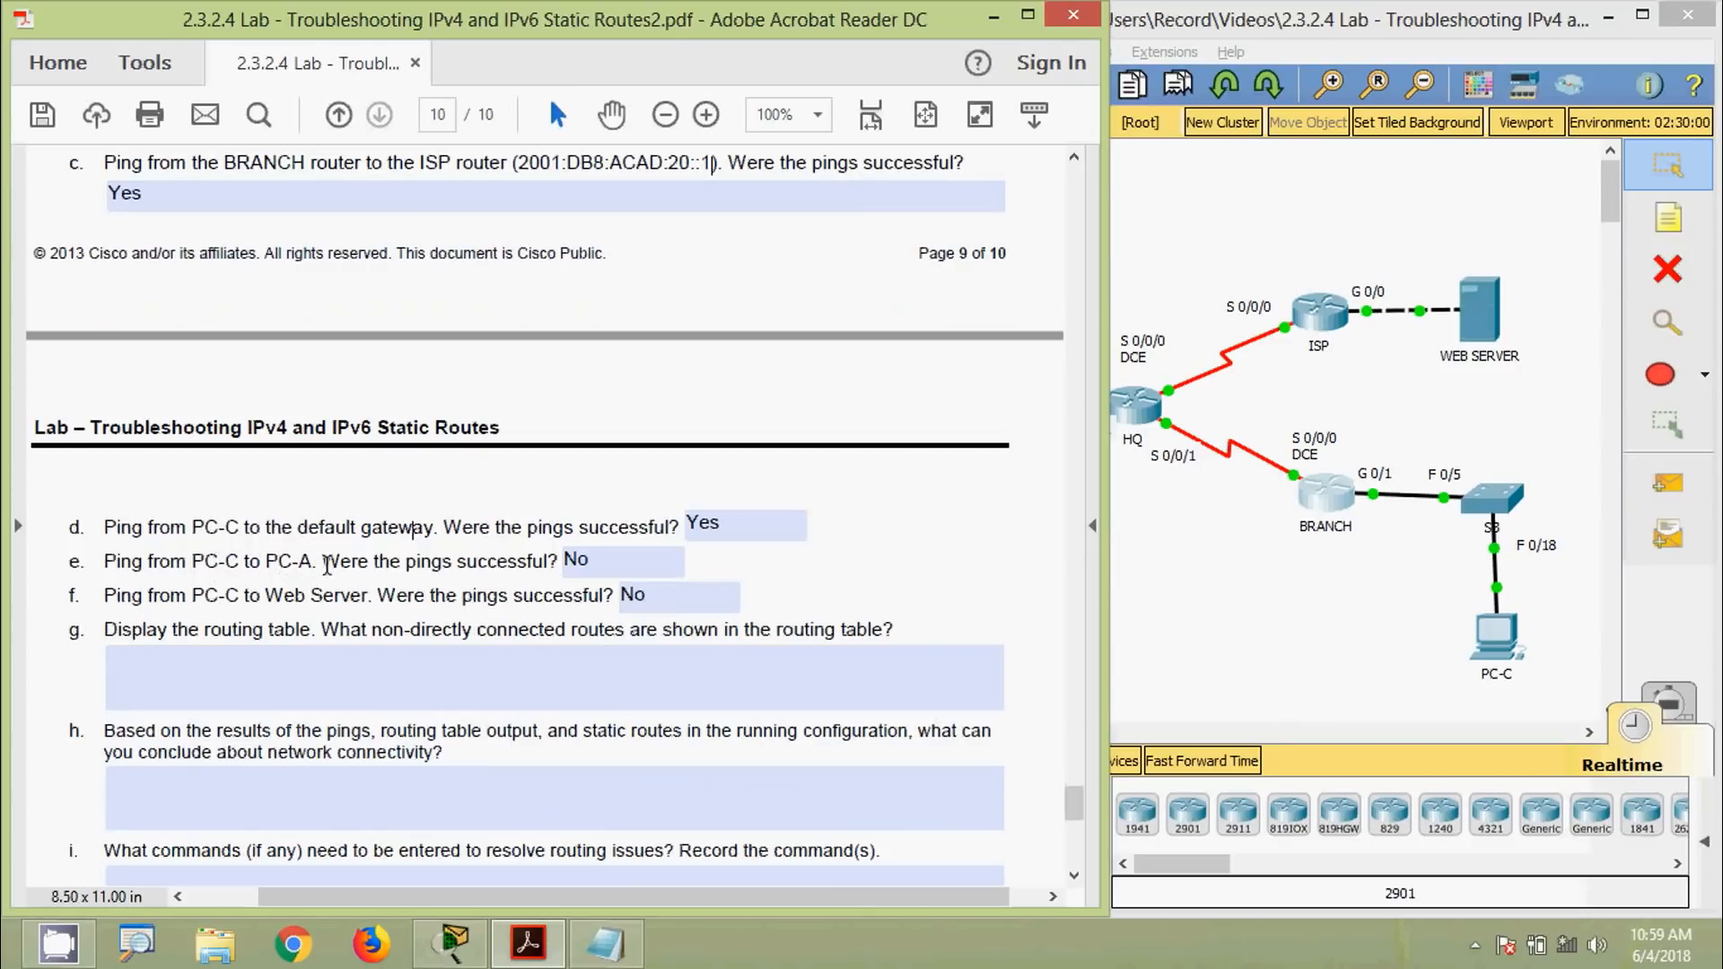
{"action": "left_click", "coordinate": [626, 556]}
Copy PC-A's IPv6 address 2001:DB8:ACAD::3 from its IP Configuration
{"action": "left_click", "coordinate": [1133, 577]}
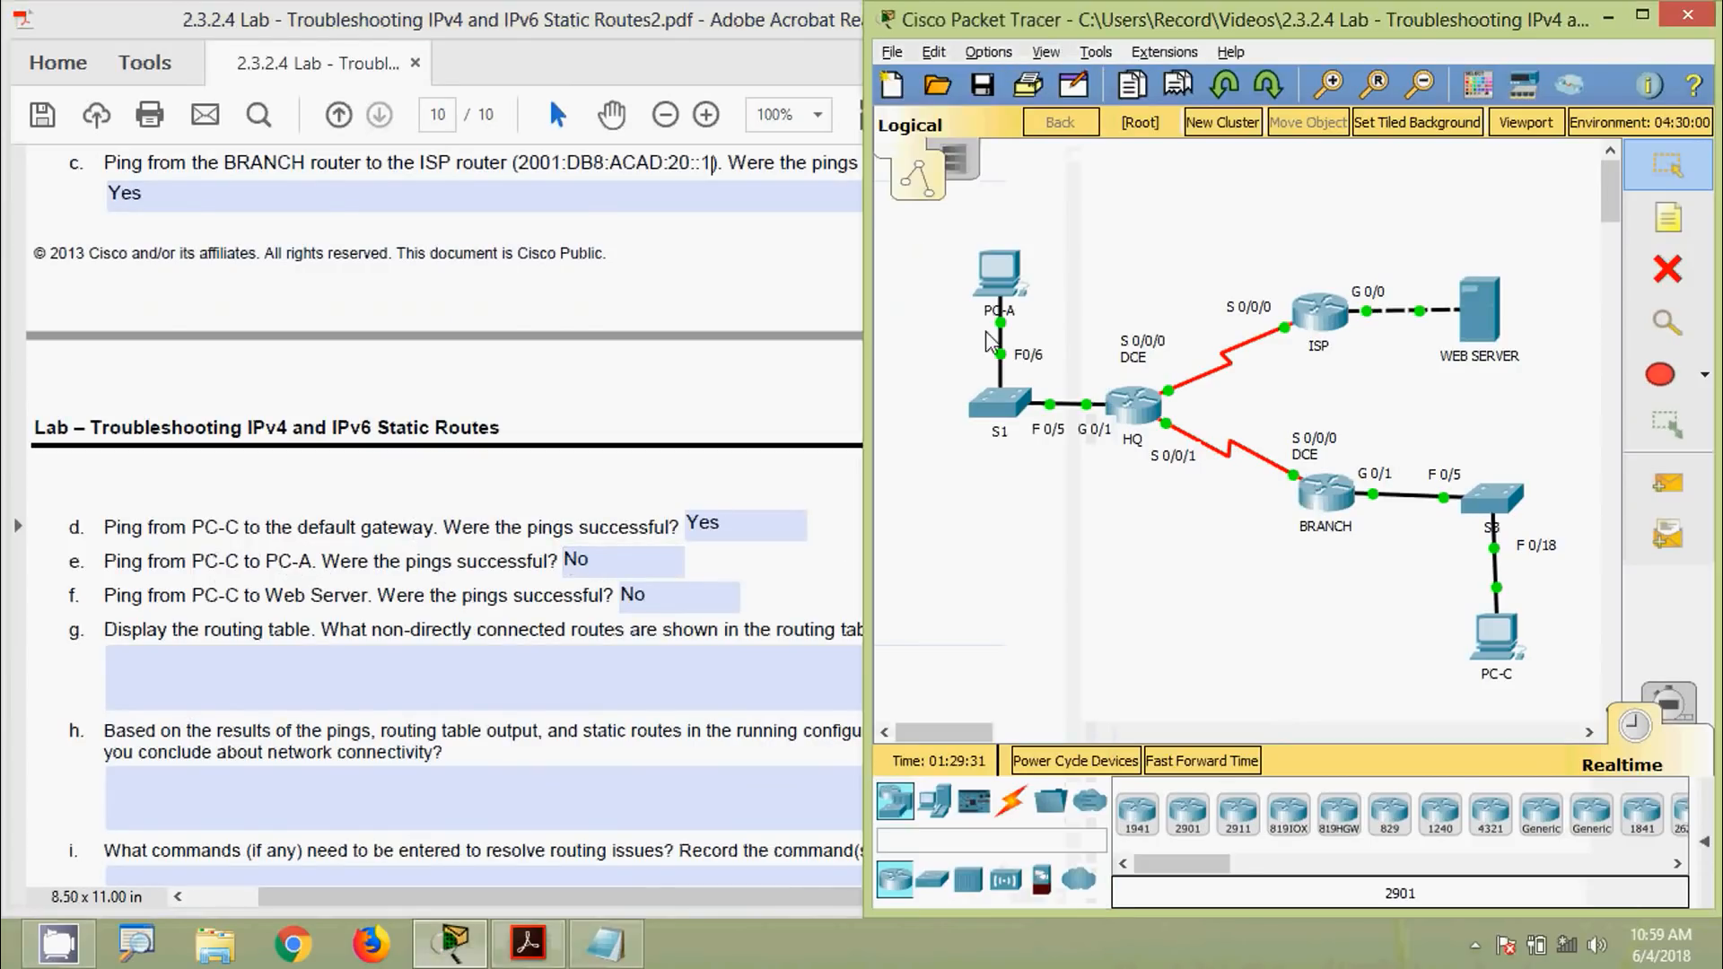
{"action": "left_click", "coordinate": [1012, 285]}
{"action": "left_click", "coordinate": [504, 299]}
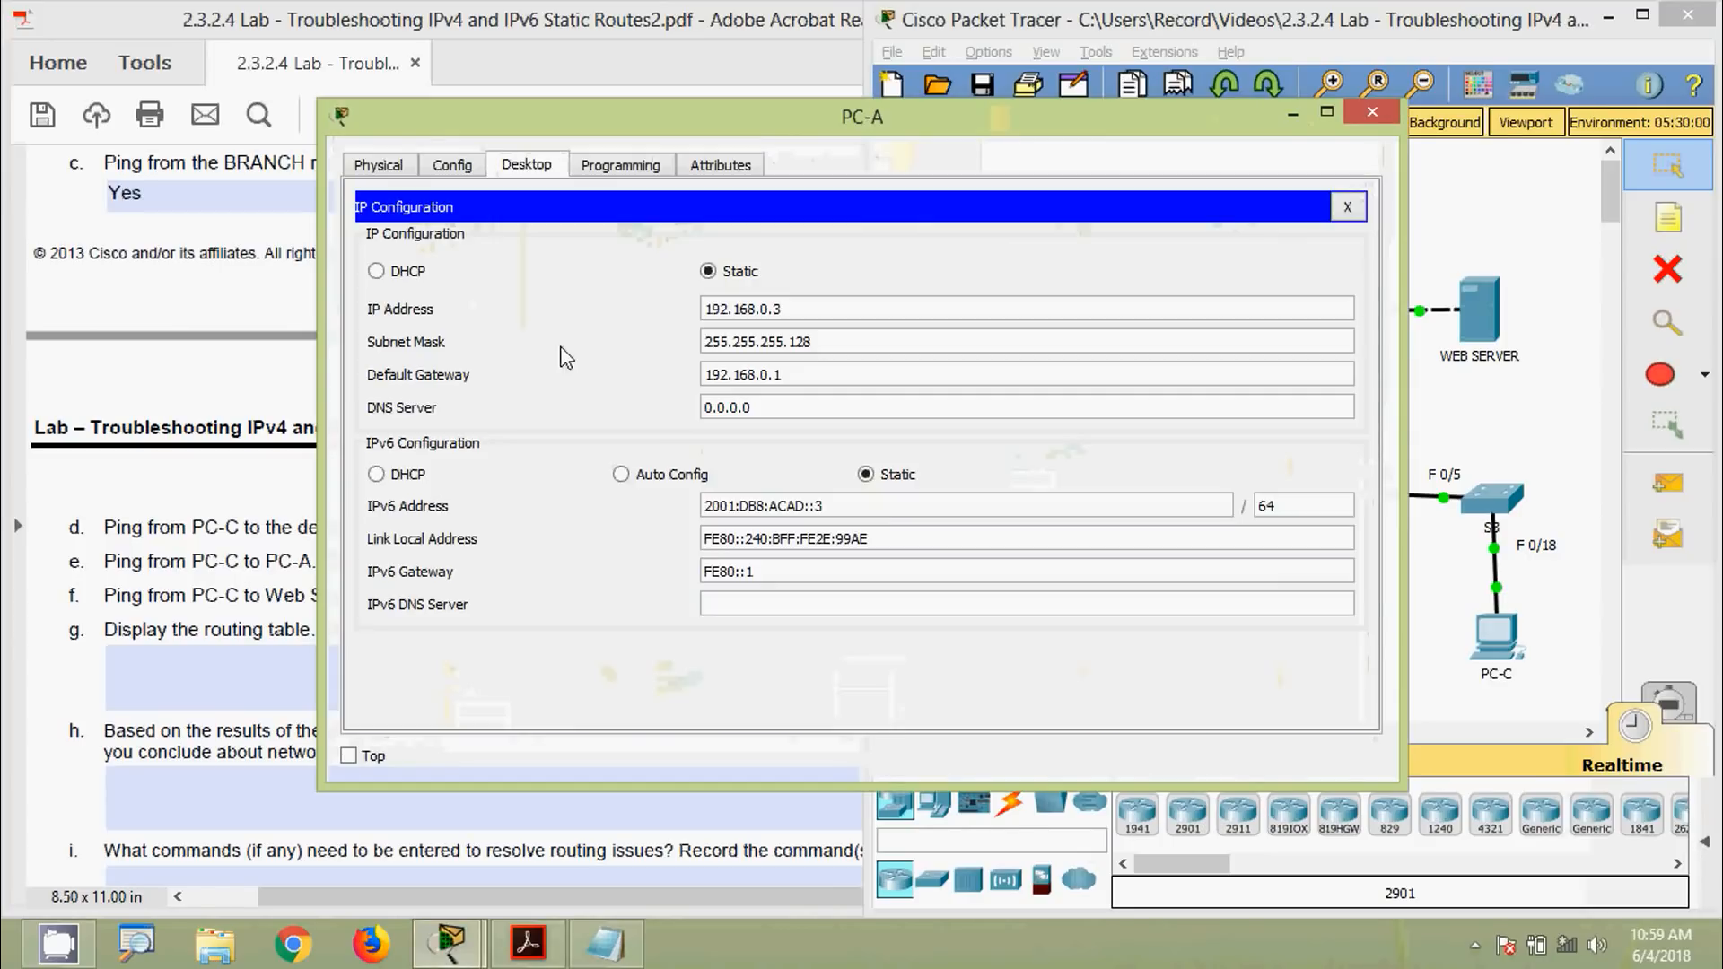
{"action": "left_click_drag", "start_coordinate": [835, 509], "coordinate": [630, 476]}
{"action": "key", "text": "super+c"}
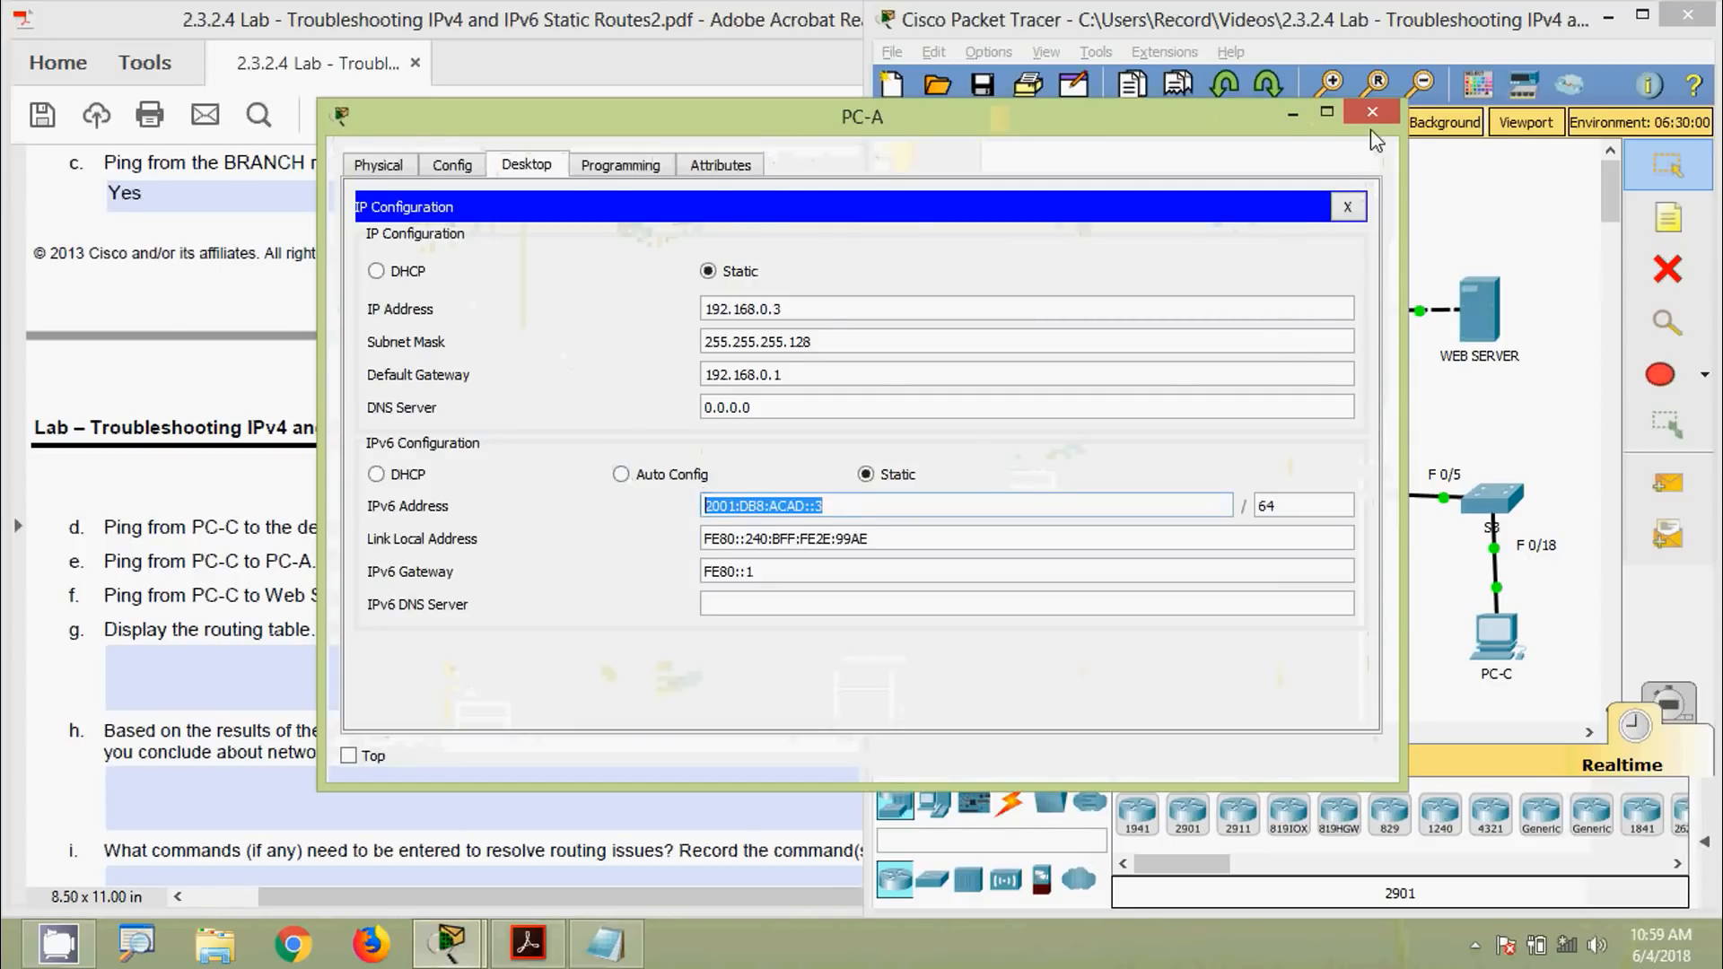
{"action": "left_click", "coordinate": [1366, 122]}
Ping 2001:DB8:ACAD::3 from PC-C's Command Prompt, confirming 0% loss
{"action": "left_click", "coordinate": [1494, 638]}
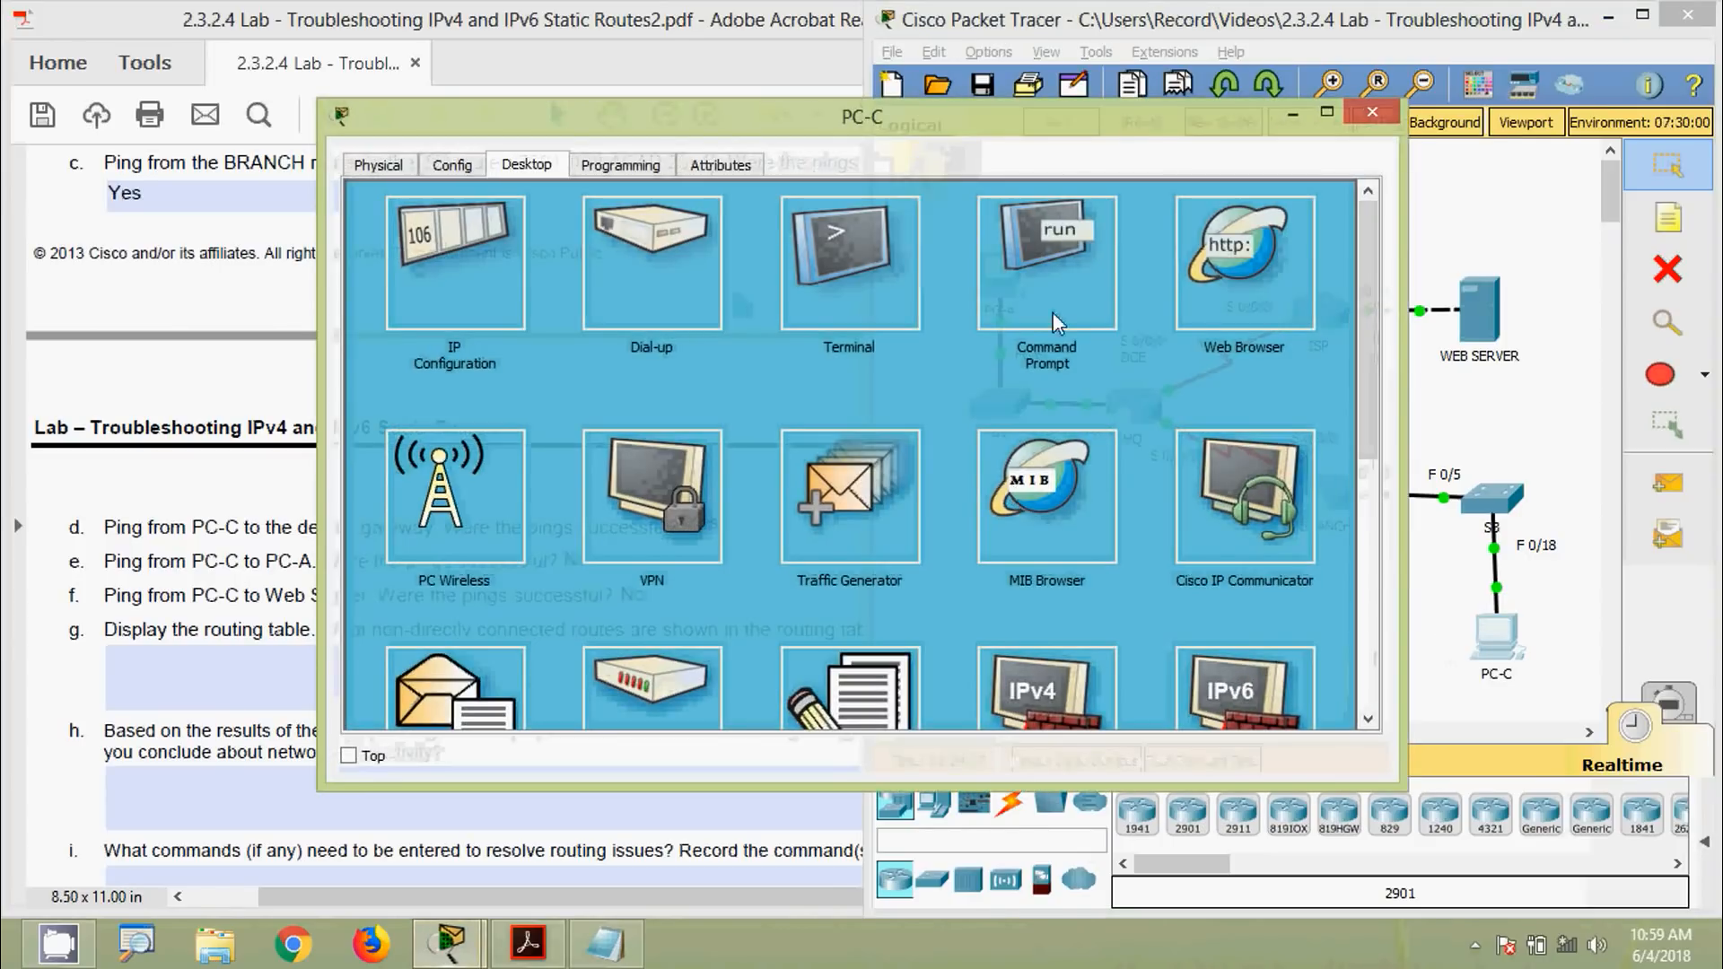
{"action": "left_click", "coordinate": [1052, 311]}
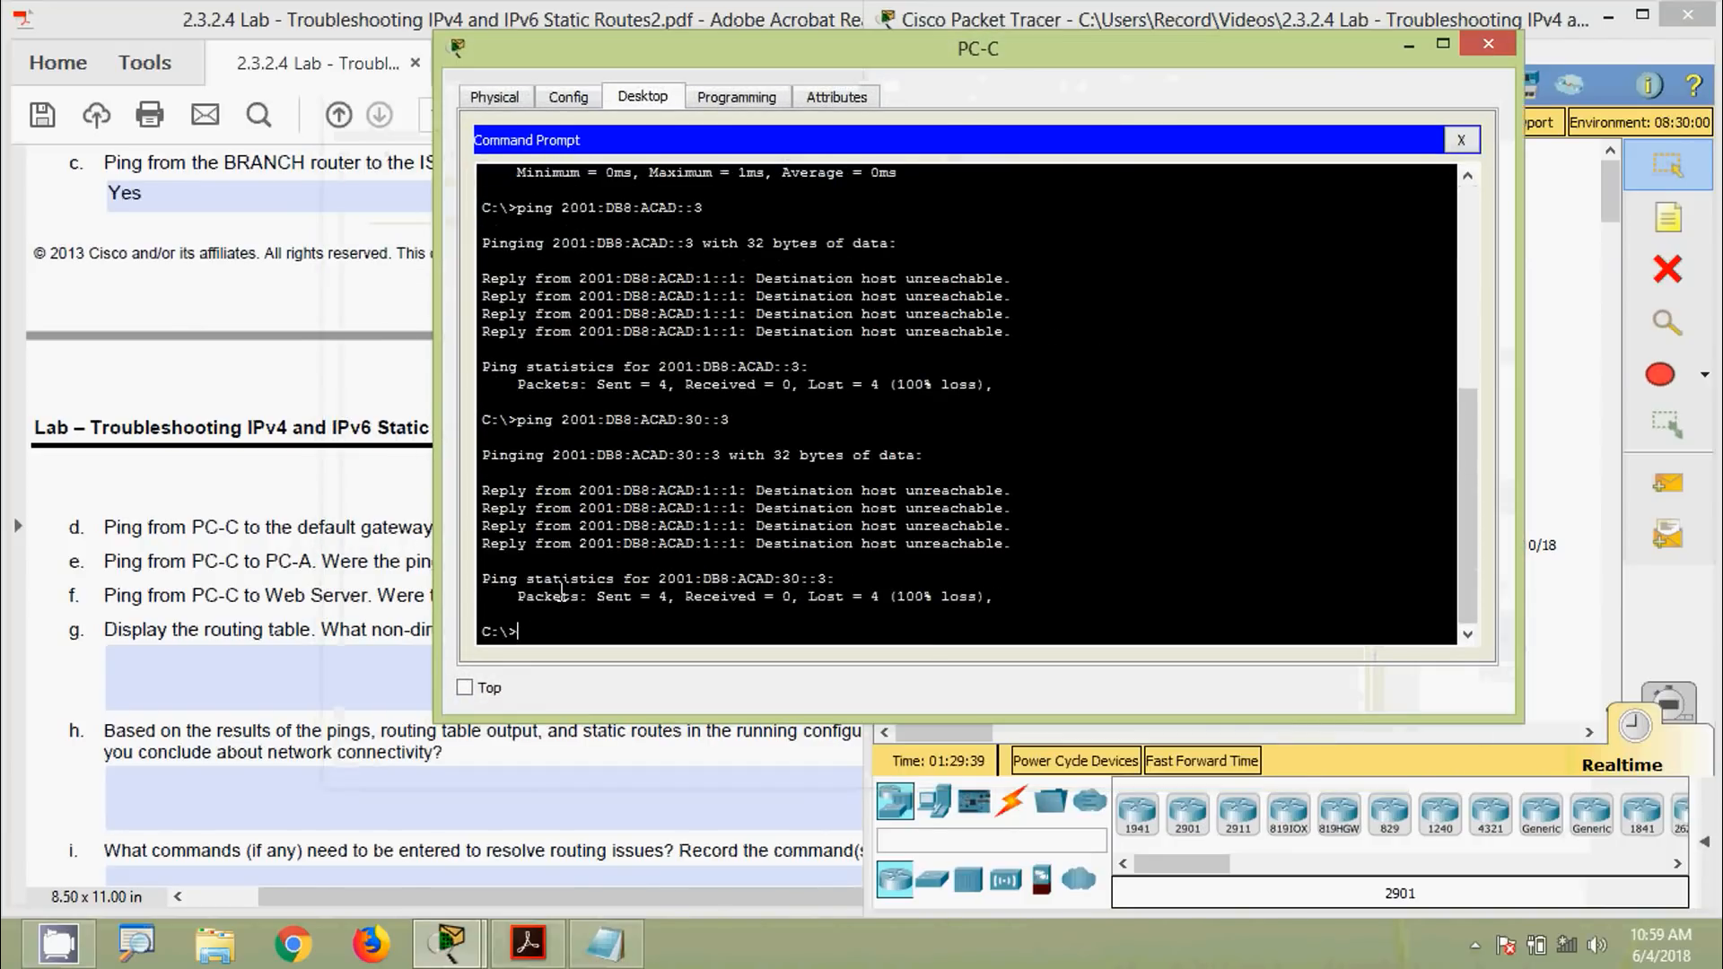
{"action": "type", "text": "ping"}
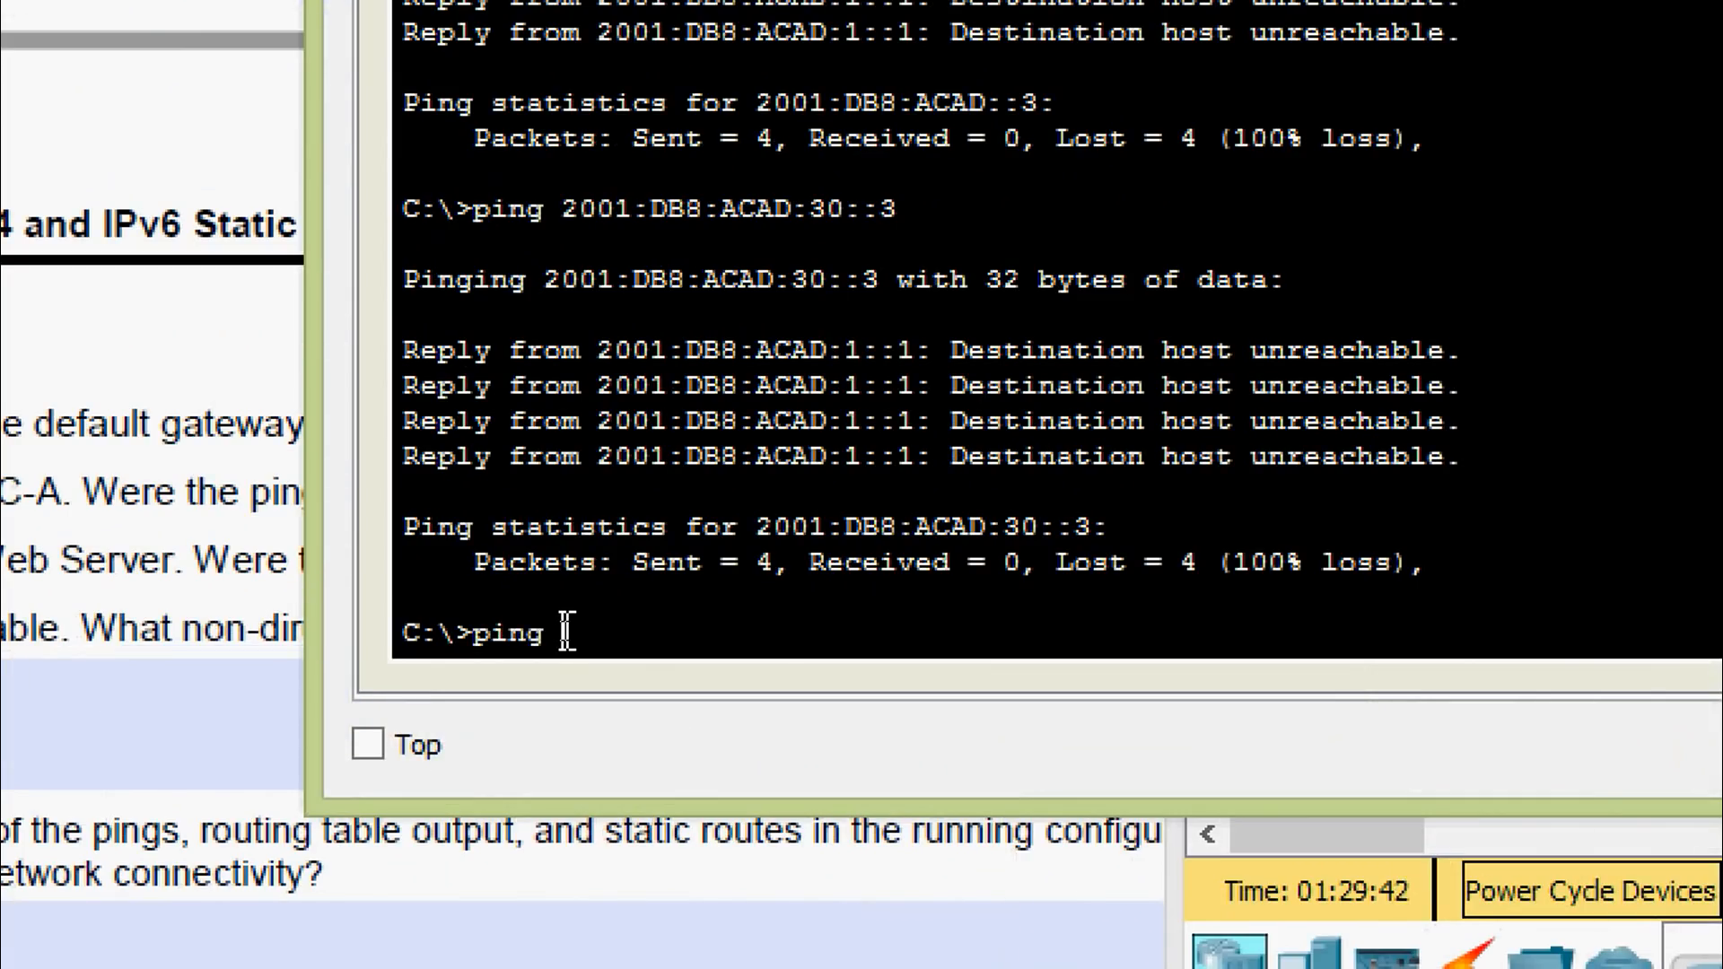
{"action": "right_click", "coordinate": [565, 635]}
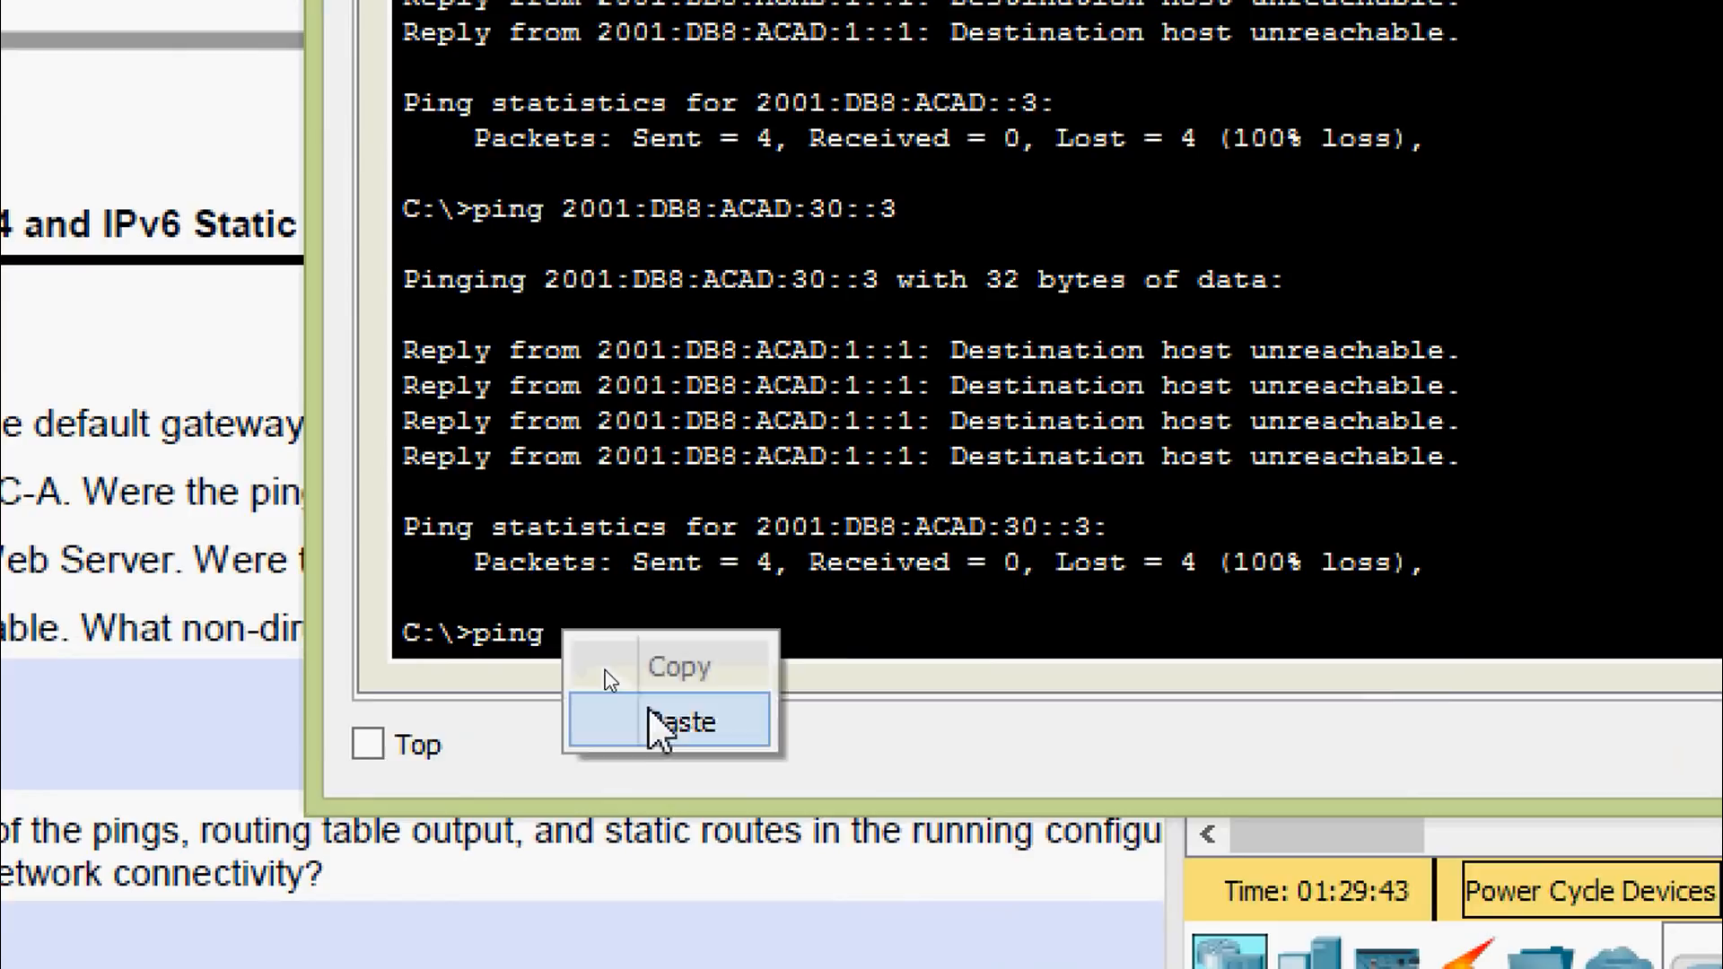
{"action": "left_click", "coordinate": [665, 721]}
{"action": "key", "text": "Return"}
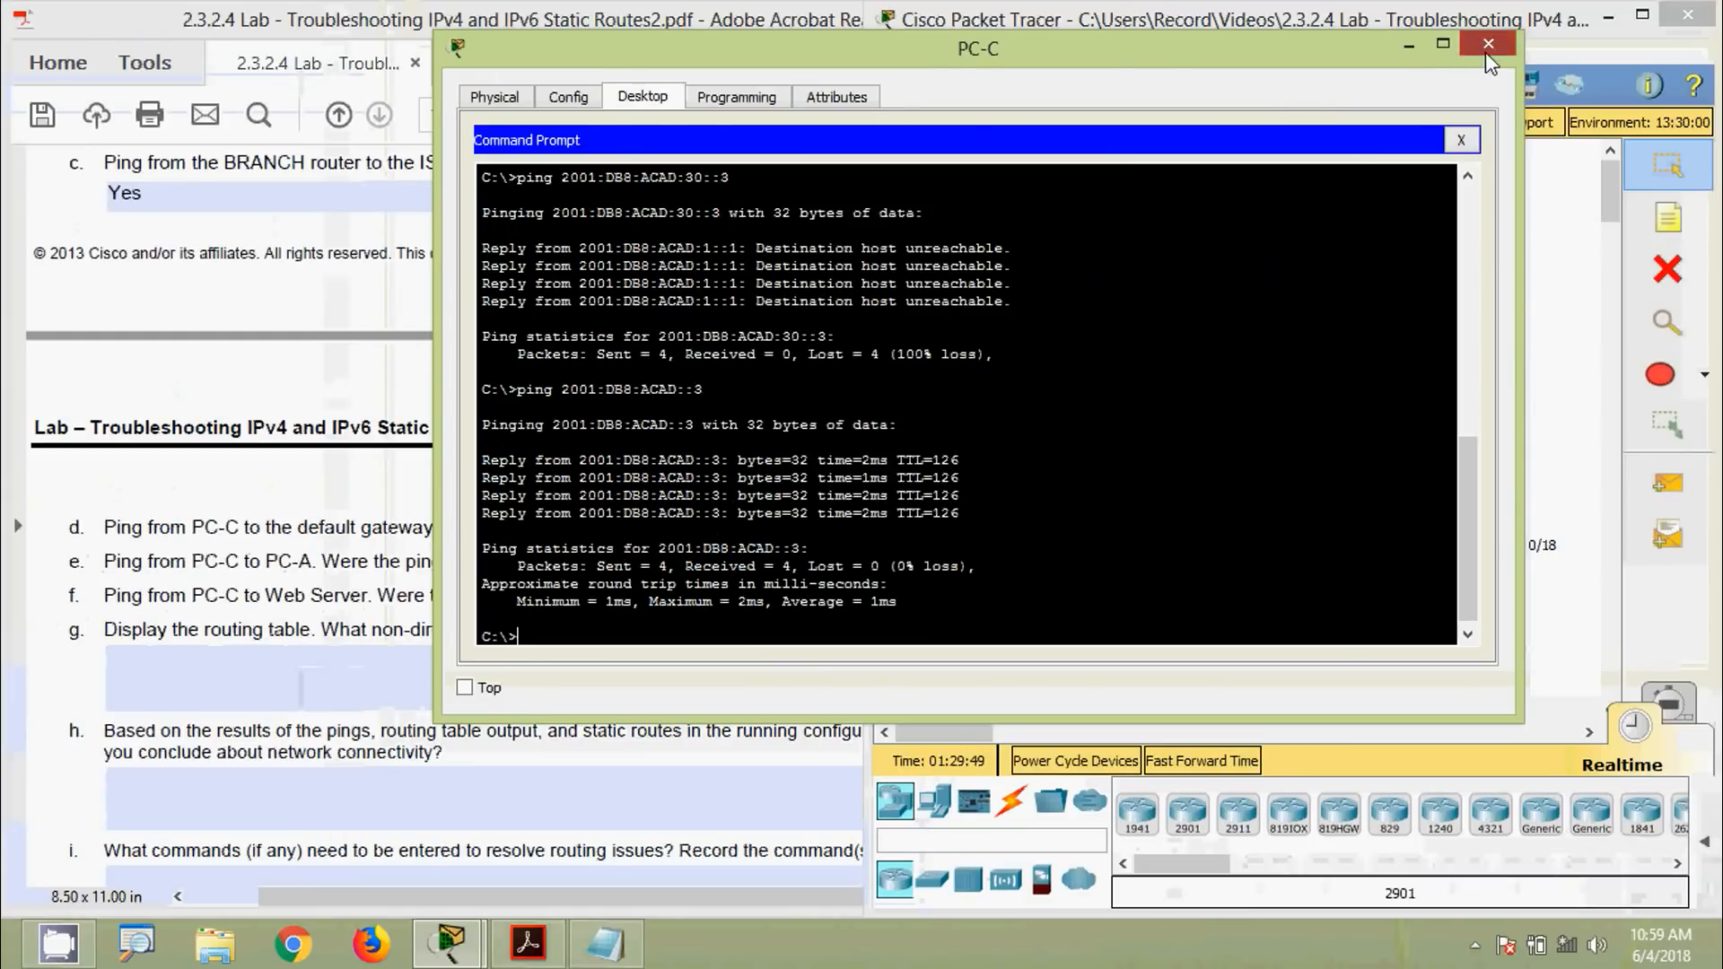
{"action": "left_click", "coordinate": [1487, 44]}
Change question e's answer from No to Yes in the lab handout
{"action": "left_click", "coordinate": [604, 561]}
{"action": "key", "text": "ctrl+a"}
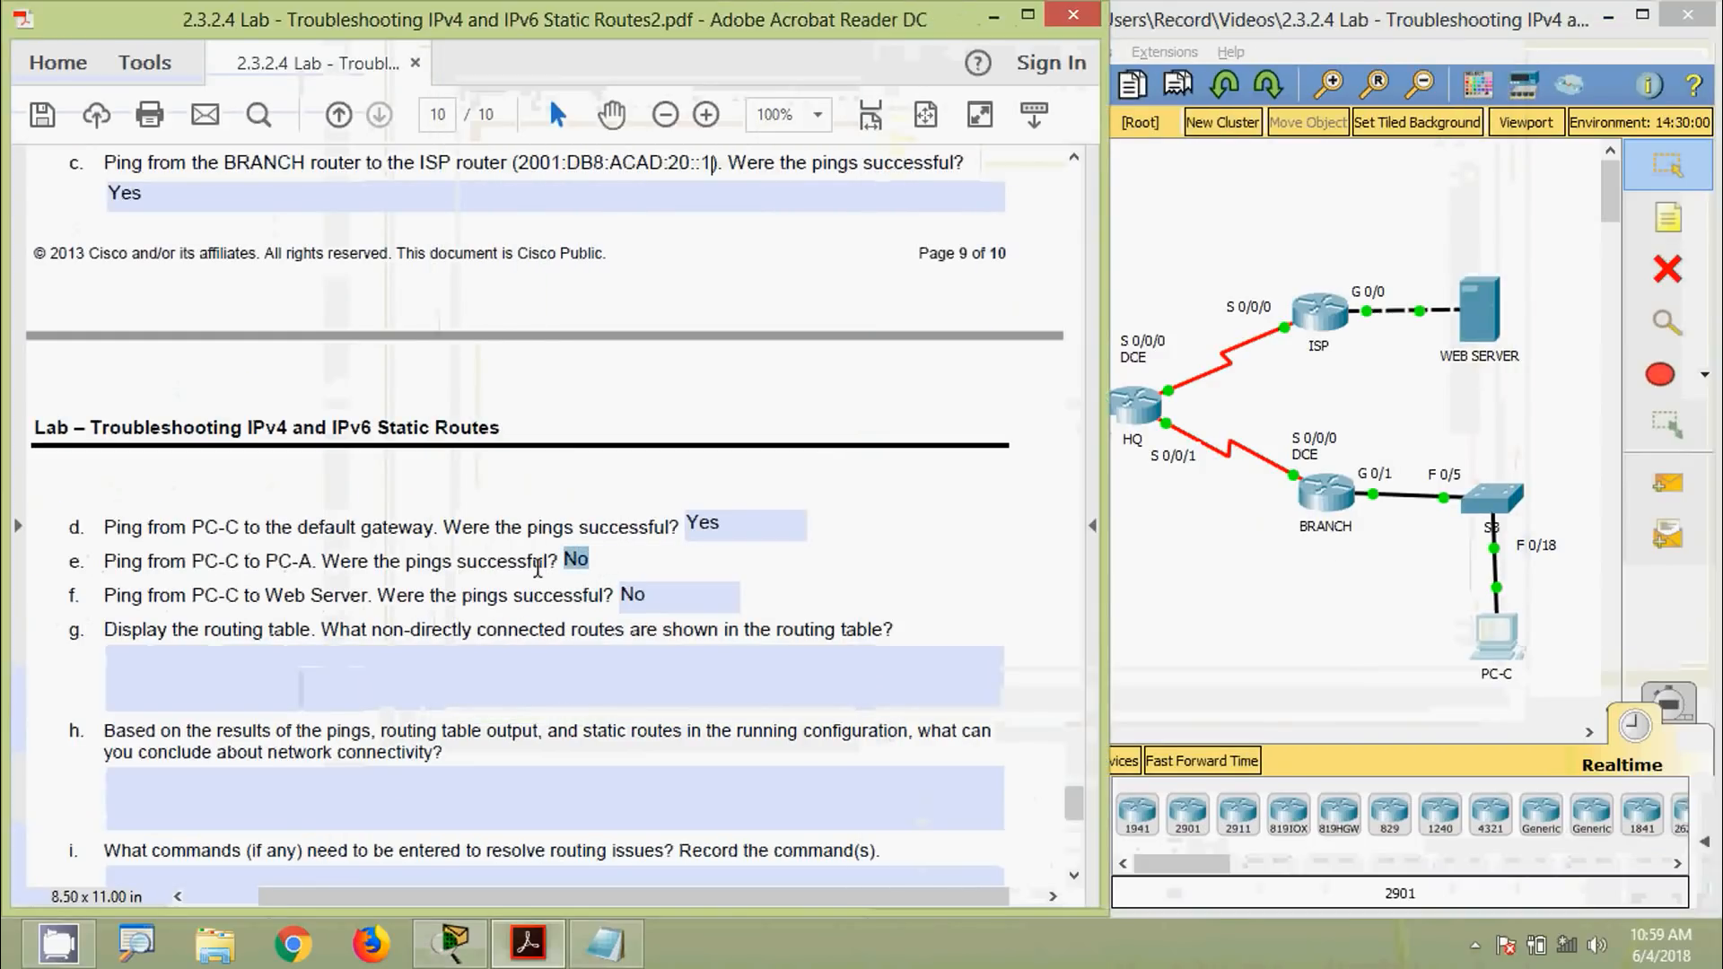
{"action": "type", "text": "Yes"}
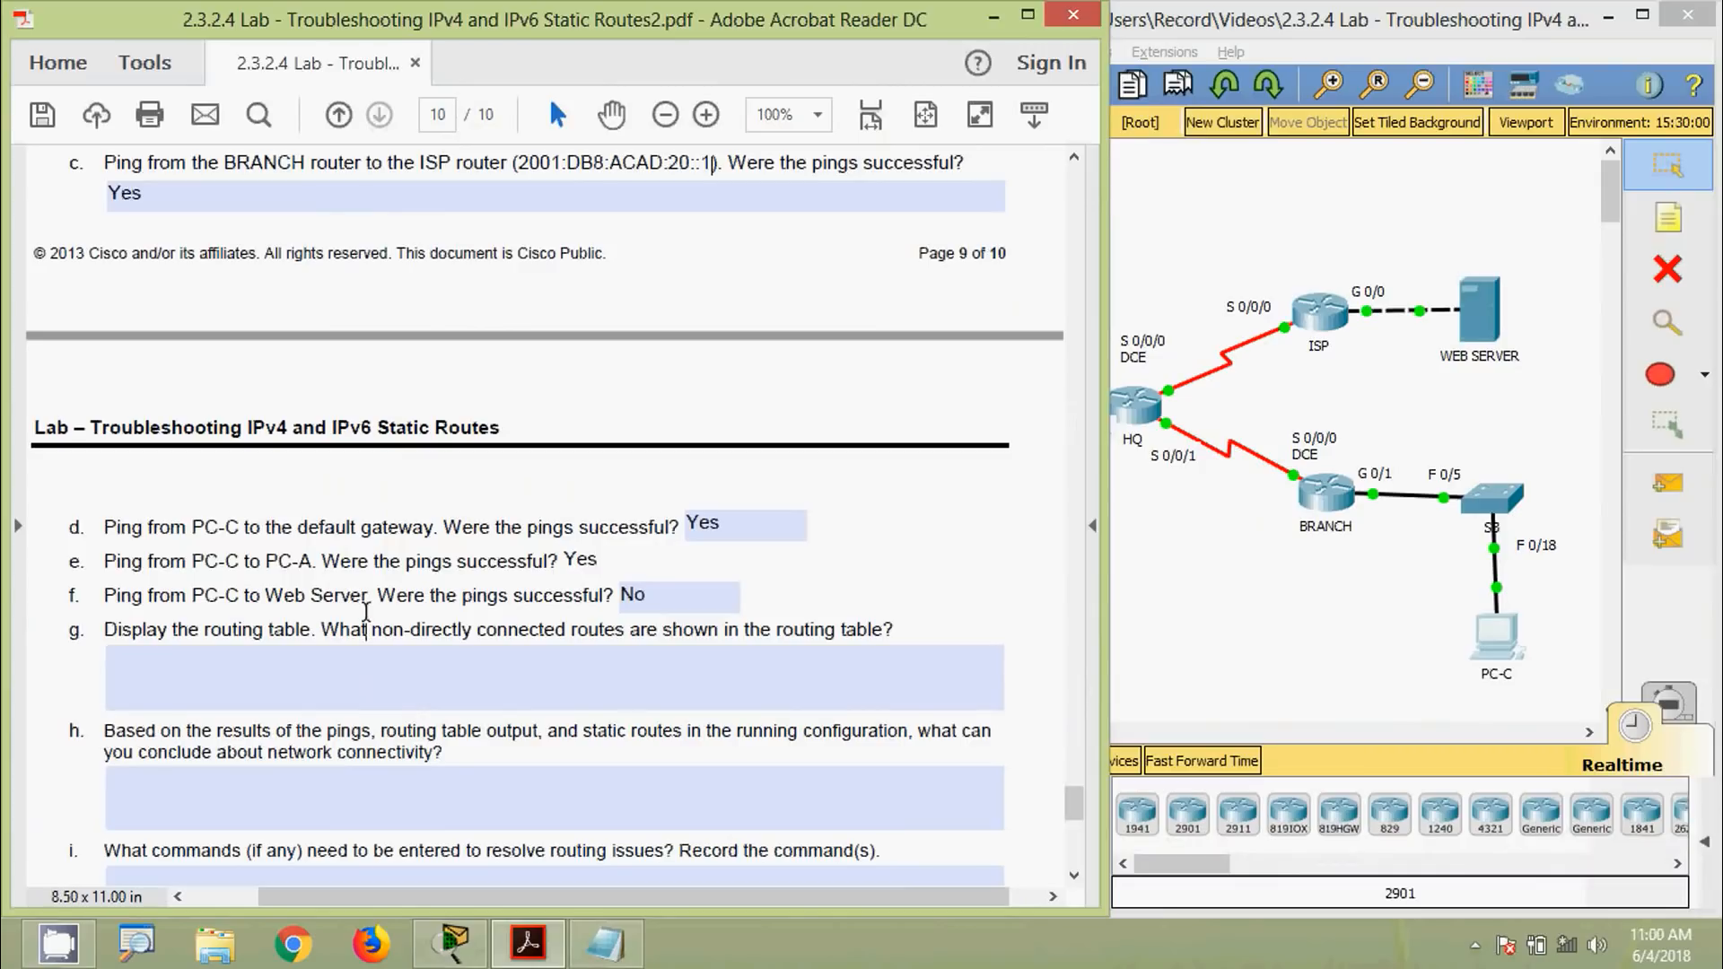
{"action": "left_click", "coordinate": [365, 629]}
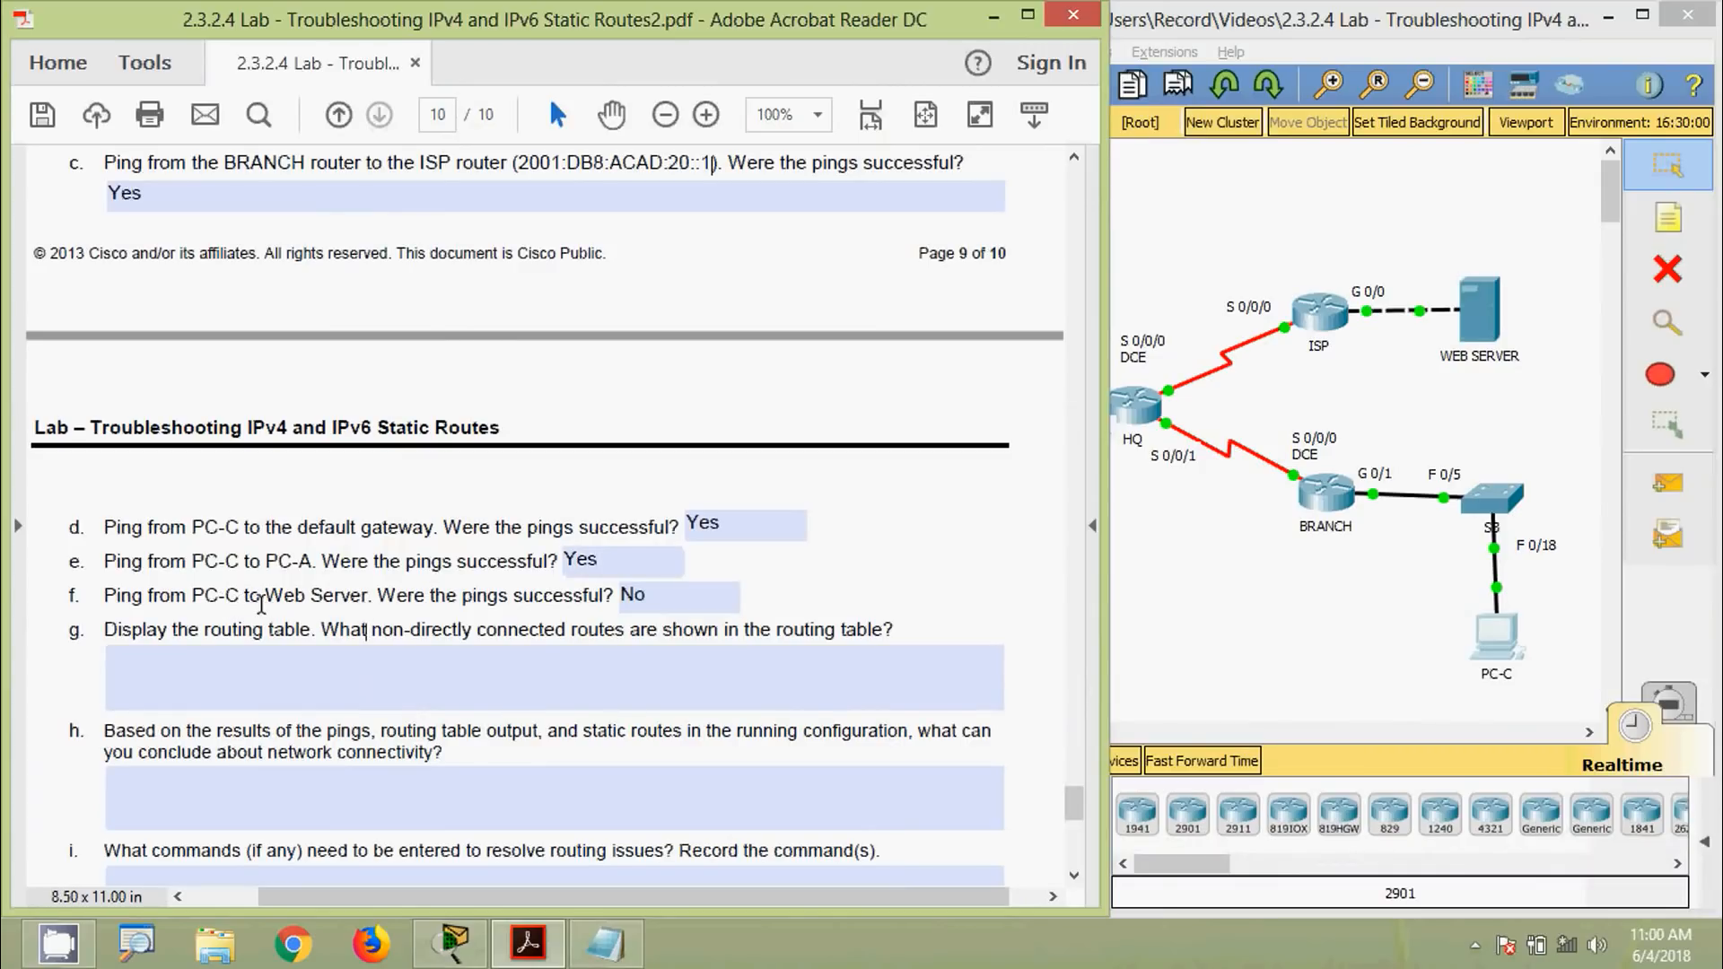
{"action": "left_click", "coordinate": [1489, 310]}
Copy the Web Server's IPv6 address 2001:DB8:ACAD:30::3 from its IP Configuration
{"action": "left_click", "coordinate": [1489, 311]}
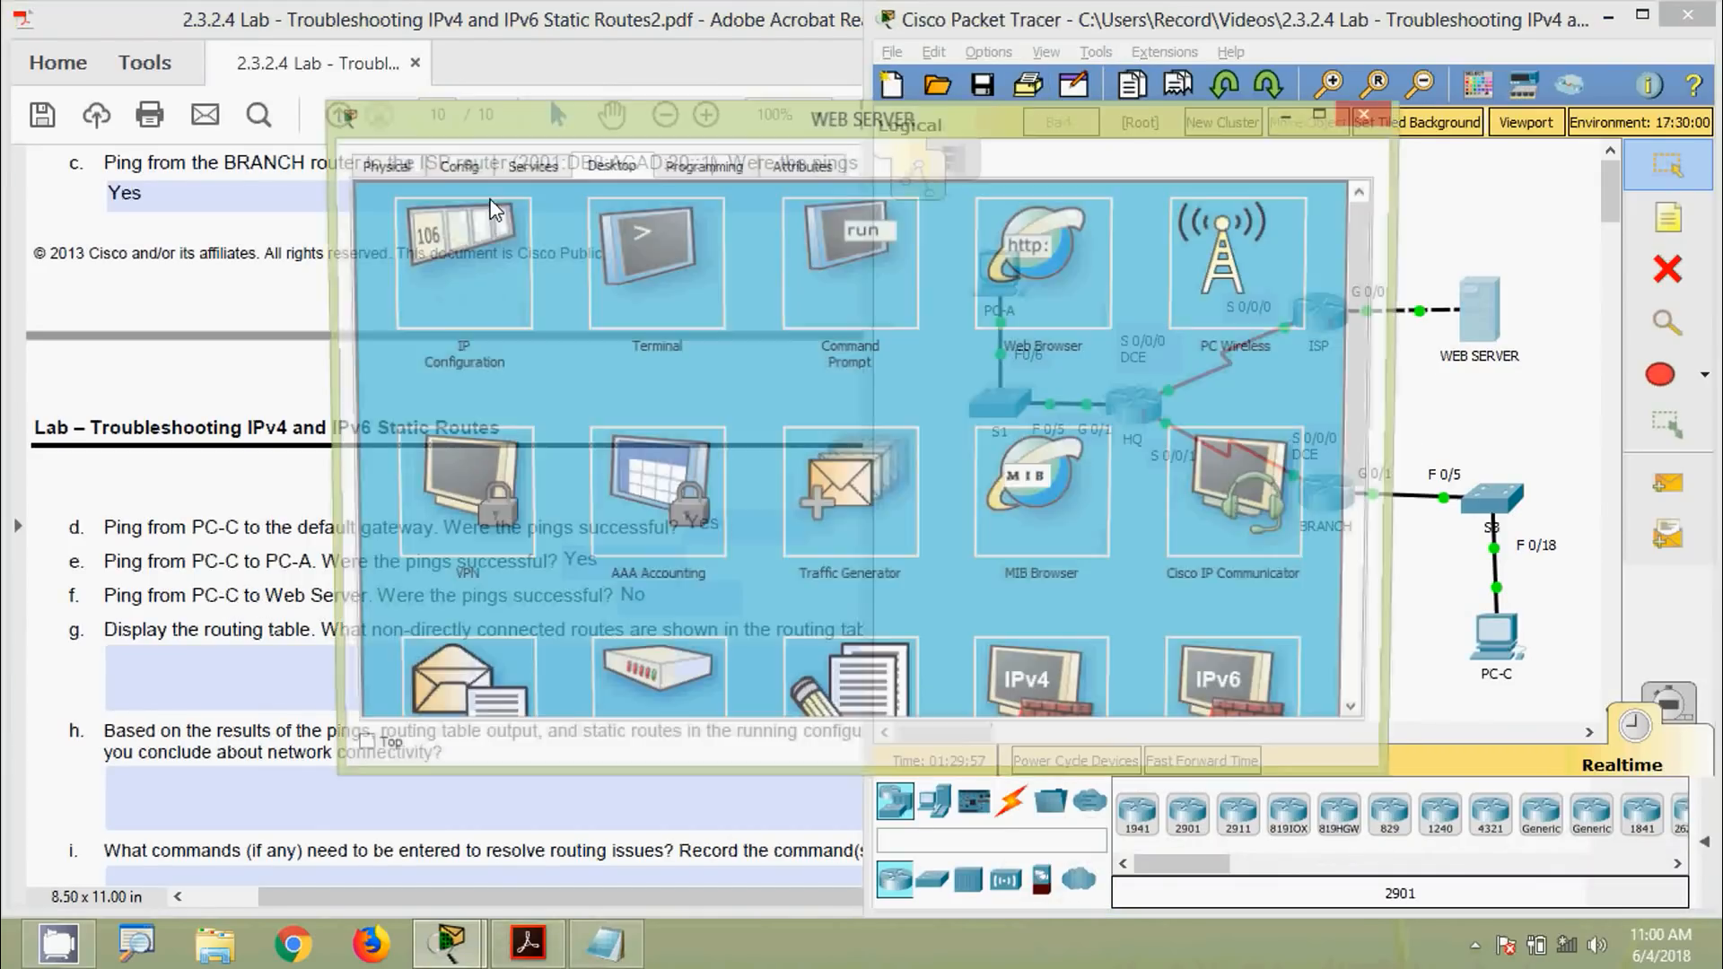
{"action": "left_click", "coordinate": [442, 246]}
{"action": "left_click_drag", "start_coordinate": [844, 505], "coordinate": [696, 510]}
{"action": "key", "text": "super+c"}
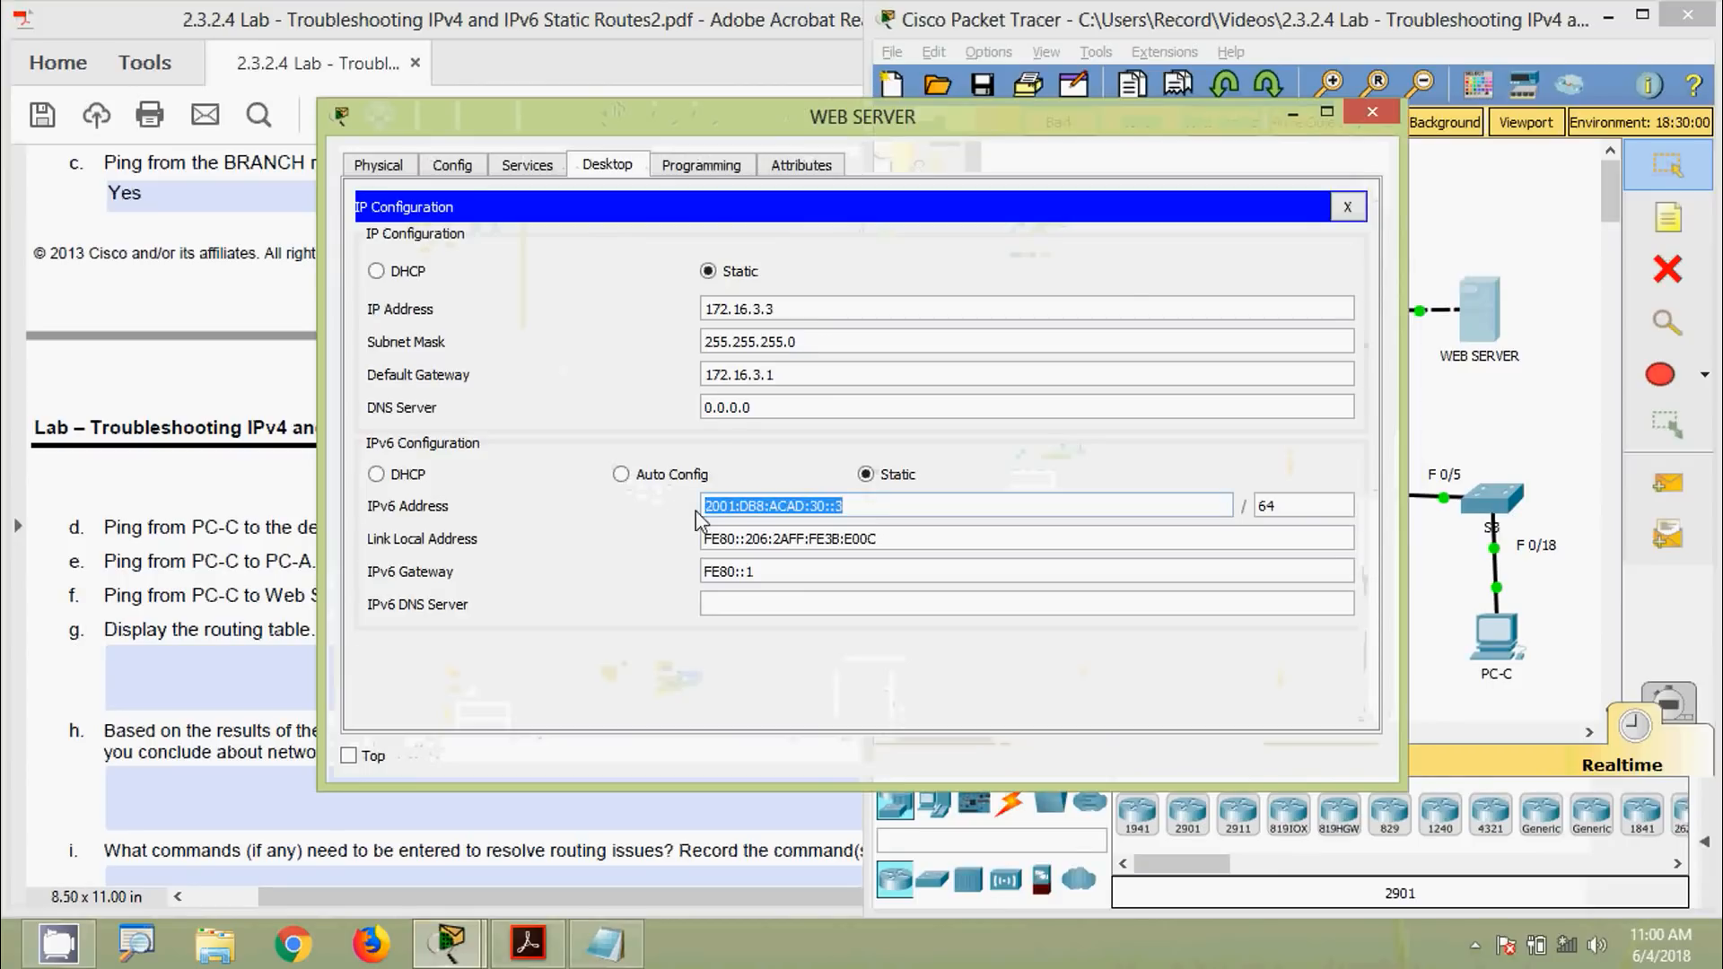
{"action": "left_click", "coordinate": [1353, 107]}
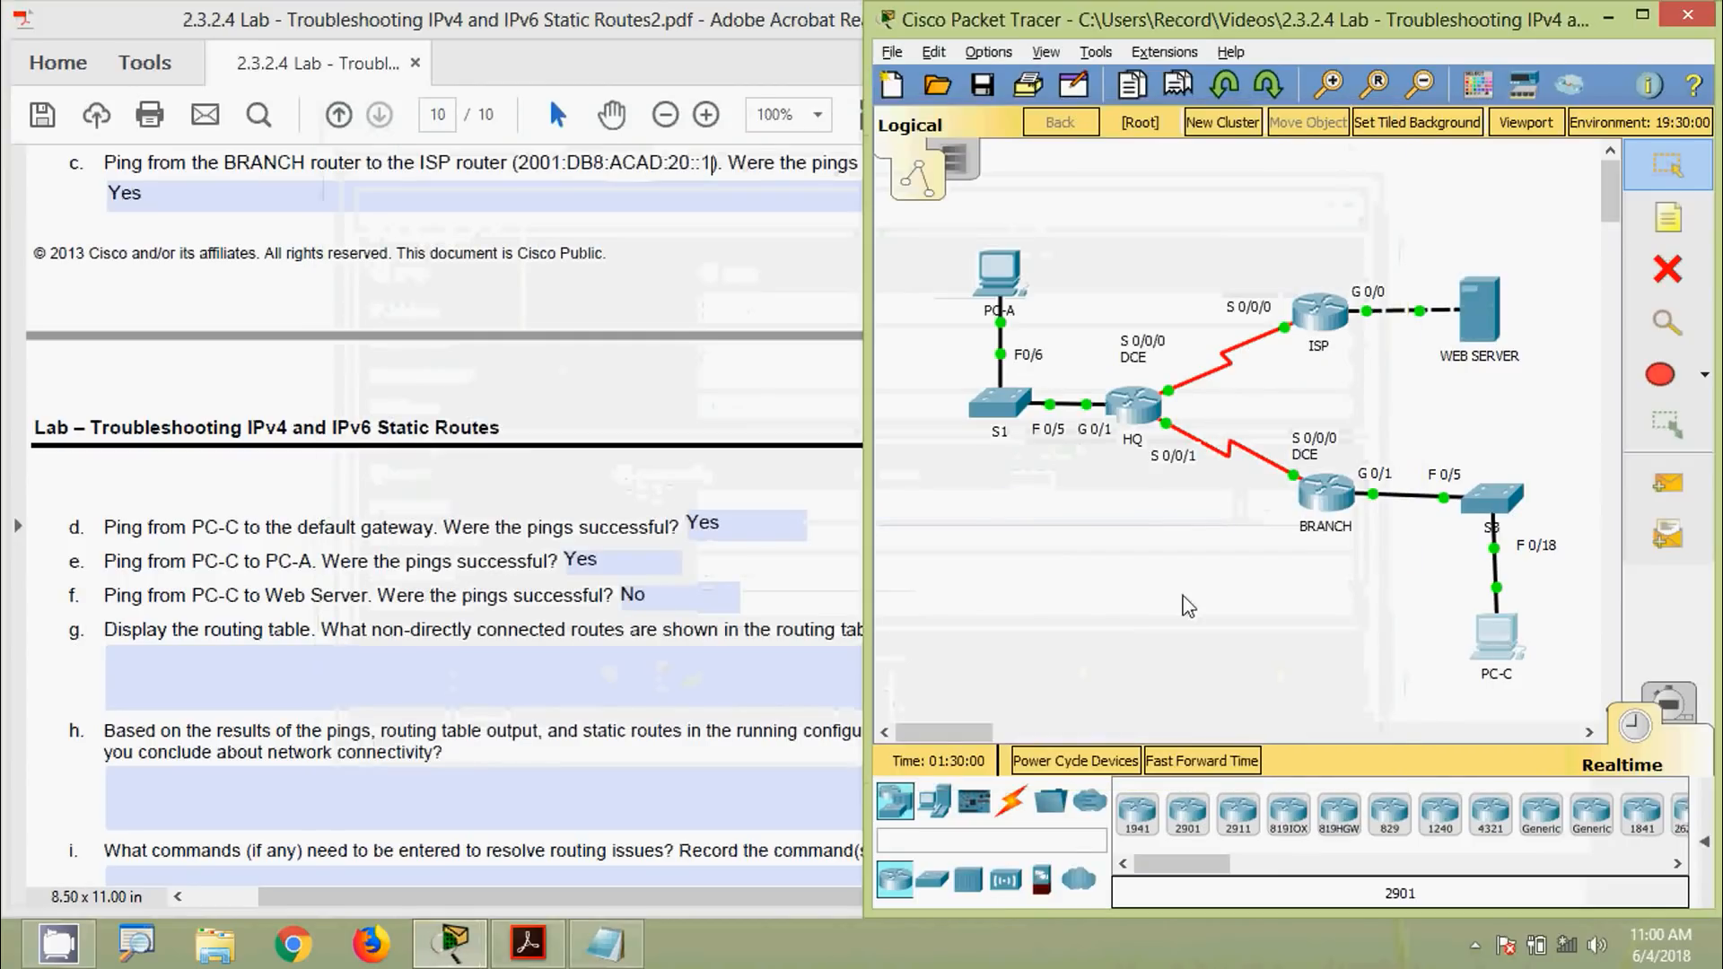
Ping 2001:DB8:ACAD:30::3 from PC-C's Command Prompt successfully
{"action": "left_click", "coordinate": [1499, 635]}
{"action": "left_click", "coordinate": [1008, 300]}
{"action": "left_click_drag", "start_coordinate": [800, 131], "coordinate": [820, 115]}
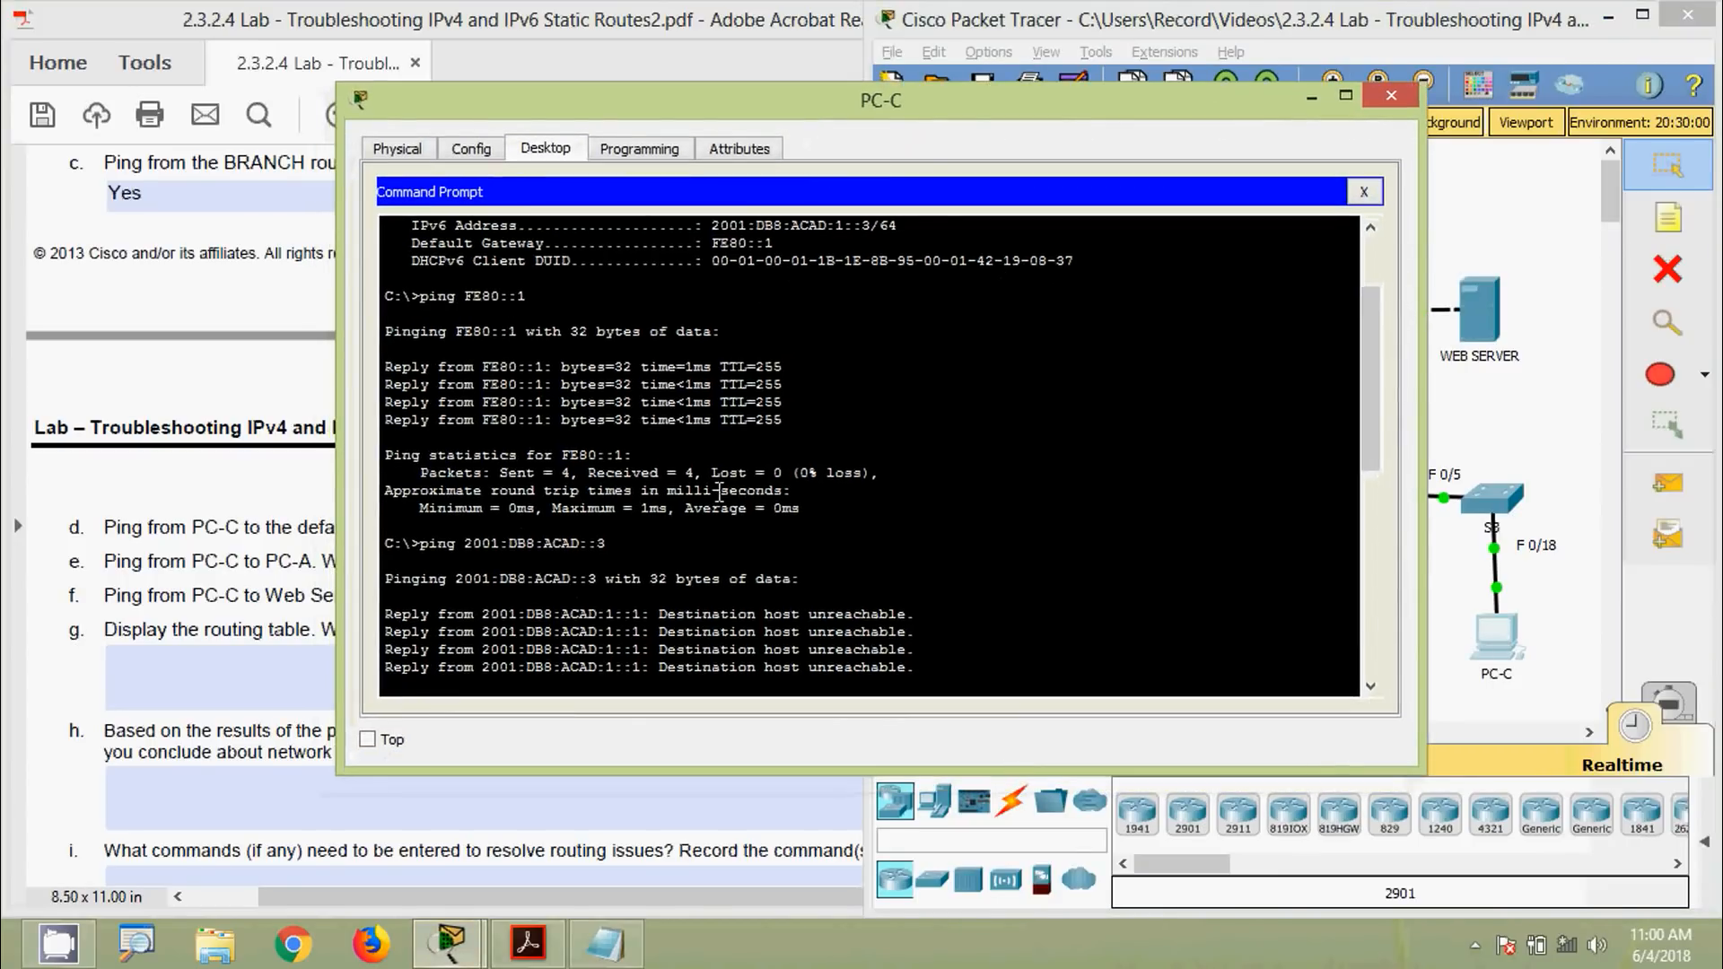
{"action": "scroll", "coordinate": [483, 639], "scroll_direction": "down", "scroll_amount": 7}
{"action": "left_click", "coordinate": [443, 674]}
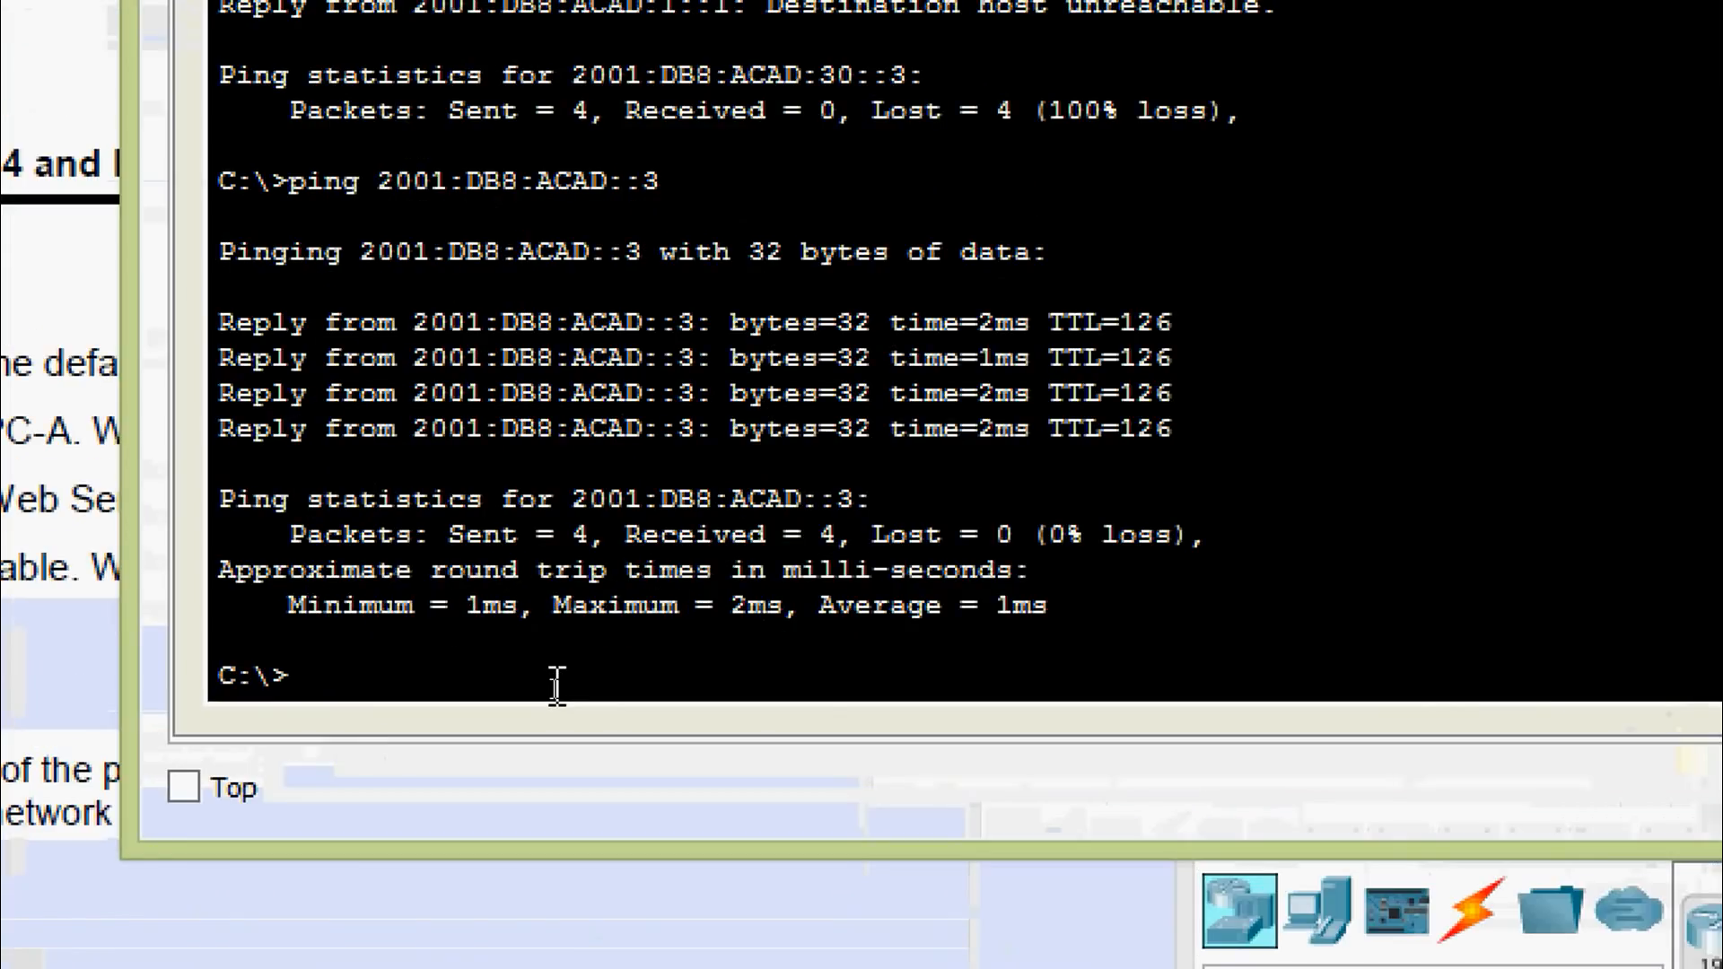
{"action": "type", "text": "ping"}
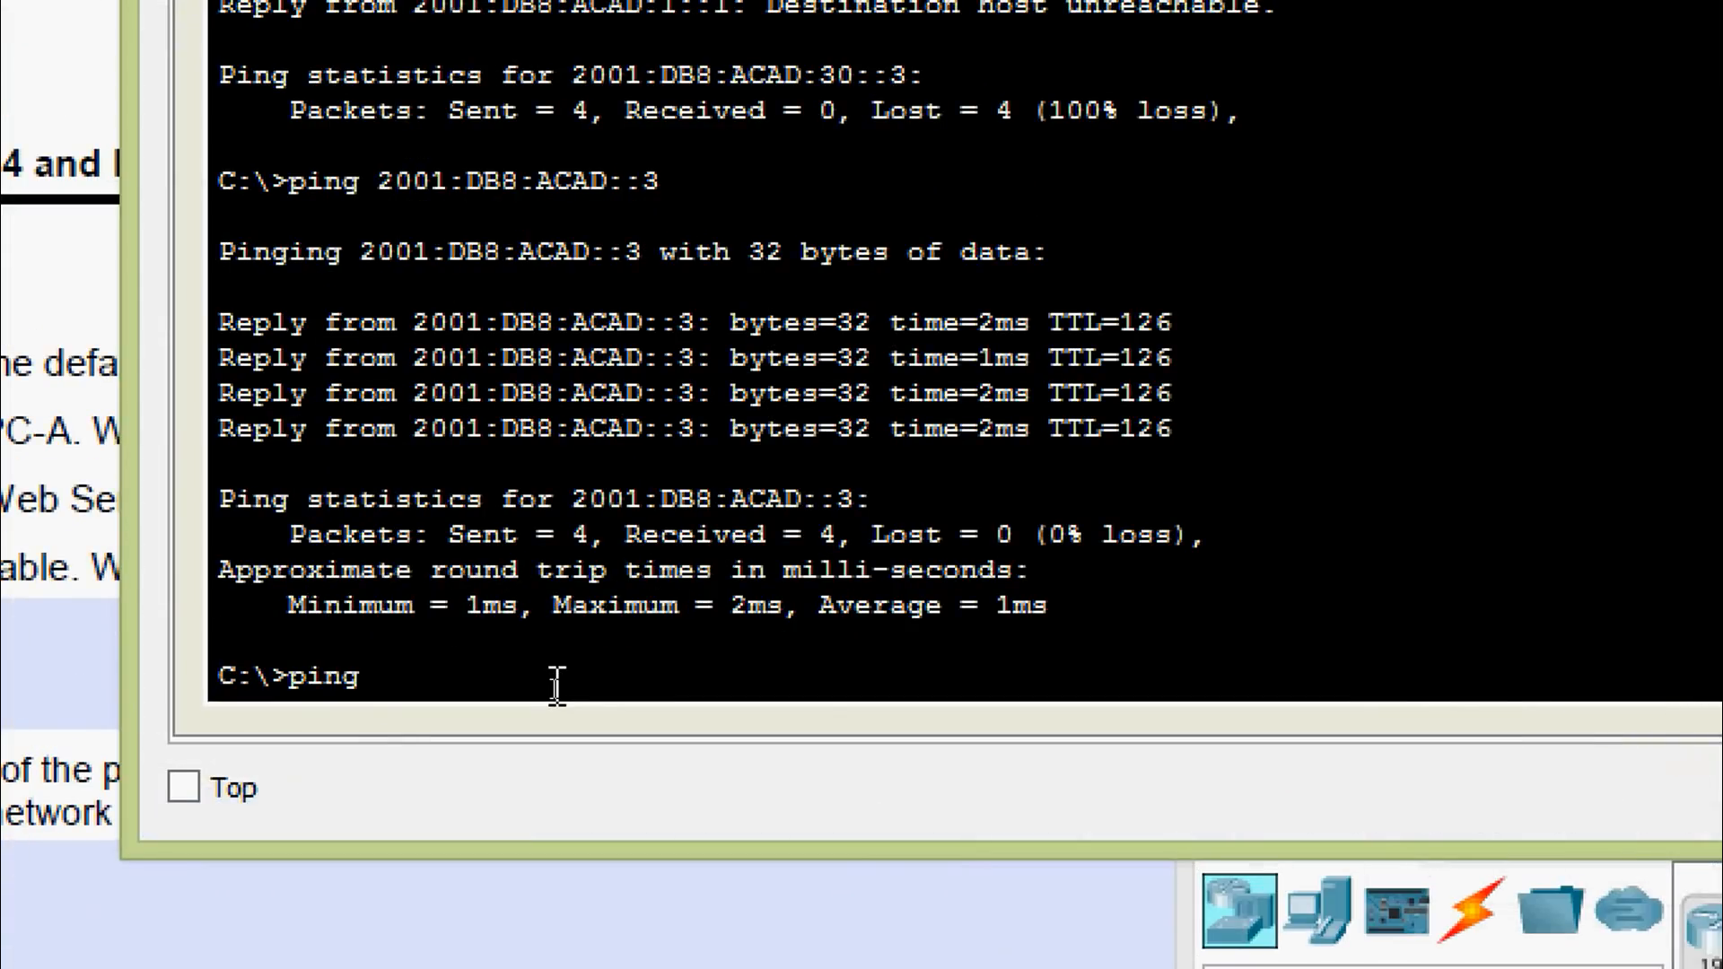
{"action": "right_click", "coordinate": [556, 682]}
{"action": "left_click", "coordinate": [592, 745]}
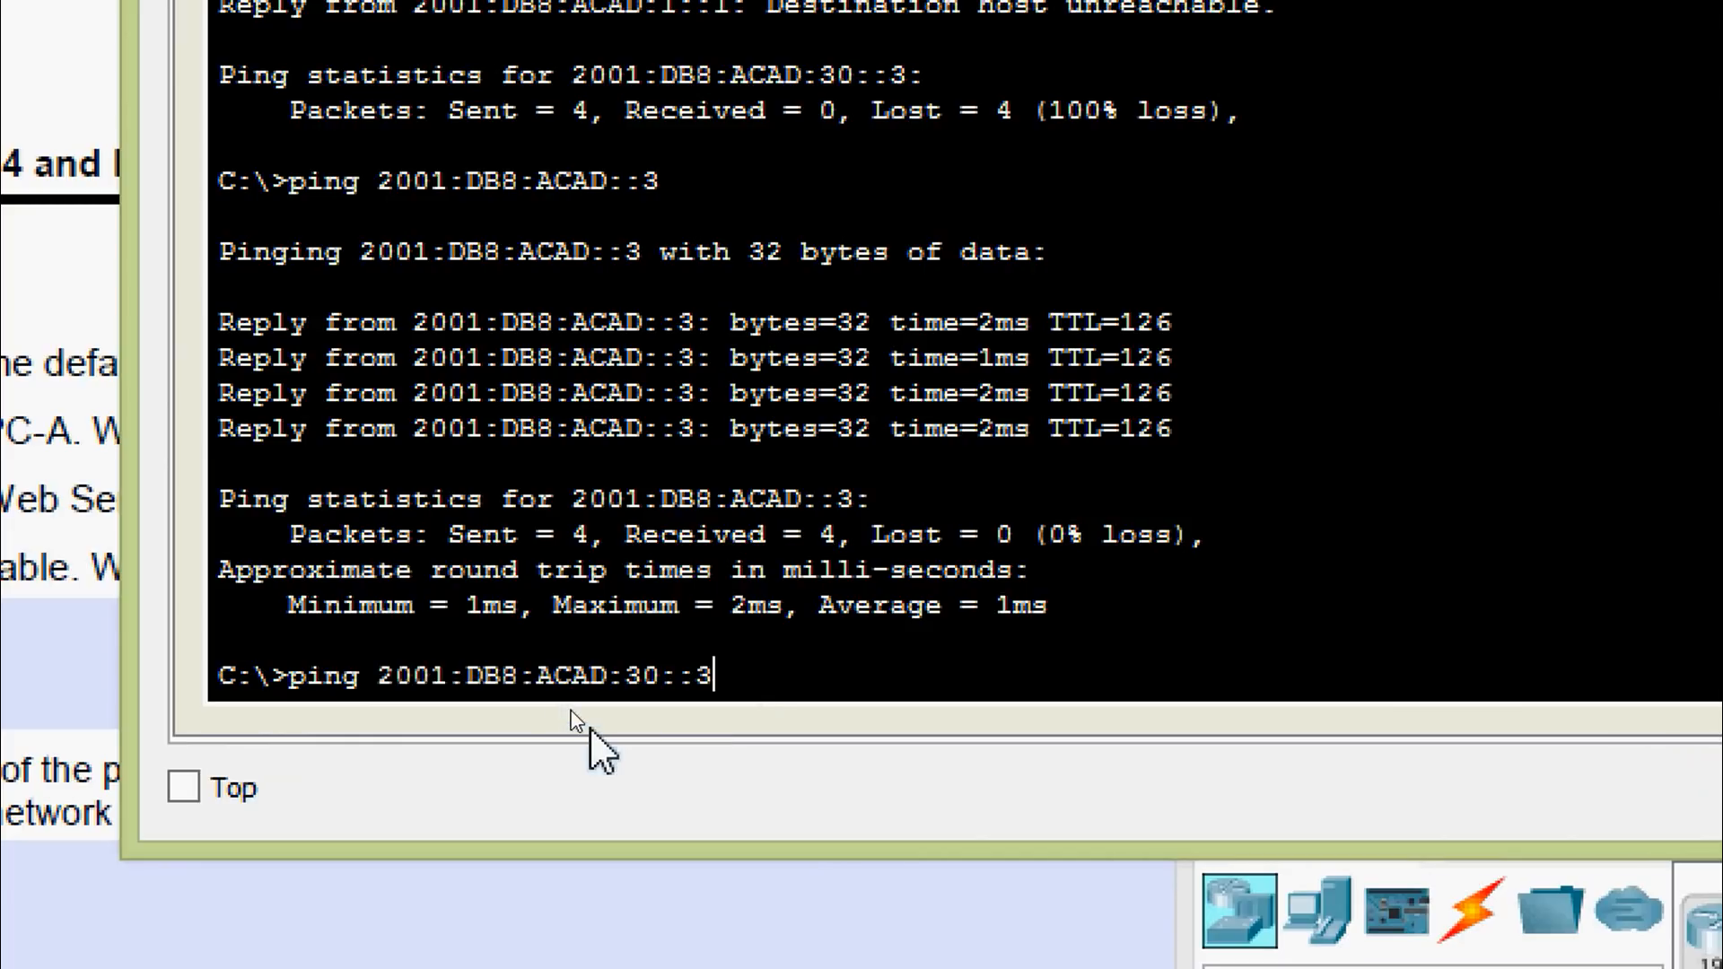
{"action": "key", "text": "Return"}
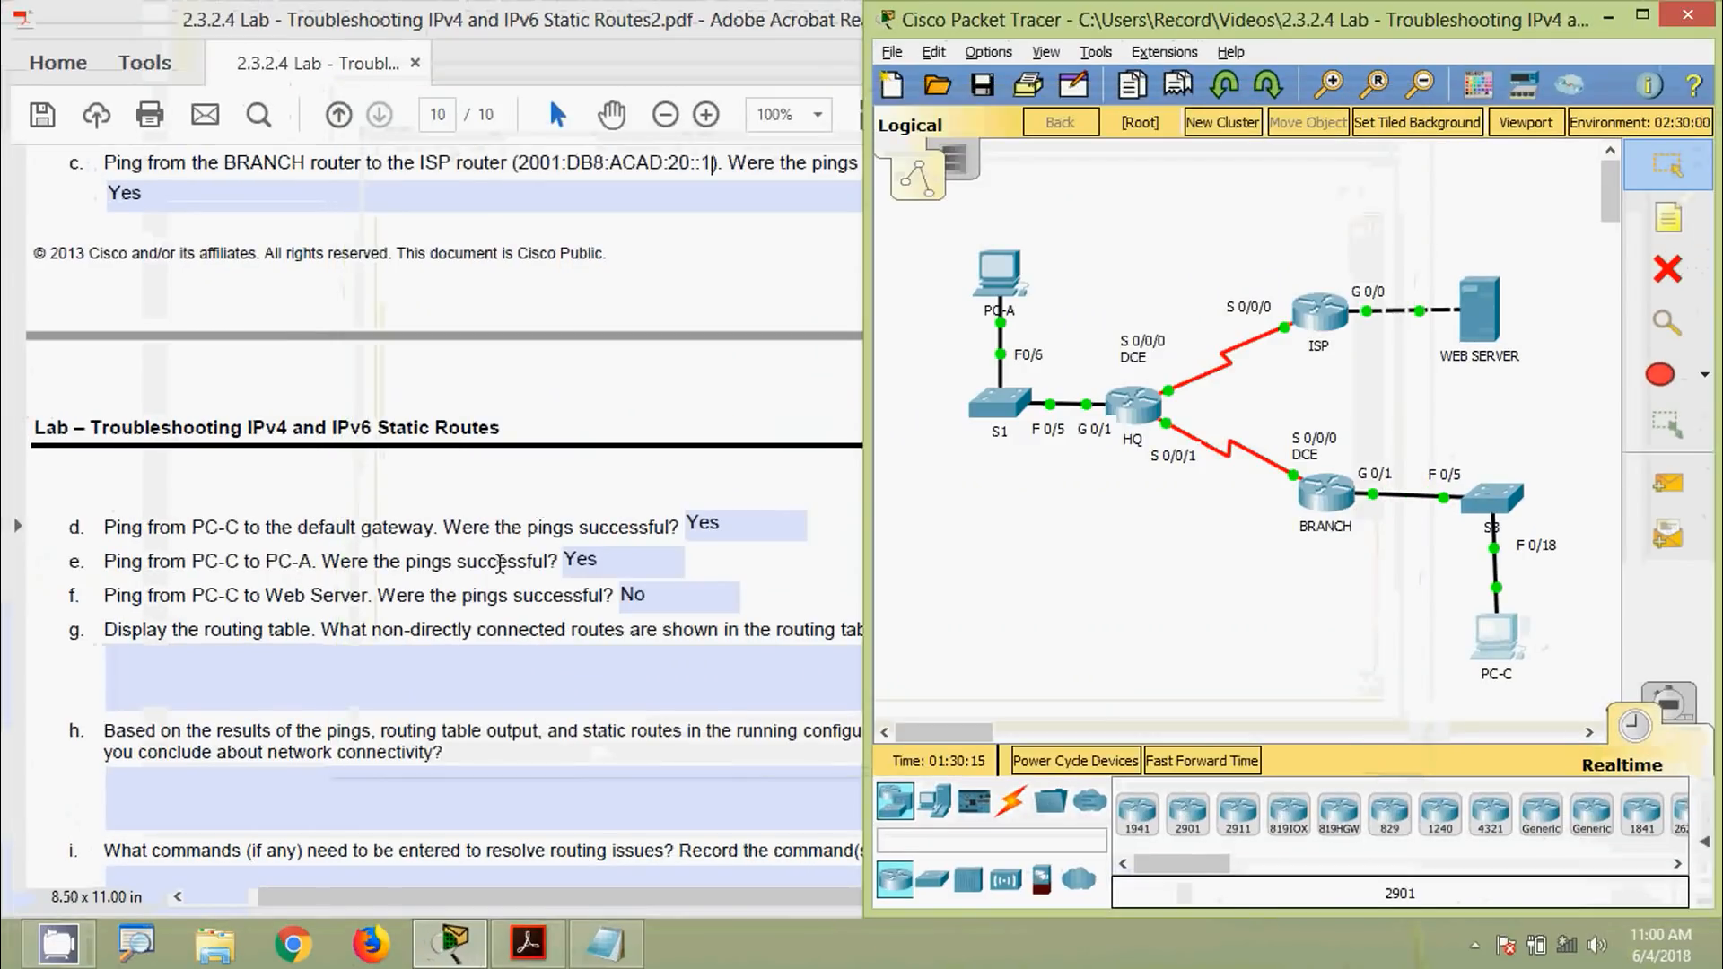
Change question f's answer from No to Yes in the lab handout
{"action": "type", "text": "No"}
{"action": "left_click", "coordinate": [586, 592]}
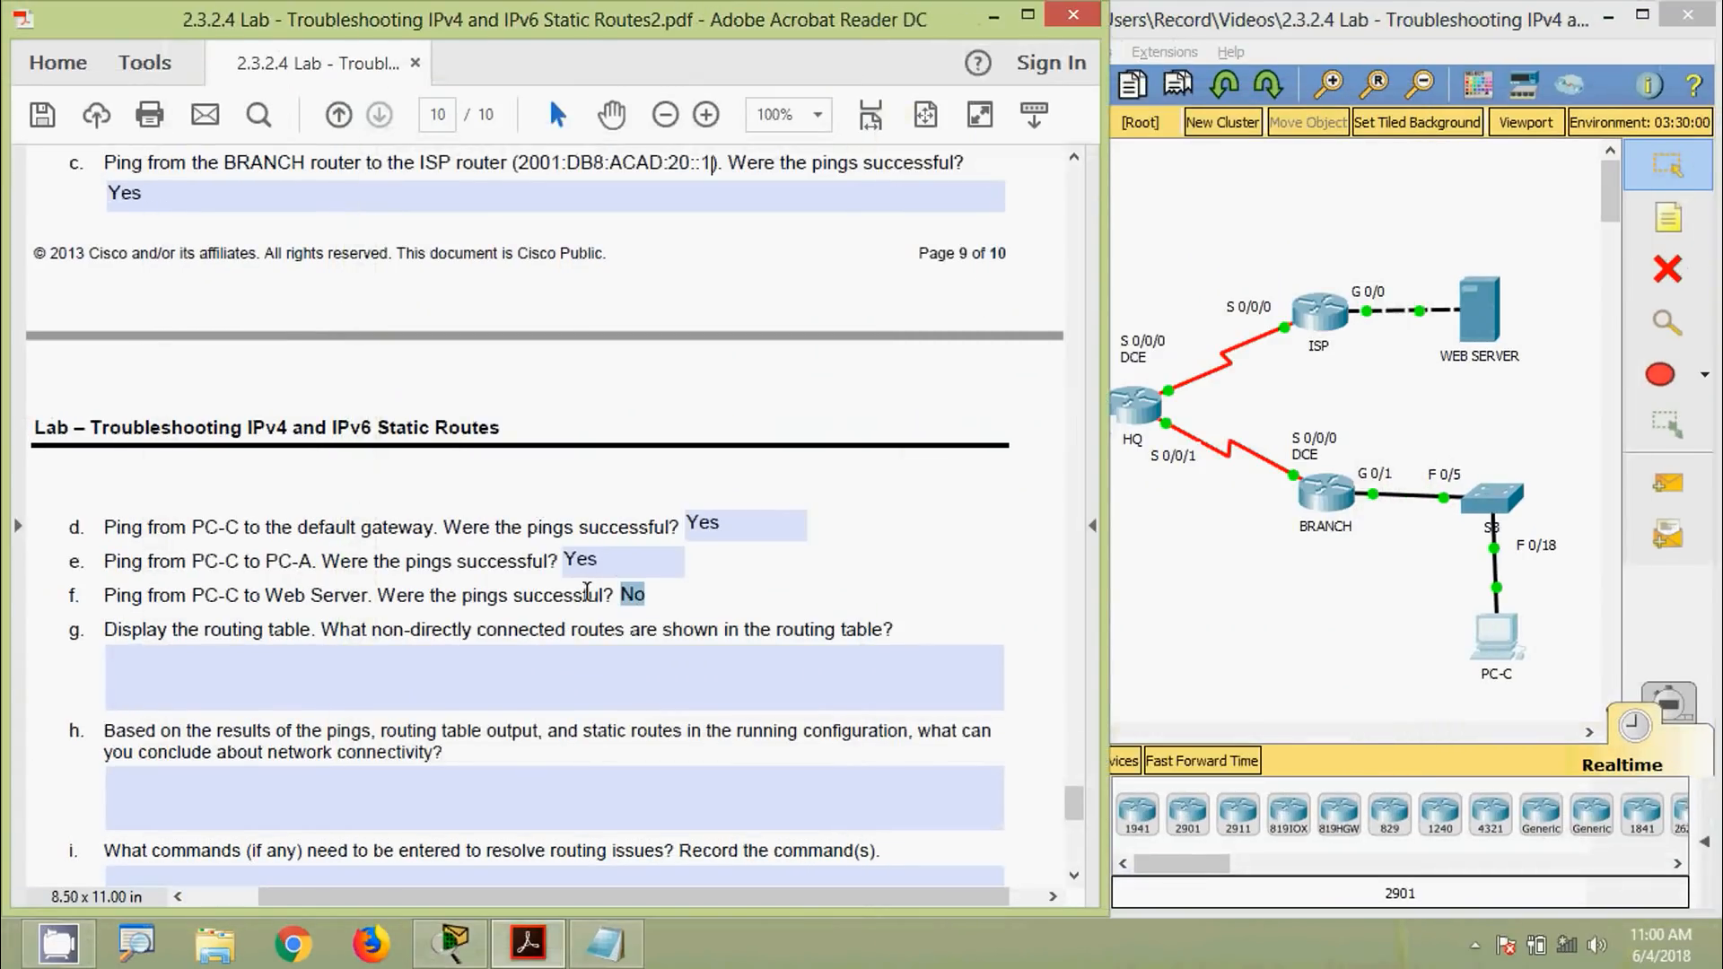
{"action": "type", "text": "Yes"}
{"action": "left_click", "coordinate": [639, 497]}
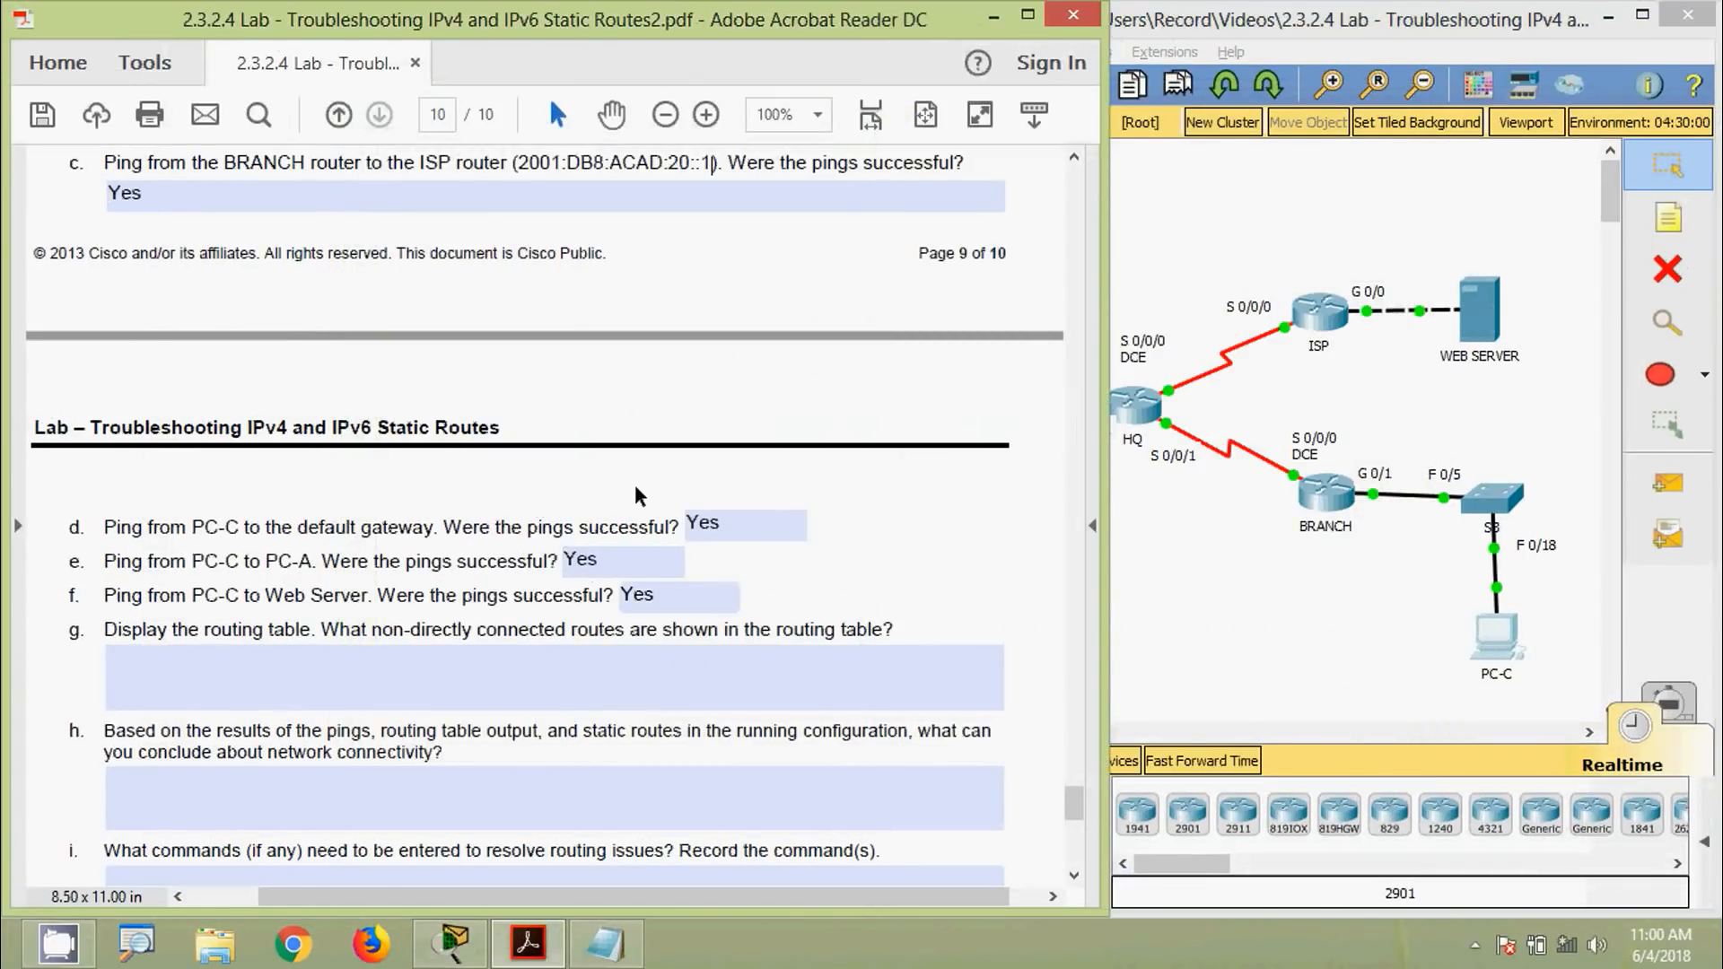